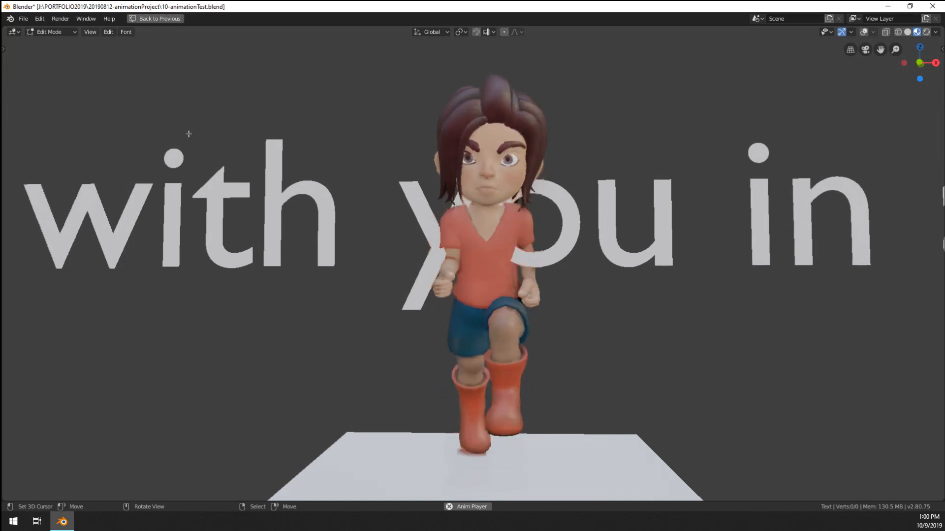
Step: Scale down the "with you in a second" text and move it above the character's head
key("s")
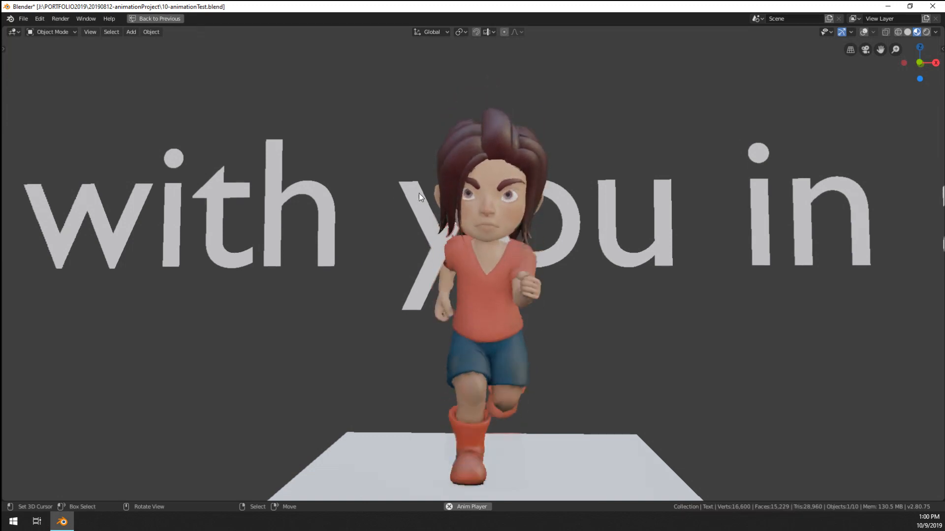
left_click(191, 202)
key("g")
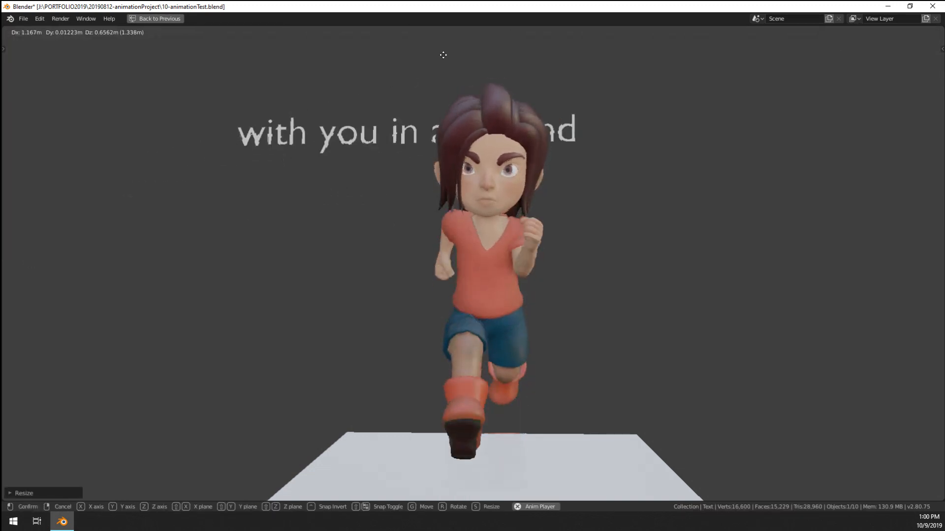
left_click(490, 14)
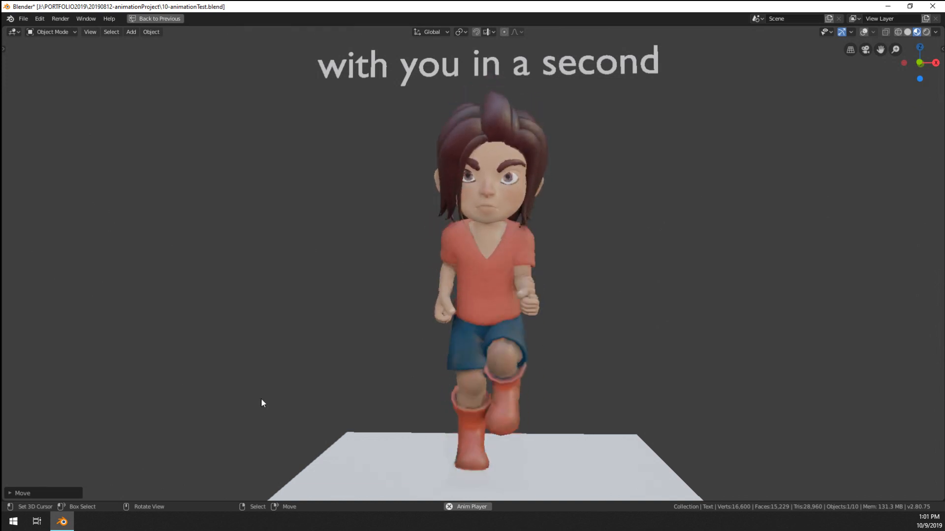
Step: Delete the text object above the character
middle_click_drag(346, 422, 792, 427)
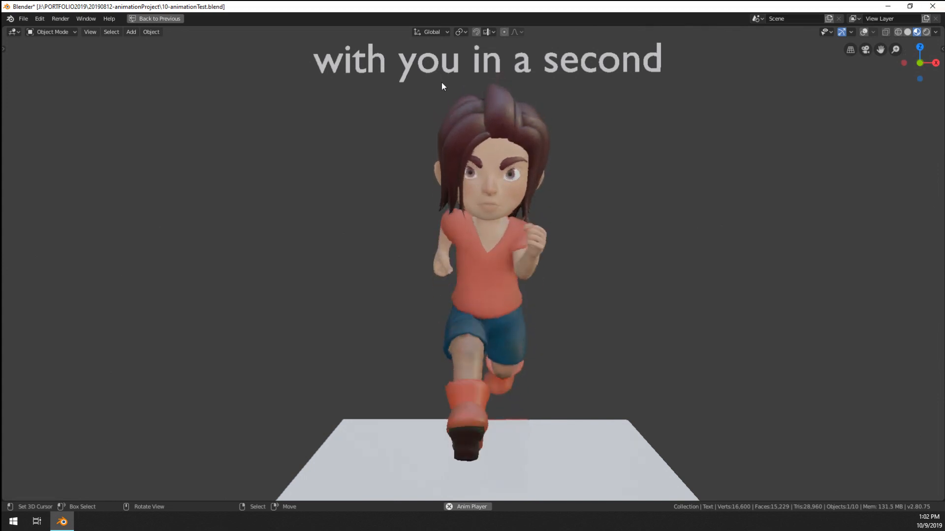
key("x")
left_click(454, 95)
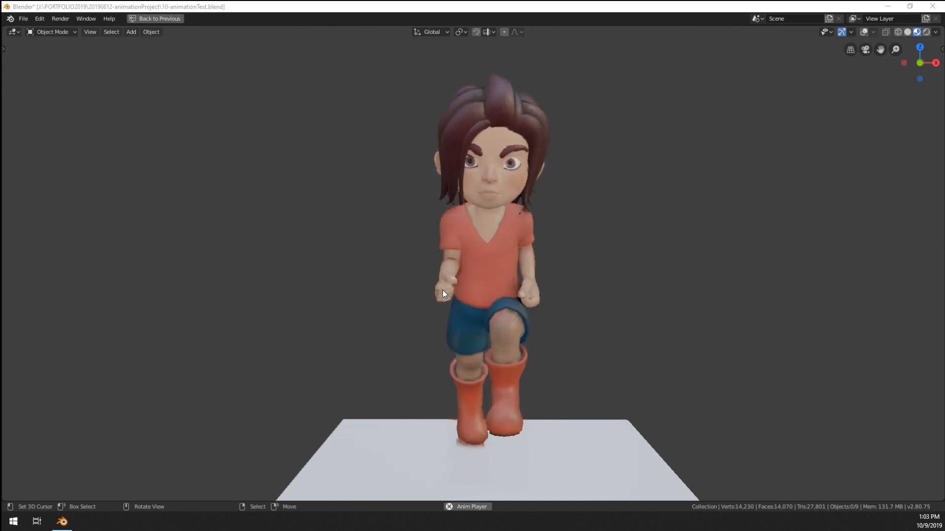
Step: Review the character's running animation from several angles and save the animation test file
middle_click_drag(442, 290, 591, 261)
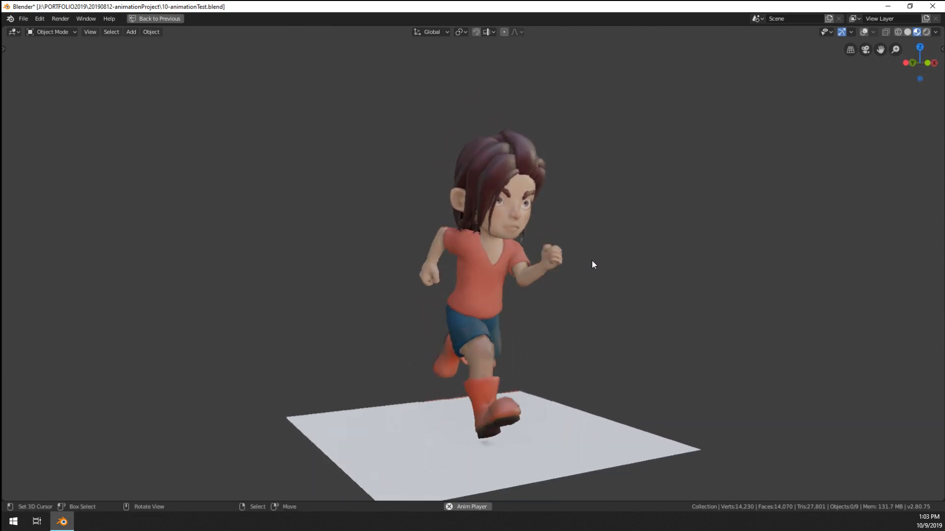
scroll(480, 344, "up", 3)
middle_click_drag(640, 418, 592, 397)
scroll(566, 339, "down", 2)
middle_click_drag(552, 317, 541, 296)
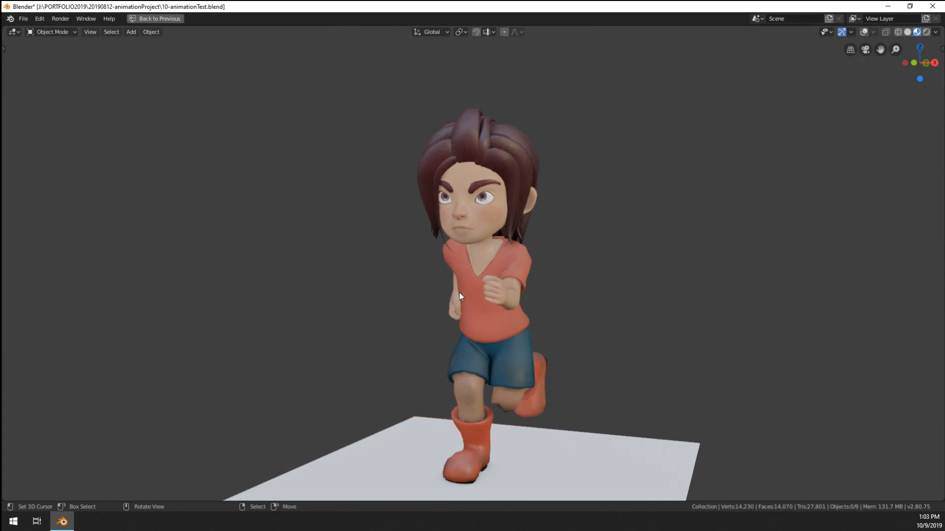
middle_click_drag(459, 292, 552, 391)
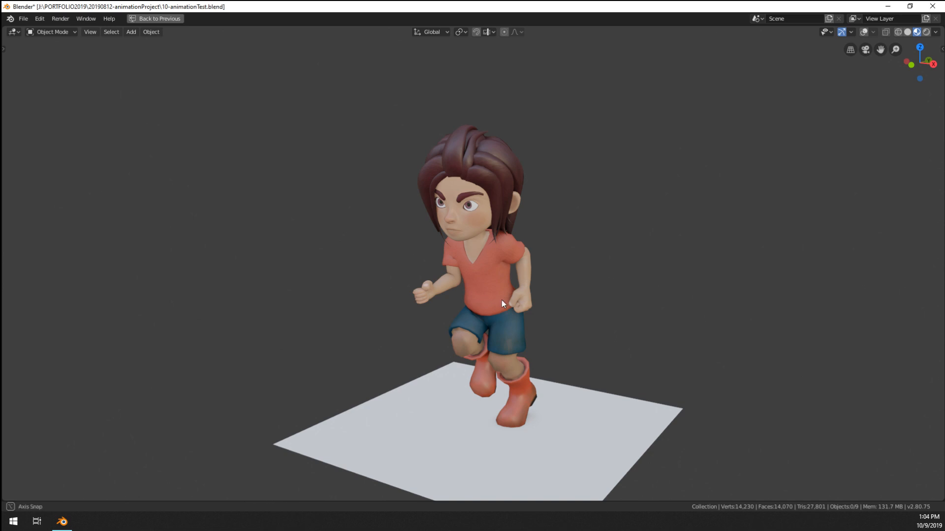
middle_click_drag(501, 300, 657, 111)
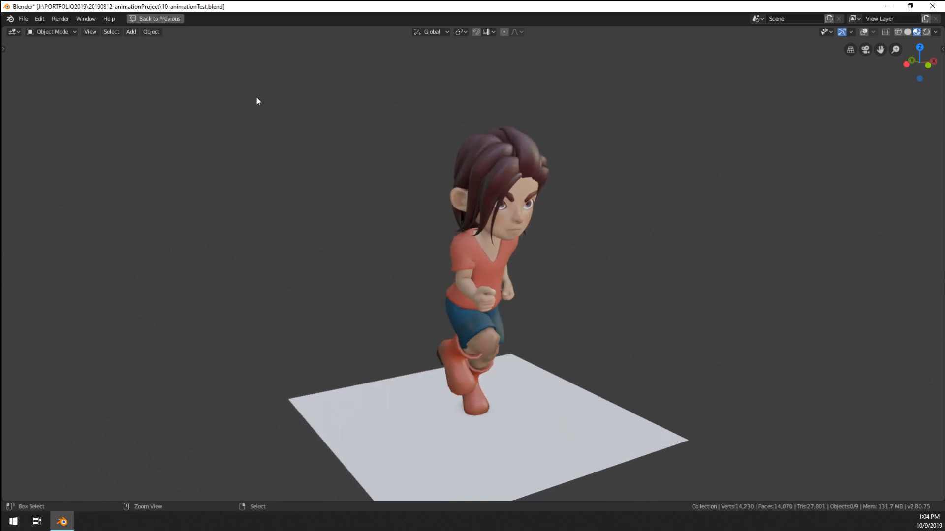
key("ctrl+s")
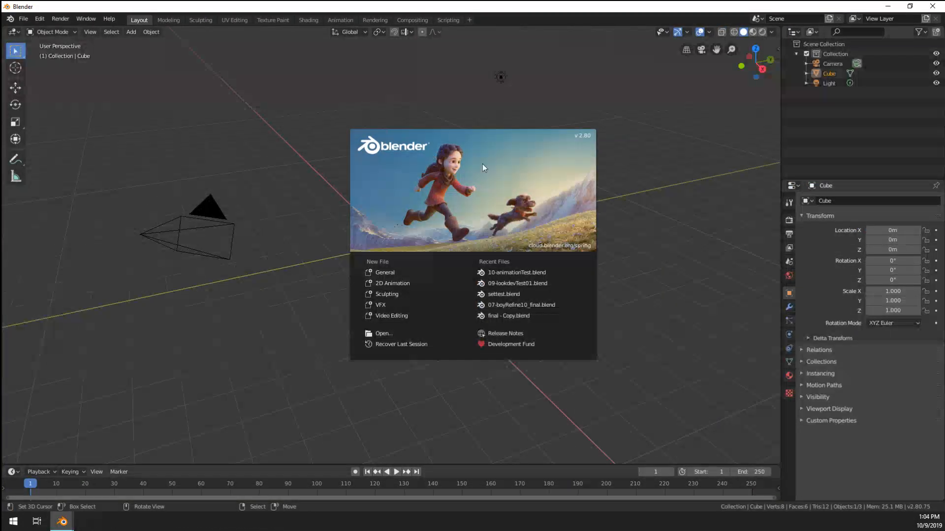
Step: Dismiss the splash screen and add a Video Editing workspace to the new file
left_click(640, 158)
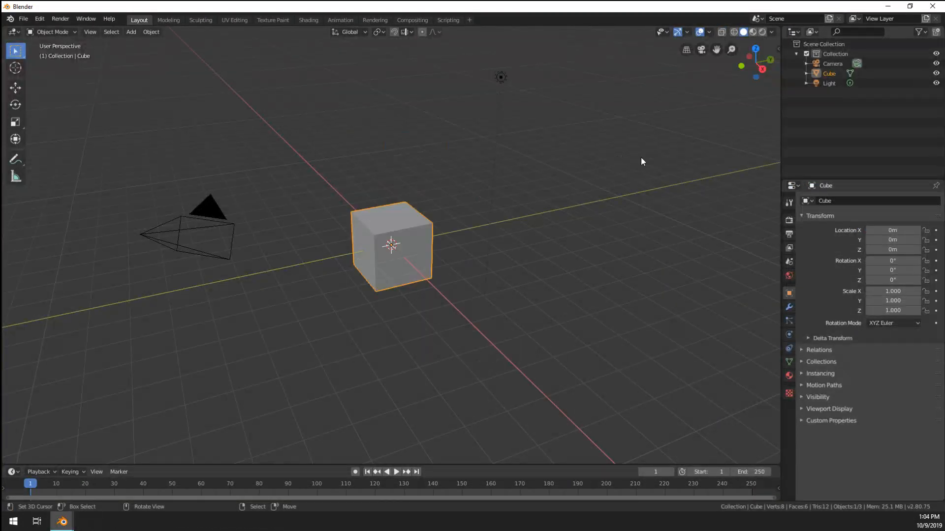
left_click(470, 20)
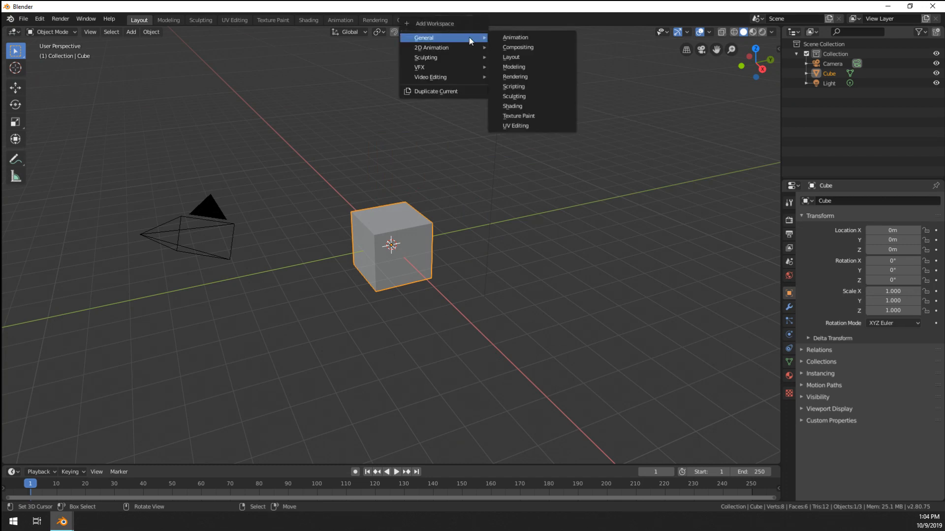
mouse_move(465, 76)
left_click(522, 86)
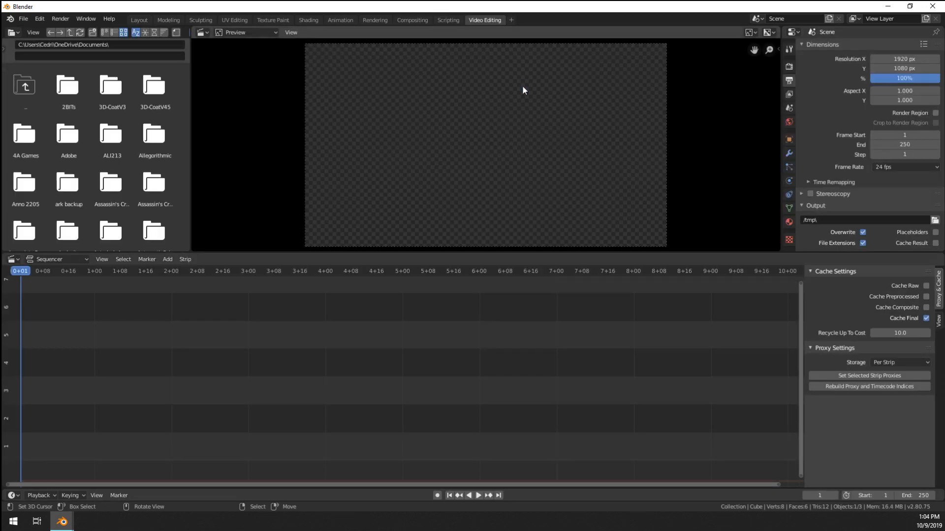
Step: Browse to the set folder inside 20190812-animationProject's lookdevRenderTests folder in the workspace's file browser
left_click(4, 53)
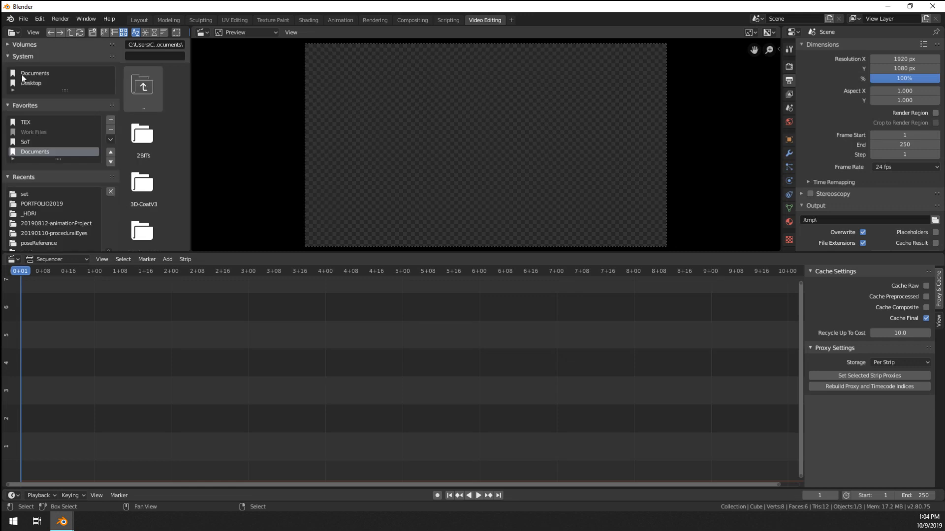
scroll(73, 216, "down", 1)
left_click(74, 207)
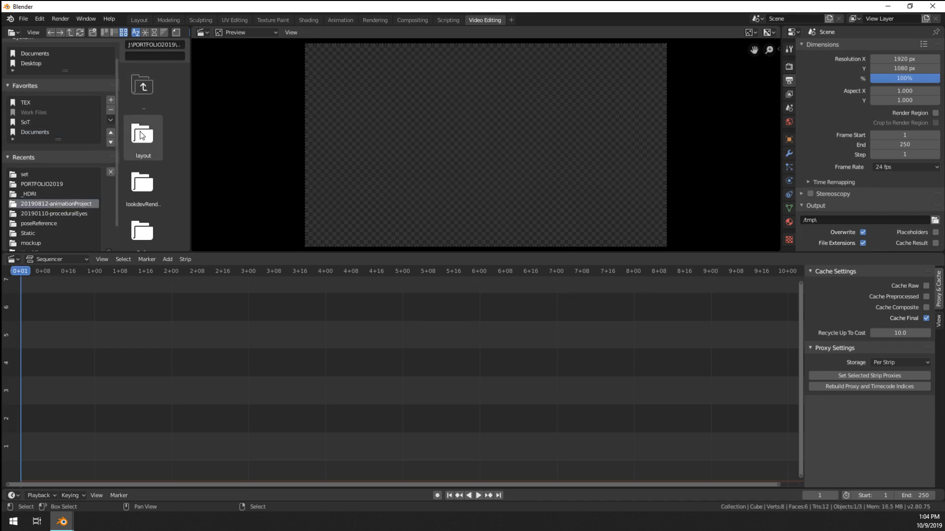
key("t")
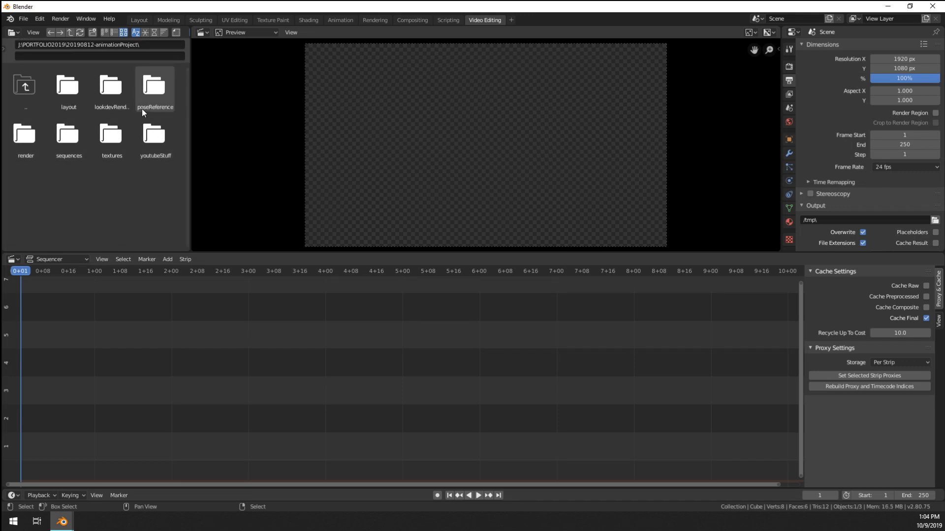
double_click(115, 103)
double_click(71, 89)
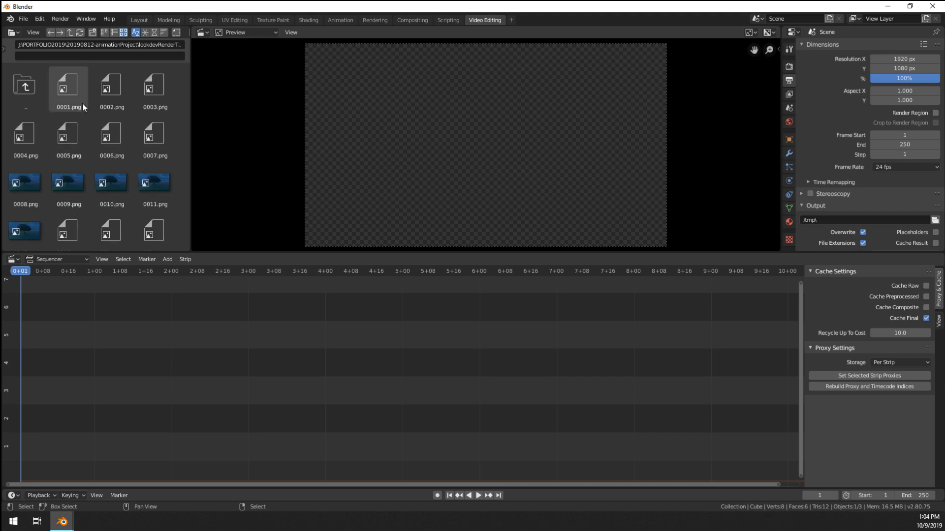
Step: Add 0001.png from the lookdevRenderTests set folder to the sequencer as an image strip on channel 2
left_click(172, 259)
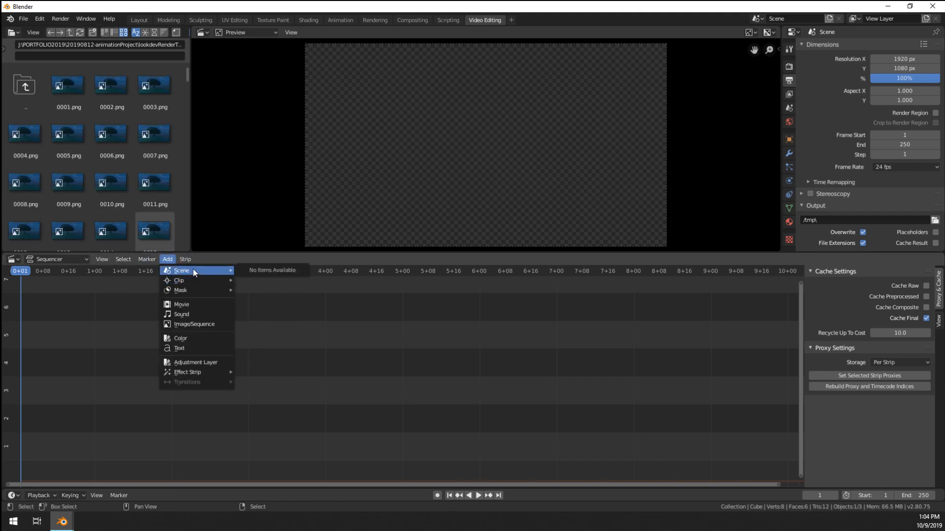
left_click(200, 323)
left_click(59, 224)
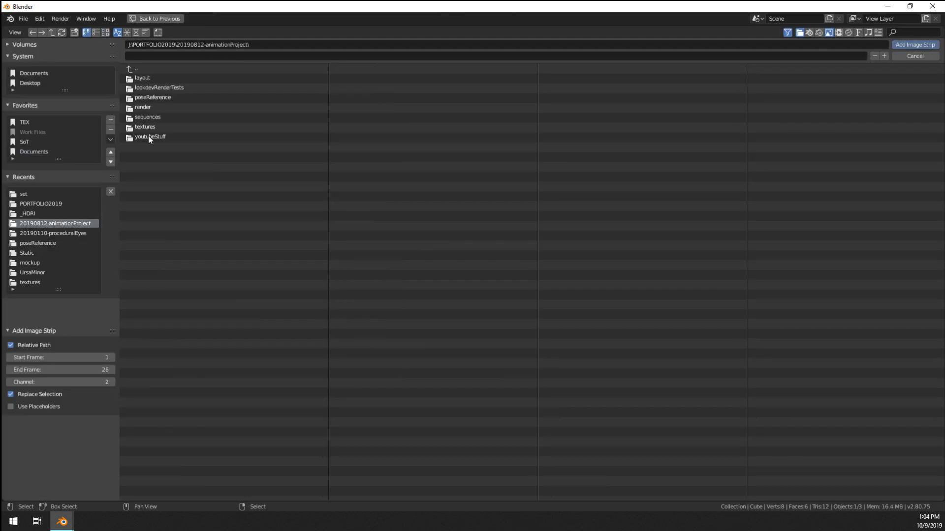
left_click(160, 87)
left_click(159, 78)
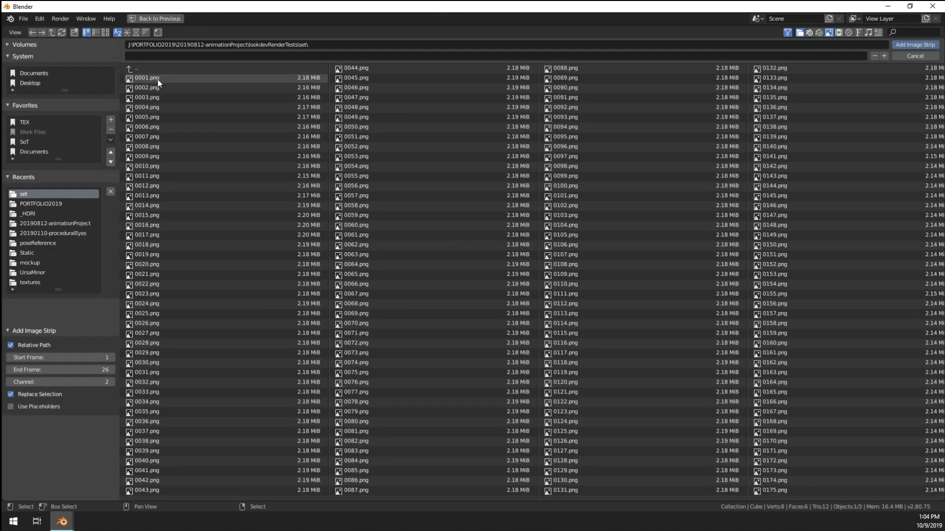
left_click(157, 79)
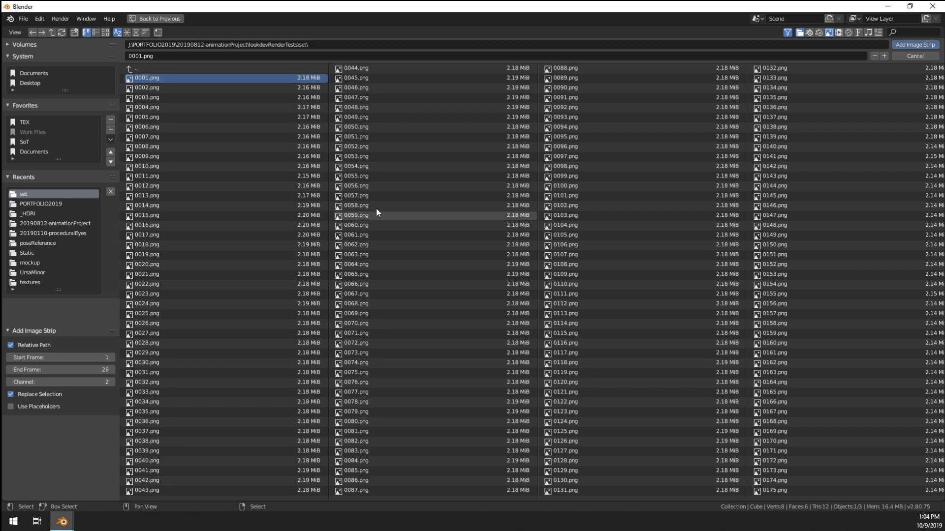
left_click(924, 45)
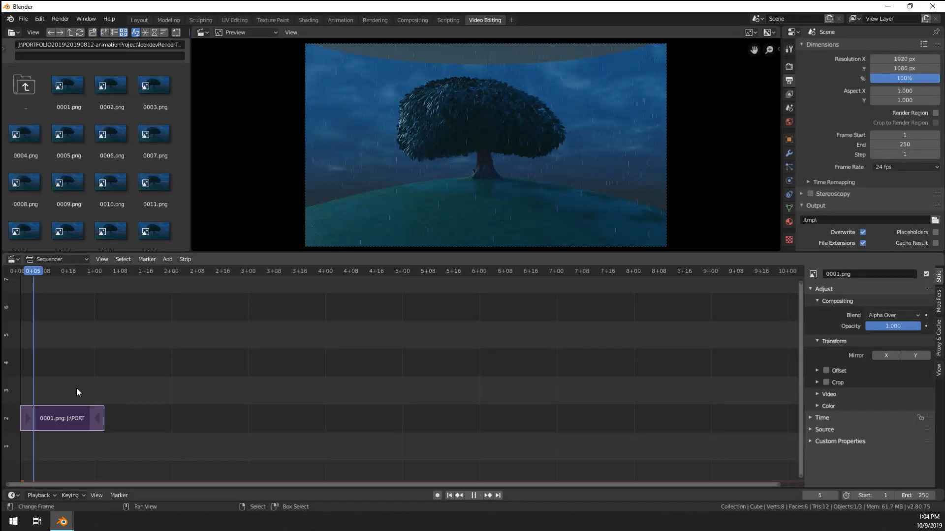
Step: Play and scrub through the 0001.png strip to check it in the preview
left_click(20, 396)
key("space")
left_click(59, 421)
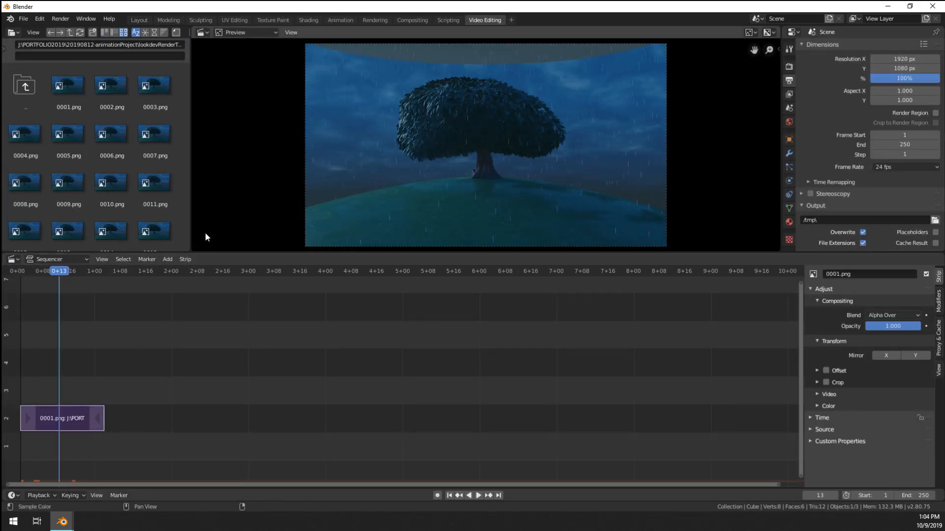
left_click(84, 421)
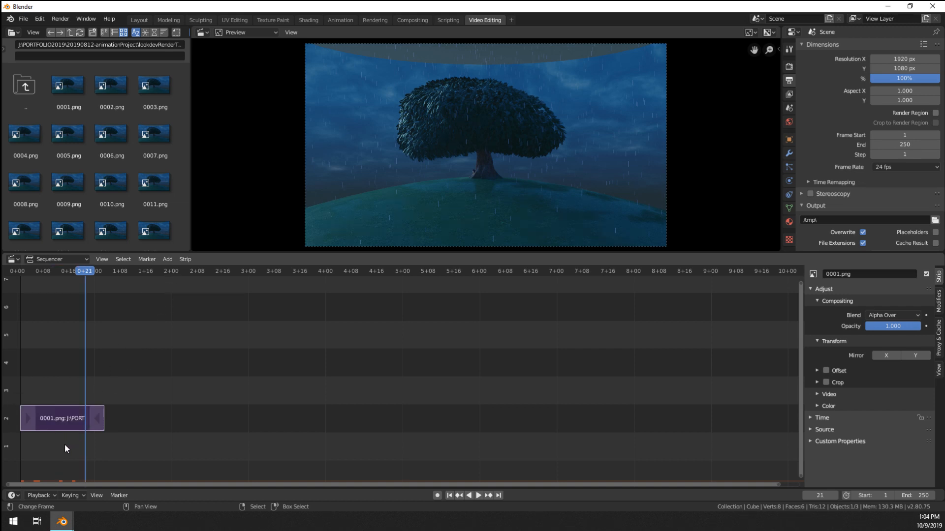
Step: Delete the single-image 0001.png strip from the sequencer
left_click(60, 414)
key("x")
left_click(60, 414)
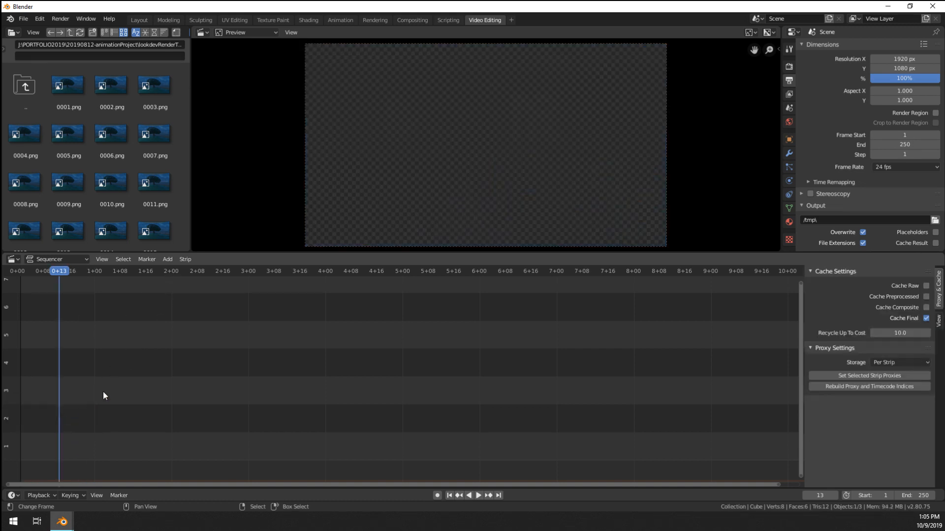
left_click(167, 259)
left_click(187, 303)
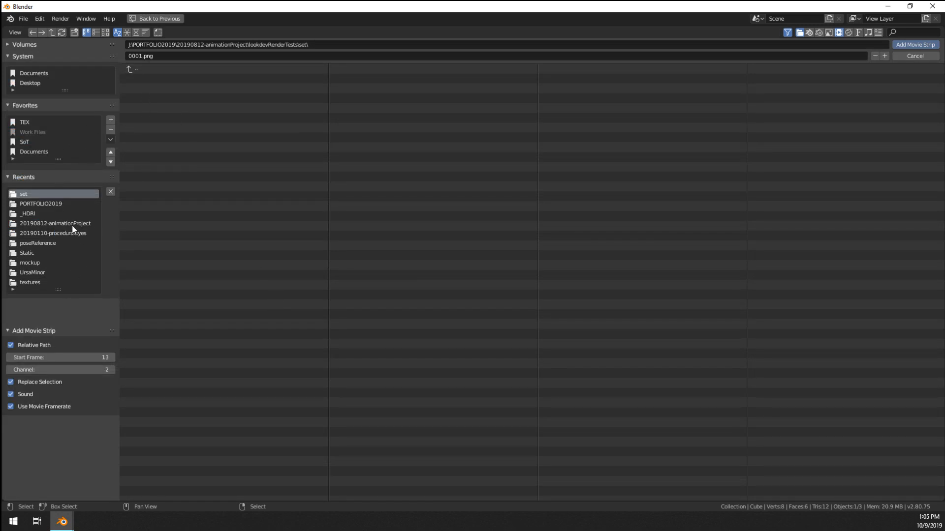
left_click(159, 70)
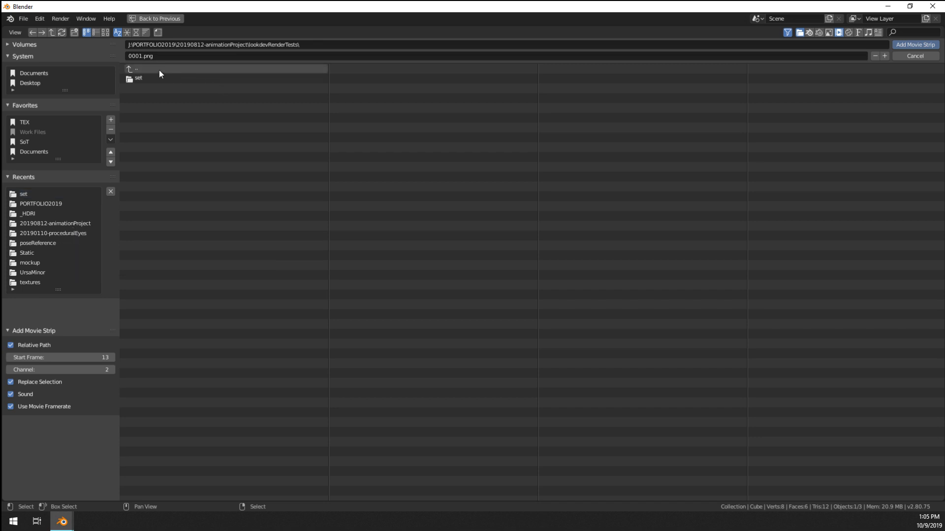
left_click(152, 80)
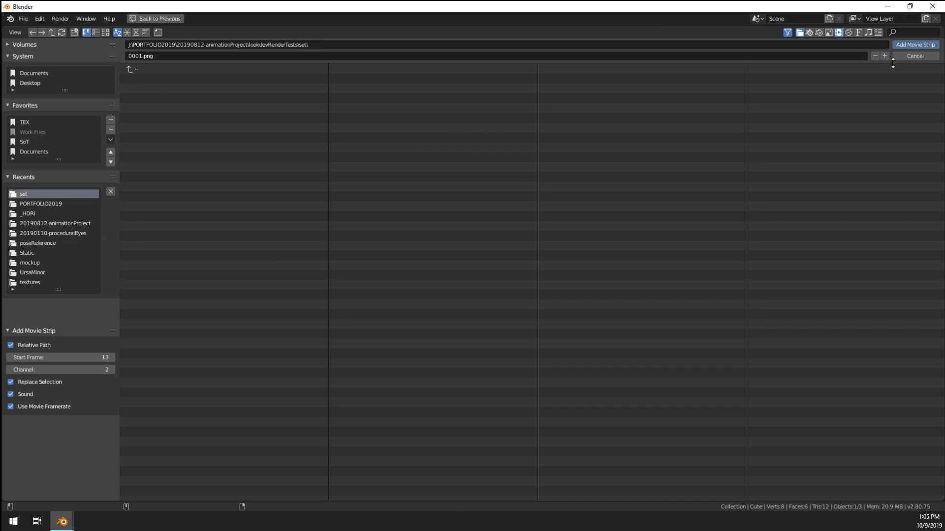
left_click(914, 56)
Step: Add frames 0001.png to 0250.png from the lookdevRenderTests set folder as a single image sequence strip on channel 2
left_click(168, 260)
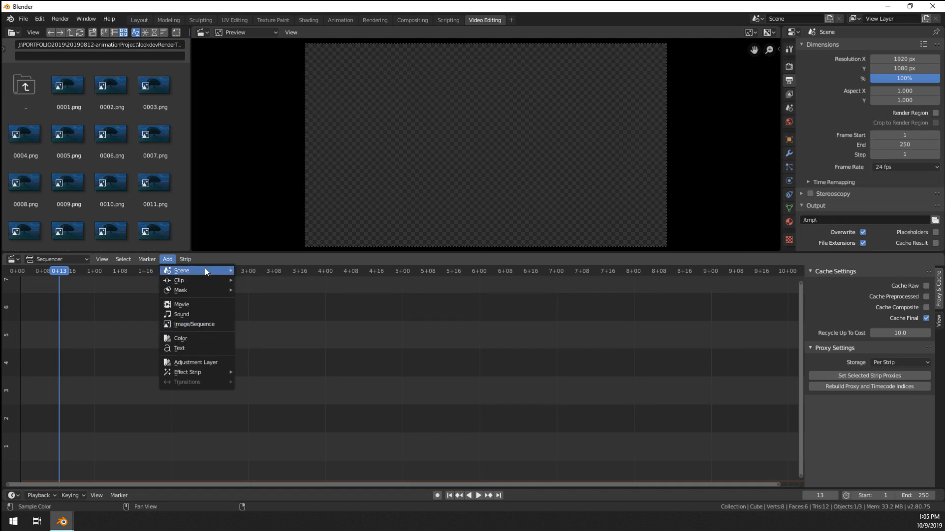
mouse_move(205, 270)
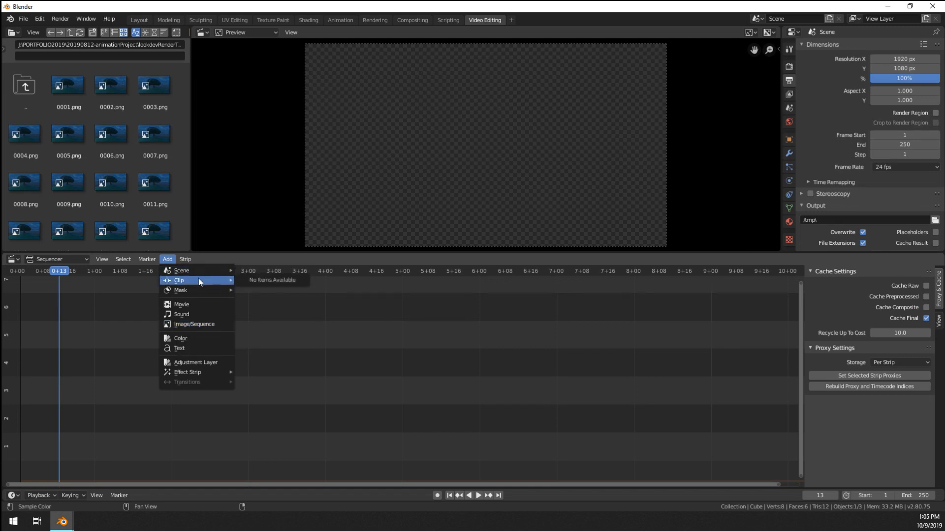
mouse_move(199, 290)
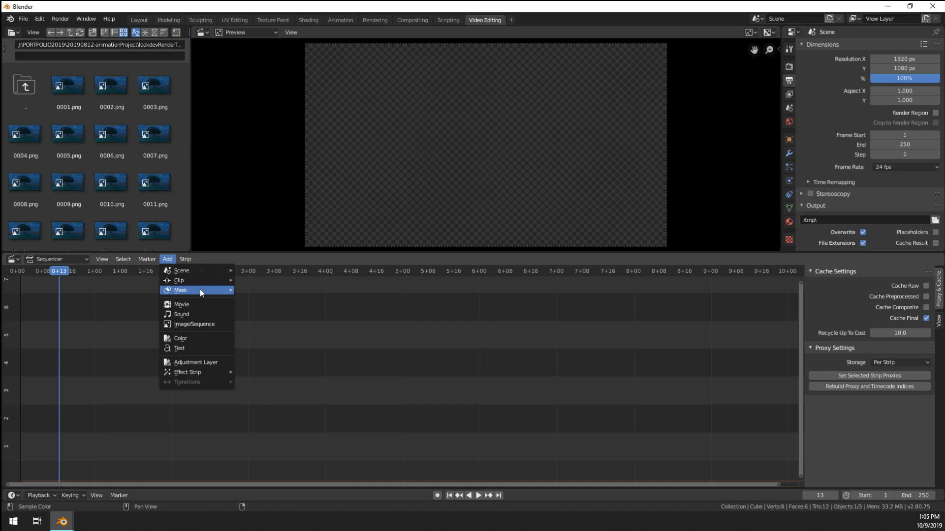
left_click(199, 325)
left_click(143, 79)
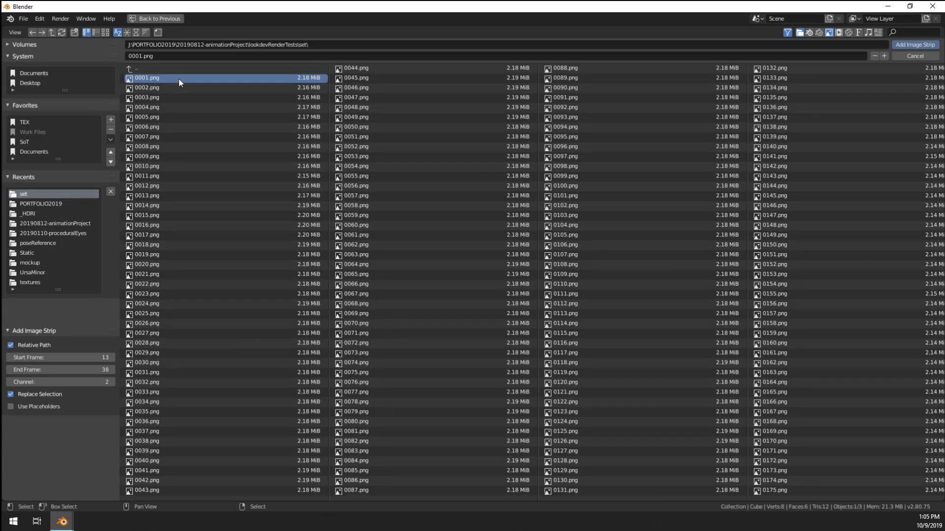
left_click_drag(300, 77, 846, 436)
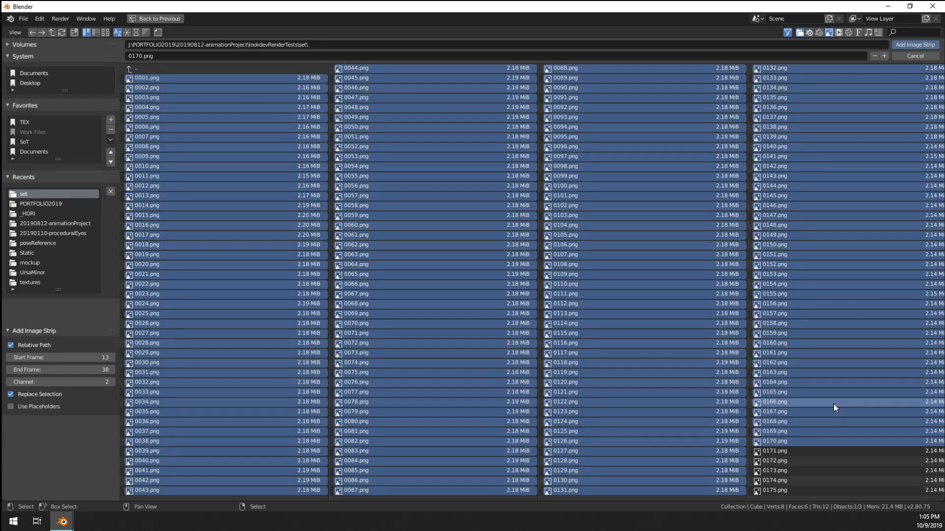
scroll(834, 402, "down", 5)
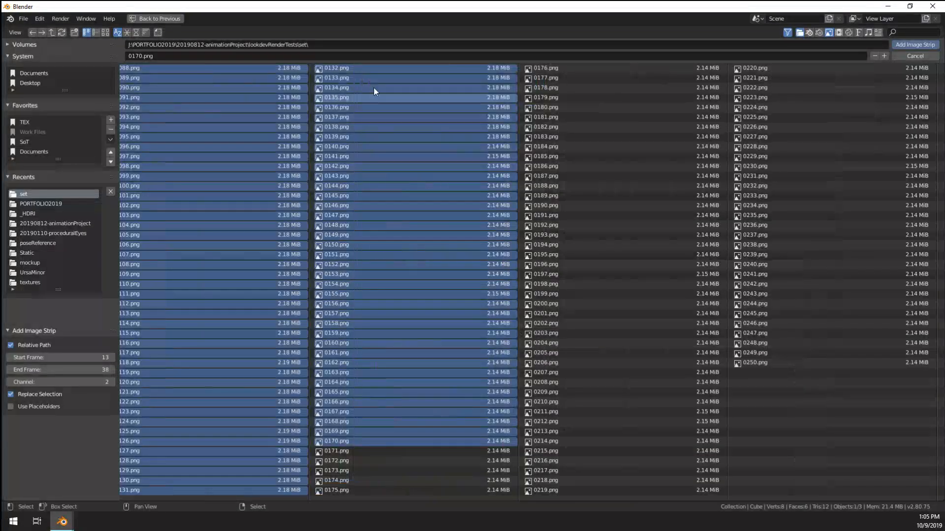
left_click_drag(374, 87, 833, 482)
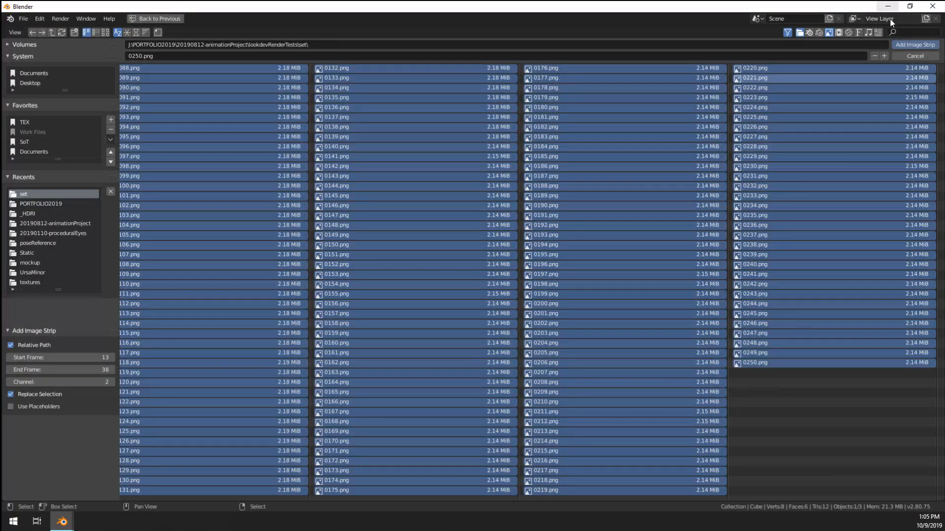
left_click(902, 44)
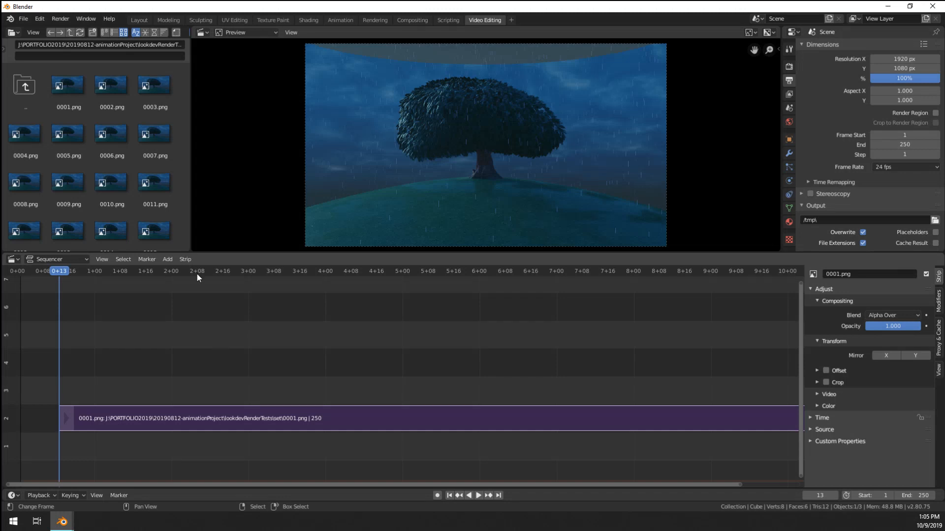
Step: Move the image sequence strip on channel 2 so that it starts at frame 1
left_click_drag(128, 425, 52, 424)
key("g")
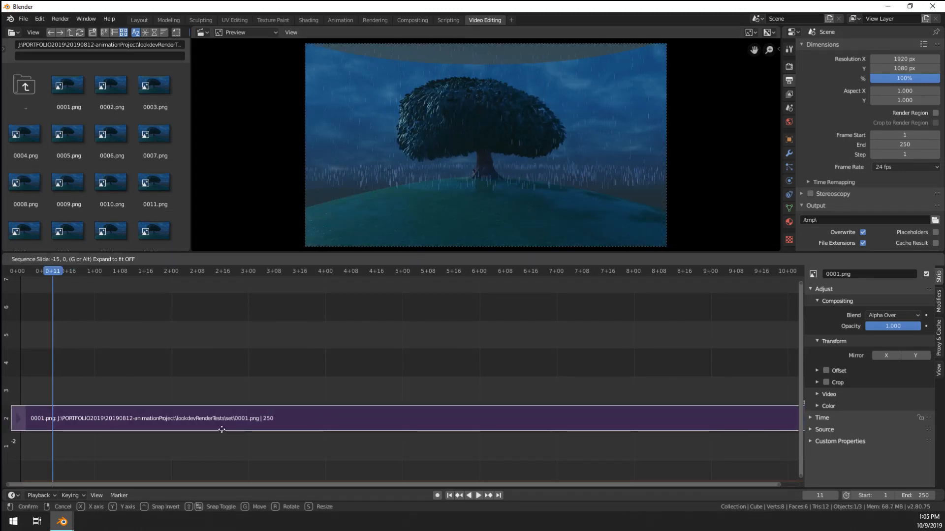
left_click(227, 433)
Step: Play the image sequence strip repeatedly from near its beginning to check the rainy tree shot in the preview
left_click_drag(16, 365, 19, 367)
key("space")
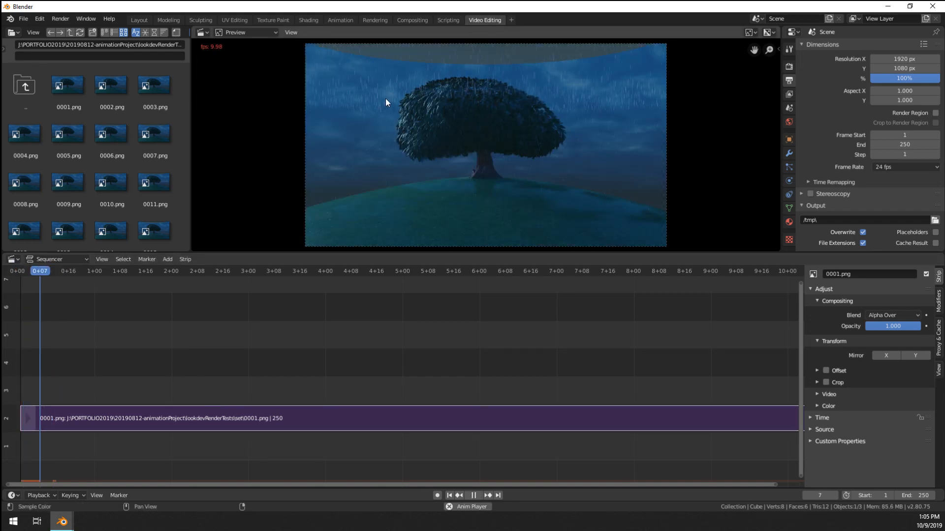
key("space")
left_click_drag(40, 344, 20, 347)
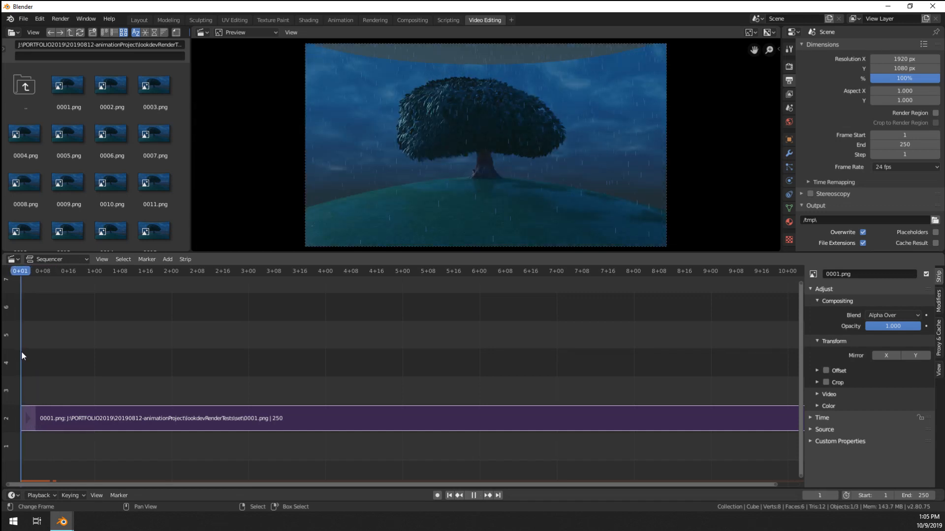
key("space")
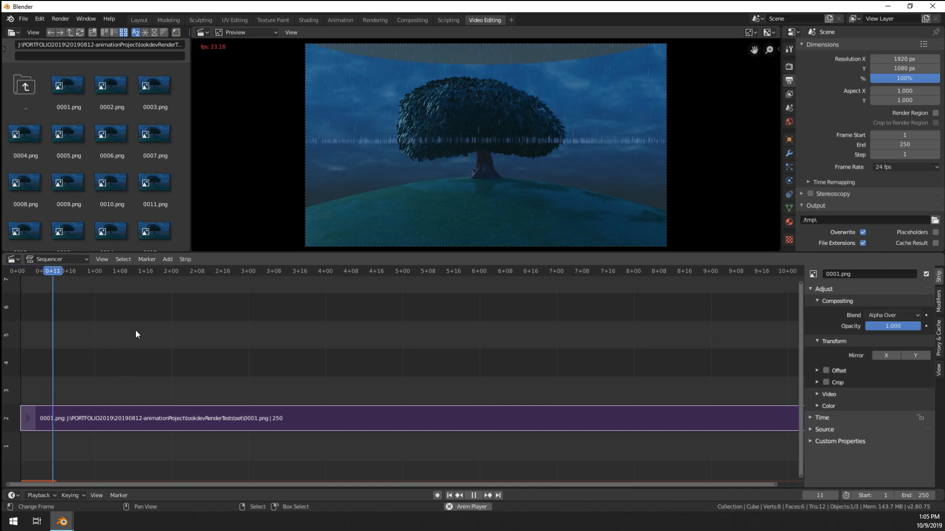
key("space")
left_click_drag(68, 364, 37, 369)
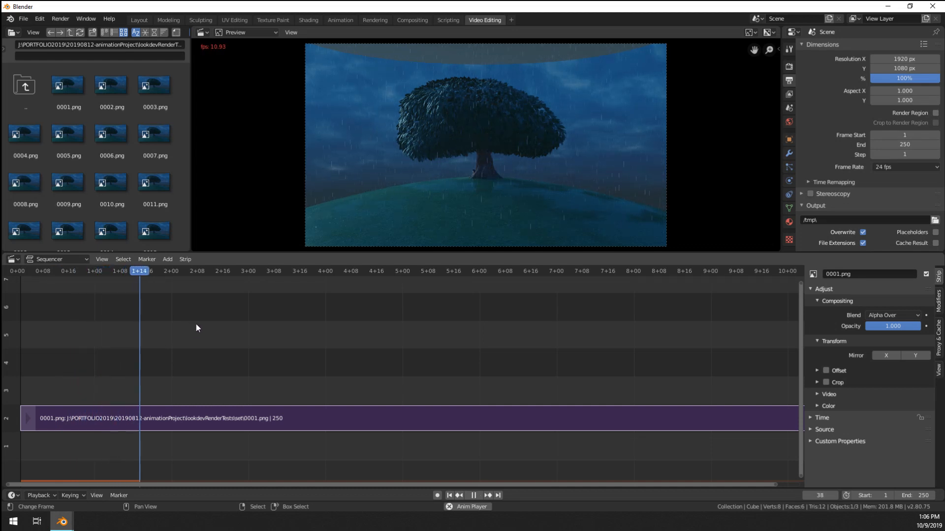
key("space")
Step: Switch to the other Blender window and open the recent file 09-lookdevTest01.blend
mouse_move(62, 521)
left_click(70, 490)
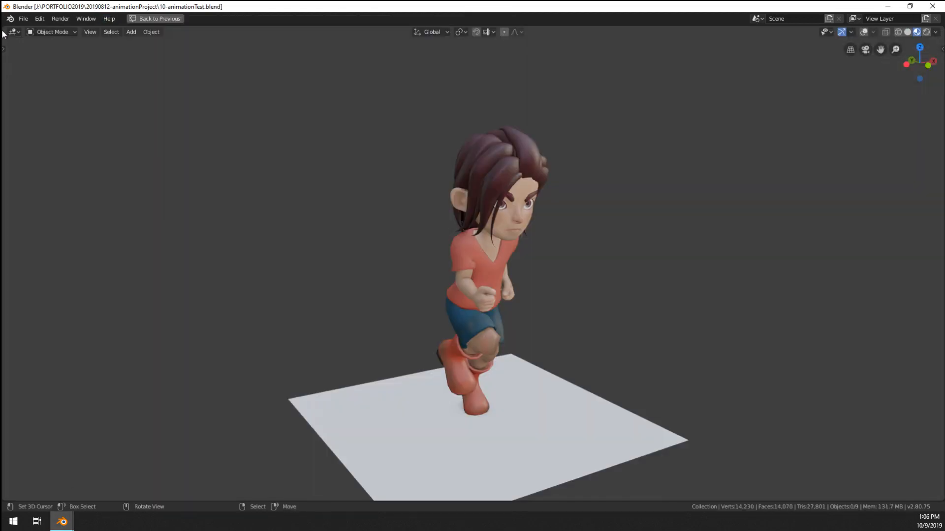
left_click(23, 19)
left_click(23, 18)
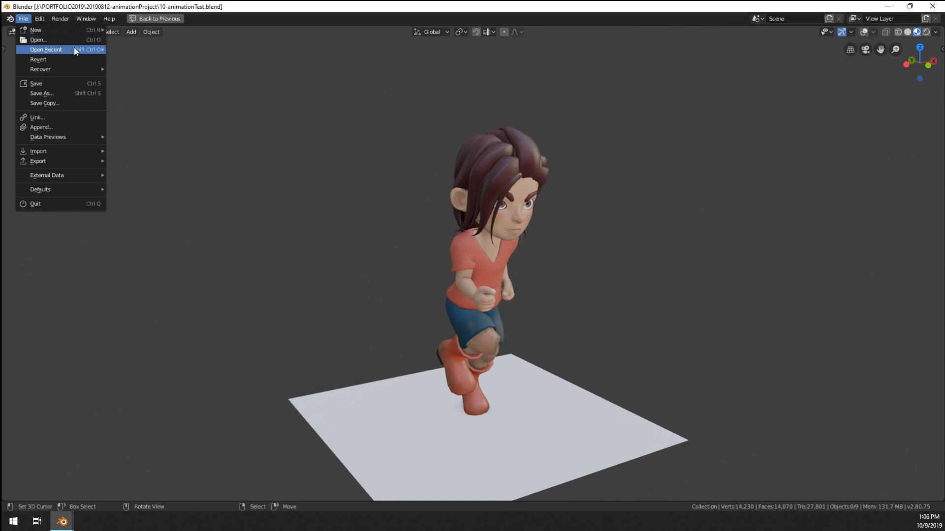
mouse_move(74, 50)
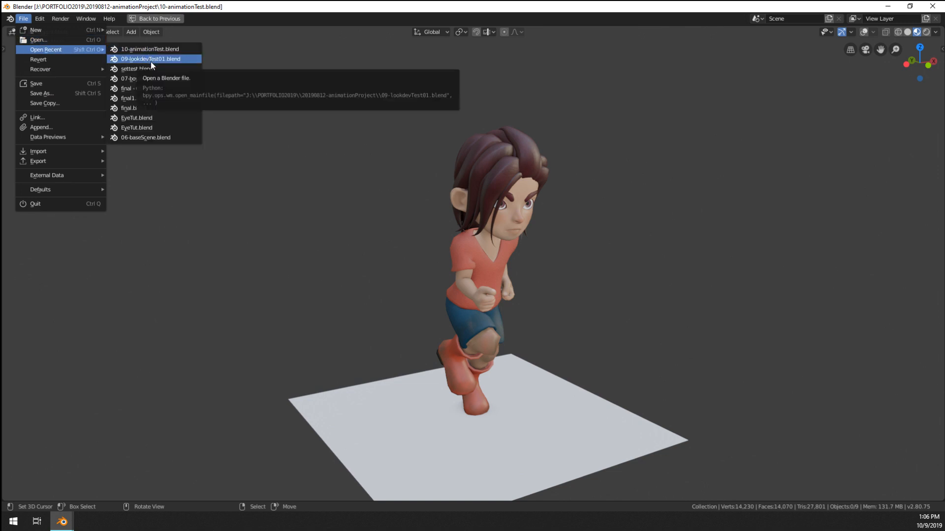
left_click(151, 61)
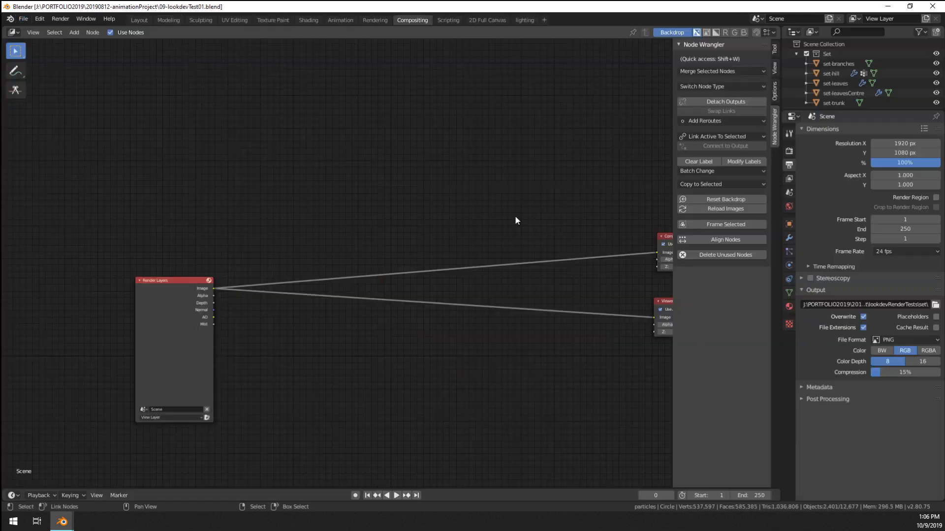
Step: Examine the inner and outer circular discs above the tree in the Layout workspace, selecting each disc in turn
left_click(138, 20)
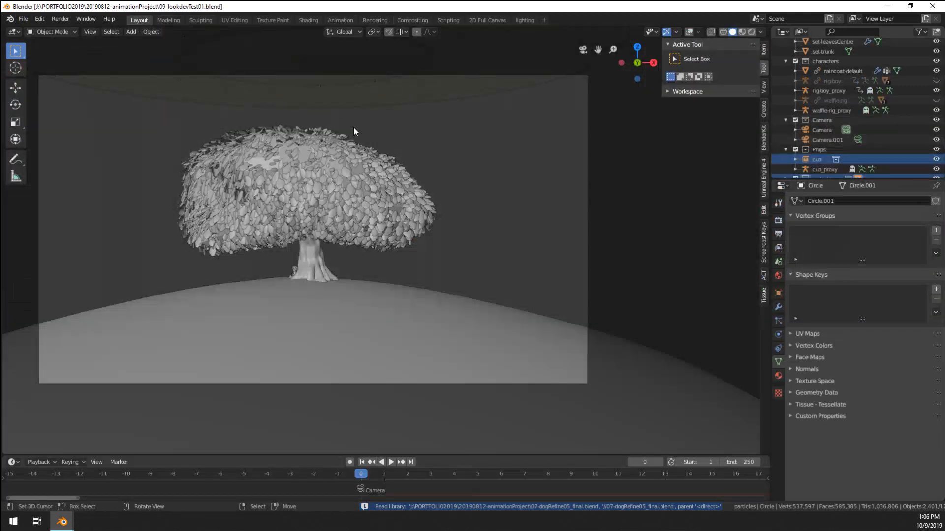
middle_click_drag(353, 126, 476, 211)
right_click_drag(476, 211, 500, 219)
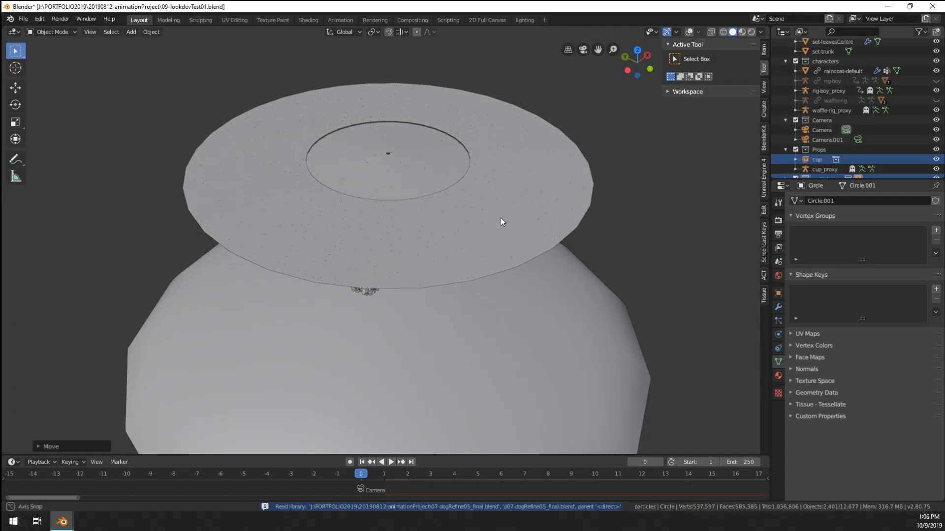
middle_click_drag(501, 218, 427, 183)
scroll(427, 183, "up", 4)
scroll(295, 86, "down", 2)
key("shift+d")
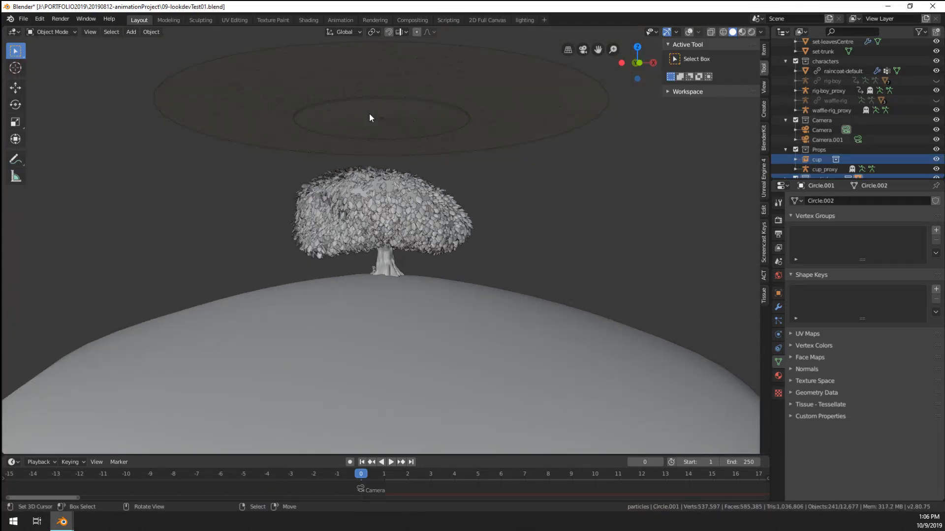
right_click(427, 142)
left_click(525, 110)
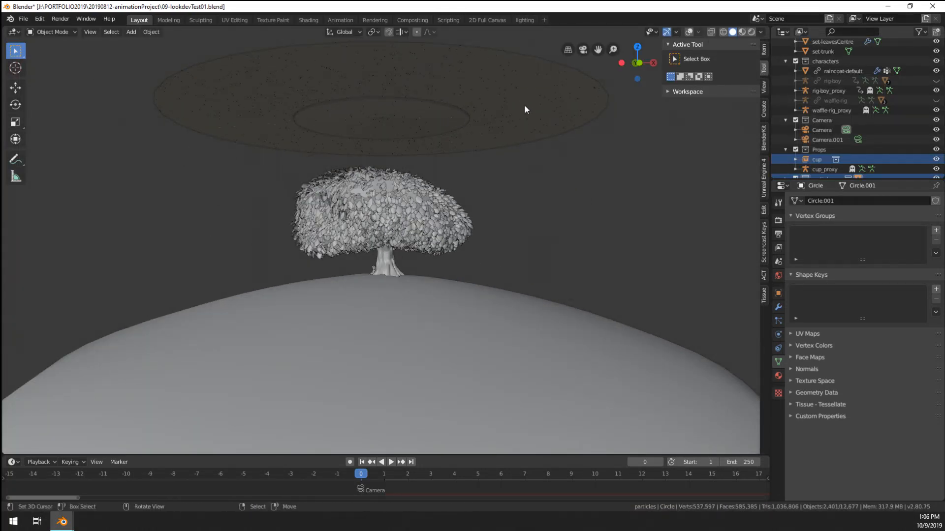
key("g")
right_click(436, 106)
middle_click_drag(437, 105, 351, 140)
key("g")
right_click(394, 204)
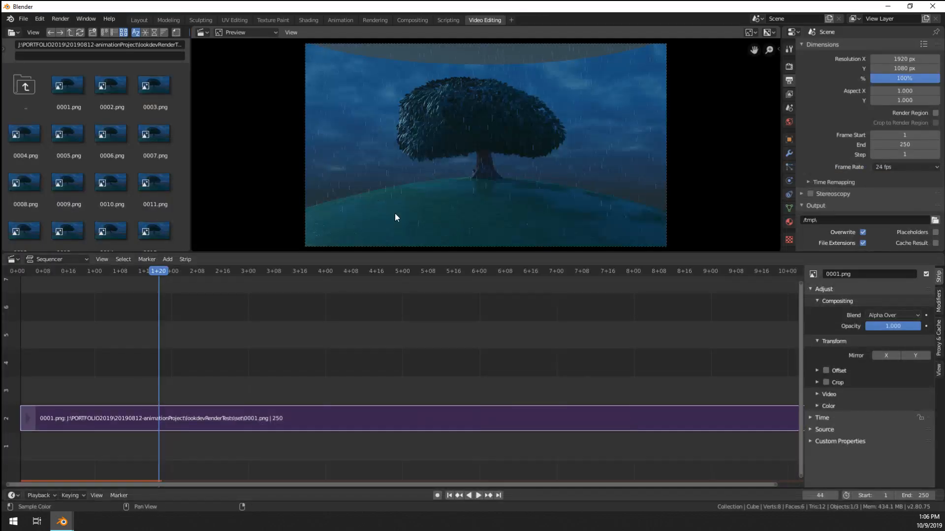
Step: Return to the Video Editing window and play the image sequence with the preview magnified, restarting near the beginning
scroll(485, 126, "up", 3)
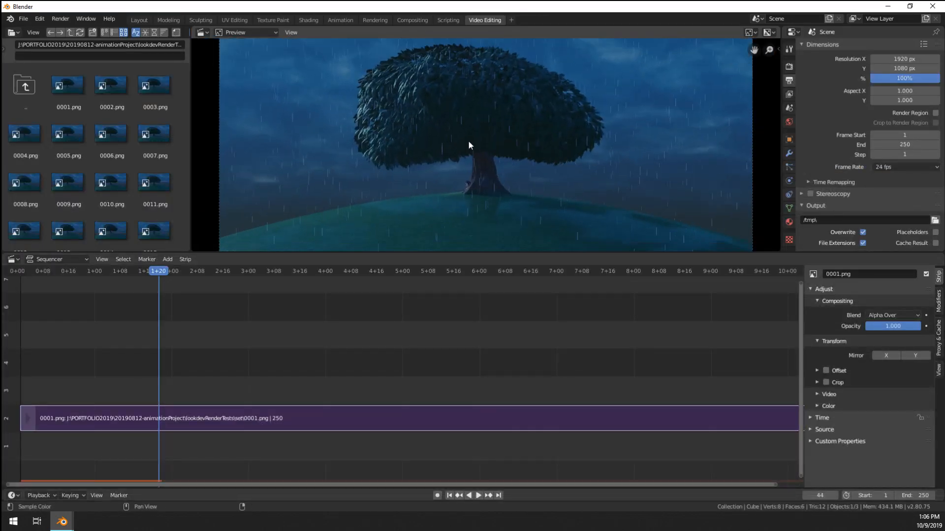
scroll(468, 140, "down", 2)
key("space")
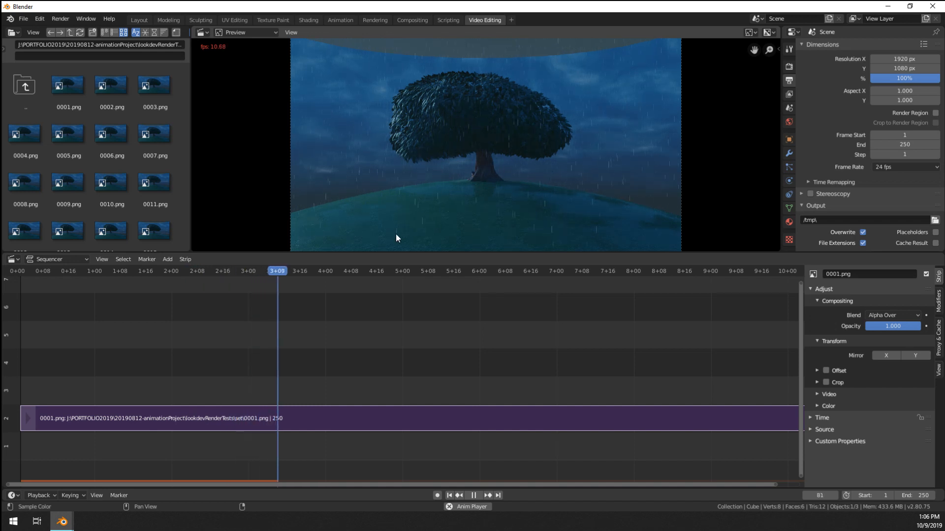
left_click_drag(49, 394, 58, 393)
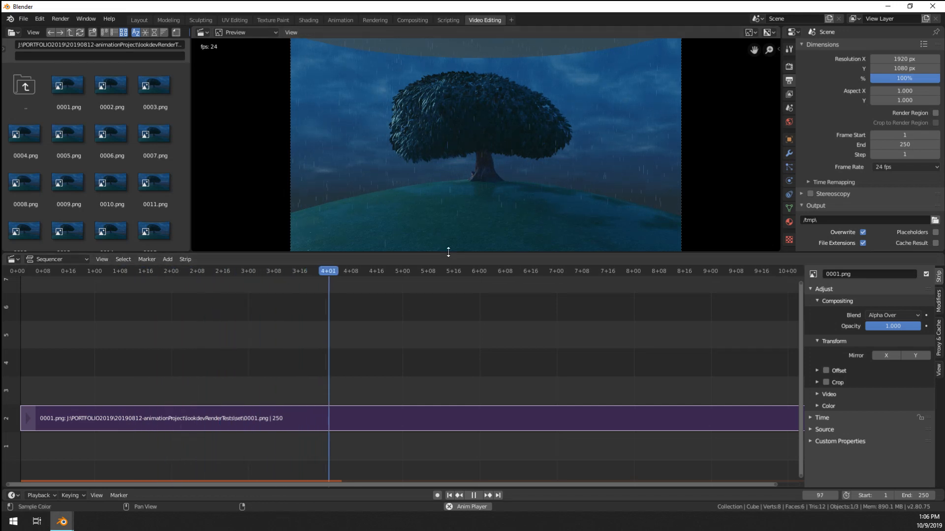
Step: Enlarge the preview area by lowering its border with the sequencer, and replay the strip at a closer magnification
left_click_drag(448, 252, 453, 277)
key("space")
left_click_drag(132, 407, 46, 400)
scroll(463, 200, "up", 1)
scroll(463, 202, "up", 2)
key("space")
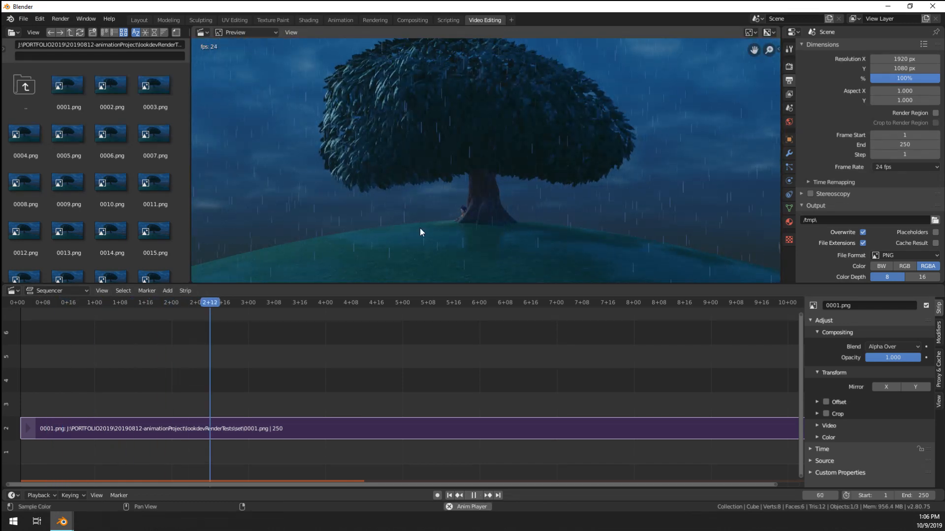
Step: Replay the early part of the strip while examining the rain on the grassy hill in the preview
middle_click_drag(422, 229, 489, 145)
scroll(291, 227, "down", 1)
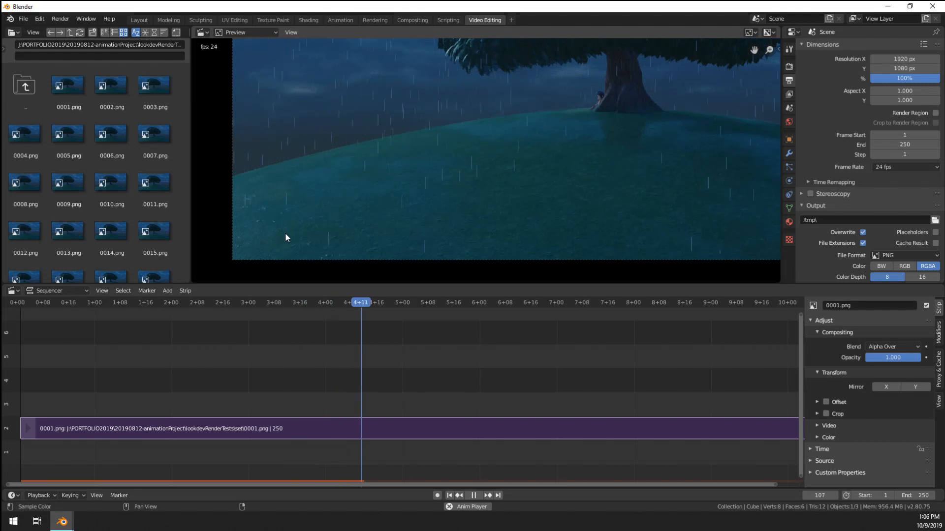
left_click(121, 370)
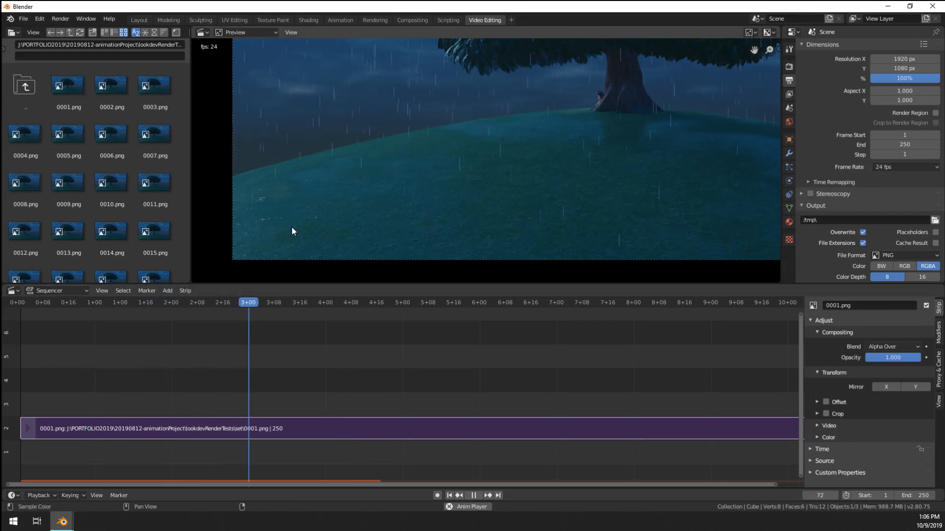
key("space")
middle_click_drag(580, 215, 330, 182)
middle_click_drag(641, 208, 725, 215)
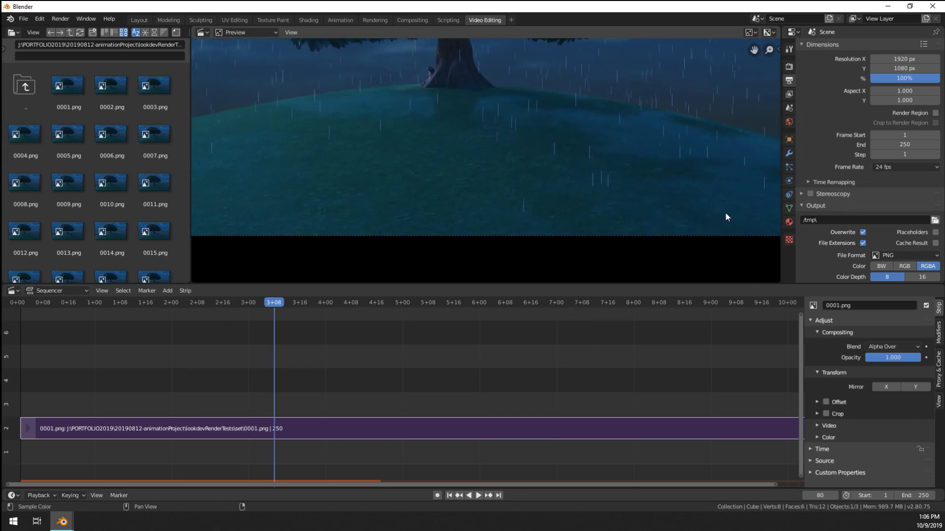
middle_click_drag(512, 193, 704, 211)
left_click_drag(127, 397, 59, 400)
key("space")
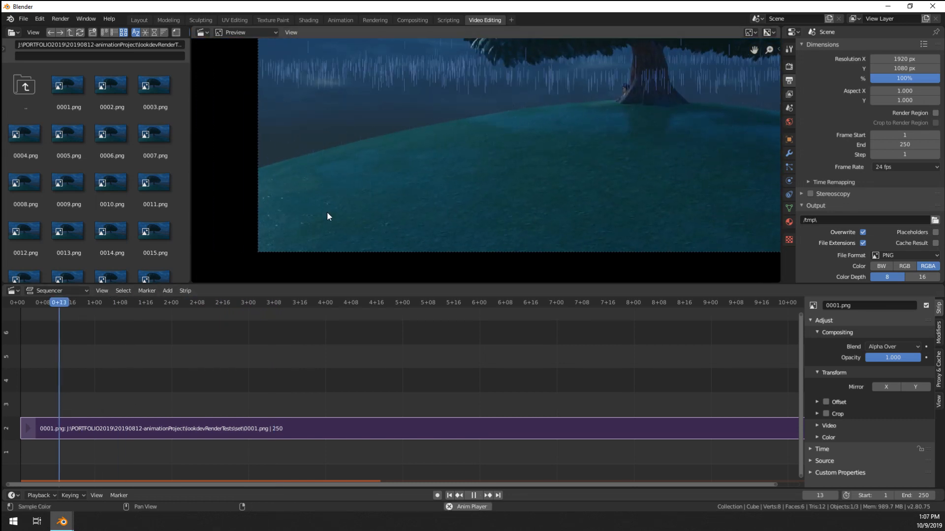
key("space")
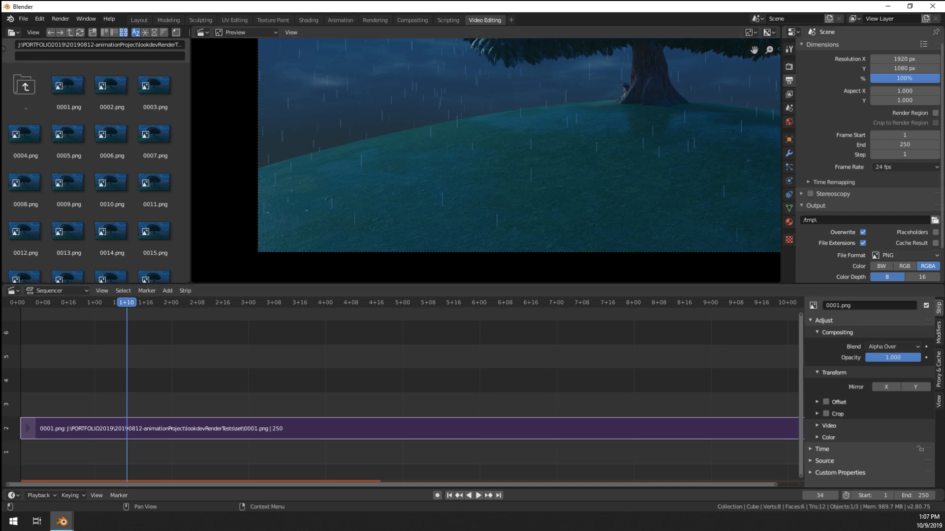
Step: Fit the full strip in the sequencer and the full image in the preview, and play from frame 158
key("Home")
scroll(618, 154, "down", 4)
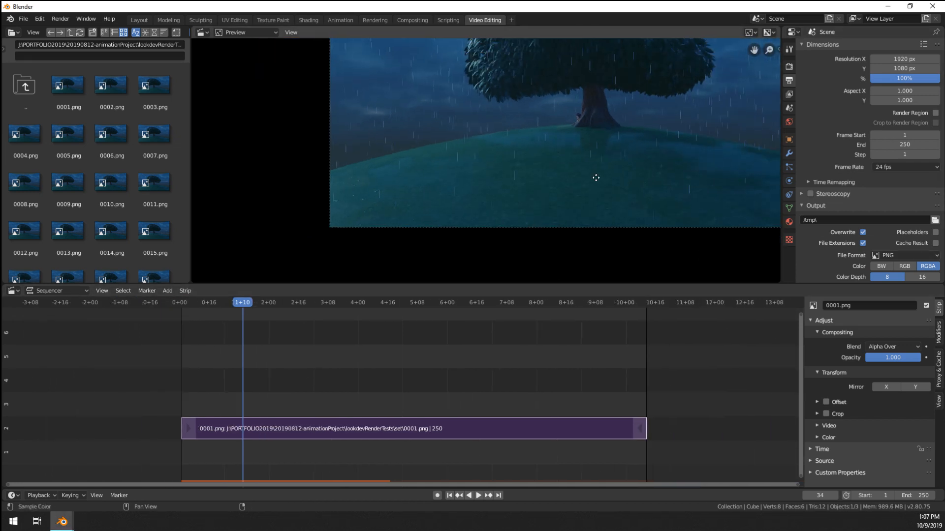
key("Home")
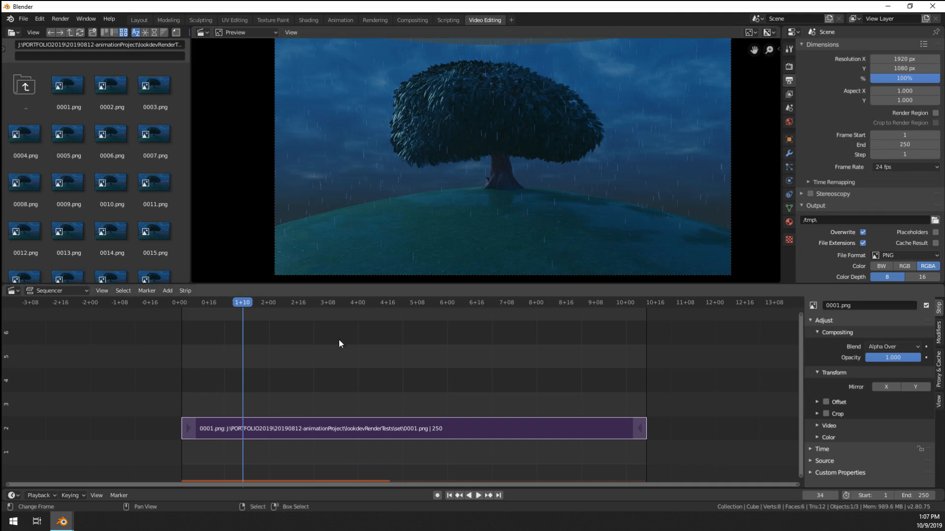
left_click(474, 394)
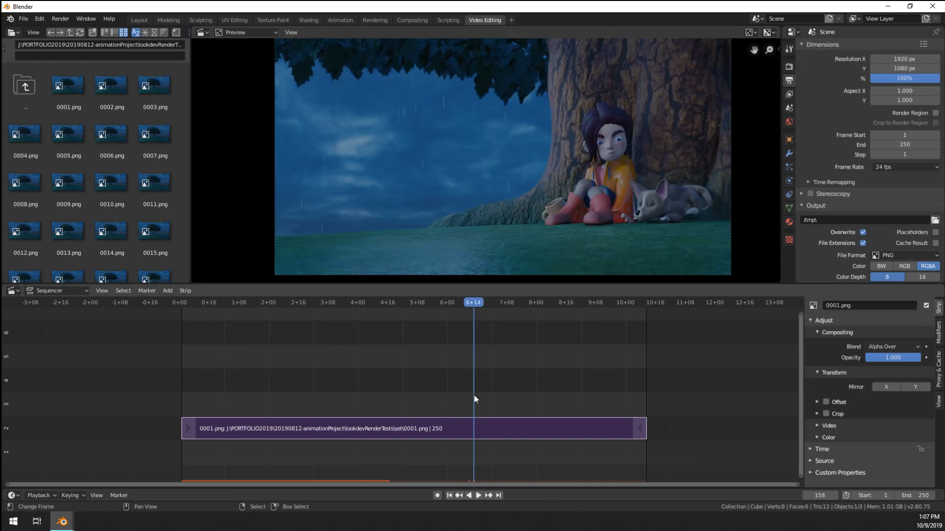
key("space")
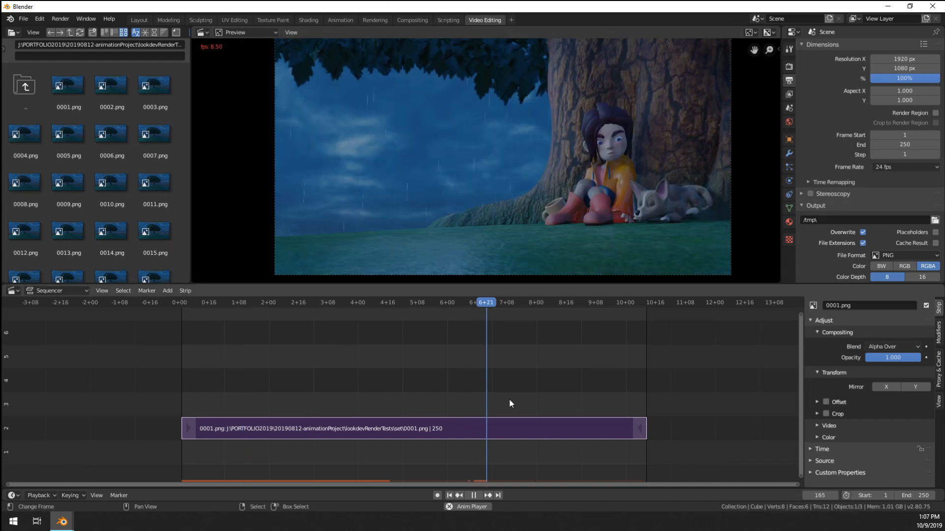
Step: Move the playhead to about frame 159 and replay the shot of the boy and dog from there
left_click_drag(488, 400, 475, 408)
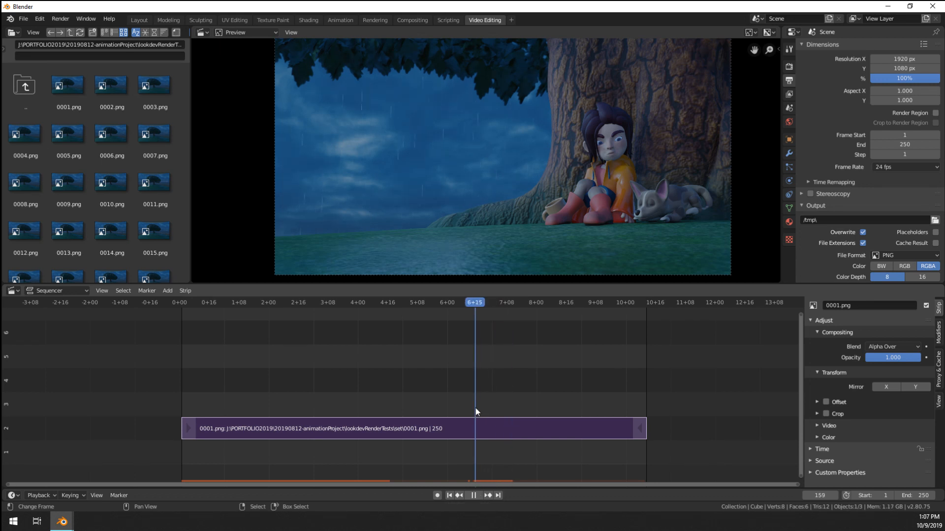
key("space")
key("space")
left_click(477, 409)
key("space")
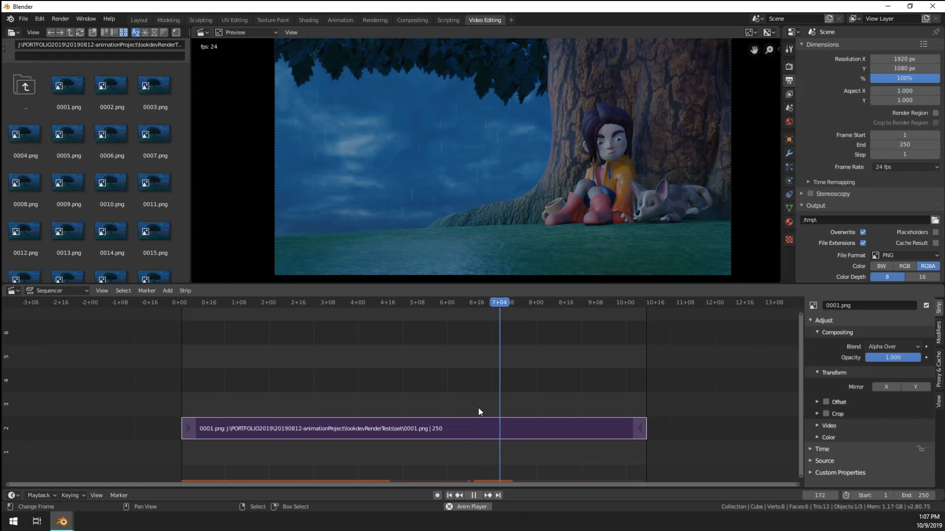
Step: Loop the beginning of the close shot several times to examine the rain falling beside the trunk
left_click(478, 408)
left_click(478, 409)
left_click(478, 409)
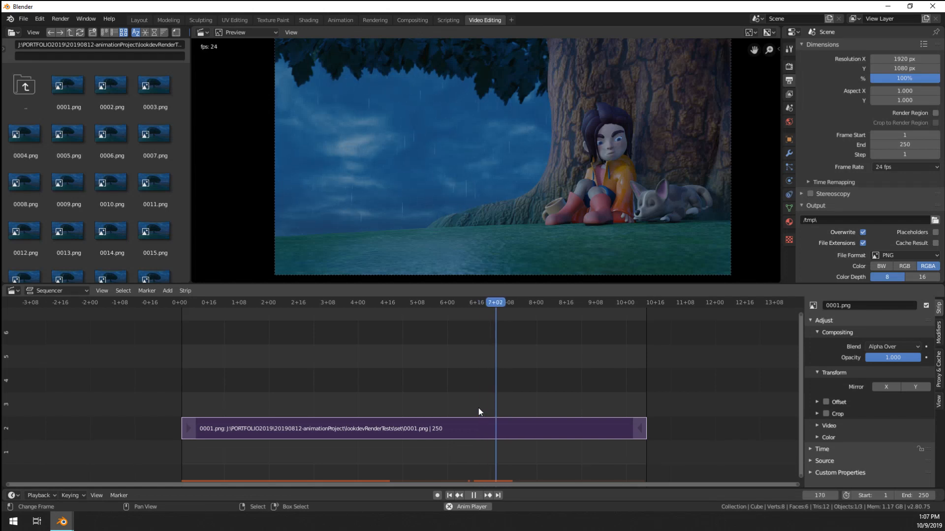
left_click(479, 408)
left_click(478, 408)
left_click(478, 408)
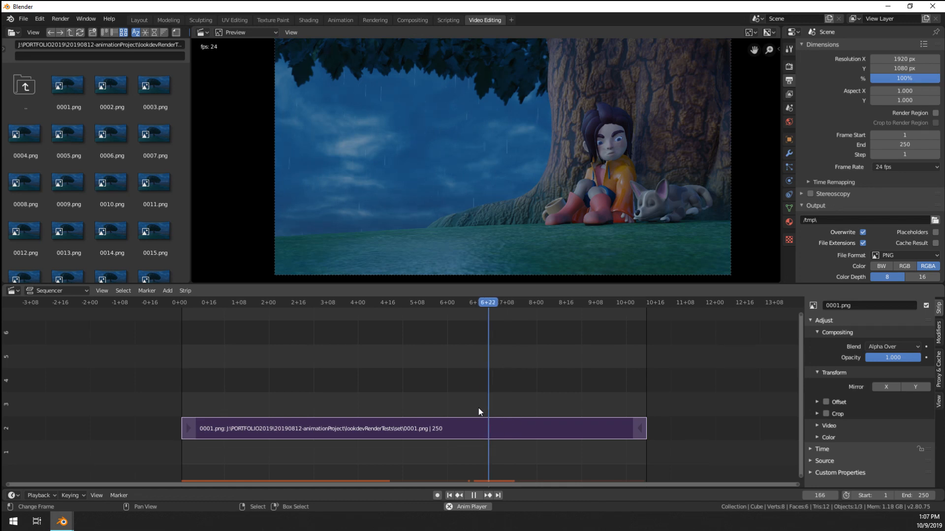
left_click(480, 408)
Step: Alternate playback between the wide tree shot and the close character shot to compare their rain
left_click(241, 400)
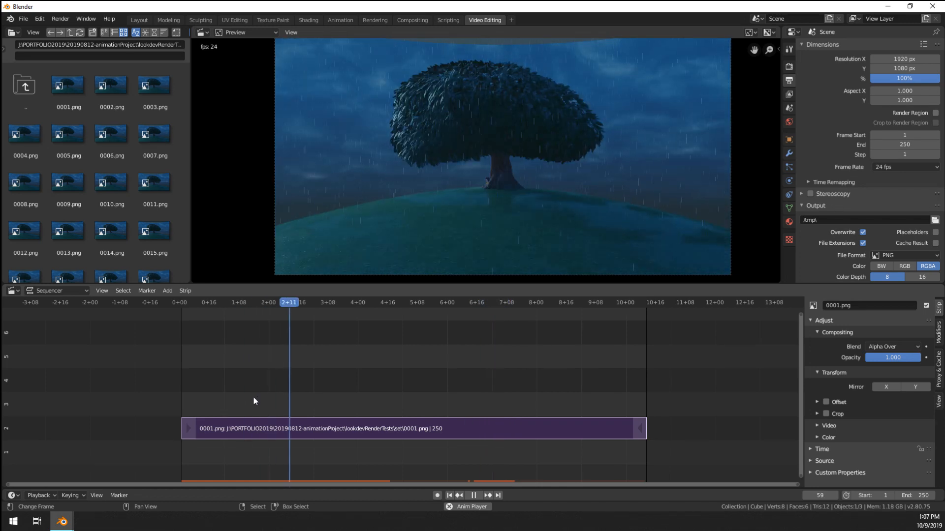
left_click(486, 407)
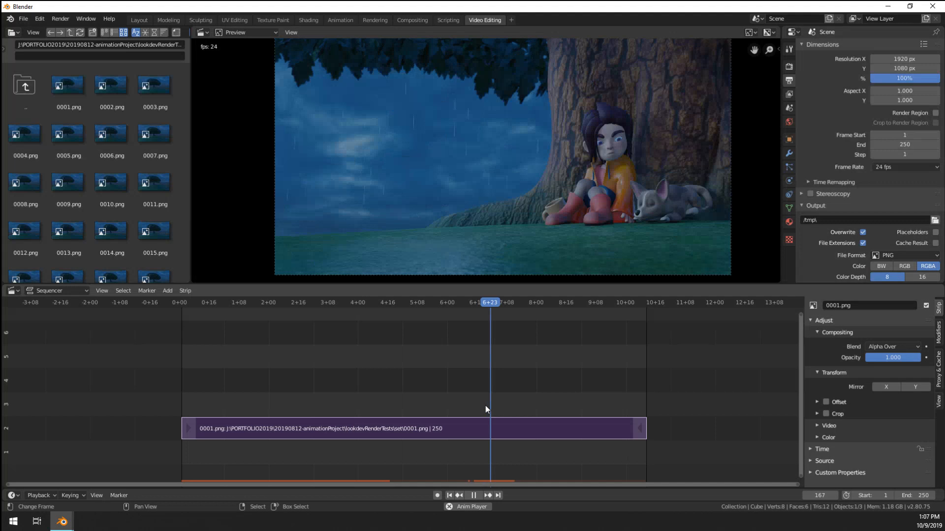
left_click(292, 411)
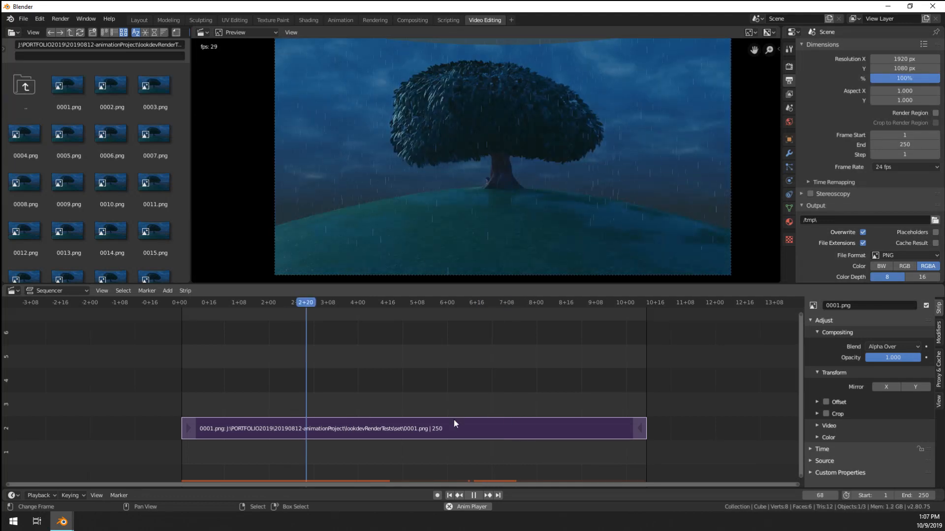
left_click(476, 409)
left_click(477, 406)
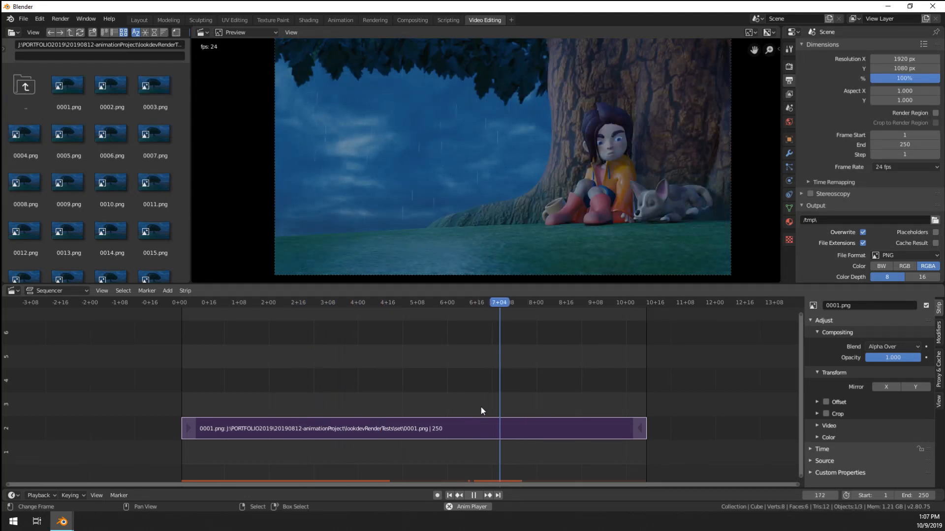
Step: Restart the close character shot a few more times to review its falling raindrops
left_click(481, 408)
left_click(481, 408)
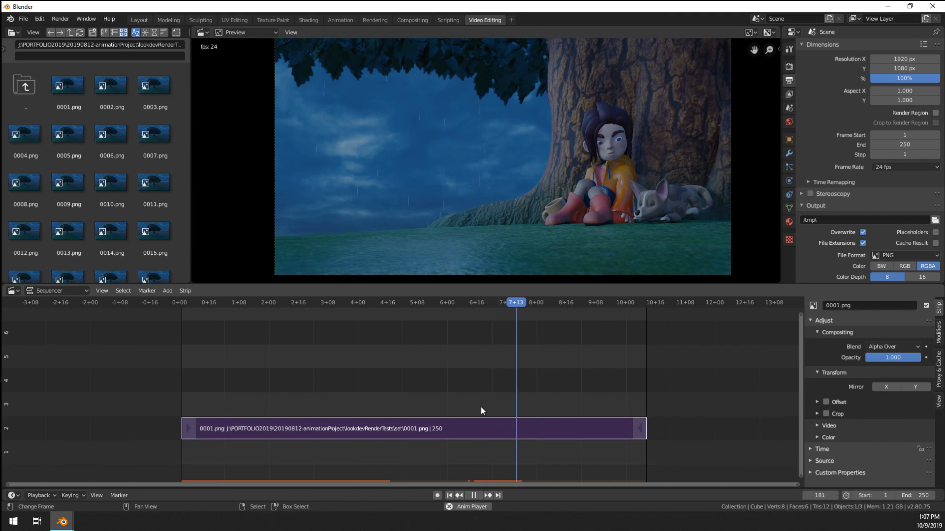
left_click(480, 406)
left_click(480, 406)
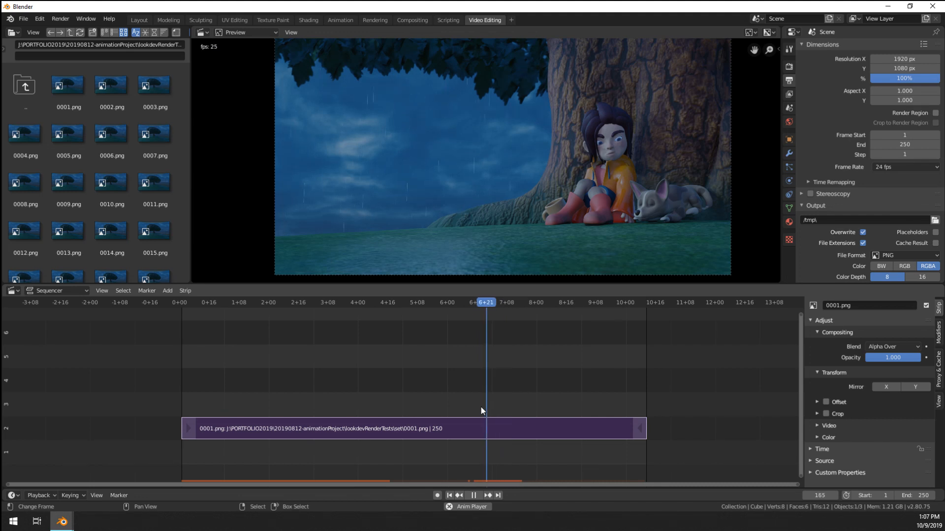
Step: Replay the wide tree shot repeatedly from around its midpoint and stop playback at frame 91
left_click(290, 392)
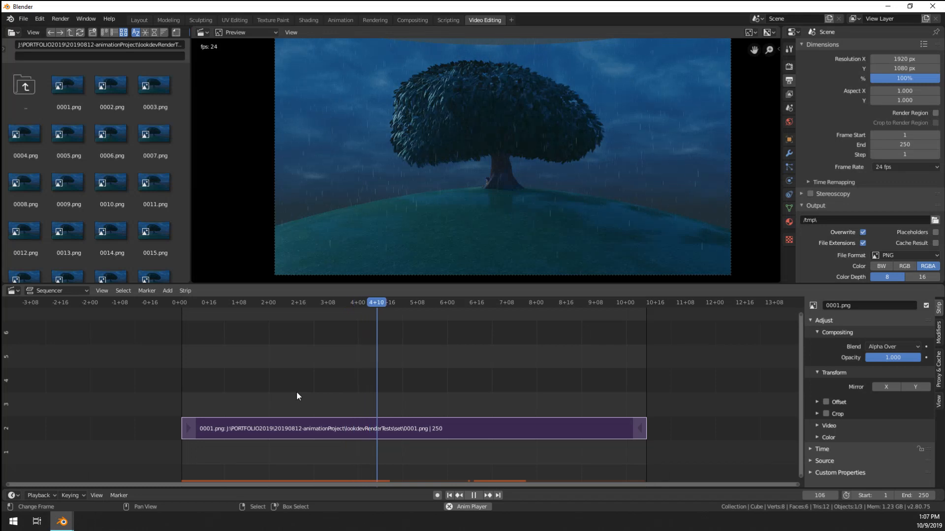
left_click(296, 391)
left_click(296, 392)
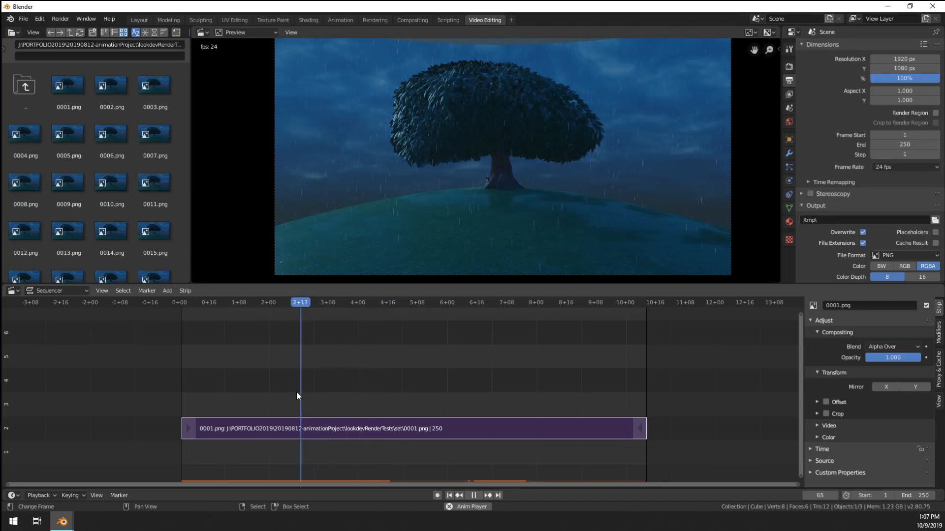
left_click(296, 391)
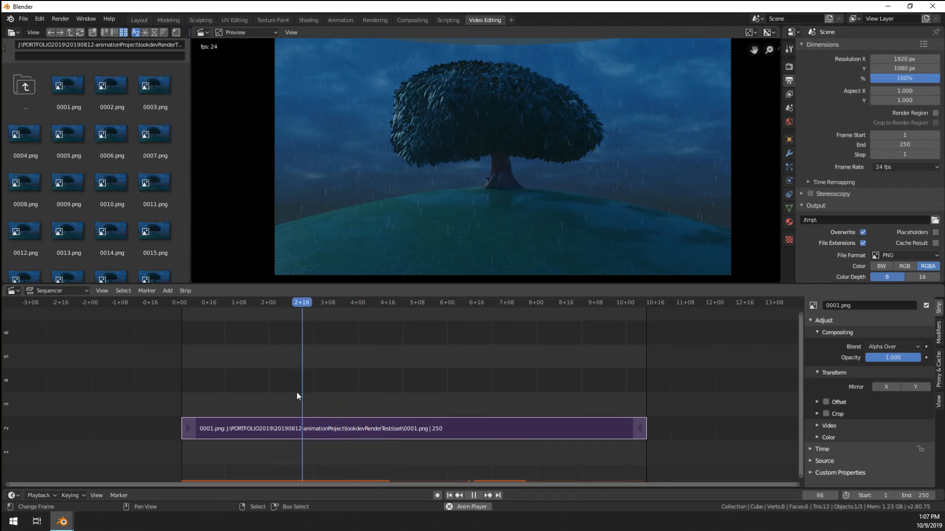
key("space")
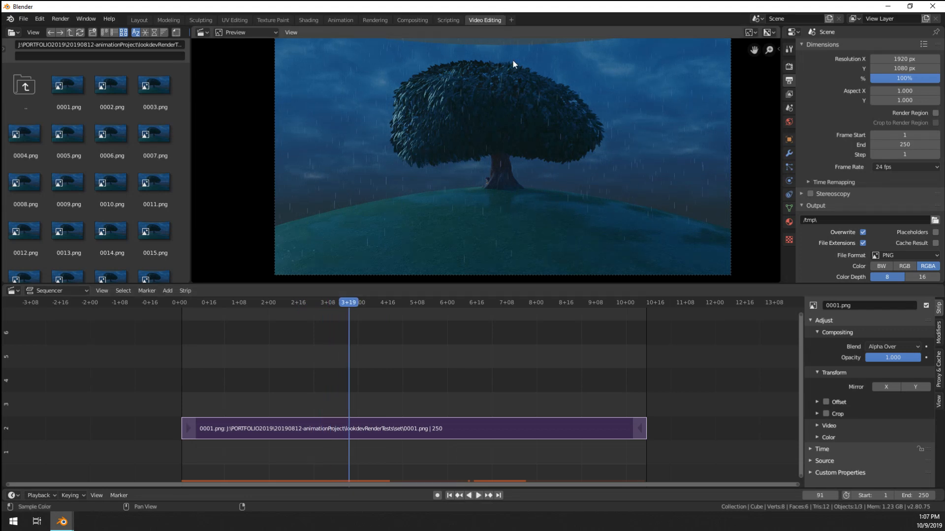
Step: Reduce the preview magnification and reposition the image so the whole frame, including the ring above the tree, is in view
scroll(464, 89, "down", 2)
middle_click_drag(494, 121, 504, 134)
middle_click_drag(399, 175, 373, 172)
scroll(531, 142, "up", 1)
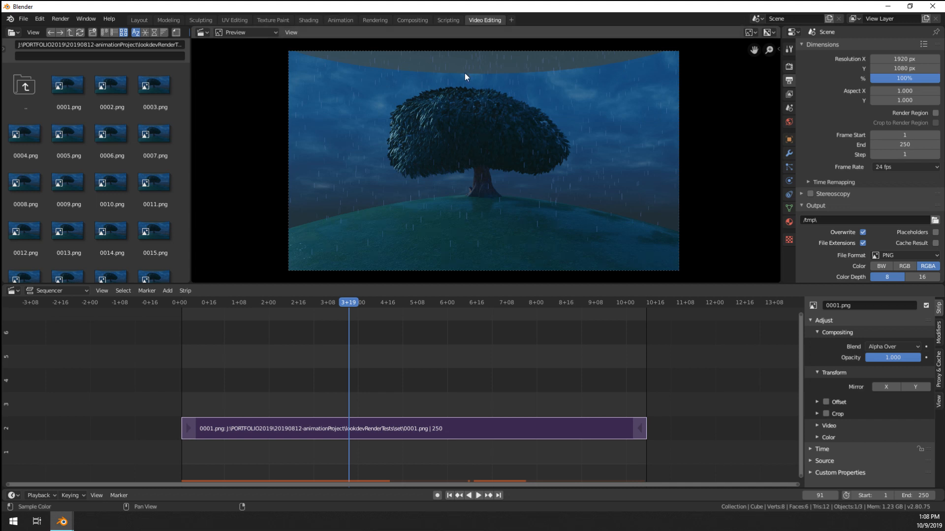
middle_click_drag(572, 117, 552, 115)
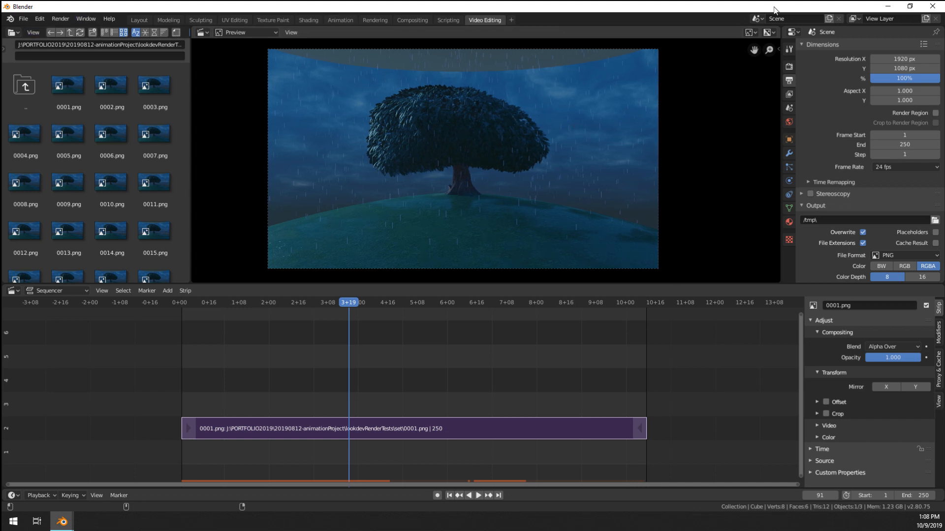
Step: Close the video editing window and inspect the tree, hill and overhead rain disc in the main scene
left_click(933, 6)
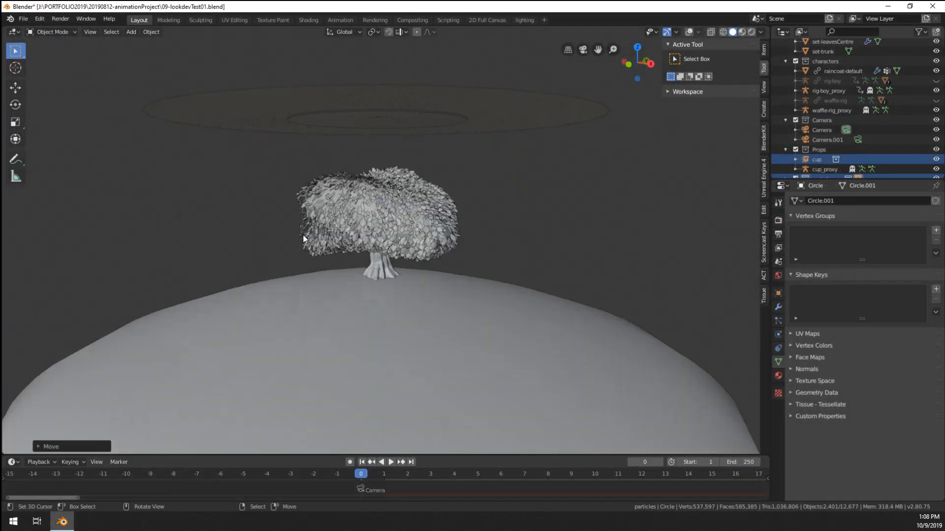
middle_click_drag(303, 236, 283, 240)
scroll(284, 241, "up", 2)
middle_click_drag(323, 287, 358, 295, "shift")
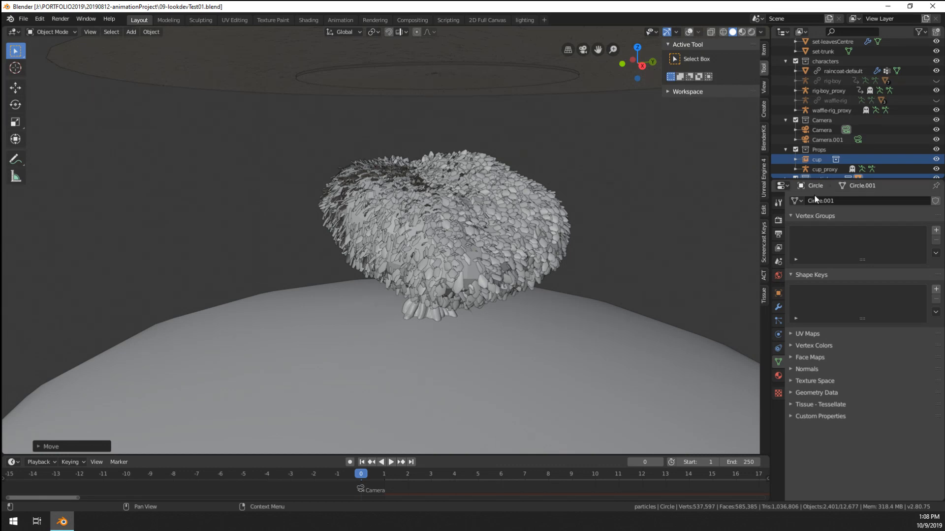
middle_click_drag(354, 296, 366, 329)
scroll(357, 321, "down", 6)
scroll(357, 321, "up", 4)
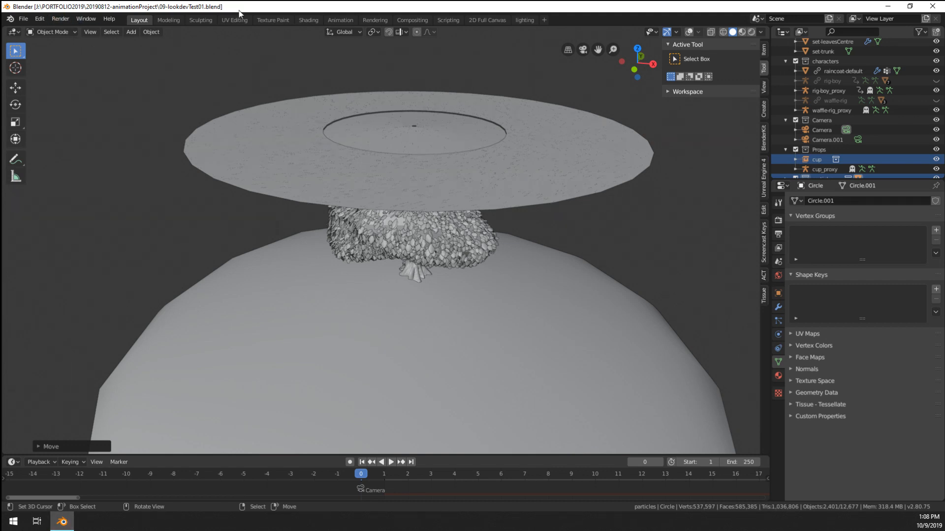
Step: Save the lookdev scene and open storyboard02.blend, scrubbing its timeline to frame 938
key("ctrl+s")
left_click(22, 19)
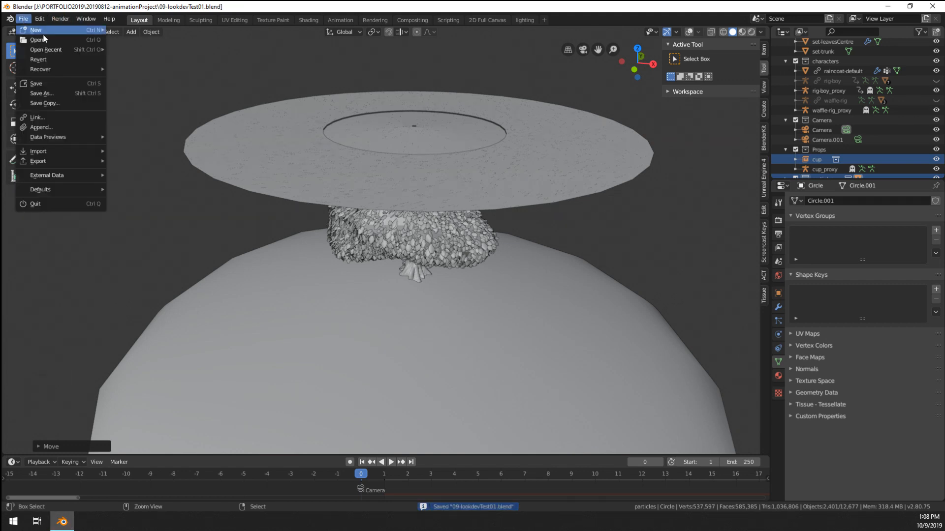
mouse_move(56, 51)
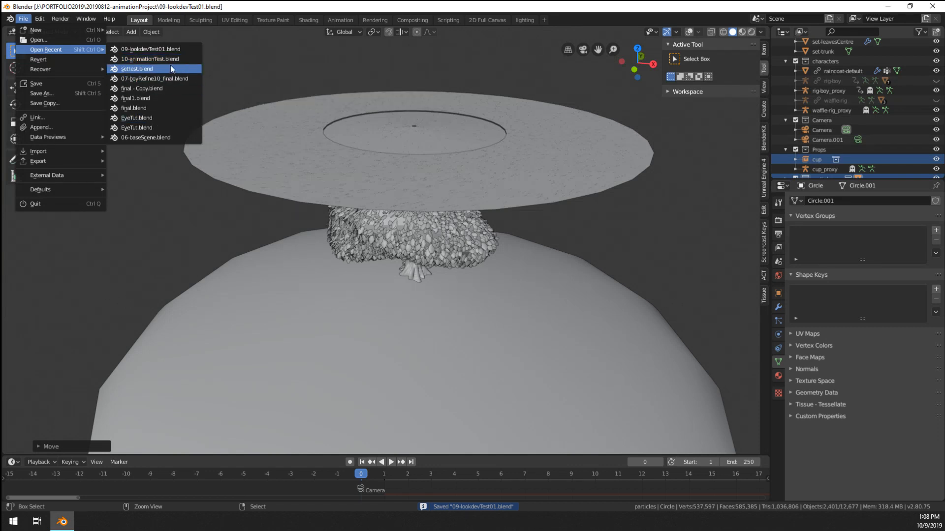
left_click(59, 40)
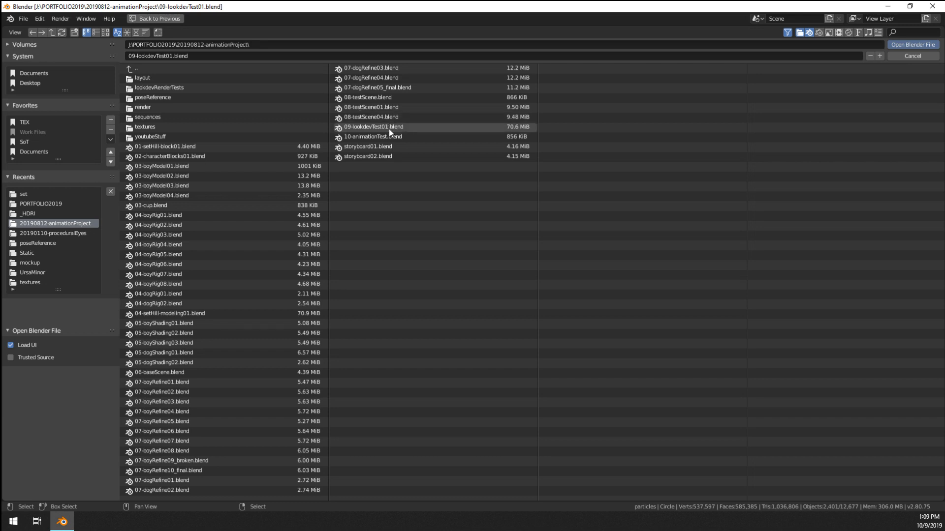
left_click(393, 156)
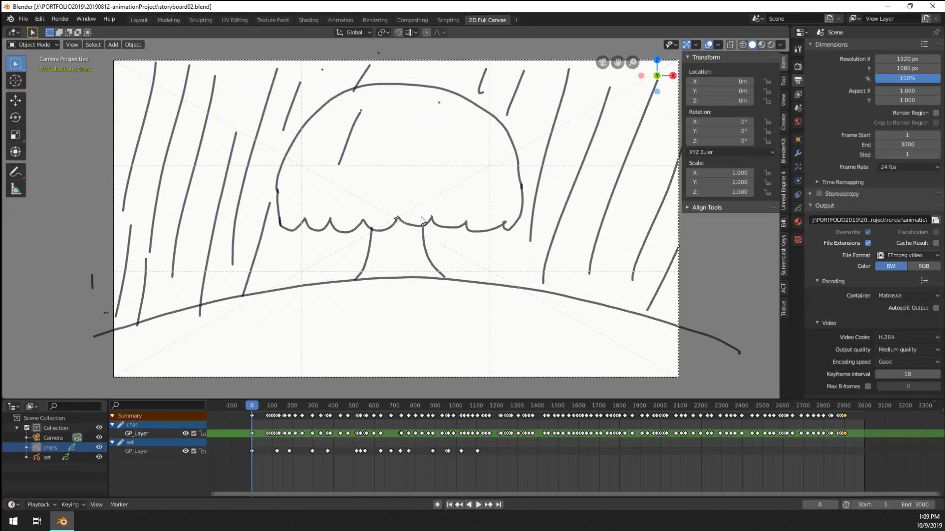
left_click_drag(321, 456, 444, 485)
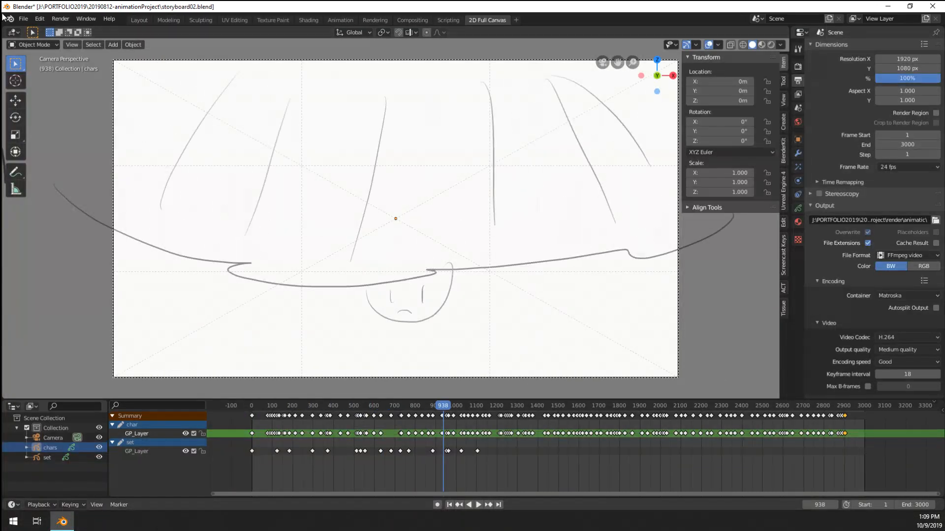
Step: Open 01-Short-layout01.blend from the layout folder, discarding the storyboard file's unsaved changes
left_click(23, 18)
left_click(57, 39)
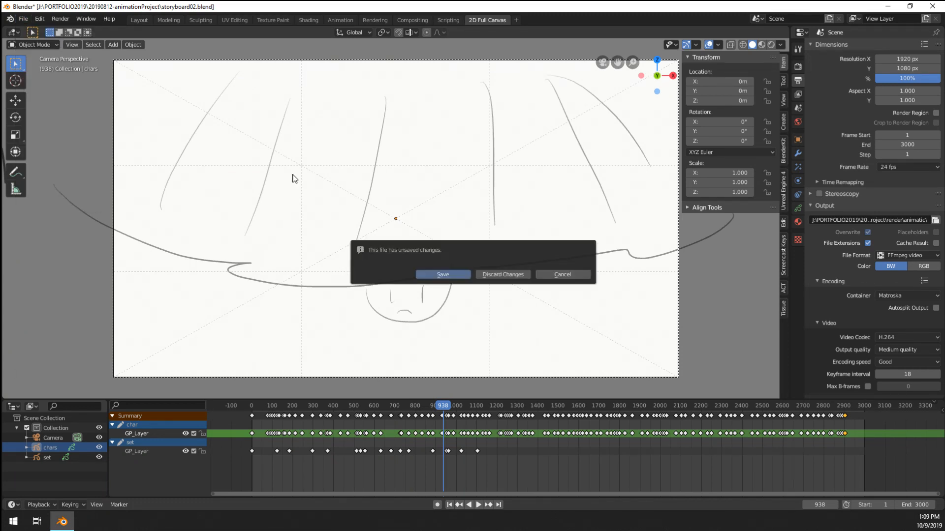
left_click(509, 275)
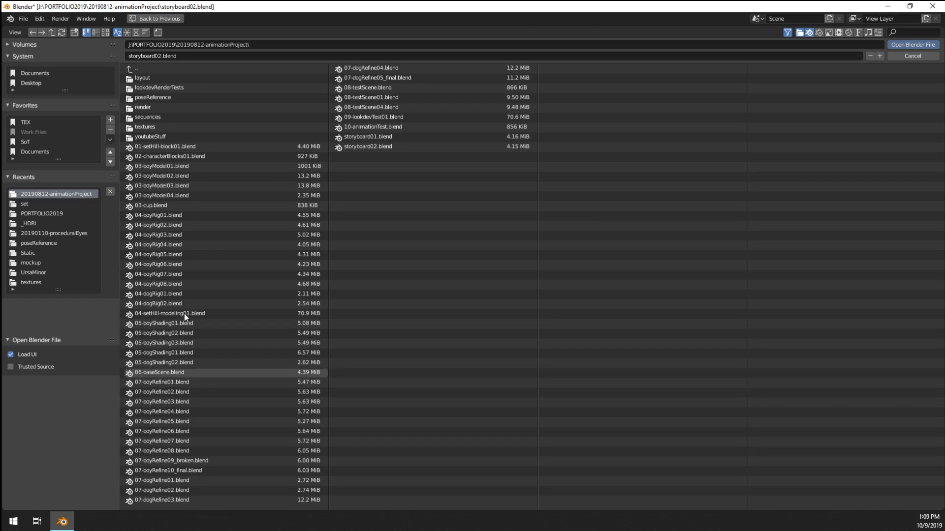
left_click(158, 78)
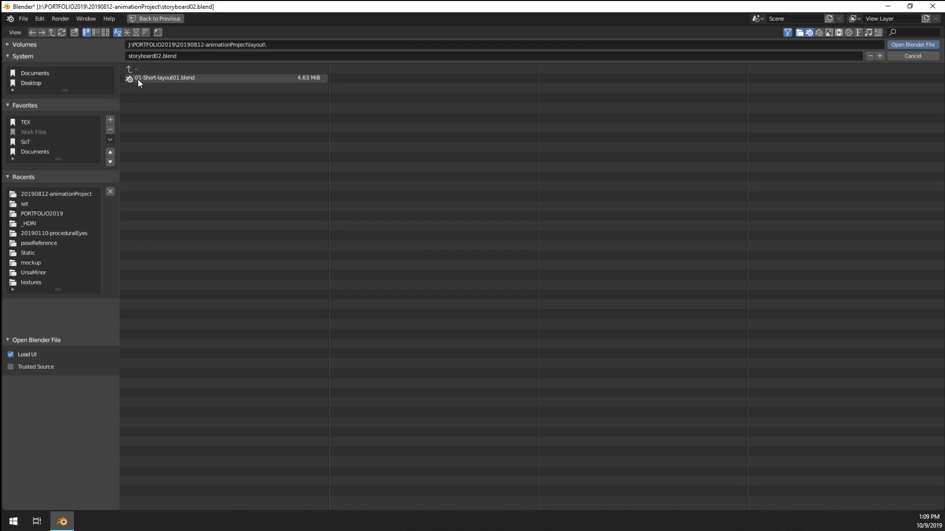
double_click(137, 78)
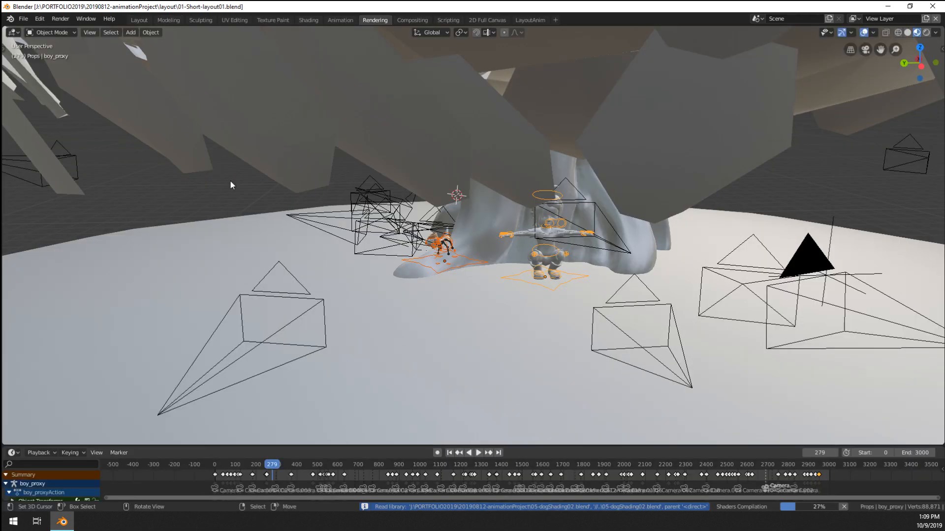
Step: Examine the boy, the trunk and the surrounding cameras up close, and select the set model
middle_click_drag(230, 181, 497, 291)
scroll(522, 300, "up", 3)
scroll(523, 300, "down", 4)
scroll(513, 310, "down", 4)
scroll(476, 296, "up", 6)
scroll(514, 298, "up", 3)
scroll(560, 302, "down", 5)
scroll(562, 300, "up", 5)
left_click(566, 299)
scroll(494, 285, "up", 8)
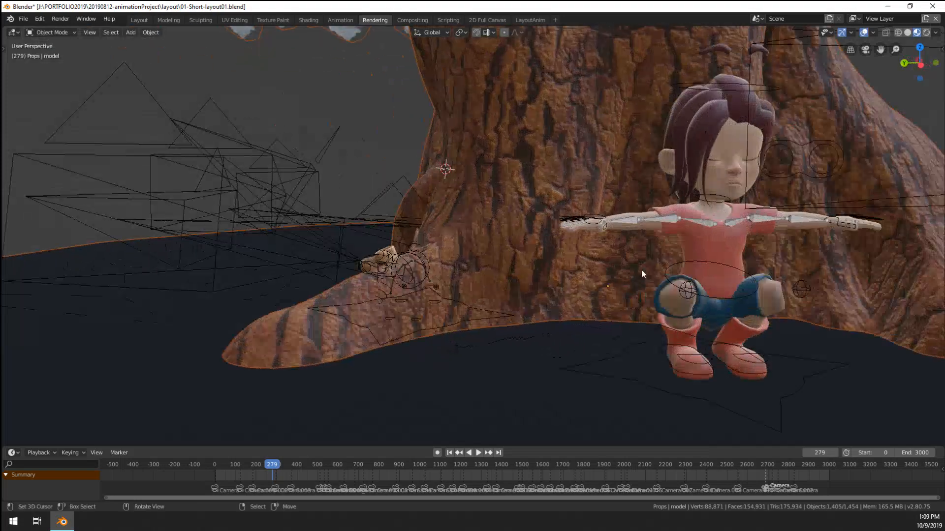
Step: Inspect the whole tree and hill set from a distance, and the cameras placed around the trunk
left_click(704, 261)
left_click(683, 240)
scroll(699, 170, "down", 11)
middle_click_drag(527, 258, 489, 260)
scroll(490, 263, "down", 6)
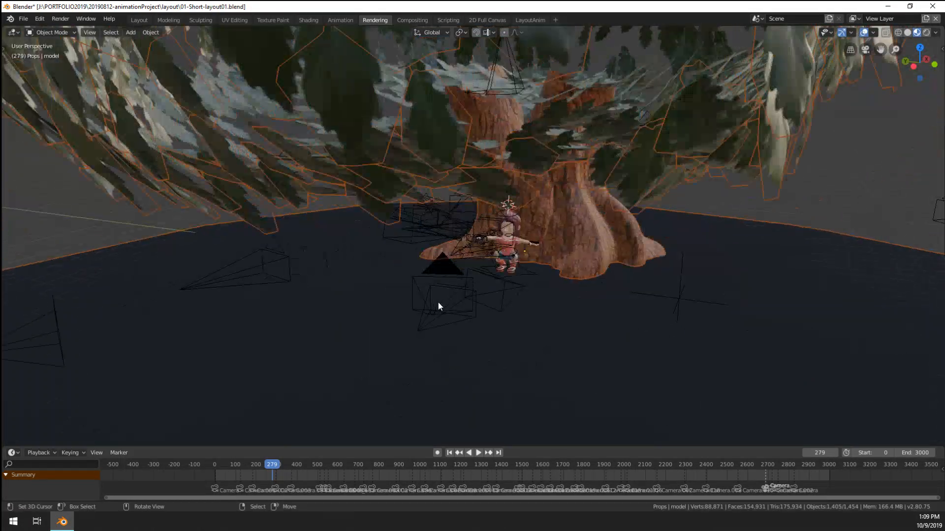
key("g")
key("Escape")
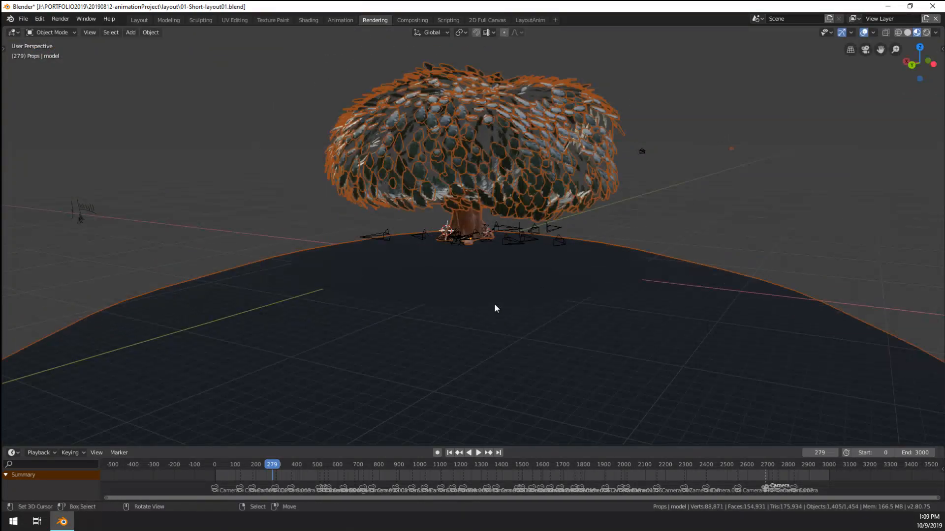
scroll(494, 303, "up", 5)
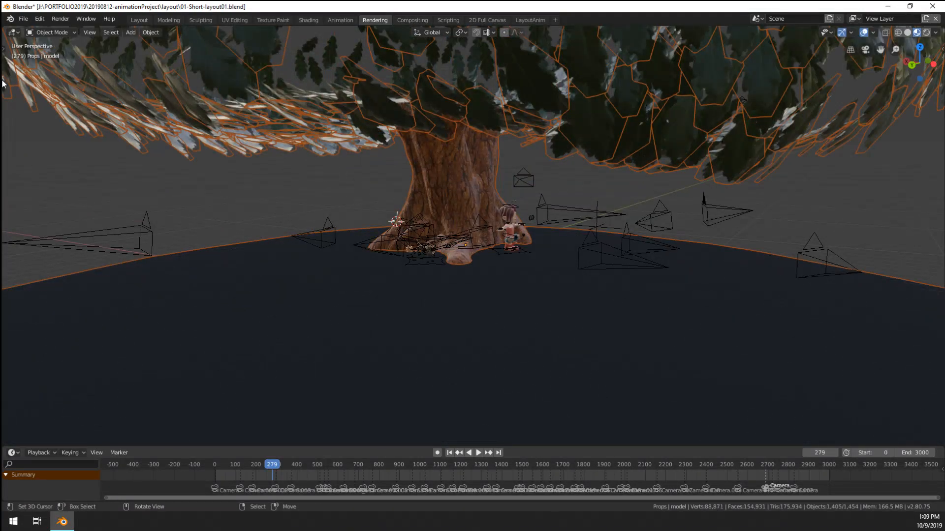
Step: Switch to the Layout workspace and try to delete the selected set model
left_click(141, 20)
scroll(512, 243, "down", 6)
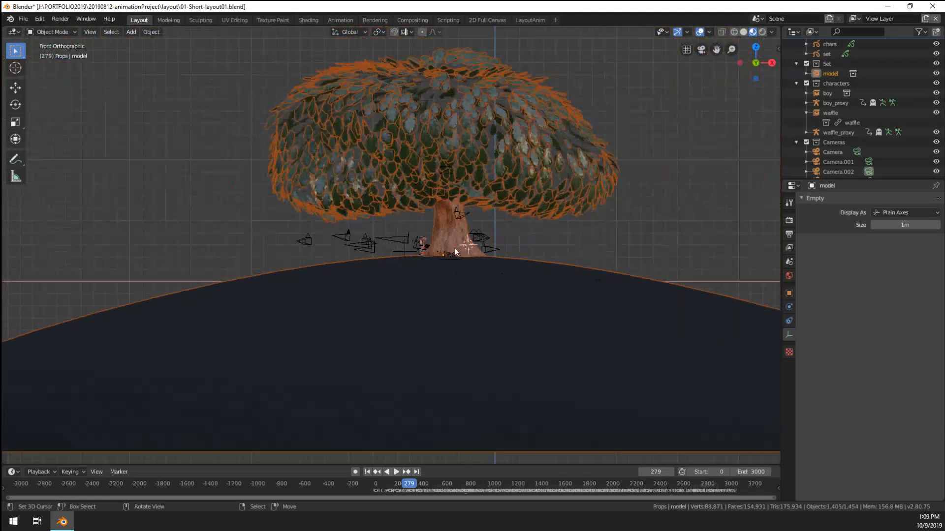
middle_click_drag(512, 243, 458, 267)
key("x")
left_click(459, 267)
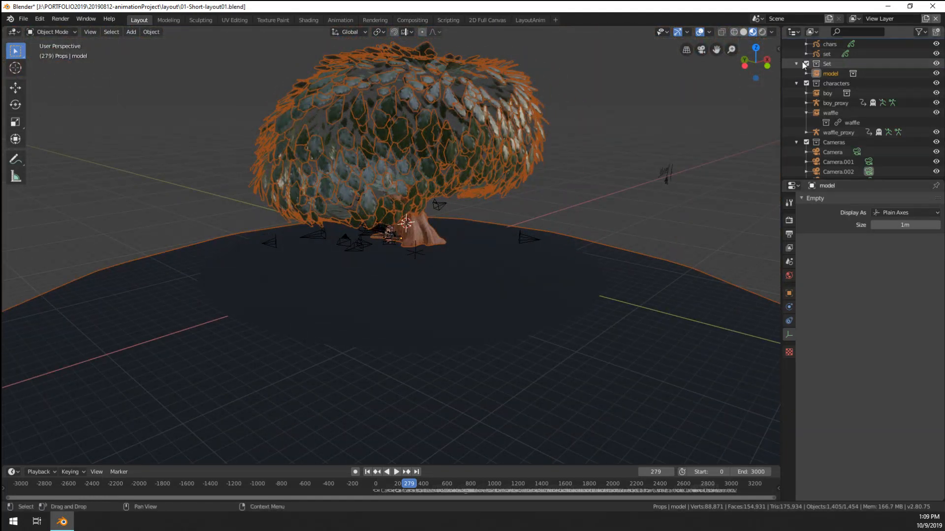
Step: Delete the Set collection and the tree and hill model left in the scene
right_click(826, 65)
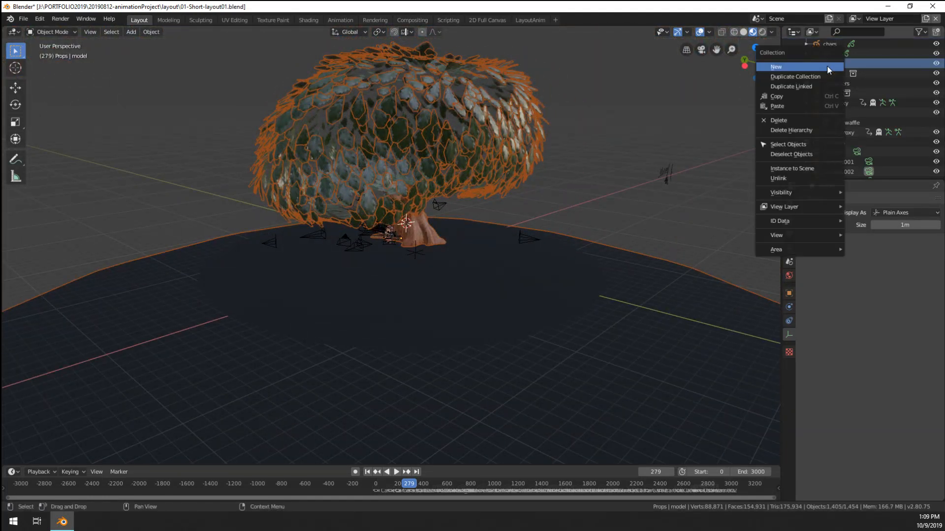
left_click(794, 122)
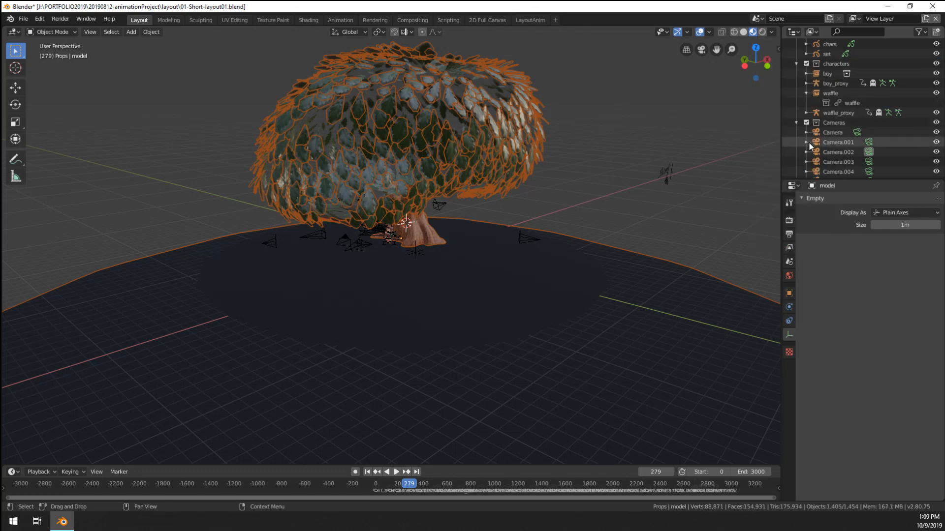
key("ctrl+z")
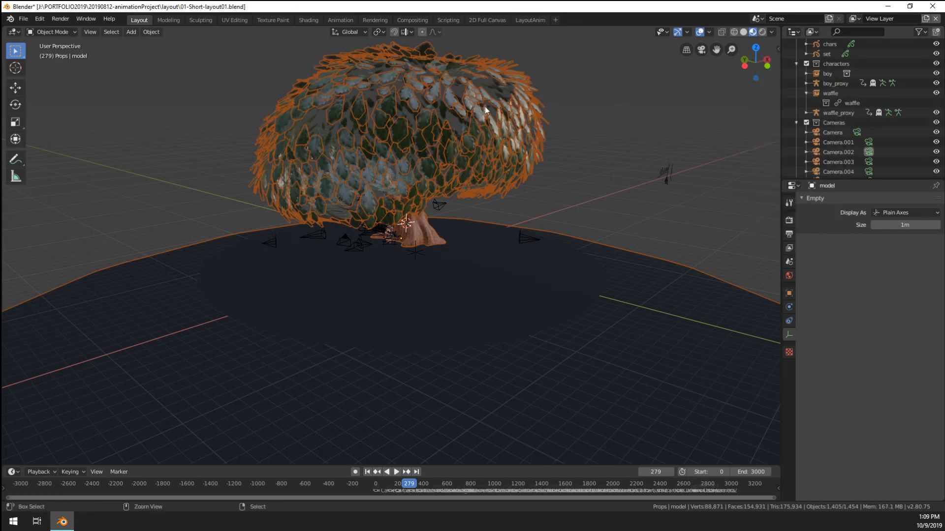
right_click(825, 64)
left_click(789, 101)
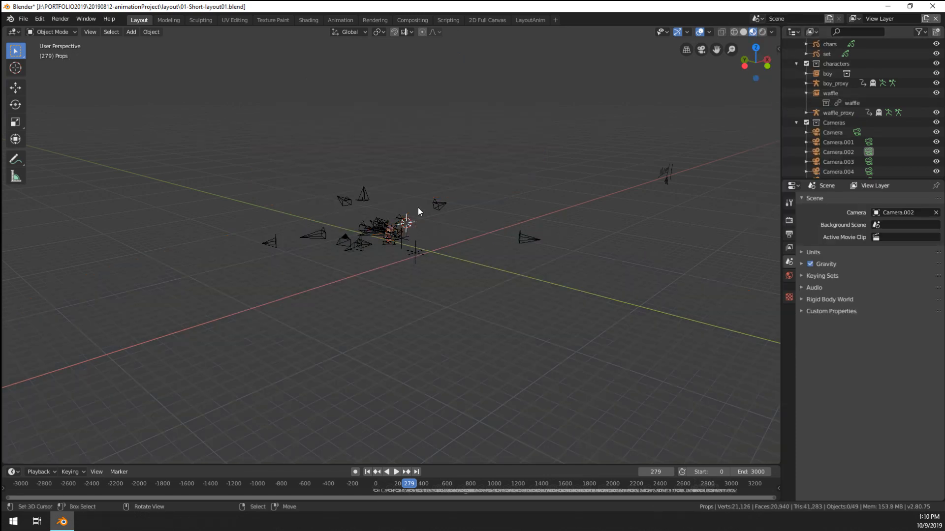
Step: Snap the 3D cursor to the world origin
scroll(382, 249, "up", 5)
key("shift+s")
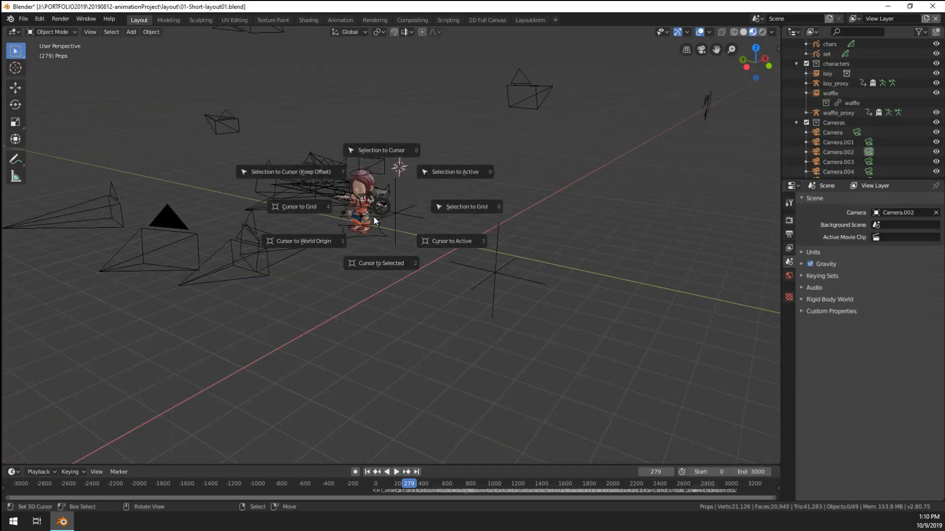
left_click(252, 221)
key("shift+s")
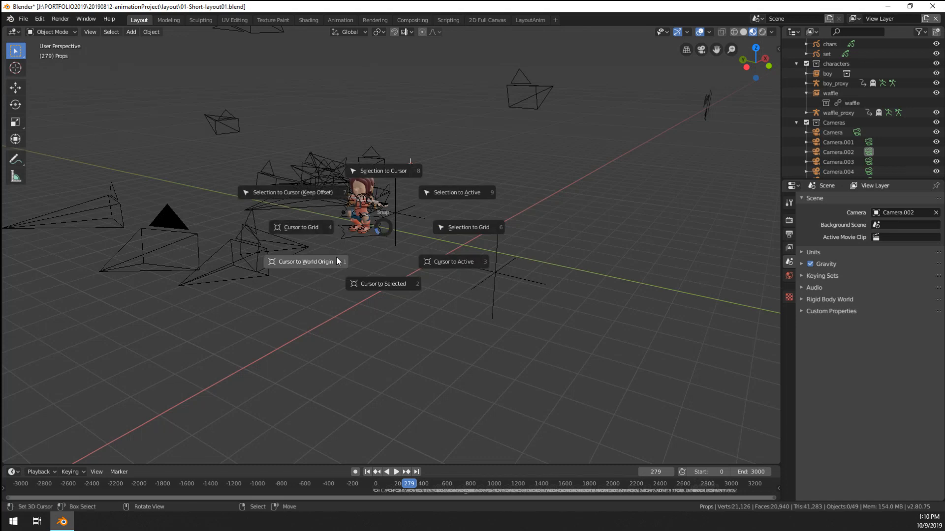
left_click(337, 259)
Step: Link the objects set-hill, set-leave, set-leaves, set-leavesCentre and set-trunk from 09-lookdevTest01.blend
left_click(23, 18)
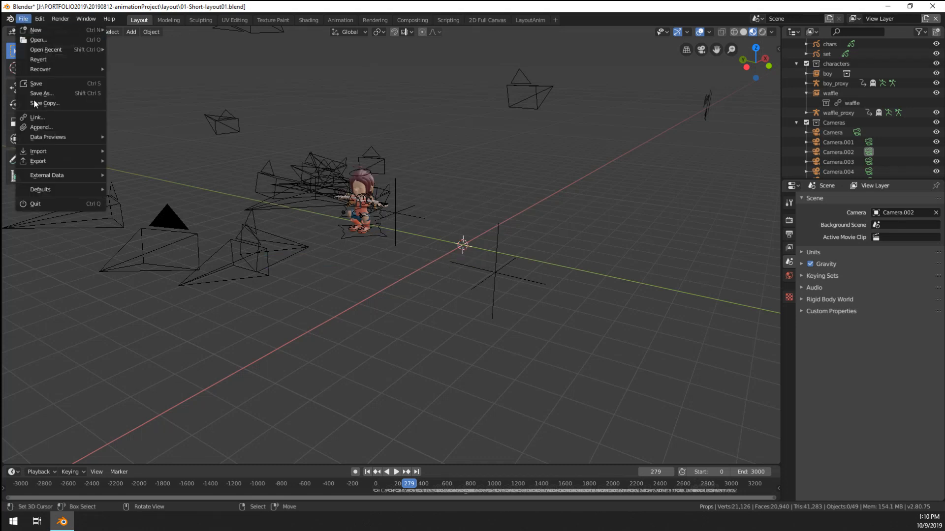
left_click(60, 117)
left_click(143, 69)
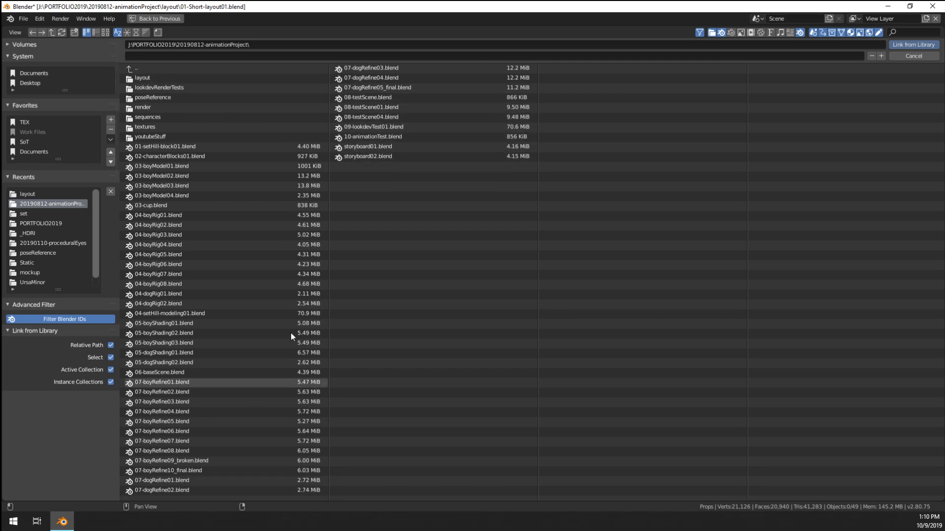
double_click(394, 130)
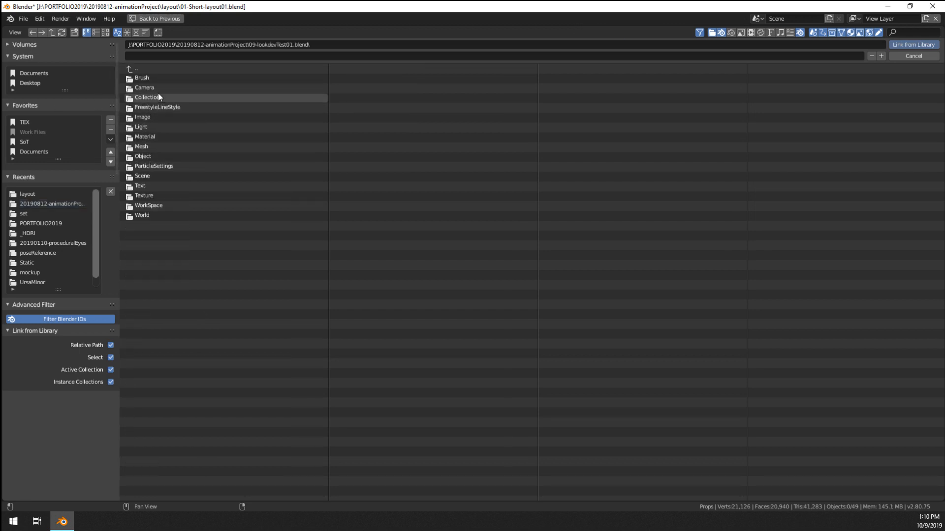
double_click(145, 155)
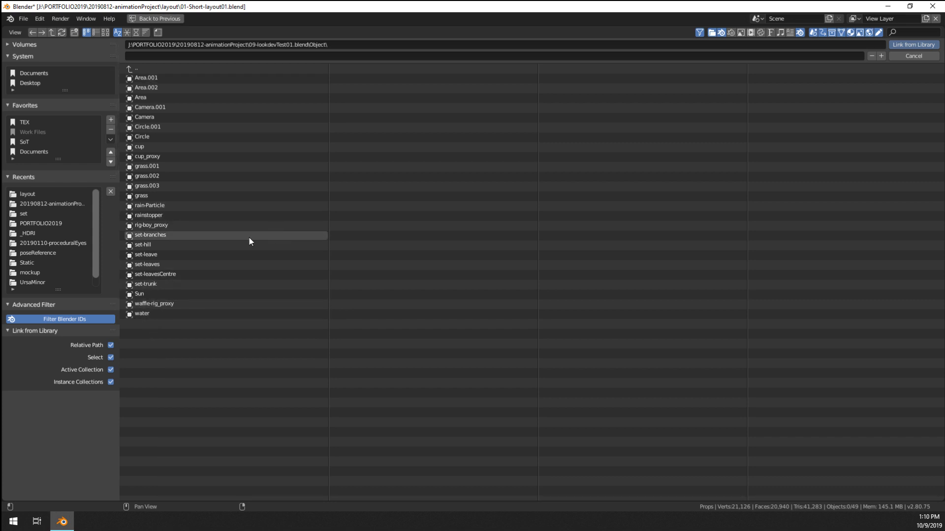
left_click(184, 246)
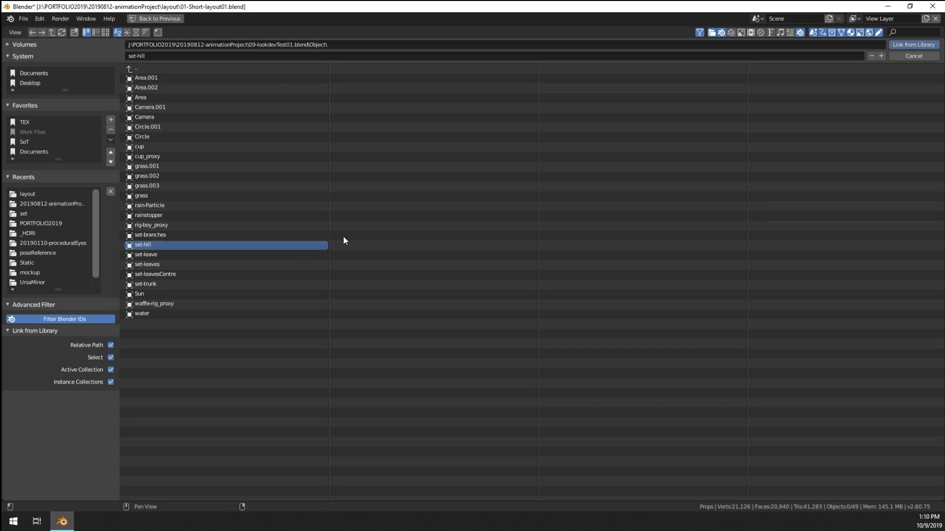
left_click_drag(339, 245, 160, 285)
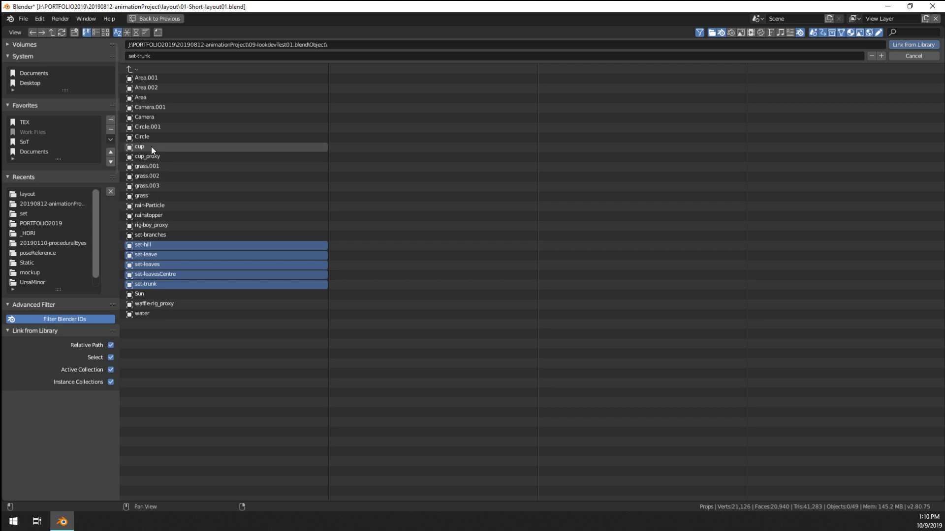
left_click(911, 45)
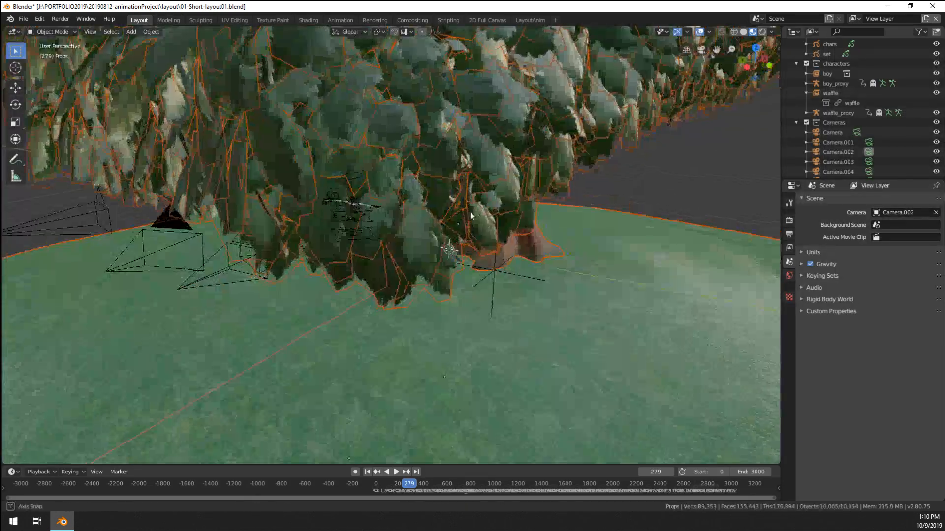
Step: Inspect where the linked tree and hill sit relative to the characters and cameras
middle_click_drag(471, 212, 507, 302)
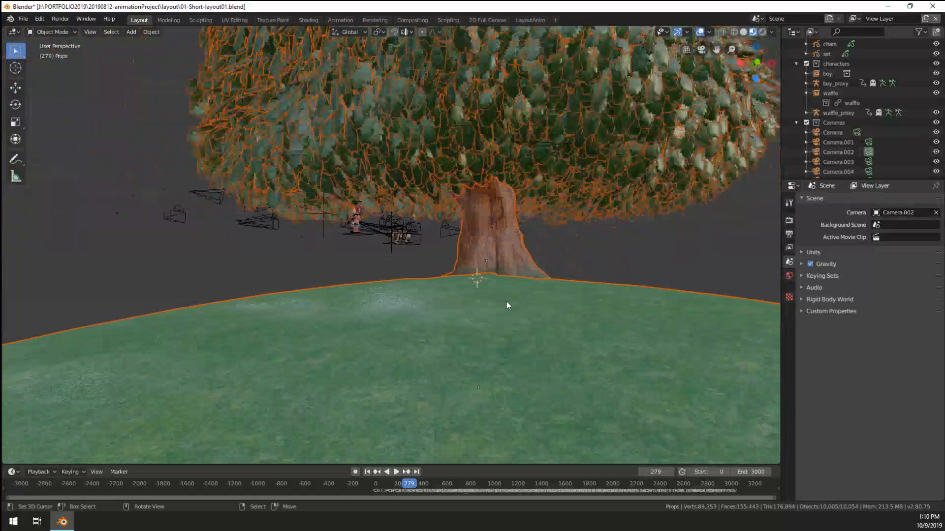
scroll(506, 301, "down", 3)
key("g")
right_click(414, 290)
scroll(414, 290, "down", 4)
middle_click_drag(414, 289, 553, 295)
scroll(478, 273, "up", 5)
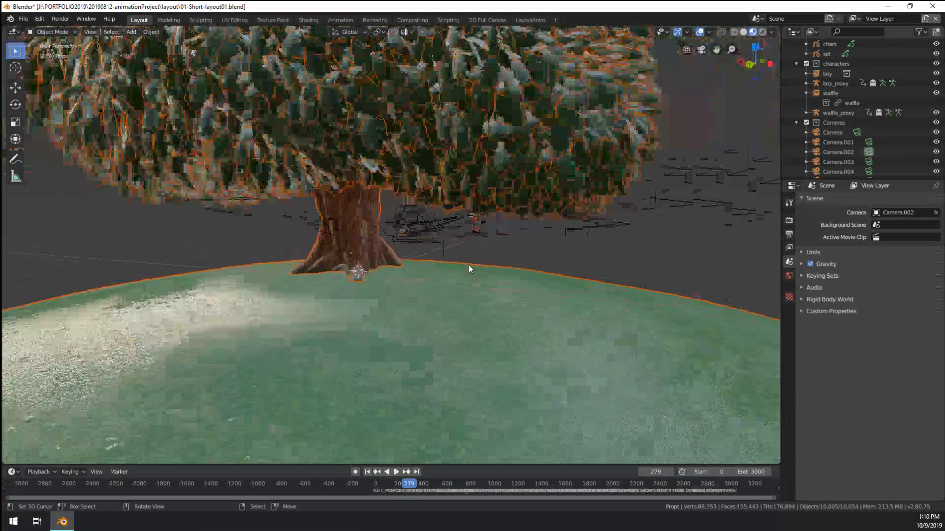
middle_click_drag(468, 268, 407, 282)
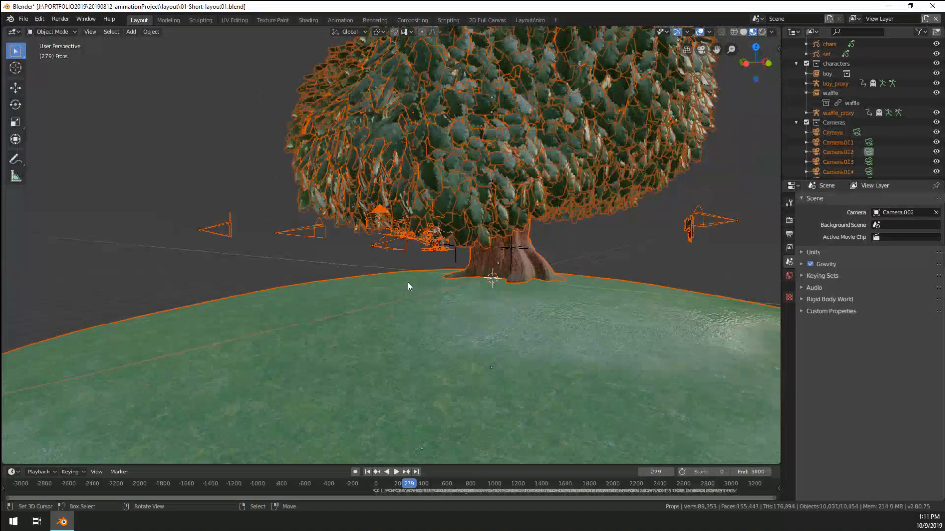
key("g")
right_click(536, 317)
scroll(541, 318, "down", 3)
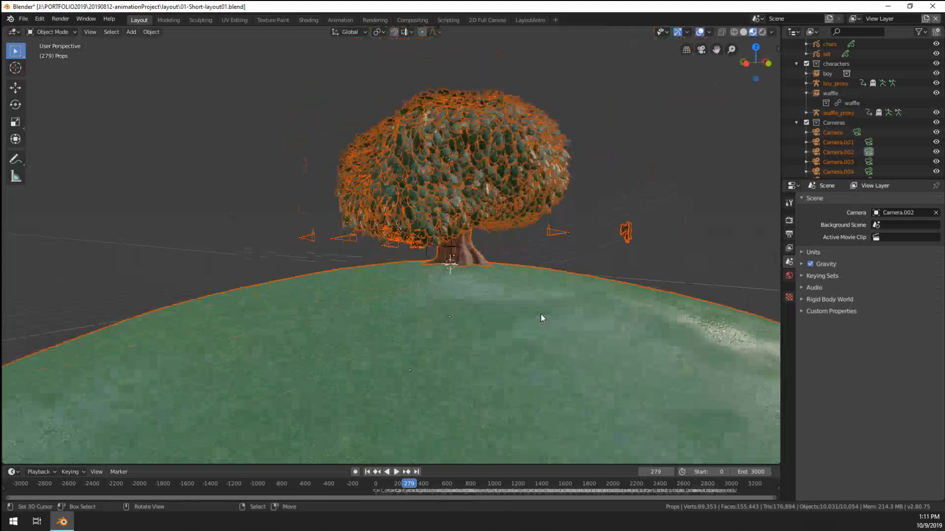
key("g")
scroll(429, 302, "up", 5)
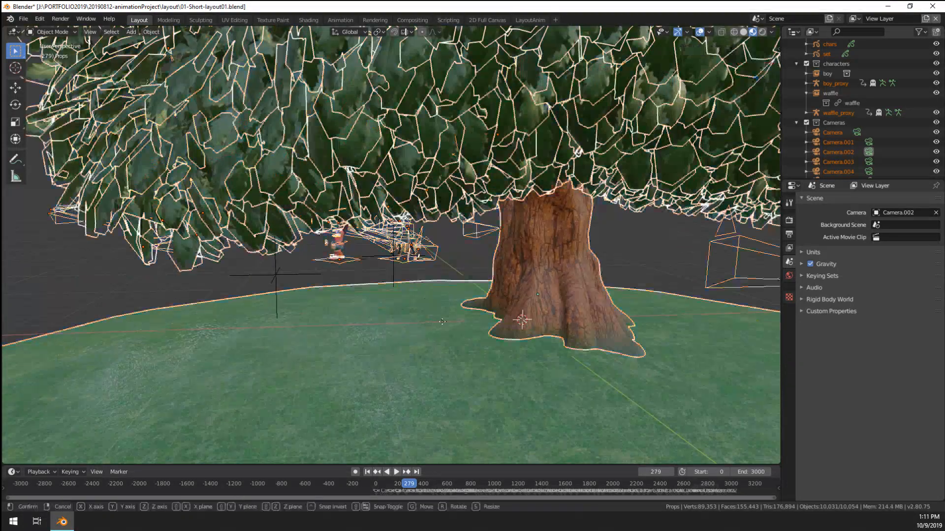
right_click(506, 347)
scroll(506, 347, "down", 3)
middle_click_drag(506, 347, 494, 332)
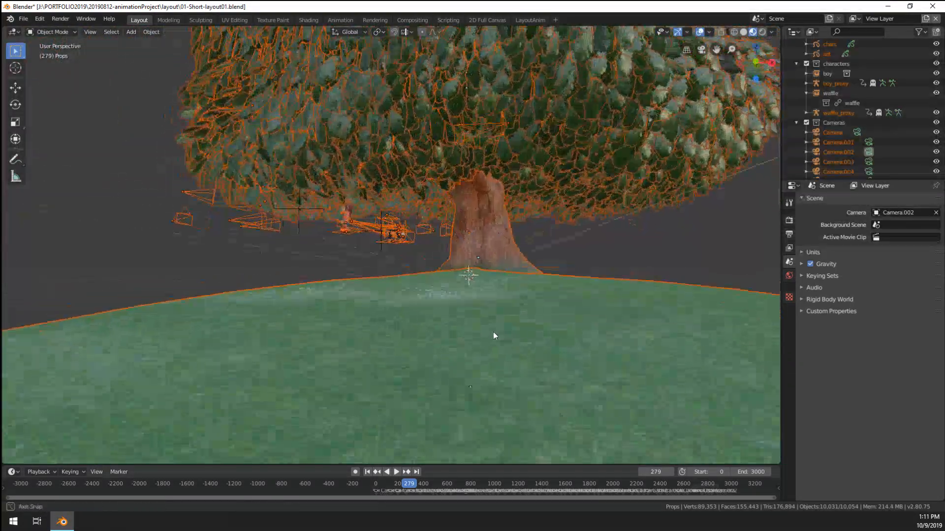
Step: Move the characters and cameras over to the base of the linked tree trunk
scroll(386, 270, "up", 5)
mouse_move(341, 266)
middle_mouse_down()
mouse_move(380, 274)
mouse_move(337, 271)
middle_mouse_up()
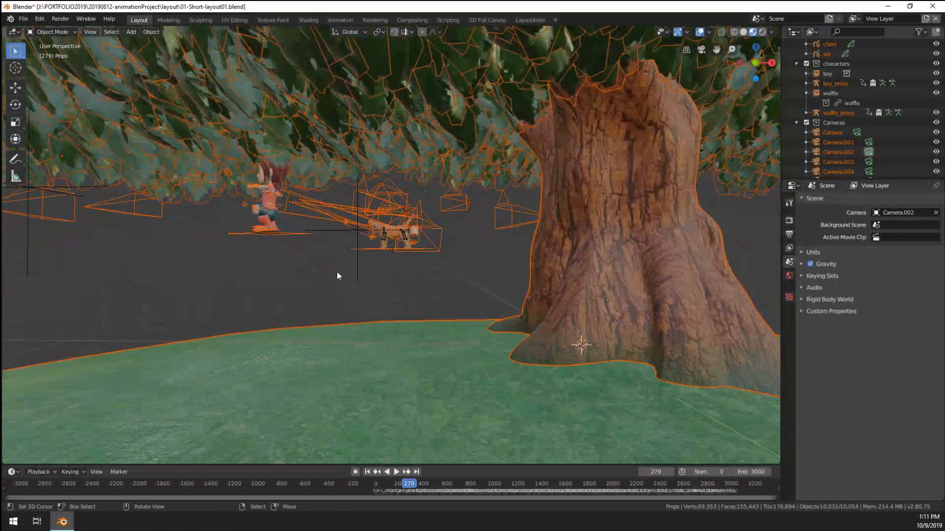
key("g")
left_click(502, 330)
Step: Examine how the boy and the dog sit against the trunk's roots and the hill surface from several angles
middle_click_drag(368, 327, 527, 335)
scroll(505, 298, "up", 4)
middle_click_drag(526, 334, 428, 213, "shift")
scroll(395, 251, "up", 2)
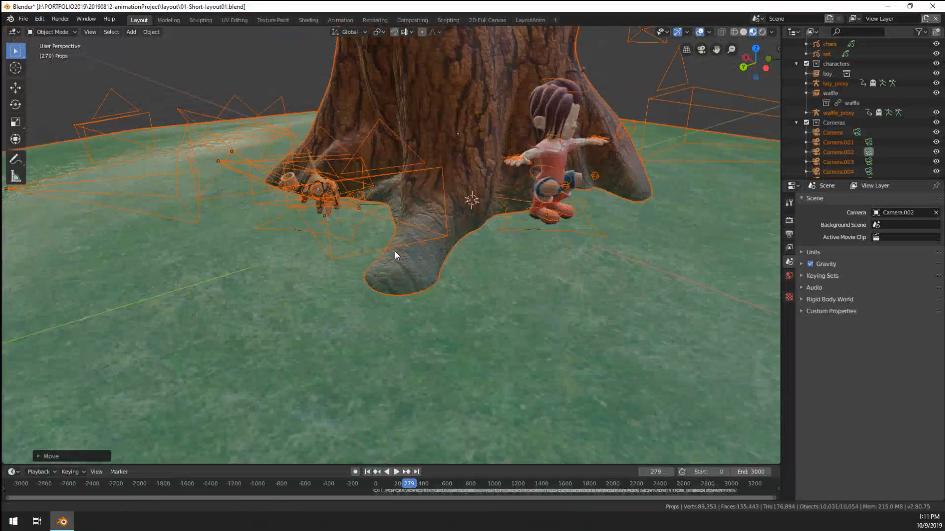
middle_click_drag(395, 255, 410, 208)
scroll(318, 289, "up", 3)
scroll(318, 286, "down", 6)
scroll(397, 410, "down", 3)
scroll(411, 208, "up", 8)
middle_click_drag(480, 131, 375, 249, "shift")
scroll(375, 249, "down", 2)
scroll(415, 228, "up", 6)
scroll(483, 251, "down", 4)
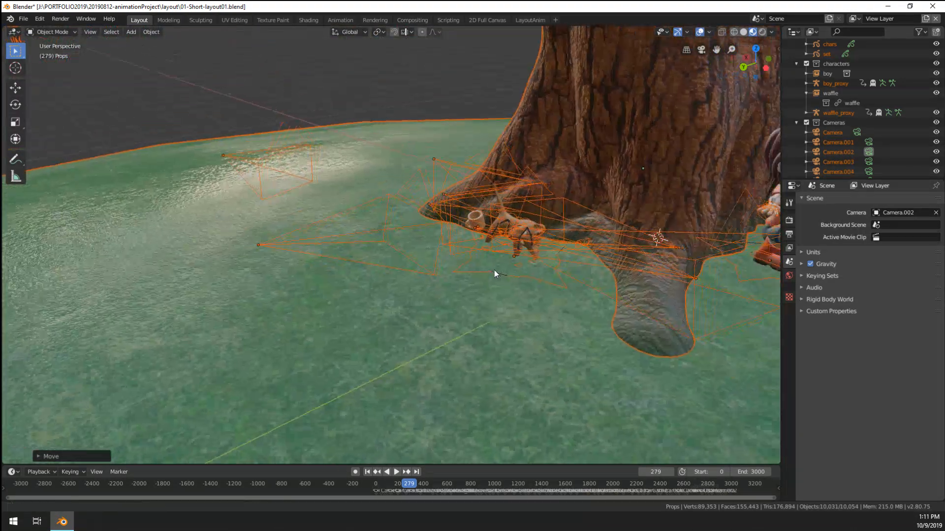
middle_click_drag(494, 271, 404, 302, "shift")
scroll(406, 262, "down", 8)
scroll(386, 245, "up", 7)
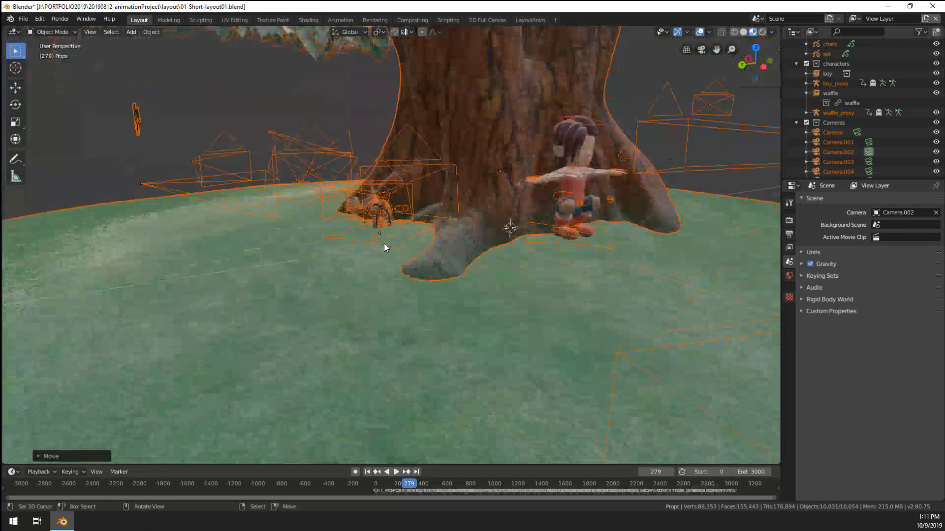
middle_click_drag(386, 245, 439, 235)
Step: Nudge the characters and cameras so the dog and cup sit on the hill beside the trunk root
key("g")
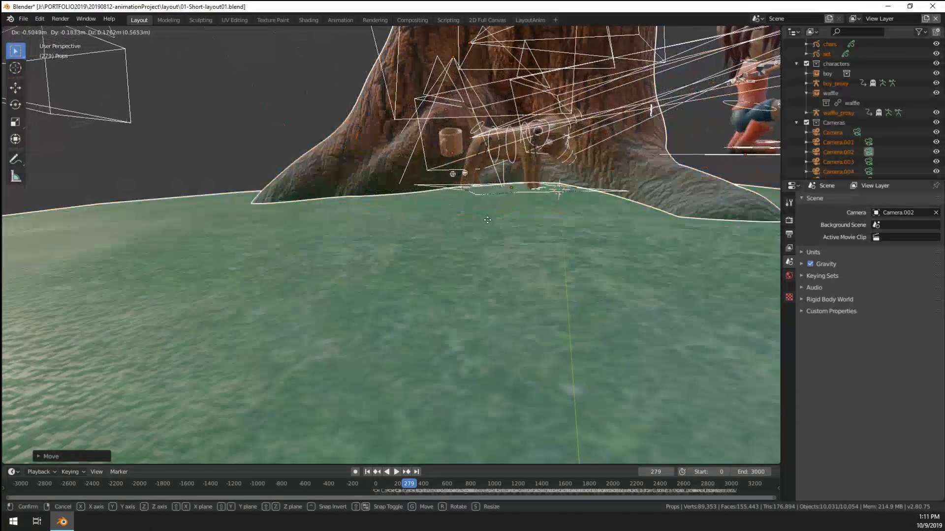
left_click(490, 221)
middle_click_drag(490, 222, 440, 229)
key("g")
left_click(479, 253)
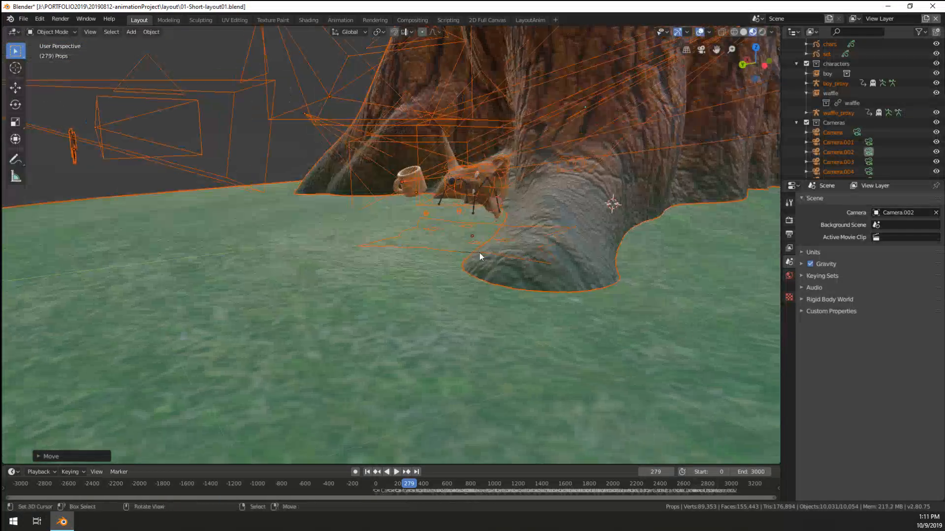
middle_click_drag(479, 253, 442, 256)
key("g")
left_click(453, 275)
Step: Check the placement through the scene camera by going to frame 20 and playing and scrubbing the opening shots
scroll(454, 276, "down", 5)
key("KP_0")
scroll(443, 257, "down", 4)
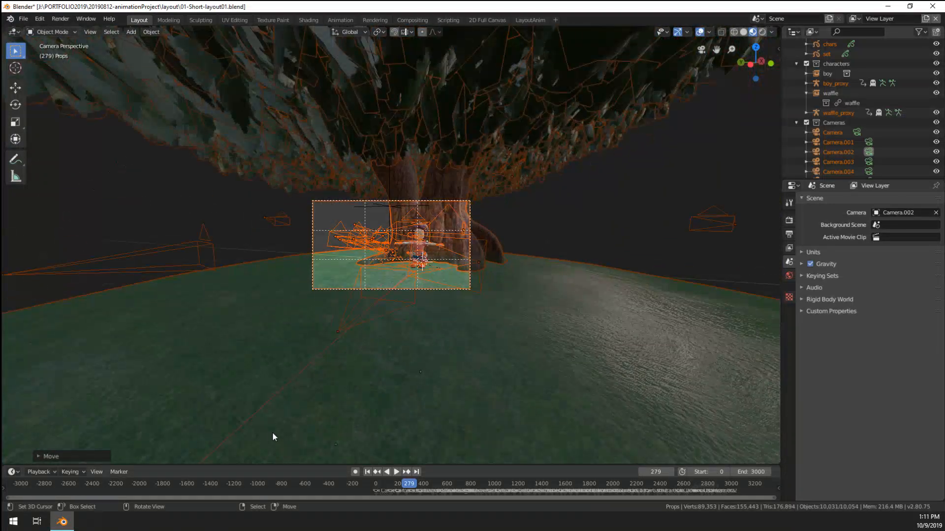
left_click(379, 489)
key("space")
scroll(379, 276, "up", 6)
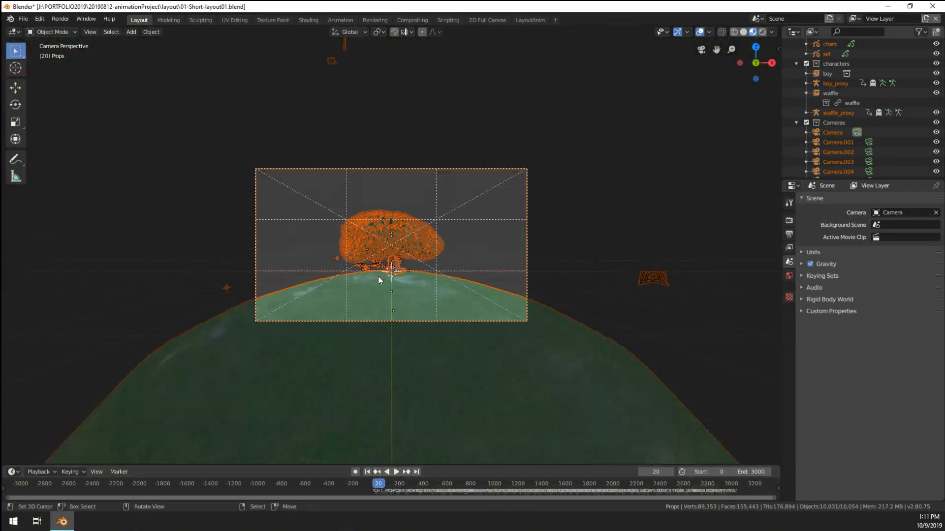
key("Escape")
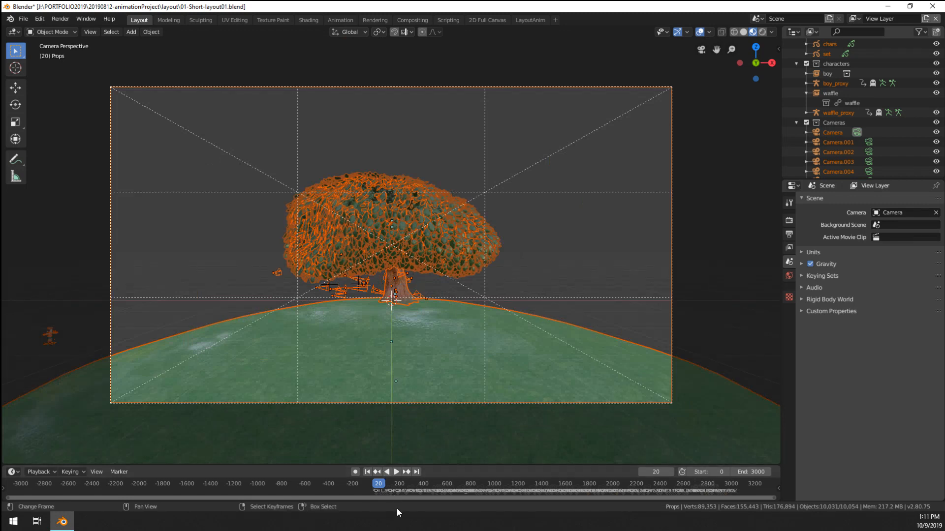
key("space")
left_click(394, 488)
mouse_move(394, 488)
left_mouse_down()
mouse_move(419, 489)
mouse_move(383, 489)
left_mouse_up()
key("space")
middle_click_drag(388, 312, 400, 321)
Step: Undo the moves, the linked set objects and the deletion of the original Set collection and model
key("ctrl+z")
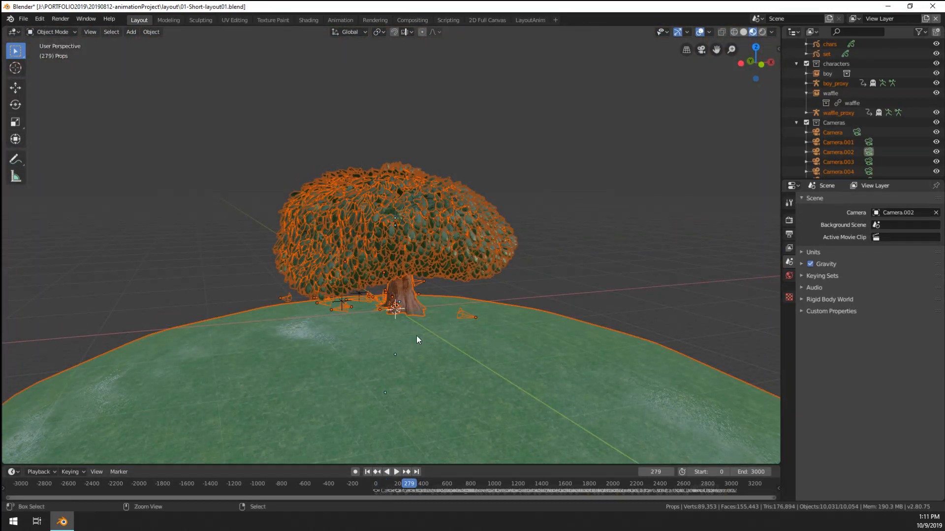
key("ctrl+z")
key("ctrl+z")
middle_click_drag(423, 355, 390, 341)
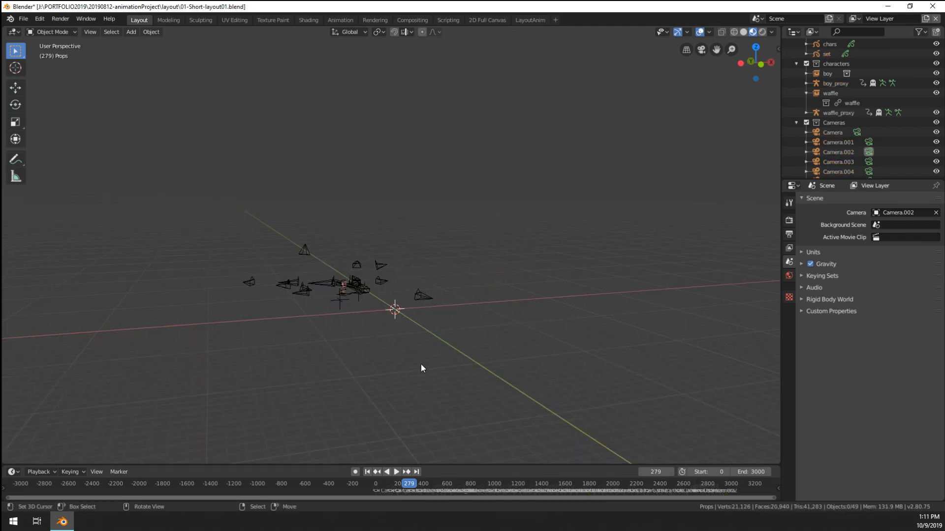
key("ctrl+shift+z")
middle_click_drag(421, 368, 379, 358)
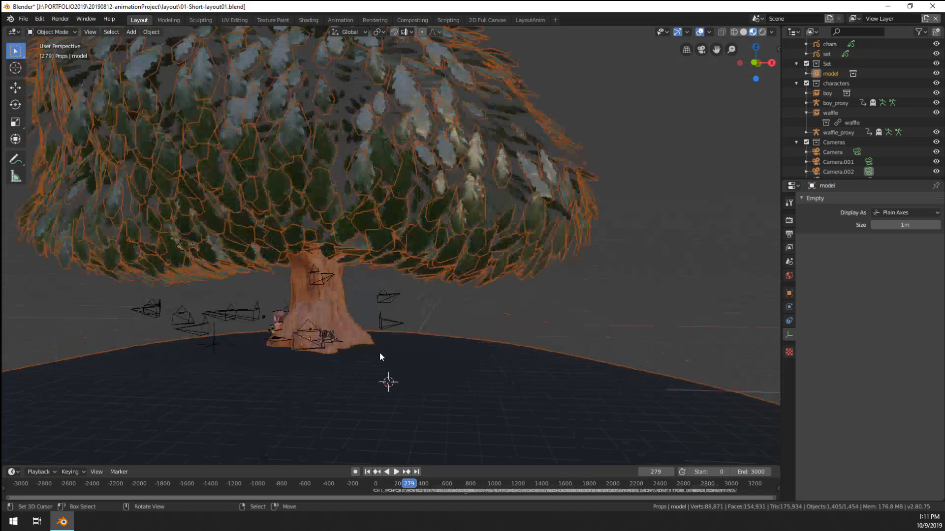
Step: Select all objects in the scene and clear their locations
scroll(381, 353, "down", 2)
key("g")
right_click(512, 381)
key("a")
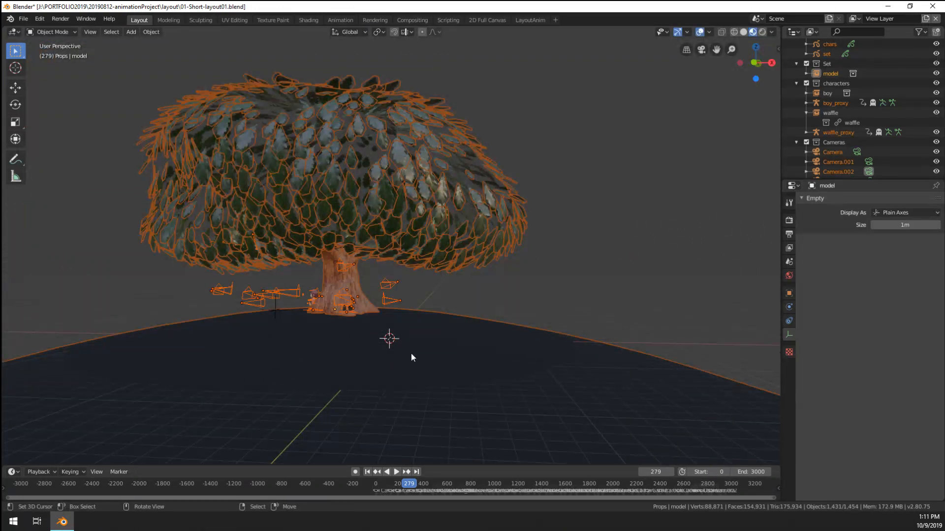
key("g")
right_click(439, 378)
key("alt+g")
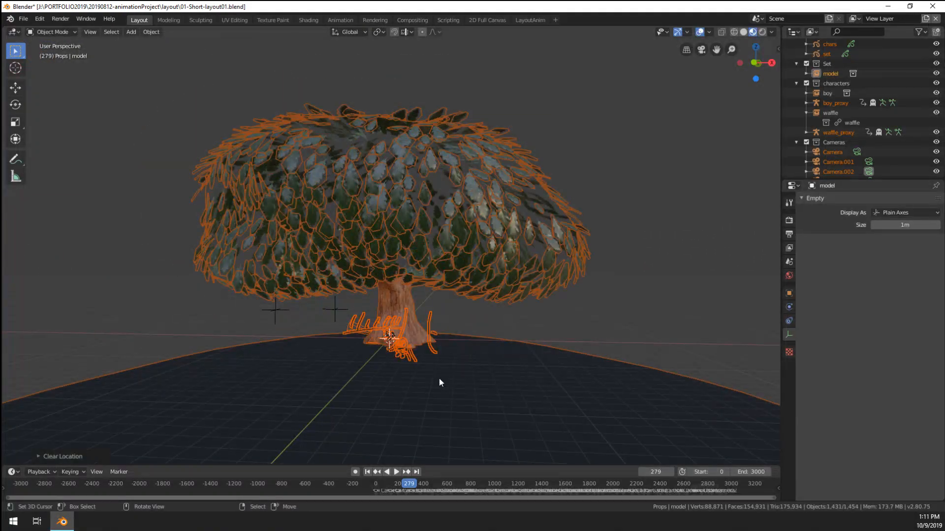
Step: Undo the clearing of all locations and parent every selected object to the set's model empty
key("ctrl+z")
scroll(395, 349, "up", 5)
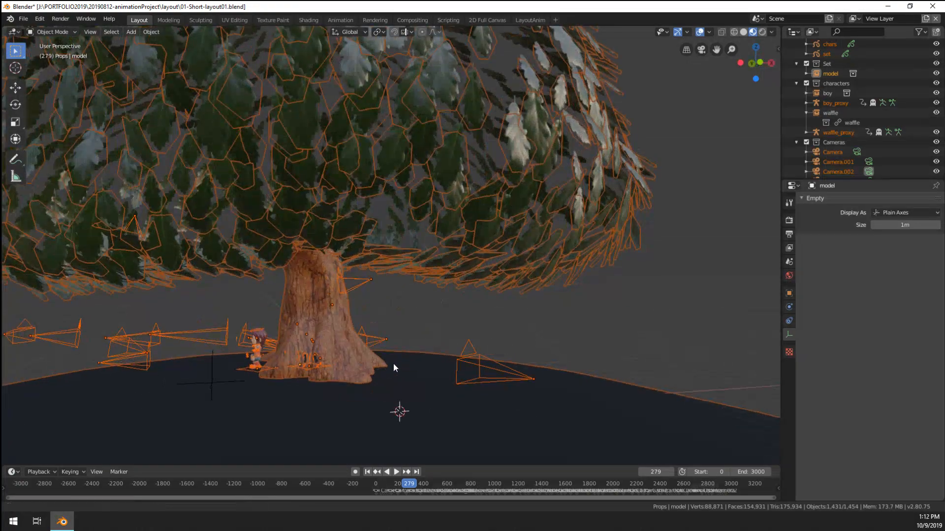
scroll(394, 367, "down", 5)
mouse_move(479, 289)
middle_mouse_down()
mouse_move(472, 281)
mouse_move(471, 290)
middle_mouse_up()
key("ctrl+p")
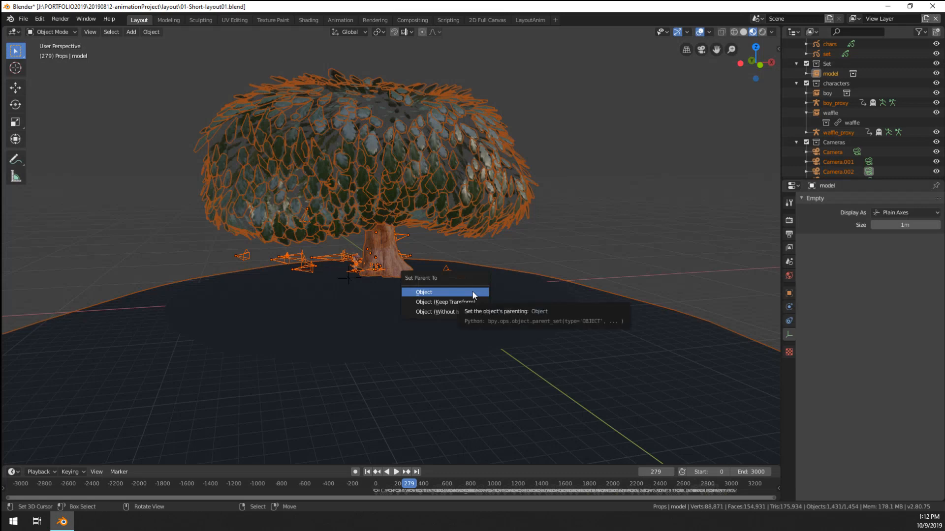
left_click(473, 293)
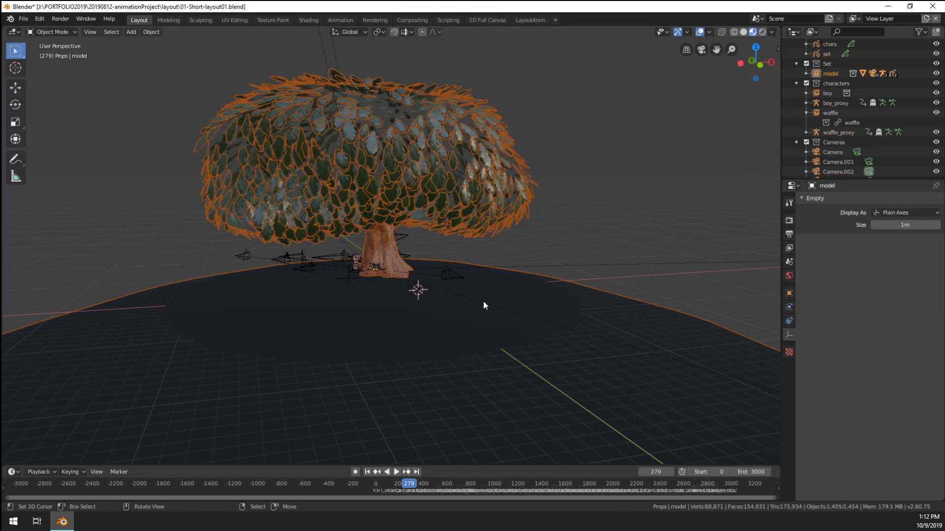
Step: Clear the model empty's location so its children follow, and check the characters beside the trunk at frame 281
key("alt+g")
scroll(486, 306, "up", 4)
middle_click_drag(485, 306, 374, 280)
scroll(425, 359, "up", 5)
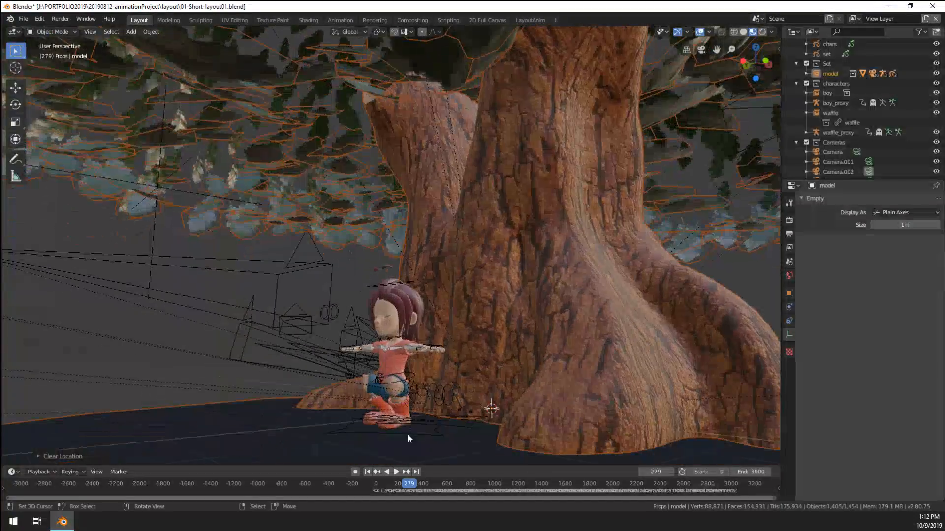
left_click_drag(404, 489, 443, 478)
middle_click_drag(433, 433, 415, 383)
mouse_move(444, 488)
left_mouse_down()
mouse_move(685, 488)
mouse_move(444, 488)
left_mouse_up()
key("Escape")
Step: Try to clear the parent of all objects at once while keeping their transformations, then undo it
middle_click_drag(465, 367, 383, 276)
key("alt+p")
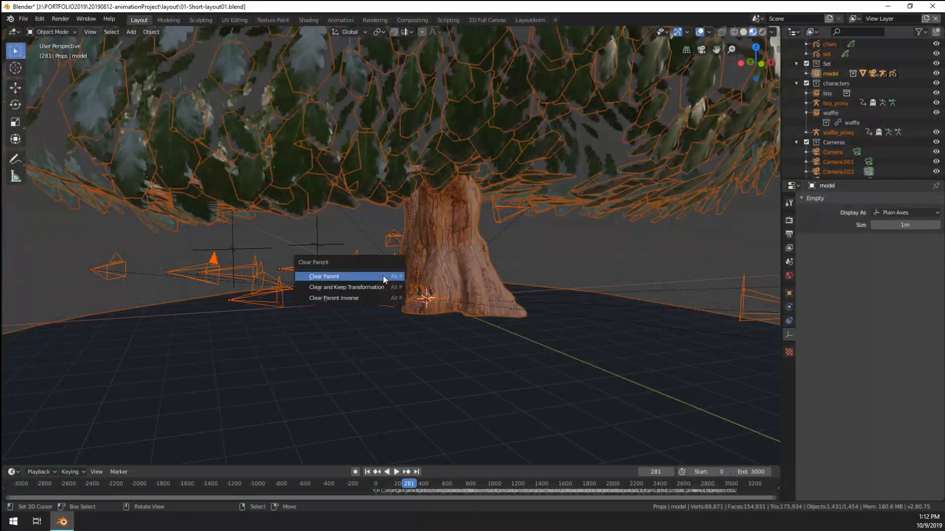
left_click(374, 287)
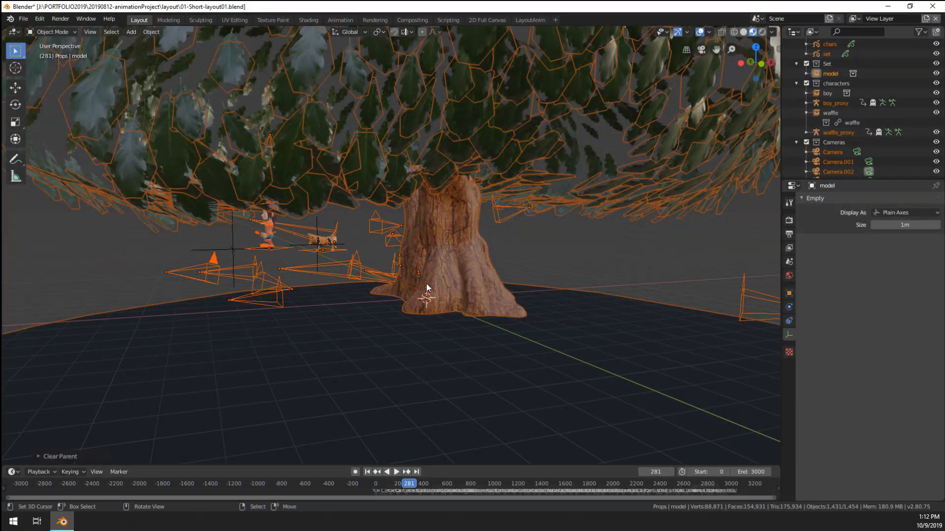
middle_click_drag(374, 287, 292, 279)
key("ctrl+z")
Step: Try to deselect the boy and dog rigs beside the trunk with Circle Select
scroll(291, 279, "up", 5)
scroll(409, 338, "down", 5)
scroll(409, 339, "up", 5)
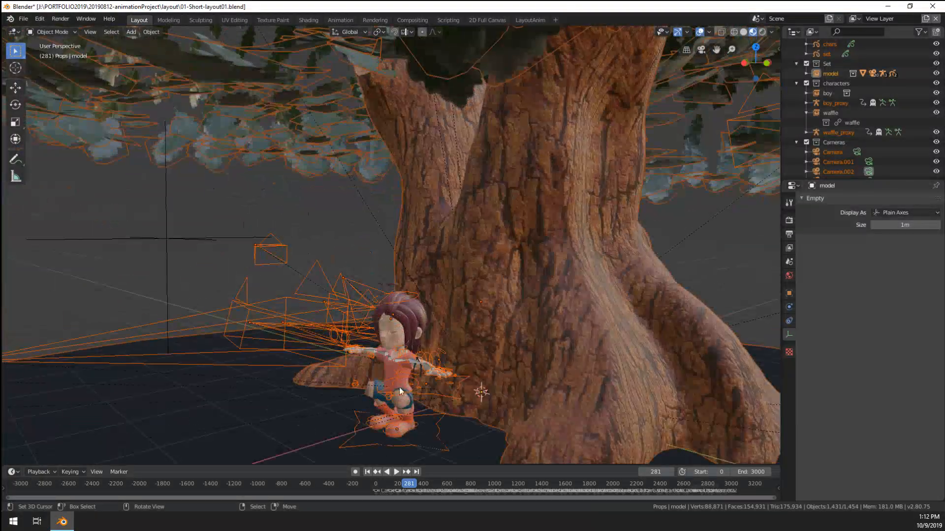
key("c")
middle_click(397, 433)
right_click(397, 433)
middle_click_drag(315, 391, 249, 411)
key("c")
middle_click(232, 417)
right_click(232, 417)
scroll(295, 389, "down", 4)
mouse_move(411, 327)
middle_mouse_down()
mouse_move(387, 341)
mouse_move(392, 322)
middle_mouse_up()
scroll(865, 128, "down", 4)
scroll(865, 128, "up", 4)
Step: Select the first camera and enlarge the Outliner so the whole Cameras collection fits
left_click(838, 114)
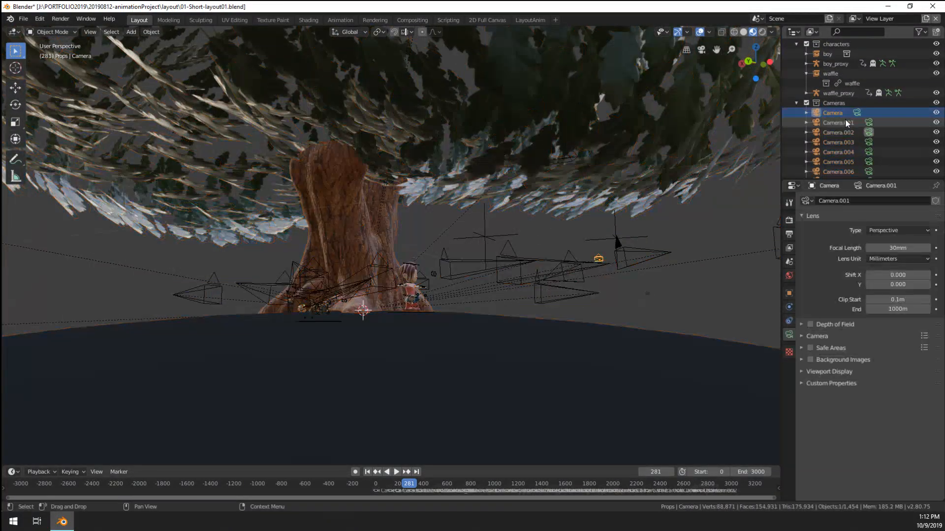
scroll(846, 119, "down", 2)
left_click_drag(838, 257, 835, 364)
scroll(843, 125, "down", 5)
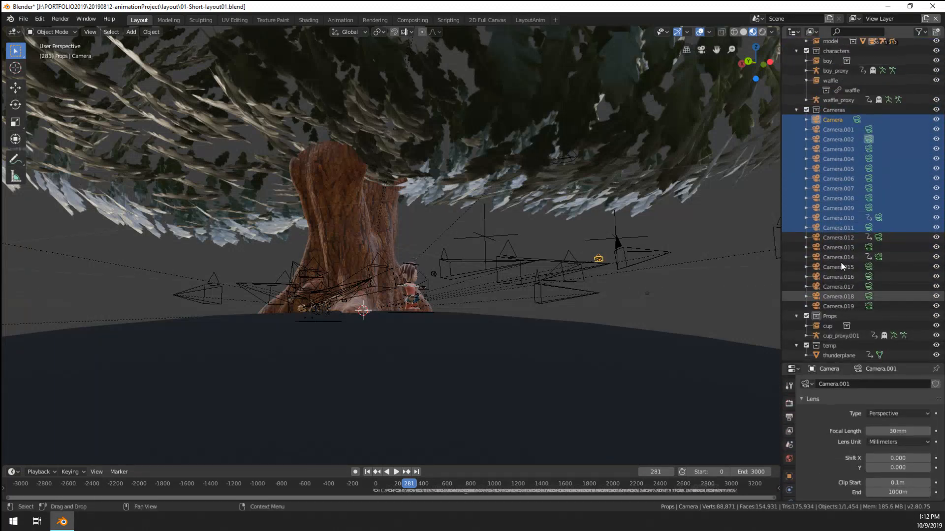
Step: Try to clear the parent of all highlighted cameras while keeping their transformations, then undo it
key("b")
left_click_drag(842, 273, 847, 305)
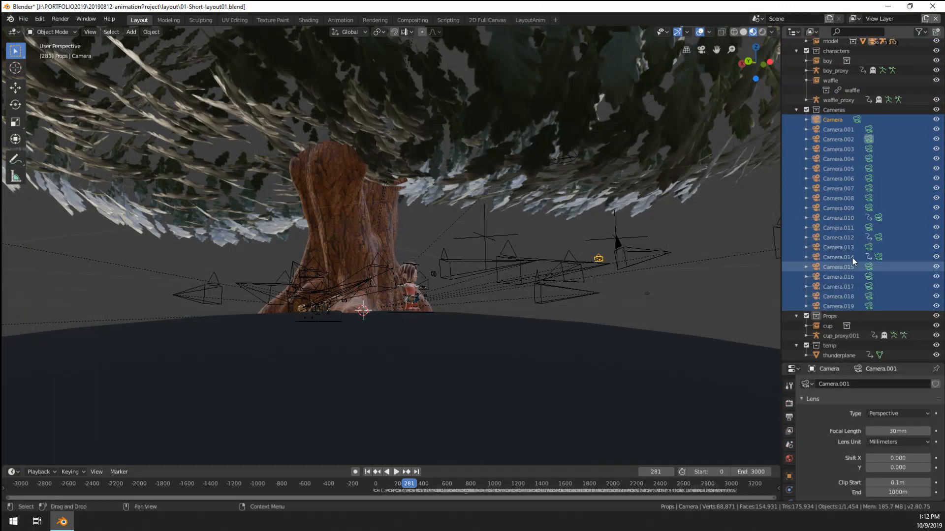
key("alt+p")
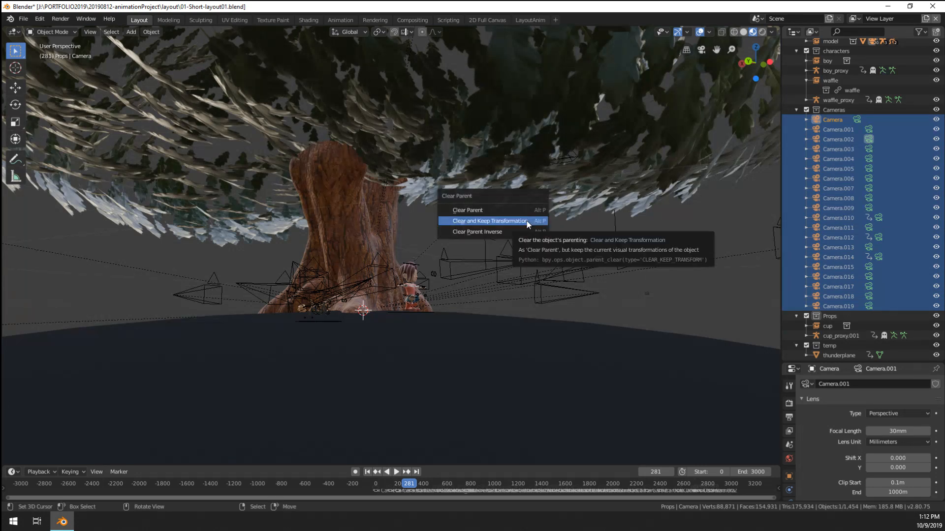
left_click(526, 220)
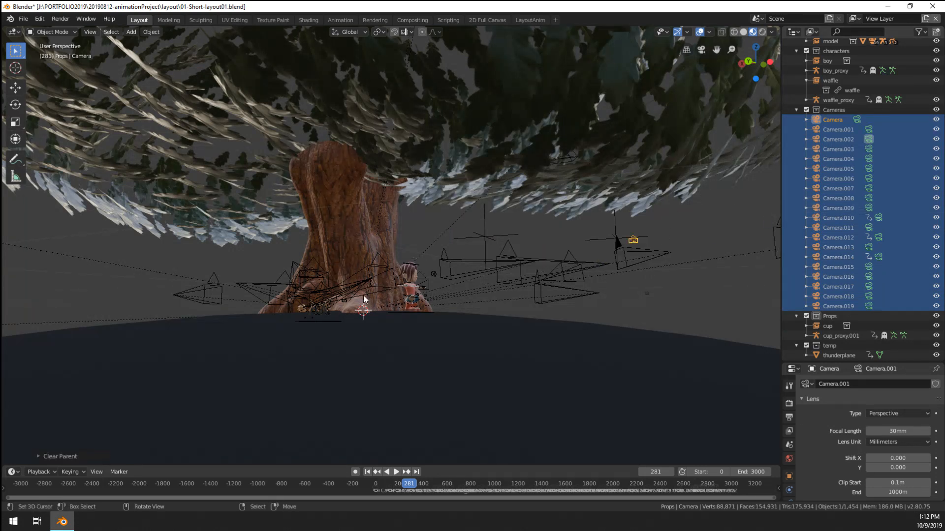
middle_click_drag(363, 293, 375, 306)
key("ctrl+z")
middle_click_drag(524, 326, 518, 322)
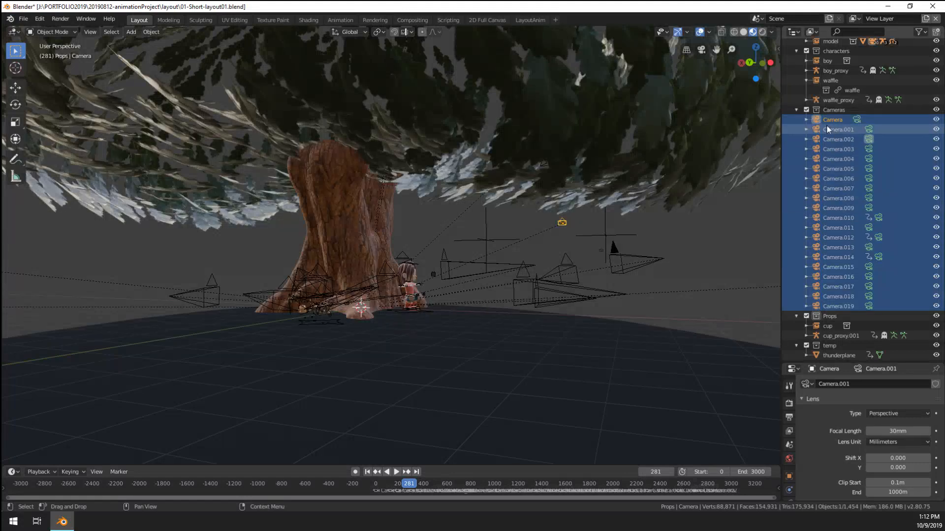
key("b")
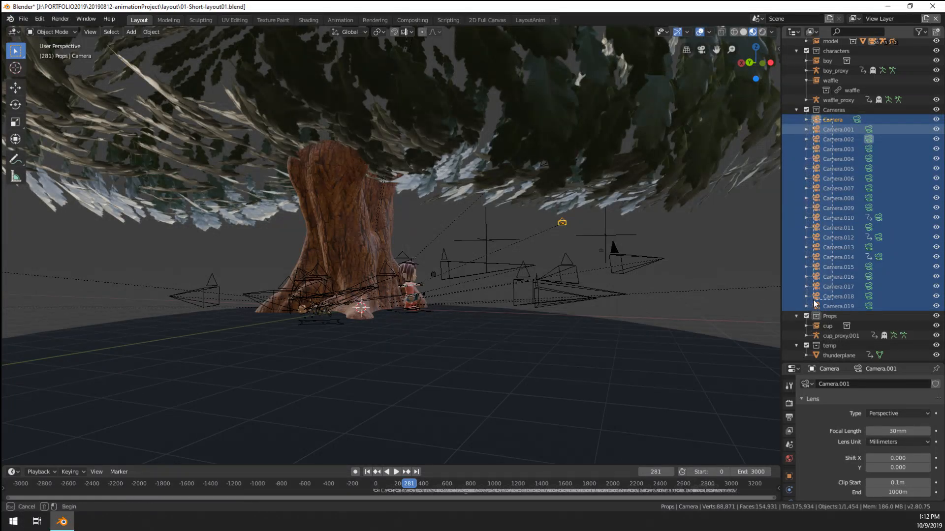
key("Escape")
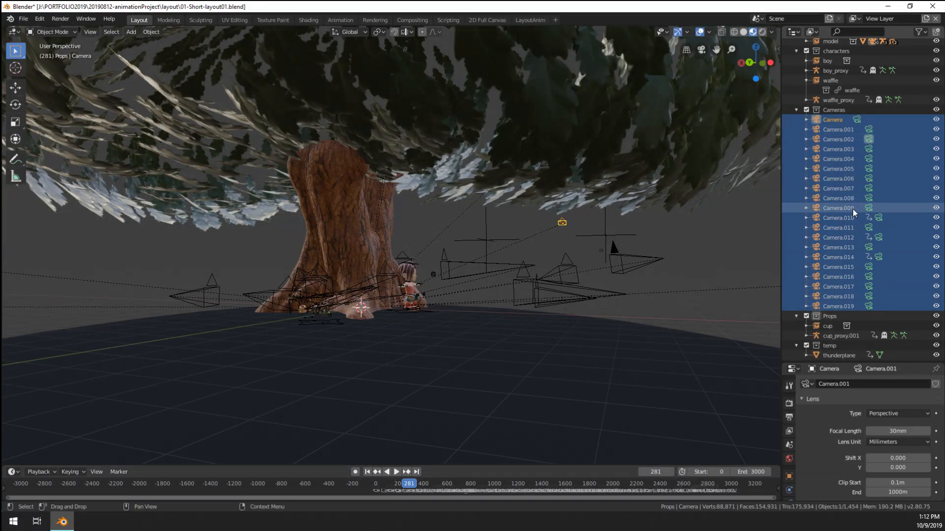
Step: Circle-select the cameras beside the trunk, and make sure Camera through Camera.006 are all in the selection
middle_click_drag(432, 253, 261, 318)
key("c")
left_click_drag(128, 265, 291, 294)
key("Escape")
left_click(837, 171, "shift")
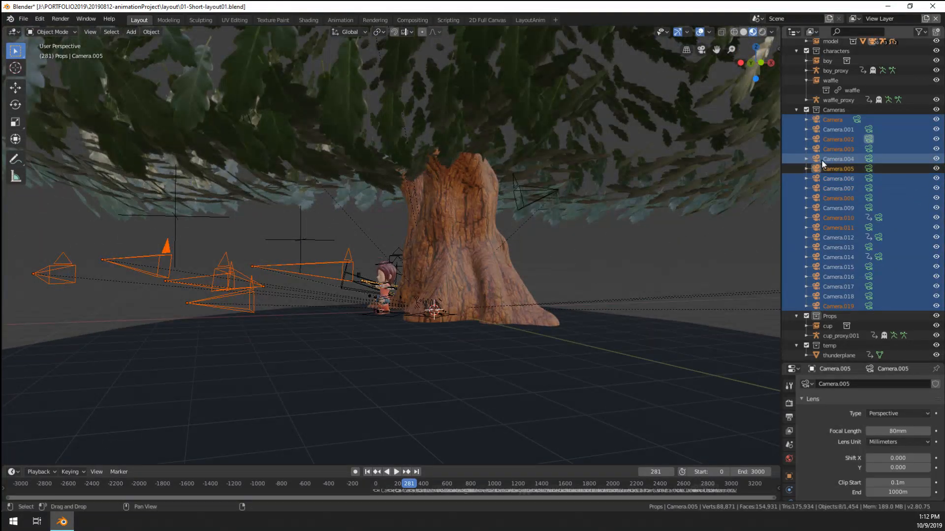
left_click(821, 160, "shift")
left_click(818, 150, "shift")
left_click(817, 140, "shift")
left_click(816, 121, "shift")
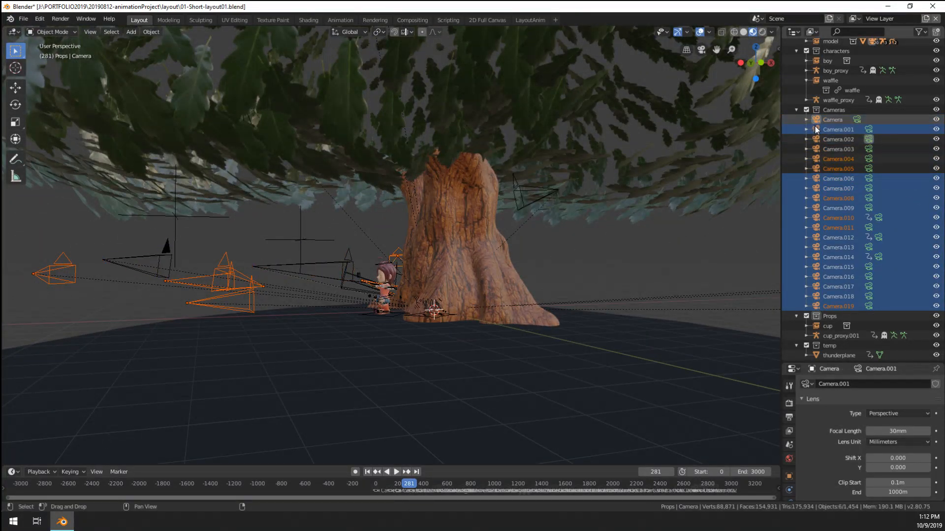
left_click(817, 129, "shift")
left_click(815, 121, "shift")
left_click(816, 140, "shift")
left_click(816, 149, "shift")
left_click(815, 179, "shift")
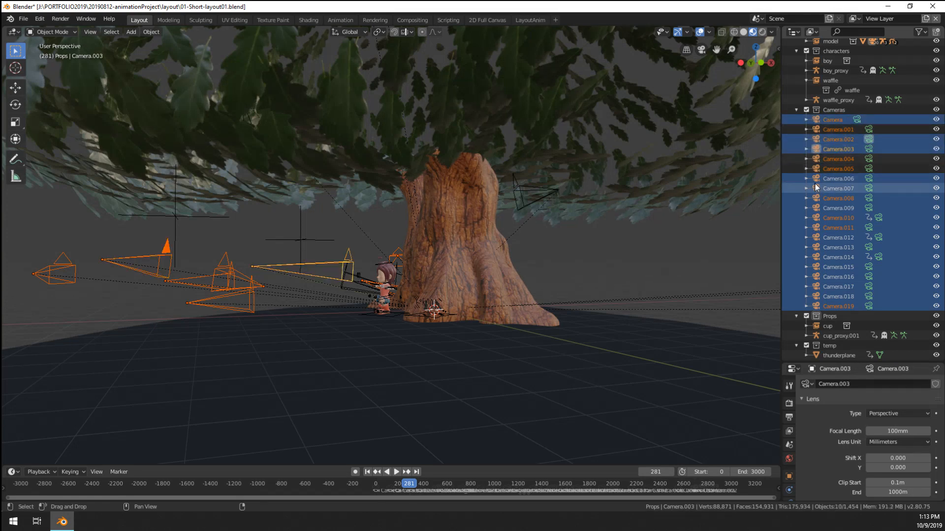
Step: Add the remaining cameras up to Camera.019 to the selection and clear the cameras' parent, keeping their transformations
left_click(814, 189, "shift")
left_click(816, 208, "shift")
left_click(815, 238, "shift")
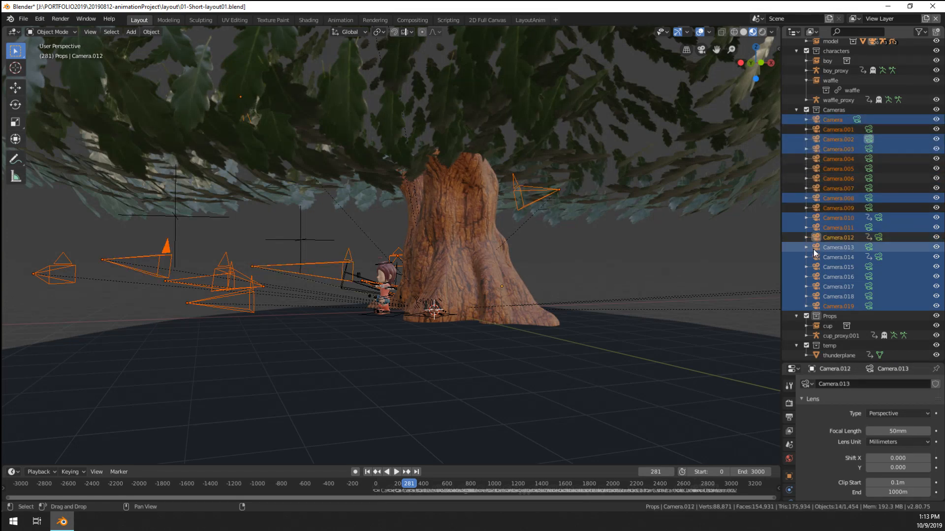
left_click(815, 248, "shift")
left_click(815, 257, "shift")
left_click(814, 267, "shift")
left_click(815, 277, "shift")
left_click(815, 296, "shift")
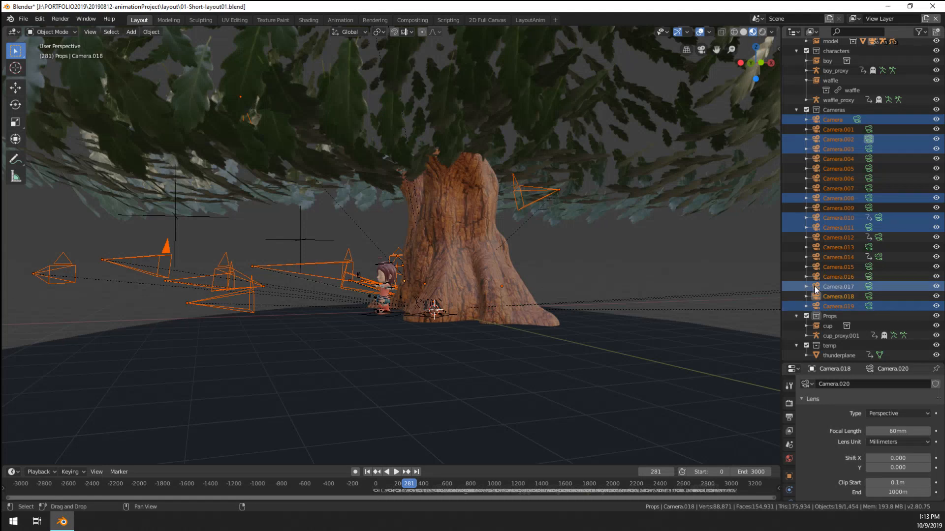
left_click(815, 287, "shift")
key("alt+p")
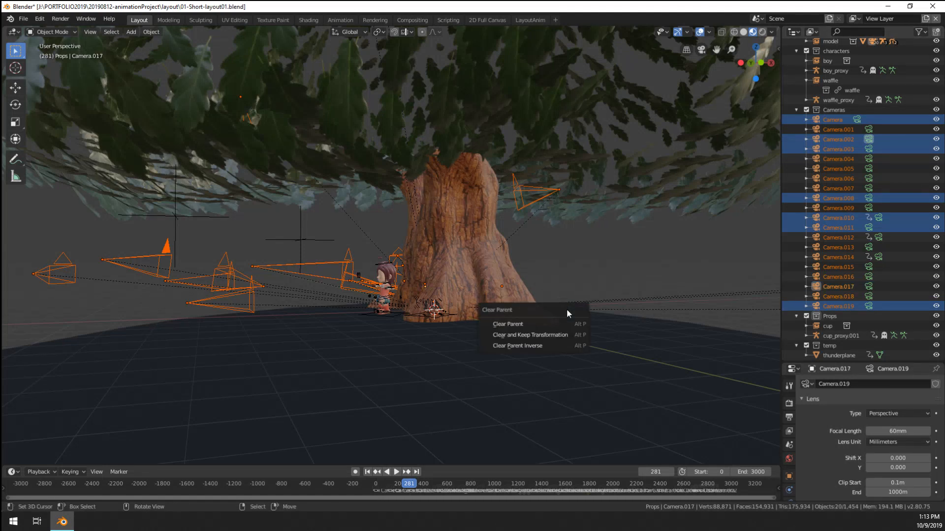
left_click(542, 332)
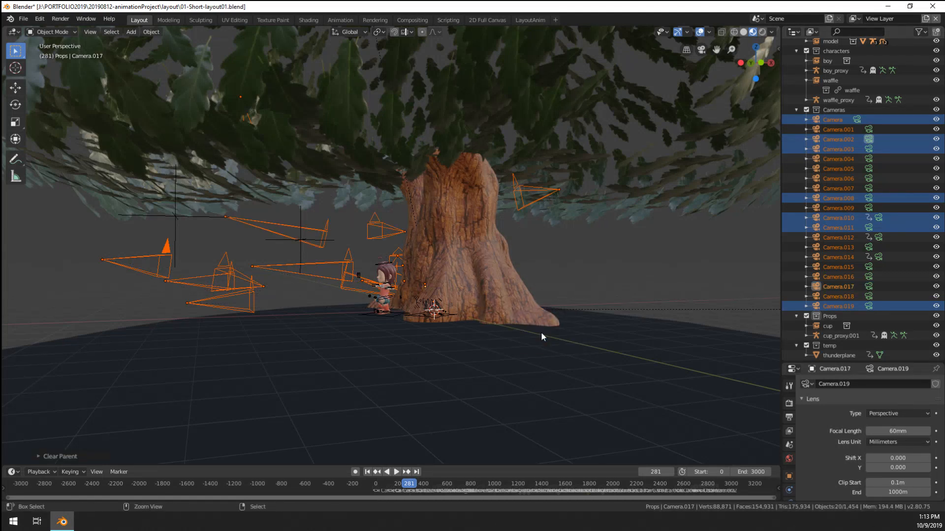
Step: Run a plain Clear Parent on the selected cameras and inspect their placement around the tree
middle_click_drag(541, 331, 298, 330)
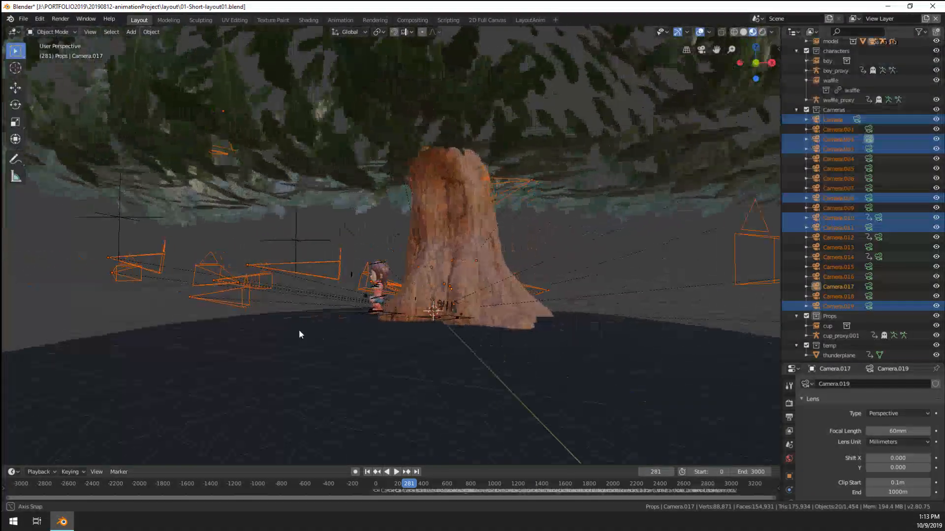
key("alt+p")
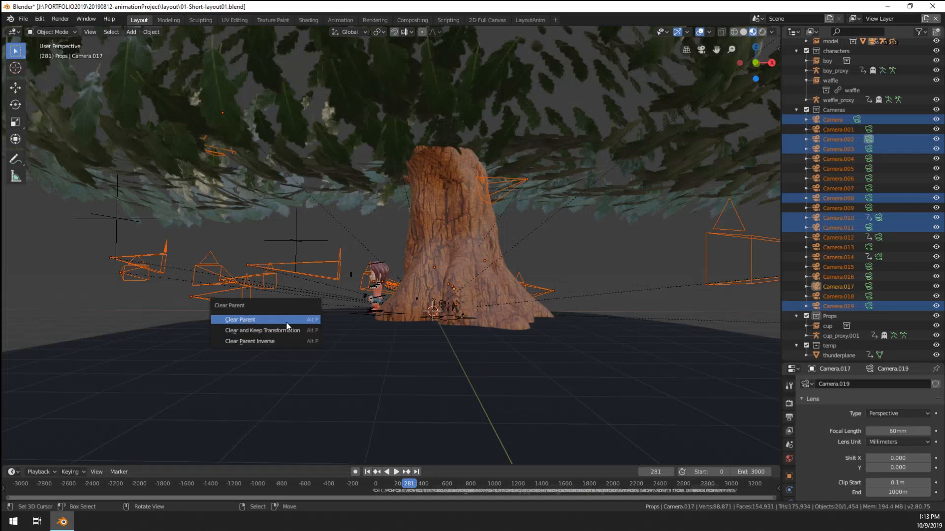
left_click(286, 320)
middle_click_drag(303, 322, 415, 329)
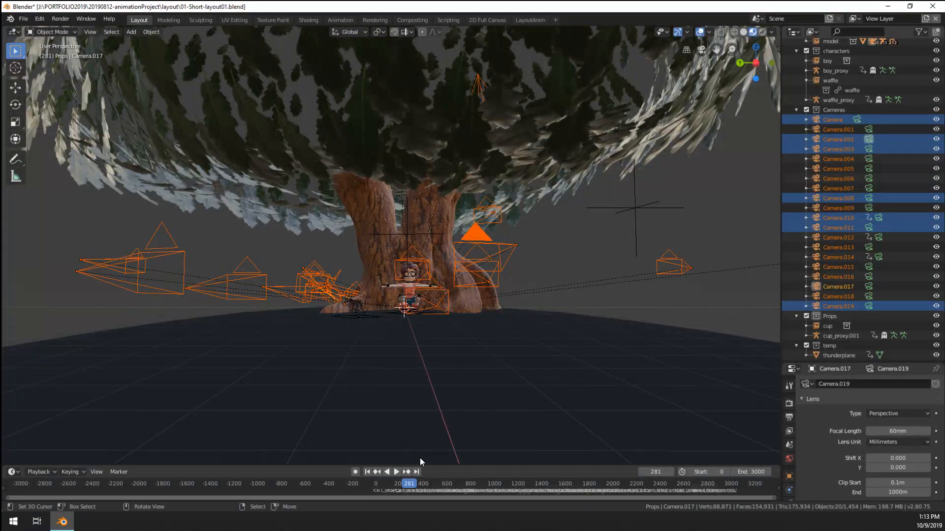
scroll(528, 488, "down", 5)
scroll(527, 487, "up", 12)
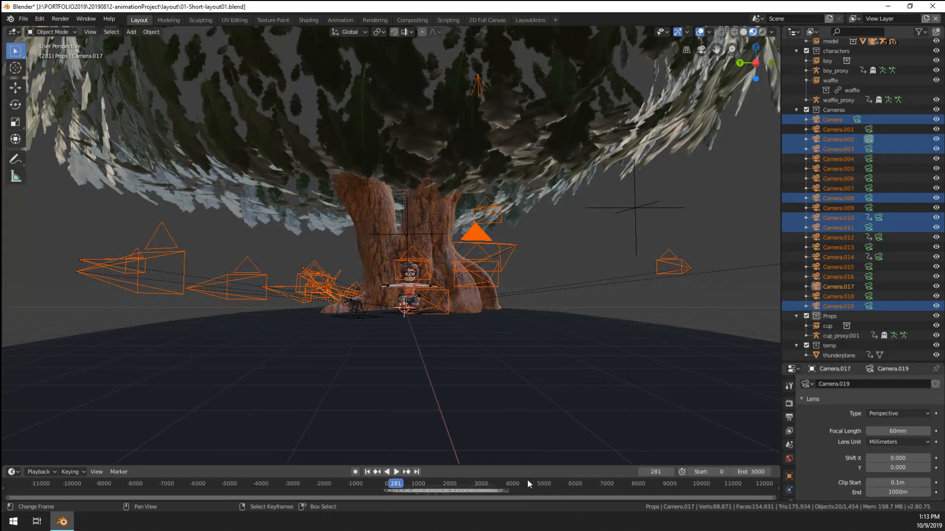
scroll(527, 482, "up", 2)
middle_click_drag(374, 374, 49, 332)
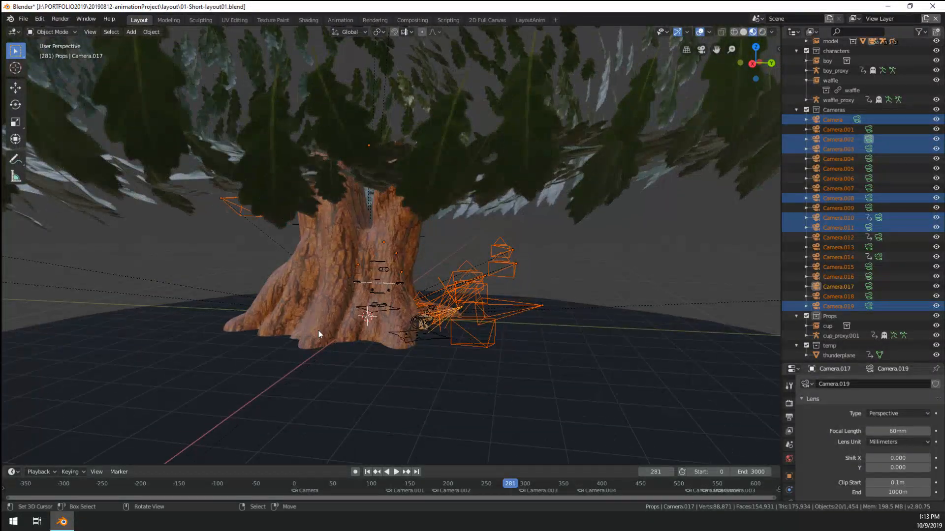
Step: Add a sphere empty and clear its location so it sits at the world origin
key("shift+a")
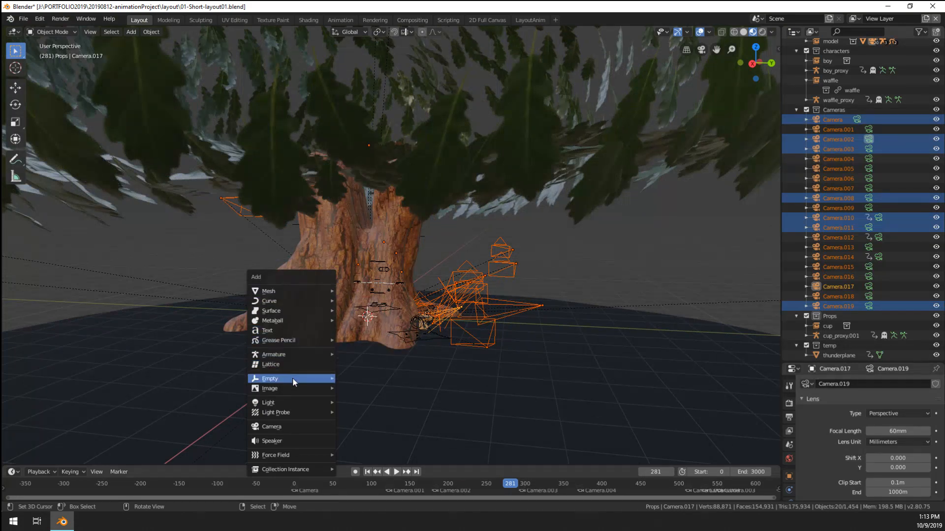
mouse_move(292, 378)
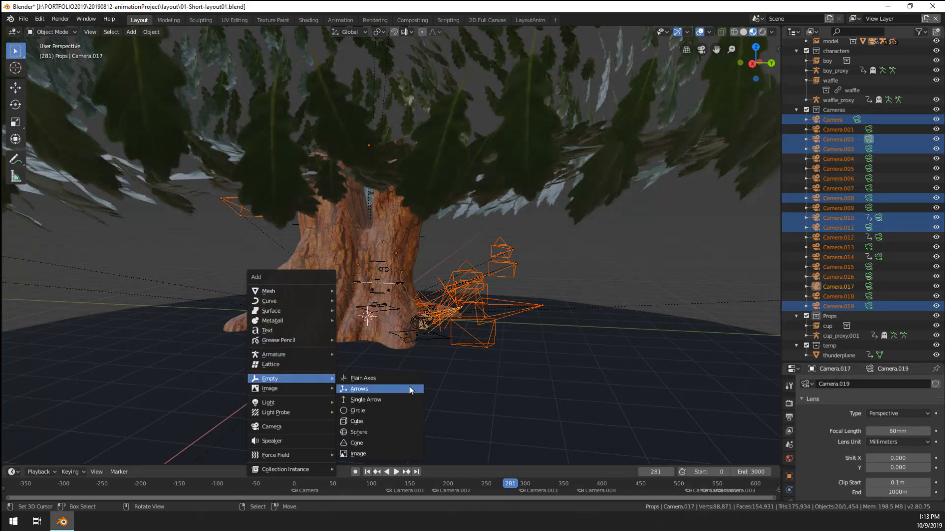
left_click(377, 431)
key("alt+g")
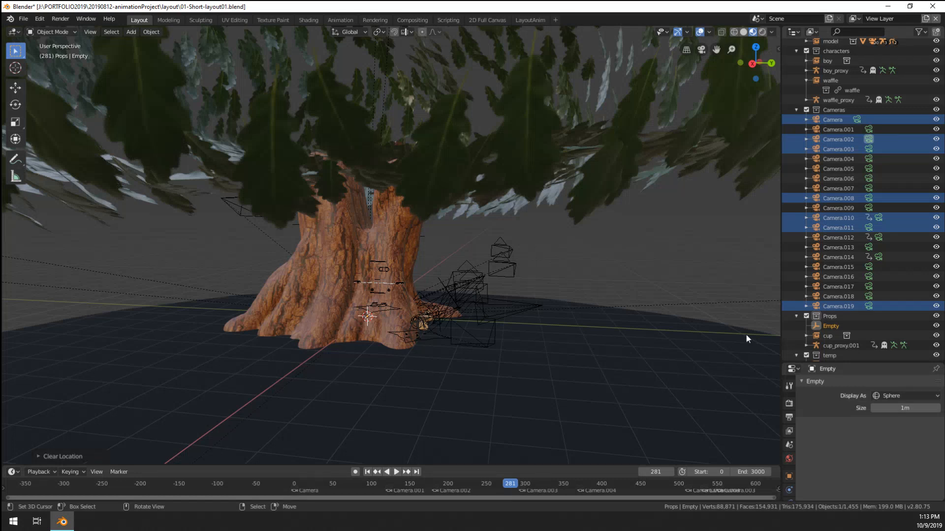
key("n")
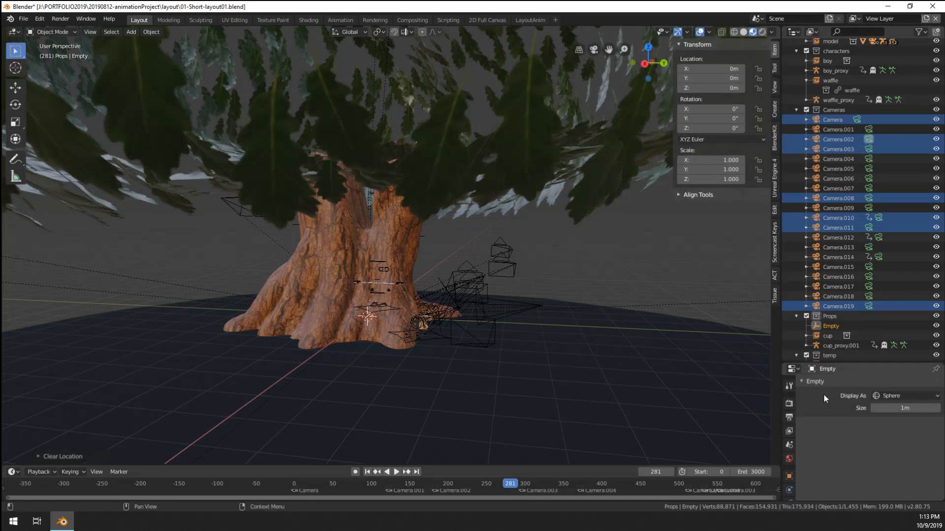
Step: Rename the new sphere empty to cameraOrigin
double_click(832, 325)
type("cam")
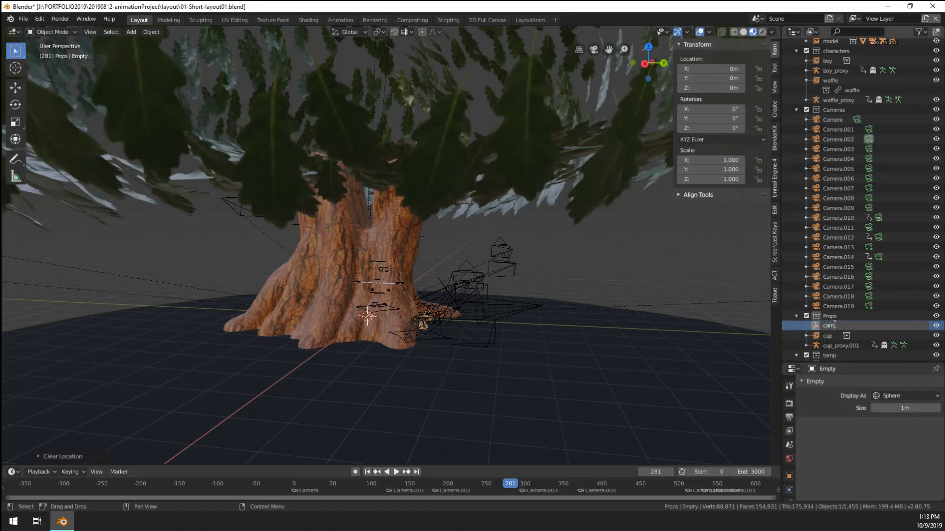
type("eraOrigin")
key("Return")
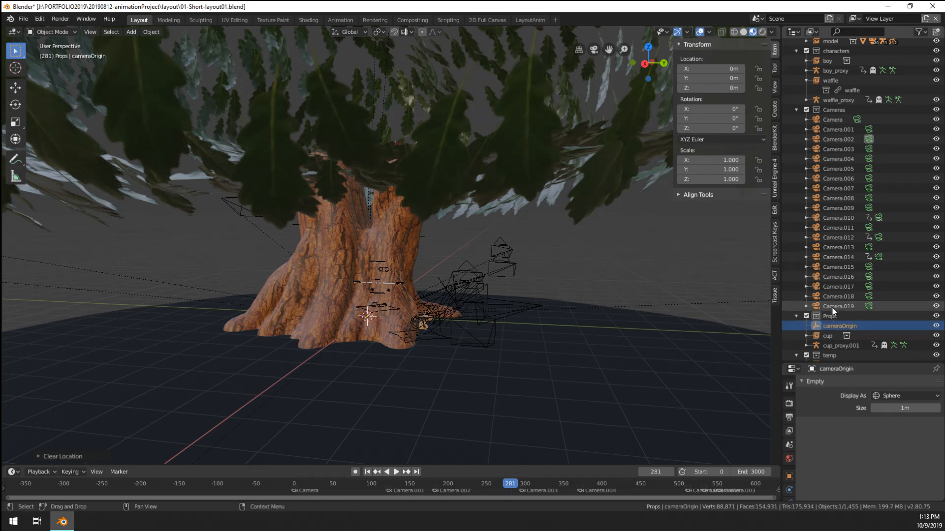
Step: Select all cameras from Camera.019 back to the first Camera, then add cameraOrigin as the active object
left_click(833, 306)
left_click(831, 287, "shift")
left_click(838, 266, "ctrl")
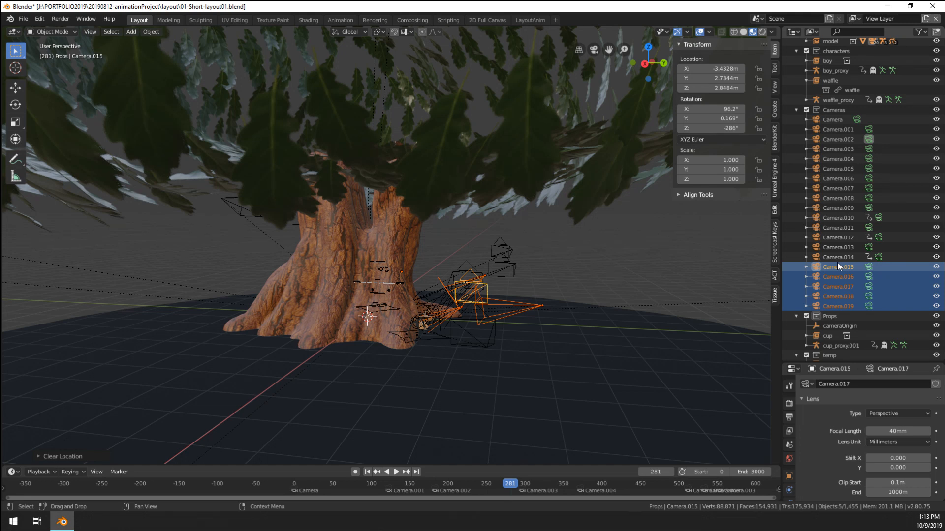
left_click(838, 257, "ctrl")
left_click(834, 247, "ctrl")
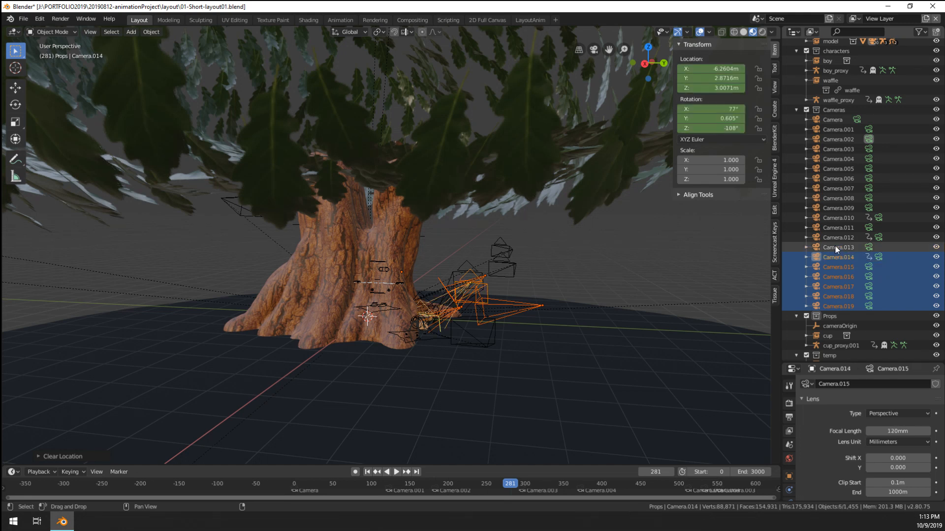
left_click(833, 237, "ctrl")
left_click(832, 227, "ctrl")
left_click(833, 217, "ctrl")
left_click(834, 208, "ctrl")
left_click(835, 198, "ctrl")
left_click(836, 188, "ctrl")
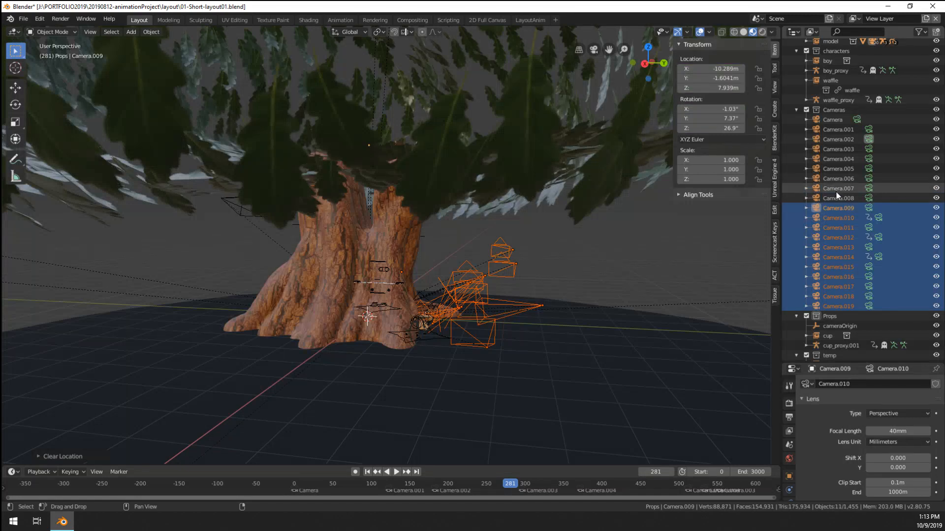
left_click(837, 168, "ctrl")
left_click(837, 178, "ctrl")
left_click(837, 159, "ctrl")
left_click(837, 149, "ctrl")
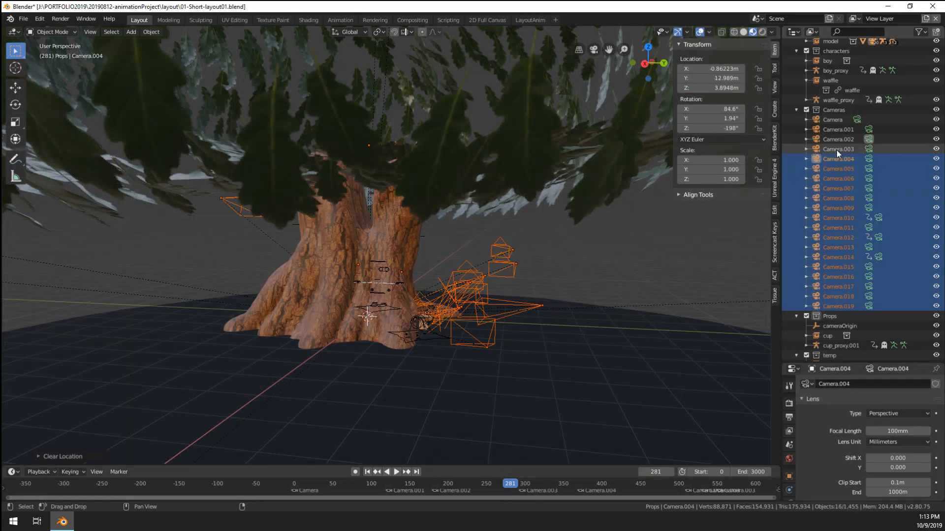
left_click(837, 129, "ctrl")
left_click(835, 136, "ctrl")
left_click(834, 118, "ctrl")
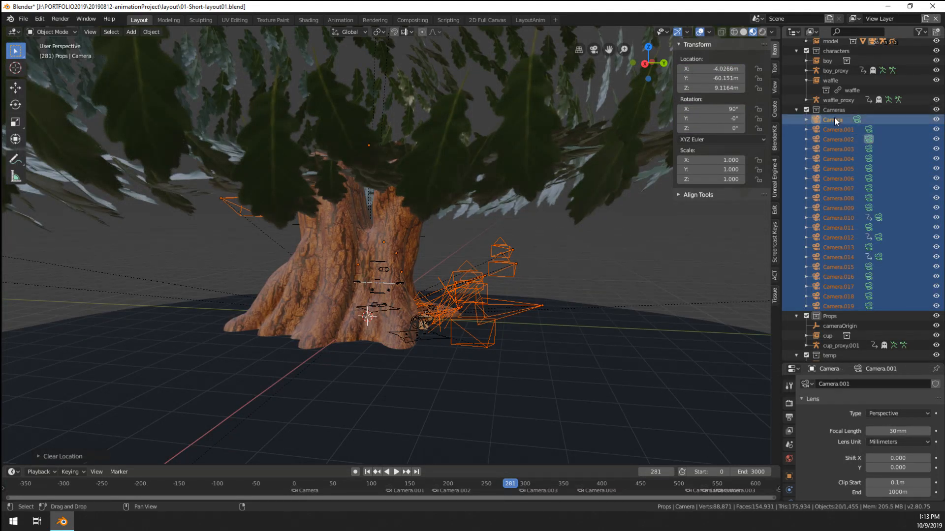
left_click(855, 326, "ctrl")
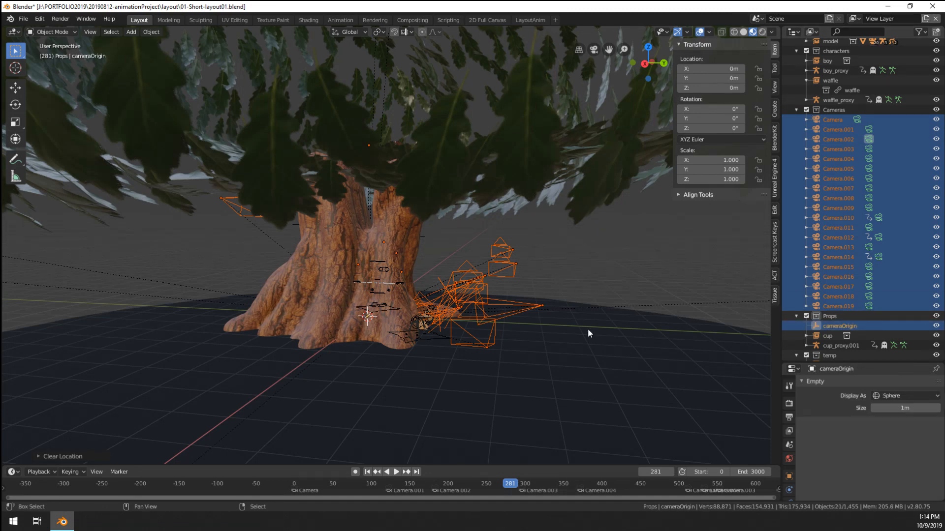
Step: Try parenting the selected cameras to cameraOrigin with the plain Object option, then undo it
key("ctrl+p")
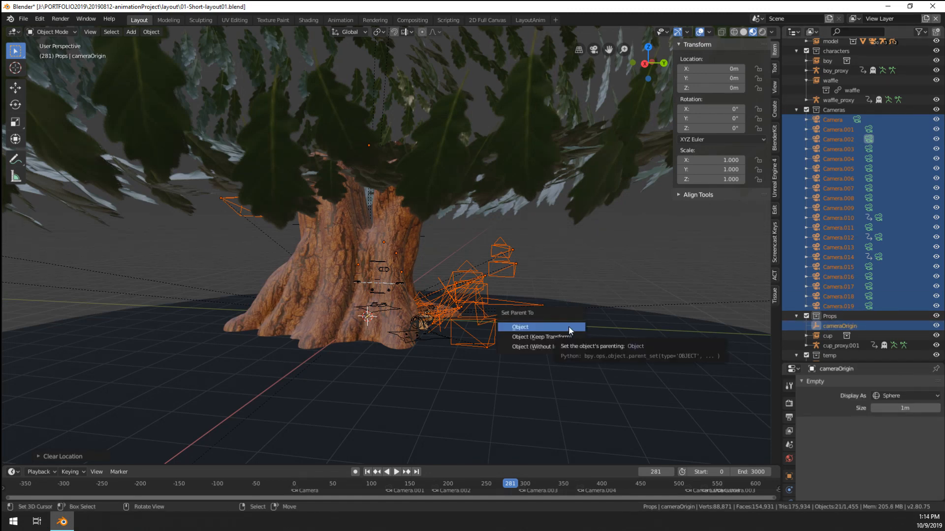
left_click(568, 326)
middle_click_drag(568, 326, 486, 337)
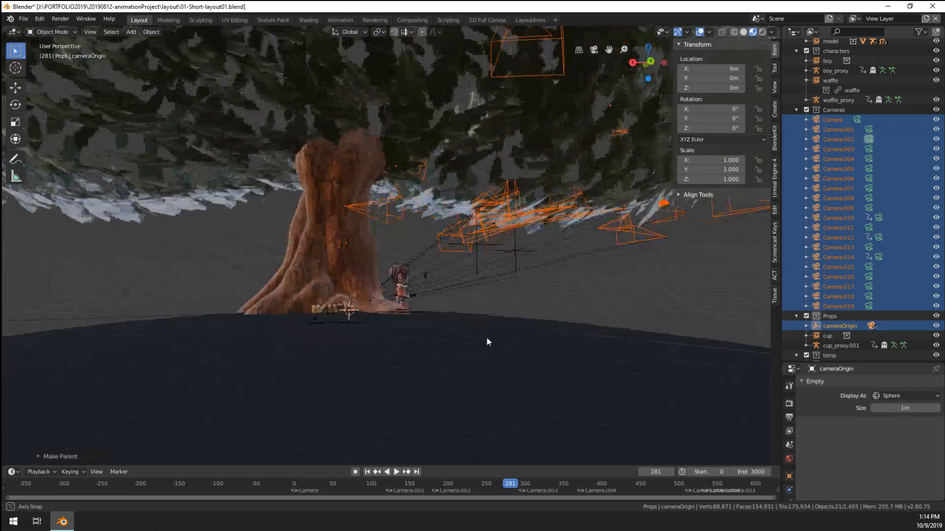
key("ctrl+z")
Step: Parent the selected cameras to cameraOrigin using Object (Keep Transform)
key("ctrl+p")
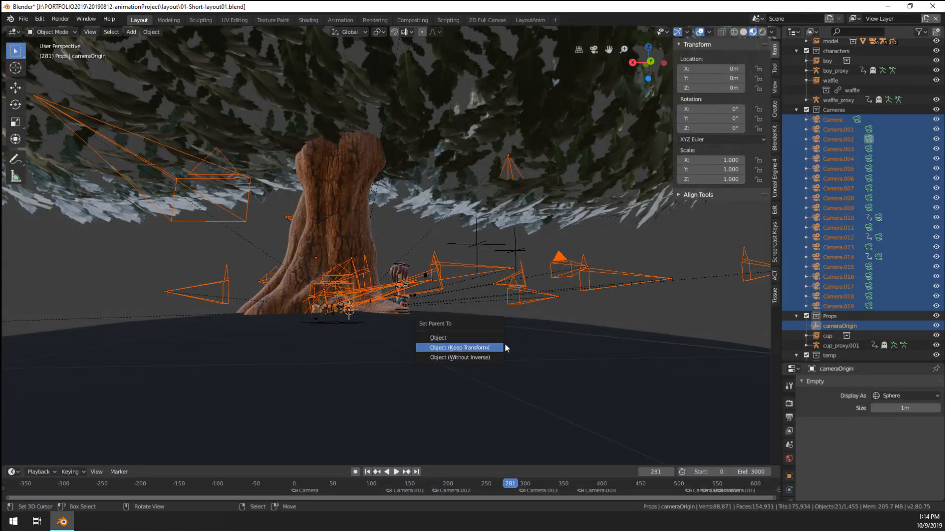
left_click(495, 346)
middle_click_drag(494, 346, 472, 353)
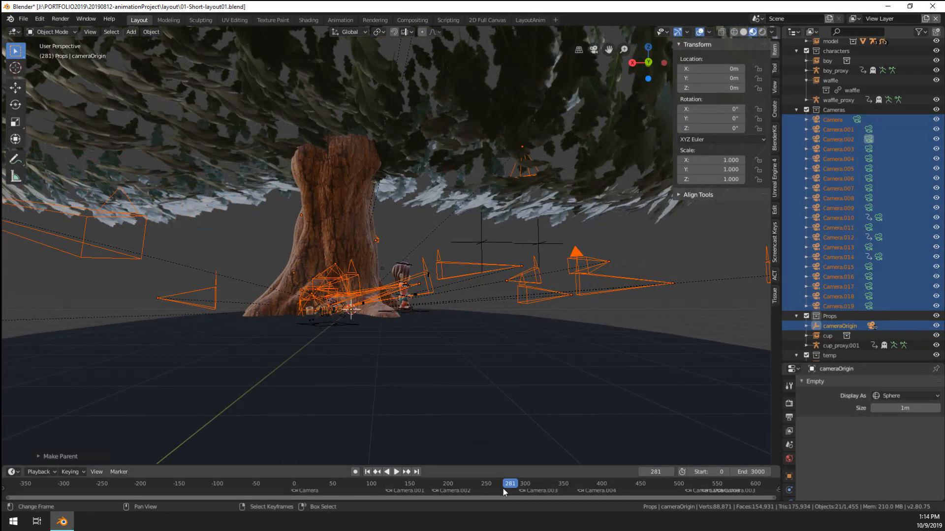
Step: Scrub through the animation, select Camera.012 and locate its marker on the timeline
left_click_drag(503, 489, 885, 497)
left_click(828, 238)
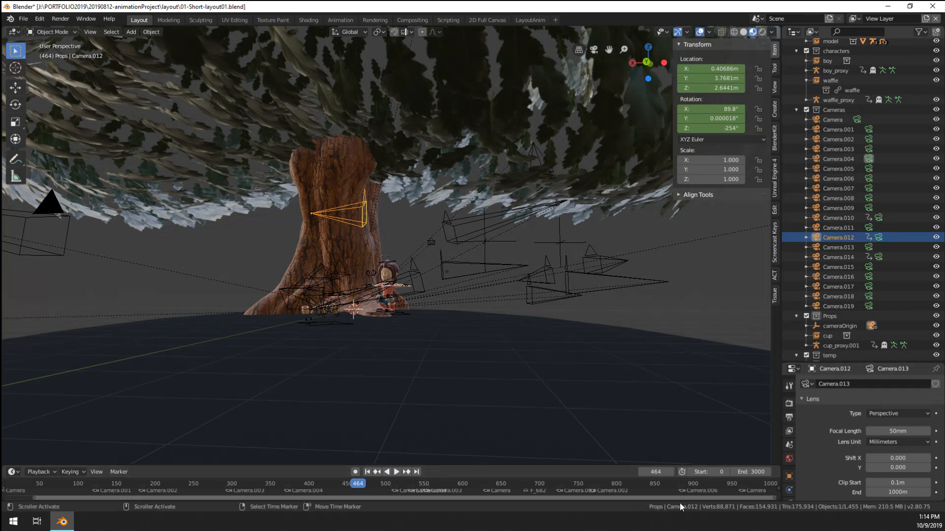
left_click_drag(698, 499, 916, 501)
scroll(750, 491, "down", 6, "alt")
scroll(751, 491, "down", 5, "ctrl")
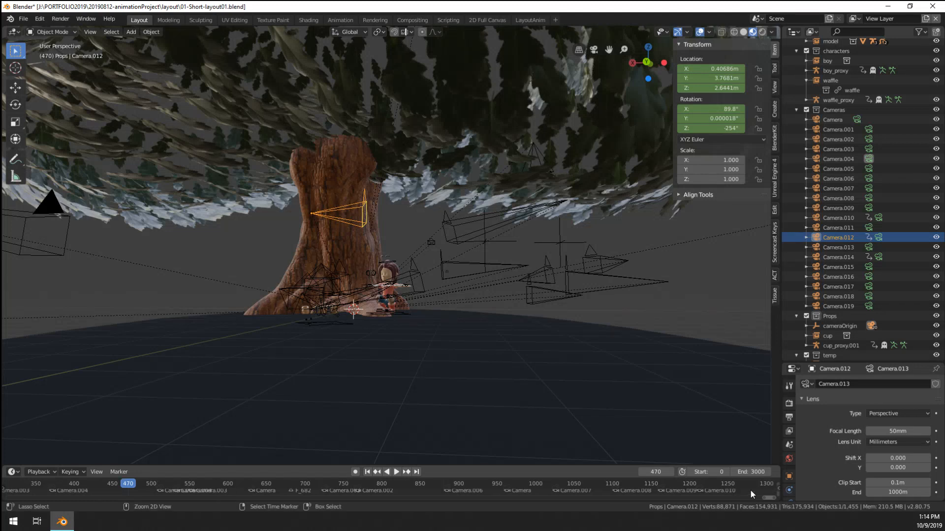
scroll(717, 494, "down", 2, "ctrl")
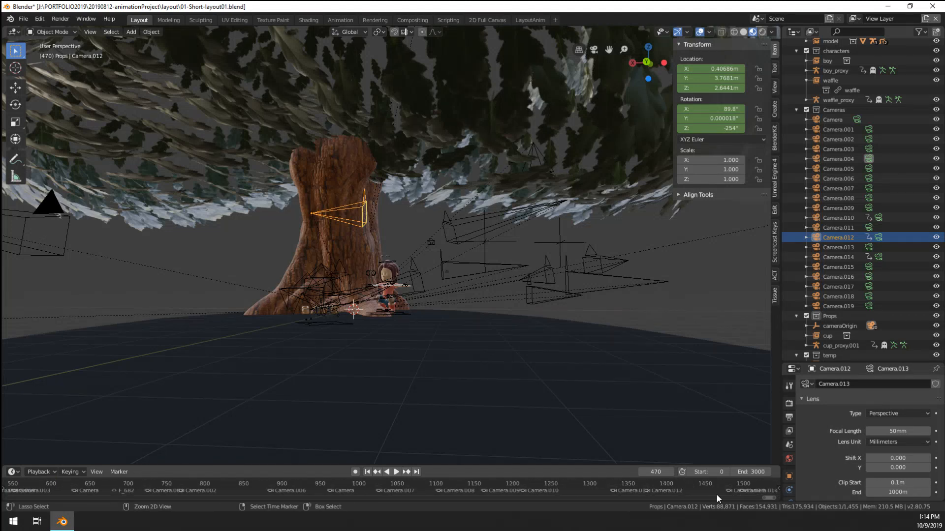
Step: Play the Camera.012 shot from about frame 1384 through the active camera and inspect the camera's placement around the tree
left_click(661, 491)
key("space")
mouse_move(681, 491)
left_mouse_down()
mouse_move(565, 496)
mouse_move(669, 497)
left_mouse_up()
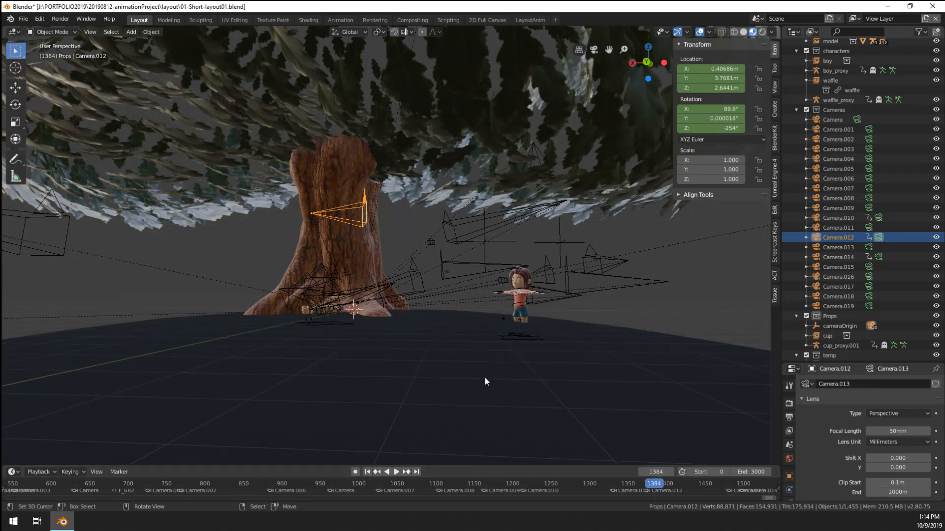
key("KP_0")
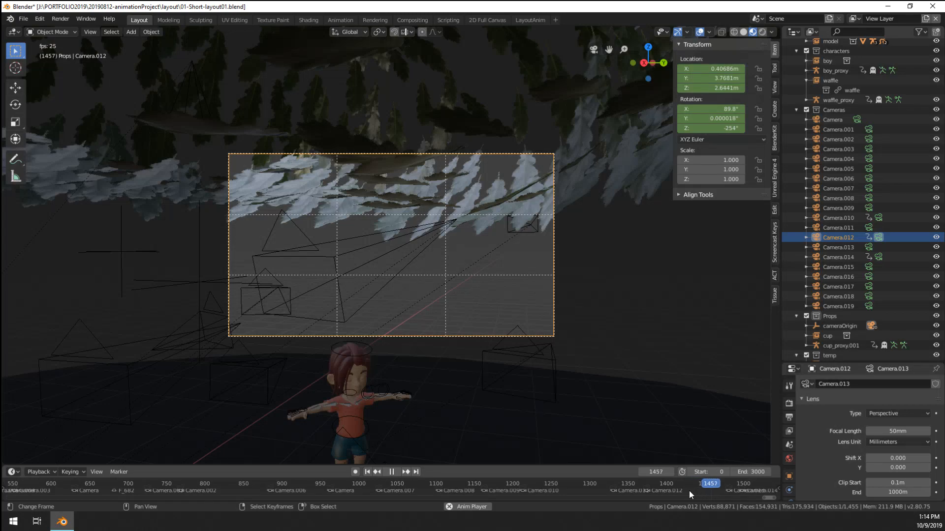
key("space")
middle_click_drag(554, 403, 450, 385)
scroll(451, 385, "down", 3)
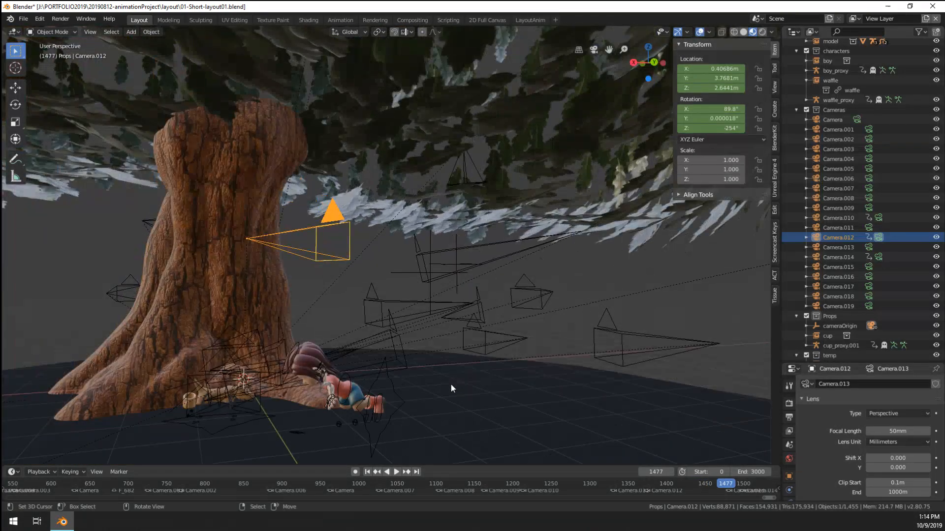
middle_click_drag(433, 249, 389, 316)
Step: Undo back to before the cameras were parented to cameraOrigin
key("ctrl+z")
key("ctrl+z")
key("ctrl+z")
key("ctrl+z")
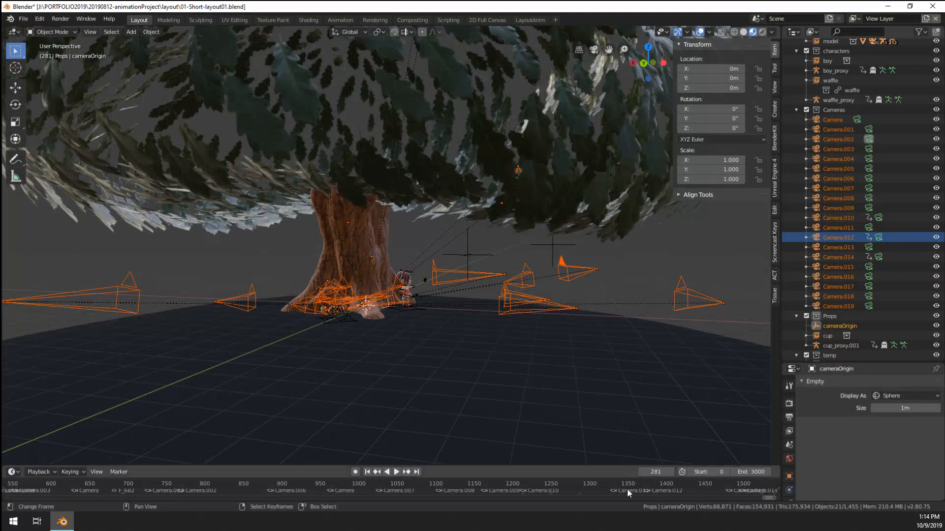
Step: Scrub to frame 1422 and play the animation through the active camera to check the unparented cameras' framing
left_click_drag(646, 491, 699, 489)
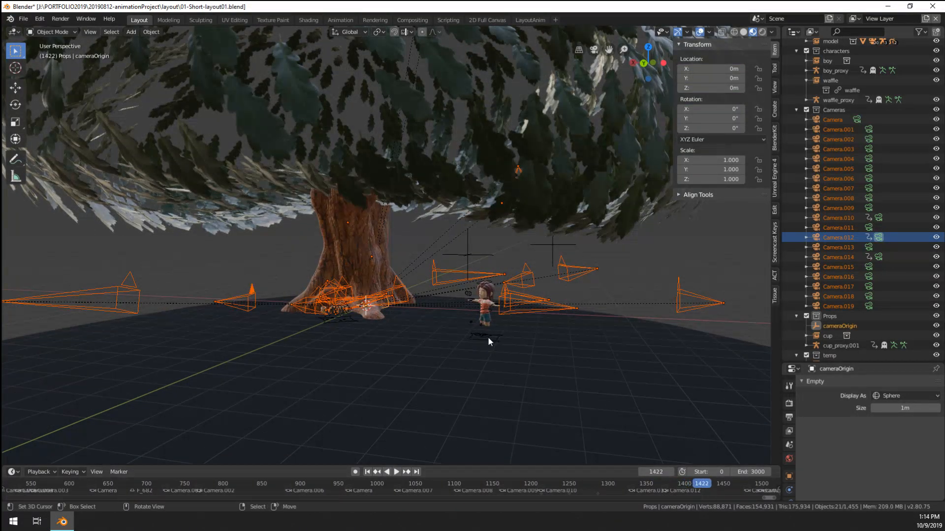
key("KP_0")
key("space")
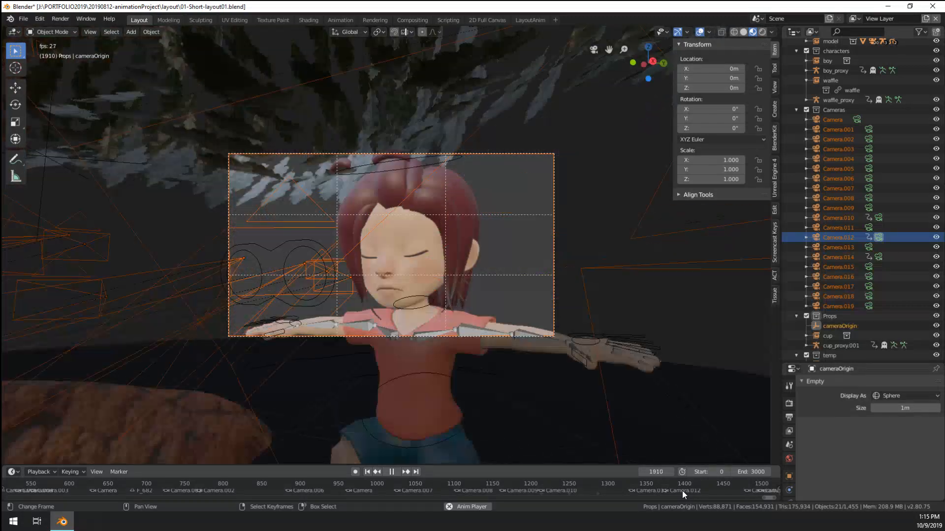
key("space")
key("KP_0")
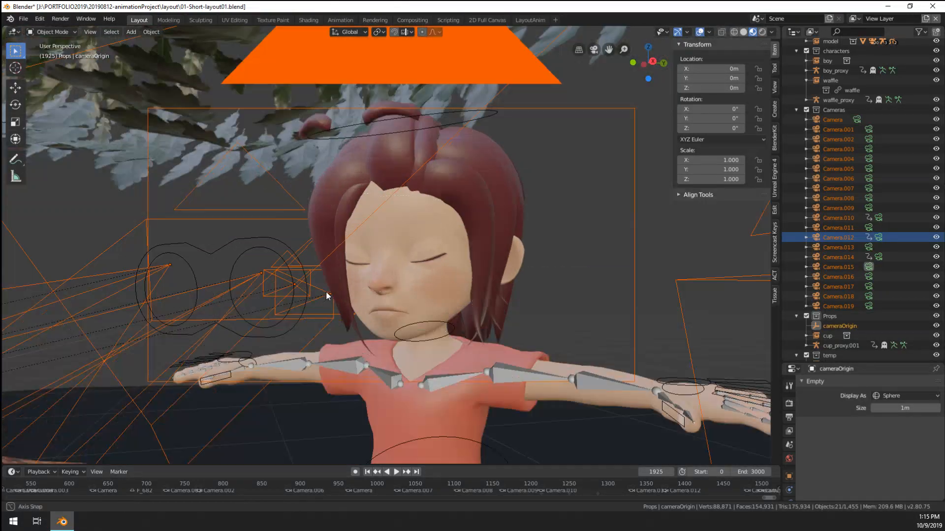
scroll(217, 297, "down", 5)
right_click(381, 332)
middle_click_drag(382, 332, 246, 293)
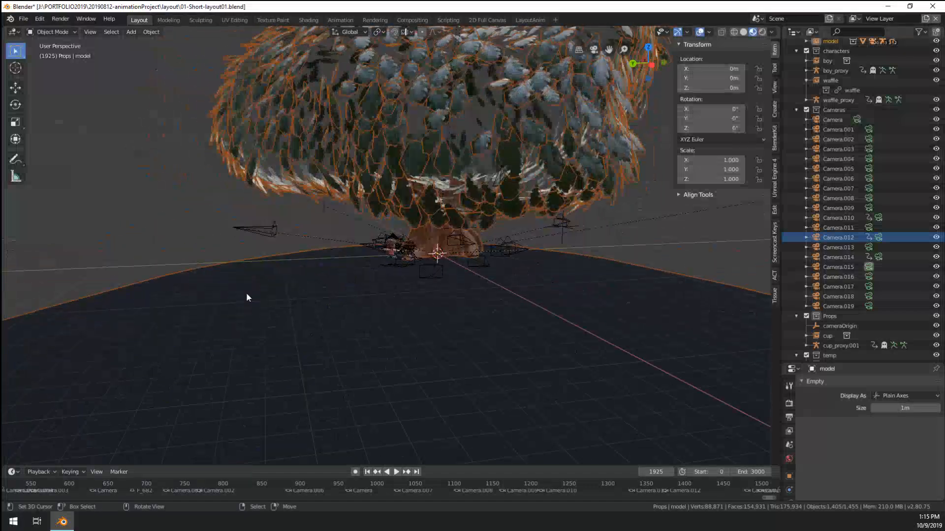
scroll(246, 293, "up", 5)
key("g")
right_click(383, 274)
scroll(383, 274, "down", 3)
key("s")
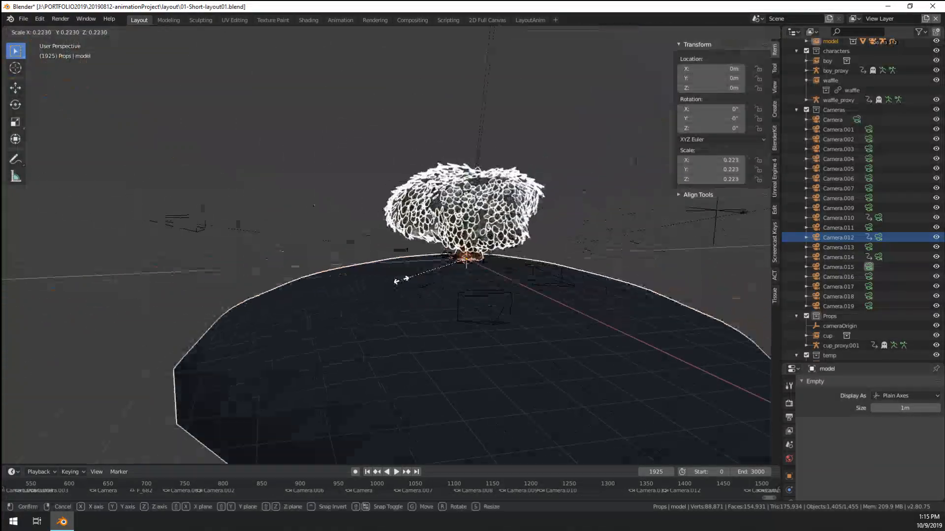
right_click(383, 288)
scroll(384, 290, "down", 4)
scroll(383, 291, "up", 5)
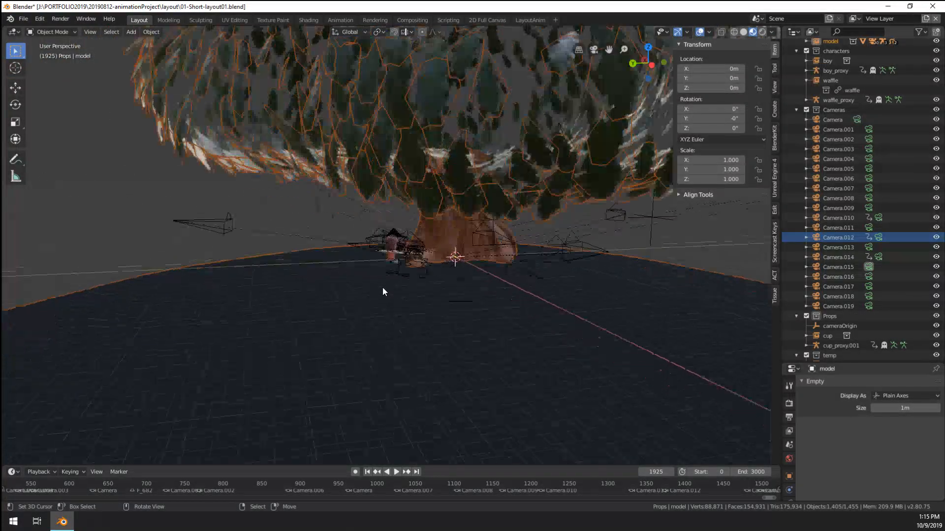
scroll(382, 287, "down", 3)
scroll(321, 339, "down", 3)
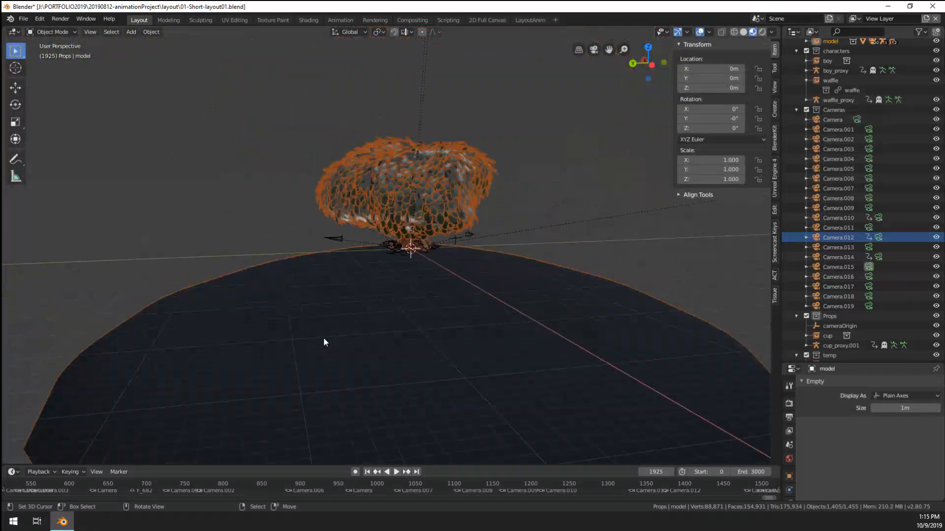
scroll(325, 339, "up", 3)
scroll(396, 269, "up", 4)
middle_click_drag(395, 268, 445, 276)
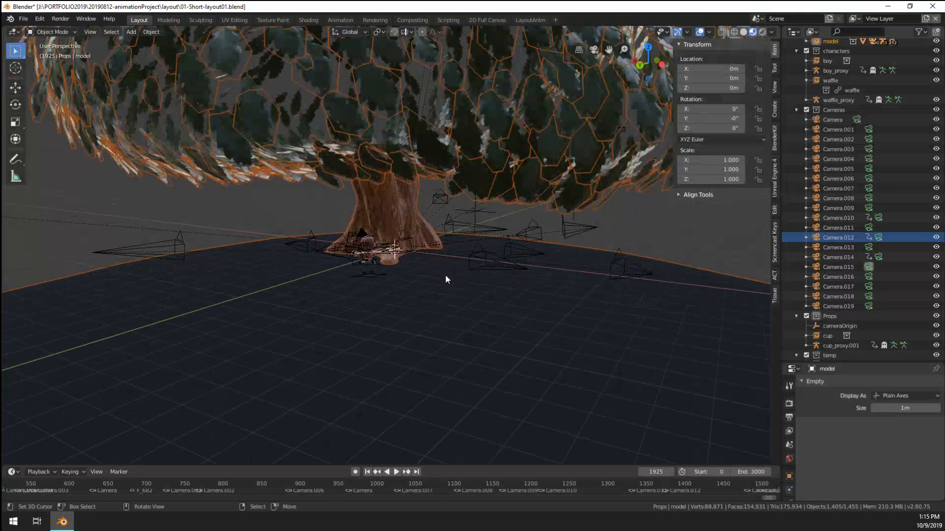
Step: Try parenting only Camera.010 to cameraOrigin with Object (Keep Transform), then undo it
left_click(847, 217)
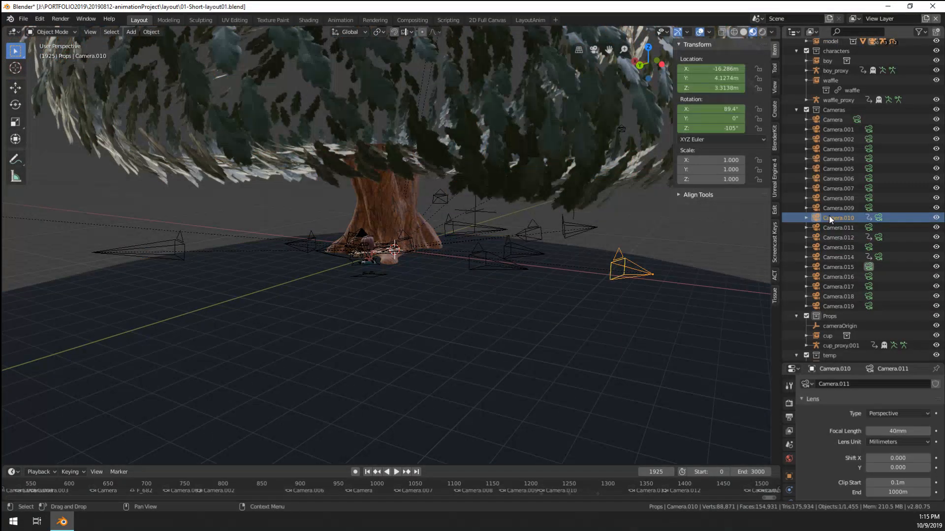
left_click(840, 326, "ctrl")
key("ctrl+p")
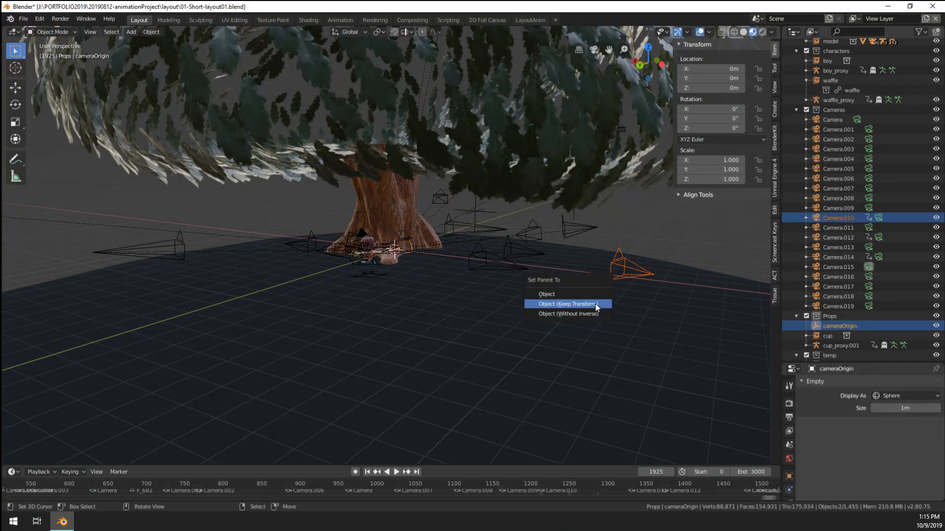
left_click(595, 304)
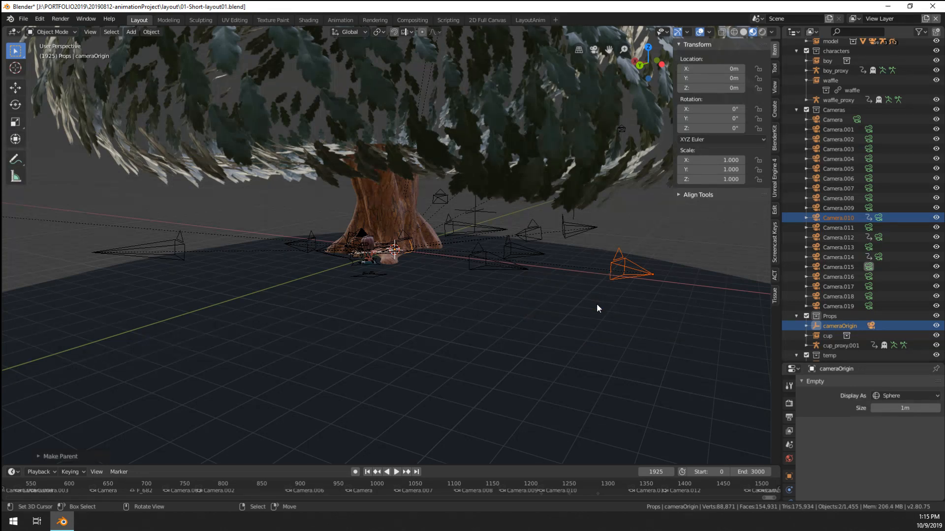
key("ctrl+z")
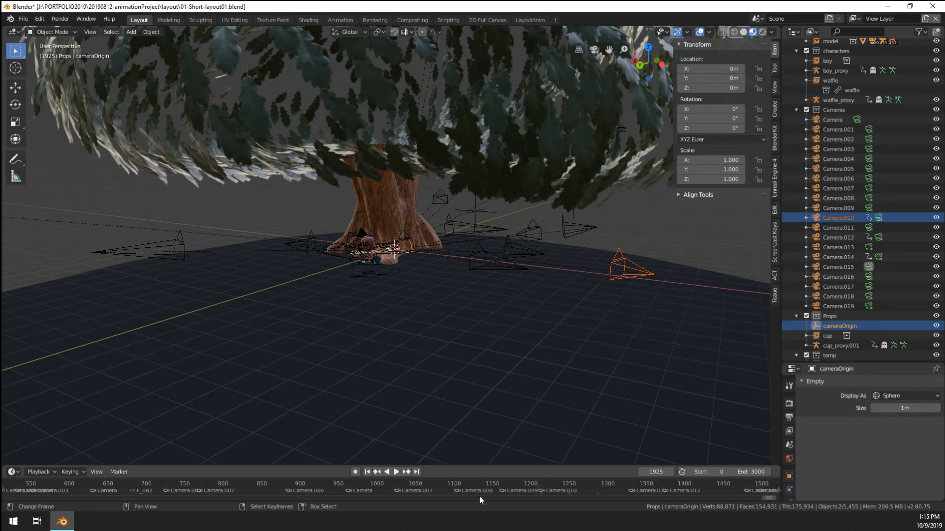
Step: Enlarge the timeline area and scrub to frame 1260, between Camera.010's keyframes
left_click_drag(554, 465, 560, 437)
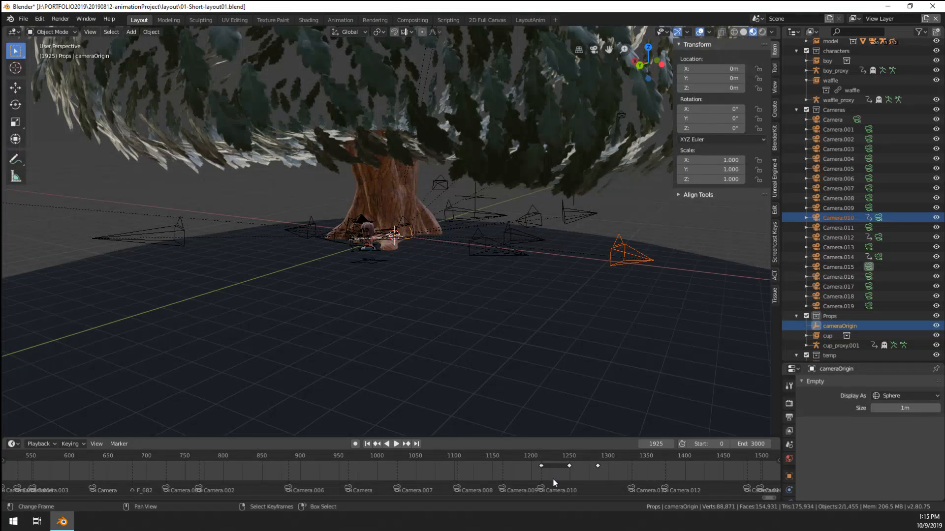
left_click_drag(552, 477, 577, 486)
right_click_drag(481, 320, 423, 295)
key("ctrl+z")
right_click_drag(630, 242, 626, 249)
right_click(622, 250)
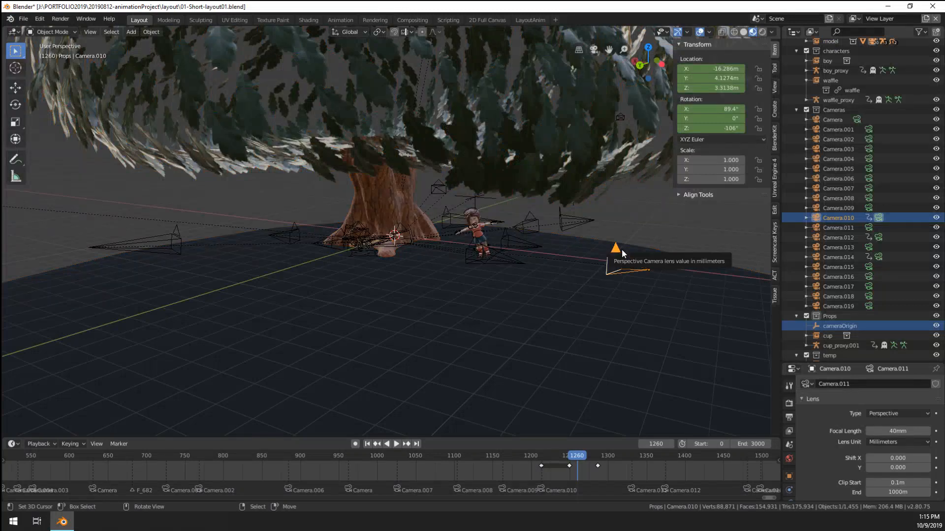
key("ctrl+z")
key("ctrl+z")
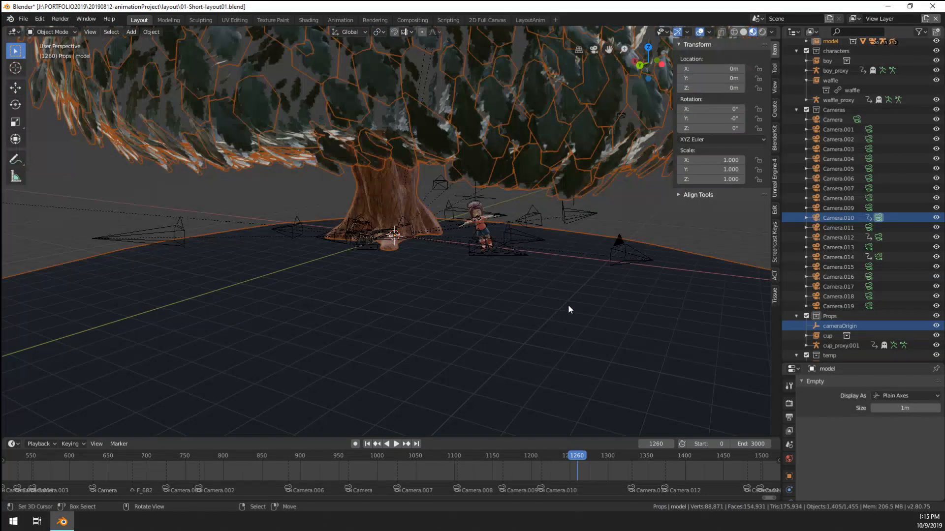
Step: Parent Camera.010 to cameraOrigin with Object (Keep Transform) at frame 1260
right_click(618, 260)
left_click(822, 325, "ctrl")
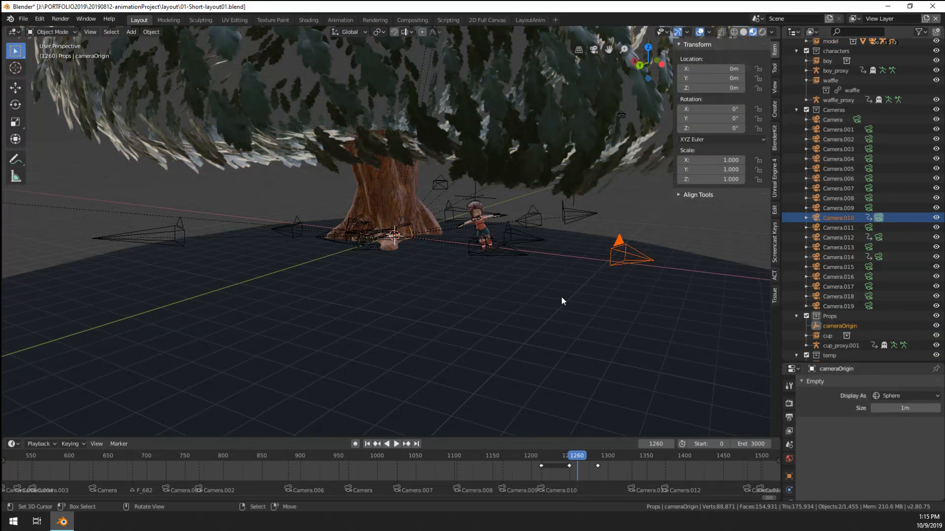
key("ctrl+p")
key("ctrl+p")
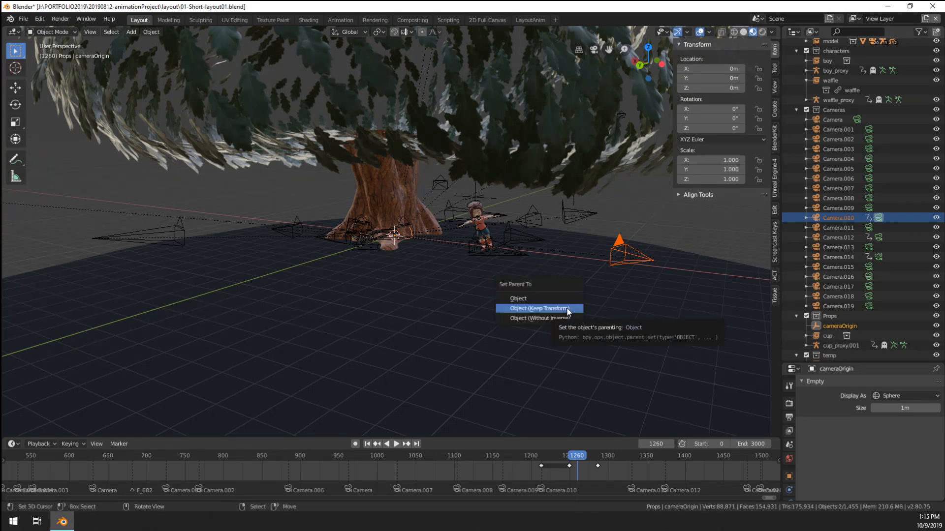
left_click(566, 308)
Step: Scrub to frame 1306 and inspect how Camera.010 is placed relative to the tree
left_click_drag(576, 467, 612, 481)
scroll(560, 291, "down", 5)
scroll(491, 263, "up", 5)
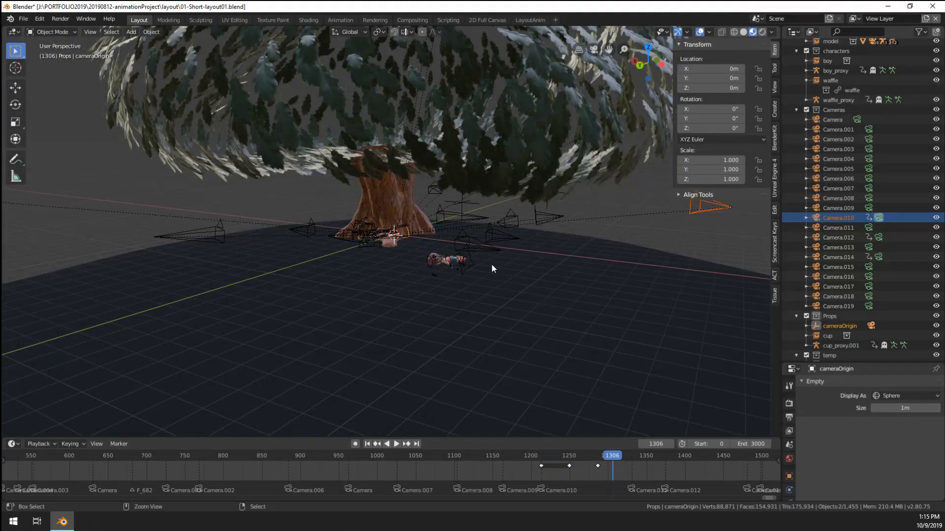
Step: Return to frame 1260, try clearing Camera.010's parent with Clear and Keep Transformation, and undo it
key("ctrl+z")
middle_click_drag(491, 263, 506, 290)
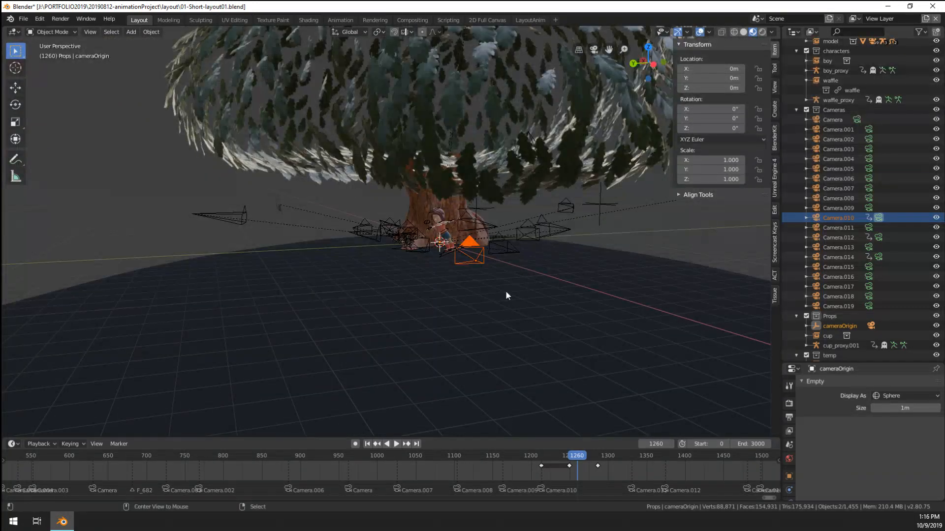
key("alt+p")
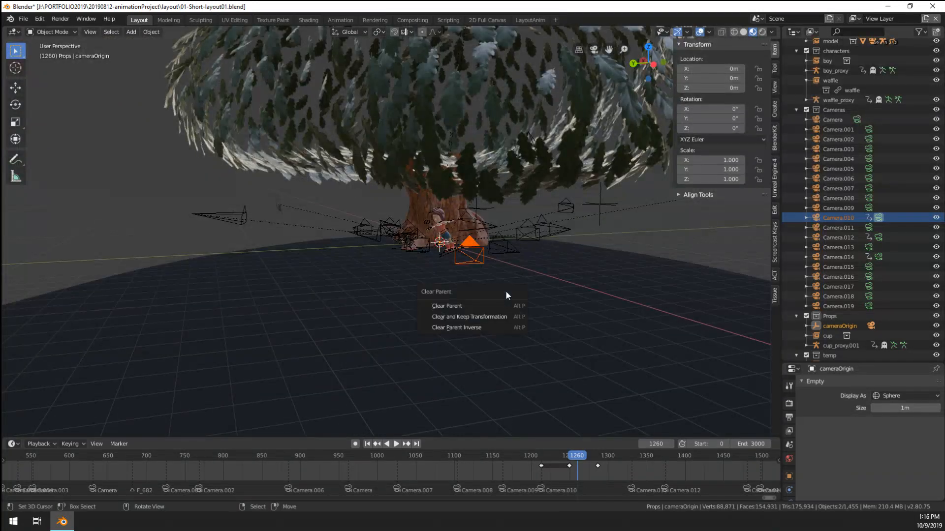
left_click(480, 317)
key("ctrl+z")
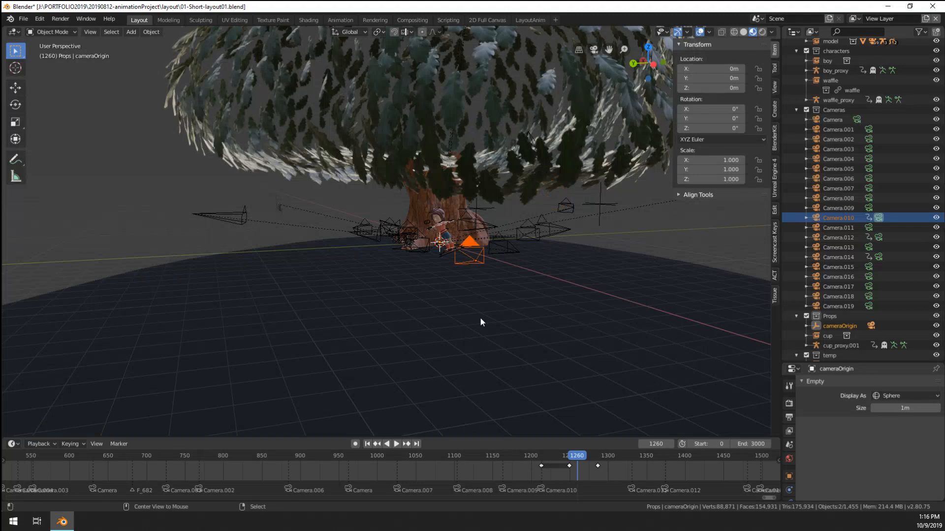
Step: Try a plain Clear Parent with Camera.010 and cameraOrigin both selected, and undo it
key("alt+p")
left_click(459, 305)
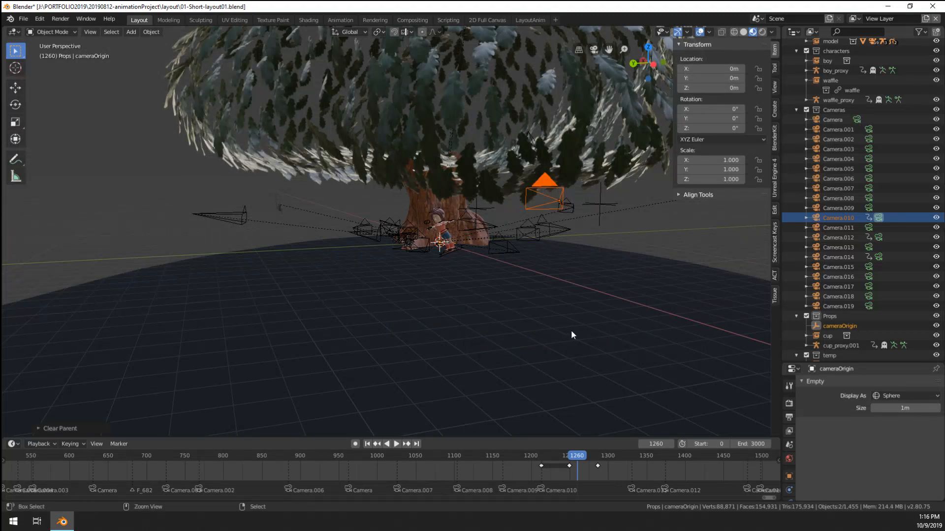
middle_click_drag(569, 333, 460, 335)
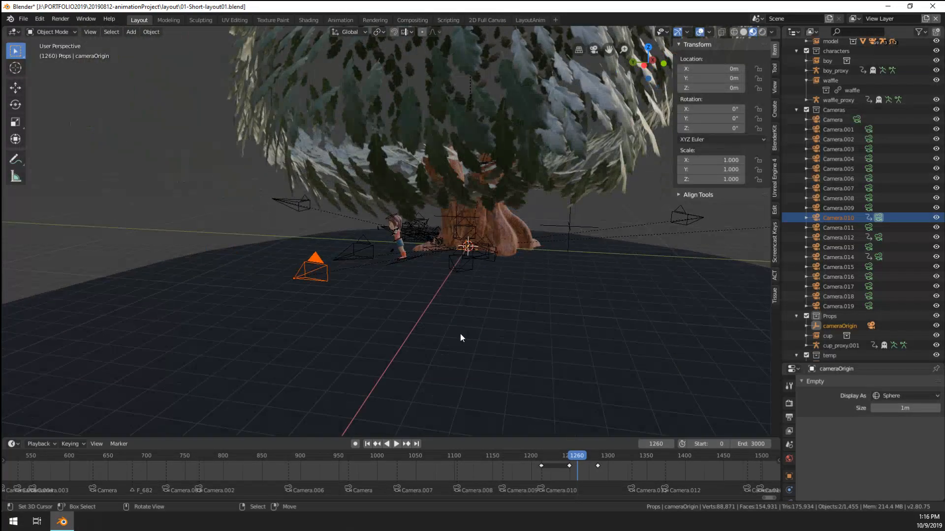
key("n")
key("n")
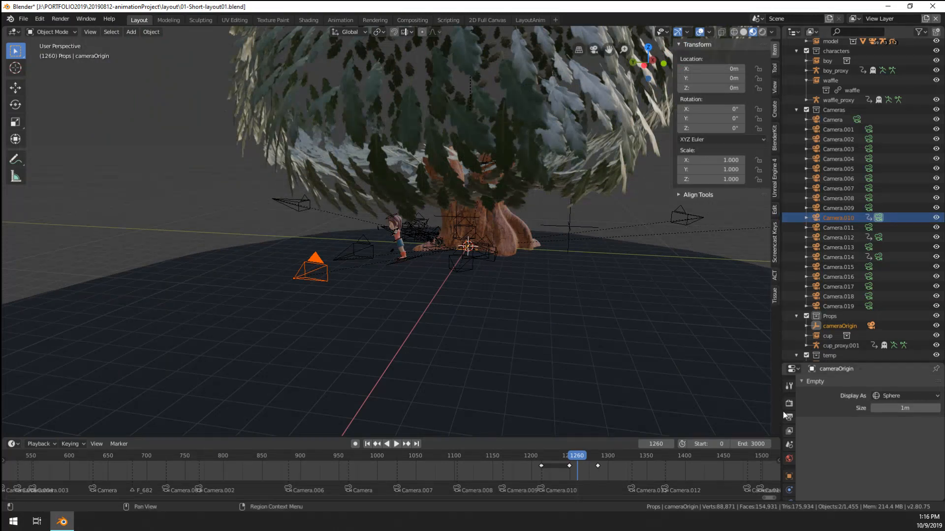
scroll(790, 443, "down", 3)
Step: Select only Camera.010 and try clearing its parent twice, undoing each attempt
left_click(309, 266)
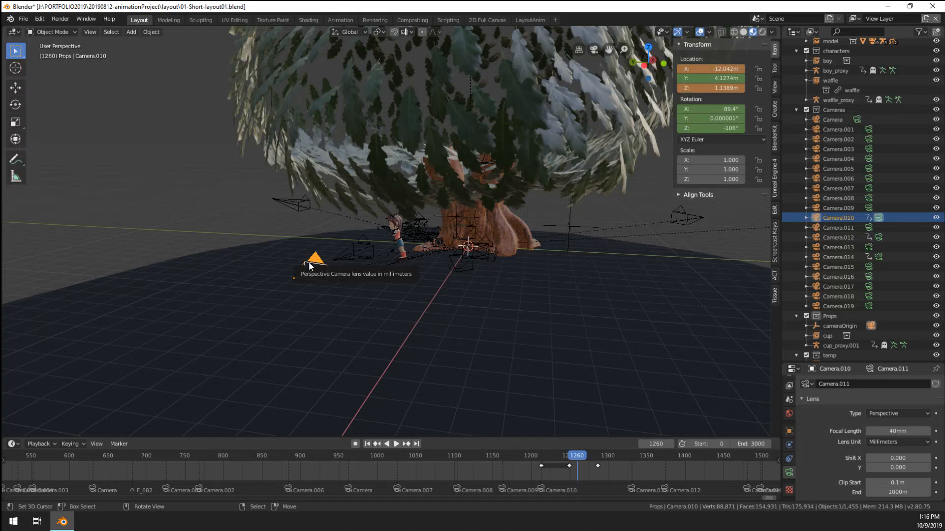
key("alt+p")
left_click(308, 277)
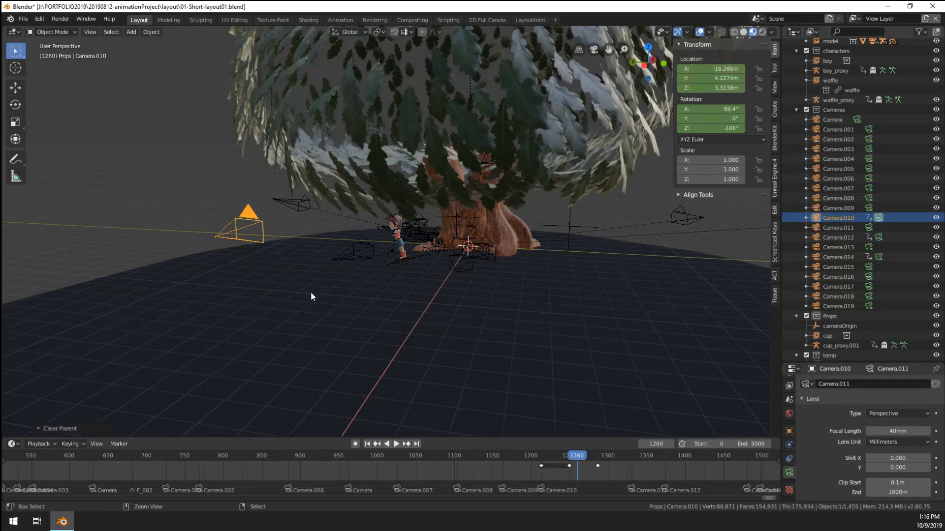
key("ctrl+z")
scroll(855, 450, "down", 4)
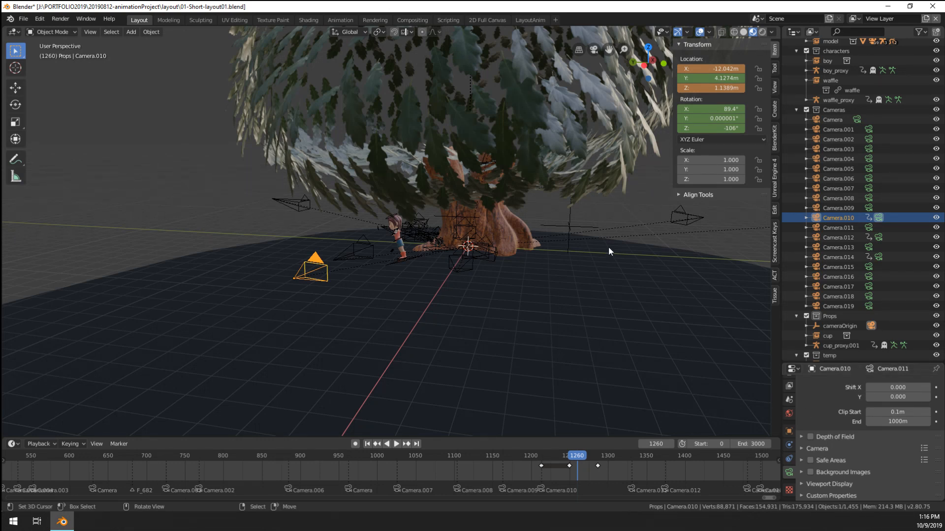
key("alt+p")
left_click(404, 279)
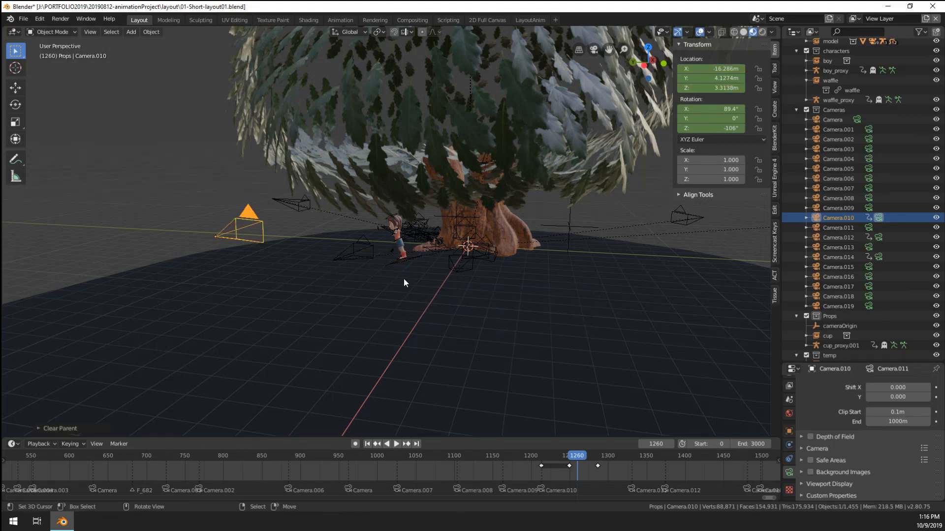
middle_click_drag(403, 279, 435, 274)
key("ctrl+z")
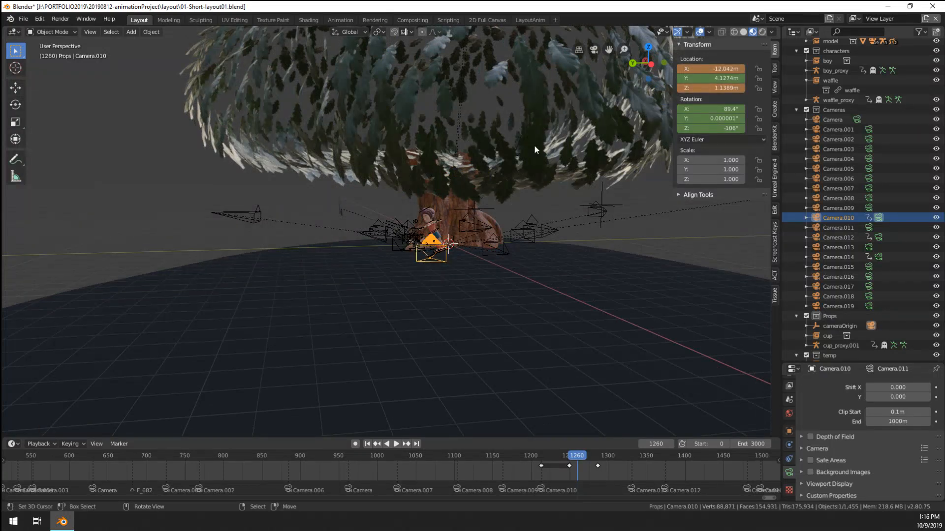
Step: Scrub through Camera.010's keyframed range and examine its shot through the camera view
key("space")
left_click(547, 470)
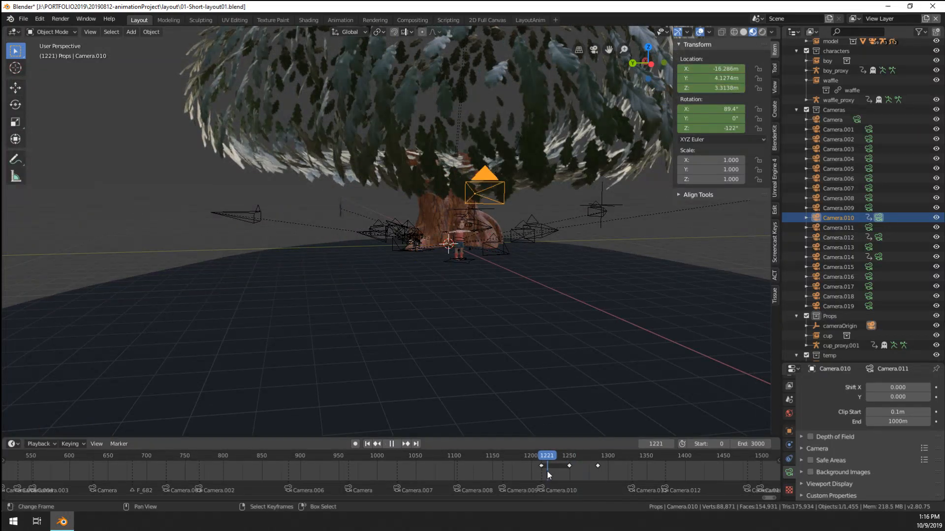
left_click_drag(547, 470, 574, 483)
key("space")
key("KP_0")
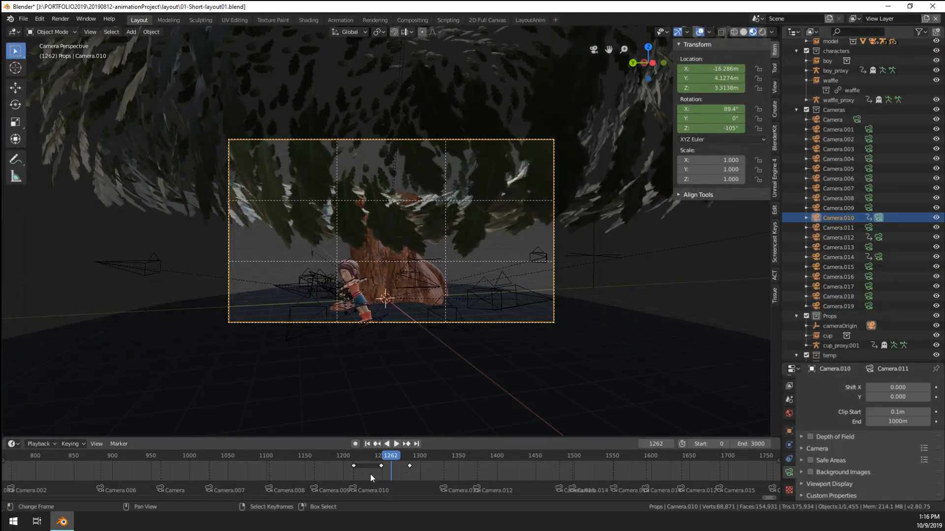
left_click_drag(370, 474, 430, 467)
middle_click_drag(482, 394, 495, 344)
Step: Try Clear and Keep Transformation on Camera.010 at frame 1277, compare it one frame ahead, and undo it
key("ctrl+z")
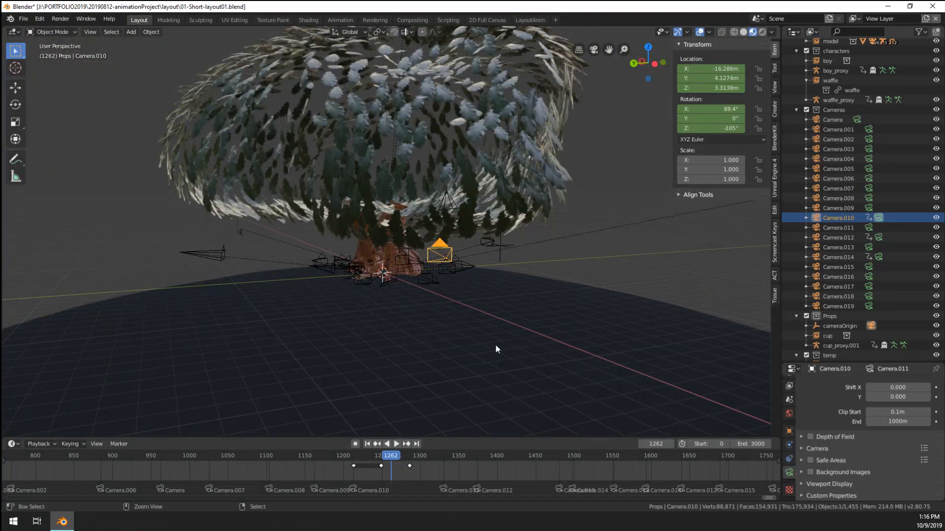
key("ctrl+z")
left_click_drag(369, 480, 403, 480)
right_click(397, 297)
right_click(401, 295)
scroll(450, 335, "up", 5)
key("alt+p")
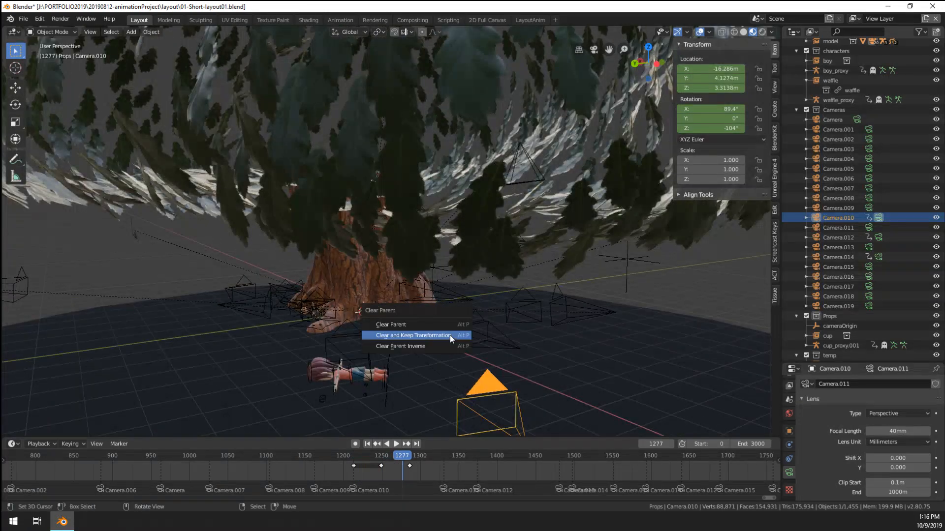
left_click(450, 335)
mouse_move(399, 473)
left_mouse_down()
mouse_move(349, 470)
mouse_move(403, 473)
left_mouse_up()
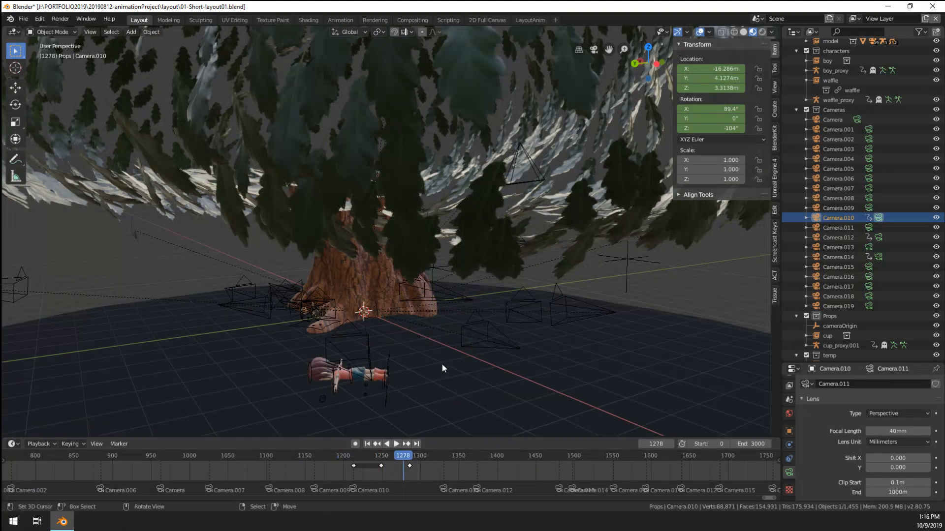
scroll(442, 365, "down", 3)
middle_click_drag(443, 365, 450, 364)
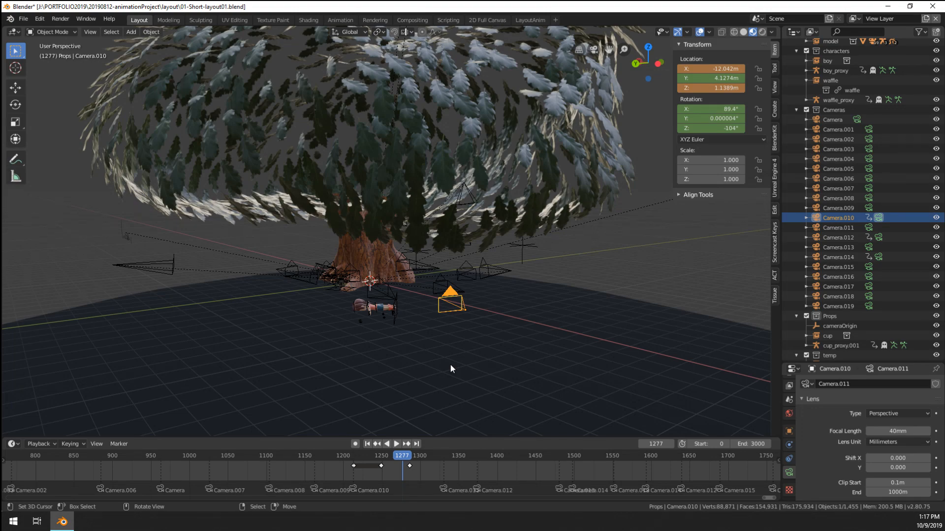
Step: Select the tree set "model" in the Set collection and examine how it sits relative to the origin and cameras
middle_click_drag(451, 331, 438, 276)
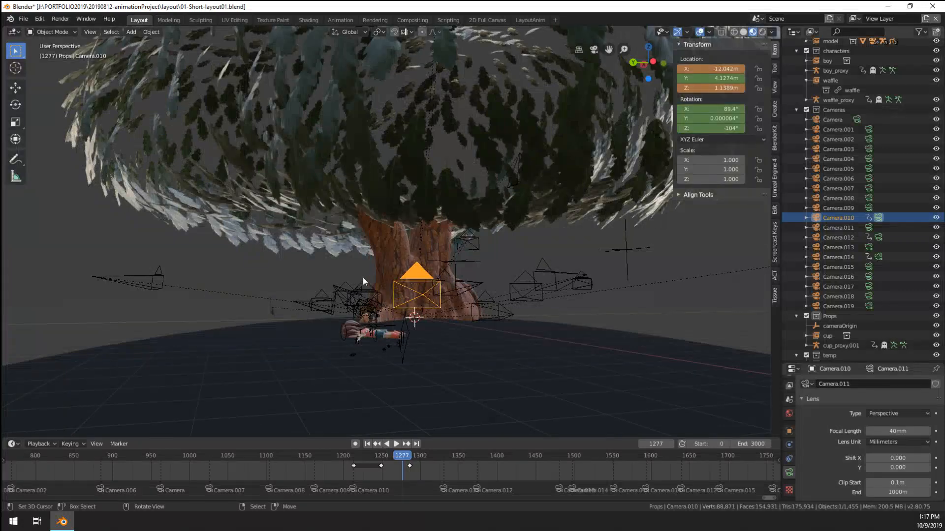
middle_click_drag(362, 276, 427, 365)
right_click(427, 365)
scroll(390, 329, "down", 3)
scroll(387, 326, "down", 2)
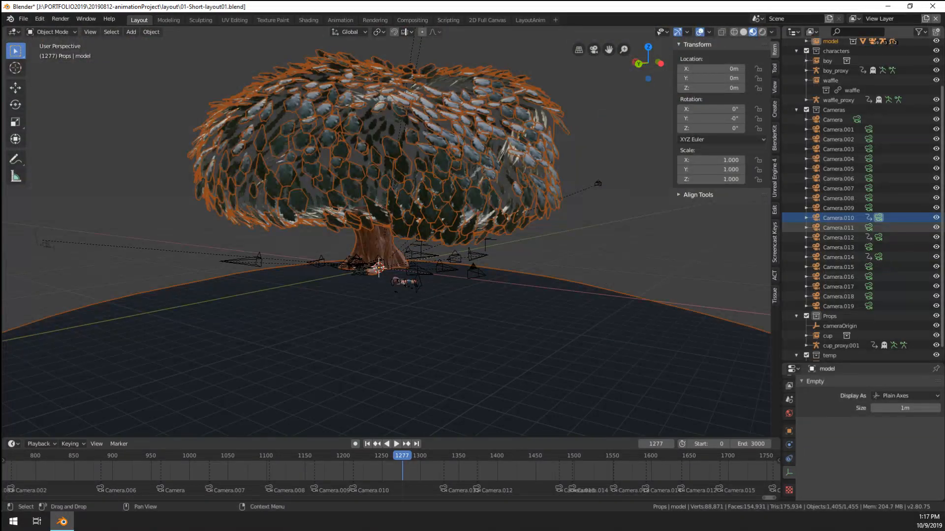
scroll(798, 205, "up", 3)
left_click(833, 92)
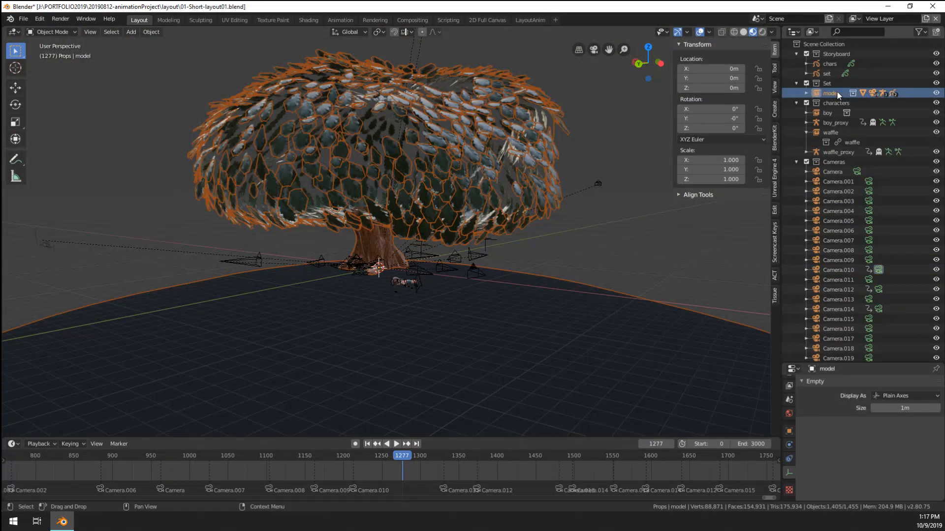
middle_click_drag(480, 320, 453, 305)
scroll(465, 300, "up", 5)
scroll(453, 305, "down", 2)
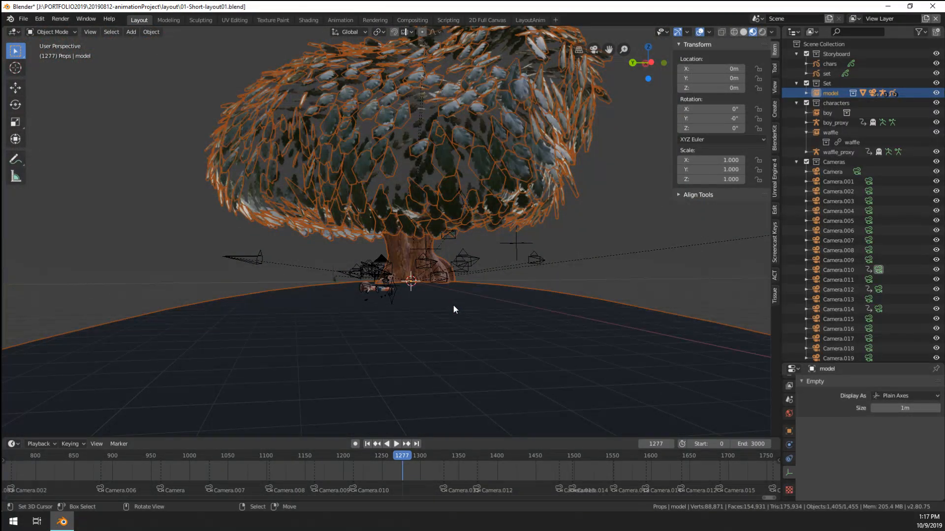
Step: Unlink the tree set "model" from the Set collection
scroll(454, 305, "up", 3)
left_click(594, 301)
middle_click_drag(593, 300, 583, 297)
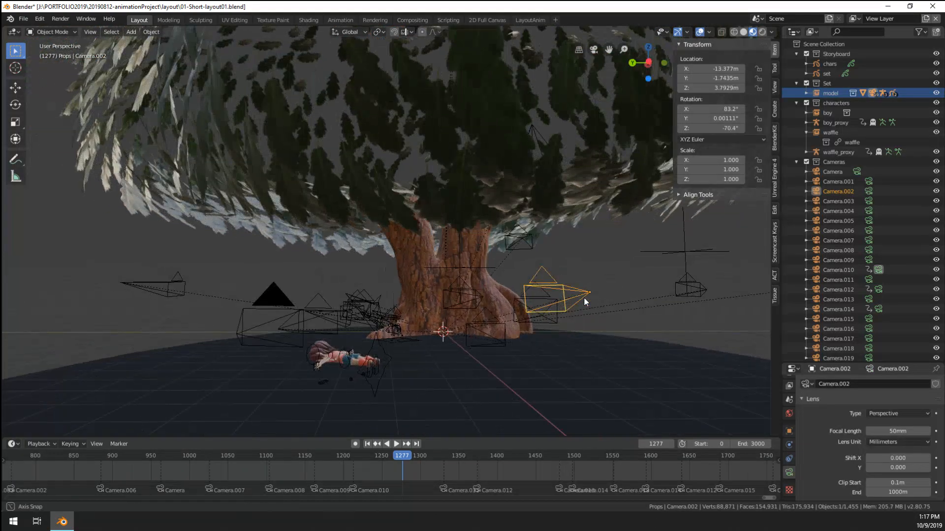
left_click(426, 251)
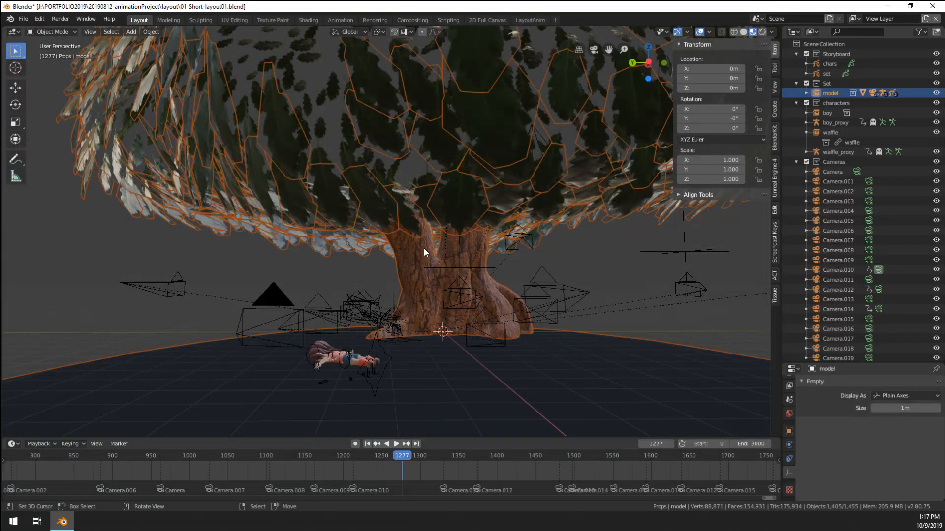
middle_click_drag(423, 248, 501, 308)
scroll(500, 320, "down", 5)
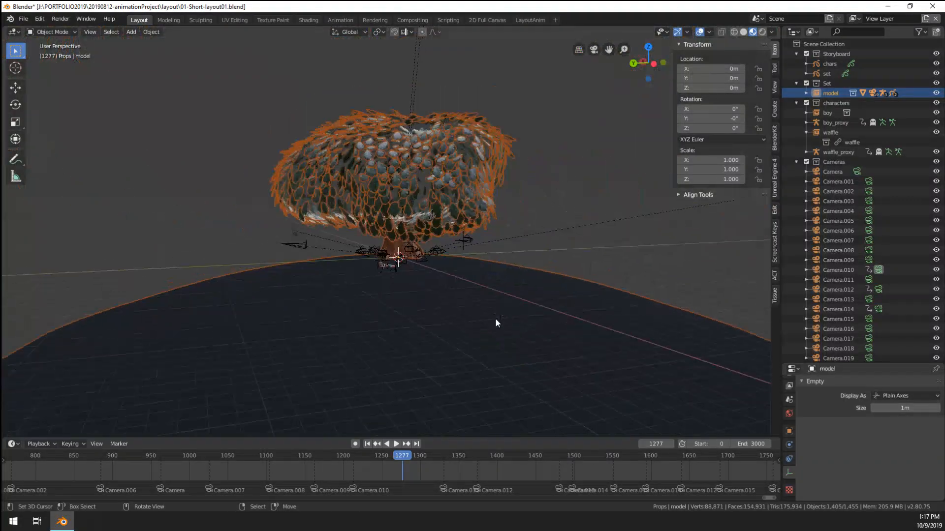
scroll(495, 318, "up", 5)
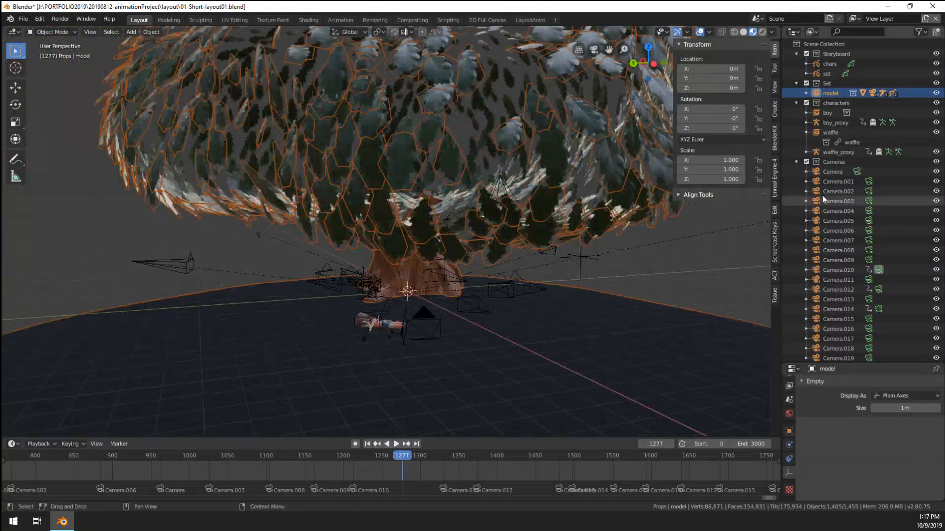
left_click(807, 93)
right_click(827, 93)
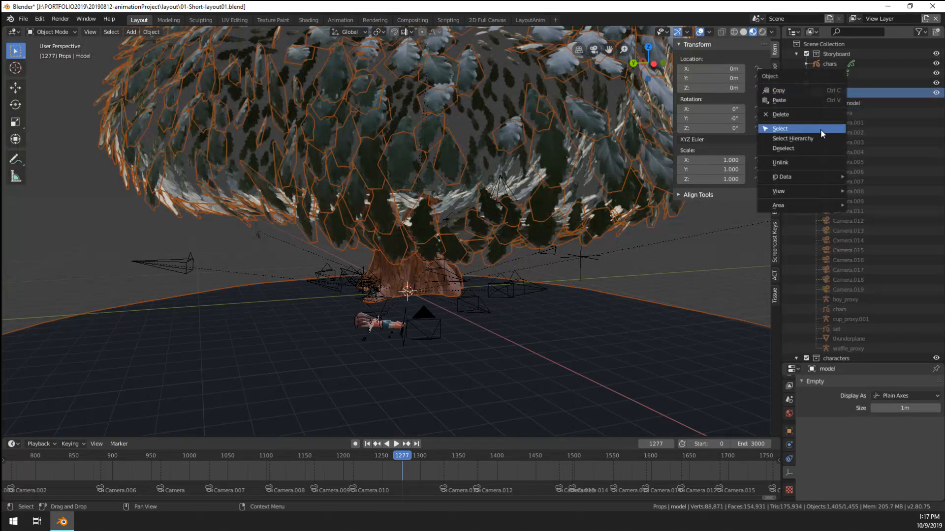
left_click(821, 162)
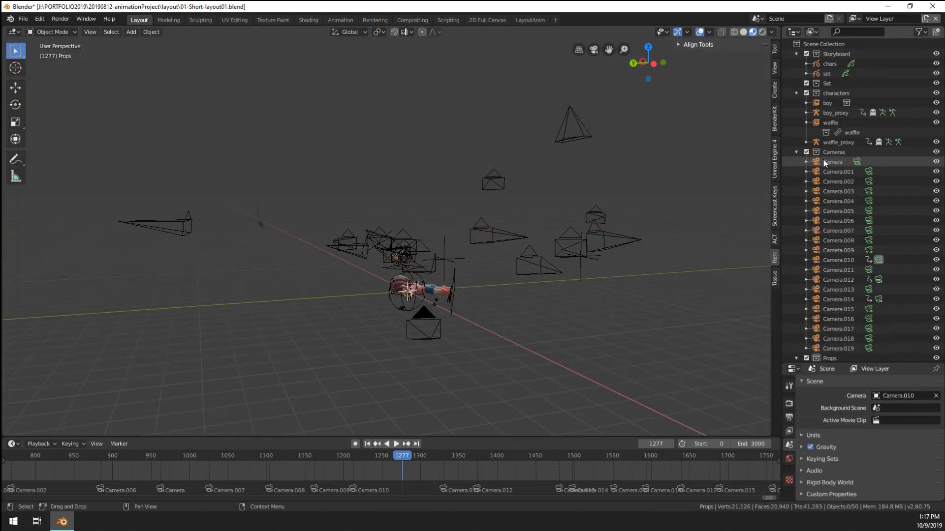
Step: Scrub the animation to frame 1269 and inspect the cameras and characters around the origin
middle_click_drag(479, 232, 482, 259)
key("space")
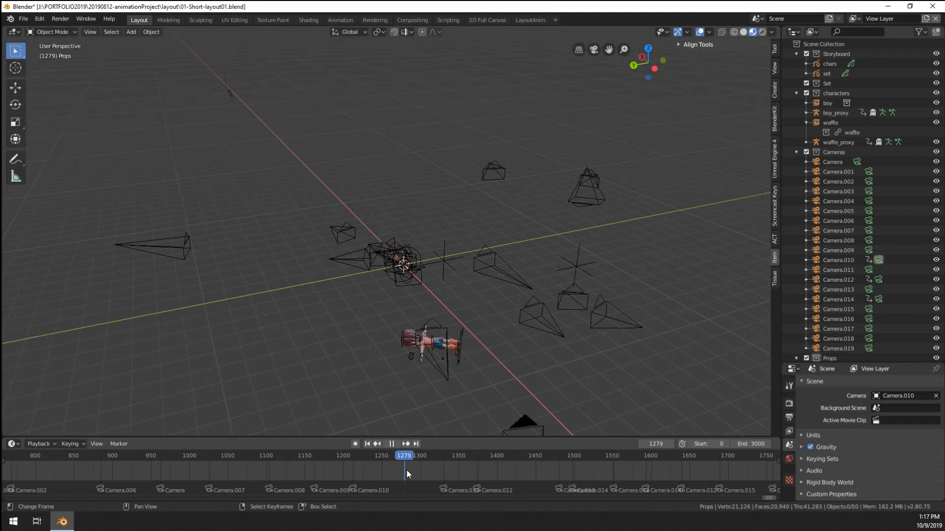
mouse_move(406, 471)
left_mouse_down()
mouse_move(427, 466)
mouse_move(343, 472)
mouse_move(396, 471)
left_mouse_up()
key("space")
scroll(506, 373, "down", 3)
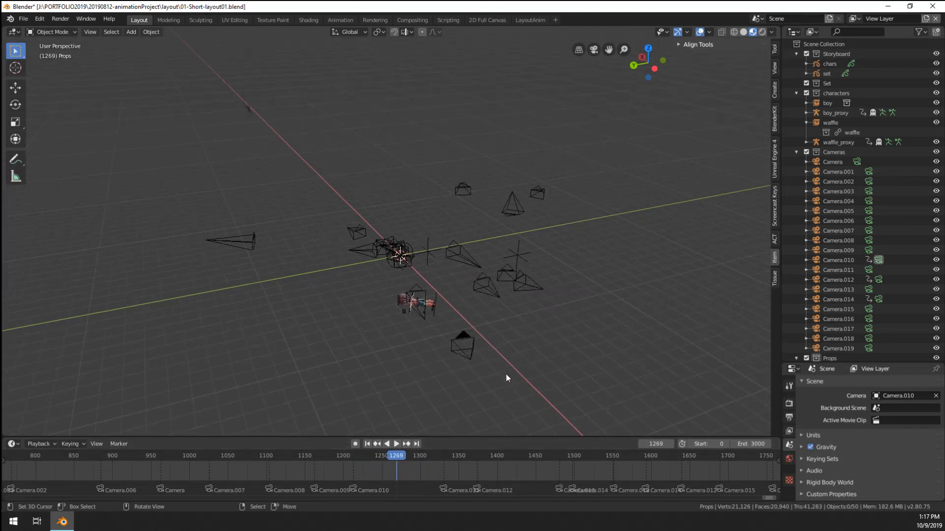
Step: Look through Camera.010 and scrub the shots from frame 1230 to frame 1478
left_click(467, 351)
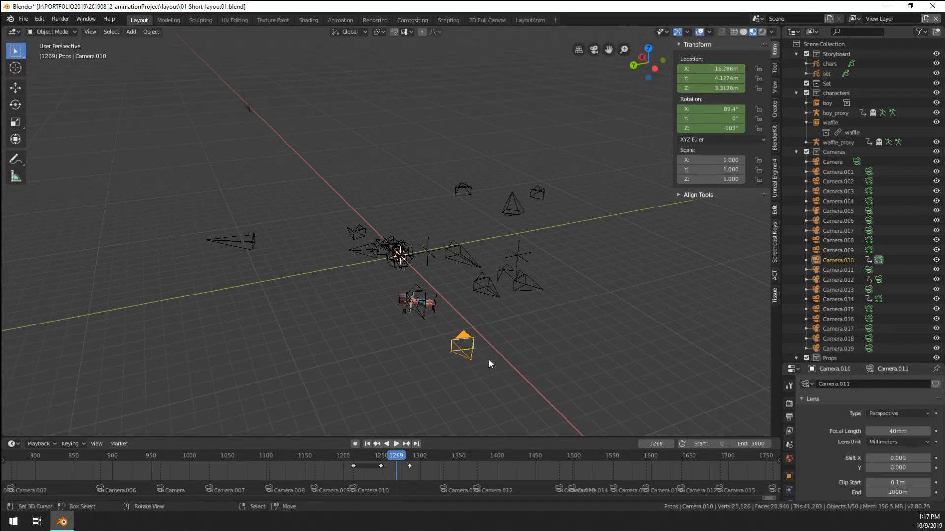
key("KP_0")
left_click(364, 465)
key("space")
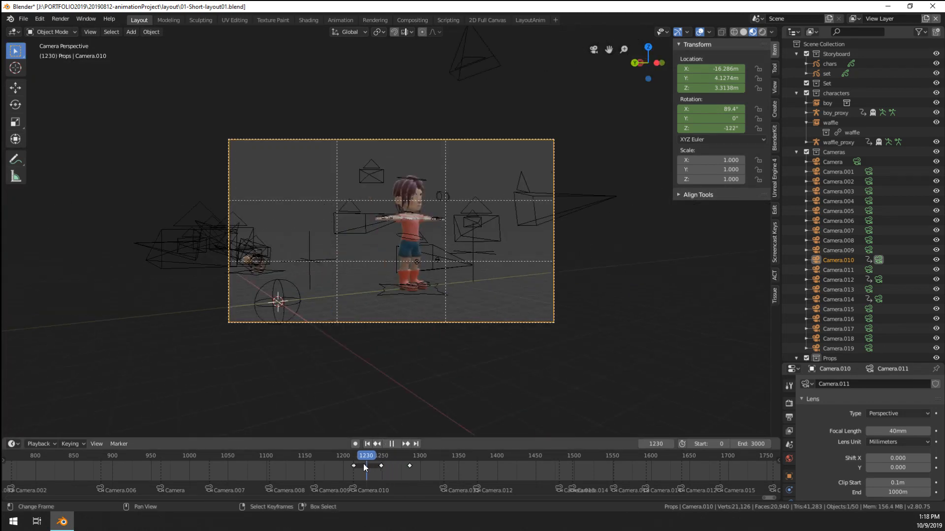
left_click_drag(364, 464, 557, 489)
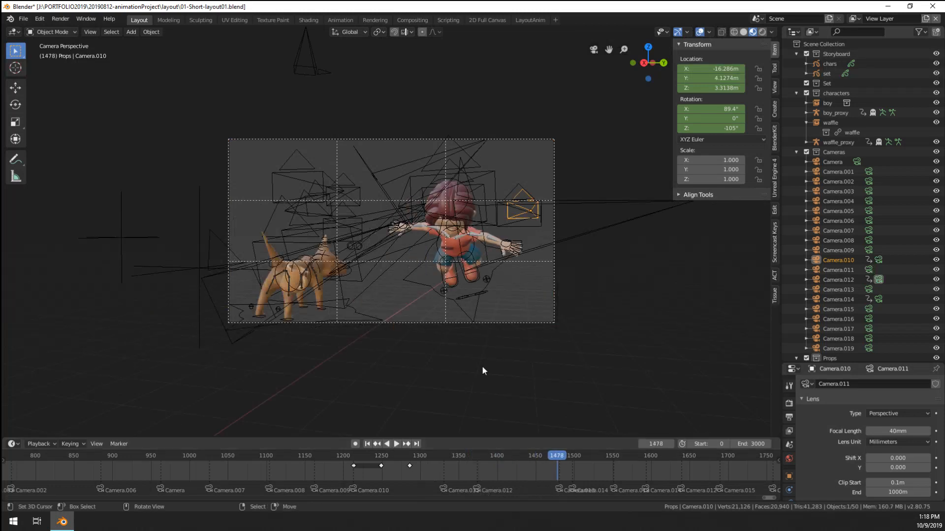
Step: Delete the cameraOrigin sphere empty at the scene origin
middle_click_drag(483, 367, 365, 261)
left_click(327, 172)
scroll(340, 220, "down", 5)
key("Delete")
scroll(487, 238, "up", 3)
Step: Select all objects to check what is selectable in the scene, and clear the selection
left_click(463, 227)
scroll(387, 298, "up", 3)
key("a")
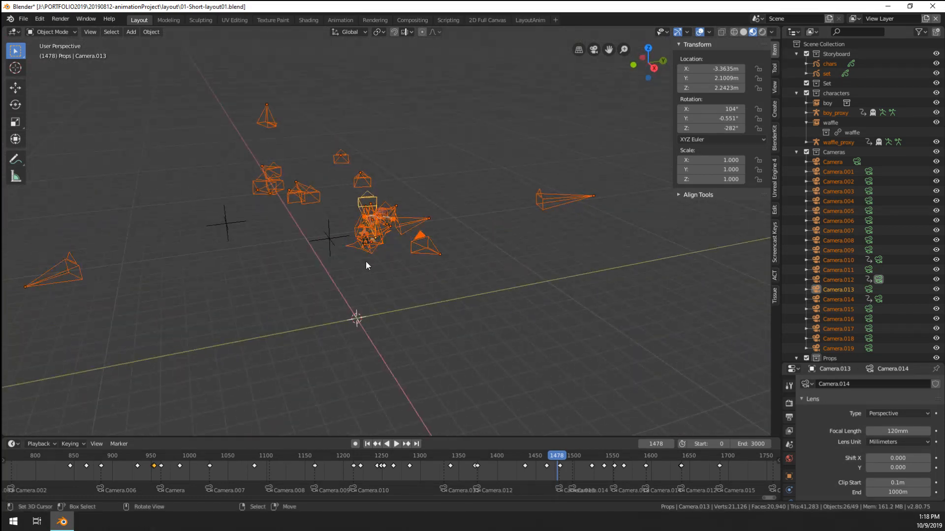
key("alt+a")
scroll(325, 236, "up", 4)
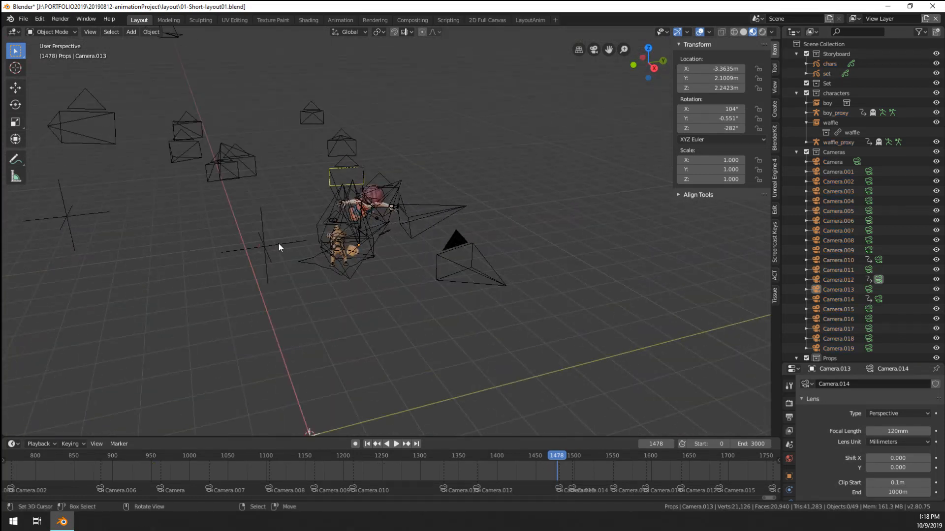
right_click(423, 227)
key("g")
right_click(421, 237)
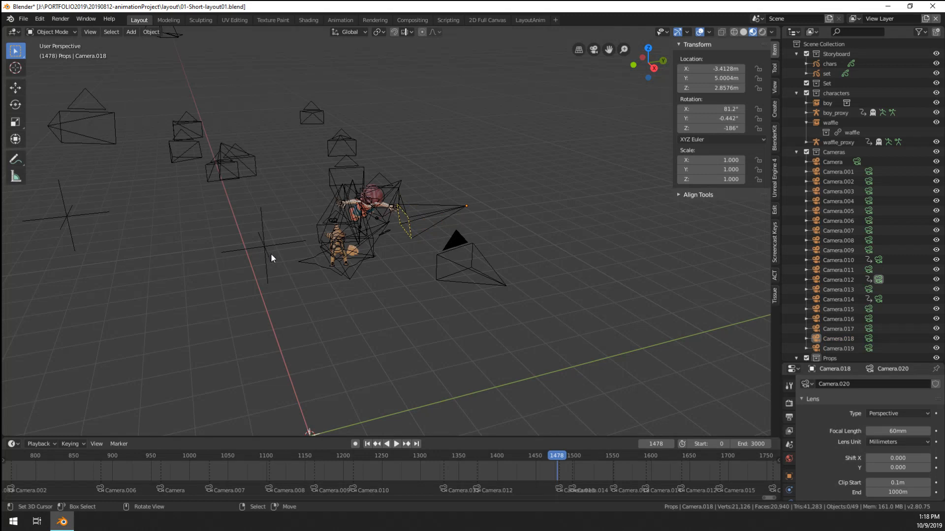
middle_click_drag(271, 257, 403, 285)
scroll(836, 216, "down", 3)
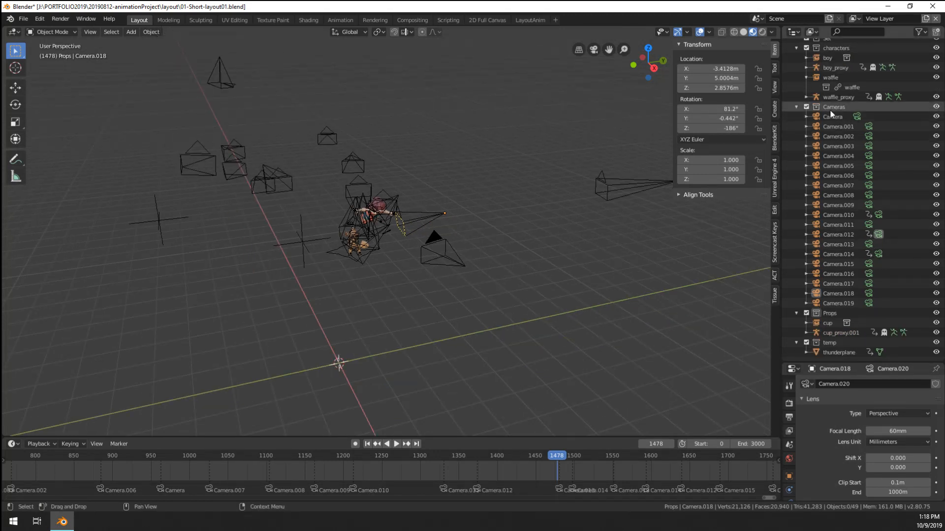
scroll(830, 113, "up", 3)
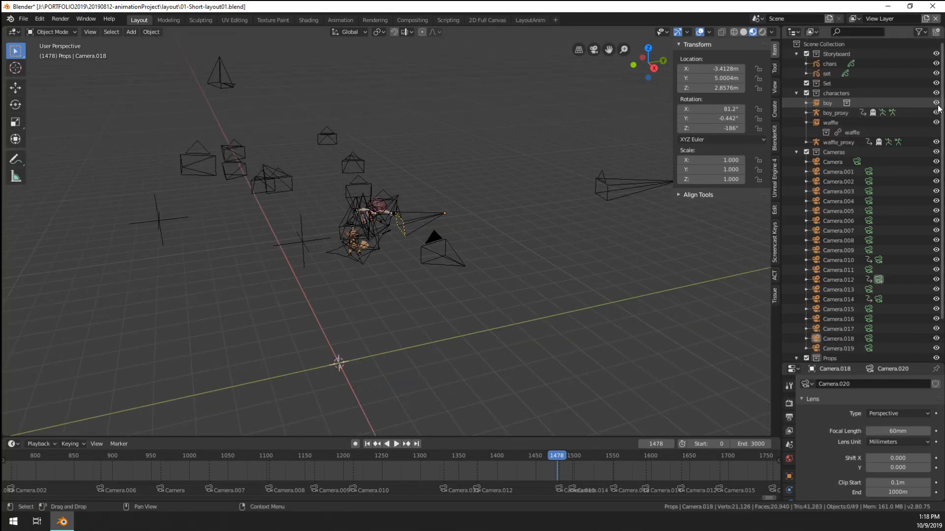
mouse_move(342, 296)
middle_mouse_down()
mouse_move(432, 329)
mouse_move(468, 357)
mouse_move(429, 358)
mouse_move(400, 324)
mouse_move(392, 277)
mouse_move(385, 291)
mouse_move(348, 286)
middle_mouse_up()
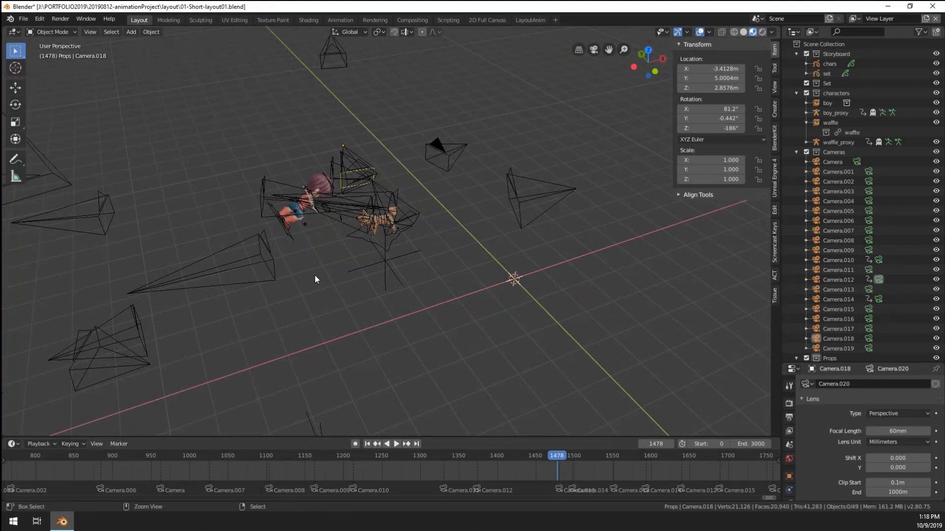
Step: Undo the edits one after another, back past the cameraOrigin deletion and set removal to the earlier camera selection at frame 281
key("ctrl+z")
key("ctrl+z")
key("ctrl+z")
key("ctrl+z")
key("ctrl+z")
key("ctrl+z")
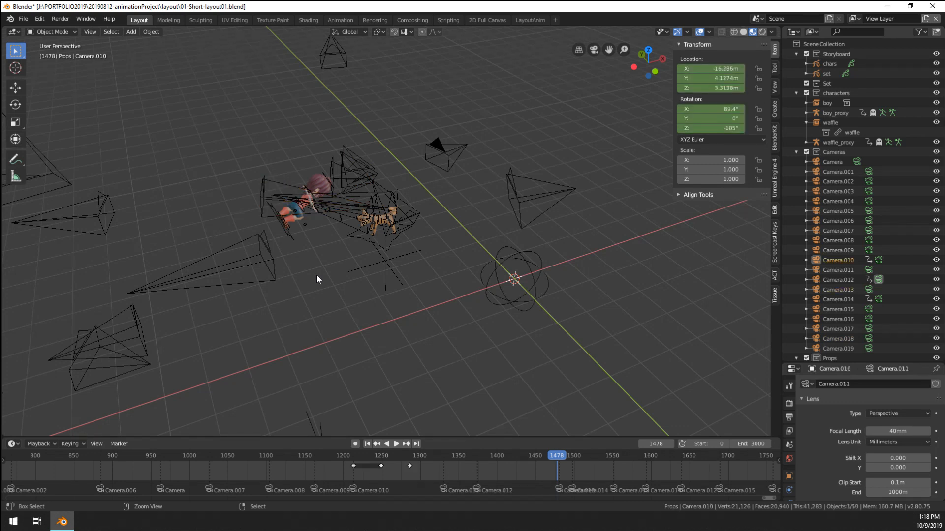
key("ctrl+z")
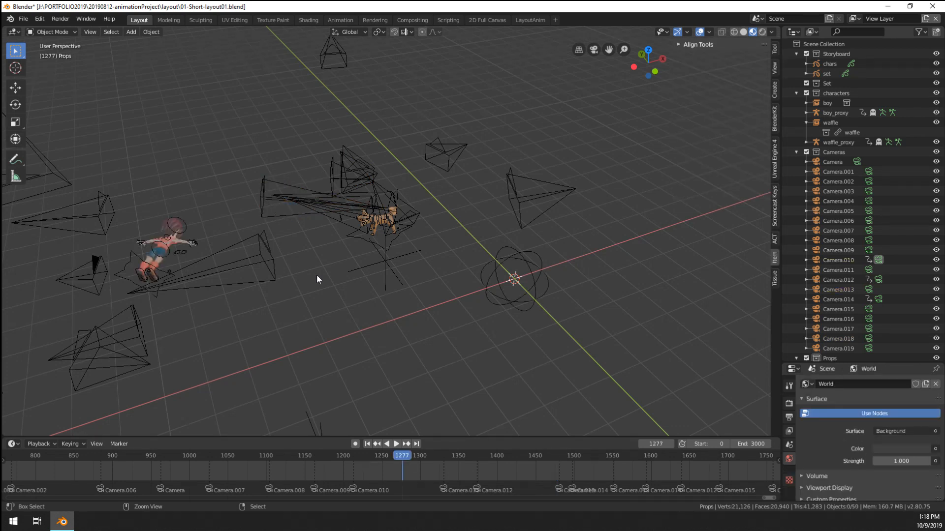
key("ctrl+z")
key("ctrl+z")
key("ctrl+z")
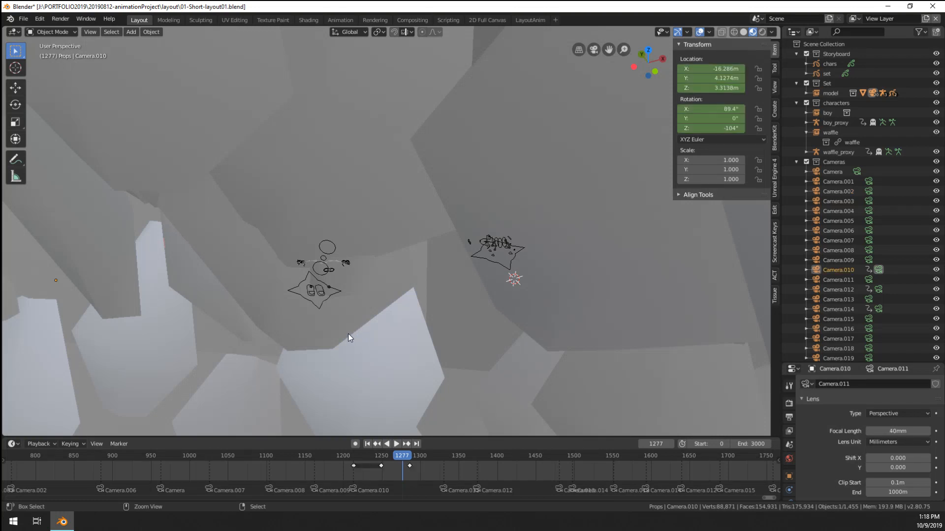
key("ctrl+z")
key("ctrl+z")
key("ctrl+z")
key("ctrl+z")
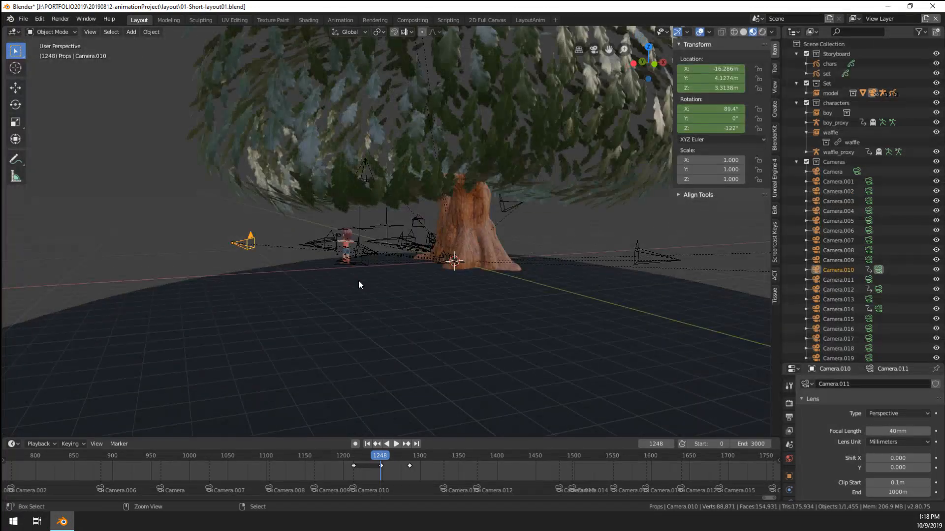
key("ctrl+z")
key("ctrl+z")
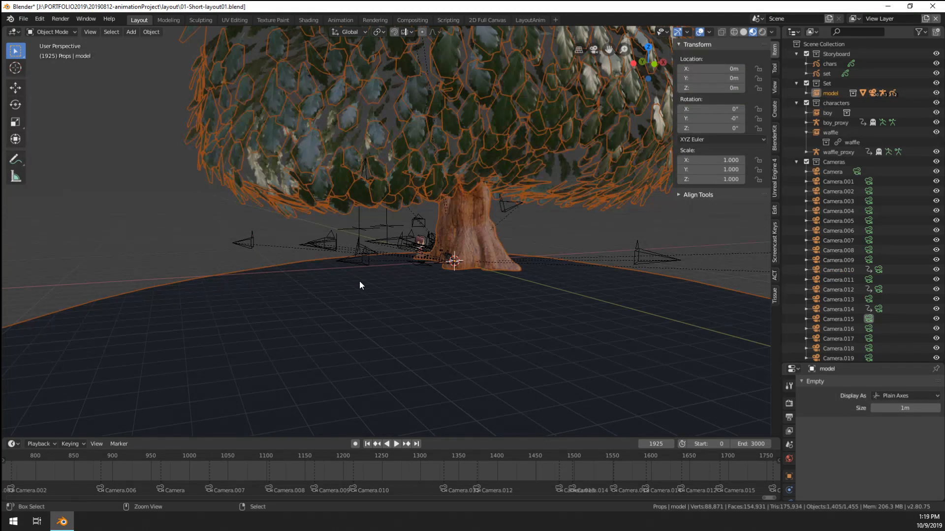
key("ctrl+z")
key("ctrl+z")
key("ctrl+z")
key("ctrl+z")
key("ctrl+z")
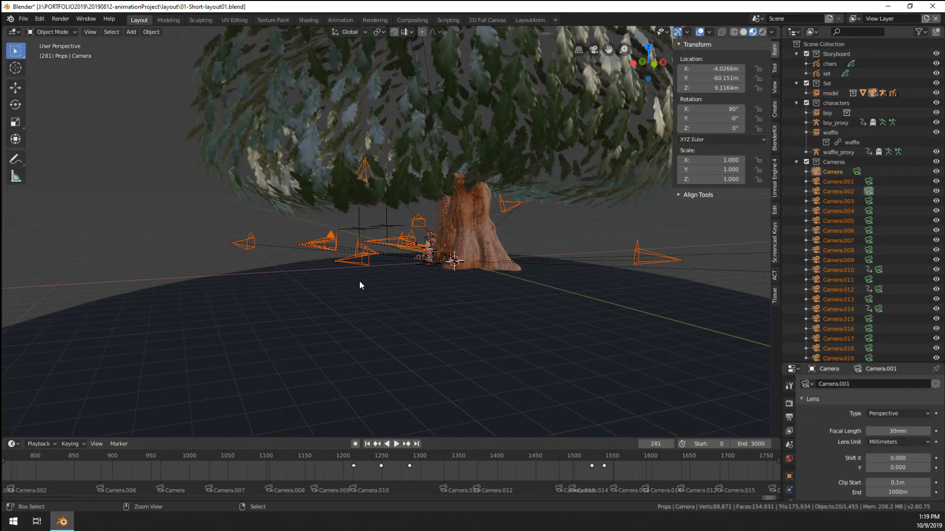
key("ctrl+z")
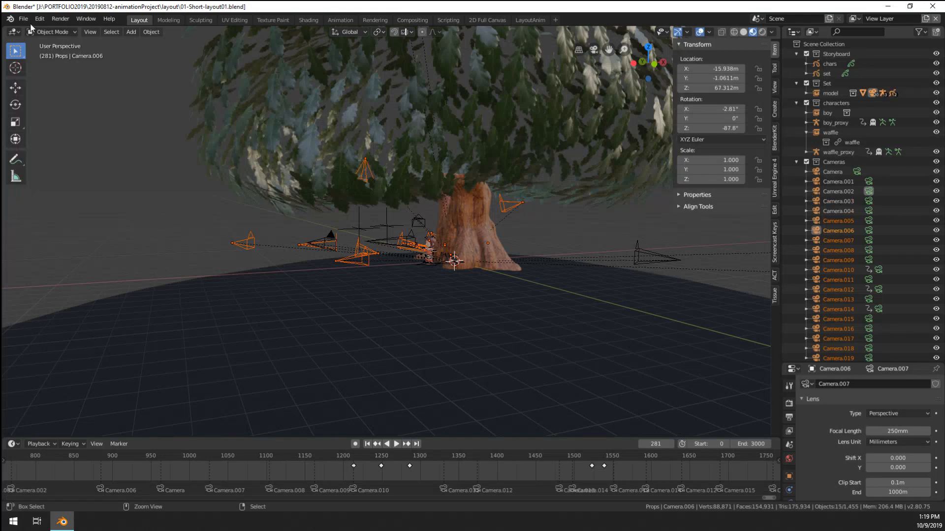
Step: Reopen the recent file 01-Short-layout01.blend without keeping the unsaved changes
left_click(23, 19)
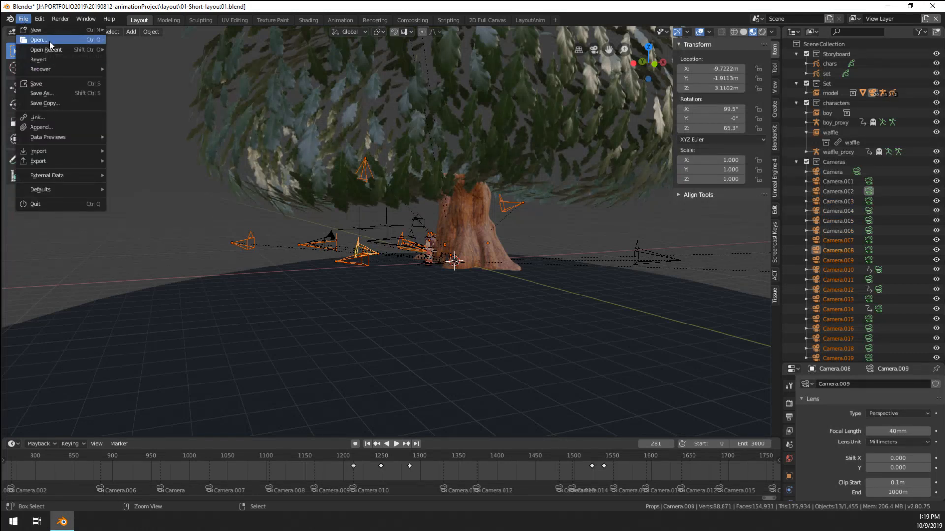
mouse_move(90, 50)
left_click(141, 52)
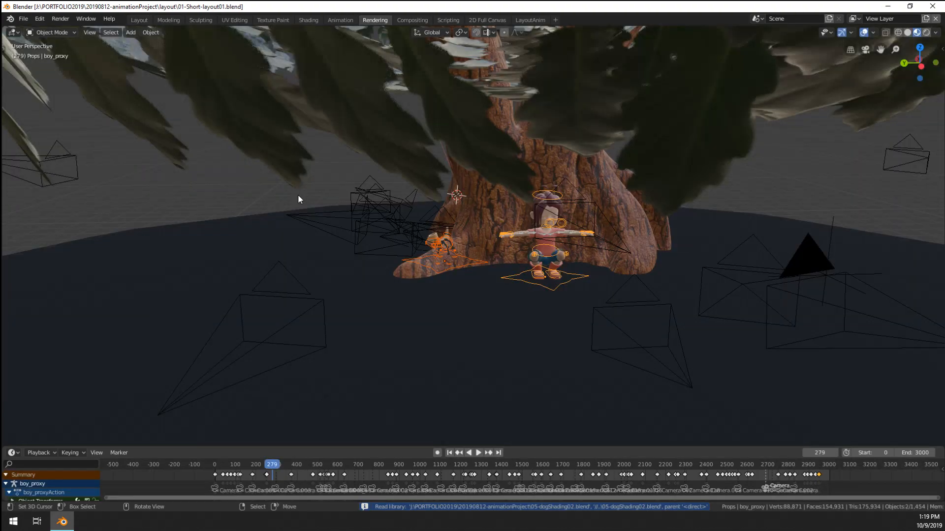
Step: Select the tree set model, look through the active camera, and scrub the timeline to frame 35
middle_click_drag(297, 194, 441, 309)
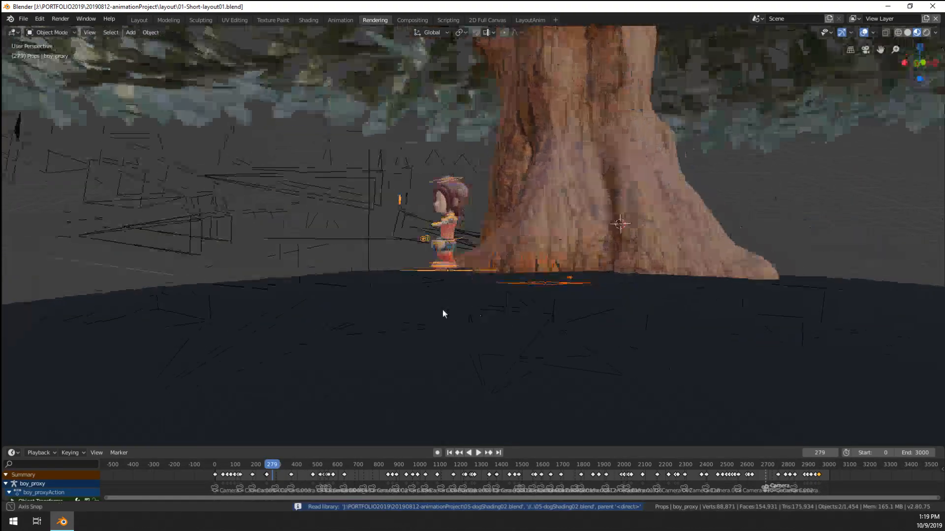
scroll(442, 309, "down", 4)
right_click(525, 315)
key("KP_0")
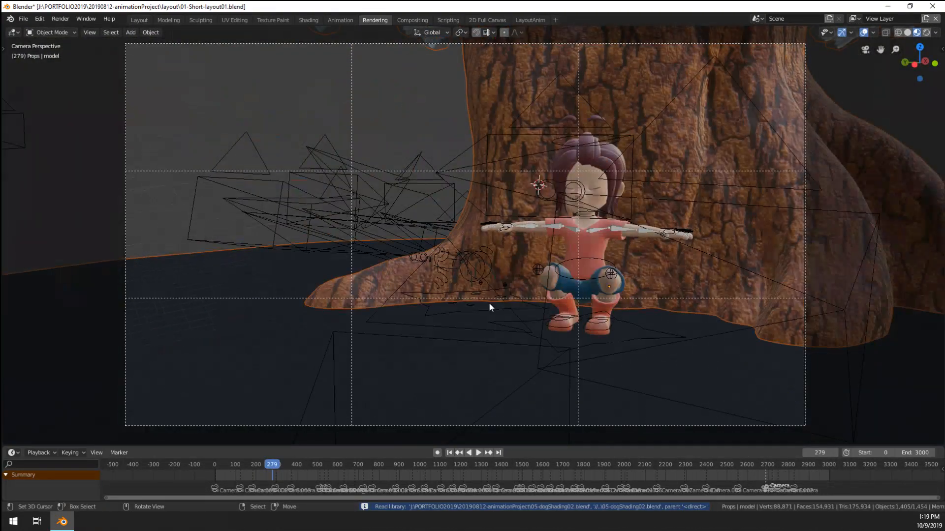
scroll(489, 306, "down", 3)
left_click_drag(259, 489, 222, 477)
middle_click_drag(334, 414, 441, 402)
Step: Examine the tree, hill, cameras and characters at frame 35, both through the camera and from around the set
scroll(441, 403, "down", 4)
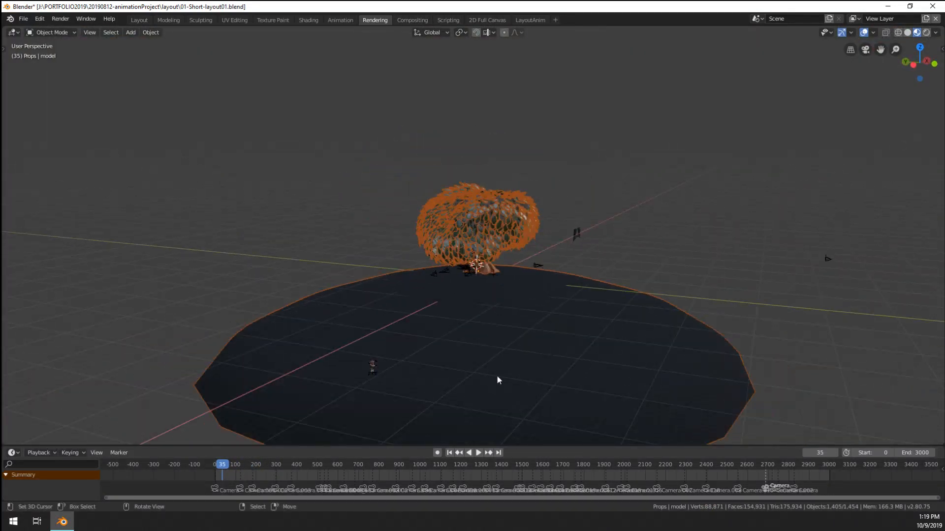
middle_click_drag(497, 375, 418, 351)
key("KP_0")
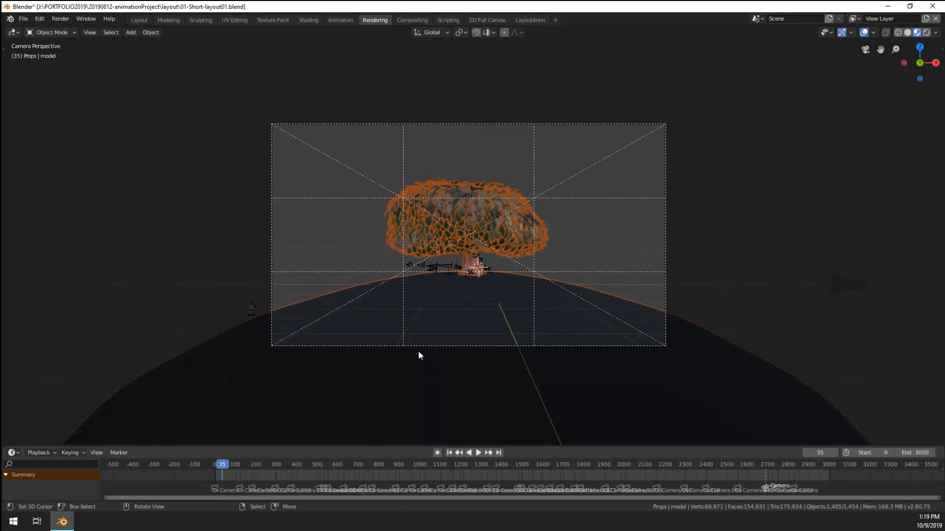
scroll(419, 351, "up", 4)
middle_click_drag(464, 322, 405, 268, "shift")
scroll(462, 284, "down", 3)
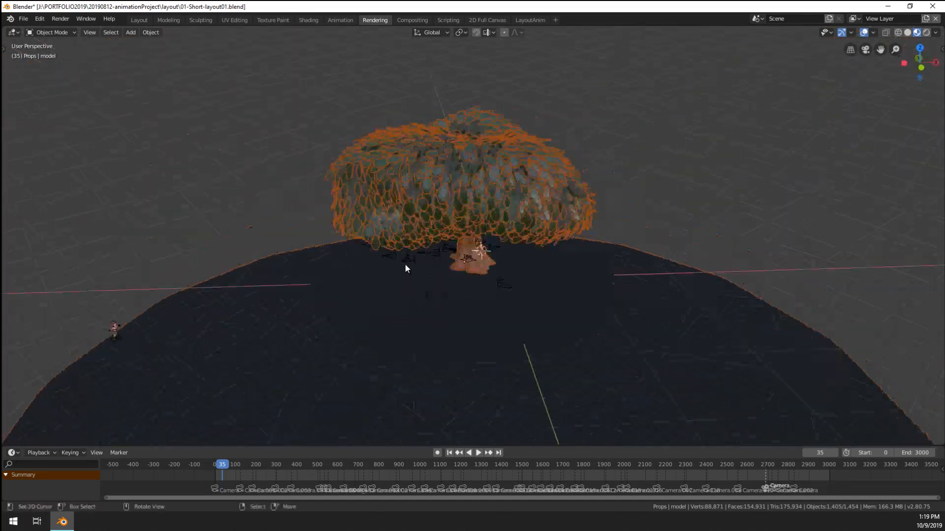
scroll(417, 284, "down", 4)
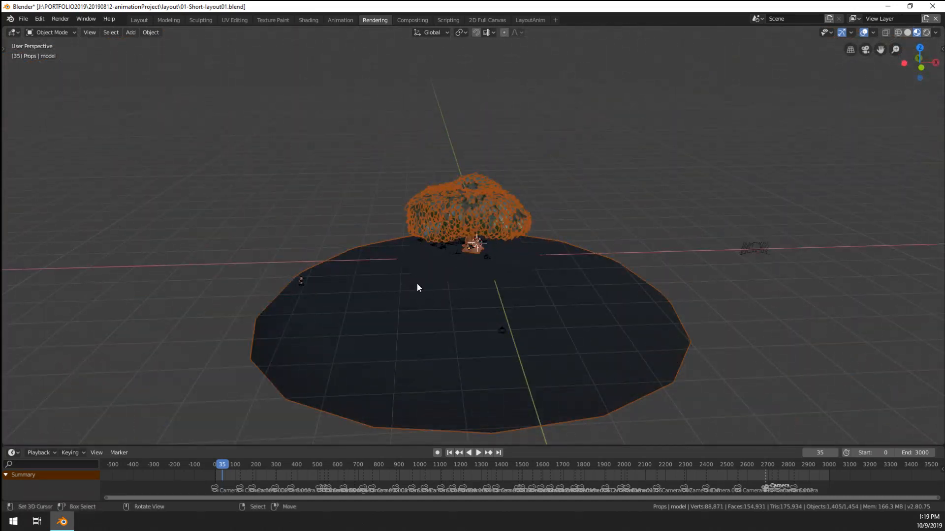
scroll(417, 284, "up", 4)
middle_click_drag(463, 342, 442, 315)
scroll(442, 315, "up", 4)
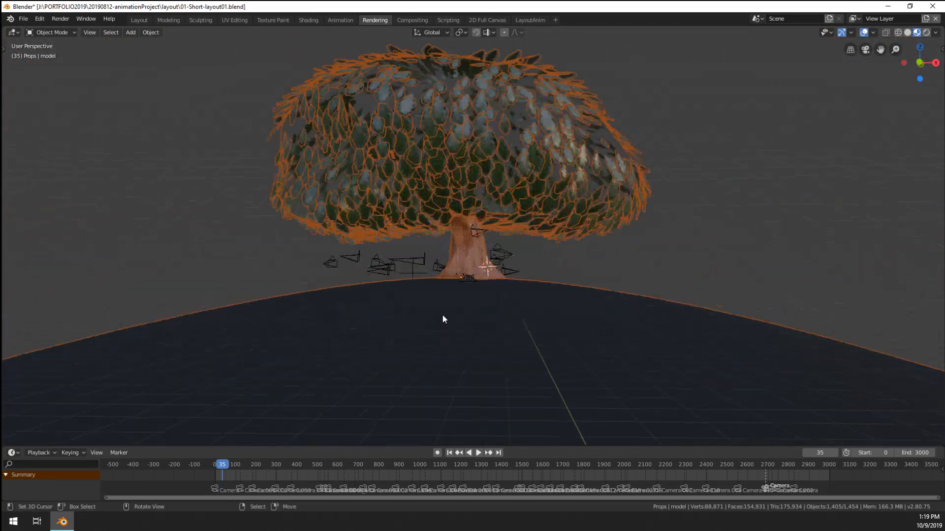
scroll(456, 323, "up", 1)
Step: Append the objects set-branches, set-hill, set-leave, set-leaves, set-leavesCentre and set-trunk from 09-lookdevTest01.blend
left_click(24, 19)
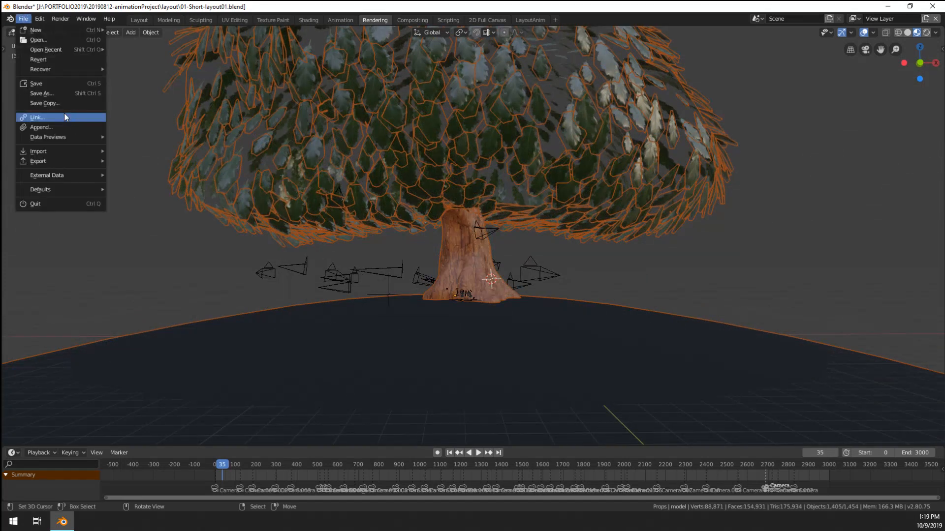
left_click(54, 127)
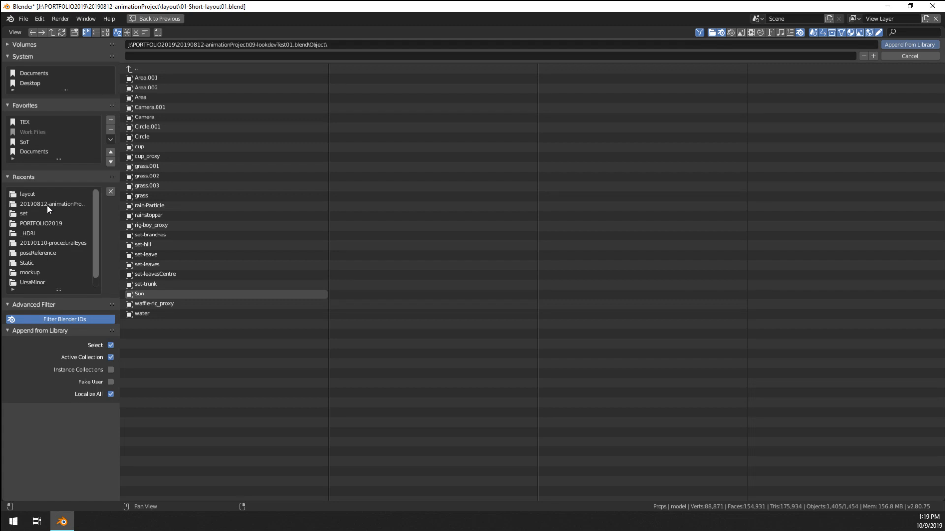
left_click(142, 70)
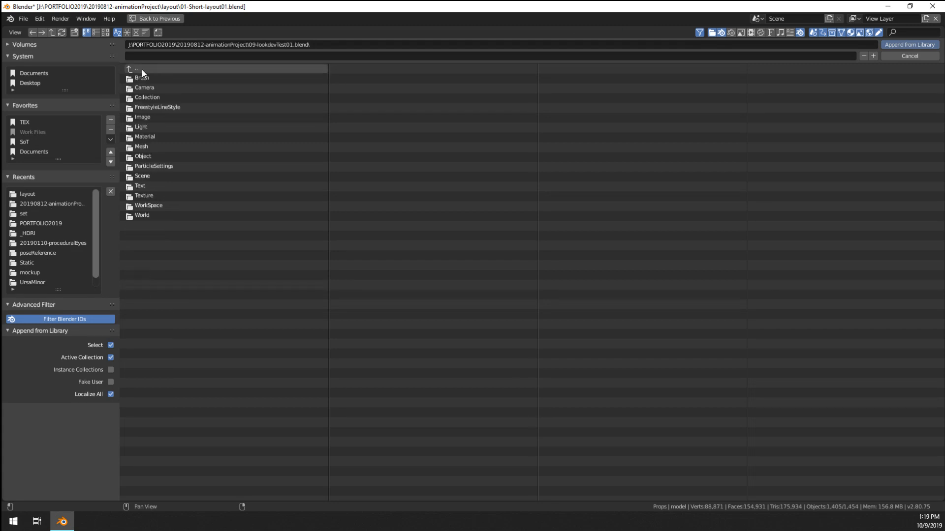
left_click(141, 70)
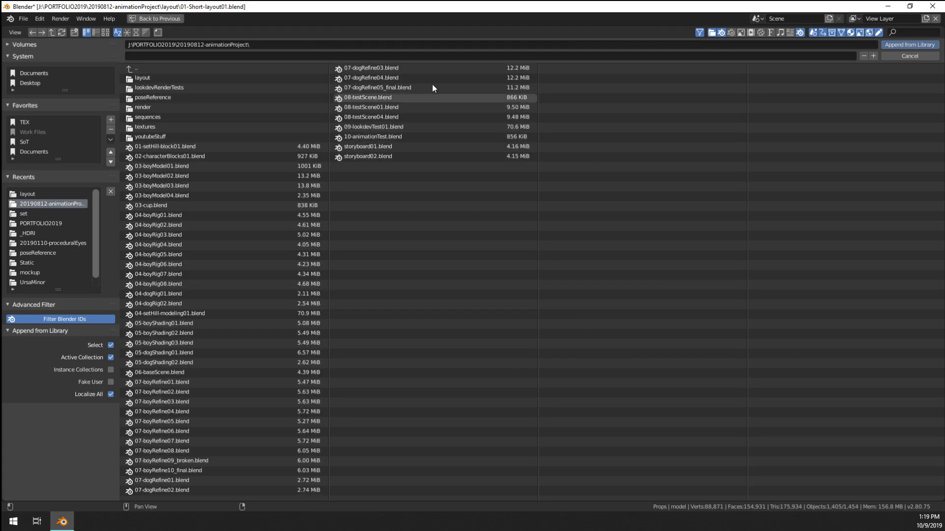
double_click(370, 127)
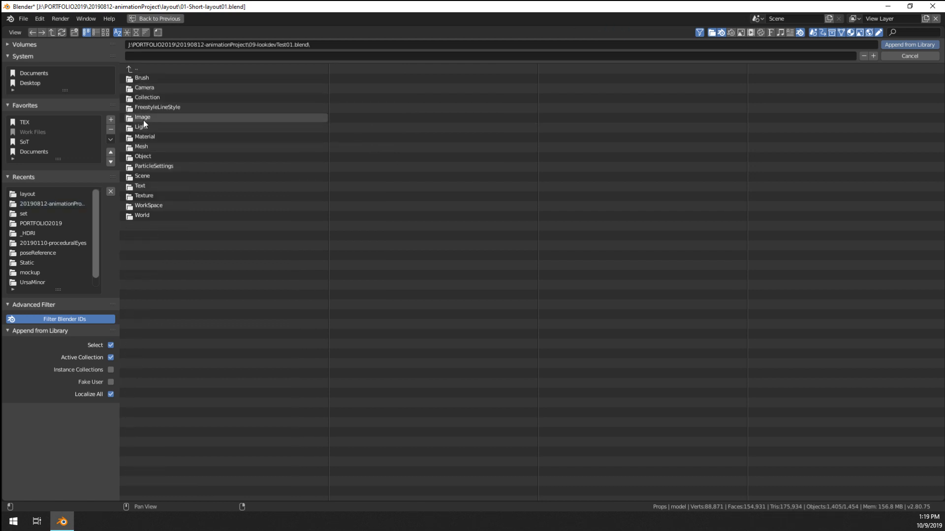
double_click(144, 156)
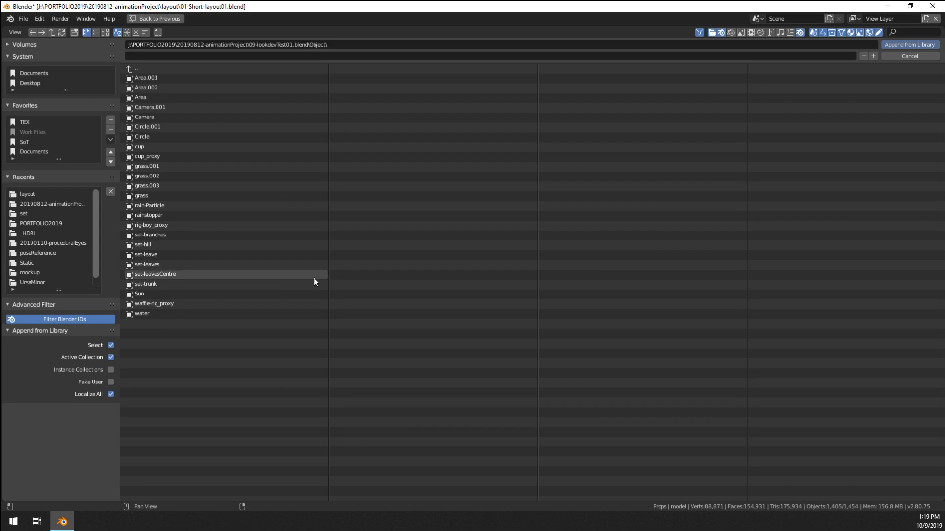
left_click_drag(288, 273, 159, 242)
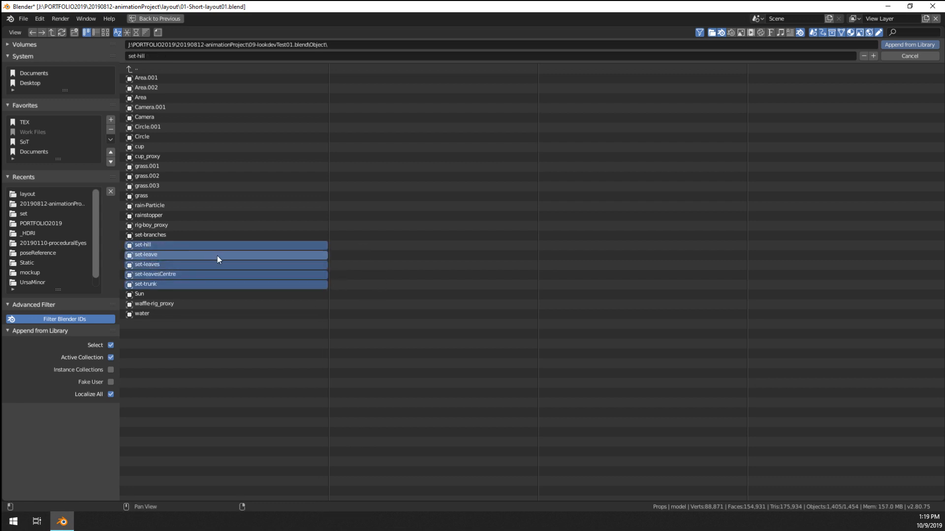
left_click(173, 237, "shift")
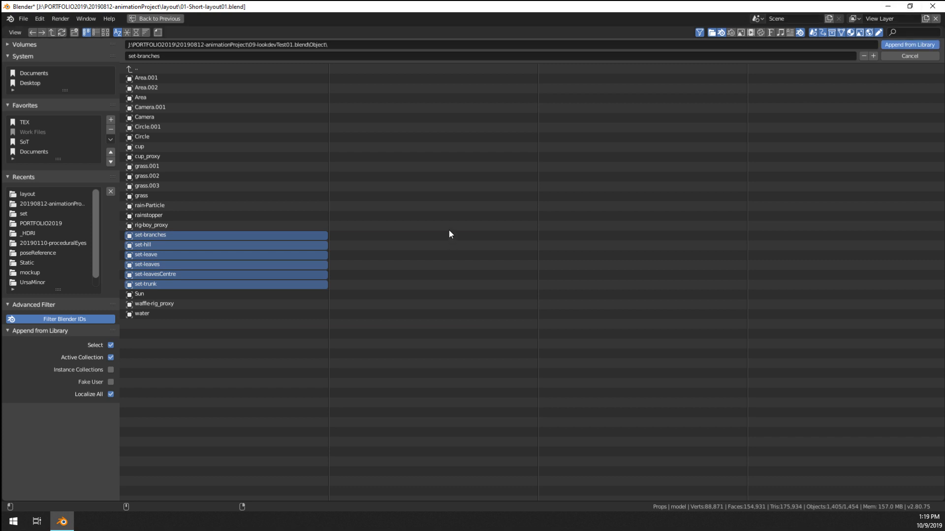
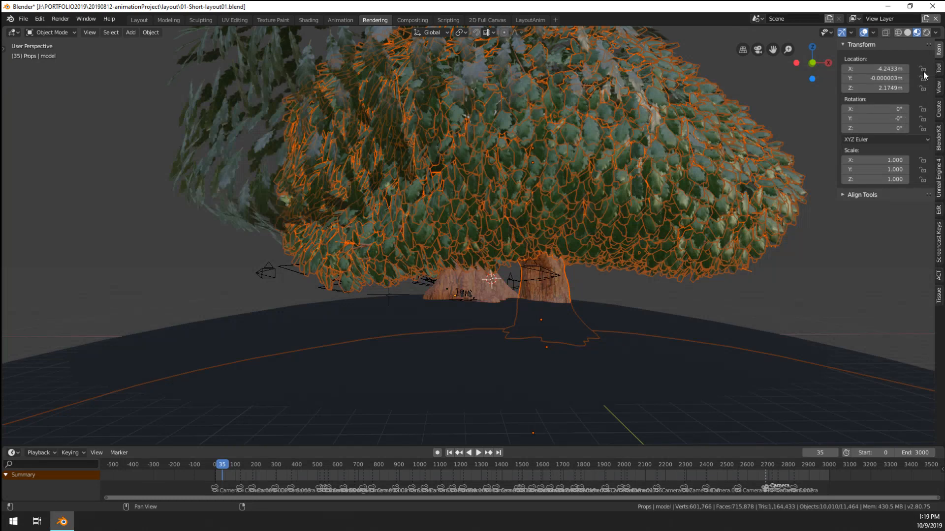
Step: Switch to the Layout workspace and move the appended set objects into a new collection named newSet
left_click(145, 21)
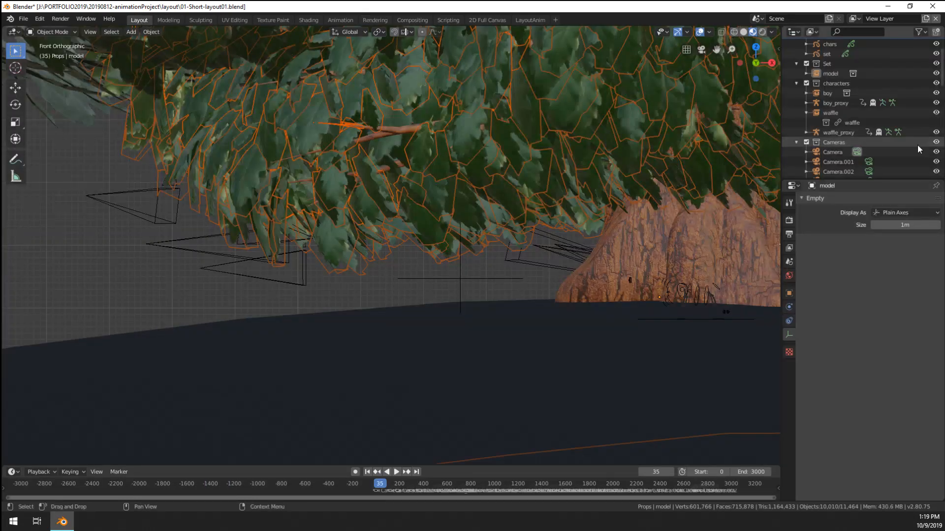
key("m")
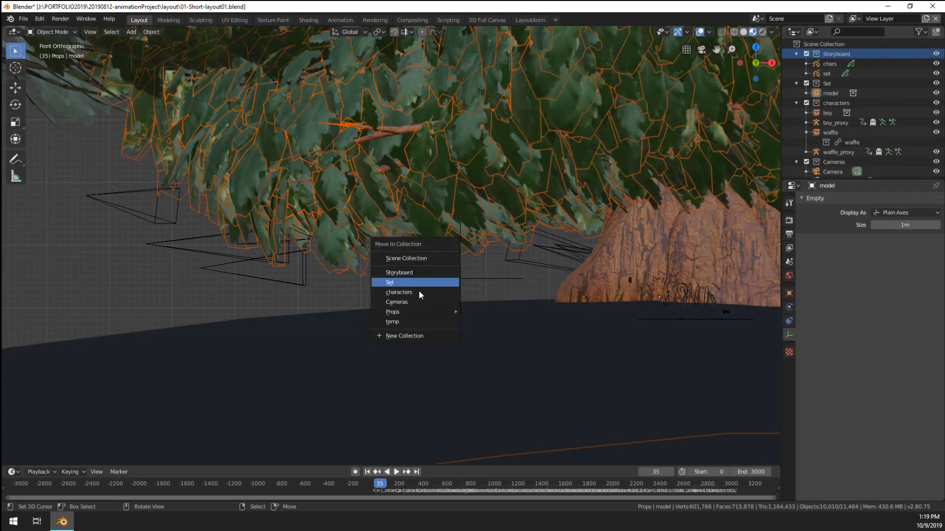
left_click(420, 335)
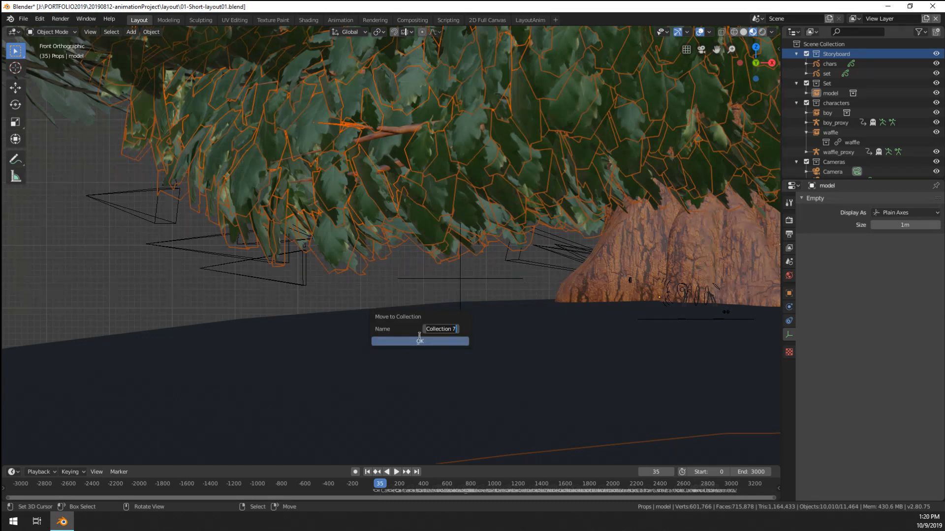
key("Return")
left_click(420, 337)
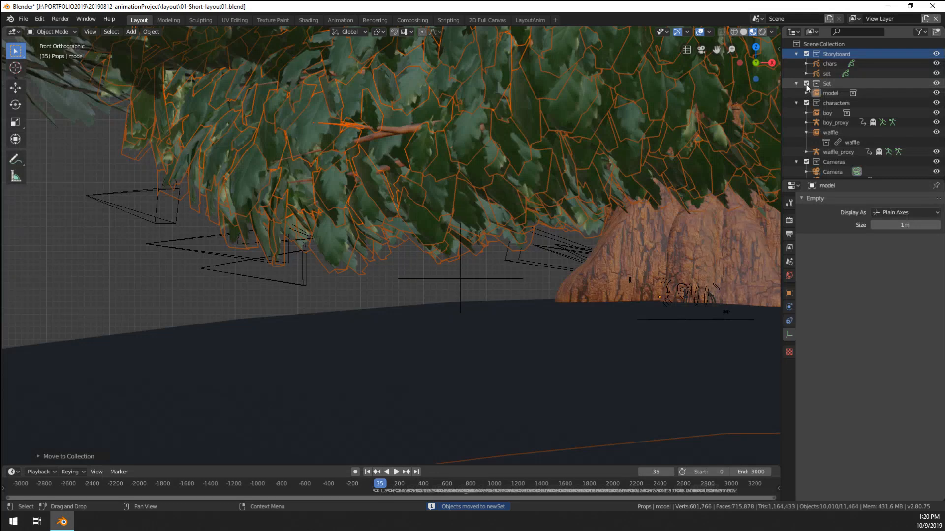
Step: Move the appended set over the old tree set in front view, about -3.97 m in X and 2.08 m in Z
left_click(806, 83)
left_click(806, 84)
scroll(618, 162, "down", 5)
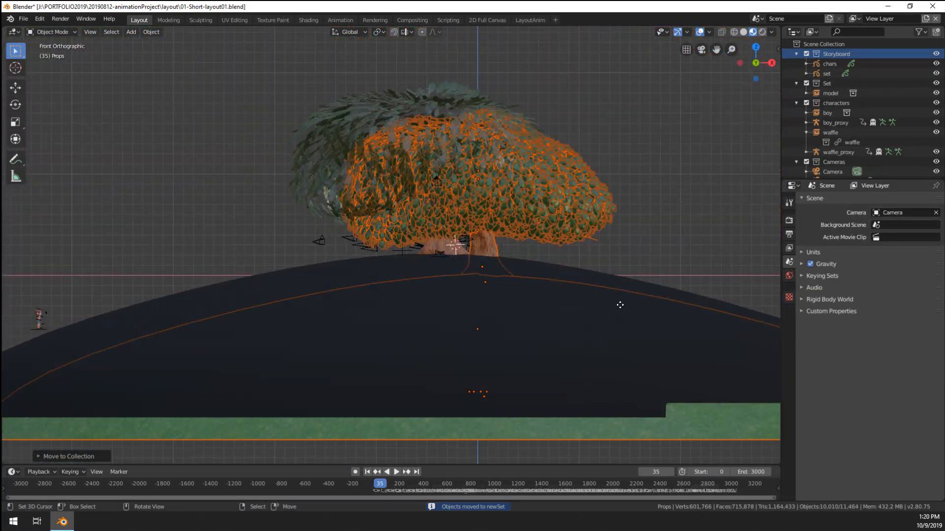
key("g")
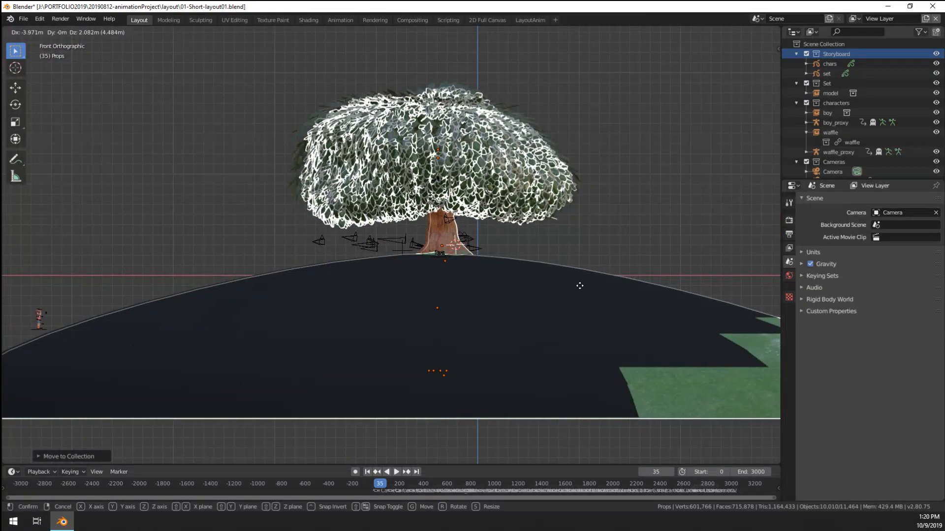
left_click(580, 290)
key("KP_3")
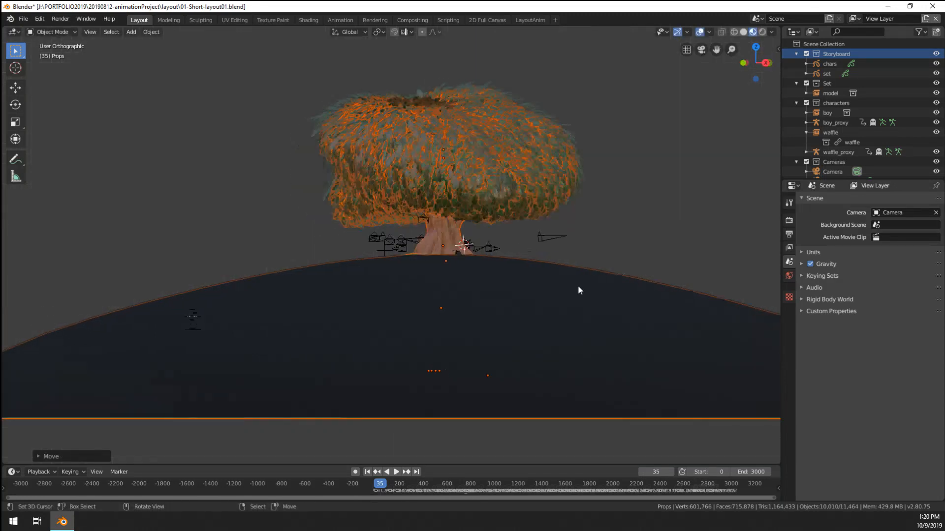
Step: Try to nudge the appended set in the side view so its trunk and hill line up with the old set
scroll(578, 285, "up", 4)
key("g")
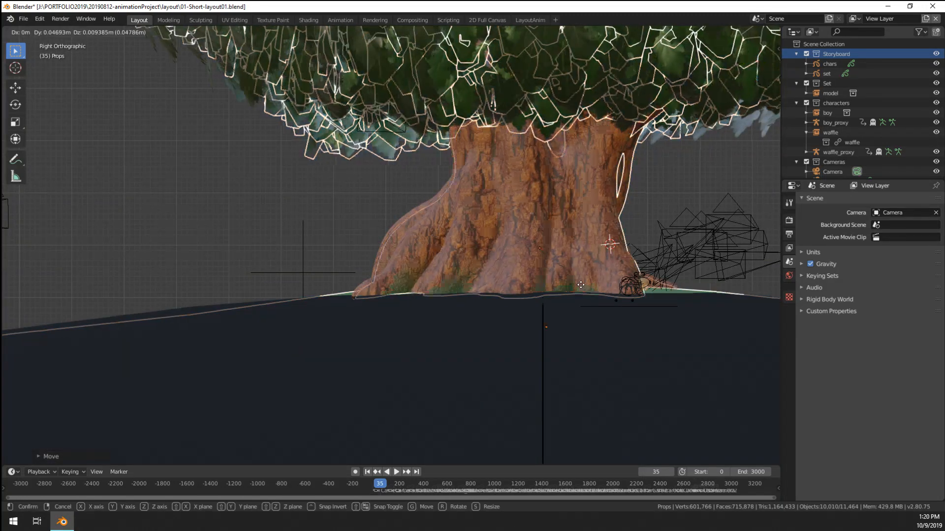
right_click(574, 285)
middle_click_drag(575, 285, 399, 273)
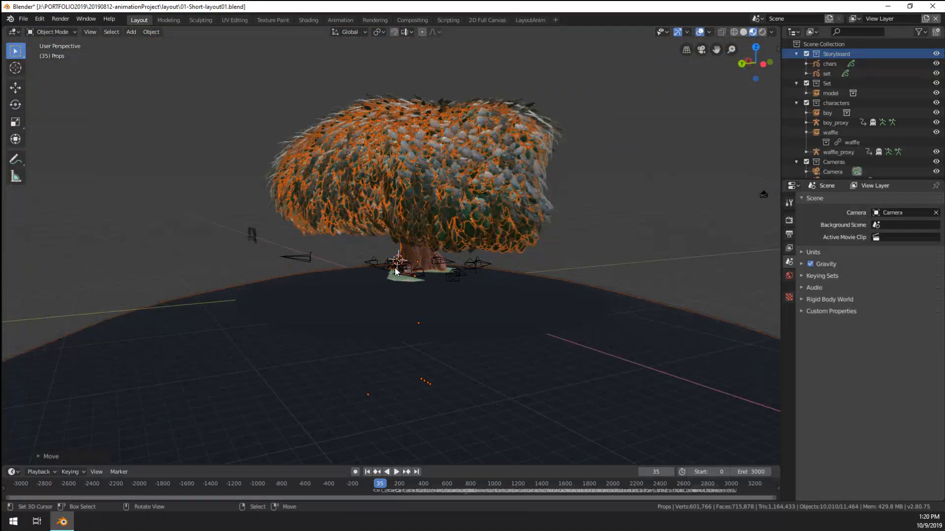
scroll(543, 278, "up", 5)
Step: Delete the old model object from the Set collection
left_click(825, 84)
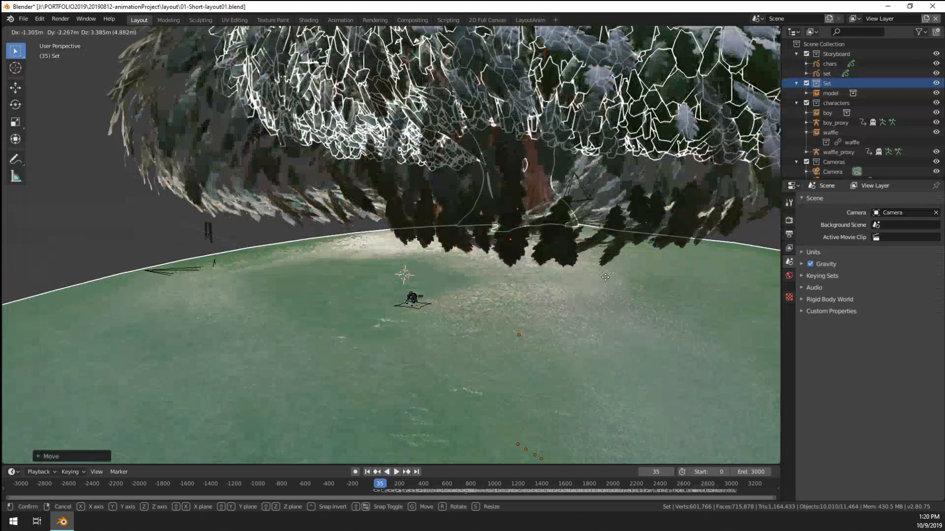
key("Escape")
left_click(819, 93)
key("x")
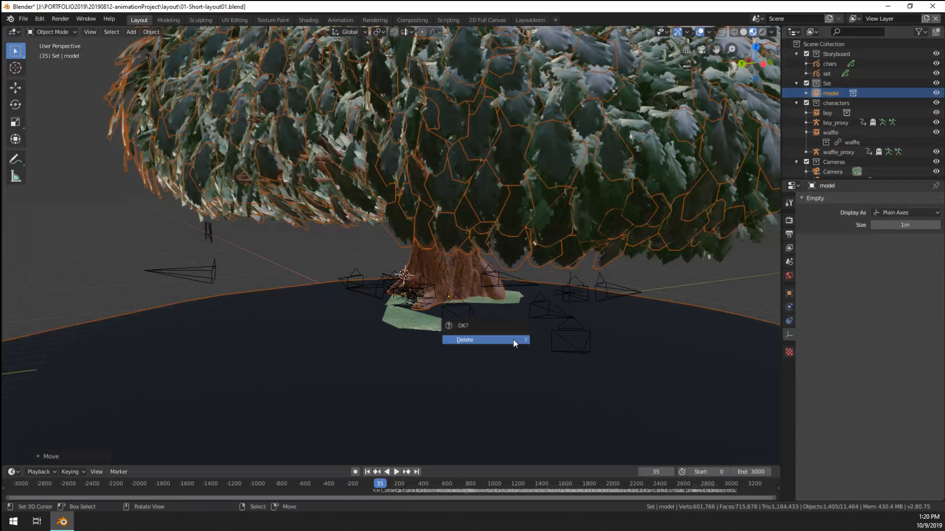
left_click(512, 340)
middle_click_drag(513, 340, 426, 338)
scroll(426, 335, "up", 2)
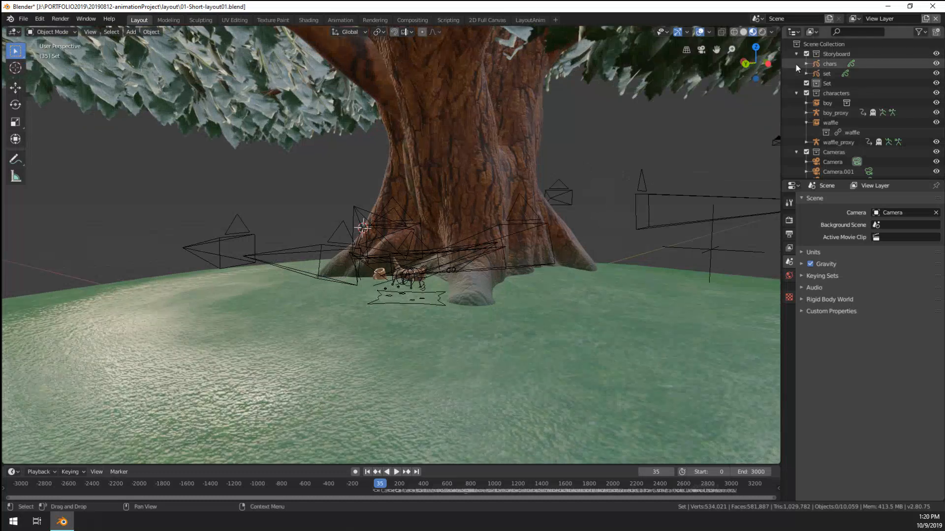
Step: Select boy_proxy, frame it in the view and open its armature's viewport display settings
left_click(832, 113)
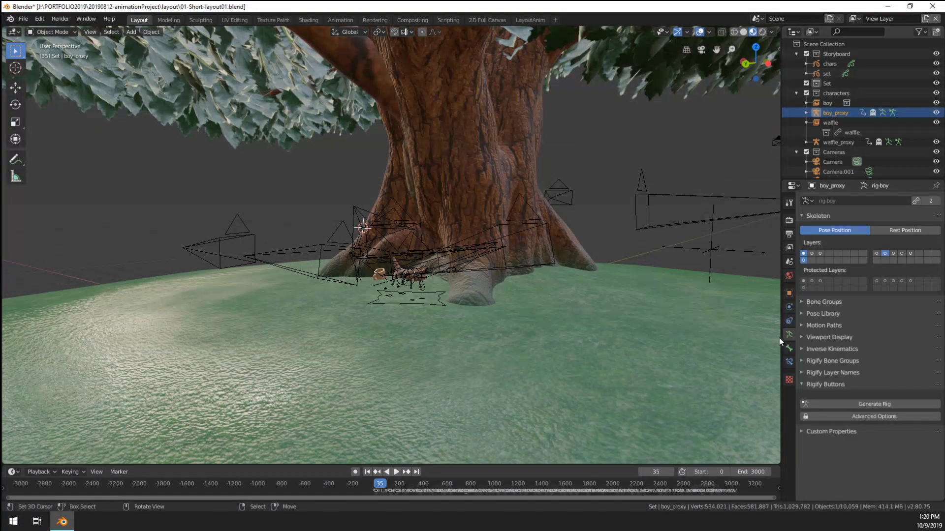
scroll(497, 242, "down", 7)
scroll(460, 230, "down", 6)
middle_click_drag(557, 296, 355, 230, "shift")
key("KP_Decimal")
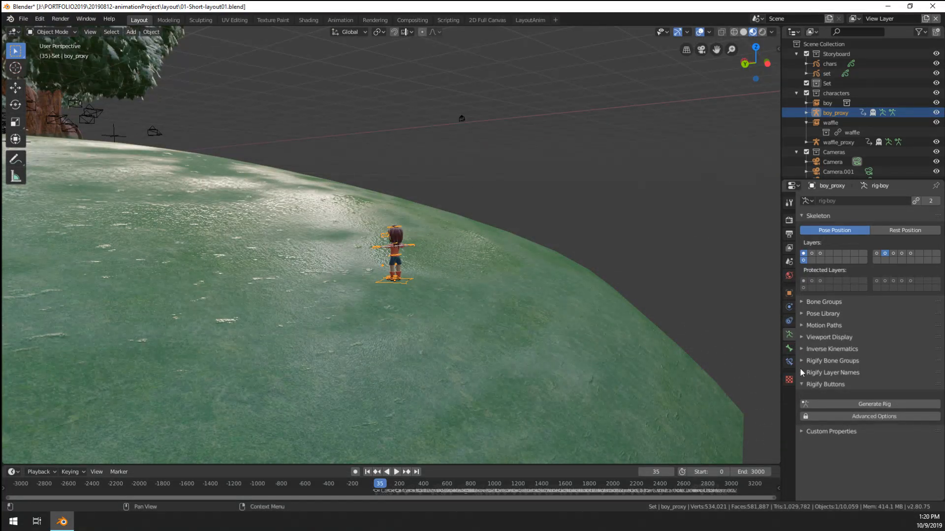
left_click(802, 337)
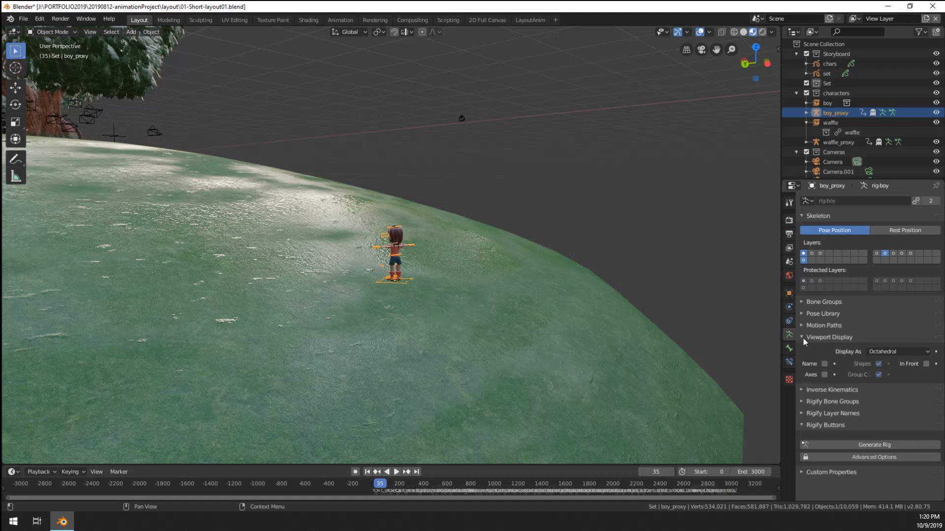
left_click(881, 352)
left_click(883, 362)
Step: Try to select the boy character directly in the viewport
right_click(394, 254)
scroll(397, 255, "up", 4)
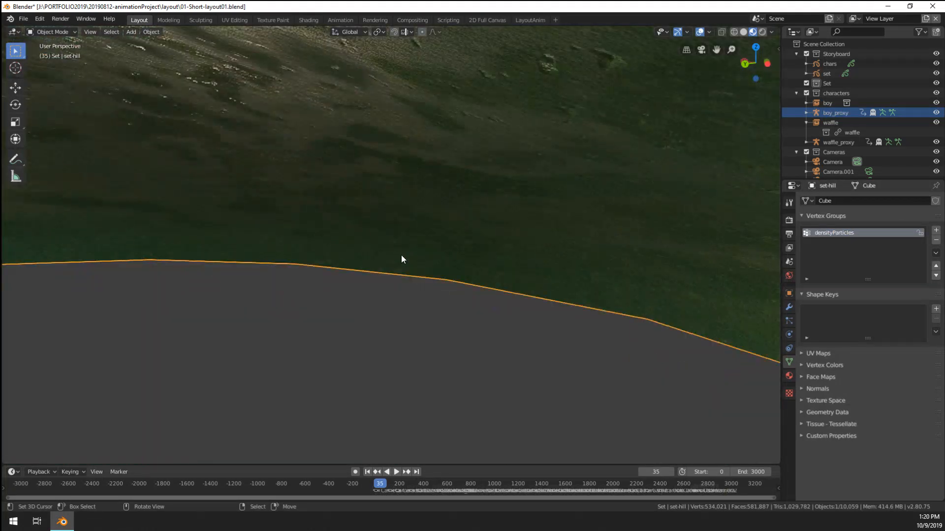
scroll(402, 255, "down", 1)
scroll(480, 196, "down", 10)
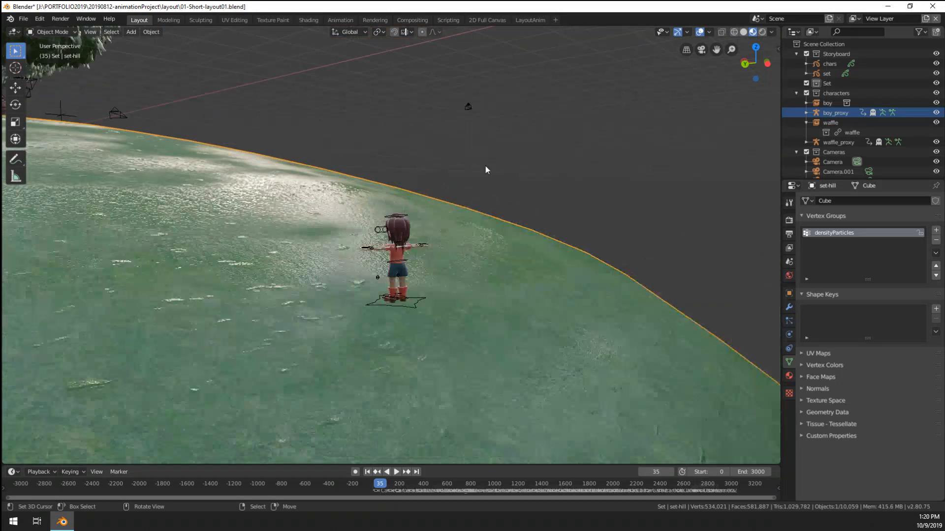
scroll(565, 182, "up", 4)
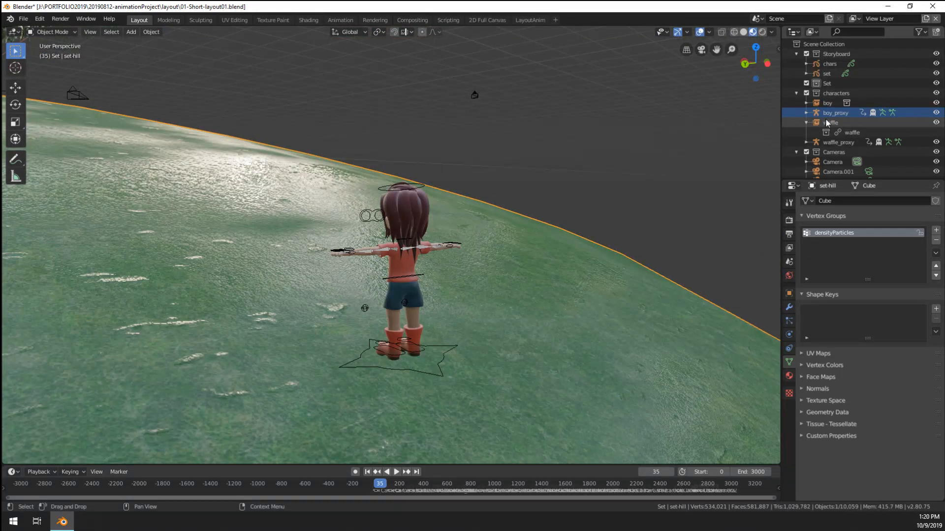
Step: Select the boy object in the characters collection and expand it to inspect its linked collection
left_click(826, 103)
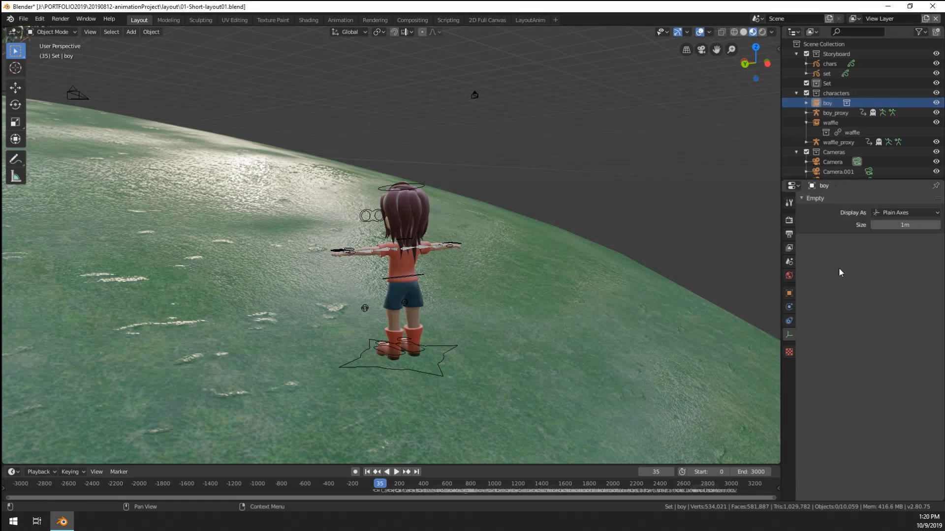
middle_click_drag(557, 228, 574, 227)
left_click(806, 103)
left_click(816, 121)
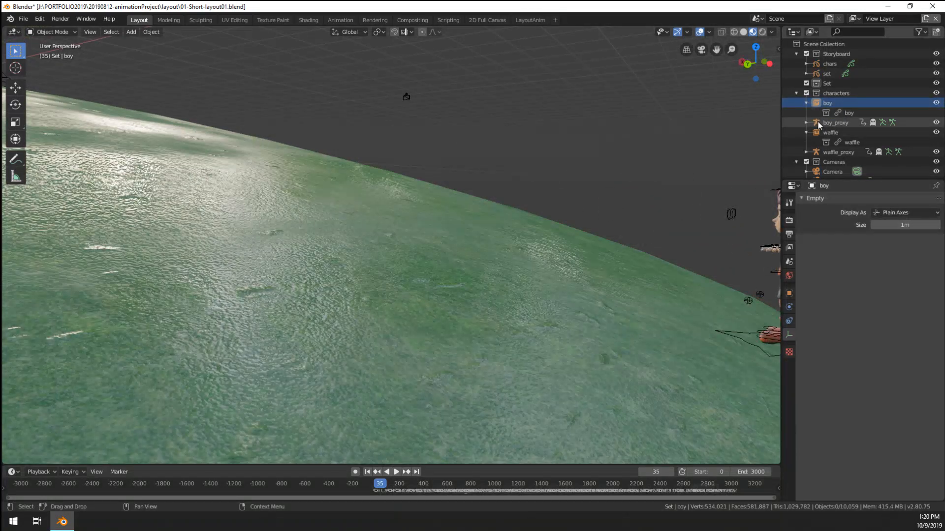
left_click(826, 115)
middle_click_drag(684, 201, 671, 202)
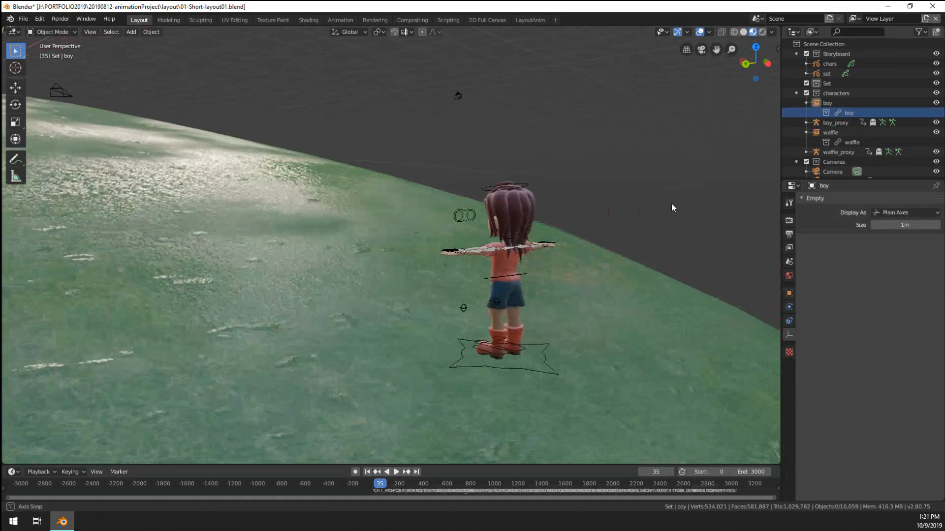
left_click(825, 121)
left_click(832, 112)
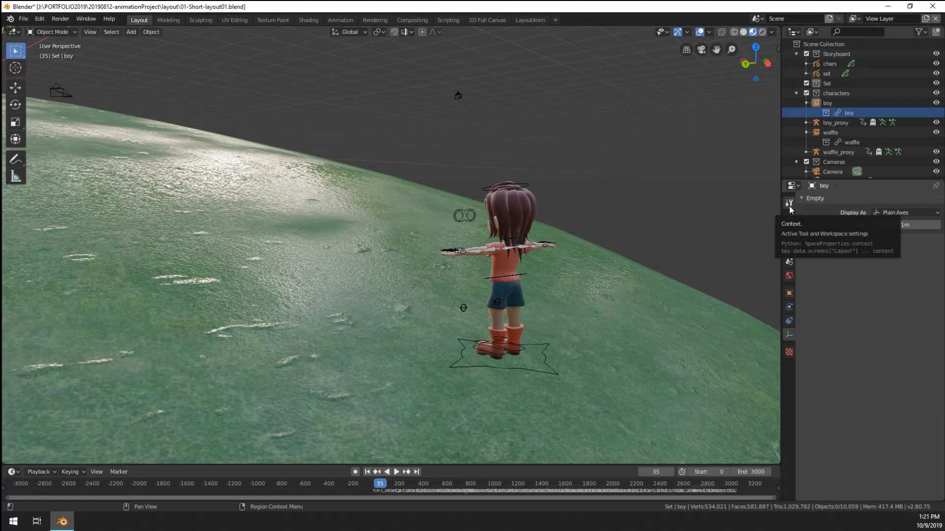
Step: Play the animation up to frame 135 and zoom in on the boy_proxy rig beside the tree
key("space")
scroll(512, 191, "down", 5)
middle_click_drag(506, 194, 377, 211)
scroll(377, 210, "up", 4)
key("space")
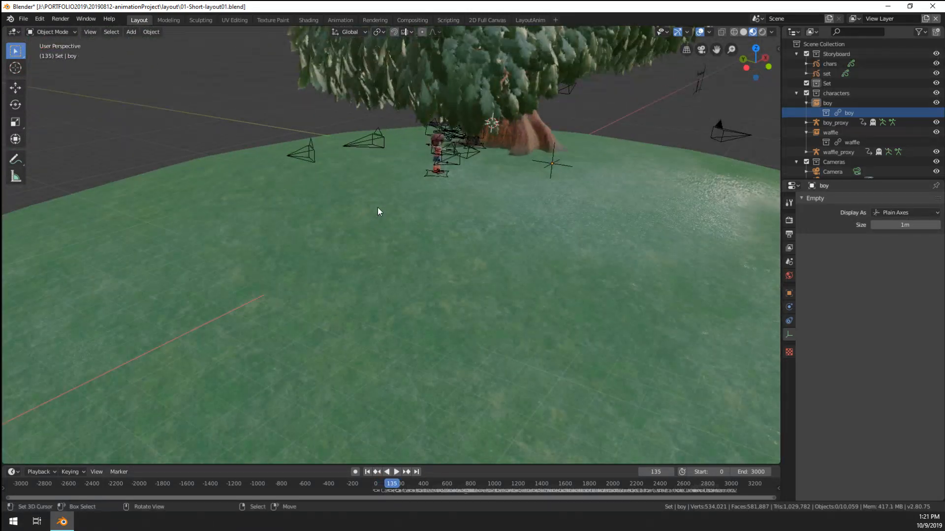
left_click(437, 170)
middle_click_drag(432, 158, 432, 321)
scroll(415, 281, "up", 3)
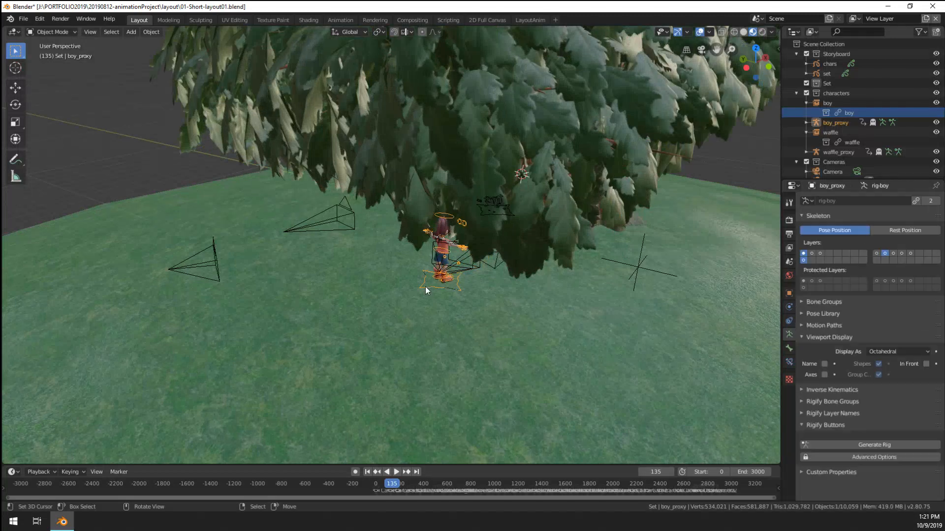
key("KP_Decimal")
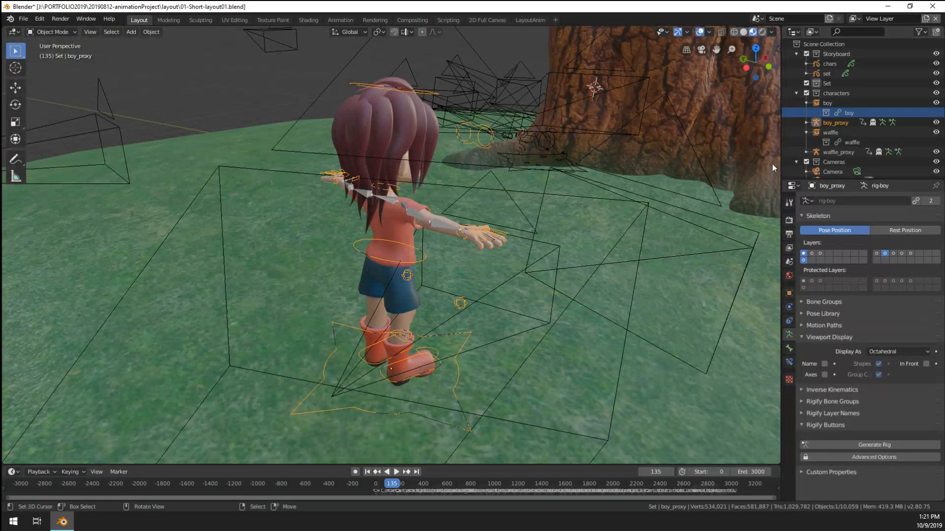
Step: Make the boy object selectable and hide it in the viewport, leaving only its rig shown
left_click(369, 273)
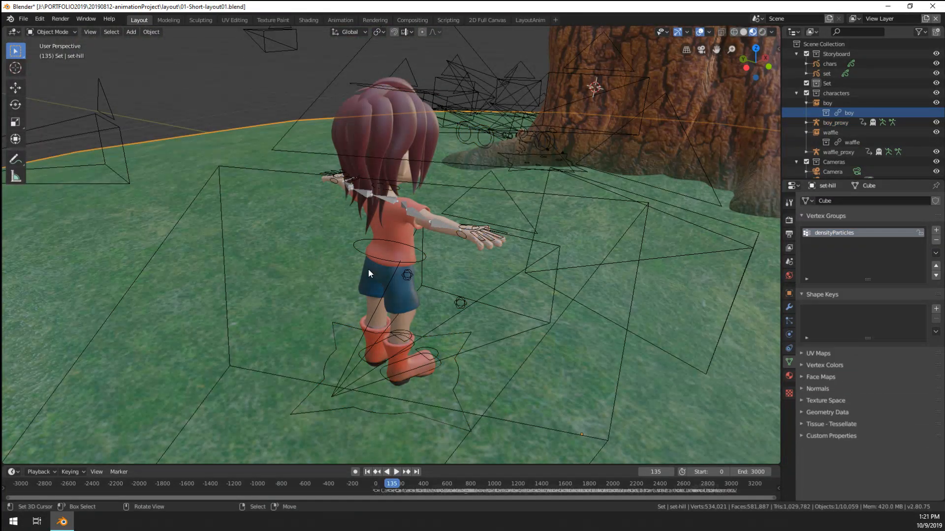
left_click(919, 32)
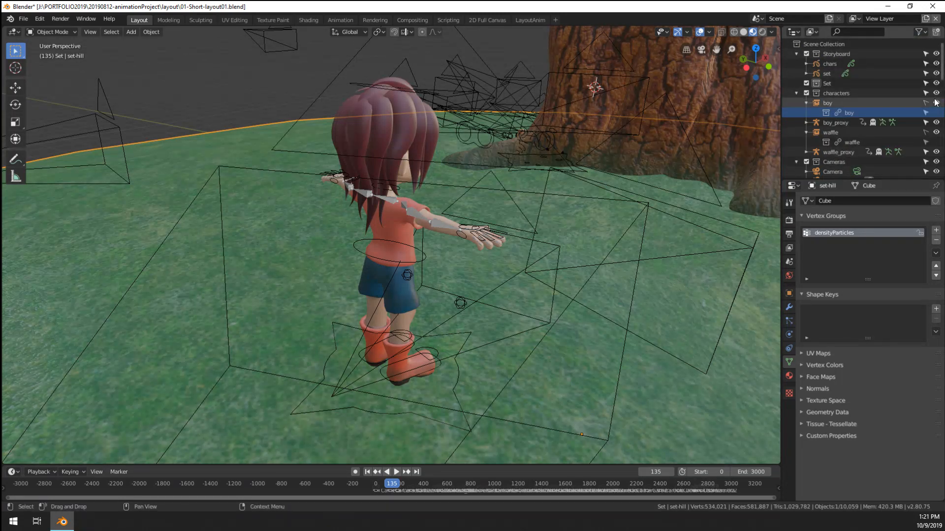
left_click(382, 237)
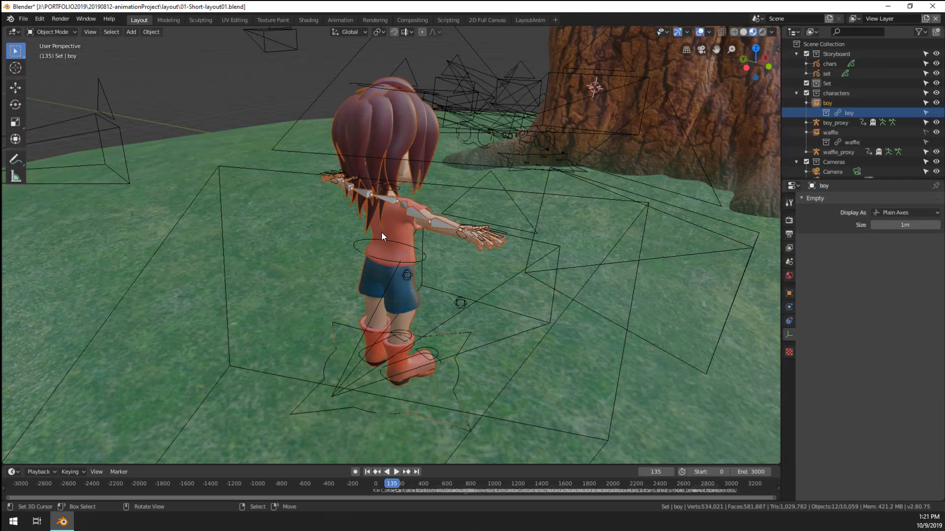
key("h")
Step: Set the boy_proxy armature's bone display to Wire
mouse_move(399, 249)
middle_mouse_down()
mouse_move(400, 273)
mouse_move(384, 257)
middle_mouse_up()
left_click(377, 254)
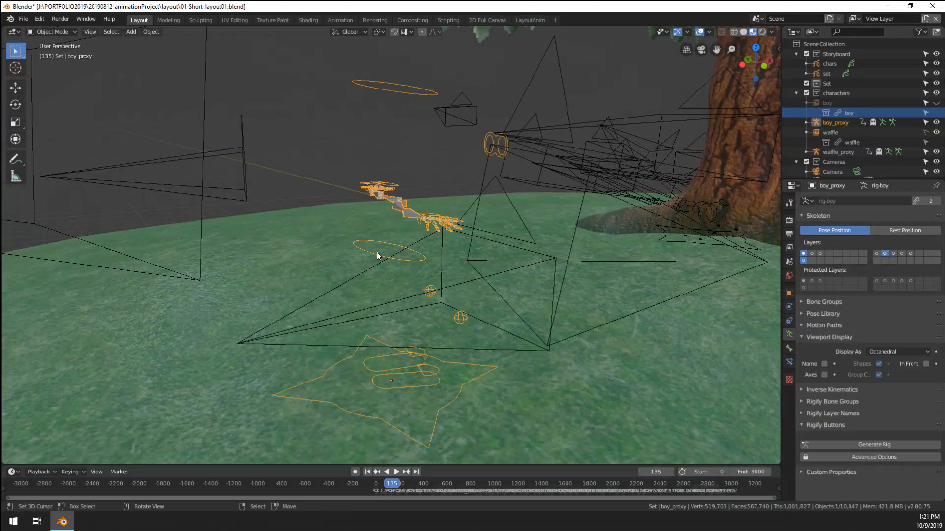
left_click(872, 352)
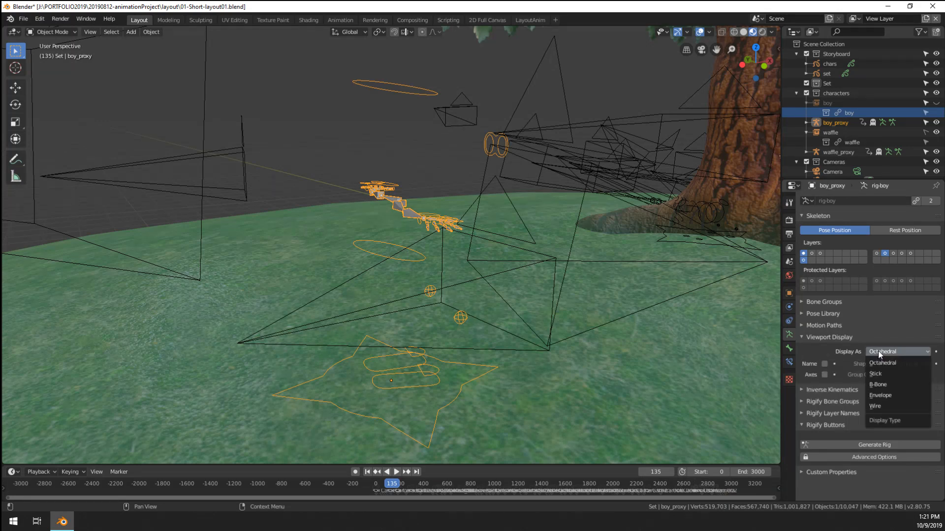
left_click(876, 406)
mouse_move(463, 339)
middle_mouse_down()
mouse_move(430, 331)
mouse_move(448, 334)
middle_mouse_up()
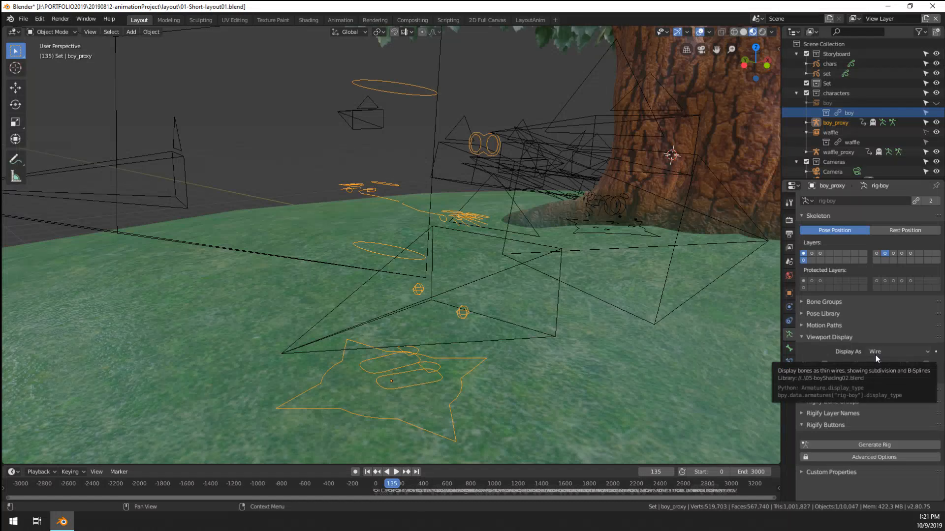
Step: Move boy_proxy's CTRL-root bone from bone layer 17 to layer 18 in Pose Mode, and show only layer 18
left_click(803, 253)
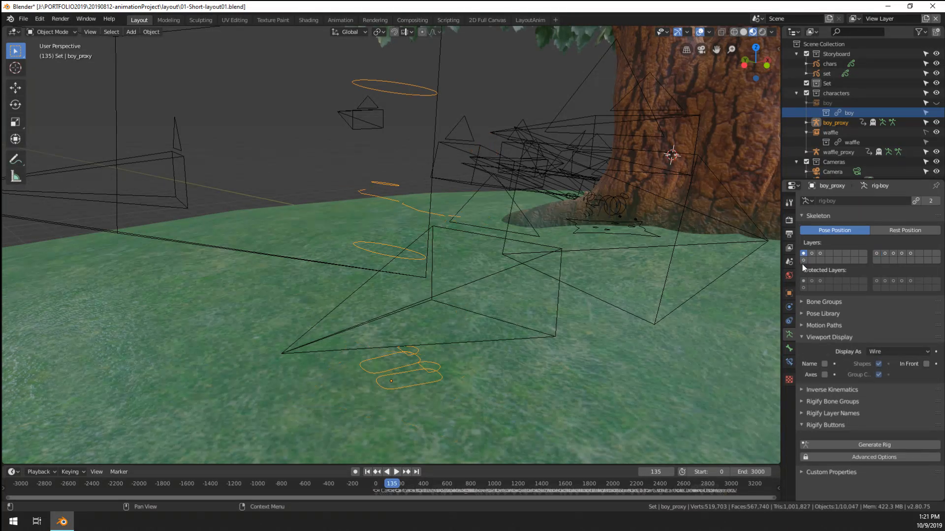
left_click(804, 260)
key("ctrl+Tab")
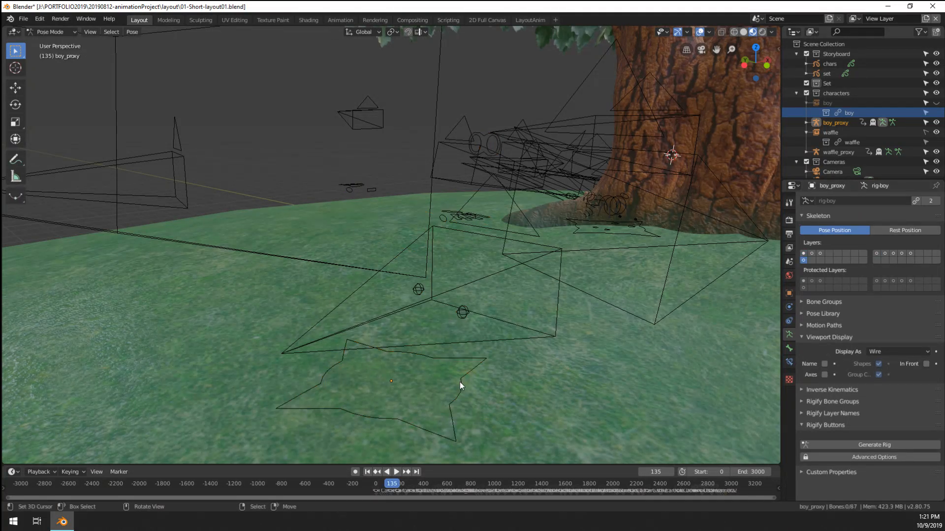
left_click(461, 382)
key("m")
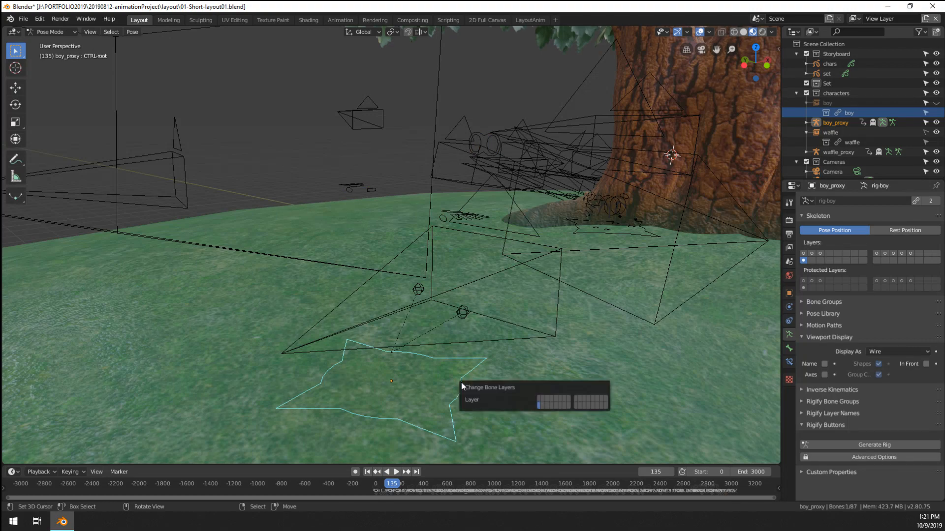
left_click(542, 405)
left_click(811, 260)
middle_click_drag(465, 365, 252, 357)
key("ctrl+Tab")
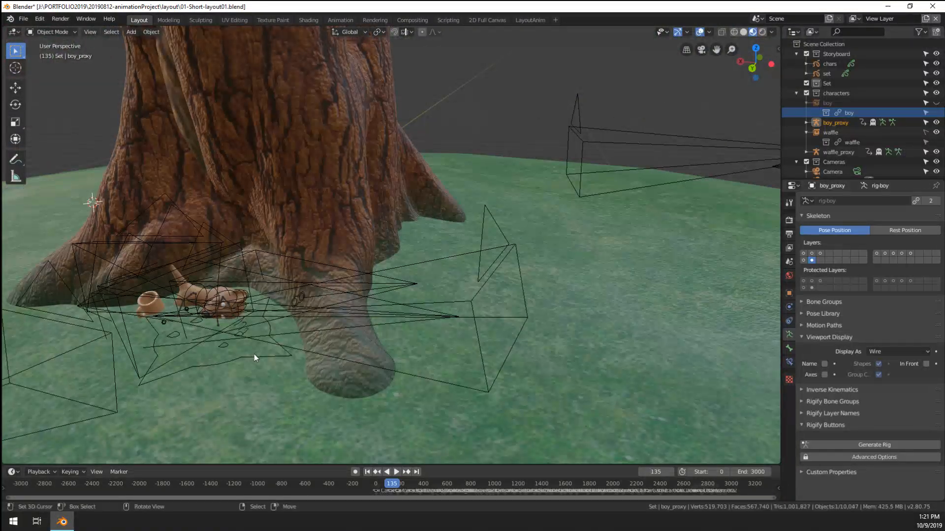
Step: Make the waffle object selectable and hide it in the viewport
left_click(255, 358)
left_click(202, 294)
middle_click_drag(202, 294, 332, 309)
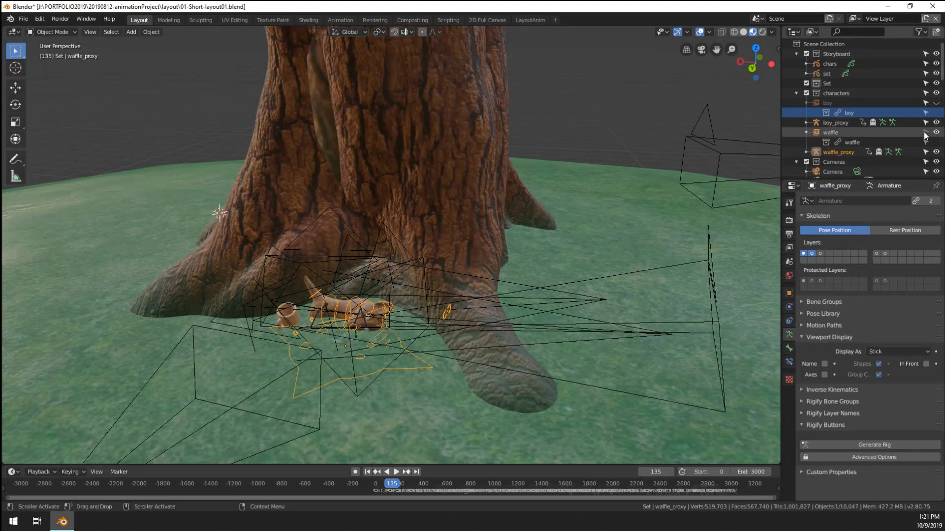
left_click(872, 134)
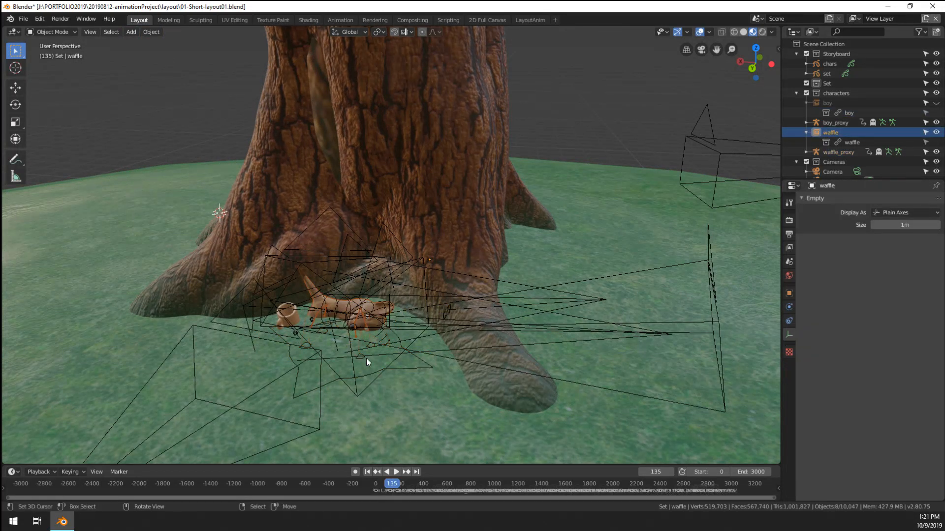
key("h")
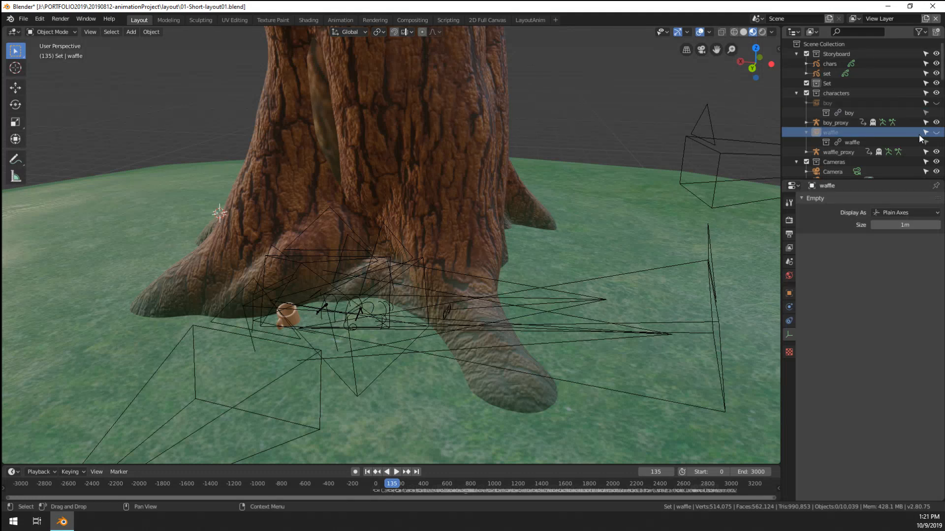
Step: Move waffle_proxy's root bone to bone layer 17 in Pose Mode
left_click(332, 309)
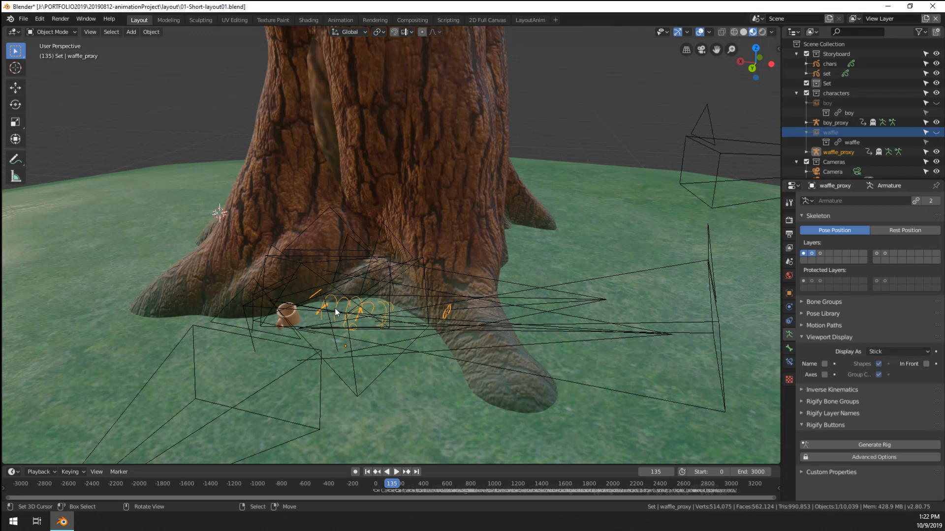
middle_click_drag(334, 308, 438, 304)
key("ctrl+Tab")
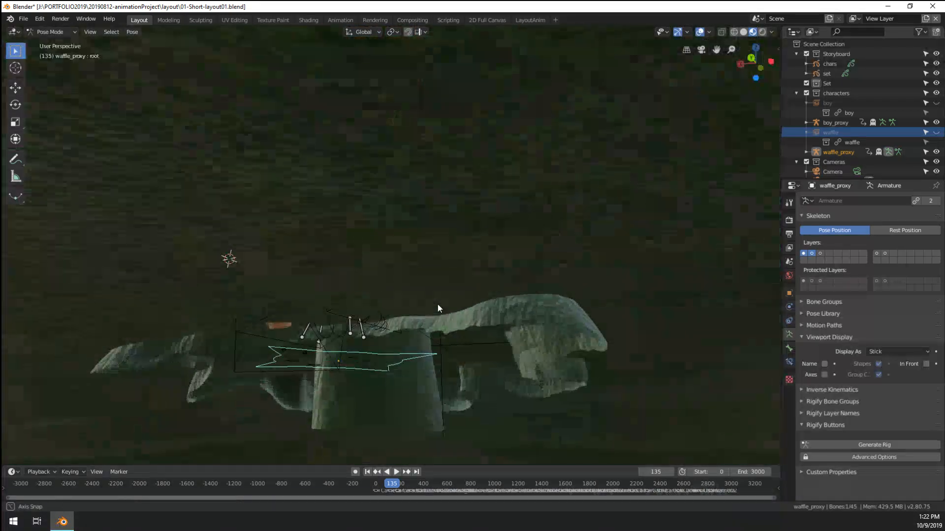
key("n")
key("m")
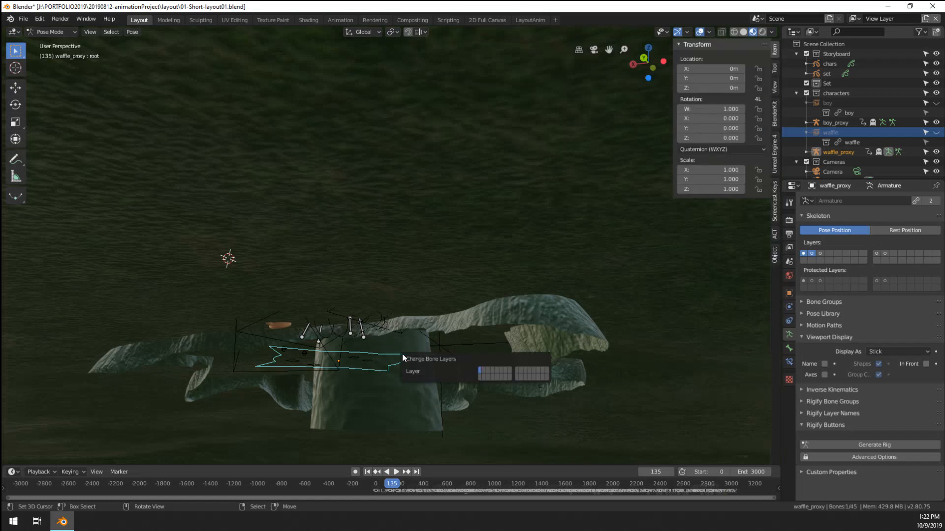
left_click(480, 376)
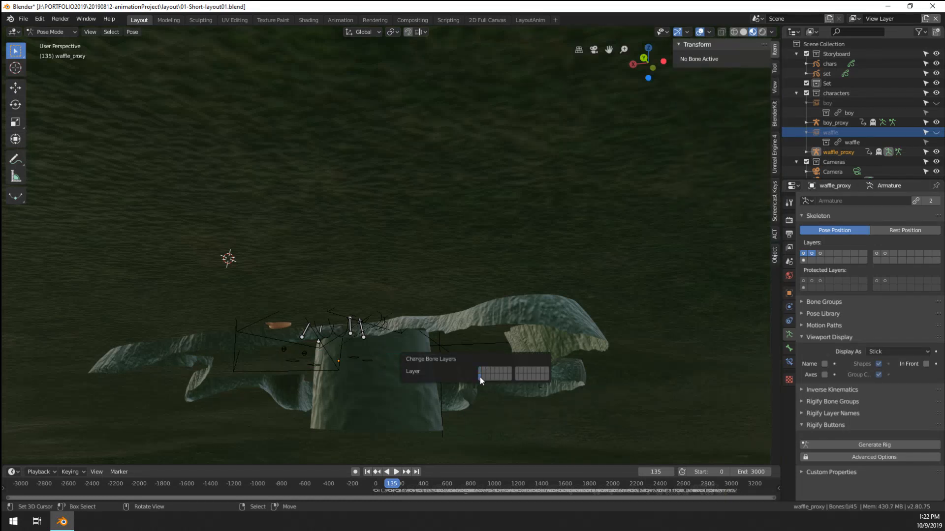
Step: Show only bone layer 17 of the waffle_proxy armature and save the layout file
middle_click_drag(400, 339, 382, 356)
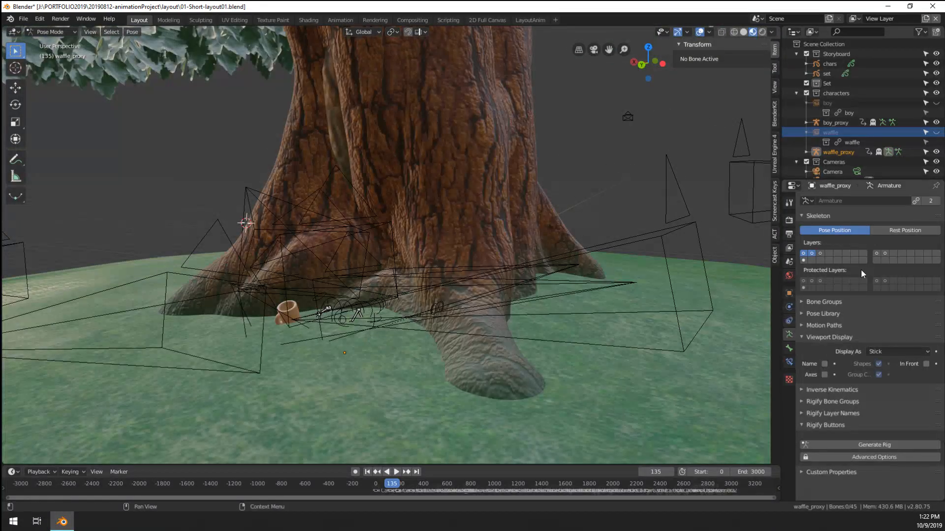
left_click(803, 260)
mouse_move(449, 318)
middle_mouse_down()
mouse_move(446, 349)
mouse_move(428, 325)
mouse_move(337, 309)
mouse_move(384, 316)
mouse_move(364, 305)
middle_mouse_up()
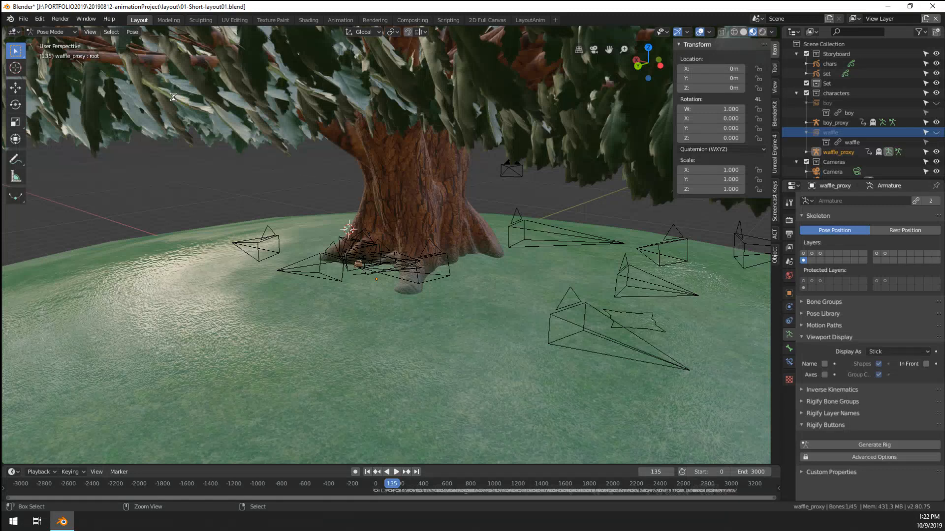
key("ctrl+s")
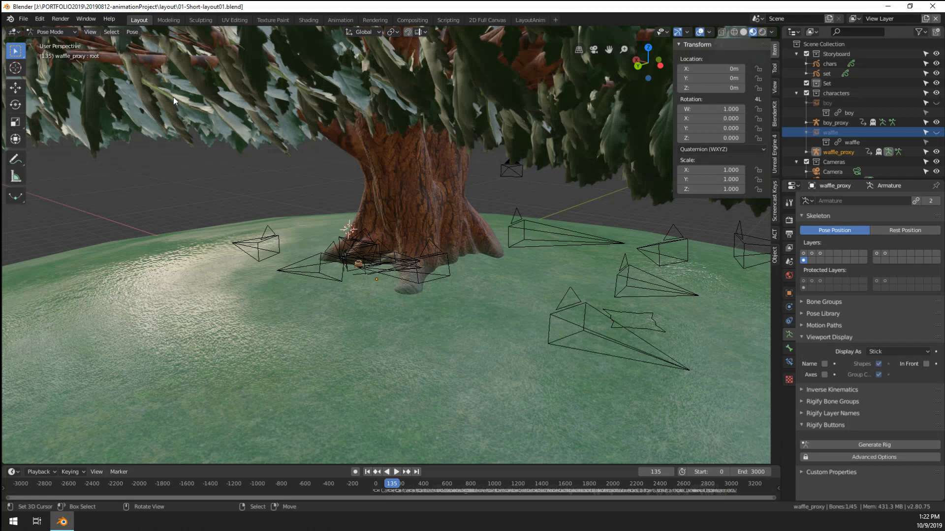
middle_click_drag(190, 93, 315, 289)
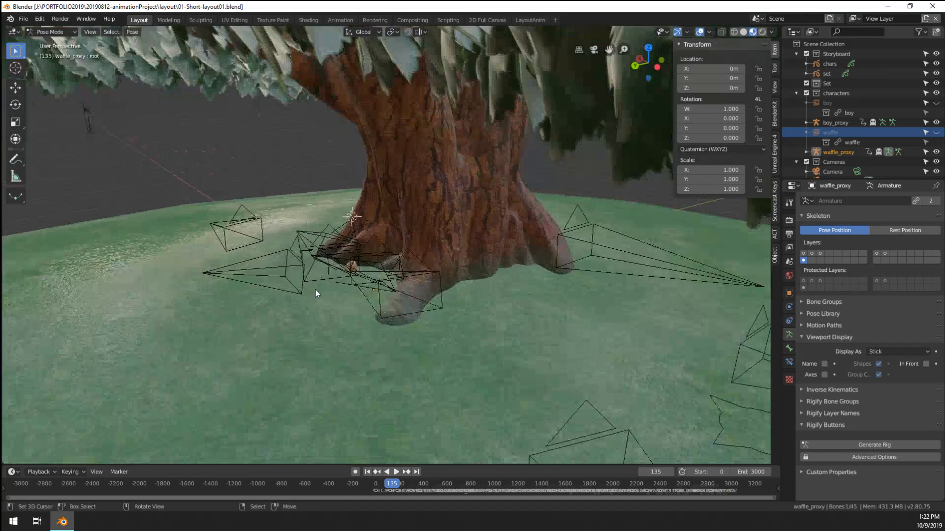
left_click(23, 19)
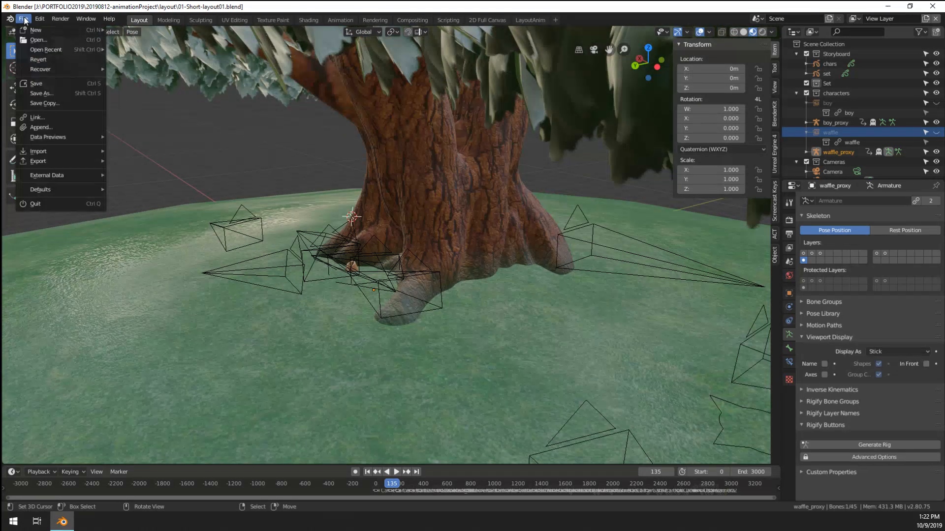
left_click(57, 124)
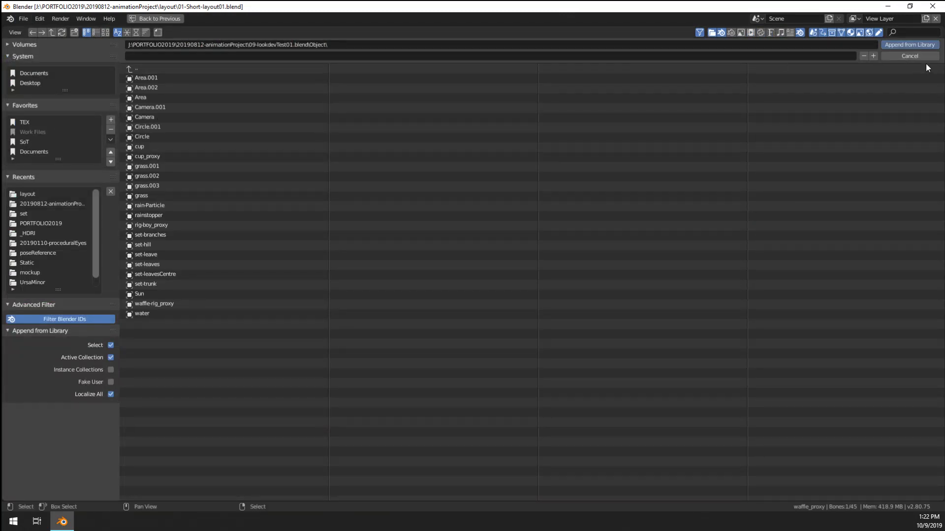
left_click(915, 57)
Step: Link boy-body, eyeInner, eyeOuter, hair-front, hair-top, hairBack, hairBack-Under and rig-boy from the objects in 07-boyRefine10_final.blend
left_click(23, 19)
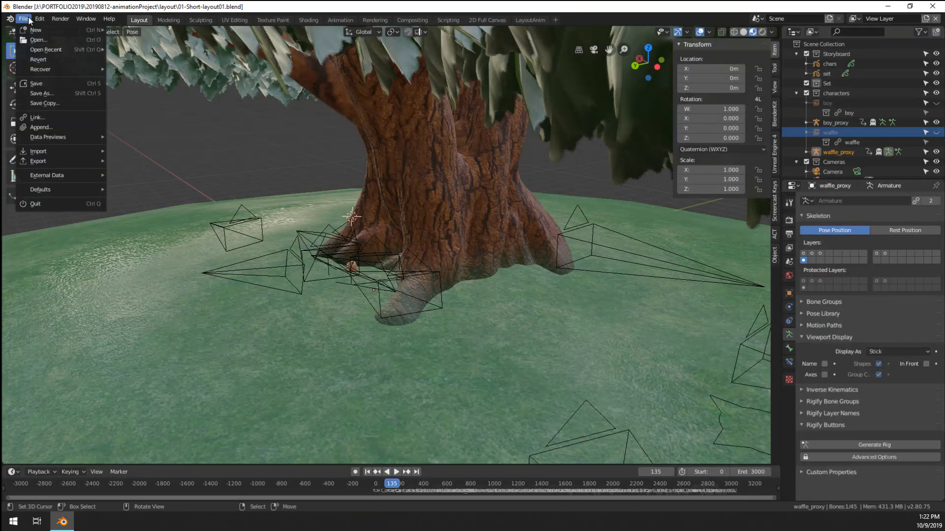
left_click(46, 117)
left_click(157, 67)
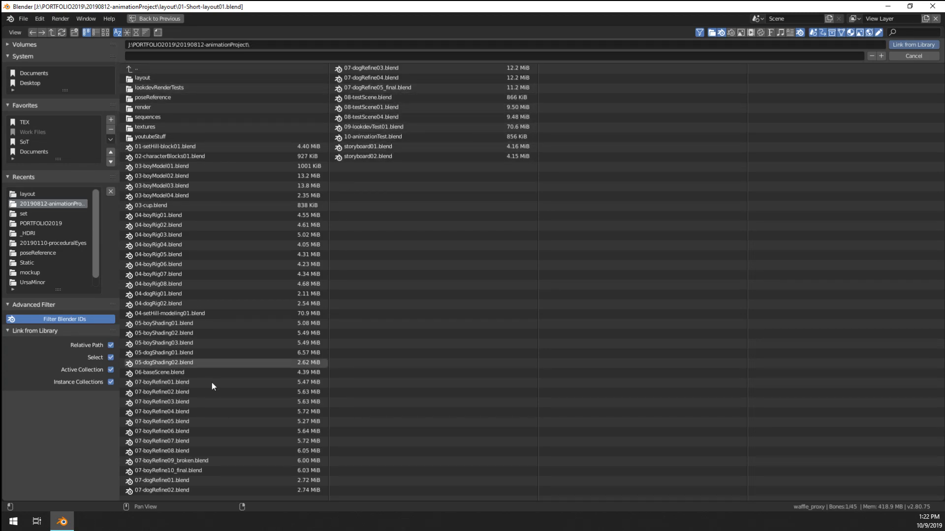
double_click(216, 471)
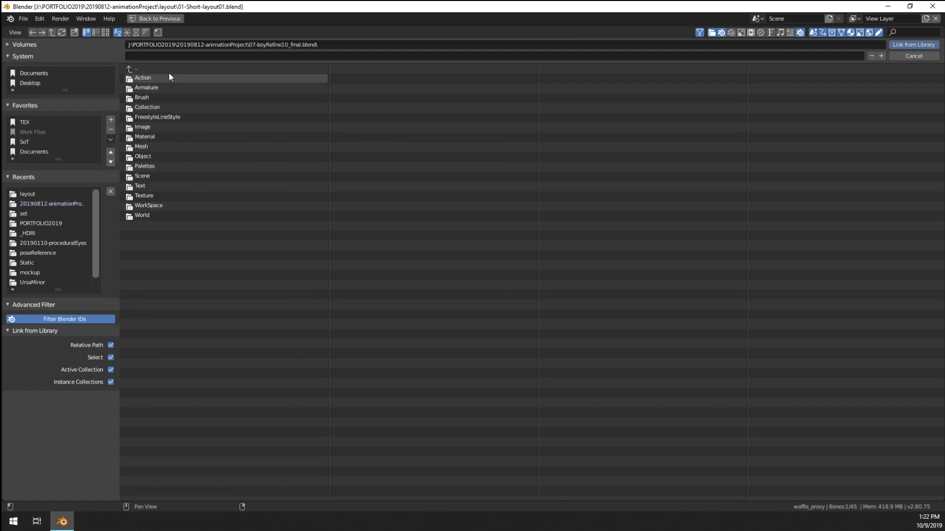
double_click(172, 157)
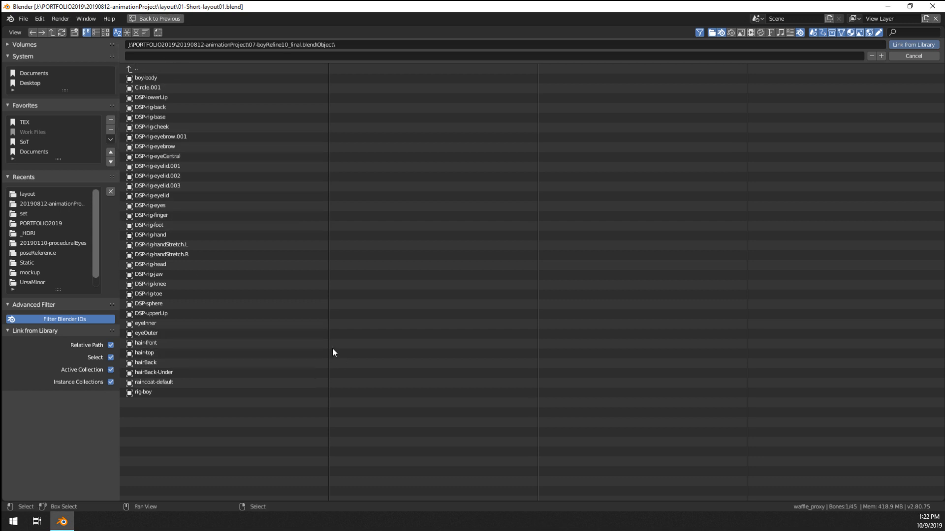
left_click_drag(329, 344, 162, 376)
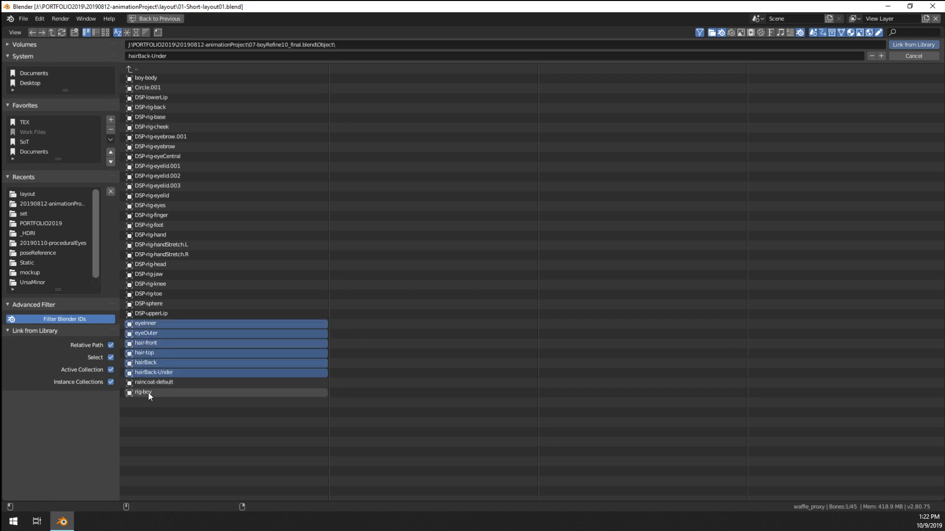
left_click(140, 394, "shift")
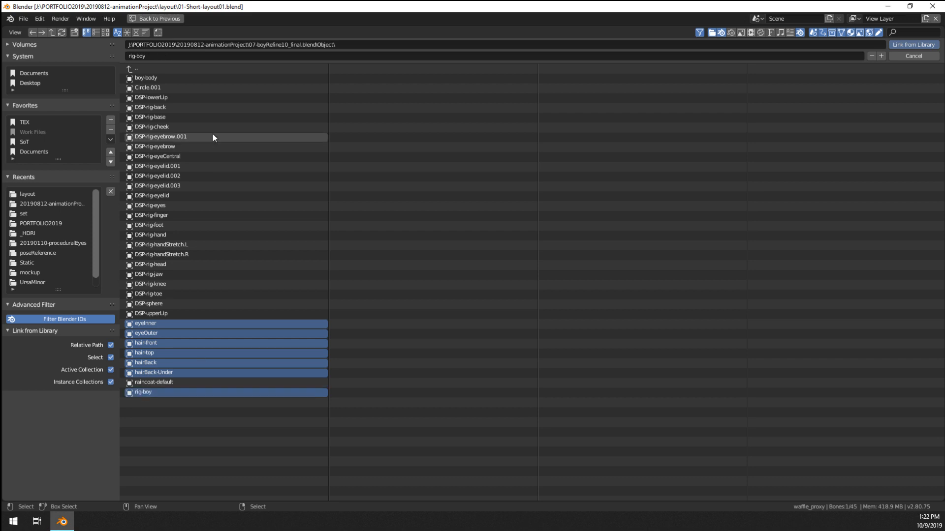
left_click(158, 78, "shift")
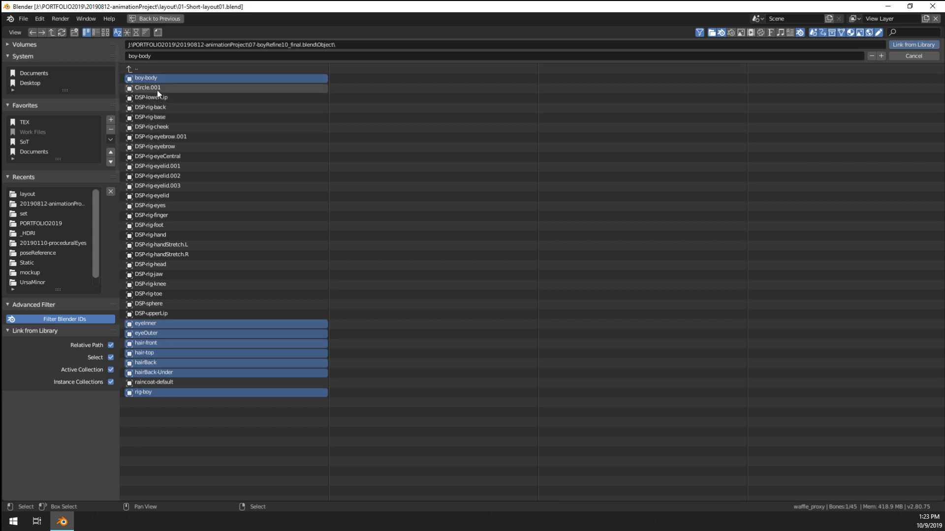
left_click(904, 45)
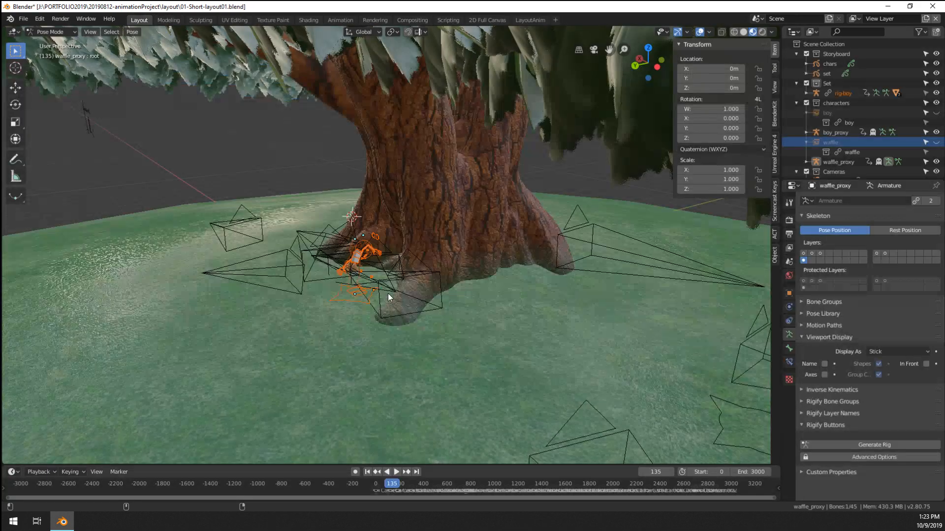
Step: Switch to Object Mode, select the linked rig-boy armature and try to move it
middle_click_drag(388, 294, 519, 235)
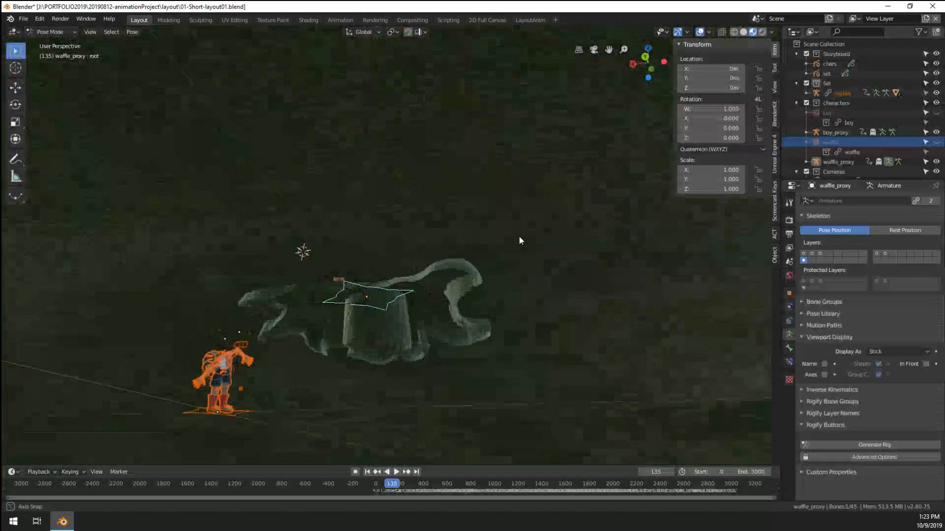
scroll(378, 413, "up", 5)
scroll(244, 251, "down", 3)
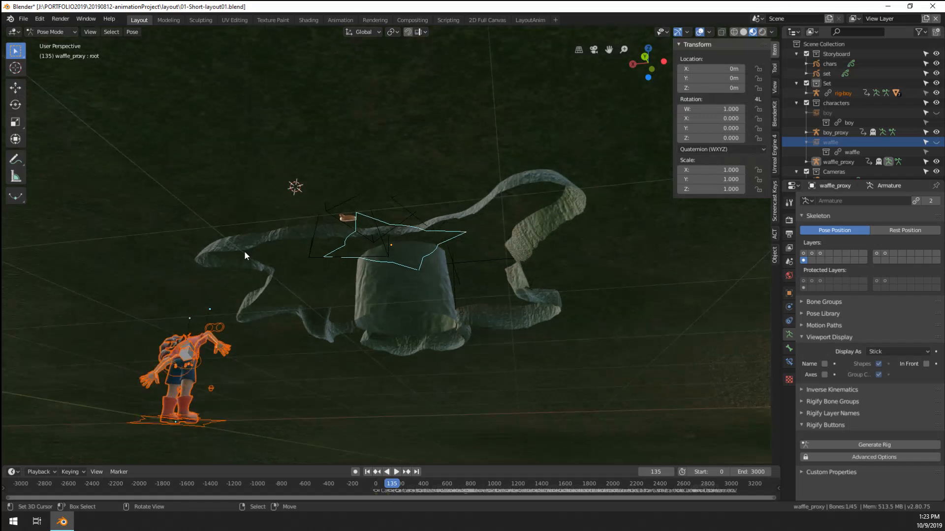
middle_click_drag(245, 254, 261, 279)
key("ctrl+Tab")
right_click(176, 363)
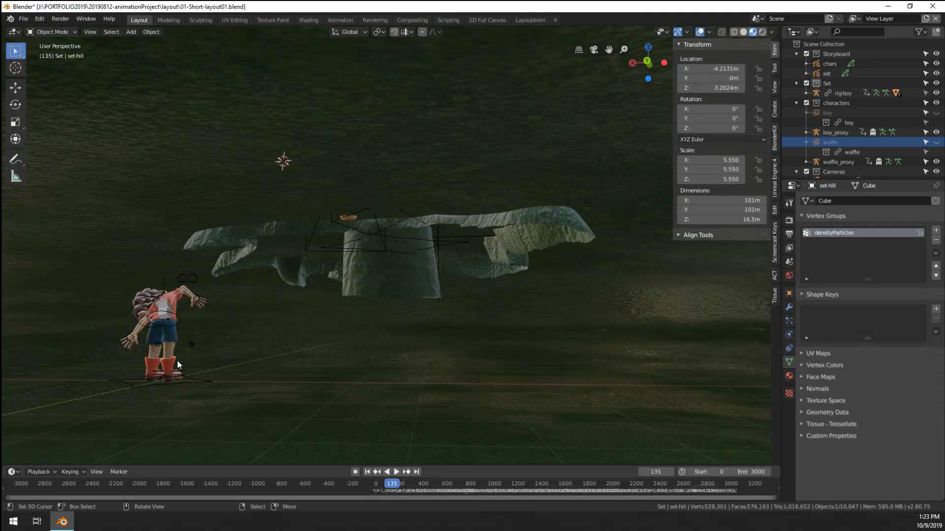
right_click(176, 361)
middle_click_drag(197, 353, 438, 289, "shift")
scroll(438, 289, "up", 3)
middle_click_drag(295, 353, 438, 273, "shift")
right_click(447, 372)
scroll(439, 347, "down", 7)
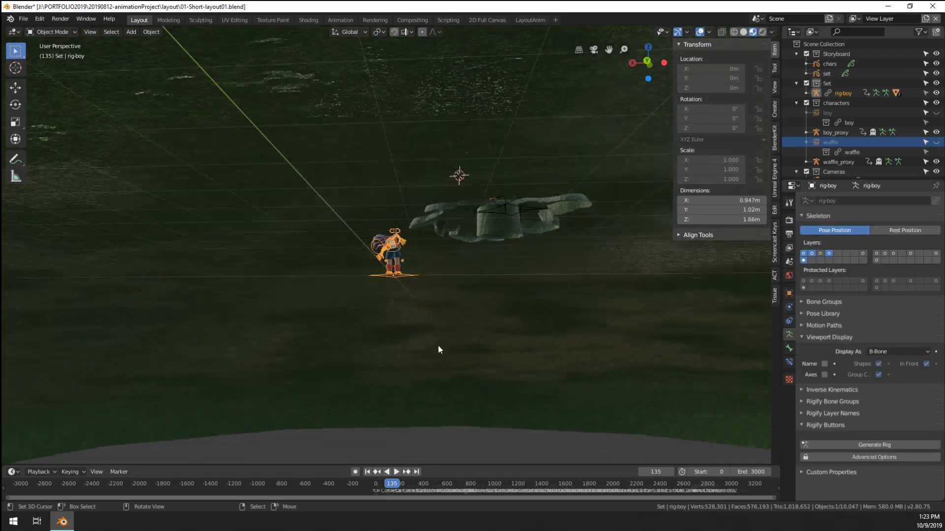
key("g")
right_click(412, 296)
Step: Create a proxy of the linked rig-boy armature with Make Proxy
scroll(395, 323, "up", 4)
scroll(396, 324, "up", 2)
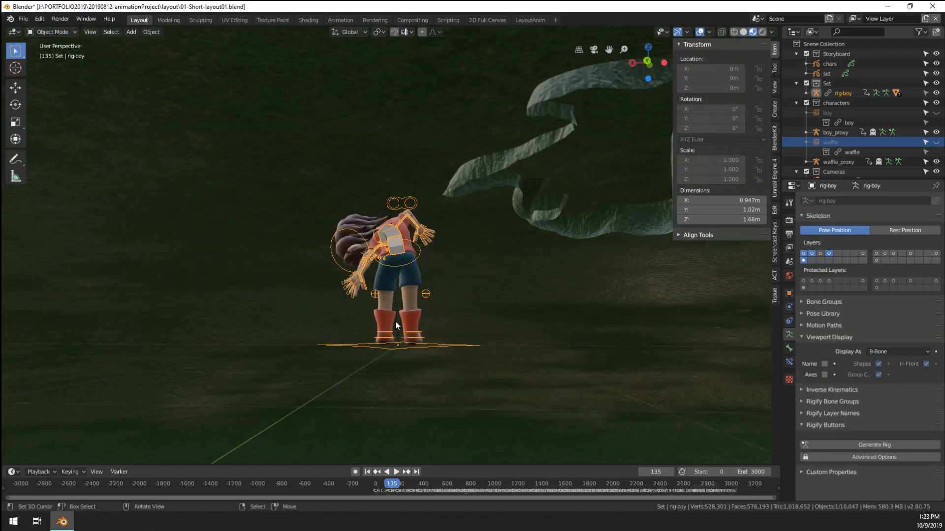
key("F3")
type("make prox")
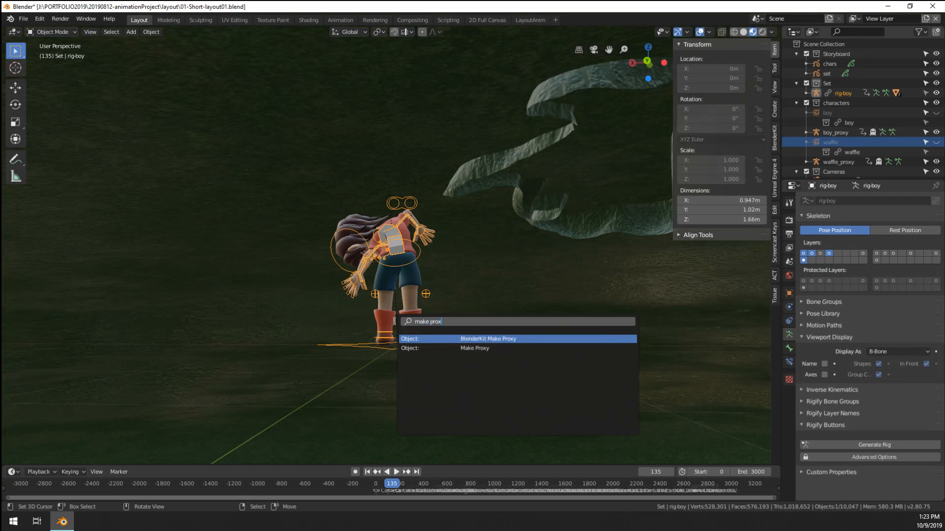
key("Down")
key("Return")
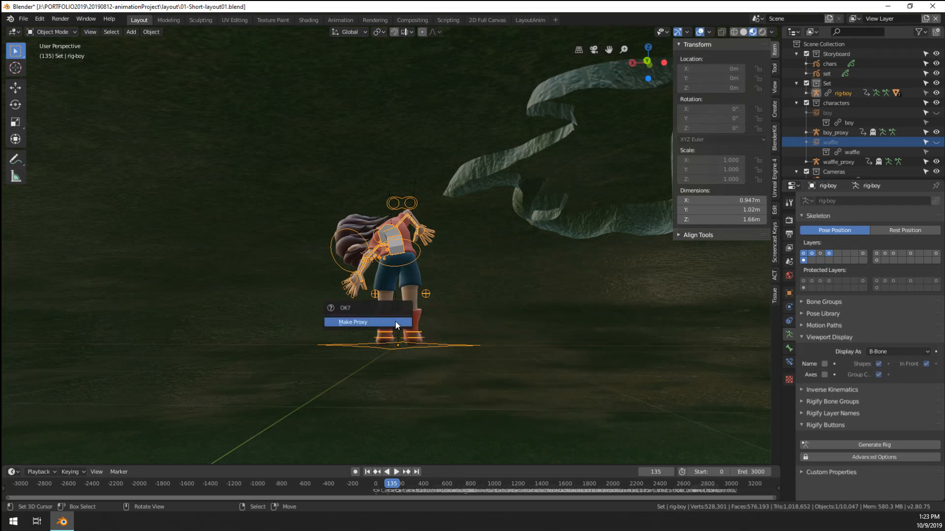
left_click(395, 320)
Step: Try to move rig-boy_proxy in Object Mode and select its CTRL-root bone in Pose Mode
middle_click_drag(393, 332, 437, 364)
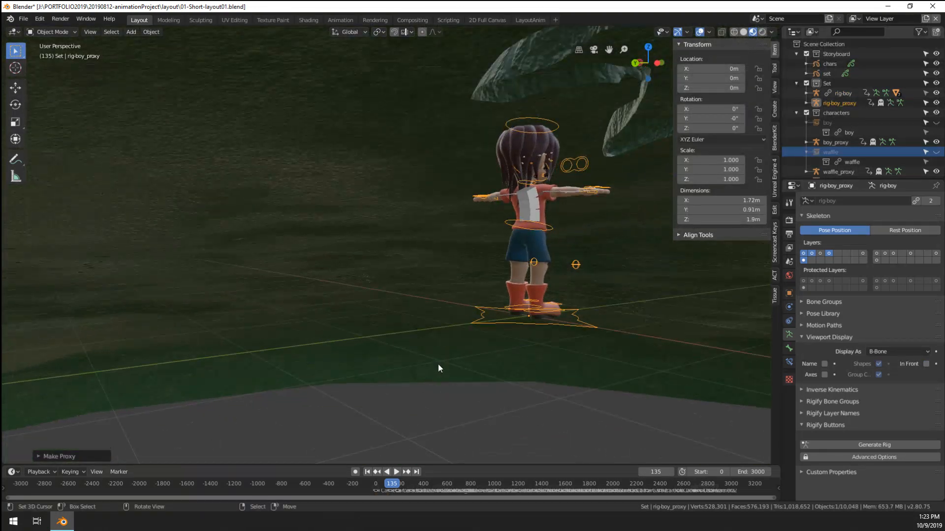
scroll(438, 366, "up", 3)
key("KP_Decimal")
key("g")
right_click(536, 393)
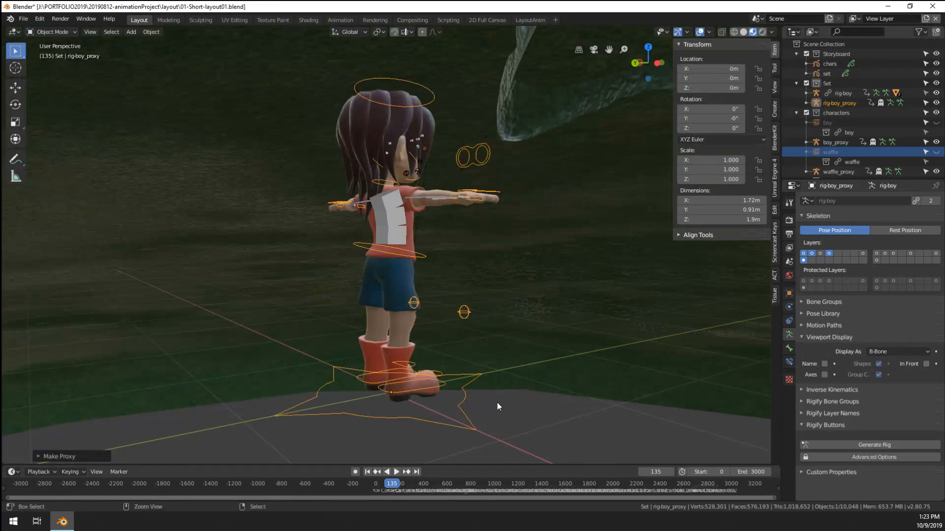
key("ctrl+Tab")
left_click(422, 421)
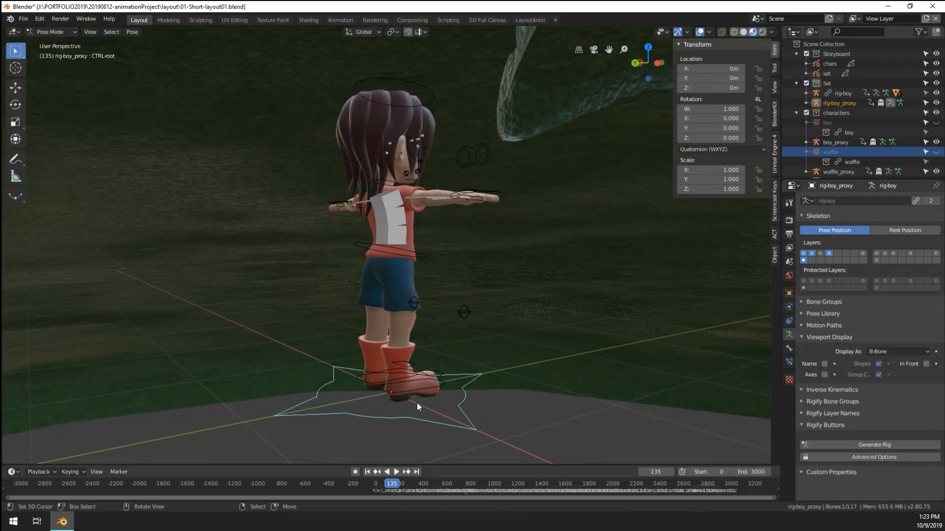
key("ctrl+Tab")
key("g")
right_click(596, 338)
Step: Try adding the boy-body mesh to the selection together with rig-boy_proxy
scroll(597, 338, "down", 4)
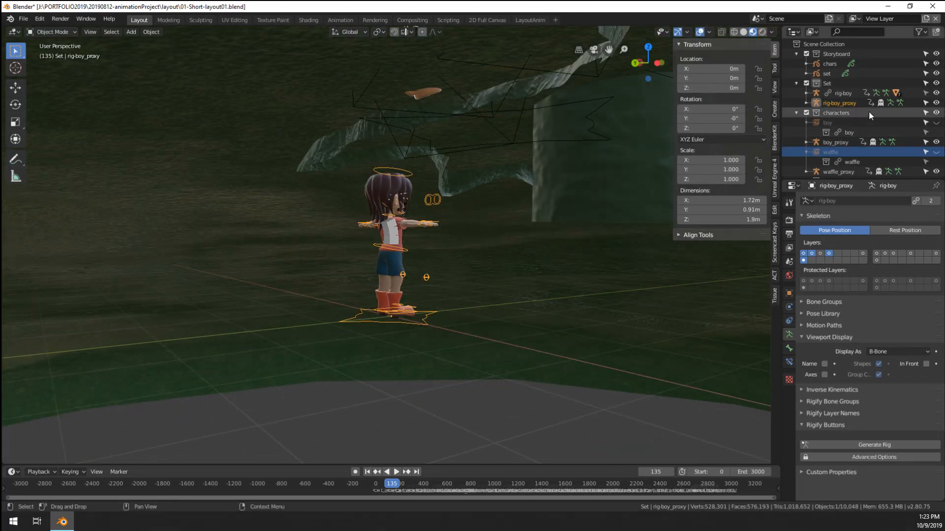
scroll(391, 284, "up", 4)
right_click(383, 308, "shift")
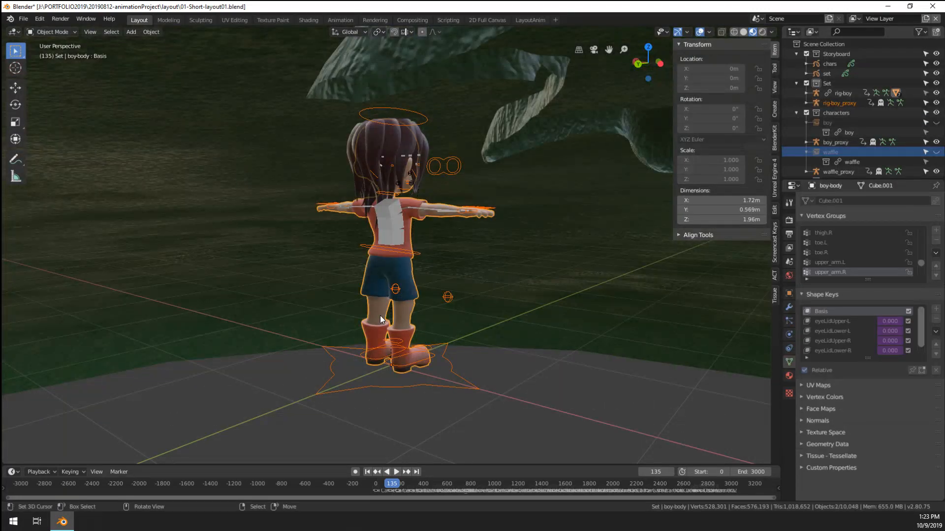
scroll(378, 322, "up", 1)
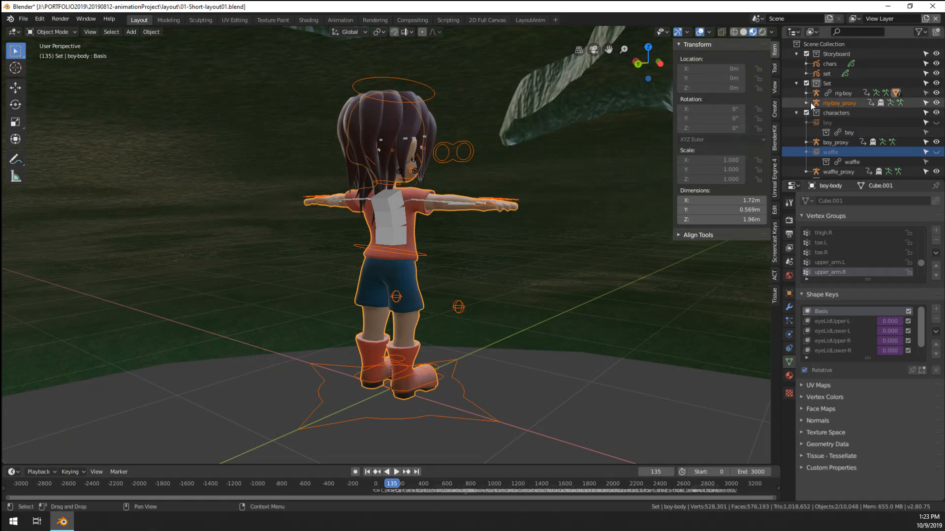
Step: Rename the characters collection to rough and collapse it in the outliner
double_click(836, 113)
key("BackSpace")
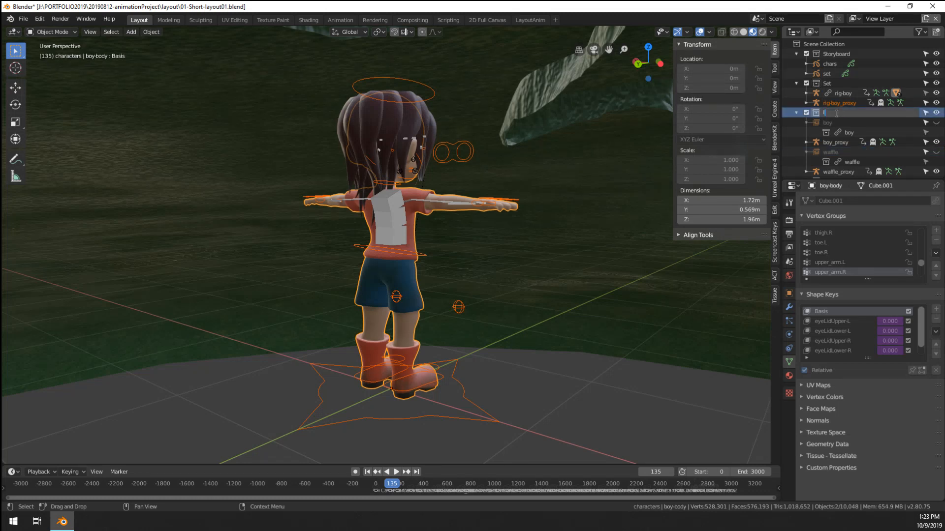
type("rough")
key("Return")
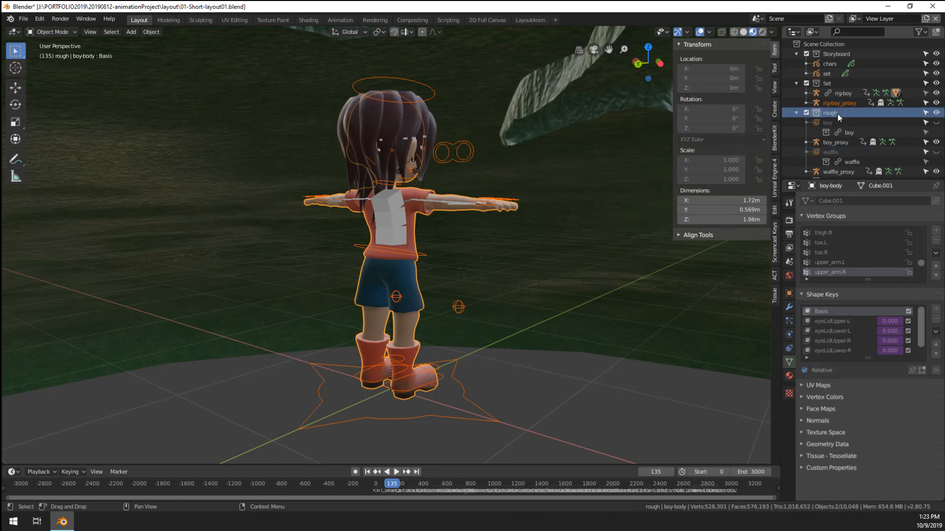
left_click(796, 113)
Step: Move only rig-boy_proxy into a new collection named Characters, and collapse the Cameras collection in the outliner
middle_click_drag(368, 400, 374, 403)
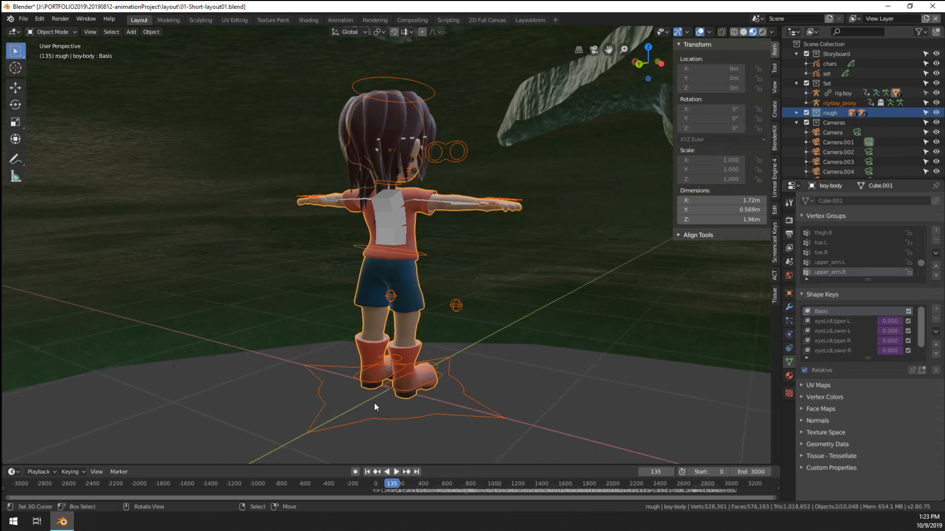
left_click(412, 394)
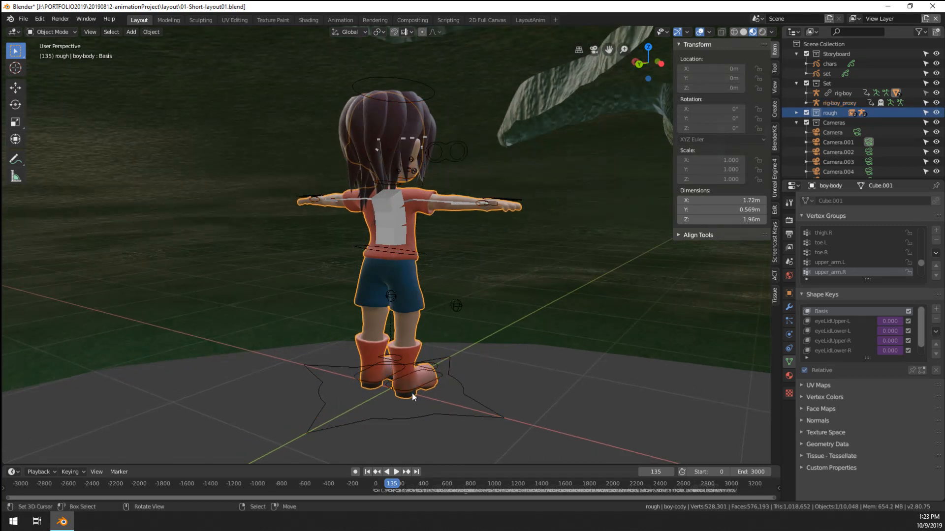
left_click(416, 419)
key("m")
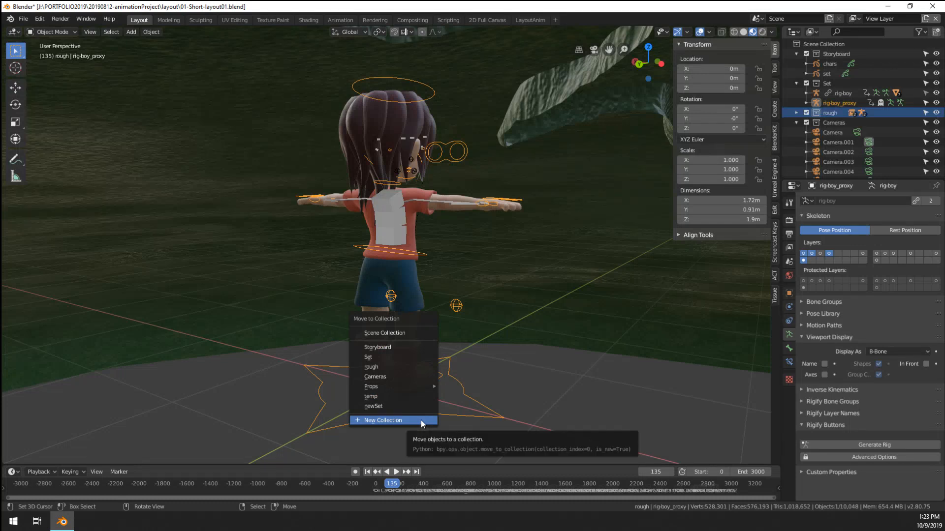
left_click(420, 420)
type("Characters")
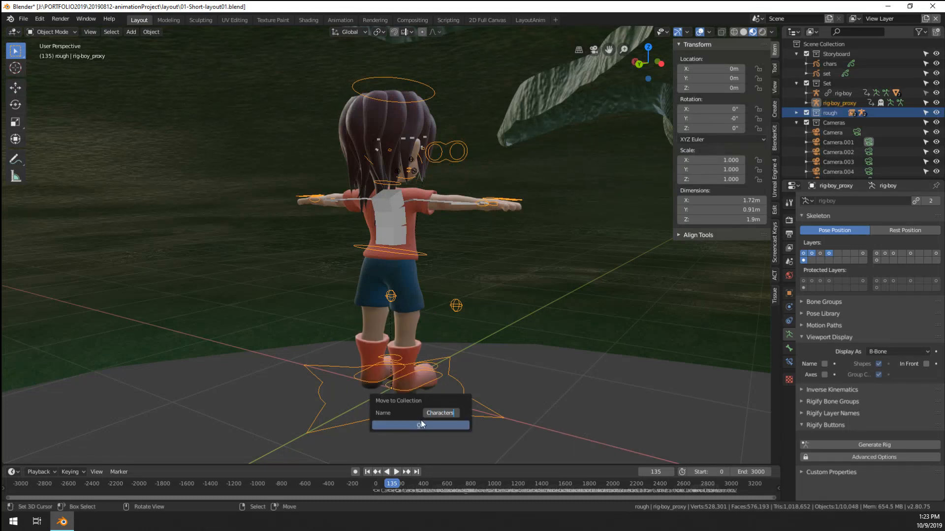
key("Return")
left_click(431, 427)
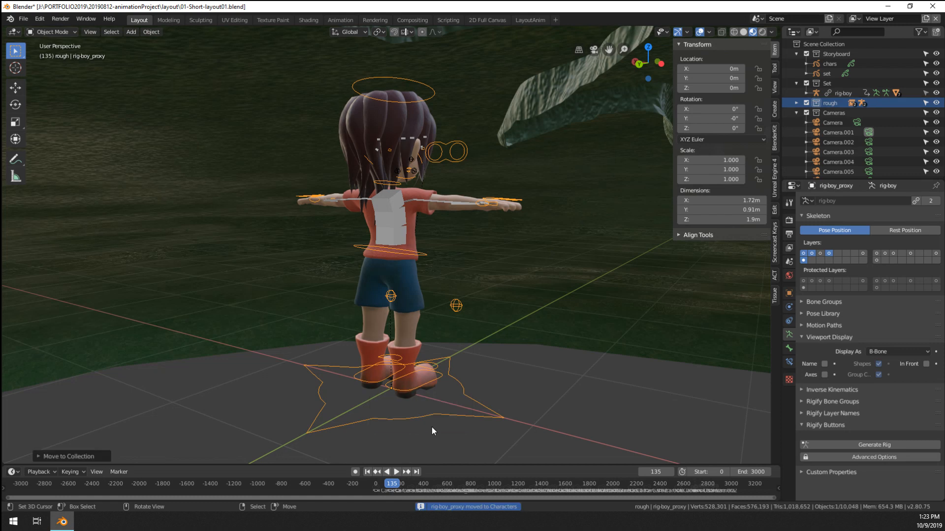
left_click(796, 113)
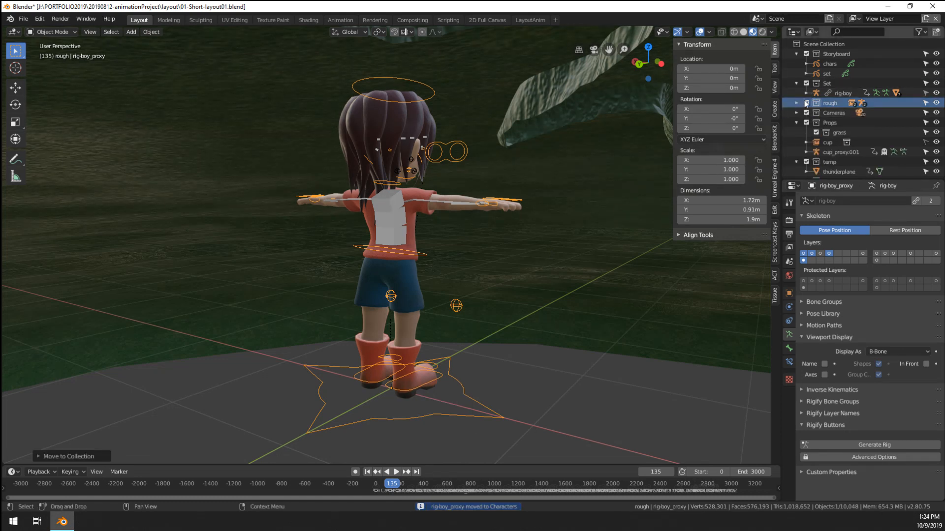
Step: Exclude the rough and Props collections from the view layer, and collapse the temp and newSet collections
left_click(805, 103)
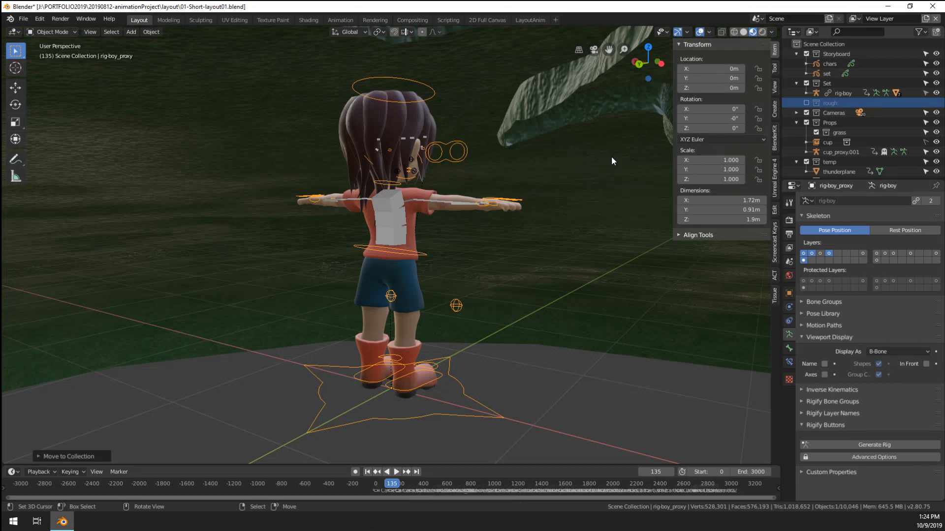
left_click(806, 123)
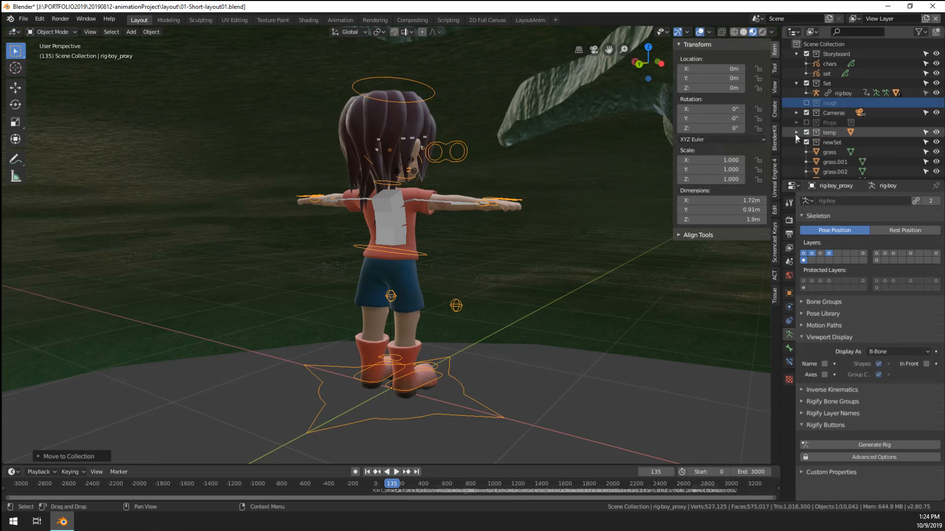
left_click(796, 133)
scroll(795, 143, "down", 3)
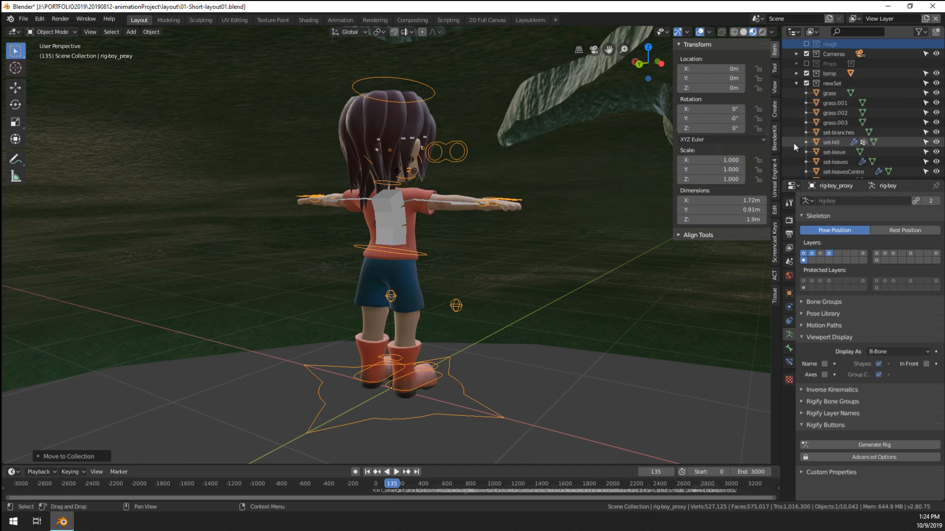
left_click(796, 83)
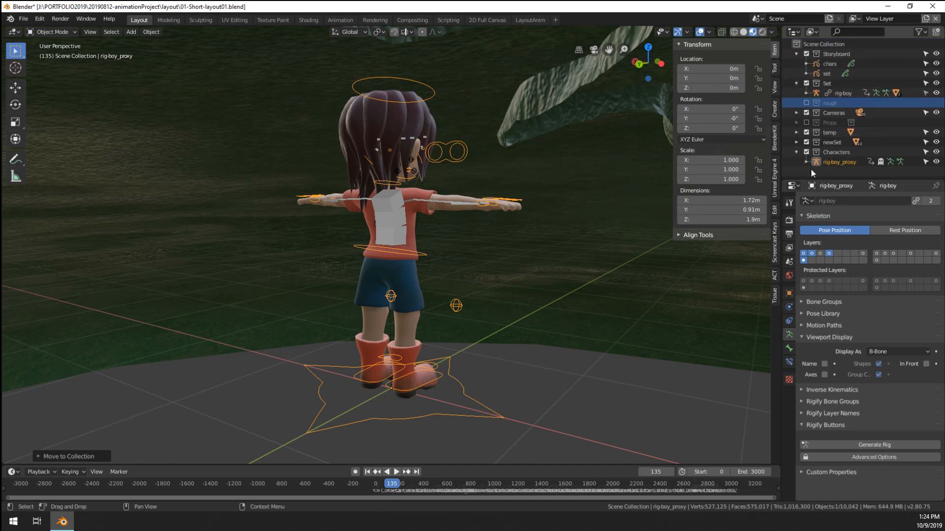
Step: Hide the linked rig-boy armature and move it from the Set collection into Characters
left_click(834, 94)
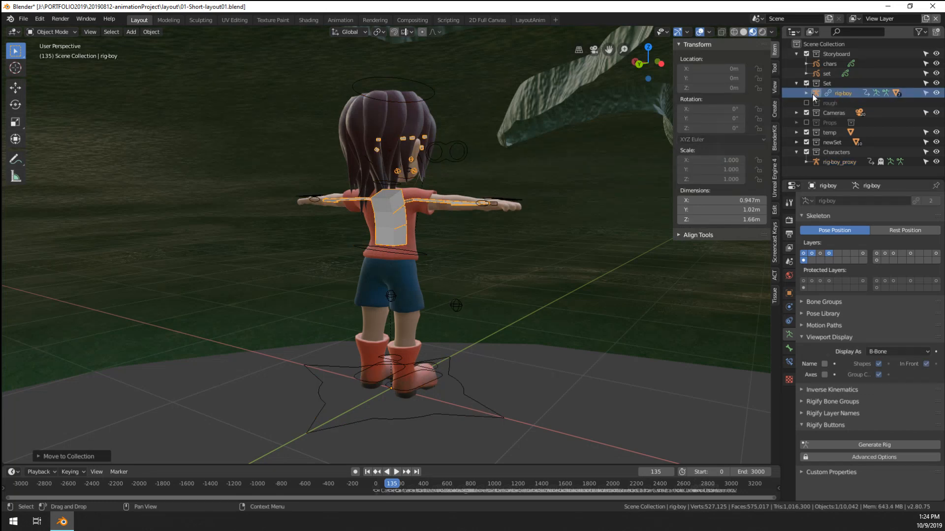
left_click(937, 94)
left_click_drag(832, 94, 837, 152)
left_click_drag(849, 93, 848, 150)
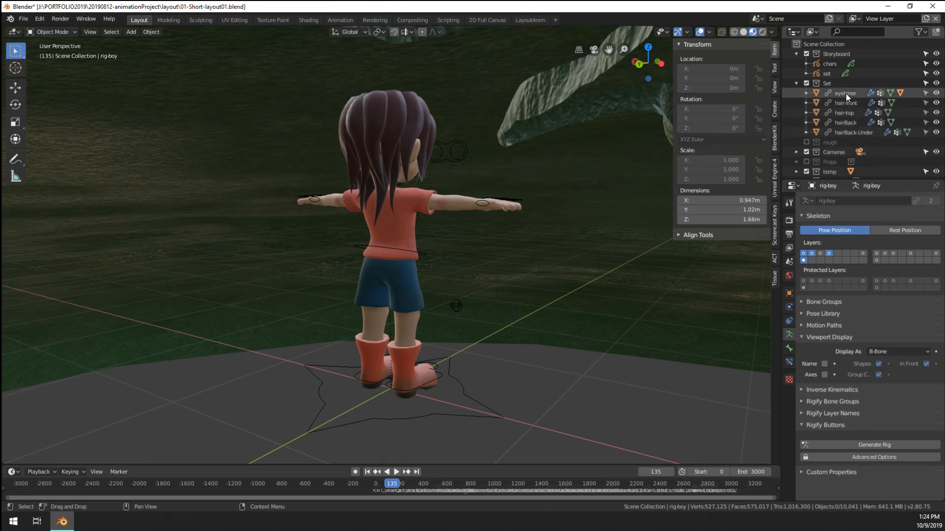
Step: Move the eyeliner, hair-front, hair-top, hairBack and hairBack-Under meshes from the Set collection into Characters
left_click(845, 93)
left_click(842, 132, "shift")
scroll(842, 130, "down", 2)
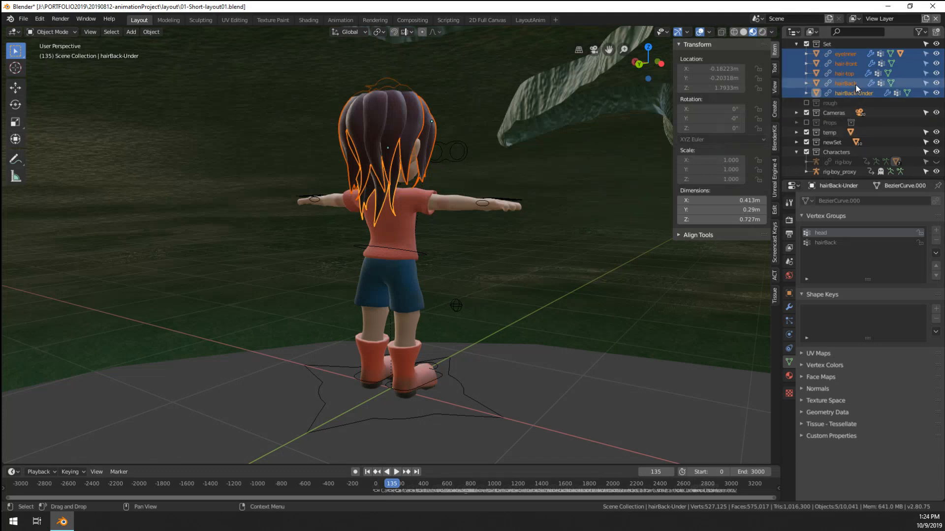
left_click_drag(855, 84, 844, 150)
left_click_drag(832, 91, 831, 149)
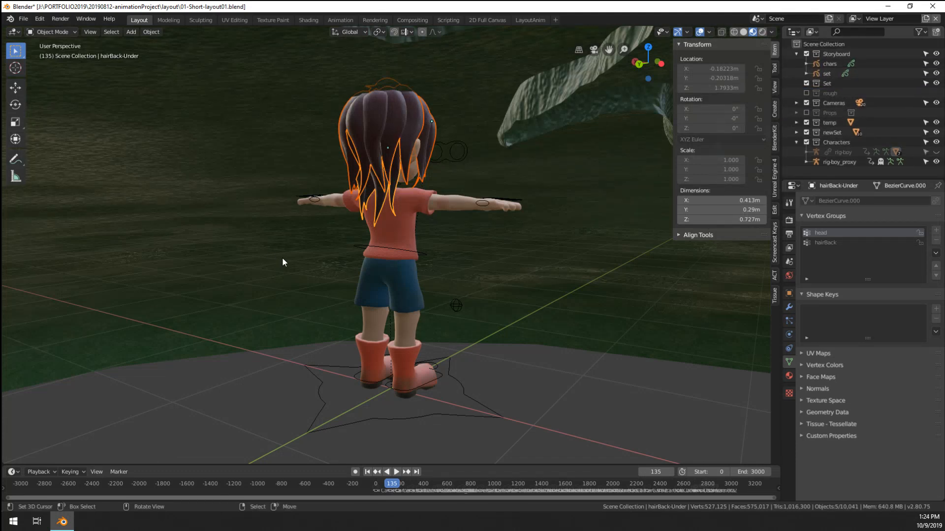
Step: Move rig-boy_proxy's CTRL-root bone in Pose Mode to about X -3.1 m, Y 3.5 m, Z -11.1 m, beside the tree
left_click(378, 255)
left_click(480, 400)
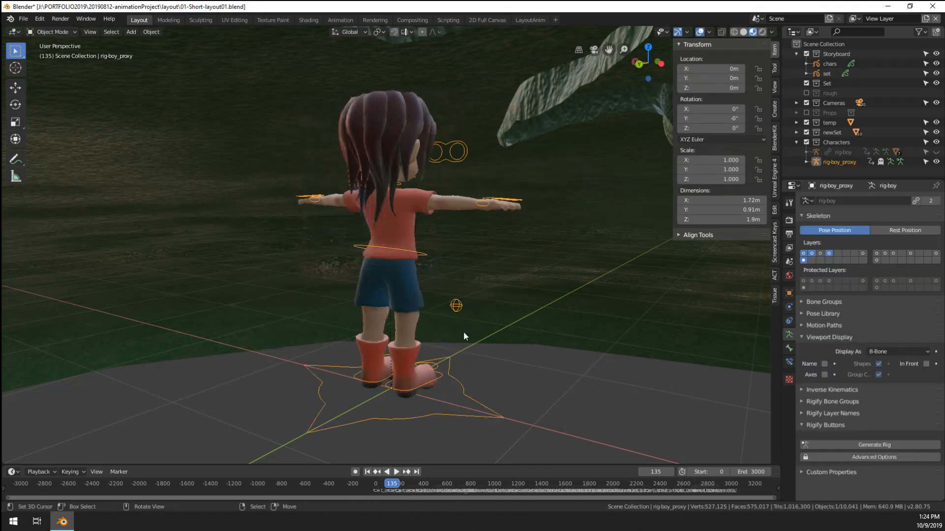
key("ctrl+Tab")
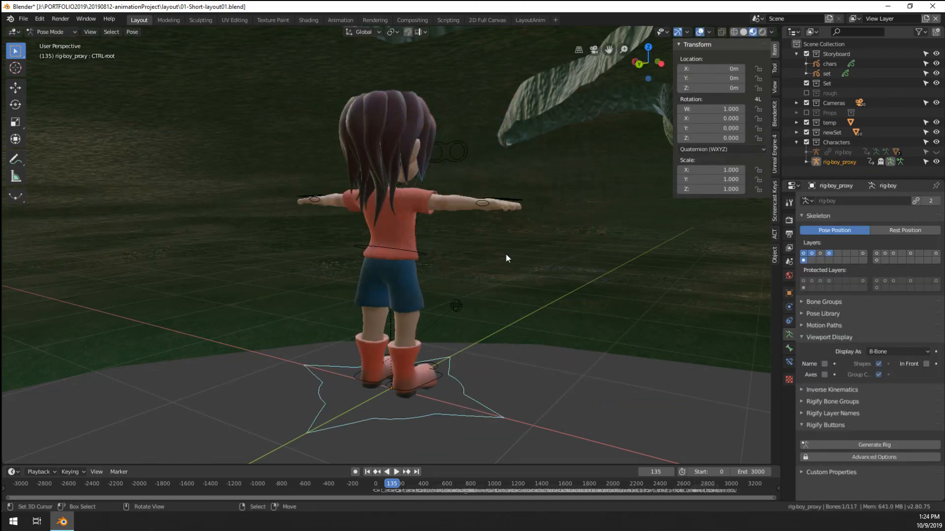
scroll(508, 258, "down", 9)
middle_click_drag(507, 257, 375, 262)
middle_click_drag(475, 267, 337, 280)
key("g")
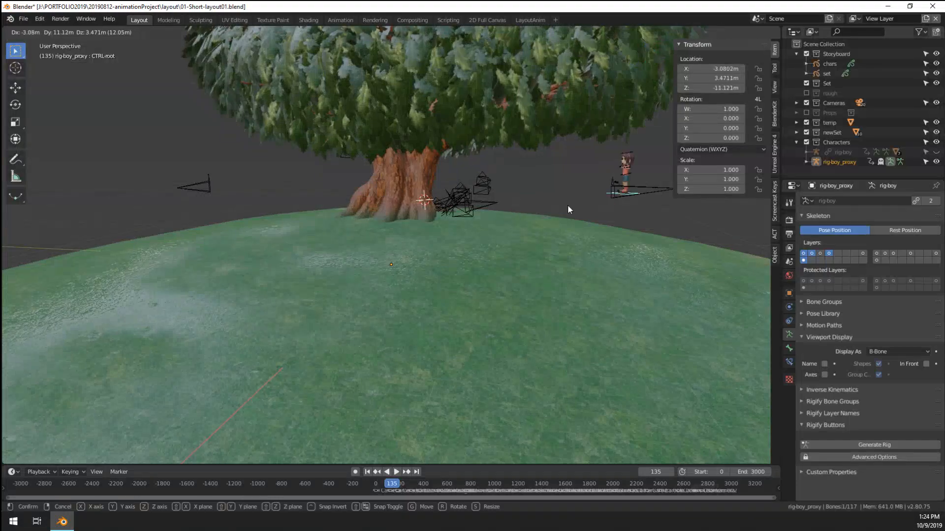
left_click(568, 206)
Step: Look through the active camera and make the timeline taller, zoomed to about frames 0 to 2900
middle_click_drag(568, 206, 351, 226)
scroll(351, 227, "up", 4)
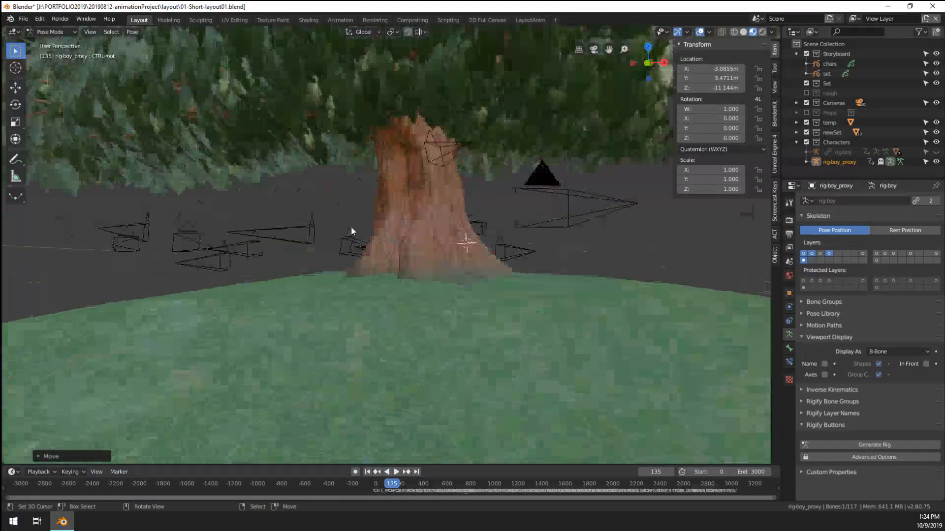
key("KP_0")
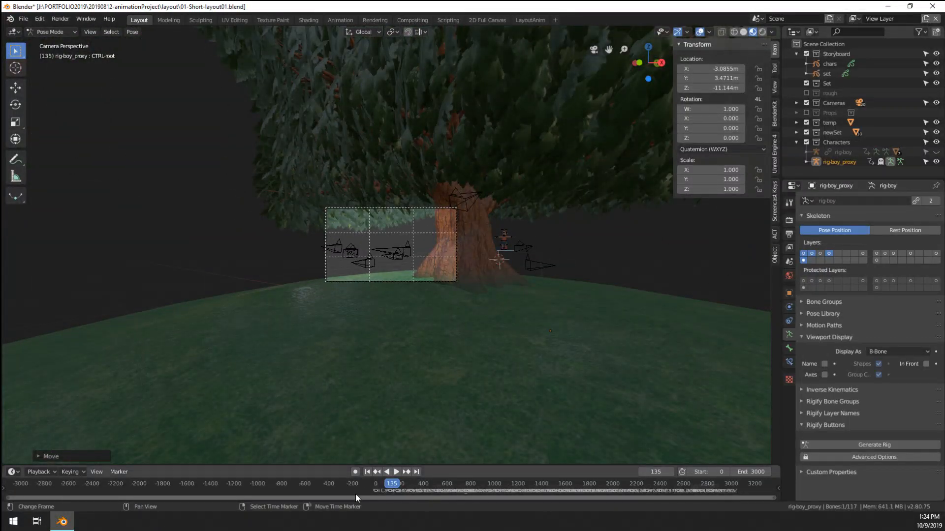
left_click_drag(8, 501, 377, 501)
left_click_drag(774, 501, 670, 503)
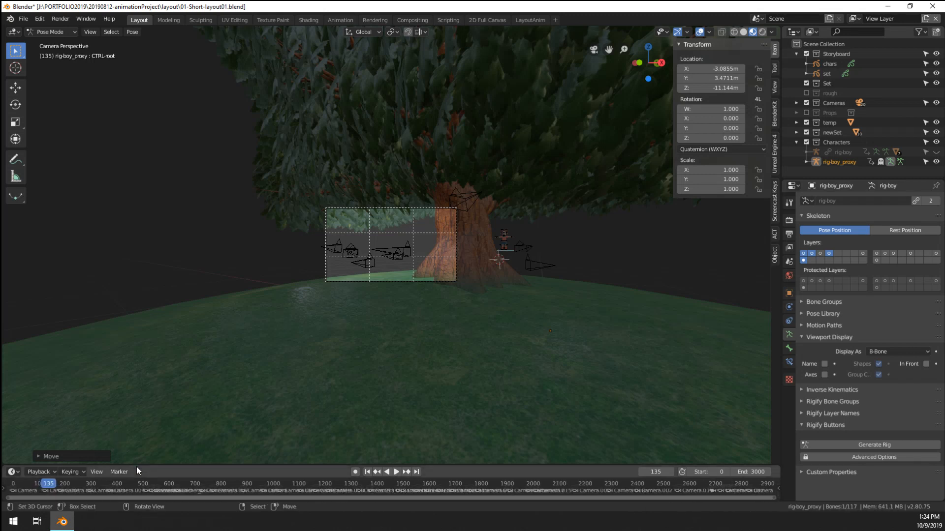
left_click_drag(137, 465, 137, 437)
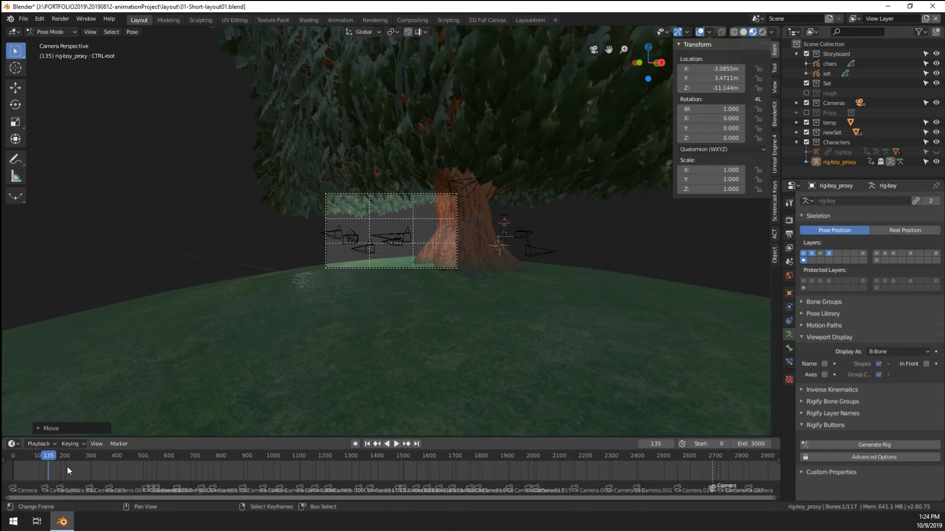
Step: Start playback near the beginning of the timeline and scrub to frame 8
left_click(25, 471)
key("space")
left_click_drag(17, 472, 15, 471)
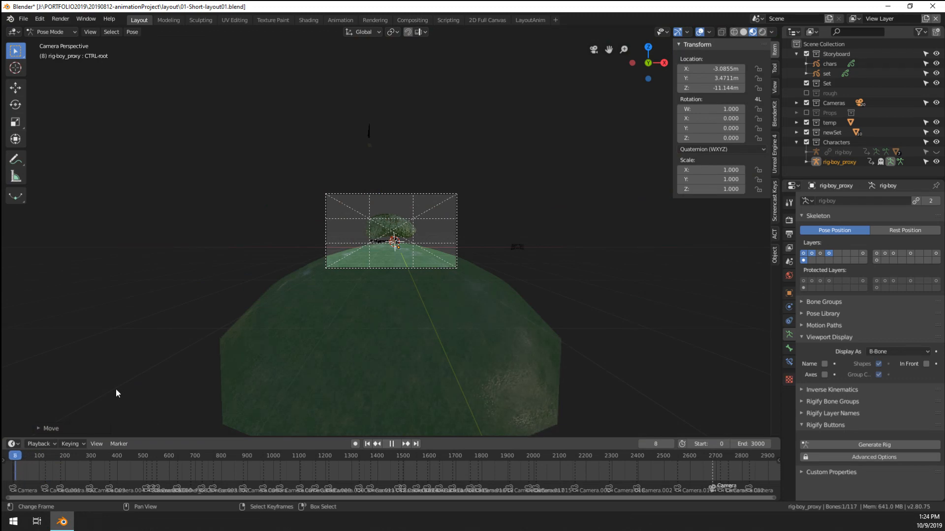
Step: Move the CTRL-root bone onto the open hillside away from the tree, at about X -27.5 m, Y -0.5 m, Z -1.6 m
scroll(264, 321, "up", 4)
middle_click_drag(265, 321, 387, 312)
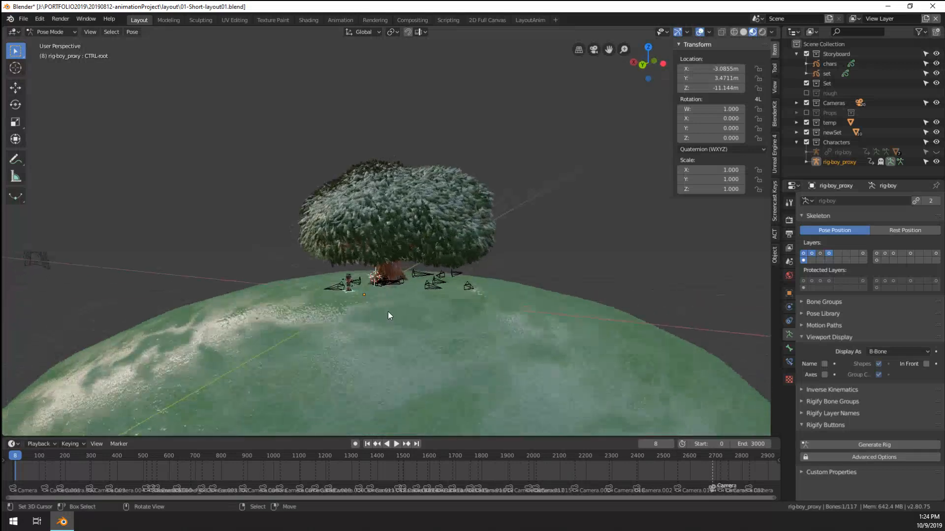
key("g")
left_click(551, 338)
middle_click_drag(551, 339, 440, 345)
key("g")
left_click(489, 338)
scroll(268, 333, "up", 2)
middle_click_drag(268, 333, 393, 293, "shift")
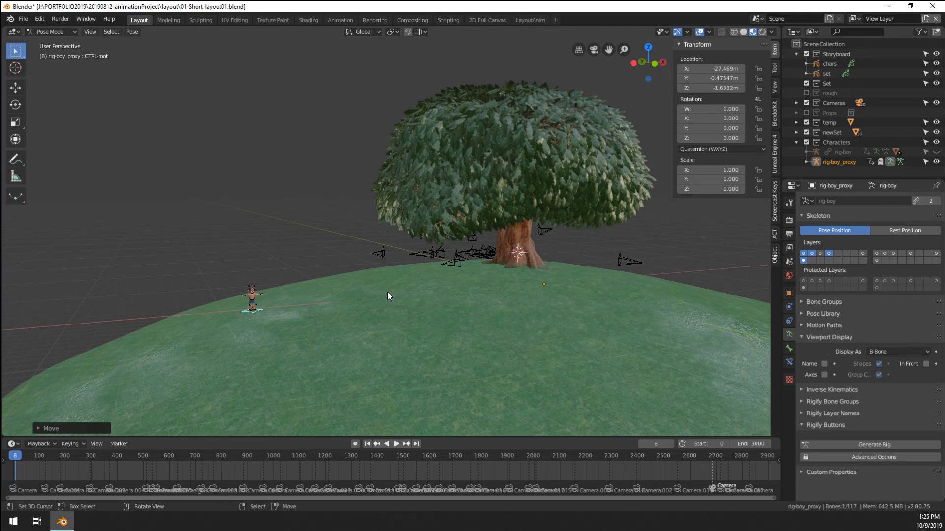
scroll(388, 291, "up", 4)
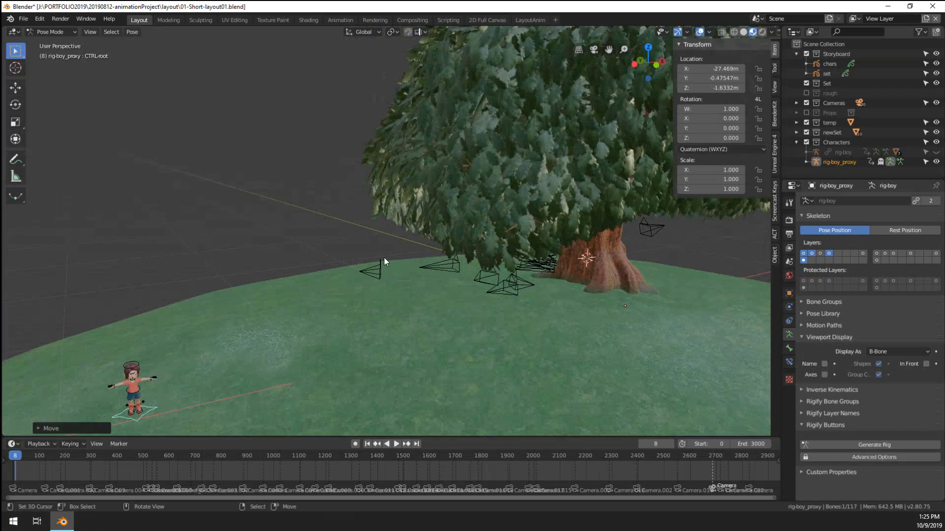
Step: Save the layout file, launch a second Blender instance and open 10-animationTest.blend in it to view the running boy
scroll(385, 251, "down", 3)
middle_click_drag(376, 250, 279, 282, "ctrl")
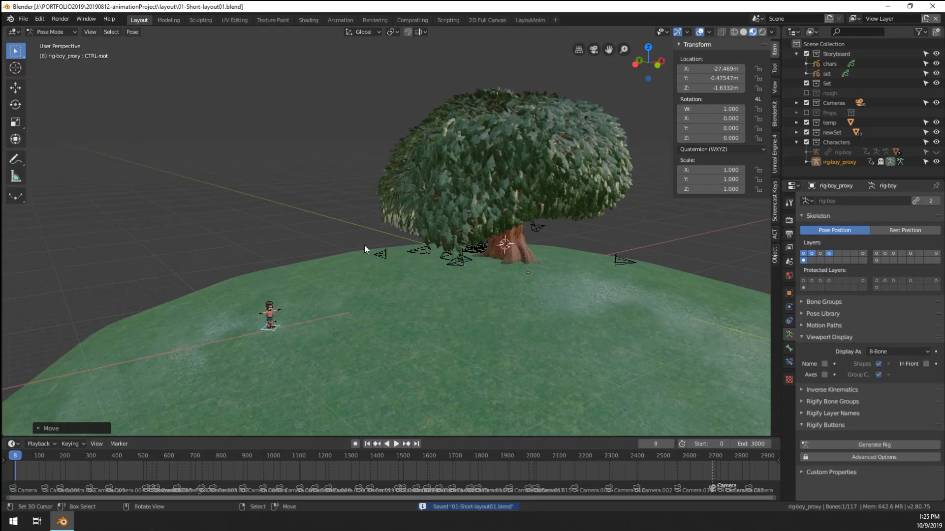
left_click(23, 19)
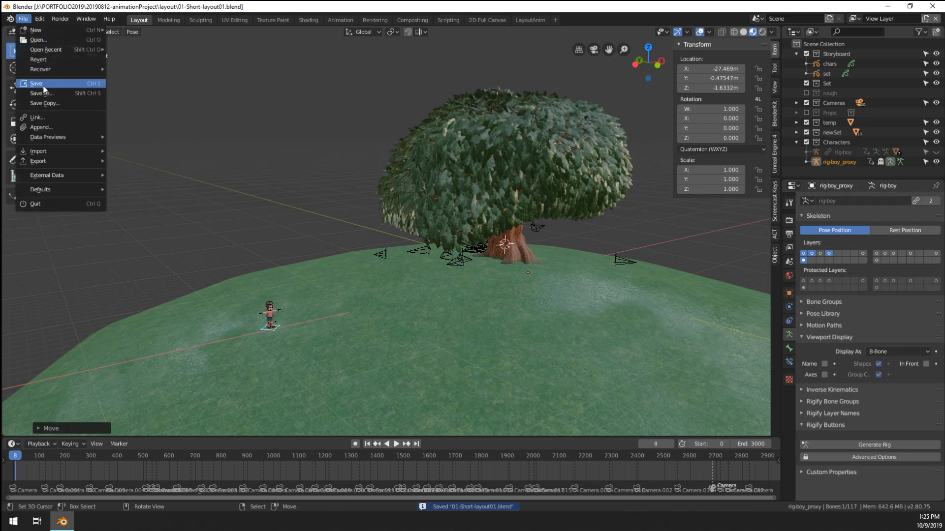
mouse_move(62, 51)
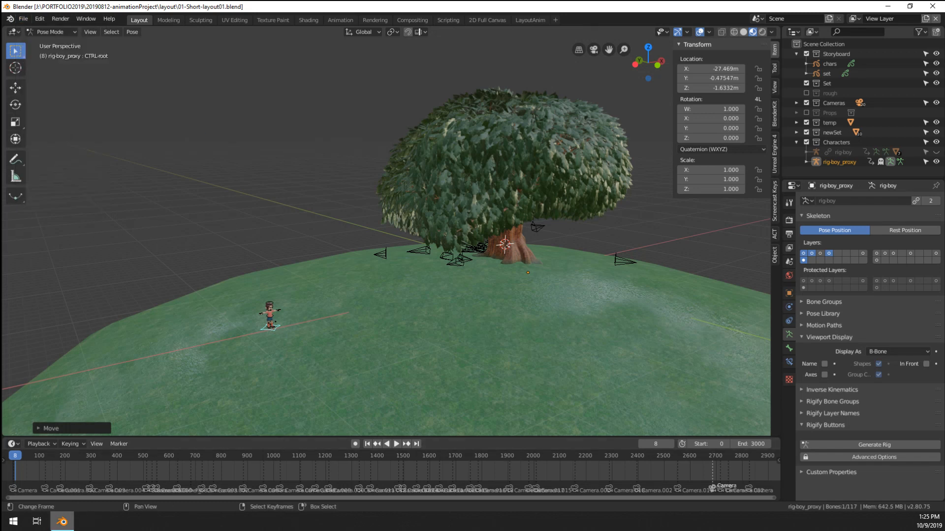
mouse_move(56, 529)
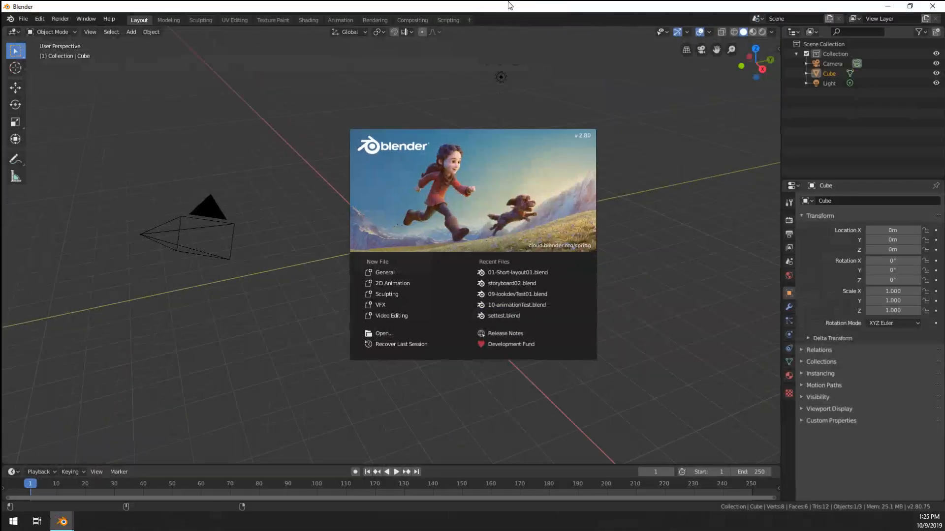
left_click(514, 305)
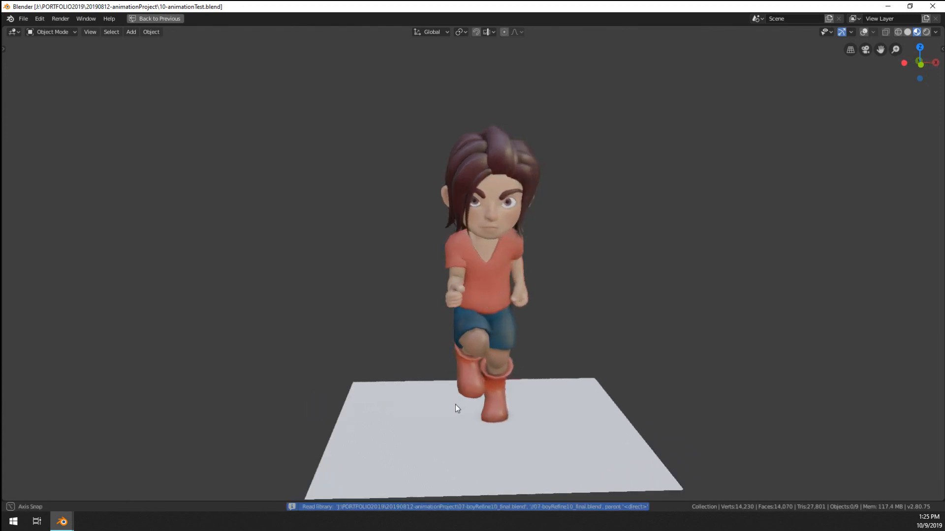
middle_click_drag(376, 408, 342, 383)
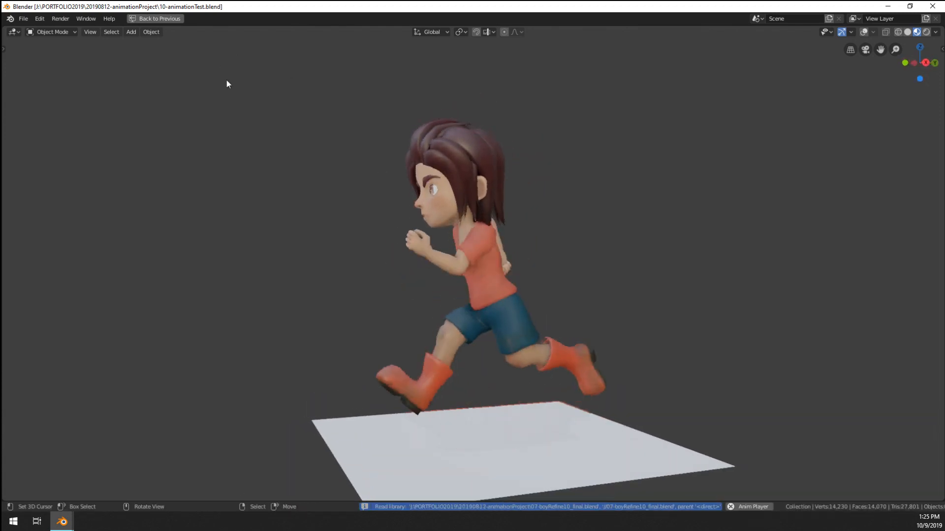
Step: Leave the maximized viewport, show the viewport overlays, and put the running boy's rig in Pose Mode
key("ctrl+space")
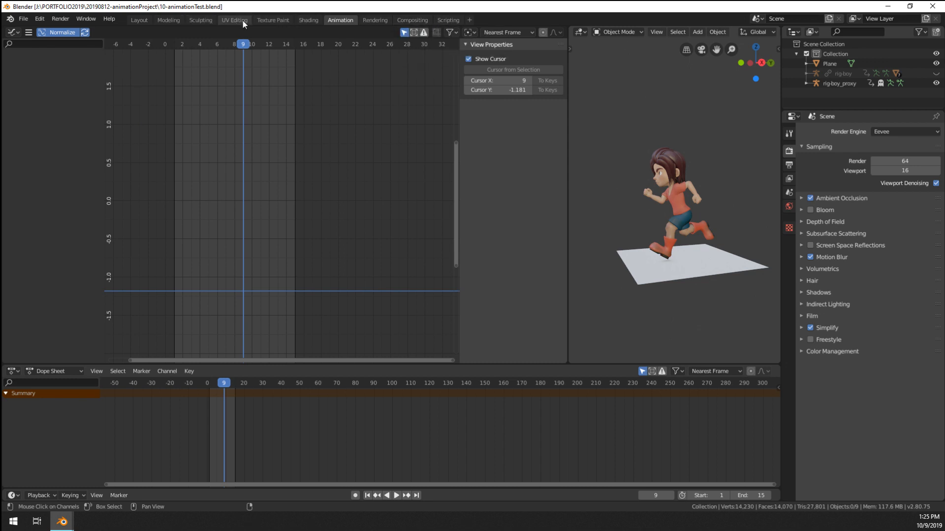
left_click(681, 217)
scroll(681, 217, "up", 1)
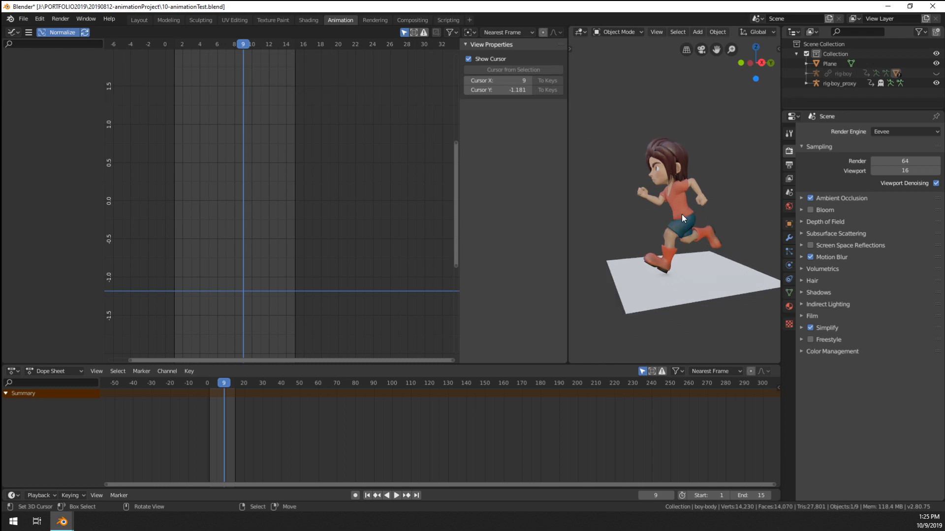
scroll(754, 37, "down", 5)
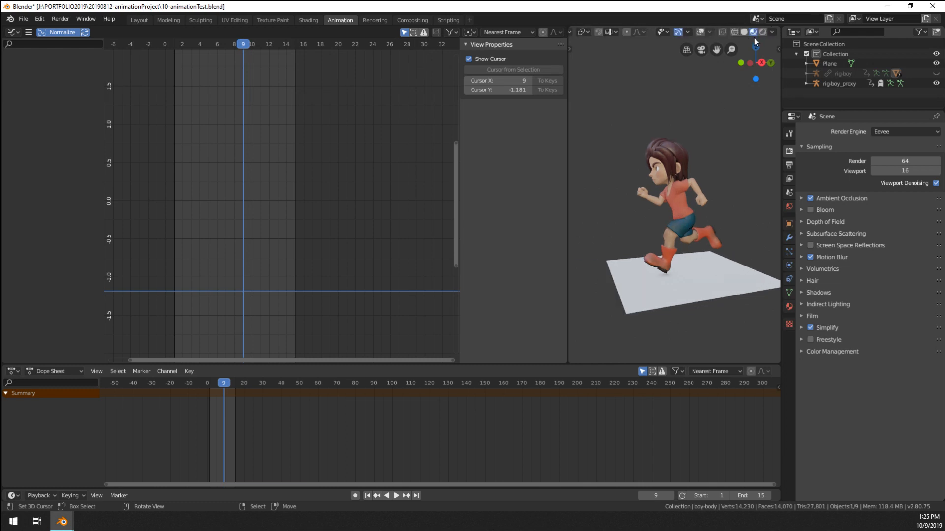
left_click(700, 32)
scroll(705, 305, "up", 3)
right_click(707, 306)
key("ctrl+Tab")
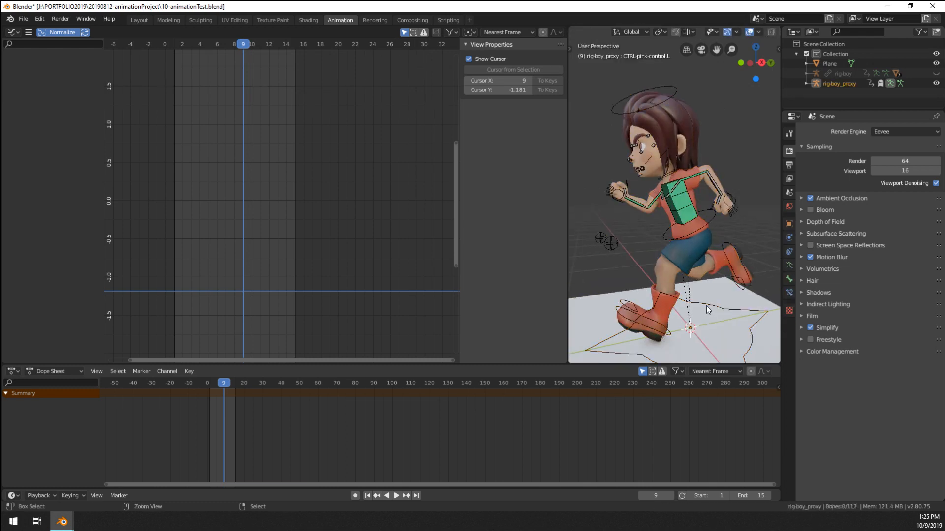
Step: Select all bones of the running boy's rig and all their keyframes in the Graph Editor
key("a")
scroll(212, 220, "down", 5)
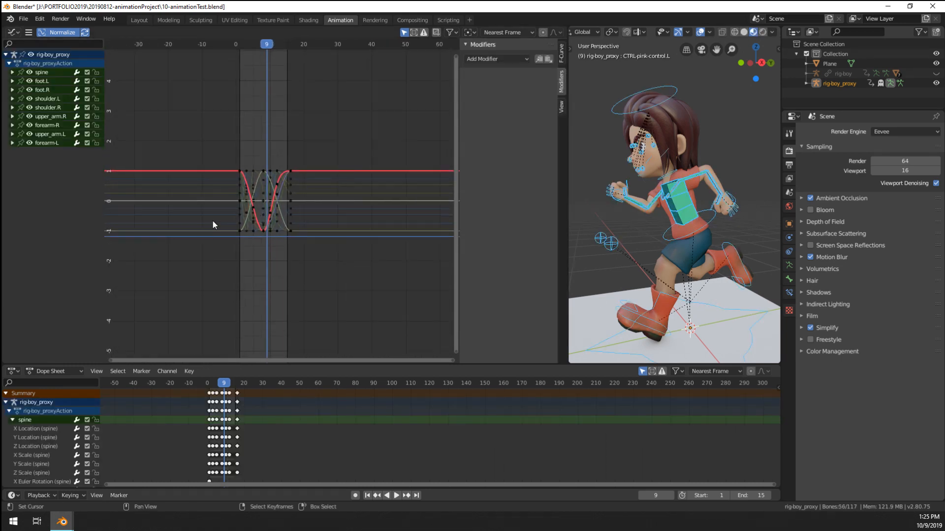
key("a")
left_click(13, 371)
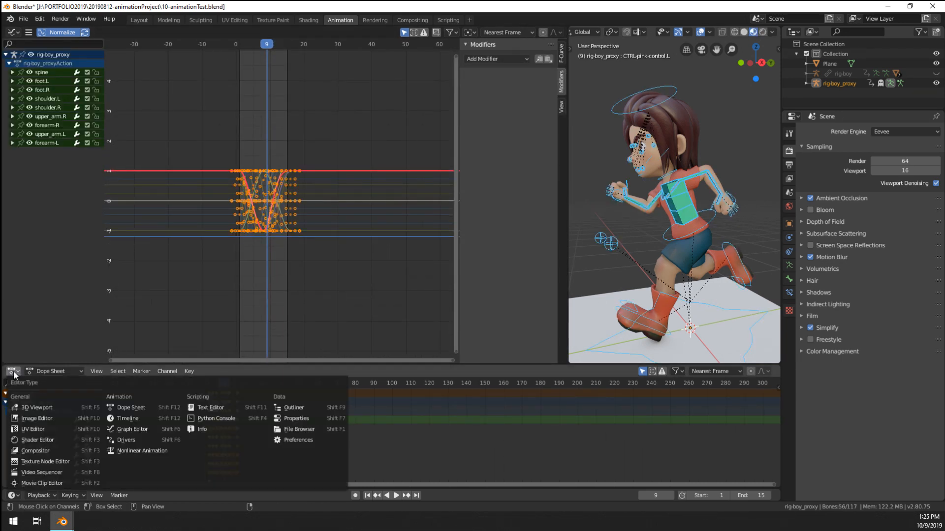
left_click(13, 372)
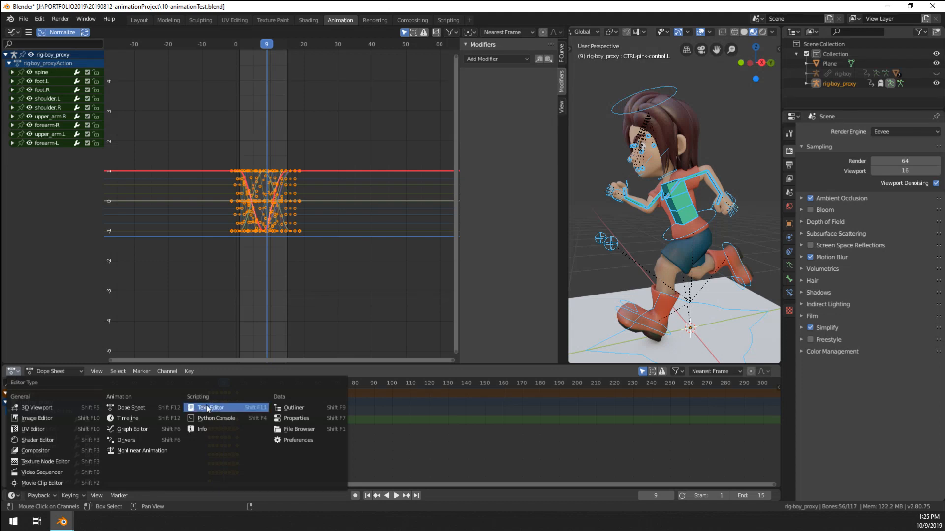
scroll(291, 408, "up", 1)
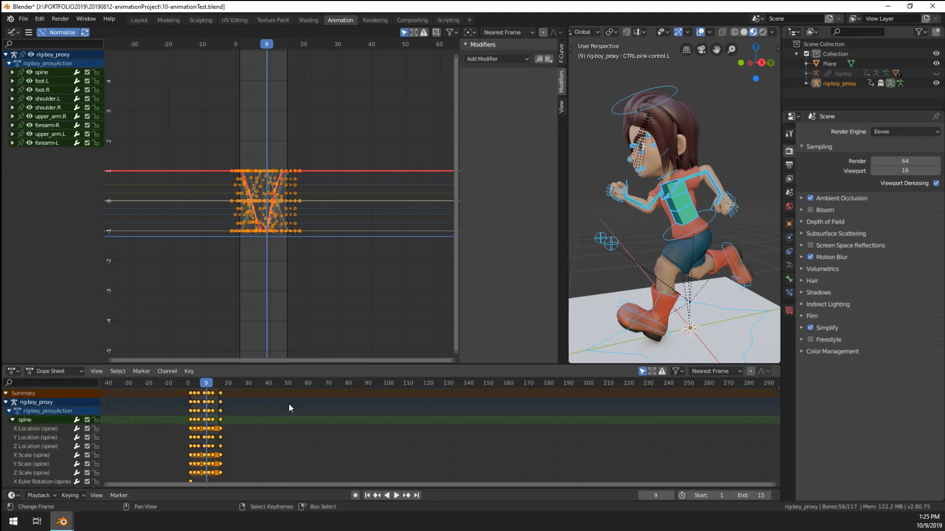
scroll(288, 404, "up", 3)
middle_click_drag(263, 416, 384, 437)
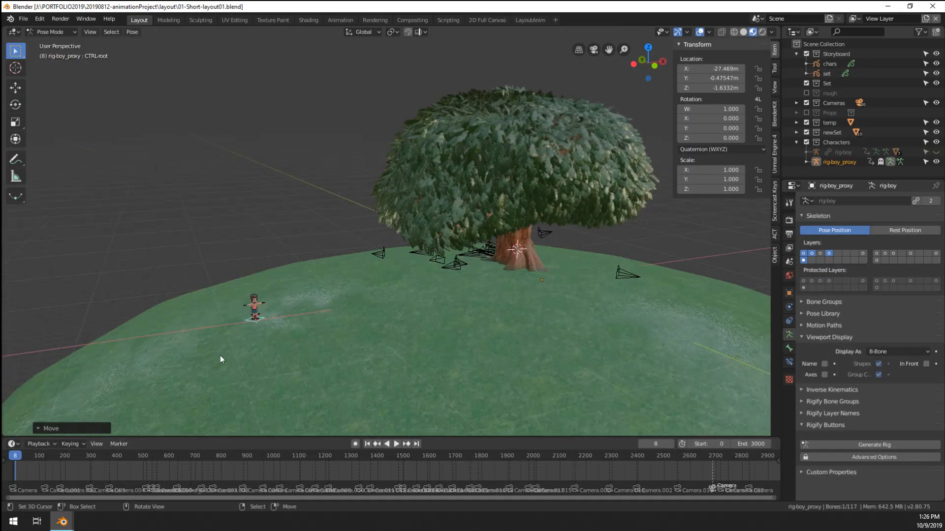
Step: Switch back to 01-Short-layout01.blend and, in the Animation workspace, change the first 3D viewport to a Graph Editor
scroll(345, 295, "up", 8)
middle_click_drag(334, 305, 464, 29, "shift")
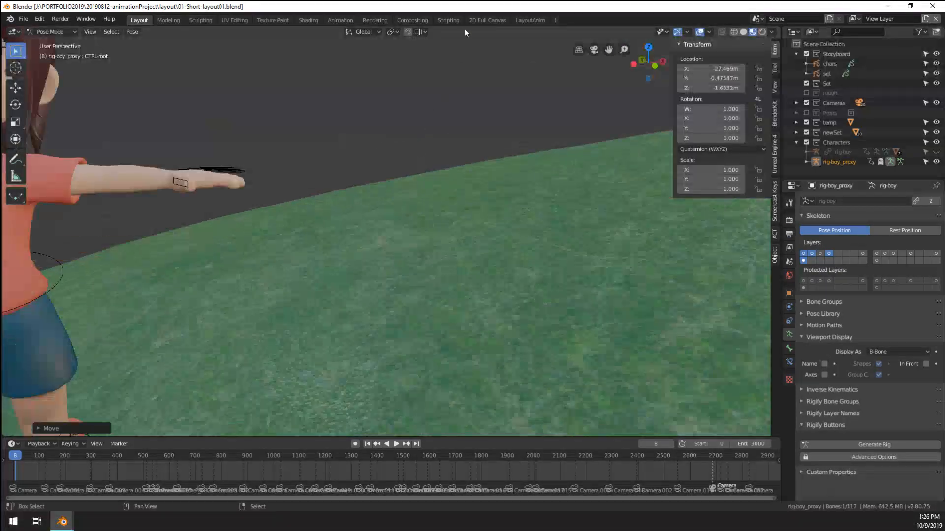
left_click(329, 20)
left_click(15, 31)
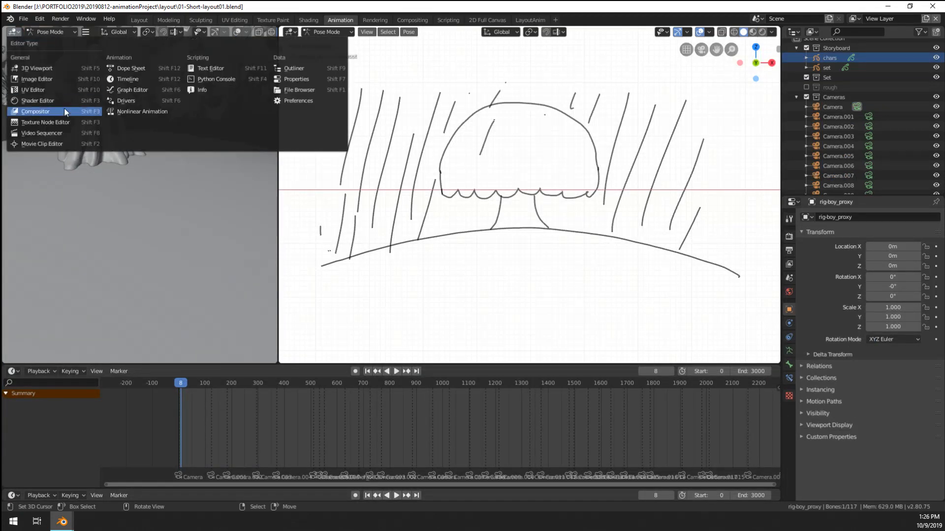
left_click(129, 90)
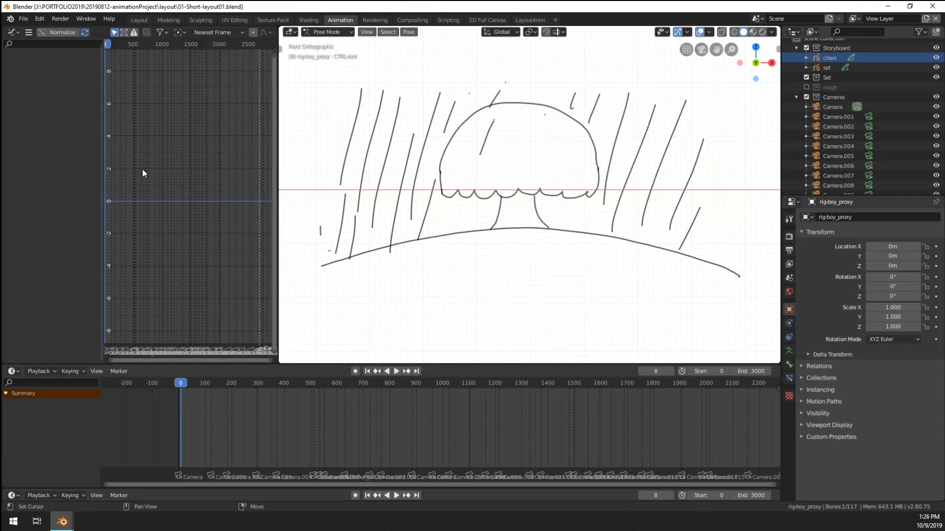
Step: Frame the boy rig on the hill, select all its bones, and try pasting the copied data onto them as a pose
mouse_move(421, 247)
middle_mouse_down()
mouse_move(470, 245)
mouse_move(423, 255)
mouse_move(389, 197)
mouse_move(344, 297)
mouse_move(630, 269)
middle_mouse_up()
scroll(630, 269, "up", 1)
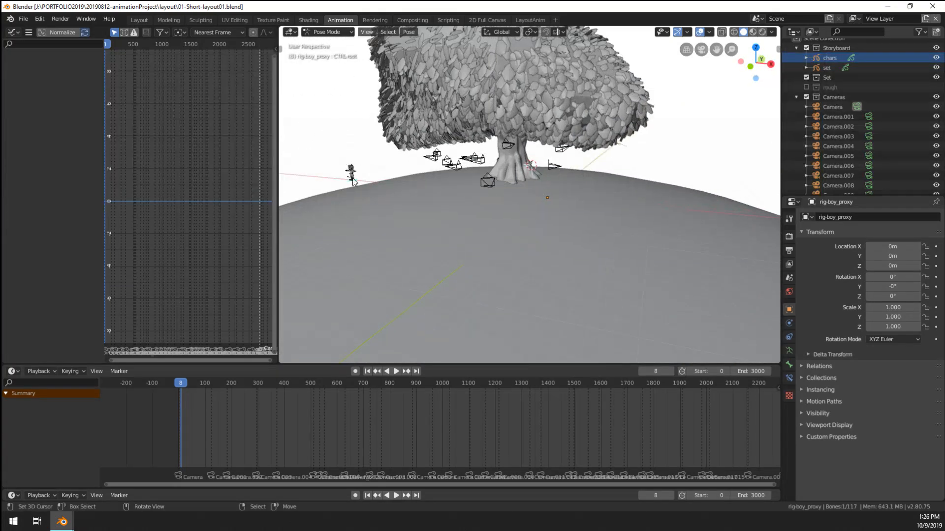
right_click(356, 181)
right_click(356, 181)
key("KP_Decimal")
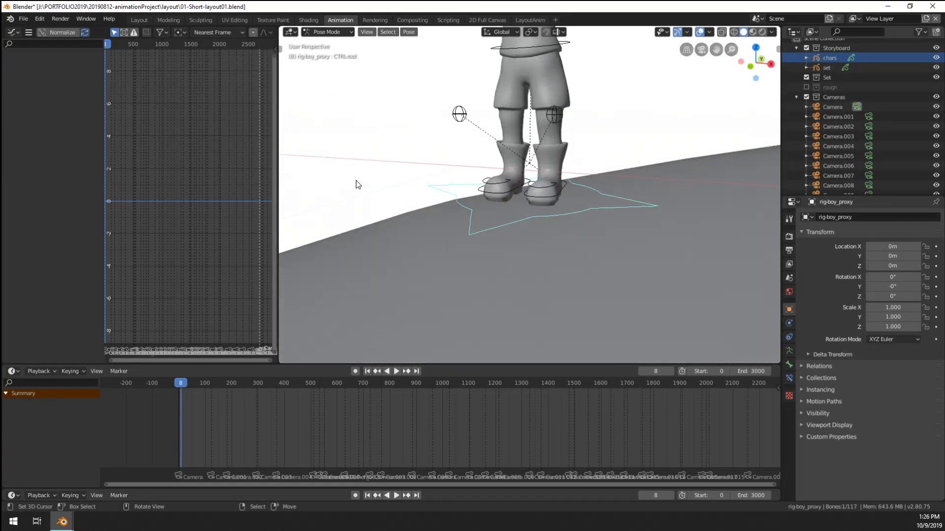
scroll(453, 185, "down", 4)
key("a")
middle_click_drag(539, 220, 381, 246)
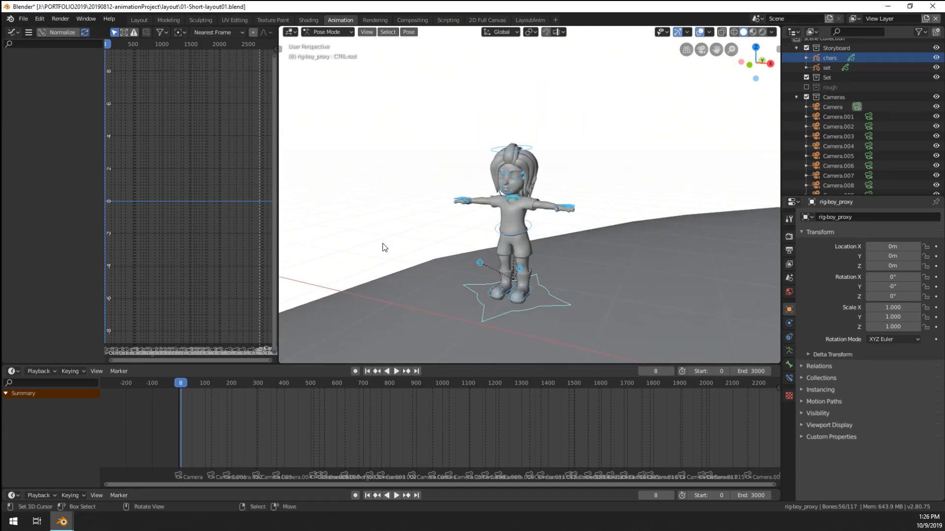
key("ctrl+v")
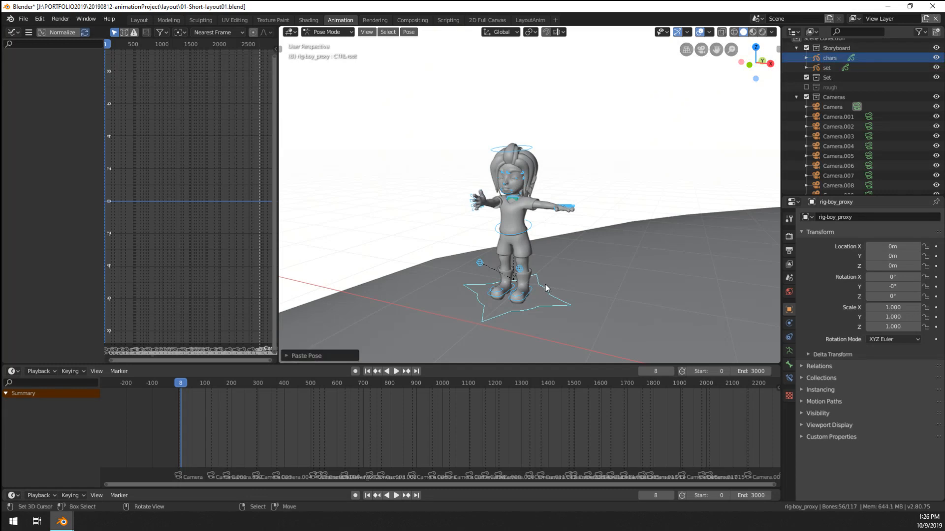
middle_click_drag(546, 288, 519, 241)
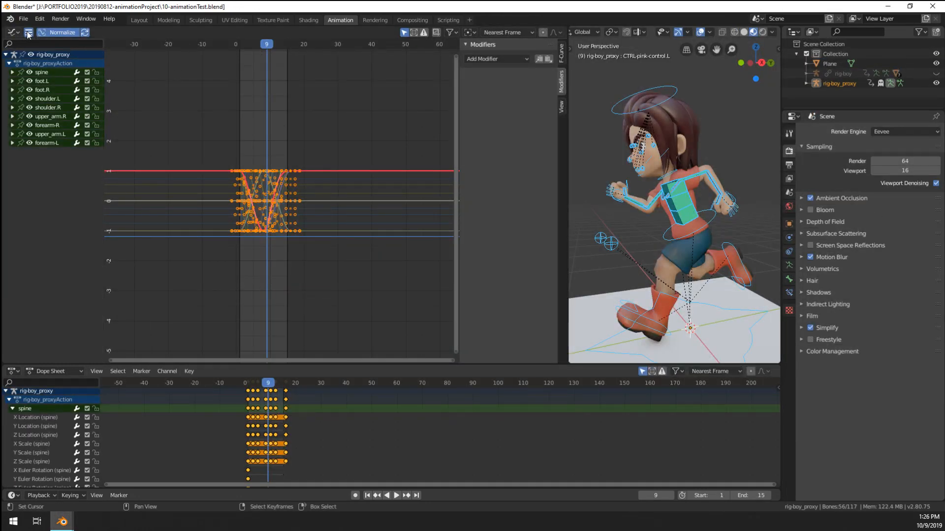
Step: Switch to 10-animationTest.blend and copy all the selected run-cycle keyframes in the Graph Editor
left_click(28, 33)
mouse_move(53, 46)
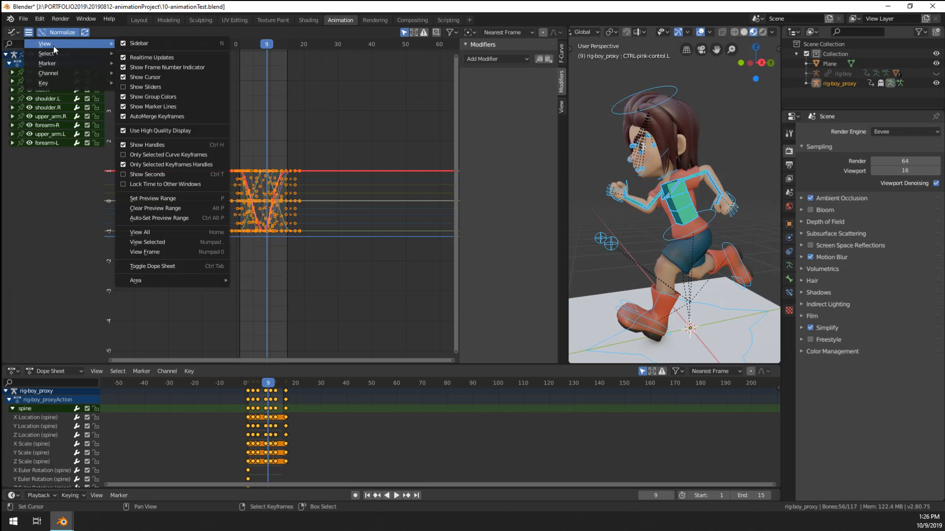
mouse_move(56, 64)
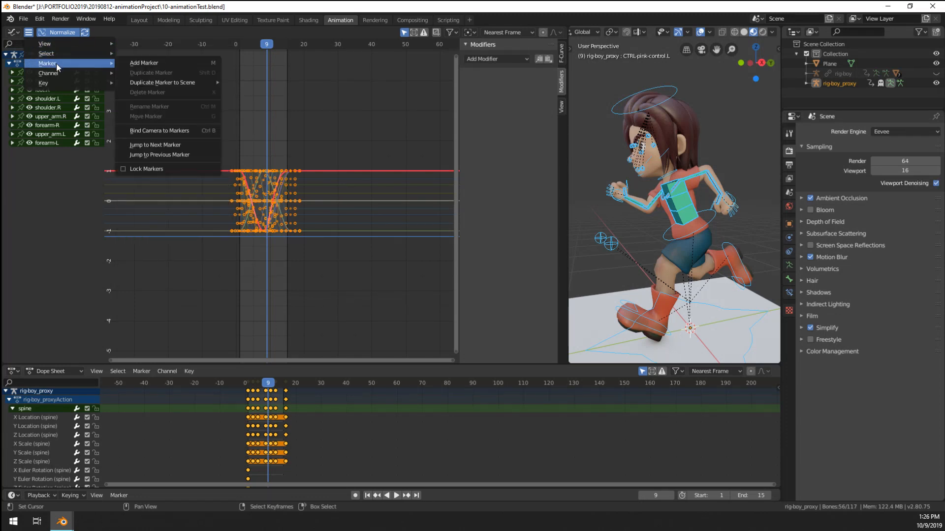
mouse_move(61, 82)
mouse_move(173, 87)
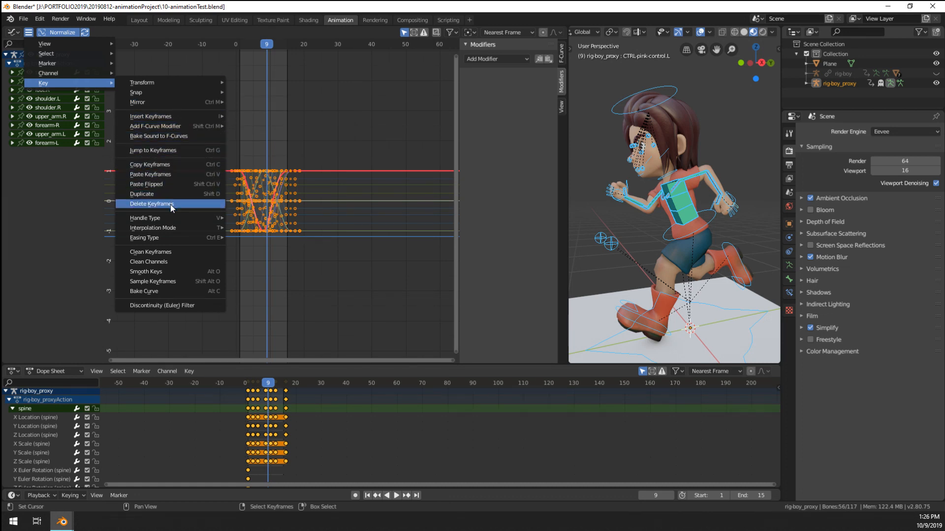
left_click(167, 165)
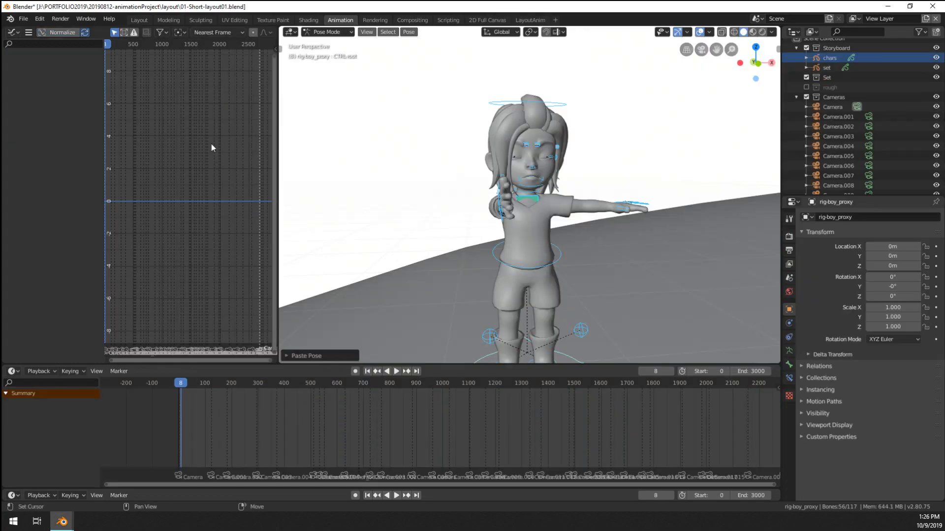
left_click(30, 33)
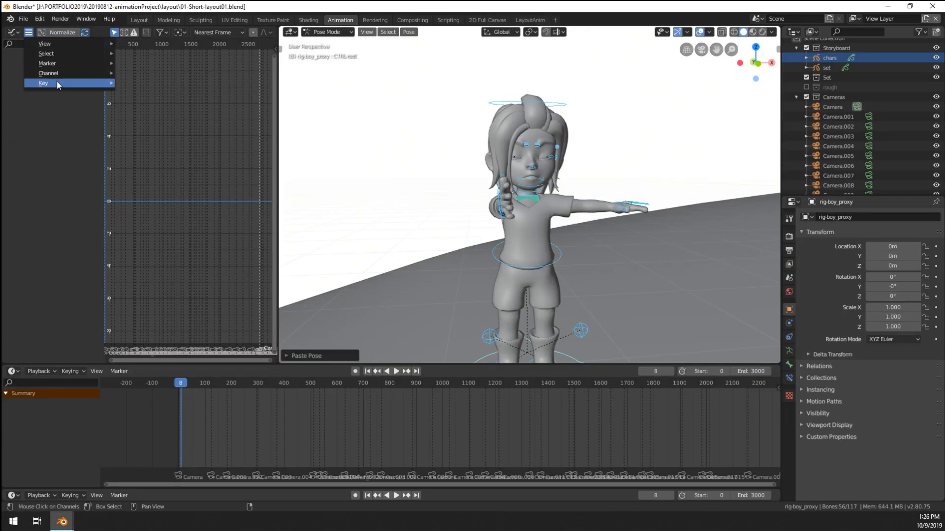
mouse_move(58, 84)
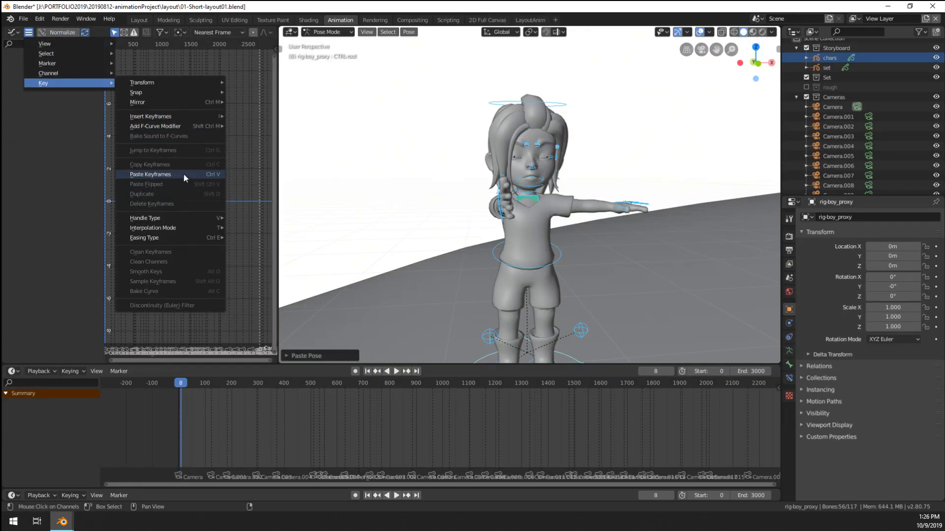
left_click(229, 205)
Step: Select all bones of the boy rig in the layout scene and clear their rotation and location
middle_click_drag(586, 255, 531, 250)
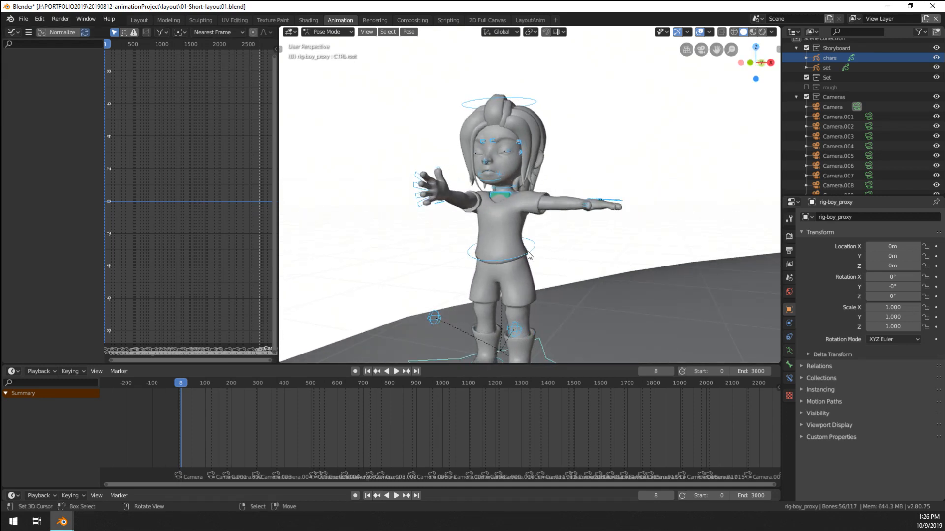
right_click(531, 251)
key("a")
key("alt+r")
key("alt+g")
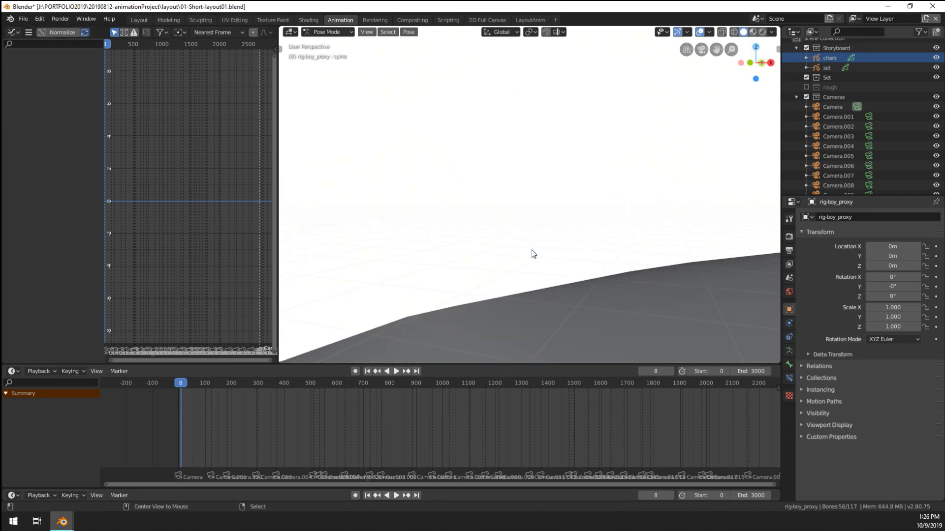
Step: Select the rig's root control beneath the ground and move the character up above the hill, beside the tree
scroll(531, 251, "down", 15)
middle_click_drag(532, 250, 524, 226)
scroll(592, 227, "up", 6)
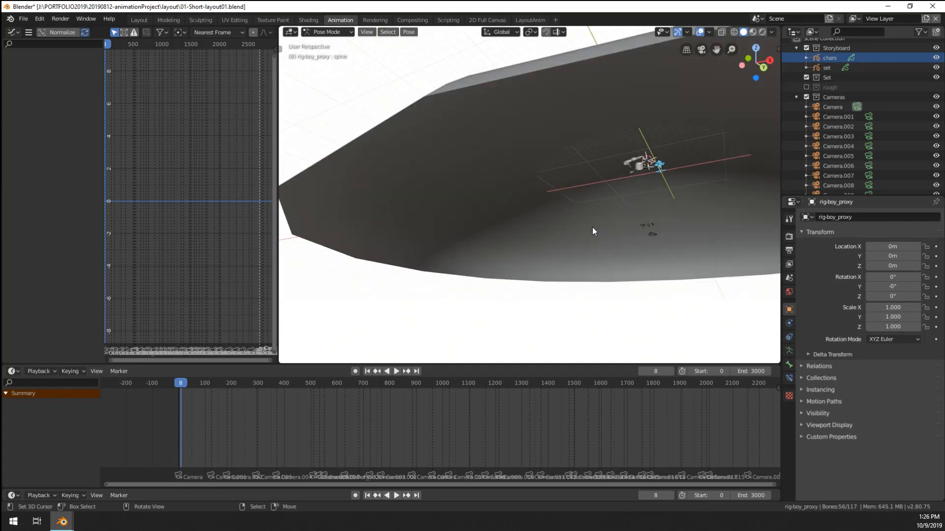
right_click(662, 173)
key("g")
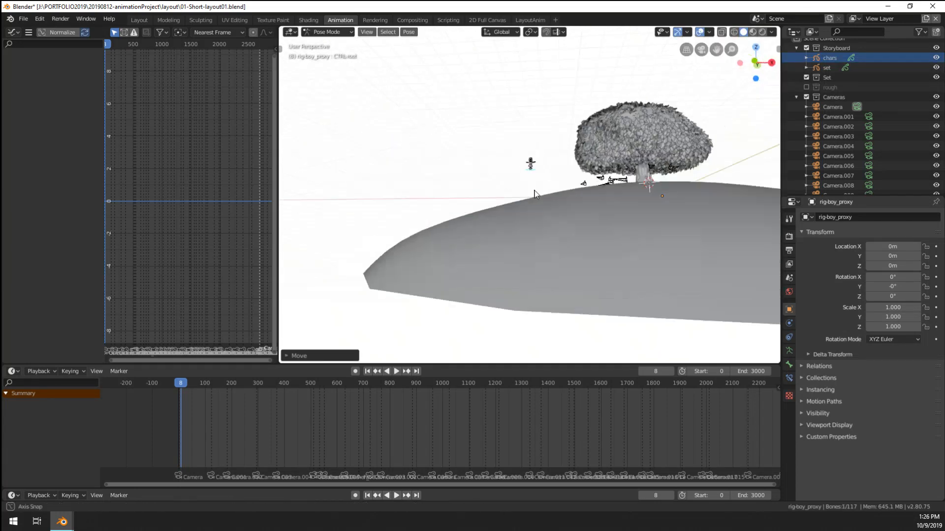
Step: Move the rig's root control bone to the eighth bone layer in the lower row of the first block
key("m")
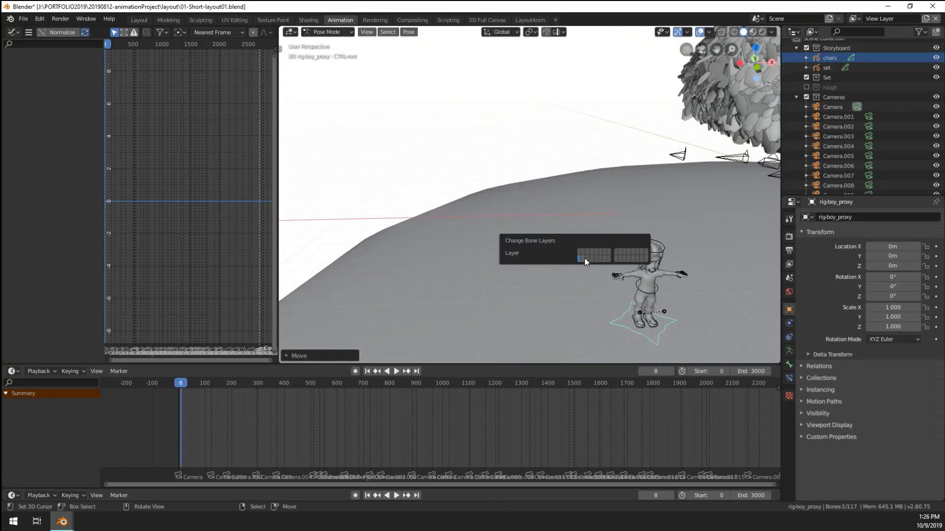
left_click(789, 351)
middle_click_drag(658, 300, 632, 281)
scroll(632, 282, "down", 3)
scroll(580, 273, "up", 2)
key("m")
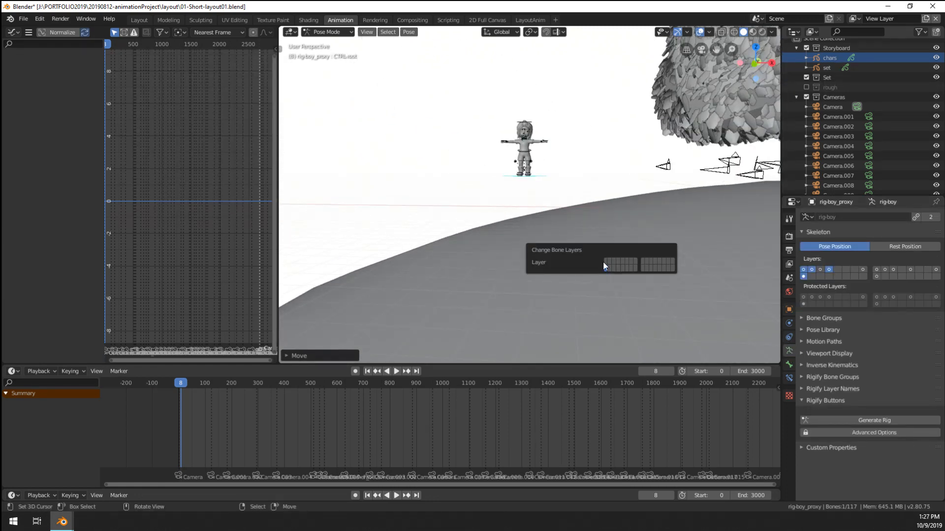
left_click(862, 303)
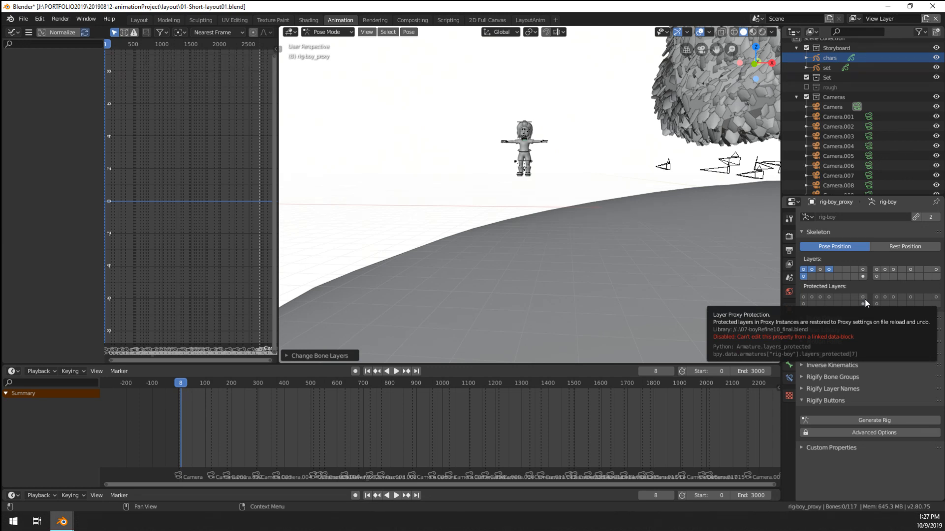
Step: Leave and re-enter Pose Mode on the boy rig and show the armature layer holding the root control
key("ctrl+Tab")
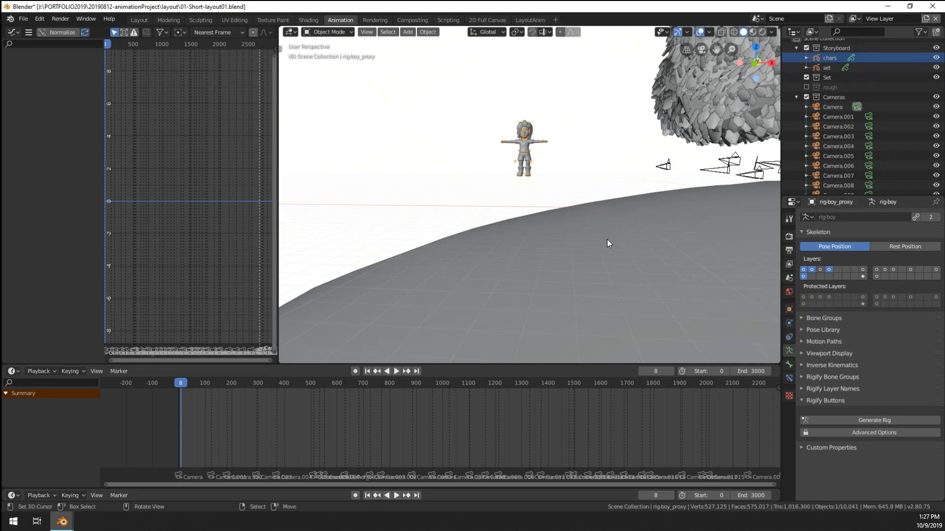
key("ctrl+Tab")
scroll(536, 207, "up", 6)
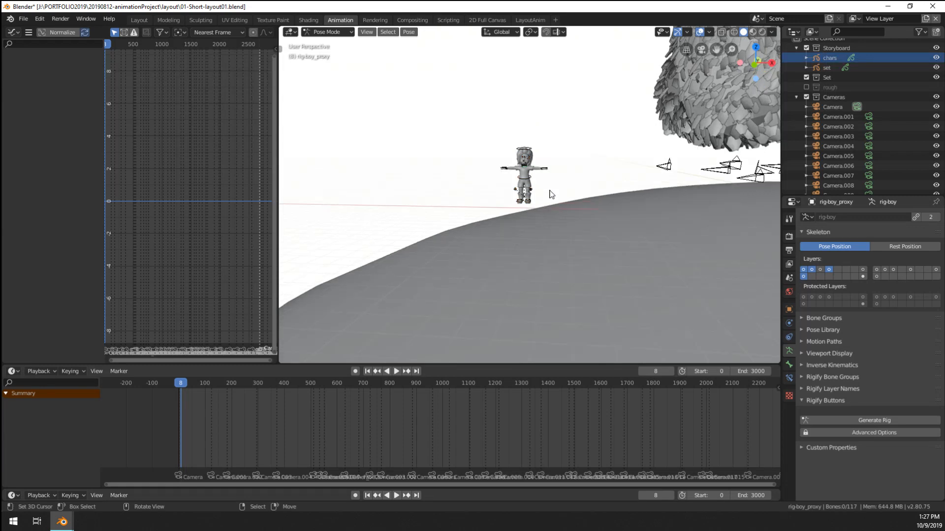
scroll(539, 216, "down", 8)
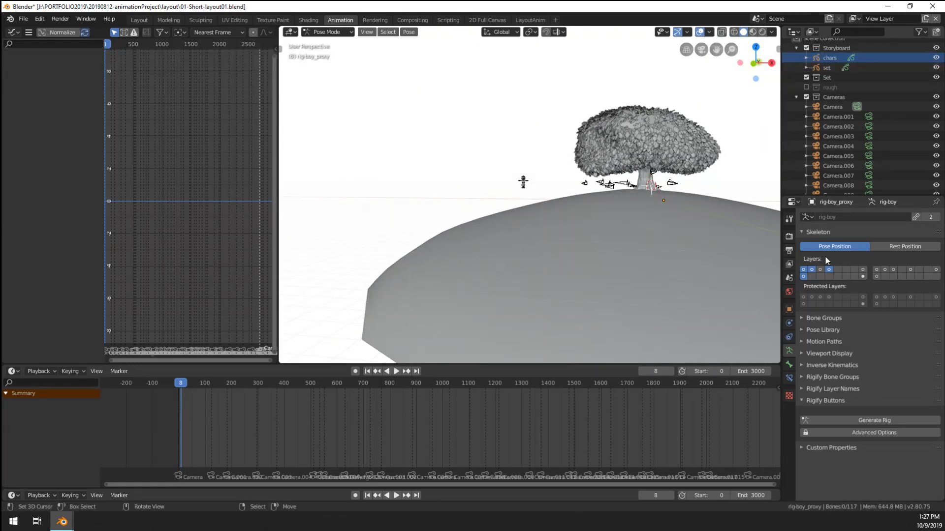
middle_click_drag(430, 182, 565, 204)
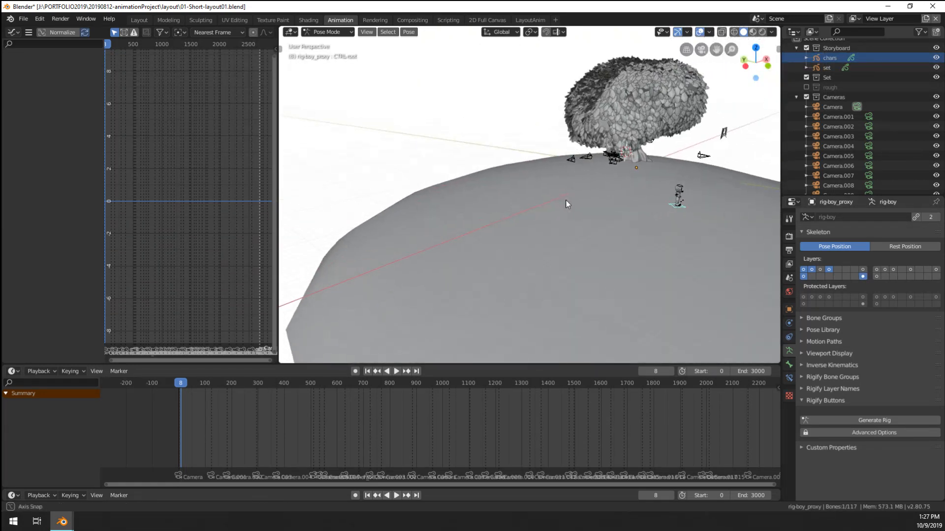
Step: Move the root control so the boy stands on the hill's slope, some distance from the tree
key("g")
left_click(402, 226)
middle_click_drag(402, 226, 338, 205)
key("g")
left_click(358, 243)
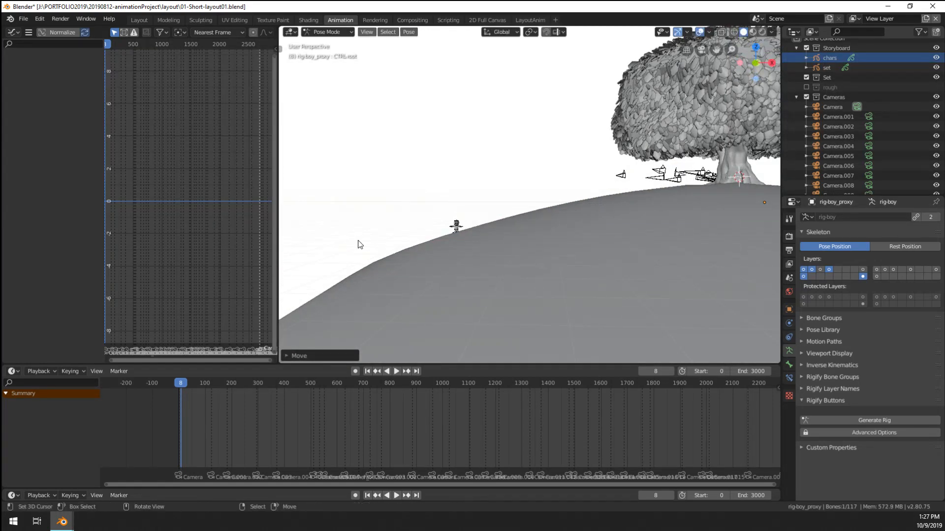
middle_click_drag(359, 244, 444, 237)
key("g")
left_click(431, 243)
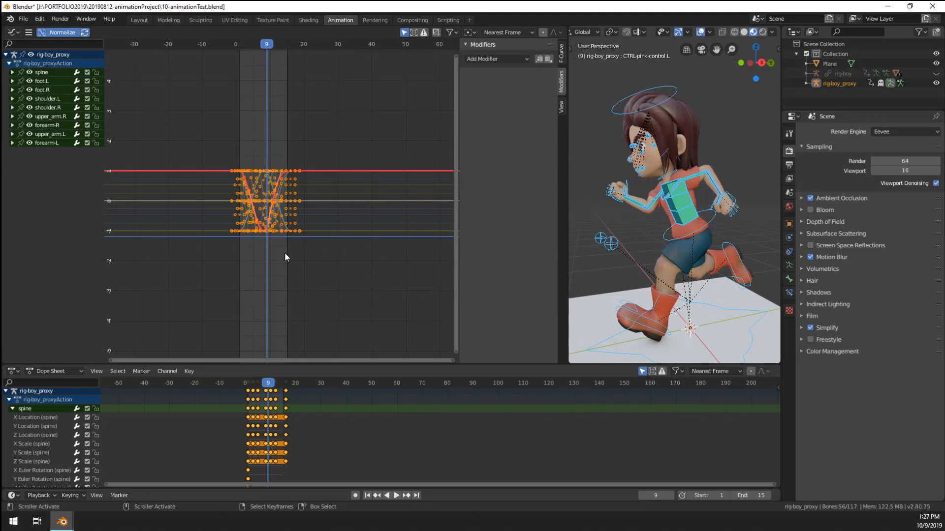
Step: In 10-animationTest.blend, set the interpolation of all selected run-cycle keyframes to Constant
key("t")
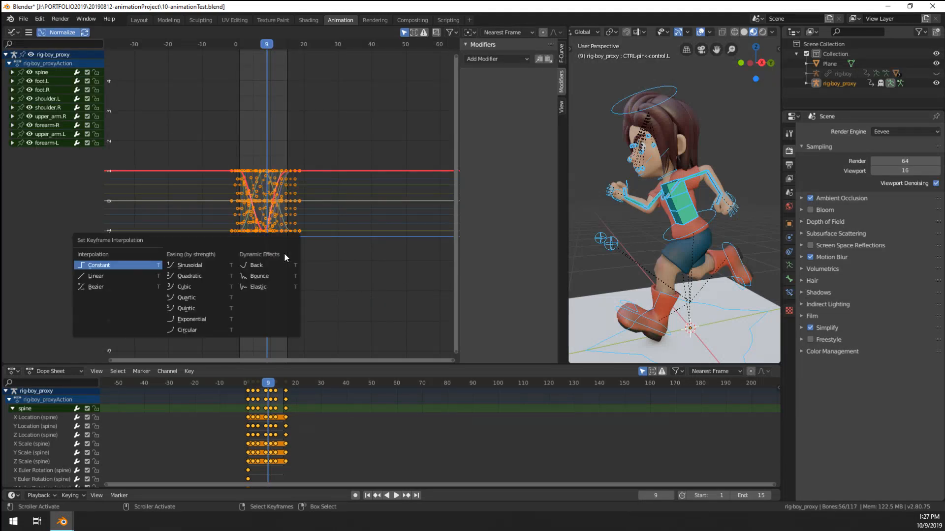
left_click(119, 264)
scroll(294, 268, "up", 1)
Step: Play back the stepped run cycle with the bones deselected and examine it from several angles
key("space")
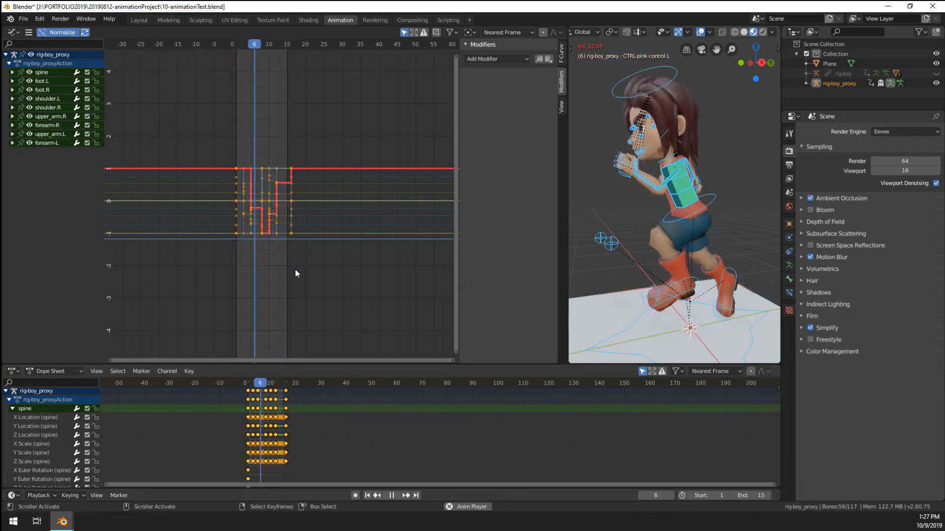
middle_click_drag(679, 236, 709, 226)
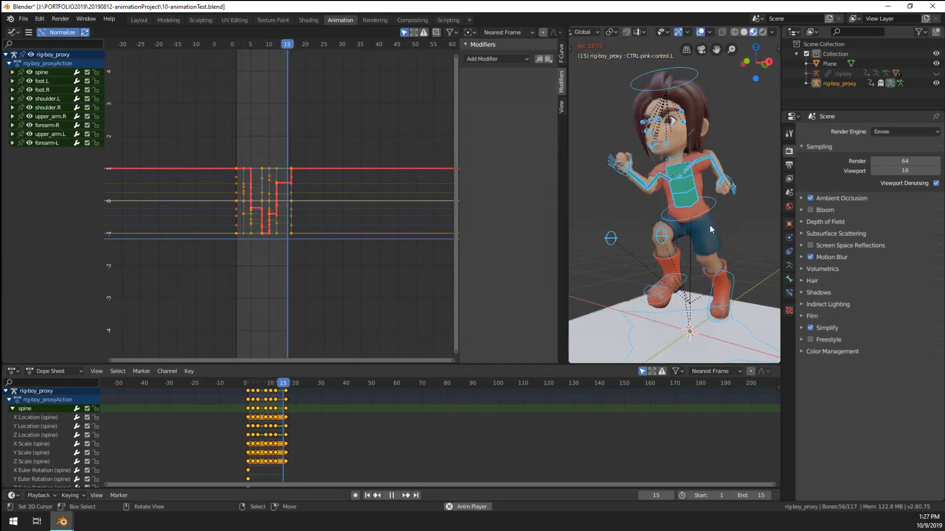
left_click(709, 225)
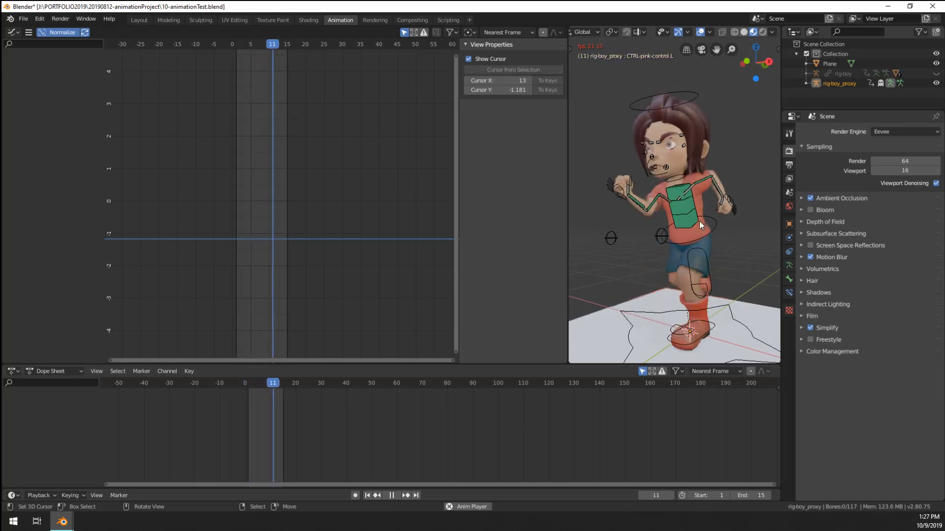
scroll(700, 221, "down", 5)
middle_click_drag(700, 221, 663, 241)
scroll(639, 248, "up", 4)
scroll(671, 239, "up", 1)
key("space")
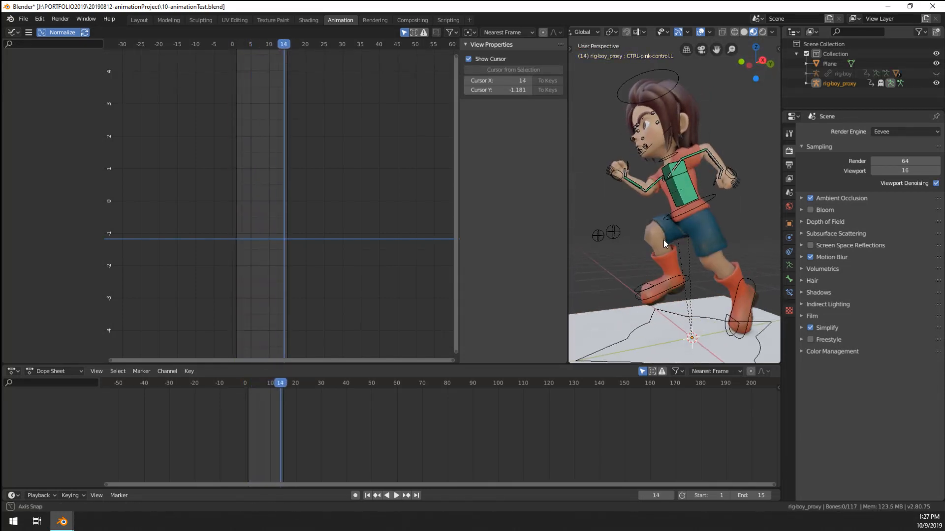
Step: Select the left upper arm bone and scrub to frame 6 to examine its keyframes and pose
left_click(695, 157)
middle_click_drag(695, 157, 669, 180)
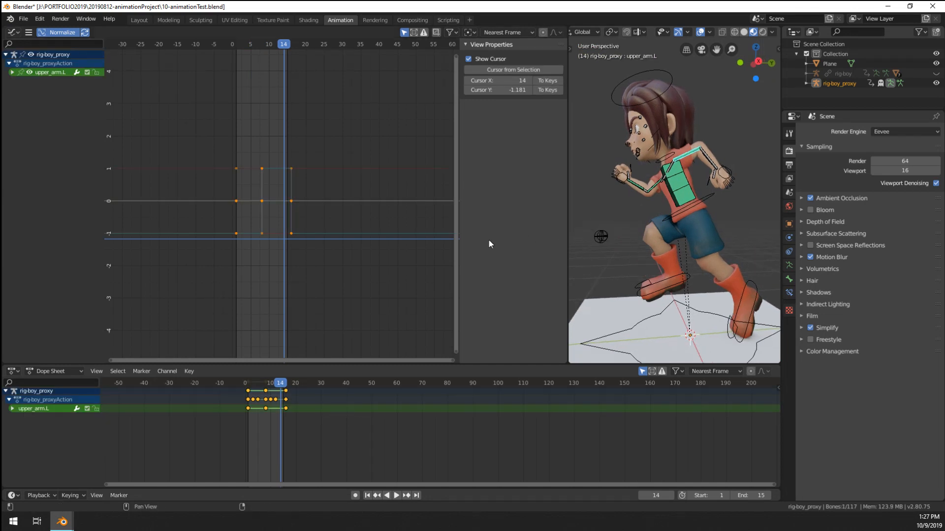
scroll(314, 240, "up", 6)
mouse_move(254, 267)
left_mouse_down()
mouse_move(228, 275)
mouse_move(238, 276)
left_mouse_up()
Step: Set the interpolation of all the rig's keyframes to Bezier and go to frame 4
key("a")
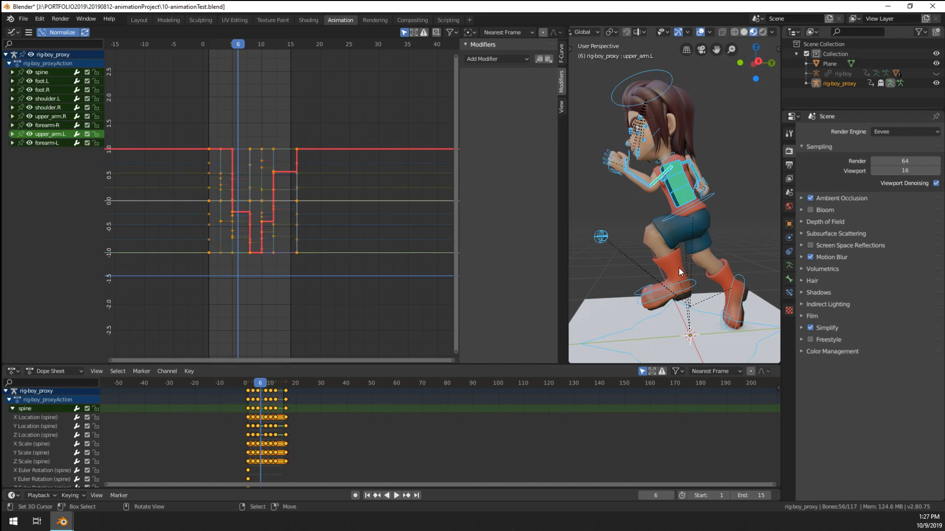
key("a")
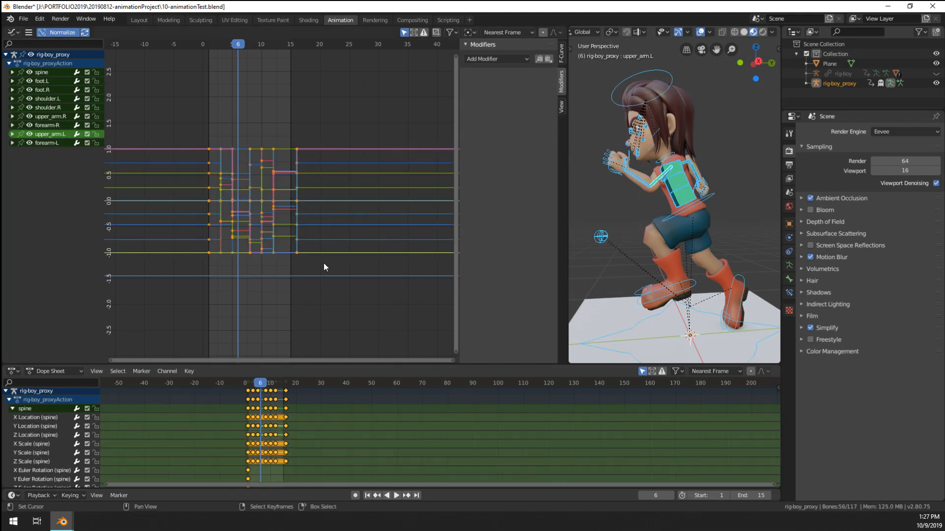
key("t")
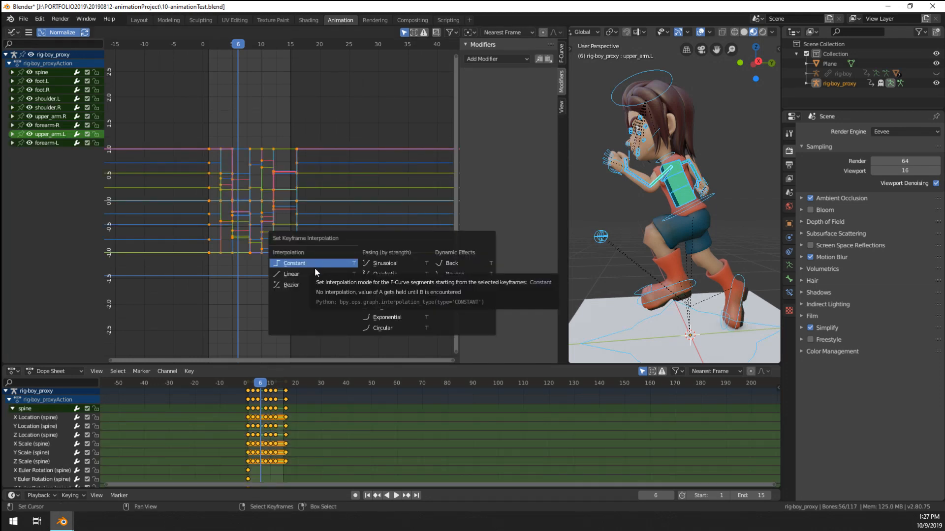
left_click(290, 285)
key("Home")
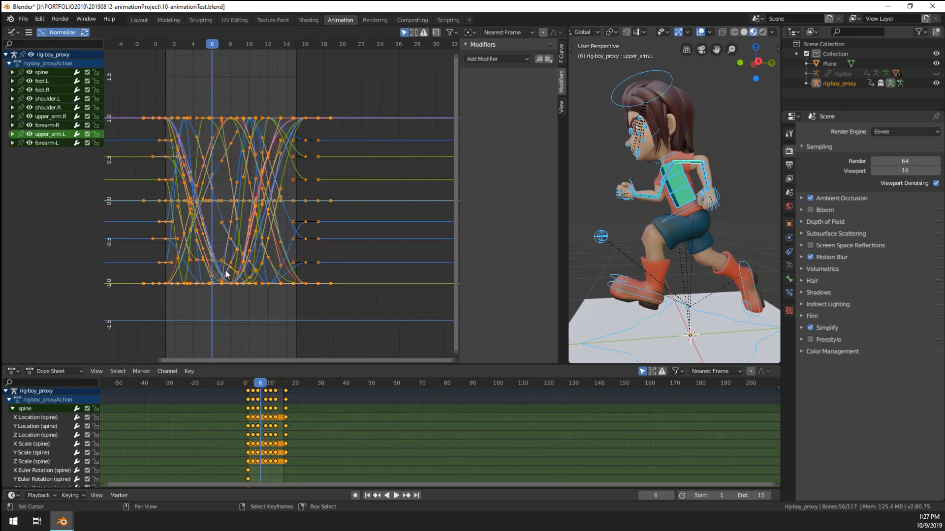
key("space")
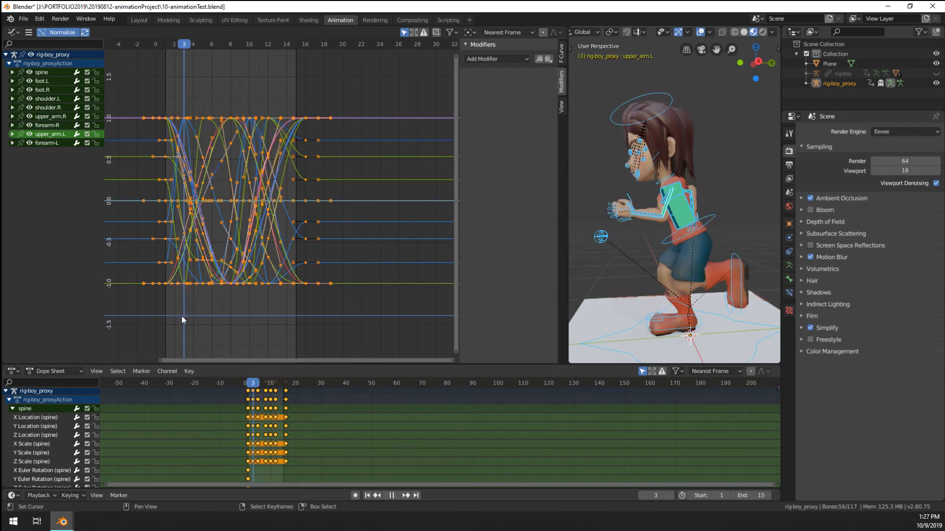
key("space")
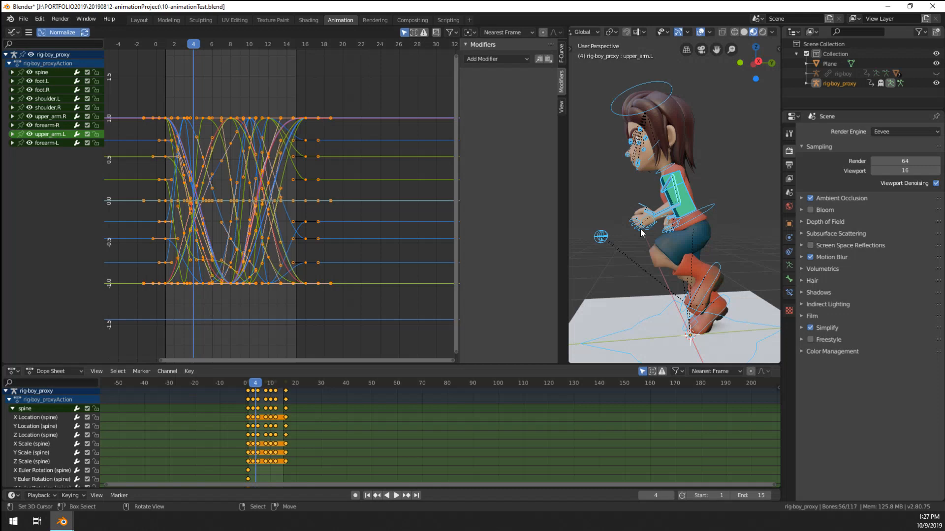
Step: Select the upper arm and forearm bones of both arms and insert Available keyframes at frame 4
left_click(669, 212)
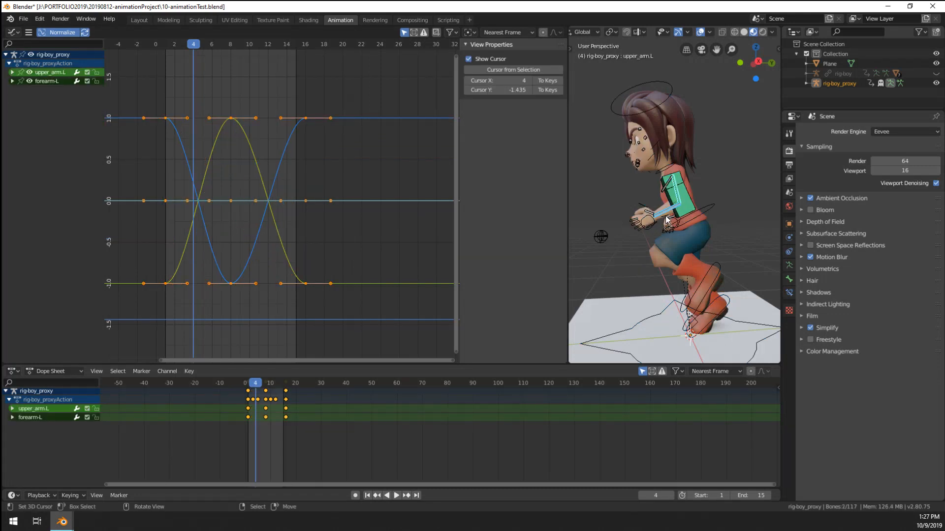
left_click(665, 216, "alt")
left_click(679, 197)
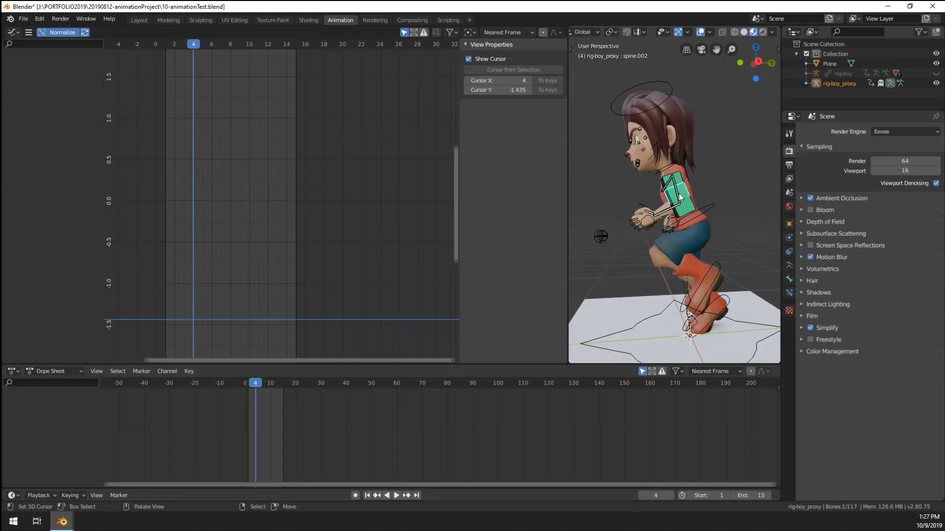
left_click(679, 197, "alt")
left_click(679, 194)
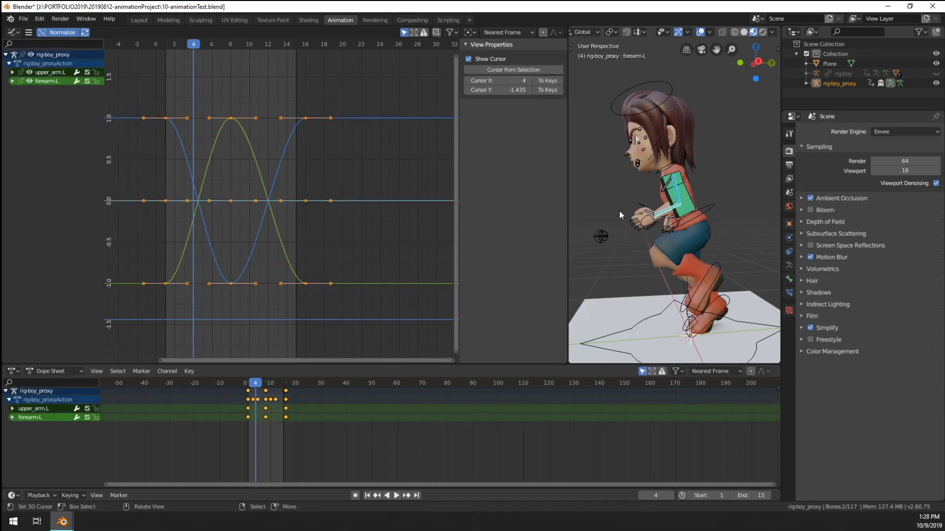
middle_click_drag(620, 215, 660, 209)
right_click(661, 189, "shift")
right_click(659, 204, "shift")
scroll(659, 209, "up", 3)
right_click(638, 207, "shift")
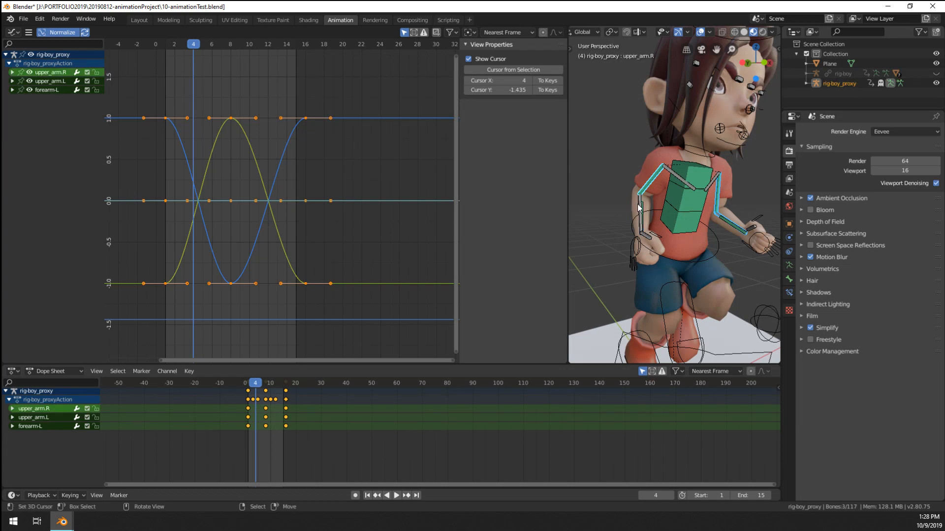
right_click(639, 201, "shift")
key("i")
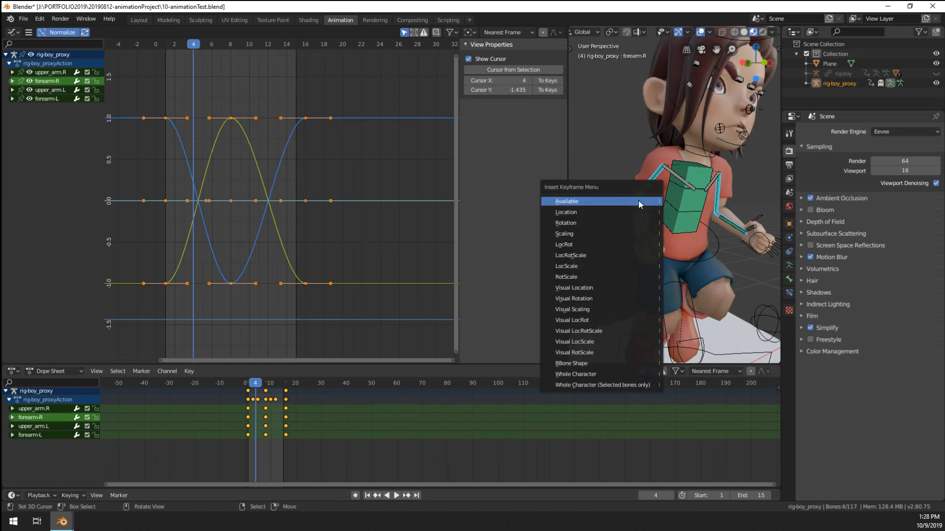
left_click(638, 200)
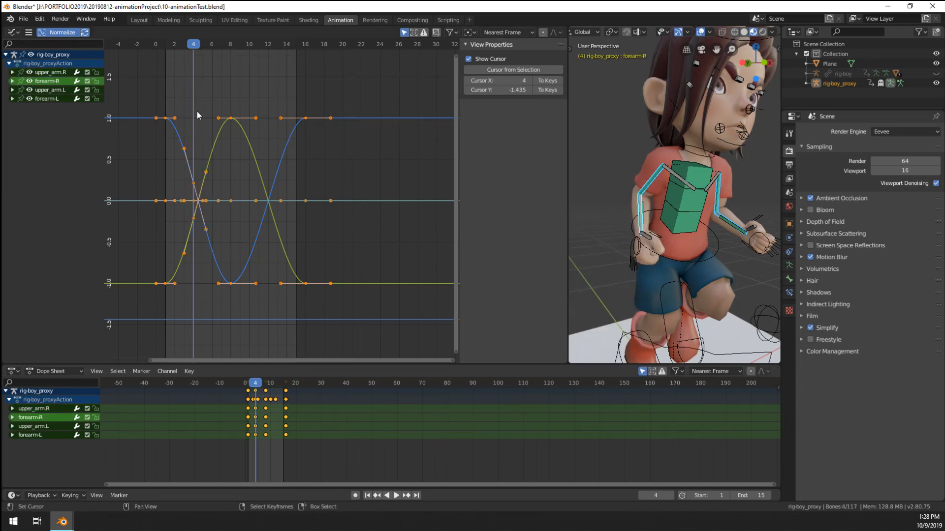
Step: Insert Available keyframes for the four selected arm bones at frame 11
left_click_drag(231, 146, 258, 148)
key("i")
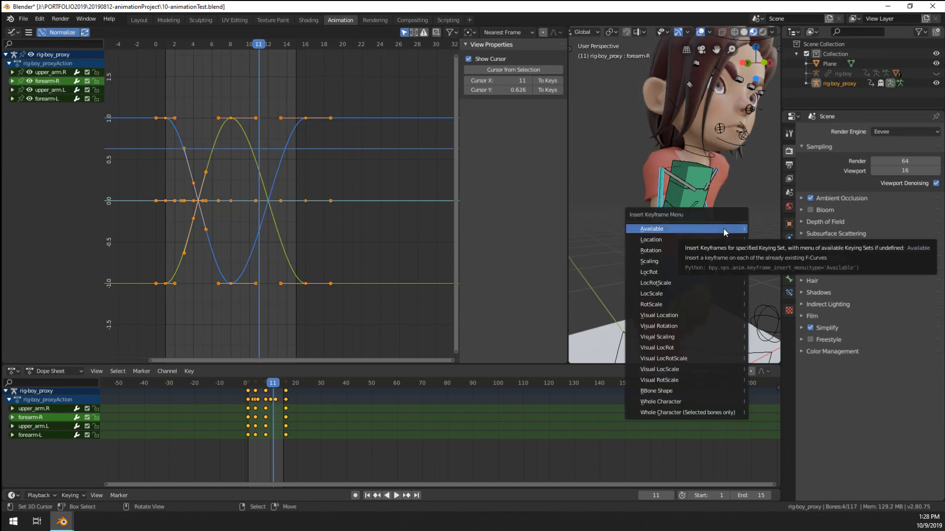
left_click(724, 228)
middle_click_drag(729, 243, 620, 223)
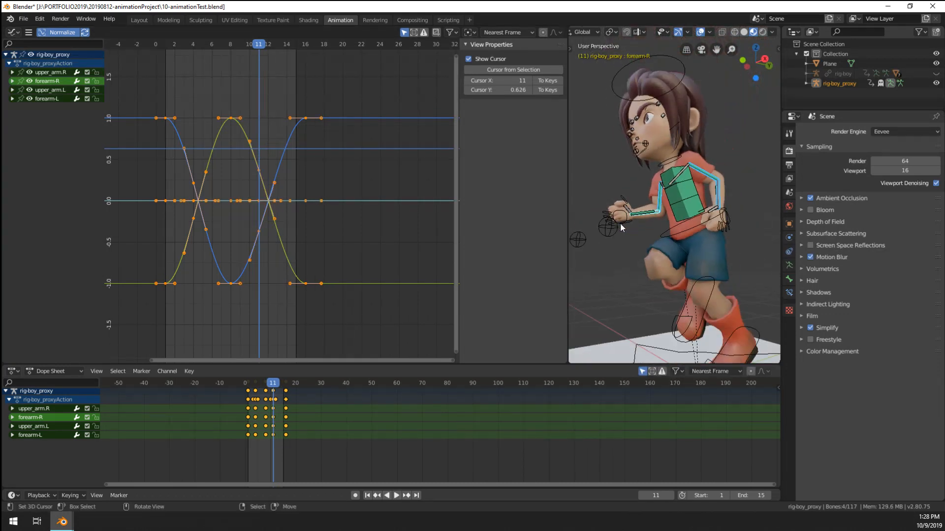
middle_click_drag(666, 252, 657, 253)
Step: Select all bones and their keyframes and set the interpolation to Constant
key("a")
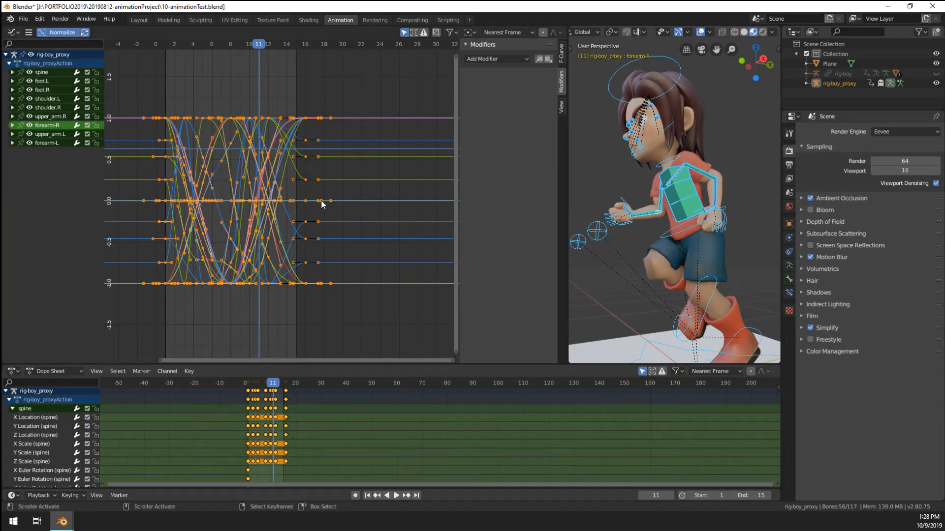
key("t")
left_click(309, 181)
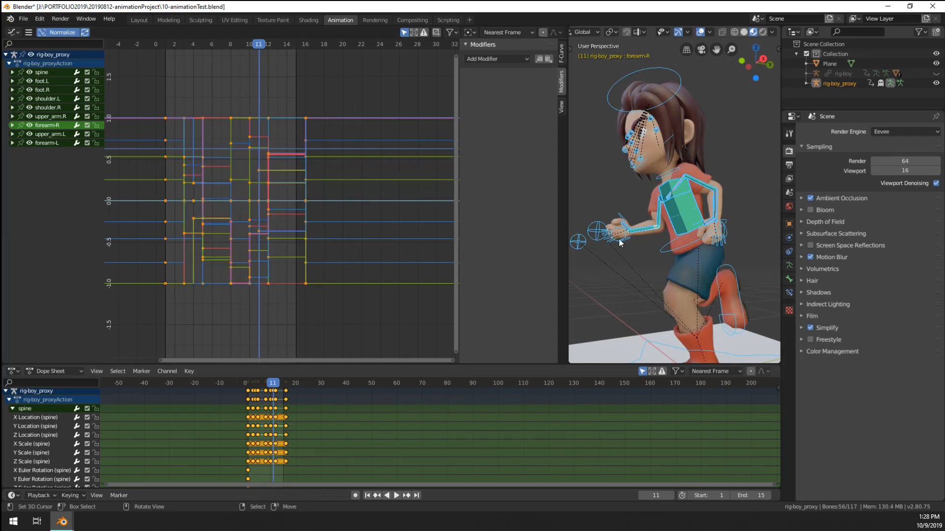
Step: Play back the run cycle with viewport overlays hidden, examine it from the side and front, and stop playback
key("space")
scroll(646, 247, "down", 3)
middle_click_drag(668, 270, 695, 270)
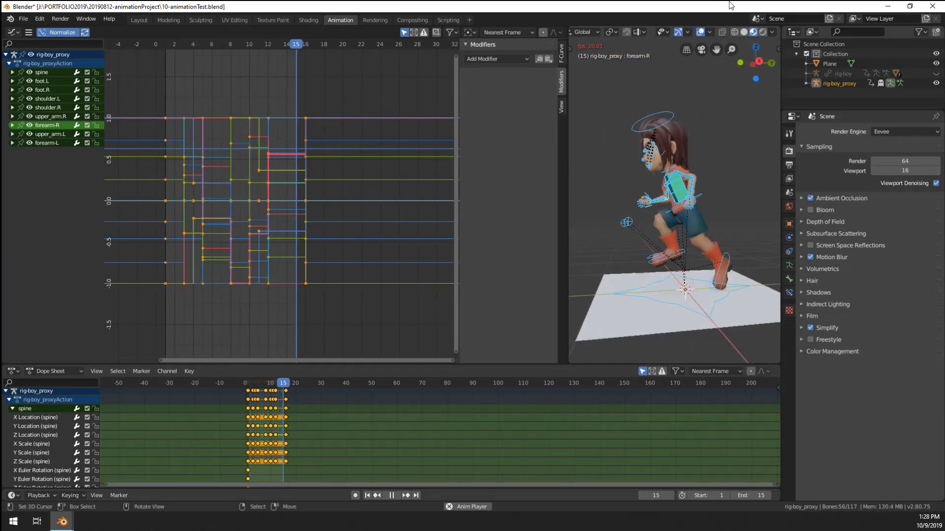
left_click(700, 32)
middle_click_drag(666, 192, 699, 217)
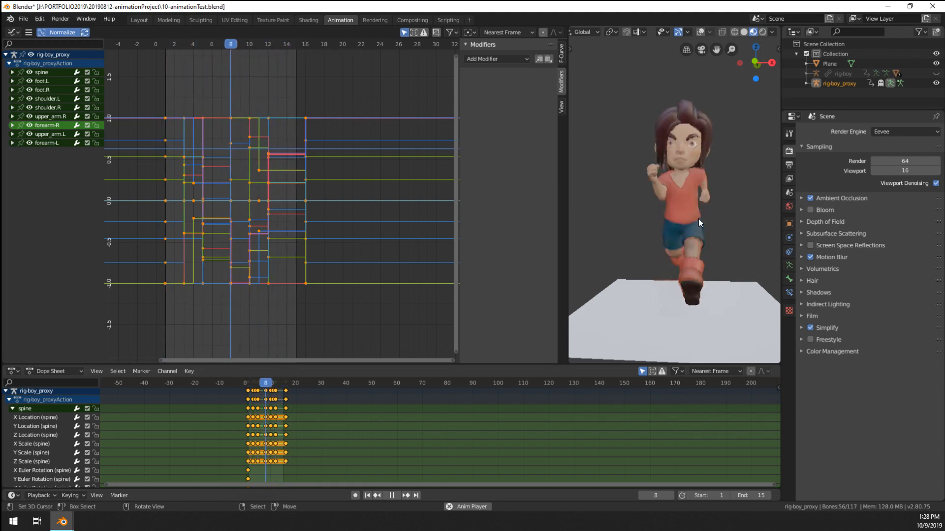
key("space")
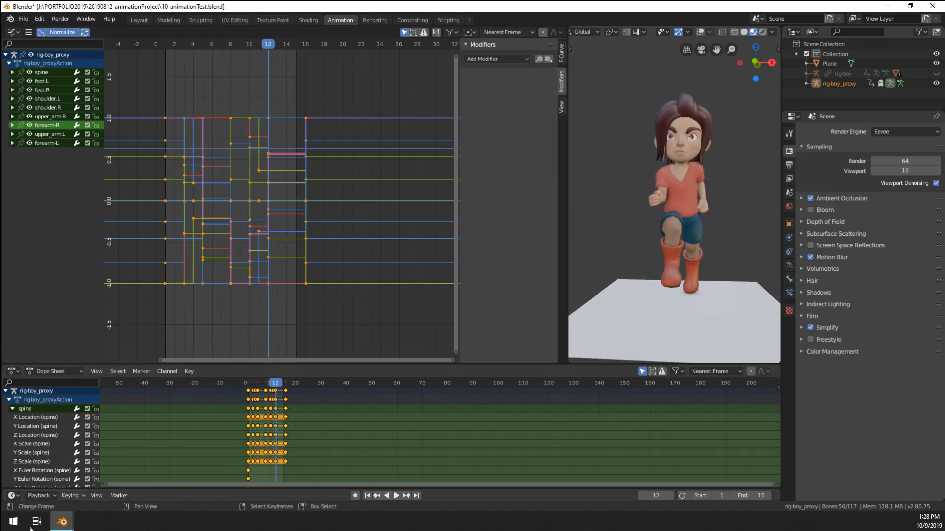
Step: Switch to the 01-Short-layout01.blend scene
left_click(63, 521)
left_click(76, 483)
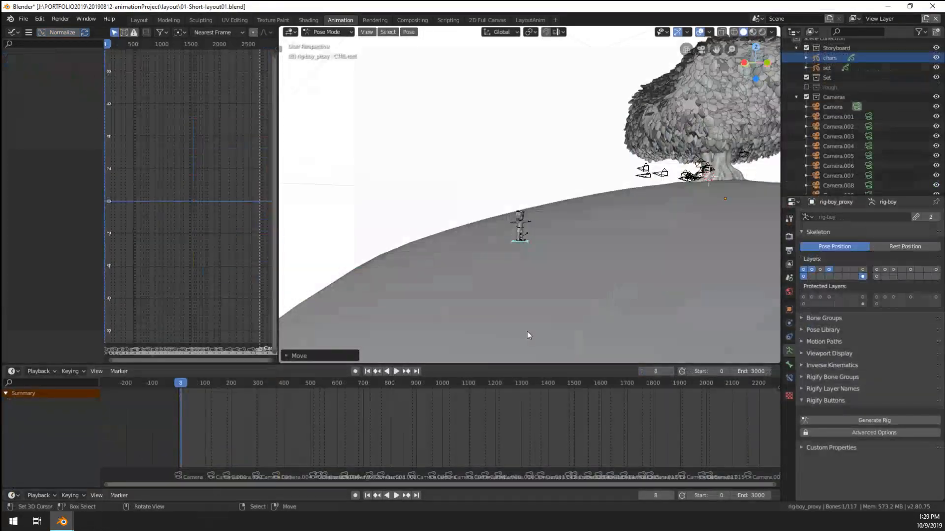
Step: Switch to 10-animationTest.blend and try Bezier interpolation on the run cycle's keyframes, returning them to Constant
middle_click_drag(531, 332, 527, 286)
scroll(567, 294, "up", 5)
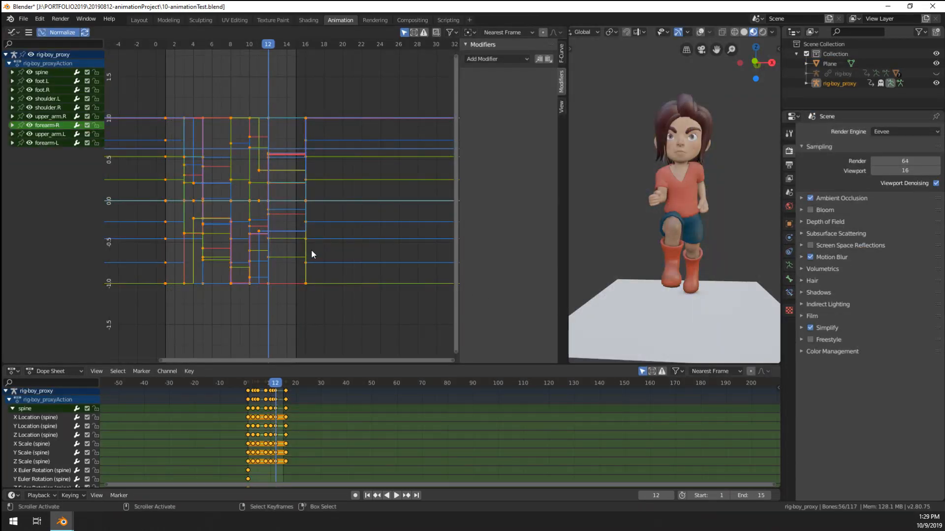
key("i")
key("t")
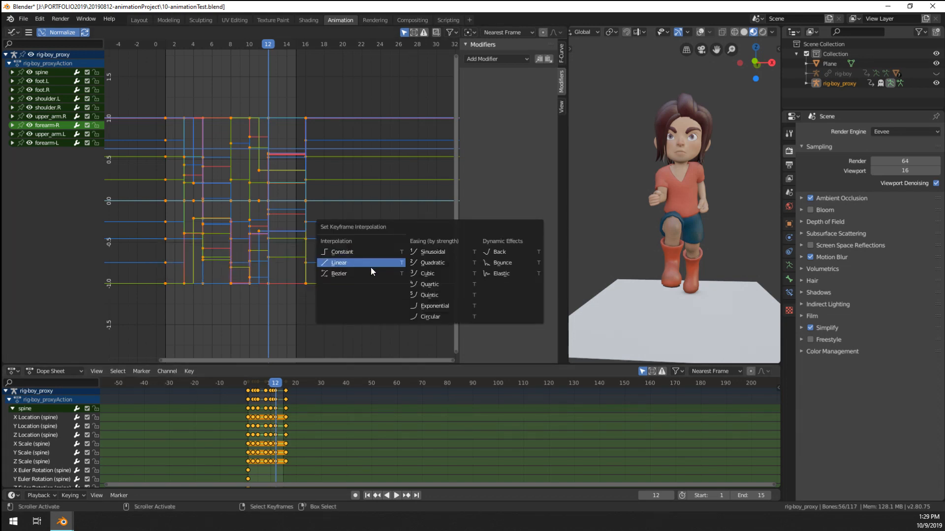
left_click(370, 273)
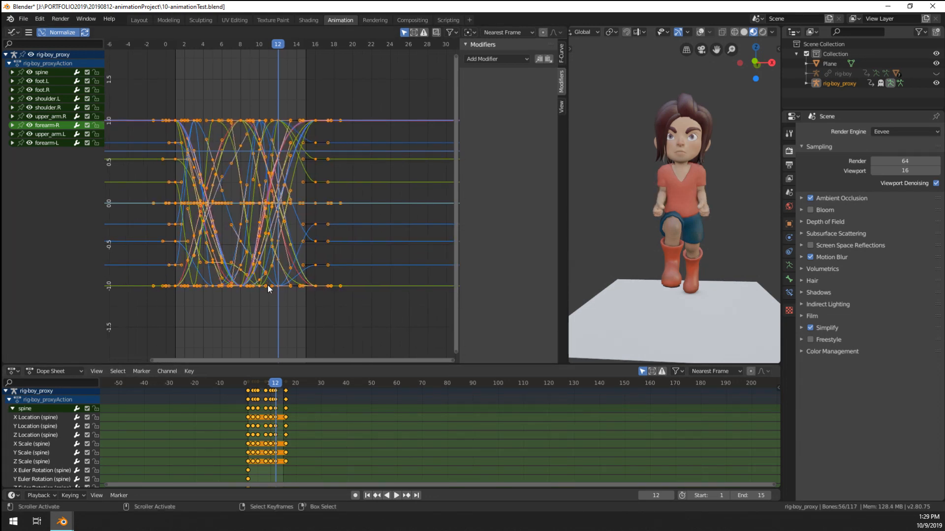
key("t")
left_click(241, 267)
Step: Play and scrub the stepped run cycle, examining the boy's poses around frames 8 to 10 close up
key("space")
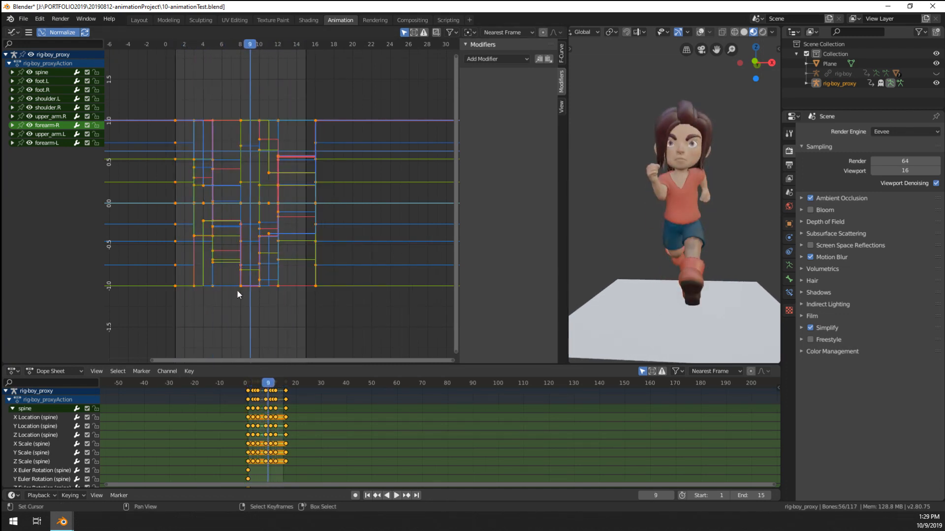
key("space")
key("space")
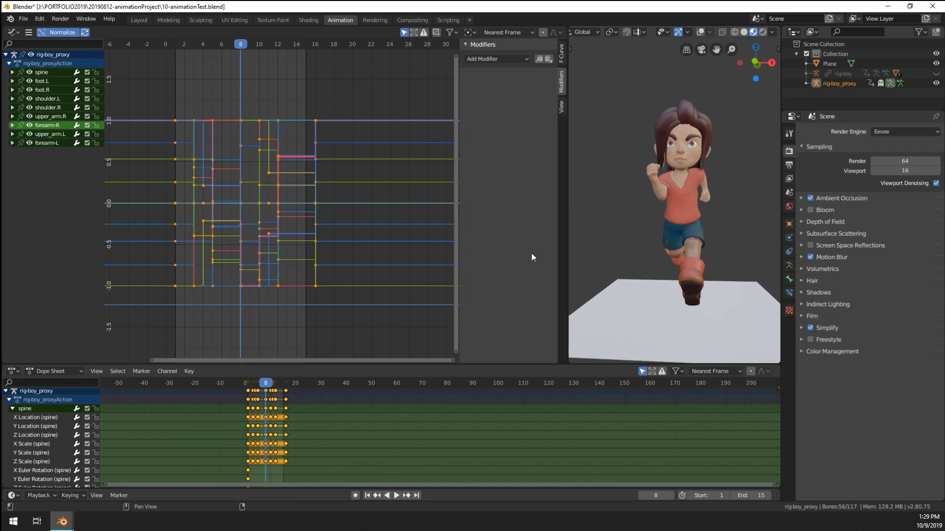
scroll(658, 240, "up", 4)
key("space")
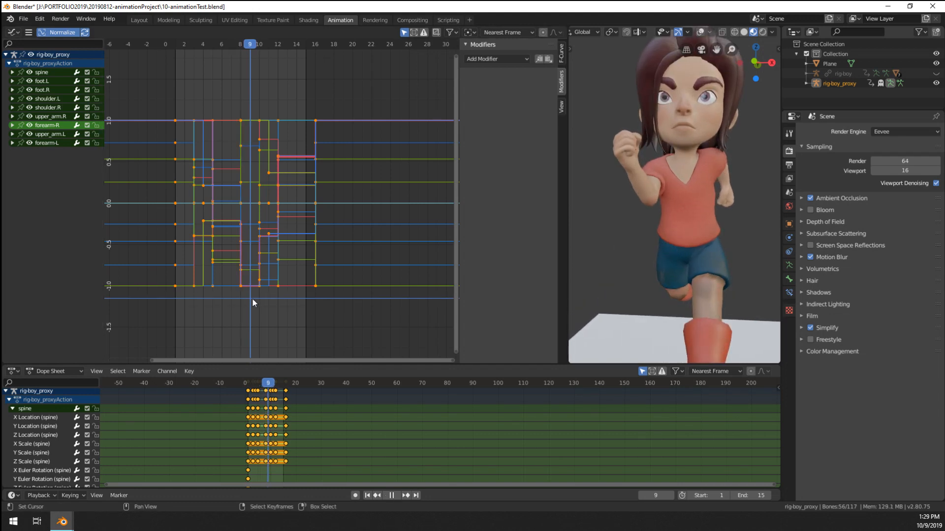
mouse_move(259, 300)
left_mouse_down()
mouse_move(242, 303)
mouse_move(260, 305)
left_mouse_up()
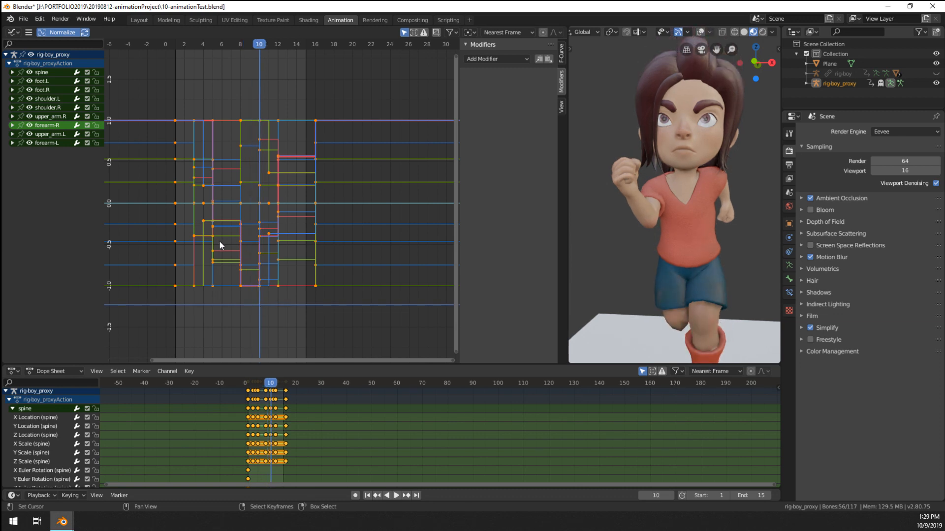
key("space")
key("space")
scroll(707, 253, "down", 3)
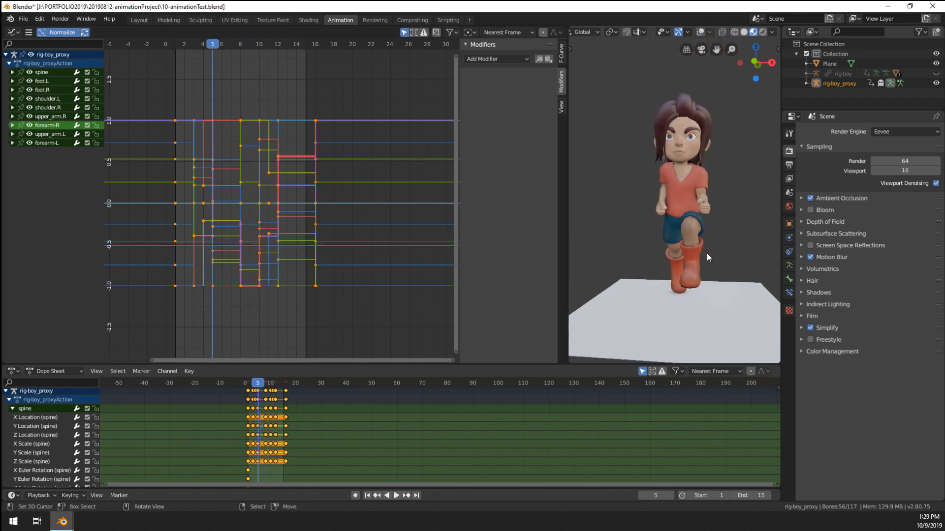
Step: Show the viewport overlays and select both shoulder bones and both upper arm bones of the boy rig
middle_click_drag(706, 252, 677, 256)
left_click(700, 32)
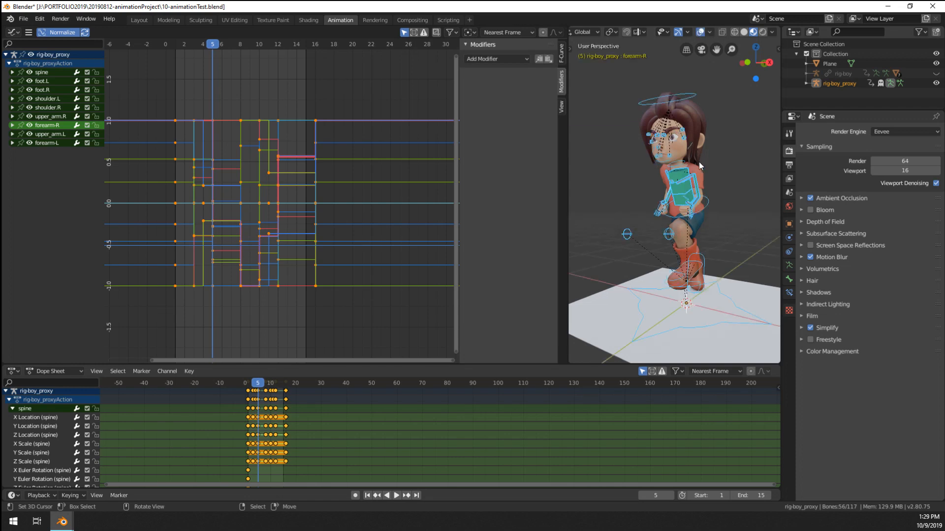
scroll(673, 188, "up", 5)
left_click(690, 155)
middle_click_drag(689, 155, 737, 194)
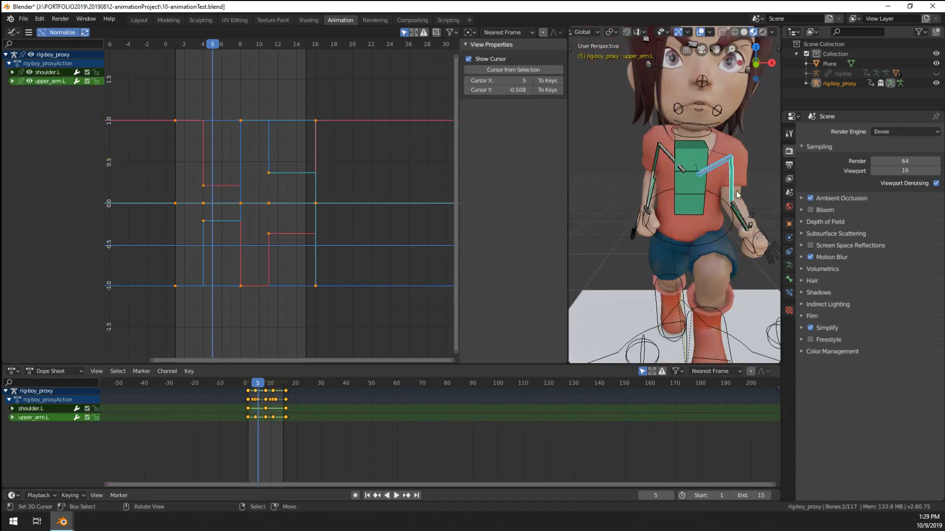
left_click(653, 157, "shift")
left_click(662, 163, "shift")
middle_click_drag(675, 185, 660, 184)
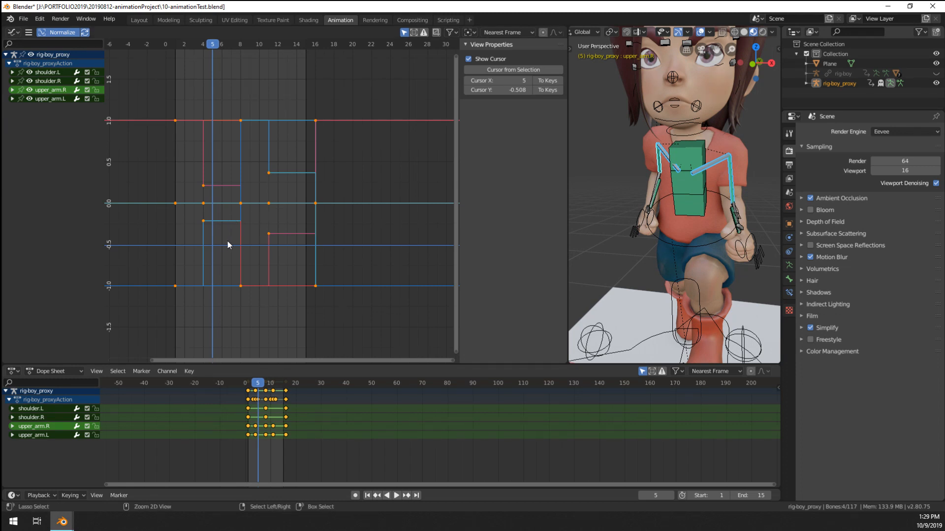
Step: Paste the copied arm pose flipped onto the four selected bones at frame 11, keyframe it, and check the cycle in playback
left_click_drag(220, 267, 270, 292)
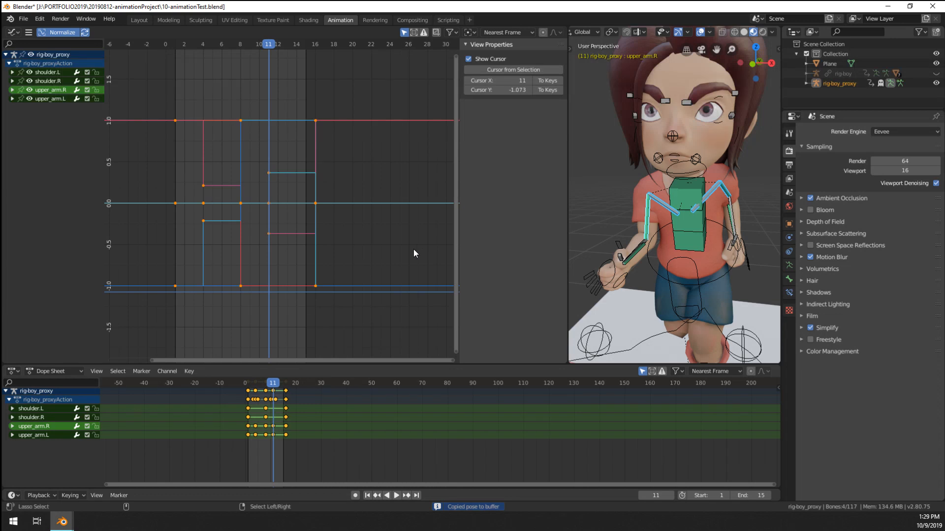
key("ctrl+v")
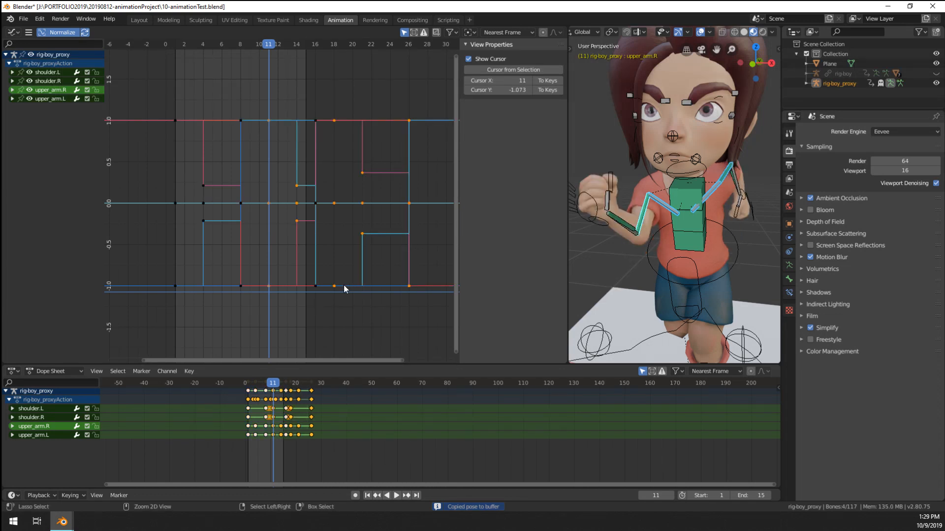
key("ctrl+z")
key("ctrl+c")
key("ctrl+shift+v")
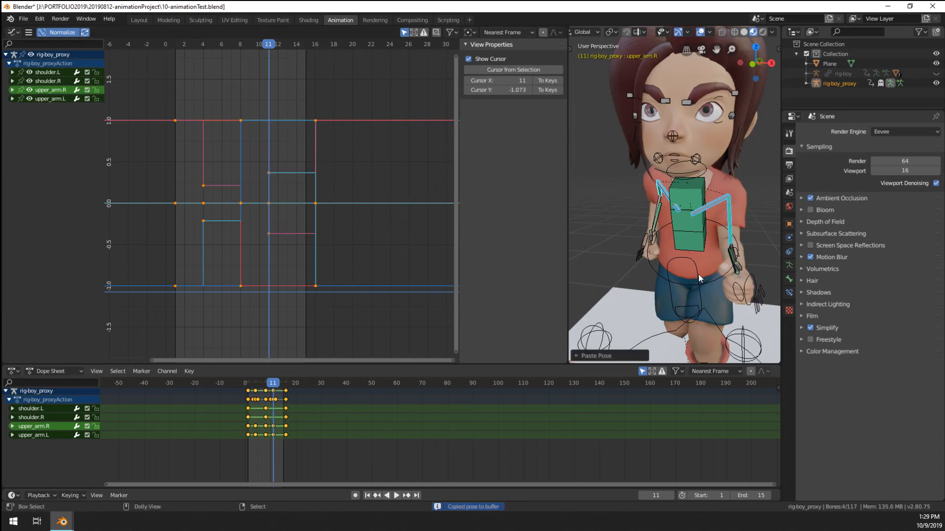
key("i")
left_click(699, 274)
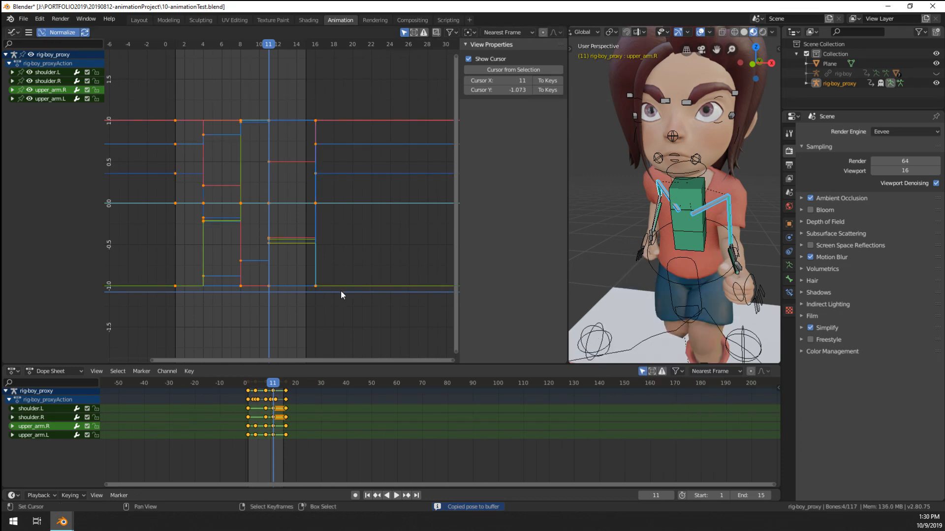
key("space")
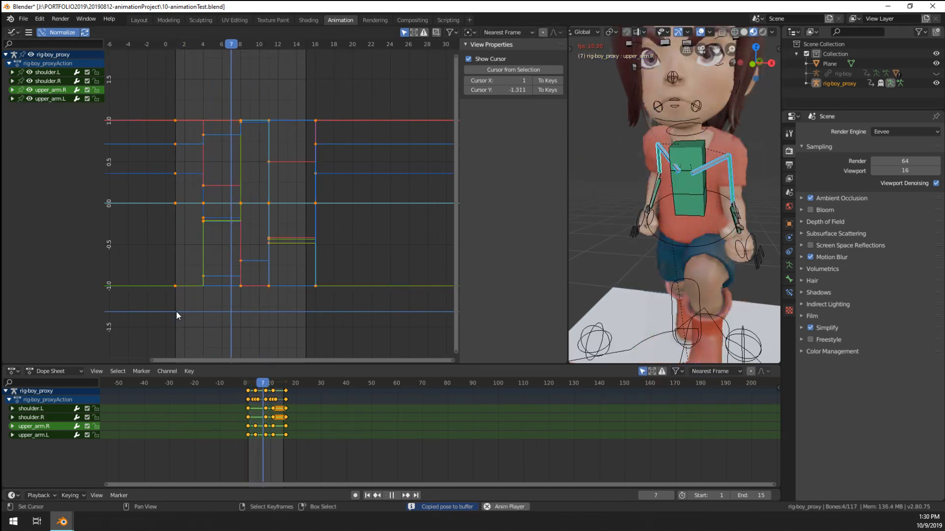
key("Escape")
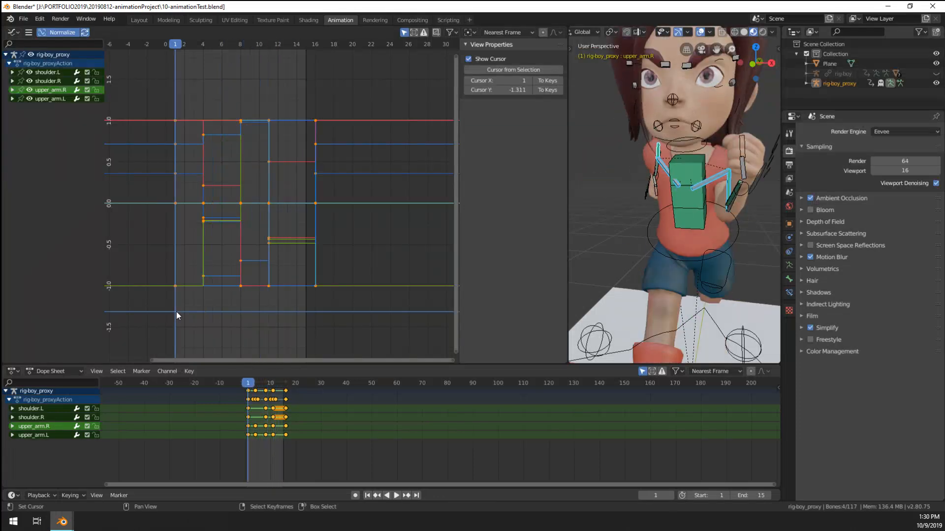
scroll(595, 250, "up", 2)
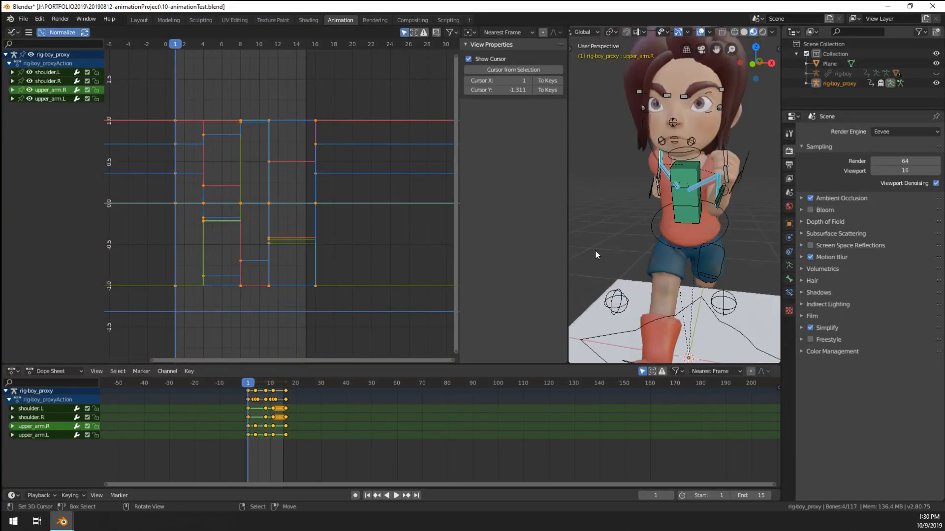
middle_click_drag(594, 250, 745, 287)
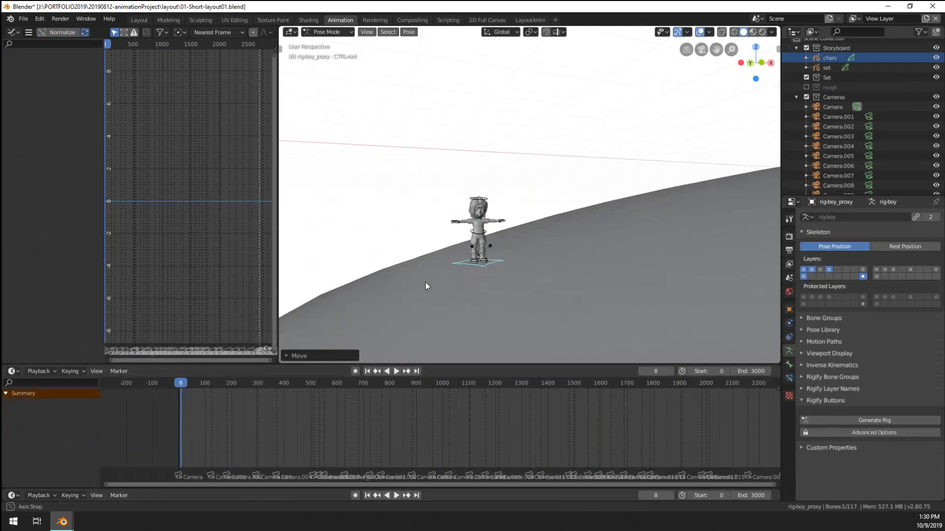
Step: Switch to 01-Short-layout01.blend and rotate the boy rig's root control about the Z axis so he faces up the hill
middle_click_drag(621, 273, 522, 261)
key("g")
right_click(525, 252)
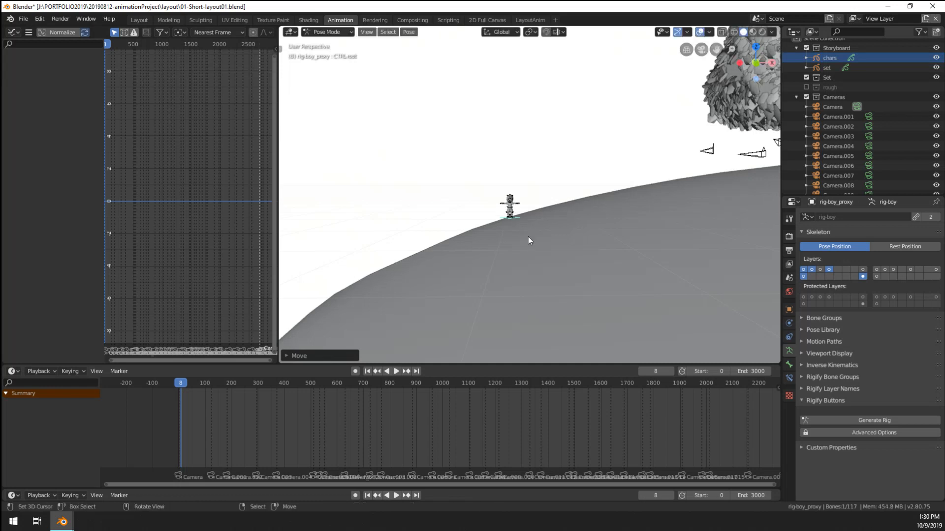
key("KP_Decimal")
key("r")
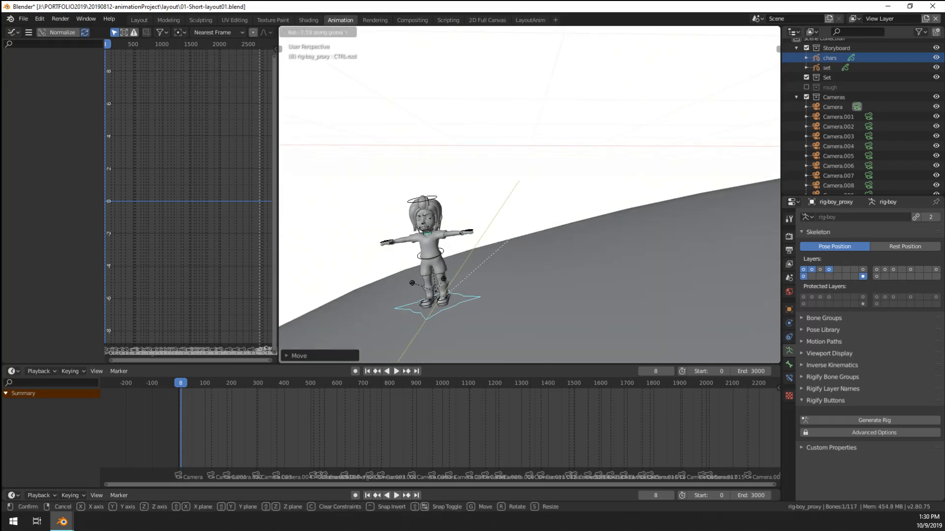
key("z")
left_click(523, 220)
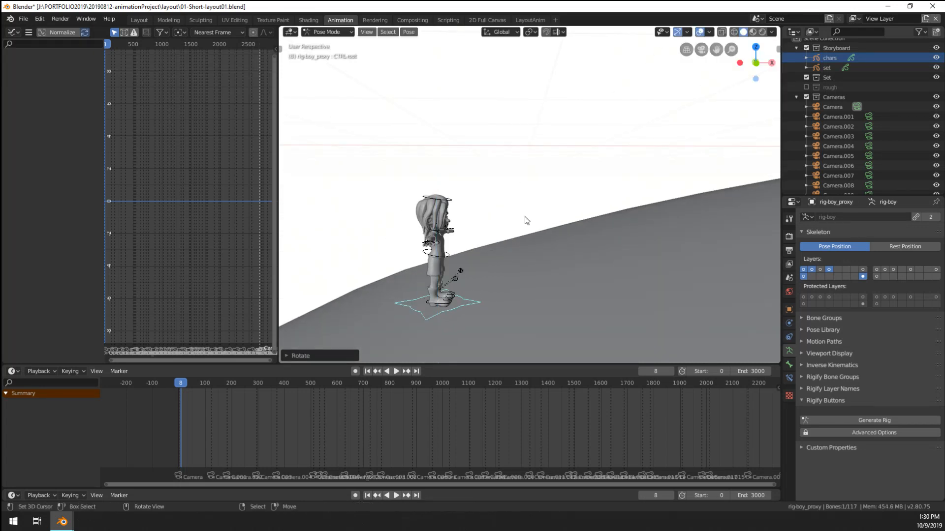
Step: Examine the turned boy on the hill through the camera and from the front, comparing with the run cycle in 10-animationTest.blend
key("KP_0")
key("KP_Decimal")
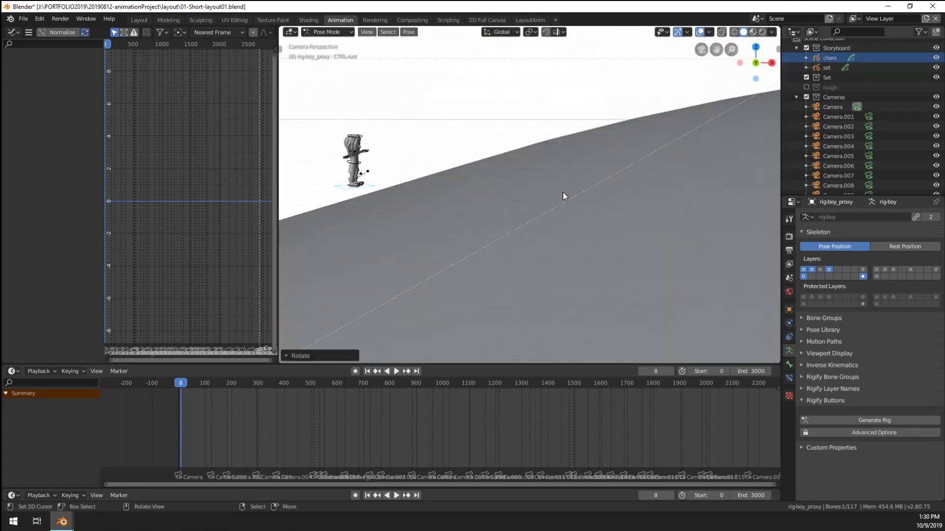
middle_click_drag(534, 267, 551, 203, "shift")
scroll(523, 247, "down", 5)
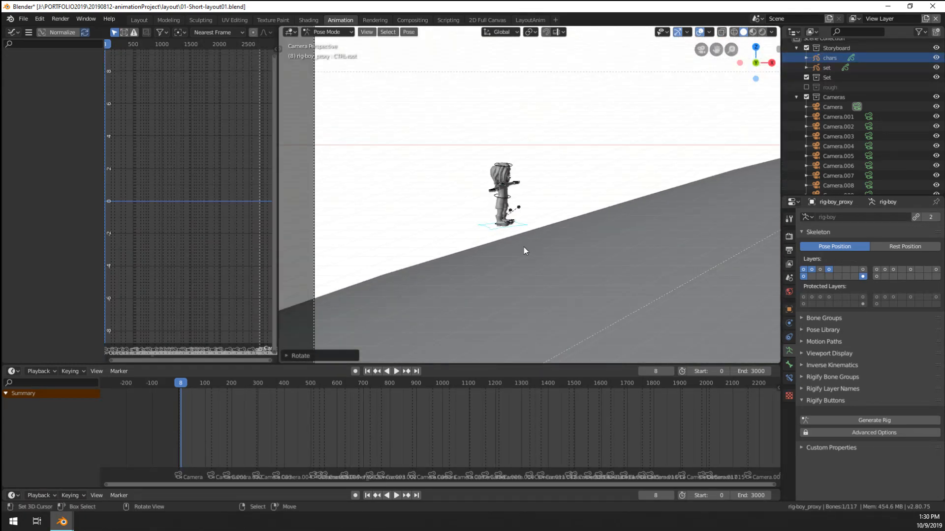
middle_click_drag(523, 247, 453, 276)
middle_click_drag(607, 238, 510, 207)
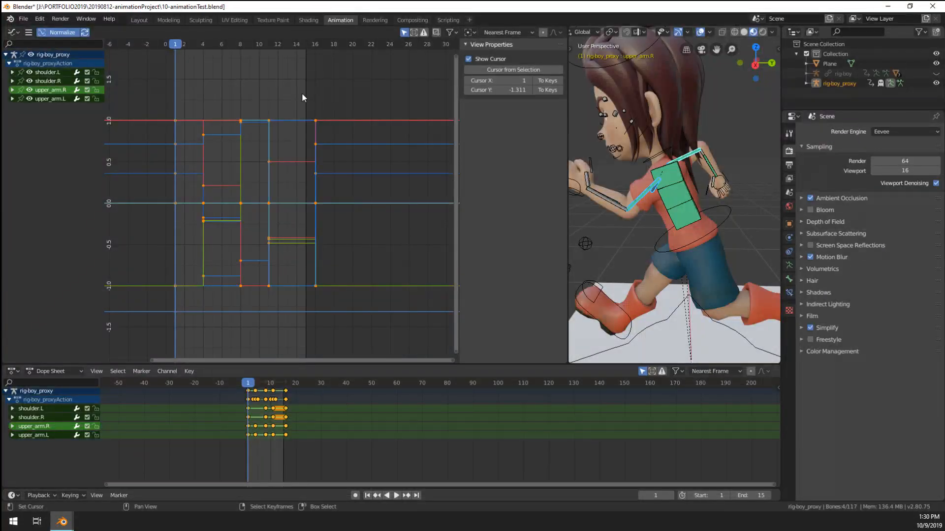
left_click_drag(271, 86, 176, 120)
key("space")
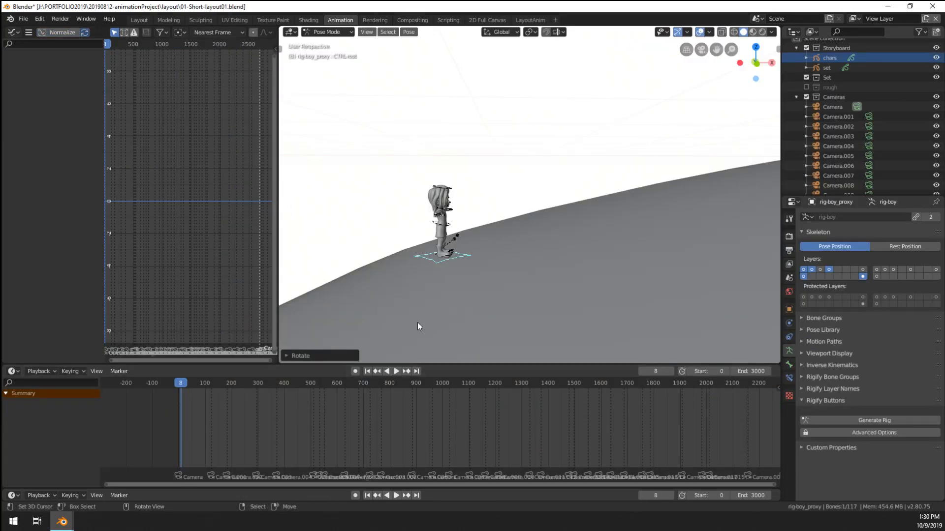
middle_click_drag(537, 219, 589, 230)
scroll(577, 248, "up", 3)
middle_click_drag(552, 282, 526, 271)
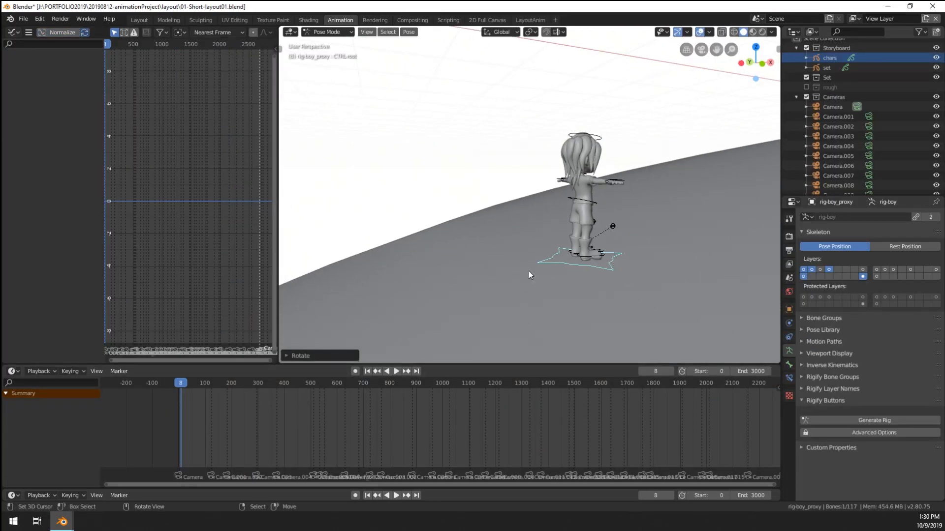
key("KP_1")
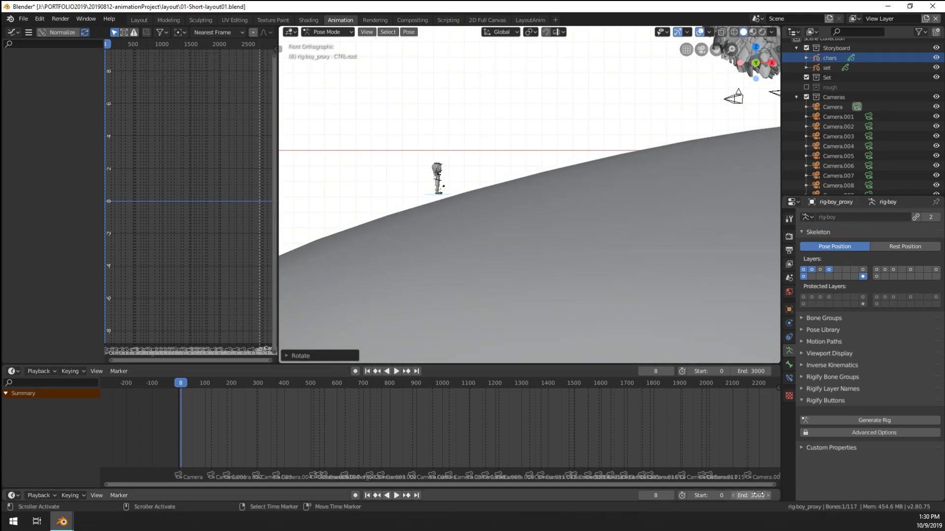
Step: Set the layout scene's end frame to 123, at the Camera.001 marker, and play the range through the camera
left_click_drag(775, 485, 253, 476)
scroll(472, 457, "up", 3)
middle_click_drag(473, 456, 416, 448)
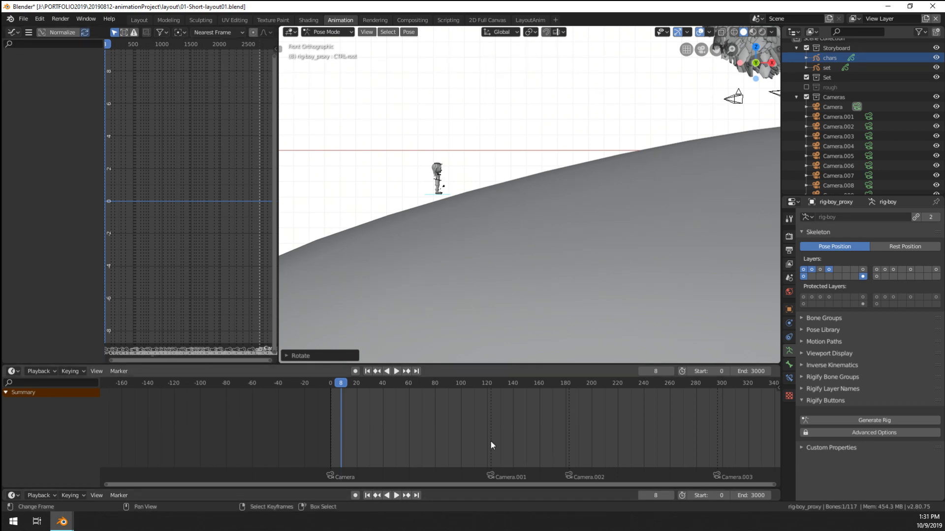
key("space")
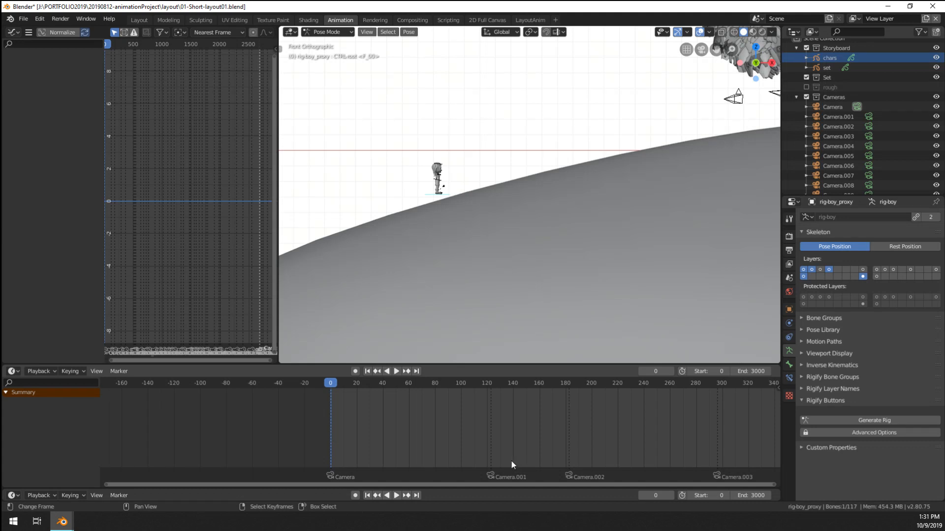
key("space")
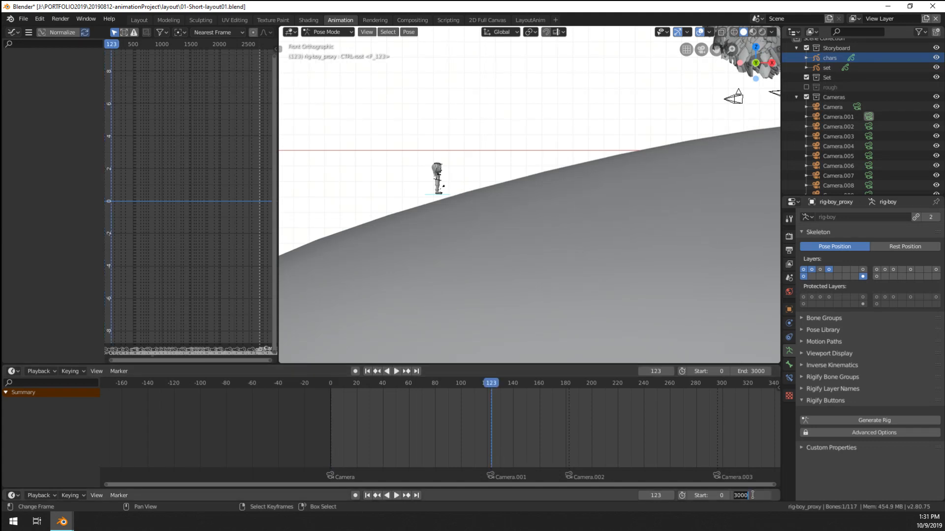
left_click(753, 496)
type("123")
key("Return")
key("space")
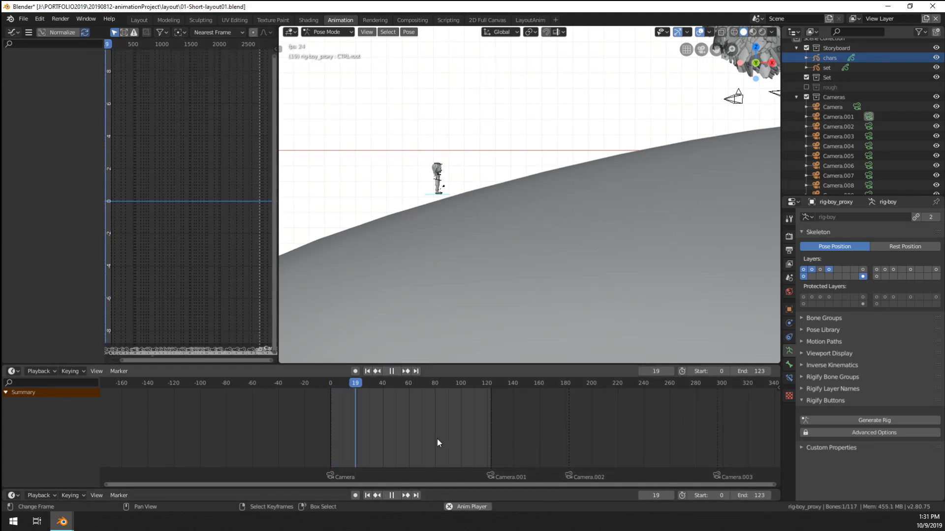
scroll(578, 259, "down", 2)
scroll(578, 259, "down", 2)
key("KP_0")
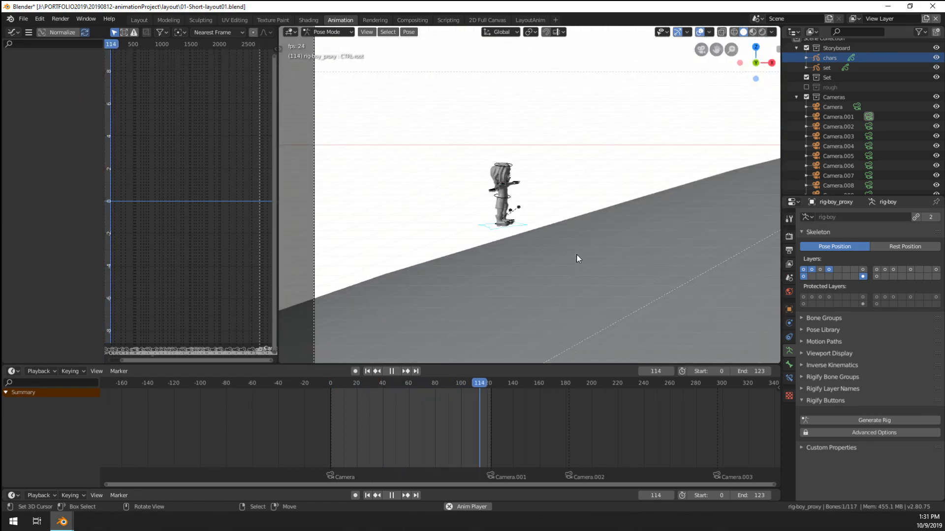
key("space")
Step: Set the scene's end frame to 122, just before the Camera.001 marker, and play the shortened range
left_click(490, 423)
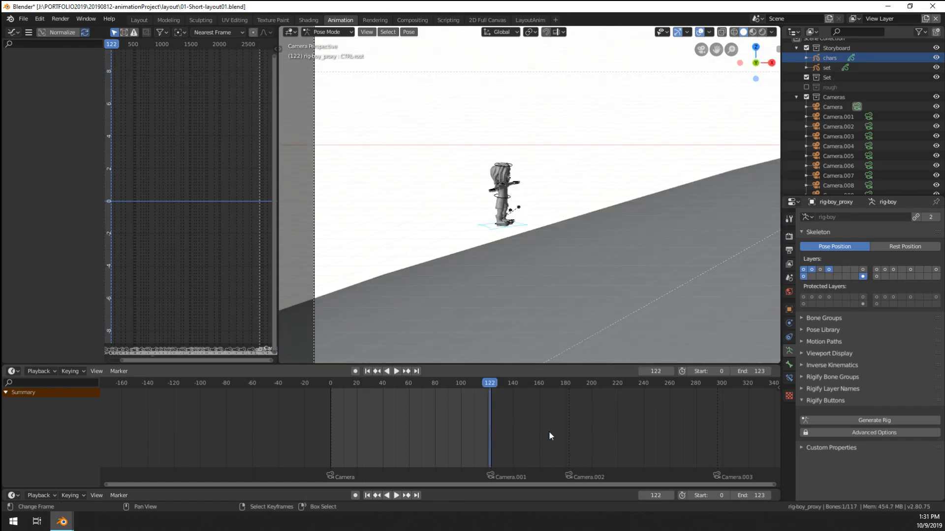
left_click(733, 495)
key("space")
key("space")
key("KP_0")
scroll(376, 248, "up", 2)
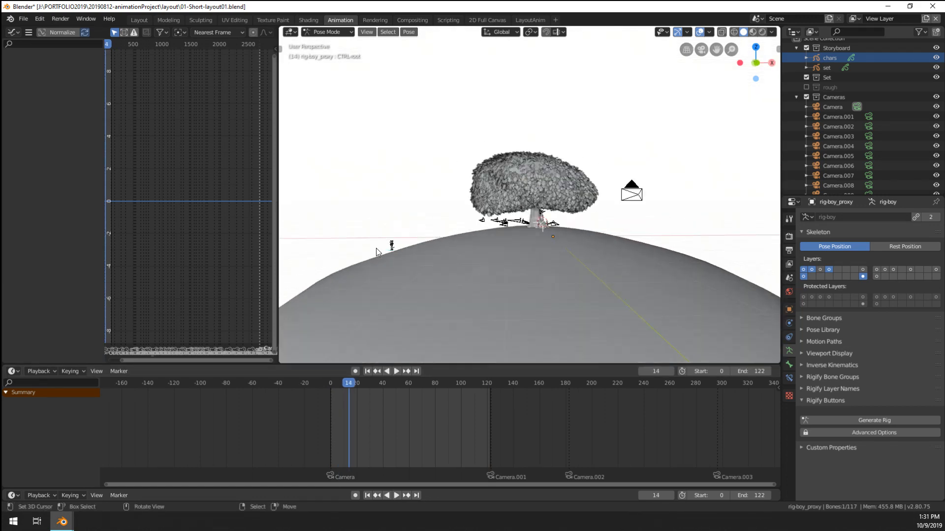
Step: Examine the boy's placement on the hill through the scene camera, with the whole shot framed at frame 0
scroll(376, 248, "down", 2)
key("KP_0")
scroll(443, 207, "down", 5)
middle_click_drag(472, 194, 494, 212, "shift")
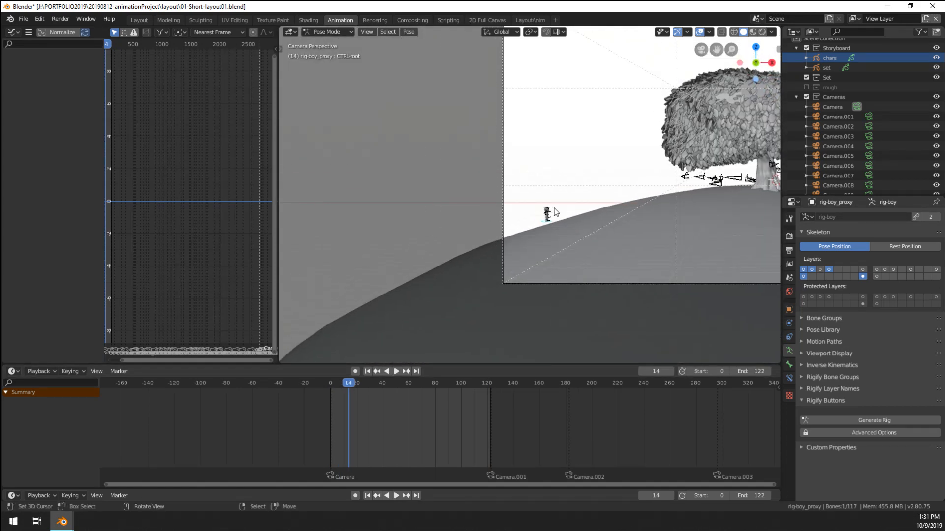
middle_click_drag(597, 225, 543, 240, "shift")
scroll(318, 423, "up", 2)
left_click(302, 427)
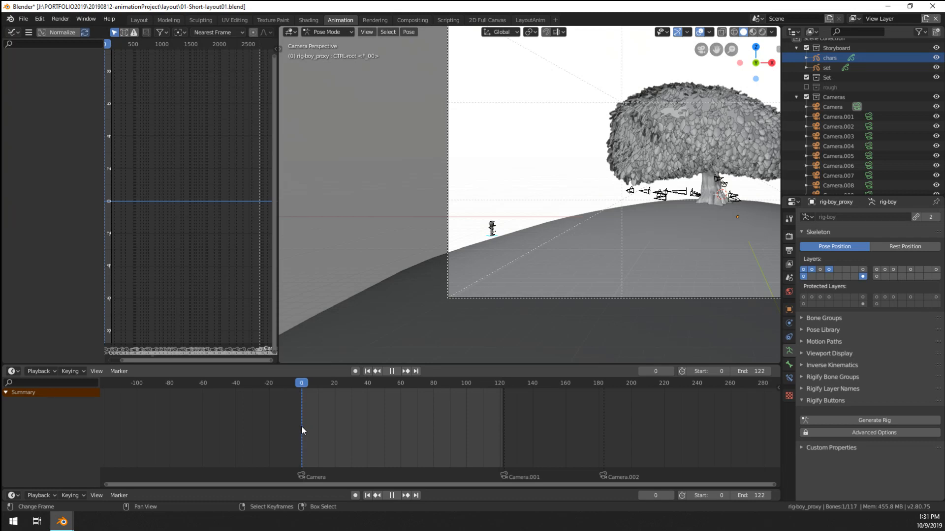
scroll(684, 227, "down", 3)
middle_click_drag(684, 226, 550, 251, "shift")
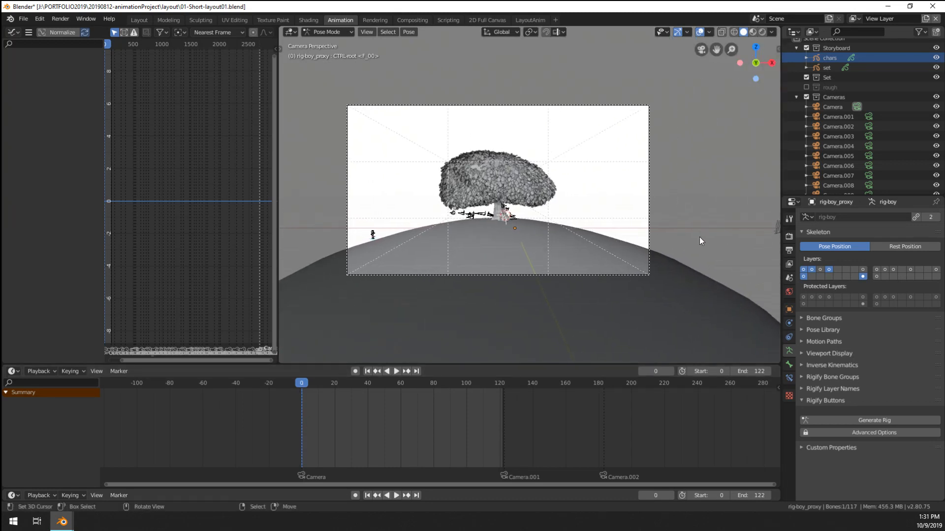
middle_click_drag(698, 237, 689, 238, "shift")
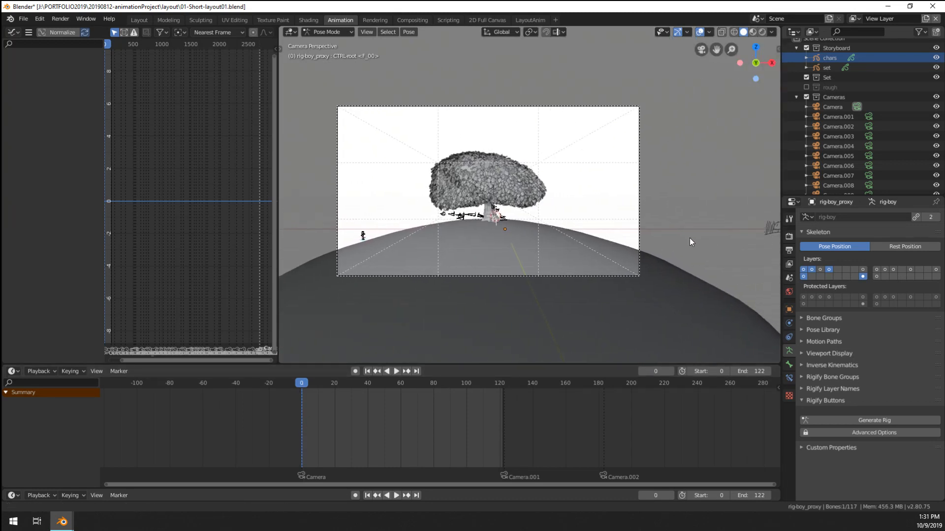
Step: Split the Graph Editor area in two and turn the upper half into a 3D Viewport showing the hill
left_click_drag(4, 30, 5, 173)
left_click(13, 32)
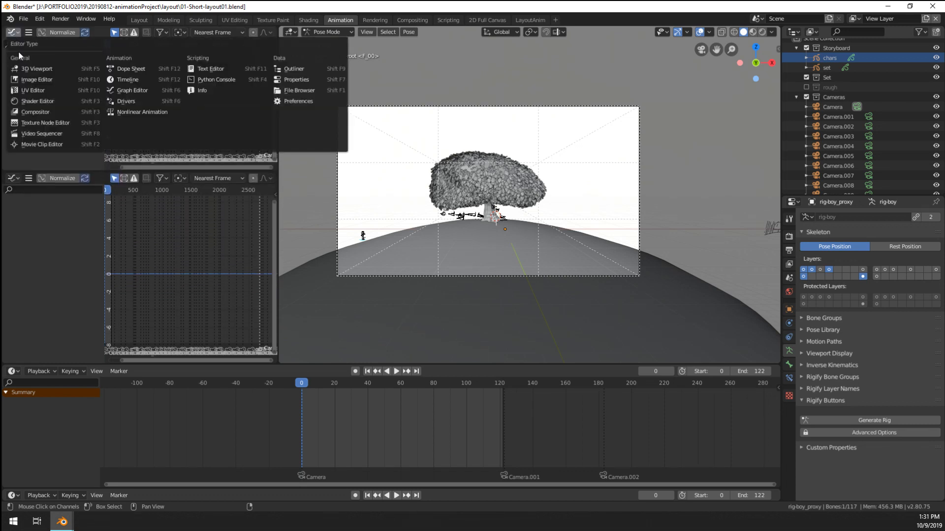
left_click(33, 69)
scroll(168, 125, "down", 3)
middle_click_drag(168, 126, 132, 113)
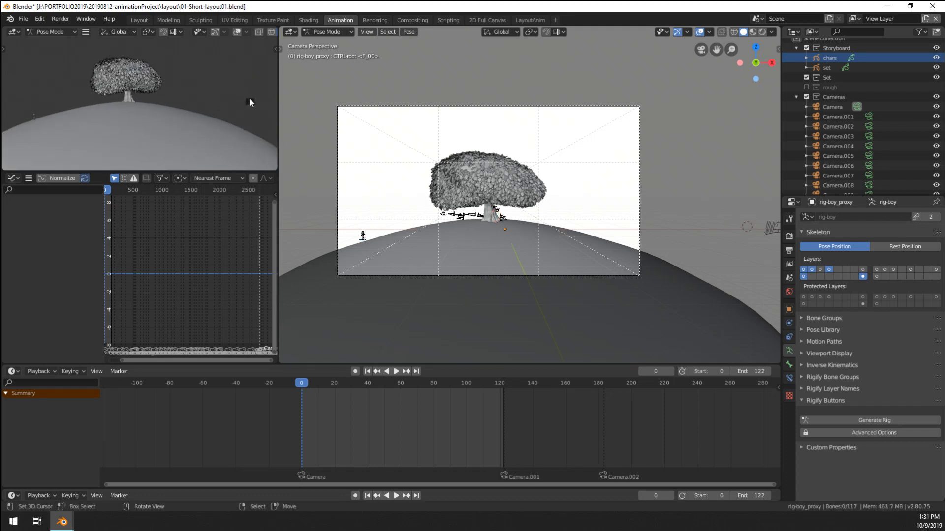
Step: Switch to Object Mode, select the storyboard's set drawing and frame it in the small 3D Viewport
key("ctrl+Tab")
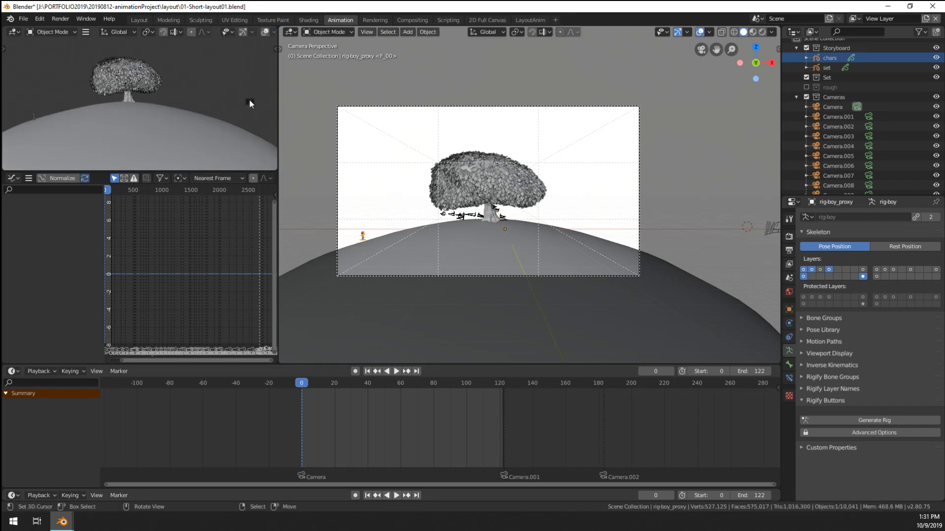
right_click(250, 102)
key("KP_Decimal")
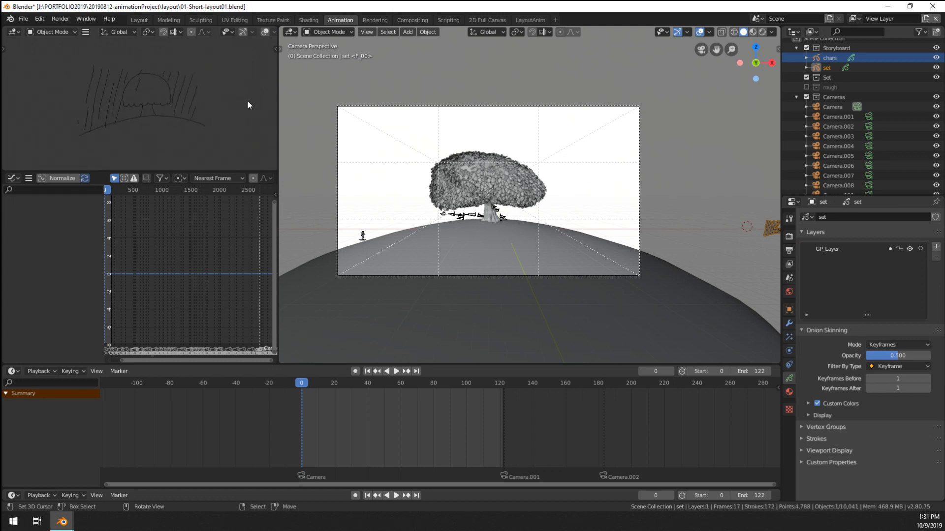
scroll(247, 102, "up", 6)
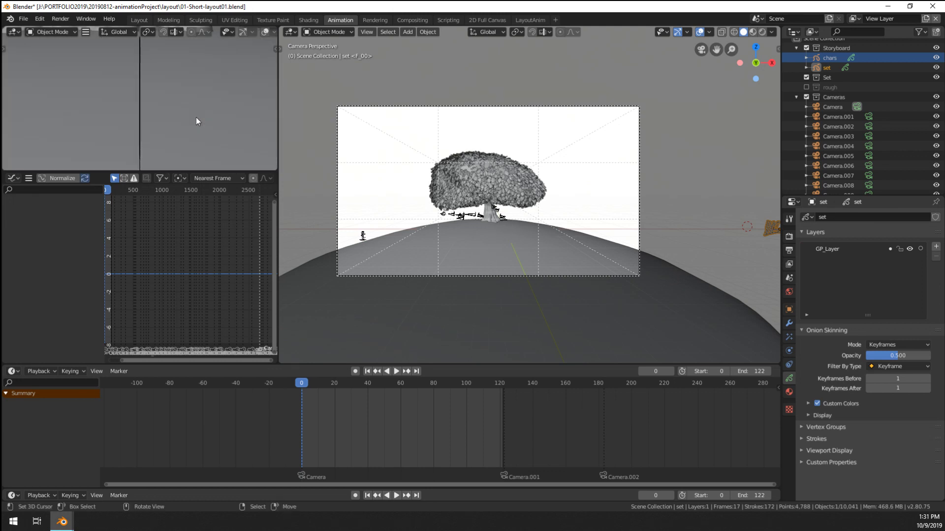
scroll(196, 117, "down", 2)
middle_click_drag(193, 117, 172, 117, "shift")
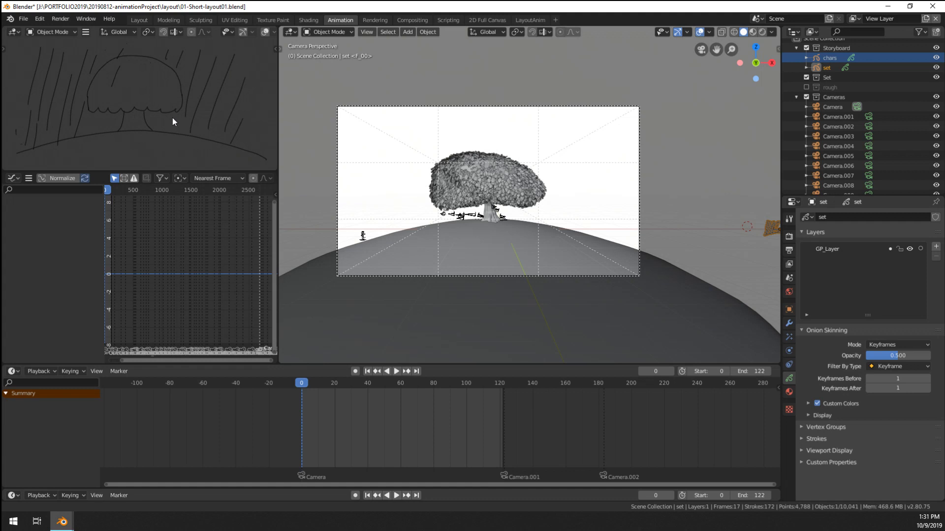
scroll(262, 27, "down", 3)
Step: Set the storyboard viewport's shading background to the Viewport option with a white colour
left_click(269, 32)
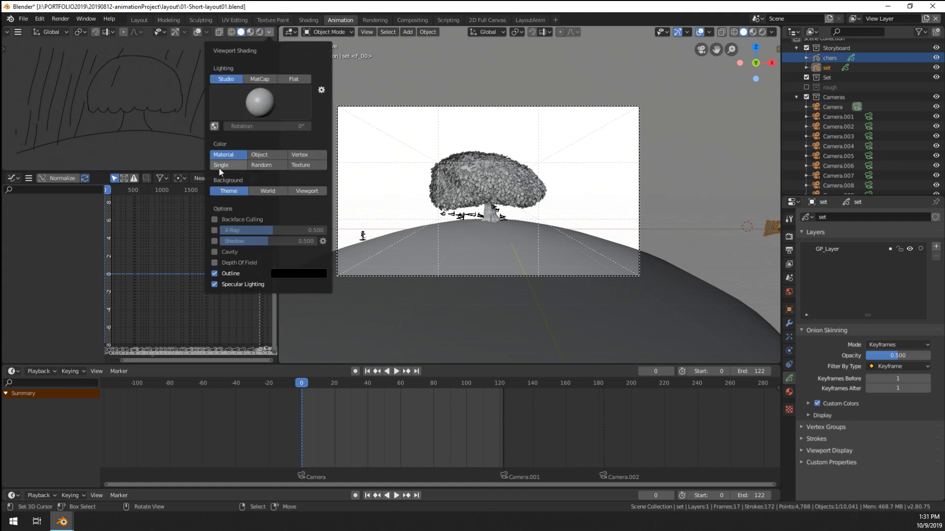
left_click(307, 192)
left_click(259, 203)
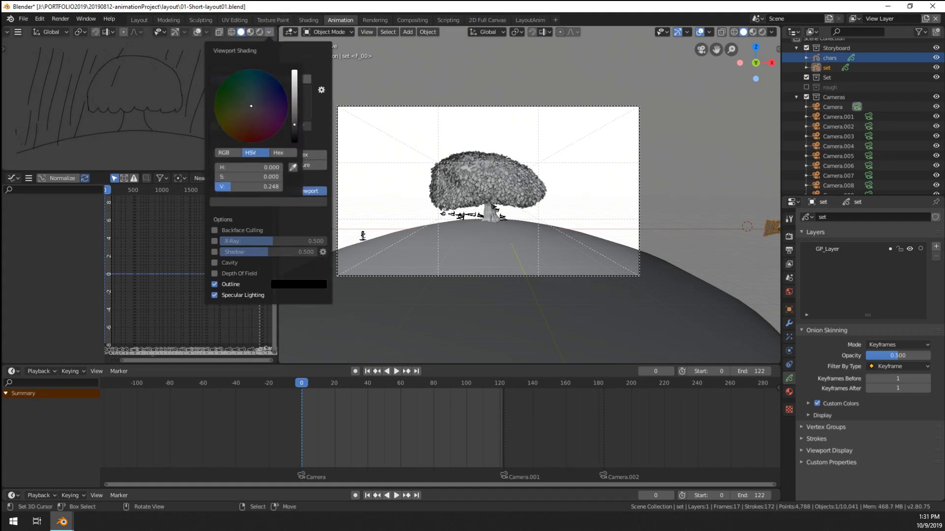
left_click_drag(295, 125, 294, 70)
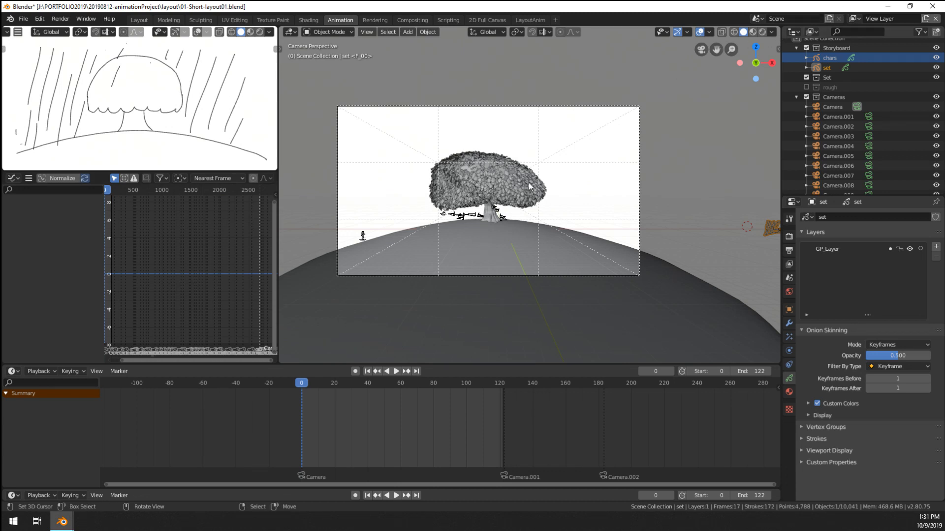
Step: Change the main camera viewport's background from white to a muted blue with hue 0.614, saturation 0.283 and value 0.384
scroll(529, 187, "up", 1)
middle_click_drag(443, 183, 493, 197, "shift")
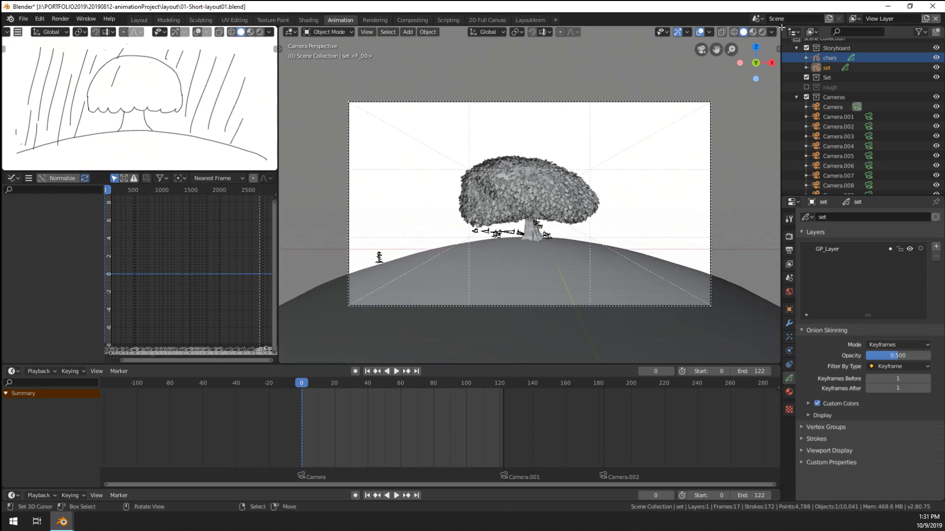
left_click(771, 32)
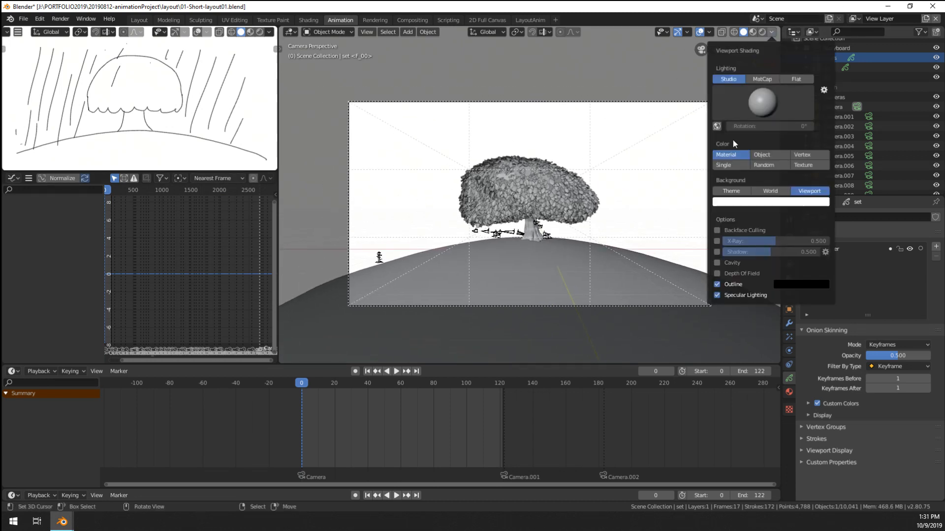
left_click(787, 204)
left_click_drag(797, 125, 760, 97)
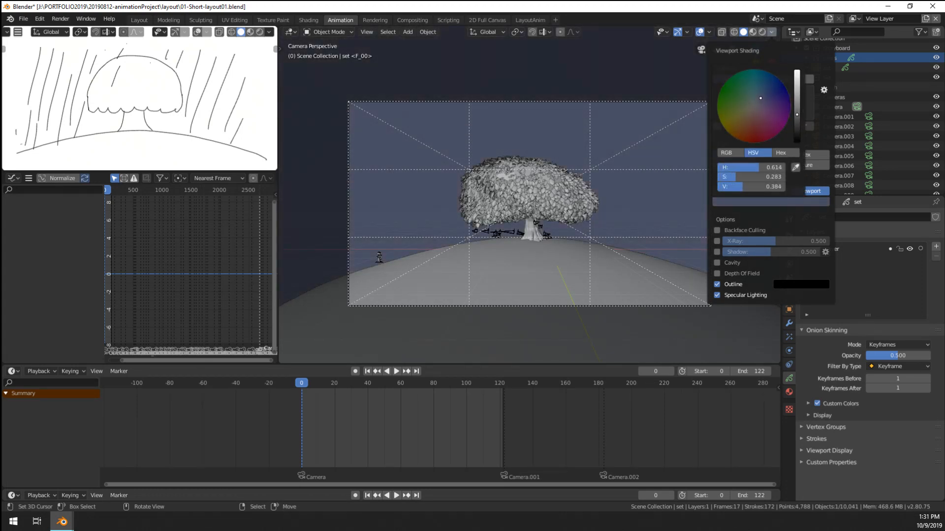
Step: Select the boy rig on the hill in a close-up of the main camera view
scroll(462, 295, "up", 4)
middle_click_drag(425, 305, 644, 190, "shift")
scroll(345, 219, "up", 6)
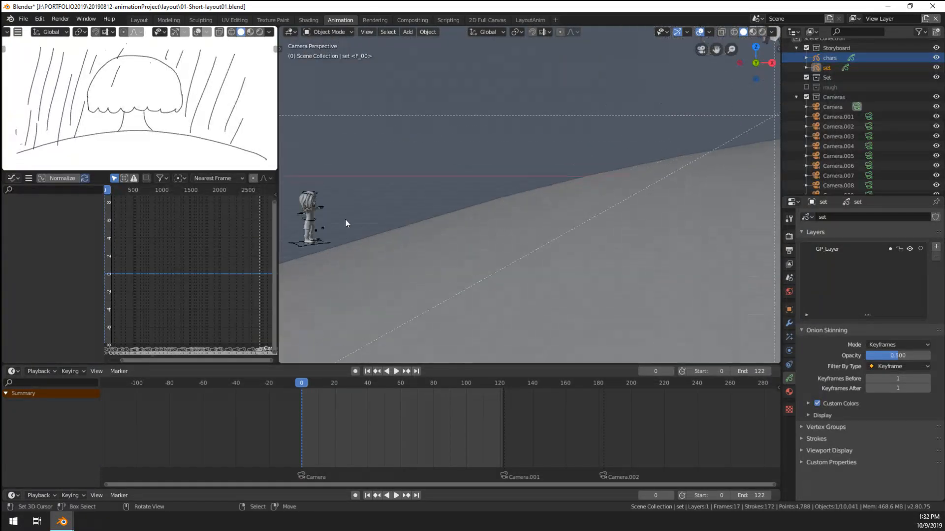
middle_click_drag(344, 219, 511, 201, "shift")
right_click(466, 220)
middle_click_drag(502, 241, 569, 244, "shift")
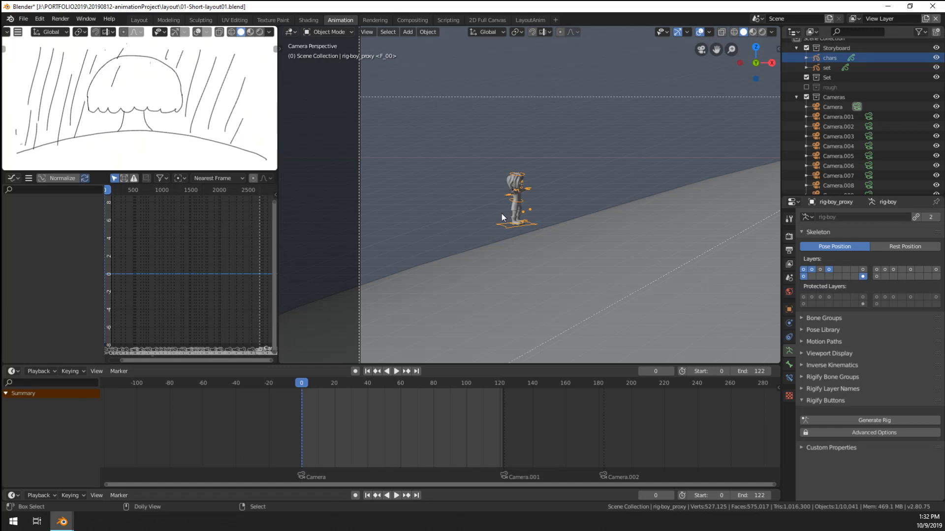
Step: Save the scene as a new file named 02-Short-block01.blend in the layout folder
key("ctrl+shift+s")
left_click(137, 56)
left_click(137, 55)
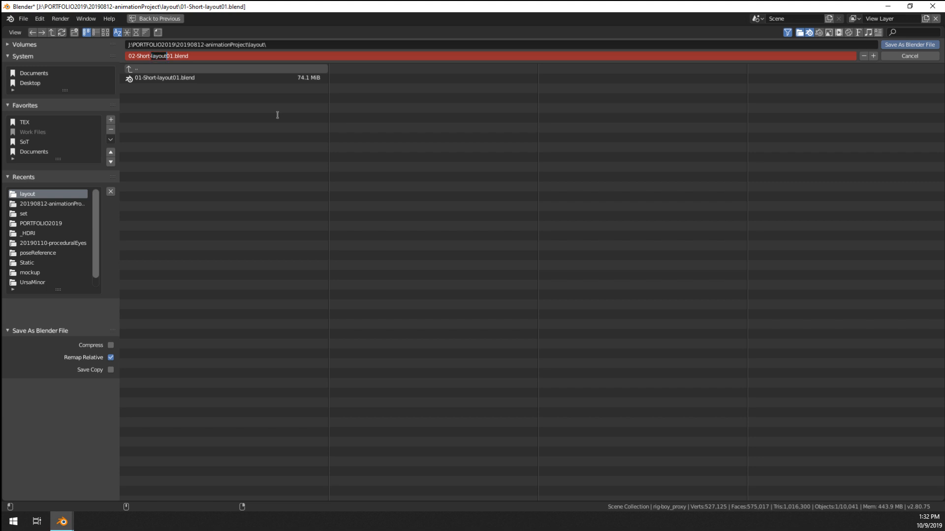
left_click(278, 118)
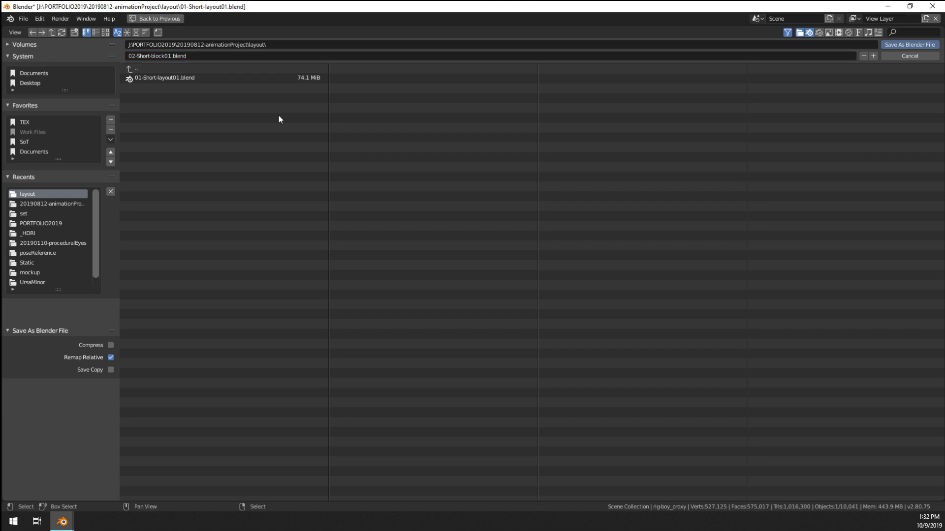
key("Return")
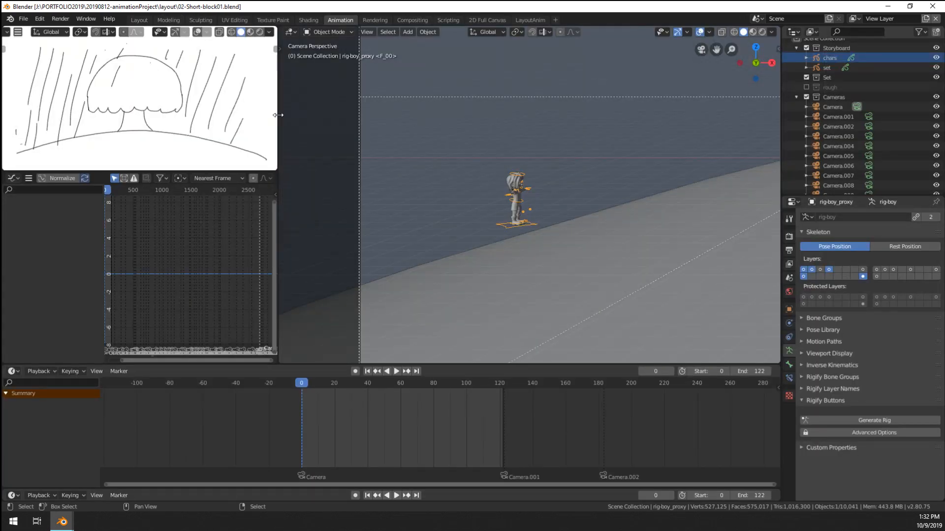
Step: Play and scrub the first shot to review its timing
key("space")
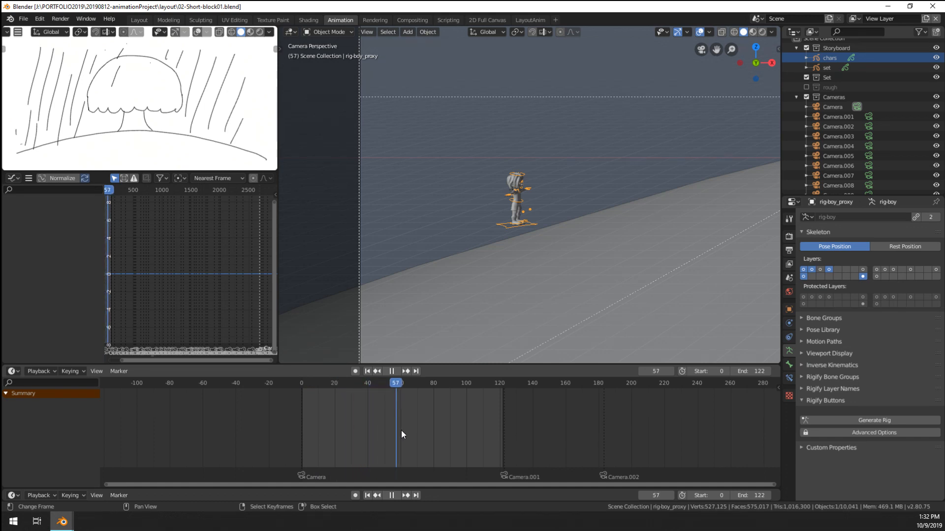
left_click_drag(453, 433, 272, 440)
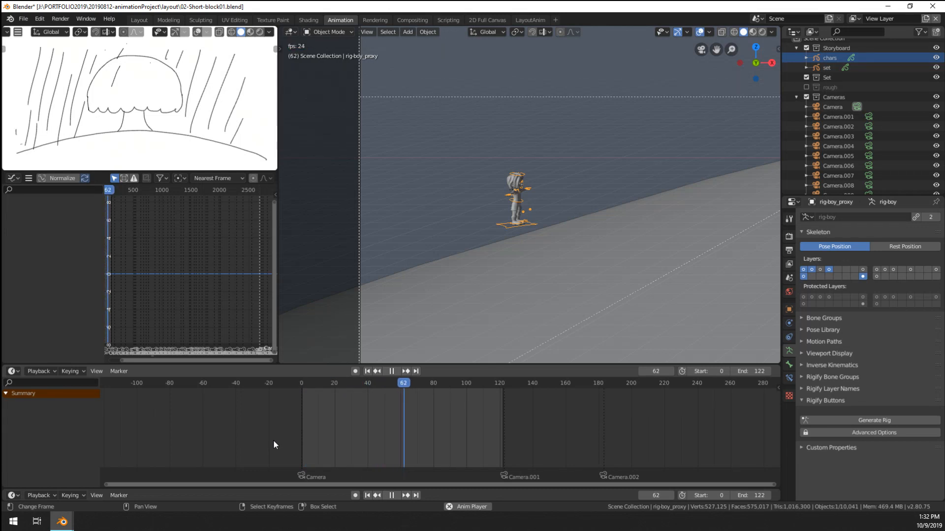
key("Escape")
Step: Set the scene's output frame rate to 30 fps and play the shot
left_click(789, 237)
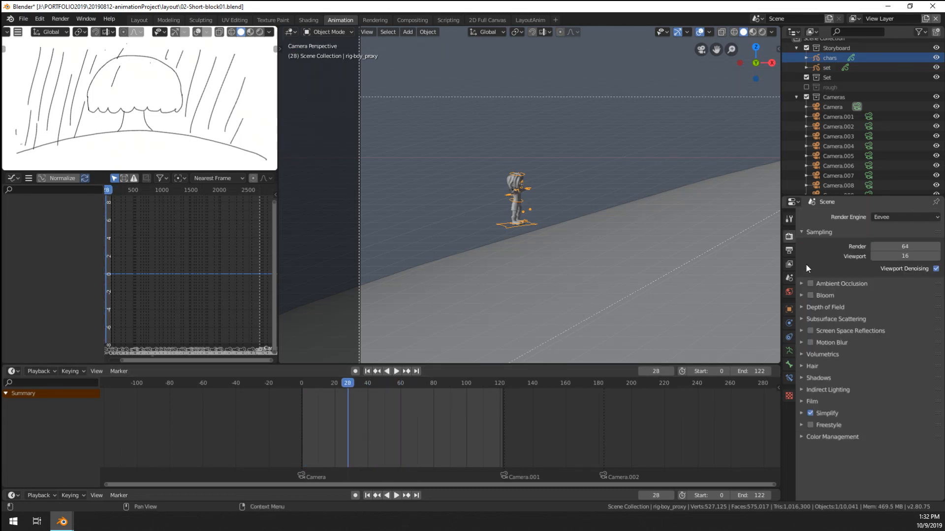
left_click(789, 250)
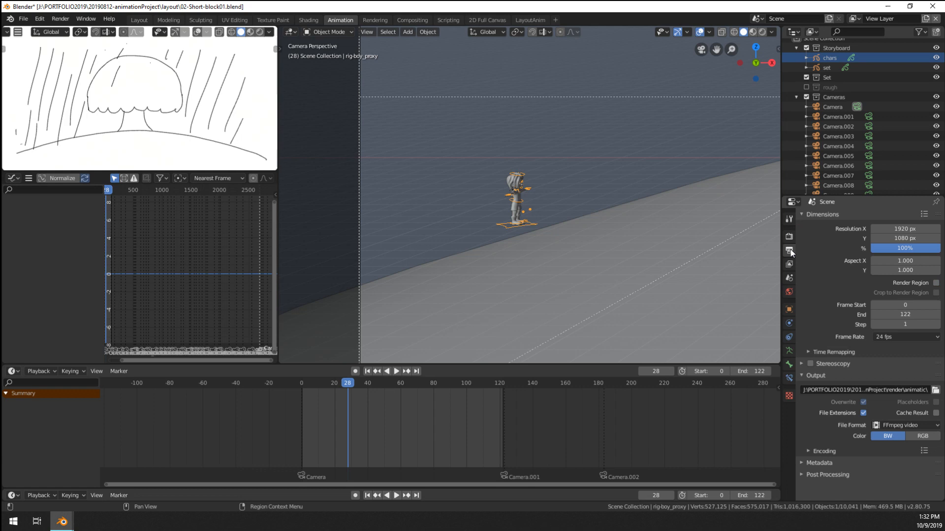
left_click(890, 339)
left_click(901, 338)
left_click(883, 339)
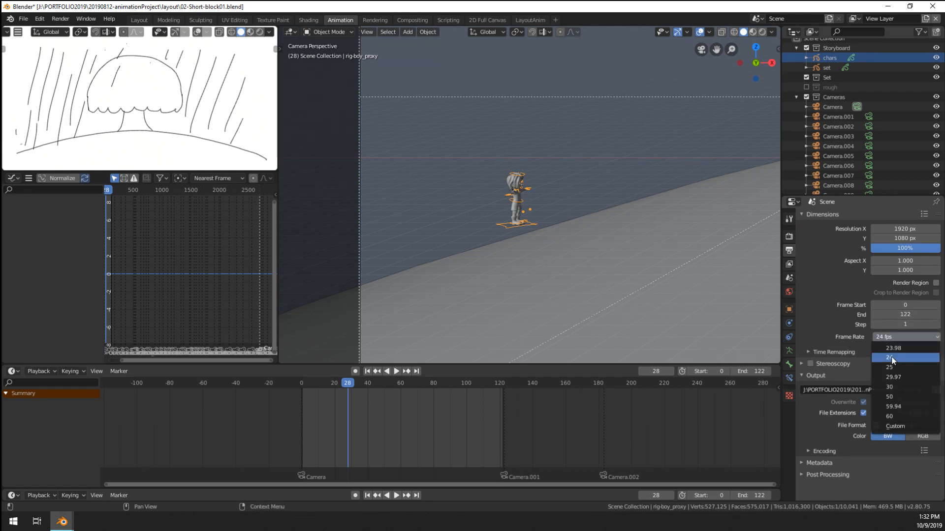
left_click(897, 387)
key("space")
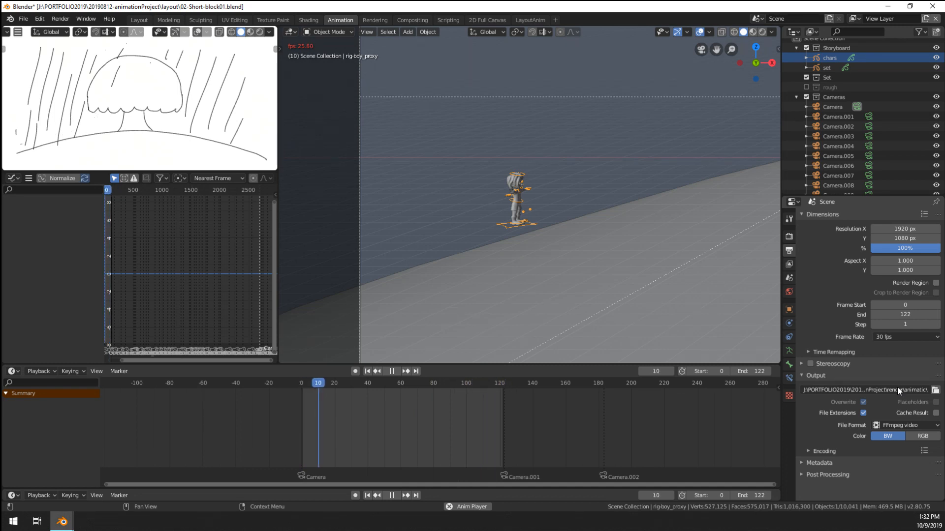
key("space")
Step: Set the scene's frame rate to 25 fps and play the shot through the camera
left_click(895, 338)
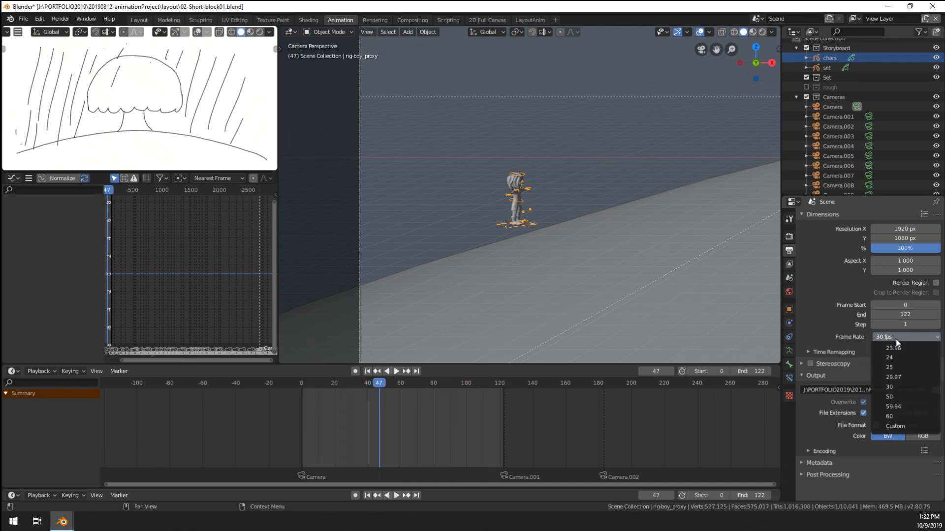
left_click(896, 367)
key("space")
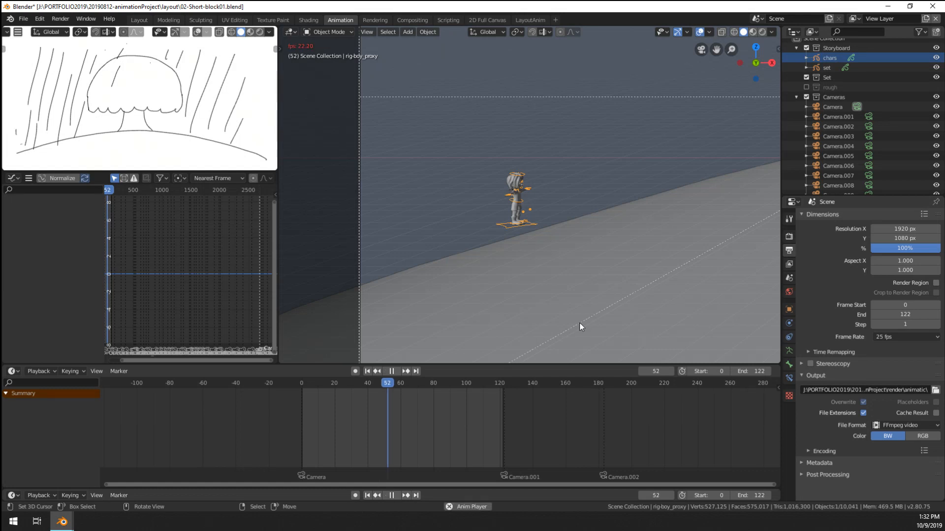
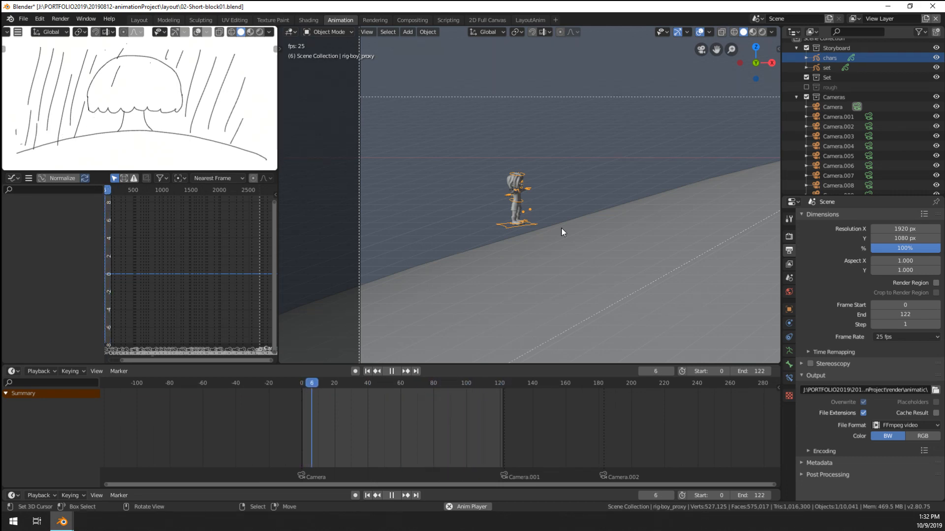
Step: Replay the shot with more of the hill in view and park the current frame at 60
scroll(613, 217, "up", 4)
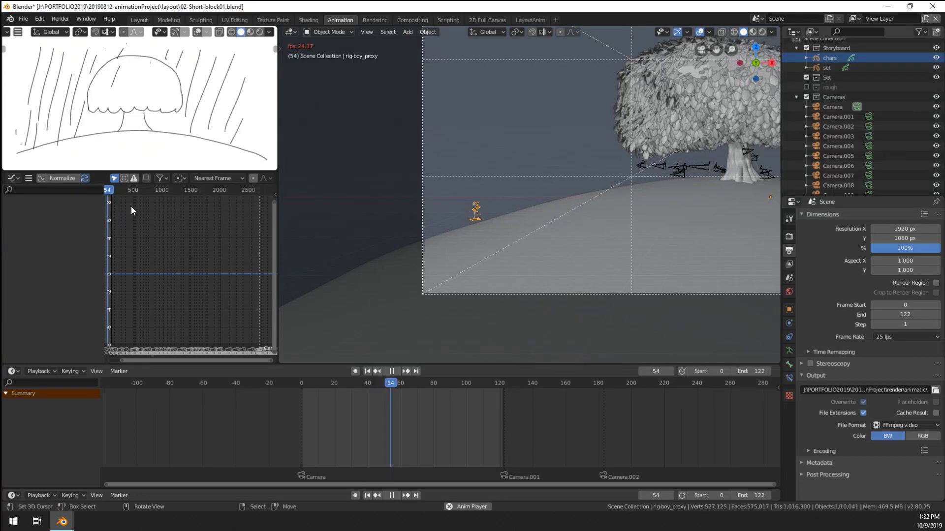
left_click(399, 418)
key("space")
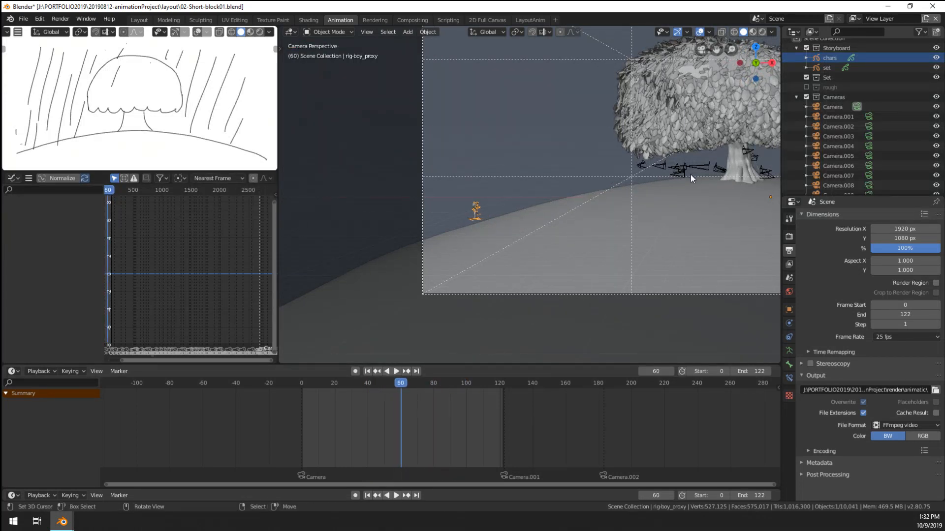
key("space")
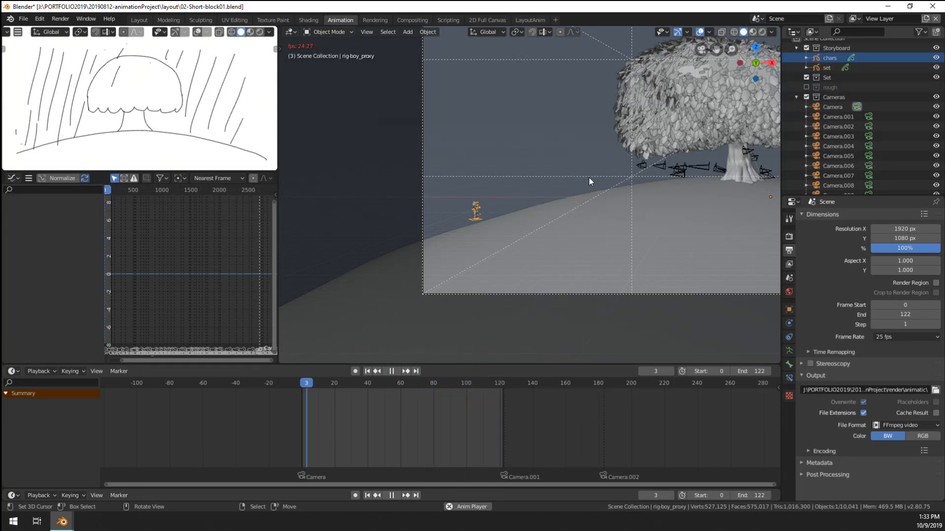
key("space")
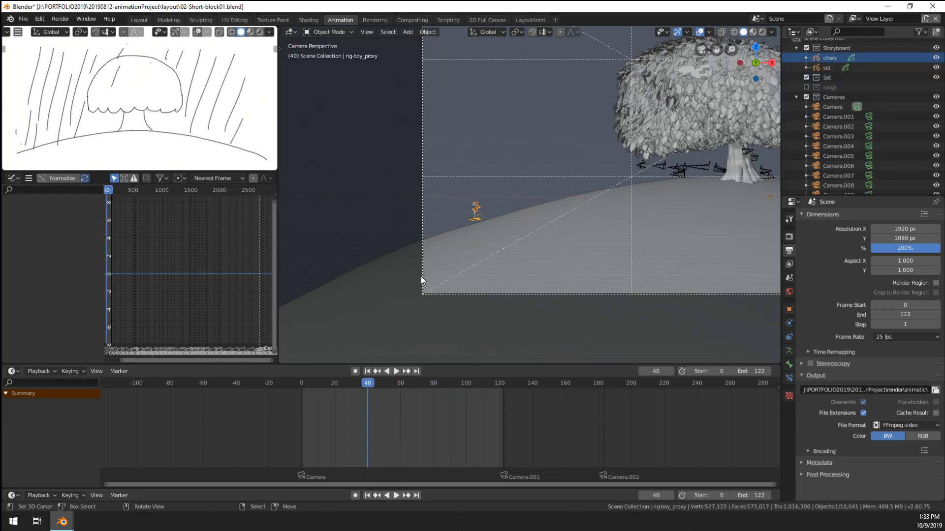
left_click(400, 415)
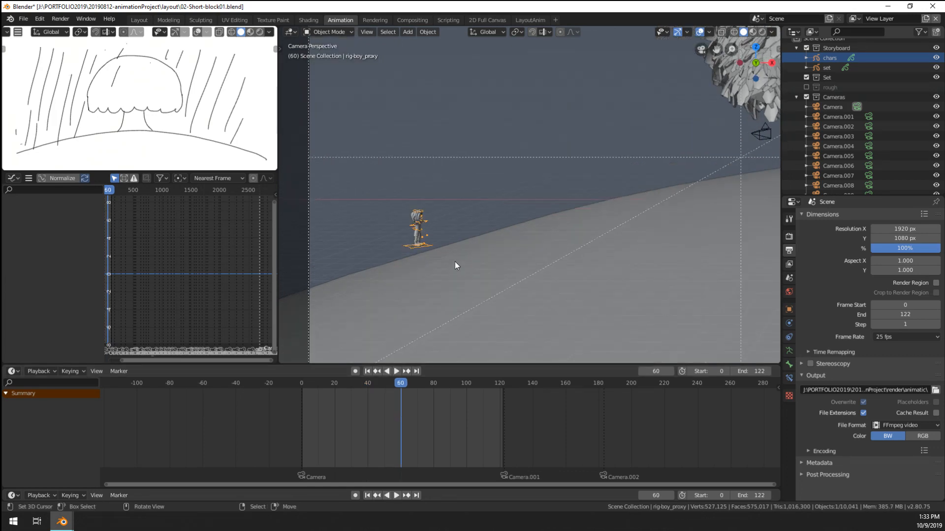
Step: Put the boy rig in Pose Mode and move CTRL.root down the slope, just outside the camera frame
right_click(426, 244)
right_click(428, 246)
key("ctrl+Tab")
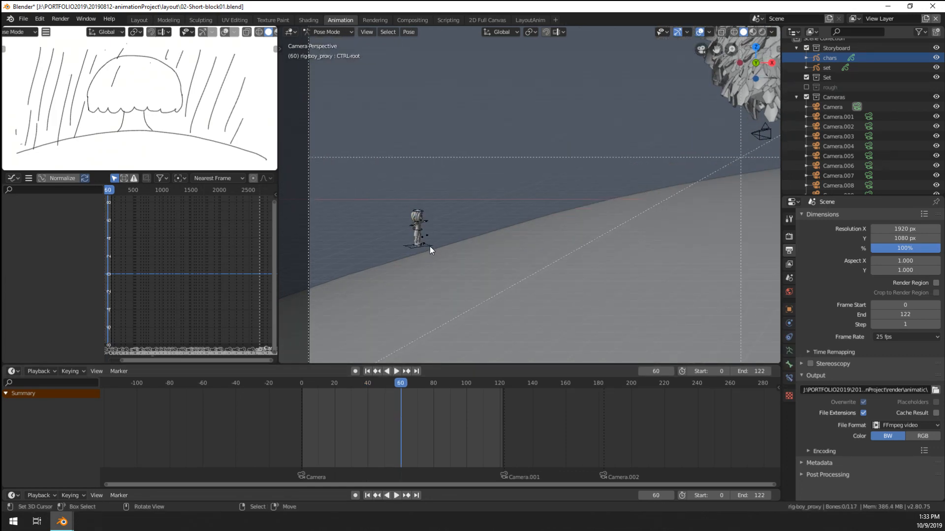
key("g")
left_click(424, 272)
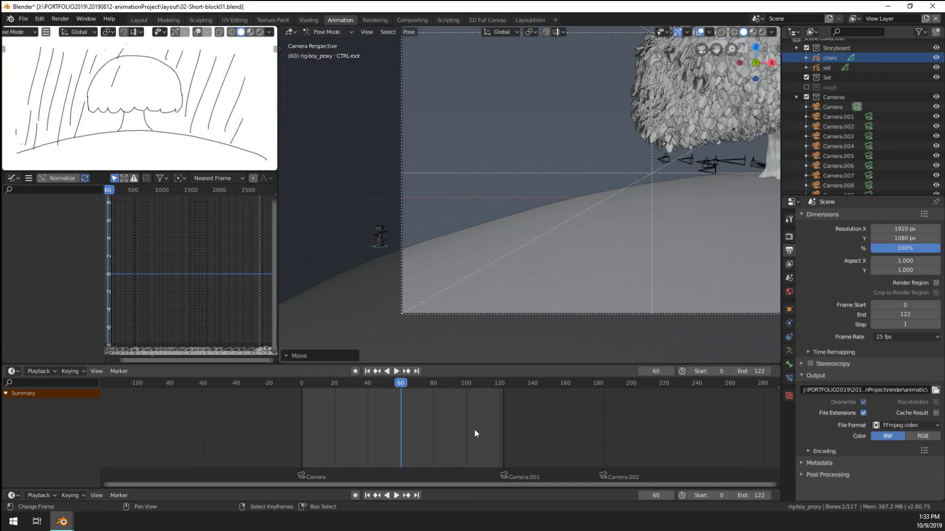
Step: Enable auto keying and Face snapping, and move CTRL.root so the boy stands on the hill's surface
middle_click_drag(387, 340, 507, 276)
key("KP_Decimal")
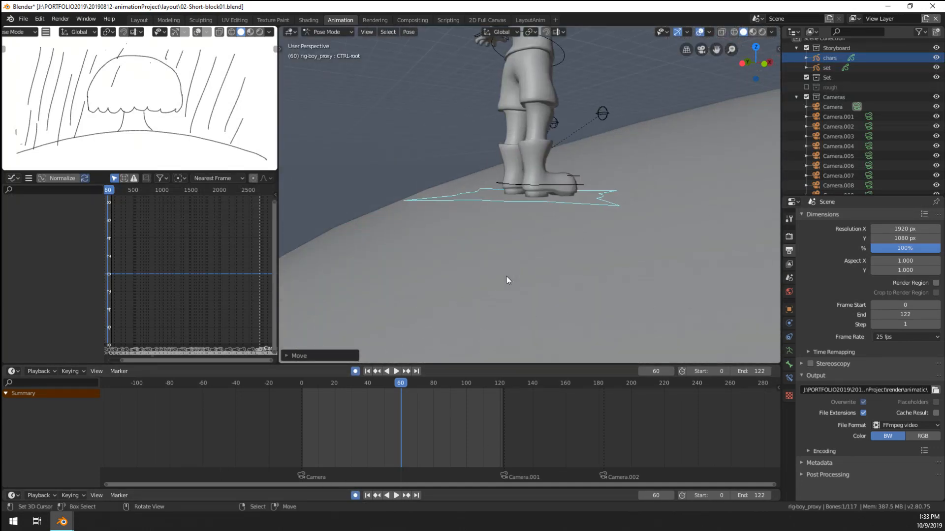
middle_click_drag(497, 209, 504, 212)
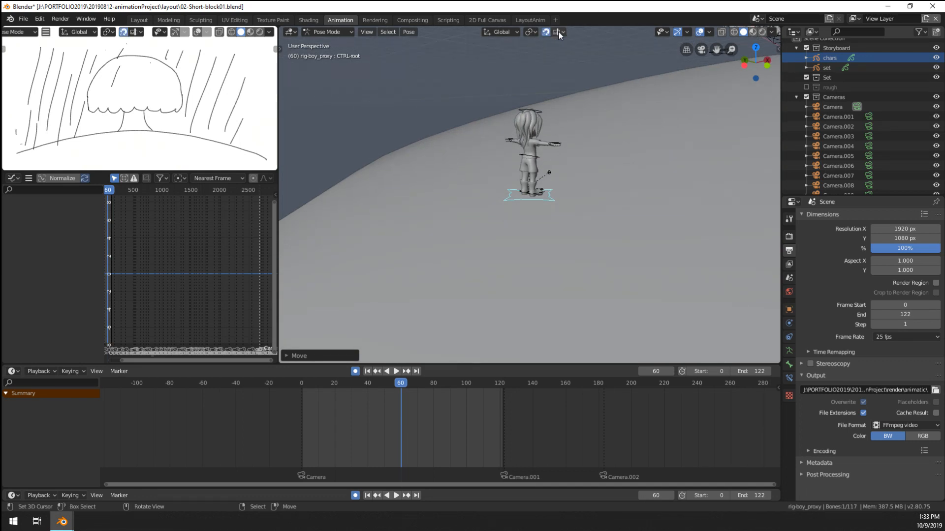
left_click(559, 33)
left_click(535, 90)
key("g")
left_click(572, 173)
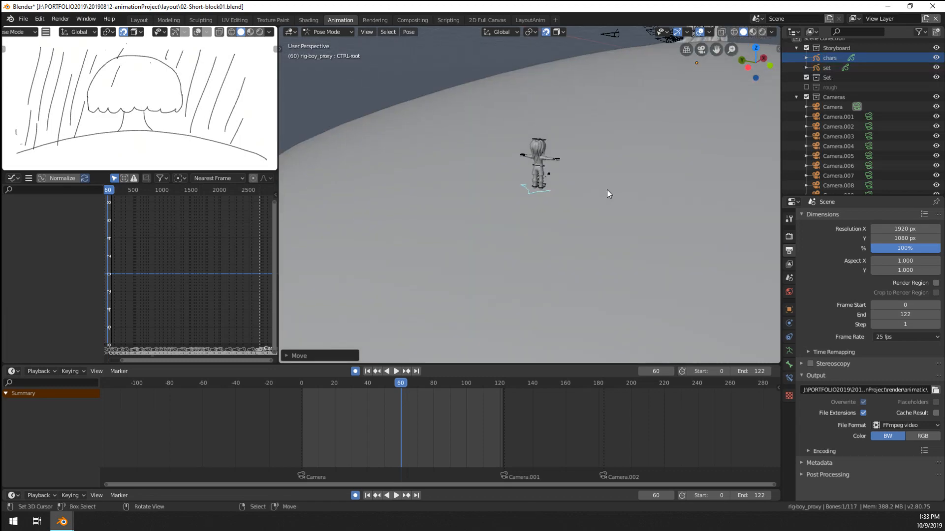
Step: Through the camera, reposition CTRL.root along the hill so the boy stands just outside the frame's edge
key("KP_0")
key("g")
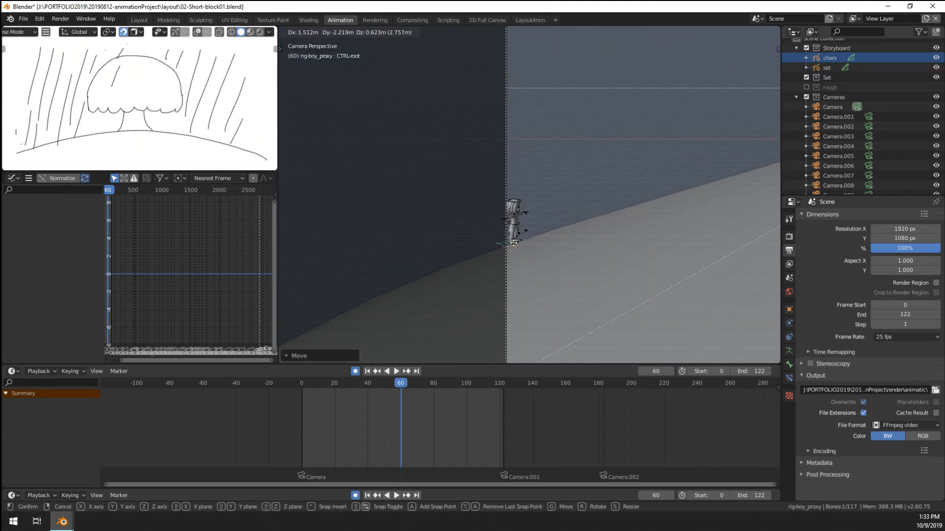
left_click(555, 267)
middle_click_drag(555, 268, 432, 257, "shift")
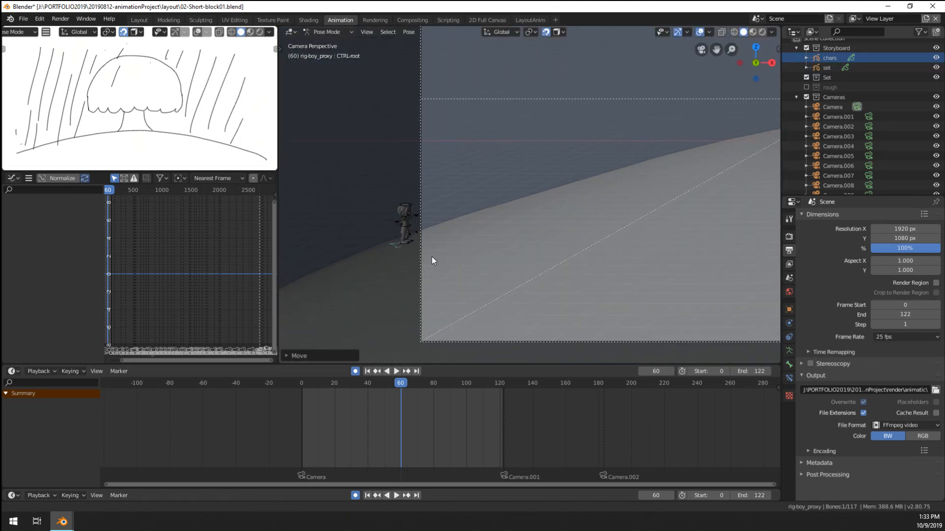
scroll(432, 256, "down", 3)
middle_click_drag(565, 147, 493, 165, "shift")
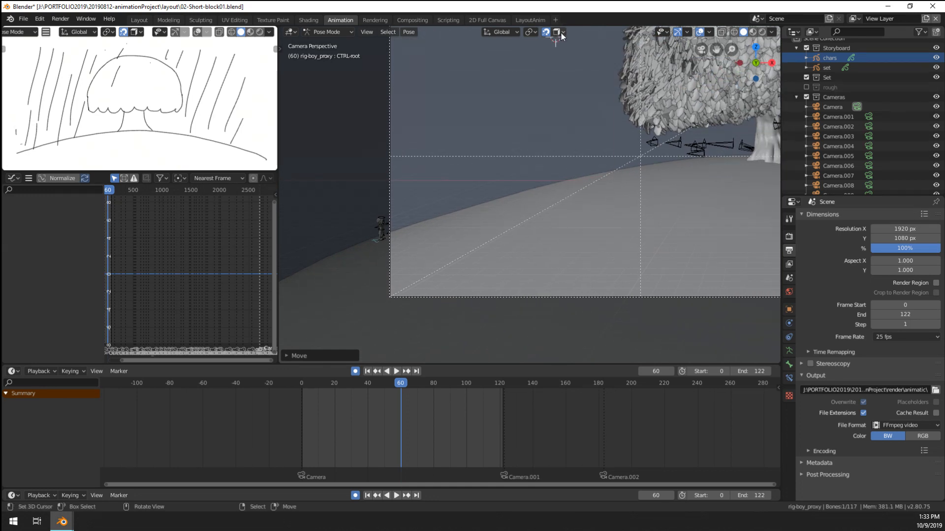
Step: Try moving CTRL.root across the hill with snapping set to align rotation to the target
left_click(561, 33)
key("g")
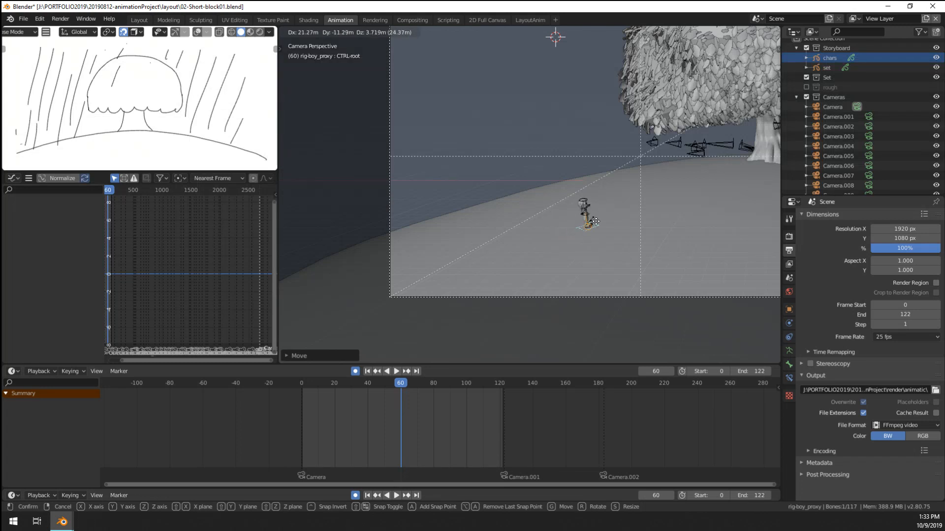
key("Escape")
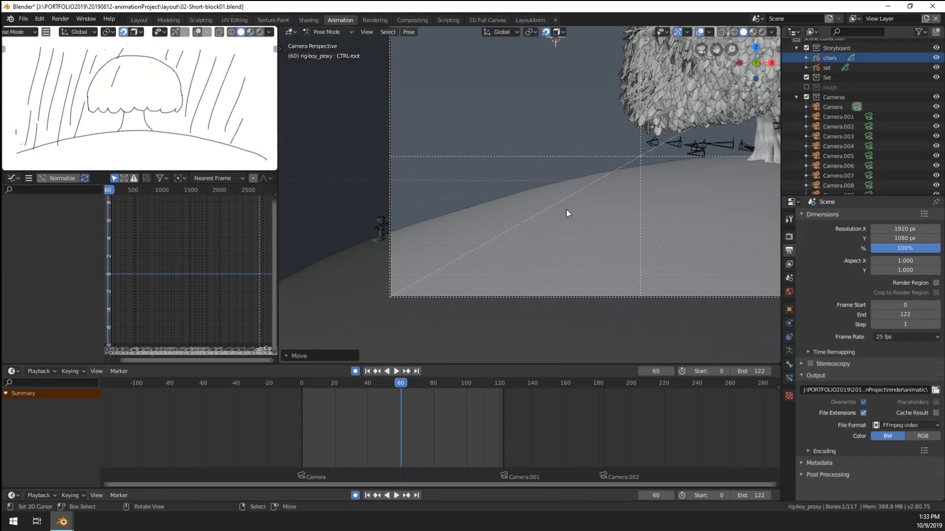
left_click(559, 36)
Step: Shift CTRL.root slightly further outside the camera frame and try to insert a LocRot keyframe at frame 60
middle_click_drag(455, 254, 444, 256, "shift")
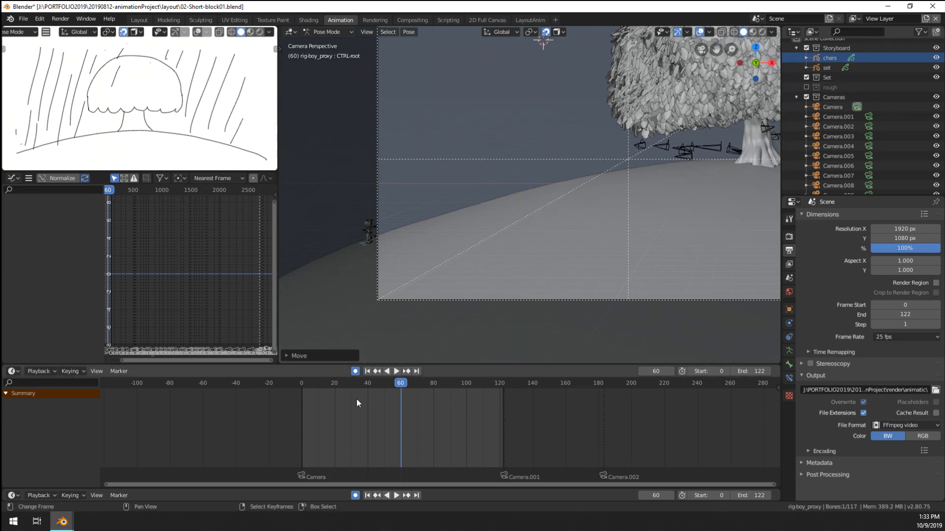
scroll(201, 262, "up", 3)
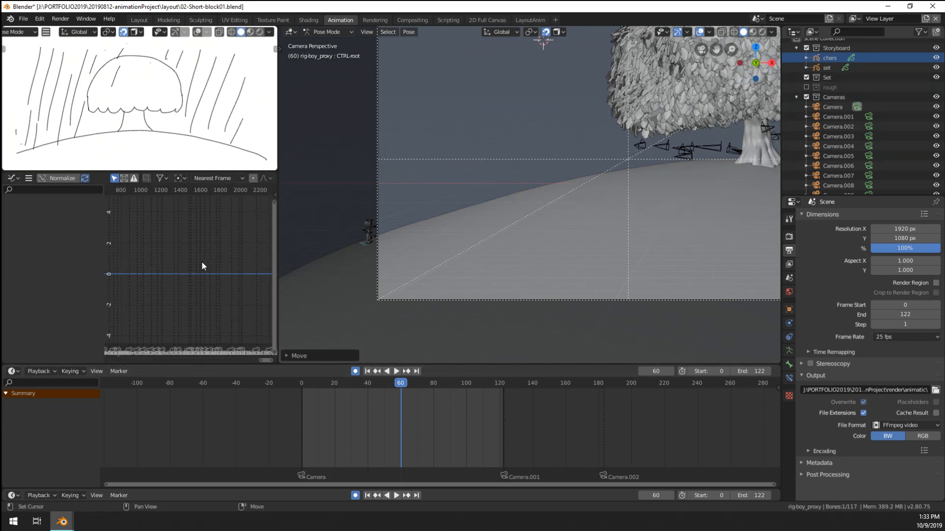
middle_click_drag(197, 265, 173, 286, "ctrl")
scroll(176, 277, "up", 6)
middle_click_drag(167, 277, 136, 278)
scroll(209, 281, "up", 7)
middle_click_drag(209, 286, 158, 288)
scroll(162, 288, "up", 5)
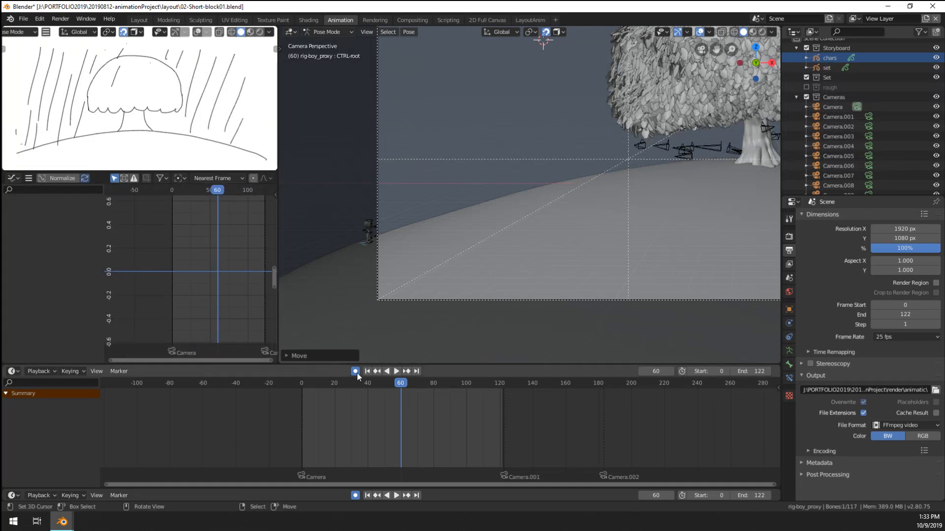
key("g")
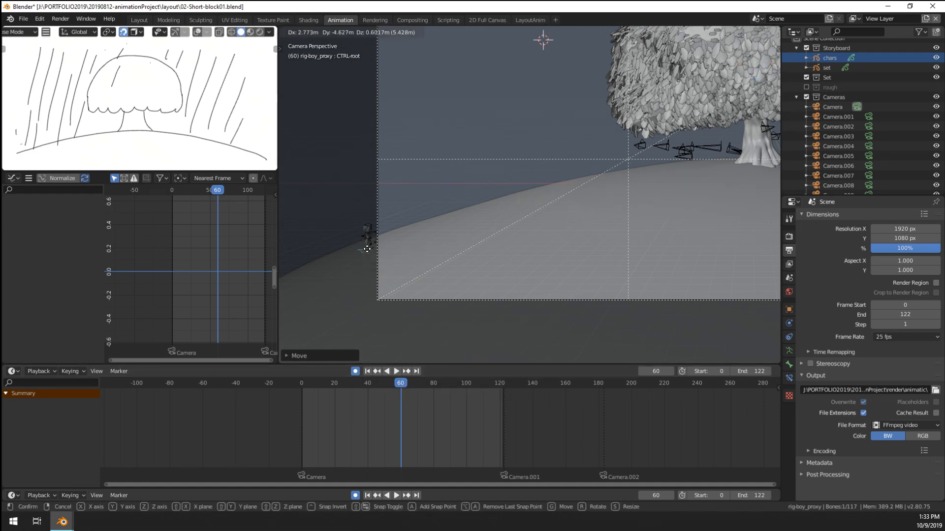
left_click(364, 244)
key("i")
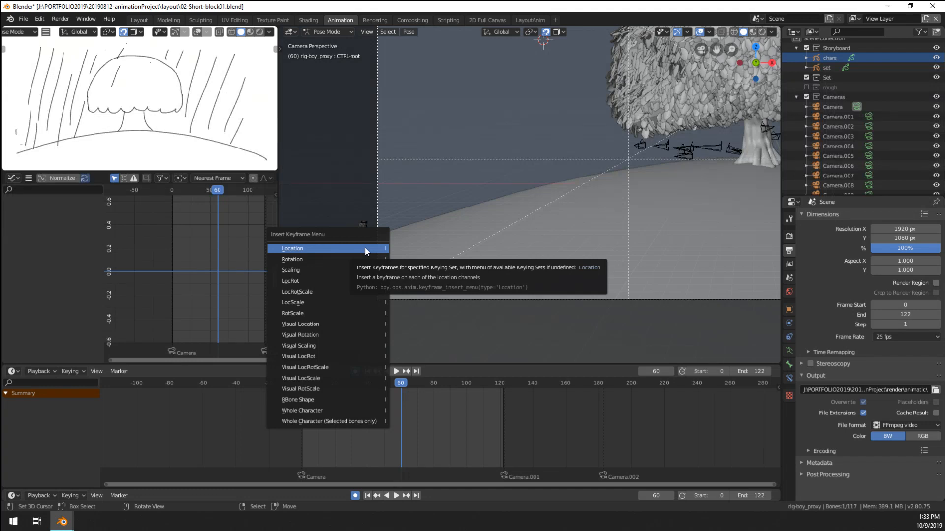
left_click(342, 284)
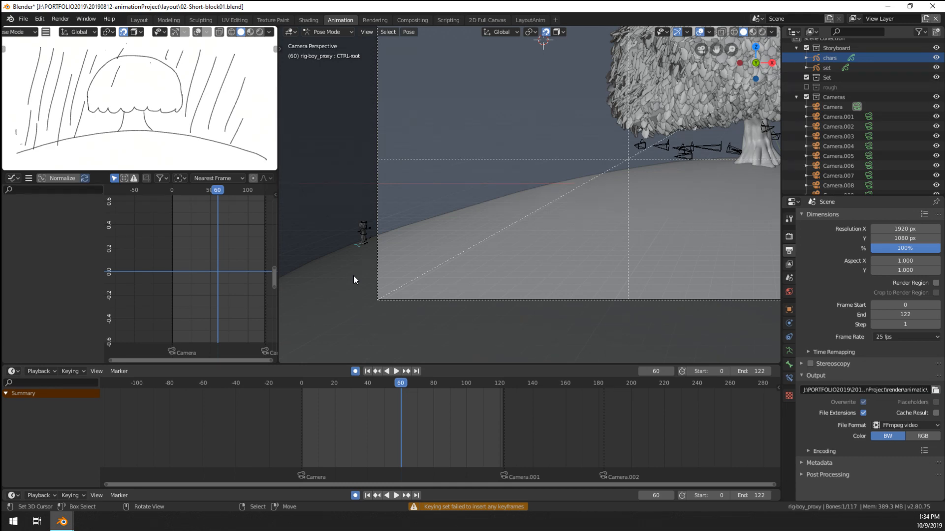
Step: Test moving CTRL.root and rotating it about global Z, and inspect the rig-boy_proxy entries in the outliner
middle_click_drag(354, 276, 444, 275)
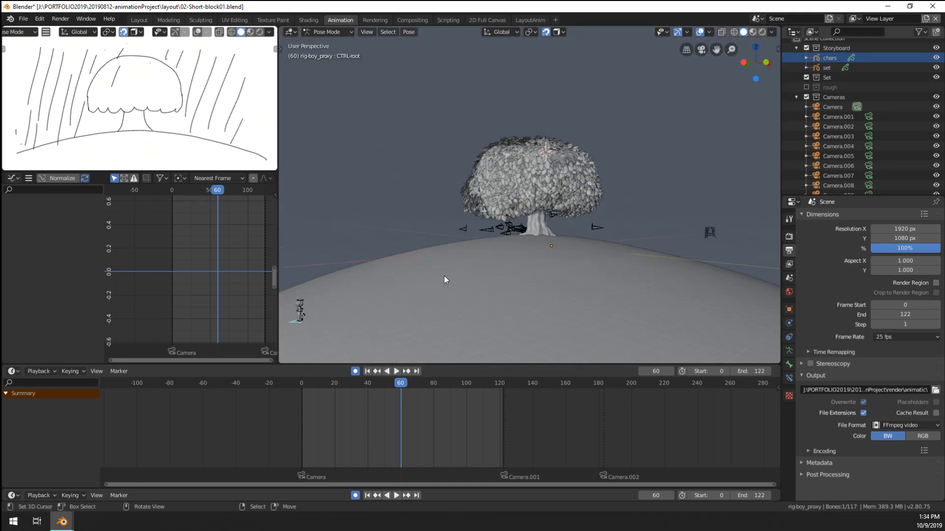
key("KP_Decimal")
scroll(443, 276, "down", 5)
middle_click_drag(590, 170, 608, 196)
key("g")
right_click(630, 170)
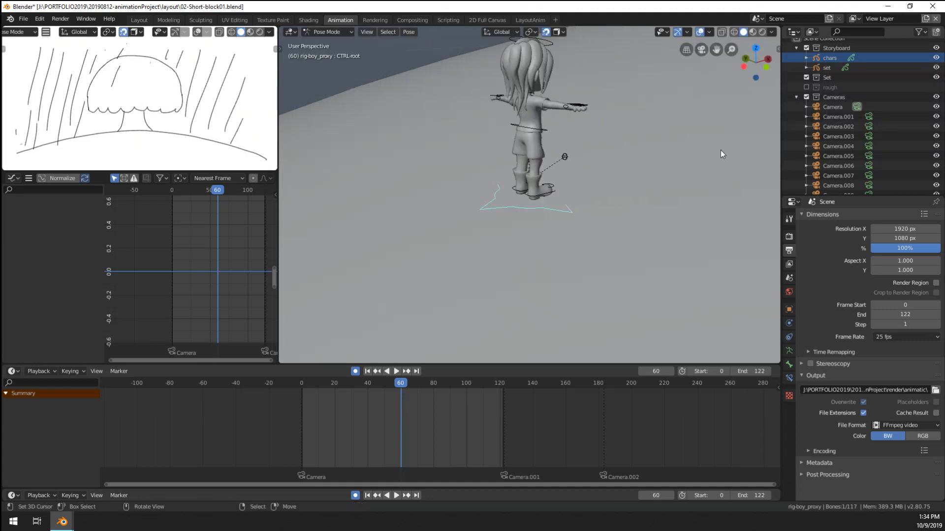
scroll(820, 70, "down", 10)
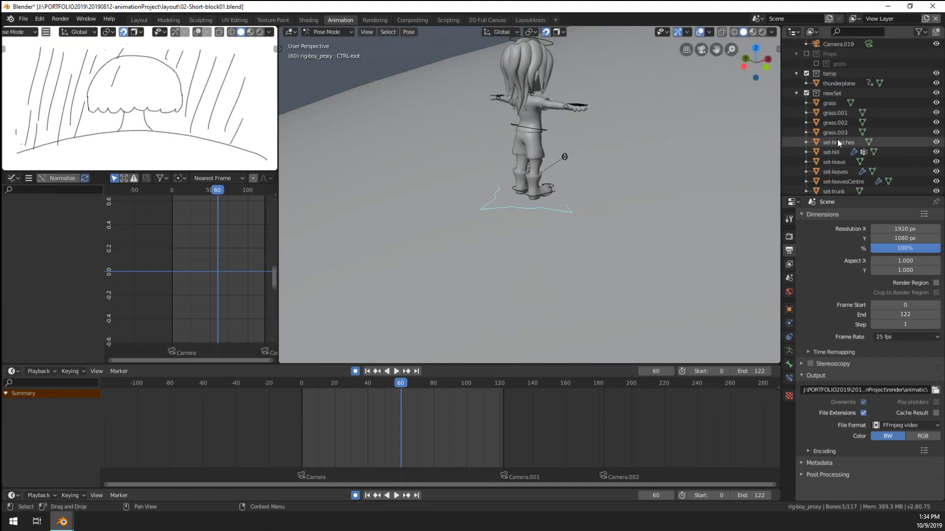
scroll(837, 138, "down", 5)
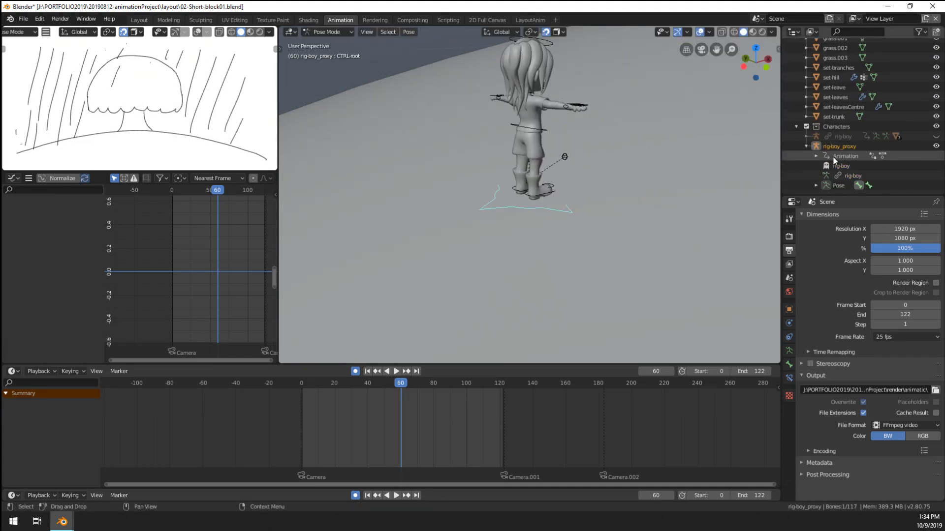
key("r")
key("z")
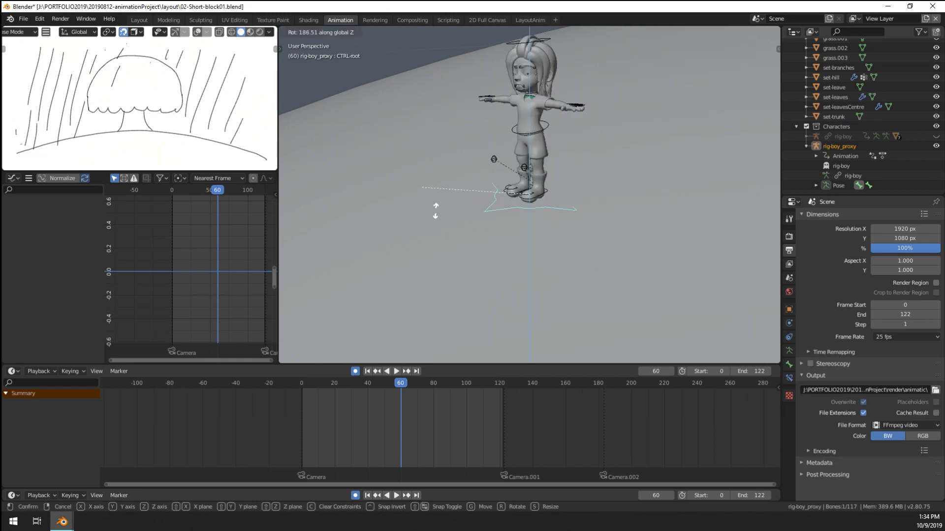
right_click(544, 250)
Step: Try to keyframe CTRL.root at frame 60 with the Available and LocRot keying sets
key("i")
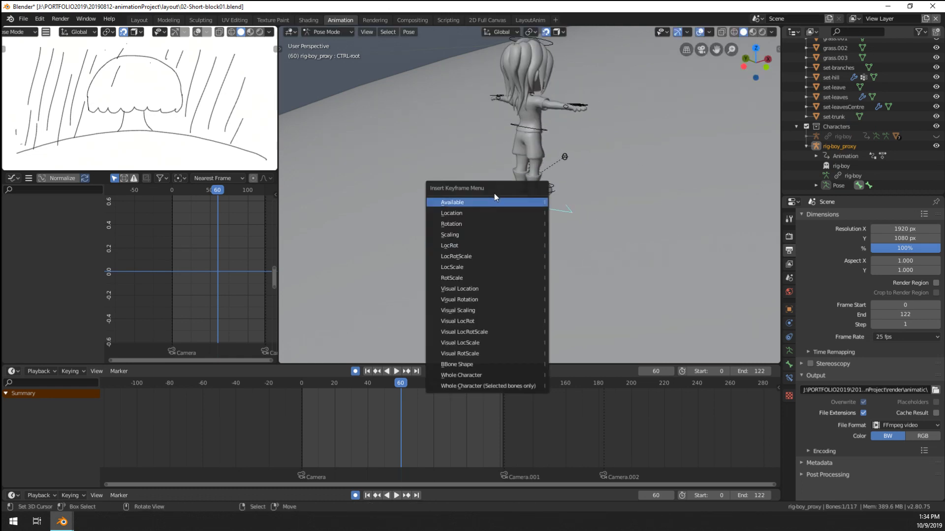
left_click(494, 205)
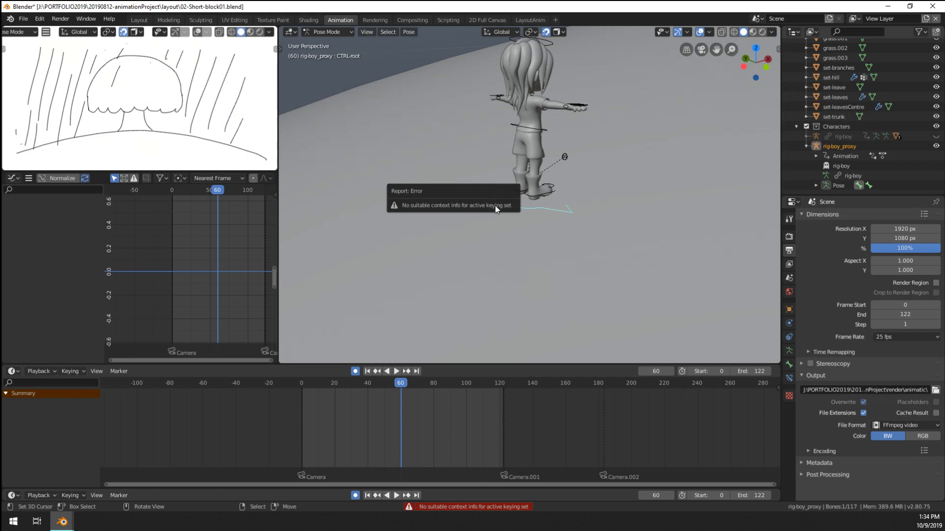
key("i")
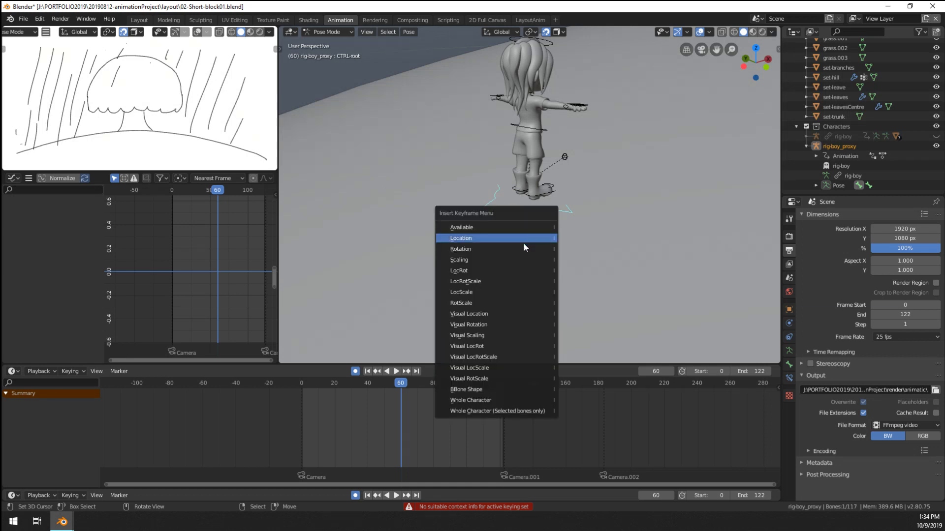
left_click(496, 268)
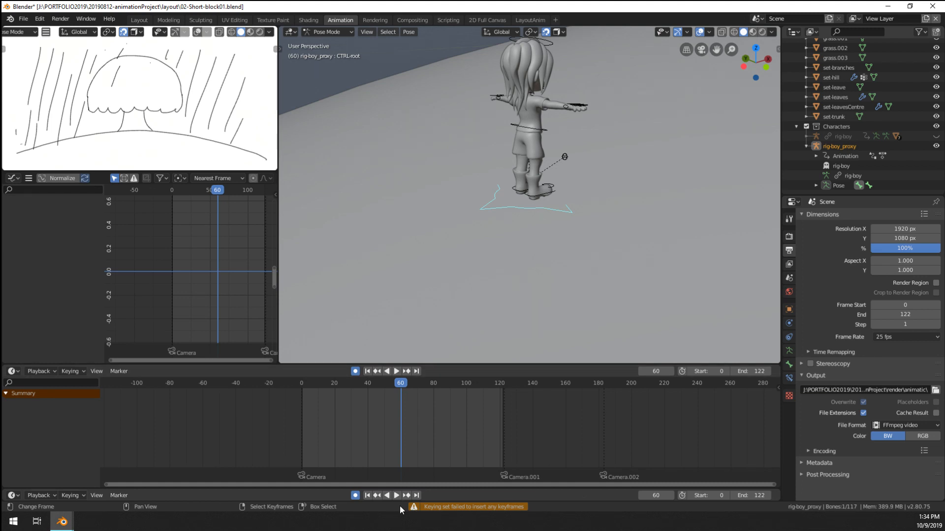
key("i")
left_click(537, 255)
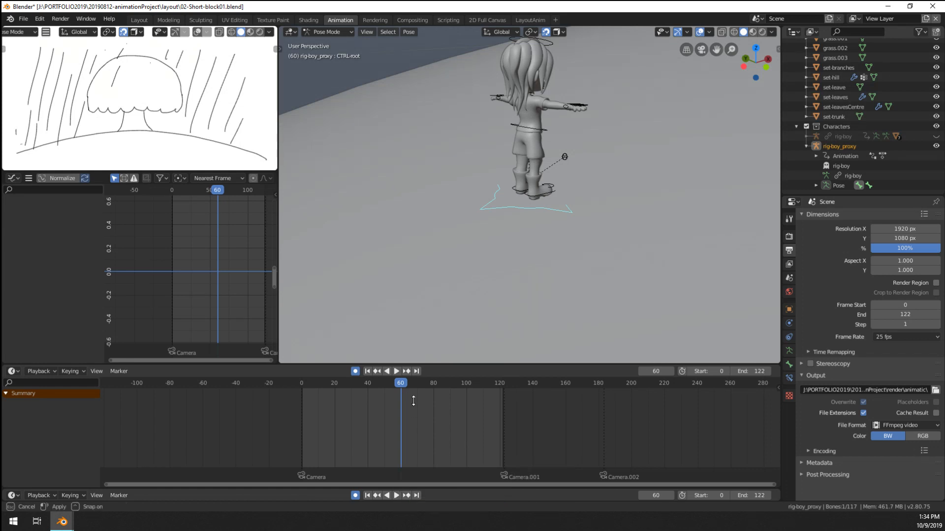
left_click_drag(778, 502, 754, 426)
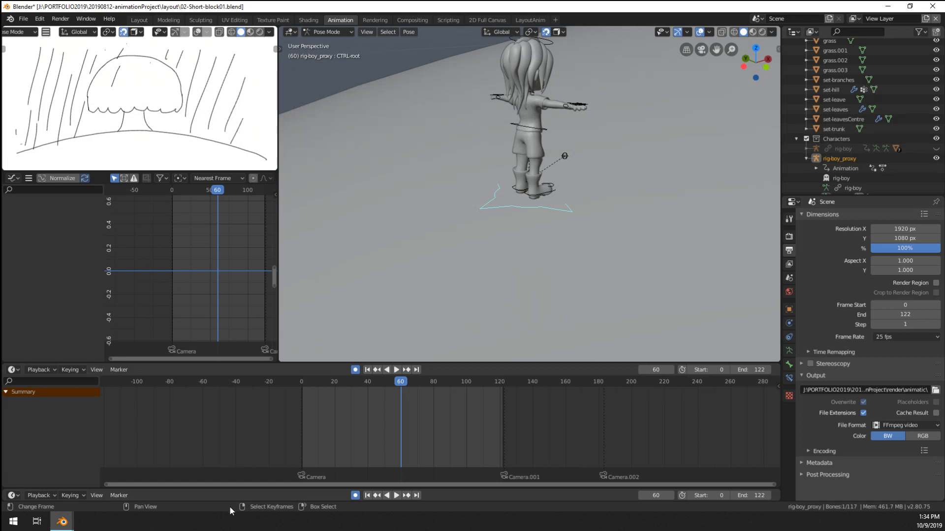
key("i")
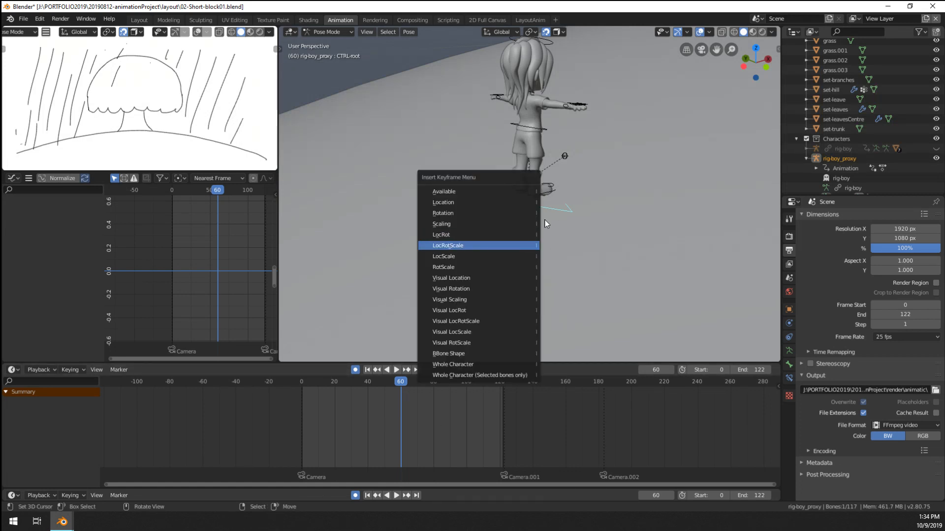
left_click(471, 238)
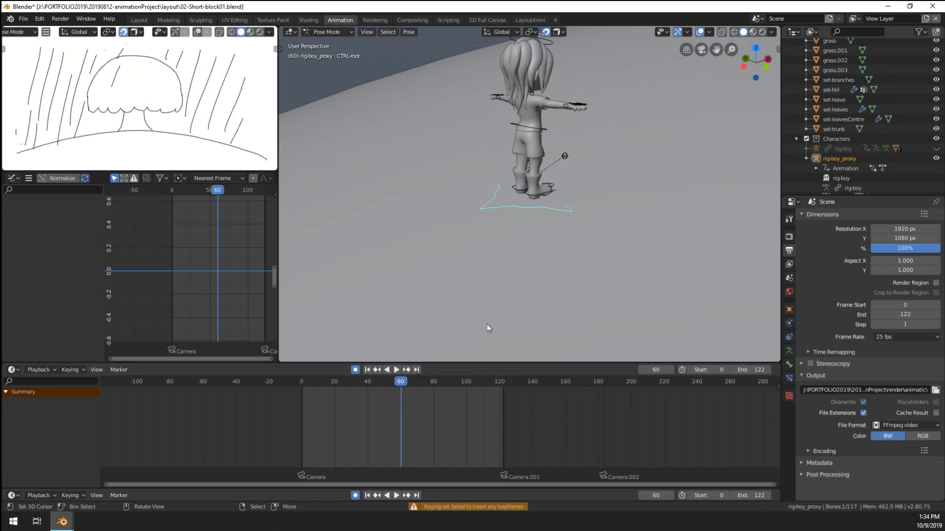
Step: Split the 3D viewport, retry the LocRot keyframe on CTRL.root and display the Info log in the new area
left_click_drag(779, 28, 558, 33)
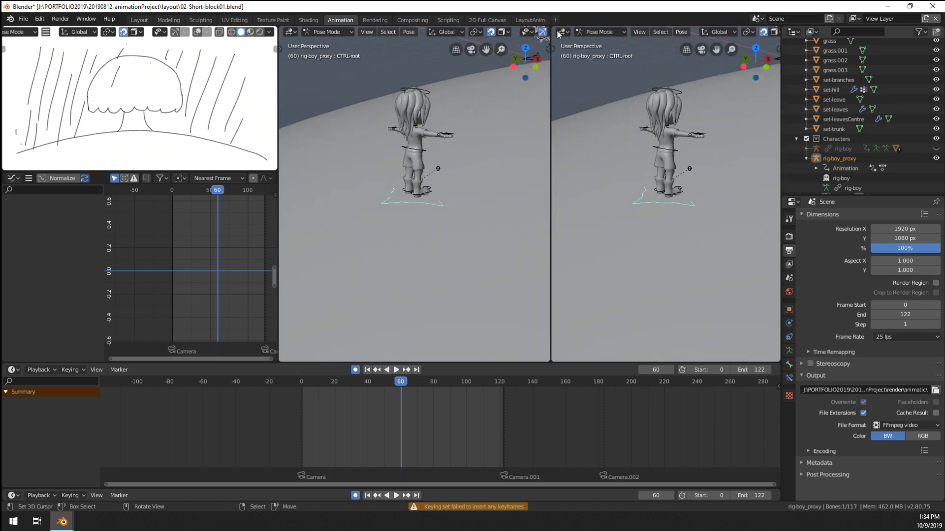
left_click(561, 33)
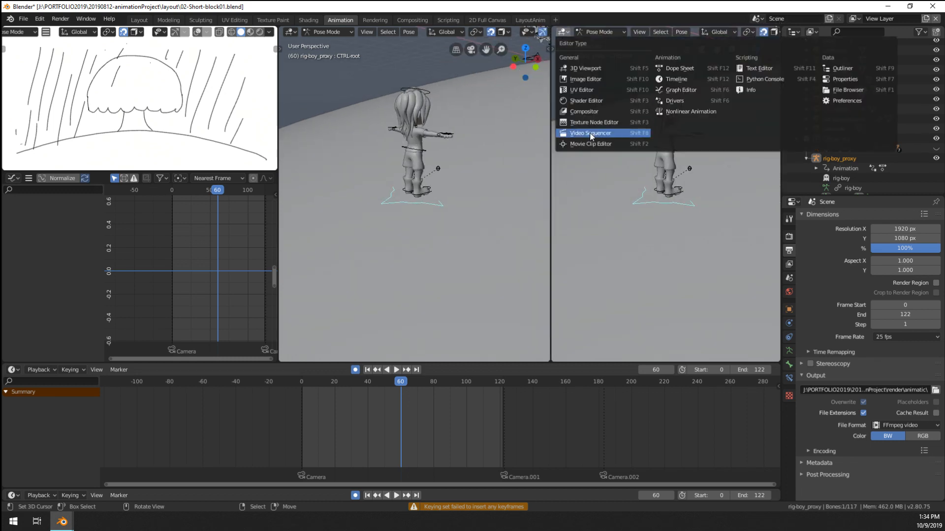
left_click(782, 80)
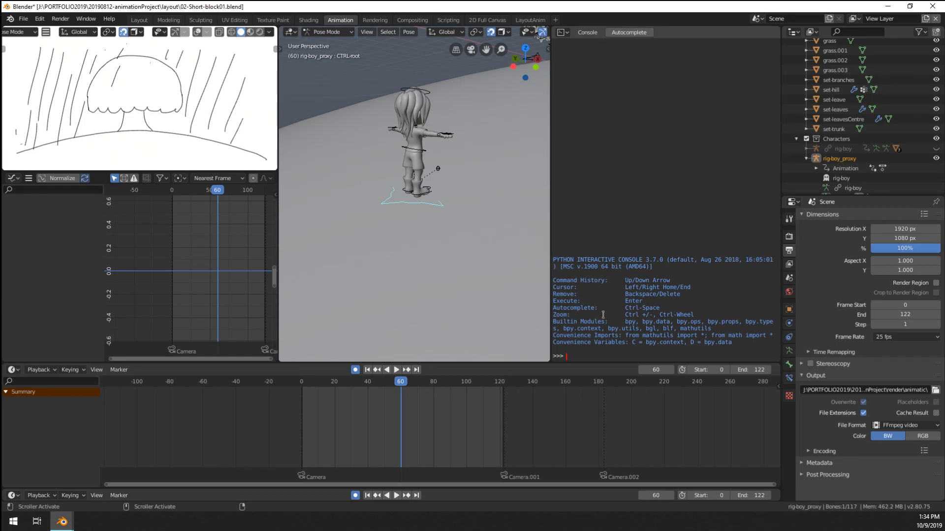
key("i")
left_click(448, 236)
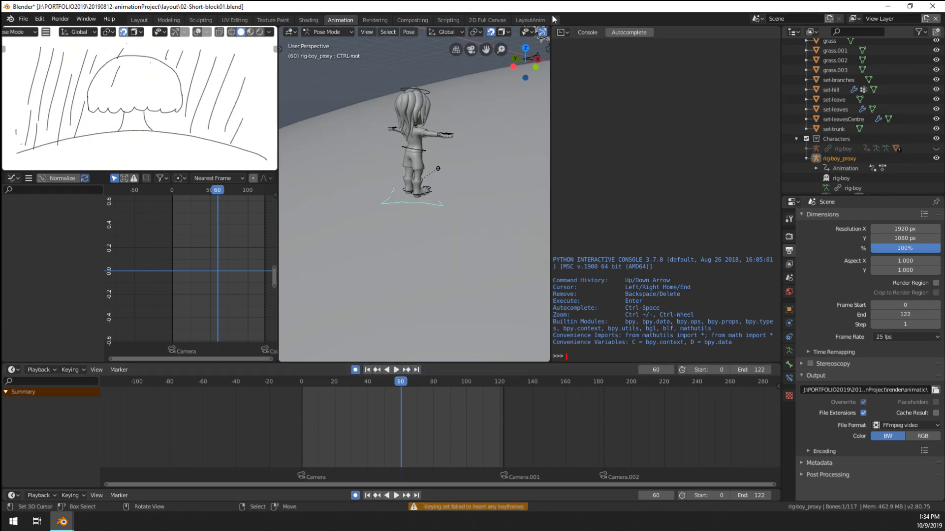
left_click(562, 32)
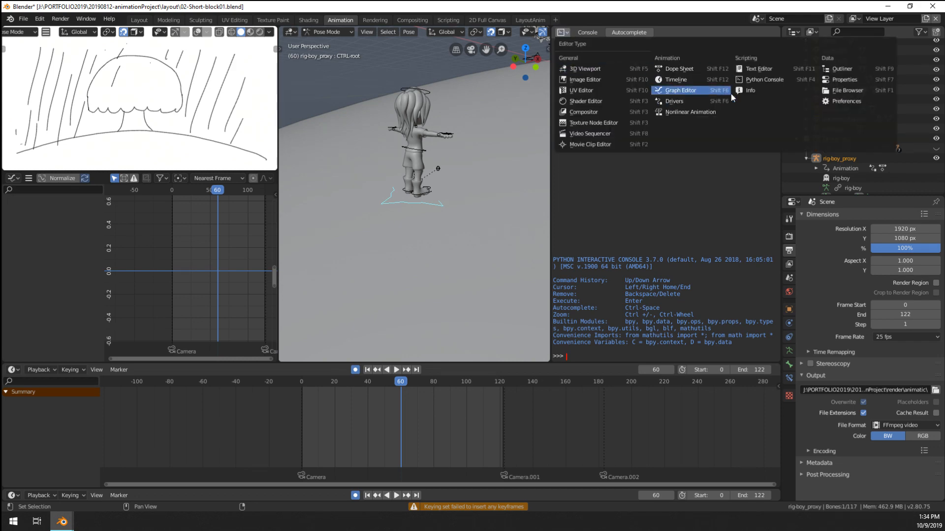
left_click(770, 88)
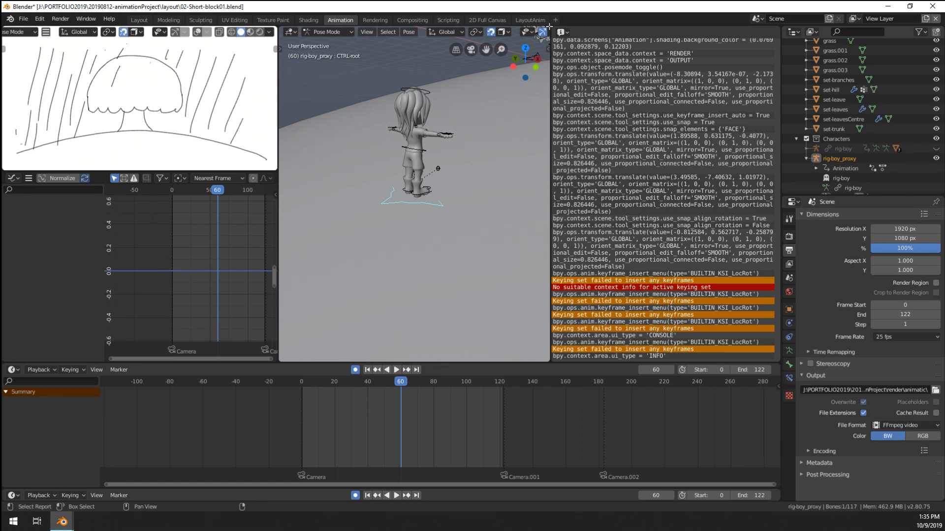
Step: Close the Info log area and, with auto keying off, insert a keyframe on CTRL.root at frame 60
left_click_drag(549, 25, 650, 108)
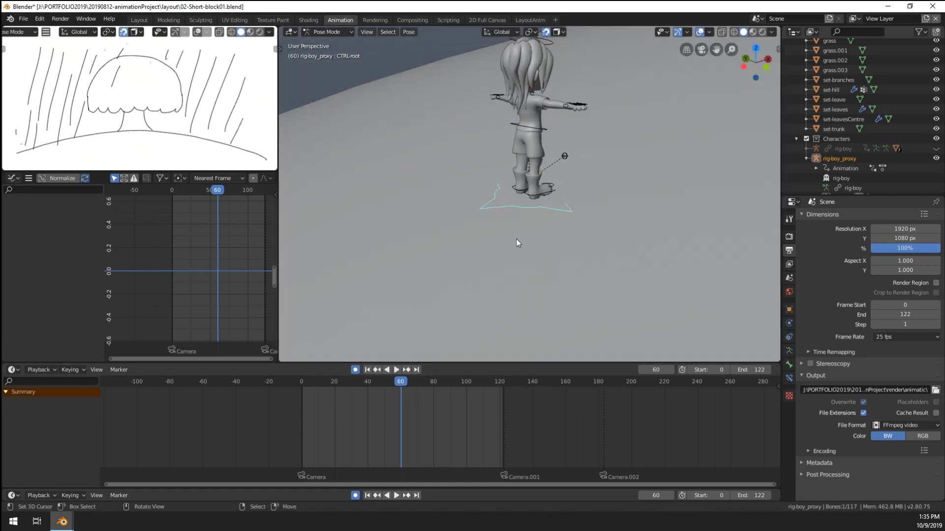
key("i")
left_click(355, 369)
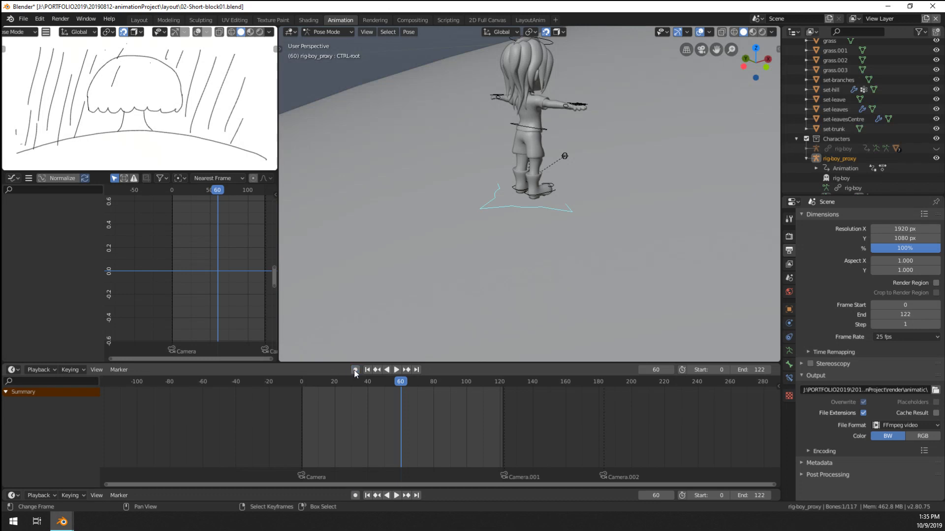
key("i")
left_click(487, 255)
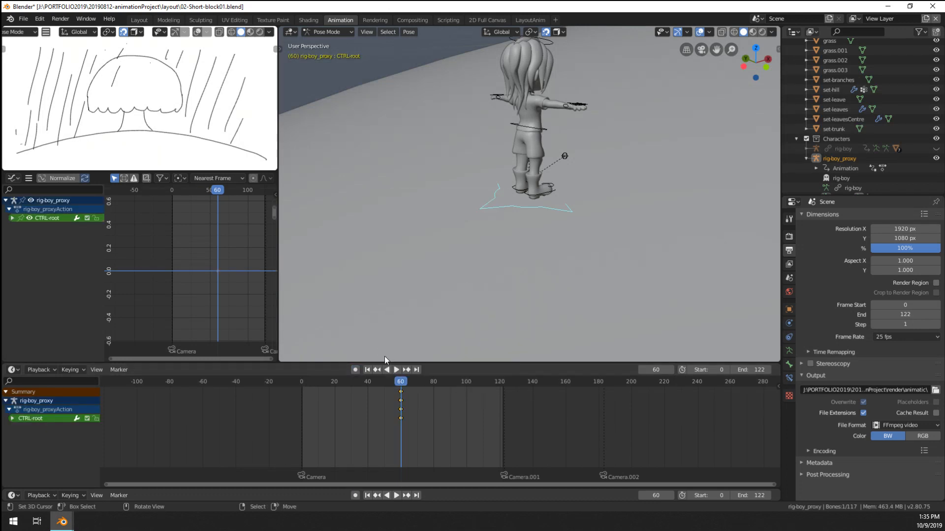
Step: Turn auto keying back on and nudge CTRL.root slightly along the hill surface at frame 60
left_click(355, 369)
left_click_drag(515, 207, 512, 214)
scroll(512, 215, "down", 5)
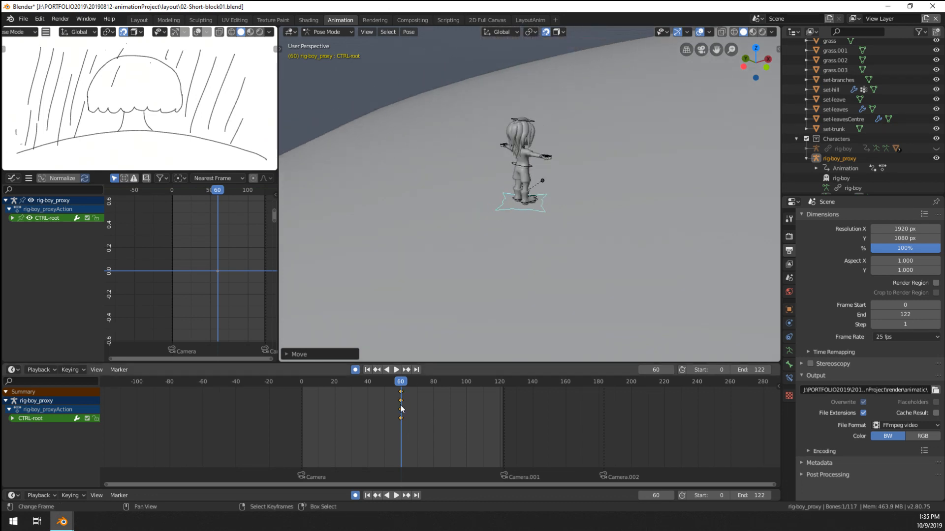
key("space")
key("Escape")
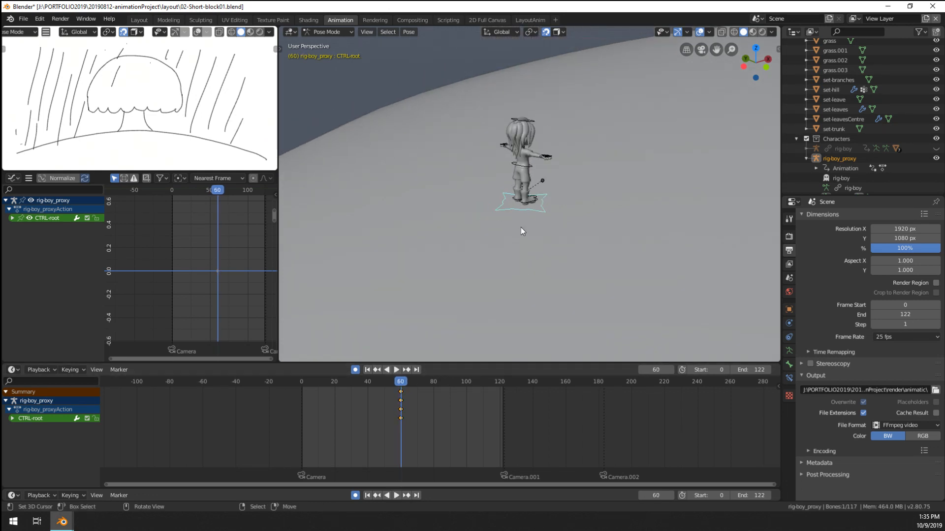
Step: Check from the camera view where the boy rig stands relative to the frame edge at frame 60
middle_click_drag(520, 227, 542, 257)
key("KP_0")
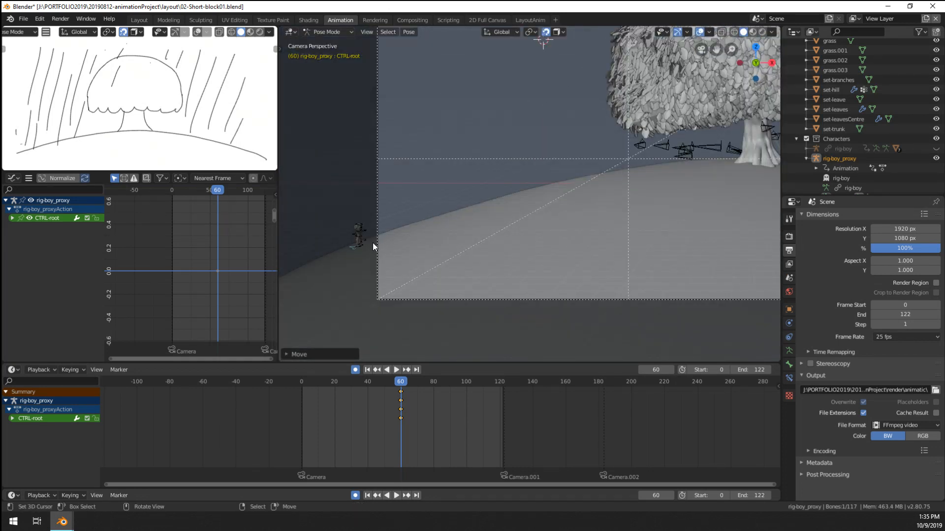
key("ctrl+z")
key("ctrl+shift+z")
scroll(487, 246, "down", 2)
scroll(512, 279, "up", 4)
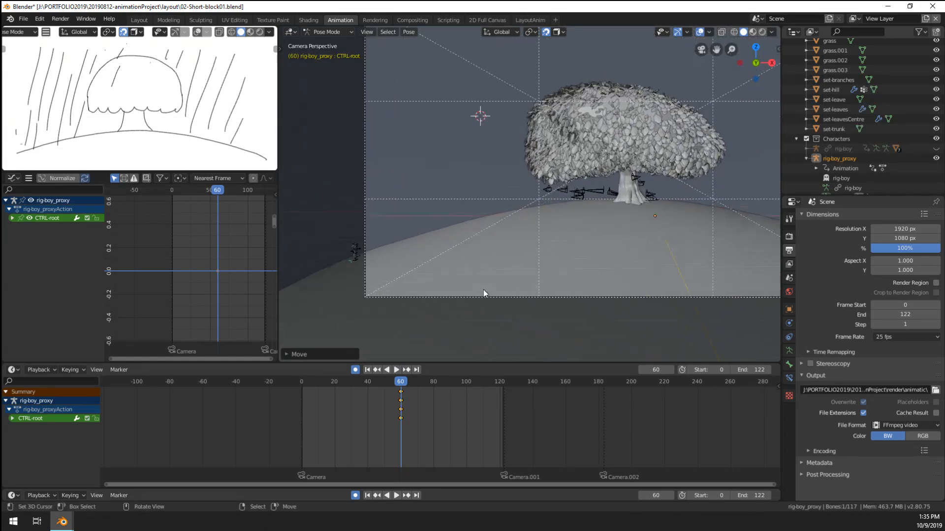
Step: At frame 122, move CTRL.root up to the hill crest beside the tree
left_click(503, 421)
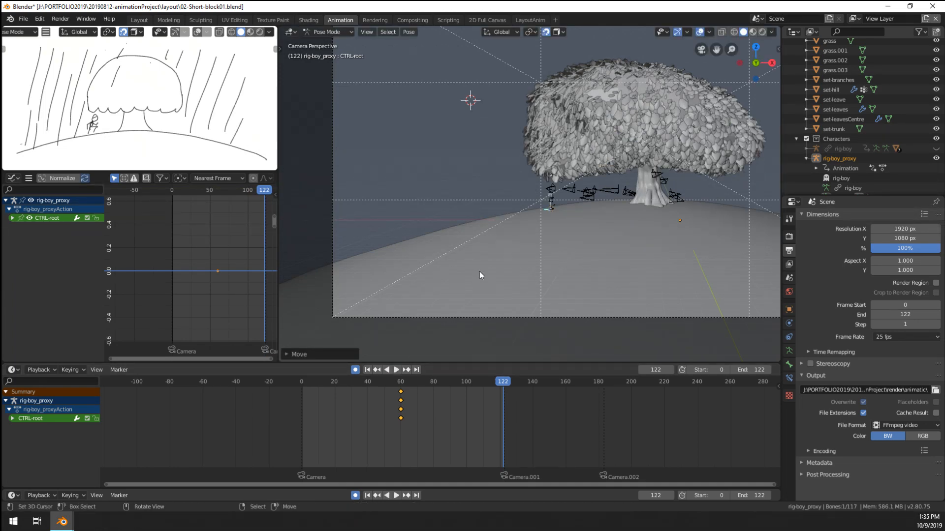
middle_click_drag(480, 270, 518, 221)
scroll(349, 266, "up", 6)
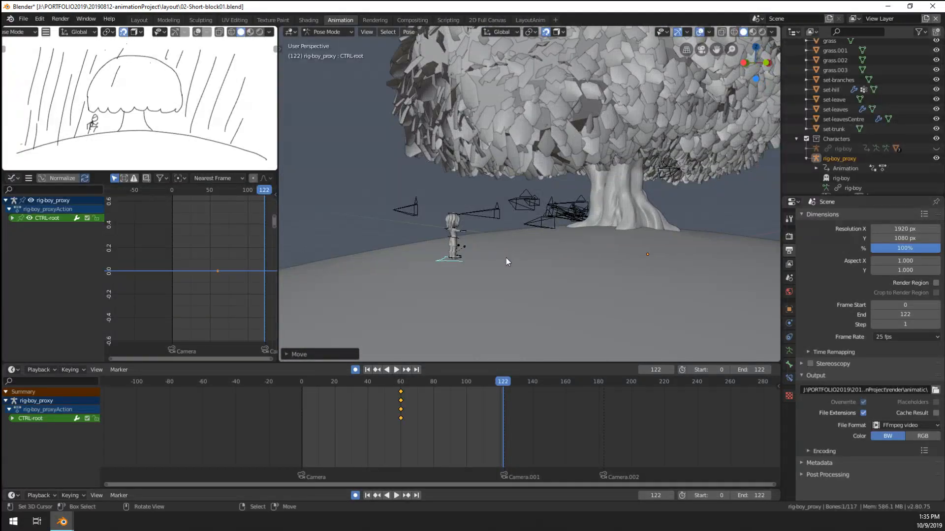
middle_click_drag(506, 258, 489, 264)
key("ctrl+z")
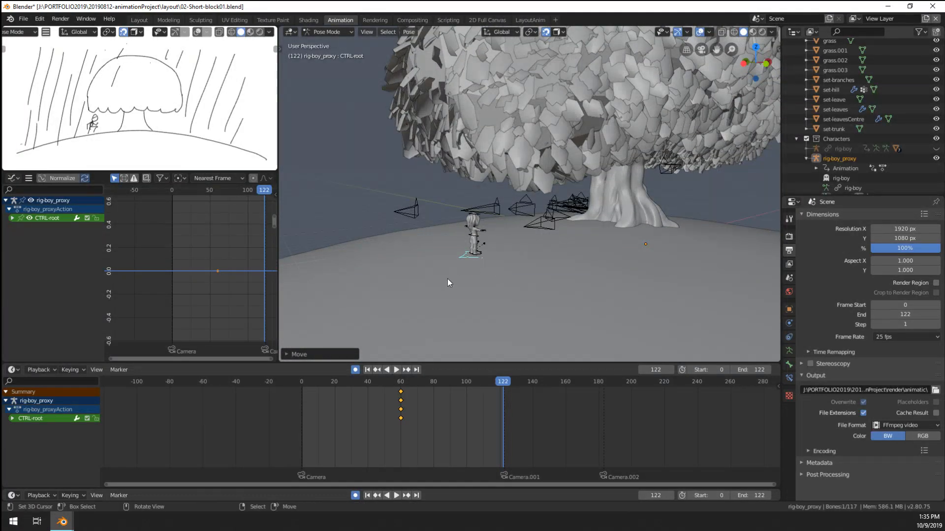
scroll(199, 282, "down", 2)
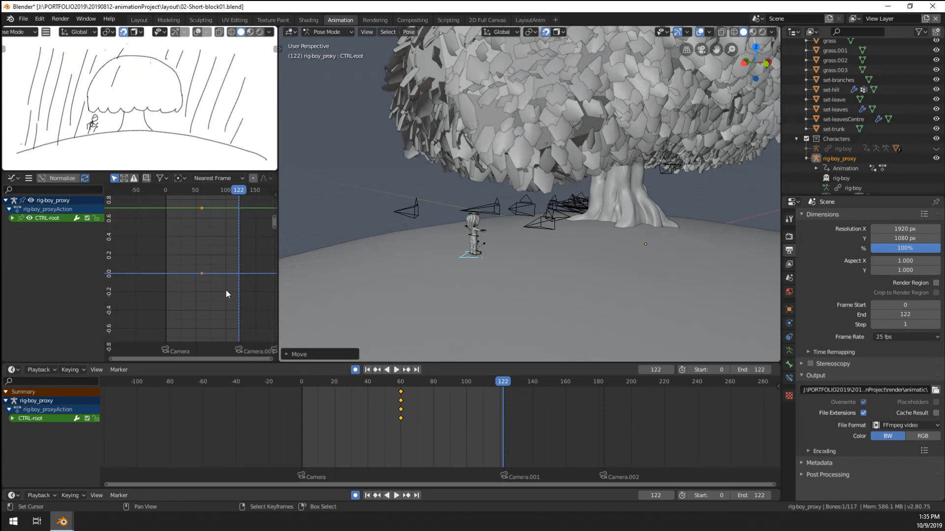
key("i")
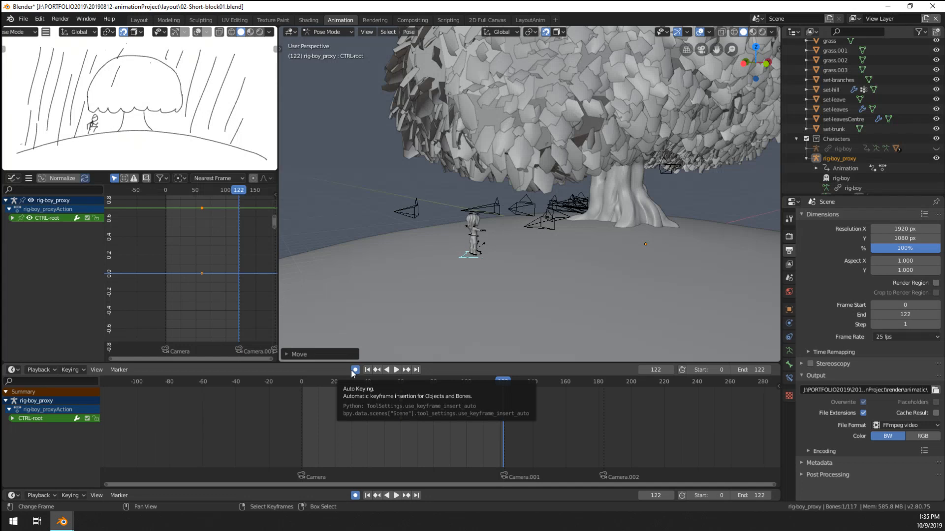
Step: Enlarge the lower timeline area, toggle auto keying and try inserting a LocRot keyframe on CTRL.root at frame 122
left_click(97, 496)
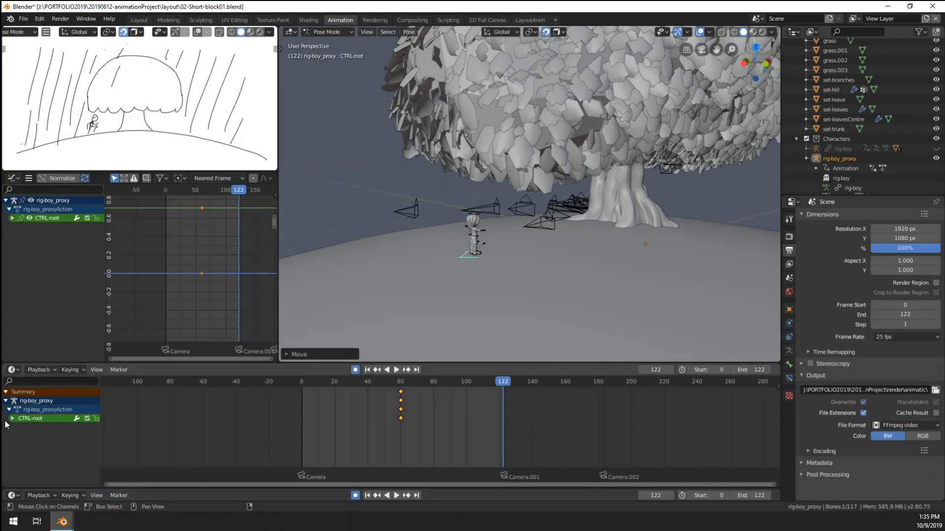
left_click_drag(17, 490, 32, 436)
left_click(355, 438)
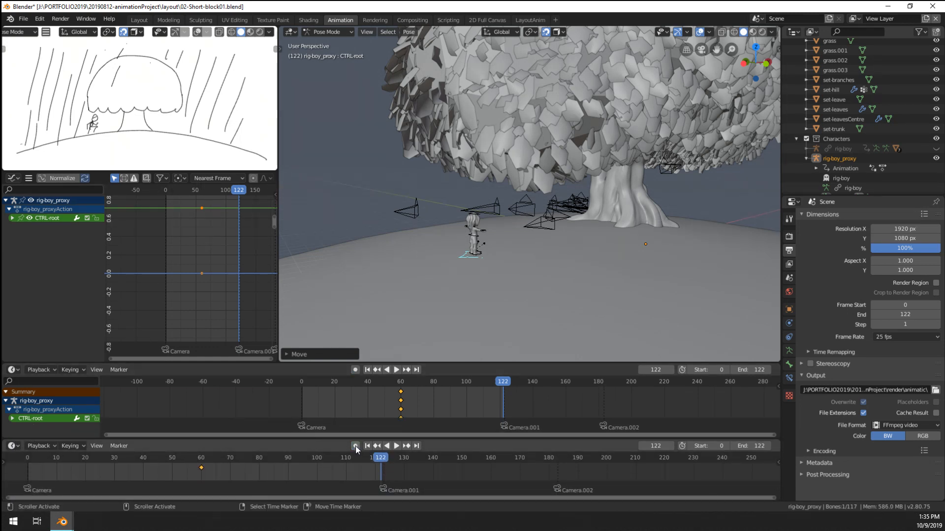
left_click(355, 446)
key("i")
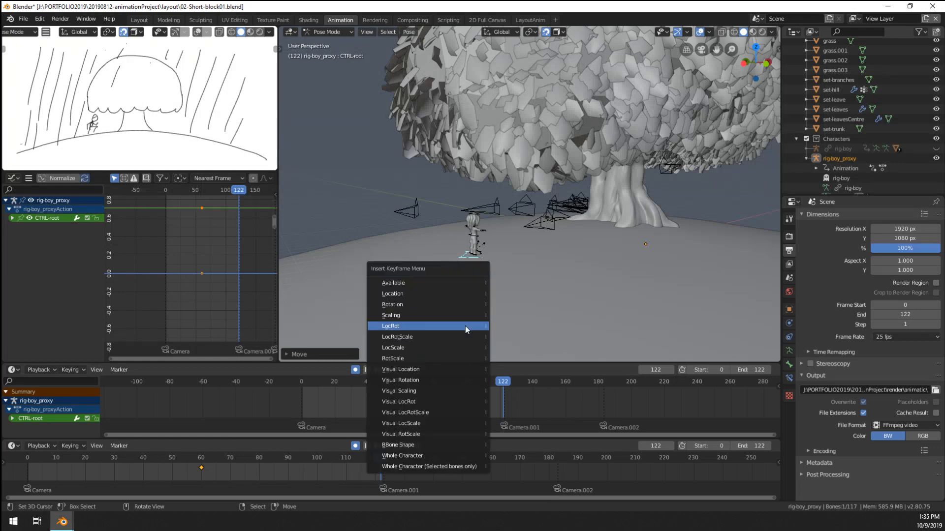
left_click(465, 326)
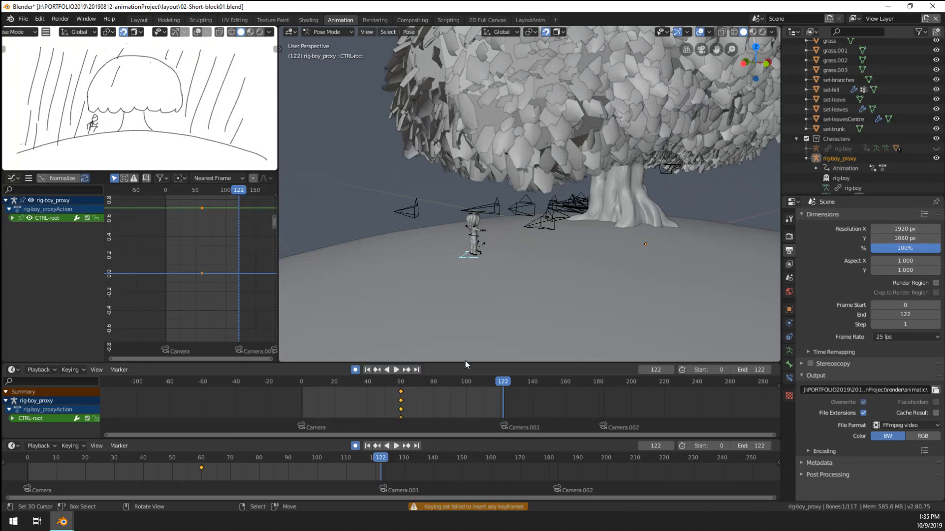
Step: Turn off auto keying and insert a keyframe on CTRL.root at frame 122
middle_click_drag(461, 323, 425, 314)
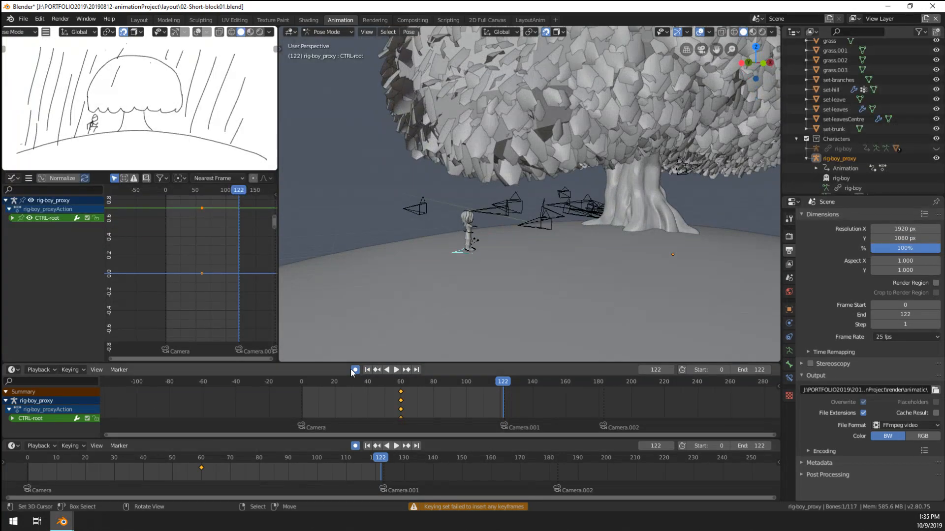
left_click(355, 370)
key("i")
left_click(442, 270)
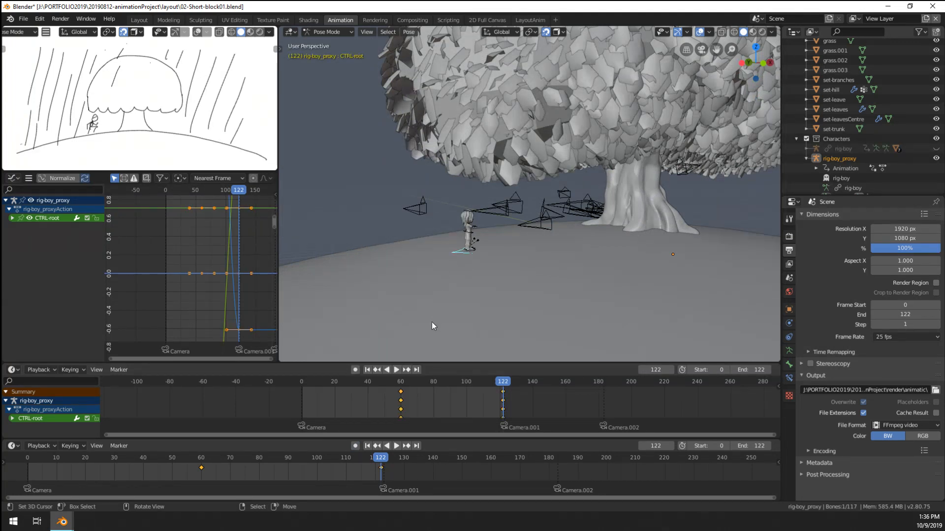
key("i")
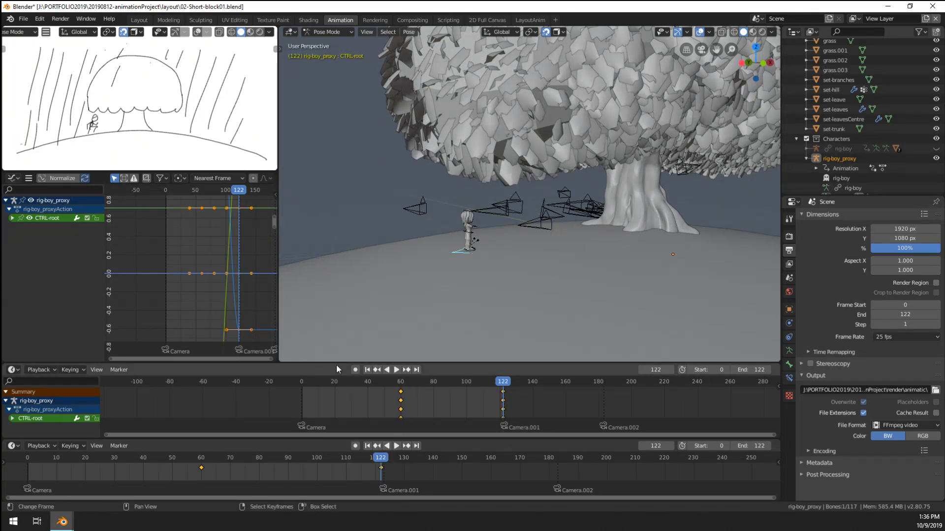
Step: Turn auto keying back on and test it by moving CTRL.root down the slope at frame 122
left_click(355, 370)
key("g")
left_click(419, 282)
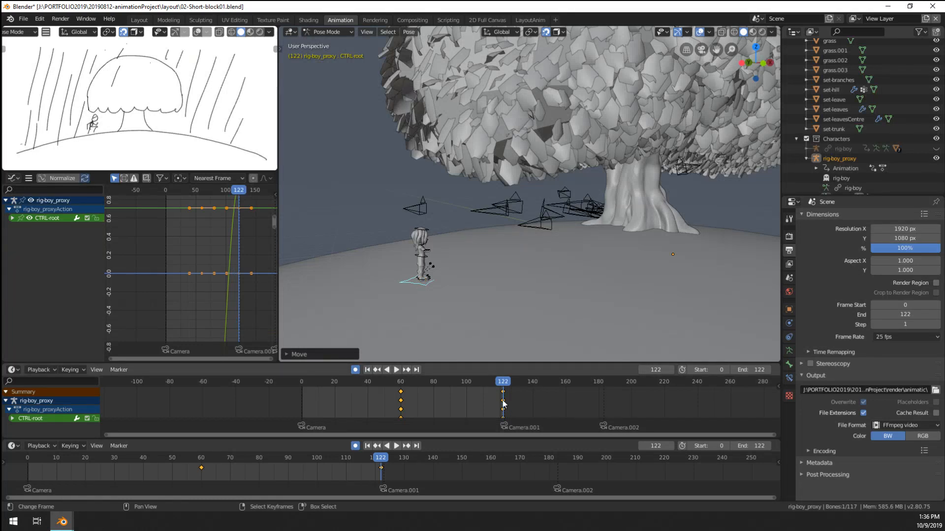
Step: Try auto-keying a move of CTRL.root at frame 100, undo the move and return to frame 122
left_click_drag(503, 403, 467, 403)
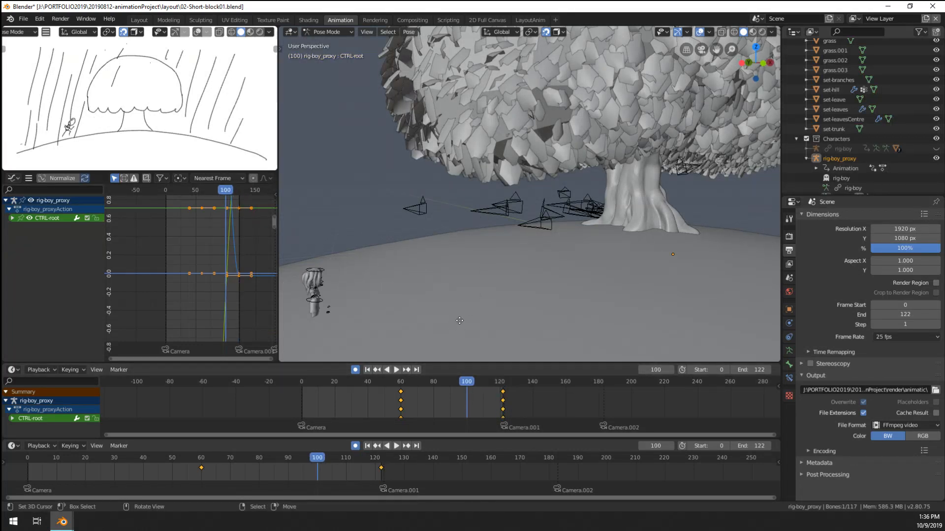
left_click(476, 343)
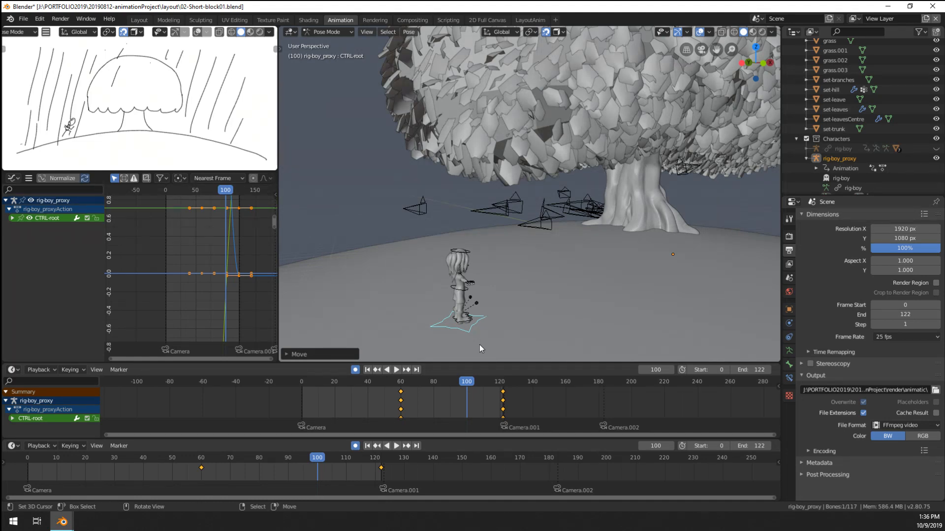
key("ctrl+z")
middle_click_drag(535, 327, 515, 327)
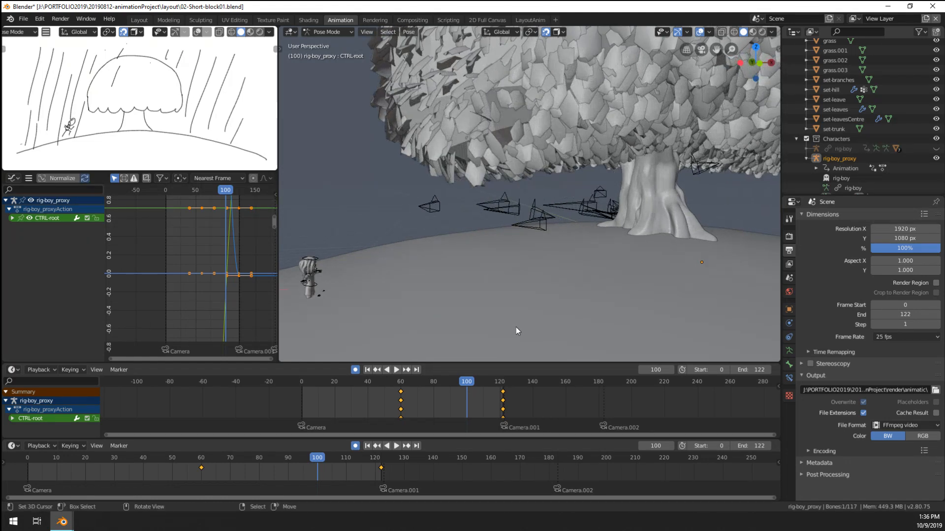
left_click(503, 406)
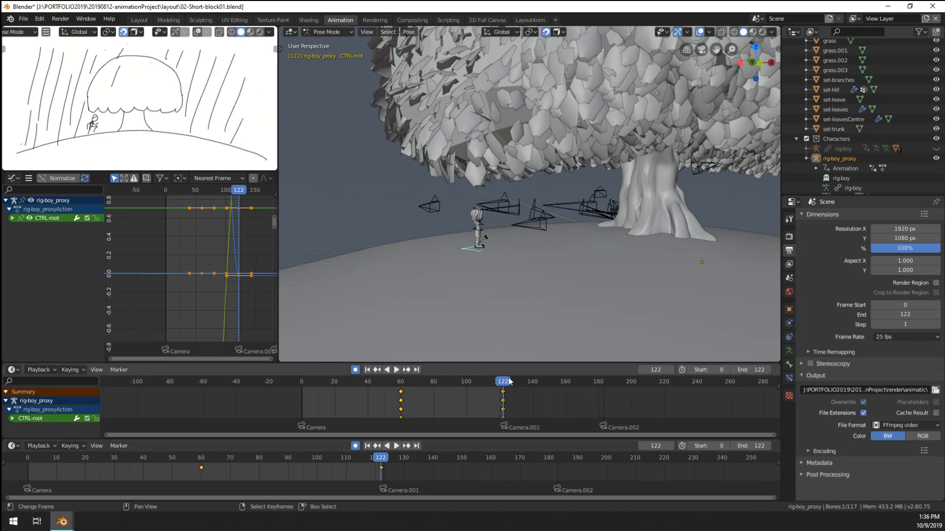
left_click(84, 370)
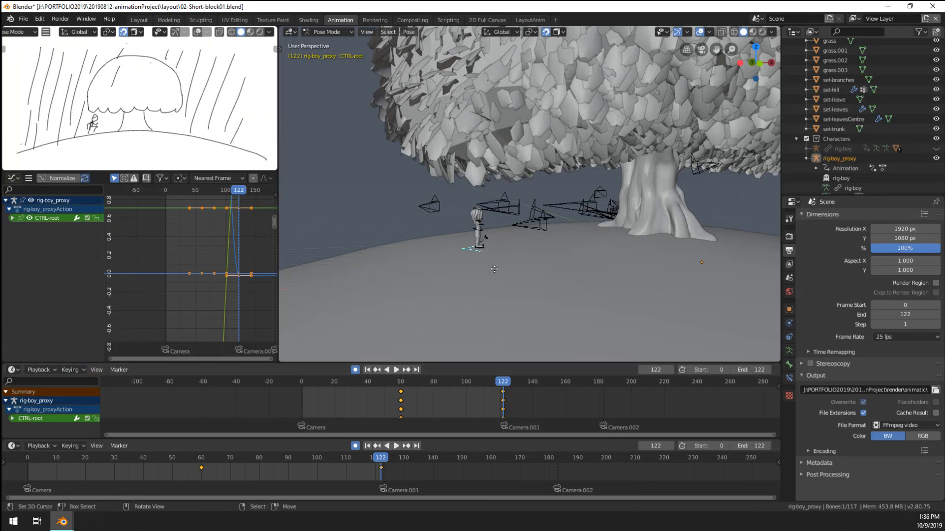
Step: Return to frame 100, retry moving CTRL.root with auto keying on, and undo the move
left_click_drag(503, 413, 467, 408)
key("g")
left_click(403, 306)
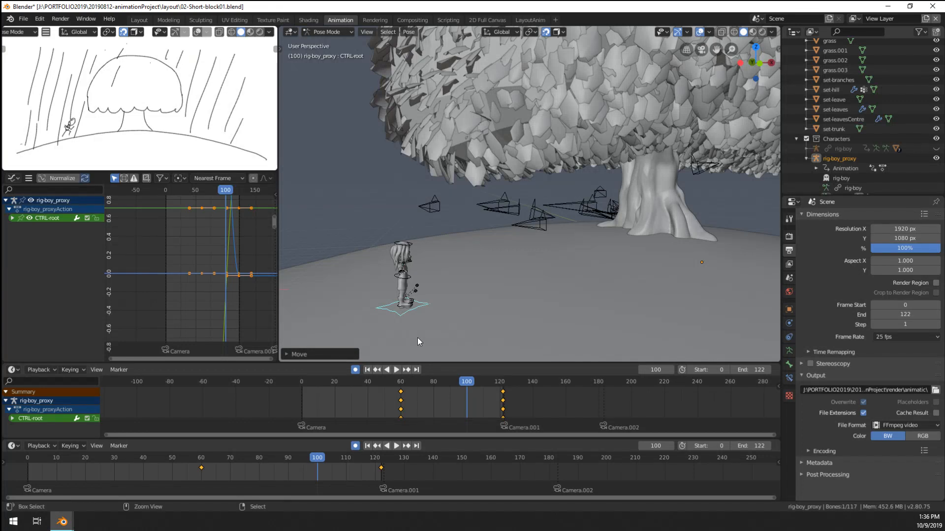
key("ctrl+z")
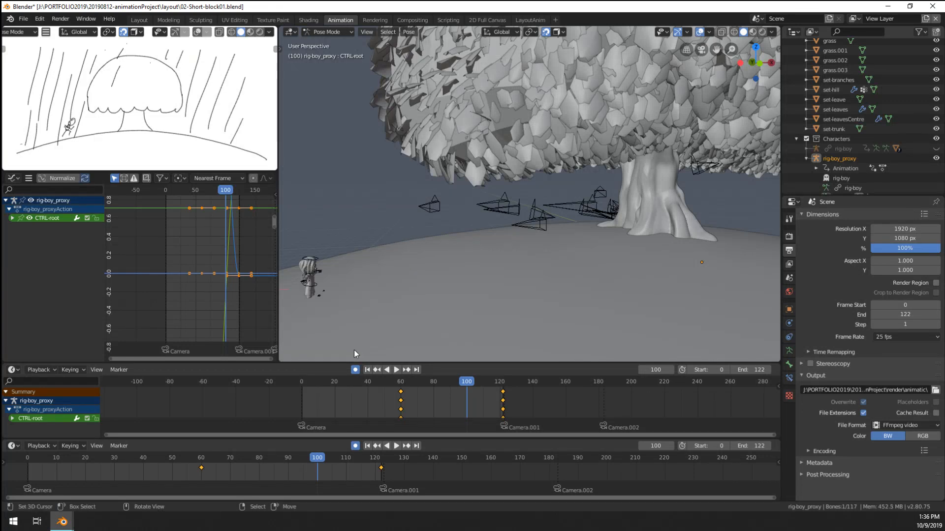
Step: Try the Cycle-Aware Keying option with a test move of CTRL.root at frame 100, and undo the move
left_click(74, 369)
left_click(26, 341)
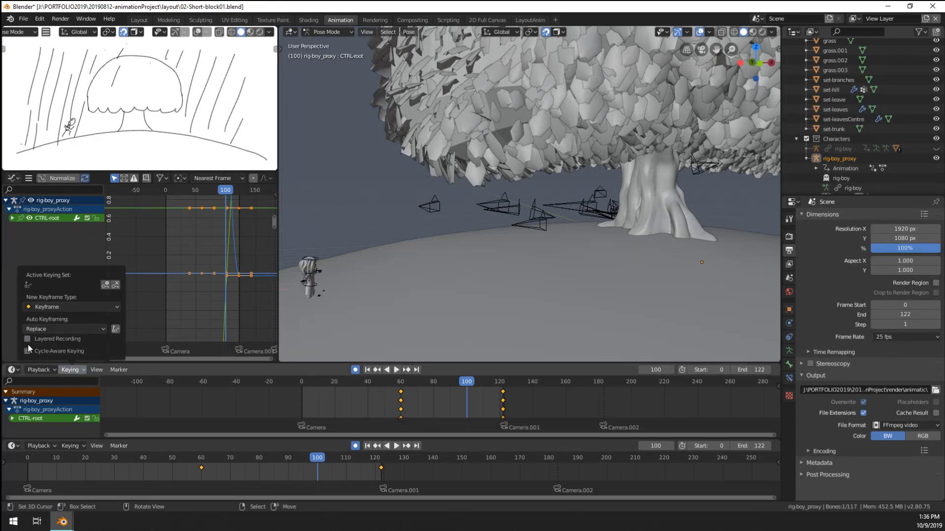
left_click(30, 350)
key("g")
left_click(370, 309)
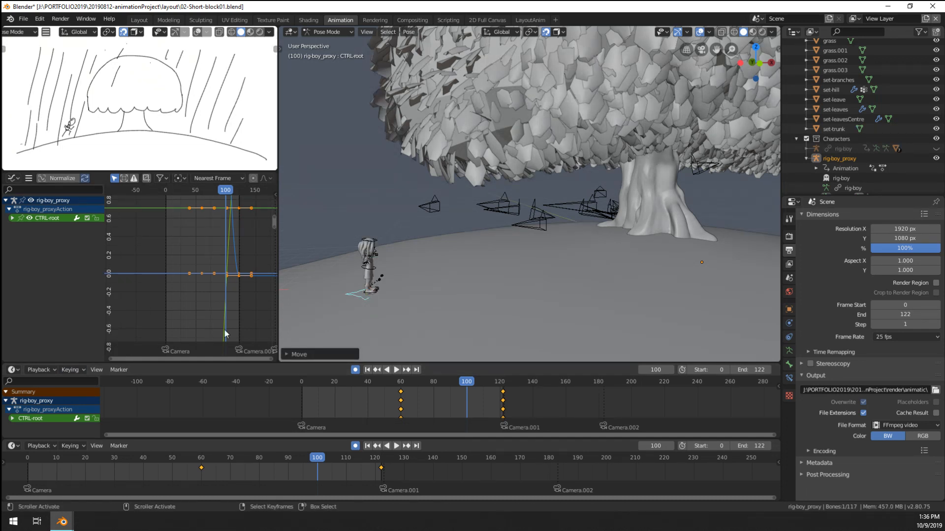
key("ctrl+z")
Step: Leave Cycle-Aware Keying off and set the auto keyframing mode to Add & Replace
left_click(73, 370)
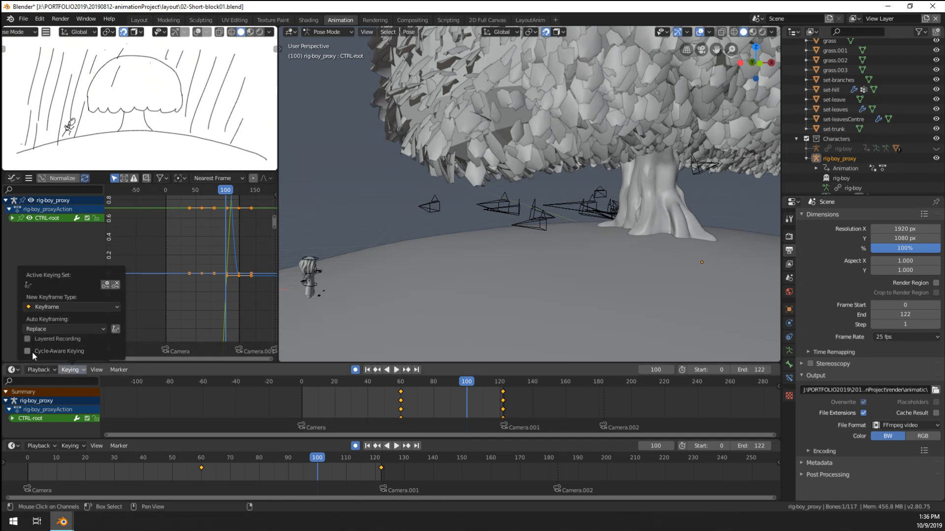
left_click(32, 352)
left_click(67, 308)
left_click(72, 303)
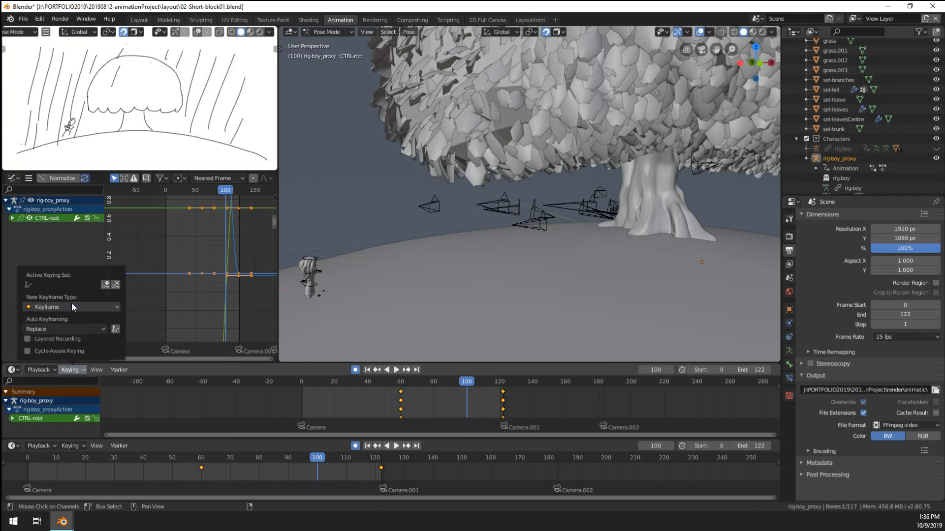
left_click(107, 284)
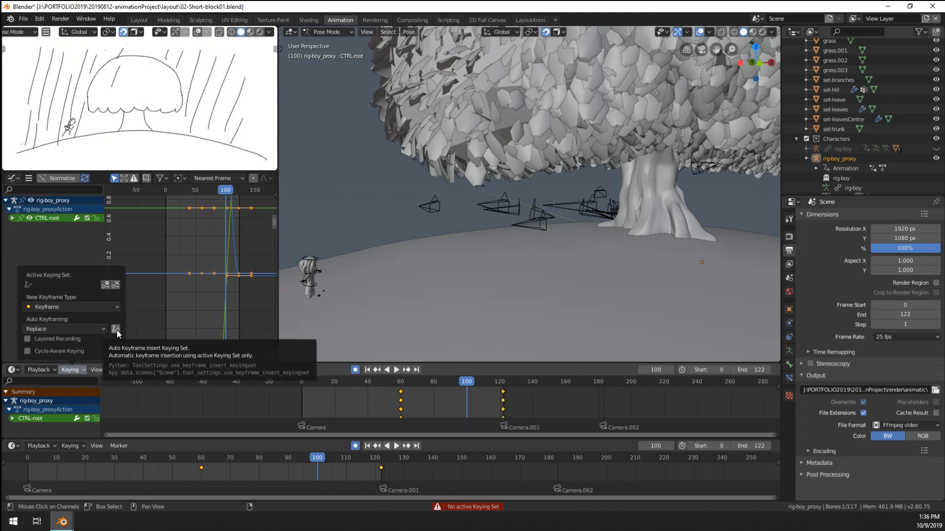
left_click(80, 328)
left_click(74, 340)
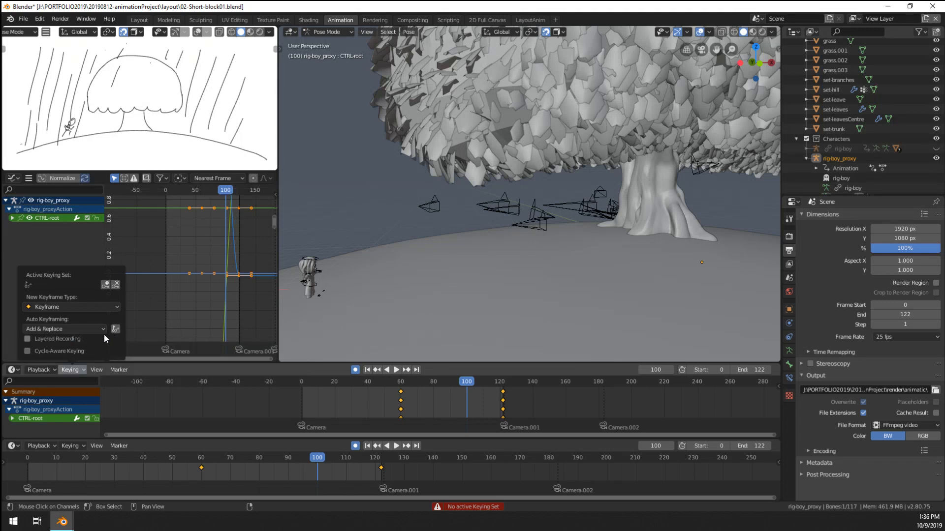
Step: Test the Add & Replace mode by moving CTRL.root at frame 100, and undo that move
key("g")
left_click(382, 290)
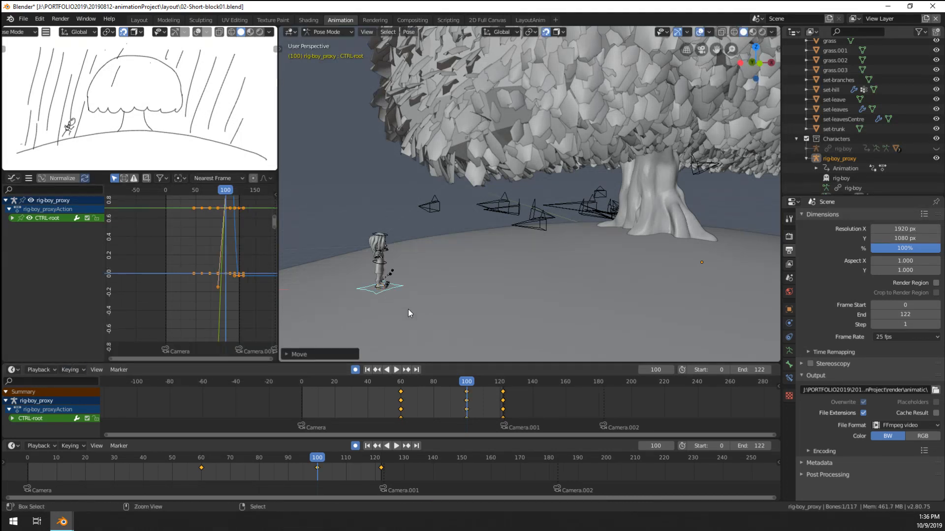
key("ctrl+z")
Step: Play the first shot through the camera view, starting from frame 59, to check the boy's run
middle_click_drag(415, 312, 427, 329)
key("KP_0")
scroll(425, 324, "up", 3)
scroll(504, 253, "up", 2)
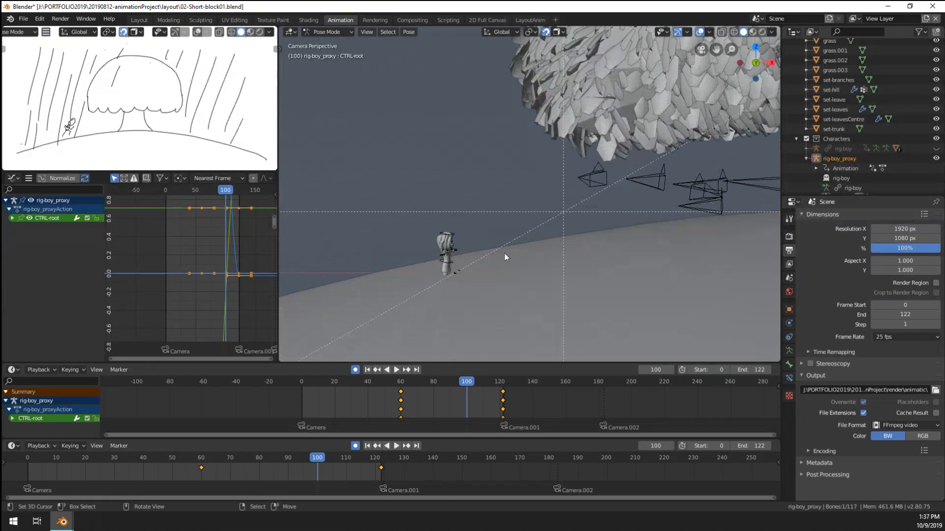
left_click_drag(411, 408, 399, 412)
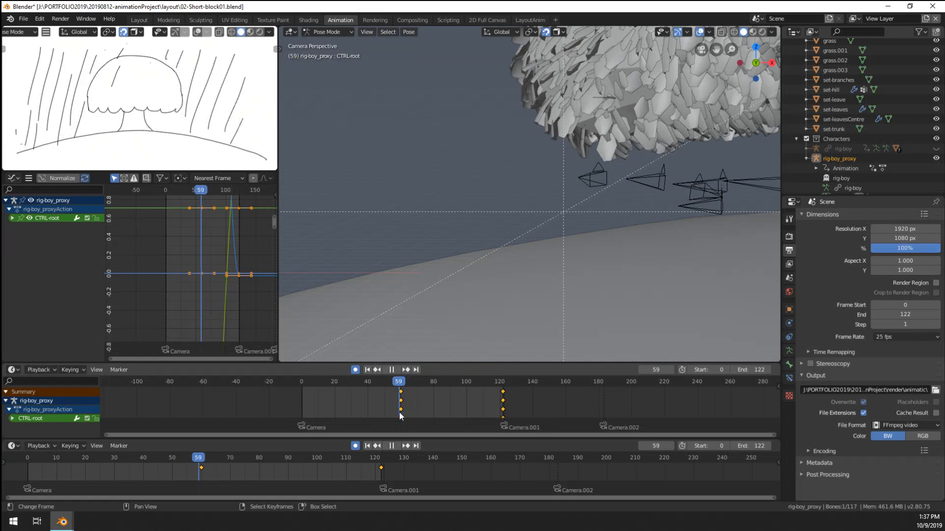
key("space")
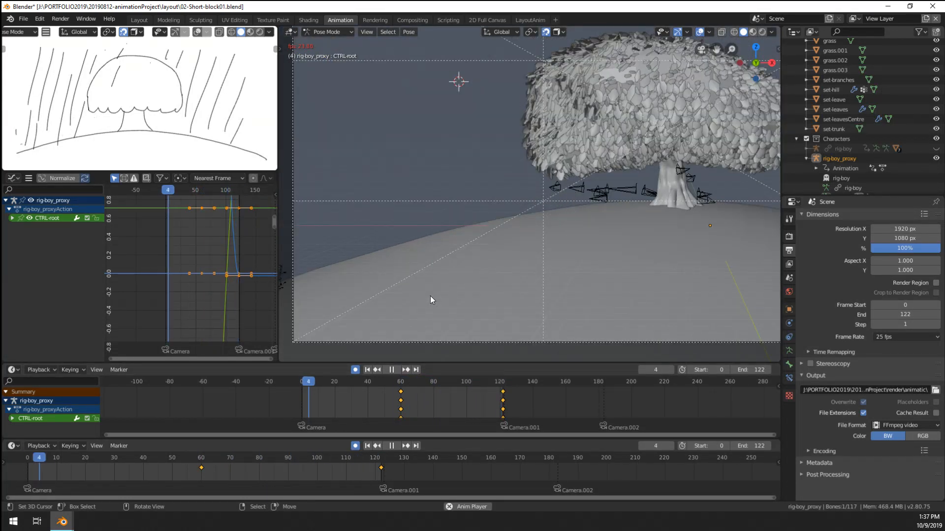
key("space")
Step: Try Constant interpolation on all CTRL.root keyframes and play the shot
scroll(206, 271, "down", 3)
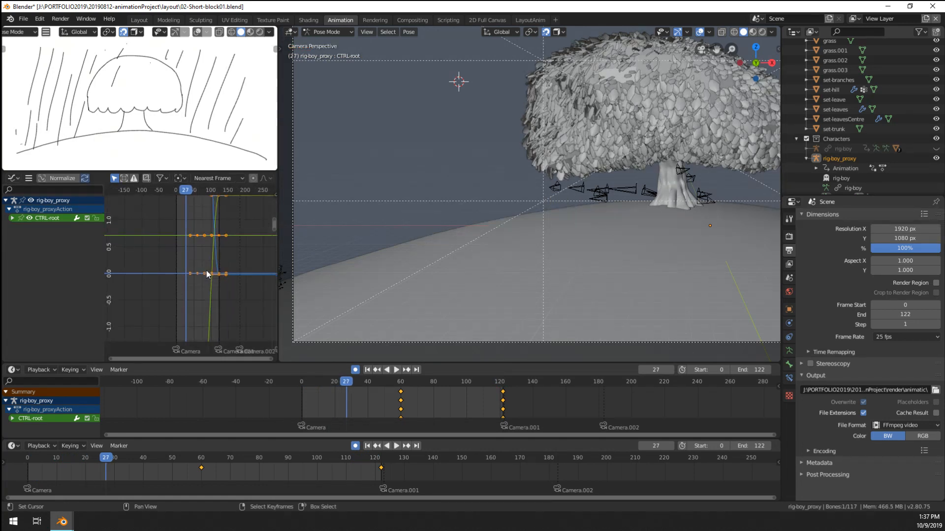
key("Home")
key("t")
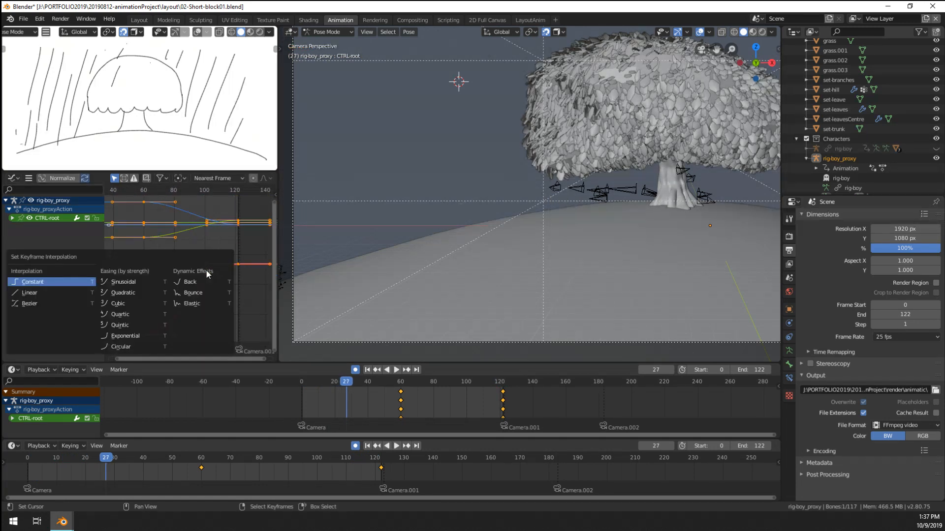
left_click(58, 282)
key("space")
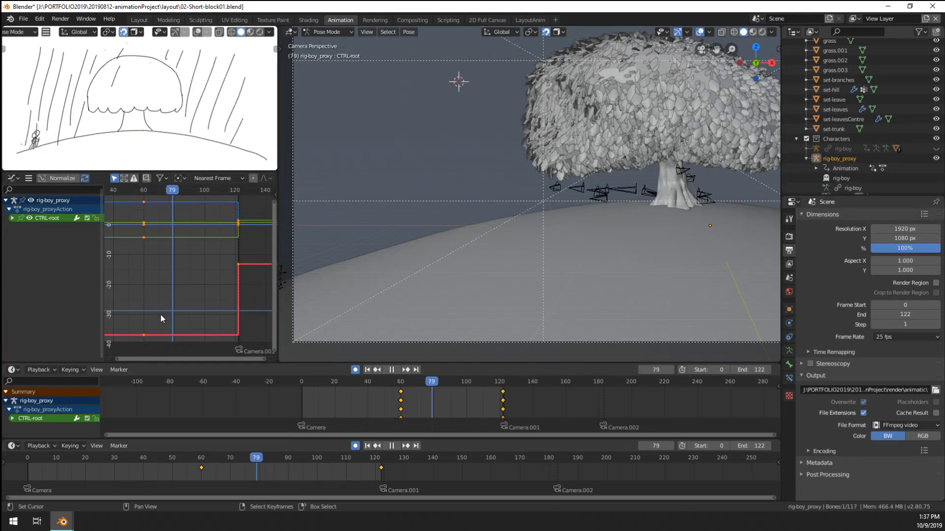
Step: Go to frame 87 and set the interpolation of all CTRL.root keyframes to Linear
left_click_drag(160, 314, 185, 294)
scroll(409, 244, "down", 2)
scroll(407, 249, "up", 1)
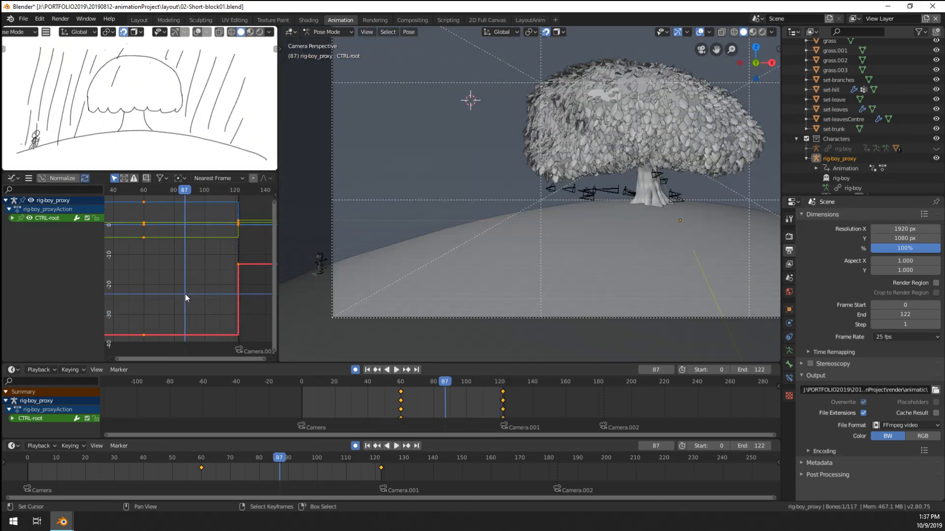
key("t")
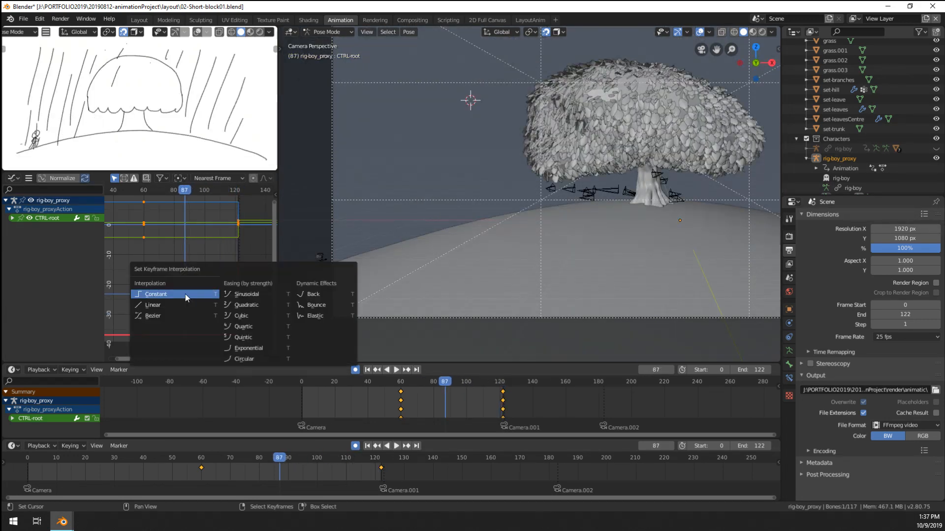
left_click(184, 305)
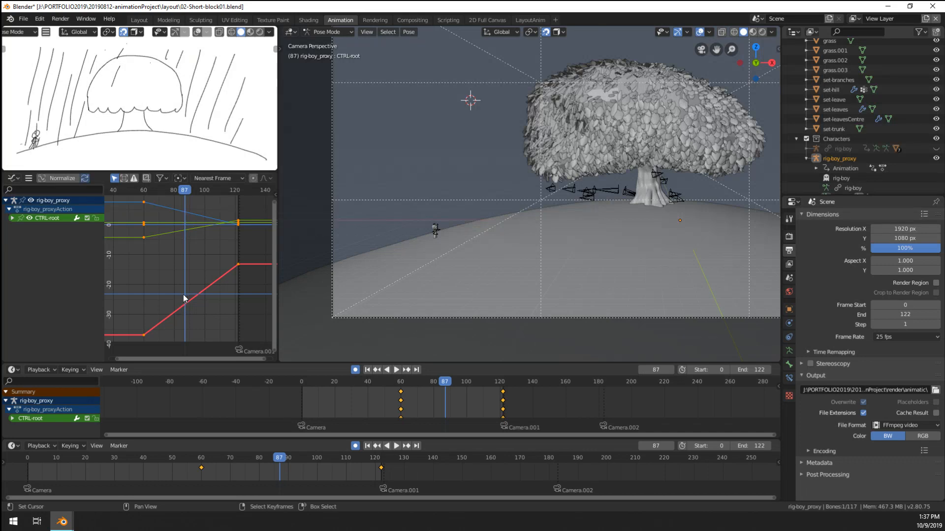
key("space")
key("Escape")
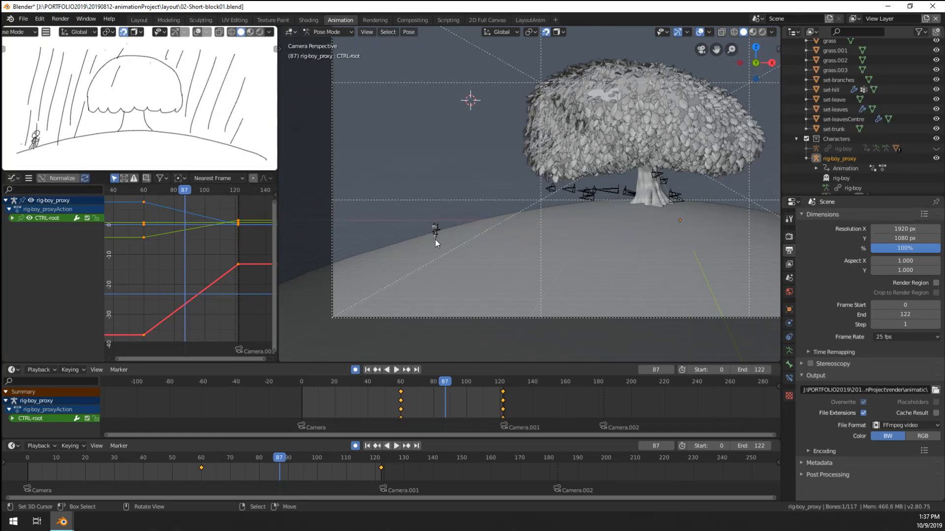
Step: Move CTRL.root onto the hill surface at frame 87 with auto keying, checking its placement from other angles
key("g")
left_click(435, 240)
middle_click_drag(435, 240, 545, 260)
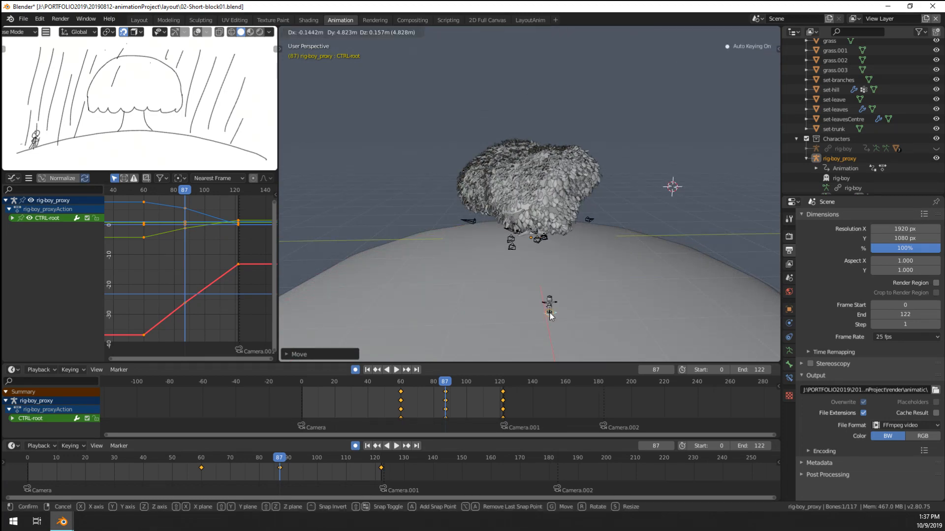
middle_click_drag(581, 317, 474, 317)
middle_click_drag(482, 318, 554, 318, "shift")
Step: Reposition CTRL.root on the hill slope at frame 60, at the edge of the camera frame
mouse_move(401, 411)
left_mouse_down()
mouse_move(409, 412)
mouse_move(401, 412)
left_mouse_up()
middle_click_drag(432, 270, 615, 243)
key("g")
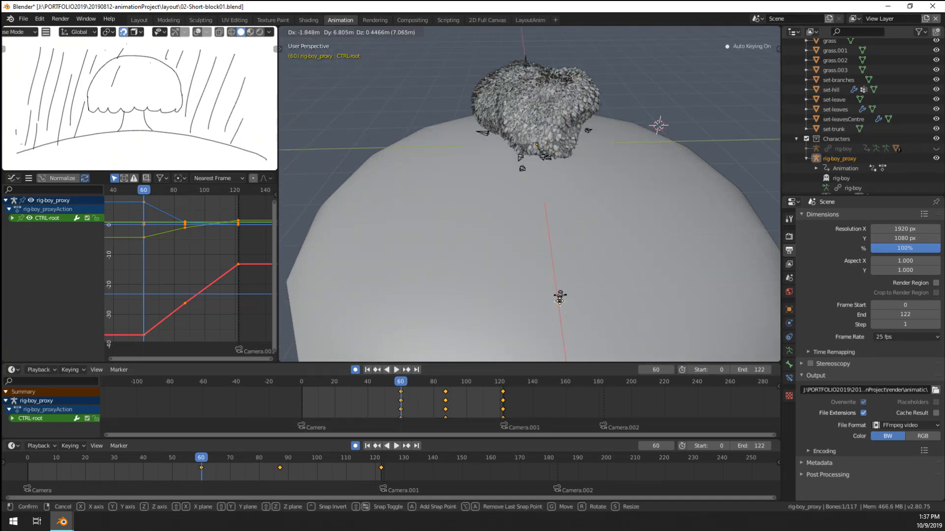
left_click(560, 298)
key("KP_0")
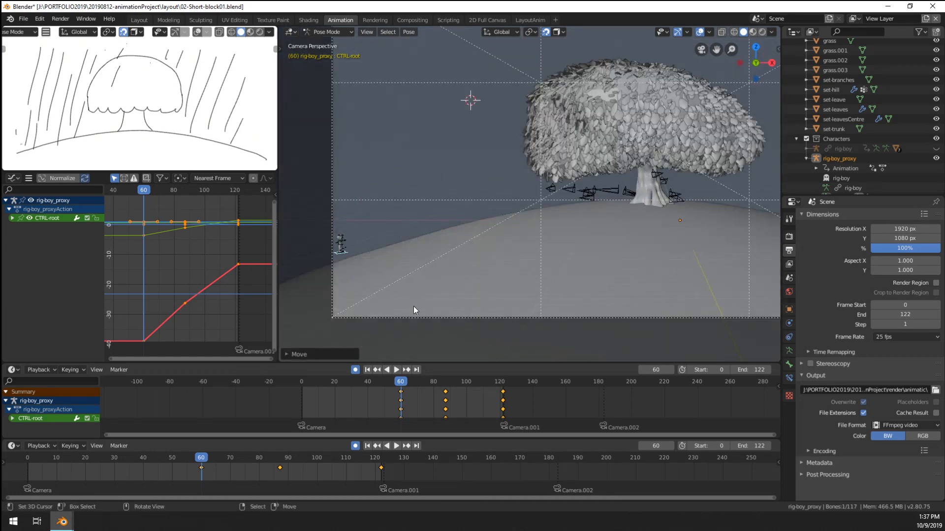
Step: Move CTRL.root farther down the slope at frame 60, outside the camera frame, and play the shot
middle_click_drag(335, 286, 545, 338)
key("KP_7")
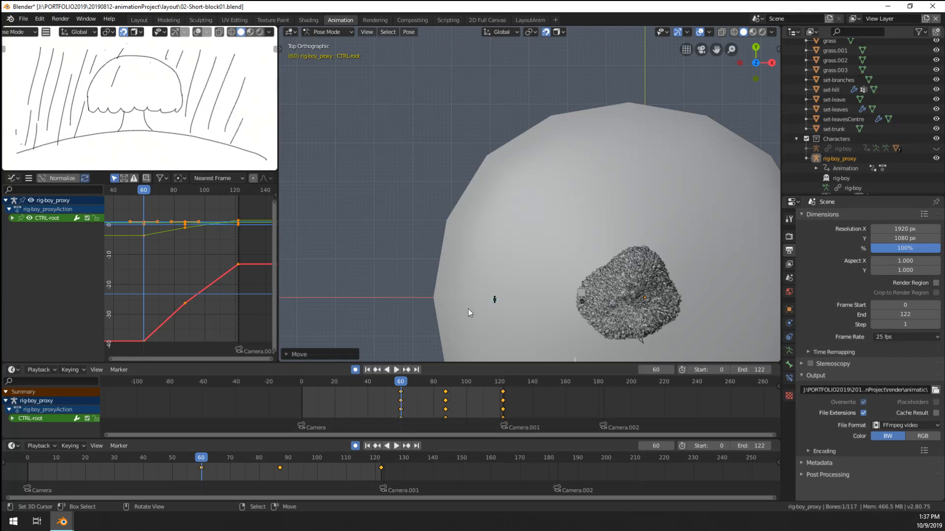
key("KP_0")
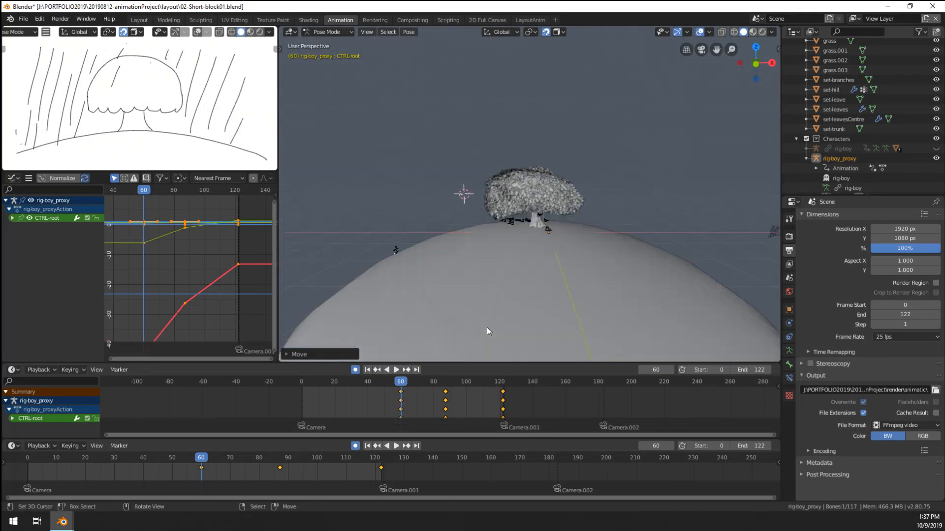
key("space")
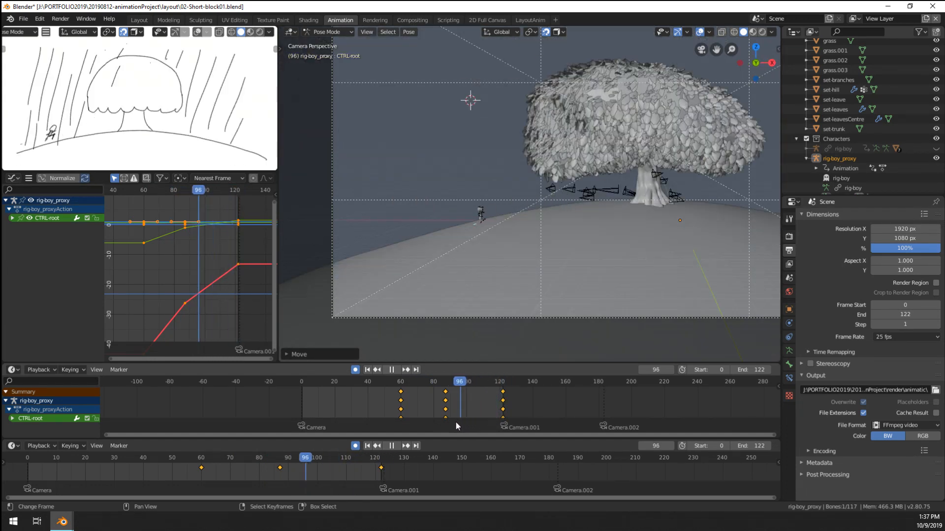
Step: Shift the frame 87 keyframes along the time axis to about frame 96 in the Graph Editor
left_click_drag(456, 422, 444, 424)
key("space")
key("alt+a")
key("b")
left_click_drag(175, 207, 192, 318)
key("g")
key("y")
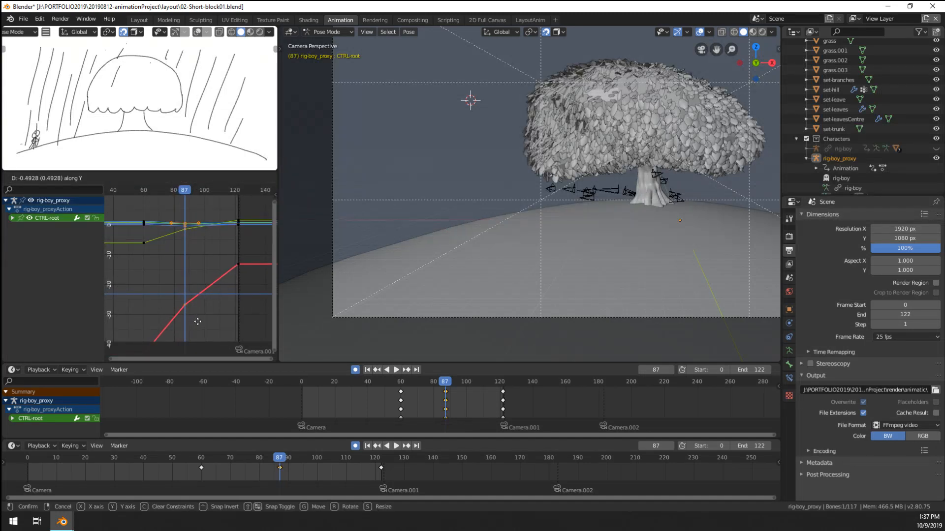
key("x")
left_click(205, 323)
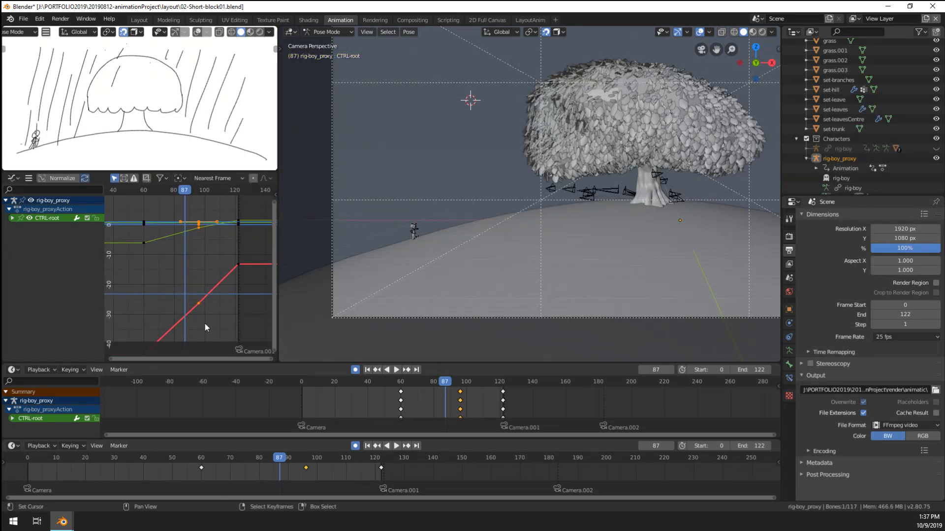
Step: Play the run and inspect the boy's position near the tree at frame 122, returning to the camera view
left_click_drag(445, 404, 416, 405)
key("space")
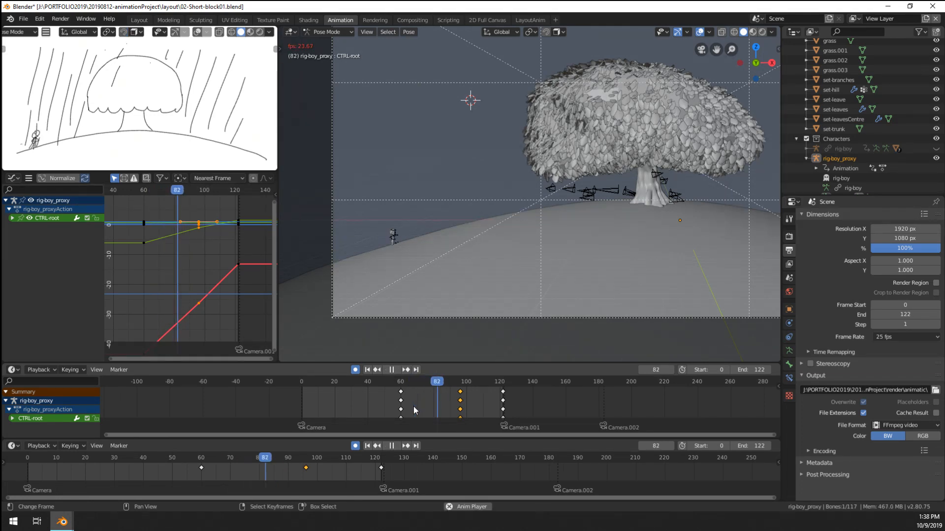
key("space")
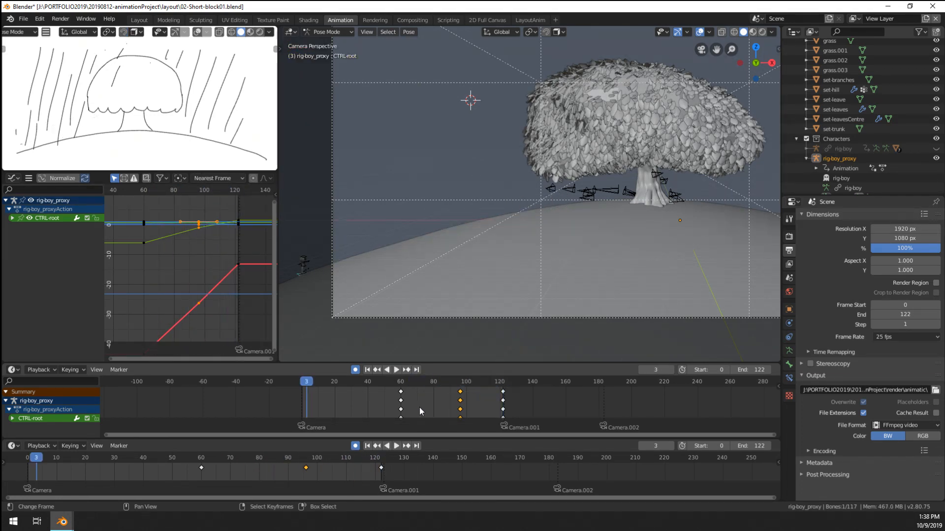
left_click_drag(510, 408, 503, 410)
middle_click_drag(556, 315, 532, 273)
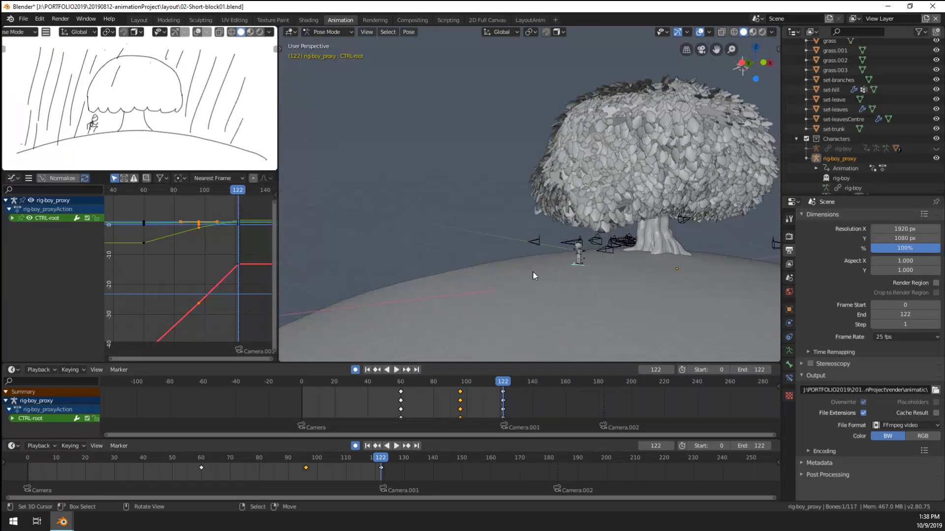
key("KP_0")
key("space")
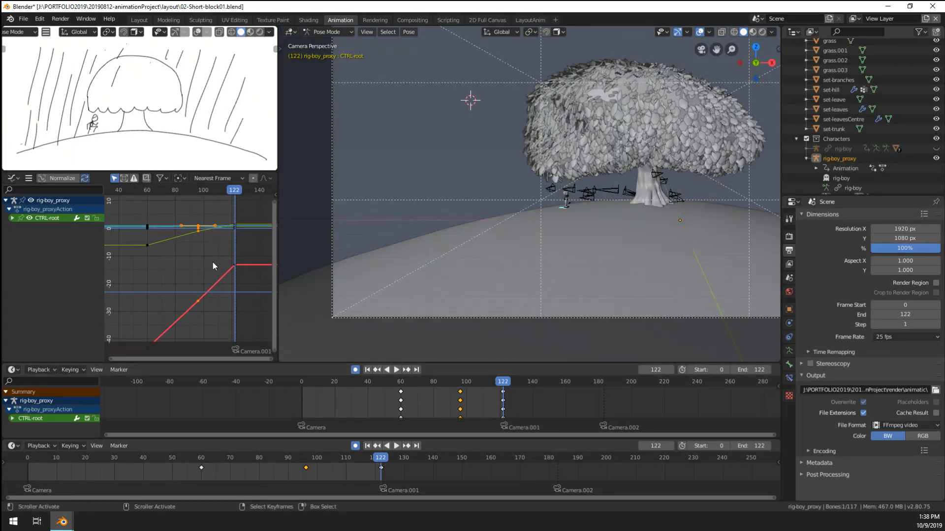
Step: Insert keyframes on all CTRL.root channels at frames 80 and 111
left_click_drag(176, 315, 175, 316)
key("i")
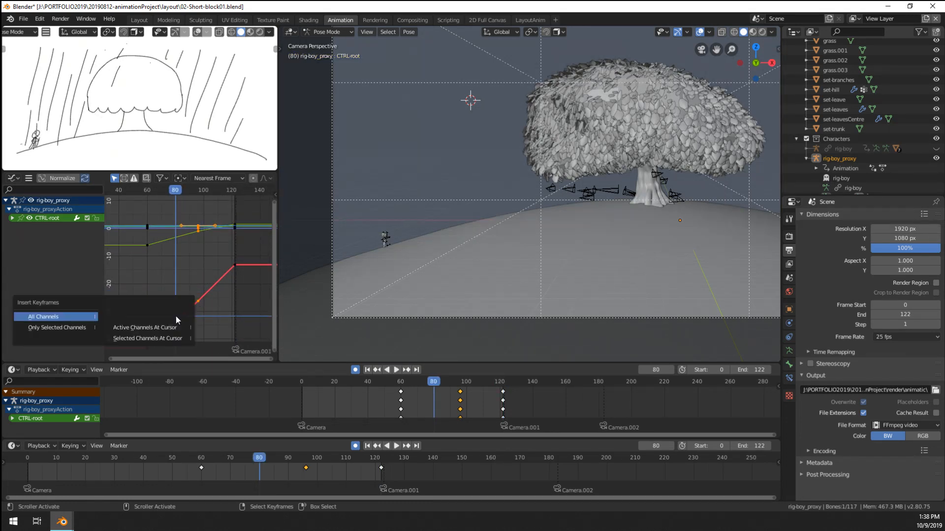
left_click(81, 318)
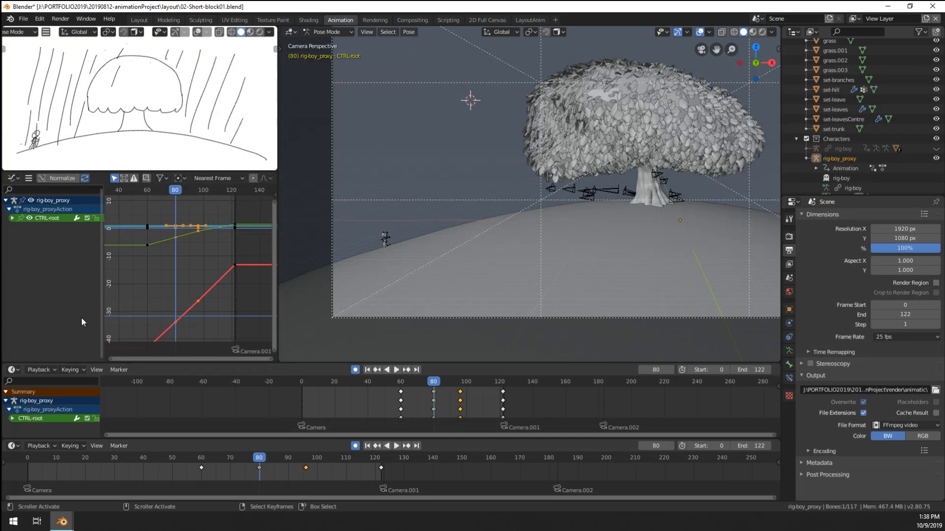
key("space")
key("space")
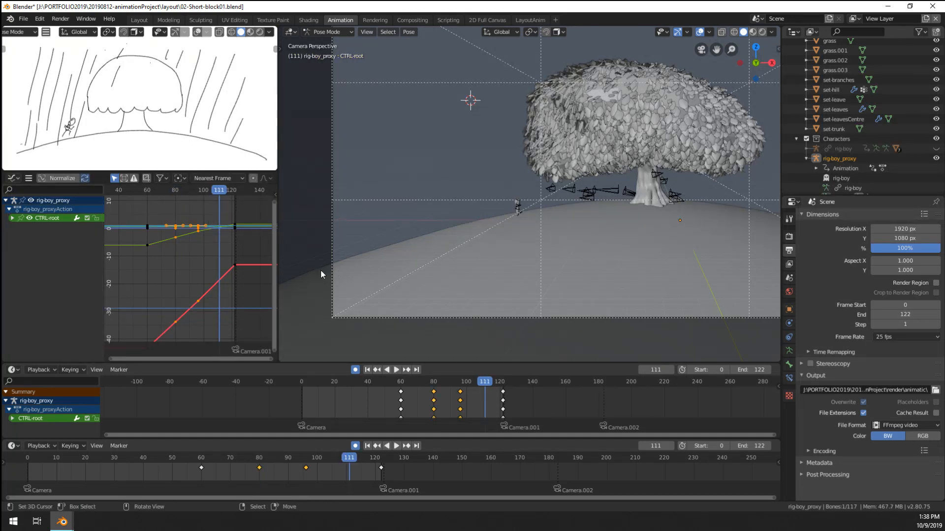
key("i")
left_click(217, 281)
Step: Insert keyframes on all CTRL.root channels at frames 103 and 89
left_click(206, 307)
left_click(207, 308)
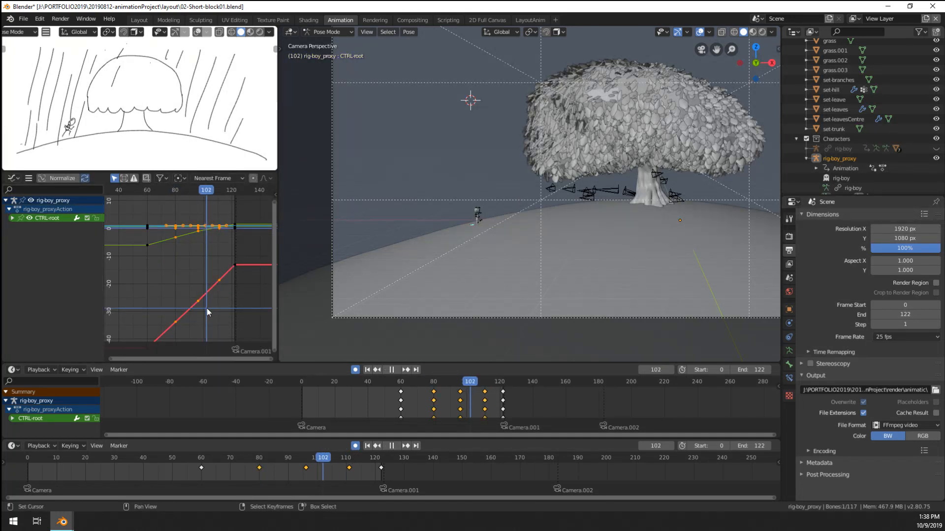
left_click(208, 308)
key("i")
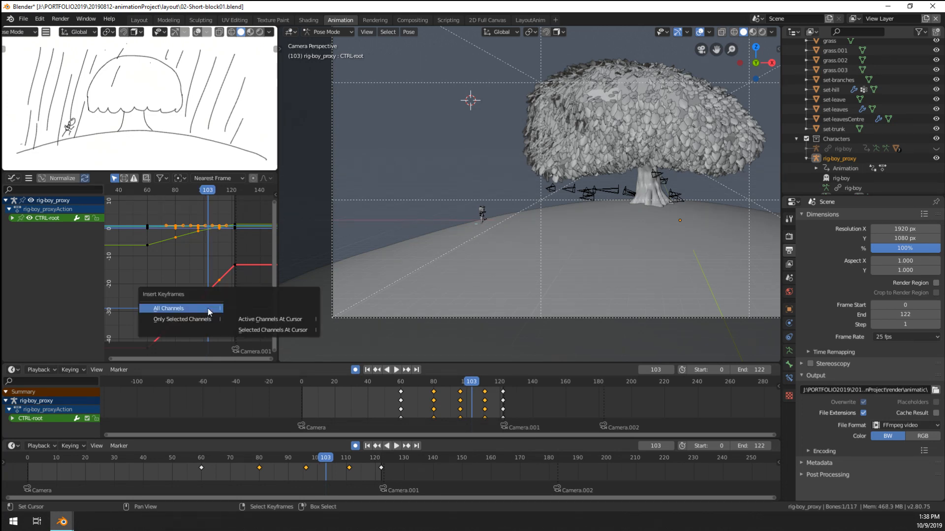
left_click(208, 308)
left_click_drag(191, 314, 188, 315)
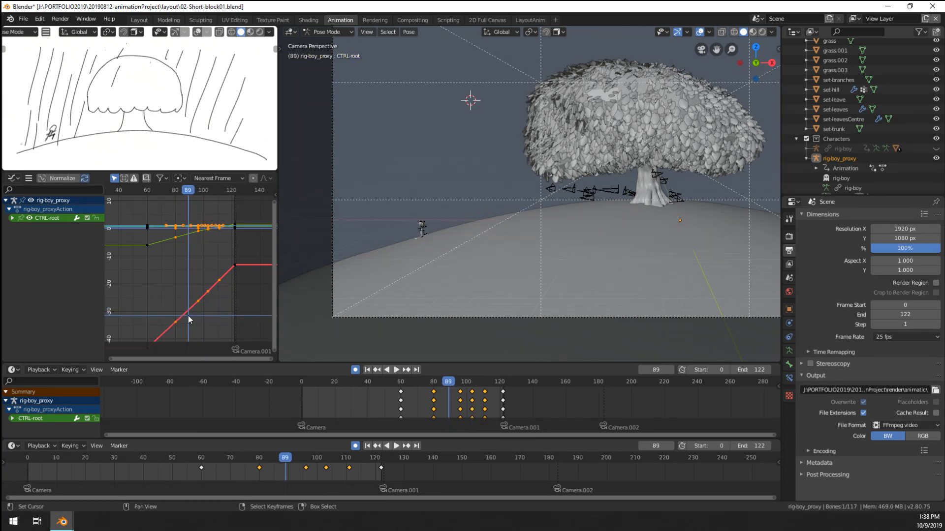
key("i")
left_click(188, 315)
Step: Insert a keyframe on all CTRL.root channels at frame 71
middle_click_drag(167, 314, 174, 274)
left_click_drag(176, 298, 169, 301)
key("i")
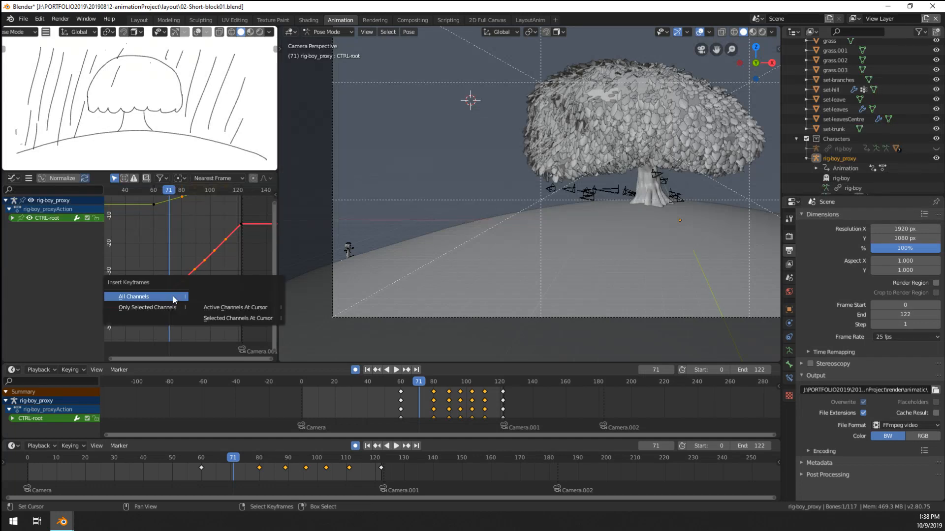
left_click(173, 296)
Step: Set the interpolation of all CTRL.root keyframes to Constant for a stepped run
middle_click_drag(222, 279, 185, 293)
middle_click_drag(208, 262, 226, 269)
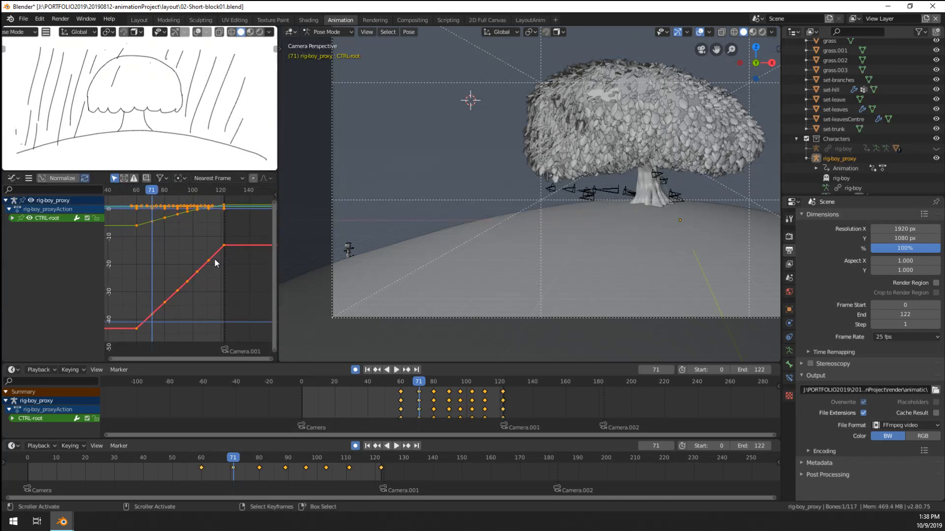
key("t")
left_click(190, 254)
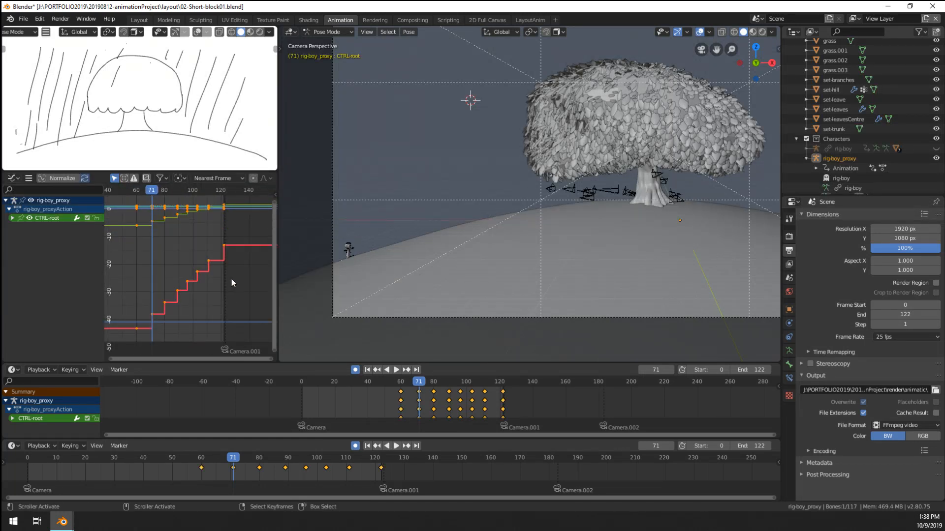
Step: Play the stepped run through the camera view from frame 60 to review its timing
key("space")
left_click(401, 410)
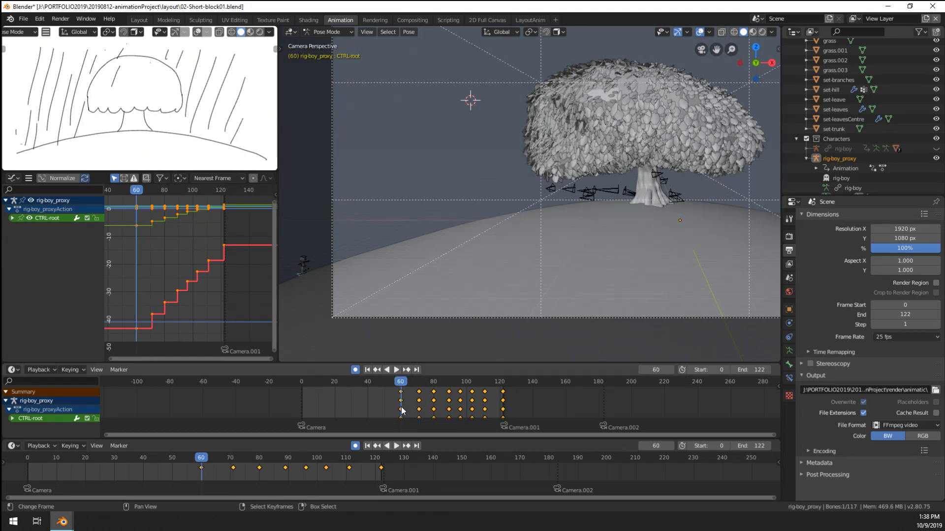
key("space")
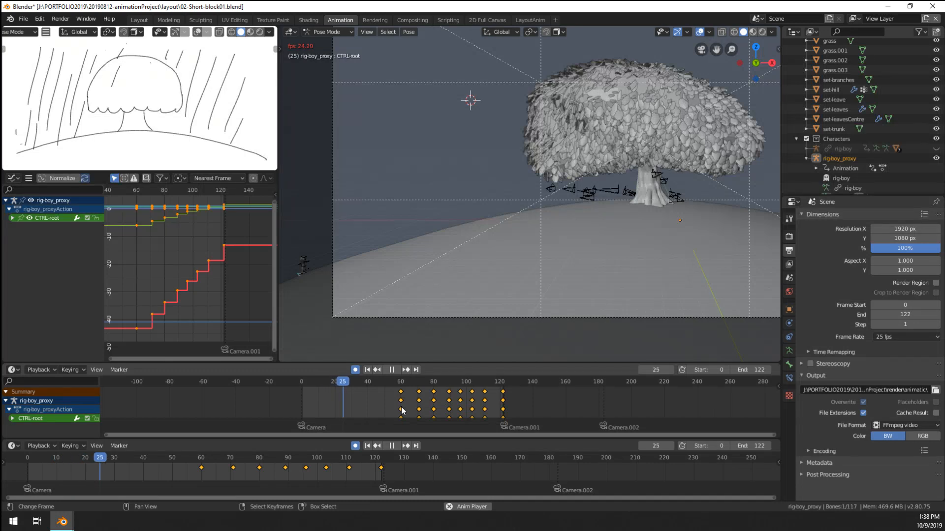
key("space")
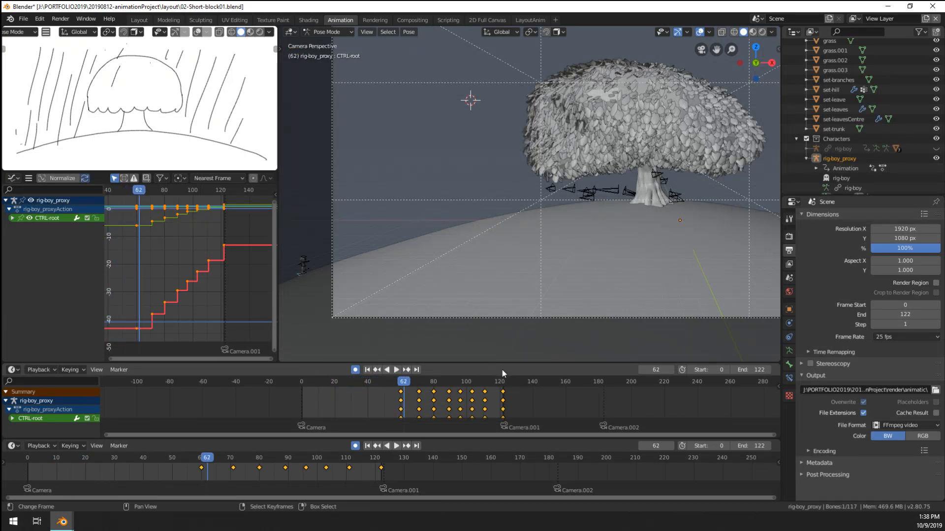
Step: Move the last CTRL.root keyframes to about frame 118 and play the run through the camera view
left_click_drag(502, 392, 500, 392)
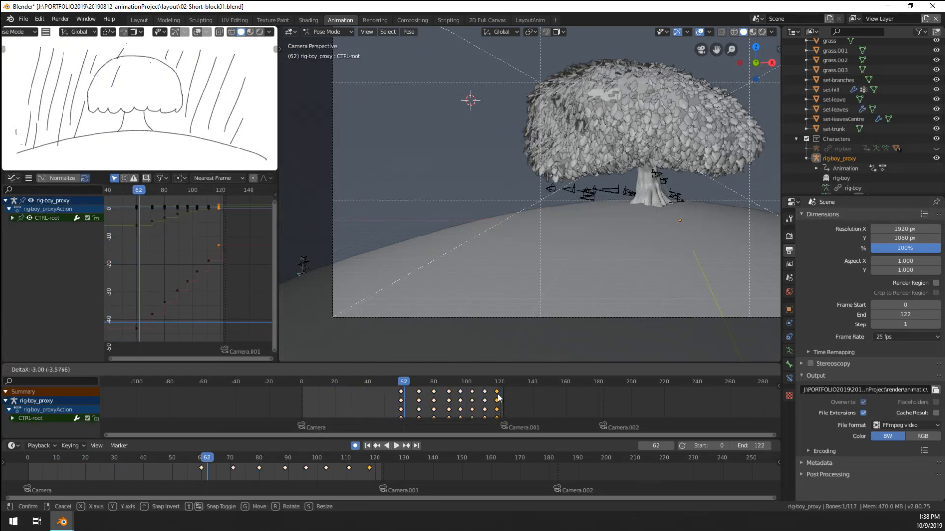
left_click(498, 397)
key("space")
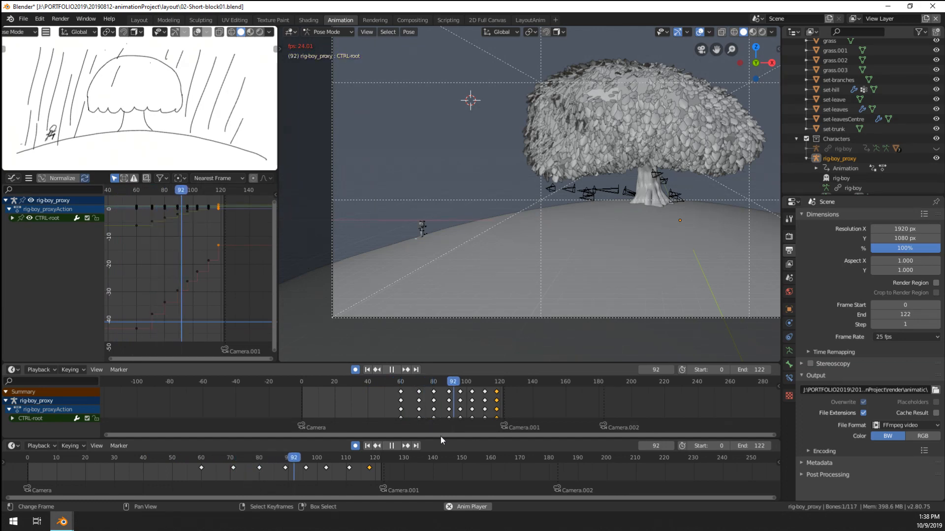
scroll(503, 341, "down", 3)
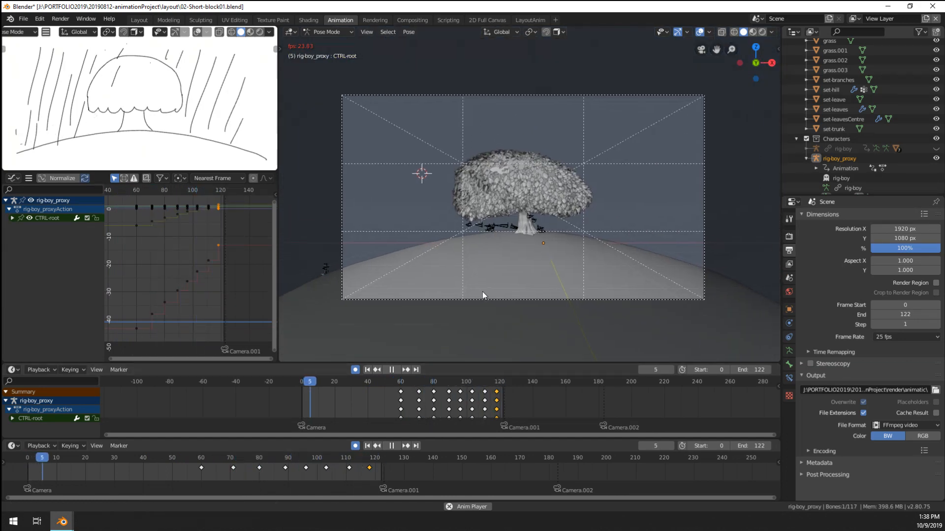
middle_click_drag(482, 292, 429, 293, "shift")
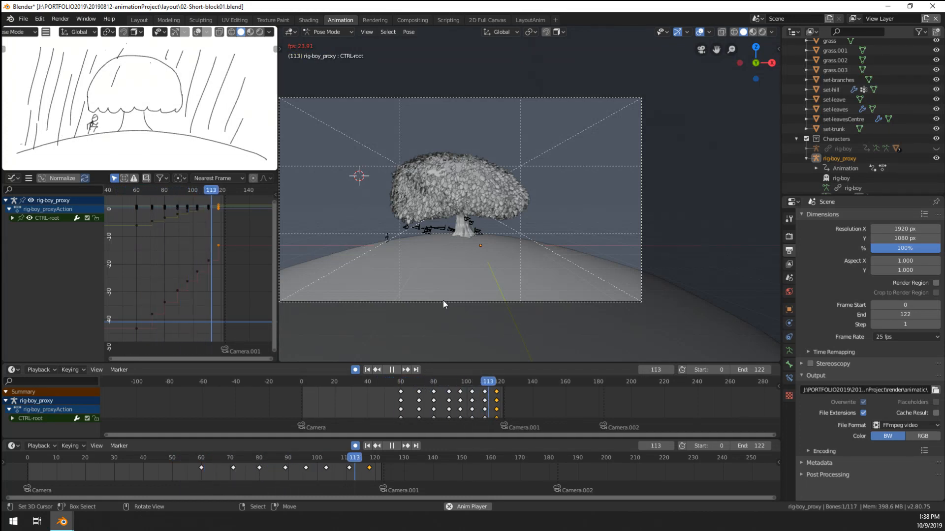
key("space")
Step: At frame 71, move CTRL.root along Z to adjust the boy's height on the hill slope
middle_click_drag(449, 309, 504, 311, "shift")
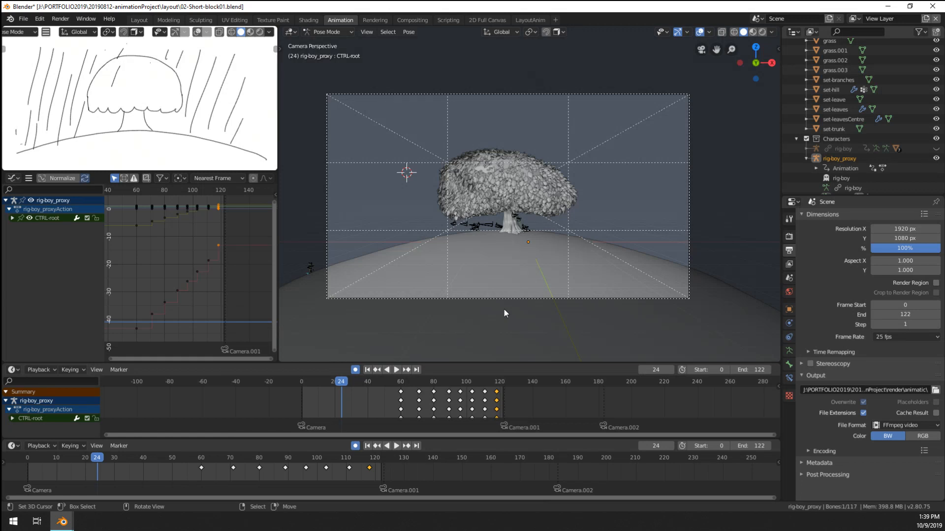
middle_click_drag(268, 331, 467, 291, "shift")
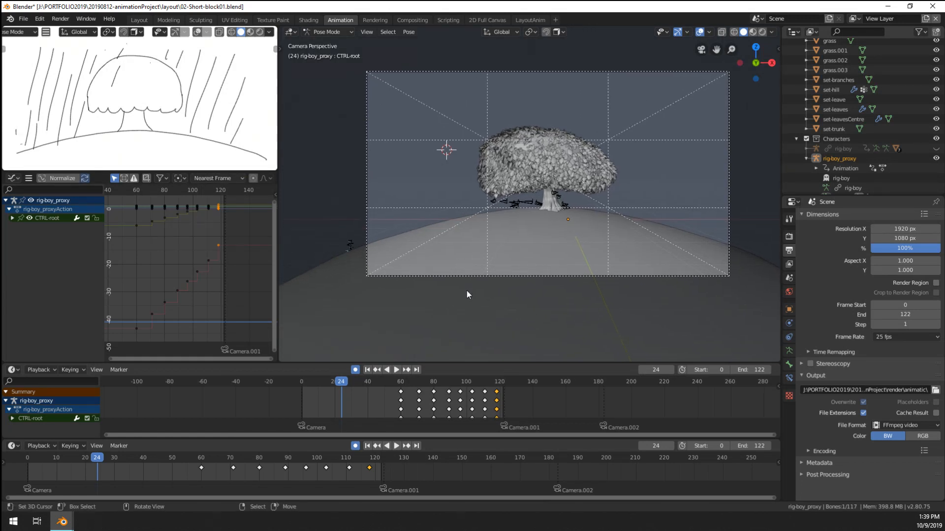
left_click_drag(367, 403, 419, 415)
middle_click_drag(462, 320, 443, 277)
key("KP_Decimal")
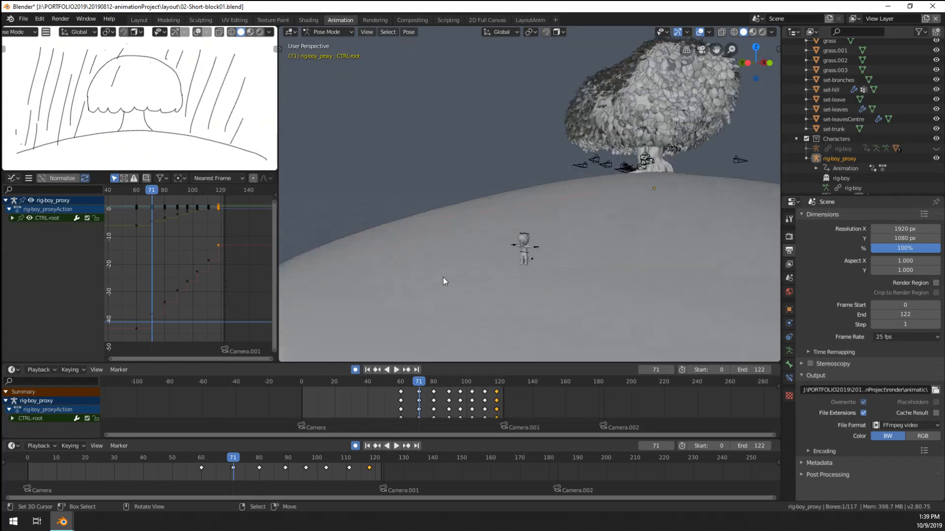
middle_click_drag(547, 169, 510, 279, "shift")
scroll(544, 249, "up", 3)
key("g")
key("z")
left_click(486, 219)
scroll(510, 279, "up", 1)
middle_click_drag(582, 267, 560, 282, "shift")
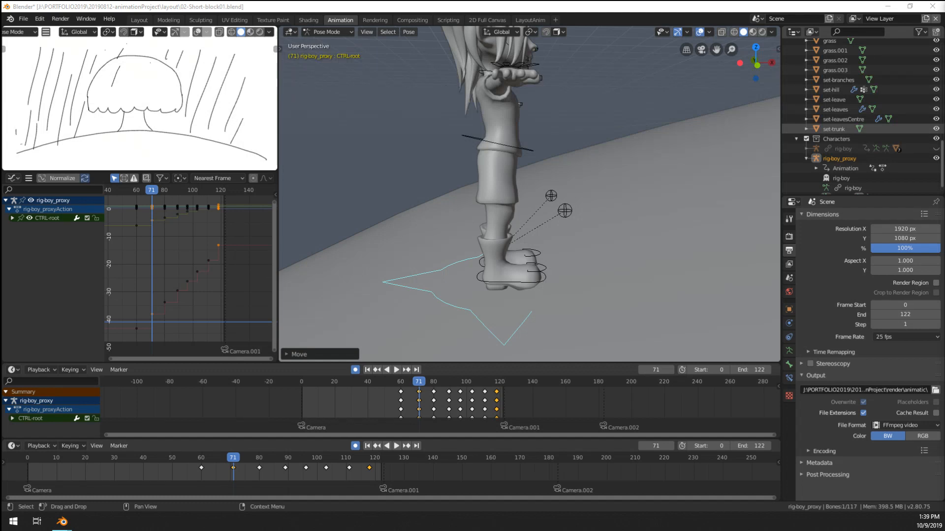
Step: Lift foot.R forward, move CTRL-foot-IK-Pole-R ahead of the raised knee, and tilt the right foot toe-down
middle_click_drag(433, 290, 460, 289)
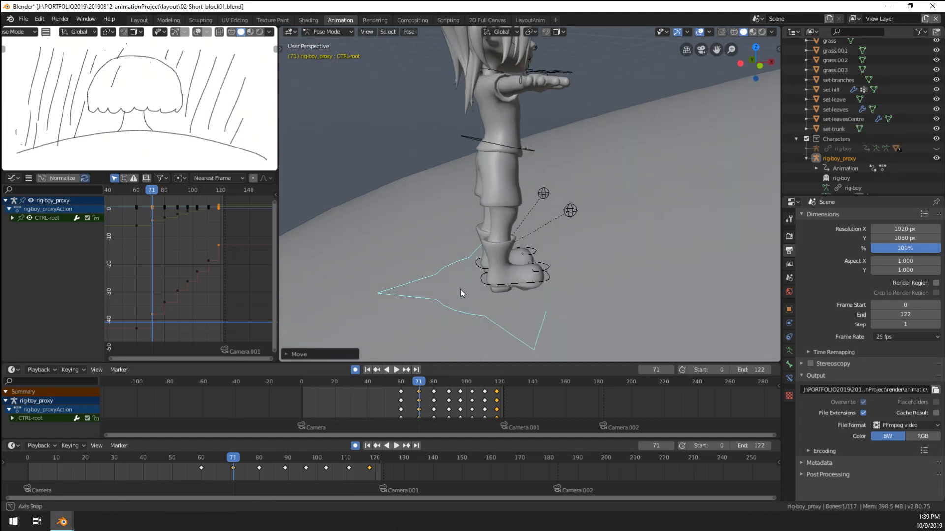
left_click(548, 279)
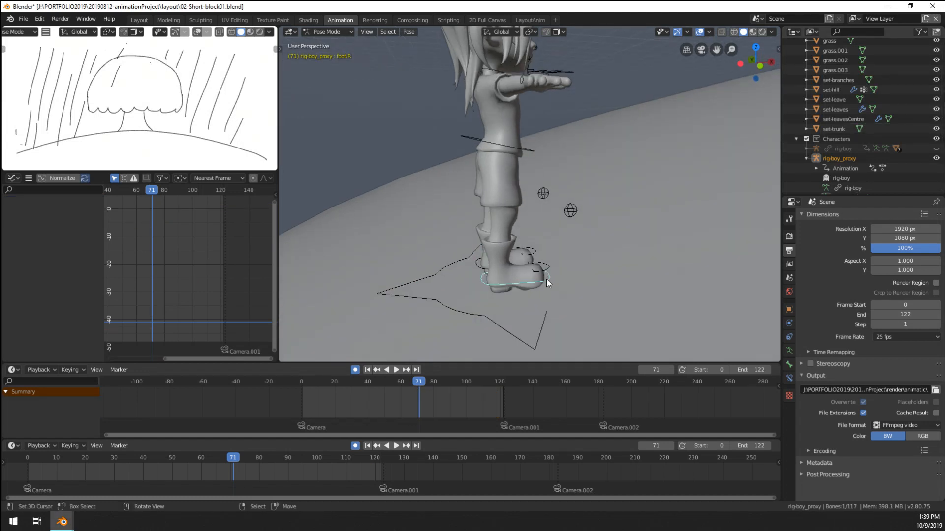
middle_click_drag(547, 279, 520, 264)
key("g")
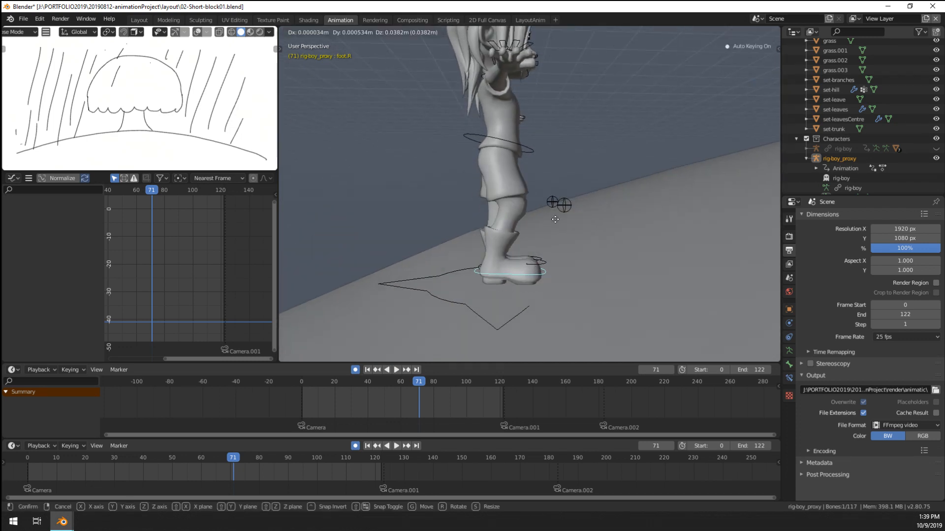
left_click(560, 216)
right_click_drag(564, 205, 607, 146)
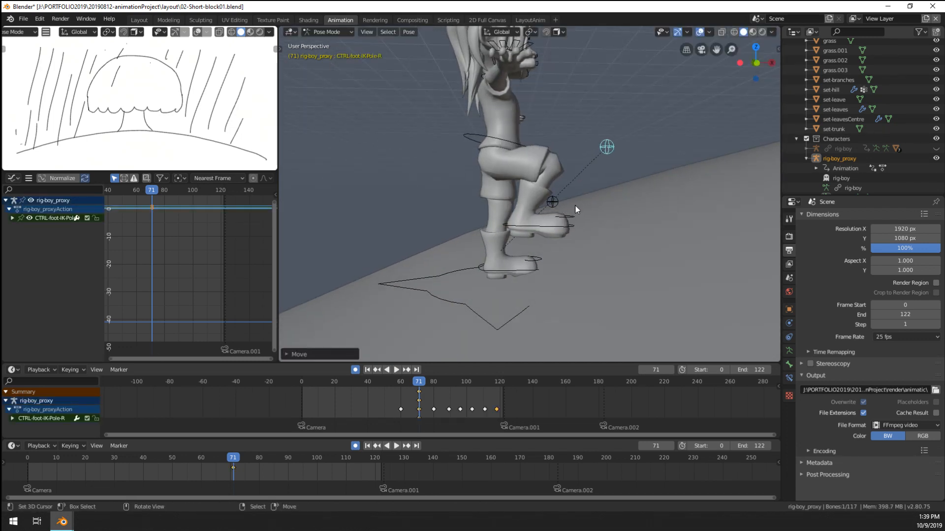
left_click(573, 230)
key("r")
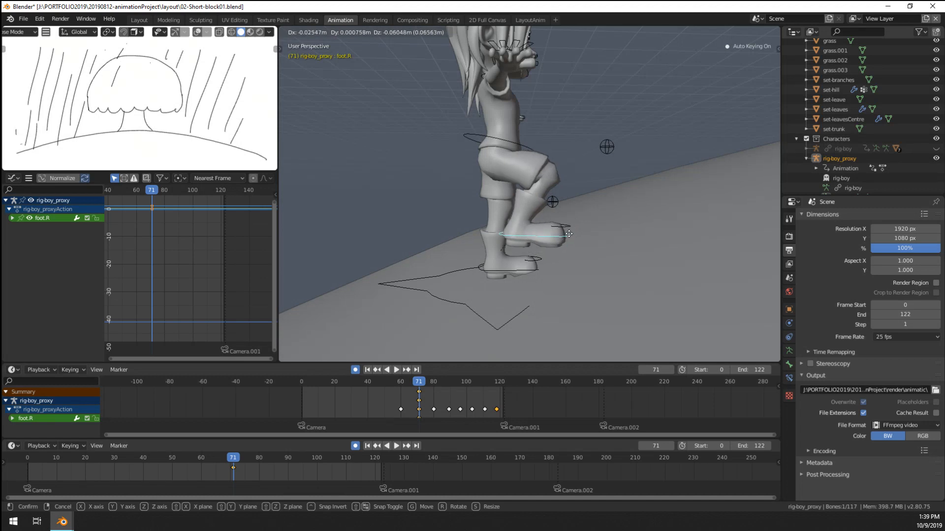
left_click(600, 253)
Step: Move foot.L back and tilt it into a push-off pose, and rotate toe.L to follow the slope
left_click(541, 274)
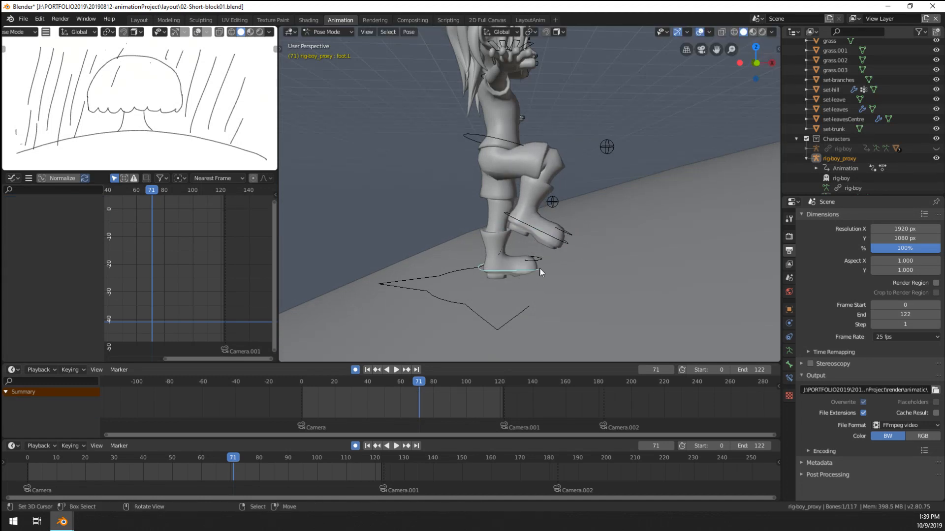
key("g")
left_click(505, 279)
key("r")
left_click(544, 296)
key("g")
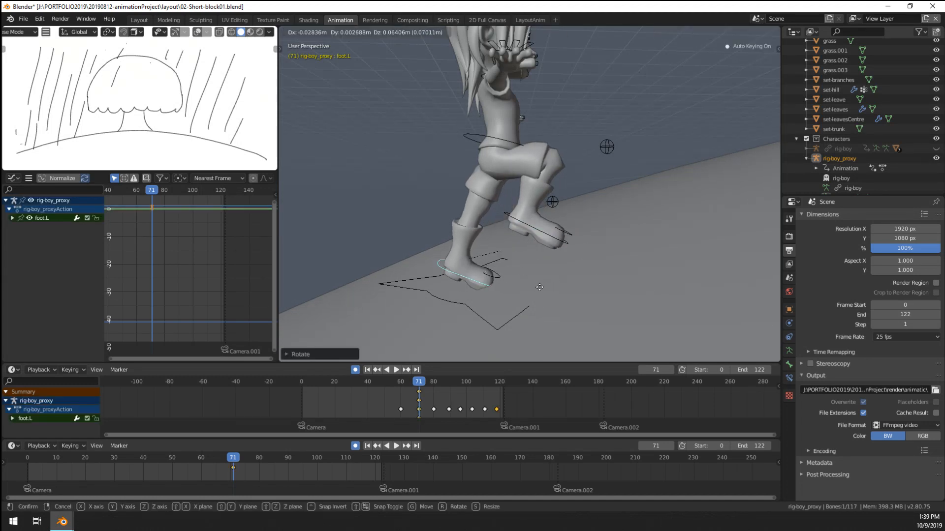
left_click(542, 282)
right_click(504, 268)
key("r")
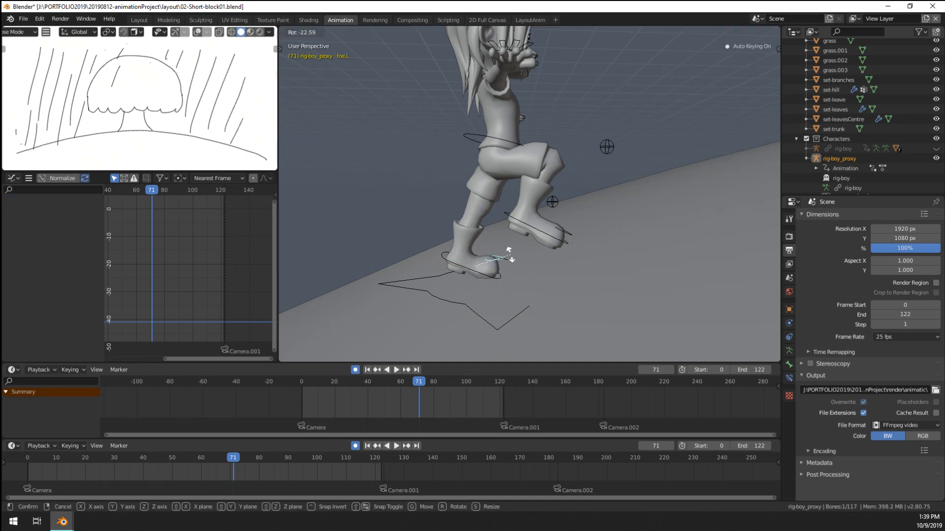
left_click(504, 252)
middle_click_drag(504, 251, 506, 244)
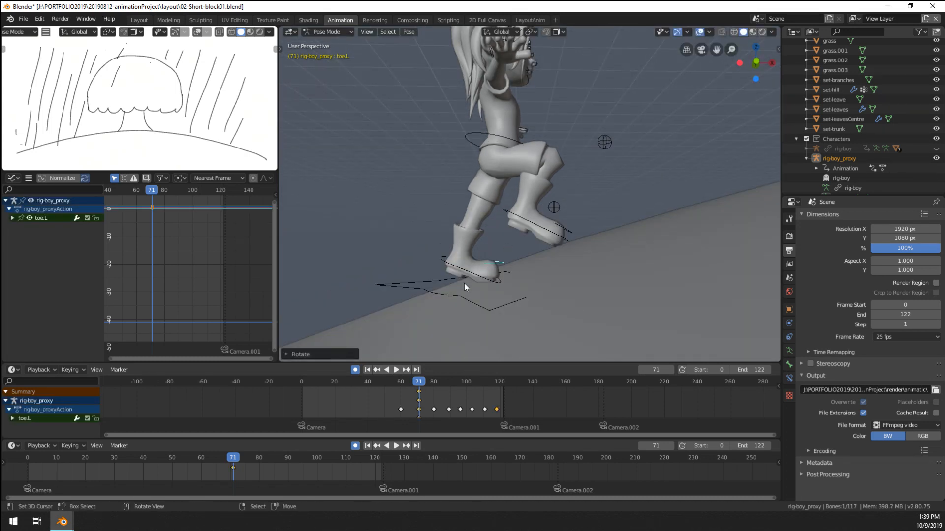
Step: Move CTRL.root about 0.06 m down and forward to plant the rear foot on the hill
right_click(461, 296)
key("g")
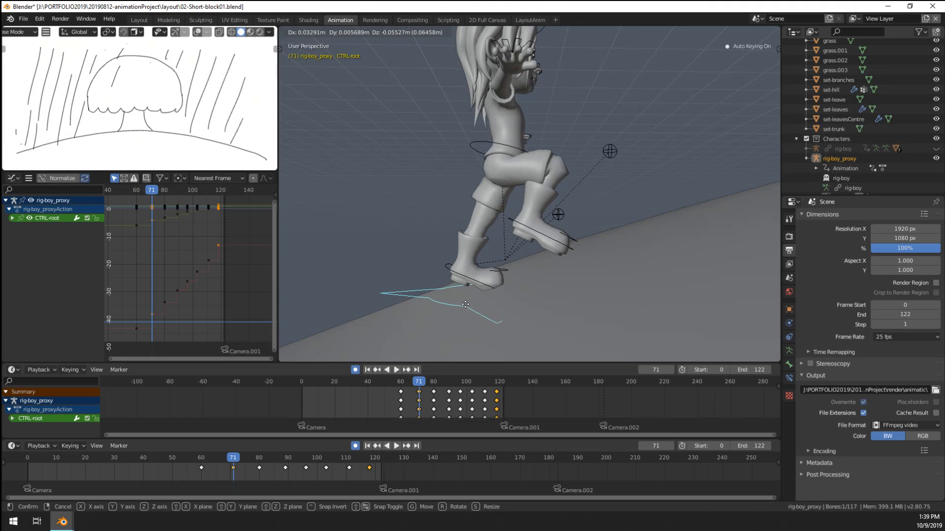
left_click(465, 305)
right_click(507, 143)
middle_click_drag(554, 178, 552, 199)
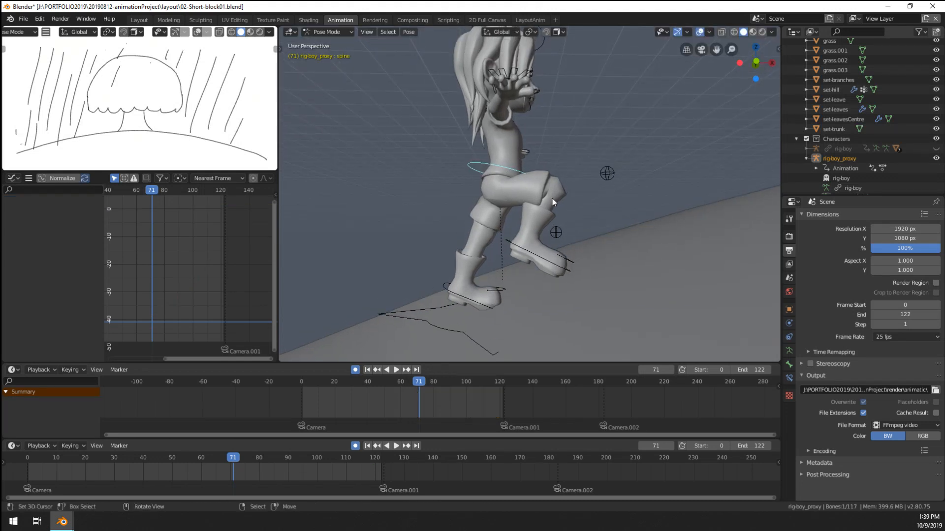
key("g")
left_click(536, 229)
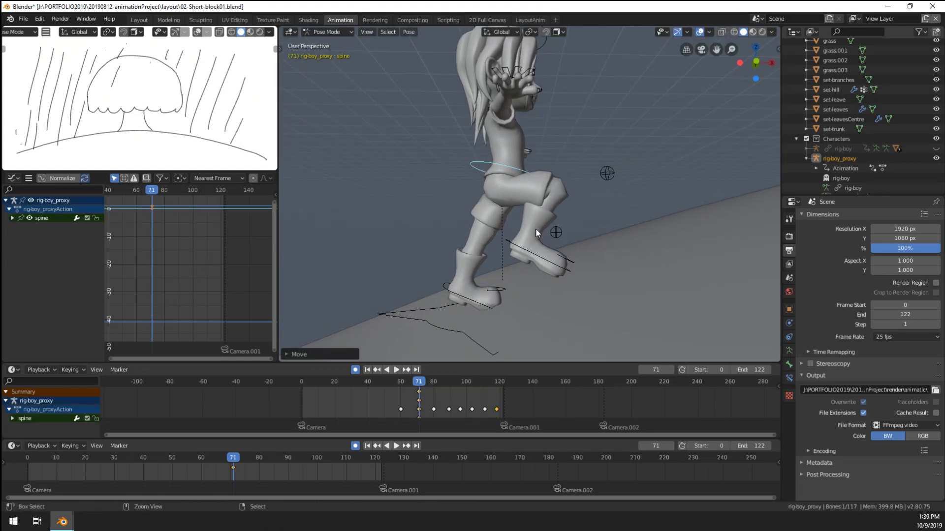
key("ctrl+z")
Step: Rotate the spine control to lean the torso forward and rotate the head control to match the running pose
middle_click_drag(507, 198, 594, 208)
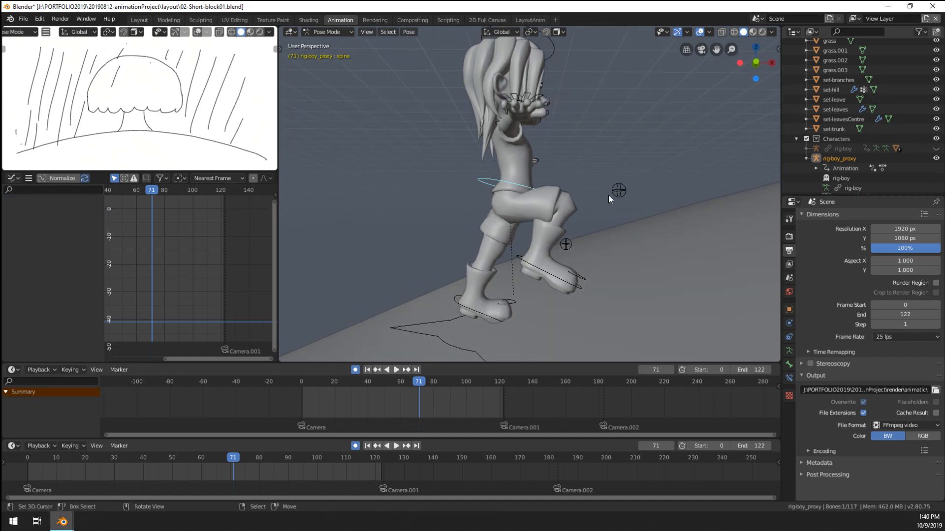
key("r")
left_click(639, 193)
right_click(581, 67)
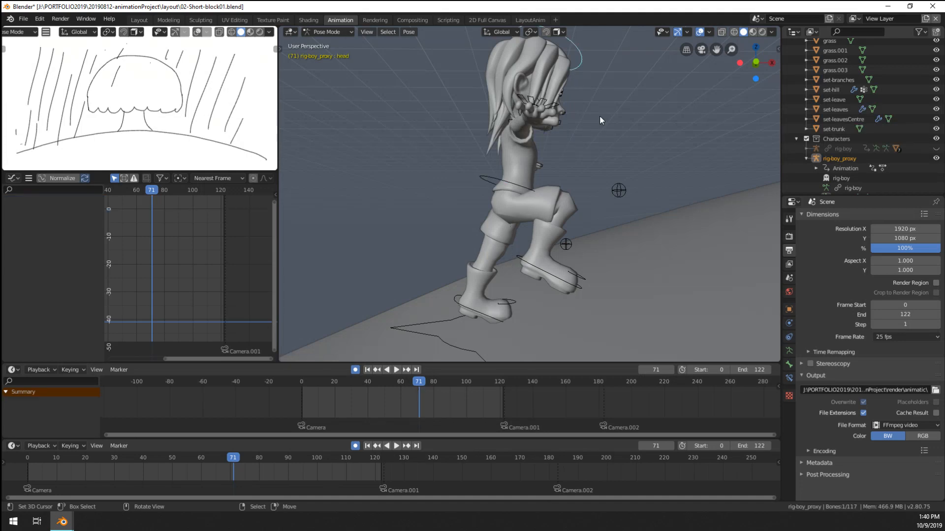
middle_click_drag(599, 116, 633, 184)
key("r")
left_click(484, 217)
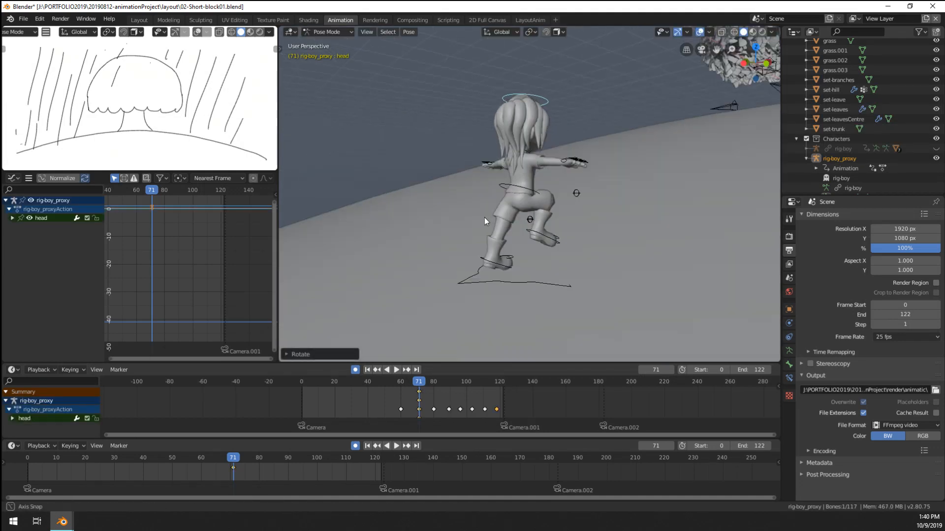
Step: Turn on In Front in the armature's viewport display so its bones draw over the mesh
middle_click_drag(484, 217, 601, 140)
scroll(518, 190, "up", 4)
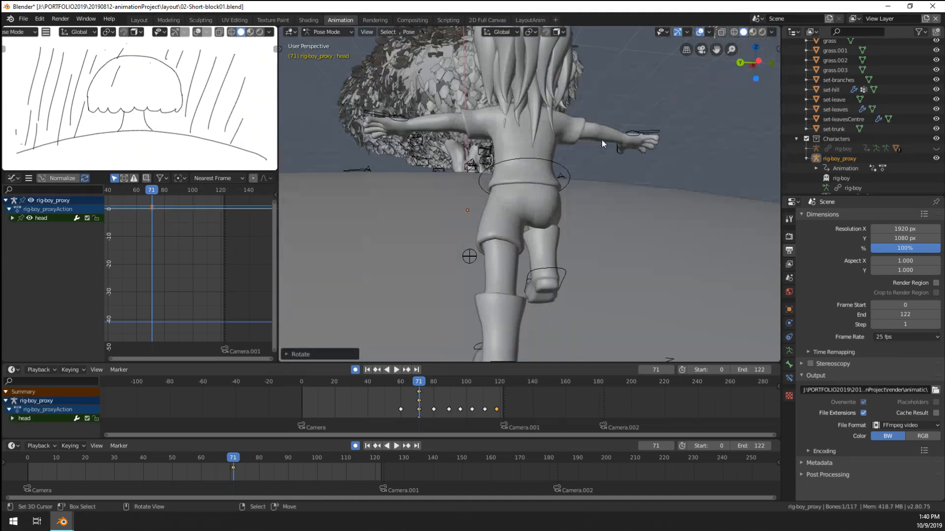
middle_click_drag(445, 122, 640, 221)
left_click(789, 351)
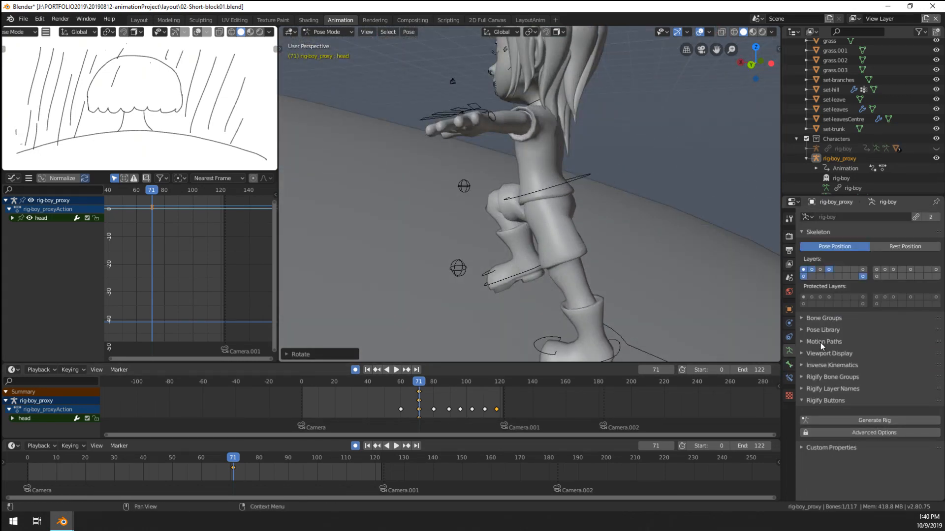
left_click(828, 353)
left_click(926, 380)
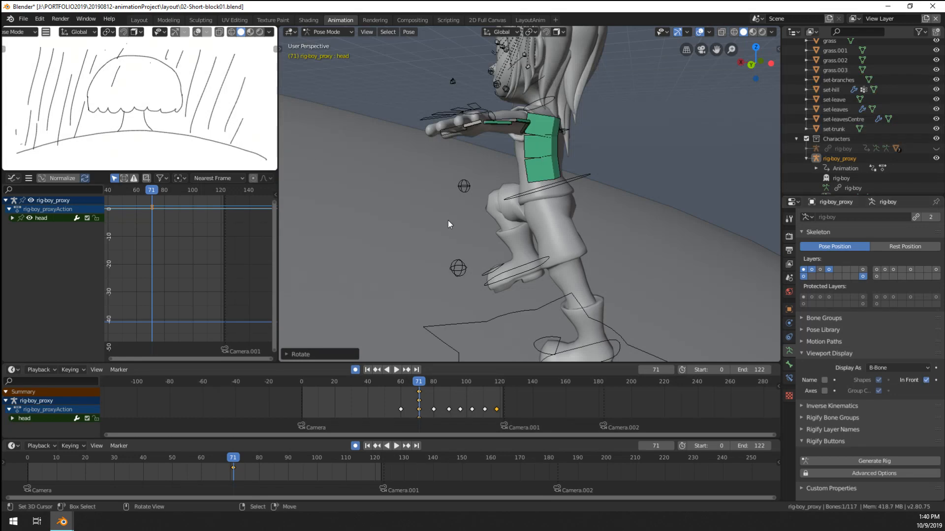
Step: Rotate upper_arm.L down beside the torso and bend the left elbow with forearm.L
middle_click_drag(448, 220, 485, 213)
left_click(562, 167)
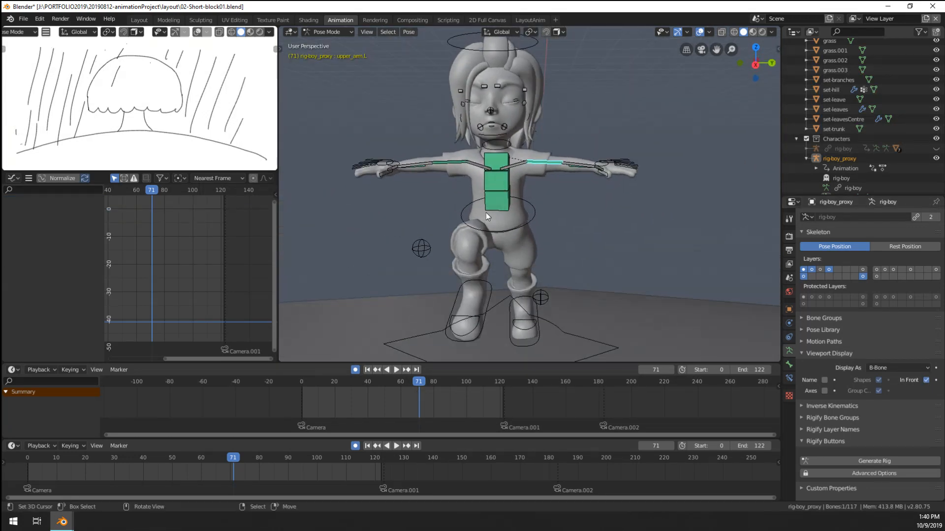
key("r")
left_click(522, 267)
middle_click_drag(523, 267, 342, 166)
right_click(501, 199)
key("r")
left_click(479, 201)
Step: Select the four finger controls of the left hand and scale them down to curl the fingers
scroll(448, 185, "up", 3)
right_click(357, 140)
mouse_move(346, 138)
left_mouse_down()
mouse_move(357, 140)
mouse_move(338, 101)
left_mouse_up()
key("a")
key("a")
key("c")
right_click(337, 102)
middle_click_drag(382, 183, 466, 223, "shift")
middle_click_drag(409, 226, 419, 223, "shift")
key("s")
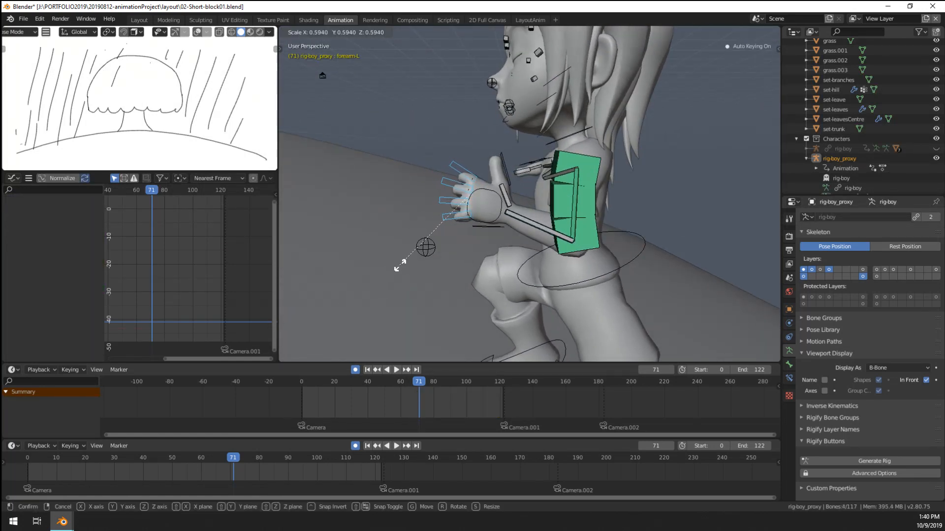
left_click(445, 266)
Step: Fold the left thumb into the fist by scaling its control and rotating thumb-L.001
middle_click_drag(448, 267, 636, 235)
right_click(625, 220)
key("r")
left_click(630, 227)
right_click(581, 167)
key("s")
left_click(618, 231)
right_click_drag(564, 193, 568, 197)
middle_click_drag(568, 199, 696, 241)
key("r")
left_click(534, 220)
middle_click_drag(399, 226, 520, 227)
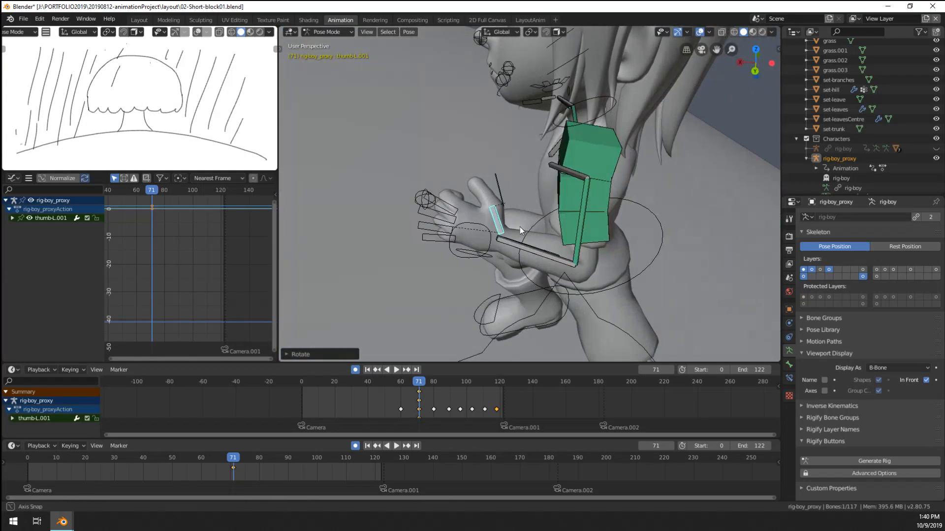
key("r")
left_click(507, 226)
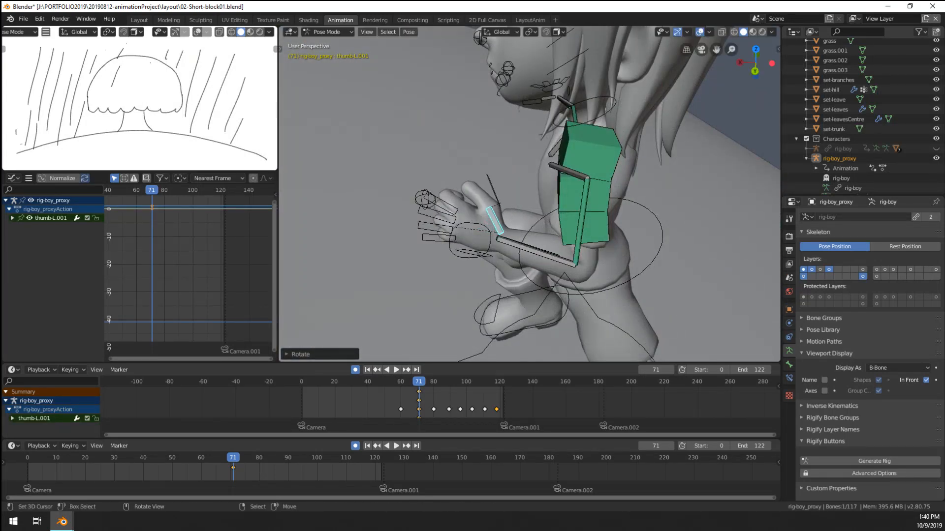
Step: Select the left hand's thumb and finger controls together with thumb-L.001 and copy their pose
middle_click_drag(507, 227, 458, 206)
key("c")
left_click(478, 173)
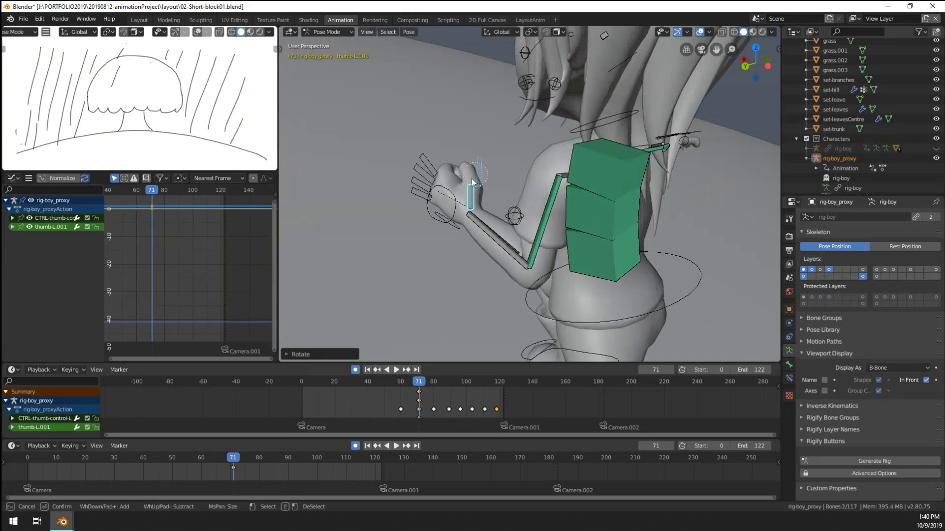
left_click_drag(421, 162, 414, 197)
right_click(433, 224)
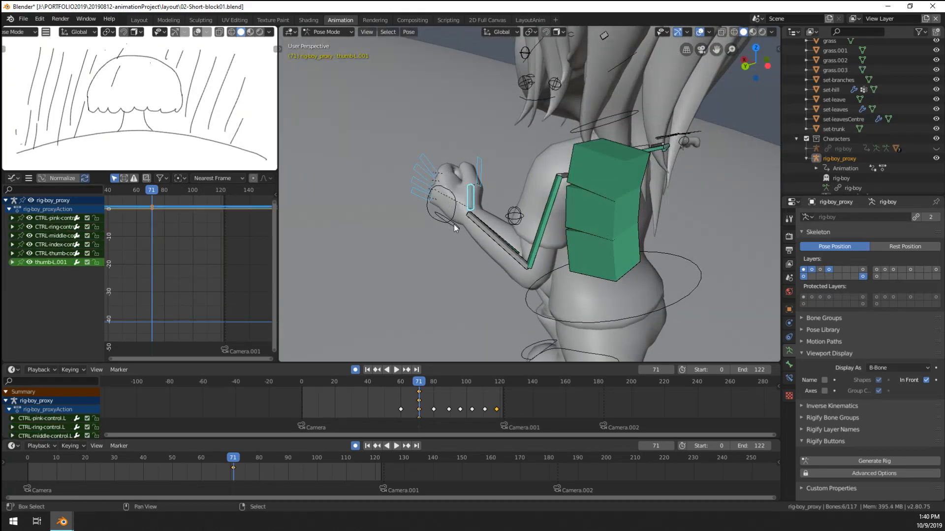
left_click(454, 225, "shift")
scroll(463, 229, "down", 4)
middle_click_drag(470, 233, 327, 245)
key("ctrl+c")
Step: Select the right hand's finger and thumb controls and paste the copied fist pose mirrored
middle_click_drag(551, 268, 654, 261)
key("a")
key("alt+a")
key("c")
left_click(683, 234)
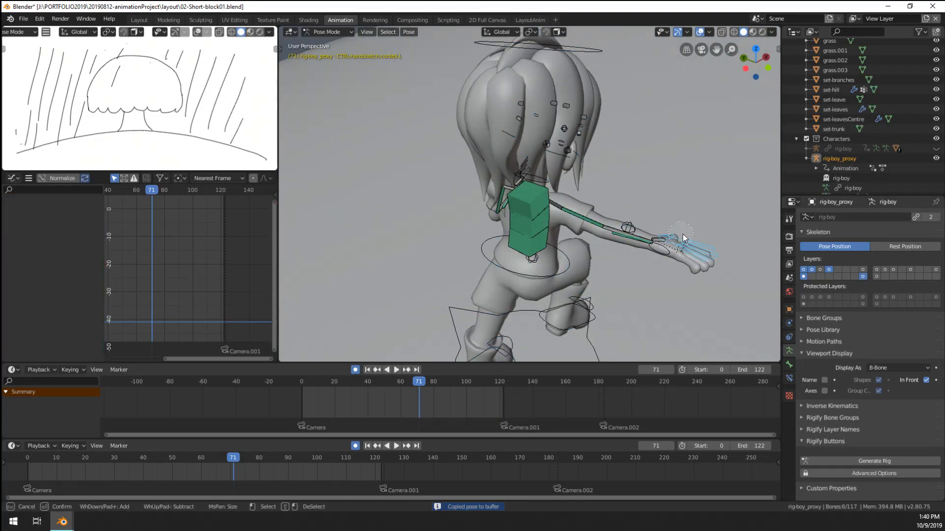
right_click(703, 269)
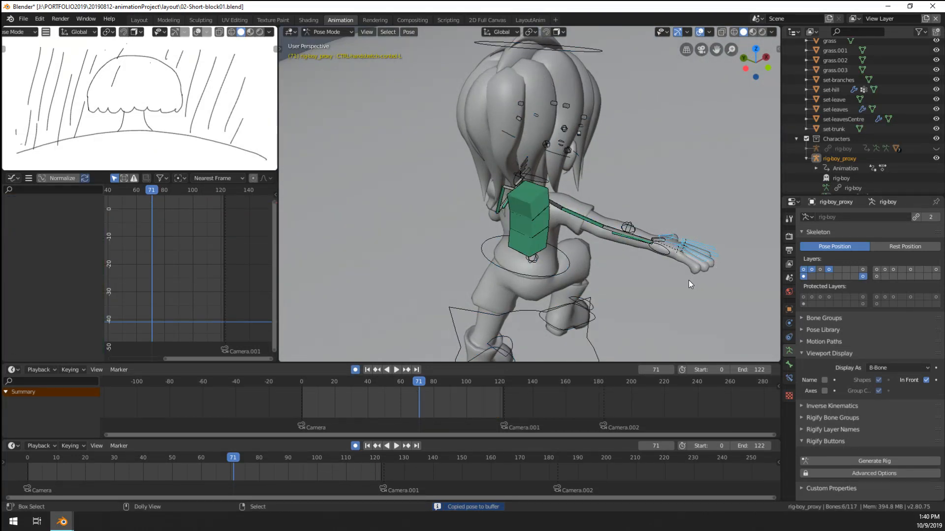
key("ctrl+shift+v")
Step: Rotate the right arm down from its outstretched position so it hangs beside the body with a slight bend at frame 71
middle_click_drag(668, 276, 492, 249)
left_click(388, 196)
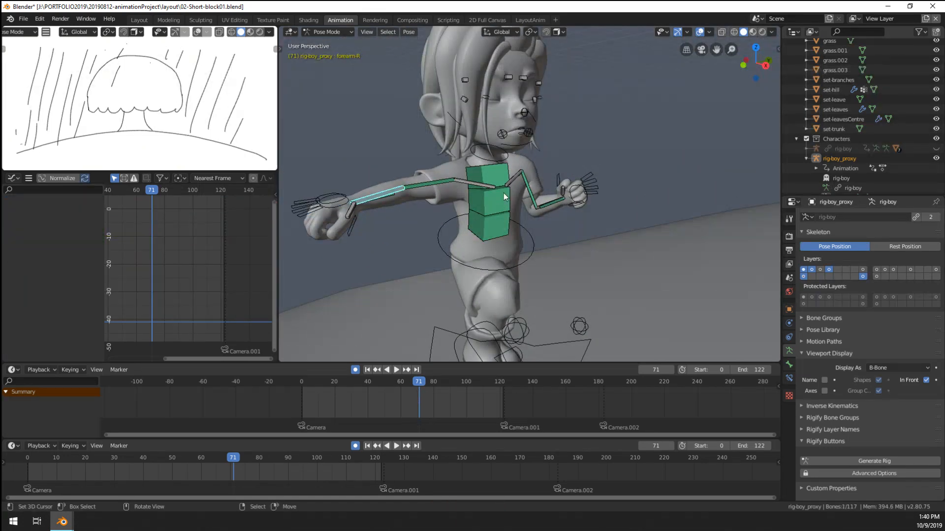
left_click(536, 201)
right_click(426, 190)
middle_click_drag(427, 191, 391, 184)
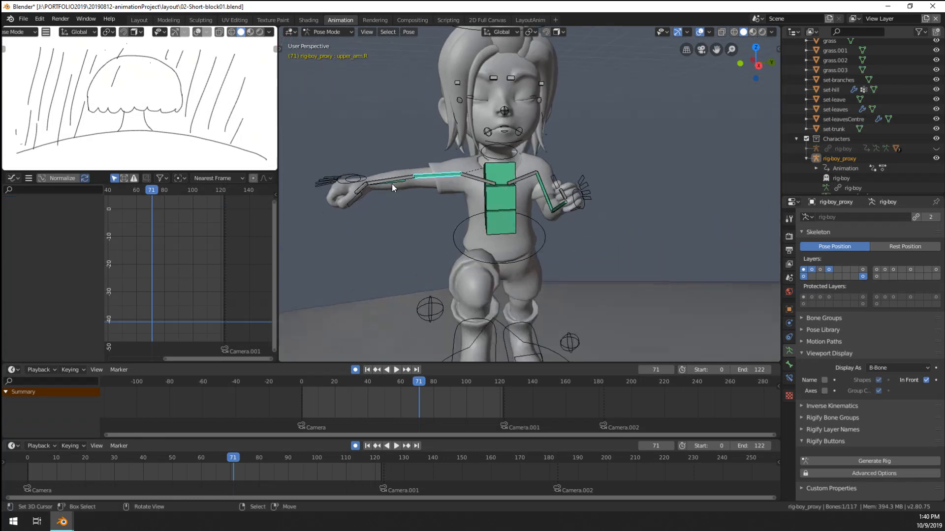
key("r")
left_click(471, 227)
middle_click_drag(473, 228, 424, 203)
right_click(421, 211)
key("r")
left_click(455, 221)
Step: Scale down the B-bone display size of the three spine bones so they show as thin bars
right_click(489, 193)
scroll(424, 203, "up", 4)
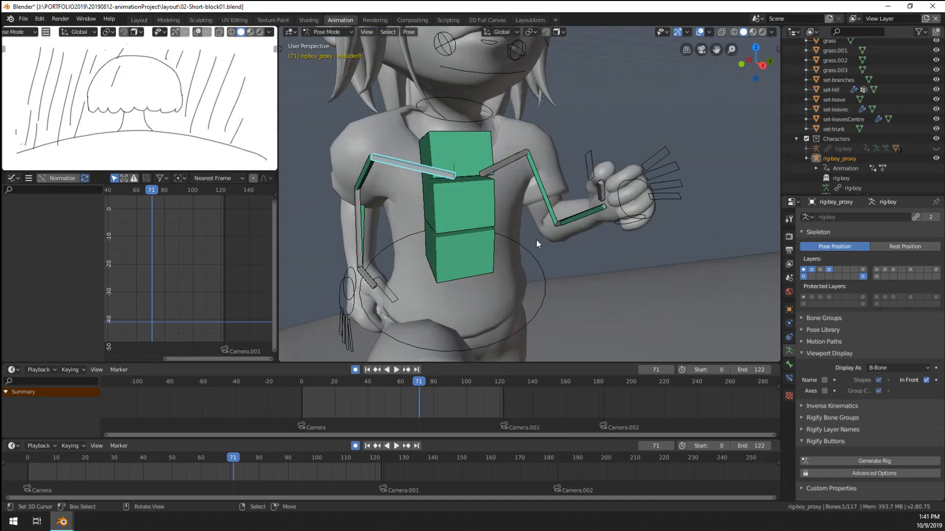
right_click(460, 222)
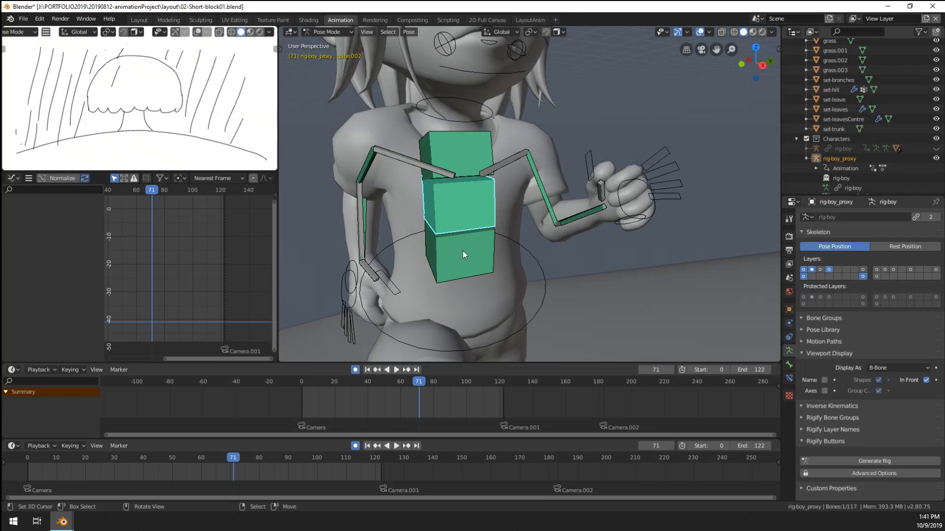
key("ctrl+alt+s")
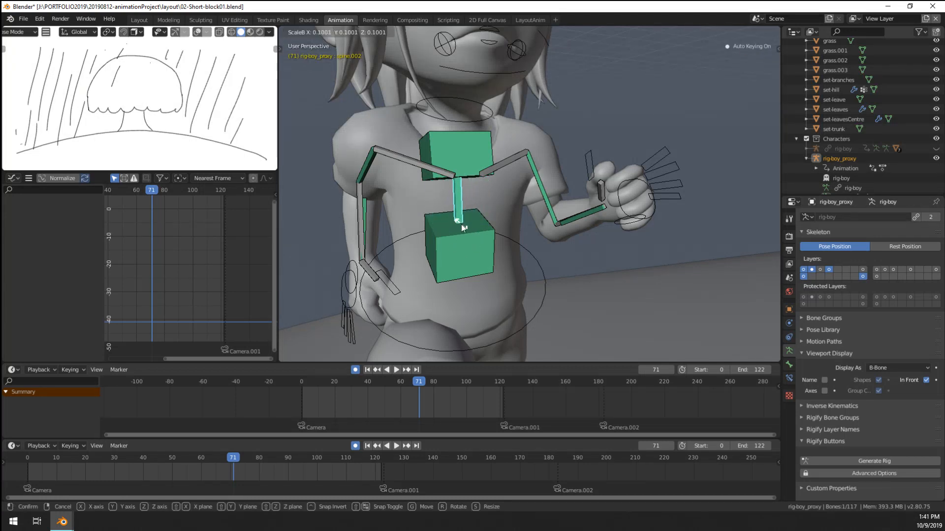
right_click(461, 224)
right_click(457, 163, "shift")
right_click(471, 267, "shift")
key("ctrl+alt+s")
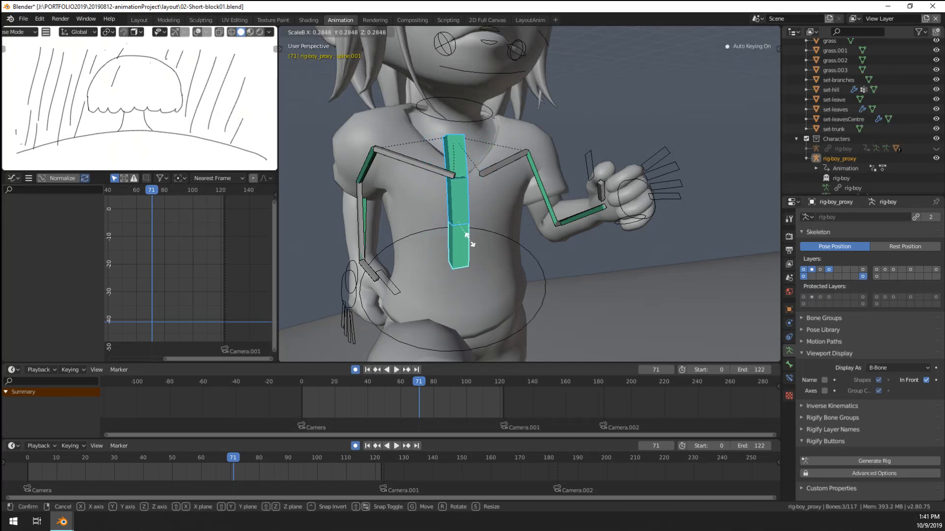
left_click(462, 226)
Step: Try a rotation on shoulder.R, then rotate shoulder.L around the global Z axis to turn the left shoulder
right_click(417, 161)
scroll(417, 161, "down", 4)
middle_click_drag(417, 163, 556, 222)
scroll(412, 178, "up", 3)
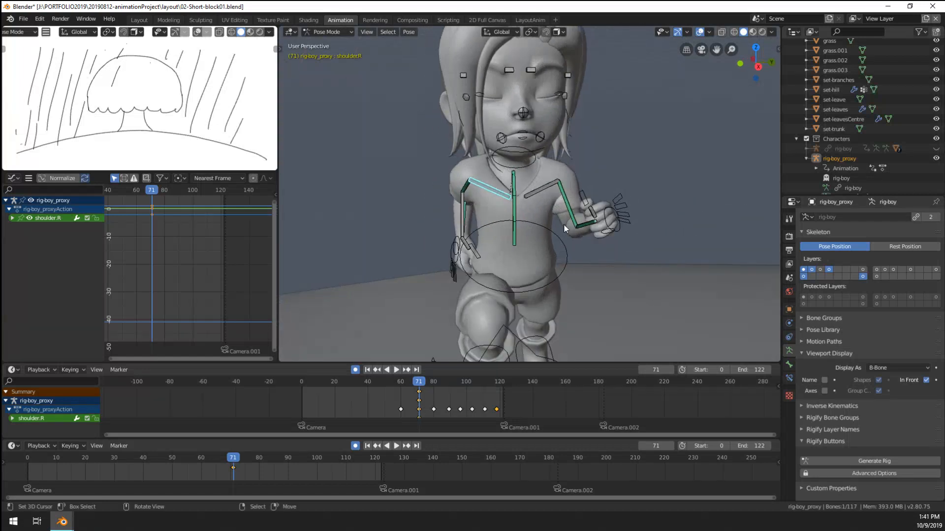
key("r")
right_click(562, 226)
right_click(551, 190)
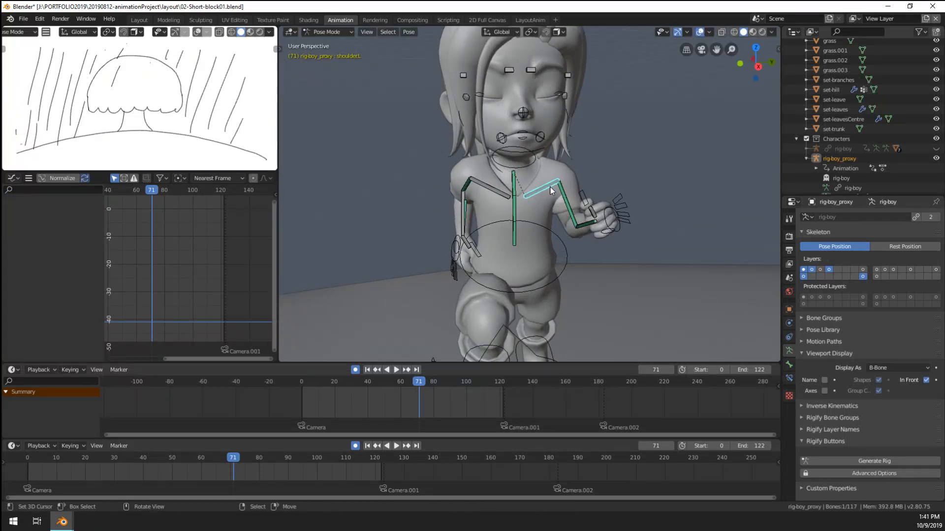
key("r")
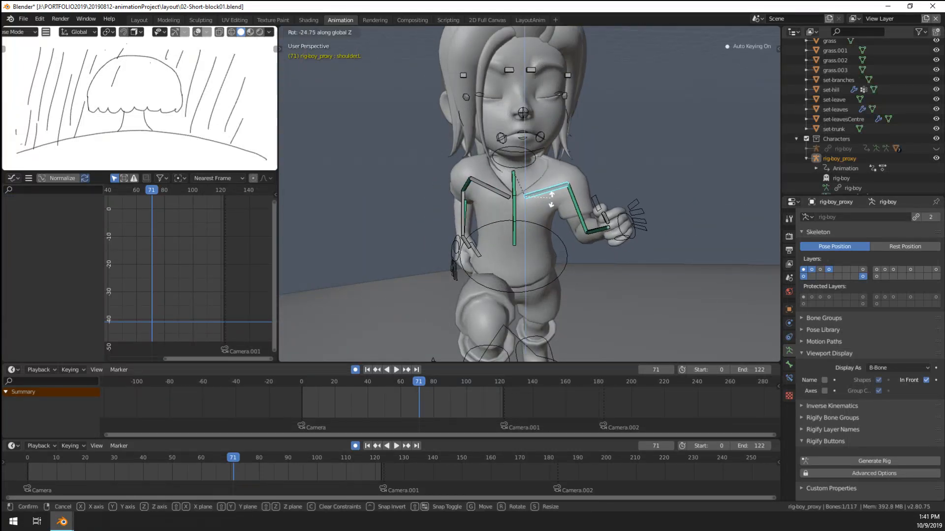
left_click(491, 225)
Step: Rotate the right arm bones to refine the arm swing, bending forearm-R at the elbow by about 15 degrees
middle_click_drag(492, 226, 460, 243)
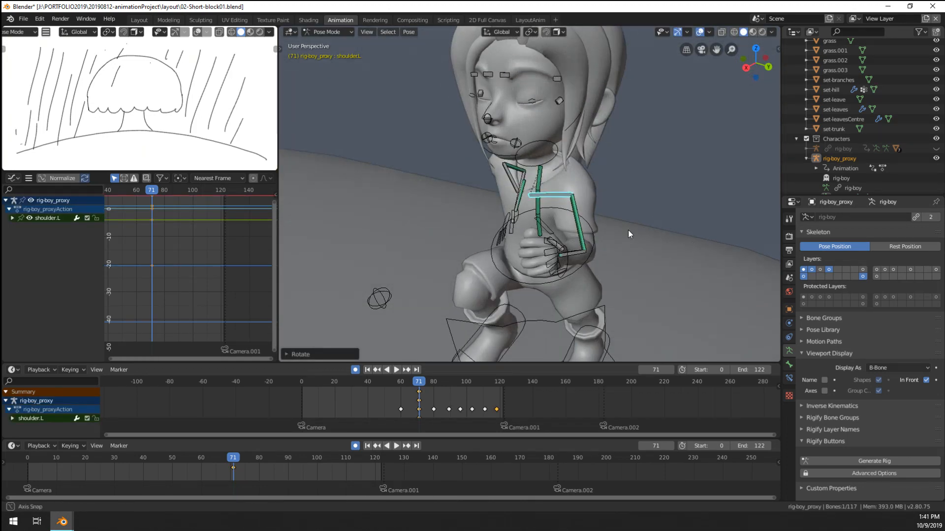
middle_click_drag(628, 230, 659, 201)
scroll(451, 179, "up", 2)
right_click(452, 180)
mouse_move(421, 243)
middle_mouse_down()
mouse_move(535, 269)
mouse_move(423, 246)
middle_mouse_up()
key("r")
left_click(527, 273)
scroll(527, 273, "down", 2)
scroll(421, 250, "down", 2)
right_click(475, 209)
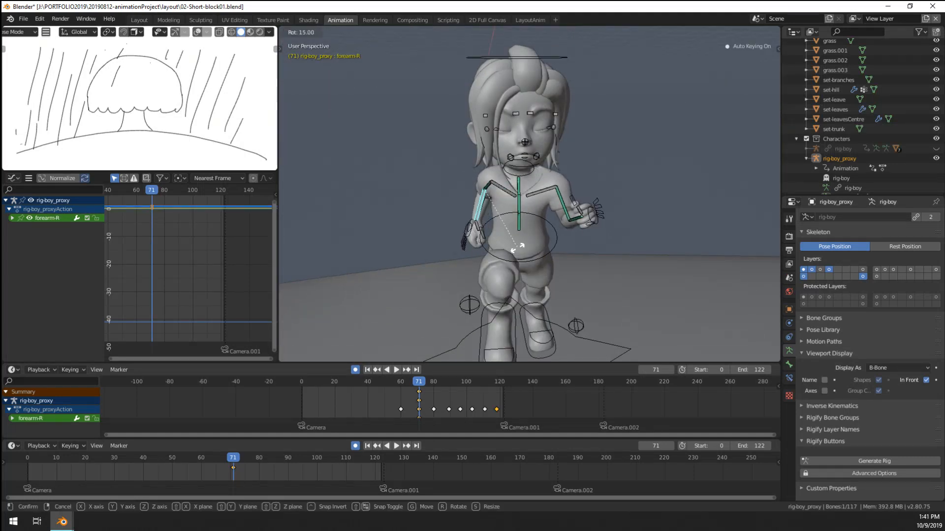
middle_click_drag(541, 246, 520, 270)
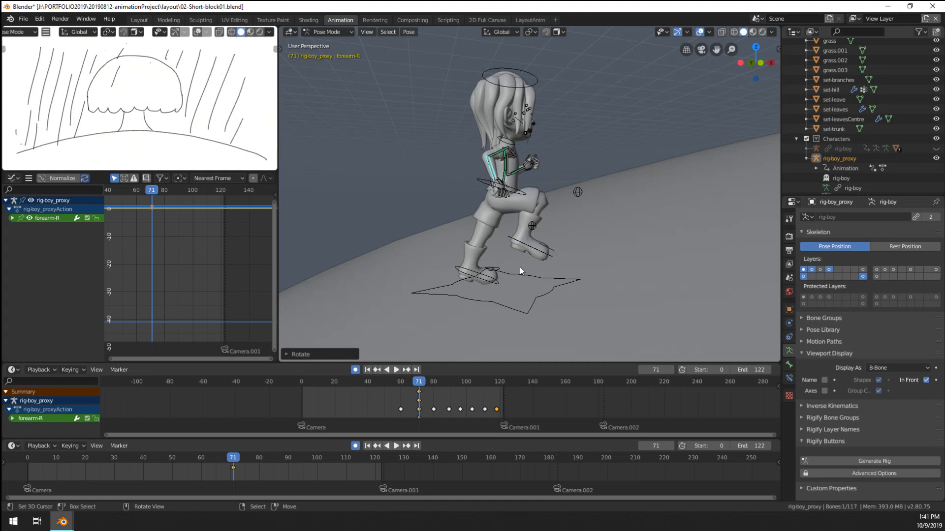
Step: Check the run pose at frame 80 and return to frame 71
left_click(435, 409)
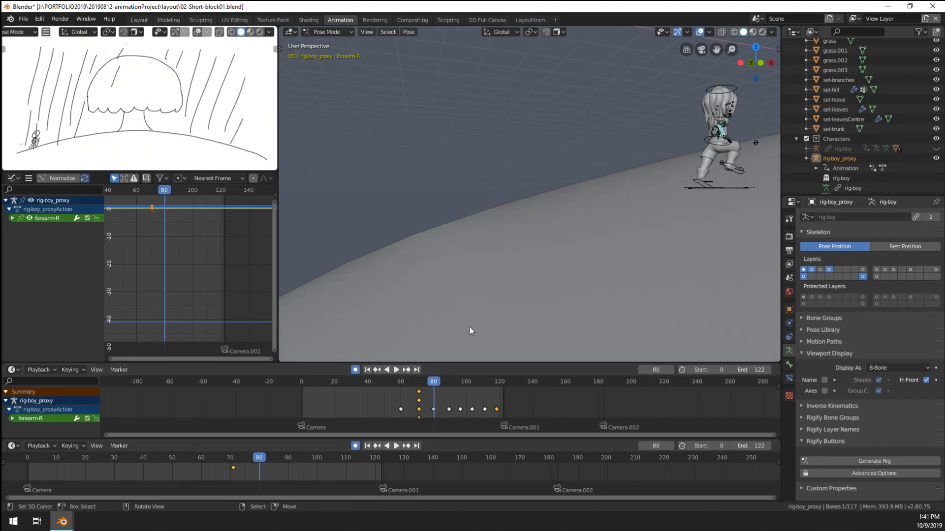
key("space")
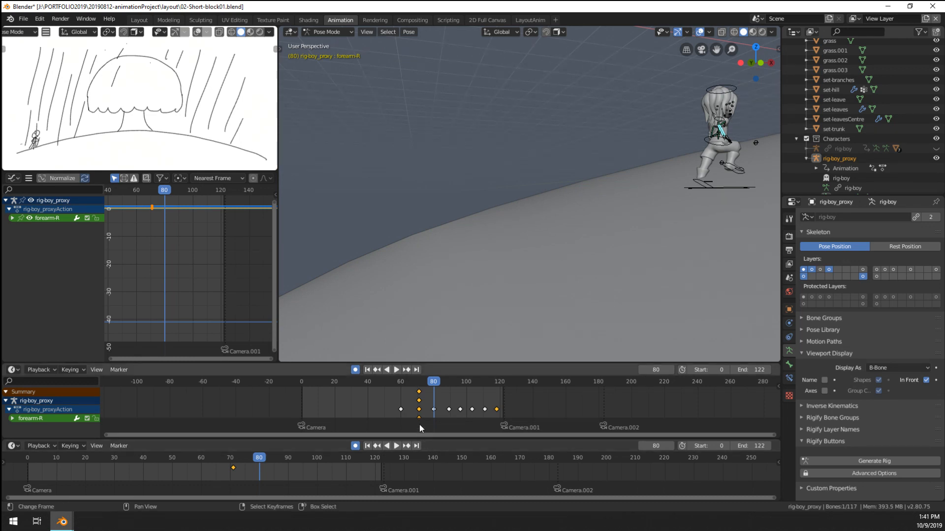
left_click(418, 417)
left_click(420, 419)
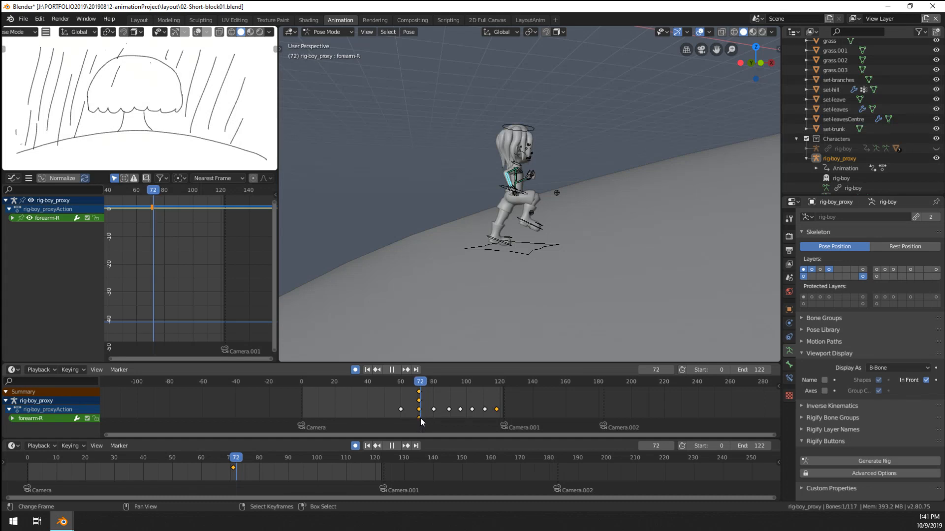
mouse_move(420, 418)
left_mouse_down()
mouse_move(438, 415)
mouse_move(419, 419)
left_mouse_up()
Step: Consult the run cycle in the other Blender window, 10-animationTest.blend, and return to 02-Short-block01.blend
mouse_move(63, 521)
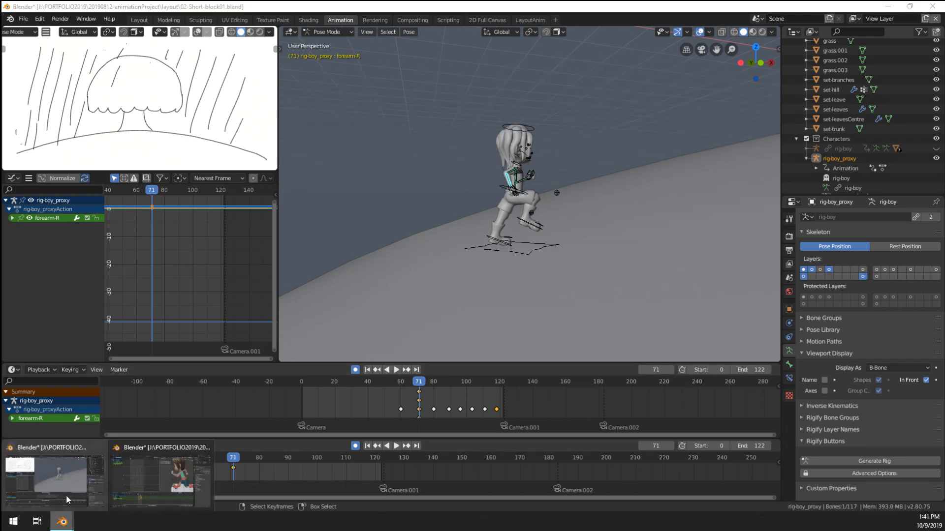
left_click(139, 482)
mouse_move(254, 464)
left_mouse_down()
mouse_move(273, 458)
mouse_move(245, 468)
left_mouse_up()
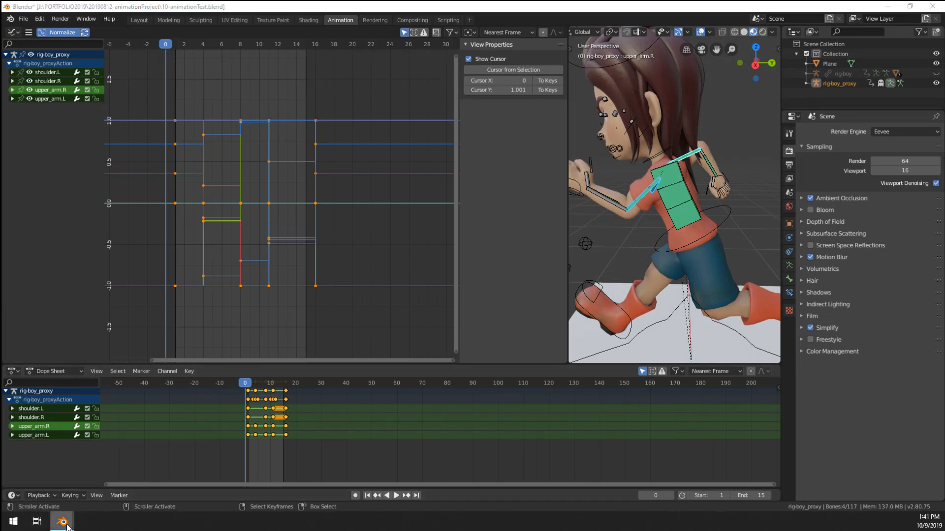
left_click(85, 471)
scroll(514, 302, "up", 4)
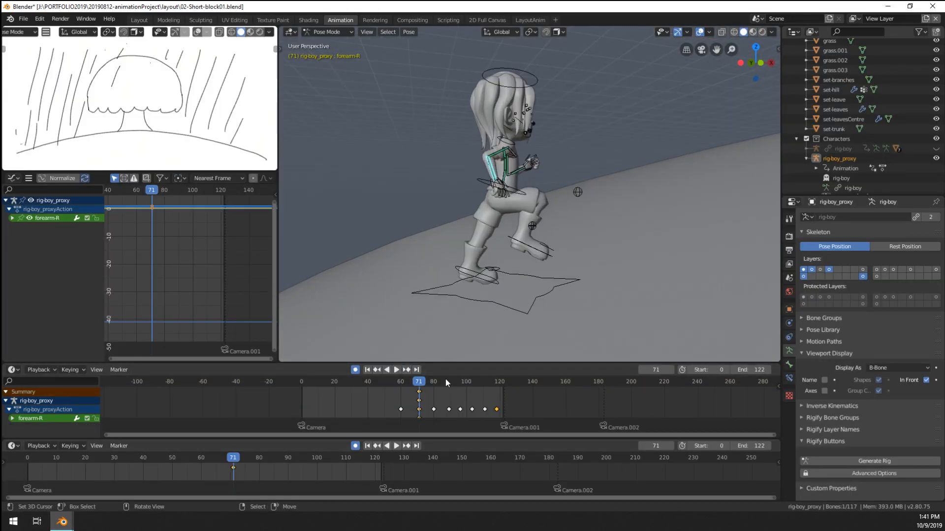
Step: Select both upper arms, forearms, shoulders and feet at frame 71 and copy their pose
scroll(495, 244, "up", 1)
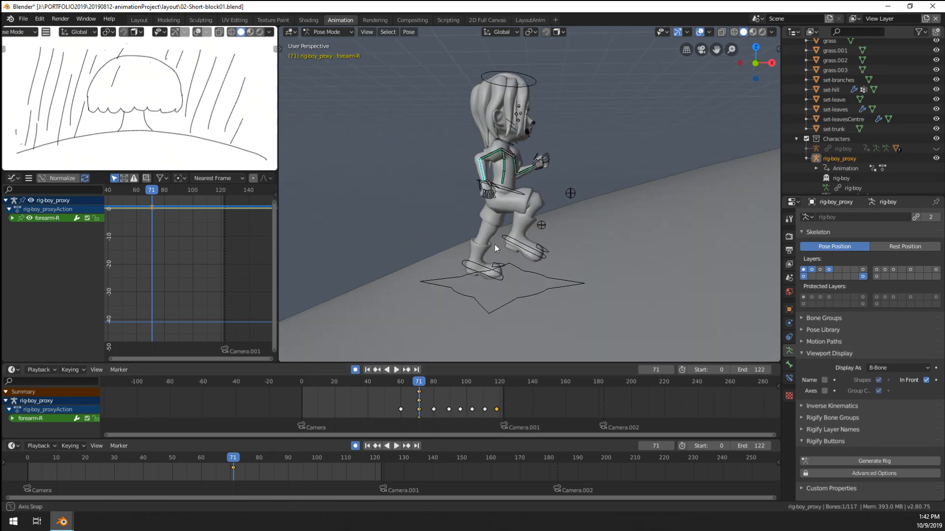
scroll(480, 194, "up", 3)
middle_click_drag(480, 117, 467, 119)
left_click_drag(439, 156, 417, 115, "shift")
left_click_drag(515, 136, 535, 156, "shift")
middle_click_drag(533, 152, 502, 147)
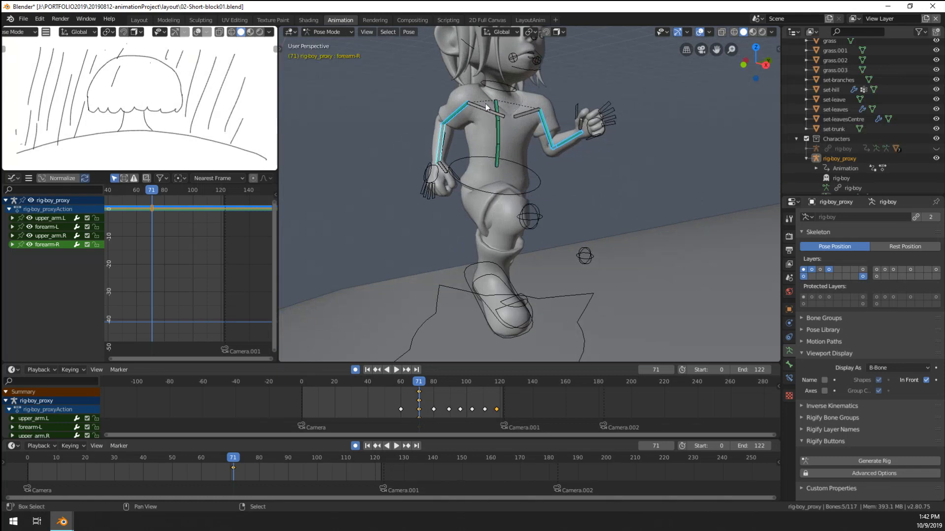
left_click(486, 109, "shift")
left_click(528, 112, "shift")
middle_click_drag(521, 240, 473, 340)
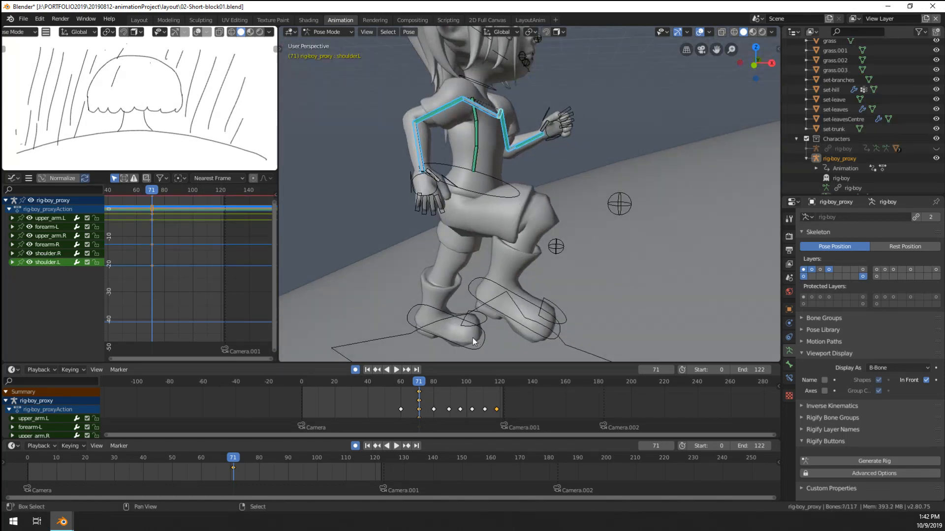
left_click(474, 296, "shift")
left_click(411, 327, "shift")
scroll(473, 288, "down", 3)
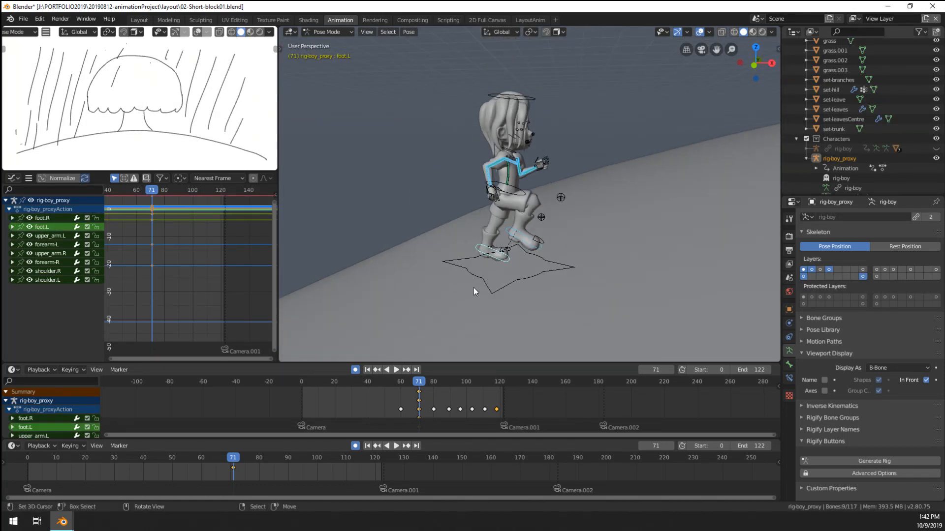
key("ctrl+c")
Step: Go to frame 80 and paste the copied arm, shoulder and foot pose mirrored
key("space")
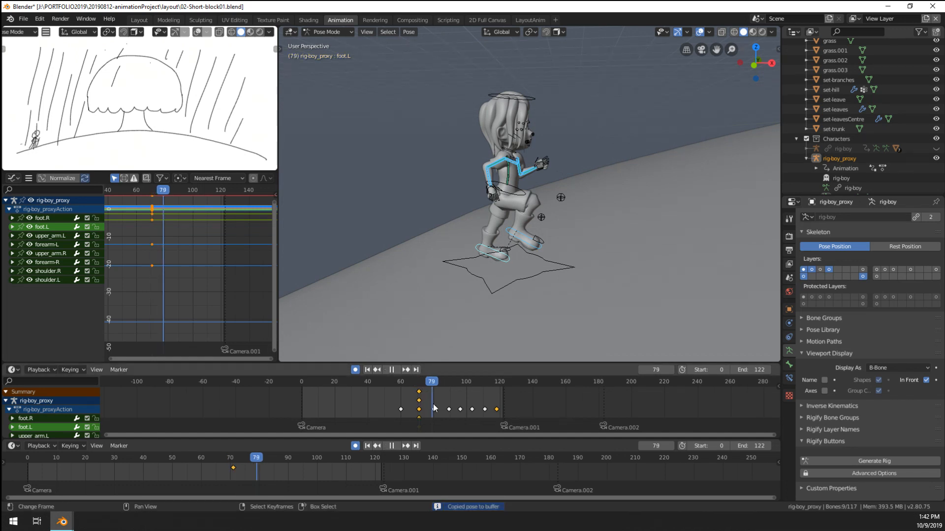
left_click_drag(434, 408, 434, 407)
scroll(640, 211, "down", 5)
middle_click_drag(643, 208, 549, 213, "shift")
scroll(556, 215, "up", 4)
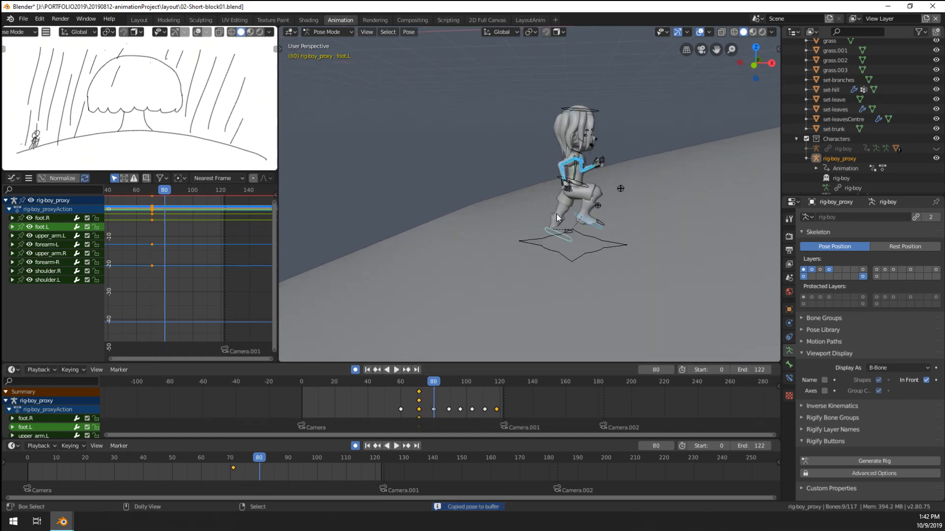
key("ctrl+v")
Step: Go to frame 76 and move CTRL-root about 1.4 m up the slope, between the frame 71 and 80 positions
key("ctrl+shift+space")
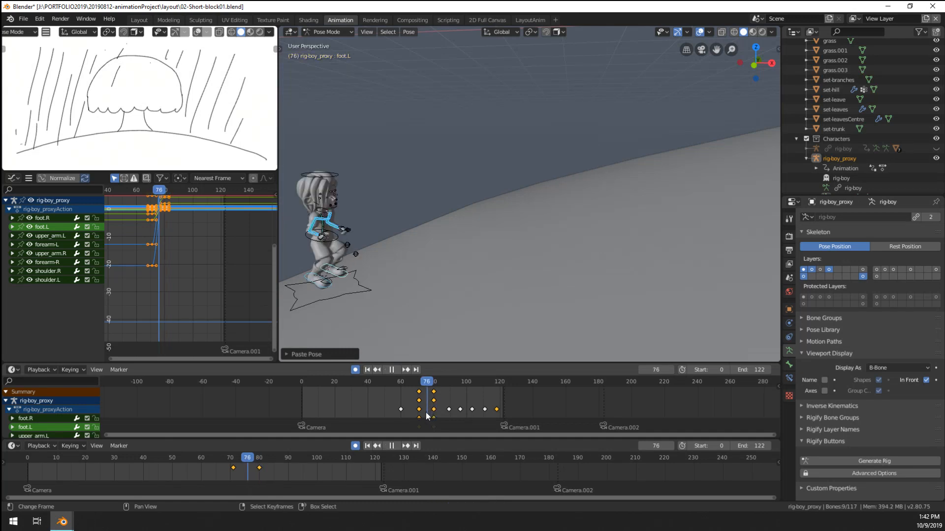
mouse_move(420, 414)
left_mouse_down()
mouse_move(436, 416)
mouse_move(427, 417)
left_mouse_up()
middle_click_drag(411, 264, 429, 255)
right_click(353, 310)
scroll(352, 310, "down", 2)
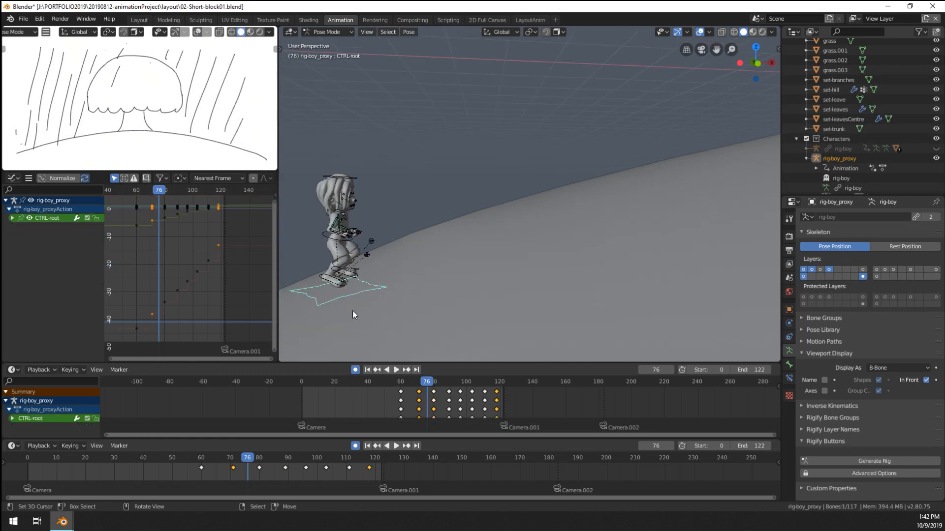
mouse_move(406, 317)
middle_mouse_down()
mouse_move(403, 293)
mouse_move(410, 307)
middle_mouse_up()
key("g")
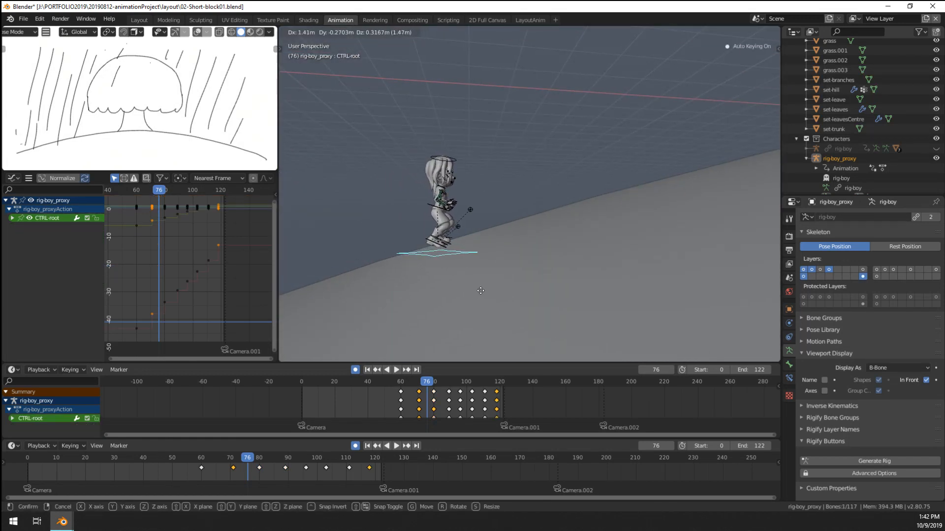
left_click(468, 311)
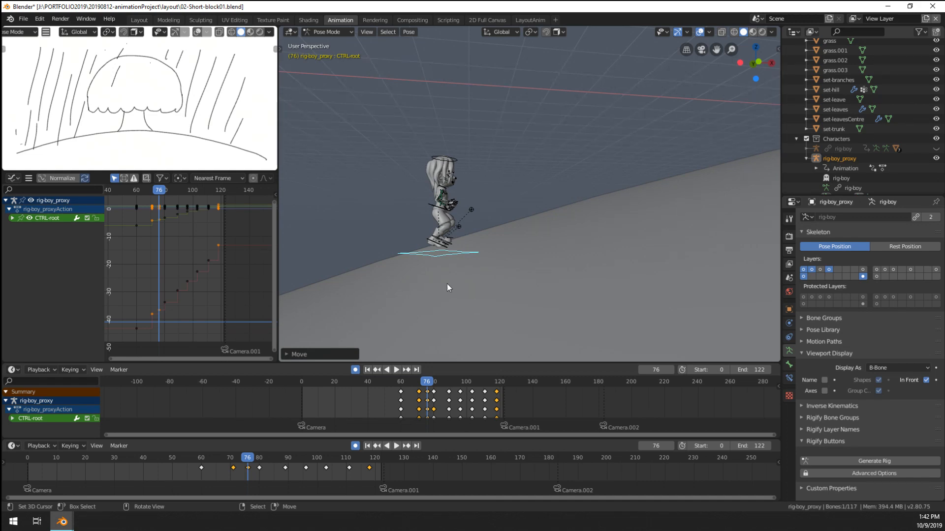
Step: Move foot.R back and down at frame 76 so the right leg extends behind the body
middle_click_drag(447, 283, 457, 300)
scroll(503, 300, "up", 2)
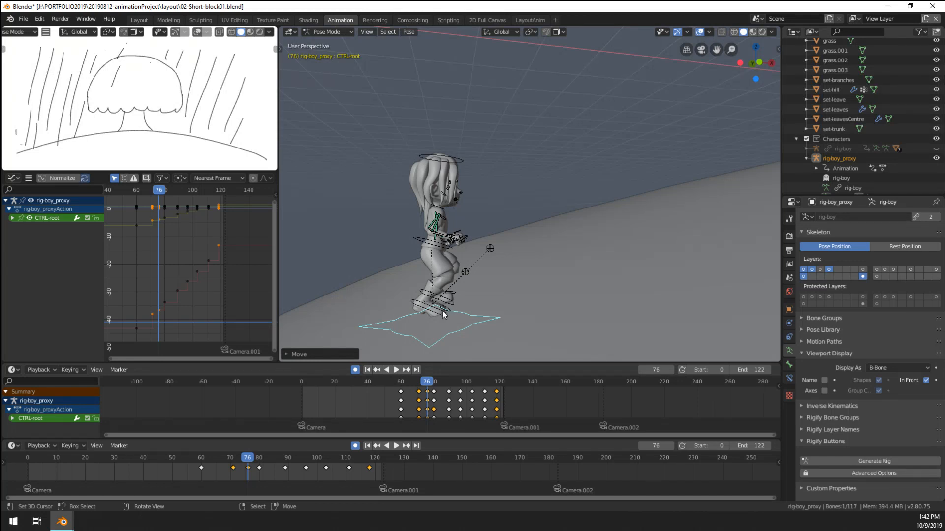
left_click(435, 312)
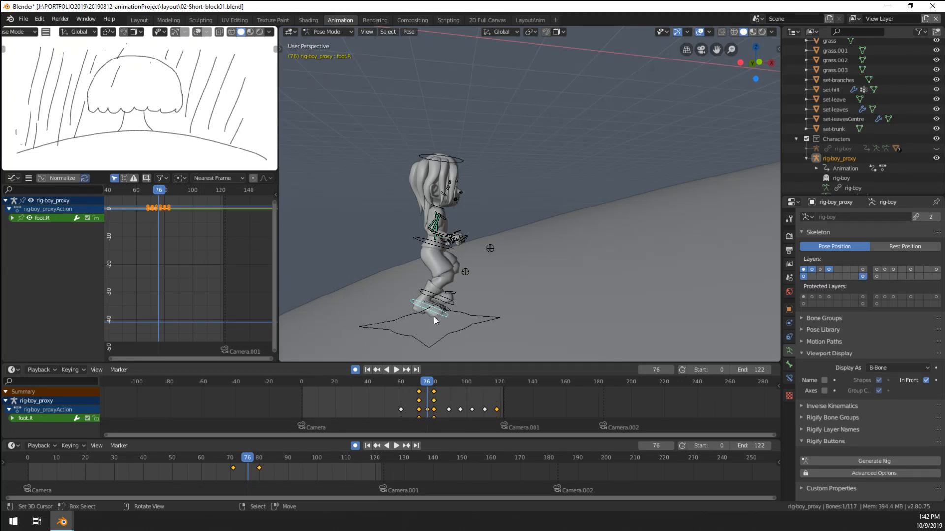
key("space")
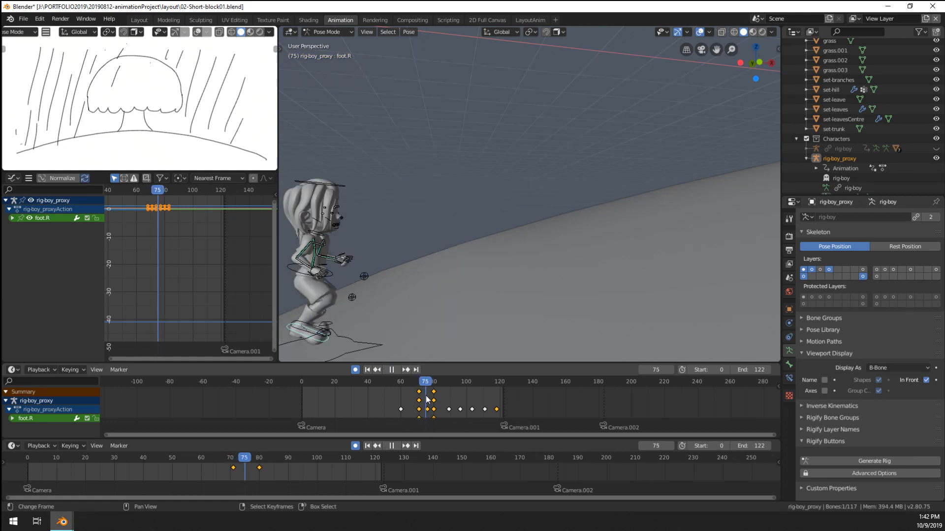
key("space")
key("g")
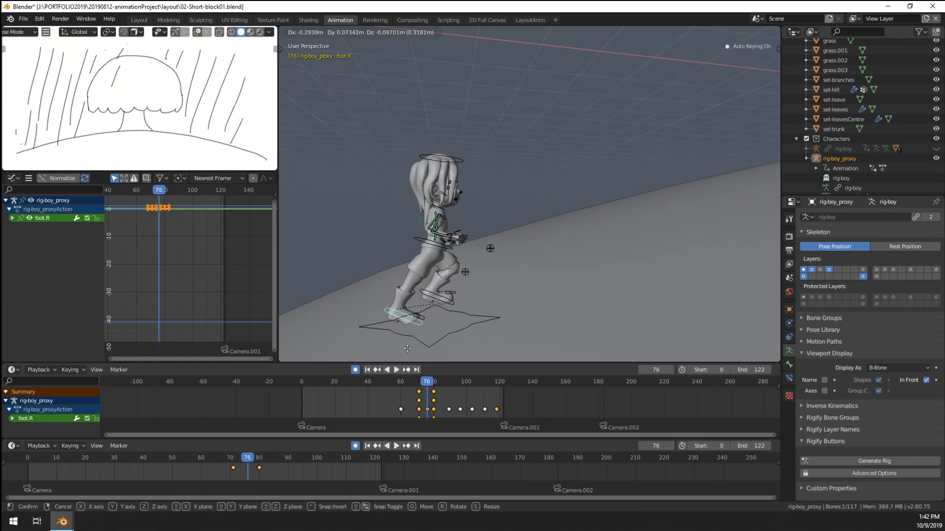
left_click(430, 309)
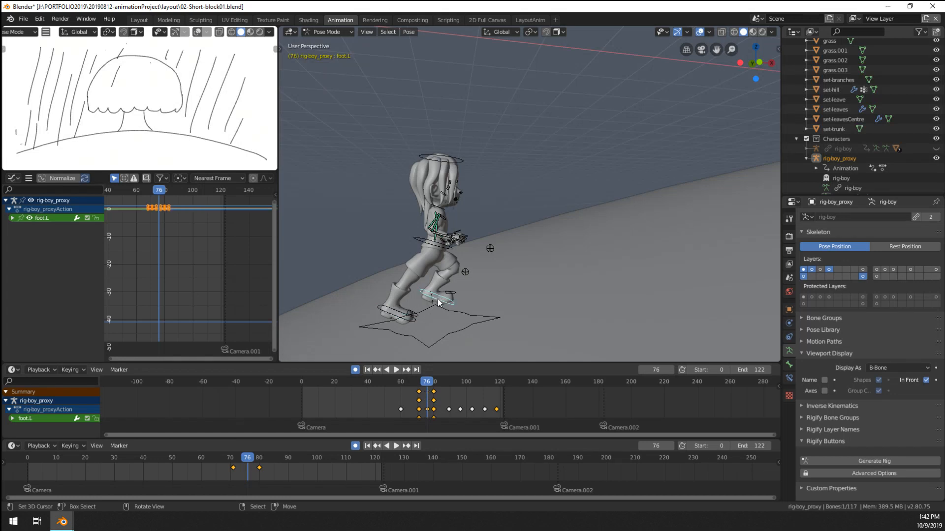
Step: Shift the spine control slightly back at frame 76 to reposition the body over the legs
left_click(438, 255)
key("g")
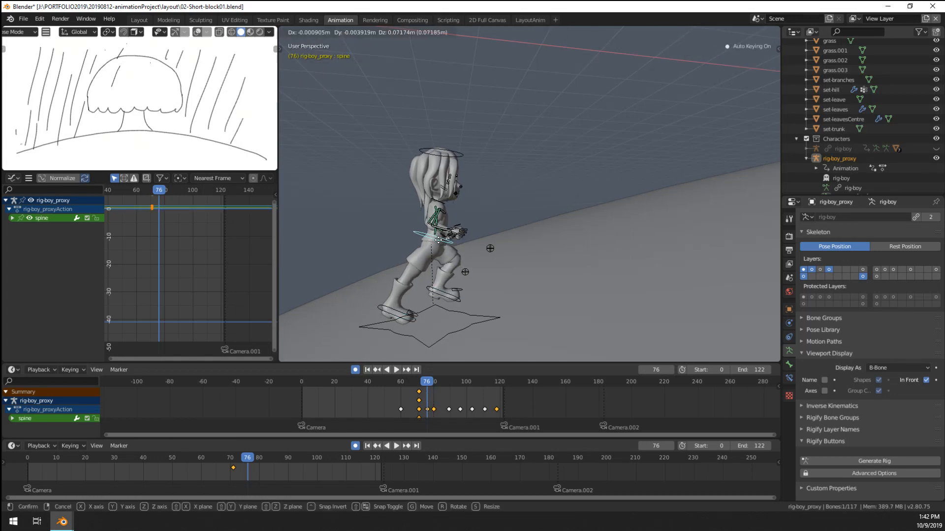
left_click(414, 273)
Step: Move foot.R back at frame 76 and rotate it so its toes point down into the slope
left_click(406, 317)
key("g")
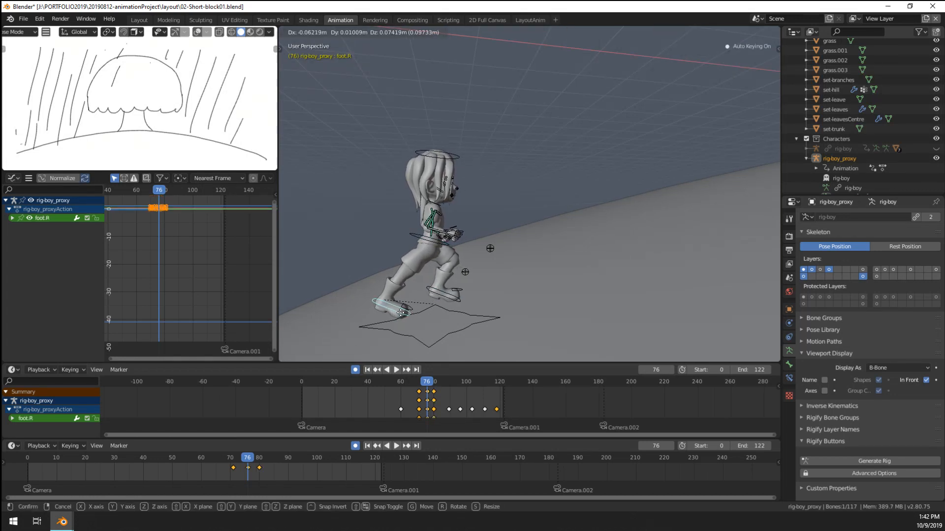
left_click(400, 312)
key("r")
left_click(431, 338)
middle_click_drag(430, 338, 461, 324)
key("g")
left_click(538, 317)
key("g")
left_click(462, 323)
key("r")
left_click(444, 309)
Step: Adjust the position of the forward foot.L at frame 76
left_click(441, 299)
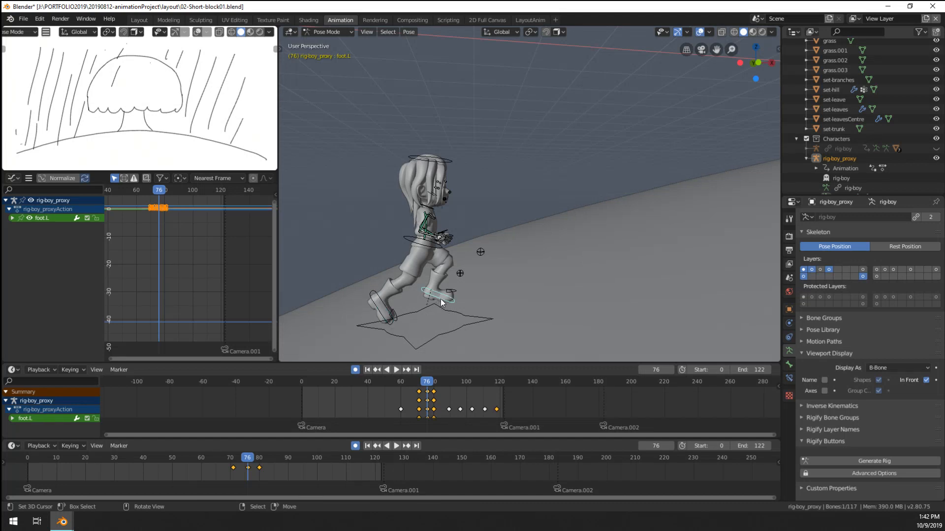
key("g")
left_click(442, 299)
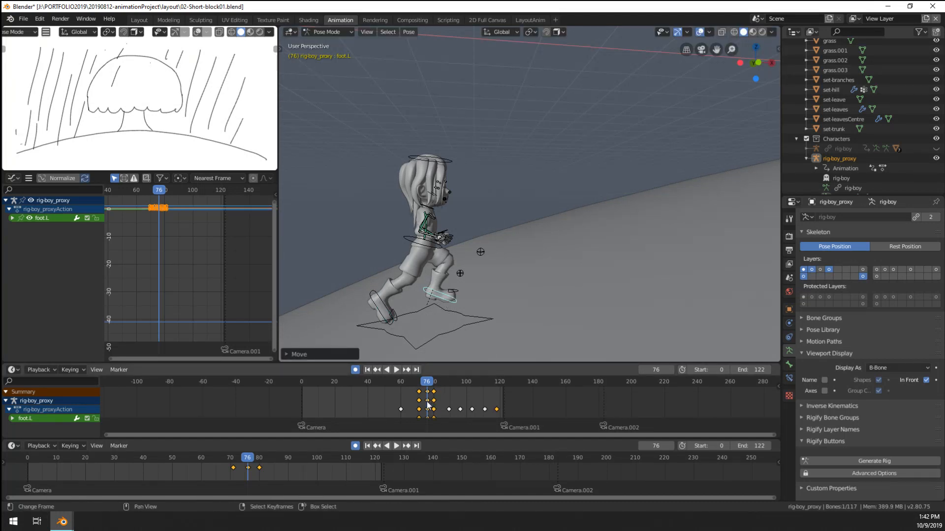
Step: Set the keyframes of all the boy rig's bones to Constant interpolation and play back the stepped run
key("shift+ctrl+space")
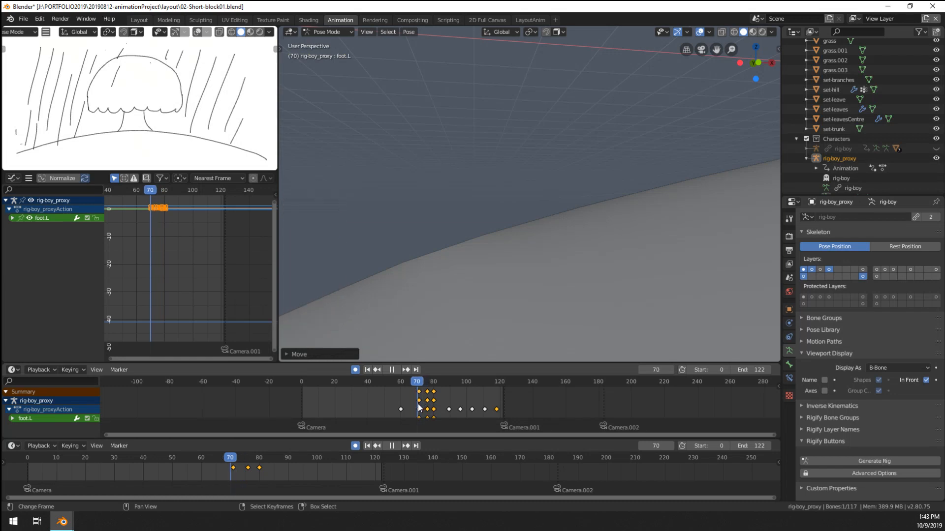
left_click_drag(418, 404, 420, 404)
scroll(421, 245, "down", 3)
scroll(421, 245, "up", 2)
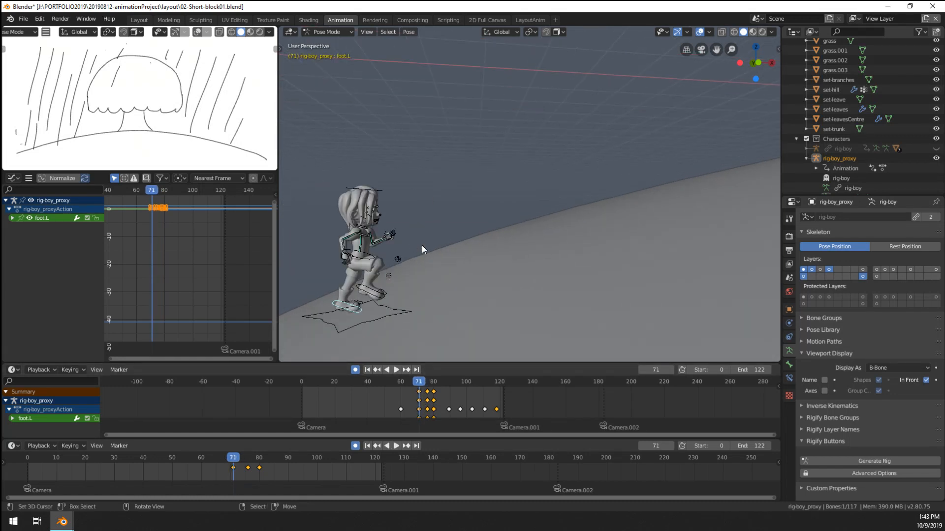
key("a")
key("t")
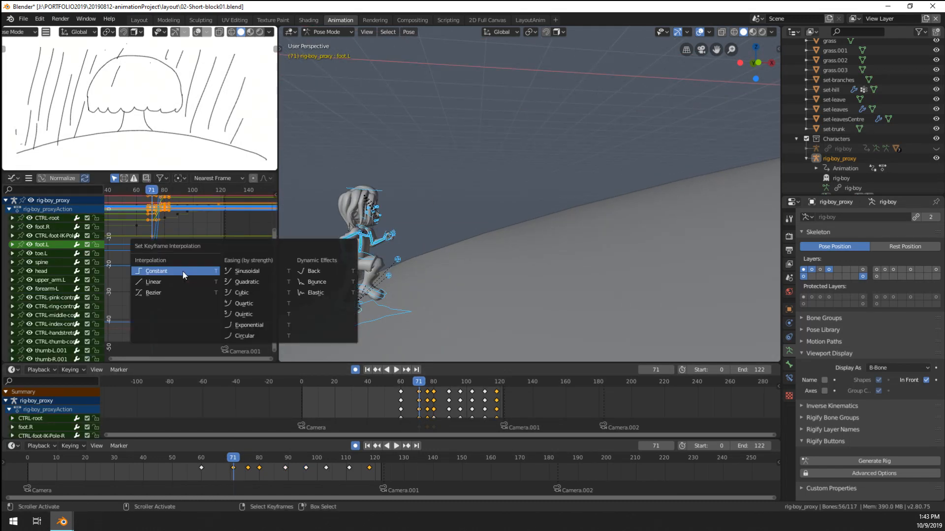
left_click(183, 271)
key("space")
key("space")
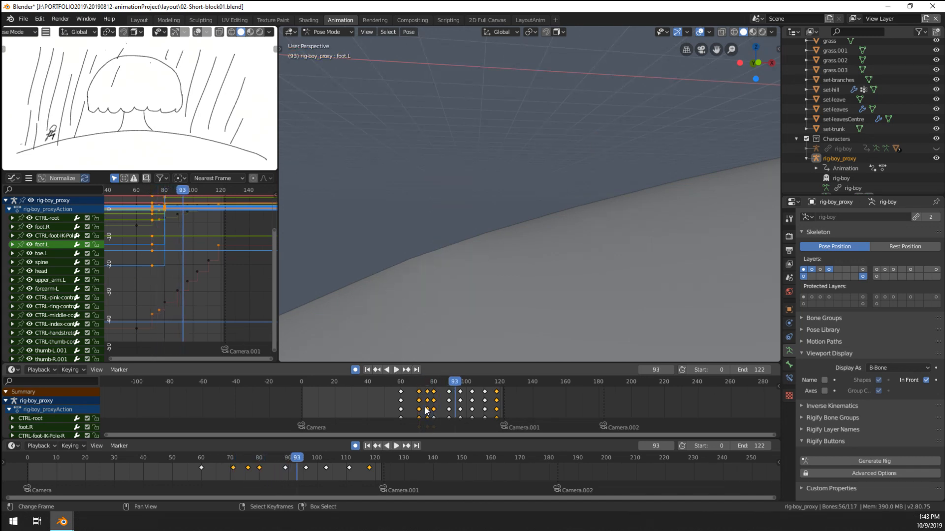
left_click_drag(416, 412, 438, 411)
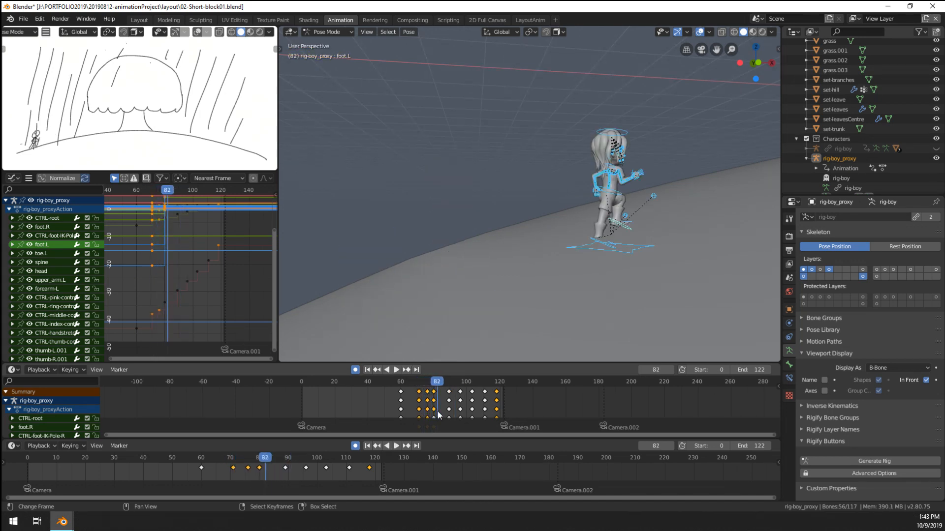
middle_click_drag(456, 248, 447, 261)
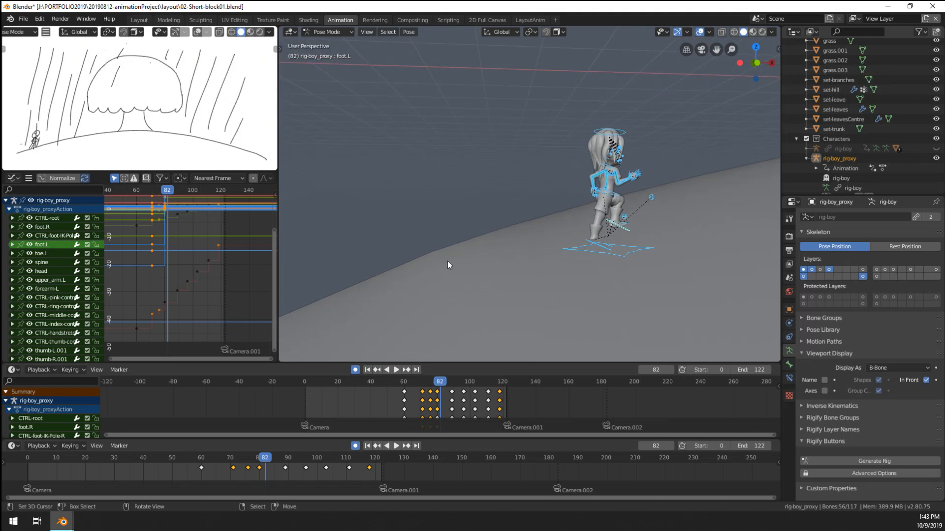
Step: Switch to the camera view and set the viewport lighting to a high-contrast black-and-white MatCap
key("KP_0")
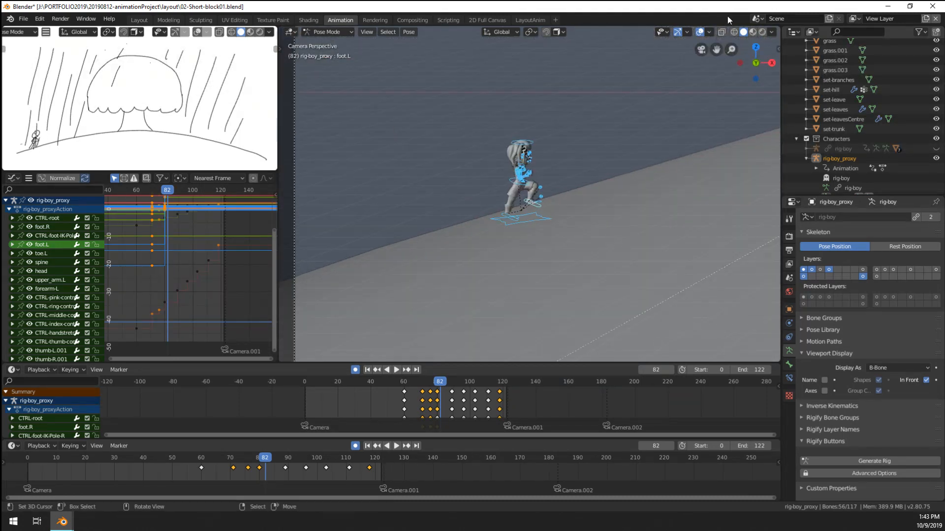
left_click(772, 32)
left_click(767, 113)
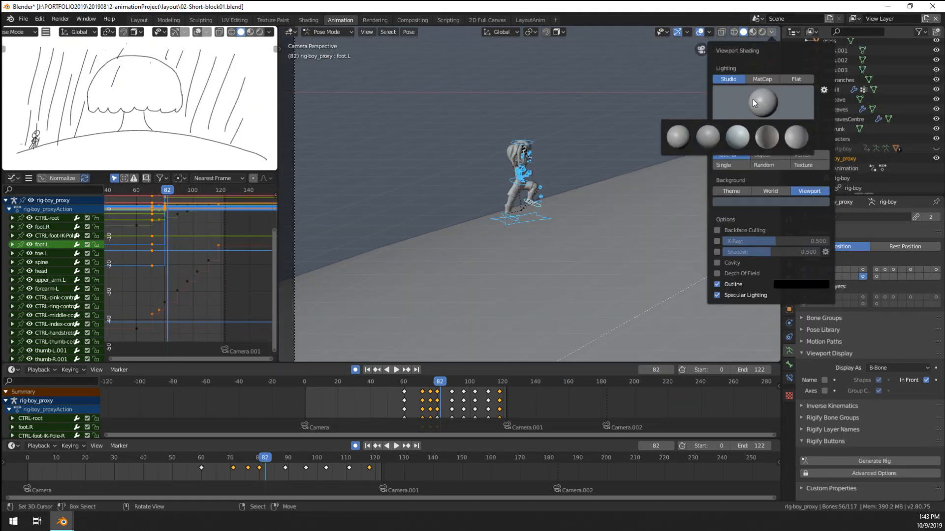
left_click(762, 79)
left_click(762, 102)
left_click(642, 141)
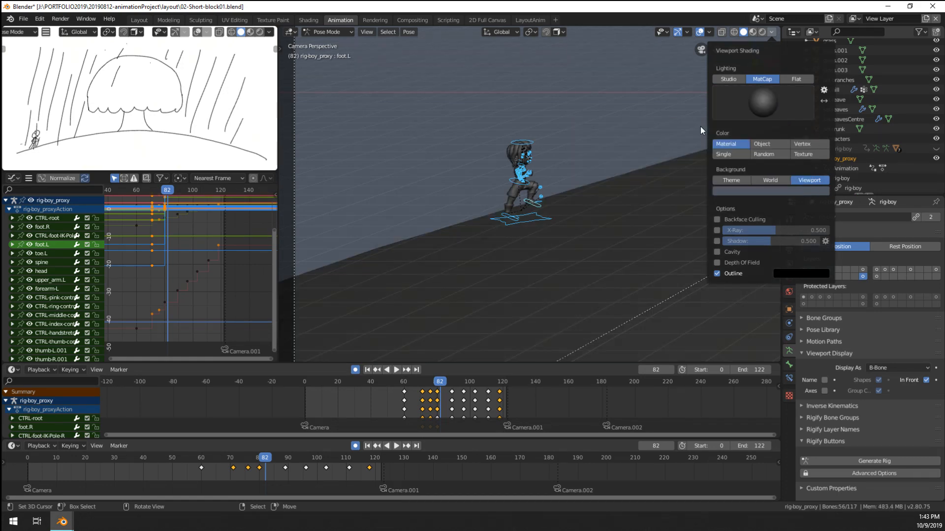
left_click(762, 105)
left_click(796, 137)
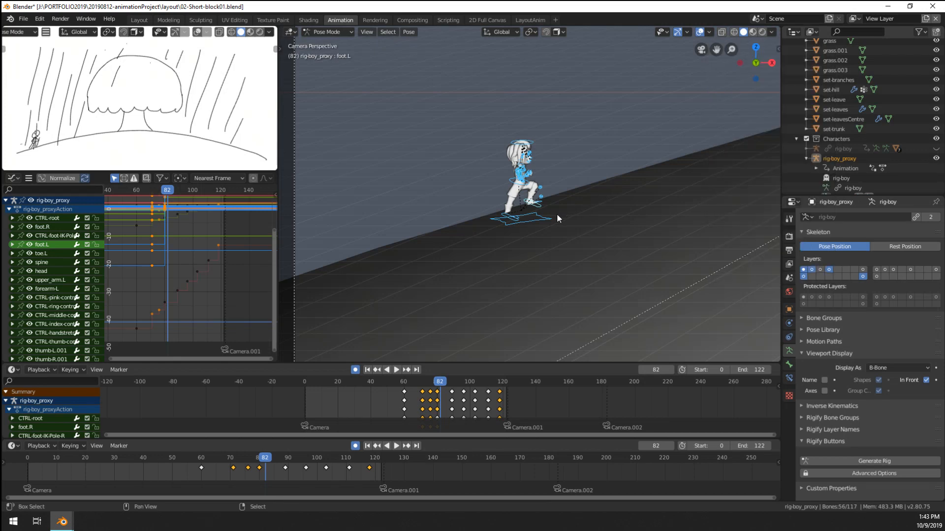
Step: Hide the viewport overlays in the camera view and review the run between about frames 66 and 77
middle_click_drag(591, 194, 554, 226, "shift")
key("KP_0")
key("KP_0")
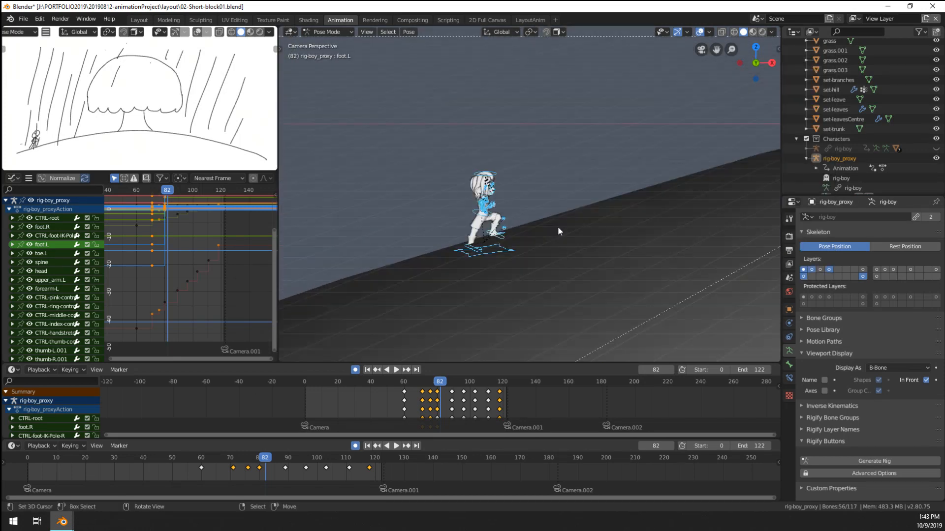
left_click(699, 31)
left_click(413, 413)
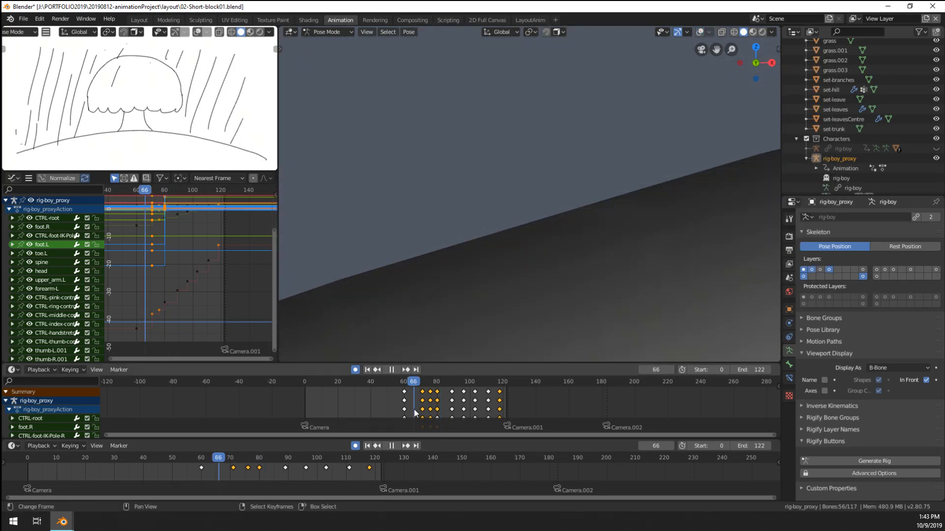
key("space")
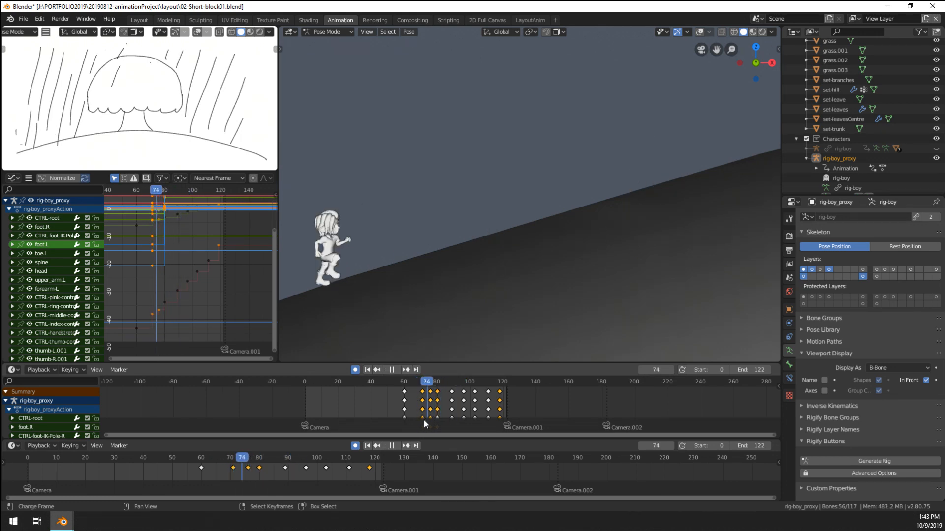
left_click_drag(427, 421, 433, 417)
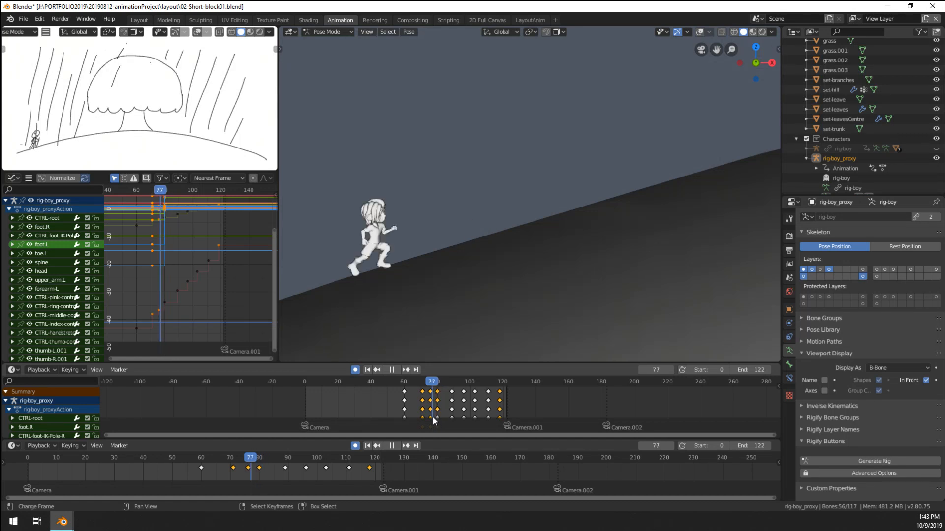
key("space")
Step: Shift the keyframes at frame 80 to frame 81
left_click(437, 391)
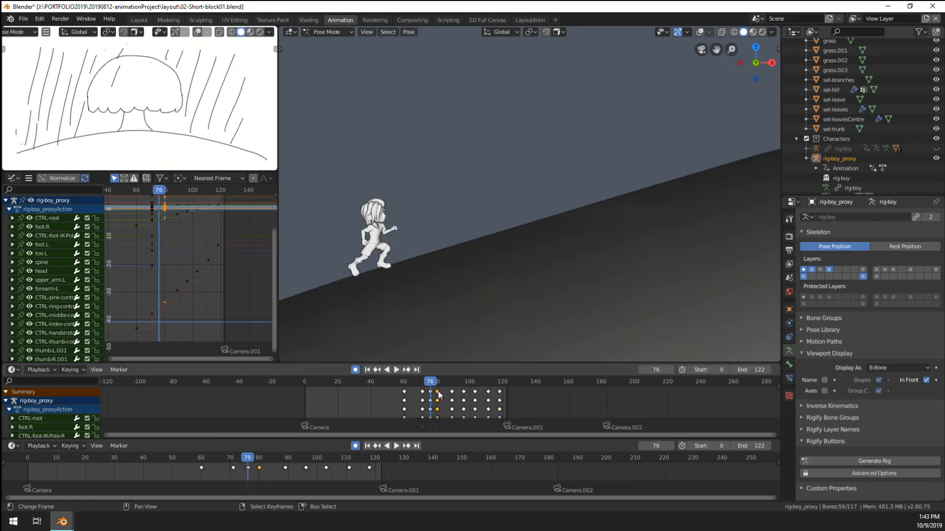
key("g")
left_click(440, 391)
Step: Play and scrub frames 68 to 94 in the wider camera view to examine the timing of the run poses
key("space")
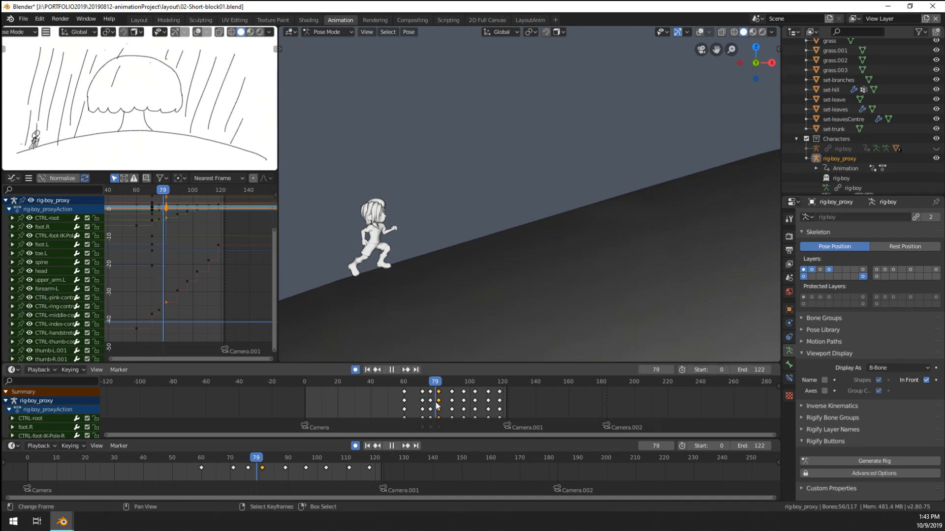
scroll(456, 310, "down", 4)
left_click(417, 407)
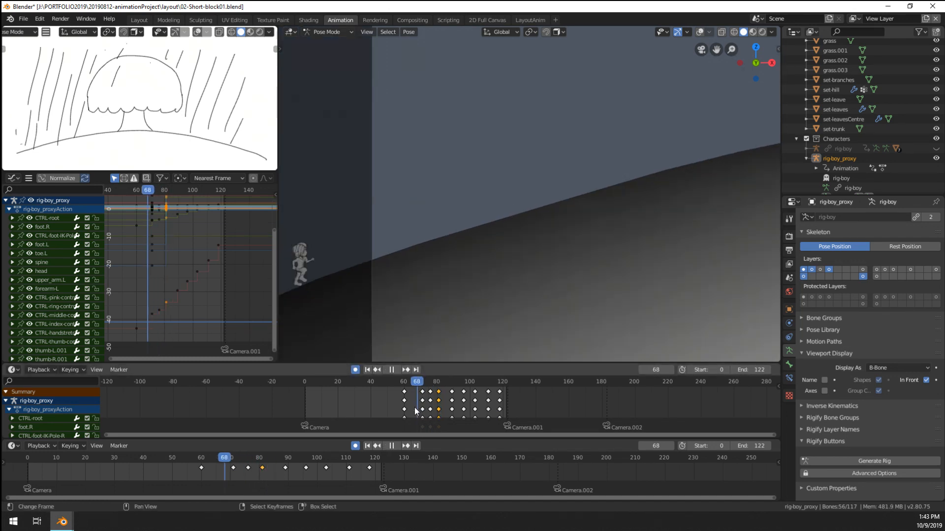
key("space")
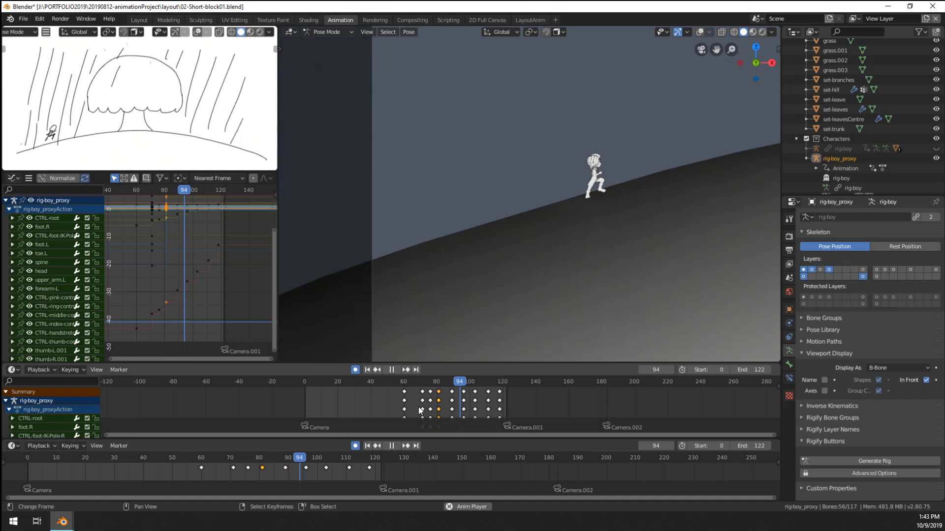
key("space")
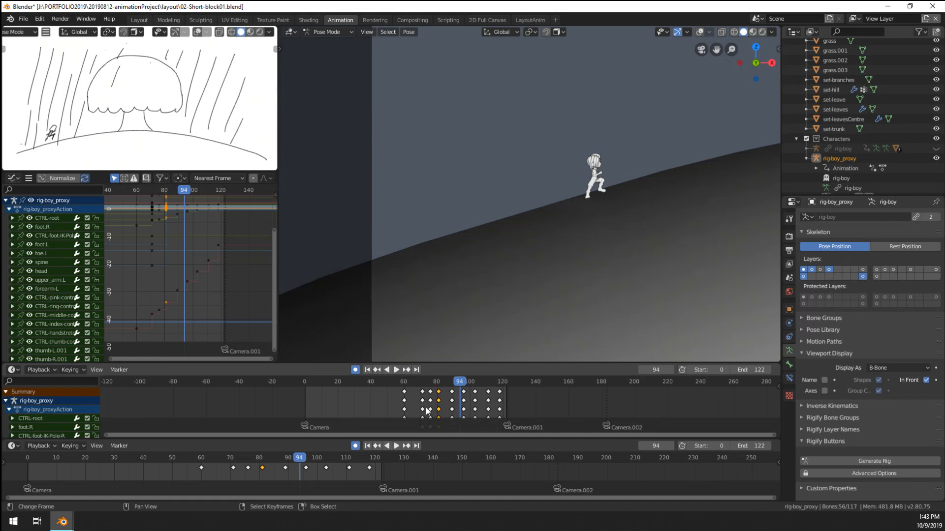
left_click_drag(433, 407, 430, 408)
key("space")
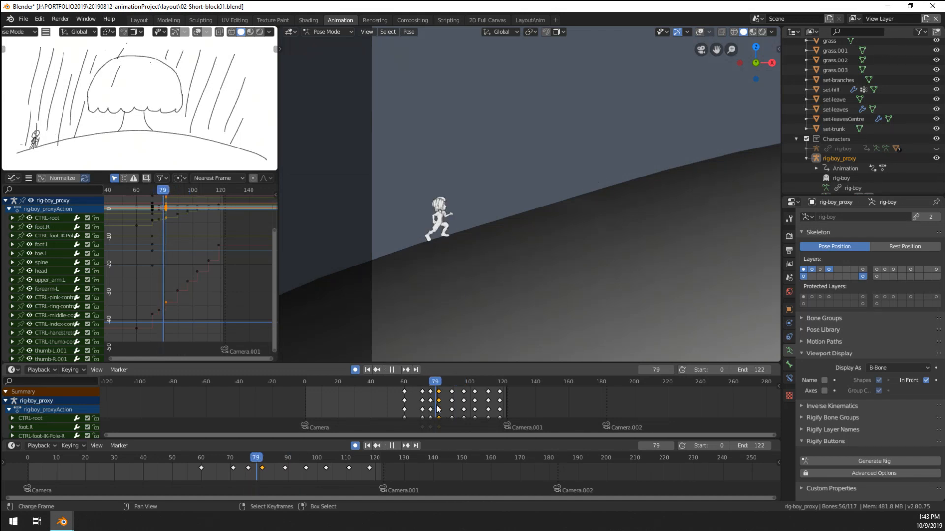
left_click_drag(442, 407, 426, 307)
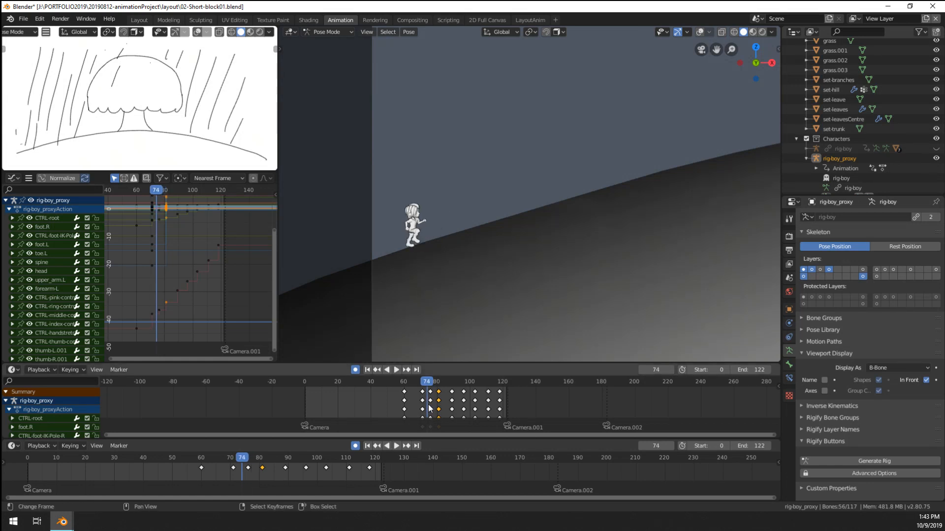
left_click_drag(429, 409, 441, 405)
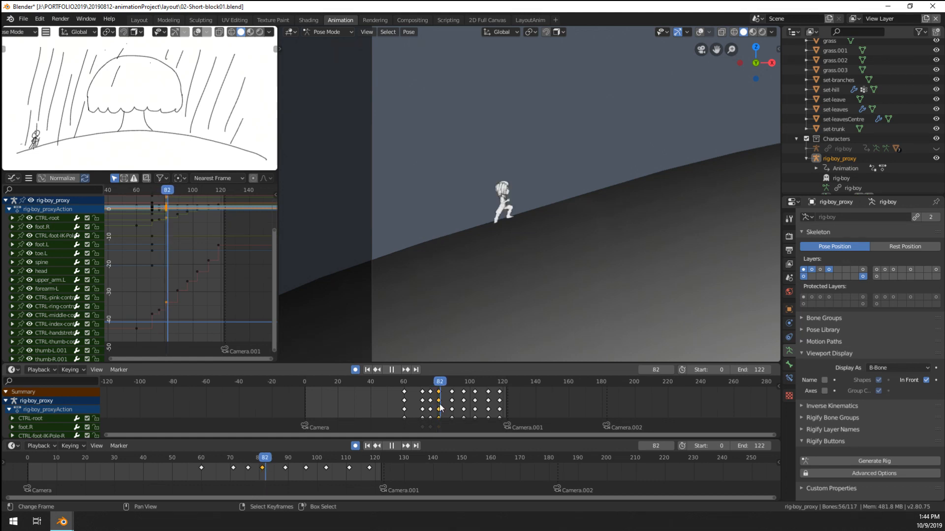
Step: Shift the keyframes at frame 81 to frame 83, leaving the current frame at 80
left_click(437, 399)
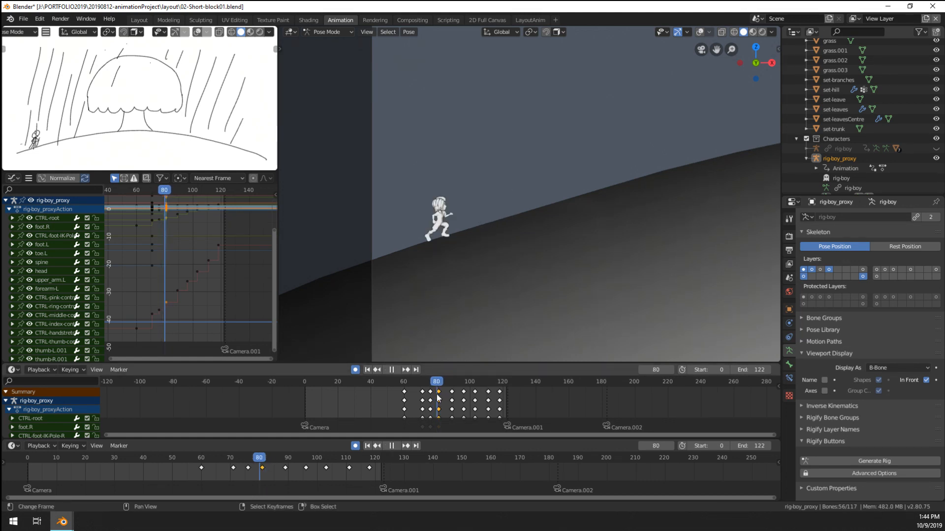
scroll(432, 250, "up", 3)
Step: Leave the camera view, show the overlays and move CTRL-root further up the slope at frame 80
key("KP_0")
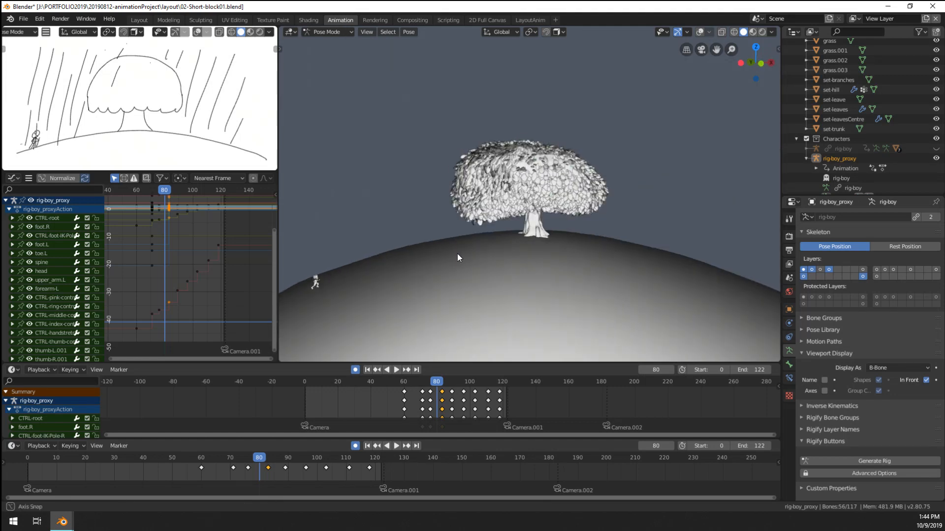
middle_click_drag(400, 288, 403, 236, "shift")
middle_click_drag(402, 236, 708, 76)
scroll(432, 215, "up", 8)
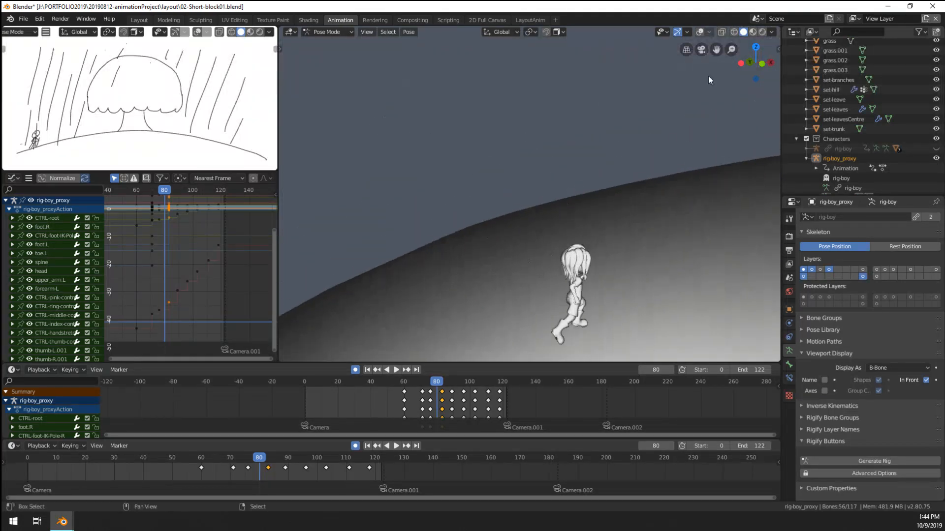
left_click(699, 32)
middle_click_drag(638, 276, 592, 278, "shift")
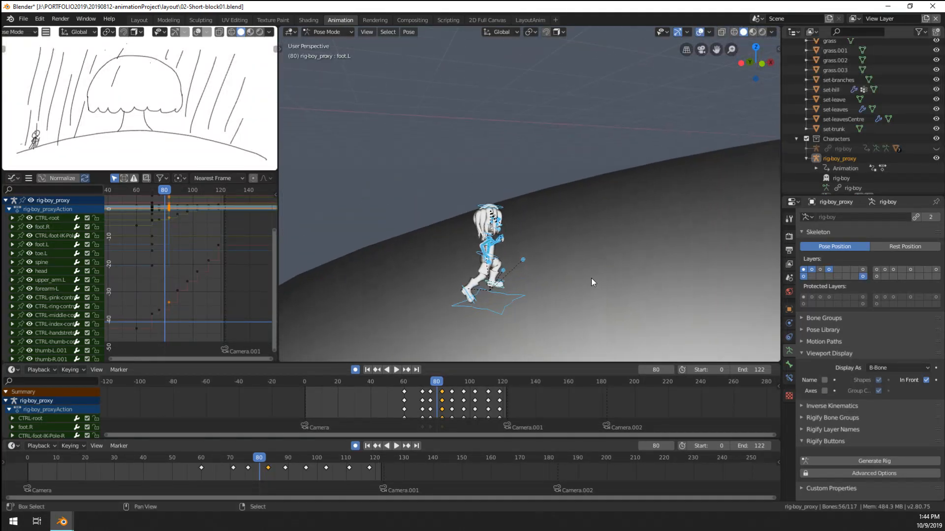
left_click(510, 303)
scroll(512, 300, "up", 5)
middle_click_drag(534, 217, 519, 224)
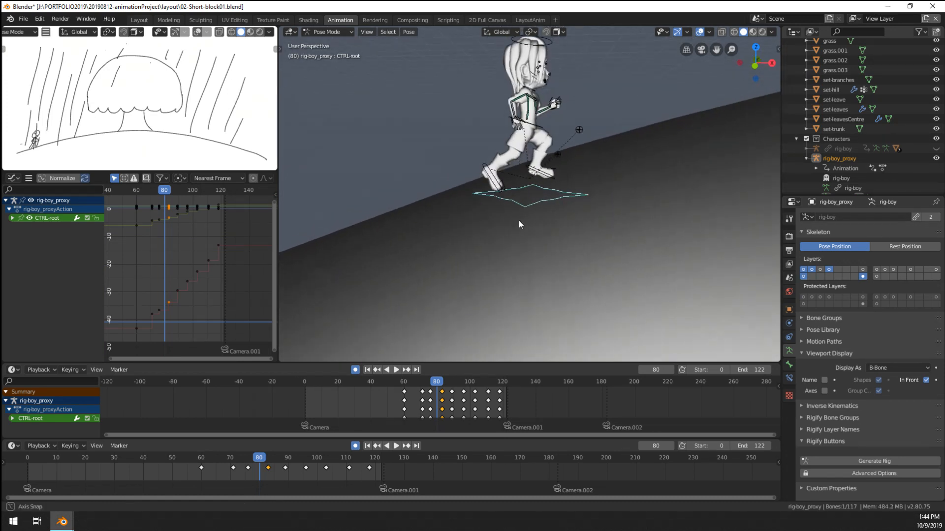
scroll(525, 222, "down", 2)
key("g")
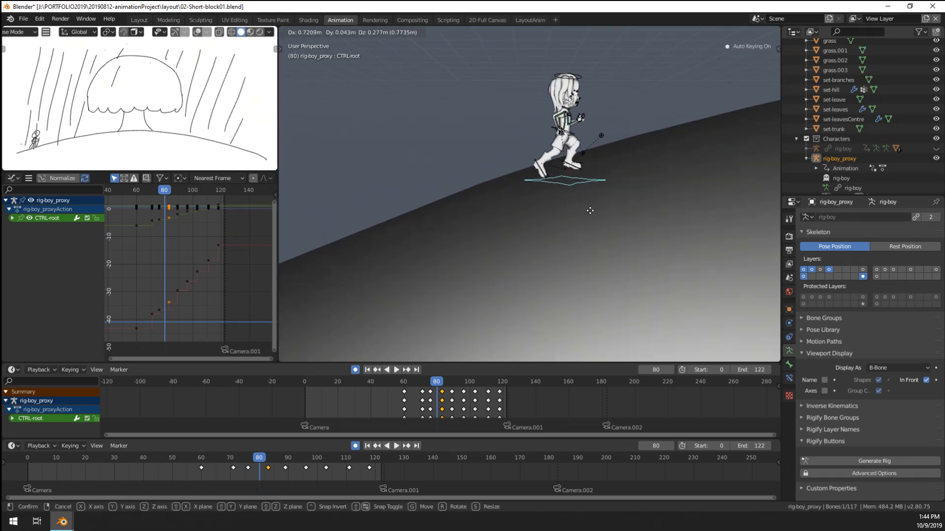
left_click(604, 214)
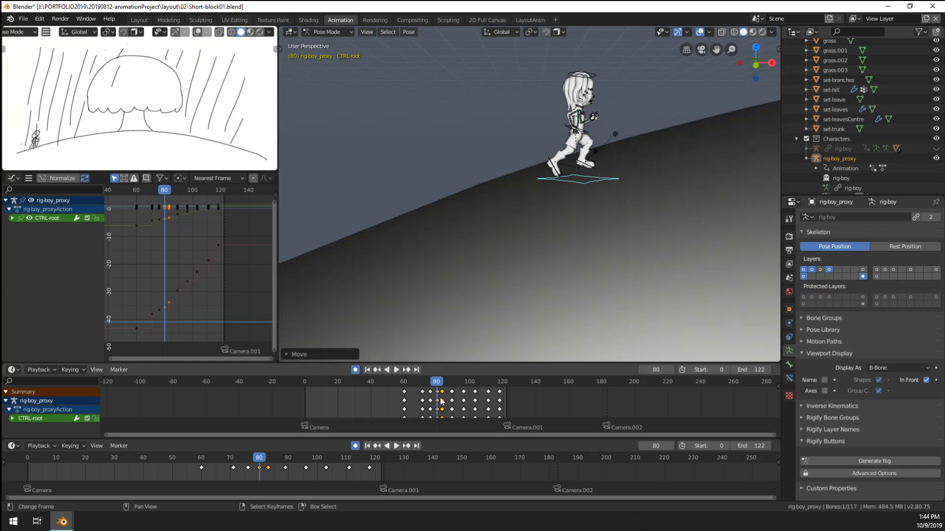
Step: Check the new in-between and rotate foot.L at frame 80 so the forward foot lies flatter
key("space")
left_click_drag(442, 399, 436, 400)
middle_click_drag(520, 300, 527, 265)
left_click_drag(561, 216, 562, 222)
key("r")
left_click(595, 205)
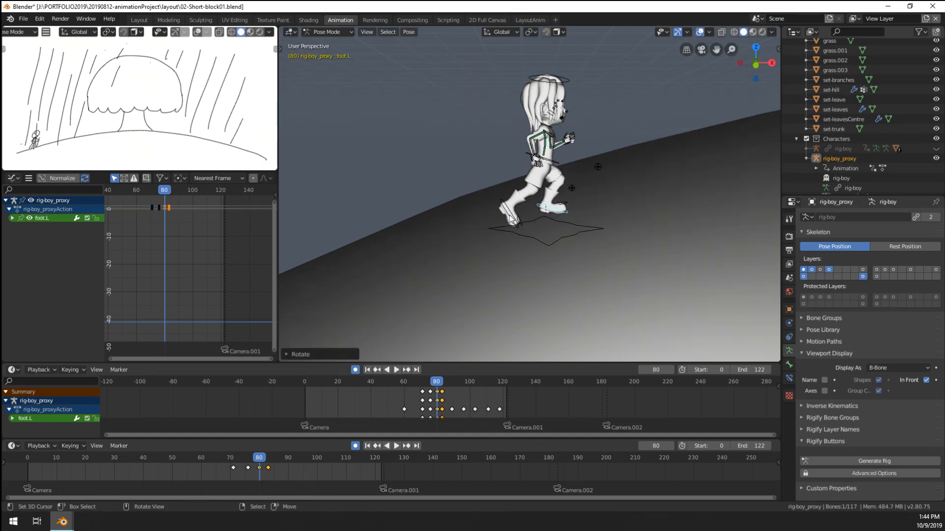
Step: Adjust the in-between pose at frame 80 by moving and rotating the spine and shifting foot.R
right_click_drag(550, 162, 552, 167)
right_click_drag(511, 223, 533, 211)
right_click(555, 169)
key("r")
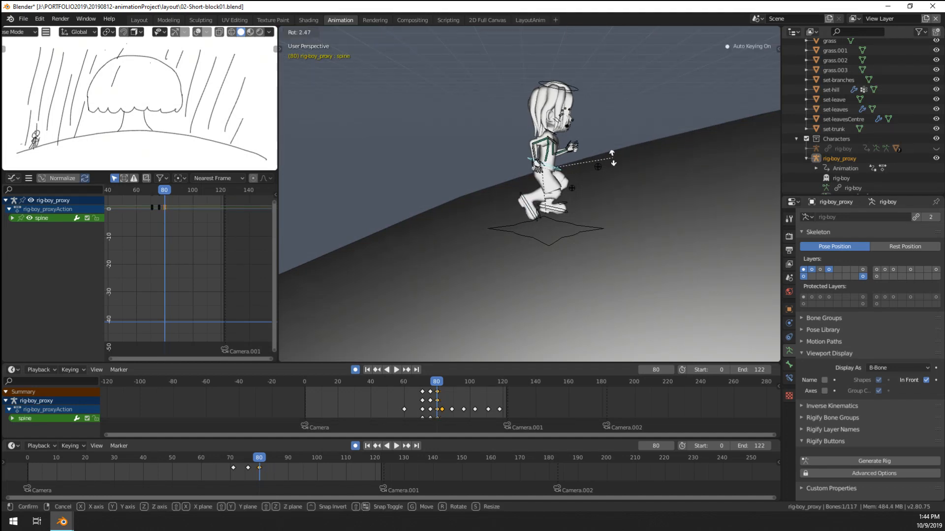
left_click(612, 159)
middle_click_drag(577, 183, 554, 191)
right_click_drag(530, 208, 541, 209)
Step: Play and scrub the run between frames 74 and 86 to examine how the in-between poses flow
key("space")
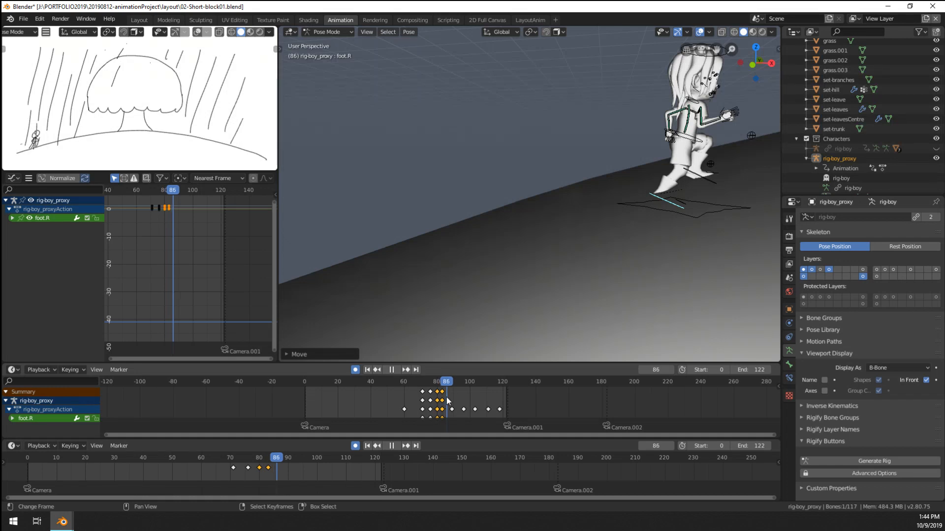
left_click_drag(447, 401, 429, 405)
middle_click_drag(471, 290, 488, 267)
left_click_drag(421, 397, 428, 401)
left_click(435, 392)
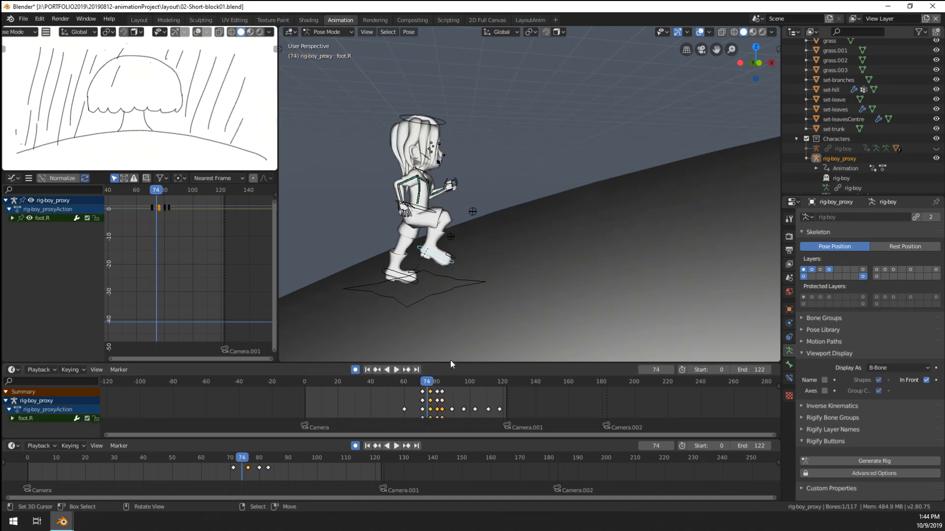
Step: Enlarge the dope sheet and delete the in-between keyframes at frames 76 and 80, first for foot.R and then for all bones
left_click_drag(450, 362, 455, 336)
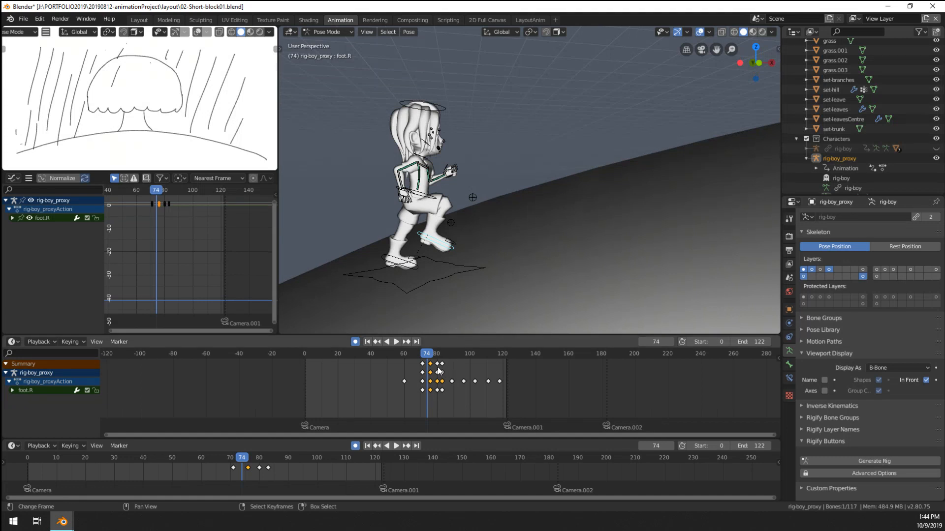
key("x")
left_click(431, 389)
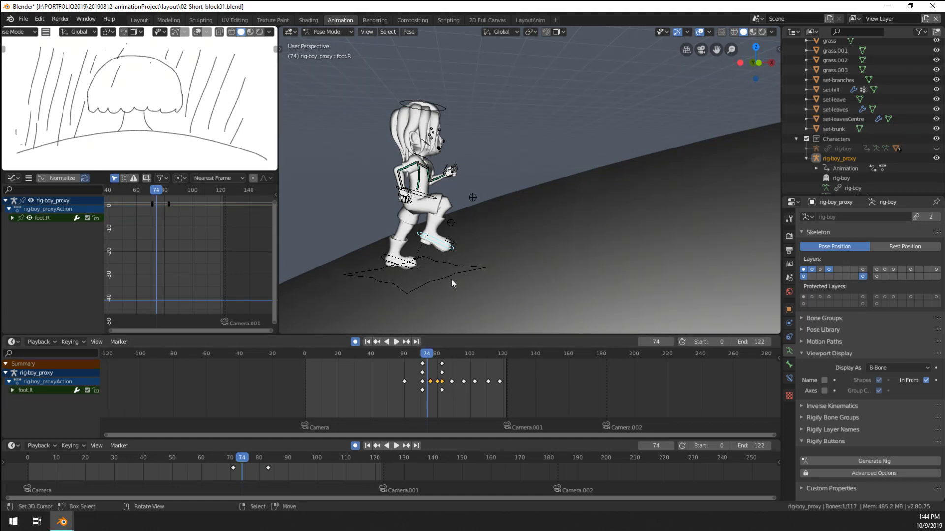
key("a")
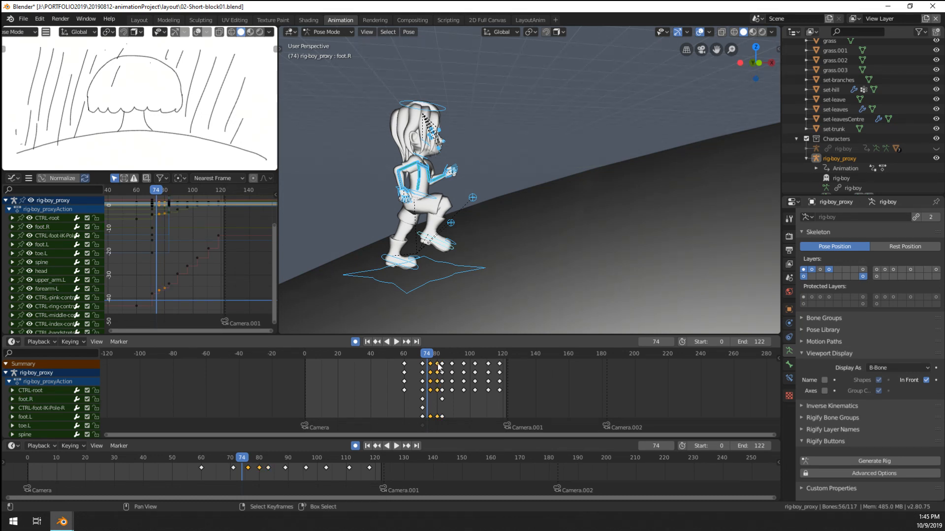
key("x")
left_click(436, 377)
Step: Review the reduced timing, set the current frame to 75 and move CTRL-root slightly forward up the slope
key("space")
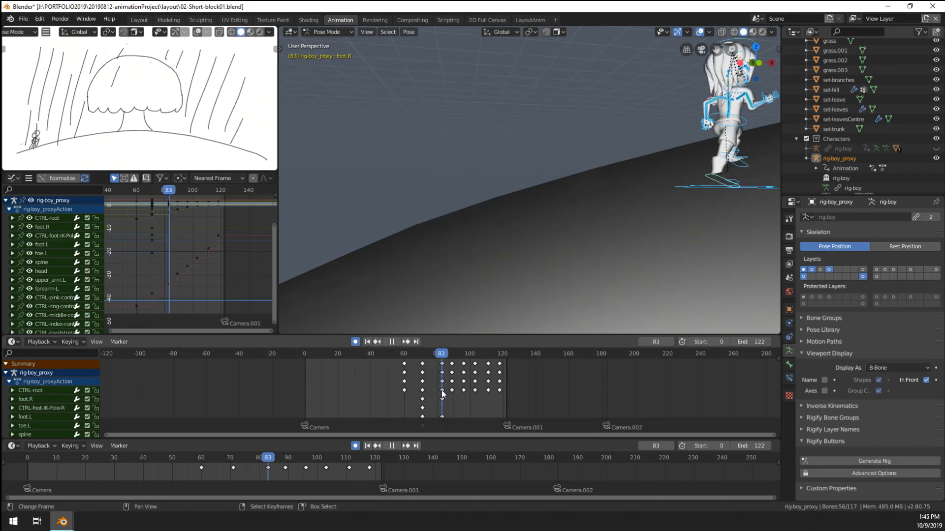
left_click(423, 402)
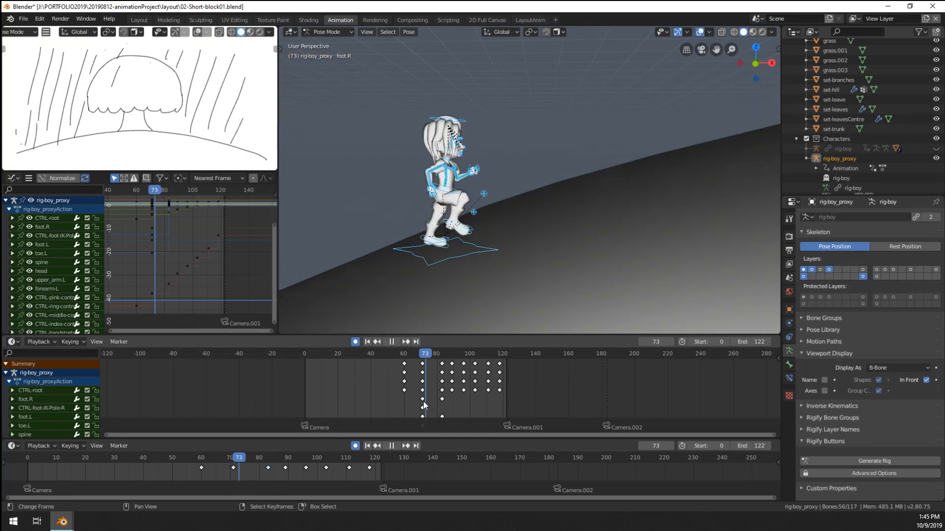
left_click_drag(423, 401, 428, 402)
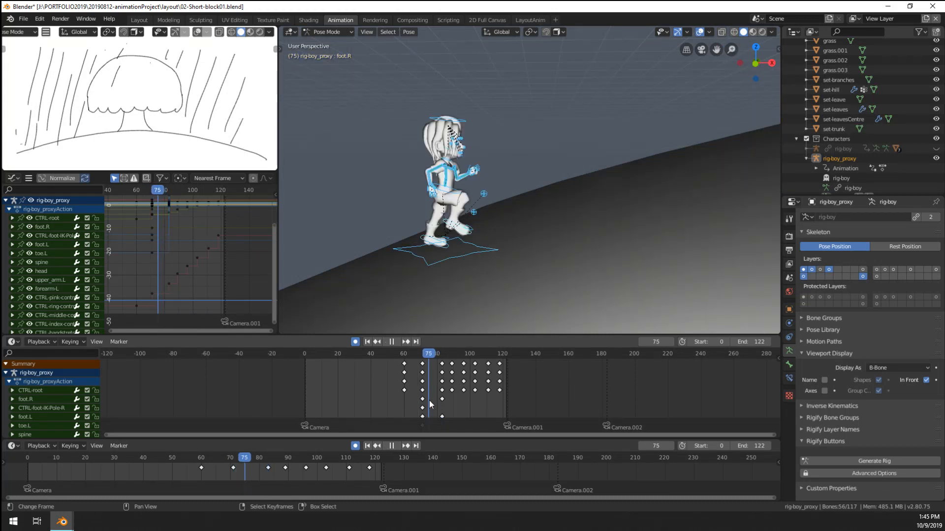
left_click(486, 251)
key("g")
left_click(515, 232)
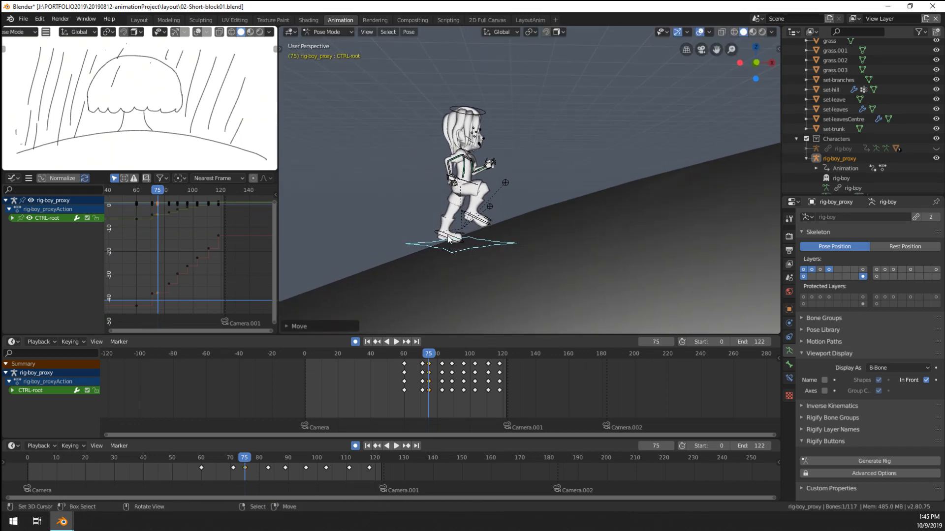
Step: At frame 75, lift the heel of foot.L, extend foot.R forward with its toes raised, and play back the stride up to frame 79
right_click(447, 236)
key("r")
left_click(448, 240)
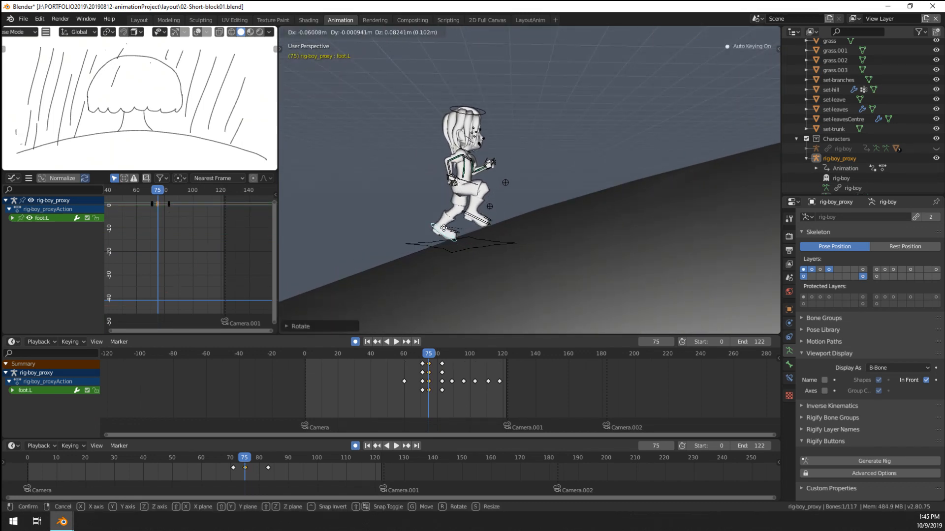
right_click(490, 223)
key("g")
left_click(509, 206)
key("r")
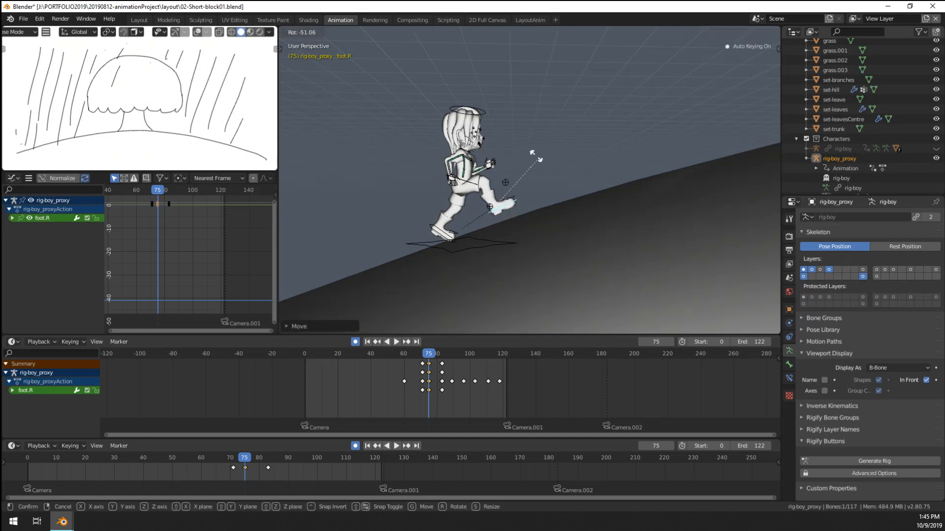
left_click(529, 161)
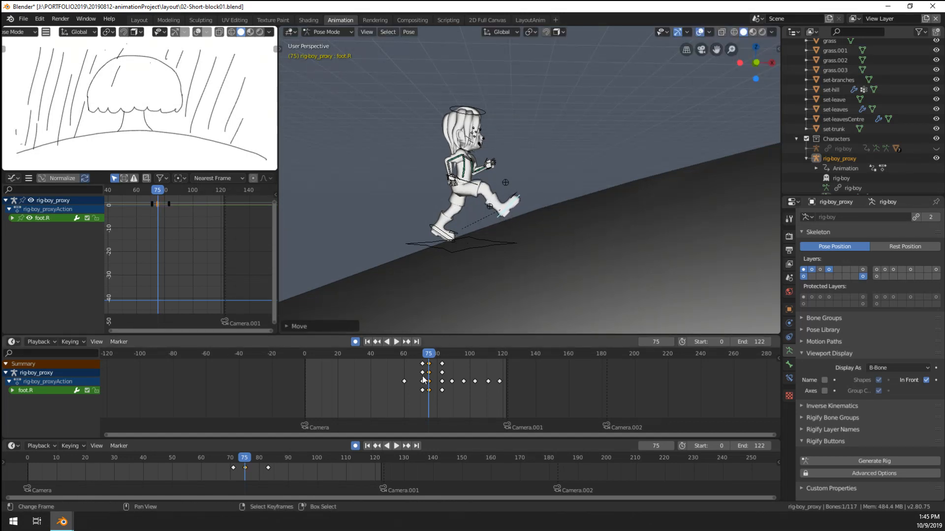
key("space")
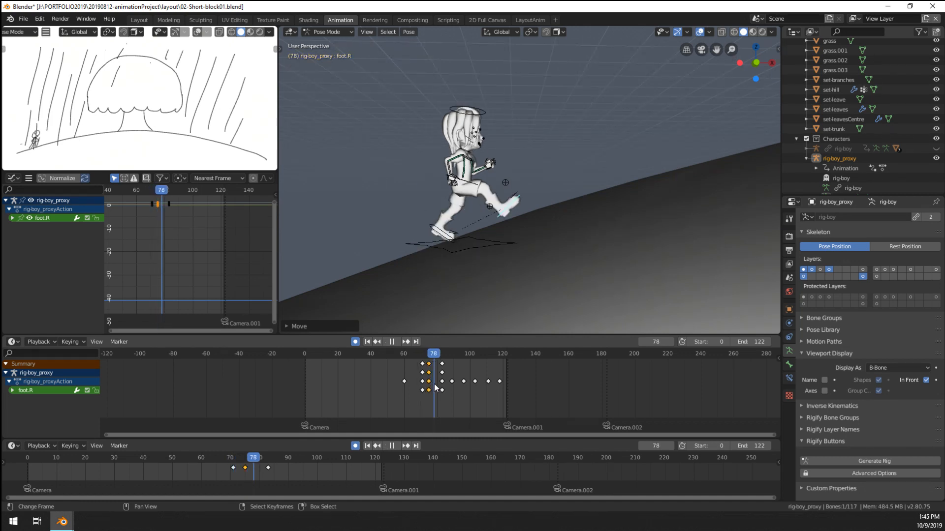
key("space")
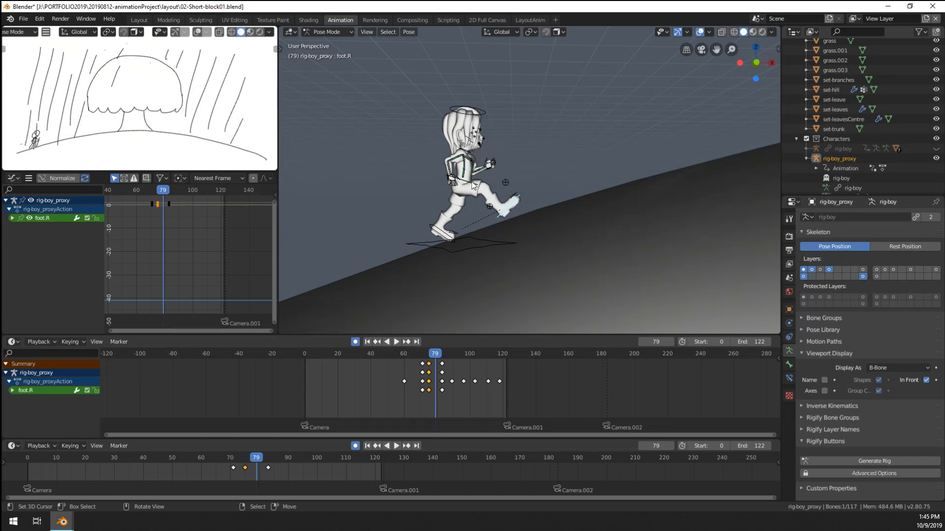
Step: Move the CTRL-root control about 0.6 m forward along the hill at frame 79
right_click(476, 249)
key("g")
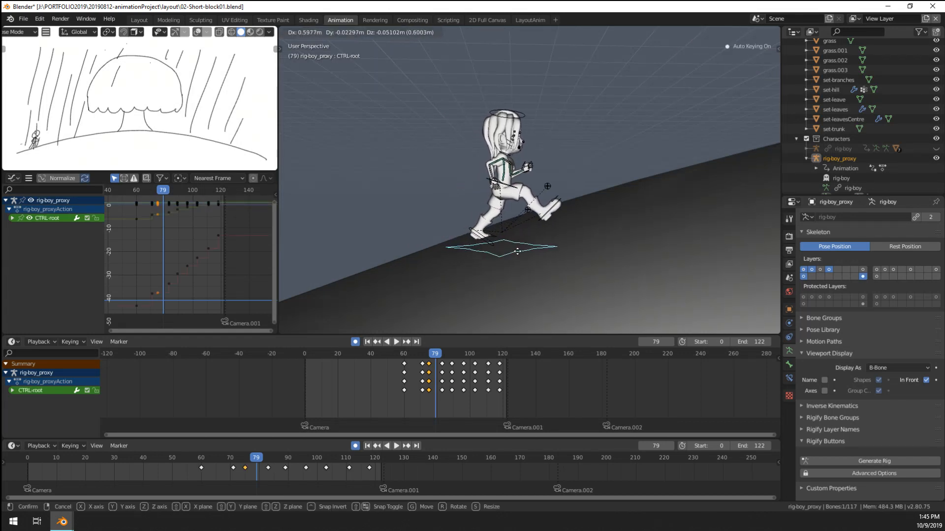
left_click(542, 239)
Step: Pose the feet at frame 79: bring the right foot back and rotate it flat, and lift the left foot off the ground
right_click(550, 200)
key("r")
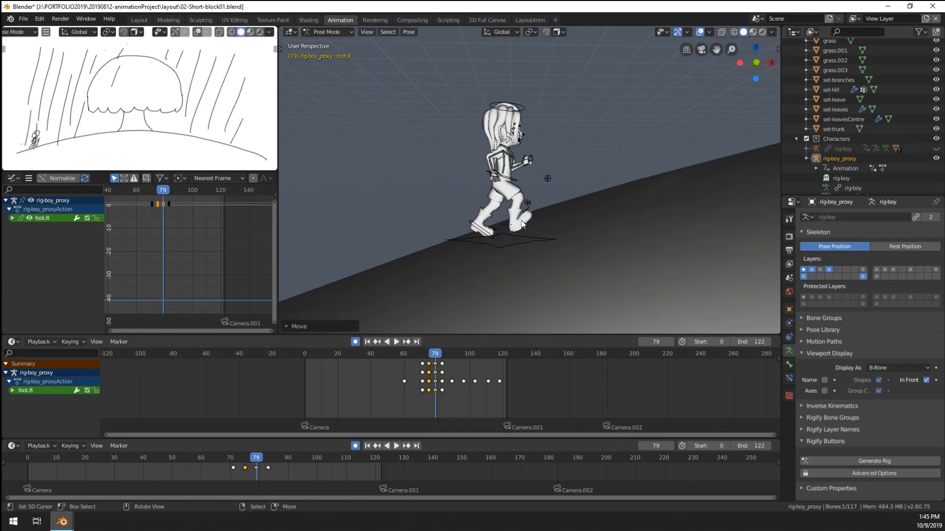
left_click(558, 227)
right_click(484, 231)
key("g")
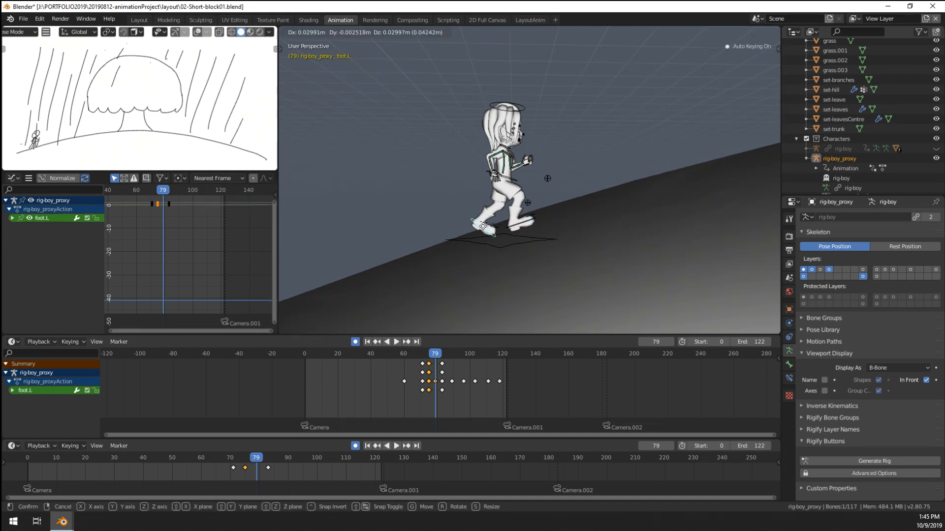
left_click(492, 215)
Step: Shift the spine control slightly forward at frame 79
right_click(506, 178)
key("g")
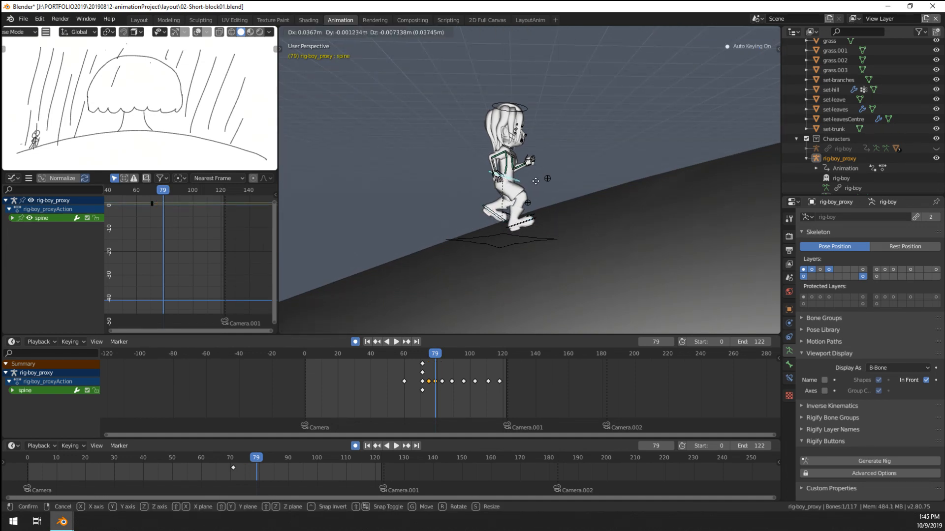
left_click(538, 180)
Step: Stretch all of the rig's keyframes outward around frame 82 and shift them earlier so the last key falls on frame 122
left_click_drag(431, 394, 439, 393)
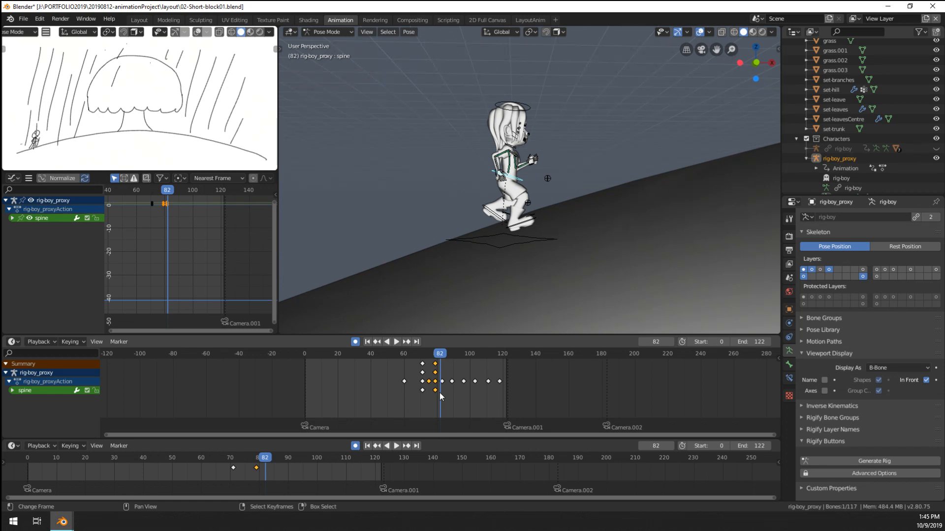
mouse_move(426, 404)
left_mouse_down()
mouse_move(417, 407)
mouse_move(440, 410)
left_mouse_up()
scroll(438, 394, "down", 3)
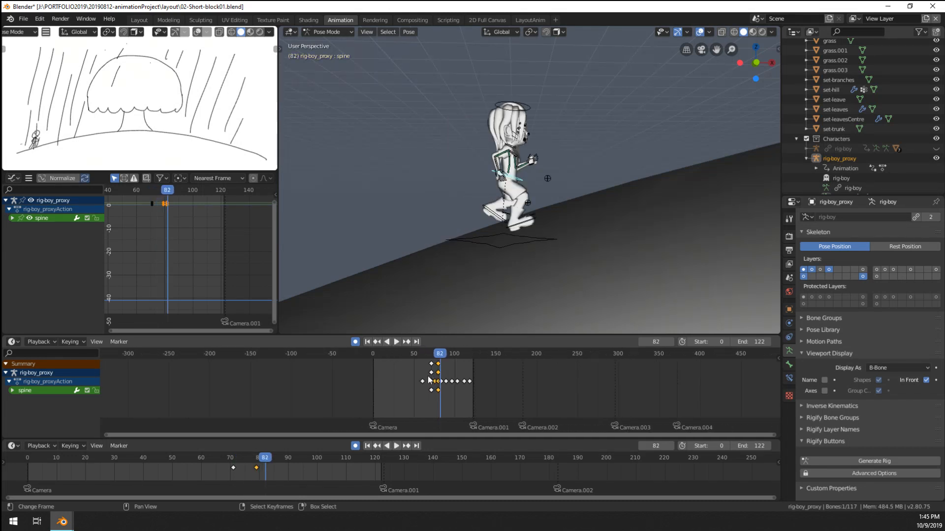
scroll(300, 480, "down", 4)
scroll(430, 385, "down", 1)
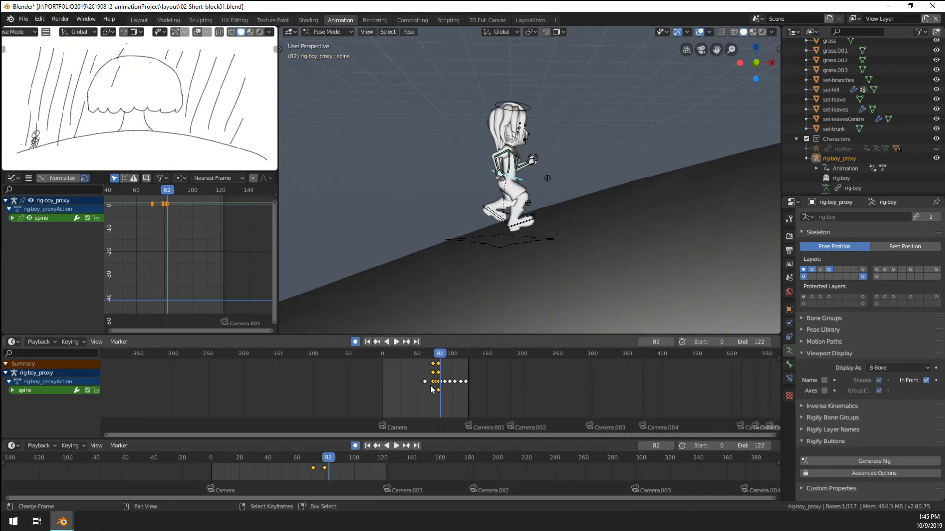
key("a")
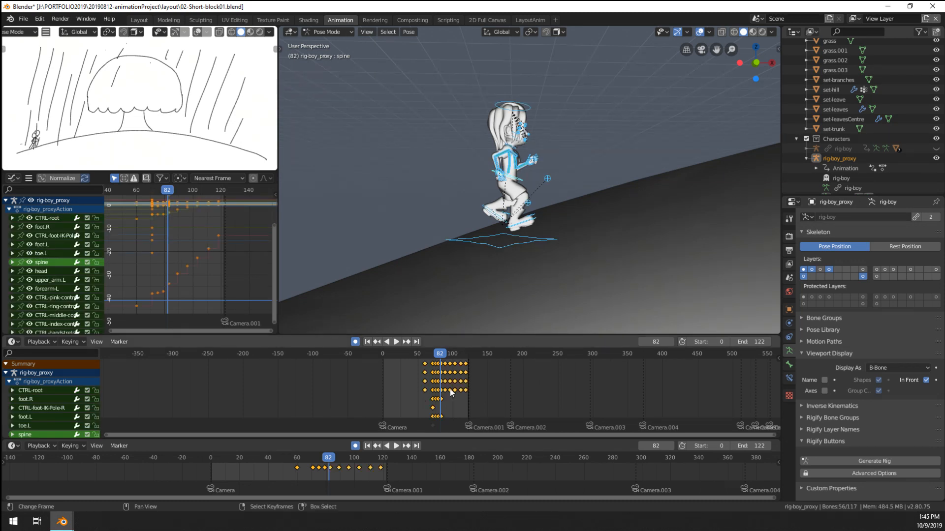
key("s")
left_click(508, 395)
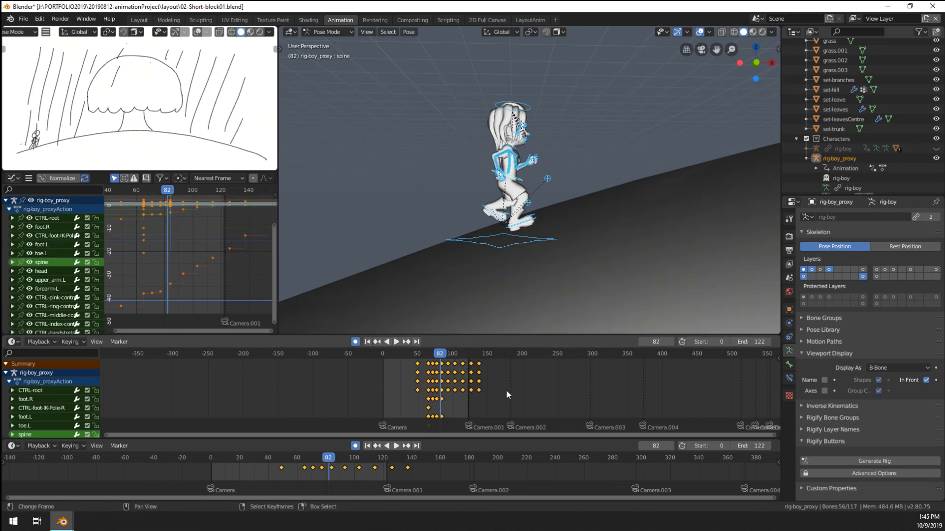
key("g")
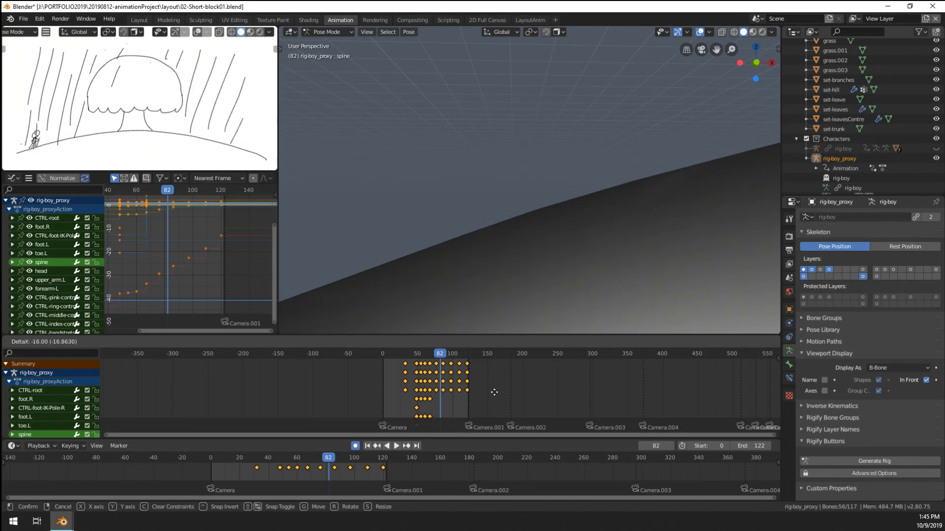
left_click(496, 393)
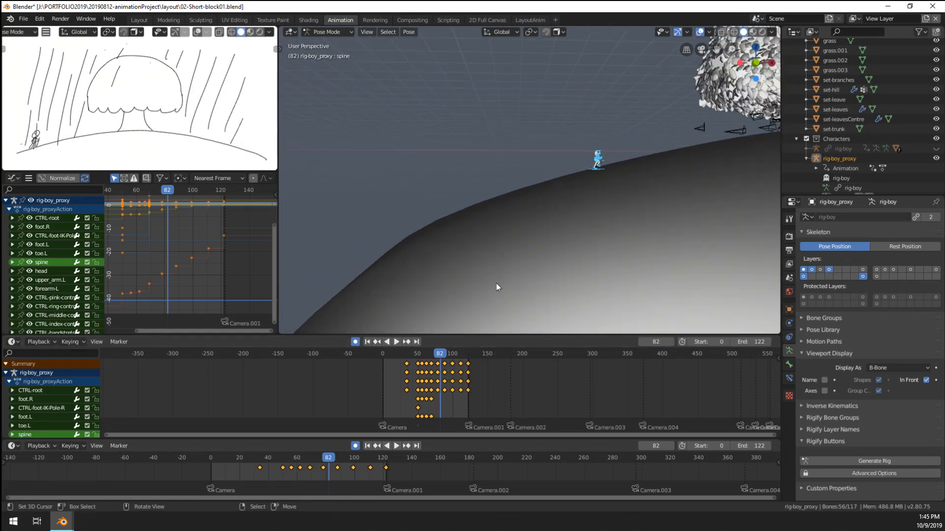
Step: Play back the retimed walk through the scene camera
key("KP_0")
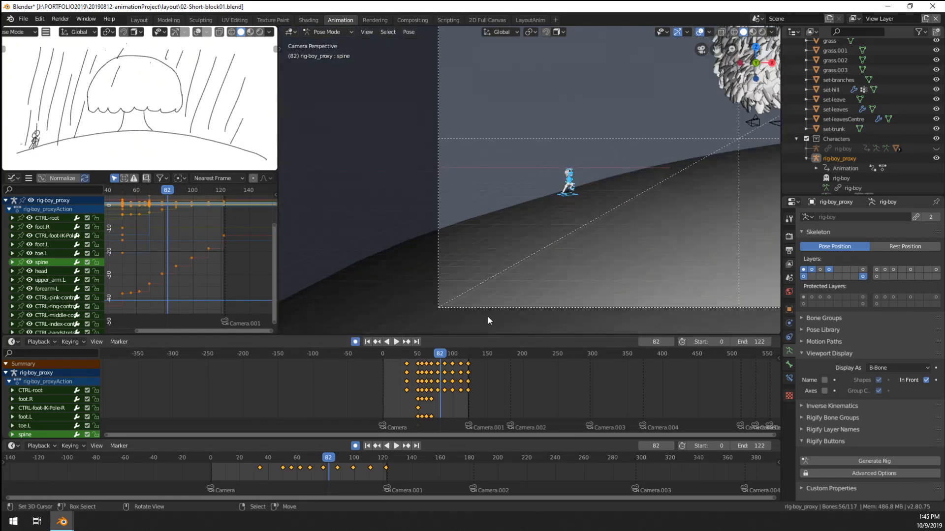
left_click(395, 416)
key("space")
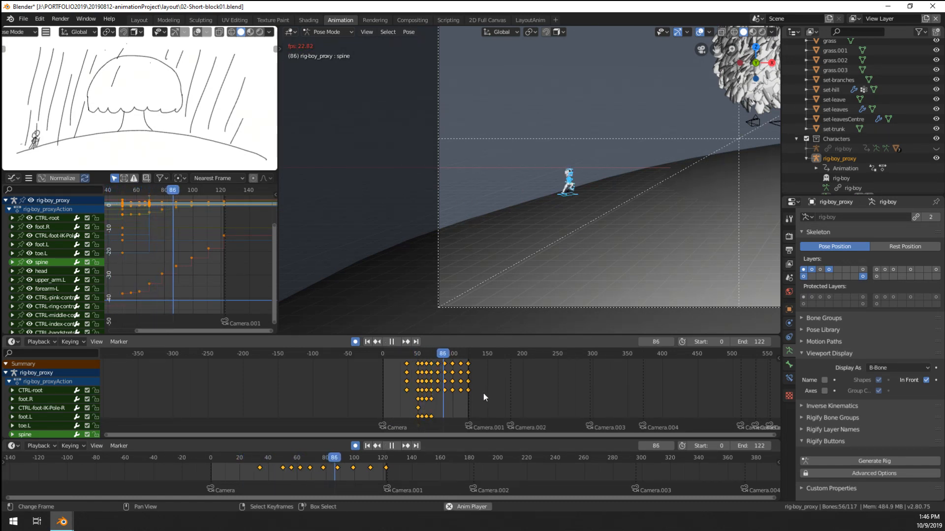
key("Escape")
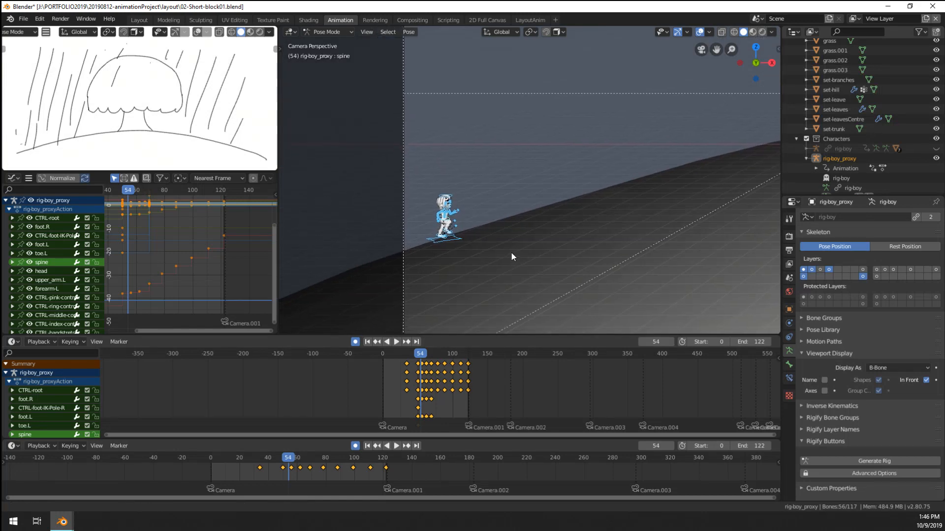
Step: Move the CTRL-root control a little forward at frame 55
scroll(492, 249, "up", 4)
left_click(464, 212)
key("space")
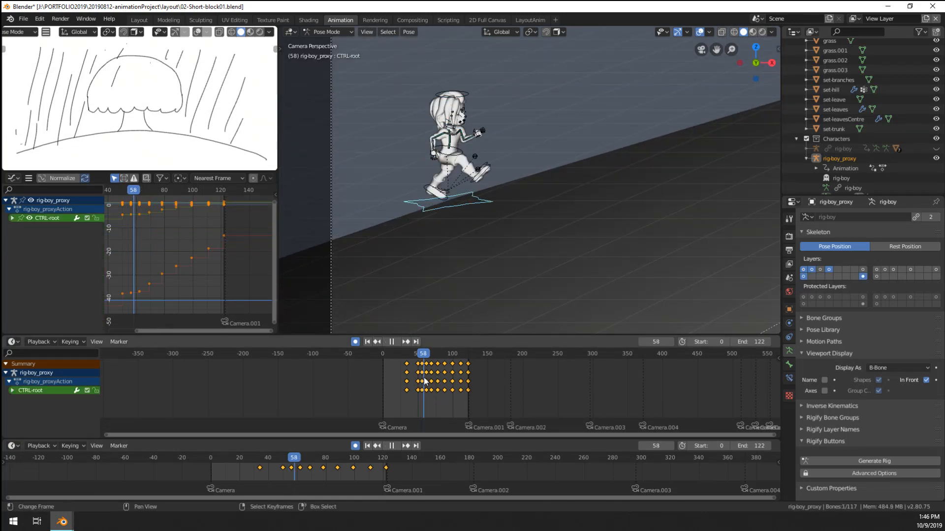
left_click_drag(424, 382, 422, 382)
middle_click_drag(502, 266, 483, 203)
key("KP_Decimal")
key("g")
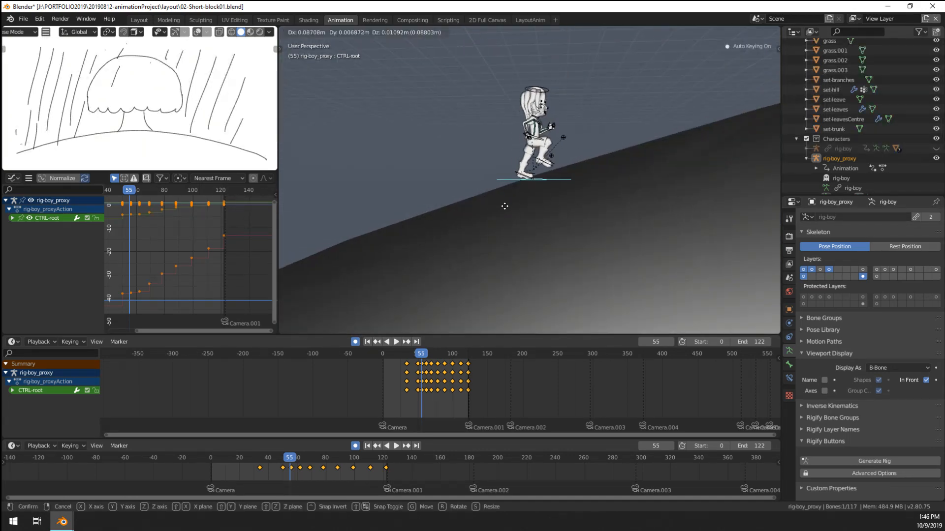
left_click(514, 203)
Step: Step through the motion to frame 56 and move the CTRL-root control about 1 m forward up the slope
key("space")
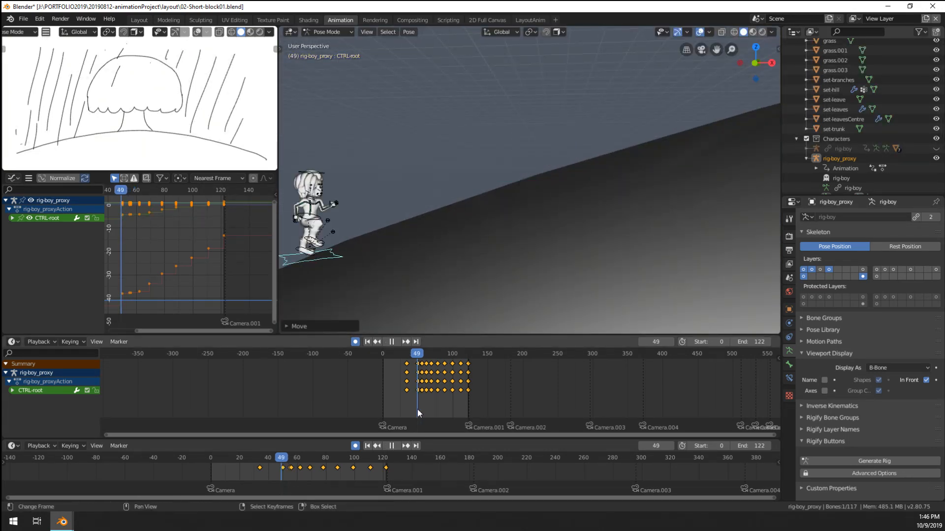
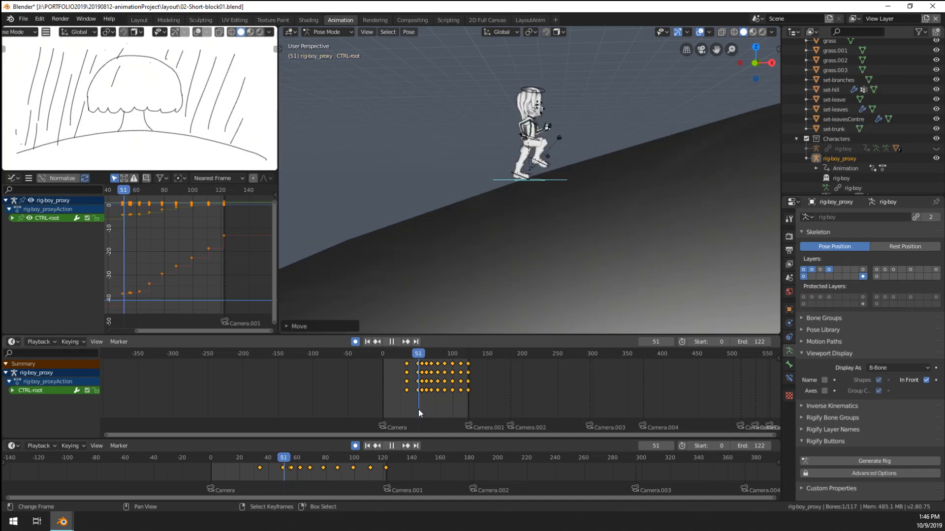
key("Escape")
key("Right")
key("Right")
key("Right")
key("Right")
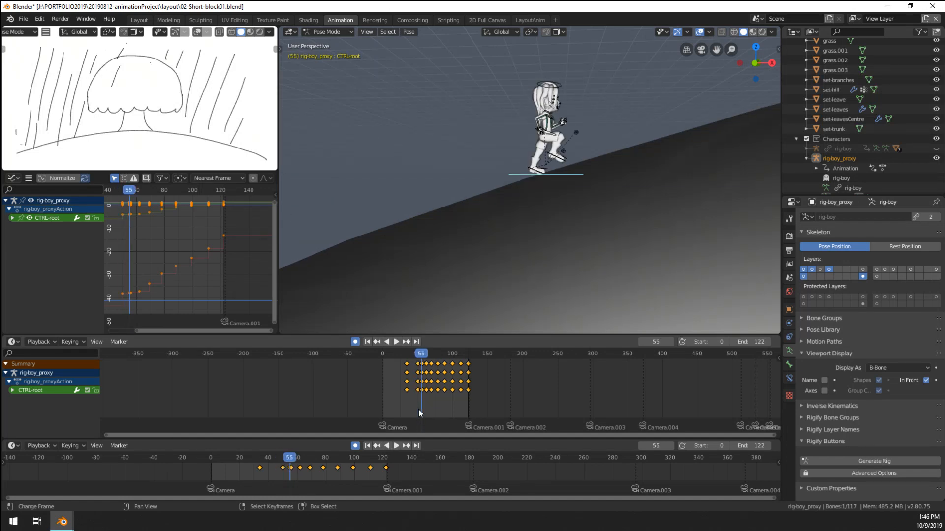
key("Right")
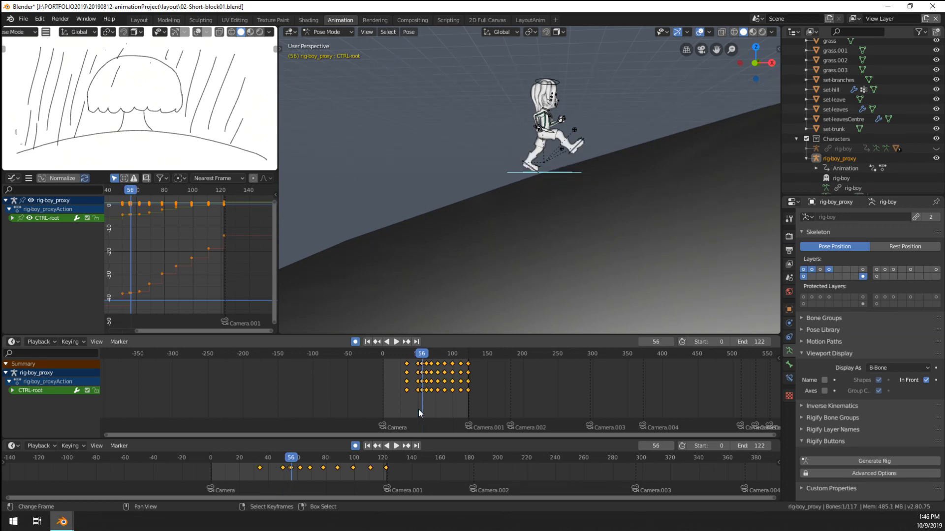
key("g")
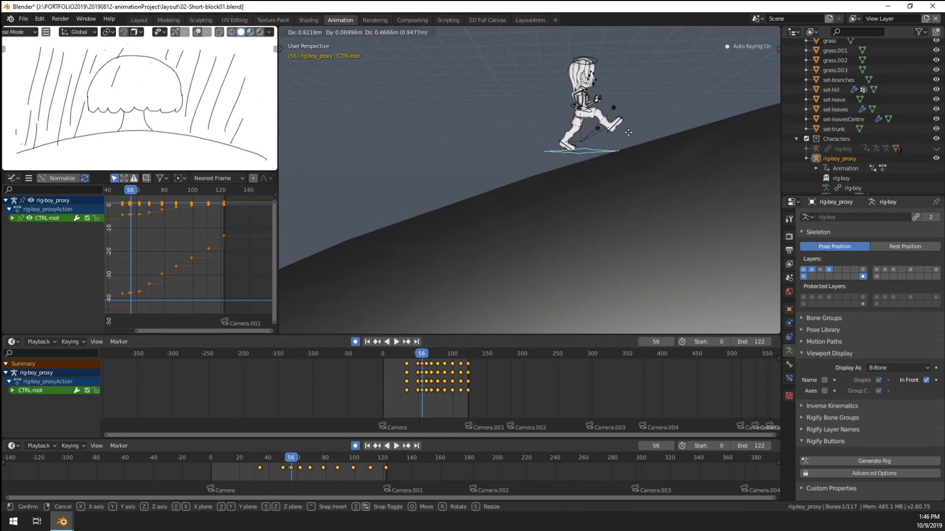
left_click(633, 136)
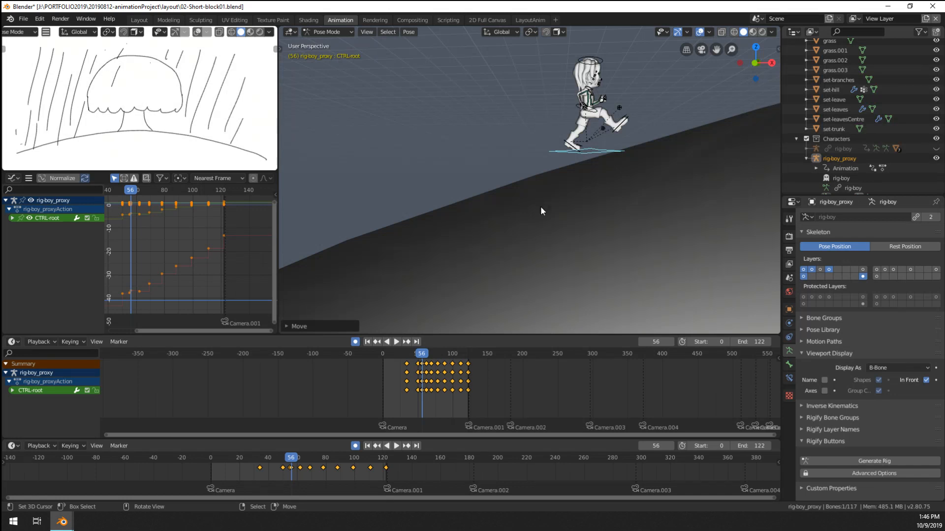
Step: Delete the rig's keyframes at frame 55, keeping those at frame 56
scroll(393, 391, "up", 8)
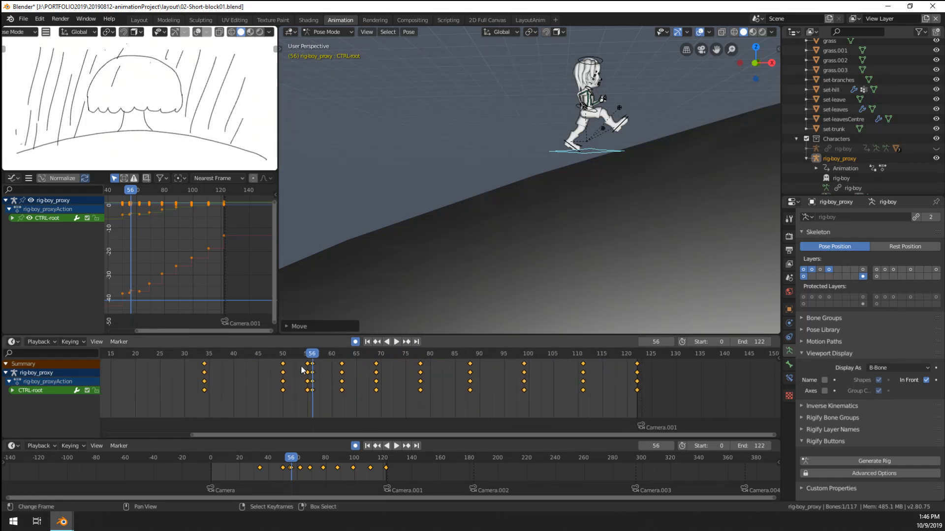
key("a")
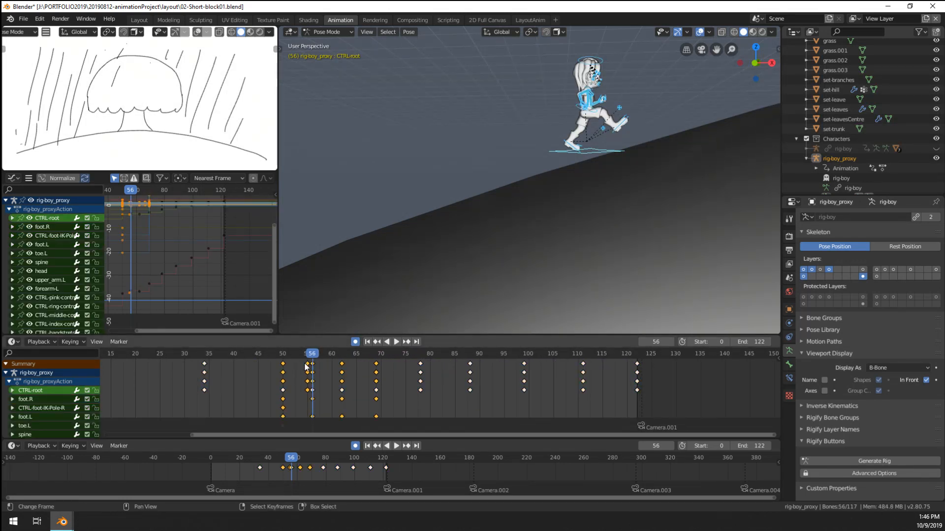
right_click(306, 363)
key("x")
left_click(307, 363)
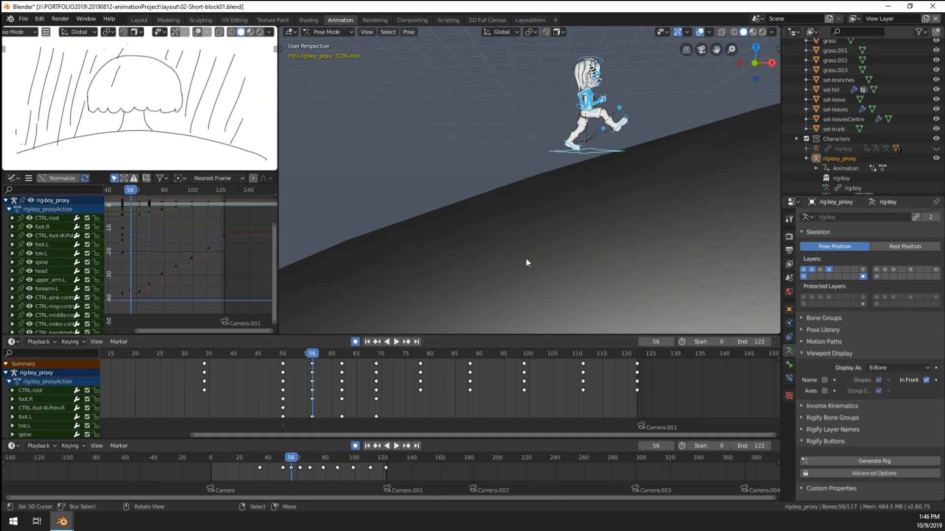
Step: Move the left foot slightly back and up at frame 56
key("Down")
key("Up")
key("r")
right_click(712, 138)
left_click(588, 120)
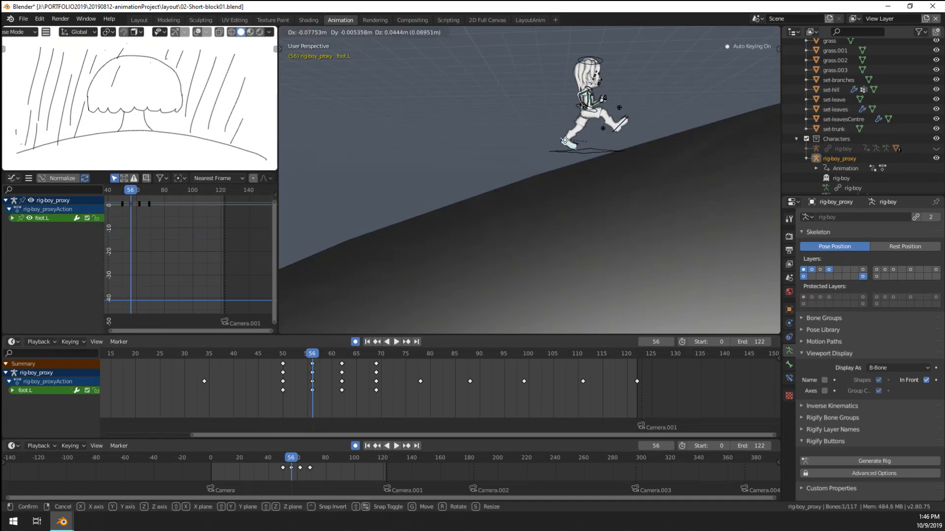
Step: Lower the spine control and rotate it to adjust the body's lean at frame 56
left_click(588, 119)
key("g")
left_click(590, 121)
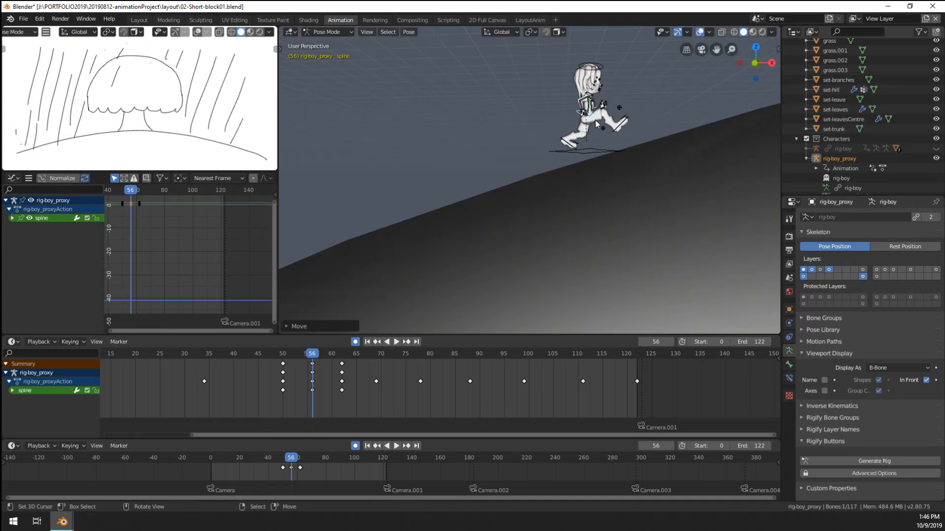
key("r")
left_click(675, 119)
Step: Lower the CTRL-root control at frame 56 so the character sits closer to the hill surface
key("space")
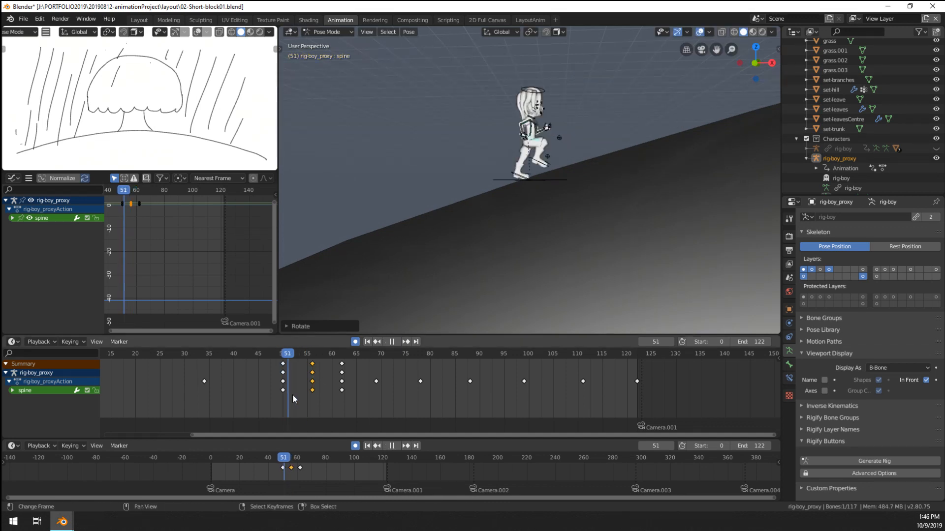
left_click_drag(329, 397, 312, 399)
key("g")
right_click(618, 166)
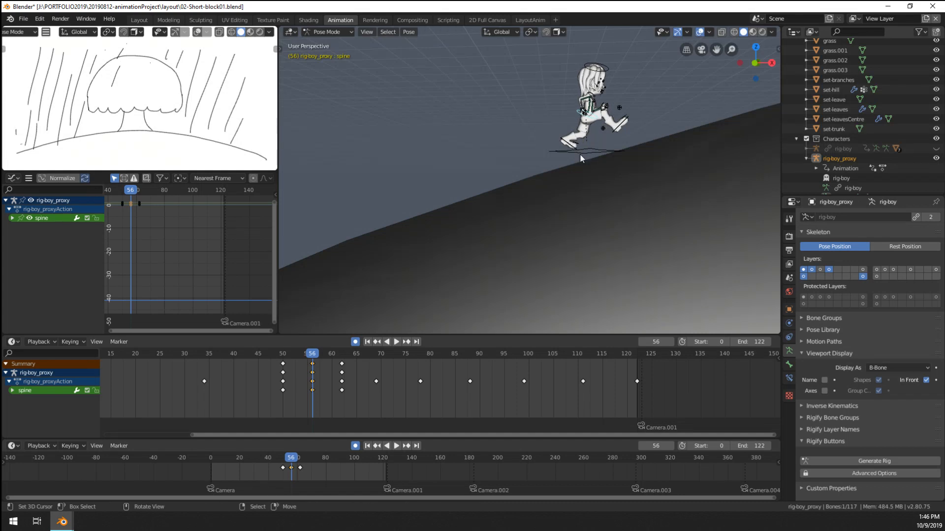
right_click(579, 153)
key("g")
left_click(587, 170)
Step: Plant the right foot on the slope at frame 56, and move the left foot back and rotate it onto its toe
right_click(624, 145)
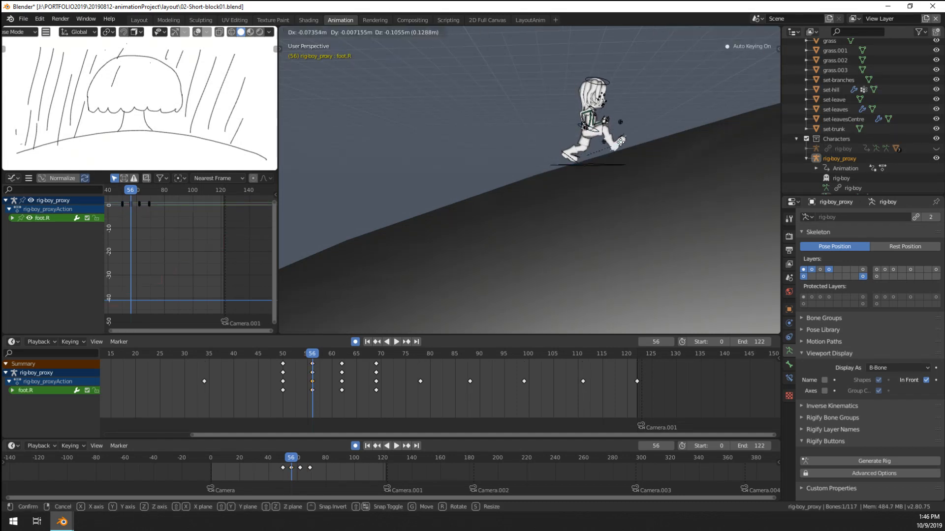
right_click(571, 159)
key("g")
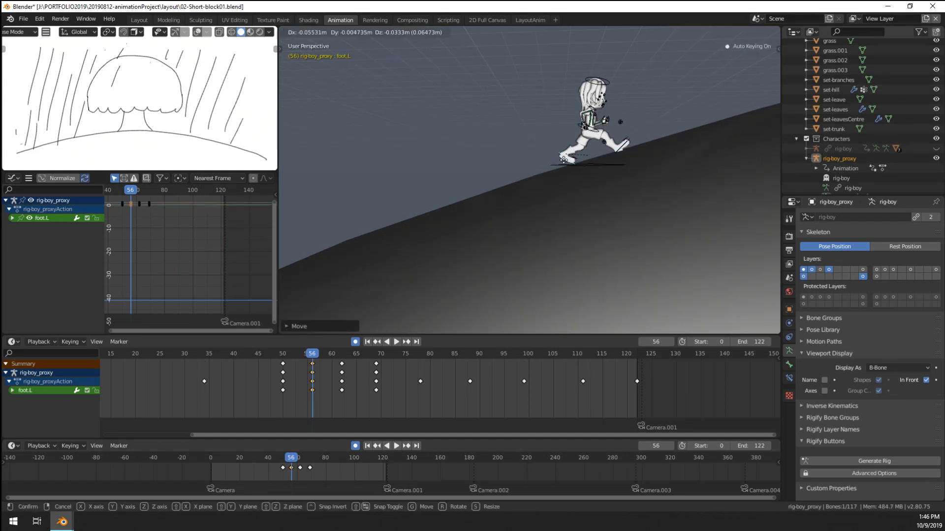
left_click(566, 161)
key("r")
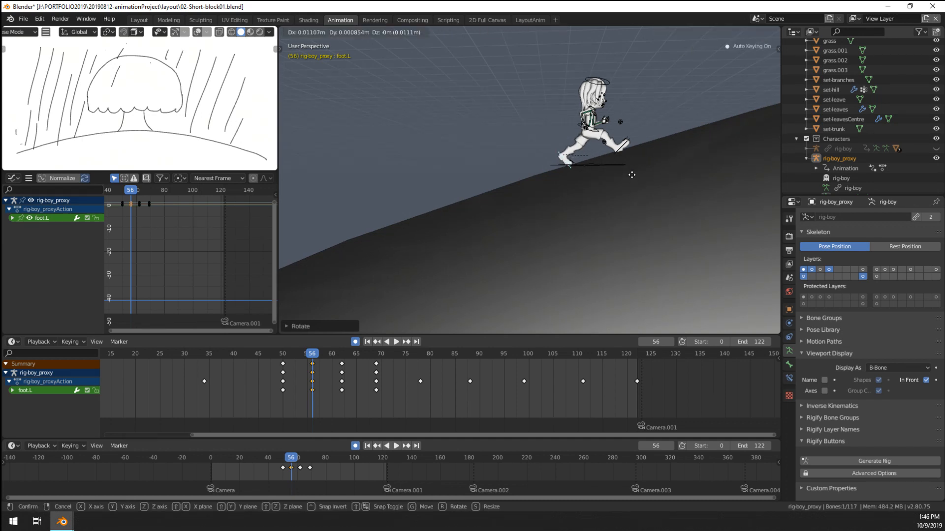
left_click(633, 170)
Step: Check the stride pose around frame 56 in the front orthographic view
scroll(639, 131, "up", 2)
middle_click_drag(638, 131, 584, 164, "shift")
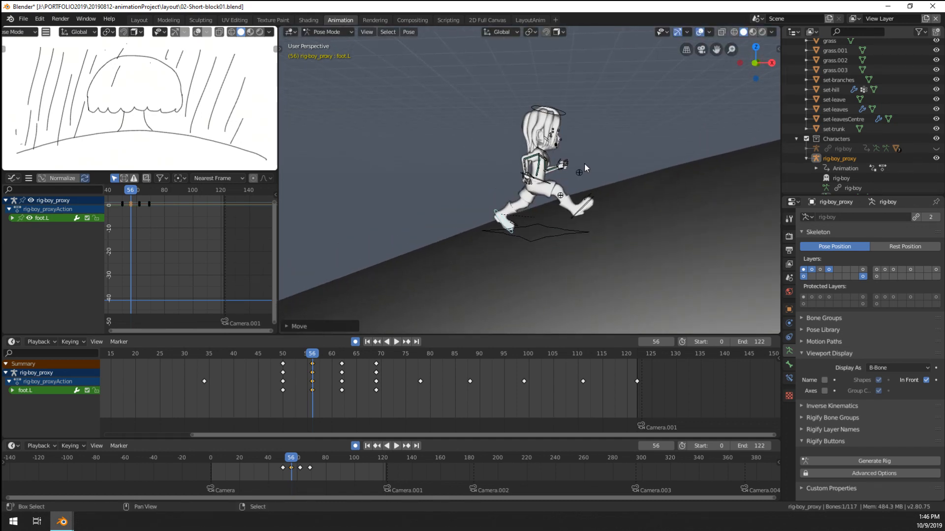
key("KP_1")
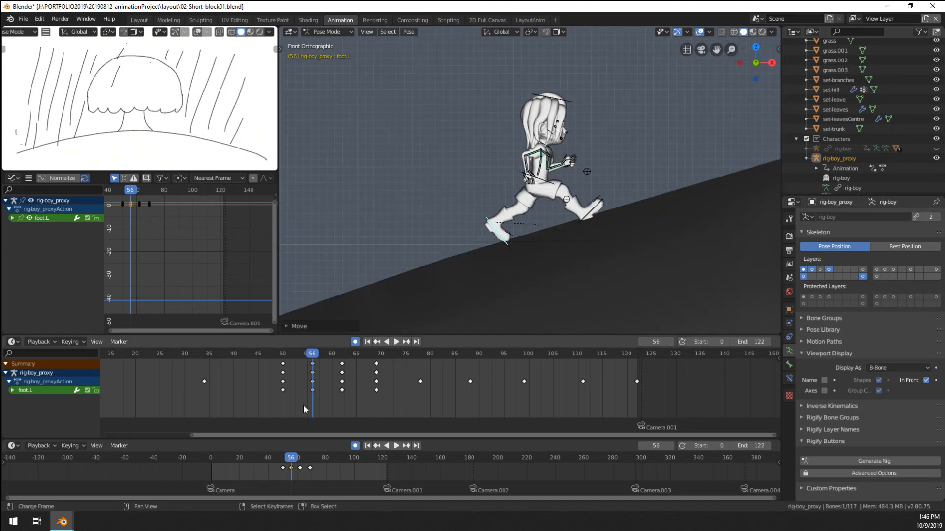
key("space")
mouse_move(303, 404)
left_mouse_down()
mouse_move(282, 402)
mouse_move(312, 406)
left_mouse_up()
key("space")
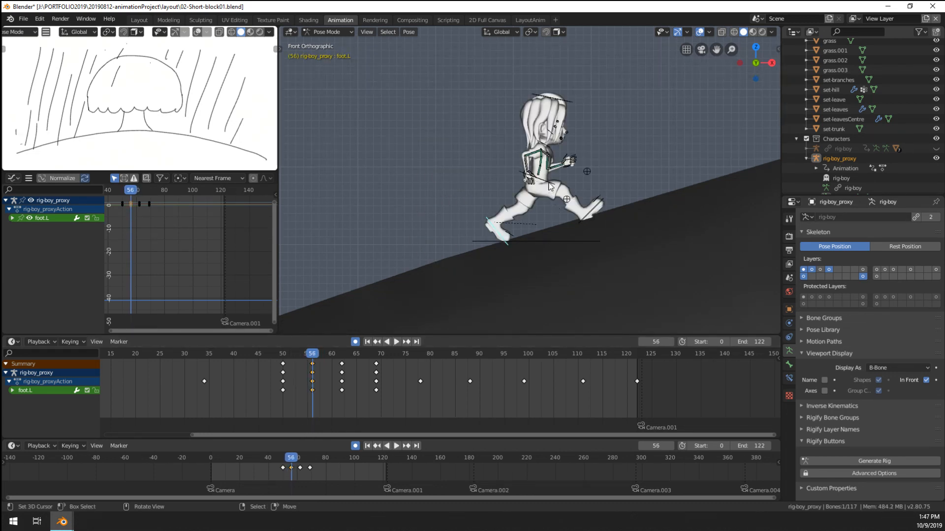
Step: Move the CTRL-root control back down the hill at frame 56 and tilt it slightly
left_click(506, 241)
key("g")
left_click(482, 241)
key("r")
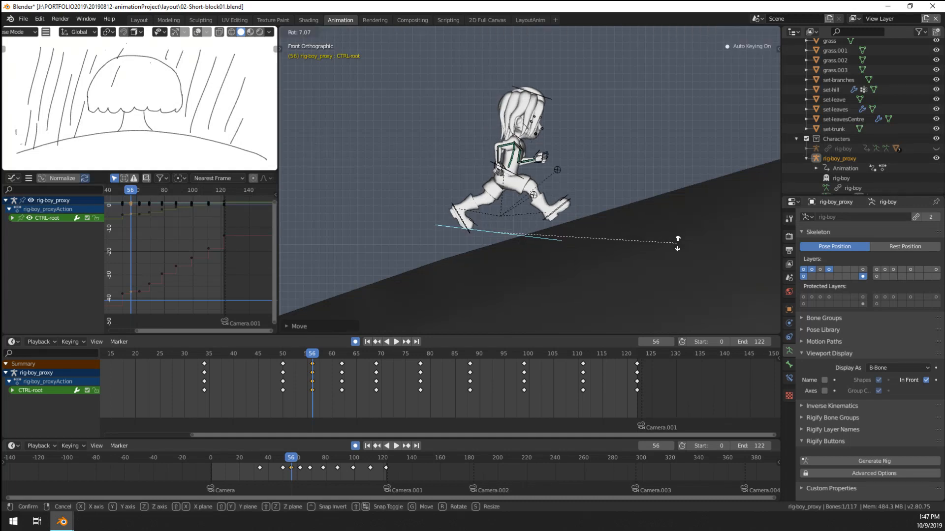
right_click(671, 252)
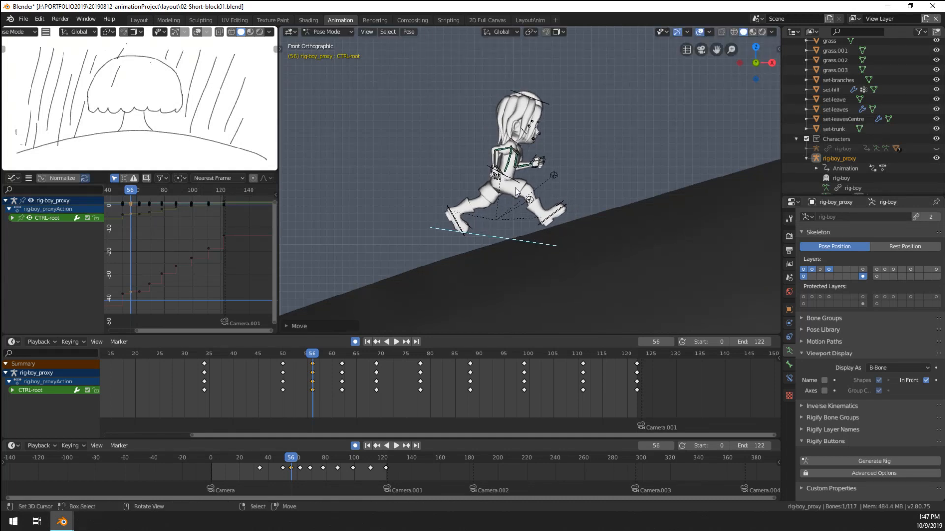
Step: Rotate the spine control at frame 62 so the body leans forward, and shift it slightly
left_click_drag(295, 389, 342, 403)
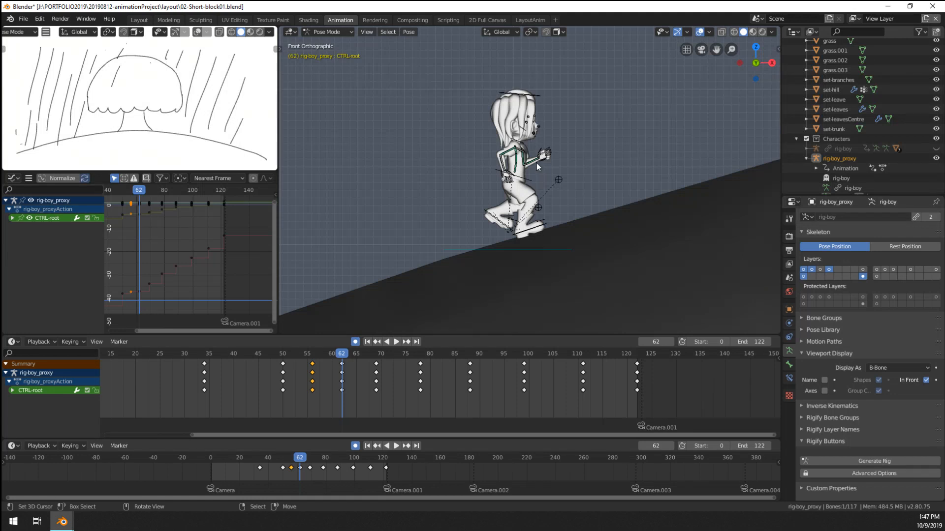
right_click(531, 178)
key("r")
left_click(631, 232)
key("g")
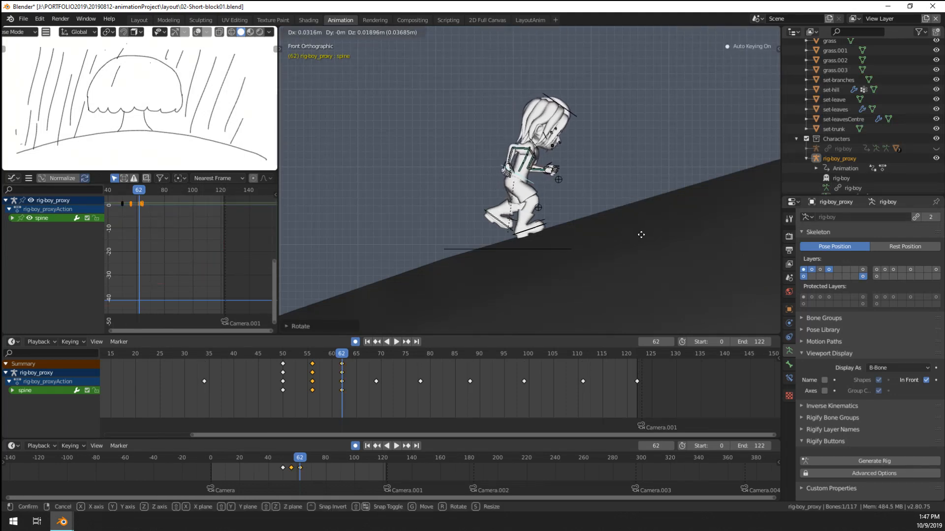
left_click(641, 235)
Step: Rotate the head control back at frame 62 so the boy looks ahead
right_click(573, 119)
key("r")
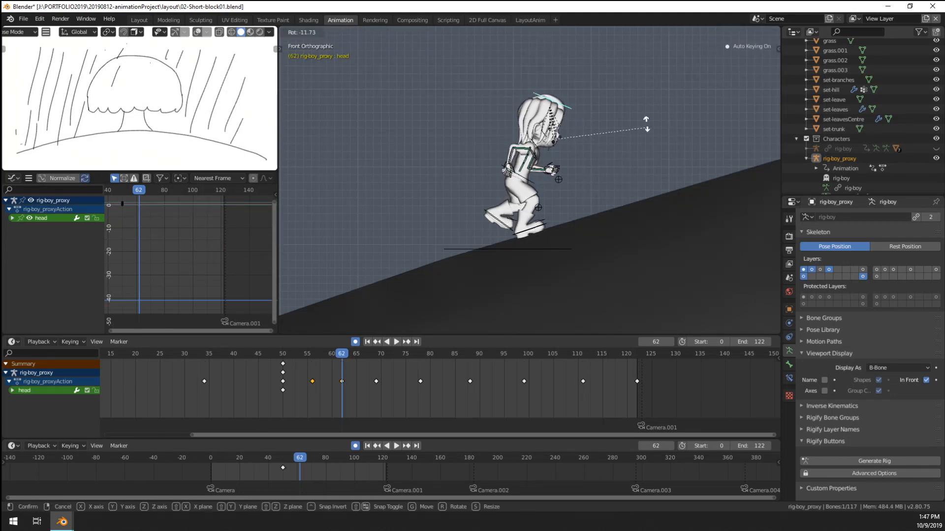
left_click(645, 122)
Step: Copy the pose of all the boy's controls at frame 50 and try to paste it at frame 69
key("space")
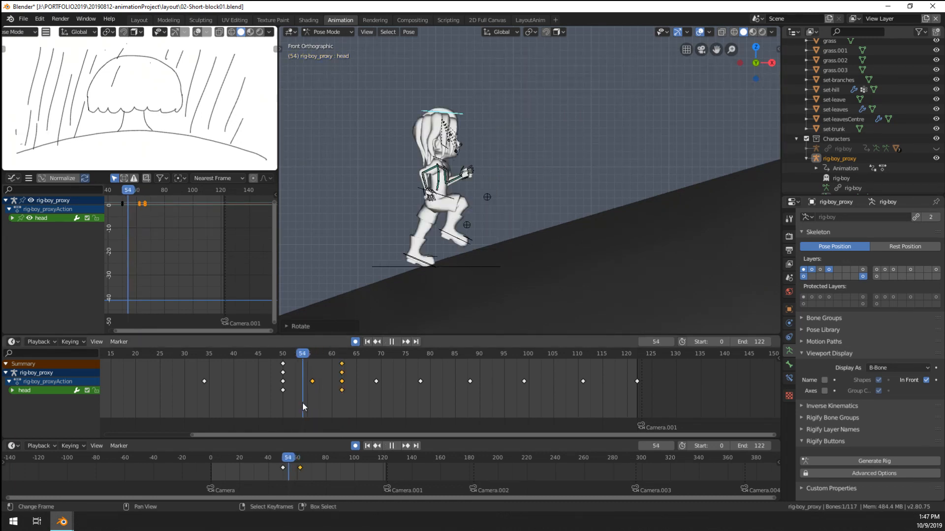
left_click_drag(330, 402, 283, 415)
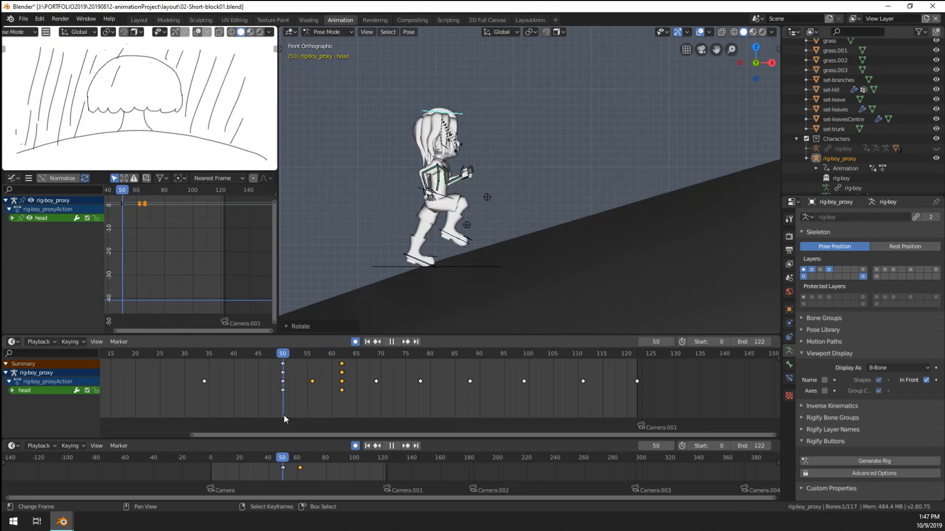
key("a")
key("ctrl+c")
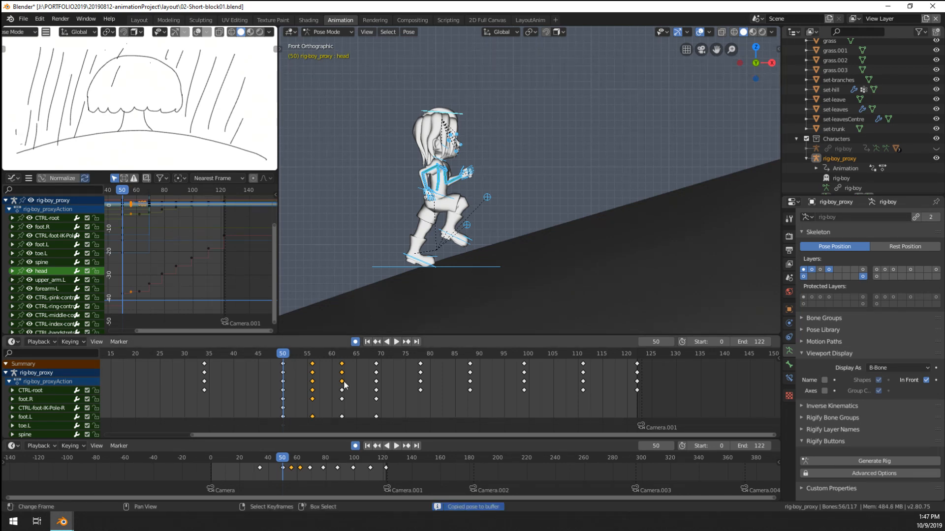
key("space")
key("space")
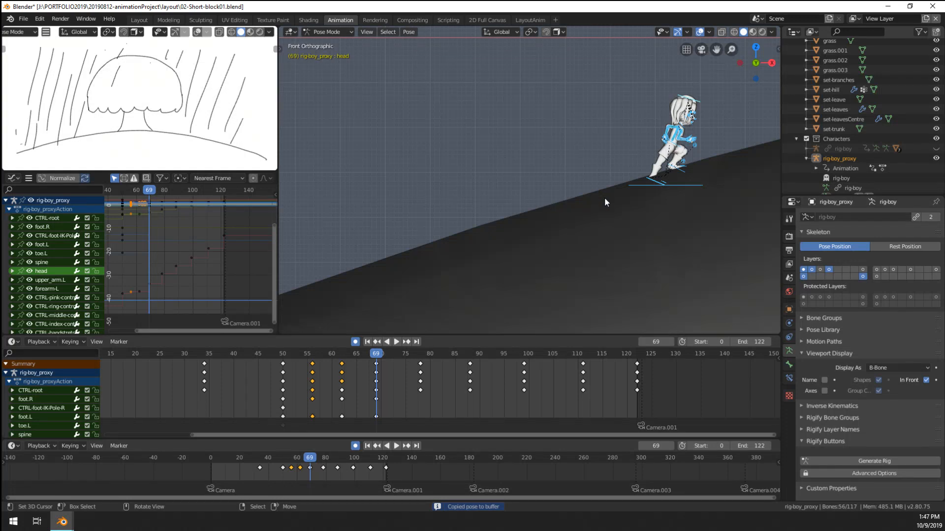
key("ctrl+v")
scroll(438, 227, "down", 6)
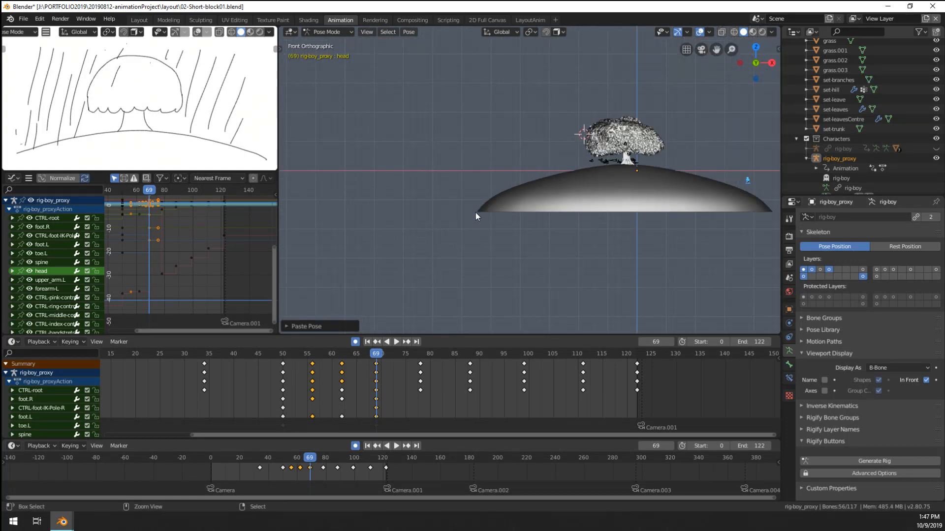
scroll(475, 212, "up", 8)
scroll(570, 184, "up", 1)
Step: Deselect CTRL-root, copy the remaining controls' pose at frame 50 and paste it mirrored at frame 69
right_click(687, 183, "shift")
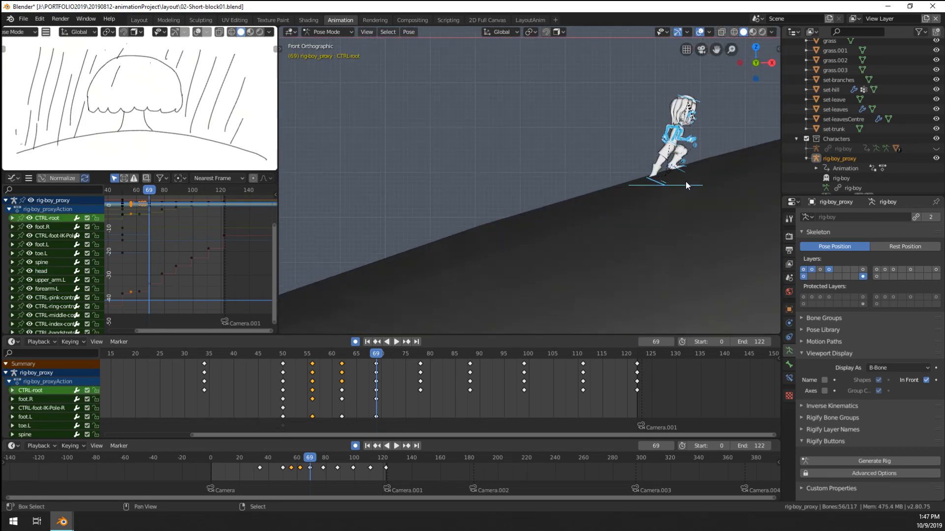
right_click(687, 188, "shift")
middle_click_drag(668, 181, 635, 189, "shift")
key("ctrl+v")
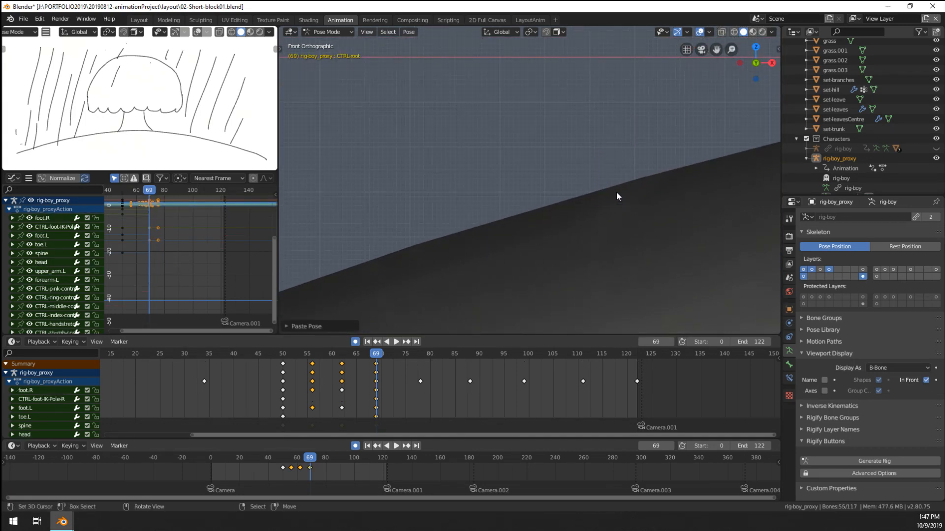
key("ctrl+z")
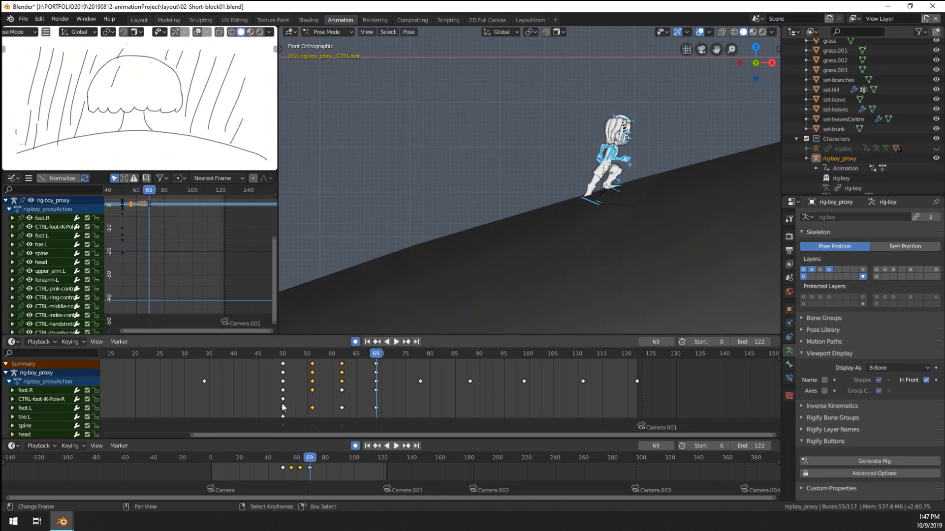
left_click_drag(280, 404, 283, 403)
key("Escape")
scroll(360, 268, "up", 2)
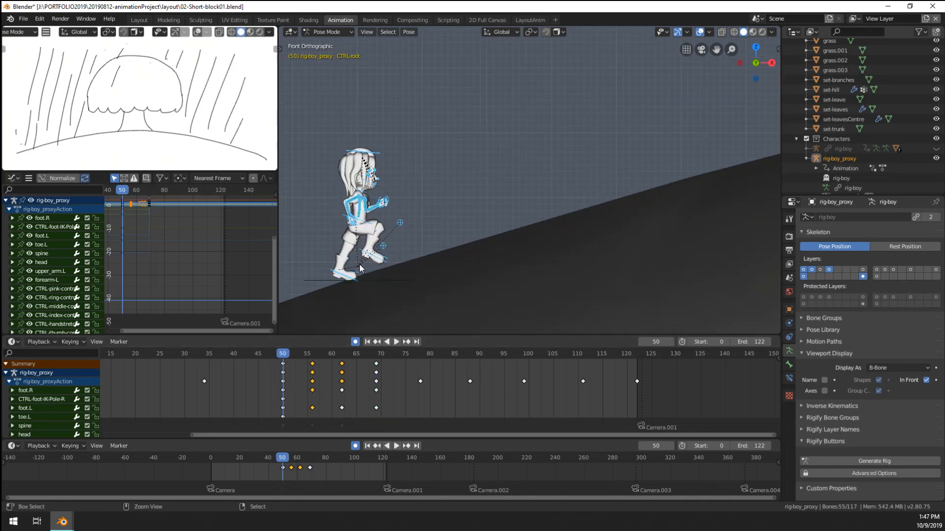
key("ctrl+c")
left_click_drag(370, 398, 376, 399)
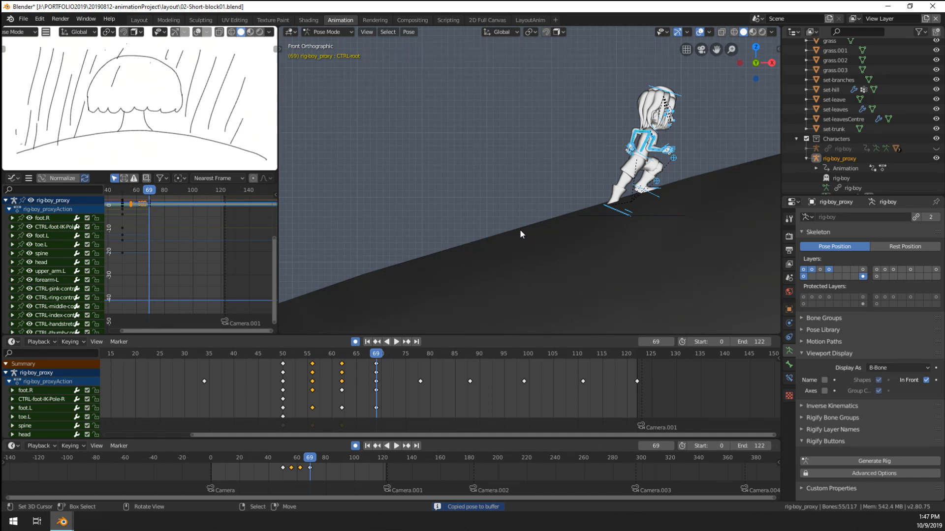
key("ctrl+shift+v")
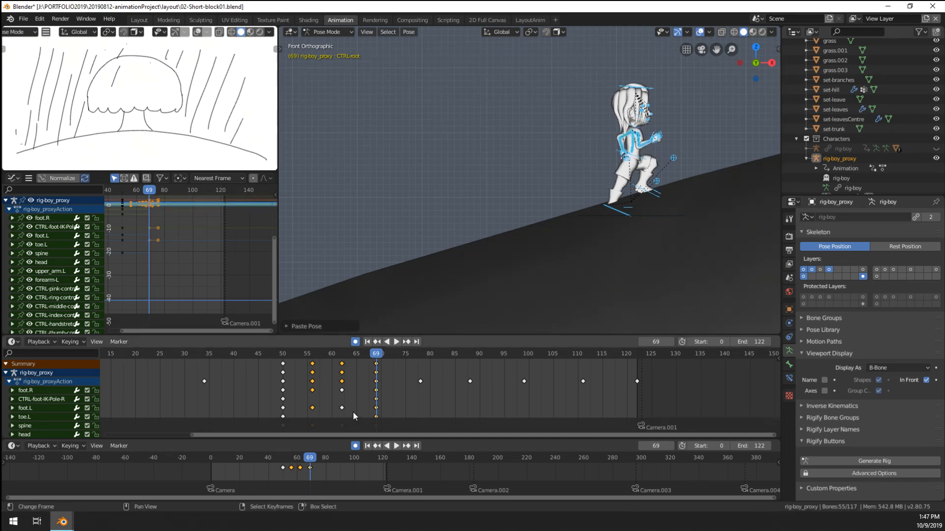
Step: Move the CTRL-root control up the slope at frame 62 to carry the passing pose forward
key("shift+ctrl+space")
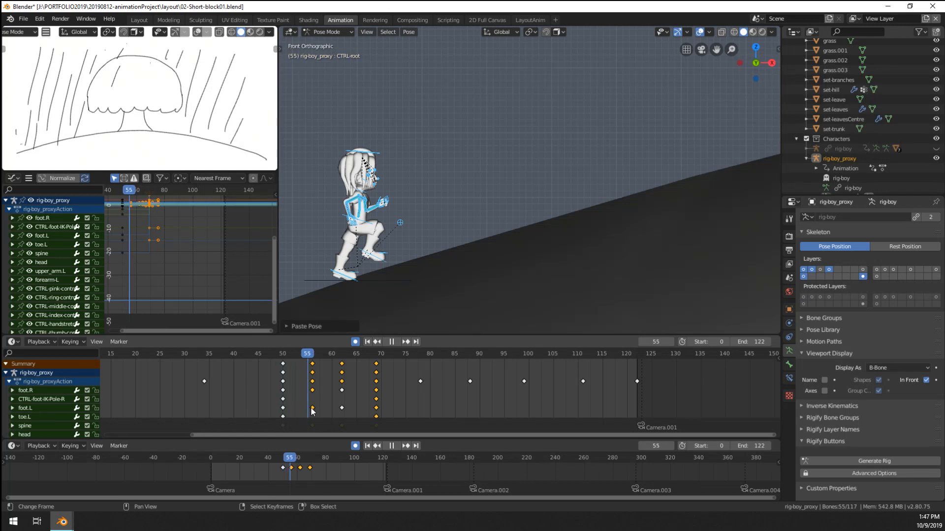
mouse_move(323, 412)
left_mouse_down()
mouse_move(350, 409)
mouse_move(340, 412)
left_mouse_up()
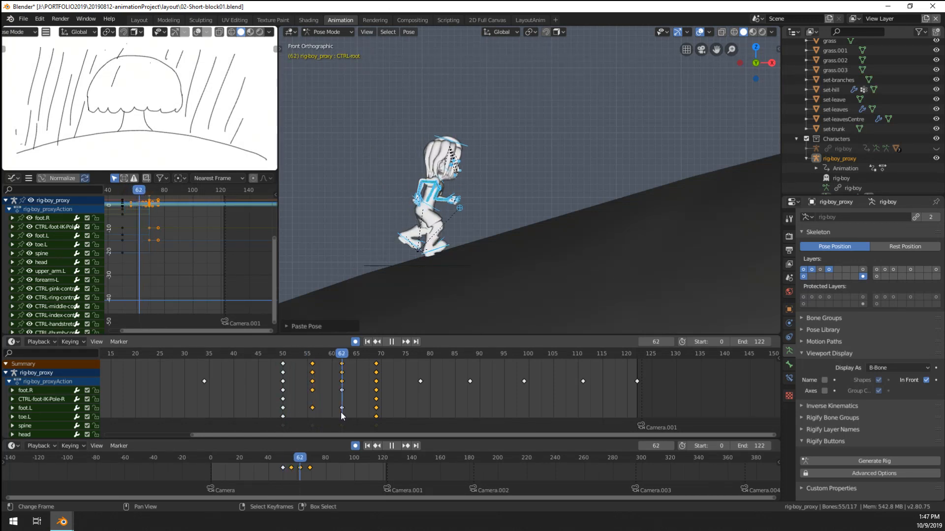
left_click(453, 264)
key("g")
left_click(468, 263)
Step: Set the interpolation of all the boy's keyframes to Constant
key("shift+ctrl+space")
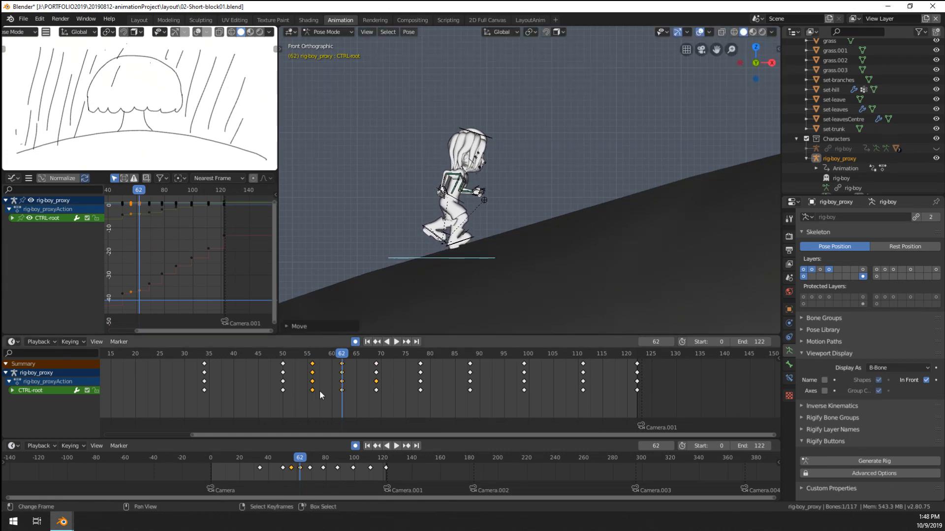
left_click_drag(311, 393, 365, 391)
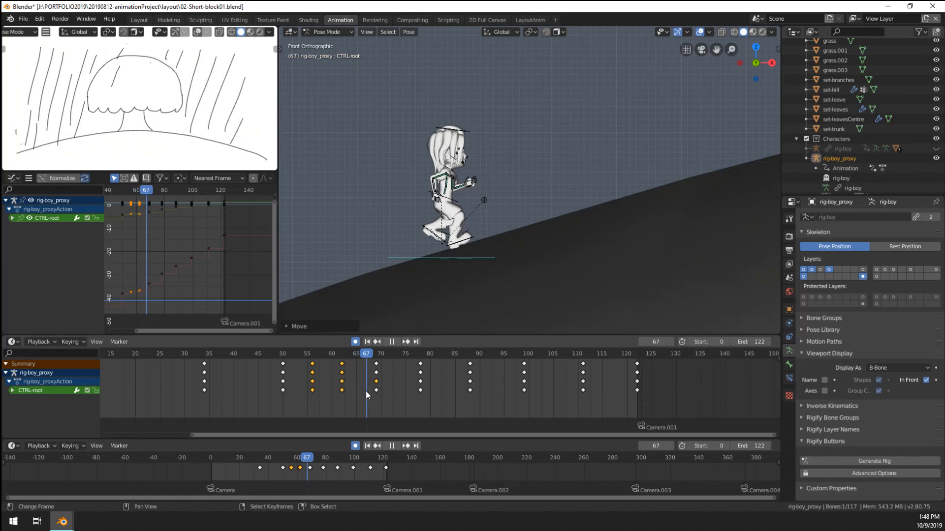
key("a")
key("a")
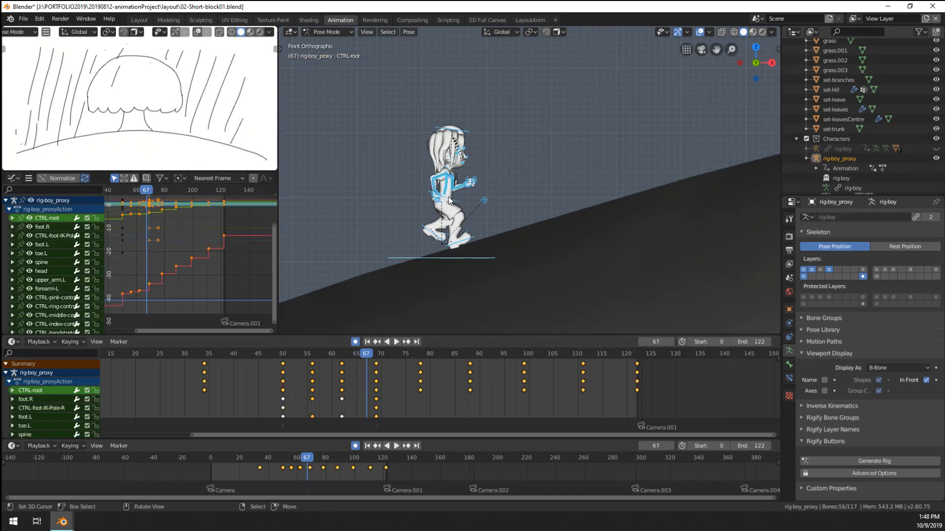
key("a")
key("t")
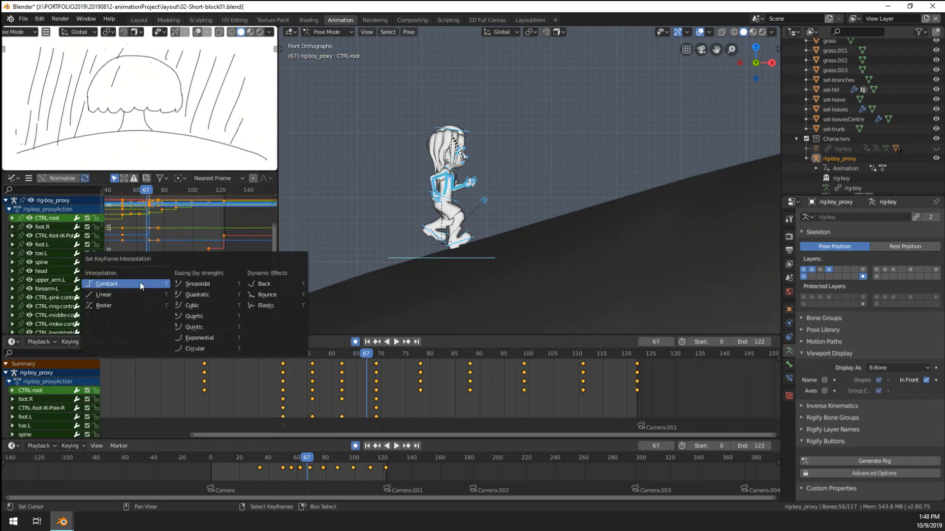
left_click(140, 282)
Step: Move the CTRL-root control back down the slope at frame 69 to shorten the step
left_click_drag(346, 401, 376, 400)
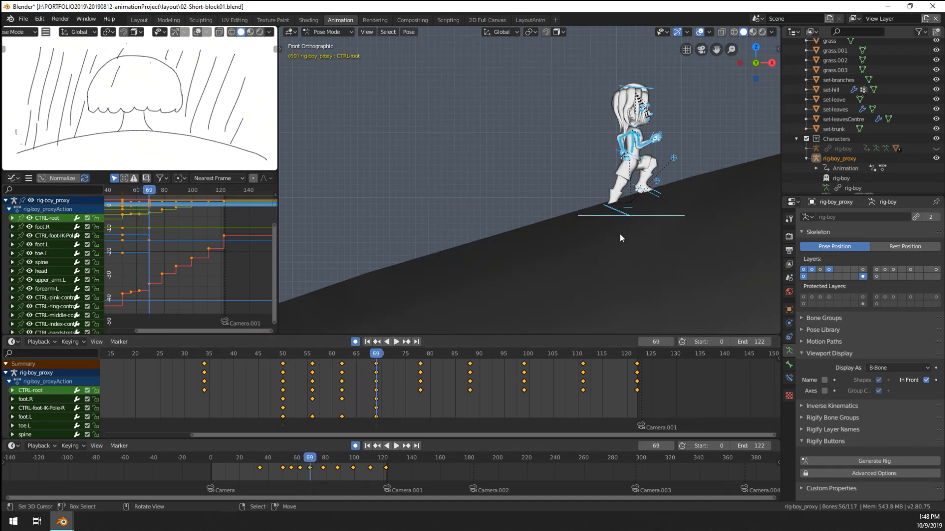
left_click(641, 217)
key("g")
left_click(571, 234)
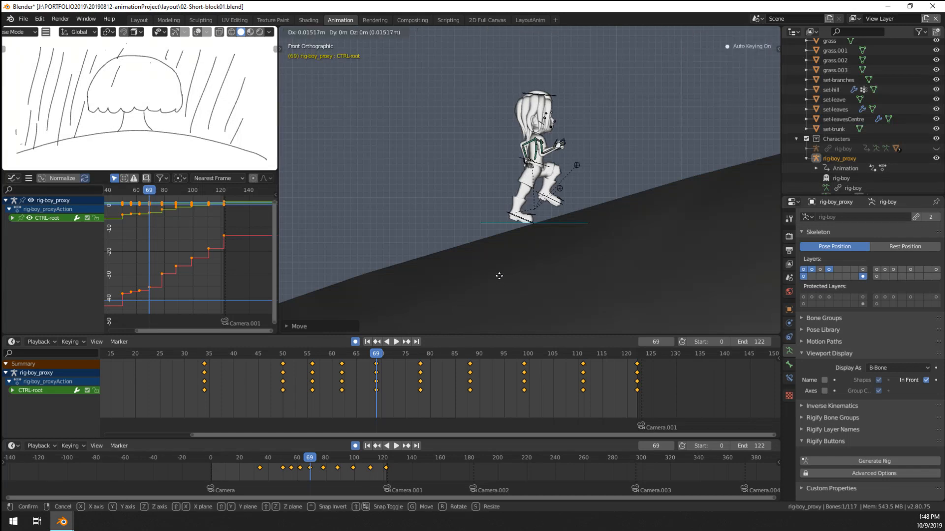
Step: Key CTRL-root at frame 70, nudging it slightly back so the planted foot meets the slope
left_click_drag(350, 400, 382, 400)
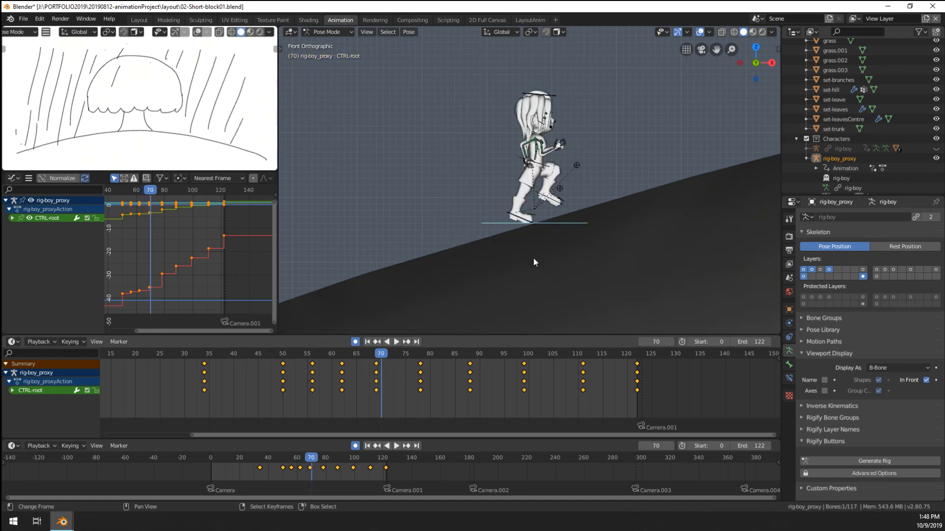
key("g")
left_click(559, 228)
key("g")
left_click(527, 269)
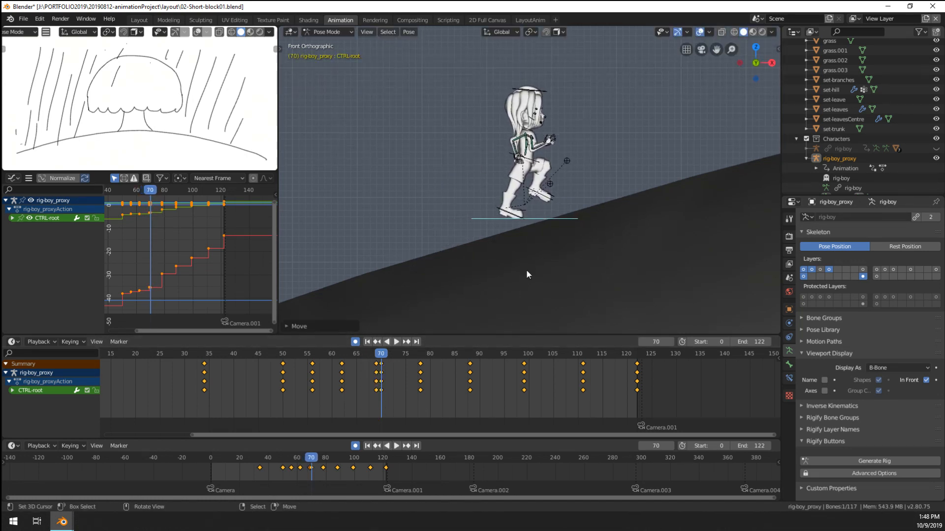
key("g")
left_click(558, 115)
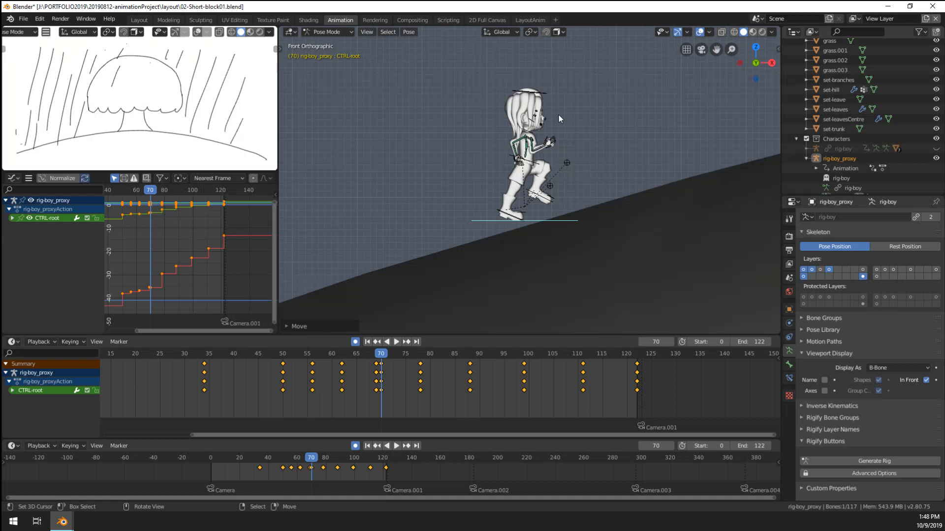
Step: Rotate the spine control at frame 70 to adjust the body's forward lean
right_click(530, 154)
key("r")
left_click(649, 164)
Step: Replace the frame 69 keyframes with the frame 70 ones by shifting those back one frame
left_click_drag(331, 405, 382, 404)
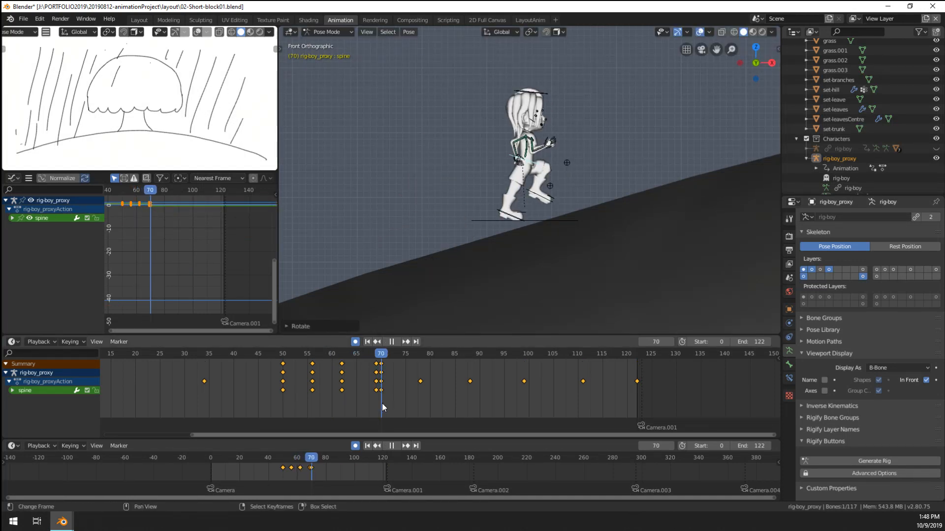
left_click(377, 364)
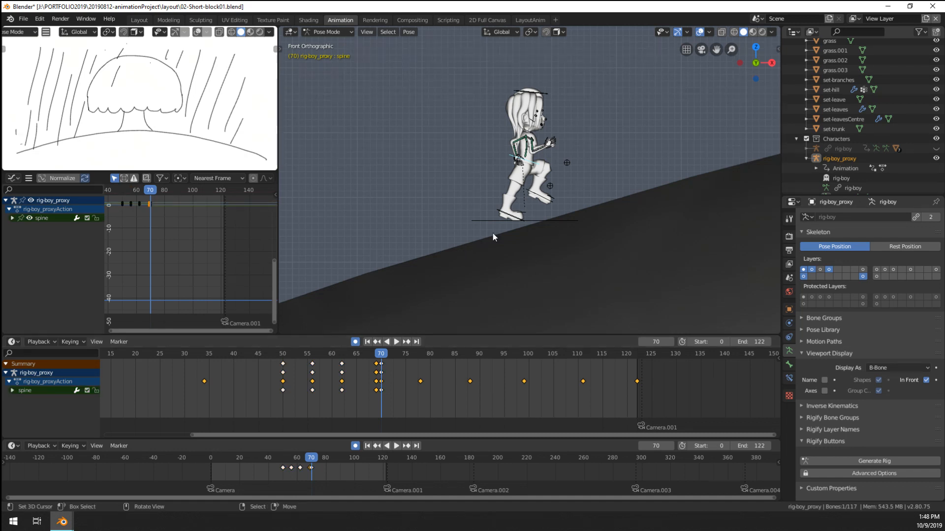
key("a")
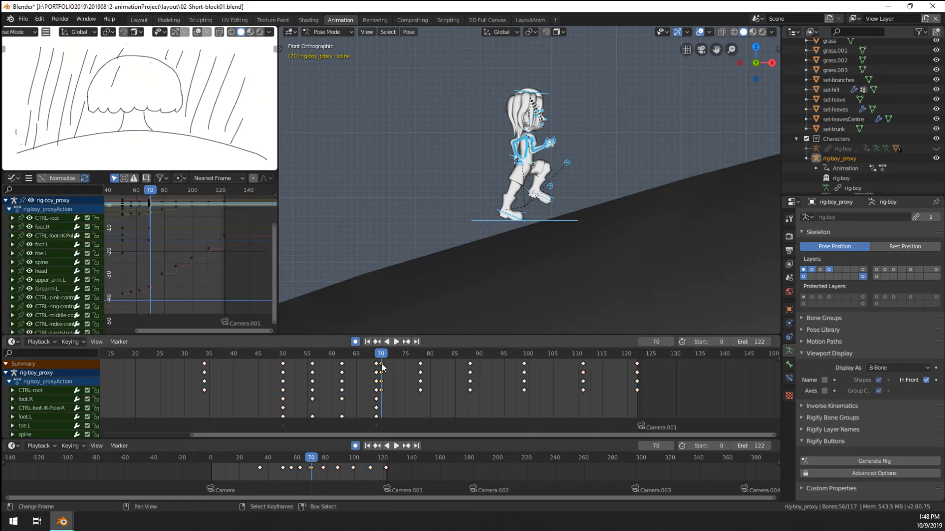
left_click(535, 222)
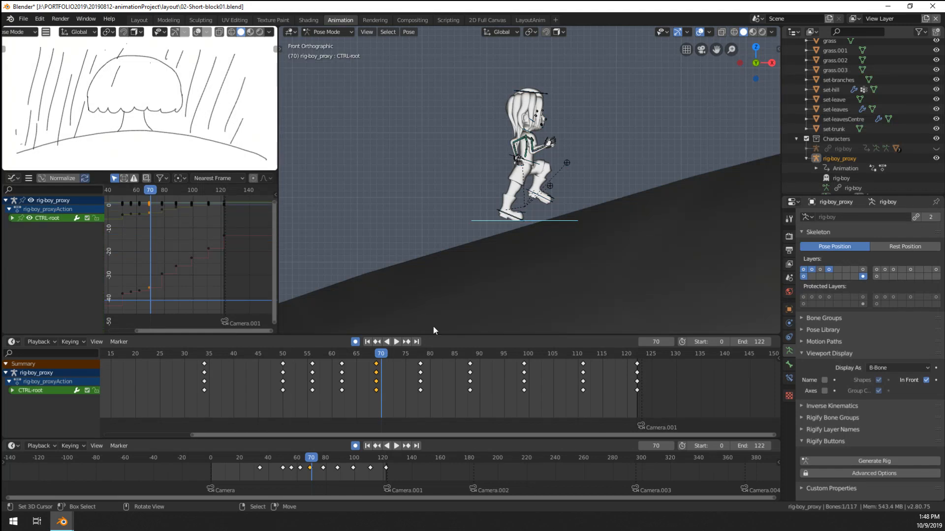
Step: Reposition the CTRL-root control at frames 56 and 62 to even out the boy's progress up the hill
left_click_drag(379, 391, 311, 409)
key("g")
left_click(419, 250)
key("space")
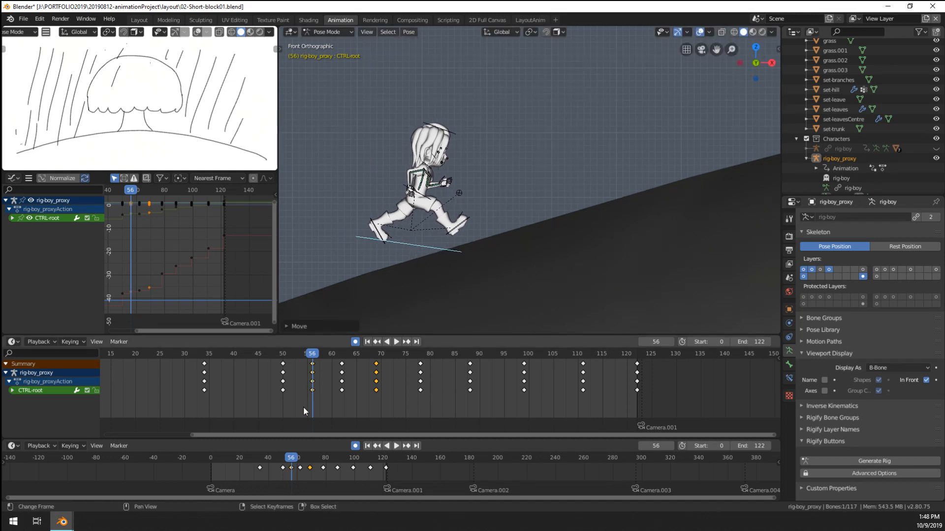
left_click_drag(317, 406, 341, 406)
key("g")
left_click(520, 293)
Step: Play back the walk from frame 51 to about frame 70 to check the timing and foot contact
left_click(290, 400)
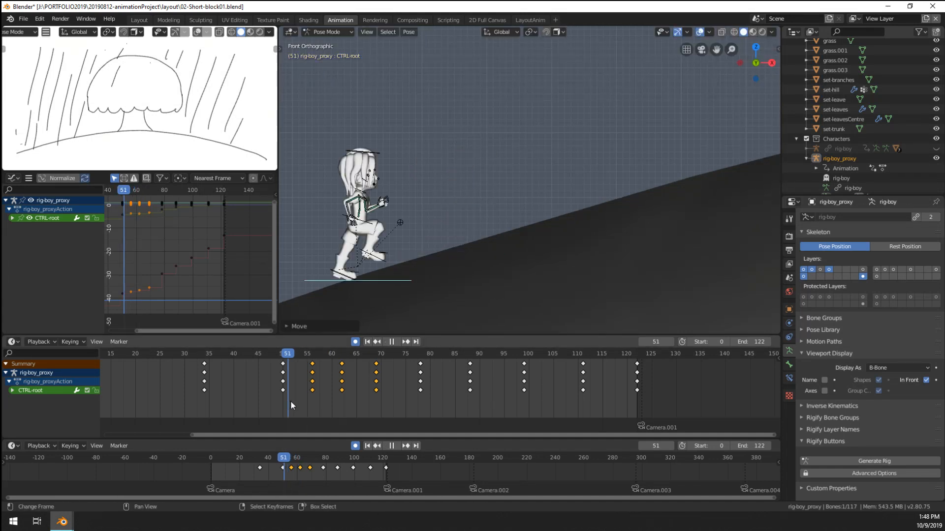
key("space")
left_click_drag(359, 400, 381, 408)
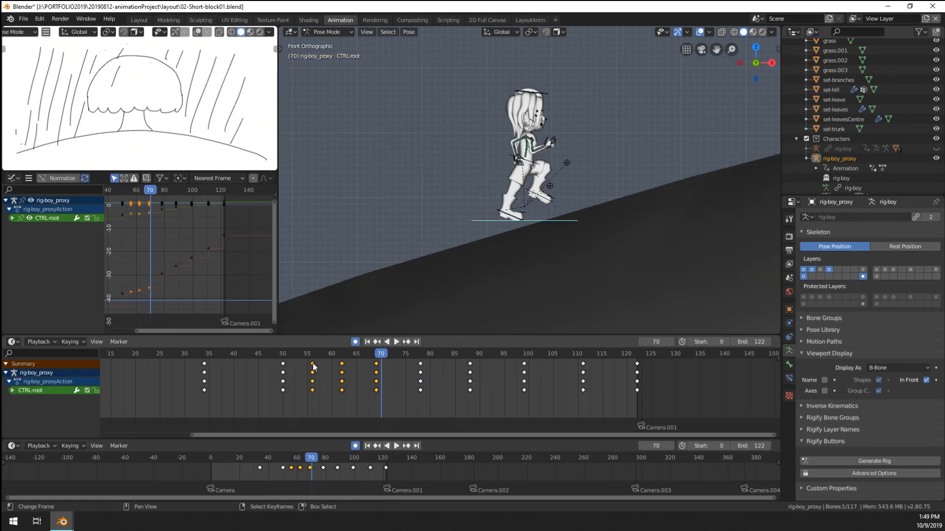
Step: Delete the keyframes of all rig controls from frame 78 through frame 111
left_click(376, 382)
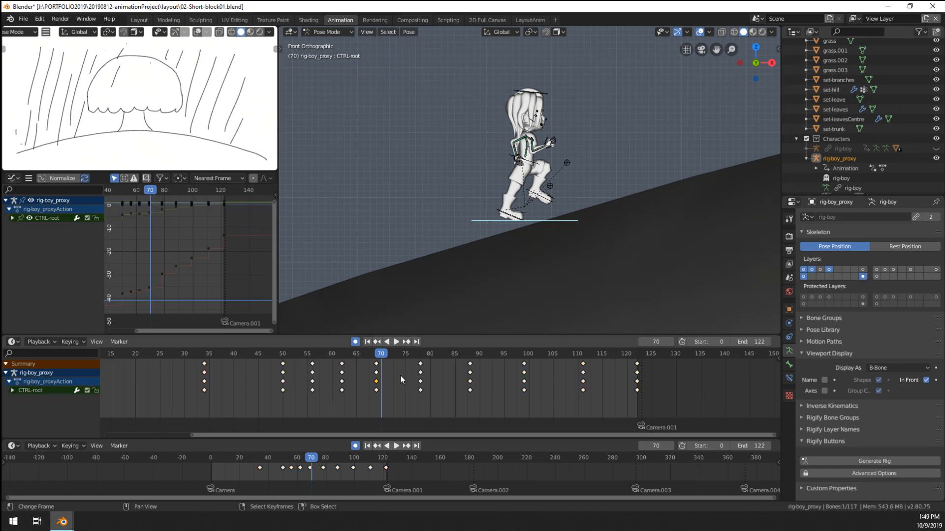
key("Up")
key("b")
left_click_drag(468, 364, 605, 404)
key("a")
scroll(597, 243, "up", 4)
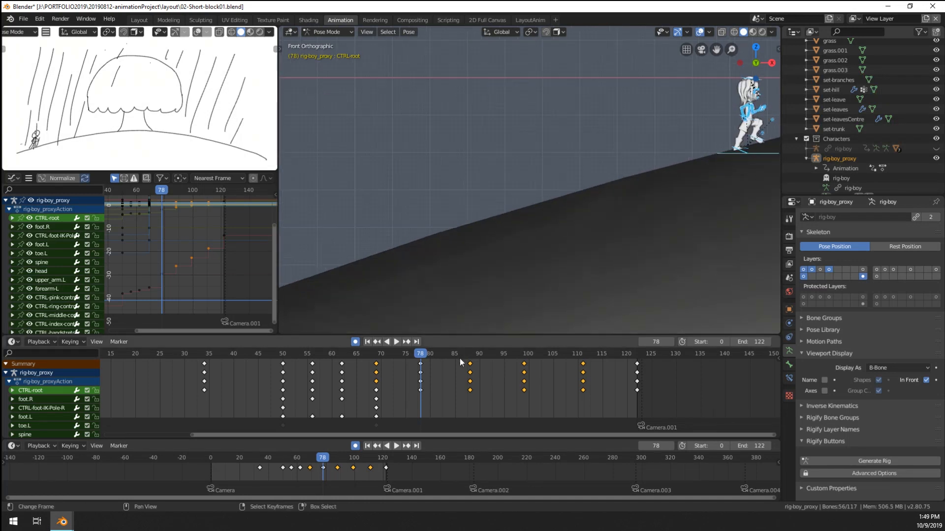
left_click_drag(402, 360, 586, 403)
key("Delete")
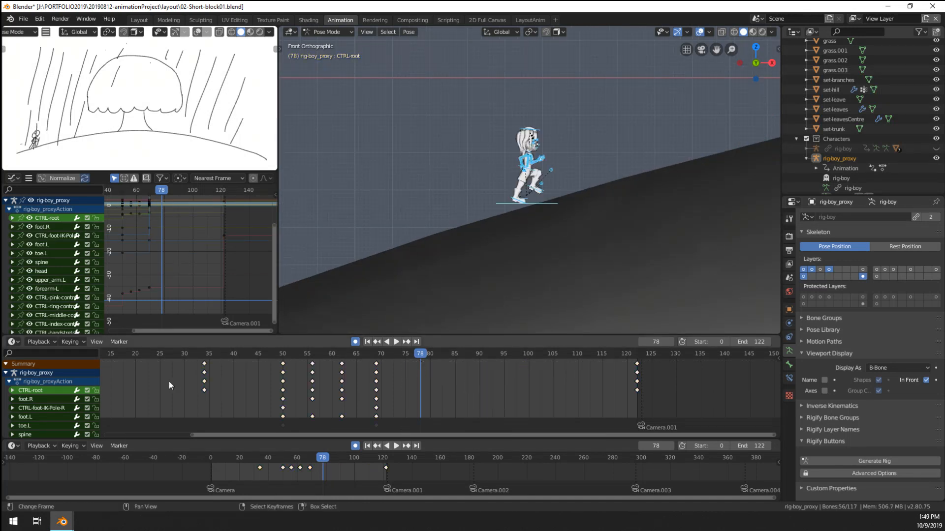
Step: Delete the rig's early keyframes at frame 34, before the walk's key poses
key("b")
left_click_drag(217, 361, 210, 397)
key("x")
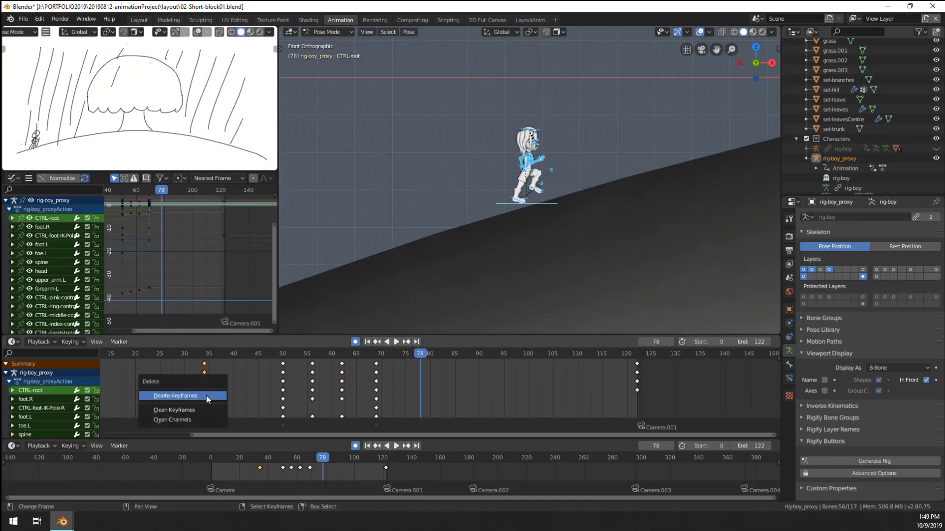
left_click(205, 396)
Step: Copy the stride pose at frame 56 from all controls except CTRL-root and paste it at frame 75
key("space")
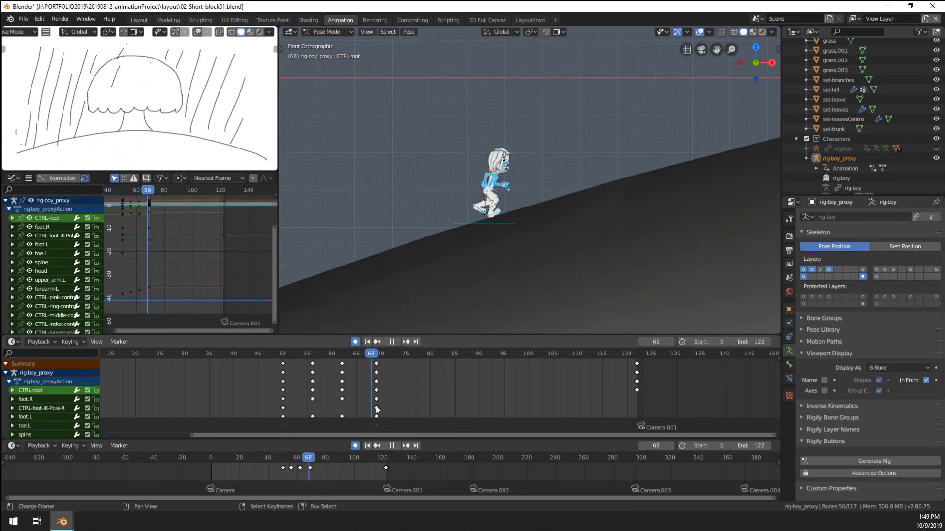
left_click_drag(375, 407, 286, 402)
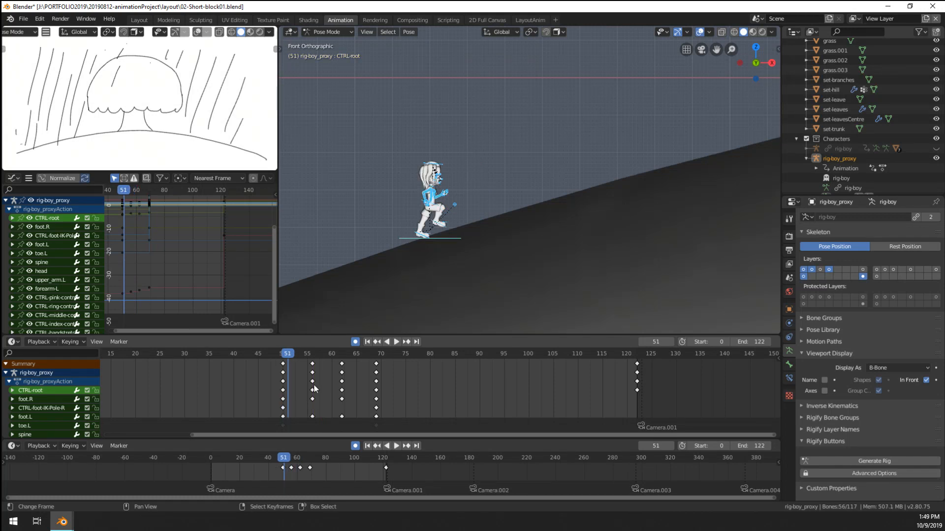
left_click(313, 371)
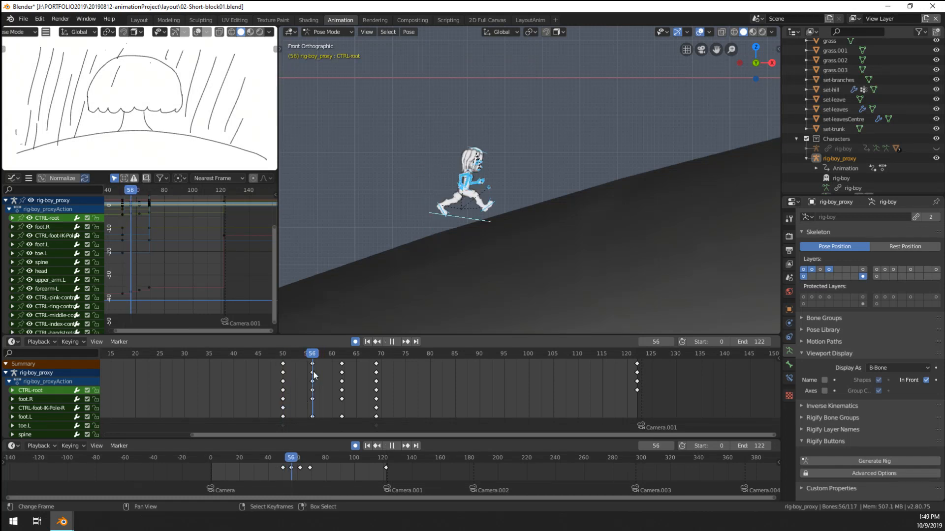
left_click(460, 218, "shift")
scroll(460, 217, "up", 4)
key("ctrl+c")
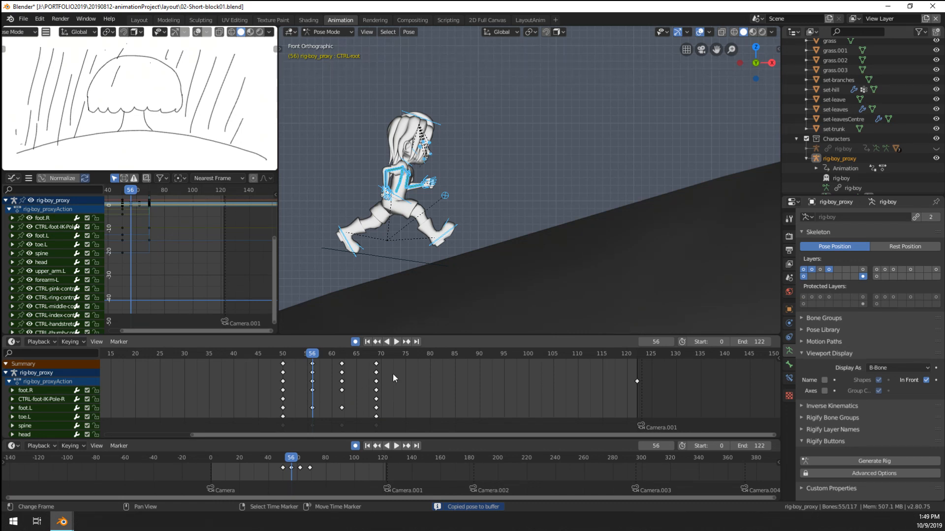
left_click_drag(399, 383, 405, 383)
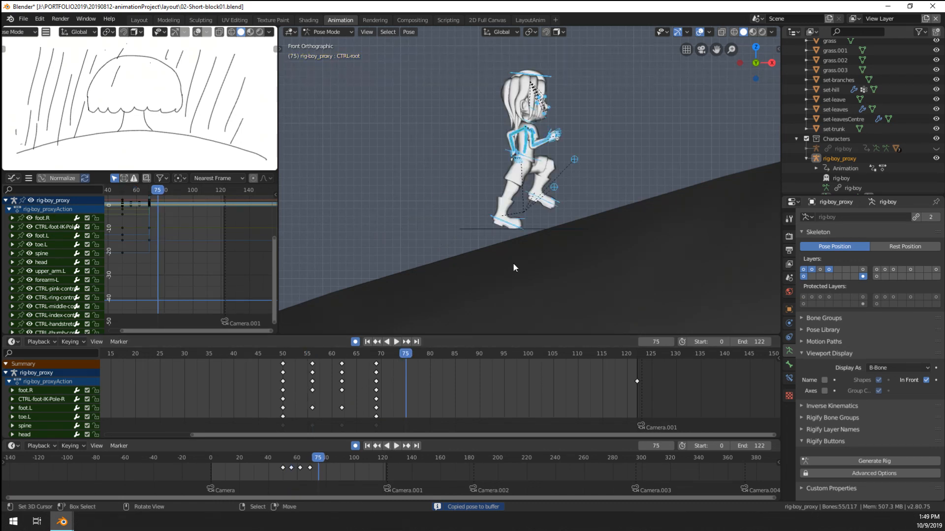
key("ctrl+v")
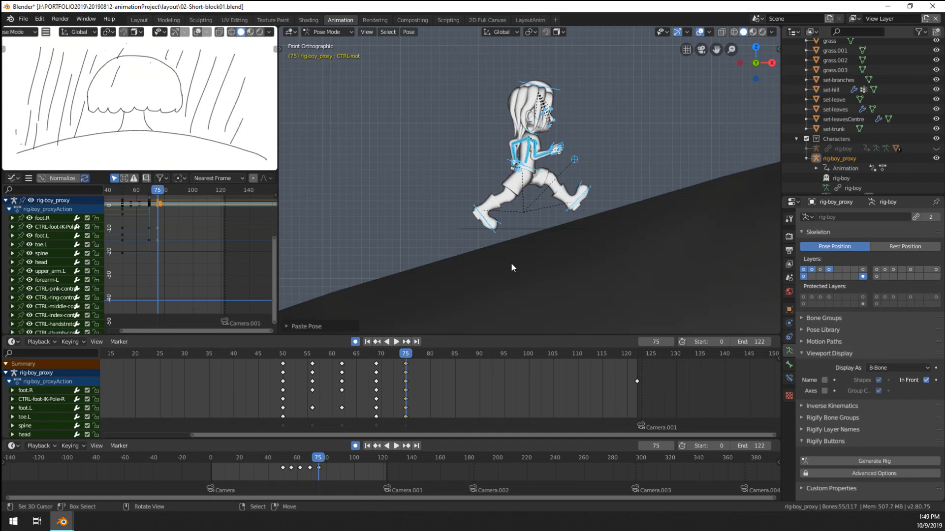
Step: Move CTRL-root forward up the hill at frame 75 and tilt it slightly to suit the stride pose
mouse_move(403, 400)
left_mouse_down()
mouse_move(383, 400)
mouse_move(406, 403)
left_mouse_up()
left_click(533, 229)
key("r")
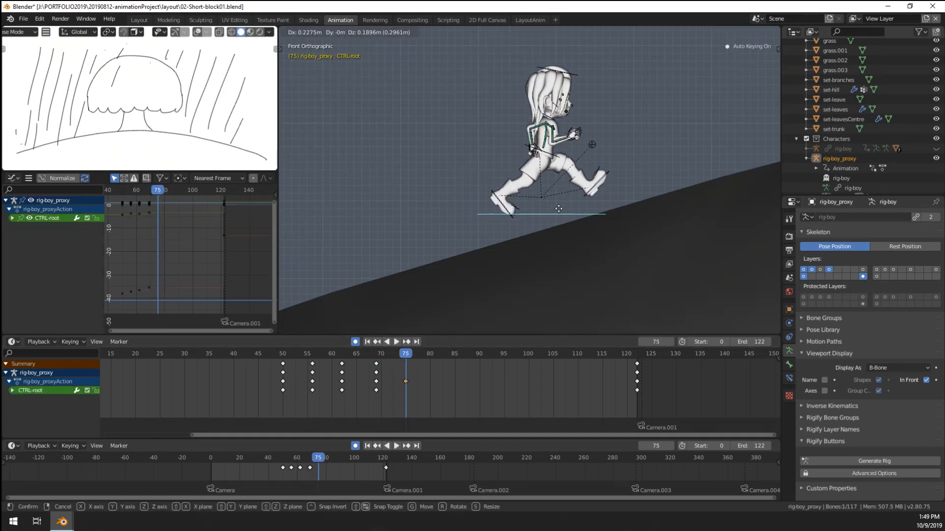
left_click(671, 216)
left_click_drag(342, 418, 405, 406)
key("g")
left_click(565, 293)
key("r")
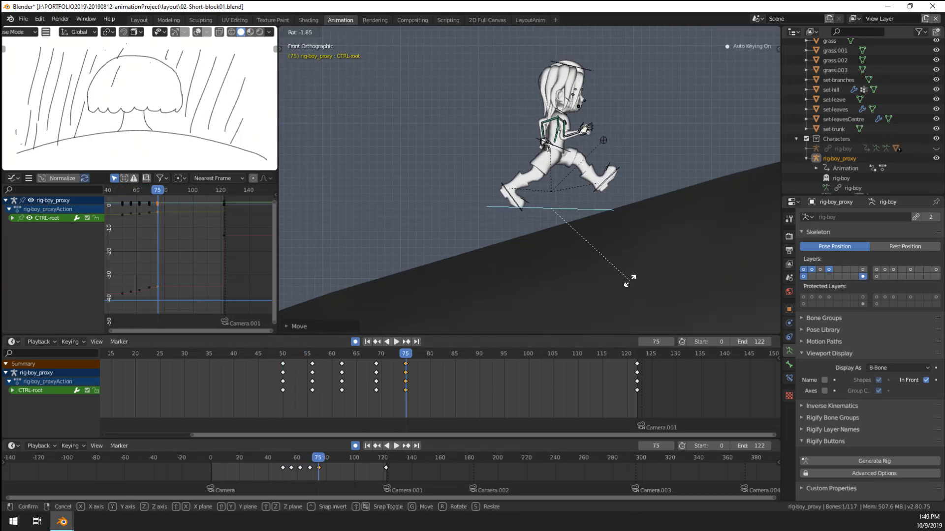
left_click(628, 282)
key("g")
left_click(621, 283)
Step: Select only the facial controls, leaving out the head control, and delete their keyframes
mouse_move(342, 410)
left_mouse_down()
mouse_move(357, 403)
mouse_move(300, 404)
mouse_move(424, 398)
mouse_move(342, 393)
left_mouse_up()
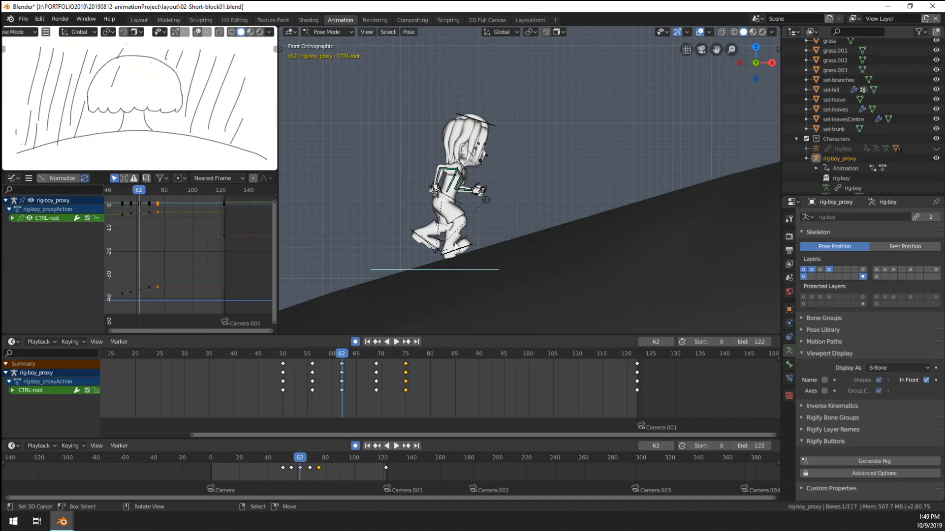
key("a")
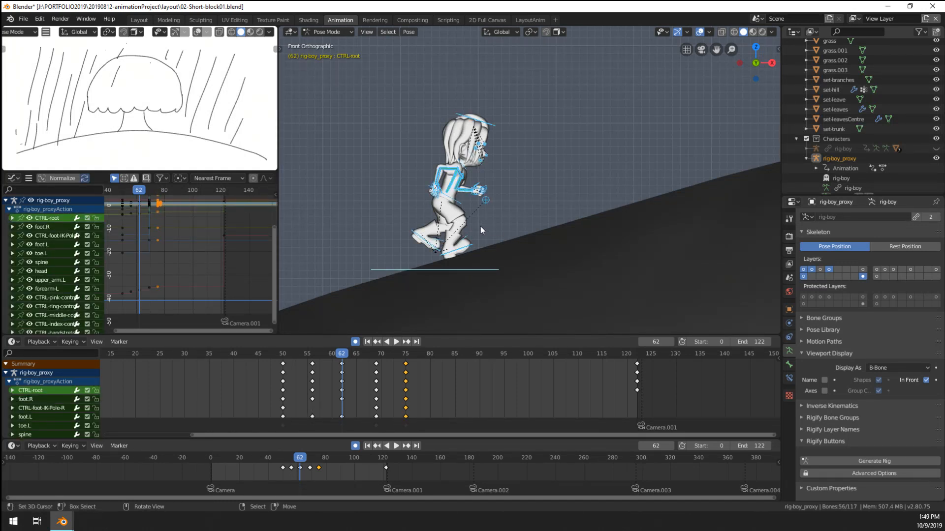
scroll(76, 301, "down", 10)
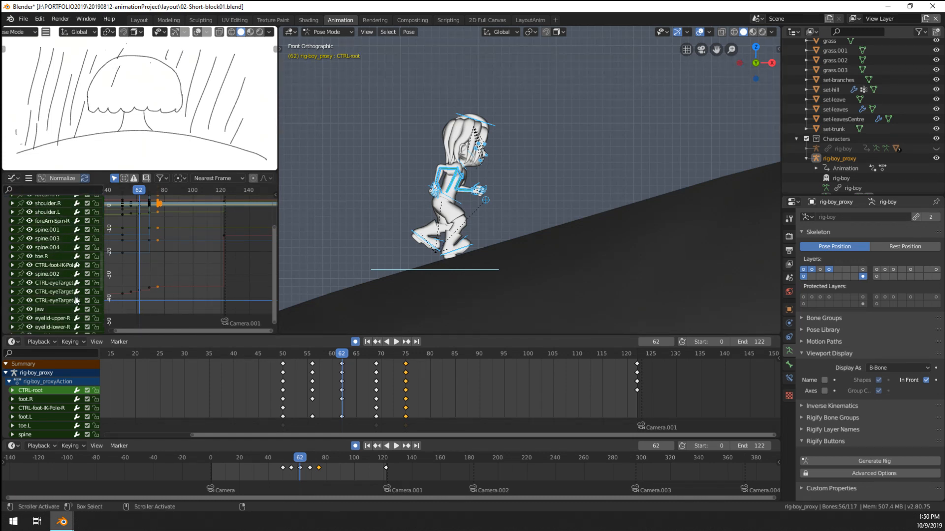
scroll(76, 300, "down", 1)
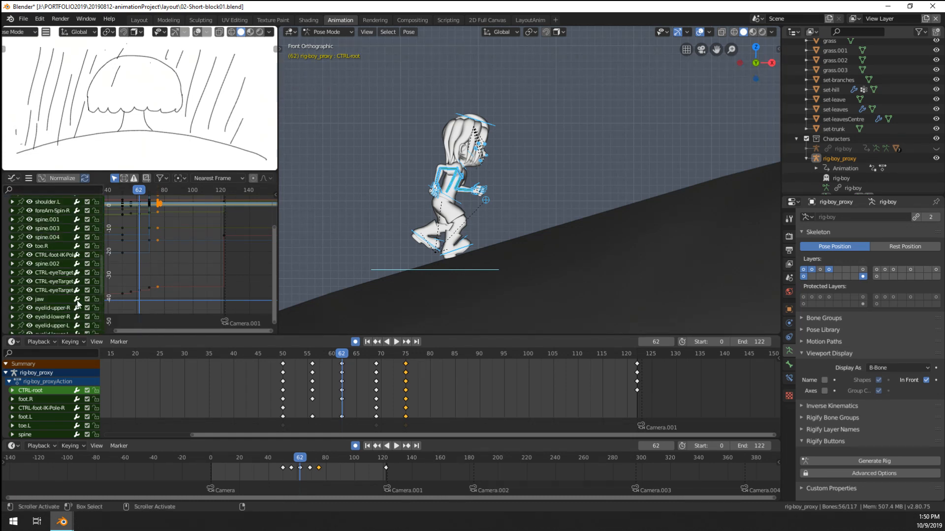
scroll(77, 304, "up", 12)
middle_click_drag(373, 305, 572, 131)
key("alt+a")
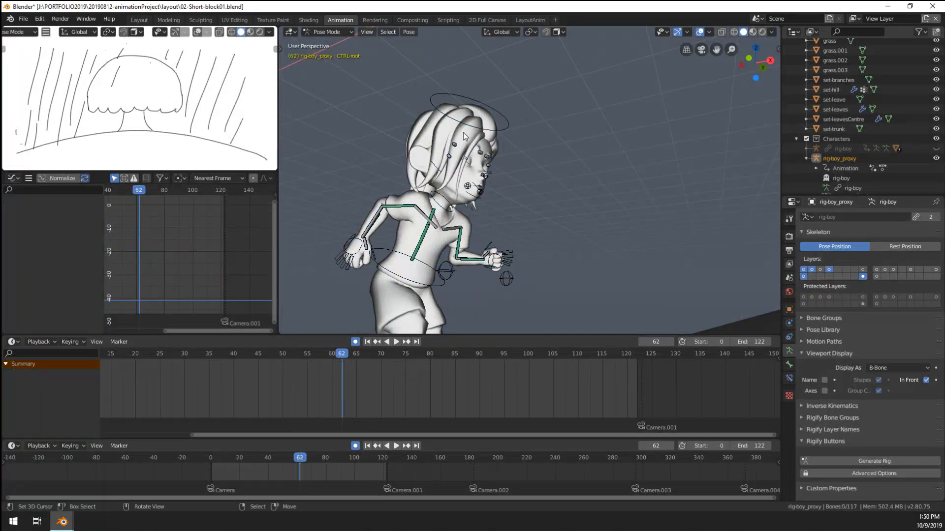
key("b")
left_click_drag(402, 85, 566, 179)
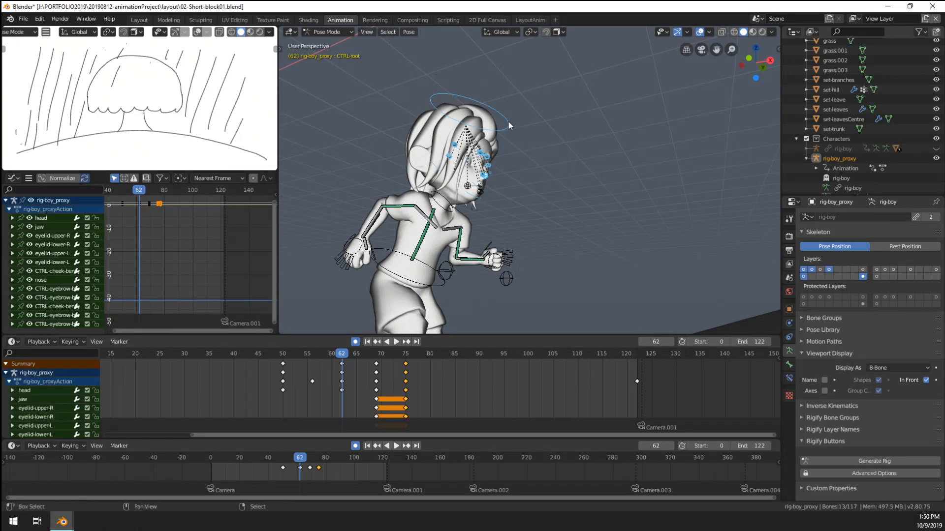
middle_click_drag(497, 196, 463, 197)
key("b")
left_click_drag(486, 177, 521, 199)
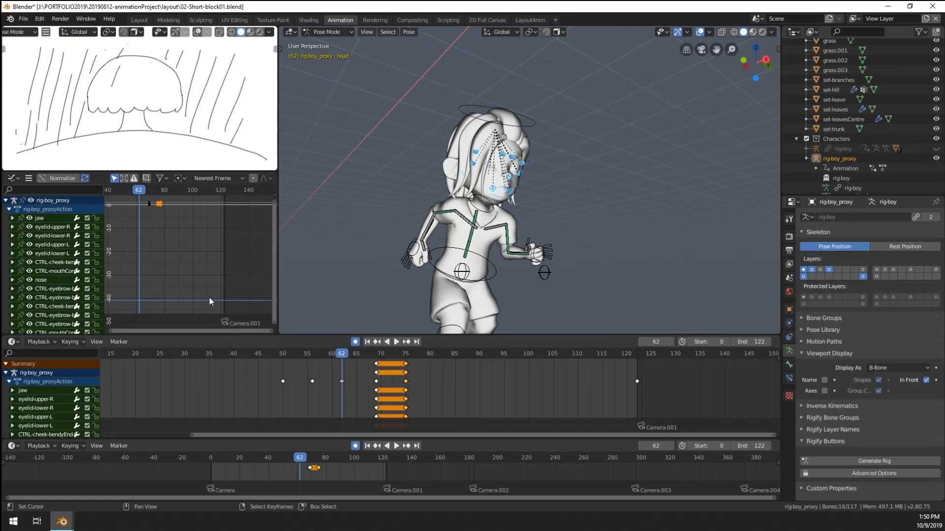
key("x")
left_click(205, 263)
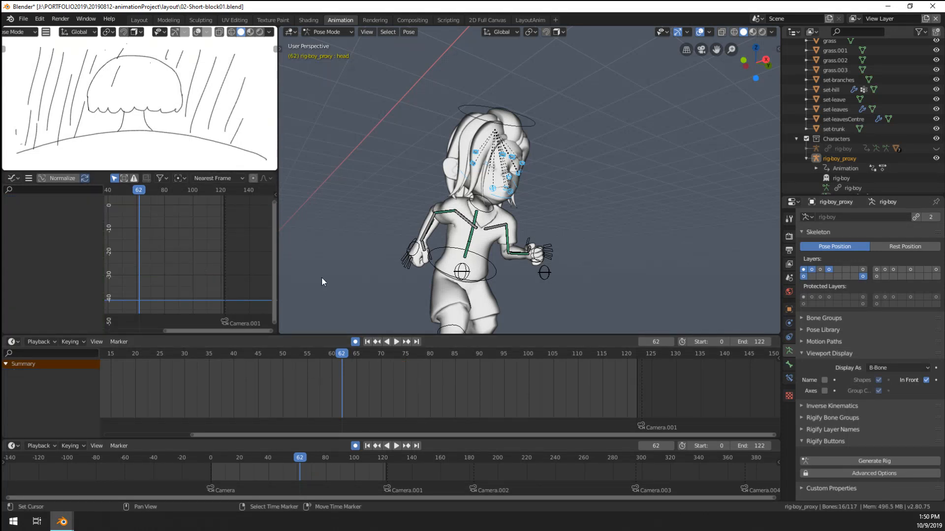
Step: Hide the armature layer that holds the facial controls
middle_click_drag(549, 232, 514, 231)
scroll(541, 231, "up", 1)
left_click(828, 270, "shift")
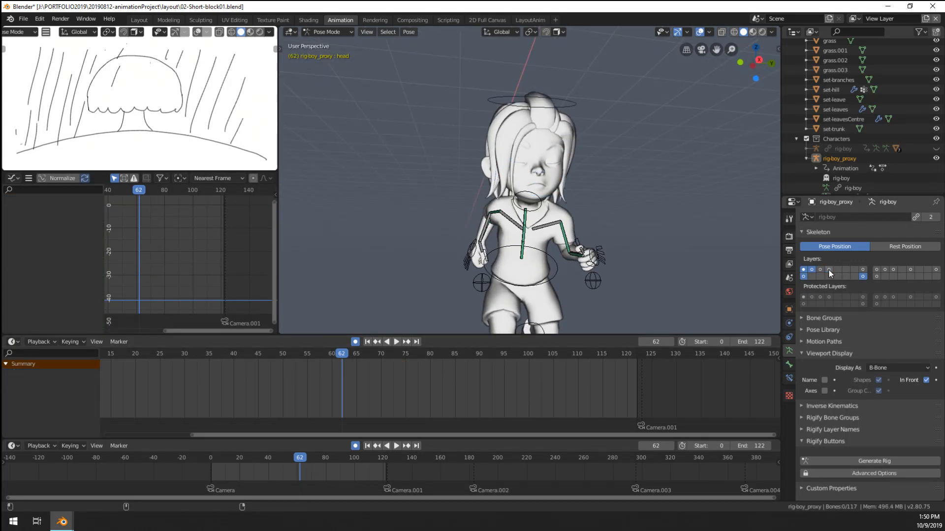
Step: Examine the boy's legs and foot controls at frame 62, ending in a close front view
middle_click_drag(609, 237, 479, 187)
left_click(490, 201)
middle_click_drag(438, 190, 451, 196)
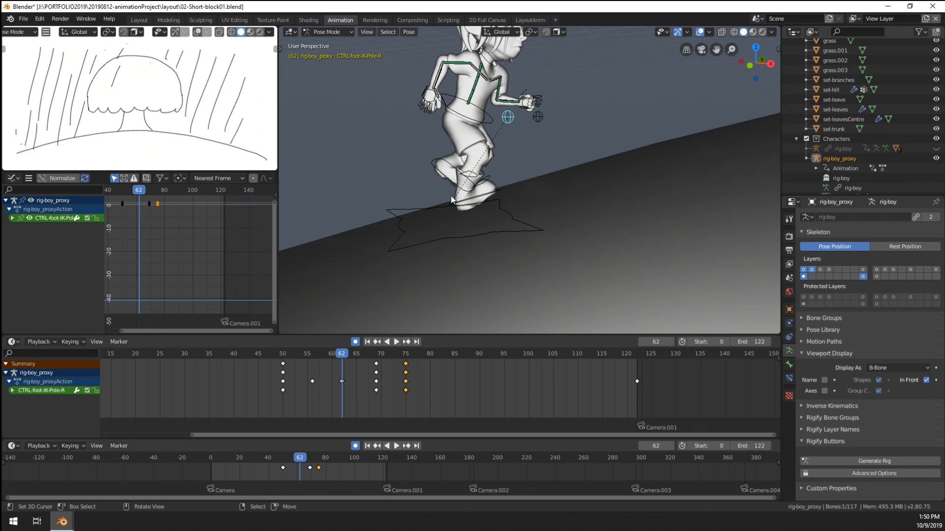
key("KP_0")
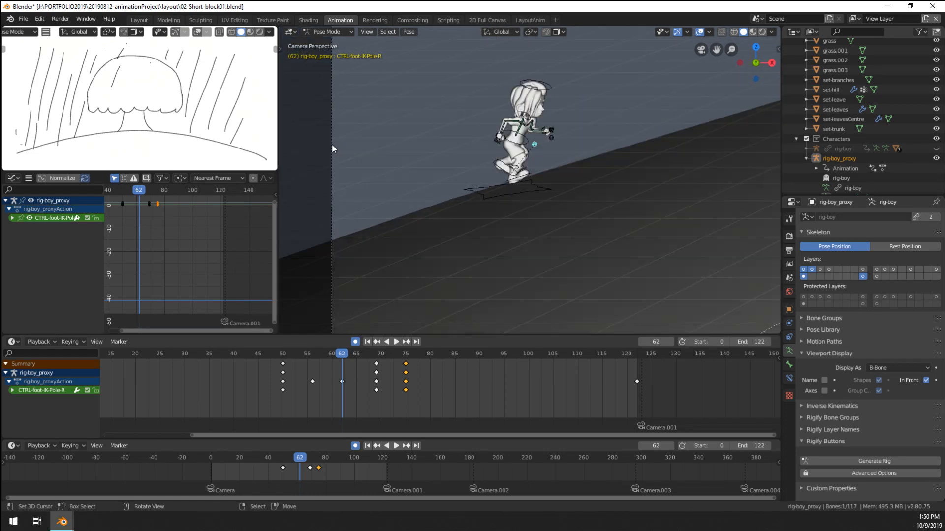
scroll(549, 134, "up", 5)
middle_click_drag(465, 170, 489, 272, "shift")
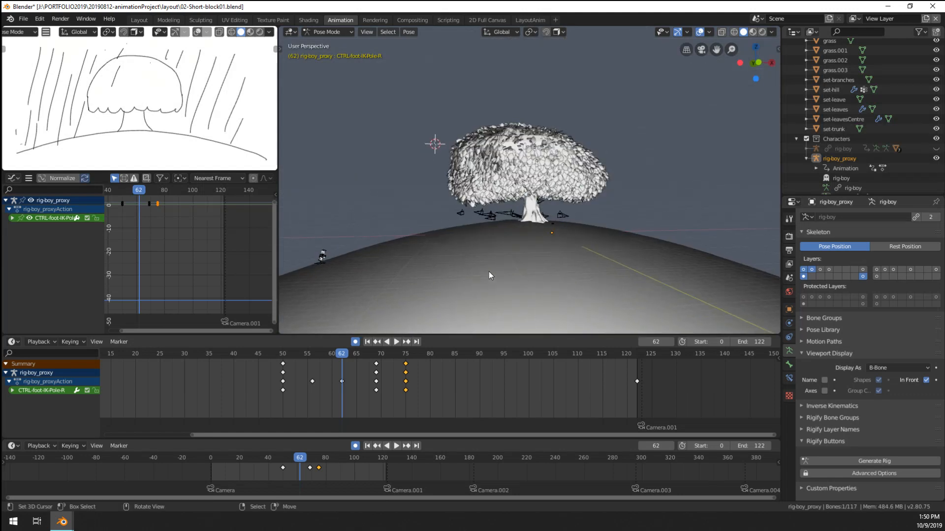
key("KP_0")
key("KP_3")
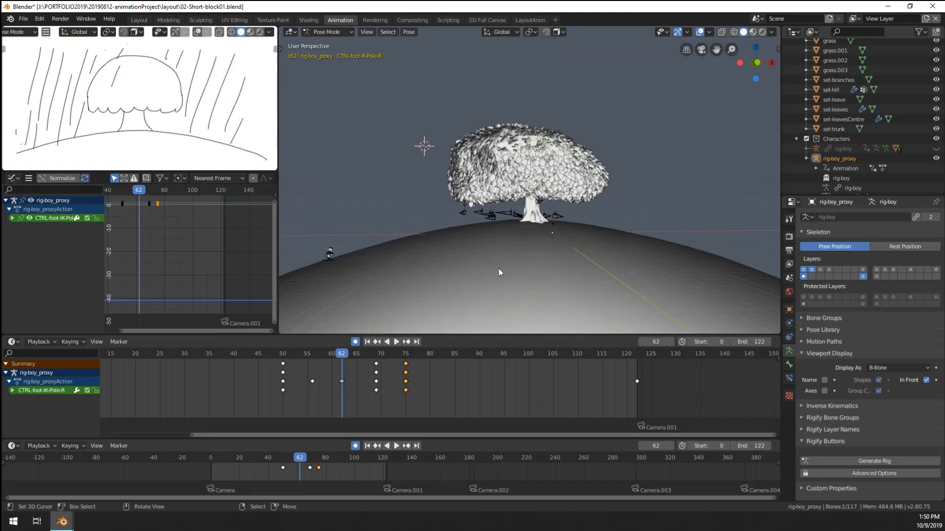
key("KP_1")
key("KP_Decimal")
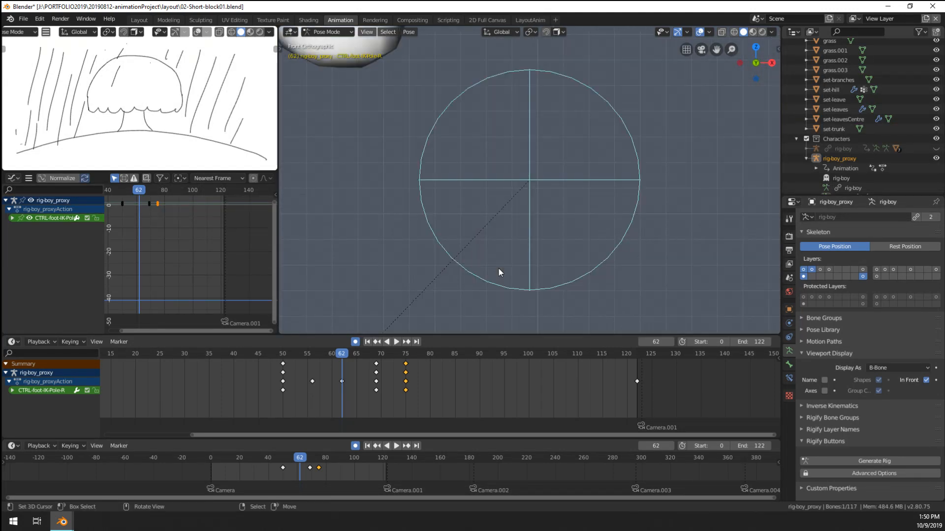
scroll(497, 221, "down", 2)
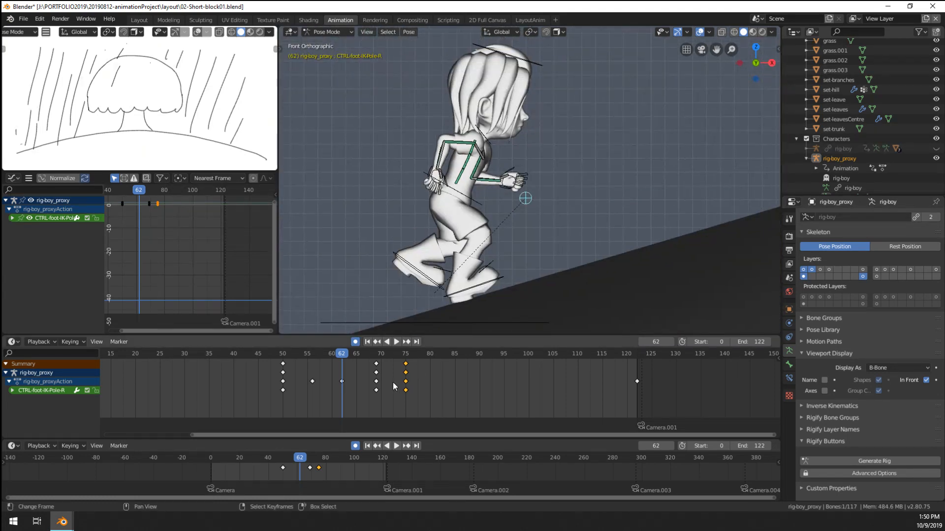
Step: Nudge CTRL-root at frame 75 a little further up the slope
key("space")
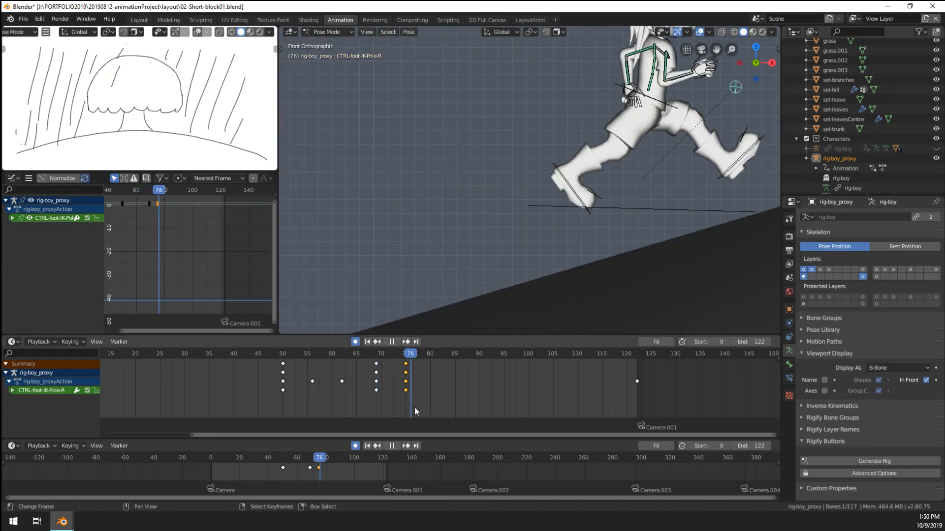
left_click_drag(416, 408, 406, 412)
scroll(622, 201, "down", 2)
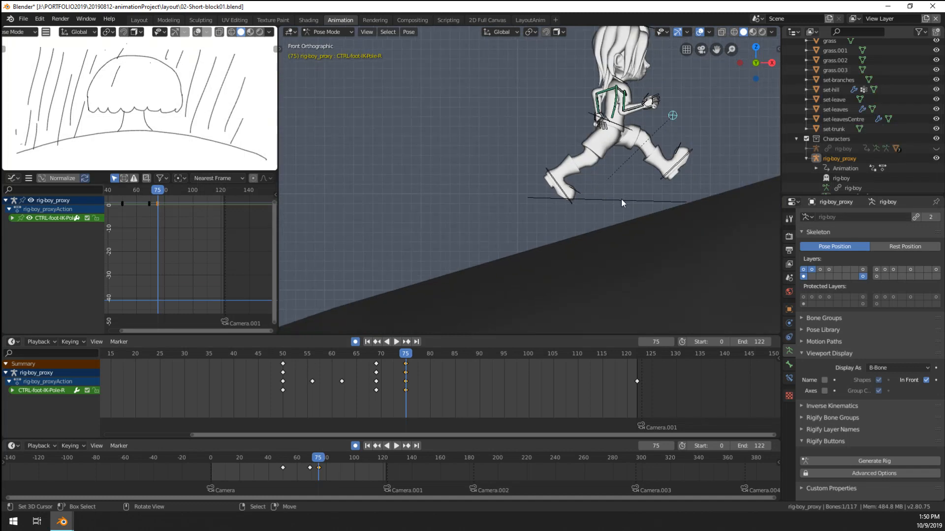
right_click(622, 201)
key("g")
left_click(643, 192)
scroll(422, 318, "down", 2)
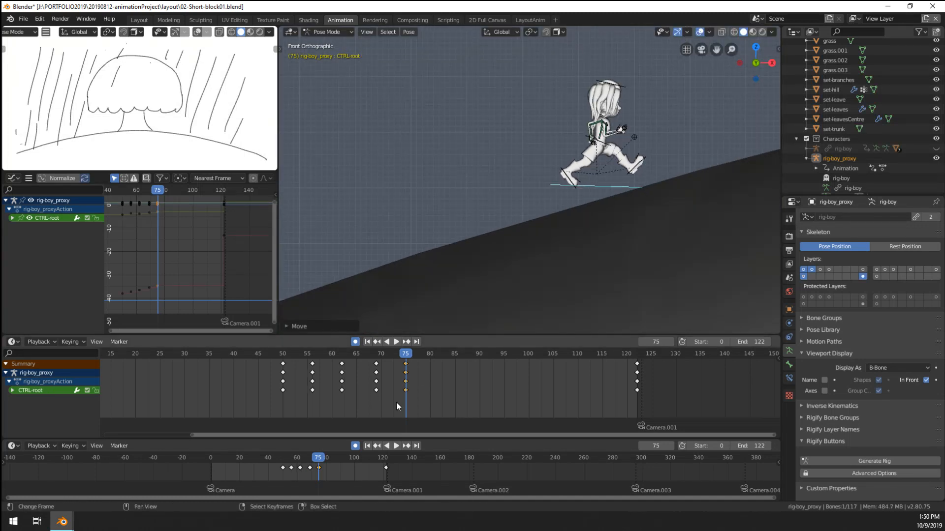
Step: Go to frame 62 and try to select the boy's foot, spine and arm controls with circle select
left_click_drag(397, 403, 340, 412)
left_click(508, 215)
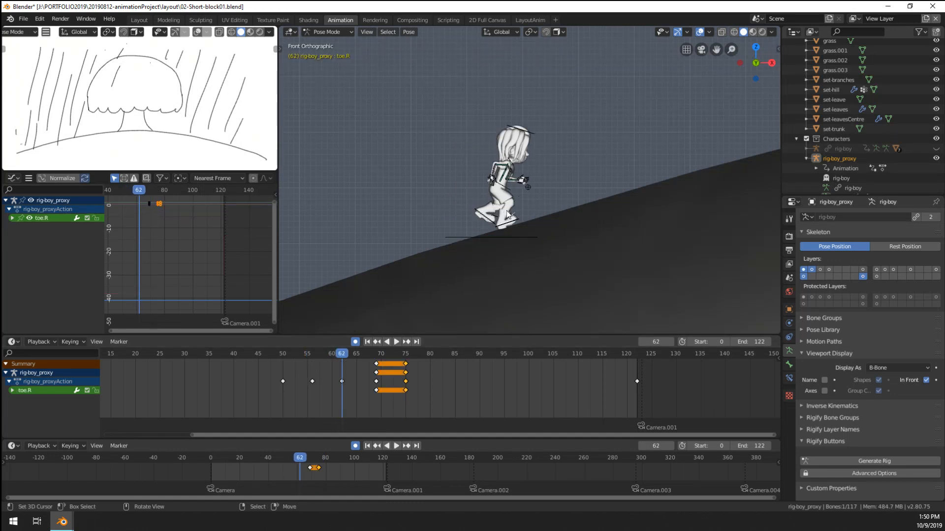
scroll(507, 214, "up", 5)
left_click(481, 292)
key("c")
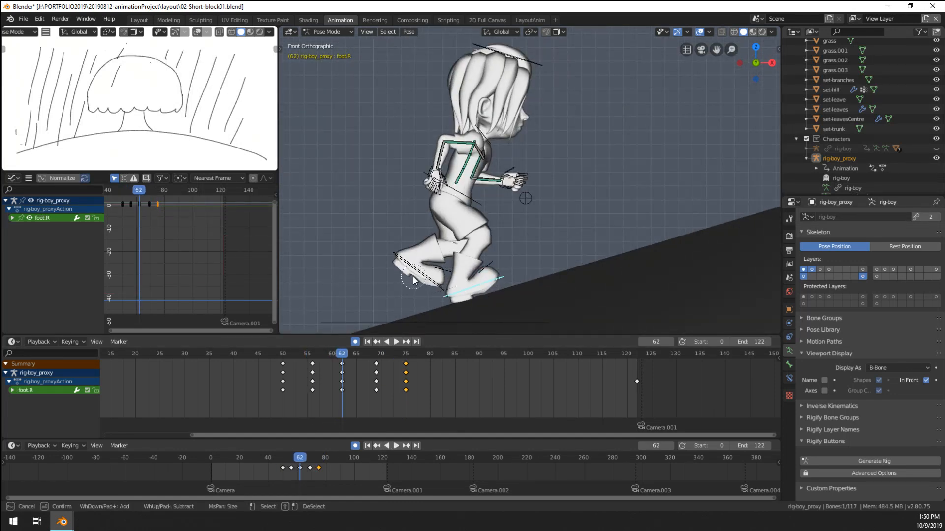
left_click(434, 268)
mouse_move(453, 230)
left_mouse_down()
mouse_move(462, 158)
mouse_move(501, 177)
left_mouse_up()
key("Escape")
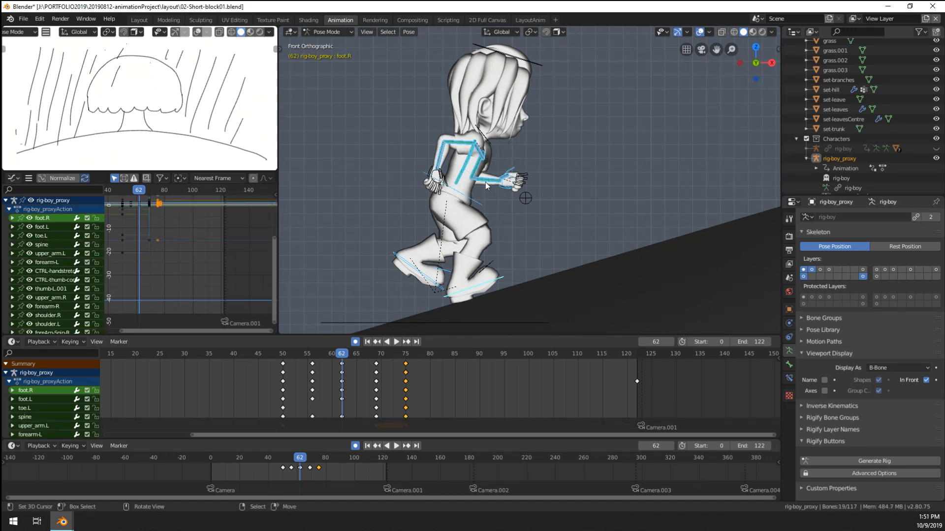
Step: Copy the frame 62 pose of all visible controls except CTRL-root and paste it at frame 81
key("alt+a")
key("a")
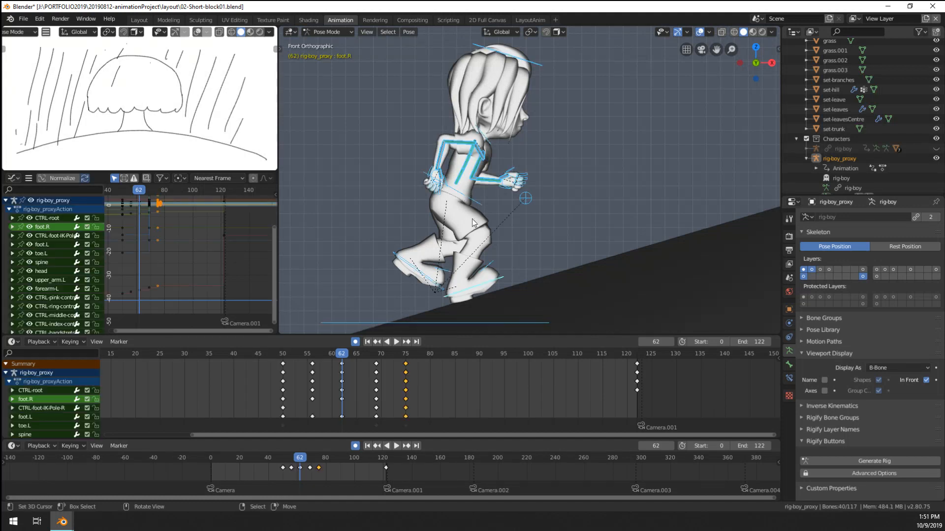
right_click(510, 323, "shift")
right_click(510, 323, "shift")
scroll(488, 274, "down", 3)
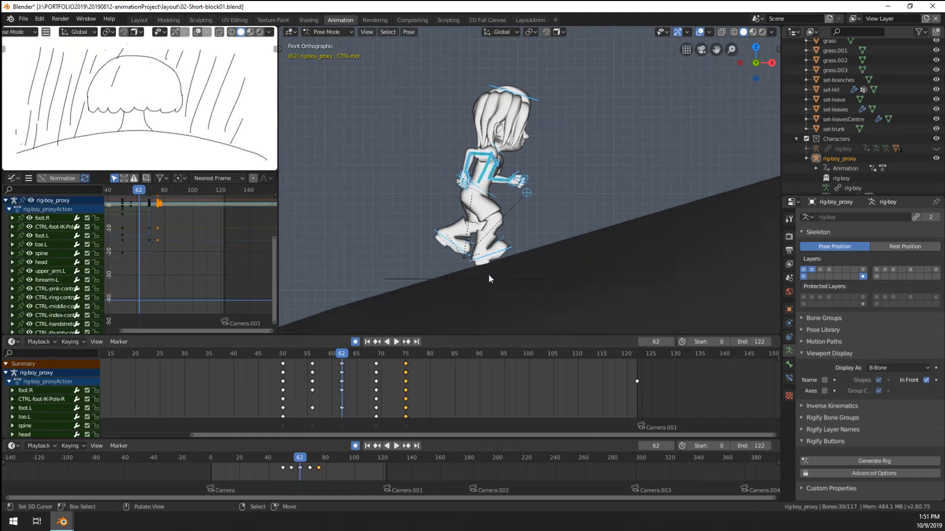
scroll(484, 286, "up", 1)
middle_click_drag(485, 287, 484, 267, "shift")
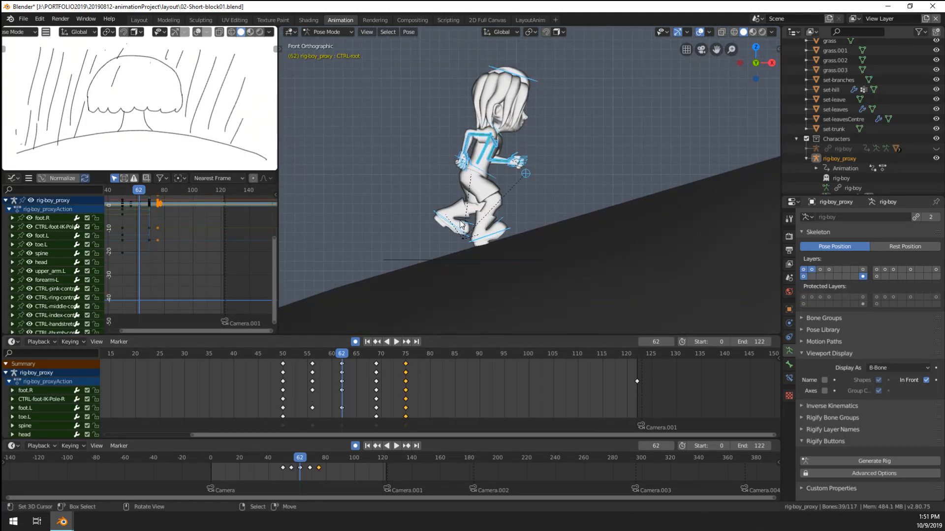
key("ctrl+c")
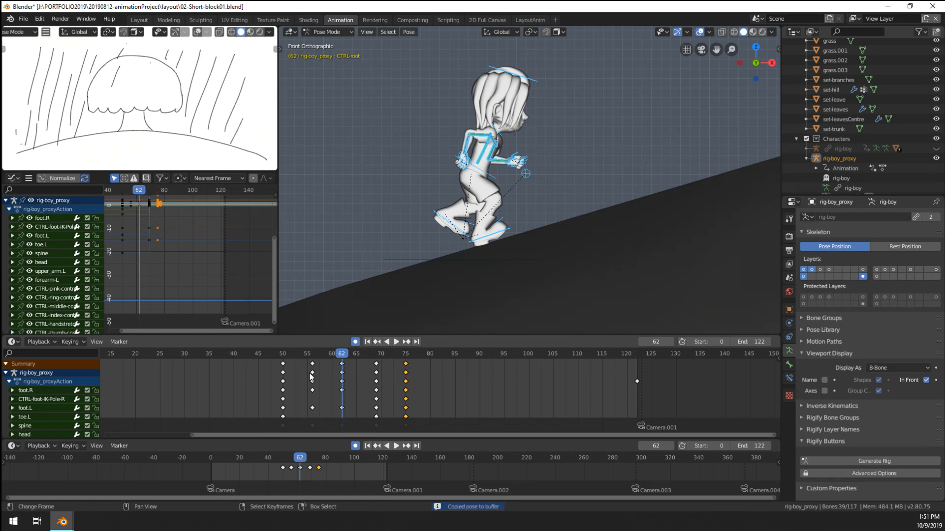
left_click(433, 380)
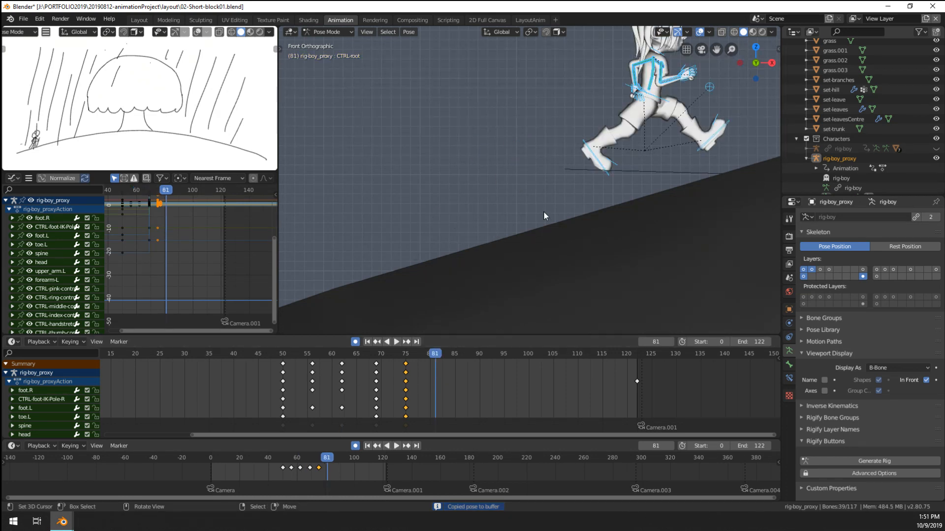
key("ctrl+v")
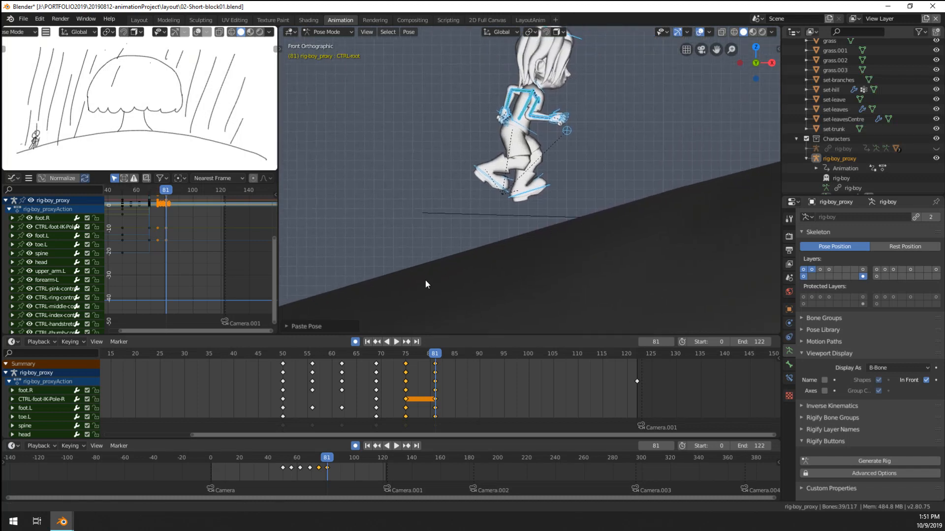
Step: Move CTRL-root at frame 81 about 0.5 m forward and slightly down so the boy's planted foot meets the slope
left_click(510, 219)
key("g")
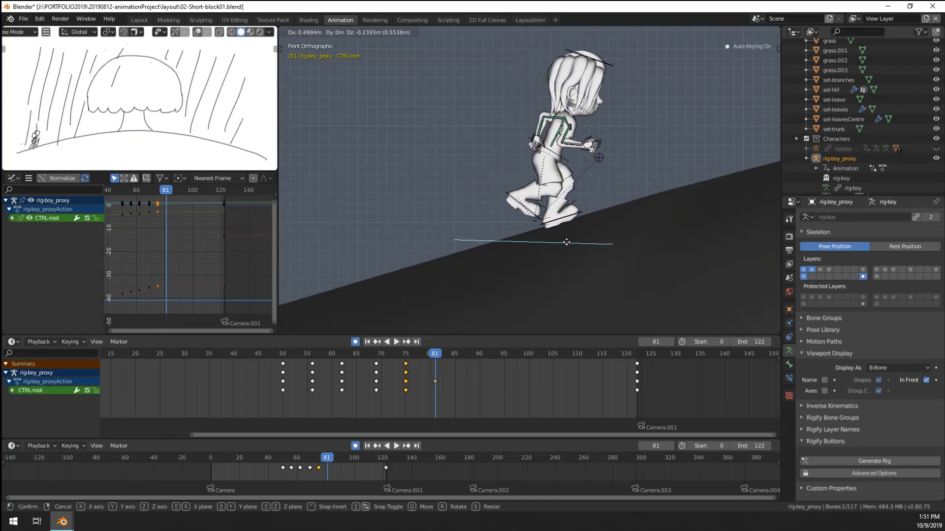
left_click(569, 240)
left_click_drag(411, 392, 435, 399)
key("g")
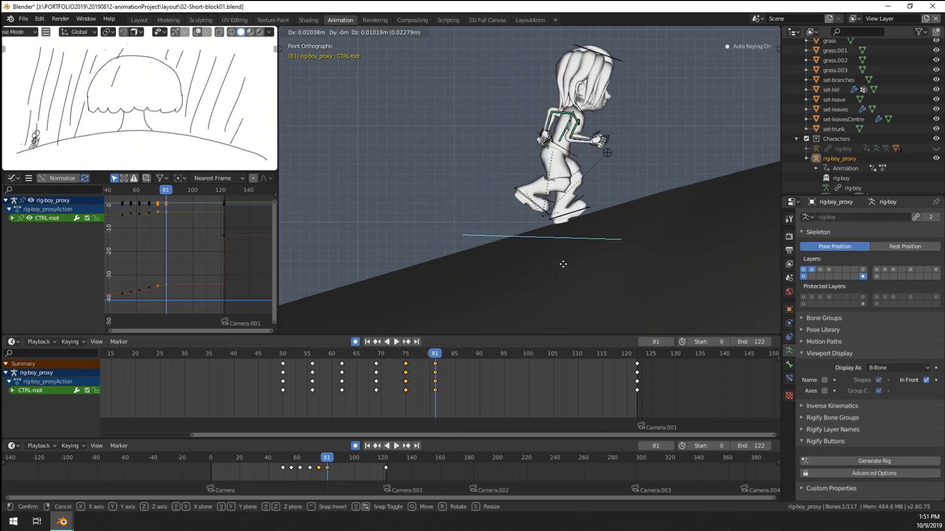
left_click(574, 261)
Step: Play back the boy's walk from frame 50 to check its timing
left_click(282, 393)
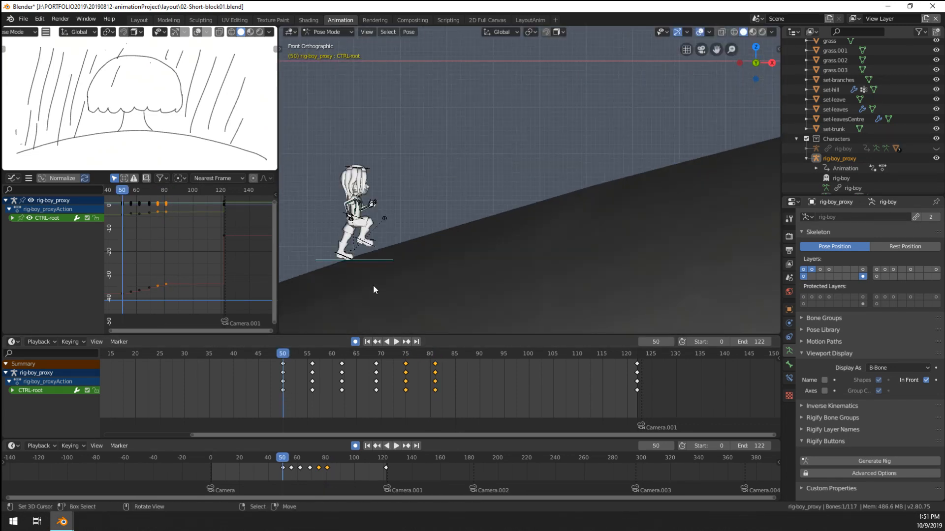
key("space")
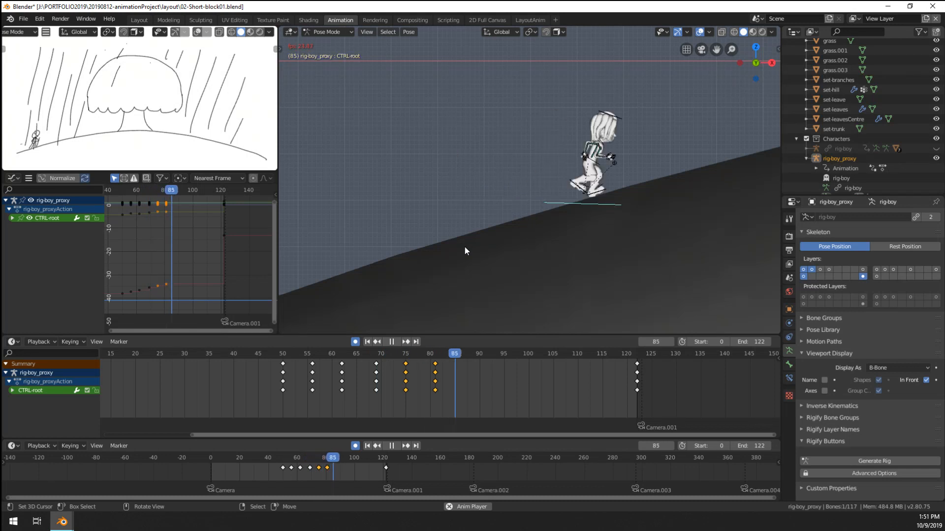
left_click(312, 364)
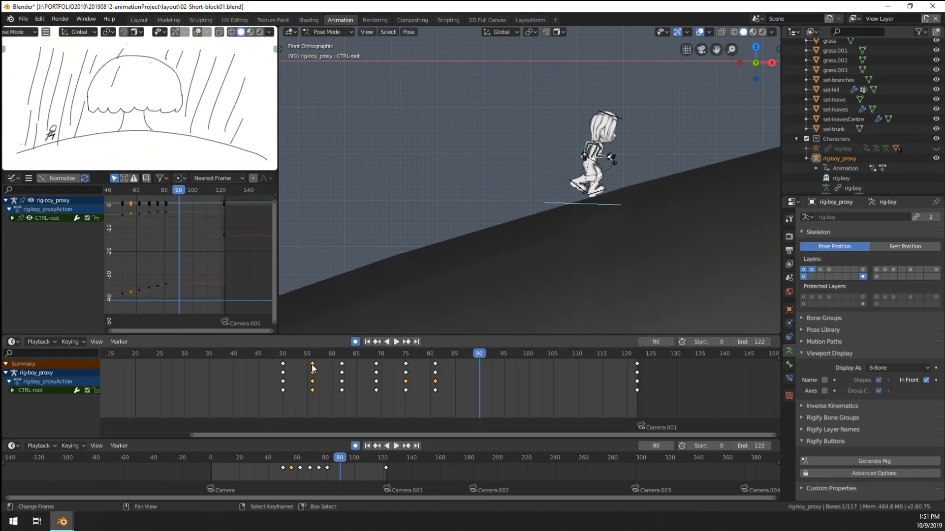
key("g")
key("Escape")
Step: Scale the timing of all controls' keyframes to about 0.7 and shift them to start at frame 60
left_click_drag(261, 364, 463, 400)
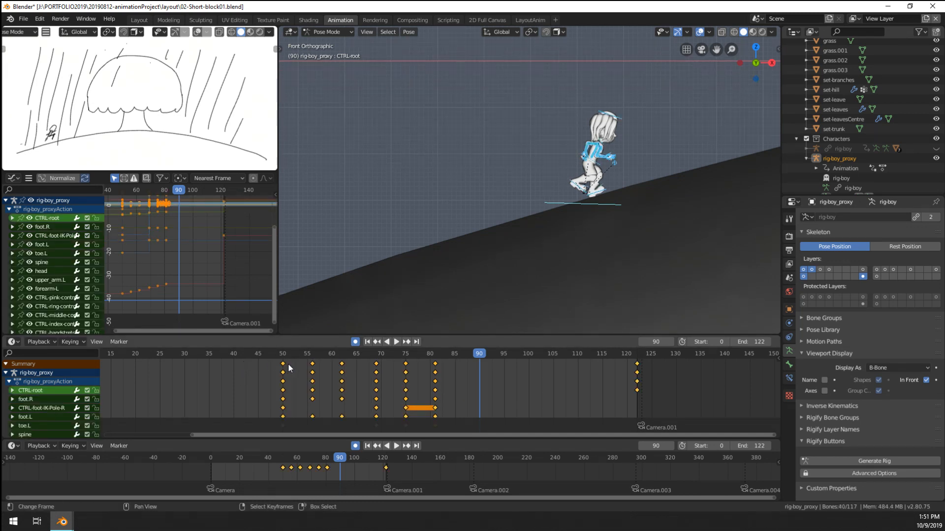
key("s")
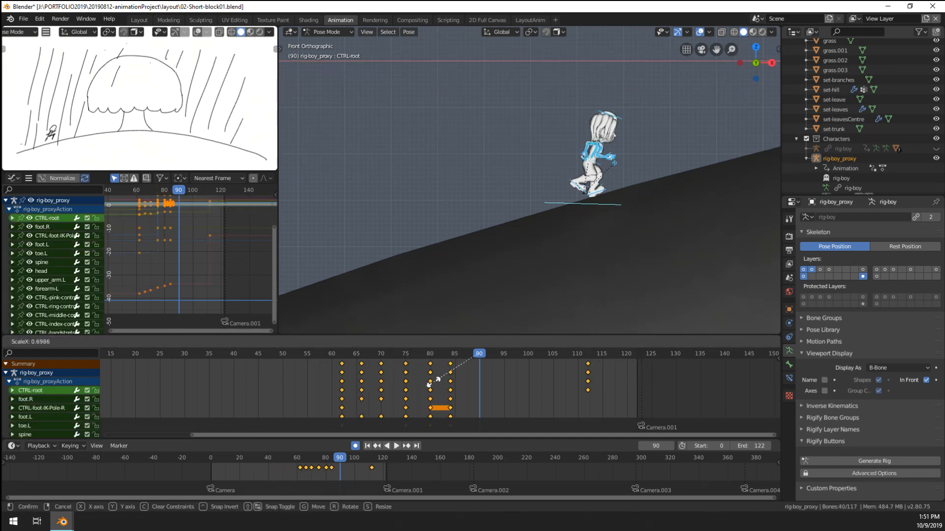
left_click(429, 385)
key("g")
left_click(419, 387)
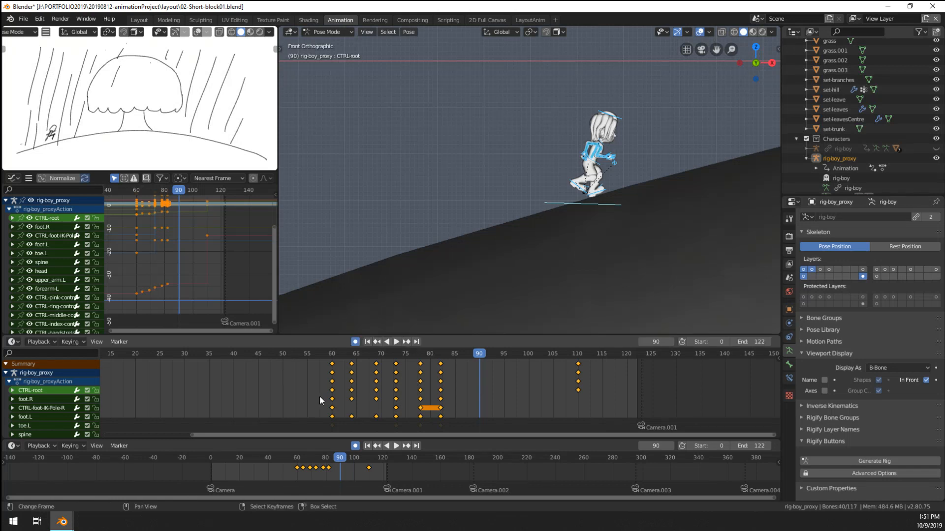
Step: Review the faster timing, then compress all keyframes further so they start at frame 64
key("space")
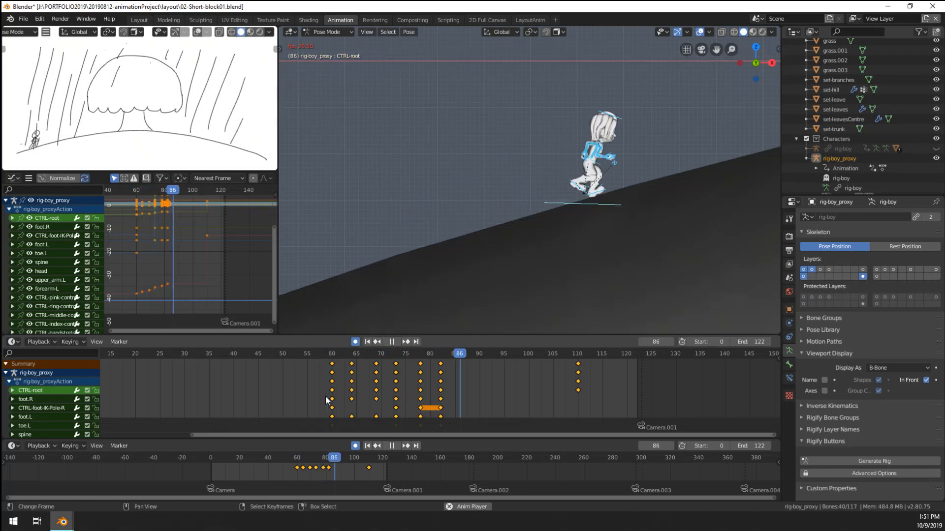
key("space")
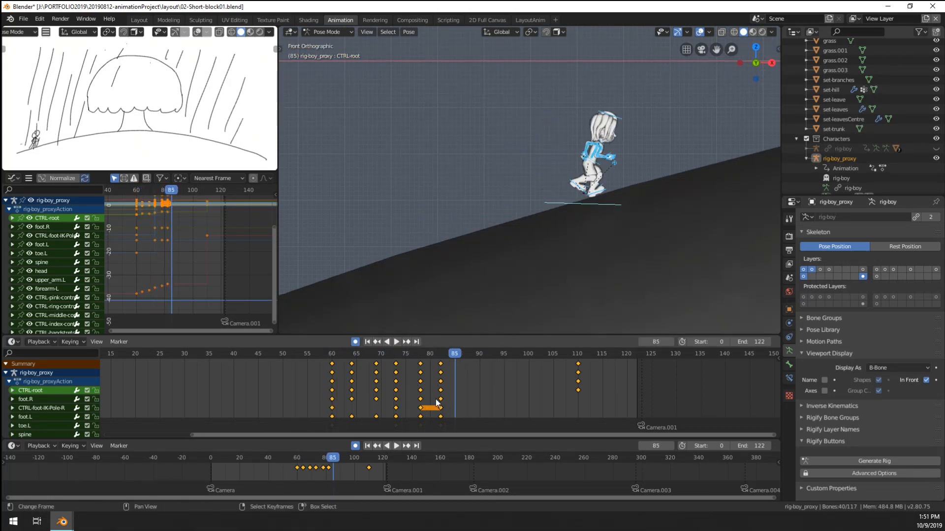
key("s")
left_click(457, 401)
Step: Play back the retimed run from frame 64, including through the camera view
key("space")
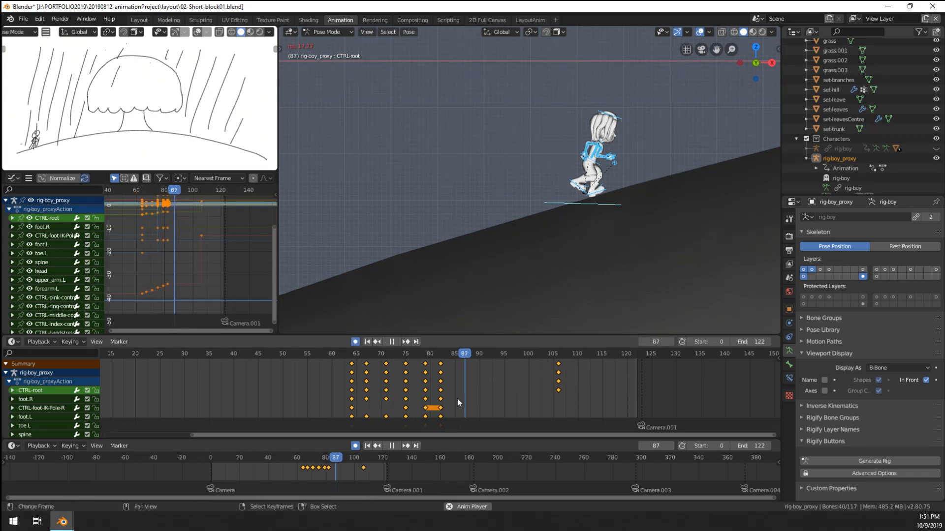
left_click(351, 399)
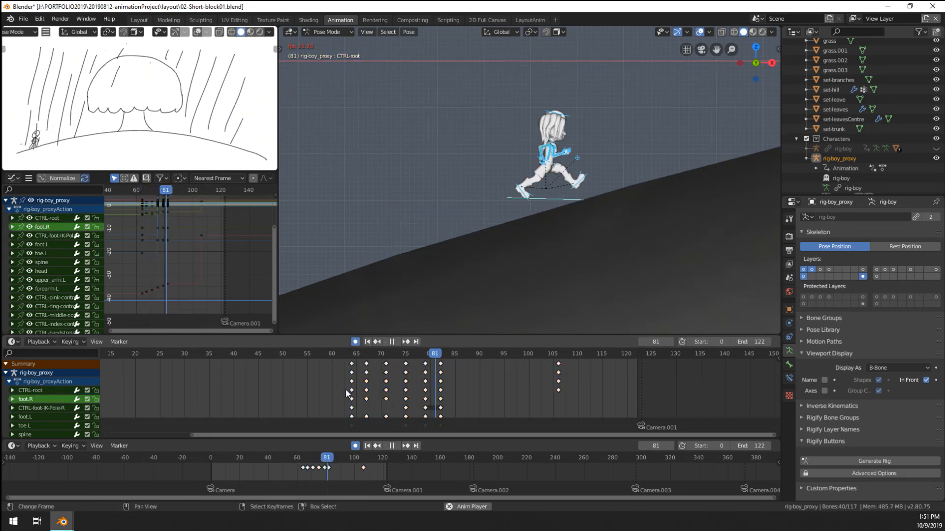
key("space")
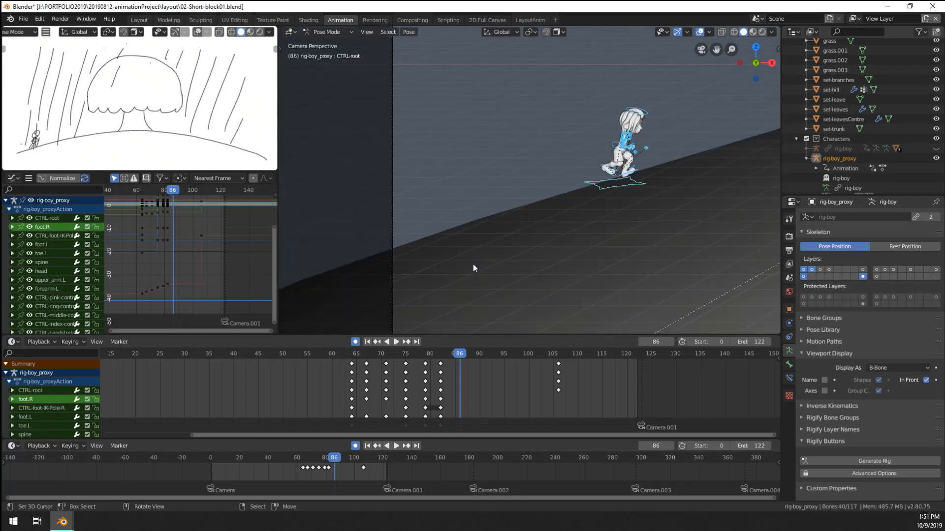
key("space")
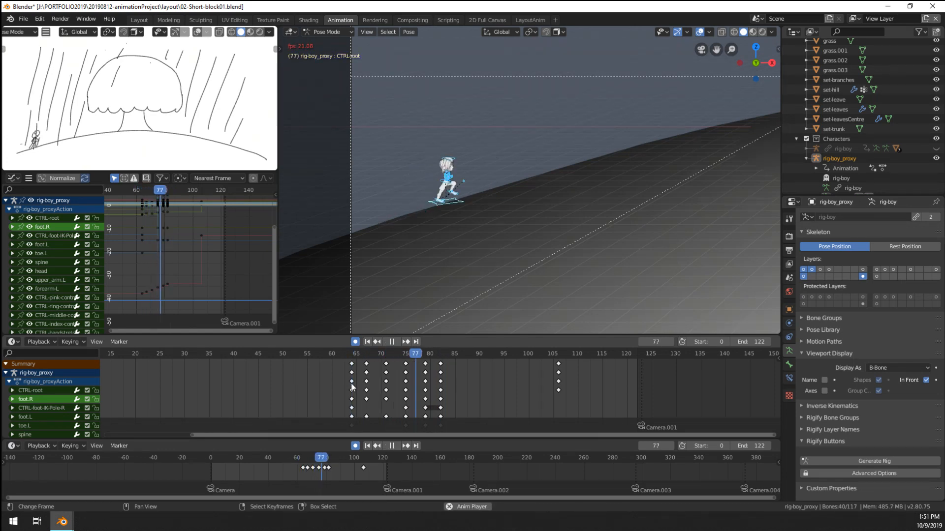
key("space")
left_click(352, 384)
key("space")
key("space")
Step: Lower the boy's selected controls at frame 67 by about 0.11 m along the global Z axis
left_click(367, 385)
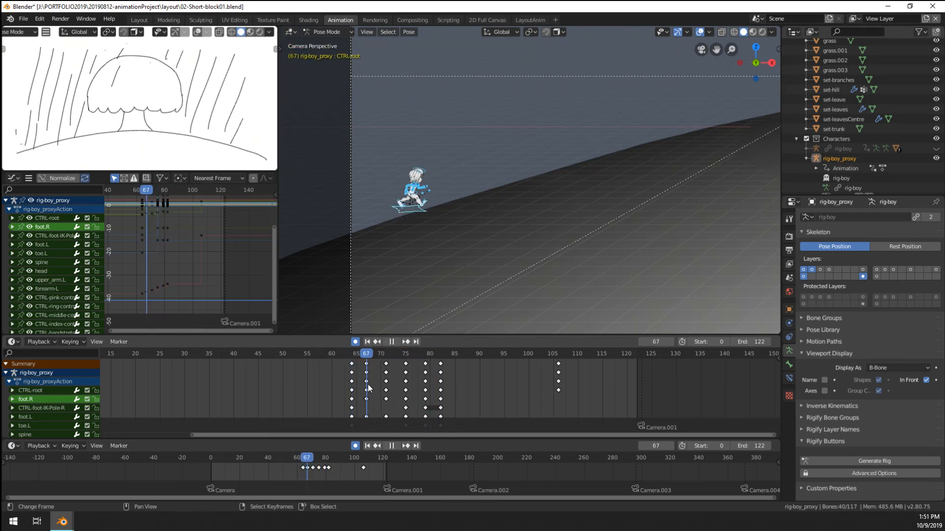
key("space")
key("g")
key("z")
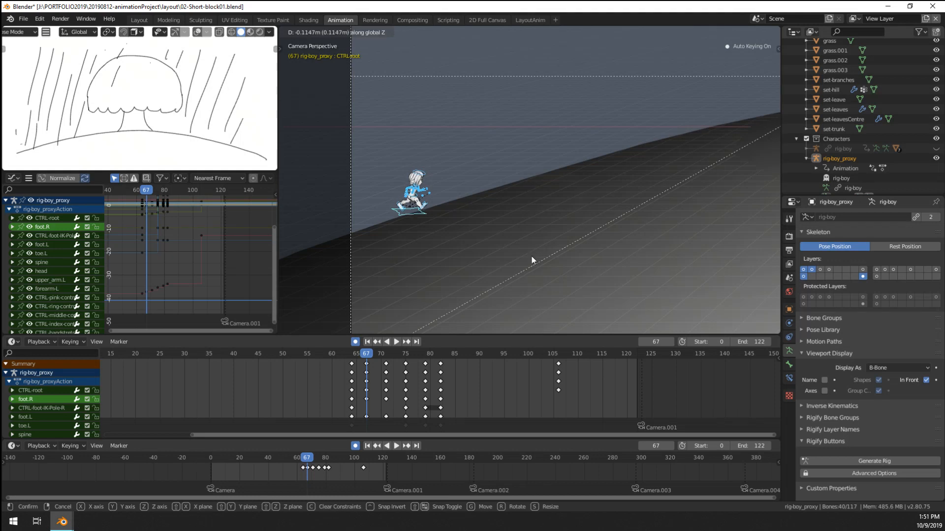
left_click(531, 256)
Step: Lower the boy's selected controls slightly along the global Z axis at frame 79
key("space")
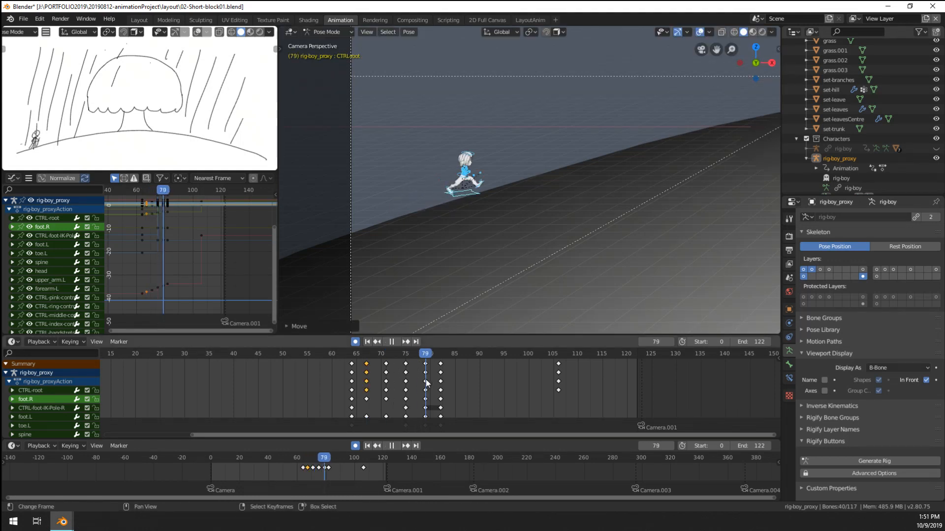
key("space")
key("g")
key("z")
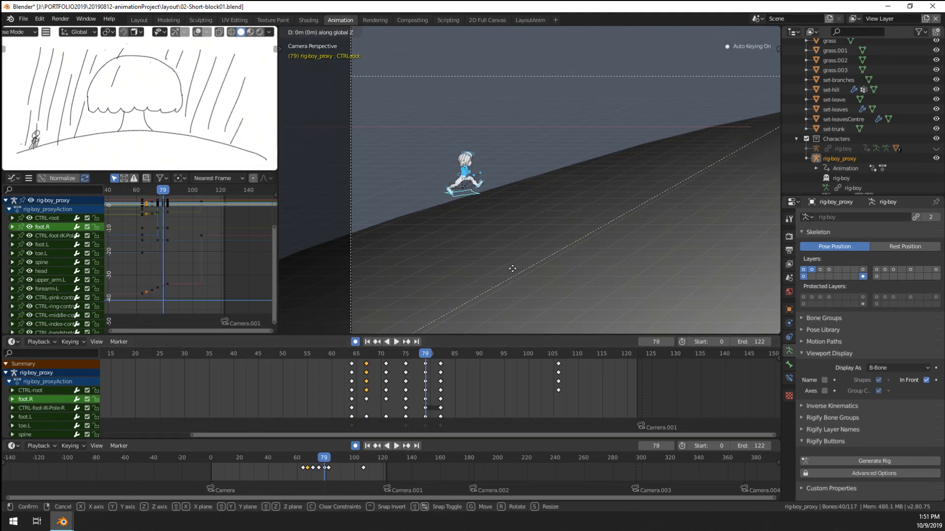
left_click(513, 270)
key("r")
key("x")
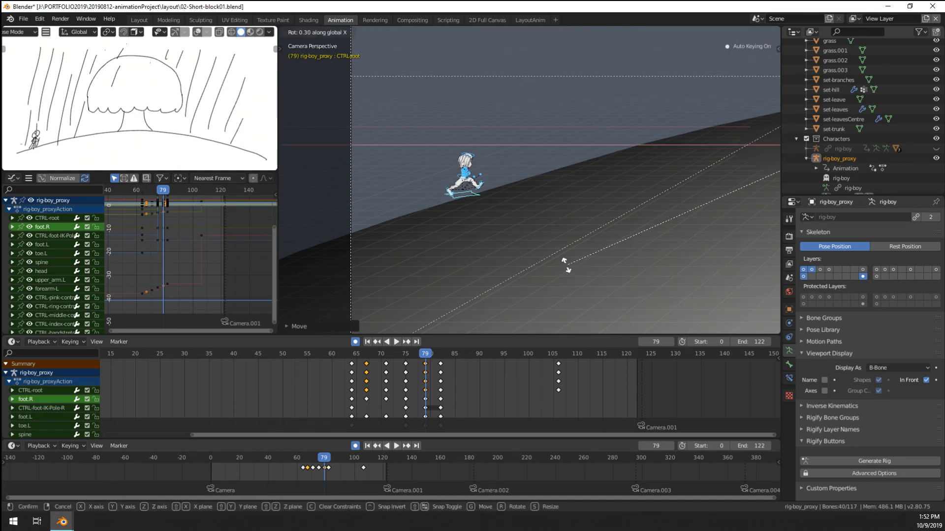
left_click(565, 266)
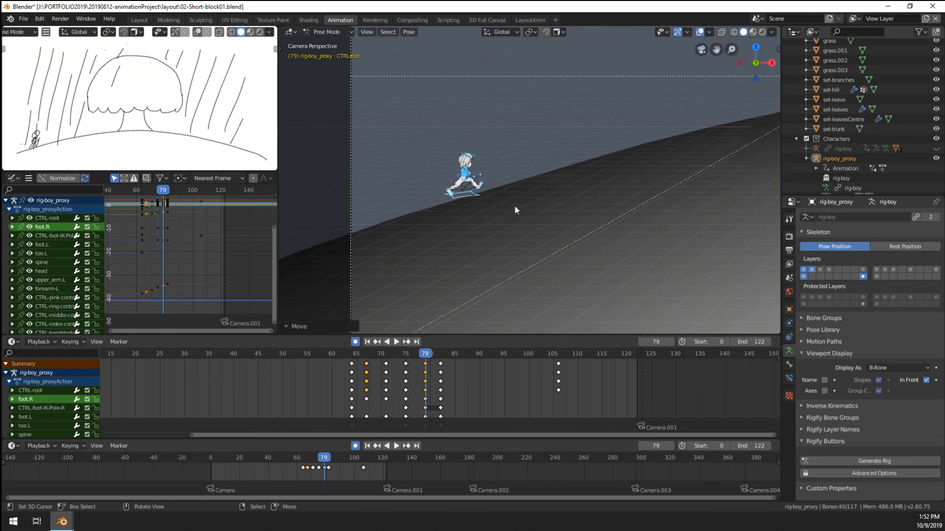
Step: Select only CTRL-root and rotate it slightly about the global Y axis at frame 79
left_click(462, 196)
key("r")
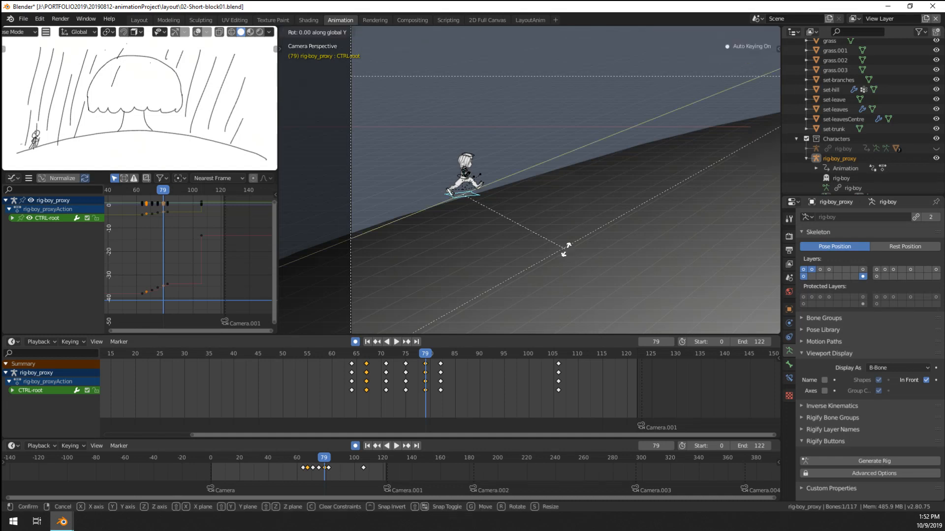
left_click(563, 260)
Step: Replay the run from frame 64 in camera view to check the adjusted poses
key("space")
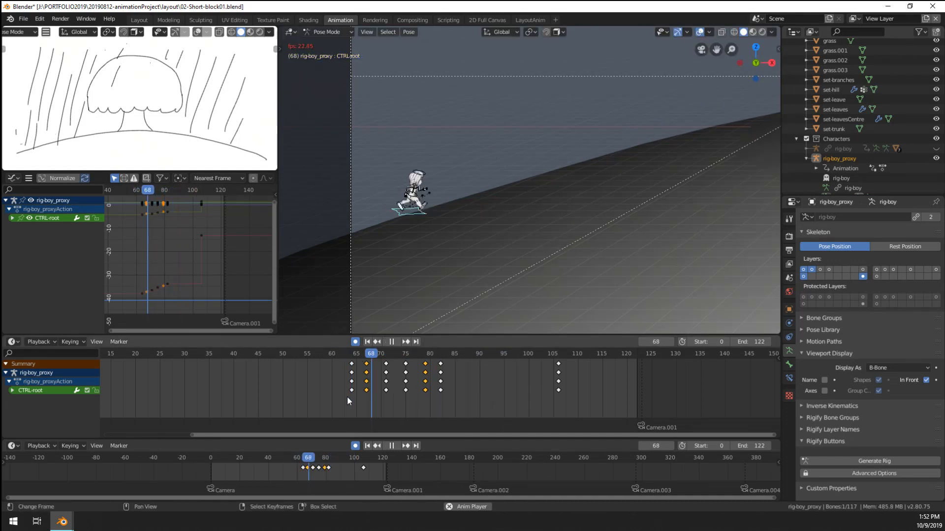
key("space")
left_click(352, 397)
key("space")
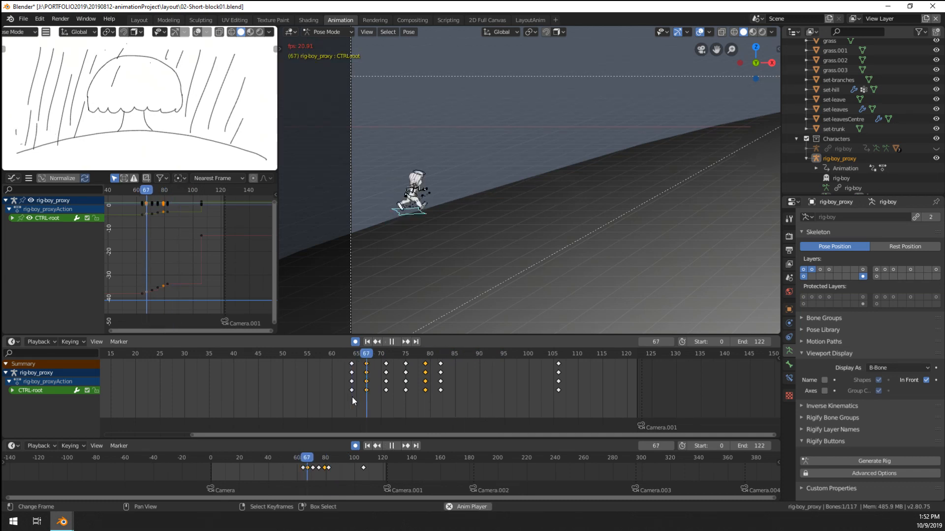
key("Escape")
key("space")
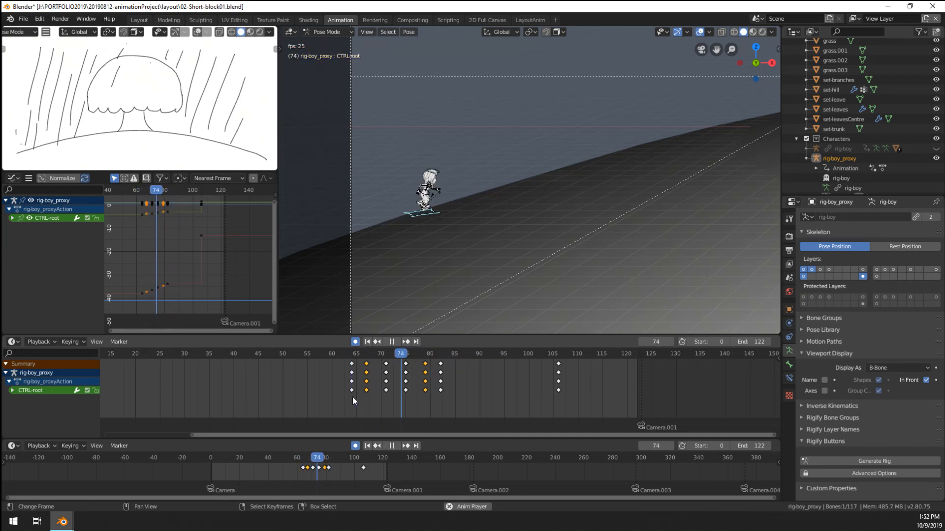
key("space")
Step: Delete the CTRL-root keyframes at frame 106
left_click(559, 363)
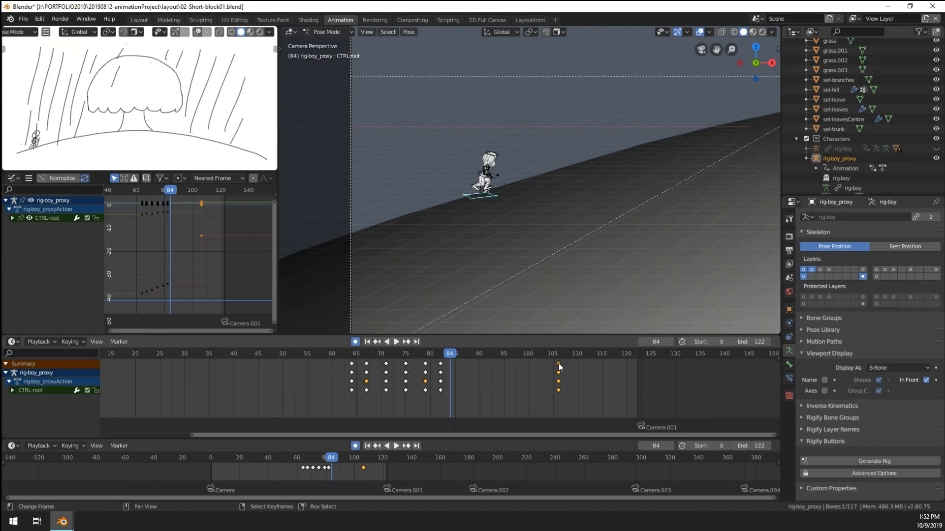
key("x")
left_click(558, 363)
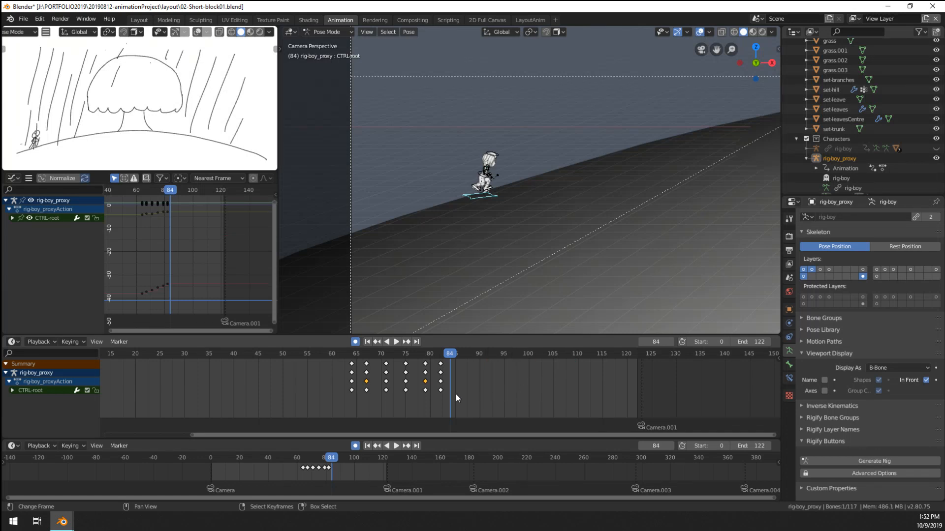
Step: Replay the run from frame 64 to check the motion
left_click(352, 369)
key("space")
key("space")
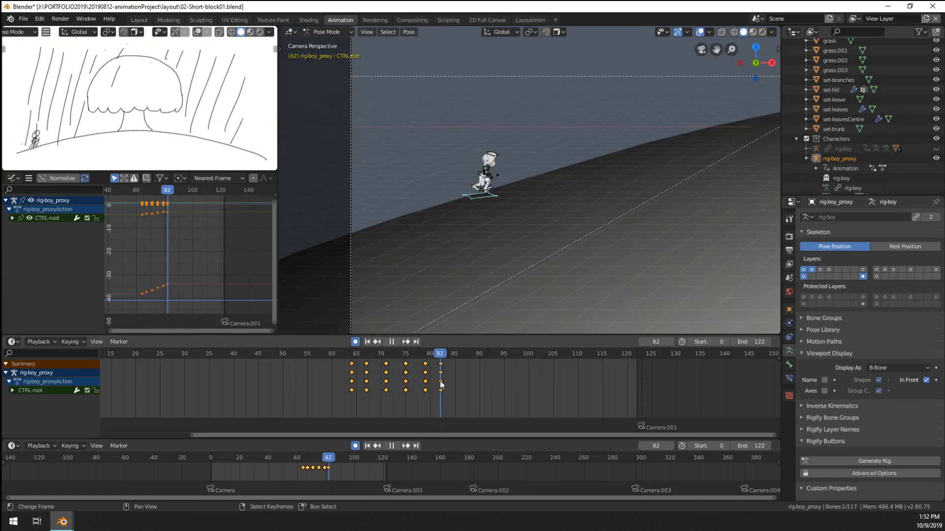
Step: Rotate CTRL-root slightly about the global Y axis at frame 75
left_click_drag(439, 386, 406, 400)
key("r")
key("z")
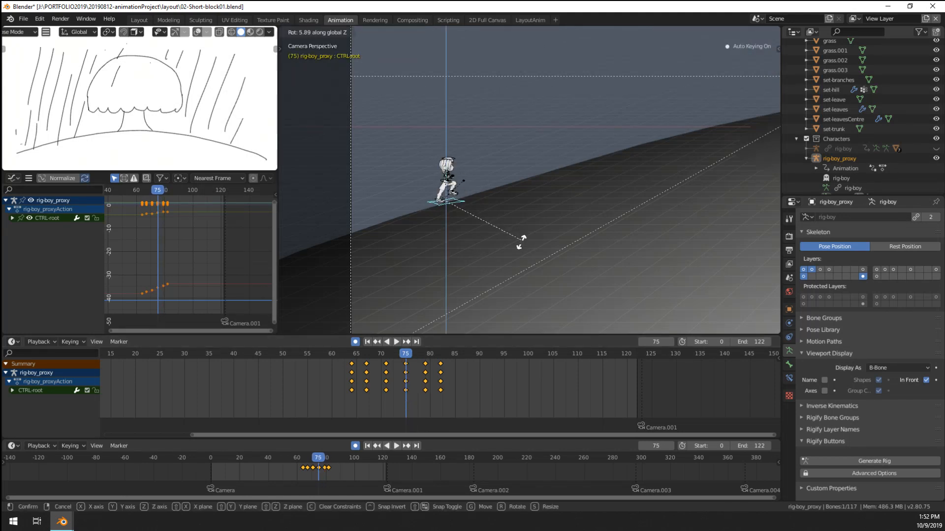
key("y")
left_click(531, 251)
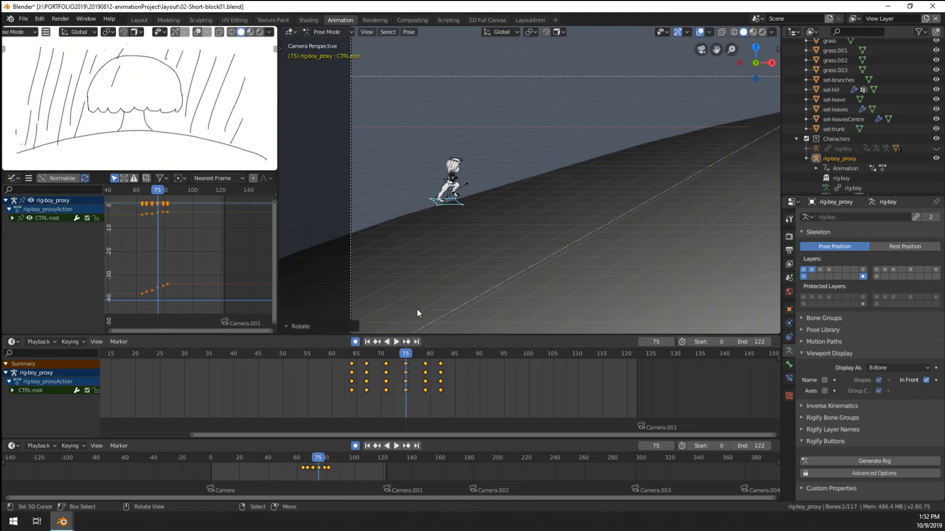
Step: Move CTRL-root slightly up along the hill slope at frame 75 in the front orthographic view
left_click_drag(364, 380, 411, 383)
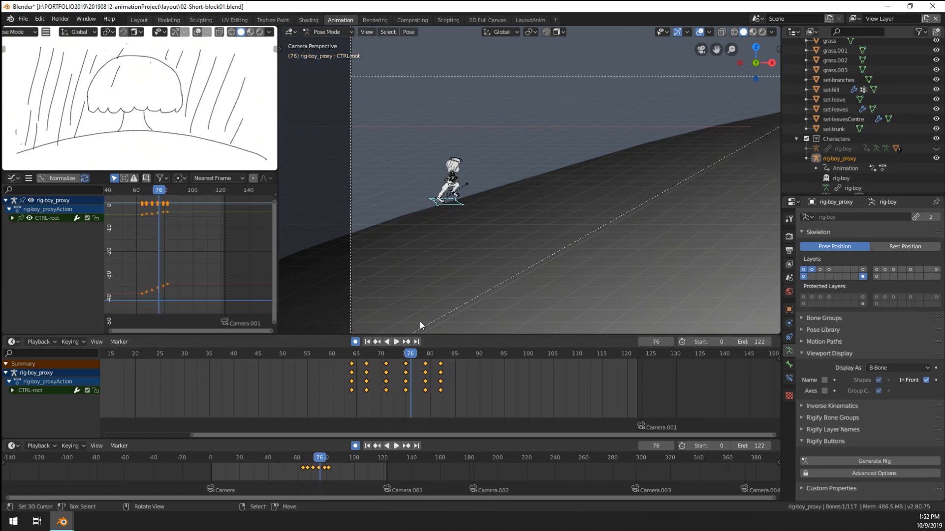
key("Left")
key("KP_0")
key("KP_Decimal")
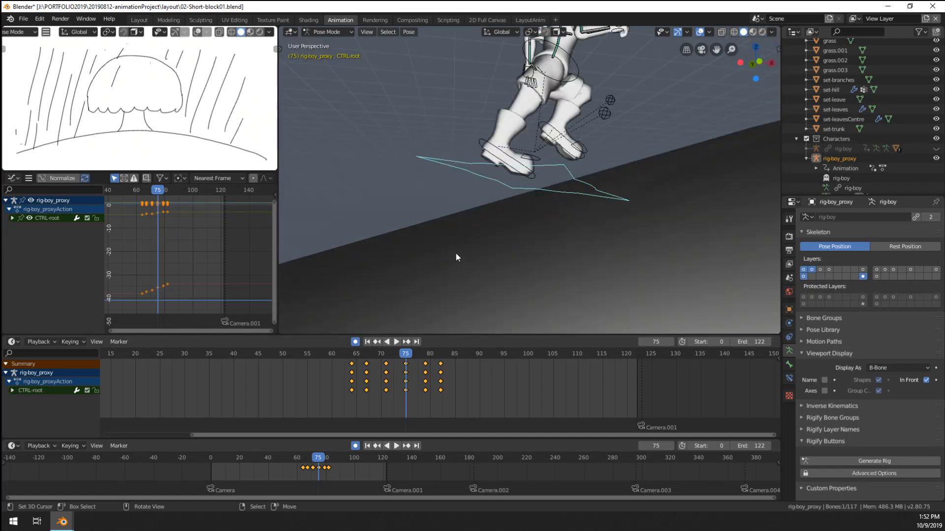
scroll(455, 253, "down", 6)
key("KP_1")
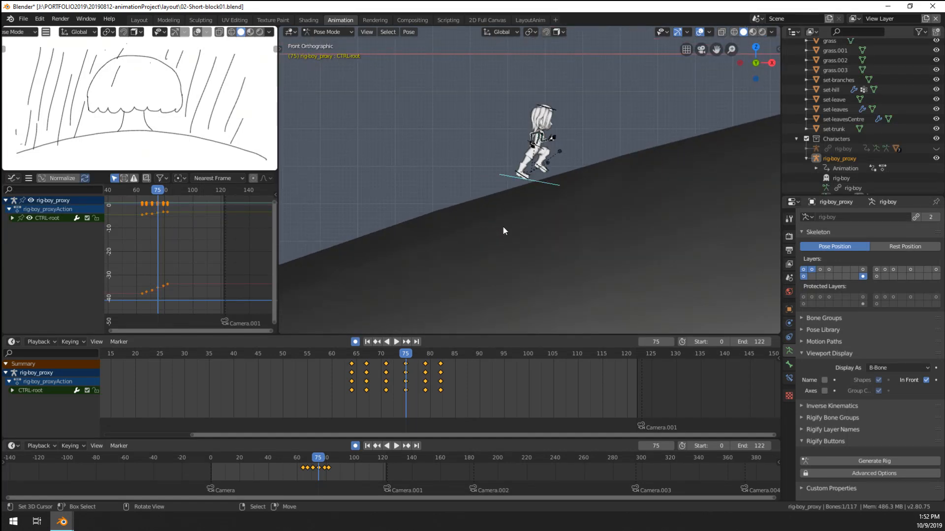
key("g")
left_click(527, 217)
left_click_drag(338, 392, 386, 386)
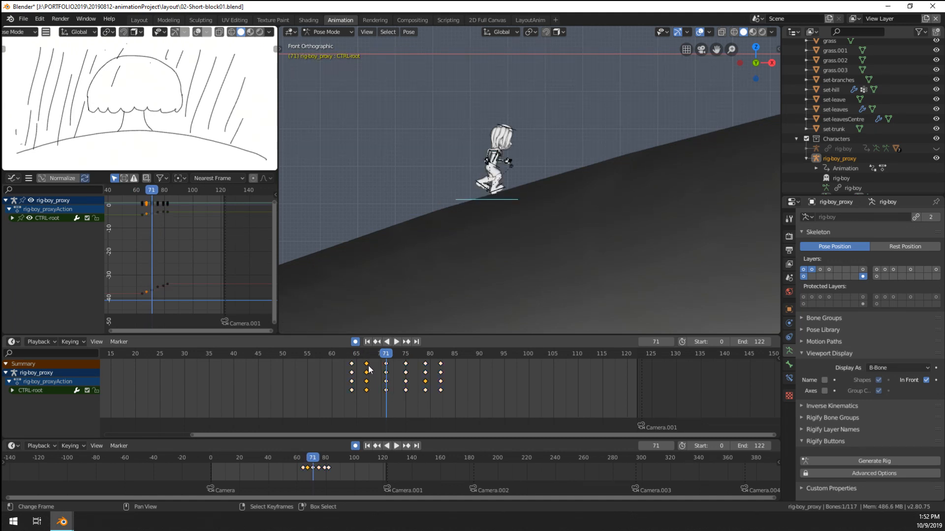
key("g")
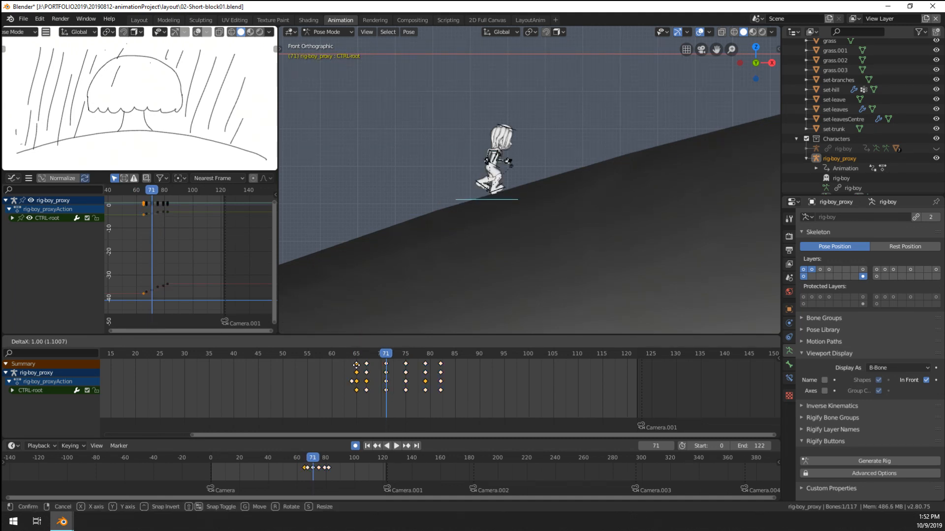
left_click(367, 364)
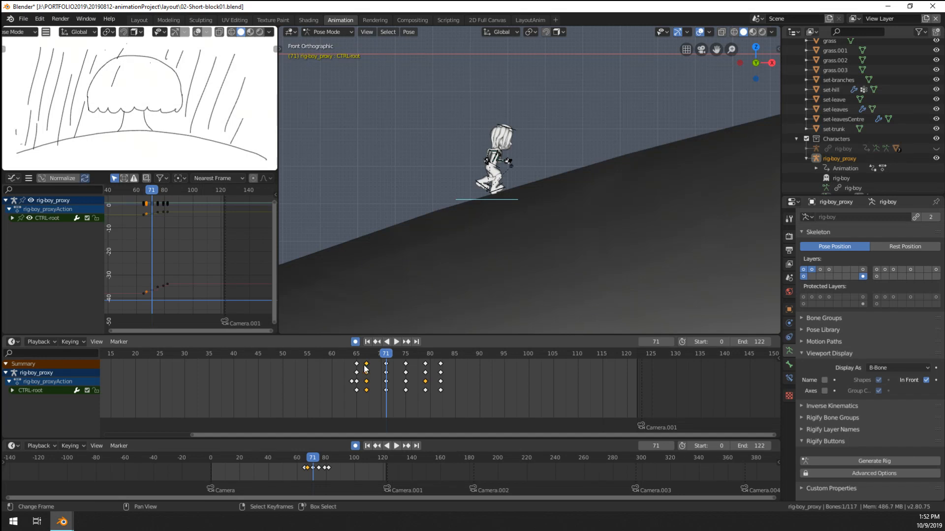
right_click(357, 364)
key("g")
left_click(351, 365)
Step: Select all the boy's controls, then shift the pose keyframes at frame 64 to 65 and those at 67 to 68
key("a")
right_click(352, 365)
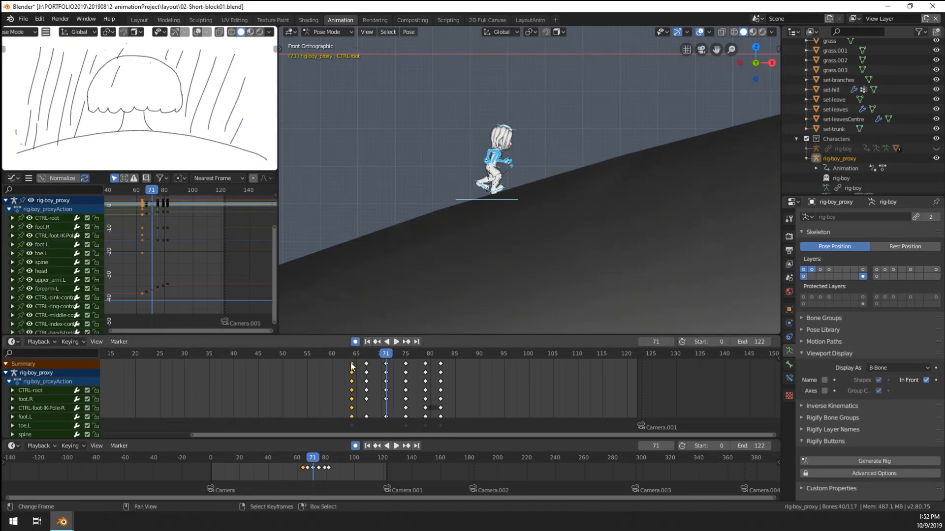
key("g")
left_click(357, 365)
right_click(366, 364)
key("g")
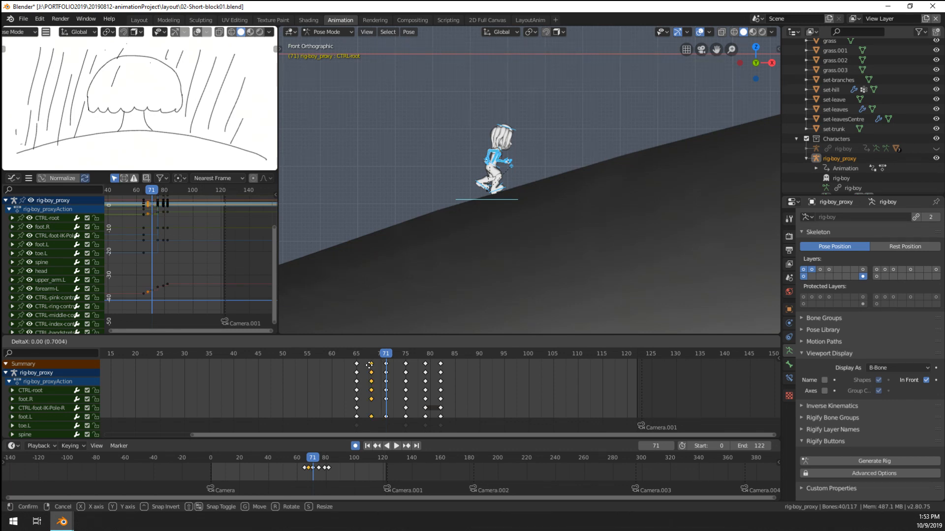
left_click(369, 365)
key("g")
left_click(395, 369)
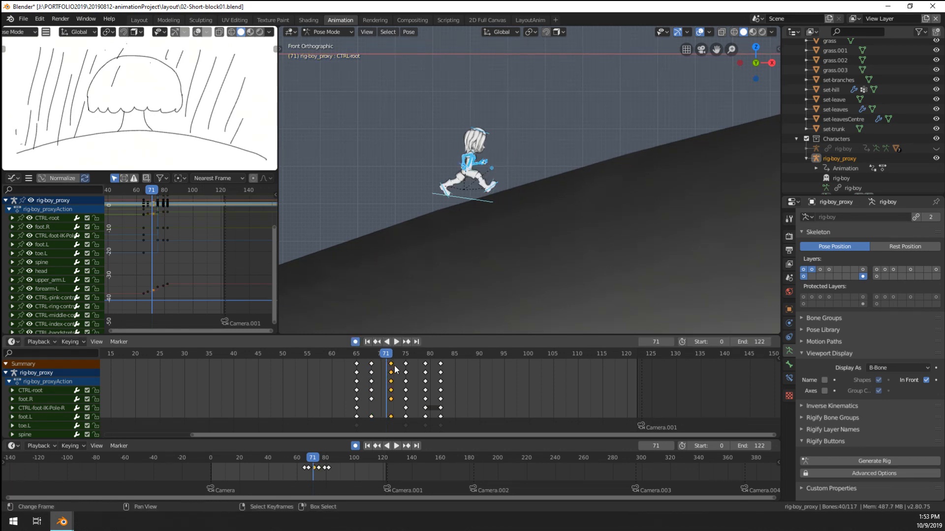
scroll(389, 372, "up", 4)
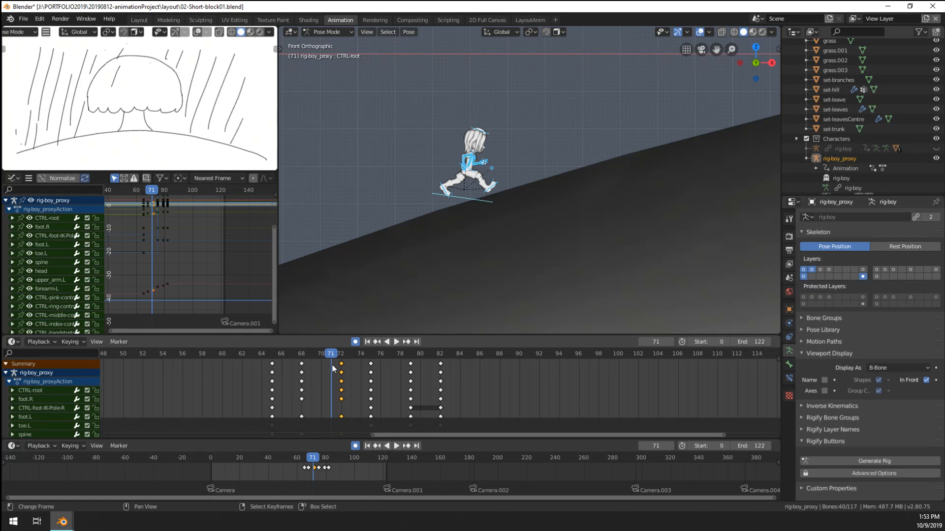
key("g")
left_click(324, 368)
Step: Shift the pose keyframes at frame 75 to 74, those at 79 to 77 and those at 82 to 80
right_click(372, 364)
key("g")
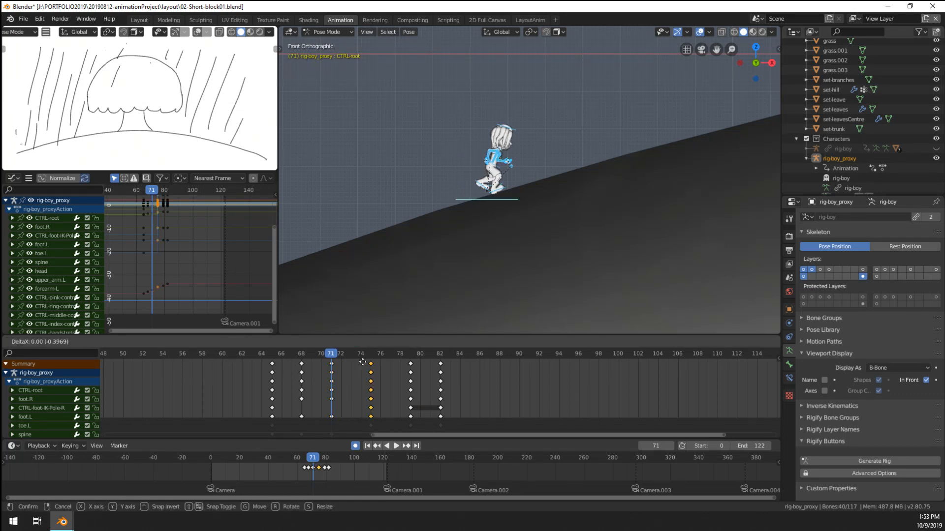
left_click(355, 364)
right_click(401, 364)
key("g")
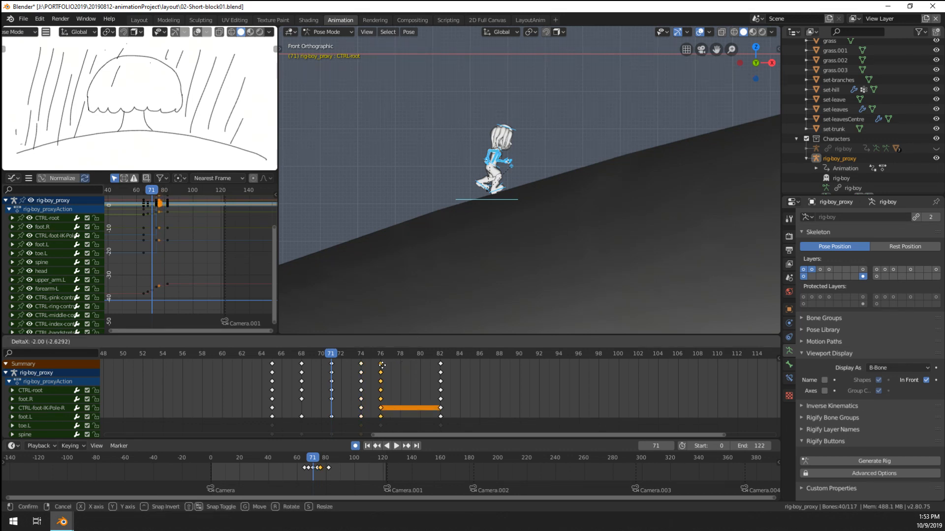
left_click(390, 365)
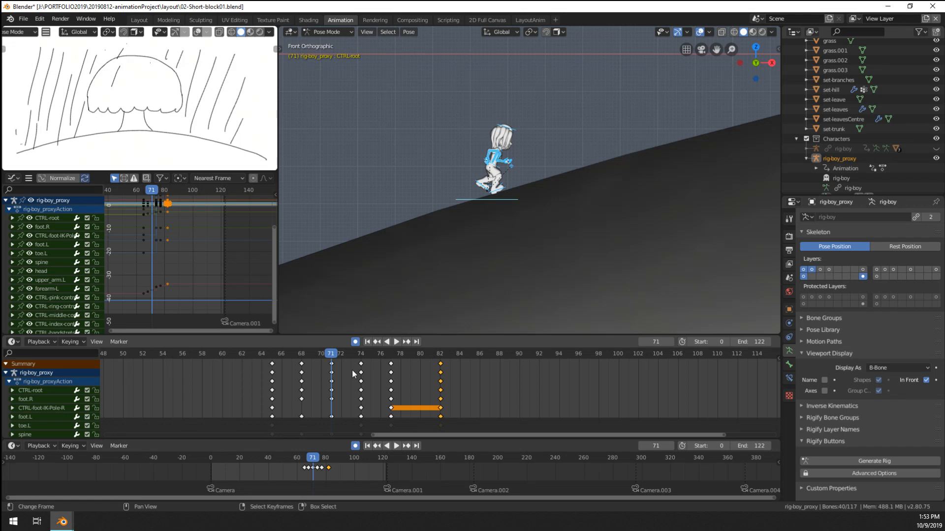
key("g")
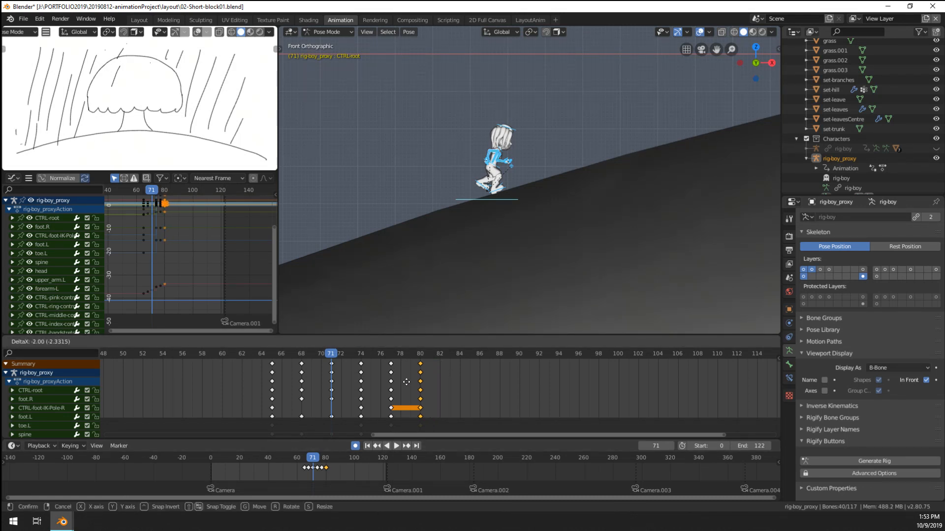
left_click(408, 381)
Step: Scrub through the retimed run from frame 65 to check the evenly spaced poses
left_click(267, 394)
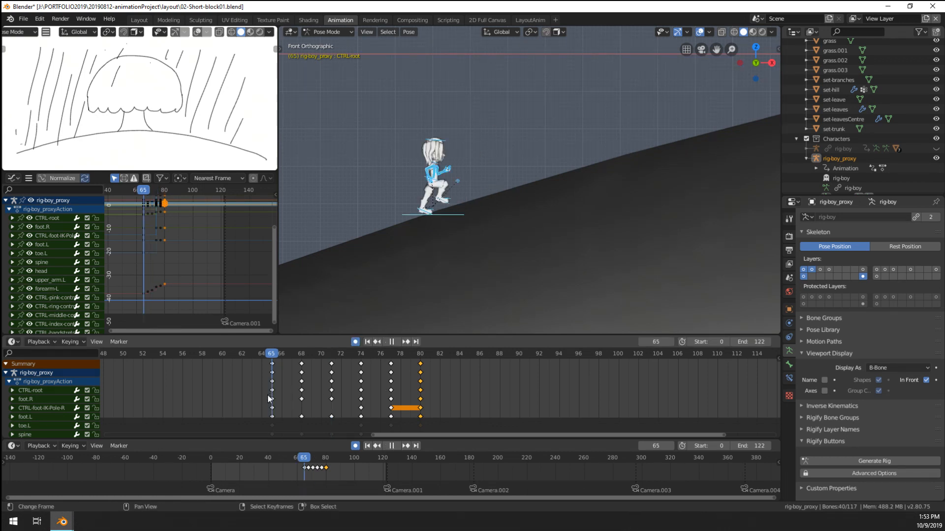
key("space")
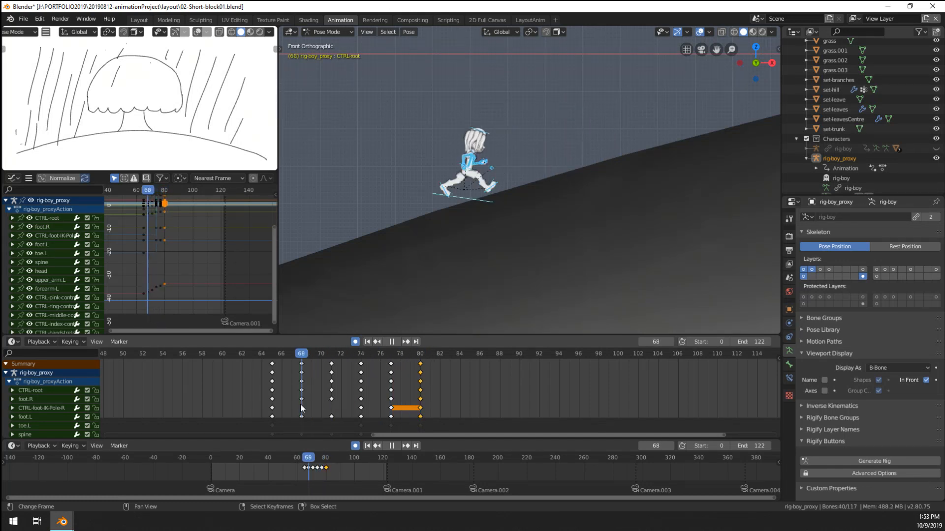
left_click_drag(306, 408, 367, 409)
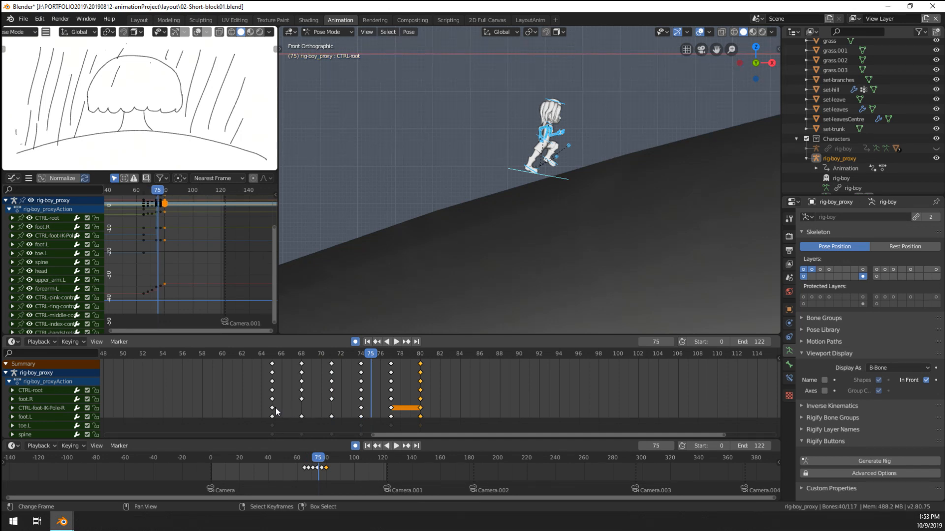
left_click(275, 406)
Step: Move all the boy's controls slightly upward at frame 74
left_click(364, 408)
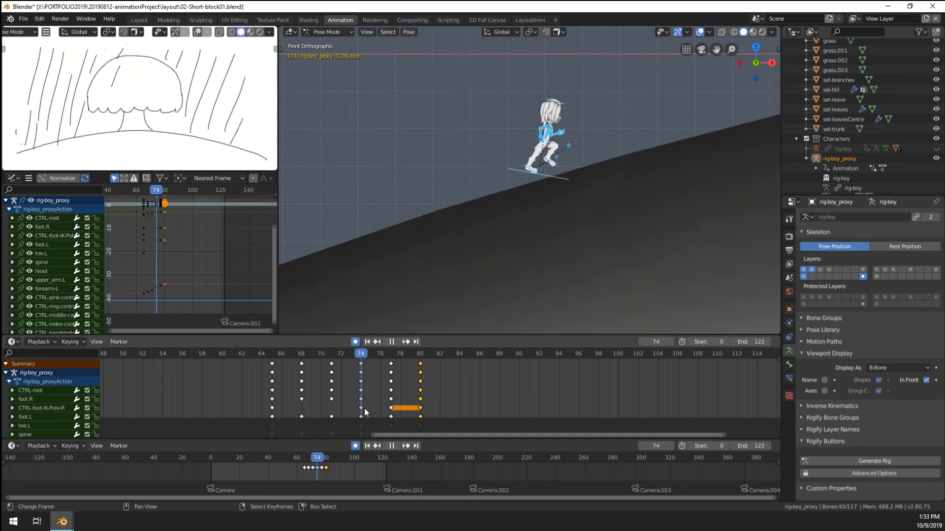
key("g")
left_click(632, 239)
key("r")
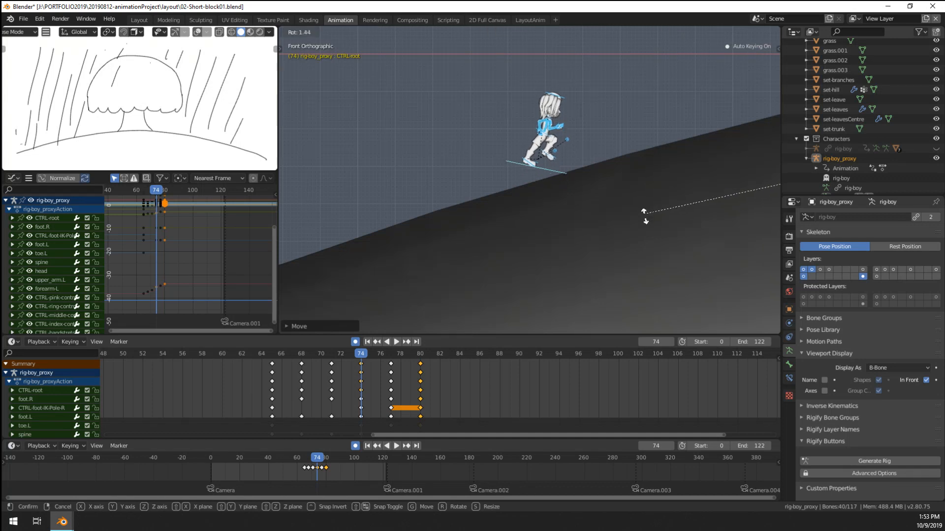
right_click(645, 216)
Step: Select only CTRL-root at frame 74, rotate it to level and nudge it slightly up the slope
right_click(550, 186)
key("r")
left_click(652, 191)
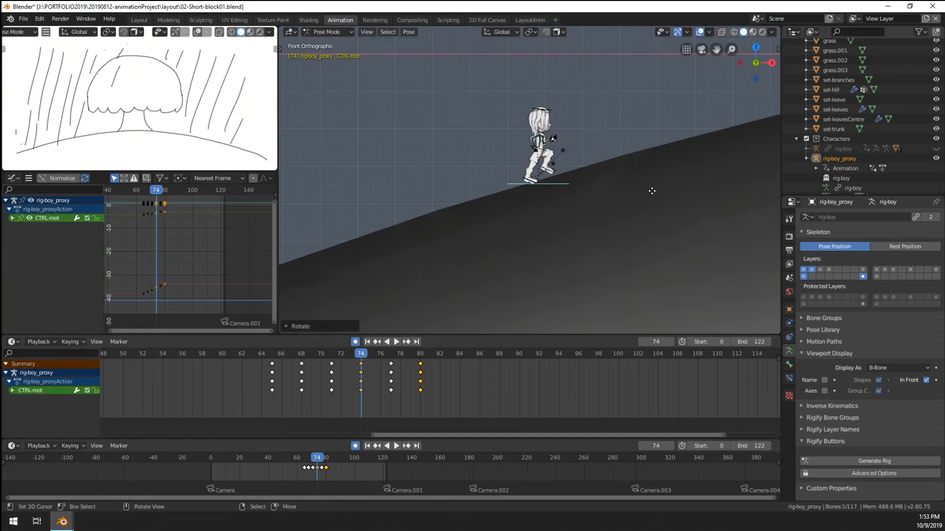
key("g")
left_click(656, 188)
Step: Replay the run from frame 65 and scrub through the poses to frame 80
key("space")
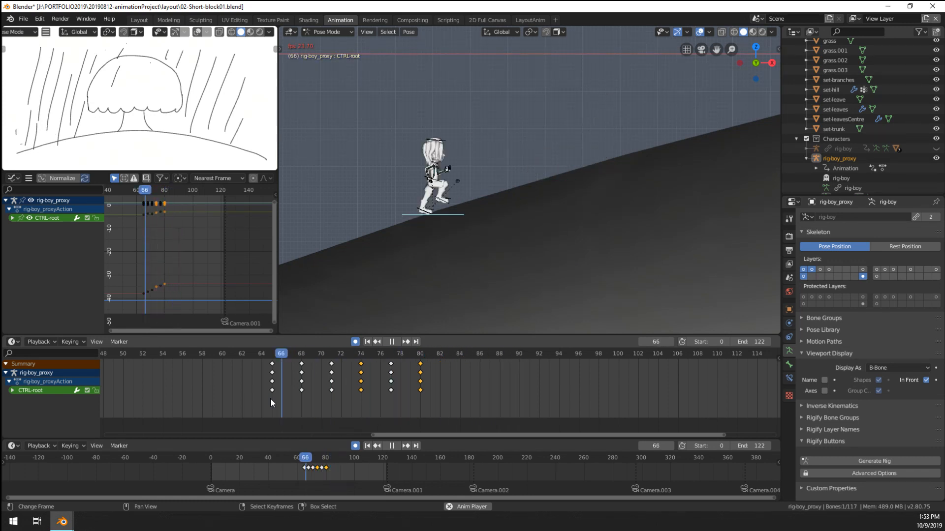
left_click(273, 400)
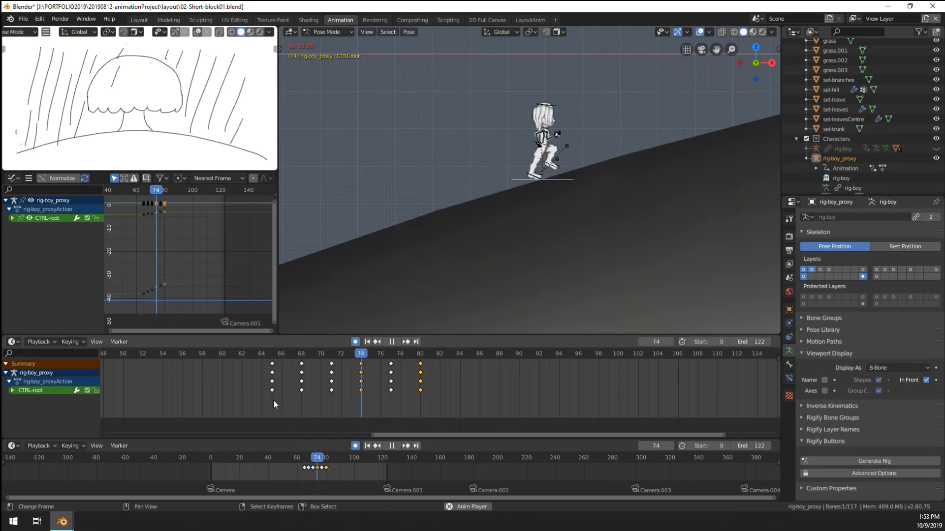
key("space")
left_click_drag(273, 399, 311, 400)
left_click_drag(372, 401, 424, 397)
Step: Select all the boy's controls except CTRL-root with their run keyframes, and maximize the Dope Sheet
key("b")
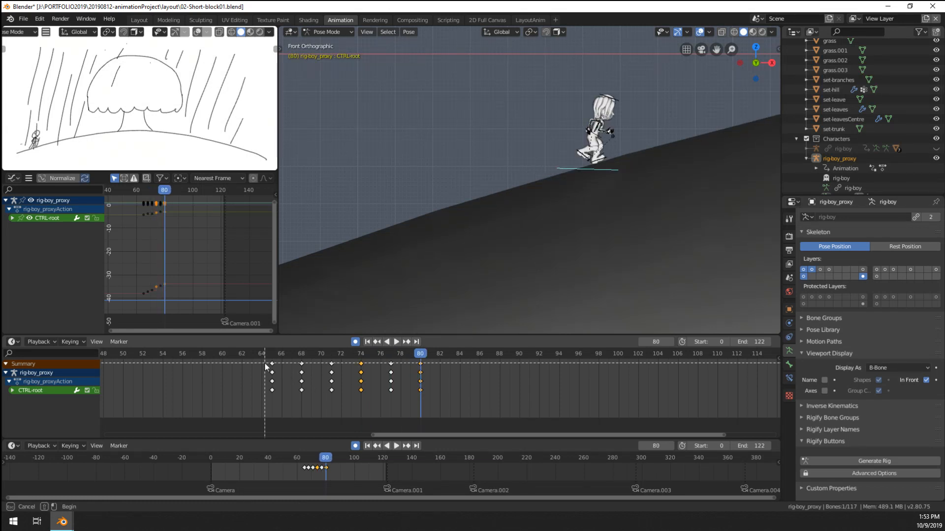
left_click_drag(263, 364, 428, 398)
key("a")
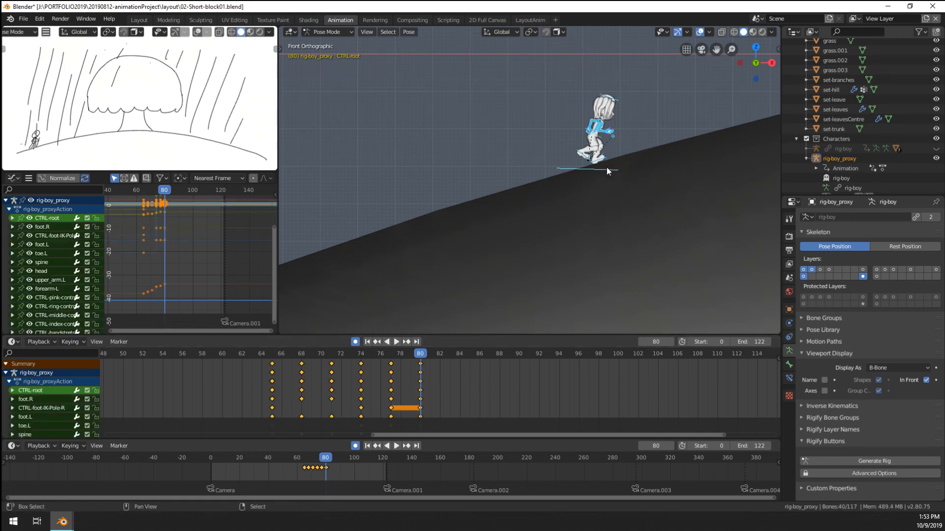
left_click(606, 168, "shift")
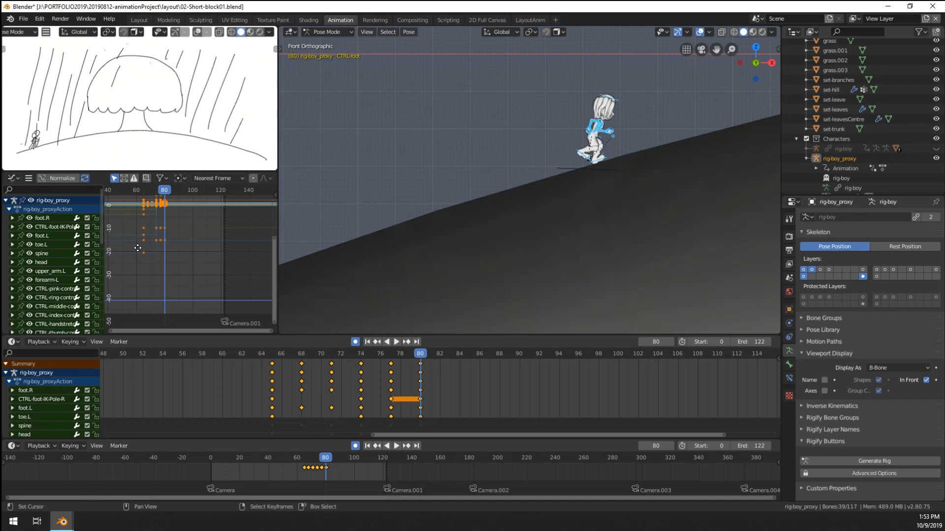
middle_click_drag(135, 248, 157, 248)
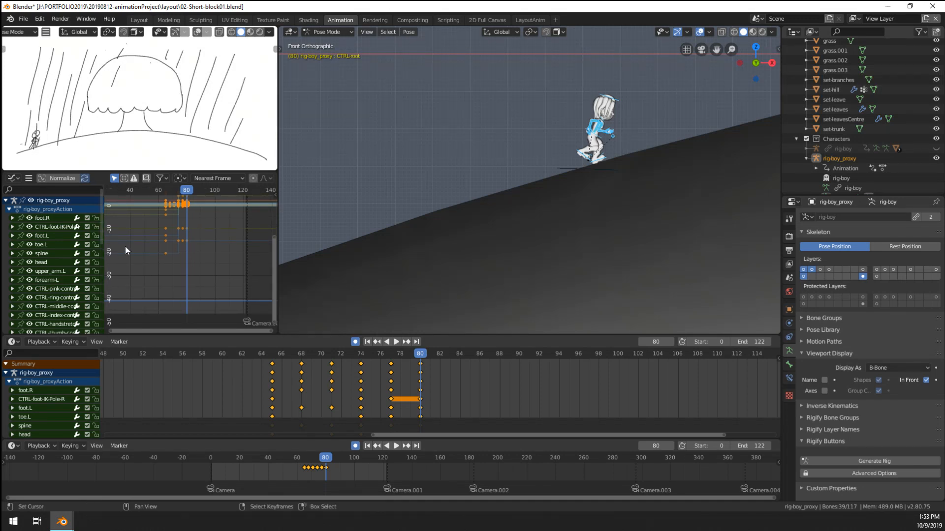
key("ctrl+space")
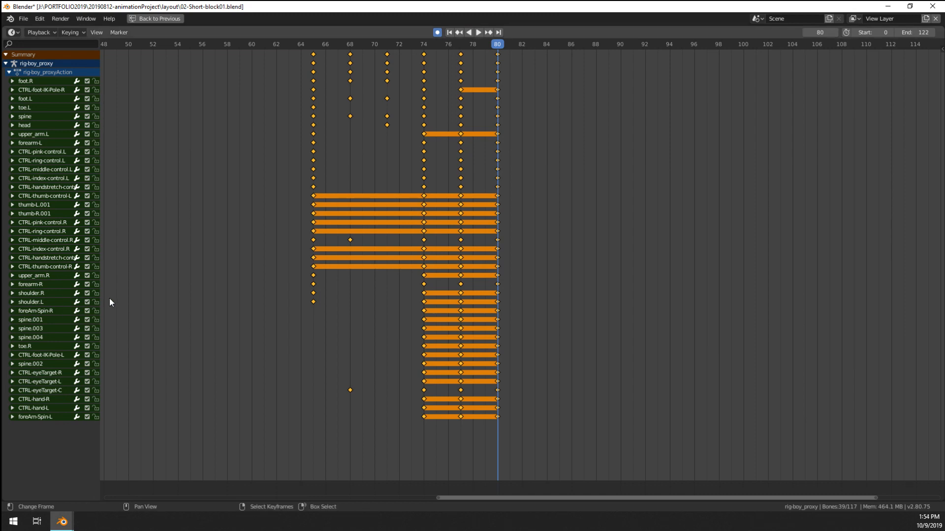
Step: Make CTRL-foot-IK-Pole-R the selected channel, deselect all keyframes and check the channel's contents
scroll(308, 135, "up", 1)
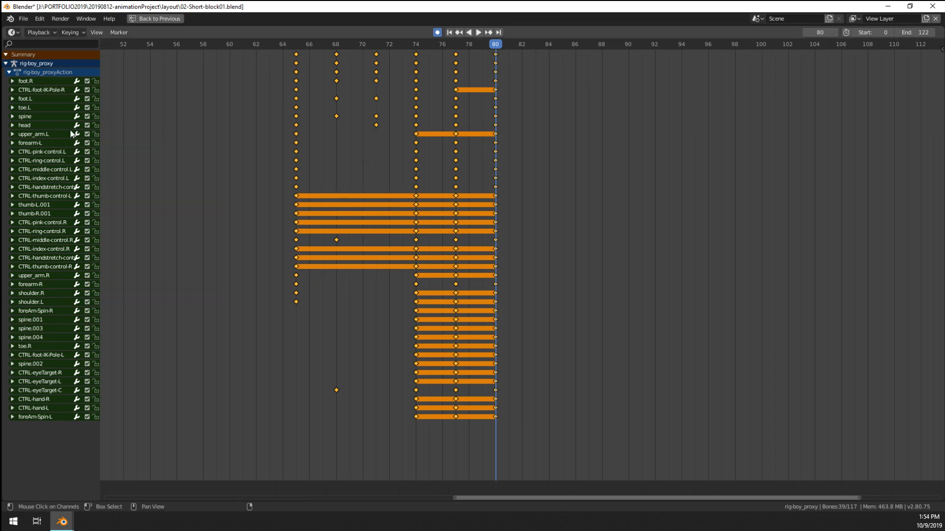
left_click(41, 99)
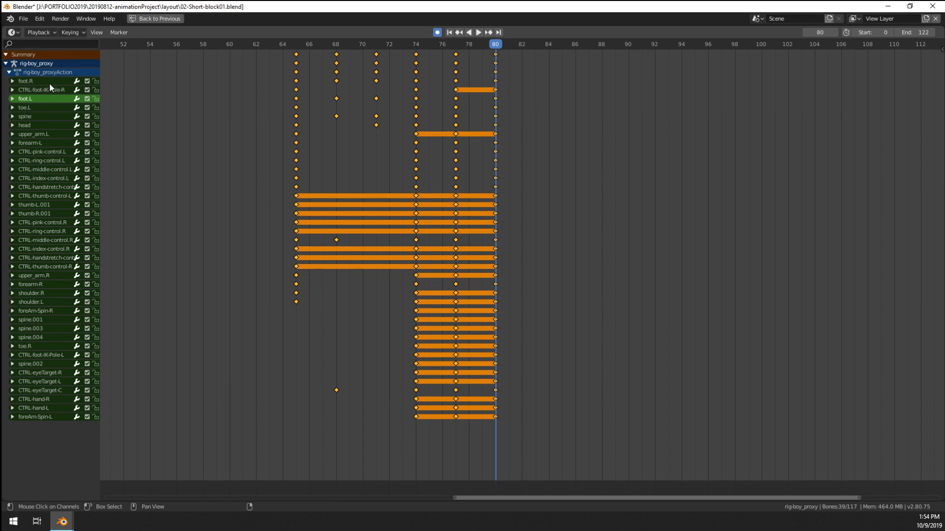
left_click(50, 82)
left_click(61, 91)
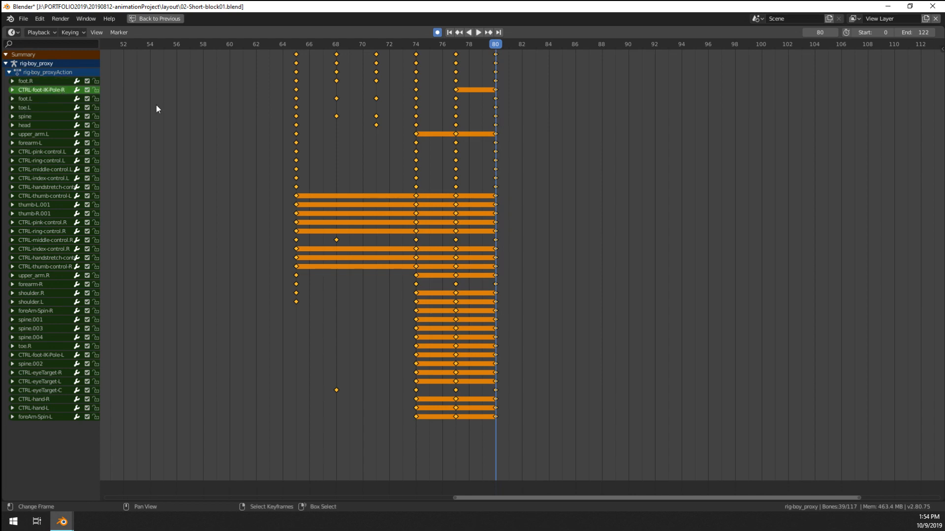
key("alt+a")
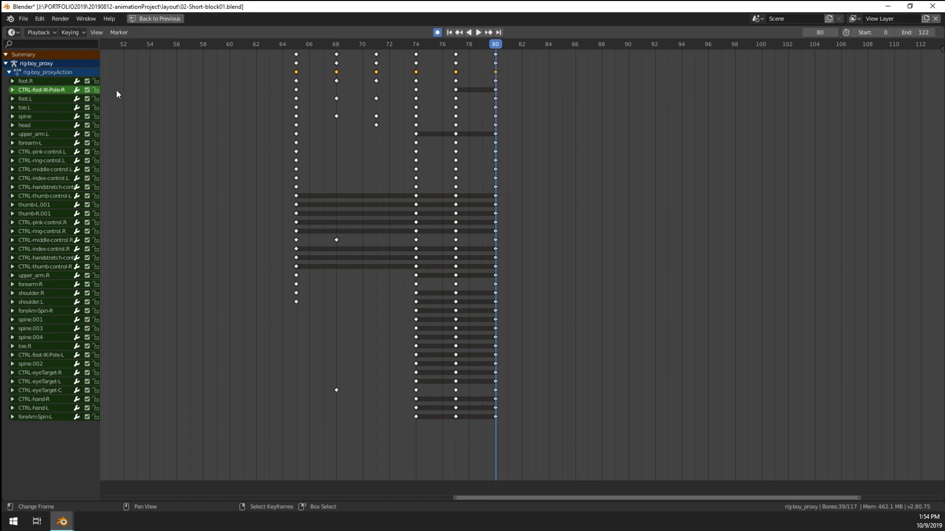
left_click(12, 90)
left_click(12, 90)
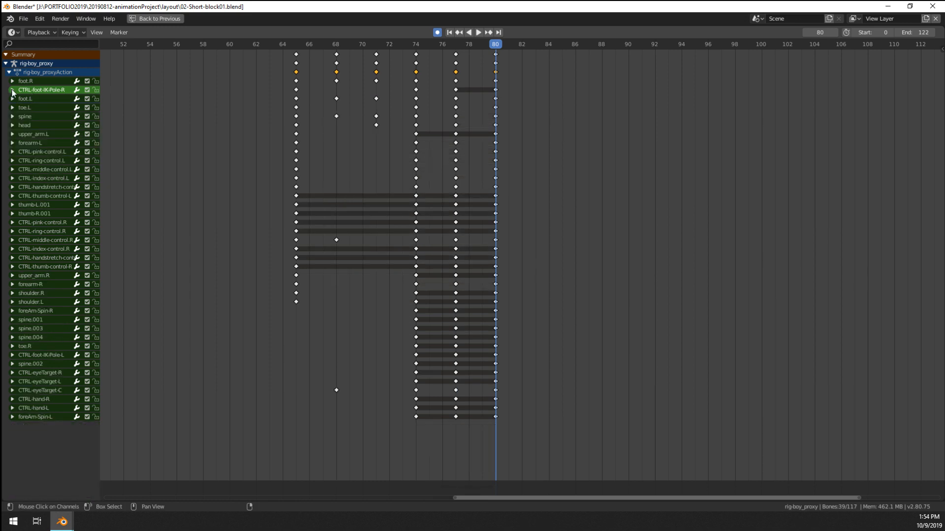
left_click(28, 83)
left_click(32, 90)
key("b")
left_click_drag(276, 88, 355, 110)
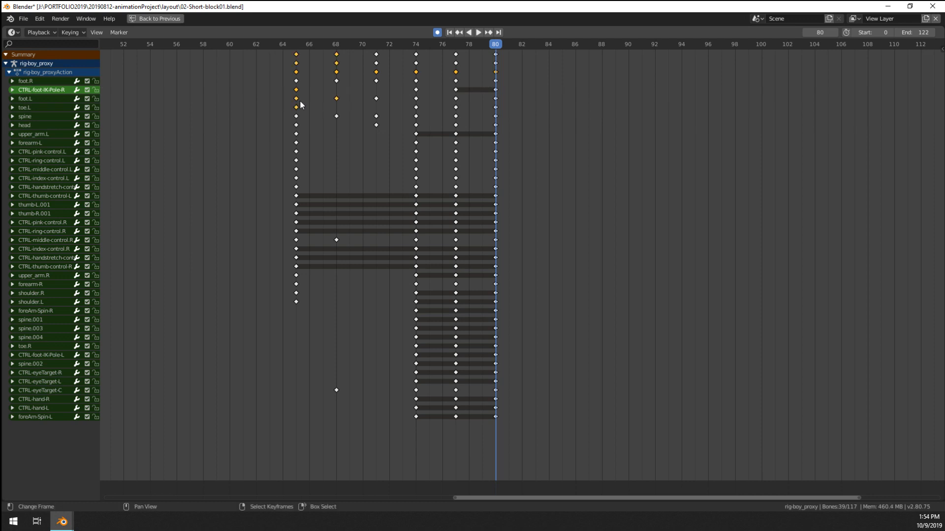
double_click(52, 89)
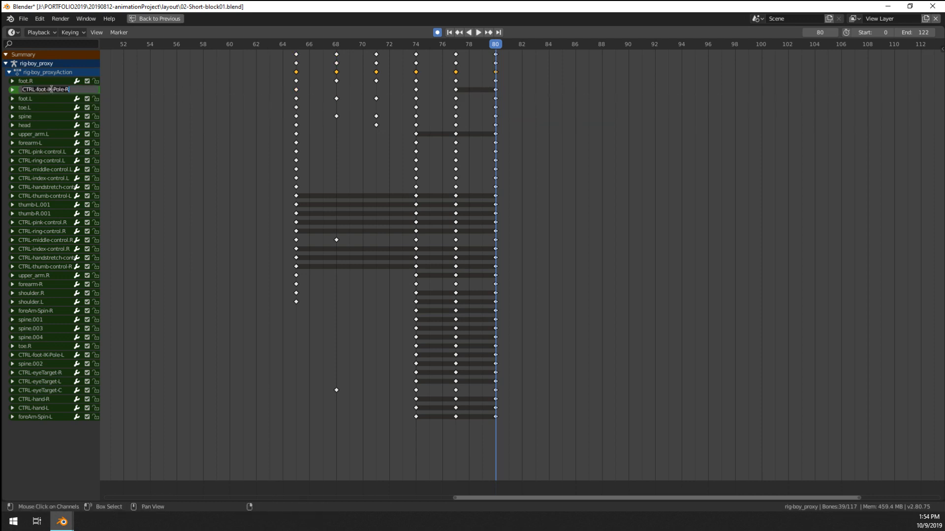
key("Escape")
left_click(13, 90)
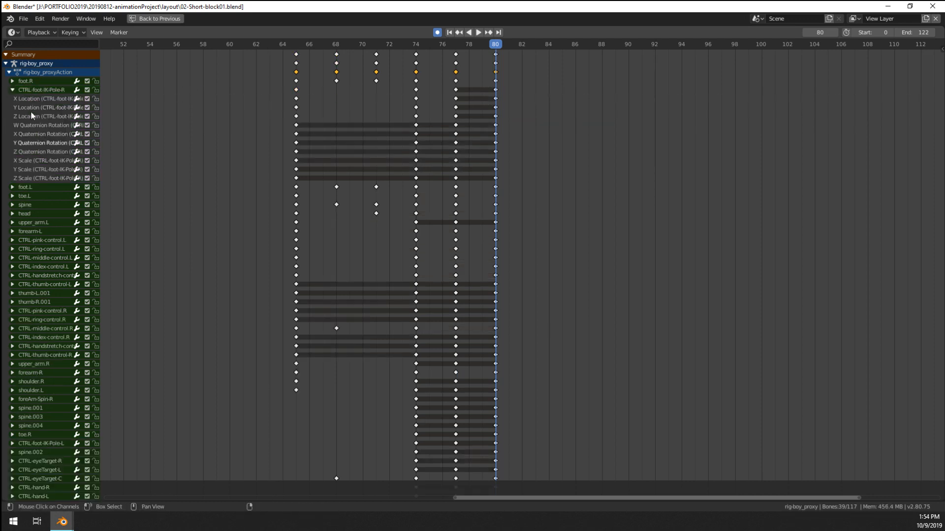
left_click(13, 89)
double_click(13, 89)
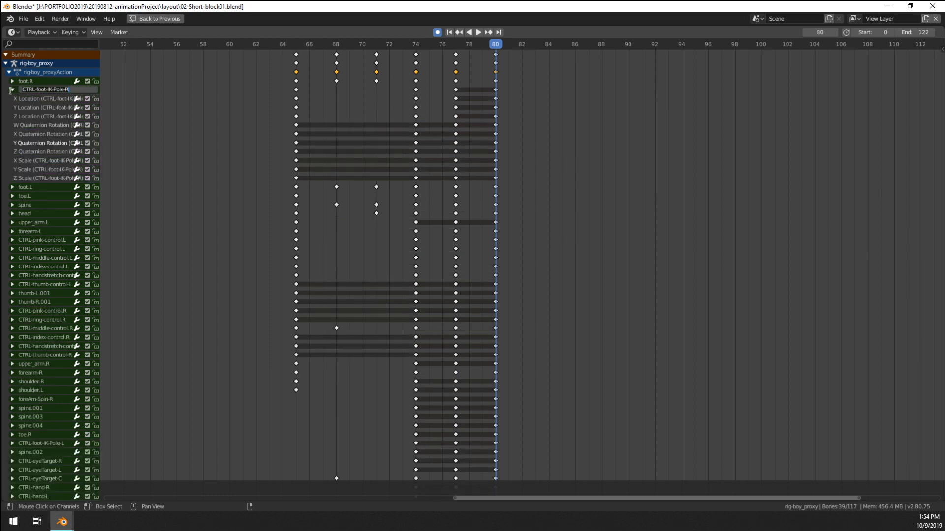
left_click(10, 90)
key("Escape")
Step: Delete all keyframes of CTRL-foot-IK-Pole-R and of the left-hand controls from CTRL-pink-control.L through CTRL-thumb-control-L
key("b")
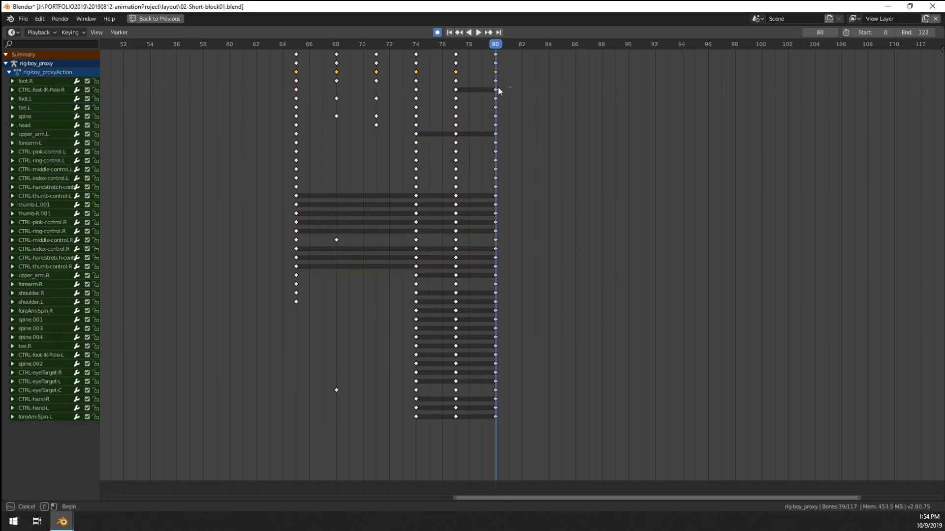
left_click_drag(498, 87, 42, 91)
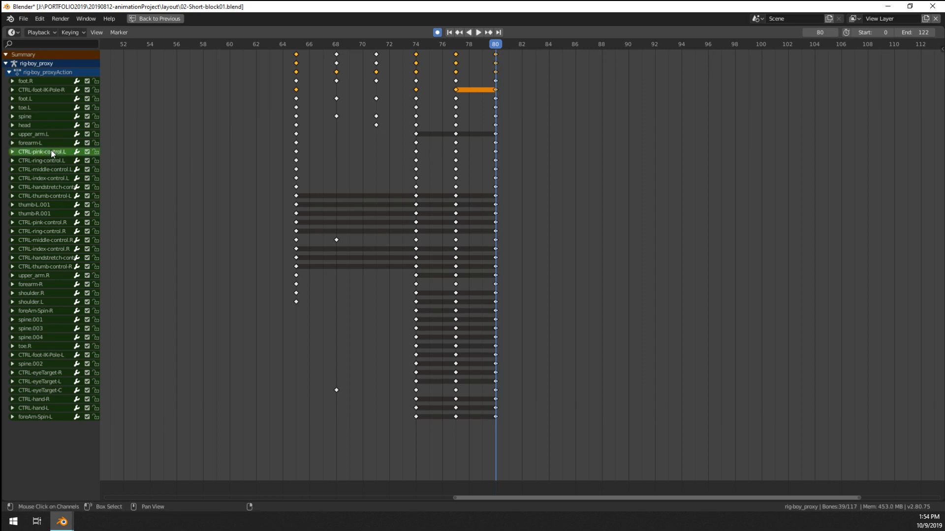
key("b")
left_click_drag(102, 149, 518, 199)
key("x")
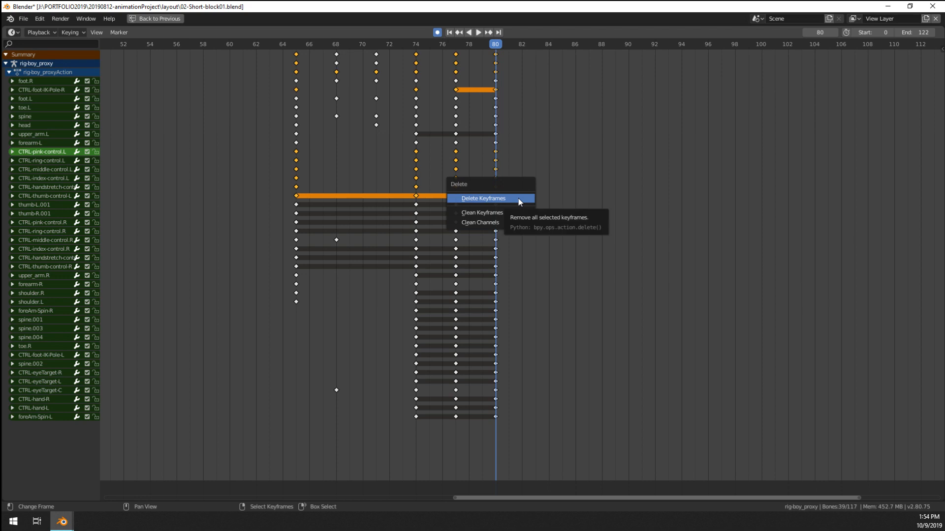
left_click(518, 198)
Step: Delete all keyframes of the right-hand controls from CTRL-pink-control.R through CTRL-thumb-control-R
key("b")
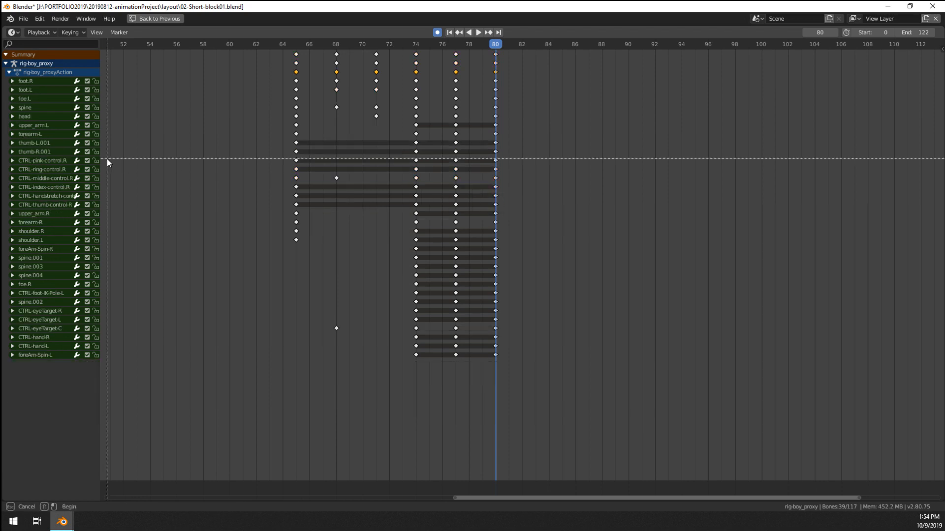
left_click_drag(102, 158, 534, 206)
key("x")
left_click(535, 208)
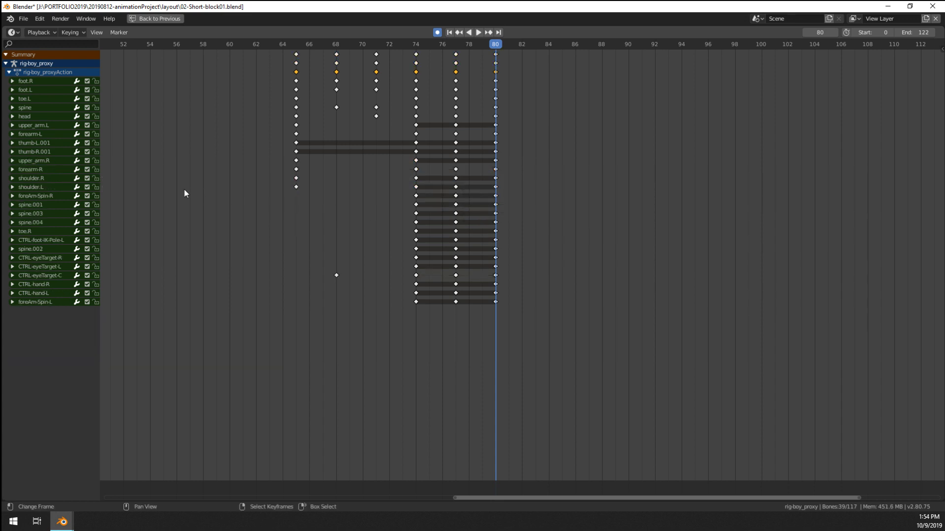
Step: Delete all keyframes of the three eye target controls, CTRL-eyeTarget-R, CTRL-eyeTarget-L and CTRL-eyeTarget-C
key("b")
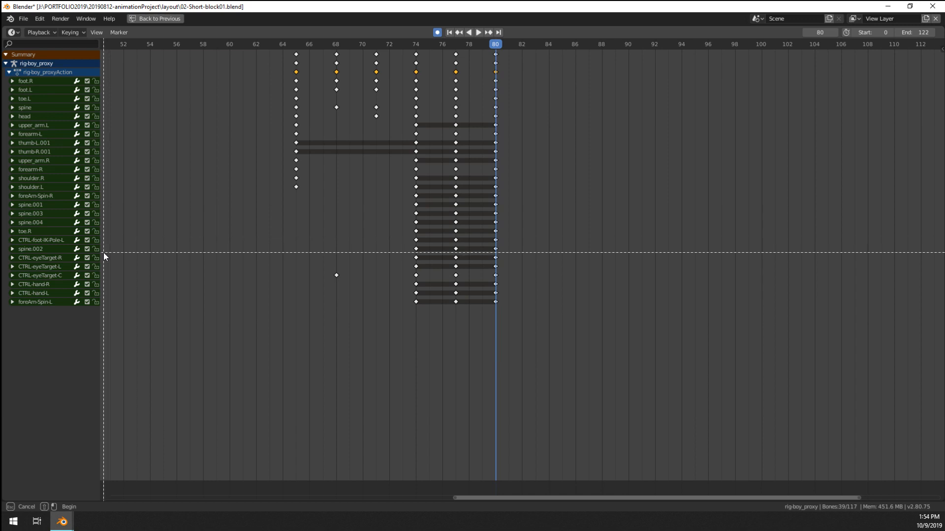
left_click_drag(103, 257, 574, 277)
key("x")
left_click(574, 277)
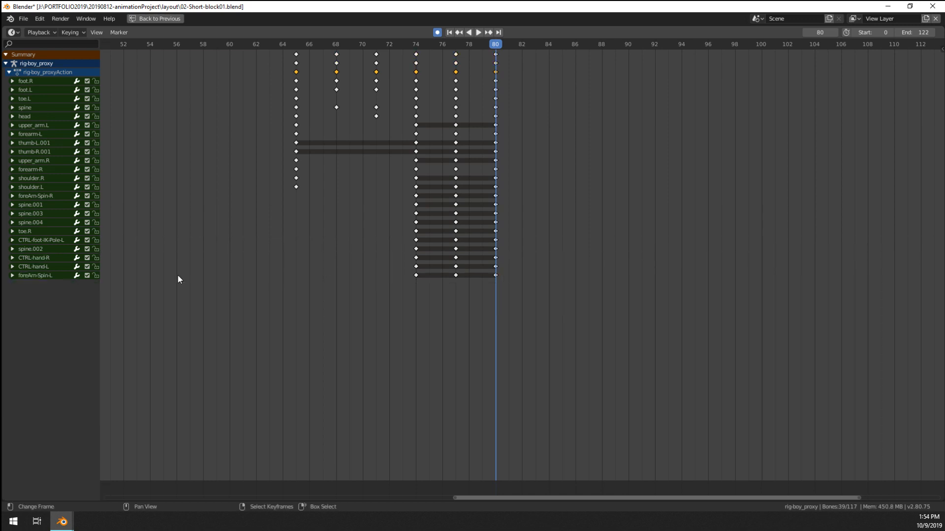
Step: Delete all keyframes of CTRL-hand-R and CTRL-hand-L, as well as those of foreAm-Spin-L
key("b")
left_click_drag(104, 257, 522, 268)
key("x")
left_click(522, 268)
key("b")
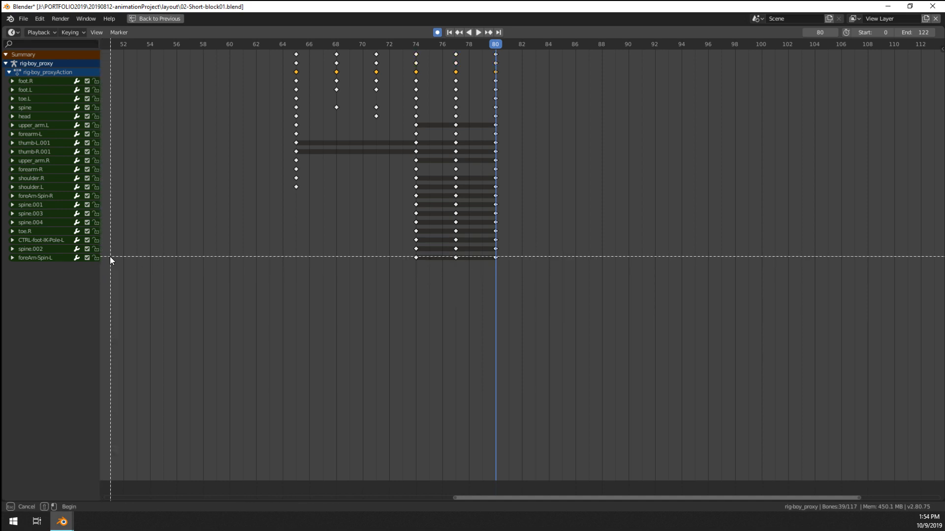
left_click_drag(110, 255, 478, 274)
key("x")
left_click(472, 274)
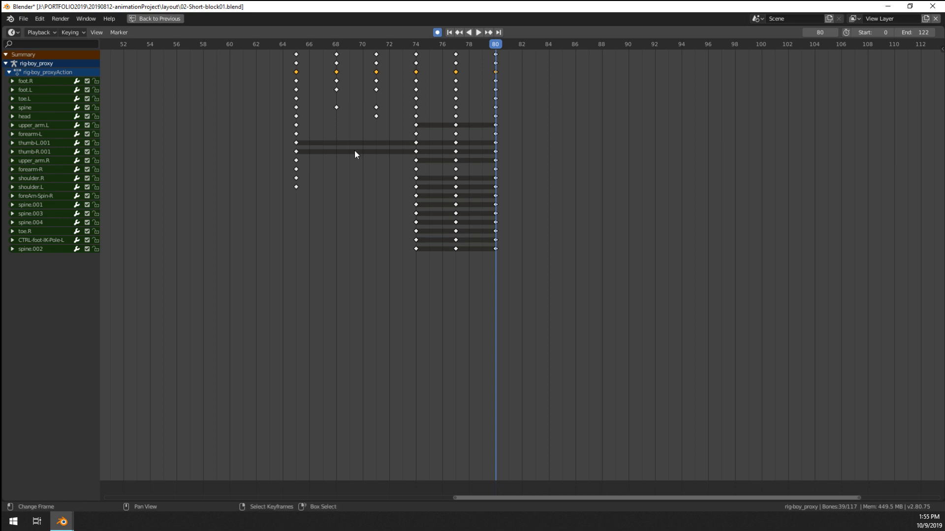
Step: Delete all keyframes of the foreAm-Spin-R channel in the Dope Sheet
left_click(52, 197)
key("b")
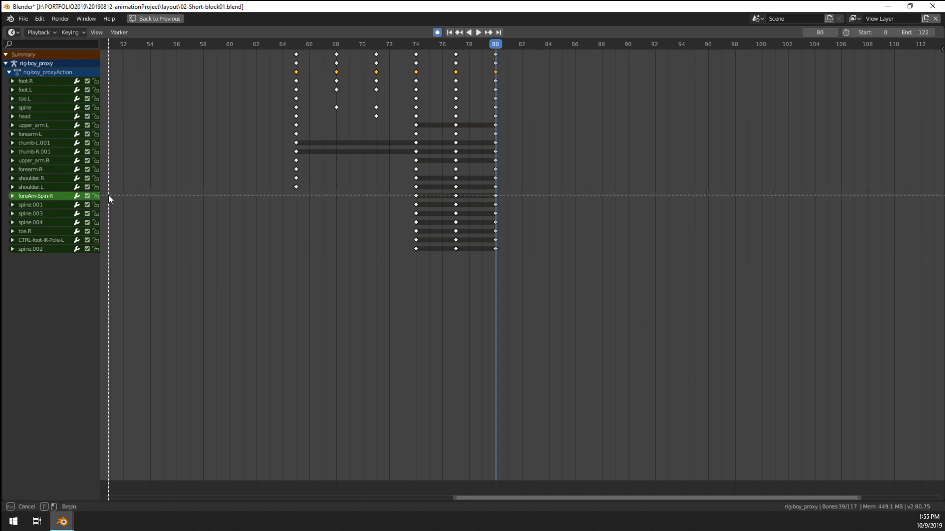
left_click_drag(106, 195, 516, 199)
key("x")
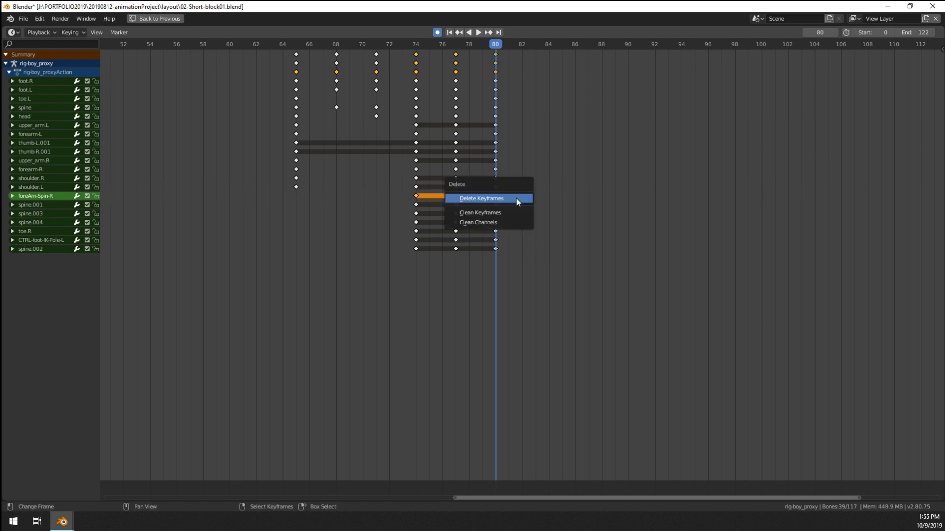
left_click(516, 199)
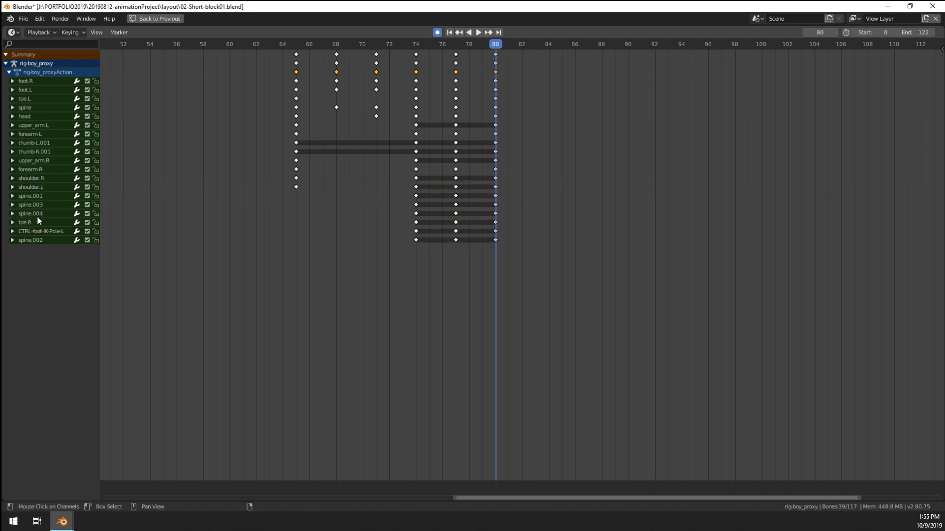
Step: Delete all keyframes of the CTRL-foot-IK-Pole-L channel in the Dope Sheet
left_click(38, 221)
left_click(39, 231)
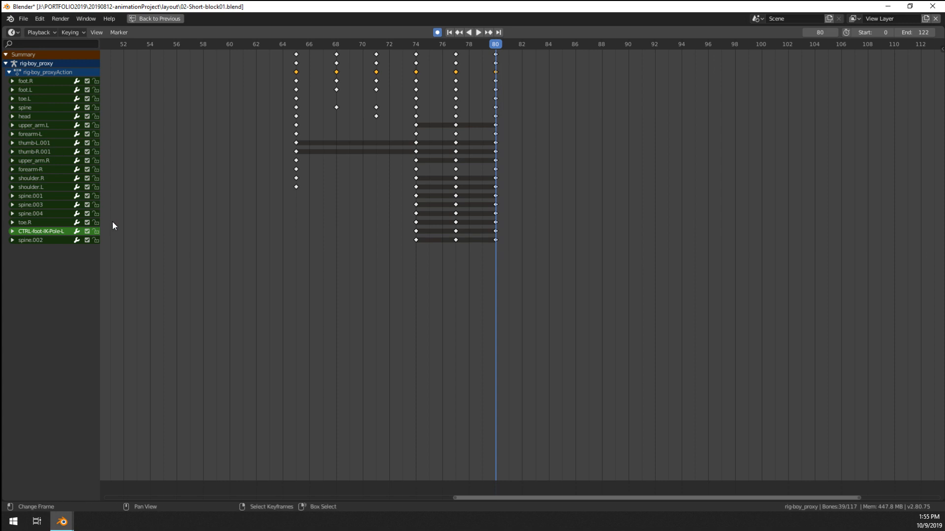
key("b")
left_click_drag(106, 230, 503, 229)
key("x")
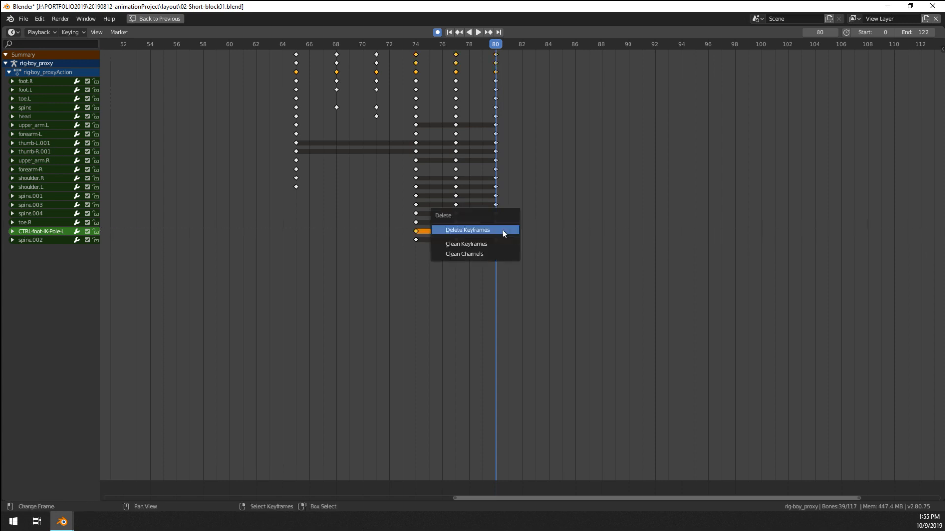
left_click(503, 230)
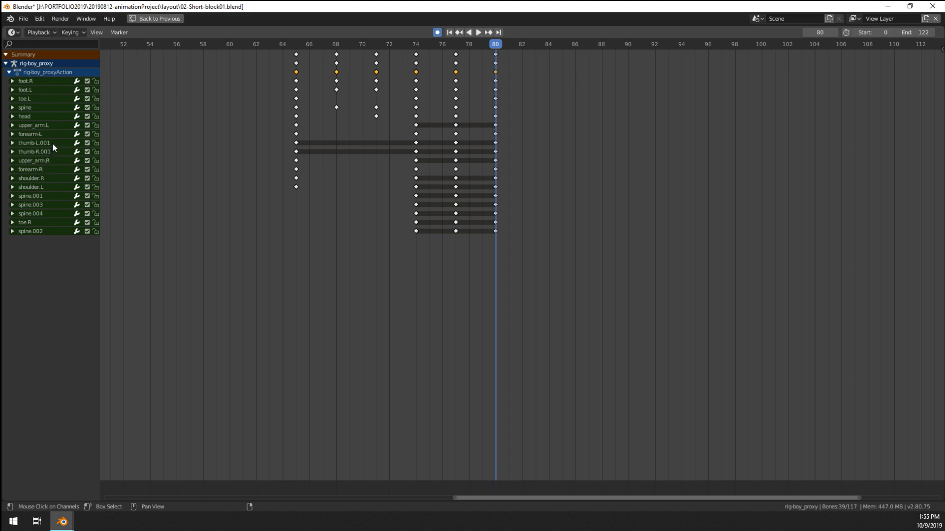
Step: Delete all keyframes of the thumb-L.001 and thumb-R.001 channels
left_click(104, 144)
key("b")
left_click_drag(103, 143, 521, 154)
key("x")
left_click(500, 159)
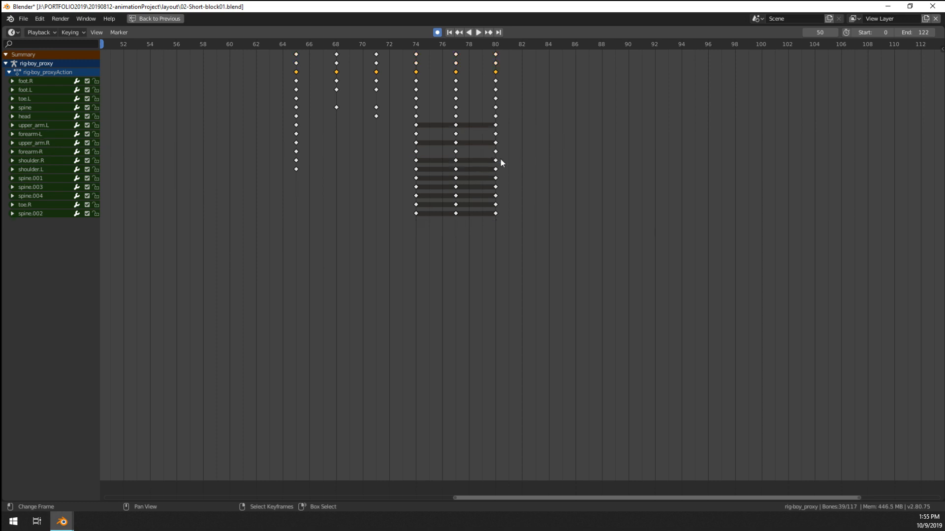
Step: Delete all keyframes of spine.001, spine.003, spine.004, toe.R and spine.002 at frames 74 to 80
left_click(438, 124)
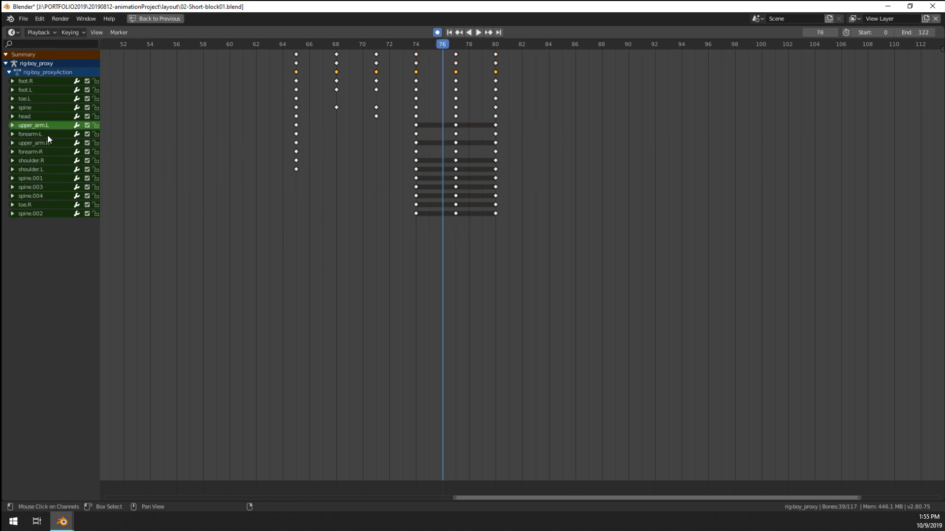
key("b")
left_click_drag(506, 177, 72, 215)
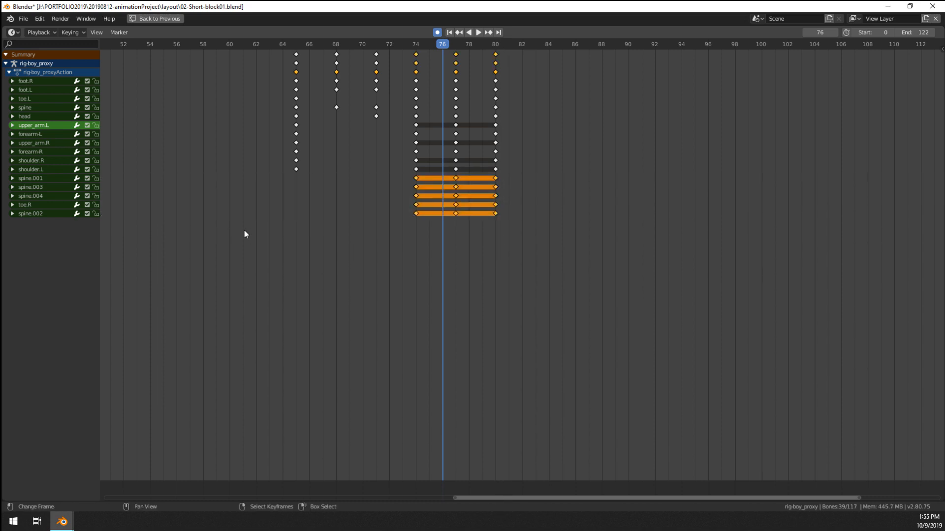
key("Delete")
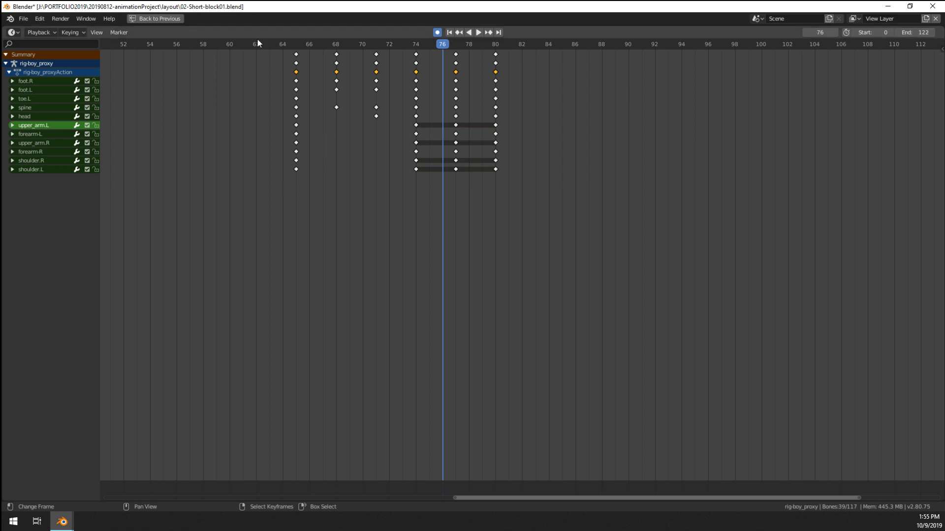
Step: Restore the full editor layout, select the boy's head control at frame 68 and tilt it back about 11 degrees
key("ctrl+space")
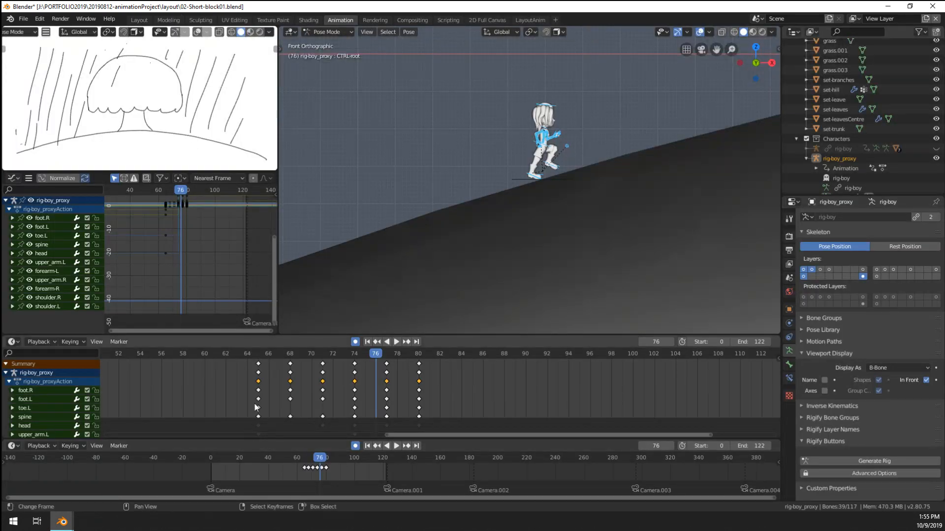
key("space")
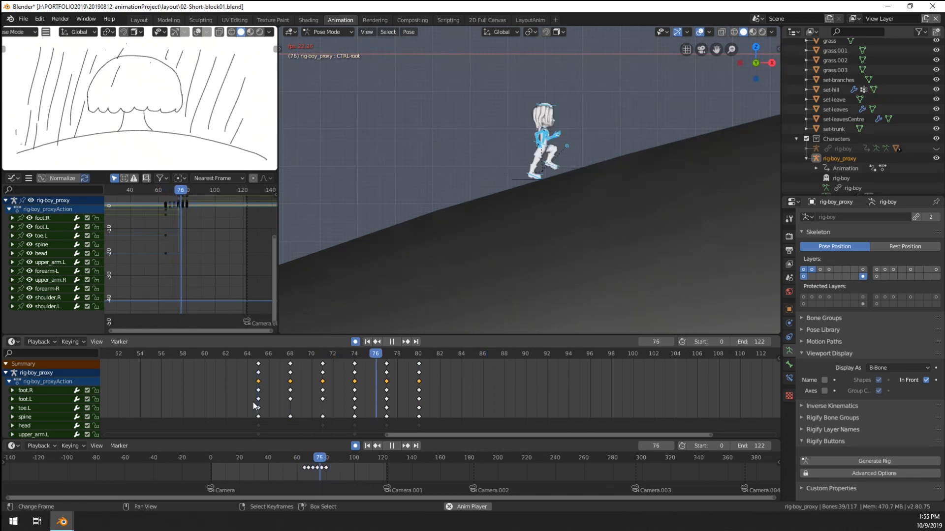
left_click_drag(256, 405, 289, 413)
left_click(491, 137)
key("t")
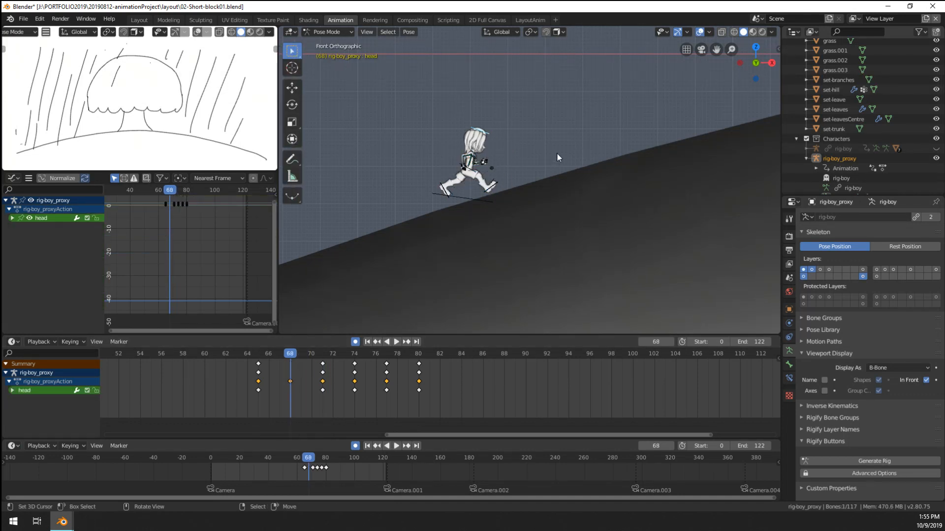
key("r")
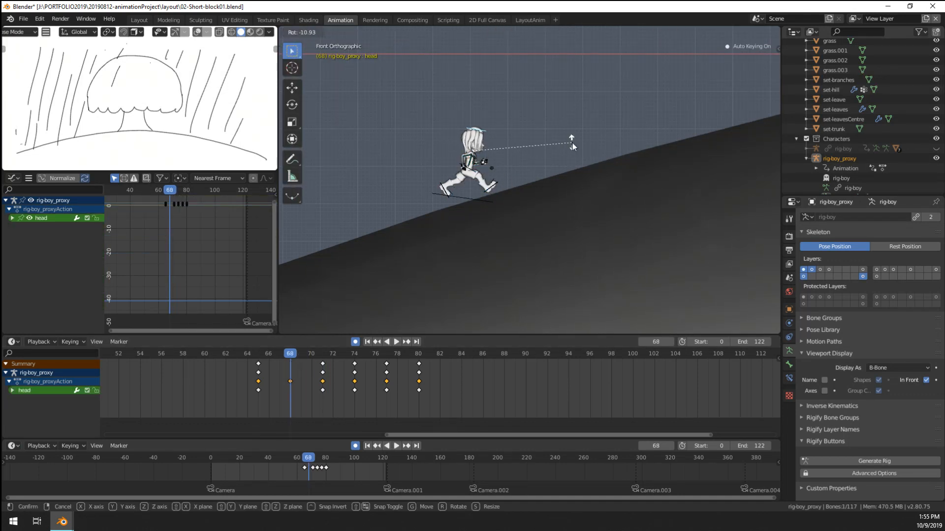
left_click(571, 143)
Step: Play through the run, stop at frame 74 and tilt the head forward about 13 degrees
key("space")
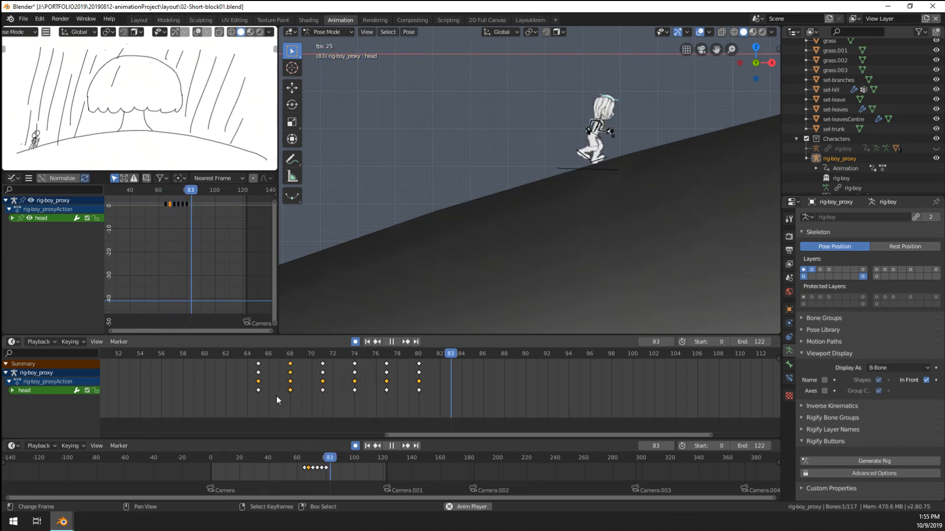
left_click_drag(313, 391, 356, 396)
key("space")
key("r")
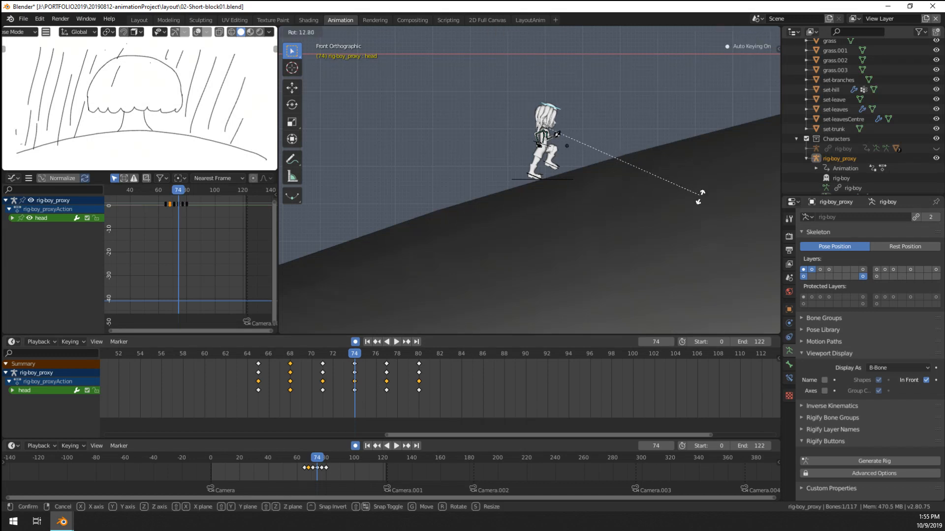
left_click(702, 200)
Step: Go to frame 77 and tilt the head back about 19 degrees
key("space")
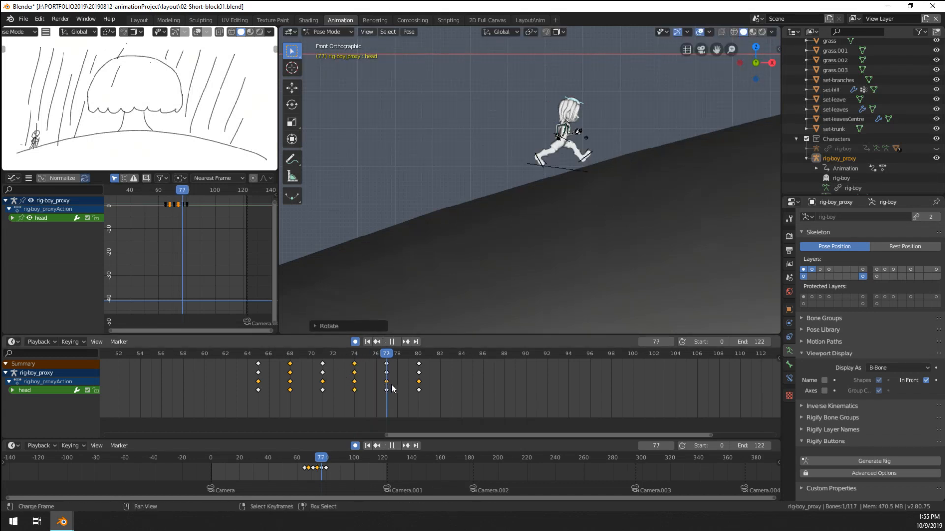
key("space")
key("r")
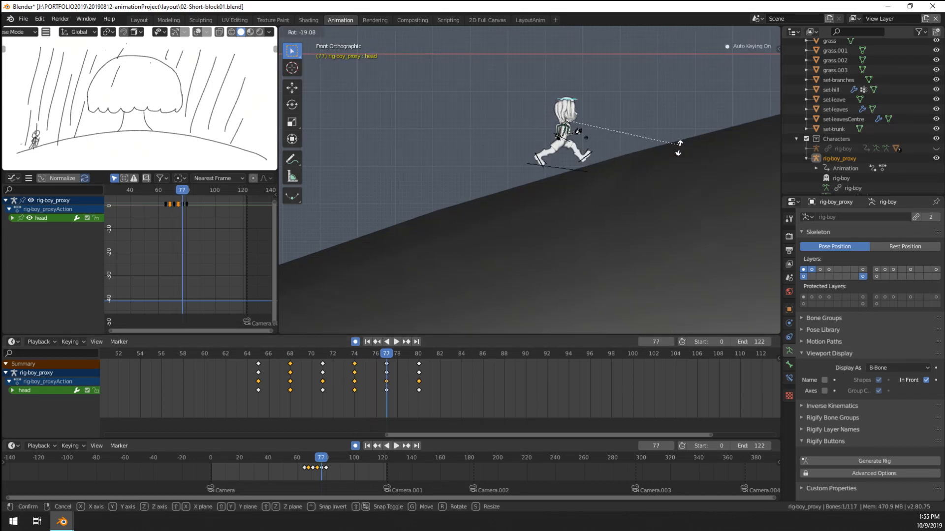
left_click(677, 156)
Step: Replay the run with the new head poses, select CTRL-root at frame 82 and zoom in on the boy
key("space")
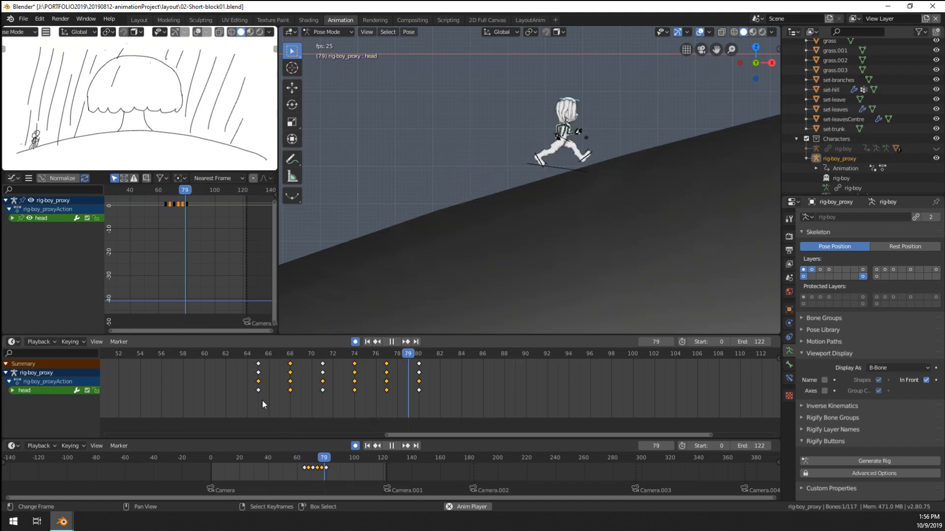
key("space")
left_click(524, 193)
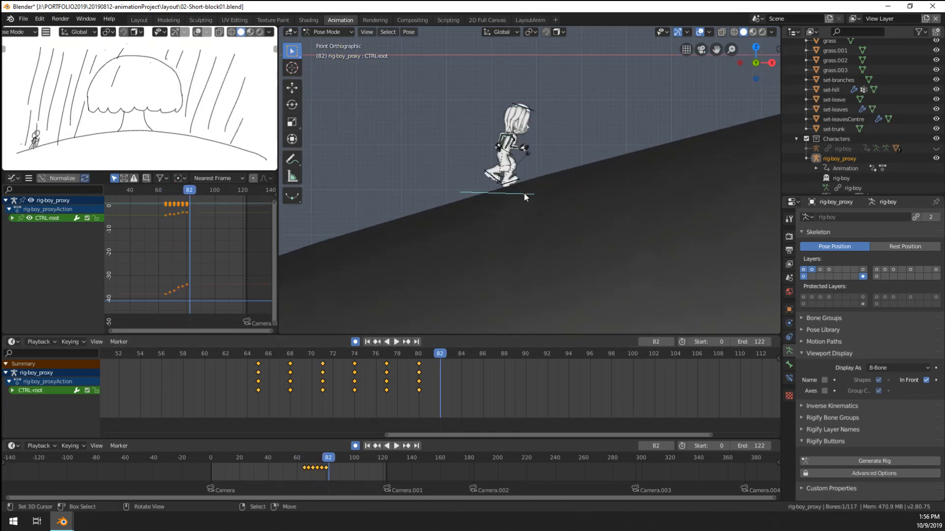
scroll(521, 211, "down", 3)
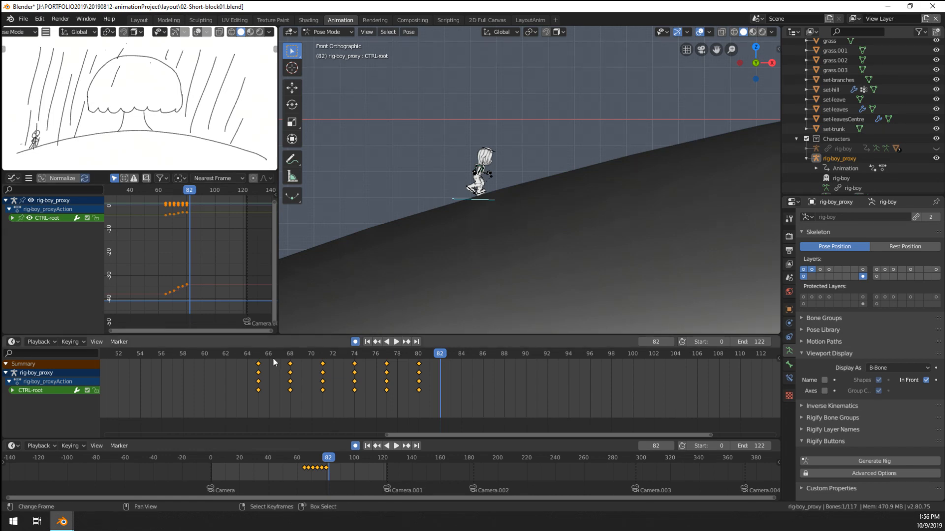
scroll(465, 202, "up", 6)
middle_click_drag(430, 190, 571, 196, "shift")
scroll(486, 178, "up", 1)
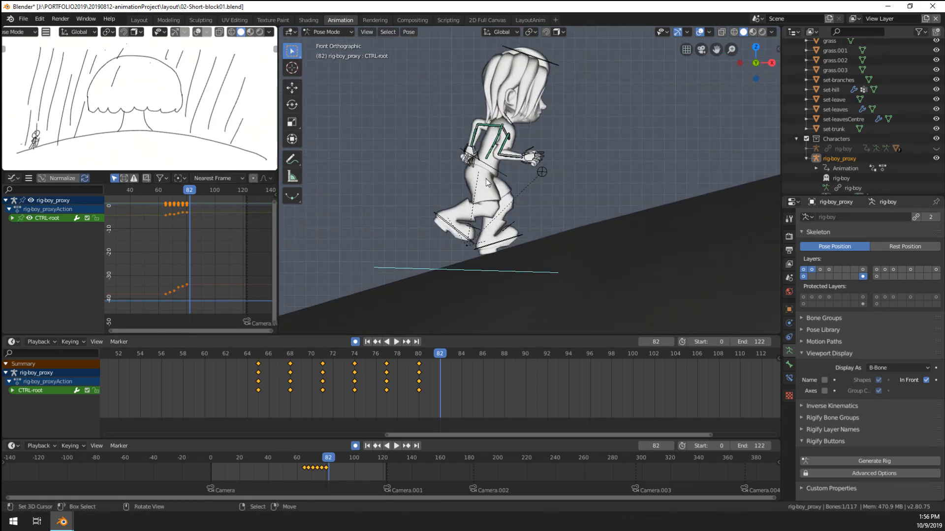
Step: Select all the boy's controls and duplicate all their run keyframes 18 frames on, so the copy starts at frame 83
key("a")
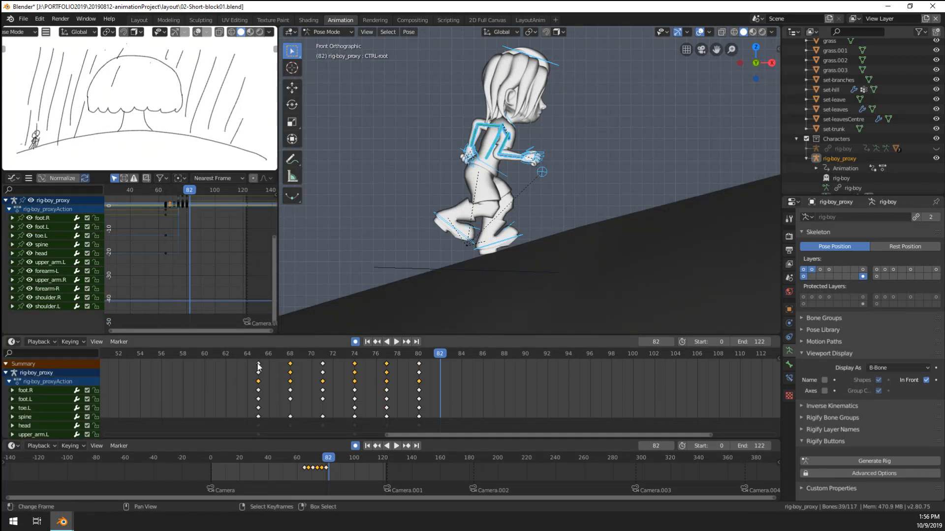
key("a")
key("Right")
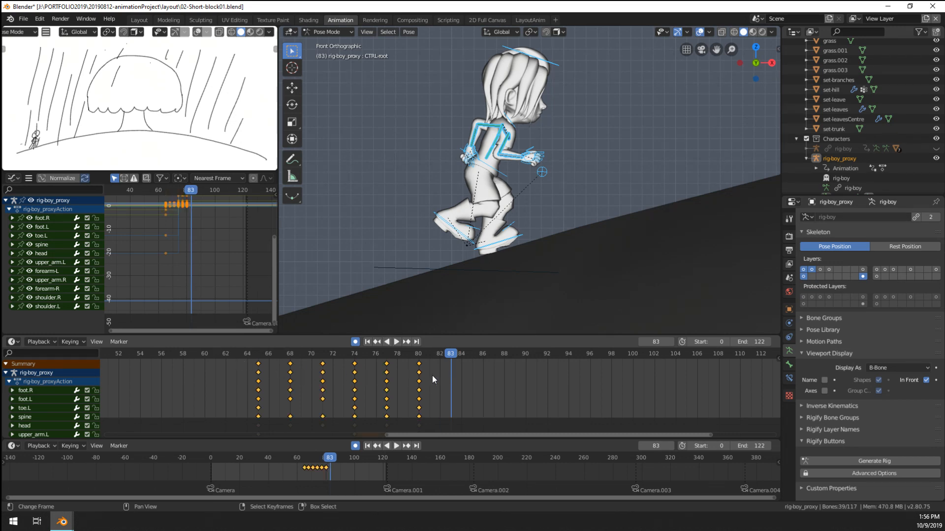
key("shift+d")
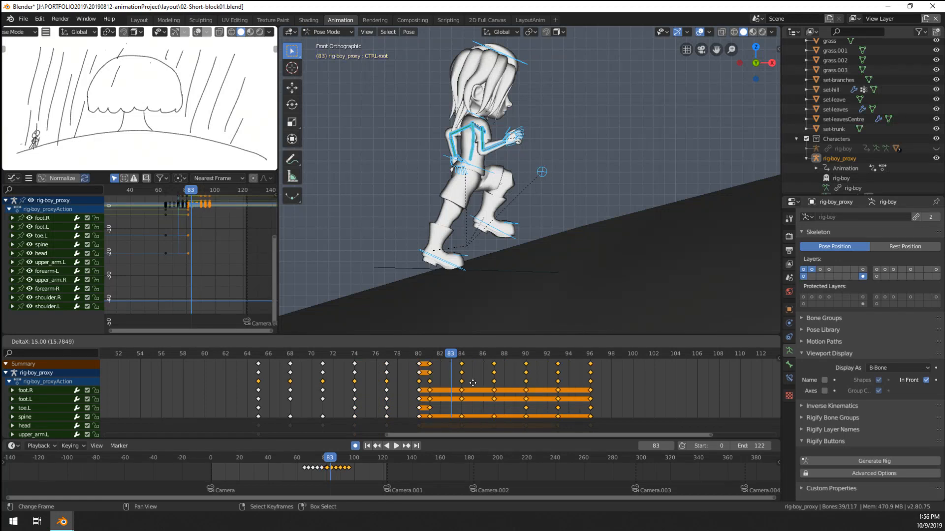
left_click(489, 384)
scroll(539, 382, "down", 4)
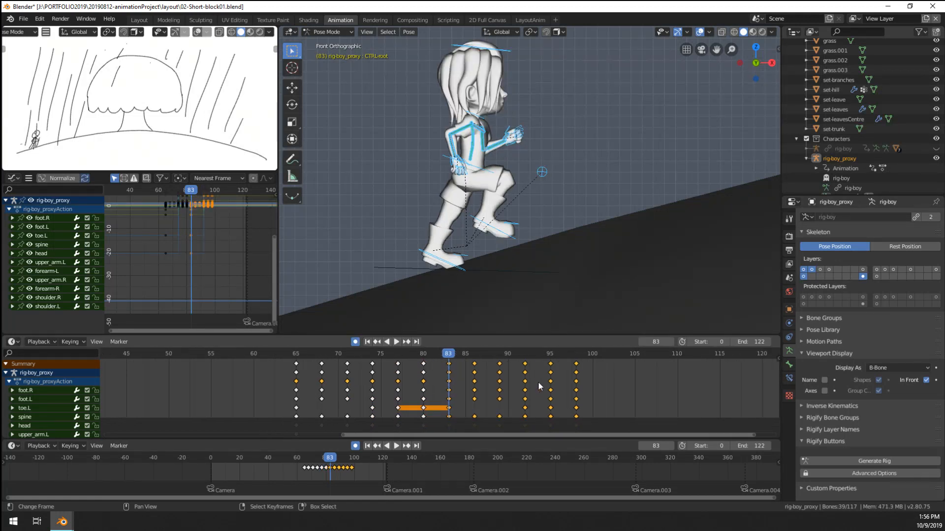
middle_click_drag(549, 396, 527, 431)
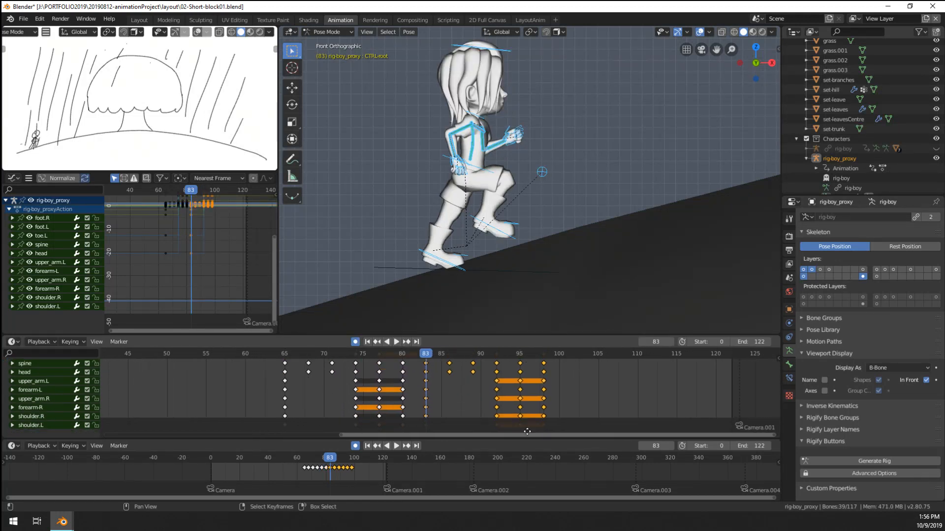
Step: At frame 83, move only the boy's root control up the slope to continue the run
left_click(415, 268)
key("g")
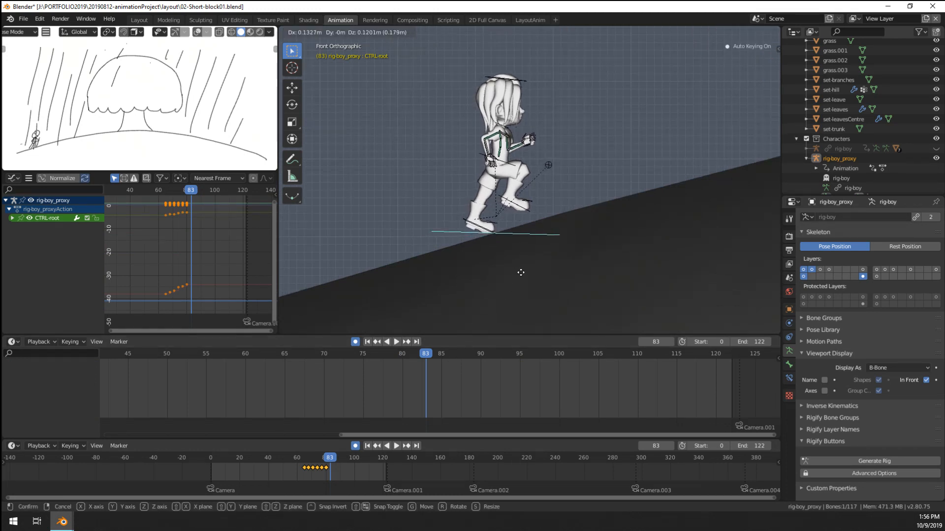
left_click(520, 272)
scroll(429, 402, "up", 2)
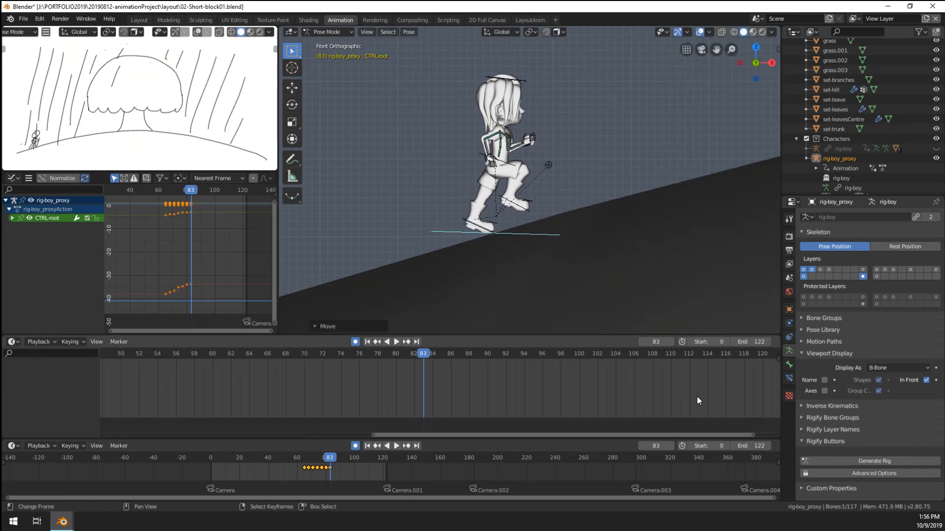
middle_click_drag(741, 393, 737, 412)
middle_click_drag(303, 378, 305, 423)
Step: Check the motion around frame 83, then move the root about 0.08 m further up the slope and tilt it forward at frame 84
key("space")
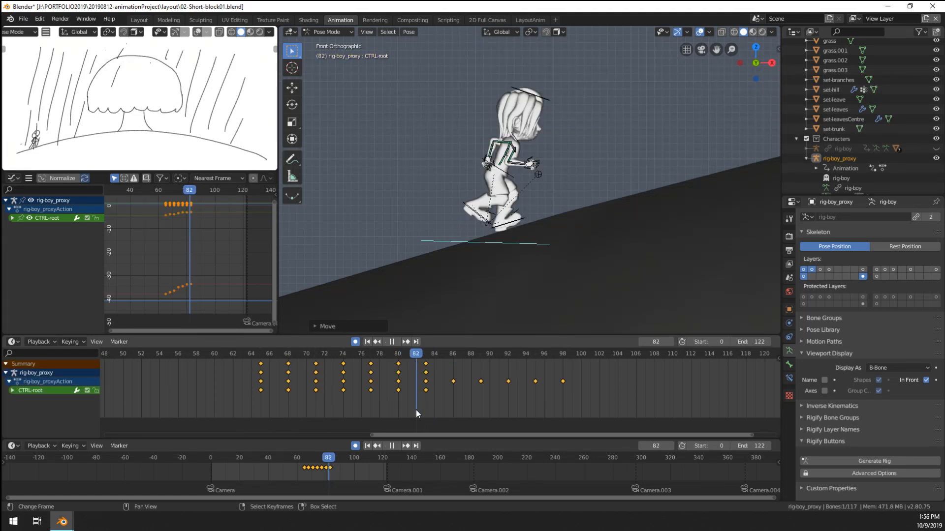
key("Escape")
key("space")
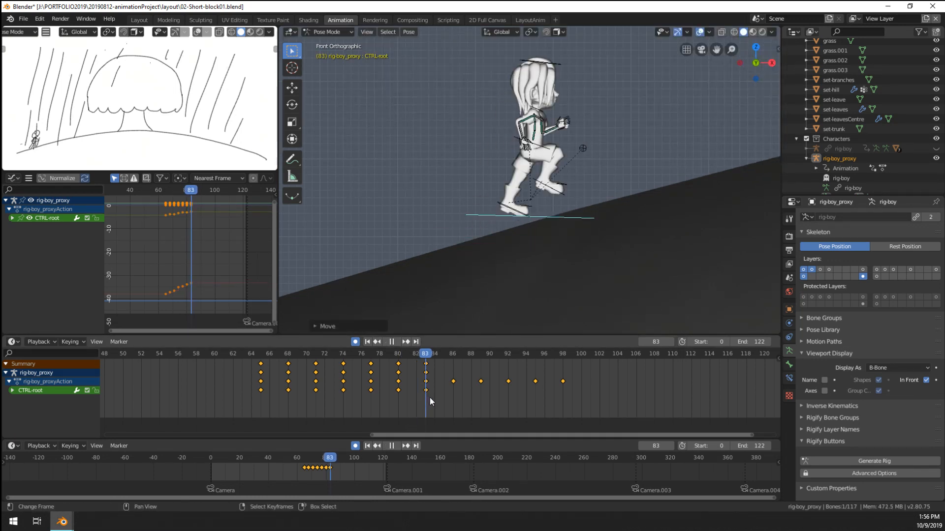
key("space")
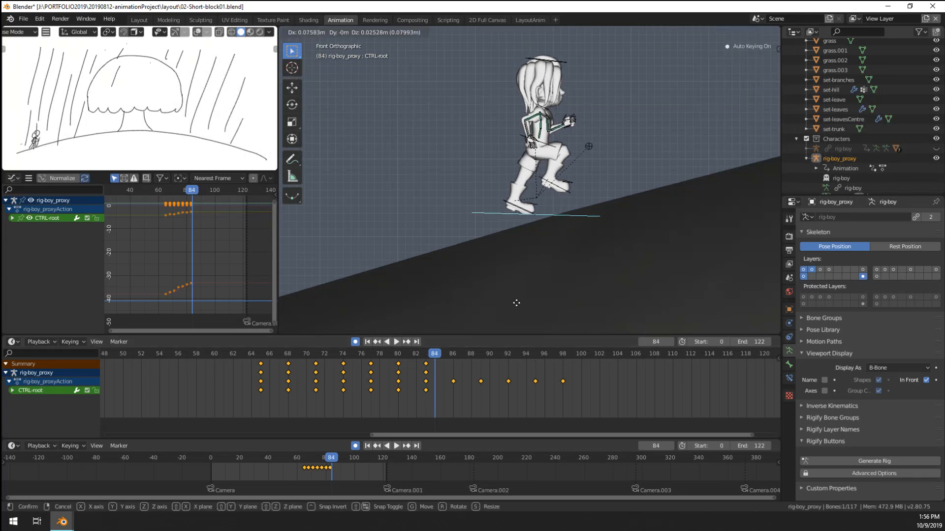
key("r")
left_click(709, 270)
Step: Shift the root control's keyframe from frame 84 onto frame 83
left_click_drag(432, 416, 427, 409)
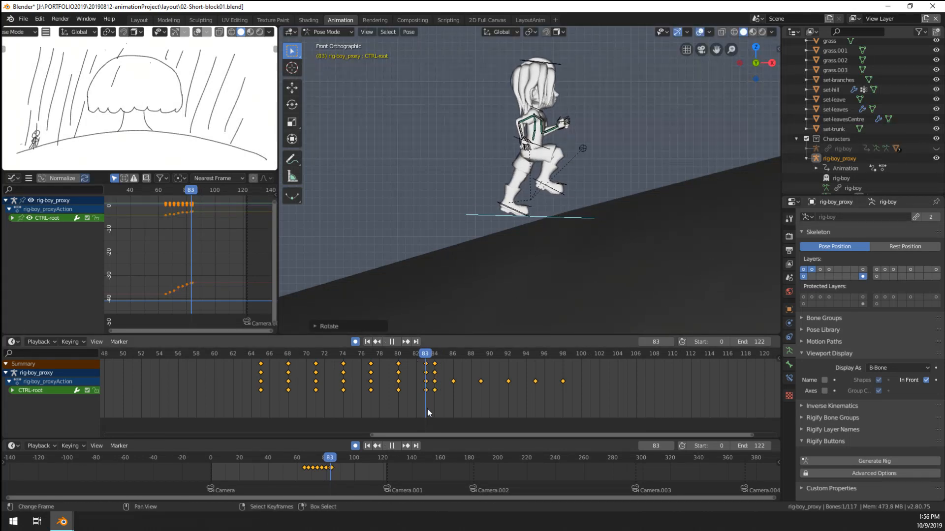
right_click(434, 365)
key("g")
left_click(429, 365)
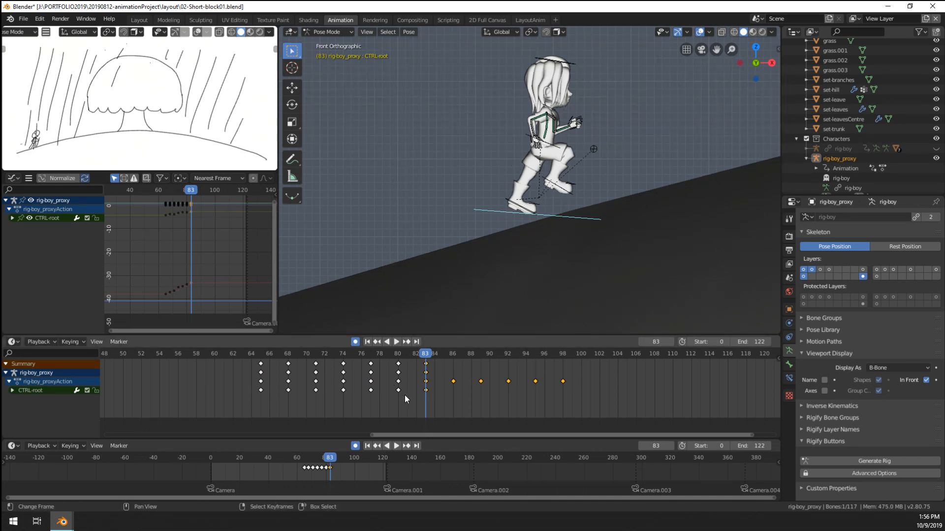
Step: At frame 86, move the root control further up the hill and tilt the boy forward in the stride pose
left_click_drag(405, 394, 454, 392)
key("g")
left_click(594, 271)
key("r")
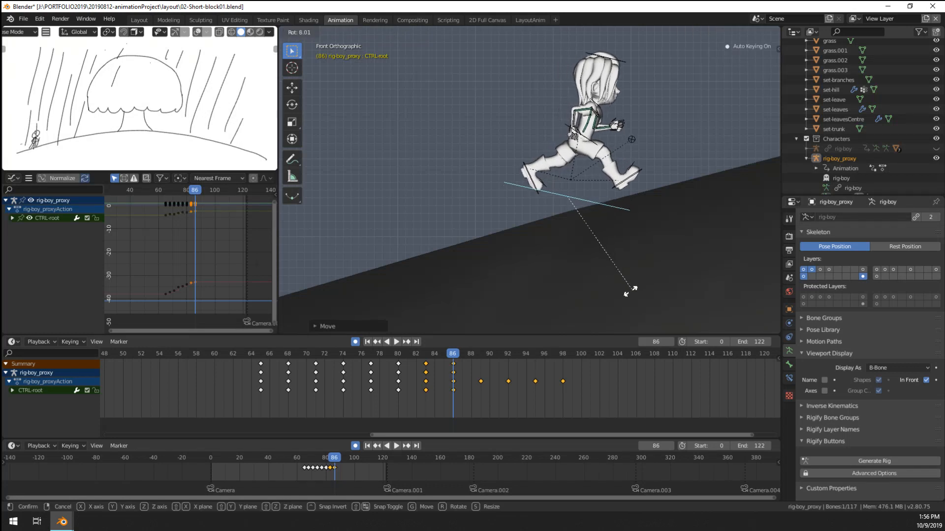
left_click(629, 292)
key("g")
left_click(633, 293)
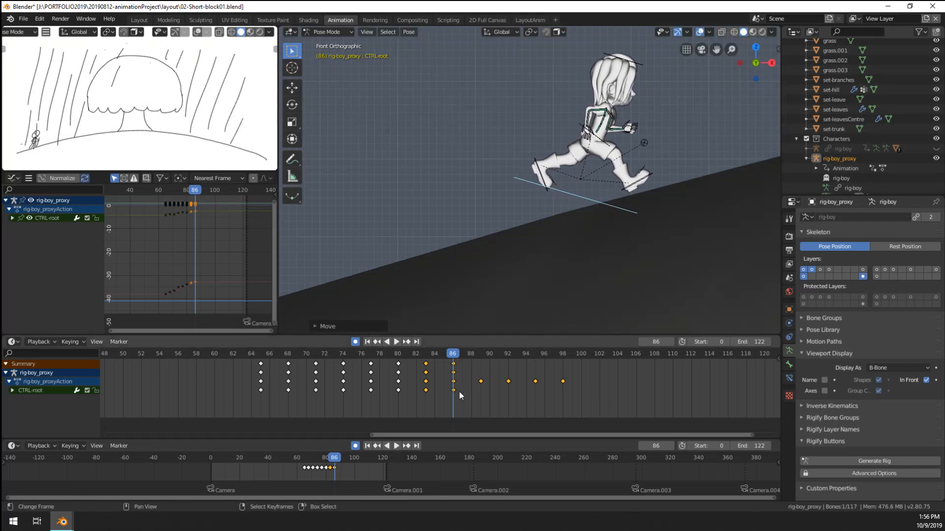
Step: At frame 89, move the root control further up the hill and rotate it back until it is nearly level
left_click_drag(459, 392, 478, 388)
key("g")
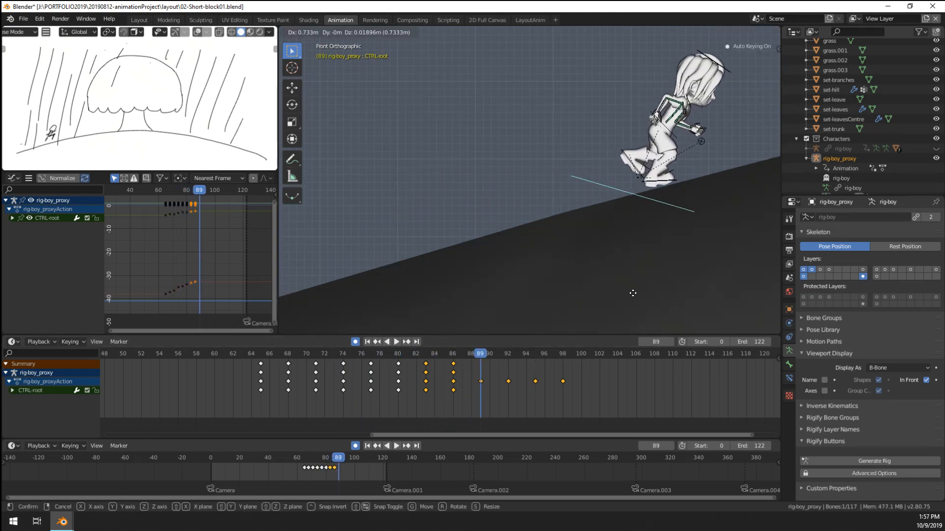
left_click(654, 275)
key("r")
left_click(696, 269)
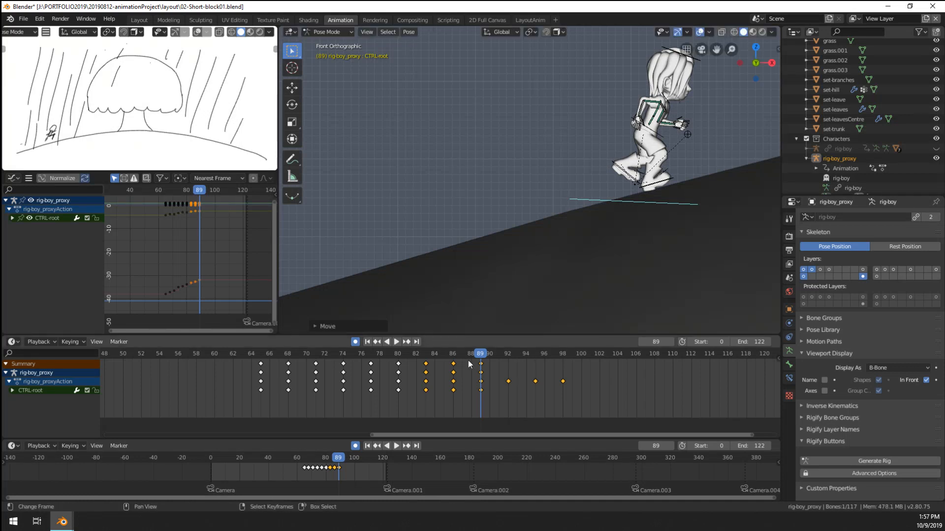
Step: At frame 92, move the root control up the slope and rotate it so the rear foot lands on the hill
left_click_drag(468, 360, 506, 390)
scroll(545, 226, "down", 8)
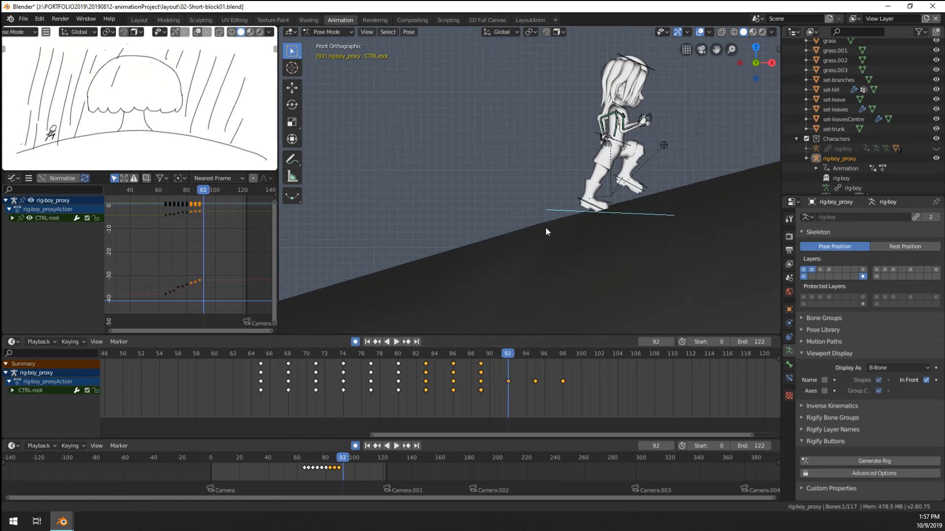
scroll(442, 268, "up", 8)
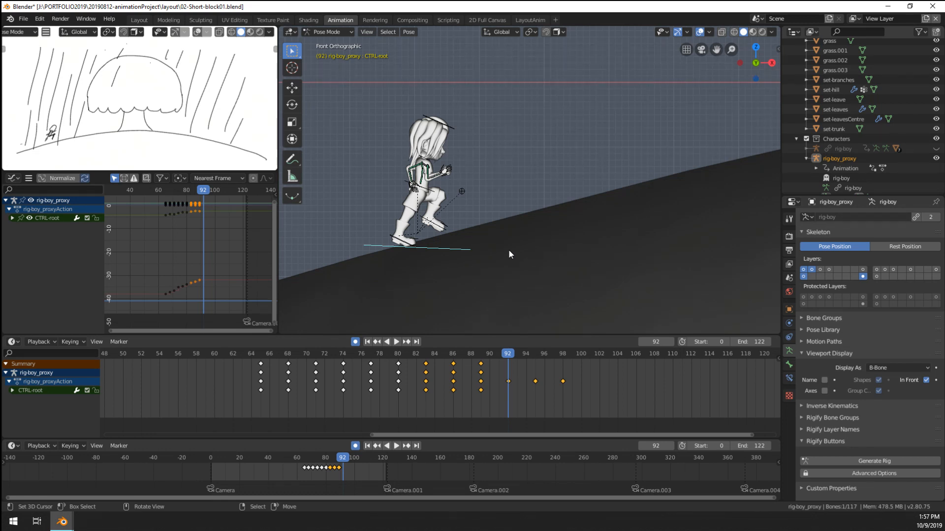
left_click_drag(487, 399, 509, 391)
key("g")
right_click(471, 225)
key("g")
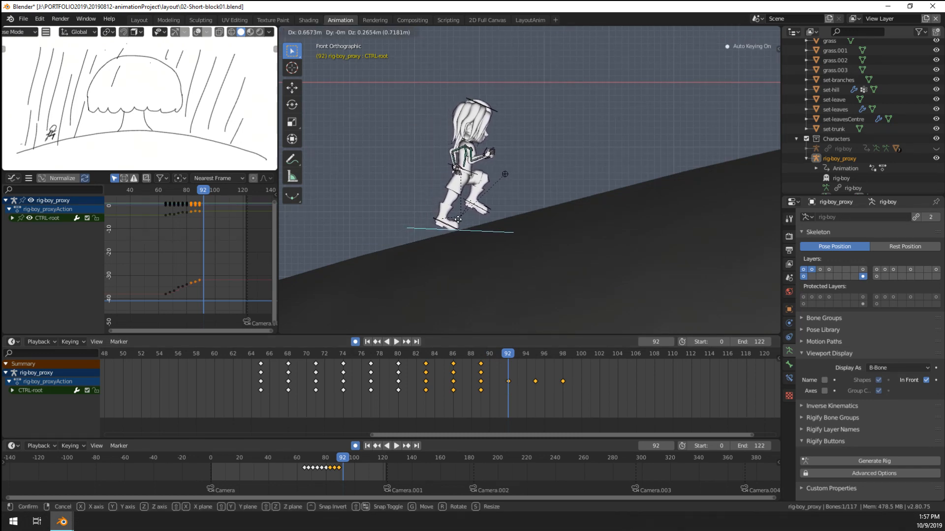
left_click(465, 225)
key("r")
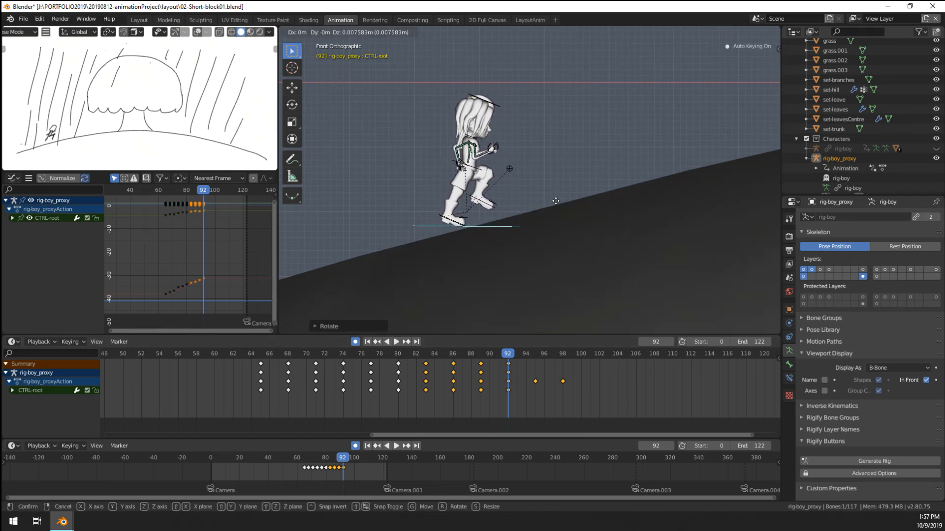
left_click(557, 231)
Step: Adjust the root's position at frame 93 and shift that keyframe onto frame 92, fine-tuning the foot contact there
key("space")
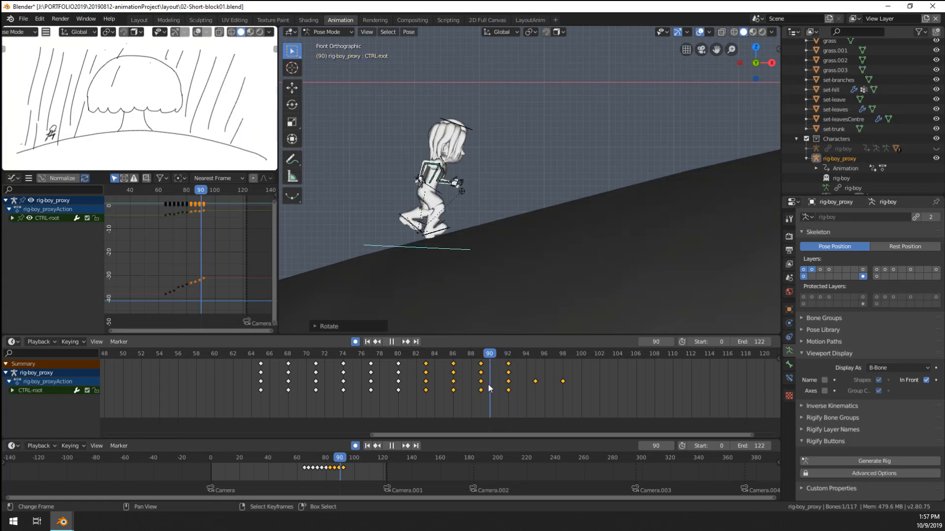
key("g")
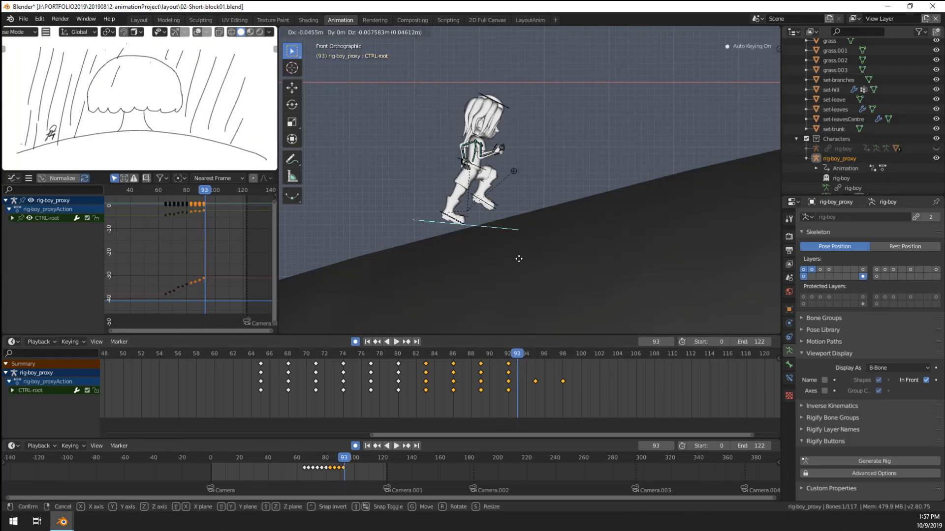
left_click(513, 263)
left_click_drag(485, 361, 509, 365)
key("space")
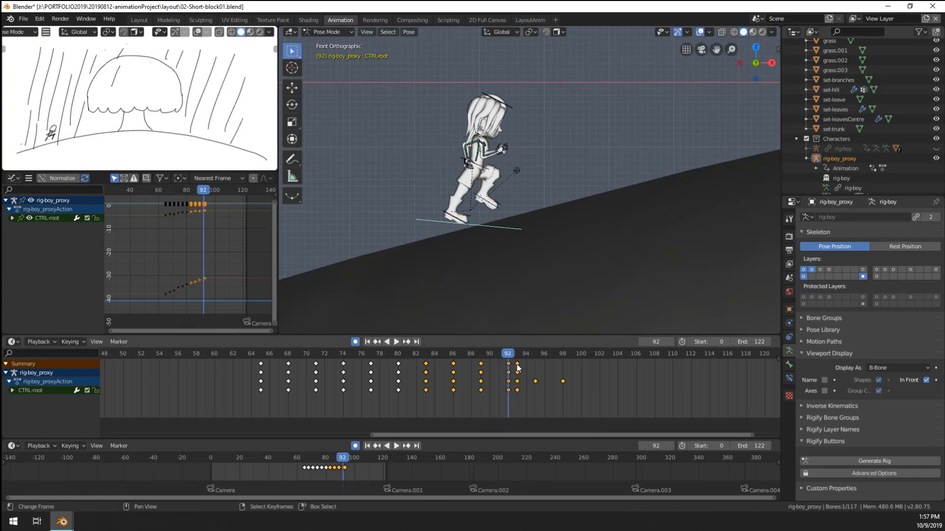
right_click_drag(517, 365, 510, 363)
key("g")
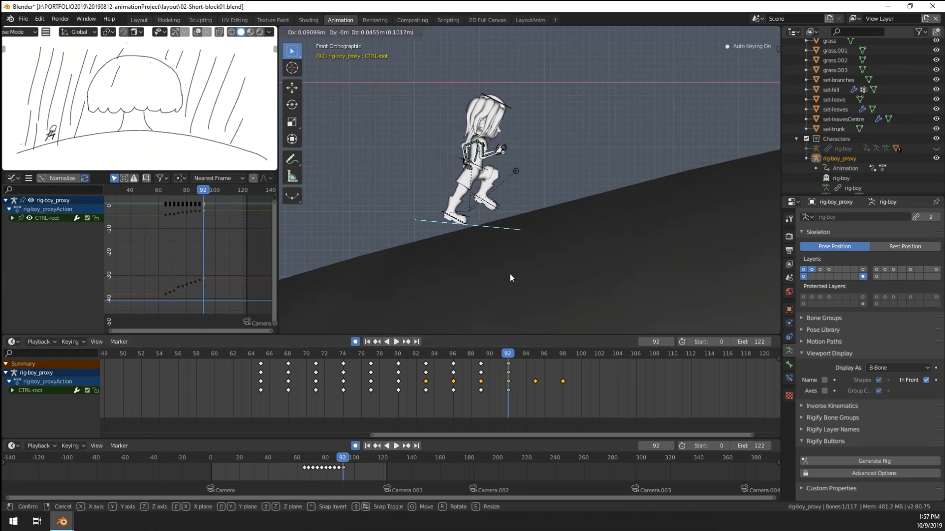
left_click(510, 274)
Step: At frame 95, move the root control up the hill and tilt it forward about 6.5 degrees
left_click_drag(511, 377, 538, 380)
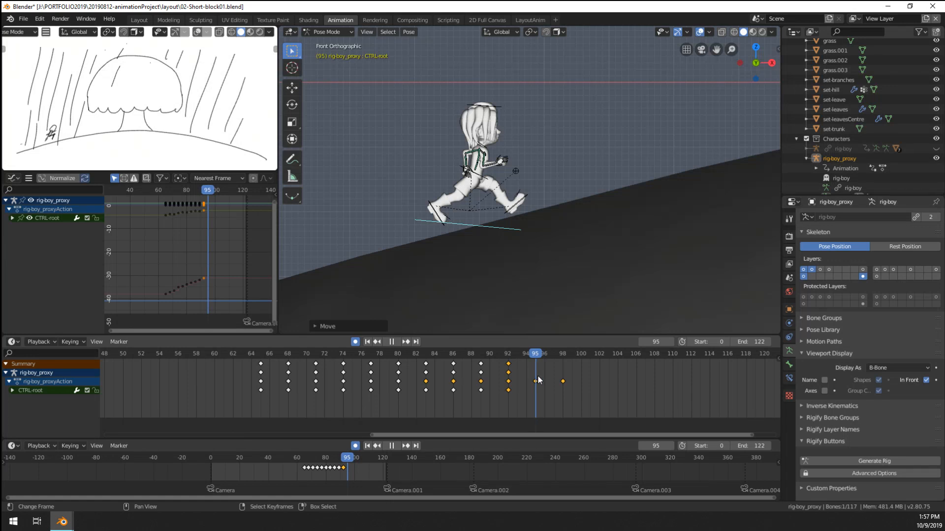
key("g")
left_click(595, 230)
key("r")
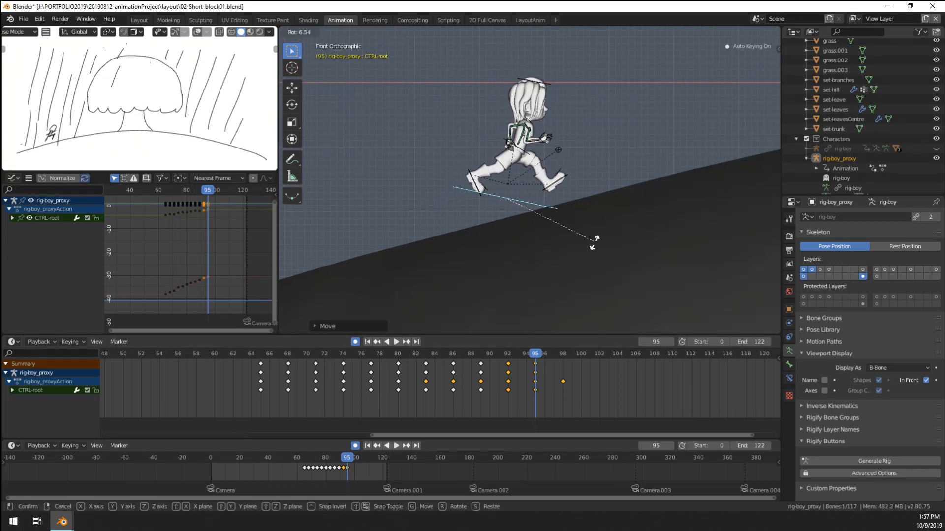
left_click(594, 243)
Step: At frame 98, move the root control further up the hill to finish the second run cycle
left_click_drag(537, 404, 260, 411)
key("g")
left_click(677, 286)
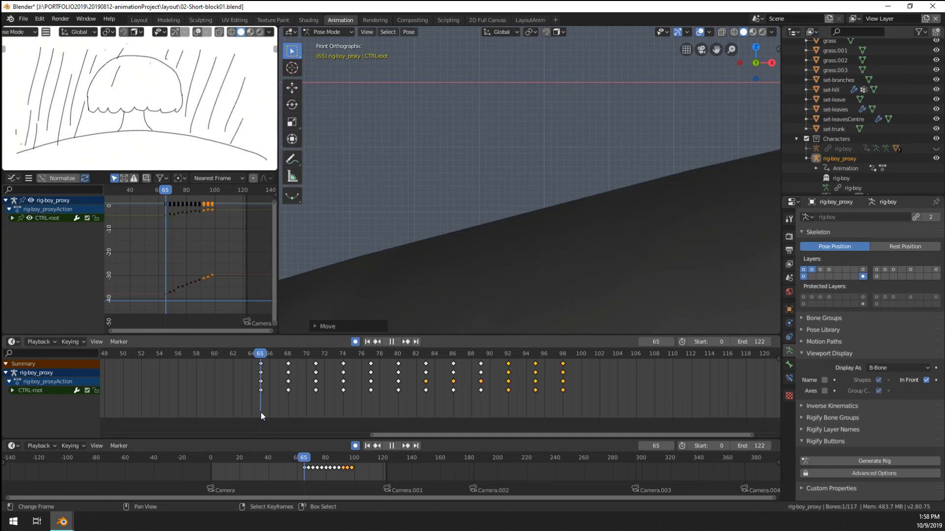
Step: Replay the extended run from frame 65 in a wider view and check the root's progress up the hill
key("space")
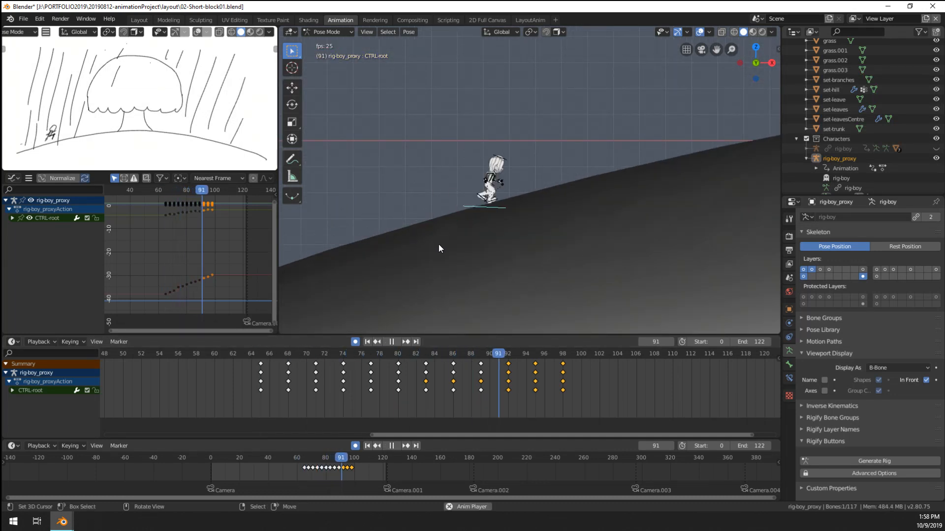
left_click(265, 397)
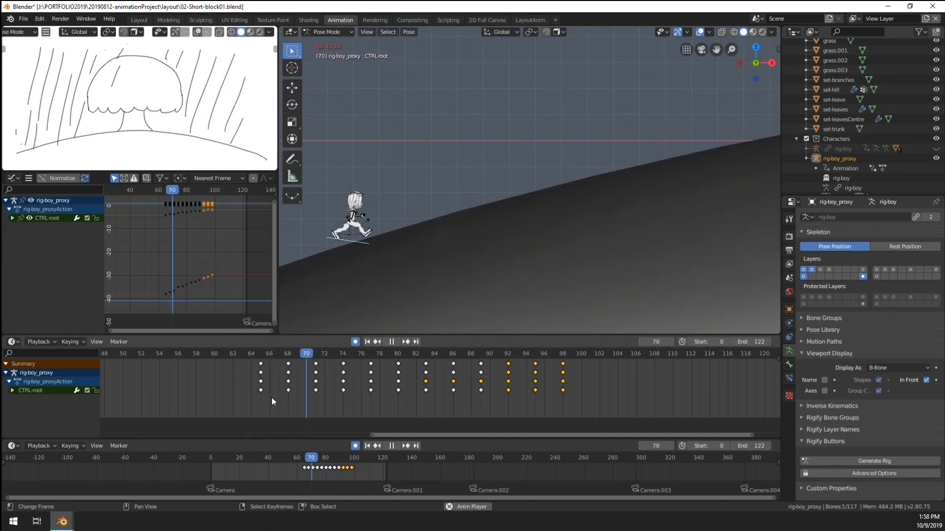
left_click(509, 397)
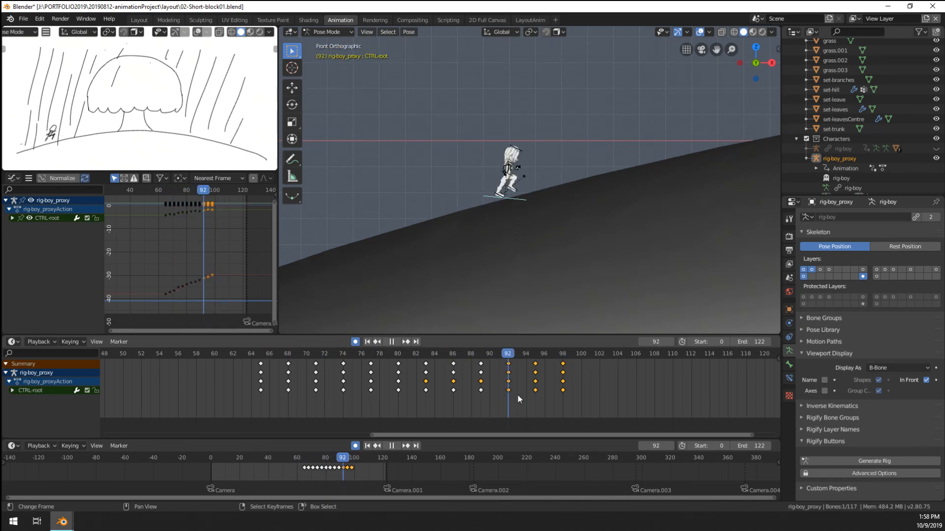
left_click_drag(518, 395, 264, 401)
key("space")
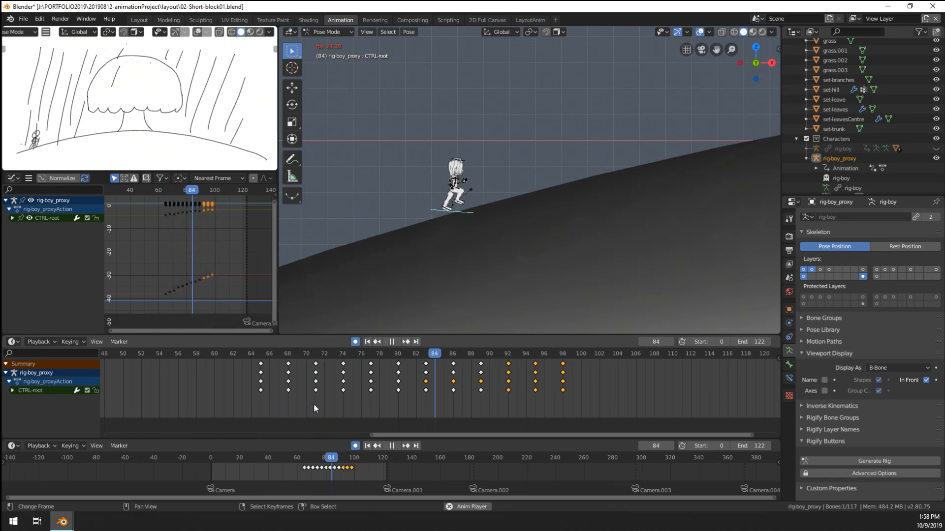
key("space")
Step: At frame 98, rotate the root control slightly back and lower it about 0.13 m onto the slope
left_click(563, 402)
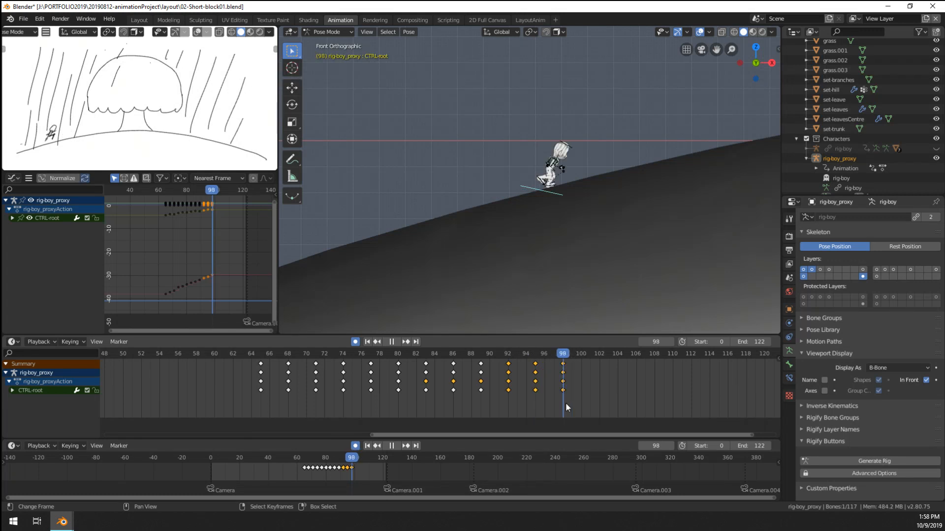
key("r")
left_click(654, 244)
key("g")
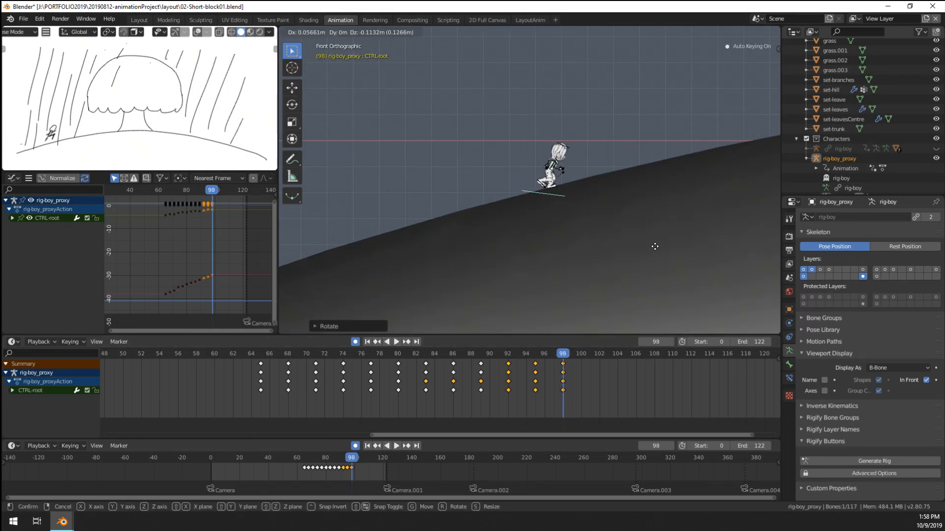
left_click(655, 246)
Step: Play the run again from frame 65 to check the corrected frame 98 pose
left_click(261, 398)
key("space")
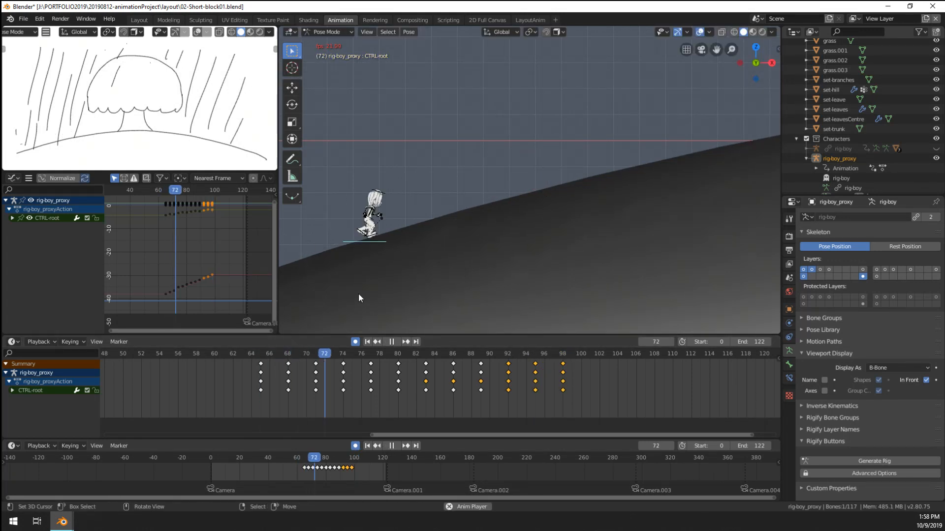
key("space")
left_click(355, 273)
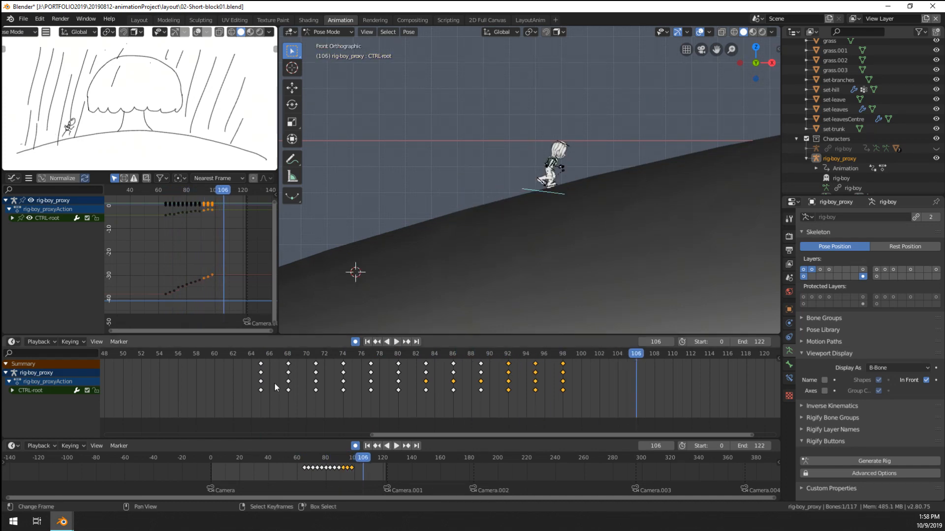
Step: Play the run again from frame 65 in a wider front view showing the whole hill
left_click(274, 382)
key("space")
scroll(458, 176, "down", 8)
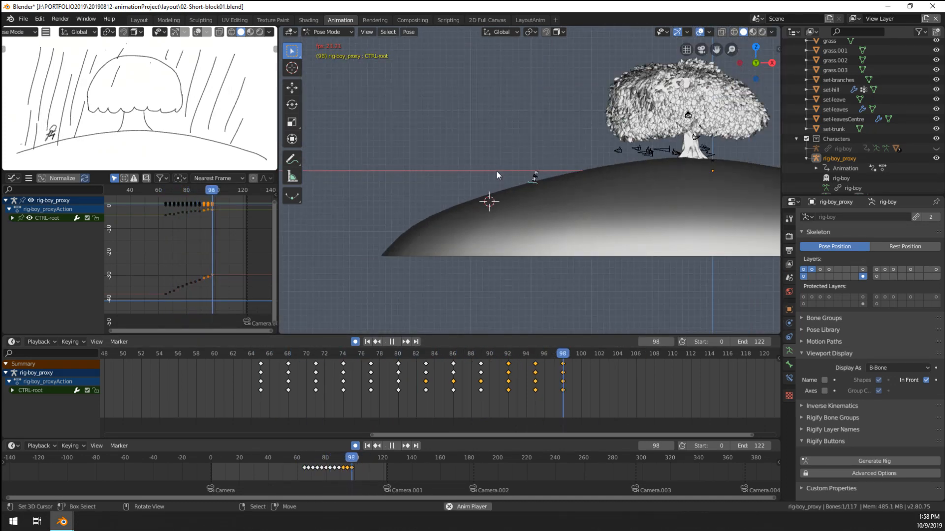
key("space")
Step: Switch to the camera view and play the run twice from frame 65 to check its pace in the shot
key("KP_0")
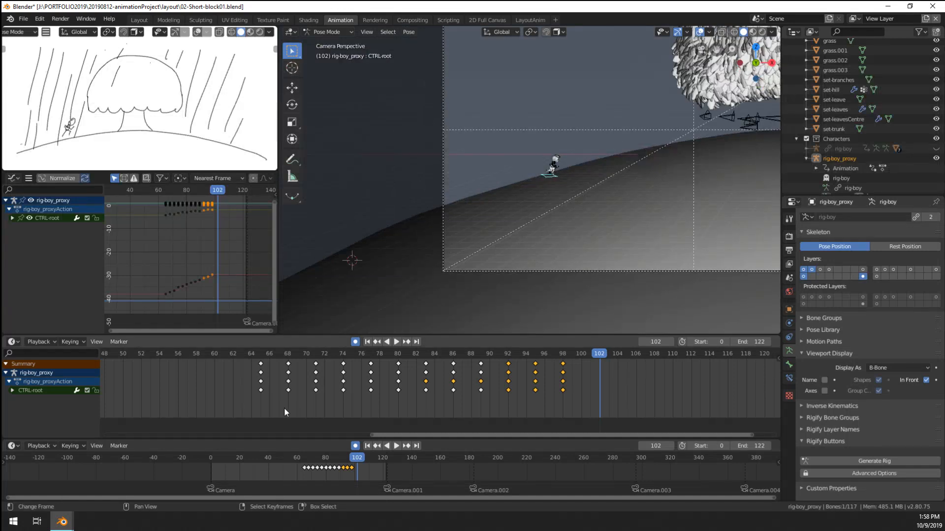
left_click(256, 406)
key("space")
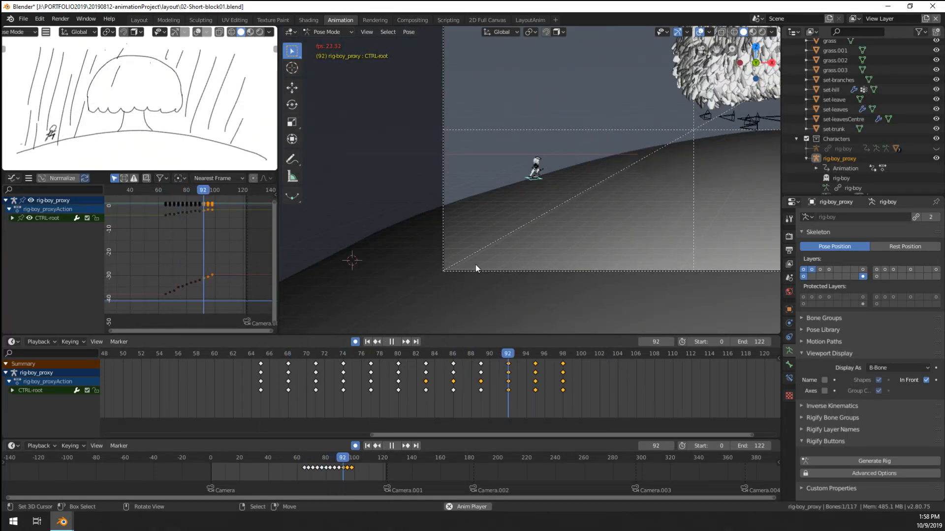
key("space")
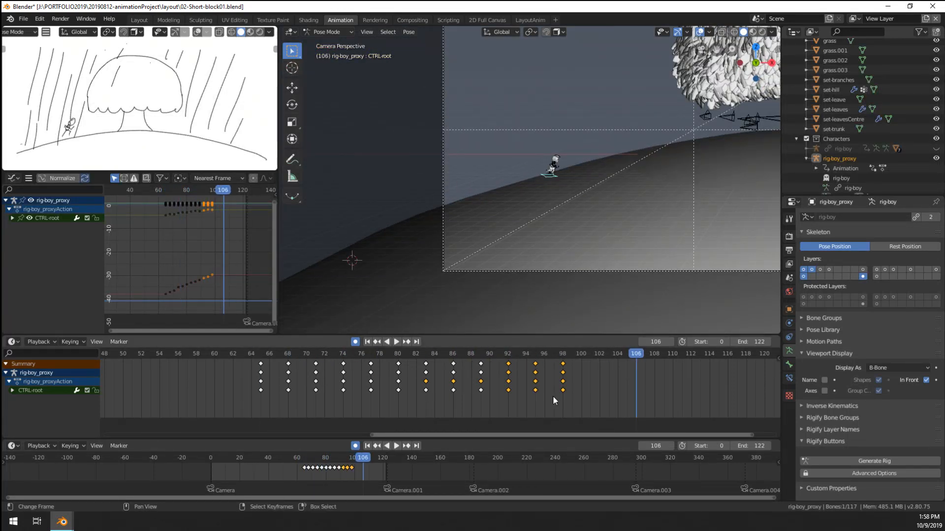
scroll(572, 420, "down", 4)
left_click(353, 400)
key("space")
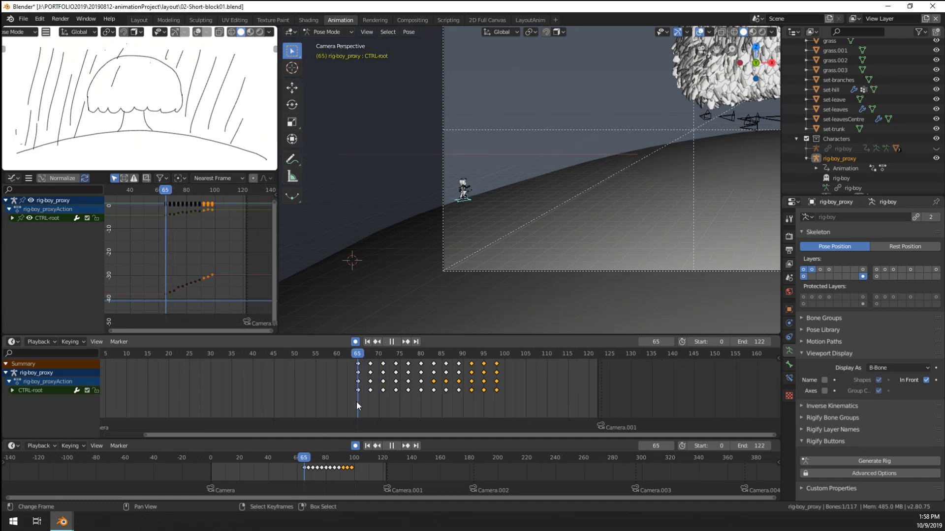
key("space")
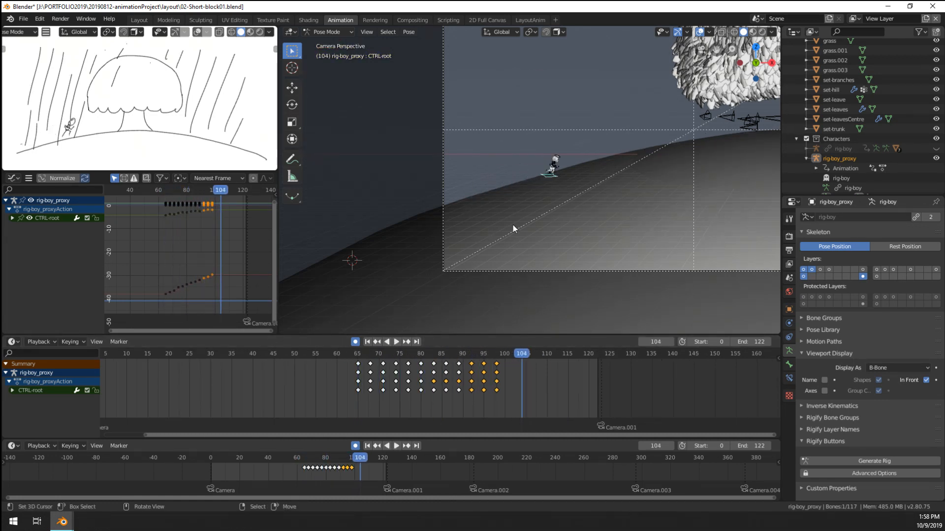
Step: Return to frame 65 and inspect the root control up close from outside the camera view
left_click_drag(428, 416, 358, 400)
key("space")
scroll(458, 235, "up", 4)
middle_click_drag(459, 235, 516, 219)
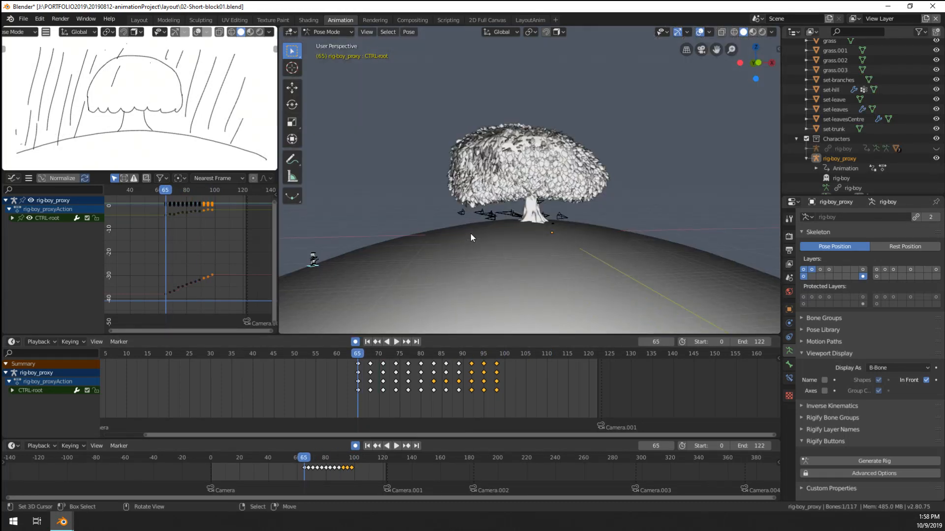
key("KP_Decimal")
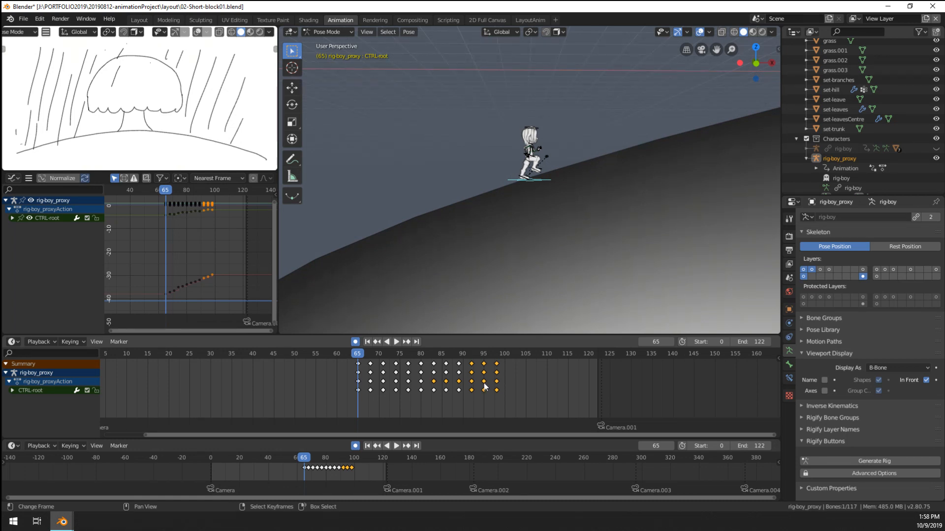
Step: Select all of the root control's keyframes in the Graph Editor and set their interpolation to constant
scroll(157, 273, "down", 1)
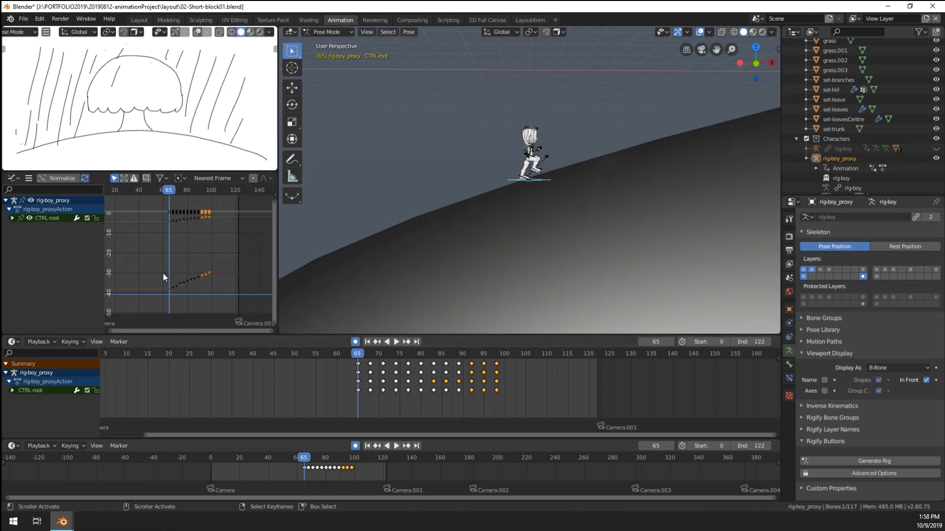
key("a")
key("t")
left_click(165, 273)
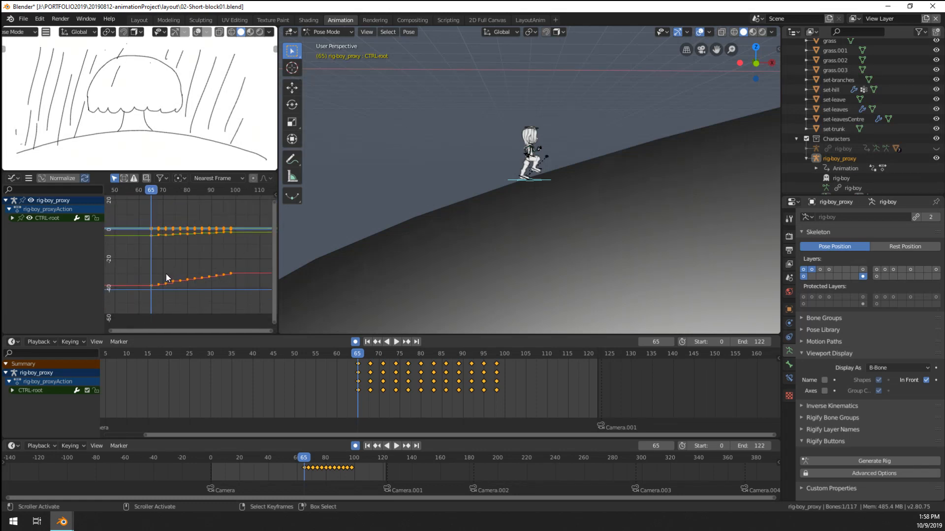
Step: Maximize the Graph Editor and frame the root control's curves to examine the stepped climb from frame 65 to 98
key("ctrl+space")
key("Home")
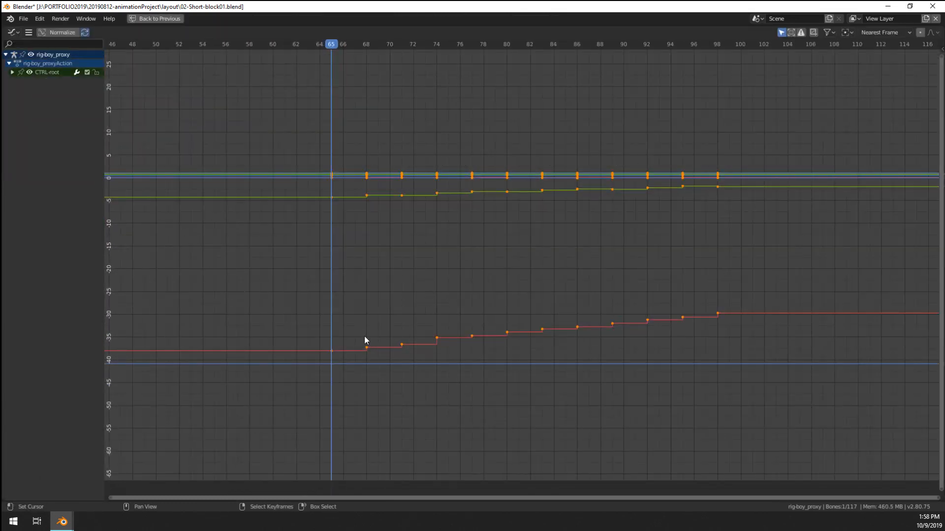
left_click_drag(364, 337, 333, 338)
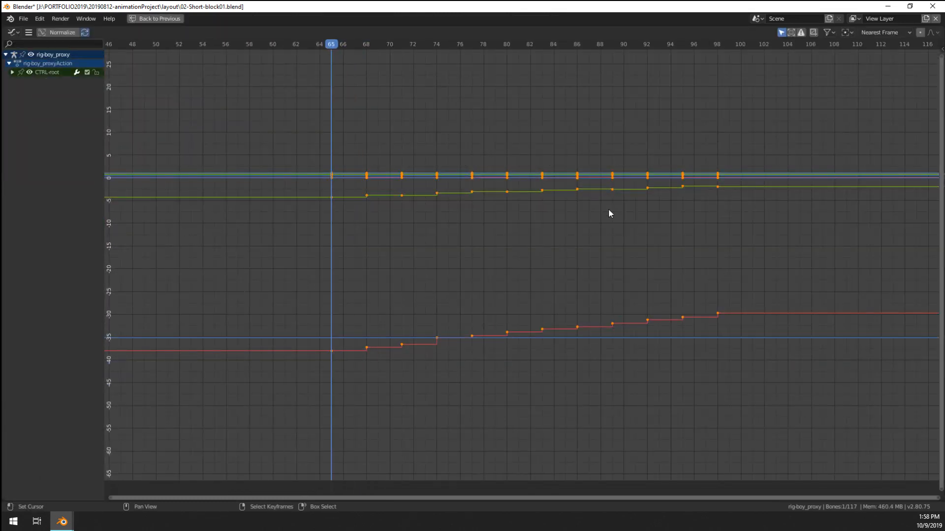
key("ctrl+space")
key("ctrl+space")
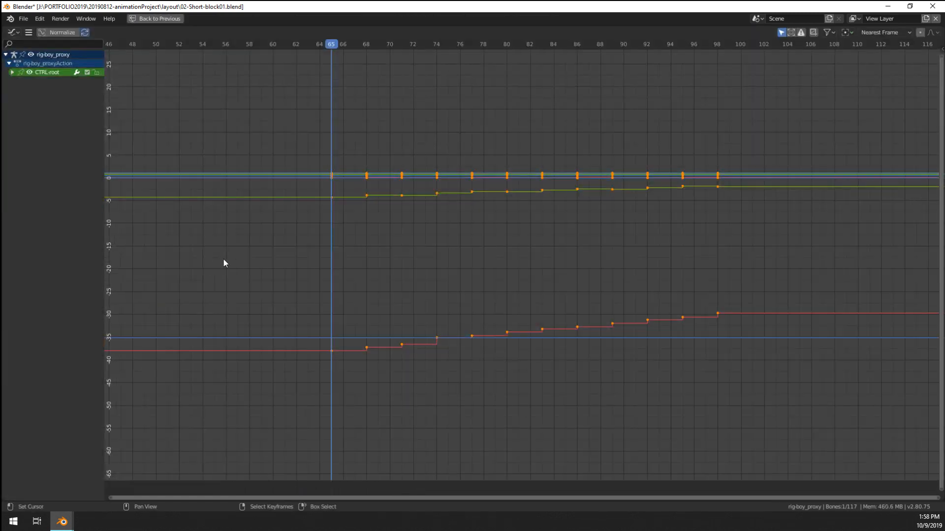
Step: Expand the CTRL-root channels, select them all, and hide the Y Scale curve
left_click(12, 72)
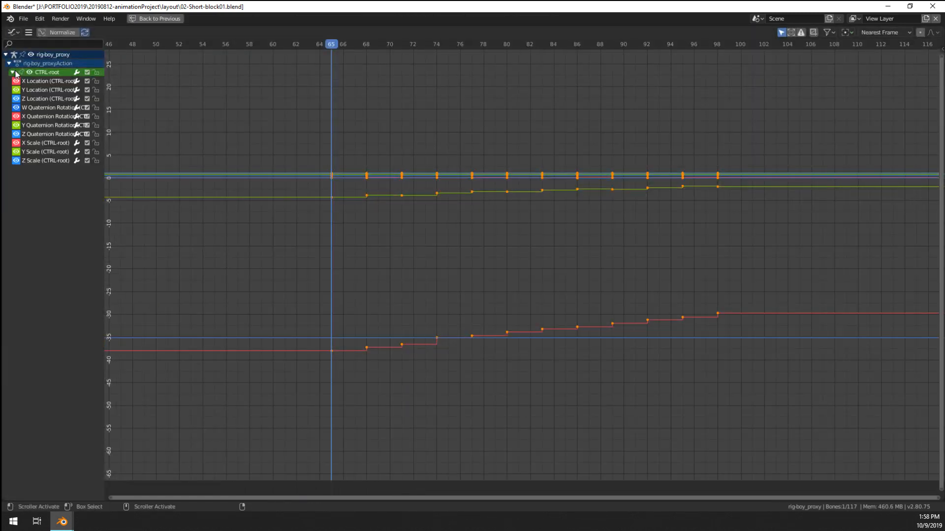
left_click(31, 161)
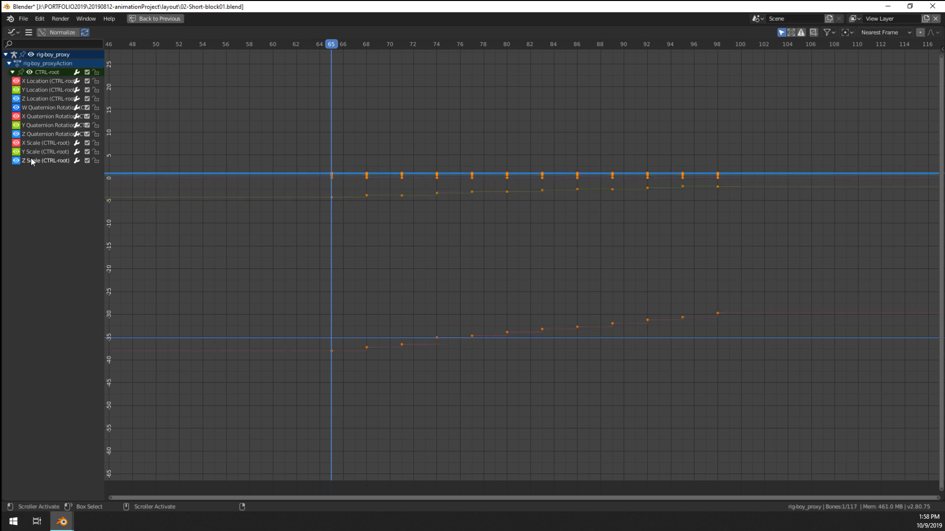
left_click(35, 152)
left_click(37, 144)
left_click(34, 152)
left_click(33, 161)
key("a")
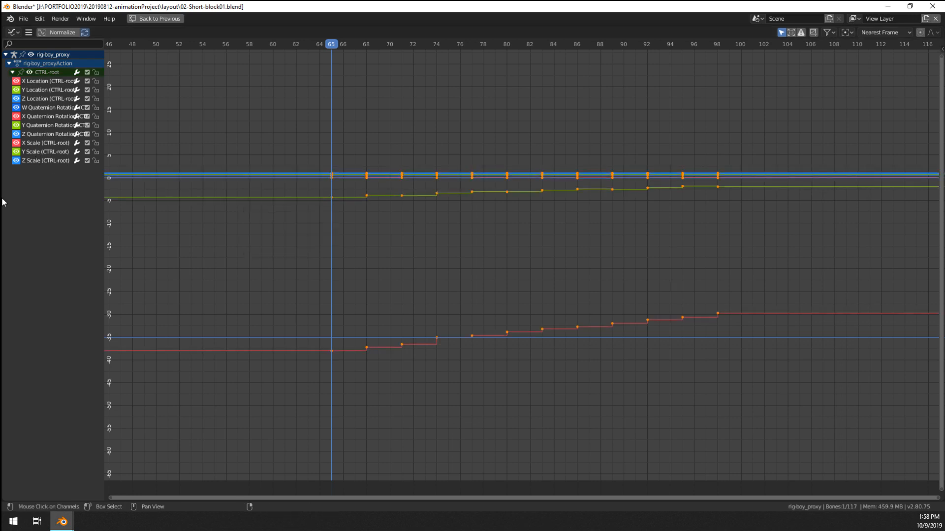
left_click(17, 152)
Step: Try muting the location and rotation channels and deleting the selected CTRL-root channels, then restore them
left_click_drag(87, 134, 91, 85)
key("x")
left_click(372, 206)
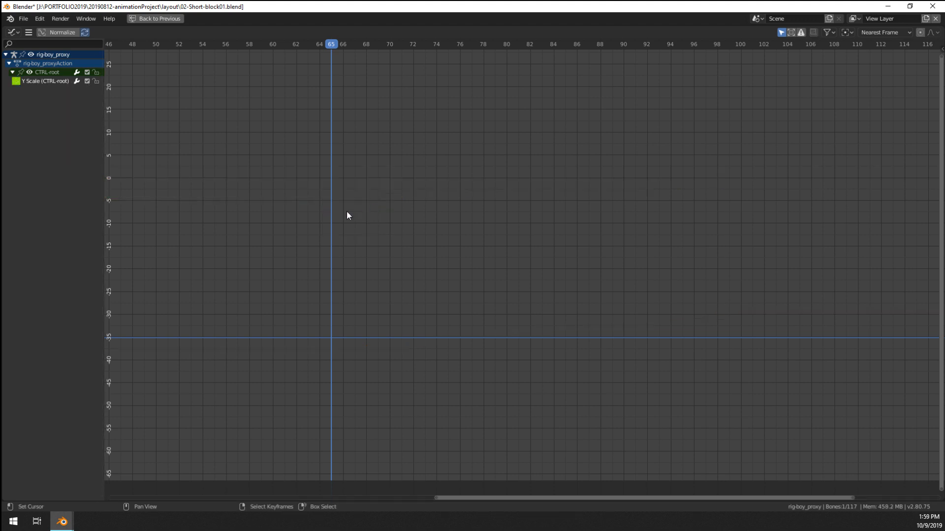
key("ctrl+z")
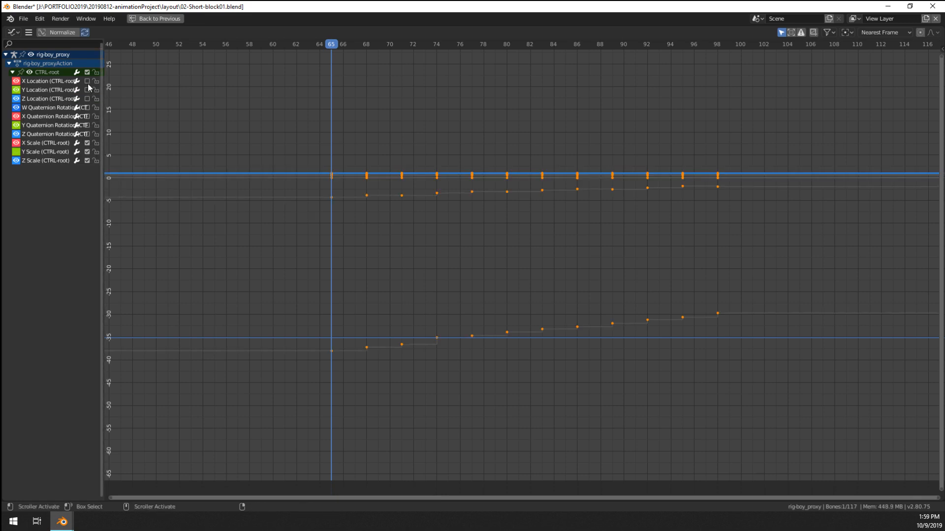
left_click_drag(88, 84, 89, 136)
Step: Select only the X, Y and Z Location channels of CTRL-root
left_click(31, 118)
left_click(33, 92)
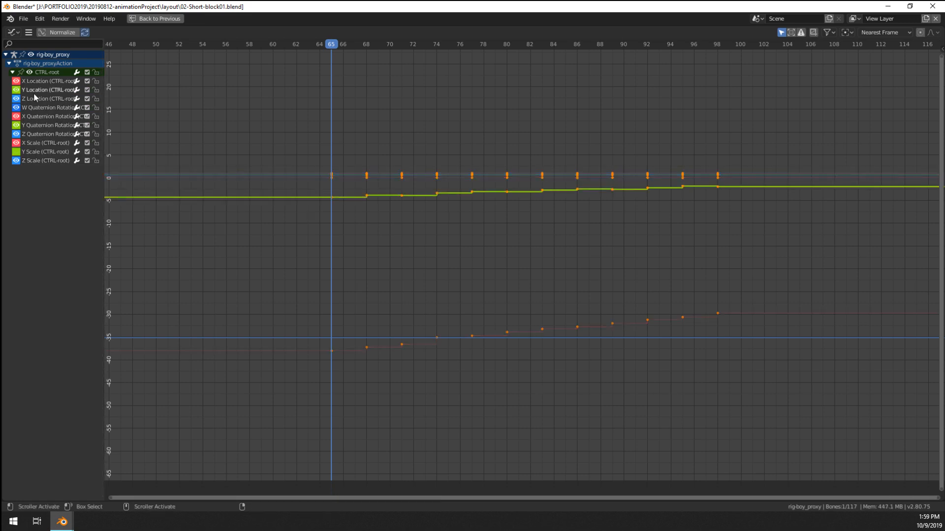
left_click(41, 100)
left_click(42, 92, "shift")
left_click(46, 82, "shift")
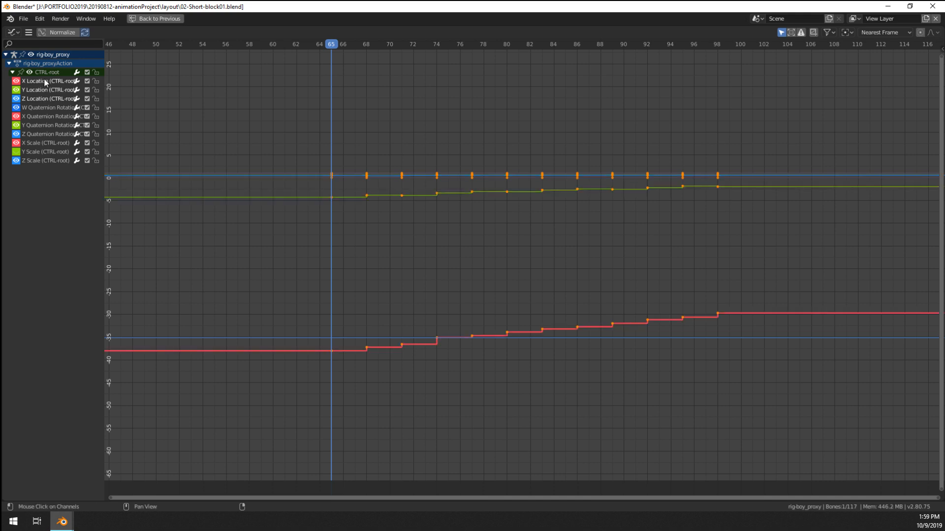
Step: Place the 2D cursor on the X Location key at frame 65 and turn on Normalize for the curves
middle_click_drag(427, 252, 345, 265)
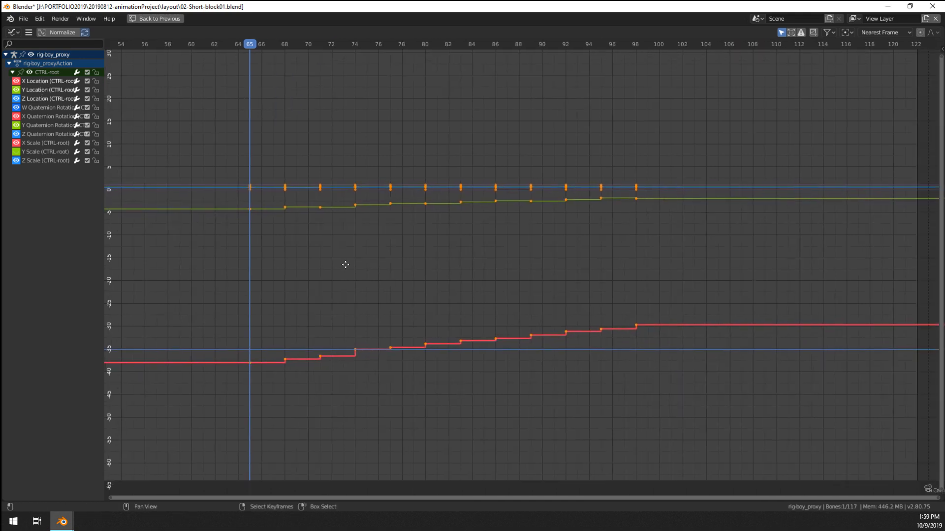
left_click(250, 363)
left_click(62, 32)
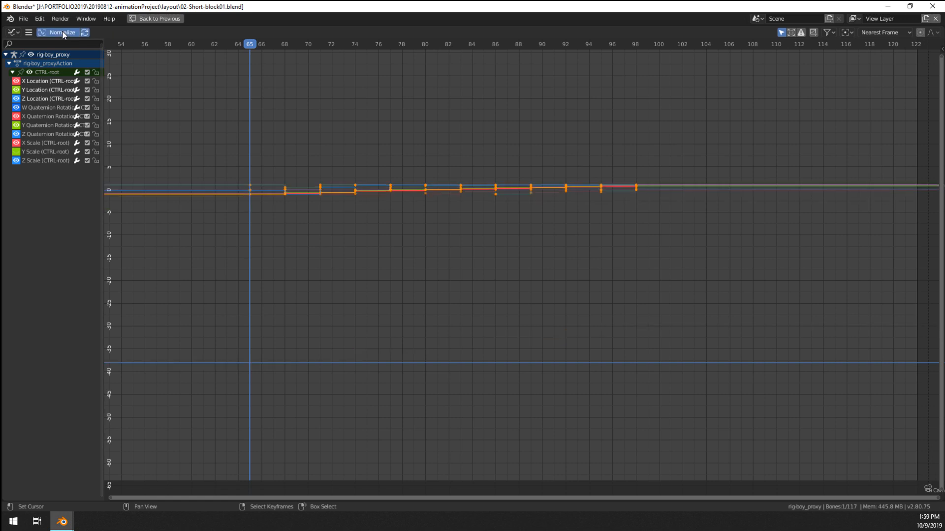
scroll(295, 140, "up", 2)
middle_click_drag(359, 149, 418, 253)
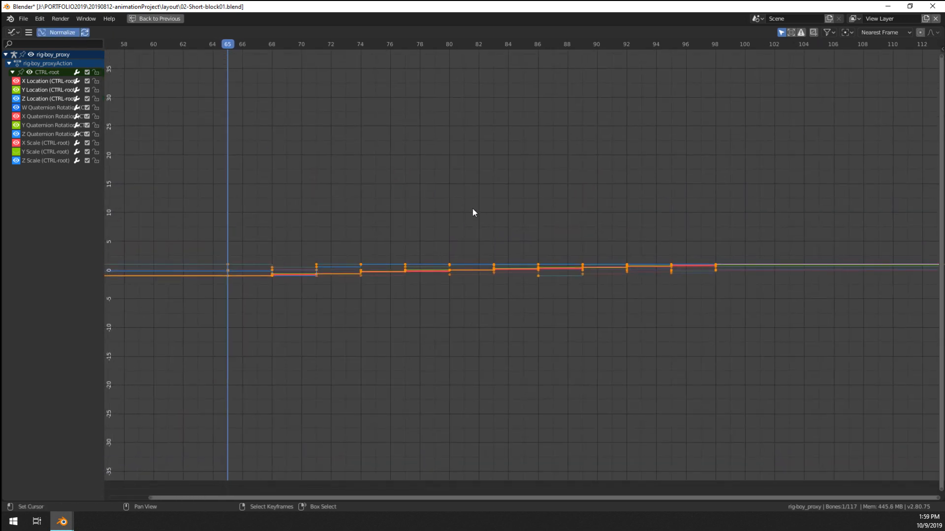
key("s")
right_click(460, 177)
key("s")
right_click(740, 84)
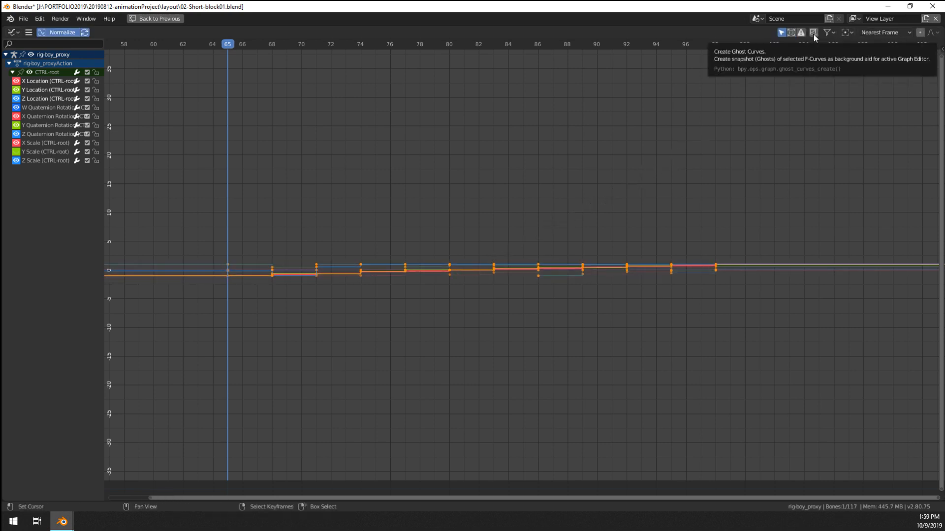
Step: Place the 2D cursor at frame 65 on the normalized value of about -1 and set the pivot point to 2D Cursor
key("Home")
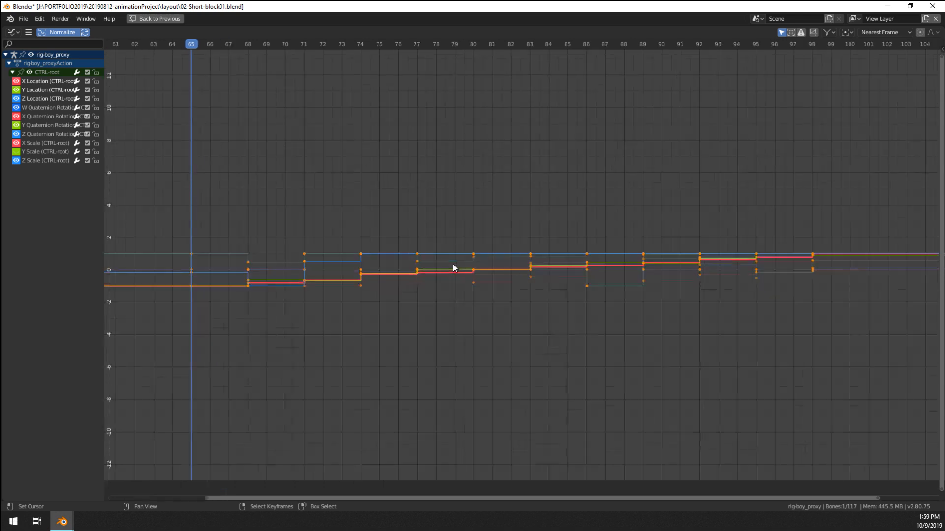
scroll(426, 300, "up", 1)
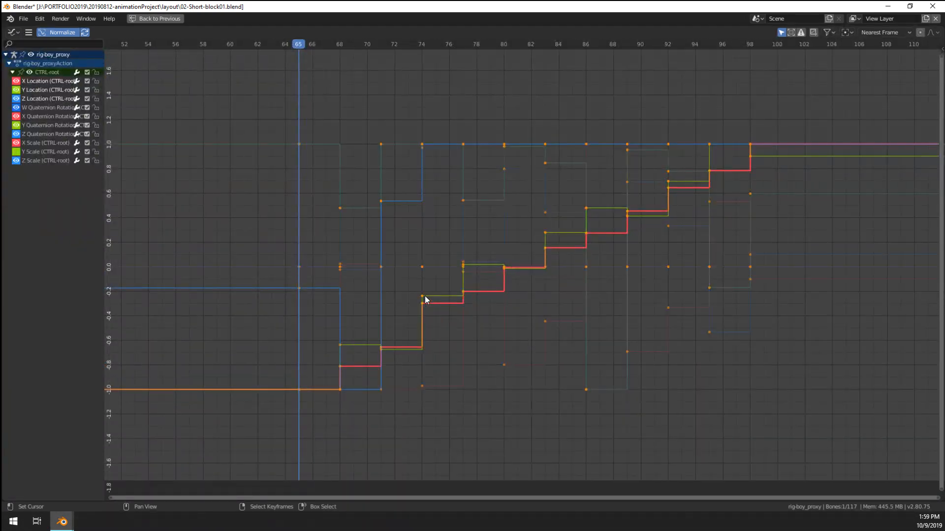
left_click_drag(282, 365, 302, 388)
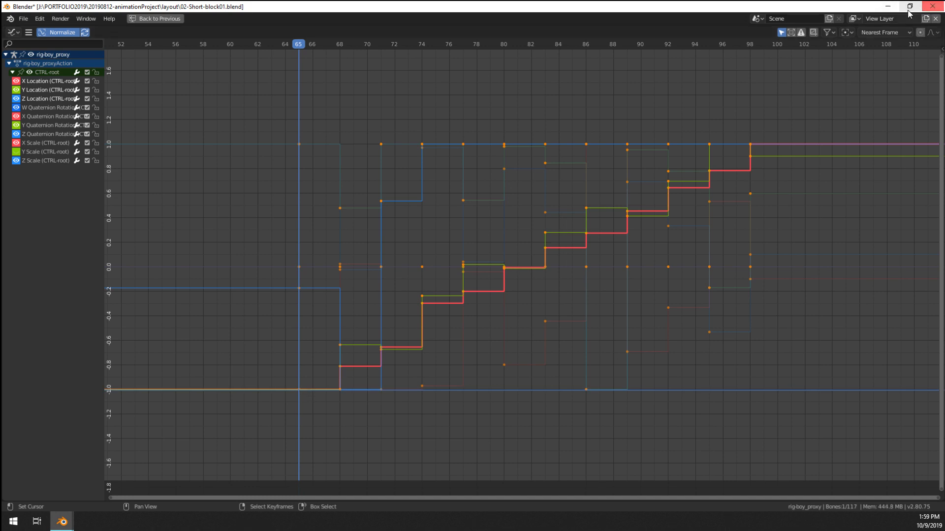
left_click(847, 34)
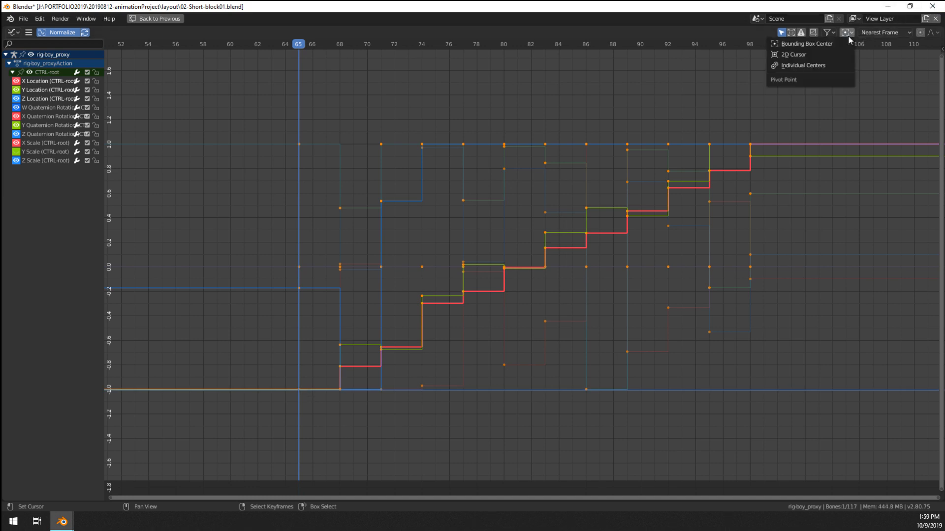
left_click(818, 52)
Step: Scale the selected keyframes up along Y only around the 2D cursor to lengthen the root's travel
key("s")
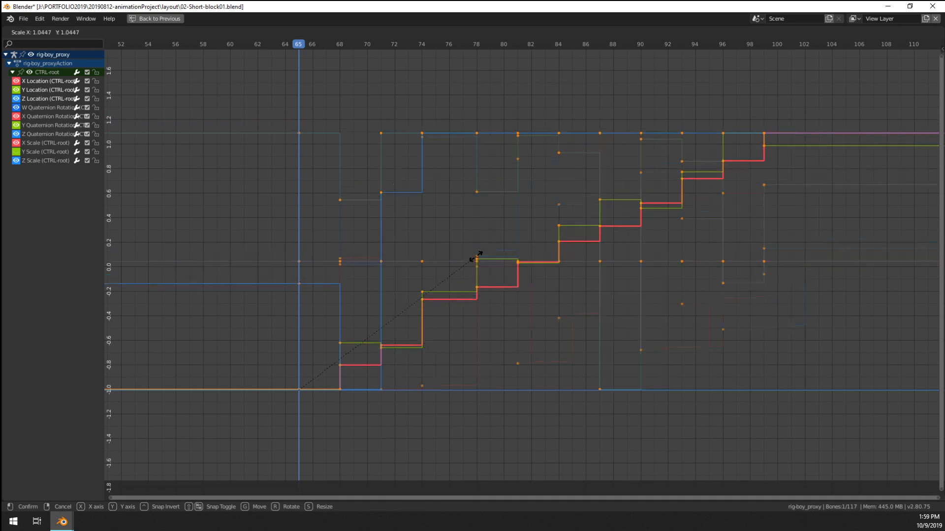
key("y")
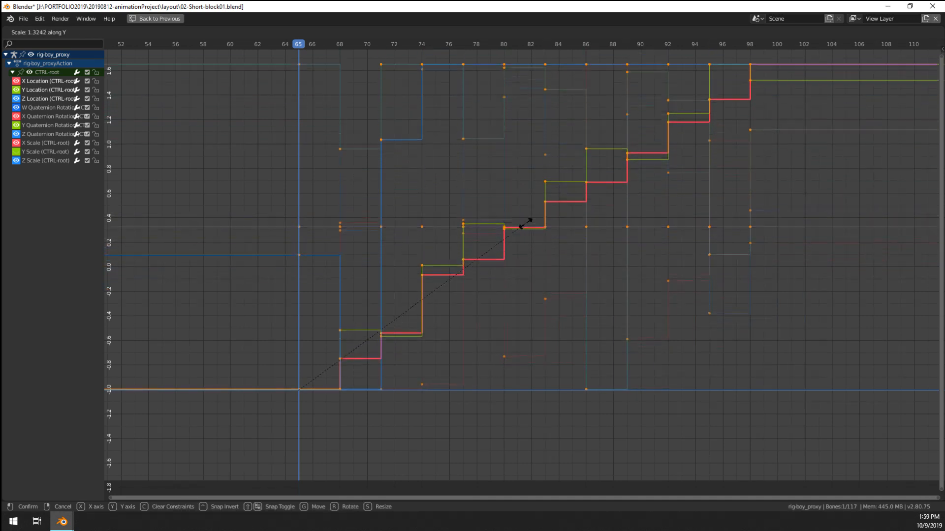
left_click(547, 204)
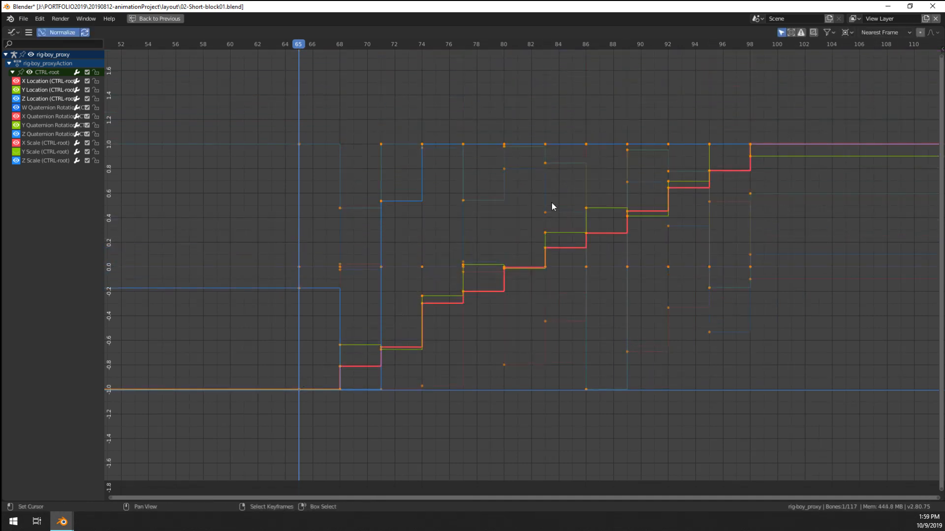
Step: Restore the full Animation layout and play the scaled run in the camera view
key("ctrl+space")
key("space")
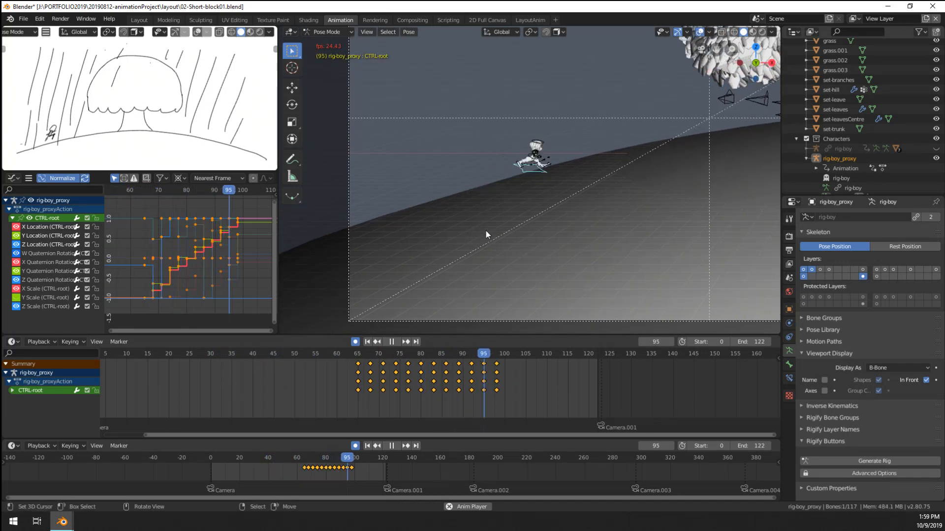
key("space")
Step: Try scaling the keyframes further along Y around the 2D cursor to carry the boy higher up the hill
key("s")
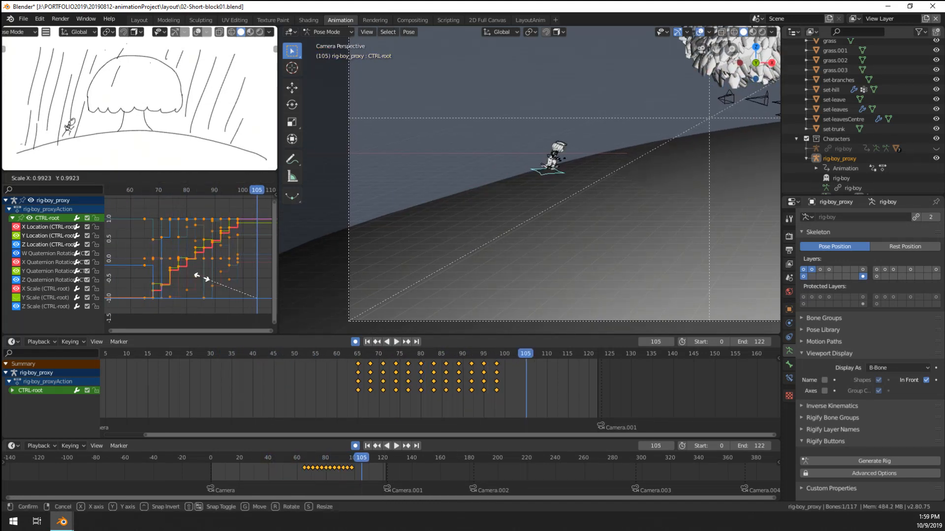
key("y")
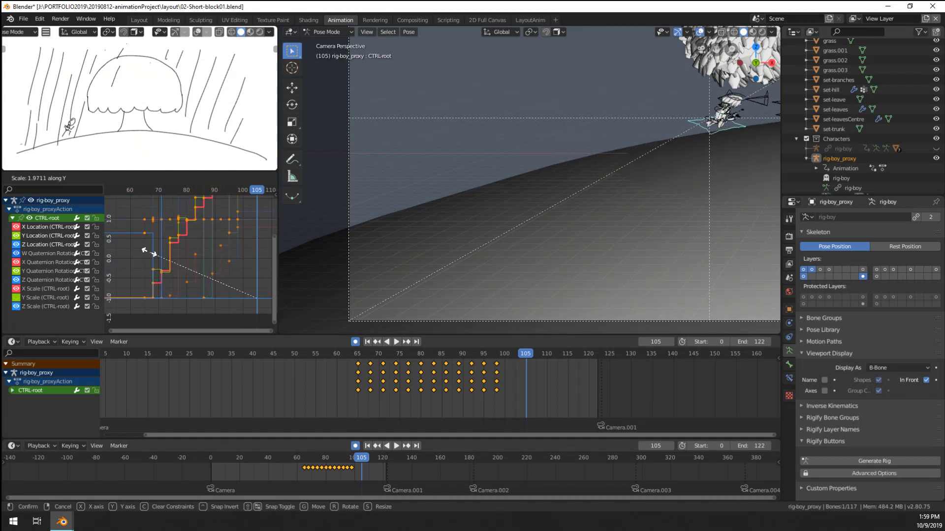
left_click(142, 263)
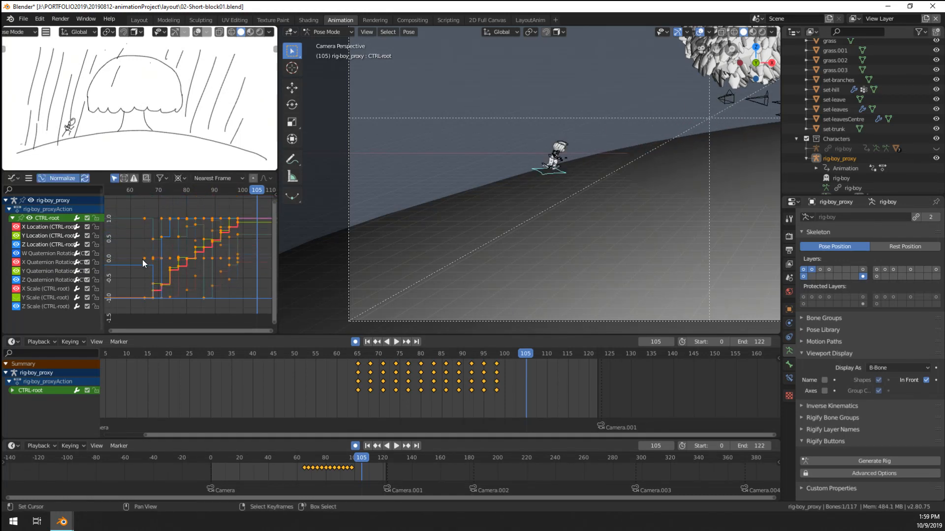
Step: Try muting and locking the root control's rotation and scale channels, and play the run from frame 65
left_click(143, 258)
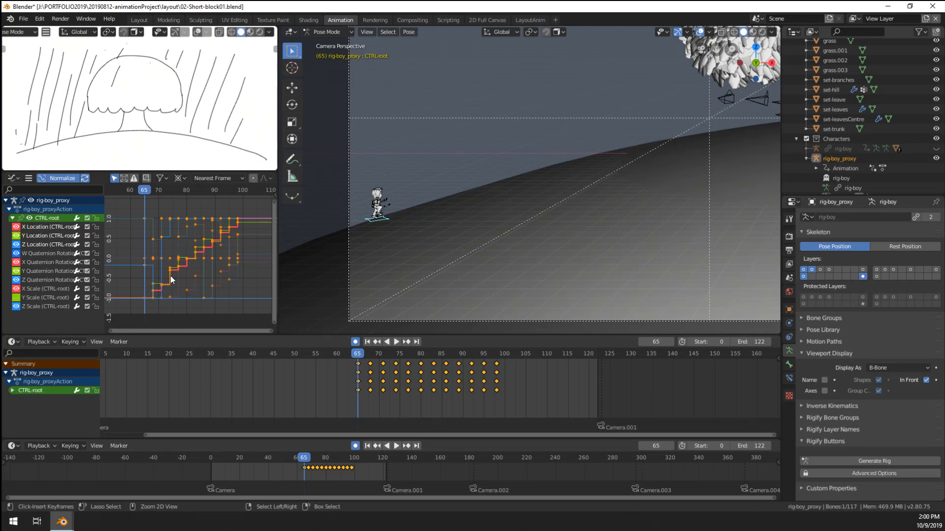
left_click(38, 271)
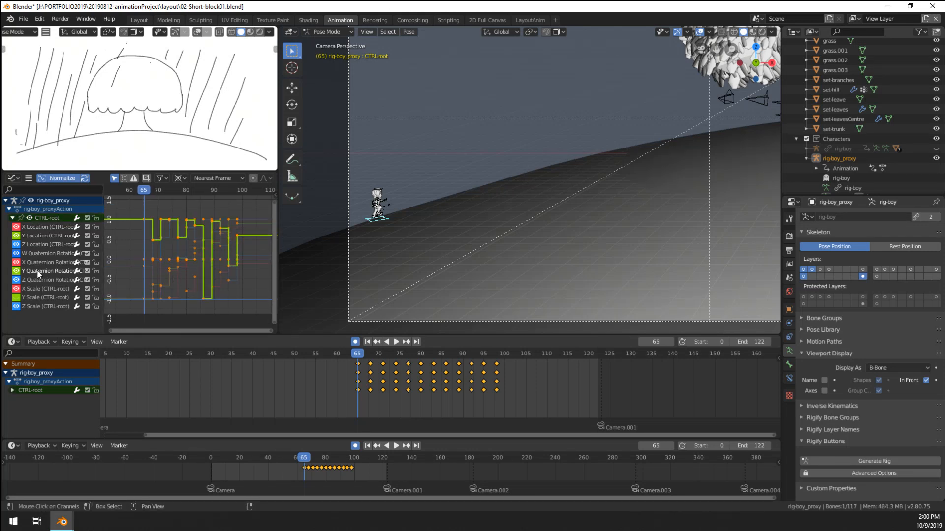
left_click(44, 254)
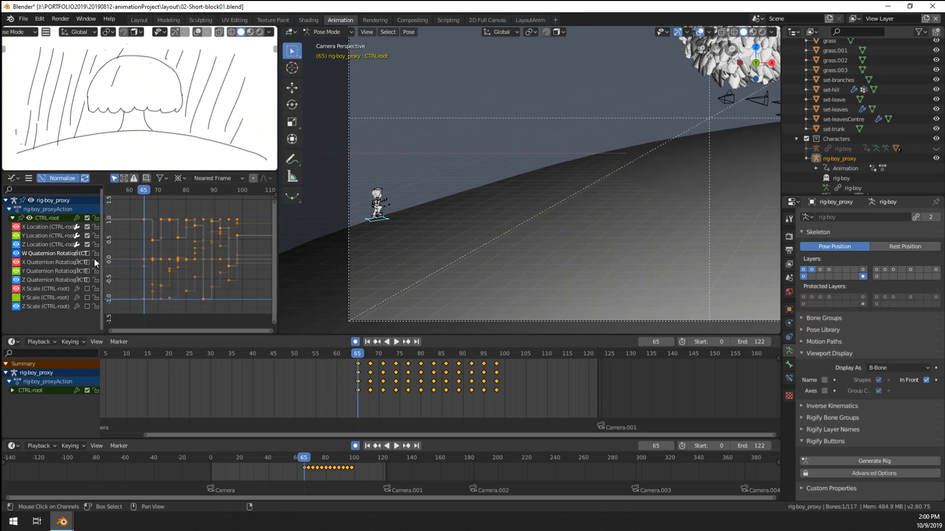
left_click_drag(95, 254, 96, 310)
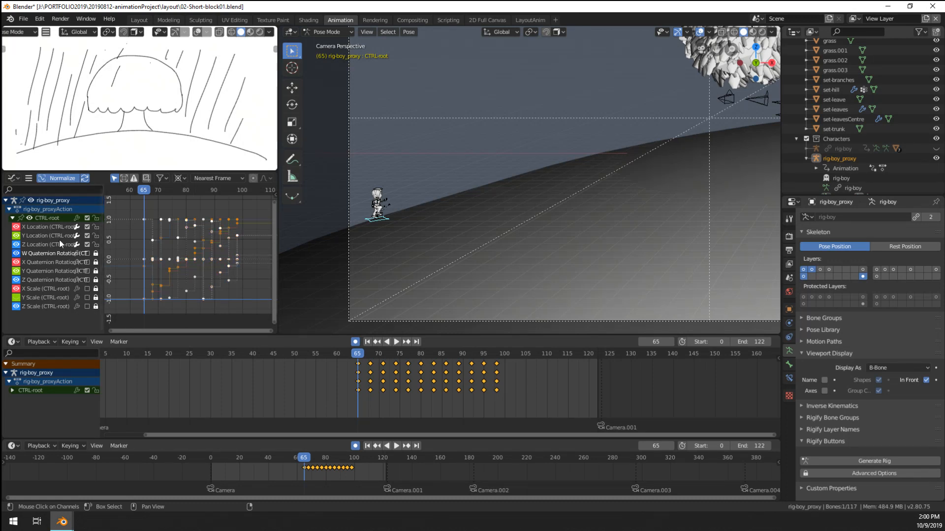
key("space")
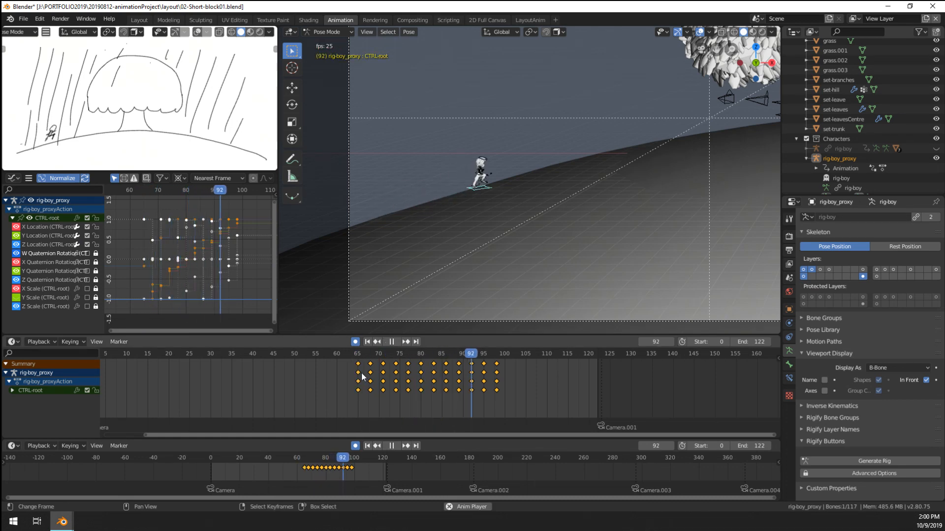
key("space")
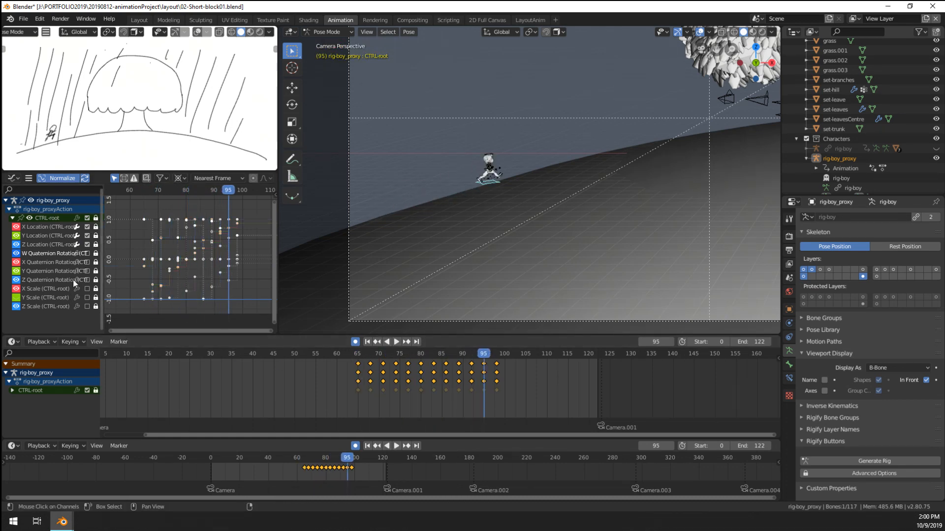
Step: Try deleting the root control's X, Y and Z Scale curves with the other channels locked
left_click(95, 289)
key("a")
key("x")
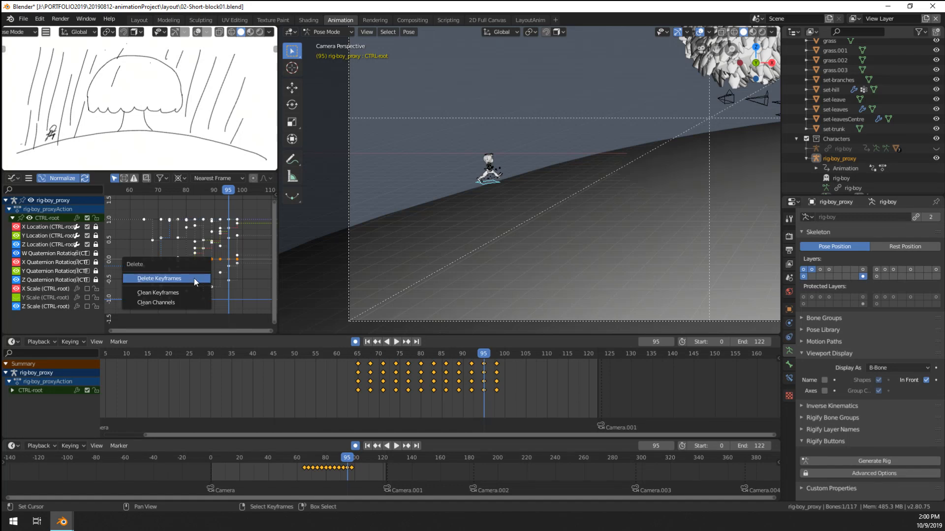
left_click(194, 278)
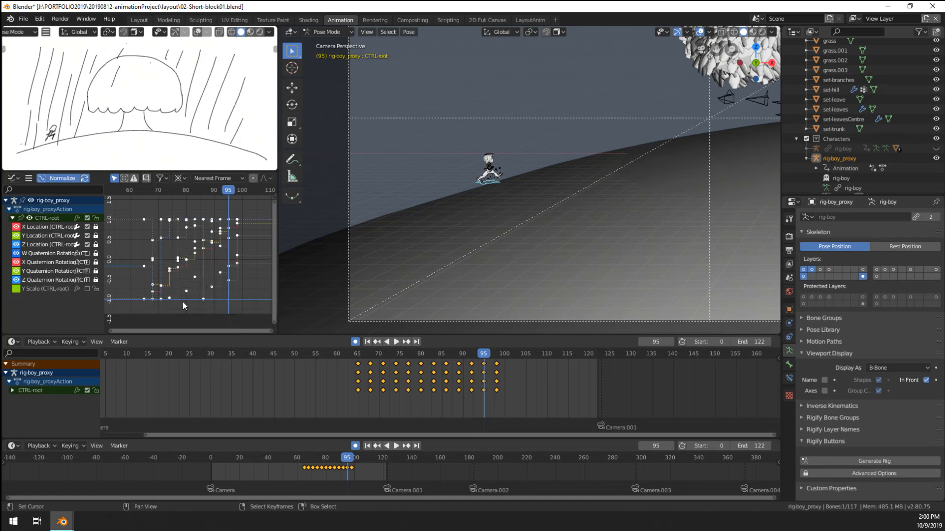
left_click(89, 288)
key("x")
key("x")
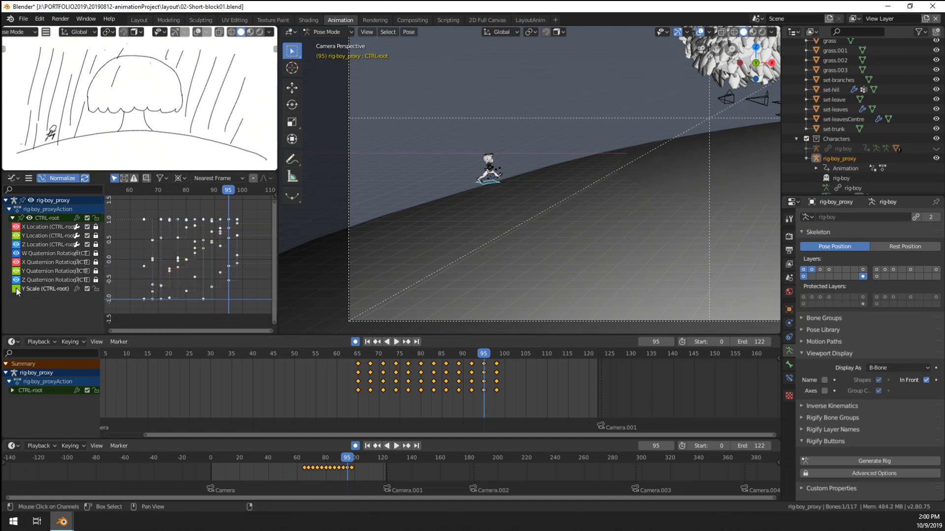
key("x")
left_click(183, 270)
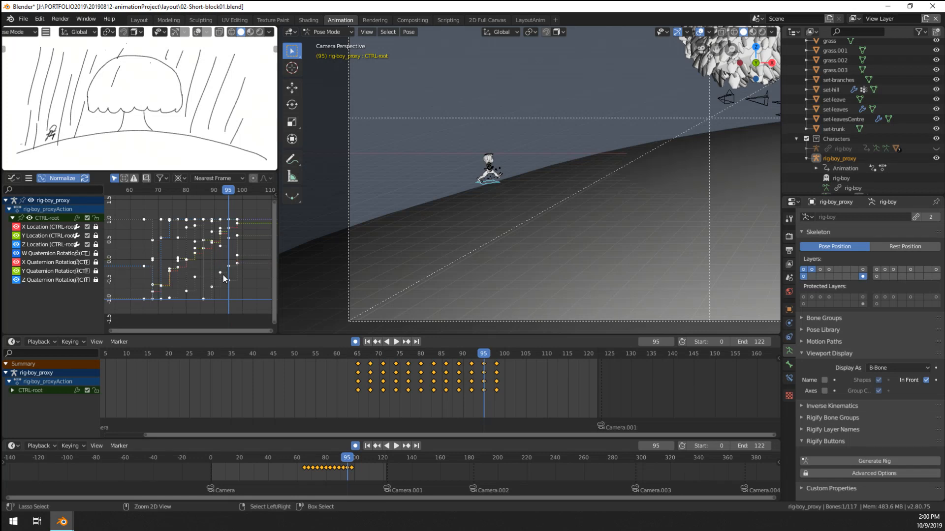
Step: Undo the scale curve deletions and the locking of the root control's channels
key("ctrl+z")
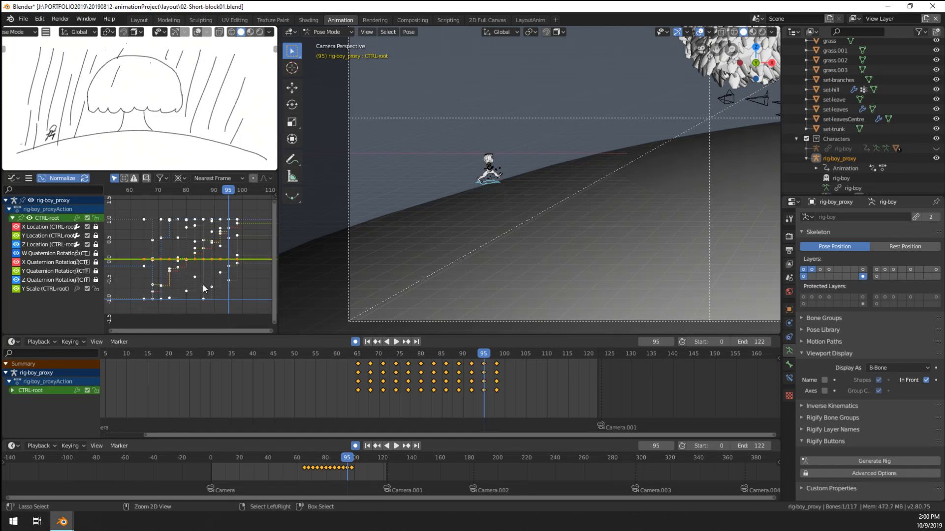
key("h")
scroll(203, 276, "down", 3)
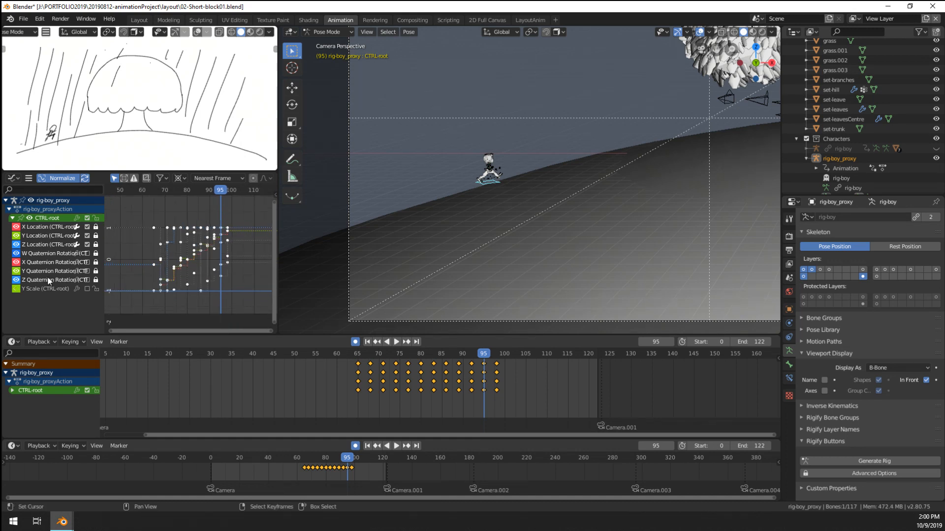
key("alt+h")
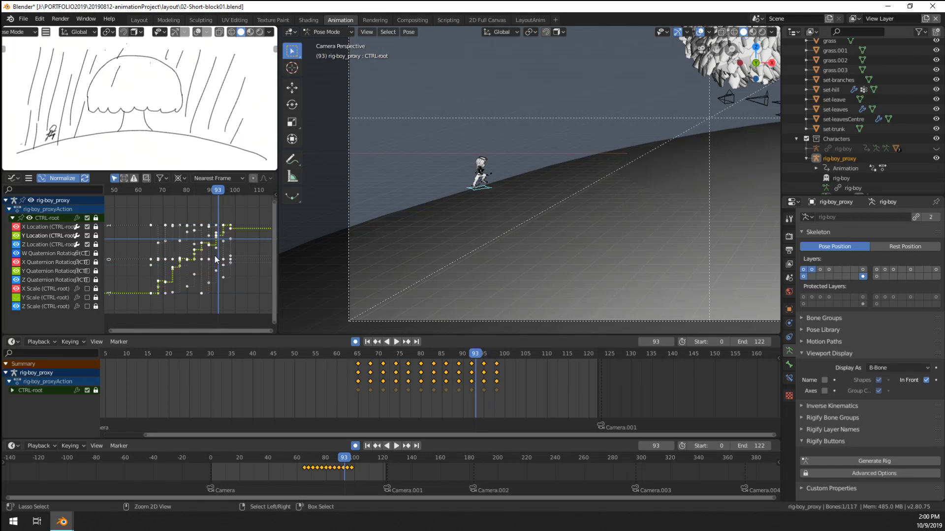
key("ctrl+z")
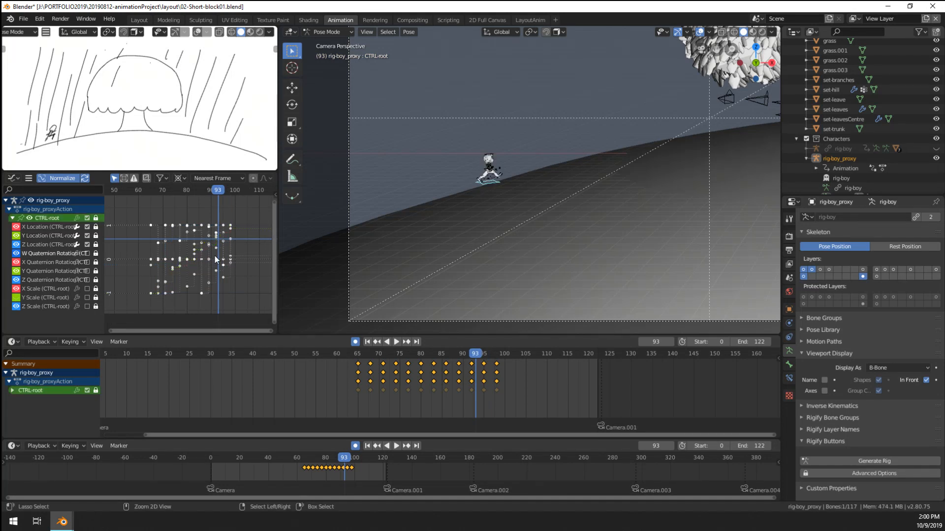
key("ctrl+z")
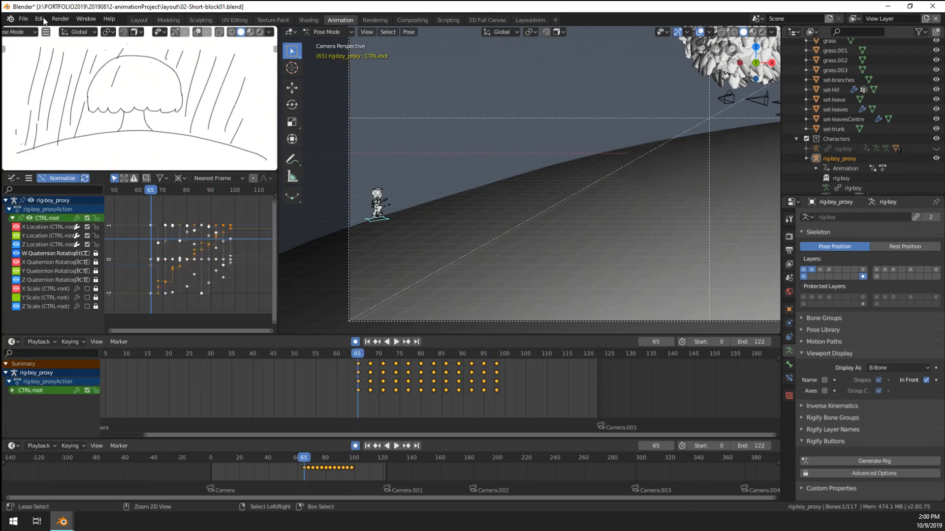
key("ctrl+z")
left_click(37, 19)
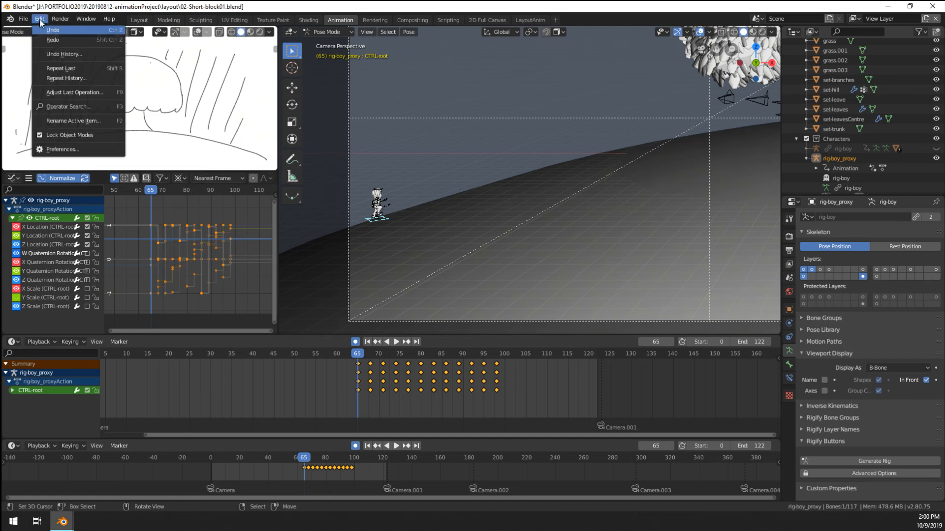
left_click(48, 30)
left_click(39, 19)
left_click(43, 27)
Step: Play the run with rotation and scale muted, and re-enable all of the root control's muted channels
key("space")
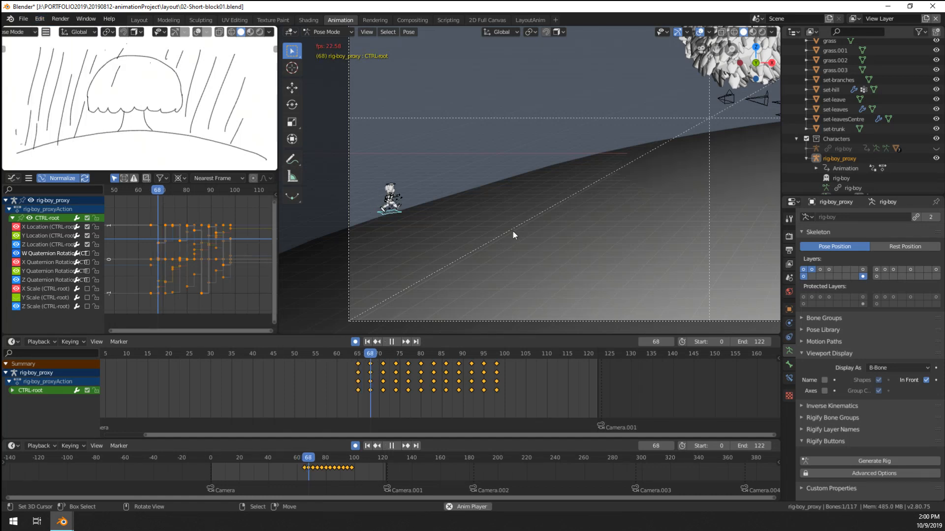
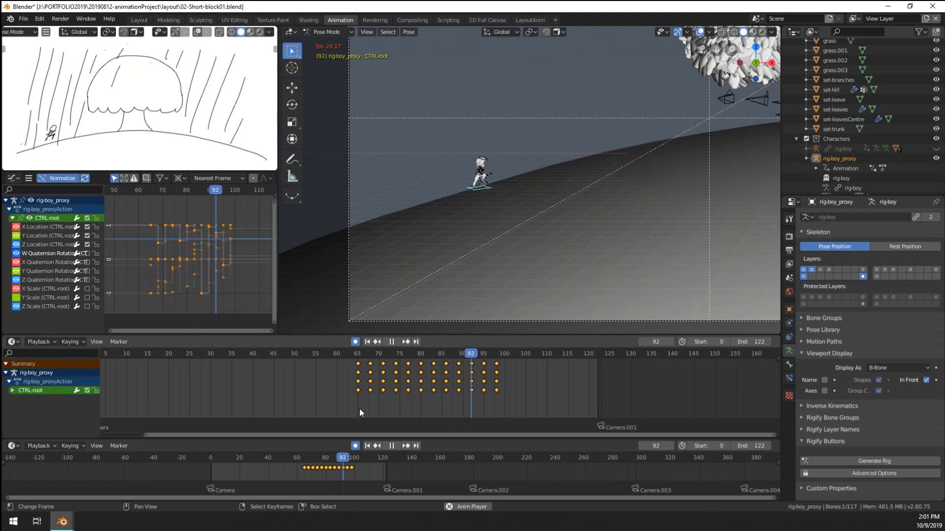
key("space")
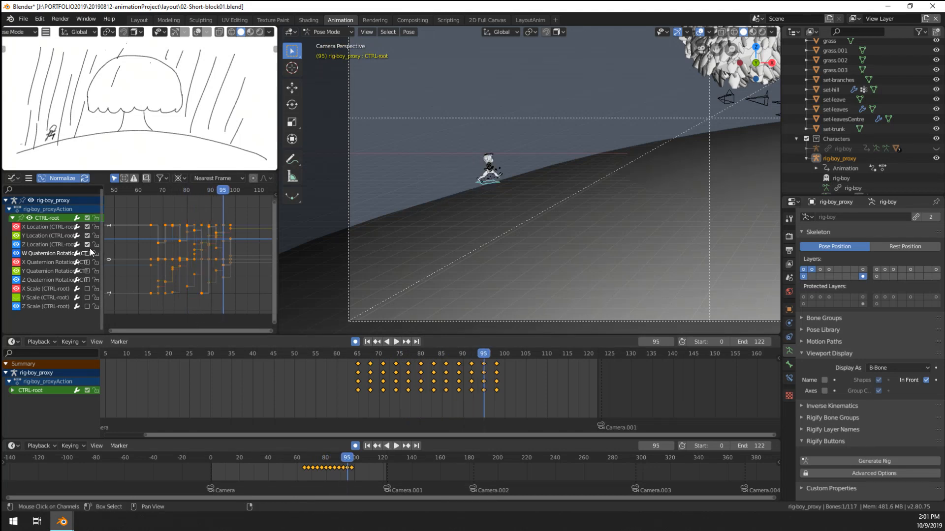
left_click_drag(88, 253, 88, 307)
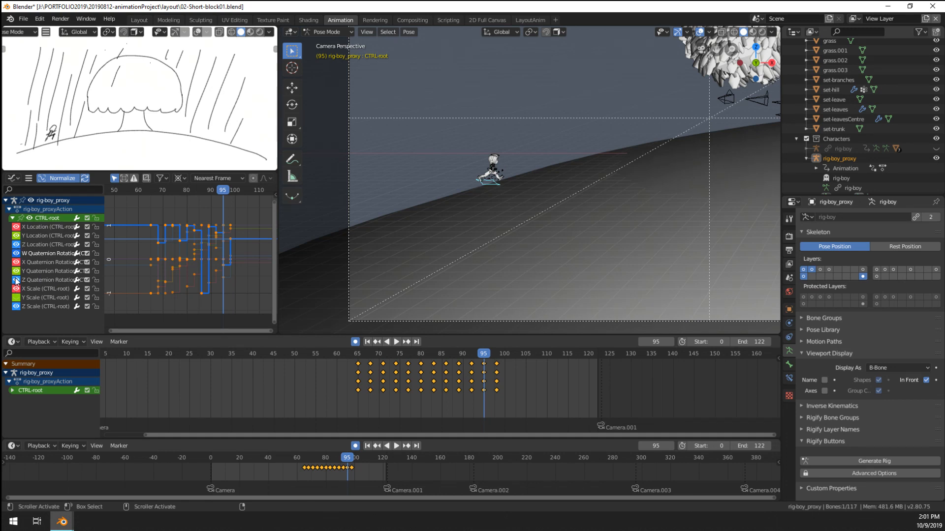
Step: Hide the root control's location and quaternion rotation curves and delete the keyframes of its X, Y and Z Scale curves
left_click_drag(17, 280, 17, 227)
key("x")
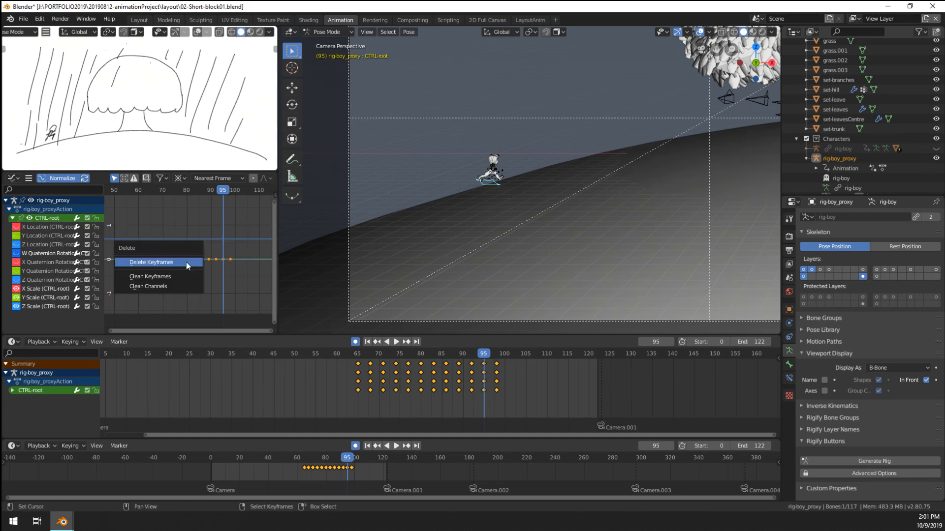
left_click(186, 262)
Step: Try scaling only the root's quaternion rotation keyframes around the 2D cursor at frame 60, and play the run
left_click_drag(17, 256, 18, 281)
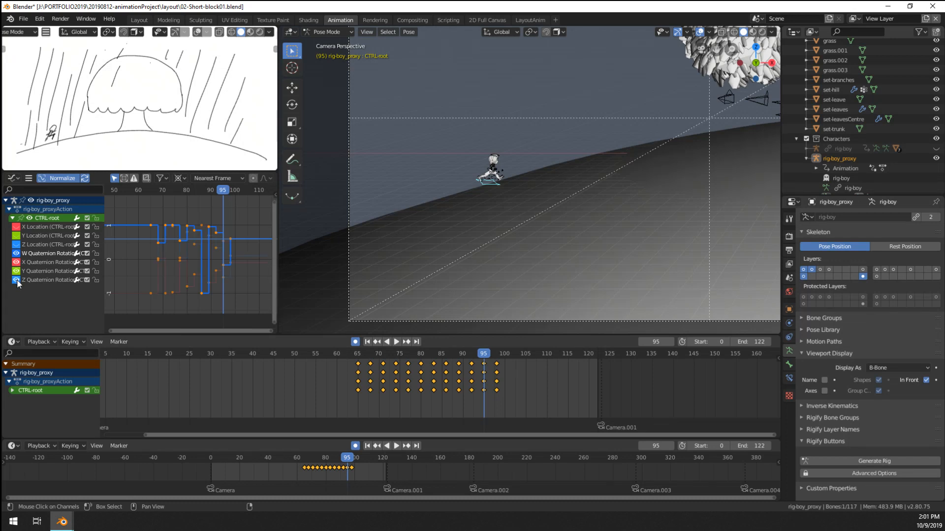
left_click_drag(140, 298, 138, 293)
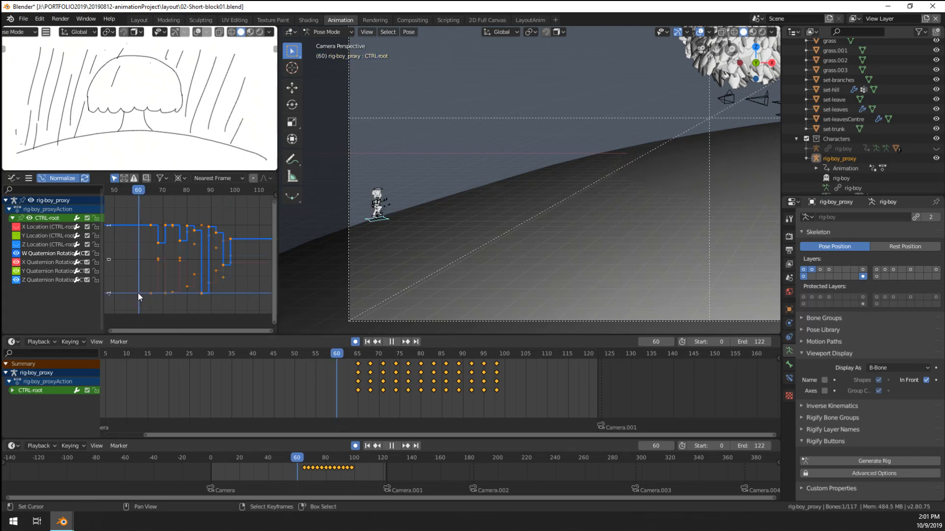
key("s")
key("y")
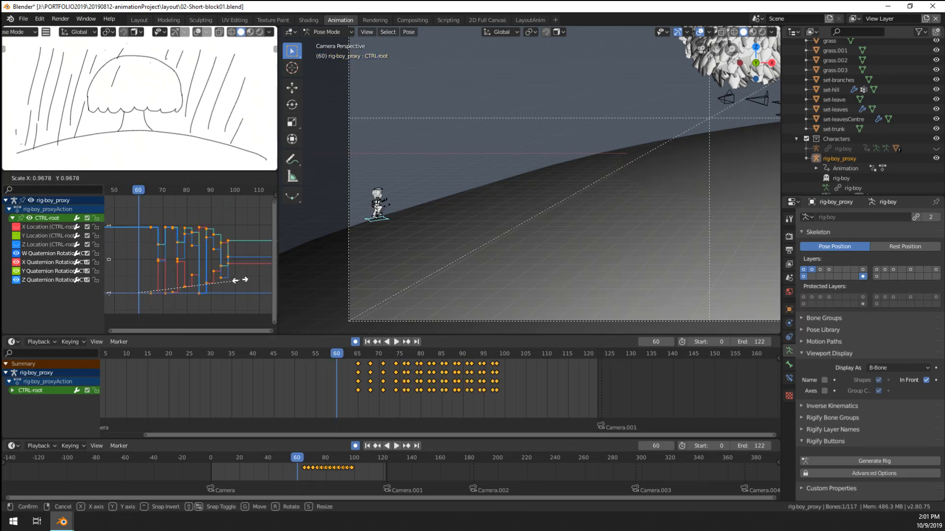
left_click(218, 284)
key("space")
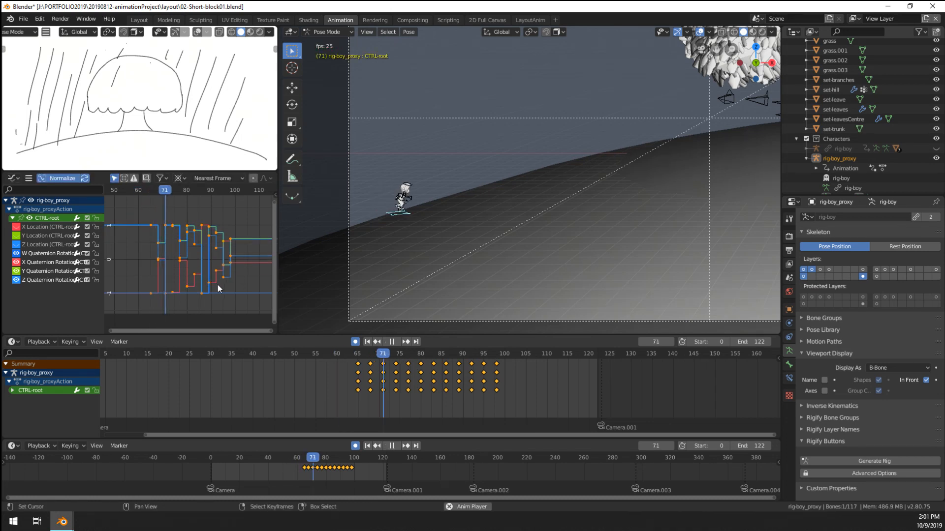
key("space")
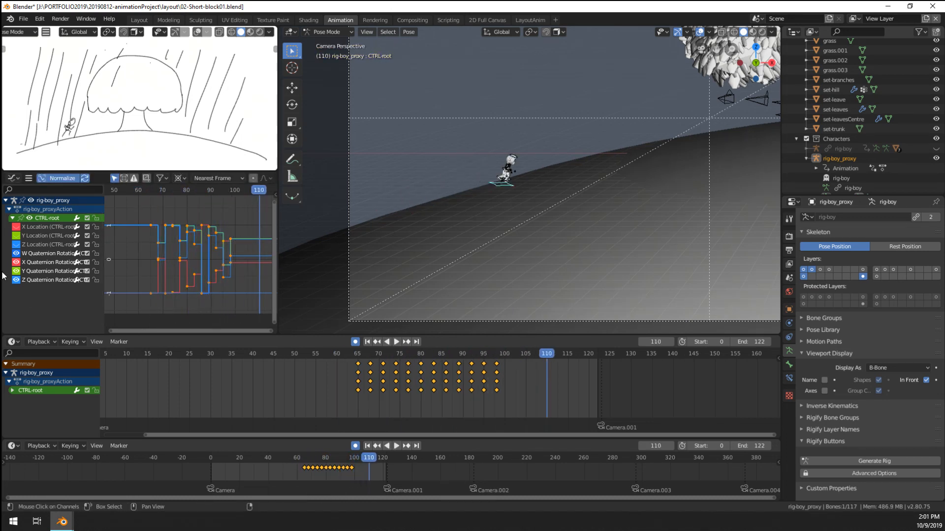
Step: Show both the location and quaternion rotation curves of the root control and select its X Quaternion Rotation curve
left_click_drag(16, 241, 16, 283)
left_click_drag(18, 243, 17, 227)
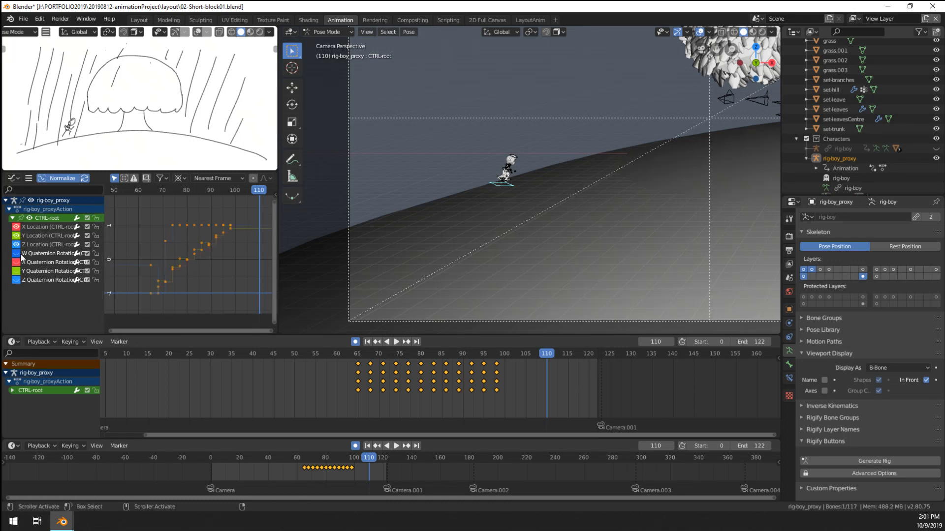
left_click(57, 256)
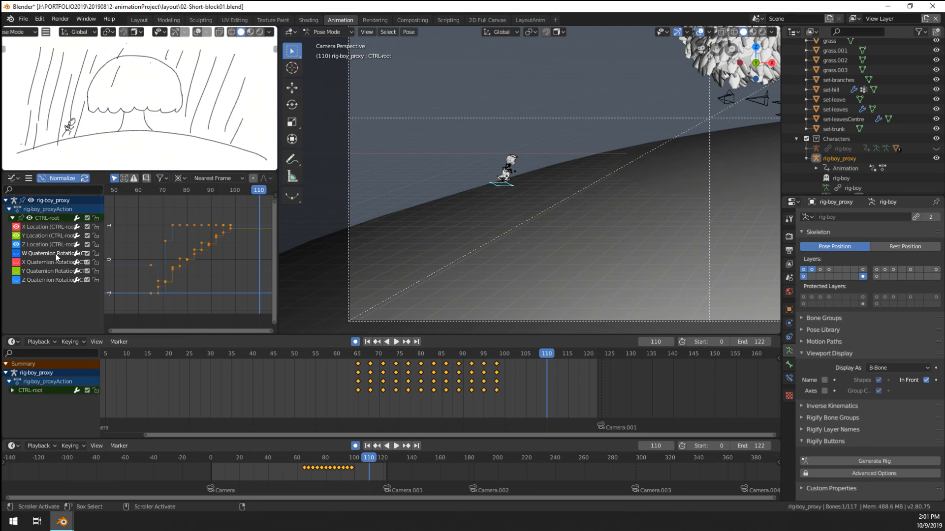
left_click_drag(17, 254, 17, 280)
left_click(49, 262)
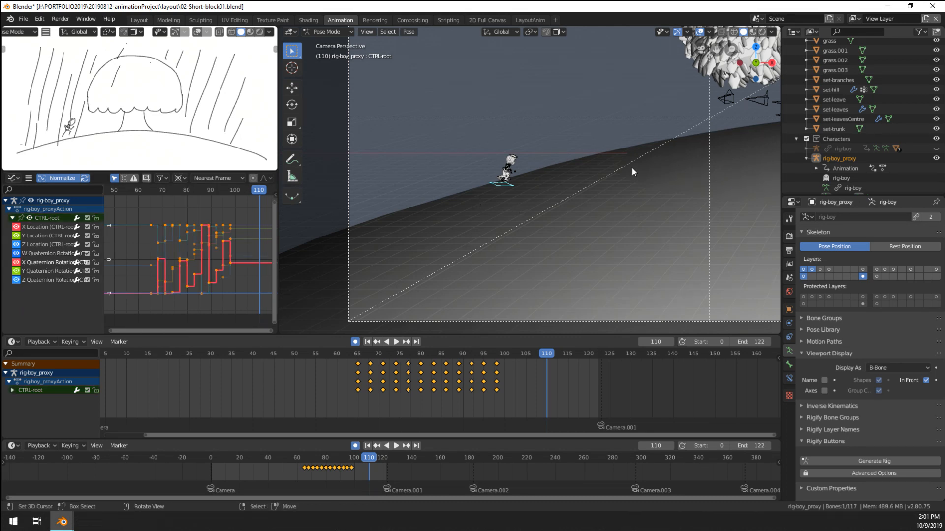
Step: Change the root control's rotation mode to XYZ Euler and play the run in the camera view
key("n")
left_click(716, 149)
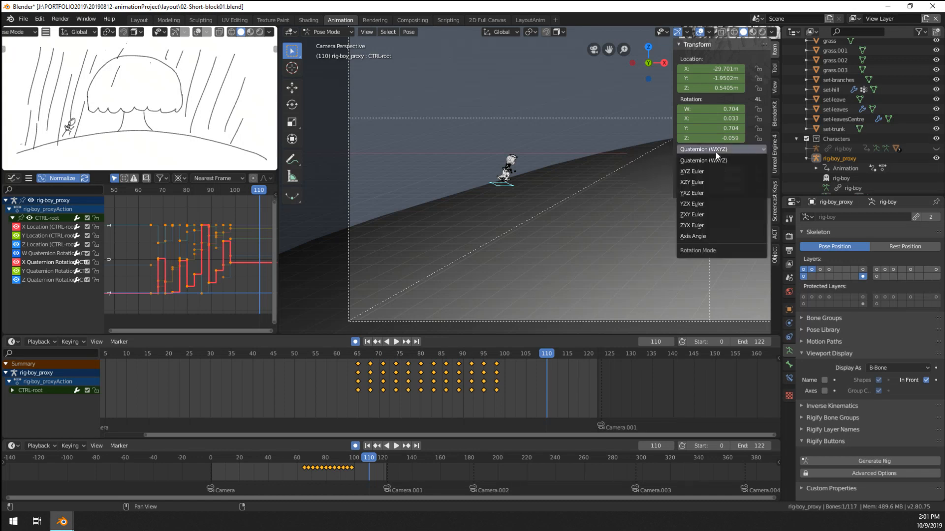
left_click(704, 171)
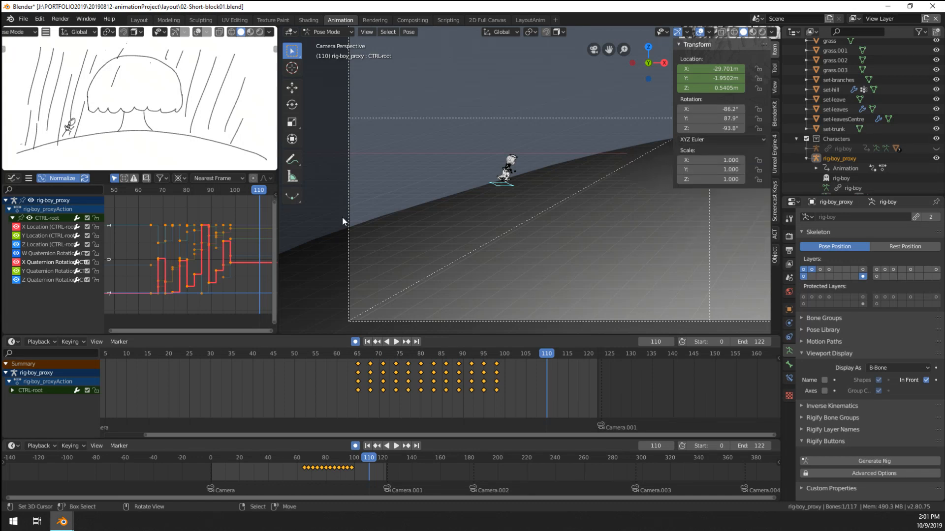
left_click(157, 285)
key("space")
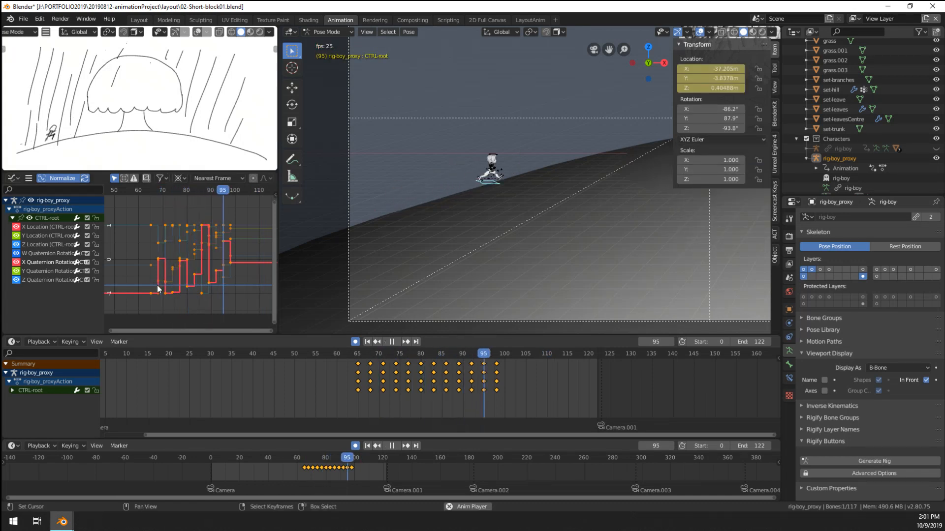
key("space")
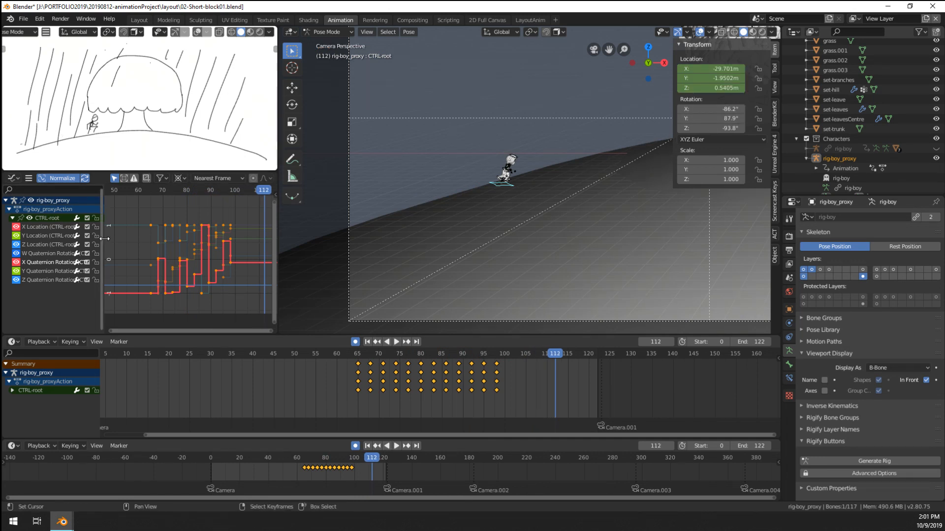
Step: Delete the root control's W, X, Y and Z Quaternion Rotation keyframes with the location curves hidden
left_click(33, 257)
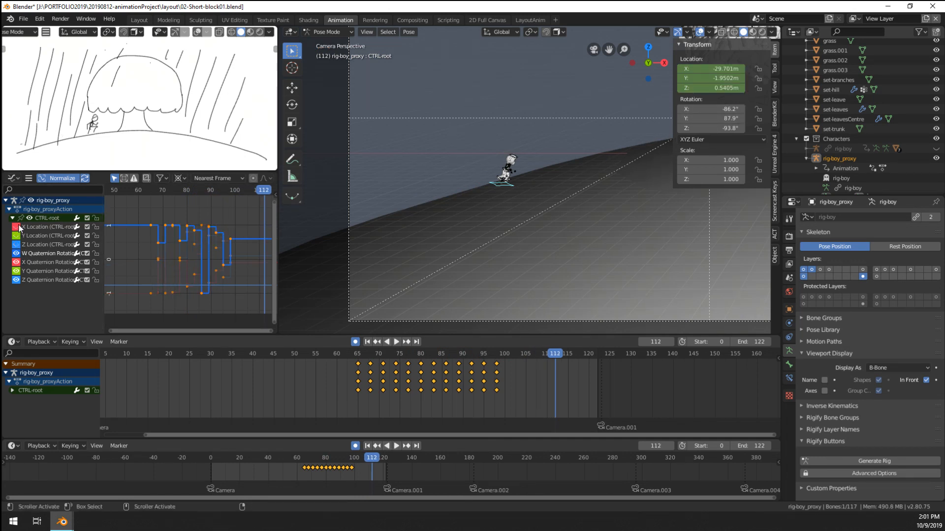
key("a")
key("x")
left_click(151, 262)
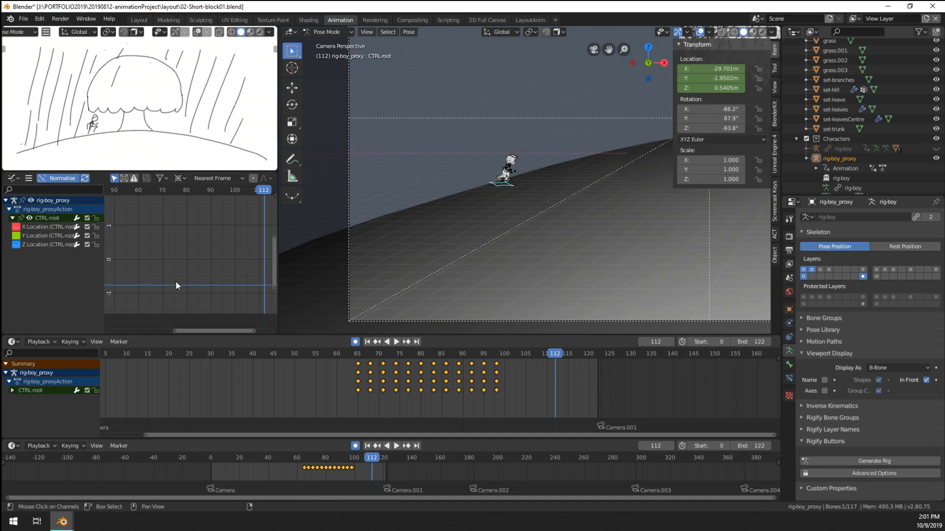
Step: Play the run and show the root control's X, Y and Z Location curves again
left_click(122, 289)
key("space")
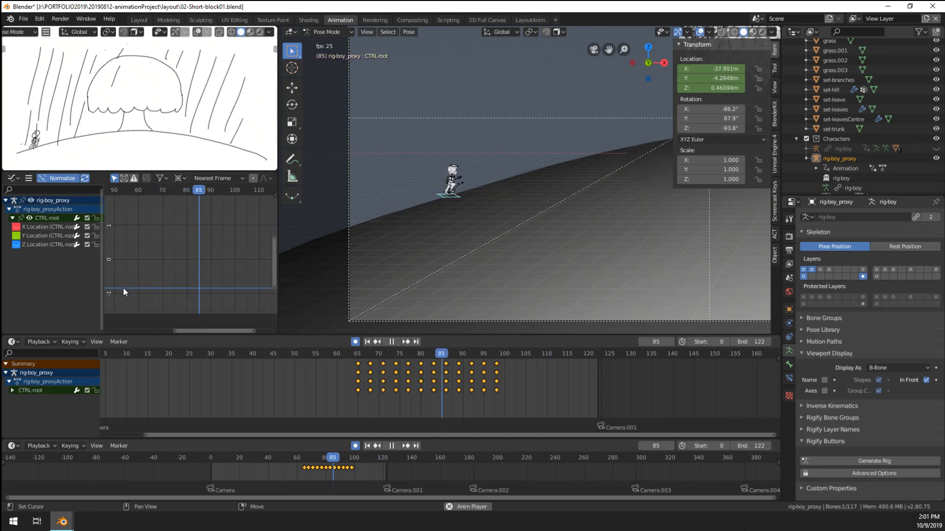
left_click(336, 388)
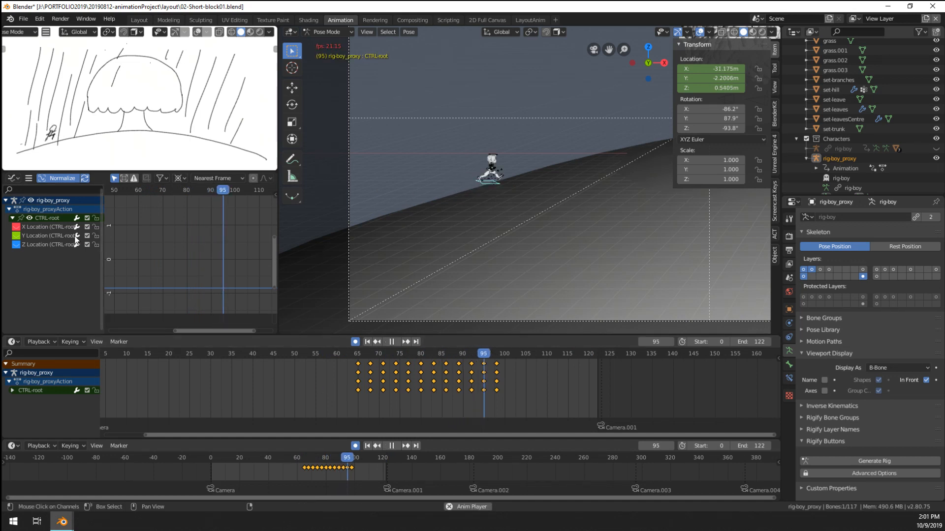
key("space")
left_click_drag(16, 228, 16, 245)
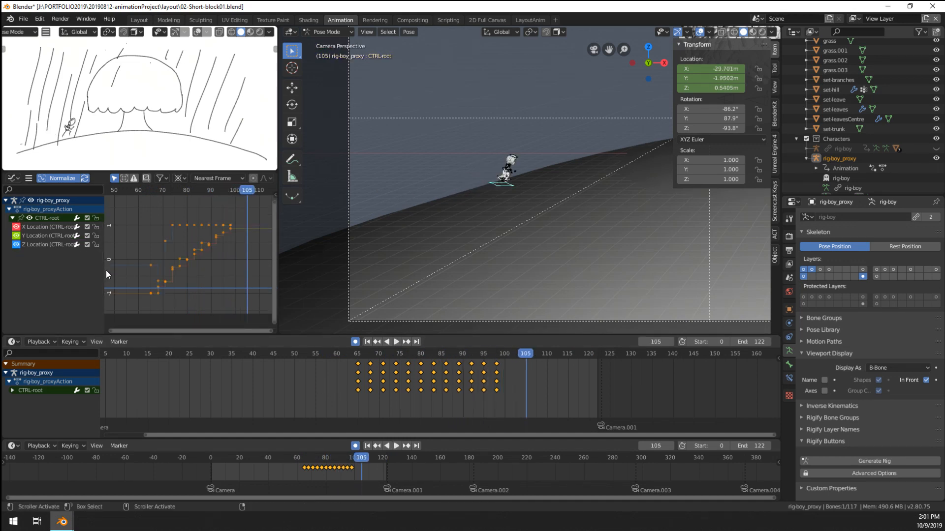
Step: Scale up the root's location keyframe values around the 2D cursor at frame 65 and play the run
left_click_drag(145, 298, 150, 294)
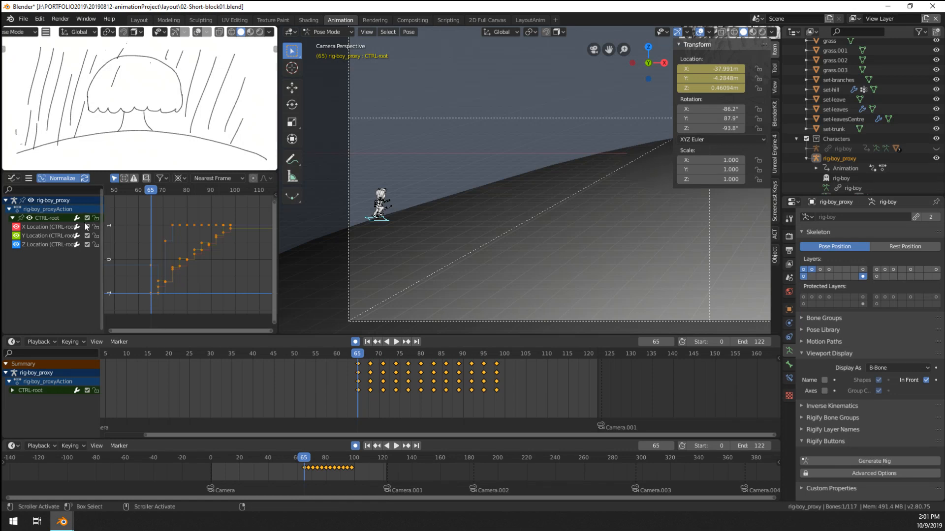
key("a")
key("s")
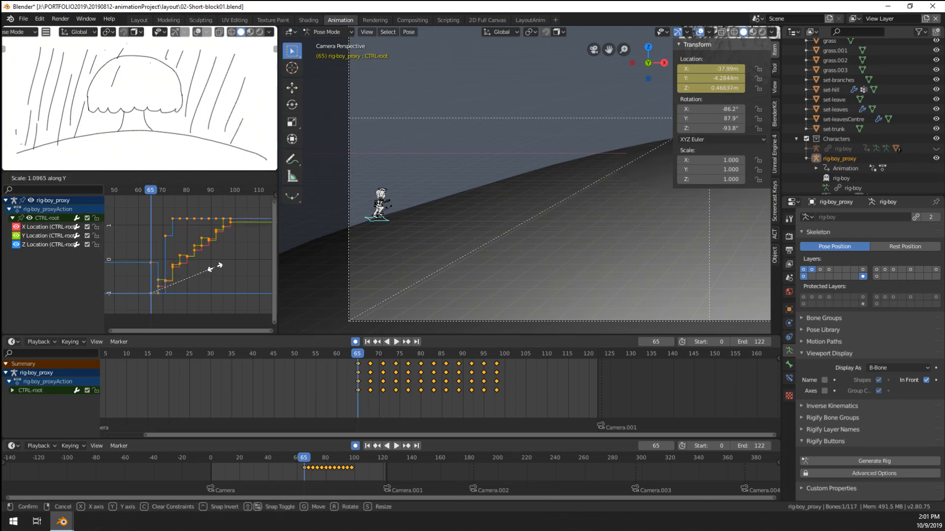
left_click(240, 260)
key("space")
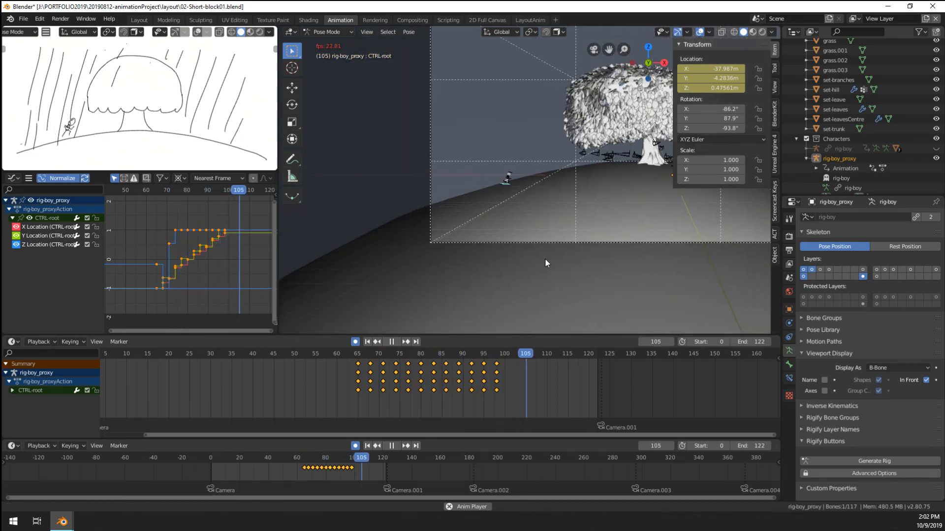
Step: Examine the scaled run from frame 65 in the camera view, replaying it from wider and closer framings
key("space")
scroll(550, 291, "down", 1)
scroll(550, 290, "up", 5)
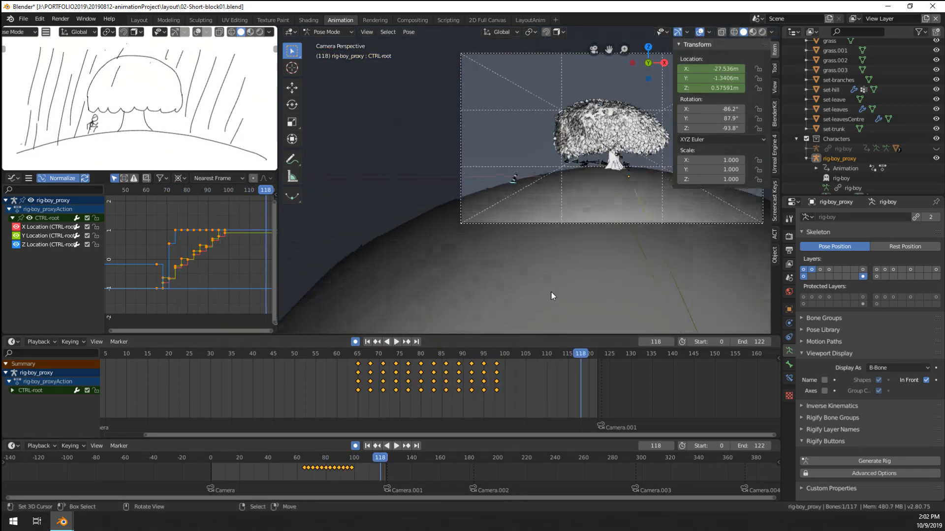
scroll(550, 290, "down", 2)
left_click_drag(376, 394, 362, 397)
key("space")
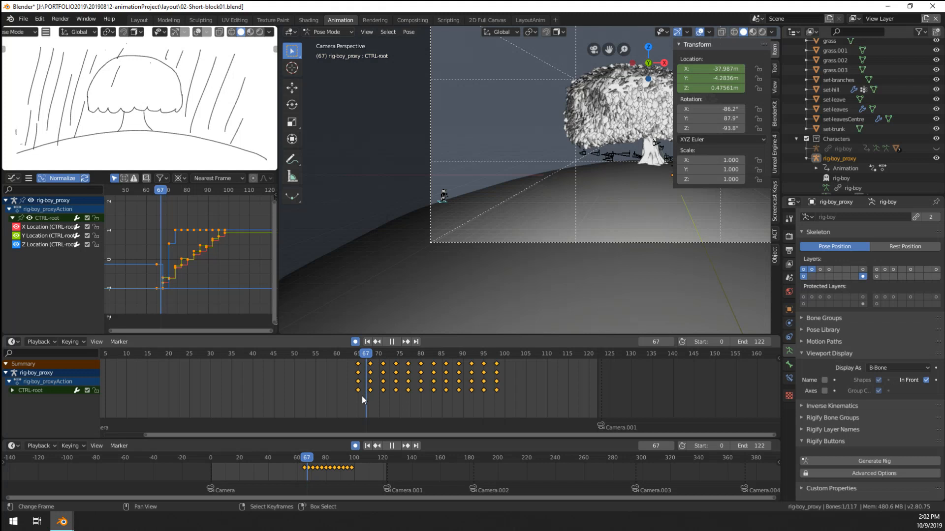
key("Escape")
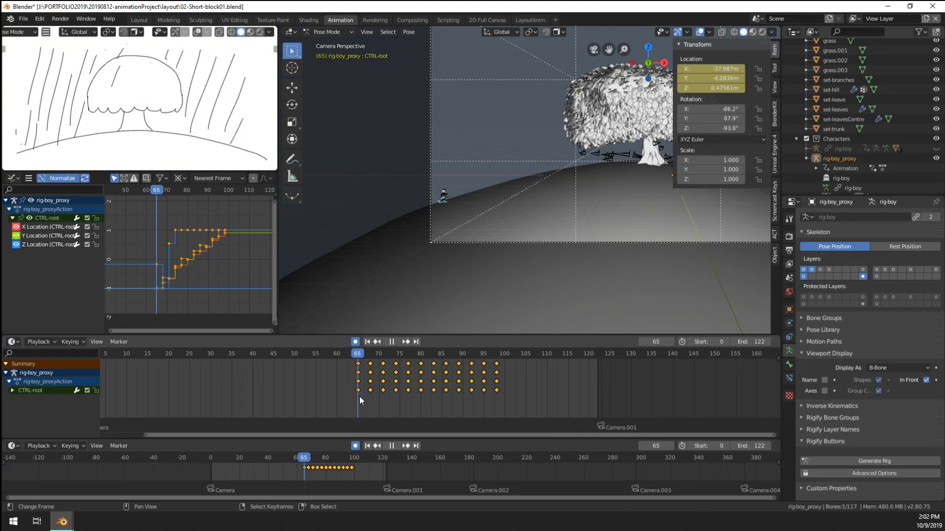
key("space")
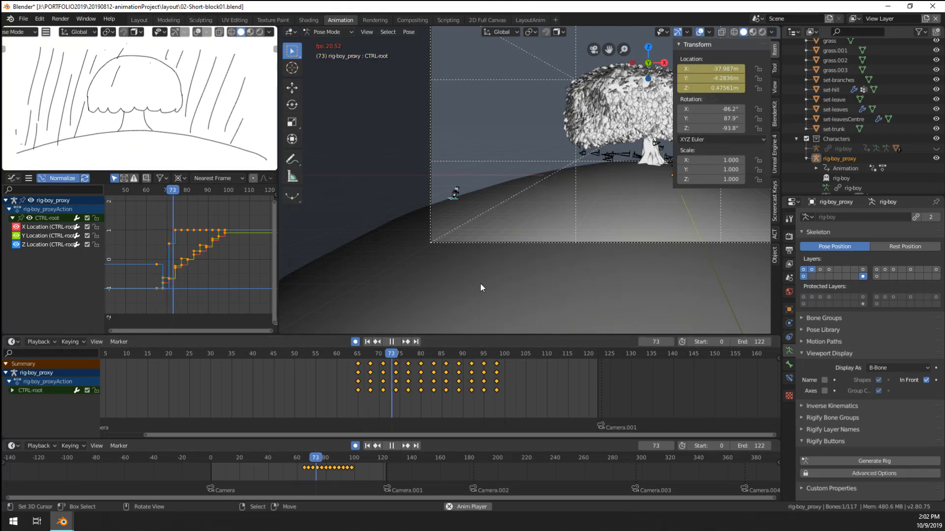
left_click_drag(367, 393, 358, 394)
scroll(468, 245, "up", 5)
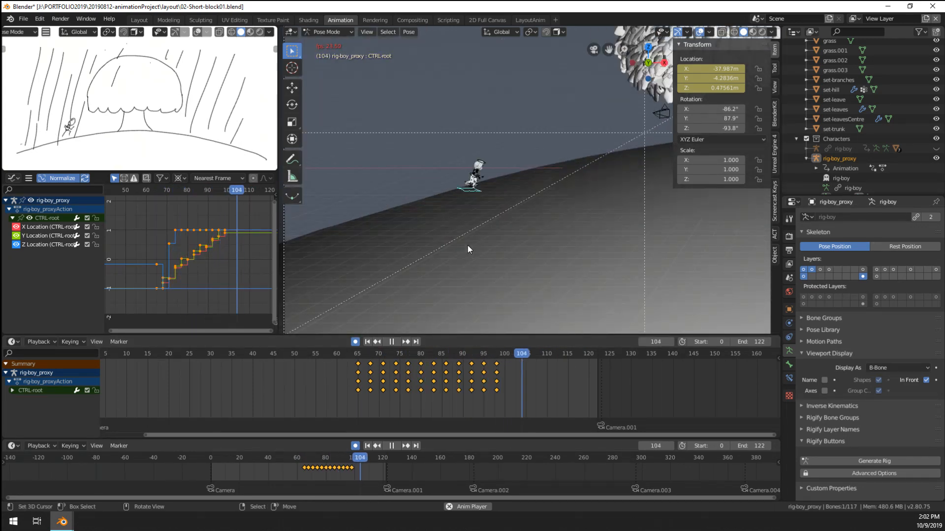
left_click(355, 405)
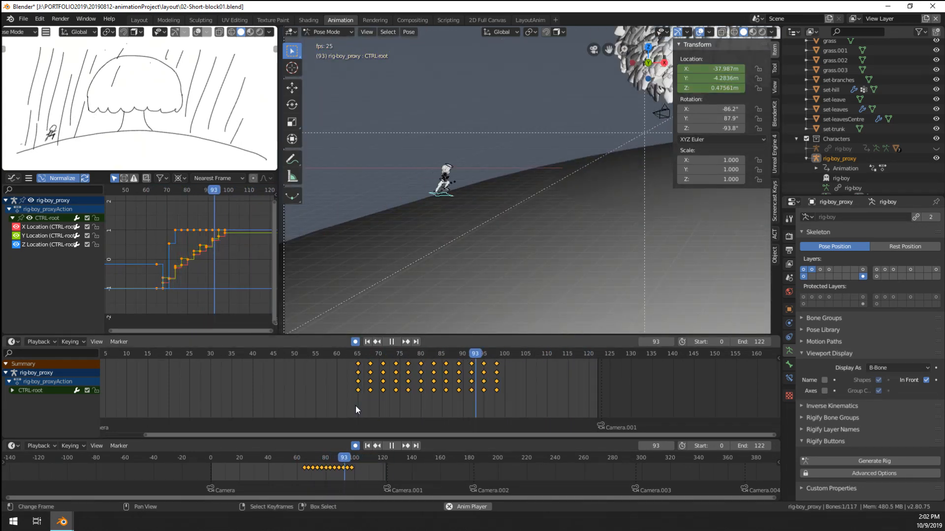
left_click(356, 405)
left_click(356, 405)
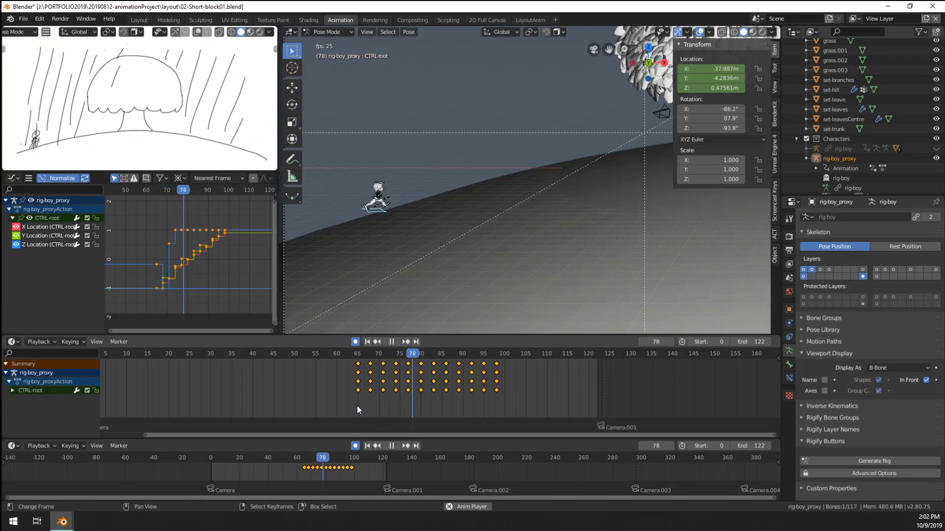
left_click(358, 406)
Step: Reposition the boy's root control on the hill at frame 74 and replay the run
left_click_drag(357, 405, 397, 411)
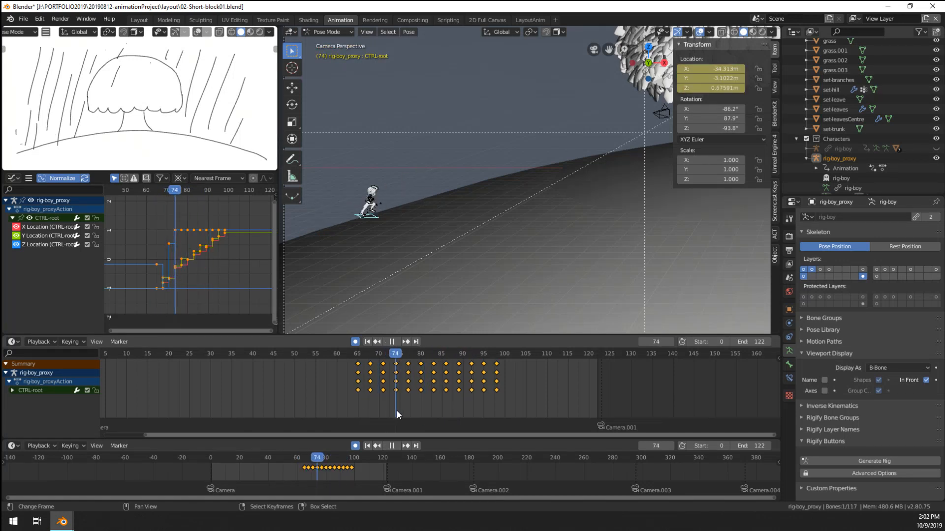
key("space")
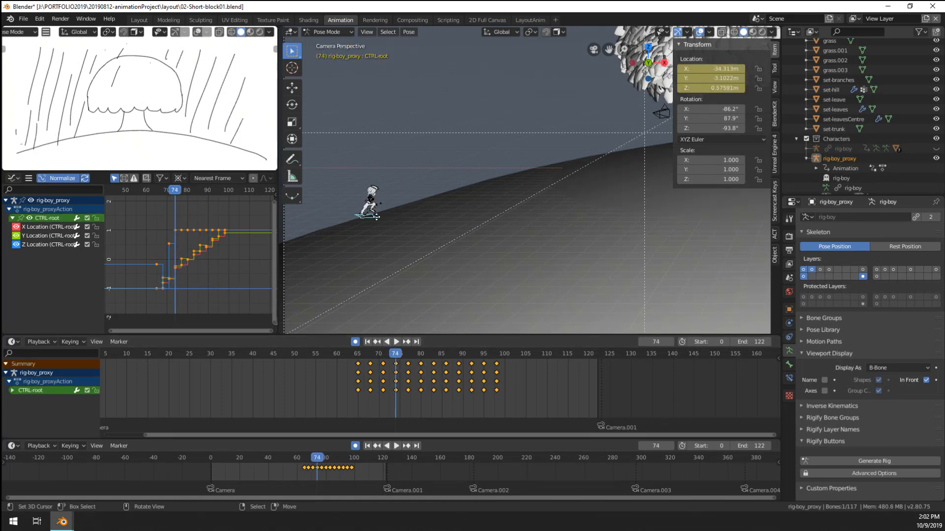
key("g")
left_click(372, 218)
key("space")
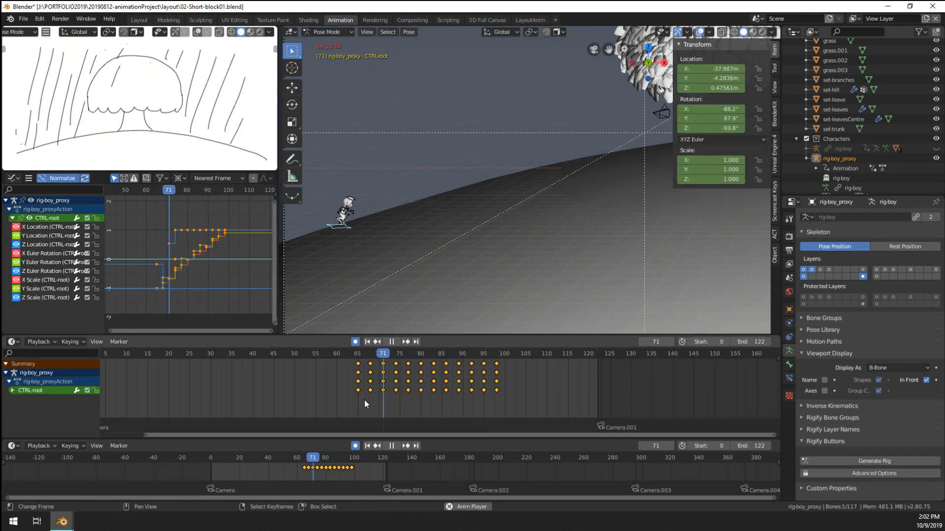
Step: Move the boy's root control slightly lower on the hill at frame 82
key("space")
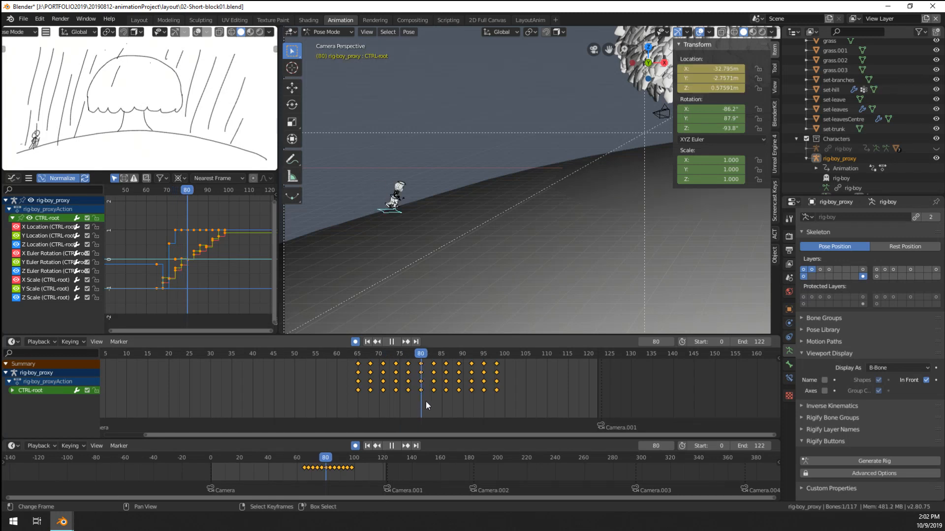
key("space")
key("g")
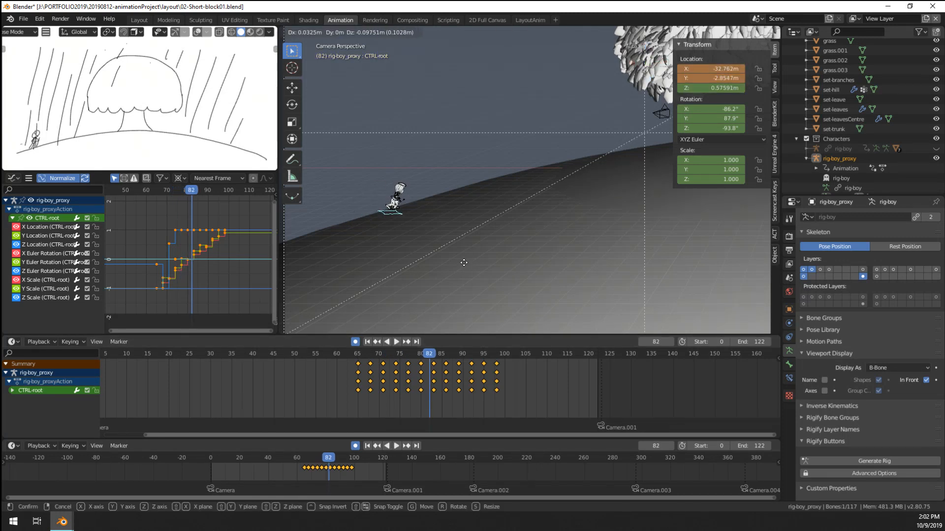
key("Return")
key("space")
key("Escape")
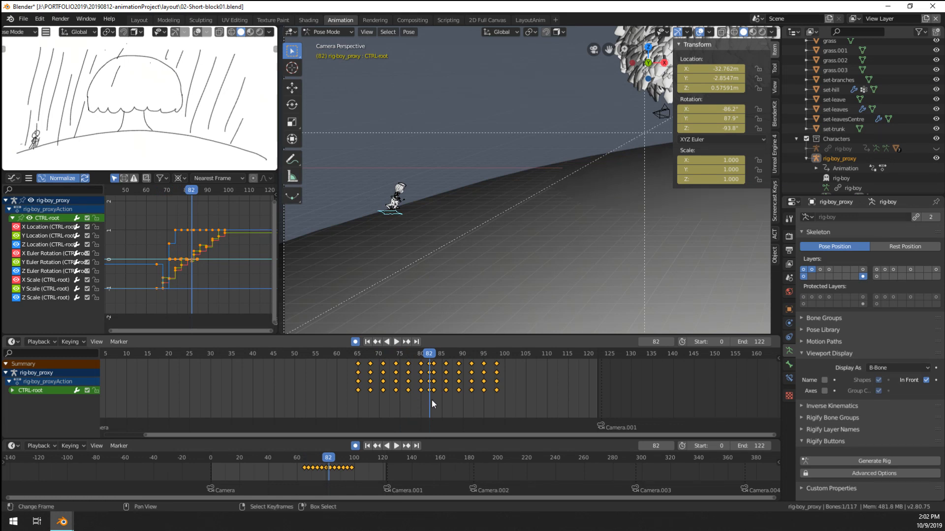
Step: Delete the extra keyframes at frame 82
key("Right")
key("ctrl+z")
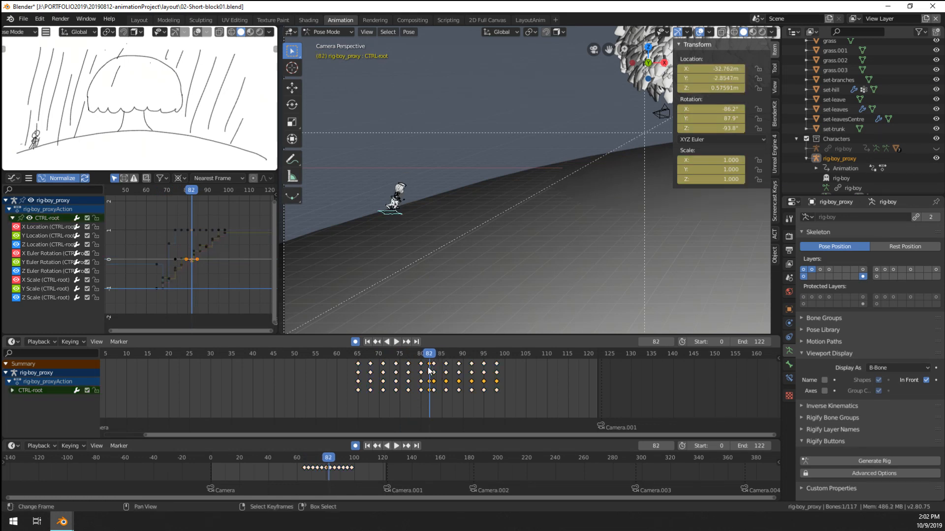
key("a")
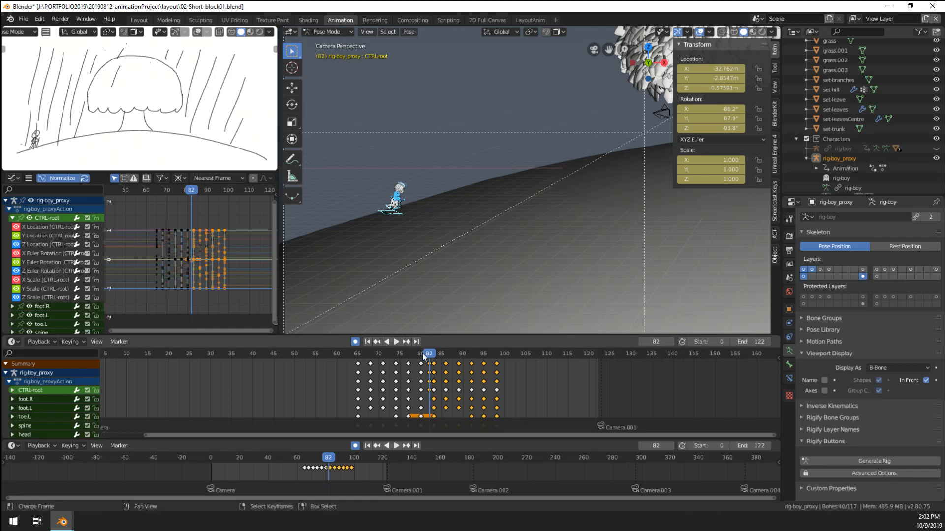
key("x")
left_click(430, 363)
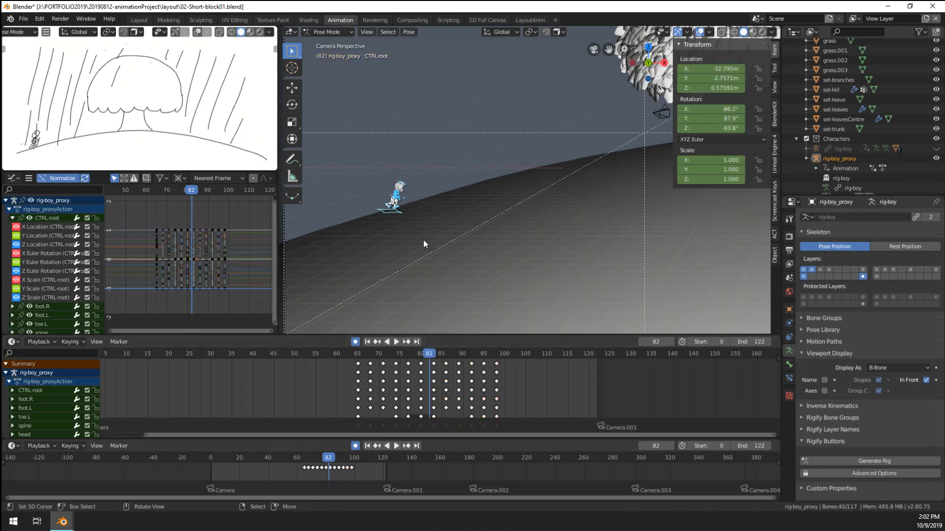
Step: Select the root control and move it at frame 83 so the boy sits lower on the hill
left_click(388, 214)
key("Right")
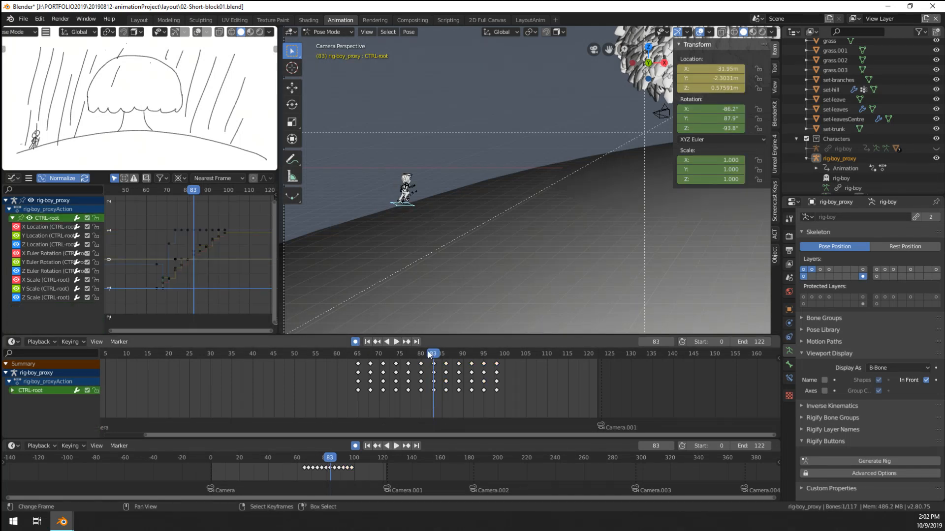
key("g")
left_click(433, 293)
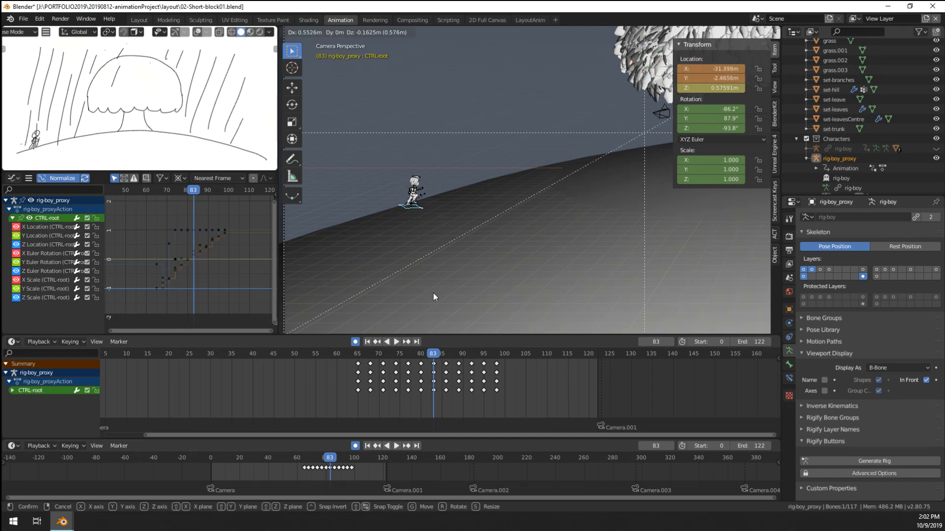
left_click(424, 401)
mouse_move(424, 397)
left_mouse_down()
mouse_move(444, 393)
mouse_move(434, 396)
left_mouse_up()
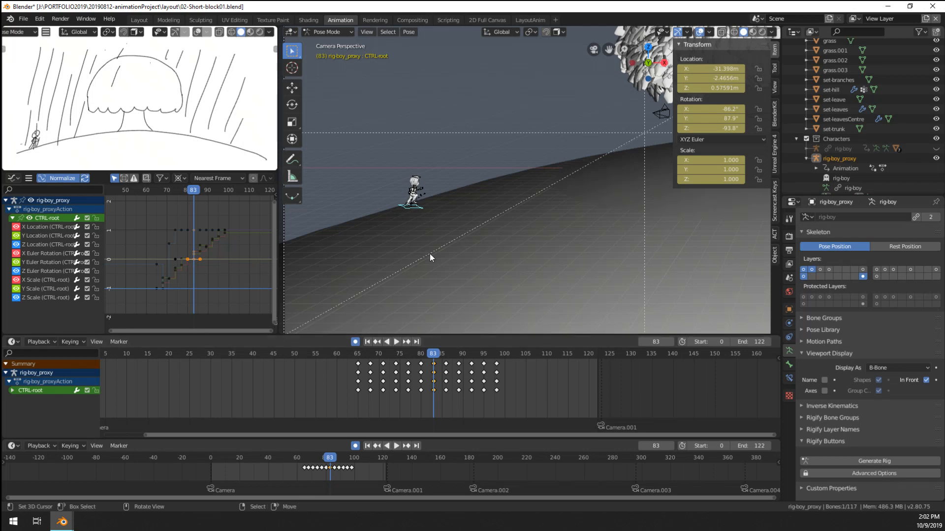
key("g")
left_click(419, 252)
Step: Move the root control down toward the hill at frame 87 and rotate it slightly around the global Y axis
scroll(355, 196, "up", 4)
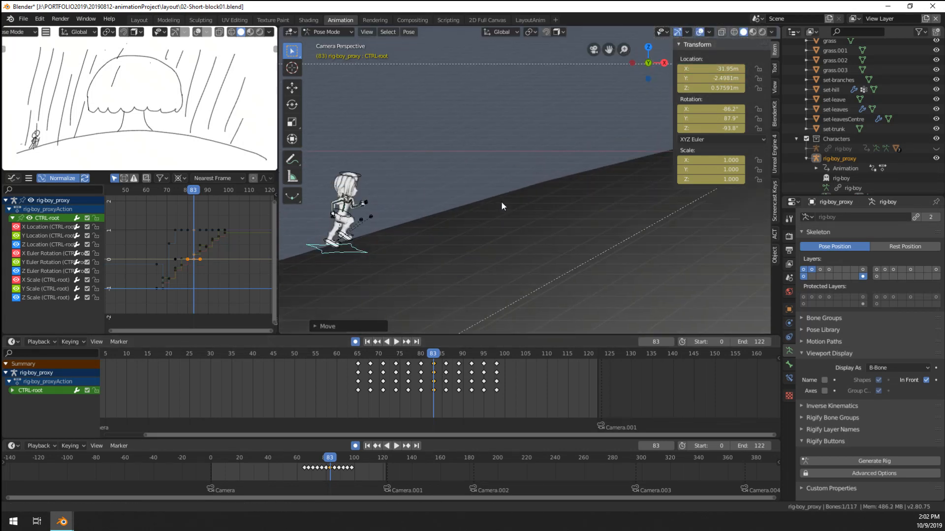
middle_click_drag(501, 203, 502, 193, "shift")
scroll(552, 237, "up", 3)
middle_click_drag(493, 261, 507, 249, "shift")
scroll(507, 249, "up", 3)
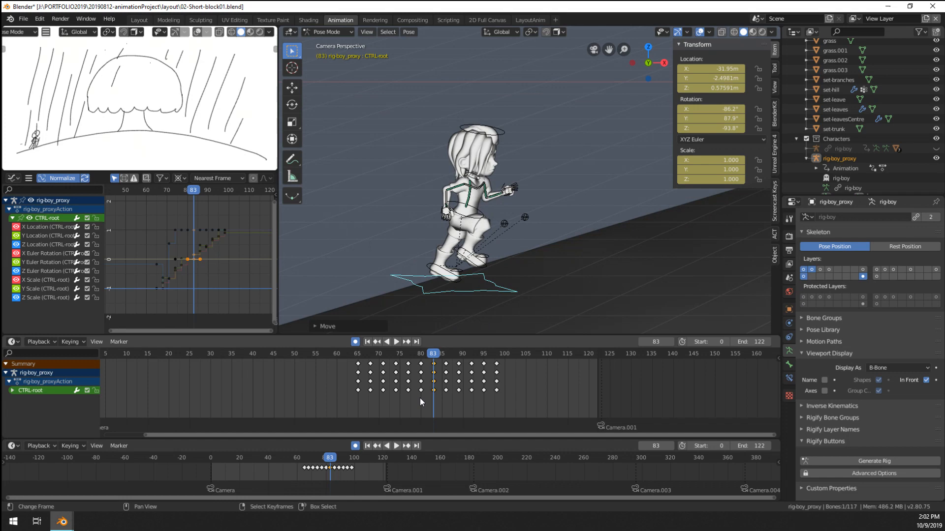
left_click_drag(421, 397, 450, 402)
key("g")
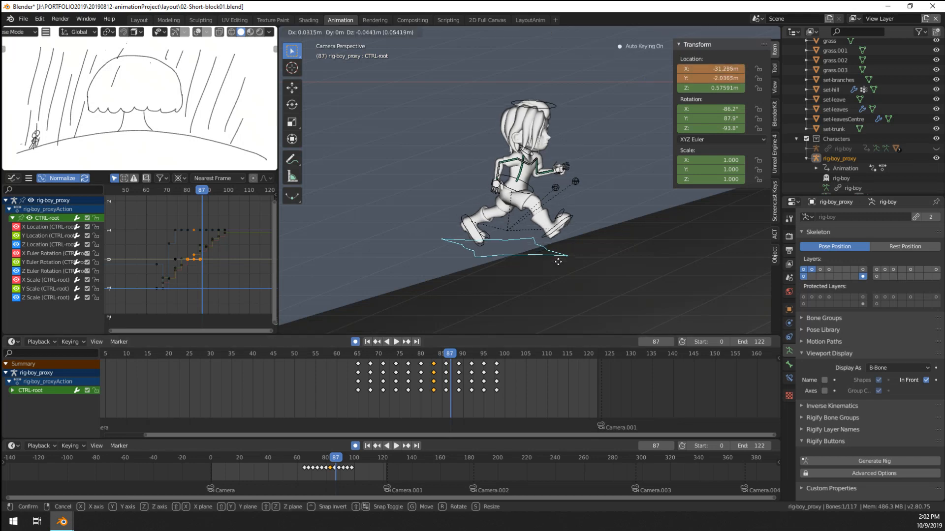
left_click(561, 263)
key("g")
left_click(567, 269)
key("r")
key("y")
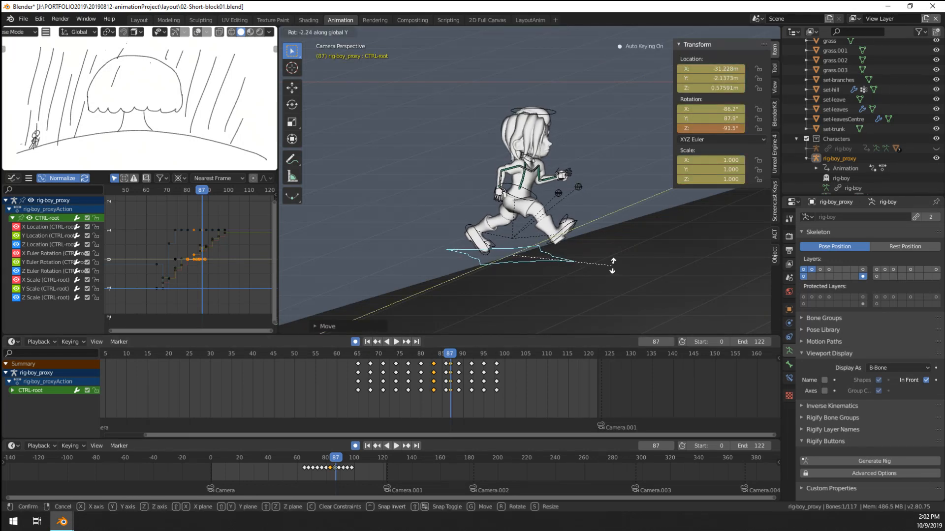
left_click(613, 262)
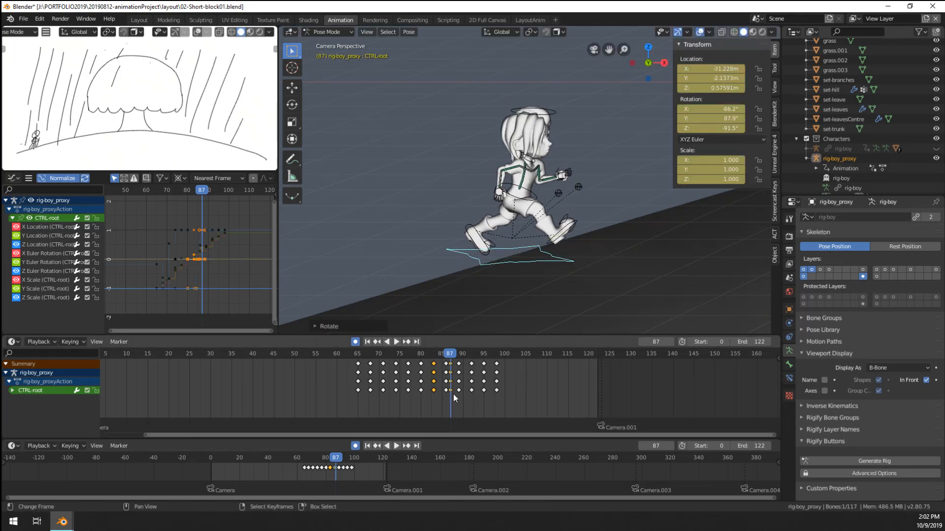
Step: Undo the root control's rotation and delete its keyframes at frame 87
key("ctrl+z")
key("x")
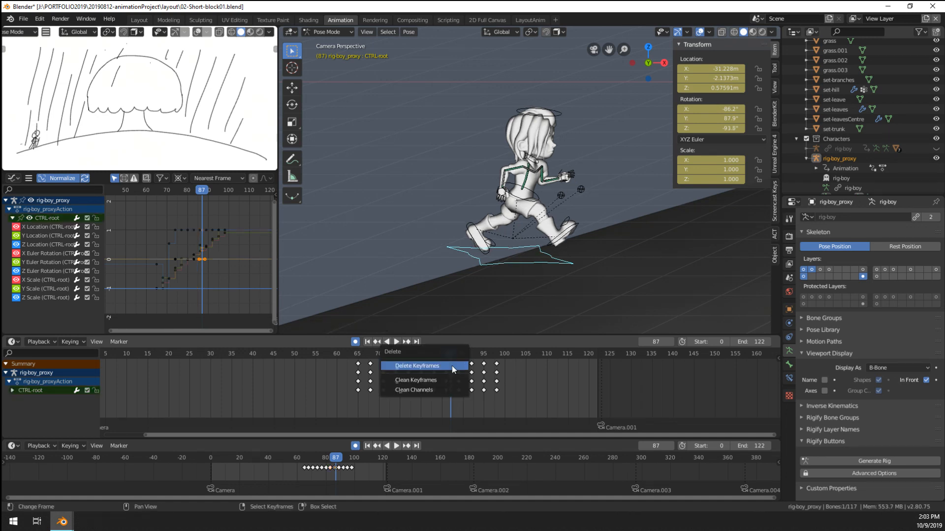
left_click(452, 366)
Step: Lower the root control toward the hill at frame 86 and rotate it so the boy leans forward
key("Left")
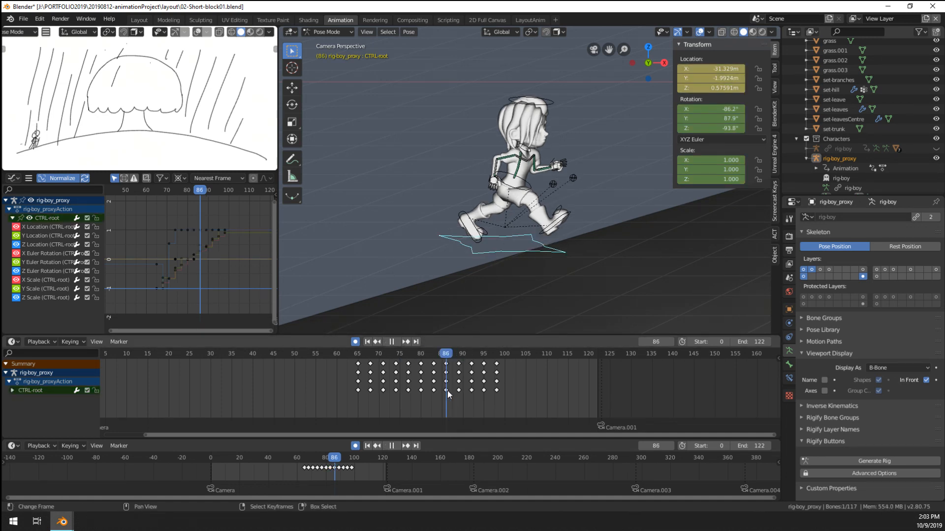
key("g")
left_click(613, 290)
key("r")
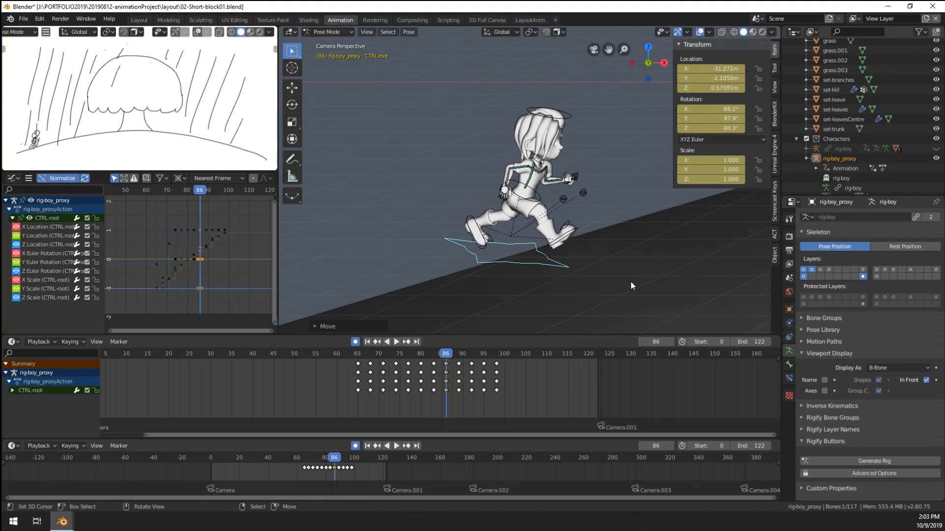
left_click(630, 291)
Step: Play back the run, then select all of the root control's keyframes and set their interpolation to Constant
key("space")
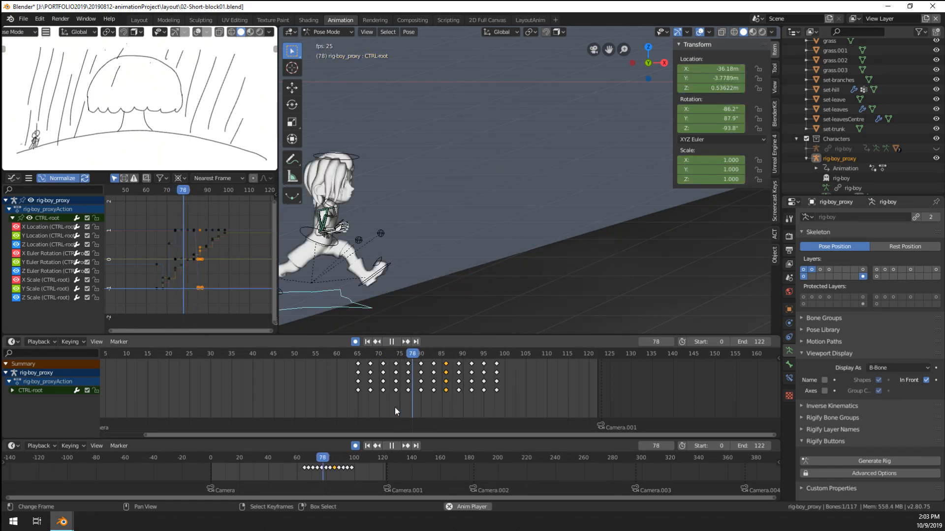
key("space")
left_click_drag(412, 404, 431, 401)
key("a")
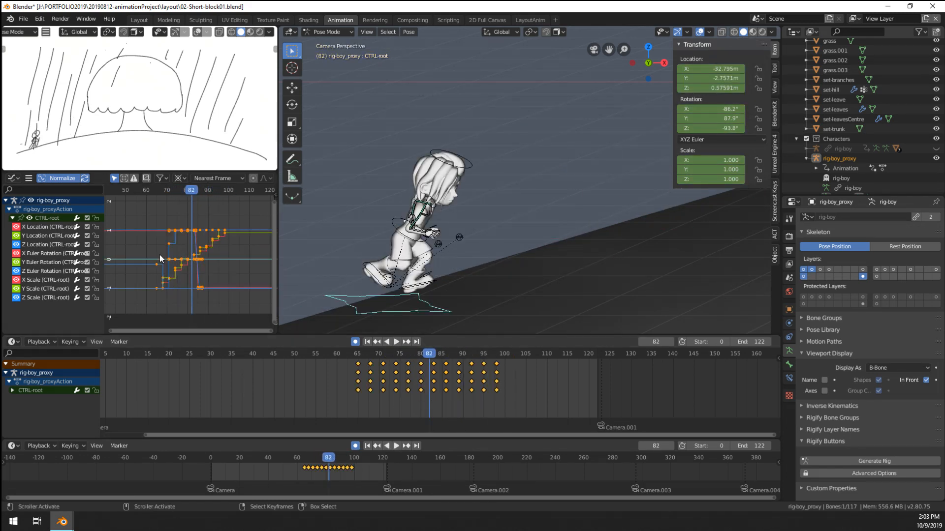
key("t")
left_click(160, 255)
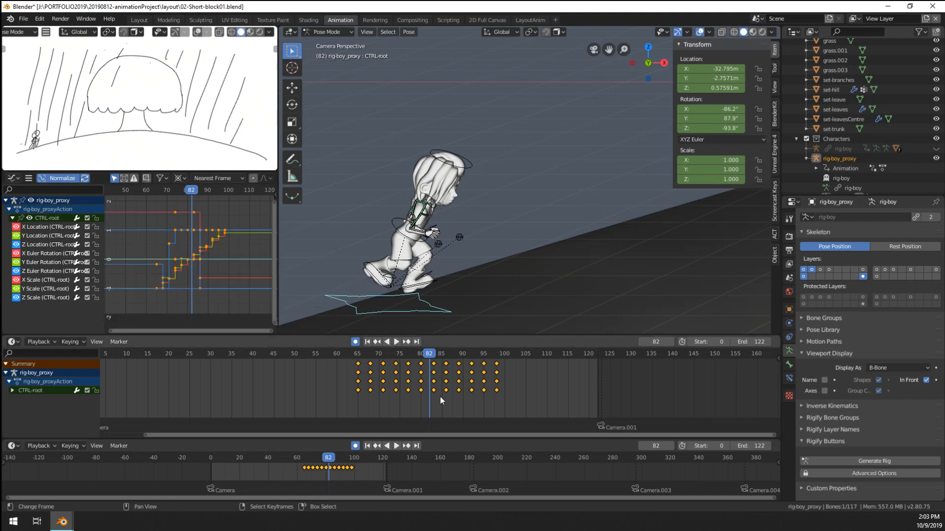
Step: Rotate the root control around the global Y axis to a Z rotation of -98° and keep the key at frame 89
left_click_drag(439, 397, 403, 407)
key("space")
key("space")
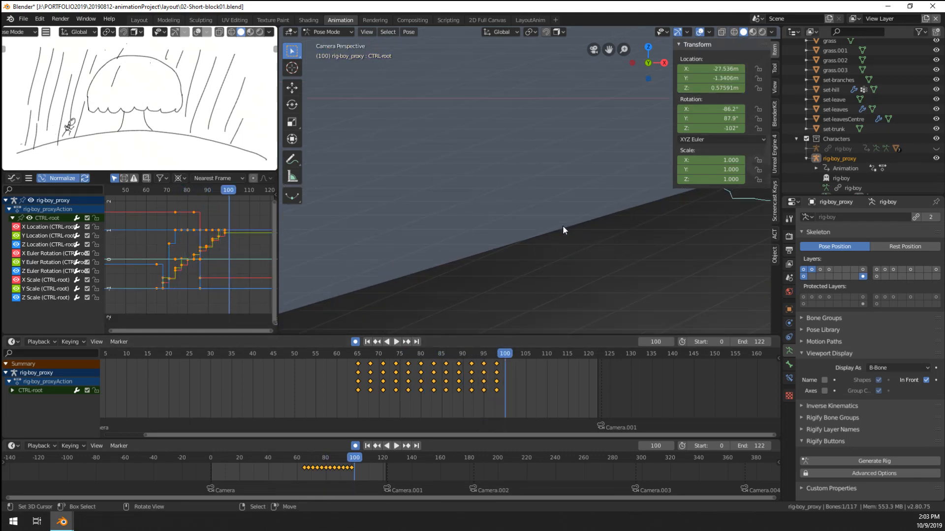
scroll(565, 229, "down", 1)
middle_click_drag(564, 229, 531, 242, "shift")
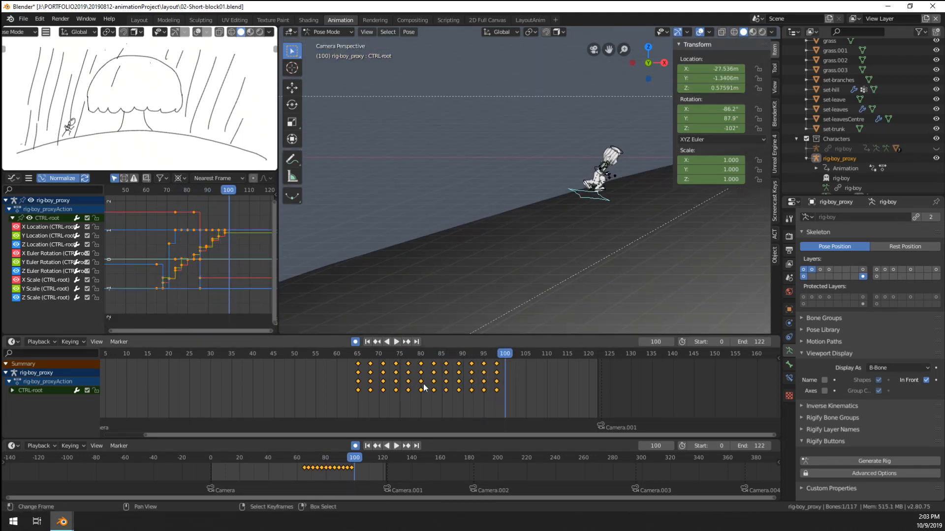
left_click_drag(422, 388, 464, 392)
key("r")
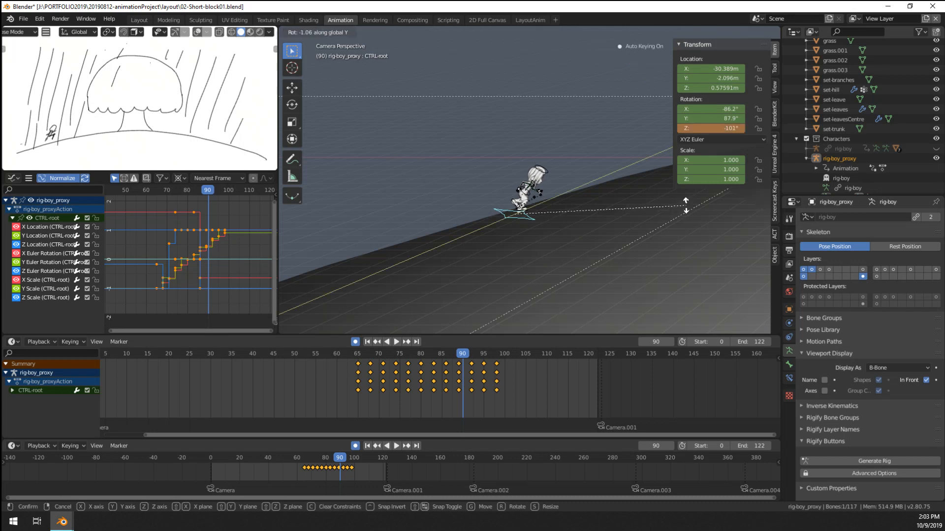
left_click(669, 221)
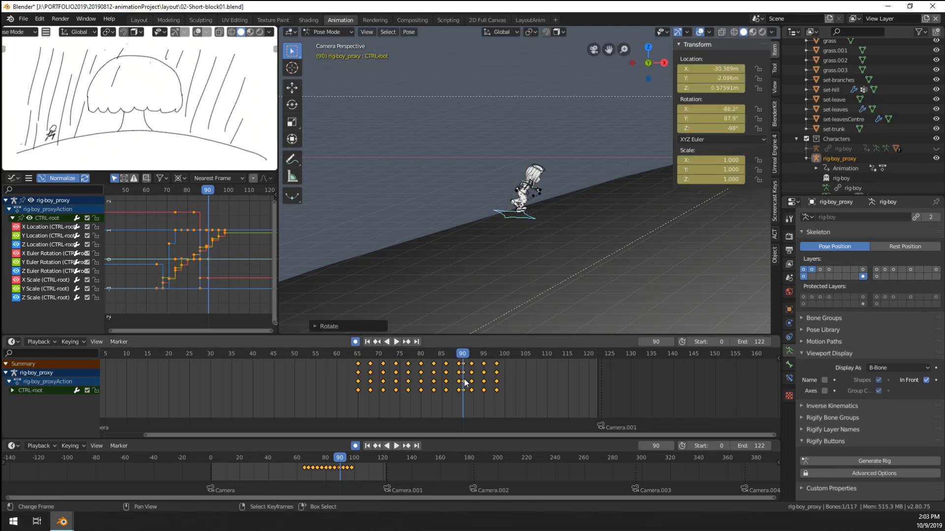
key("ctrl+z")
Step: Review the run up the hill and move the root control at frame 80 to follow the slope
key("space")
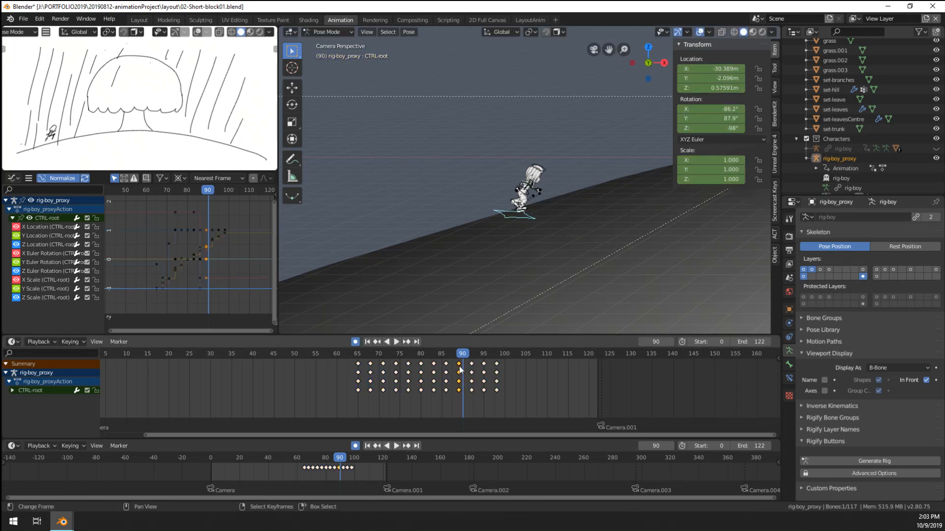
key("space")
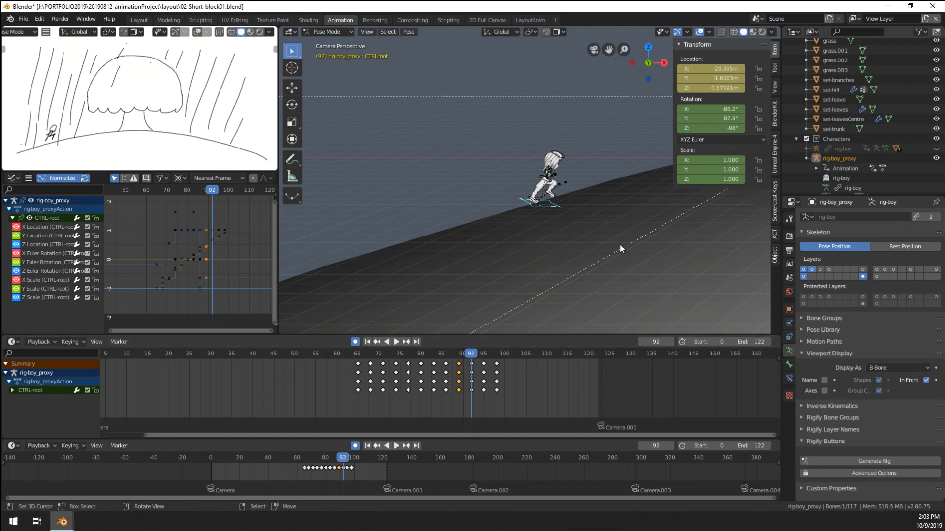
left_click(401, 343)
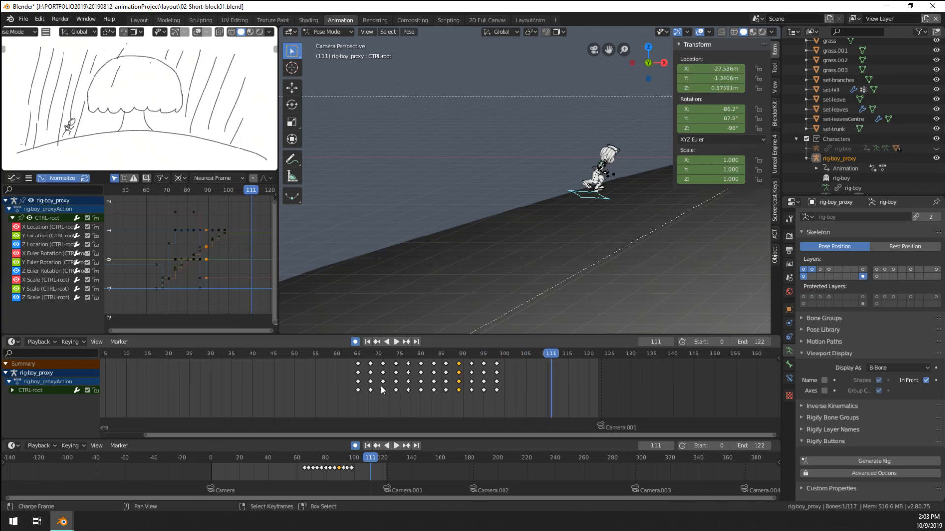
left_click(358, 391)
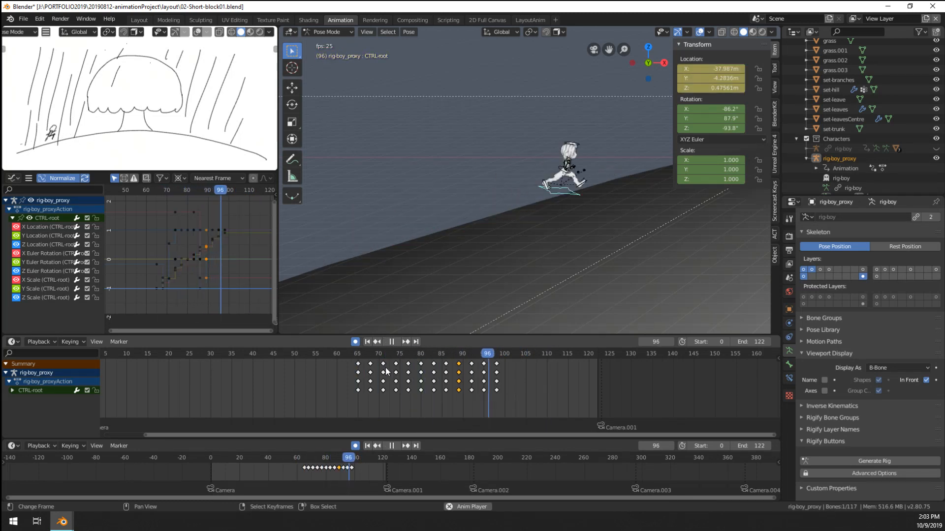
mouse_move(397, 395)
left_mouse_down()
mouse_move(452, 398)
mouse_move(401, 397)
mouse_move(422, 399)
mouse_move(408, 384)
left_mouse_up()
key("g")
left_click(459, 283)
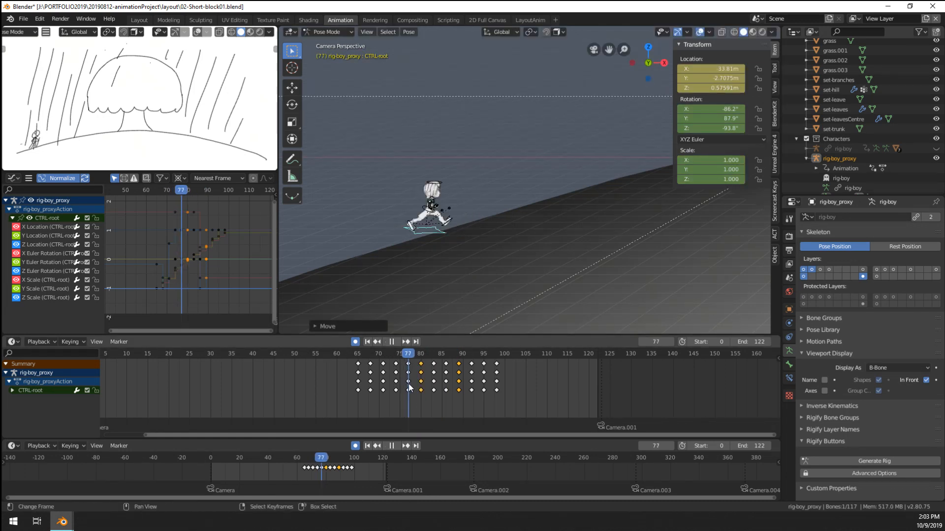
Step: Rotate the root control at frame 77 to adjust the boy's lean on the hill
left_click(480, 276)
key("r")
left_click(531, 249)
key("space")
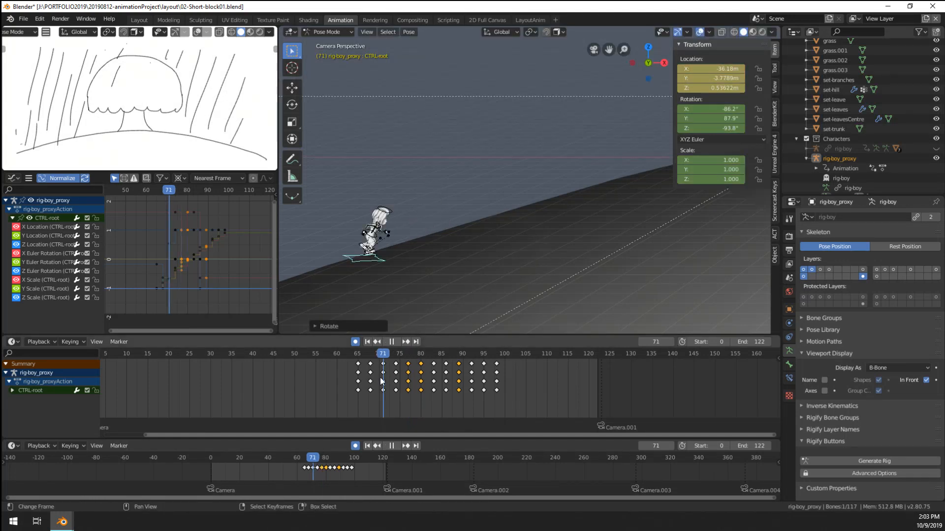
Step: Reposition the root control on the slope at frame 87 and rotate it to a Z rotation of -98.6°
mouse_move(463, 373)
left_mouse_down()
mouse_move(477, 373)
mouse_move(449, 372)
left_mouse_up()
key("g")
left_click(527, 250)
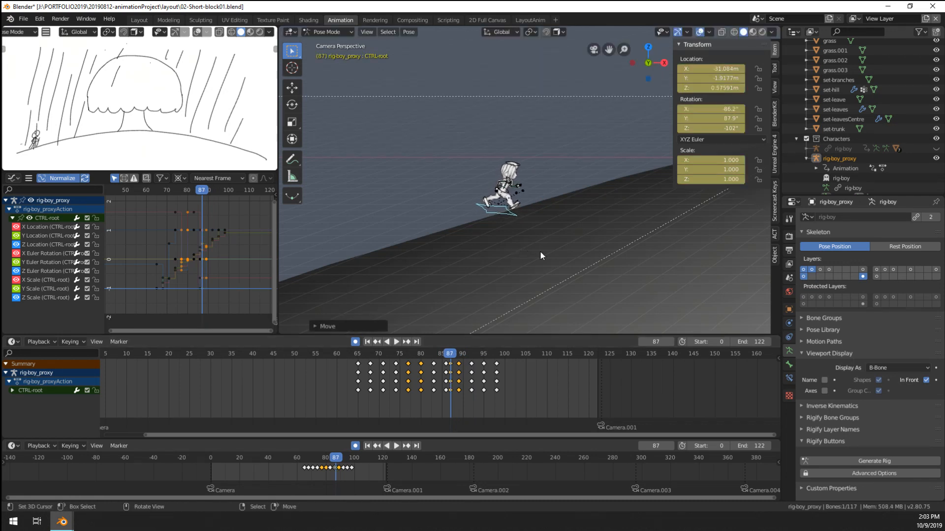
key("r")
left_click(596, 239)
key("g")
left_click(598, 241)
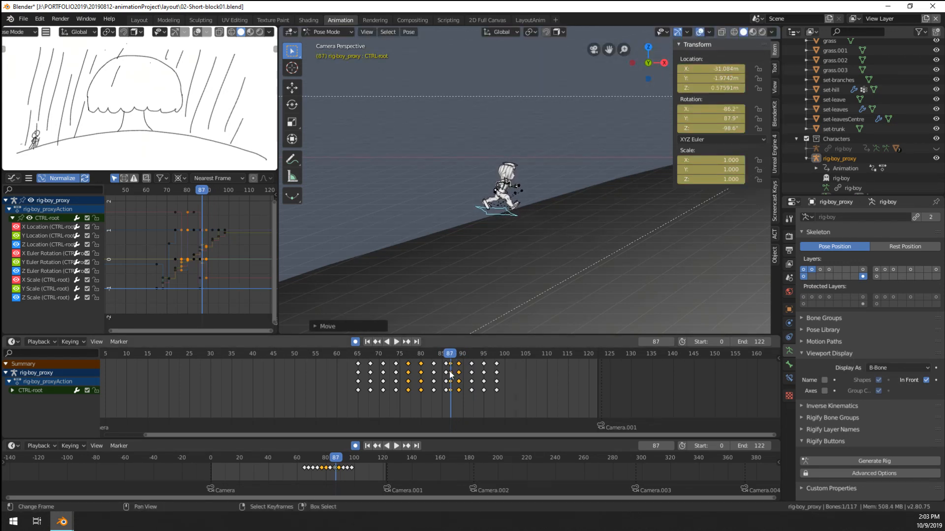
Step: Undo the misplaced CTRL-root move at frame 87 and move CTRL-root up the slope at frame 89, to about X -30.07 m, Y -2.04 m
key("ctrl+z")
key("space")
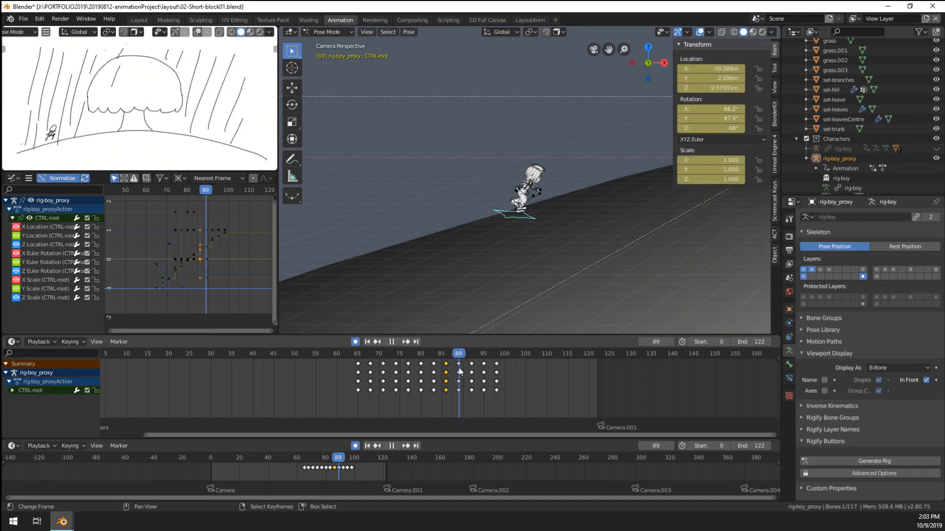
key("space")
key("g")
left_click(500, 271)
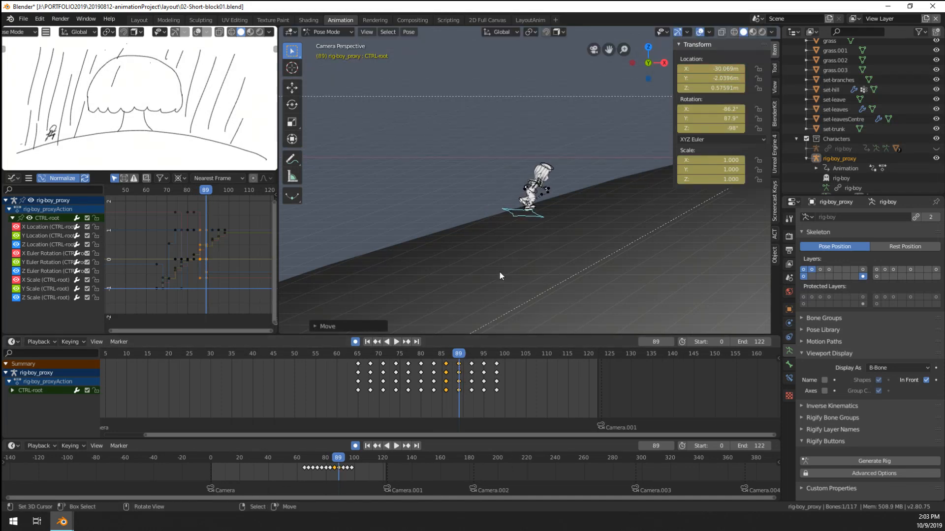
key("space")
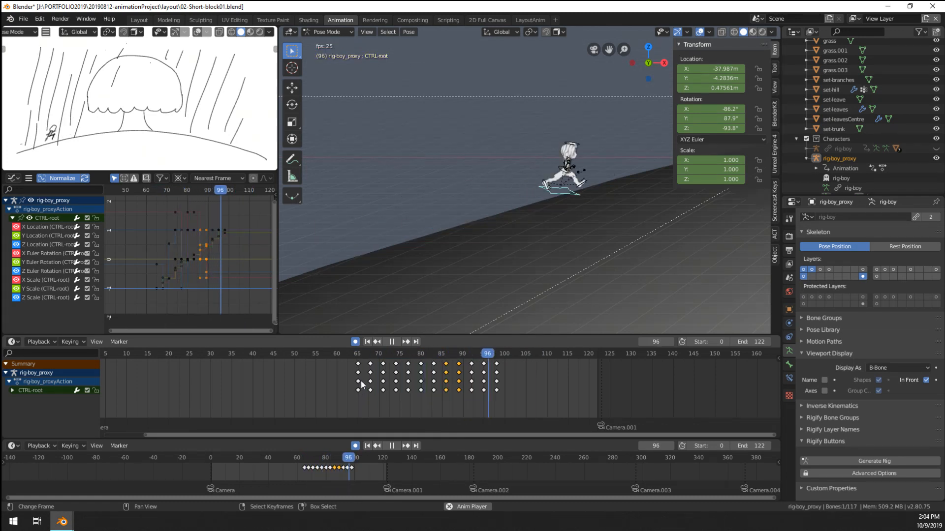
Step: At frame 95, move CTRL-root to about X -28.69 m, Y -1.39 m, rotate it about Y to follow the slope, and replay the run
key("space")
left_click_drag(509, 388, 483, 388)
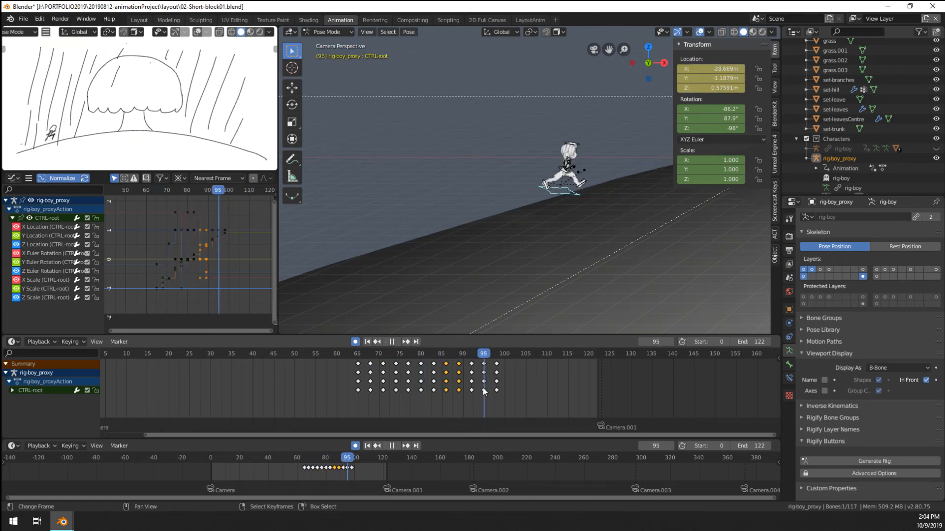
key("g")
left_click(648, 255)
key("r")
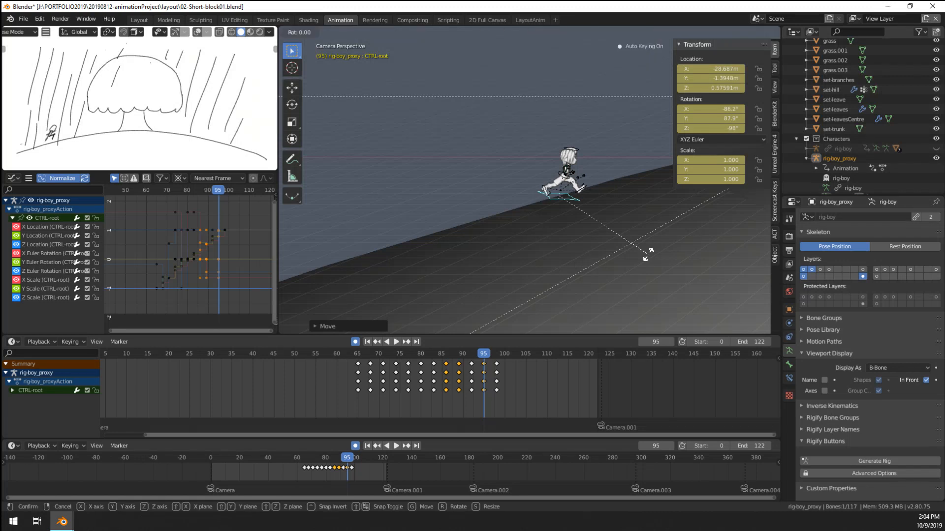
key("y")
left_click(647, 266)
left_click_drag(450, 393, 426, 400)
key("space")
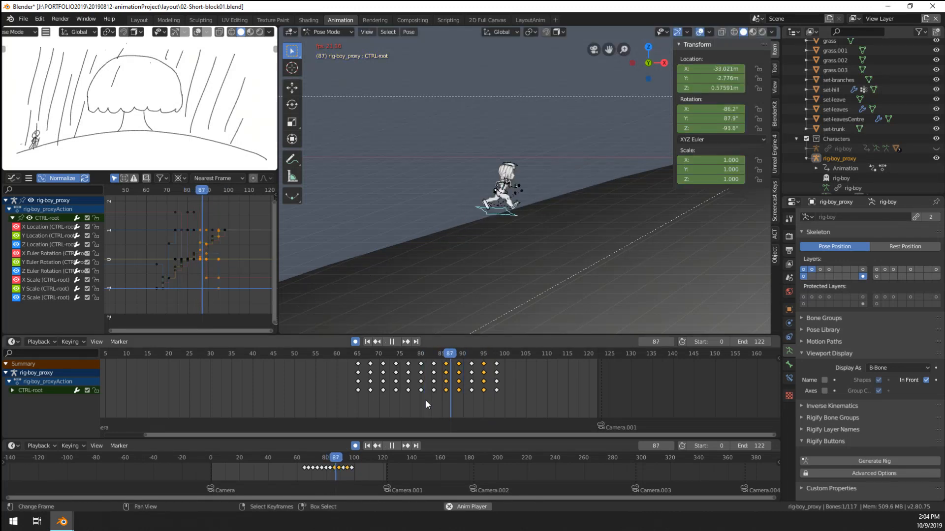
key("space")
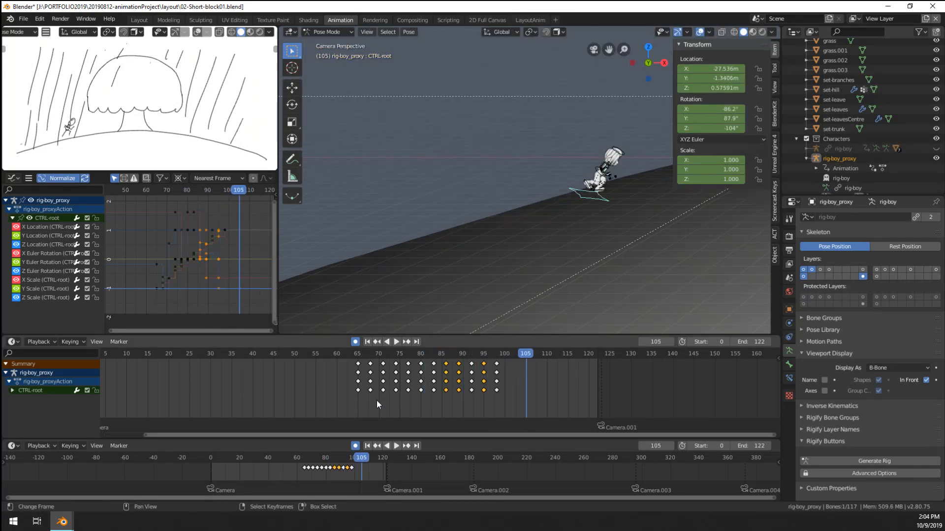
left_click(377, 402)
Step: Try viewport shadows during playback and Studio lighting, and return to MatCap lighting with shadows off
left_click(771, 31)
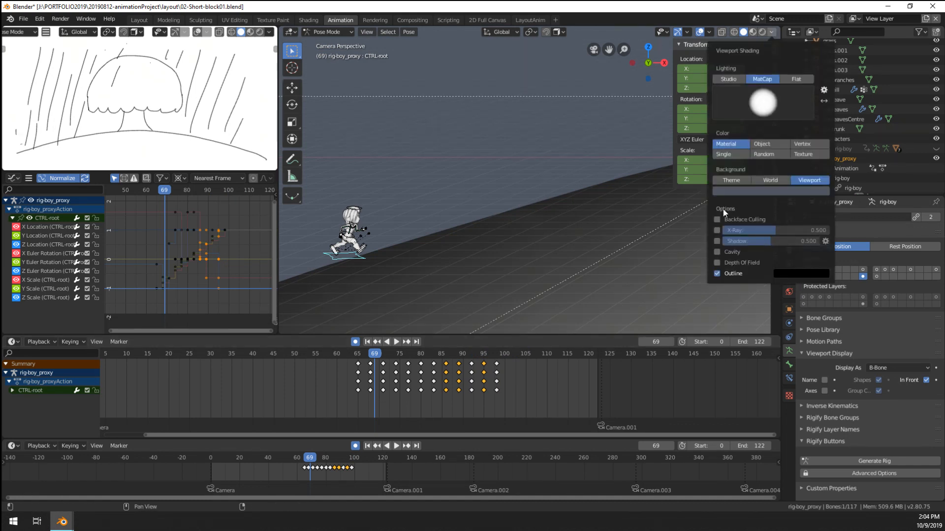
left_click(716, 241)
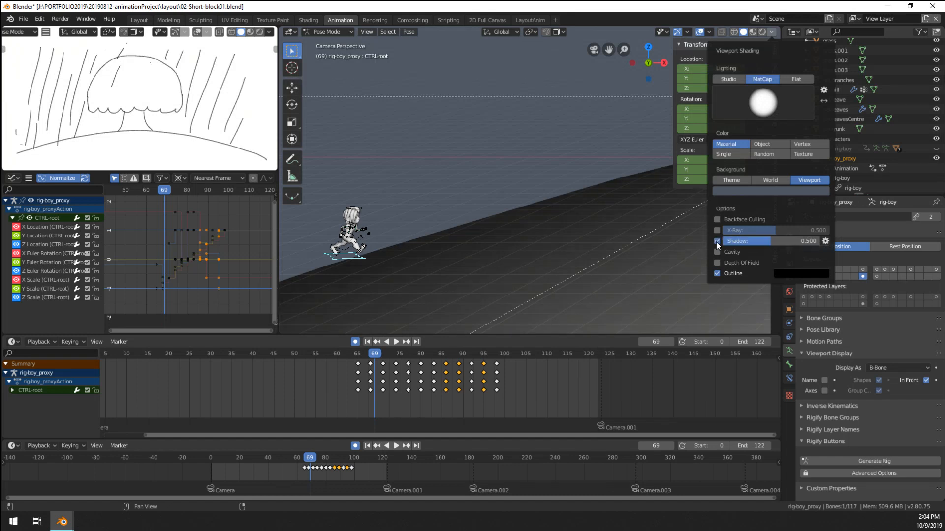
key("space")
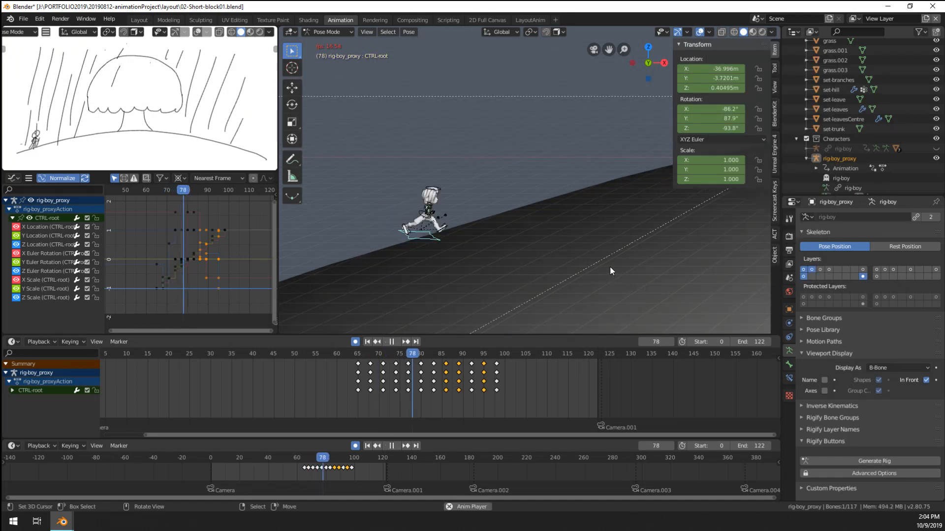
key("space")
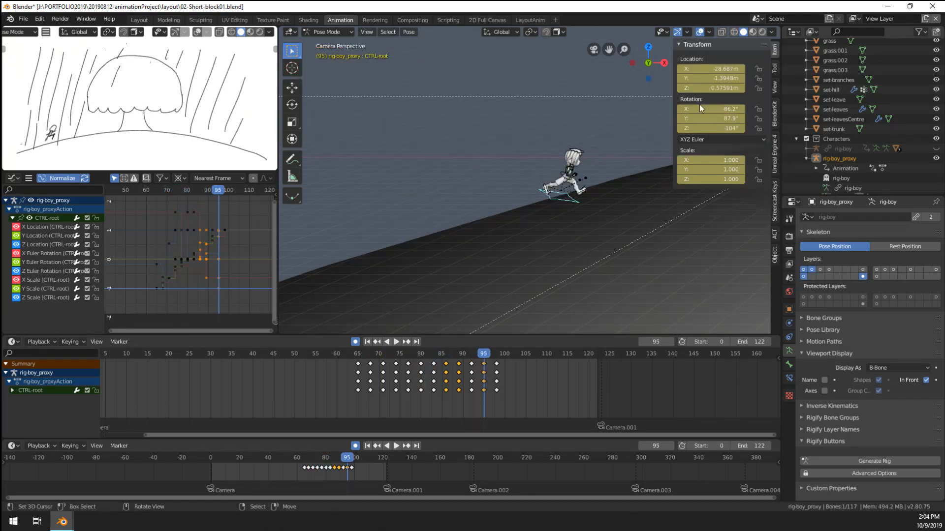
left_click(771, 32)
left_click(717, 240)
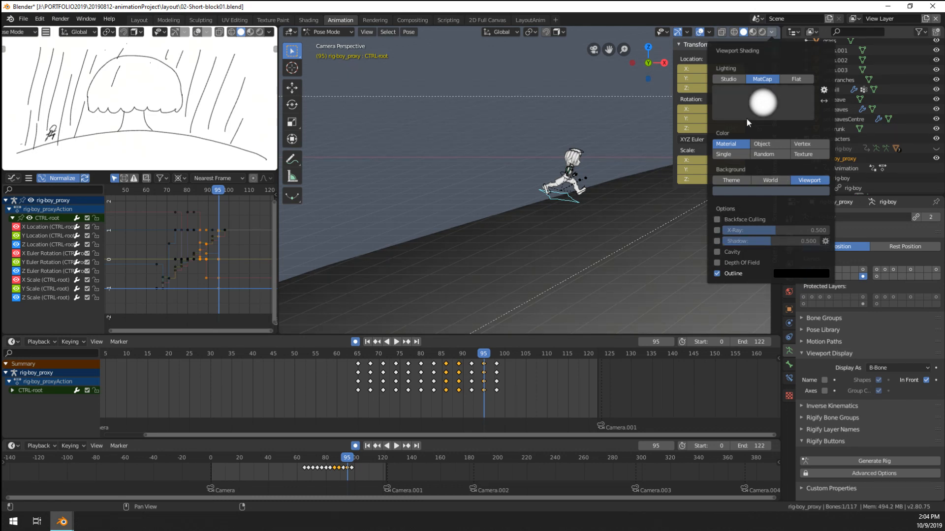
left_click(728, 77)
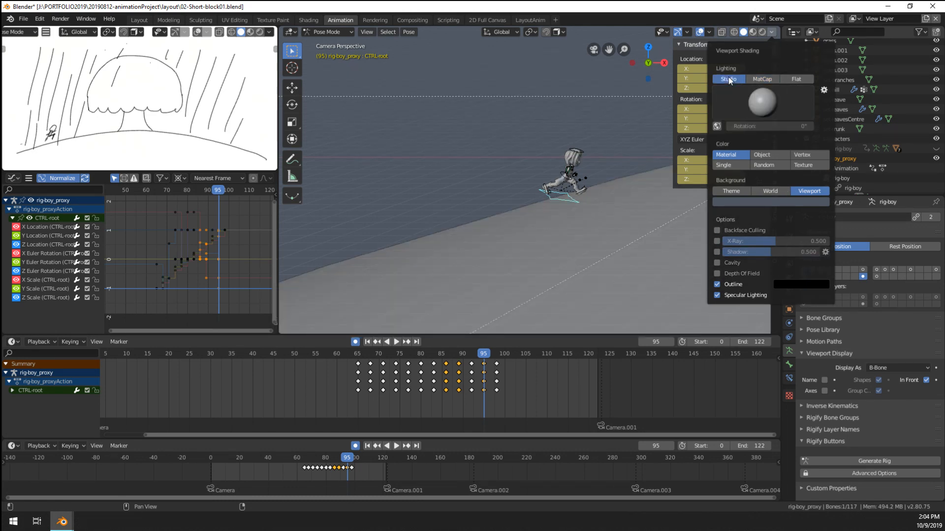
left_click(761, 78)
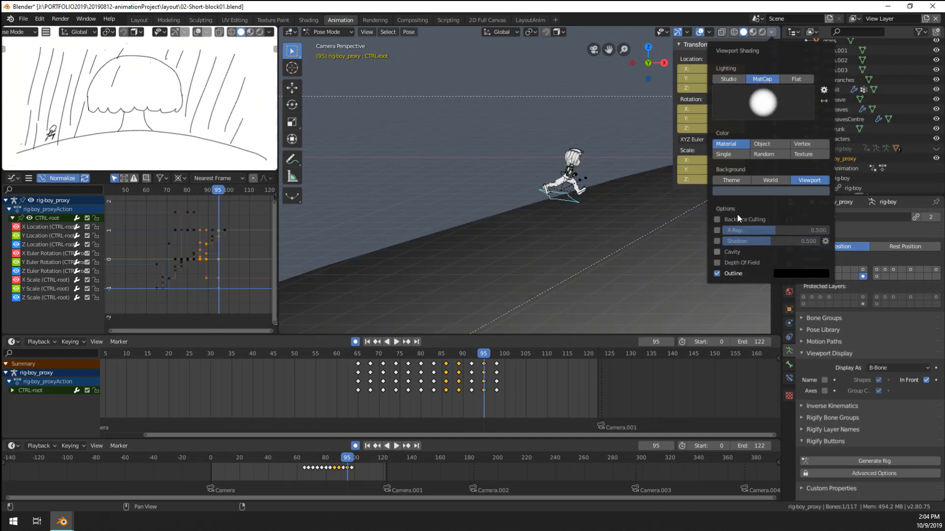
Step: Switch to the Front Orthographic view and frame the running boy closely at frame 95
middle_click_drag(645, 128, 486, 158)
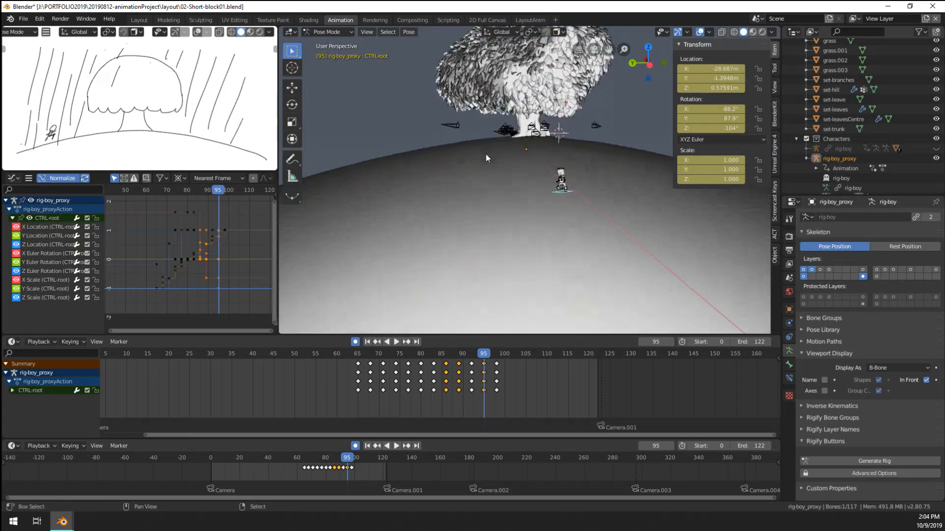
key("KP_1")
scroll(486, 156, "up", 6)
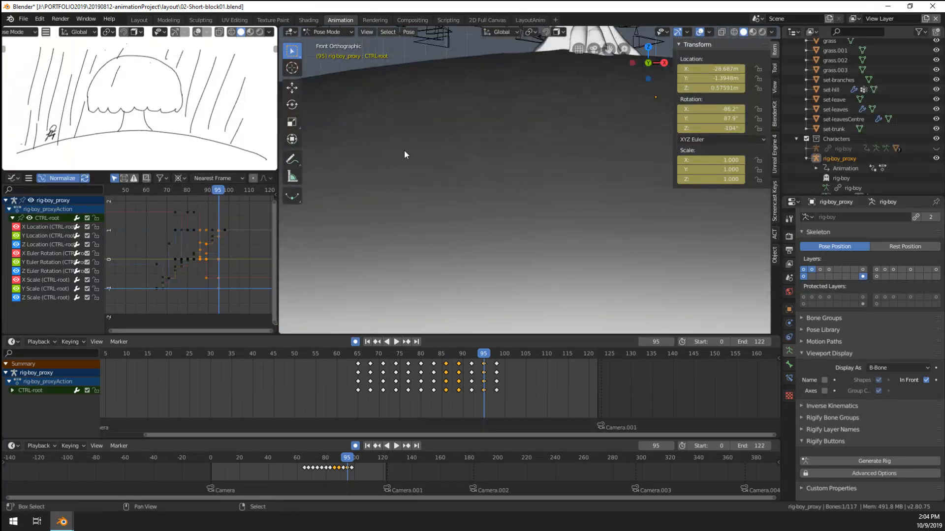
middle_click_drag(403, 152, 631, 212, "shift")
scroll(631, 212, "up", 5)
middle_click_drag(363, 195, 442, 224, "shift")
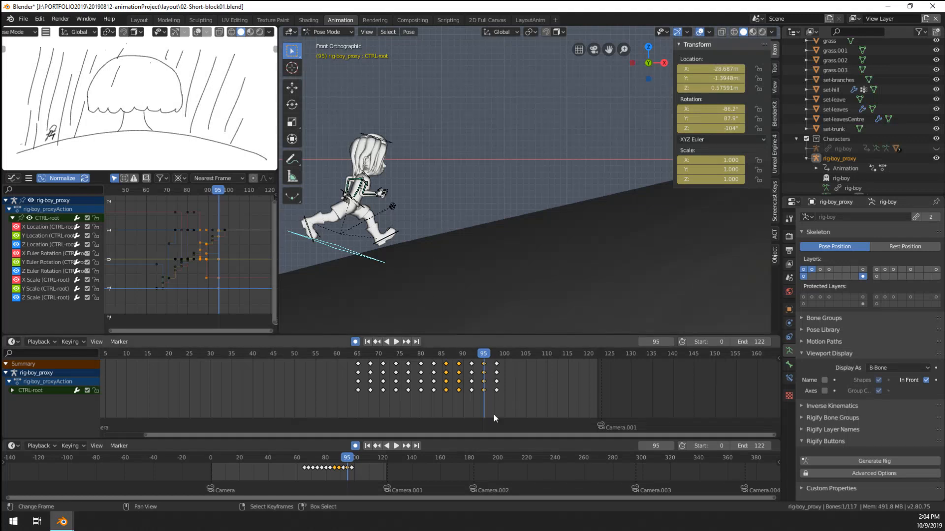
Step: Scrub and play back the run from frame 65 to check how the boy travels along the hill in the front view
left_click_drag(494, 412, 459, 400)
middle_click_drag(445, 289, 642, 226, "shift")
left_click_drag(446, 420, 359, 432)
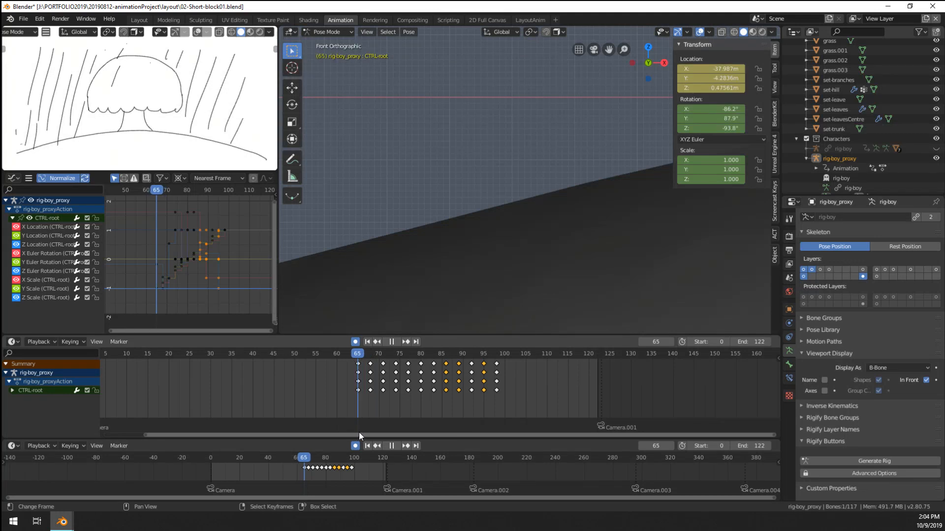
scroll(410, 238, "down", 5)
key("space")
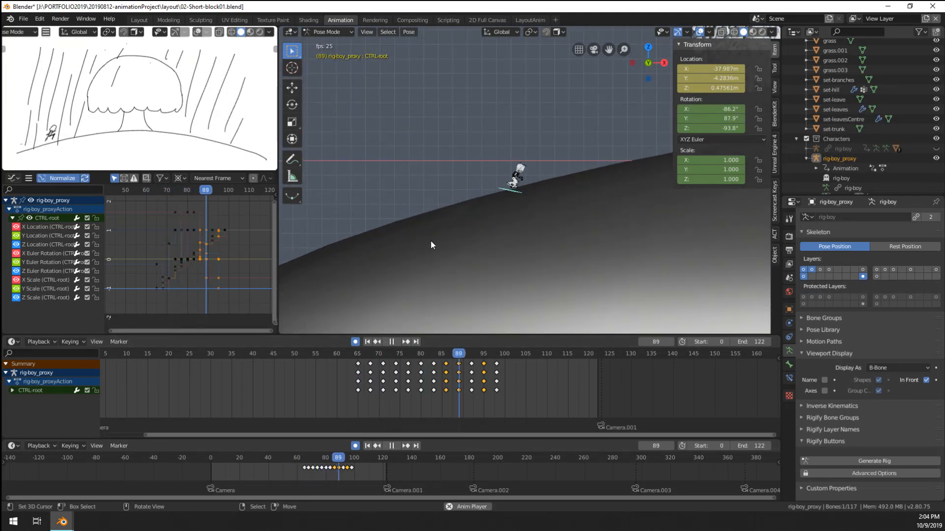
key("space")
left_click_drag(472, 389, 386, 406)
key("space")
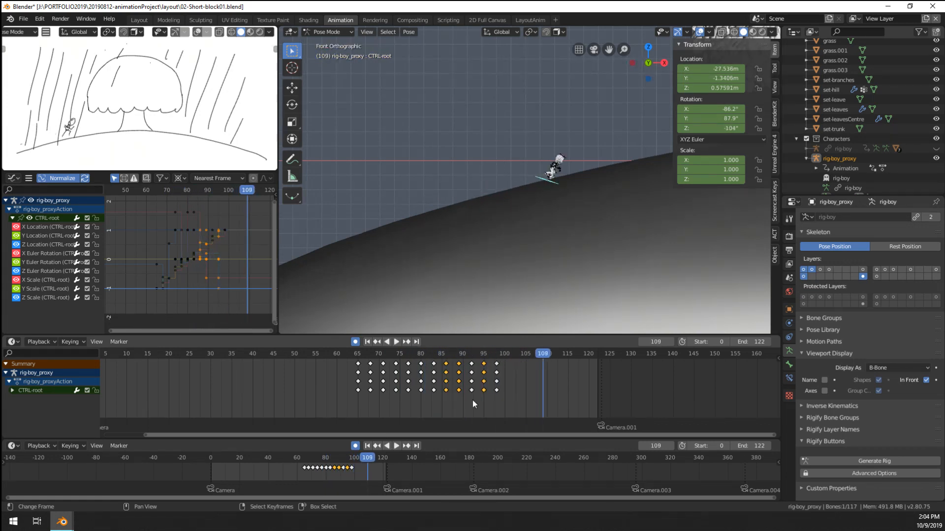
Step: At frame 98, move CTRL-root slightly forward to about X -27.29 m, Y -1.29 m, and replay the run from frame 65
key("space")
left_click(498, 400)
scroll(586, 184, "up", 4)
middle_click_drag(582, 192, 561, 201, "shift")
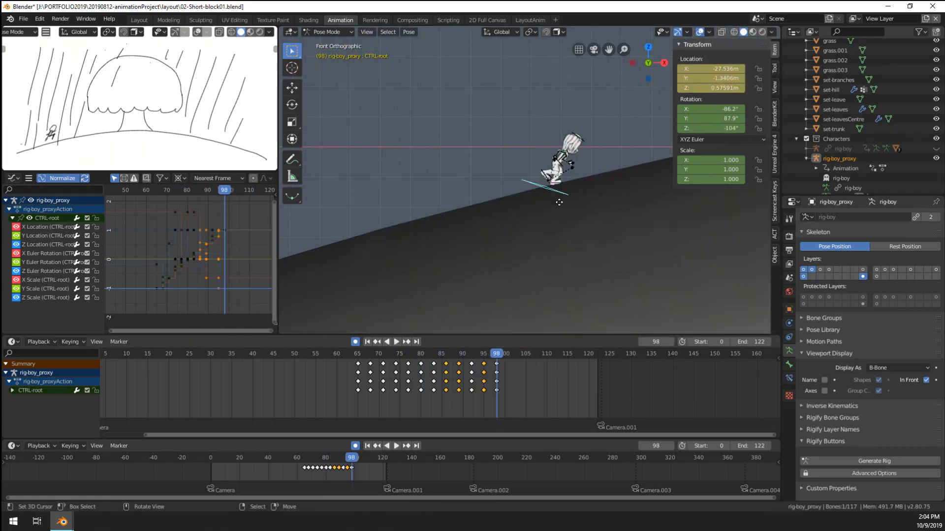
key("g")
left_click(566, 201)
left_click(357, 394)
key("space")
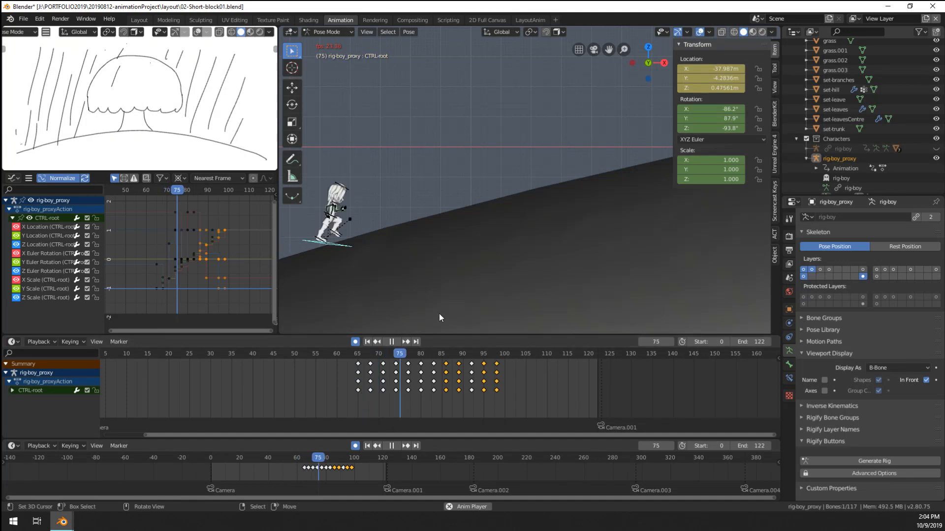
key("space")
Step: Examine the run from frame 65 and compare the boy's poses and foot placement at frames 98 and 80
scroll(503, 275, "down", 3)
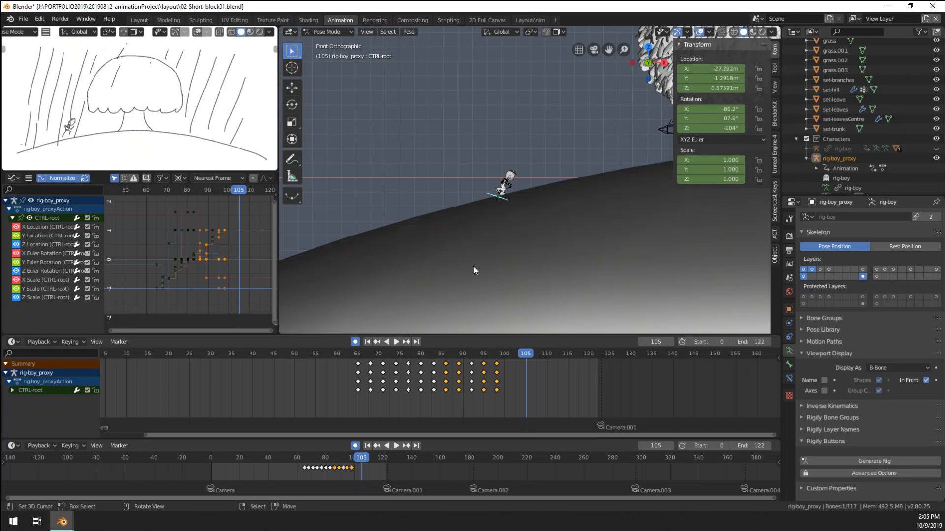
scroll(474, 267, "up", 9)
left_click(356, 403)
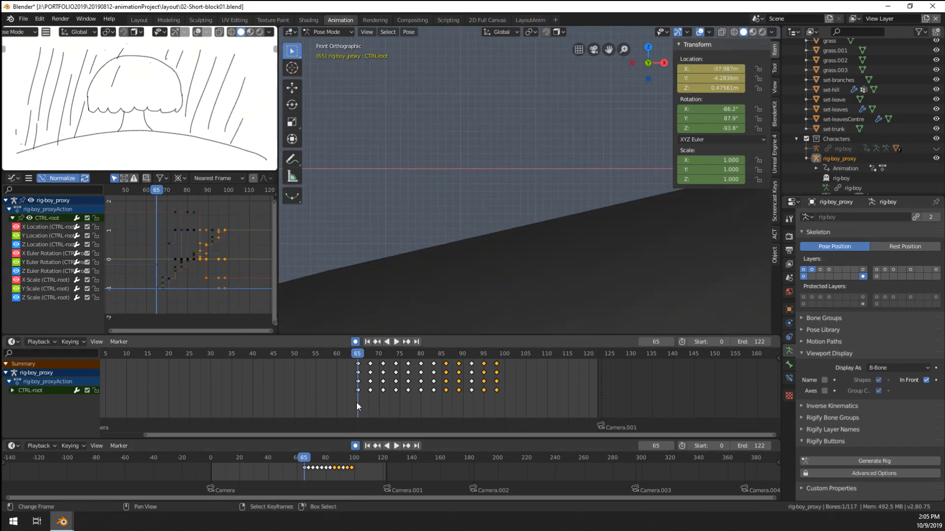
key("space")
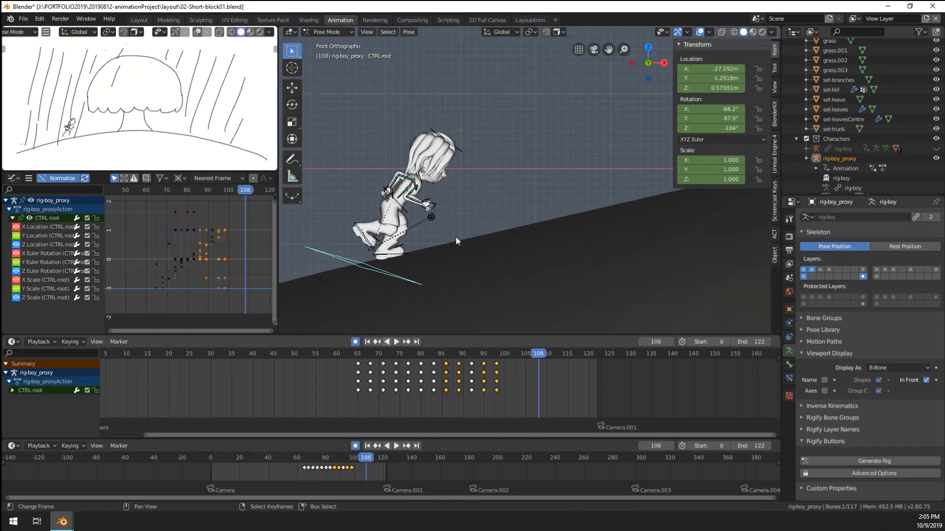
scroll(456, 237, "down", 8)
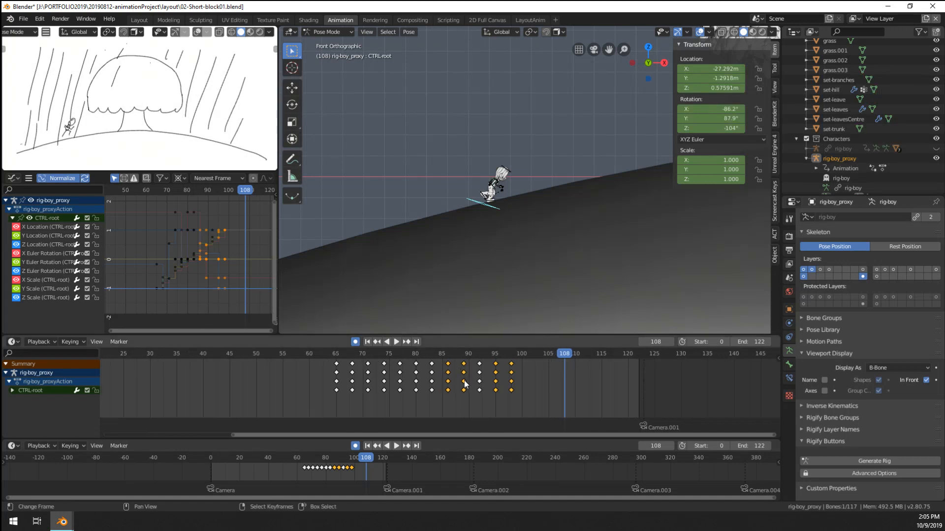
scroll(521, 391, "up", 4)
left_click(553, 403)
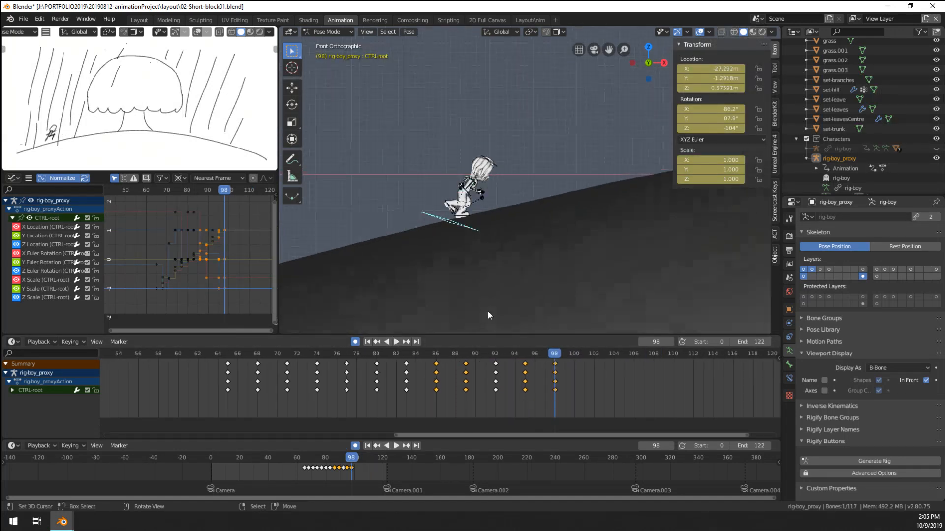
key("Escape")
left_click(372, 401)
scroll(393, 212, "down", 3)
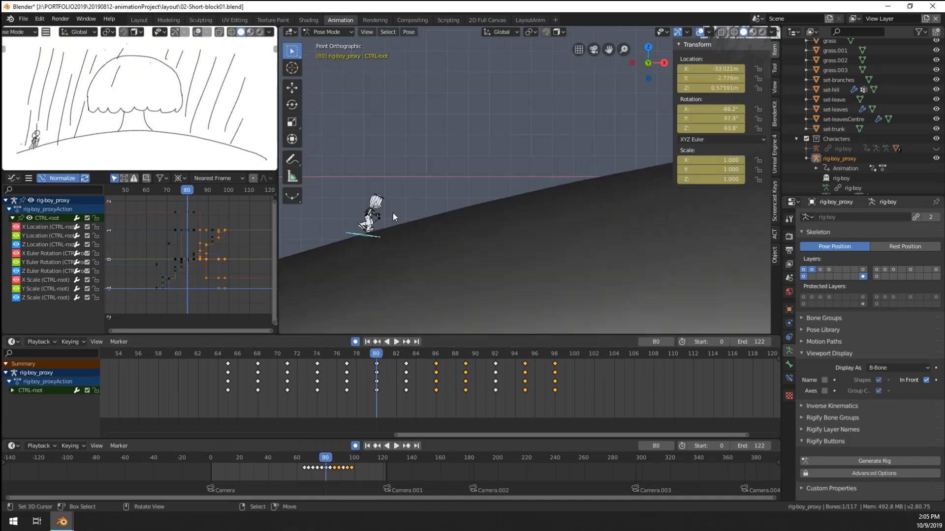
scroll(464, 205, "up", 5)
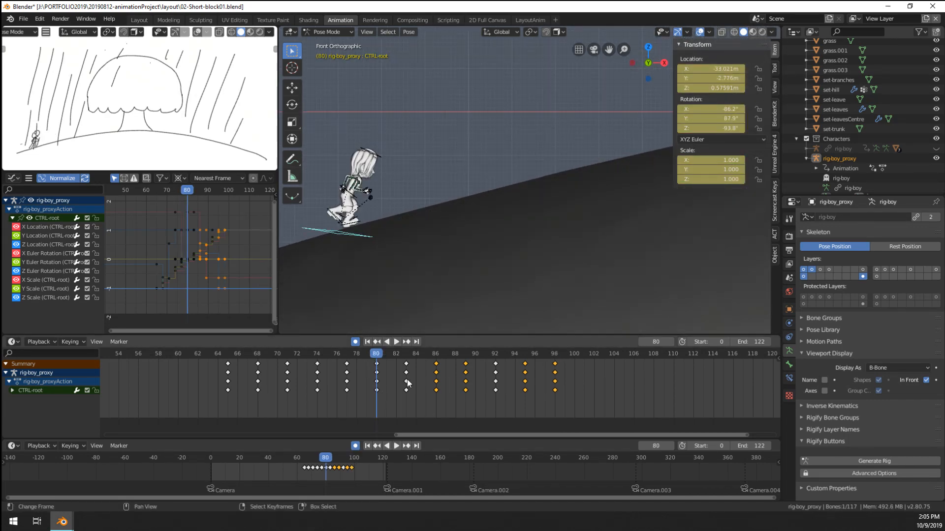
Step: Duplicate the keyframes of all bones except CTRL-root from frames 83–98 to frames 101–116, and play back the extended run
left_click_drag(413, 365, 607, 391)
middle_click_drag(607, 392, 574, 390)
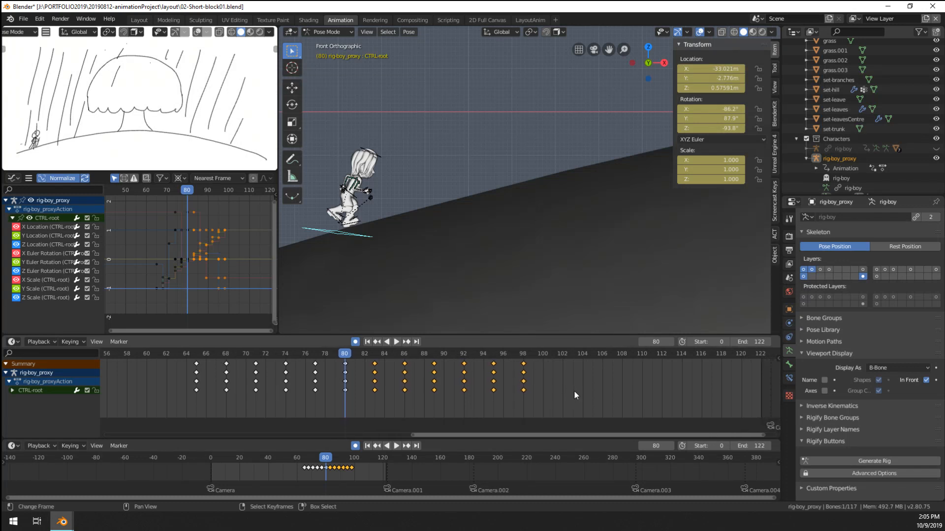
key("a")
left_click(333, 232, "shift")
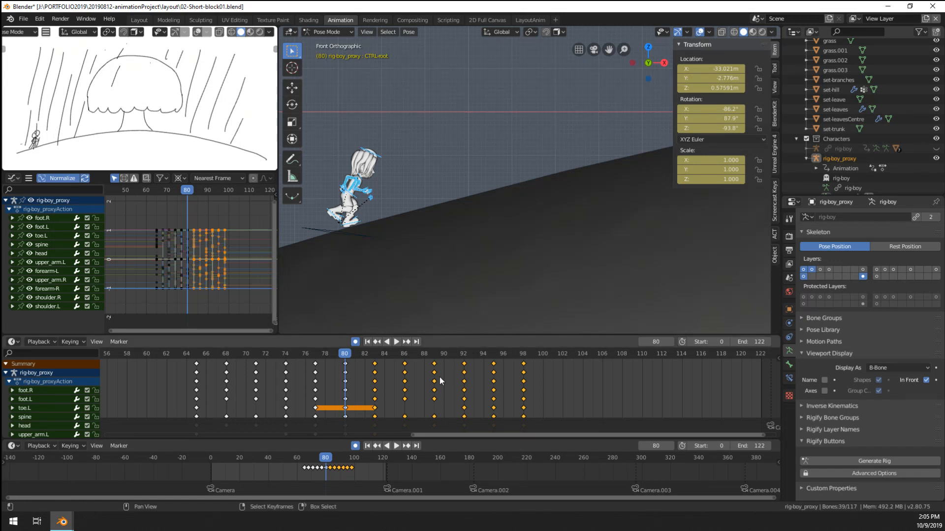
key("shift+d")
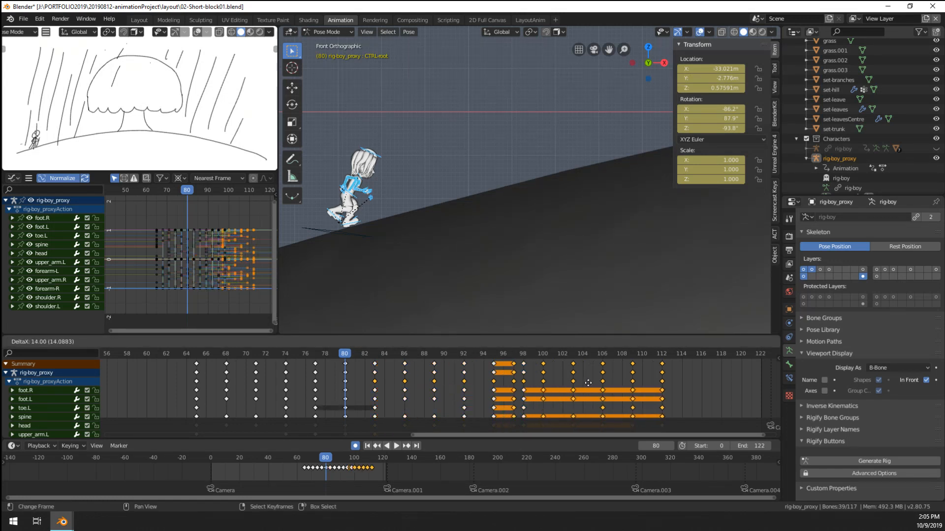
left_click(617, 376)
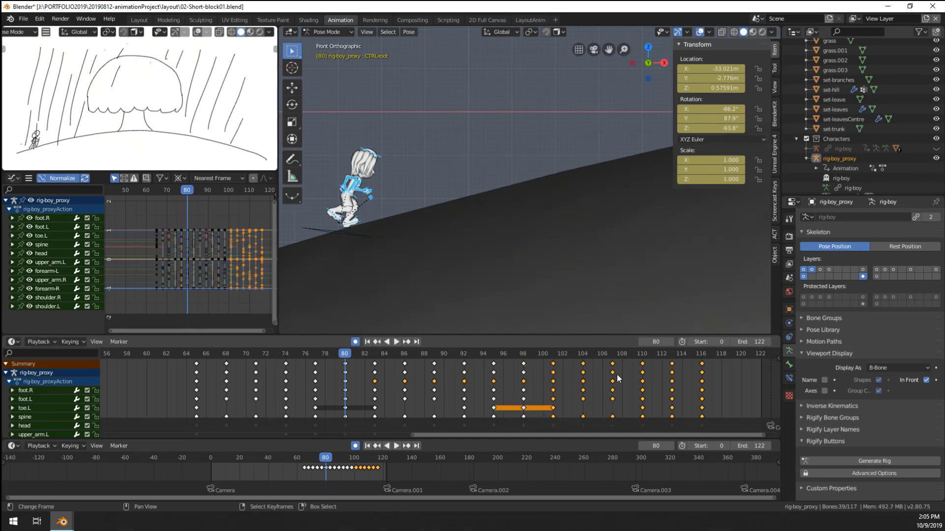
scroll(517, 359, "down", 1)
scroll(526, 262, "down", 5)
middle_click_drag(526, 261, 488, 288, "shift")
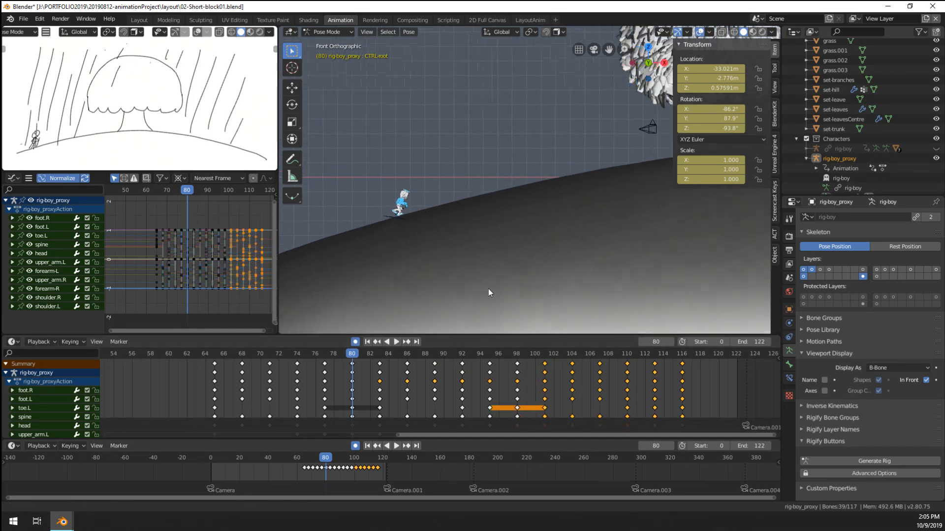
scroll(620, 389, "down", 3)
key("space")
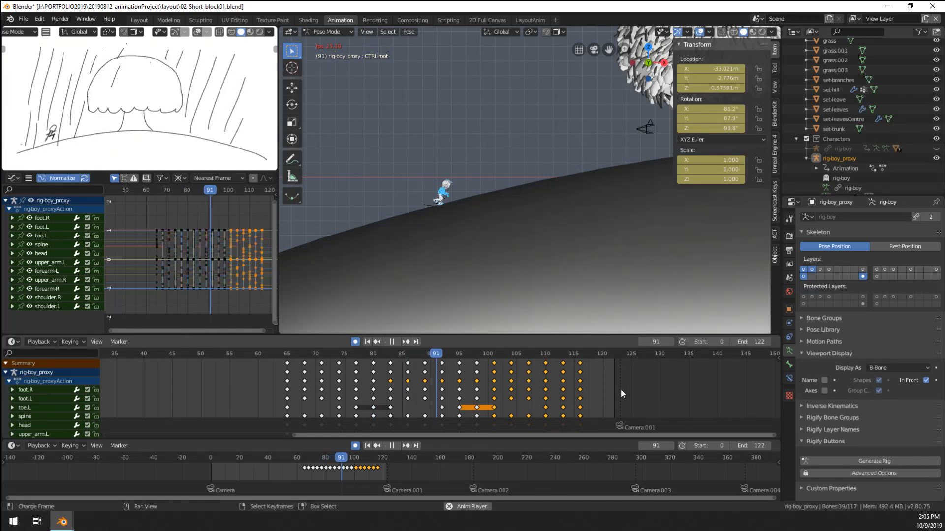
Step: At frame 101, move CTRL-root forward up the hill to about X -26.44 m, Y -1.03 m
key("space")
scroll(492, 392, "up", 3)
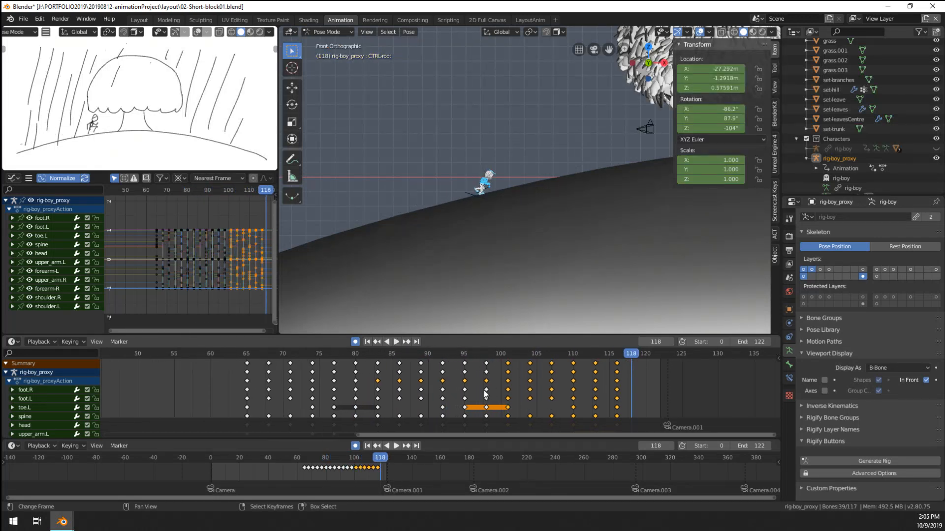
left_click(486, 392)
left_click_drag(487, 395, 508, 387)
scroll(463, 246, "up", 5)
left_click(405, 224)
key("g")
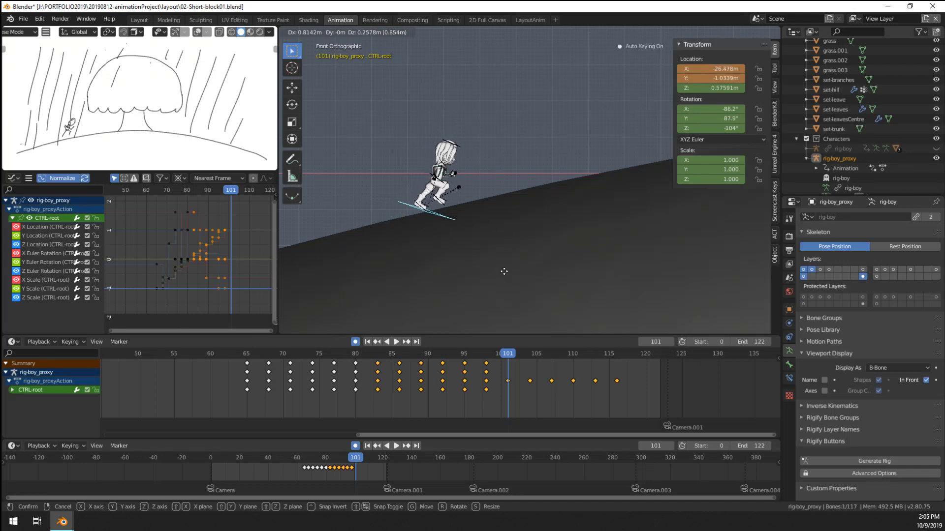
left_click(504, 270)
key("space")
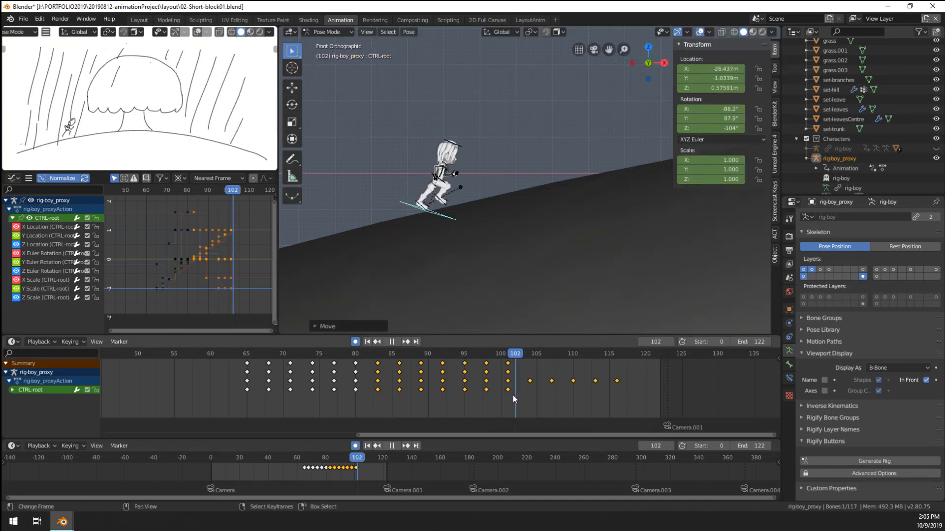
Step: At frame 104, move CTRL-root further along the slope to about X -25.13 m, Y -0.67 m
key("space")
key("g")
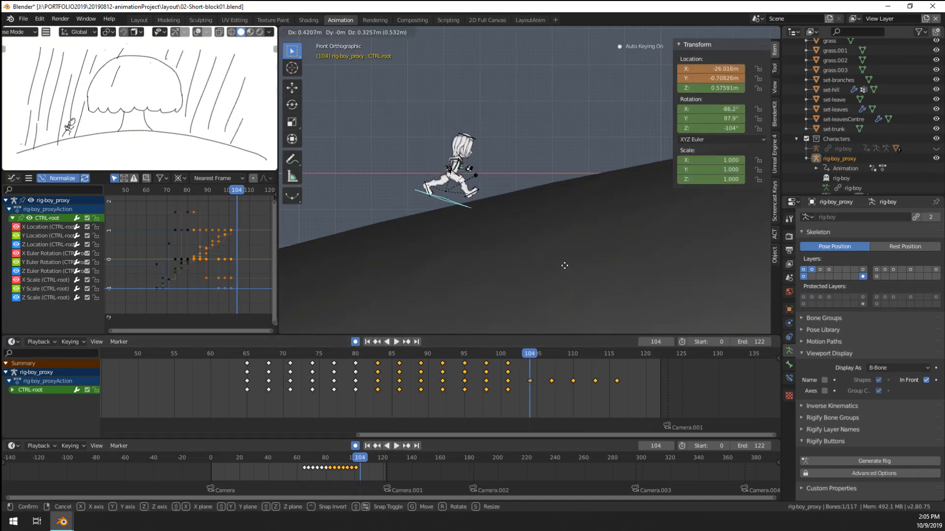
left_click(590, 266)
Step: Refine CTRL-root at frame 101, rotating it to about Z -99.7° and shifting it to about X -26.17 m, Y -0.87 m
left_click(508, 411)
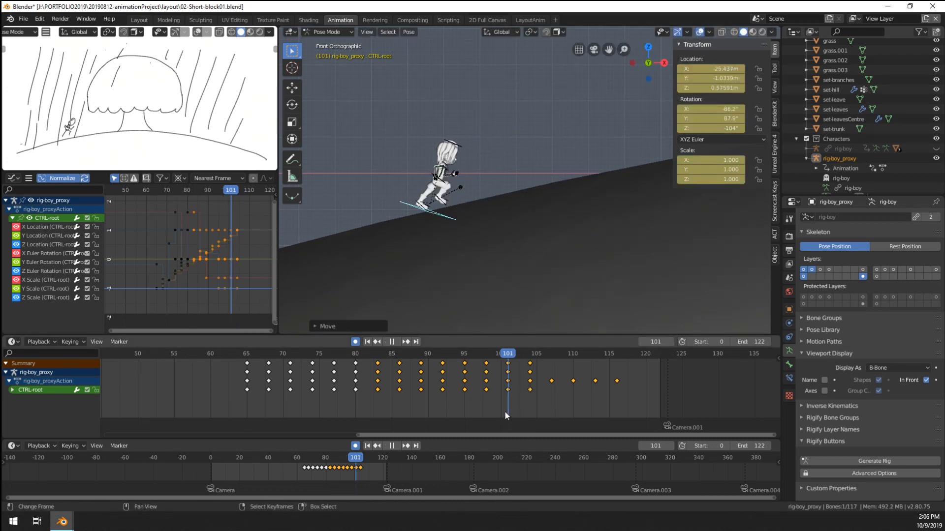
key("r")
right_click(586, 234)
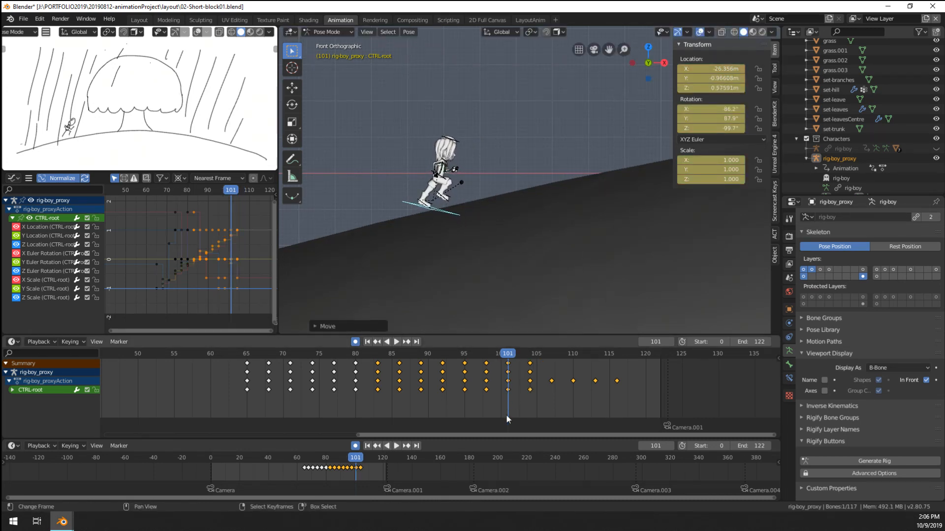
key("space")
mouse_move(521, 401)
left_mouse_down()
mouse_move(533, 399)
mouse_move(520, 401)
left_mouse_up()
key("Escape")
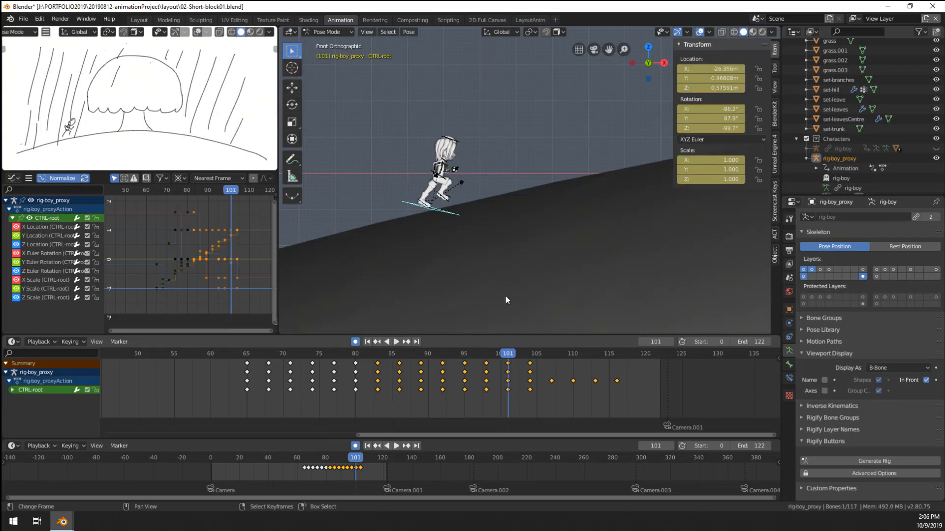
key("space")
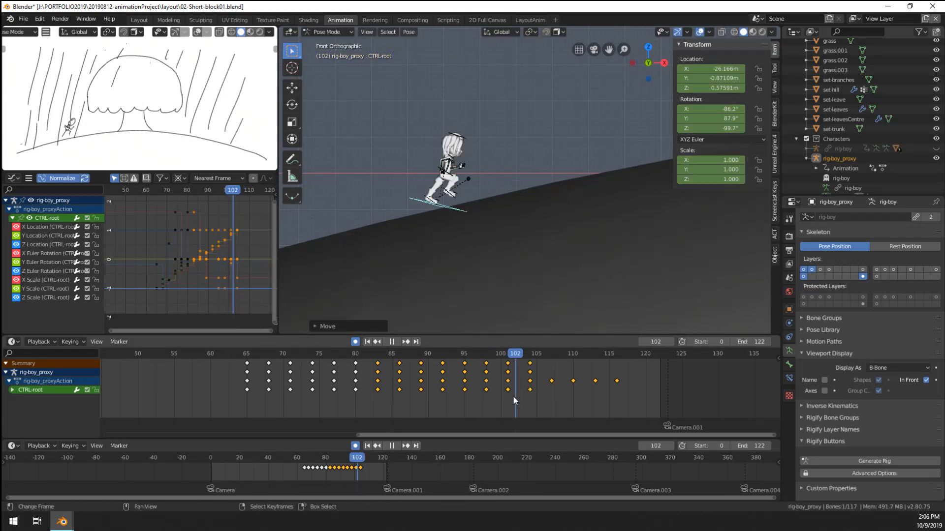
Step: At frame 107, key CTRL-root further uphill at about X -24.44 m, Y -0.65 m
left_click_drag(527, 397, 550, 397)
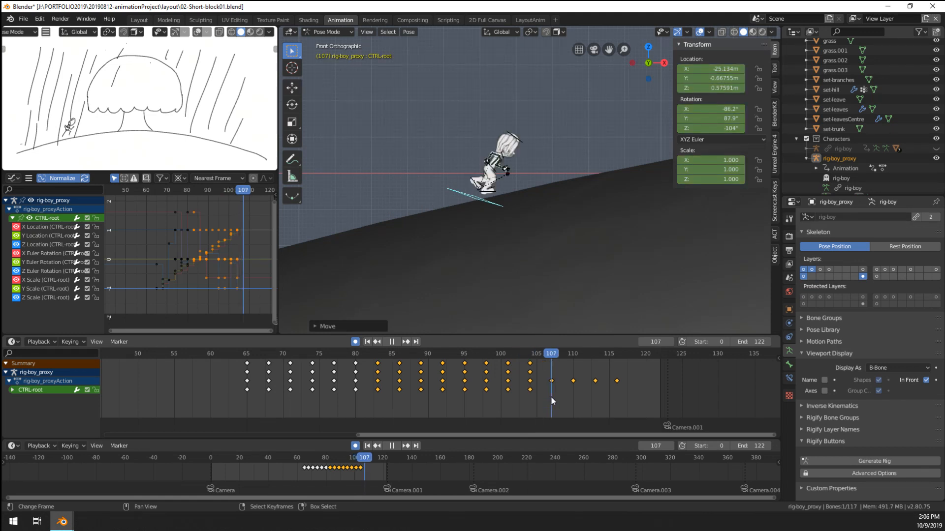
key("i")
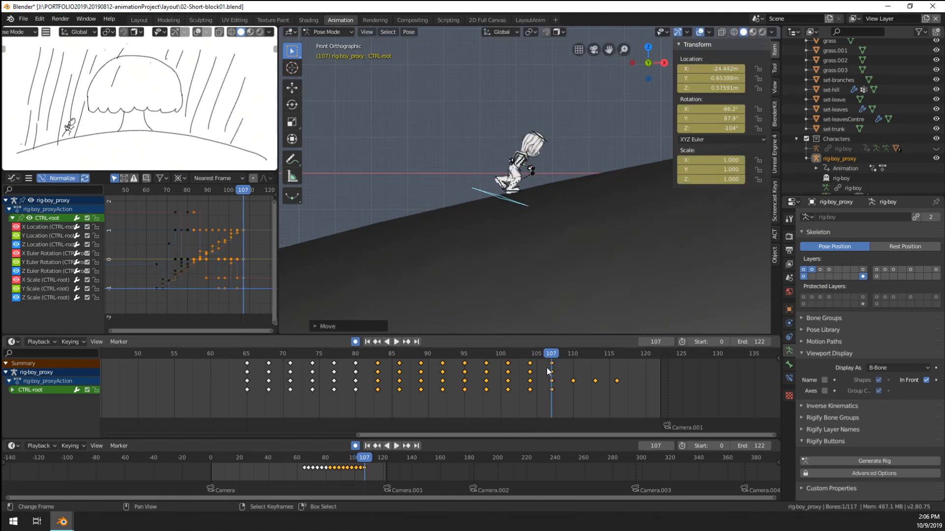
left_click(536, 380)
left_click(552, 377)
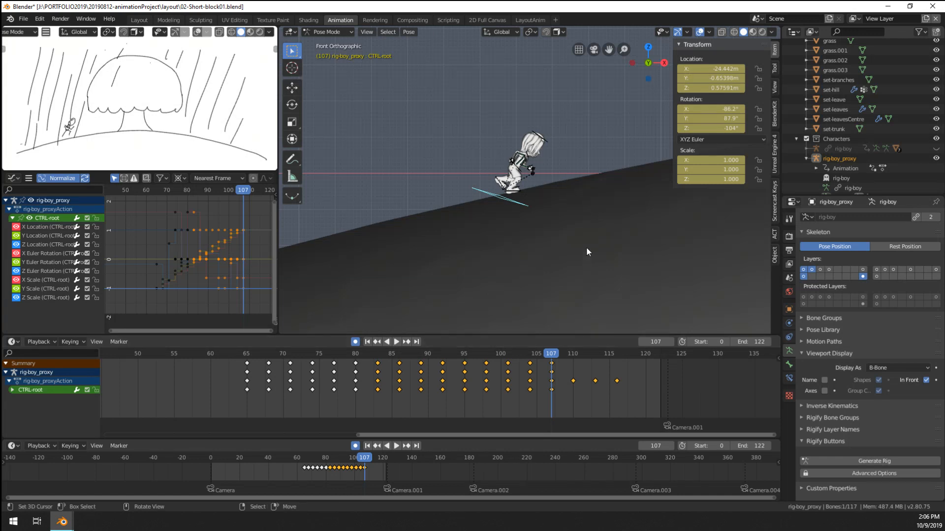
Step: At frame 110, move CTRL-root to about X -23.63 m, Y -0.34 m and rotate it to about Z -101°
middle_click_drag(585, 248, 542, 262, "shift")
middle_click_drag(551, 202, 507, 220, "shift")
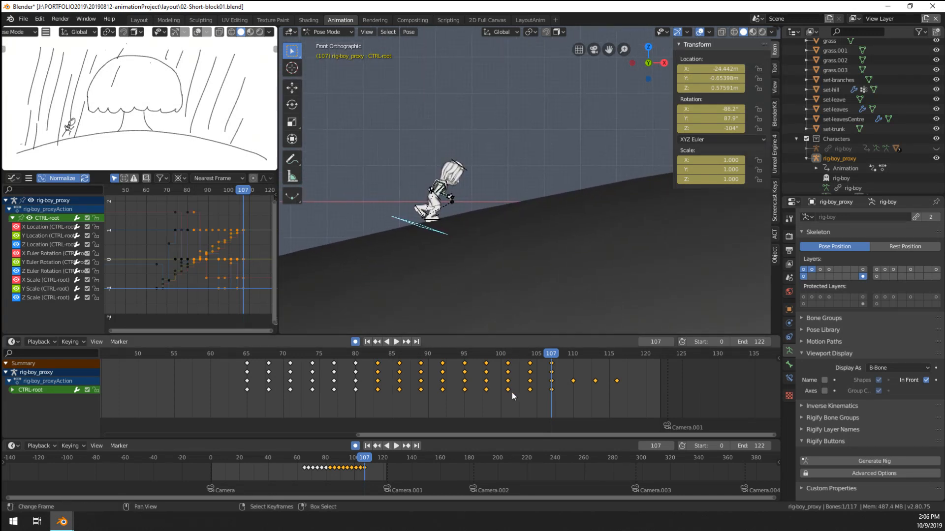
left_click_drag(553, 401, 571, 391)
key("space")
key("Escape")
key("g")
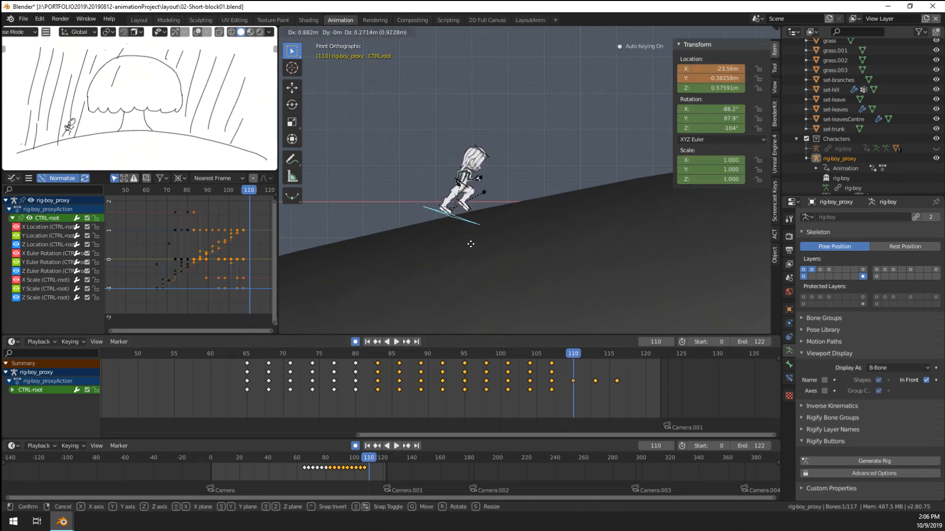
left_click(578, 244)
key("r")
left_click(583, 241)
Step: At frame 113, move CTRL-root uphill to about X -22.67 m, Y -0.21 m and rotate it to about Z -94°
left_click_drag(571, 399, 597, 394)
scroll(569, 290, "down", 5)
scroll(545, 270, "up", 5)
key("g")
left_click(482, 216)
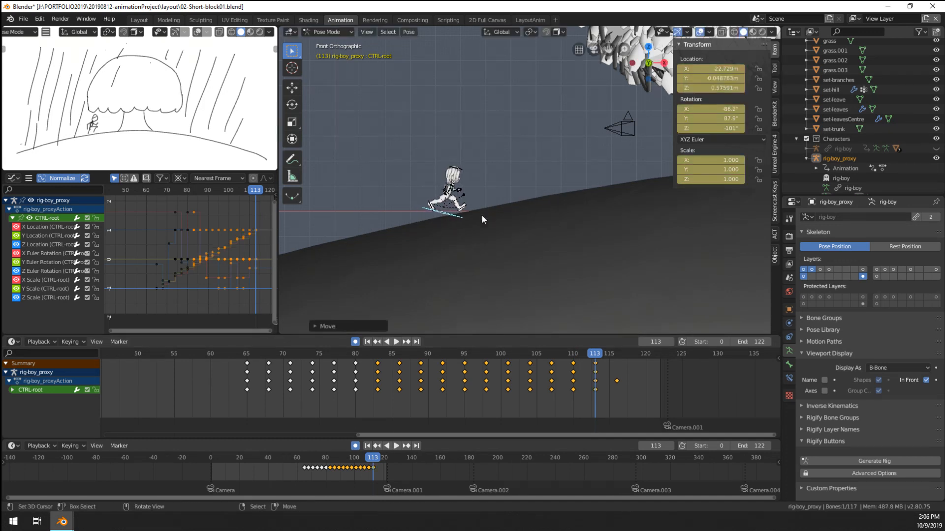
key("r")
left_click(531, 203)
key("g")
left_click(535, 211)
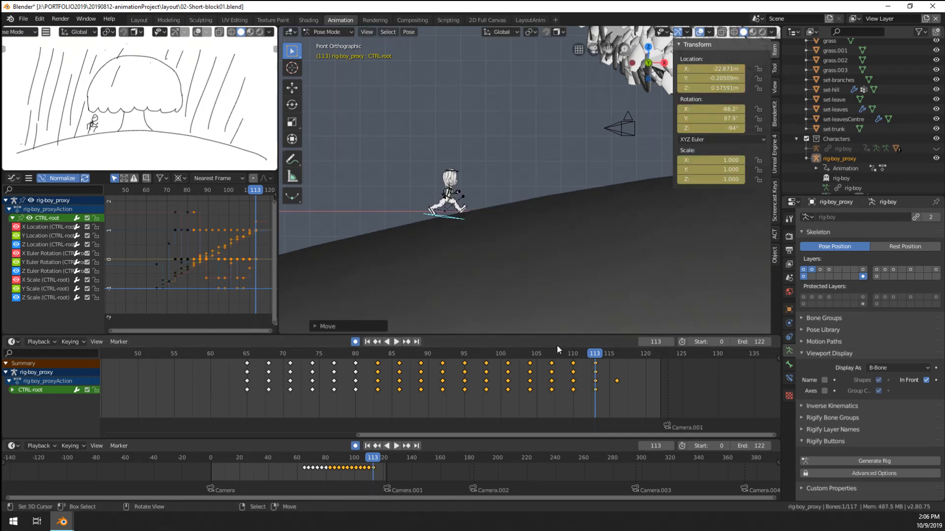
Step: Compare the poses at frames 107 and 110, and adjust CTRL-root at frame 110 to a Z rotation of about -92.7°
mouse_move(577, 391)
left_mouse_down()
mouse_move(595, 391)
mouse_move(588, 392)
left_mouse_up()
scroll(429, 279, "up", 3)
left_click(548, 387)
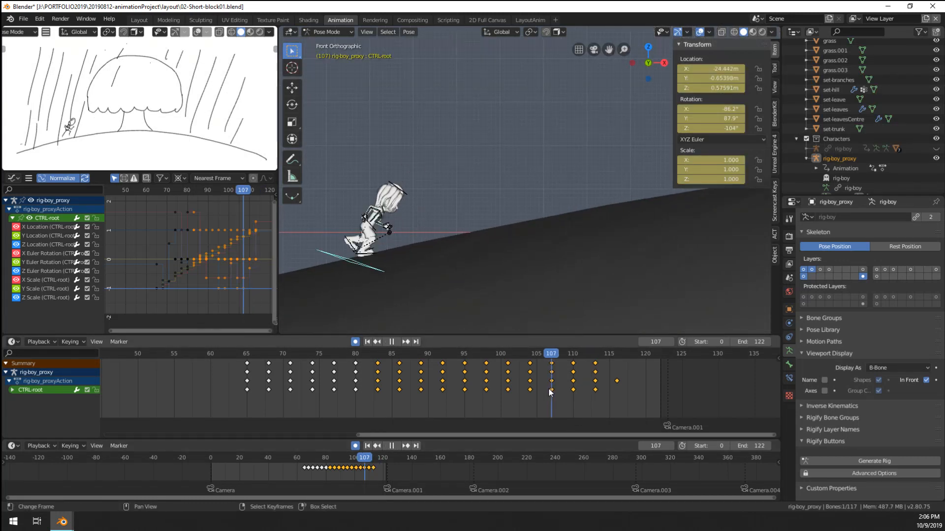
key("space")
key("space")
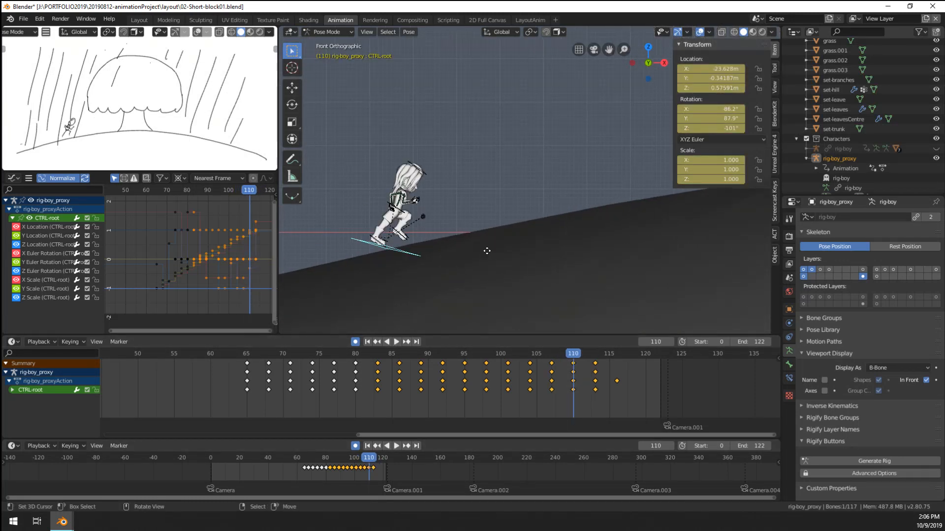
key("r")
left_click(492, 244)
Step: At frame 113, rotate CTRL-root to about Z -103° and reposition it at about X -22.65 m, Y 0.01 m
left_click_drag(577, 387, 594, 387)
key("g")
left_click(532, 262)
key("r")
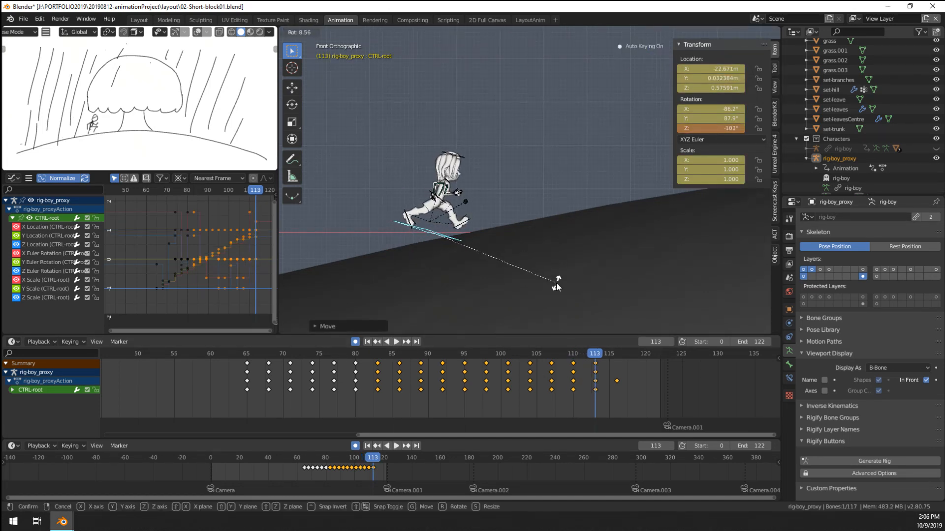
left_click(557, 283)
key("g")
left_click(563, 305)
Step: Check the stride up to frame 116 and move CTRL-root there to about X -22.03 m, Y -0.11 m
left_click(581, 394)
key("space")
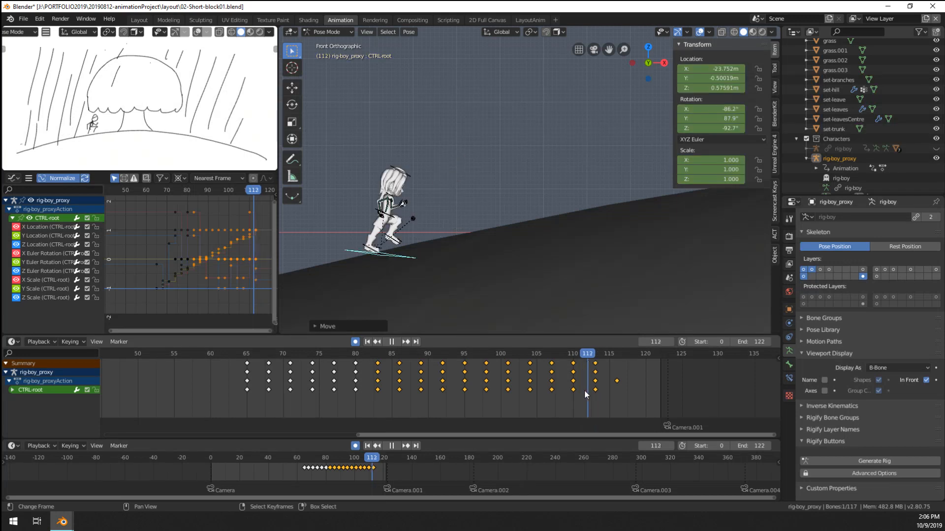
key("space")
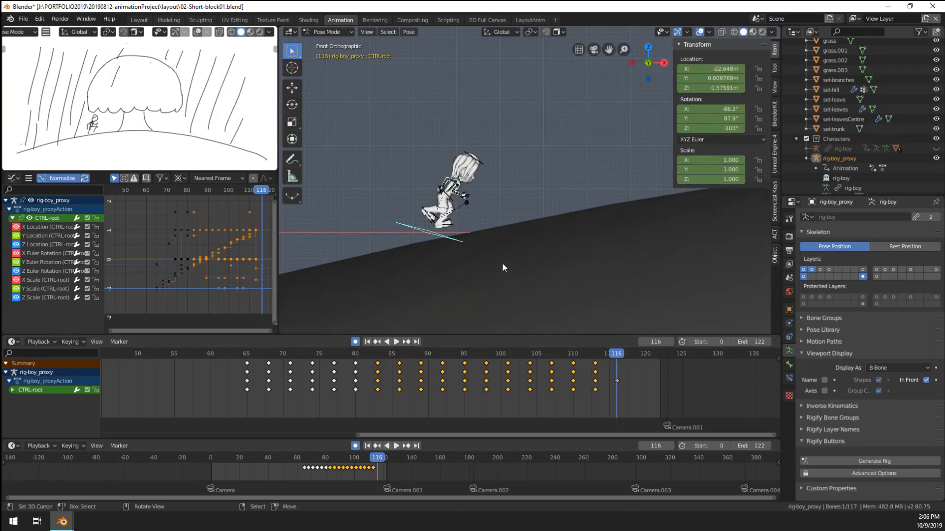
key("g")
left_click(548, 318)
key("space")
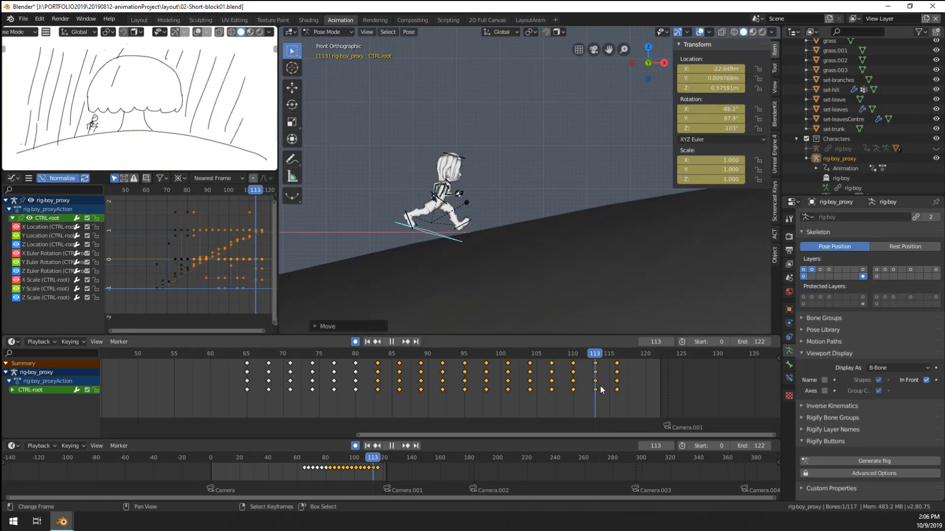
key("g")
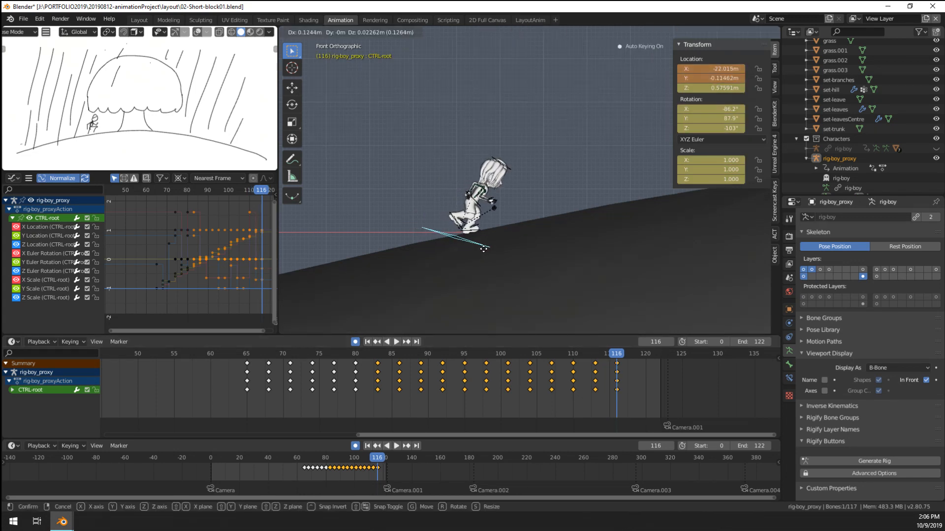
left_click(549, 314)
Step: Play back the last strides of the run and check how far up the hill the boy gets by frame 118
left_click(595, 386)
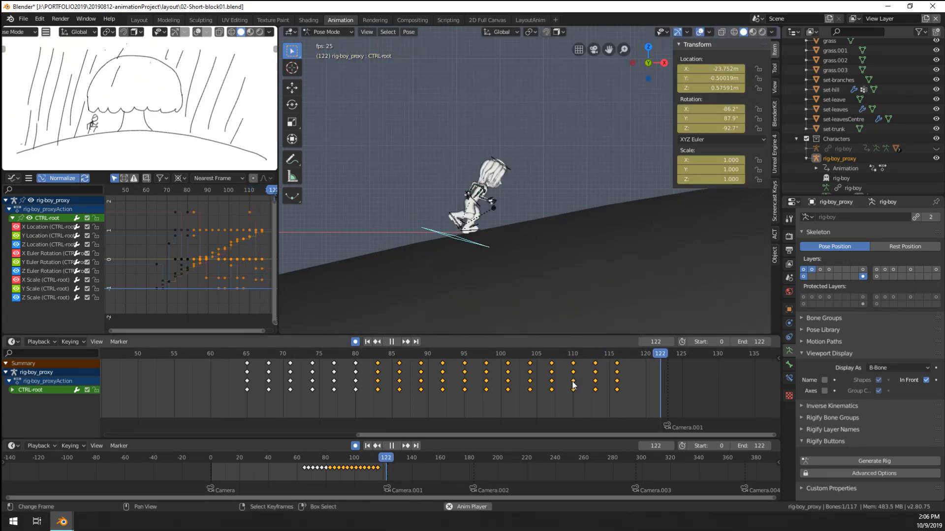
left_click(625, 389)
key("space")
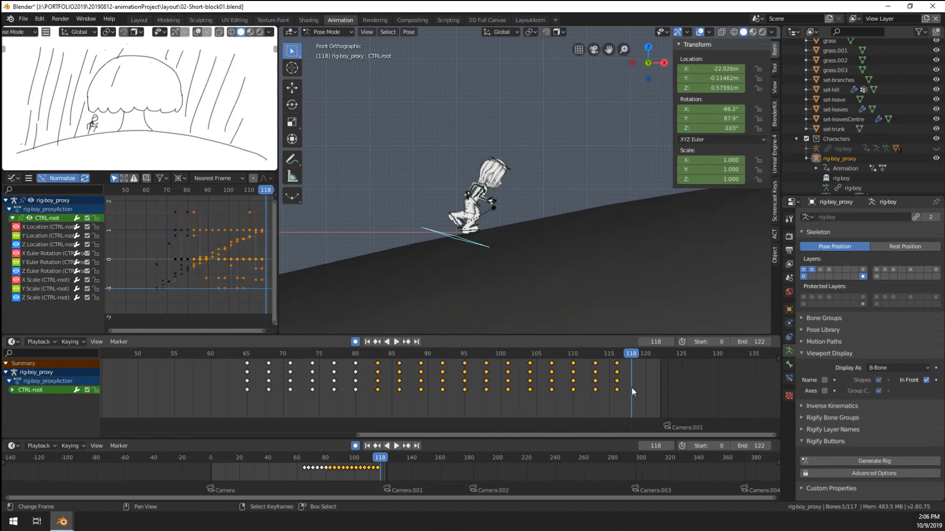
scroll(530, 234, "down", 6)
scroll(522, 230, "up", 2)
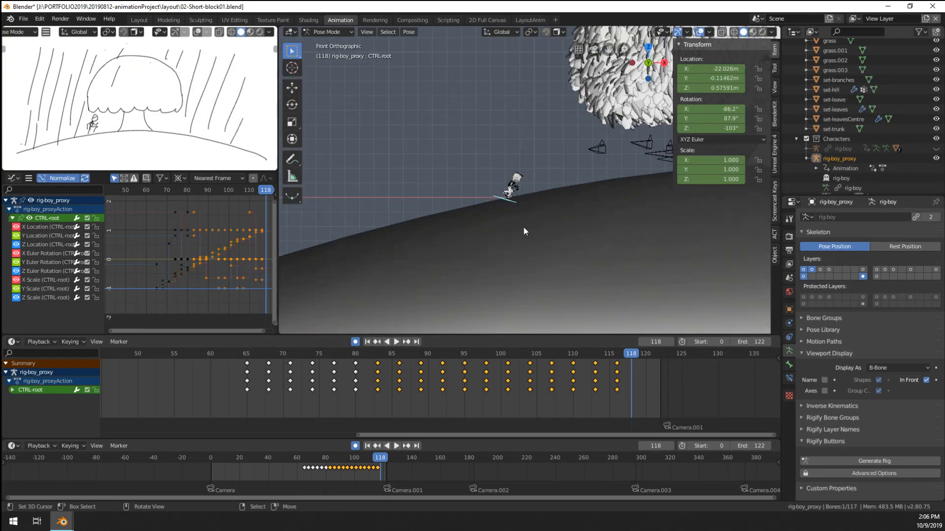
Step: Hide CTRL-root's rotation and scale curves, scale its location keyframes vertically by about 1.12 from frame 67, and replay the run
scroll(450, 202, "up", 4)
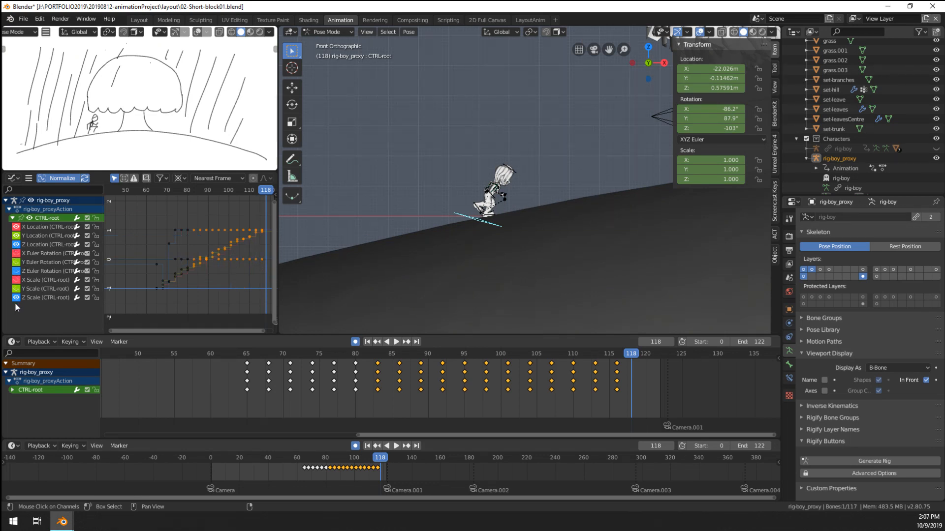
left_click_drag(150, 300, 158, 287)
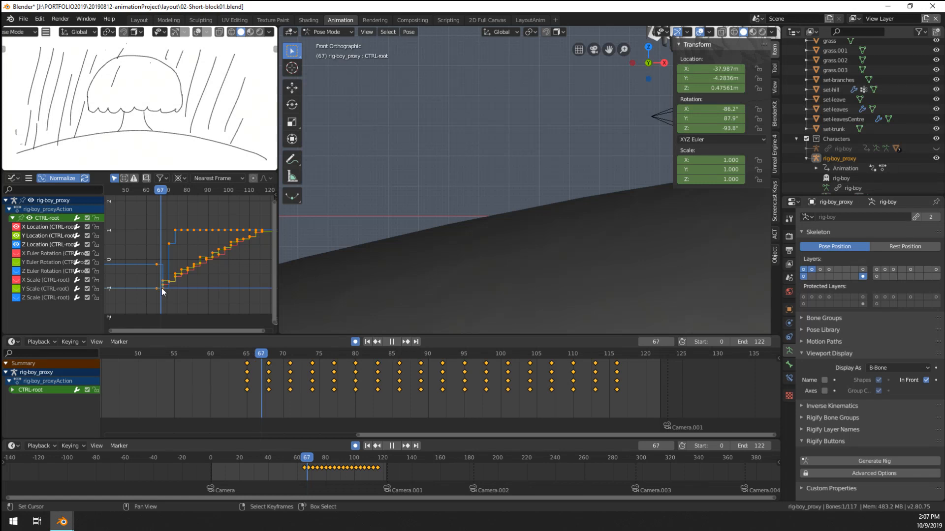
key("s")
key("y")
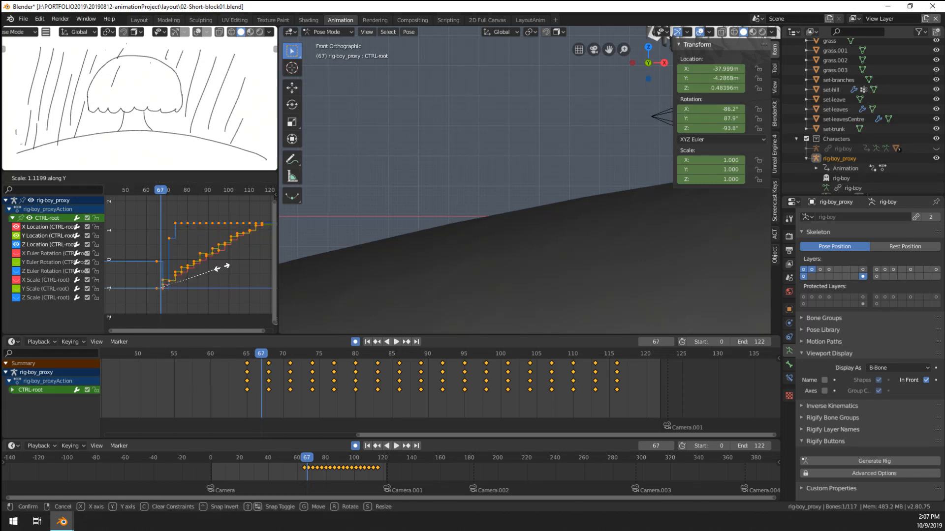
left_click(221, 267)
key("space")
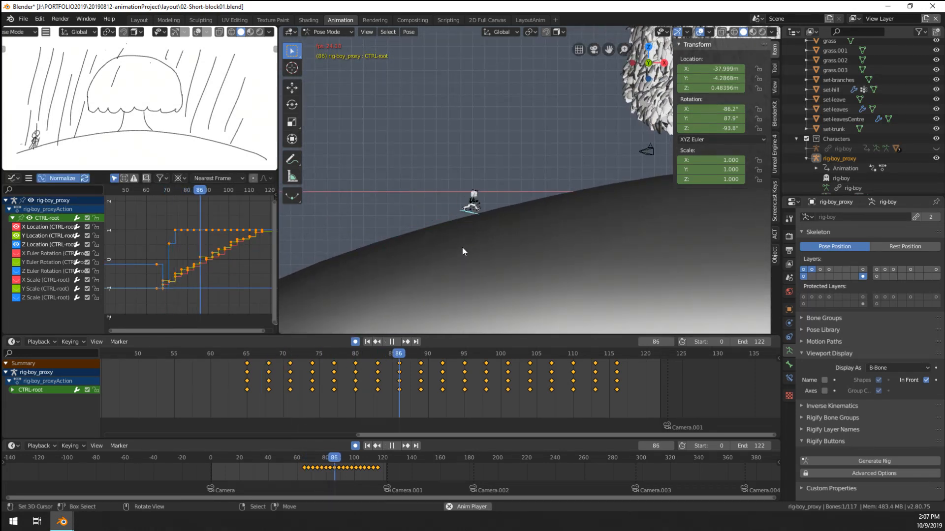
key("space")
Step: Switch to the camera view and play back the shot to examine the boy's run up to the tree
middle_click_drag(462, 247, 563, 270, "alt")
key("KP_0")
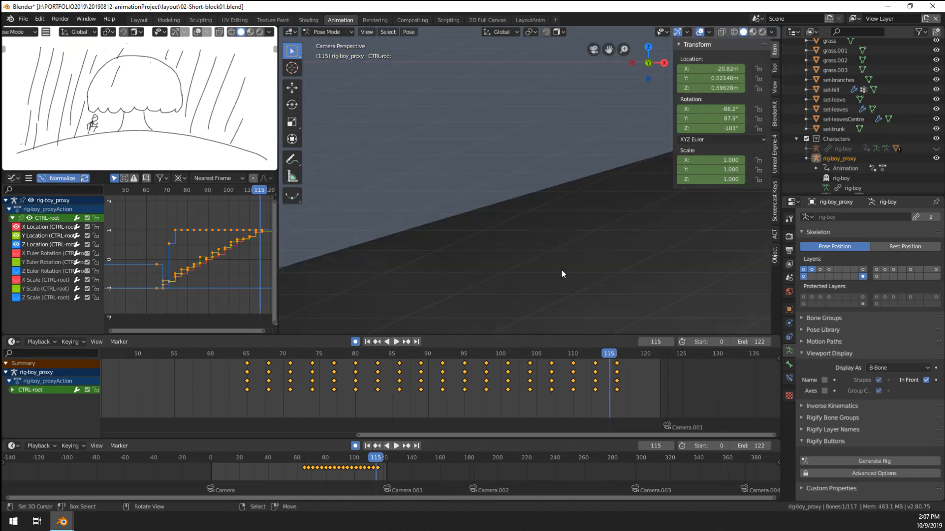
left_click_drag(255, 412, 250, 412)
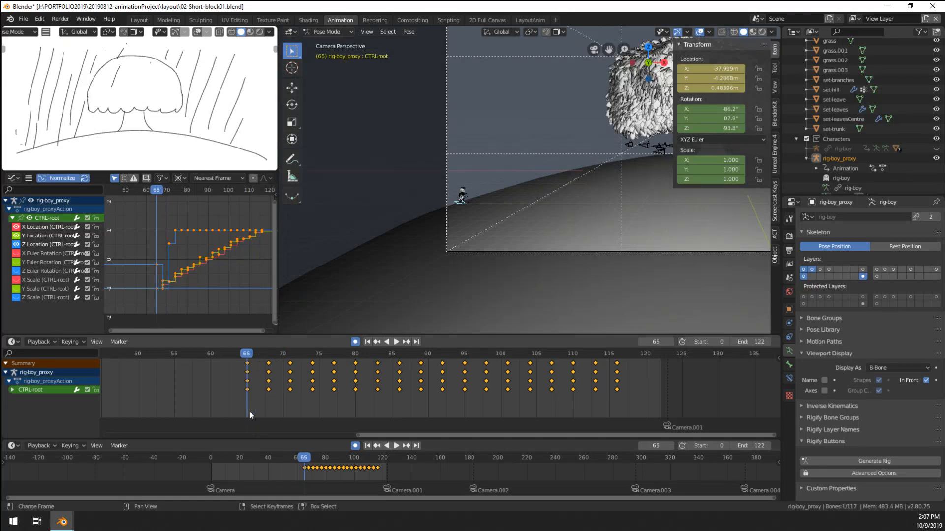
key("space")
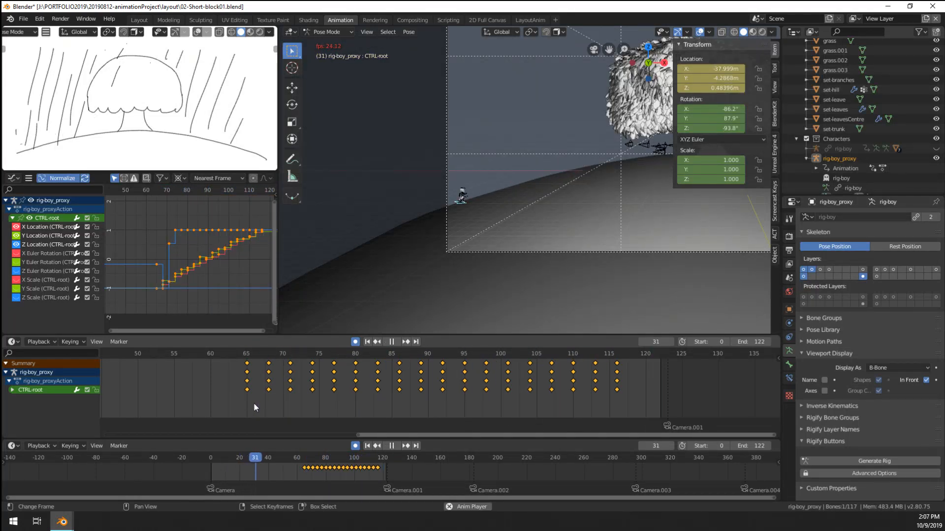
scroll(254, 404, "down", 2)
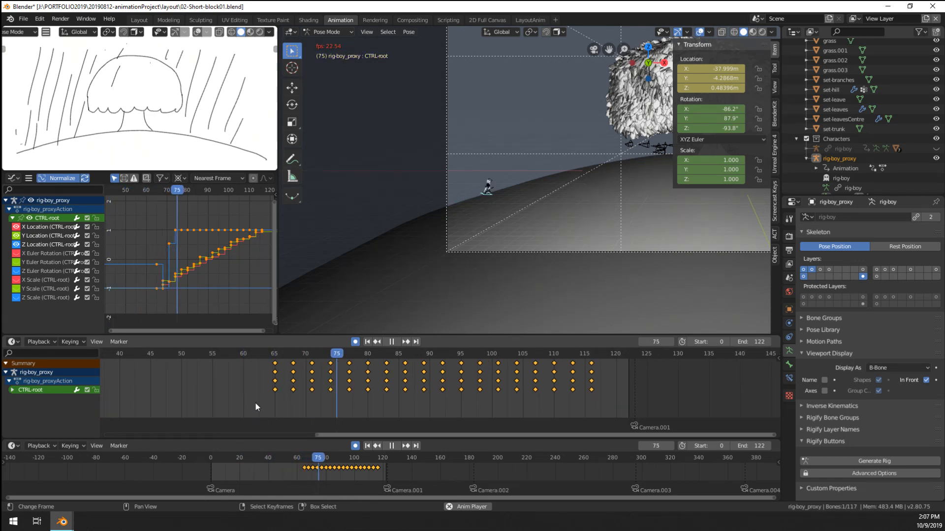
middle_click_drag(477, 264, 425, 280, "shift")
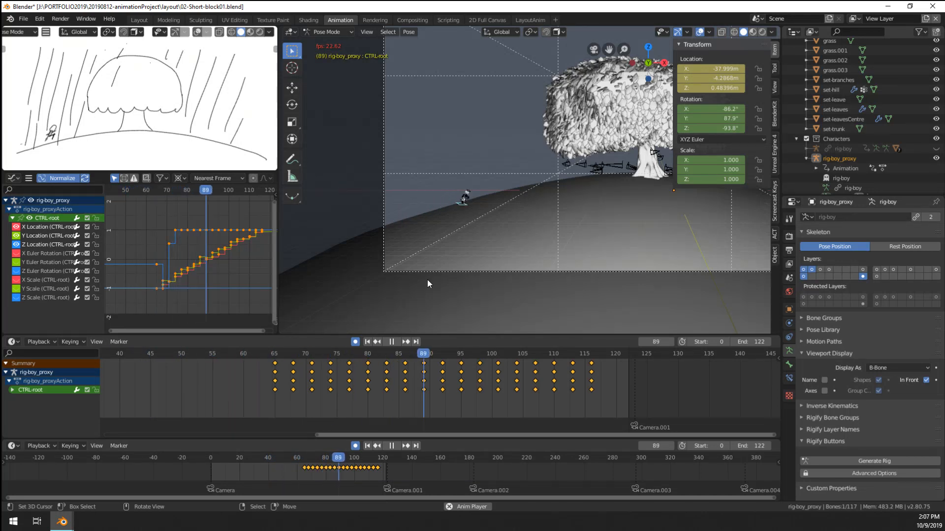
scroll(483, 146, "down", 5)
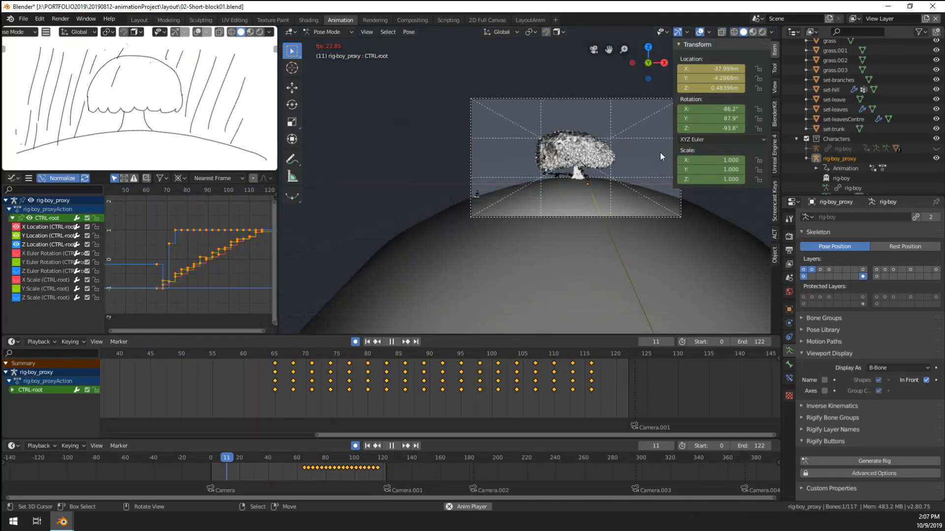
Step: Key CTRL-root at frame 62 at the camera frame's edge, at about X -40.17 m, Y -4.58 m
left_click_drag(265, 395, 257, 396)
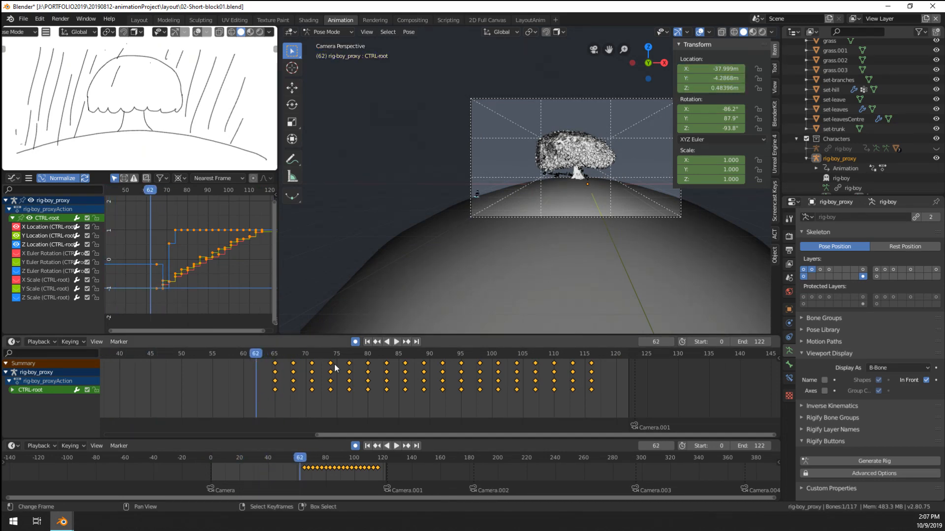
scroll(370, 256, "up", 4)
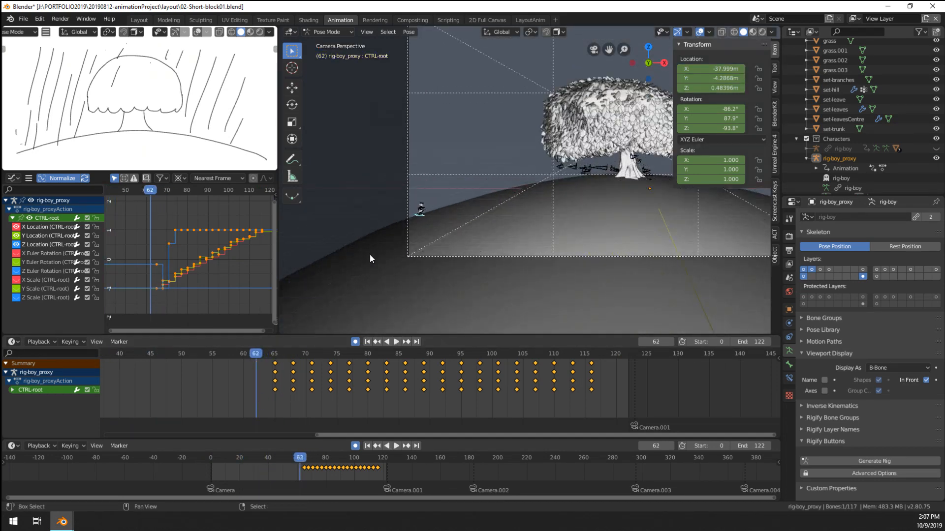
scroll(448, 227, "up", 3)
key("g")
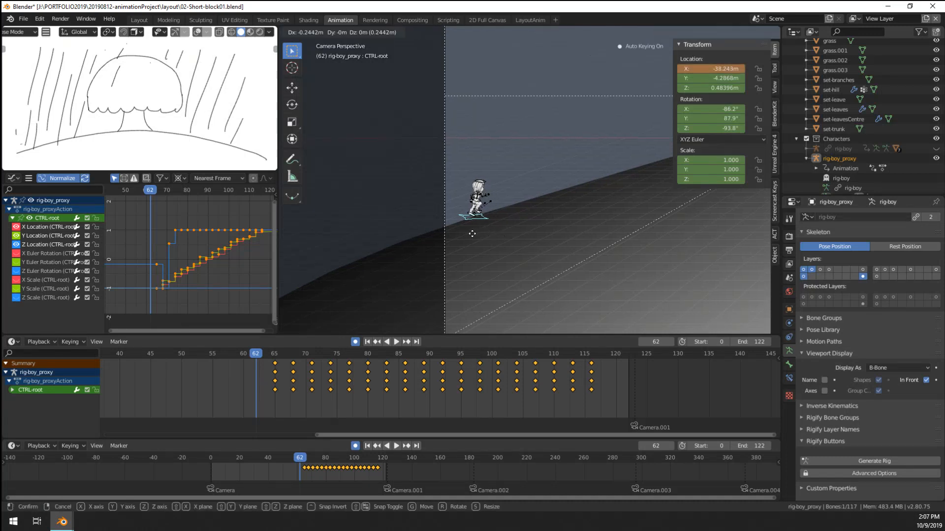
left_click(428, 245)
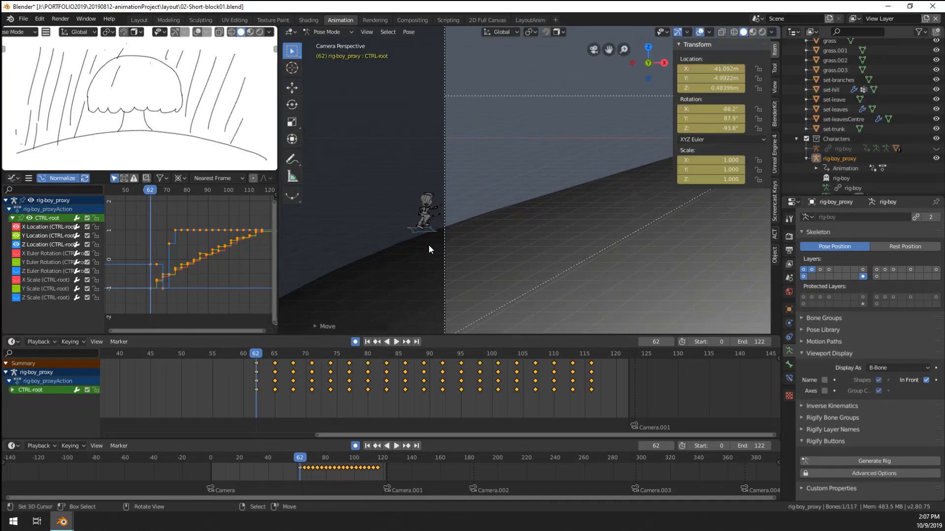
key("space")
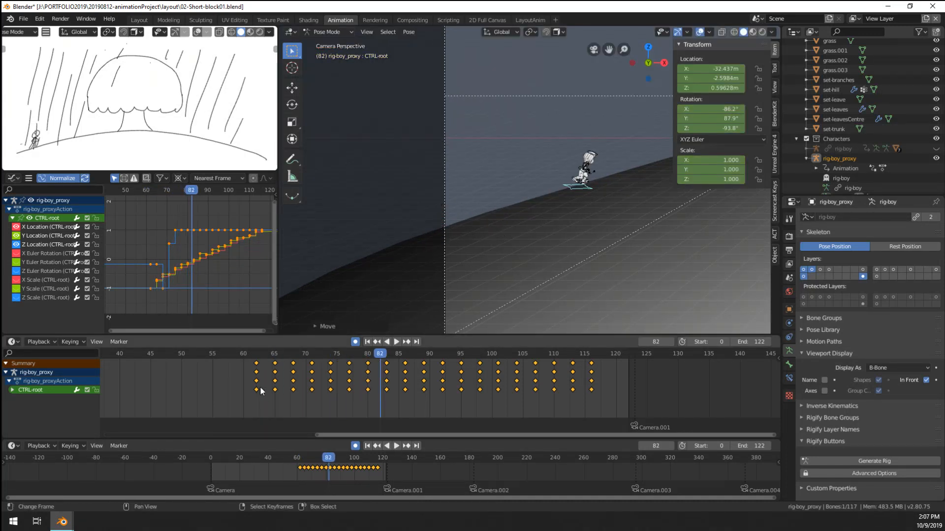
left_click(257, 387)
scroll(388, 258, "up", 3)
key("g")
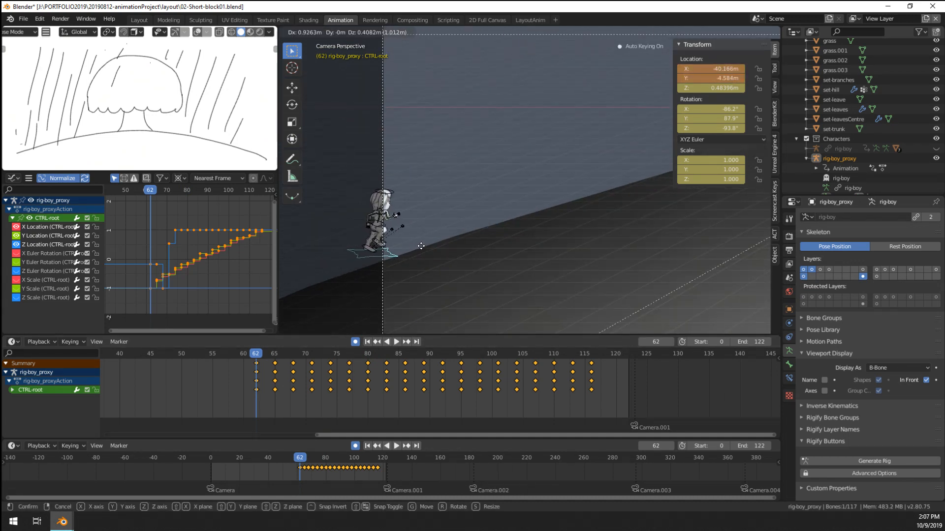
left_click(415, 249)
Step: Play back the opening strides from frame 62 and examine the boy's crouched running pose at frame 80
key("space")
left_click(246, 385)
key("space")
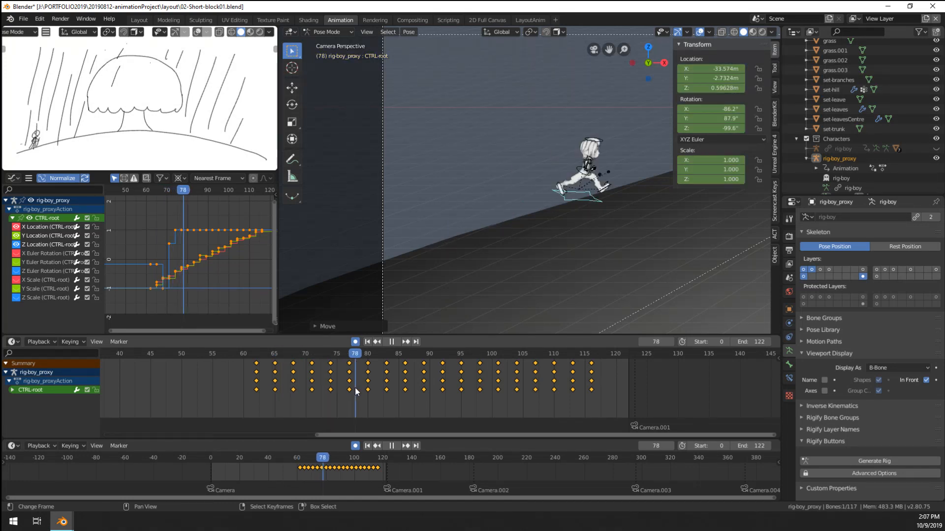
key("space")
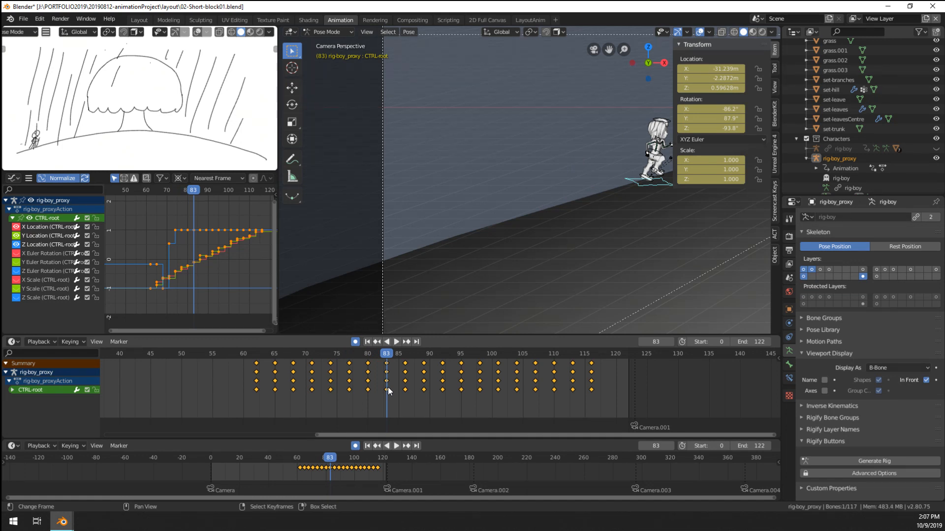
key("ctrl+shift+space")
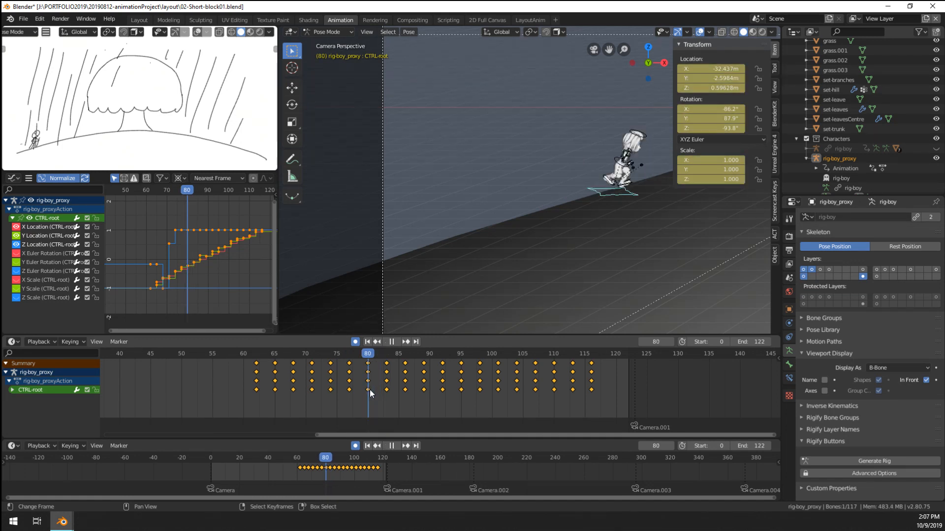
key("space")
scroll(534, 284, "up", 3)
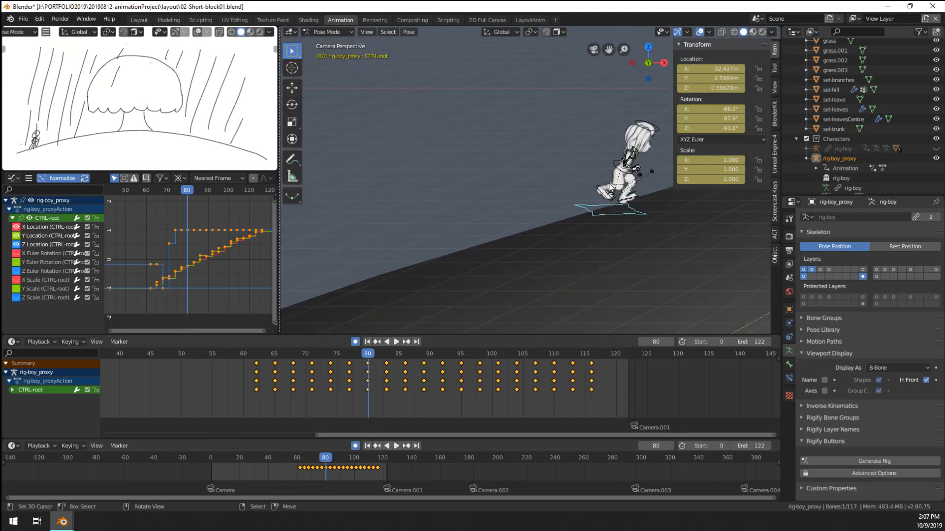
Step: Try to copy the pose of every bone except CTRL-root from frame 80 and paste it at frame 62
key("a")
right_click(602, 203, "shift")
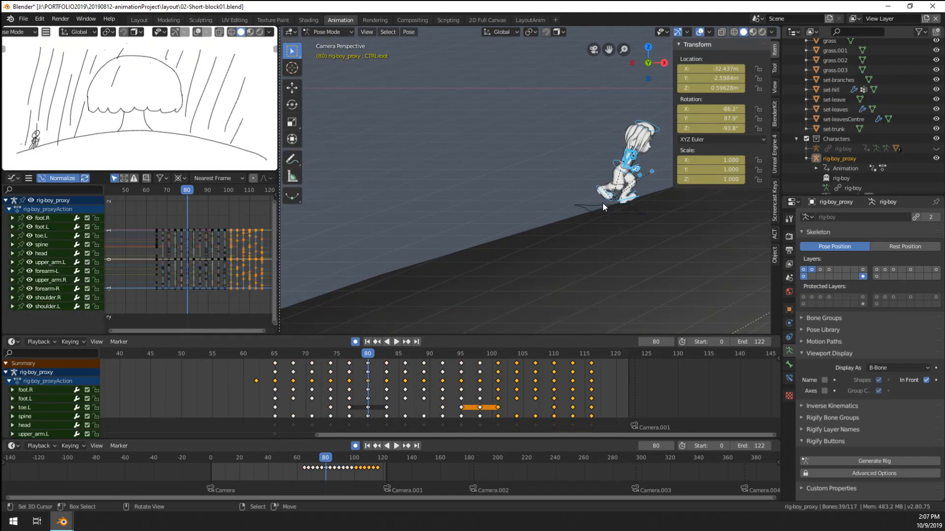
key("ctrl+c")
left_click_drag(266, 387, 256, 385)
middle_click_drag(445, 248, 583, 196, "shift")
scroll(481, 215, "up", 3)
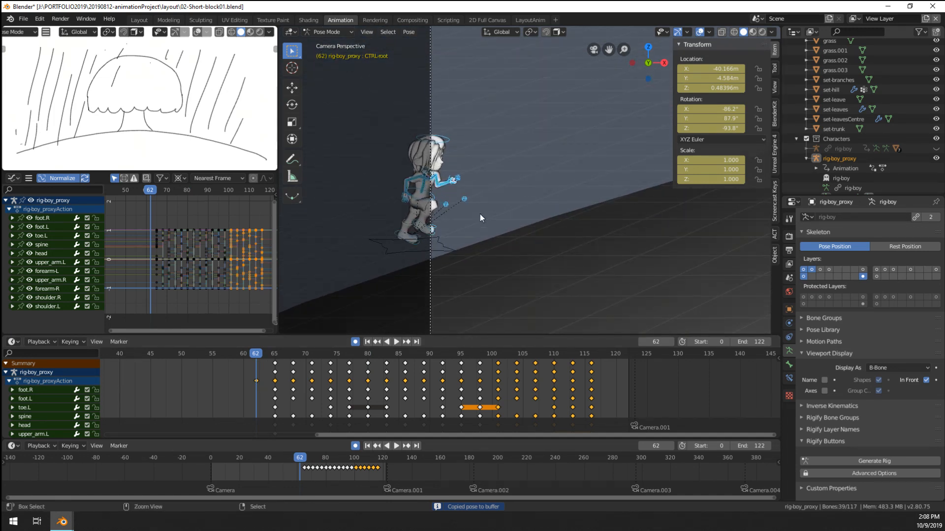
key("ctrl+v")
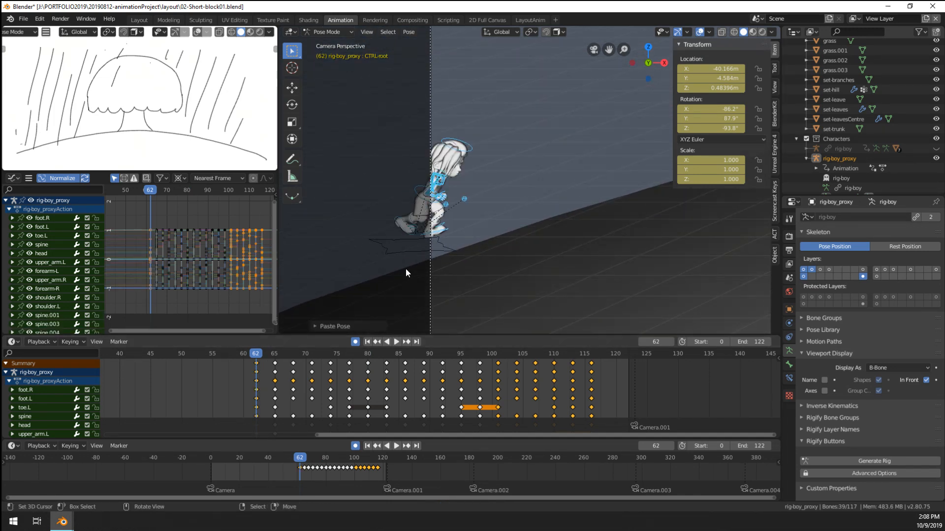
scroll(66, 293, "down", 10)
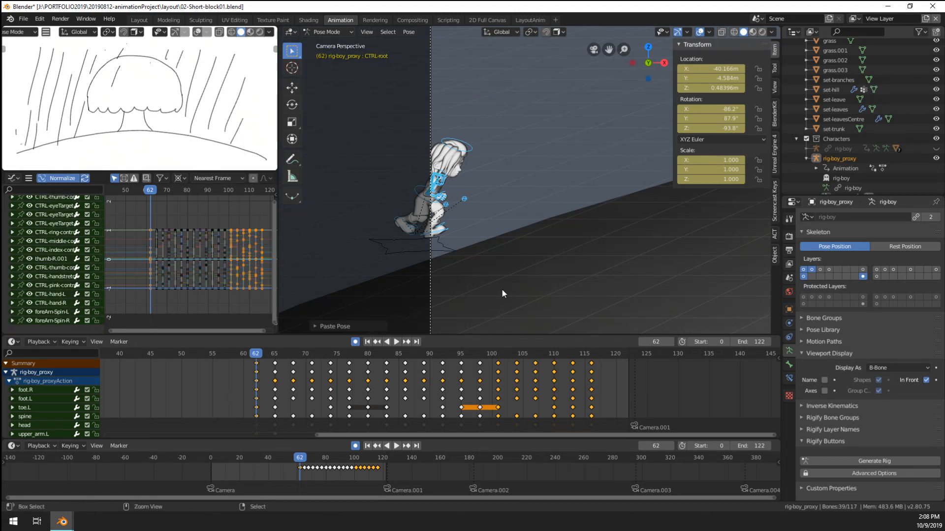
key("ctrl+z")
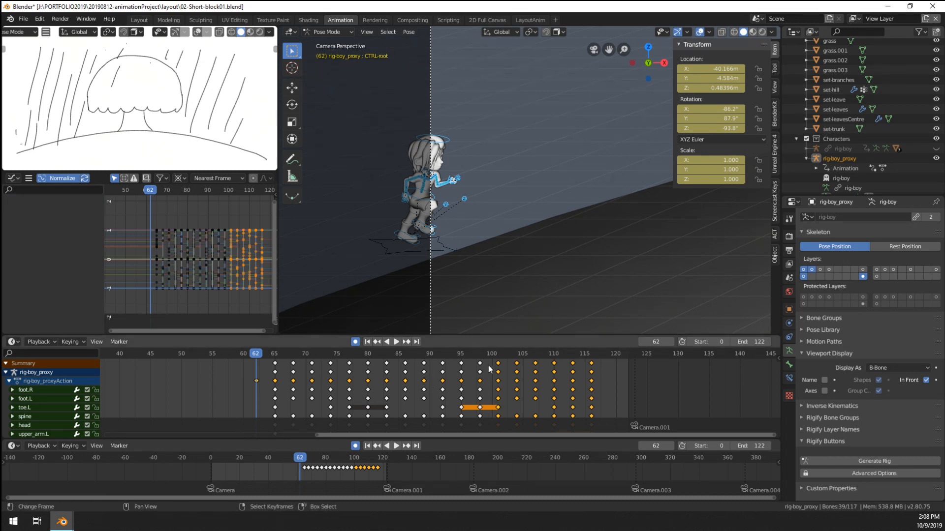
Step: Duplicate the frame 80 keyframes of all bones except CTRL-root and place the copies at frame 62
scroll(575, 245, "down", 6)
key("space")
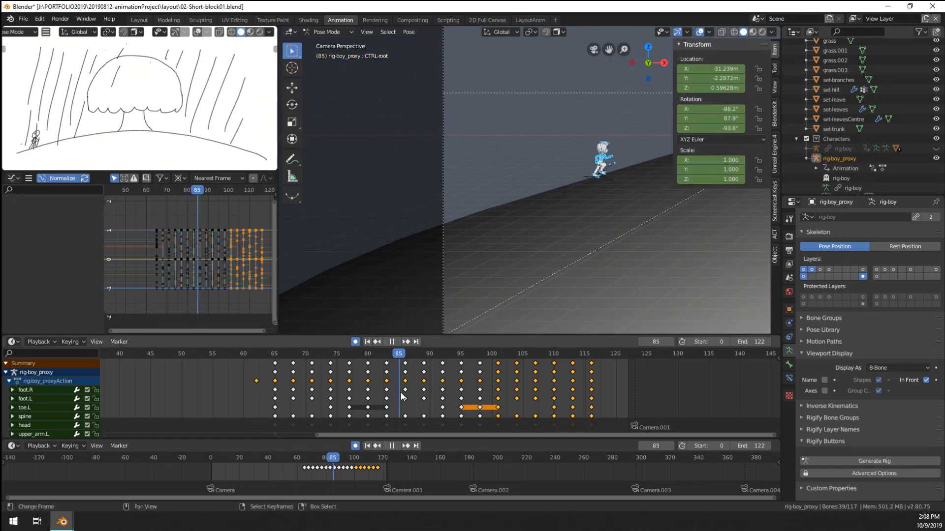
left_click(372, 399)
left_click_drag(371, 400, 369, 398)
key("space")
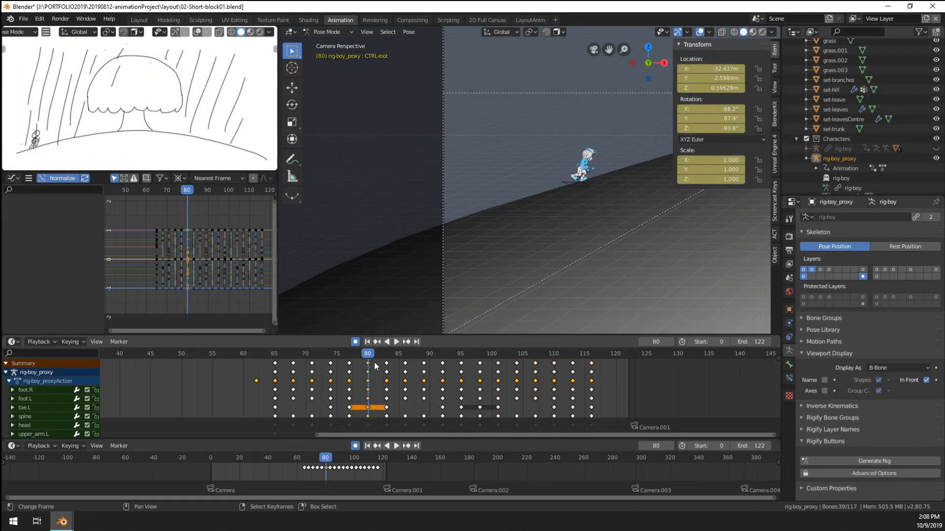
key("shift+d")
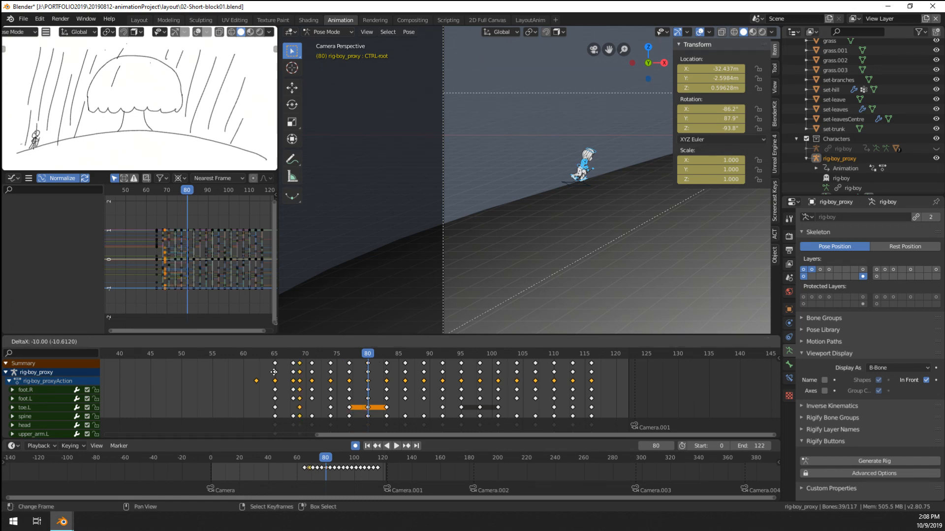
left_click(257, 372)
Step: Select CTRL-root, move it at frame 62 to about X -40.20 m, Y -5.02 m, and replay the run
scroll(557, 153, "up", 2)
left_click(635, 187)
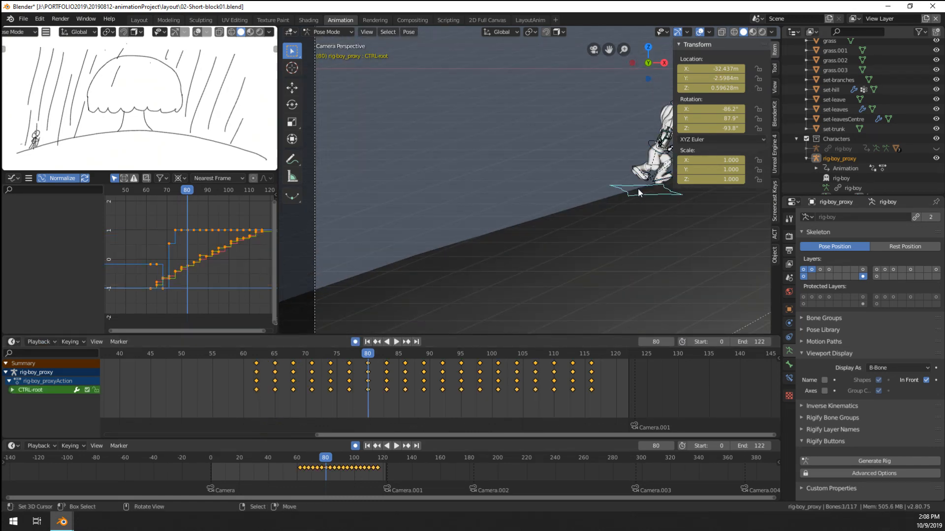
left_click_drag(374, 370, 256, 391)
key("g")
left_click(400, 315)
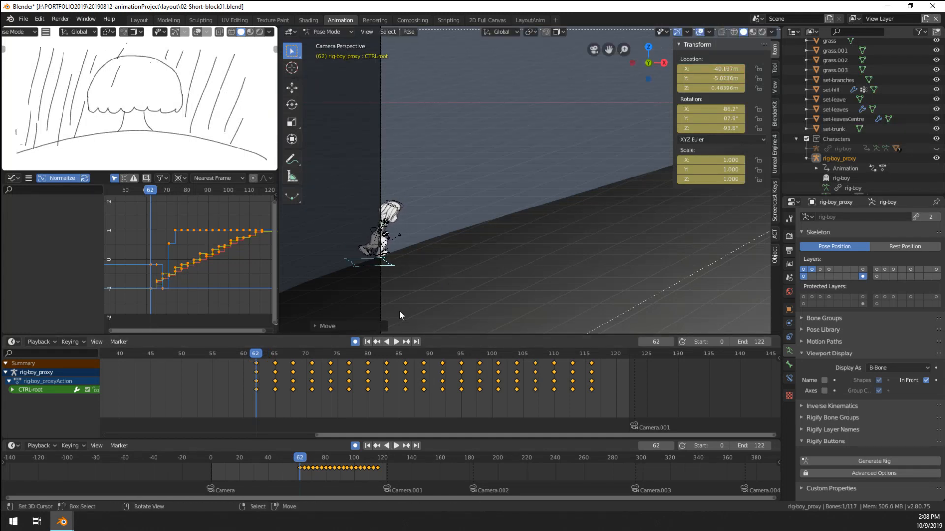
key("space")
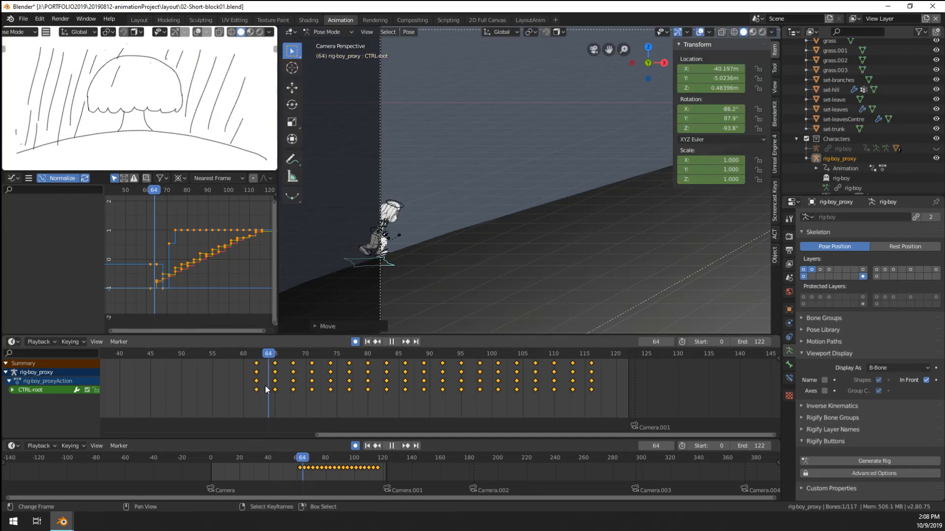
Step: Try to move CTRL-root at frame 64 down towards the hill surface to about Z -1.38 m, and undo the move
mouse_move(264, 385)
left_mouse_down()
mouse_move(279, 387)
mouse_move(269, 385)
left_mouse_up()
middle_click_drag(392, 267, 571, 279)
key("g")
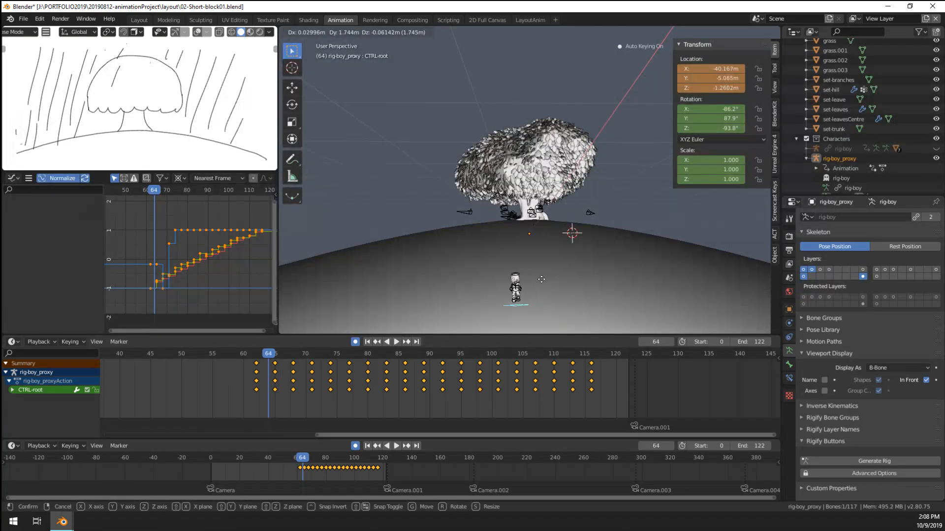
left_click(541, 280)
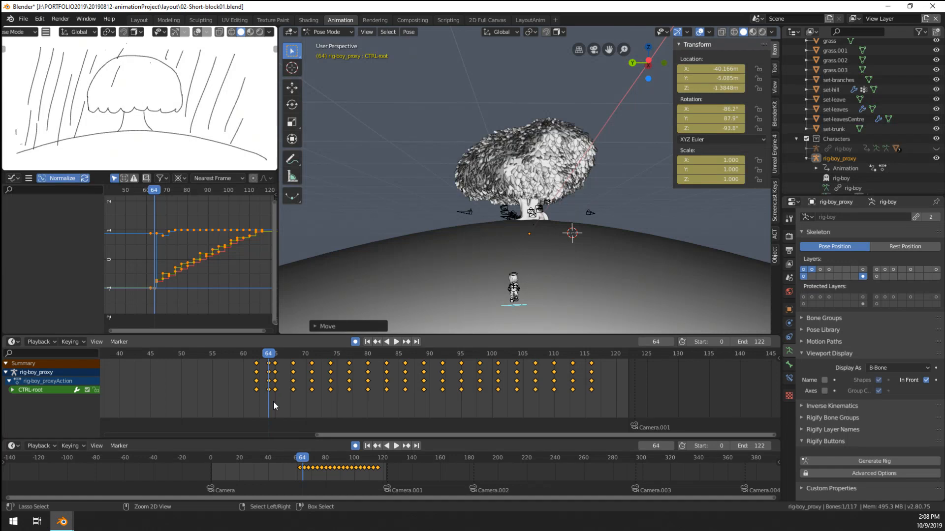
key("ctrl+z")
Step: Scrub the run to frame 72 and play it back outside the camera to check the boy's path over the hill
left_click_drag(274, 405, 316, 401)
key("KP_0")
scroll(385, 287, "up", 1)
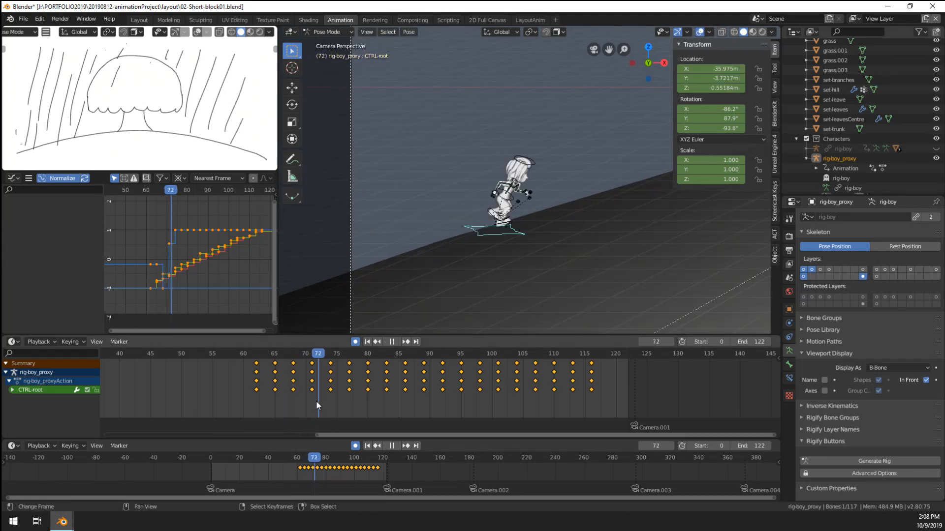
key("KP_0")
key("KP_Decimal")
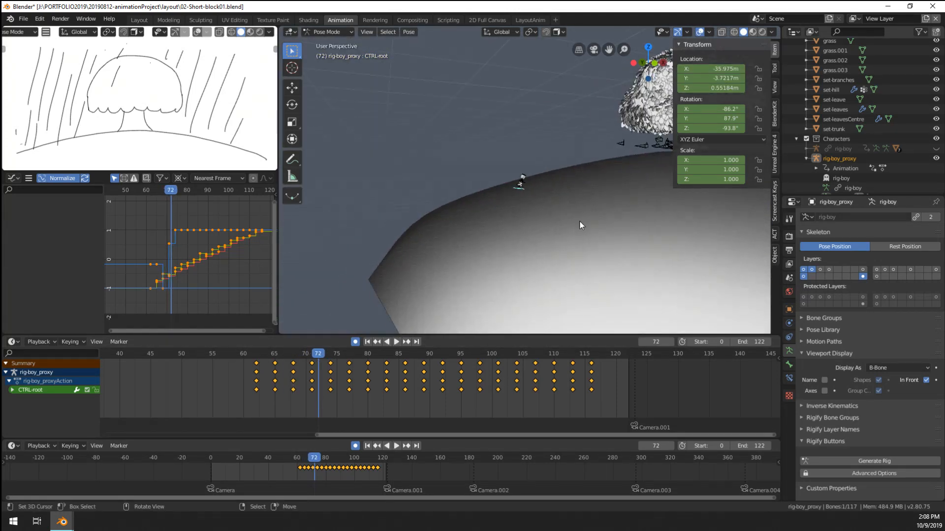
left_click(258, 402)
key("space")
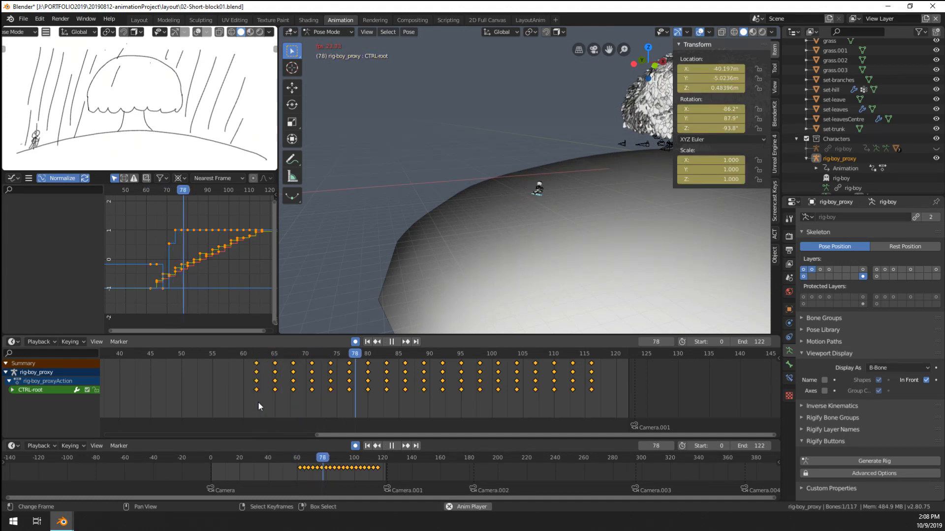
left_click_drag(258, 402, 247, 423)
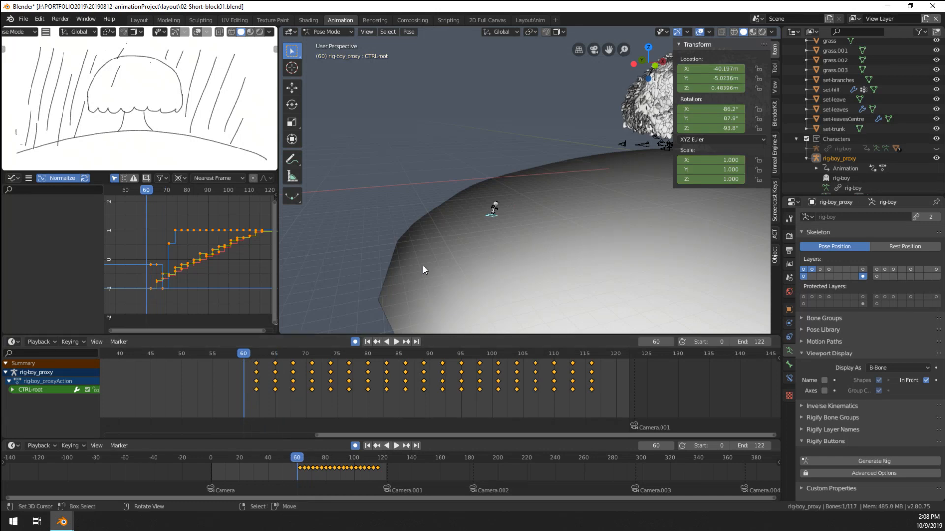
middle_click_drag(423, 265, 488, 264)
key("space")
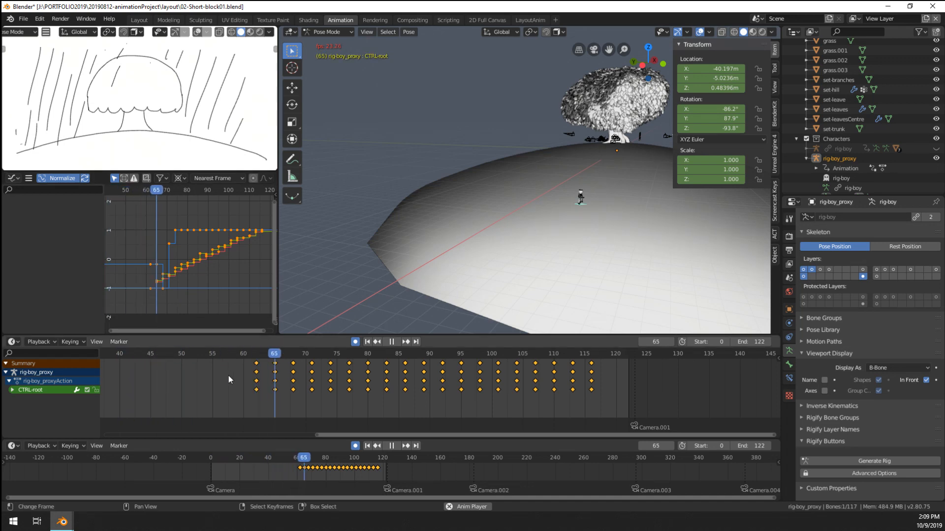
Step: Return to the camera view and replay the first strides from around frame 62 to check the boy's entrance
key("KP_0")
key("space")
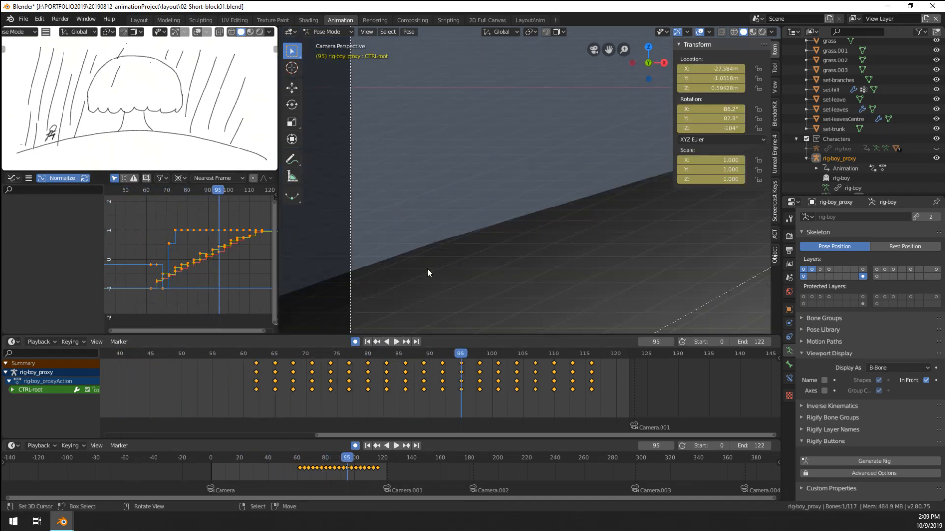
key("space")
left_click(259, 407)
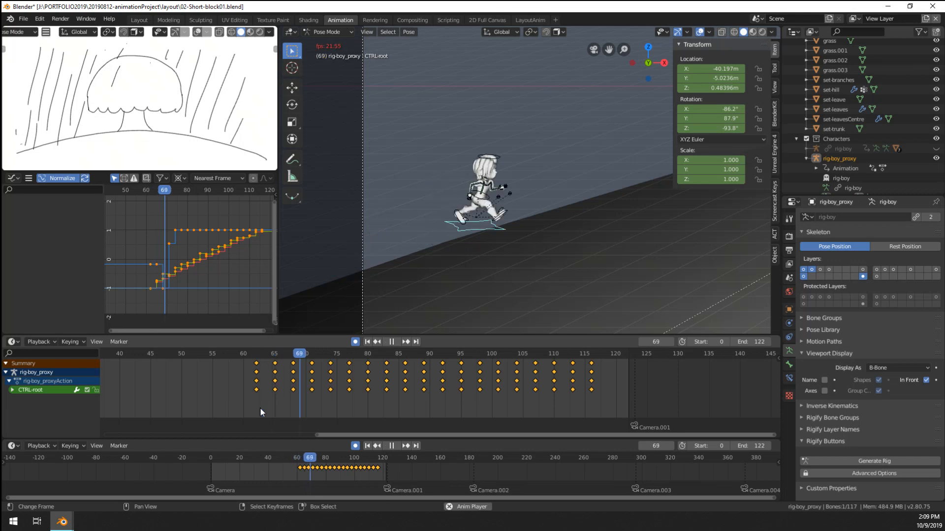
left_click(256, 408)
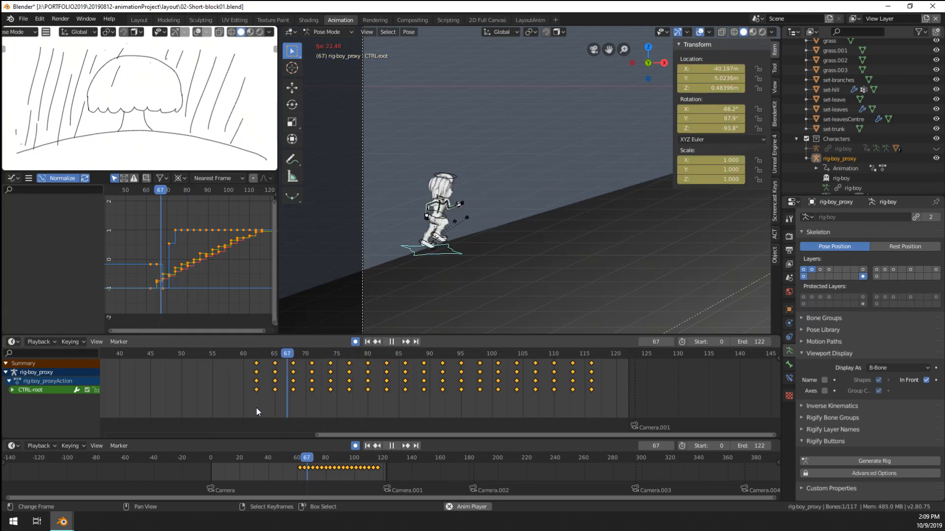
left_click_drag(256, 408, 181, 412)
key("space")
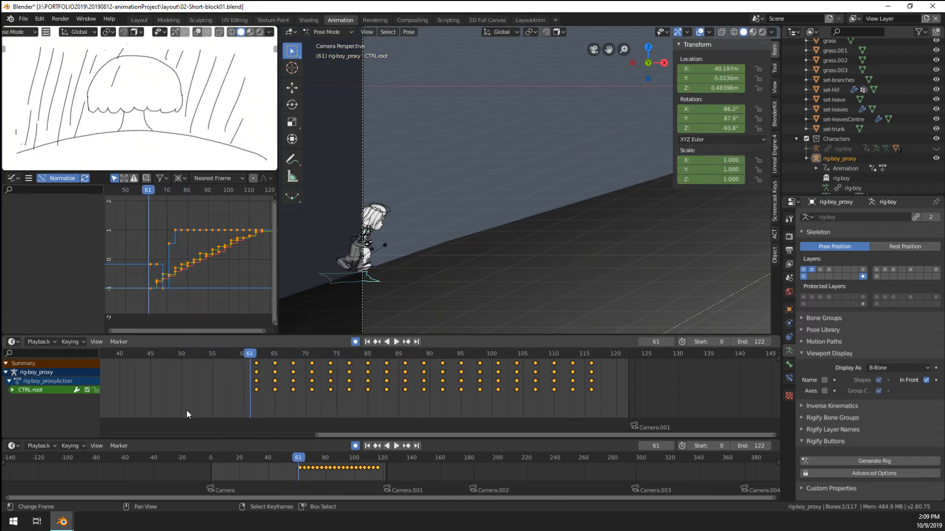
Step: Go to frame 59 and key CTRL-root outside the camera frame at about X -41.37 m, Y -5.12 m
left_click_drag(248, 397, 237, 398)
key("g")
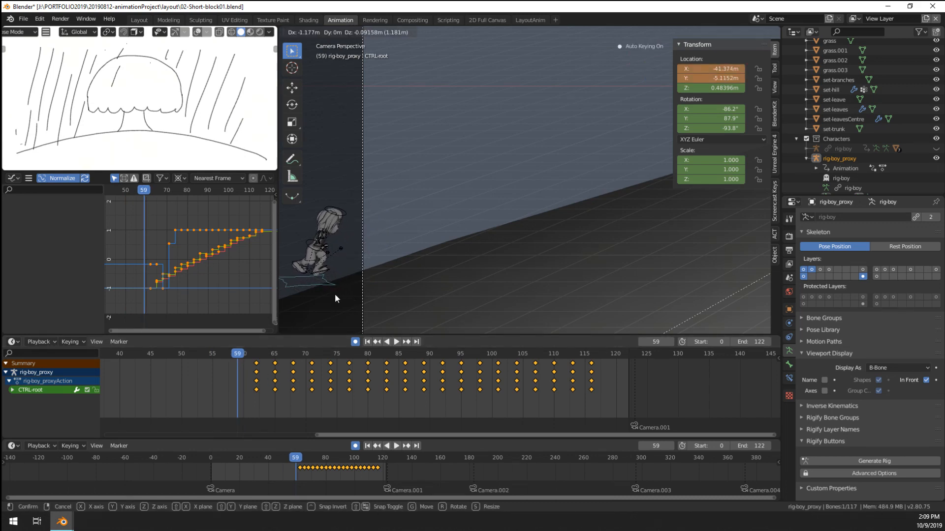
left_click(334, 298)
Step: Play back the whole shot through the camera with the viewport overlays hidden
key("space")
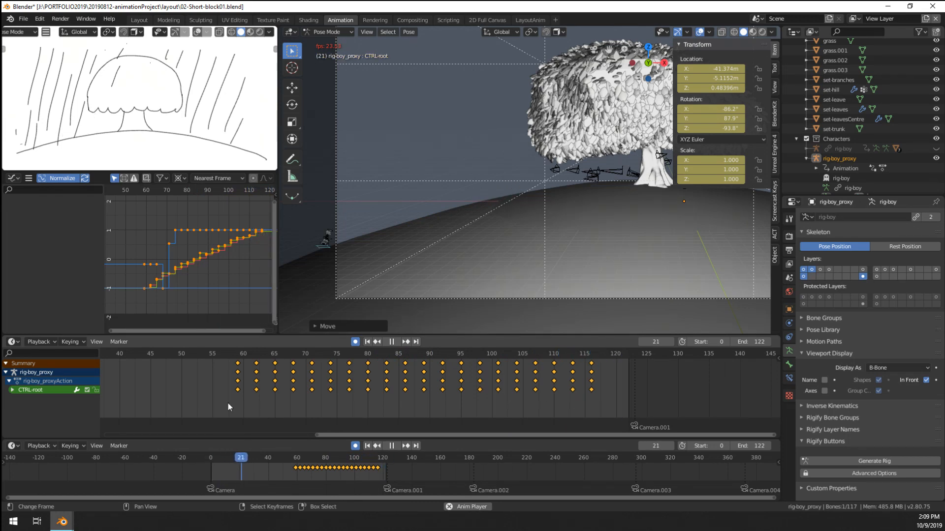
scroll(518, 215, "down", 2)
middle_click_drag(567, 291, 493, 326, "shift")
left_click(700, 33)
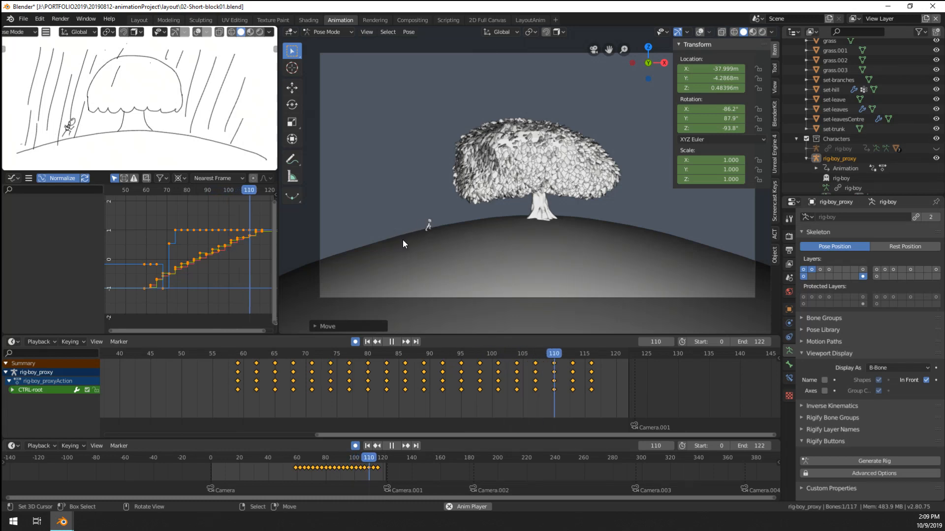
Step: Go to frame 92, show the viewport overlays and nudge CTRL-root uphill to about X -28.02 m, Y -1.23 m
left_click(433, 385)
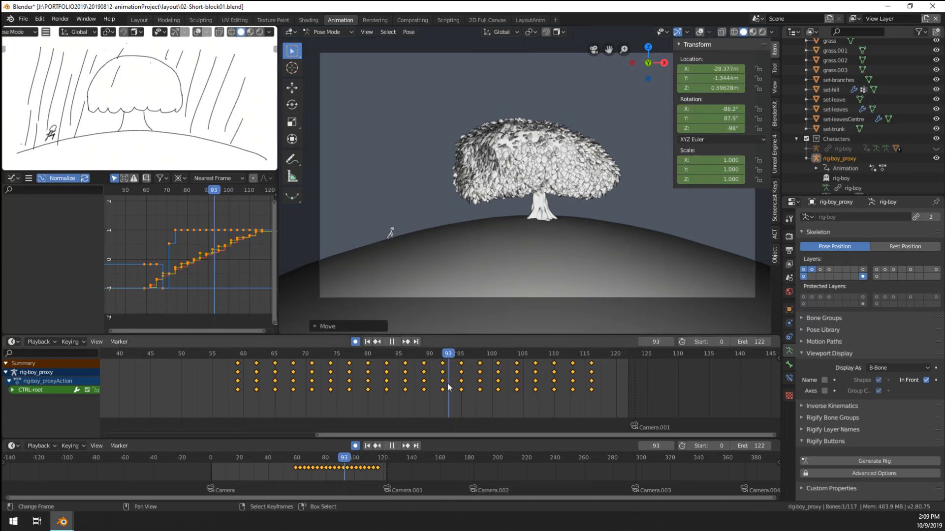
left_click_drag(447, 384, 444, 384)
scroll(412, 276, "up", 3)
middle_click_drag(412, 276, 668, 70, "shift")
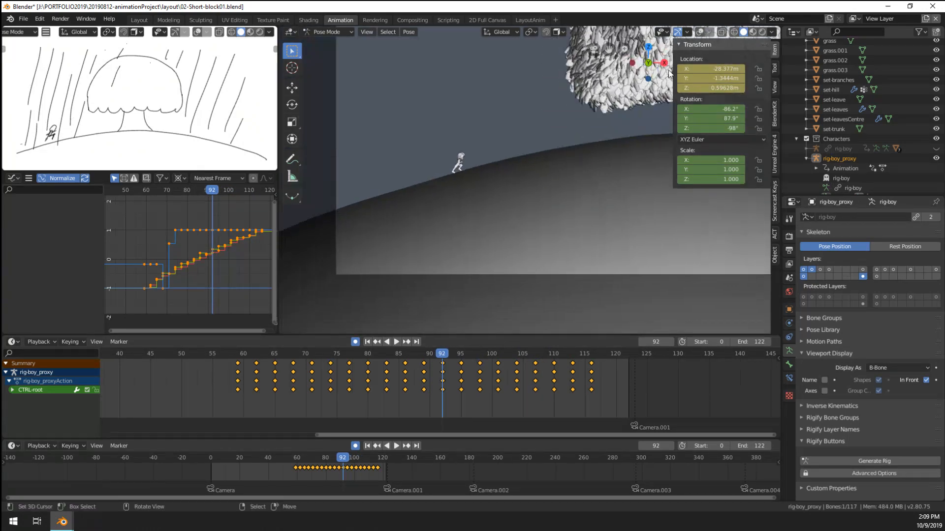
left_click(699, 32)
scroll(469, 200, "up", 7)
key("g")
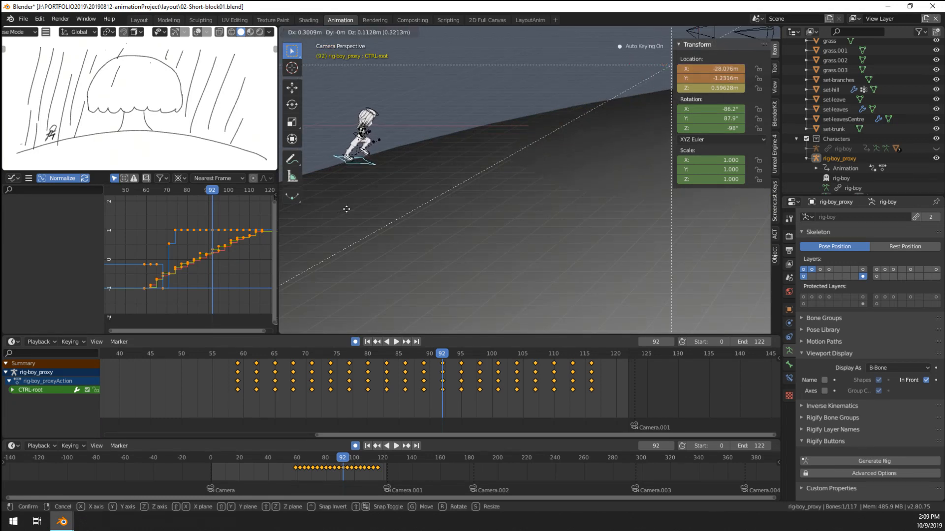
left_click(346, 210)
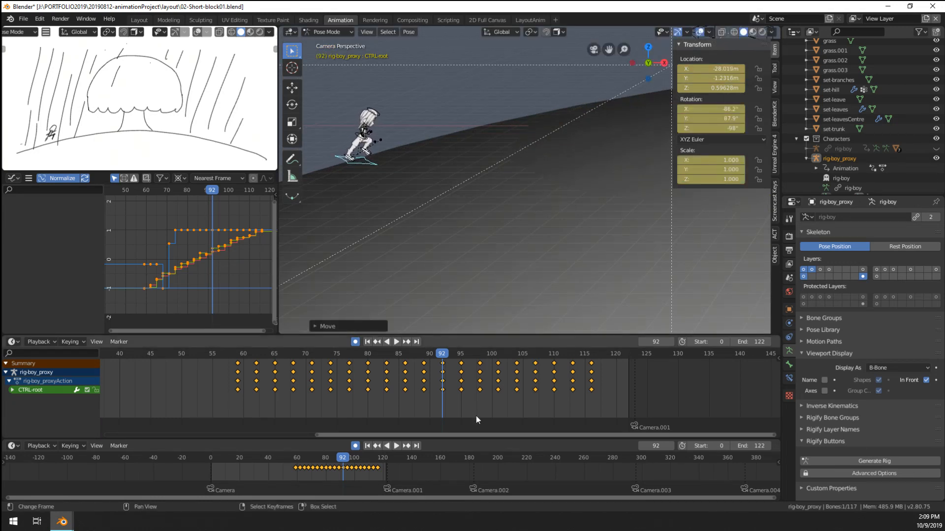
Step: Compare the neighbouring strides and move CTRL-root at frame 95 uphill to about X -26.96 m, Y -0.86 m
left_click_drag(438, 407, 411, 409)
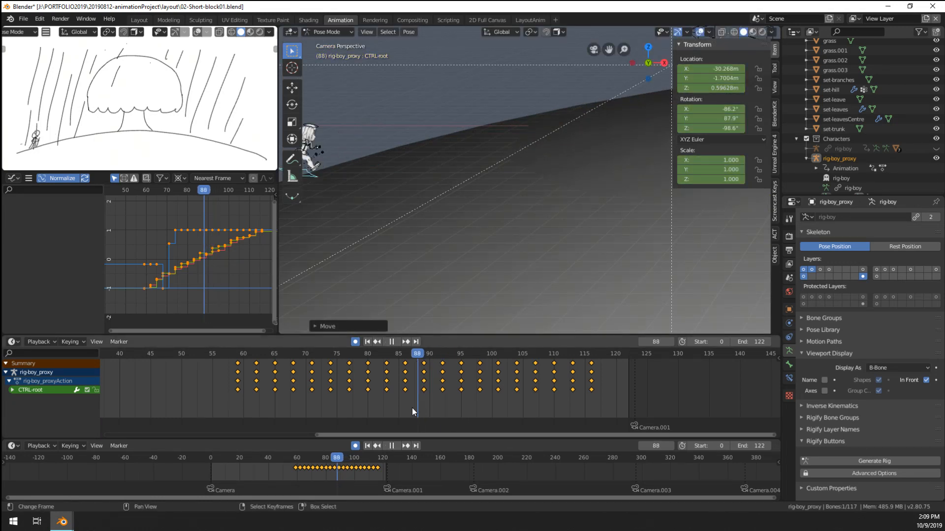
key("space")
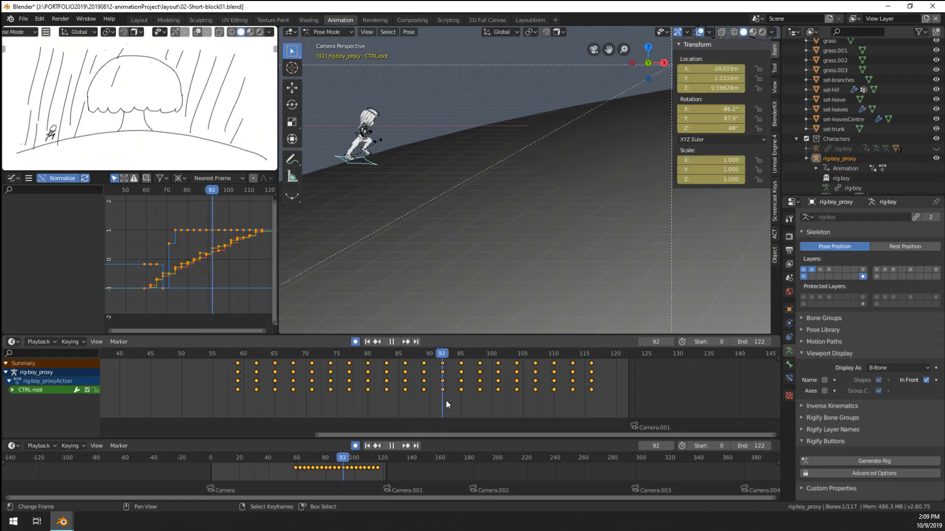
left_click(480, 401)
left_click_drag(483, 400, 461, 406)
key("g")
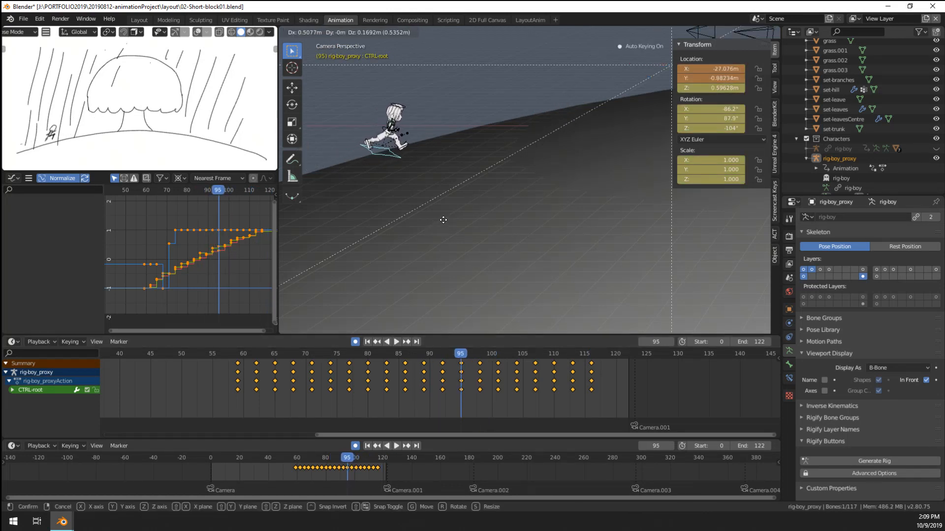
left_click(443, 220)
Step: Play back the adjusted run and scrub through its last stride up to frame 119
key("space")
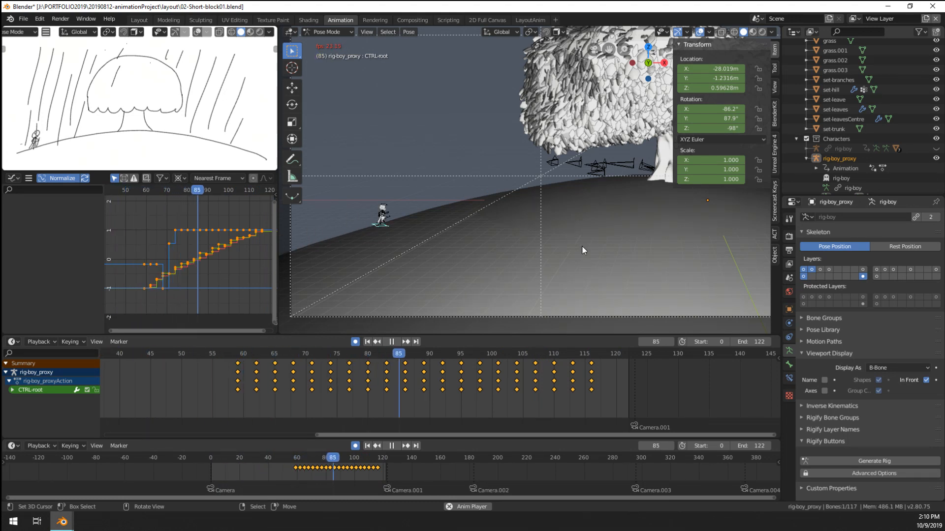
key("space")
scroll(597, 258, "up", 3)
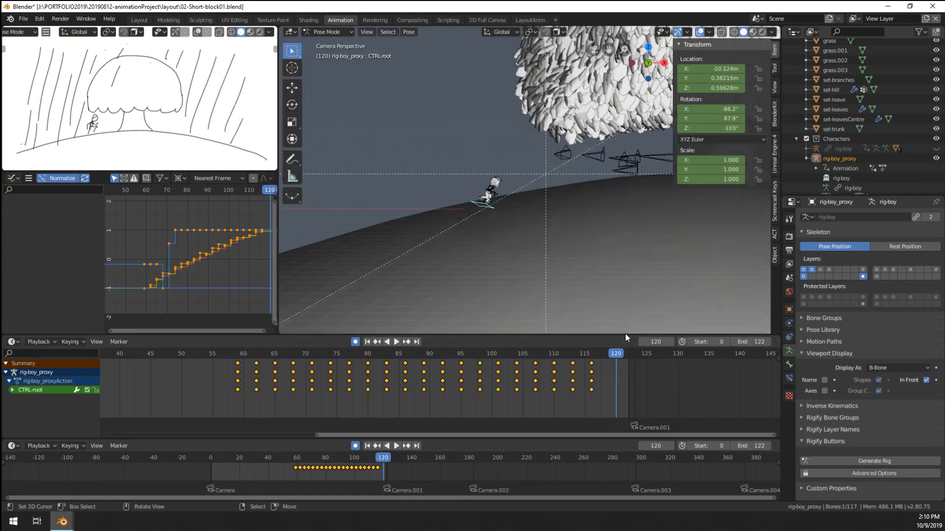
scroll(602, 325, "up", 5)
left_click_drag(590, 384, 609, 391)
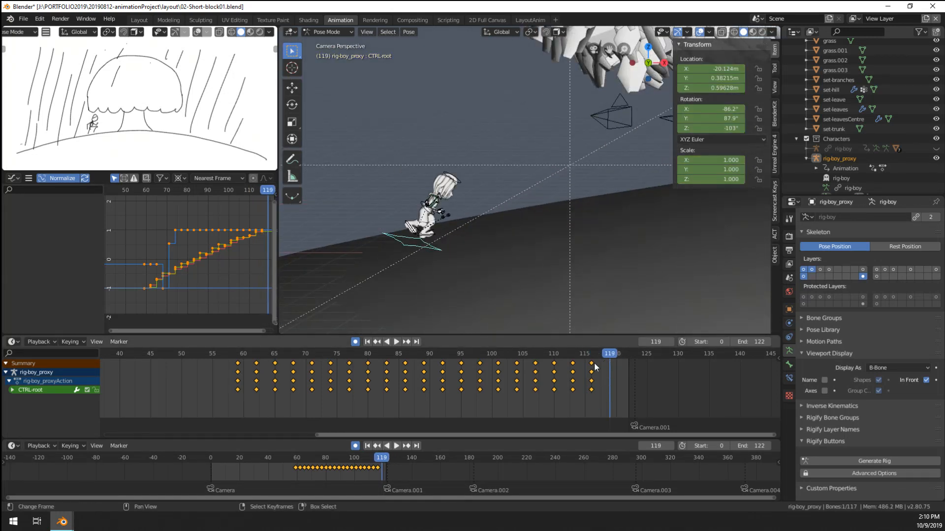
Step: Select all the boy's controls and duplicate their frame 95 pose keys to frame 119
key("a")
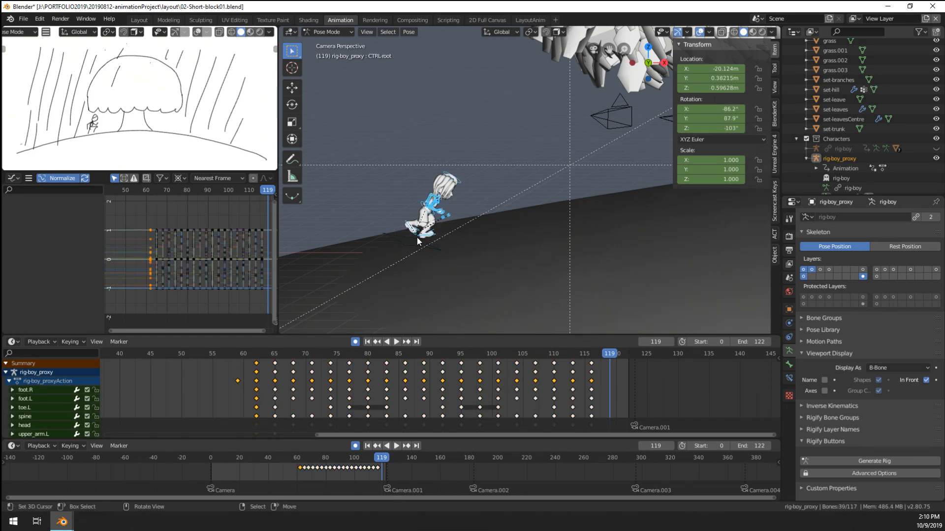
scroll(416, 237, "up", 2)
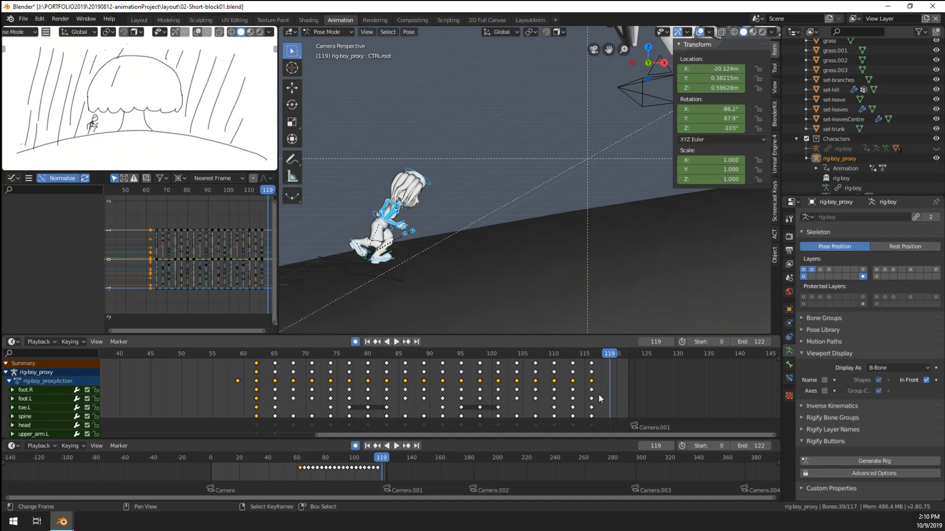
left_click_drag(599, 398, 462, 411)
right_click(461, 365)
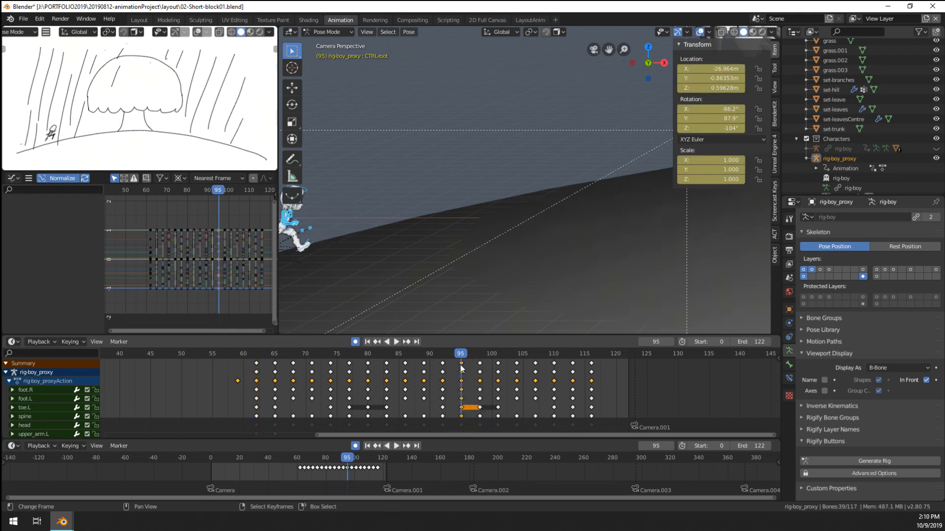
scroll(469, 368, "down", 2)
scroll(468, 278, "down", 3)
scroll(468, 278, "up", 1)
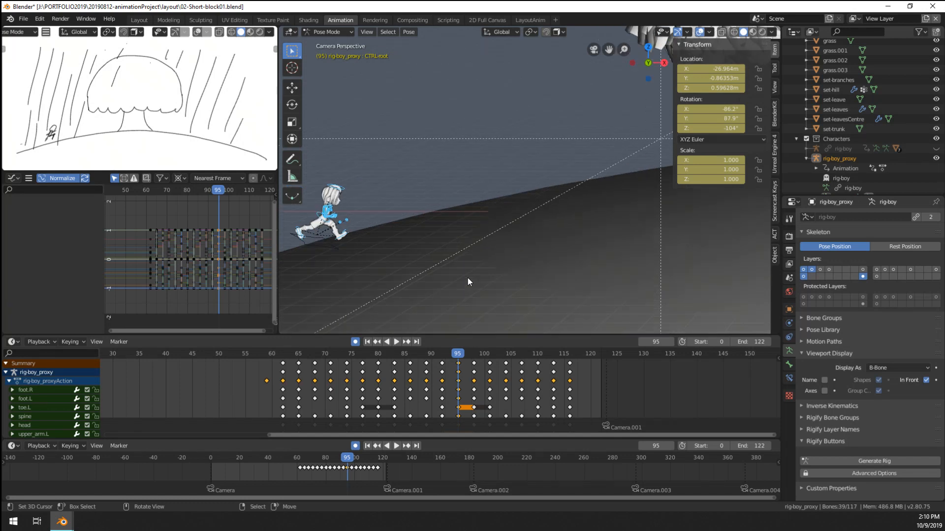
key("g")
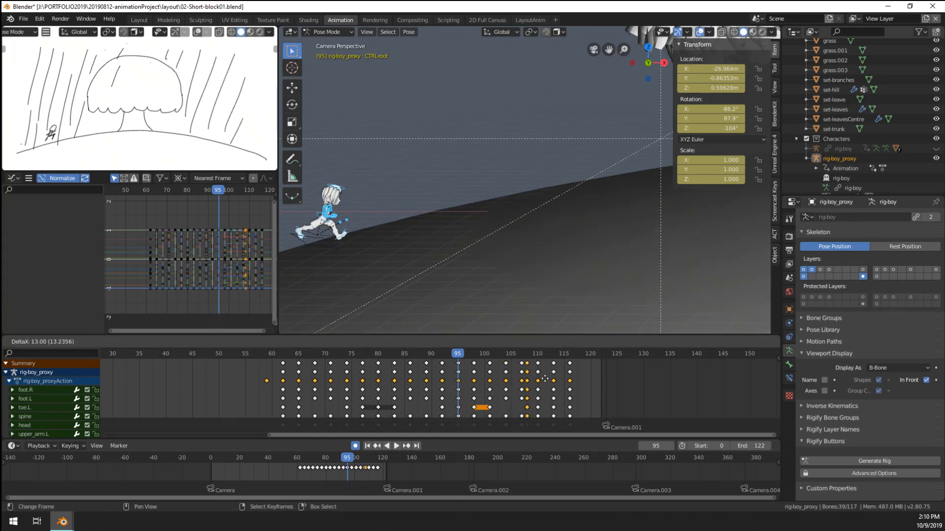
left_click(587, 385)
Step: At frame 119, move CTRL-root further up the hill to about X -18.59 m, Y 0.97 m
key("space")
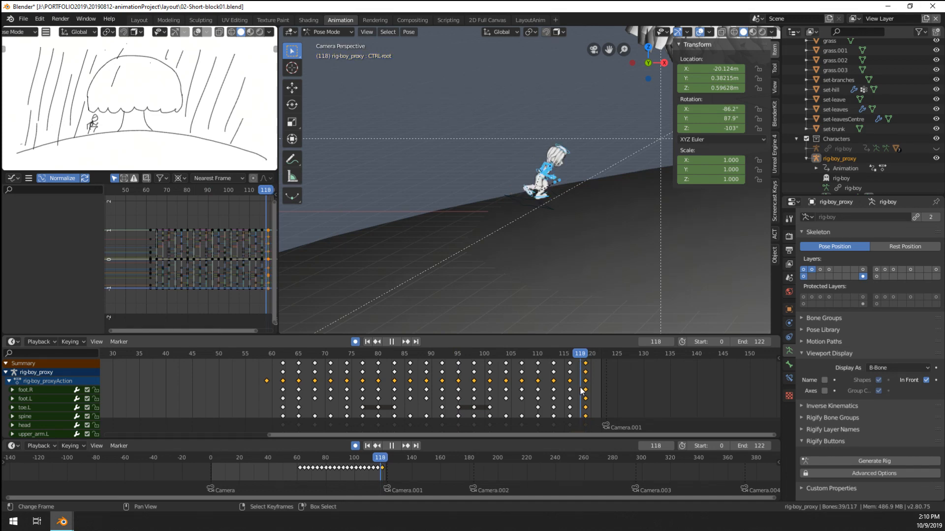
key("space")
scroll(606, 161, "down", 3)
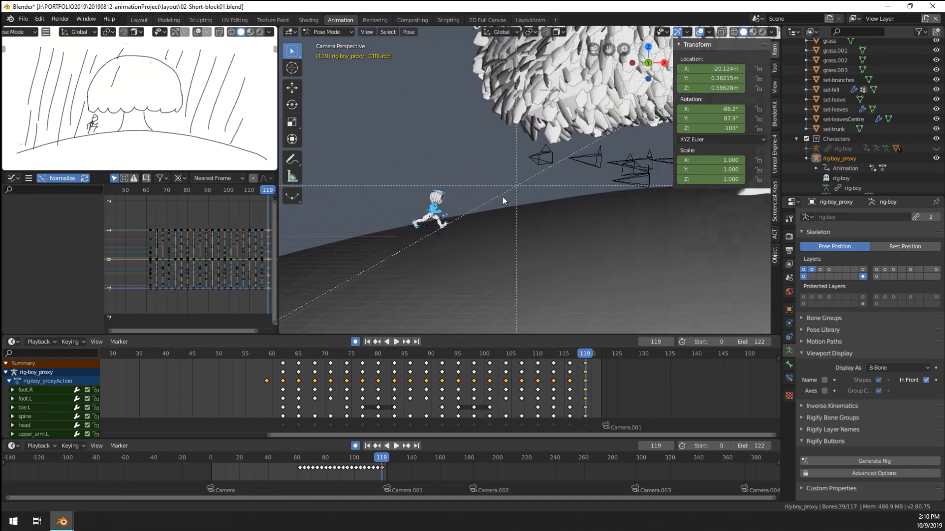
left_click(432, 232)
middle_click_drag(432, 232, 451, 227)
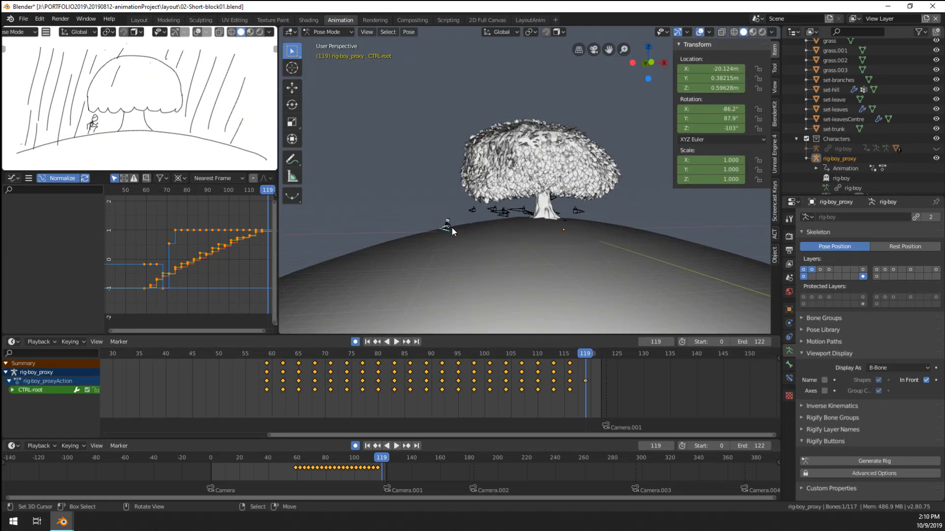
key("KP_0")
left_click_drag(450, 227, 544, 202)
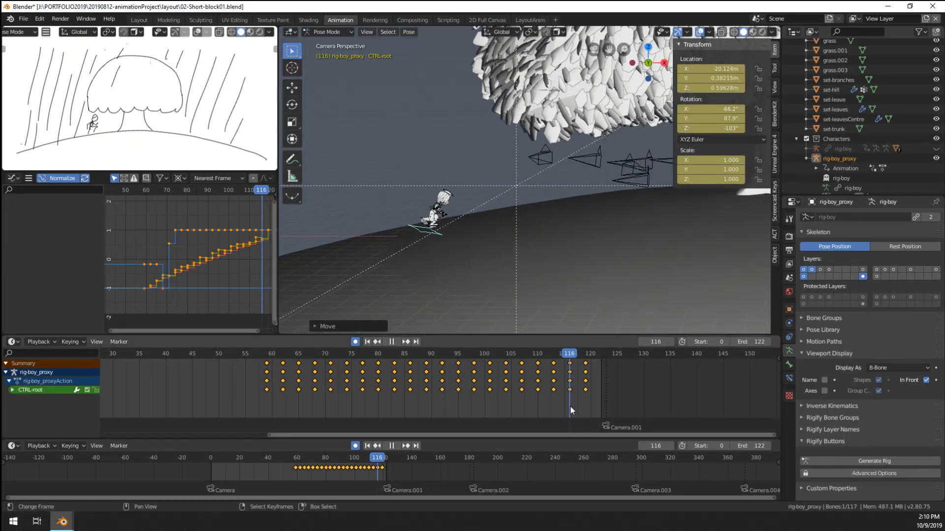
Step: Scrub between frames 116 and 120 to compare the last two strides up close
key("space")
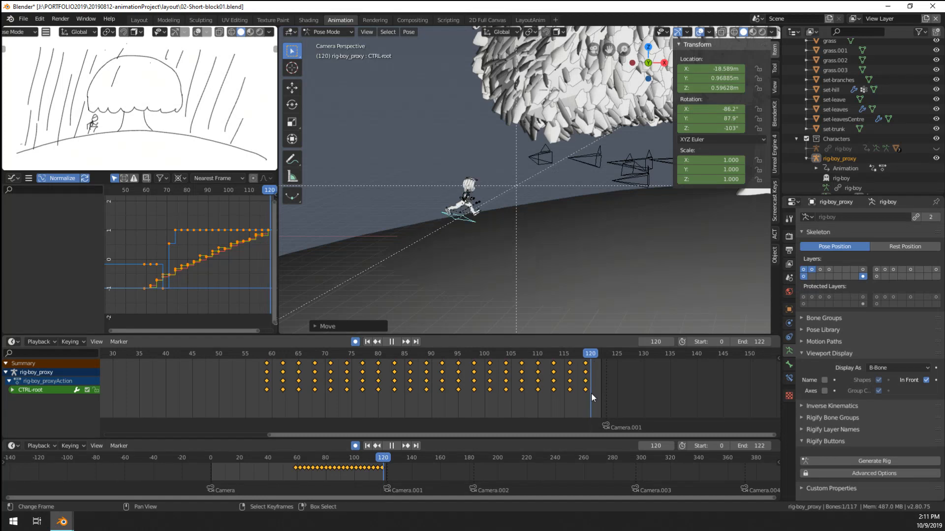
mouse_move(582, 392)
left_mouse_down()
mouse_move(592, 392)
mouse_move(582, 396)
left_mouse_up()
scroll(412, 282, "up", 8)
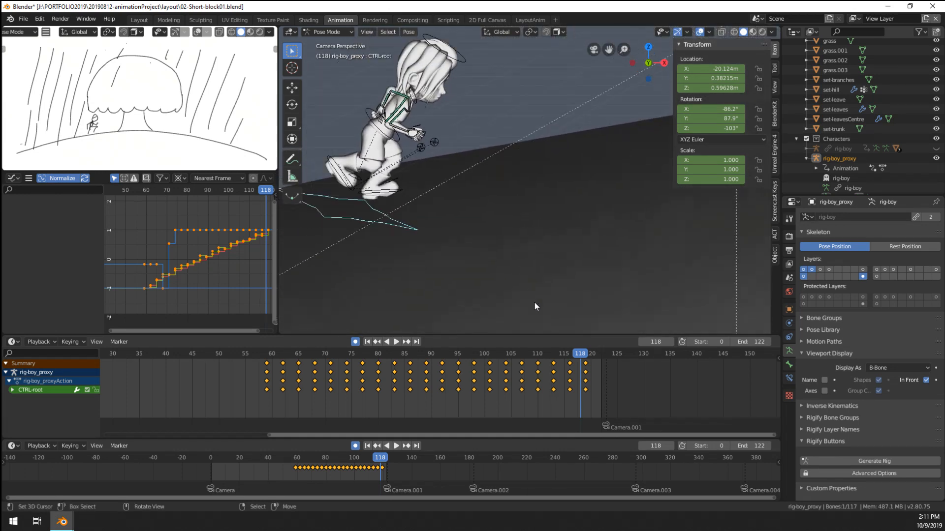
key("space")
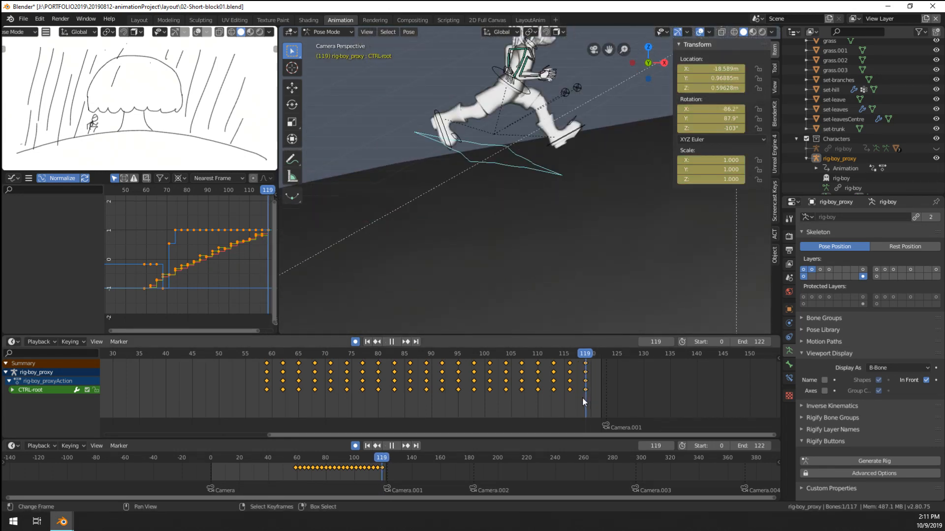
key("Escape")
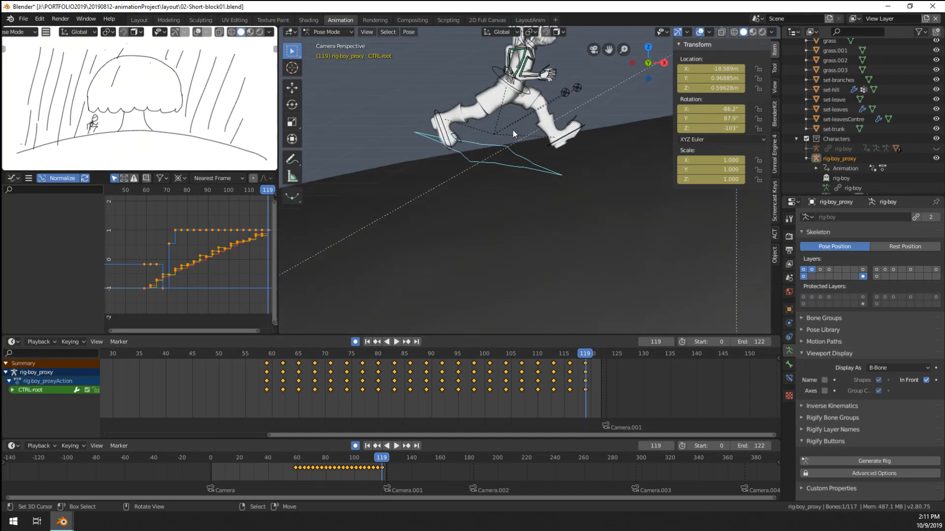
Step: At frame 119, copy the pose of both feet, shoulders, upper arms and forearms and paste it flipped
left_click(441, 127)
left_click(559, 147, "shift")
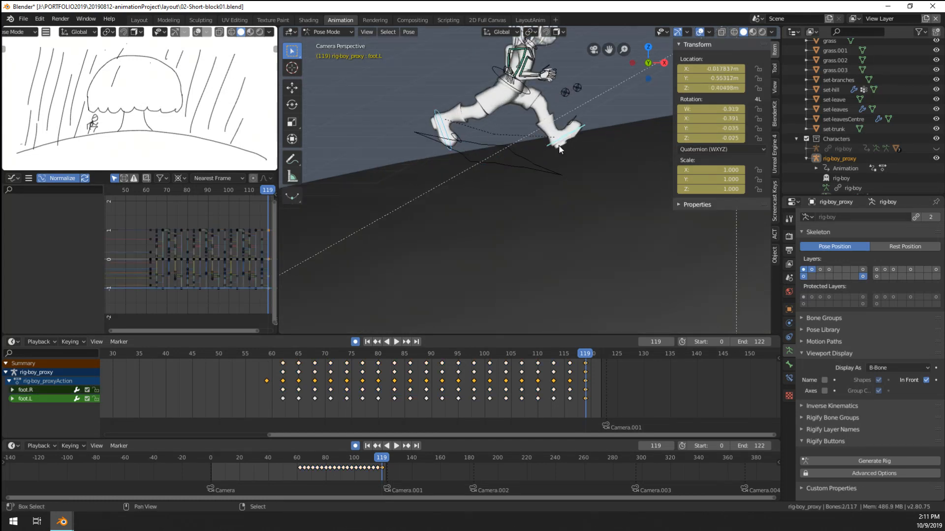
left_click(523, 77, "shift")
left_click(524, 68, "shift")
left_click(530, 58, "shift")
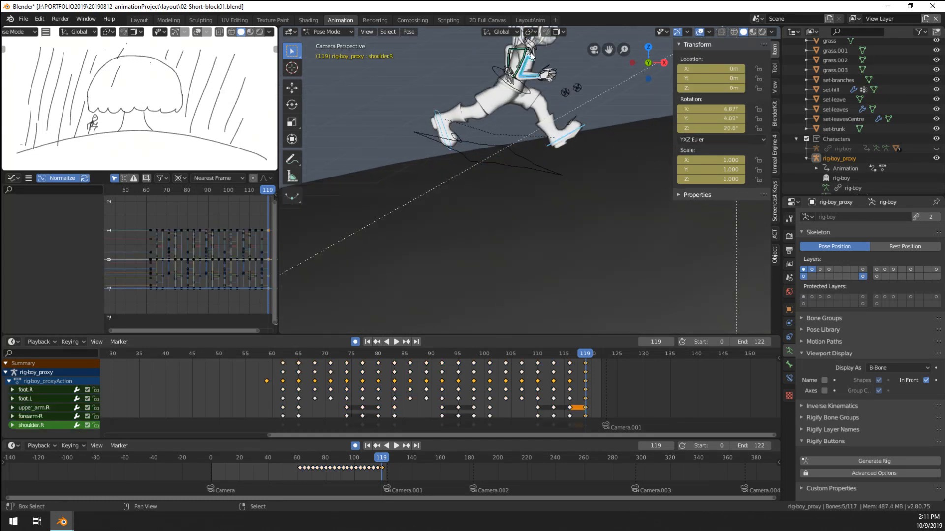
left_click(529, 50, "shift")
left_click(515, 52, "shift")
left_click(510, 63, "shift")
middle_click_drag(539, 63, 516, 131, "shift")
scroll(516, 130, "up", 3)
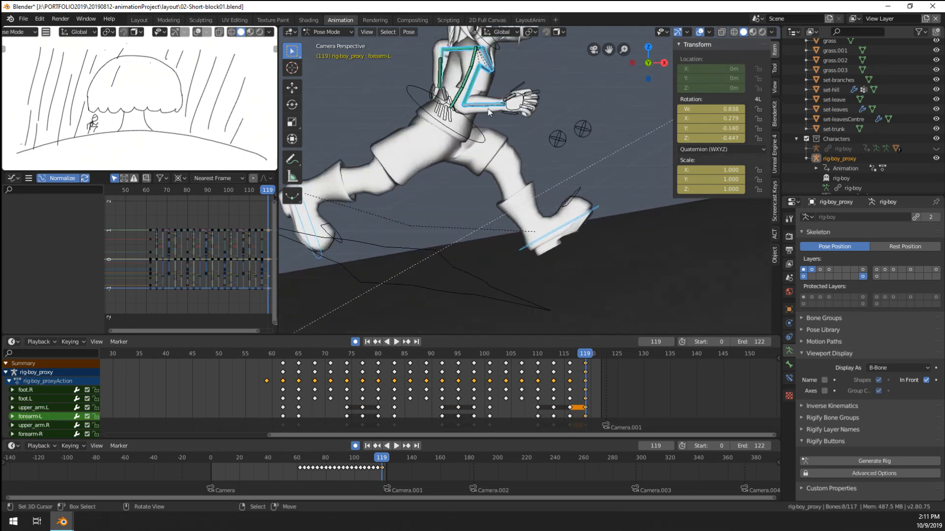
scroll(516, 131, "down", 2)
key("ctrl+c")
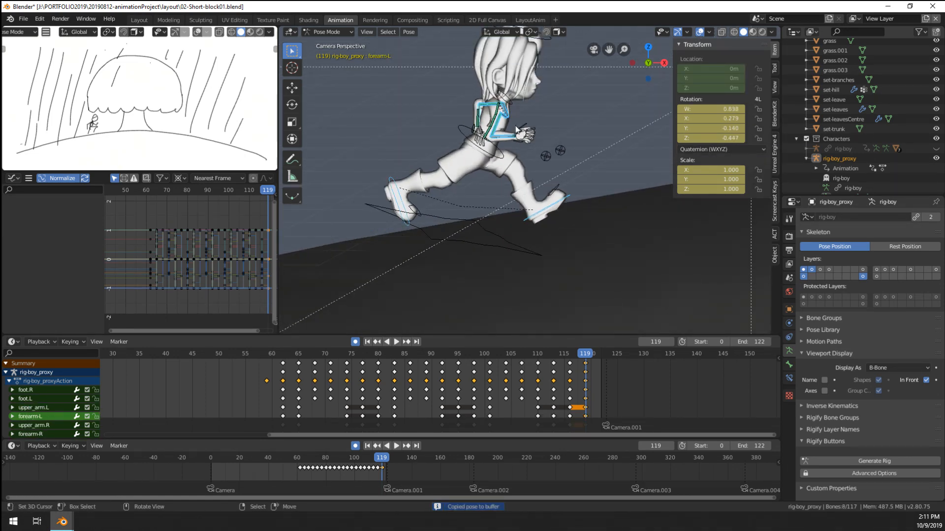
key("ctrl+v")
key("shift+ctrl+space")
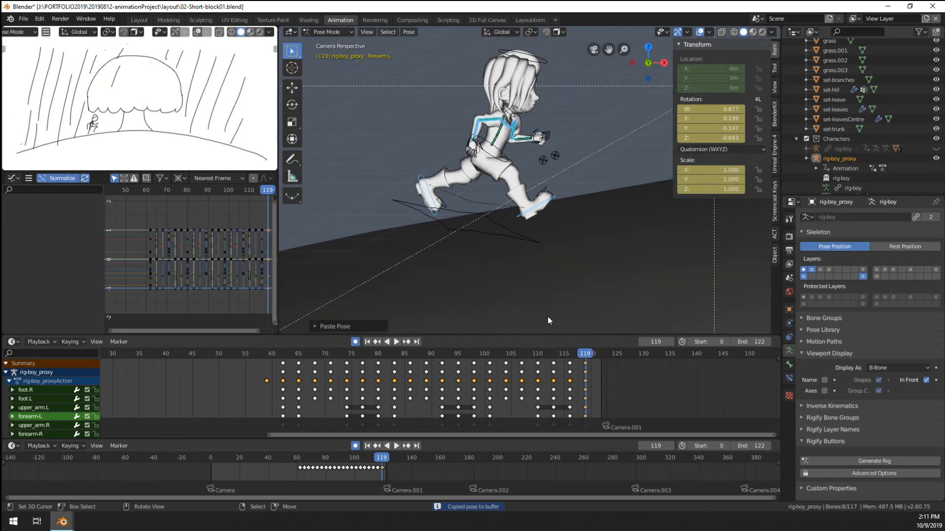
Step: Rotate CTRL-root at frame 119 to about Z -96.2° and nudge it to about X -18.58 m
left_click_drag(573, 413, 586, 369)
left_click(515, 235)
key("KP_0")
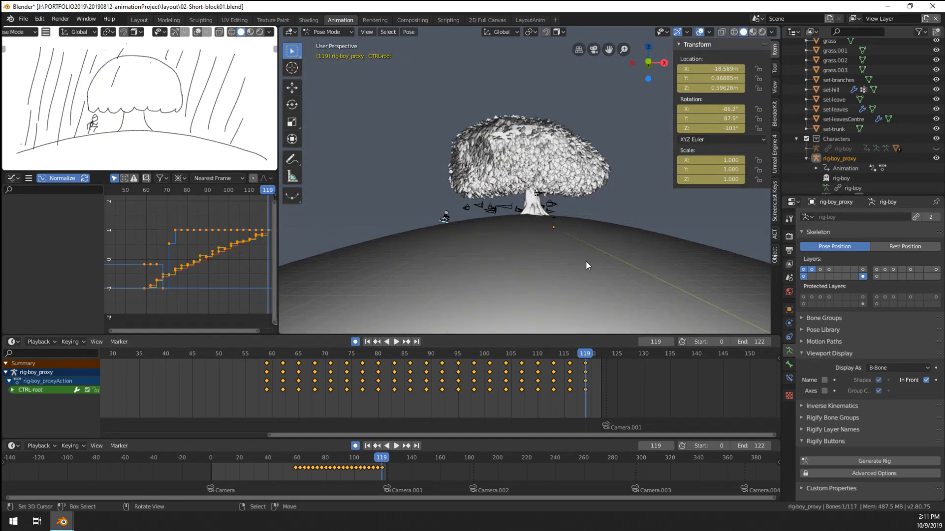
key("KP_0")
key("r")
left_click(577, 210)
key("g")
left_click(579, 209)
scroll(573, 232, "down", 5)
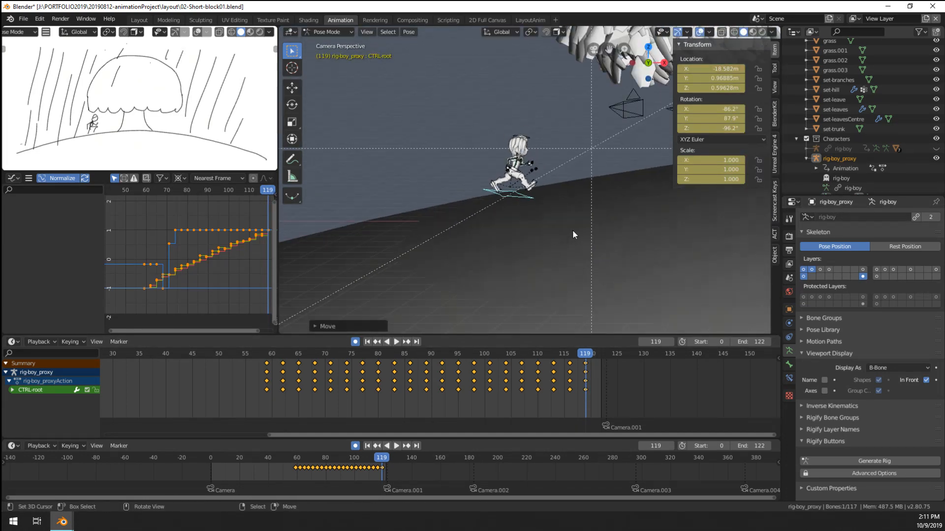
Step: Play back the boy's run through the camera in solid shading and again with the scene's materials displayed
scroll(572, 231, "down", 2)
key("space")
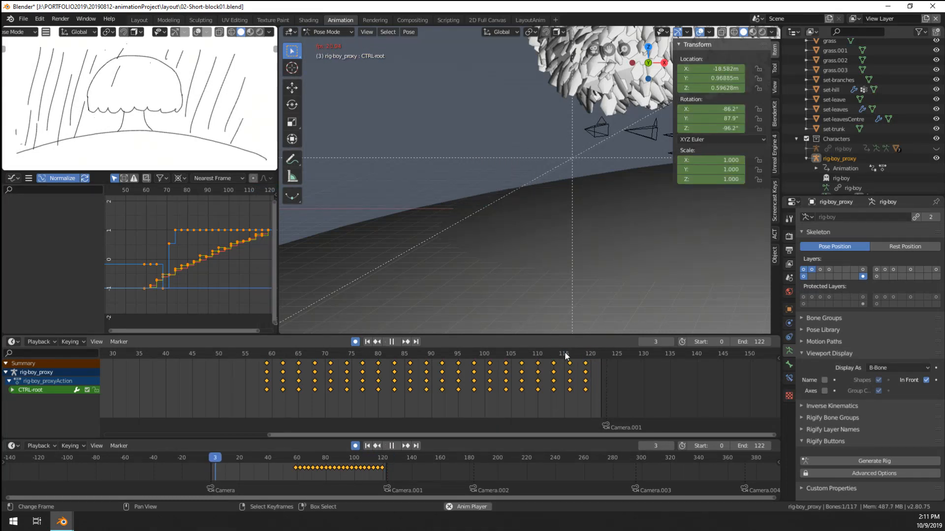
scroll(525, 165, "down", 8)
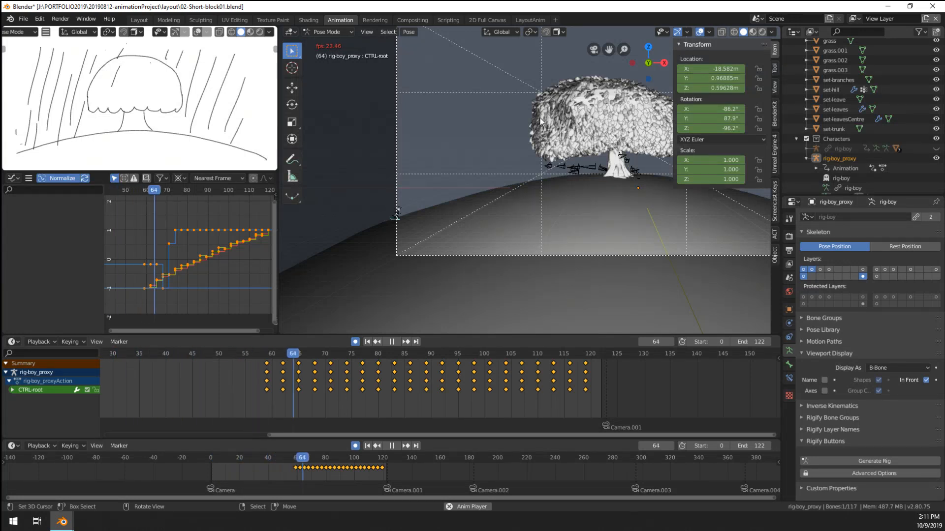
key("space")
scroll(572, 179, "up", 3)
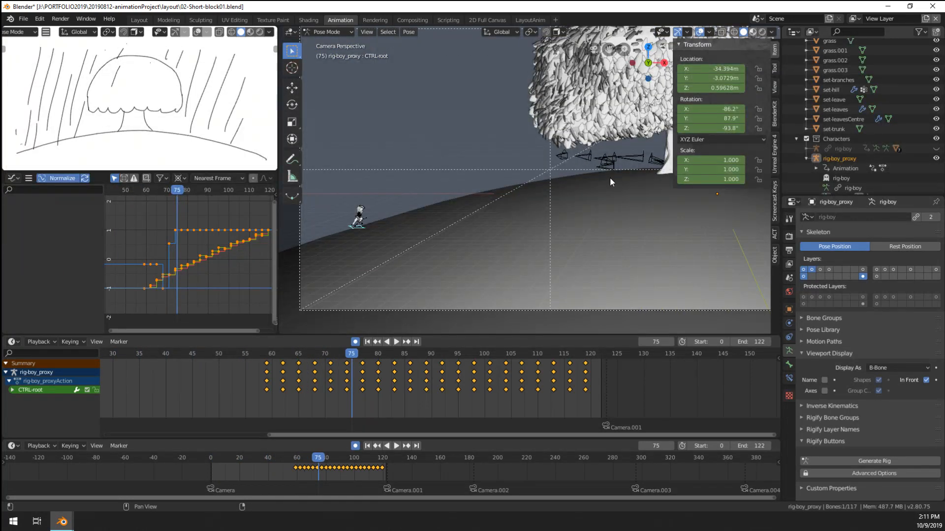
scroll(431, 194, "down", 2)
key("space")
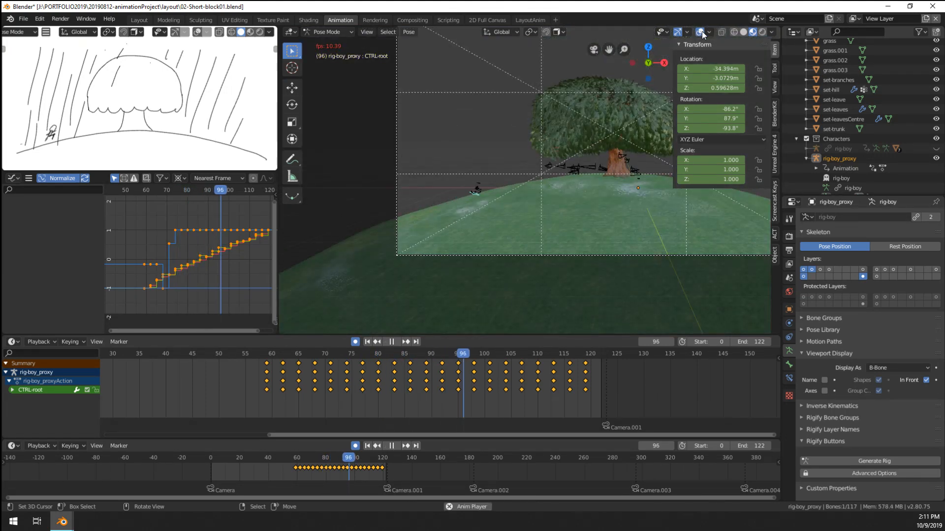
key("space")
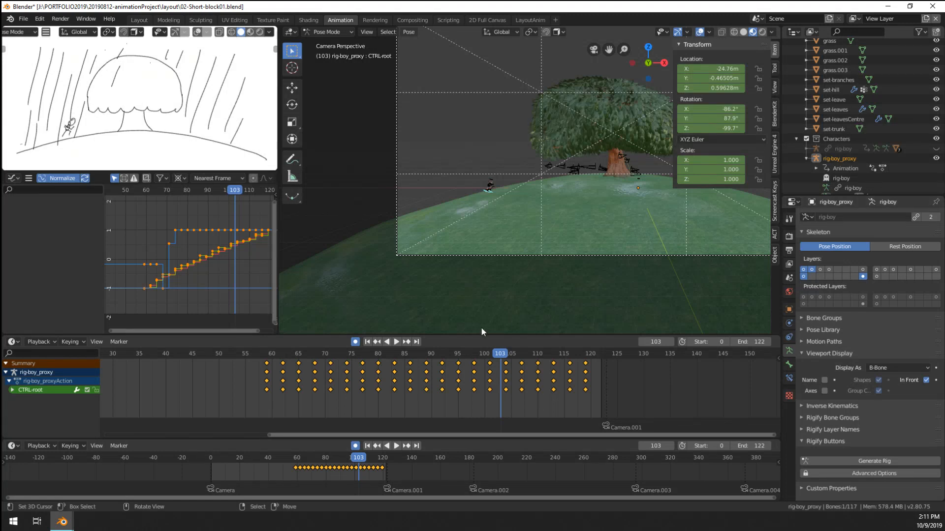
Step: Replay the boy's run from frame 103 through the camera with a closer framing and the viewport overlays hidden
scroll(536, 299, "up", 4)
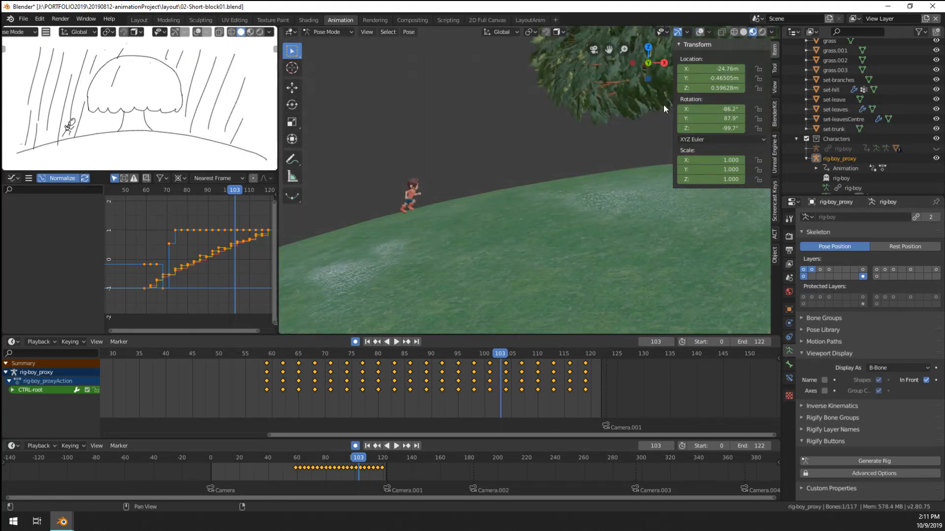
scroll(542, 241, "down", 3)
key("space")
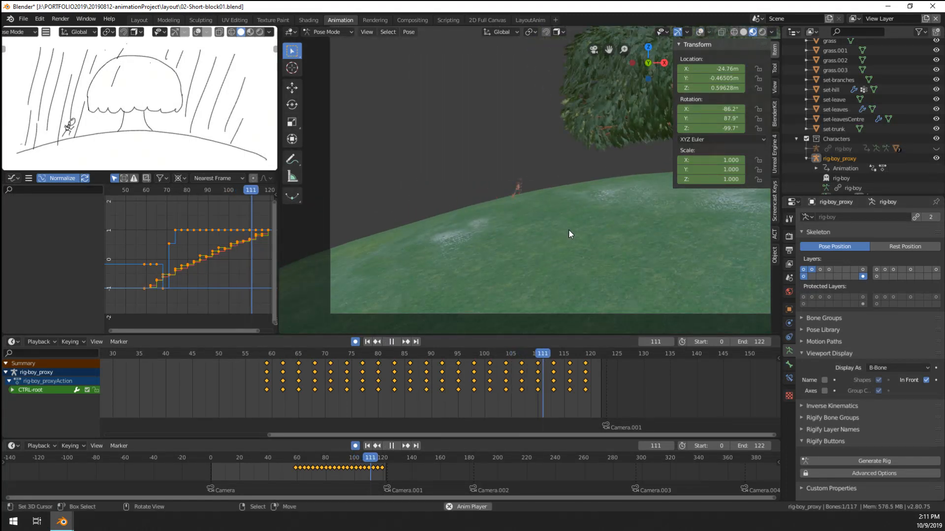
key("space")
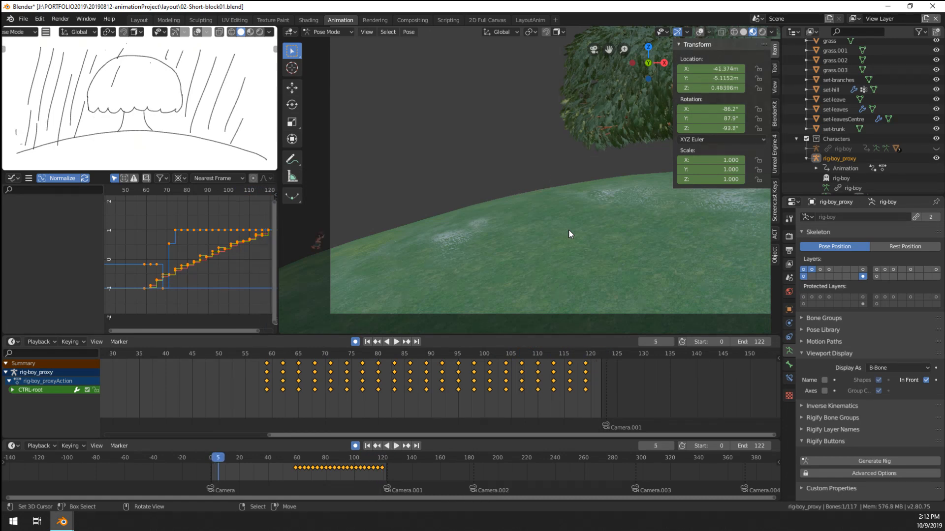
Step: Switch the viewport to solid shading with flat lighting and texture colour
left_click(743, 31)
left_click(772, 33)
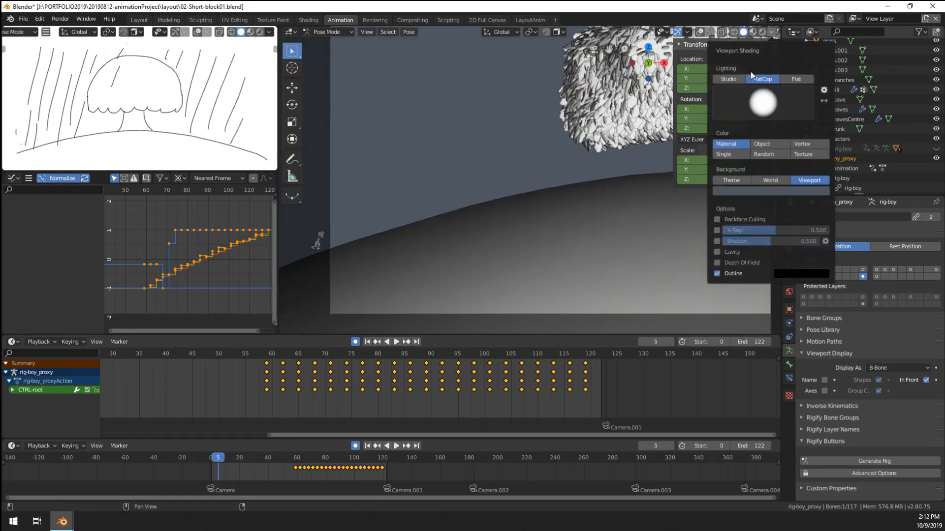
left_click(793, 79)
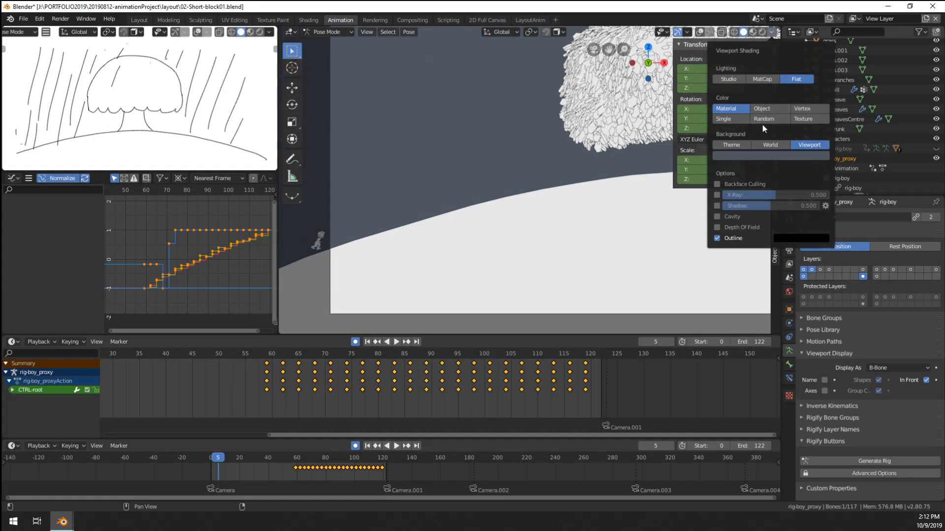
left_click(793, 121)
Step: Play the run in the textured display to frame 93 and examine the boy up close outside the camera view
key("space")
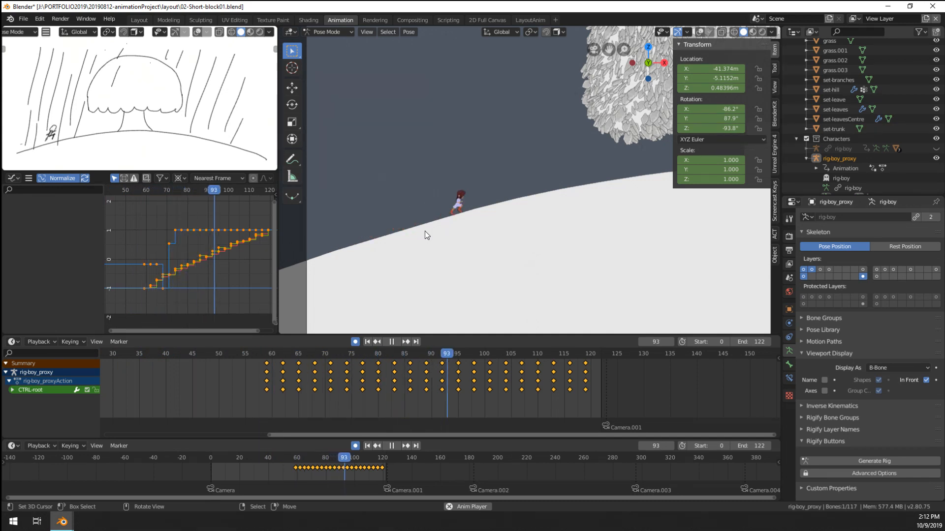
key("space")
middle_click_drag(434, 233, 479, 221)
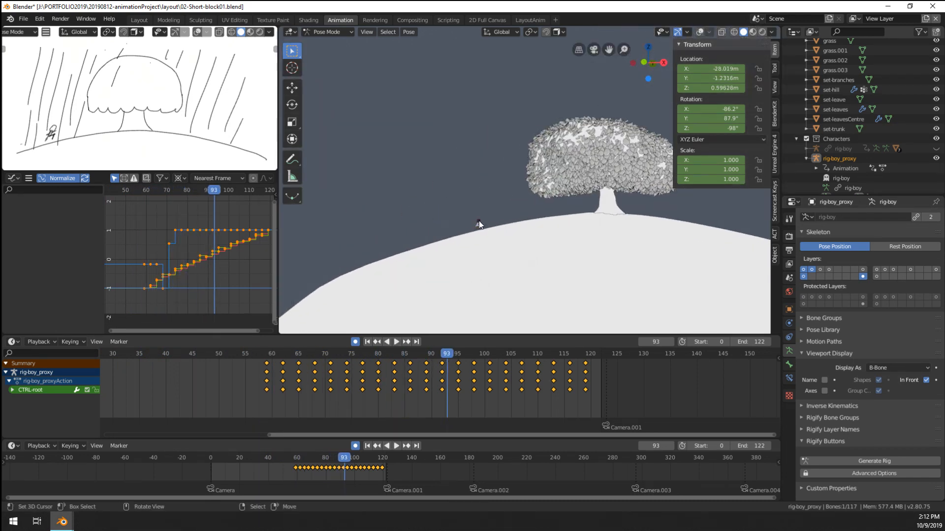
key("alt+a")
scroll(479, 221, "up", 9)
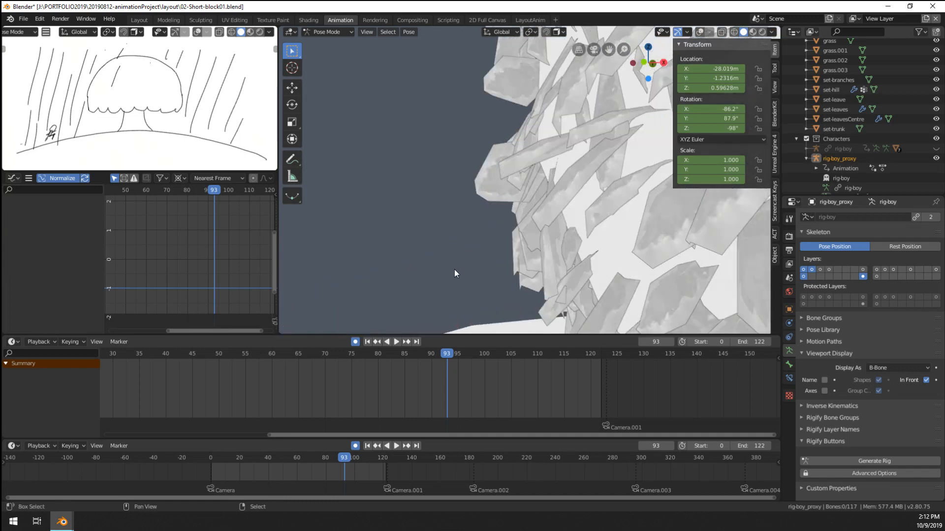
middle_click_drag(453, 270, 699, 69, "shift")
scroll(566, 176, "up", 3)
scroll(565, 176, "up", 6)
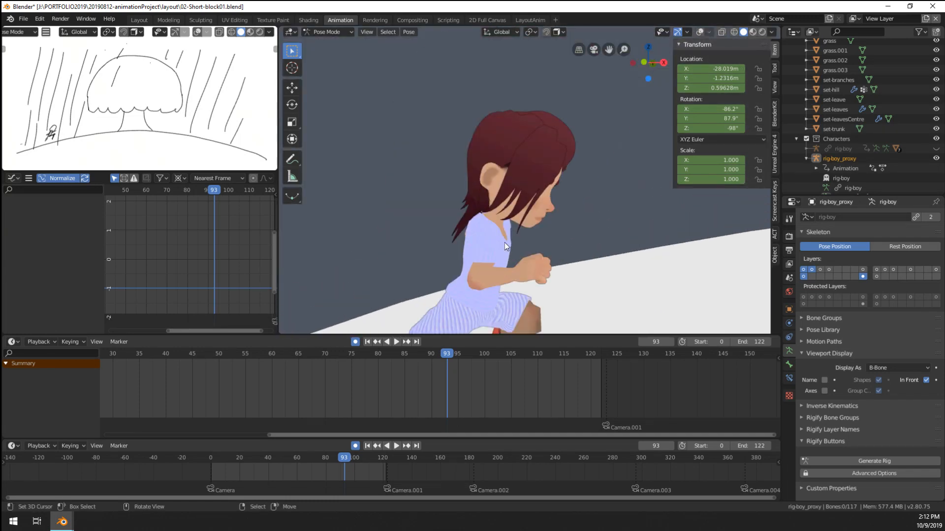
middle_click_drag(493, 282, 476, 276)
scroll(504, 239, "down", 4)
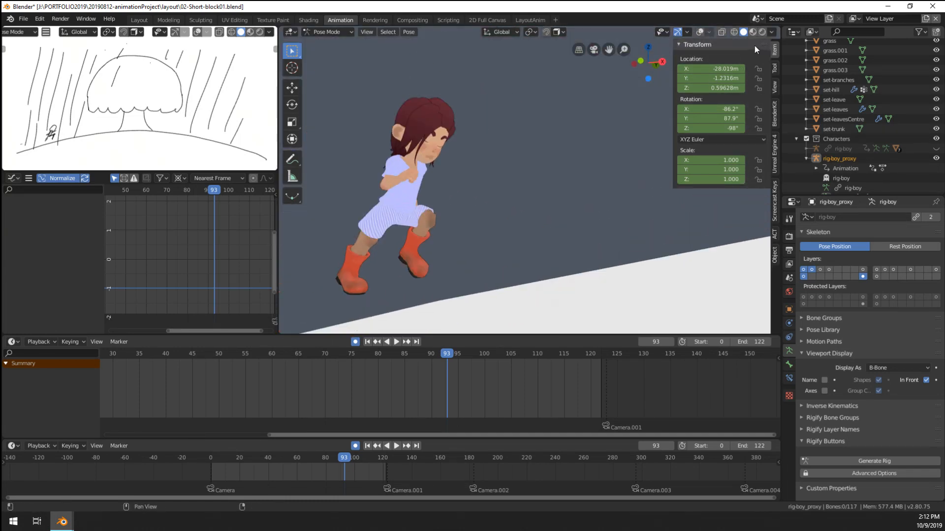
left_click(771, 31)
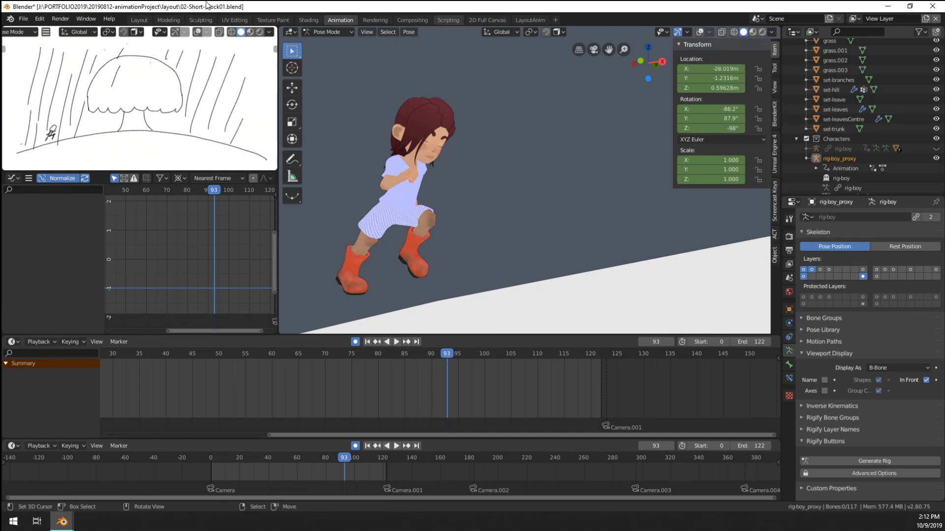
left_click(314, 21)
left_click(349, 18)
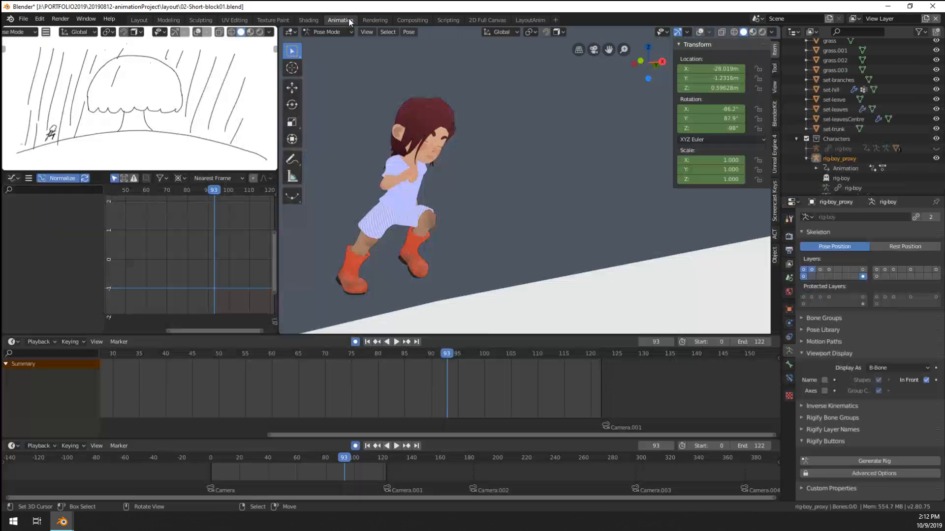
middle_click_drag(418, 125, 541, 131)
scroll(537, 138, "up", 2)
middle_click_drag(518, 164, 521, 164)
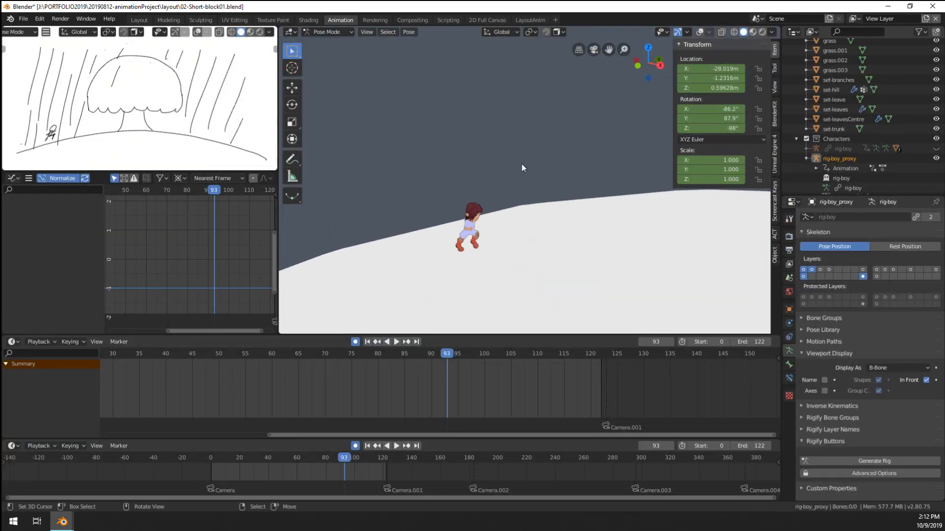
Step: At frame 107, turn the viewport overlays back on and change the solid shading's lighting to MatCap
left_click_drag(224, 470, 364, 470)
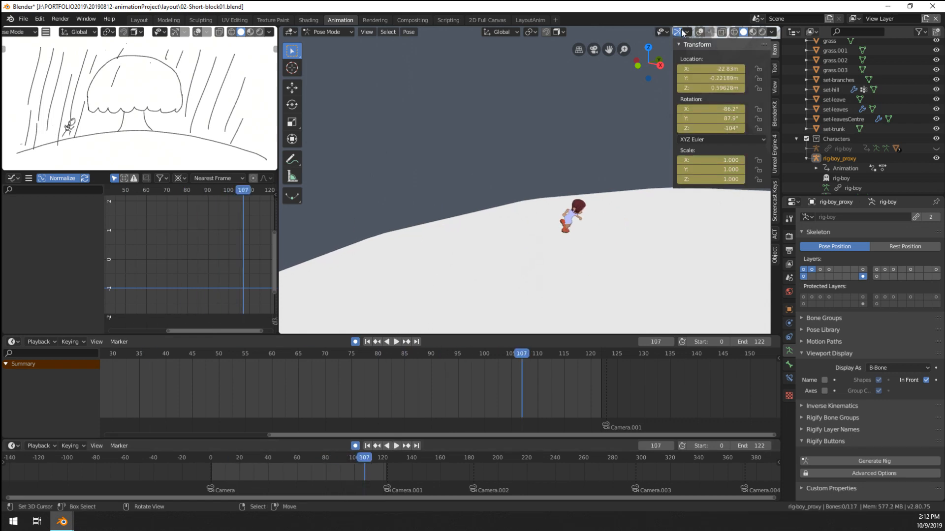
left_click(699, 31)
left_click(772, 32)
left_click(762, 79)
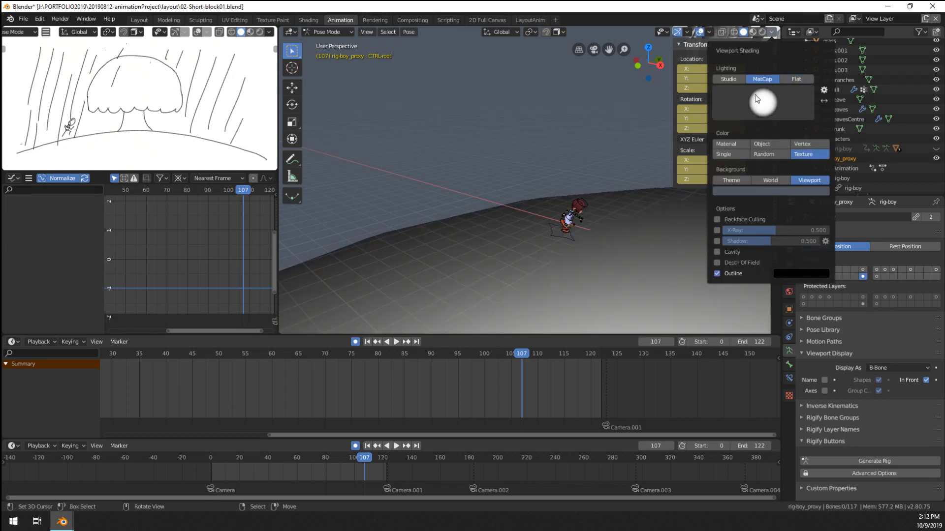
left_click(760, 109)
Step: At frame 107, lower CTRL-root along global Z to a Y location of about -0.309 m to bring the feet closer to the hill
scroll(445, 170, "up", 5)
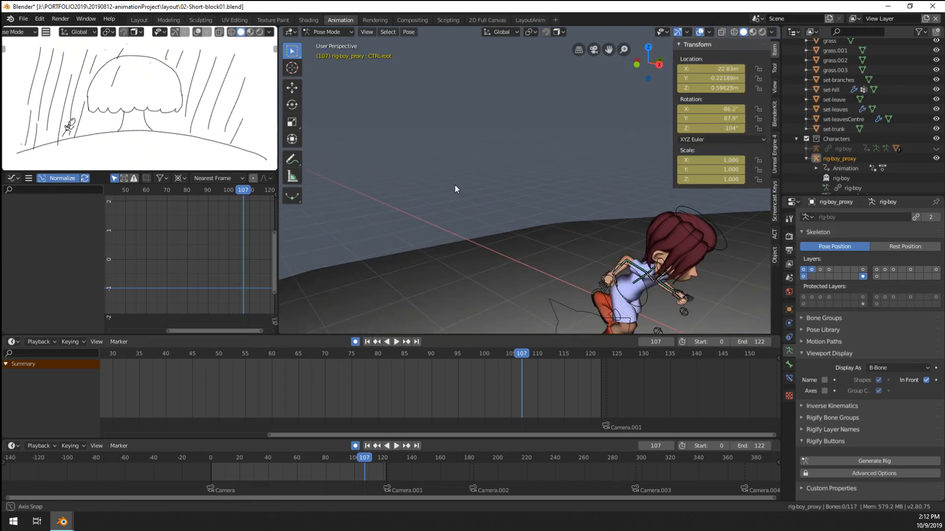
middle_click_drag(454, 185, 433, 173)
scroll(434, 174, "up", 2)
scroll(438, 174, "down", 2)
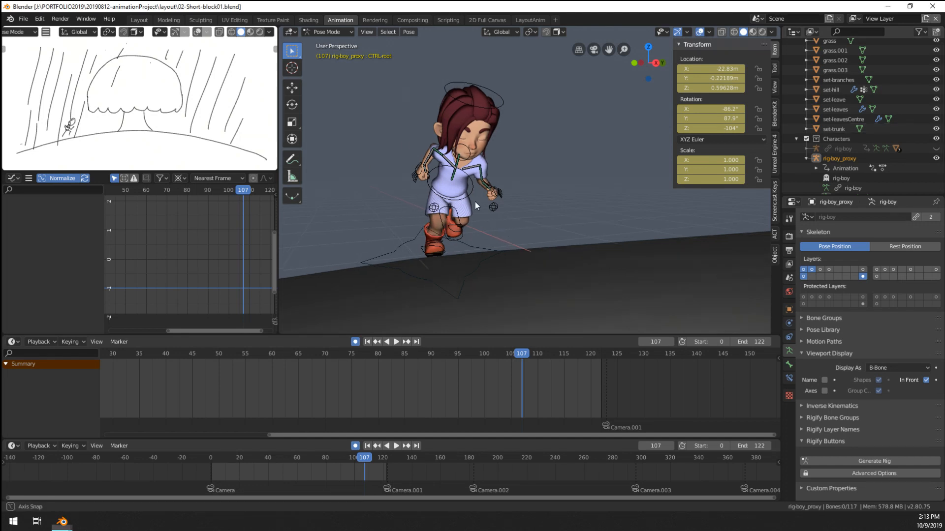
middle_click_drag(475, 202, 610, 212)
scroll(609, 213, "up", 3)
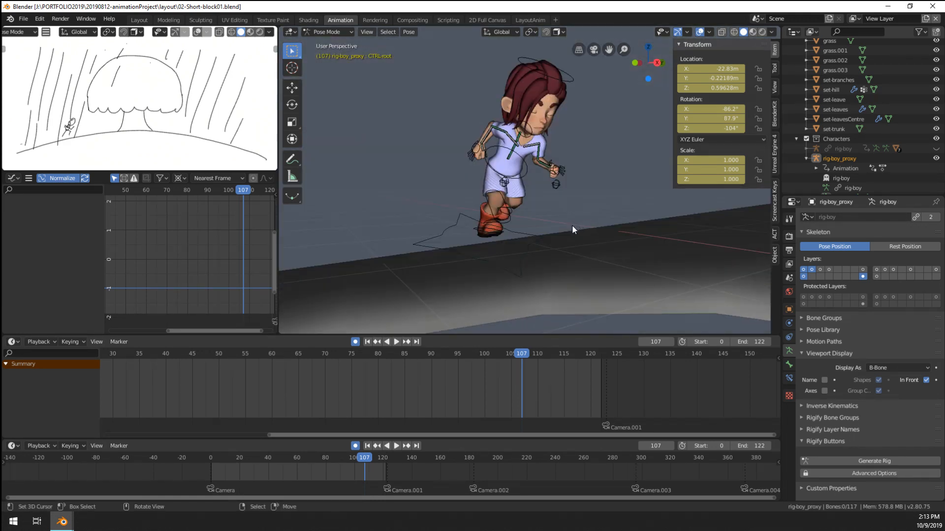
right_click(532, 250)
key("g")
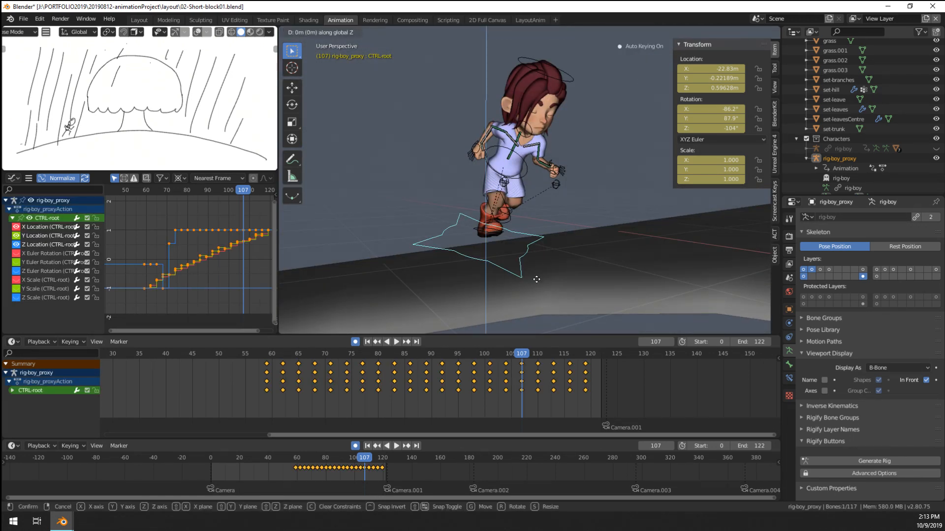
key("z")
left_click(540, 291)
middle_click_drag(540, 291, 561, 293)
key("g")
key("z")
left_click(630, 289)
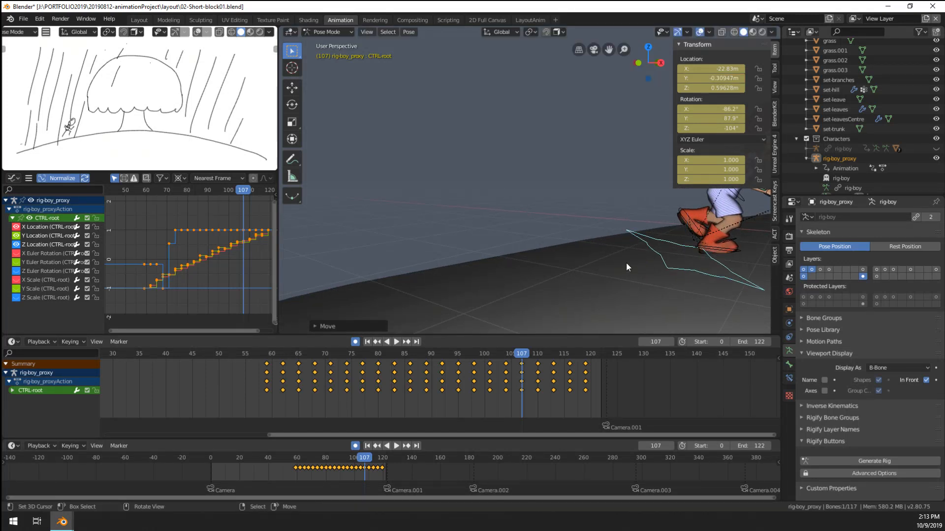
Step: Check the following strides through the camera and, at frame 116, lower CTRL-root along global Z to a Y location of about 0.254 m
scroll(627, 267, "down", 7)
scroll(510, 391, "right", 3, "ctrl")
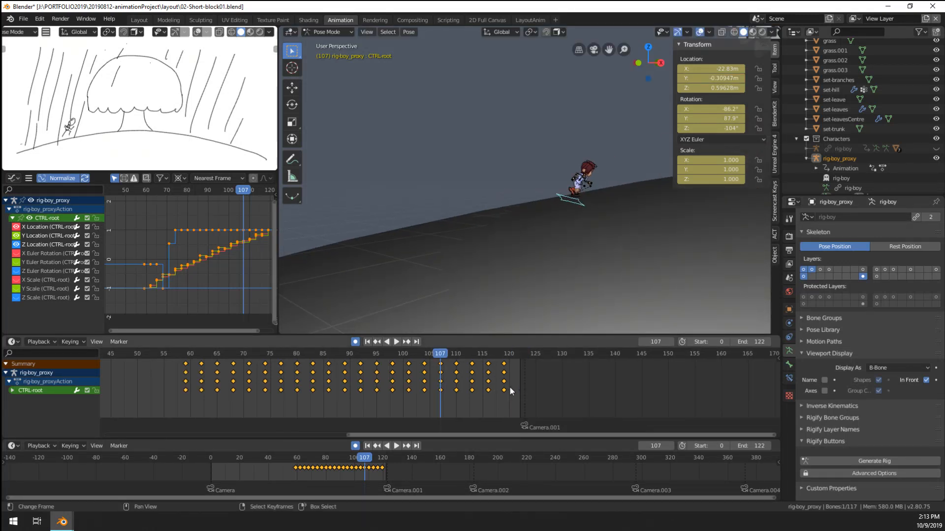
key("KP_0")
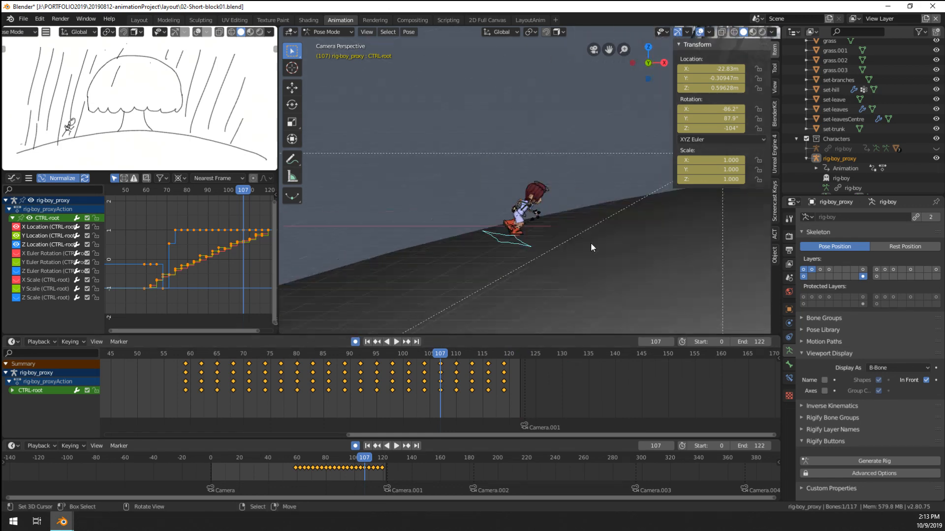
scroll(590, 243, "up", 5)
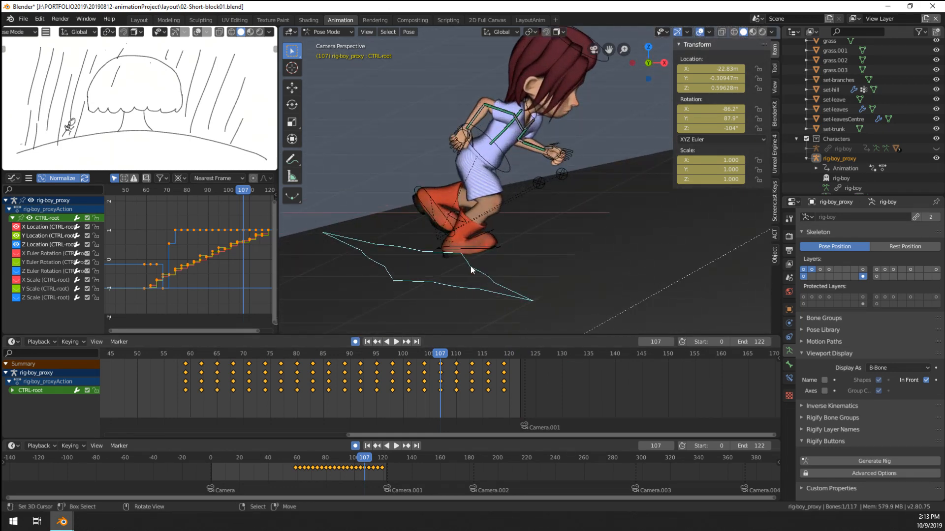
key("space")
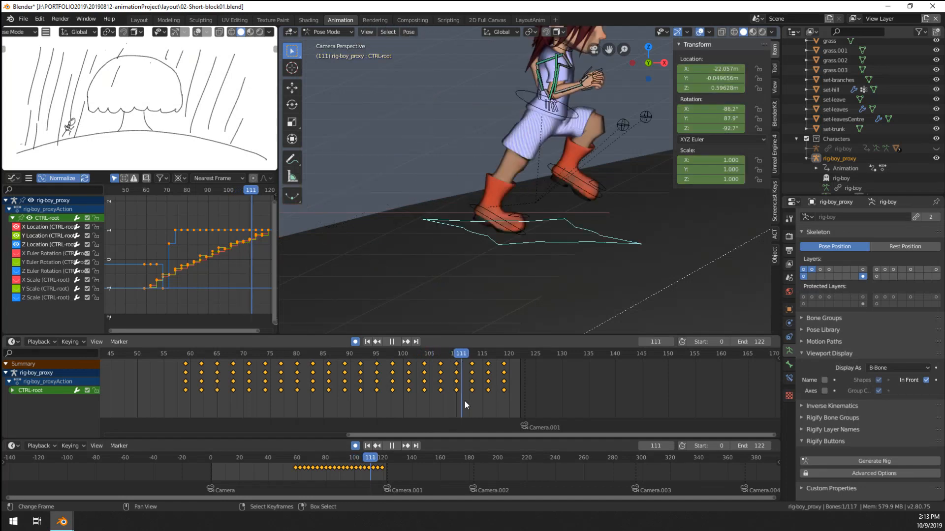
key("space")
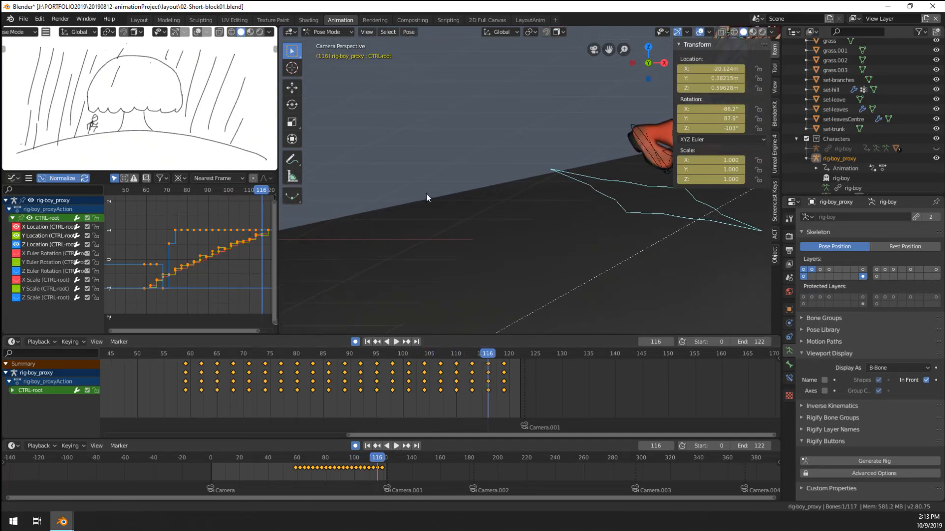
key("g")
key("z")
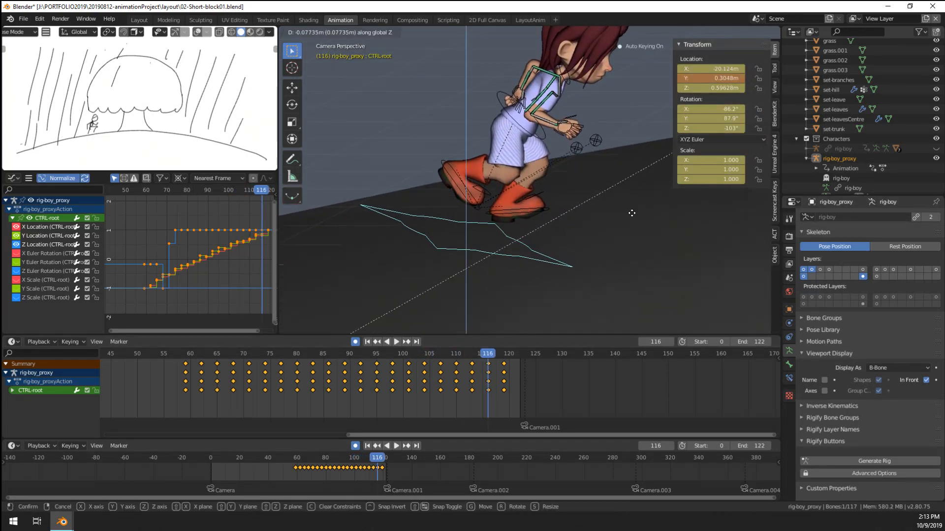
left_click(630, 218)
scroll(625, 222, "down", 4)
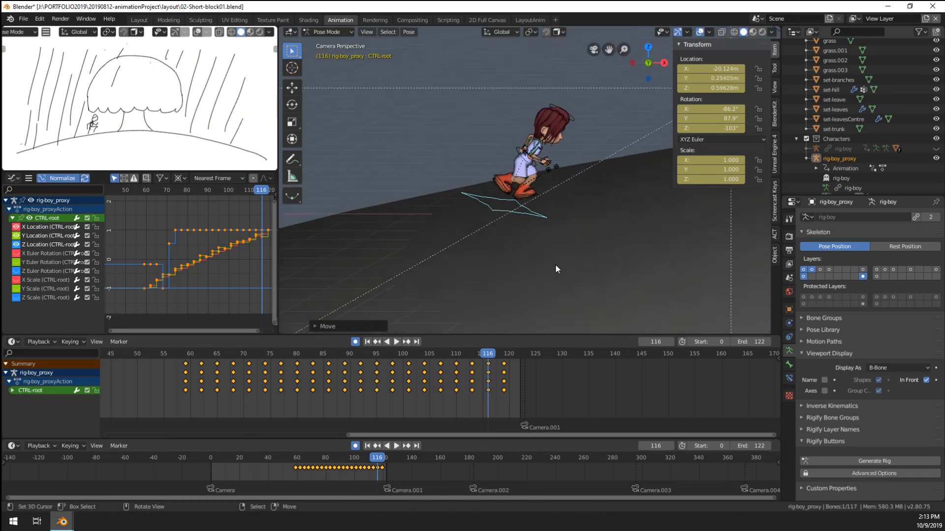
Step: Play back the adjusted run through the camera and scrub its last strides up to frame 119
left_click_drag(416, 397, 415, 397)
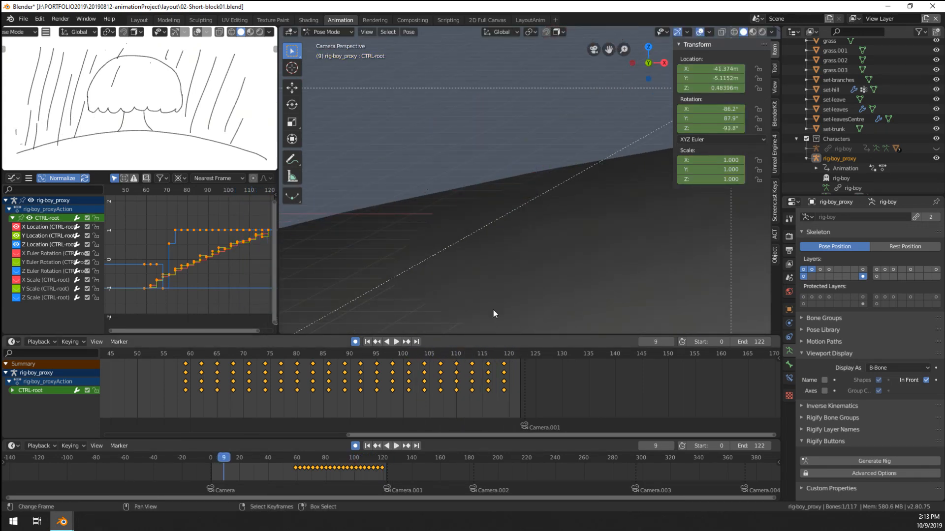
key("space")
middle_click_drag(614, 177, 538, 216)
key("space")
left_click_drag(483, 386, 505, 390)
left_click(471, 393)
left_click(474, 394)
scroll(485, 227, "down", 3)
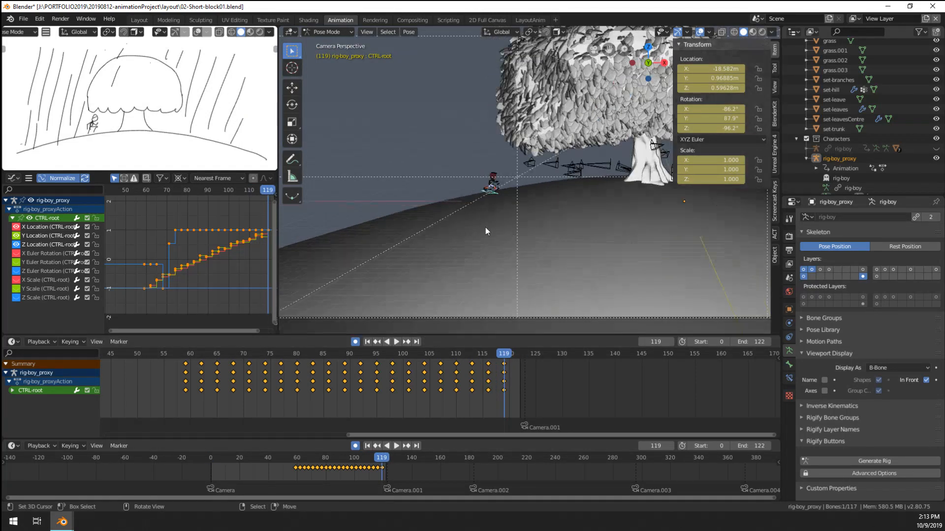
scroll(485, 227, "up", 3)
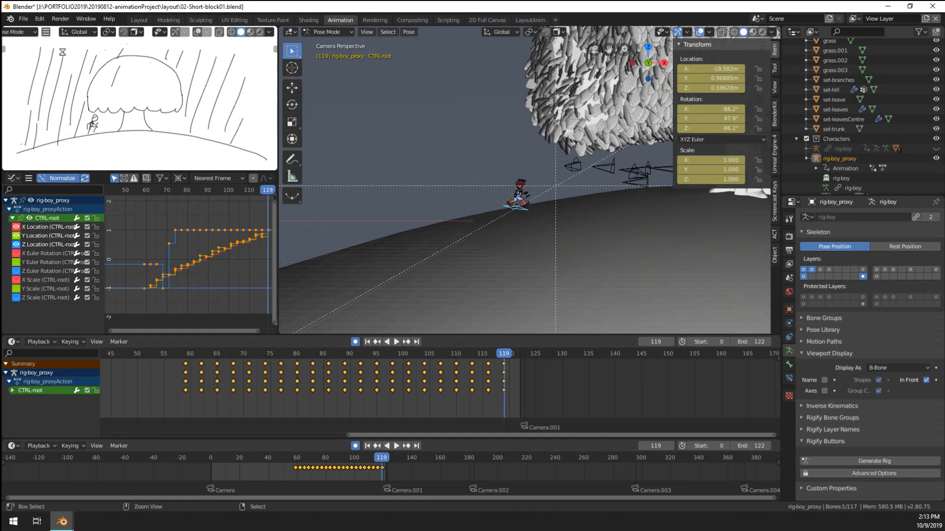
Step: Save the file, append the raincoat-default object from 07-boyRefine10_final.blend and inspect it on the boy
key("ctrl+s")
left_click(23, 18)
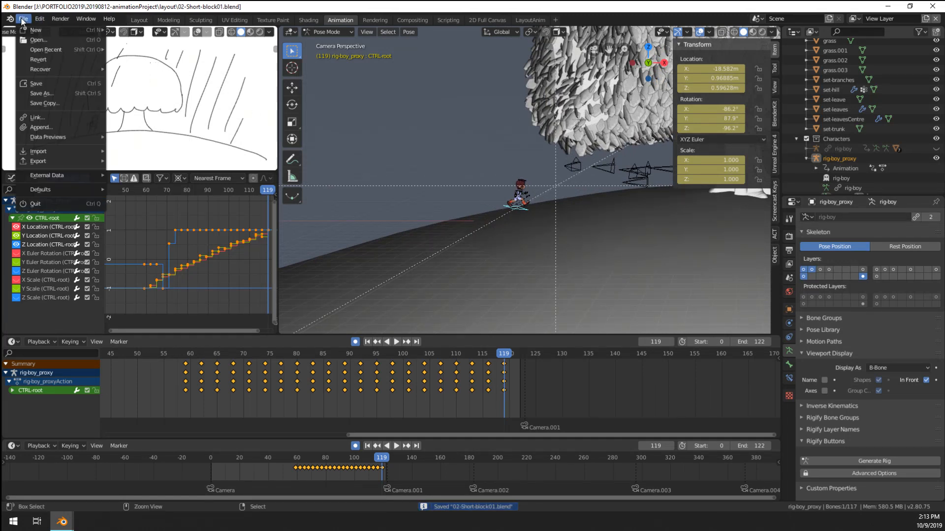
left_click(51, 128)
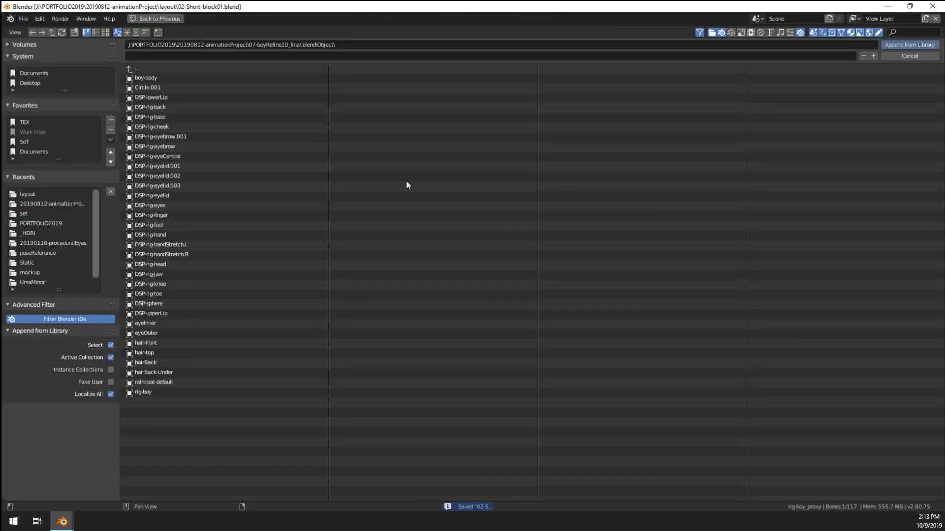
double_click(159, 382)
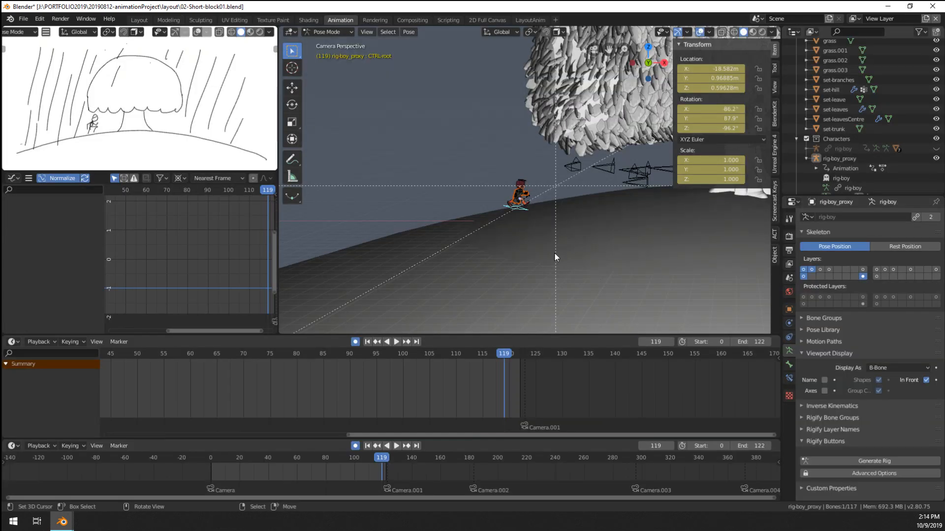
scroll(518, 255, "up", 8)
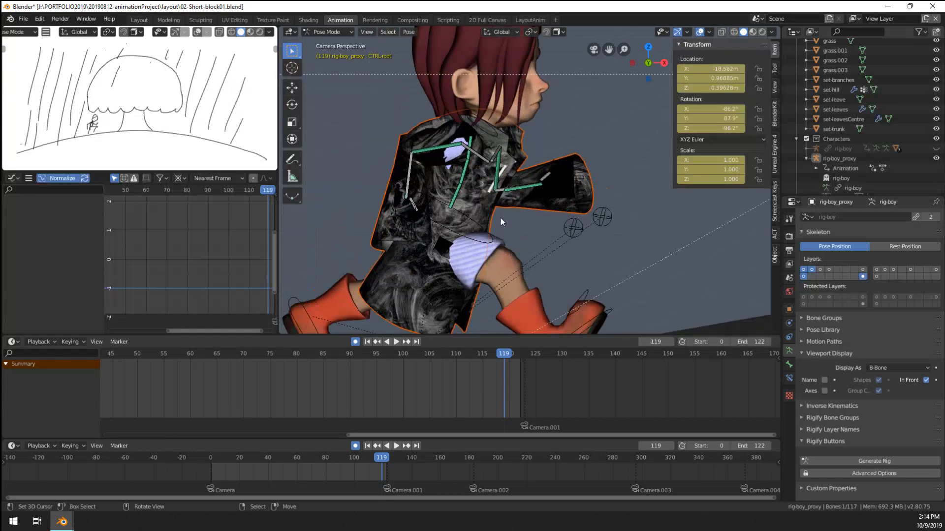
mouse_move(500, 217)
middle_mouse_down()
mouse_move(480, 245)
mouse_move(465, 199)
mouse_move(551, 210)
mouse_move(512, 214)
middle_mouse_up()
key("KP_Decimal")
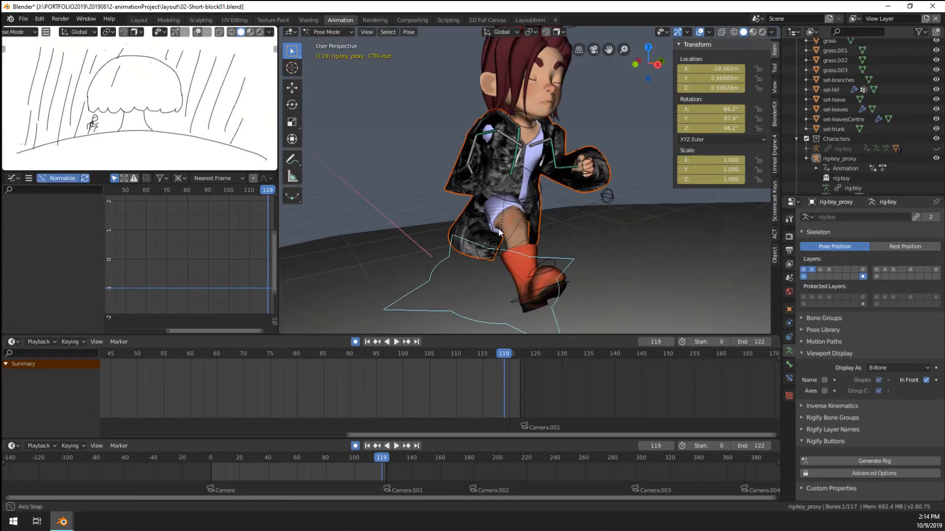
Step: Leave Pose Mode on rig-boy_proxy, select the raincoat-default object and enter Edit Mode on its mesh
scroll(510, 216, "up", 2)
right_click(435, 286)
key("alt+a")
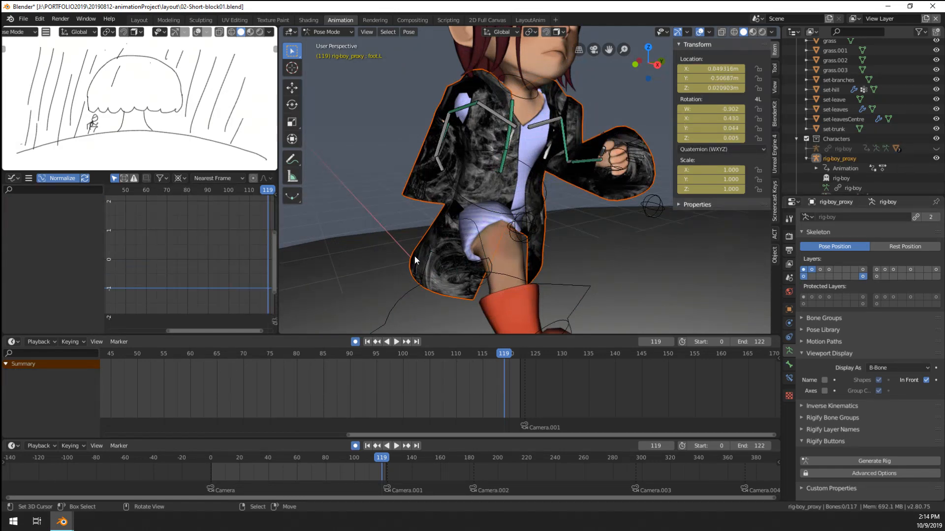
middle_click_drag(465, 288, 530, 222)
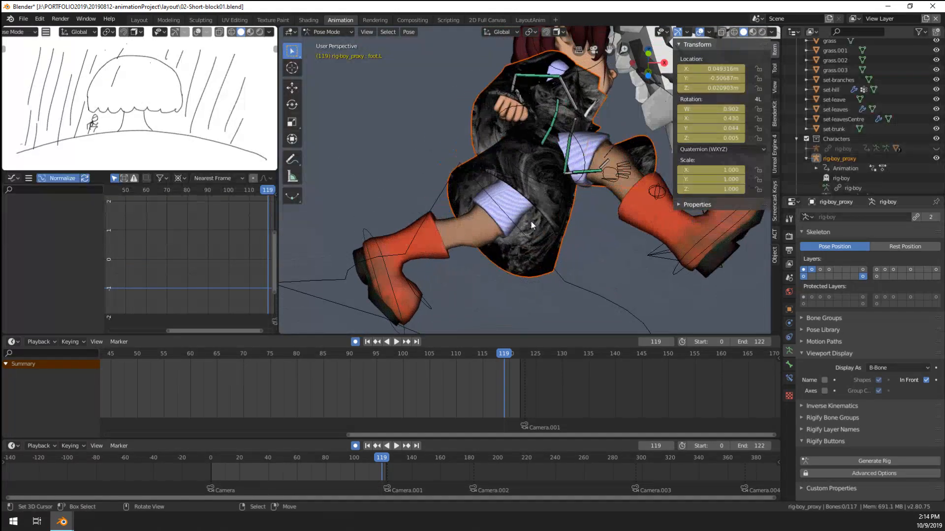
right_click(477, 172)
key("alt+a")
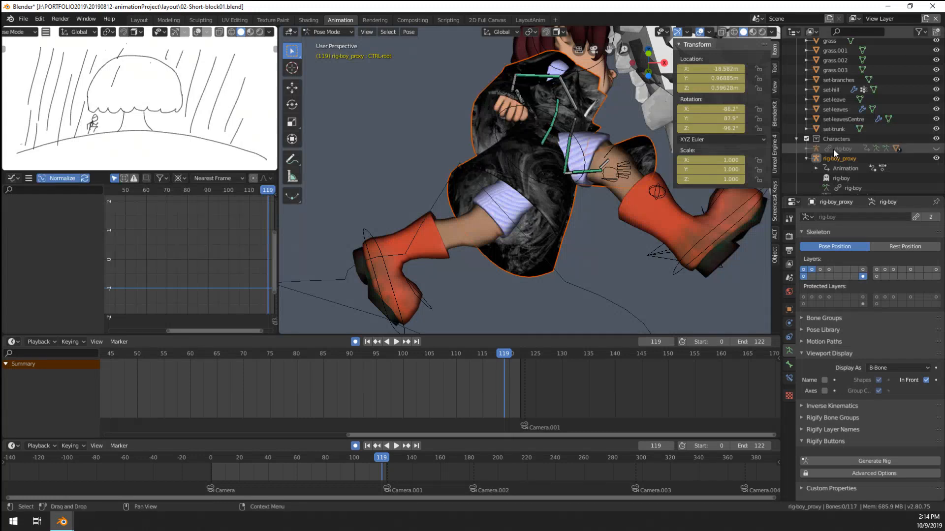
scroll(835, 151, "down", 2)
left_click(828, 185)
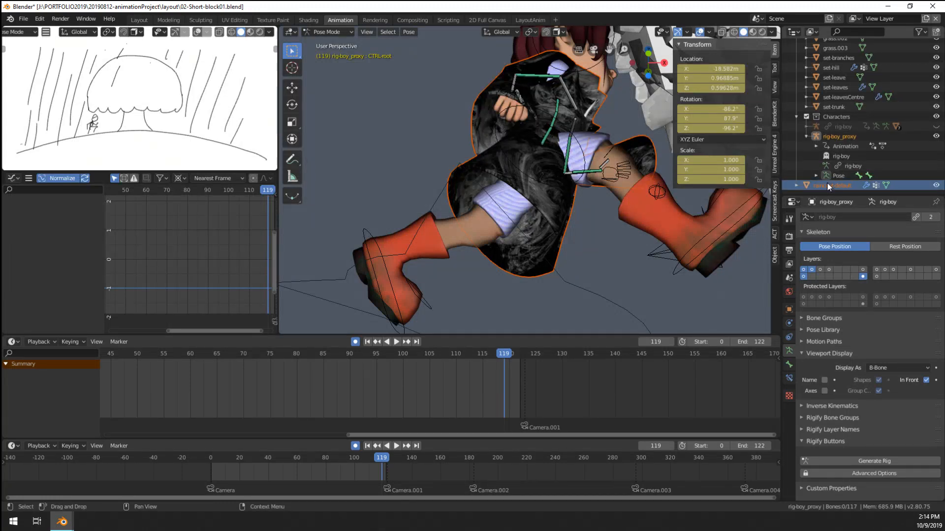
key("ctrl+Tab")
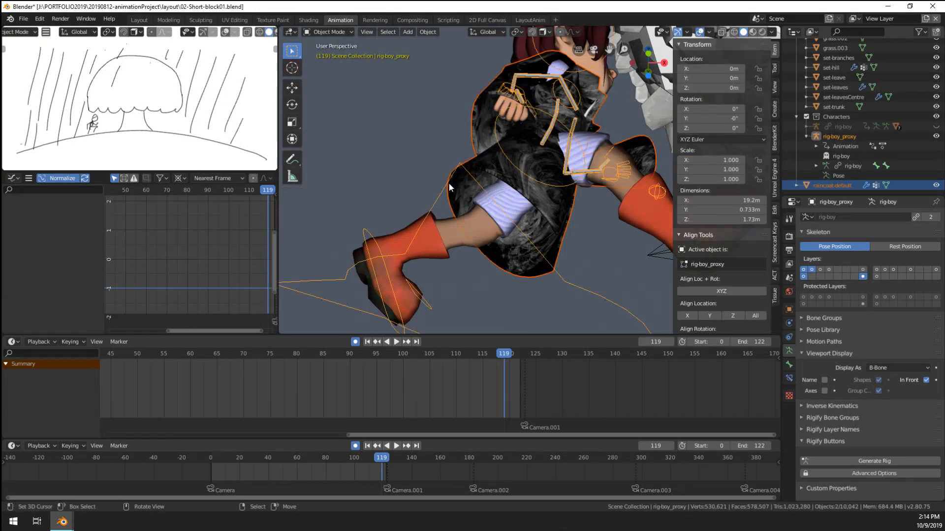
right_click(455, 194)
key("Tab")
Step: Turn on smooth proportional editing and try moving a vertex on the coat's right front hem
middle_click_drag(455, 198, 487, 221)
right_click(494, 241)
key("g")
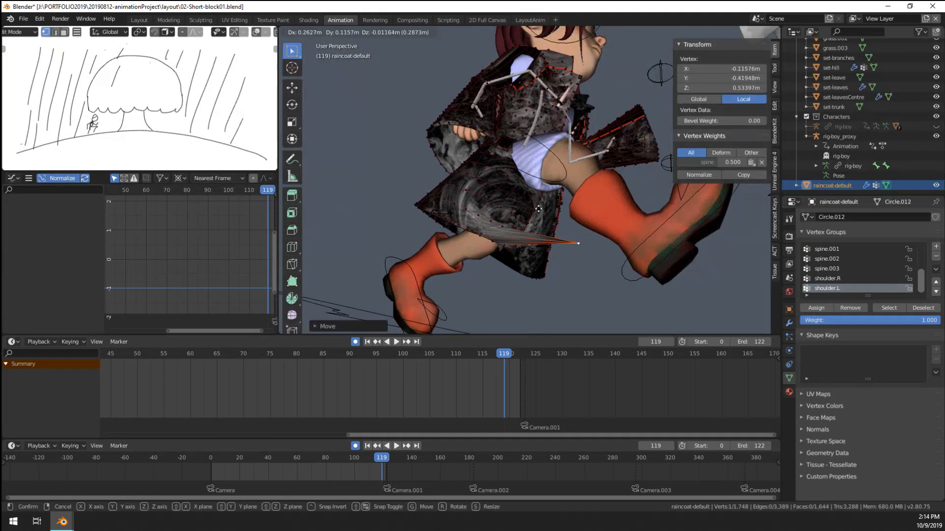
key("Escape")
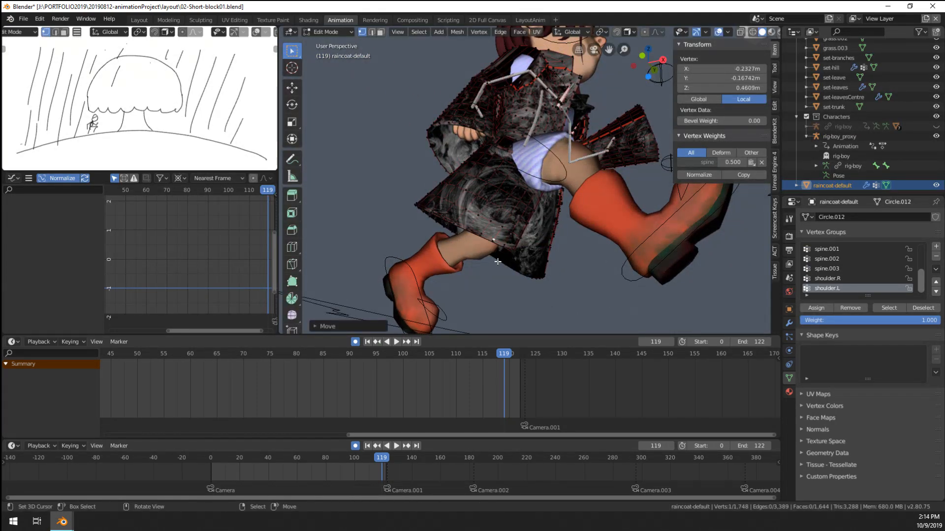
key("g")
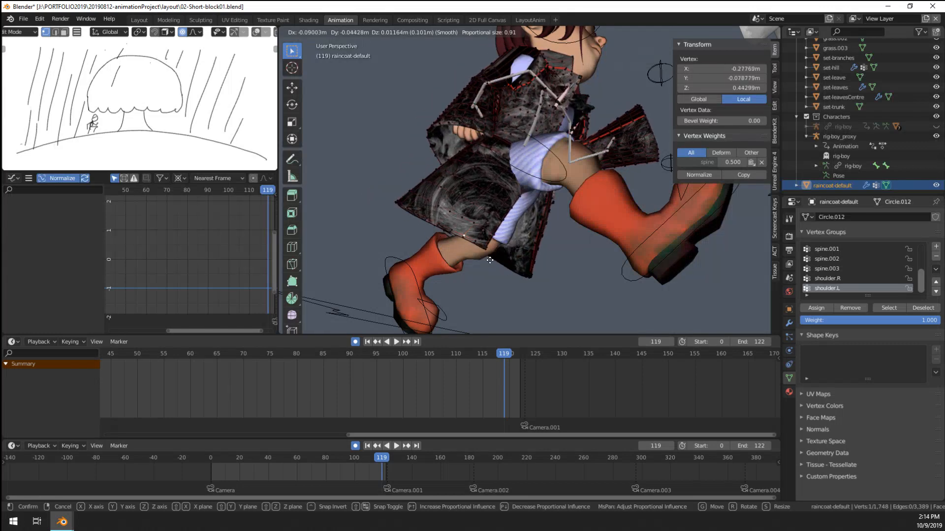
key("Escape")
Step: Try lifting the same hem vertex with a proportional size of 0.51, judging the deformation from front and side
middle_click_drag(481, 218, 405, 257)
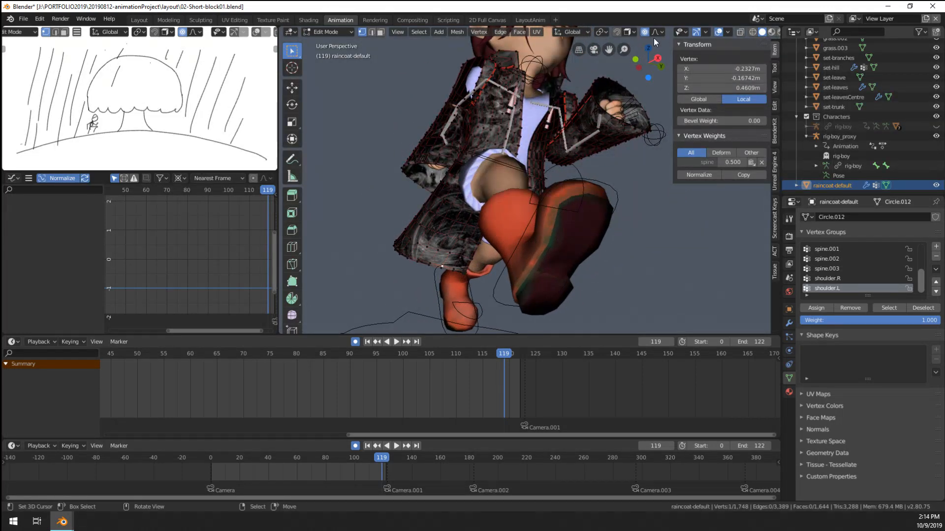
key("g")
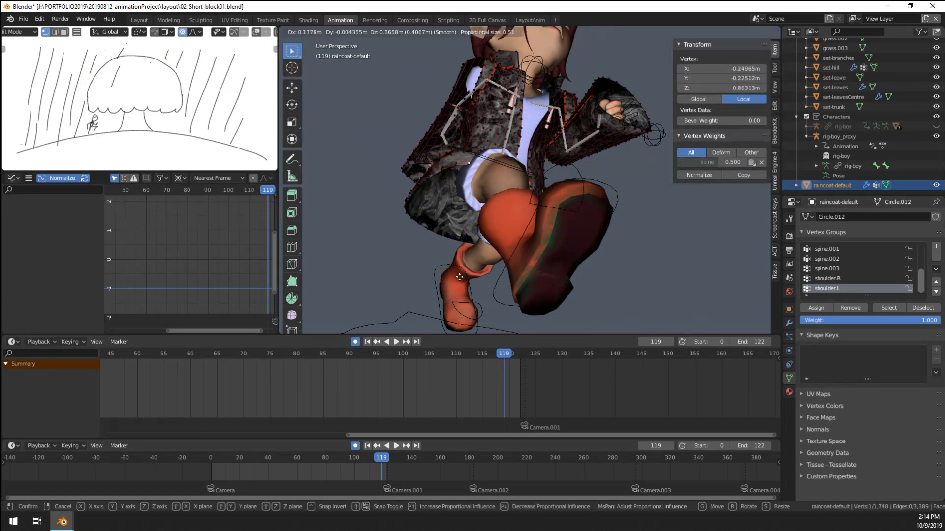
key("Escape")
middle_click_drag(433, 199, 539, 238)
key("g")
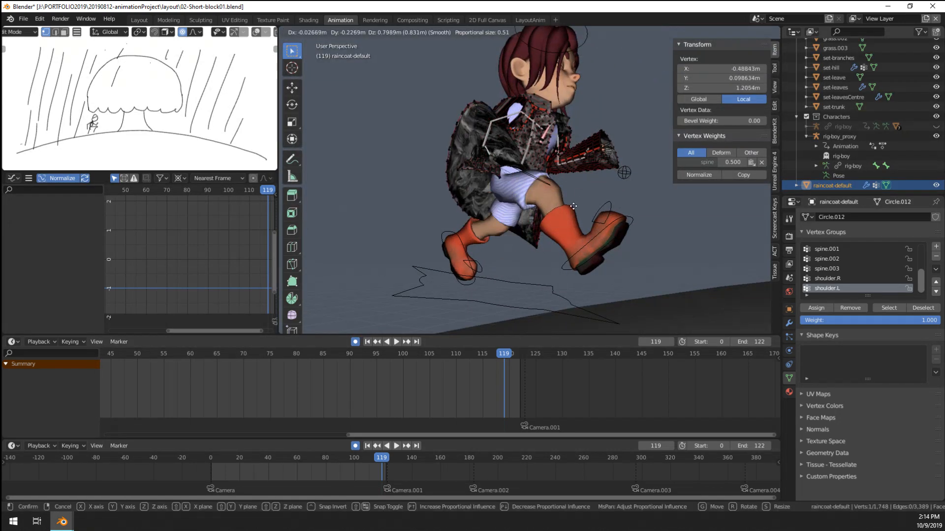
key("Escape")
middle_click_drag(592, 217, 563, 220)
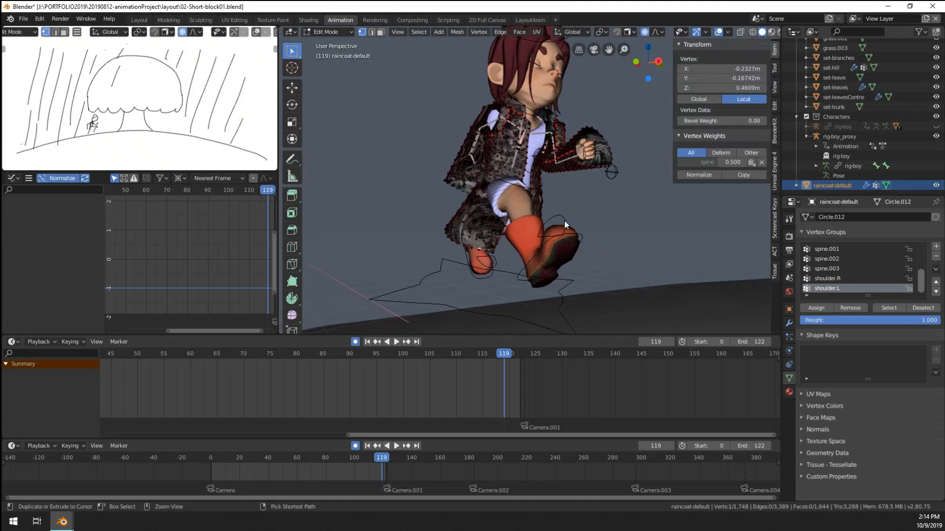
middle_click_drag(501, 200, 480, 207)
middle_click_drag(479, 207, 470, 194, "ctrl")
key("g")
key("Escape")
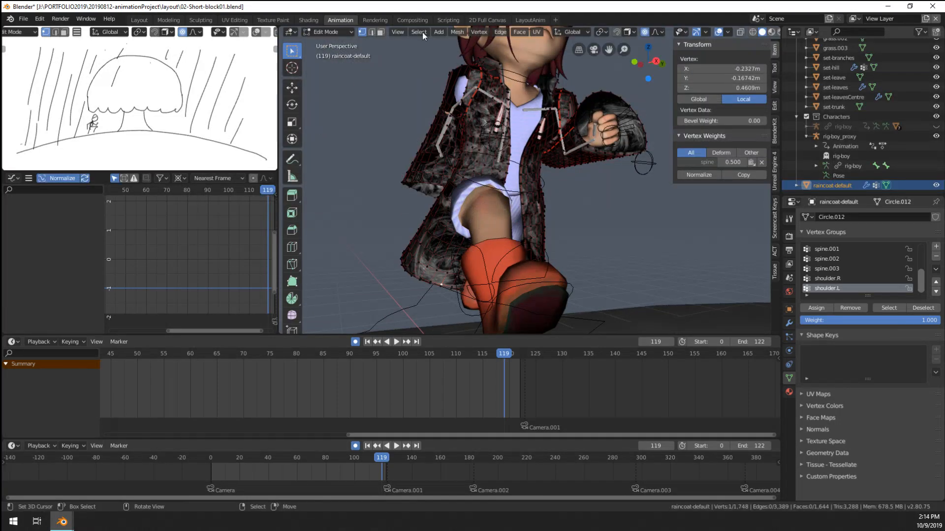
Step: Examine the raincoat mesh from the front, back and side and pick a vertex on its left rear hem
left_click(425, 34)
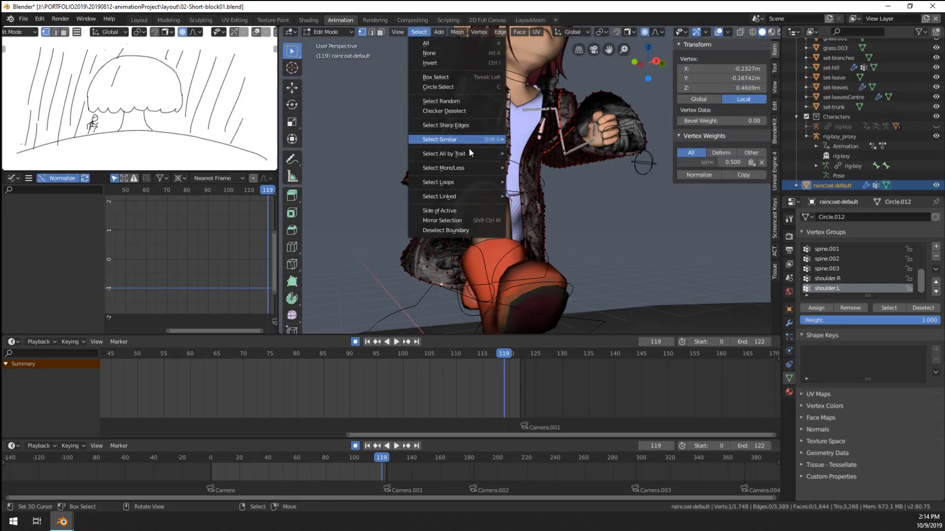
mouse_move(471, 168)
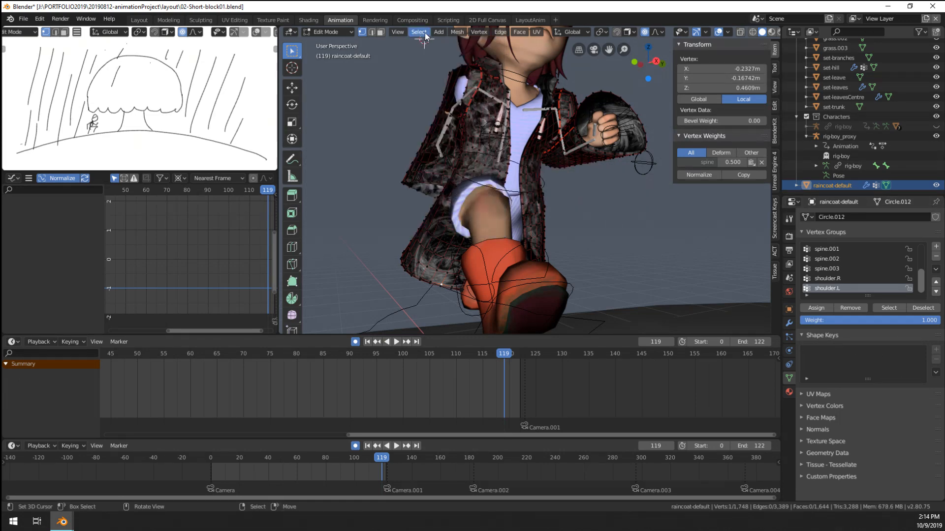
middle_click_drag(531, 206, 526, 240)
scroll(455, 291, "down", 6)
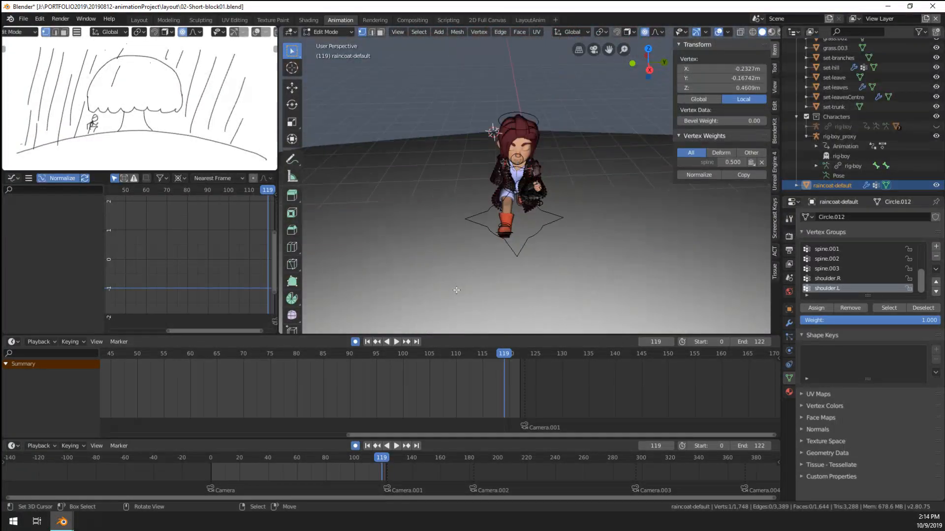
middle_click_drag(456, 290, 658, 229)
scroll(571, 235, "up", 4)
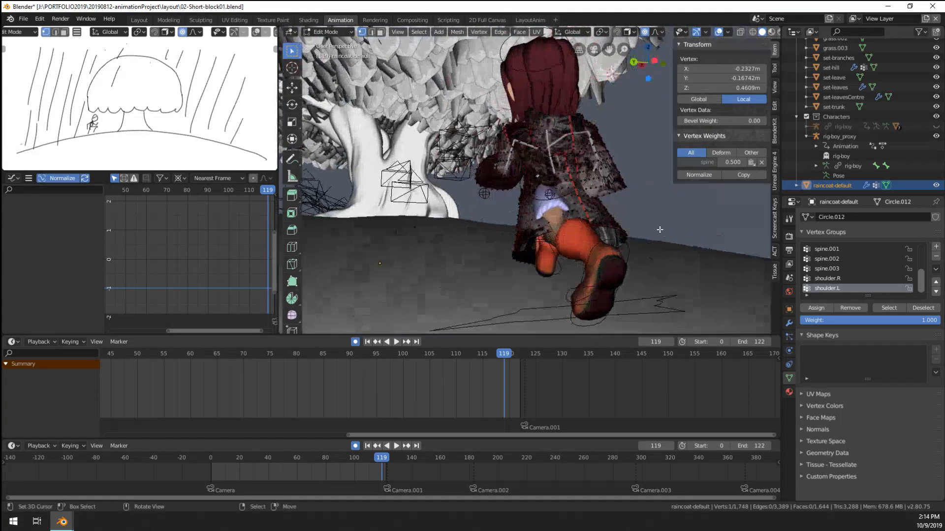
right_click(547, 229)
middle_click_drag(548, 228, 612, 225)
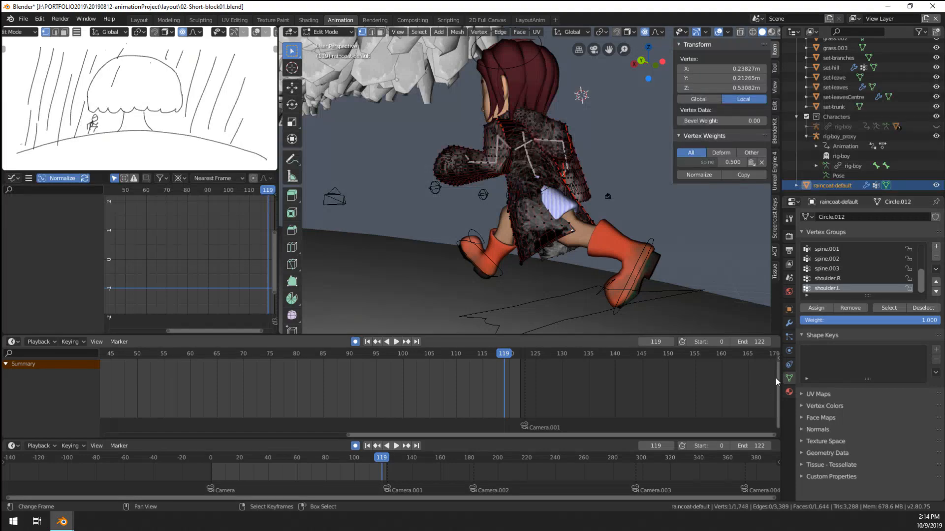
middle_click_drag(584, 260, 605, 278)
Step: Return to Object Mode and add a Basis shape key and a second one named run-LeftPush to raincoat-default
key("Tab")
left_click(936, 326)
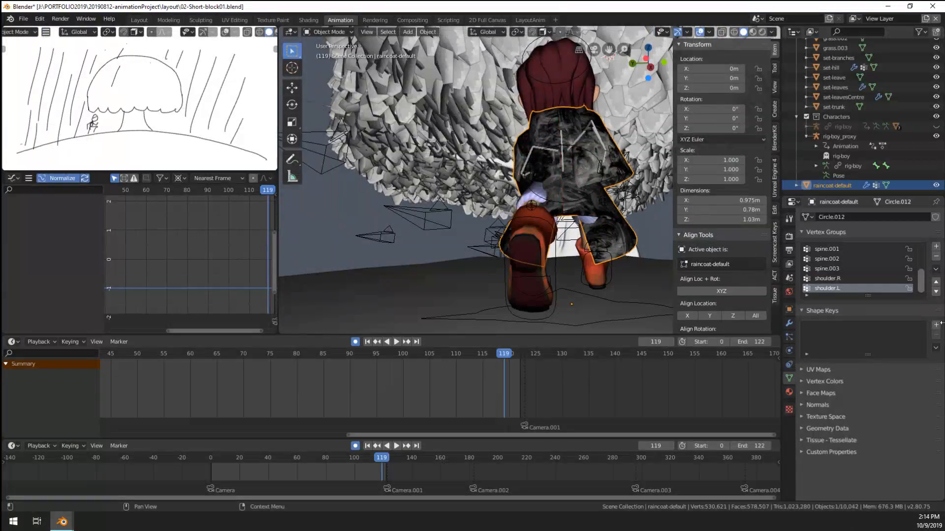
left_click(937, 326)
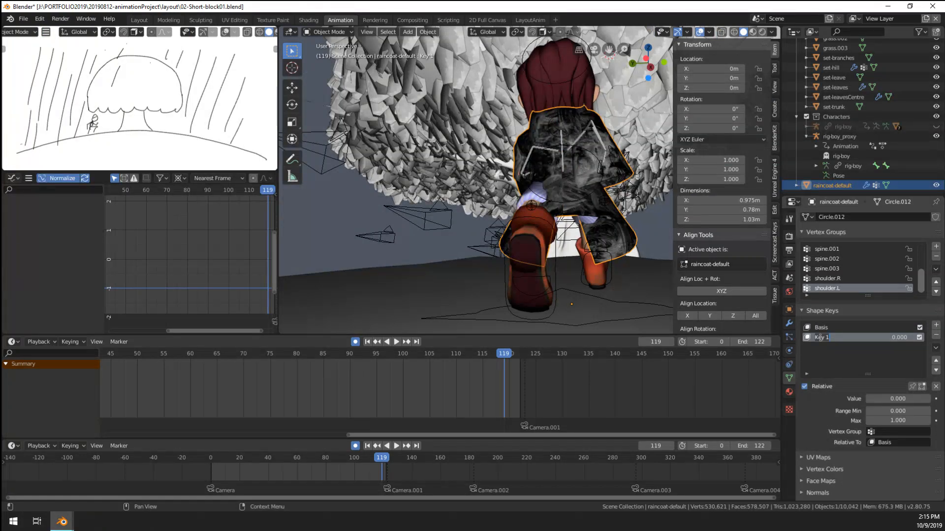
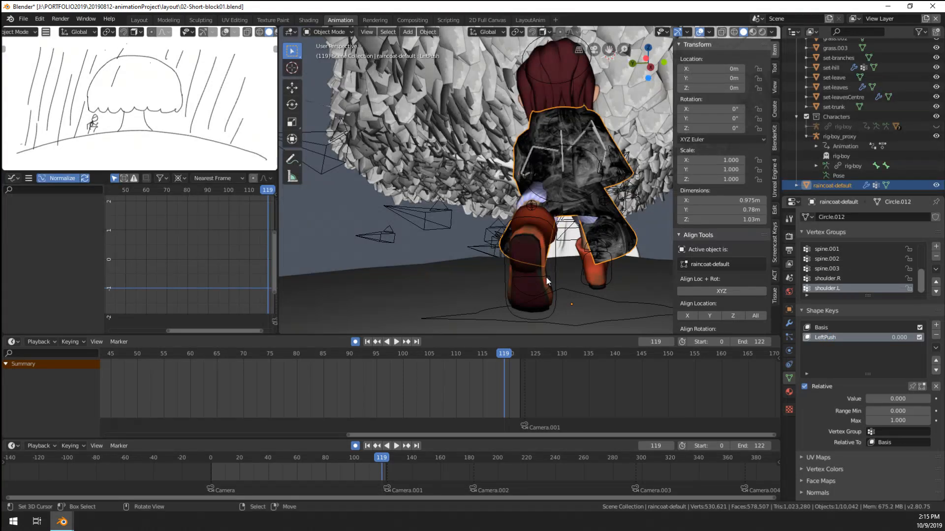
middle_click_drag(545, 276, 591, 295)
double_click(840, 337)
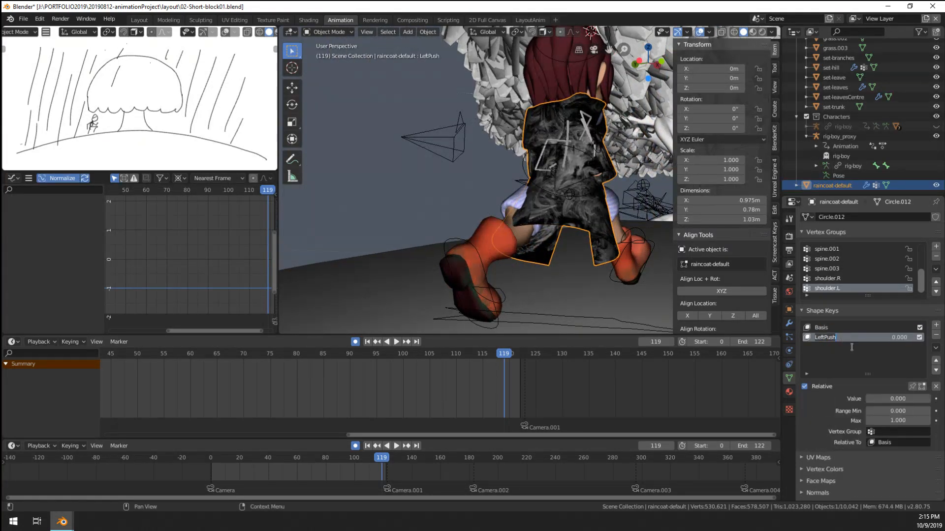
key("Return")
Step: Enter Edit Mode on the raincoat's run-LeftPush shape key and maximise the 3D viewport
middle_click_drag(593, 273, 529, 267)
scroll(472, 261, "up", 3)
middle_click_drag(389, 252, 678, 256)
scroll(427, 232, "down", 2)
key("Tab")
key("g")
right_click(612, 250)
scroll(614, 249, "down", 3)
key("ctrl+space")
Step: Pull the coat's left rear hem upward in run-LeftPush, using smooth proportional editing at a size of 0.47
scroll(569, 206, "up", 2)
scroll(713, 264, "up", 3)
key("g")
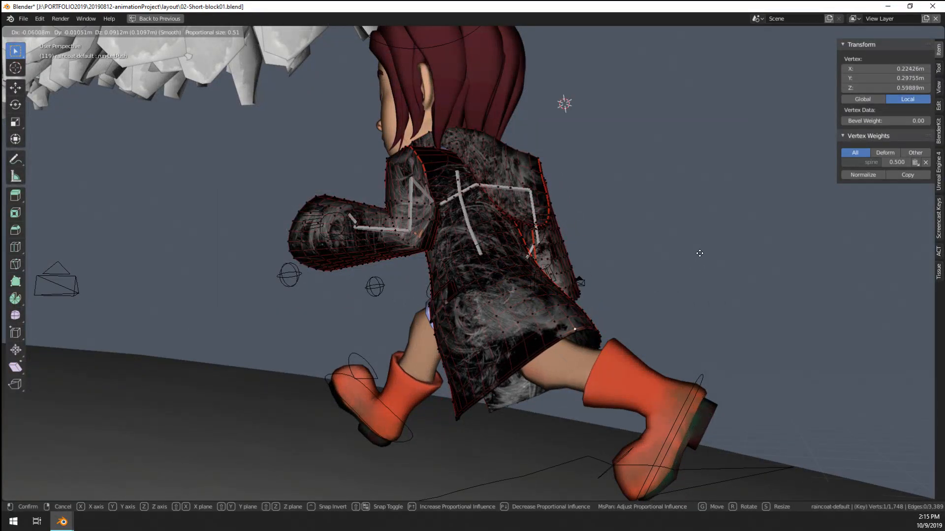
scroll(698, 249, "up", 1)
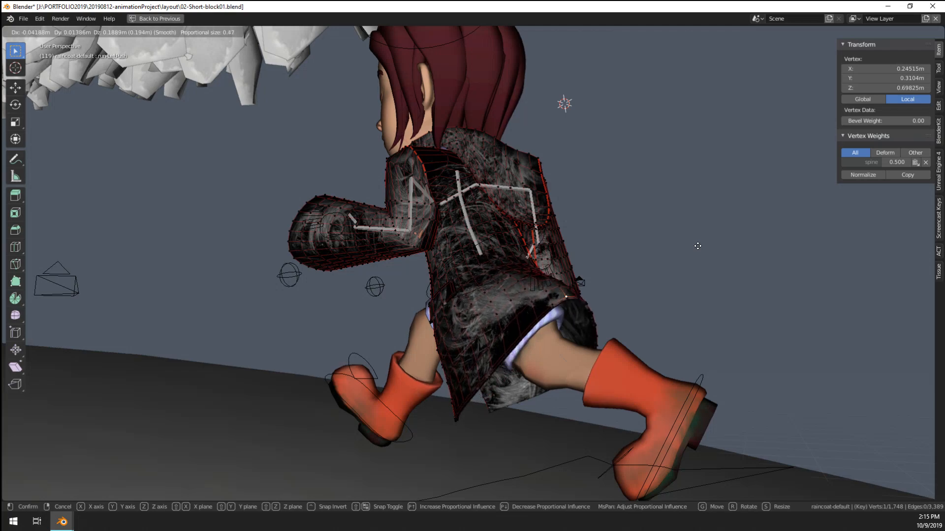
left_click(700, 255)
Step: Try lifting the coat's right front edge with proportional editing, from the side and from the front
middle_click_drag(700, 255, 505, 352)
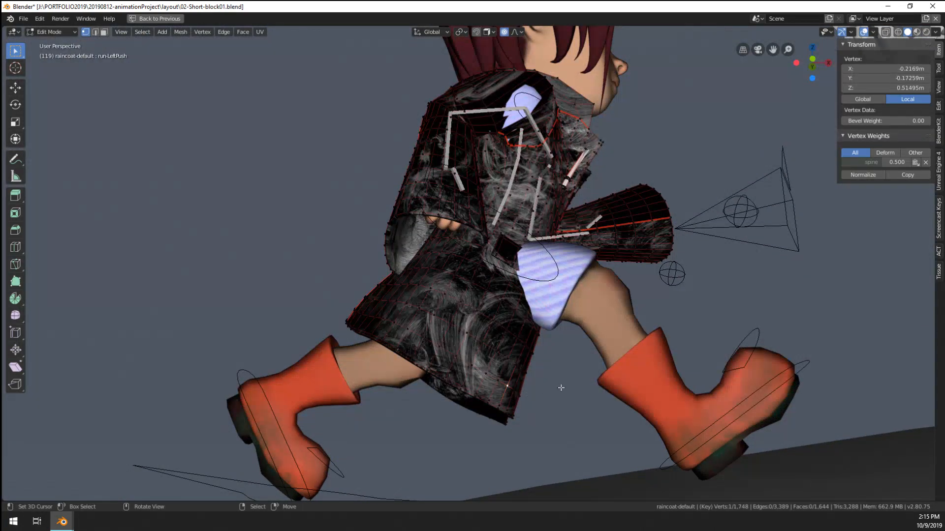
key("g")
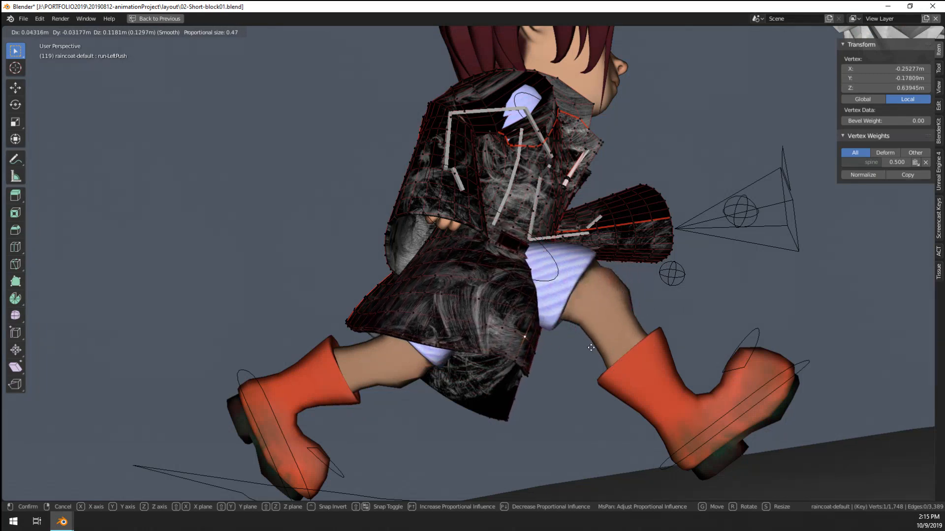
right_click(576, 354)
middle_click_drag(576, 354, 408, 343)
key("g")
right_click(510, 191)
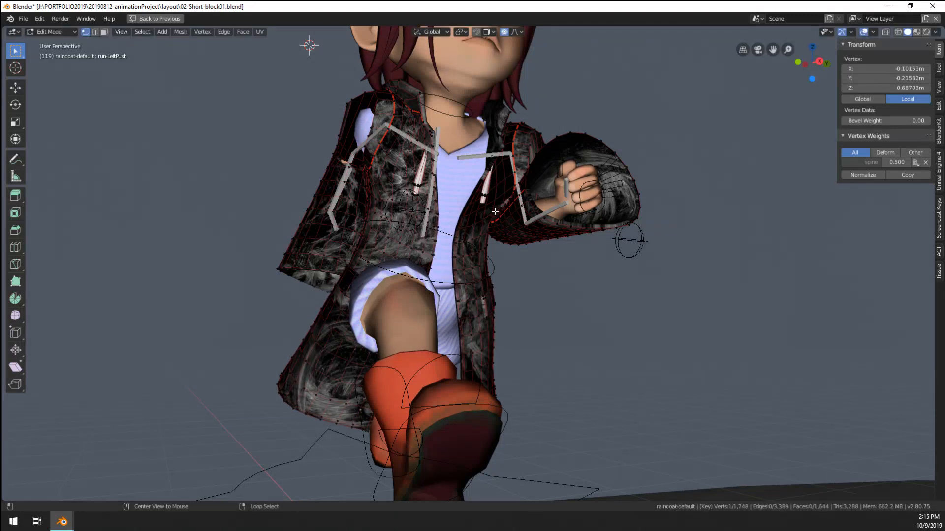
key("g")
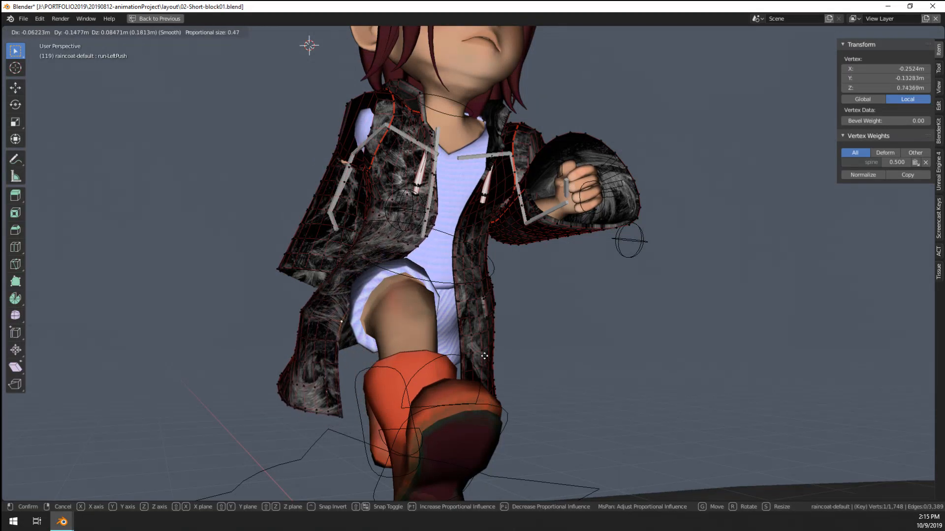
right_click(494, 329)
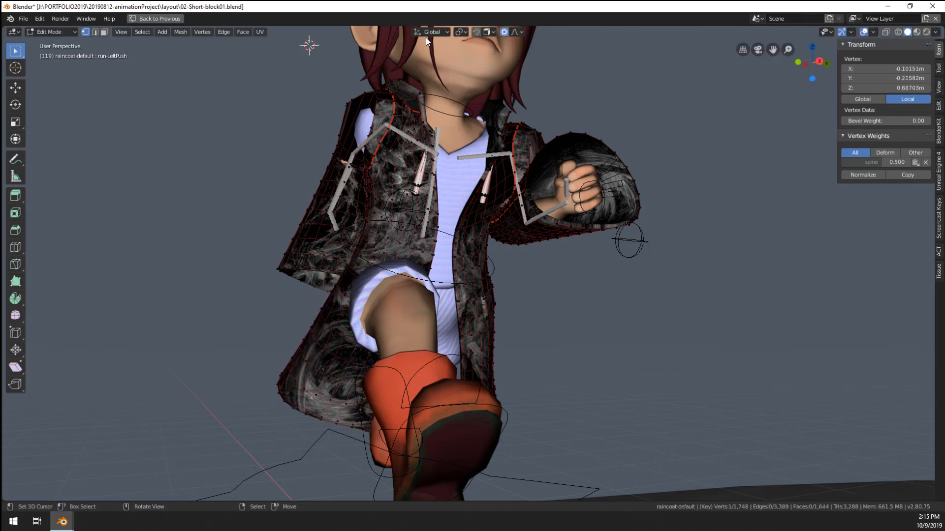
Step: Set the transform orientation to Local and pull the coat's right front edge outward and upward from the leg
left_click(428, 32)
left_click(461, 31)
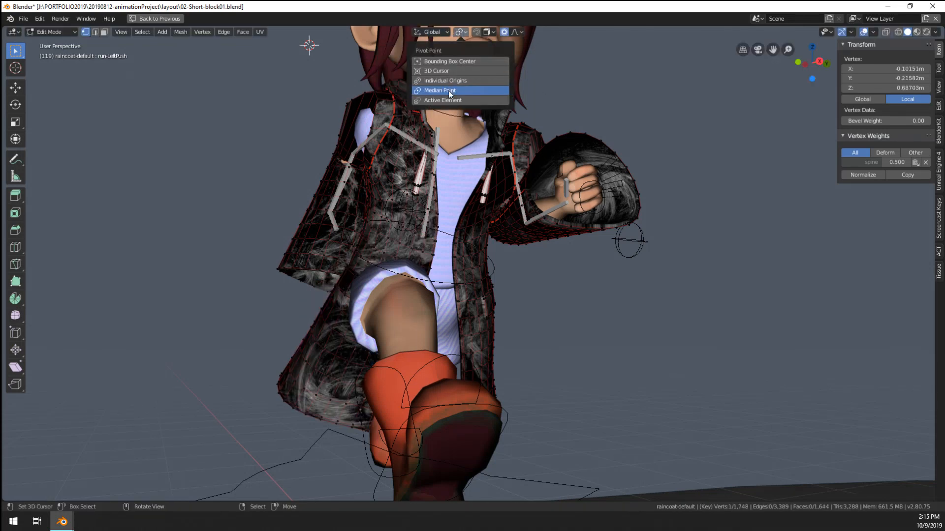
left_click(432, 29)
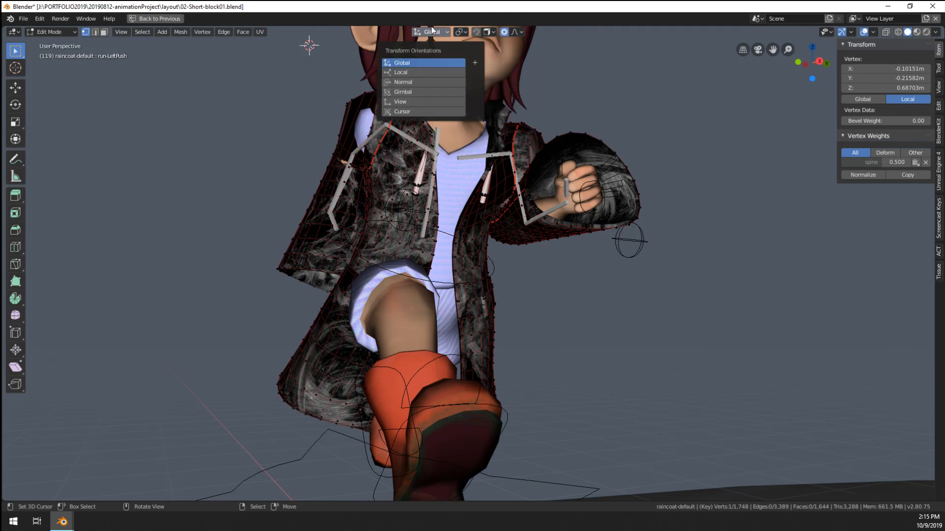
left_click(412, 73)
key("g")
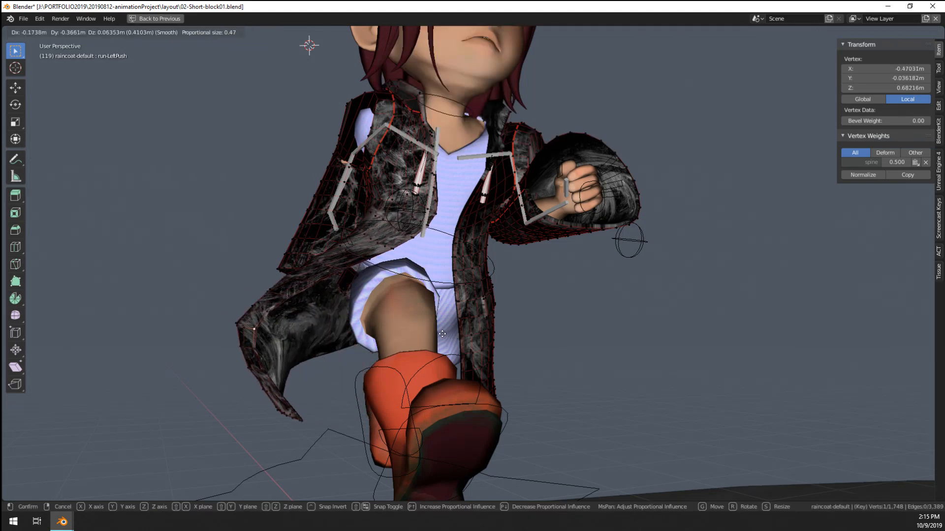
left_click(451, 330)
middle_click_drag(450, 330, 644, 221)
key("g")
Step: Try rotating the coat's right front edge with smooth proportional editing, at proportional sizes between 1.33 and 1.61
key("r")
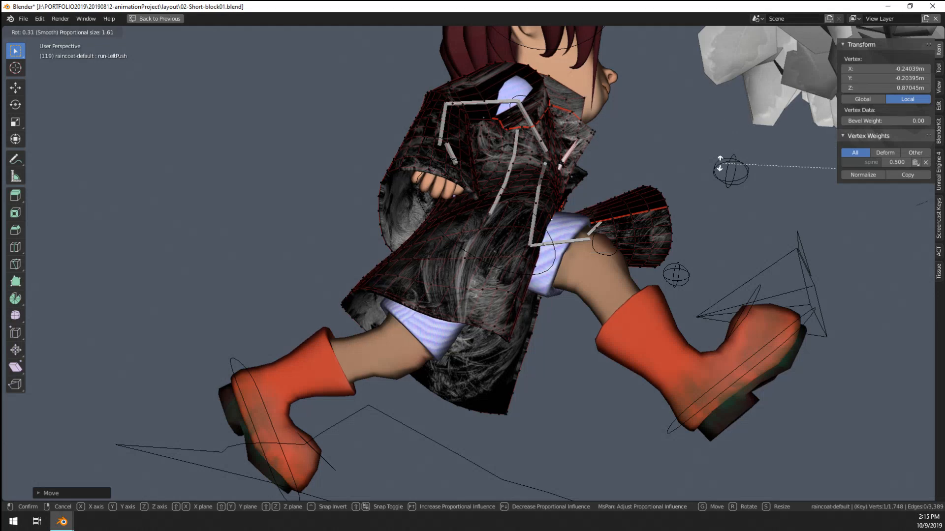
scroll(715, 219, "up", 2)
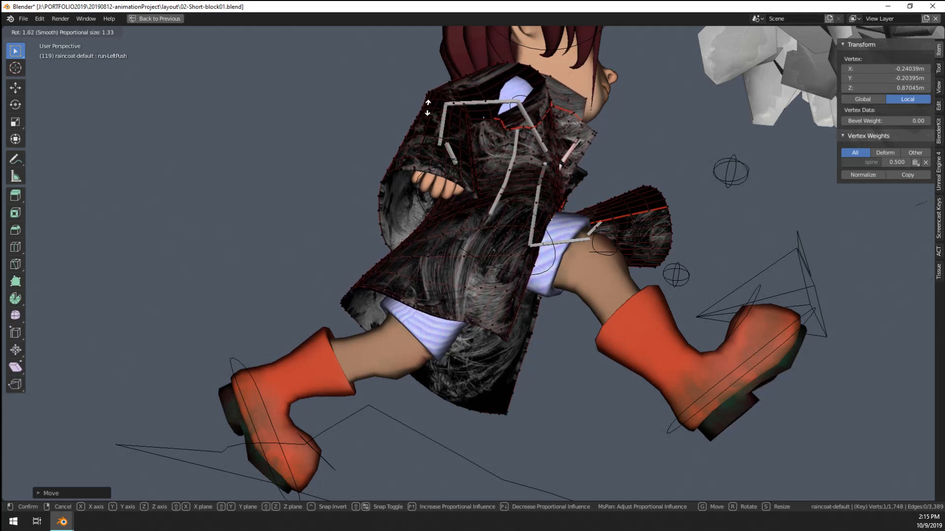
right_click(580, 316)
scroll(580, 316, "down", 6)
key("r")
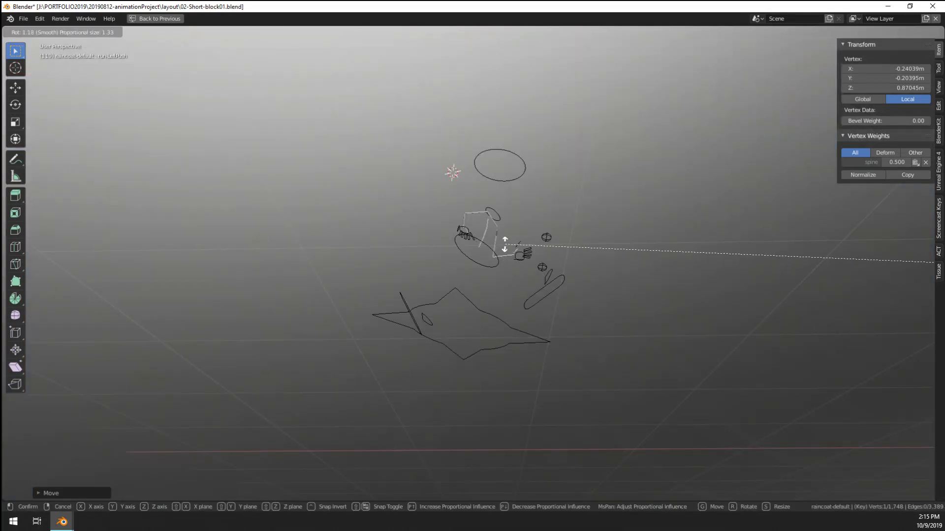
scroll(837, 221, "down", 2)
right_click(832, 220)
scroll(738, 207, "down", 6)
middle_click_drag(716, 205, 657, 240)
key("r")
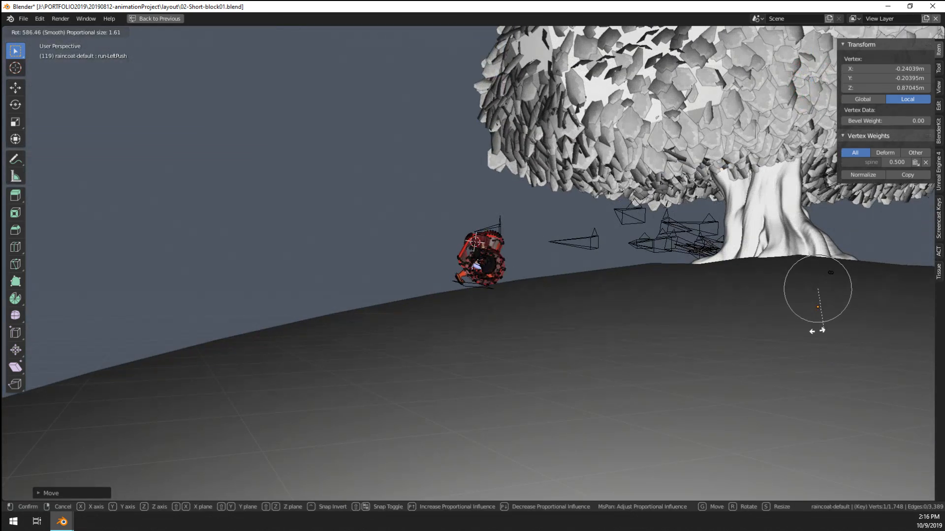
right_click(835, 266)
scroll(563, 314, "up", 8)
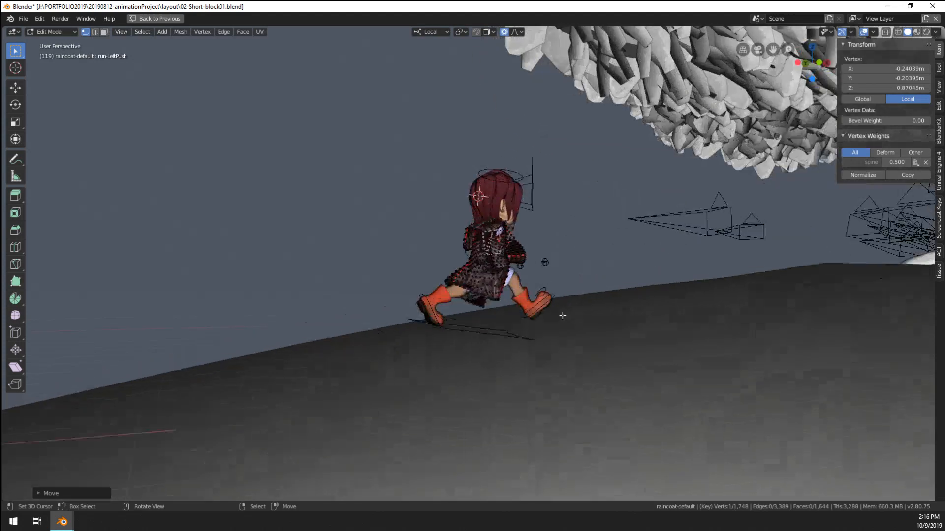
scroll(509, 320, "up", 6)
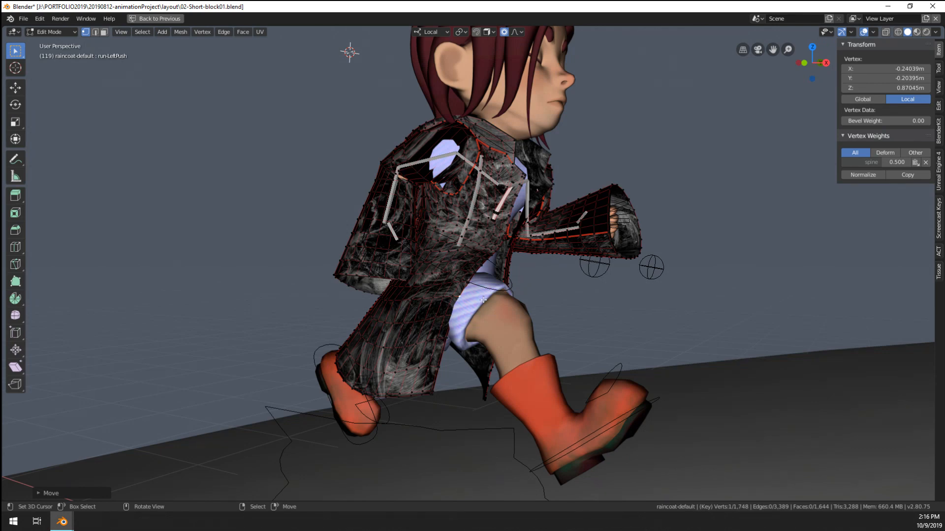
Step: Move the coat's right front edge beside the thigh, using smooth proportional editing at a size of 0.32
middle_click_drag(484, 300, 689, 295)
key("g")
right_click(364, 323)
key("g")
left_click(779, 247)
Step: Try rotating the coat's right front edge, first with the current pivot and again with the pivot point set to Individual Origins
key("r")
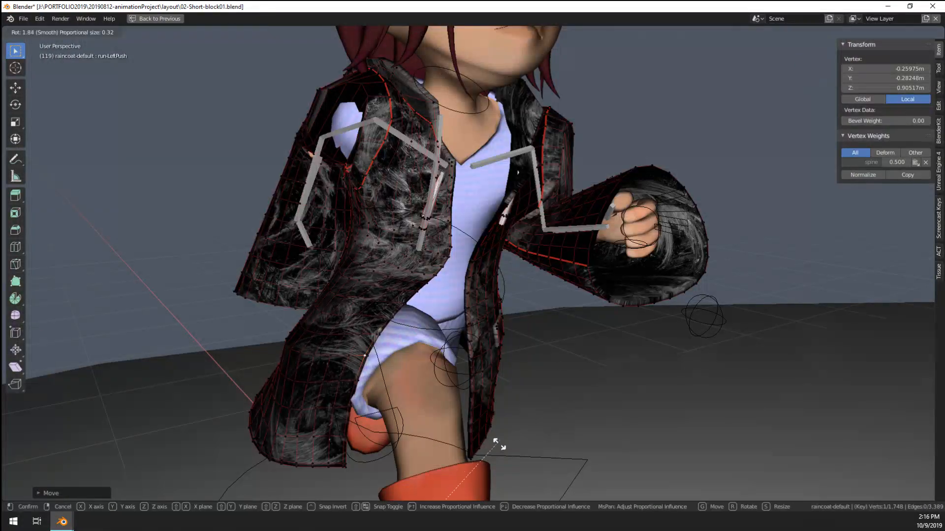
right_click(333, 369)
left_click(460, 32)
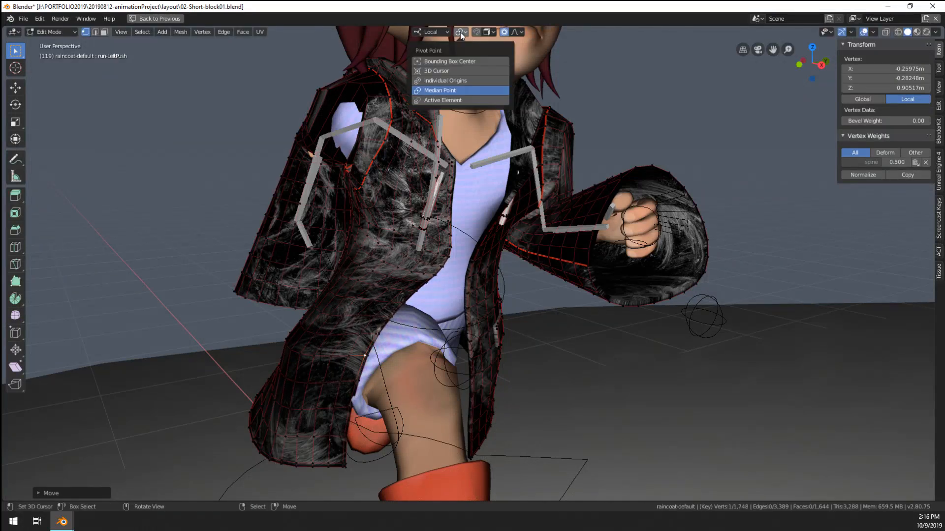
left_click(453, 81)
key("r")
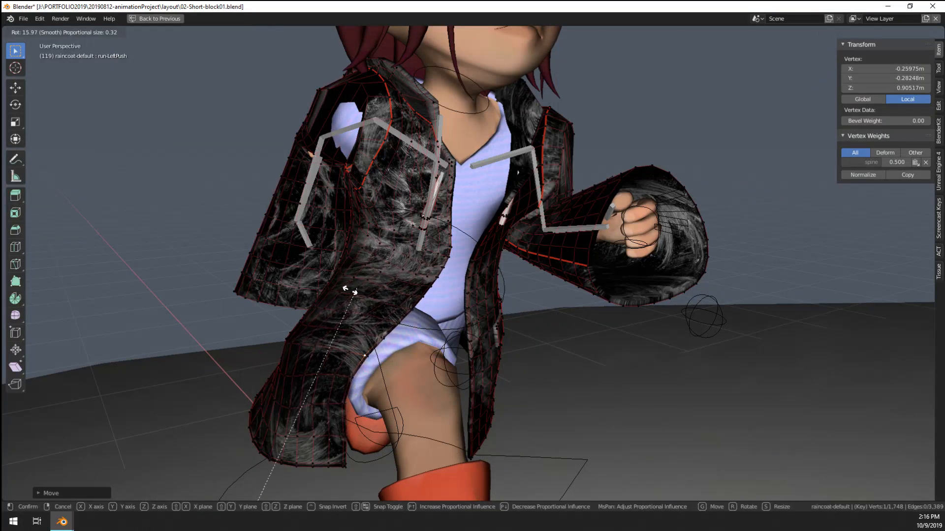
right_click(350, 290)
Step: Set the transform orientation to Global and the pivot point to Active Element, and try rotating the coat edge
left_click(432, 32)
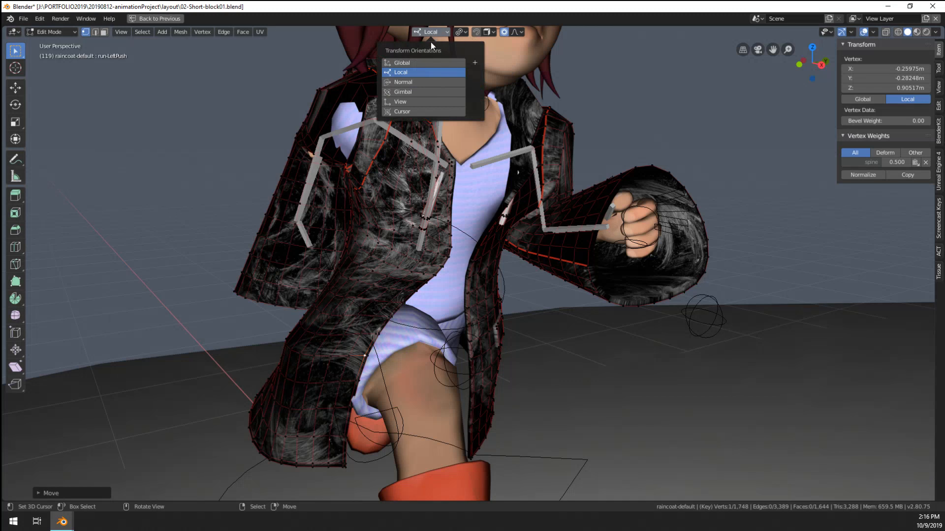
left_click(420, 62)
left_click(460, 32)
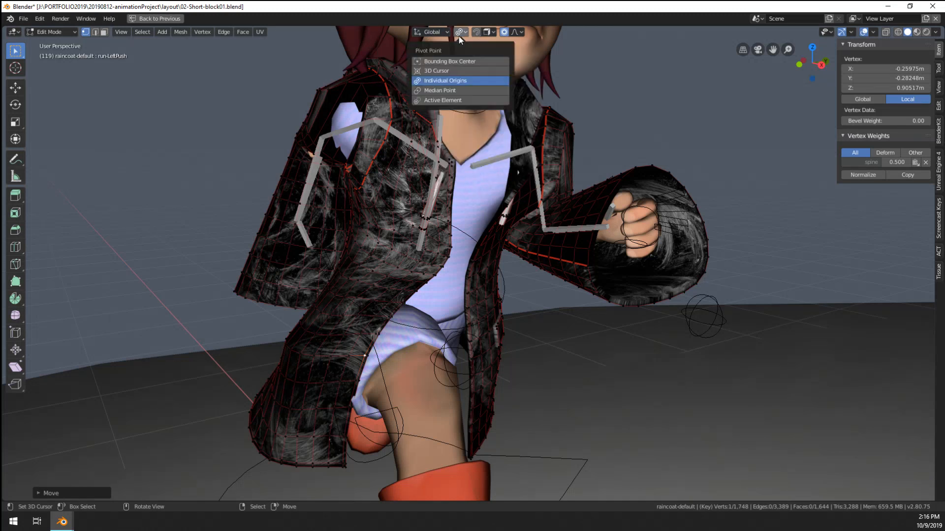
left_click(452, 99)
key("r")
right_click(502, 26)
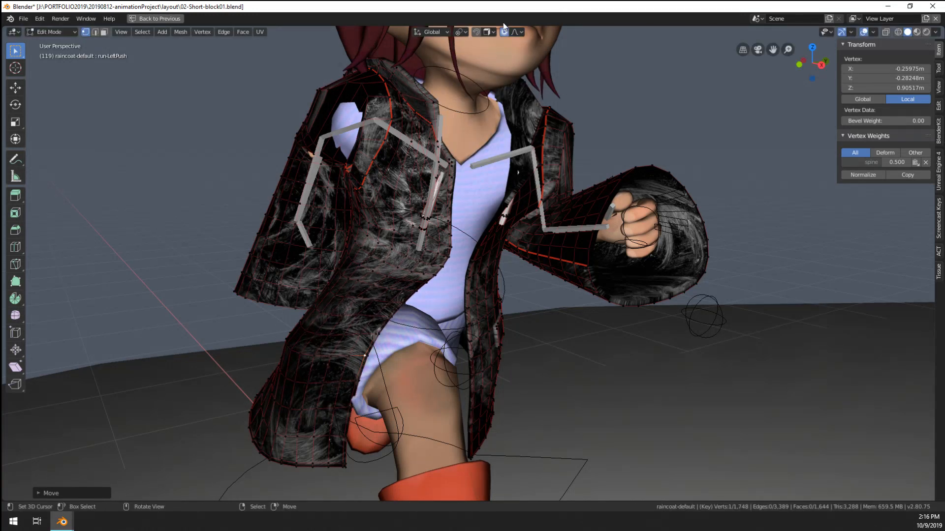
Step: Test a rotation with the pivot point at Bounding Box Center and switch the pivot point to 3D Cursor
left_click(459, 32)
left_click(444, 61)
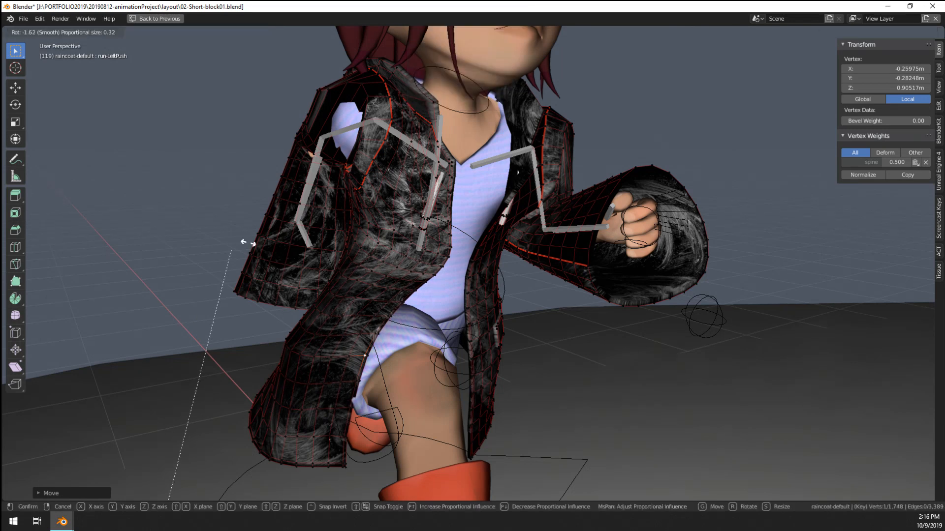
left_click(466, 31)
left_click(456, 70)
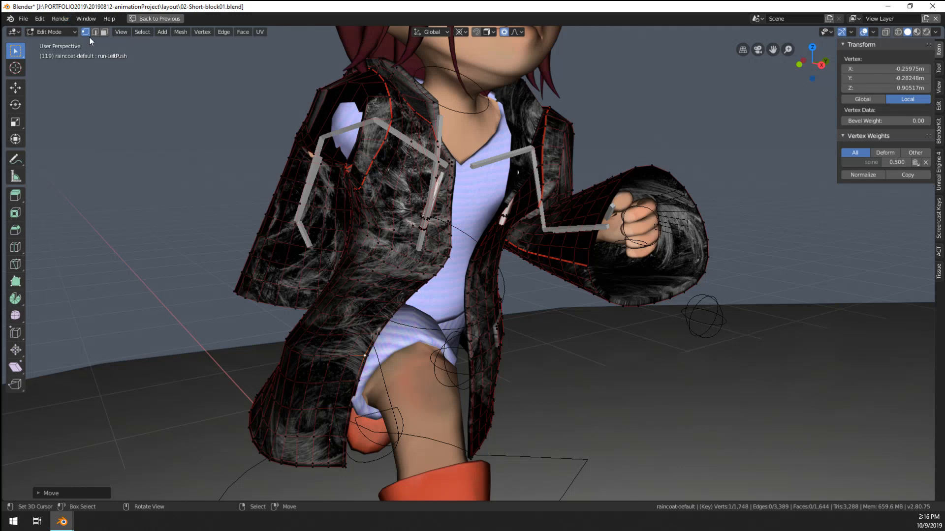
Step: Restore the full editor layout and switch off the Solidify modifier's Edit Mode and cage display on the raincoat
scroll(417, 152, "down", 10)
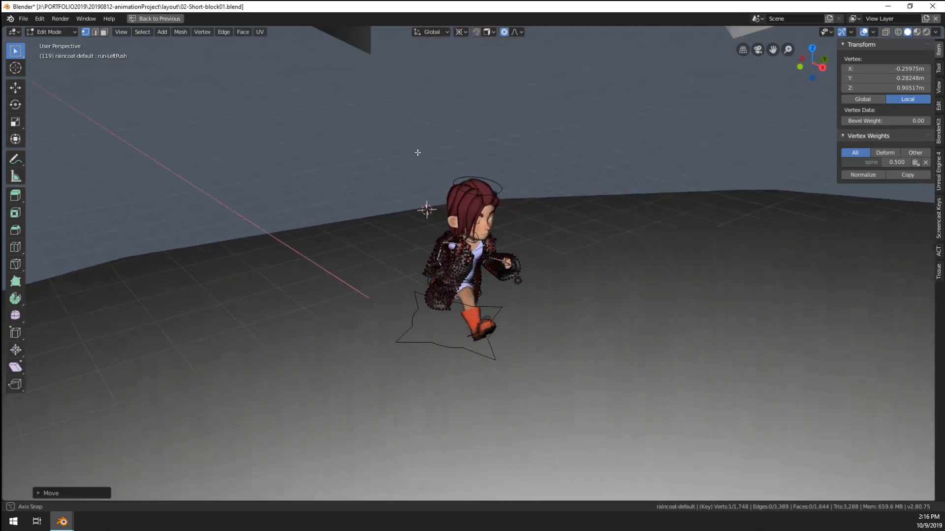
middle_click_drag(417, 153, 401, 154)
scroll(402, 157, "up", 7)
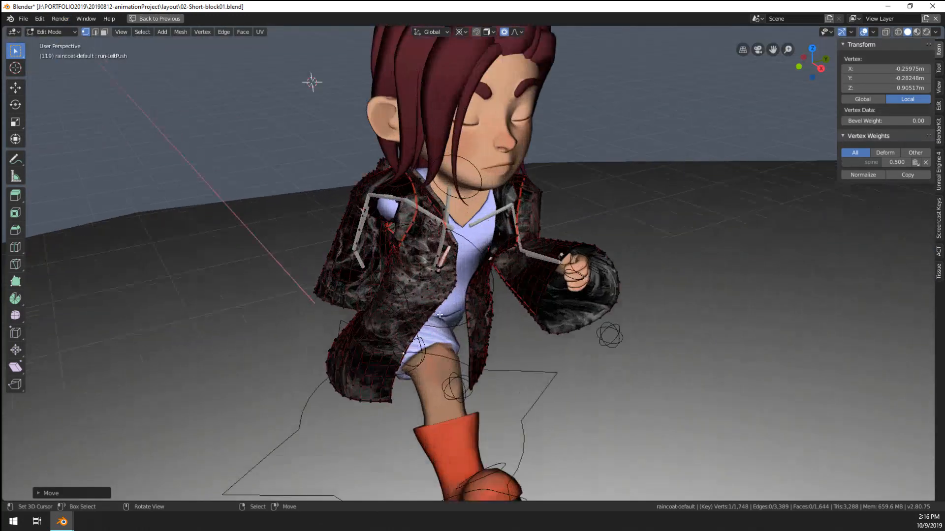
mouse_move(443, 302)
middle_mouse_down()
mouse_move(401, 309)
mouse_move(447, 290)
middle_mouse_up()
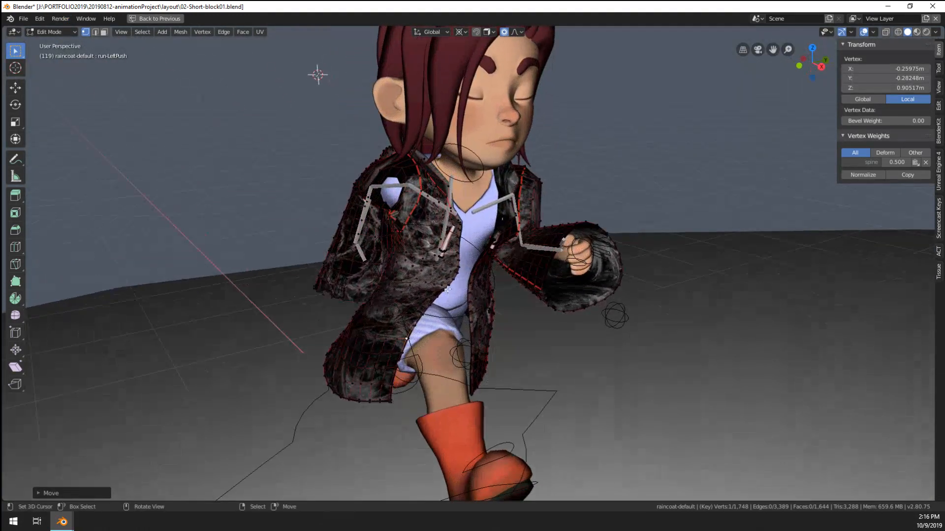
key("ctrl+space")
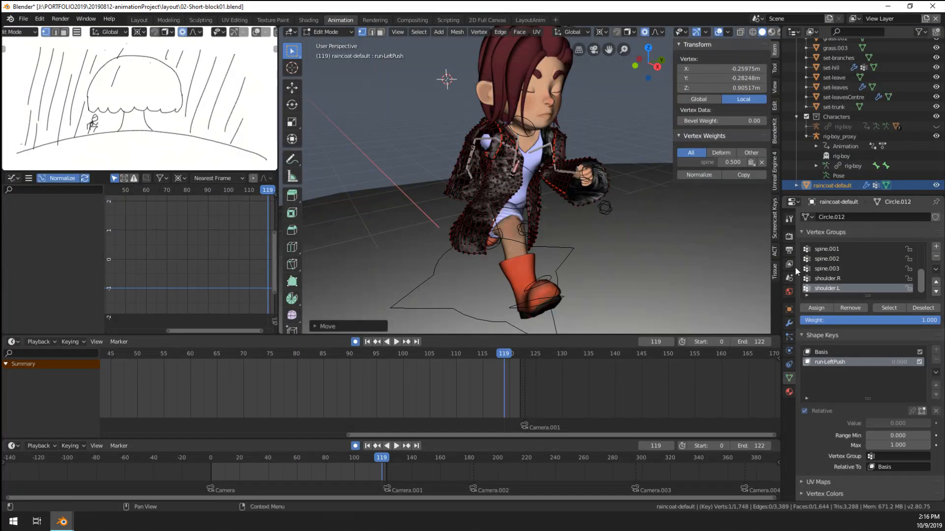
left_click(790, 323)
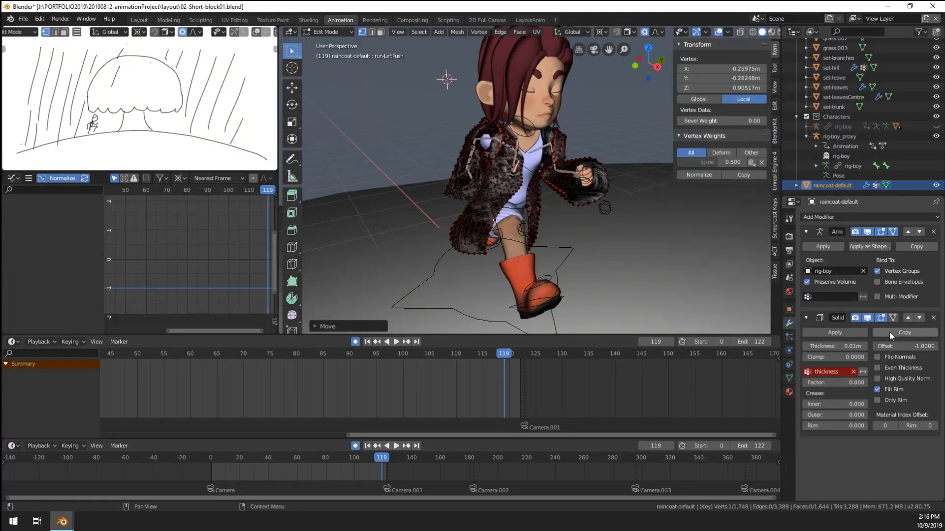
left_click(892, 318)
key("g")
right_click(662, 237)
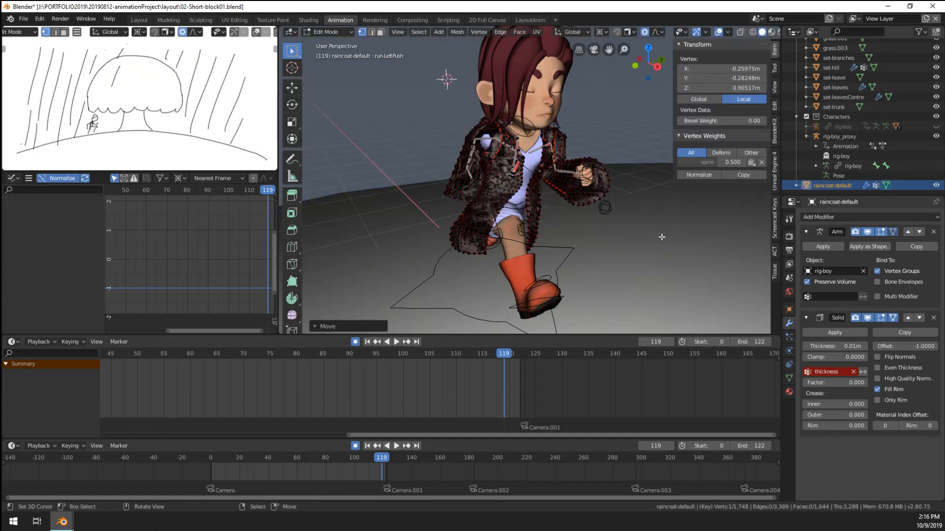
left_click(893, 318)
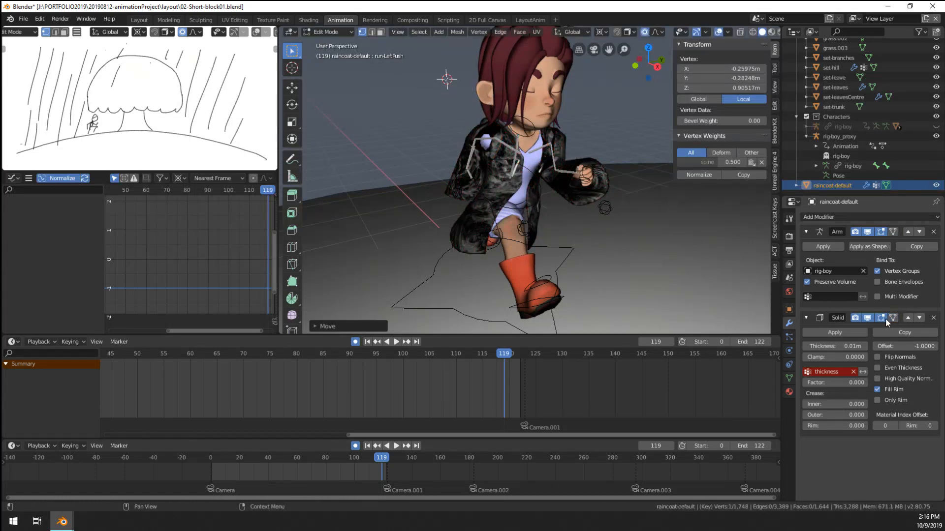
Step: Turn off the Armature modifier's Edit Mode display, try rotating the coat vertex, and turn the display back on
left_click(881, 233)
key("r")
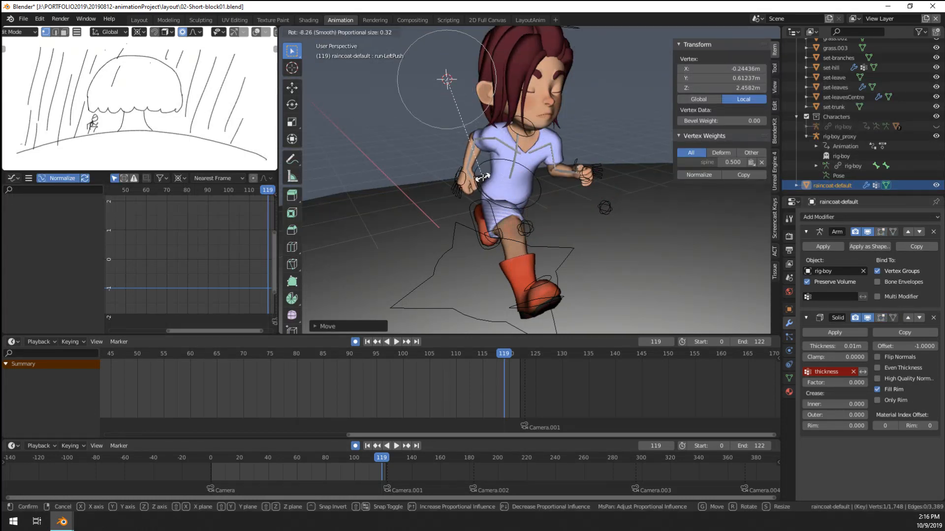
right_click(483, 178)
scroll(483, 177, "down", 3)
middle_click_drag(484, 177, 570, 183)
scroll(527, 144, "up", 3)
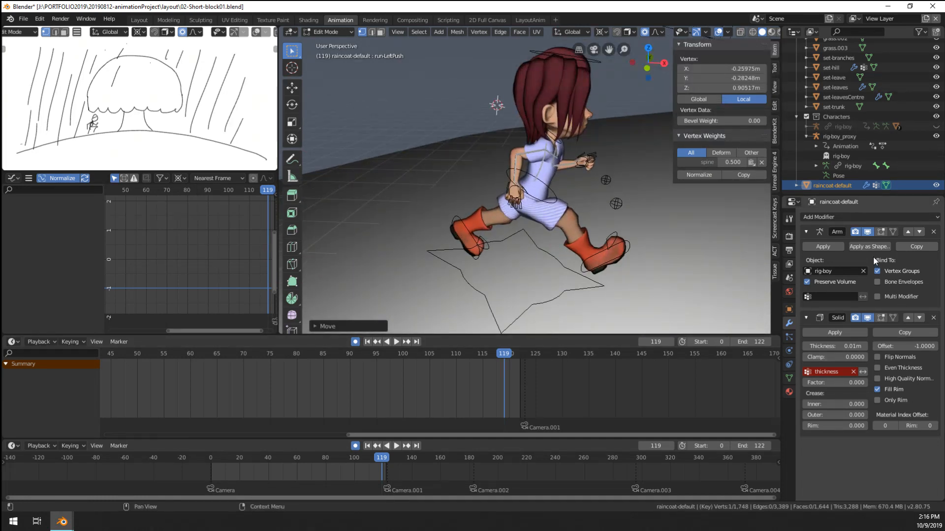
left_click(881, 231)
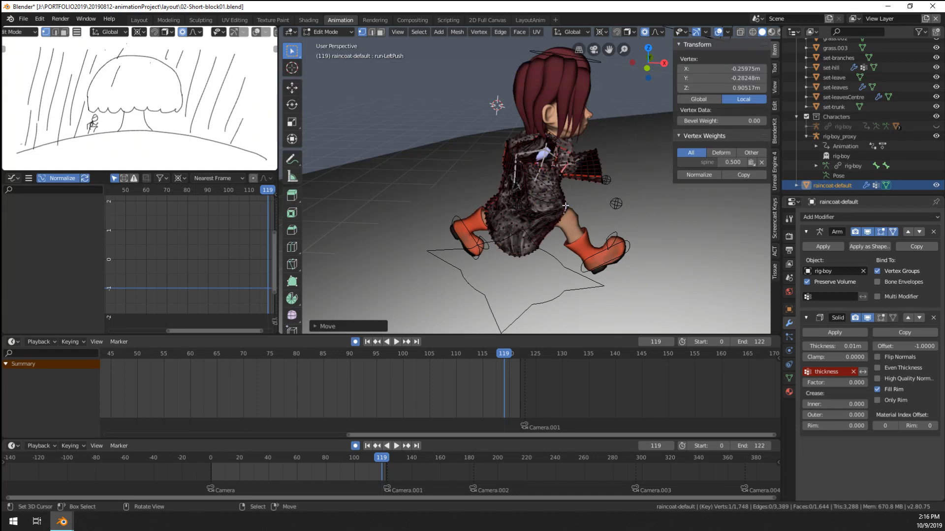
Step: Place the 3D cursor at the coat's right front edge and try rotating the edge around it from the side and front
key("r")
left_click(578, 247)
key("r")
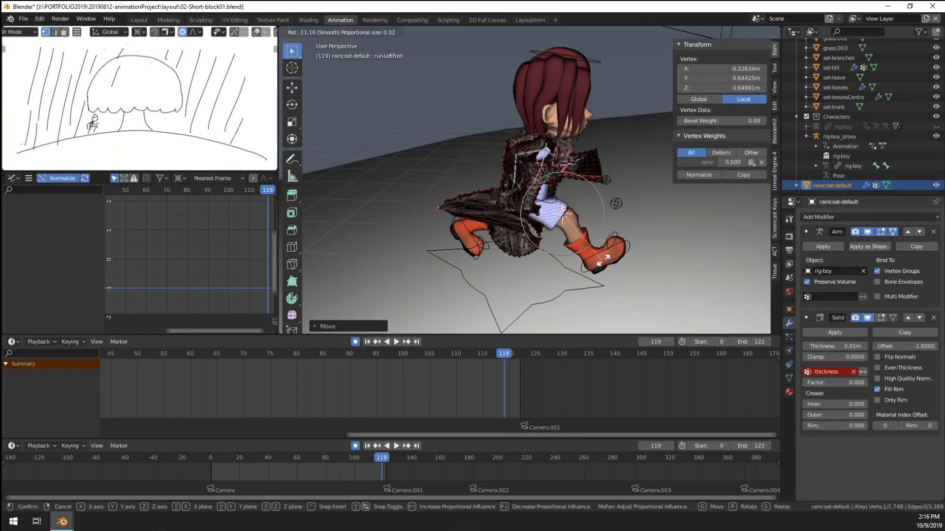
right_click(550, 274)
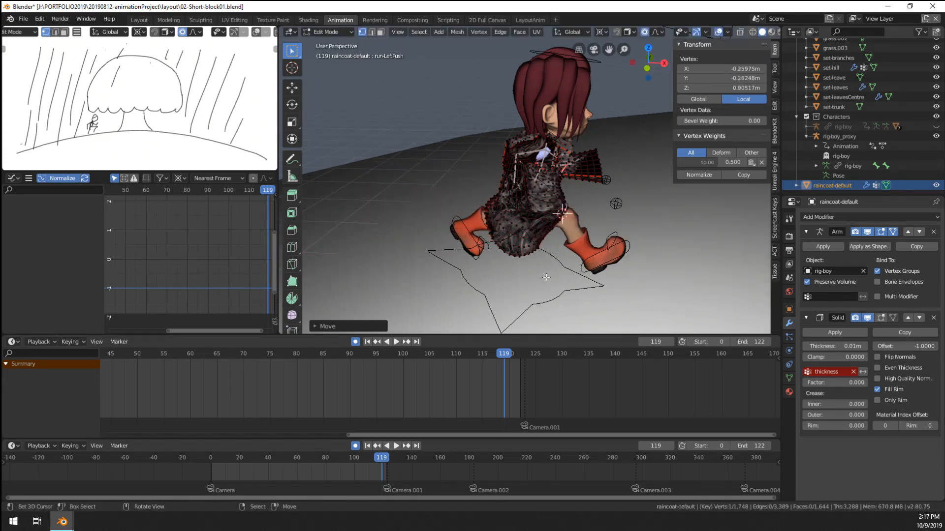
middle_click_drag(548, 274, 475, 266)
key("r")
right_click(494, 275)
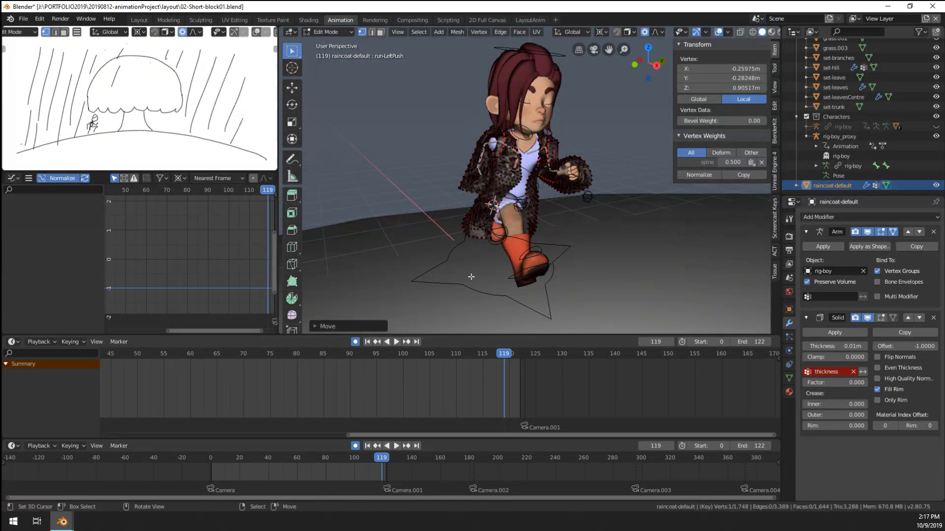
Step: Place the 3D cursor beside the coat's rear hem and try rotating around it with proportional sizes up to 0.91
scroll(463, 259, "up", 2)
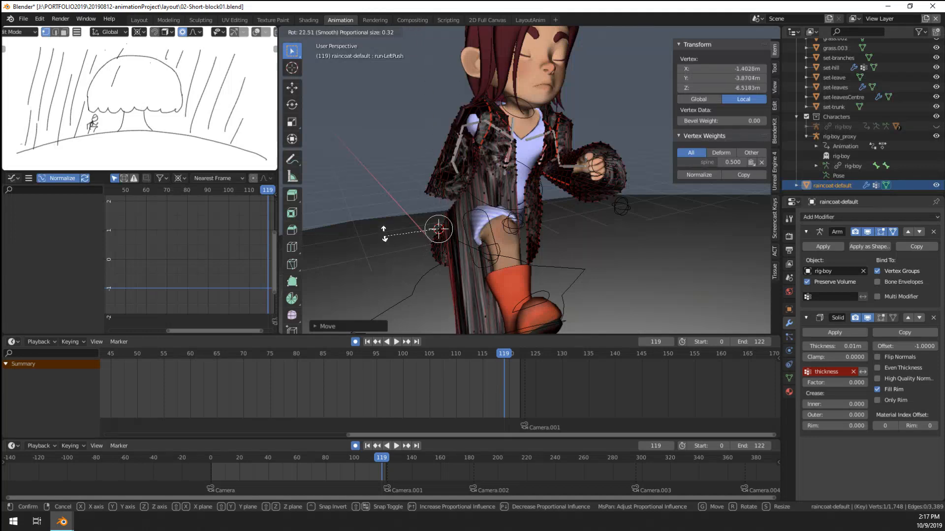
left_click(413, 282)
middle_click_drag(413, 282, 397, 252)
key("r")
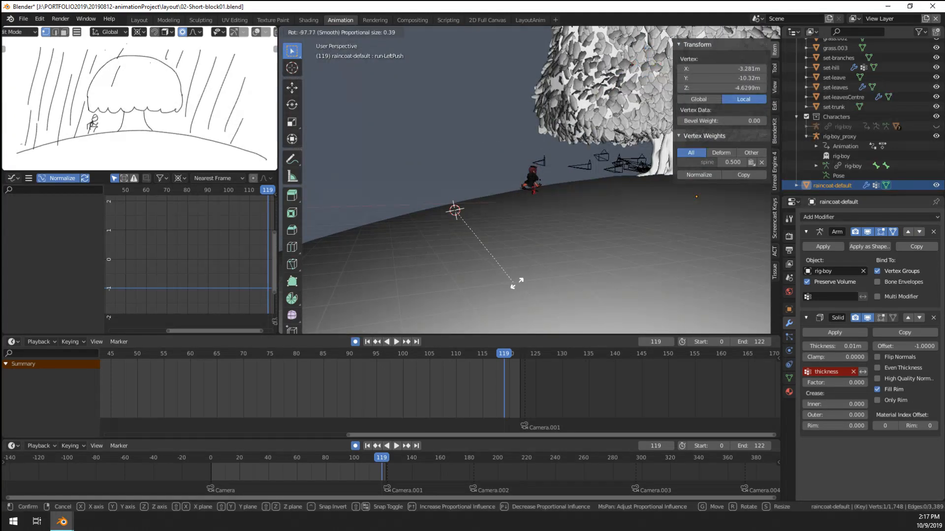
scroll(611, 266, "down", 9)
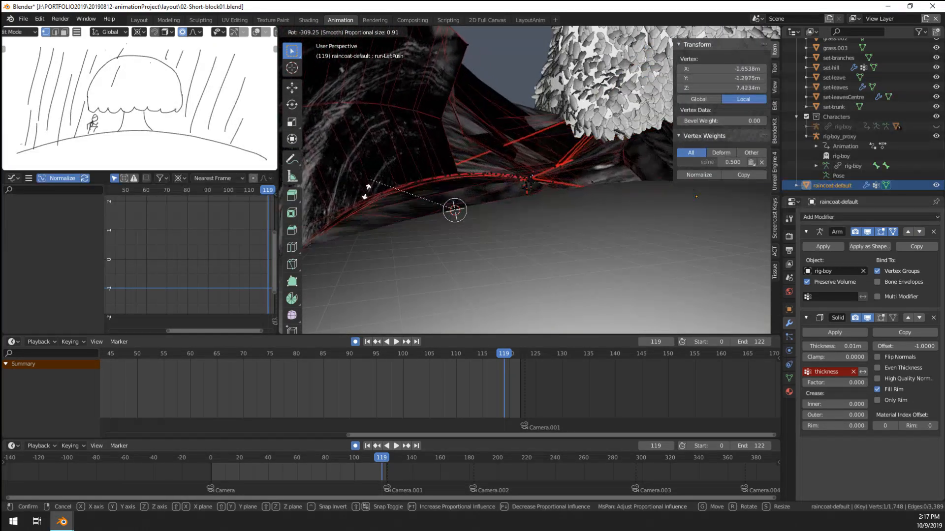
right_click(450, 300)
scroll(482, 276, "up", 12)
middle_click_drag(507, 246, 526, 210)
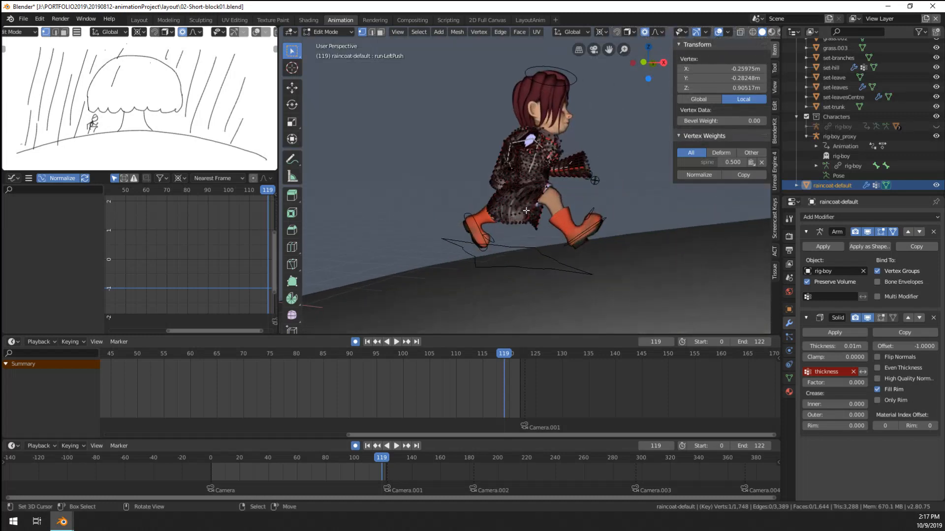
Step: Pull the coat's right front edge back off the raised thigh with smooth proportional editing
scroll(526, 211, "up", 5)
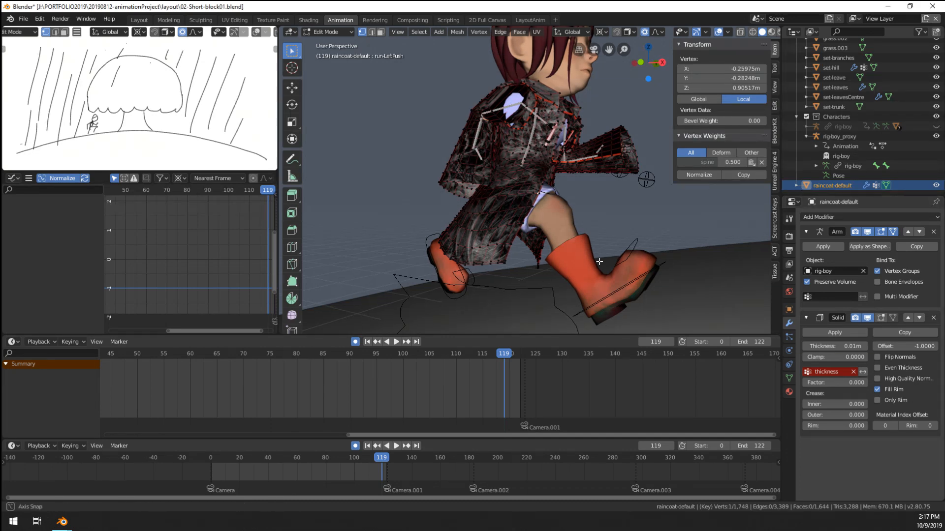
middle_click_drag(634, 265, 543, 266)
scroll(554, 263, "up", 4)
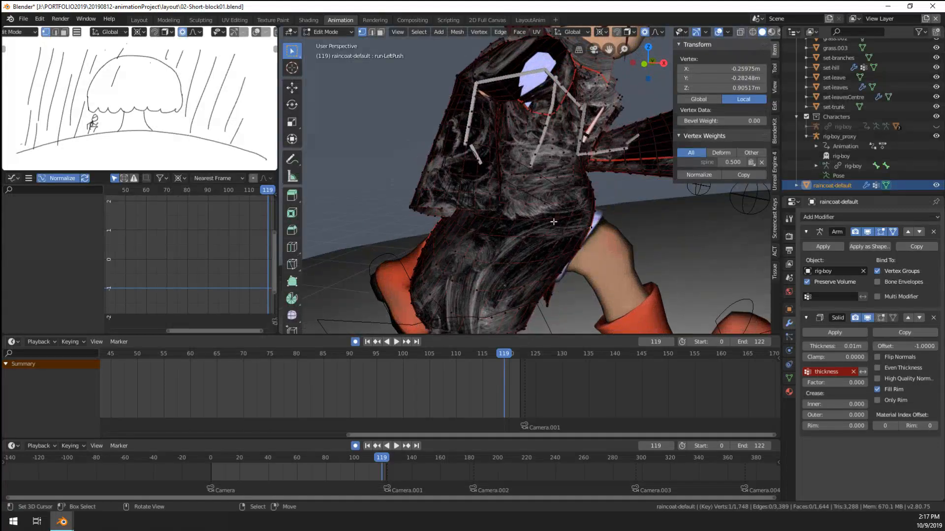
middle_click_drag(591, 235, 614, 261)
key("g")
left_click(694, 258)
Step: Leave Edit Mode and switch the raincoat to Sculpt Mode
key("Tab")
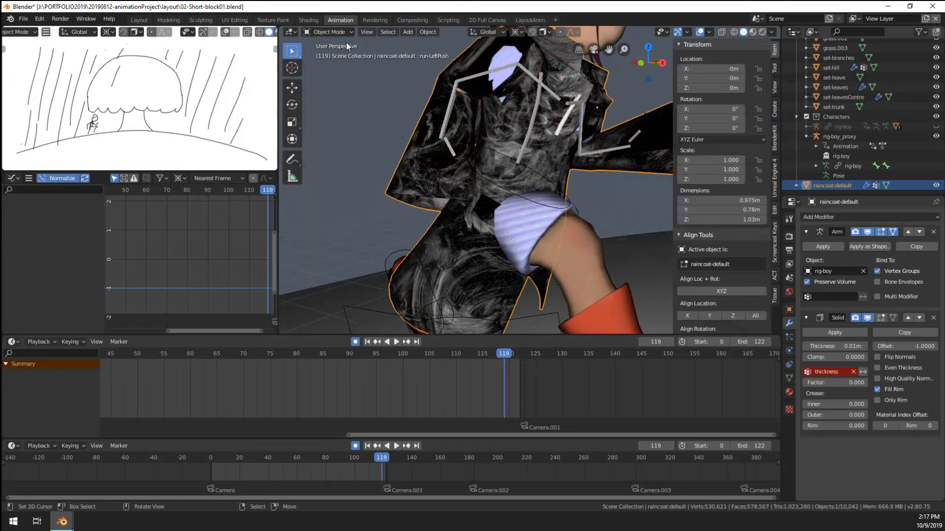
left_click(316, 33)
left_click(330, 64)
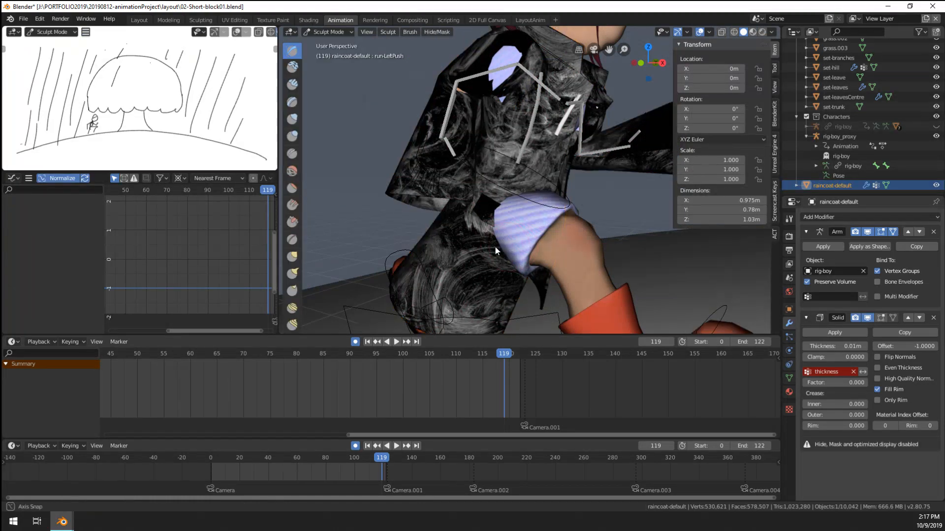
Step: Choose the Grab sculpt brush and resize it for shaping the coat's lower right side
middle_click_drag(494, 246, 439, 265)
key("g")
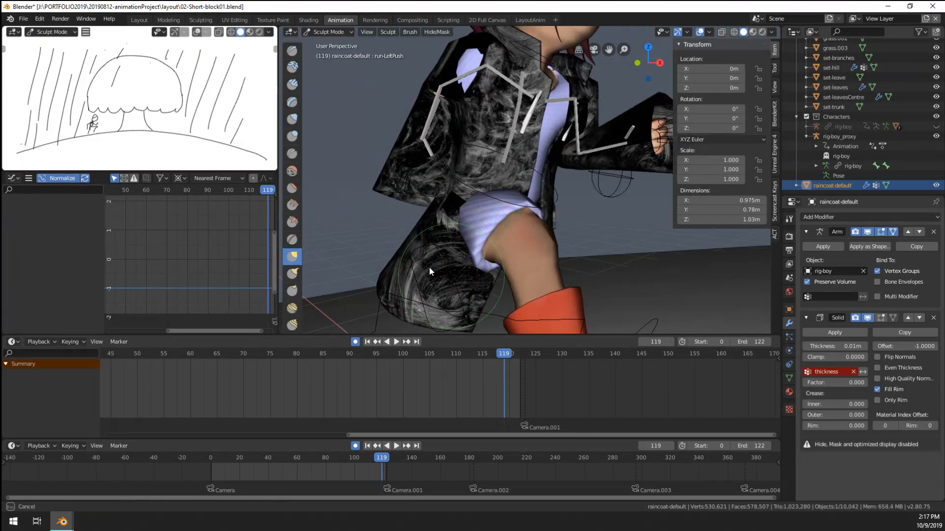
key("f")
left_click(337, 163)
Step: Set the value of the run-LeftPush shape key to 1.000
middle_click_drag(368, 210, 444, 176)
scroll(448, 230, "down", 7)
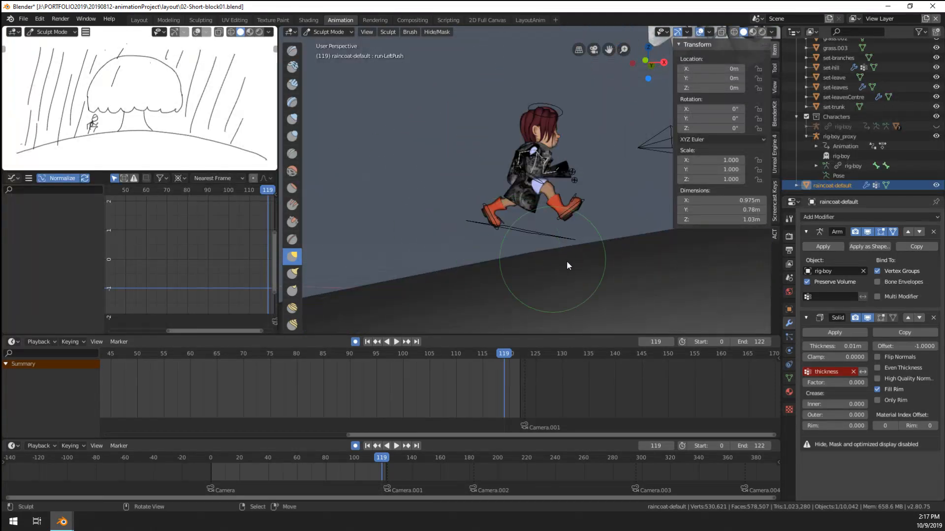
middle_click_drag(566, 260, 606, 283)
middle_click_drag(627, 245, 658, 221)
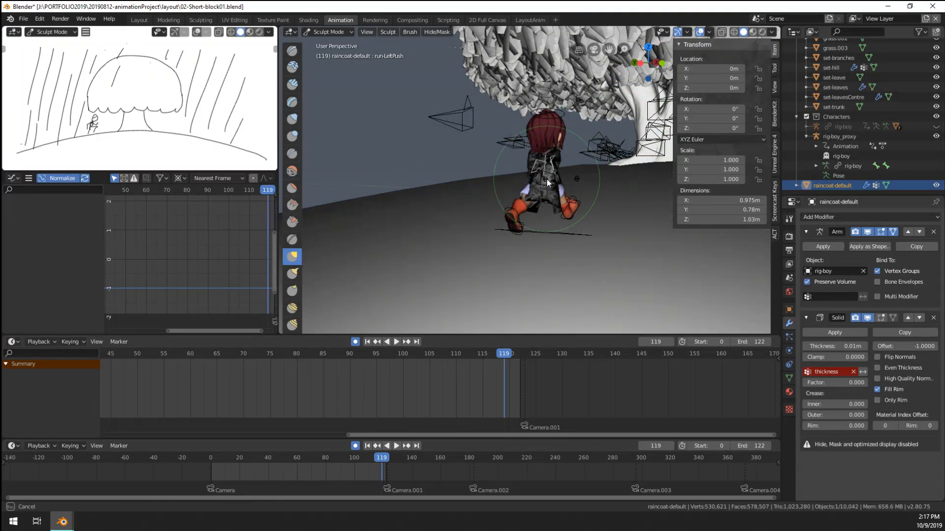
scroll(579, 168, "up", 4)
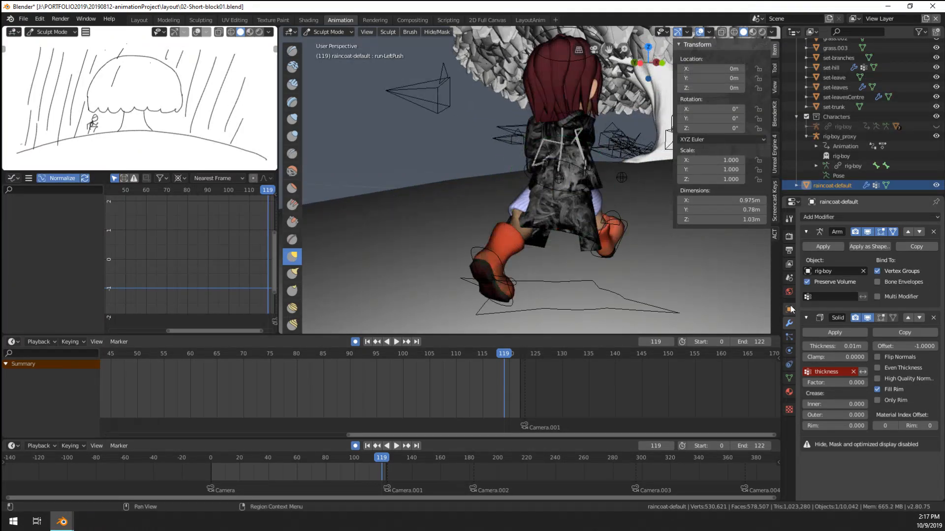
left_click(789, 377)
scroll(731, 295, "up", 3)
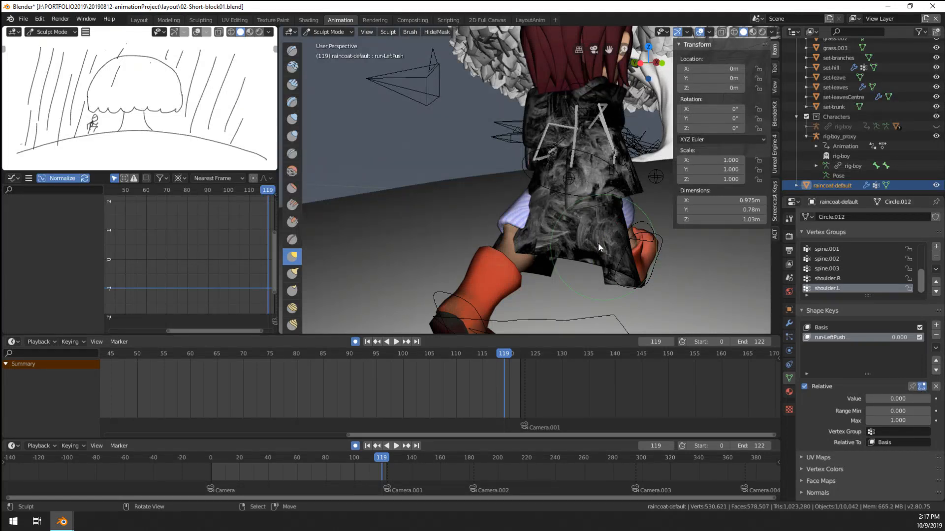
middle_click_drag(606, 294, 852, 403)
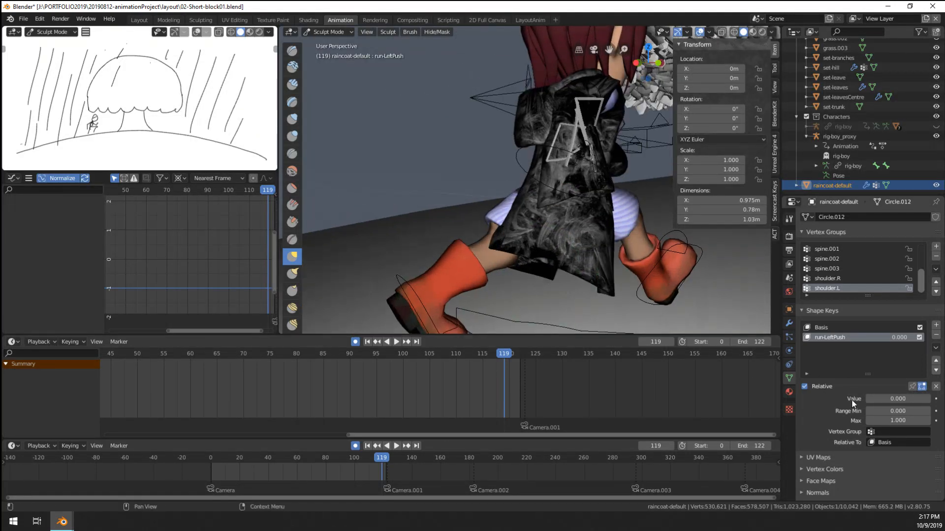
left_click_drag(873, 399, 932, 399)
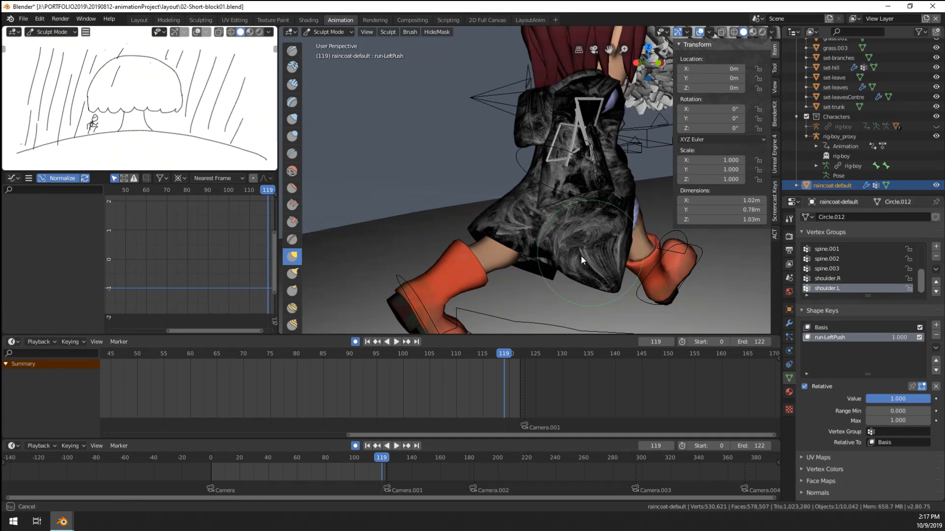
Step: Pull the coat's right front edge away from the raised thigh with the Grab brush, resizing the brush for the last stroke
middle_click_drag(592, 252, 483, 222)
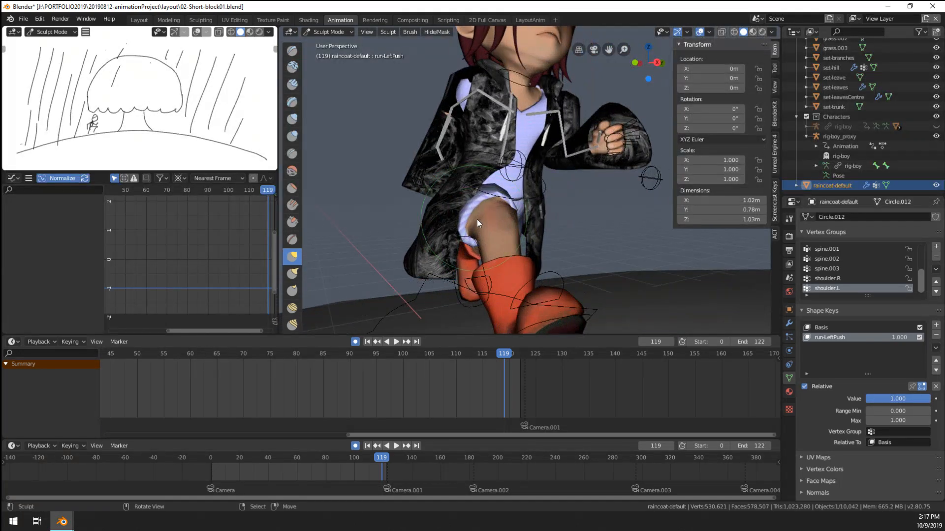
left_click_drag(457, 208, 448, 251)
middle_click_drag(449, 253, 533, 218)
mouse_move(532, 221)
left_mouse_down()
mouse_move(518, 232)
mouse_move(531, 235)
mouse_move(515, 238)
mouse_move(550, 213)
mouse_move(539, 204)
left_mouse_up()
middle_click_drag(539, 203, 454, 229)
key("f")
left_click(476, 235)
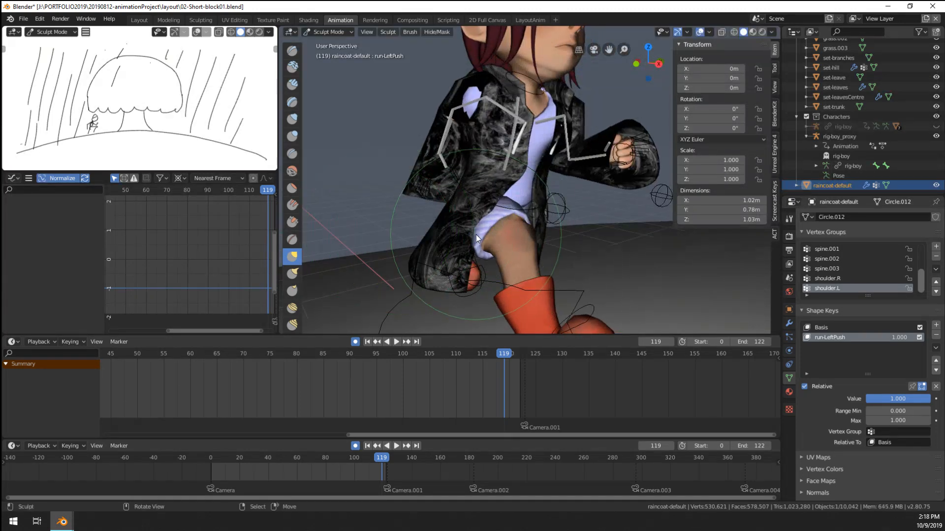
mouse_move(477, 234)
left_mouse_down()
mouse_move(400, 258)
mouse_move(473, 227)
left_mouse_up()
Step: Pull the left sleeve's cuff outward and down around the fist with the Grab brush
middle_click_drag(473, 227, 506, 222)
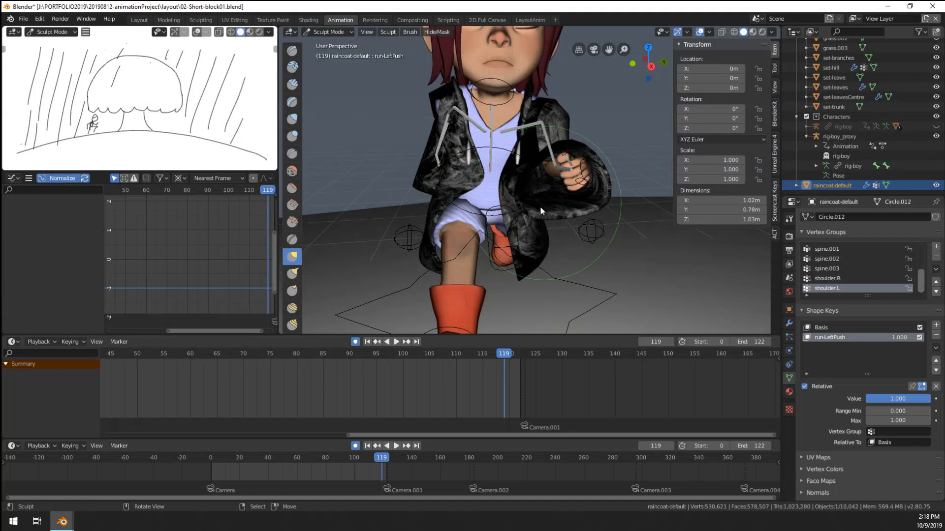
left_click_drag(570, 235, 569, 235)
middle_click_drag(535, 221, 550, 215)
left_click_drag(556, 177, 572, 180)
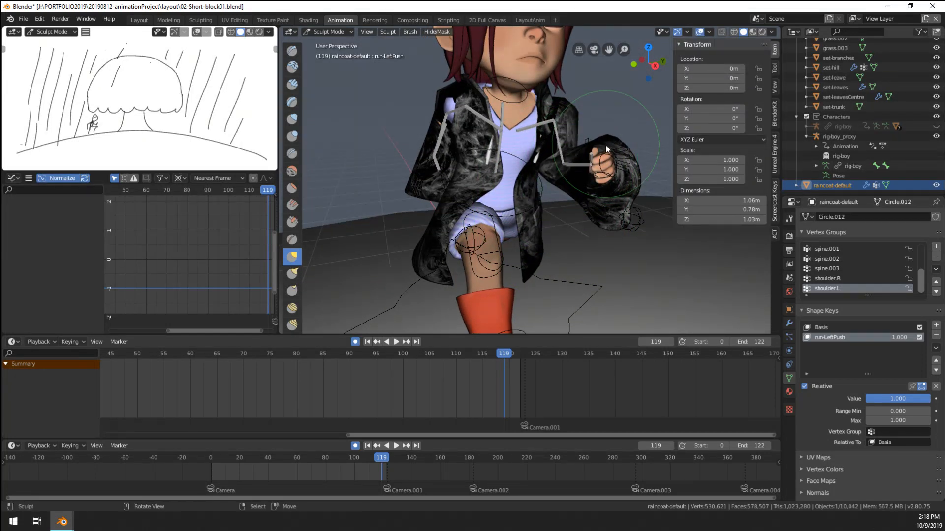
left_click_drag(604, 151, 621, 173)
Step: Pull the right sleeve's rear edge slightly back and up with the Grab brush
middle_click_drag(465, 208, 543, 185)
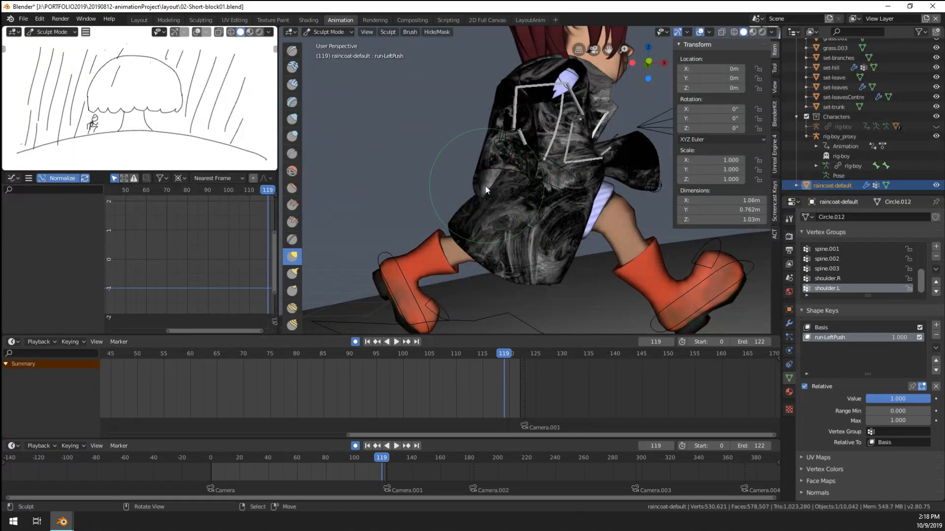
mouse_move(486, 185)
left_mouse_down()
mouse_move(461, 179)
mouse_move(477, 164)
left_mouse_up()
scroll(477, 163, "up", 3)
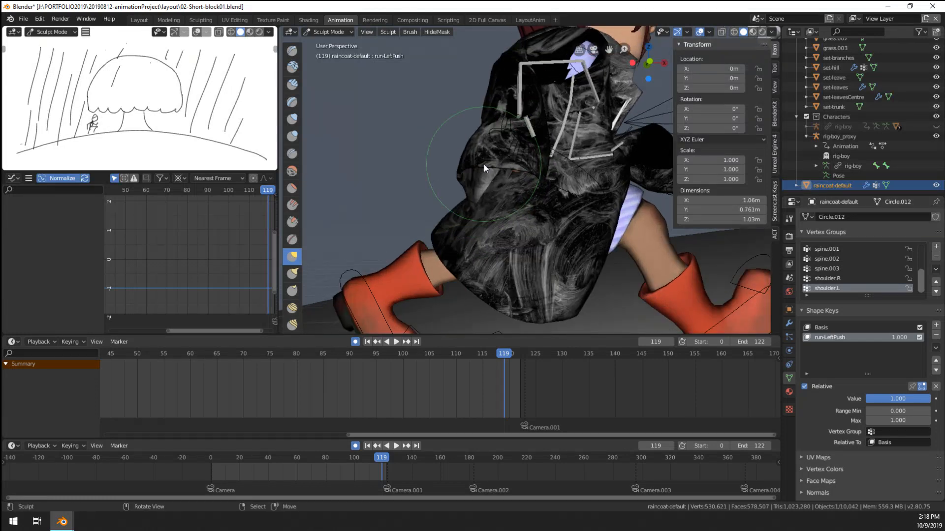
Step: Switch to Edit Mode and pull the right cuff's rear vertex back from the hand with smooth proportional size 0.75
key("Tab")
key("f")
right_click(439, 177)
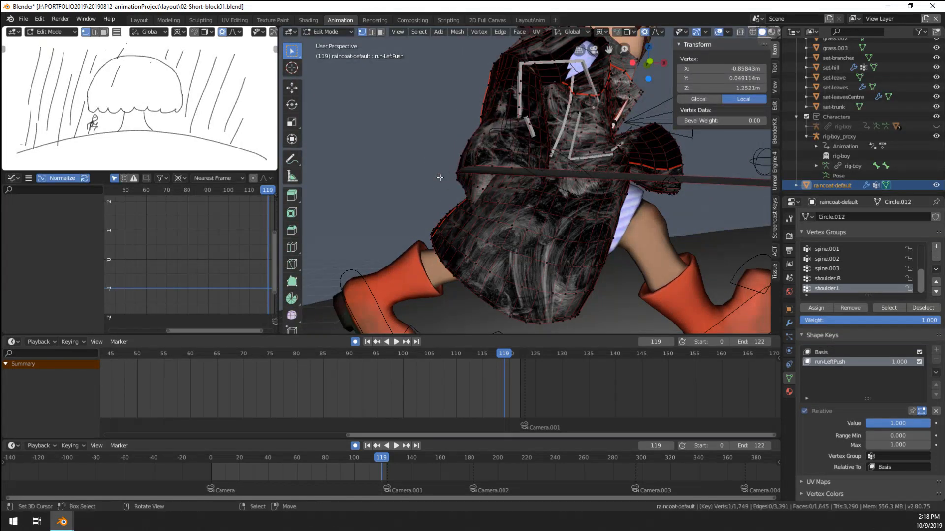
key("ctrl+z")
key("g")
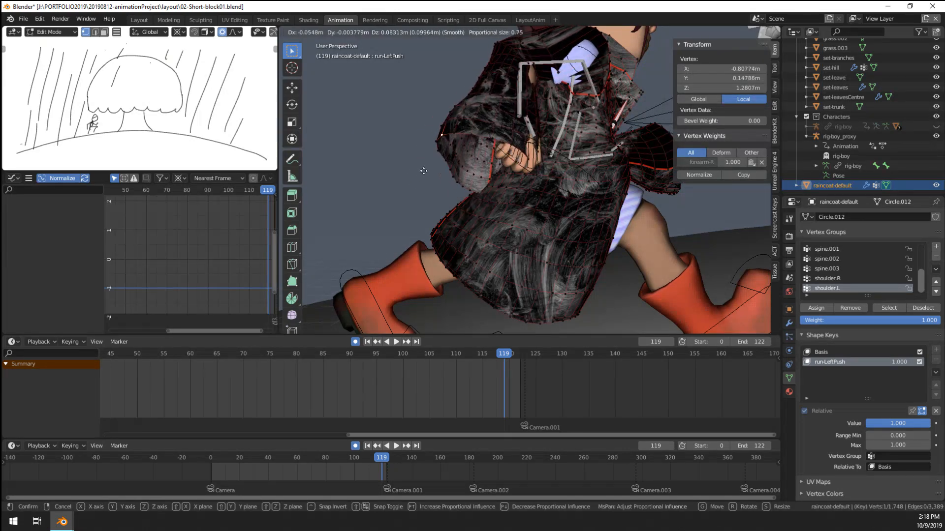
left_click(418, 167)
Step: Reshape the right cuff's opening around the hand by moving its vertices proportionally, working from below
middle_click_drag(467, 153, 579, 67)
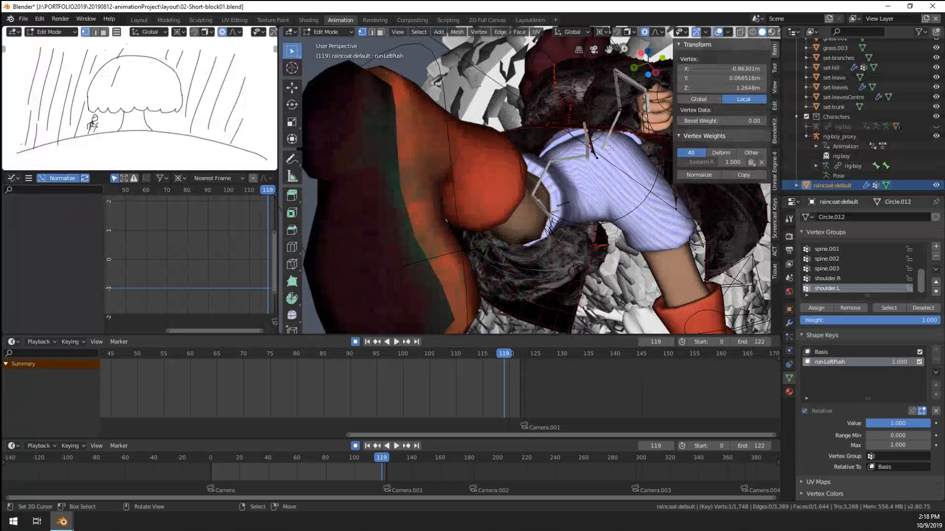
left_click(593, 131)
key("g")
left_click(626, 156)
left_click(600, 155)
scroll(610, 164, "down", 1)
key("g")
scroll(622, 163, "up", 4)
left_click(622, 163)
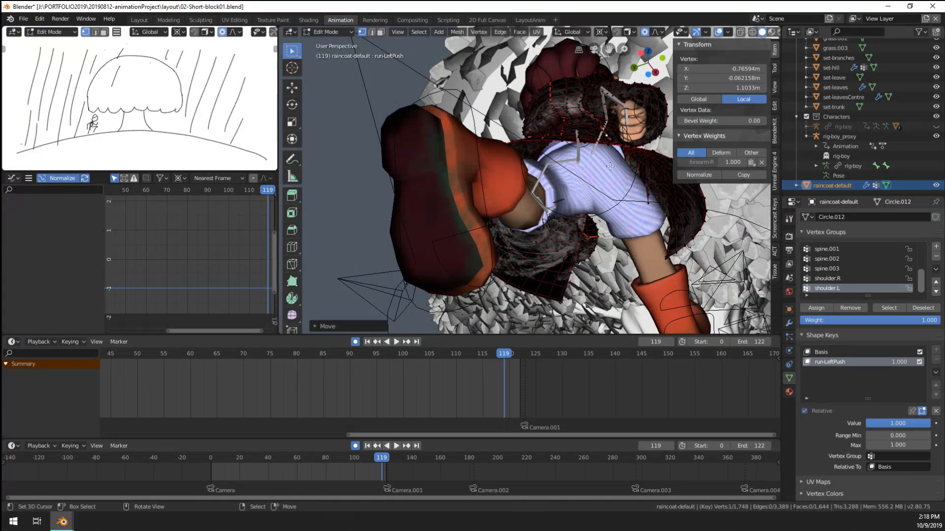
middle_click_drag(622, 163, 531, 214)
key("r")
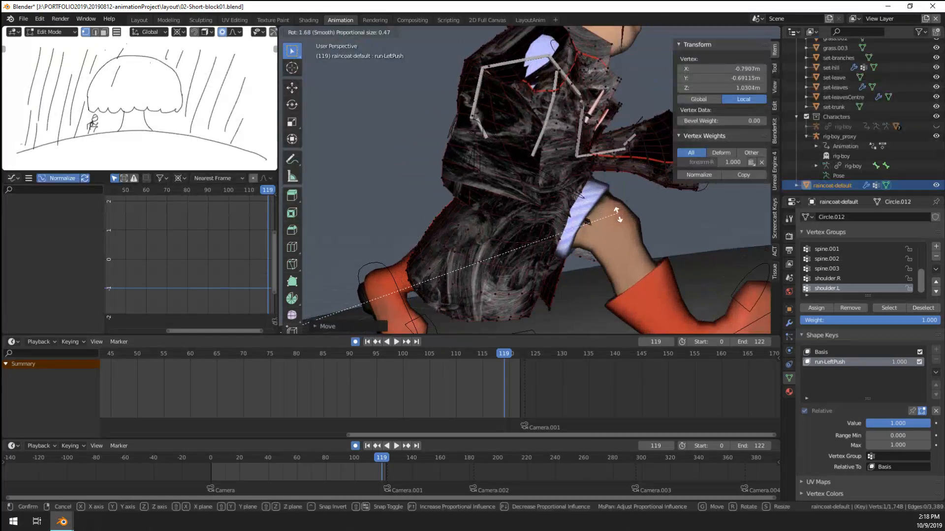
right_click(373, 179)
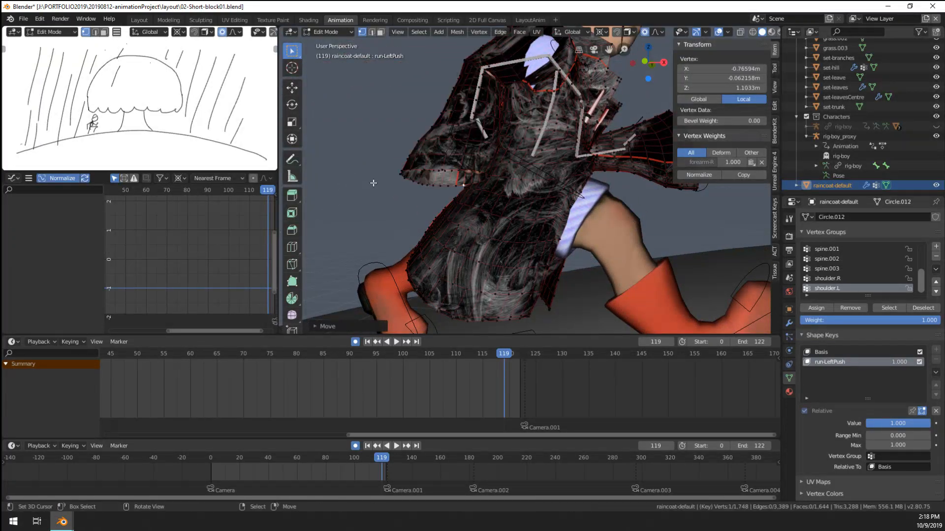
Step: Check the right sleeve outside Edit Mode, then raise its cuff with proportional editing from the side
scroll(377, 183, "down", 1)
key("Tab")
mouse_move(428, 225)
middle_mouse_down()
mouse_move(392, 241)
mouse_move(441, 239)
middle_mouse_up()
key("Tab")
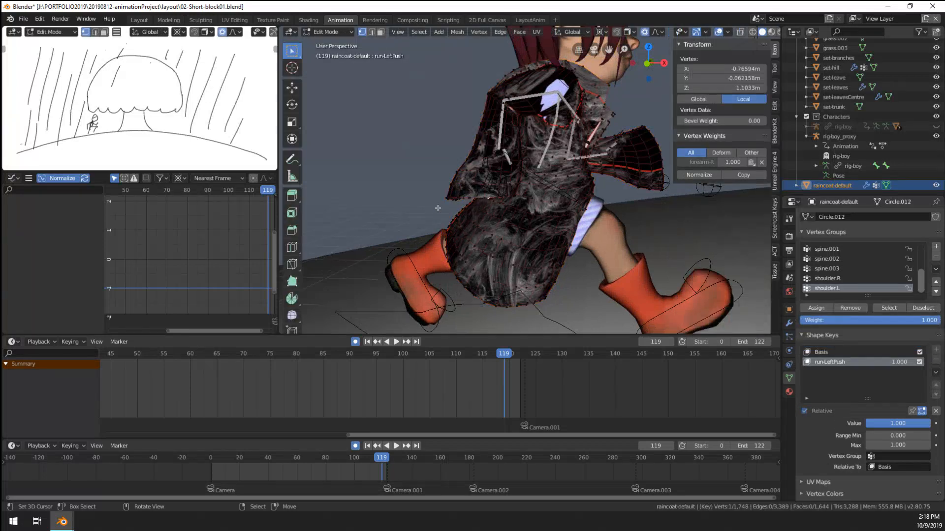
key("g")
left_click(439, 194)
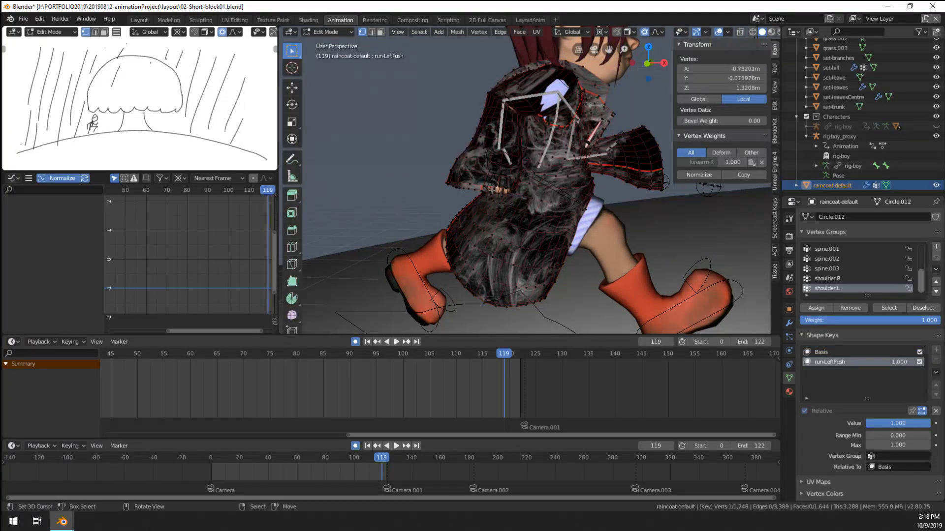
Step: Fine-tune the right sleeve by nudging vertices around its cuff and forearm with proportional editing
key("g")
left_click(520, 117)
right_click(520, 117)
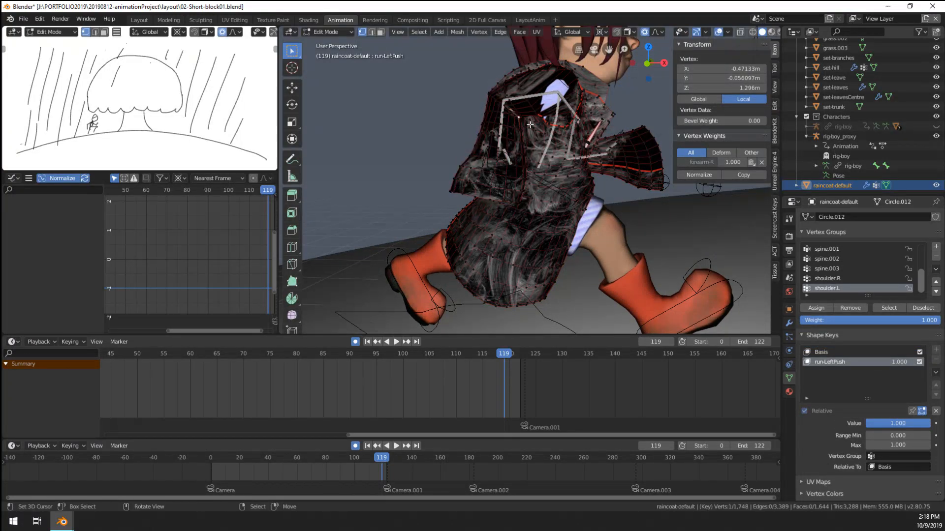
middle_click_drag(520, 117, 547, 146)
key("g")
left_click(550, 146)
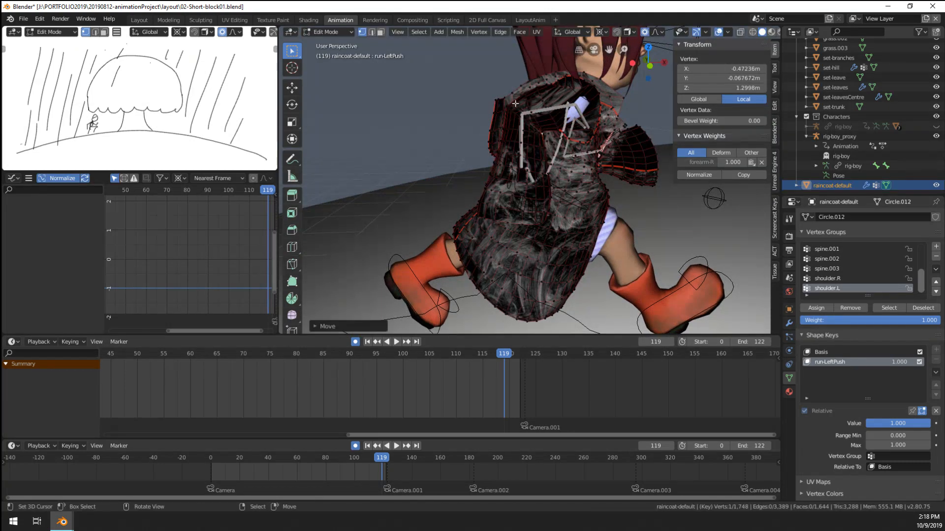
right_click(516, 101)
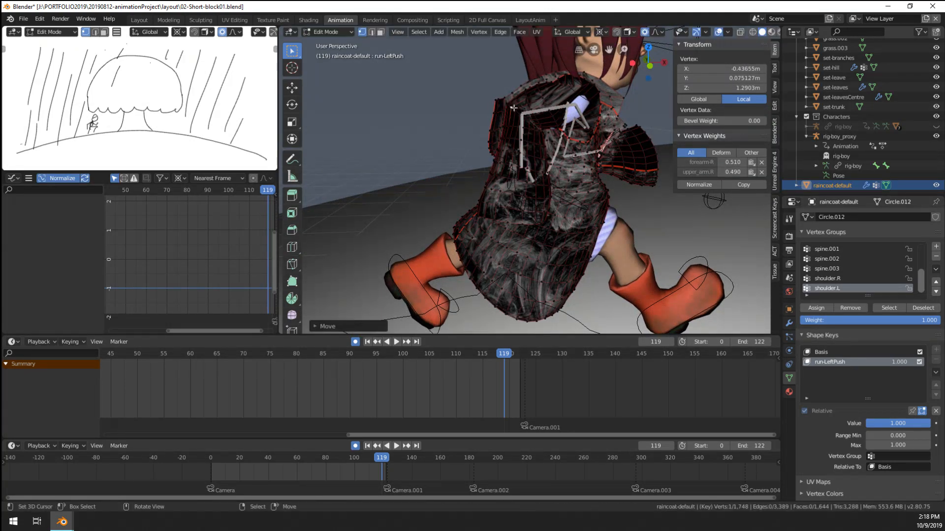
Step: Return the raincoat to Object Mode and keyframe the run-LeftPush value of 1.000 at frame 119
scroll(513, 109, "down", 5)
key("Tab")
middle_click_drag(503, 218, 486, 297)
scroll(528, 205, "up", 5)
scroll(438, 212, "down", 4)
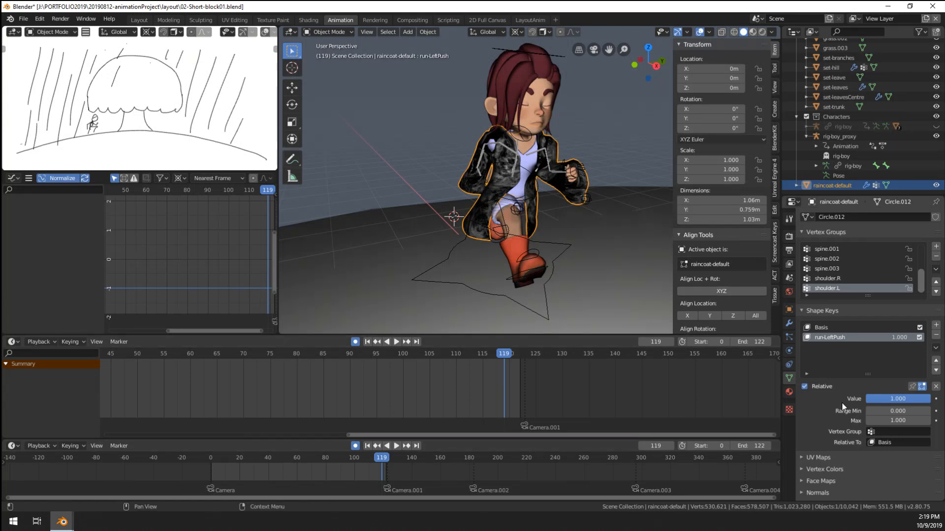
key("i")
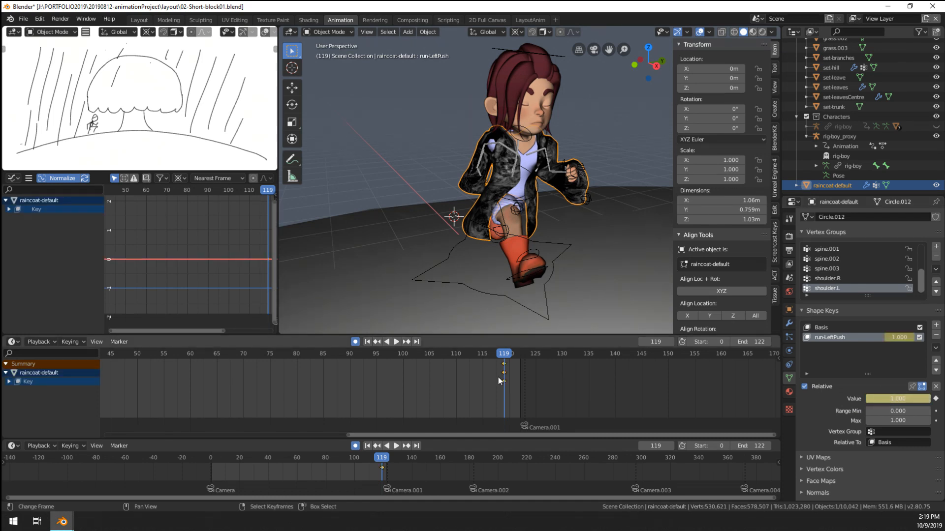
Step: Play the run in reverse, stop at frame 116 and examine the coat's front up close
key("shift+ctrl+space")
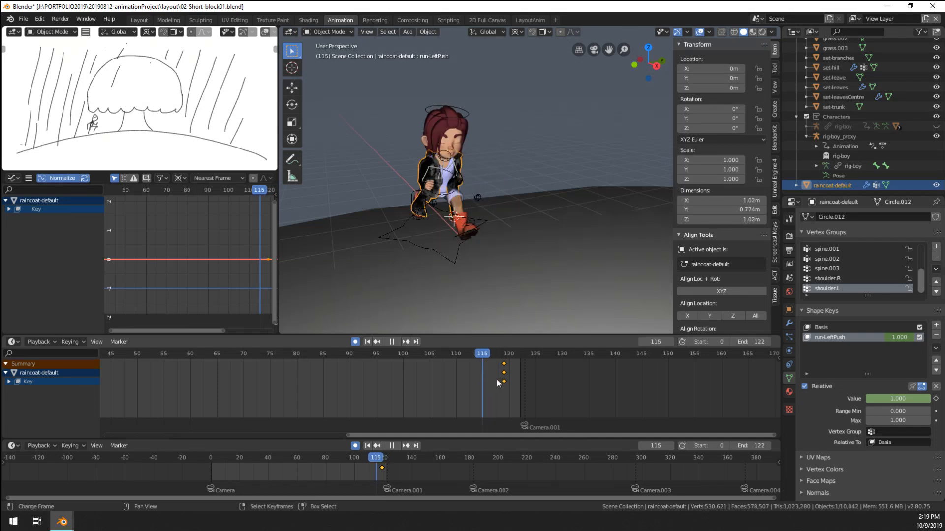
key("space")
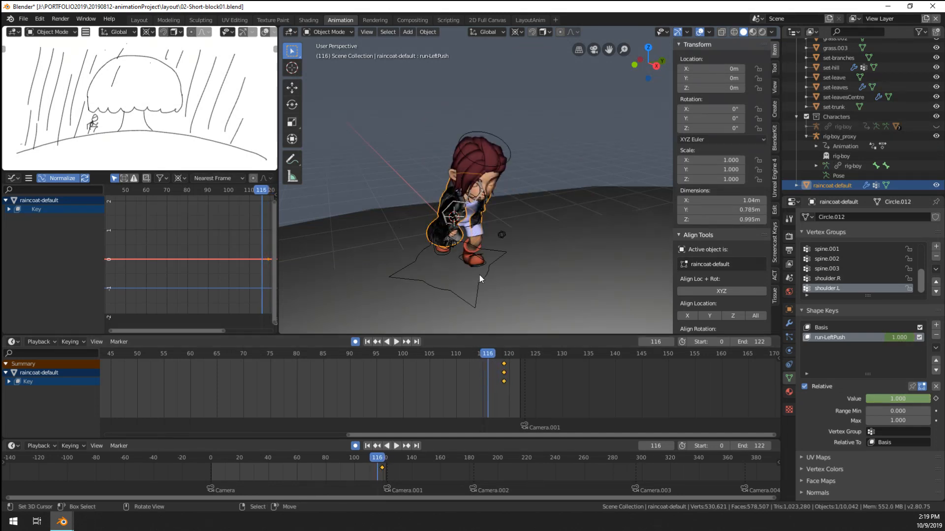
middle_click_drag(479, 275, 453, 271)
scroll(568, 268, "up", 3)
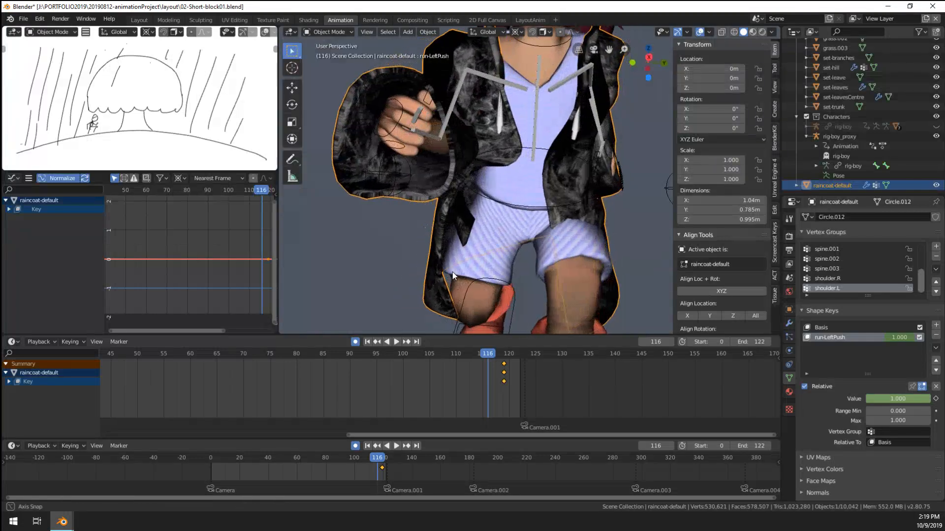
Step: In Edit Mode, select the whole linked pocket piece protruding at the coat's right front and move it outside the coat
key("Tab")
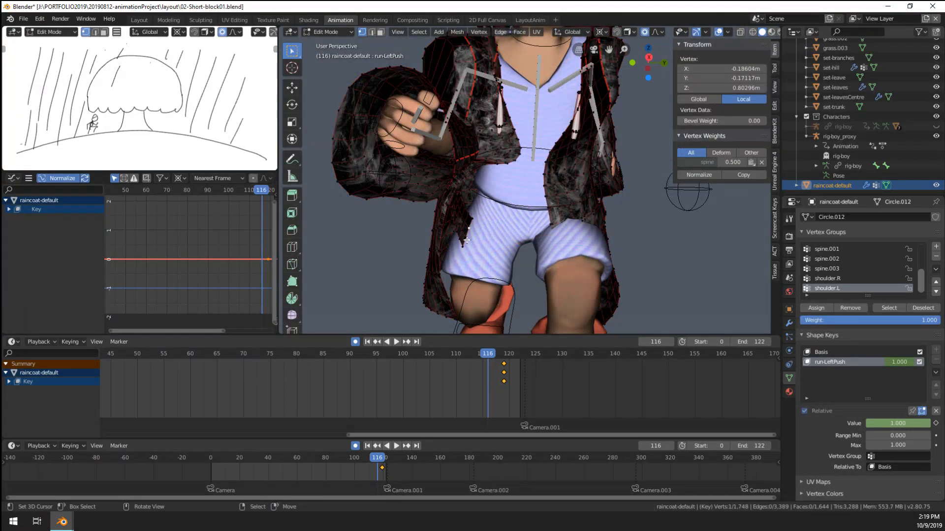
key("ctrl+l")
left_click(466, 240)
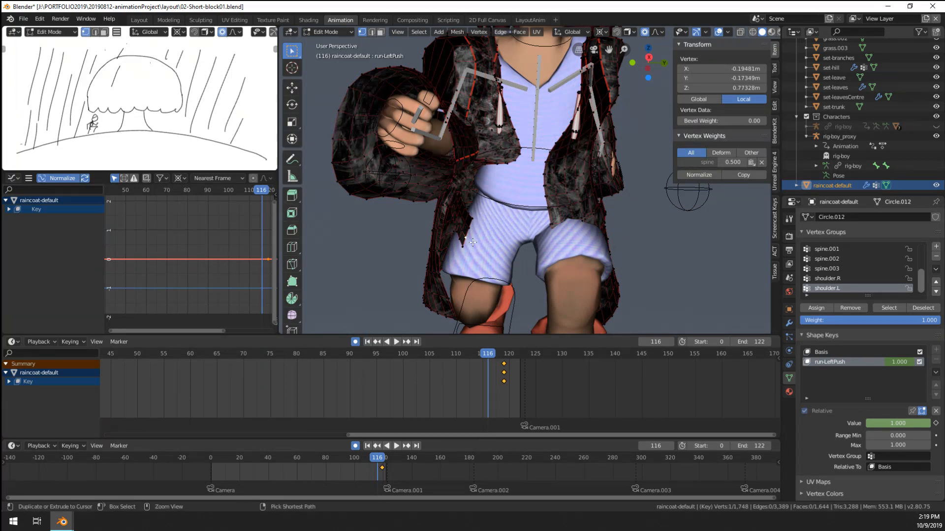
key("ctrl+l")
key("g")
left_click(456, 240)
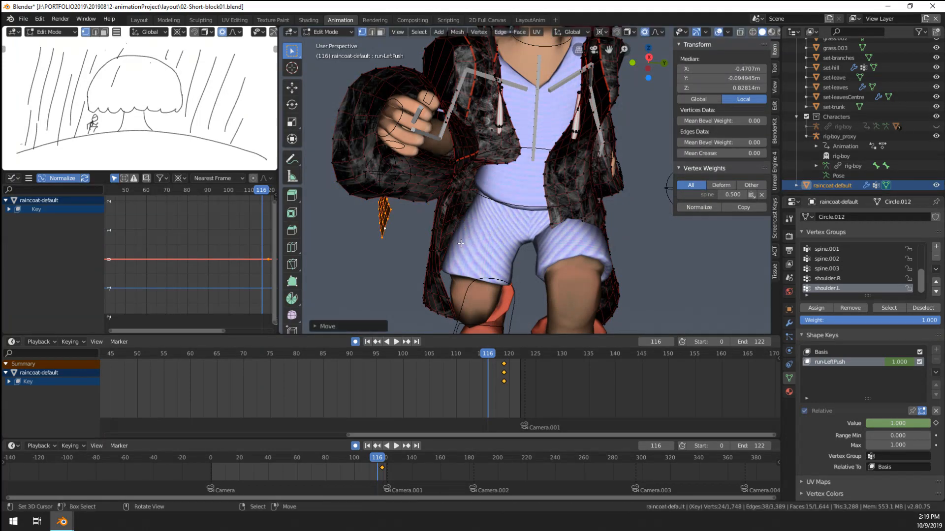
Step: Try to reposition and rotate the detached right pocket piece against the side of the coat
middle_click_drag(381, 217, 436, 198)
key("g")
left_click(556, 244)
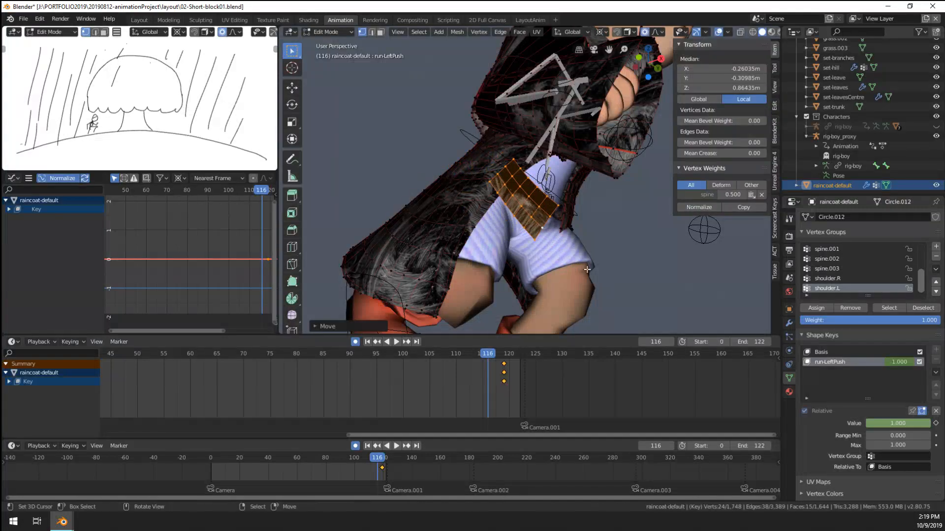
middle_click_drag(557, 245, 688, 222)
key("g")
left_click(594, 269)
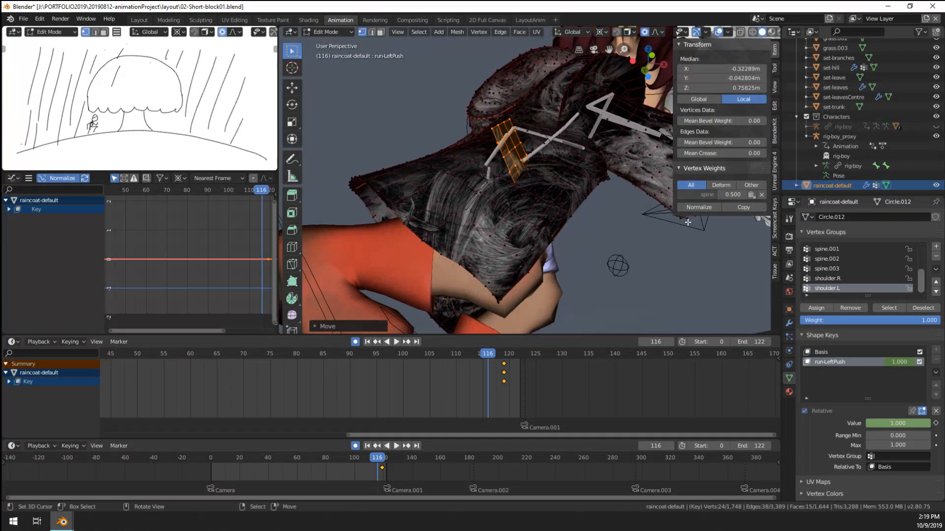
middle_click_drag(624, 247, 651, 230)
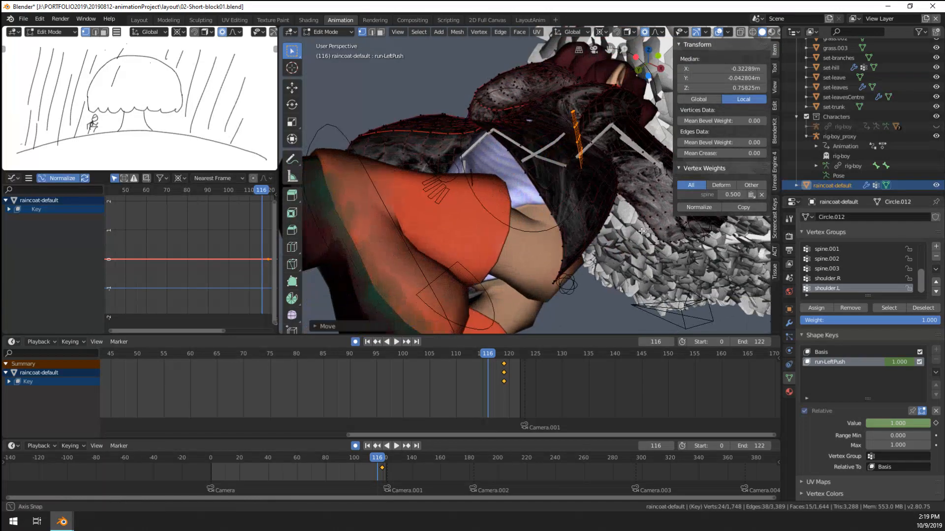
key("r")
left_click(596, 197)
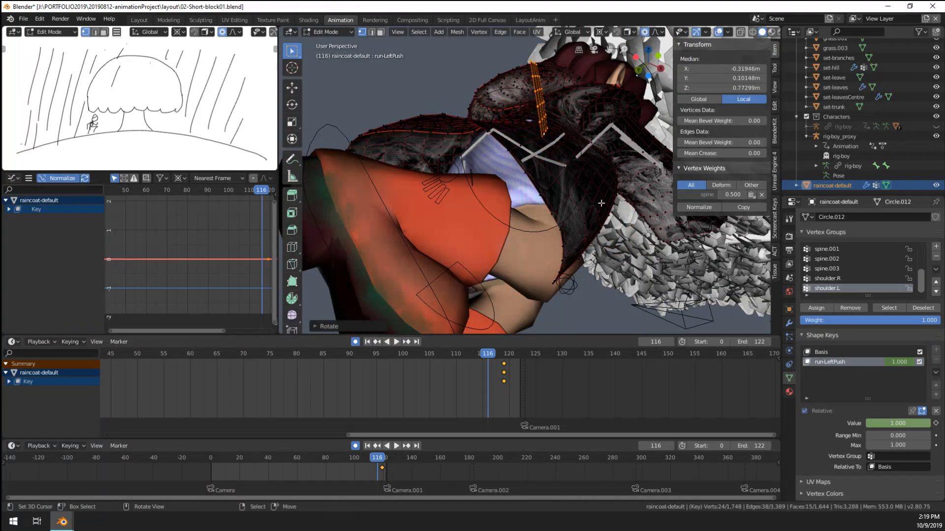
Step: Delete the vertices of the detached right pocket piece and of the whole linked pocket piece on the coat's left side
scroll(596, 197, "down", 4)
scroll(596, 196, "up", 2)
middle_click_drag(596, 196, 580, 207)
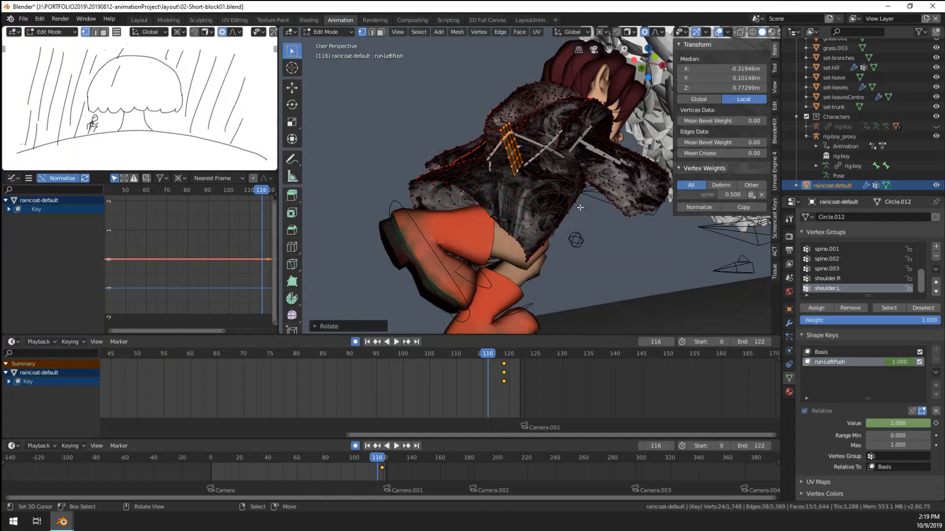
key("x")
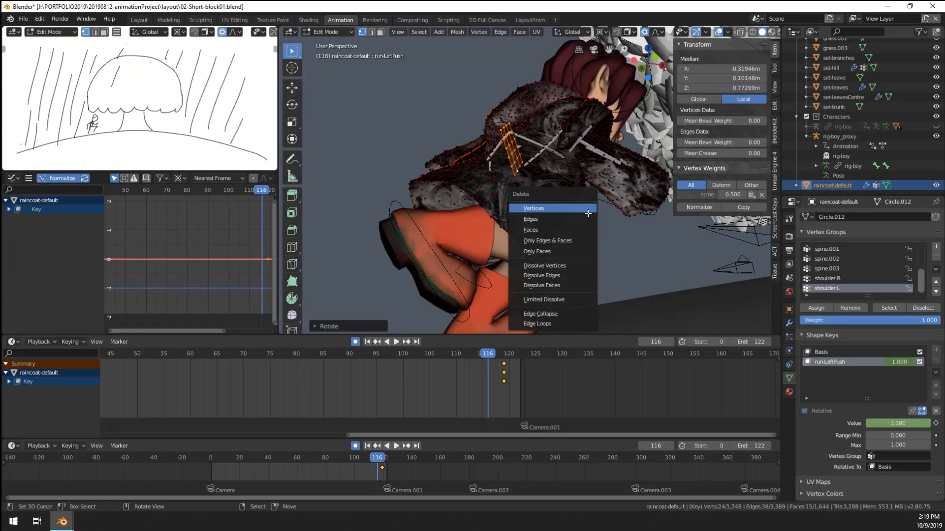
left_click(586, 208)
middle_click_drag(586, 209, 388, 283)
scroll(387, 283, "up", 2)
left_click(553, 210)
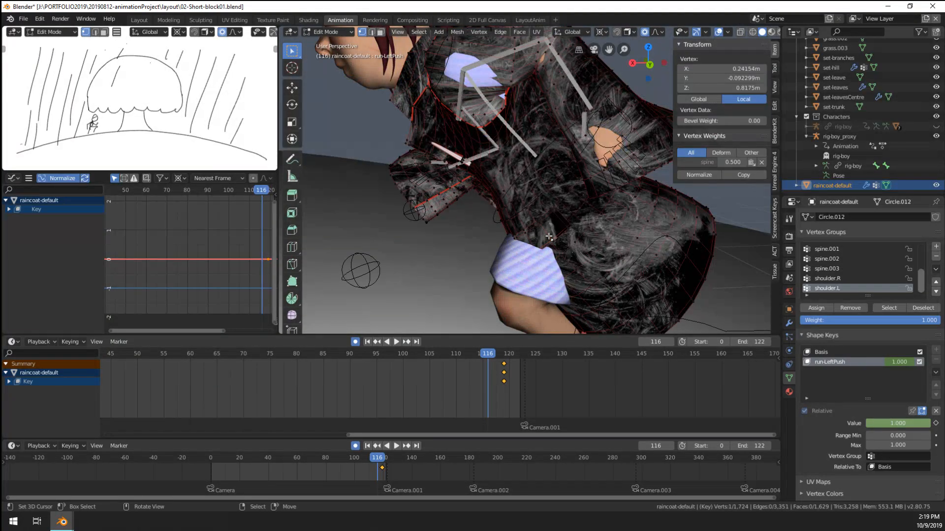
key("ctrl+l")
key("x")
left_click(548, 236)
middle_click_drag(548, 235, 560, 262)
Step: Return the raincoat to Object Mode and keyframe the run-LeftPush value at 0.000 on frame 116
key("Tab")
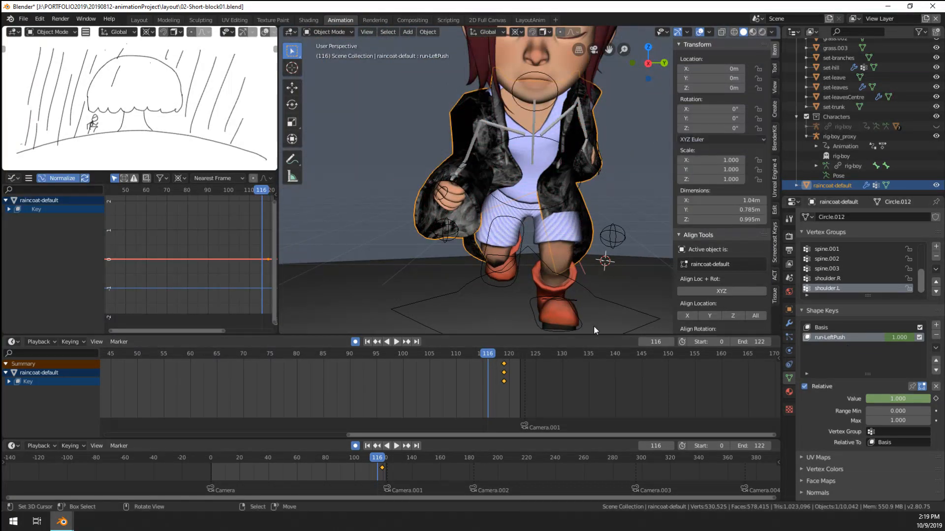
key("i")
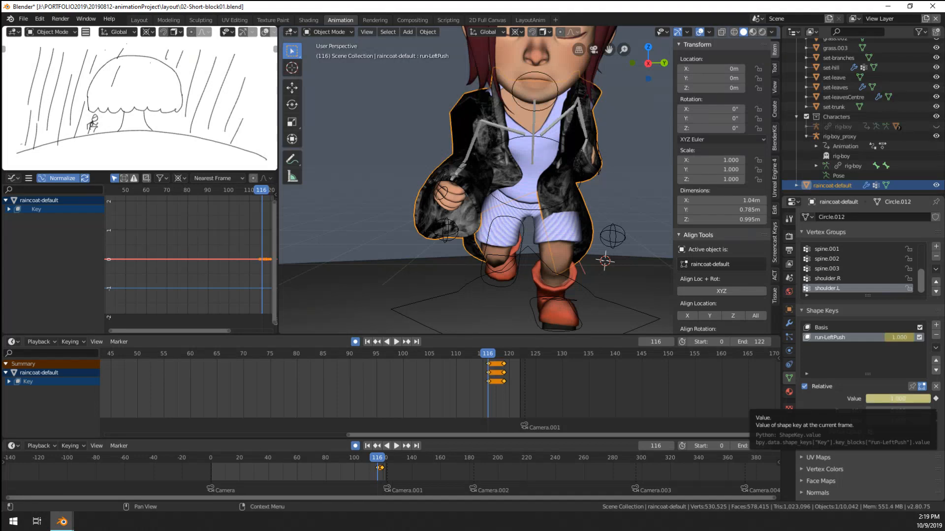
left_click_drag(889, 399, 752, 400)
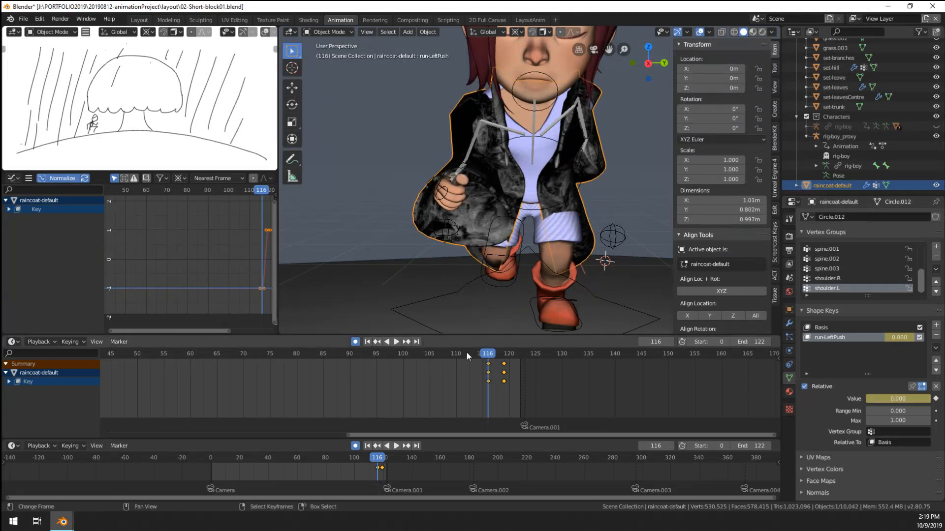
Step: Add a new shape key to the raincoat and name it run-leftBrace
middle_click_drag(507, 312, 515, 311)
left_click(936, 326)
middle_click_drag(551, 276, 635, 283)
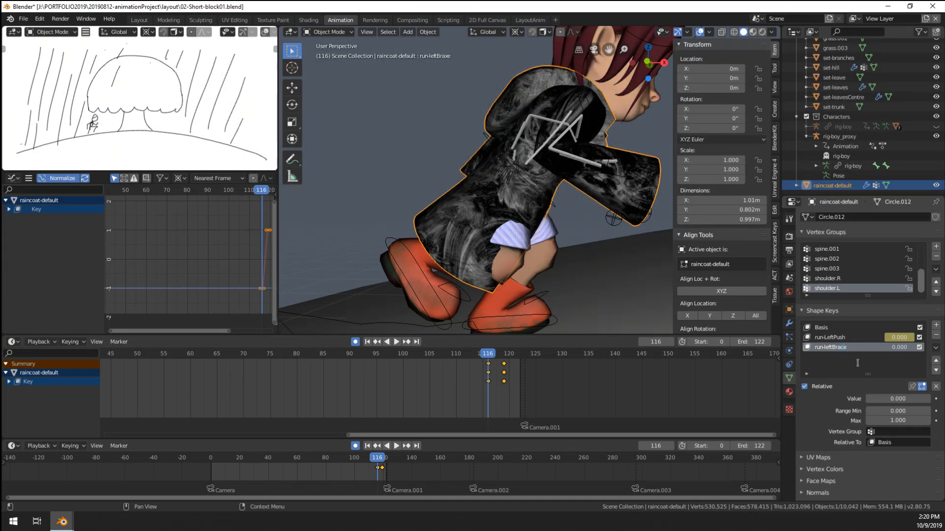
Step: Turn off the Armature modifier's on-cage display and frame the whole undeformed raincoat mesh in Edit Mode
scroll(456, 138, "down", 5)
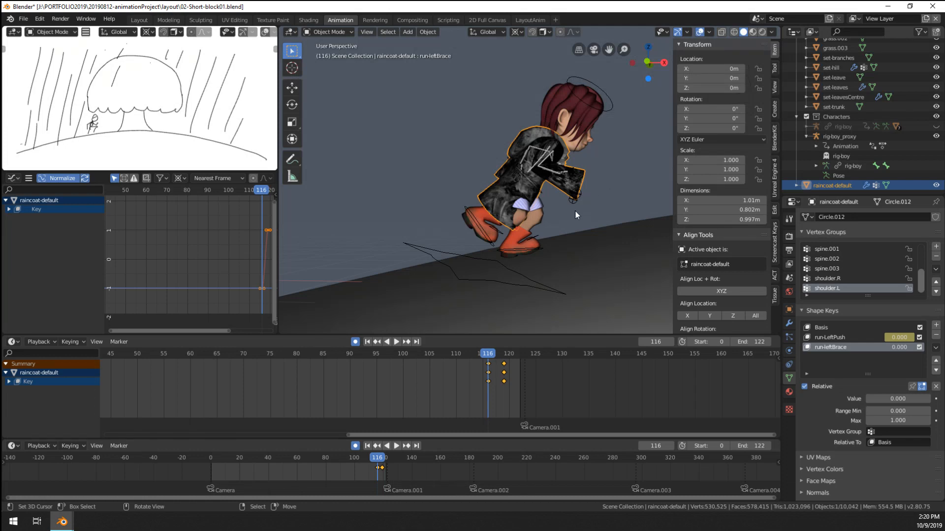
middle_click_drag(575, 211, 720, 300)
left_click(789, 324)
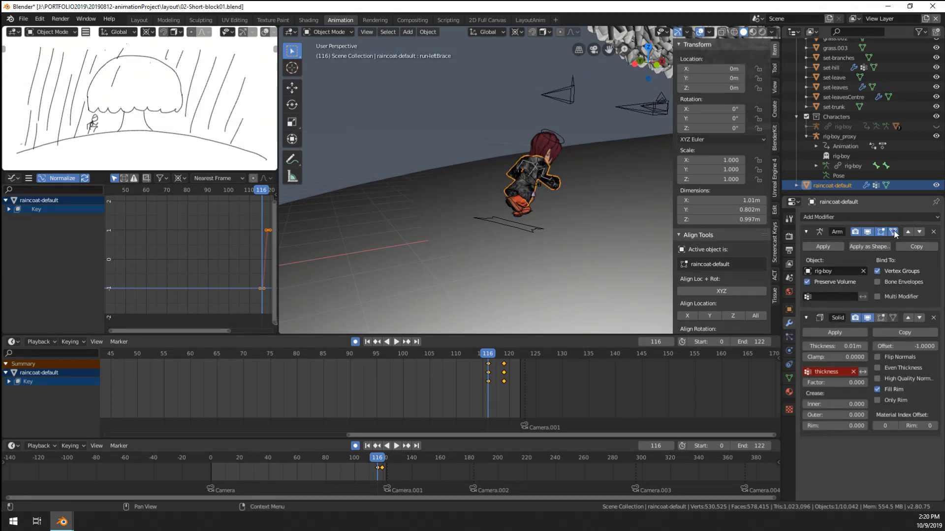
key("Tab")
middle_click_drag(592, 247, 672, 233)
key("Tab")
left_click(892, 231)
key("Tab")
scroll(541, 265, "down", 6)
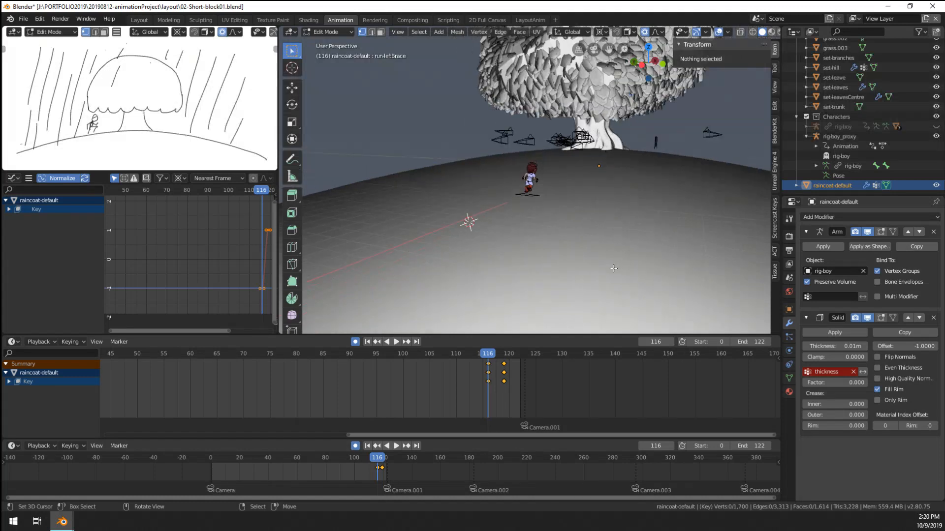
key("a")
key("KP_Decimal")
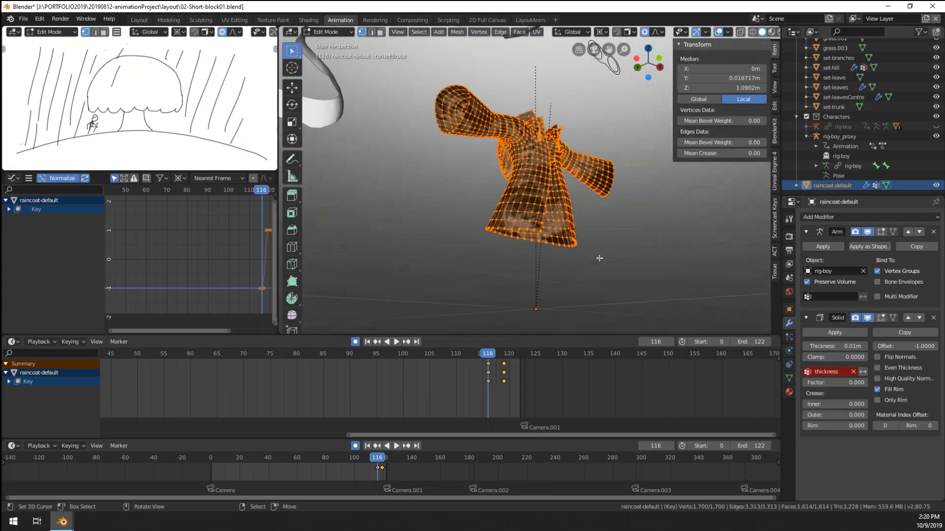
scroll(599, 258, "down", 1)
Step: Try rotating the raincoat mesh and set the transform pivot point to Median Point
key("r")
right_click(612, 188)
right_click(515, 221)
key("r")
right_click(564, 265)
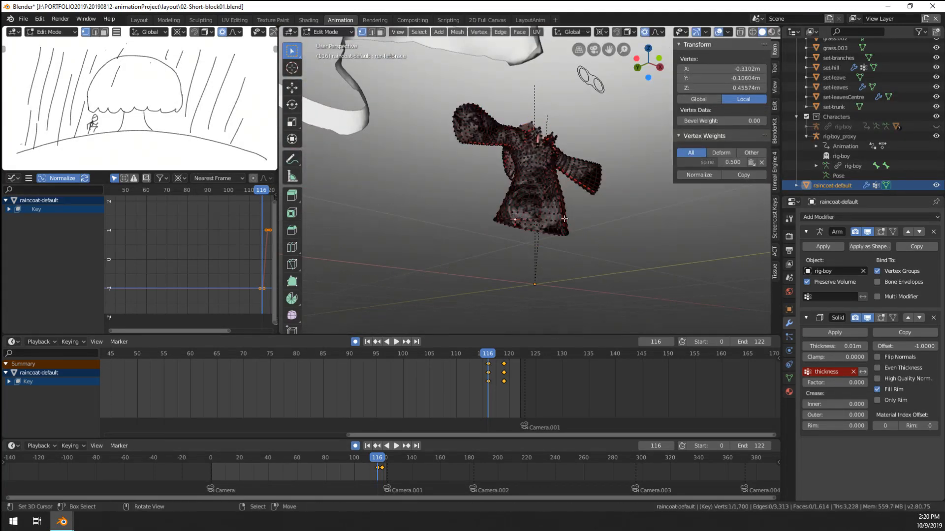
left_click(601, 32)
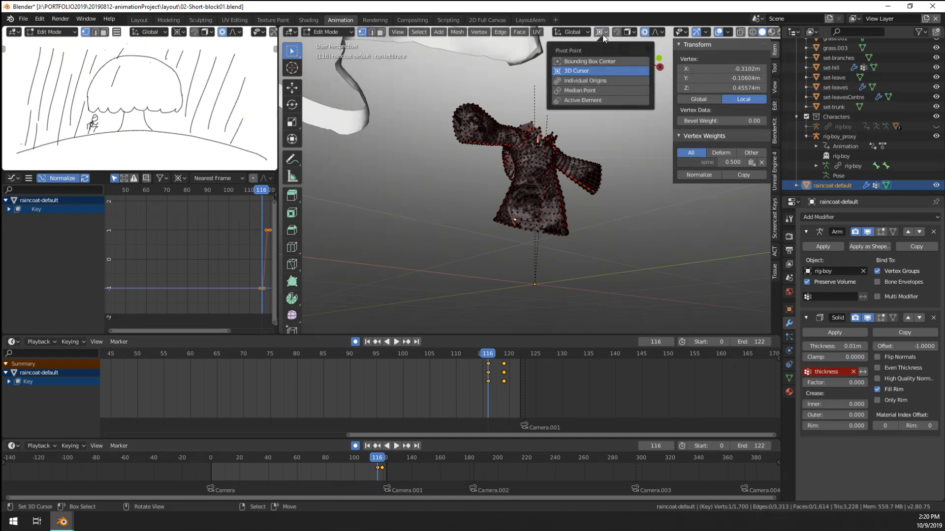
left_click(583, 90)
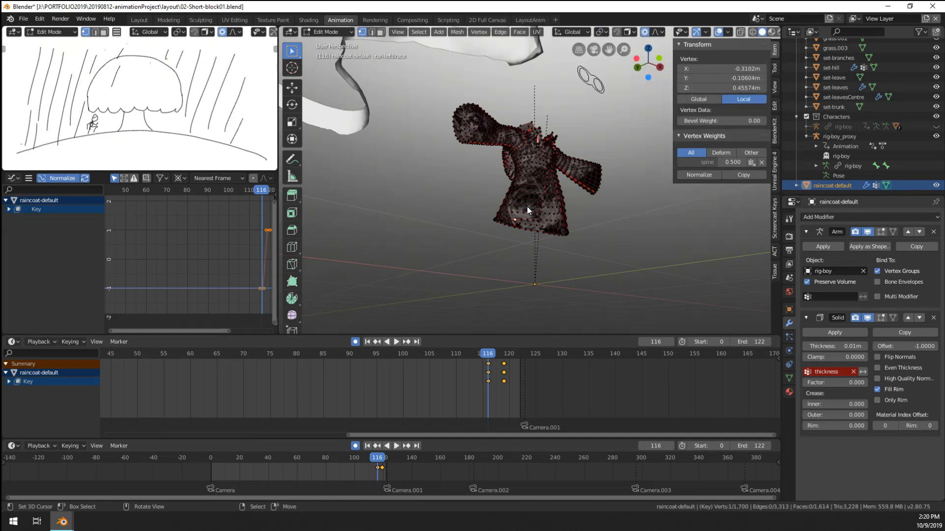
Step: Circle-select a patch of vertices near the undeformed coat's hem and try rotating it with proportional editing
key("x")
key("Escape")
key("c")
left_click(541, 210)
right_click(602, 230)
key("r")
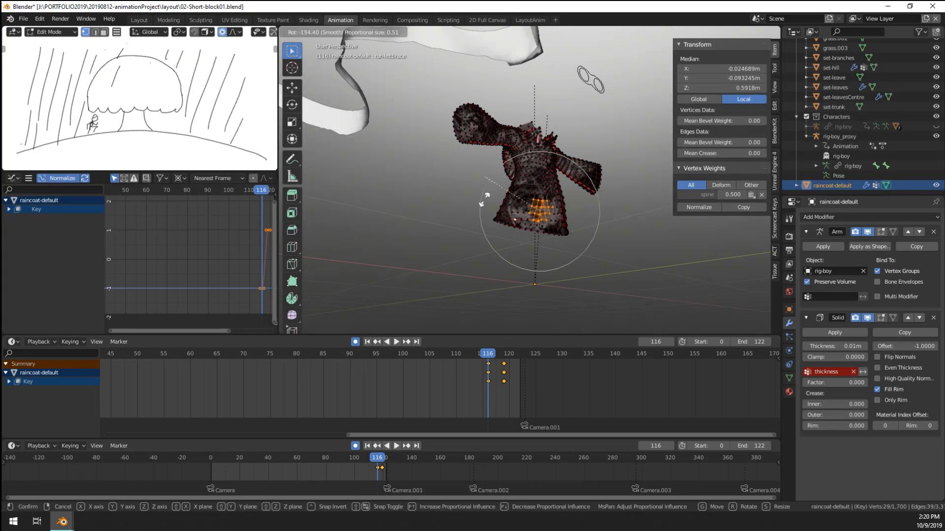
right_click(484, 200)
scroll(554, 228, "up", 3)
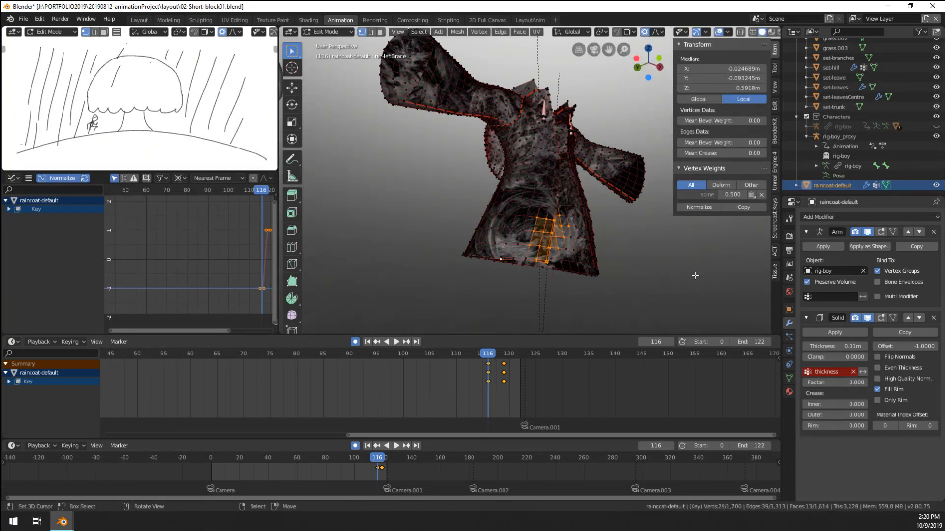
Step: Restore the Armature modifier's edit-mode and on-cage display, and frame a vertex on the posed coat
left_click(881, 231)
scroll(528, 215, "down", 7)
key("Tab")
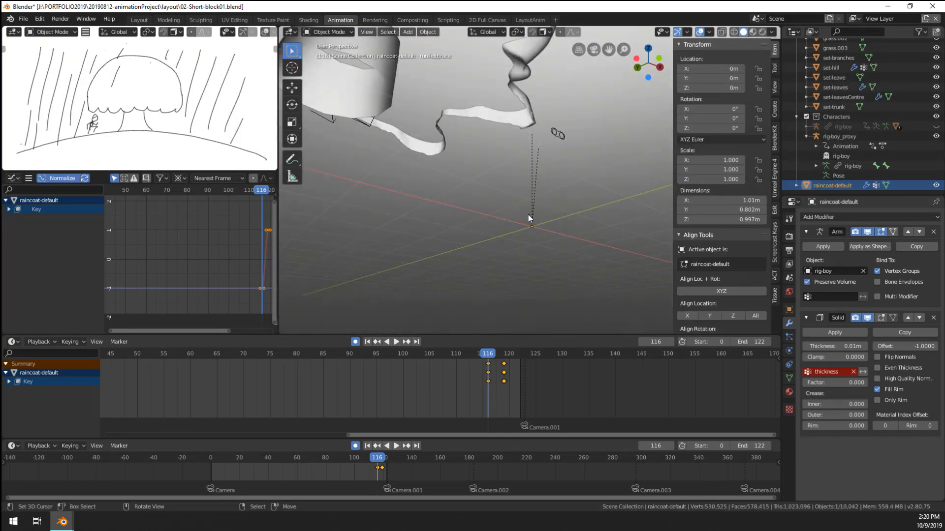
scroll(528, 215, "down", 6)
middle_click_drag(527, 214, 365, 221)
scroll(430, 203, "up", 9)
key("Tab")
middle_click_drag(437, 245, 447, 236)
scroll(440, 255, "down", 10)
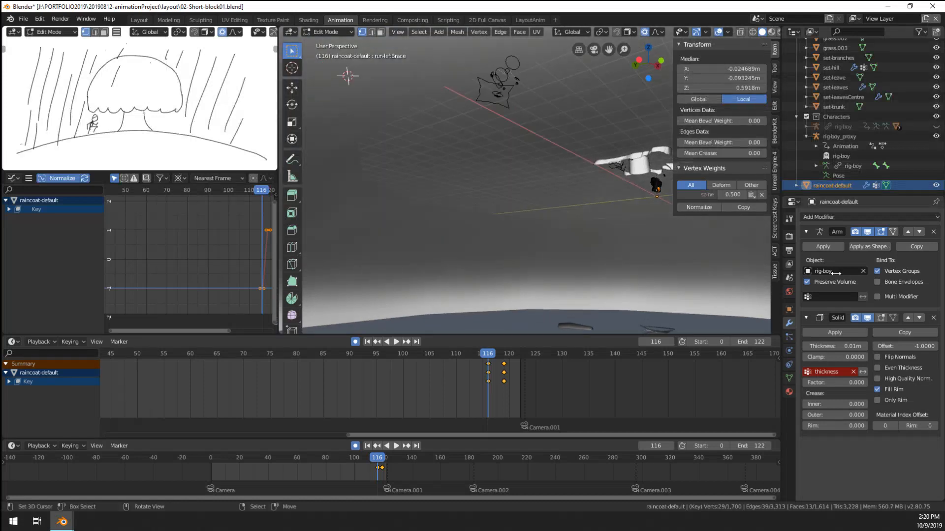
middle_click_drag(472, 161, 573, 228)
left_click(571, 225)
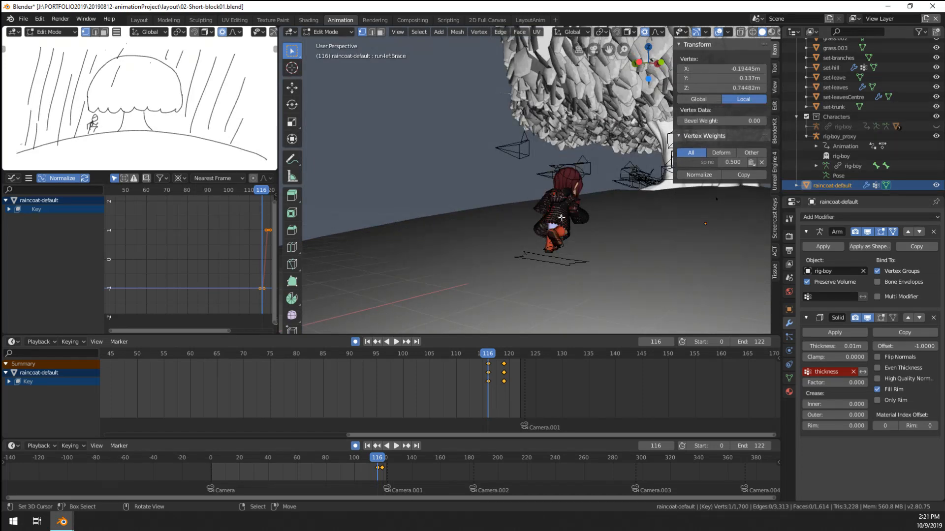
key("KP_Decimal")
scroll(508, 227, "down", 6)
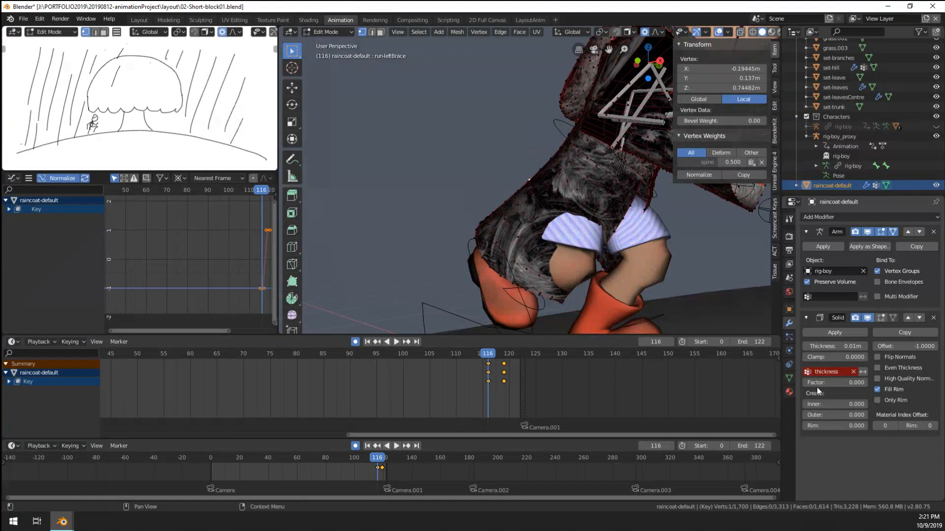
Step: With run-leftBrace active, try moving a vertex at the coat's right front hem with proportional editing
left_click(788, 378)
scroll(595, 246, "down", 1)
middle_click_drag(595, 246, 545, 248)
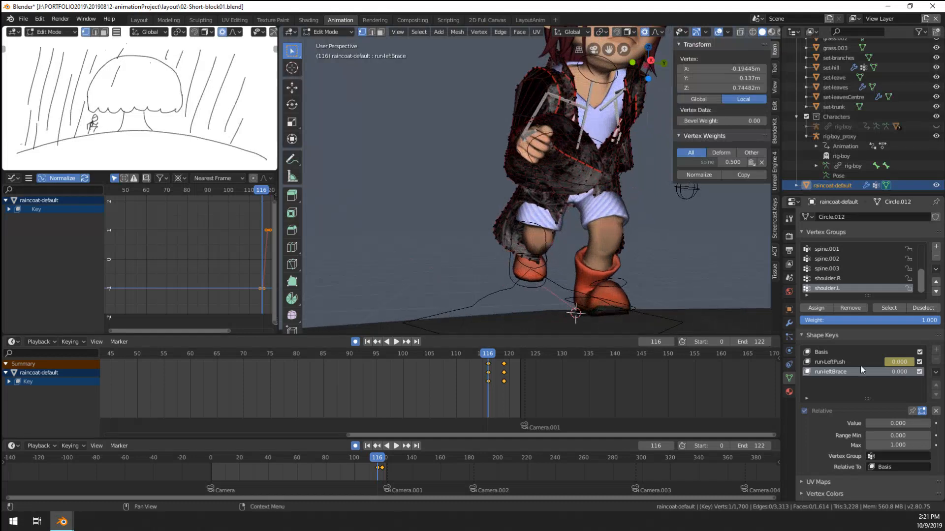
middle_click_drag(524, 295, 503, 275)
middle_click_drag(547, 235, 541, 252)
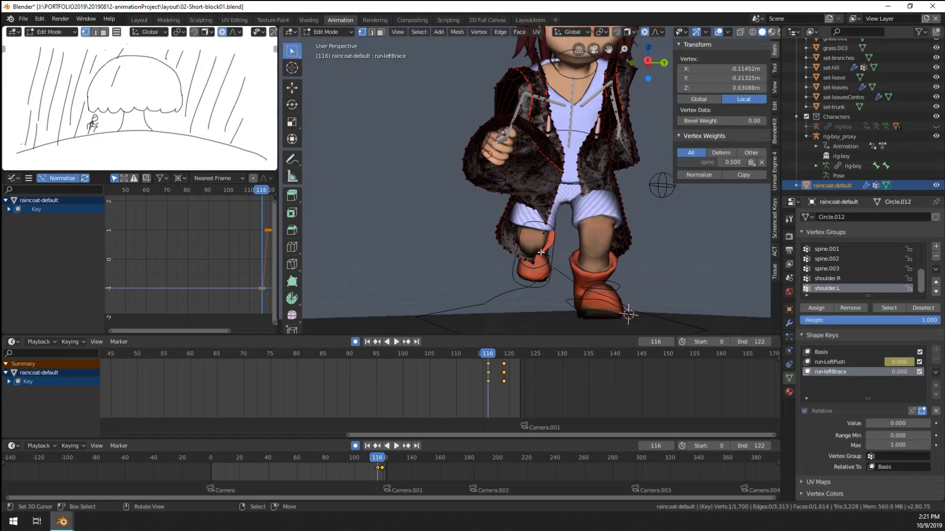
key("g")
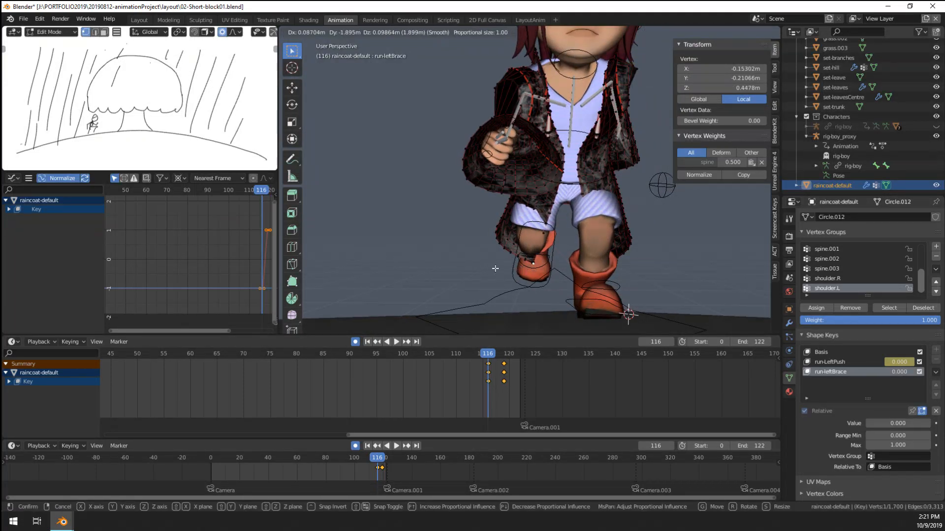
left_click(520, 270)
Step: Switch the raincoat to Sculpt Mode and set the run-leftBrace value to 1.000
left_click(327, 32)
left_click(331, 64)
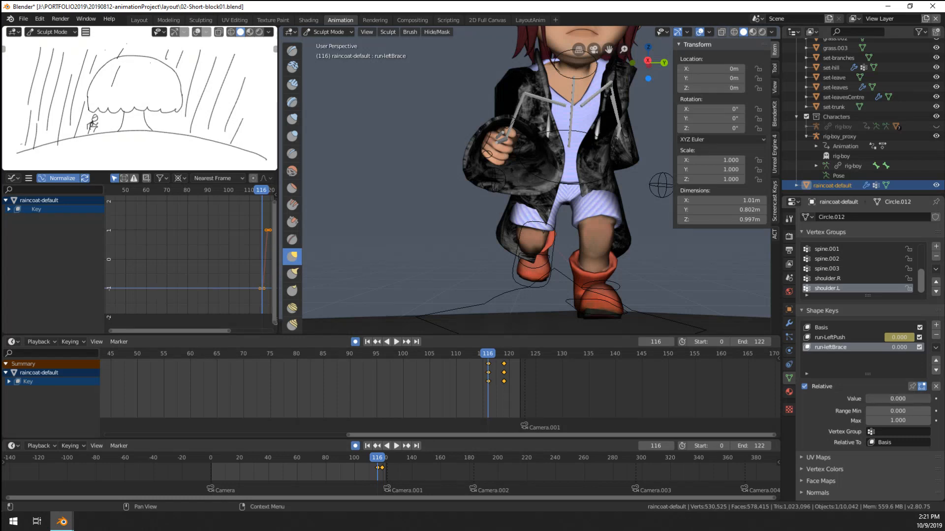
left_click_drag(886, 399, 930, 398)
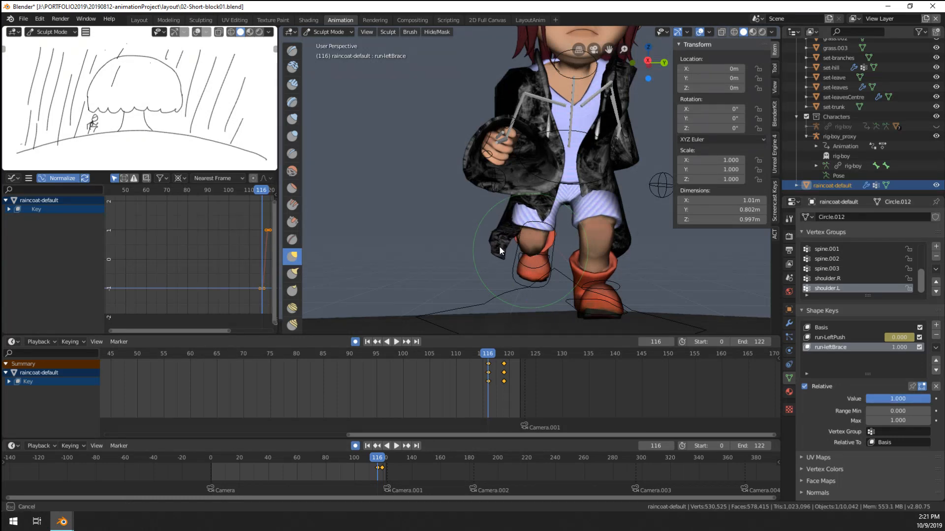
Step: Reshape the lower right side and hem of the coat around the raised leg with the Grab brush
middle_click_drag(512, 208, 551, 239)
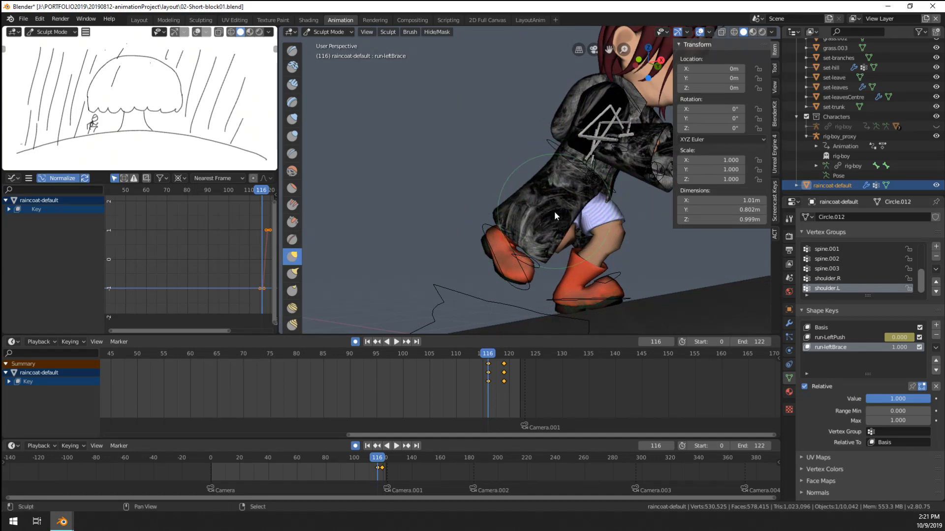
middle_click_drag(571, 232, 513, 210)
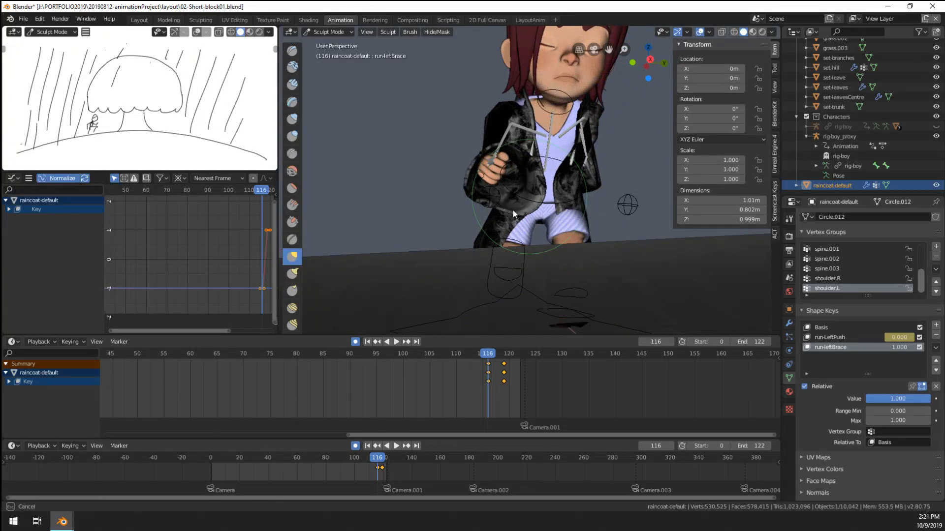
mouse_move(501, 218)
left_mouse_down()
mouse_move(483, 210)
mouse_move(528, 193)
mouse_move(516, 193)
left_mouse_up()
mouse_move(510, 191)
middle_mouse_down()
mouse_move(616, 238)
mouse_move(592, 252)
mouse_move(583, 241)
middle_mouse_up()
left_click_drag(576, 234, 568, 214)
mouse_move(581, 228)
middle_mouse_down()
mouse_move(523, 226)
mouse_move(541, 119)
mouse_move(622, 141)
mouse_move(438, 127)
mouse_move(523, 142)
mouse_move(489, 193)
mouse_move(487, 163)
mouse_move(580, 125)
mouse_move(612, 87)
middle_mouse_up()
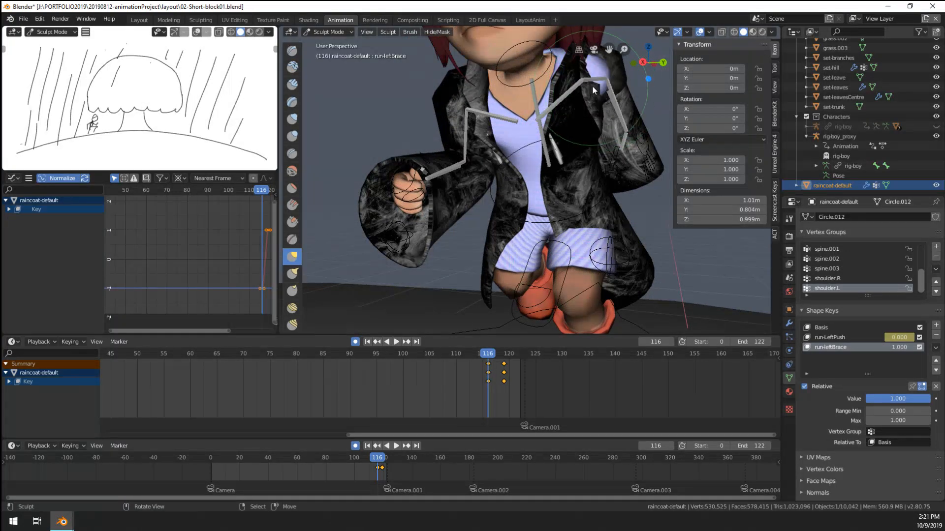
Step: Resize the Grab brush and pull the coat's front panel and lower edge clear of the striped shorts on run-leftBrace
mouse_move(608, 118)
middle_mouse_down()
mouse_move(524, 120)
mouse_move(550, 114)
mouse_move(532, 123)
mouse_move(526, 142)
mouse_move(532, 131)
mouse_move(546, 202)
mouse_move(599, 169)
mouse_move(567, 250)
mouse_move(587, 227)
mouse_move(589, 239)
middle_mouse_up()
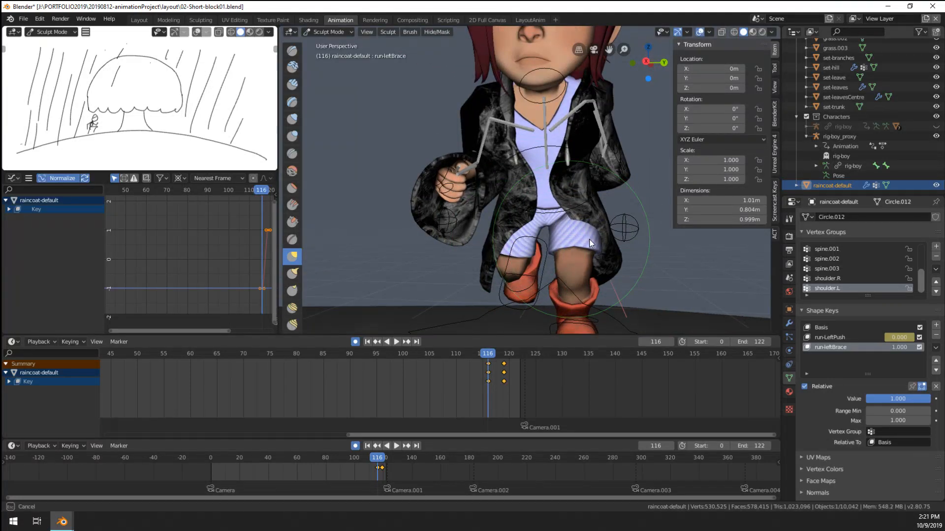
key("f")
left_click(573, 218)
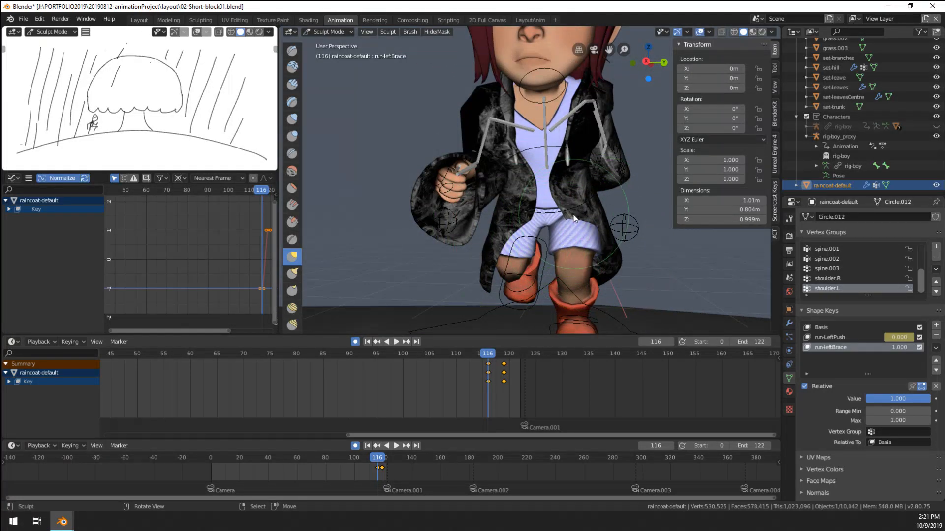
mouse_move(580, 220)
left_mouse_down()
mouse_move(607, 234)
mouse_move(600, 287)
mouse_move(610, 260)
mouse_move(572, 183)
mouse_move(590, 212)
left_mouse_up()
key("f")
left_click(610, 229)
key("f")
left_click(610, 234)
left_click_drag(611, 255, 615, 258)
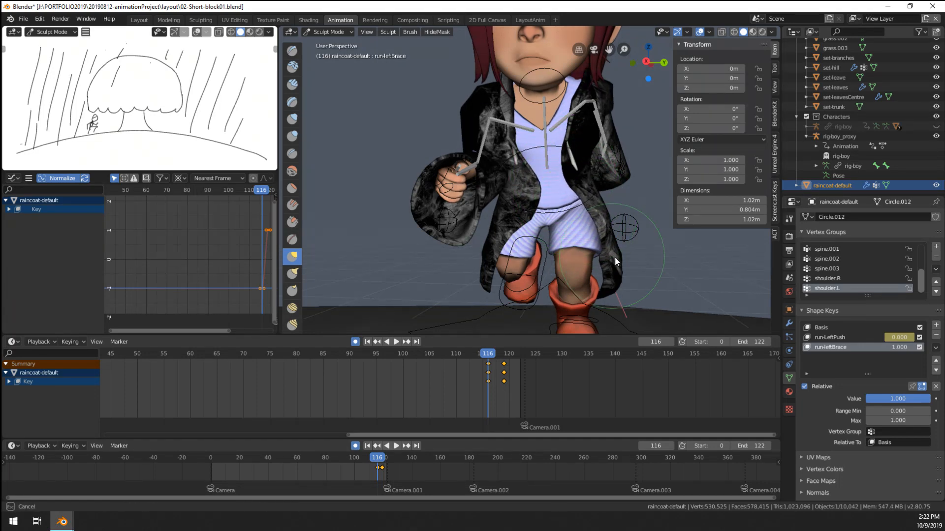
Step: From the side, pull the coat's front edge forward over the shorts and thigh with the Grab brush
middle_click_drag(615, 257, 540, 269)
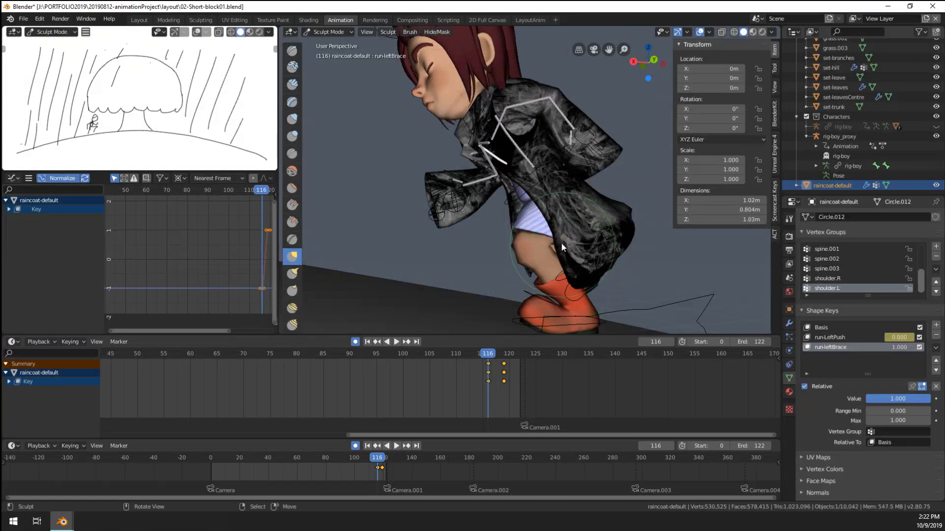
left_click_drag(562, 244, 545, 233)
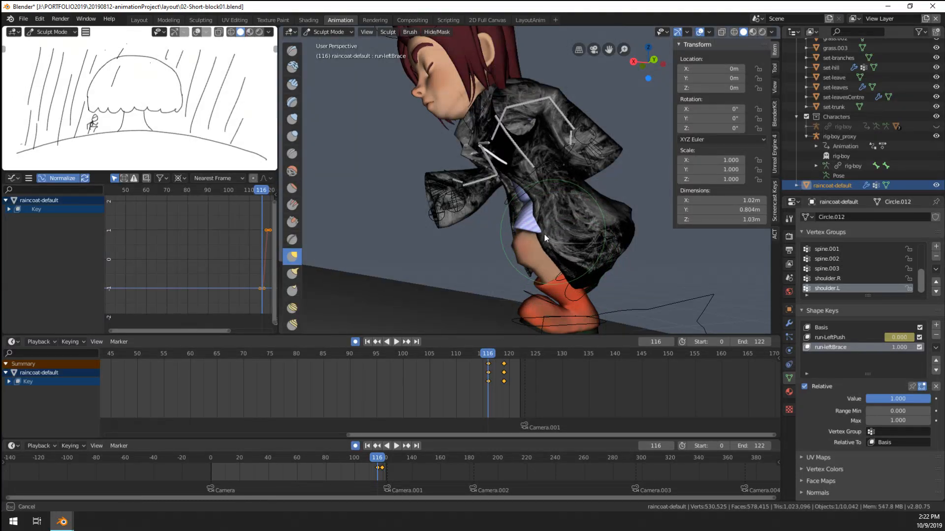
middle_click_drag(544, 232, 630, 255)
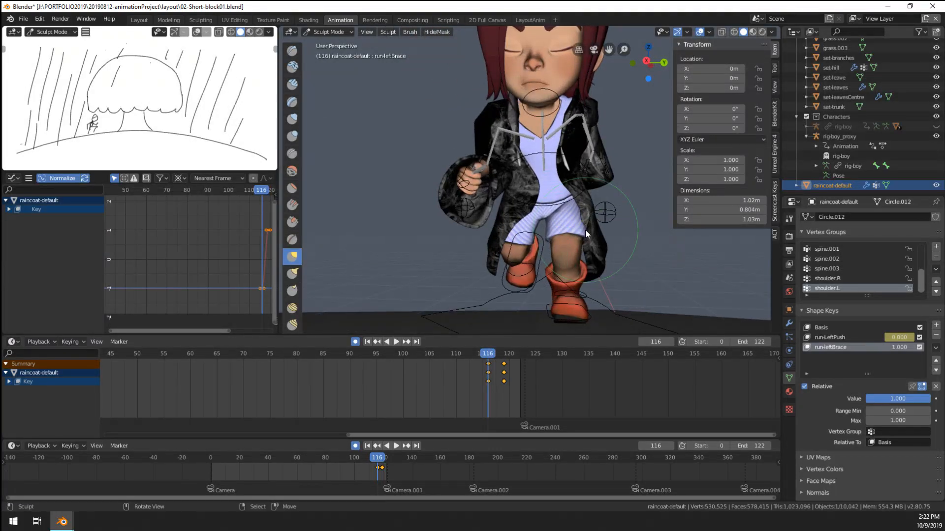
Step: Play the animation around frame 116 from the side to check the coat's shape in motion
middle_click_drag(591, 229, 256, 237)
scroll(256, 237, "down", 3)
scroll(498, 229, "down", 4)
middle_click_drag(498, 229, 521, 325)
key("space")
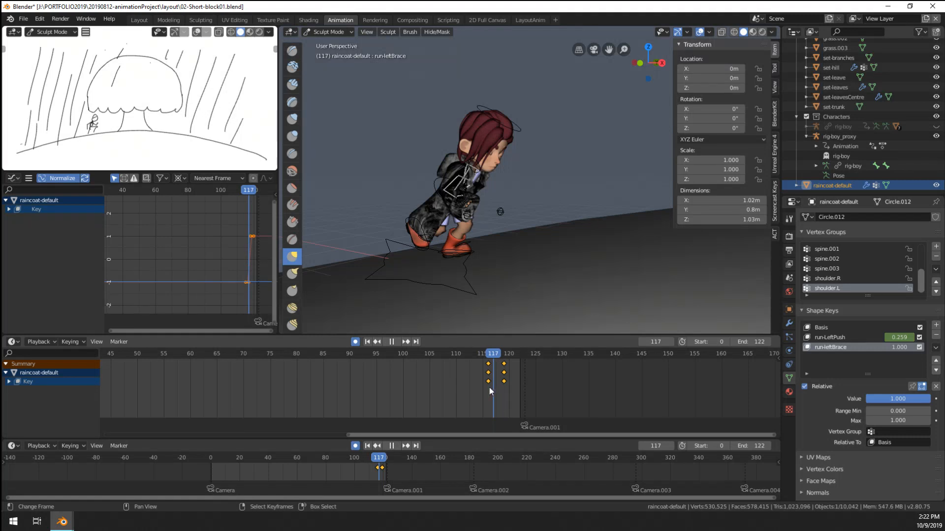
key("Escape")
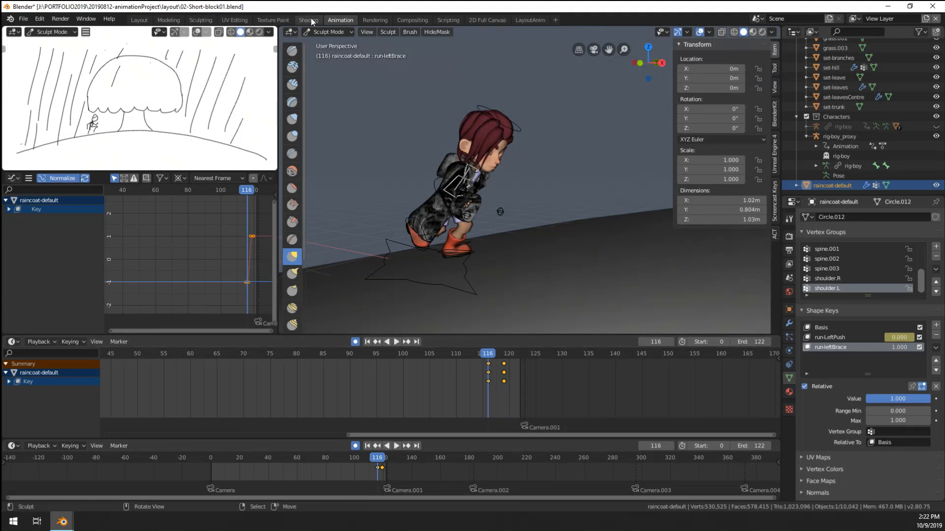
Step: In Object Mode, keyframe the run-leftBrace value at 1.000 on frame 116 and at 0 on frame 119
left_click(328, 31)
left_click(324, 42)
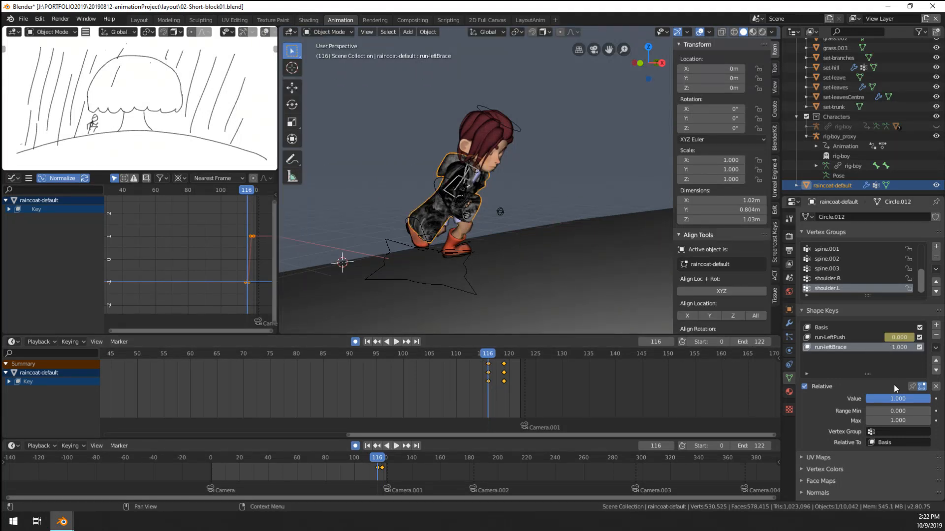
key("i")
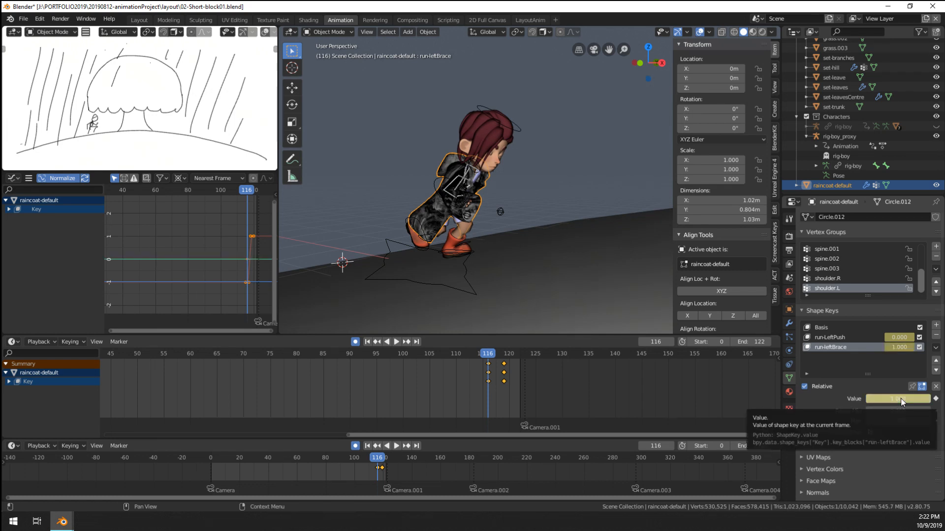
left_click(503, 407)
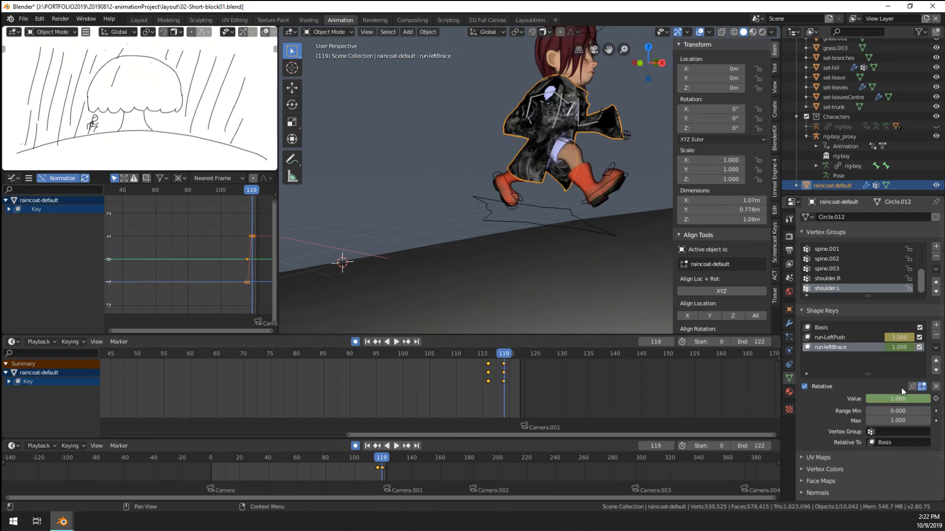
type("0")
key("Return")
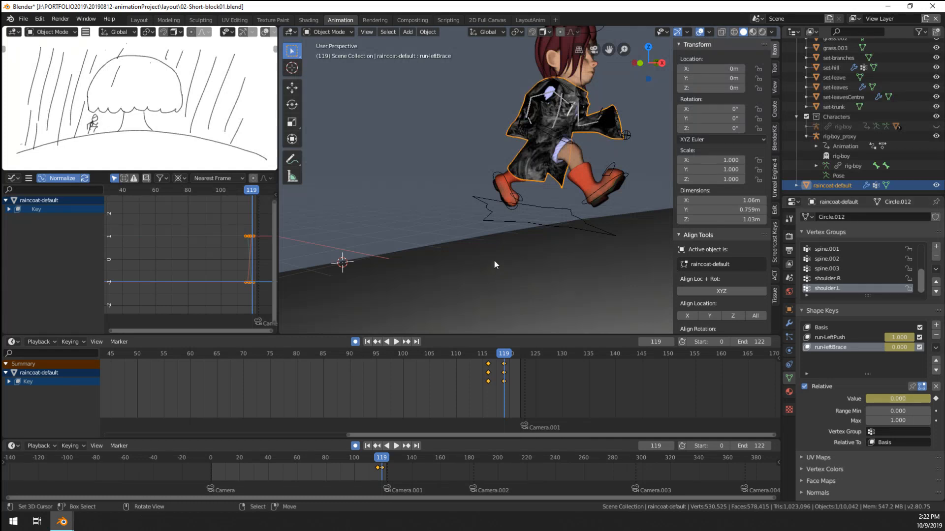
Step: Set the raincoat's shape-key keyframes to Constant interpolation
middle_click_drag(494, 261, 509, 208)
scroll(510, 208, "up", 3)
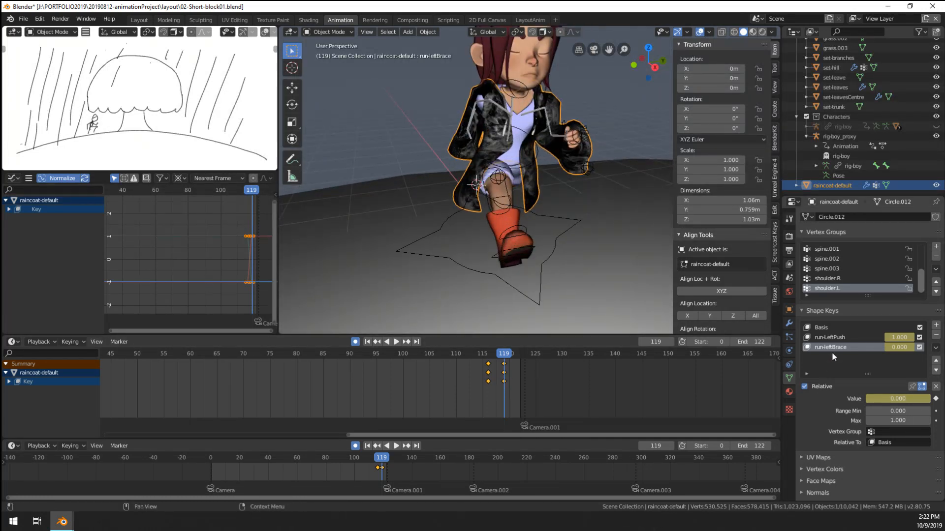
left_click(831, 339)
left_click(847, 346)
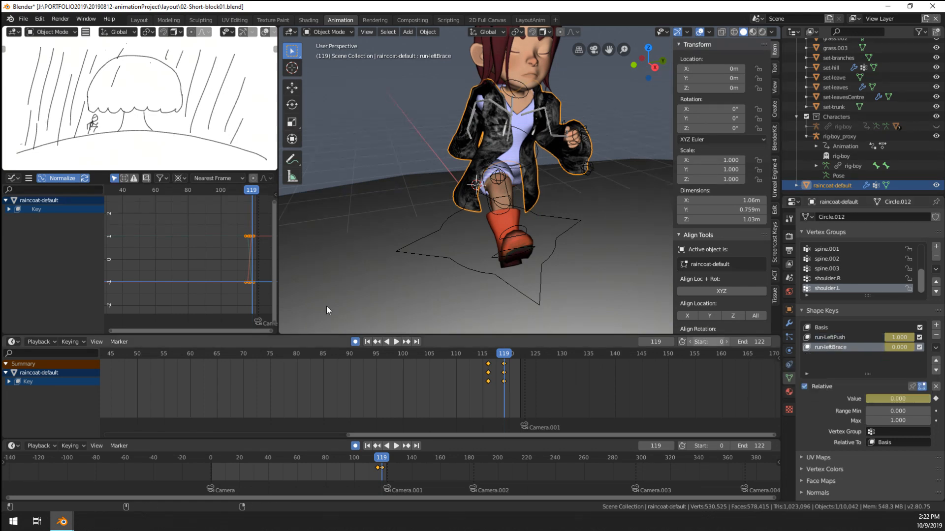
key("t")
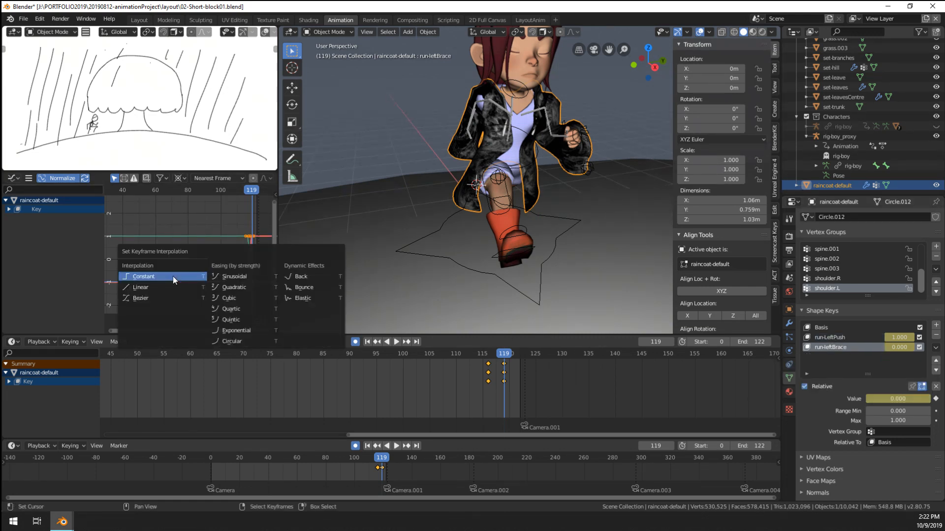
left_click(188, 277)
Step: Play and scrub between frames 115 and 119 to check how the coat shapes switch
left_click(482, 386)
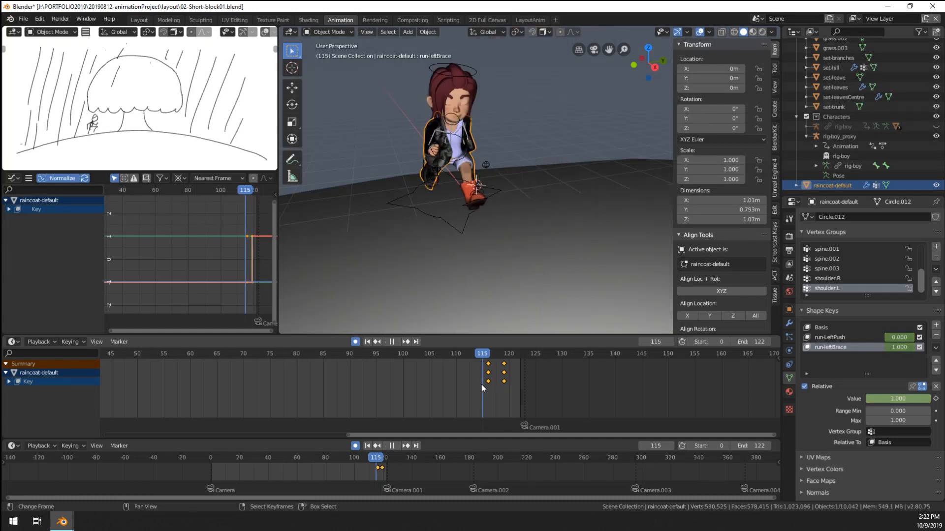
key("space")
left_click(488, 387)
left_click_drag(488, 387, 503, 400)
key("space")
left_click(507, 401)
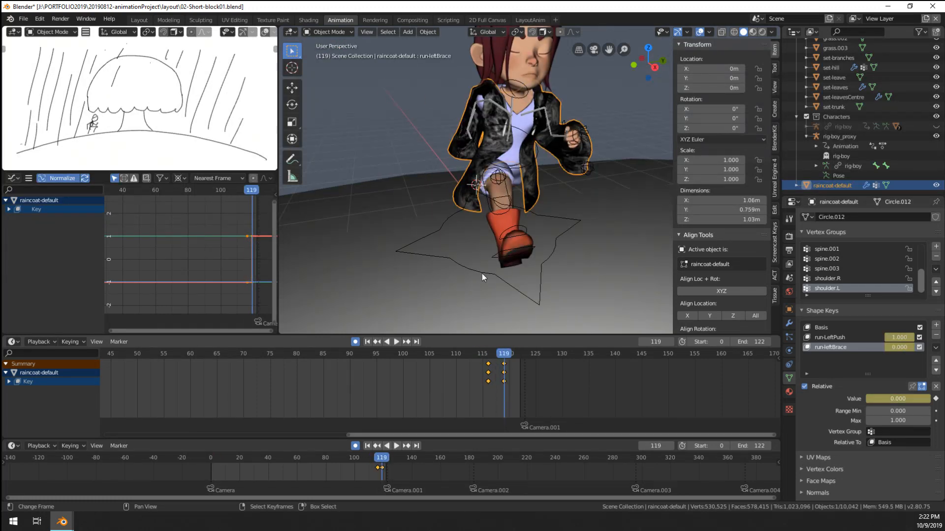
Step: Make run-LeftPush the active shape key on frame 119, framing the coat's upper body
scroll(506, 201, "up", 3)
middle_click_drag(507, 201, 527, 322, "shift")
left_click(832, 337)
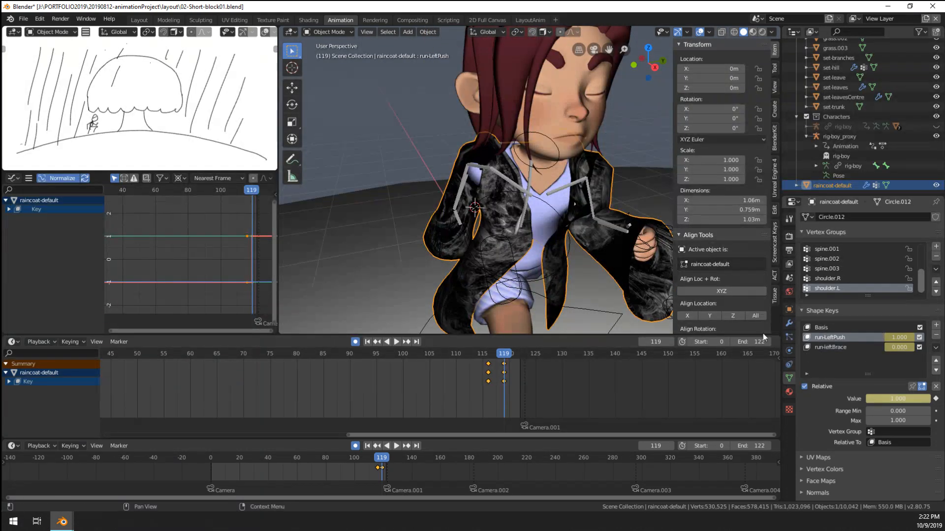
Step: Try Shrink/Fatten with proportional editing on a vertex at the coat's right shoulder, where the shirt pokes through
key("Tab")
right_click(469, 185)
key("alt+s")
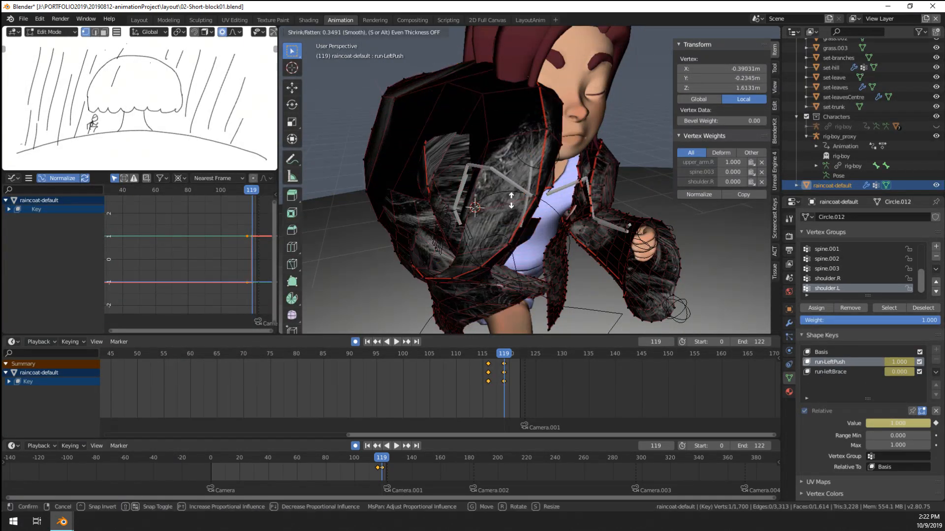
right_click(506, 194)
key("alt+s")
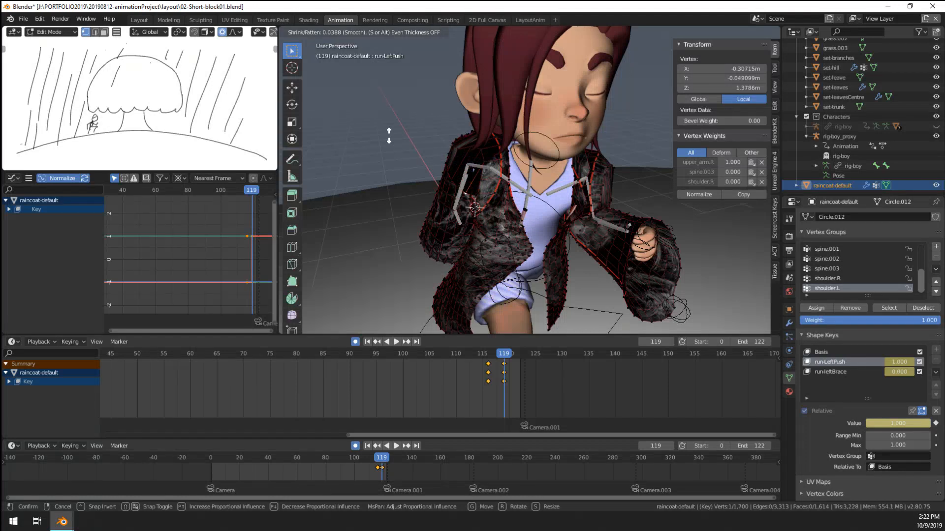
right_click(388, 136)
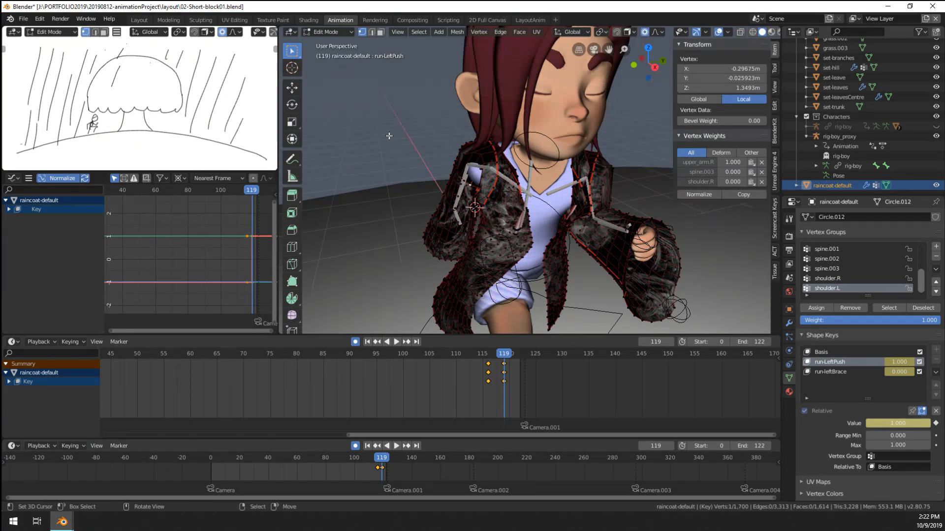
key("Tab")
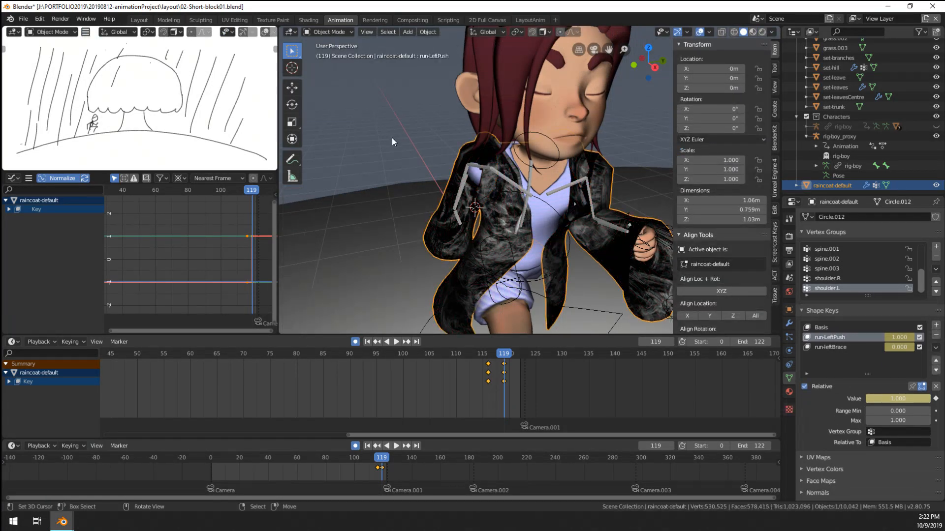
Step: Examine the coat's right shoulder, side and back from several angles on frame 119
scroll(487, 212, "down", 5)
scroll(489, 215, "up", 7)
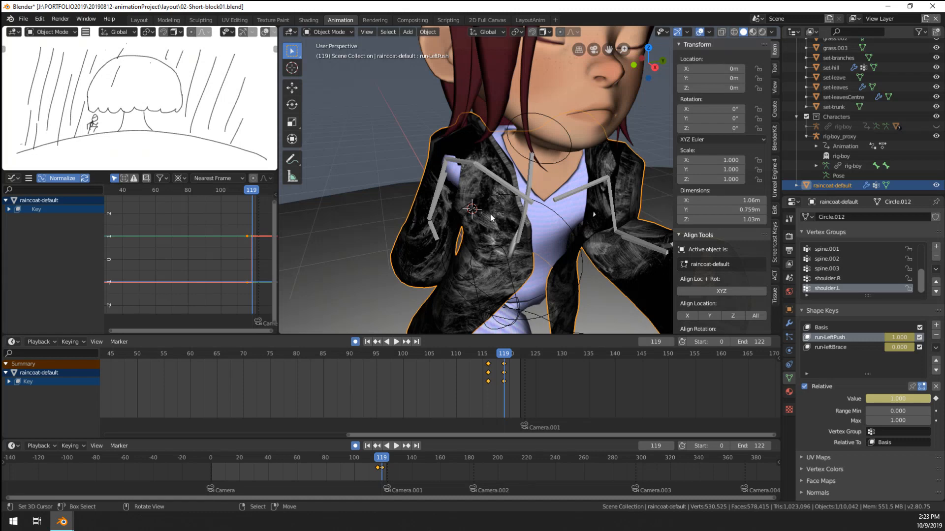
middle_click_drag(491, 217, 516, 227)
scroll(526, 211, "up", 2)
scroll(523, 211, "down", 6)
scroll(516, 227, "up", 3)
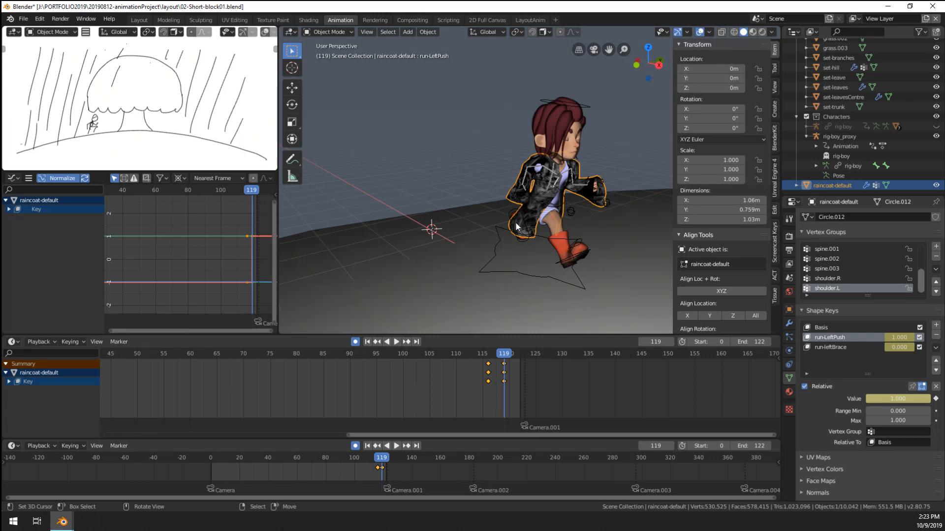
middle_click_drag(517, 226, 651, 224)
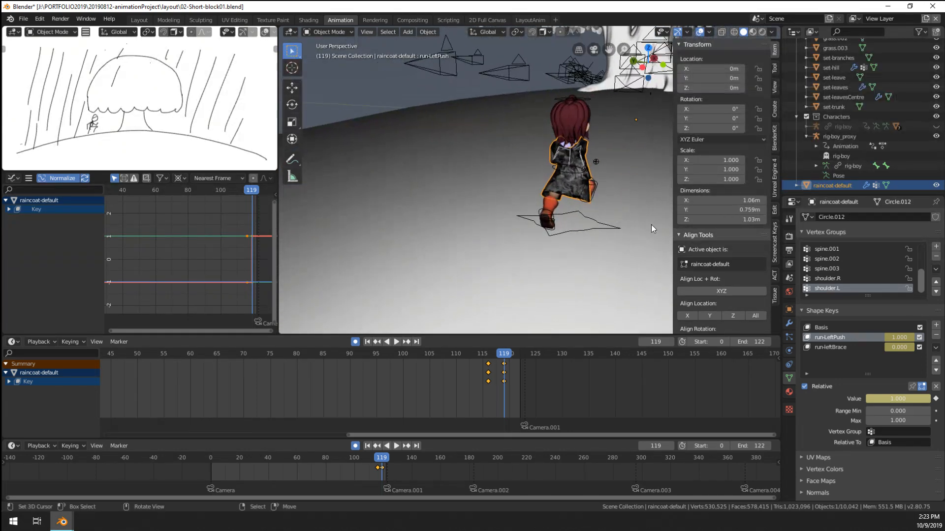
middle_click_drag(563, 217, 474, 248)
Step: Try Shrink/Fatten on another vertex of the coat near the right armpit in Edit Mode
scroll(474, 248, "up", 5)
key("Tab")
right_click(450, 159)
middle_click_drag(619, 237, 634, 239)
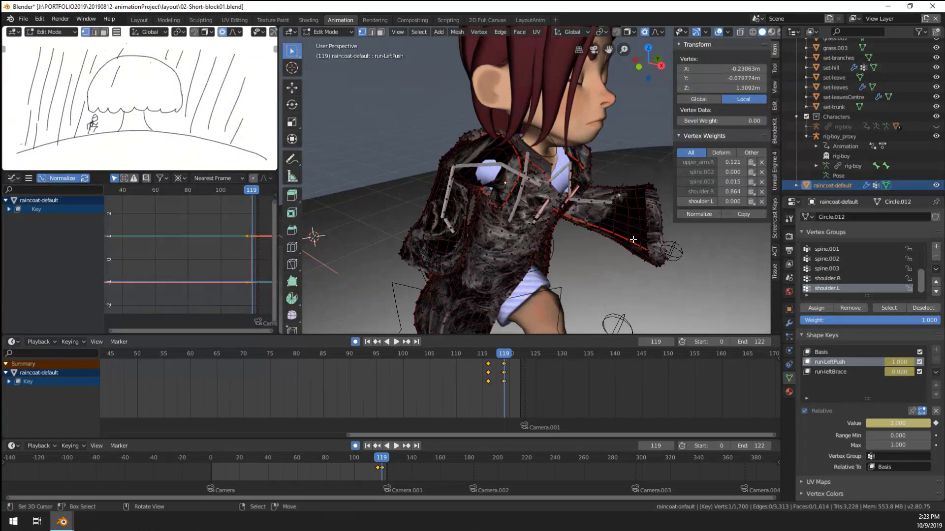
key("alt+s")
key("Escape")
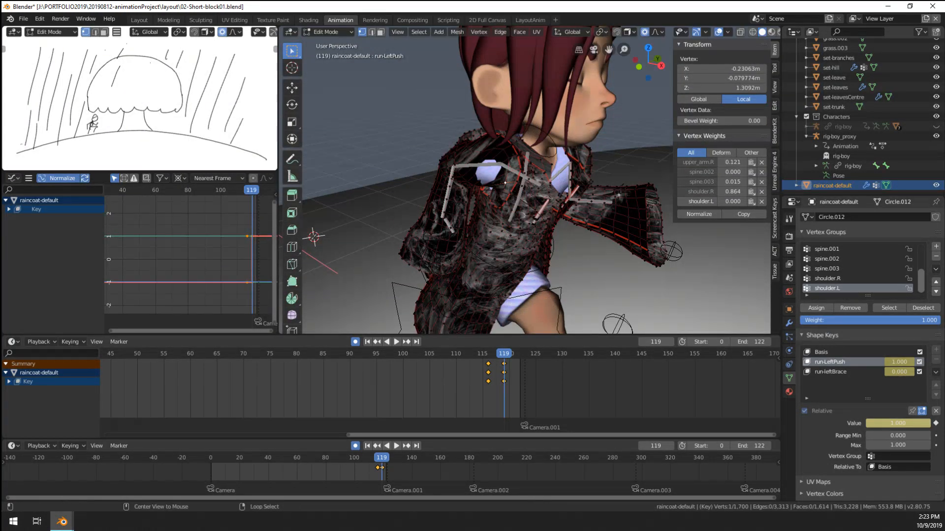
key("alt+s")
right_click(403, 122)
scroll(402, 122, "up", 2)
key("Tab")
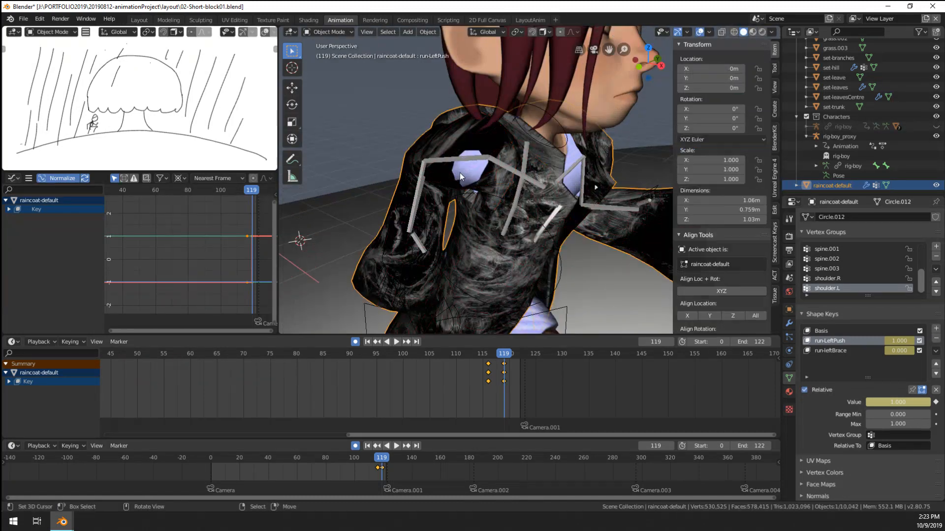
Step: In Sculpt Mode, pull the coat's right shoulder and underarm over the exposed shirt with the Grab brush on run-LeftPush
left_click(325, 33)
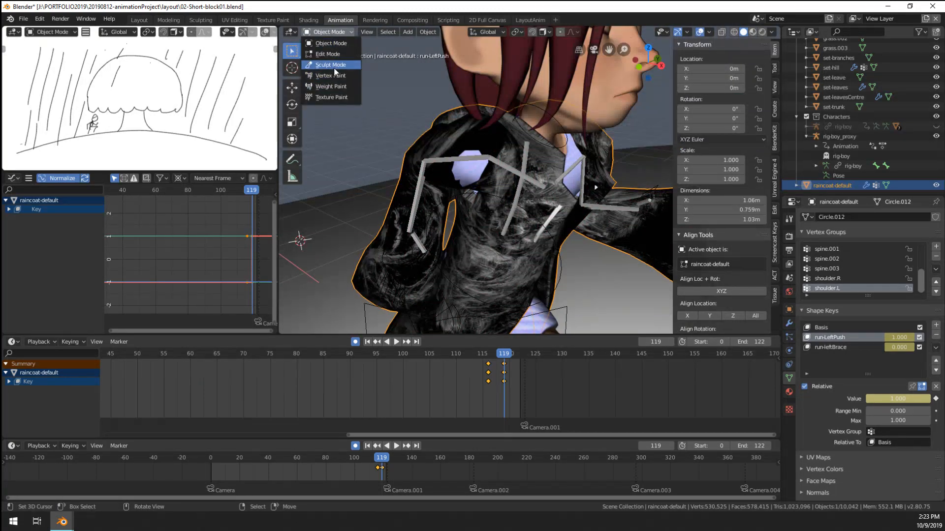
left_click(328, 69)
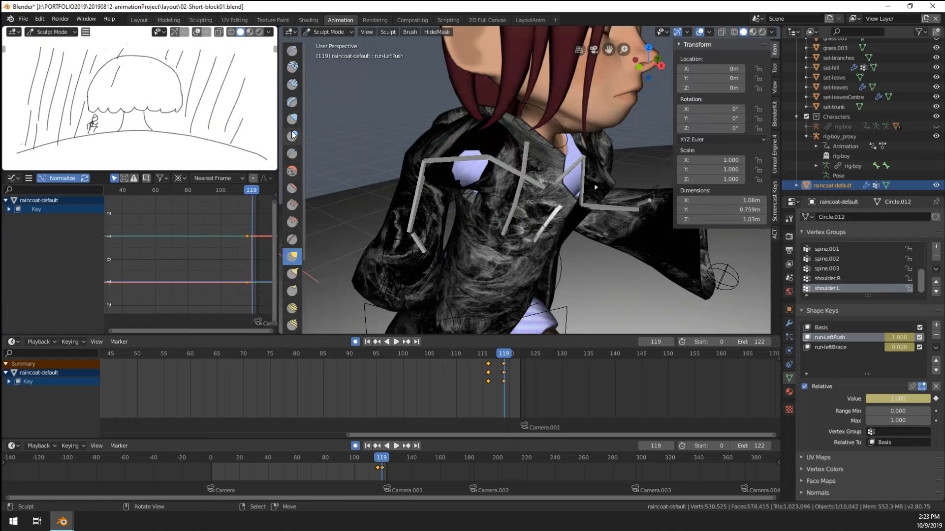
key("g")
key("f")
left_click(479, 172)
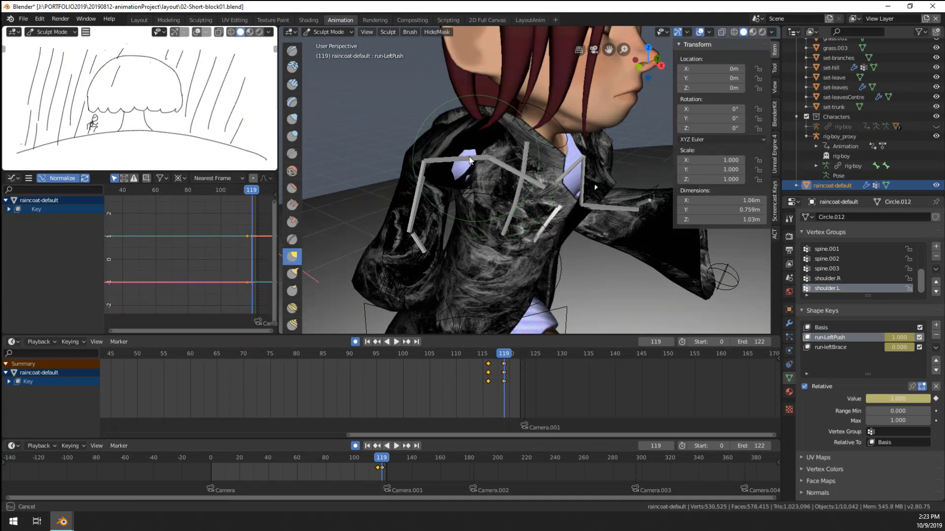
middle_click_drag(476, 172, 519, 181)
mouse_move(561, 225)
left_mouse_down()
mouse_move(614, 261)
mouse_move(611, 253)
mouse_move(645, 239)
mouse_move(621, 229)
mouse_move(641, 237)
left_mouse_up()
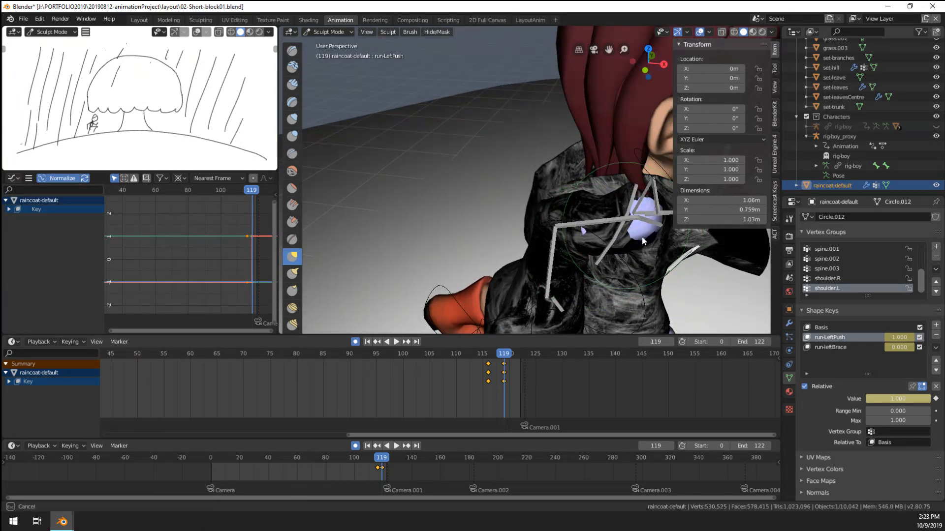
mouse_move(641, 237)
middle_mouse_down()
mouse_move(658, 227)
mouse_move(598, 227)
middle_mouse_up()
mouse_move(634, 201)
left_mouse_down()
mouse_move(650, 191)
mouse_move(606, 217)
mouse_move(598, 204)
left_mouse_up()
Step: Switch to the Inflate brush, and return the raincoat to Object Mode
left_click(291, 119)
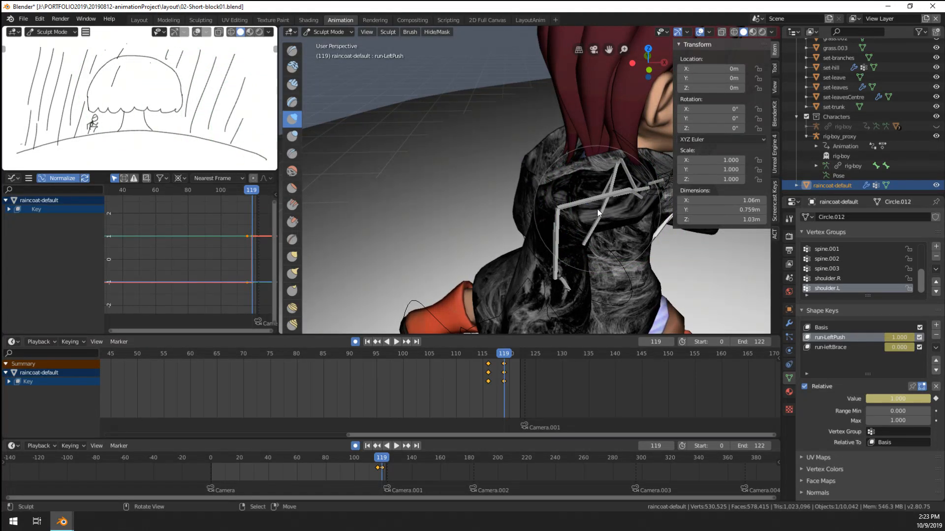
middle_click_drag(597, 203, 525, 195)
scroll(526, 197, "down", 3)
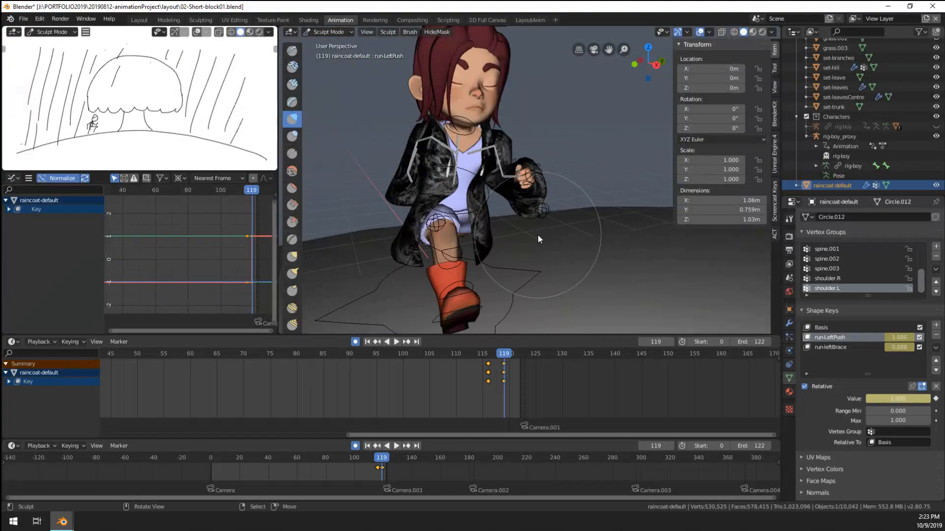
middle_click_drag(538, 235, 512, 234)
left_click(329, 32)
left_click(328, 44)
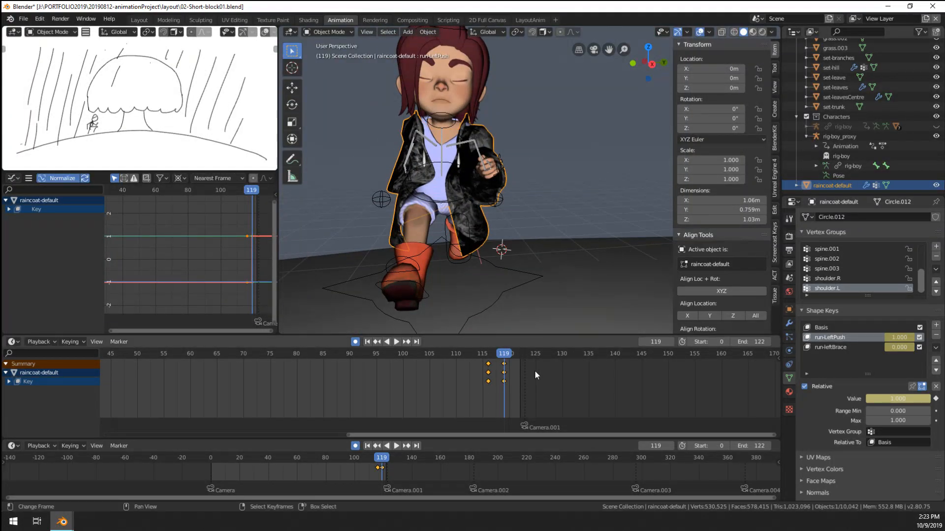
Step: Play and scrub back through the run from frame 119 to 113, examining the coat from the side
key("space")
left_click_drag(504, 399, 505, 397)
scroll(516, 217, "down", 4)
middle_click_drag(515, 216, 588, 223)
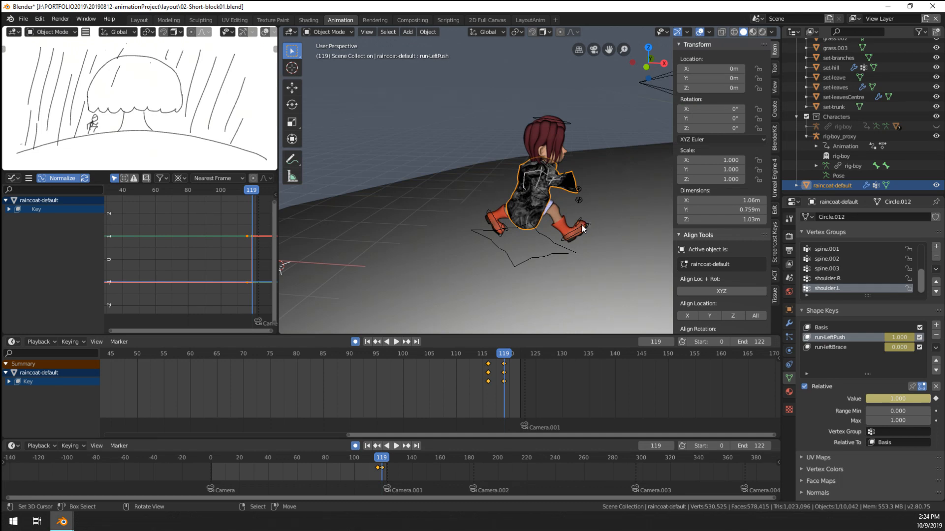
key("space")
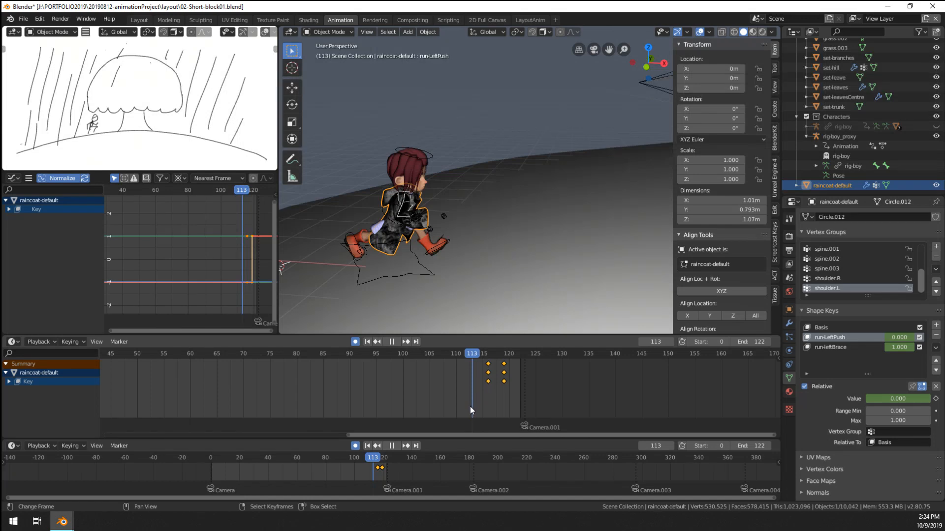
left_click_drag(471, 406, 470, 408)
middle_click_drag(458, 252, 536, 232, "shift")
scroll(497, 244, "up", 3)
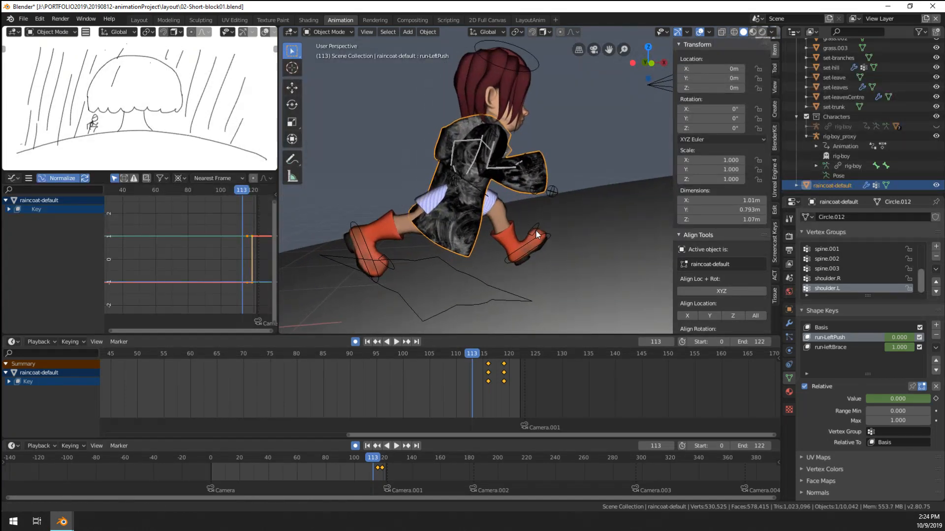
Step: Add a new shape key to the raincoat on frame 113 and name it run-rightfly
left_click(936, 326)
double_click(823, 357)
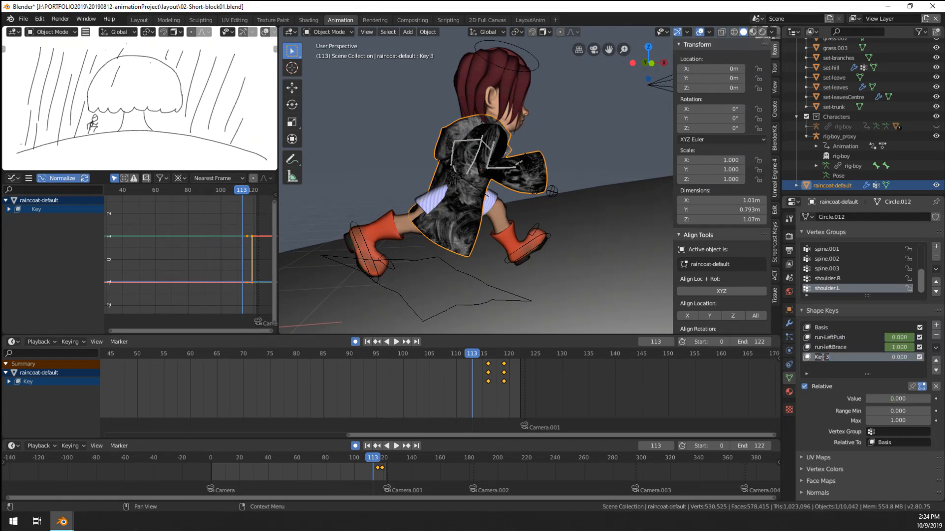
type("run-right")
type("fly")
key("Return")
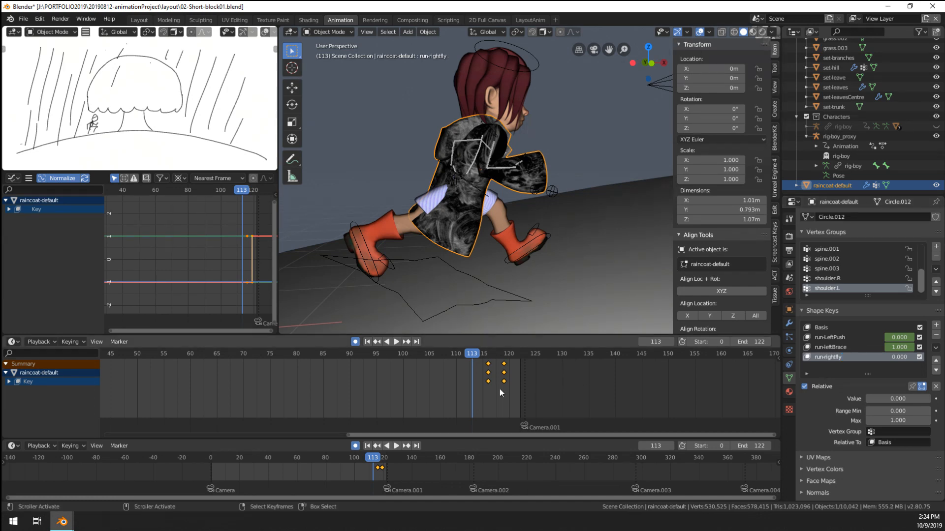
Step: Review the run poses on frames 112, 116 and 119, checking the boy and his coat from the side
left_click_drag(468, 390, 466, 393)
scroll(446, 284, "down", 2)
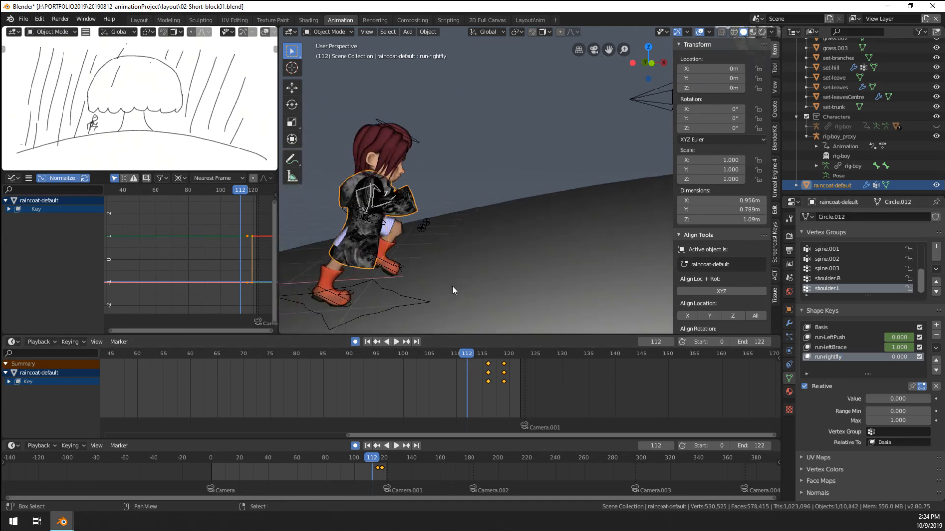
middle_click_drag(452, 286, 497, 308)
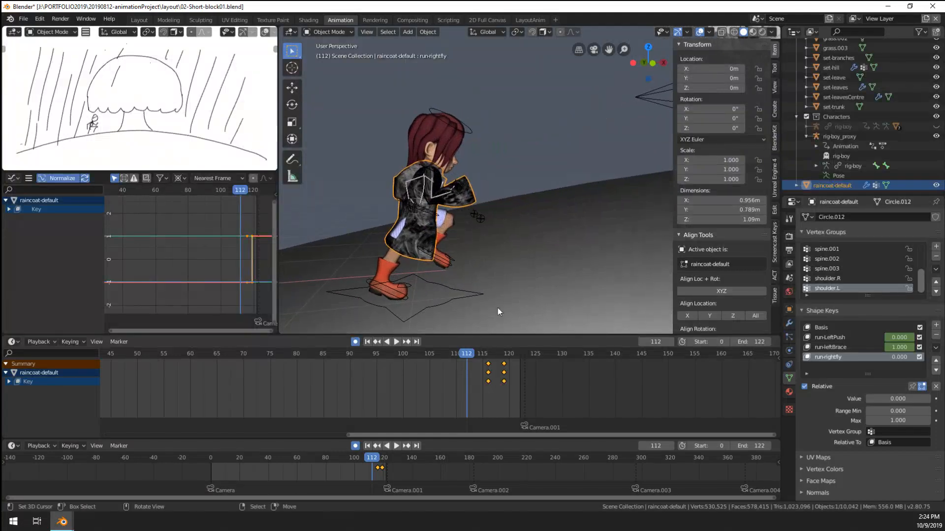
left_click(503, 396)
middle_click_drag(562, 303, 530, 302)
key("space")
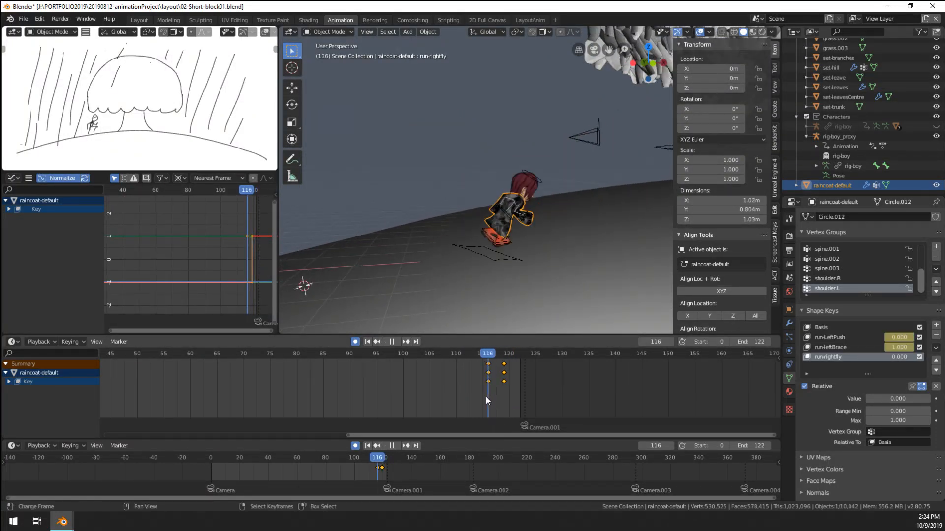
mouse_move(505, 398)
left_mouse_down()
mouse_move(457, 404)
mouse_move(527, 406)
mouse_move(440, 420)
mouse_move(500, 418)
mouse_move(427, 420)
mouse_move(506, 412)
left_mouse_up()
scroll(527, 175, "down", 3)
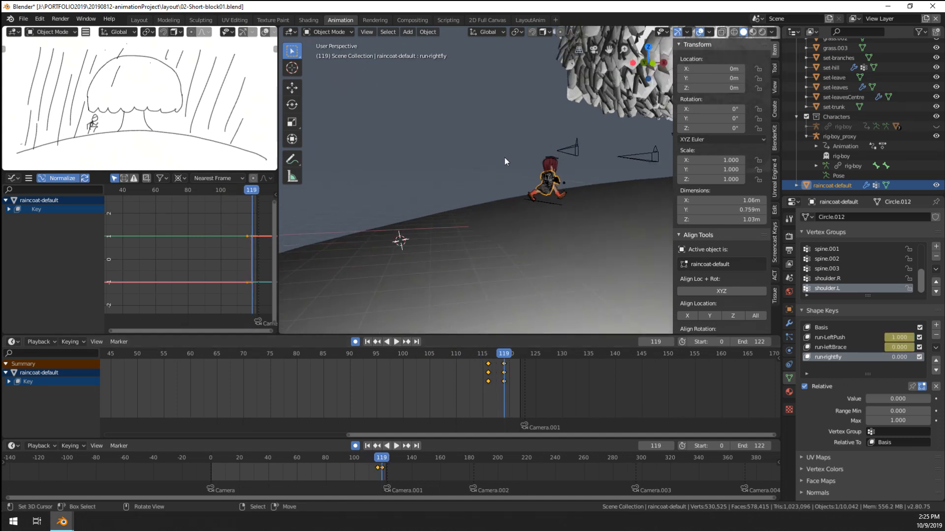
middle_click_drag(504, 157, 536, 197, "shift")
left_click(505, 364)
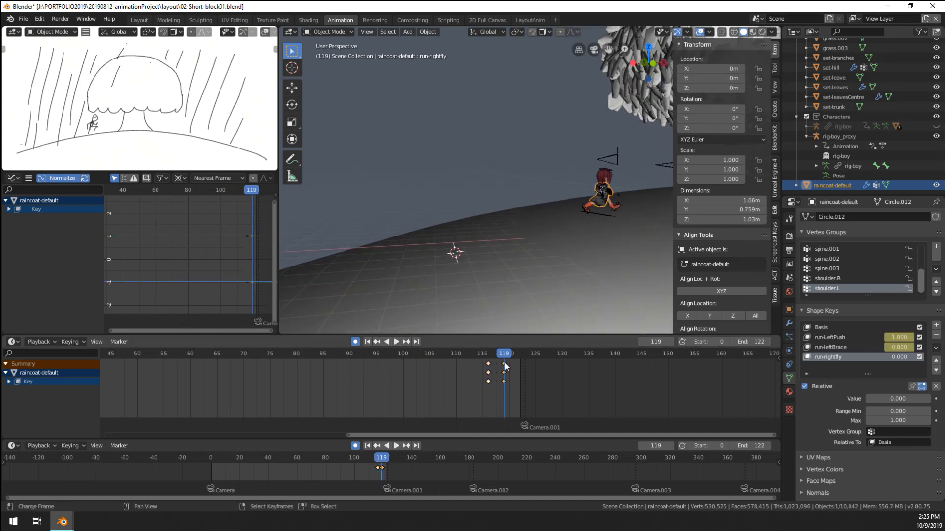
middle_click_drag(523, 298, 473, 302, "shift")
scroll(474, 302, "up", 3)
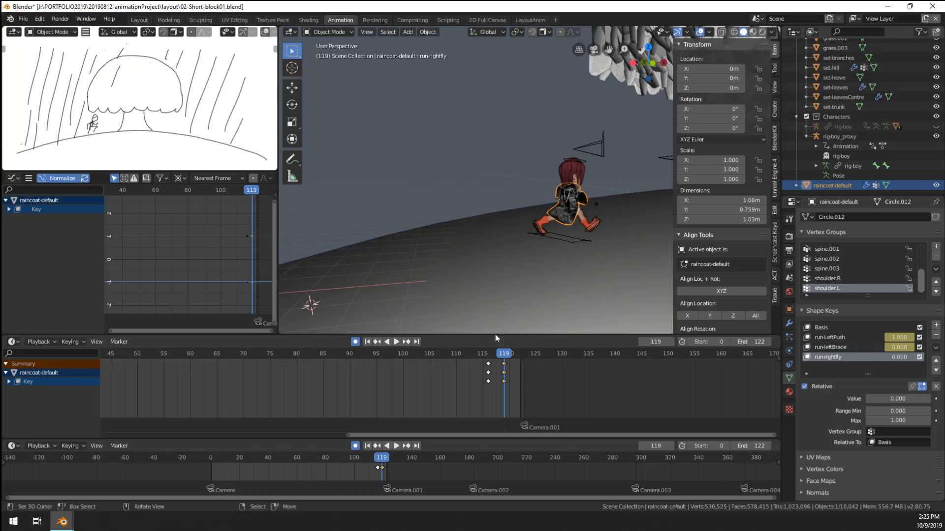
Step: Put the boy's rig in Pose Mode and select all its bones to display their keyframes
left_click(559, 235)
key("ctrl+Tab")
right_click(559, 235)
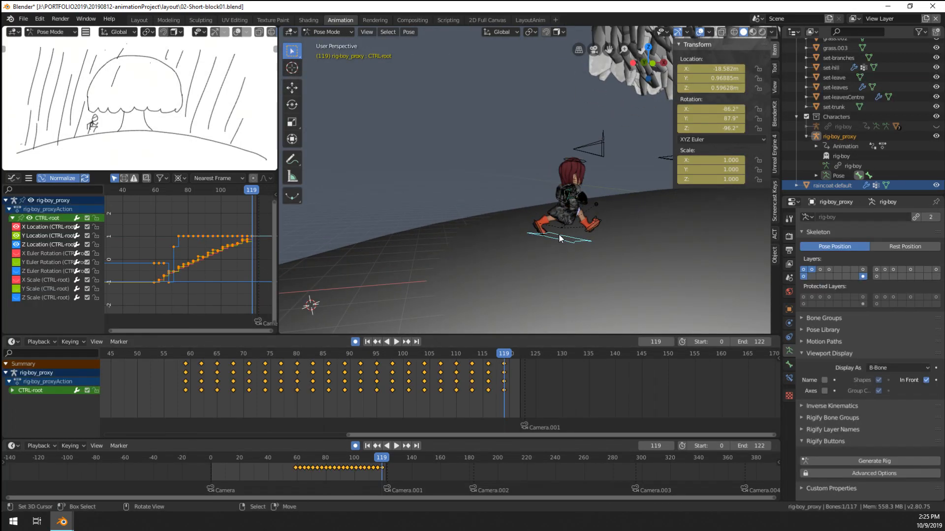
key("a")
middle_click_drag(559, 235, 521, 236, "shift")
scroll(522, 295, "up", 5)
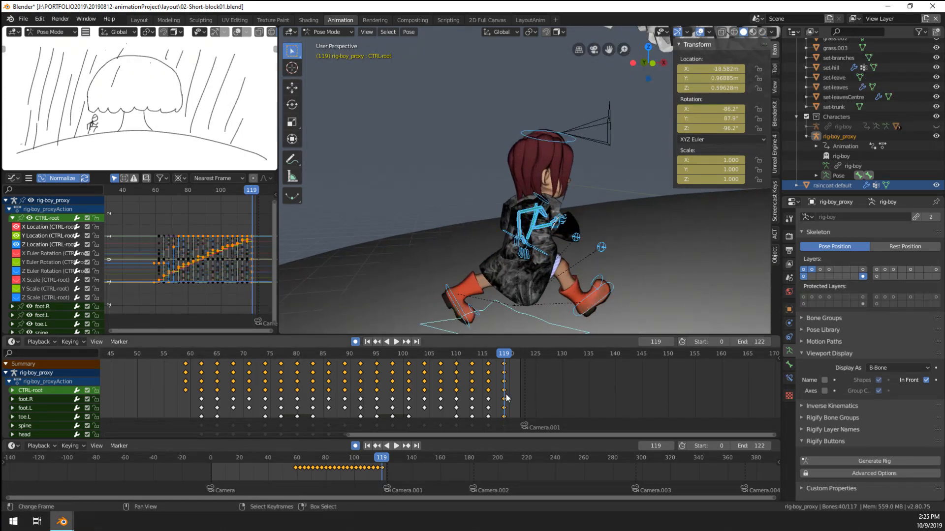
Step: Go to frame 109 and select the boy's foot.R and foot.L controls together
left_click_drag(506, 395, 488, 394)
scroll(495, 305, "down", 3)
middle_click_drag(497, 279, 544, 210, "shift")
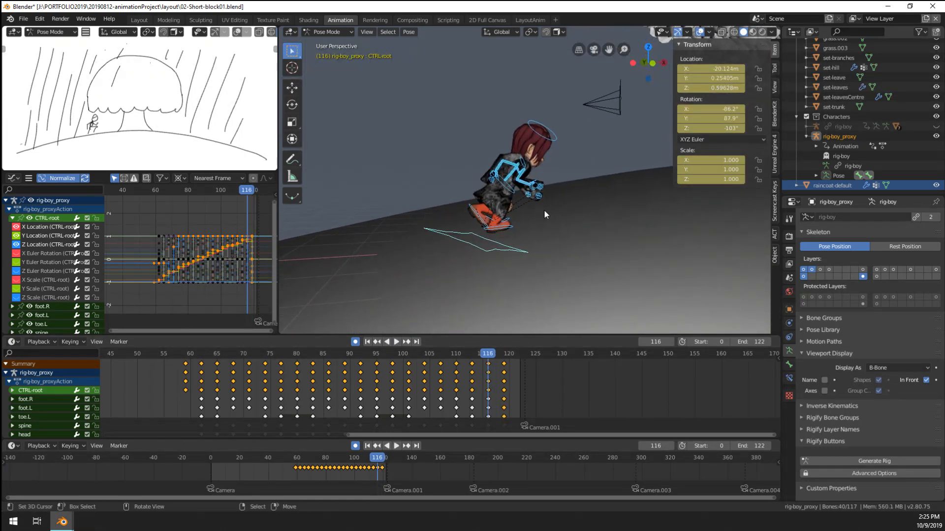
middle_click_drag(485, 224, 522, 215)
left_click_drag(419, 375, 450, 389)
mouse_move(451, 283)
middle_mouse_down()
mouse_move(501, 266)
mouse_move(455, 276)
middle_mouse_up()
left_click(424, 266)
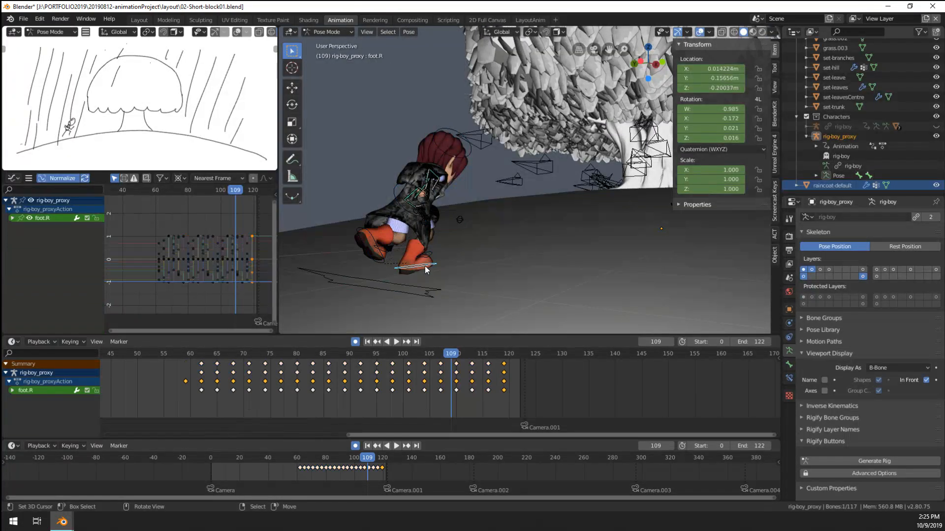
left_click(374, 246, "shift")
middle_click_drag(424, 212, 464, 216)
scroll(465, 231, "up", 3)
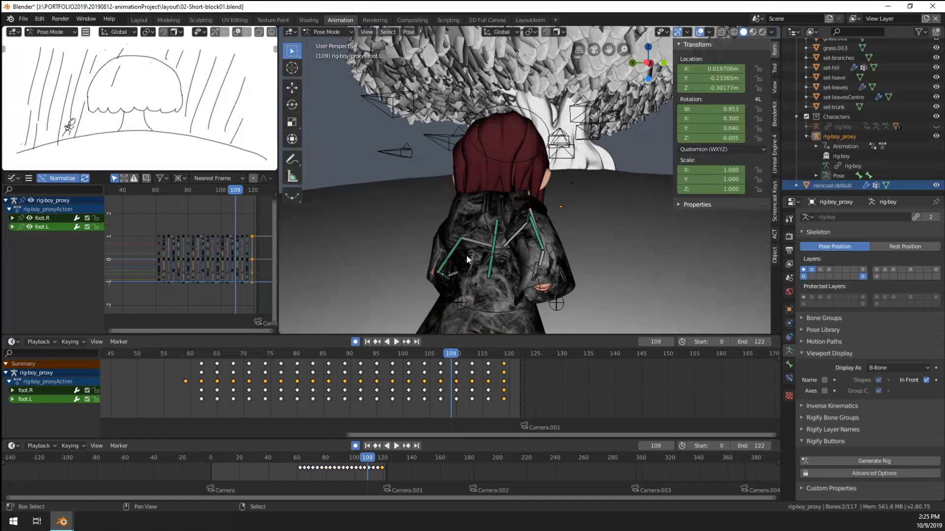
Step: Add the arm, shoulder and spine bones to the selected feet on the rig and copy their pose at frame 109
right_click(449, 254, "shift")
right_click(446, 277, "shift")
right_click(473, 243, "shift")
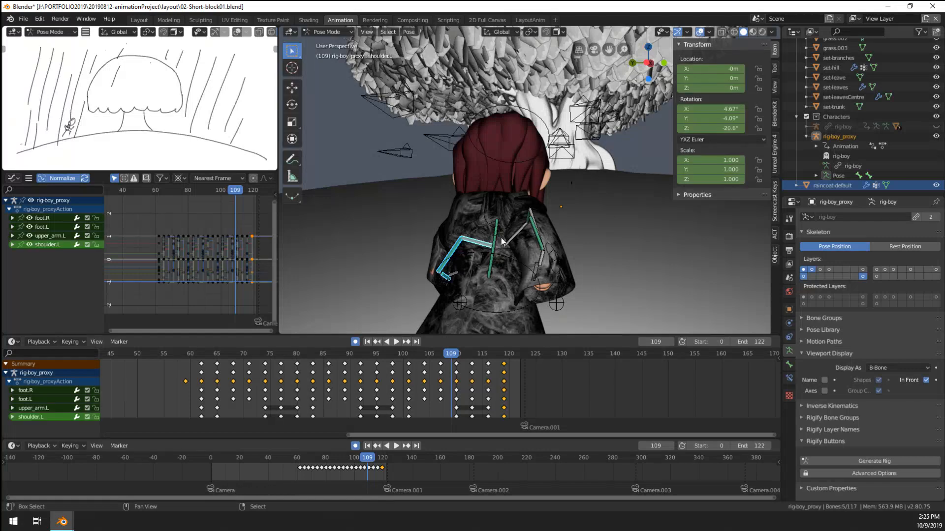
right_click(519, 232, "shift")
middle_click_drag(533, 213, 634, 214)
right_click(645, 212, "shift")
right_click(660, 252, "shift")
middle_click_drag(660, 252, 394, 202)
right_click(393, 201, "shift")
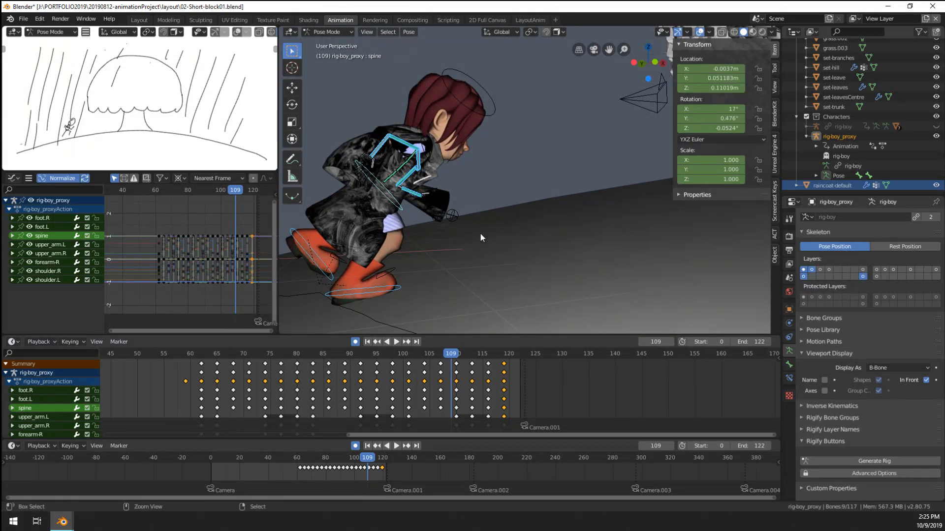
key("ctrl+c")
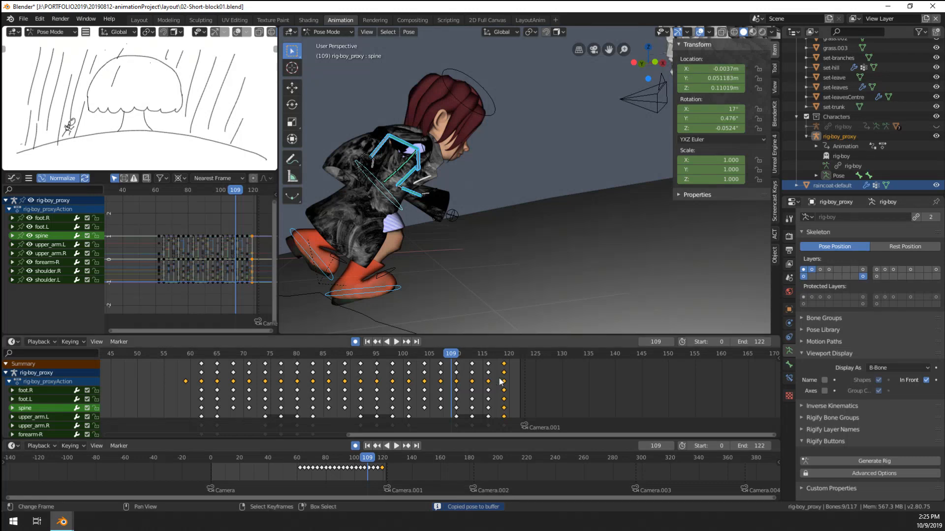
Step: Copy the selected bones' pose at frame 101 and paste it at frame 119
left_click(505, 403)
scroll(620, 205, "down", 5)
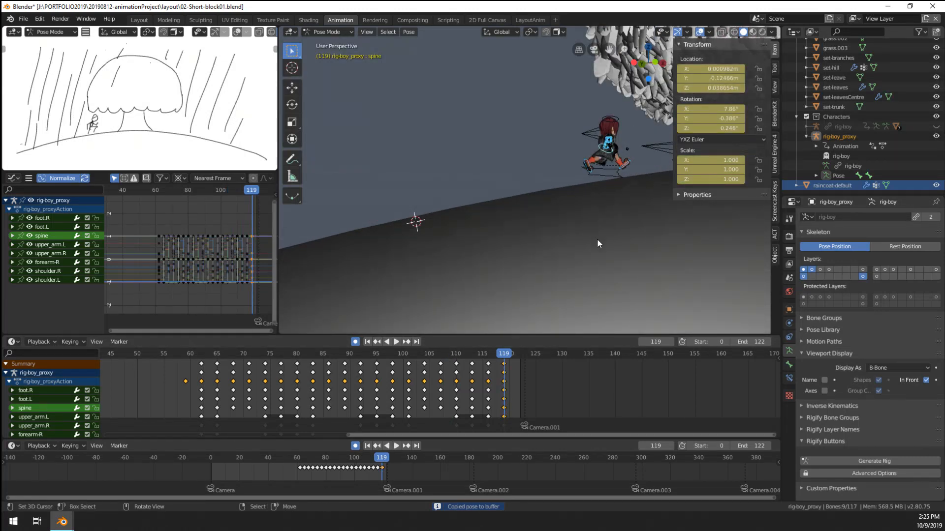
mouse_move(422, 403)
left_mouse_down()
mouse_move(403, 400)
mouse_move(409, 406)
left_mouse_up()
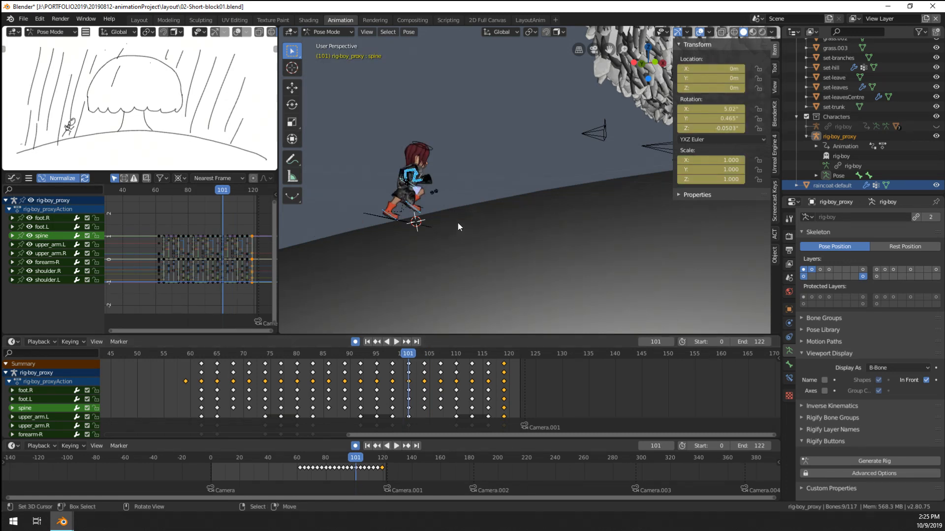
key("ctrl+c")
left_click(504, 392)
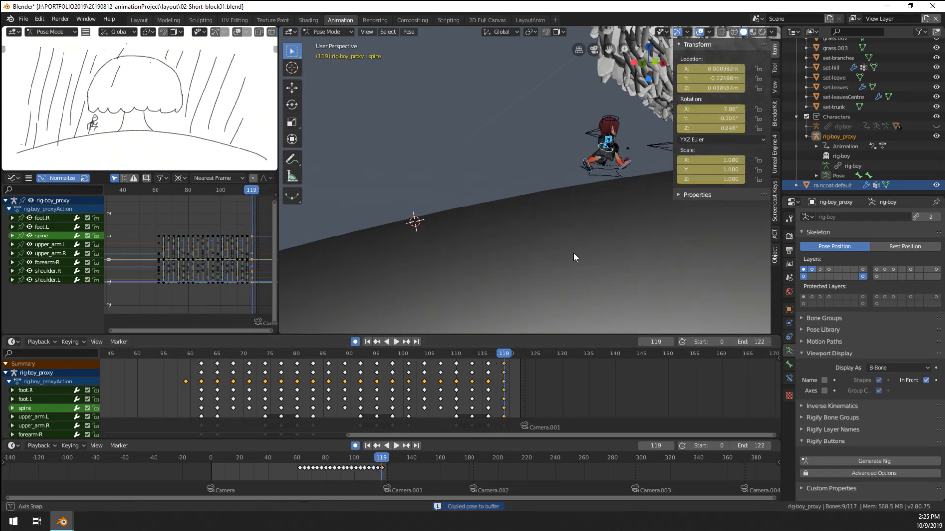
scroll(551, 241, "up", 5)
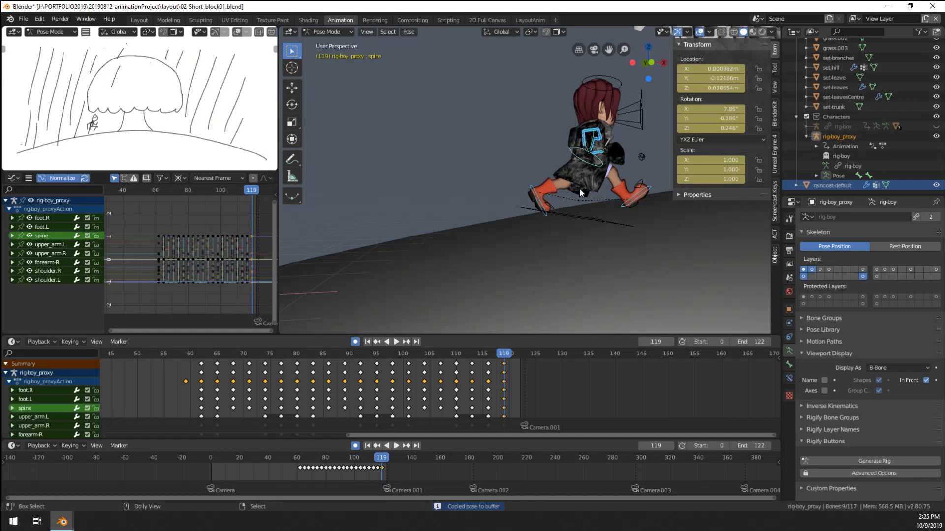
key("ctrl+v")
middle_click_drag(593, 225, 539, 237)
key("space")
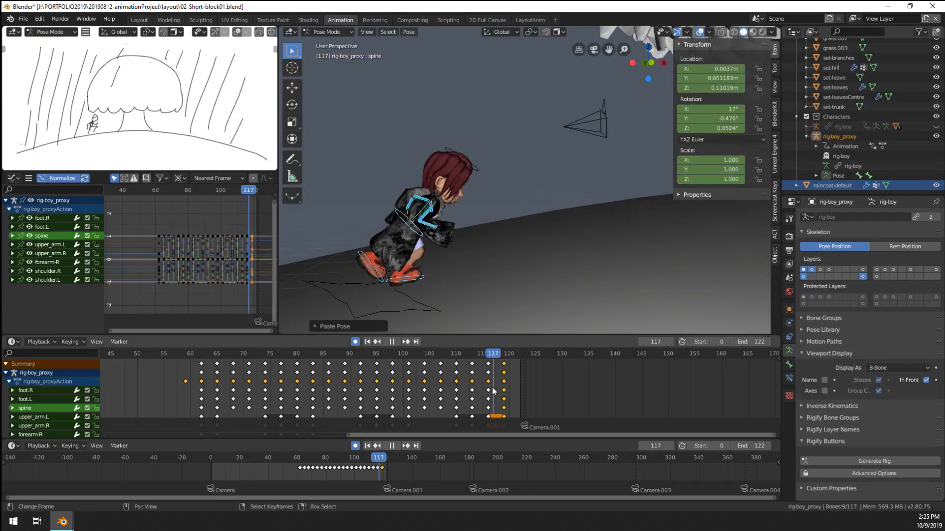
mouse_move(506, 392)
left_mouse_down()
mouse_move(495, 392)
mouse_move(503, 392)
left_mouse_up()
Step: Move the CTRL-root control back down the hill at frame 119 to about X -19.11, Y 0.65, Z 0.49 m
middle_click_drag(551, 276, 525, 264)
left_click(550, 268)
left_click(553, 259)
scroll(553, 259, "down", 2)
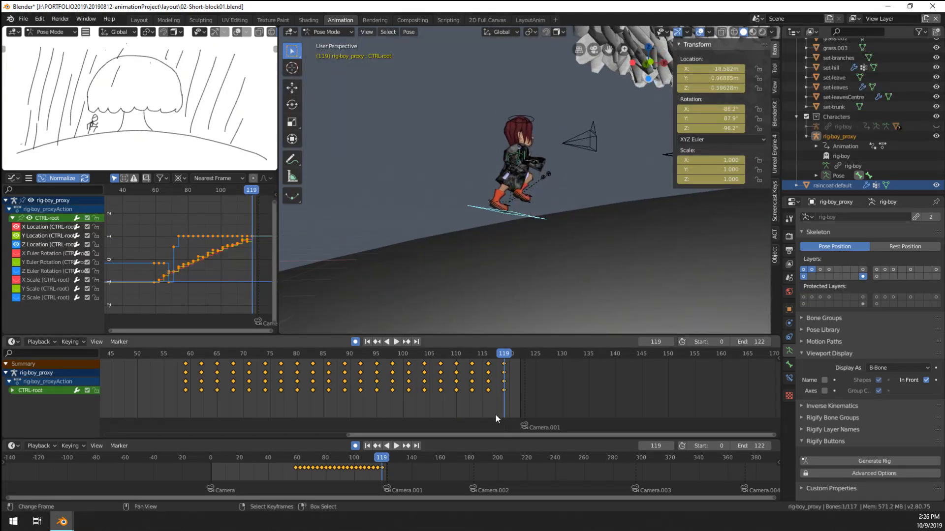
left_click_drag(490, 409, 450, 394)
key("g")
left_click(525, 302)
Step: Play back the animation and return to frame 119 to check the character's pose up close
key("space")
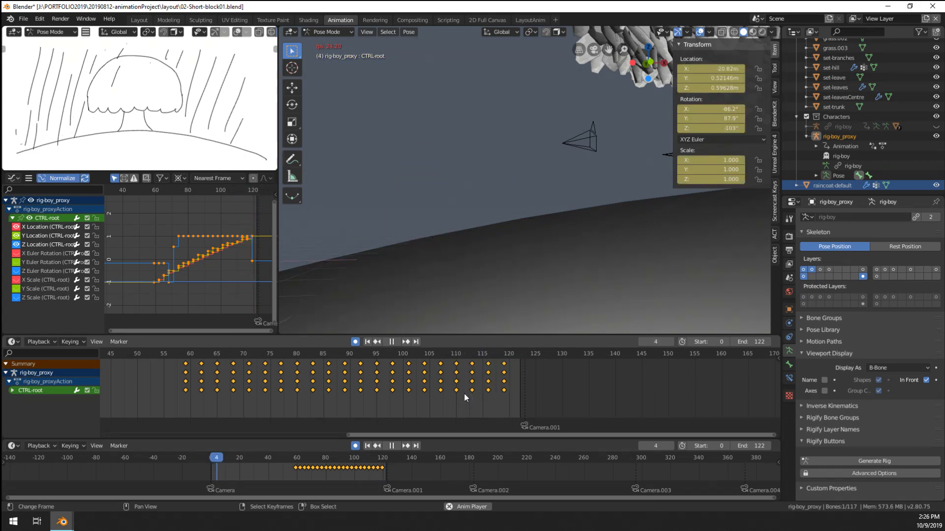
key("space")
left_click_drag(465, 394, 505, 394)
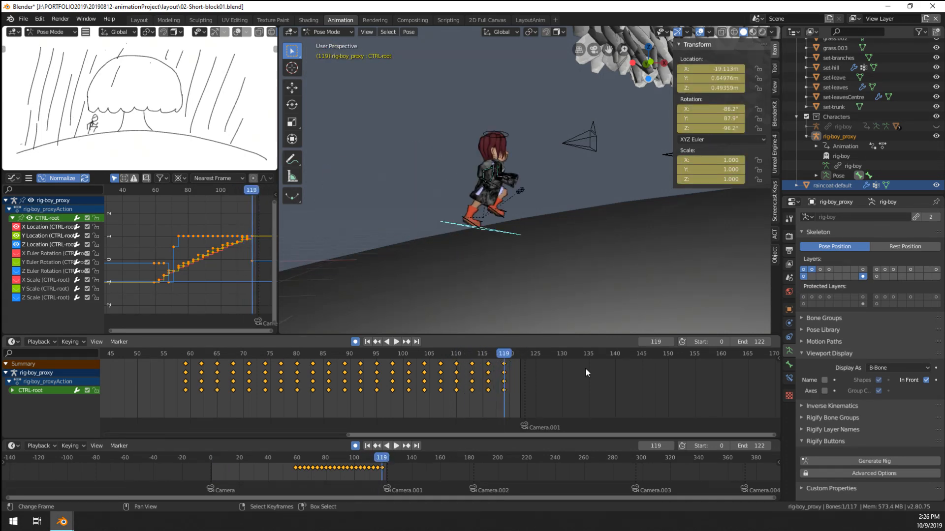
scroll(552, 240, "up", 3)
mouse_move(503, 248)
middle_mouse_down()
mouse_move(574, 243)
mouse_move(501, 240)
middle_mouse_up()
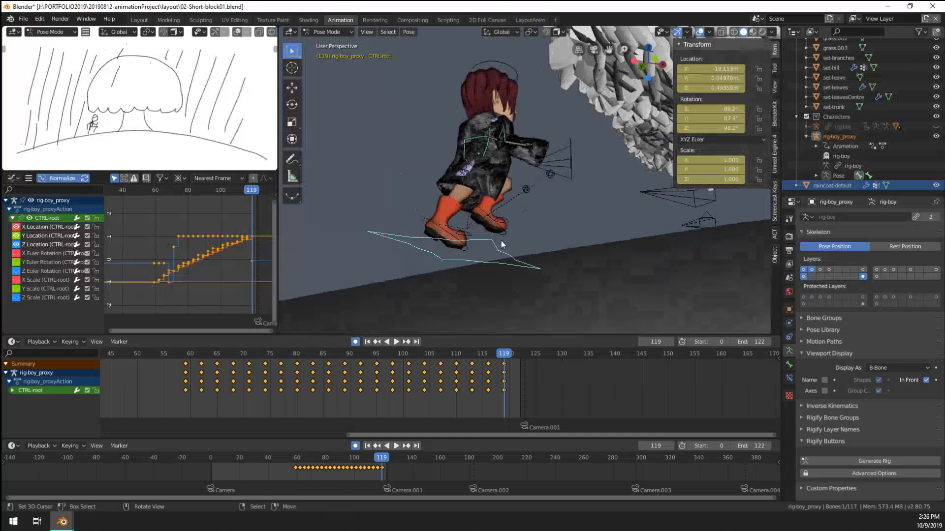
Step: Switch to Object Mode, select the raincoat and display its shape keys
left_click(788, 366)
left_click(789, 337)
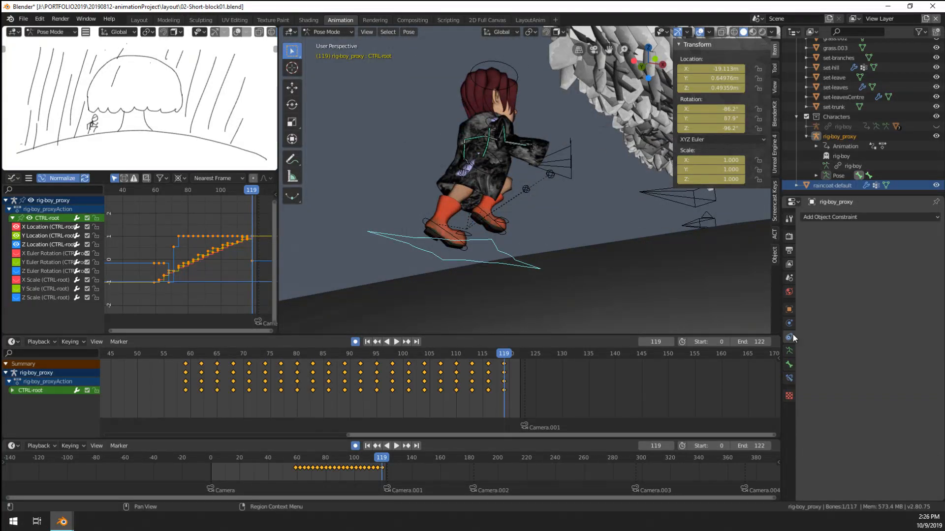
left_click(789, 324)
left_click(788, 382)
left_click(790, 363)
left_click(790, 351)
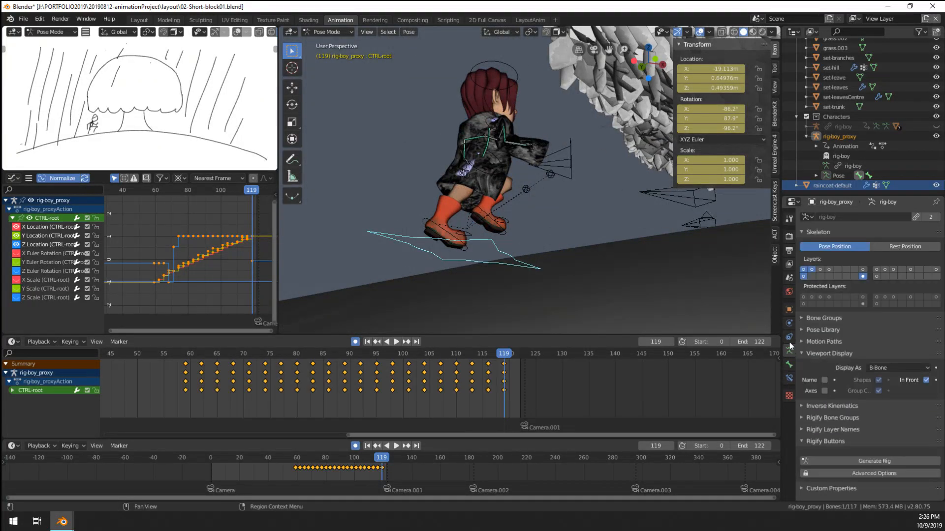
left_click(789, 324)
left_click(789, 337)
key("ctrl+Tab")
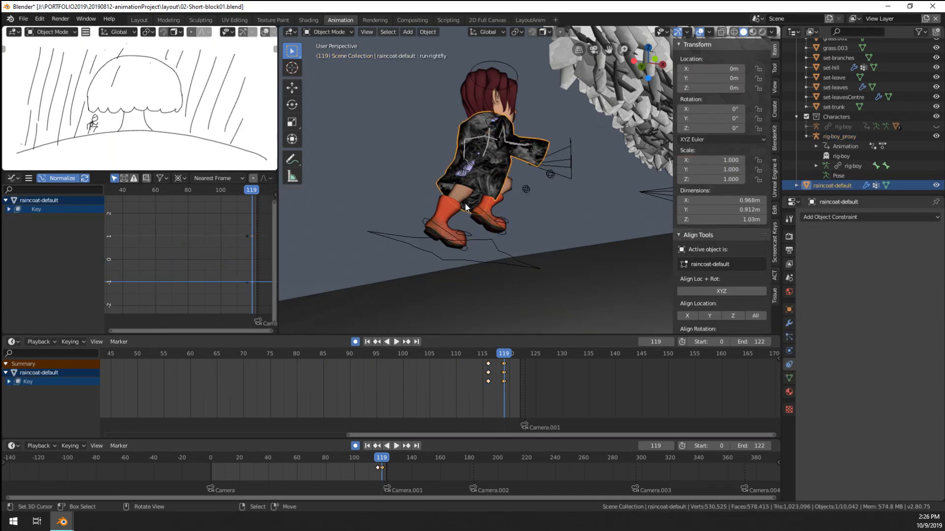
left_click(453, 213)
left_click(467, 191)
left_click(789, 378)
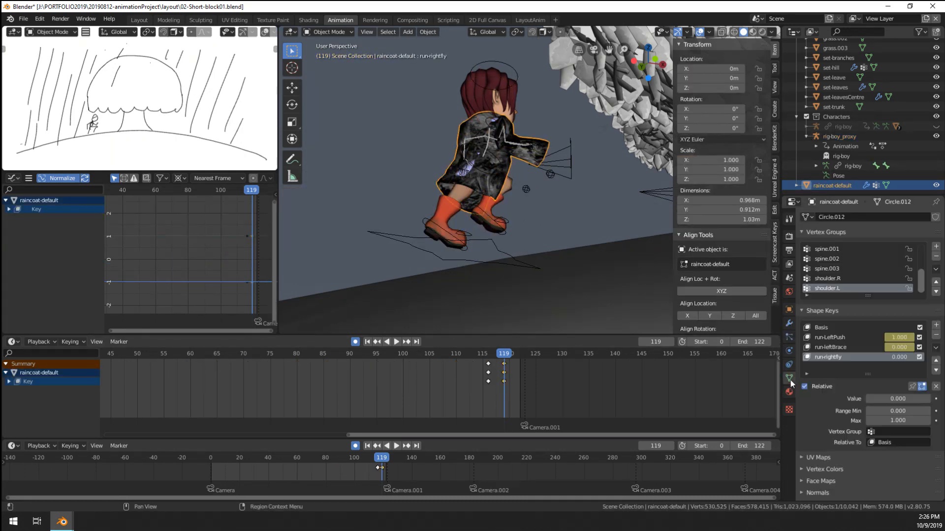
Step: Examine the raincoat's shape from several angles and play through its shape key frames 116 to 119
middle_click_drag(497, 266, 553, 267)
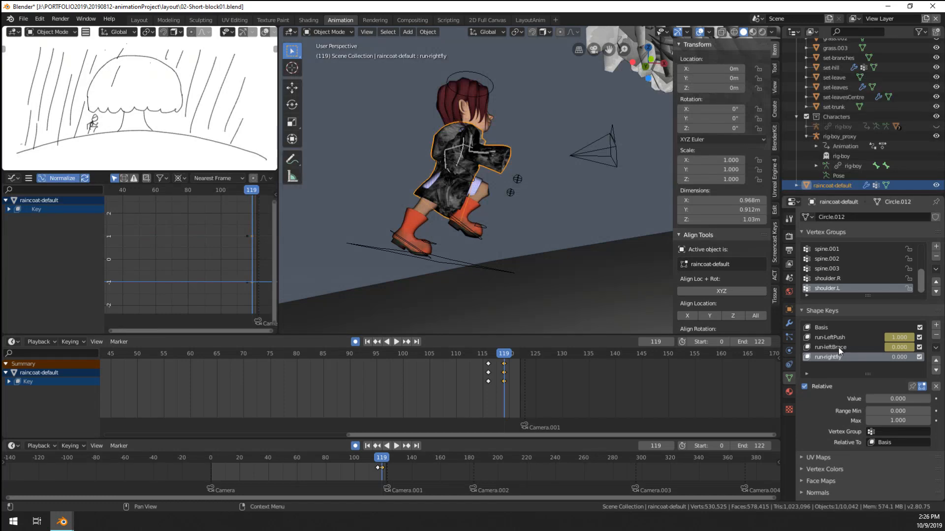
middle_click_drag(485, 292, 575, 302)
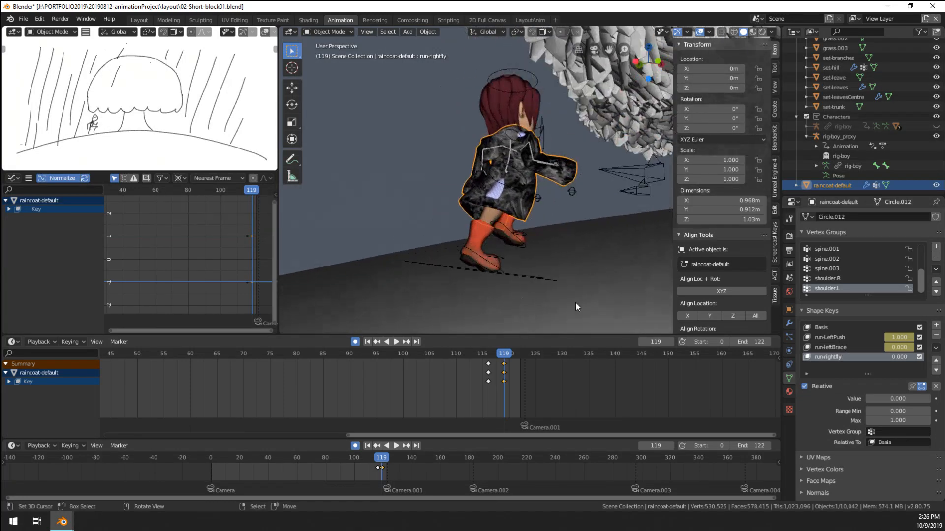
left_click(483, 396)
key("space")
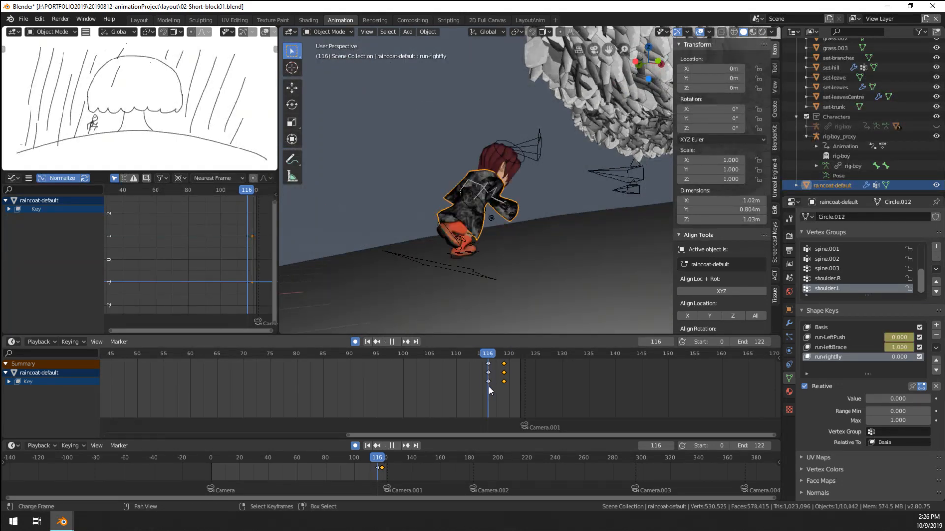
left_click_drag(489, 387, 505, 388)
middle_click_drag(567, 285, 592, 279)
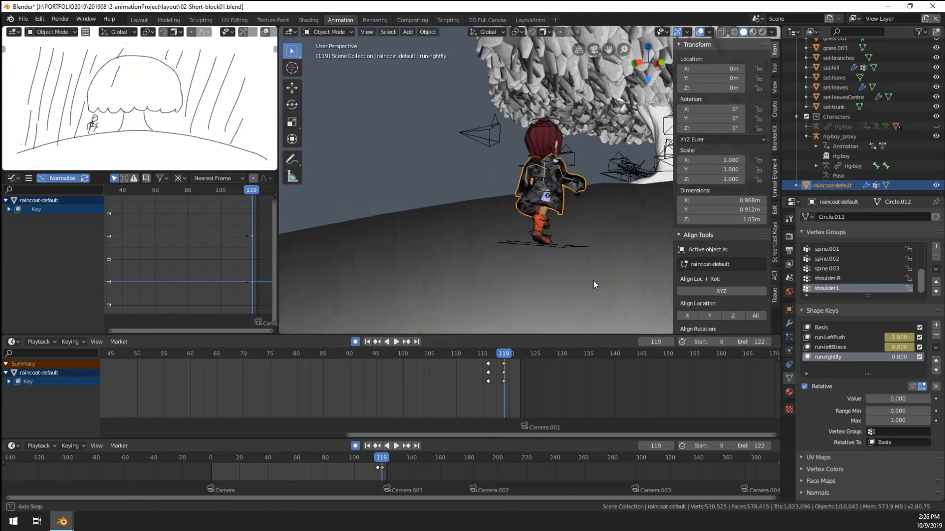
Step: Select the character rig and return it to Pose Mode
left_click(575, 252)
left_click(555, 249)
key("ctrl+Tab")
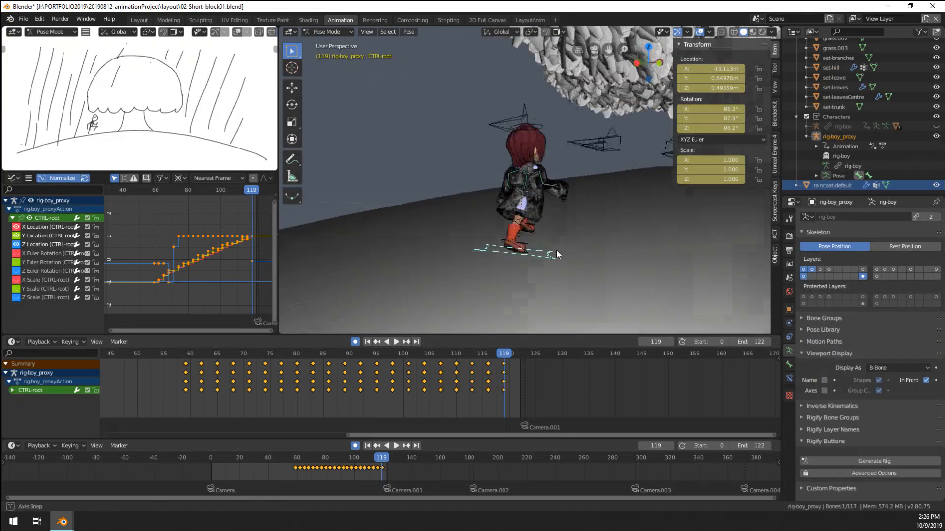
mouse_move(555, 249)
middle_mouse_down()
mouse_move(504, 273)
mouse_move(615, 265)
mouse_move(547, 252)
middle_mouse_up()
Step: Copy the pose of both feet, upper arms, forearms and shoulders at frame 119 and paste it mirrored on the same frame
left_click(502, 267)
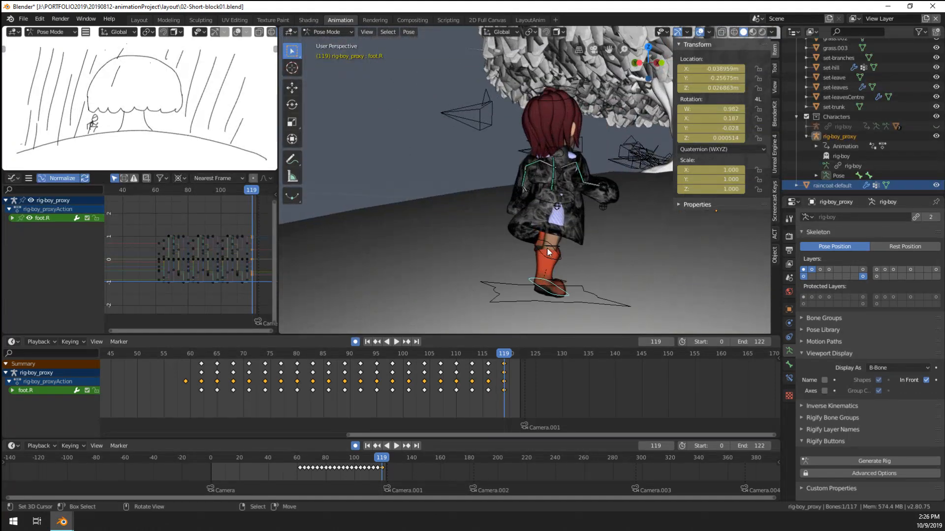
left_click(540, 237, "shift")
left_click(540, 167, "shift")
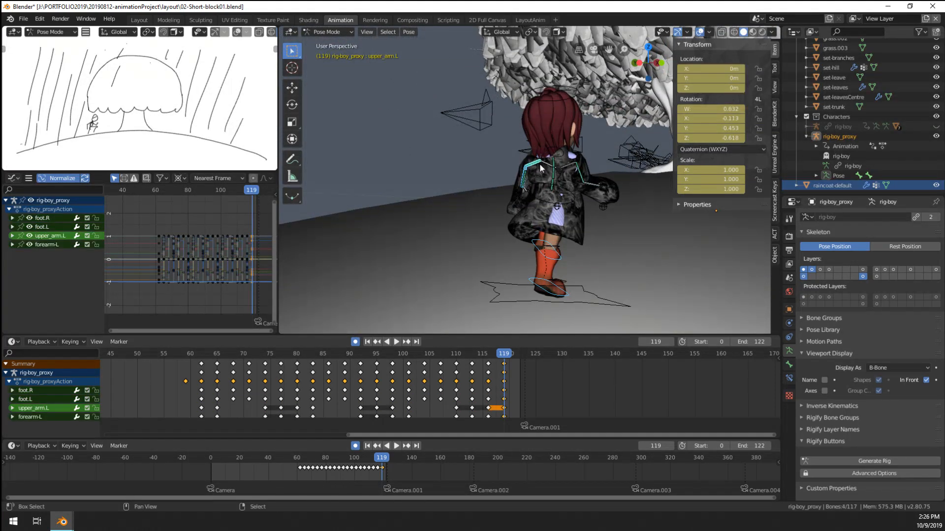
left_click(571, 167, "shift")
left_click(588, 179, "shift")
middle_click_drag(600, 196, 577, 203)
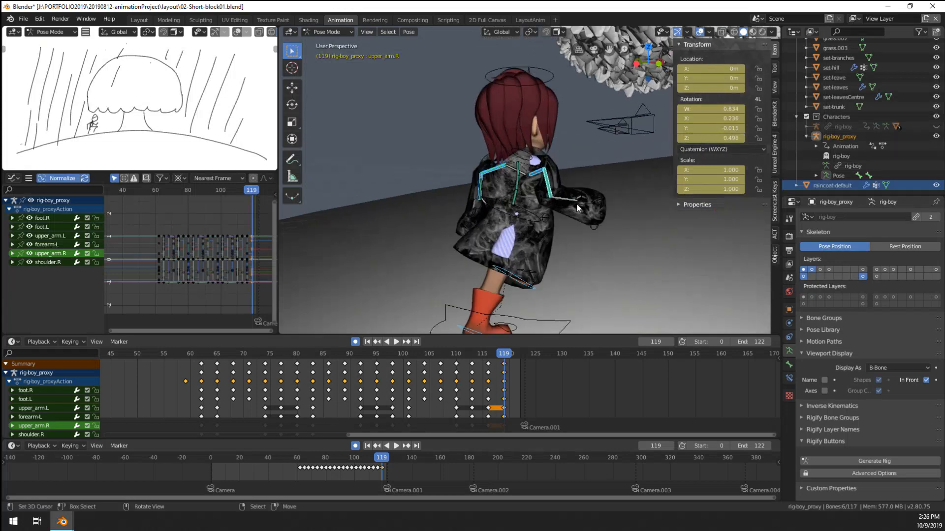
left_click(568, 199, "shift")
left_click(525, 175, "shift")
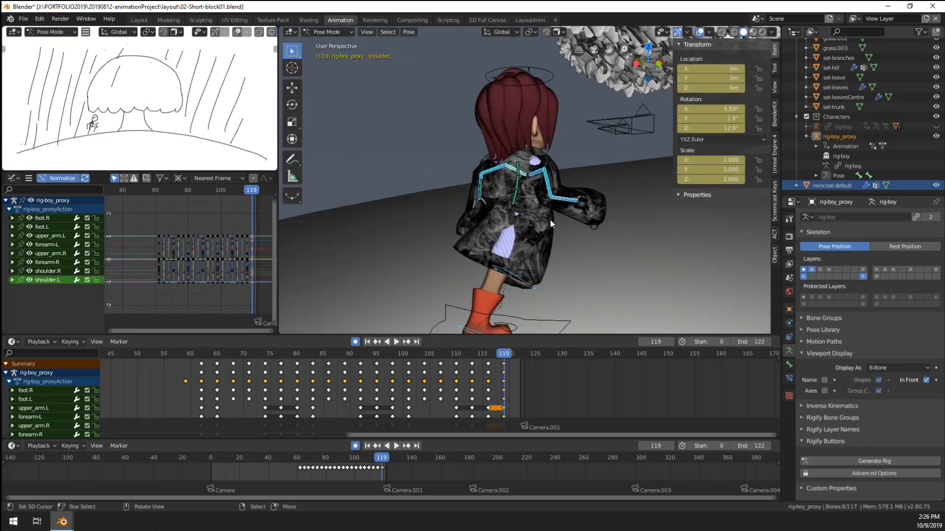
key("ctrl+c")
key("ctrl+shift+v")
middle_click_drag(603, 248, 501, 302)
scroll(496, 309, "down", 3)
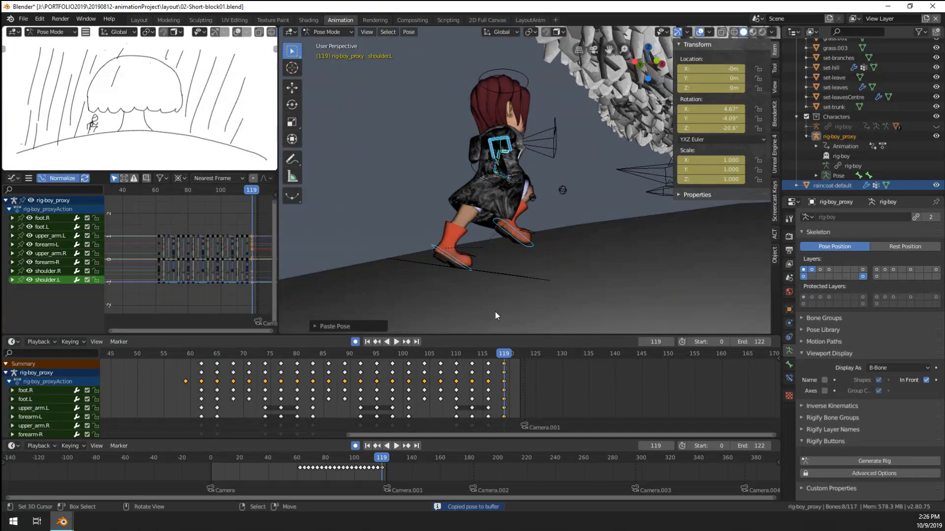
Step: Select the CTRL-root control, play back the run, and inspect the character's pose at frame 111
left_click(520, 282)
scroll(513, 327, "up", 3)
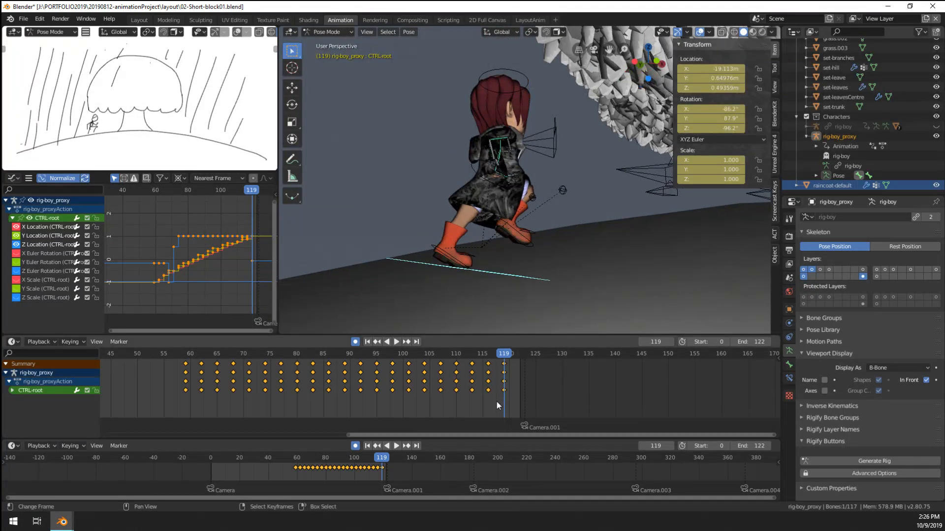
key("ctrl+shift+space")
left_click_drag(500, 404, 509, 399)
middle_click_drag(513, 298, 531, 351)
left_click_drag(487, 412, 463, 409)
mouse_move(491, 267)
middle_mouse_down()
mouse_move(424, 282)
mouse_move(478, 261)
middle_mouse_up()
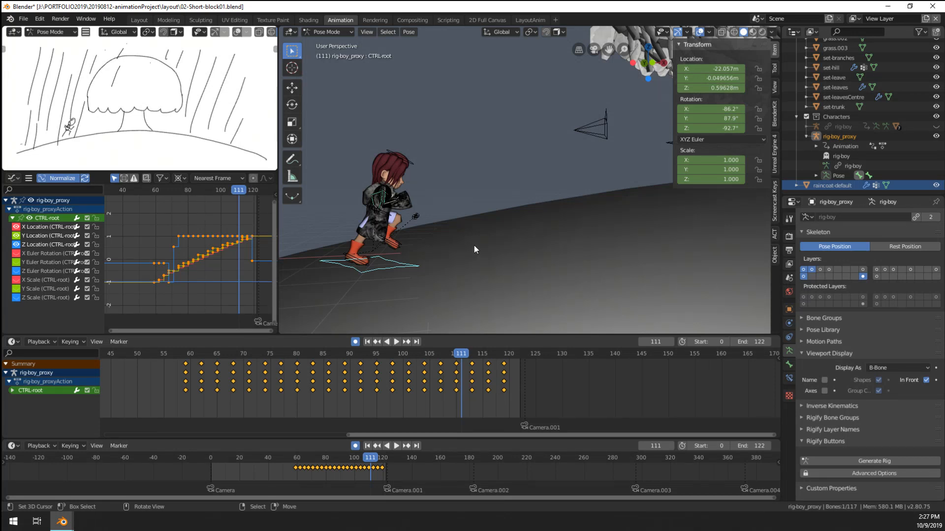
middle_click_drag(489, 258, 514, 255, "shift")
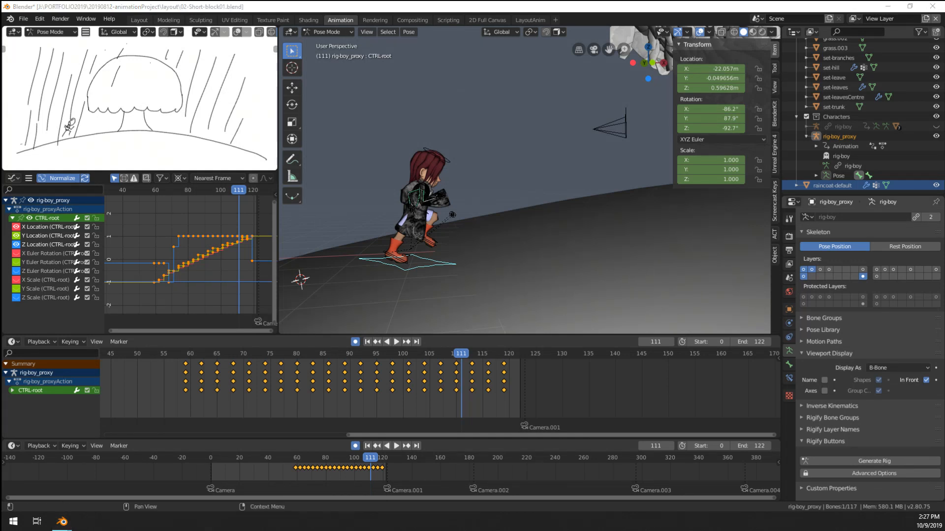
middle_click_drag(566, 232, 445, 236)
scroll(445, 236, "up", 4)
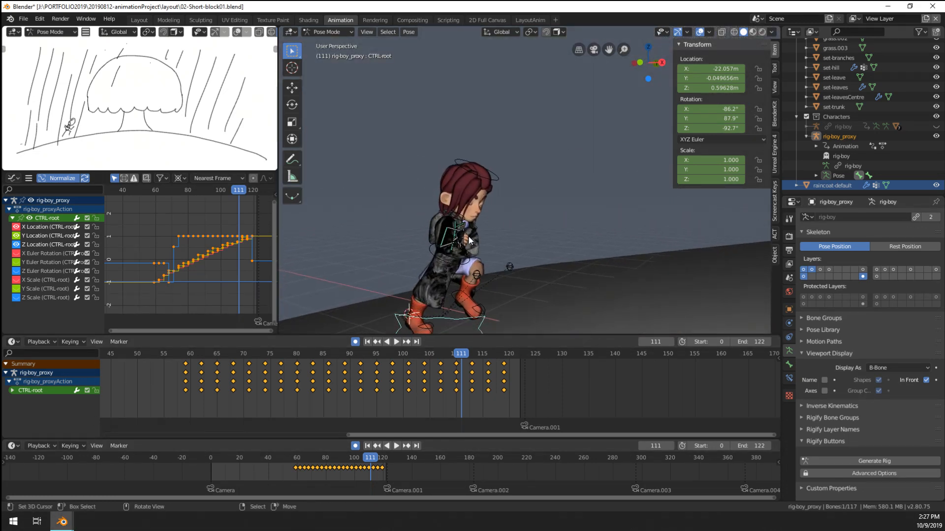
Step: Switch to the 10-animationTest.blend window and play the run cycle from the front in a maximized viewport with overlays hidden
mouse_move(61, 522)
left_click(164, 486)
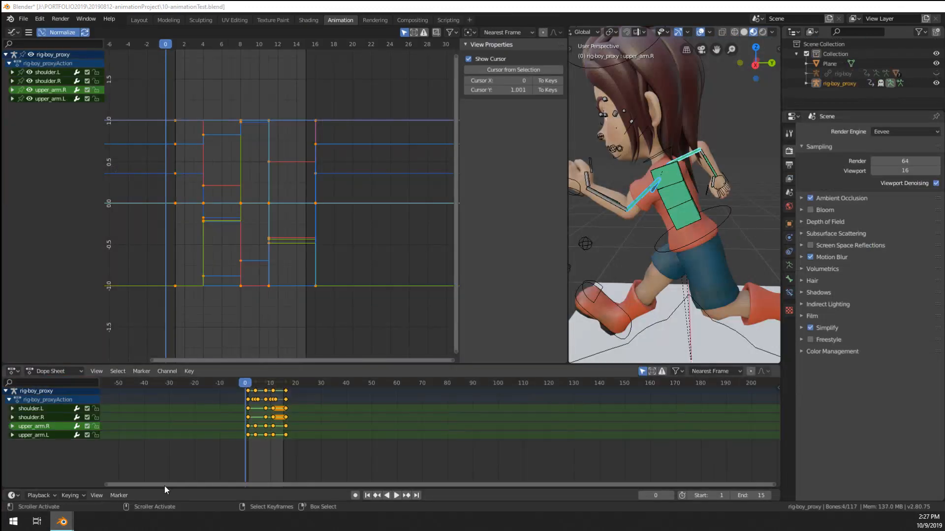
middle_click_drag(615, 283, 677, 276)
key("ctrl+space")
scroll(589, 202, "down", 3)
middle_click_drag(589, 203, 634, 206)
scroll(638, 206, "down", 1)
scroll(748, 136, "down", 1)
left_click(863, 32)
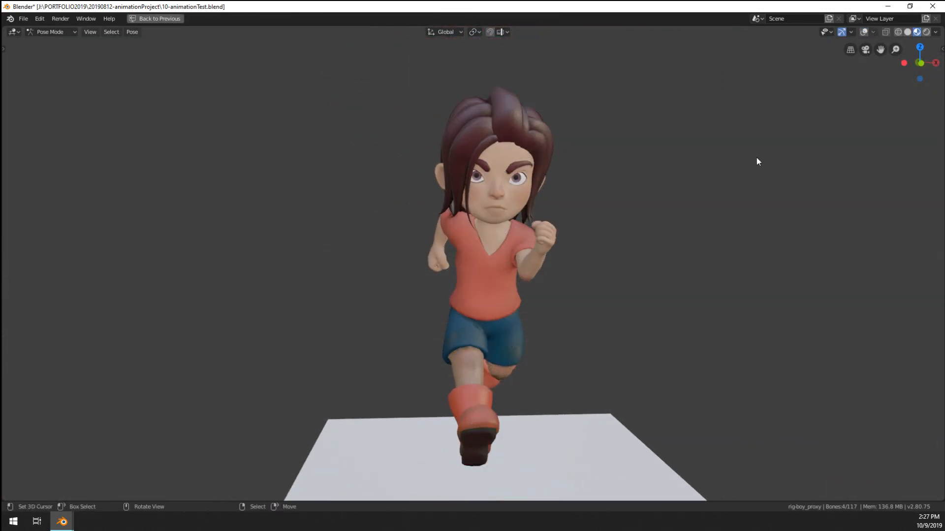
key("space")
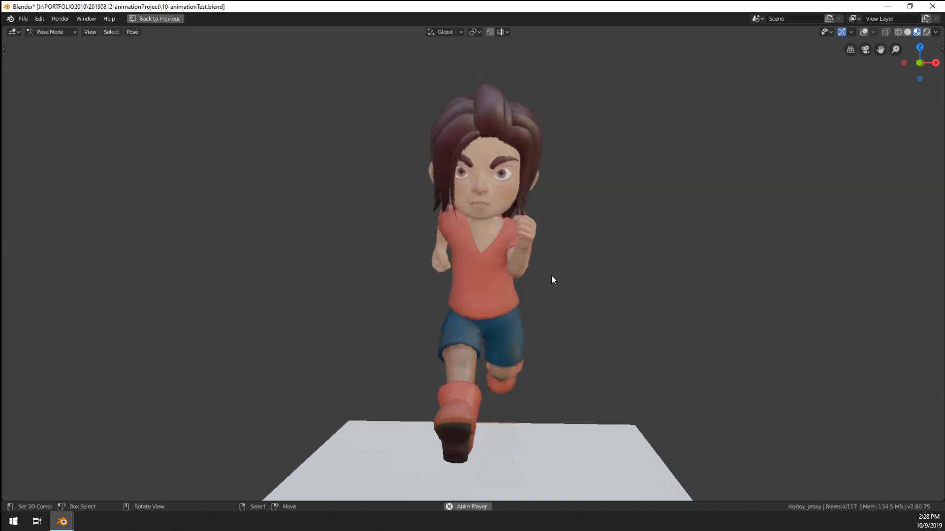
key("space")
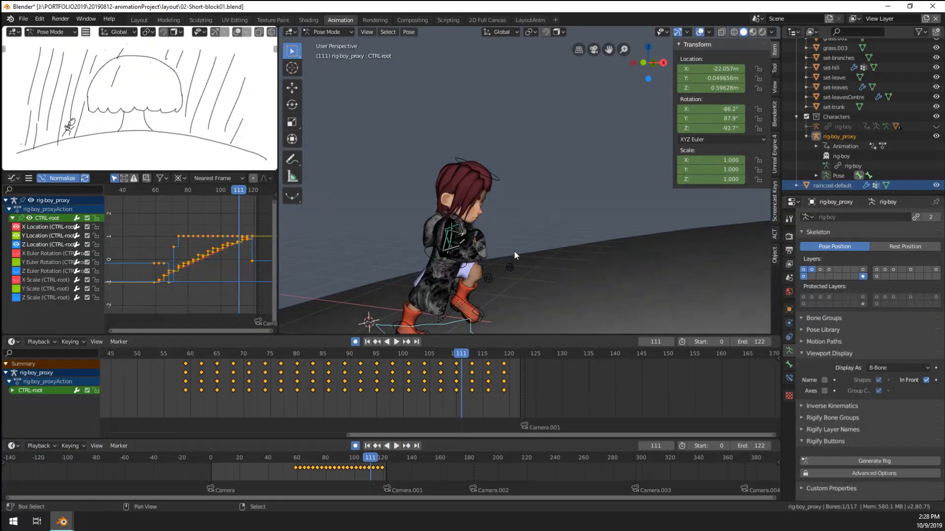
Step: Return to the 02-Short-block01.blend window and select the raincoat in Object Mode at frame 111
middle_click_drag(514, 252, 535, 169, "shift")
scroll(417, 202, "up", 1)
key("alt+a")
middle_click_drag(439, 185, 458, 201)
scroll(490, 185, "up", 3)
key("ctrl+Tab")
right_click(458, 192)
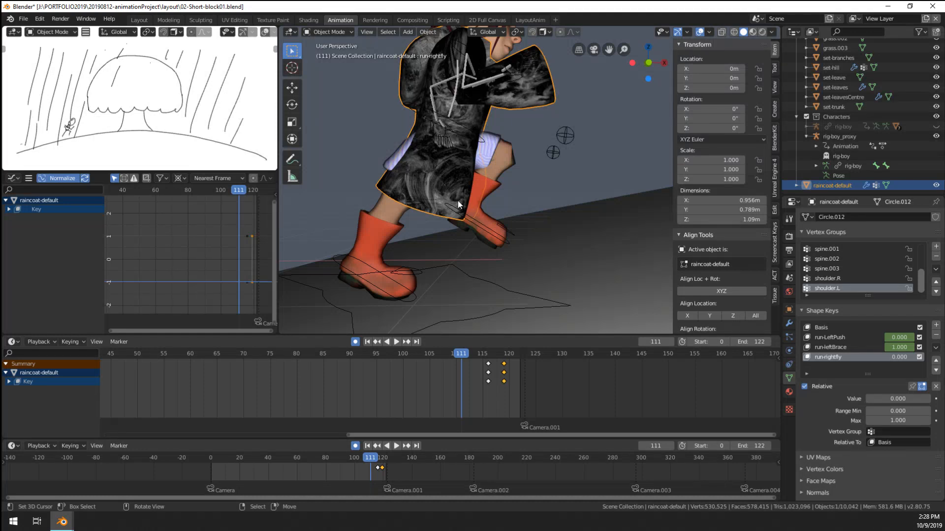
Step: Play the run from frame 111 and inspect the raincoat's shape against the poses at frames 116 and 119
scroll(435, 185, "down", 5)
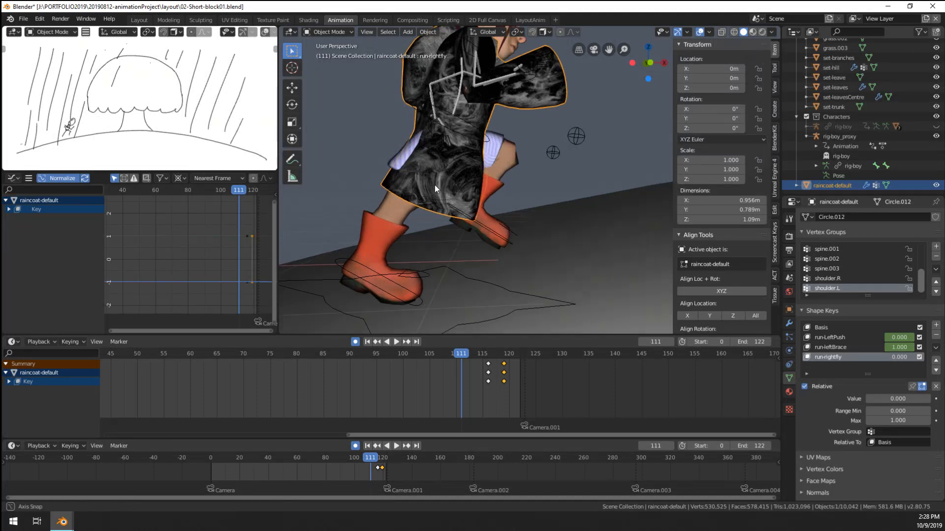
scroll(453, 222, "up", 2)
middle_click_drag(476, 238, 518, 246)
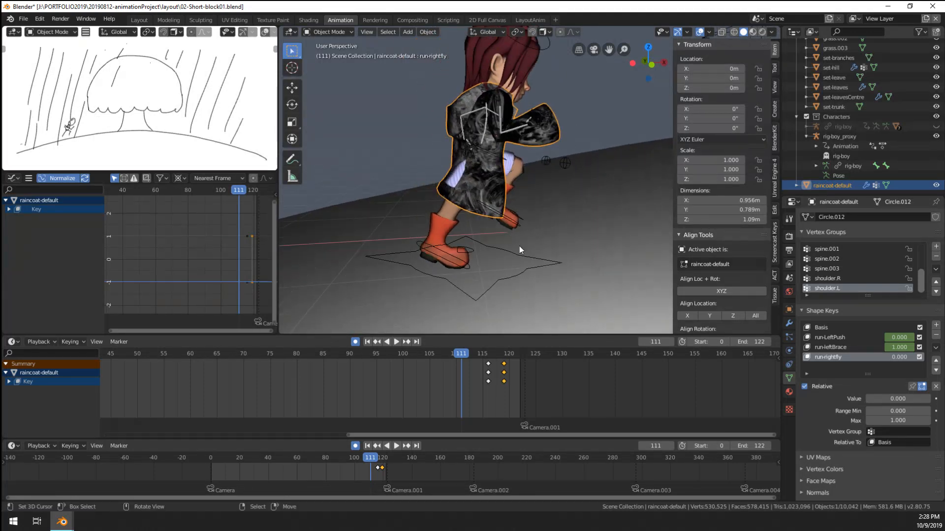
scroll(518, 246, "down", 1)
key("space")
scroll(617, 189, "down", 2)
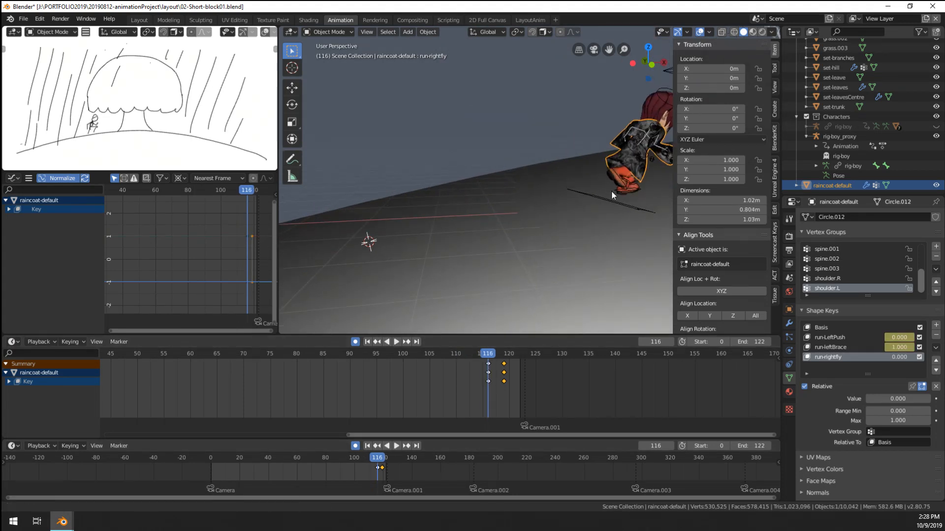
middle_click_drag(611, 191, 471, 227, "shift")
scroll(472, 229, "up", 1)
left_click_drag(498, 391, 504, 391)
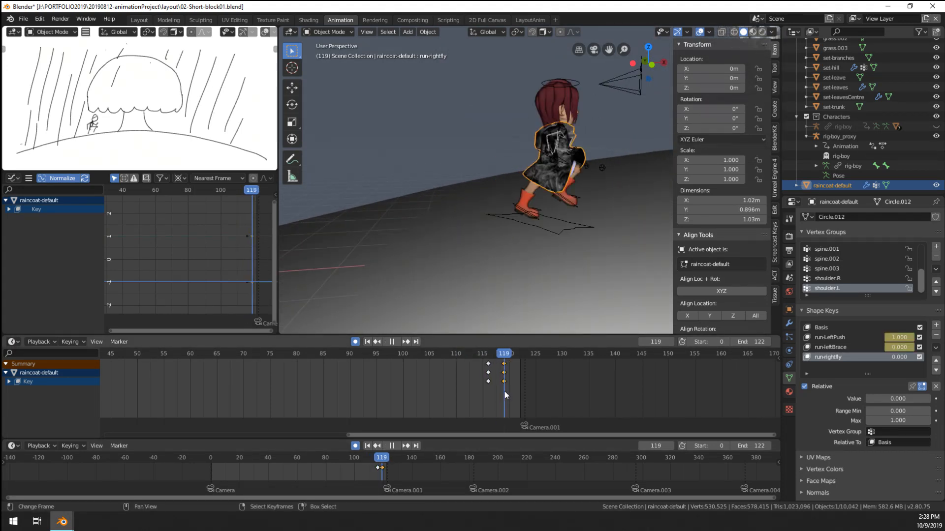
middle_click_drag(552, 260, 531, 279)
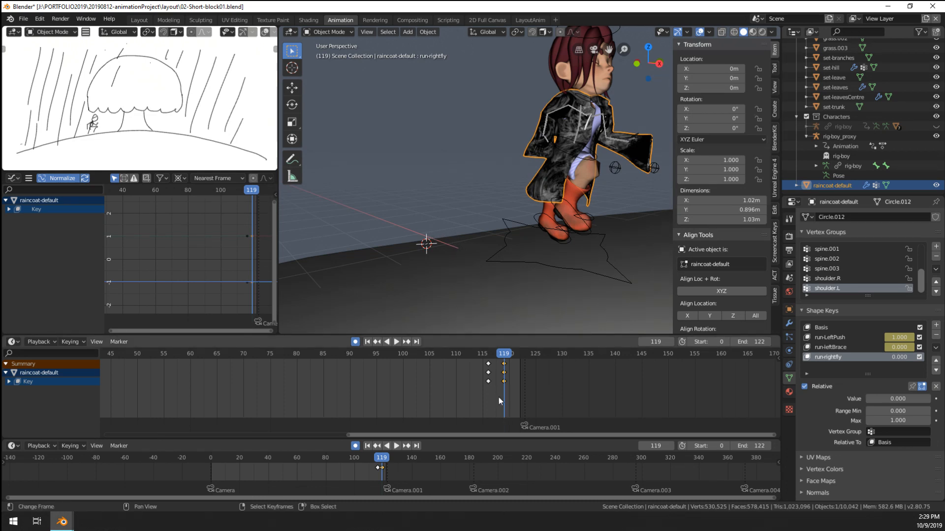
mouse_move(498, 397)
left_mouse_down()
mouse_move(467, 398)
mouse_move(503, 403)
left_mouse_up()
middle_click_drag(535, 315, 517, 261)
left_click(824, 338)
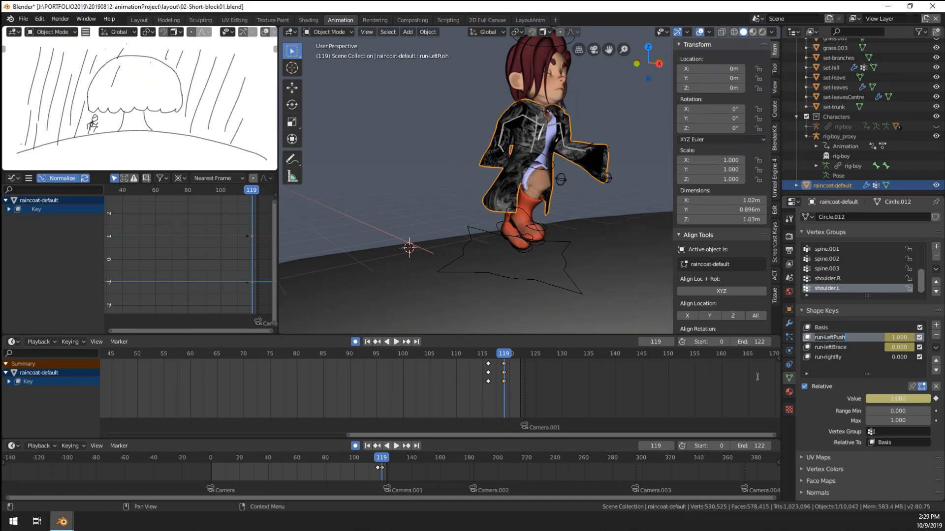
Step: Key the raincoat's run-LeftPush and run-leftBrace shape keys at 0 on frame 113
left_click_drag(491, 407, 471, 391)
left_click(843, 347)
left_click(475, 394)
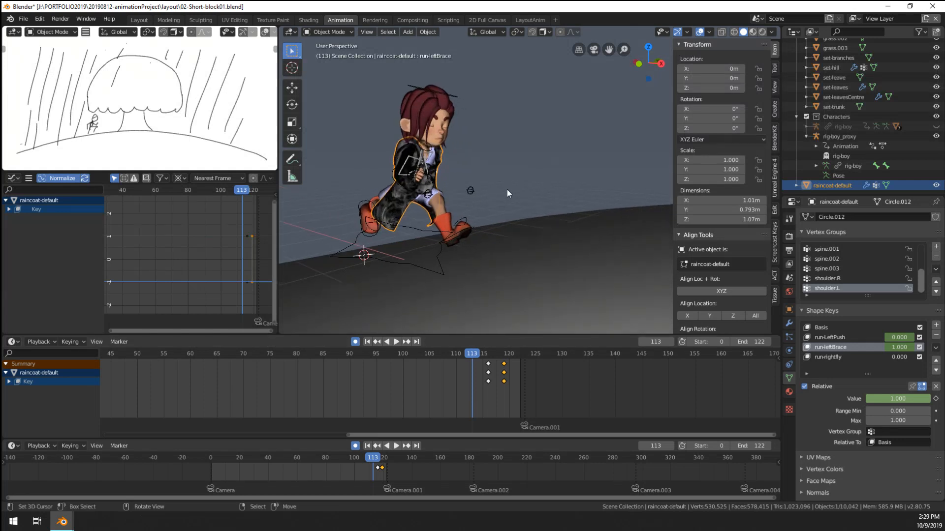
left_click(838, 356)
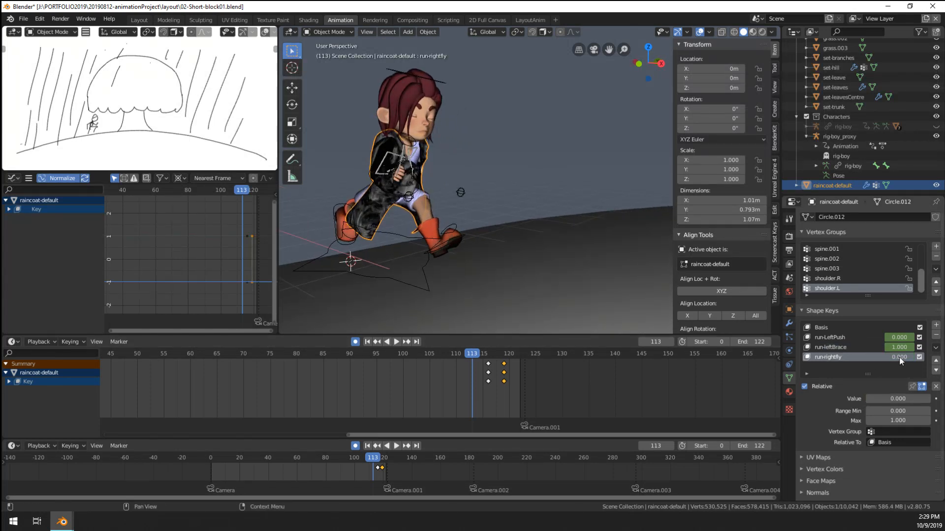
left_click(865, 348)
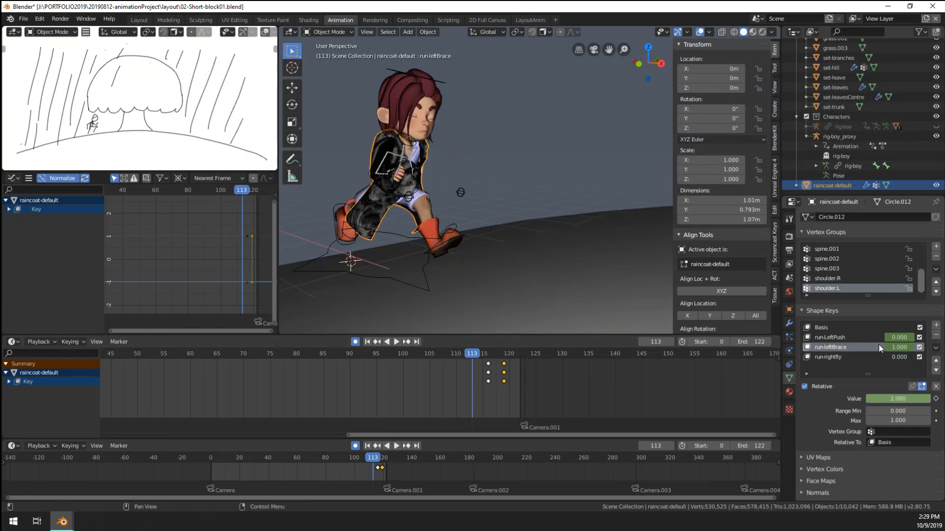
key("i")
left_click_drag(895, 348, 861, 347)
key("i")
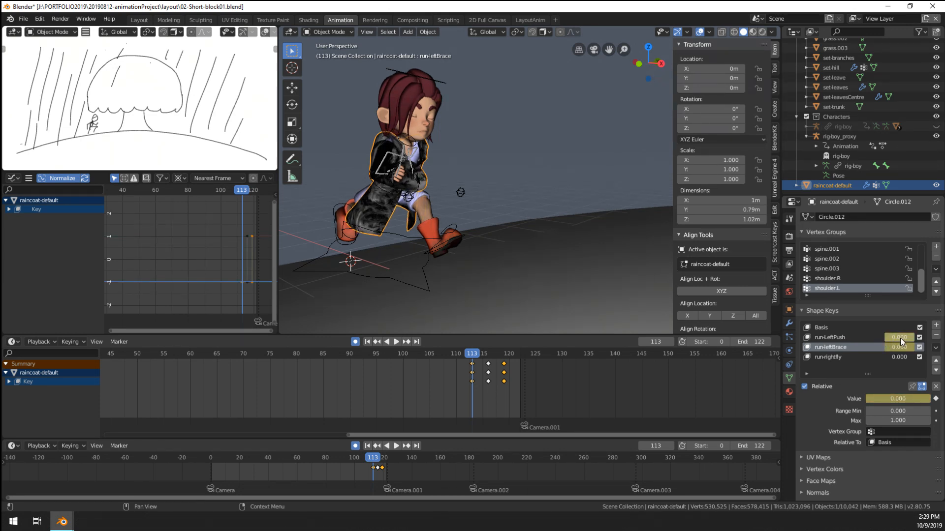
Step: Select the run-rightfly shape key, put the raincoat in Sculpt Mode, and set the key's value to 1
middle_click_drag(485, 291, 509, 291)
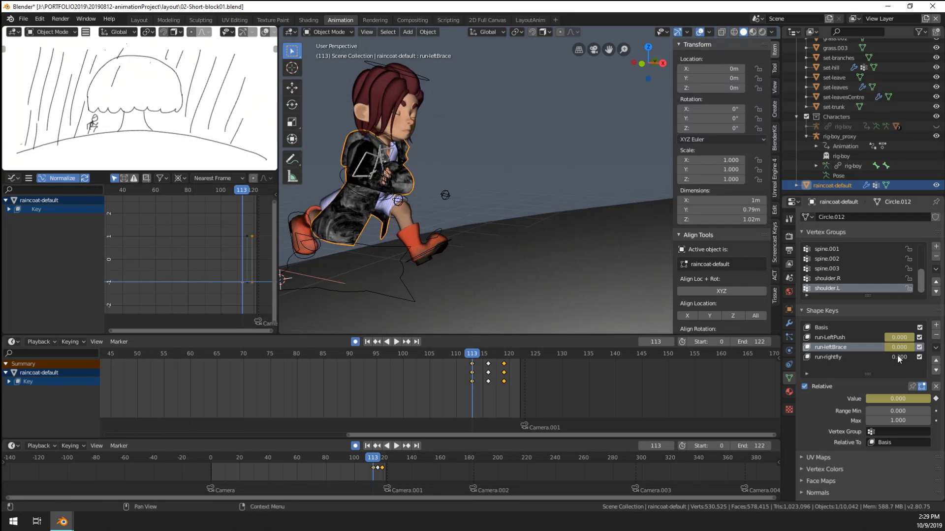
left_click(842, 358)
middle_click_drag(410, 225, 588, 232, "shift")
scroll(585, 229, "up", 2)
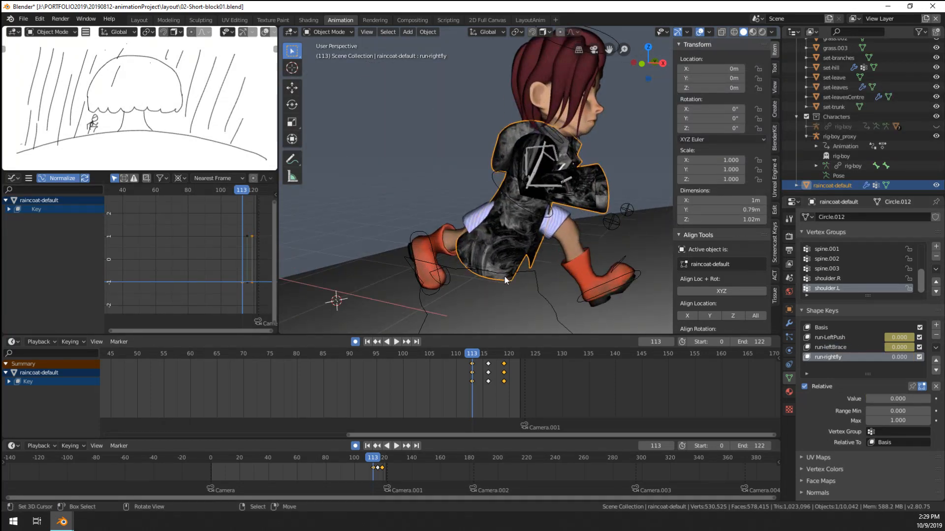
middle_click_drag(594, 273, 489, 256)
key("Tab")
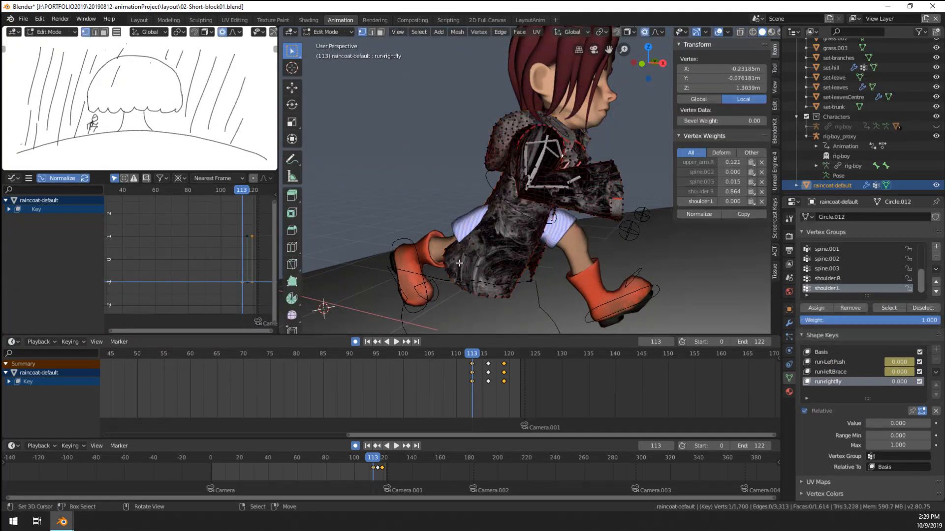
key("Tab")
left_click(329, 31)
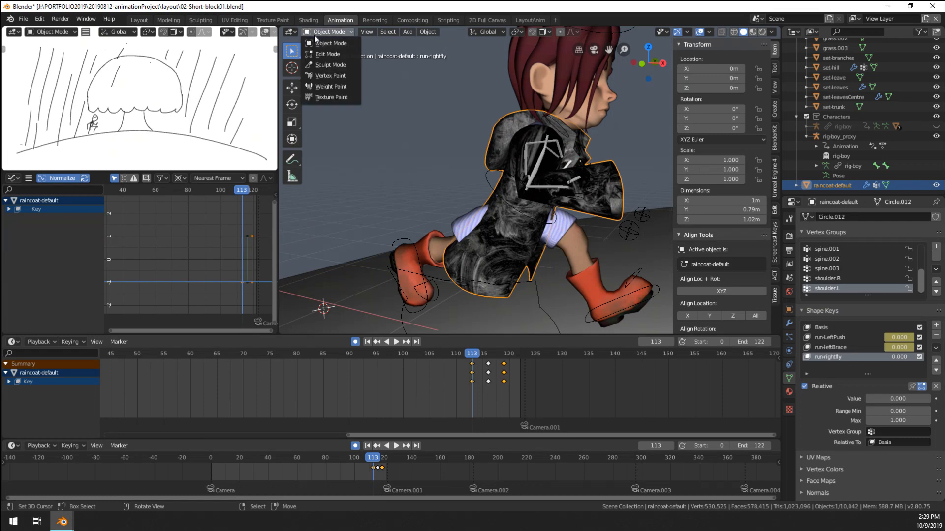
left_click(340, 65)
left_click(897, 399)
type("1")
key("Return")
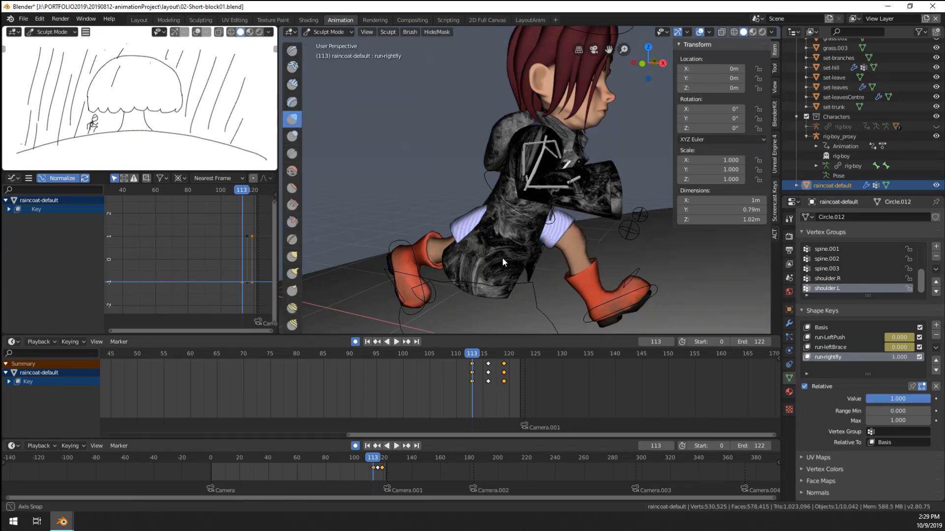
Step: Use the Grab brush to pull the raincoat's rear hem and back up and outward behind the trailing leg
middle_click_drag(502, 257, 367, 270)
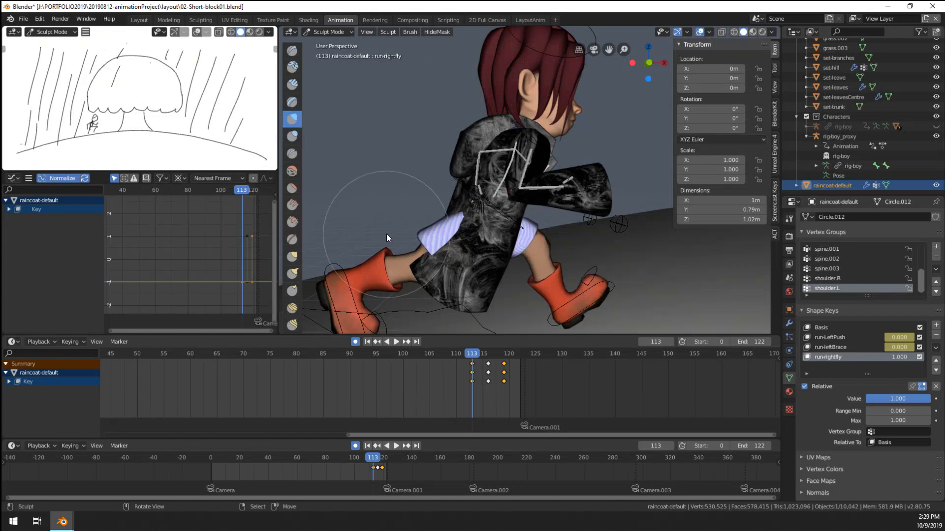
key("g")
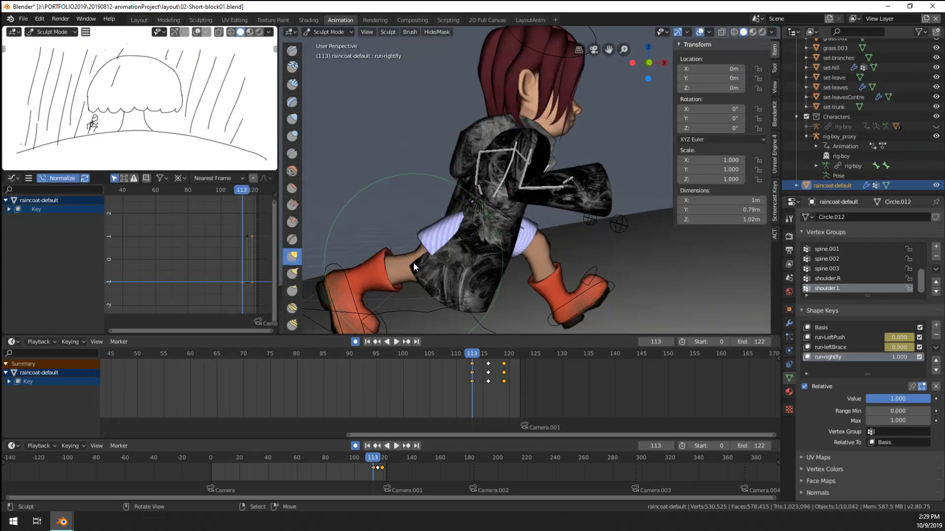
left_click_drag(413, 263, 397, 244)
left_click_drag(447, 225, 436, 232)
Step: Reshape the raincoat's left side with Grab strokes so it lifts over the forward thigh and flows back toward the trailing boot
mouse_move(436, 232)
middle_mouse_down()
mouse_move(543, 233)
mouse_move(392, 263)
mouse_move(510, 248)
mouse_move(548, 258)
mouse_move(596, 244)
middle_mouse_up()
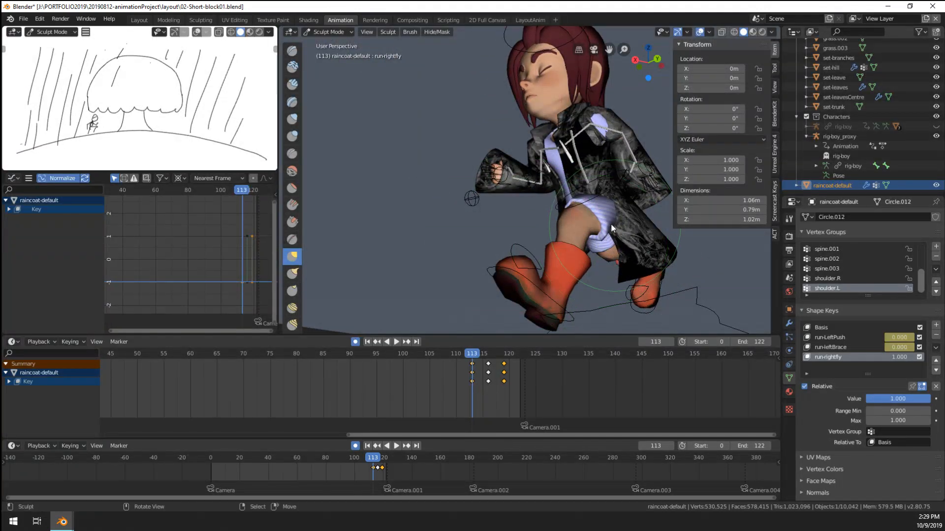
left_click_drag(611, 227, 607, 195)
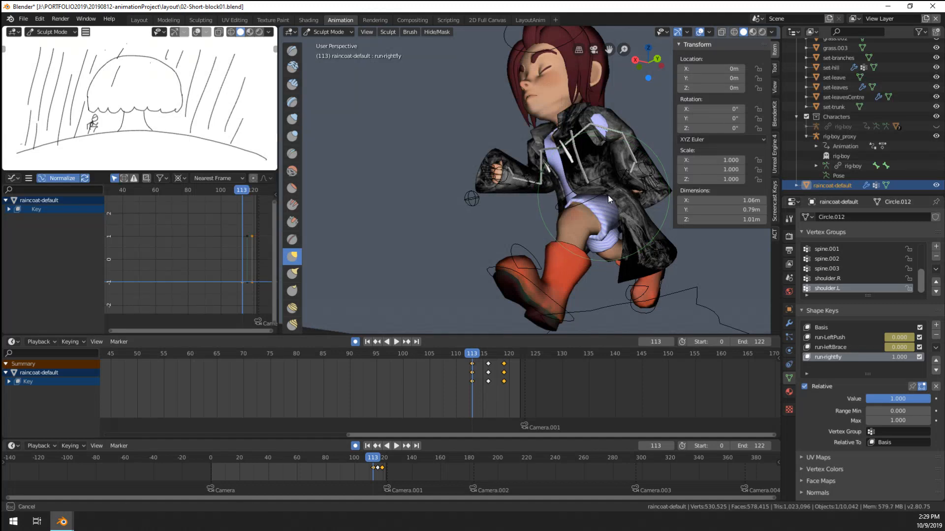
left_click_drag(635, 267, 645, 264)
middle_click_drag(645, 265, 570, 298)
left_click_drag(570, 297, 566, 299)
middle_click_drag(584, 303, 624, 287)
left_click_drag(627, 278, 626, 264)
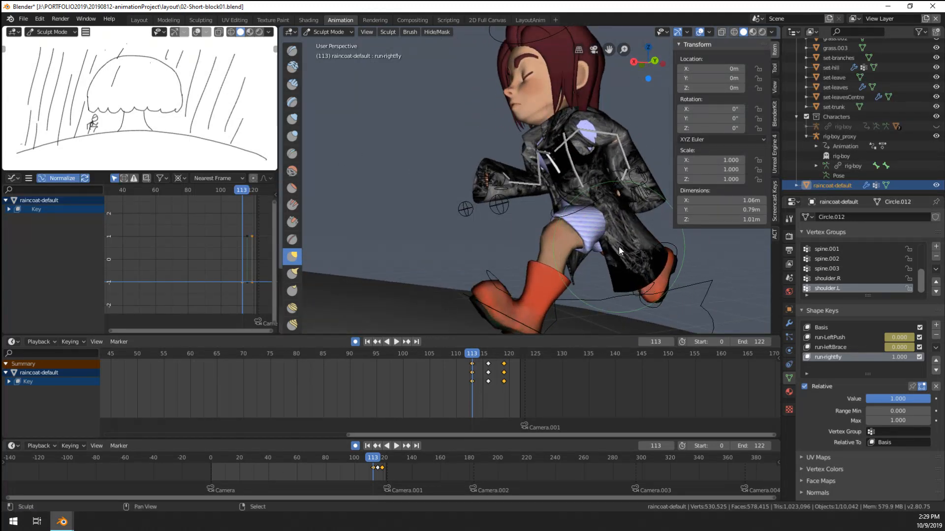
middle_click_drag(618, 246, 646, 238)
mouse_move(597, 211)
left_mouse_down()
mouse_move(610, 199)
mouse_move(635, 228)
mouse_move(626, 210)
left_mouse_up()
middle_click_drag(624, 211, 613, 252)
left_click_drag(612, 244, 636, 218)
Step: Grab the raincoat around the left armpit and shoulder so it covers the shirt poking through
mouse_move(635, 218)
middle_mouse_down()
mouse_move(561, 222)
mouse_move(515, 186)
middle_mouse_up()
scroll(515, 186, "up", 6)
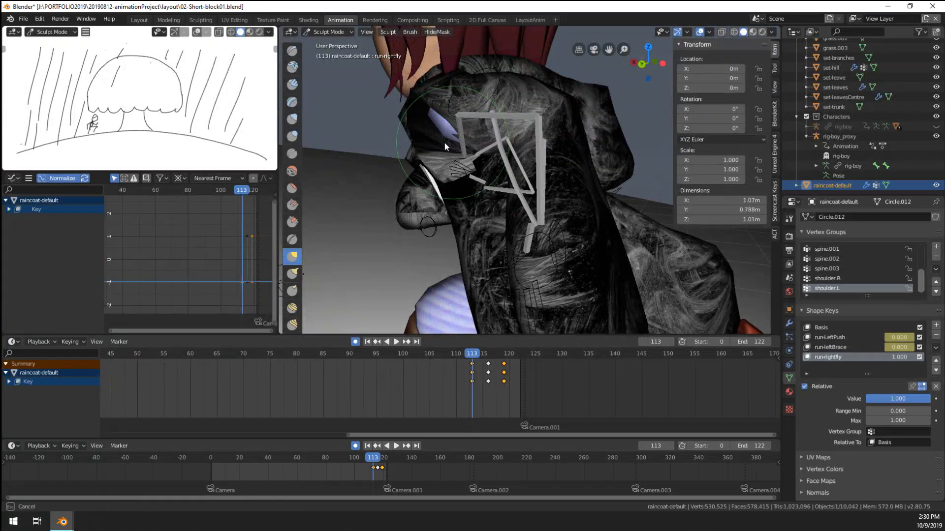
middle_click_drag(444, 143, 565, 178)
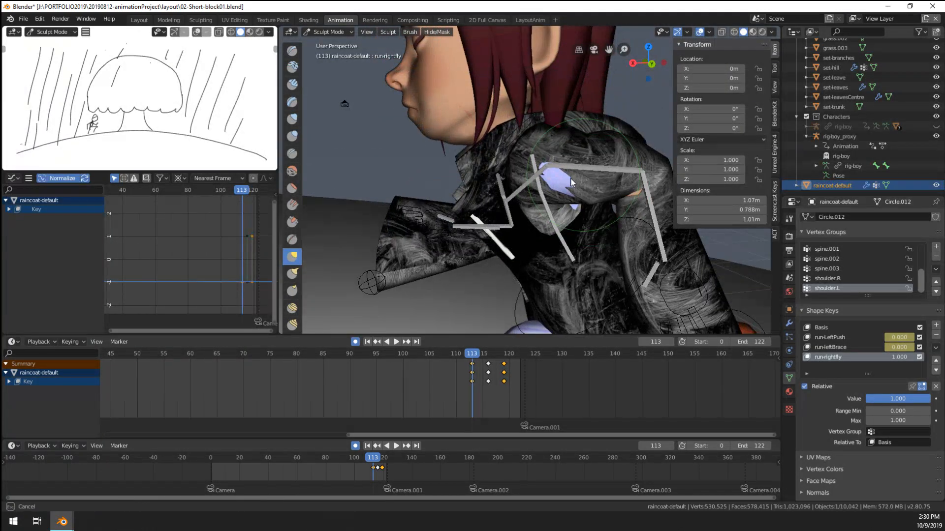
mouse_move(571, 182)
left_mouse_down()
mouse_move(581, 187)
mouse_move(546, 189)
mouse_move(582, 216)
left_mouse_up()
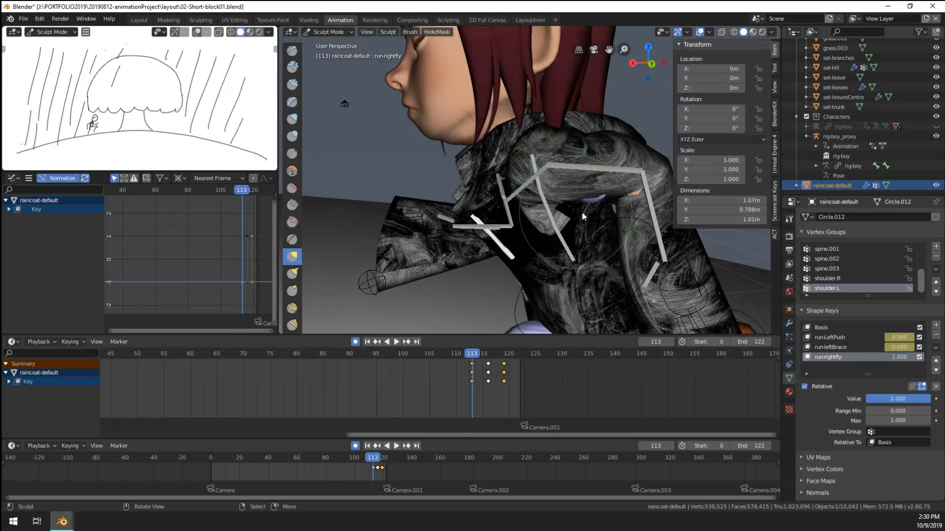
middle_click_drag(582, 211, 566, 145)
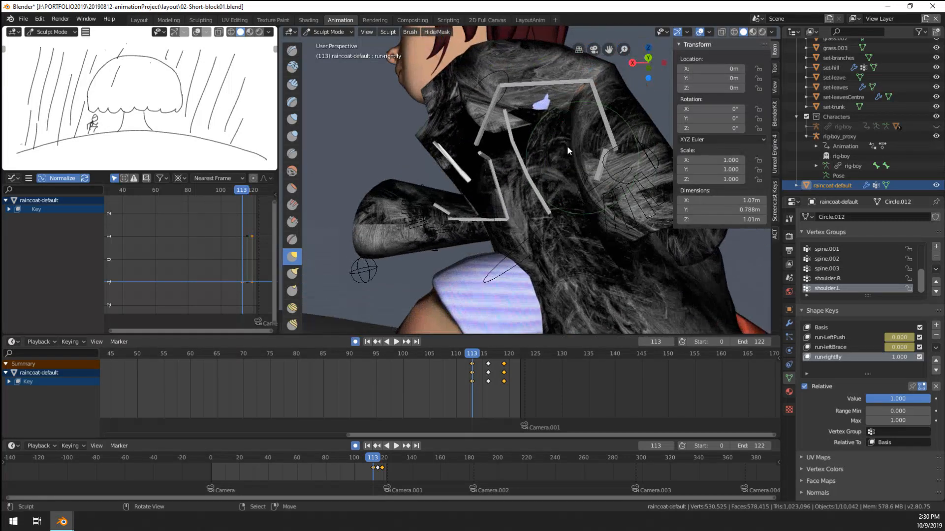
left_click_drag(535, 120, 551, 107)
mouse_move(551, 149)
middle_mouse_down()
mouse_move(547, 203)
mouse_move(566, 237)
mouse_move(686, 244)
mouse_move(669, 217)
mouse_move(512, 265)
mouse_move(459, 258)
mouse_move(469, 250)
middle_mouse_up()
Step: Adjust the raincoat's left front edge above the raised thigh with the Grab brush and check the shape from several angles
mouse_move(476, 262)
middle_mouse_down()
mouse_move(469, 223)
mouse_move(382, 184)
mouse_move(306, 179)
mouse_move(640, 217)
mouse_move(549, 232)
mouse_move(606, 225)
middle_mouse_up()
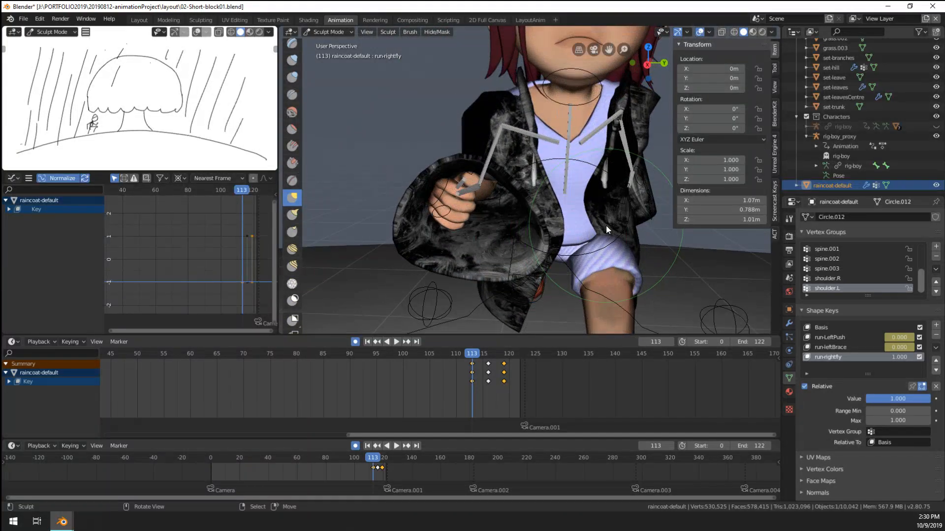
mouse_move(647, 256)
left_mouse_down()
mouse_move(655, 257)
mouse_move(648, 248)
left_mouse_up()
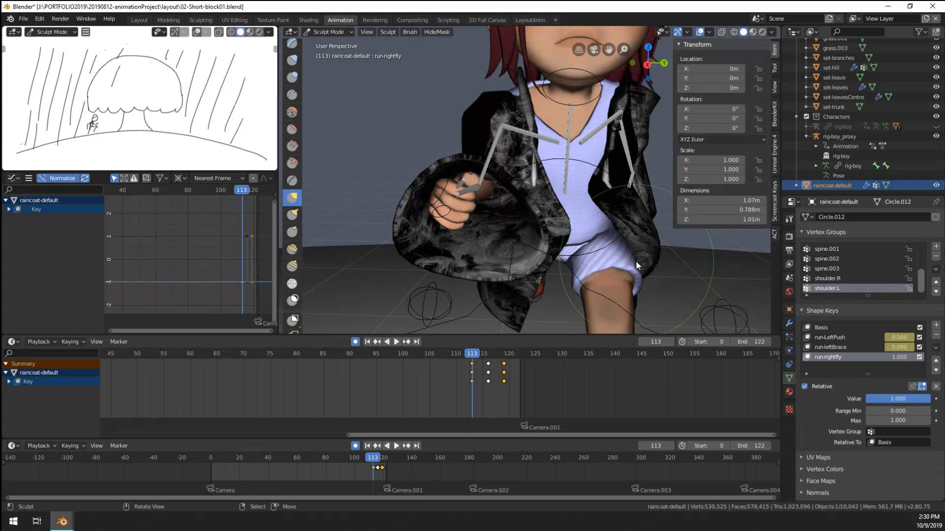
middle_click_drag(636, 261, 545, 238)
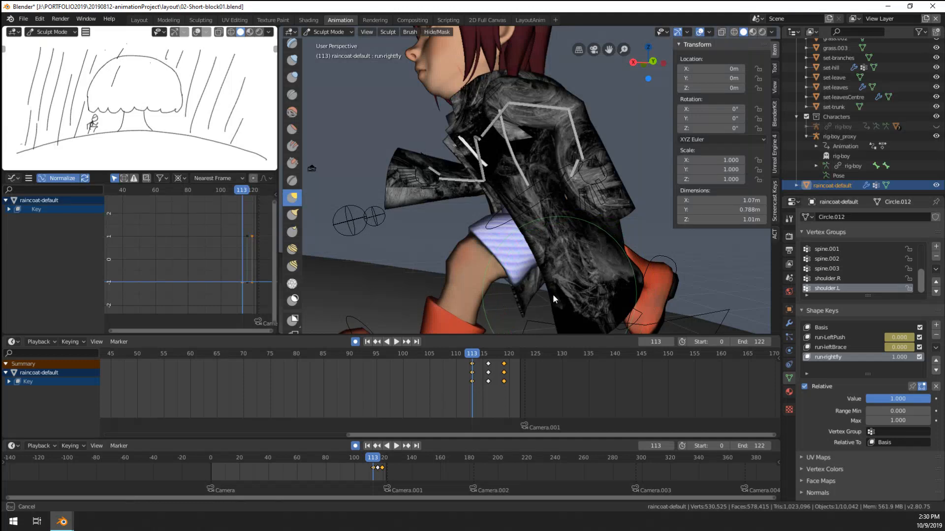
middle_click_drag(557, 280, 517, 270)
scroll(395, 247, "down", 5)
scroll(516, 271, "up", 1)
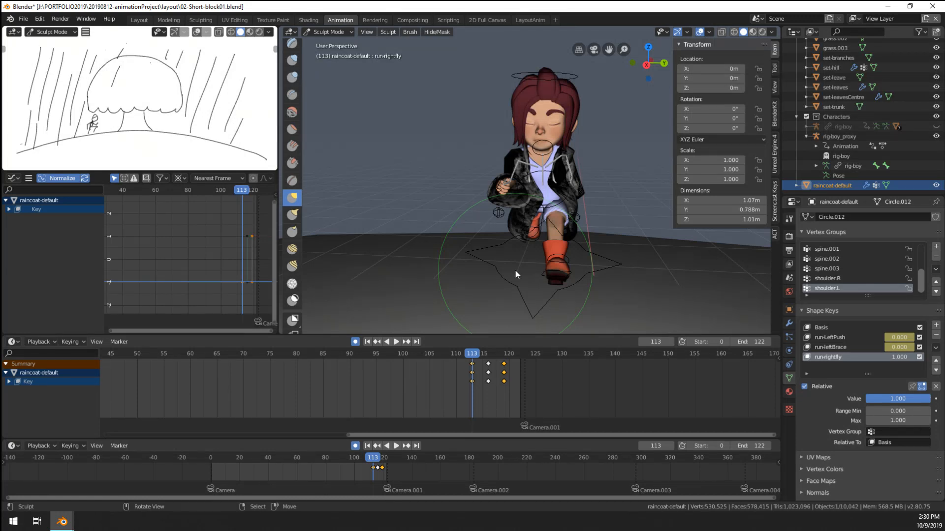
Step: Return the raincoat to Object Mode and key run-rightfly at 1 on frame 113
middle_click_drag(515, 274, 679, 248)
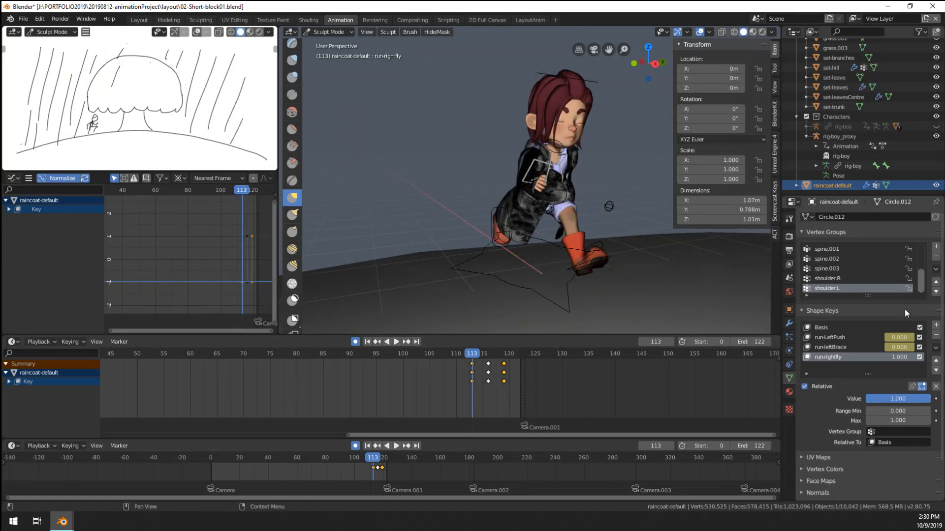
left_click(318, 32)
left_click(324, 42)
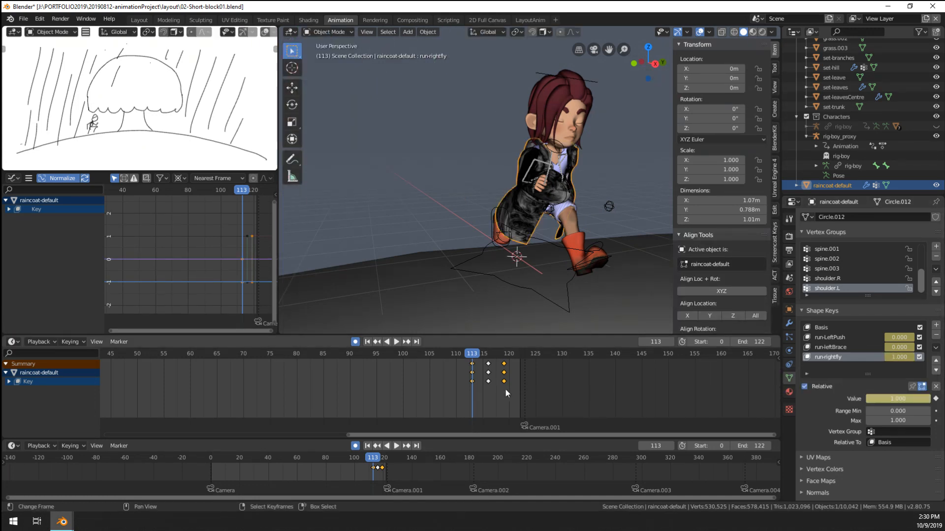
Step: Set run-rightfly to 0 away from the frame 113 pose and play back the run to check the raincoat
left_click_drag(506, 389, 455, 394)
left_click(900, 358)
type("0")
key("Return")
left_click(467, 391)
key("space")
key("space")
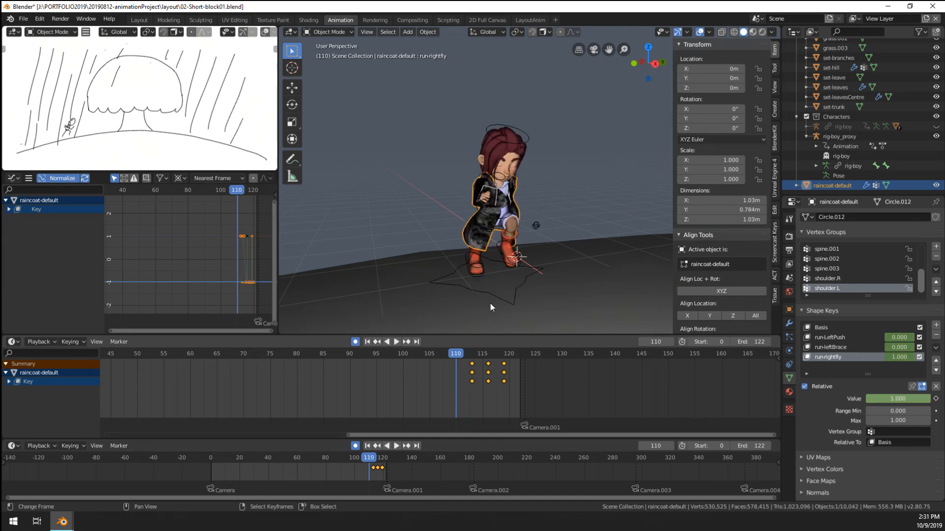
Step: On frame 110, key run-rightfly and run-leftBrace at 0 and run-LeftPush at 1
middle_click_drag(490, 303, 443, 266)
left_click(847, 338)
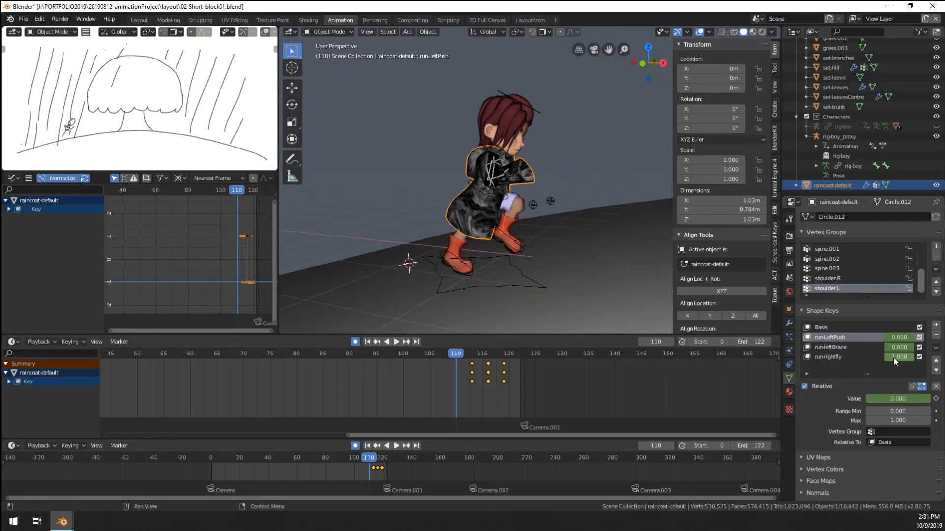
type("0")
key("Return")
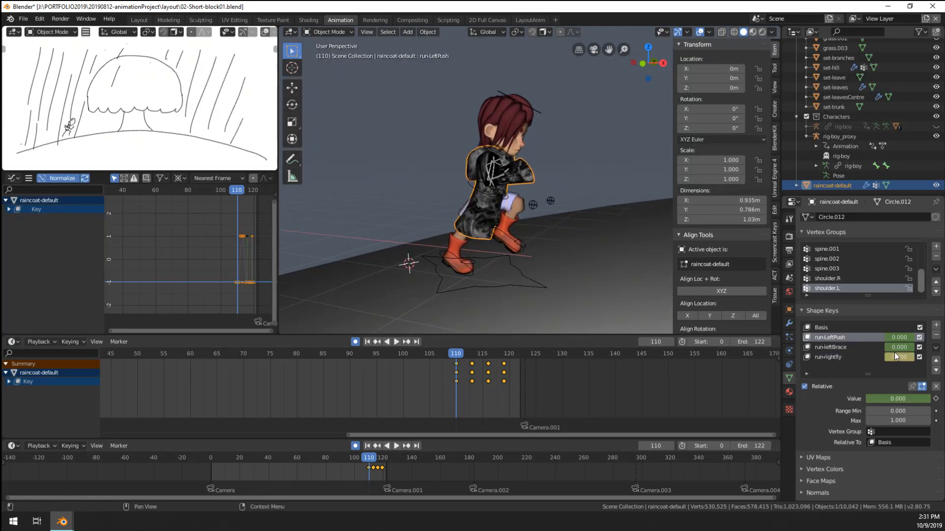
key("i")
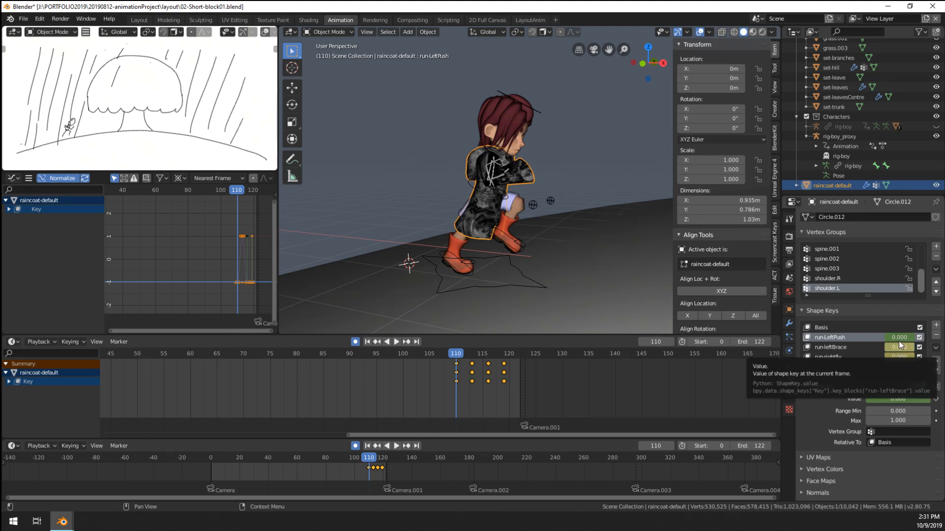
left_click(898, 338)
type("1")
key("Return")
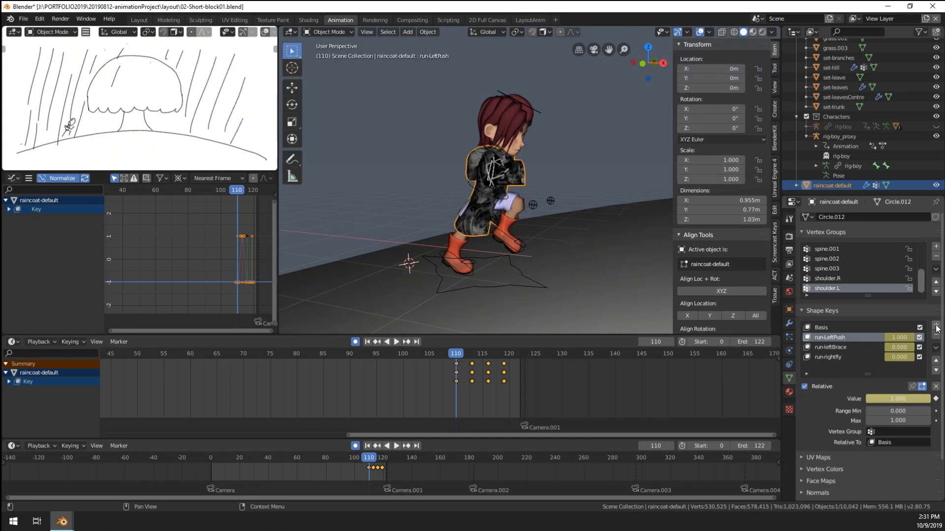
Step: Create a new raincoat shape key from the current mix and name it run-RightPush
left_click(936, 347)
left_click(910, 358)
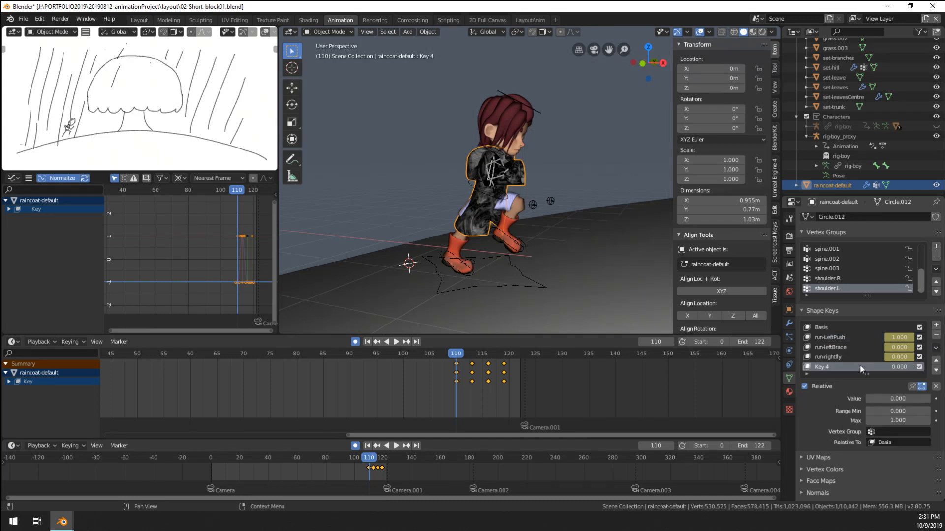
double_click(820, 368)
type("run-RightPush")
key("Return")
Step: On frame 110, key run-RightPush at 1 and run-LeftPush at 0, and mirror the run-RightPush shape
left_click_drag(879, 399, 928, 399)
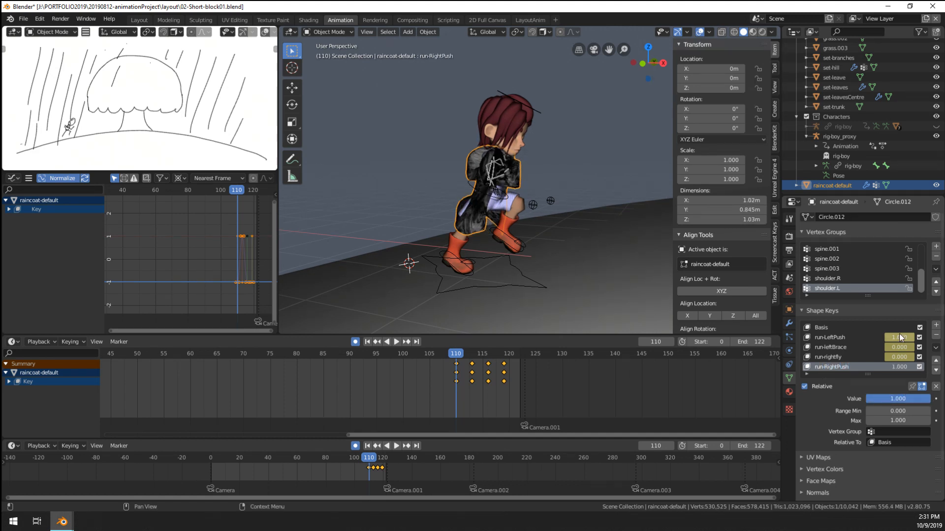
left_click_drag(902, 337, 879, 337)
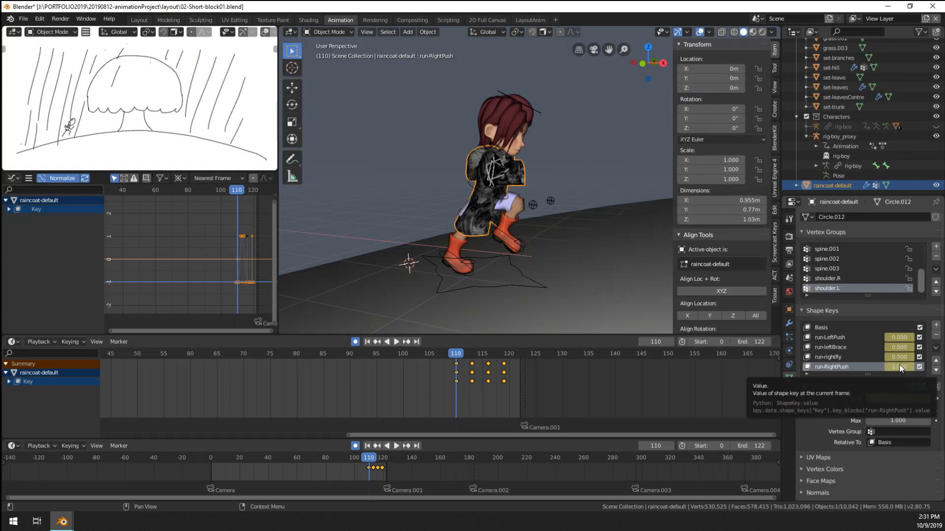
left_click(935, 348)
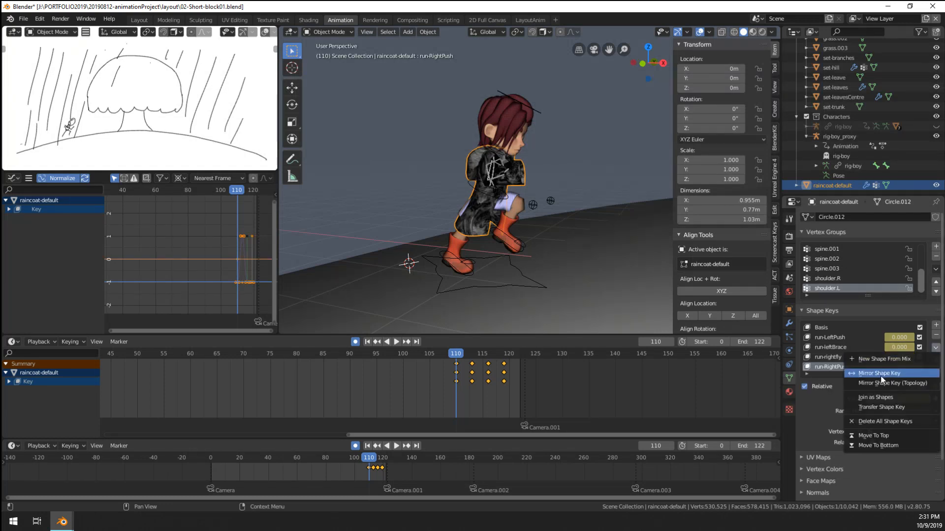
left_click(880, 373)
middle_click_drag(524, 261, 438, 267)
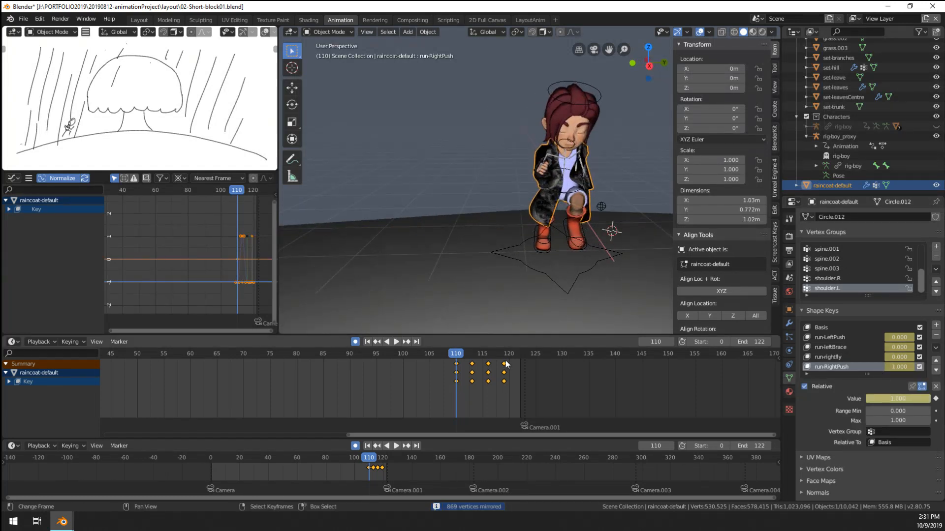
middle_click_drag(527, 233, 619, 247)
scroll(501, 166, "up", 5)
middle_click_drag(501, 166, 546, 175)
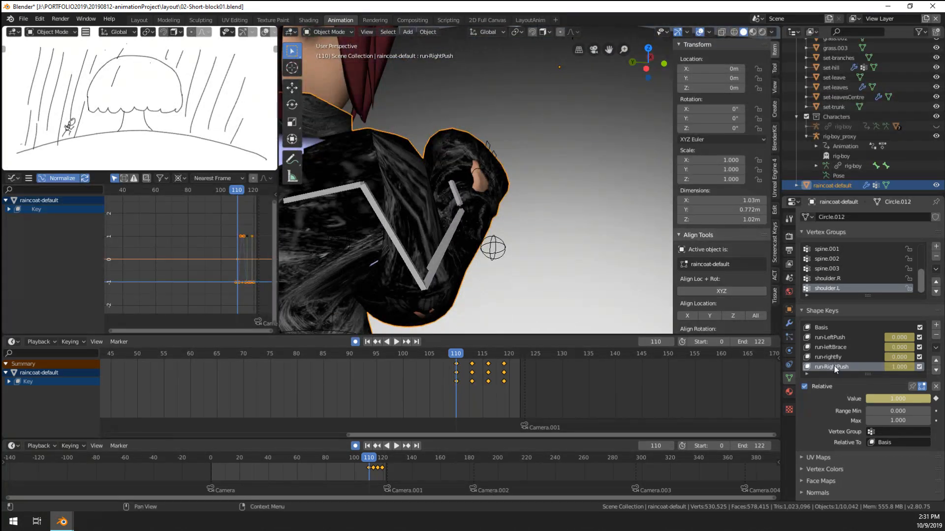
key("Tab")
key("Tab")
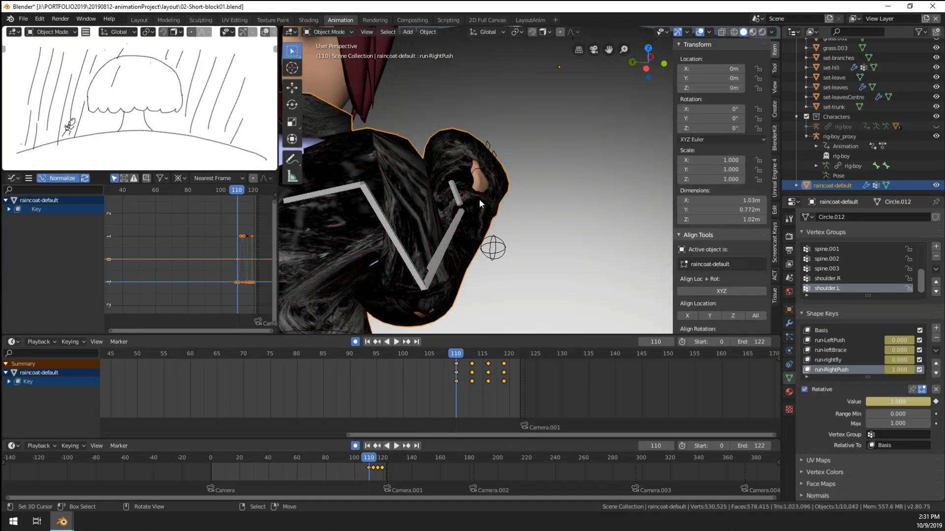
key("Tab")
right_click(480, 198)
key("g")
right_click(481, 184)
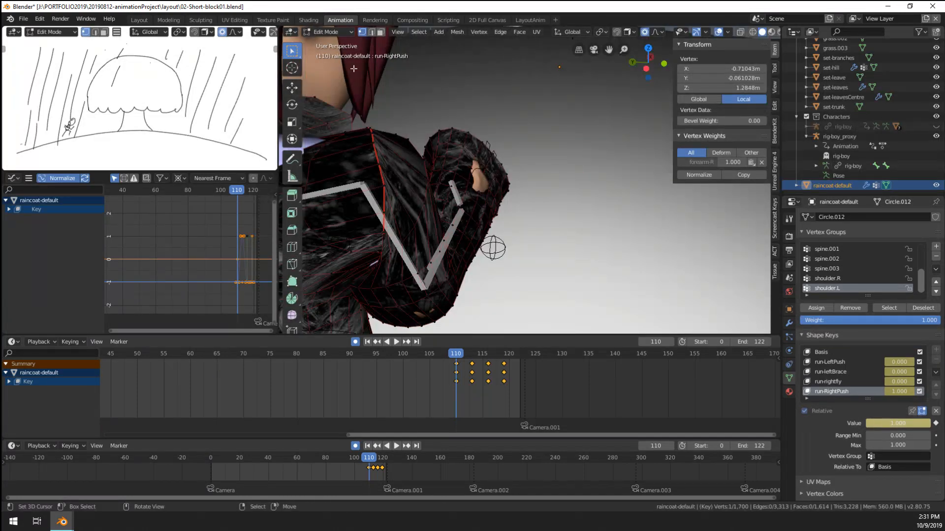
key("Tab")
Step: Pull the run-RightPush sleeve over the exposed hand with the Grab sculpt brush and return the raincoat to Object Mode
left_click(310, 31)
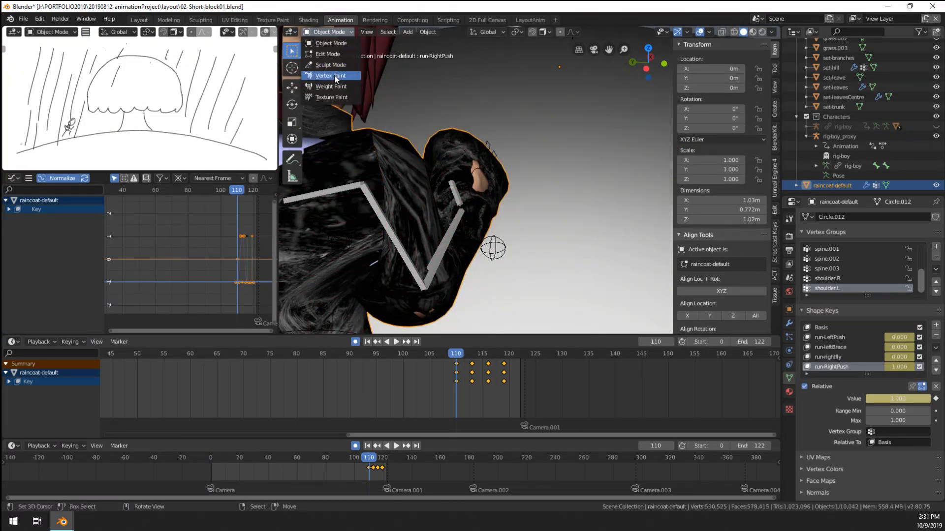
left_click(293, 257)
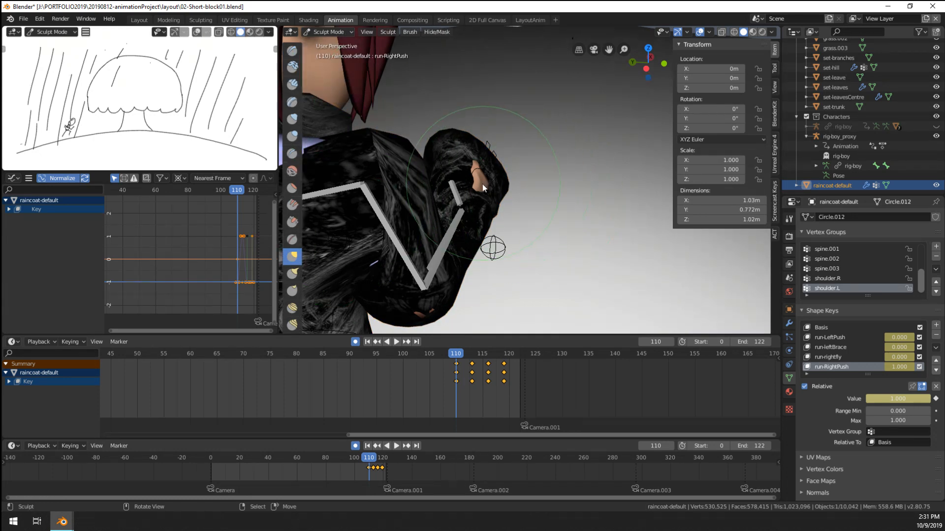
left_click_drag(481, 184, 484, 182)
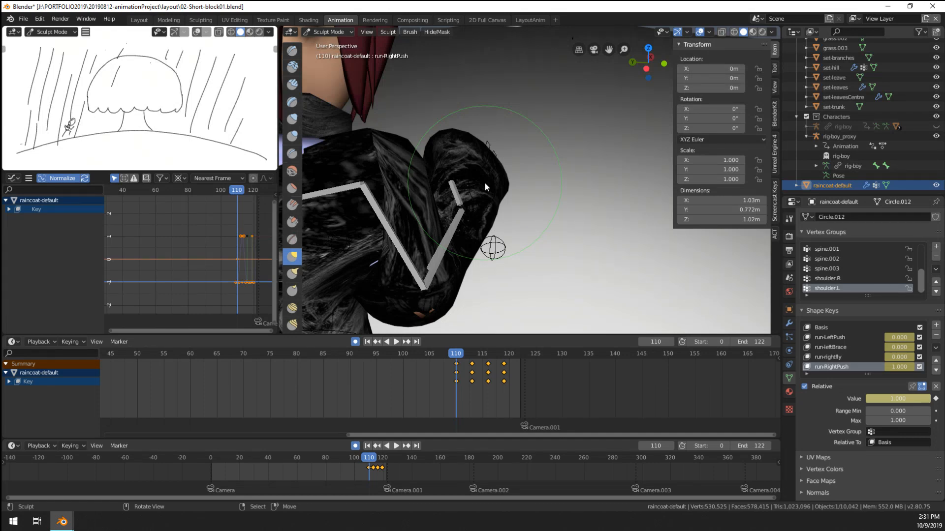
mouse_move(484, 182)
middle_mouse_down()
mouse_move(433, 273)
mouse_move(374, 243)
mouse_move(414, 229)
mouse_move(557, 224)
mouse_move(473, 251)
mouse_move(678, 217)
mouse_move(688, 204)
mouse_move(666, 237)
middle_mouse_up()
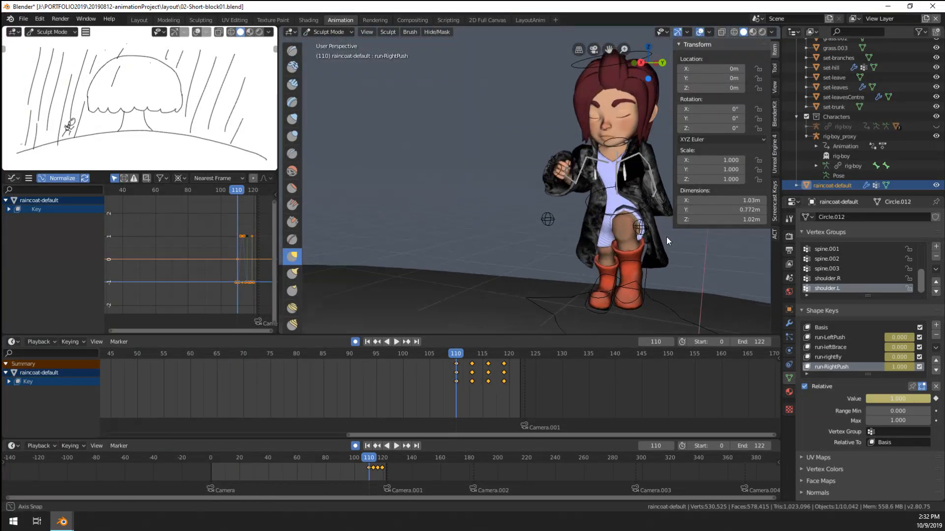
left_click(344, 31)
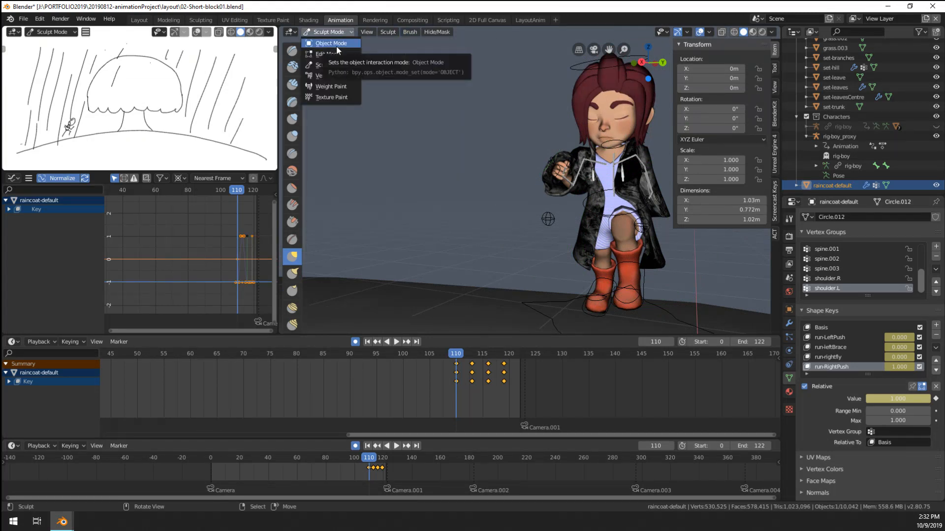
left_click(336, 45)
middle_click_drag(518, 209, 421, 209)
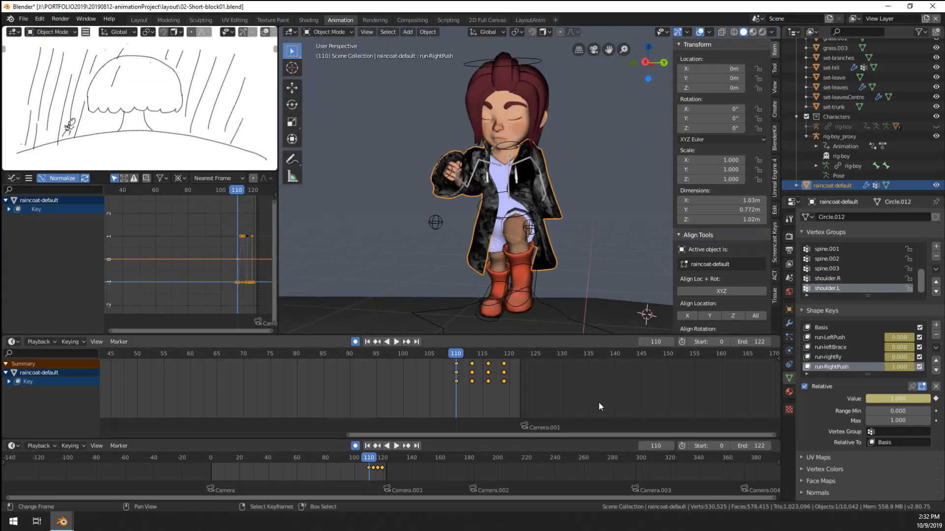
Step: Key run-RightPush on frames 113, 116 and 119
key("space")
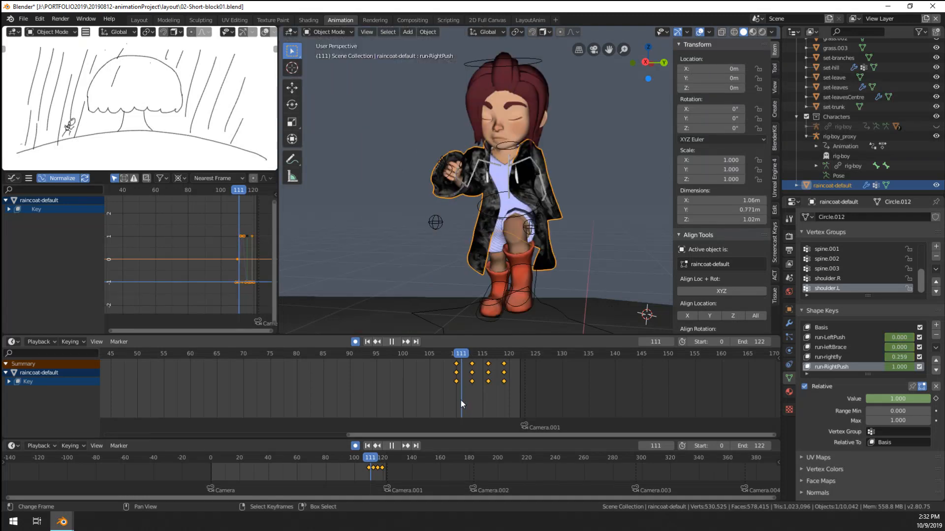
left_click_drag(451, 401, 473, 401)
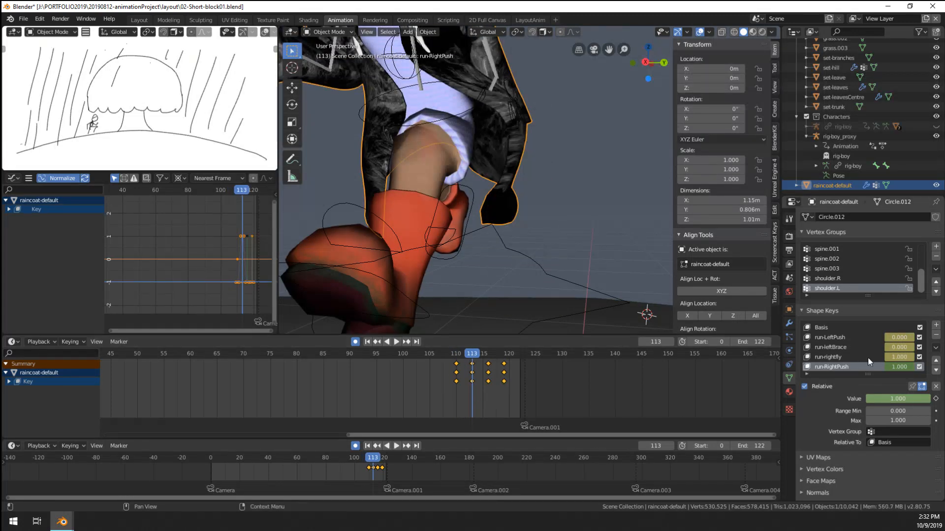
left_click(487, 404)
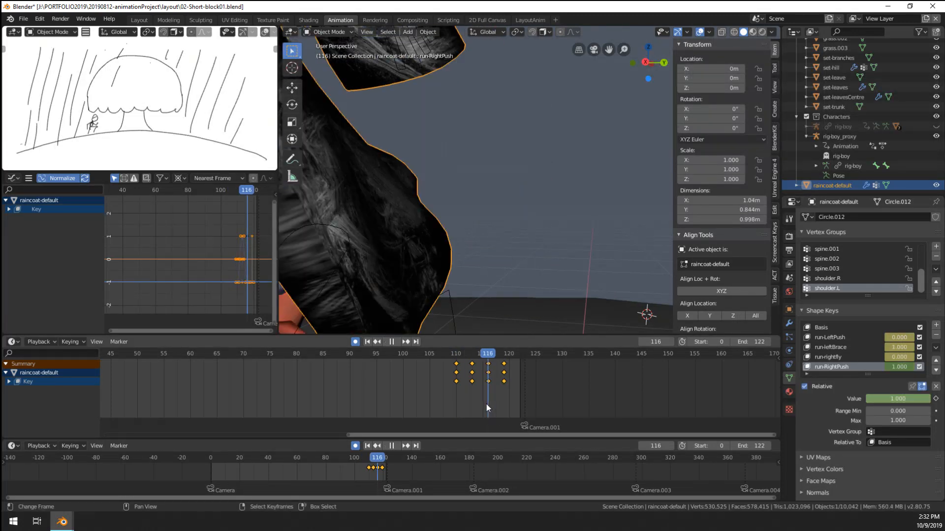
left_click(488, 400)
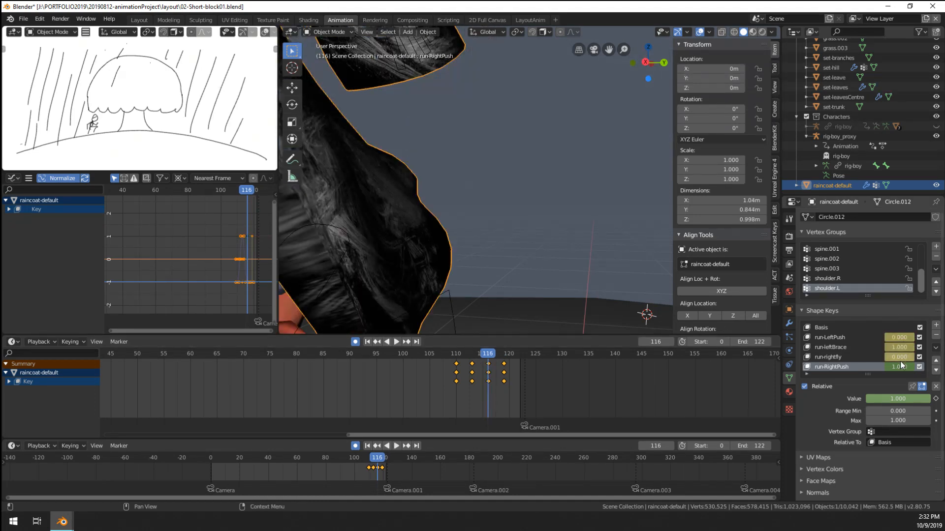
left_click(501, 392)
left_click(506, 392)
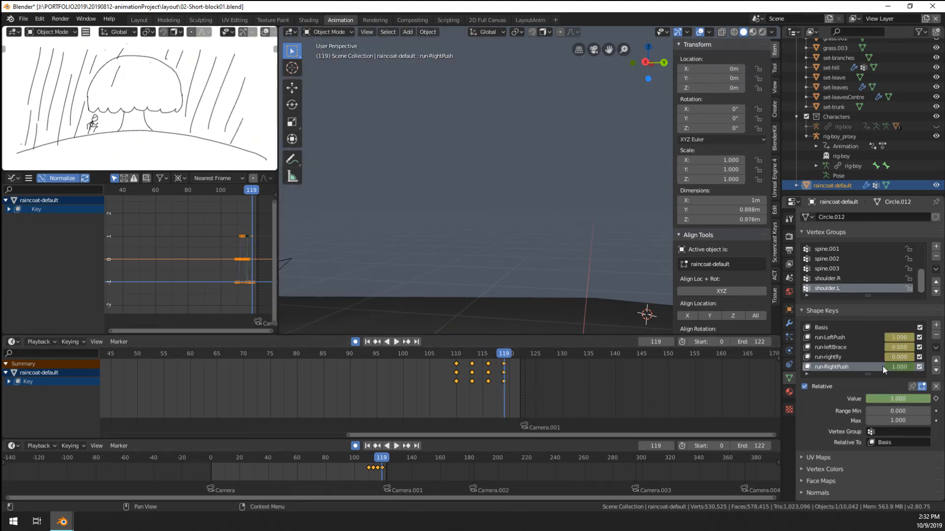
key("i")
key("i")
Step: Go back to frame 110 and set the raincoat's shape key keyframes to Constant interpolation
left_click_drag(440, 385, 456, 387)
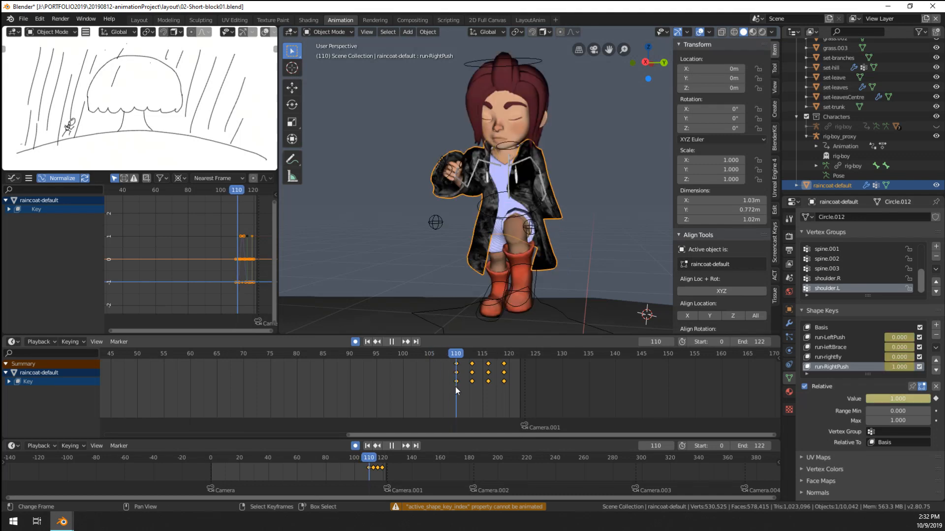
left_click(211, 284)
key("t")
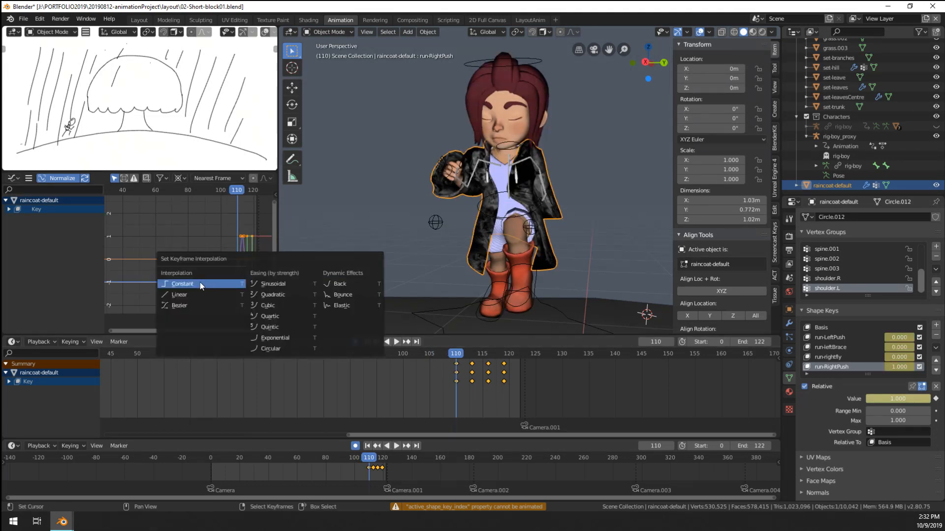
left_click(200, 284)
Step: Set run-RightPush to 0 on frames 113, 116 and 119, and scrub back through the run to frame 107
left_click(472, 400)
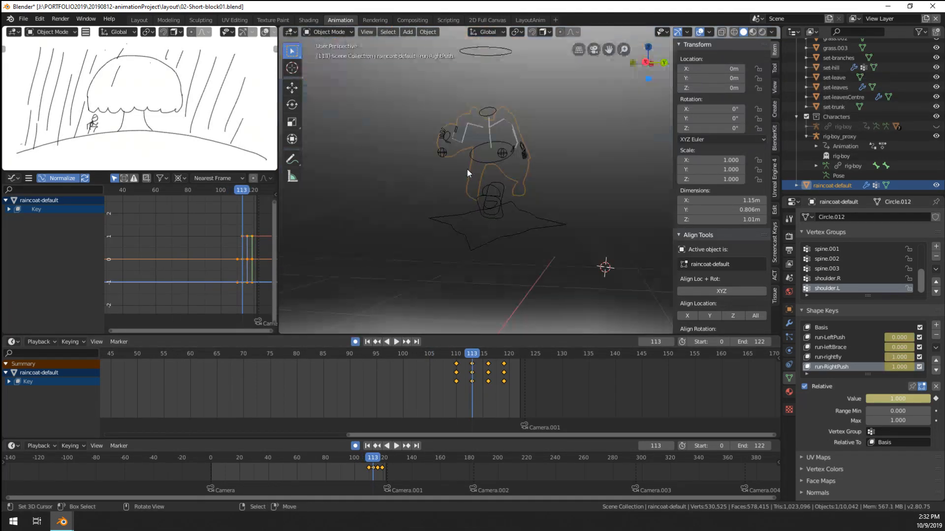
scroll(494, 176, "up", 4)
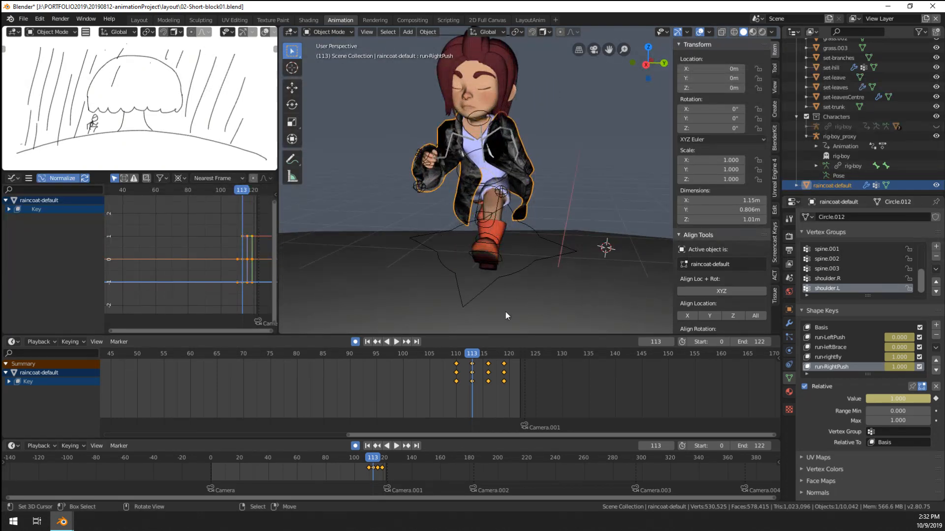
left_click_drag(888, 368, 837, 368)
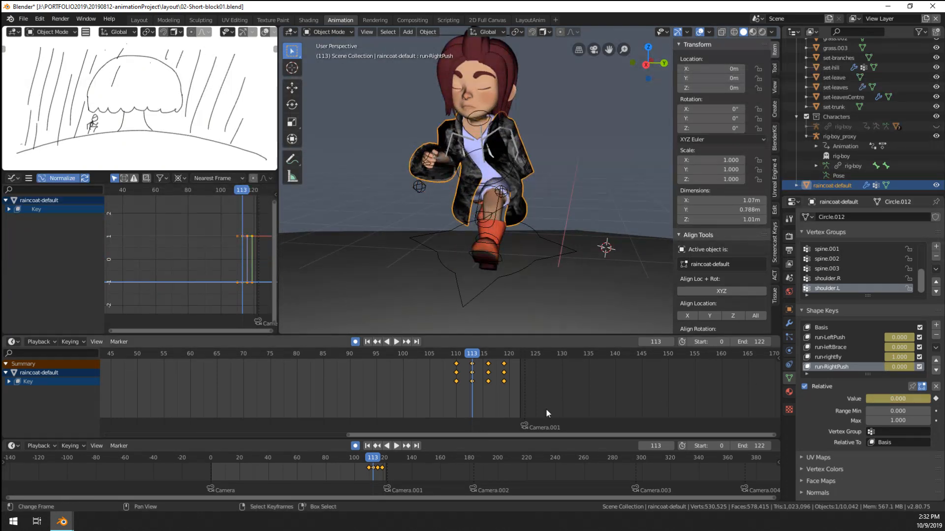
left_click(489, 397)
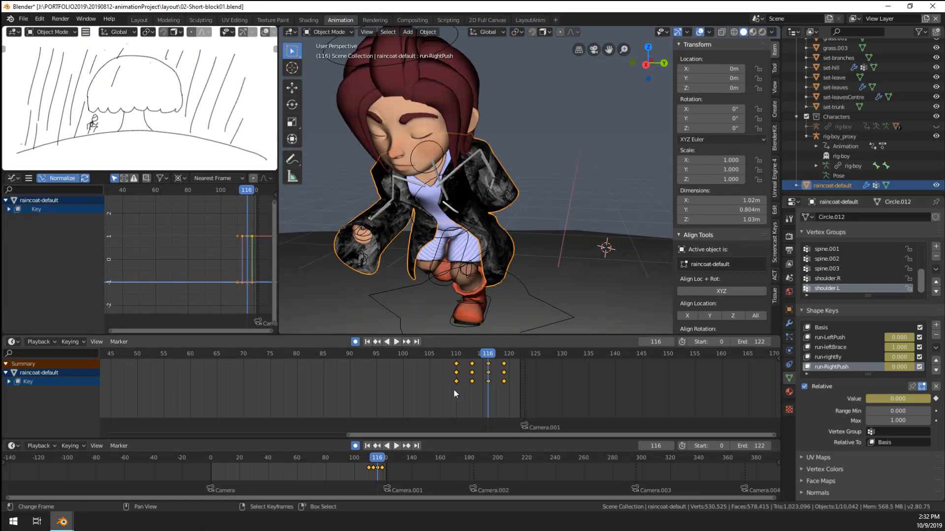
left_click(503, 389)
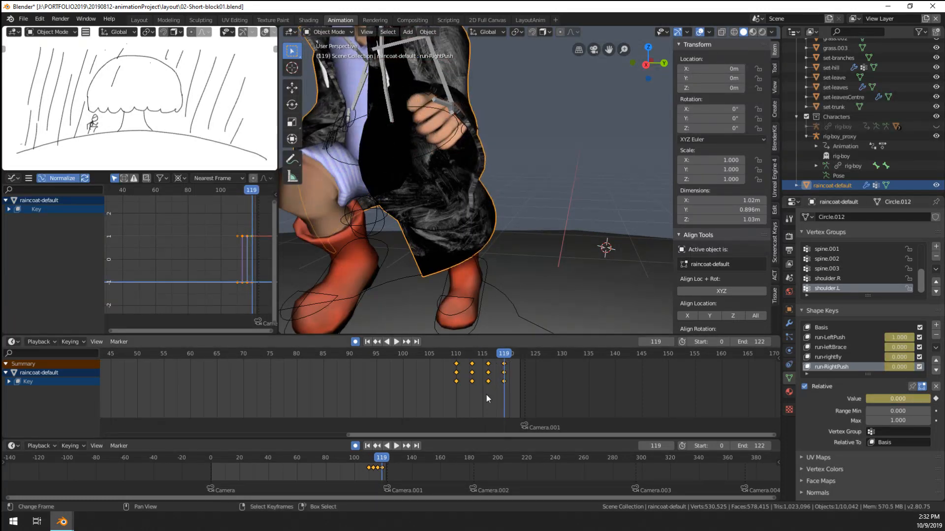
left_click_drag(511, 404, 438, 406)
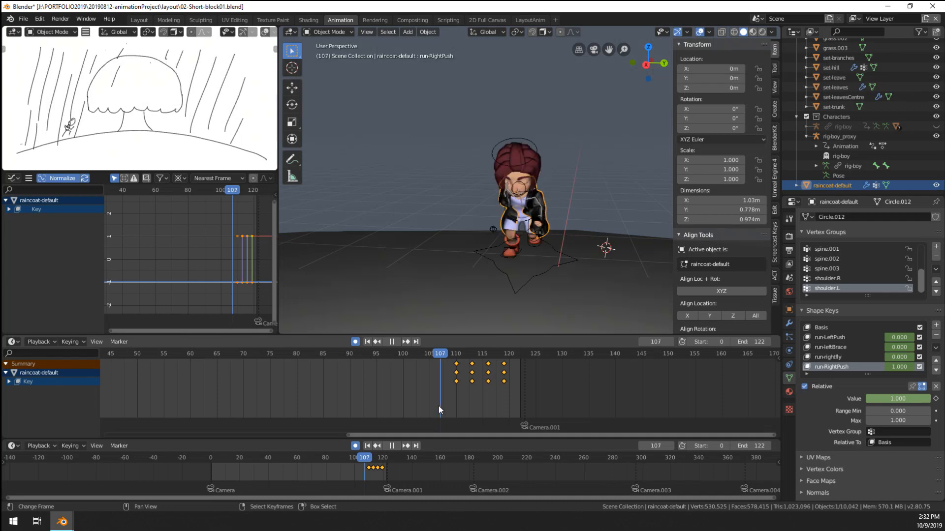
Step: On frame 107, set run-RightPush to 0 and run-leftBrace to 1, and create a new shape key from that mix
middle_click_drag(545, 260, 623, 251)
scroll(623, 251, "up", 3)
middle_click_drag(433, 278, 559, 197, "shift")
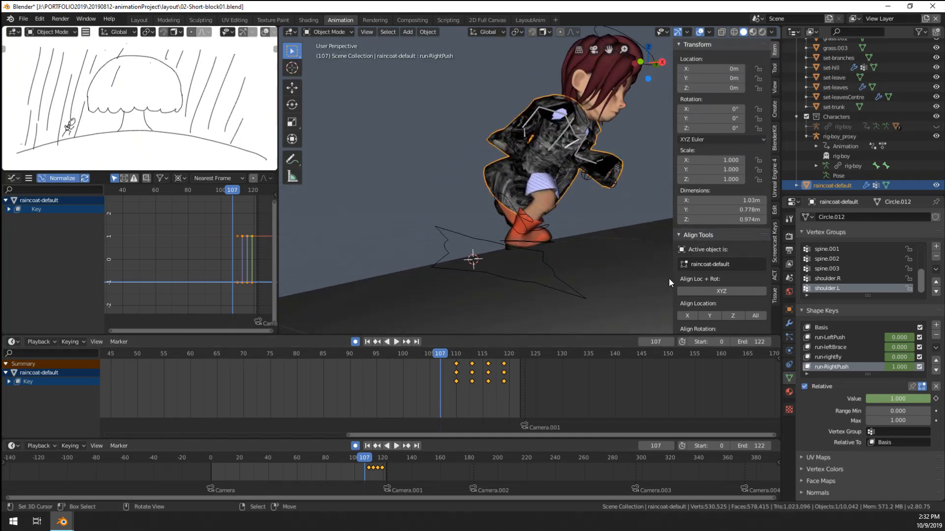
left_click(846, 347)
left_click_drag(906, 367, 909, 346)
left_click(936, 347)
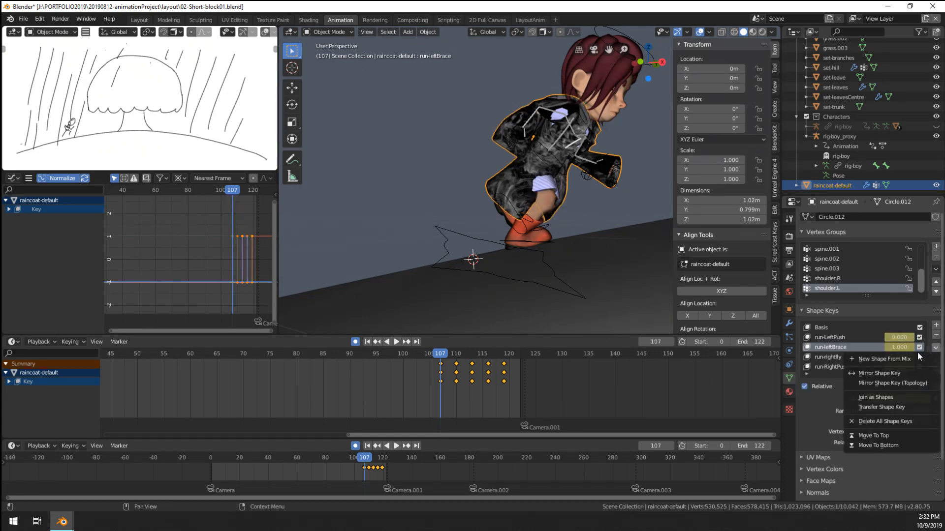
left_click(910, 359)
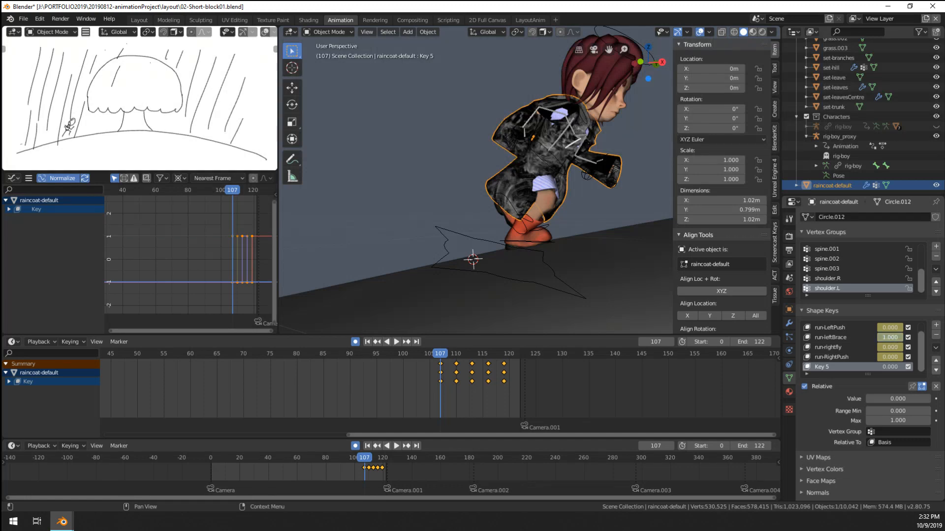
Step: Mirror the new brace shape key and key it at 1 on frame 107 with run-leftBrace at 0
left_click(936, 348)
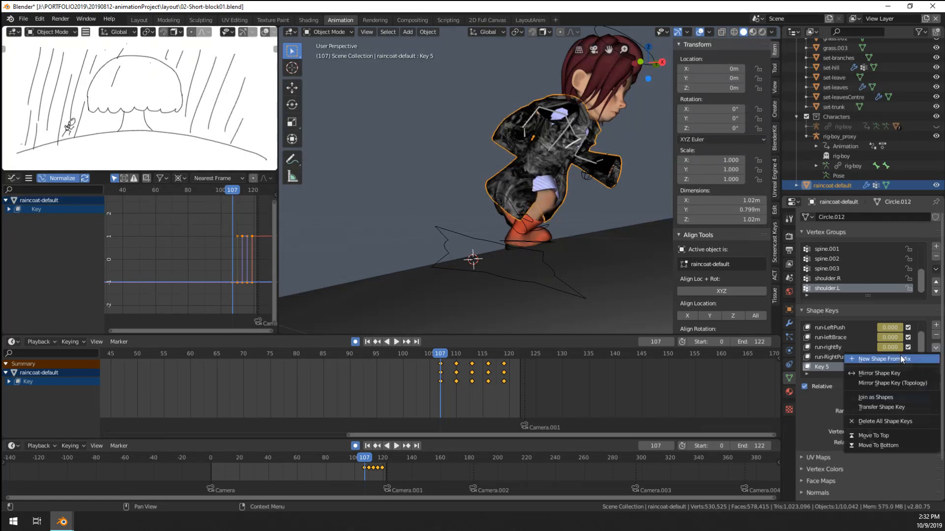
left_click(900, 373)
middle_click_drag(640, 291, 482, 234)
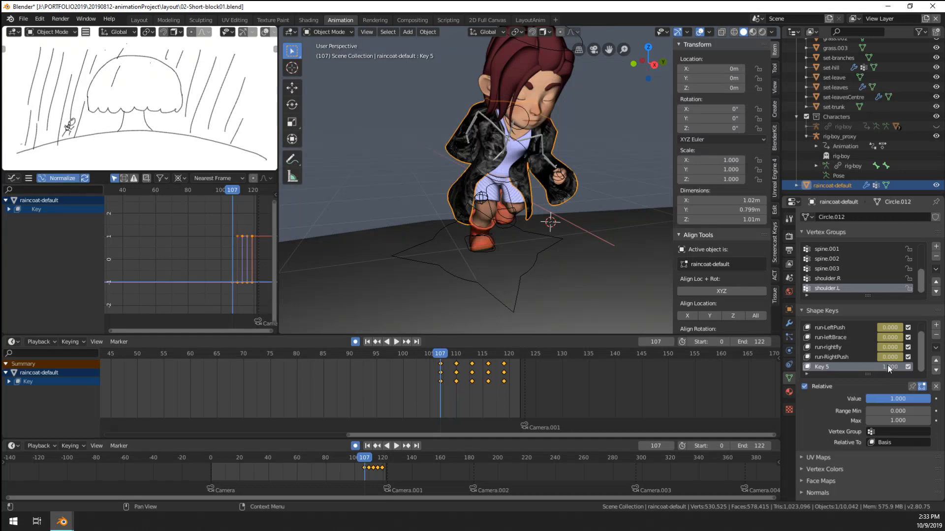
key("i")
Step: Key the mirrored brace shape at 0 on frame 110
left_click(456, 388)
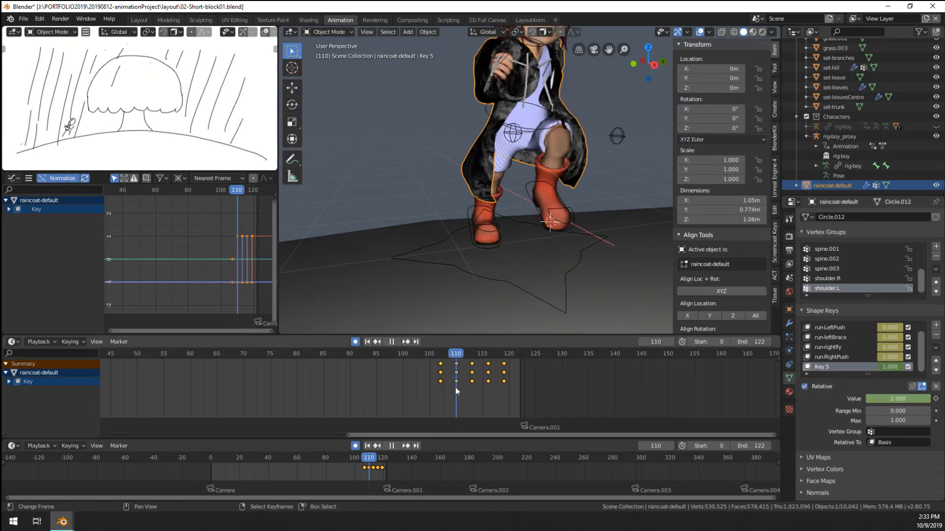
left_click_drag(890, 368, 870, 365)
key("i")
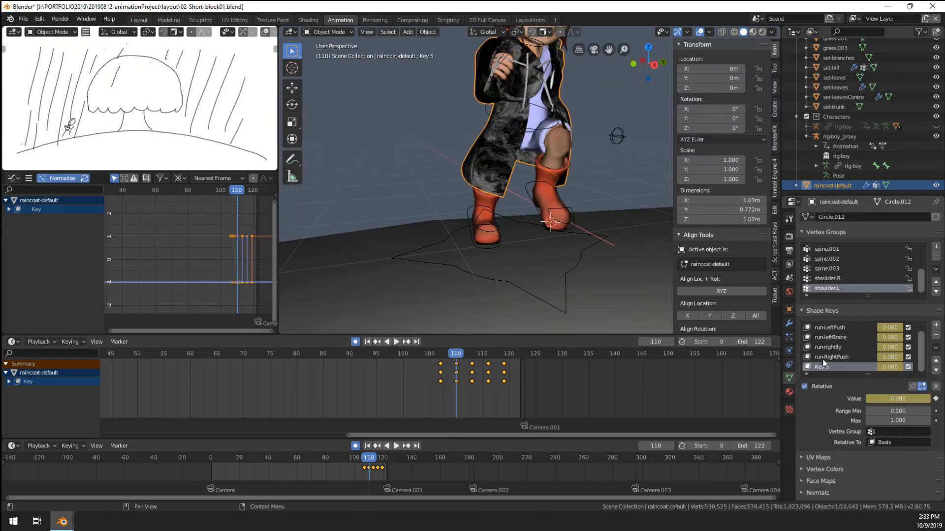
Step: Return to frame 107 and set the raincoat shape-key keyframes to Constant interpolation
mouse_move(430, 380)
left_mouse_down()
mouse_move(477, 392)
mouse_move(435, 394)
left_mouse_up()
key("t")
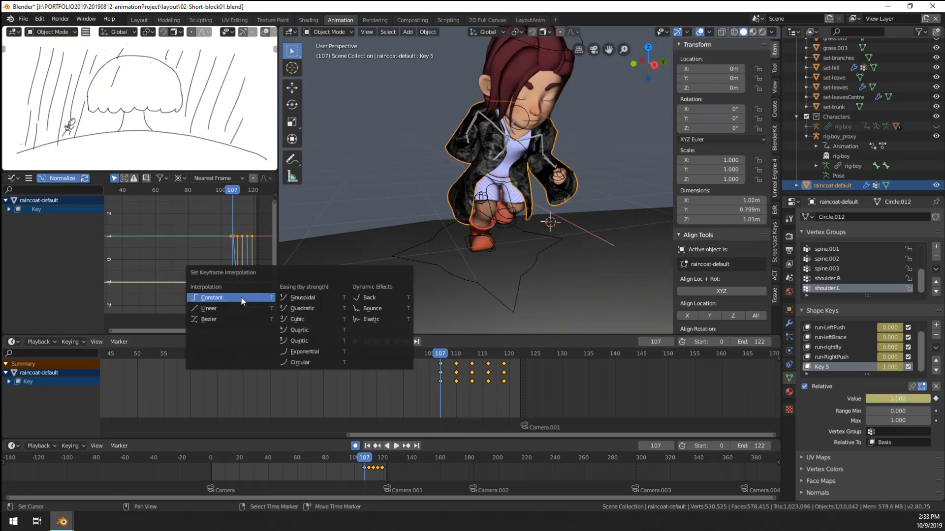
left_click(242, 298)
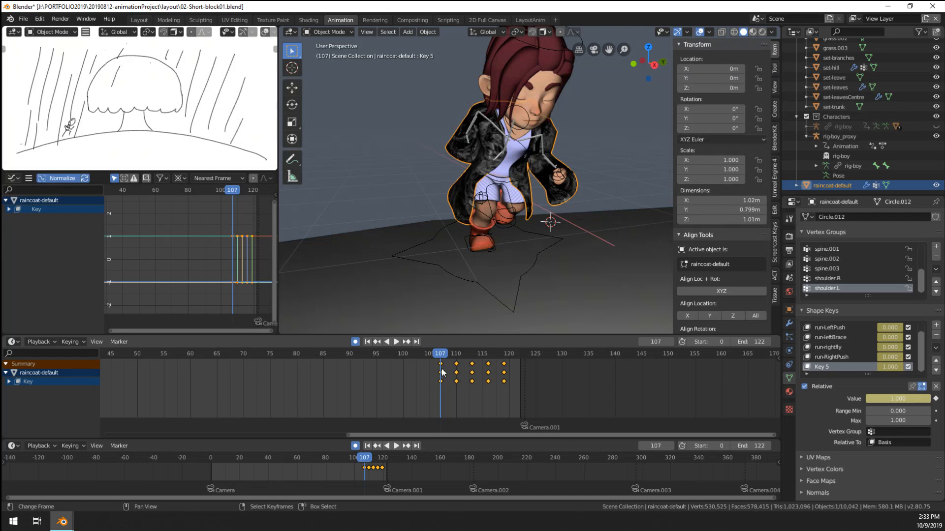
Step: Enlarge the shape key list and rename the mirrored brace shape key as run-RightBrace
left_click_drag(867, 374, 866, 403)
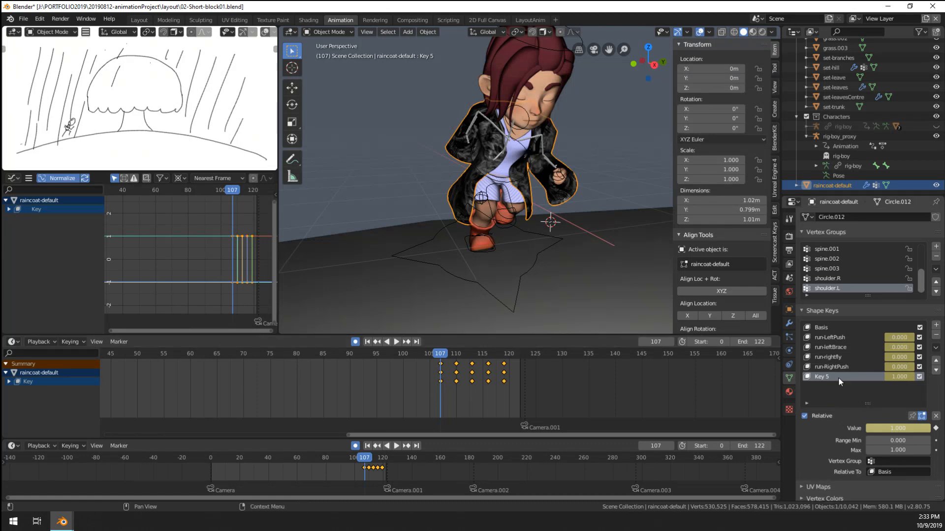
double_click(820, 377)
type("run-RightBrace")
key("Return")
Step: Correct the capitalisation of the right fly and left brace shape keys to run-RightFly and run-LeftBrace
left_click(835, 358)
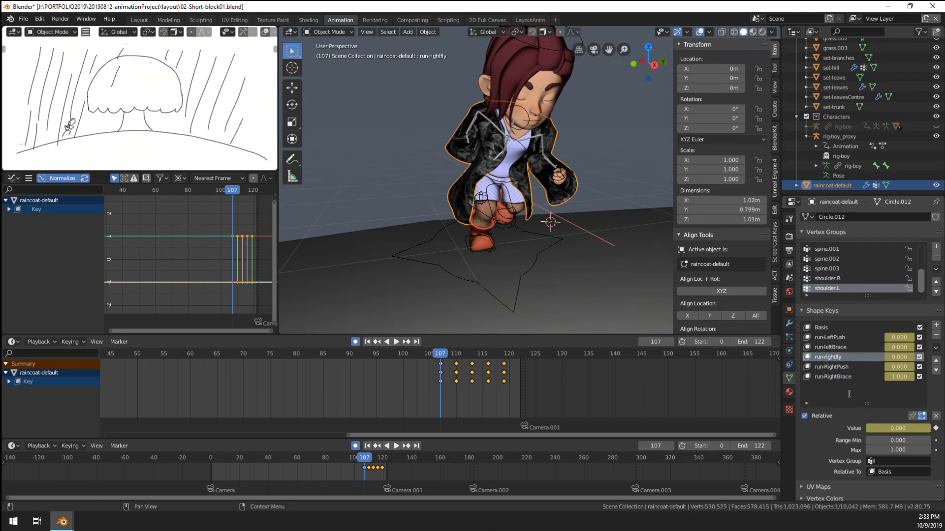
key("shift+Left")
type("R")
key("Return")
double_click(831, 347)
left_click(830, 344)
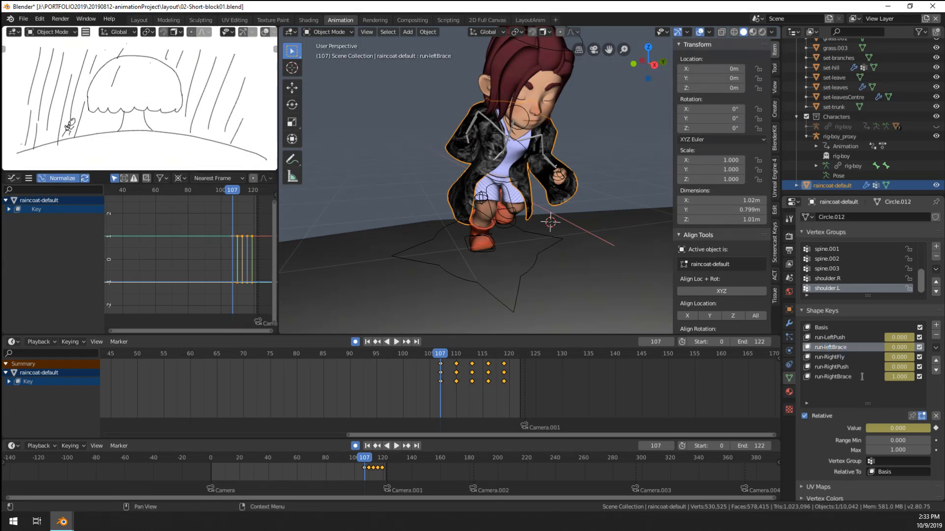
key("BackSpace")
type("L")
key("Return")
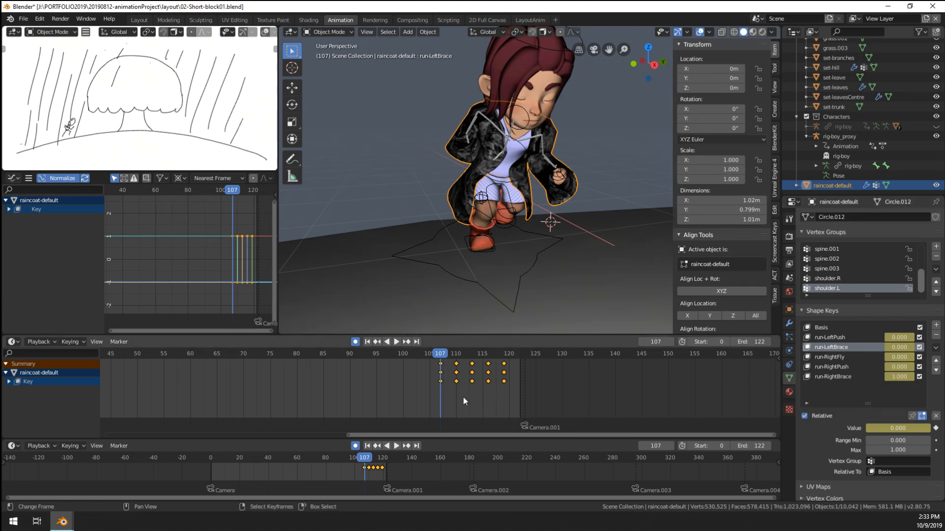
Step: On frame 103, pose the boy's rig by moving CTRL-root down and along the slope to bring the boots closer to the hill
left_click_drag(444, 401, 423, 406)
middle_click_drag(494, 265, 547, 258)
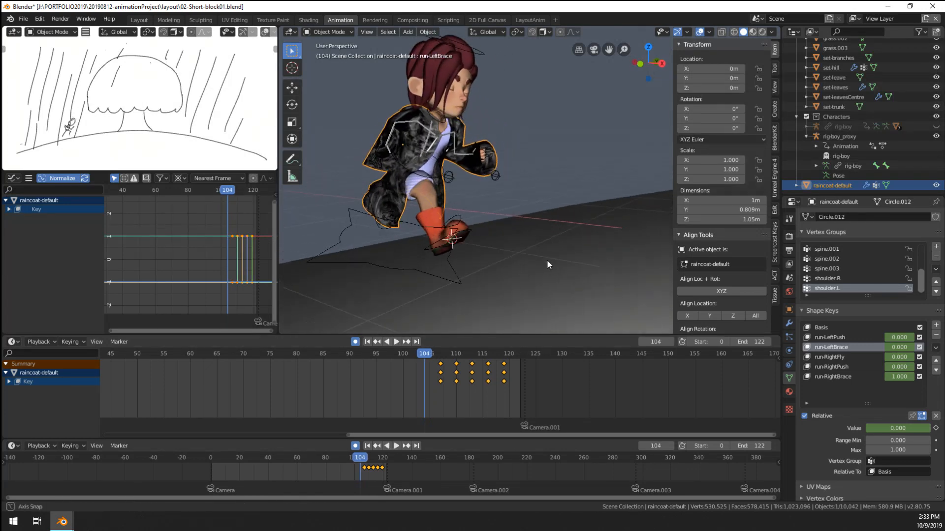
left_click(416, 393)
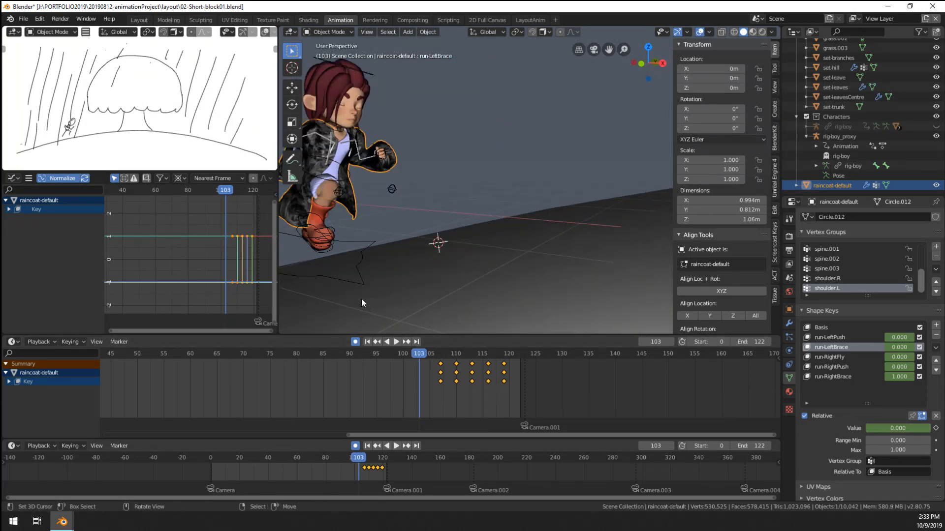
left_click(349, 284)
middle_click_drag(349, 284, 441, 258)
key("ctrl+Tab")
left_click(379, 261)
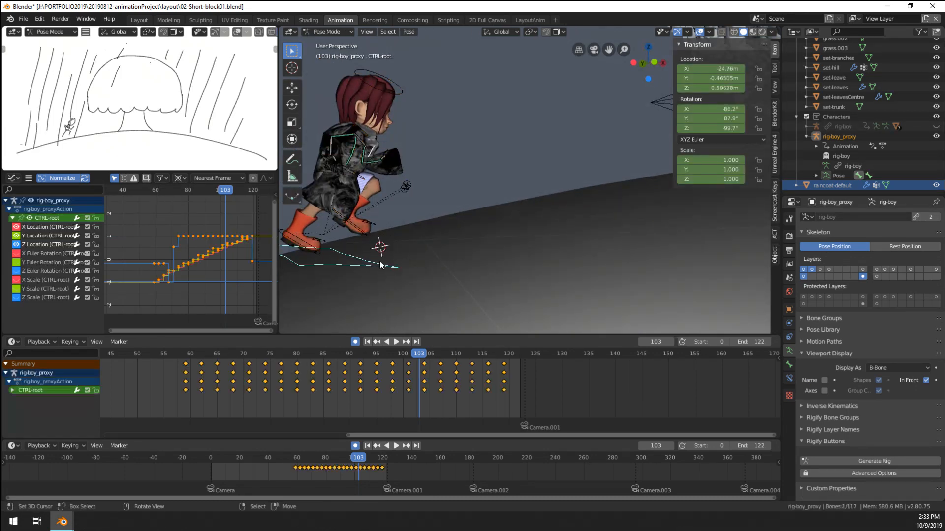
middle_click_drag(379, 261, 426, 273)
key("g")
key("z")
left_click(353, 277)
key("g")
left_click(408, 274)
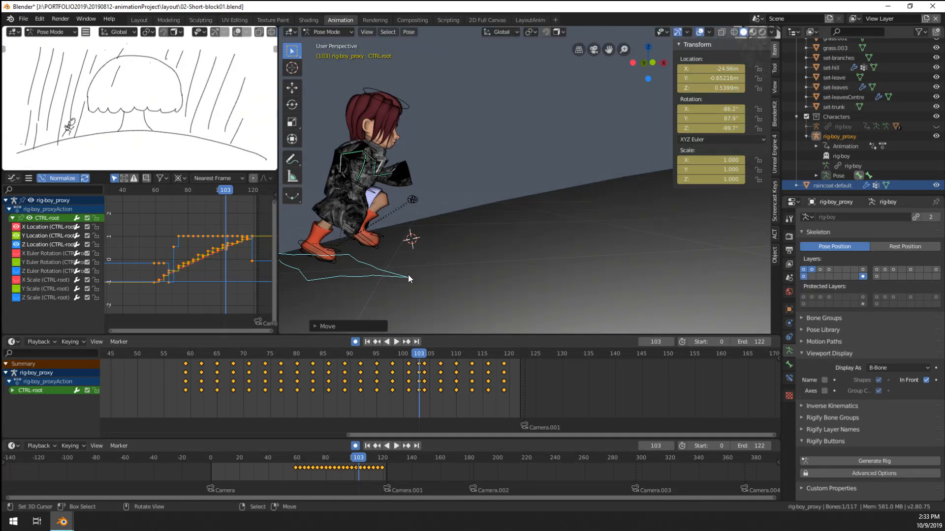
Step: Move the CTRL-root keyframe from frame 103 to frame 101 and go to frame 104
right_click(420, 364)
key("g")
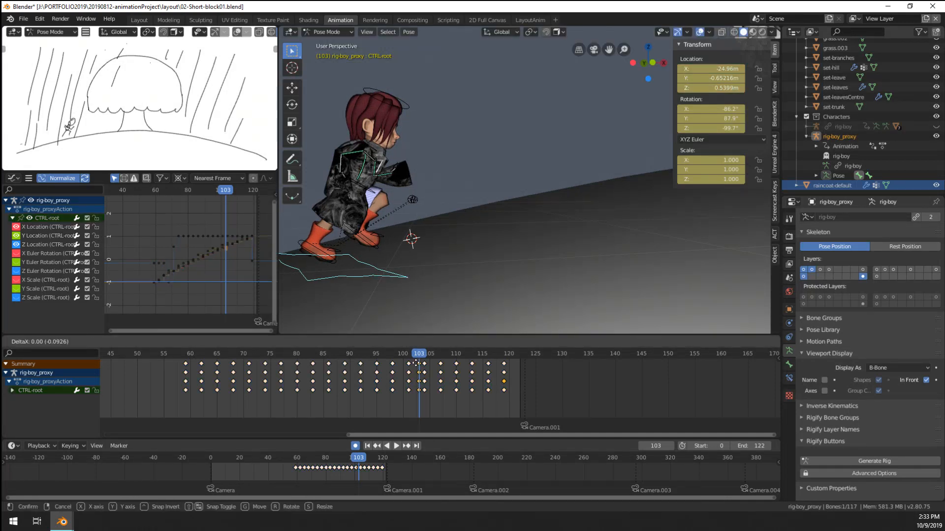
left_click(410, 366)
left_click(423, 390)
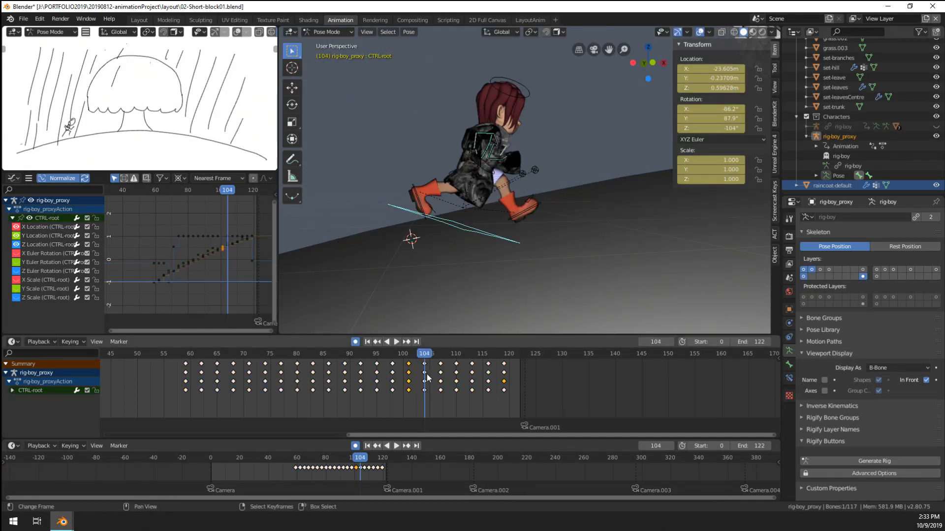
mouse_move(425, 382)
left_mouse_down()
mouse_move(413, 382)
mouse_move(435, 382)
mouse_move(391, 381)
mouse_move(424, 386)
left_mouse_up()
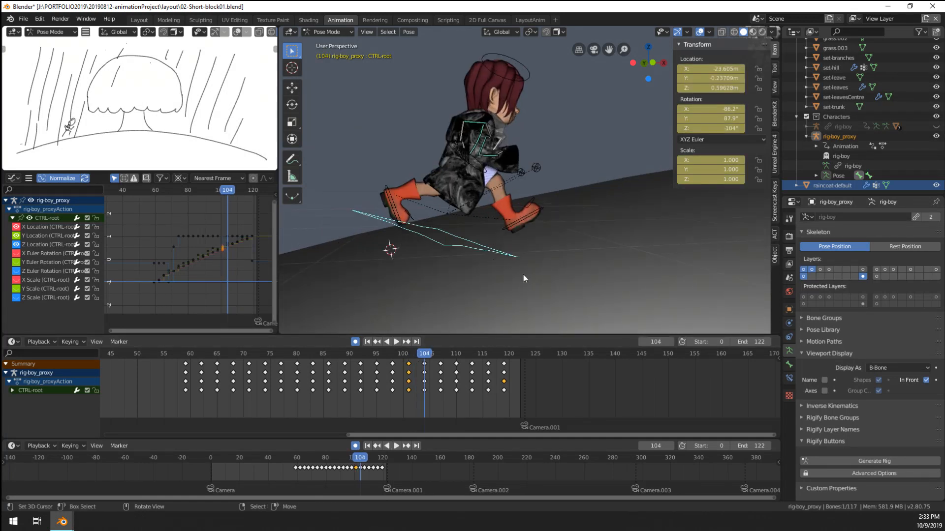
Step: On frame 104, set the raincoat's run-RightBrace to 0 and run-RightFly to 1, and create a new shape key from that mix
key("ctrl+Tab")
left_click(467, 188)
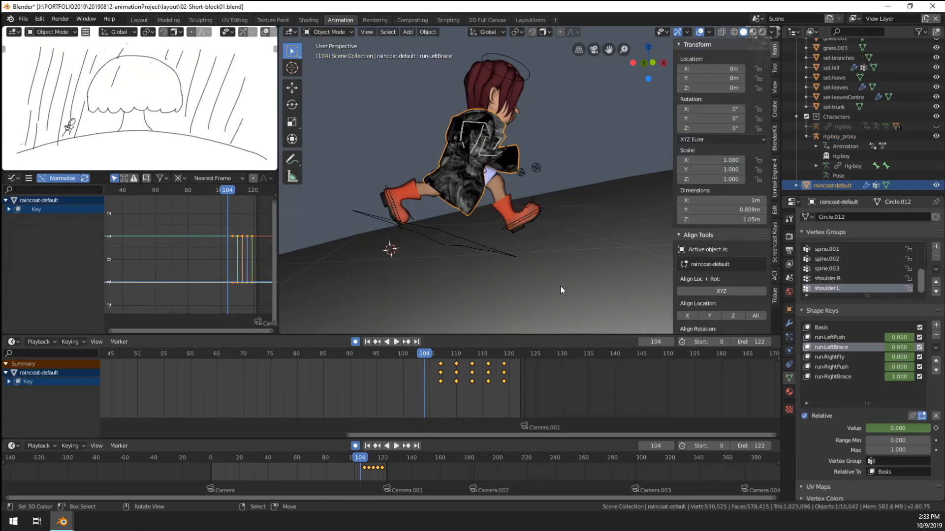
middle_click_drag(560, 286, 650, 312)
left_click_drag(901, 378, 870, 377)
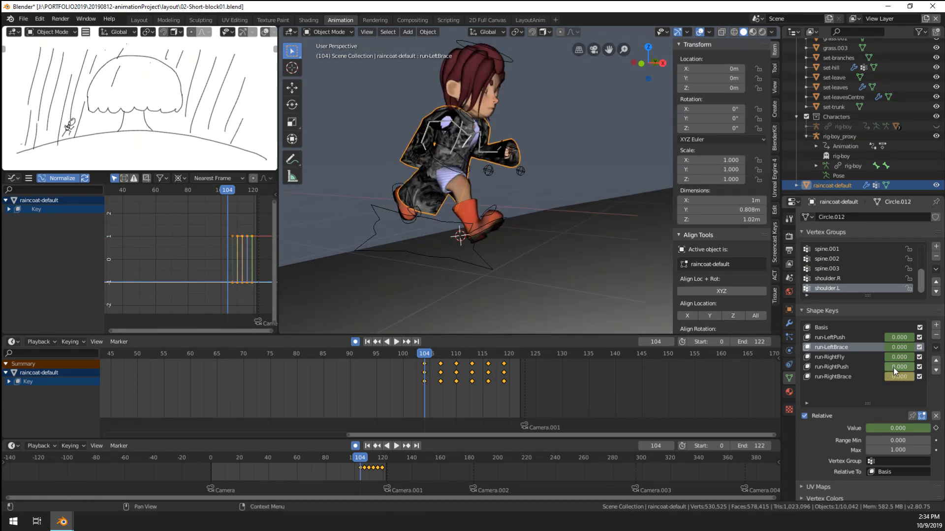
left_click_drag(899, 358, 914, 358)
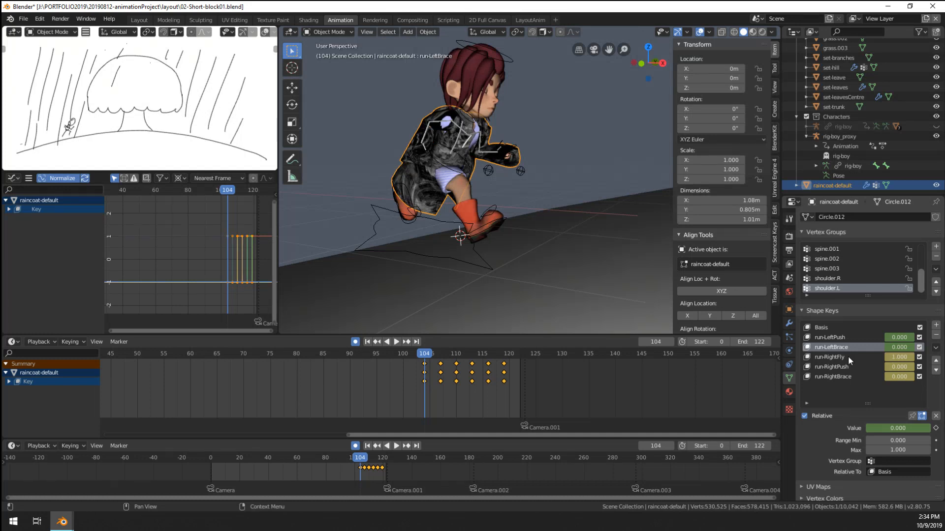
left_click(848, 356)
left_click(936, 347)
left_click(909, 359)
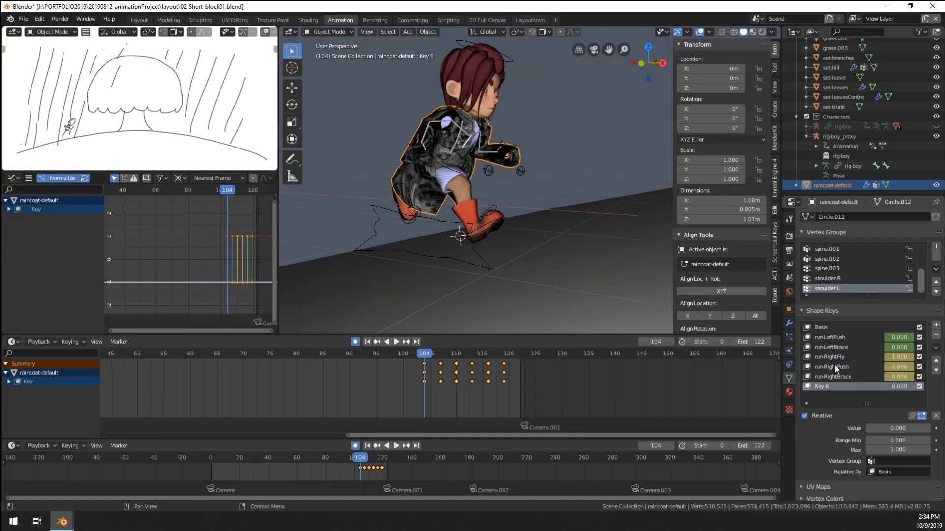
Step: Set run-RightFly to 0, mirror the new fly shape key, and key it at 1 on frame 104
left_click_drag(883, 359, 847, 359)
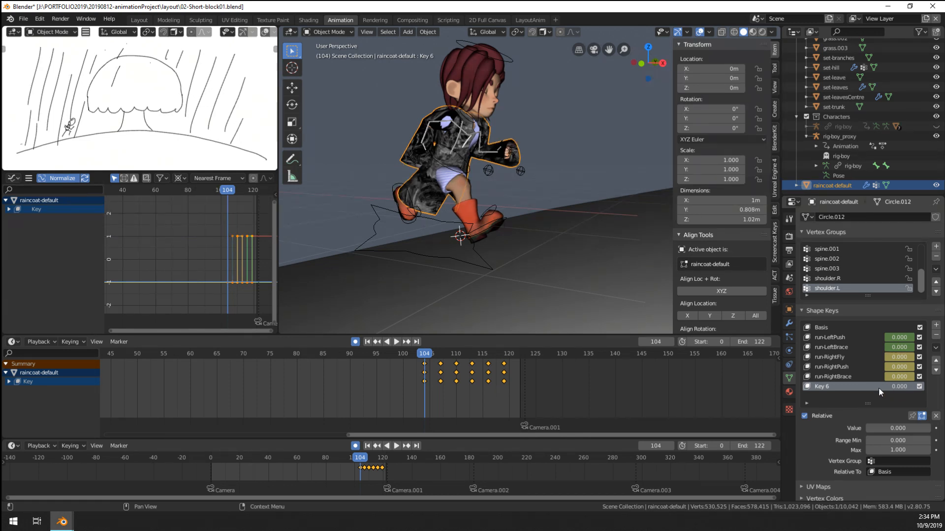
left_click(936, 347)
left_click(893, 373)
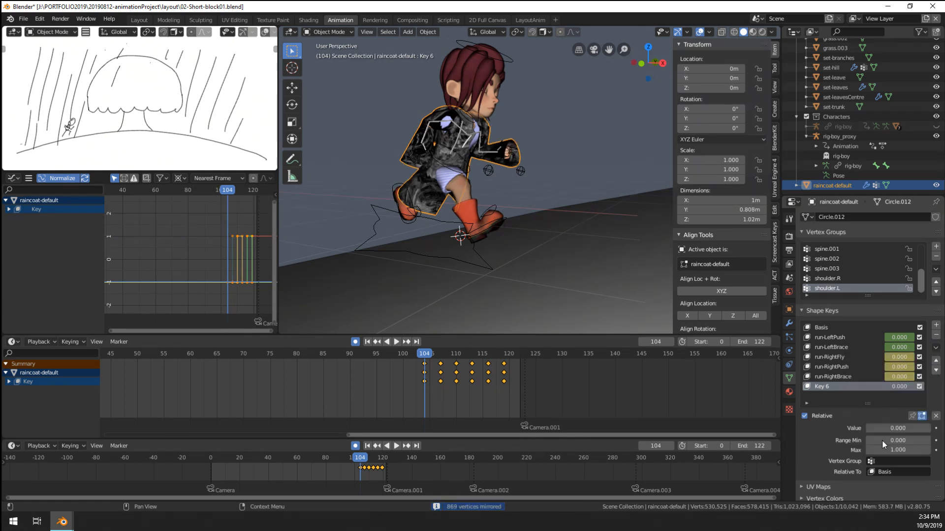
left_click_drag(898, 429, 932, 431)
key("i")
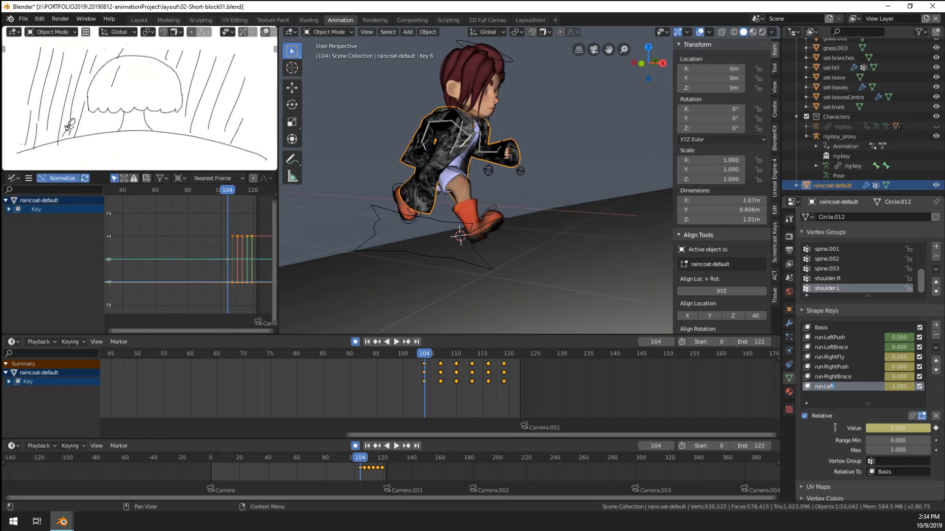
Step: Rename the mirrored fly shape key as run-LeftFly and reorder it to sit directly below Basis
key("Return")
left_click(936, 360)
left_click(936, 361)
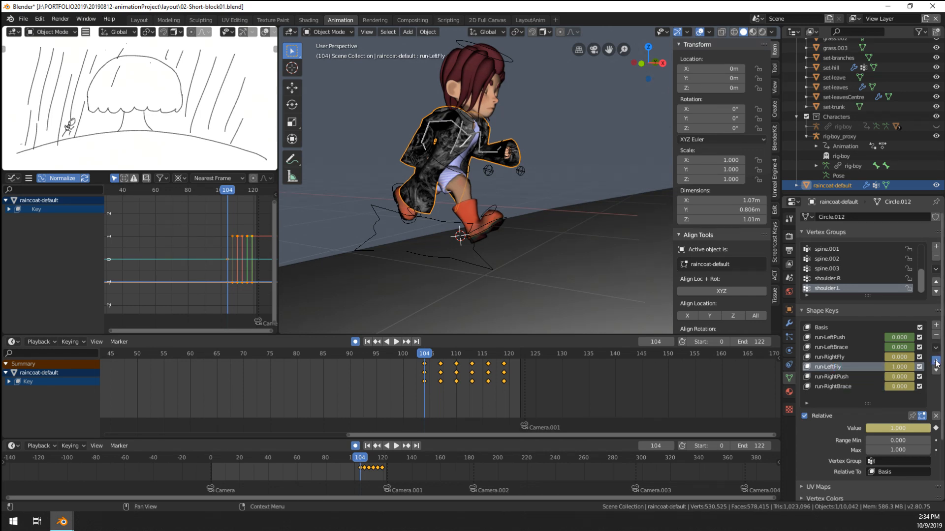
left_click(936, 362)
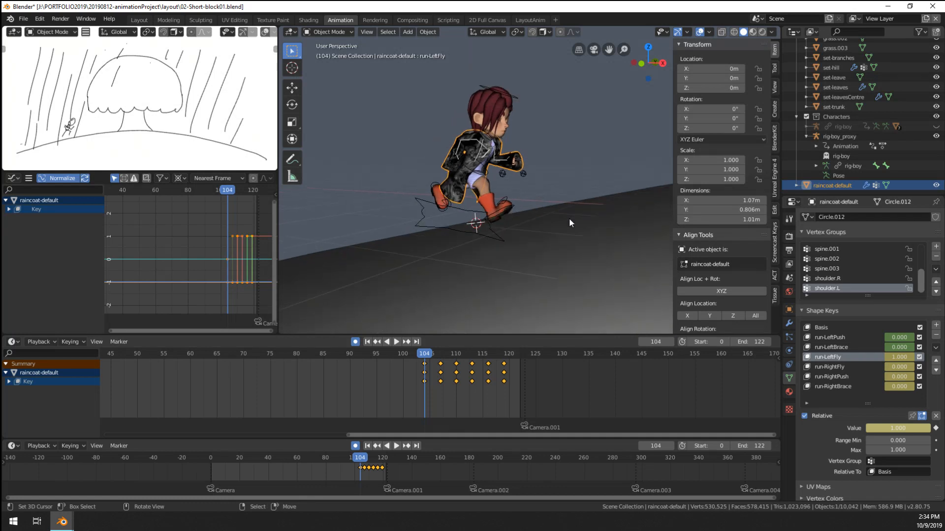
left_click(936, 360)
left_click(936, 361)
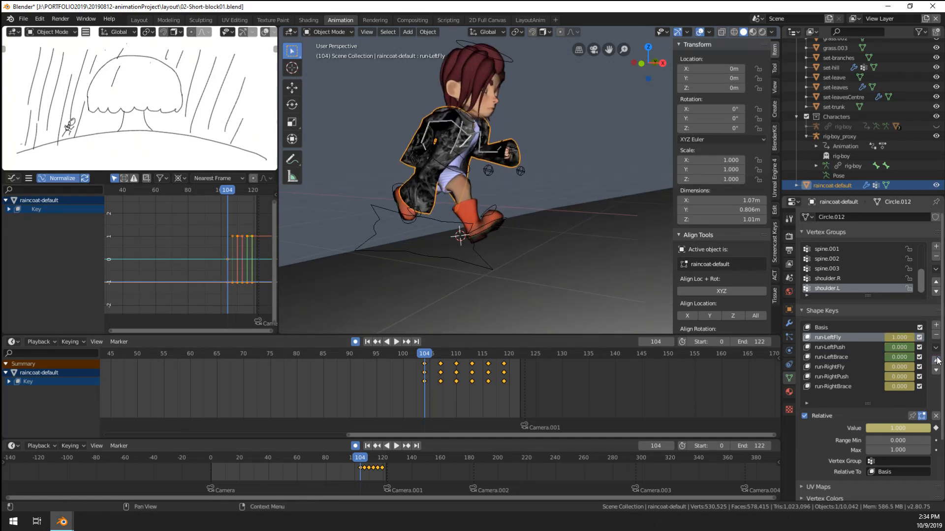
Step: Play back the run from frame 104, and set run-LeftFly to 0 on frame 107
key("space")
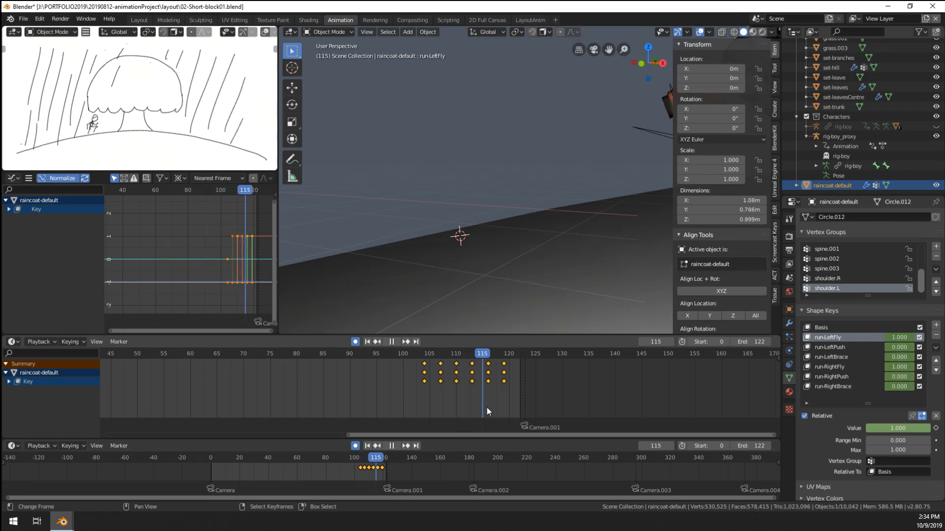
key("Escape")
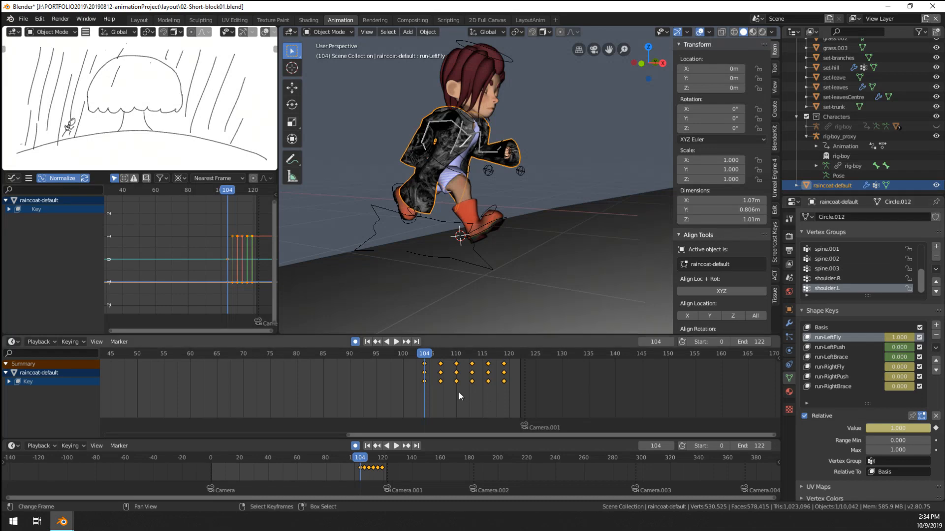
key("Up")
key("BackSpace")
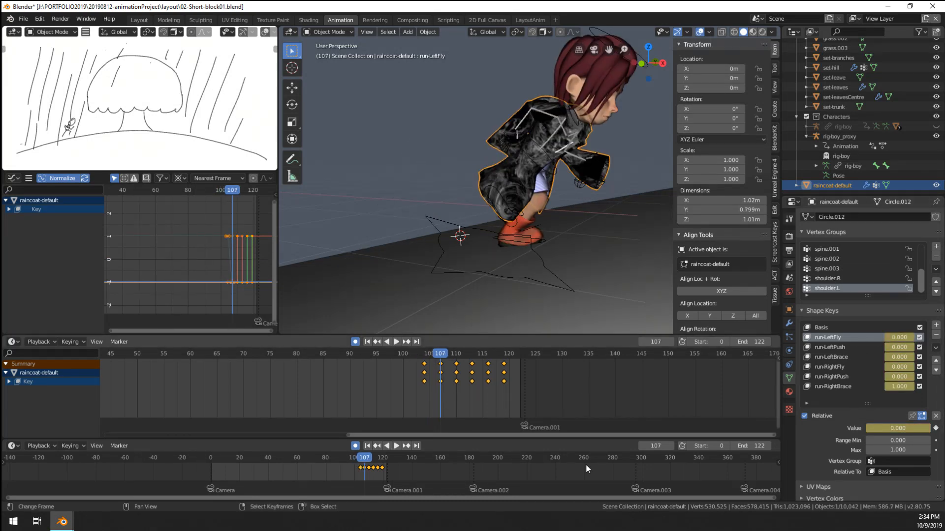
Step: Play the run again from frame 104 and set the raincoat's shape-key curves to Constant interpolation
left_click(426, 403)
key("space")
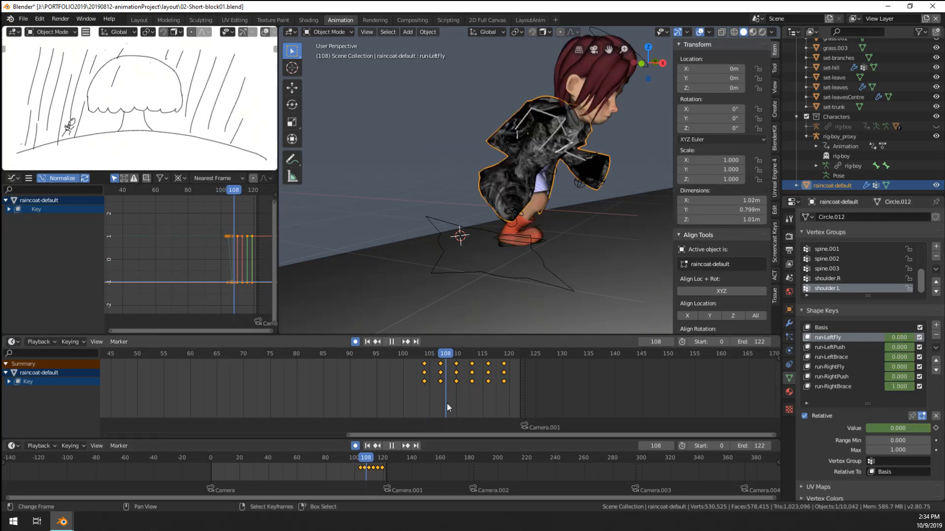
key("Escape")
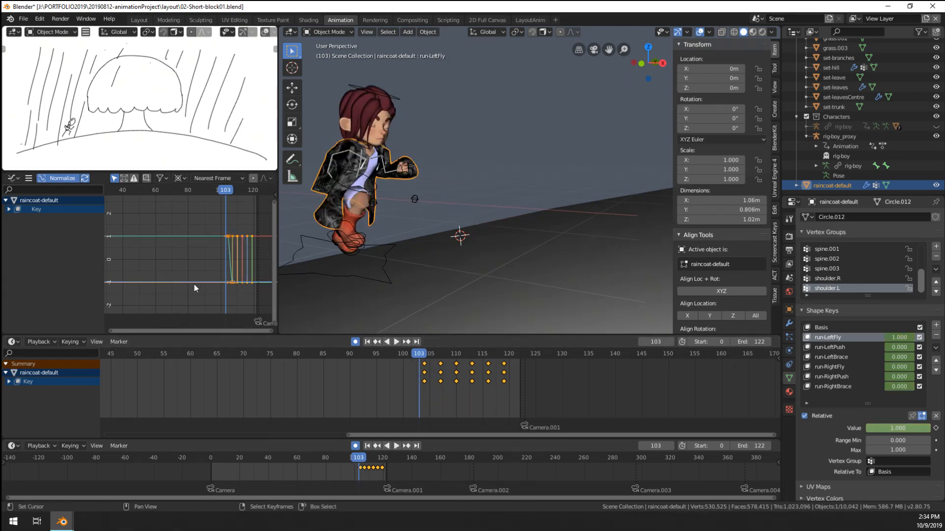
key("t")
left_click(194, 285)
Step: Play back frames from about 104 onward to check how the raincoat shapes switch through the run
key("space")
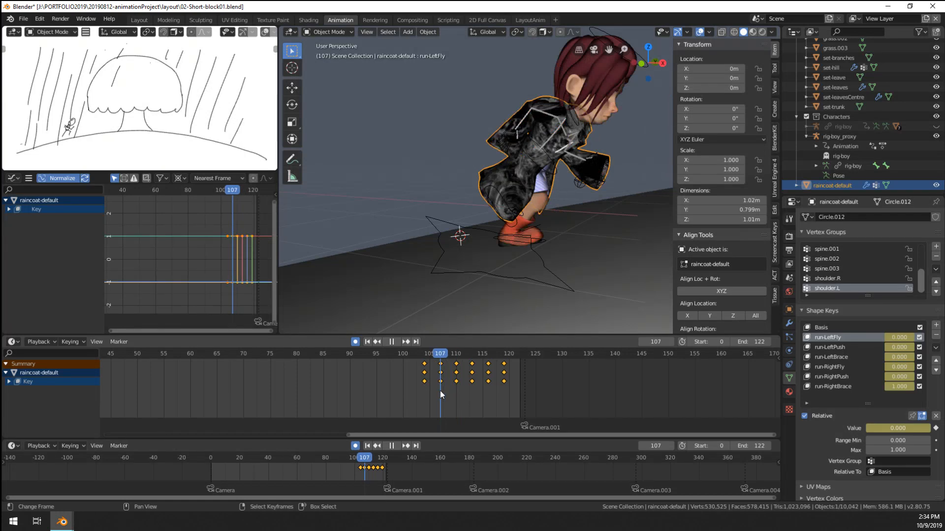
key("space")
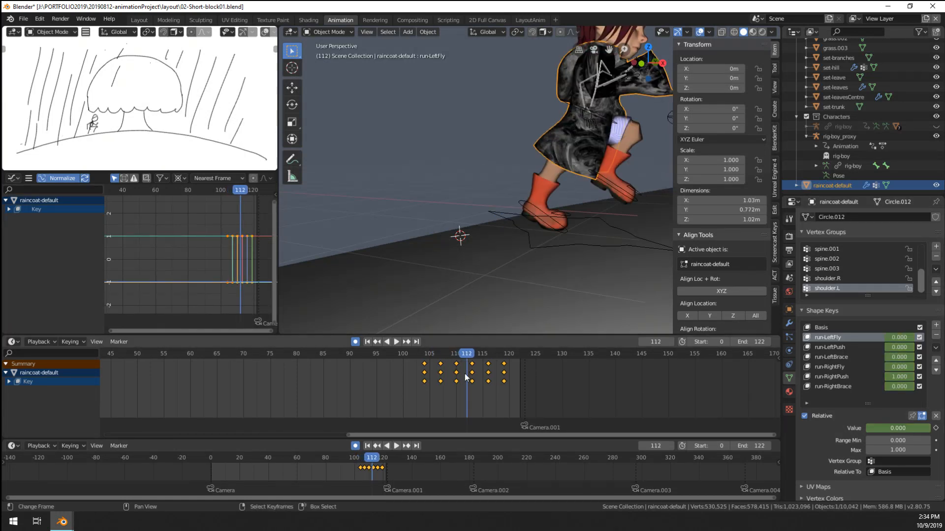
key("space")
left_click(430, 392)
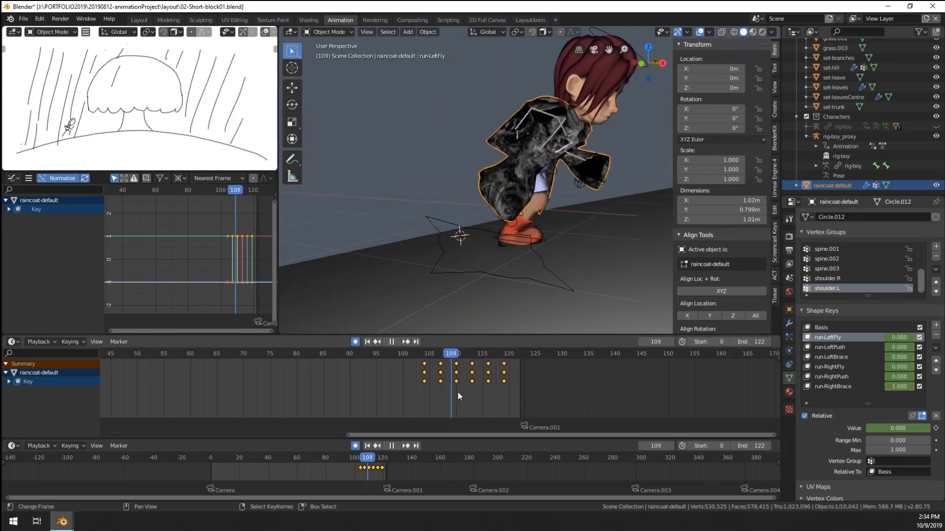
key("space")
Step: Key run-LeftFly at 0 on frames 119, 116 and 113
scroll(564, 285, "down", 7)
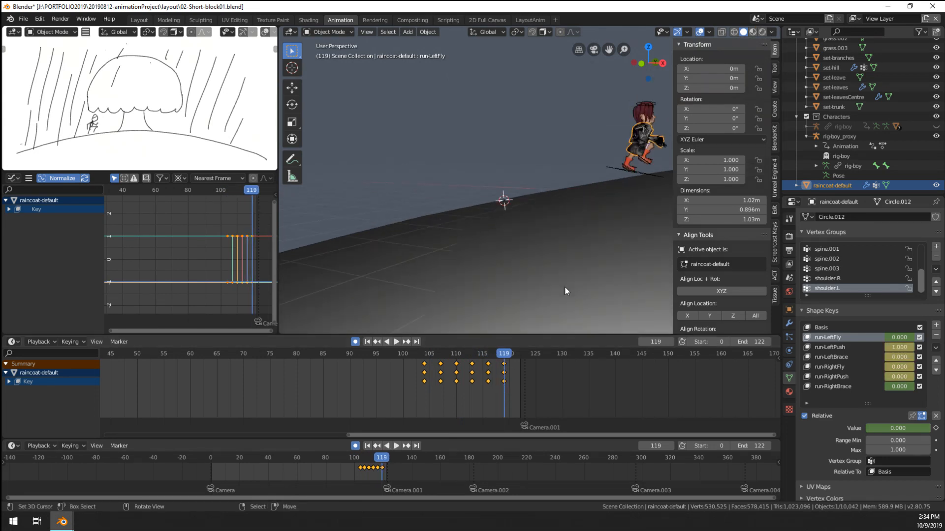
middle_click_drag(565, 286, 579, 291)
scroll(559, 253, "up", 4)
middle_click_drag(559, 254, 417, 311, "shift")
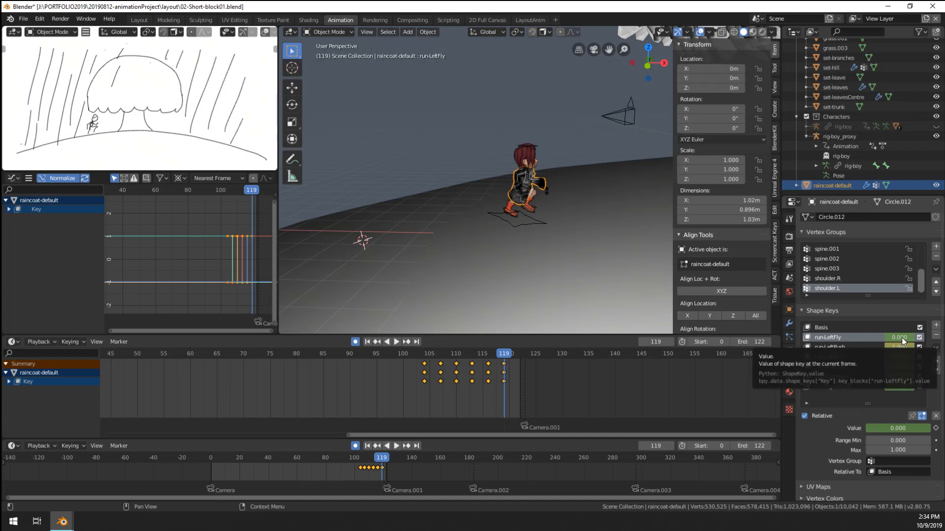
key("i")
key("Left")
key("Left")
key("Left")
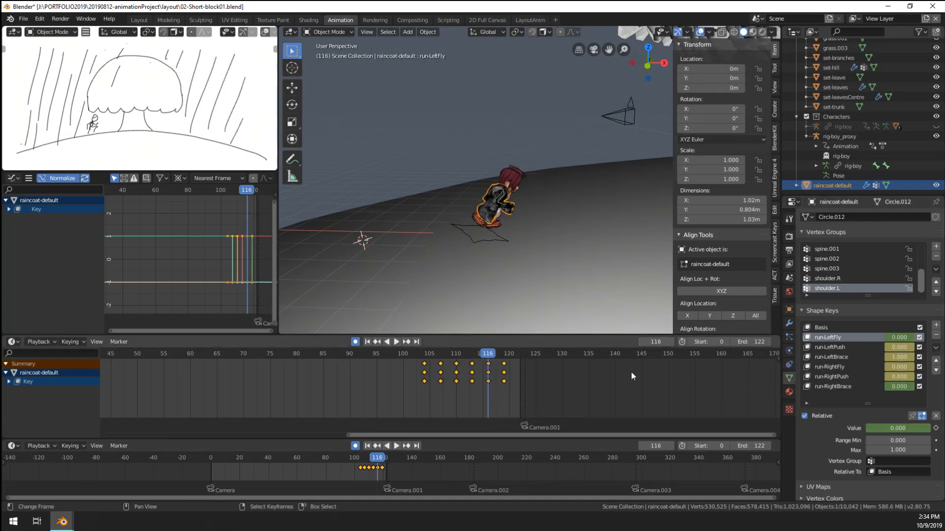
left_click(470, 386)
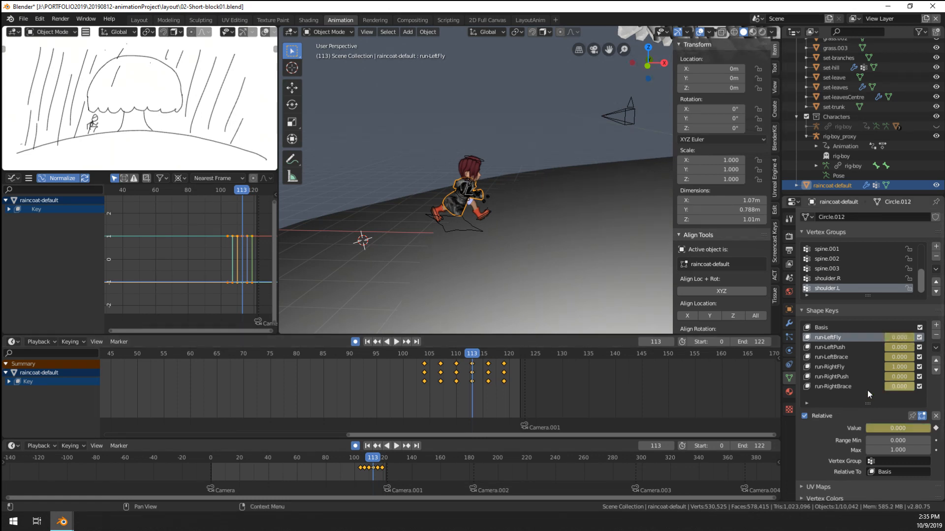
Step: Duplicate all the raincoat shape-key keyframes 18 frames earlier, so that the copied run cycle starts on frame 86
left_click(455, 400)
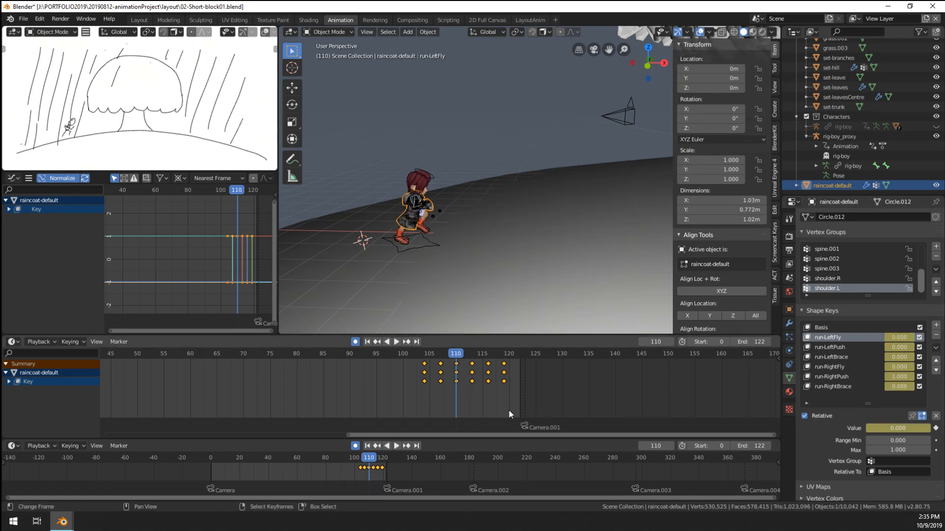
left_click_drag(429, 392, 439, 392)
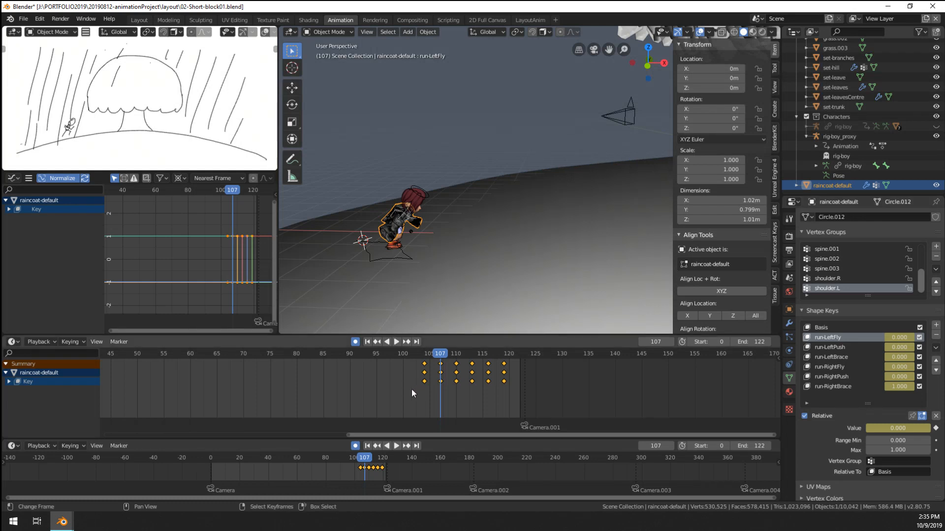
left_click(423, 393)
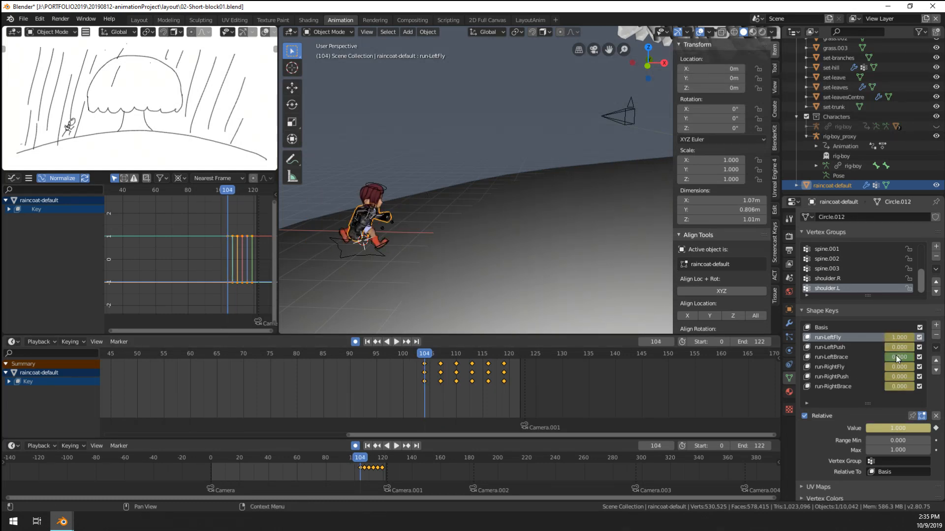
left_click(425, 372)
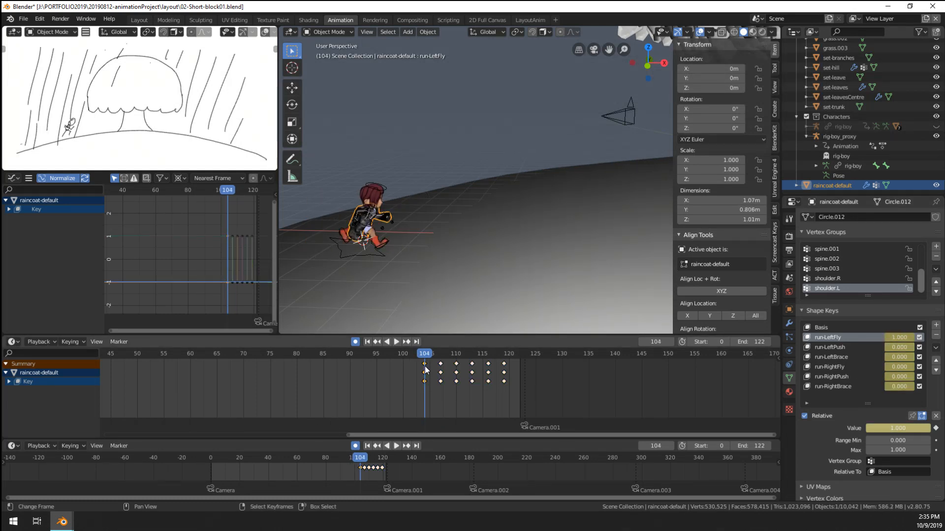
scroll(503, 385, "up", 3)
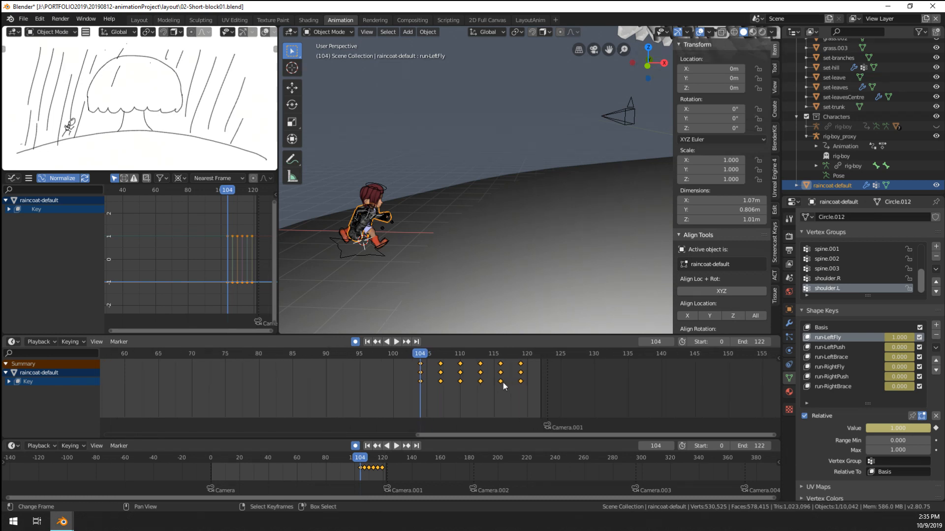
key("shift+d")
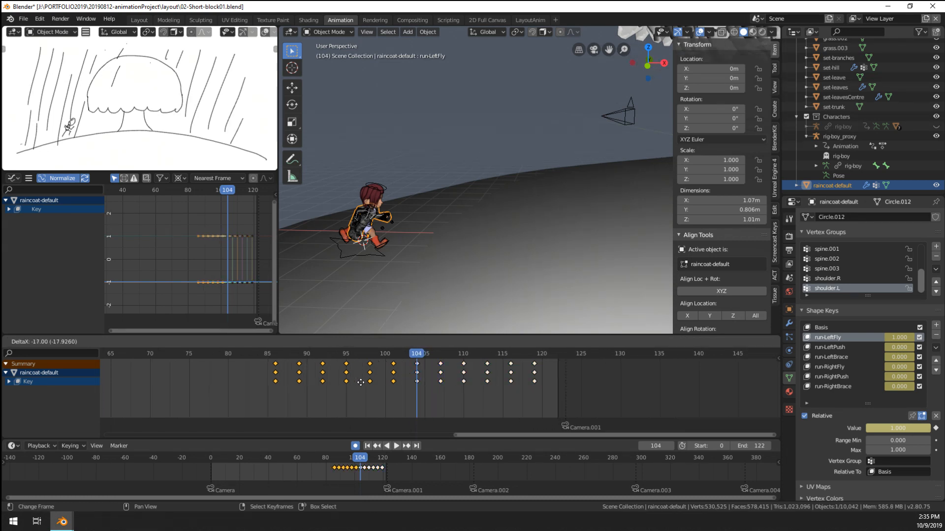
left_click(361, 383)
Step: Check the run at frame 86, and duplicate the selected raincoat keyframes another 18 frames earlier, starting on frame 68
left_click_drag(400, 394, 282, 396)
key("space")
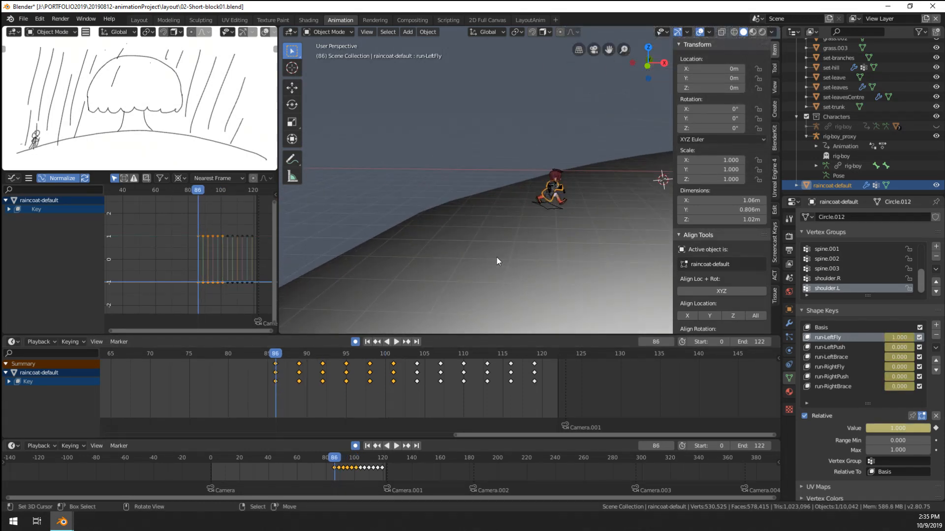
key("Escape")
key("shift+d")
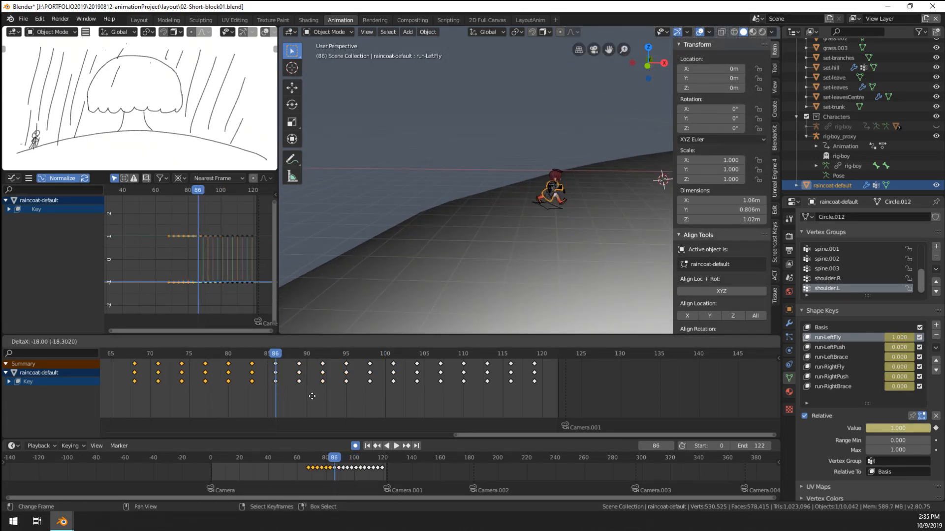
left_click(312, 397)
Step: Check the boy through the camera at frame 66 and add one more copy of the raincoat keyframe cycle starting on frame 50
key("KP_0")
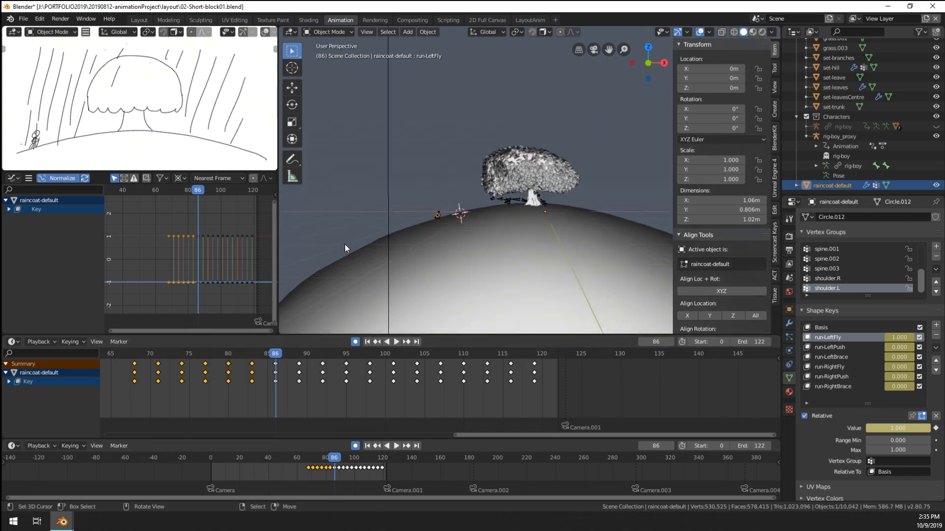
scroll(394, 260, "down", 4)
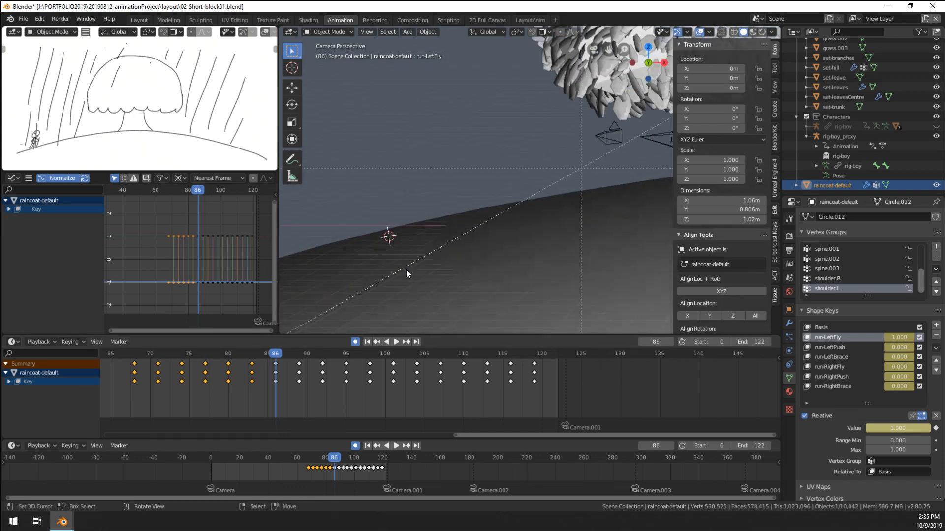
middle_click_drag(405, 269, 285, 177, "shift")
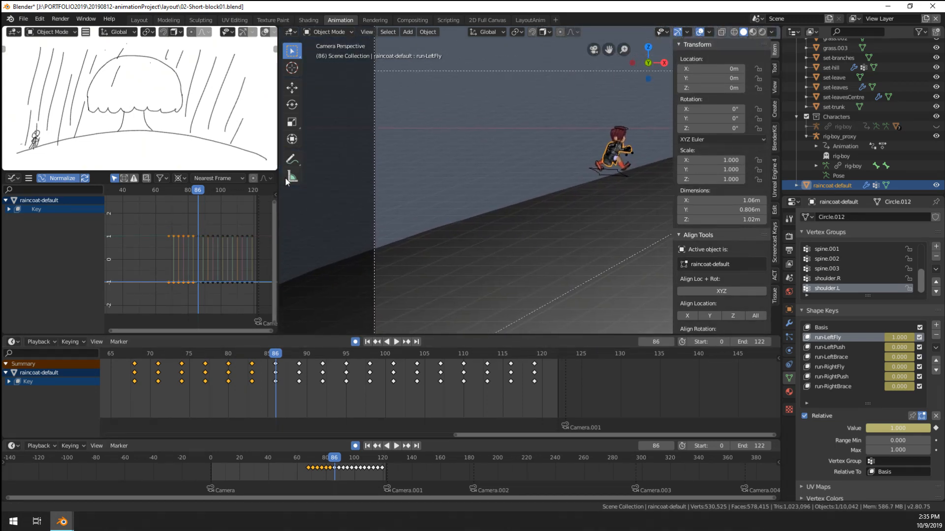
left_click_drag(252, 400, 119, 401)
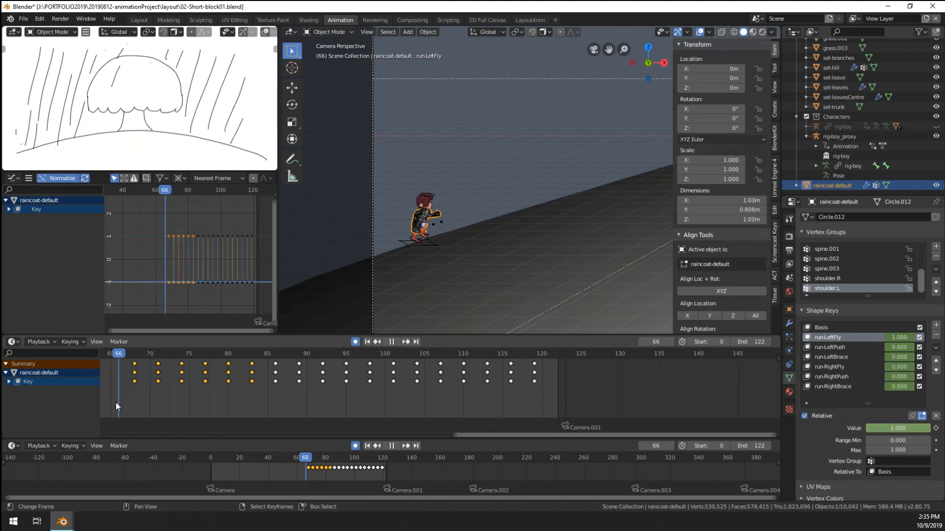
middle_click_drag(140, 396, 455, 386)
key("g")
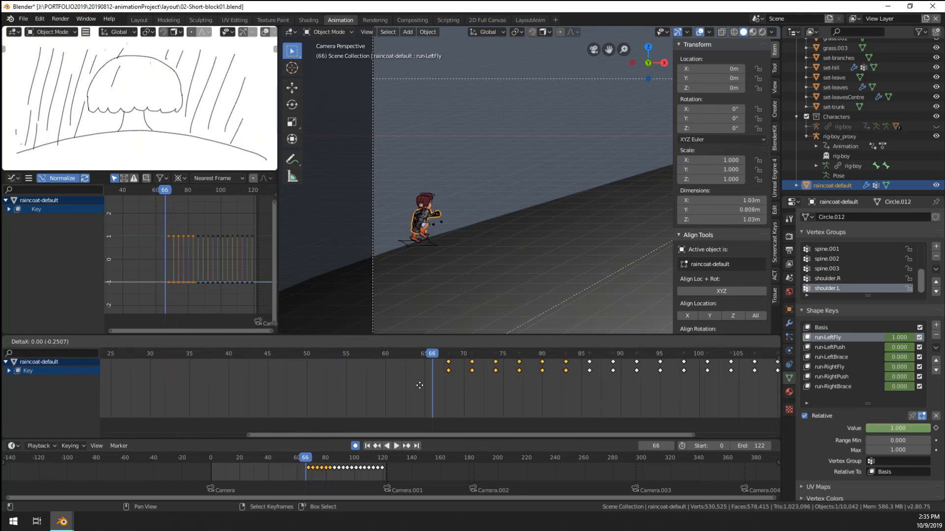
left_click(320, 389)
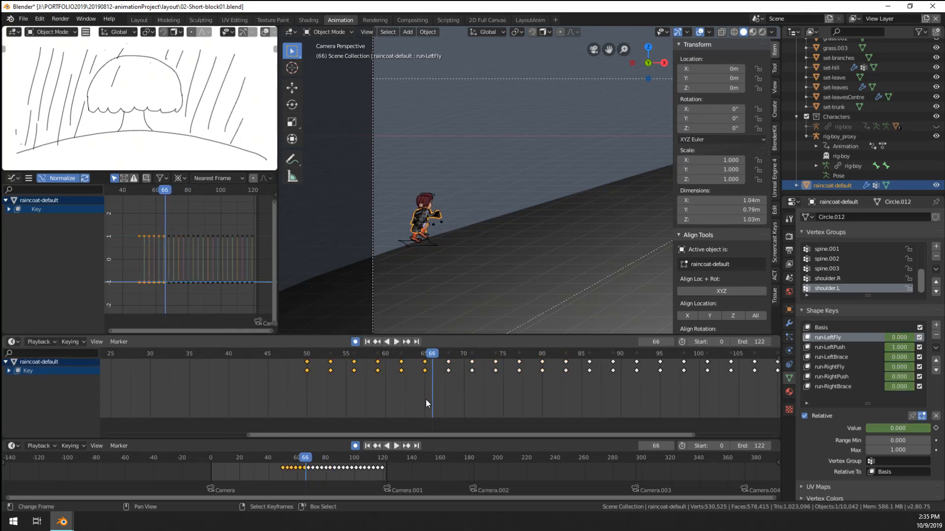
Step: Scrub back to frame 60 and delete the surplus raincoat keyframes on frames 50, 53 and 56
key("shift+ctrl+space")
left_click_drag(403, 400, 386, 400)
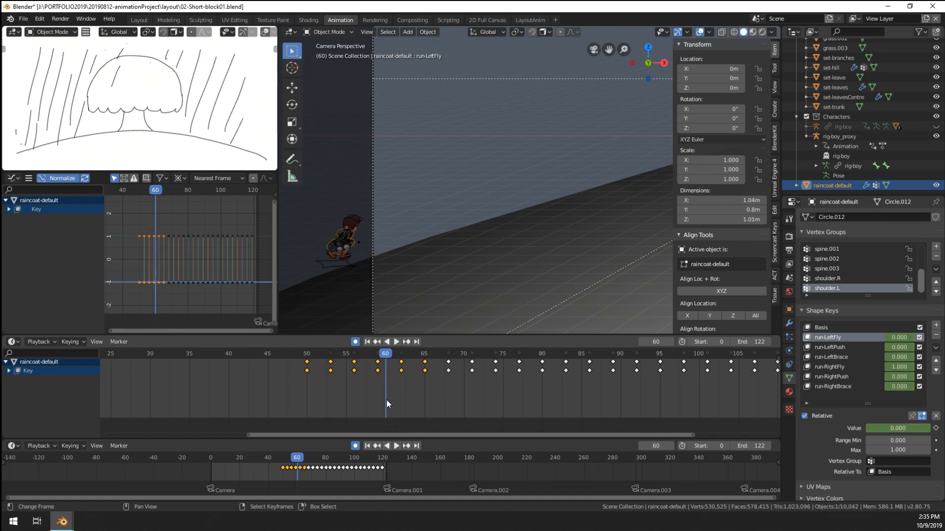
key("alt+a")
key("b")
left_click_drag(268, 377, 365, 360)
key("x")
left_click(363, 381)
Step: Play back the whole shot in a maximized camera view to check the raincoat shapes through the boy's run
scroll(509, 388, "down", 13)
middle_click_drag(506, 389, 394, 400)
key("Home")
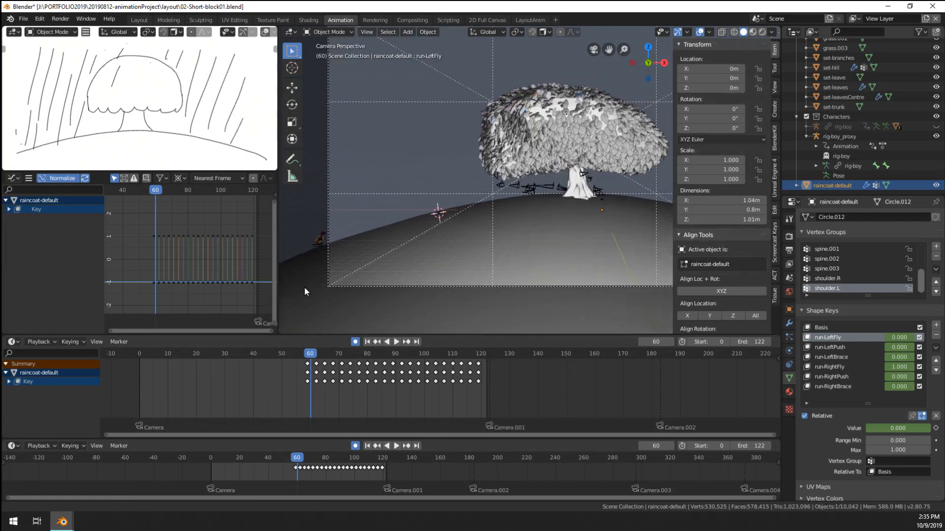
key("space")
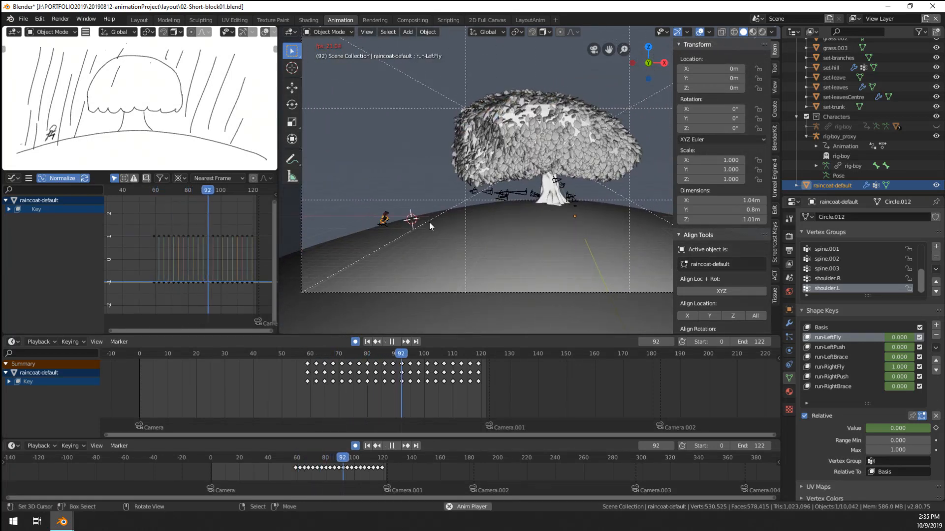
scroll(433, 236, "up", 10)
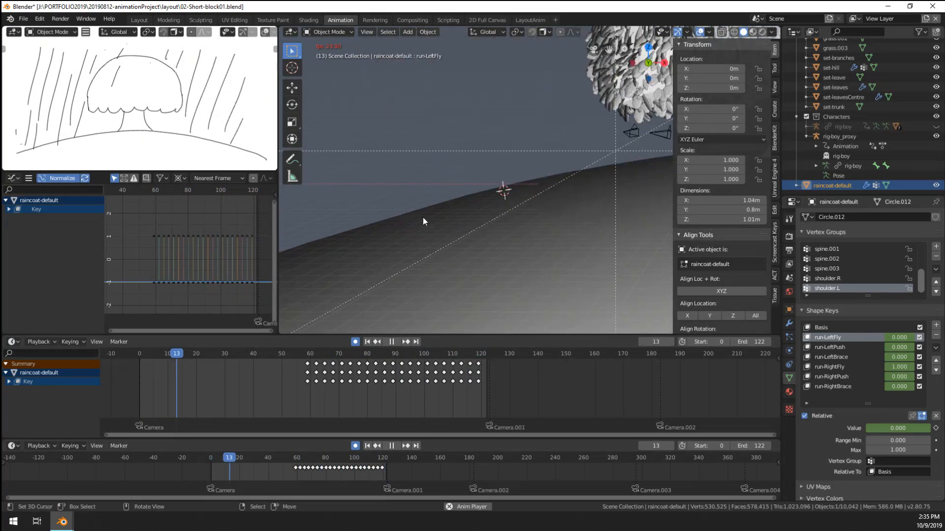
key("ctrl+space")
scroll(424, 319, "down", 2)
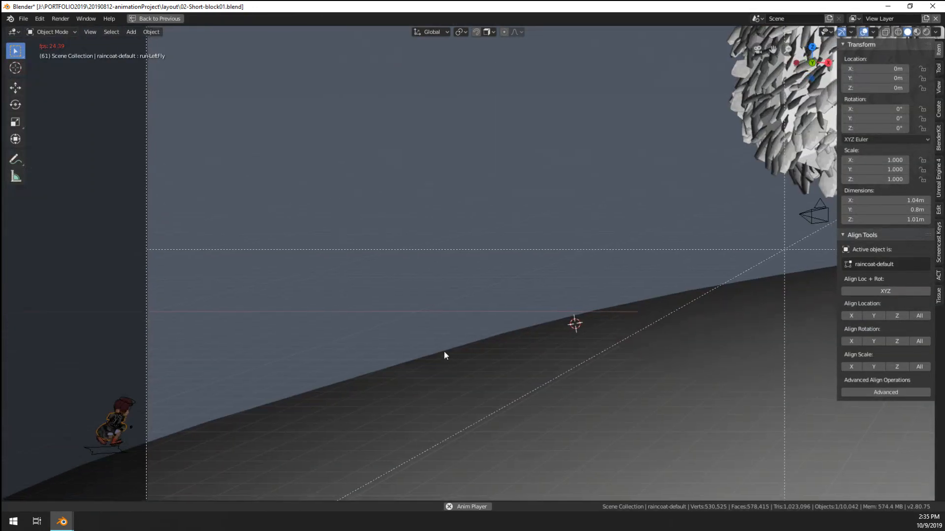
middle_click_drag(444, 352, 431, 323, "shift")
scroll(469, 344, "up", 2)
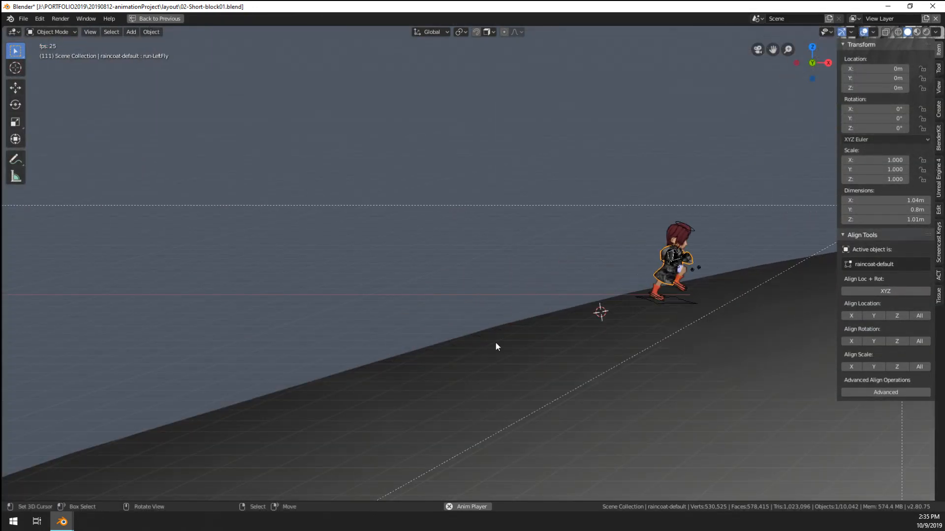
scroll(619, 308, "down", 2)
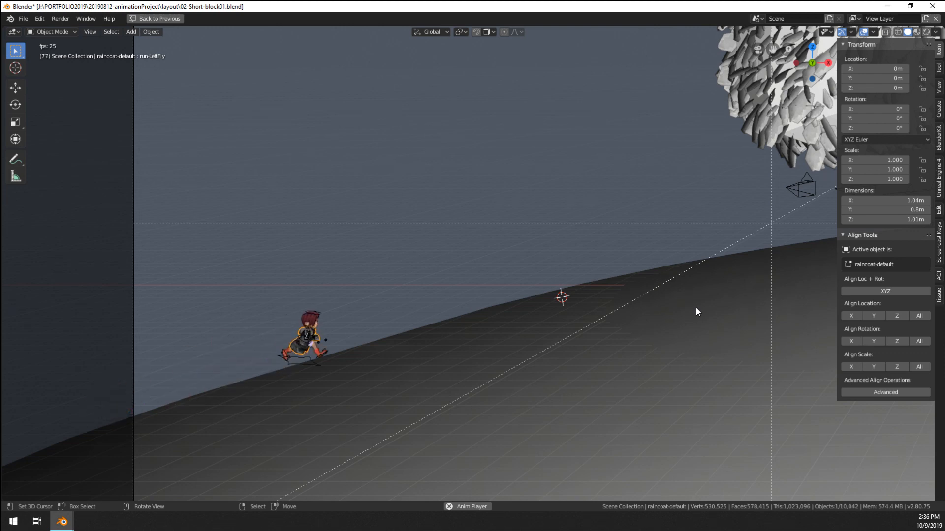
scroll(696, 308, "down", 5)
key("Escape")
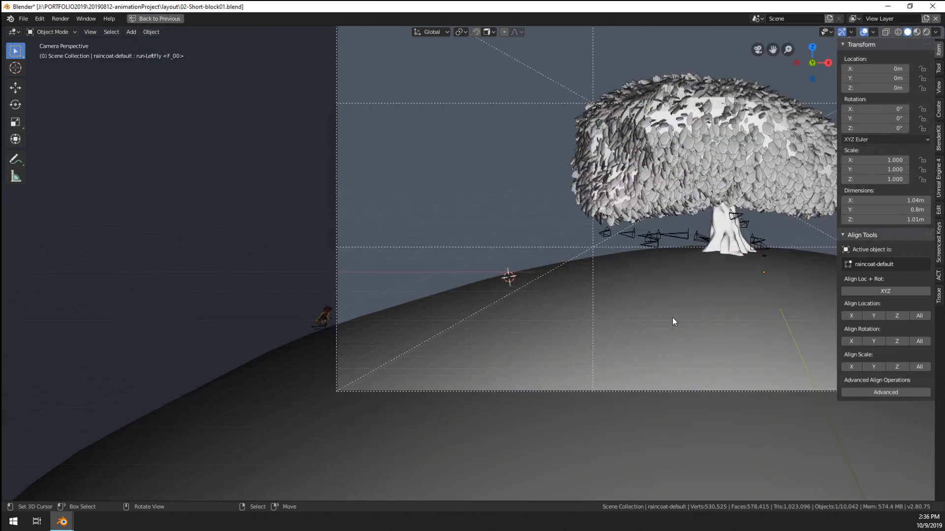
Step: Select the boy's rig, rig-boy_proxy, on the hill slope at frame 0 and switch it to Pose Mode
middle_click_drag(604, 347, 524, 342, "shift")
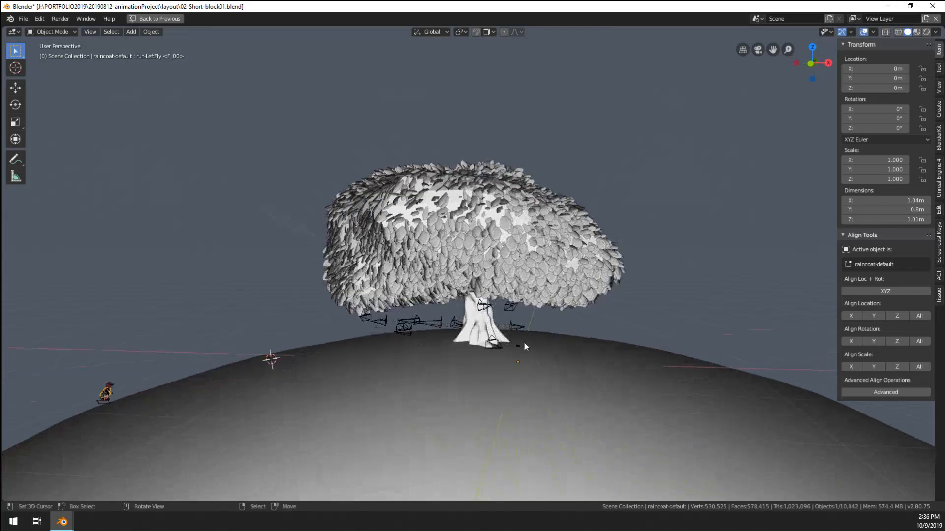
middle_click_drag(408, 351, 508, 312, "shift")
scroll(502, 311, "up", 4)
middle_click_drag(170, 422, 565, 309, "shift")
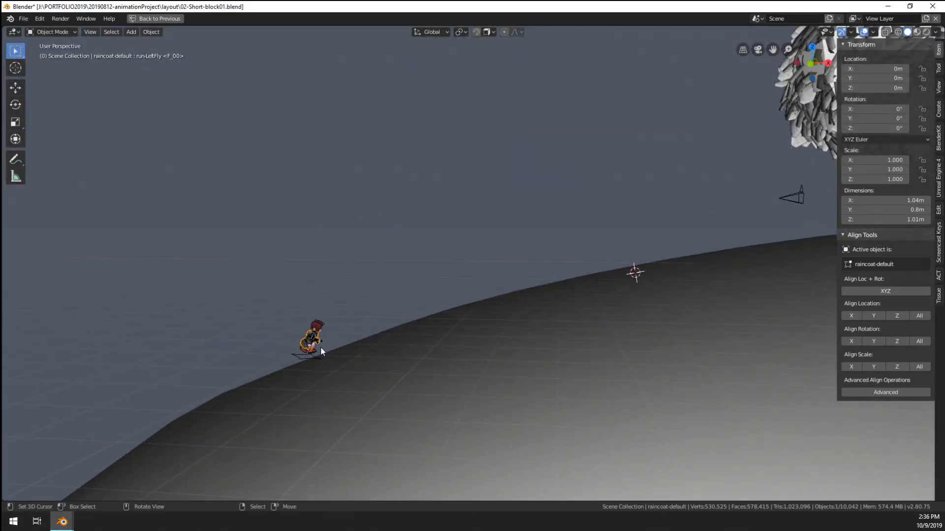
key("ctrl+space")
right_click(343, 297)
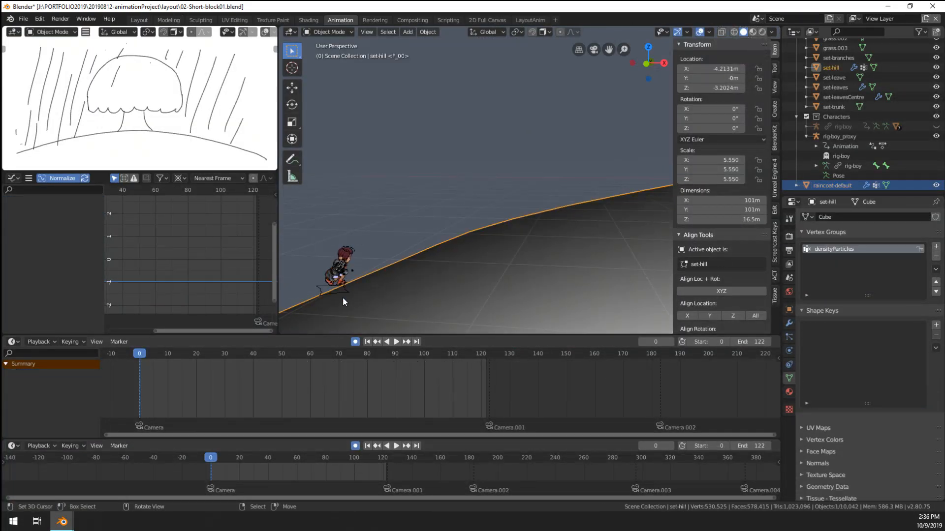
right_click(341, 290)
key("KP_Decimal")
scroll(430, 219, "up", 7)
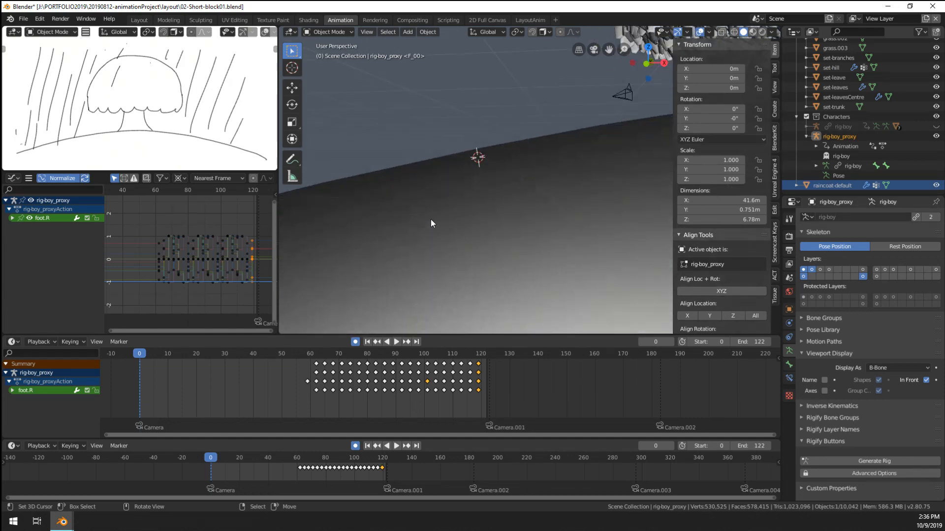
scroll(556, 261, "down", 3)
scroll(723, 268, "down", 2)
key("ctrl+space")
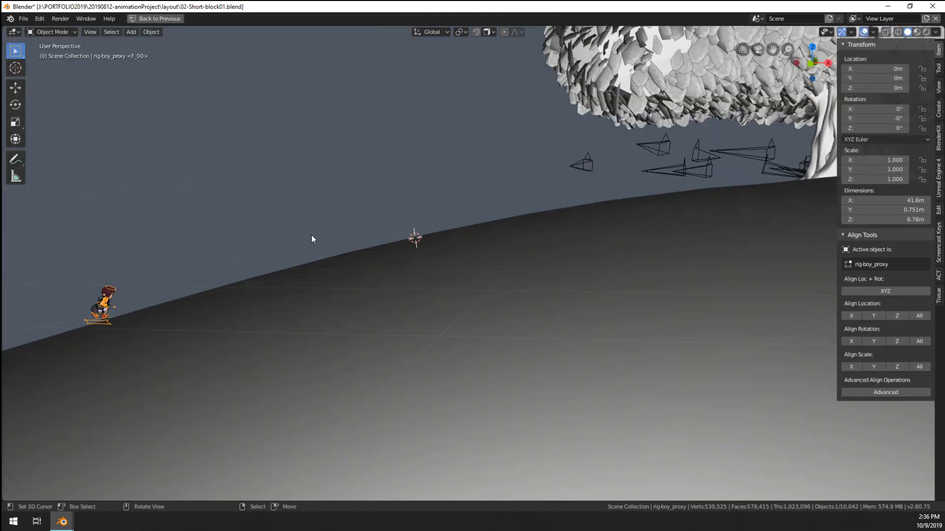
key("ctrl+space")
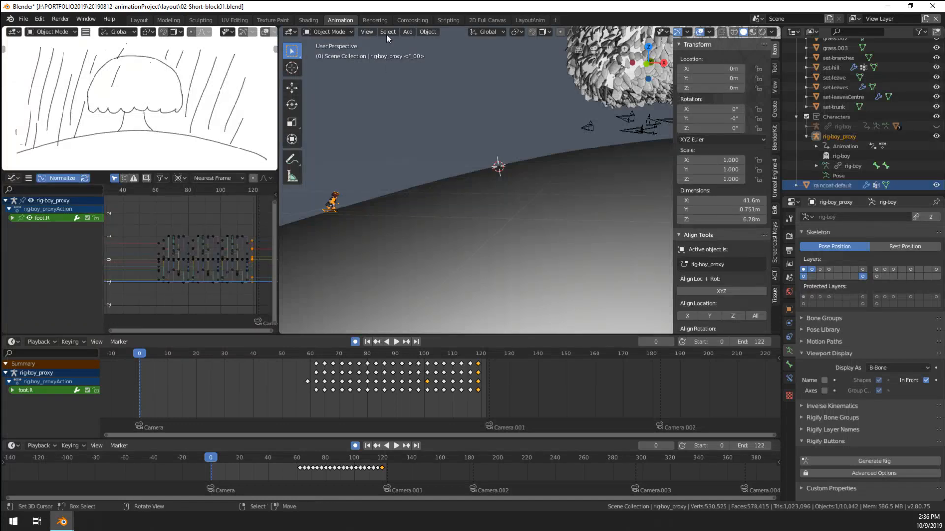
left_click(313, 69)
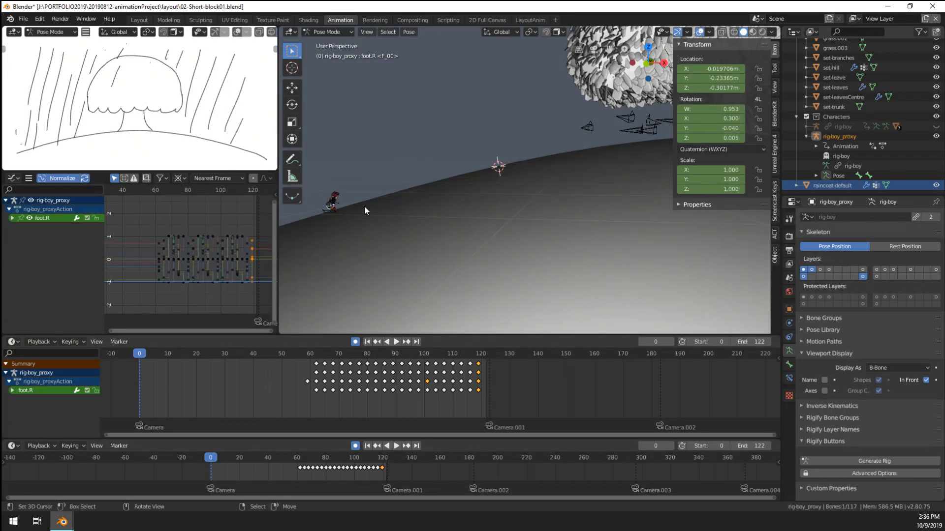
Step: Zoom in on the boy's face from the front and show the rig's facial control bones in place of the facial deform bones
middle_click_drag(364, 206, 381, 210)
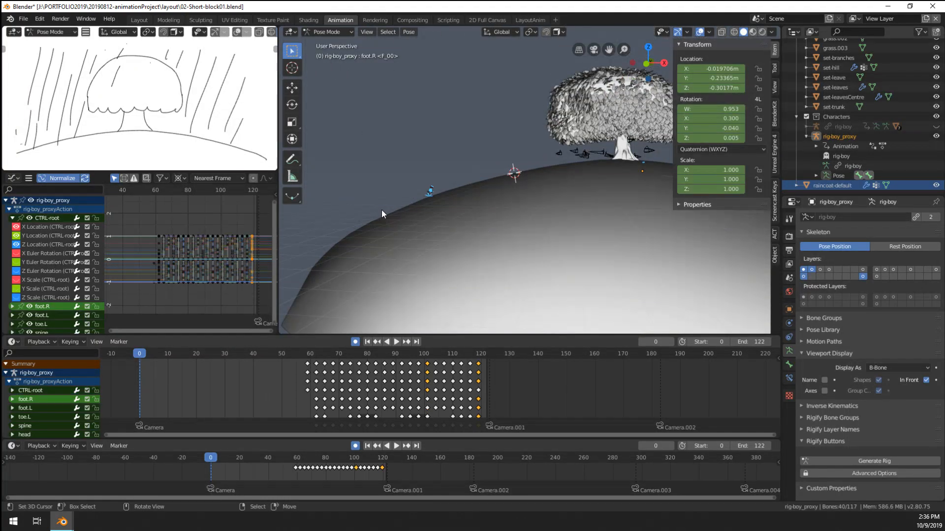
left_click(429, 192)
key("KP_Decimal")
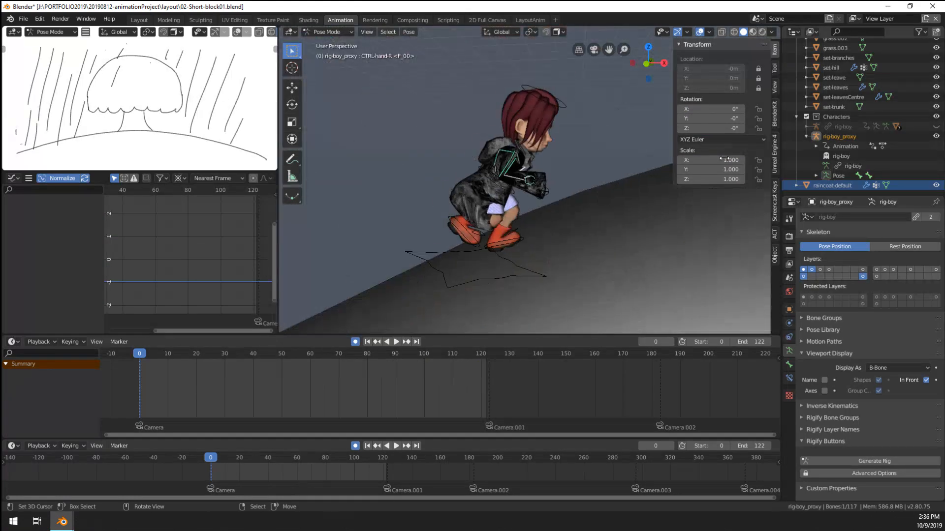
middle_click_drag(530, 197, 837, 308)
middle_click_drag(571, 220, 767, 249)
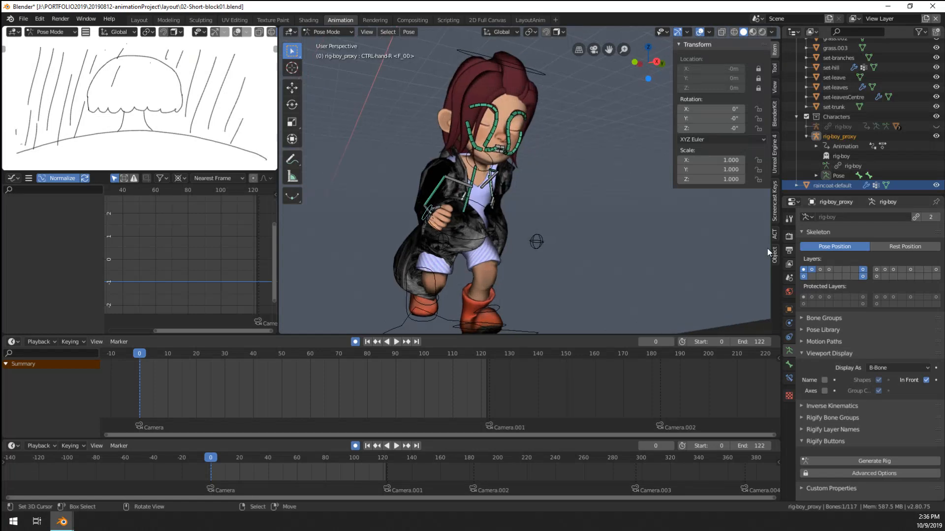
left_click(862, 277)
scroll(571, 135, "up", 3)
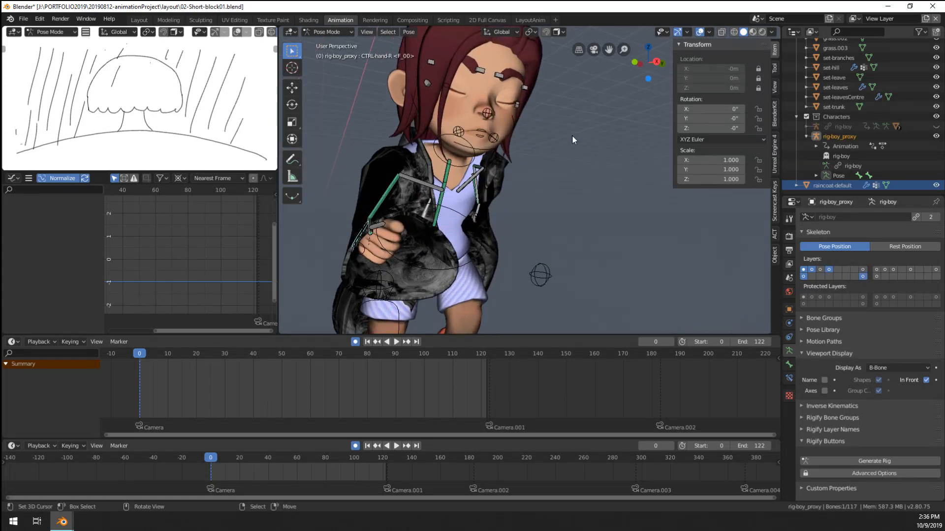
middle_click_drag(571, 135, 461, 203, "shift")
scroll(461, 204, "up", 2)
Step: Turn off auto keying and raise the right upper eyelid control about 0.048 m to open the eye
left_click(355, 341)
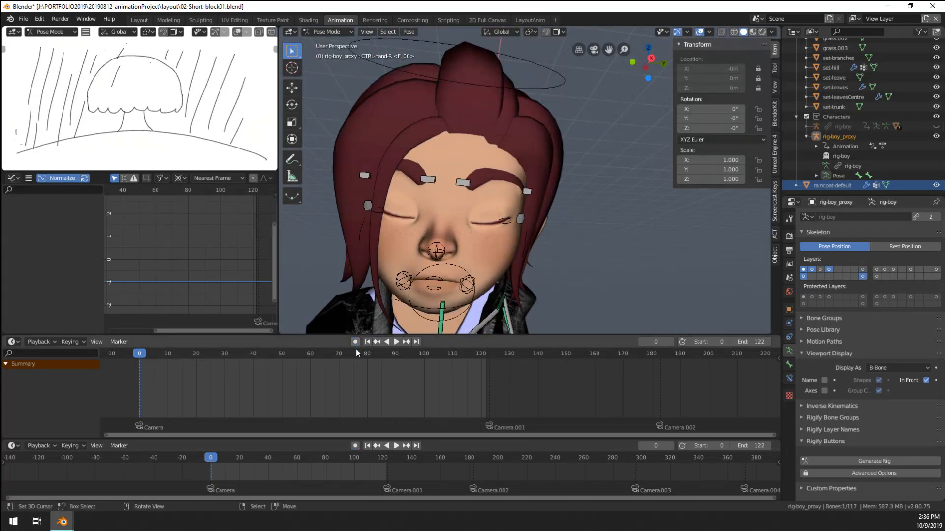
left_click(378, 206)
key("g")
left_click(372, 184)
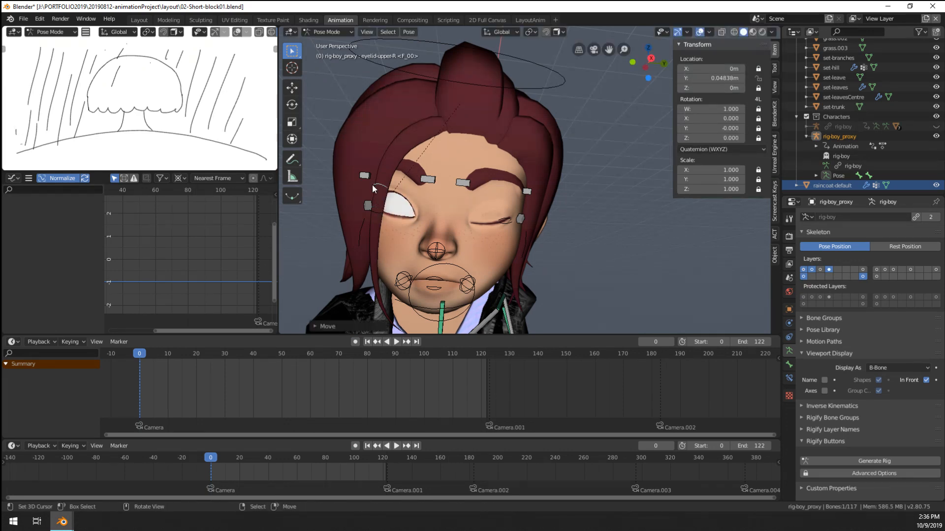
Step: Open both eyes by lowering the right lower eyelid, raising the left upper eyelid and lowering the left lower eyelid about 0.018 m
left_click(377, 209)
key("g")
left_click(378, 219)
right_click(500, 218)
key("g")
left_click(503, 195)
right_click(509, 224)
key("g")
left_click(509, 236)
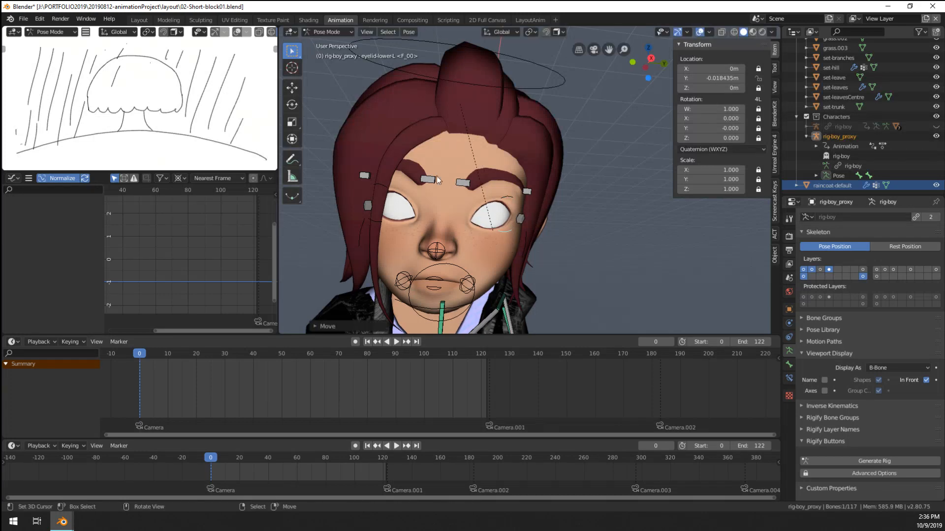
Step: Lower the two eyebrow root controls into a frown, the left about 0.022 m and the right about 0.016 m
right_click(427, 179)
key("g")
left_click(439, 196)
right_click(460, 185)
key("g")
left_click(458, 205)
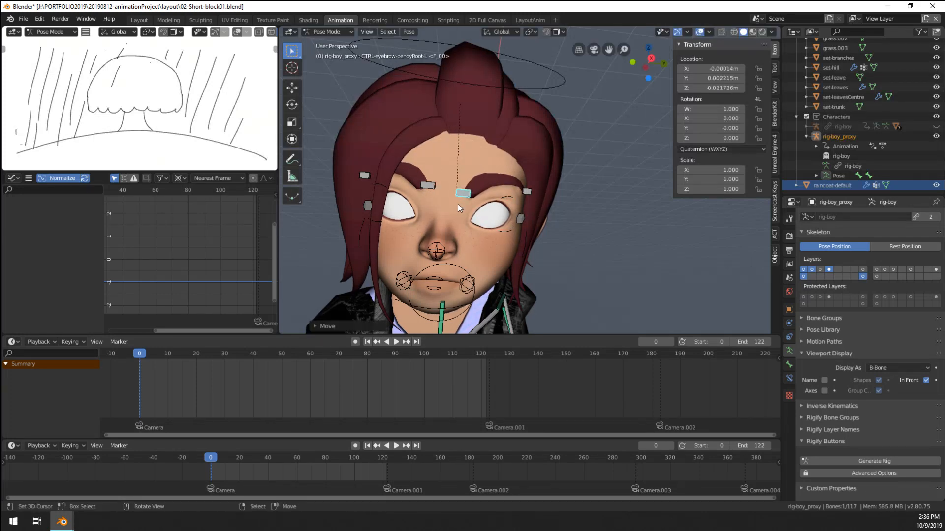
right_click(431, 188)
key("g")
left_click(433, 190)
Step: Select the central eye target control and move it to about X -21.9 m, Y -0.99 m, Z 3.22 m
middle_click_drag(470, 220, 515, 219)
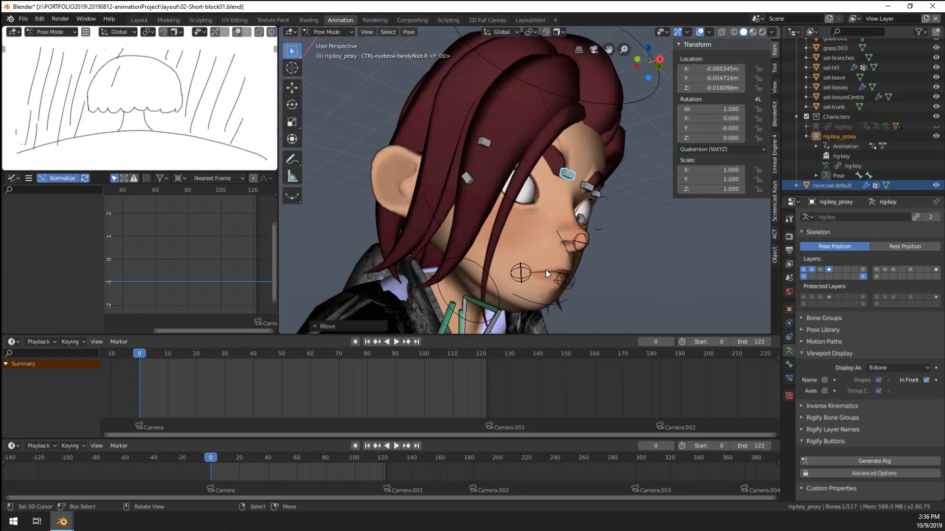
middle_click_drag(546, 274, 528, 176)
scroll(637, 244, "down", 10)
left_click(551, 142)
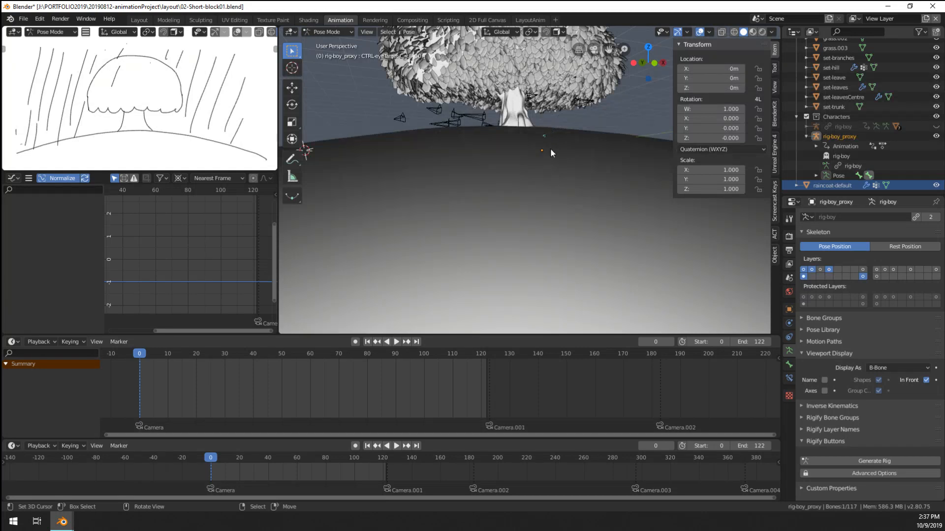
middle_click_drag(550, 148, 568, 183)
key("g")
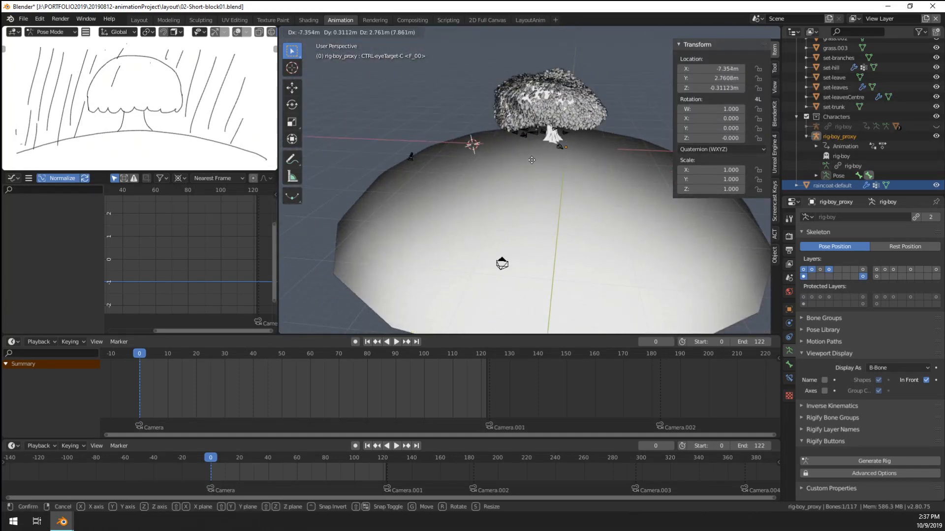
left_click(447, 172)
scroll(394, 152, "up", 4)
key("KP_Decimal")
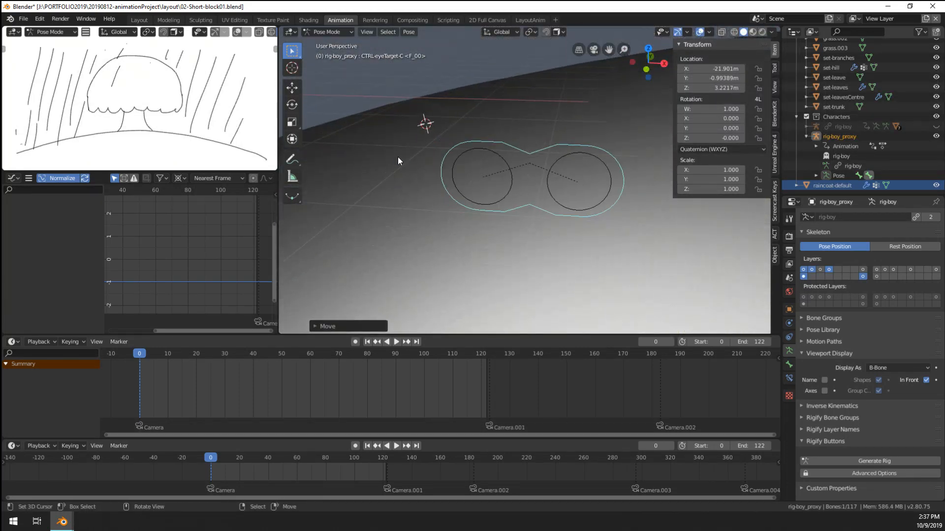
Step: Shift the central eye target near the tree, ahead of the boy, to about X -10.16 m and Z 0.20 m
scroll(398, 156, "down", 8)
middle_click_drag(557, 173, 495, 197)
middle_click_drag(492, 155, 380, 259, "shift")
key("g")
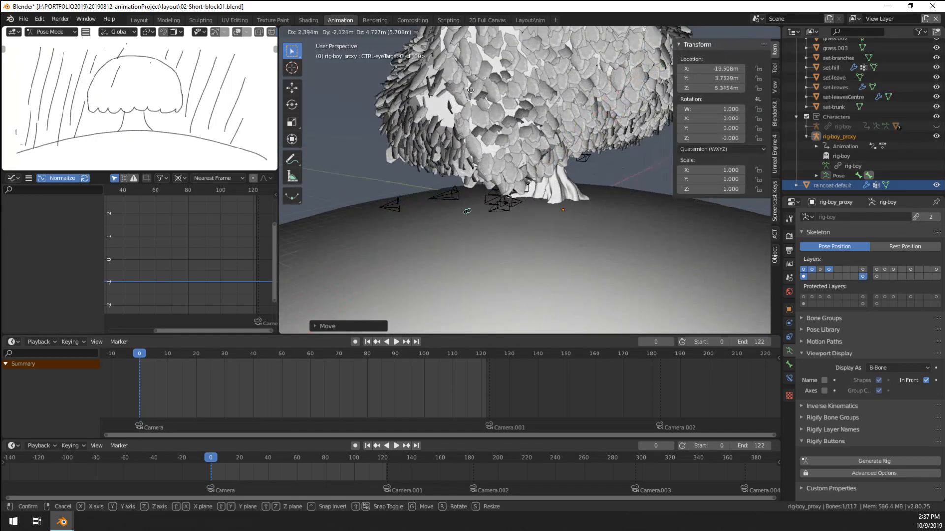
left_click(577, 250)
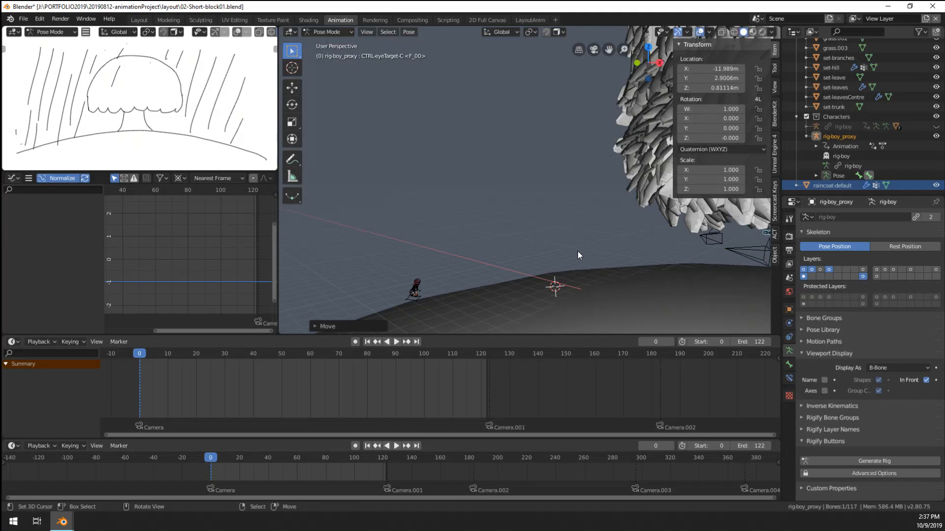
middle_click_drag(577, 250, 613, 230)
key("g")
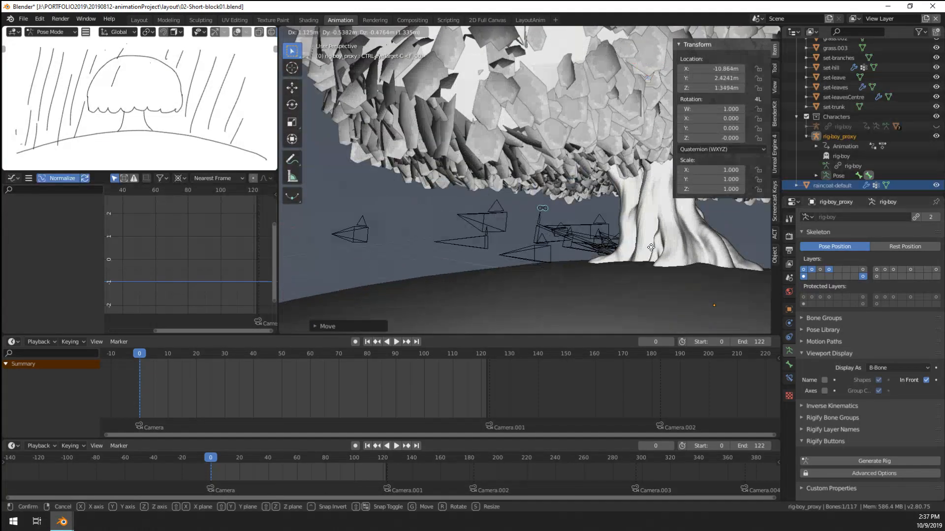
left_click(551, 241)
mouse_move(551, 241)
middle_mouse_down()
mouse_move(608, 245)
mouse_move(415, 269)
mouse_move(520, 244)
mouse_move(551, 249)
middle_mouse_up()
key("g")
left_click(569, 262)
Step: Bring the boy's face into a close-up from the front and switch the viewport shading to Material Preview
left_click(442, 250)
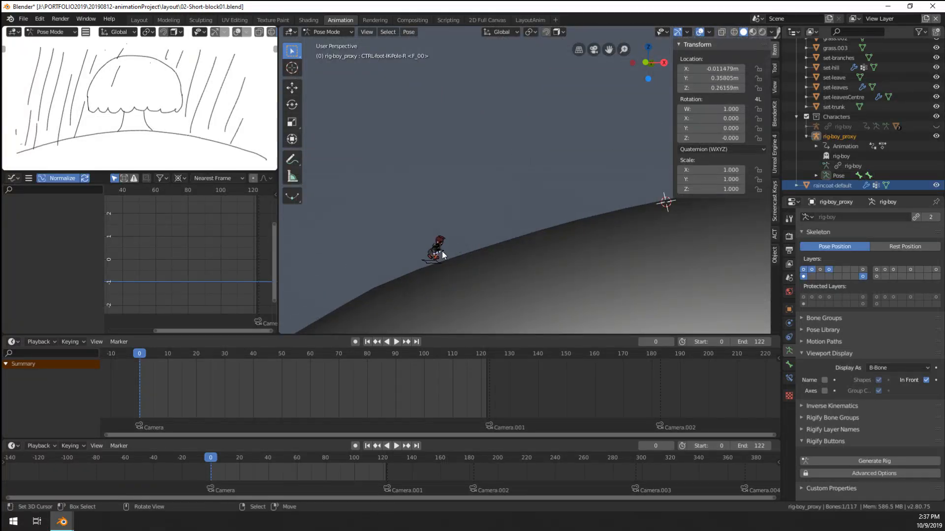
key("KP_Decimal")
middle_click_drag(442, 251, 485, 315)
scroll(462, 246, "down", 5)
scroll(484, 310, "up", 5)
middle_click_drag(522, 291, 487, 275)
middle_click_drag(487, 276, 497, 246, "shift")
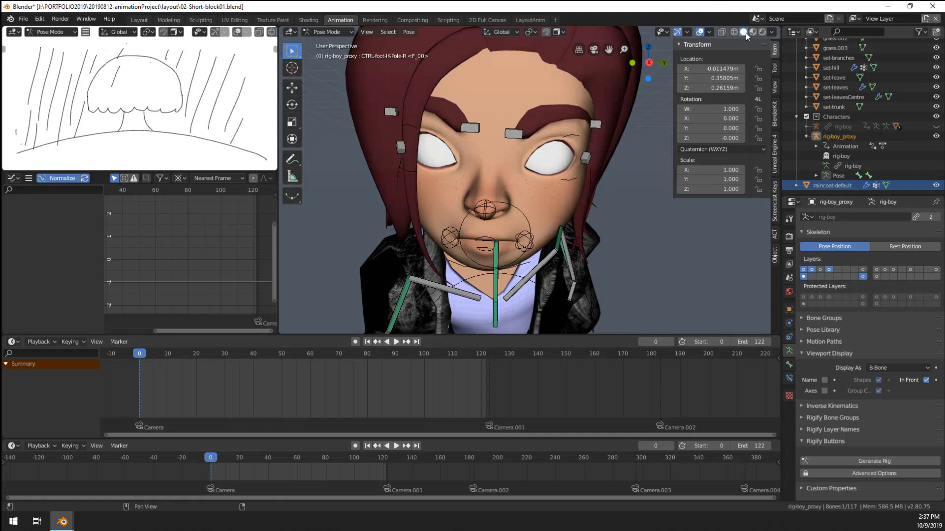
middle_click_drag(583, 127, 650, 193)
Step: Select the central eye target and move it down along global Z to a local Y of about -9.59 m
left_click(414, 167)
key("g")
key("z")
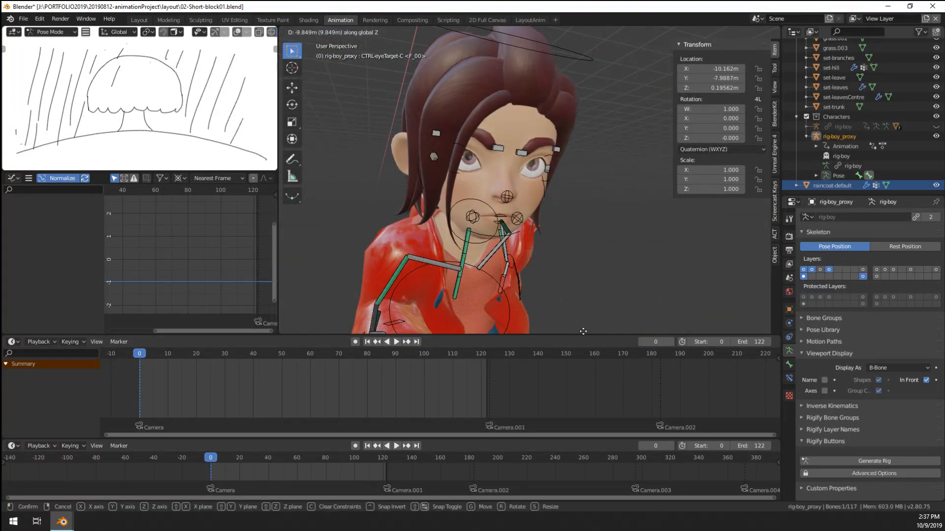
left_click(581, 48)
Step: Deselect all of the rig's bones, return to Object Mode and select the raincoat-default mesh
scroll(579, 172, "down", 3)
middle_click_drag(580, 171, 597, 252)
scroll(544, 221, "up", 3)
scroll(545, 224, "down", 7)
scroll(545, 222, "down", 5)
scroll(596, 253, "up", 8)
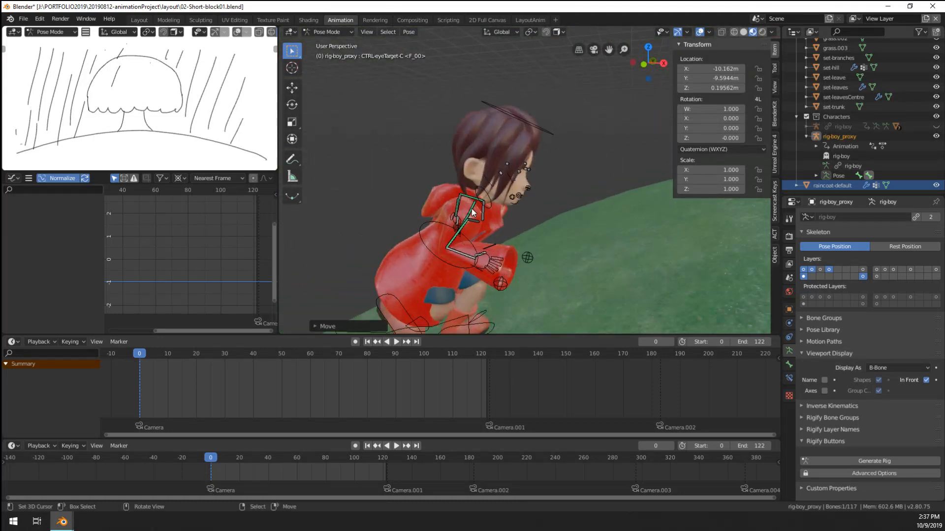
scroll(424, 263, "up", 3)
scroll(423, 261, "down", 4)
right_click(406, 270)
key("alt+a")
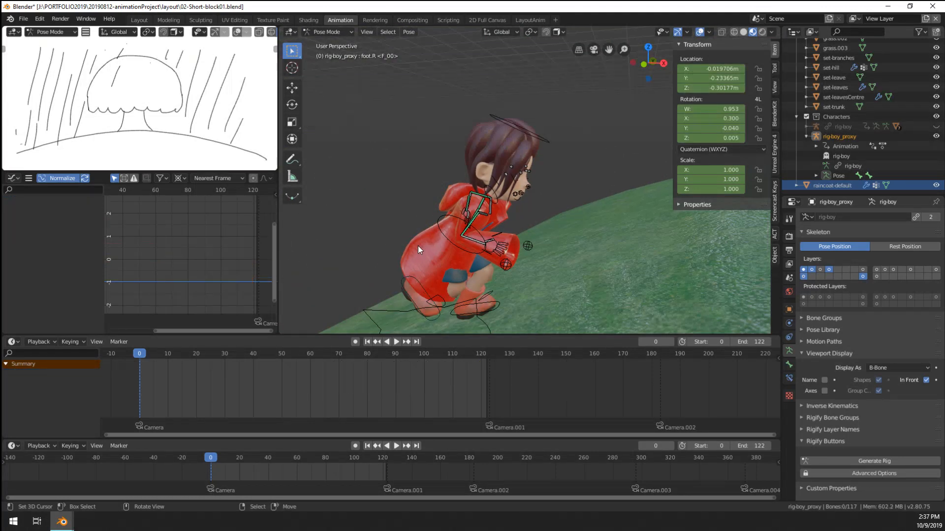
middle_click_drag(418, 246, 483, 246)
key("ctrl+Tab")
right_click(406, 275)
Step: Play back the boy's run up the hill from a wide side view and stop at frame 104
middle_click_drag(423, 274, 353, 278)
key("space")
scroll(507, 229, "down", 8)
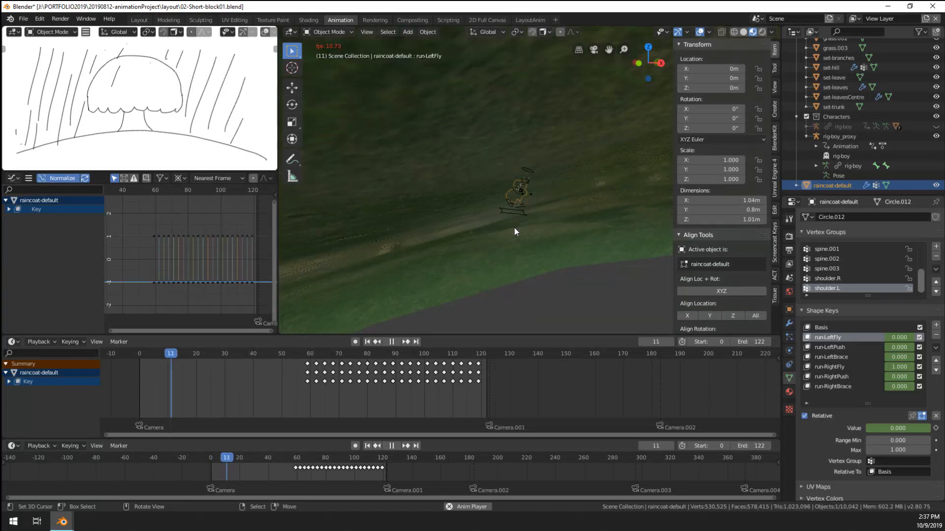
middle_click_drag(515, 229, 579, 245)
middle_click_drag(416, 293, 431, 267)
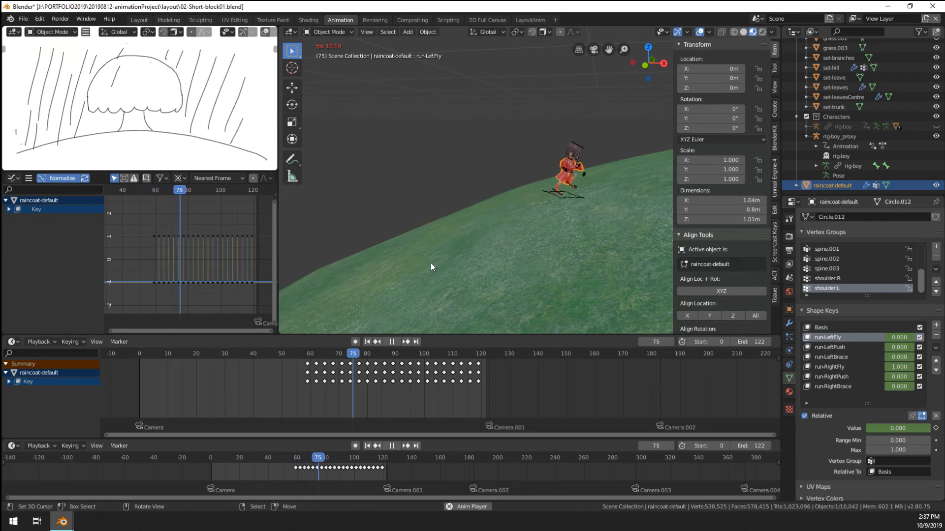
key("space")
middle_click_drag(461, 250, 397, 263)
key("space")
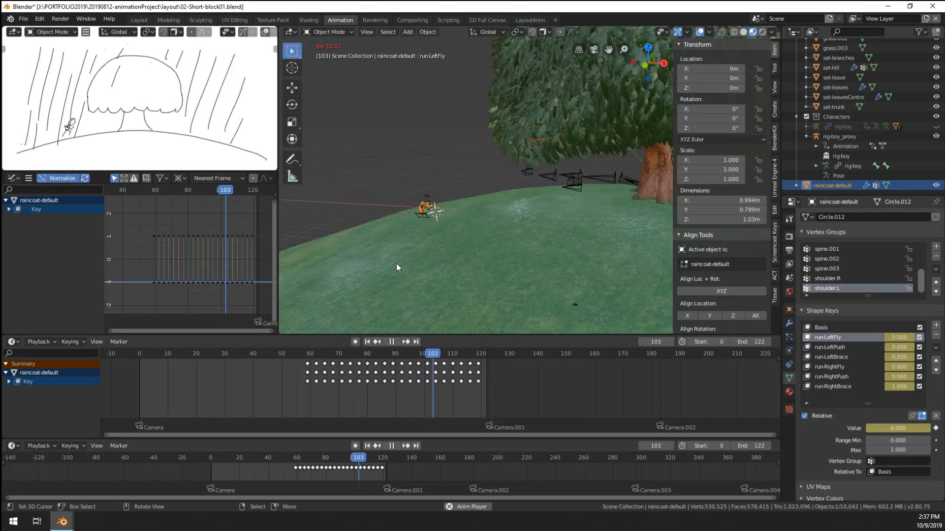
key("space")
Step: Examine the boy at frame 104 through the camera, previewing Rendered shading before returning to Material Preview
key("KP_0")
middle_click_drag(518, 227, 394, 269, "shift")
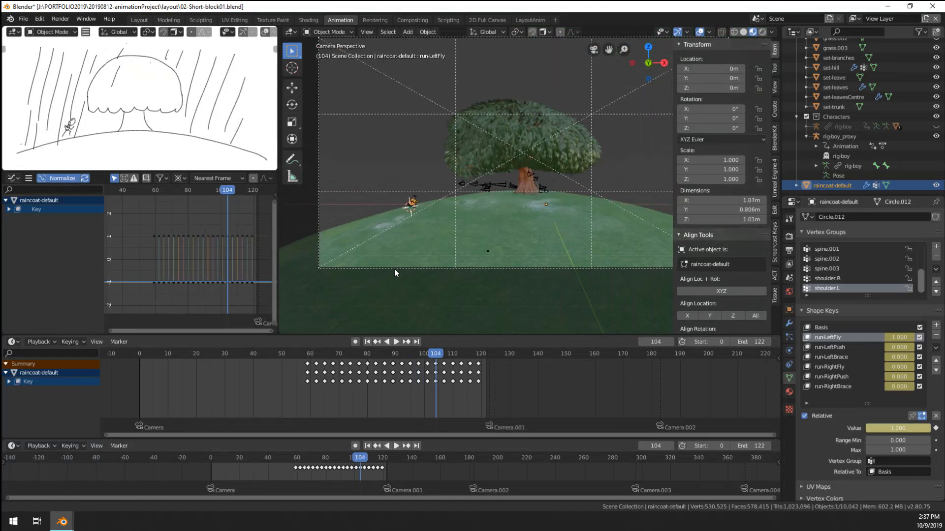
left_click(762, 32)
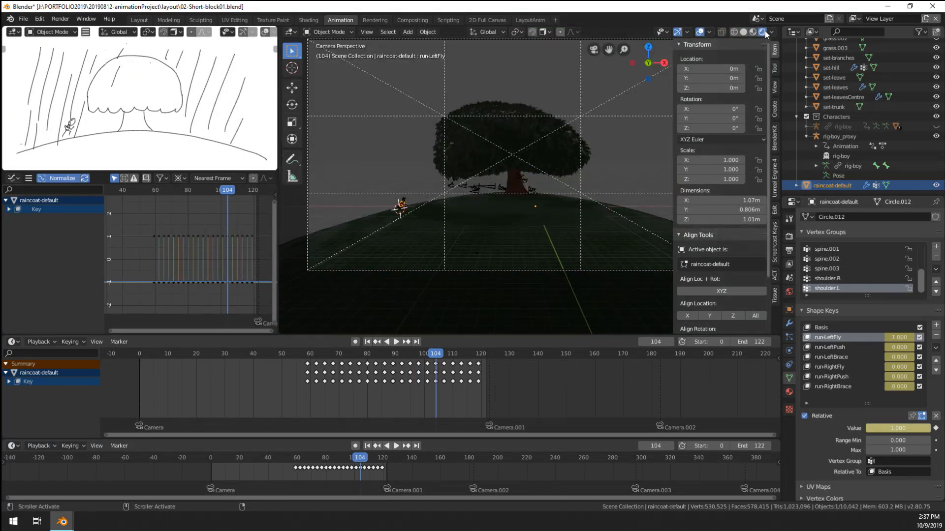
left_click(753, 33)
scroll(459, 202, "up", 4)
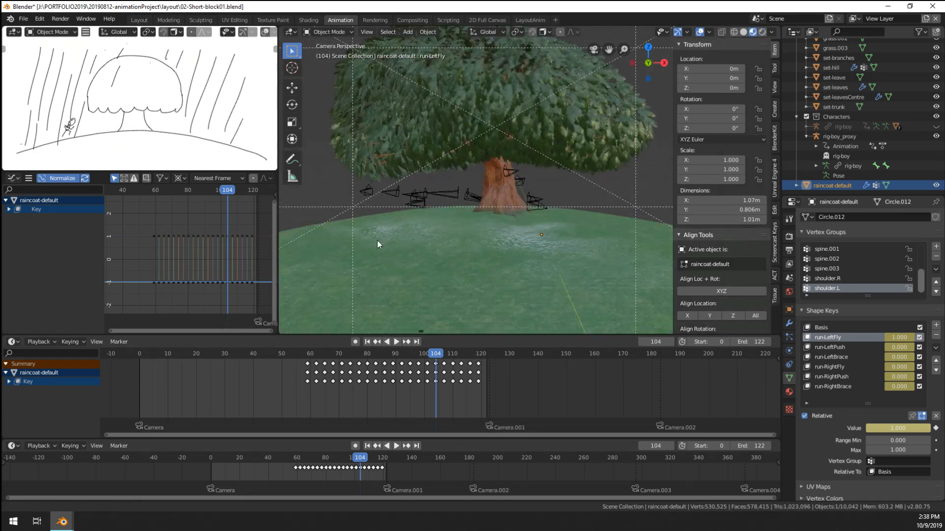
mouse_move(377, 241)
middle_mouse_down("shift")
mouse_move(549, 225)
mouse_move(396, 266)
mouse_move(521, 201)
middle_mouse_up("shift")
scroll(415, 240, "up", 5)
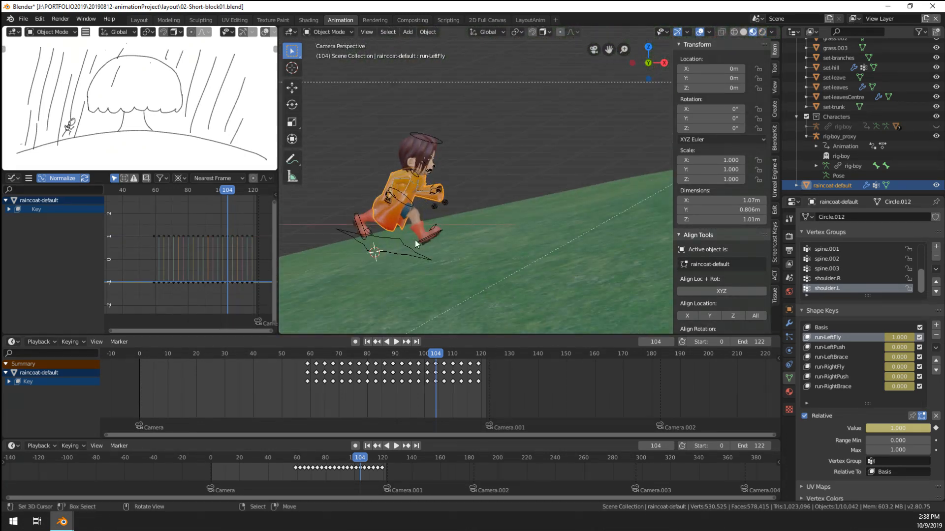
Step: Select the boy's rig, rig-boy_proxy, leave the camera view and go to frame 123 to inspect him on the hill
left_click(408, 250)
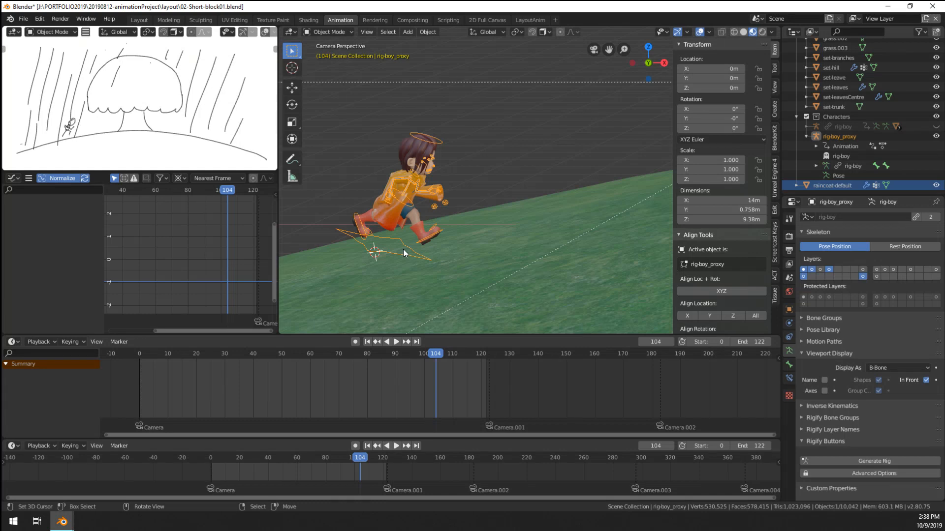
key("KP_0")
middle_click_drag(403, 249, 497, 305)
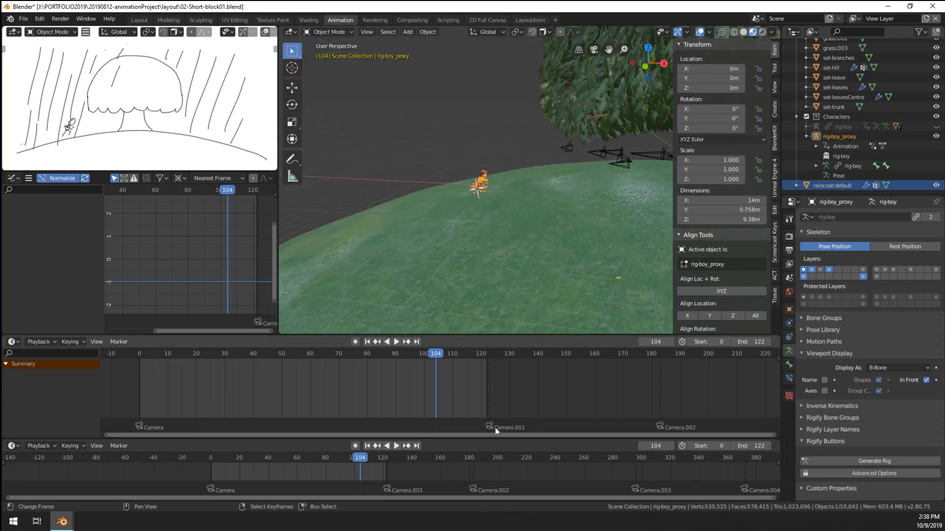
left_click(489, 410)
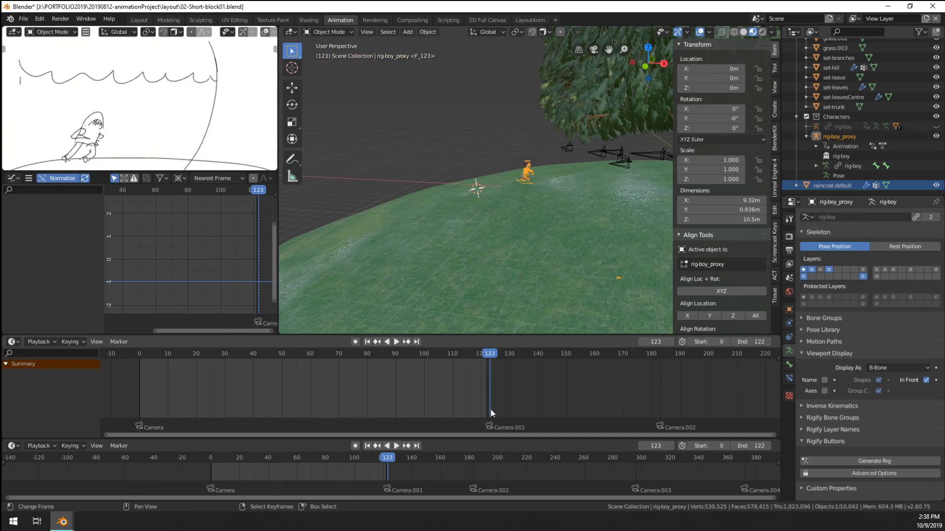
key("KP_Decimal")
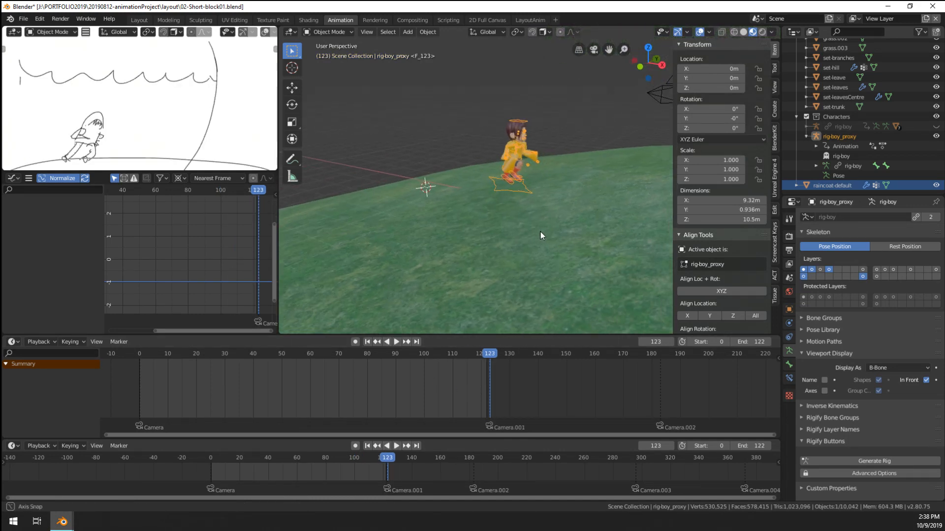
scroll(483, 139, "up", 2)
middle_click_drag(512, 140, 613, 219)
key("KP_Decimal")
scroll(482, 181, "down", 6)
scroll(596, 194, "down", 4)
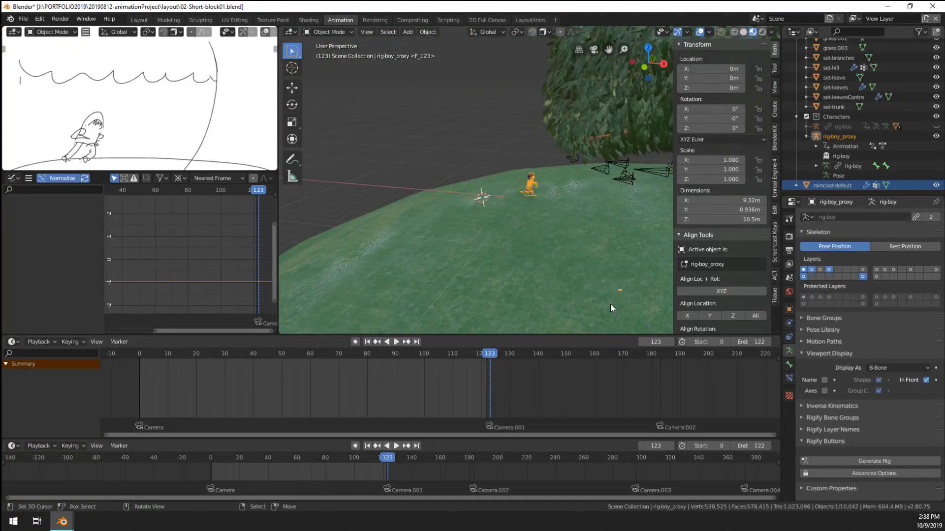
Step: Switch the rig to Pose Mode at frame 123 and move the eye target to about X -9.84 m, Y 1.05 m, Z 1.52 m
right_click(620, 292)
right_click(620, 292)
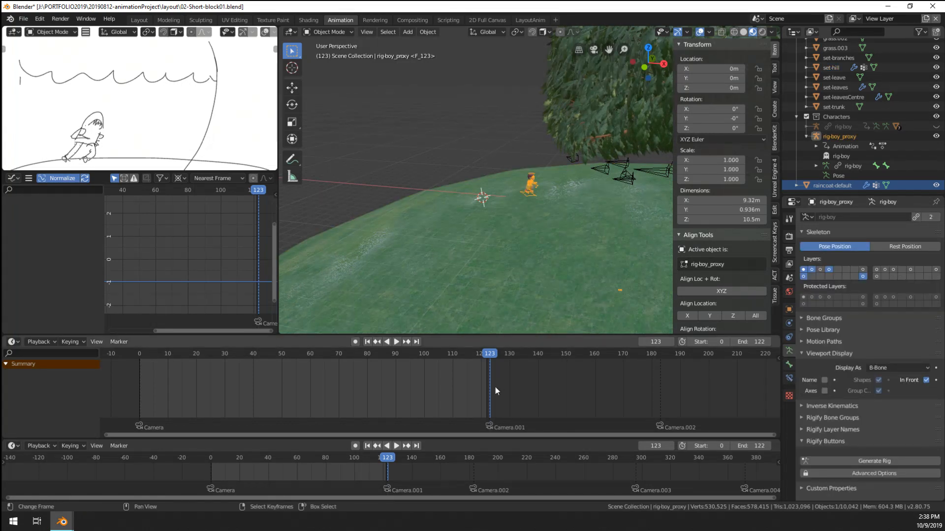
left_click_drag(495, 387, 488, 408)
left_click(489, 401)
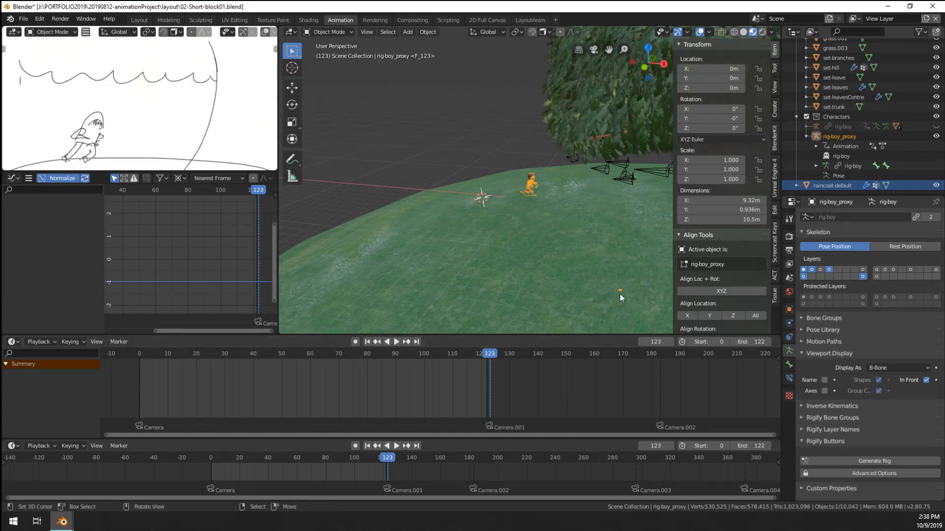
key("ctrl+Tab")
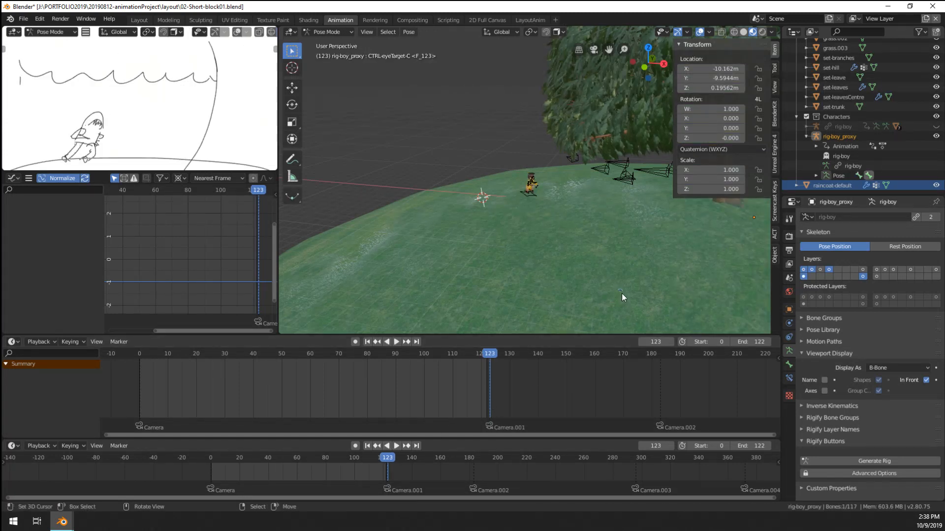
middle_click_drag(622, 294, 703, 251)
key("g")
left_click(634, 207)
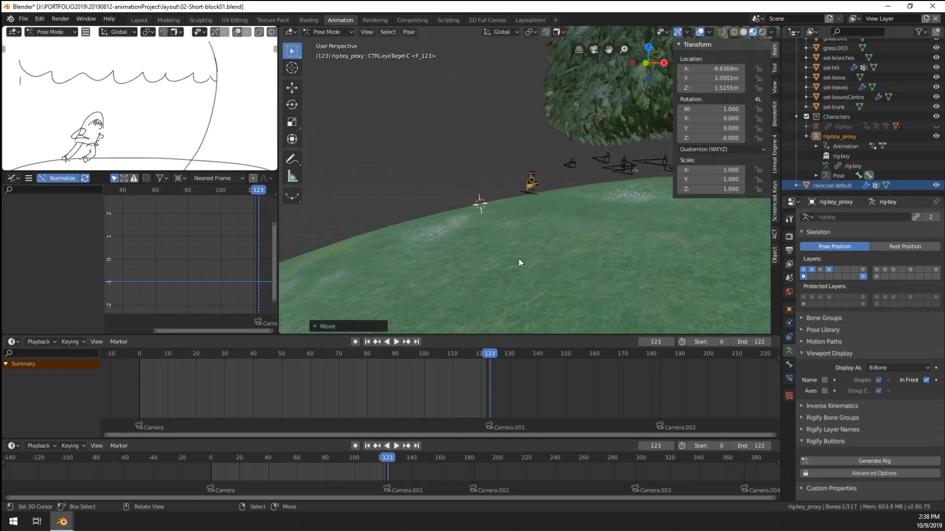
Step: Adjust the eye target from in front of the boy to about X -9.45 m, Y 0.71 m, Z -0.31 m
key("KP_Decimal")
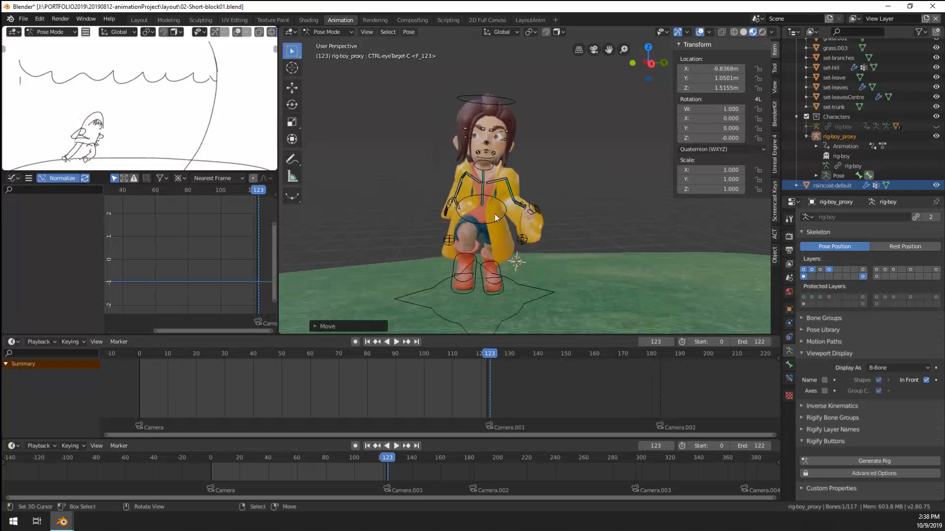
scroll(494, 214, "down", 6)
key("g")
left_click(589, 223)
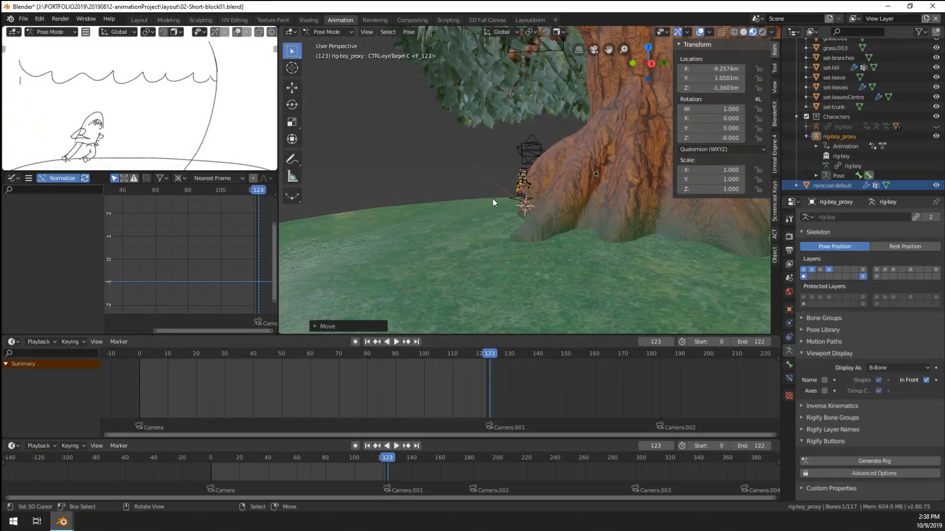
scroll(495, 198, "up", 9)
key("g")
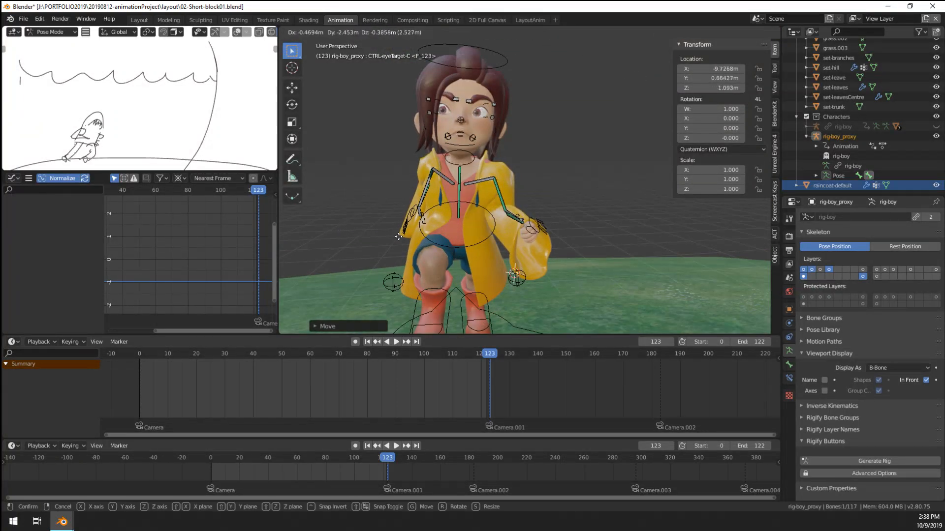
left_click(458, 241)
Step: Play the boy's run backwards from frame 123, stop at frame 106 and inspect him on the hill
middle_click_drag(462, 246, 498, 266)
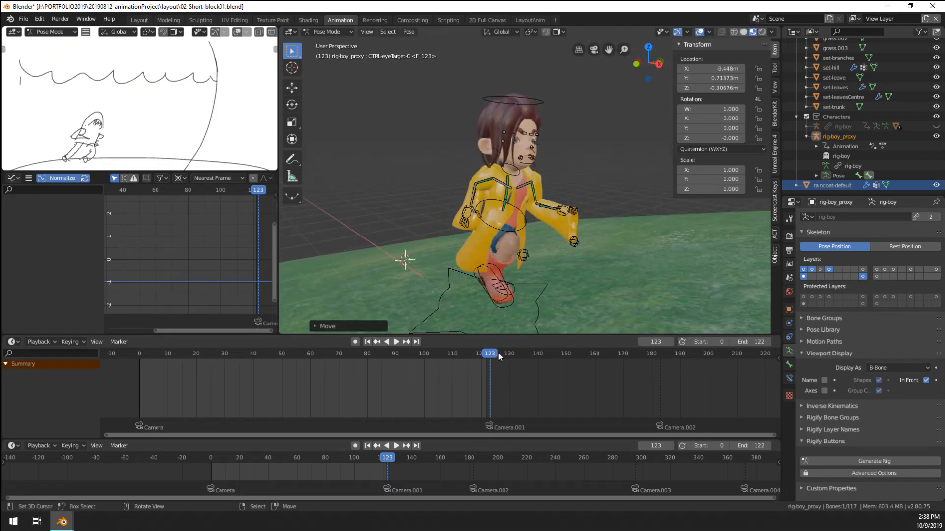
key("shift+ctrl+space")
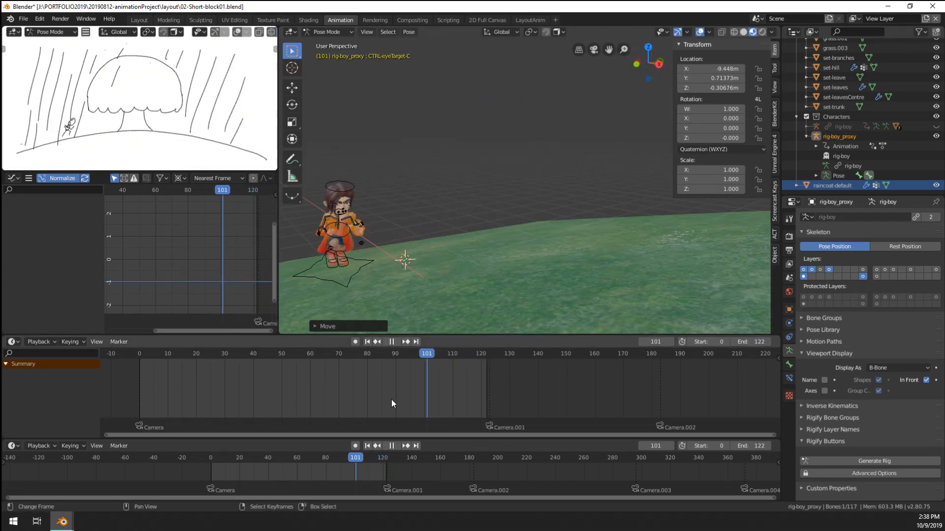
scroll(450, 263, "down", 6)
scroll(474, 224, "up", 1)
left_click_drag(393, 366, 440, 381)
key("space")
scroll(539, 258, "up", 5)
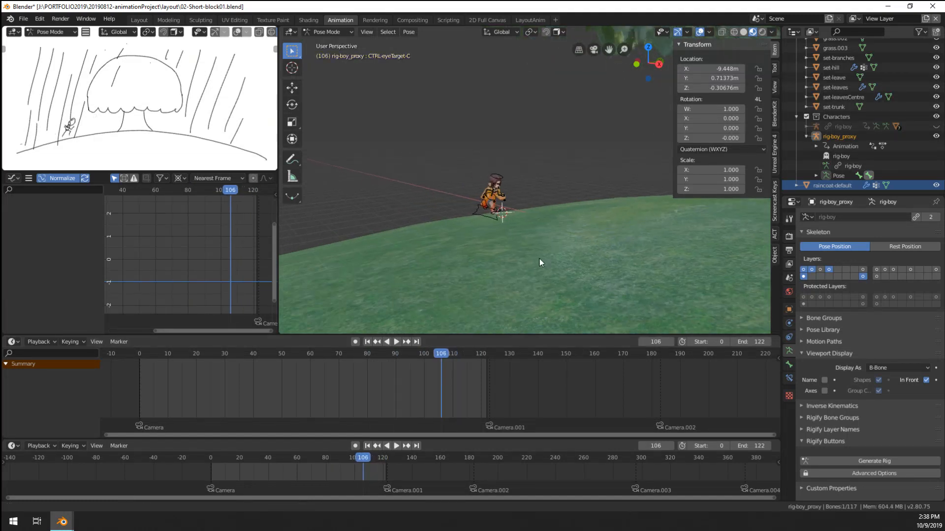
Step: Return the boy's rig from Pose Mode to Object Mode and select the raincoat-default mesh
scroll(503, 227, "up", 2)
left_click(372, 255)
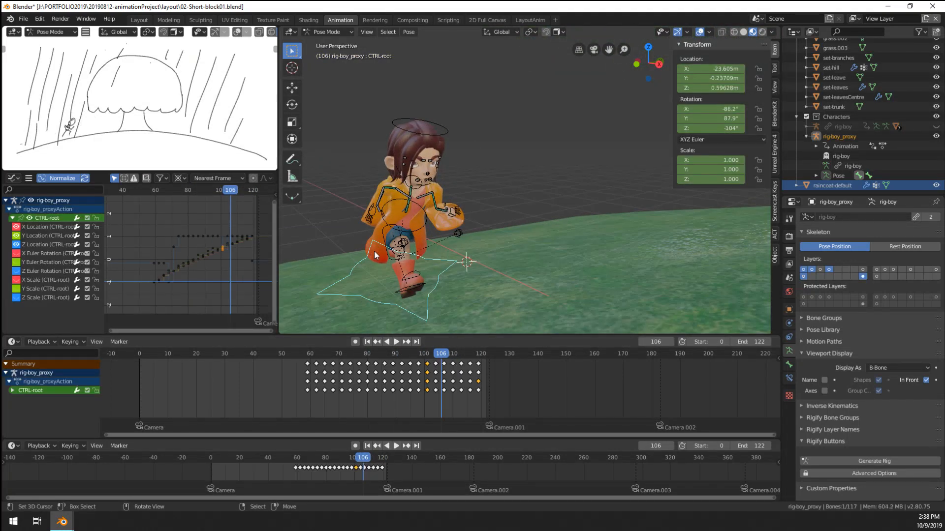
key("ctrl+Tab")
left_click(373, 234)
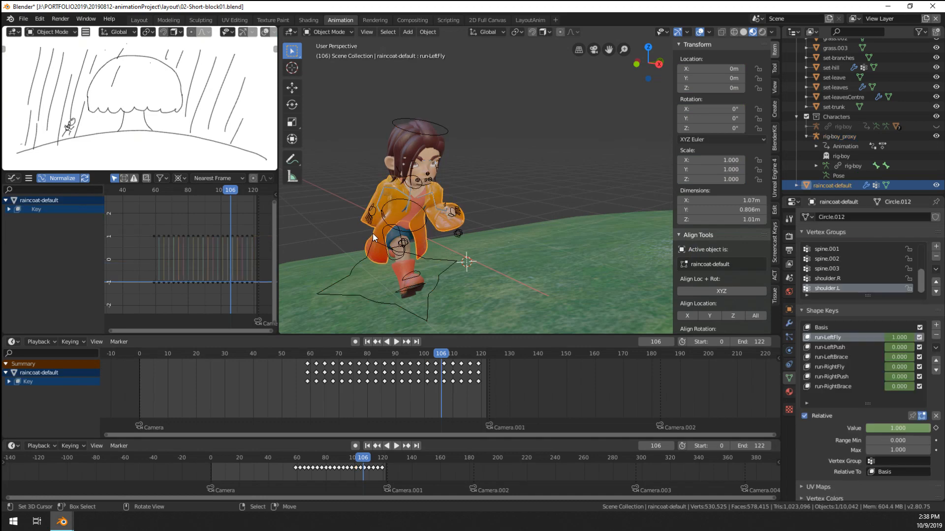
Step: In the Shading workspace, feed the raincoat gradient's Mapping node from the Generated texture coordinate instead of Object
left_click(308, 19)
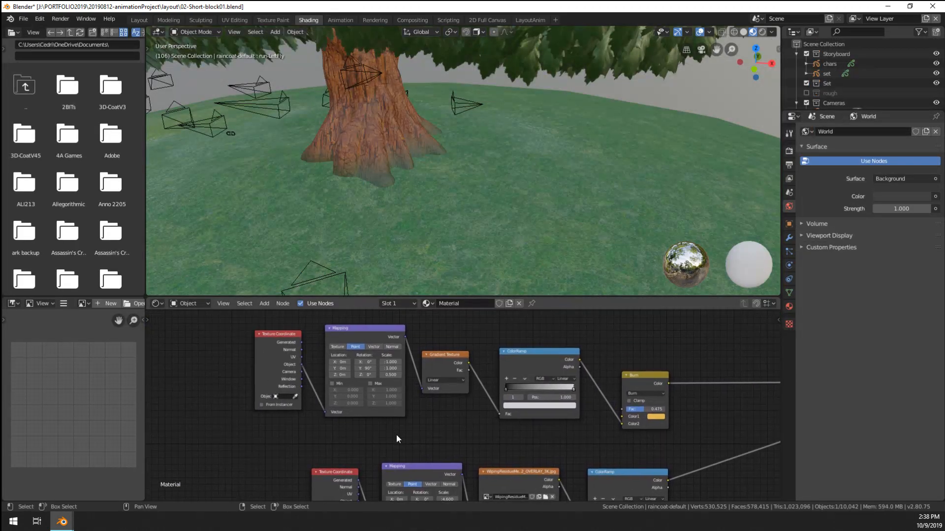
scroll(442, 353, "up", 3)
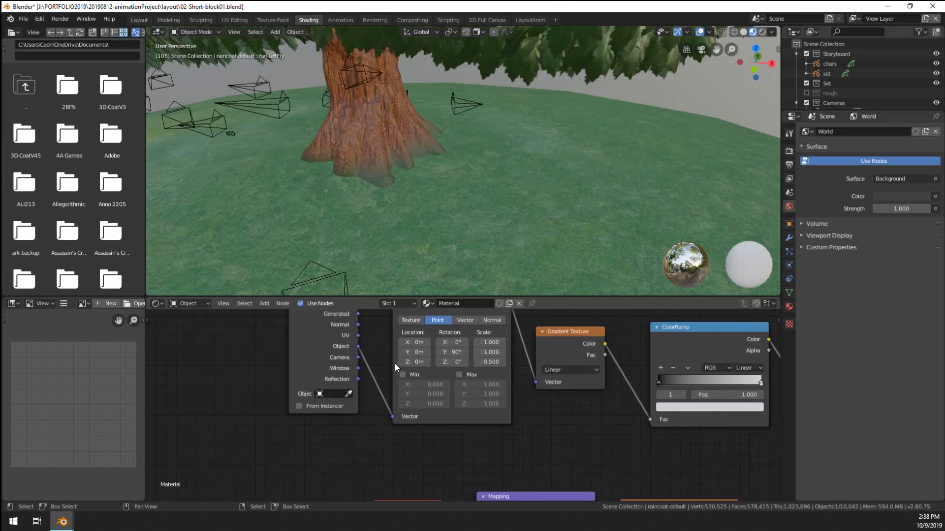
scroll(563, 427, "down", 2)
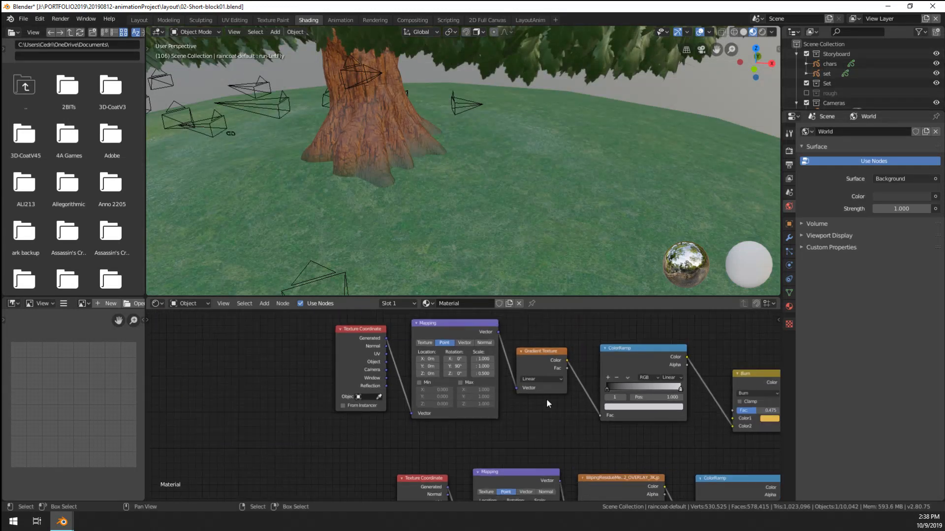
Step: Frame the raincoat, set its gradient ColorRamp's interpolation to B-Spline and make the black stop active
middle_click_drag(551, 290, 527, 244)
key("KP_Decimal")
scroll(428, 244, "down", 3)
scroll(480, 183, "down", 3)
scroll(480, 183, "up", 5)
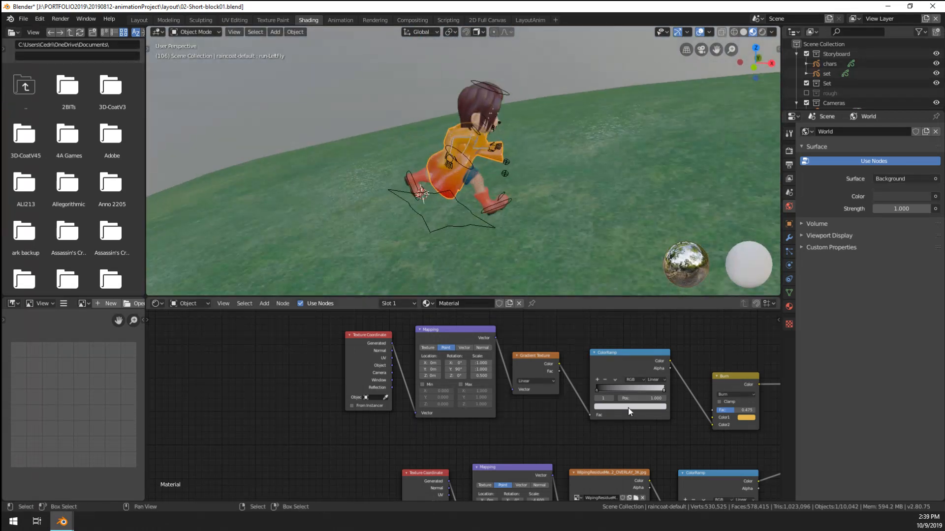
left_click(652, 380)
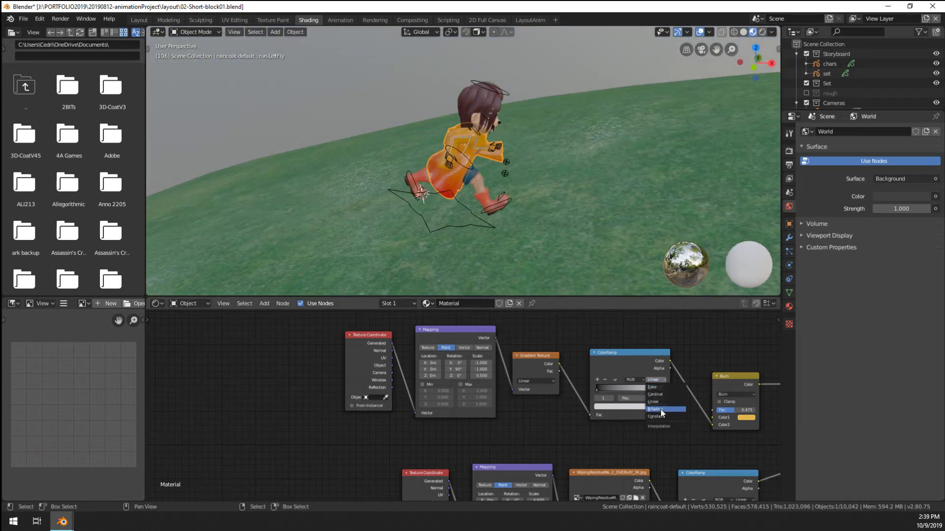
left_click(661, 409)
left_click_drag(599, 388, 615, 388)
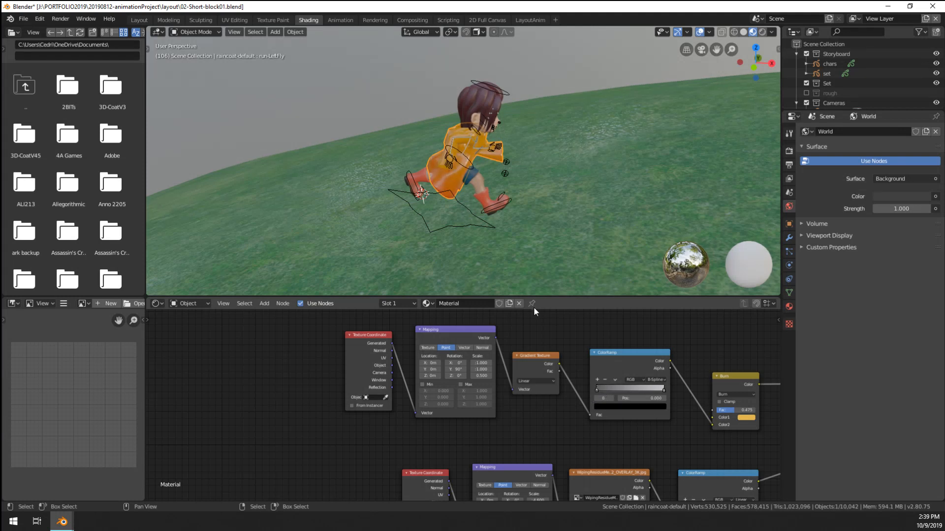
Step: Play the run on the hill to check the raincoat's shading in motion, stopping at frame 100
scroll(501, 333, "down", 2)
key("space")
scroll(551, 244, "down", 2)
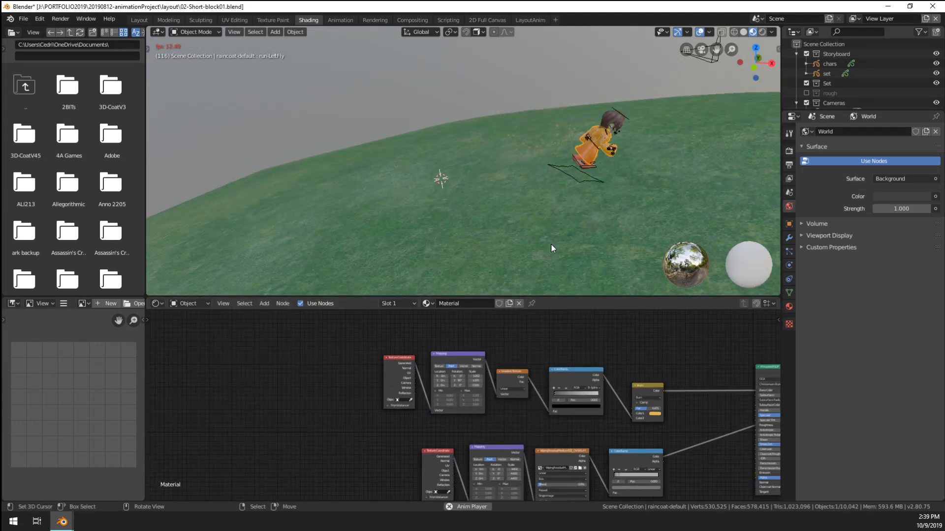
scroll(551, 244, "down", 2)
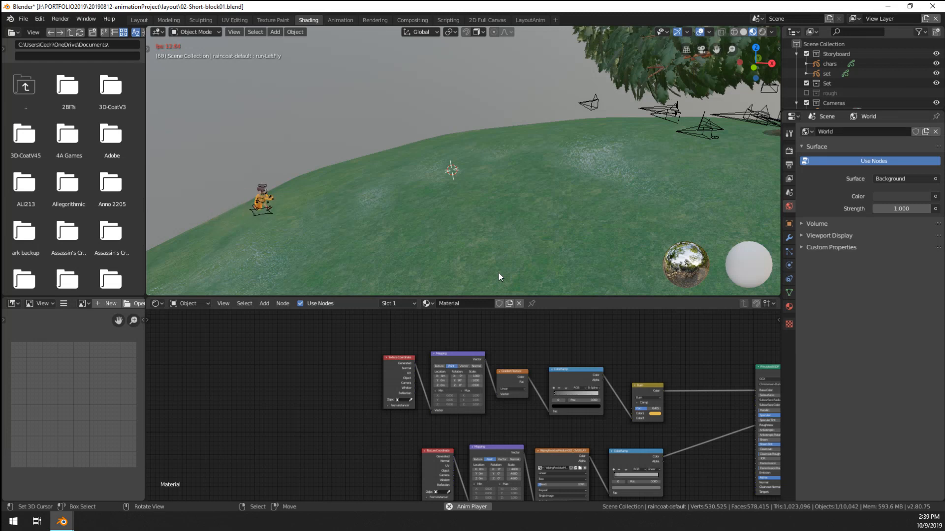
scroll(498, 273, "up", 2)
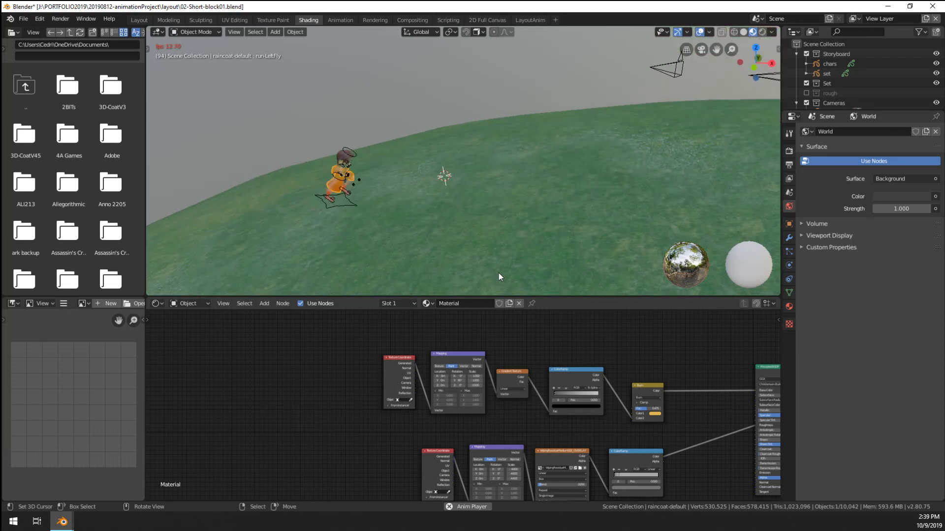
key("space")
Step: Review the raincoat's material nodes, then replay the run while viewing the boy from several sides
middle_click_drag(560, 436, 548, 426)
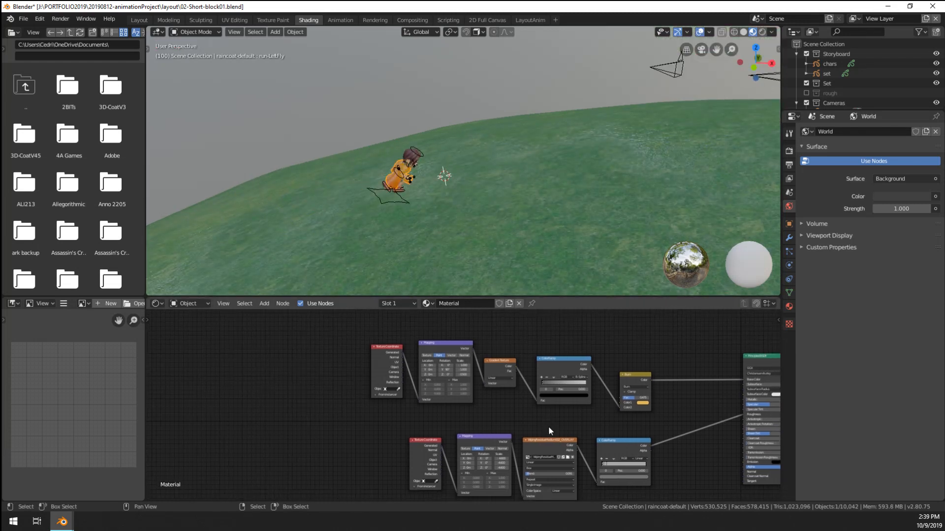
scroll(477, 394, "up", 4)
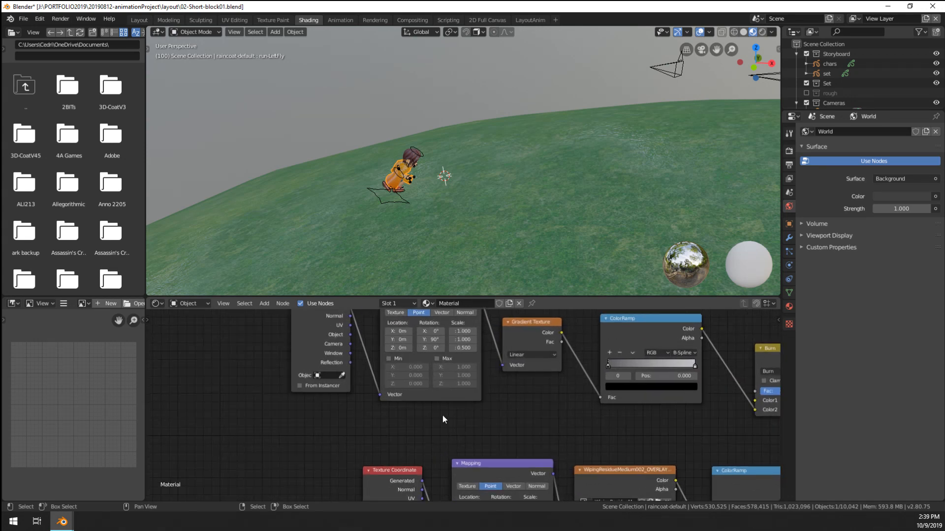
scroll(442, 419, "down", 3)
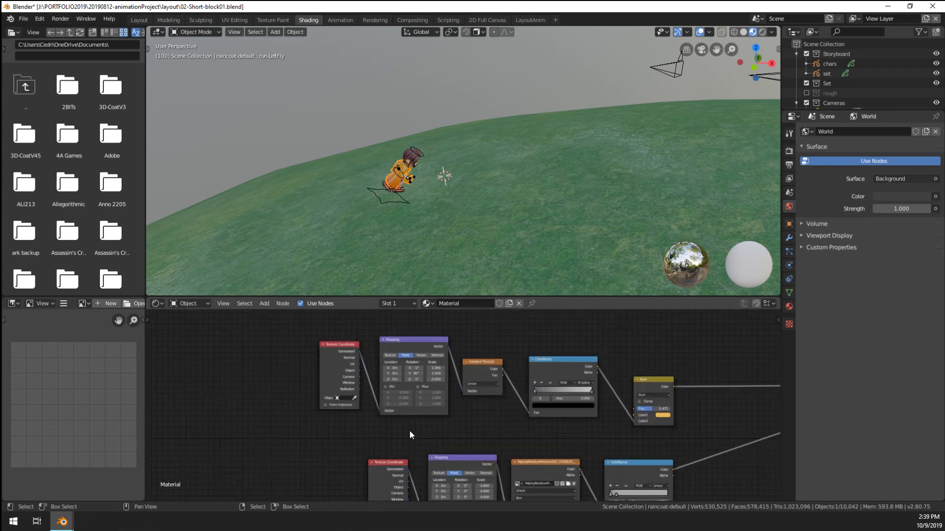
scroll(410, 431, "up", 1)
middle_click_drag(450, 430, 417, 421)
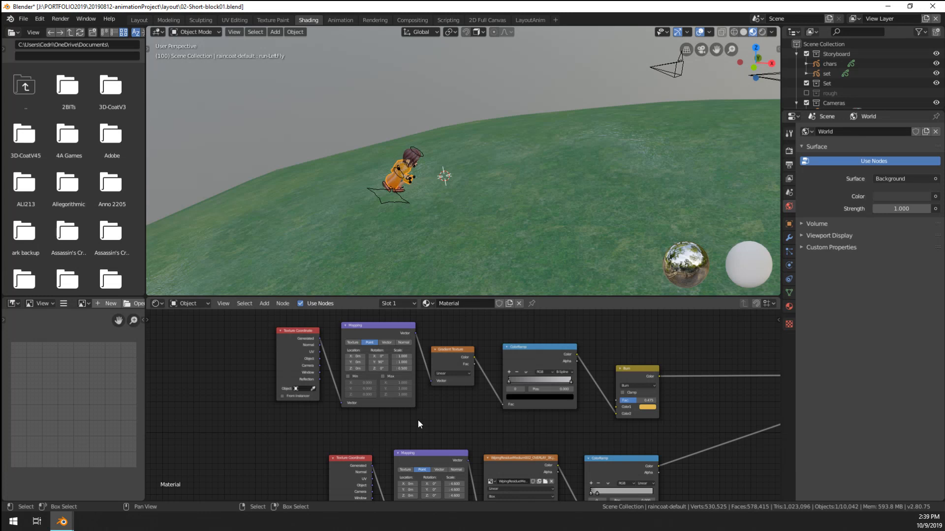
scroll(446, 276, "up", 2)
middle_click_drag(415, 249, 229, 249)
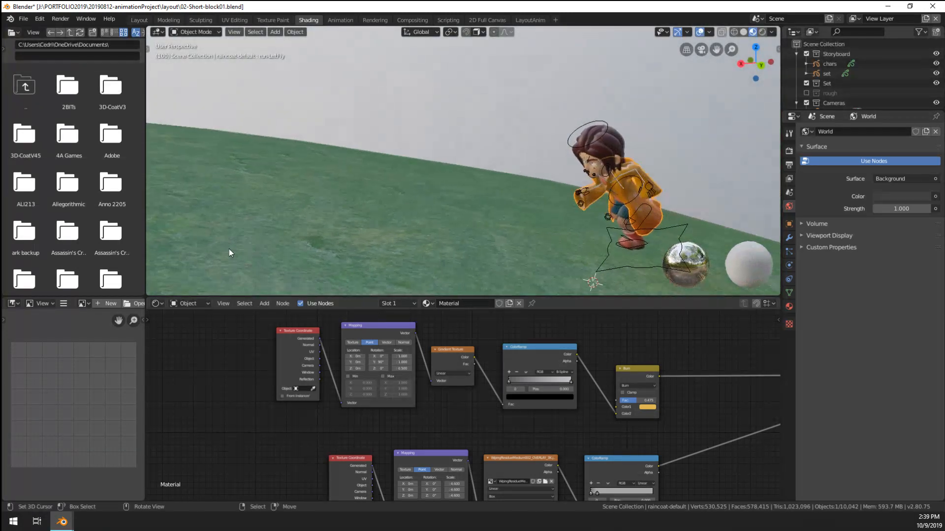
key("space")
middle_click_drag(388, 211, 320, 213)
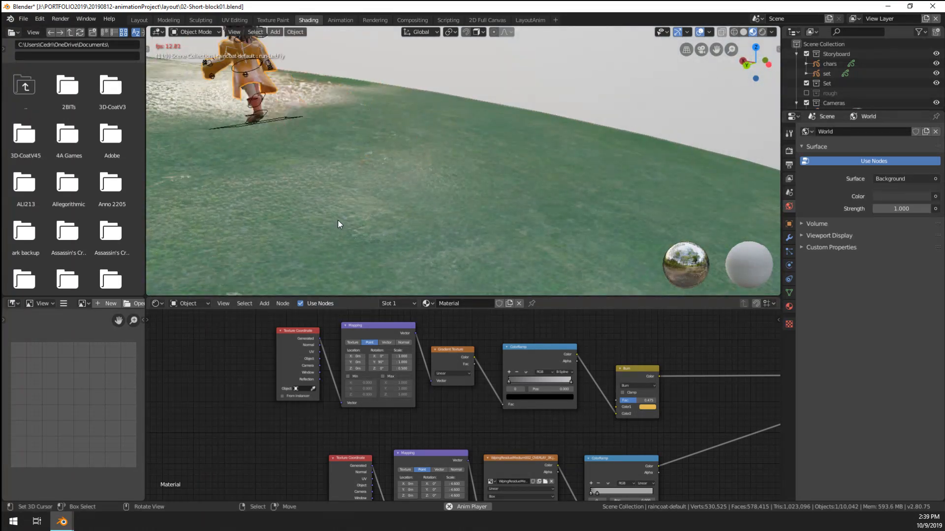
middle_click_drag(378, 229, 232, 229)
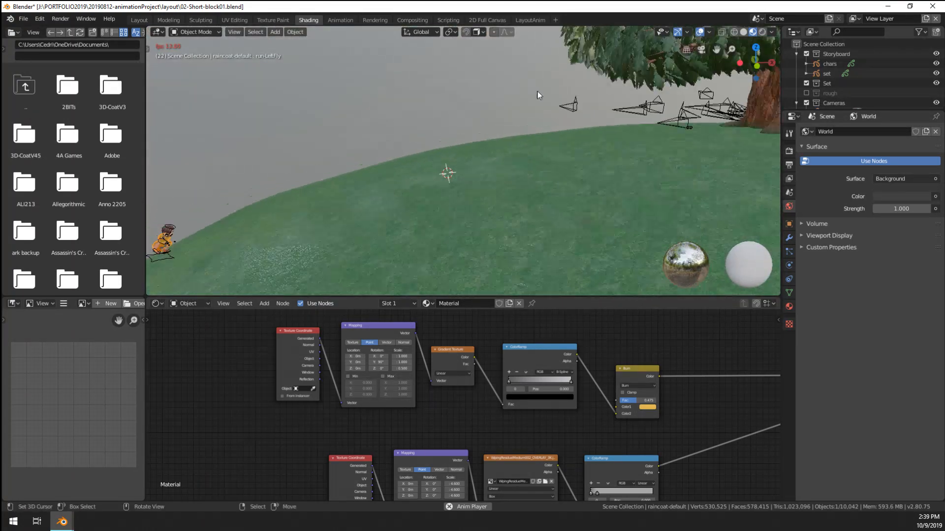
Step: Watch the run through the scene camera in Solid shading with the overlays hidden and the camera frame fitted
left_click(743, 32)
mouse_move(444, 238)
middle_mouse_down()
mouse_move(468, 241)
mouse_move(483, 231)
middle_mouse_up()
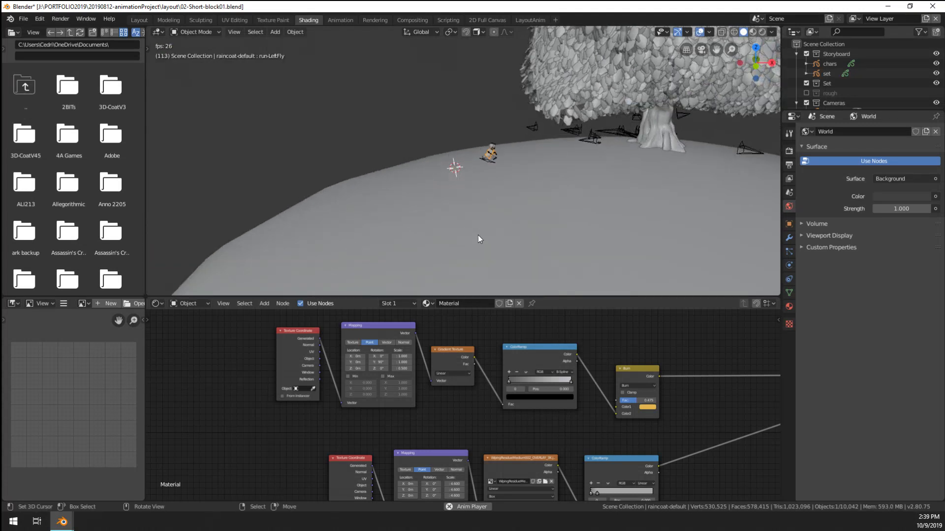
key("KP_0")
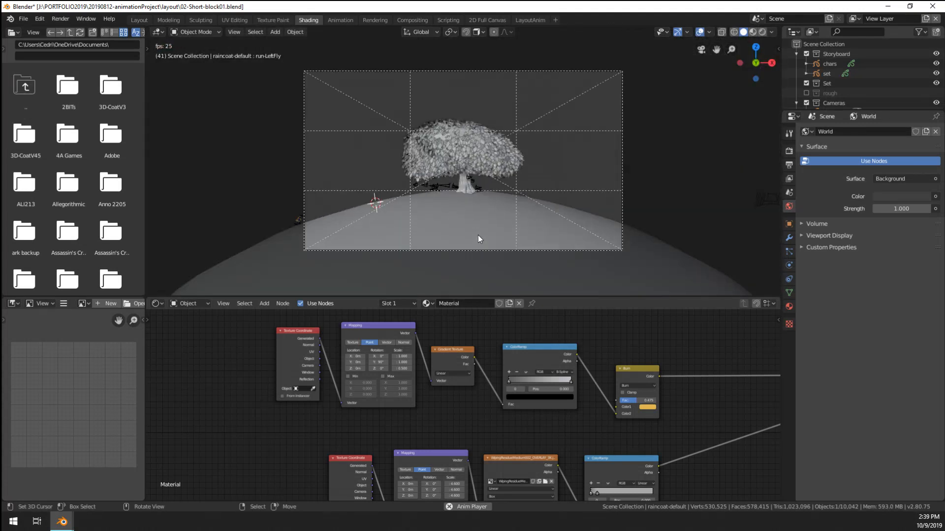
left_click(700, 32)
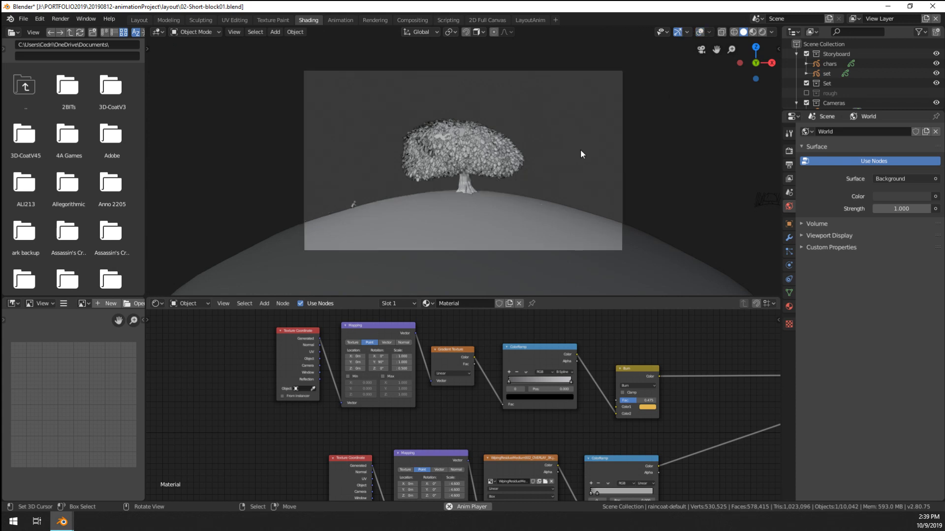
key("Home")
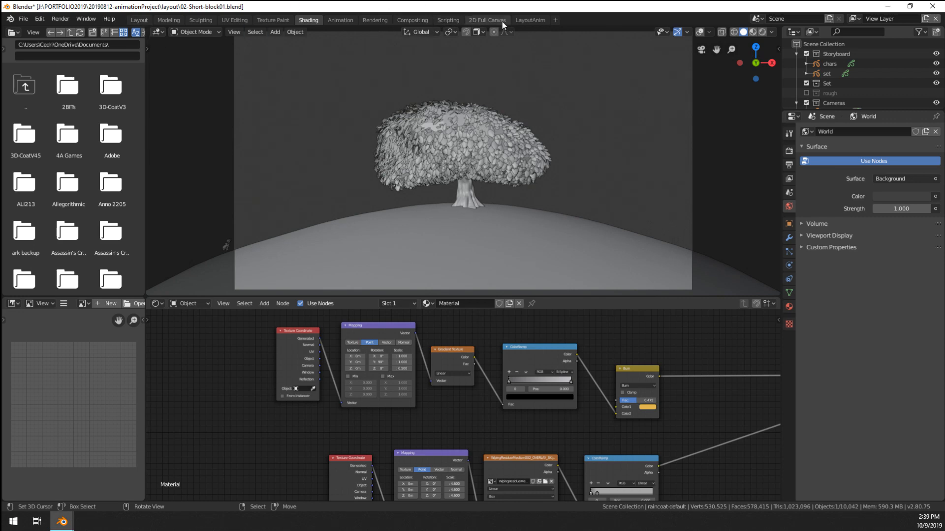
Step: Return to the Animation workspace after a brief look at LayoutAnim, and go to frame 123
left_click(344, 19)
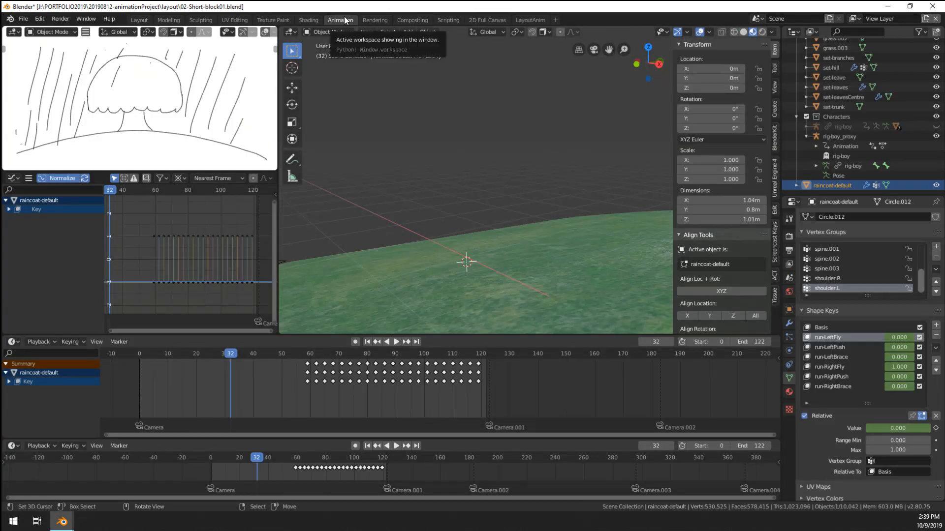
middle_click_drag(492, 216, 548, 205)
left_click(530, 20)
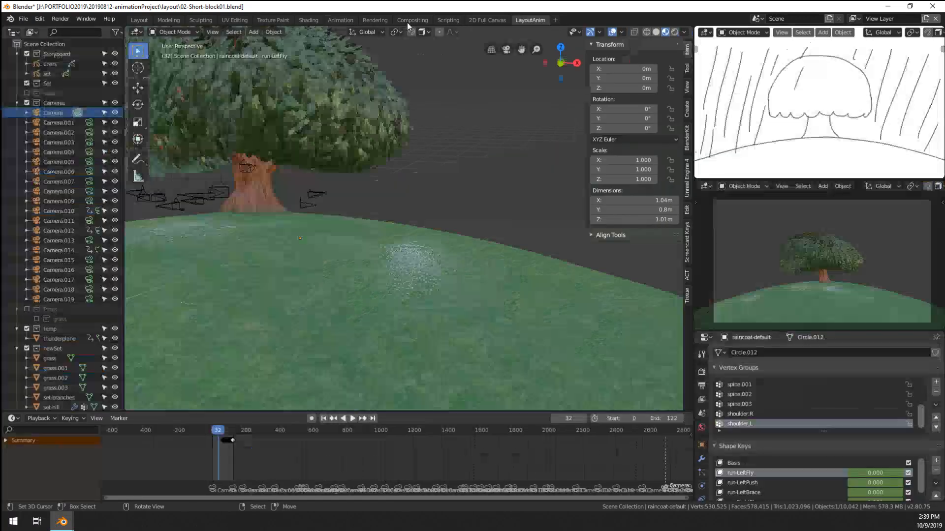
left_click(347, 19)
scroll(435, 264, "down", 5)
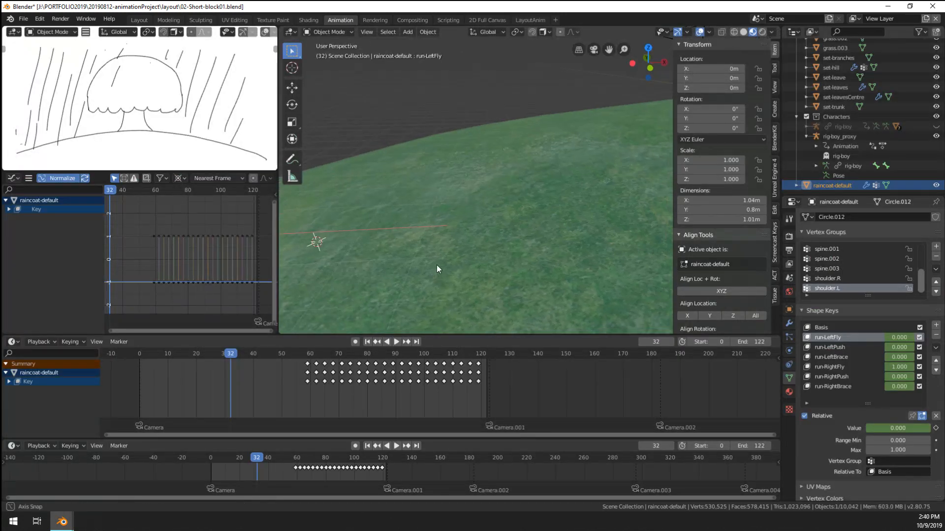
key("space")
left_click(489, 388)
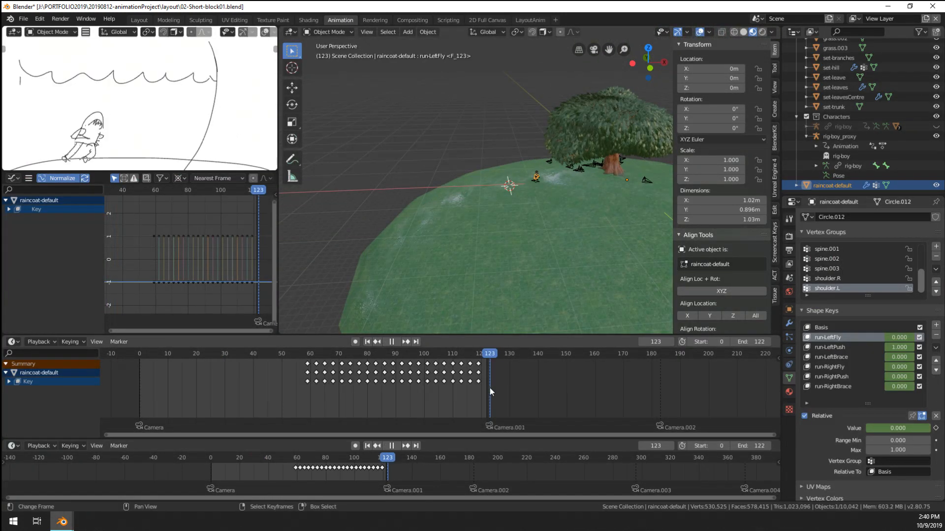
key("space")
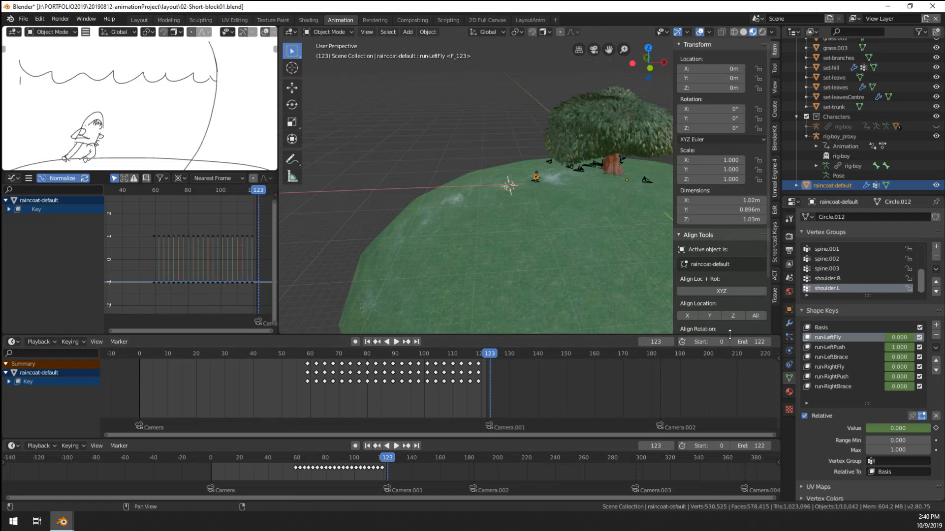
Step: Set the playback range to start at frame 123 and end at frame 182
left_click(716, 341)
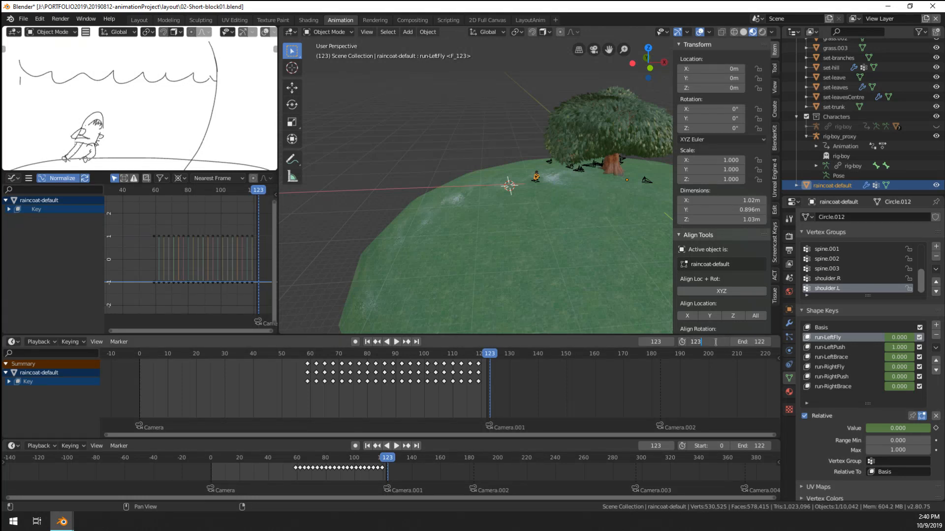
type("123")
key("Tab")
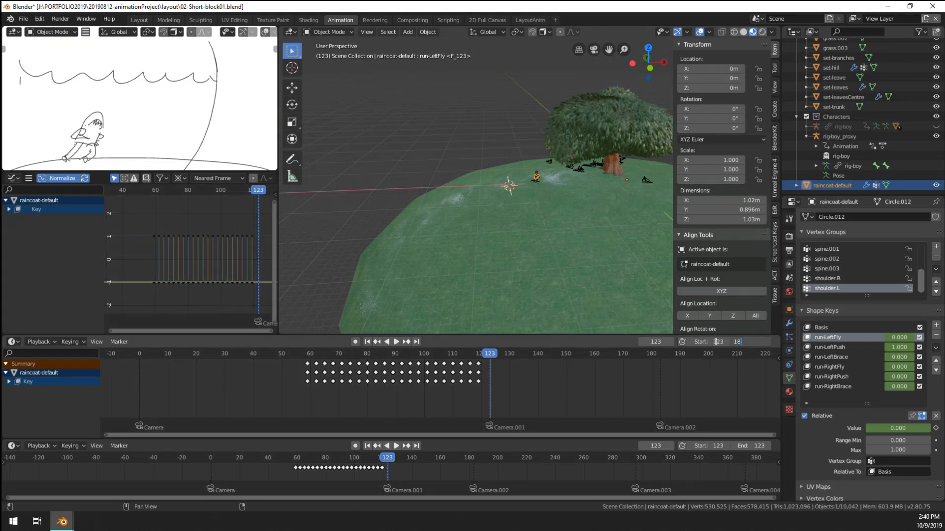
type("182")
key("Return")
Step: Go to frame 182, the last frame of the range, and select the set-hill mesh beneath the boy
left_click(659, 403)
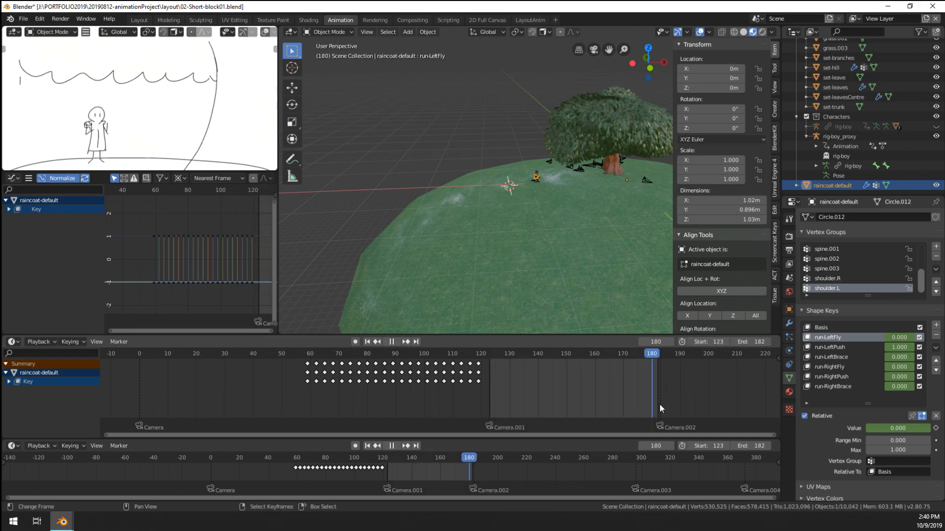
left_click_drag(660, 404, 656, 403)
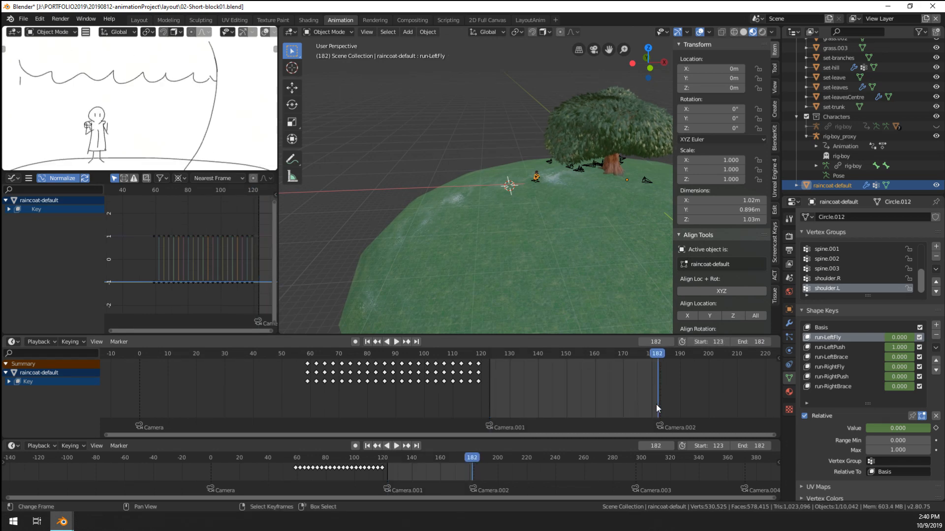
scroll(539, 198, "up", 5)
left_click(561, 189)
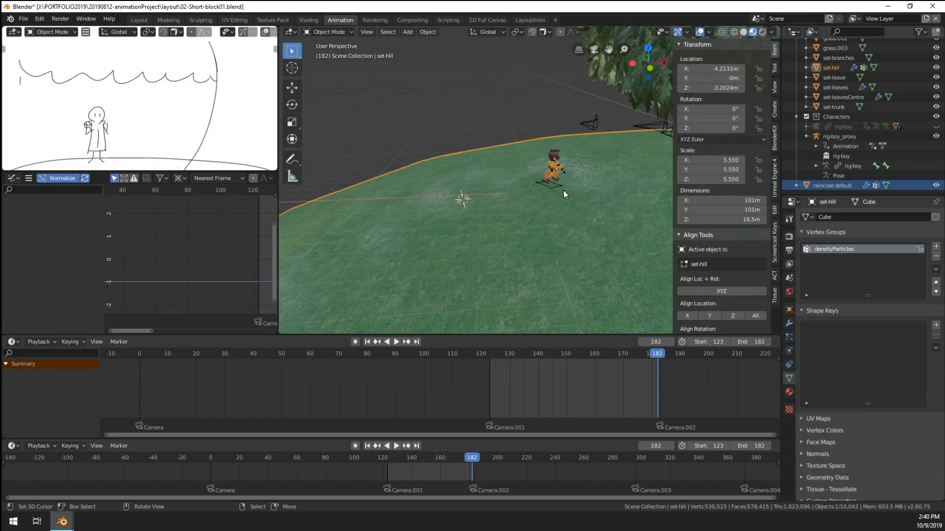
Step: Select the boy's rig, look through the scene camera, and play the shot range, stopping at frame 133
left_click(559, 189)
middle_click_drag(557, 189, 481, 243)
key("KP_0")
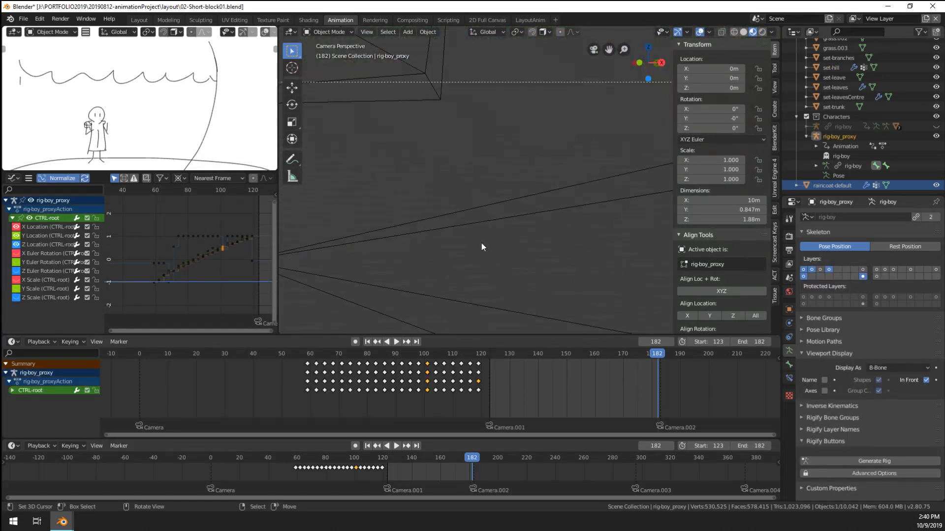
scroll(494, 247, "up", 3)
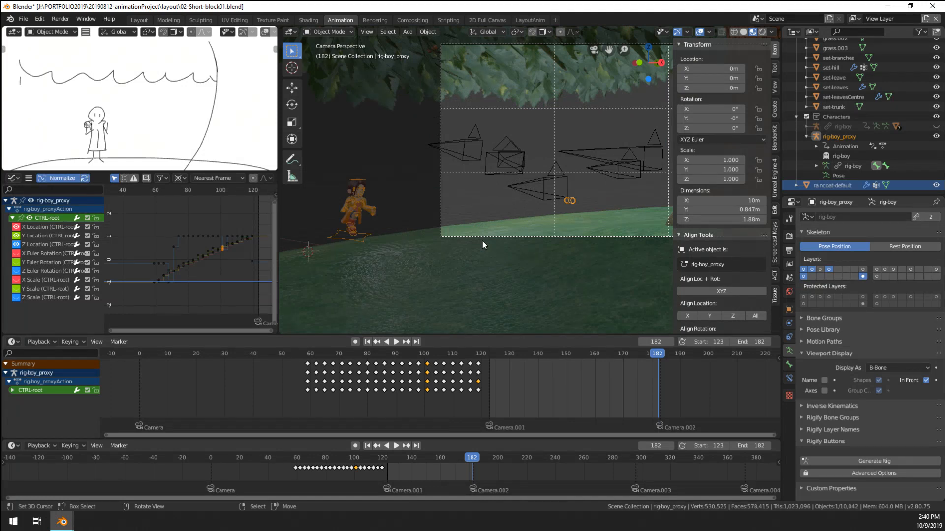
key("shift+ctrl+space")
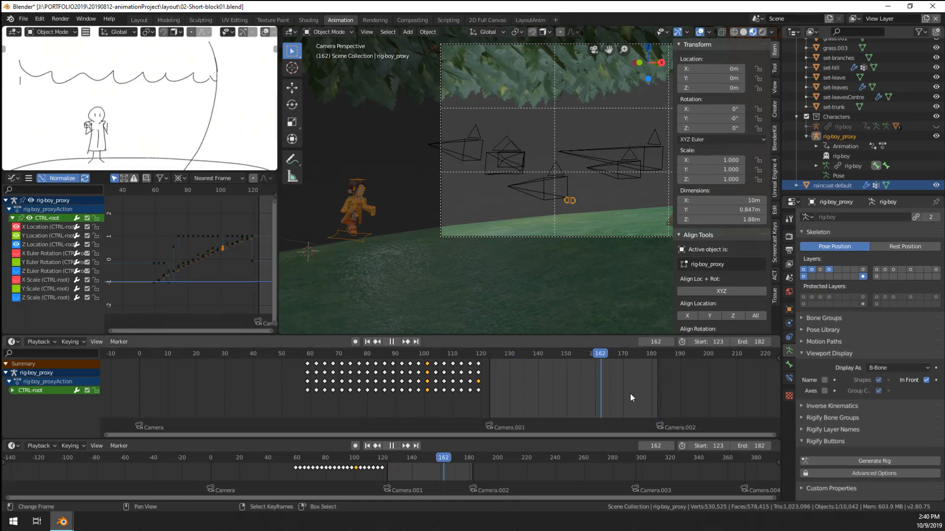
left_click_drag(501, 388, 518, 388)
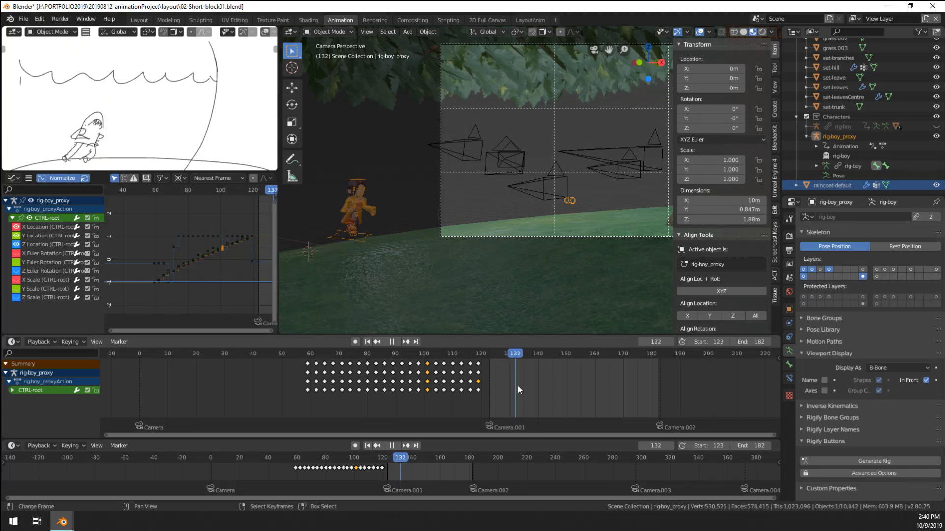
key("Escape")
Step: Enter Pose Mode on the boy's rig and move CTRL-root into the camera frame, onto the hill at about X -11.17 m
right_click(356, 243)
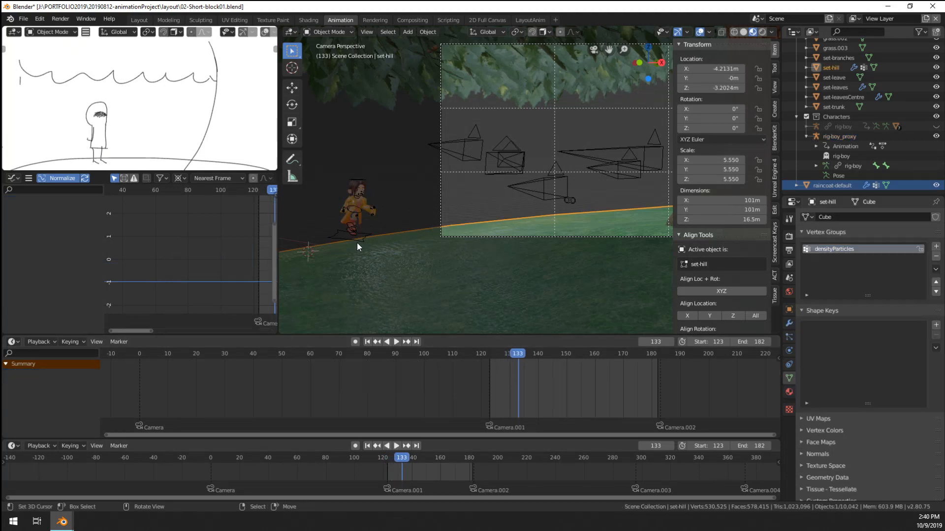
right_click(359, 241)
key("ctrl+Tab")
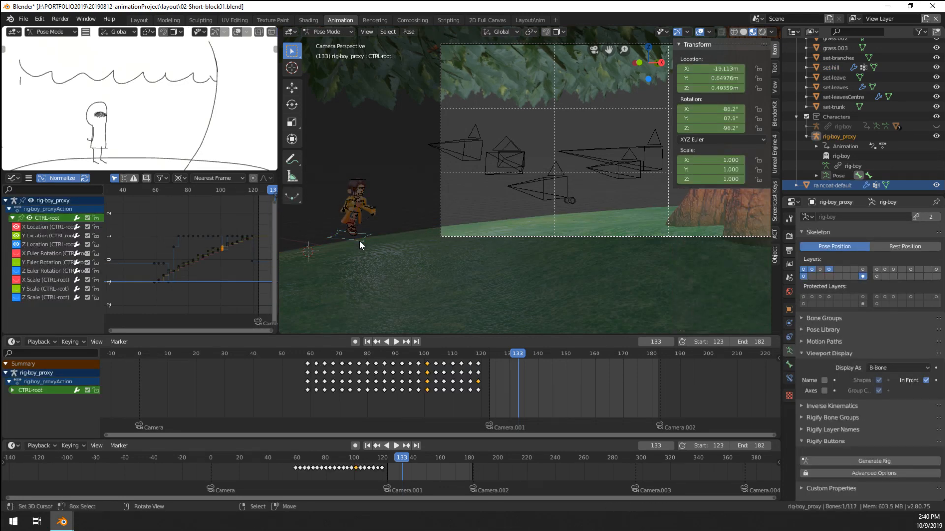
key("g")
left_click(533, 224)
middle_click_drag(532, 224, 639, 235)
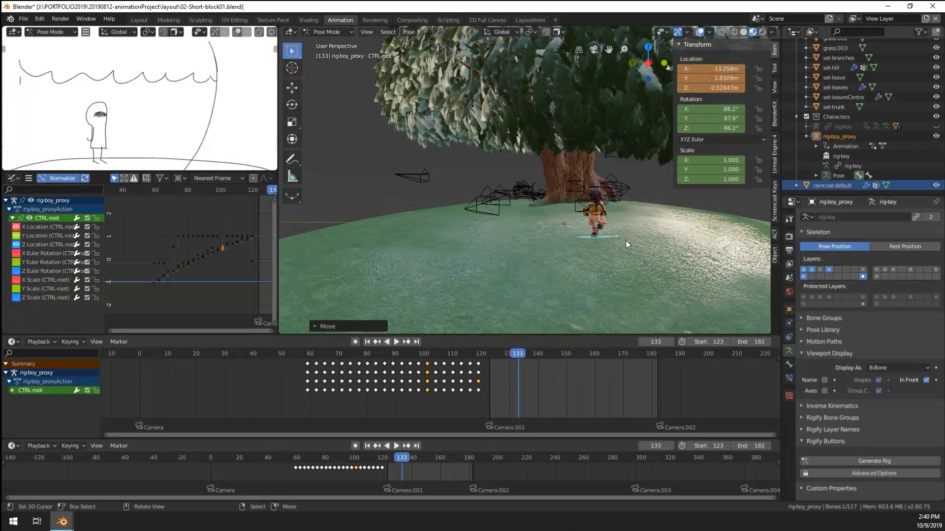
key("KP_0")
key("g")
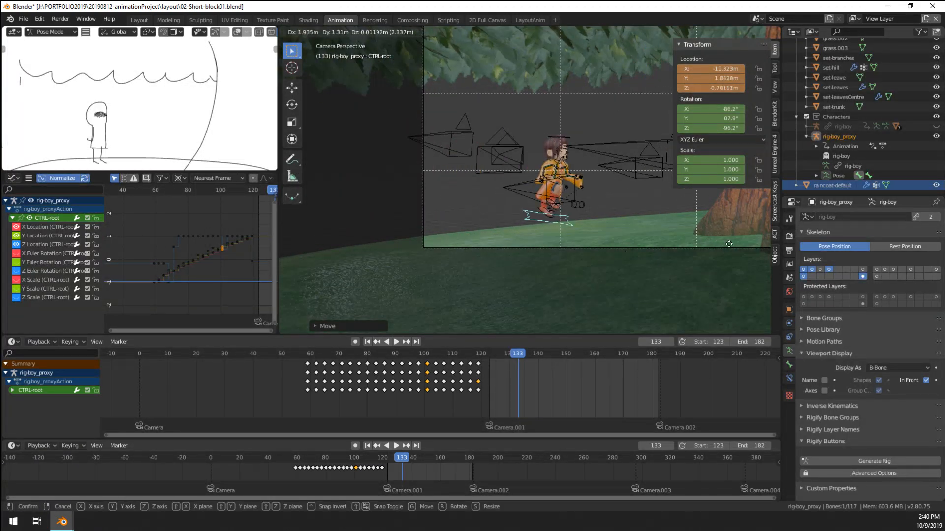
left_click(669, 252)
scroll(669, 252, "up", 3)
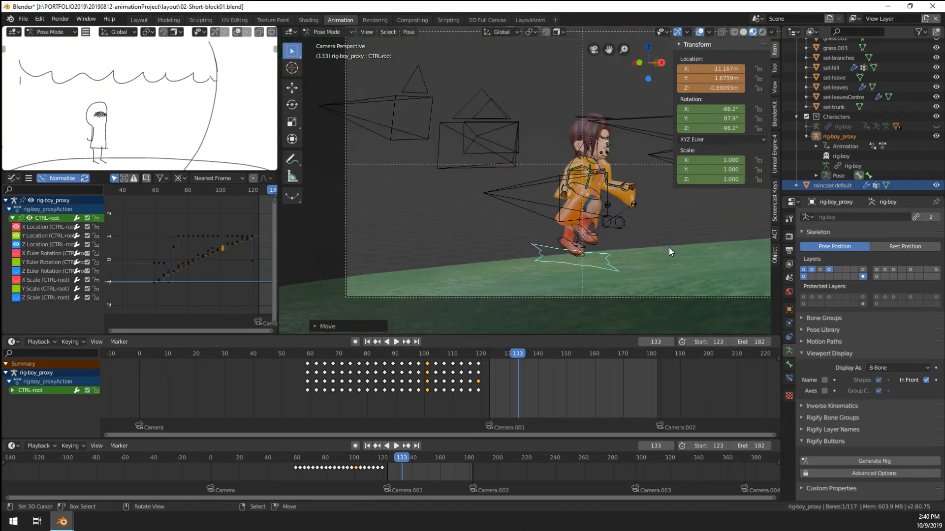
Step: Clear the root control's rotation and rotate it about global Z by about 64° so the boy faces the tree
key("alt+r")
key("r")
key("z")
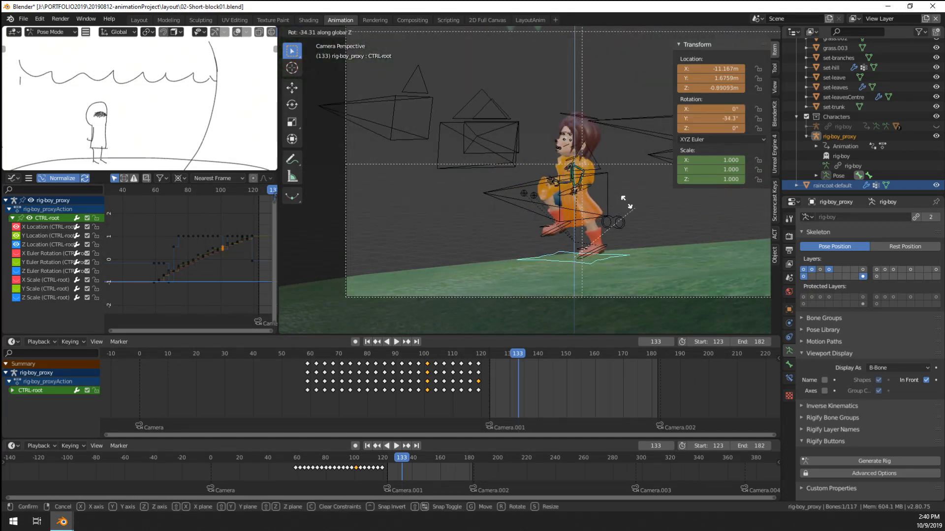
left_click(601, 301)
Step: Enable auto keying and settle the root control on the hill at about X -11.09, Y 1.67, Z -0.94 m, keyed at frame 133
scroll(605, 285, "down", 2)
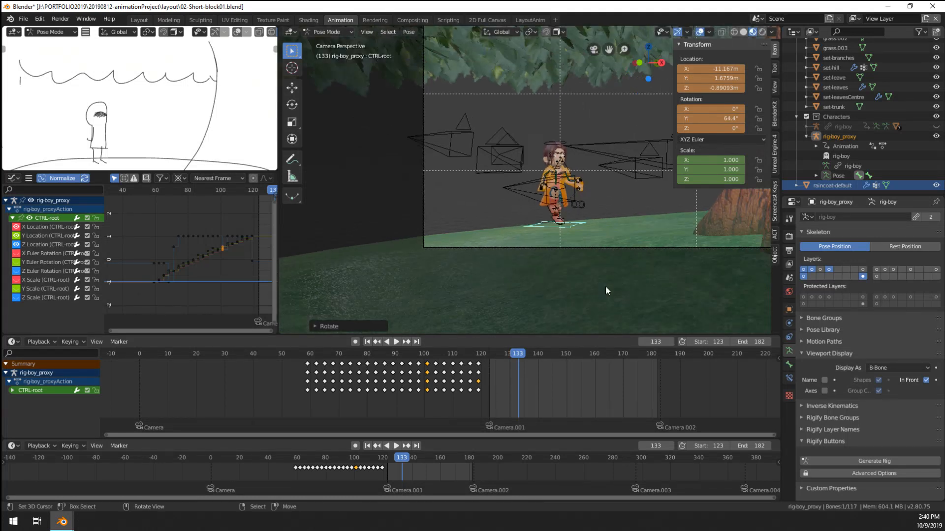
scroll(605, 281, "up", 1)
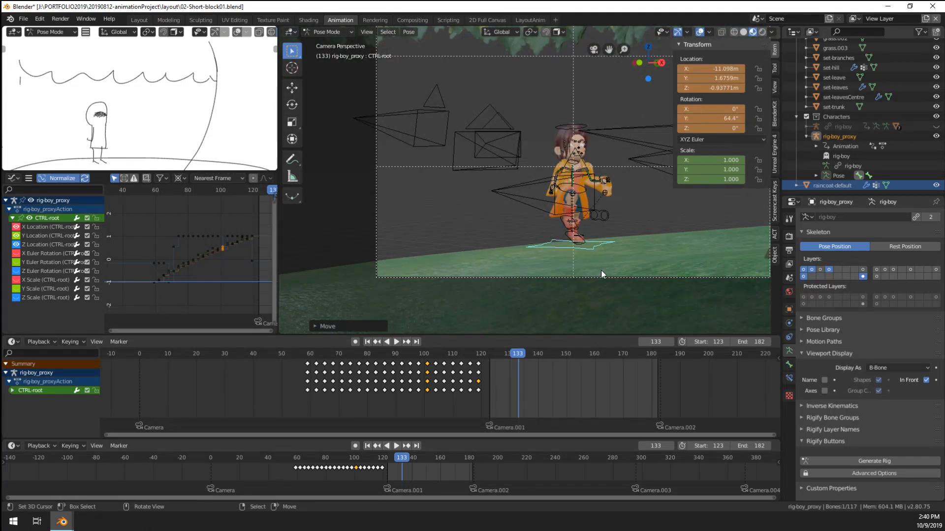
scroll(601, 274, "up", 1)
scroll(601, 270, "up", 4)
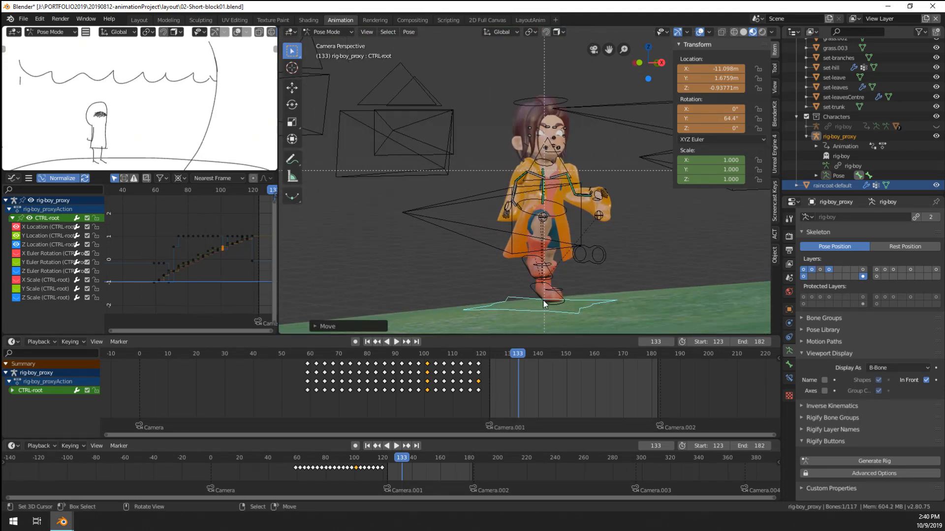
left_click(356, 341)
key("g")
left_click(610, 290)
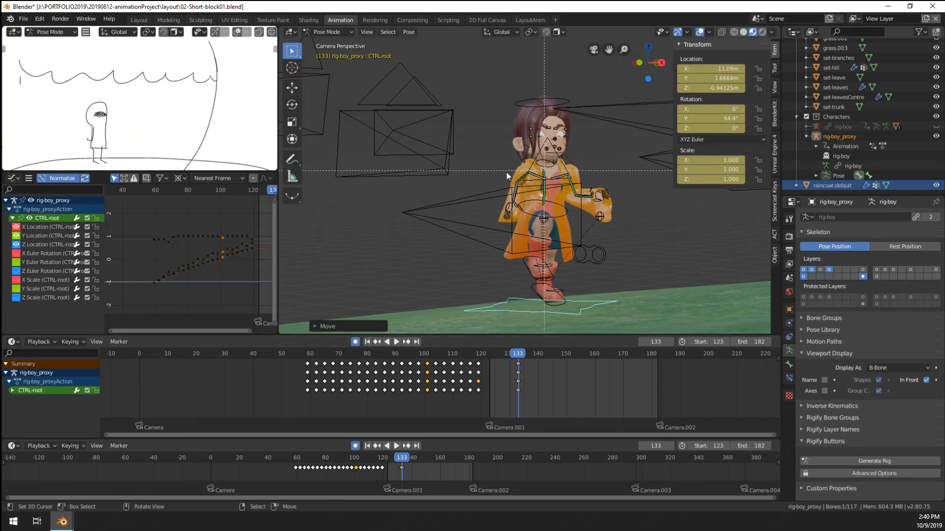
Step: Clear the transforms of the foot and toe controls so the boy stands on both feet
left_click(529, 272)
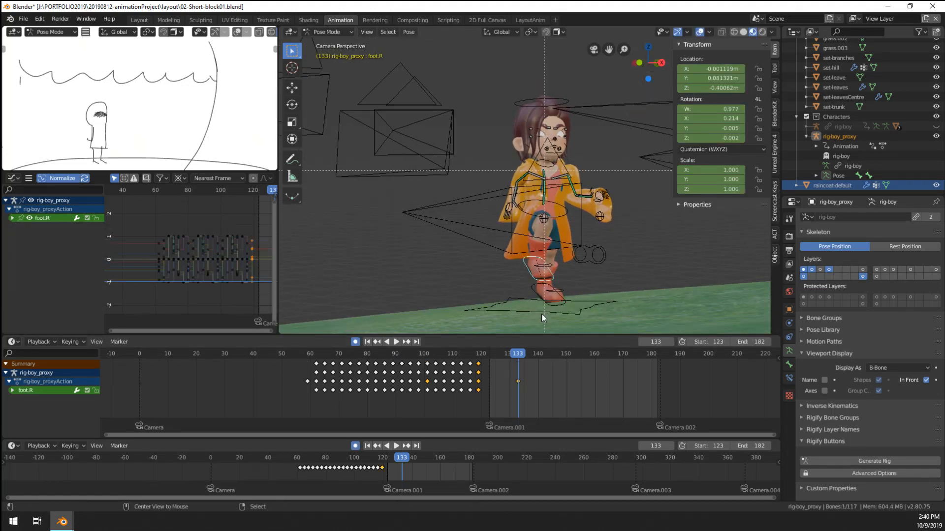
key("alt+g")
left_click(552, 309)
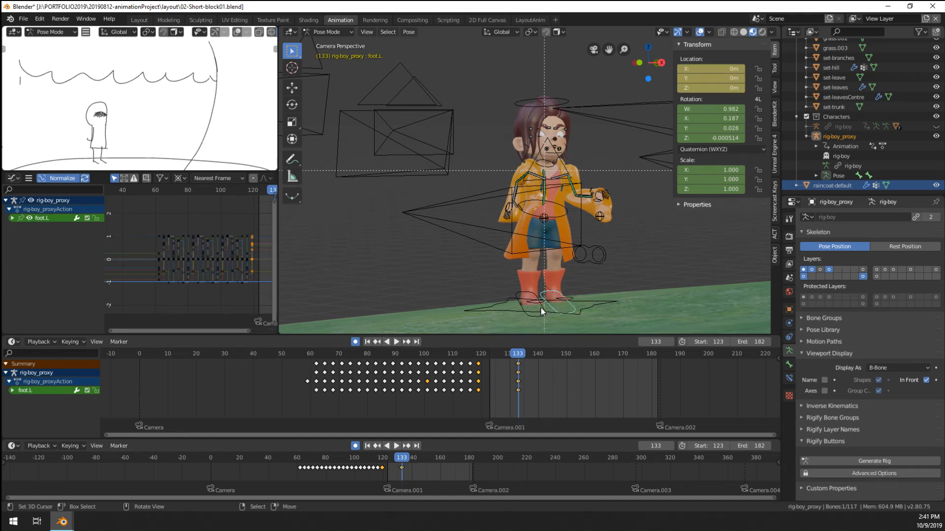
key("alt+r")
left_click(547, 311)
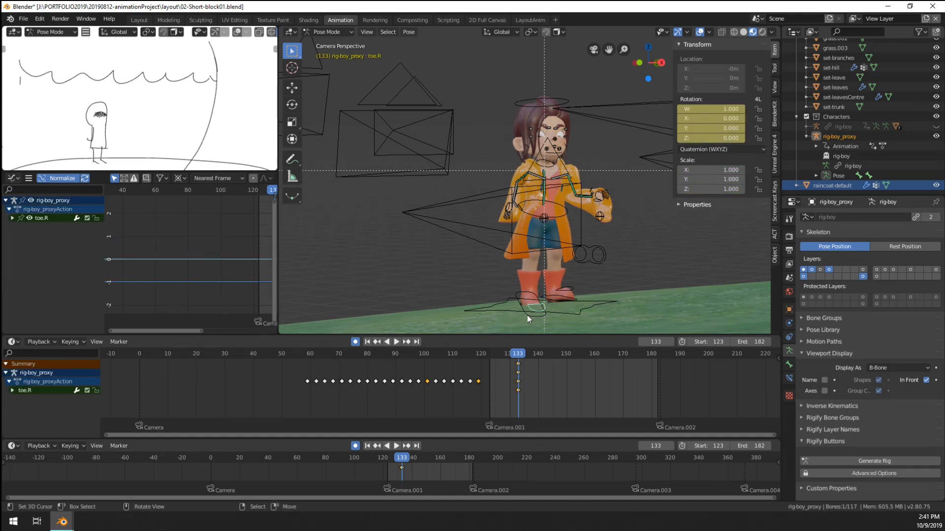
Step: Rotate the foot.R control slightly in a side view so the right foot follows the hill slope
left_click(527, 315)
middle_click_drag(557, 278, 604, 255)
scroll(604, 281, "up", 7)
scroll(603, 282, "down", 3)
scroll(597, 286, "up", 3)
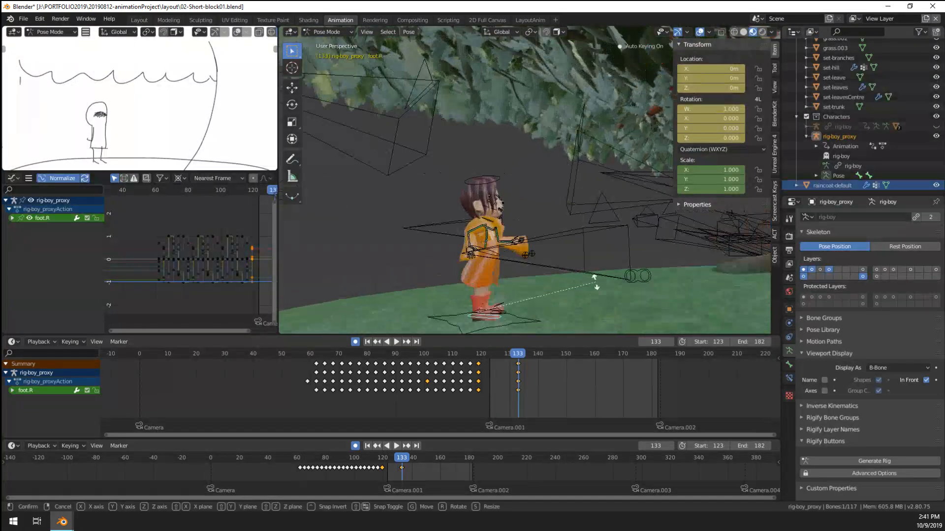
key("r")
left_click(594, 265)
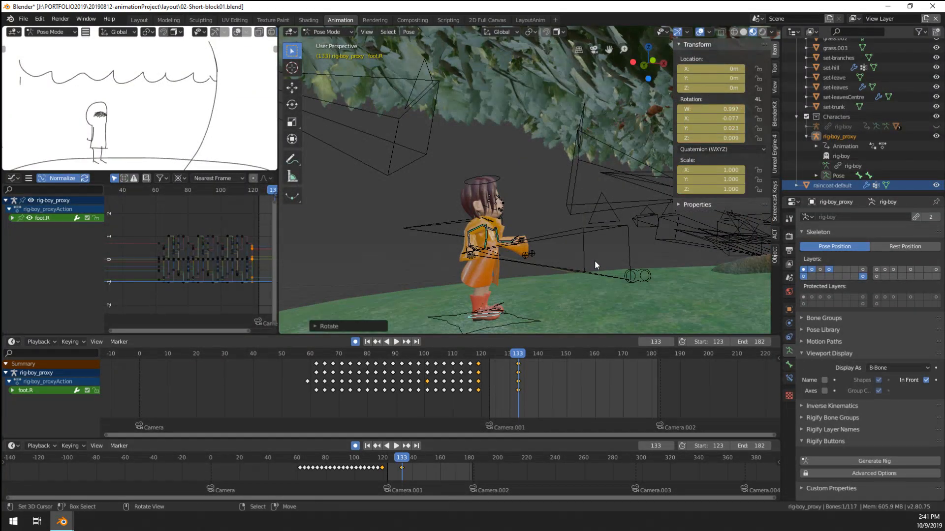
Step: Clear the rotations of the right upper arm and forearm bones
key("KP_0")
left_click(509, 186)
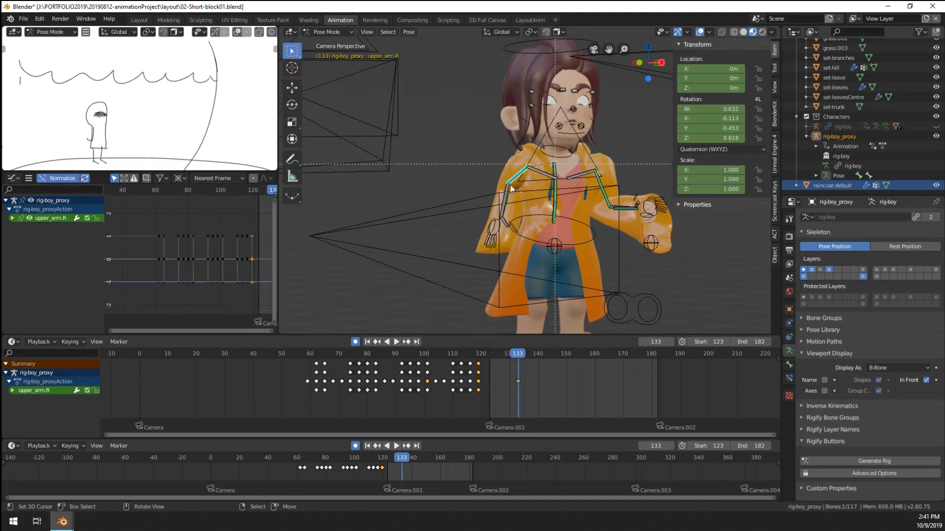
key("alt+r")
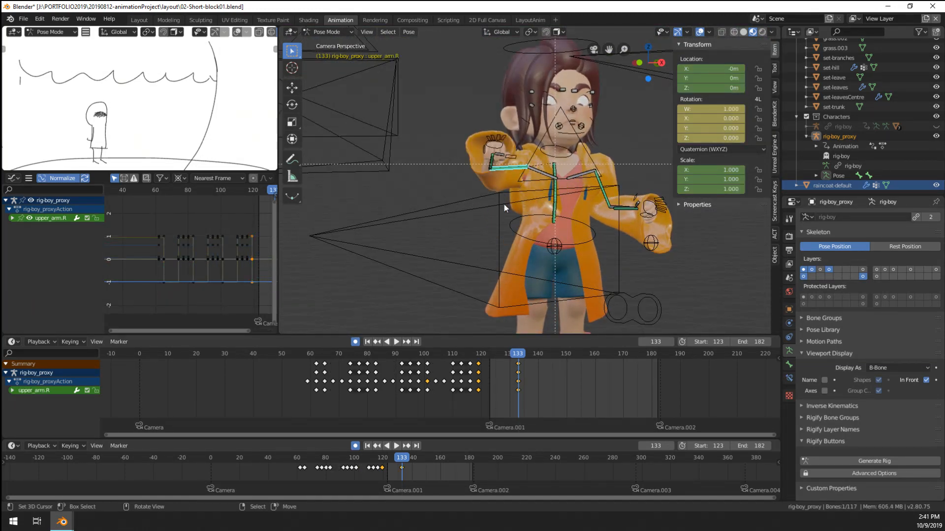
left_click(491, 165)
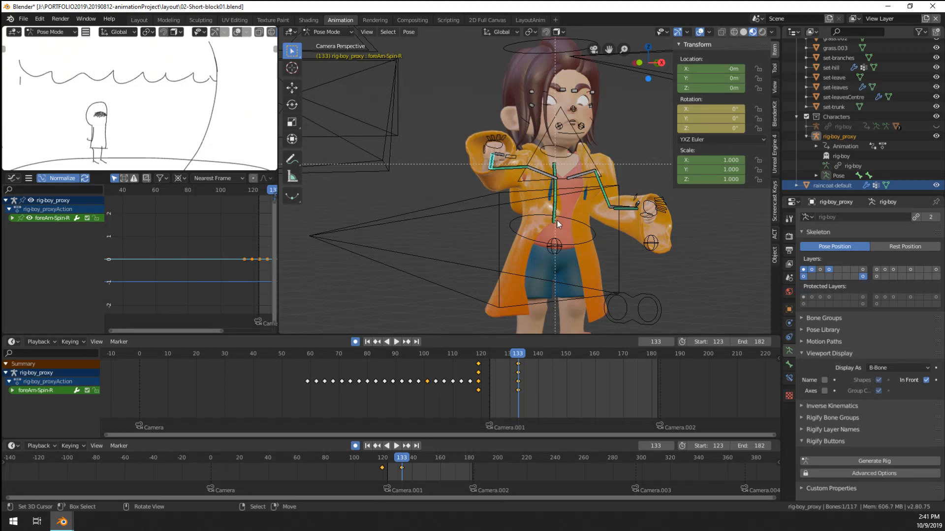
Step: Rotate the right upper arm downward so the arm hangs beside the boy's body
key("KP_0")
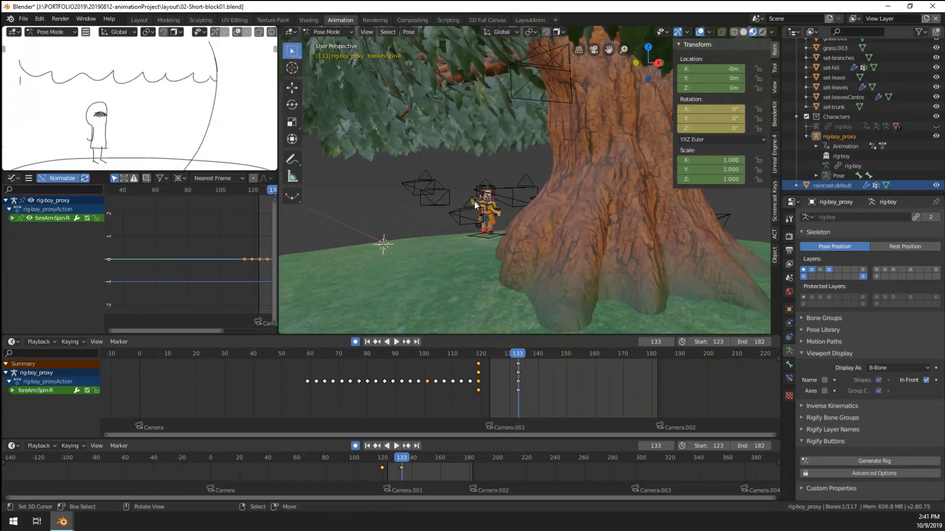
key("KP_Decimal")
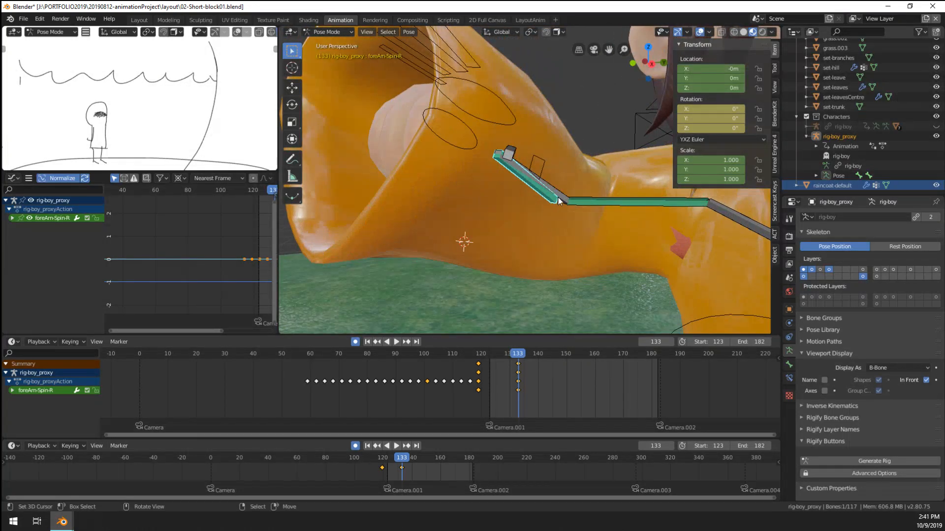
right_click_drag(598, 202, 597, 203)
scroll(586, 209, "down", 6)
key("r")
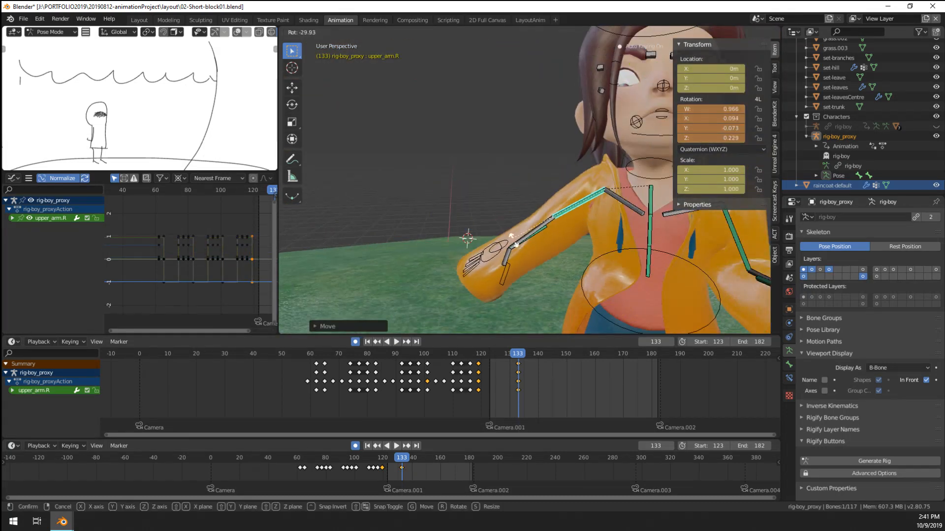
left_click(589, 285)
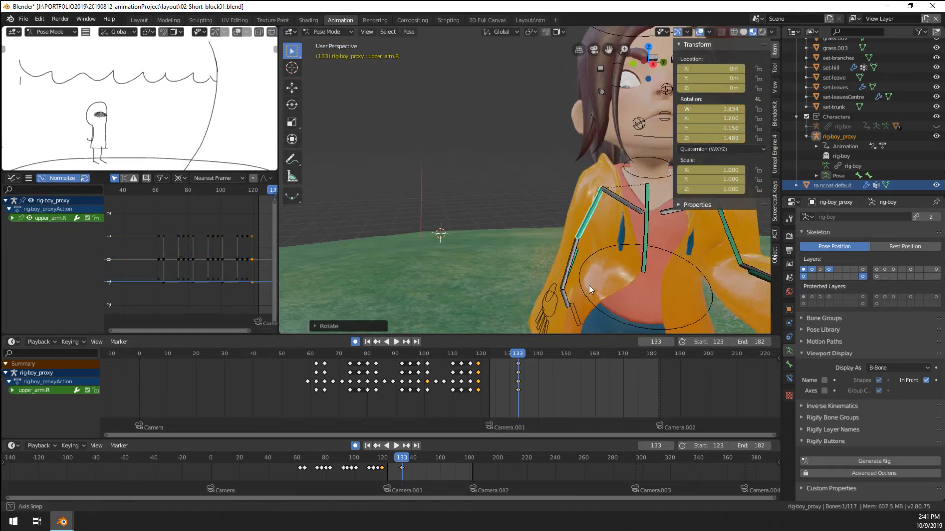
middle_click_drag(589, 285, 568, 268)
scroll(603, 262, "down", 2)
key("r")
left_click(579, 264)
Step: Straighten the left forearm and rotate the left upper arm down to hang beside the body
right_click(639, 213)
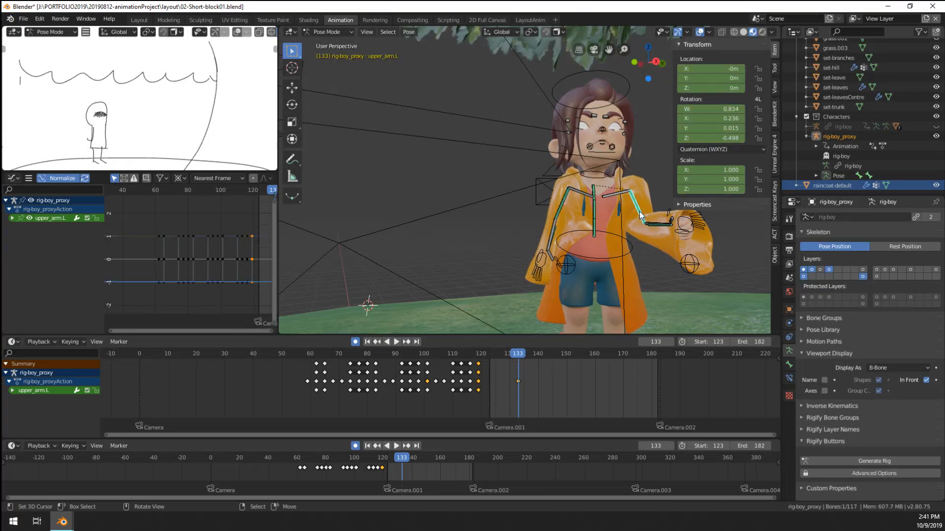
key("r")
left_click(669, 189)
right_click(654, 192)
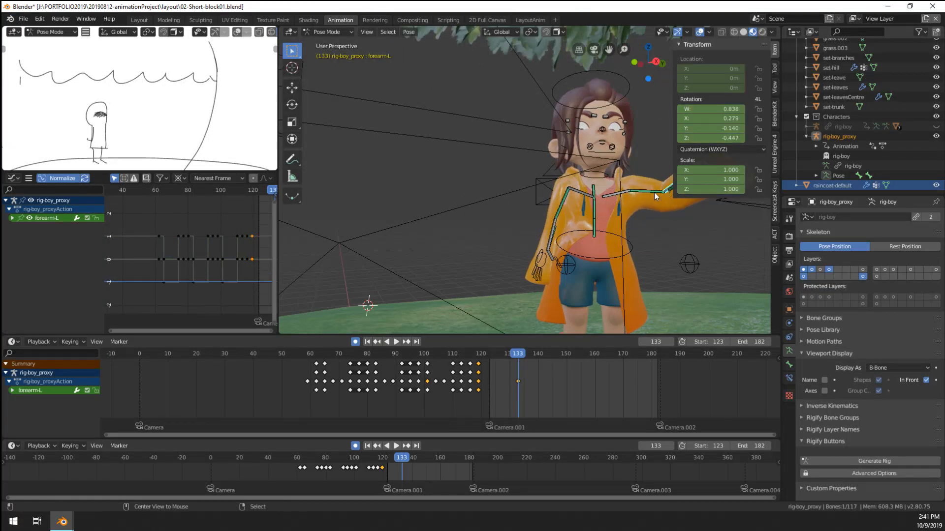
right_click(619, 194)
key("r")
left_click(590, 234)
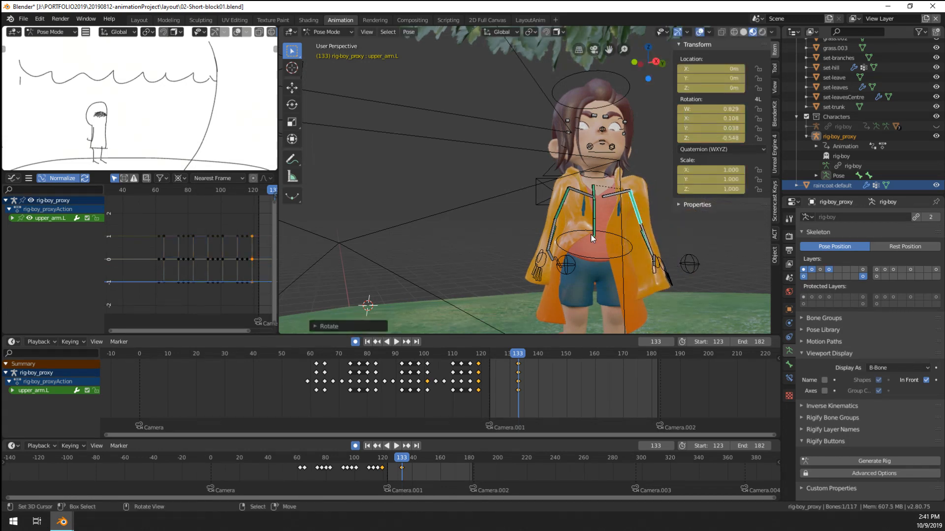
Step: Clear the rotations of the spine, head and left shoulder controls to bring the upper body back to neutral
scroll(603, 238, "up", 1)
scroll(607, 236, "down", 1)
scroll(591, 241, "down", 3)
scroll(586, 242, "up", 3)
right_click(594, 216)
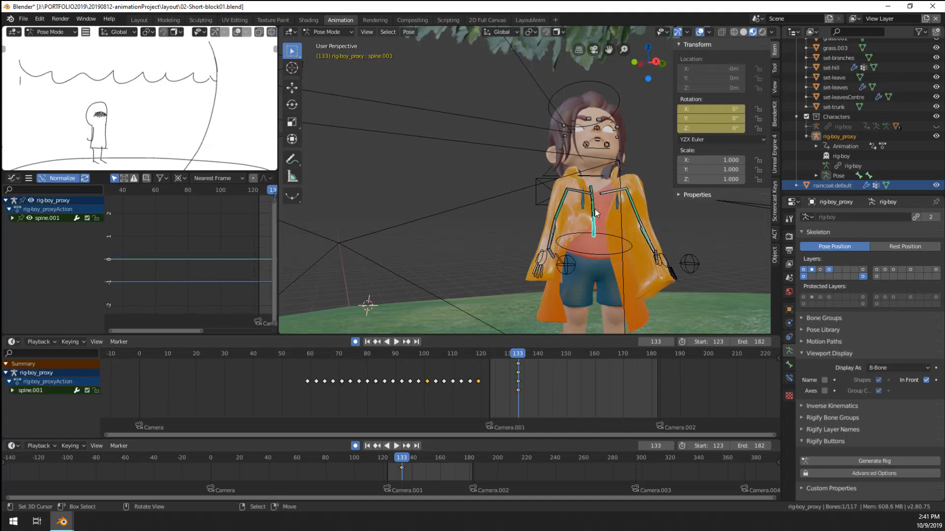
right_click(594, 204)
key("alt+r")
right_click(583, 191)
key("alt+r")
right_click(620, 101)
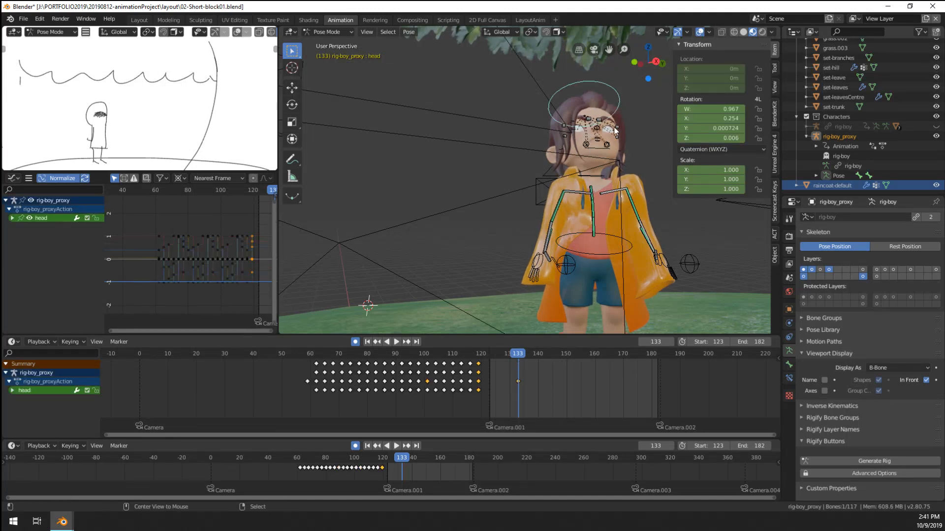
key("alt+r")
right_click(609, 192)
key("alt+r")
Step: Select the raincoat and edit the value of its run-LeftPush shape key at frame 133
middle_click_drag(609, 213, 566, 247)
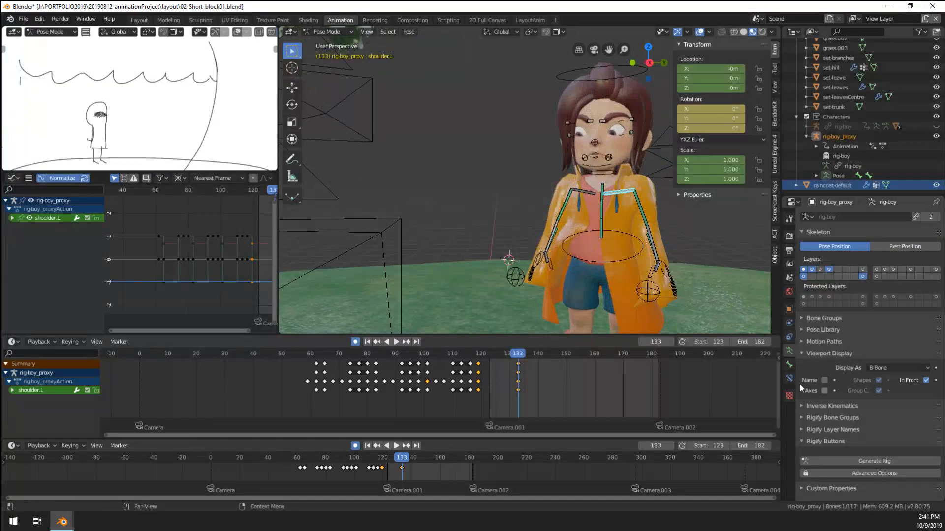
left_click(789, 364)
left_click(789, 379)
left_click(789, 337)
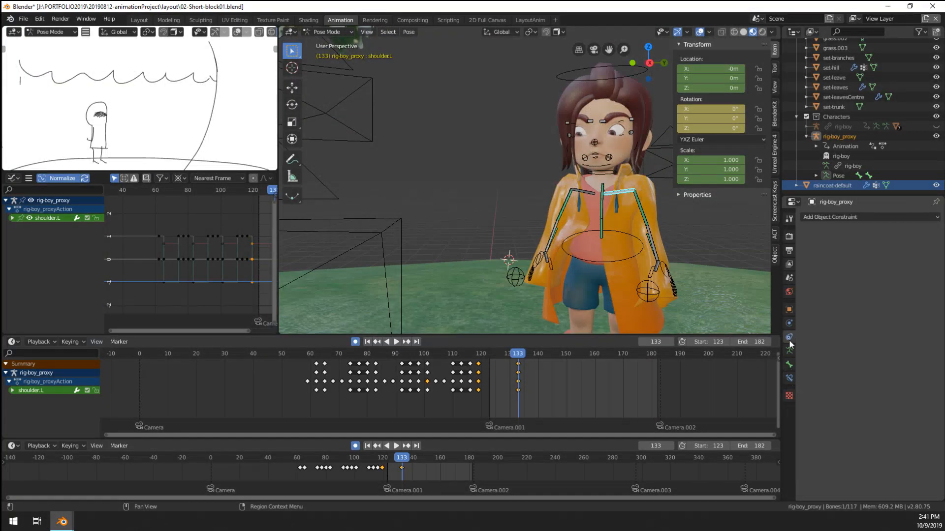
left_click(789, 323)
left_click(789, 351)
left_click(633, 258)
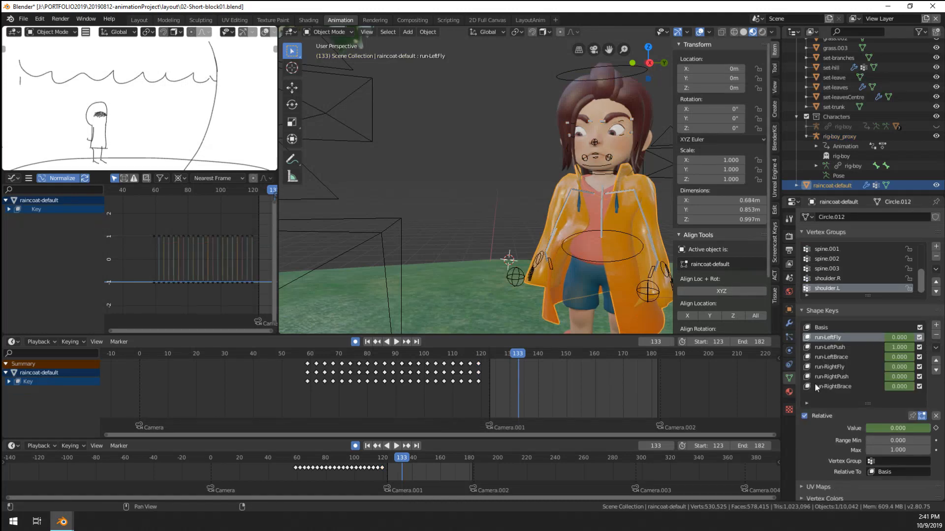
left_click(896, 347)
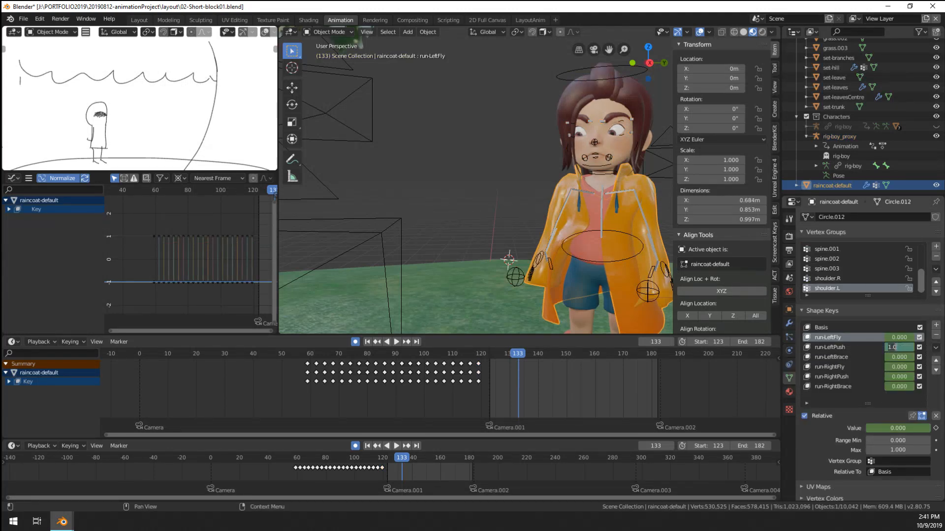
key("Return")
Step: Return to the boy's rig in Pose Mode with its root control selected
scroll(531, 253, "down", 5)
middle_click_drag(527, 256, 521, 290)
left_click(559, 277)
key("ctrl+Tab")
scroll(525, 278, "up", 2)
scroll(521, 291, "up", 3)
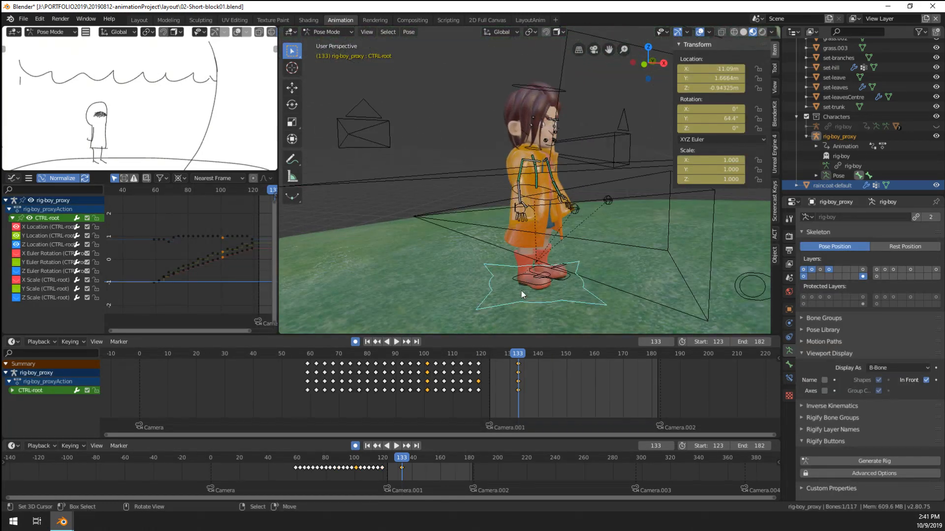
scroll(495, 373, "up", 1)
middle_click_drag(566, 246, 573, 152, "shift")
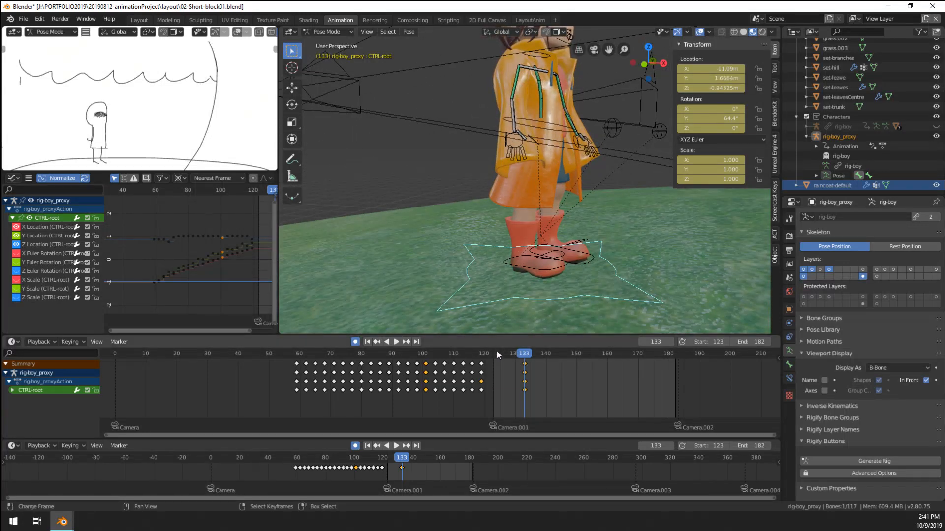
Step: Select the shoulder, upper arm, forearm and foot bones on both sides of the boy's rig together
right_click(516, 82)
right_click(514, 105, "shift")
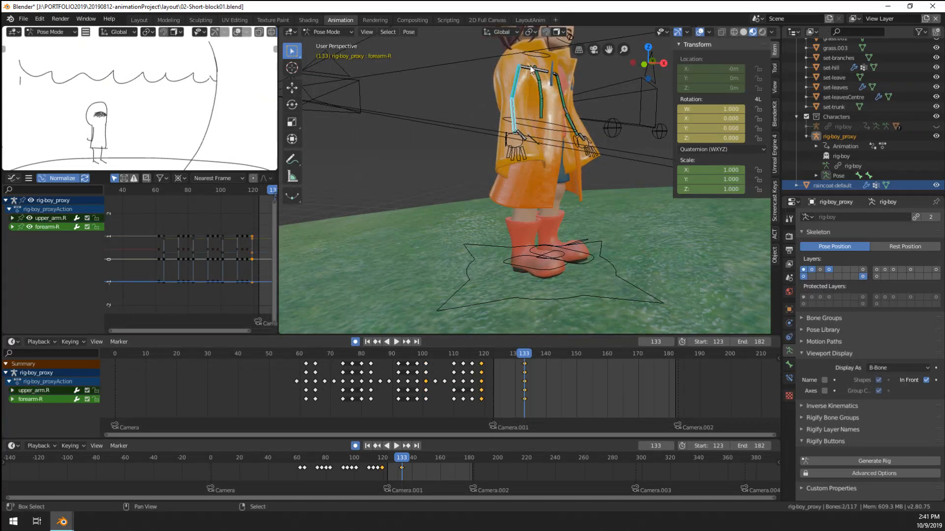
right_click(531, 67, "shift")
mouse_move(532, 70)
middle_mouse_down()
mouse_move(505, 73)
mouse_move(520, 74)
middle_mouse_up()
right_click(569, 80, "shift")
right_click(582, 111, "shift")
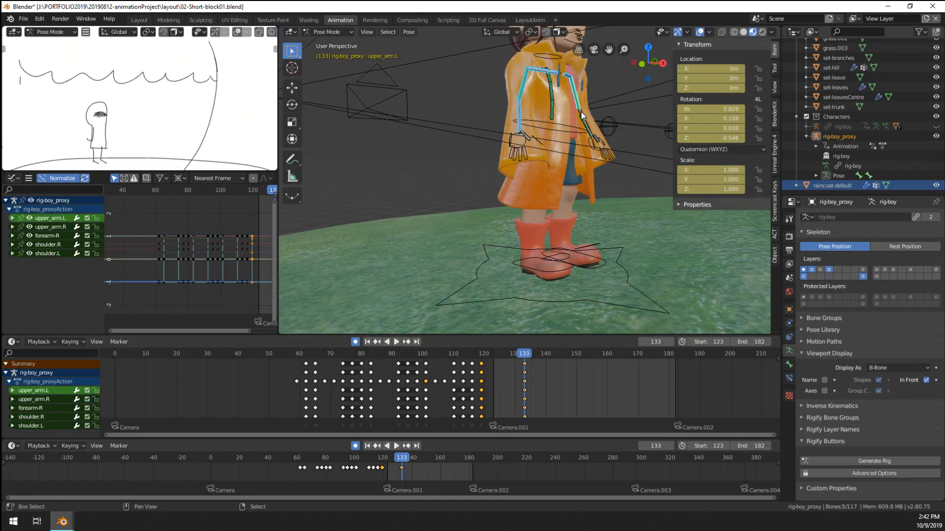
right_click(584, 134, "shift")
right_click(540, 268, "shift")
right_click(591, 268, "shift")
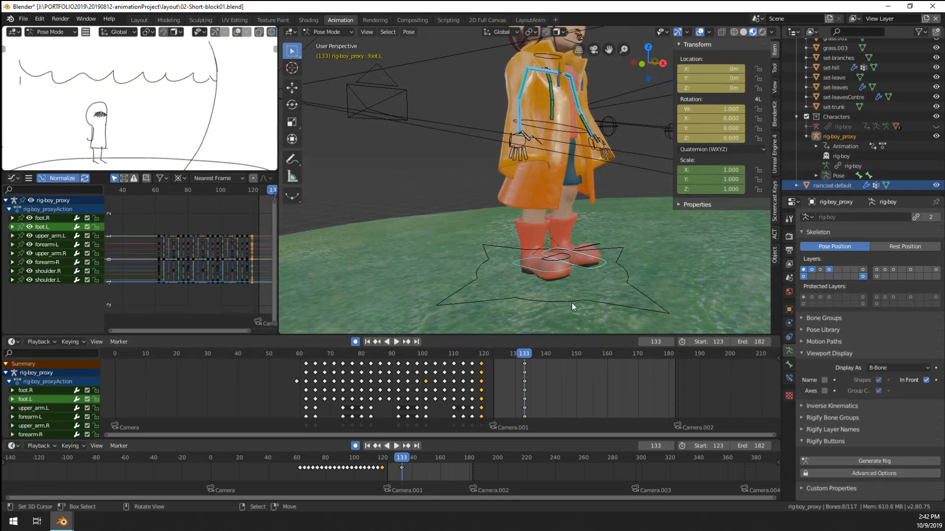
scroll(572, 307, "up", 2)
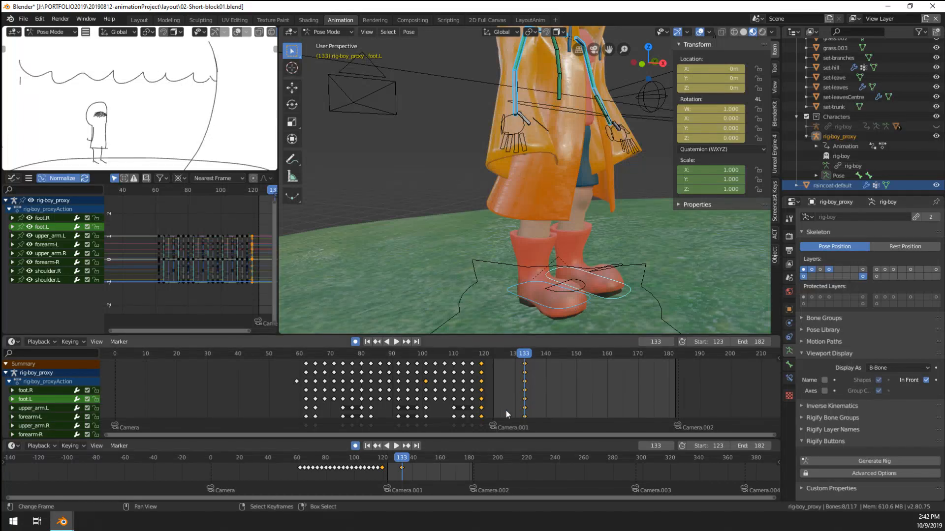
Step: Go to frame 119 and examine the boy's running pose on the hill from the side
left_click(481, 393)
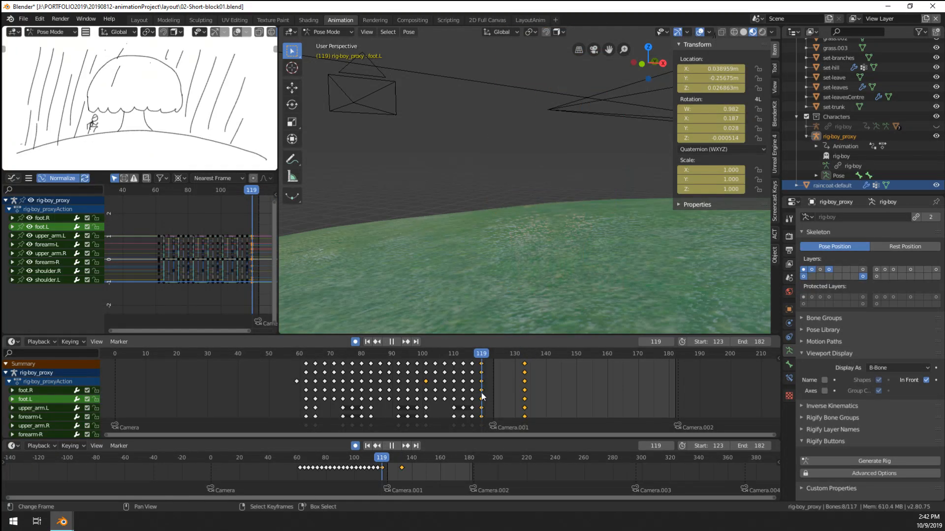
scroll(423, 251, "down", 5)
middle_click_drag(420, 257, 510, 248, "shift")
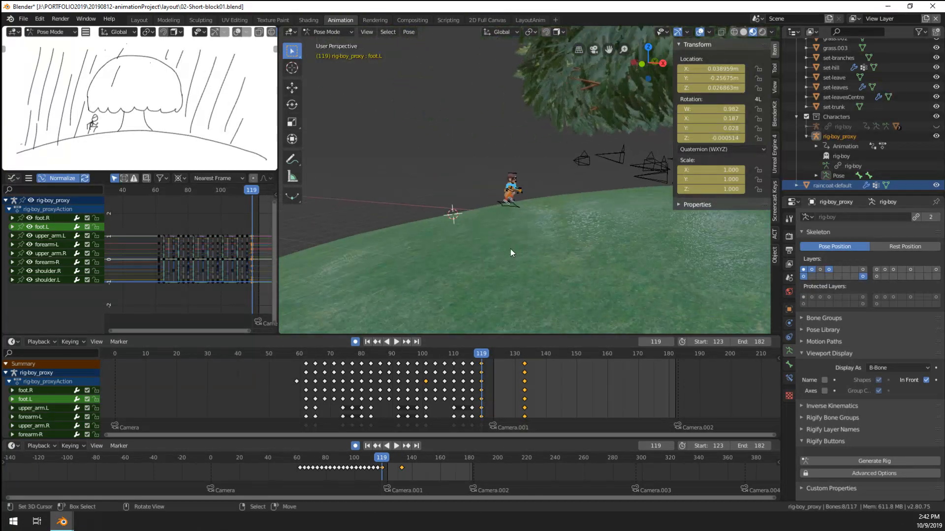
scroll(509, 250, "up", 5)
middle_click_drag(508, 290, 477, 317, "shift")
middle_click_drag(615, 298, 487, 274)
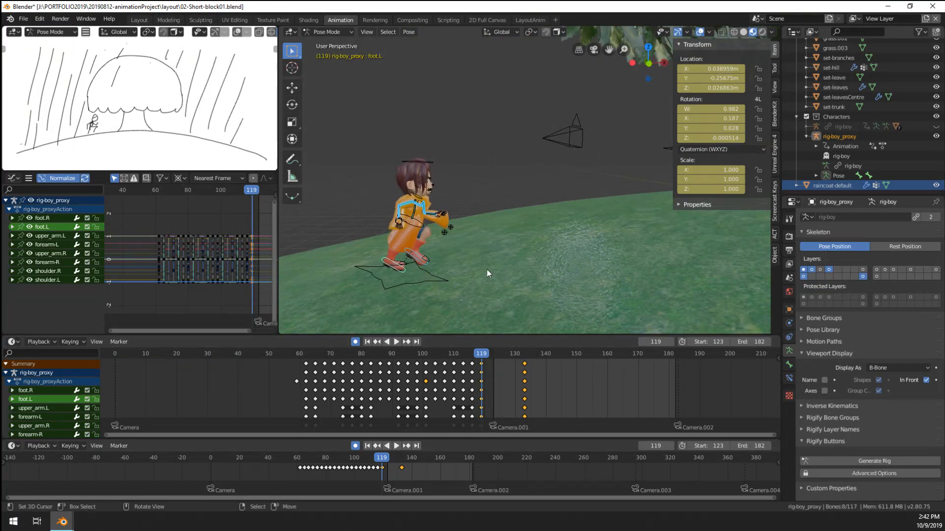
Step: Compare the running poses at frames 101 and 119, and duplicate the keyframes following frame 101 to frames 122, 125 and 128
left_click_drag(478, 377, 482, 384)
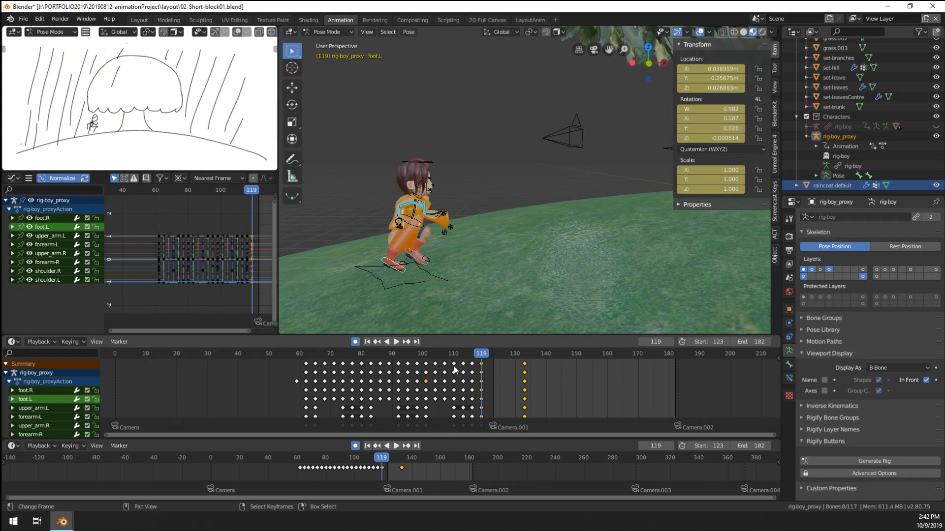
left_click(426, 371)
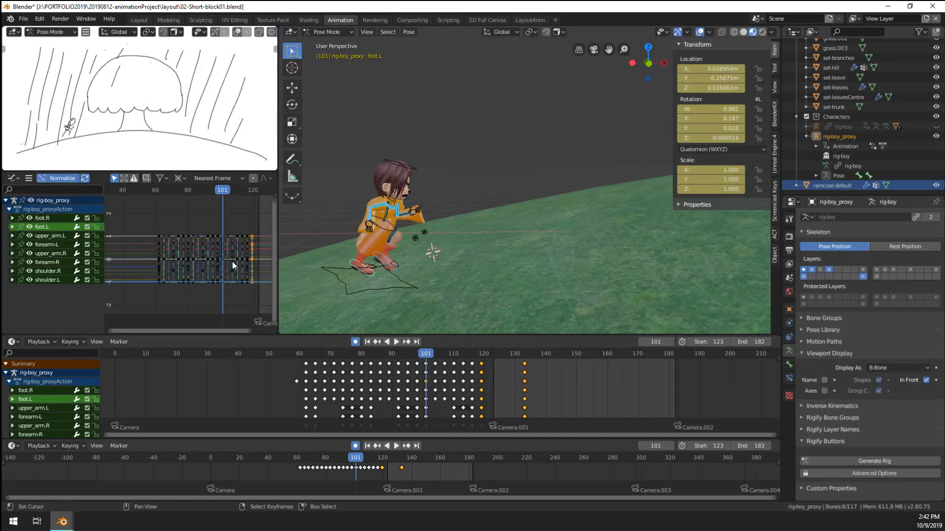
left_click(480, 373)
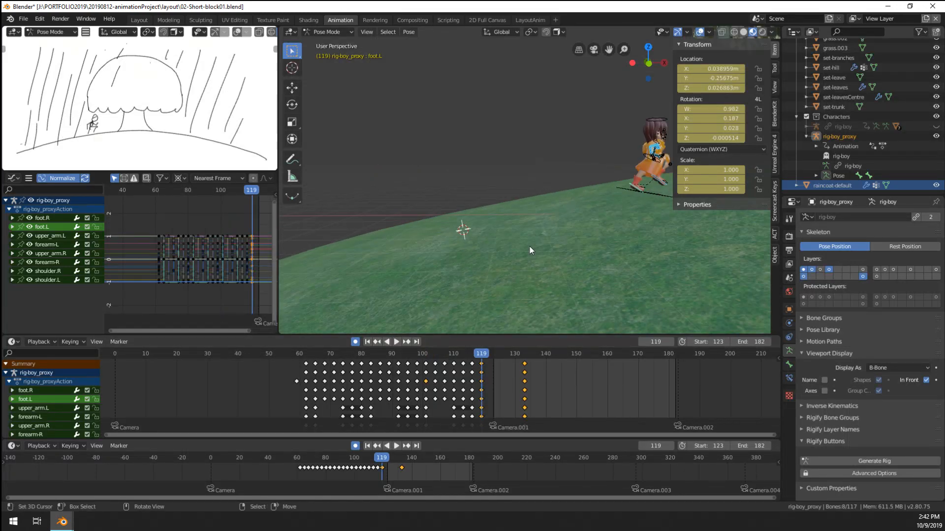
left_click(425, 370)
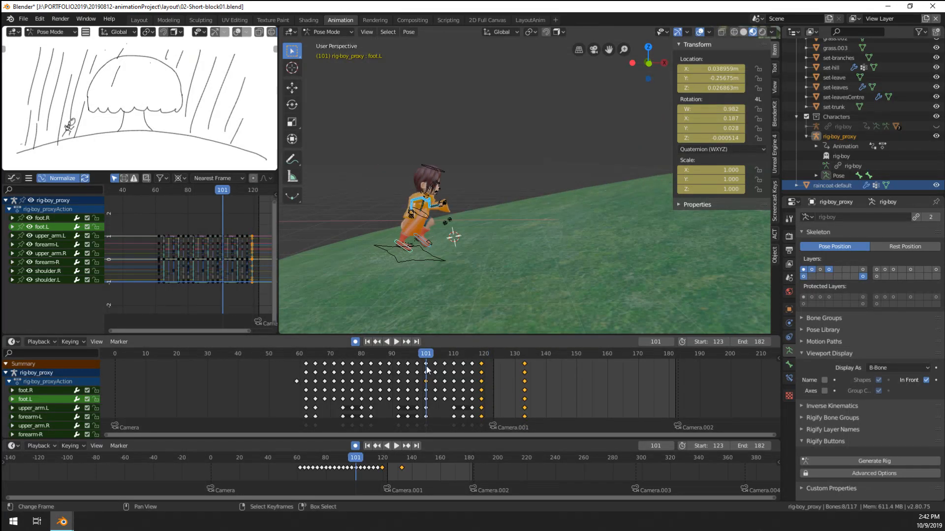
left_click(435, 365)
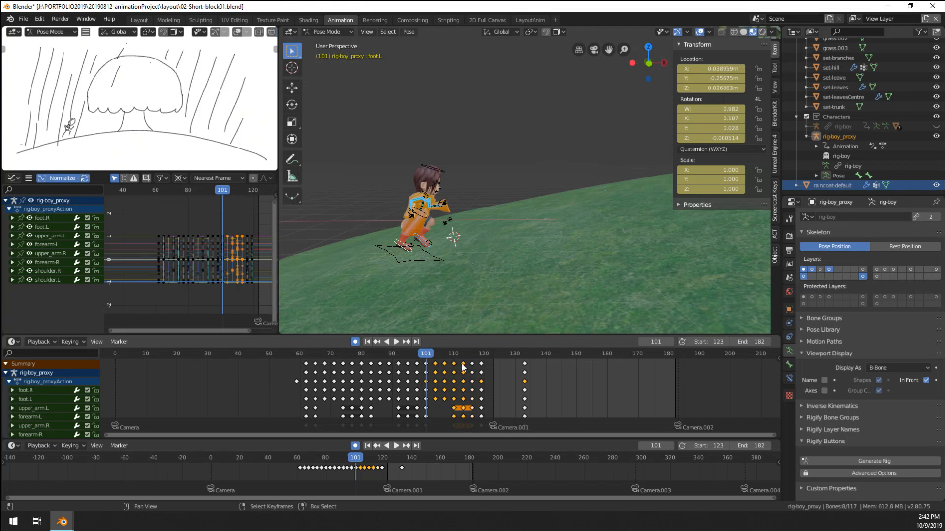
left_click_drag(457, 370, 512, 371)
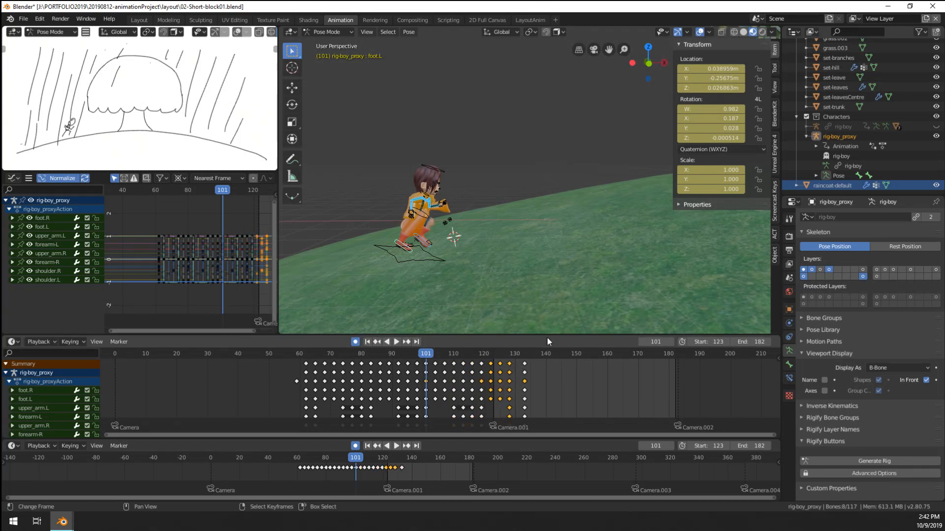
Step: At frame 122, move the root control forward up the hill to about X -18.34 m and Y 0.94 m
middle_click_drag(531, 327, 431, 301, "shift")
right_click(323, 273)
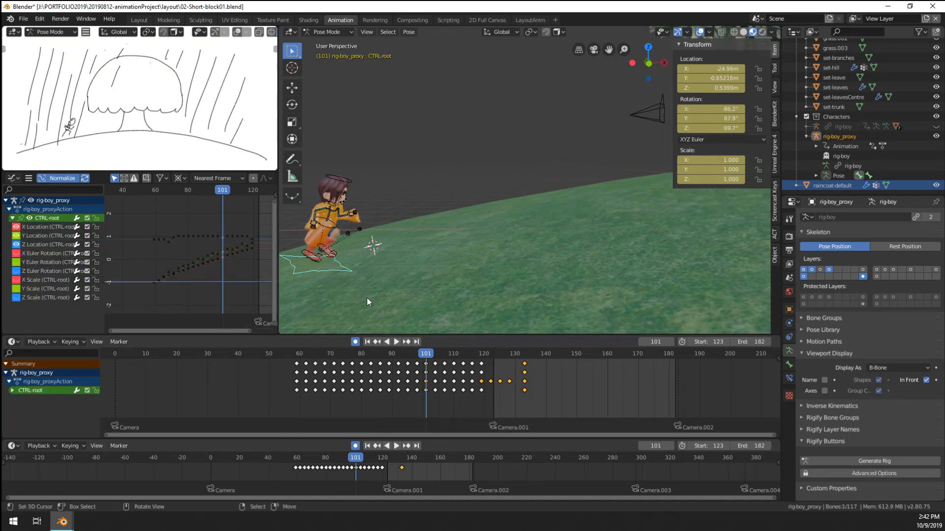
left_click_drag(485, 397, 491, 397)
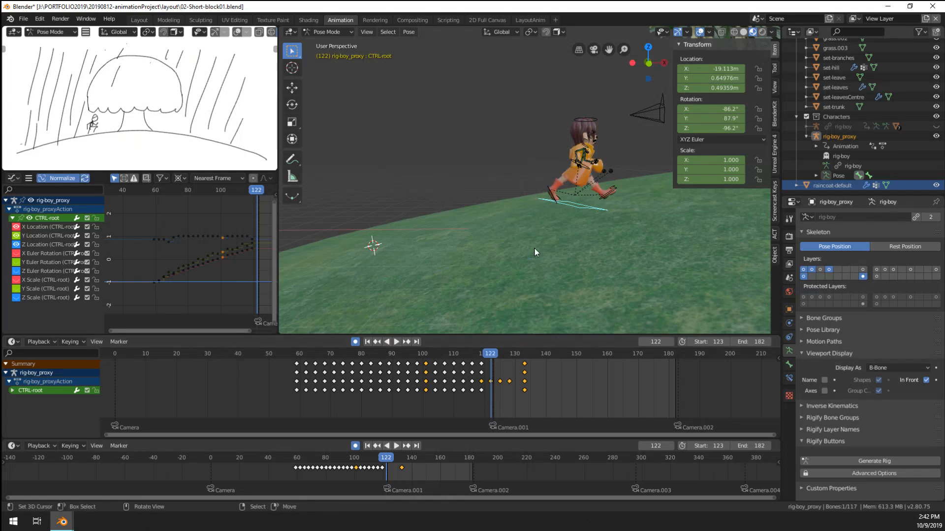
key("KP_0")
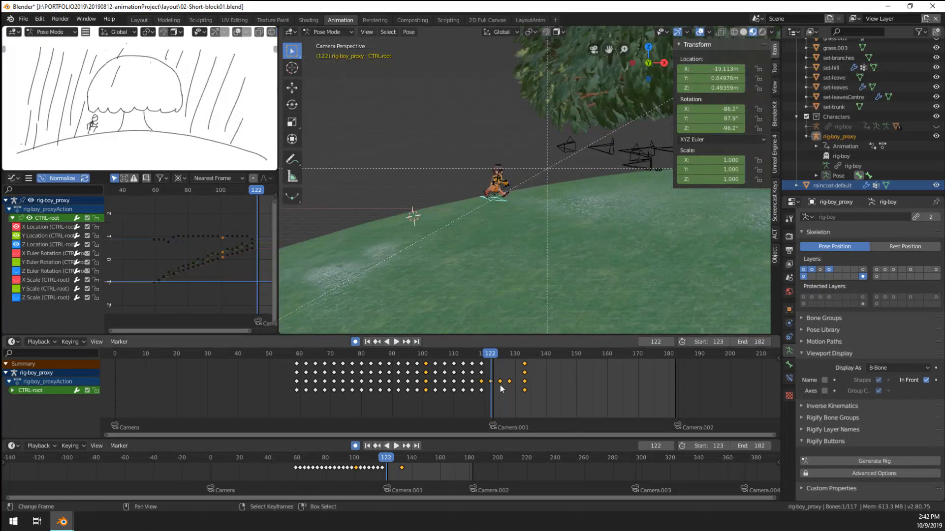
mouse_move(491, 391)
left_mouse_down()
mouse_move(483, 394)
mouse_move(489, 383)
left_mouse_up()
right_click(490, 381)
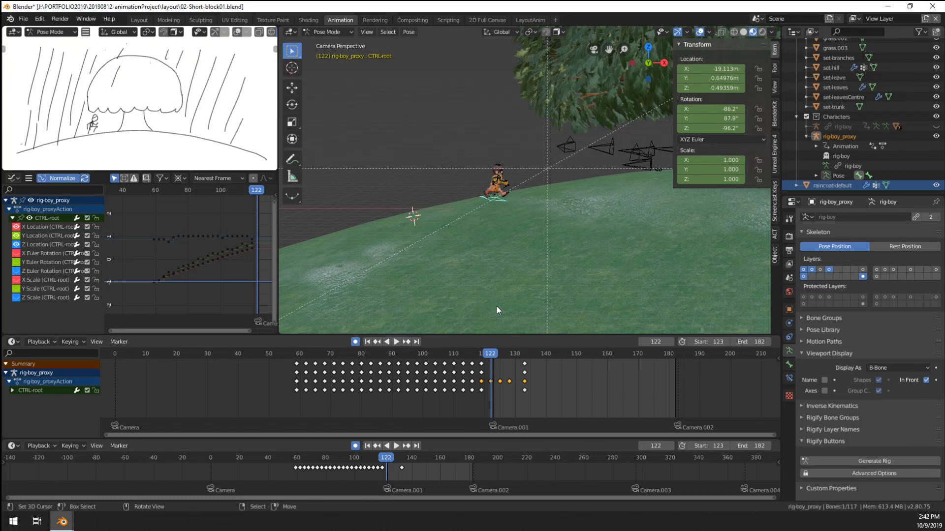
key("g")
left_click(525, 292)
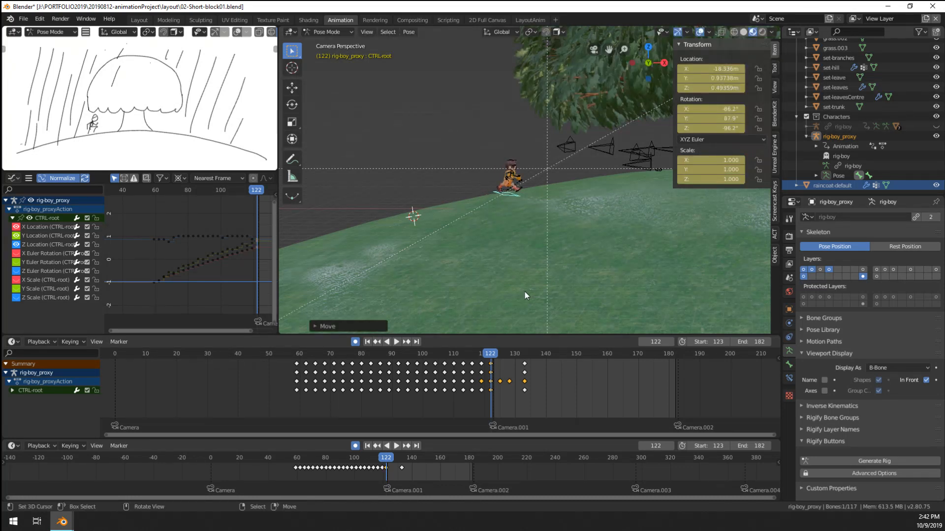
Step: Move the root control further forward at frame 122 to about X -17.94 m, Y 1.17 m, and play across the camera cut
key("KP_0")
scroll(520, 301, "down", 5)
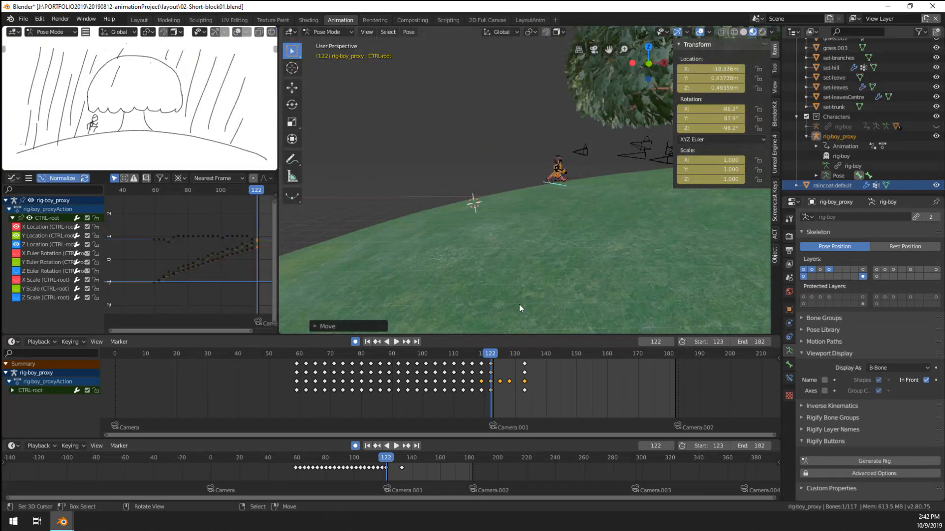
key("KP_0")
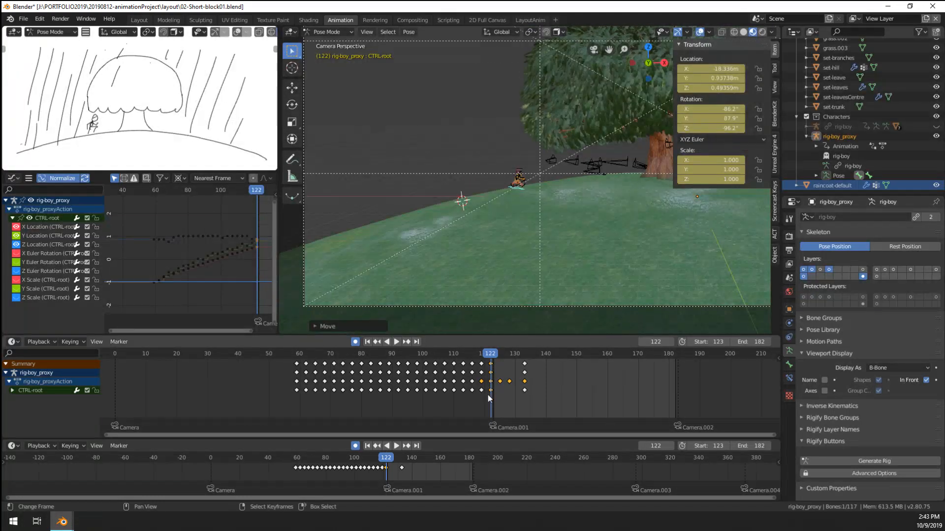
key("space")
key("Escape")
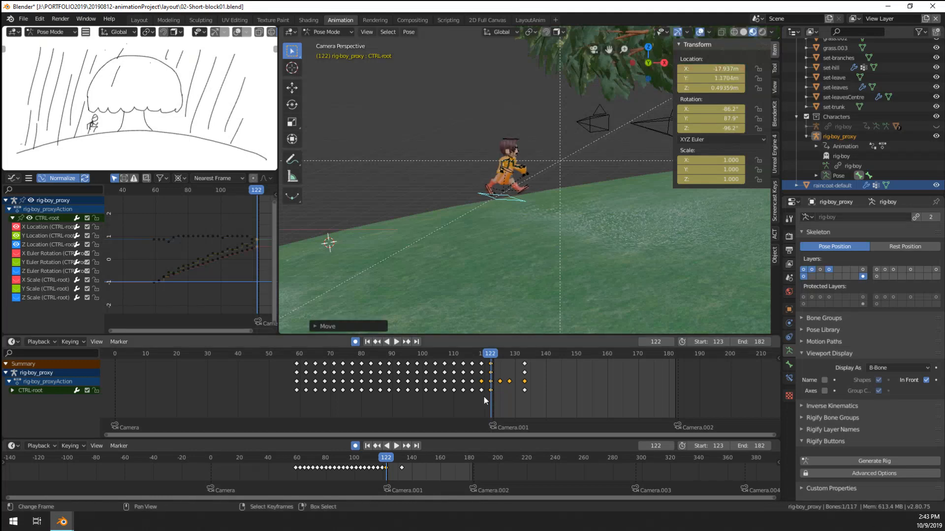
key("space")
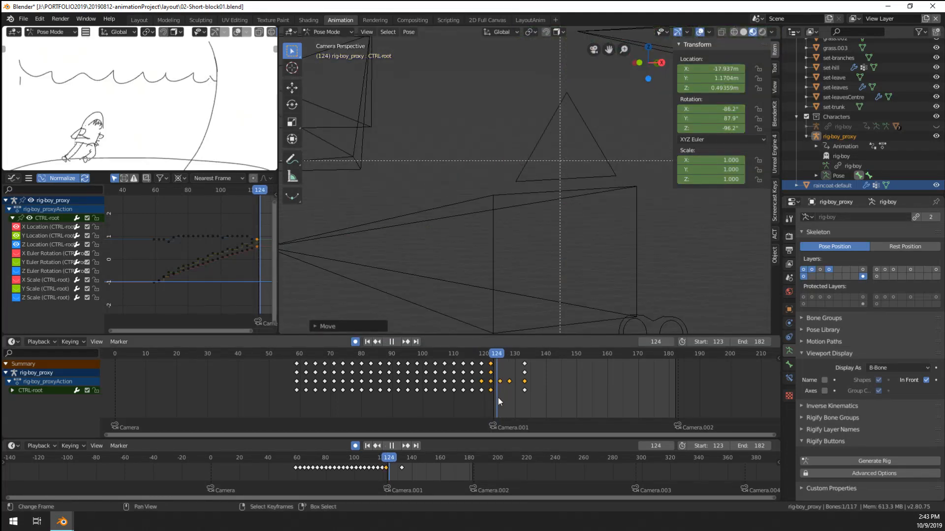
key("space")
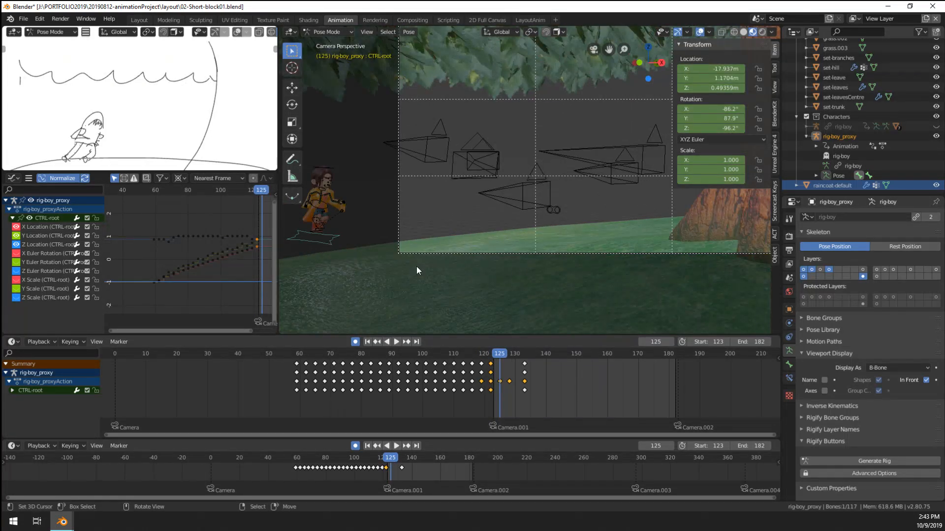
Step: At frame 123, move the root control toward the tree to about X -14.78 m and check it through the camera
middle_click_drag(416, 271, 480, 273)
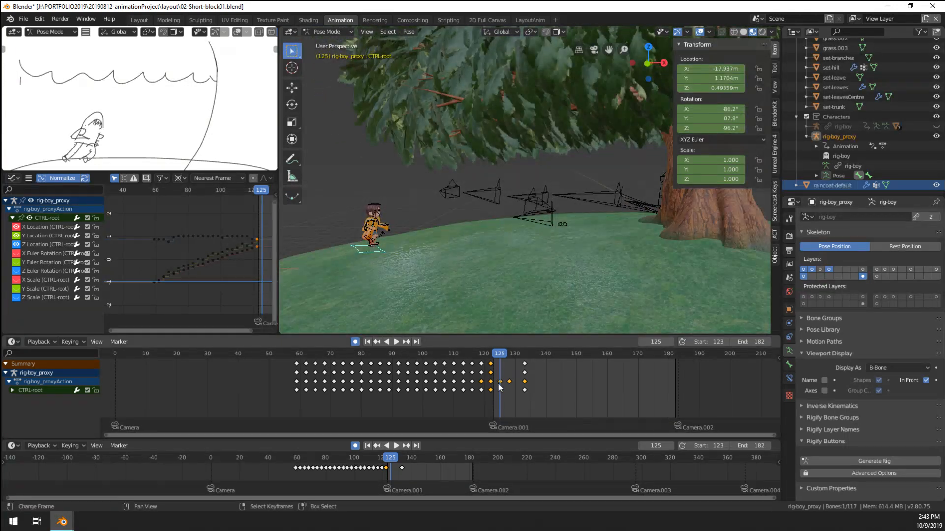
key("shift+Left")
key("space")
key("space")
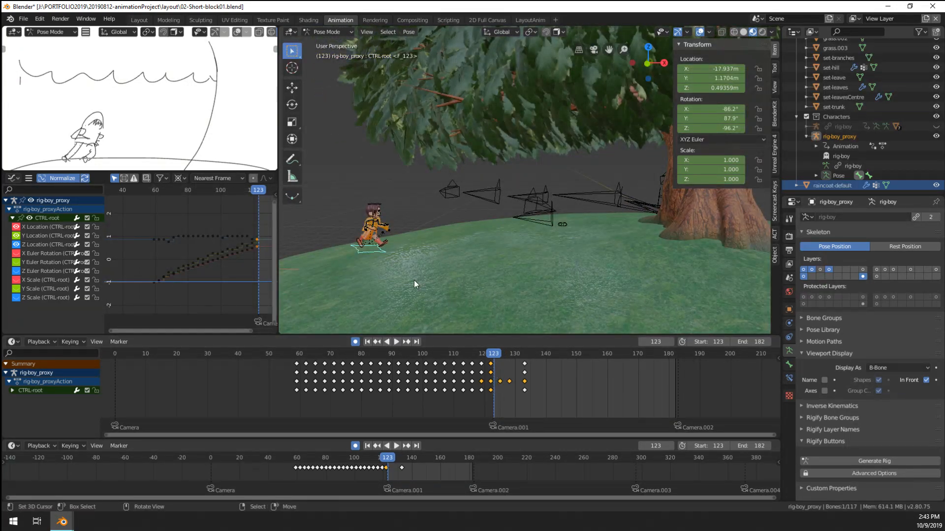
key("g")
left_click(481, 258)
key("KP_0")
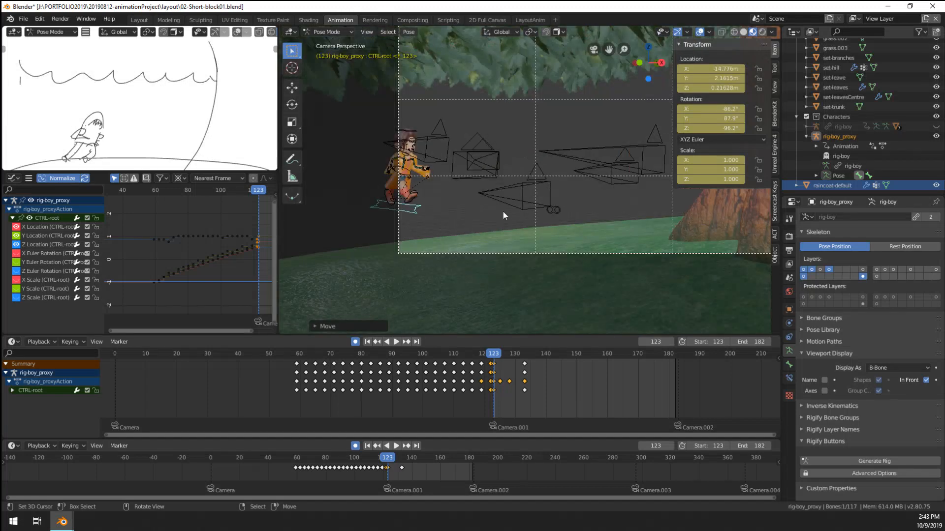
Step: Reposition the root control at frame 123 to about X -13.61 m, Y 1.54 m, placing the boy at the camera frame's left edge
key("g")
left_click(534, 239)
middle_click_drag(317, 262, 419, 264)
key("g")
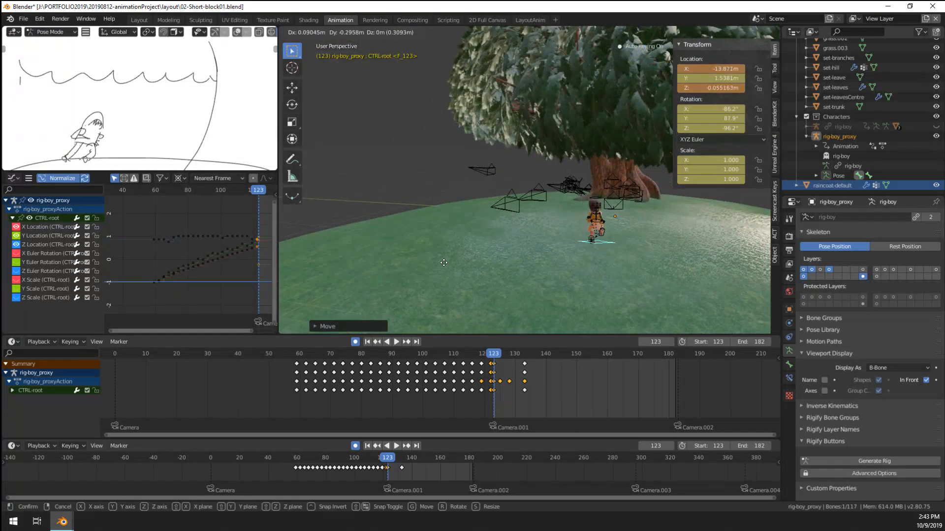
left_click(474, 258)
key("KP_0")
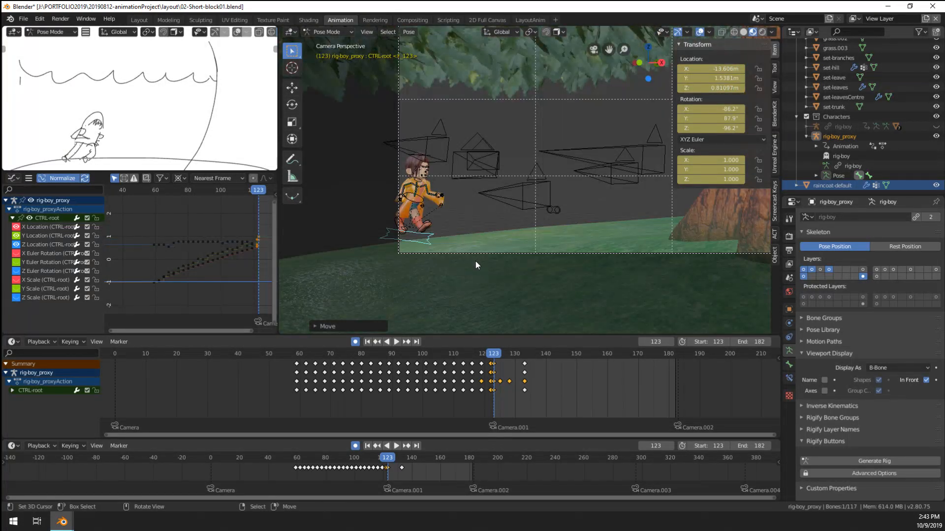
scroll(475, 261, "up", 4)
scroll(403, 226, "down", 1)
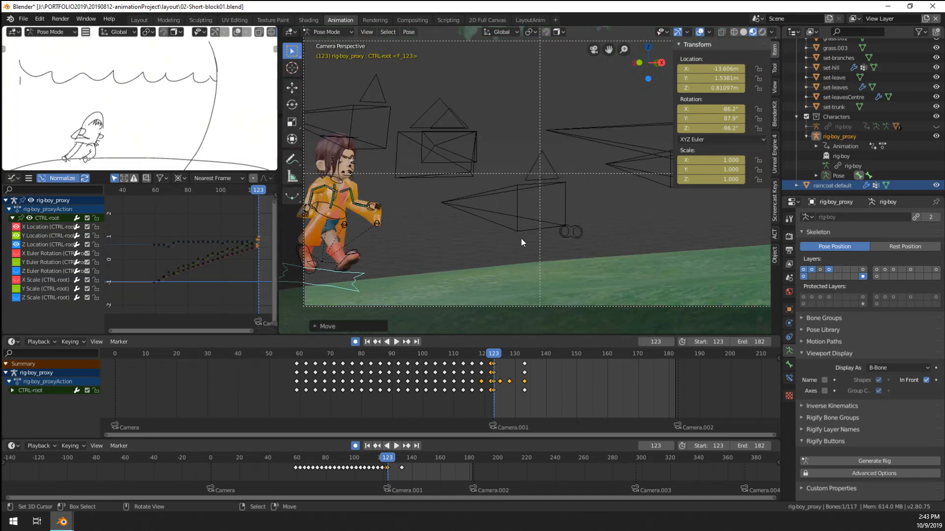
Step: Move the eye target control at frame 123 to about X -8.83 m, Y 1.71 m, Z -0.70 m, and reselect the root control
left_click(568, 235)
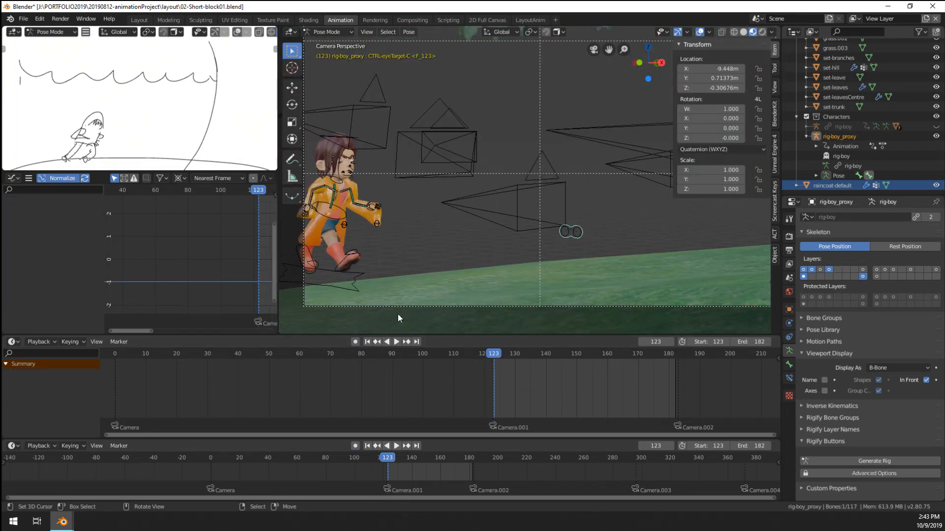
key("g")
left_click(570, 180)
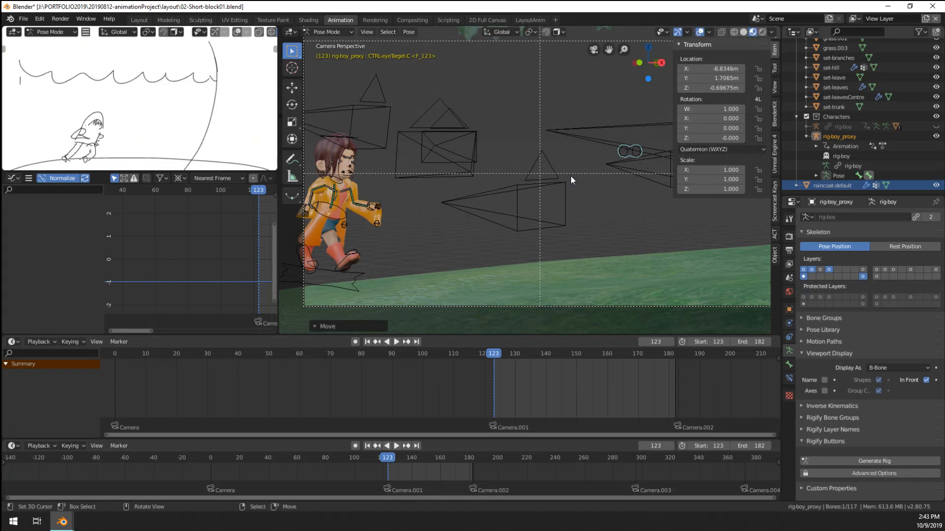
left_click(355, 285)
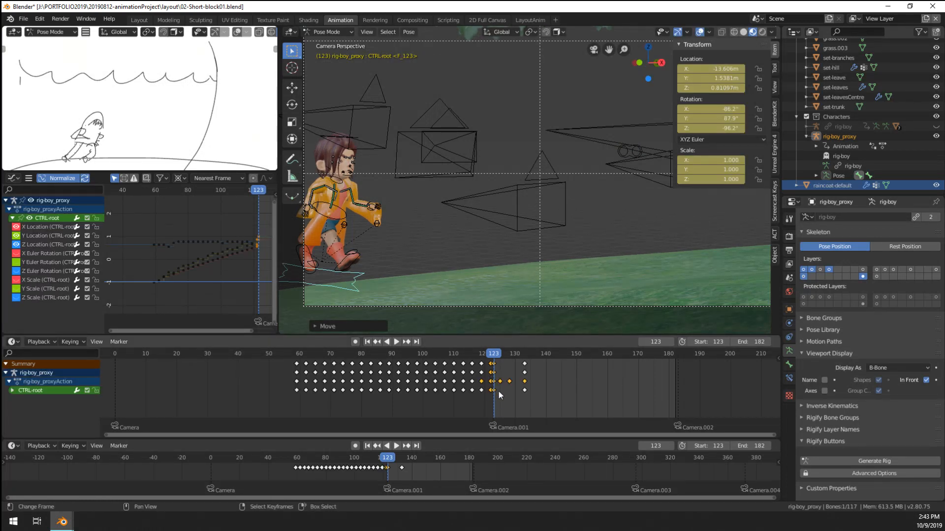
Step: Try to move the root control forward at frame 125 to about X -11.96 m, Y 1.56 m, Z 0.35 m
key("space")
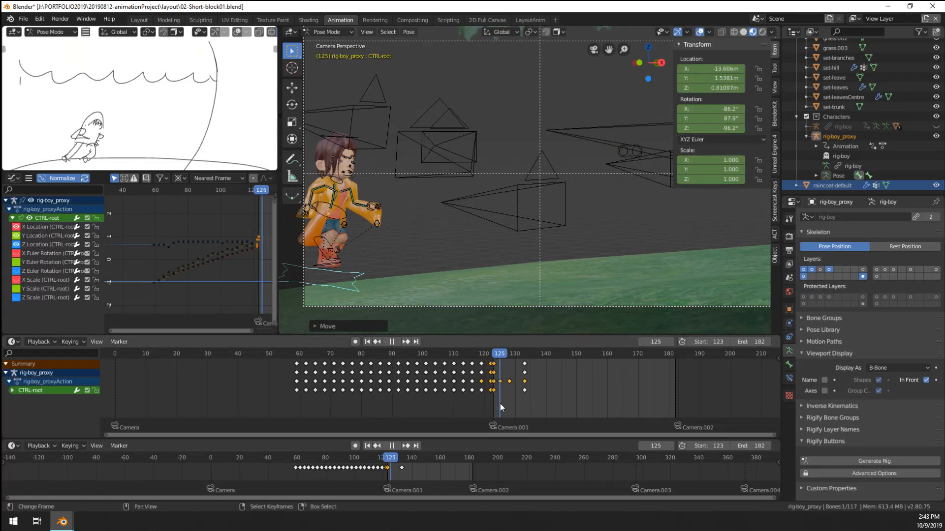
left_click_drag(500, 404, 500, 404)
key("KP_0")
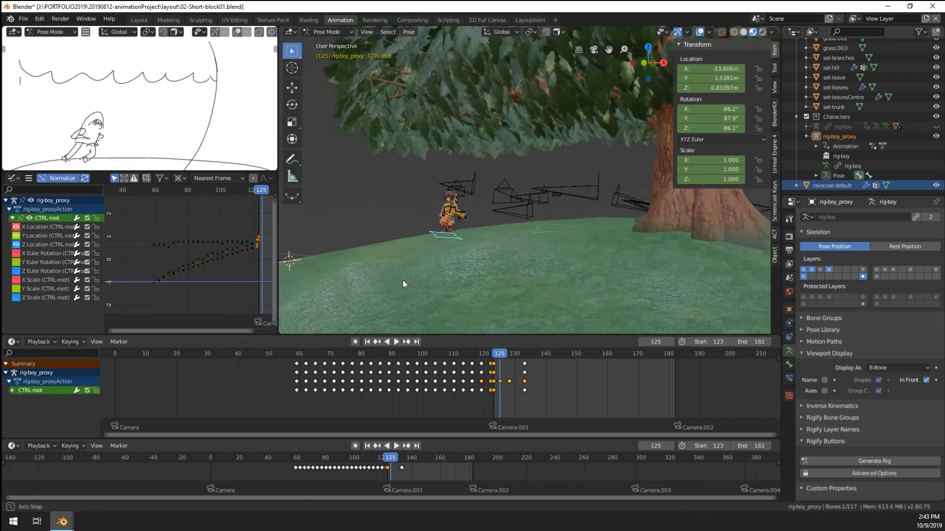
key("g")
left_click(452, 282)
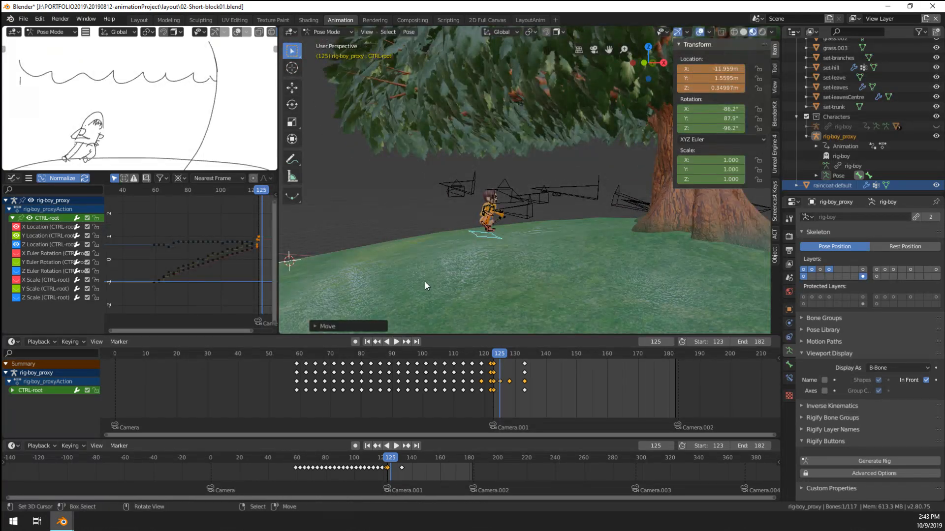
key("KP_0")
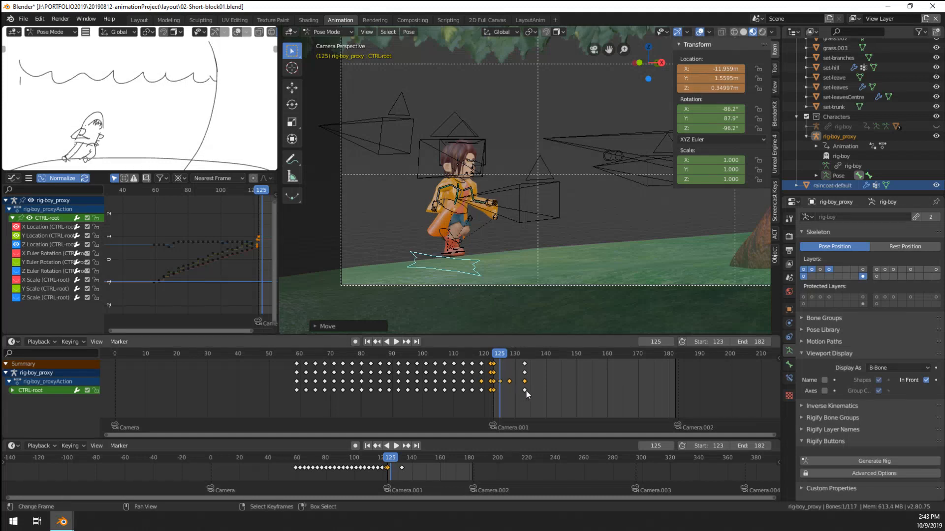
key("space")
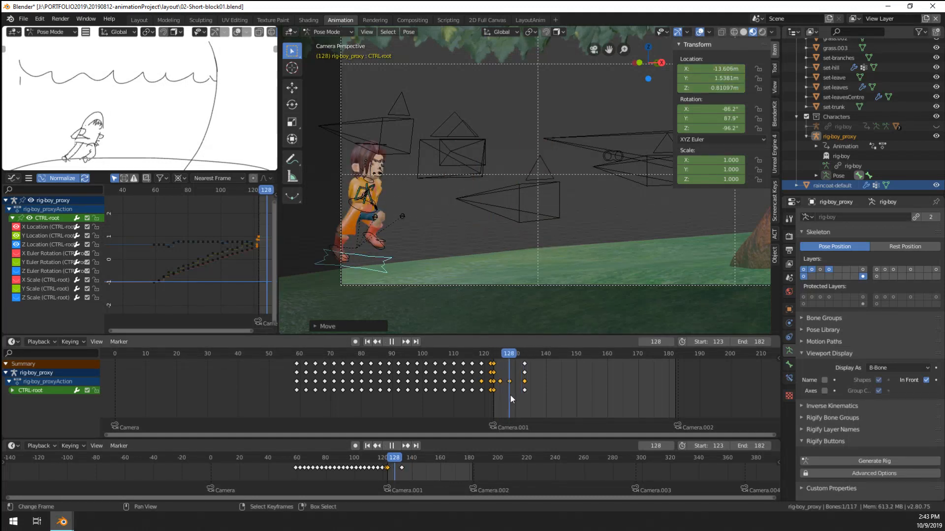
key("Escape")
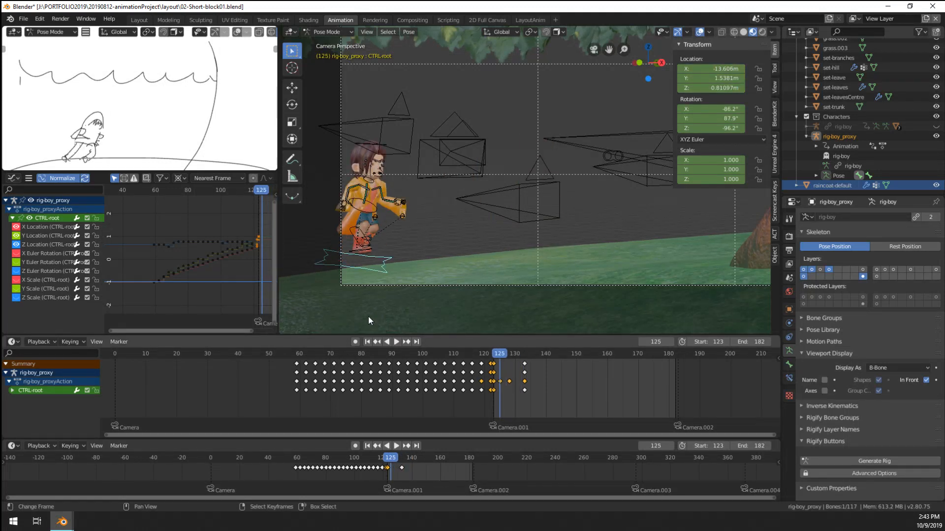
Step: Enable auto keying and move the root control at frame 125 to about X -12.86 m, Y 1.45 m, Z 0.30 m
left_click(357, 341)
key("g")
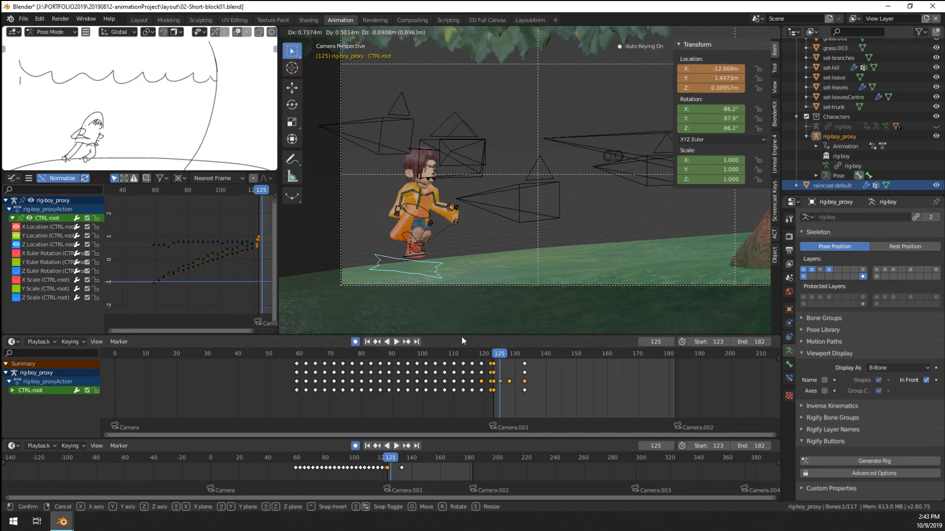
left_click(464, 341)
Step: At frame 128, move the root control to about X -11.81 m, Y 1.49 m, Z -0.41 m, and compare it with frame 133
left_click(511, 387)
key("g")
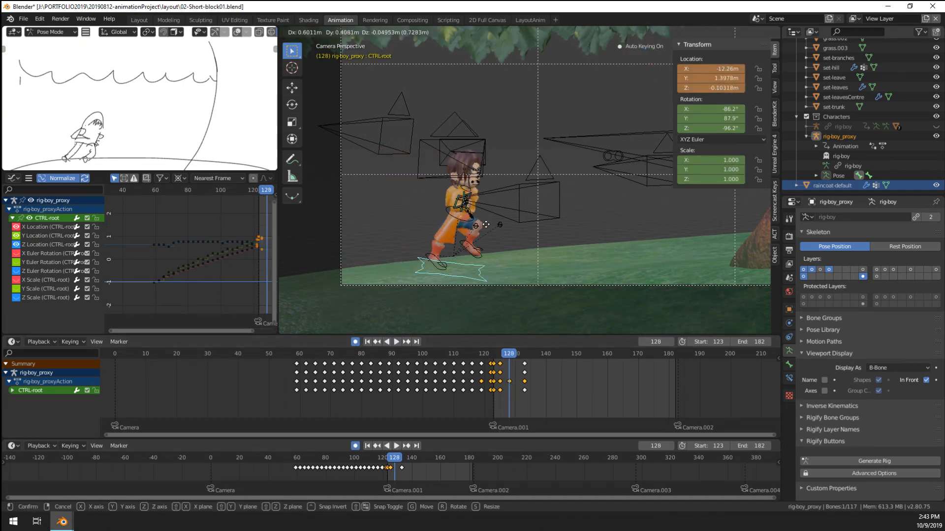
left_click(511, 347)
key("space")
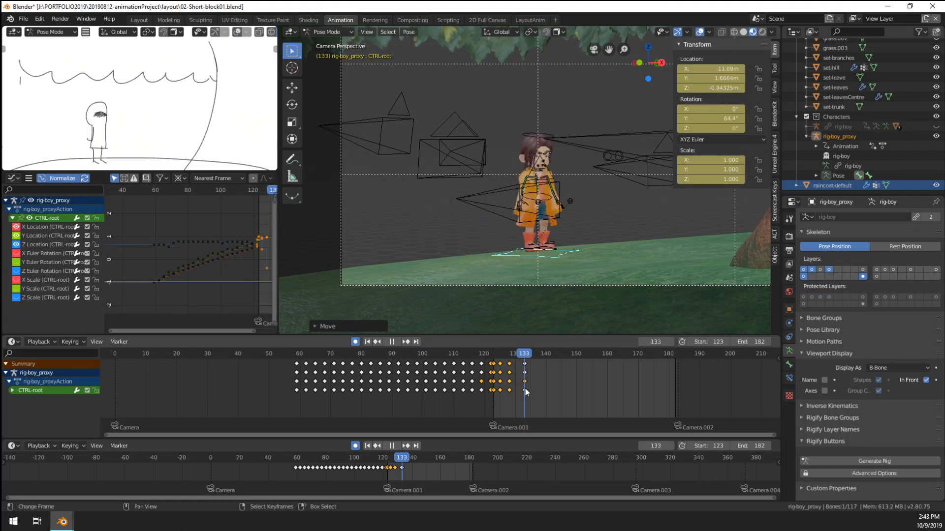
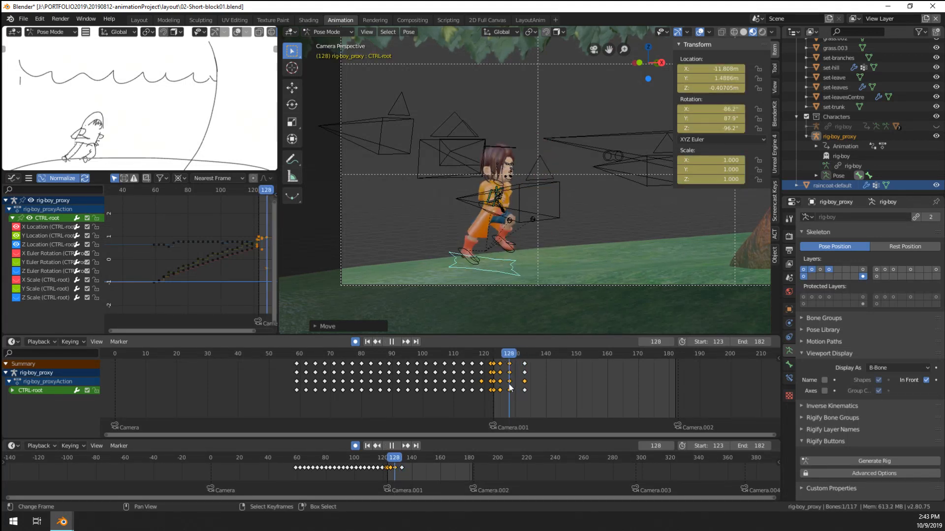
key("space")
Step: From behind the boy, realign the root control at frame 128 to about X -11.92 m, Y 1.39 m, Z -1.13 m
middle_click_drag(458, 161, 447, 235)
scroll(447, 235, "up", 3)
key("space")
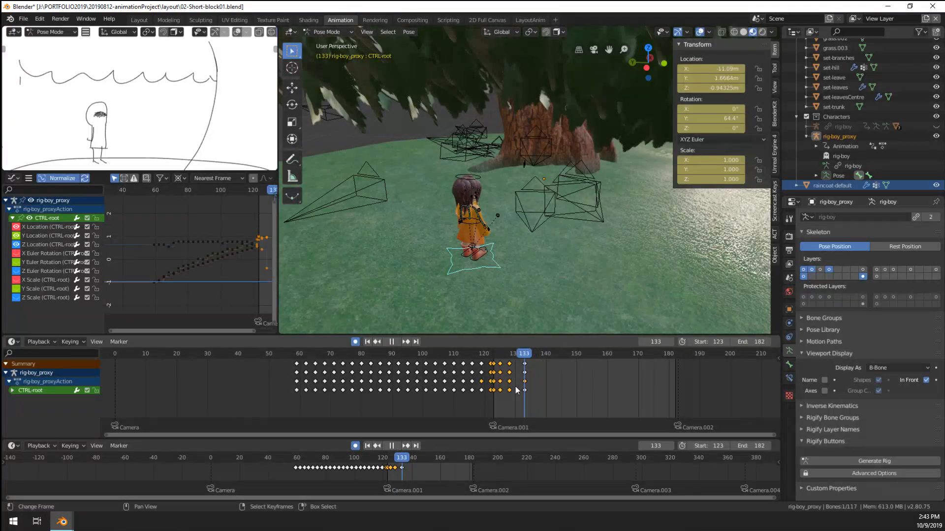
middle_click_drag(536, 227, 570, 202, "shift")
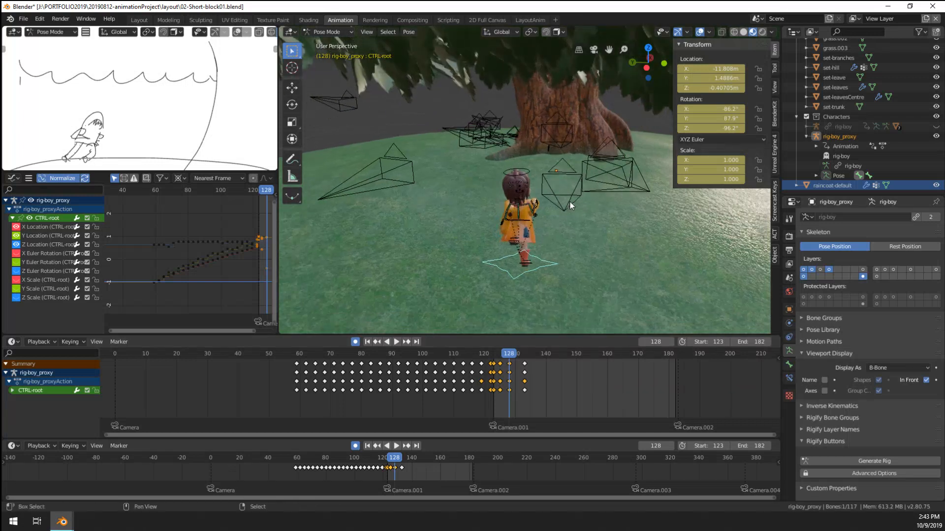
key("g")
left_click(534, 208)
Step: At frame 125, move the root control onto the path toward the tree, at about X -13.48 m, Y 1.28 m, Z -1.80 m
key("space")
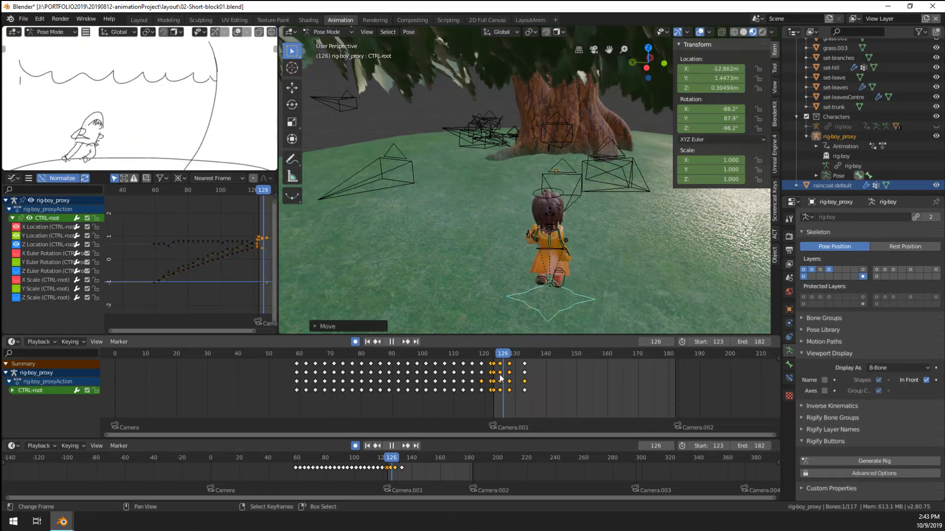
key("space")
middle_click_drag(485, 265, 504, 227, "shift")
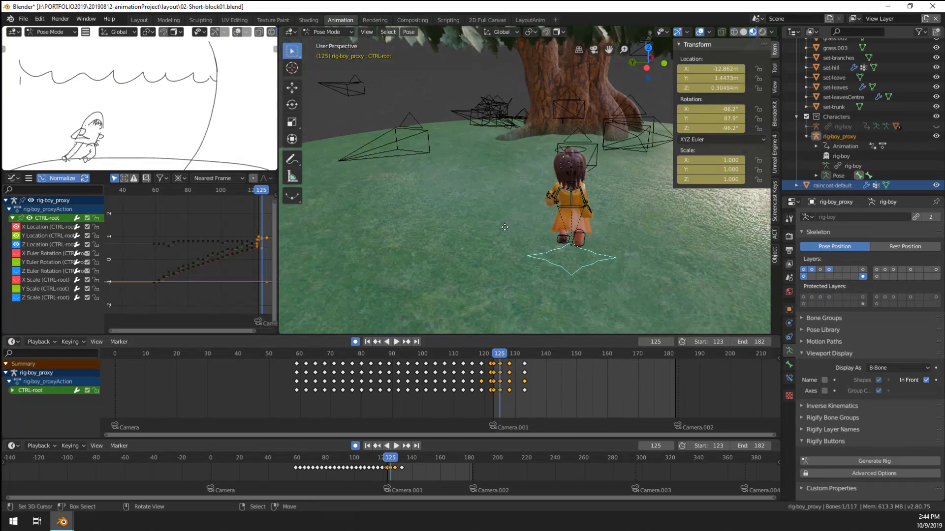
key("g")
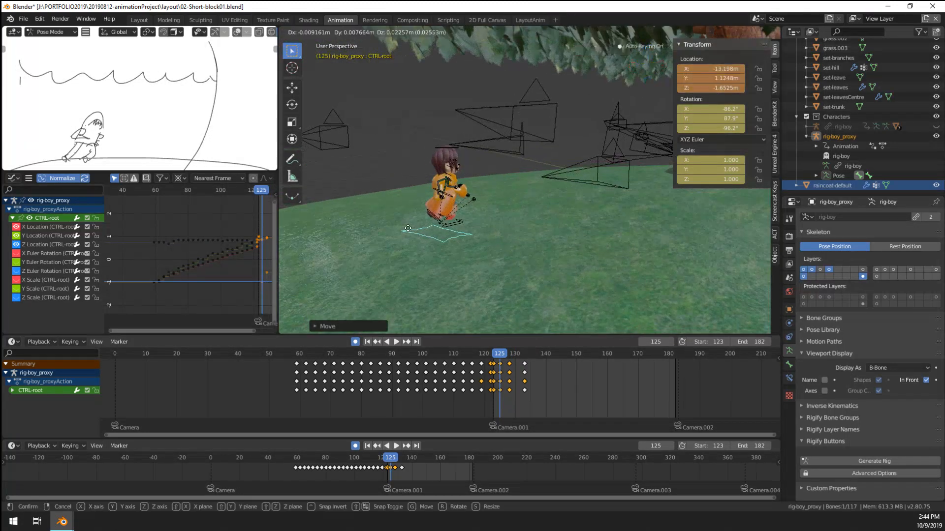
left_click(393, 224)
middle_click_drag(459, 232, 527, 286)
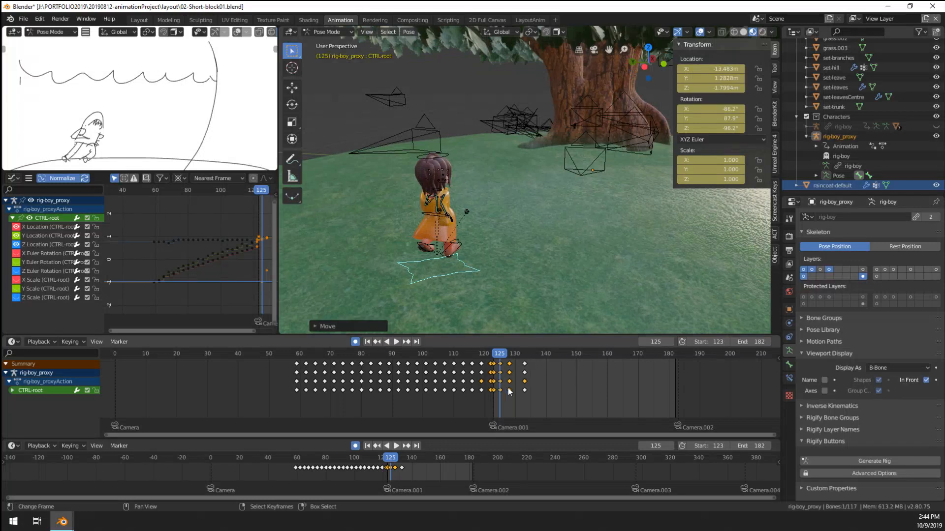
Step: Rotate the root control at frame 128 about global Z, to about X 4.7°, Y 67.9°, Z -5.6°
key("space")
key("Escape")
middle_click_drag(504, 261, 533, 232)
key("space")
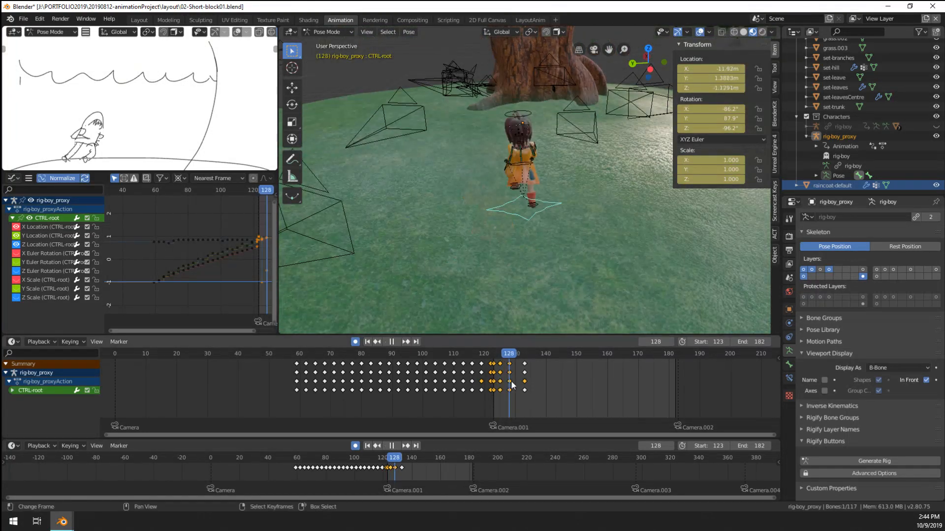
left_click(509, 387)
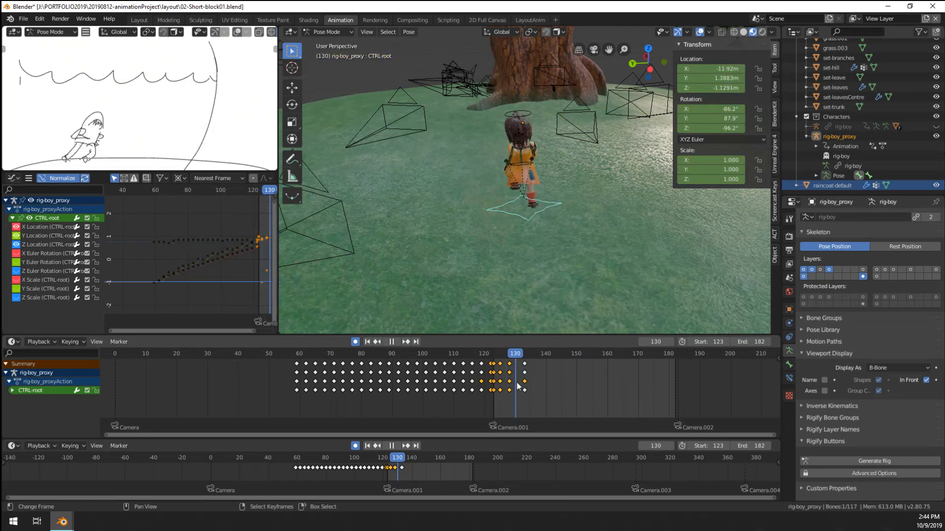
key("r")
key("z")
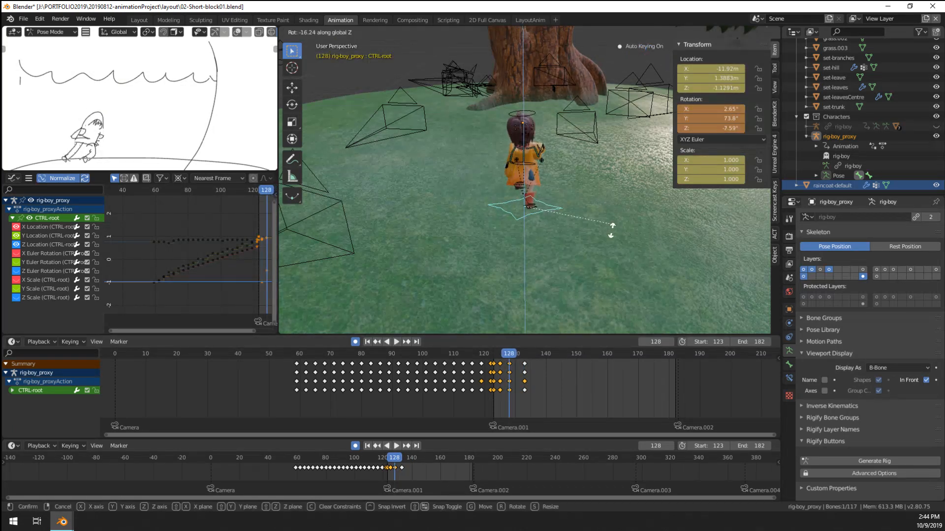
left_click(612, 226)
Step: Reposition the root control on the hill surface at frame 128, at about X -12.46 m, Y 1.49 m
key("g")
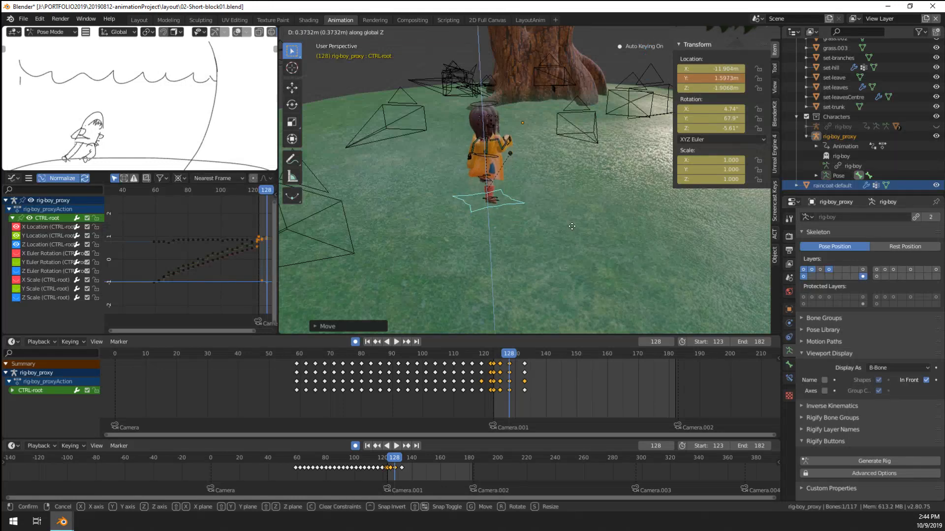
left_click(571, 228)
middle_click_drag(570, 229, 536, 200)
key("g")
left_click(476, 195)
mouse_move(508, 379)
left_mouse_down()
mouse_move(529, 386)
mouse_move(509, 386)
left_mouse_up()
key("g")
left_click(550, 238)
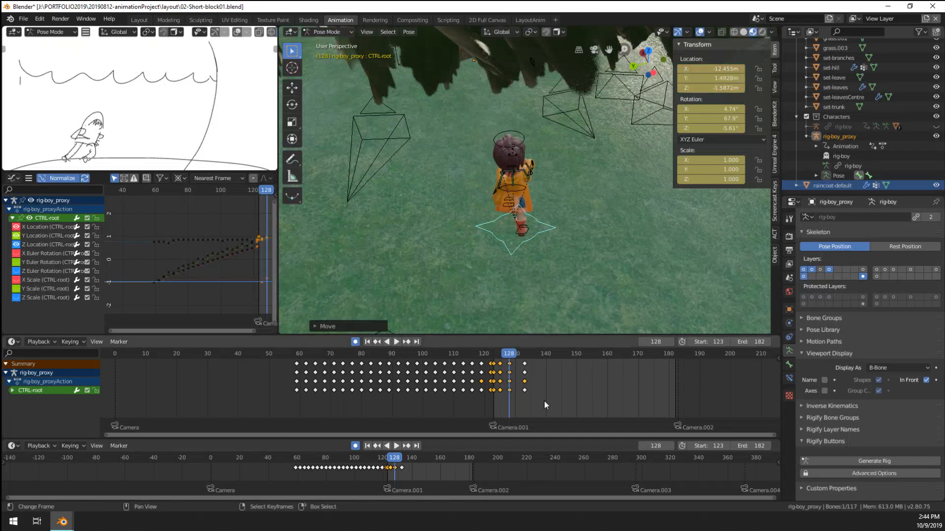
Step: Compare the neighbouring keyframes and rotate the root control at frame 125 about global Z, to about X 4.8°, Y 67.6°, Z -5.5°
key("Down")
key("Up")
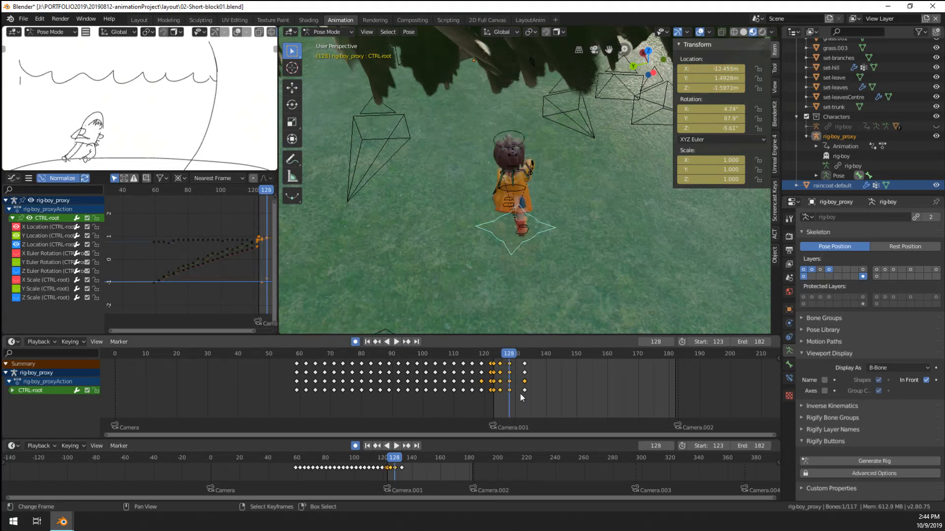
key("Up")
key("Down")
key("Up")
key("Down")
key("Down")
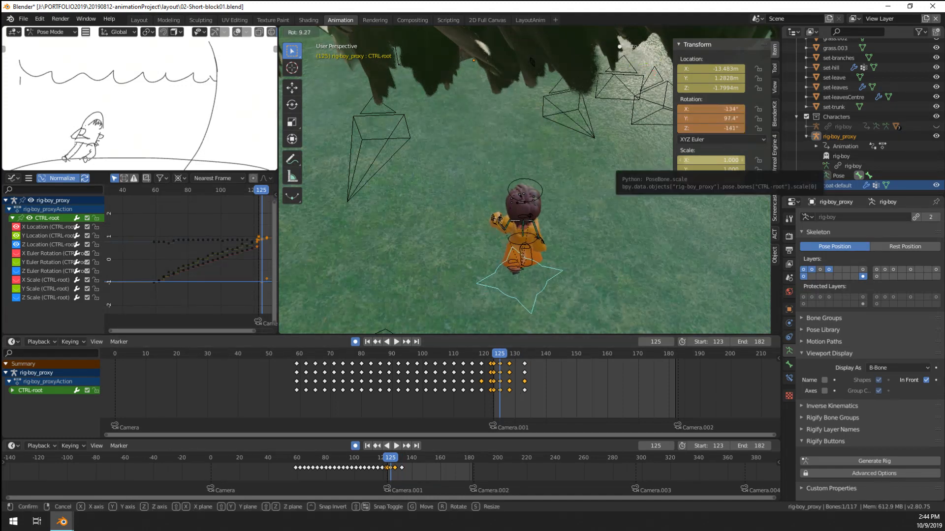
key("r")
key("z")
left_click(622, 269)
Step: Move the root control at frame 125 to about X -13.45 m, Y 1.17 m, Z -2.21 m, and compare it with the adjacent keyframes
key("g")
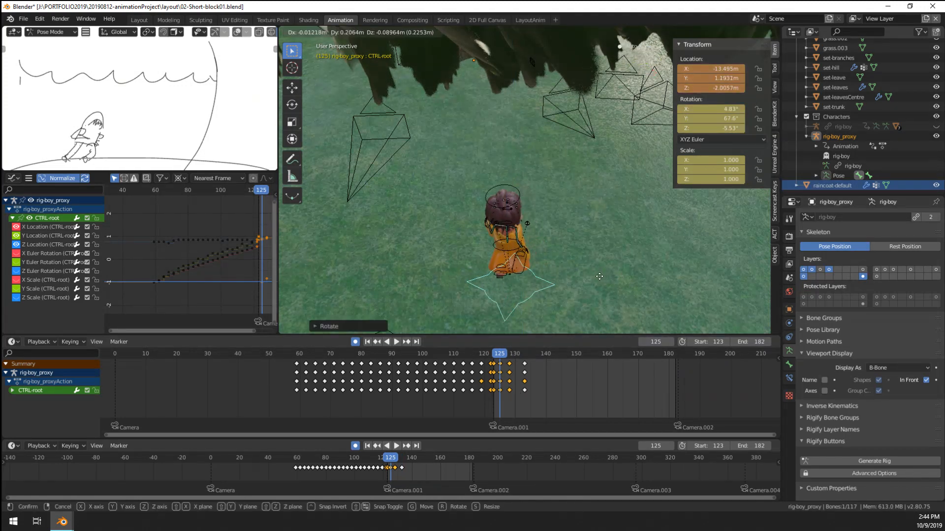
left_click(599, 277)
key("Down")
key("Up")
key("Up")
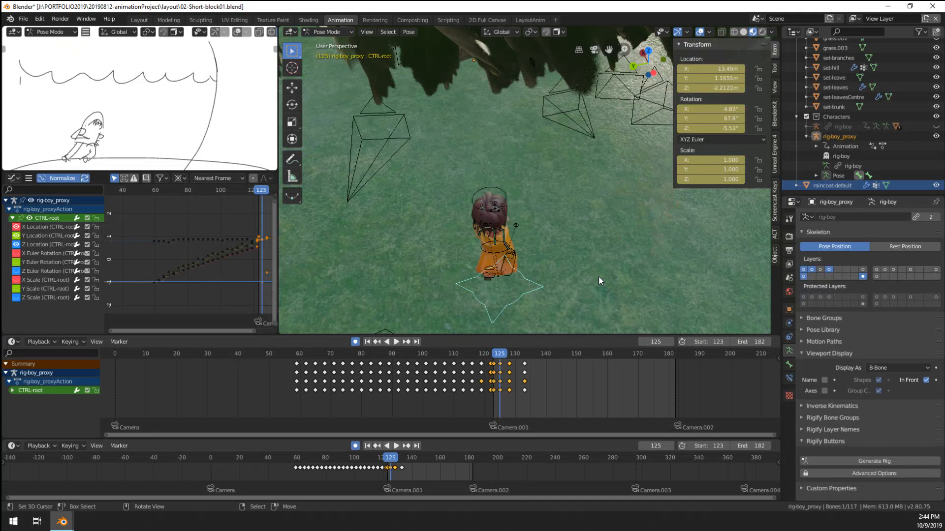
Step: At frame 123, turn the root control to about X -175°, Y 113°, Z -185° and move it to about X -14.96 m, Y 1.00 m, Z -3.81 m
key("Down")
key("Down")
middle_click_drag(592, 229, 608, 222, "shift")
key("g")
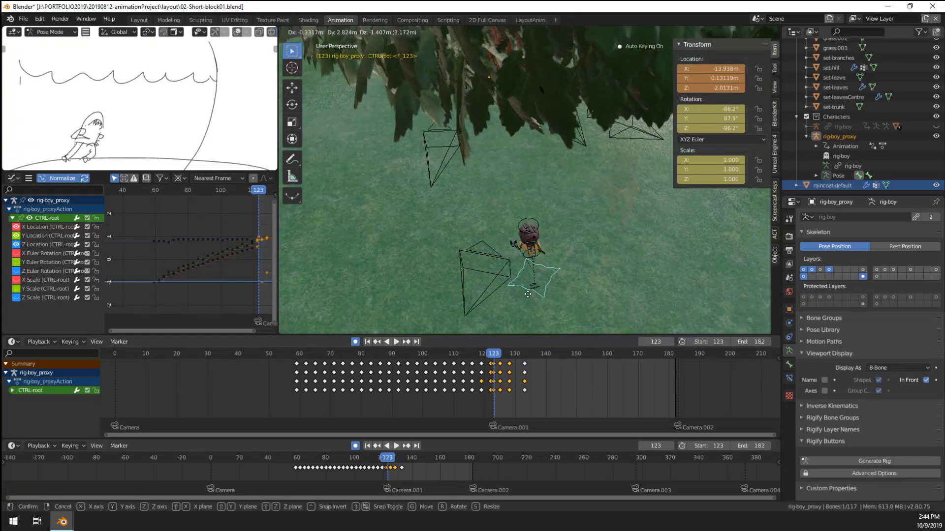
left_click(567, 264)
key("r")
left_click(556, 288)
middle_click_drag(555, 288, 460, 239)
key("g")
left_click(426, 182)
Step: Adjust the root control at frame 123 to about X -15.47 m, Y 1.16 m, Z -3.54 m, and play the run toward the tree
key("KP_0")
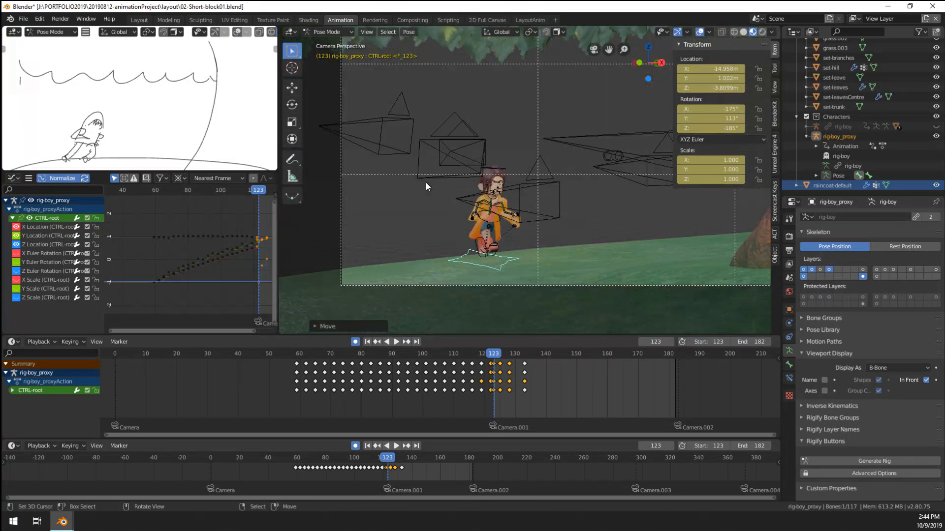
key("g")
left_click(468, 208)
middle_click_drag(420, 208, 557, 271)
key("g")
left_click(544, 267)
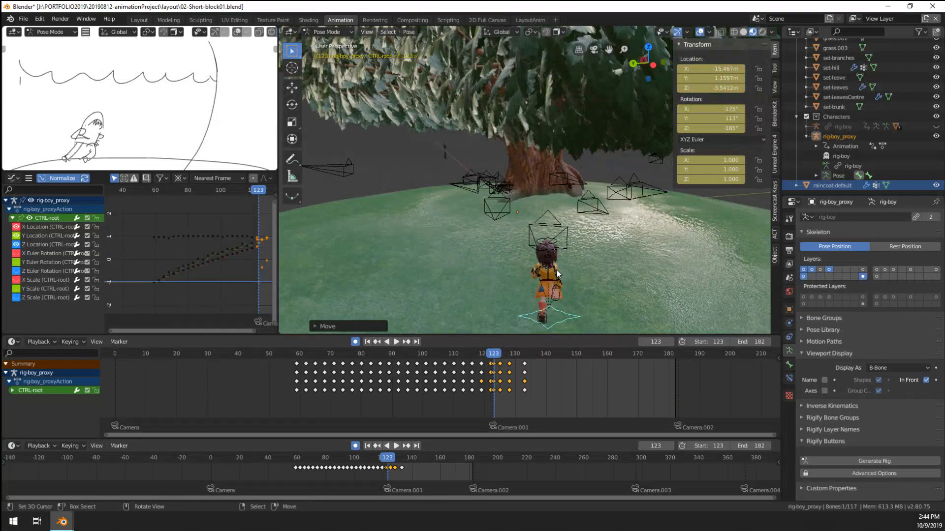
key("space")
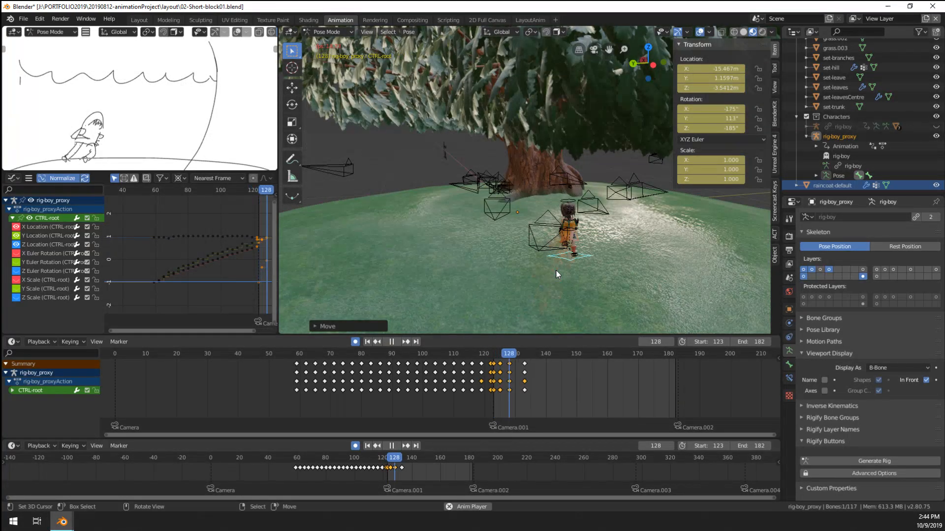
key("space")
Step: Try another position for the root control at frame 123 from the side, and undo the move
middle_click_drag(530, 281, 437, 271)
left_click_drag(500, 394, 495, 393)
key("g")
middle_click_drag(468, 307, 507, 263)
left_click(492, 285)
key("ctrl+z")
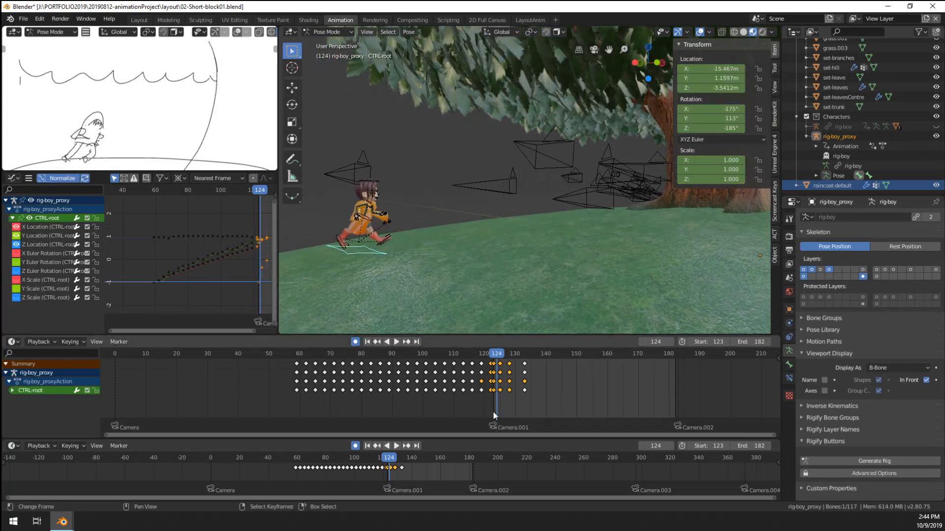
Step: Move the root control at frame 123 forward up the hill, and check the spacing against the following poses
left_click_drag(493, 412, 494, 405)
key("space")
key("space")
key("g")
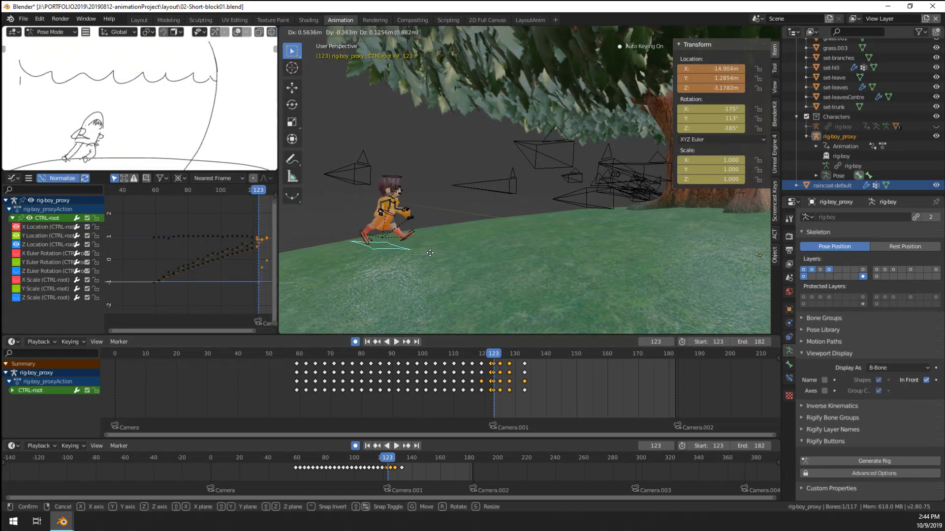
left_click(522, 406)
key("space")
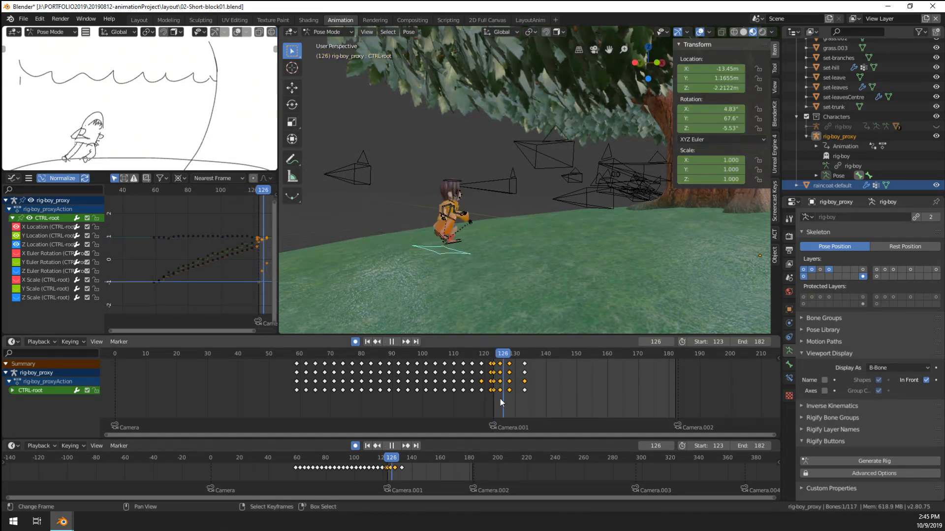
Step: Move the root control at frame 123 to about X -14.42 m, Y 1.47 m, Z -3.01 m
key("space")
middle_click_drag(502, 256, 511, 218)
key("space")
left_click(494, 382)
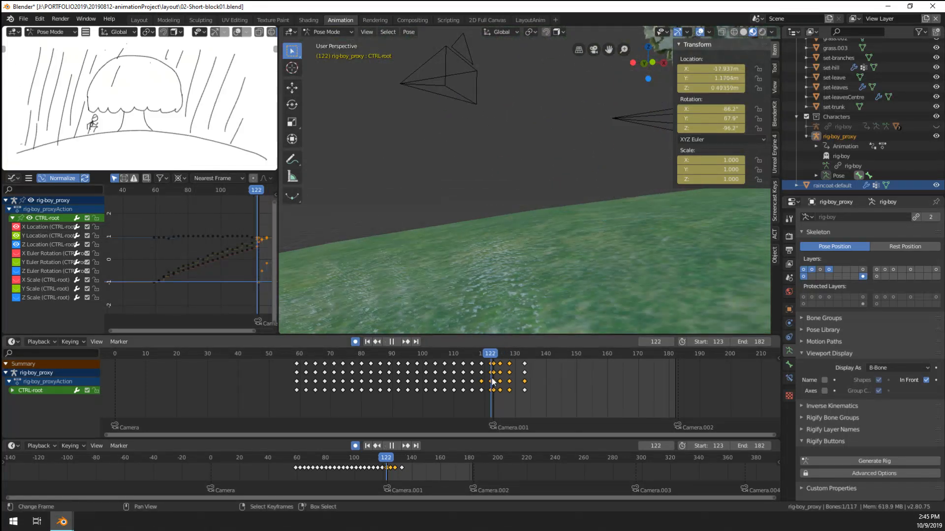
key("space")
middle_click_drag(550, 268, 533, 276)
key("g")
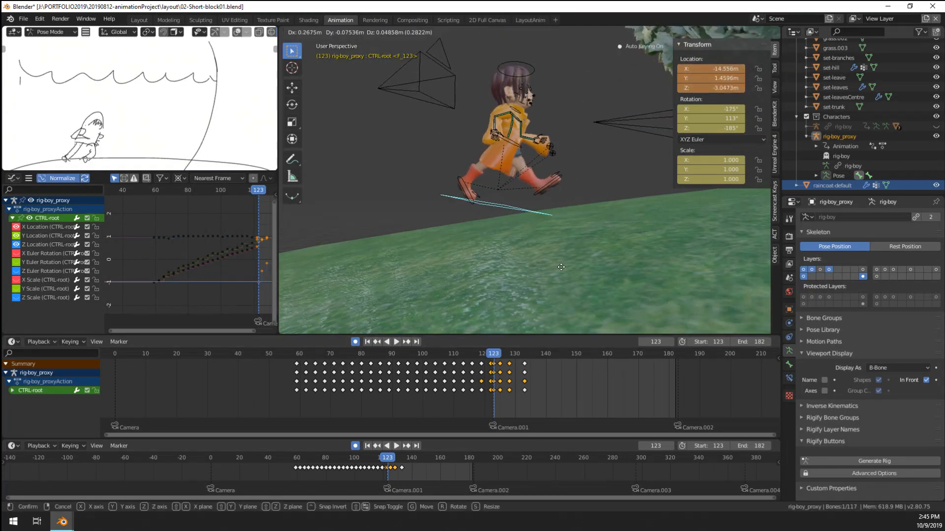
left_click(616, 237)
middle_click_drag(615, 237, 539, 365)
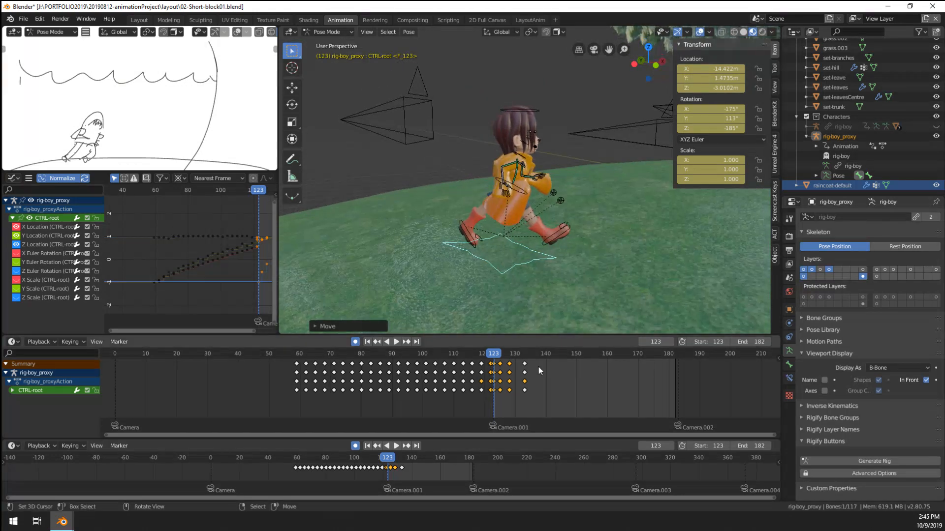
Step: At frame 125, raise the root control vertically to about Y 1.25 m
left_click(500, 406)
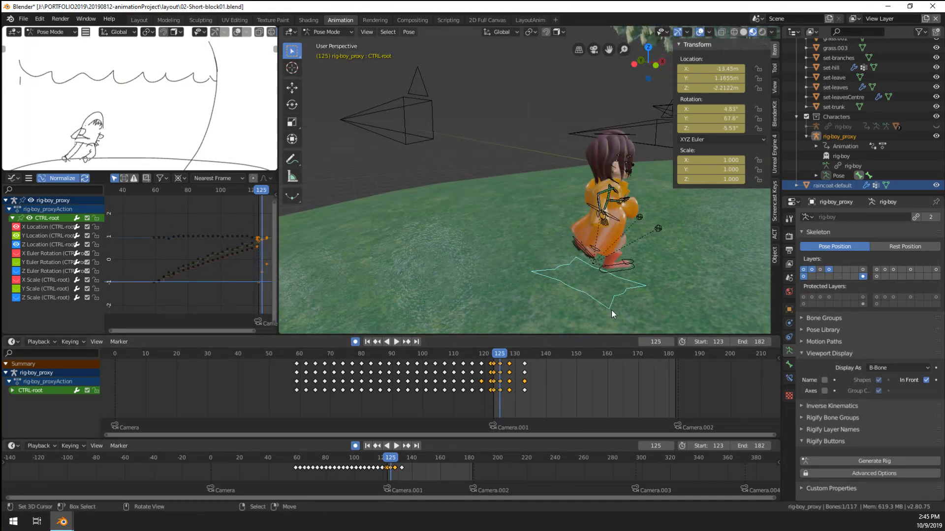
key("g")
key("z")
key("Escape")
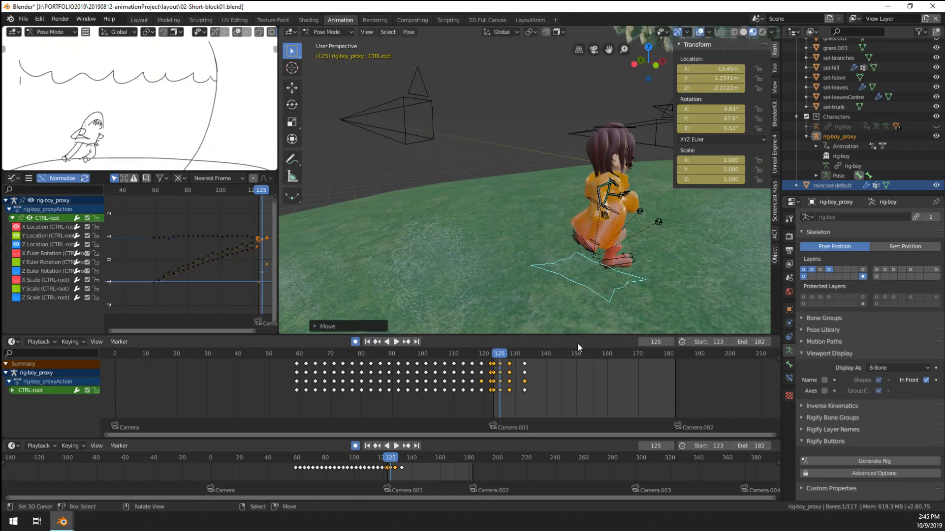
Step: Compare the boy's poses at frames 123, 125 and 128 by stepping between keyframes and playing the shot
left_click(494, 403)
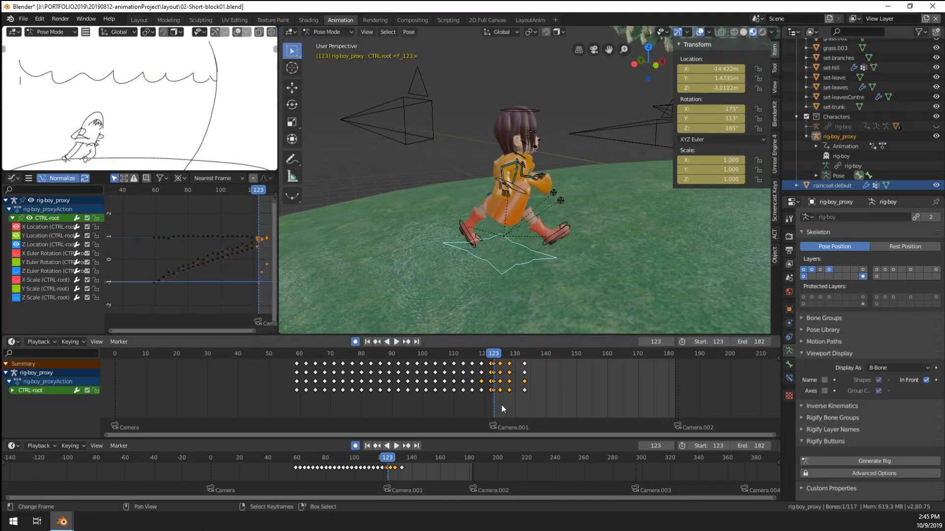
key("Down")
key("Up")
key("Up")
key("Down")
key("Up")
key("Down")
key("Up")
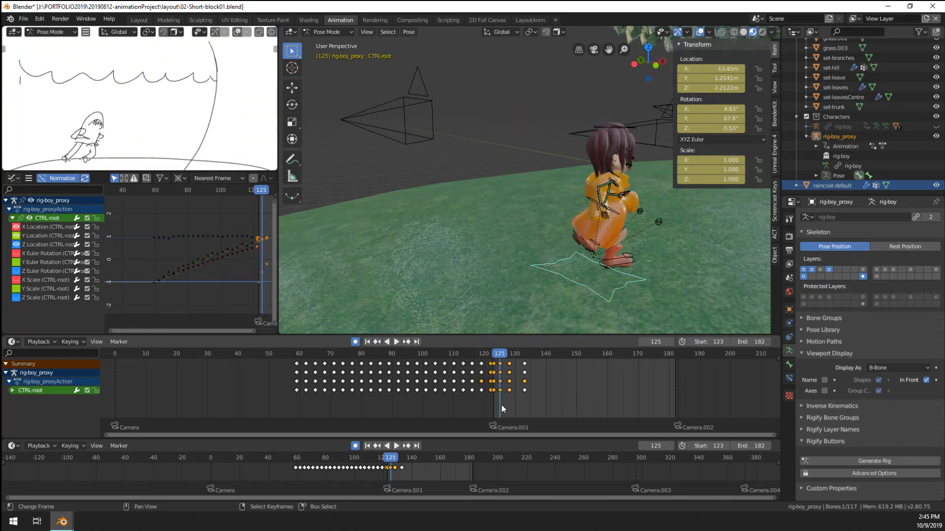
key("Up")
middle_click_drag(551, 315, 465, 288)
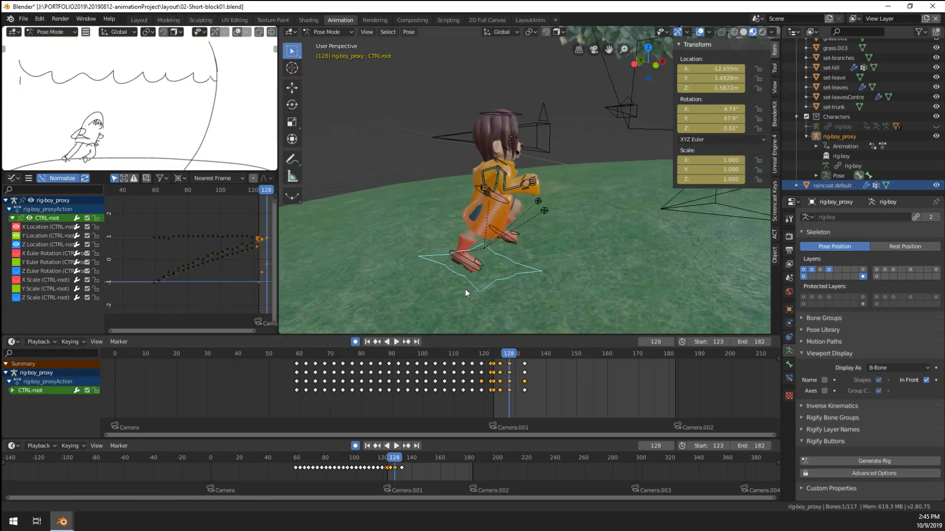
key("space")
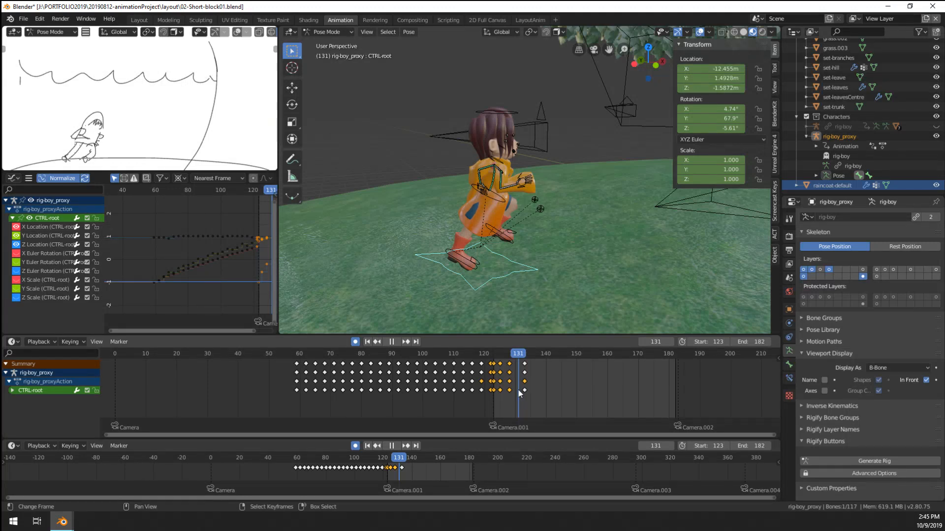
Step: At frame 128, move the left foot control to about X 0.006 m, Y 0.249 m, Z -0.326 m, and rotate it
left_click_drag(518, 390, 509, 390)
scroll(503, 231, "up", 3)
right_click(497, 290)
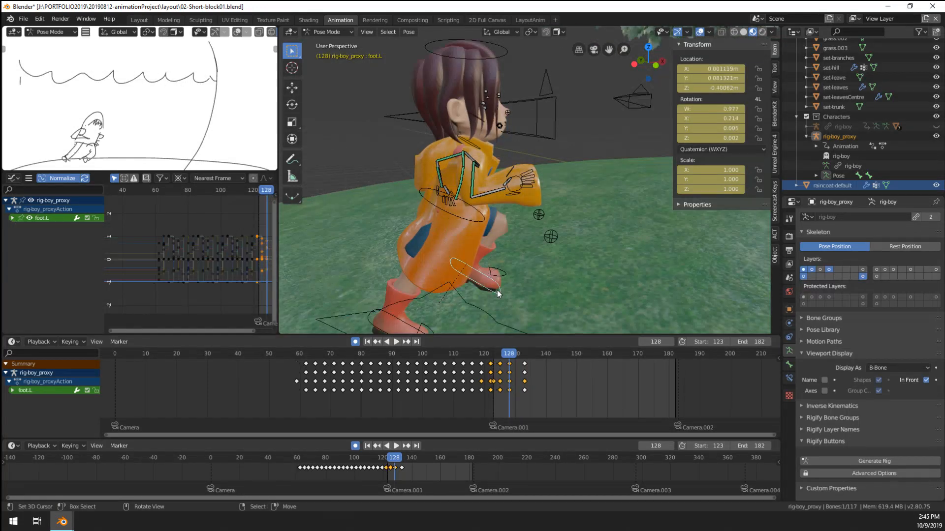
middle_click_drag(497, 290, 493, 257)
key("g")
left_click(522, 269)
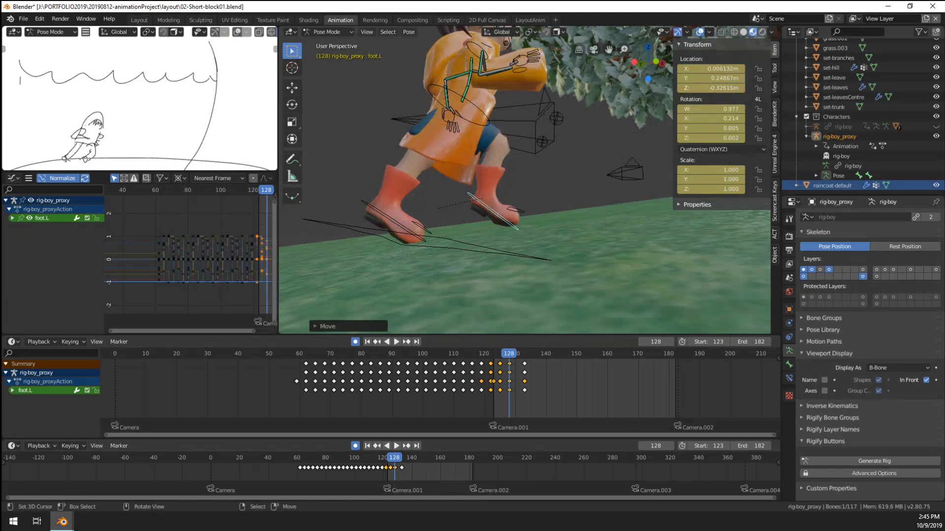
key("r")
left_click(574, 175)
Step: Select the left toe control and key its pose at frame 128
middle_click_drag(574, 175, 549, 232)
left_click(437, 293)
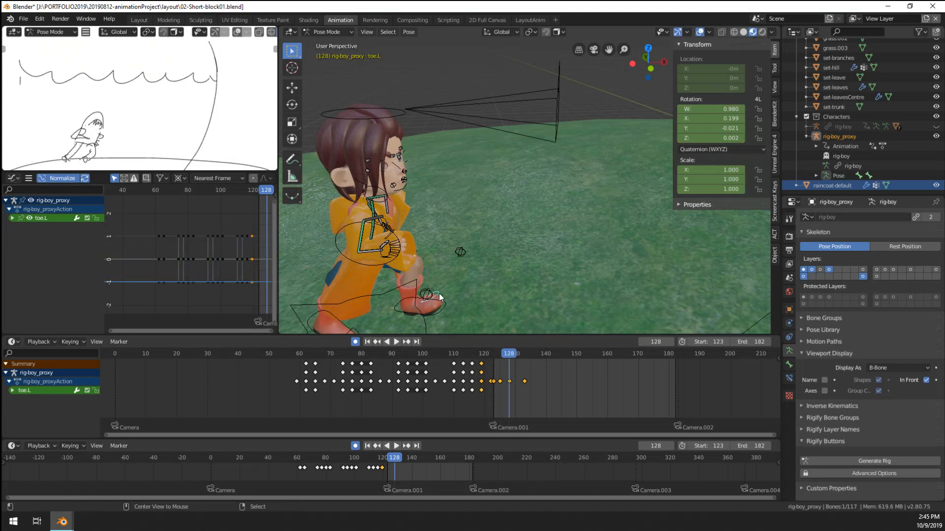
middle_click_drag(506, 273, 545, 252)
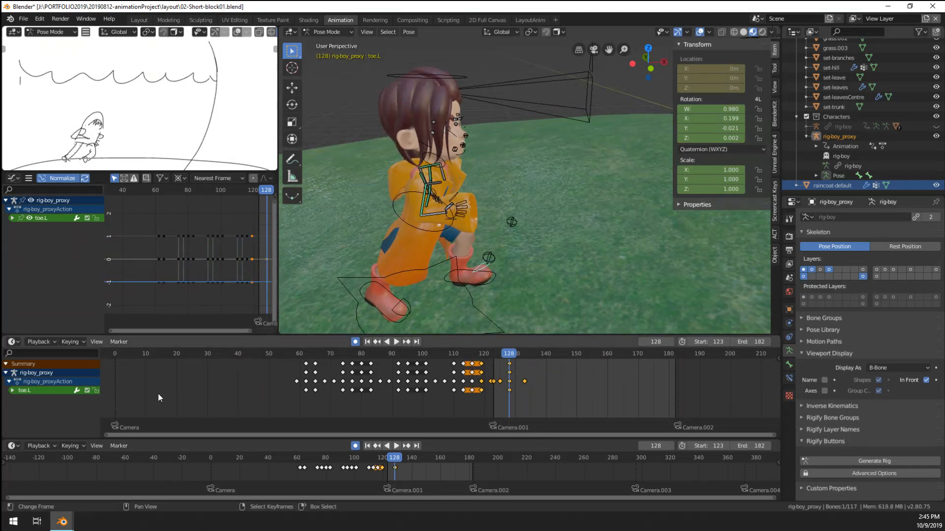
Step: Delete the left toe control's keyframes up to and including frame 128
left_click(13, 390)
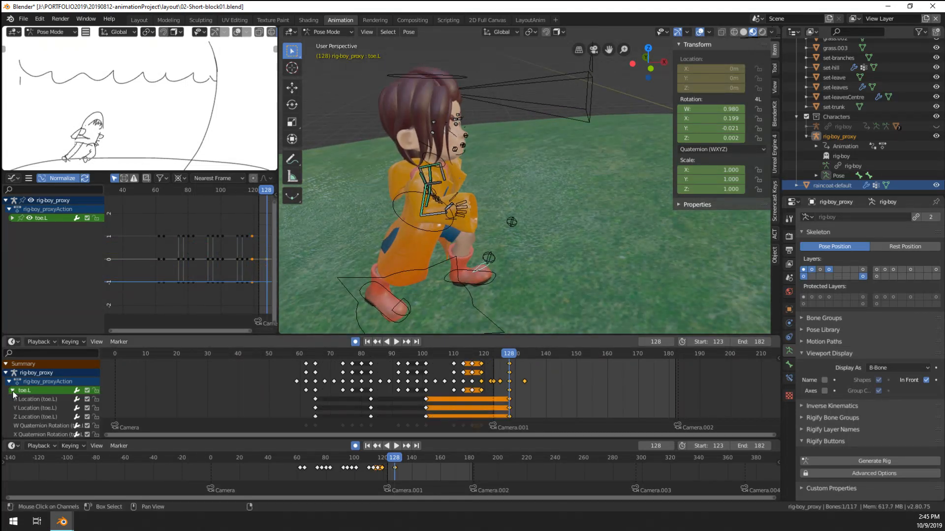
left_click(13, 391)
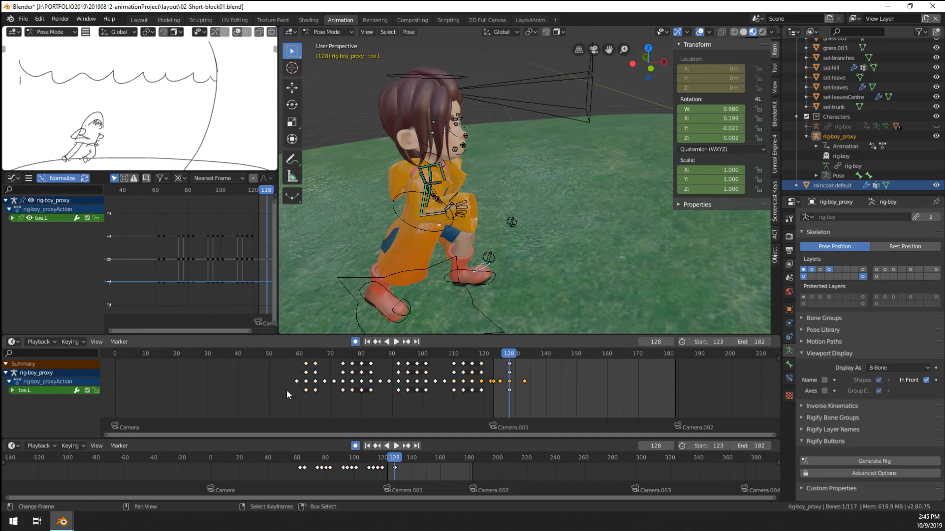
left_click_drag(286, 390, 502, 416)
key("x")
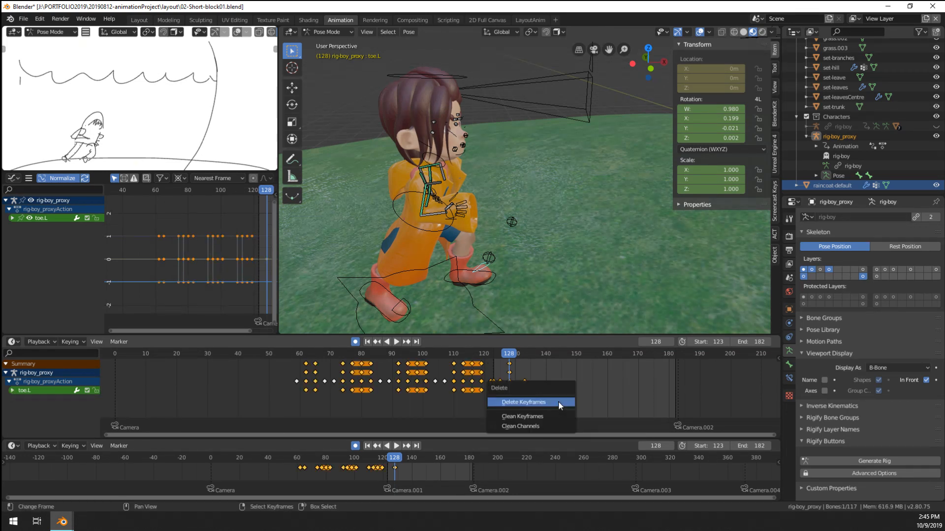
left_click(558, 401)
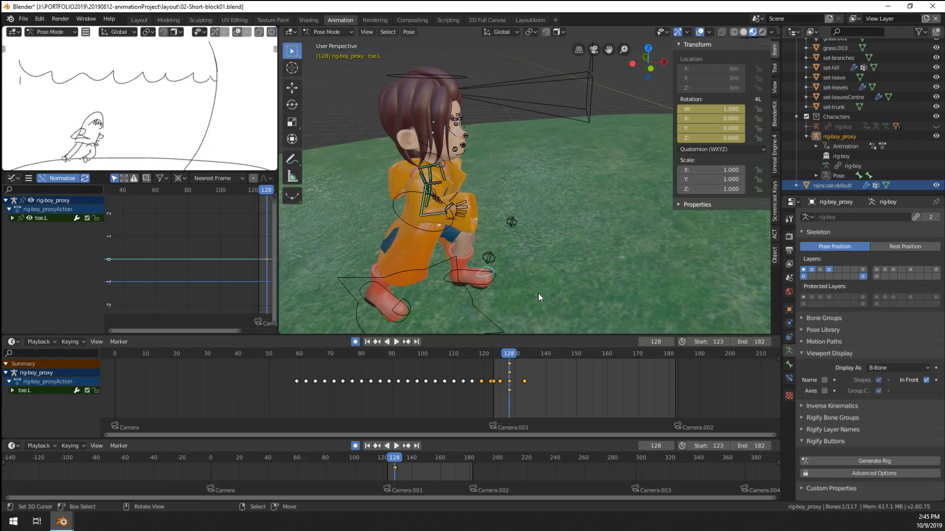
key("x")
left_click(521, 386)
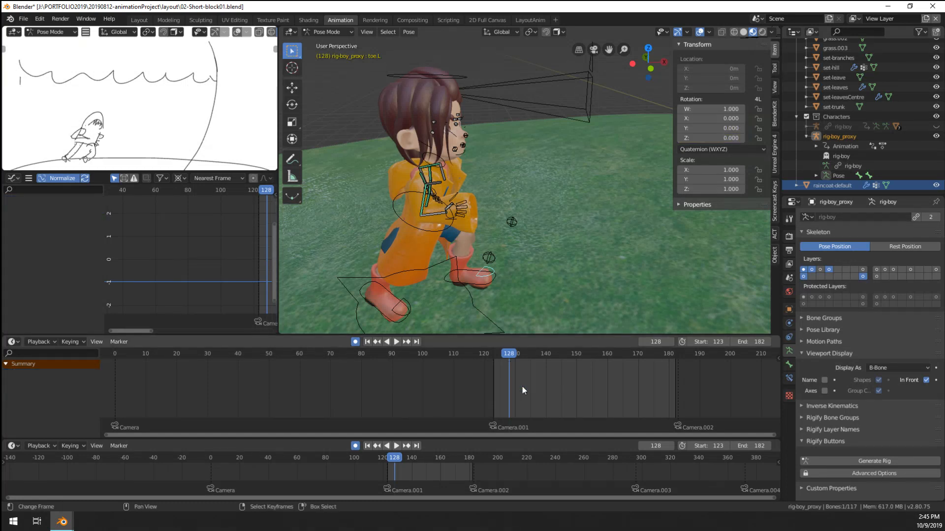
key("ctrl+z")
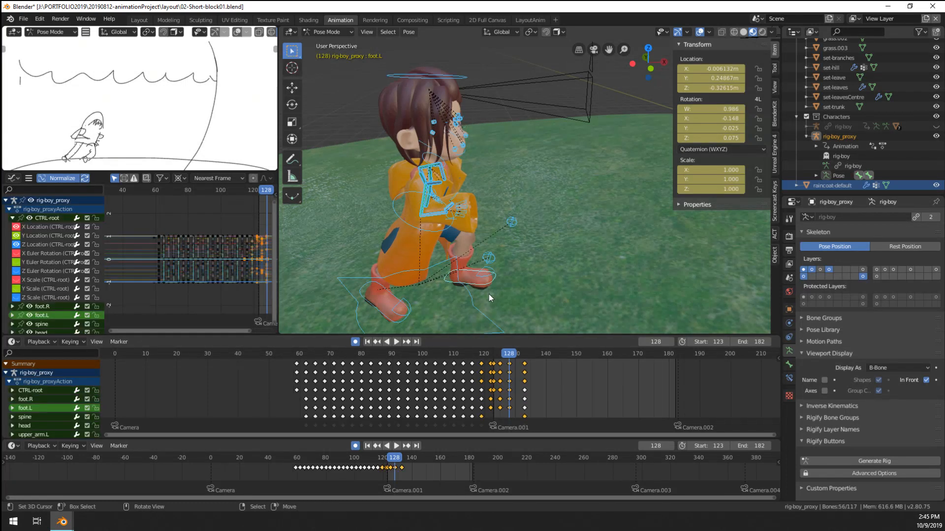
Step: Play back the animation and examine the character's run into the Camera.001 shot
scroll(490, 393, "down", 6)
left_click_drag(457, 397, 429, 395)
scroll(393, 248, "down", 6)
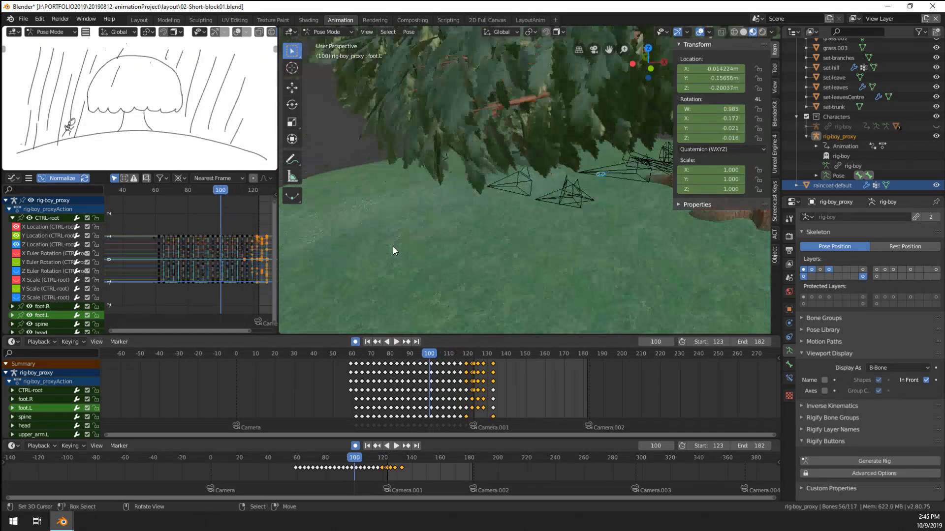
scroll(394, 248, "down", 6)
key("space")
scroll(395, 252, "up", 2)
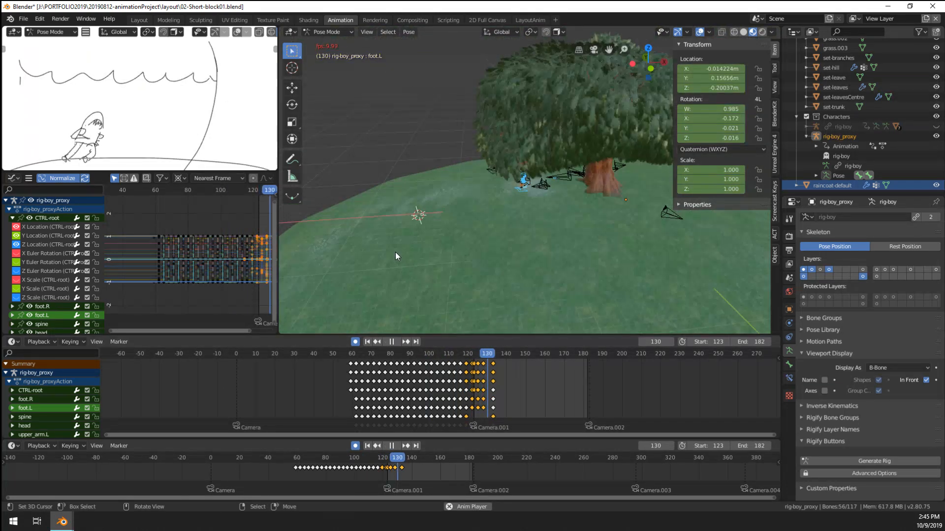
left_click(392, 401)
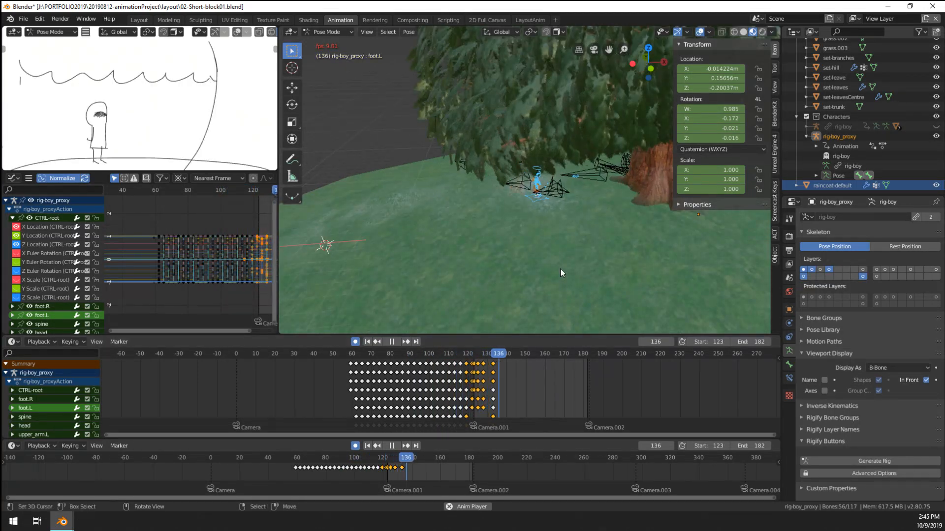
key("space")
Step: At frame 130, clear the CTRL-root rotation and move the root to about X -11.89, Y 1.71, Z -1.45 m
scroll(521, 237, "up", 7)
left_click_drag(481, 388, 488, 389)
scroll(472, 232, "up", 3)
left_click(474, 248)
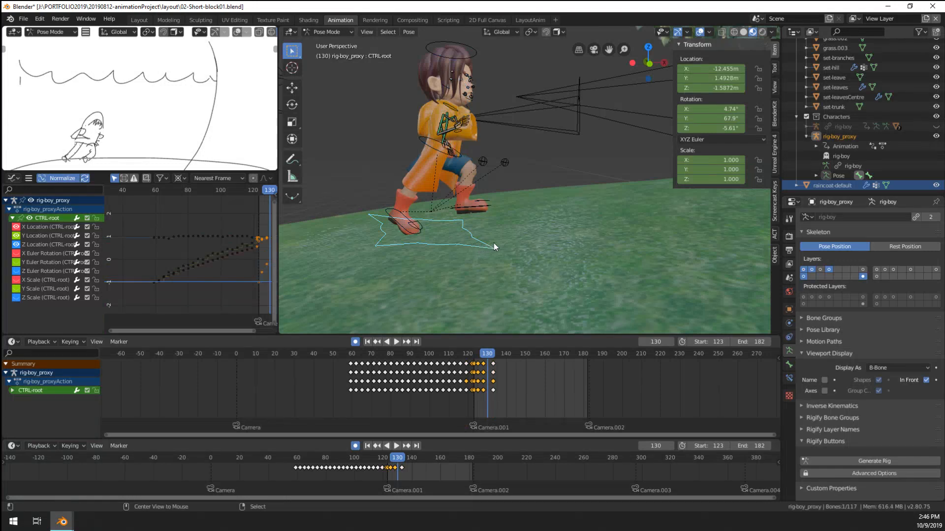
key("alt+r")
middle_click_drag(494, 245, 509, 242)
key("g")
left_click(560, 220)
Step: Rotate the root control 90° about the global Z axis
type("rz")
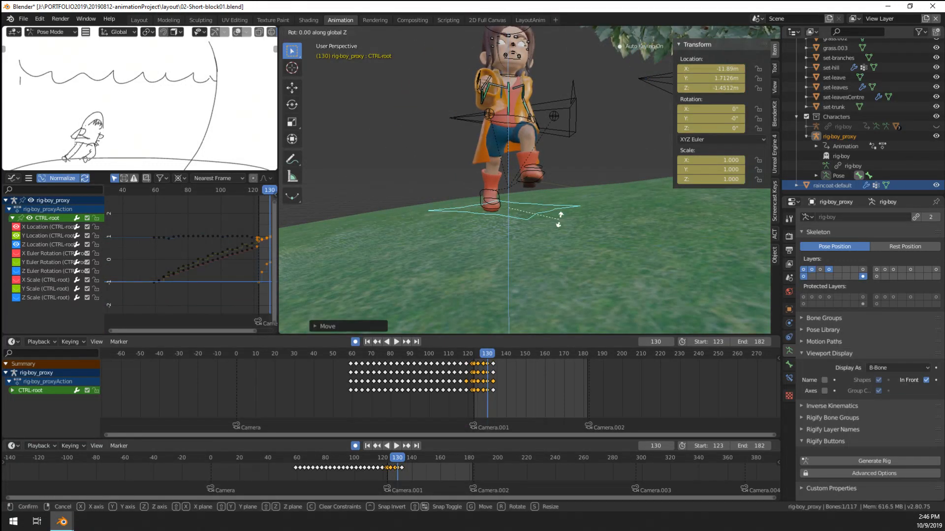
type("90")
key("Return")
scroll(559, 222, "down", 3)
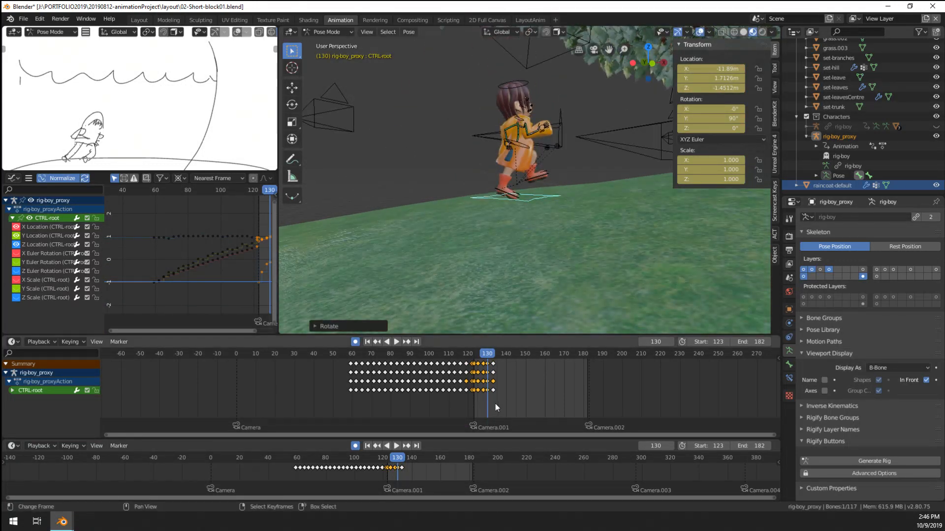
Step: At frame 131, clear the rotation of the spine and head controls
left_click_drag(493, 403, 489, 403)
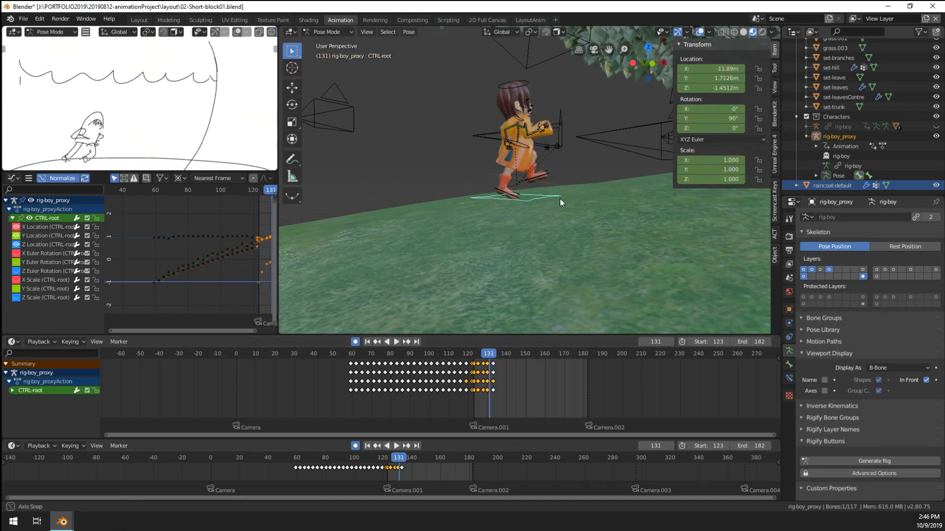
middle_click_drag(560, 198, 538, 173)
left_click(508, 134)
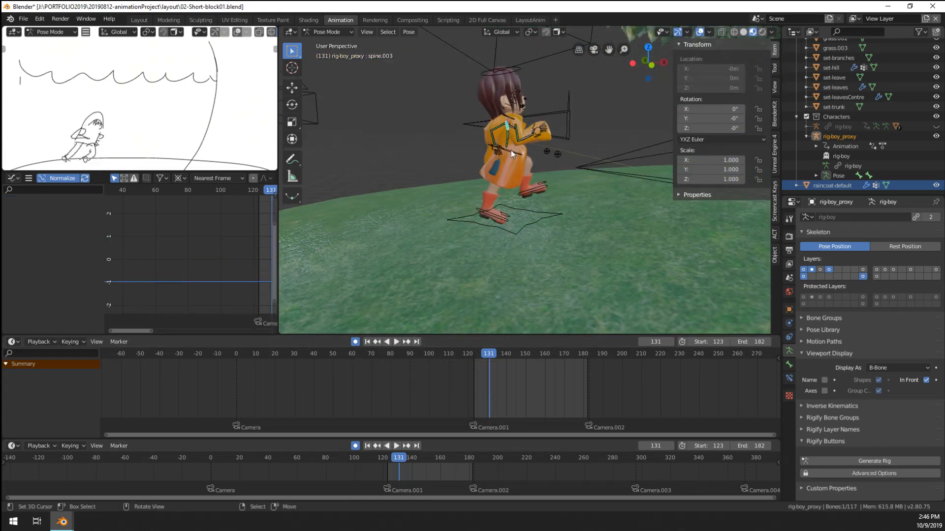
right_click(513, 152)
key("r")
right_click(594, 190)
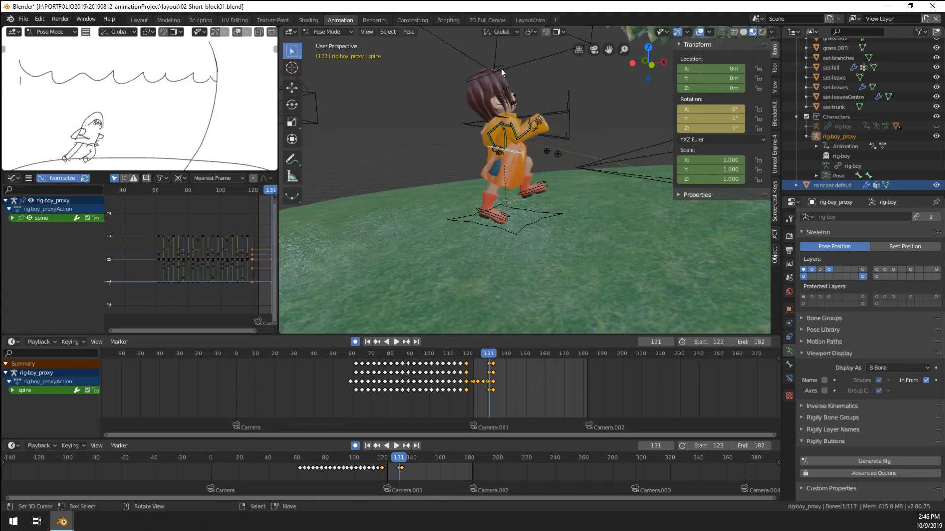
right_click(501, 69)
key("alt+r")
Step: Reset the left foot control's location and rotation, and shift it slightly to stand flat on the ground
right_click(537, 190)
key("g")
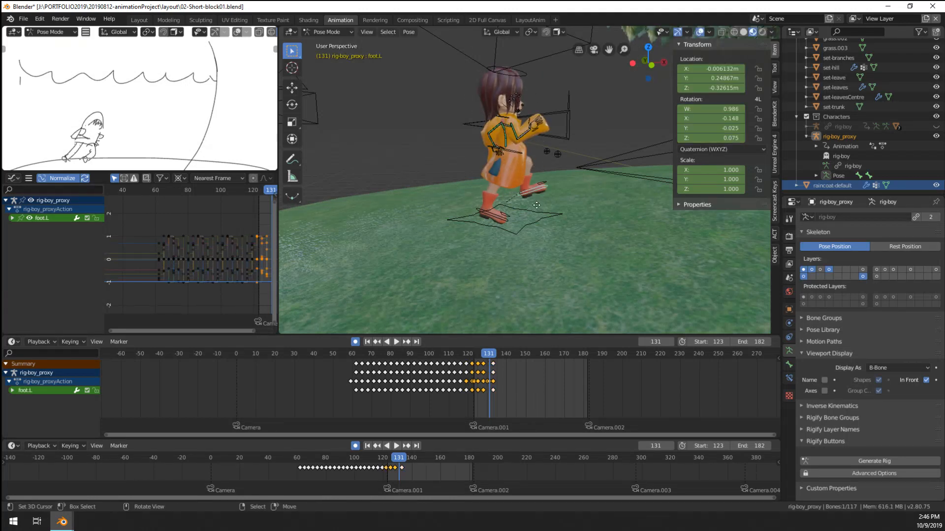
left_click(533, 209)
scroll(536, 211, "up", 5)
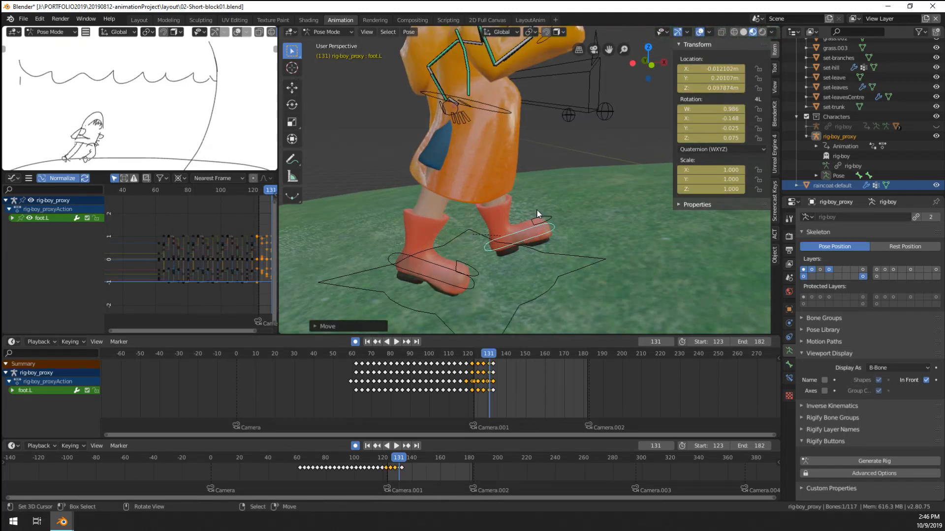
key("alt+g")
key("alt+r")
key("g")
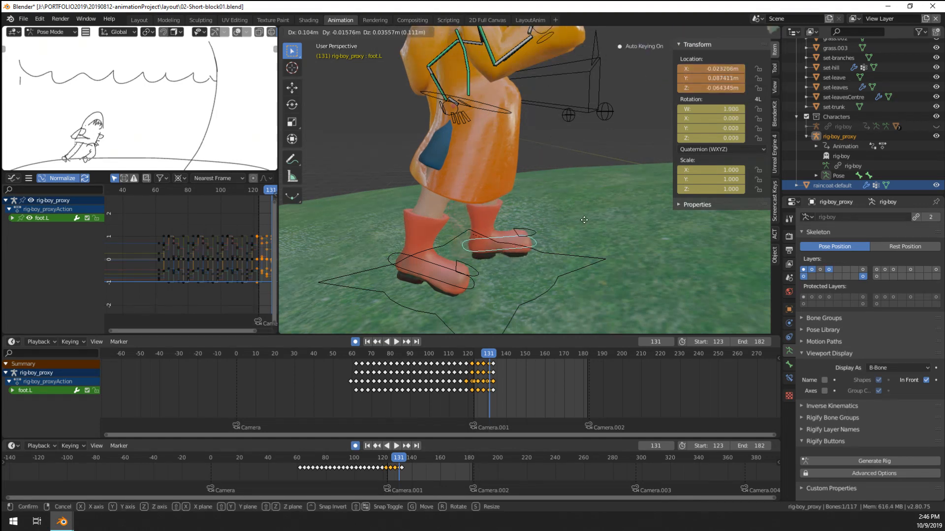
left_click(585, 219)
Step: Reset the right foot control's location and rotation, and position it beside the left foot
right_click(451, 281)
key("g")
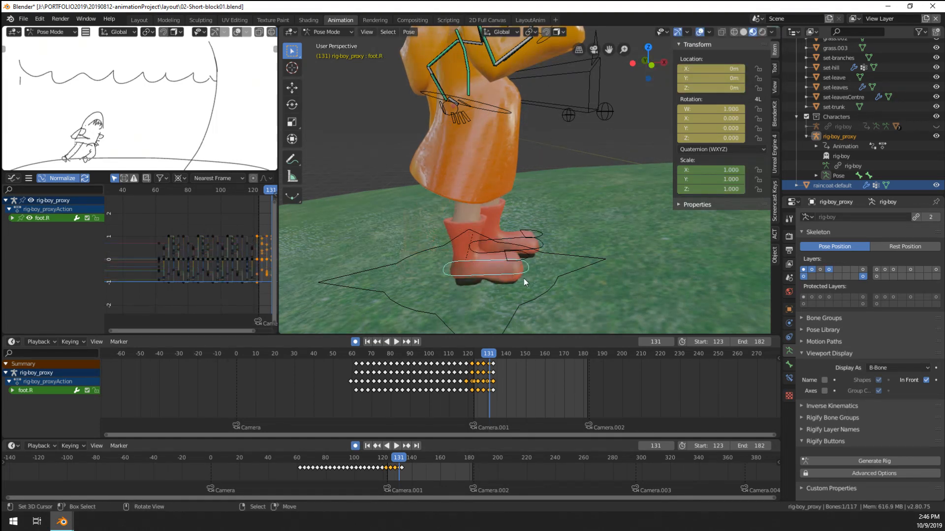
left_click(500, 270)
Step: With all bones selected, move the keyframes at frame 130 to frame 128
key("space")
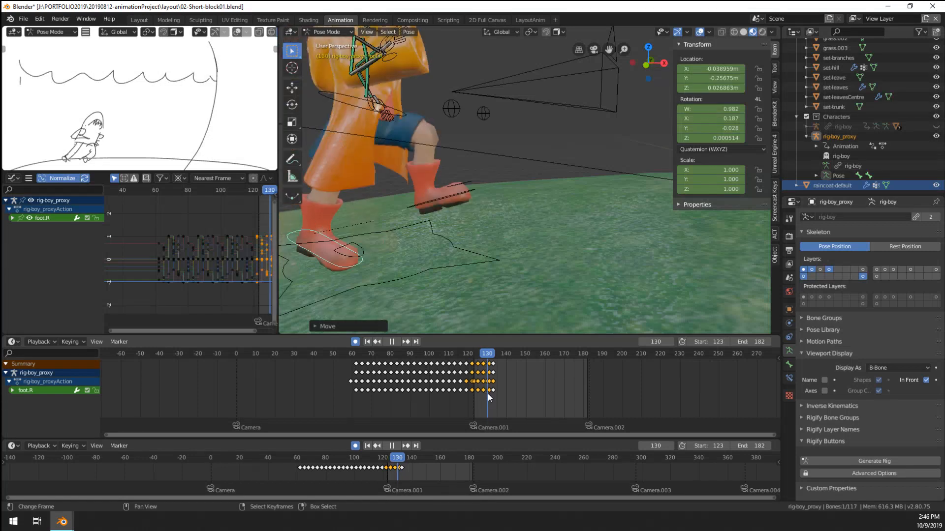
key("space")
left_click(485, 382)
middle_click_drag(415, 401, 636, 388, "ctrl")
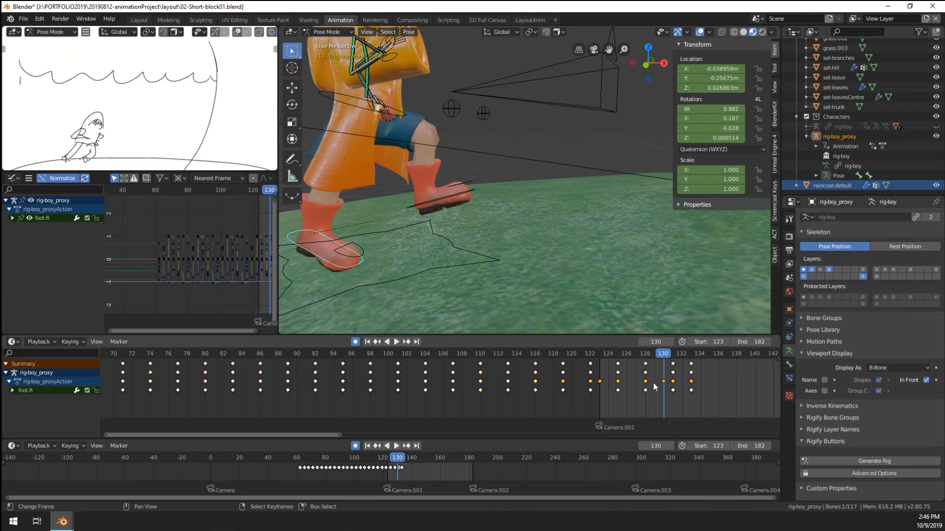
key("a")
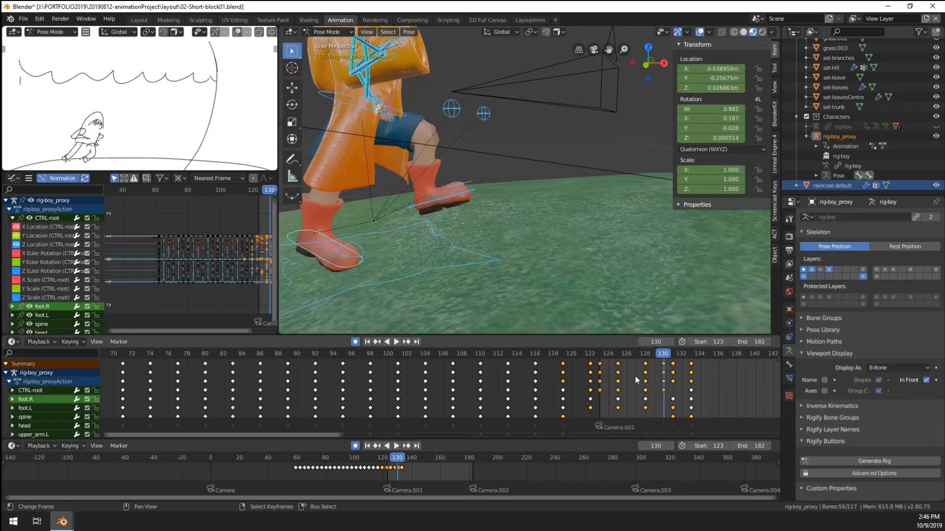
left_click(664, 391)
left_click_drag(663, 364, 645, 366)
left_click(451, 246)
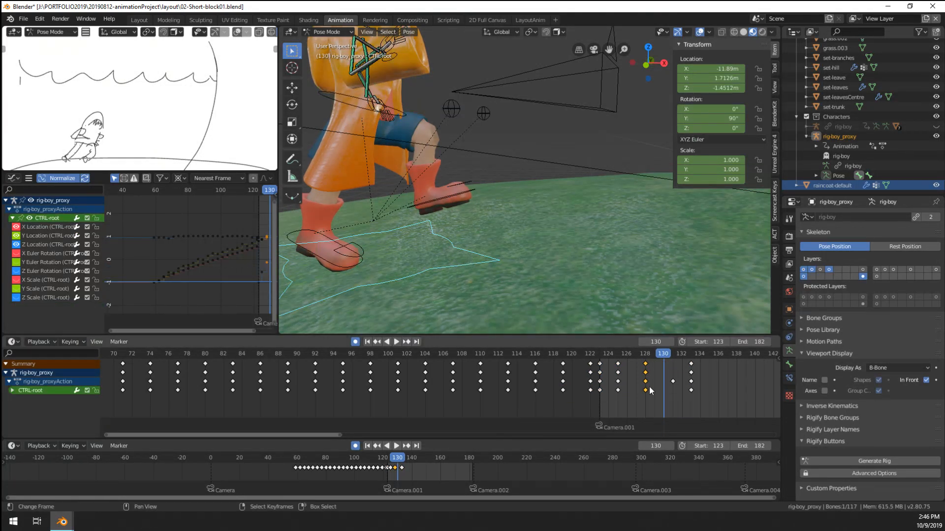
key("a")
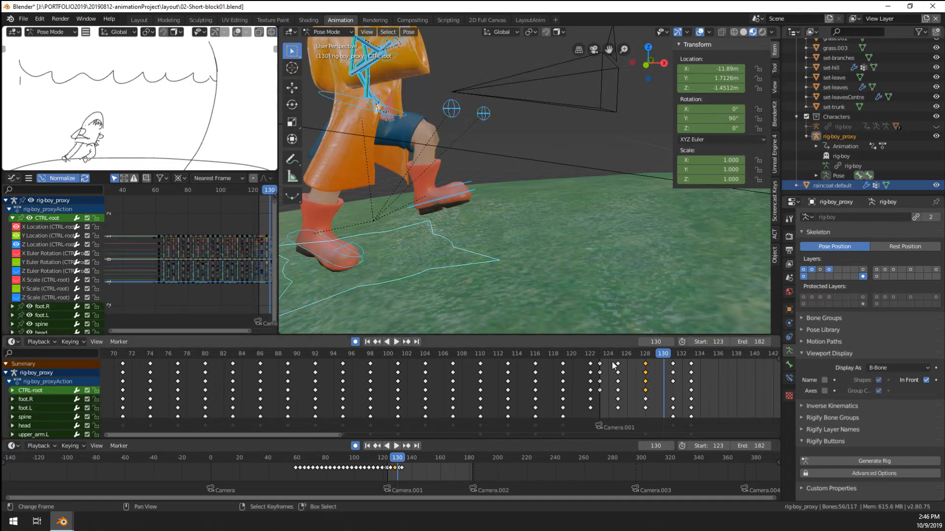
Step: At frame 128, lower the raised left foot control toward the ground, to about Z -0.12 m
left_click_drag(646, 395, 646, 395)
right_click(453, 240)
scroll(456, 245, "down", 5)
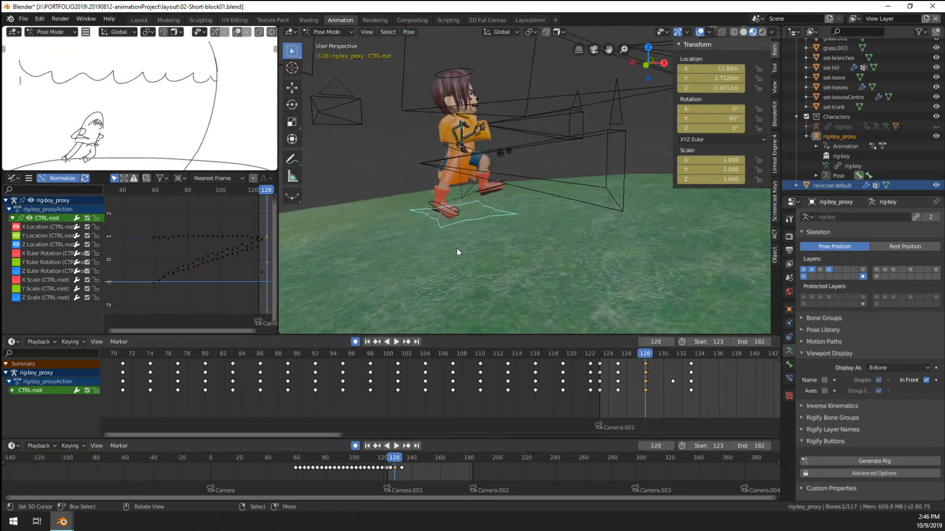
middle_click_drag(457, 248, 452, 241)
scroll(452, 240, "up", 3)
right_click(499, 198)
scroll(500, 198, "up", 4)
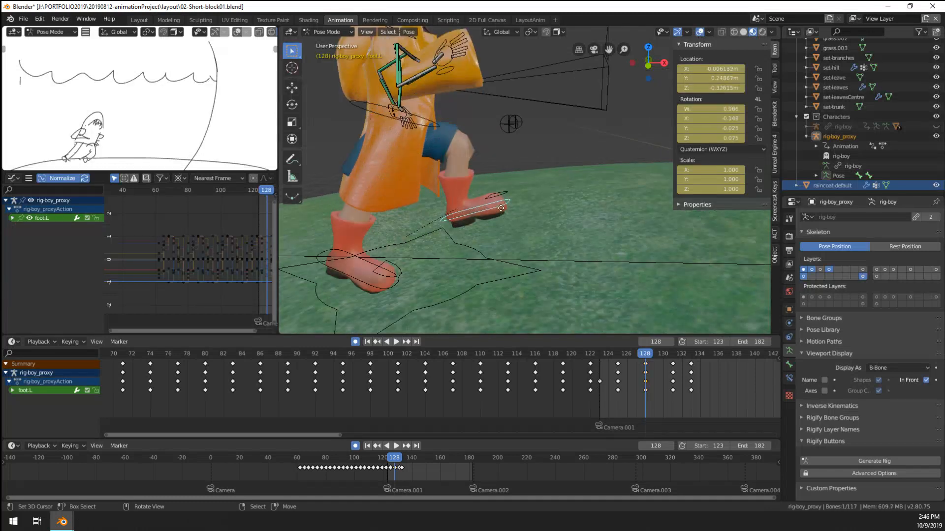
key("g")
left_click(498, 228)
scroll(385, 164, "down", 6)
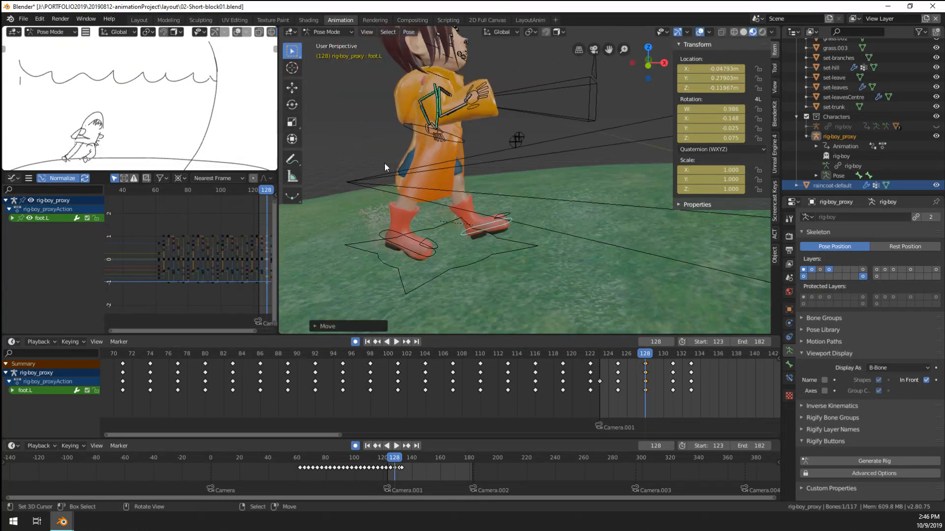
Step: Lean the spine control forward and twist it about Z at frame 128, to about X 13.3°, Y -5.5°, Z 2.0°
key("ctrl+shift+space")
left_click_drag(615, 386, 646, 390)
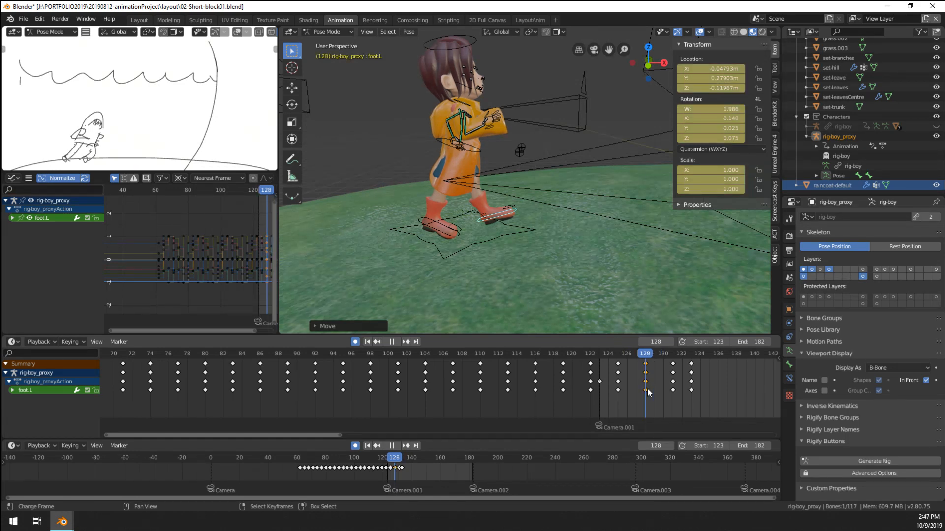
left_click(477, 153)
key("r")
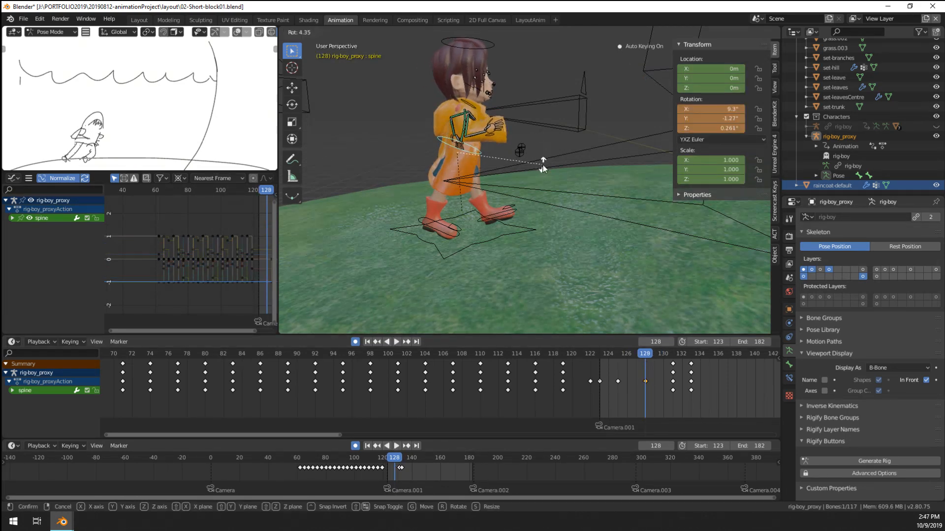
left_click(542, 164)
middle_click_drag(542, 164, 510, 179)
key("r")
middle_click_drag(483, 183, 540, 155)
key("z")
left_click(490, 193)
scroll(540, 159, "up", 2)
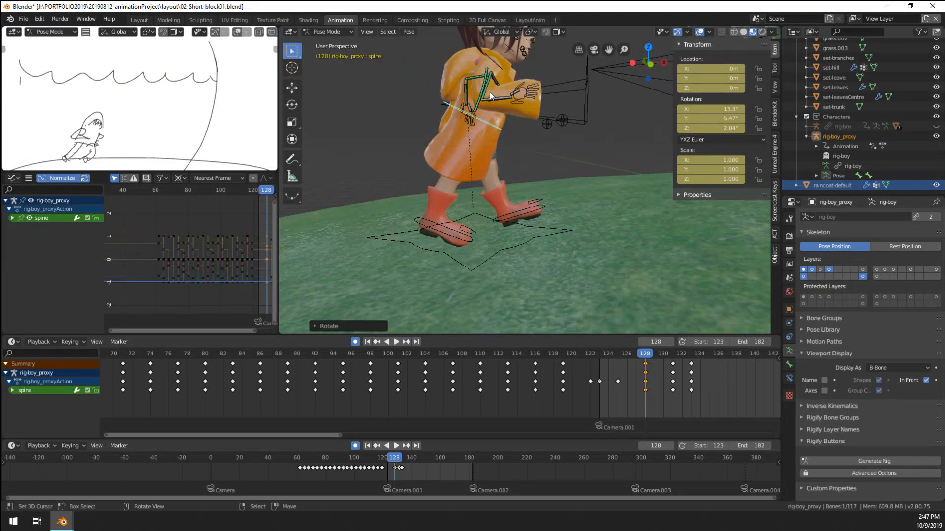
Step: Rotate the right forearm downward at frame 128 to lower the bent arm
right_click(501, 99)
key("r")
left_click(505, 206)
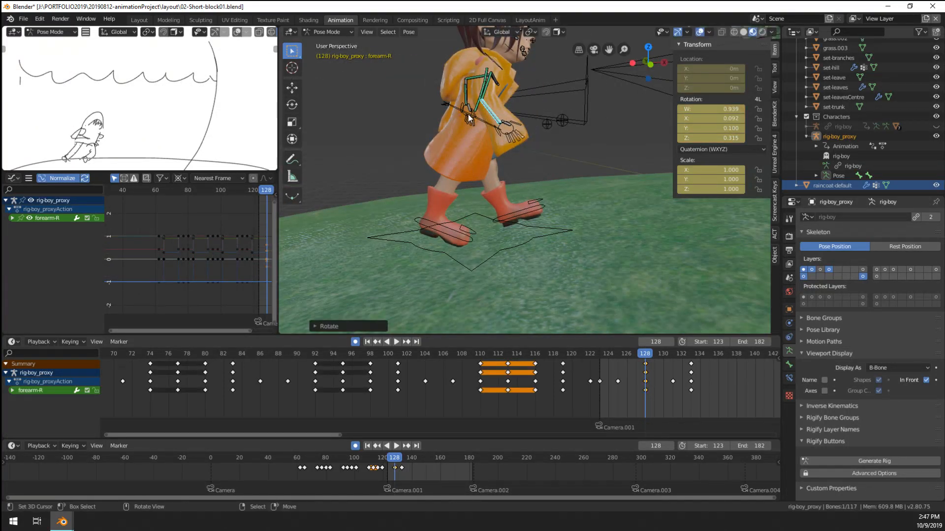
Step: Rotate the left upper arm and left forearm to lower the left arm beside the body
right_click(463, 95)
right_click(473, 79)
key("r")
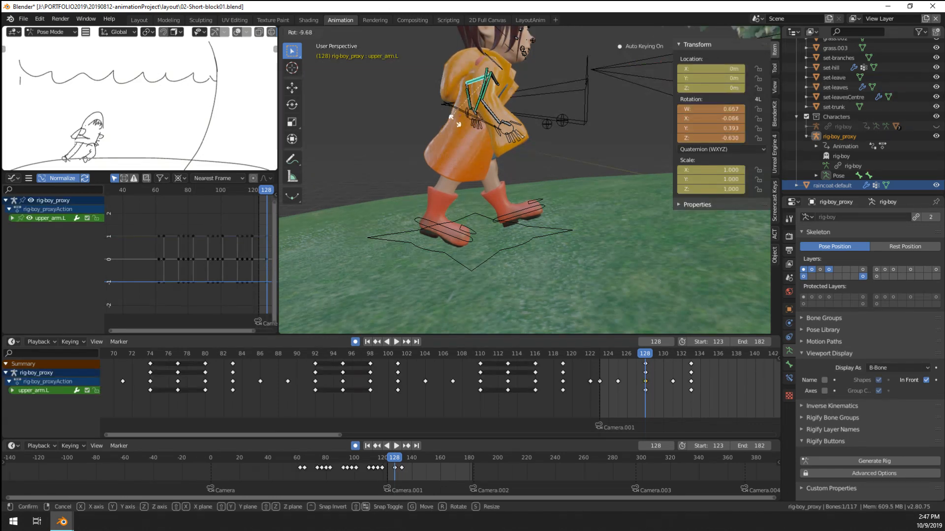
left_click(462, 120)
right_click(475, 103)
key("r")
left_click(520, 169)
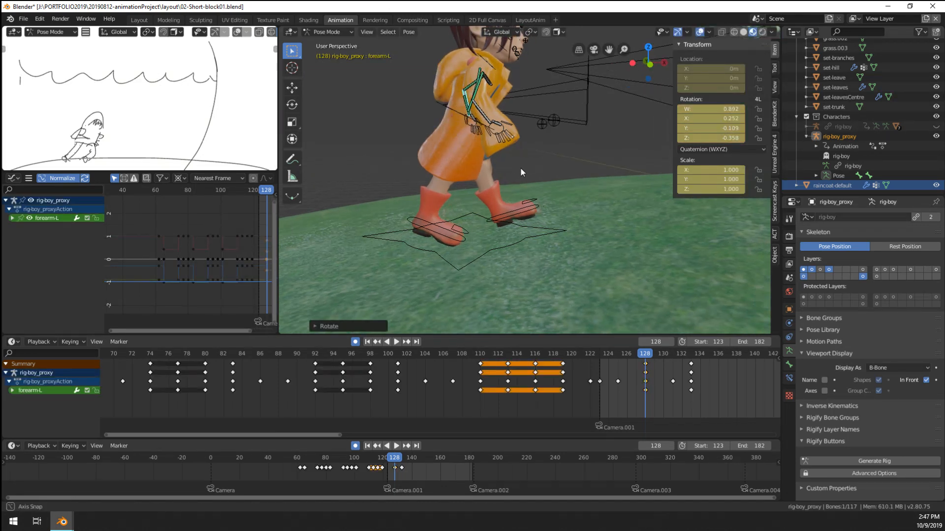
Step: Fine-tune the left forearm's rotation from the front of the character
middle_click_drag(521, 168, 467, 154)
scroll(468, 153, "up", 3)
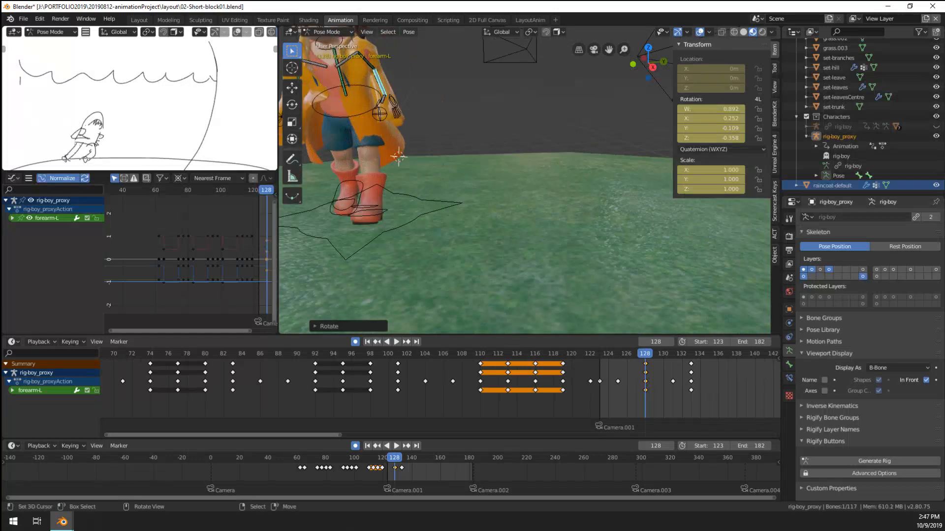
key("r")
left_click(462, 135)
middle_click_drag(391, 111, 476, 148, "shift")
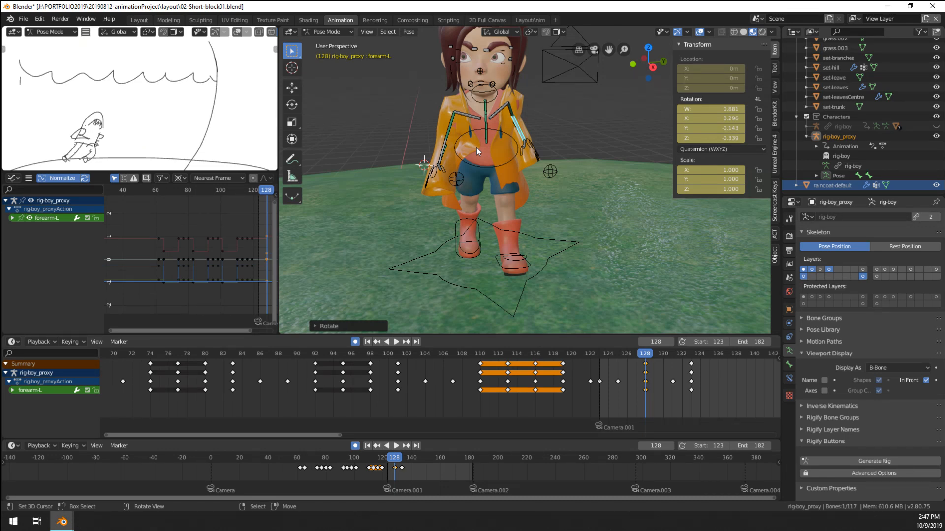
Step: Play and scrub the start of the Camera.001 shot from the character's side, ending at frame 131
key("space")
key("Escape")
middle_click_drag(541, 237, 674, 265)
left_click(599, 406)
key("space")
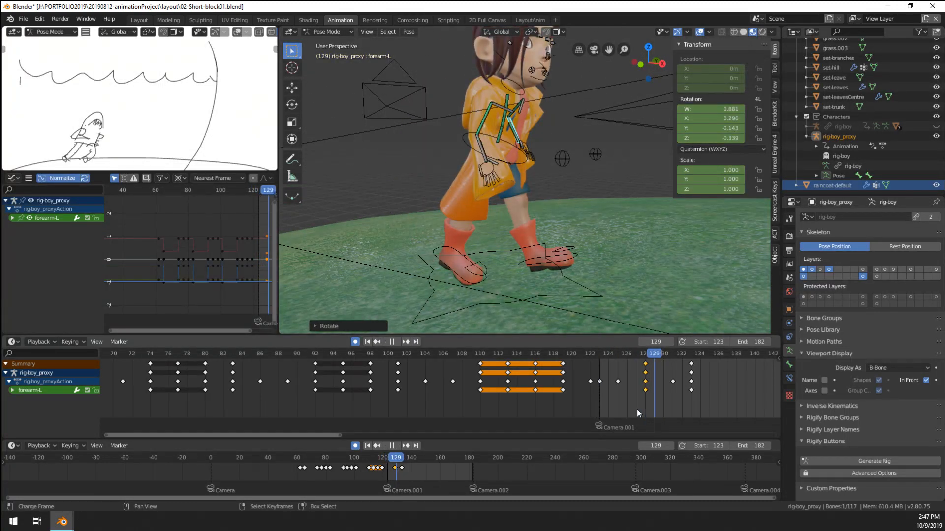
left_click_drag(637, 409, 674, 402)
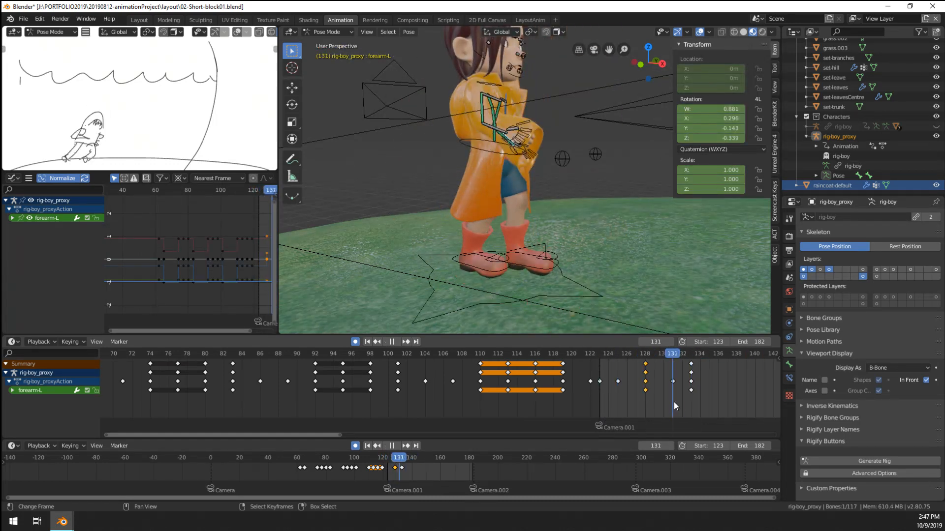
Step: Select all of the rig's bones and delete their keyframes at frame 131
key("space")
right_click(674, 383)
key("a")
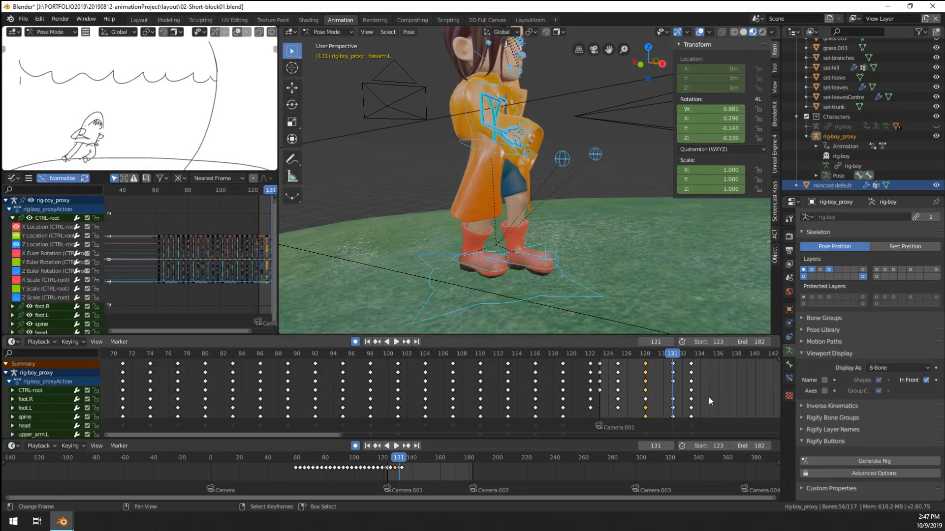
right_click(675, 363)
key("x")
left_click(675, 365)
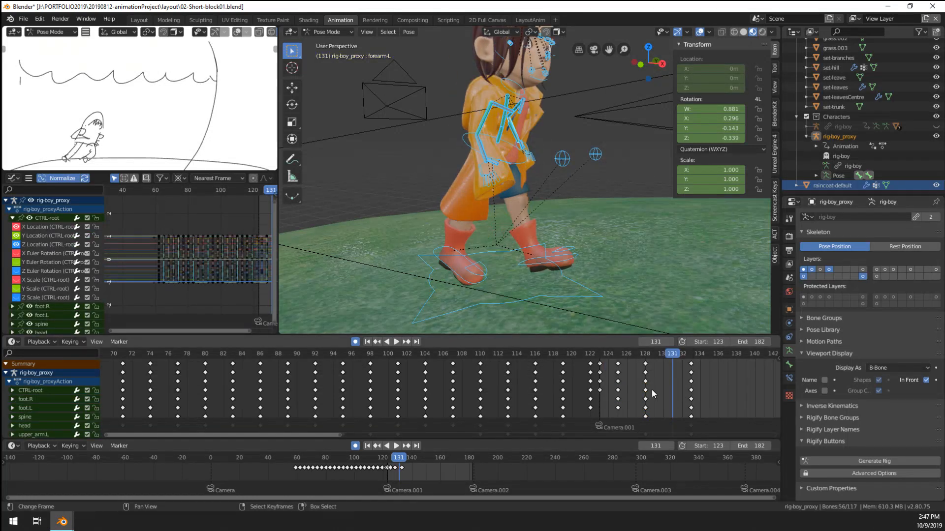
Step: Review the motion around frame 128 through the shot camera by playing it and jumping between nearby frames
left_click(644, 393)
key("space")
key("space")
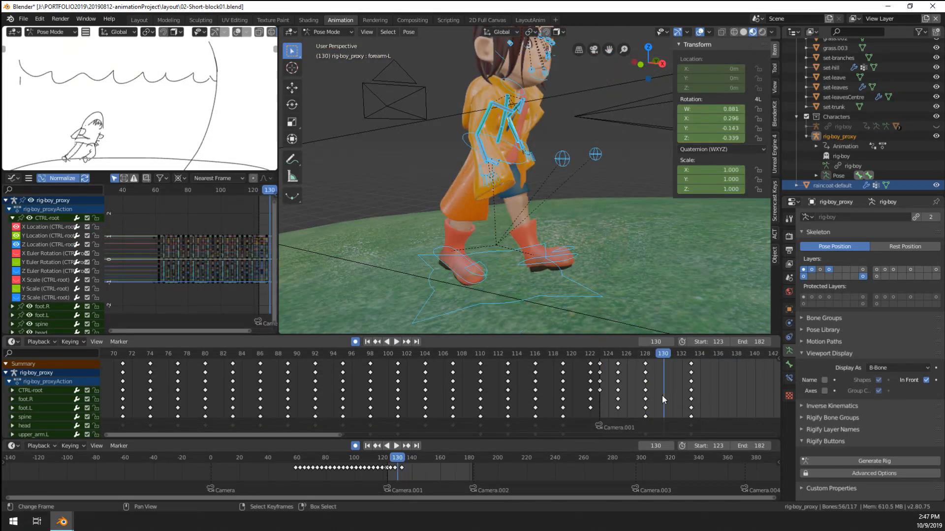
key("KP_Decimal")
key("KP_0")
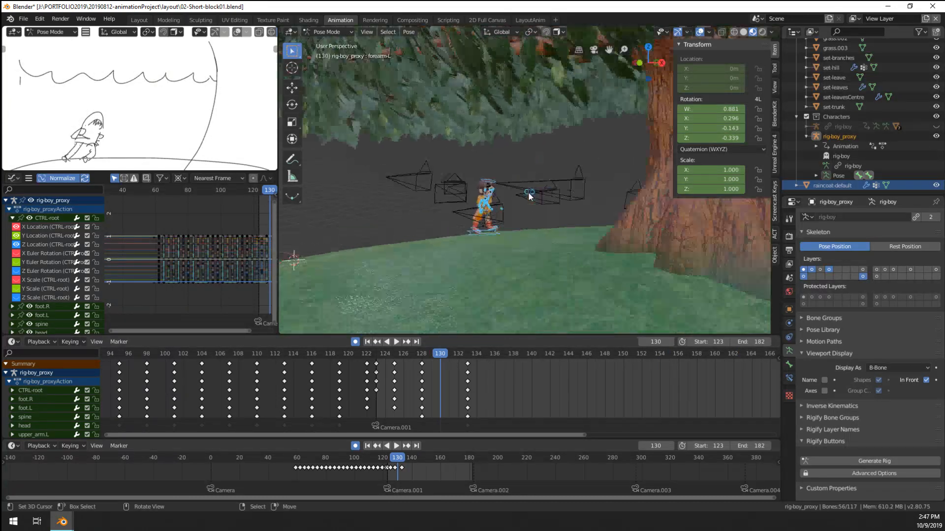
scroll(529, 193, "up", 3)
left_click(421, 401)
key("space")
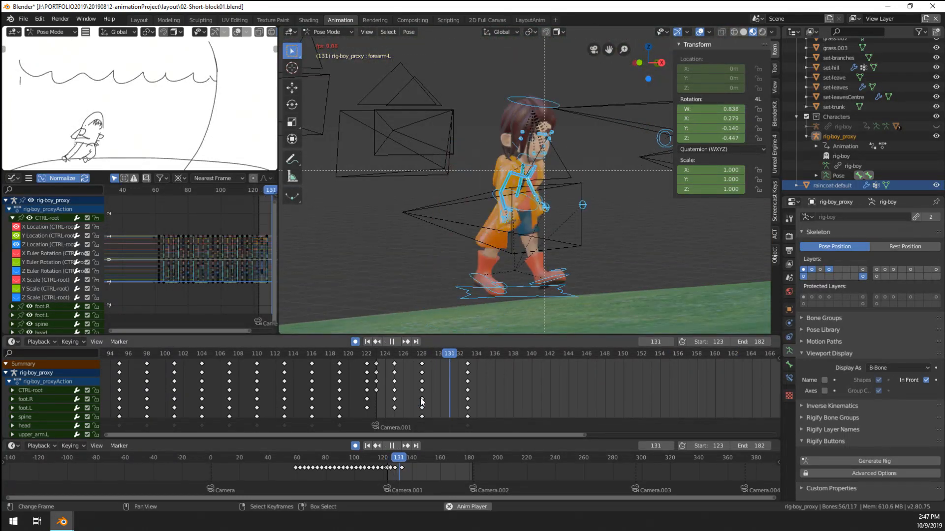
left_click(403, 391)
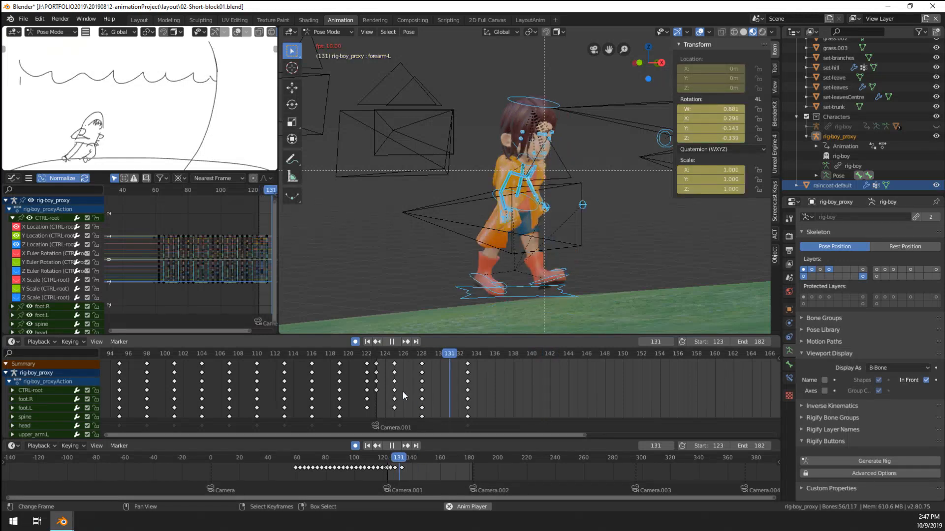
left_click(371, 391)
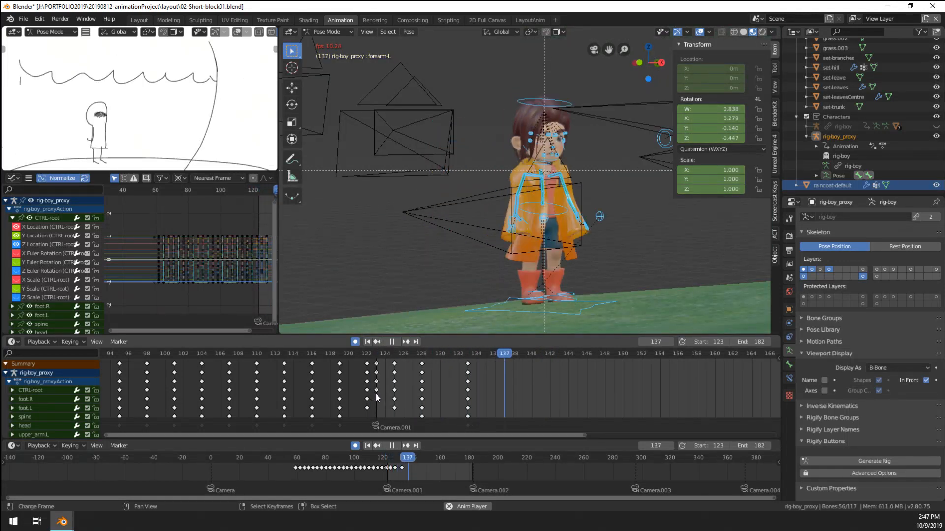
left_click(400, 399)
left_click(431, 399)
key("space")
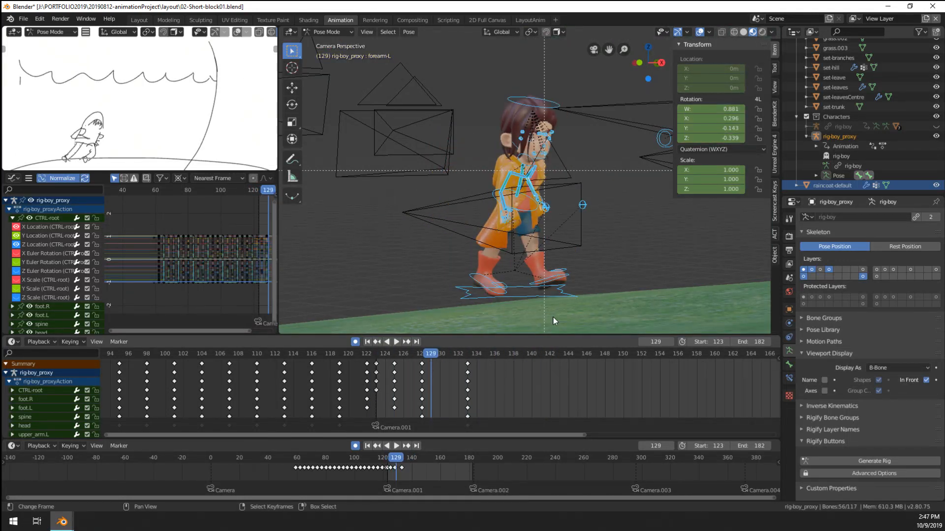
Step: Lower the root control along Z at frame 128, to about Y 1.612 m in its location
left_click(559, 296)
left_click(423, 395)
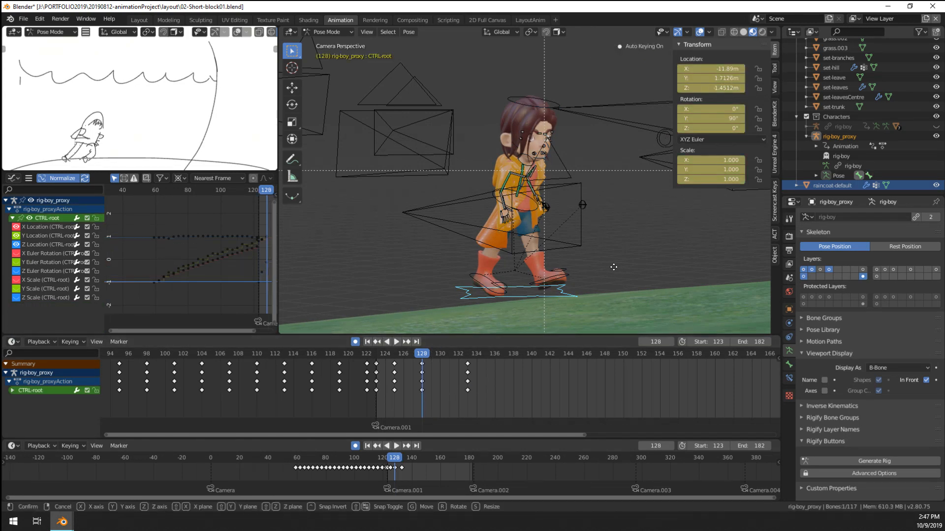
key("g")
key("z")
left_click(609, 285)
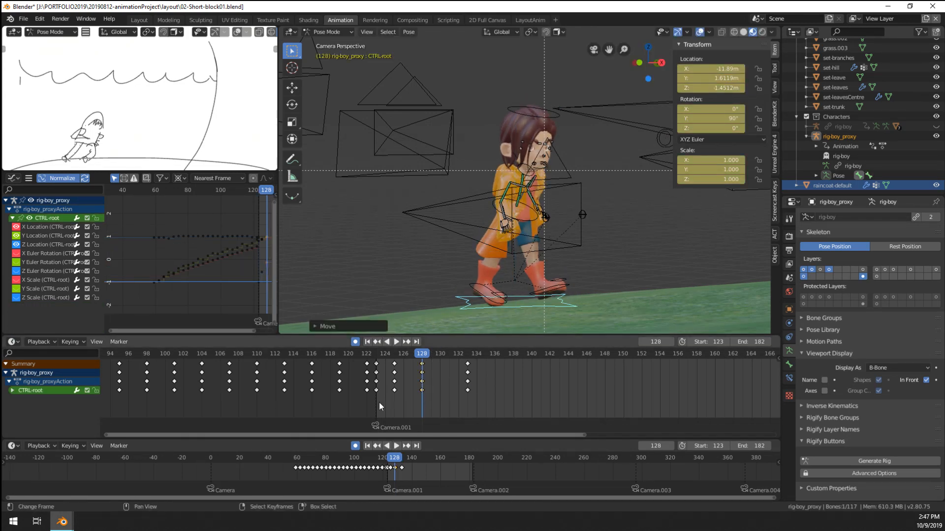
Step: Play the Camera.001 shot and examine the character's stop and standing pose up close
key("space")
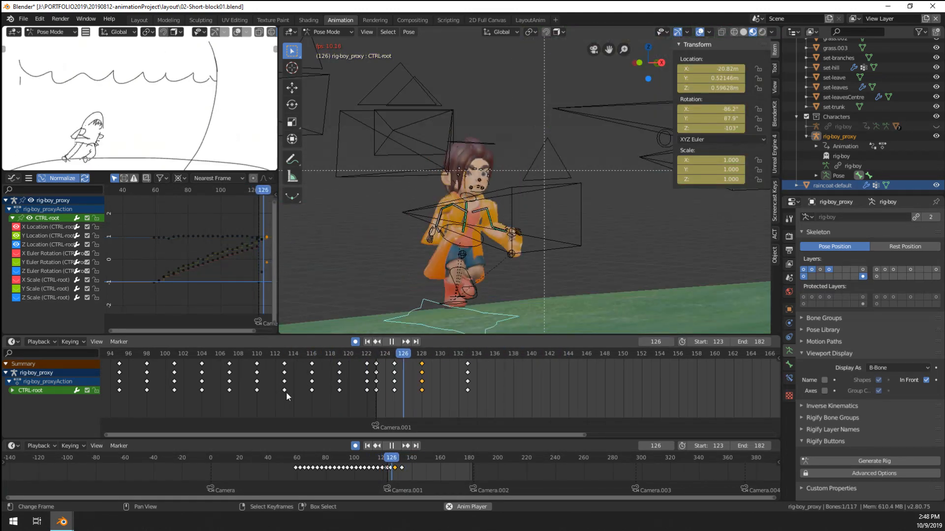
key("space")
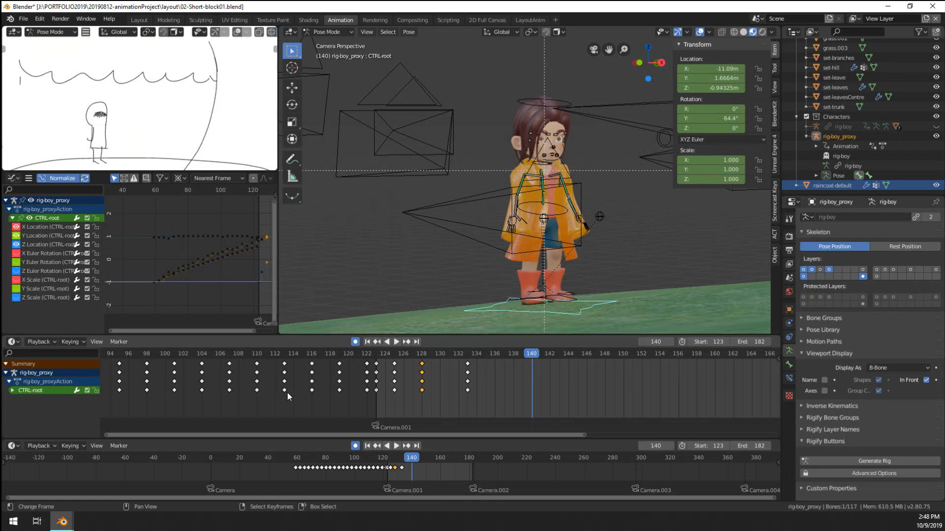
scroll(385, 244, "up", 6)
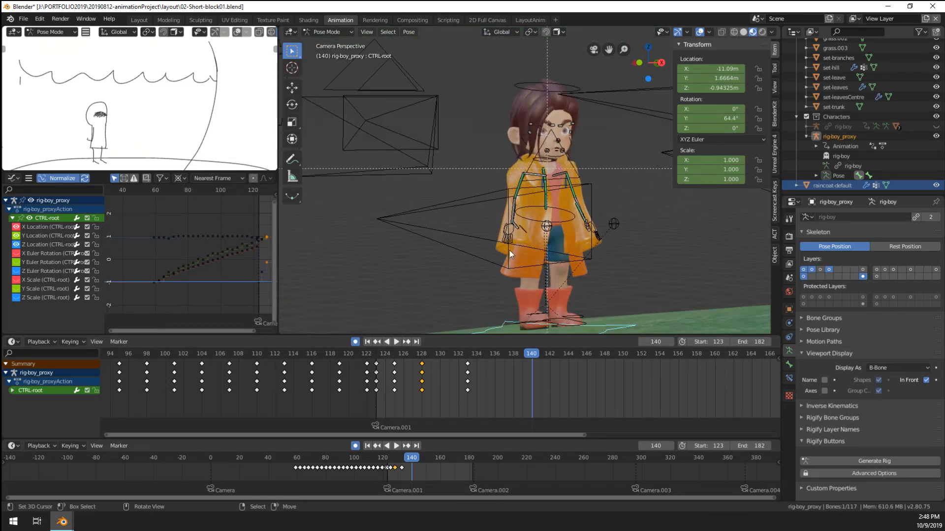
scroll(612, 379, "down", 3)
key("space")
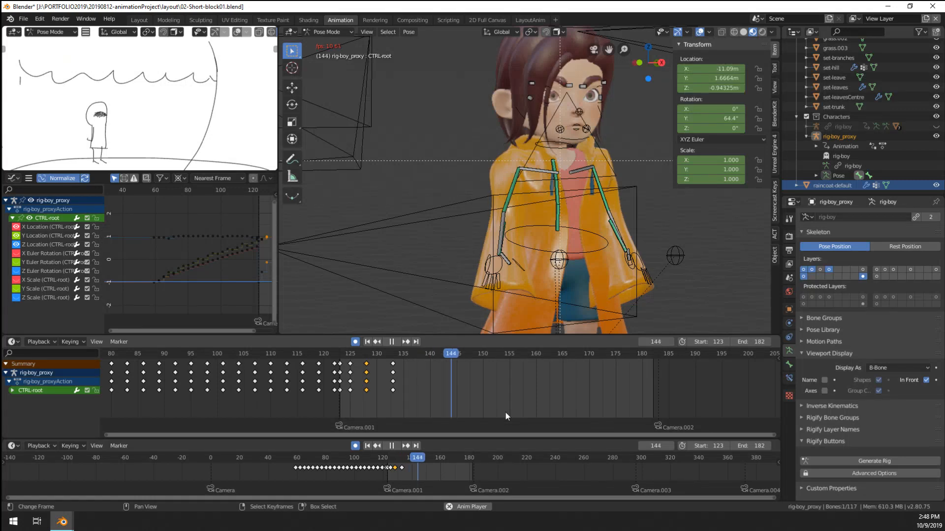
key("space")
Step: Add a new shape key to the raincoat-default mesh and open the mesh for editing
scroll(564, 211, "down", 8)
middle_click_drag(566, 209, 509, 218)
scroll(504, 231, "up", 5)
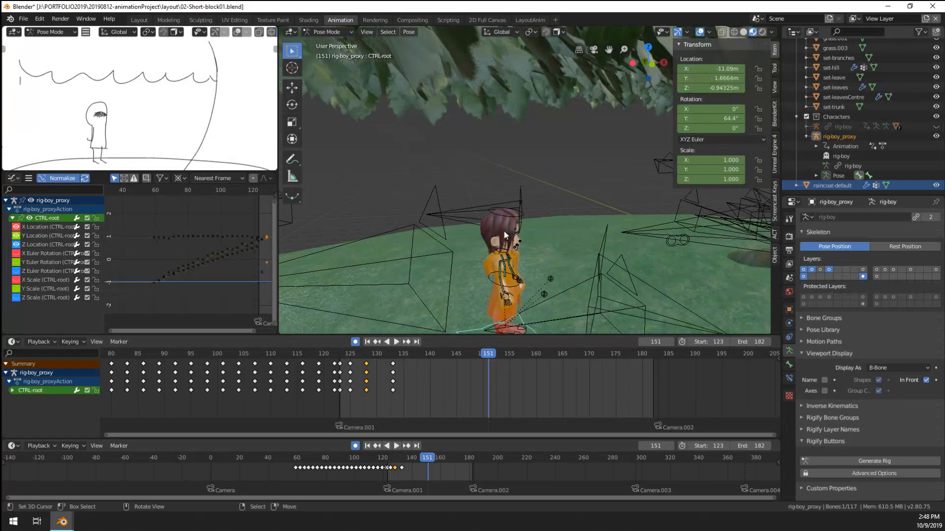
key("alt+a")
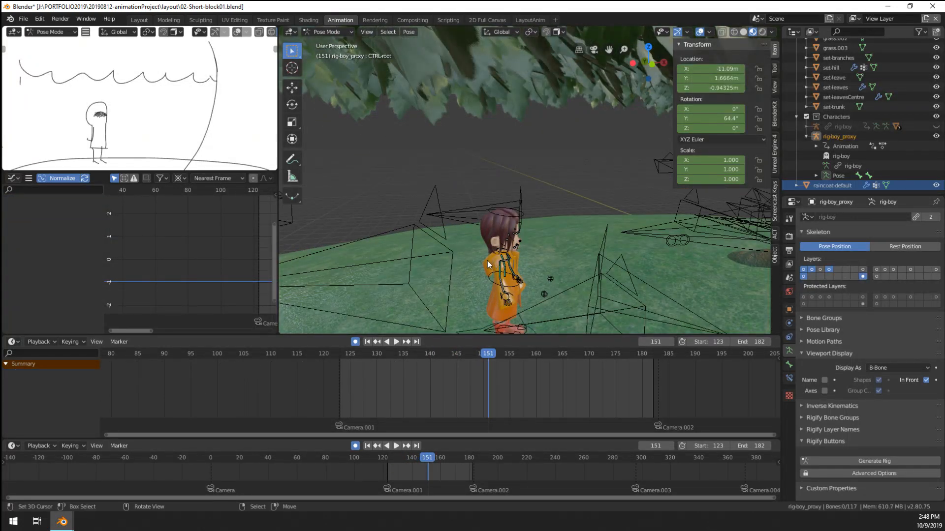
left_click(487, 261)
key("KP_Decimal")
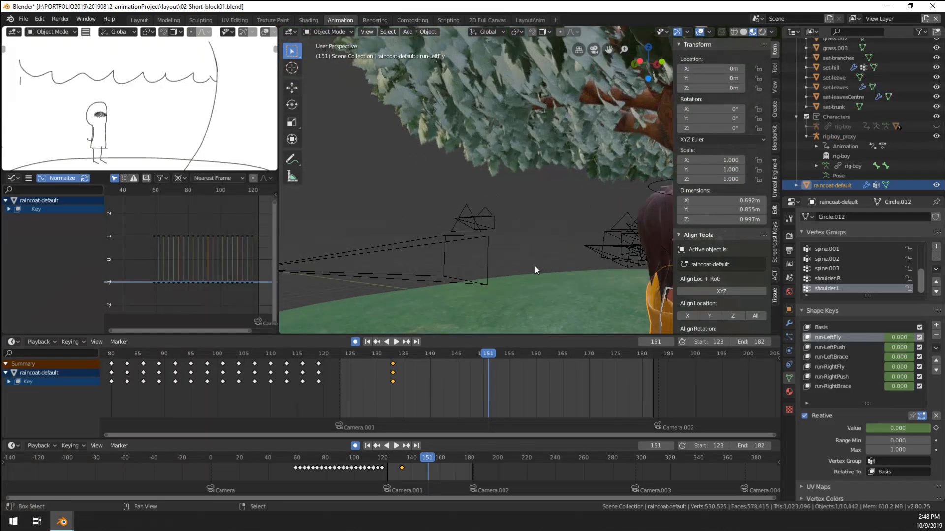
middle_click_drag(535, 267, 438, 228, "shift")
scroll(432, 216, "up", 4)
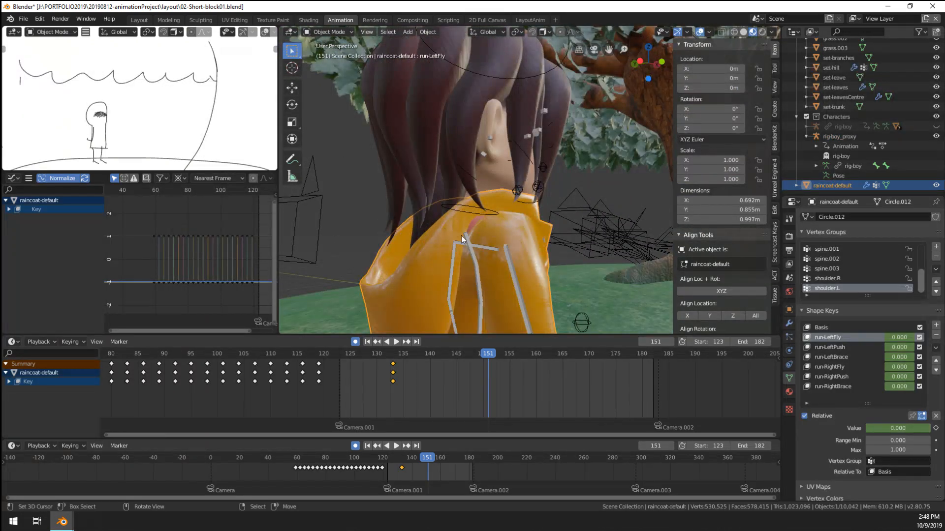
left_click(935, 326)
key("Tab")
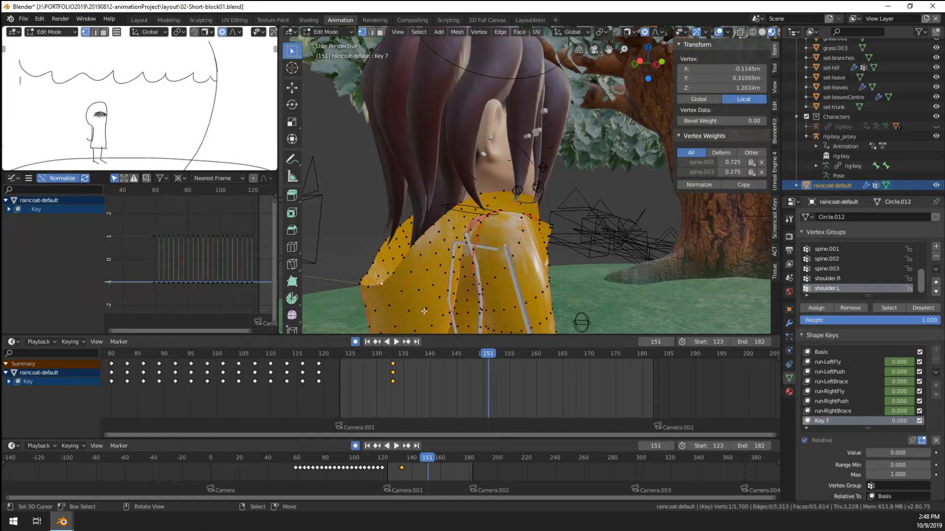
Step: Leave mesh editing and remove the newly added Key 7 shape key from the raincoat
scroll(424, 311, "down", 5)
scroll(461, 220, "down", 2)
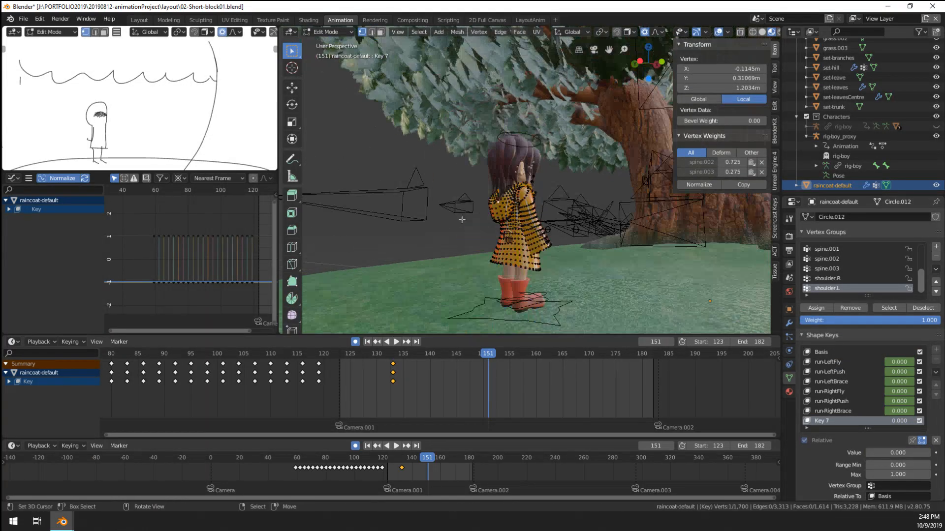
key("Tab")
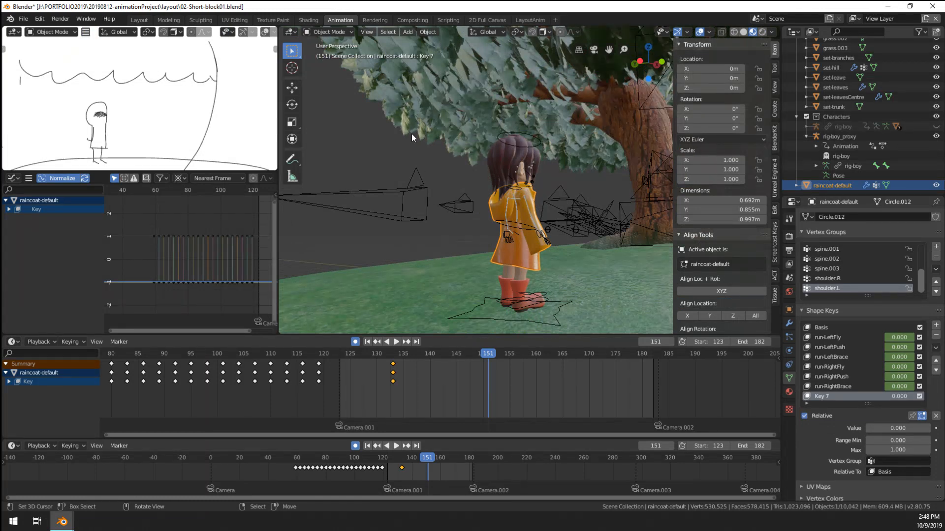
middle_click_drag(411, 134, 455, 197)
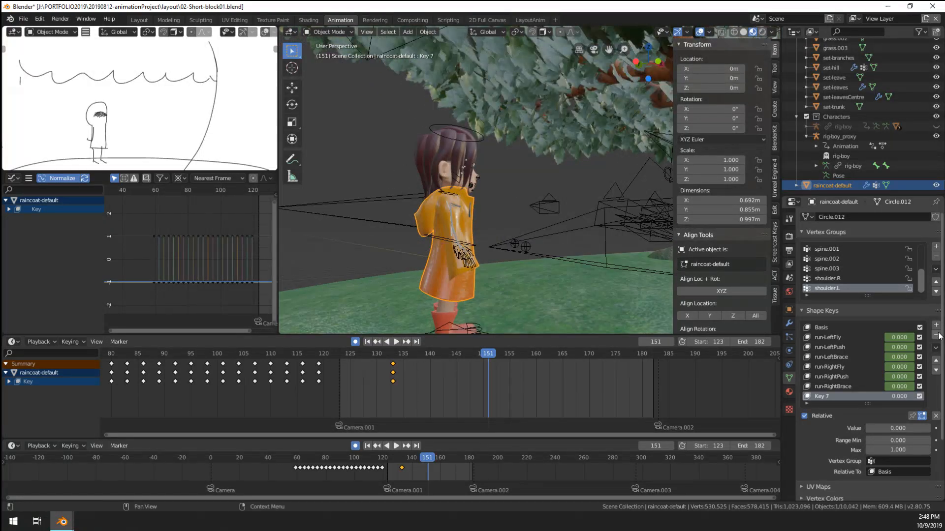
left_click(935, 335)
Step: Scrub the shot to frame 149 and return the rig-boy_proxy armature to Pose Mode
middle_click_drag(616, 277, 517, 274)
key("space")
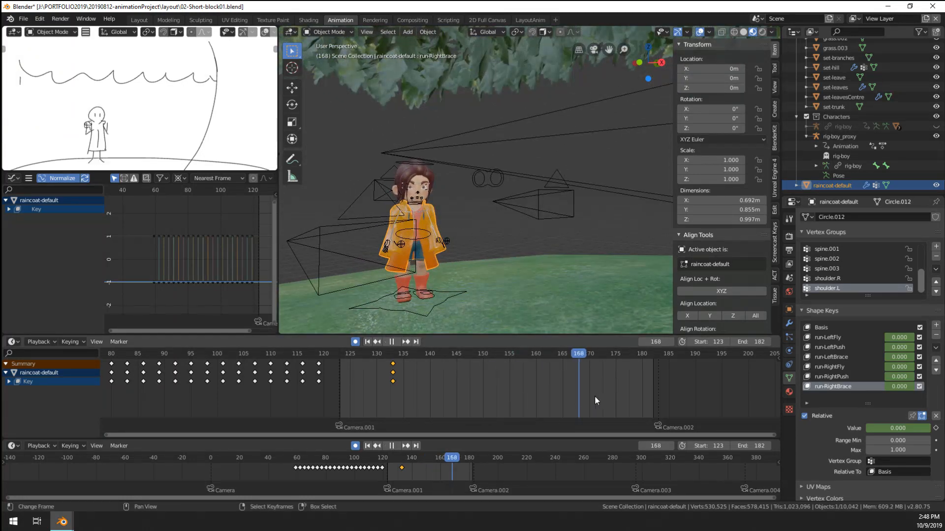
left_click_drag(595, 397, 477, 394)
key("space")
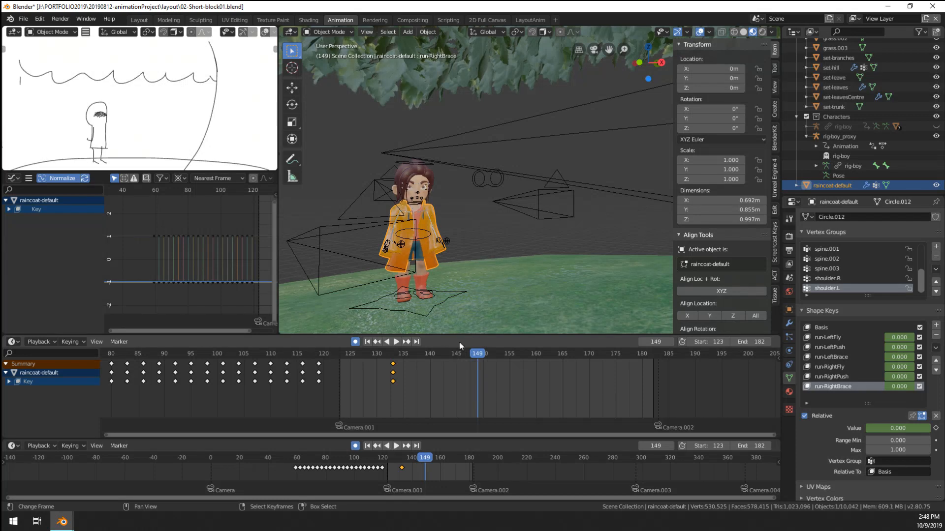
scroll(396, 228, "up", 3)
right_click(400, 160)
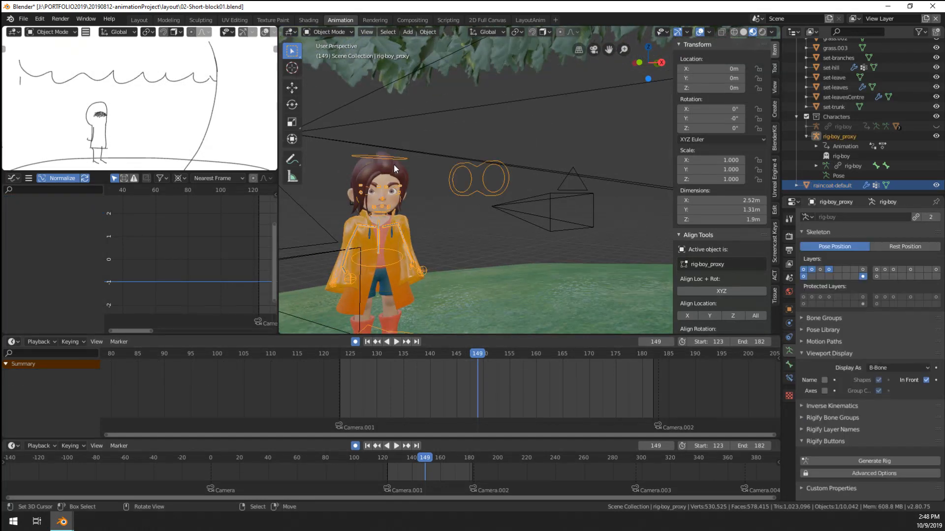
right_click(401, 160)
right_click(400, 160)
key("ctrl+Tab")
Step: Turn the head control about Z and tilt it at frame 149
right_click(400, 160)
middle_click_drag(504, 195, 356, 220)
key("r")
key("z")
left_click(492, 221)
key("r")
left_click(417, 239)
Step: Move the central eye target down in front of the character at frame 149, to about X -10.171 m, Y 0.046 m, Z 0.585 m
right_click(416, 185)
middle_click_drag(414, 216, 551, 227)
key("g")
left_click(457, 310)
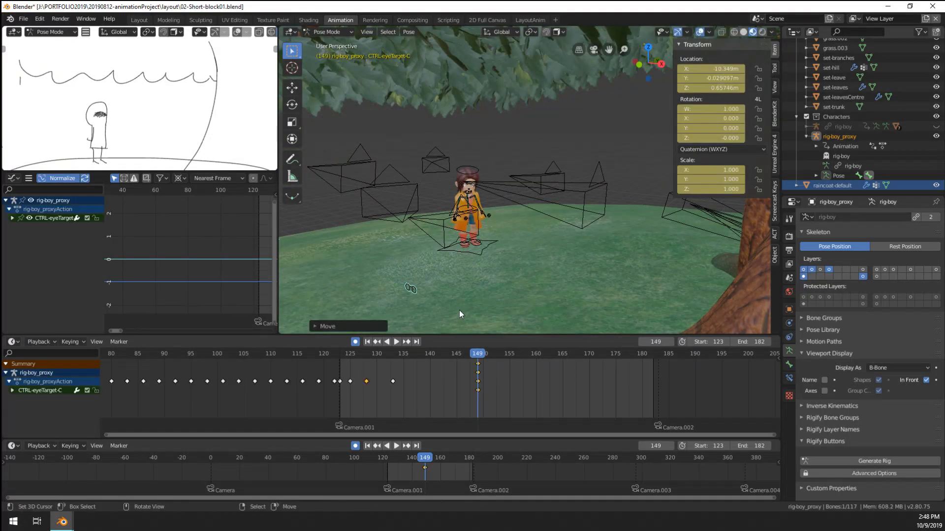
middle_click_drag(459, 310, 480, 332)
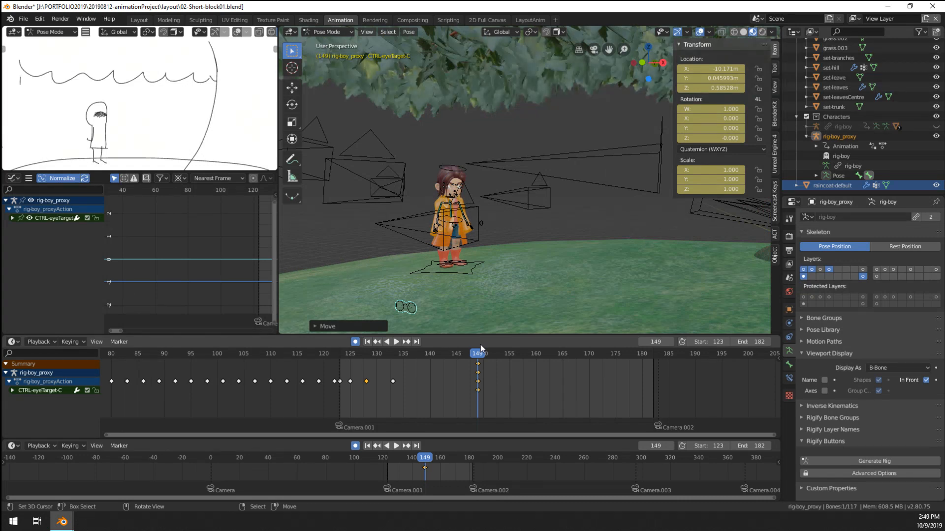
key("t")
left_click(144, 273)
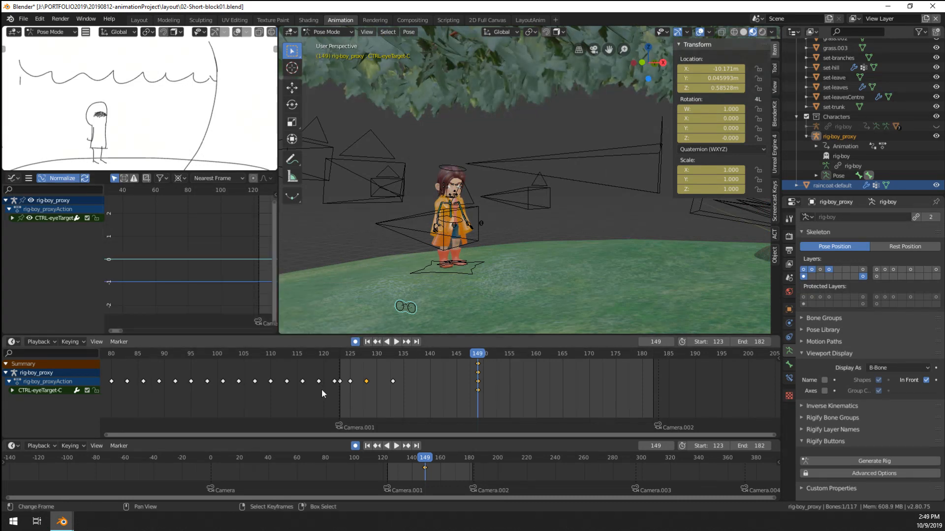
Step: Raise the central eye target at frame 133 to about X -8.148 m, Y 1.501 m, Z -0.212 m
left_click_drag(403, 387, 391, 391)
key("Escape")
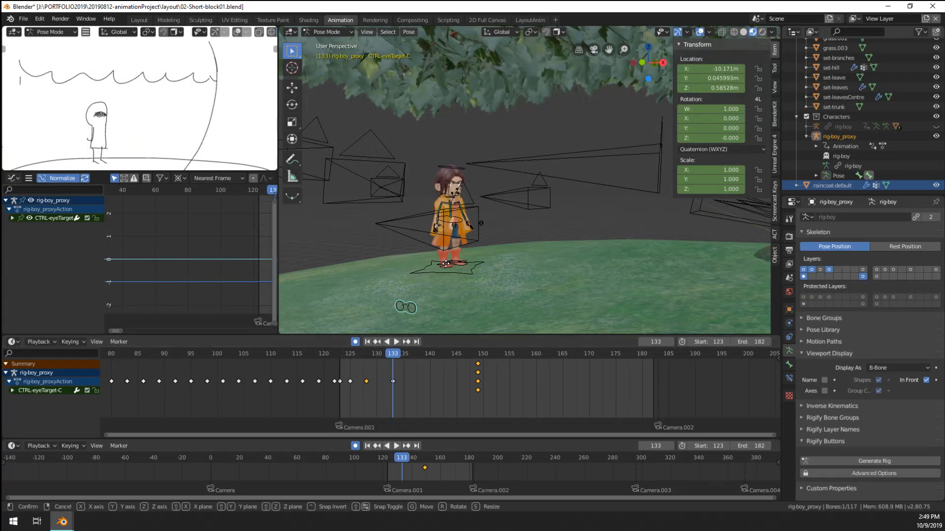
key("g")
left_click(541, 150)
scroll(405, 222, "up", 5)
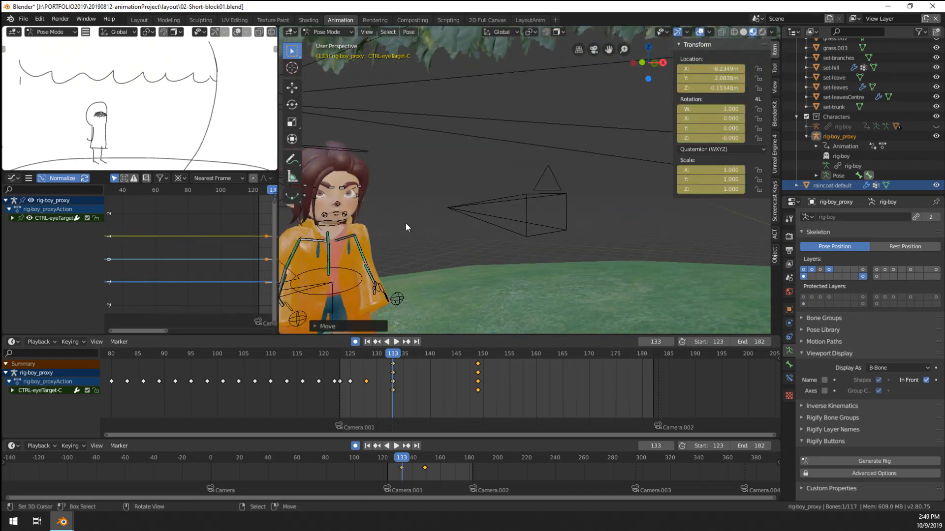
key("g")
left_click(440, 158)
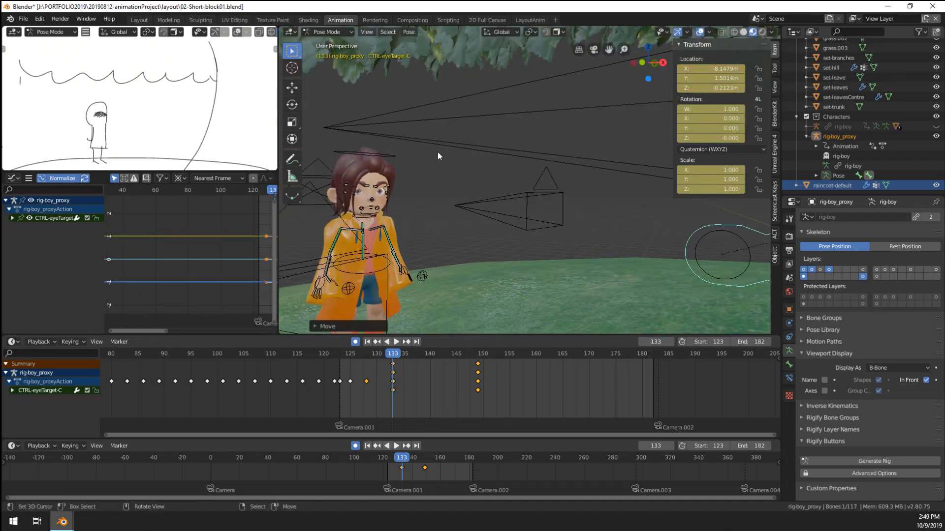
Step: Select all bones of the character rig and set all their keyframes to Constant interpolation
scroll(432, 170, "up", 4)
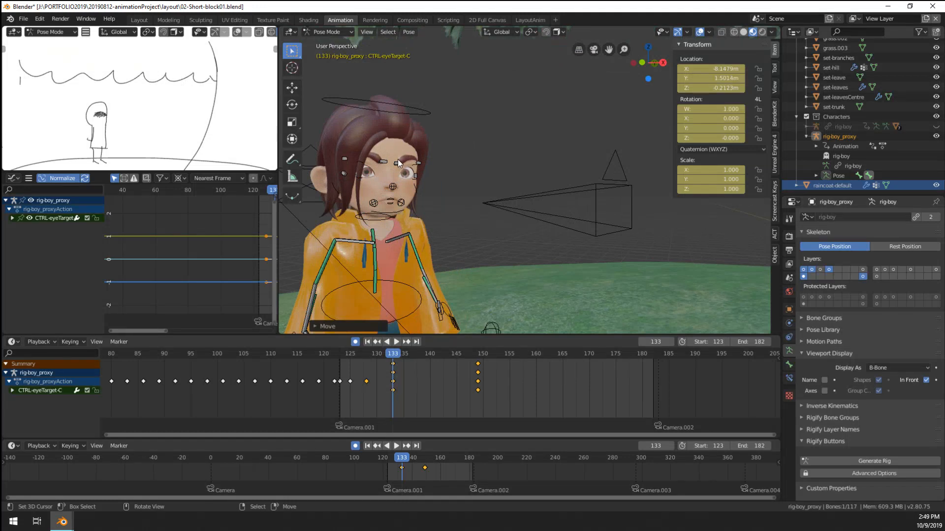
left_click(396, 163)
scroll(459, 259, "down", 5)
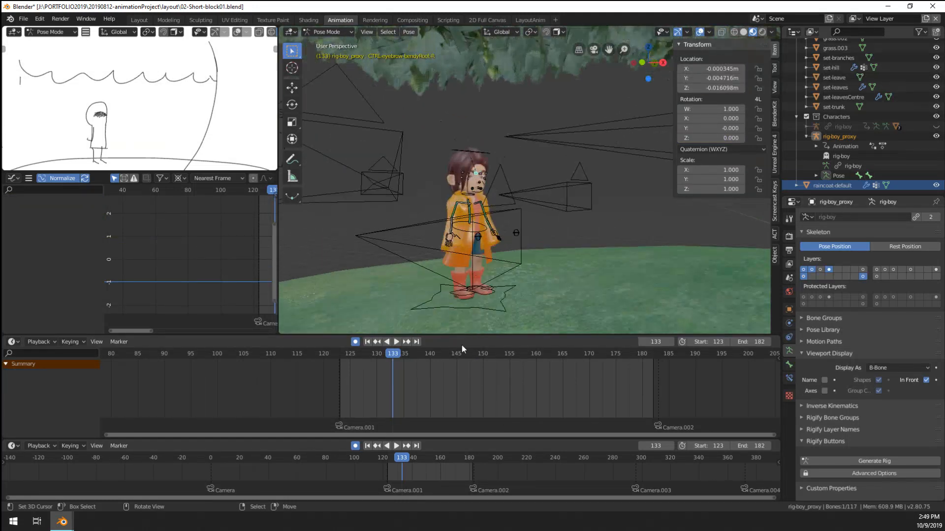
key("a")
scroll(470, 291, "up", 2)
key("space")
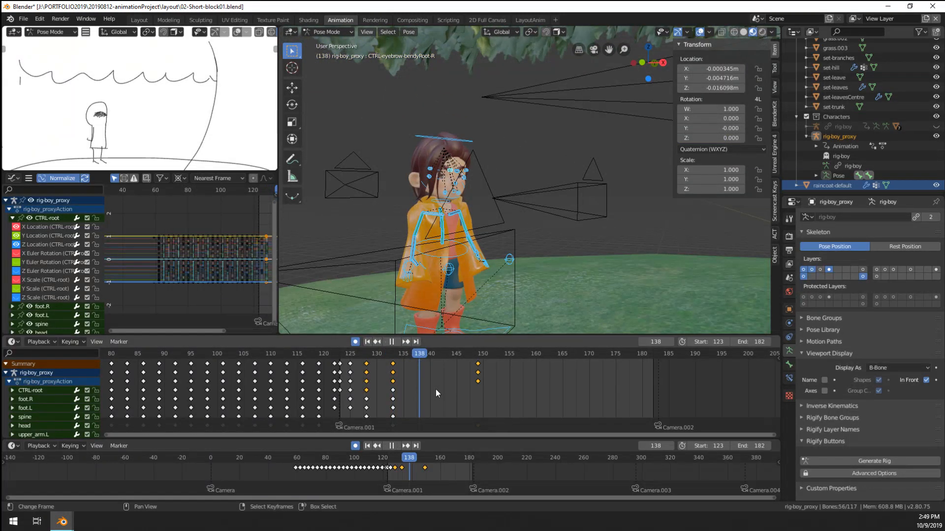
key("space")
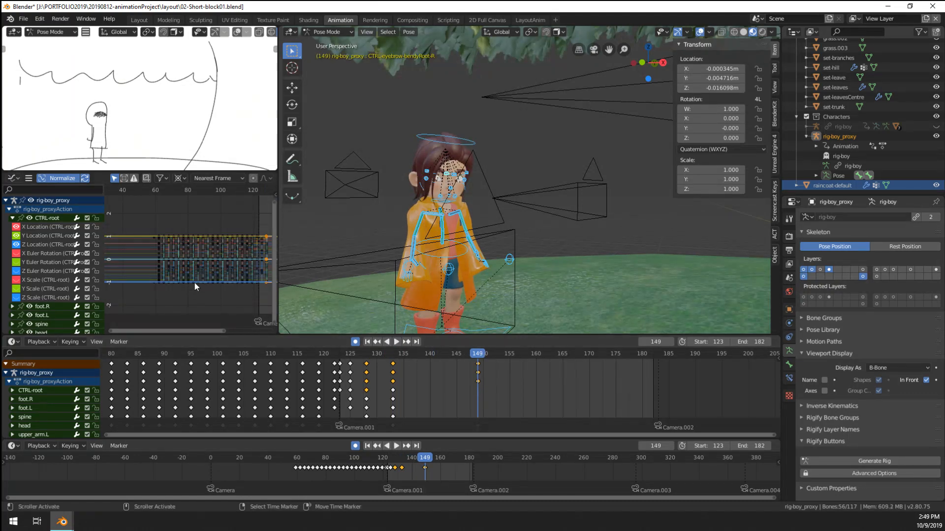
key("a")
key("t")
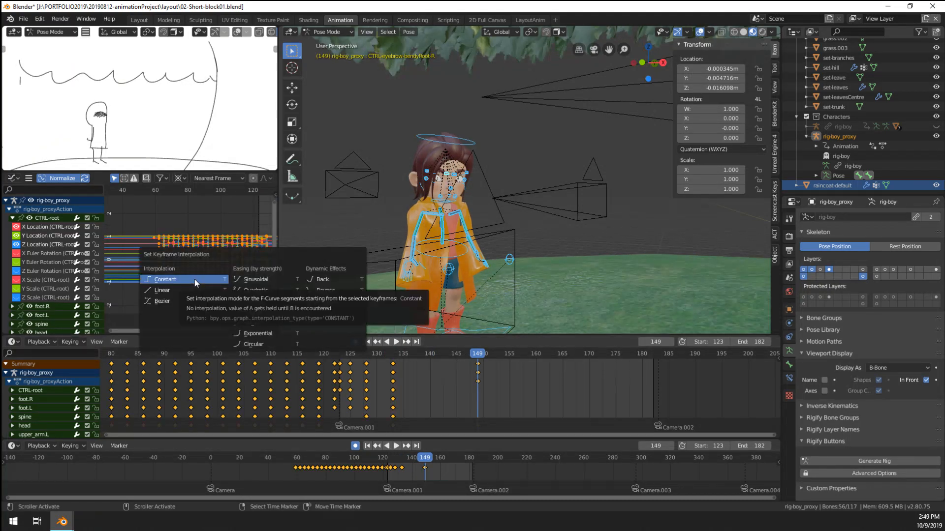
left_click(194, 279)
Step: Move the central eye target at frame 157 to about X -9.021 m, Y 0.781 m, Z 0.128 m
left_click(400, 381)
key("space")
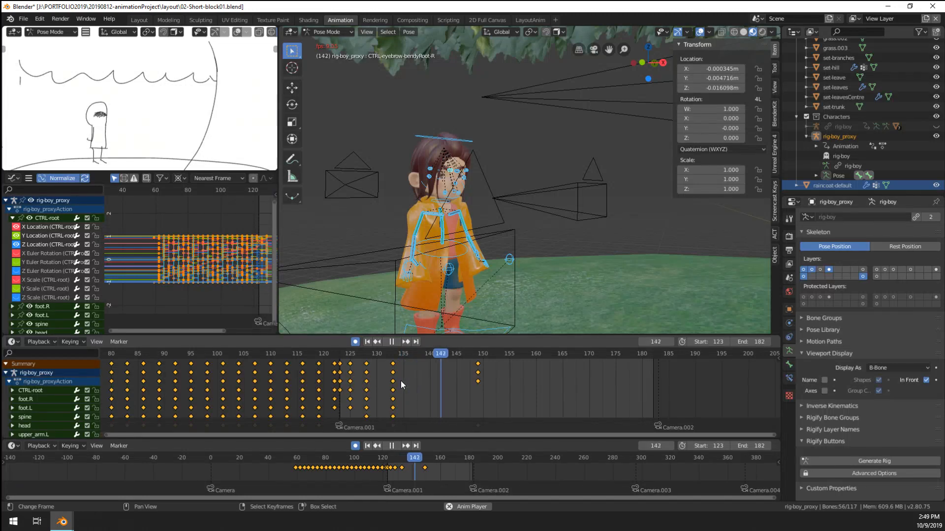
key("space")
scroll(455, 255, "down", 6)
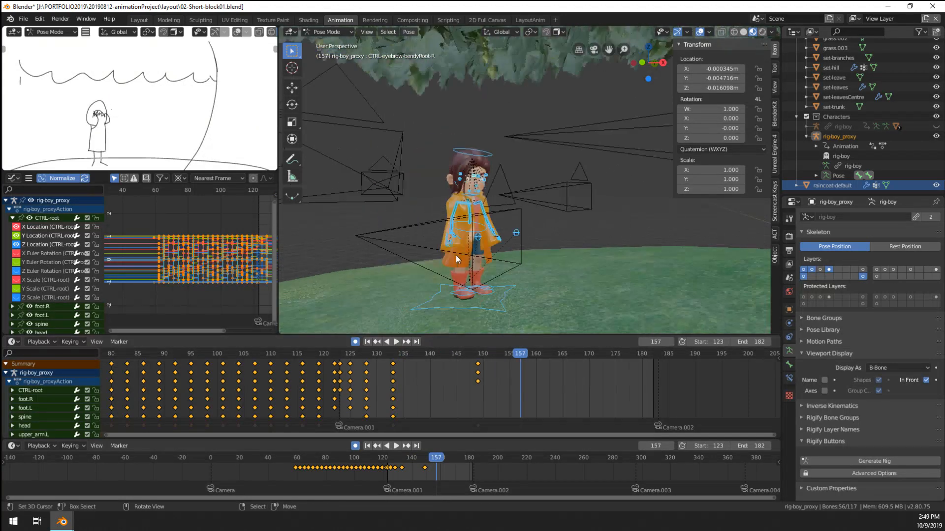
left_click(491, 256)
scroll(491, 256, "up", 8)
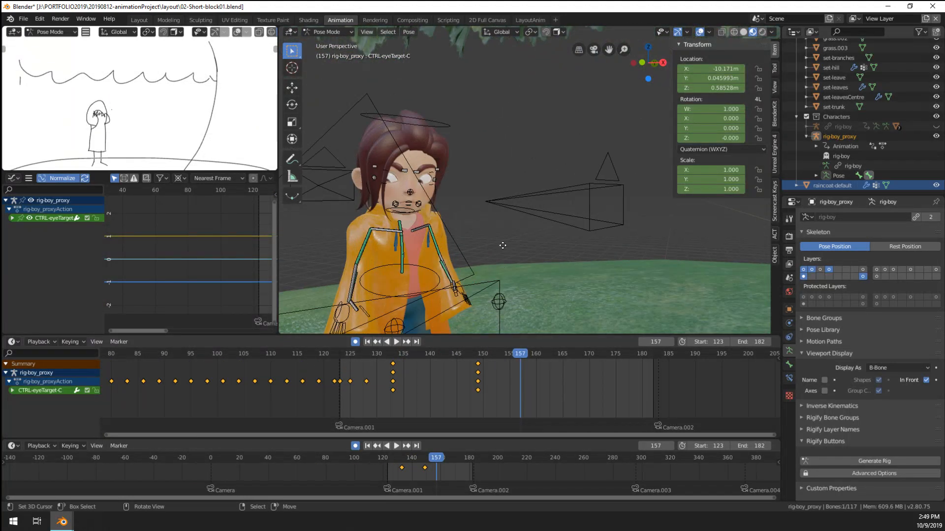
key("g")
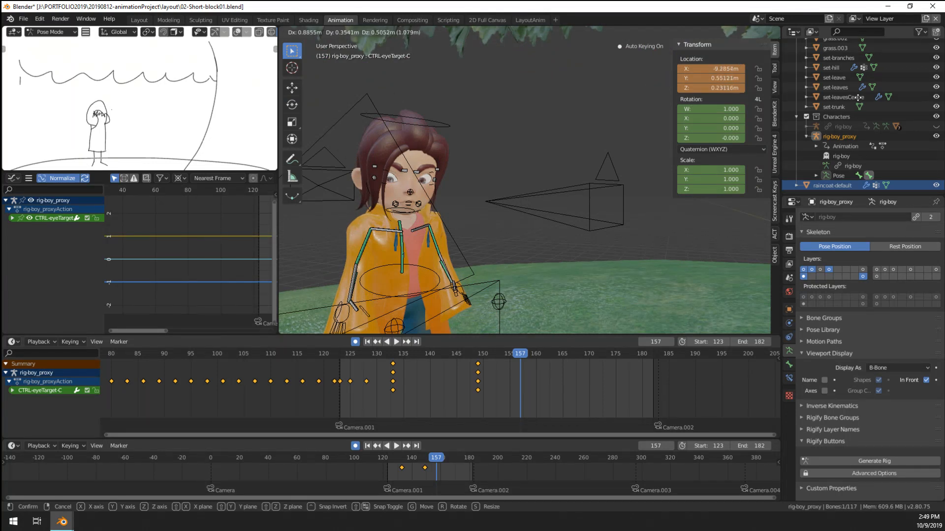
left_click(610, 220)
Step: Retime the central eye target's frame 157 keyframe to frame 149, in place of the existing key there
left_click(477, 397)
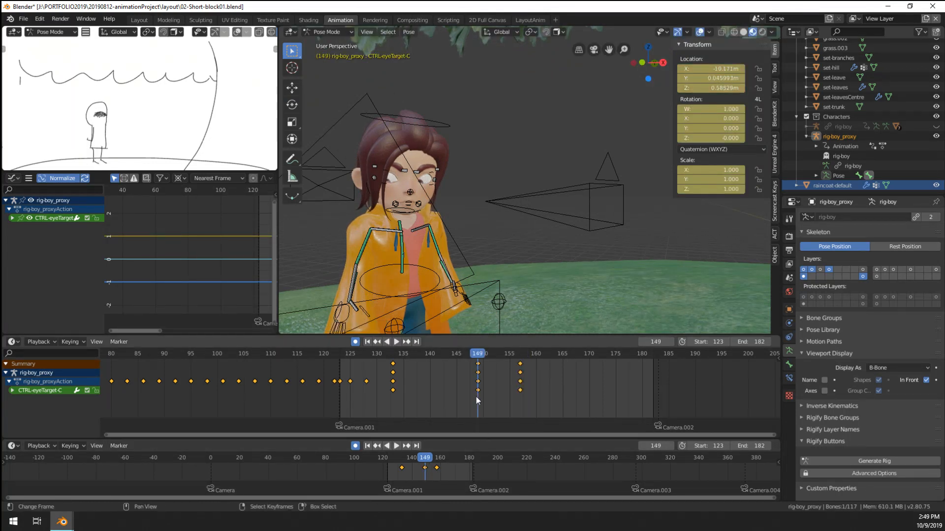
key("space")
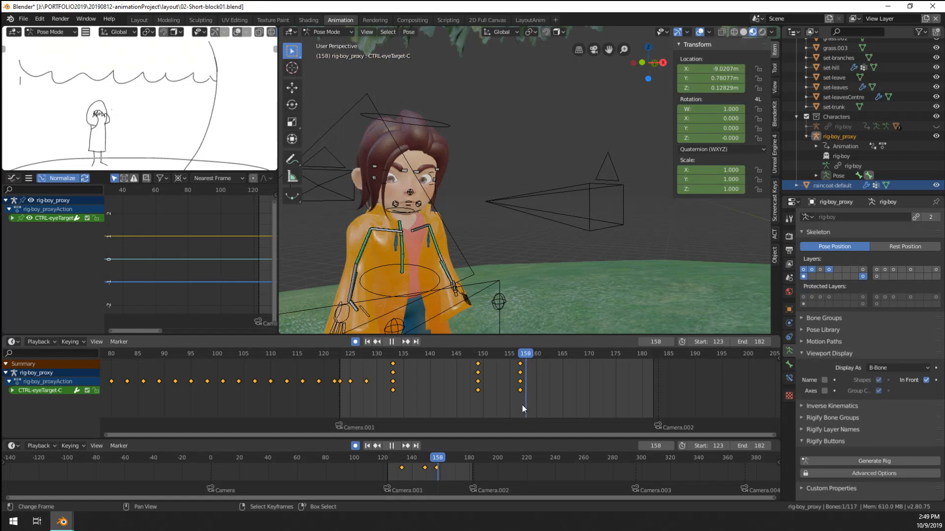
left_click_drag(521, 405, 477, 408)
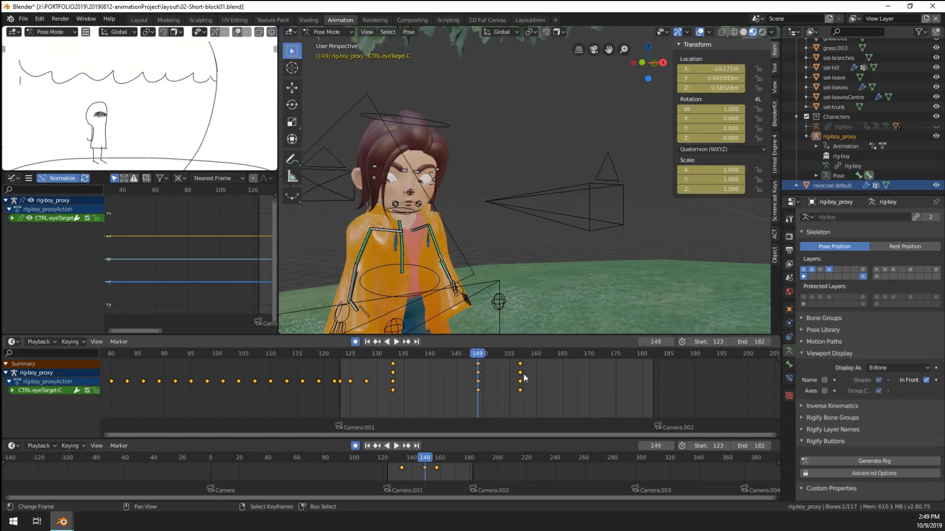
left_click_drag(520, 368, 479, 364)
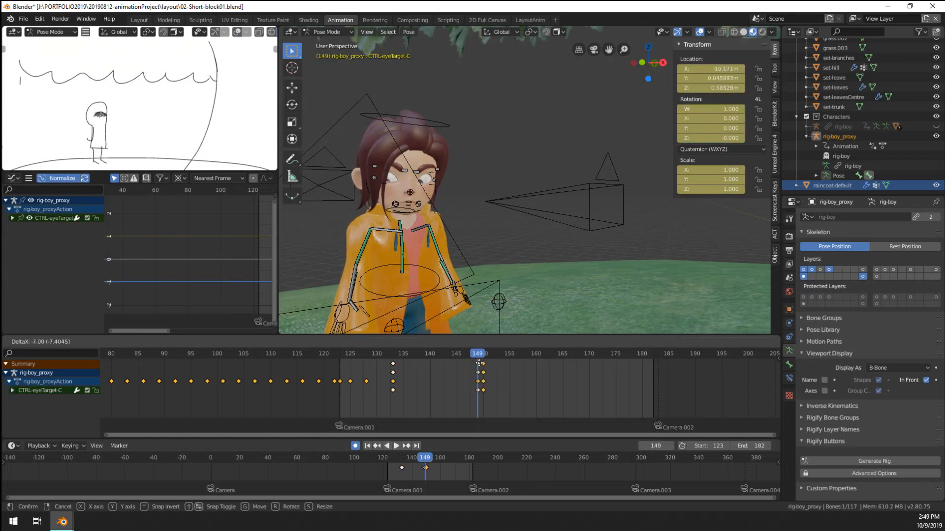
left_click(477, 363)
Step: Keyframe the head control at frame 166, turning it about Z and tilting it to about W 0.994, X -0.053, Y 0.076, Z 0.062
left_click(394, 403)
key("space")
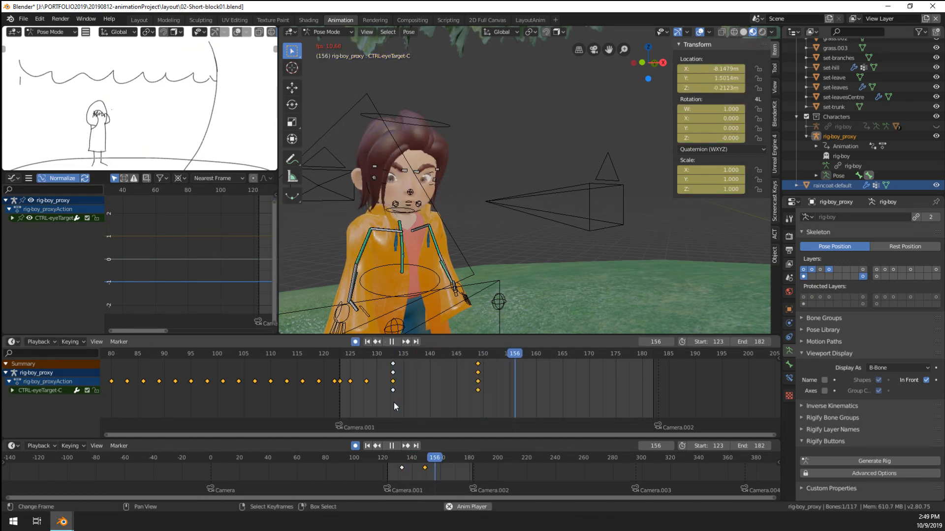
key("space")
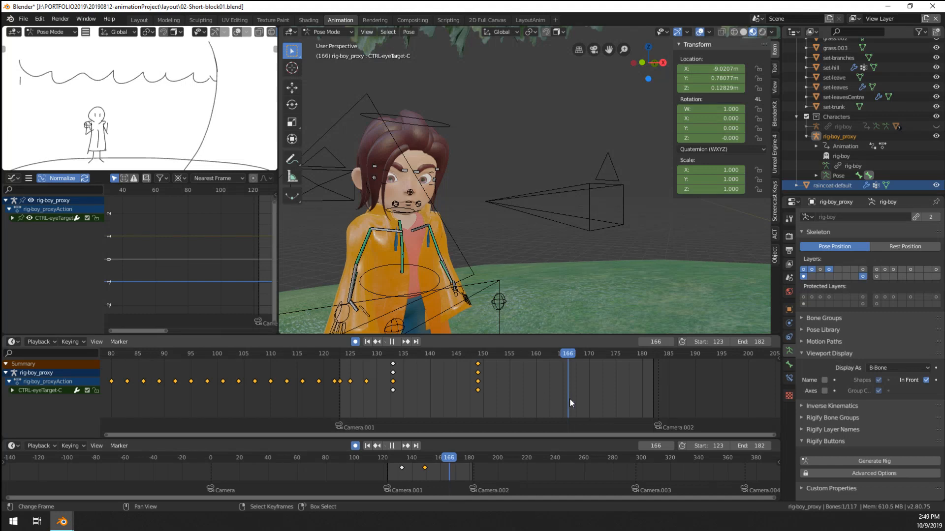
left_click(429, 127)
key("i")
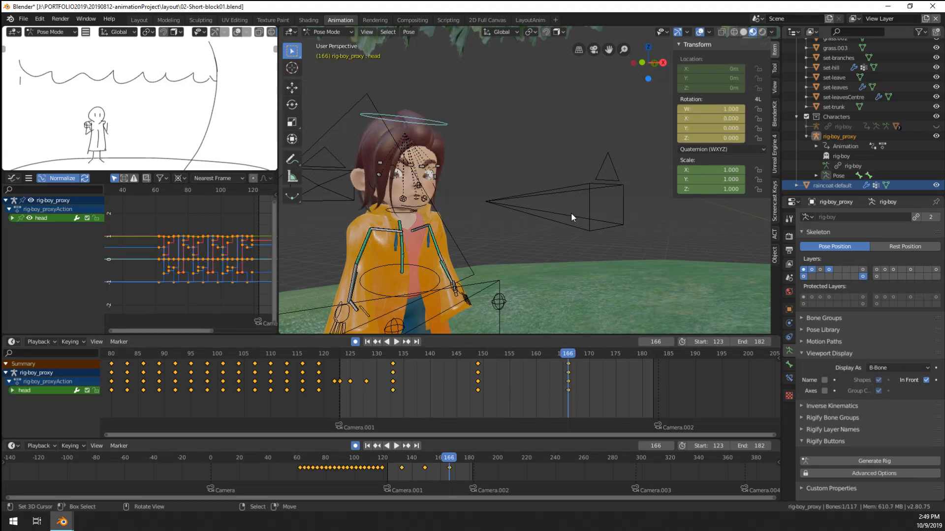
key("r")
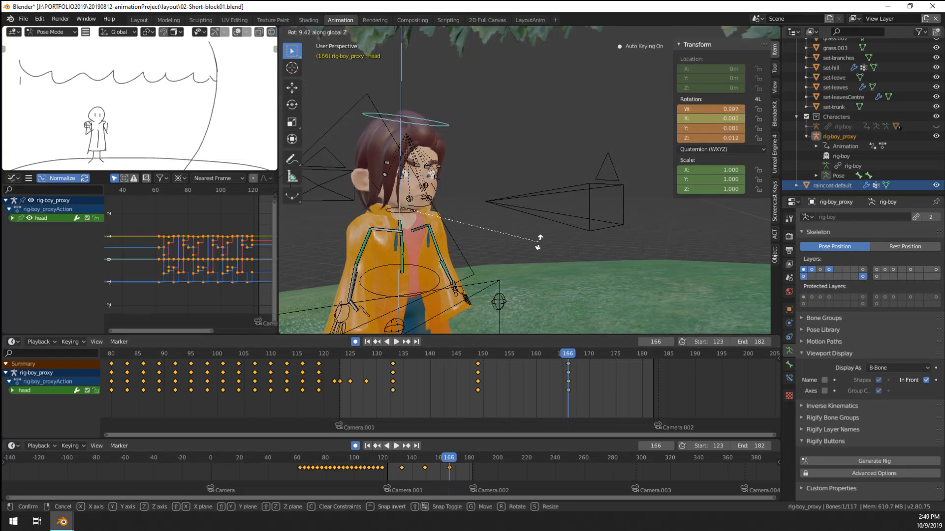
left_click(565, 250)
Step: Move the central eye target at frame 166 to about X -7.504 m, Y 0.951 m, Z -1.253 m
scroll(516, 278, "down", 6)
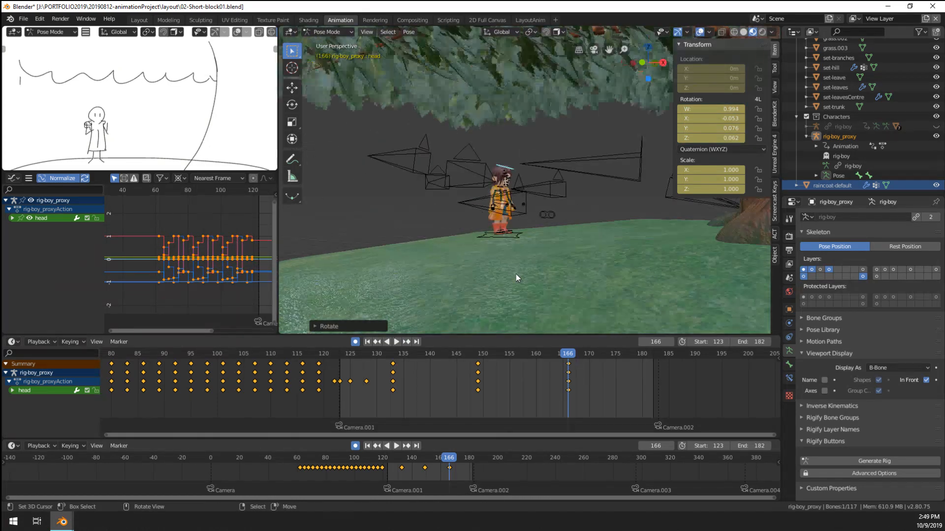
left_click(547, 217)
scroll(542, 228, "up", 4)
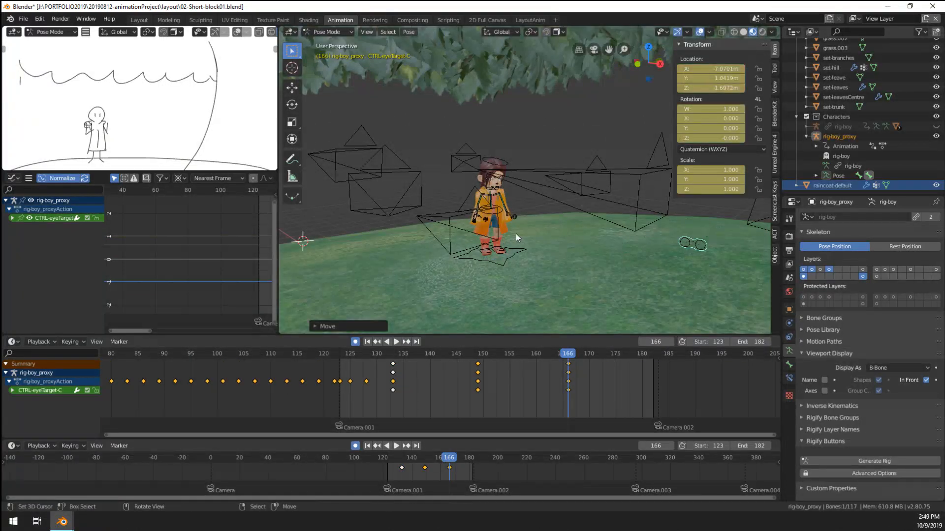
scroll(515, 234, "up", 6)
key("g")
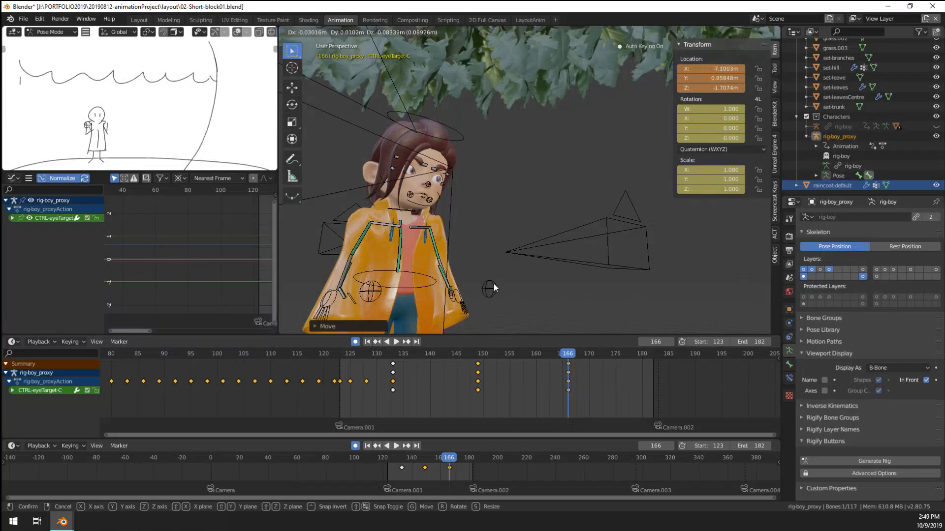
left_click(494, 285)
middle_click_drag(494, 285, 500, 288)
key("g")
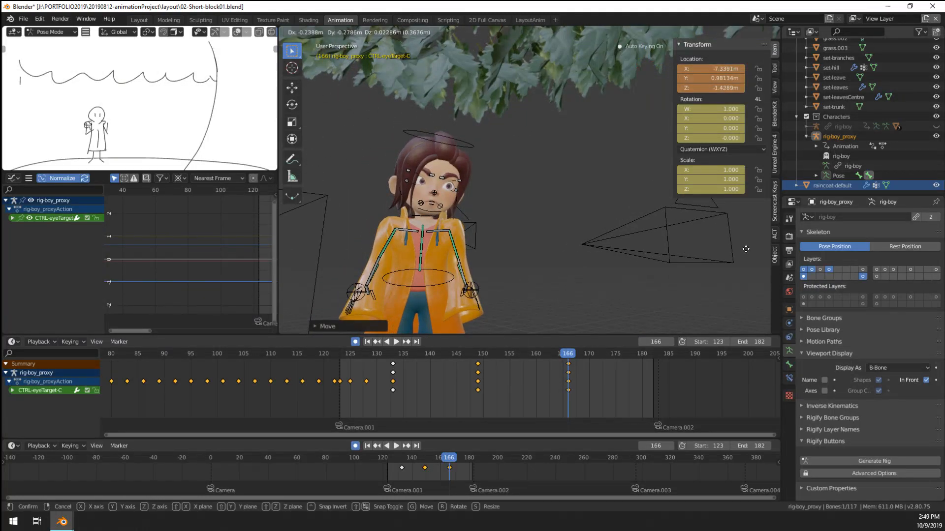
left_click(550, 277)
scroll(423, 212, "up", 4)
scroll(423, 212, "down", 4)
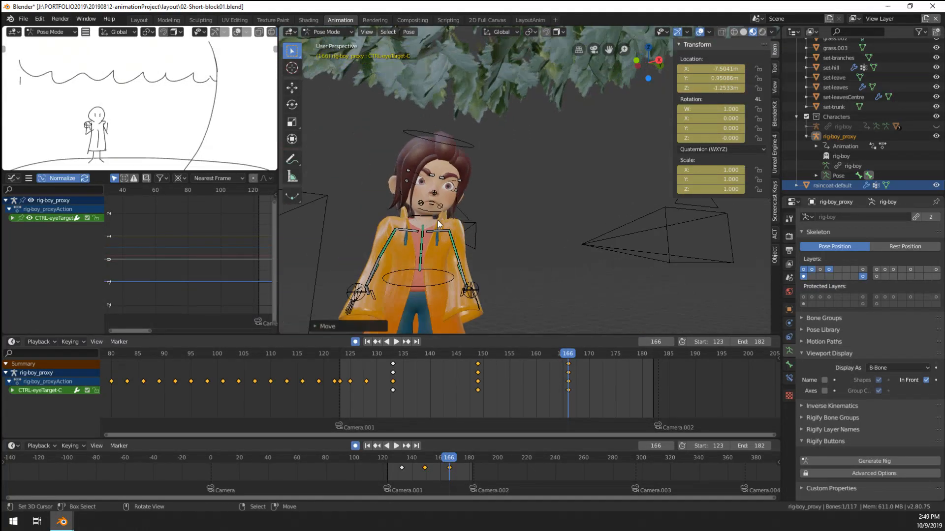
Step: Play back the Camera.001 shot from its start to review the stop and gaze changes
middle_click_drag(438, 221, 598, 253)
scroll(598, 253, "down", 3)
left_click(342, 398)
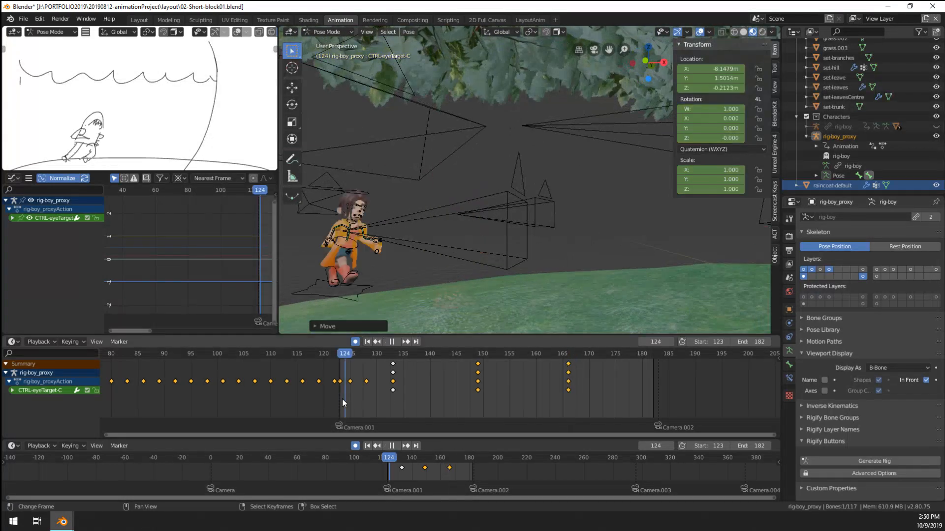
key("space")
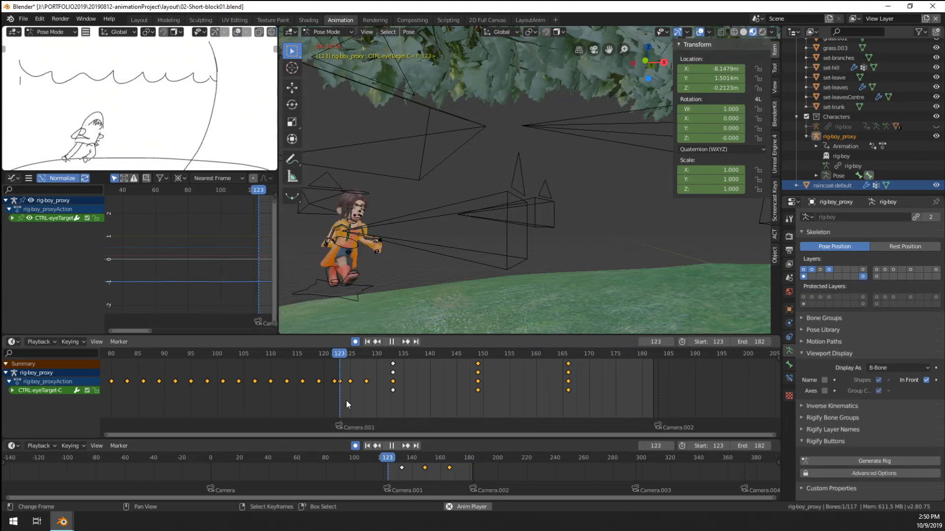
key("space")
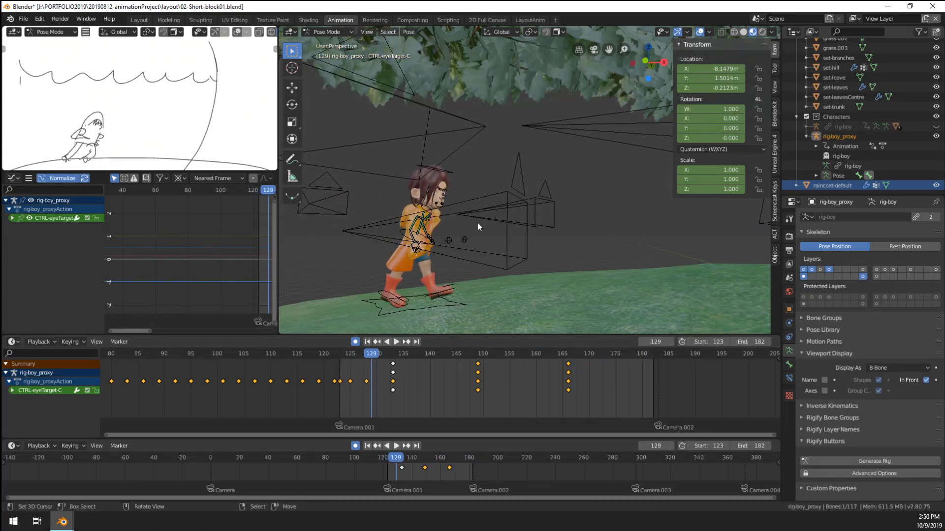
Step: Look through the camera, hide the viewport overlays and play back the shot
key("KP_0")
scroll(500, 186, "down", 3)
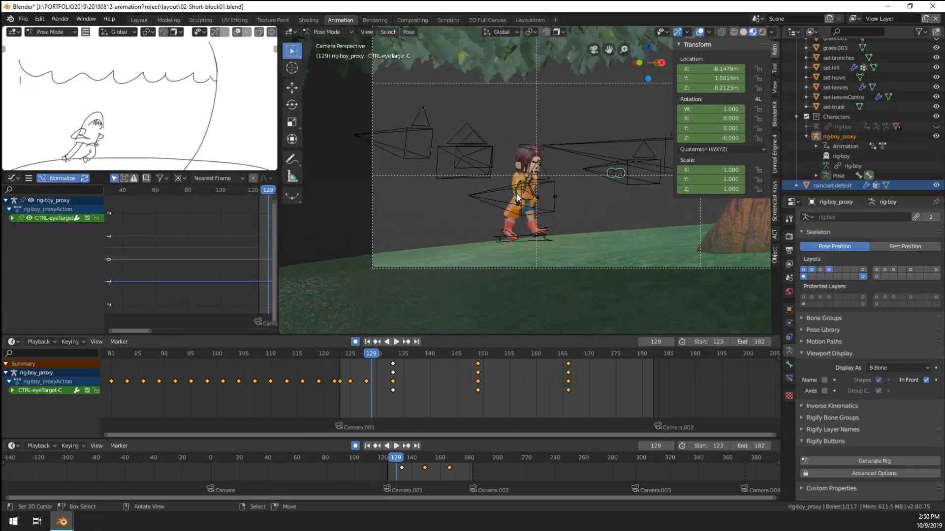
scroll(501, 186, "up", 4)
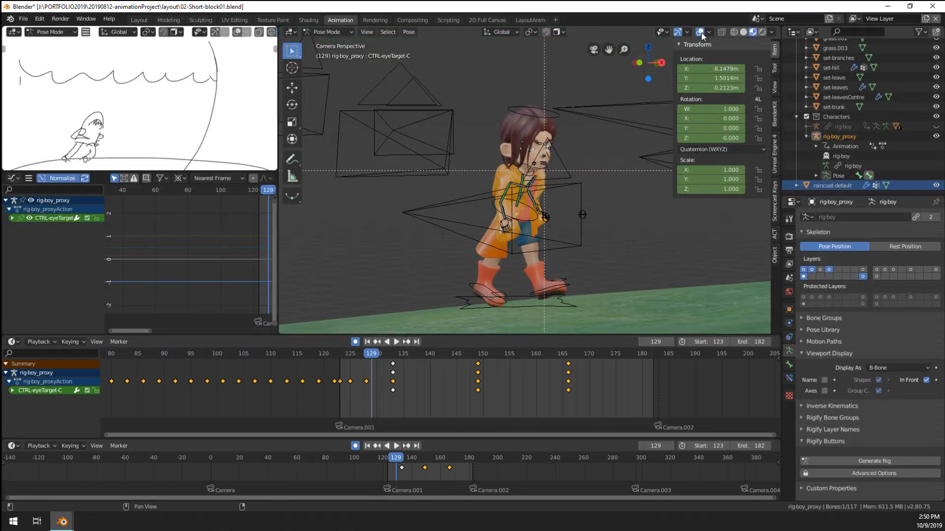
left_click(701, 33)
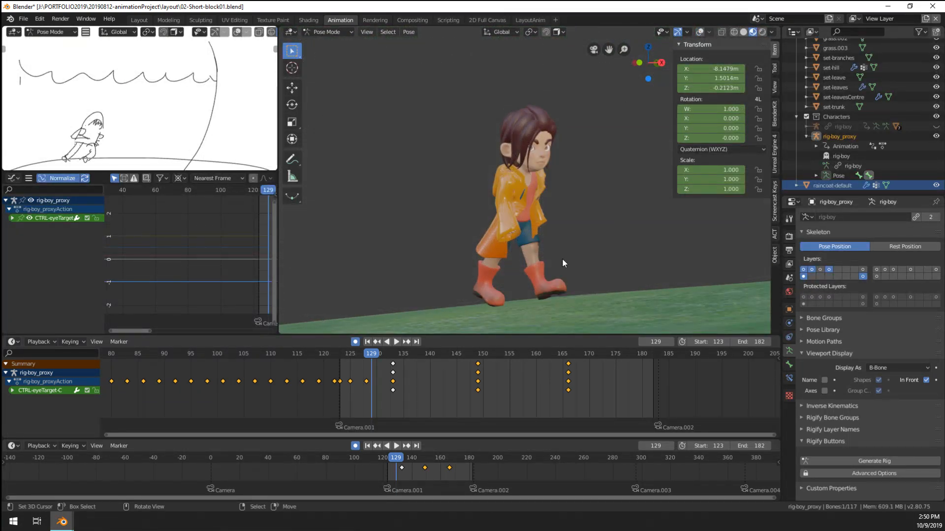
key("space")
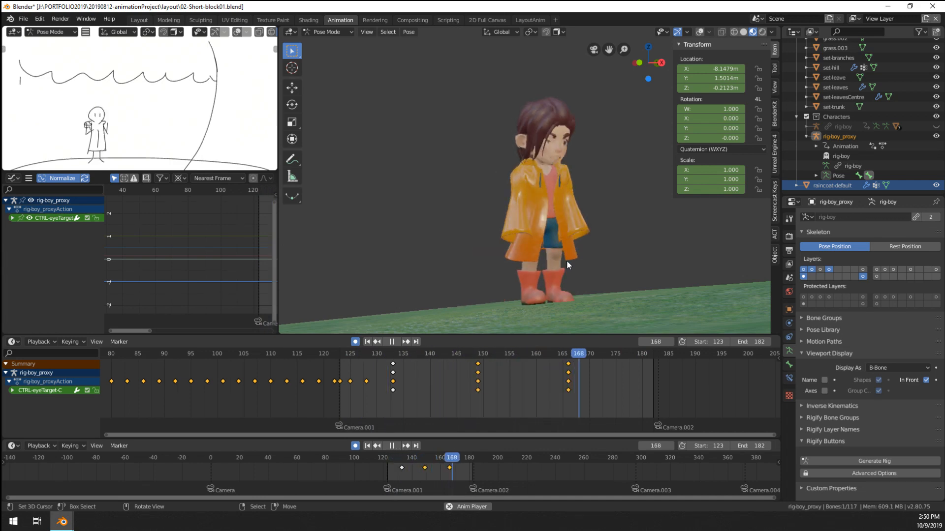
key("space")
scroll(543, 262, "up", 2)
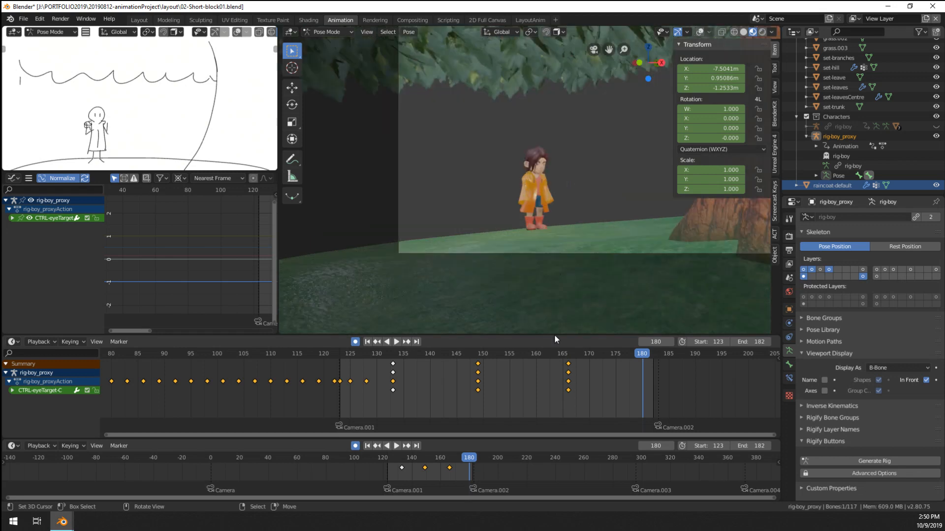
Step: Go to frame 183 at the Camera.002 marker and set the playback range's start frame to 183
scroll(568, 364, "down", 7)
middle_click_drag(587, 384, 454, 403)
scroll(516, 397, "down", 5)
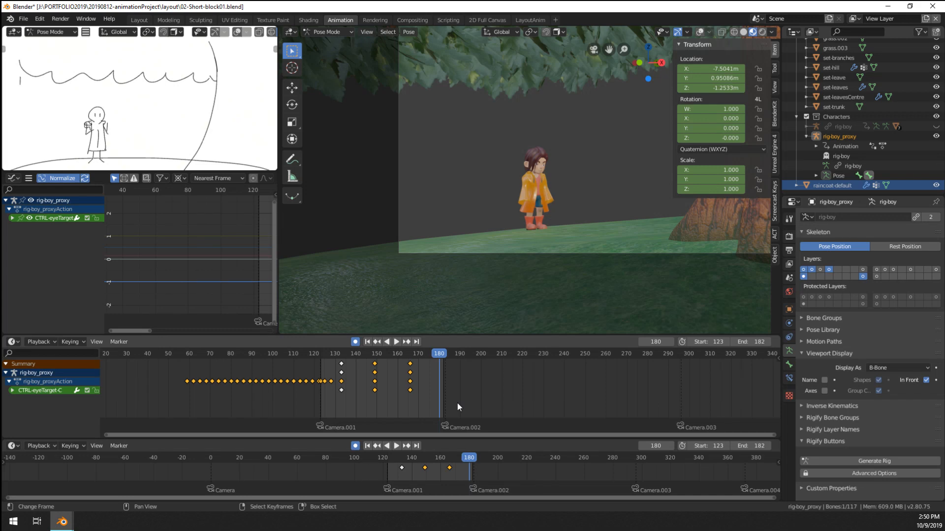
scroll(445, 394, "up", 3)
scroll(445, 393, "up", 3)
left_click(461, 397)
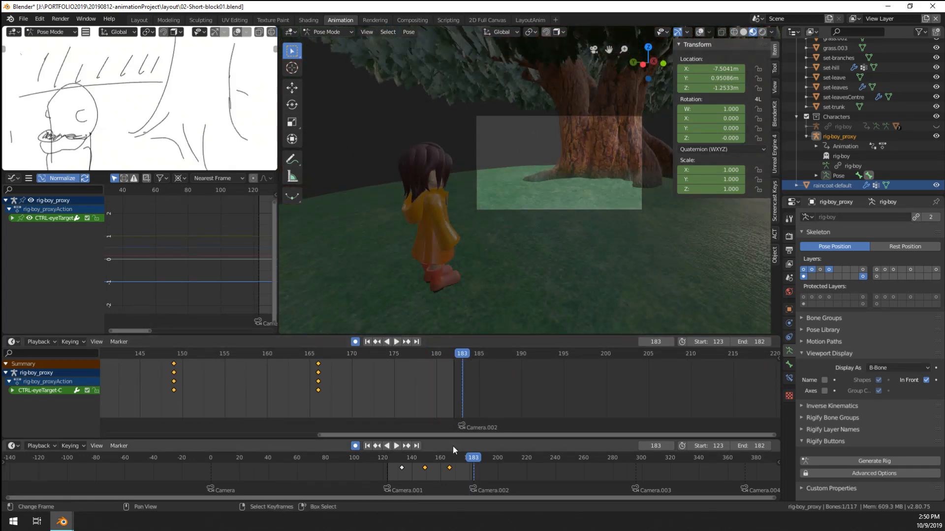
middle_click_drag(559, 378, 451, 387)
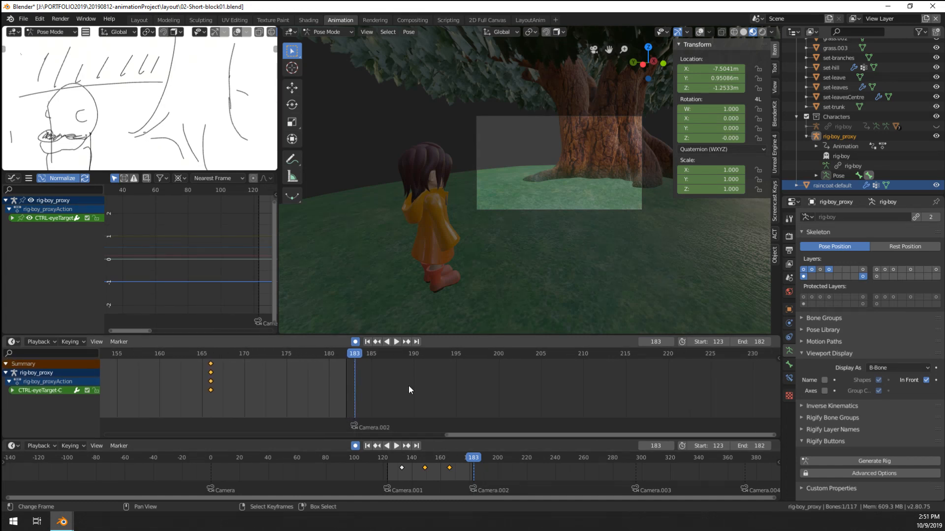
left_click(717, 345)
type("183")
key("Return")
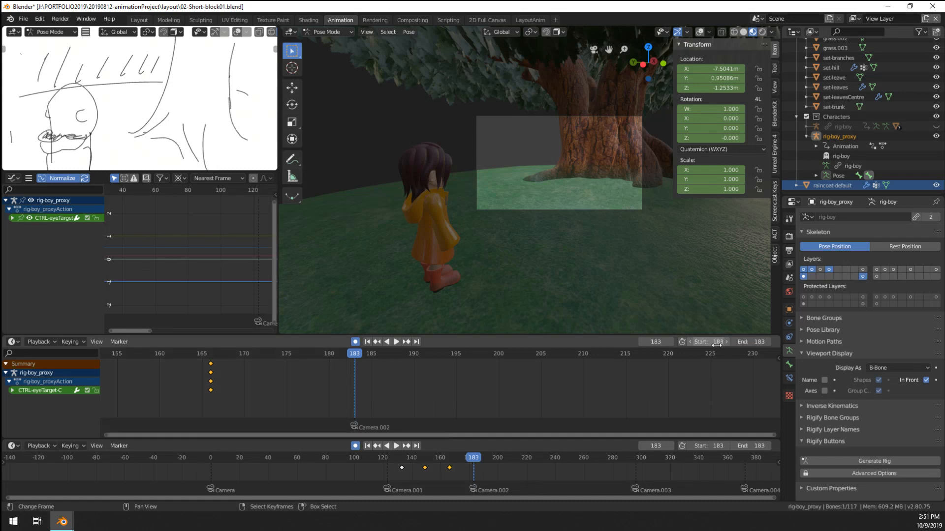
Step: Check where the Camera.003 marker sits and set the playback range's end frame to 259
scroll(666, 382, "down", 8, "alt")
scroll(666, 382, "down", 12, "ctrl")
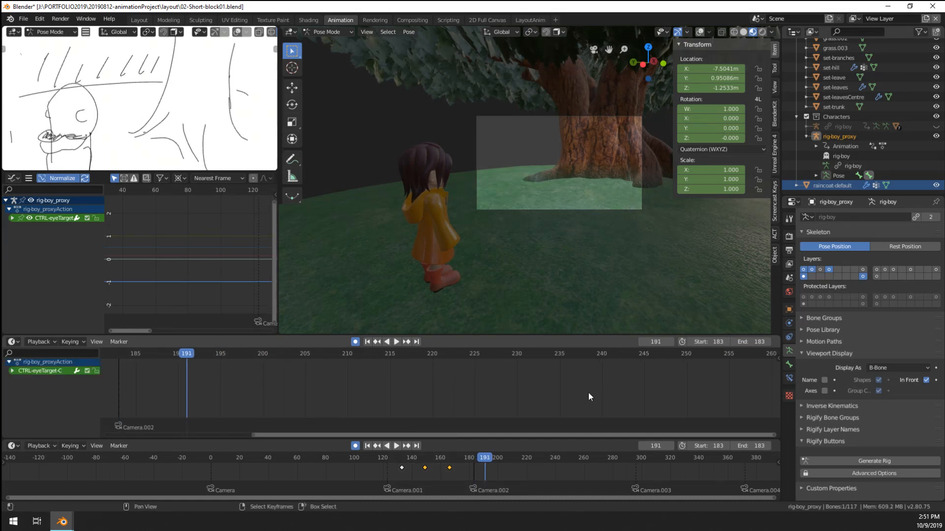
scroll(560, 476, "down", 3)
scroll(560, 476, "down", 2)
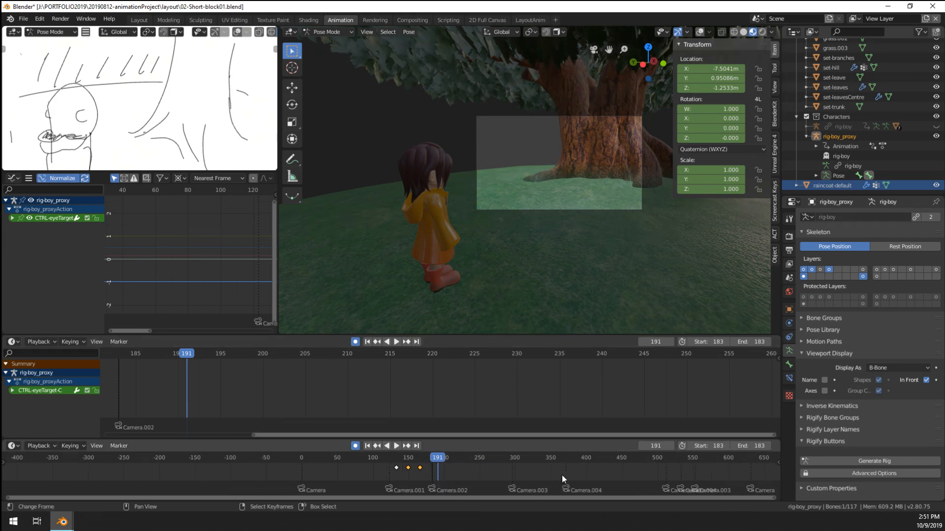
left_click(491, 483)
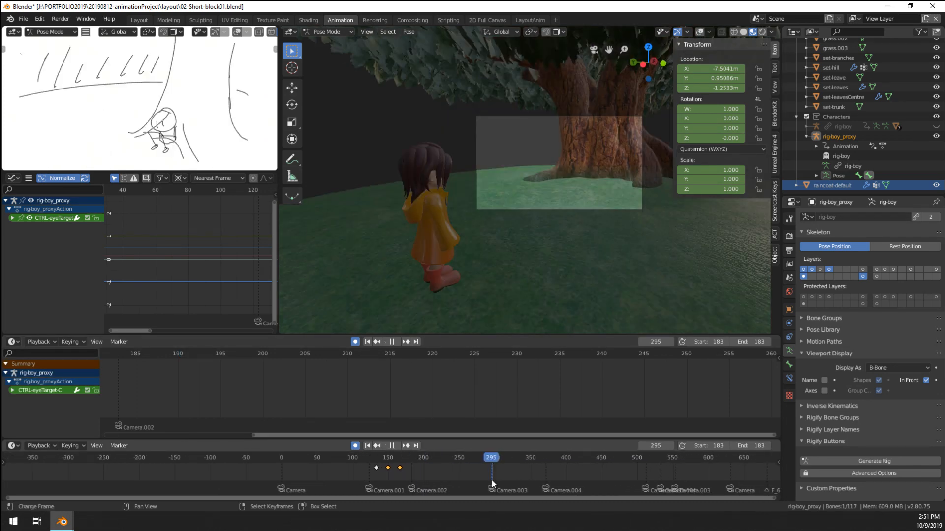
key("space")
left_click(748, 342)
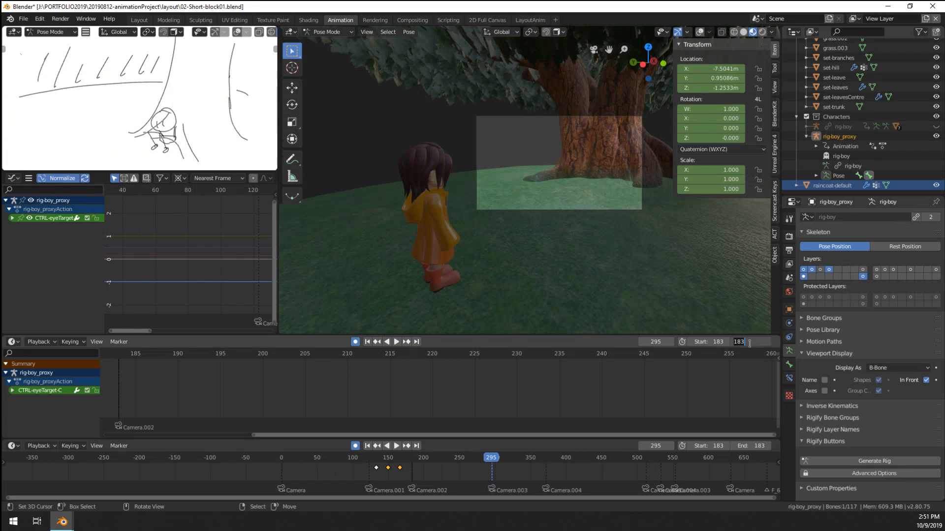
type("259")
key("Return")
key("Home")
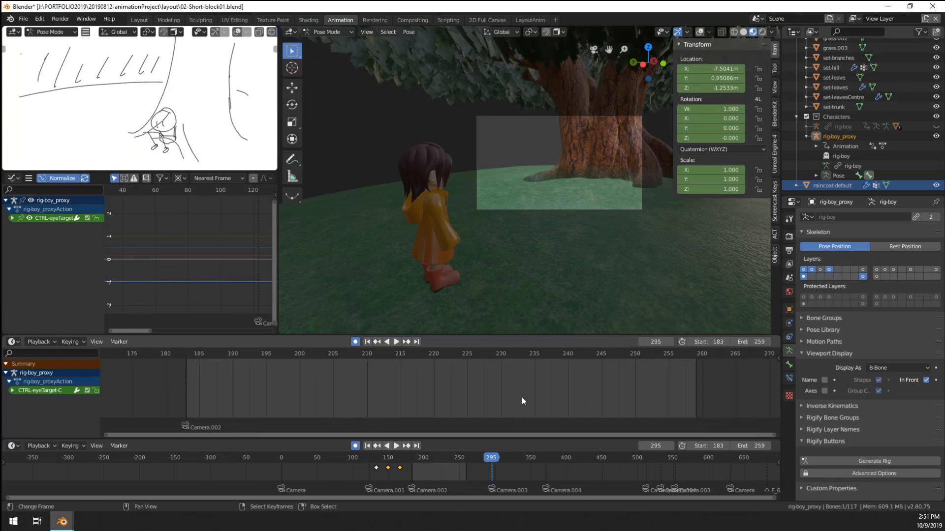
Step: Preview the opening frames of the Camera.002 shot and return to frame 183
left_click(320, 405)
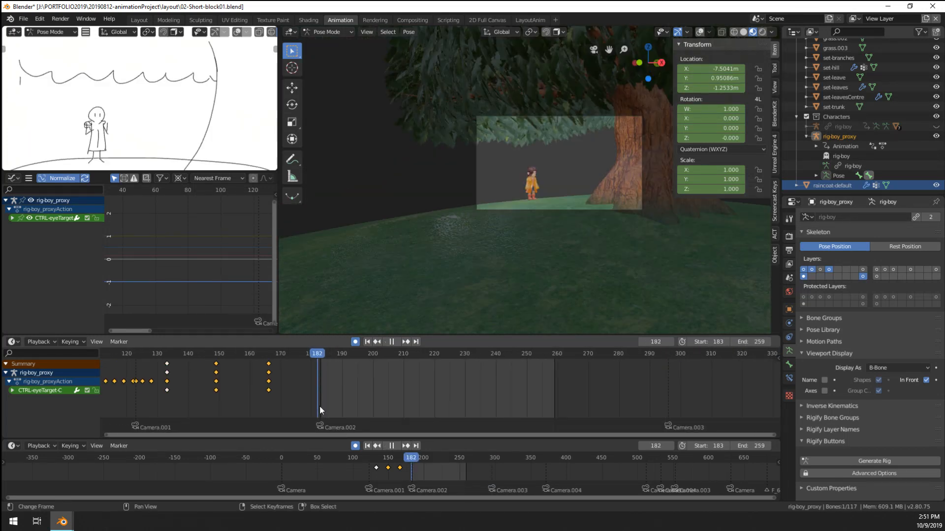
key("space")
key("space")
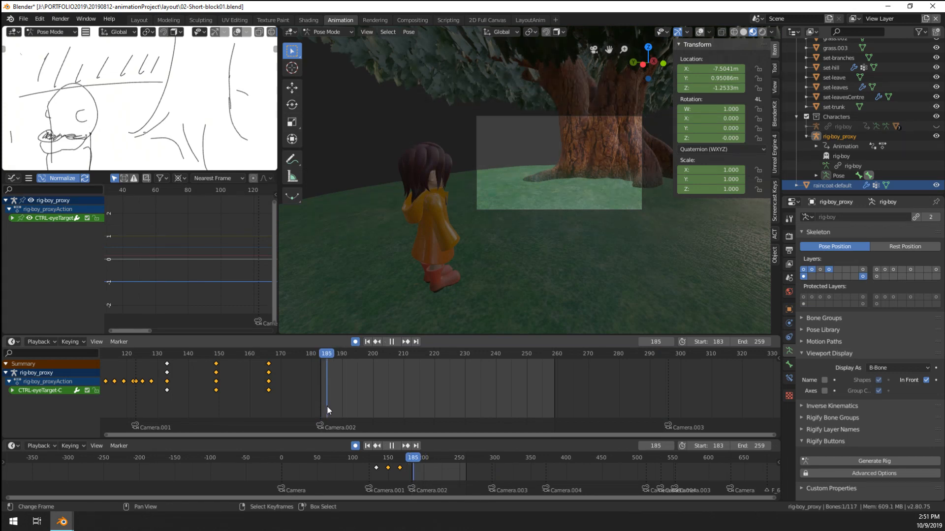
middle_click_drag(362, 288, 408, 309)
left_click(321, 388)
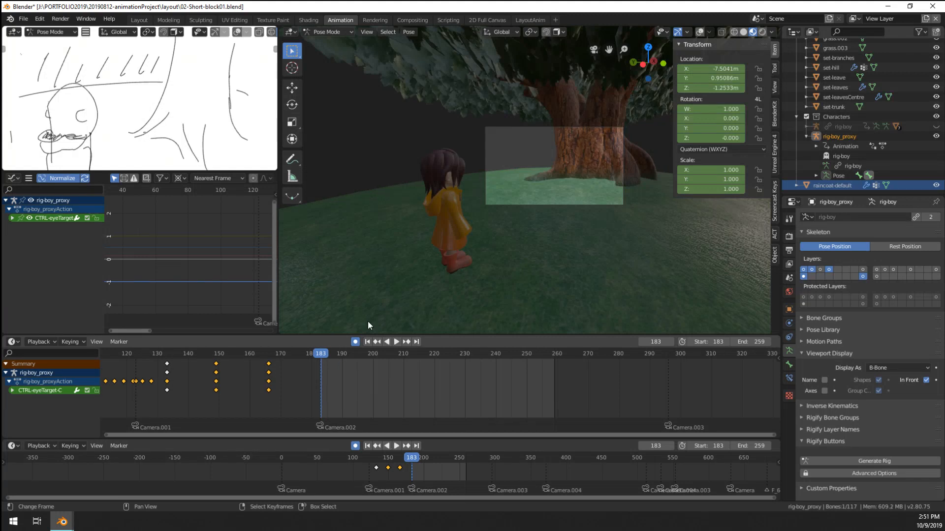
Step: Show the viewport overlays, move the character's root control to about X -10.662 m, Y 1.725 m, Z 0.237 m, and rotate it to about 86.7°
left_click(451, 267)
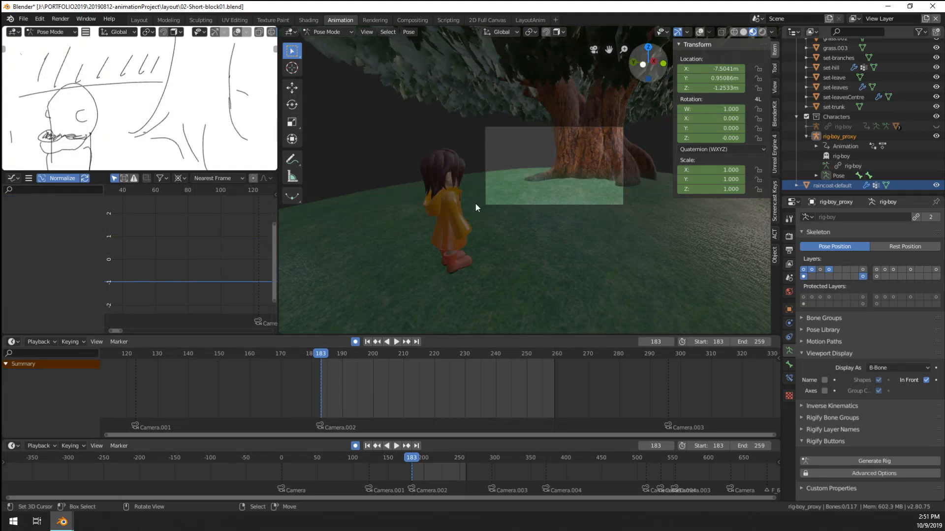
left_click(699, 32)
left_click(451, 288)
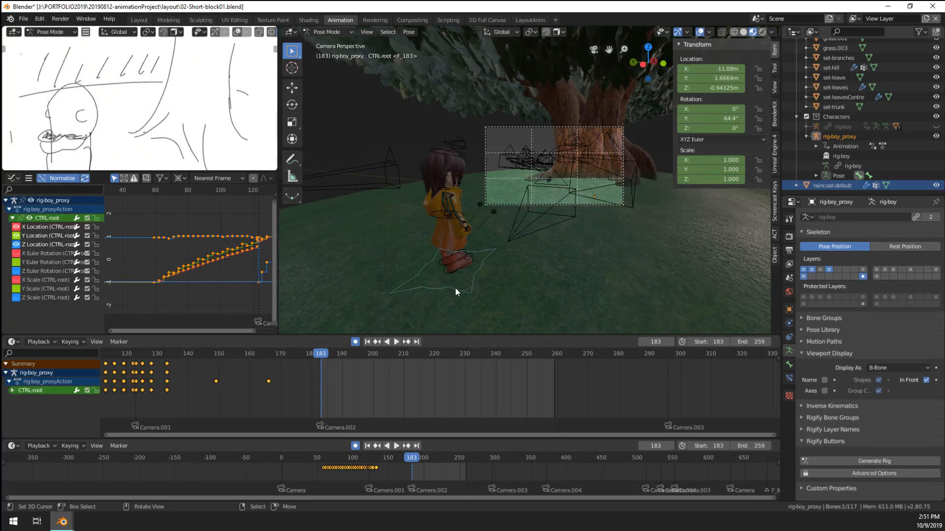
key("g")
left_click(520, 284)
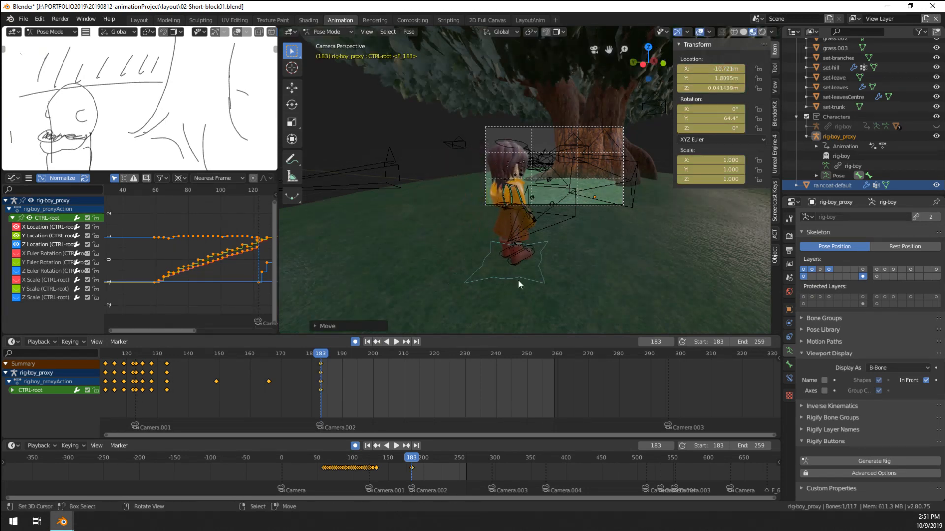
key("r")
key("z")
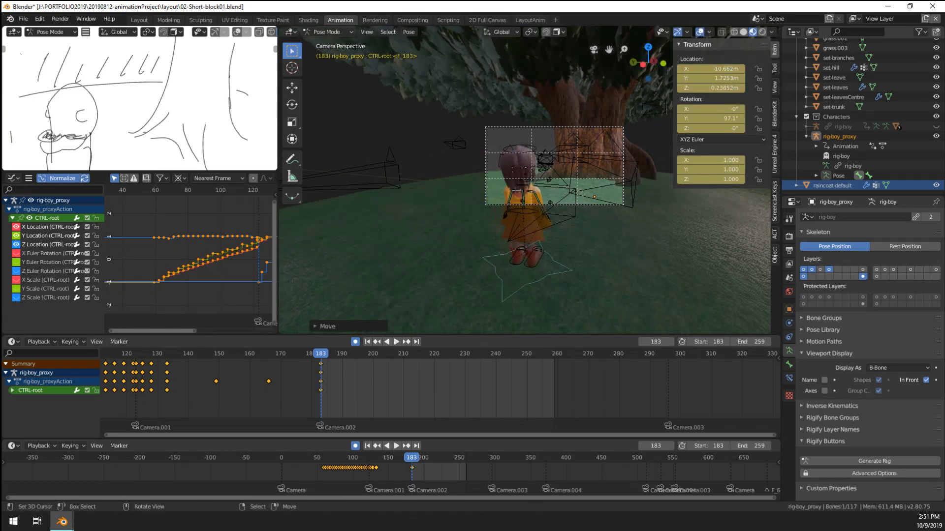
left_click(610, 253)
Step: Slide the root control horizontally to about X -10.362 m, Y 1.725 m, Z 0.210 m at frame 183
scroll(588, 261, "up", 5)
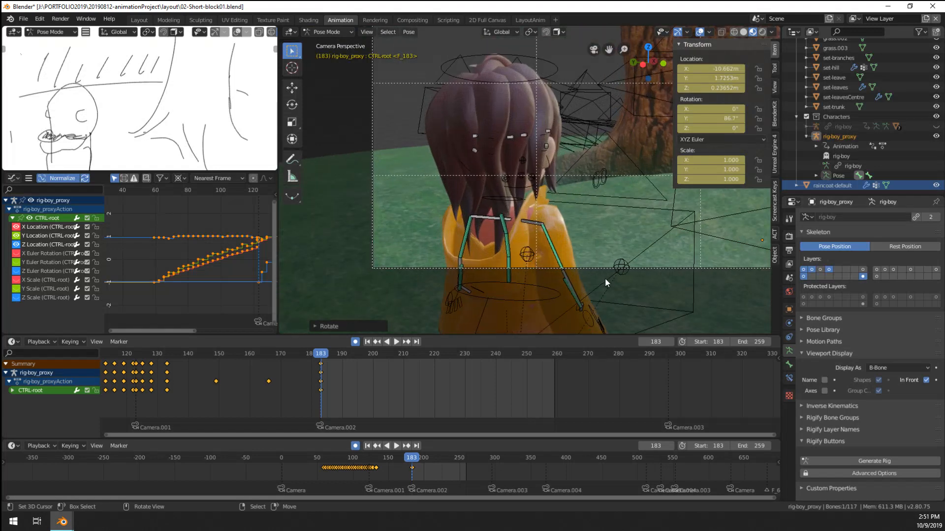
scroll(513, 270, "down", 3)
scroll(512, 276, "up", 2)
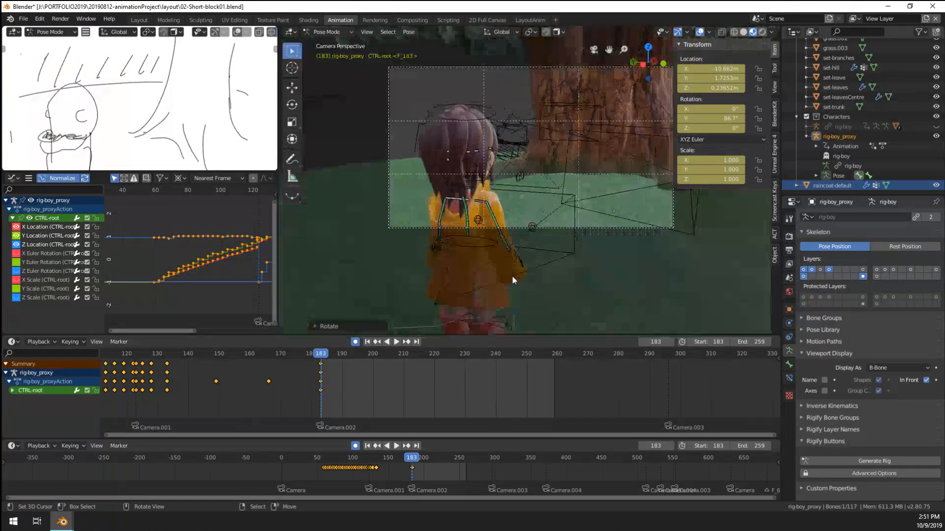
key("g")
key("shift+z")
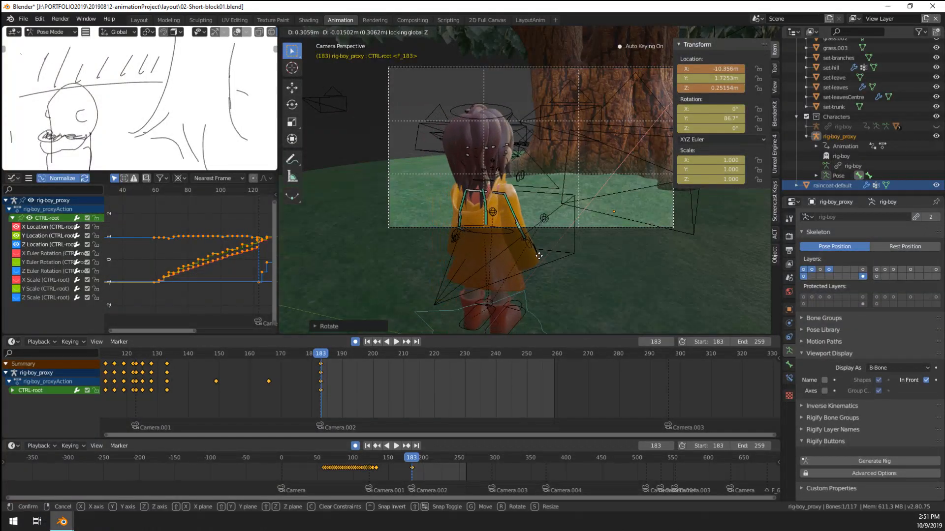
left_click(534, 255)
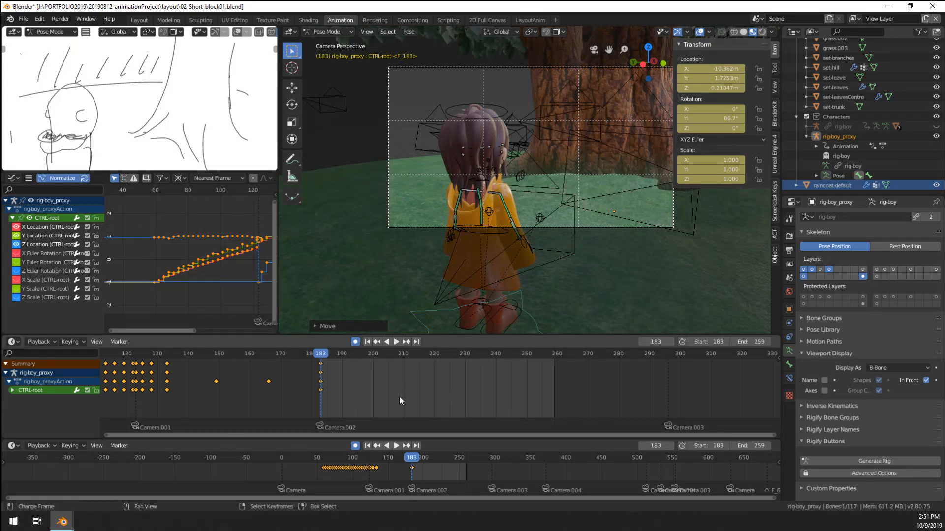
Step: At frame 247, move the root control beside the tree trunk to about X -5.566 m, Y 2.120 m, Z 0.521 m
key("space")
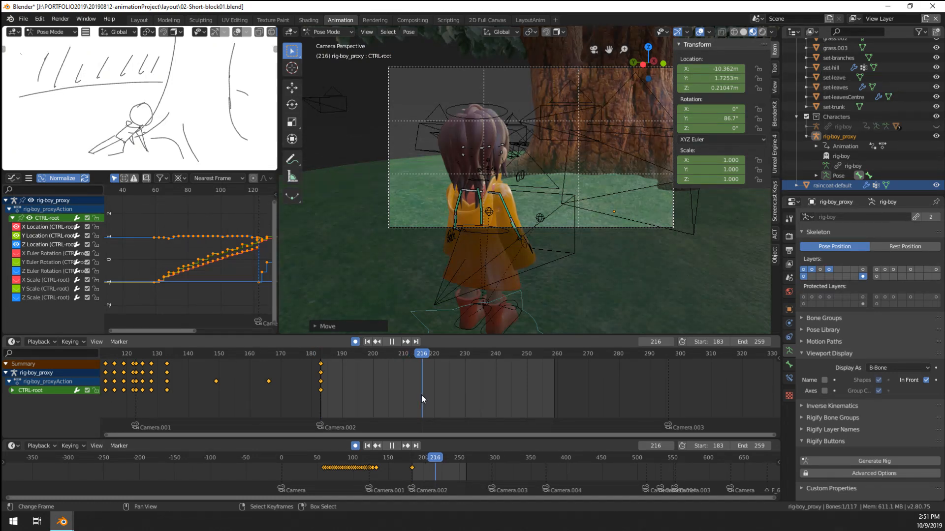
mouse_move(421, 395)
left_mouse_down()
mouse_move(537, 398)
mouse_move(491, 406)
mouse_move(518, 406)
left_mouse_up()
middle_click_drag(515, 304, 474, 285)
key("g")
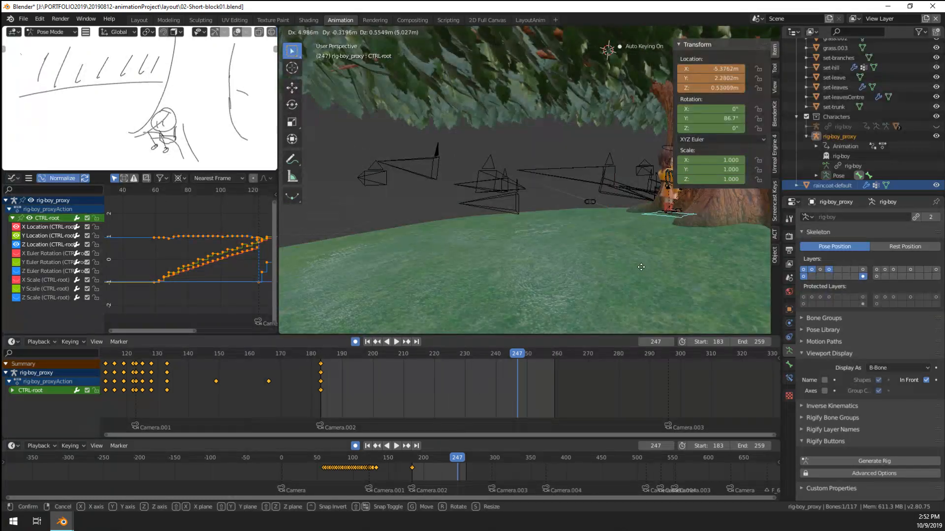
left_click(661, 265)
Step: Rotate the root control about global Z to about -77.1° so the character faces away from the trunk
scroll(659, 296, "up", 5)
key("r")
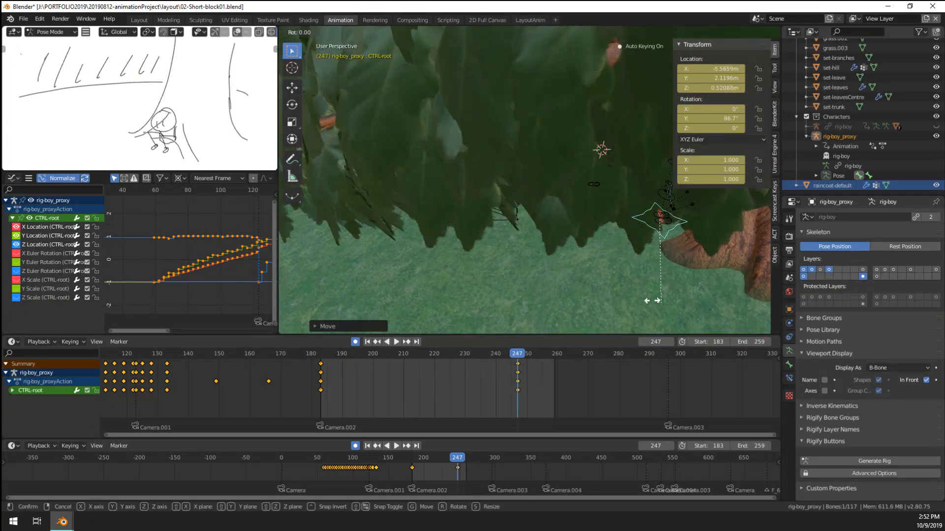
key("z")
left_click(639, 136)
middle_click_drag(634, 148, 652, 211)
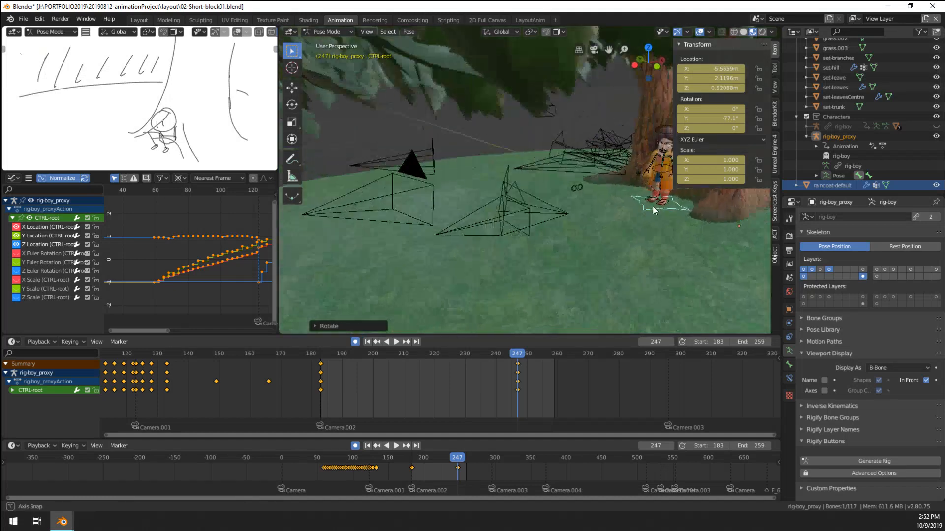
Step: Reposition the root control in front of the trunk at about X -5.411 m, Y 2.112 m, Z 0.243 m
scroll(676, 241, "up", 2)
middle_click_drag(640, 251, 356, 248, "shift")
scroll(471, 292, "up", 3)
key("g")
left_click(470, 266)
Step: Move the central eye target at frame 247 to about X -9.968 m, Y 2.279 m, Z 1.668 m, in front of the character
left_click(352, 247)
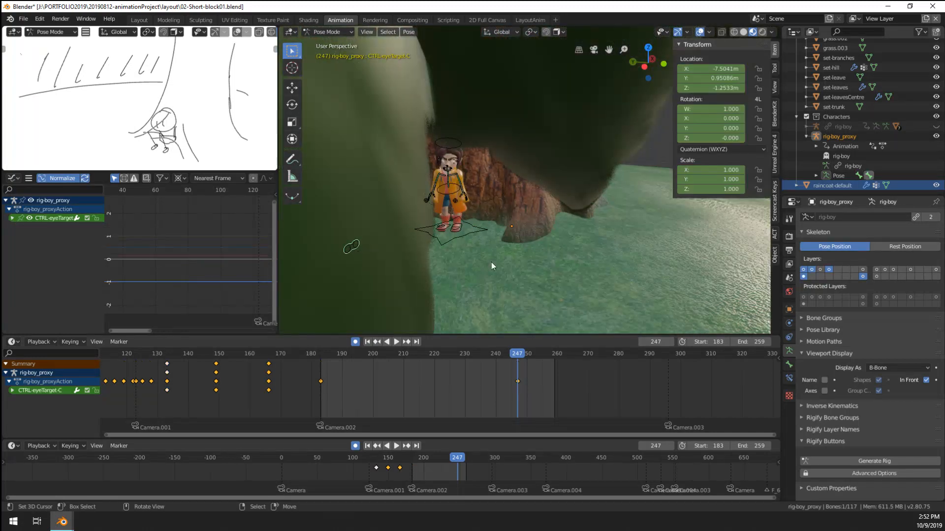
middle_click_drag(491, 262, 394, 235)
key("g")
left_click(282, 207)
middle_click_drag(282, 206, 409, 211)
scroll(409, 212, "down", 2)
key("g")
left_click(554, 191)
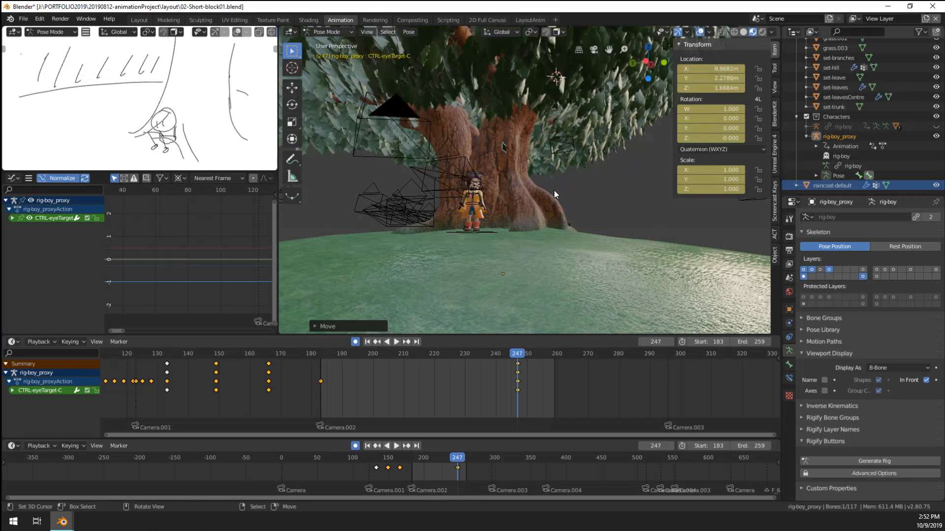
Step: Look through the camera and adjust the eye target to about X -10.297 m, Y -0.055 m, Z 1.576 m
key("KP_0")
key("g")
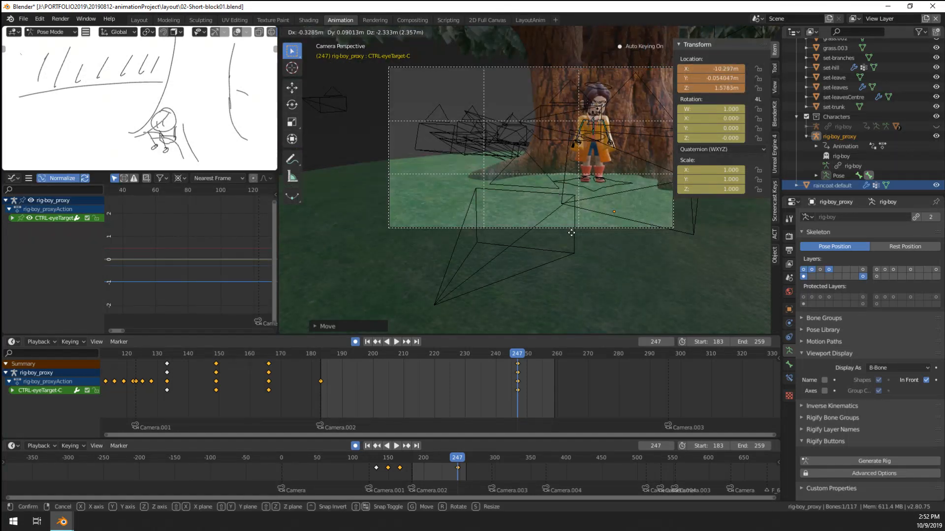
left_click(571, 233)
Step: Rotate the root control at frame 247 to about -117° and move it to about X -5.507 m, Y 2.172 m, Z -0.045 m
left_click(616, 185)
key("r")
key("z")
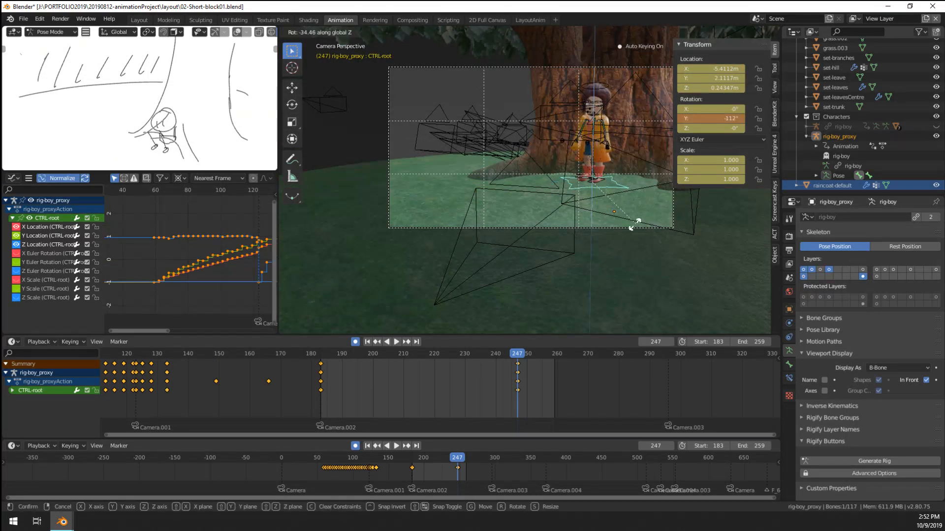
left_click(634, 223)
key("g")
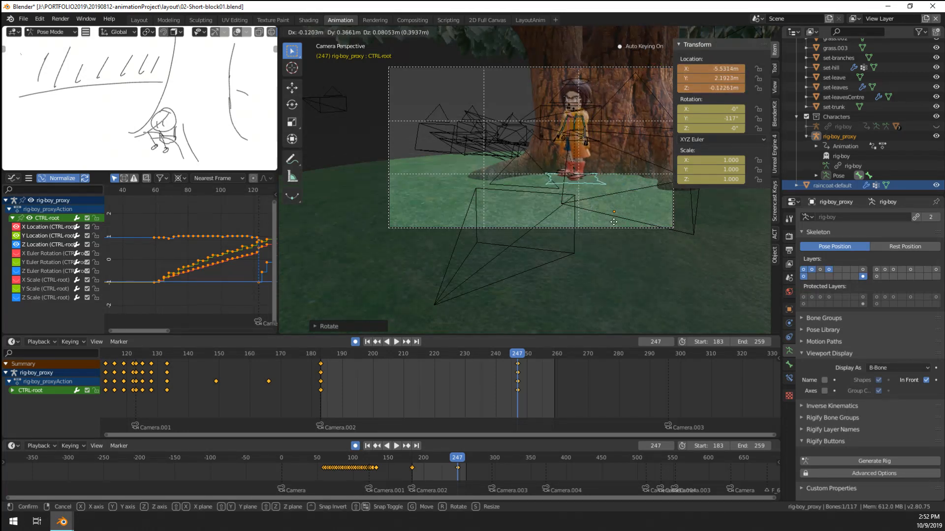
left_click(617, 221)
Step: Switch to Object Mode and move Camera.002 to about X -13.288 m, Y -1.989 m, Z 3.808 m at frame 247
middle_click_drag(618, 198, 532, 211, "shift")
key("alt+a")
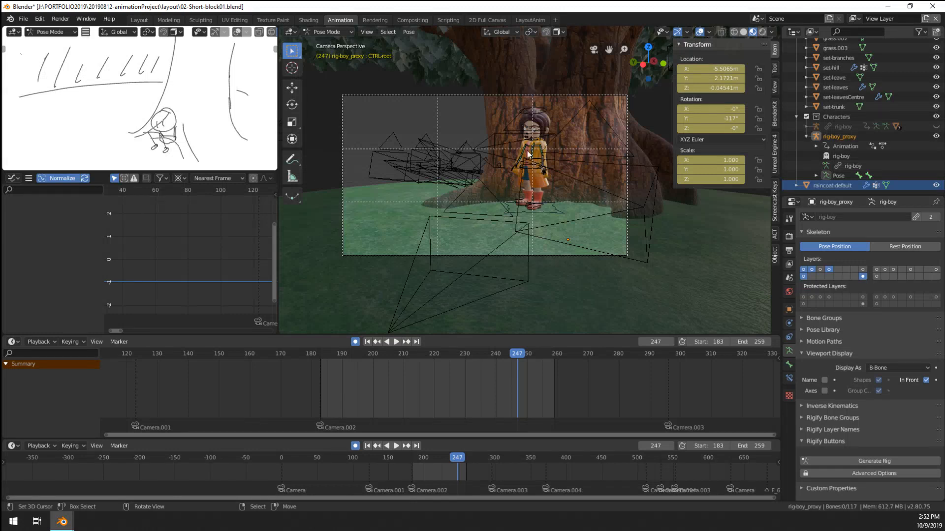
key("ctrl+Tab")
left_click(588, 96)
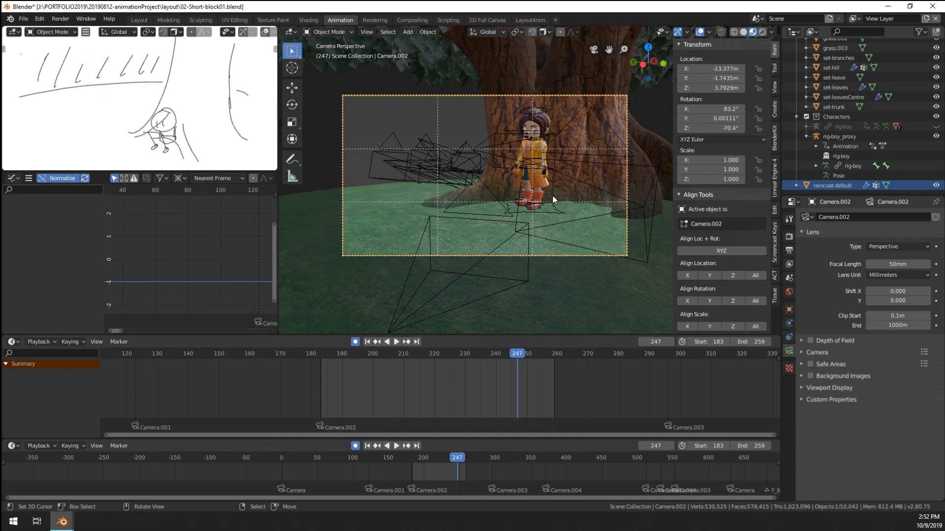
key("g")
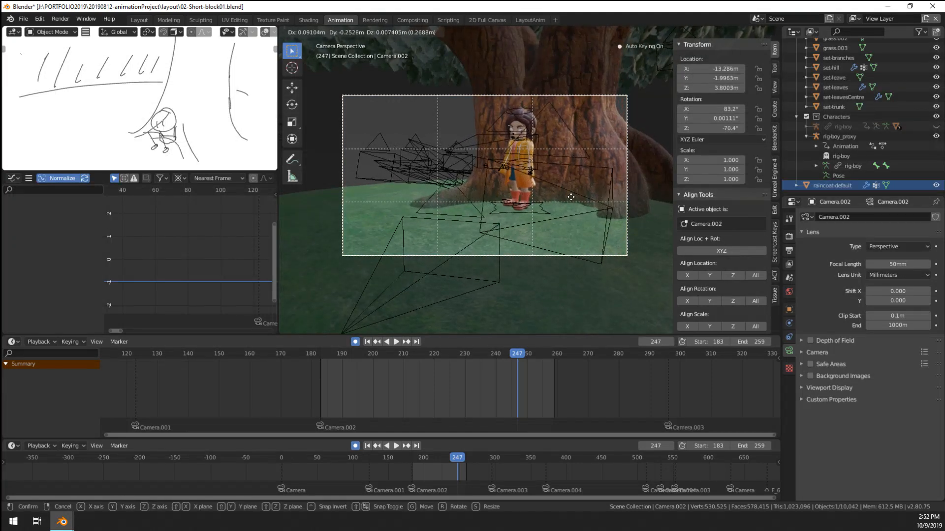
left_click(521, 225)
Step: Select the rig-boy_proxy armature, return it to Pose Mode and select the spine bone
scroll(512, 182, "up", 3)
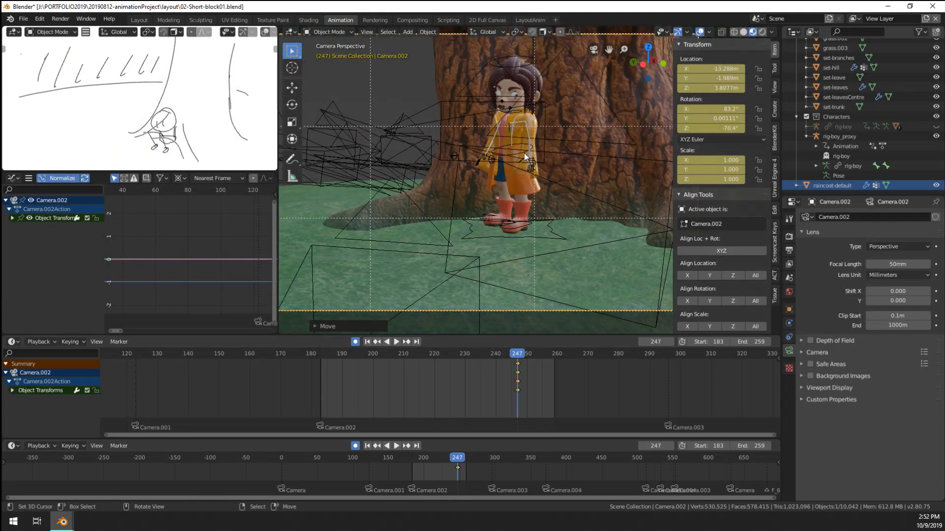
scroll(524, 153, "down", 4)
right_click(521, 207)
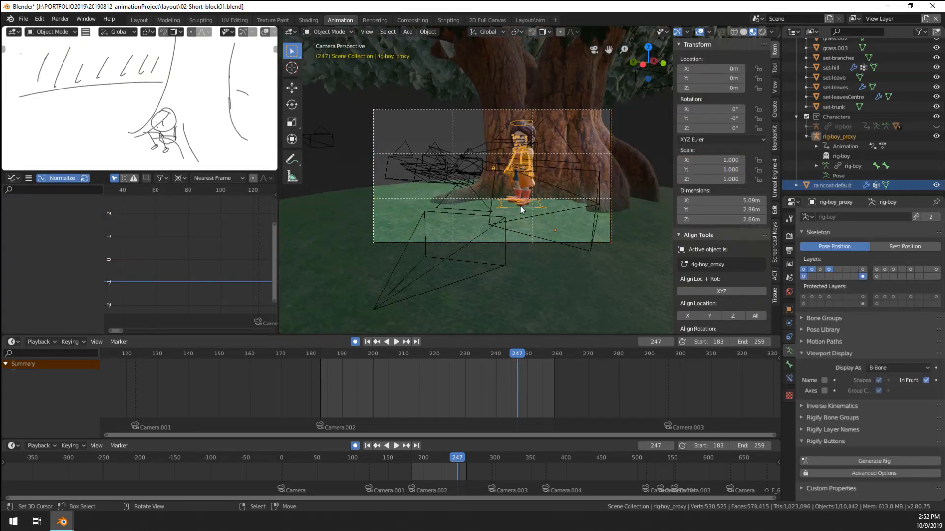
right_click(605, 110)
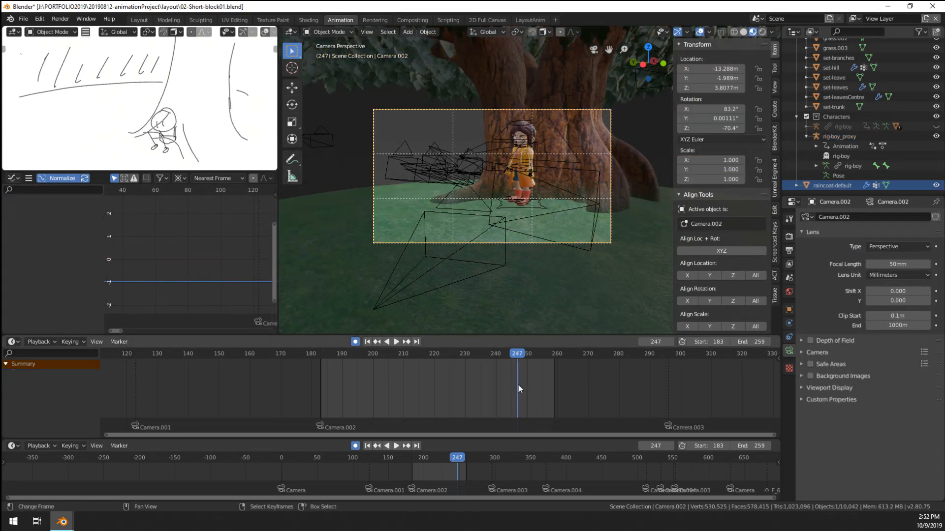
right_click(525, 204)
scroll(525, 211, "up", 4)
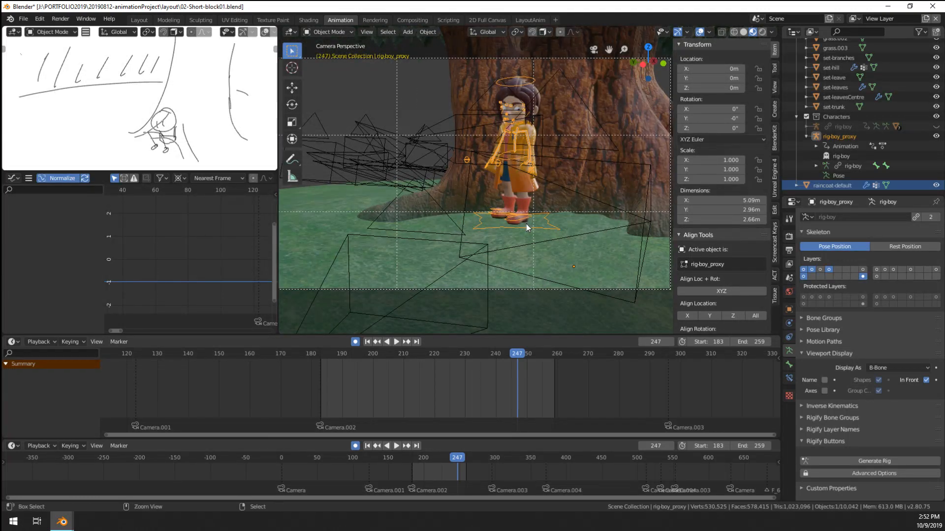
key("ctrl+Tab")
right_click(517, 161)
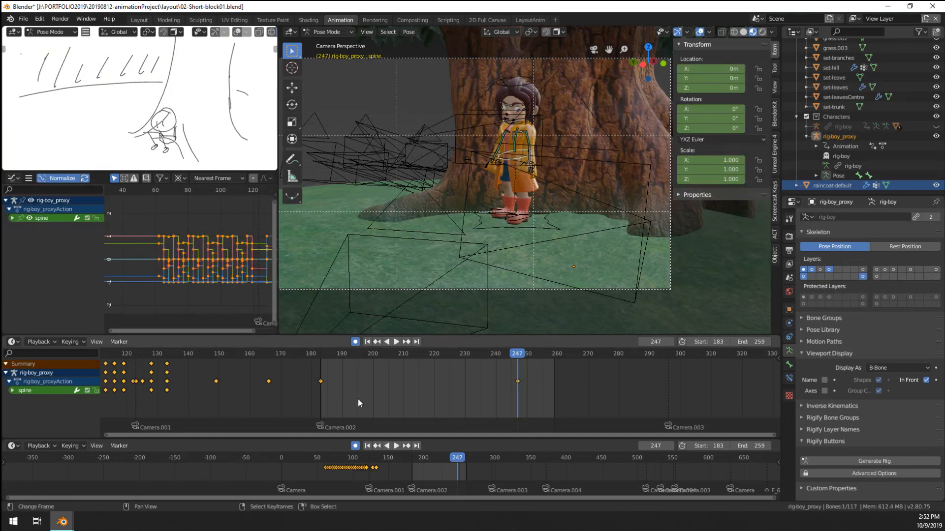
Step: Play back the Camera.002 shot from its start and return to frame 247
left_click(312, 400)
key("space")
key("space")
left_click(516, 382)
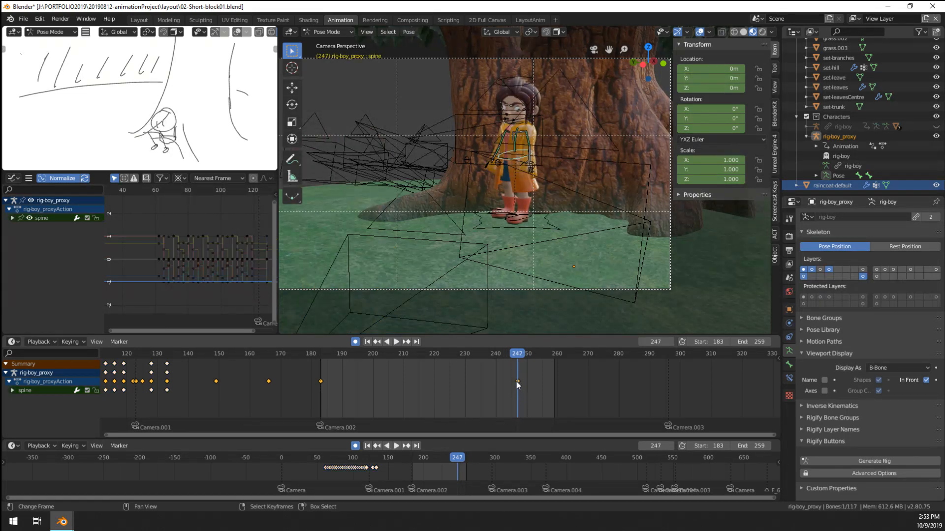
Step: Select the root control at the character's feet and shift its keyframes 7 frames earlier, placing the last one on frame 240
left_click(534, 226)
key("g")
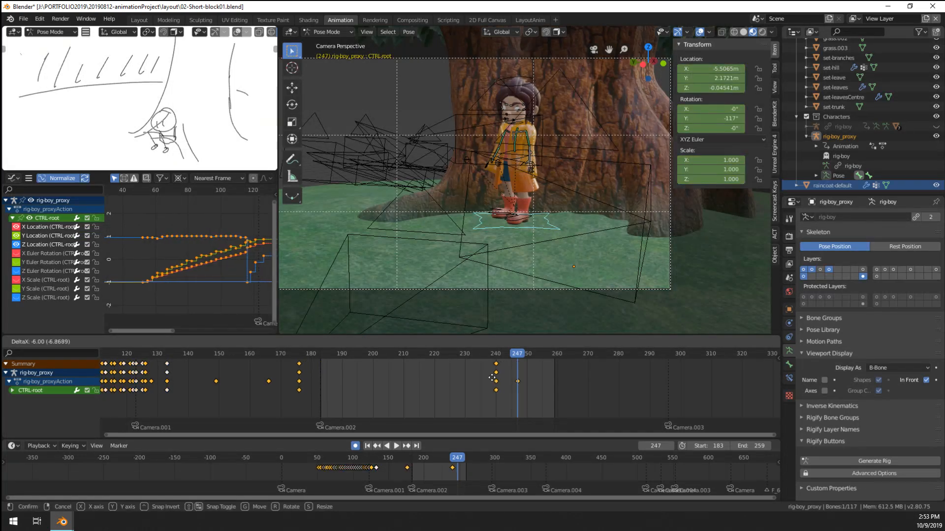
right_click(494, 388)
key("g")
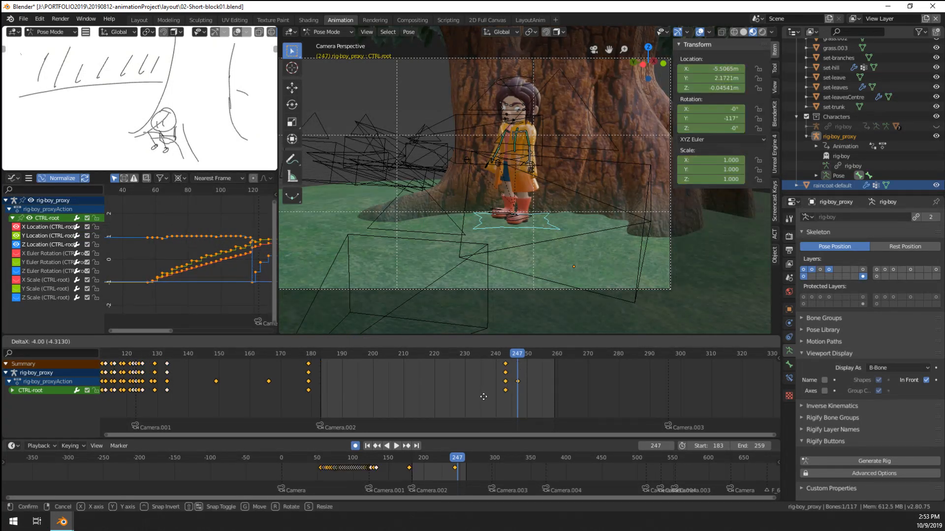
left_click(474, 394)
left_click(519, 380)
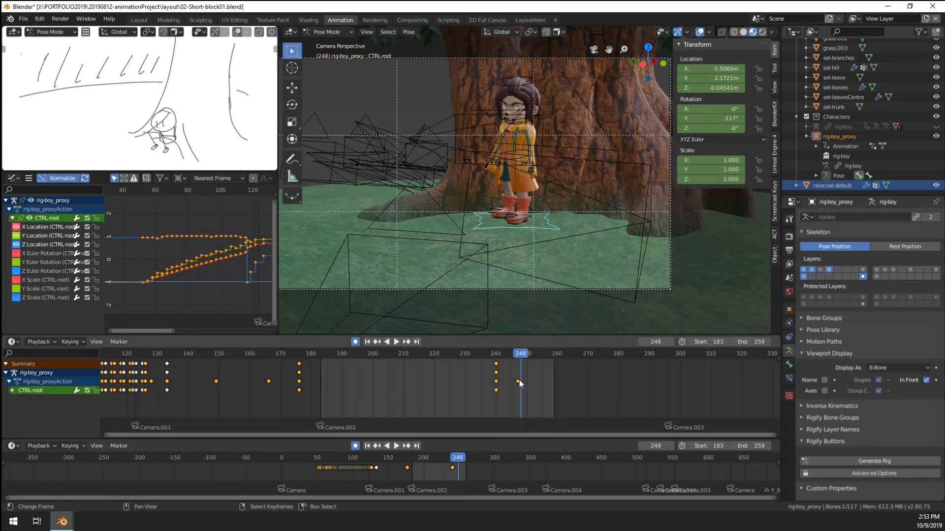
right_click(518, 379)
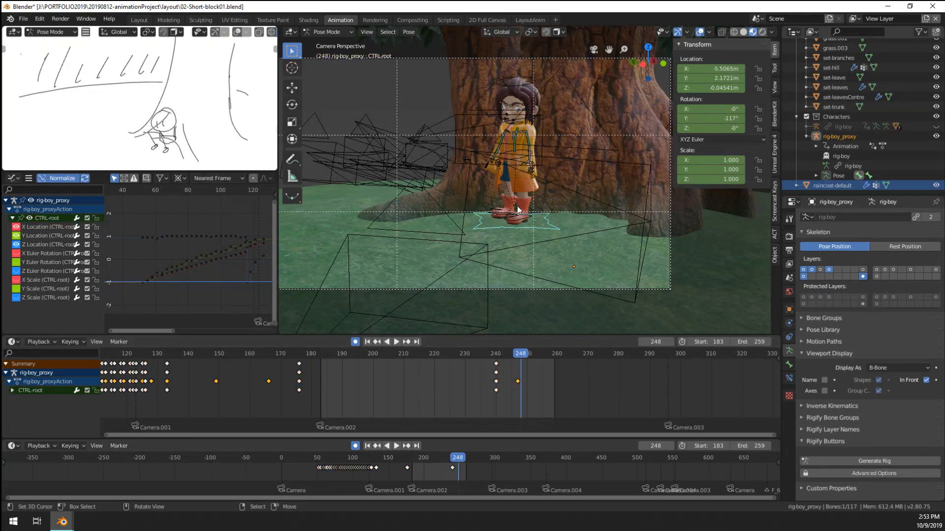
Step: Examine the root control's earlier keyframes in the Dope Sheet and go to frame 88 in a free view of the hill
scroll(596, 255, "down", 4)
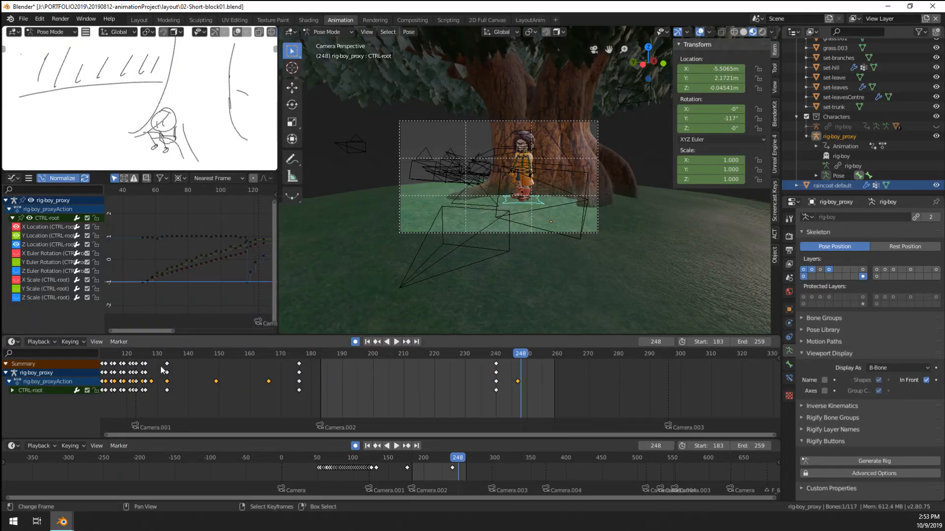
scroll(162, 370, "down", 3)
middle_click_drag(161, 372, 472, 430)
scroll(315, 377, "up", 6)
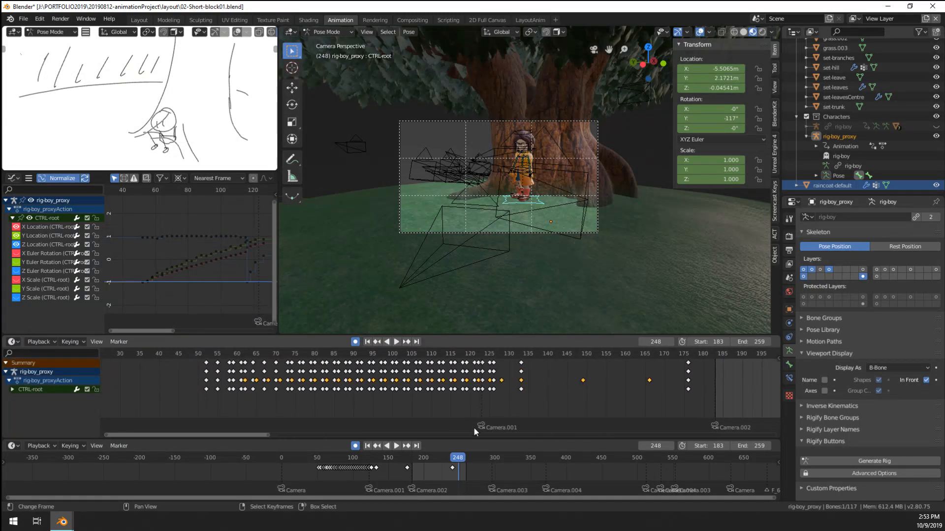
scroll(330, 388, "up", 4)
scroll(330, 387, "down", 6)
middle_click_drag(332, 370, 336, 390)
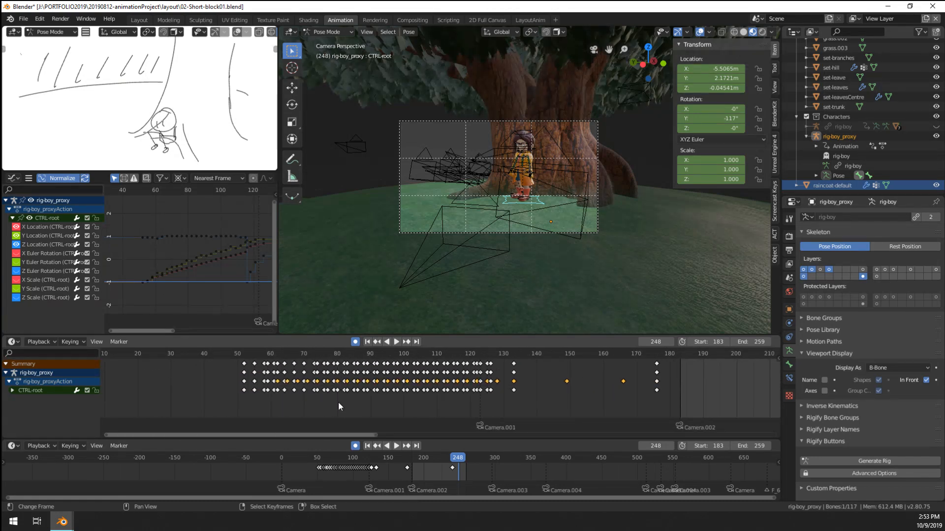
middle_click_drag(453, 215, 552, 250)
scroll(445, 260, "down", 7)
scroll(552, 250, "up", 3)
left_click_drag(333, 407, 364, 406)
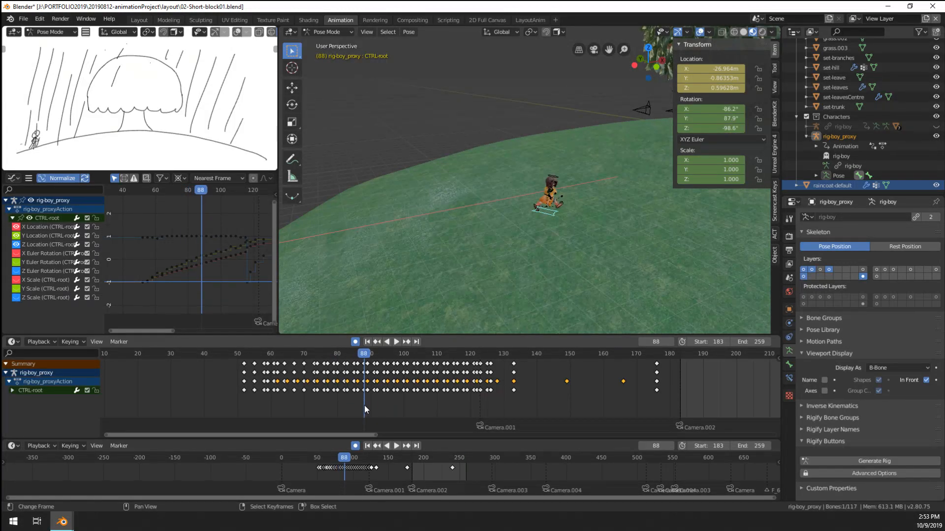
Step: Frame the running character up close and play the run from frame 88 to frame 93
scroll(502, 277, "up", 7)
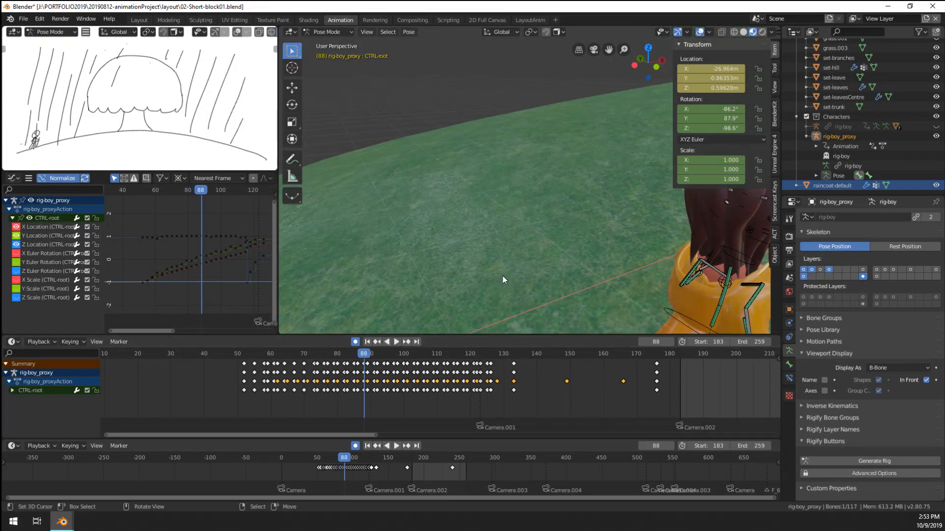
scroll(503, 276, "down", 2)
middle_click_drag(503, 276, 540, 326)
key("space")
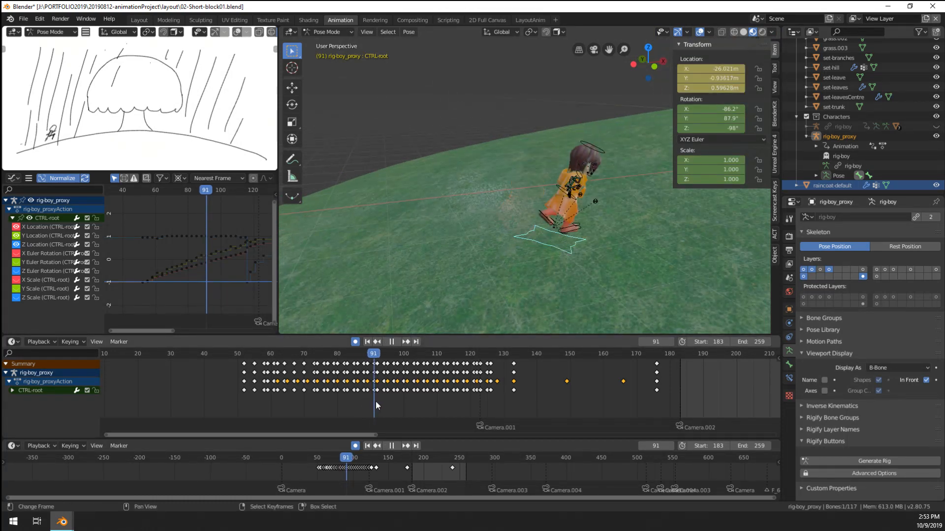
key("space")
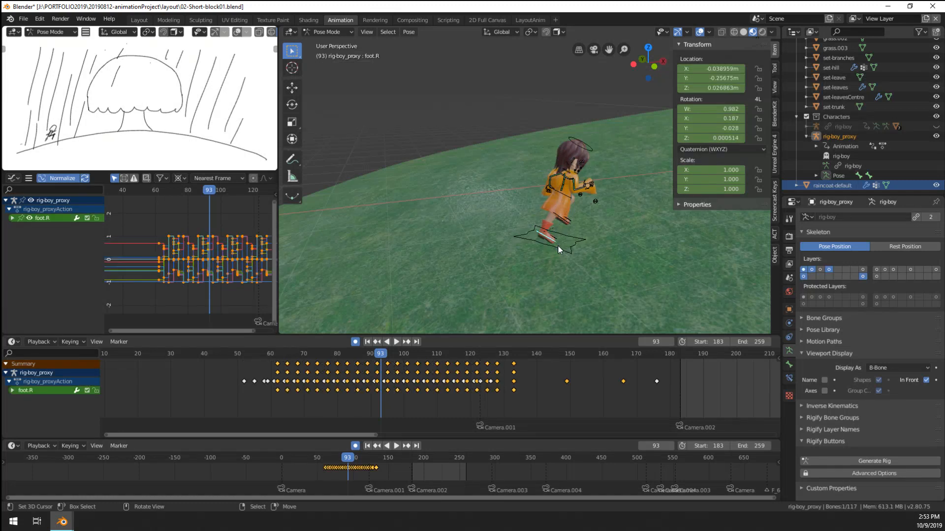
key("a")
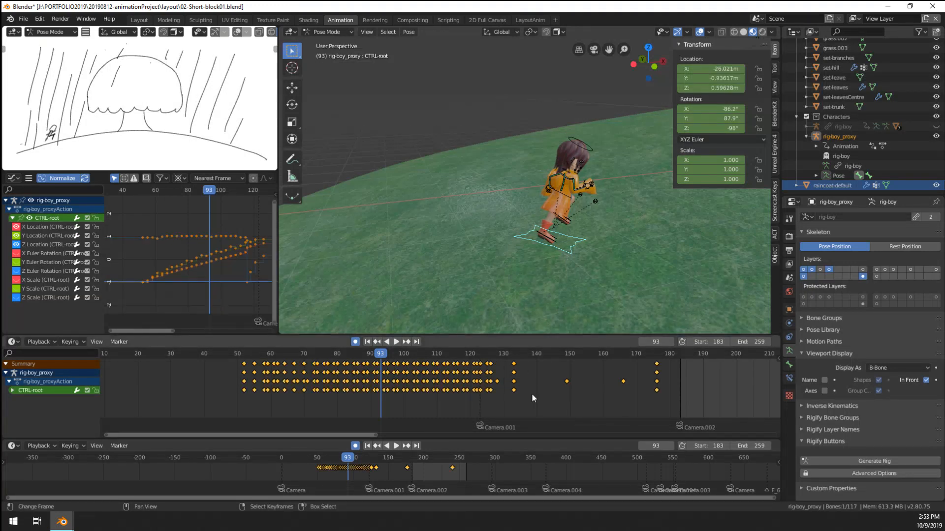
key("g")
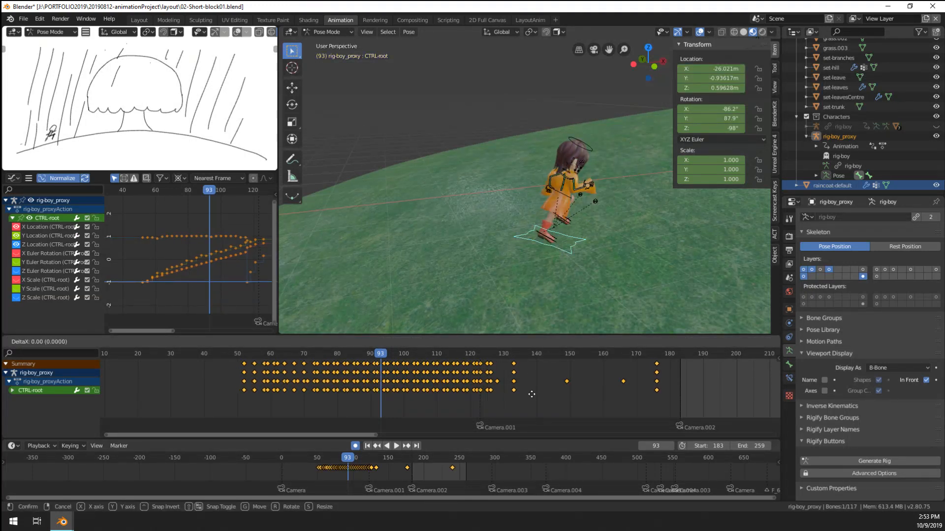
key("Escape")
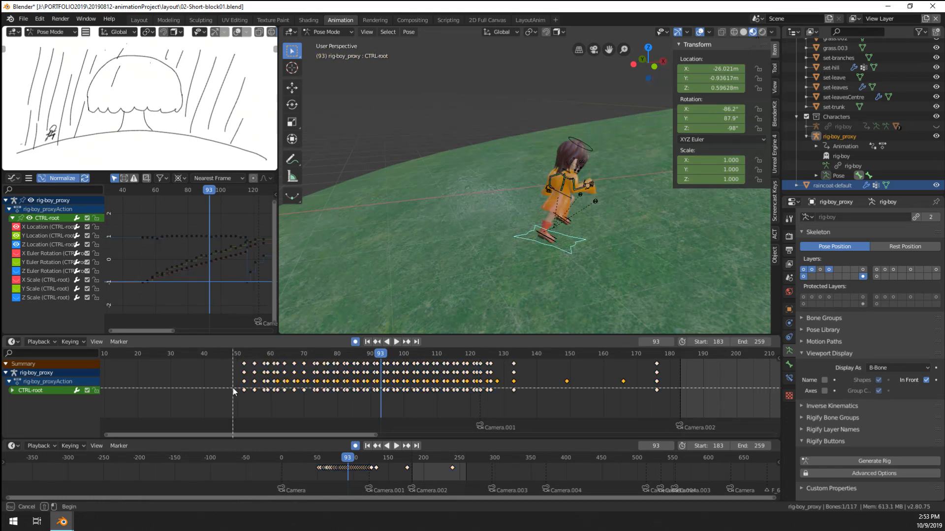
left_click_drag(233, 387, 684, 418)
key("g")
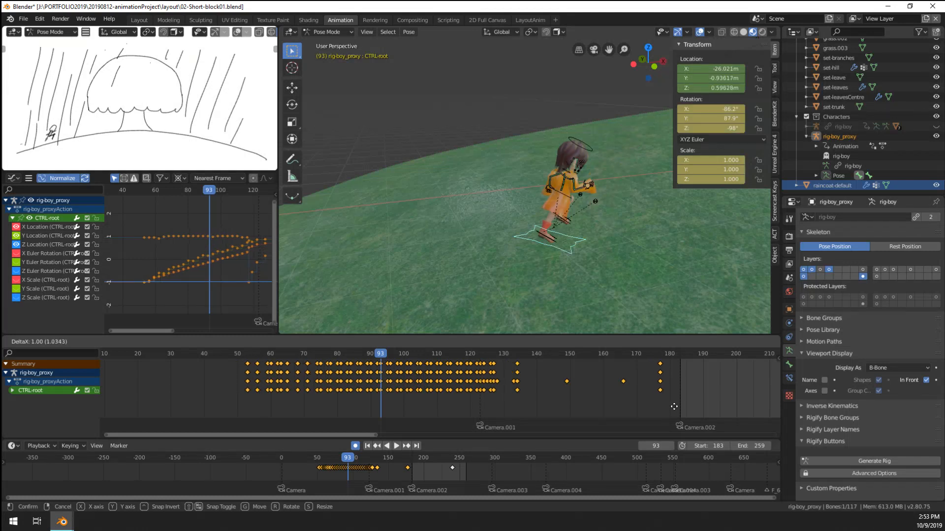
right_click(681, 407)
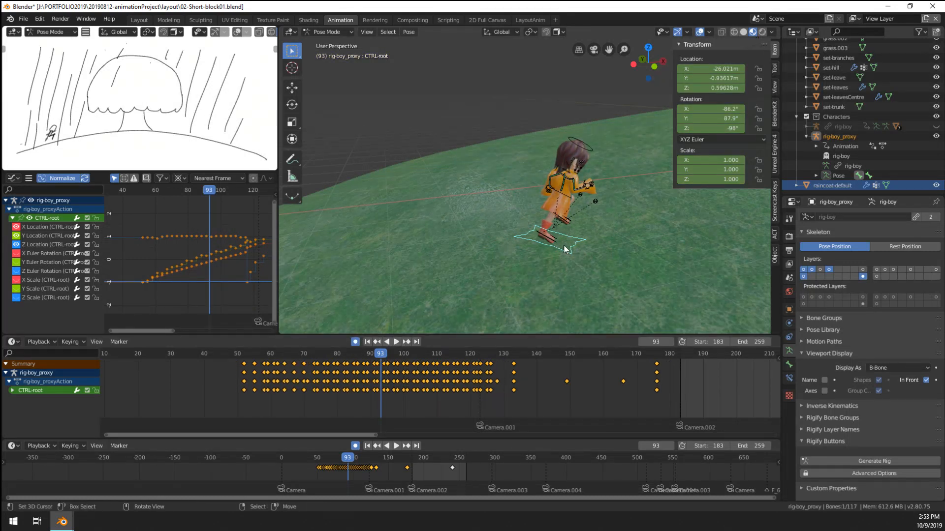
Step: Try to shift the root control's location keyframes slightly later along the time axis in the Graph Editor
key("g")
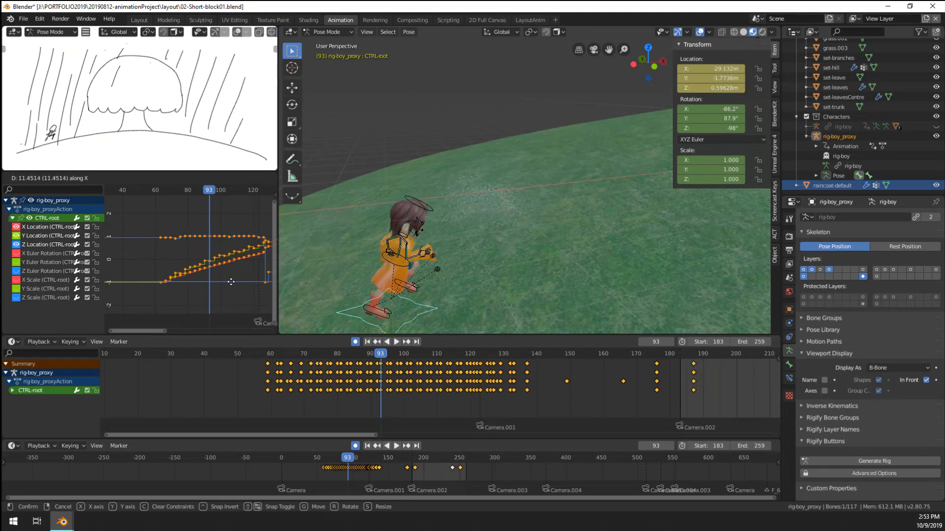
right_click(223, 283)
key("g")
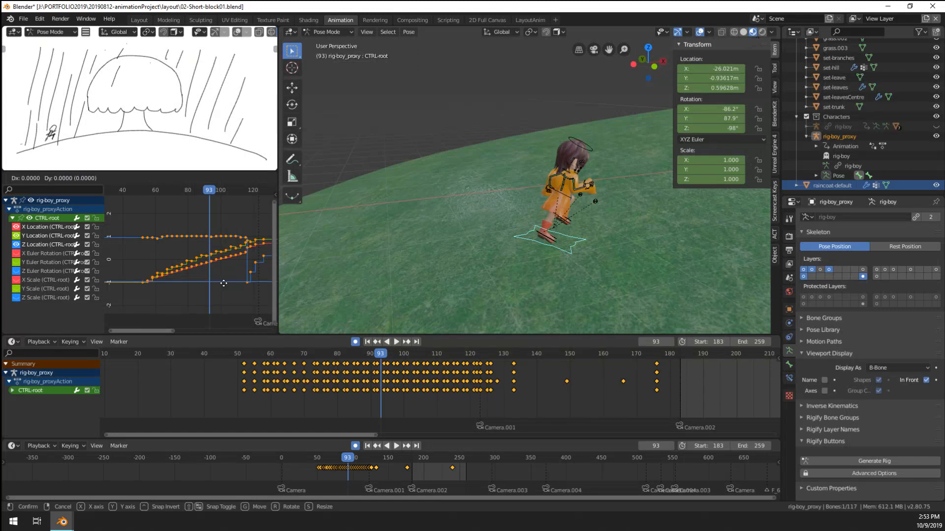
key("x")
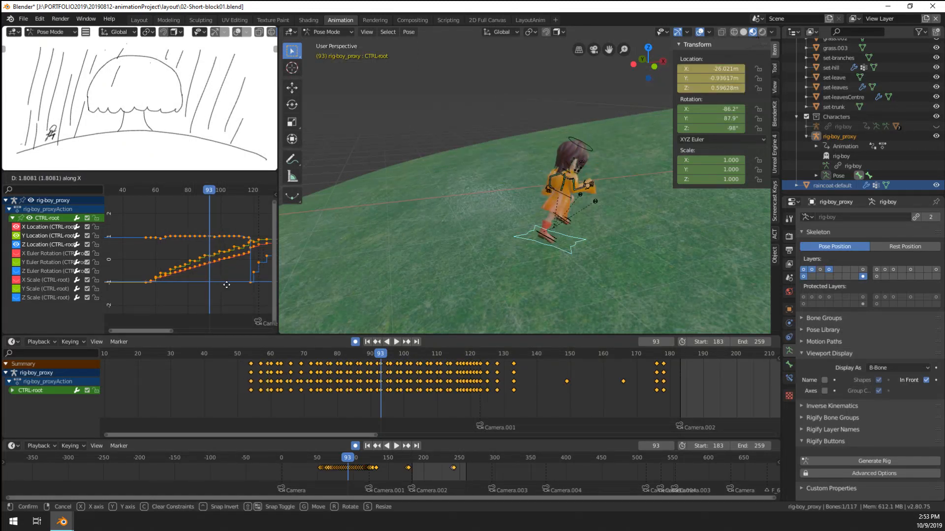
right_click(225, 285)
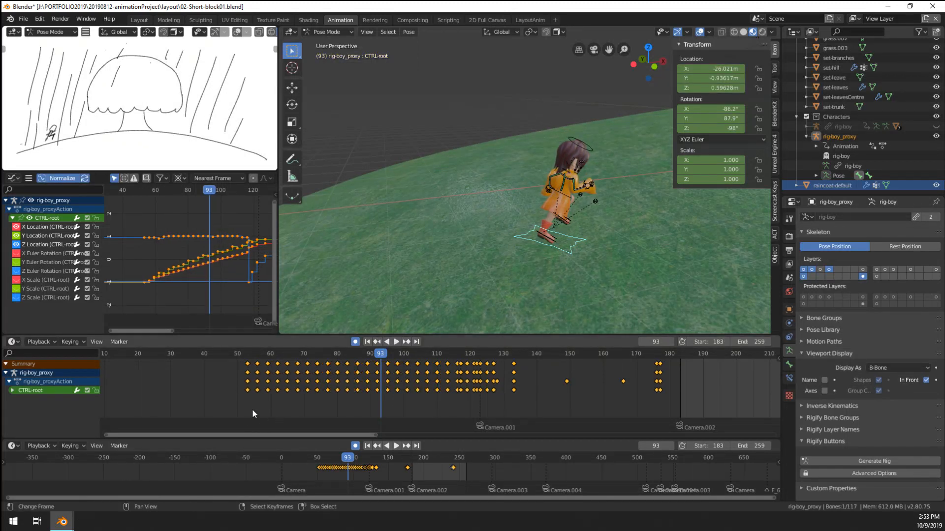
Step: Play and scrub the character's run up the hill as far as frame 175 and return to frame 93
left_click(253, 409)
key("space")
key("space")
left_click_drag(271, 395, 477, 394)
middle_click_drag(536, 238, 458, 277)
left_click_drag(460, 393, 648, 403)
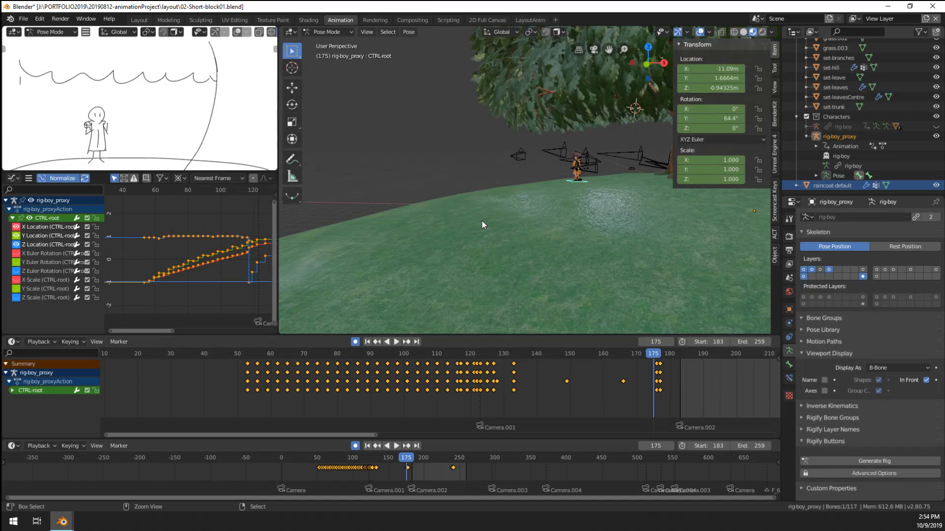
left_click_drag(380, 366, 531, 364)
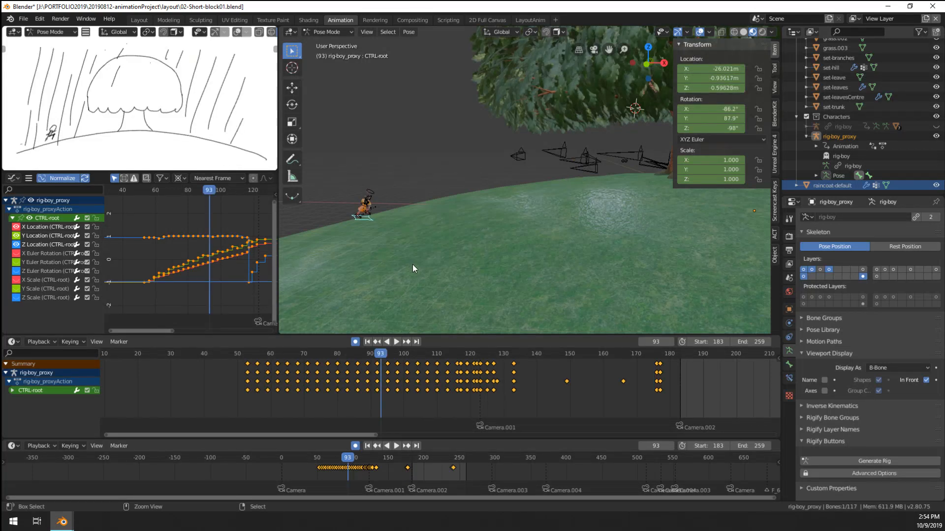
Step: Undo the last root keyframe shift while keeping the keyframes selected
scroll(391, 379, "down", 1)
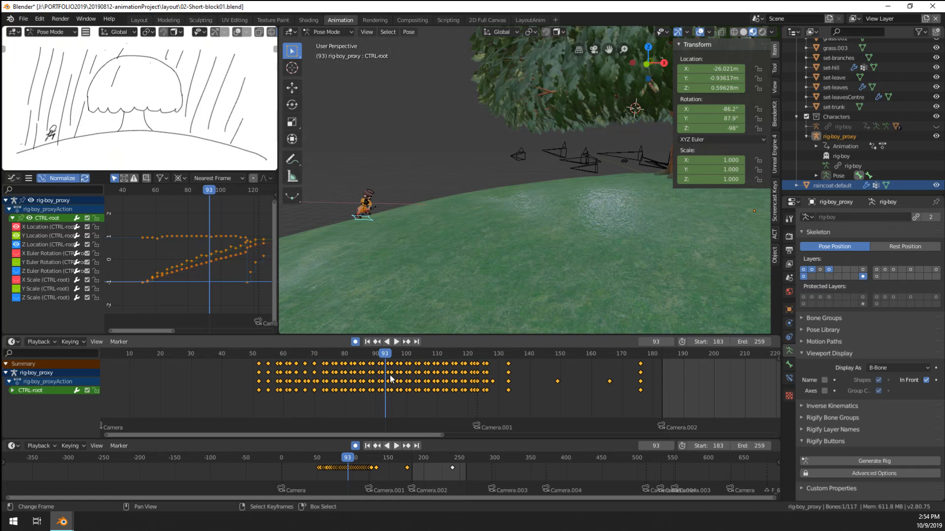
key("ctrl+z")
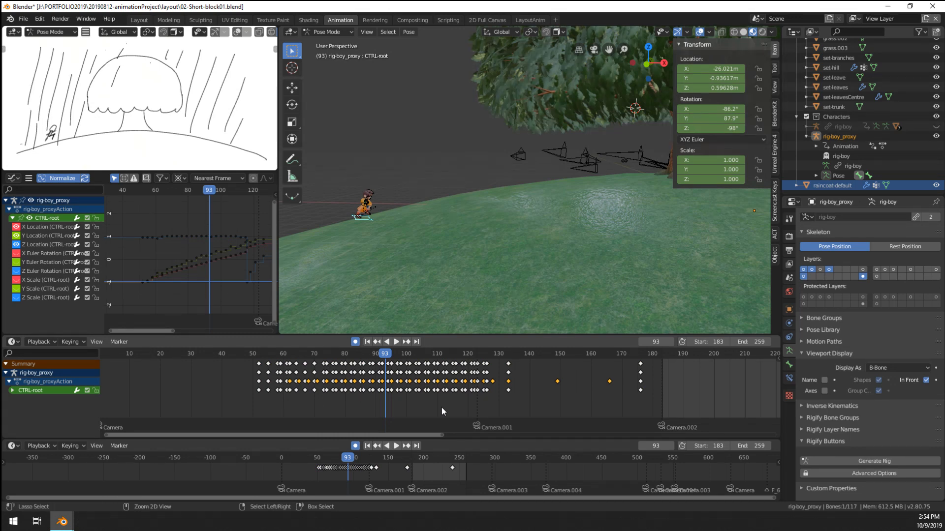
key("ctrl+shift+z")
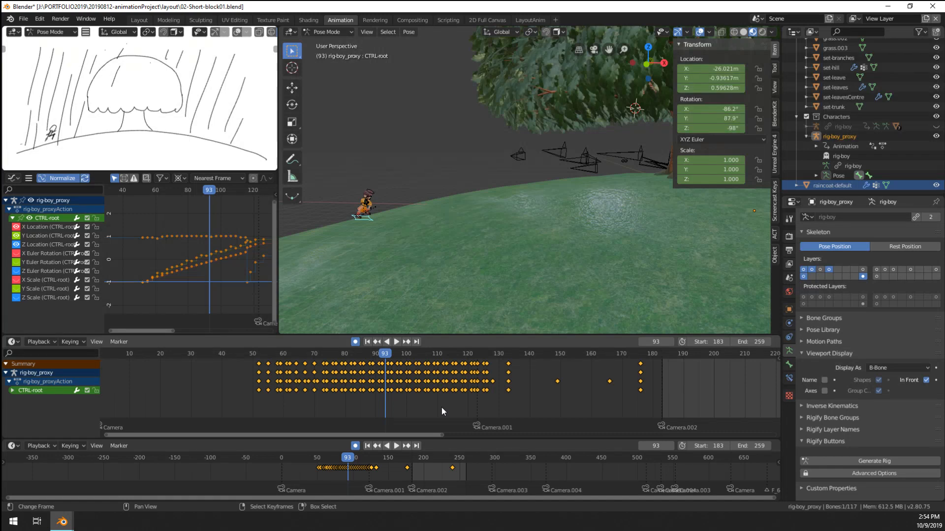
Step: Switch to the camera view and scrub the character's run to frame 82
middle_click_drag(454, 245, 499, 253)
key("KP_0")
scroll(424, 251, "up", 8)
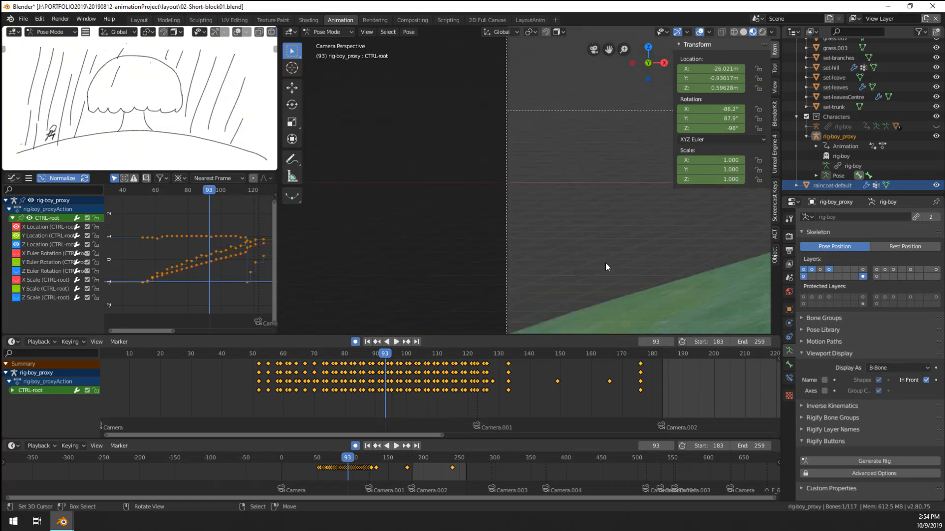
scroll(605, 262, "down", 6)
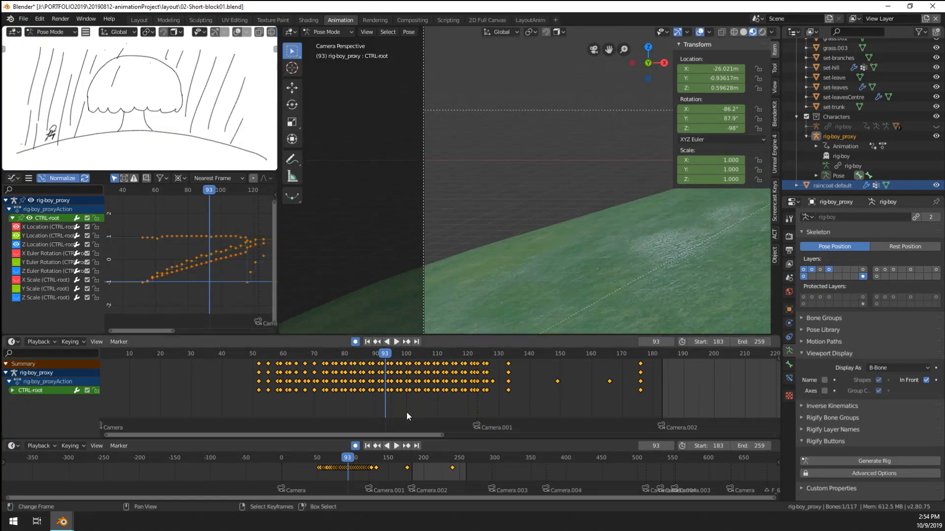
left_click_drag(279, 403, 353, 410)
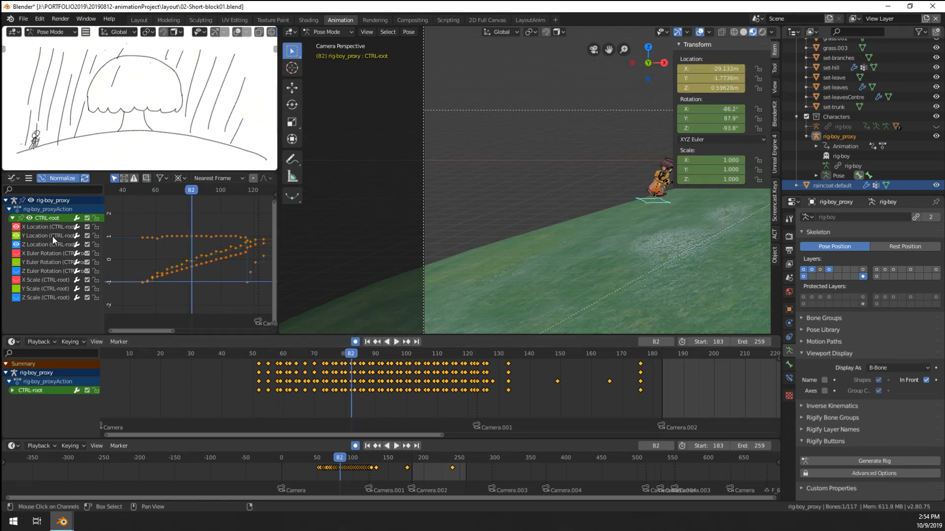
Step: Select all root control location keyframes in the Graph Editor and shift them about 7 frames later along the time axis
key("a")
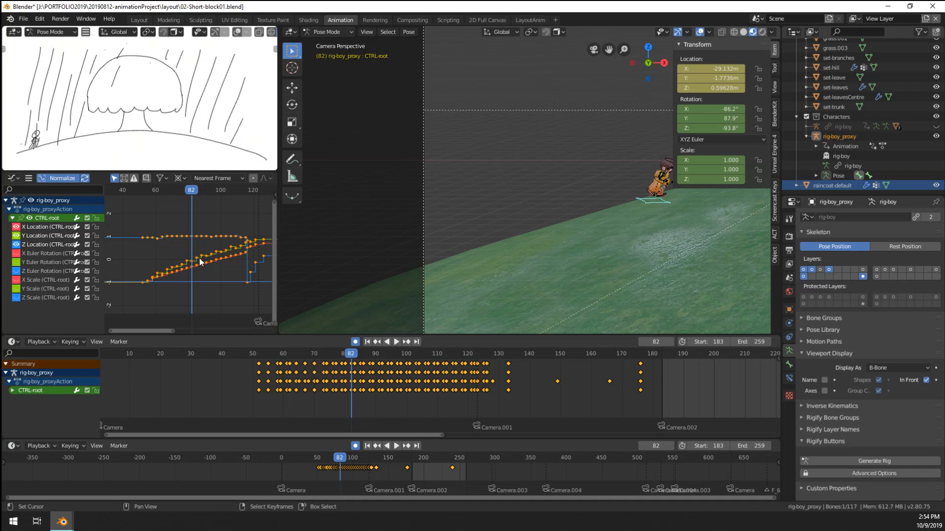
key("g")
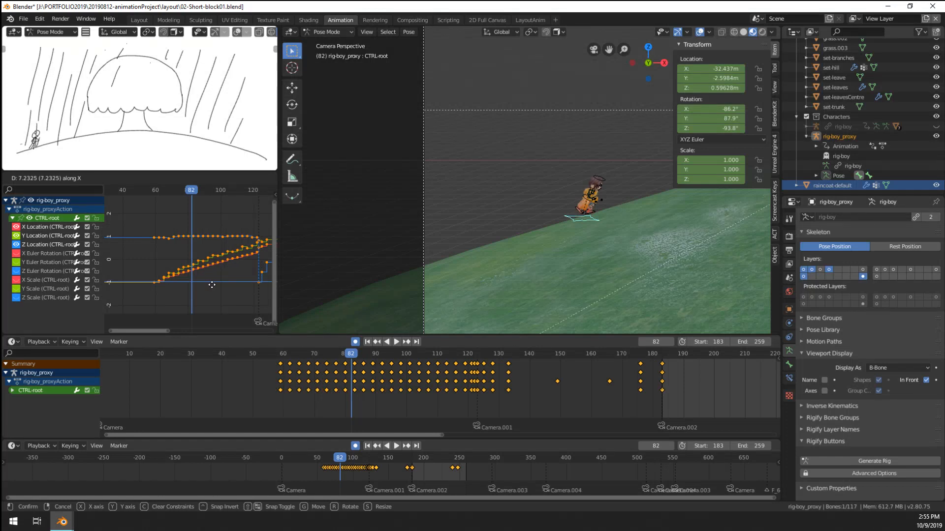
left_click(212, 285)
Step: Play back the retimed run from about frame 60 and stop on frame 121 to check the character's foot contact
left_click(282, 405)
key("space")
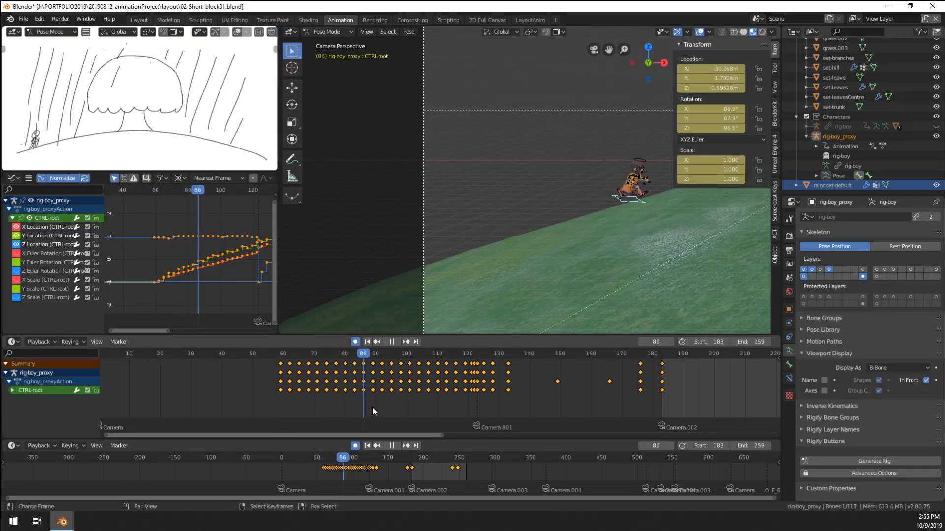
key("space")
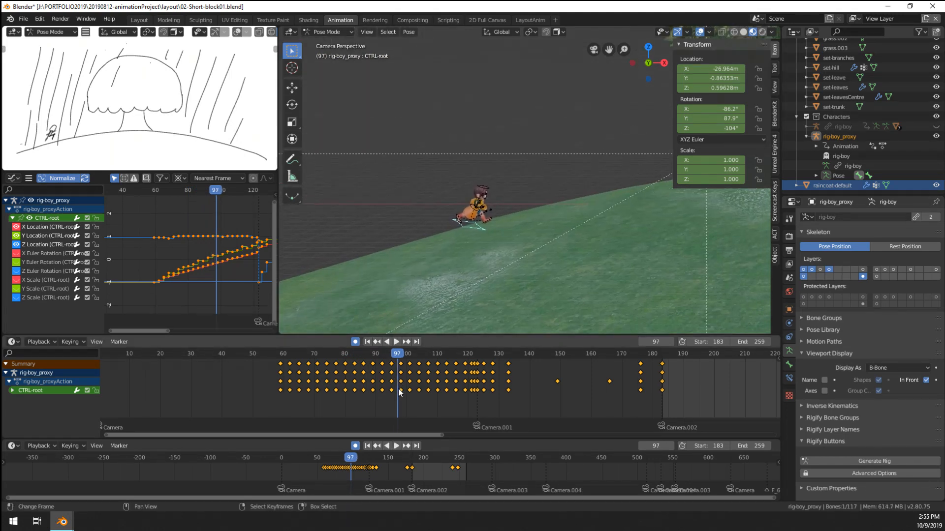
key("space")
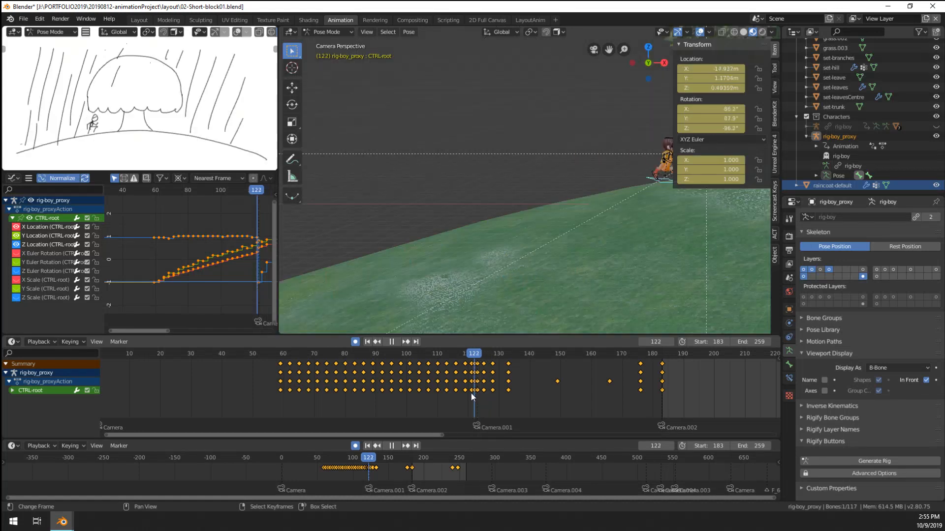
left_click(471, 393)
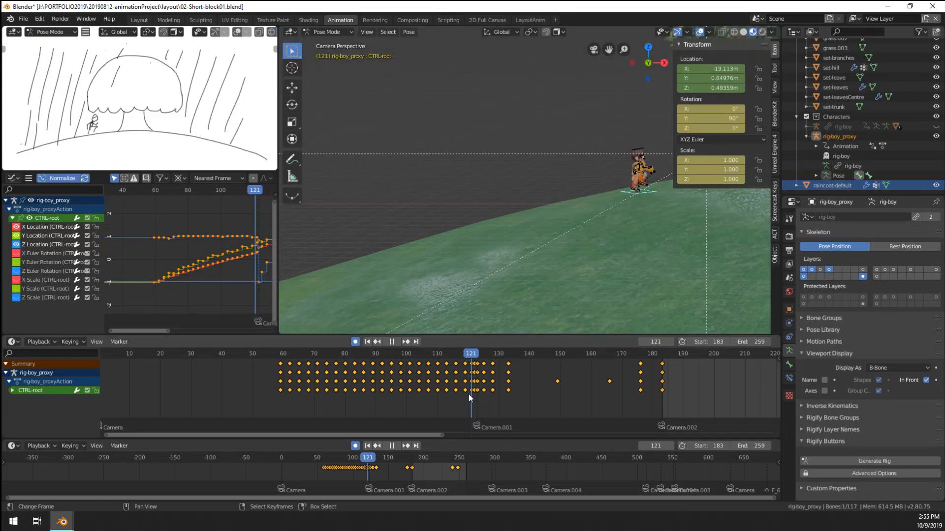
mouse_move(468, 395)
left_mouse_down()
mouse_move(460, 396)
mouse_move(472, 396)
left_mouse_up()
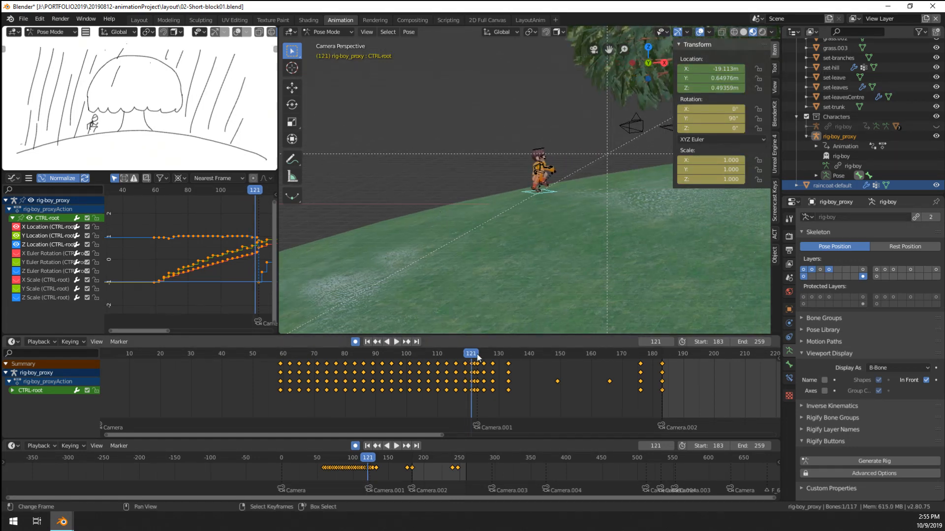
Step: Delete the root control's keyframe column at frame 121 and scrub forward to check the motion across the camera change
right_click(470, 364)
key("x")
left_click(471, 366)
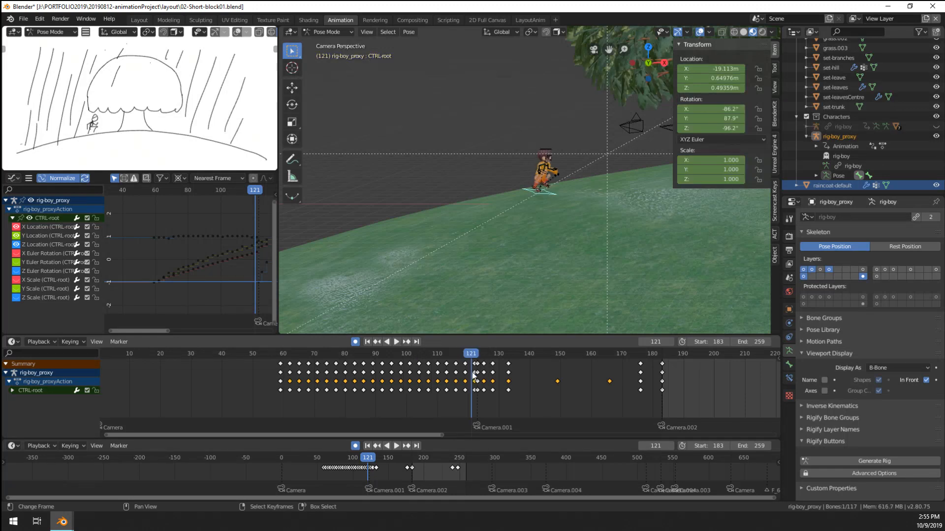
left_click_drag(471, 379, 476, 380)
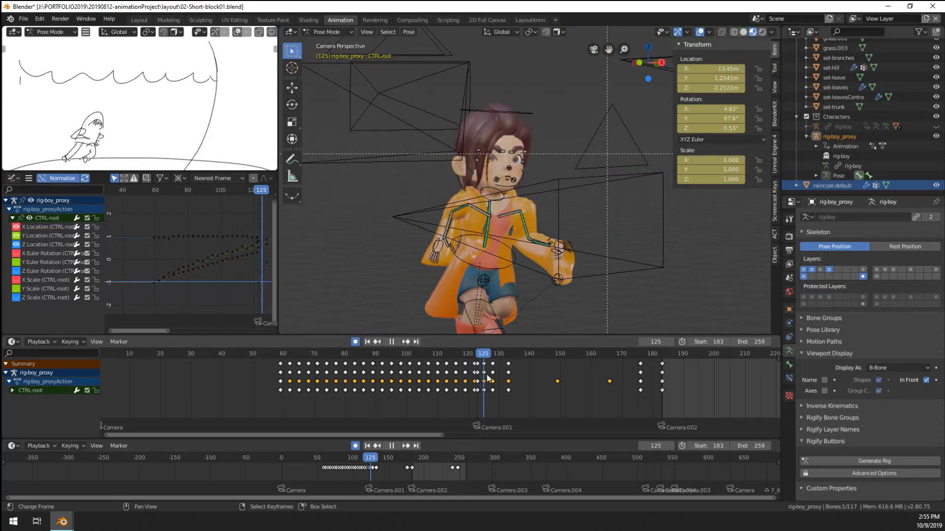
Step: At frame 128, clear the root control's rotation and rotate it about 76° around the global Z axis
left_click(460, 379)
left_click_drag(460, 378, 494, 390)
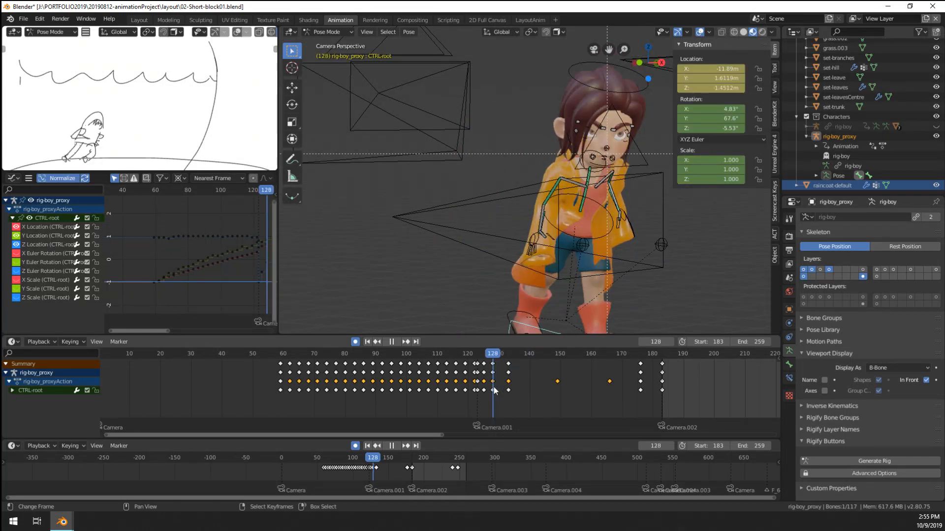
key("alt+r")
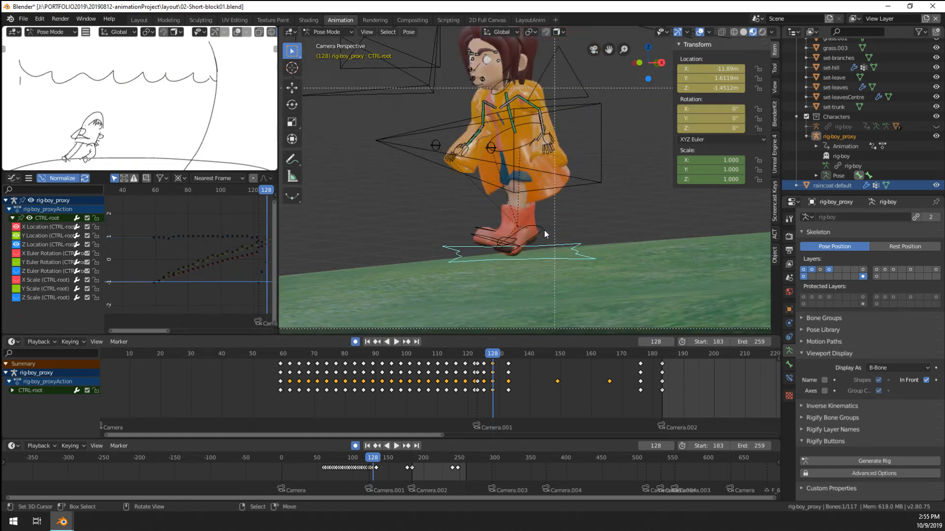
key("r")
key("z")
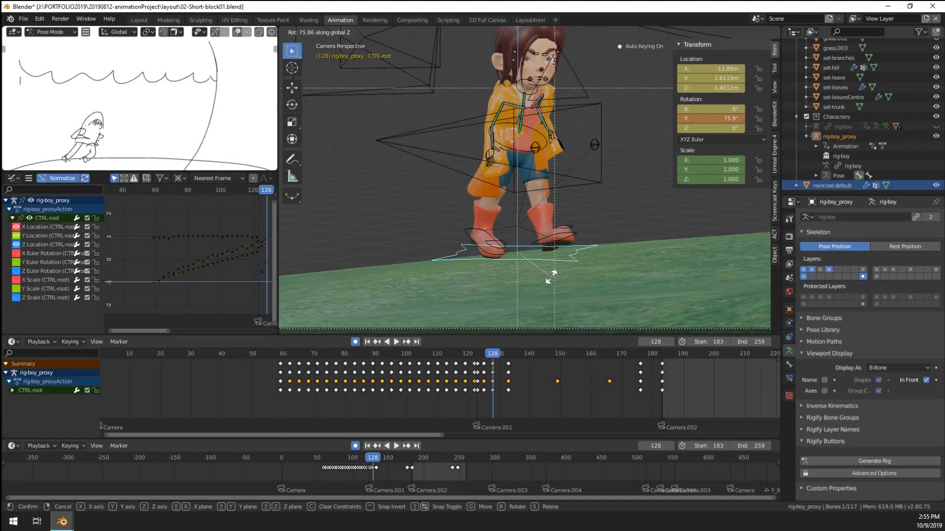
left_click(552, 279)
Step: Delete the root control's keyframes at frame 176 and play on to frame 183 to check the turn
mouse_move(493, 387)
left_mouse_down()
mouse_move(648, 390)
mouse_move(625, 392)
mouse_move(640, 394)
left_mouse_up()
right_click(640, 365)
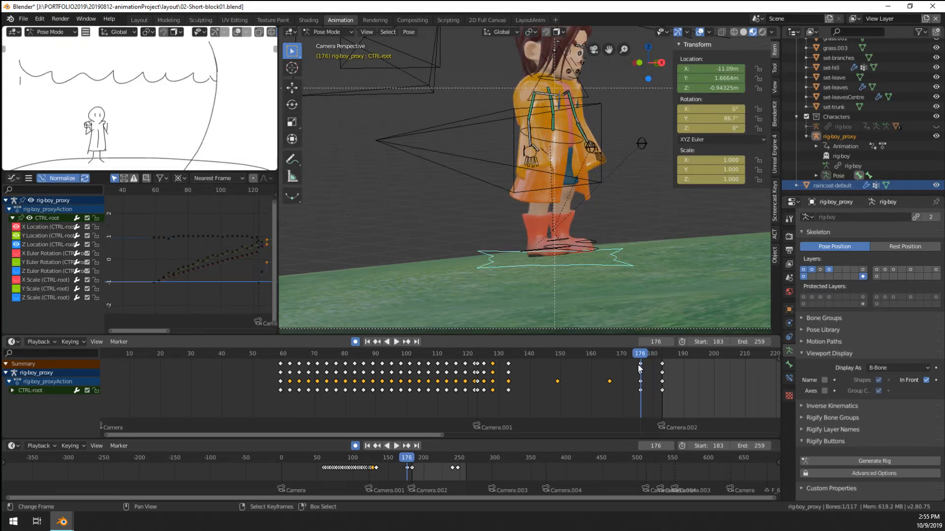
key("x")
key("Return")
key("space")
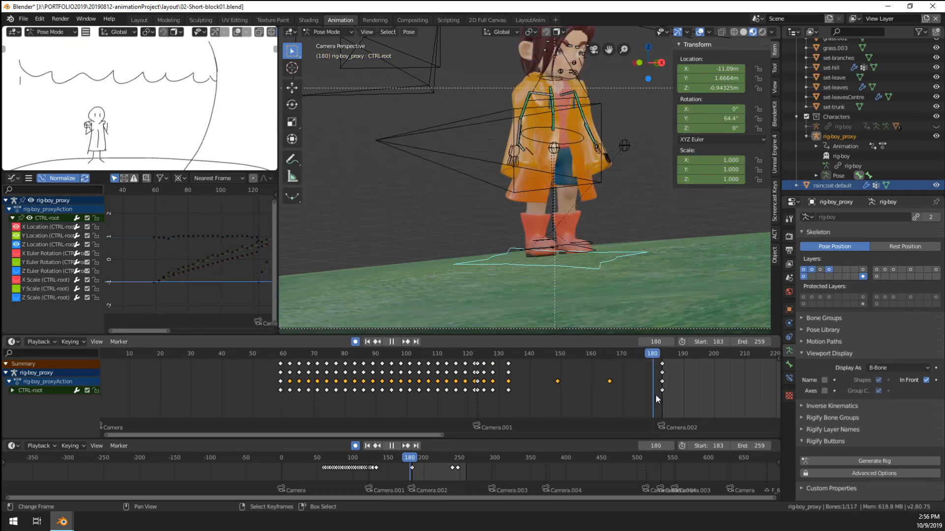
key("space")
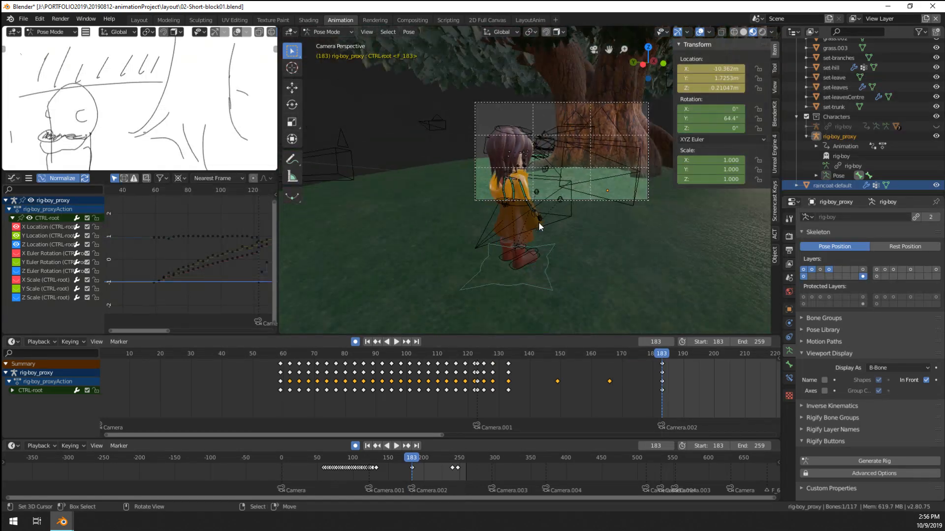
Step: Save the scene as a new incremented version, 02-Short-block02.blend
middle_click_drag(539, 223, 480, 217, "shift")
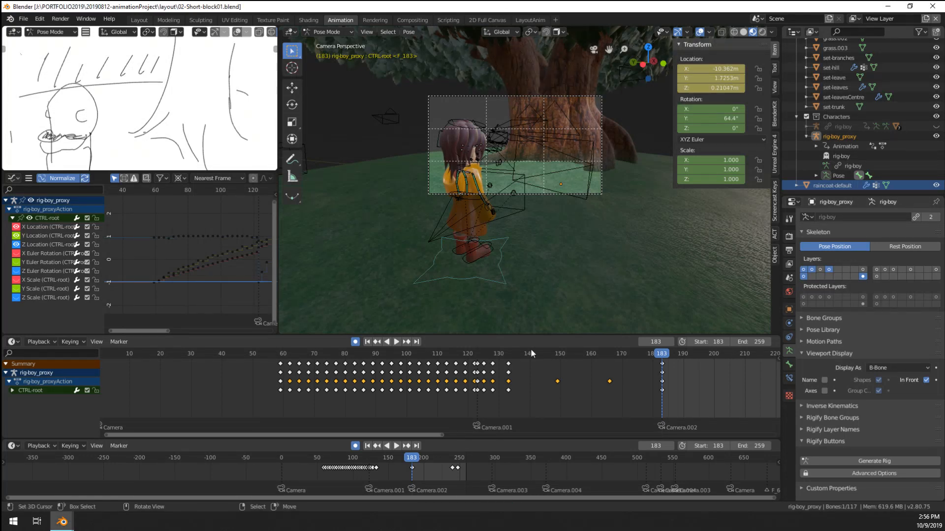
key("ctrl+shift+s")
key("KP_Add")
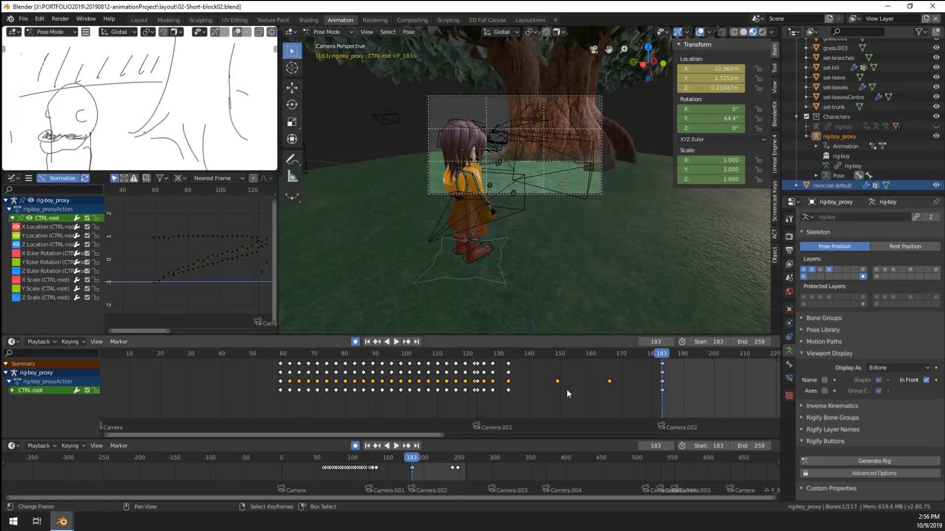
Step: Clear the root control's keyframes at frame 240 and go to frame 247
scroll(599, 391, "down", 2)
middle_click_drag(564, 392, 440, 395)
left_click_drag(647, 391, 675, 365)
left_click(656, 364)
Step: Move the central eye target control at frame 247 to redirect the character's gaze in the camera view
scroll(455, 248, "up", 8)
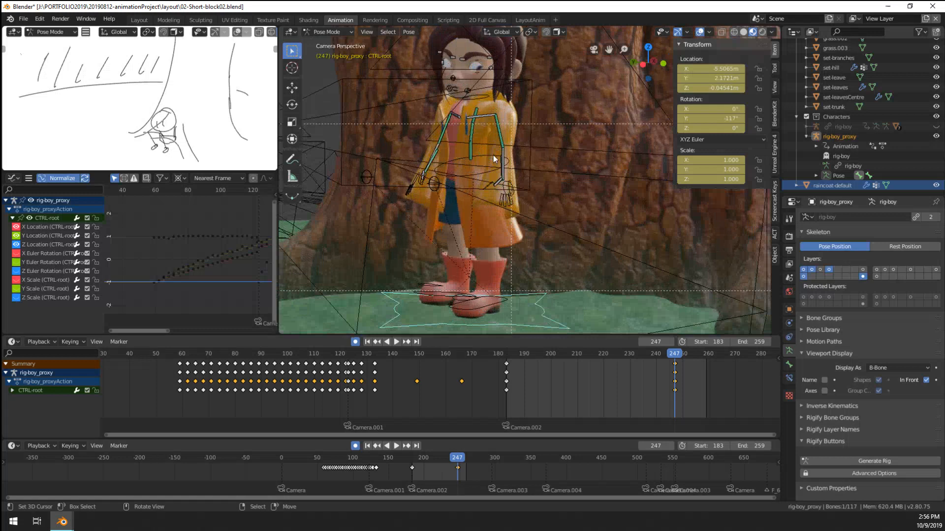
scroll(495, 159, "down", 8)
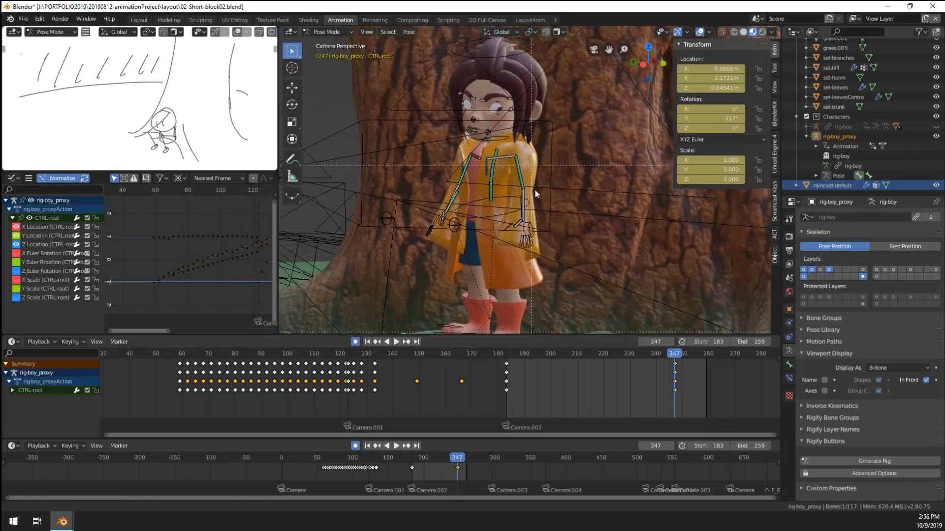
scroll(527, 200, "down", 3)
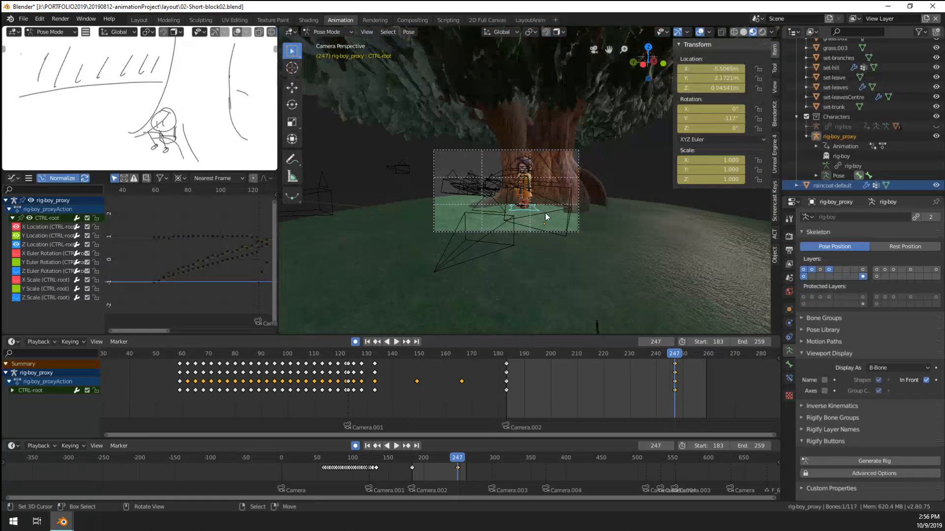
left_click(601, 326)
key("g")
left_click(438, 201)
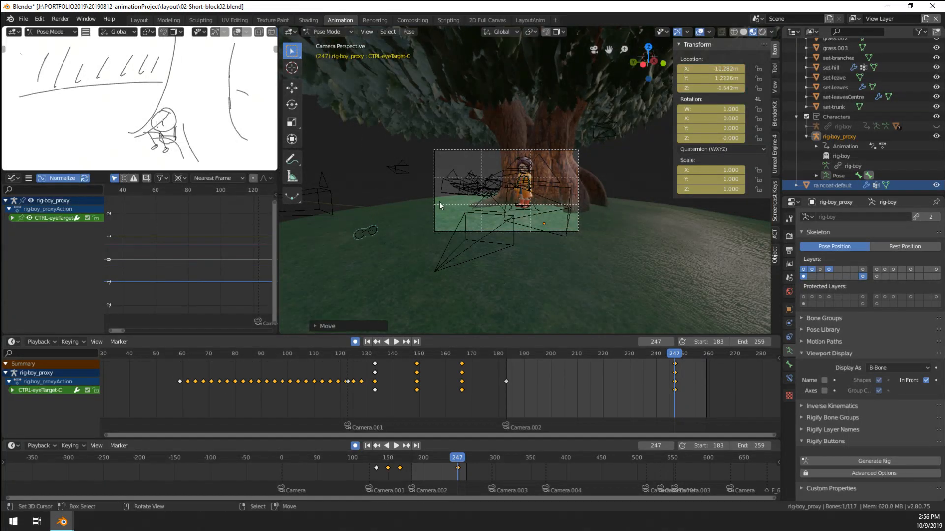
scroll(463, 196, "up", 8)
scroll(463, 197, "down", 4)
Step: Move the root control at frame 247 to reposition the standing character in front of the tree trunk
left_click(544, 270)
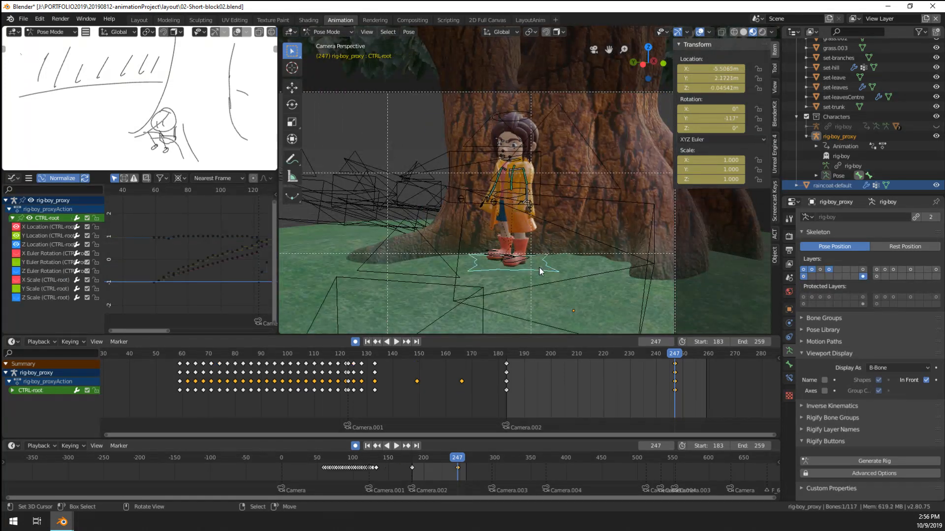
key("g")
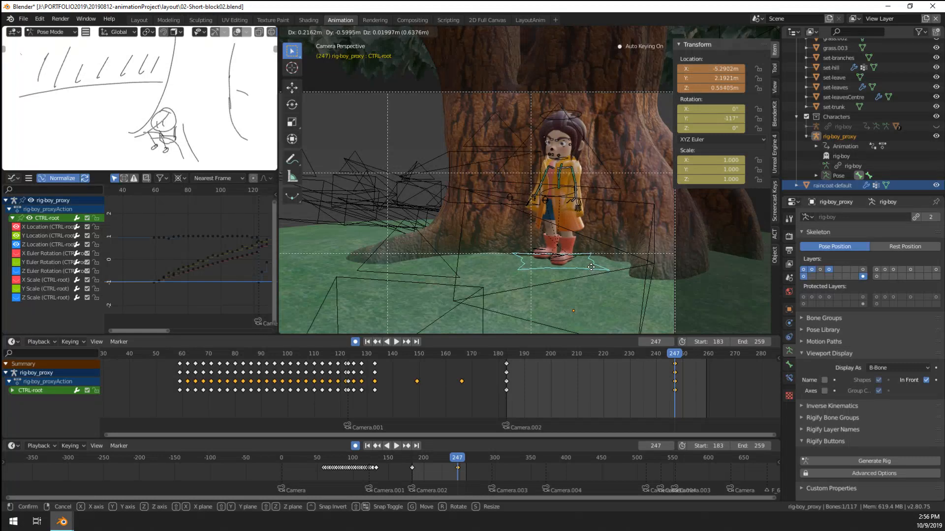
left_click(585, 266)
scroll(588, 246, "down", 2)
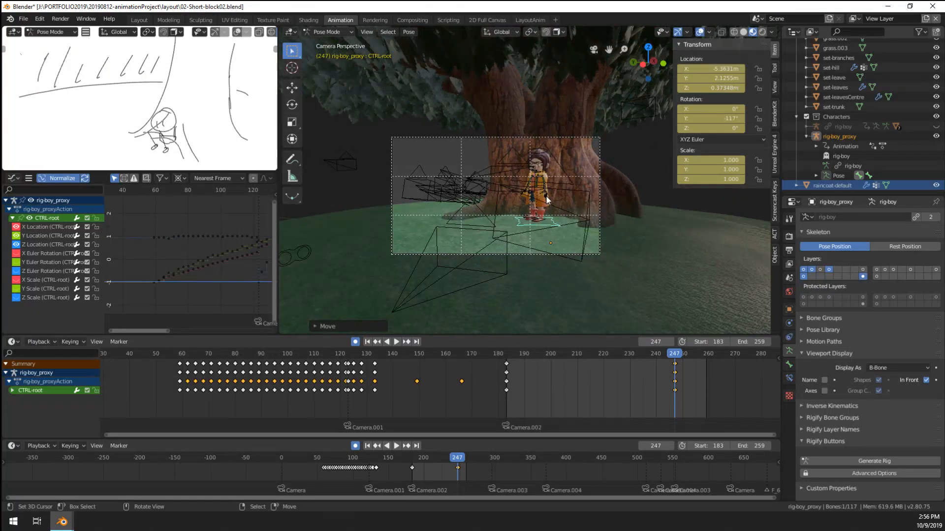
key("g")
left_click(572, 247)
Step: Fine-tune the root control's position from a free view so the character stands on the grass, and return to the camera view
middle_click_drag(572, 247, 520, 256)
scroll(524, 253, "down", 4)
key("KP_Decimal")
key("g")
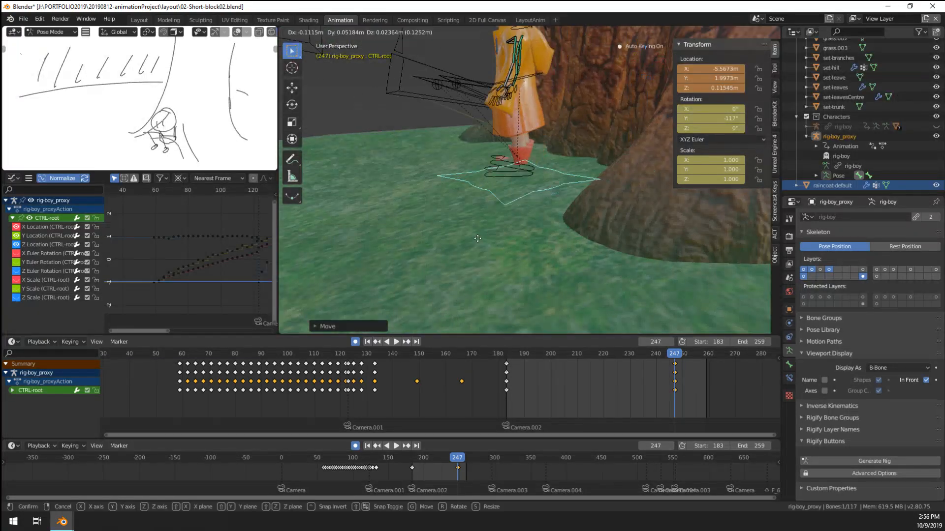
left_click(473, 235)
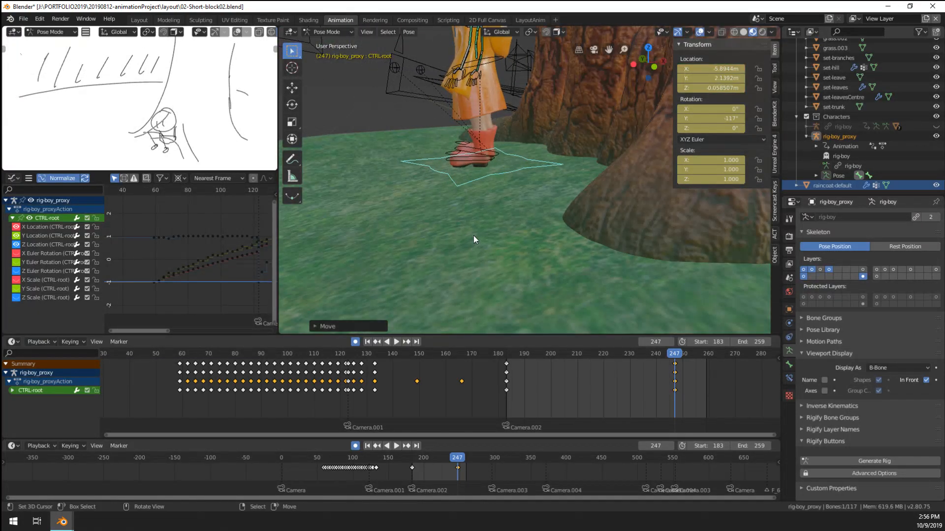
mouse_move(474, 235)
middle_mouse_down()
mouse_move(542, 227)
mouse_move(481, 243)
middle_mouse_up()
key("g")
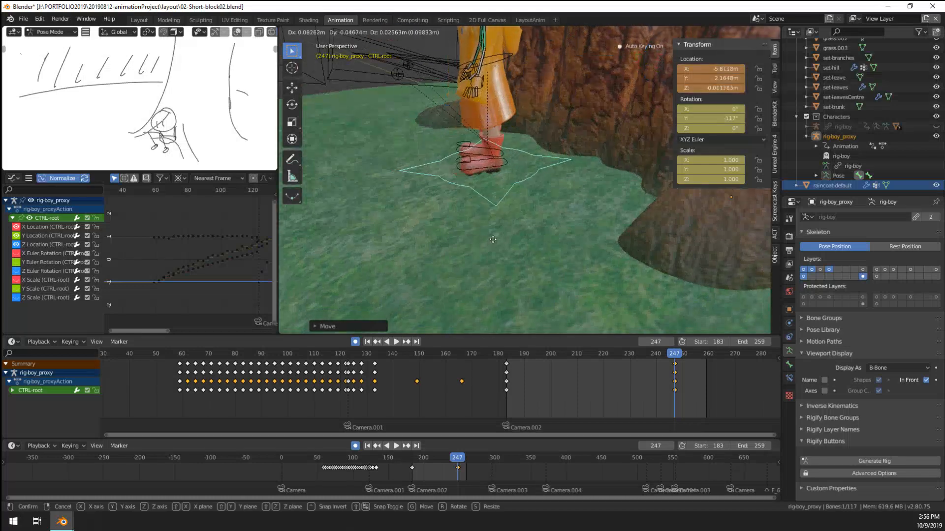
left_click(497, 243)
key("KP_0")
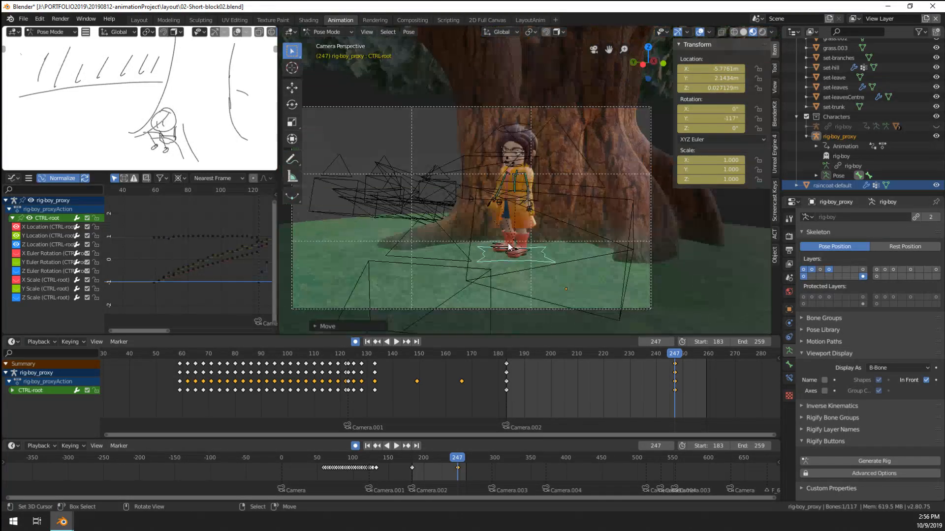
Step: Select the spine control and keyframe its location and rotation at frame 247
scroll(508, 243, "up", 4)
left_click(510, 227)
scroll(510, 244, "down", 4)
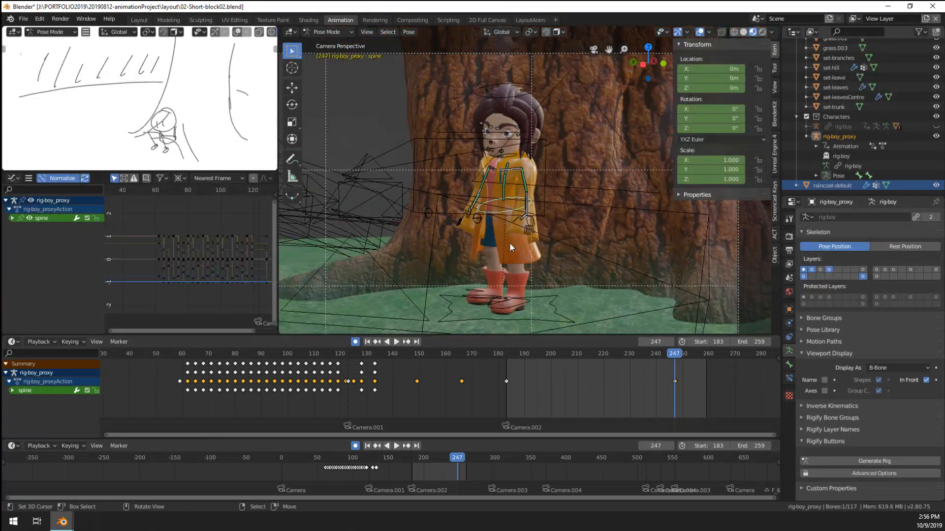
key("i")
left_click(510, 244)
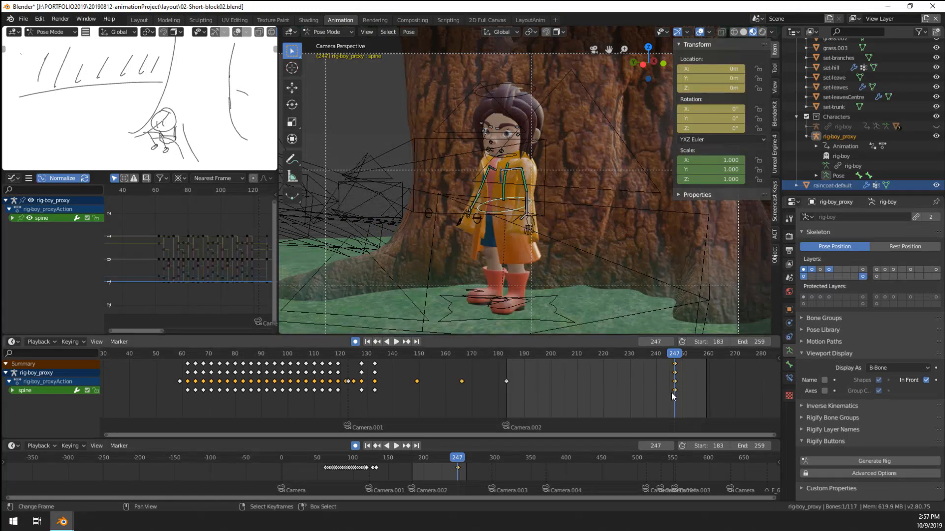
Step: At frame 251, lower the spine control and shift it until the character sits on the ground against the trunk
key("space")
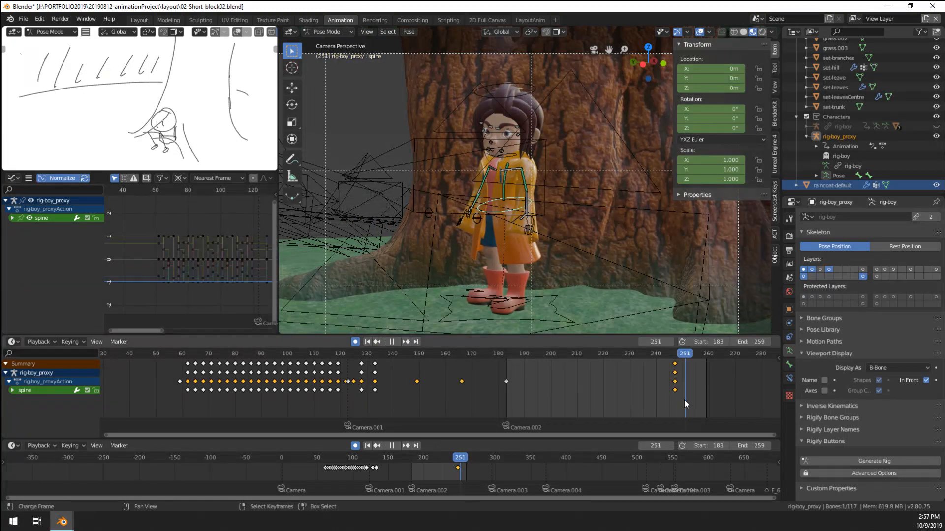
key("space")
middle_click_drag(566, 276, 504, 199)
key("g")
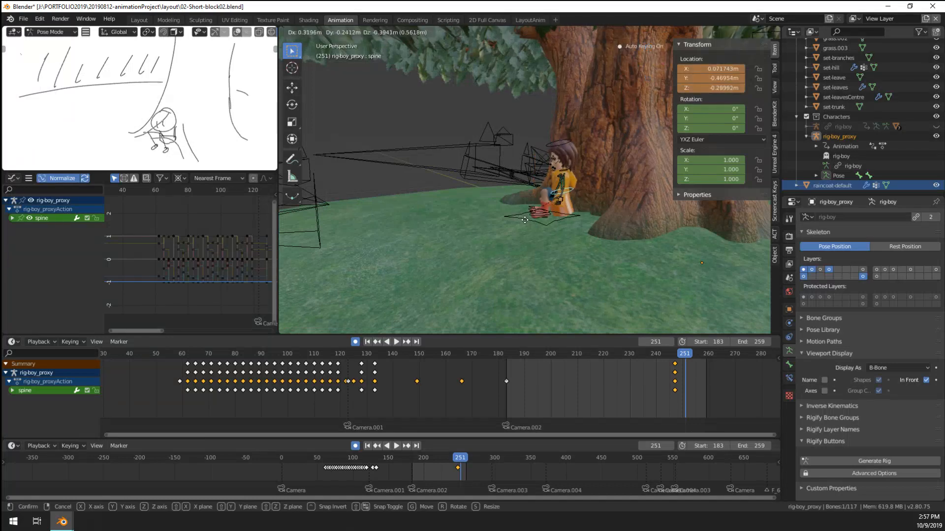
left_click(541, 233)
middle_click_drag(543, 232, 486, 282)
scroll(630, 206, "up", 4)
key("g")
left_click(660, 226)
scroll(563, 226, "up", 4)
key("g")
left_click(548, 212)
Step: Select both upper arms, both forearms and the head, and keyframe their rotation at frame 247
left_click(629, 195)
scroll(572, 256, "up", 2)
scroll(486, 282, "up", 2)
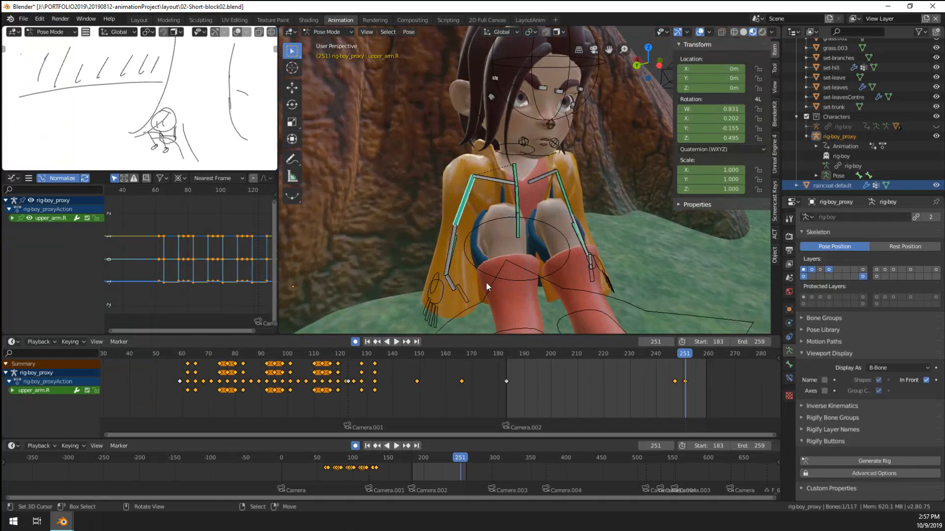
left_click(674, 396)
scroll(465, 173, "down", 3)
right_click(494, 111, "shift")
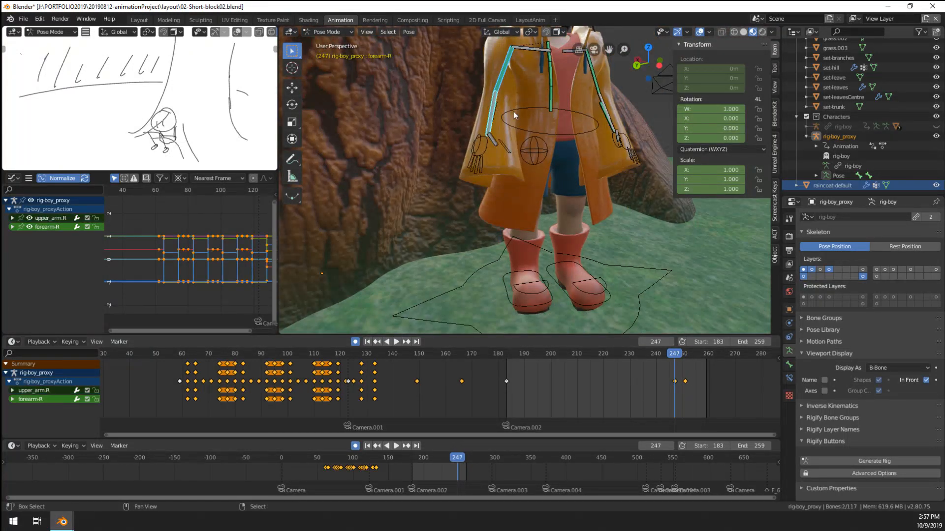
middle_click_drag(514, 115, 541, 150)
right_click(581, 92, "shift")
right_click(590, 129, "shift")
middle_click_drag(589, 132, 583, 105)
right_click(584, 105, "shift")
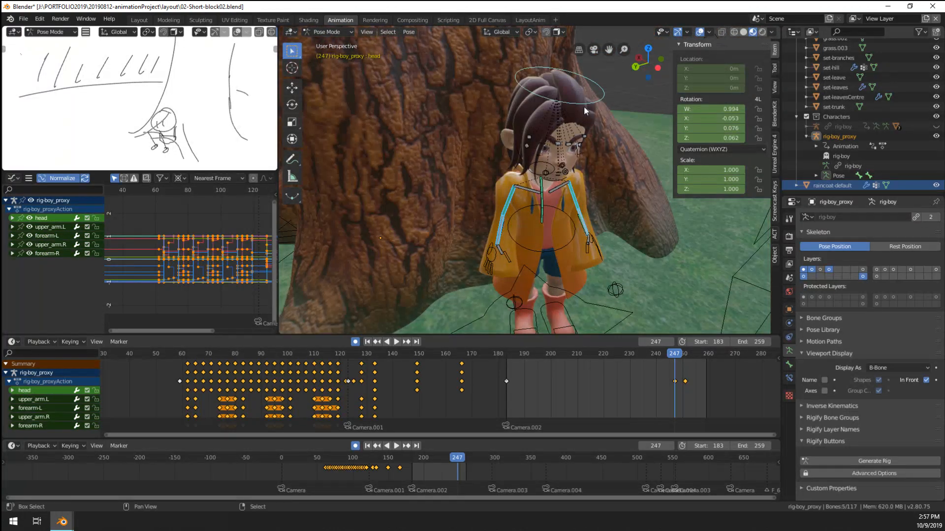
key("i")
left_click(584, 107)
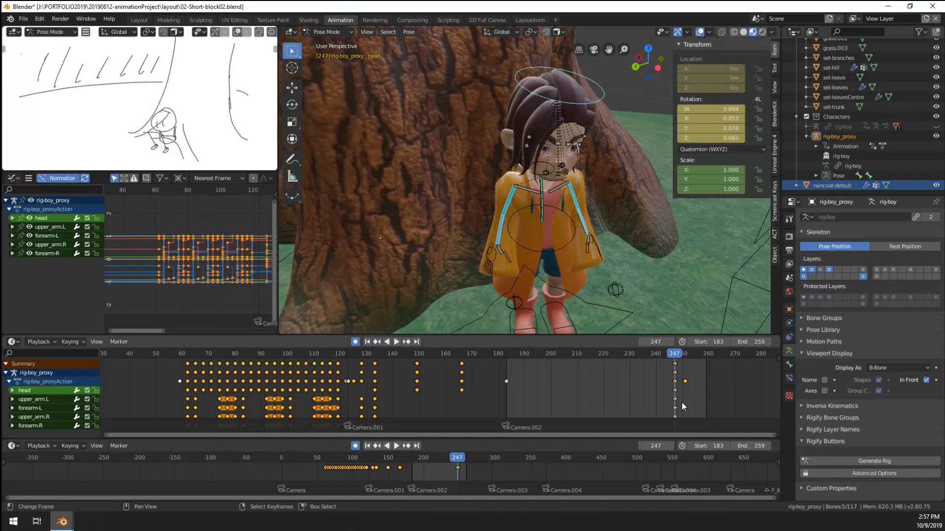
Step: At frame 251, rotate the head control about 10° so the seated character looks down
left_click(685, 403)
middle_click_drag(610, 215, 475, 197)
right_click(574, 187)
key("r")
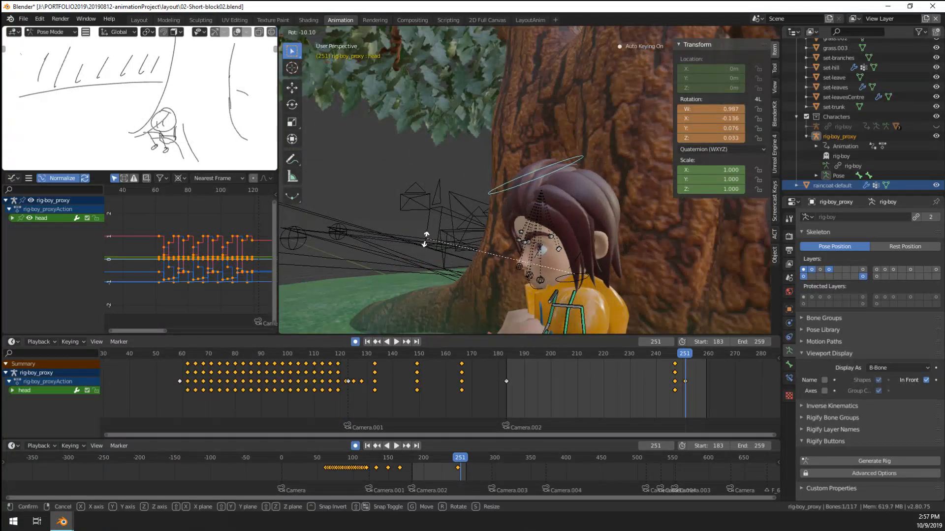
left_click(425, 241)
Step: Move the central eye target control lower and closer to the seated character at frame 251
scroll(381, 264, "down", 10)
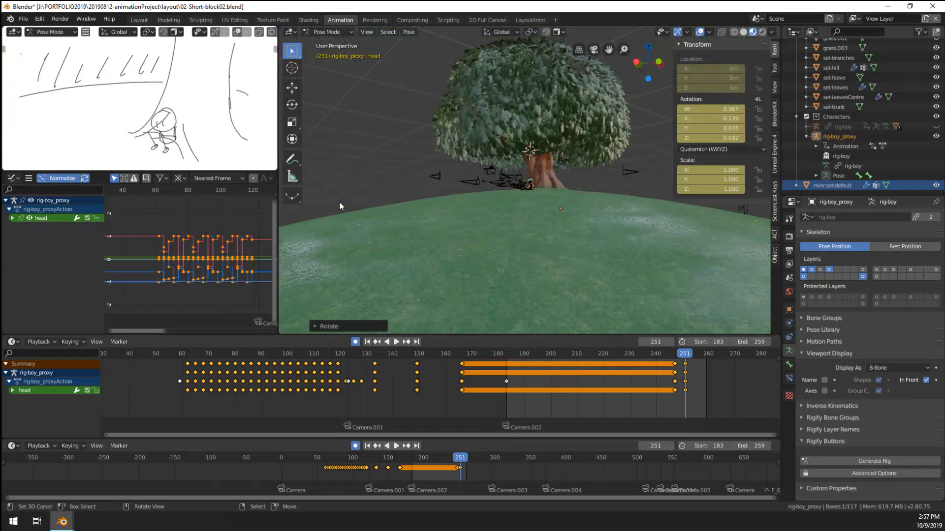
scroll(338, 201, "up", 3)
middle_click_drag(402, 227, 514, 228, "shift")
scroll(513, 228, "up", 4)
middle_click_drag(753, 311, 564, 296, "shift")
right_click(614, 305)
scroll(478, 239, "up", 5)
key("g")
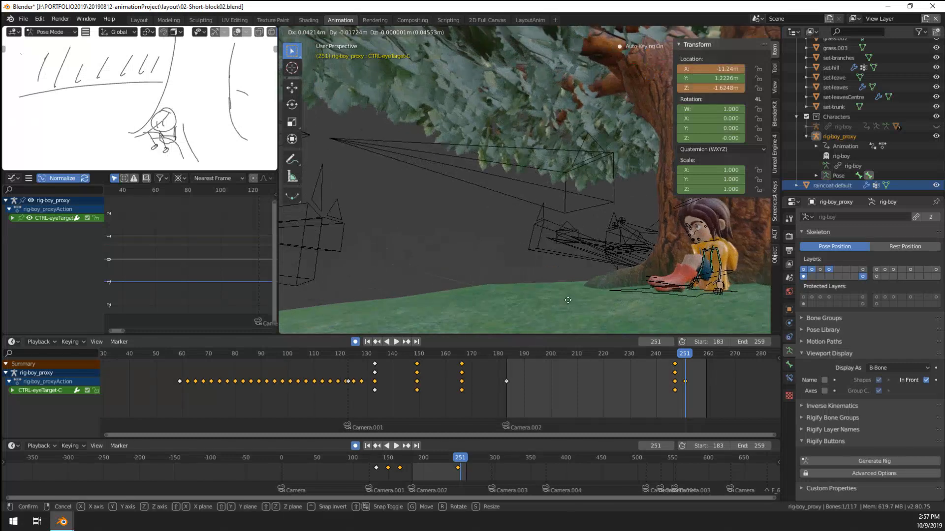
left_click(197, 112)
Step: Reposition the eye target control from the front and check the seated character's gaze up close
middle_click_drag(472, 237, 611, 257)
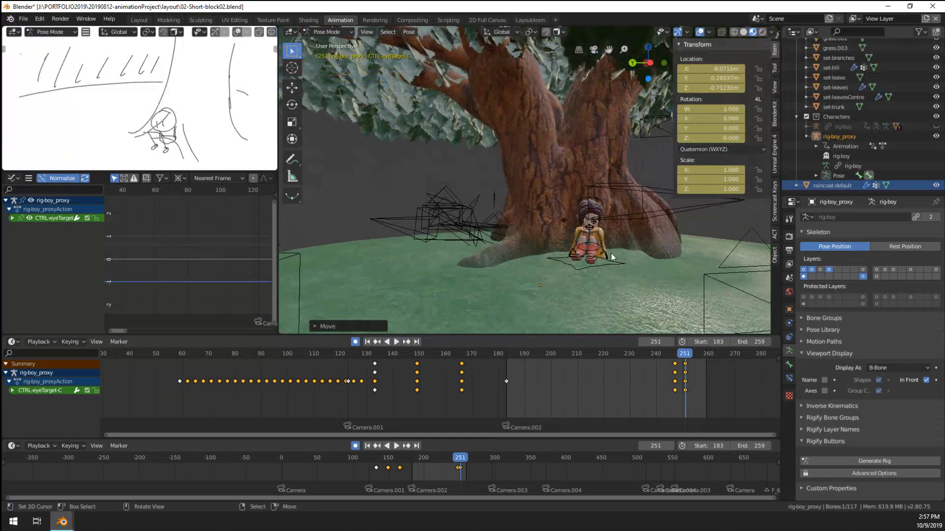
key("g")
left_click(576, 312)
scroll(631, 231, "up", 4)
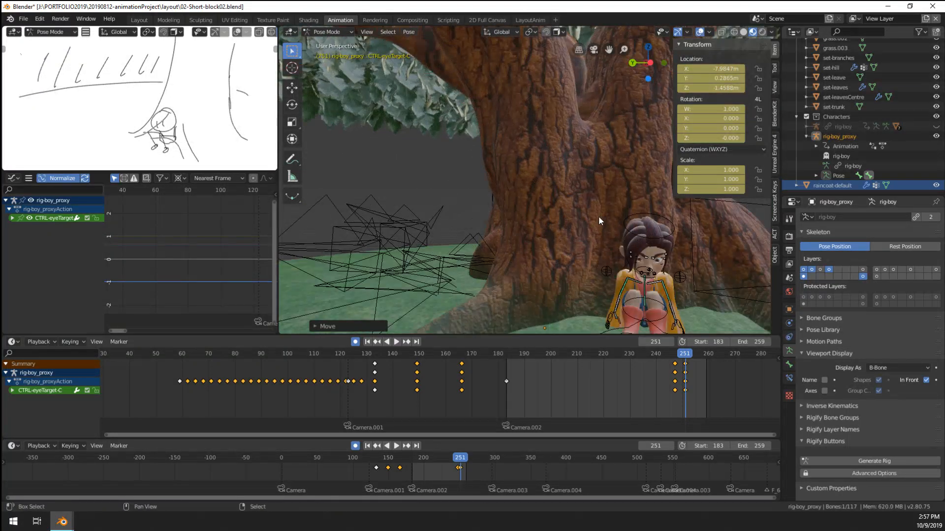
middle_click_drag(599, 216, 451, 99, "shift")
scroll(596, 216, "up", 4)
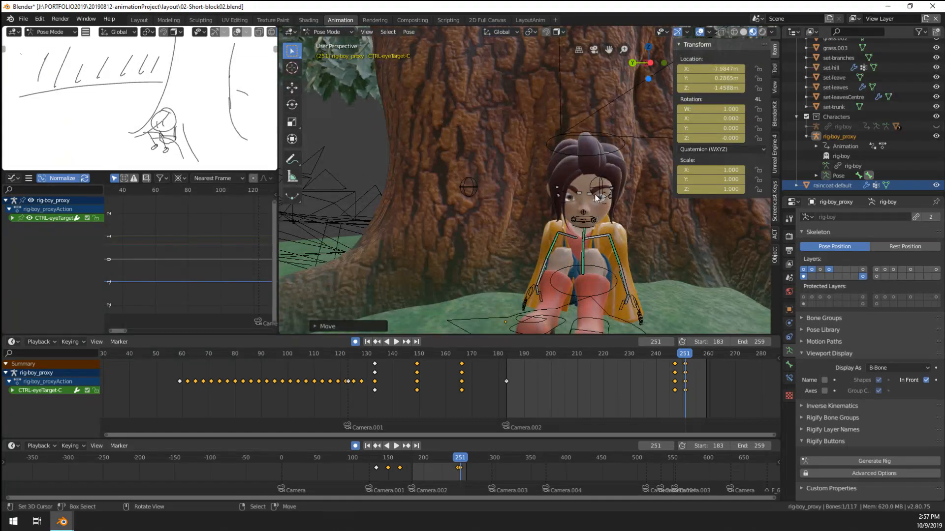
Step: At frame 251, lower the left upper eyelid control slightly on the seated character's face
left_click(580, 224)
key("KP_Decimal")
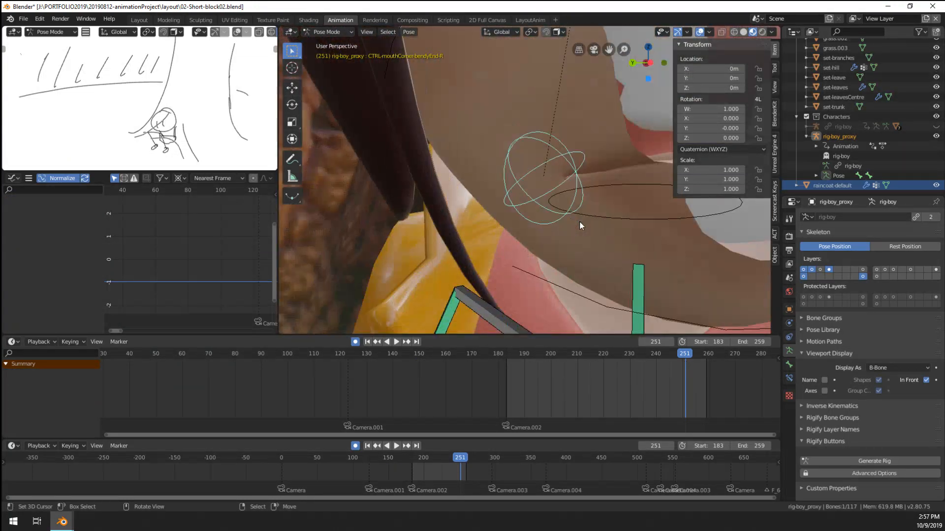
scroll(578, 226, "down", 8)
middle_click_drag(578, 225, 573, 202)
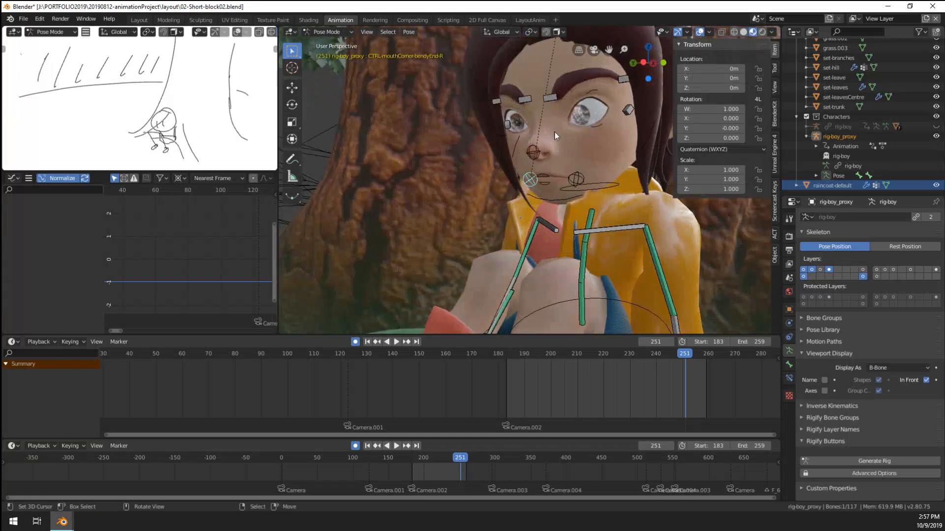
scroll(551, 173, "up", 3)
middle_click_drag(561, 157, 536, 155)
middle_click_drag(536, 155, 492, 206, "shift")
right_click(568, 110)
middle_click_drag(568, 113, 521, 154)
key("g")
left_click(525, 155)
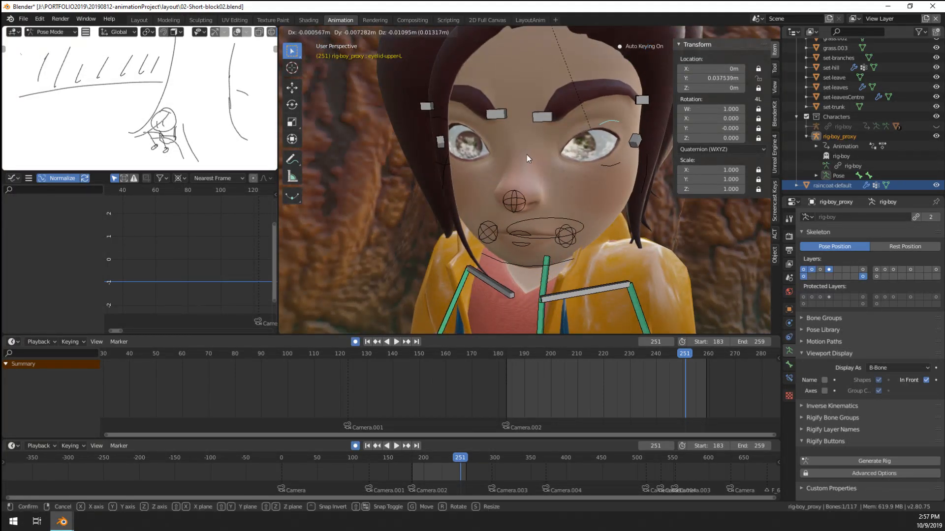
Step: Lower the right upper eyelid control to match at frame 251
right_click(447, 125)
key("g")
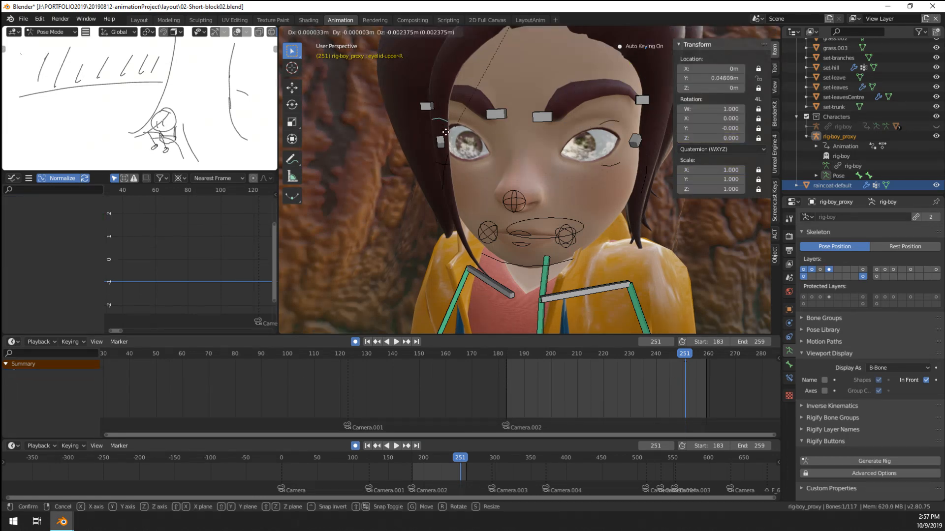
left_click(449, 134)
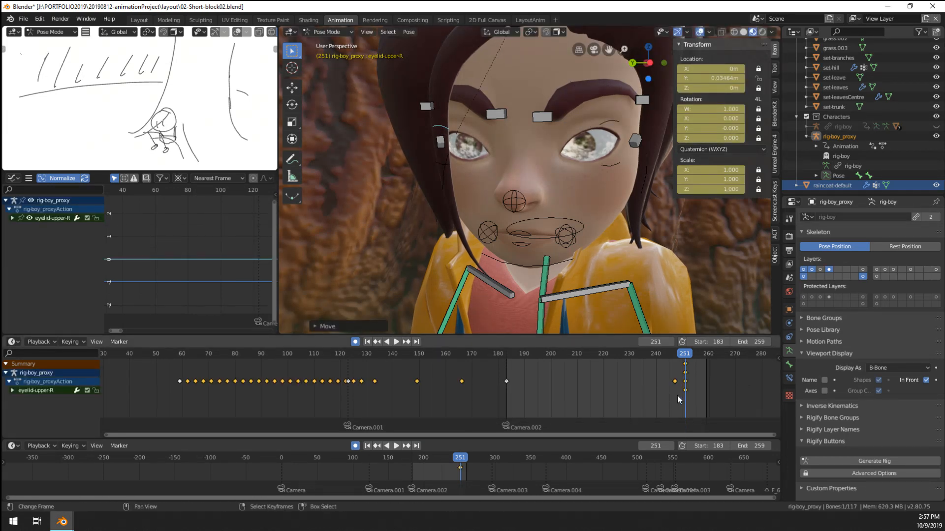
Step: At frame 247, raise the right and left upper eyelid controls so the standing character's eyes open wide
left_click_drag(678, 396, 674, 395)
scroll(521, 201, "down", 5)
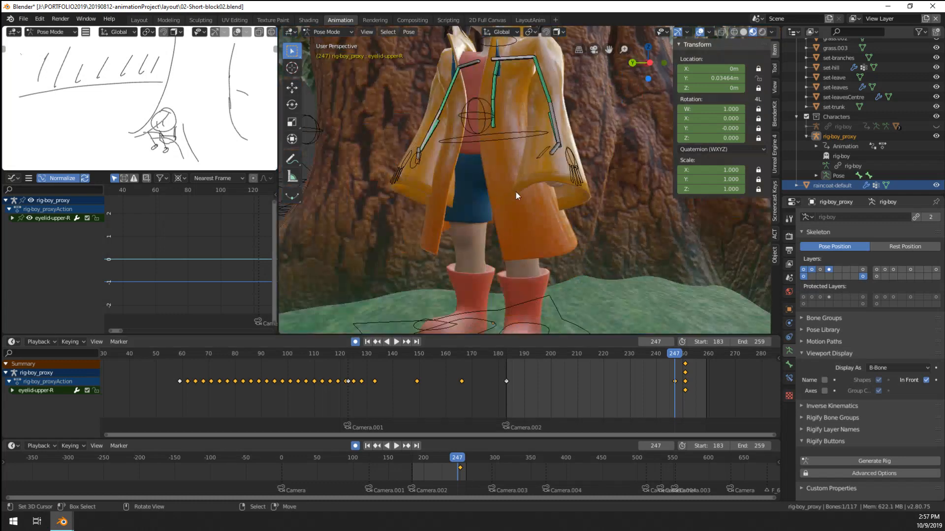
middle_click_drag(515, 192, 532, 224)
key("ctrl+shift+m")
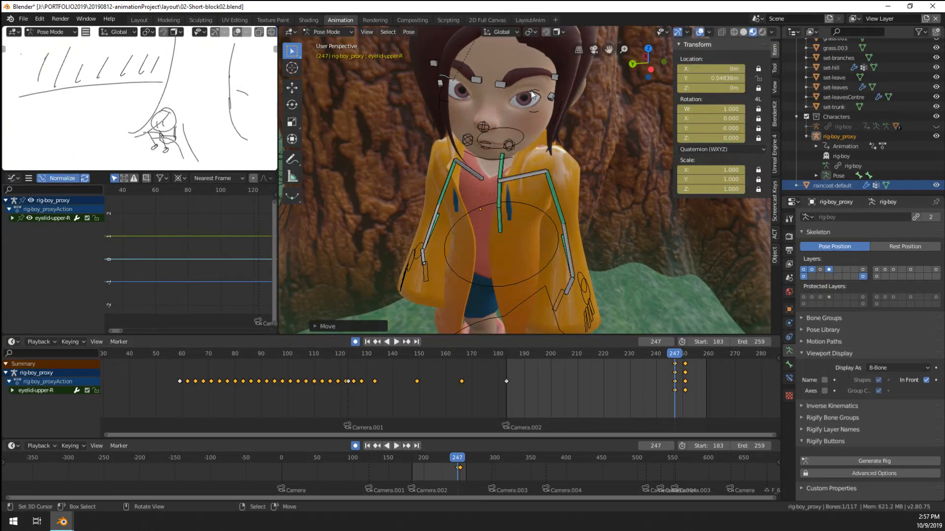
key("g")
left_click(532, 185)
Step: Set the keyframes of all the character's bones to constant interpolation, check the stepped pose at frame 248, and deselect everything
key("space")
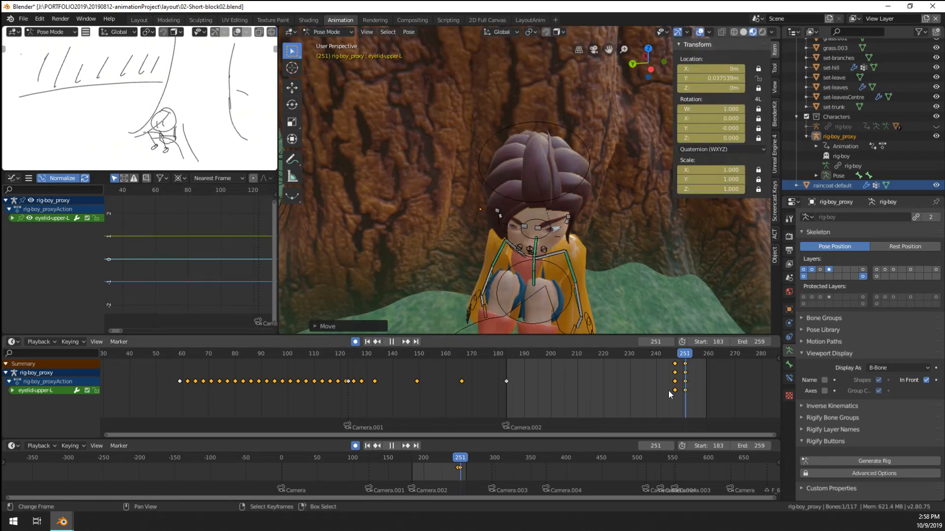
key("space")
key("a")
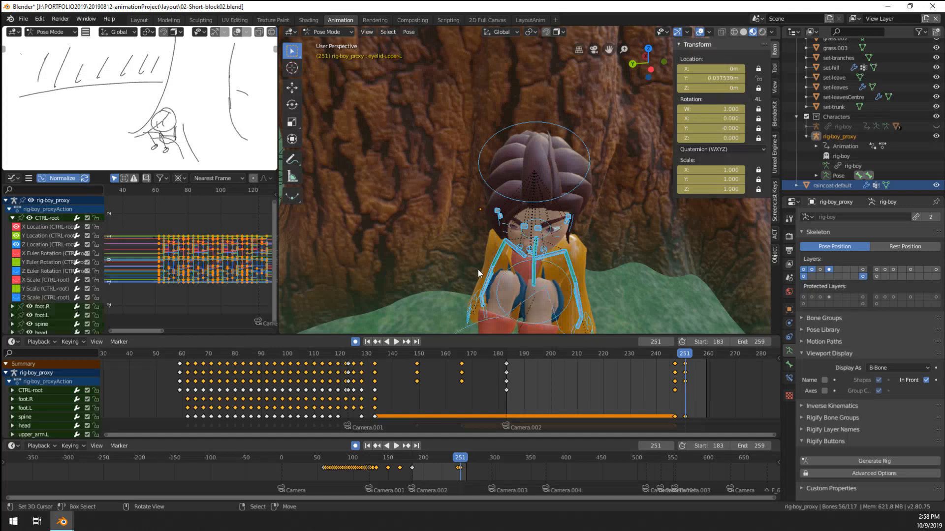
key("t")
left_click(136, 276)
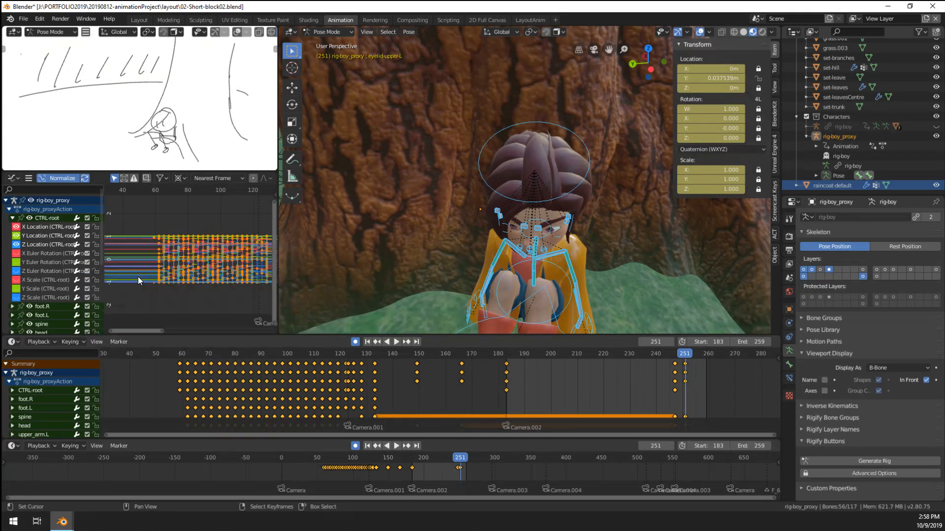
left_click(678, 395)
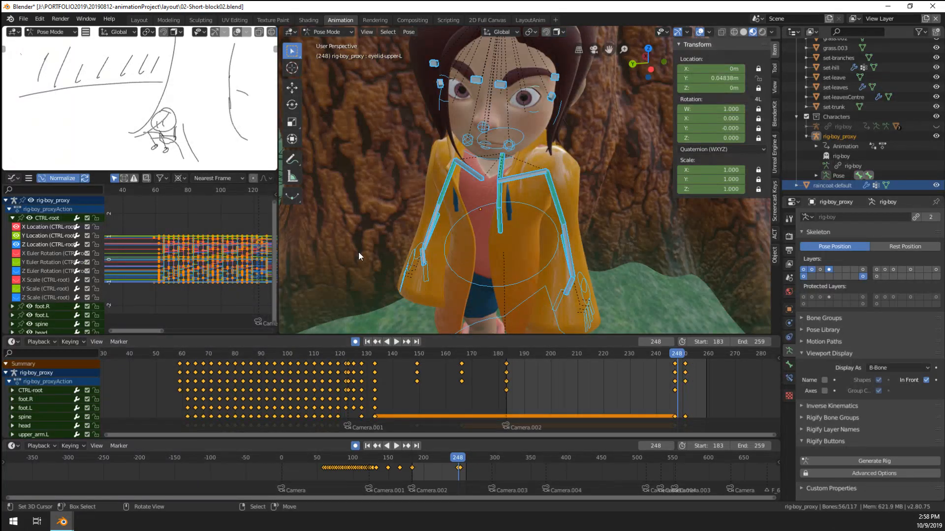
key("alt+a")
key("alt+a")
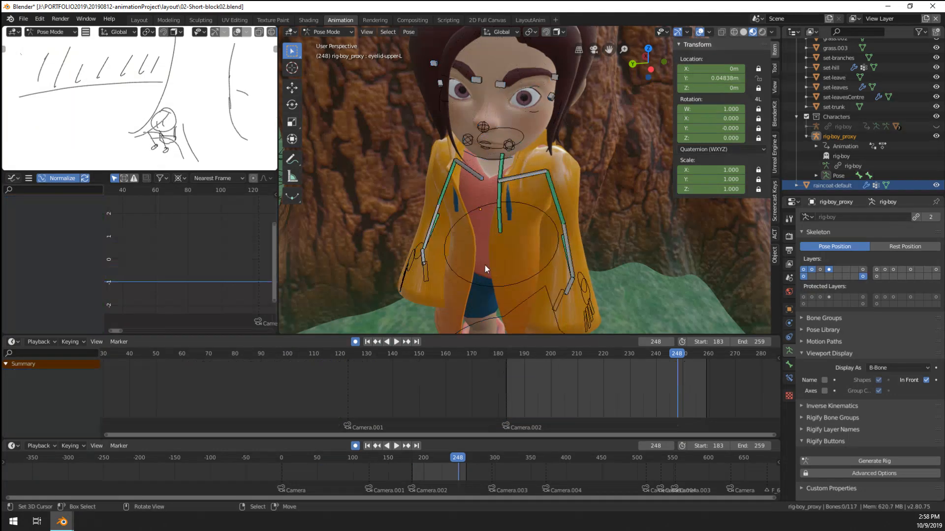
Step: At frame 251, rotate the seated character's left upper arm forward toward the knees
right_click(515, 177)
scroll(515, 178, "down", 4)
left_click_drag(679, 393, 686, 394)
scroll(523, 249, "up", 4)
right_click(571, 279)
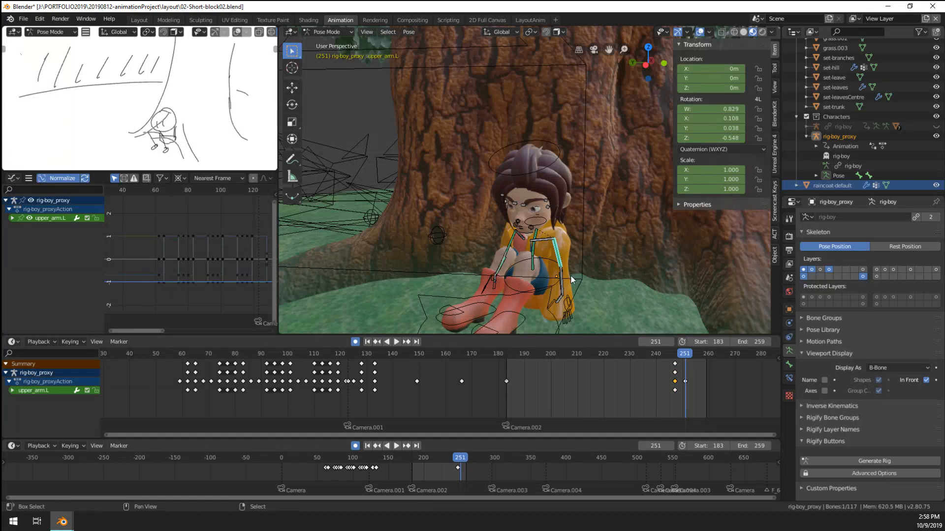
scroll(519, 199, "up", 5)
right_click(537, 269, "shift")
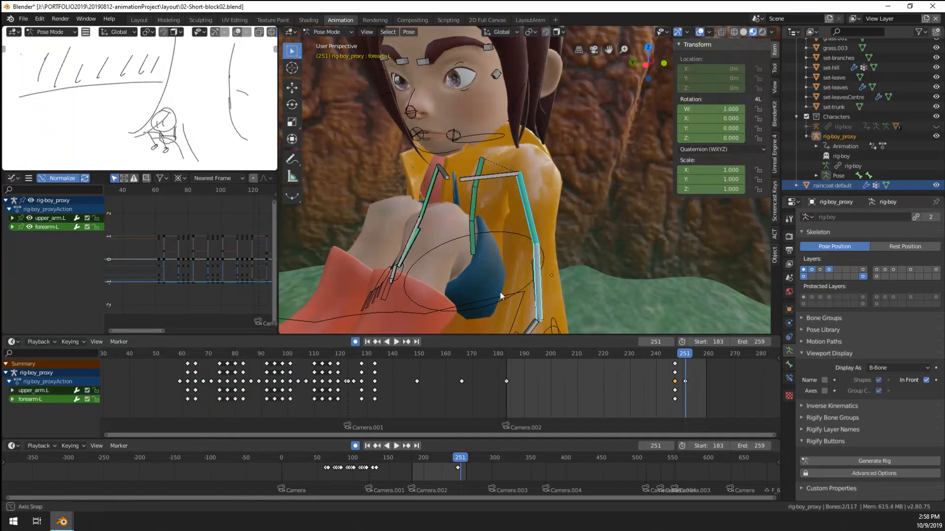
middle_click_drag(500, 292, 476, 222)
right_click(519, 231, "shift")
key("r")
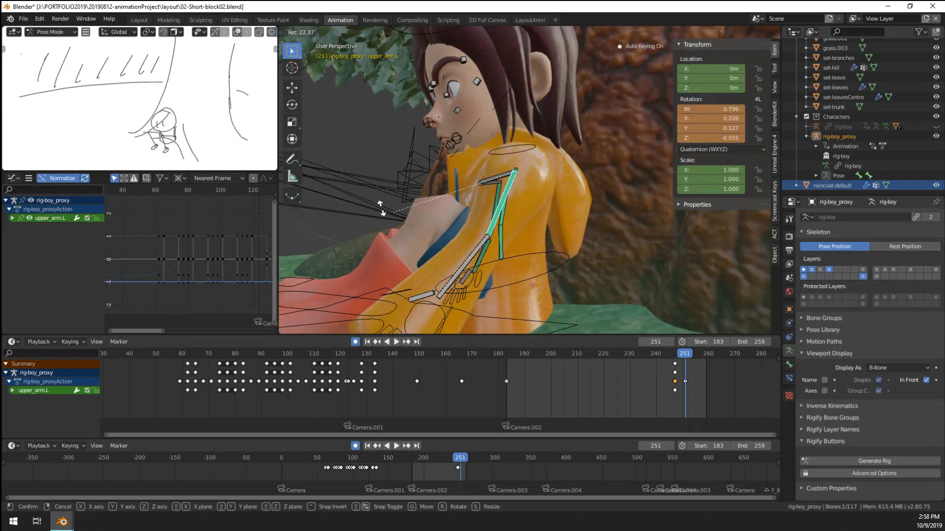
left_click(395, 128)
Step: Rotate the left forearm to bend the elbow and bring the hand in front of the body
middle_click_drag(399, 185, 394, 255)
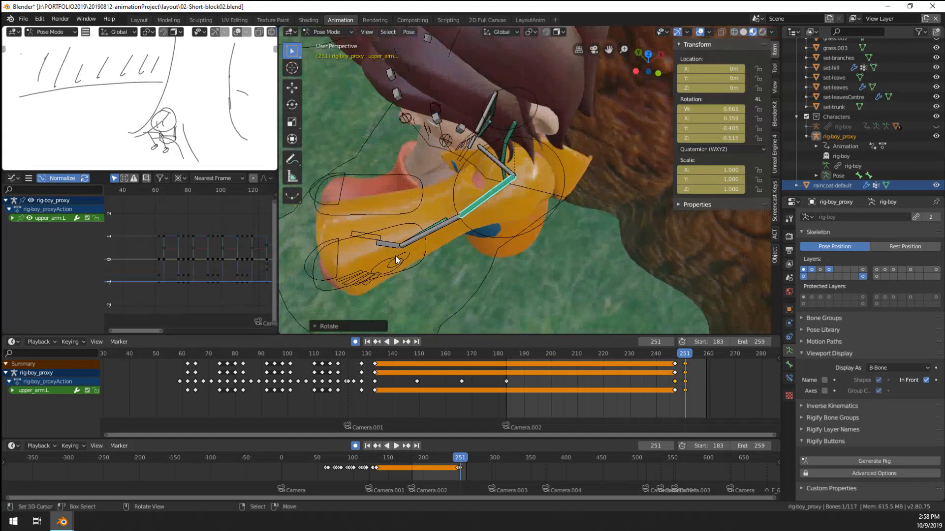
right_click(404, 238)
key("r")
left_click(417, 158)
Step: Adjust the left upper arm's angle and open the forearm so it reaches forward above the knees
middle_click_drag(429, 161, 482, 198)
right_click(465, 202)
left_click(452, 219)
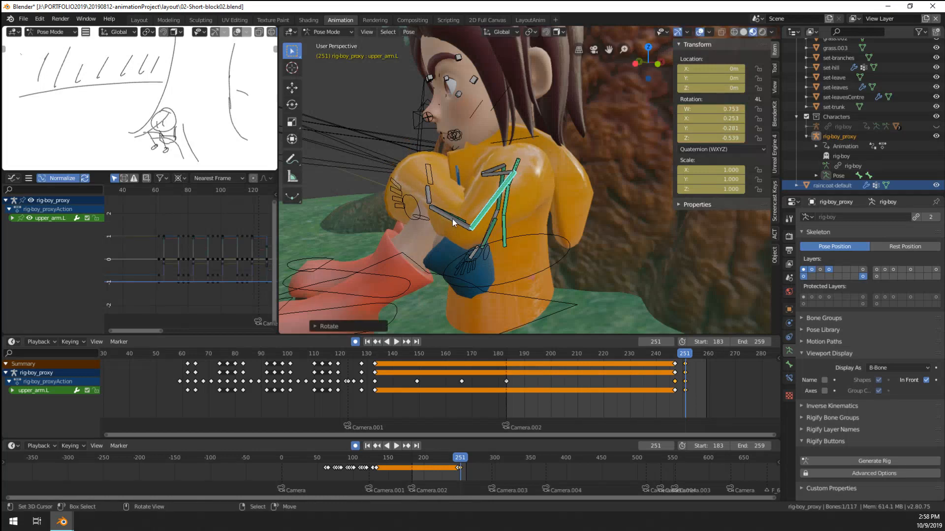
right_click(448, 223)
key("r")
left_click(450, 229)
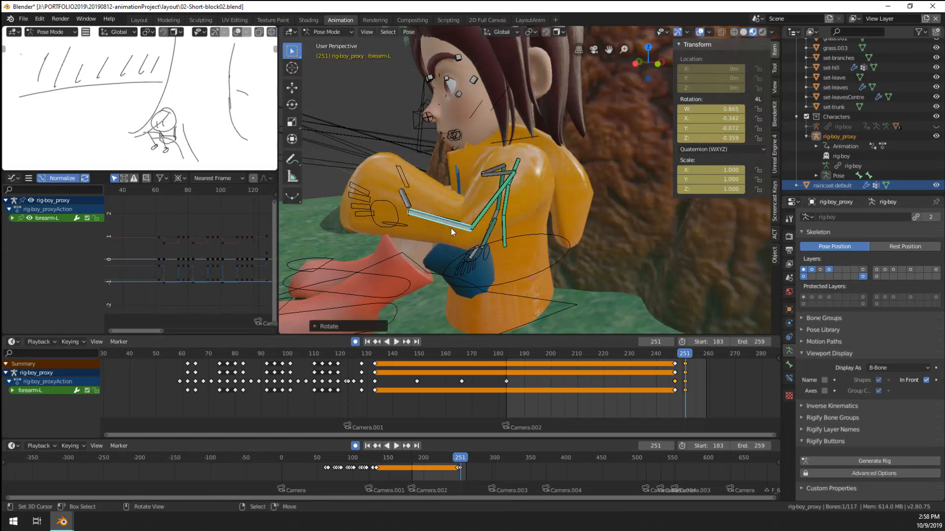
Step: Bring the left upper arm down closer to the body and rotate the left forearm about 13° toward the knees
middle_click_drag(451, 228, 435, 187)
right_click(536, 220)
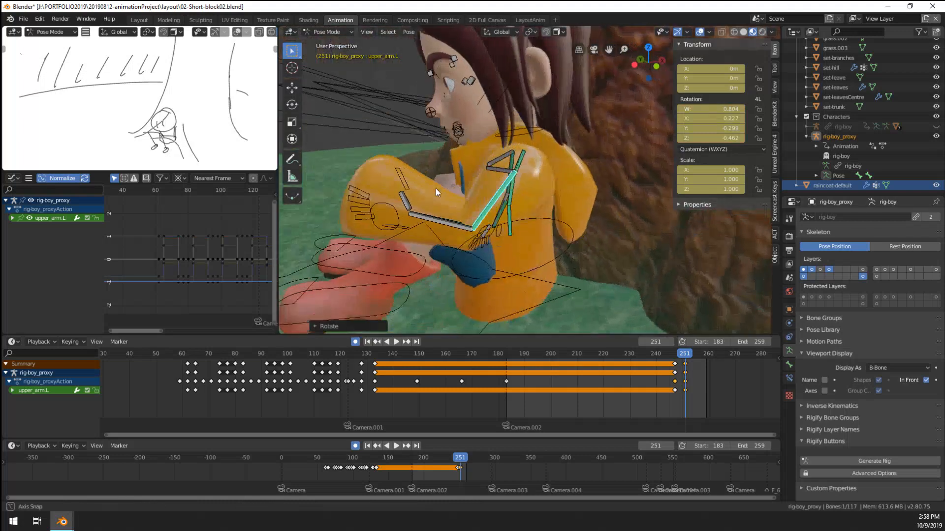
key("r")
left_click(461, 249)
right_click(456, 245)
right_click(454, 244)
key("r")
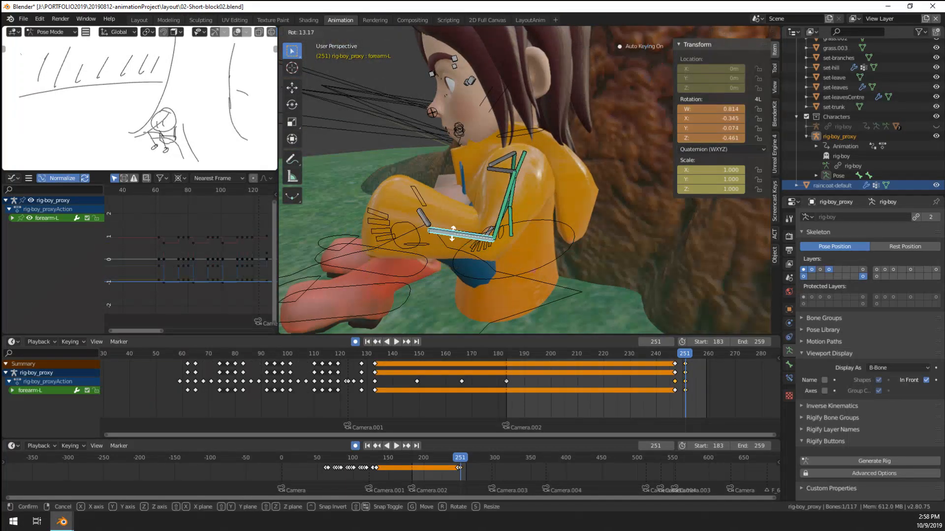
left_click(403, 234)
Step: Bend the right forearm forward at the elbow and refine its rotation so the right hand rests near the knees
middle_click_drag(402, 234, 445, 205)
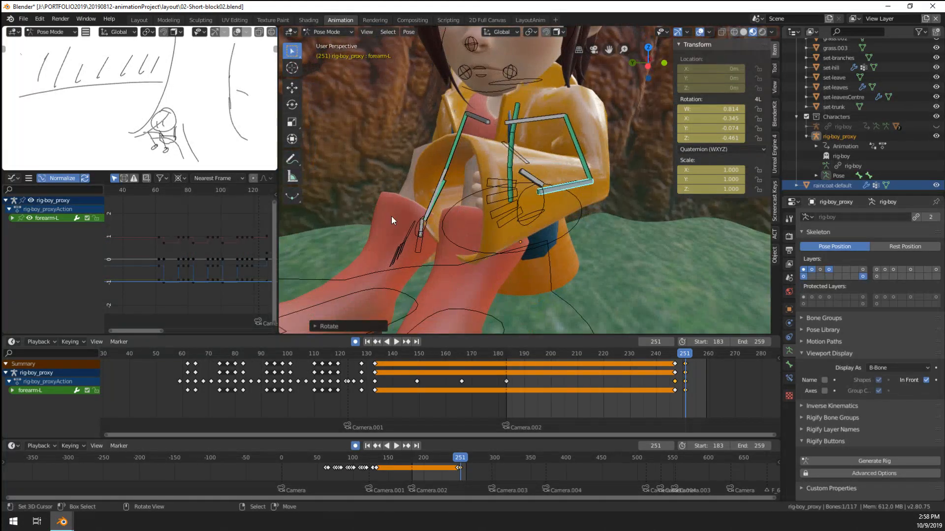
middle_click_drag(392, 220, 470, 250)
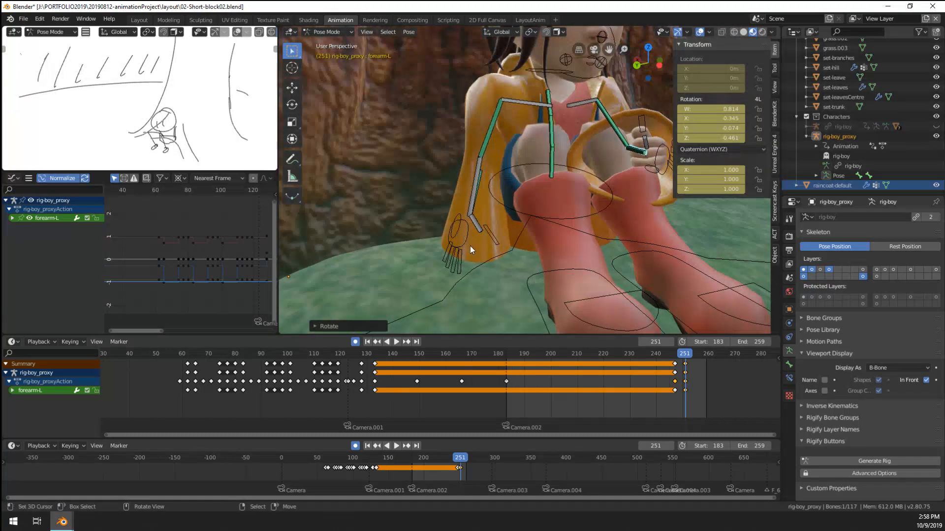
right_click(476, 178)
middle_click_drag(476, 180, 553, 204)
key("r")
left_click(564, 114)
middle_click_drag(562, 118, 507, 165)
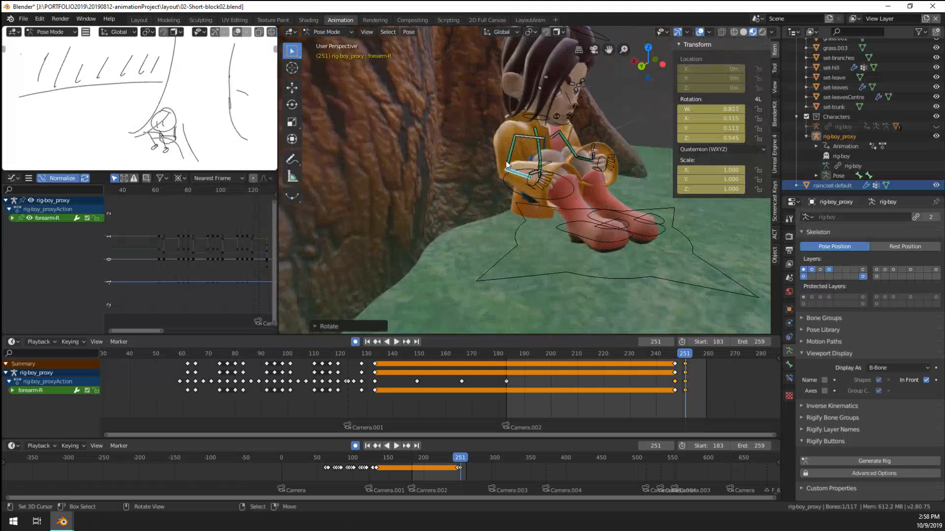
key("r")
left_click(577, 193)
Step: Move the right foot control outward and rotate it to turn the boot at frame 251
middle_click_drag(576, 194, 627, 291)
key("alt+a")
right_click(612, 261)
key("g")
left_click(593, 245)
key("r")
left_click(614, 317)
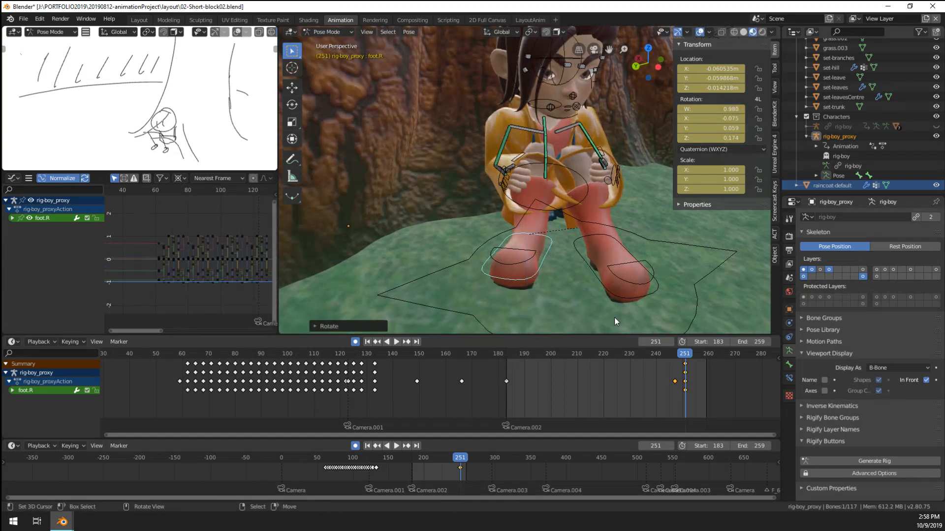
Step: Compare the pose with frame 247, and at frame 251 reposition the left foot control and rotate it around Z
left_click(674, 397)
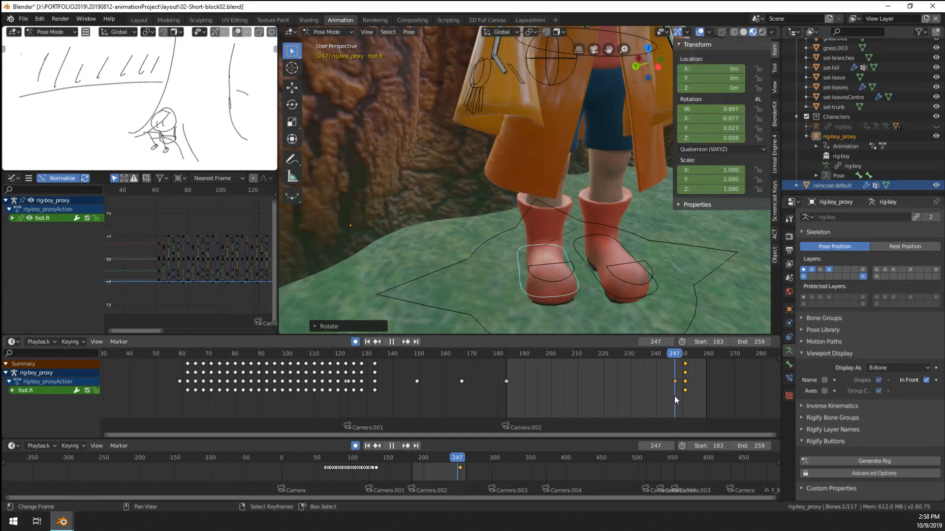
left_click_drag(674, 397, 684, 394)
right_click(615, 295)
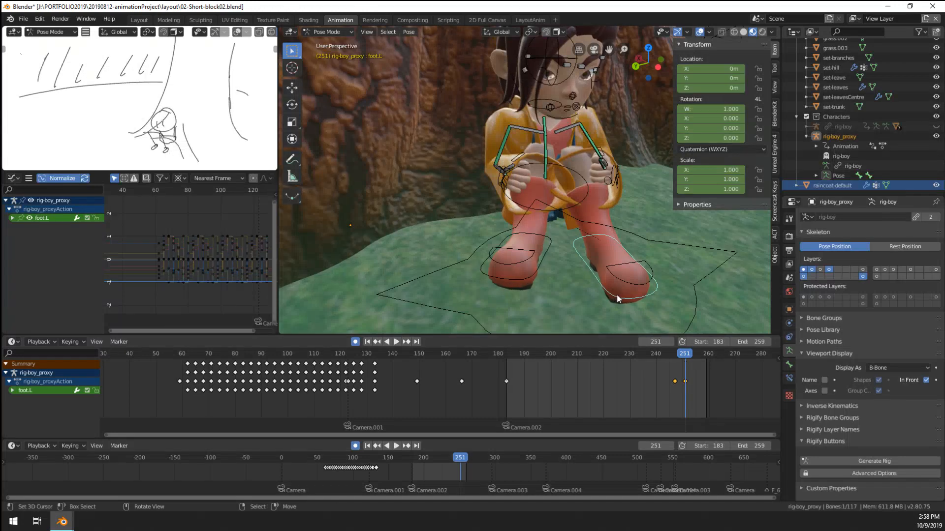
mouse_move(617, 295)
middle_mouse_down()
mouse_move(542, 298)
mouse_move(627, 294)
middle_mouse_up()
key("g")
left_click(570, 297)
key("r")
key("z")
left_click(664, 273)
Step: Keyframe the left and right foot controls in their standing positions at frame 247
left_click(672, 377)
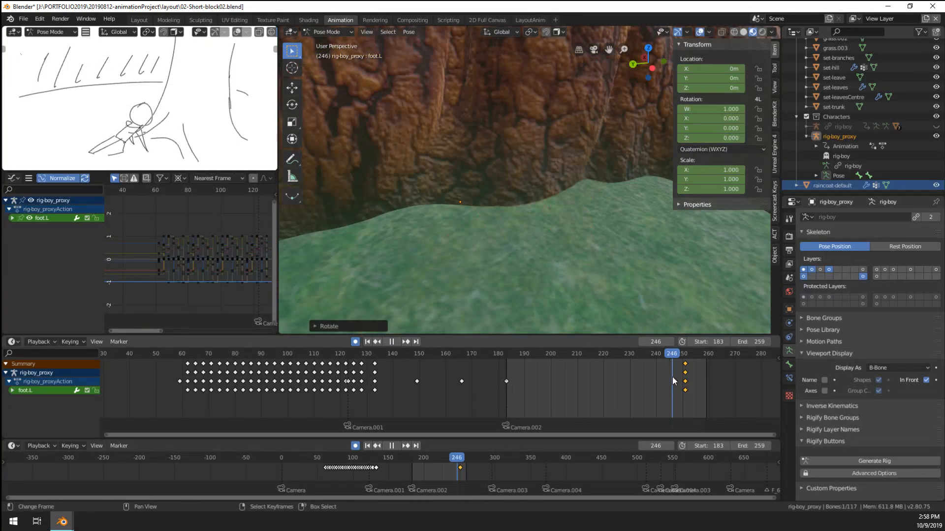
left_click(674, 378)
scroll(557, 241, "down", 5)
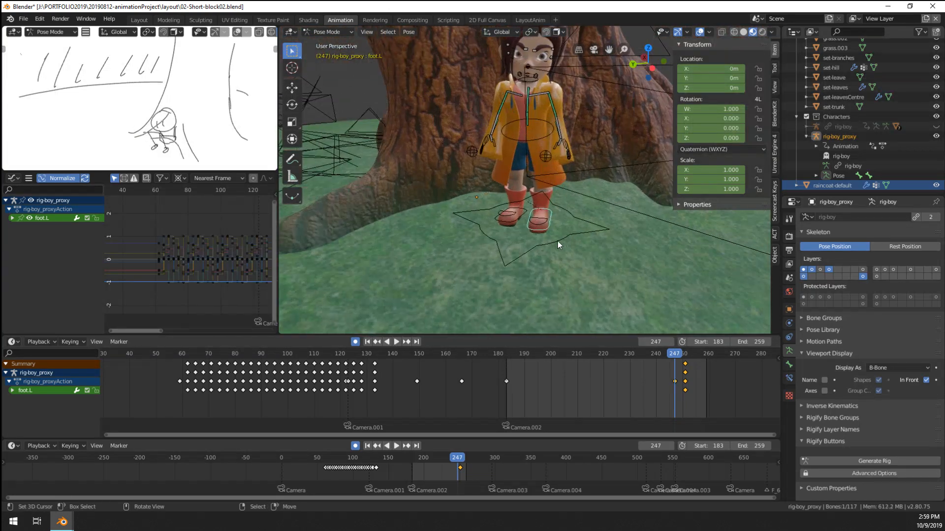
middle_click_drag(557, 241, 549, 241)
key("i")
right_click(511, 218)
key("i")
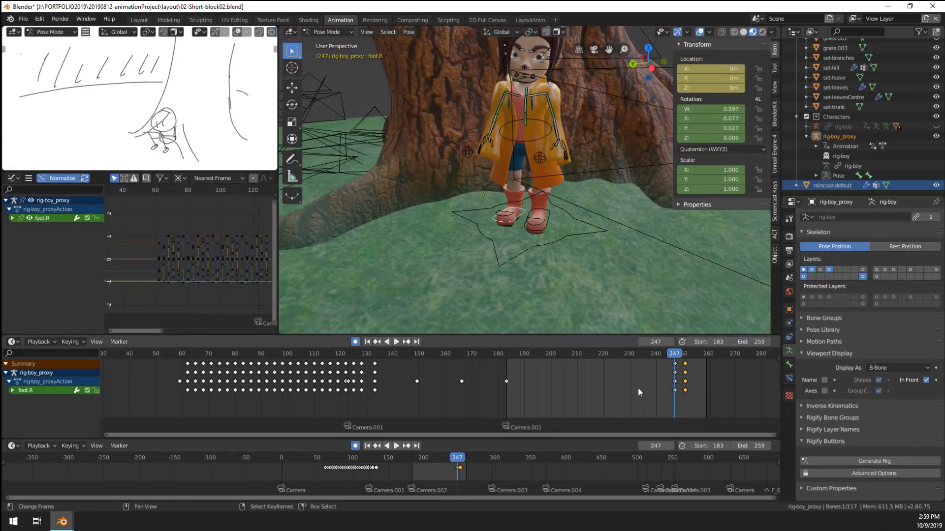
Step: At frame 251, rotate the right foot about 18° from the camera view and shift it slightly toward the body
left_click_drag(670, 398, 685, 396)
middle_click_drag(532, 221, 510, 209)
scroll(498, 209, "up", 5)
scroll(536, 215, "down", 5)
scroll(507, 172, "up", 4)
scroll(499, 236, "down", 2)
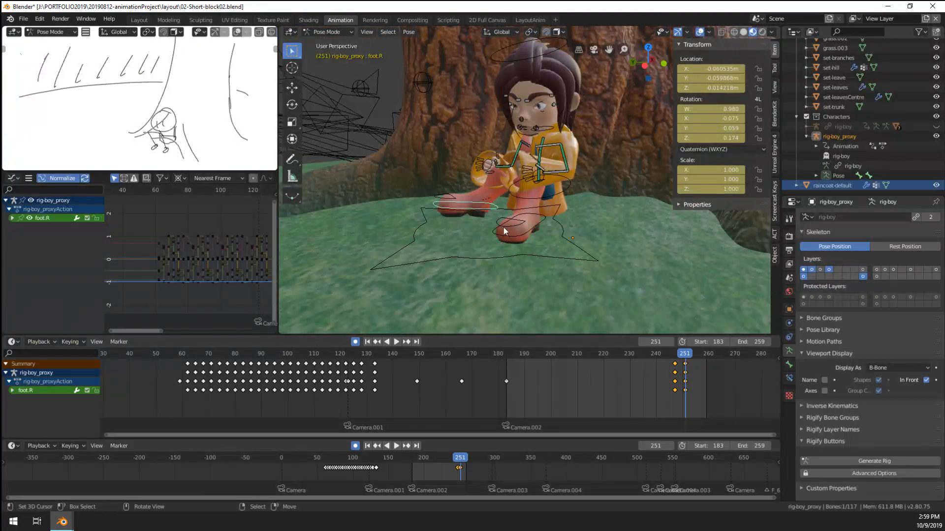
key("KP_0")
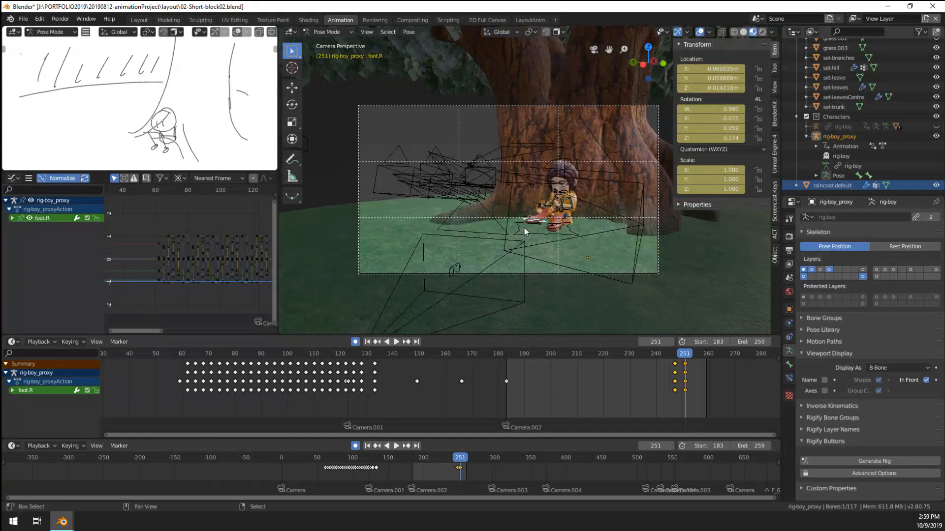
scroll(524, 228, "up", 3)
key("r")
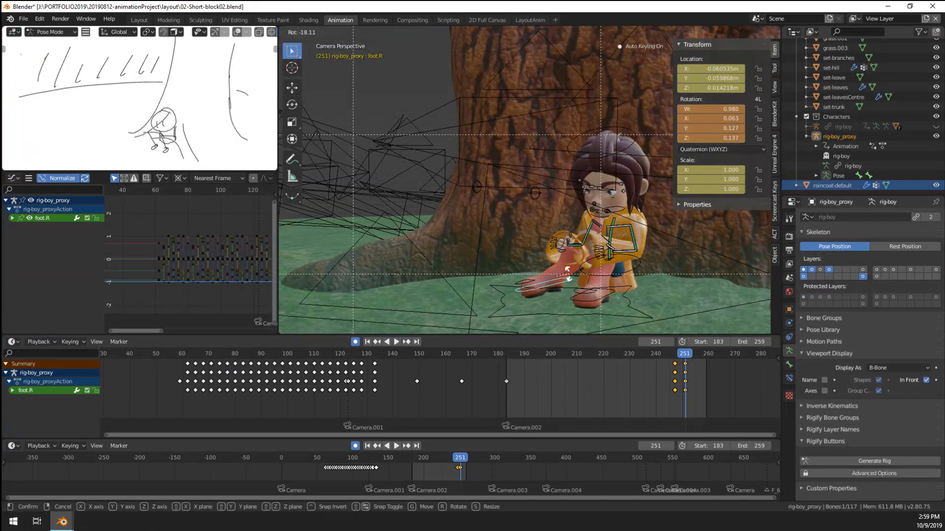
left_click(568, 273)
key("g")
left_click(581, 264)
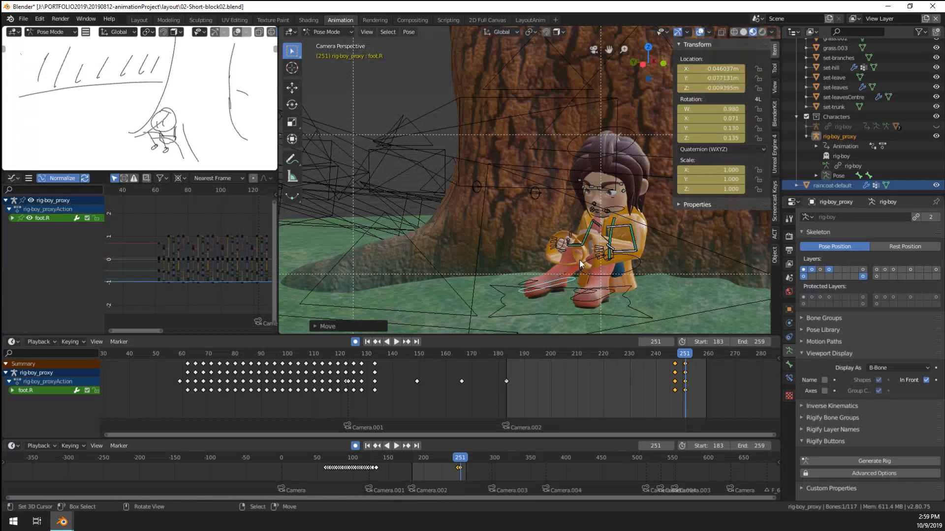
scroll(580, 264, "up", 1)
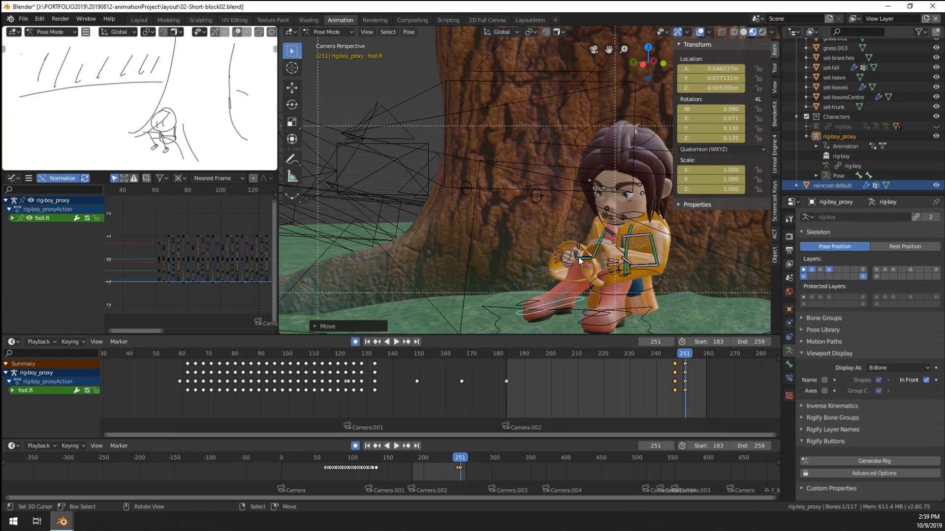
scroll(482, 317, "down", 3)
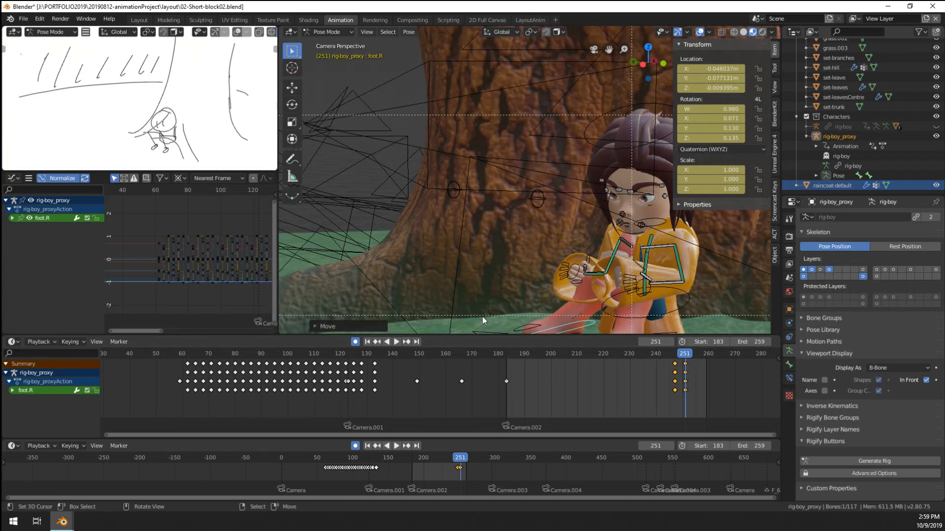
Step: Inspect the seated pose at frame 251 up close through the camera, and play back the Camera.002 shot
scroll(538, 320, "up", 6)
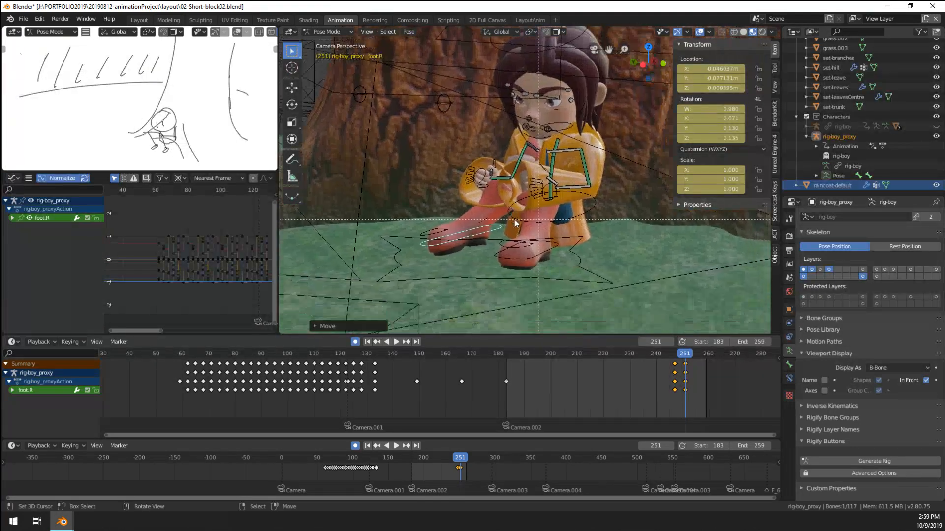
scroll(524, 218, "up", 5)
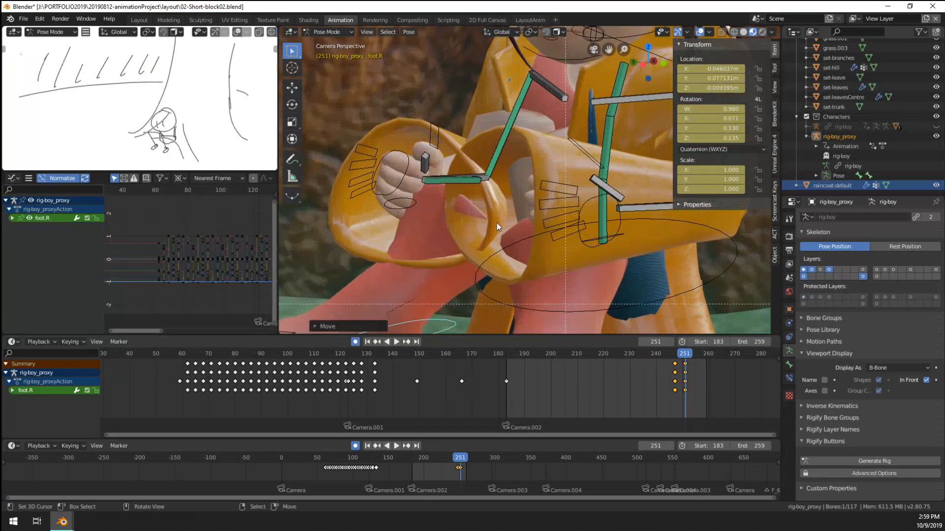
scroll(484, 218, "down", 5)
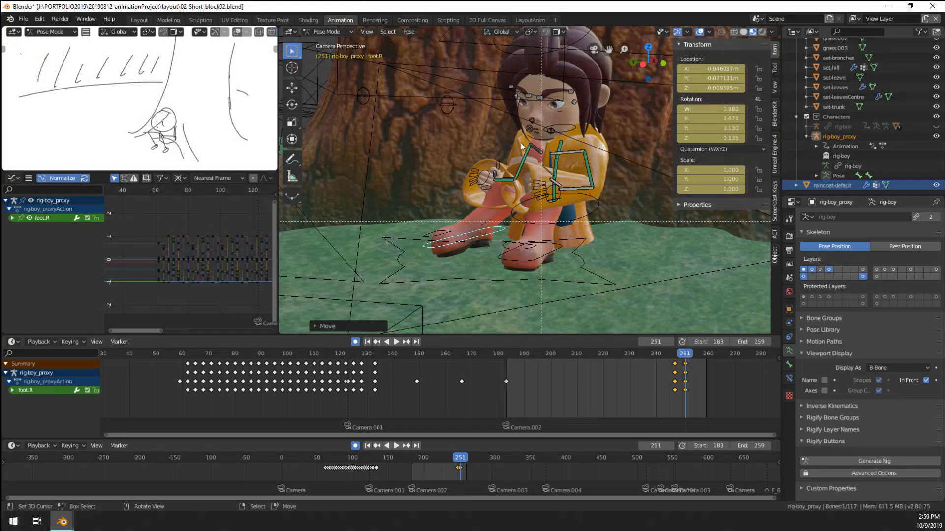
scroll(522, 144, "down", 5)
scroll(523, 147, "up", 2)
left_click(511, 382)
key("space")
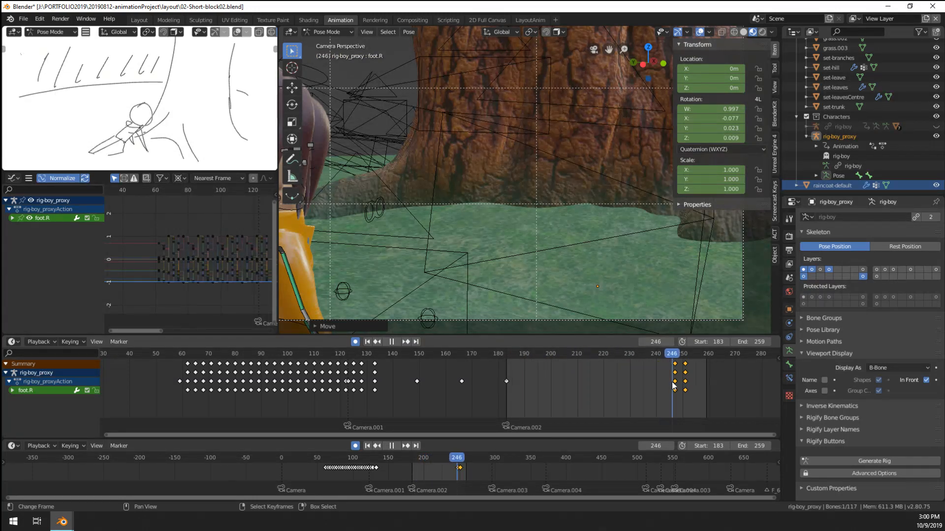
Step: At frame 216, move the character's root control toward the tree so the full body stands in the camera frame
left_click_drag(676, 383, 592, 387)
scroll(551, 268, "down", 4)
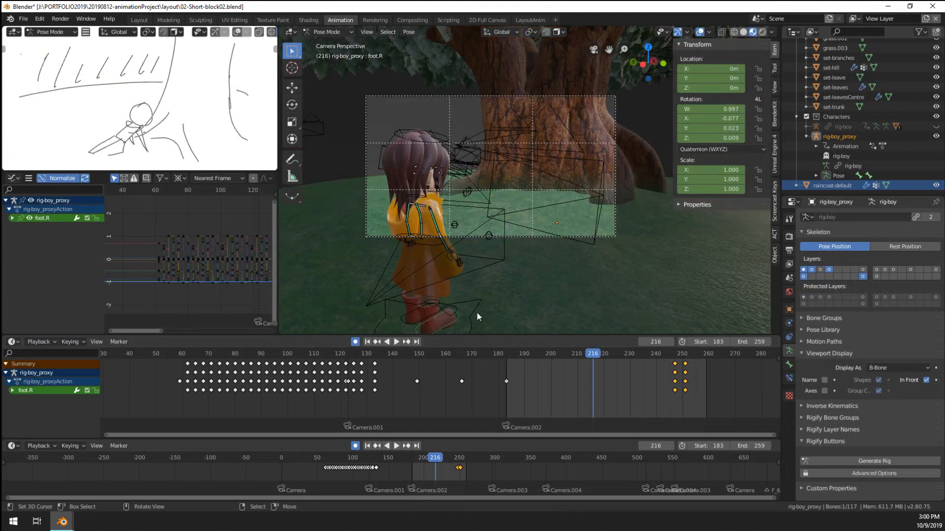
right_click(477, 314)
middle_click_drag(477, 314, 460, 277)
key("g")
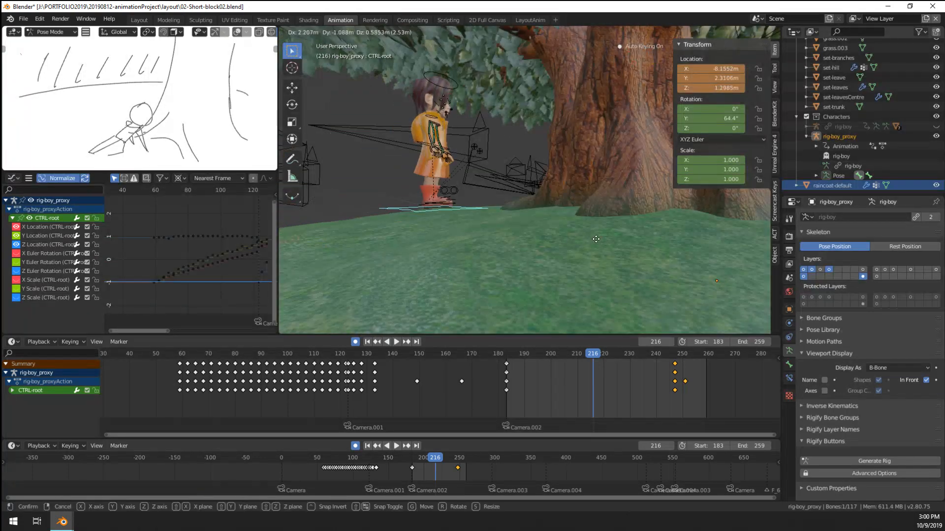
left_click(604, 256)
key("KP_0")
key("g")
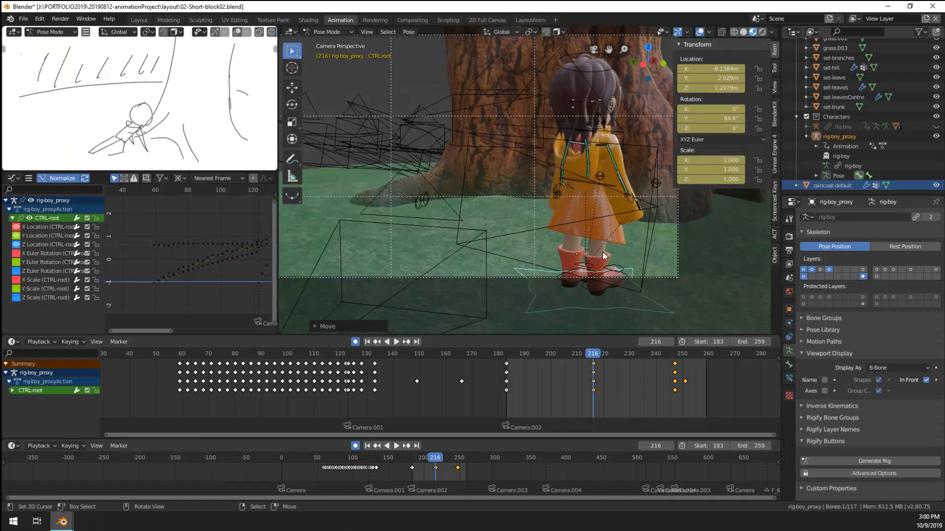
left_click(475, 240)
Step: Turn the root control around global Z to a Y rotation of about 74° and fine-tune its position on the grass
key("r")
key("z")
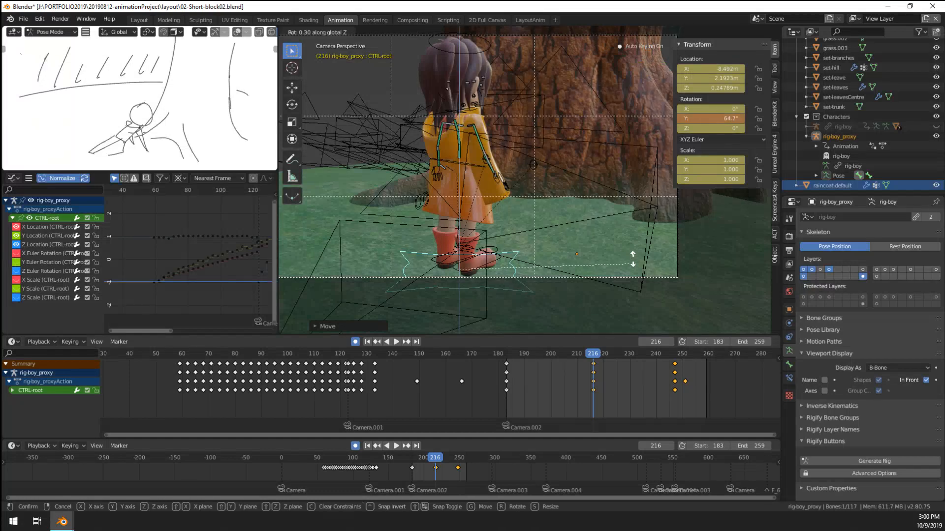
left_click(634, 240)
middle_click_drag(581, 243, 536, 250)
key("g")
left_click(537, 251)
key("KP_0")
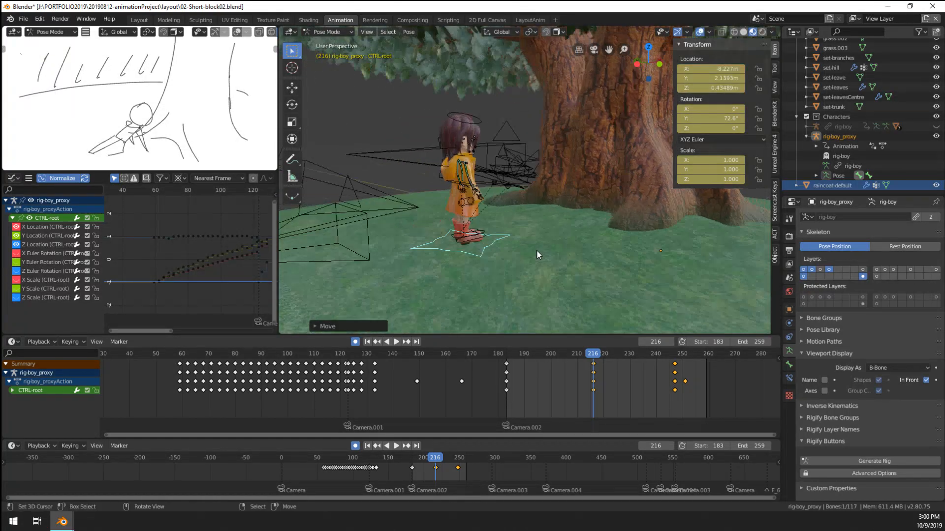
key("g")
left_click(538, 252)
key("r")
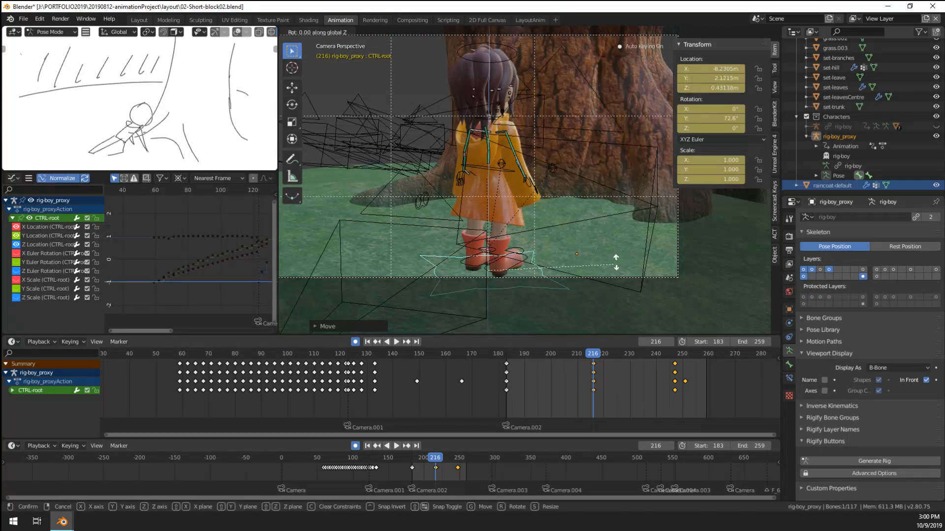
key("z")
left_click(615, 266)
Step: Compare with the pose at frame 247, shift the root control slightly at frame 216, and check the playback
key("space")
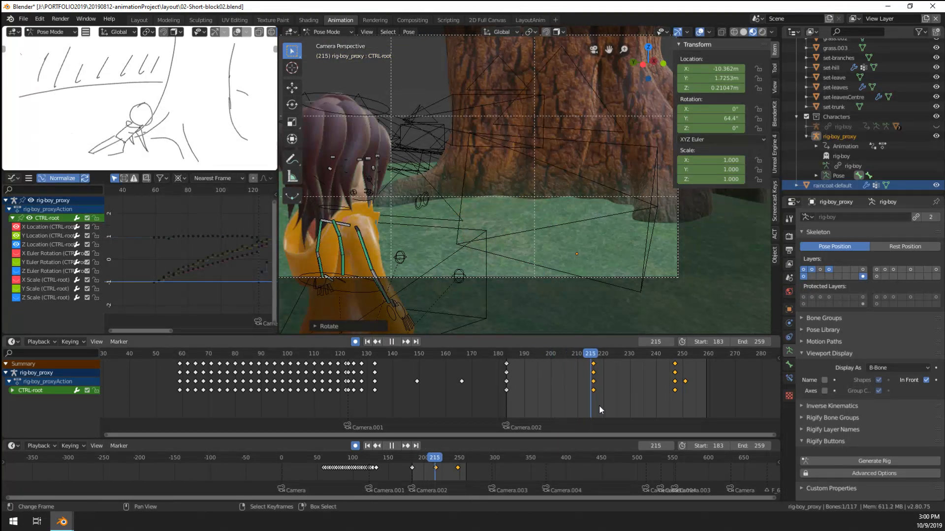
left_click(675, 402)
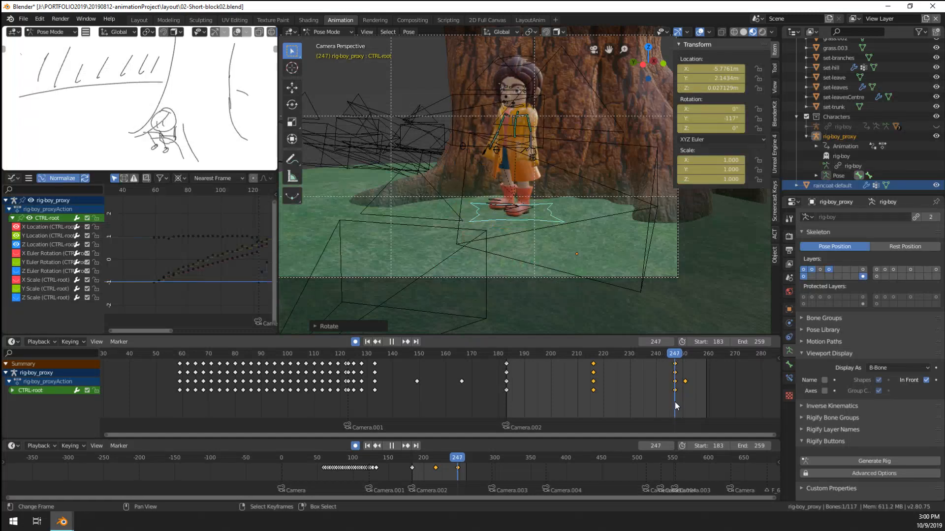
left_click_drag(673, 403, 594, 391)
key("g")
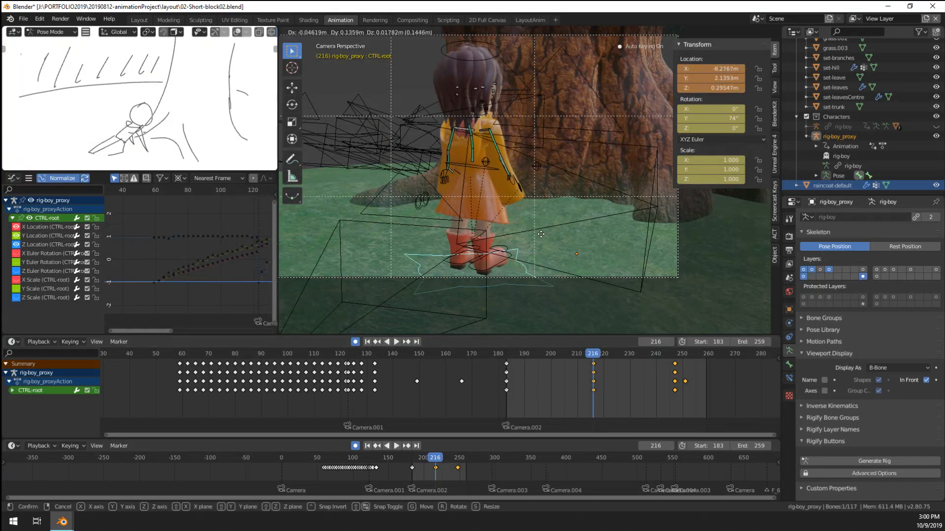
left_click(531, 238)
left_click(510, 391)
key("space")
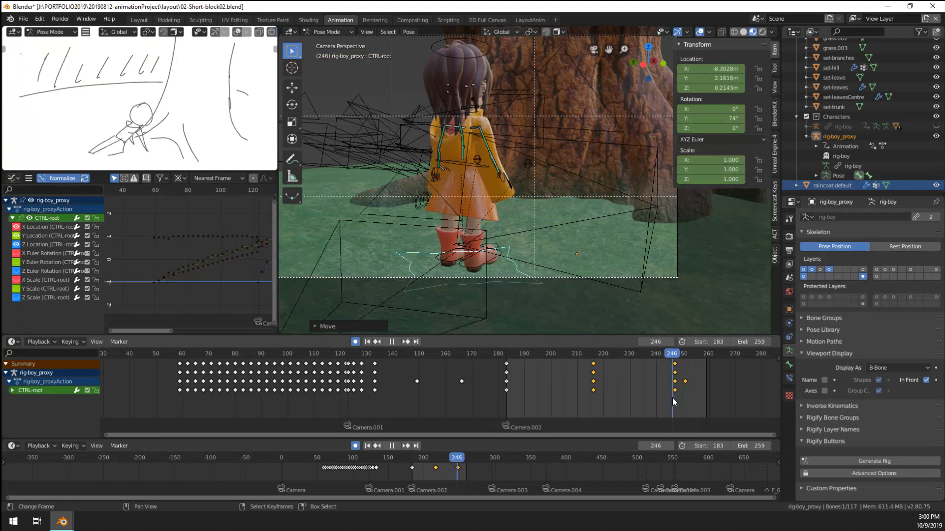
key("space")
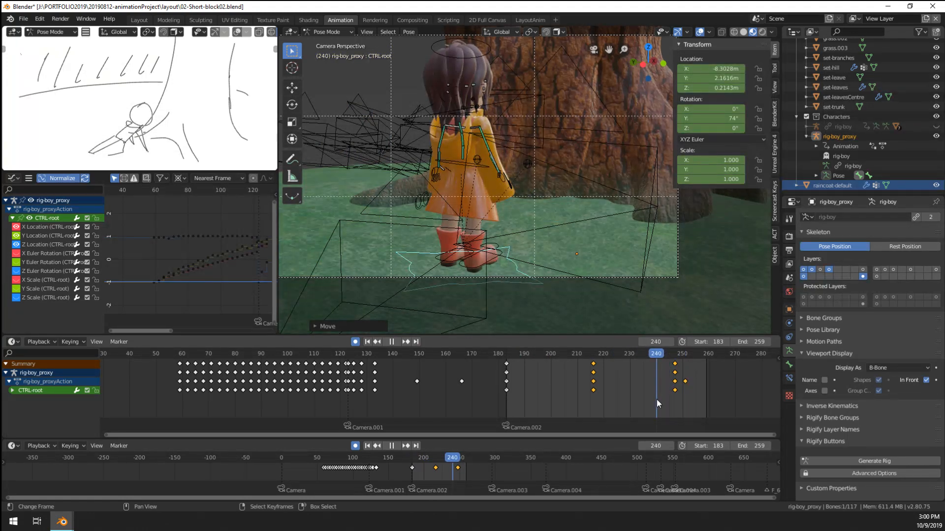
Step: At frame 240, move the root control across the grass closer to the tree trunk, adjusting it from several angles
middle_click_drag(482, 239, 458, 259)
key("g")
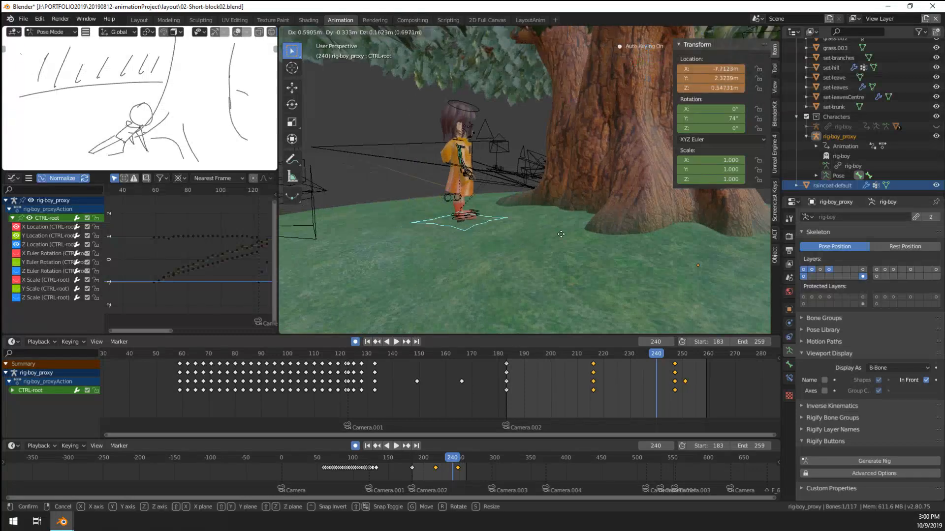
left_click(573, 239)
scroll(639, 251, "up", 5)
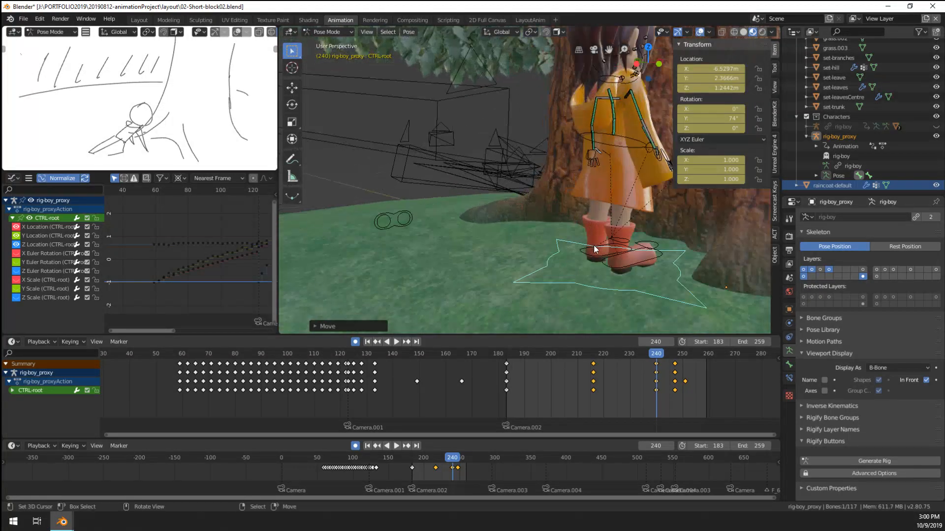
middle_click_drag(650, 254, 635, 253)
key("g")
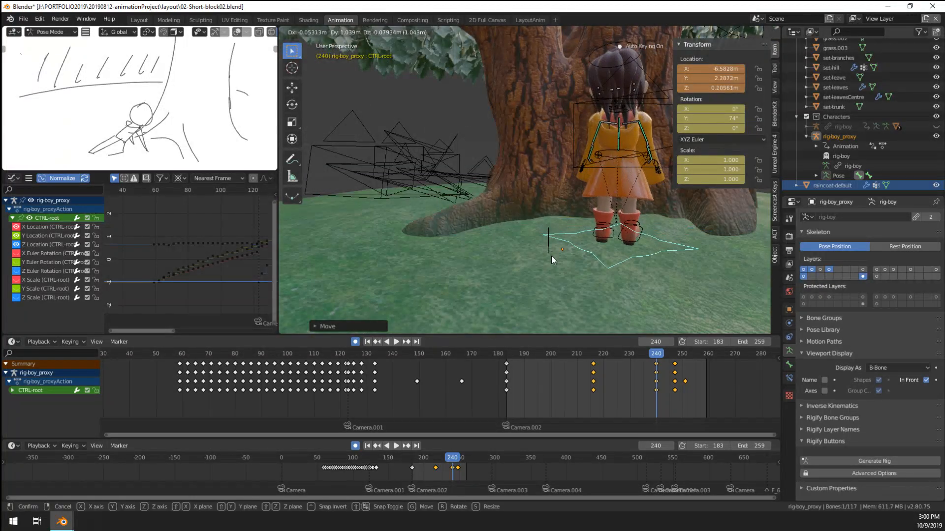
left_click(552, 259)
middle_click_drag(552, 259, 463, 257)
key("g")
left_click(518, 264)
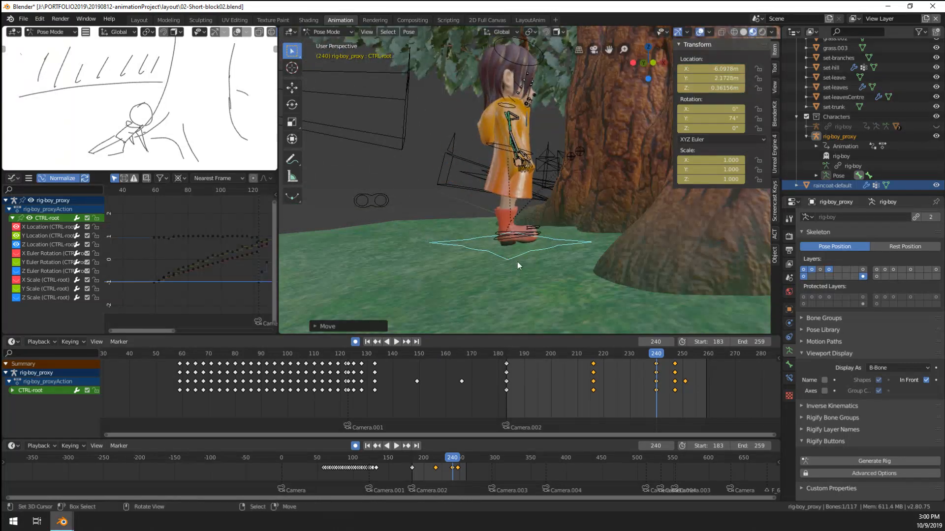
Step: Try duplicating the selected root control keyframes about six frames earlier, and undo the duplication
middle_click_drag(518, 264, 676, 384)
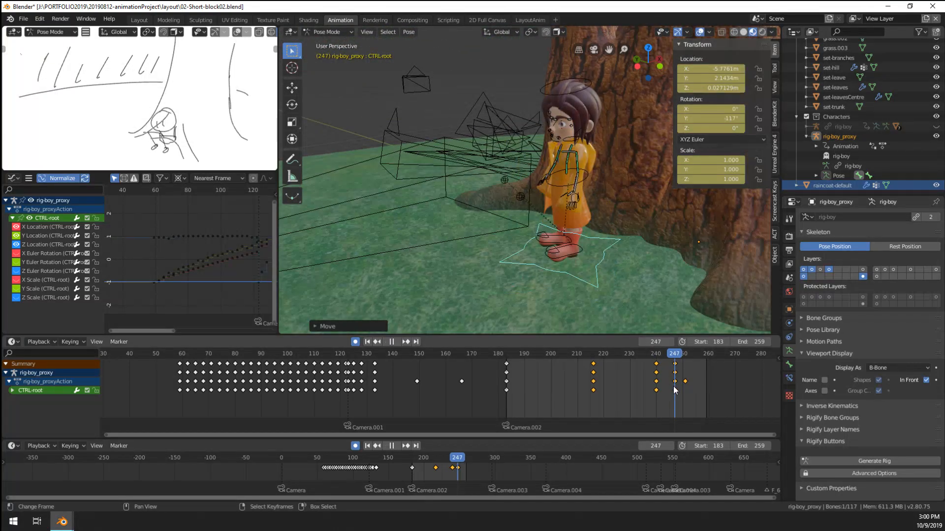
key("Right")
key("Right")
key("Up")
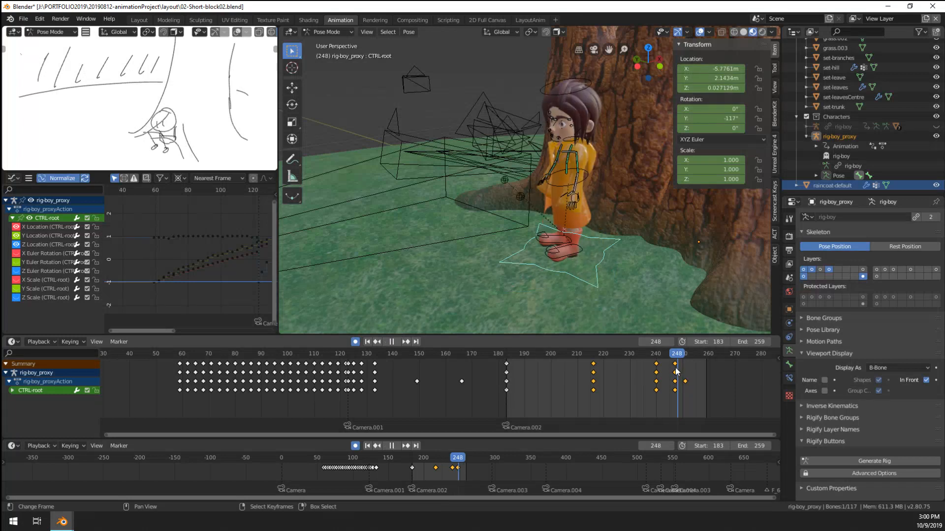
key("shift+d")
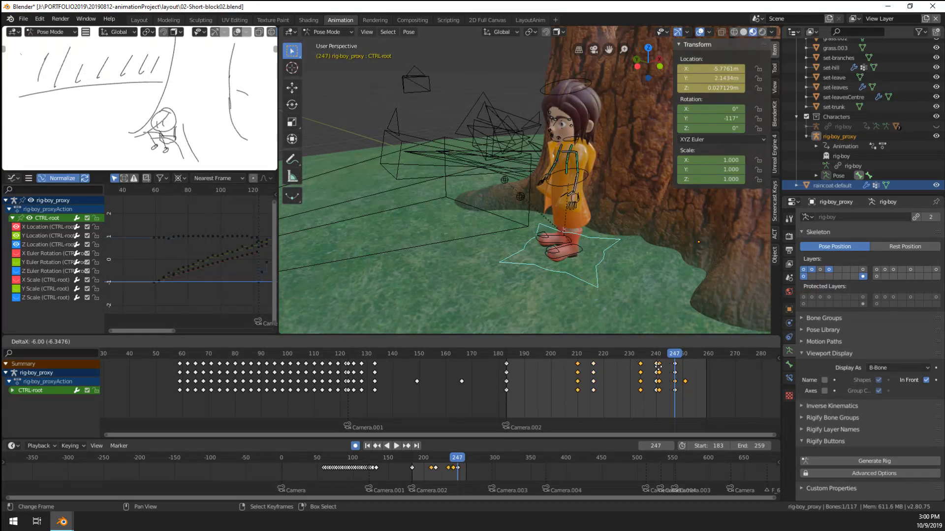
left_click(661, 371)
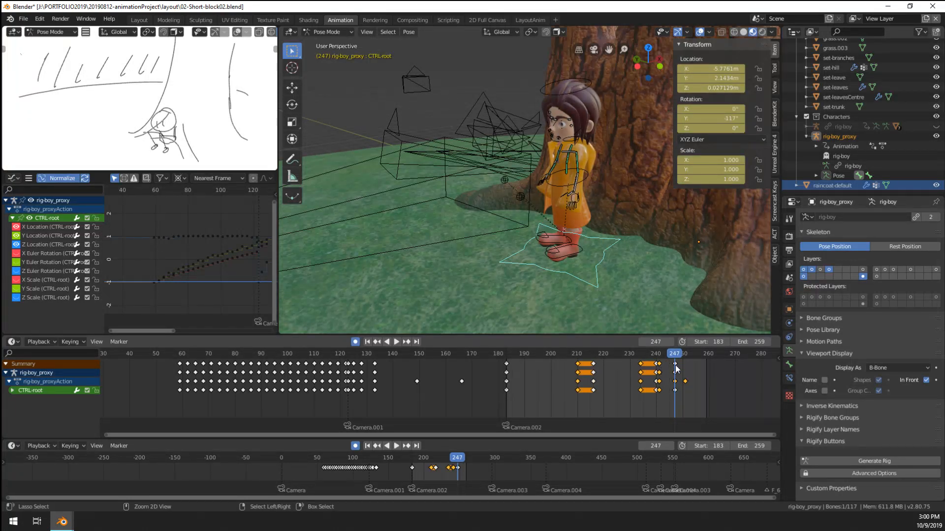
key("ctrl+z")
Step: Duplicate the root control's frame 247 keyframe onto frame 240 and rotate it around global Z to 54°, facing the trunk
key("shift+d")
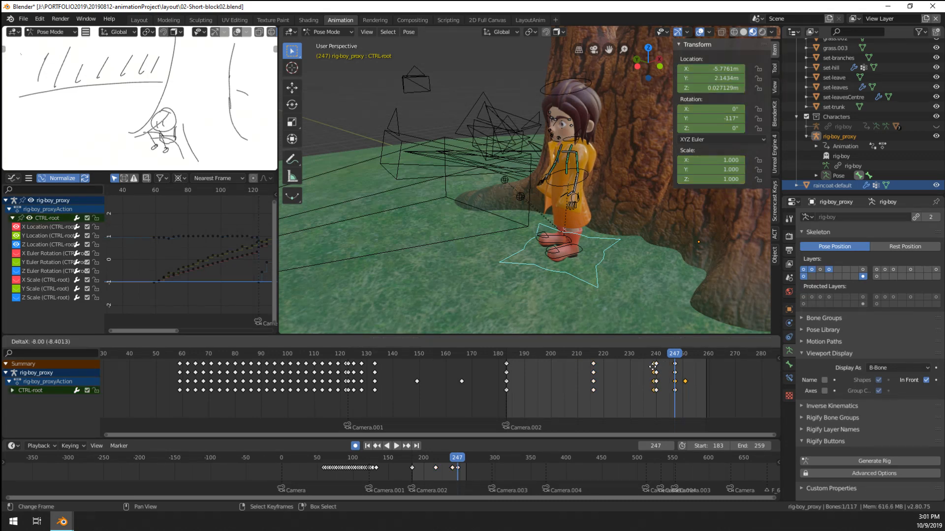
left_click(656, 367)
left_click(656, 382)
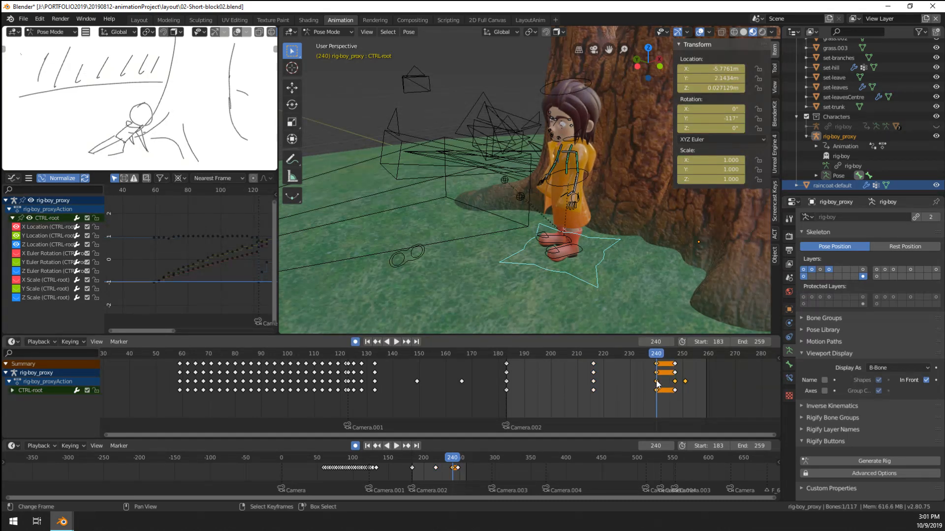
key("r")
key("z")
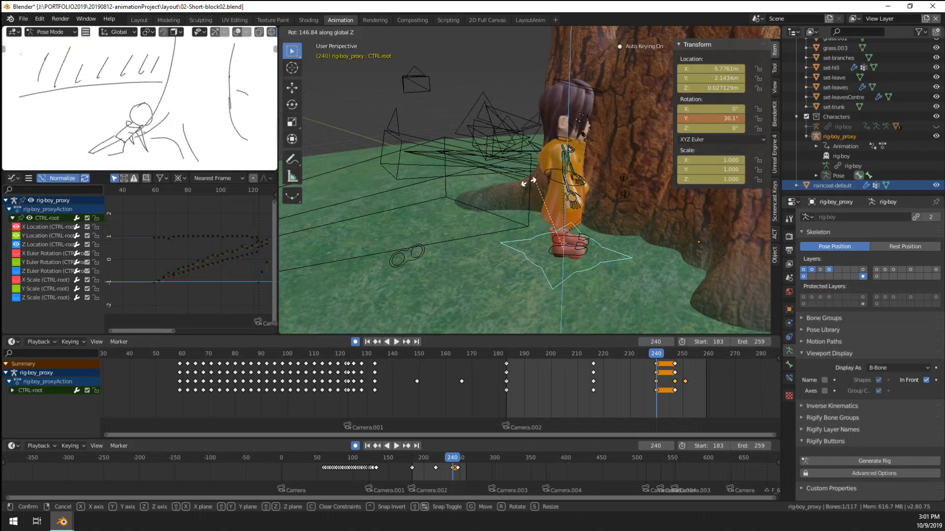
left_click(517, 219)
scroll(563, 276, "down", 3)
middle_click_drag(564, 285, 602, 281)
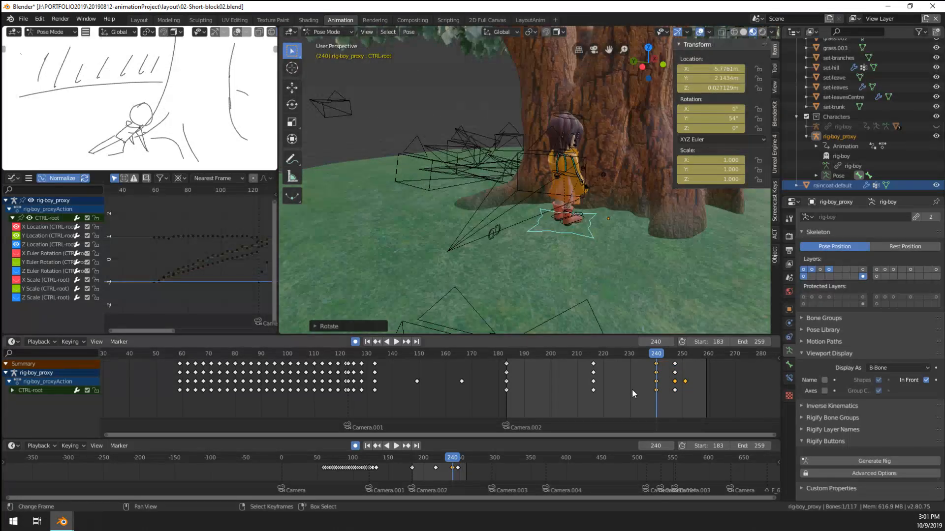
Step: Play back the Camera.002 shot through the camera to check the walk, turn and sit timing
left_click(580, 388)
key("KP_Decimal")
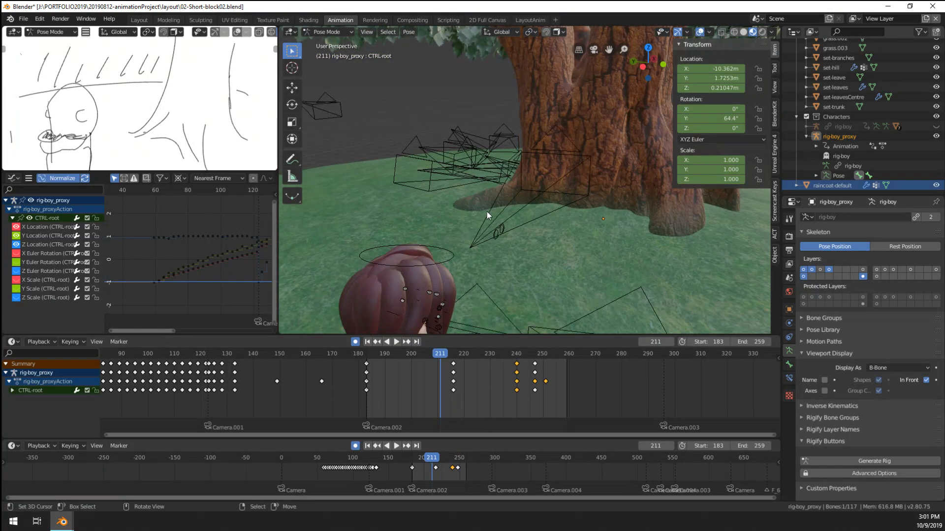
key("KP_0")
key("space")
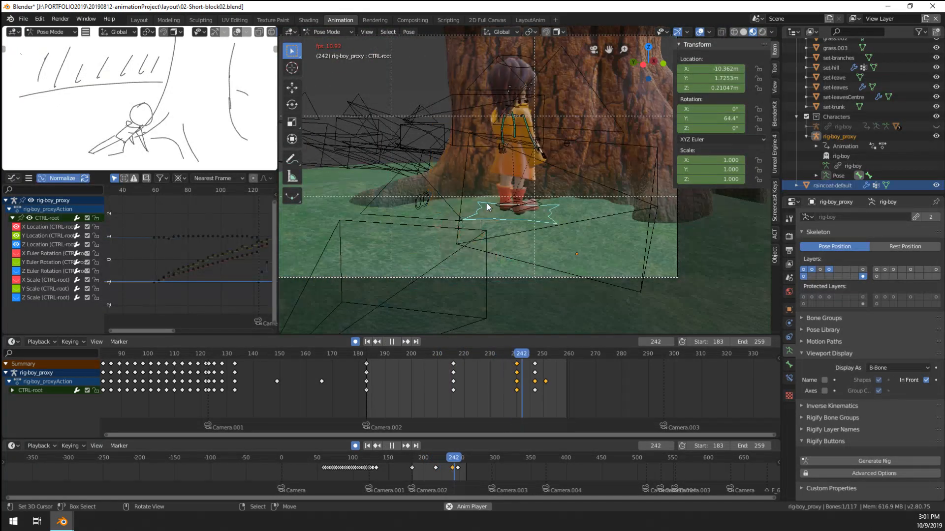
key("space")
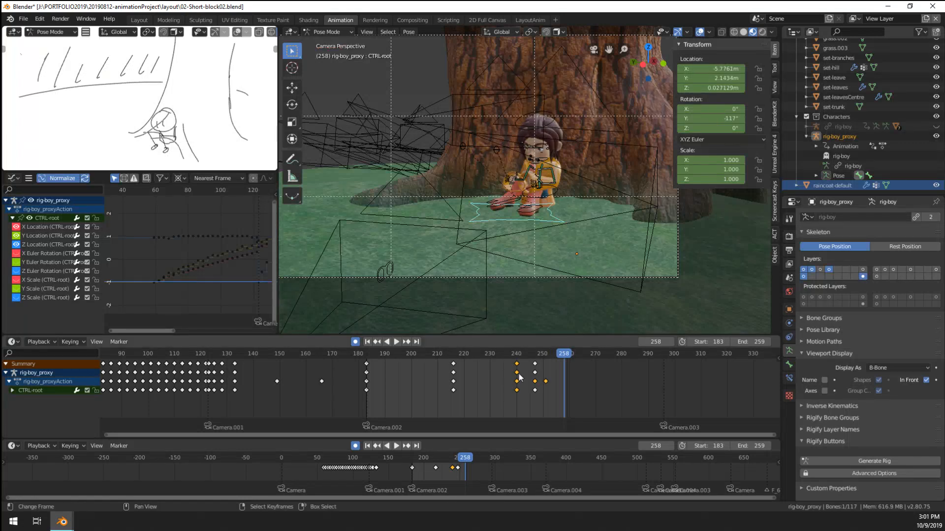
Step: Retime the frame 240 keyframe to 232 and the frame 247 pose to 243 for all controls, and replay the shot
mouse_move(515, 365)
right_mouse_down()
mouse_move(496, 371)
mouse_move(533, 364)
mouse_move(525, 369)
right_mouse_up()
key("a")
left_click(474, 382)
key("space")
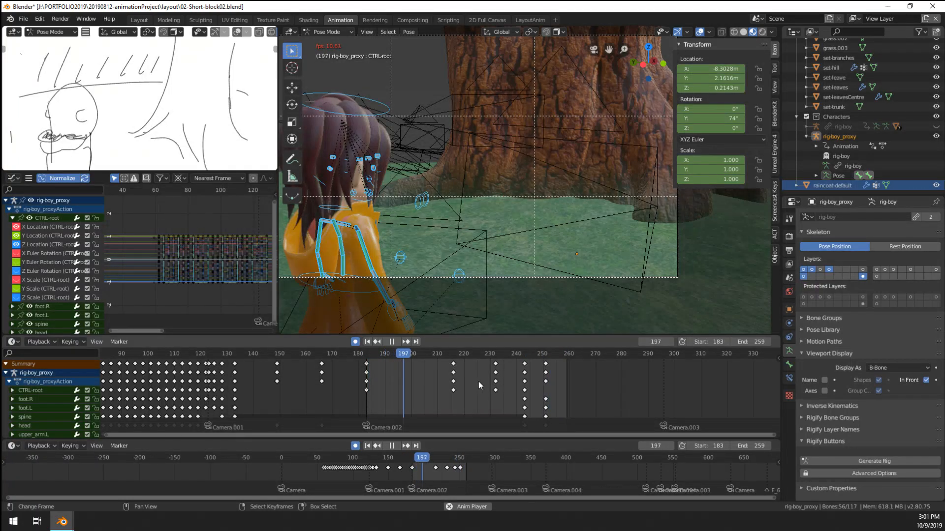
Step: At frame 194, move the root control toward the tree and settle the character's feet on the grass
left_click(409, 397)
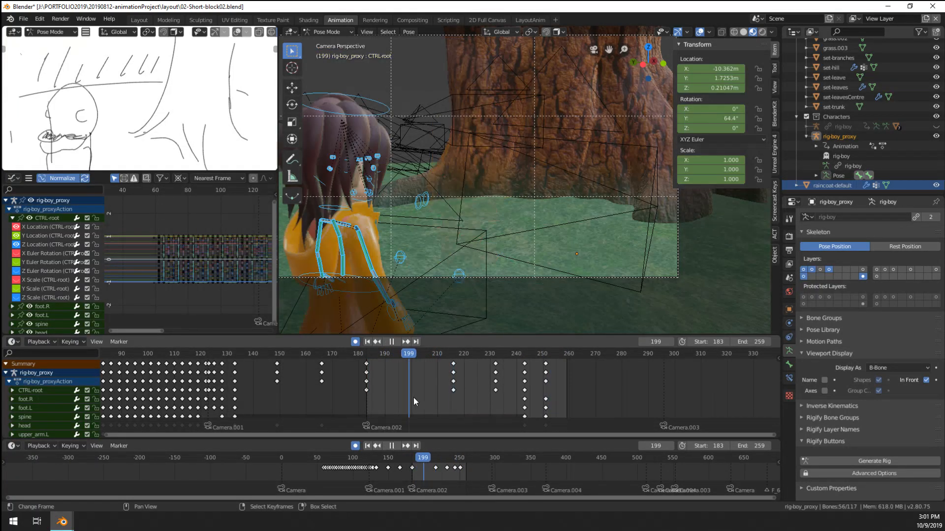
left_click_drag(413, 397, 395, 400)
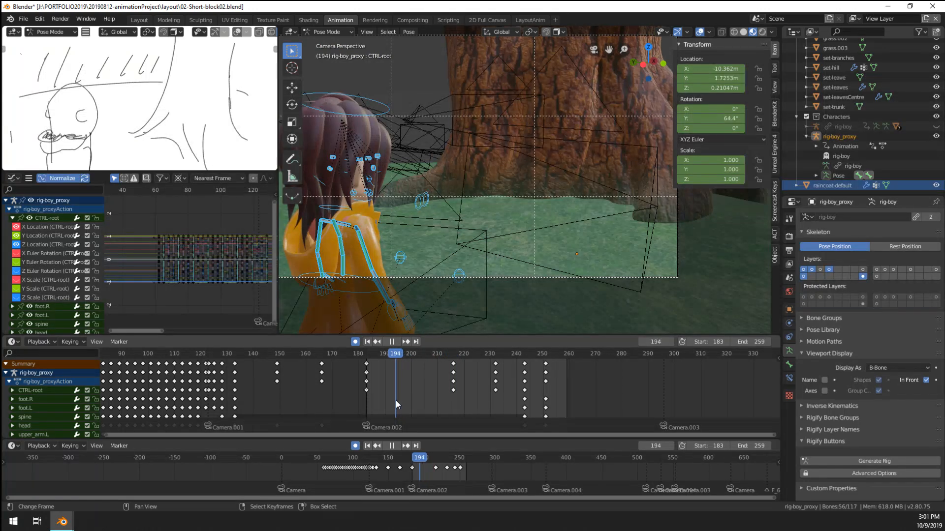
scroll(443, 180, "down", 4)
middle_click_drag(441, 286, 398, 290)
right_click(353, 278)
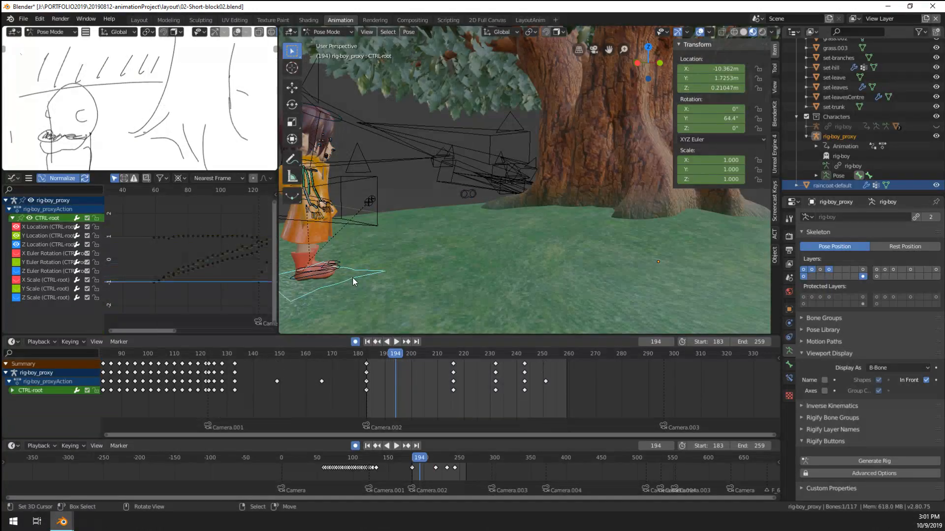
key("g")
left_click(407, 268)
key("g")
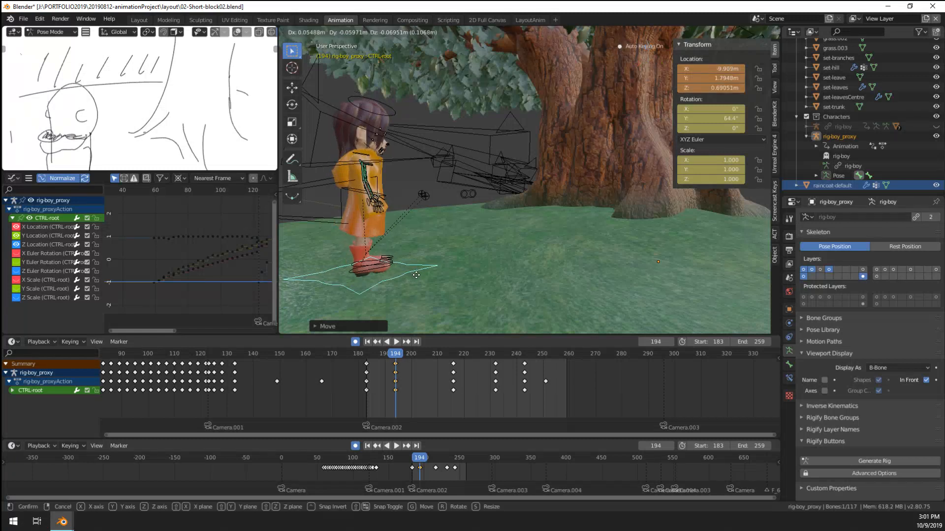
left_click(420, 279)
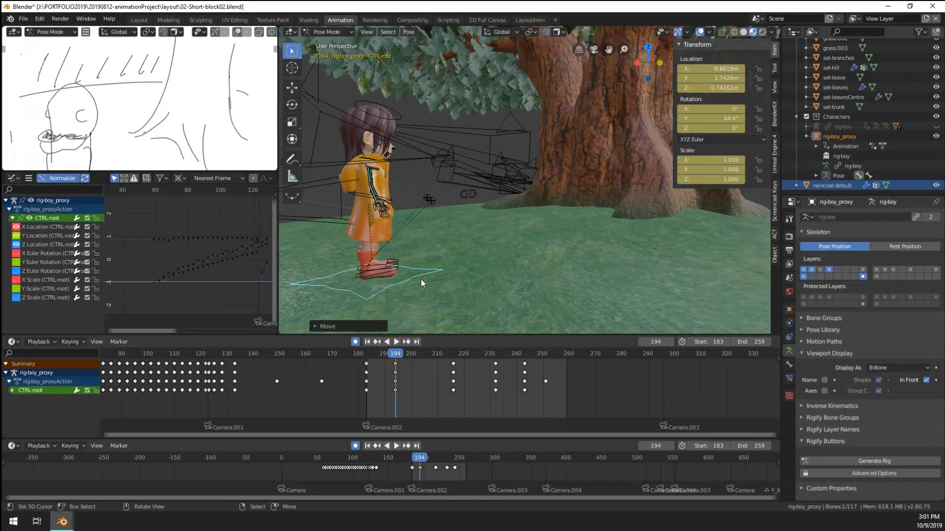
Step: Adjust the frame 194 root position through the camera, rotate it around global Z to 79.9°, and play back the shot
key("KP_0")
key("r")
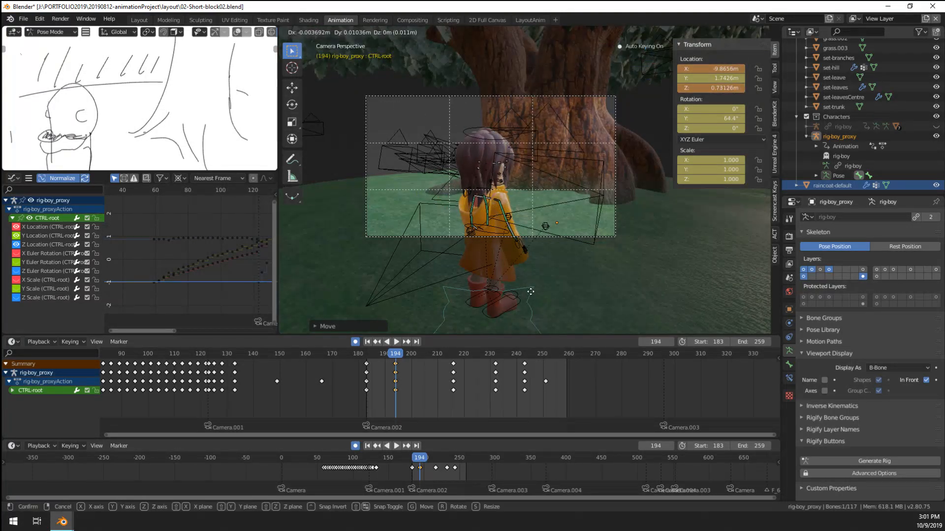
key("z")
left_click(528, 278)
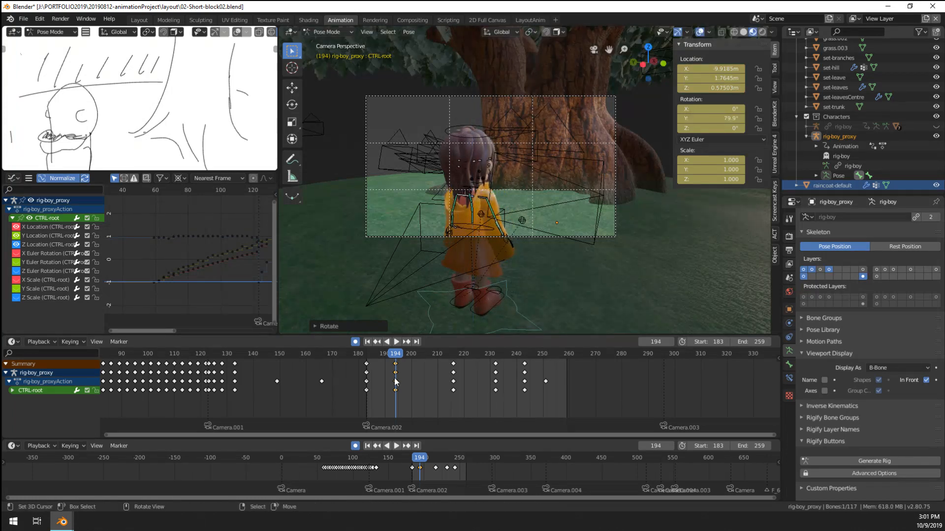
left_click(368, 395)
key("space")
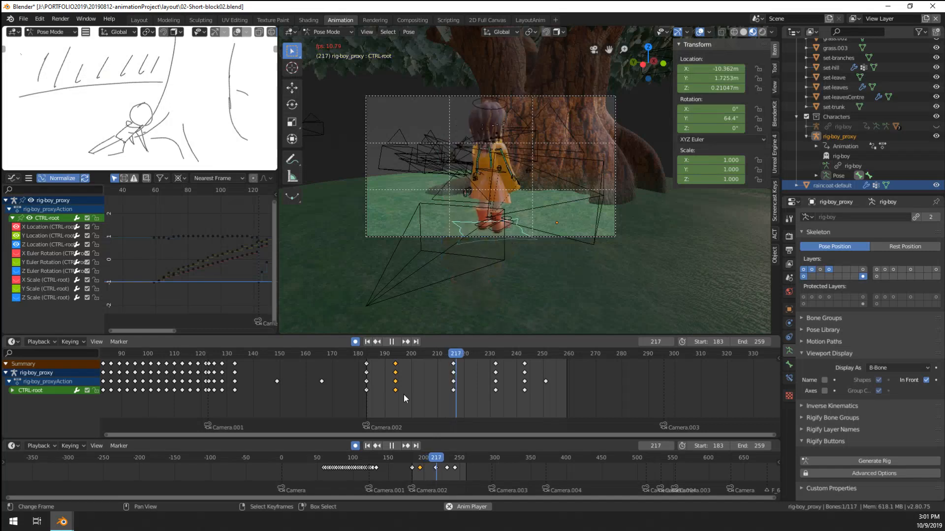
key("space")
Step: At frame 183, rotate the root control to 88.7° and reposition the character within the opening camera framing
left_click_drag(452, 407, 366, 406)
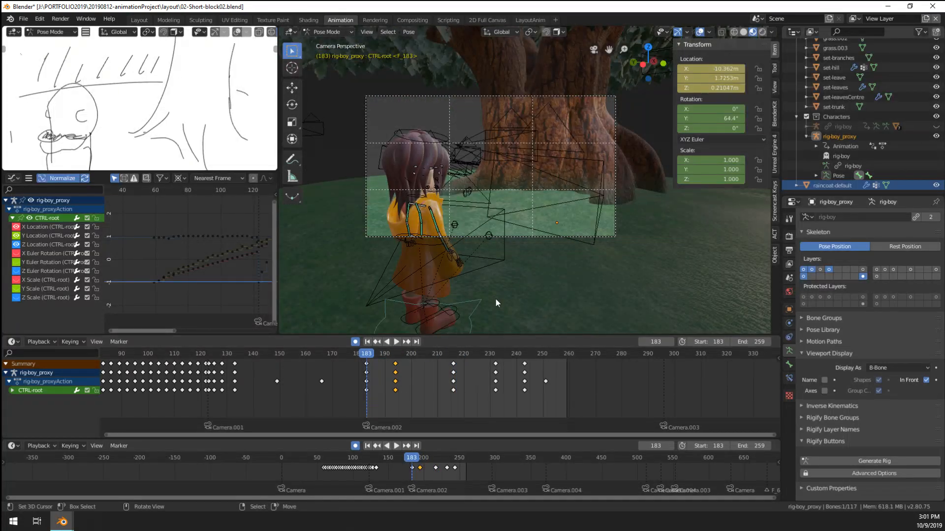
key("r")
left_click(481, 263)
key("g")
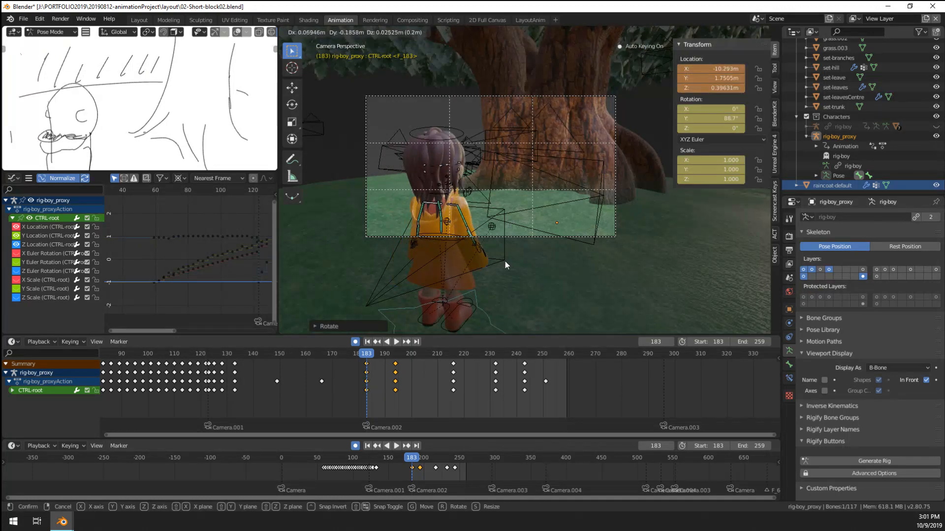
left_click(503, 262)
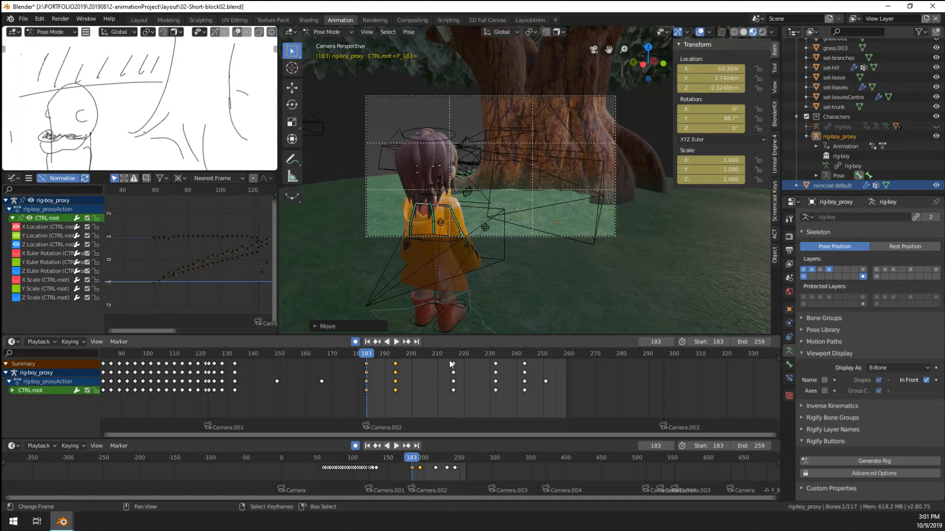
Step: At frame 194, move the root control farther toward the tree, adjust its height along global Z, and replay the shot
key("Up")
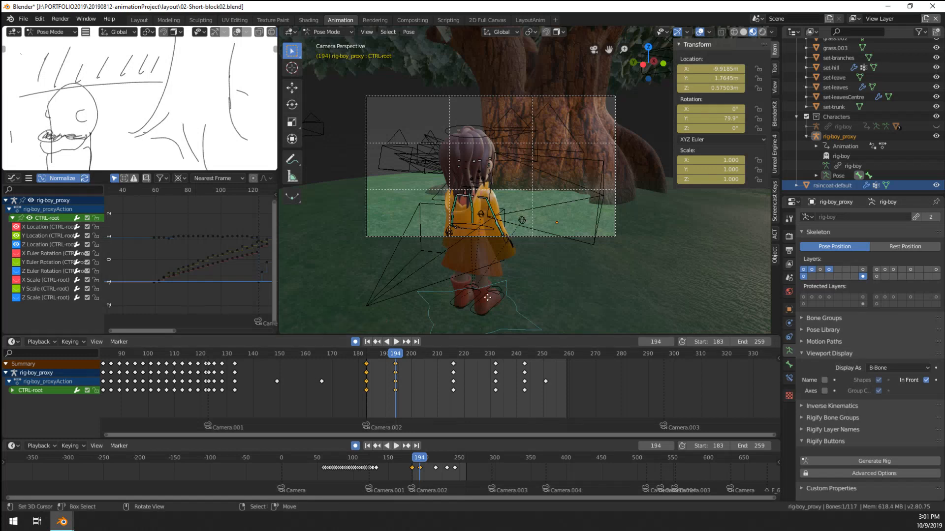
key("g")
key("shift+z")
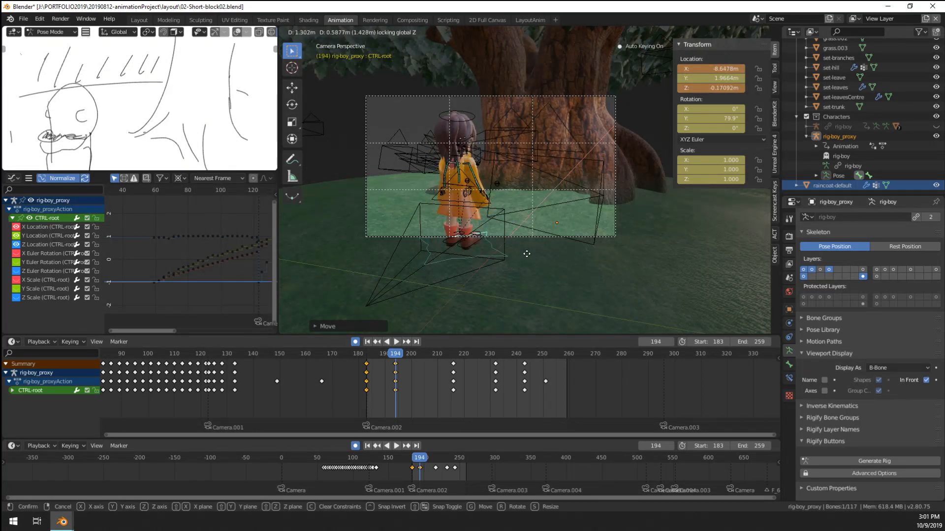
key("z")
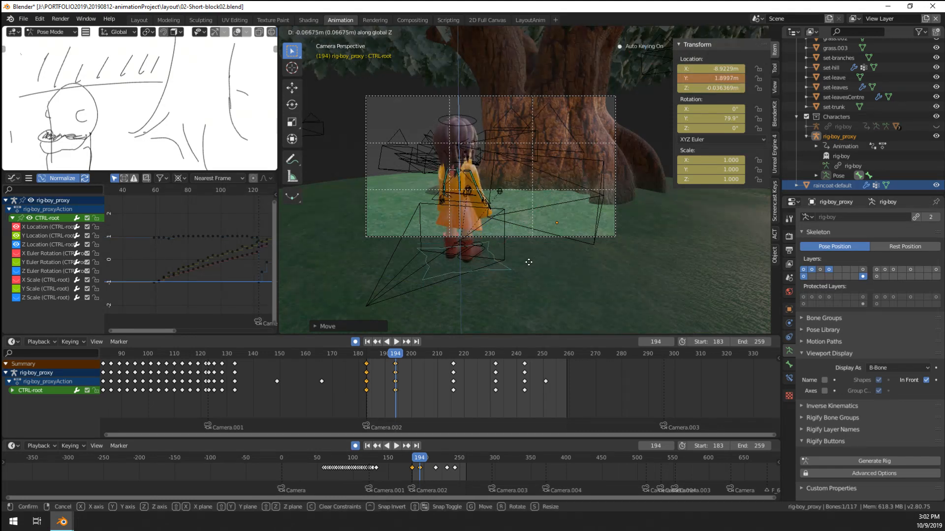
left_click(528, 266)
left_click_drag(380, 394, 371, 396)
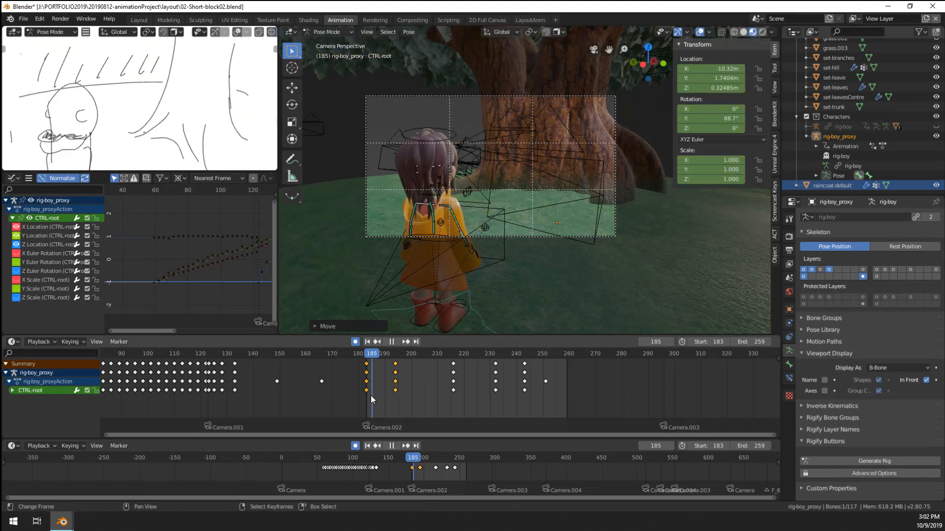
key("space")
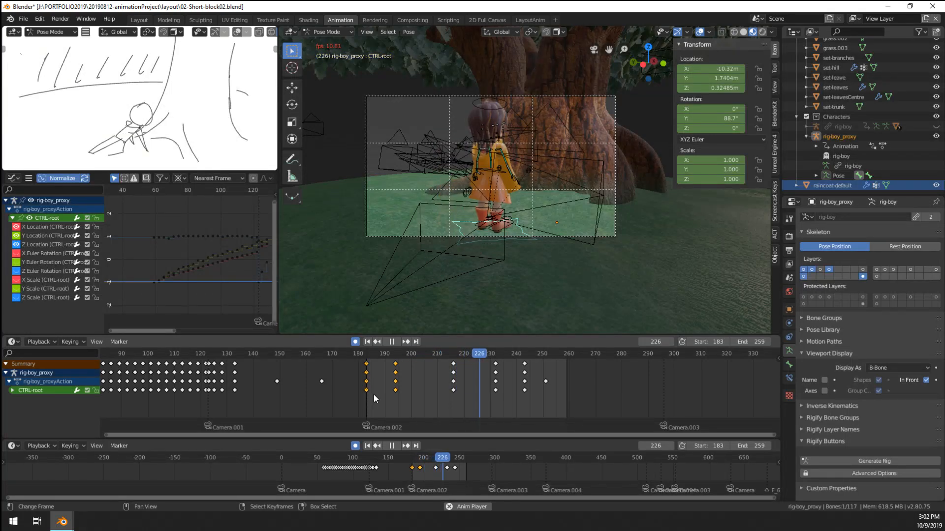
mouse_move(553, 267)
middle_mouse_down()
mouse_move(557, 252)
mouse_move(541, 276)
middle_mouse_up()
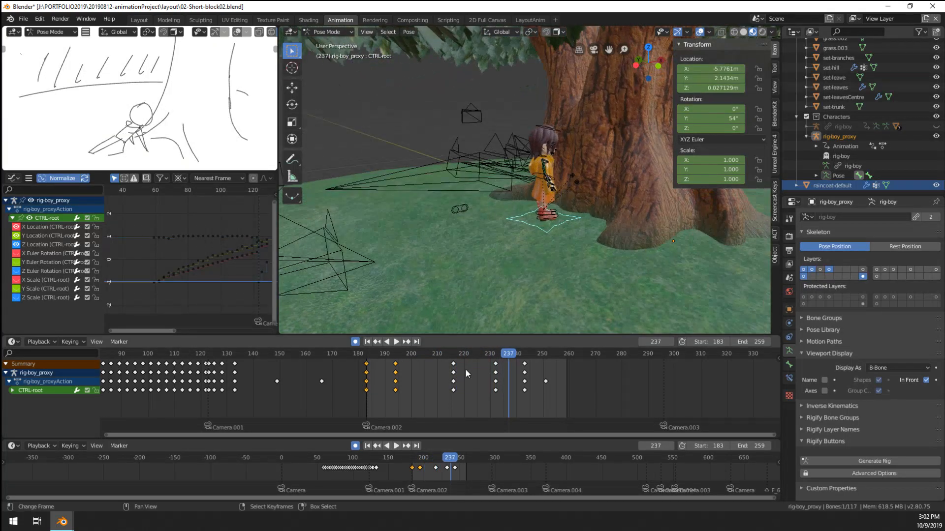
Step: At frame 216, reposition the root control from several angles so the character's feet rest on the ground before the tree
left_click(404, 383)
left_click_drag(403, 383, 453, 390)
middle_click_drag(465, 269, 480, 276)
key("g")
left_click(494, 243)
middle_click_drag(494, 242, 495, 233)
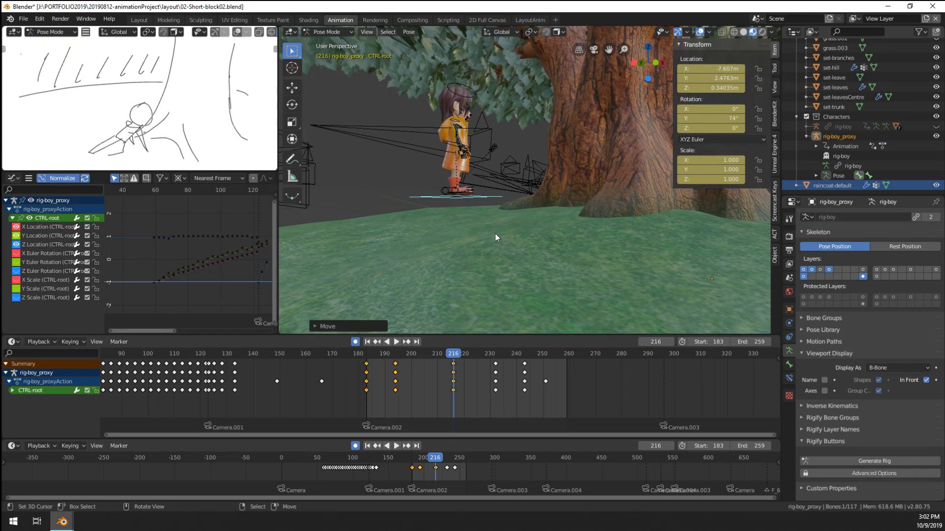
scroll(495, 234, "up", 4)
key("g")
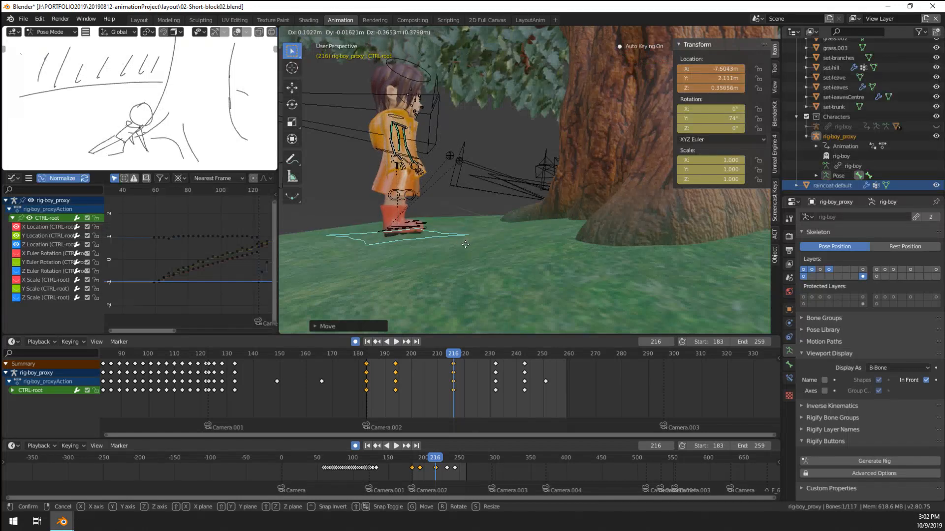
left_click(465, 247)
middle_click_drag(465, 247, 569, 226)
key("g")
left_click(500, 257)
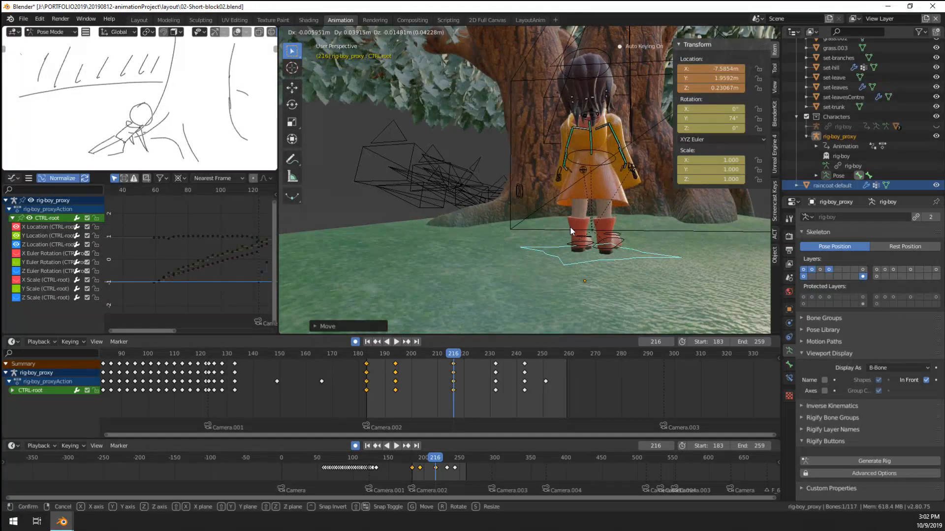
Step: At frame 216, rotate the root control around global Z to 84.6° and shift it across the ground plane in camera view
key("KP_0")
scroll(570, 226, "up", 2)
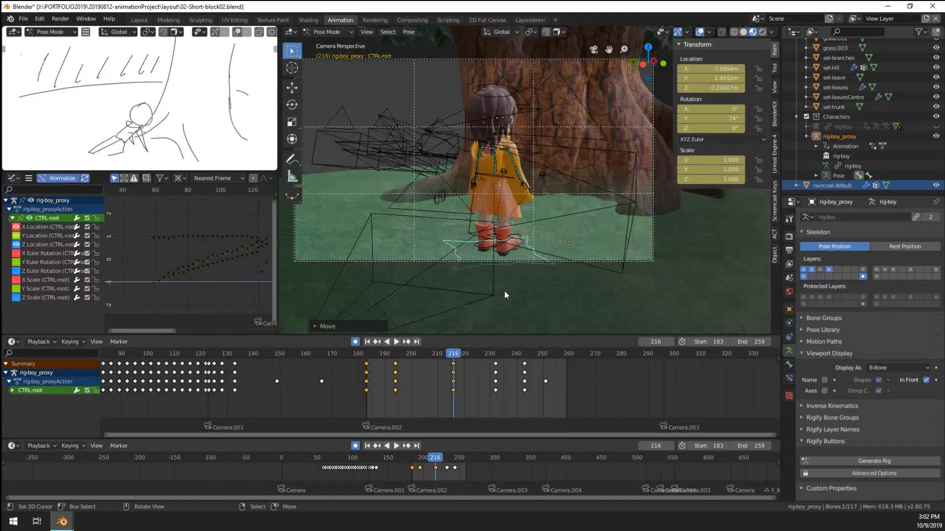
key("space")
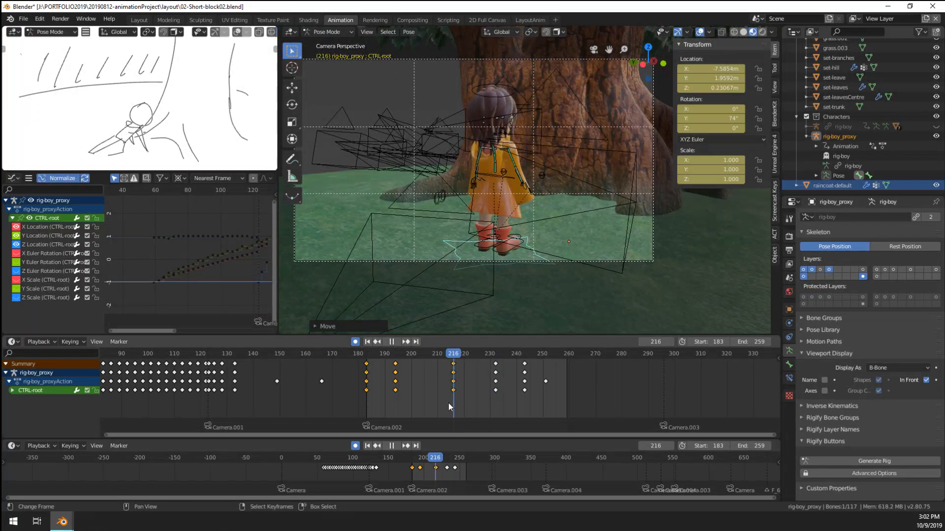
key("space")
key("r")
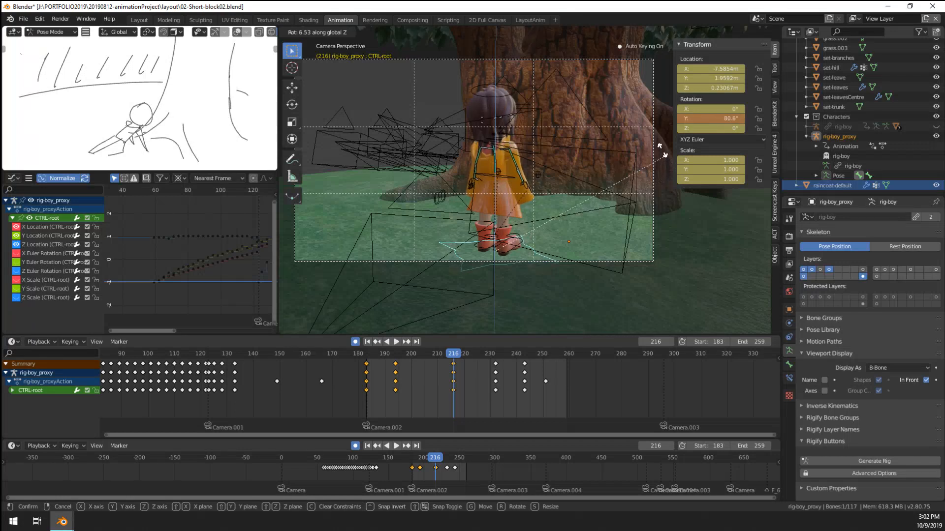
left_click(550, 190)
key("g")
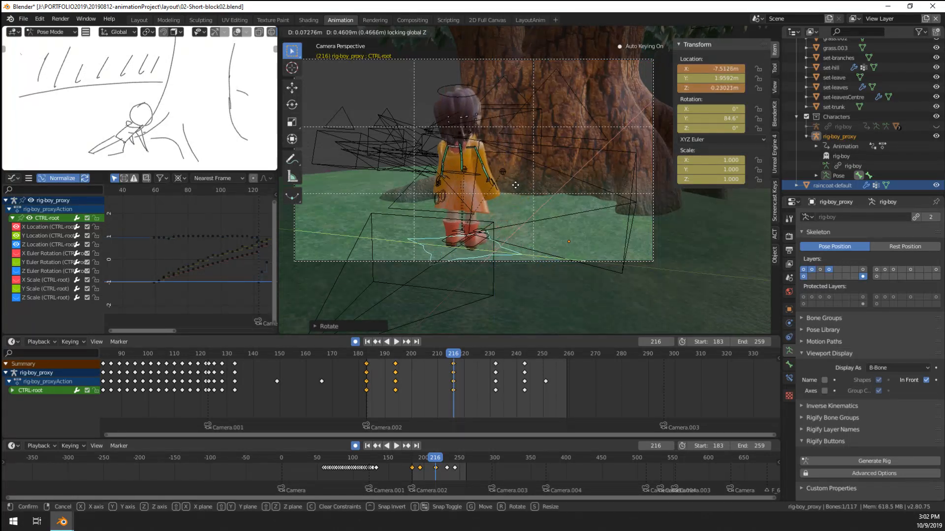
left_click(459, 392)
Step: Play back the Camera.002 shot to check the revised walk path, and save the file
key("space")
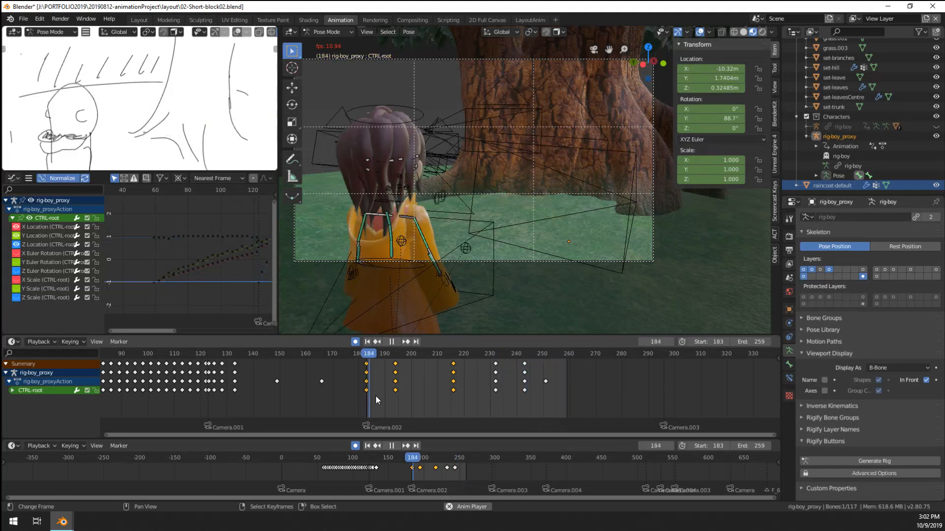
key("space")
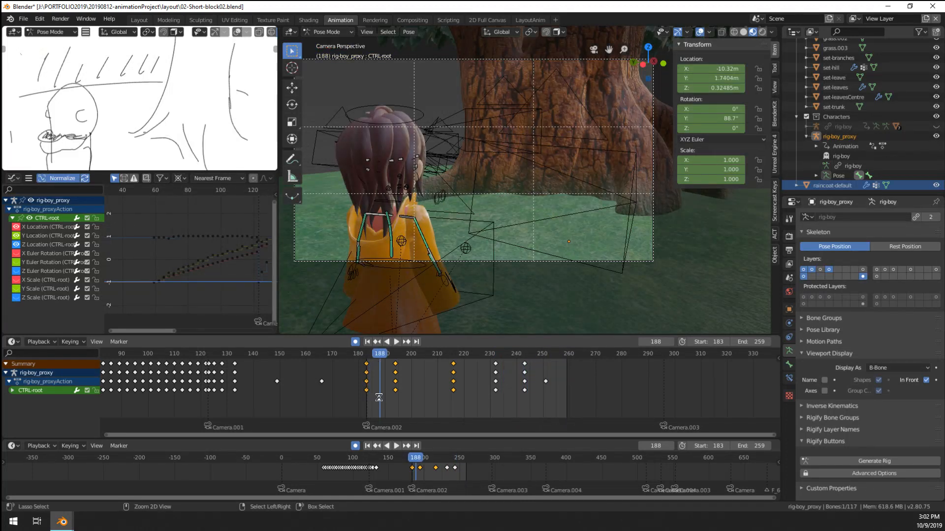
key("ctrl+s")
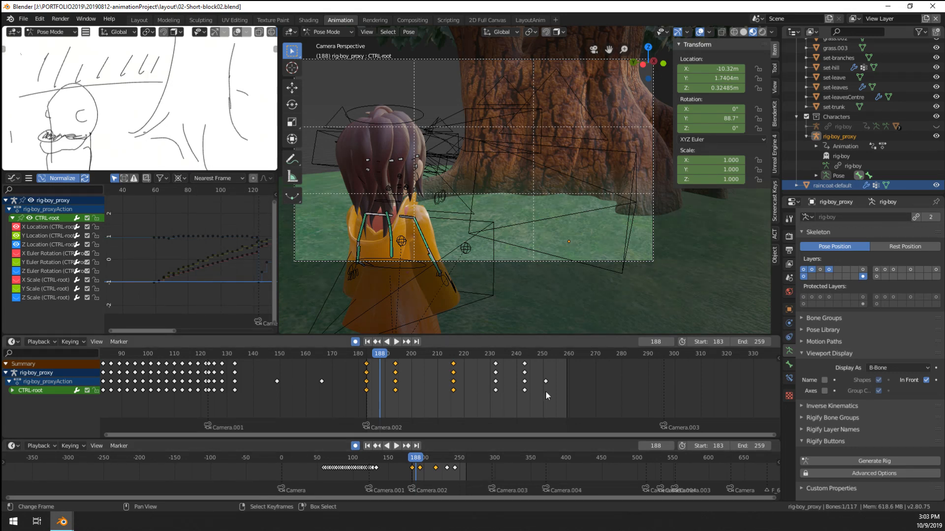
Step: Set the scene's end frame to 295 and play through the sitting pose up to the Camera.003 marker
scroll(574, 383, "down", 3)
left_click(742, 342)
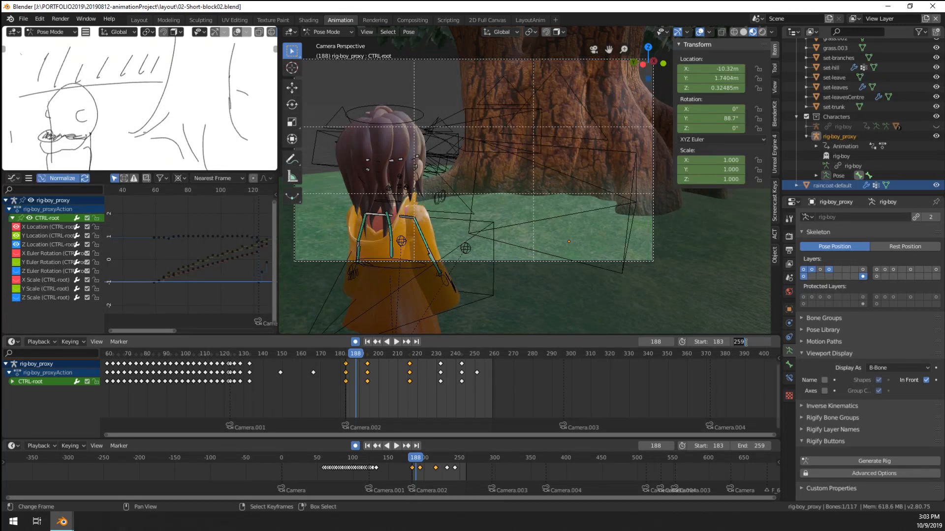
type("295")
key("Return")
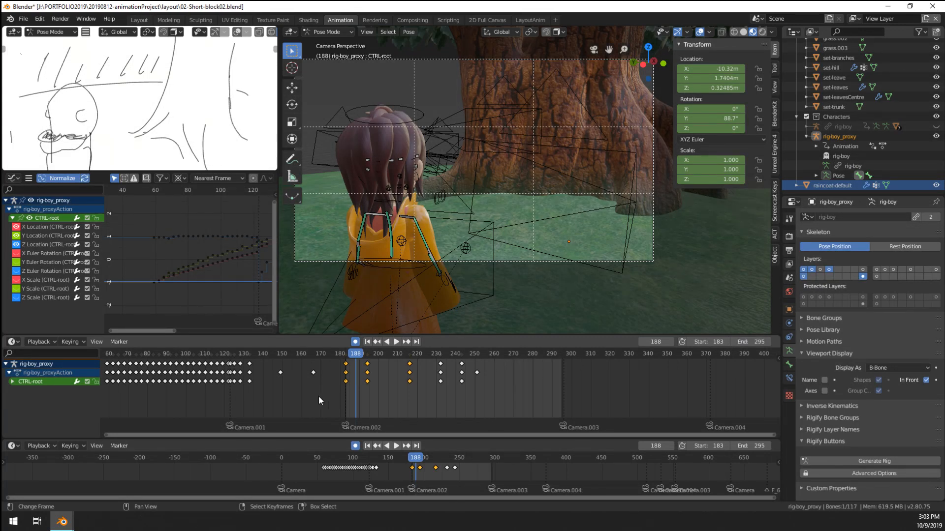
mouse_move(484, 385)
left_mouse_down()
mouse_move(566, 383)
mouse_move(524, 394)
mouse_move(394, 395)
mouse_move(478, 393)
left_mouse_up()
key("space")
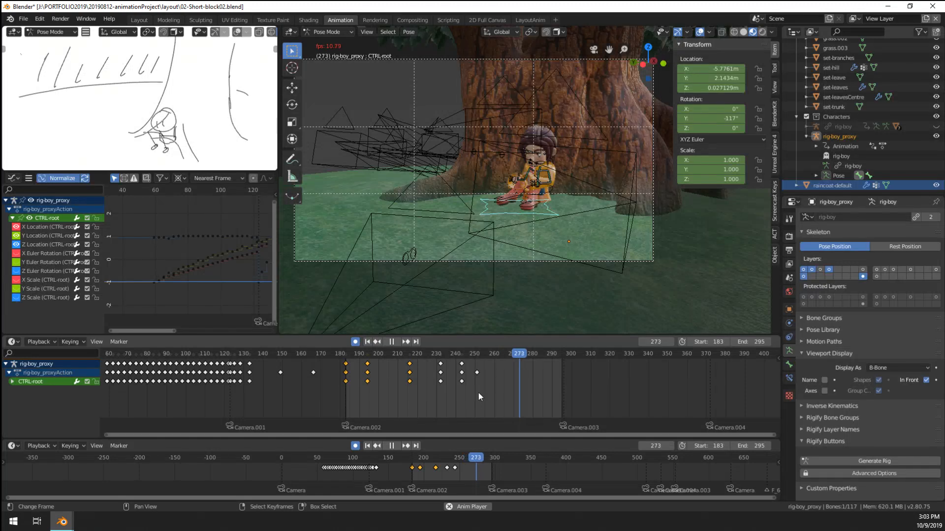
key("space")
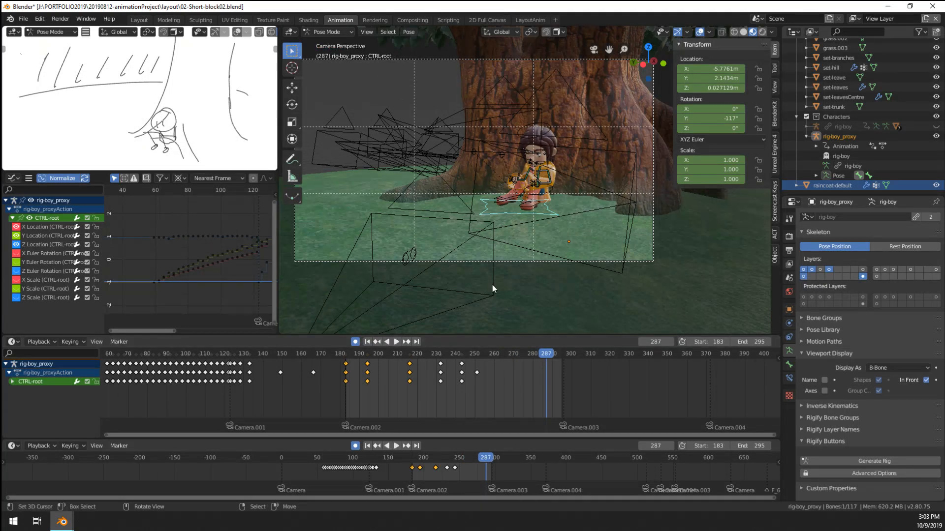
Step: Switch the camera viewport to solid shading and play the Camera.002 shot from its start
left_click(743, 32)
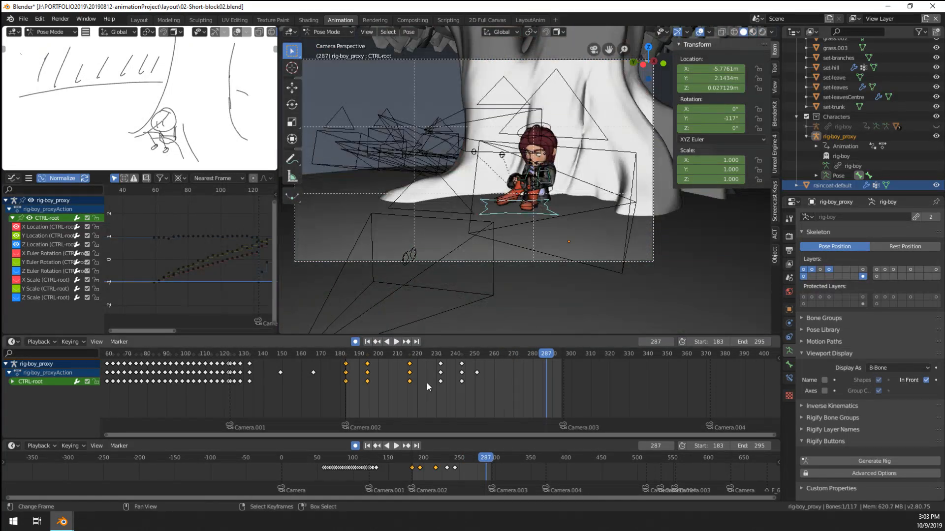
left_click_drag(332, 400, 338, 401)
key("space")
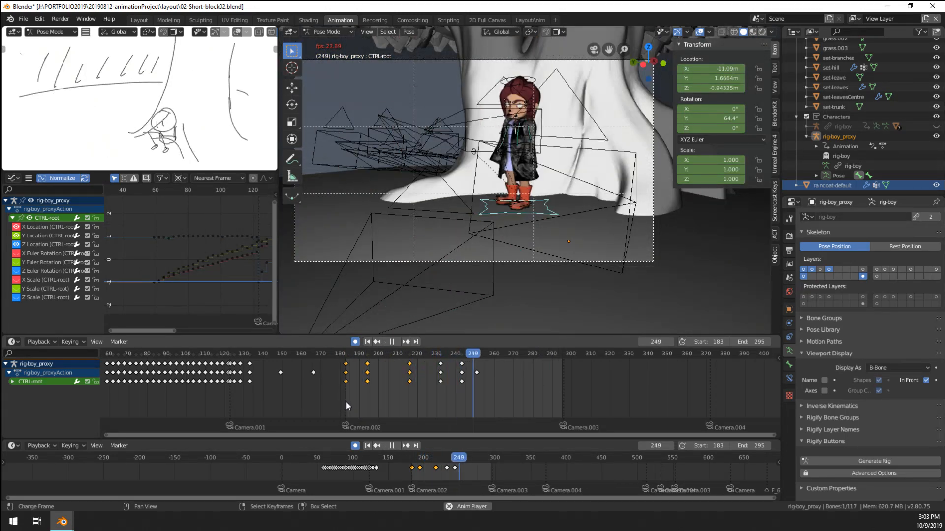
Step: Shift all keyframes from frame 194 through the sitting pose about 13 frames later, and replay the shot
left_click_drag(347, 402, 367, 403)
key("b")
left_click_drag(365, 367, 523, 414)
key("g")
left_click(544, 410)
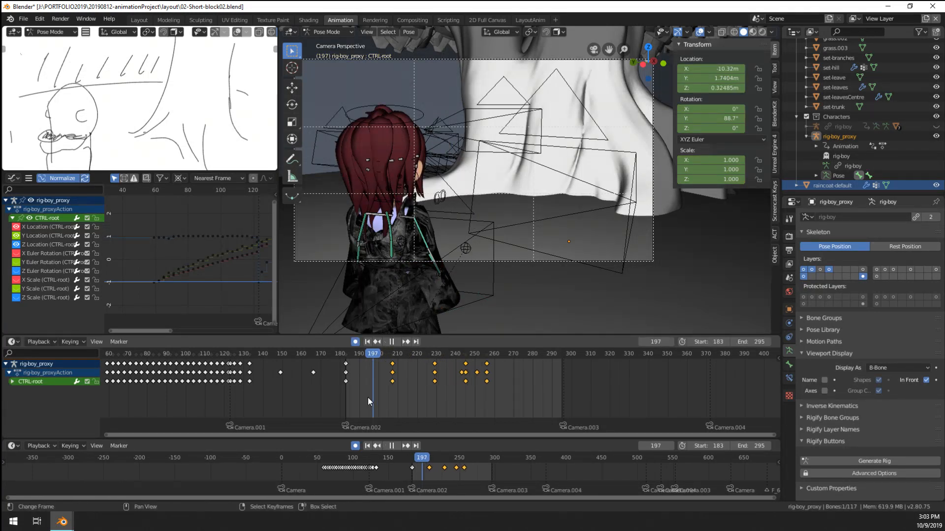
left_click_drag(368, 398, 350, 397)
key("space")
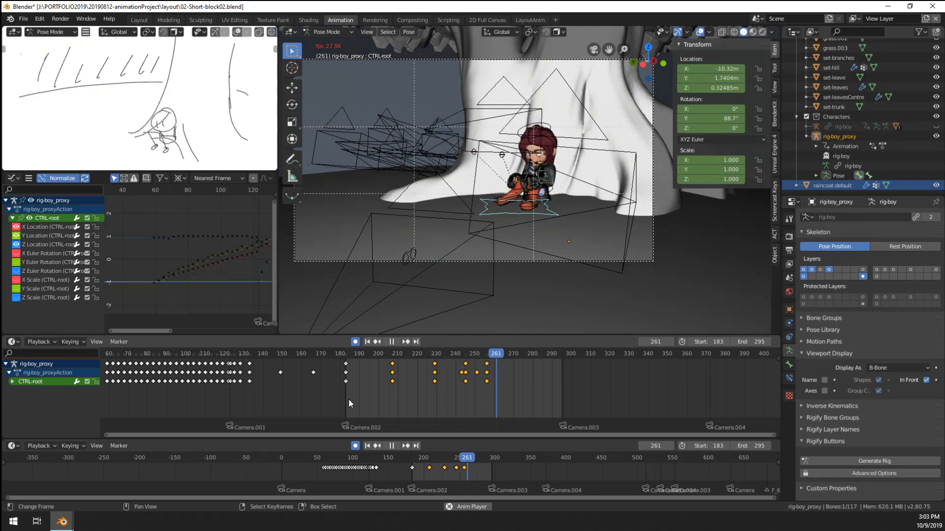
Step: Select all of the rig's bones and align the root keyframe near frame 245 with the standing pose at frame 243
key("space")
key("a")
key("a")
left_click(486, 367)
scroll(487, 368, "up", 2)
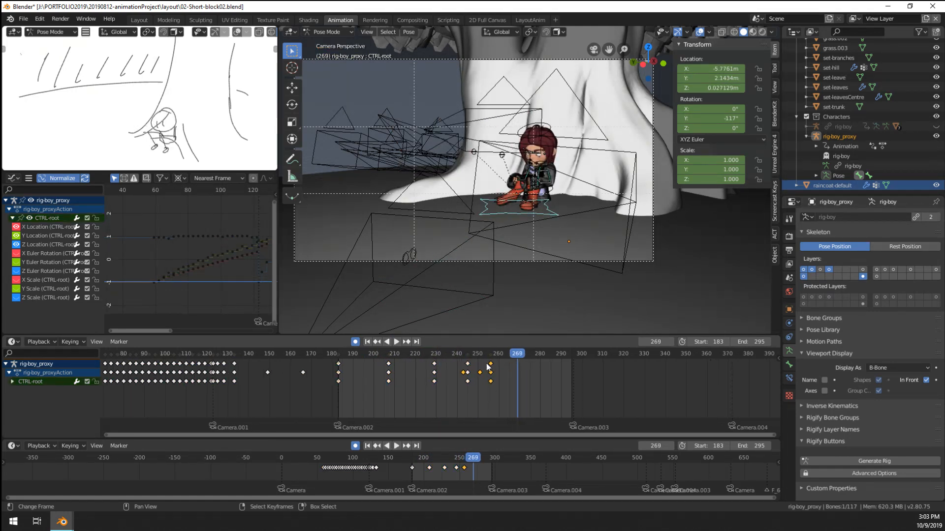
key("a")
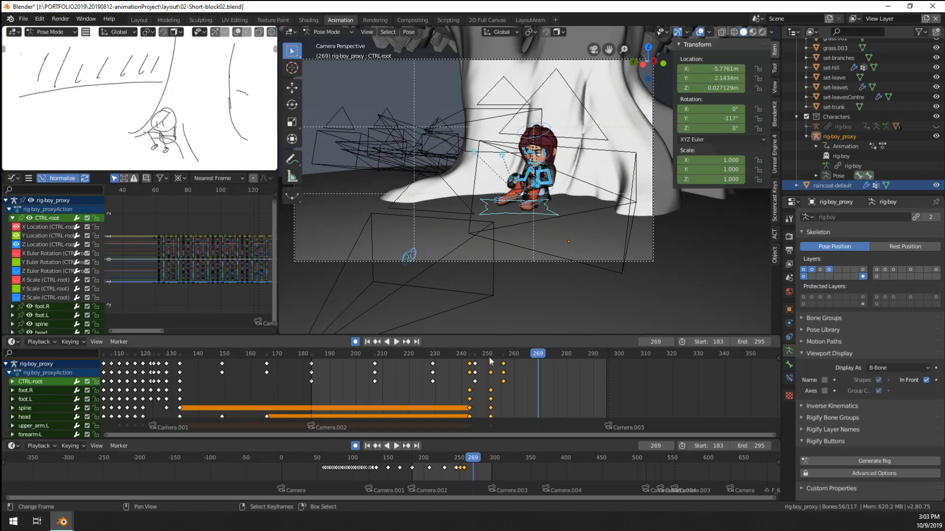
key("alt+a")
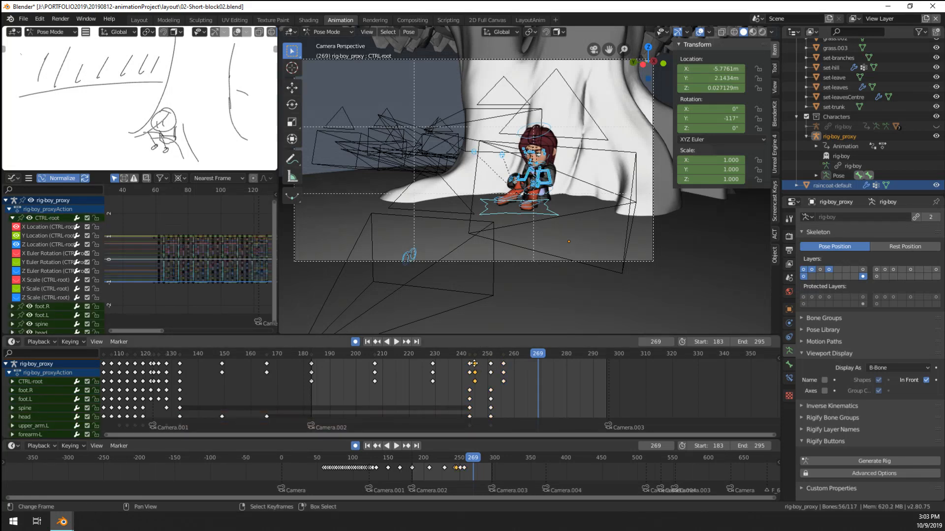
left_click_drag(474, 364, 505, 364)
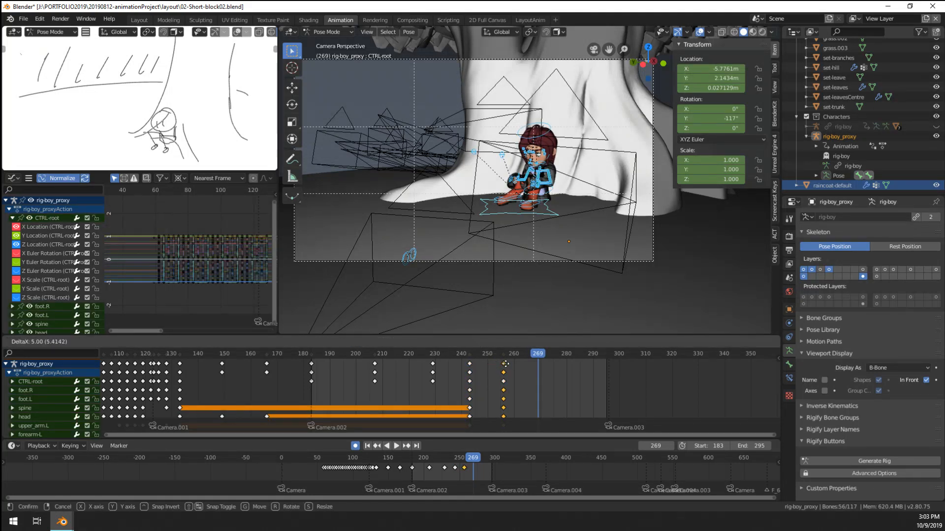
Step: Try the seated-pose keyframes at frame 254 with the root turn at about frame 264, and play the shot to check the timing
mouse_move(495, 366)
right_mouse_down()
mouse_move(535, 367)
mouse_move(492, 366)
mouse_move(500, 366)
right_mouse_up()
left_click(366, 377)
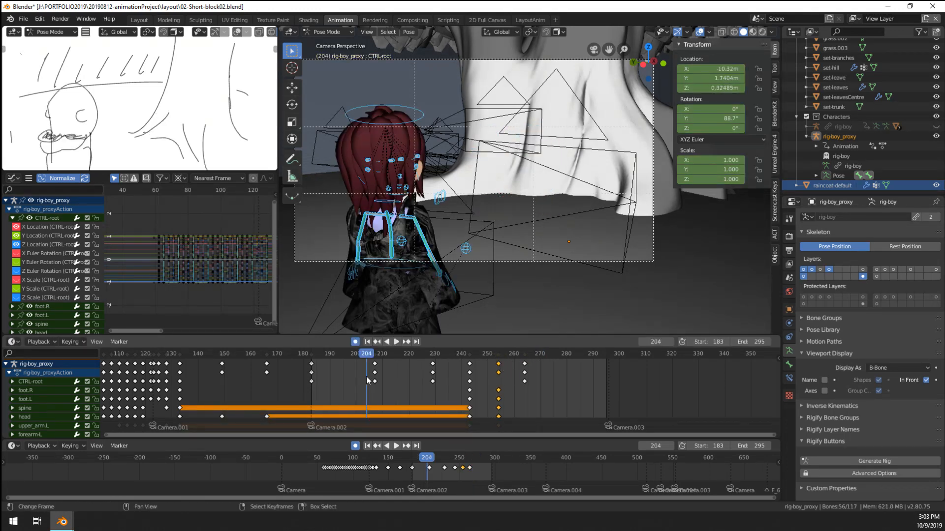
key("space")
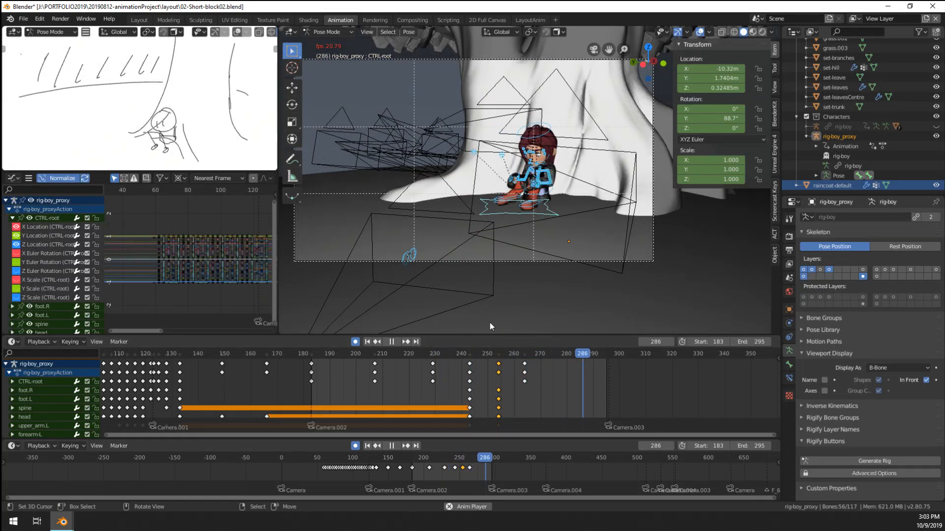
key("space")
left_click(498, 367)
mouse_move(504, 370)
left_mouse_down()
mouse_move(533, 371)
mouse_move(500, 373)
left_mouse_up()
key("space")
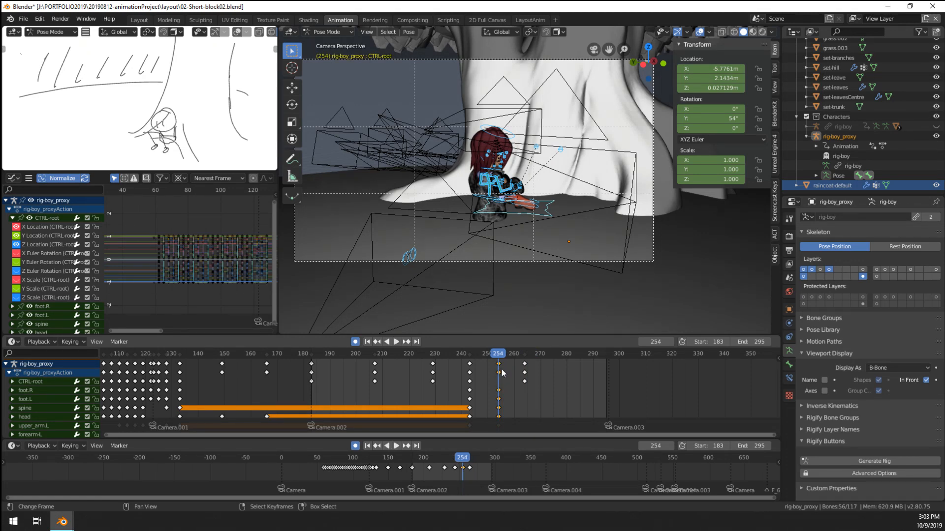
Step: Try duplicating the standing-pose keyframes of every bone except the root from frame 243 to frame 254, and play the shot
right_click(515, 214, "shift")
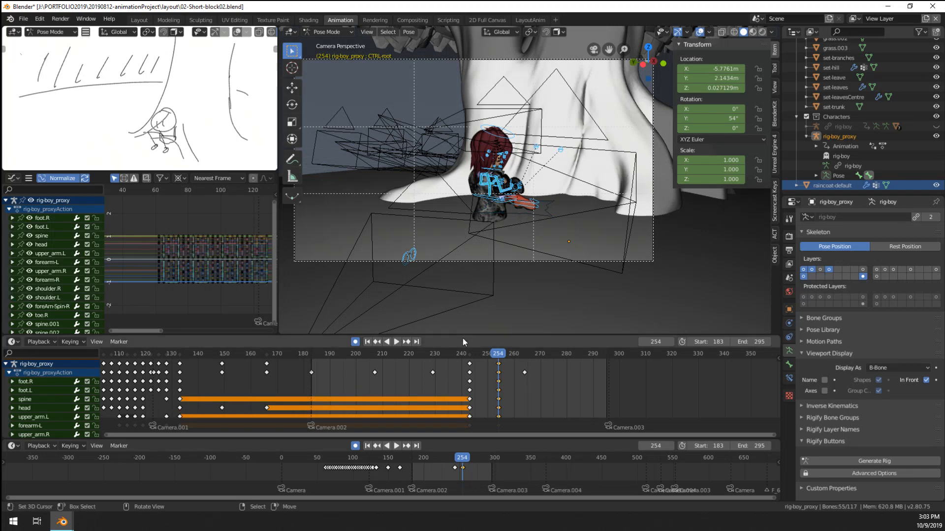
right_click(470, 365)
key("shift+d")
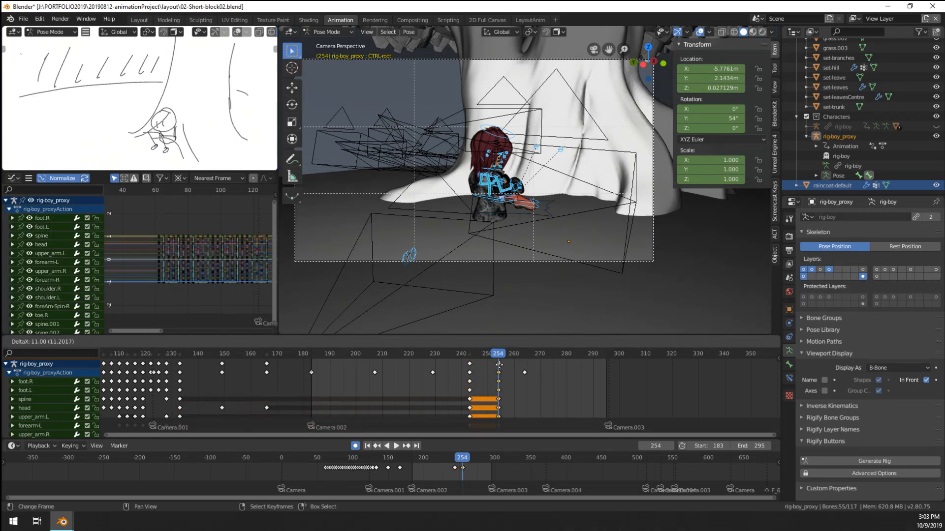
left_click(498, 365)
key("space")
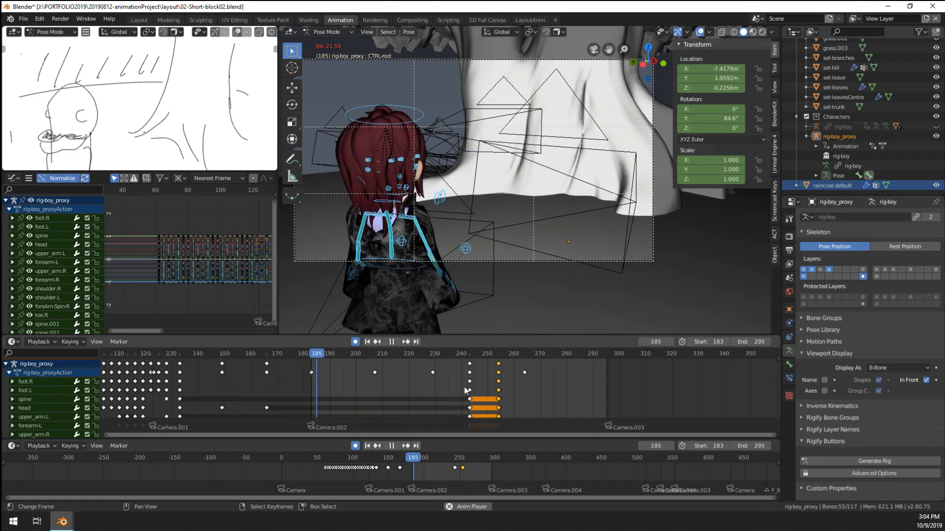
key("space")
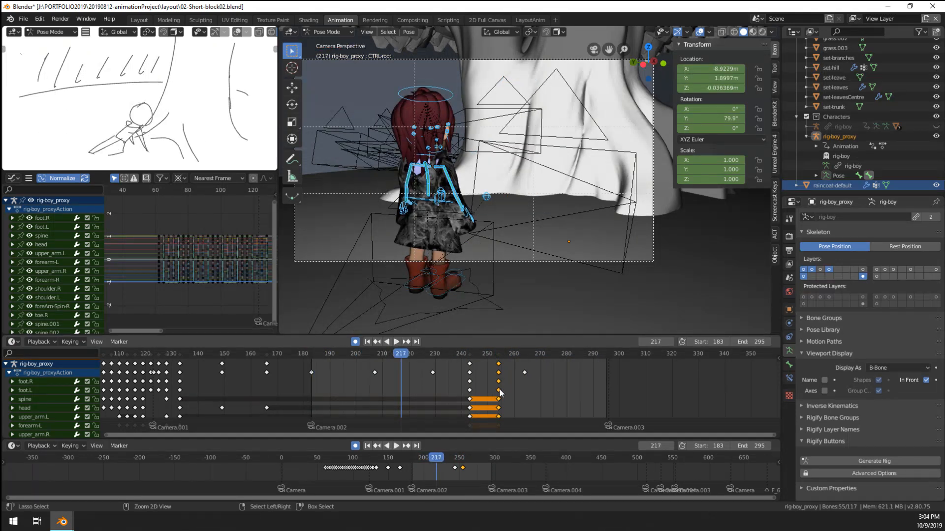
Step: Undo the duplicated standing pose and the last retiming of the seated-pose and root-turn keyframes
key("ctrl+z")
key("ctrl+z")
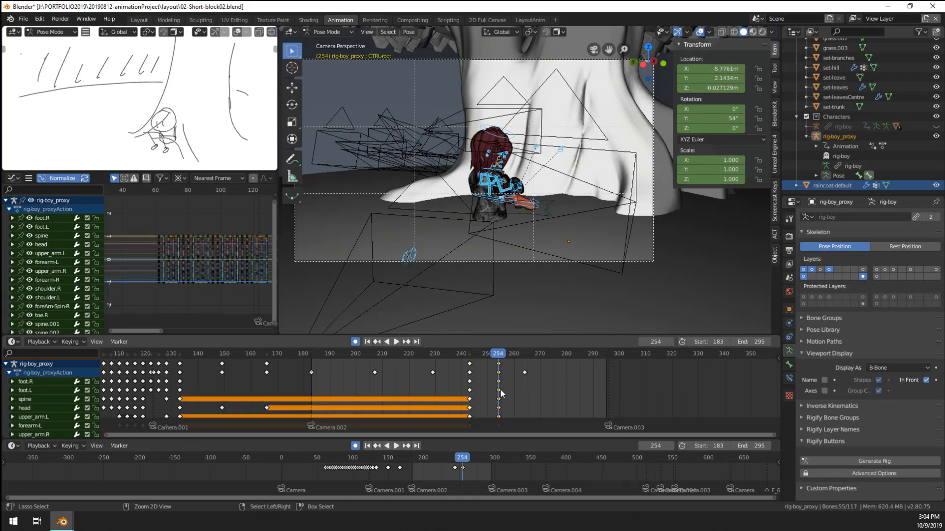
key("ctrl+z")
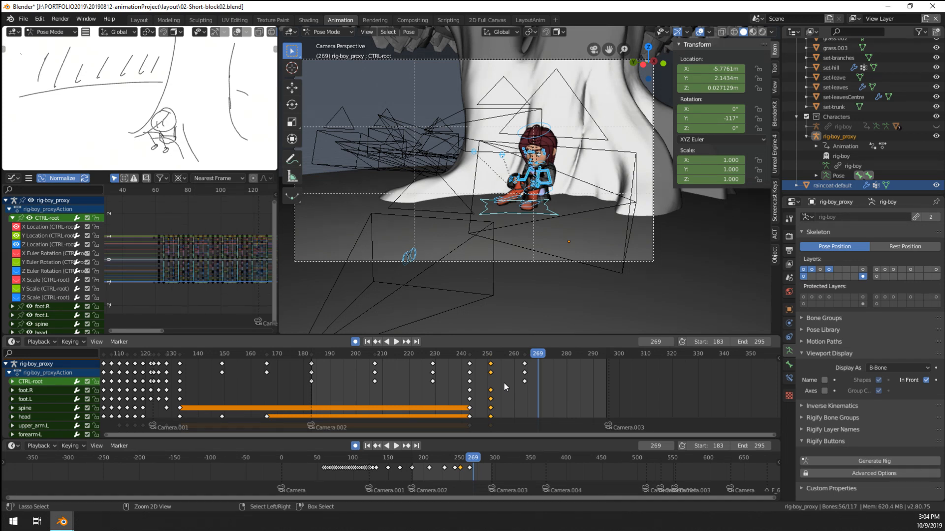
key("ctrl+z")
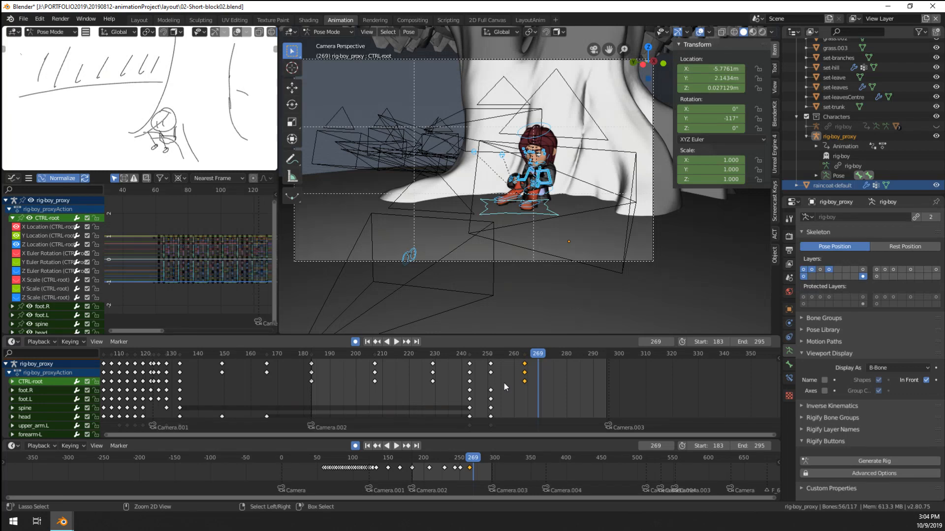
key("ctrl+z")
Step: Move the seated-pose keyframes from frame 251 to frame 262
key("space")
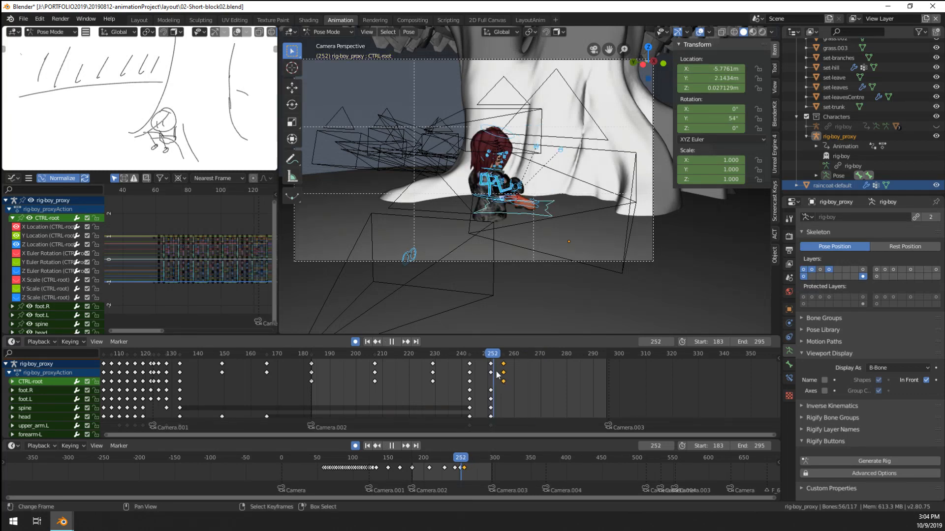
mouse_move(480, 380)
left_mouse_down()
mouse_move(497, 382)
mouse_move(490, 376)
left_mouse_up()
right_click(490, 365)
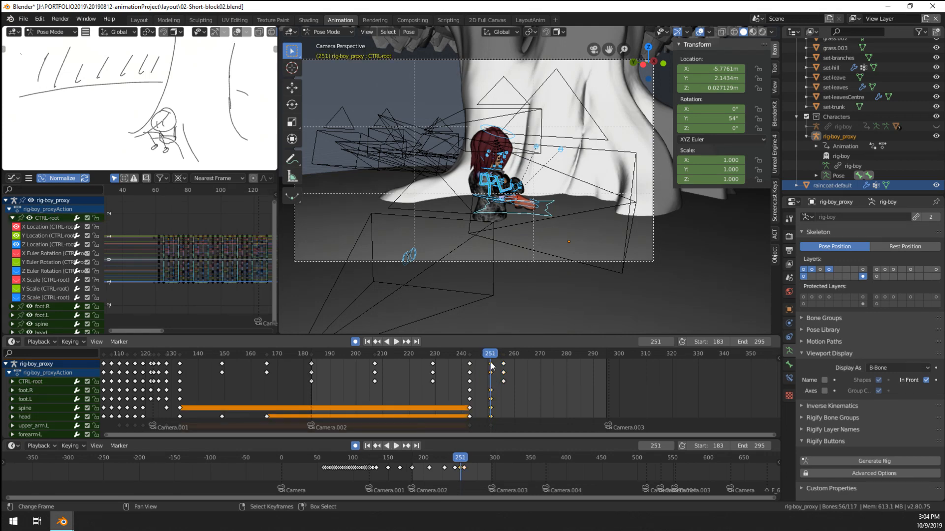
key("g")
left_click(517, 368)
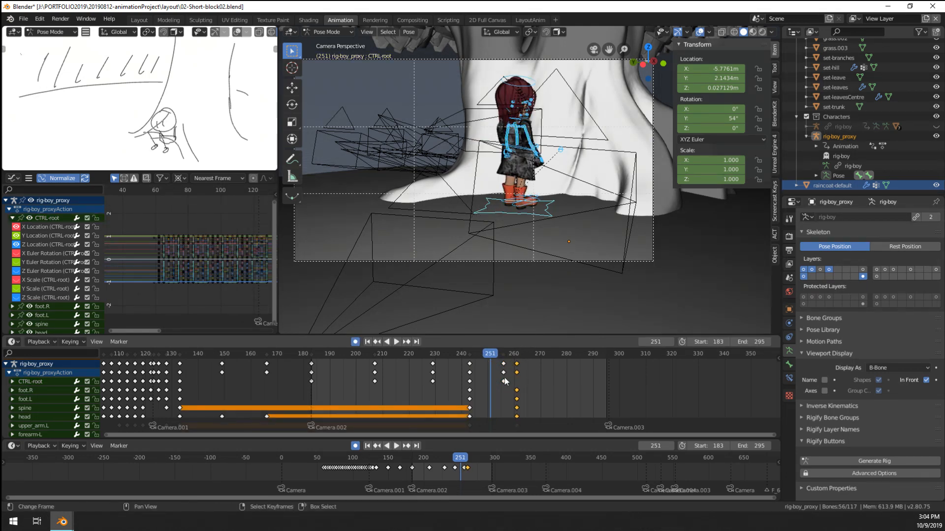
left_click_drag(503, 381, 520, 382)
key("g")
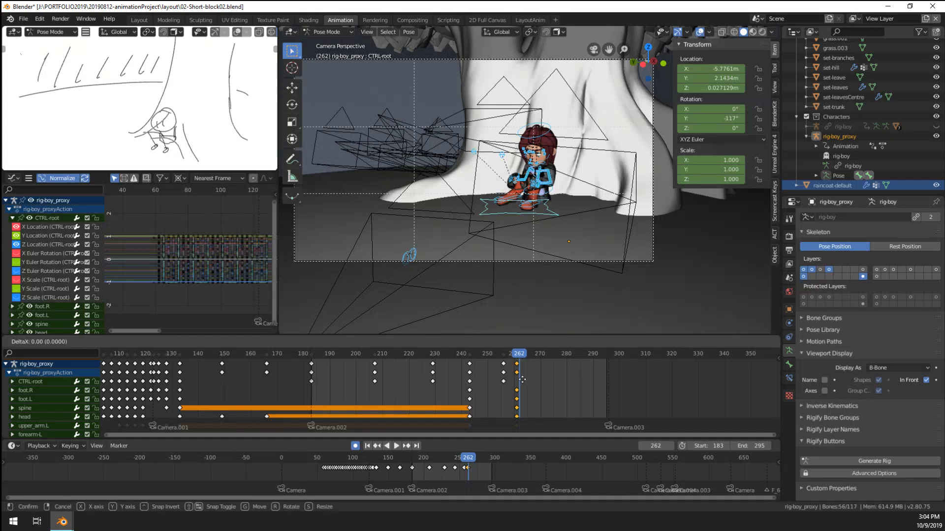
left_click(522, 381)
Step: Move the root turn keyframe to frame 255 and the seated-pose keyframes to about frame 267
right_click(503, 365)
key("g")
left_click(501, 365)
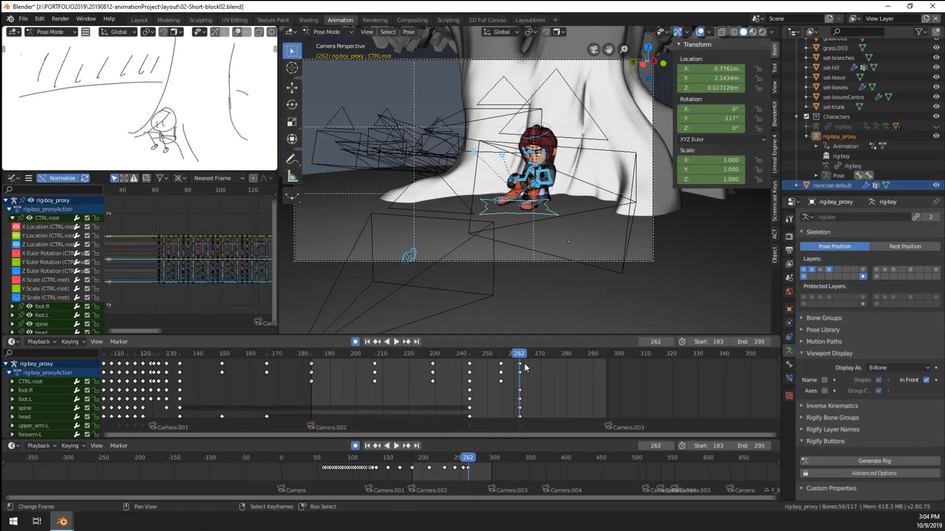
right_click(521, 364)
key("g")
left_click(533, 366)
Step: Check the turn in playback, move the seated-pose keyframes to frame 270 and replay the shot
left_click(471, 380)
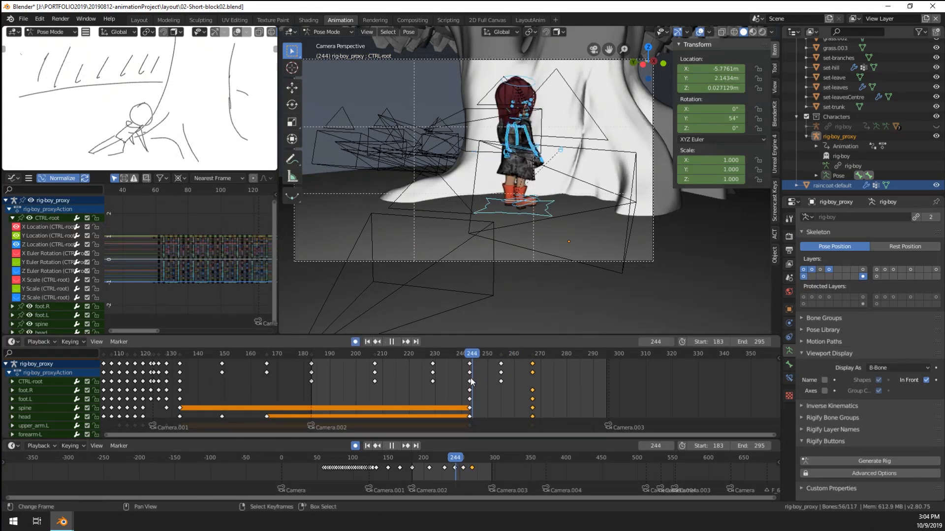
key("space")
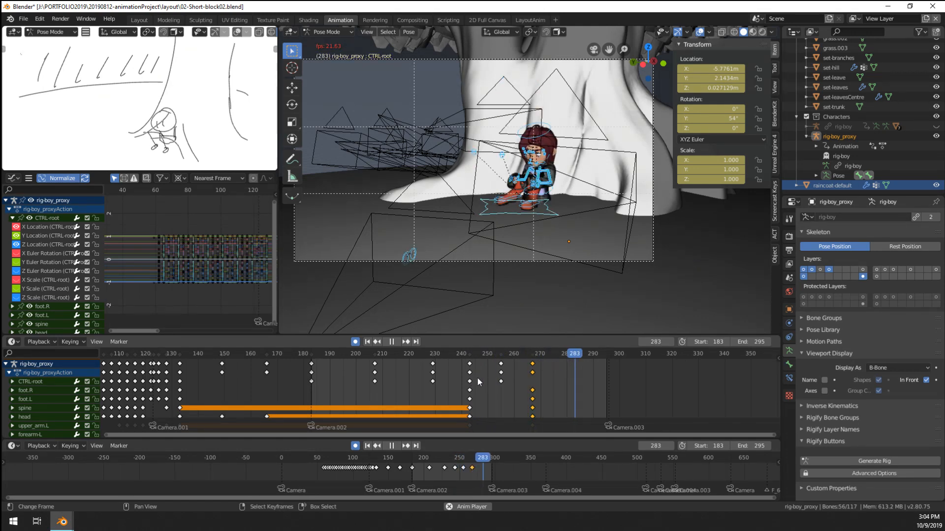
key("space")
key("g")
left_click(539, 373)
left_click(500, 382)
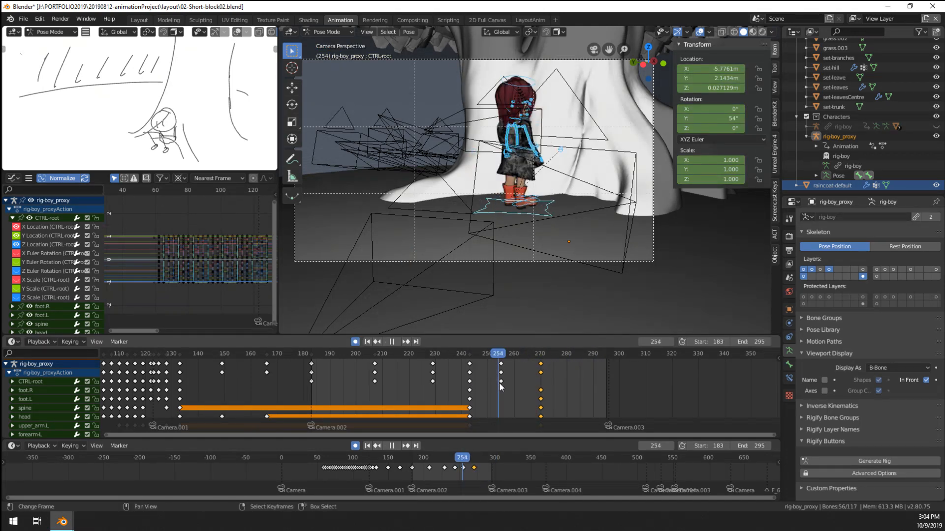
key("space")
left_click(446, 393)
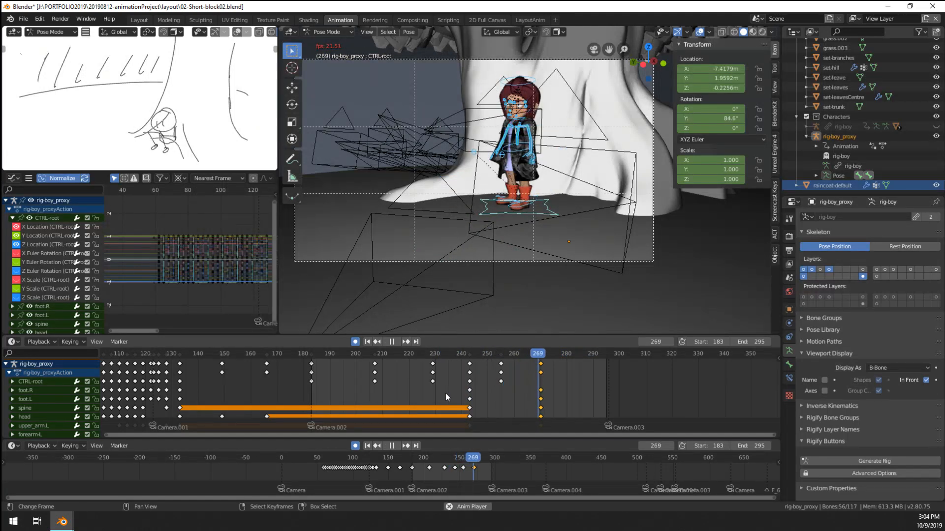
key("space")
Step: Shift the root turn and seated-pose keyframes about 8 frames later, to about frames 263 and 278, and replay the shot
right_click(503, 367)
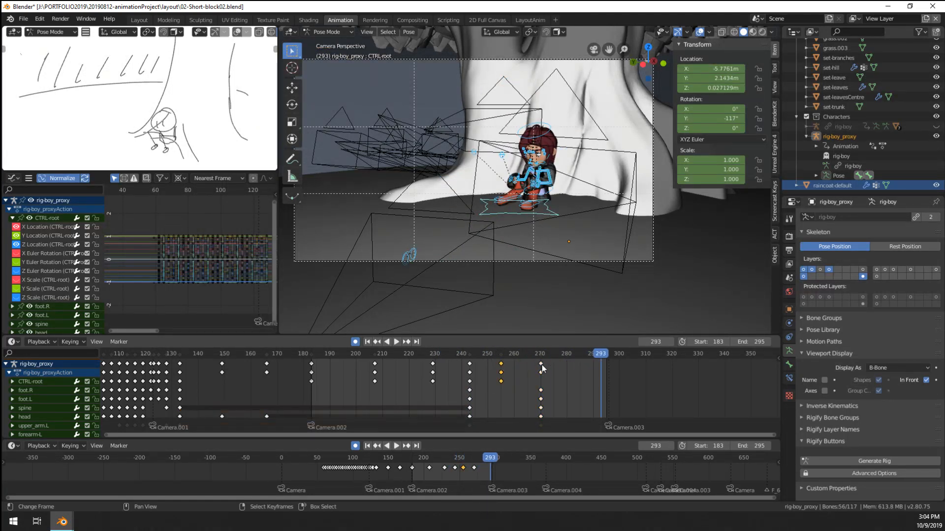
right_click(542, 365, "shift")
key("g")
left_click(562, 370)
left_click(375, 383)
key("space")
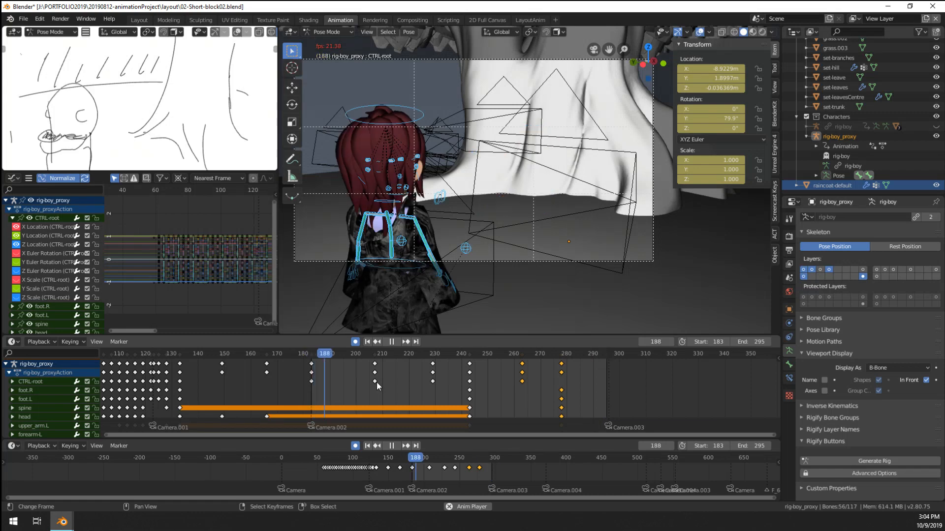
key("space")
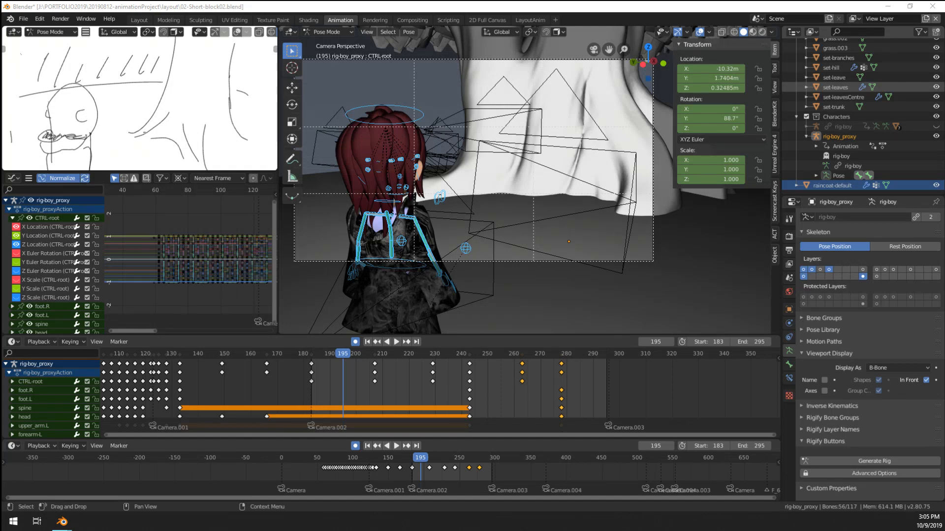
Step: Play the Camera.002 shot again to examine the pause at the tree and the turn
key("super+d")
key("super+d")
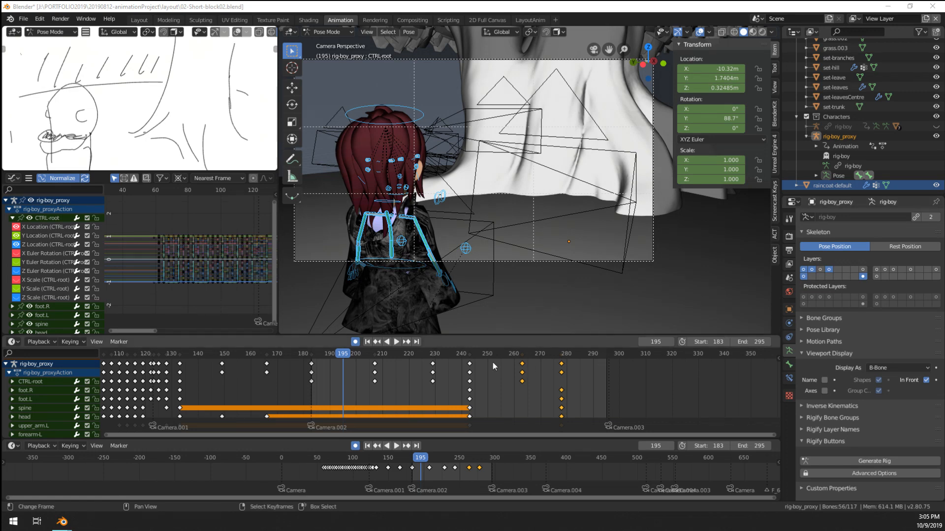
key("space")
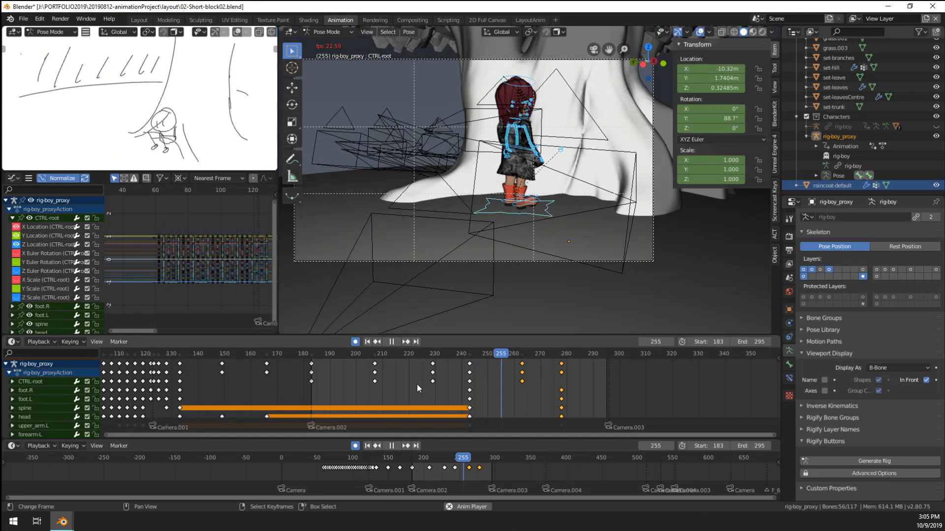
key("space")
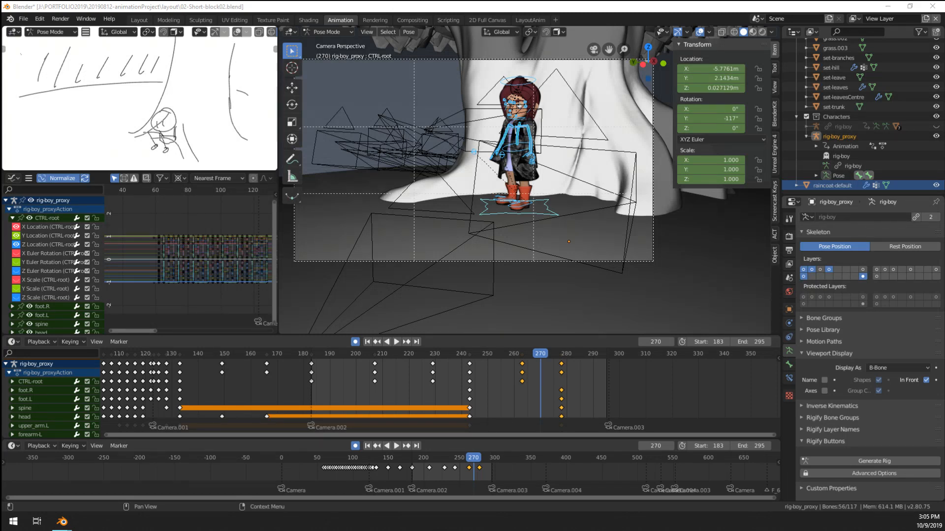
Step: Return to the camera view and hide the Cameras collection
scroll(424, 307, "down", 2)
scroll(433, 304, "up", 2)
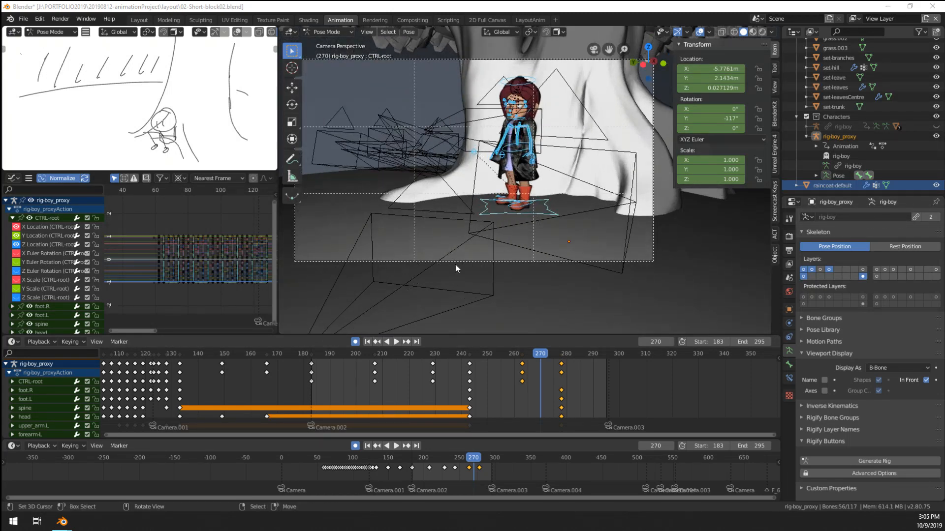
middle_click_drag(455, 264, 471, 268)
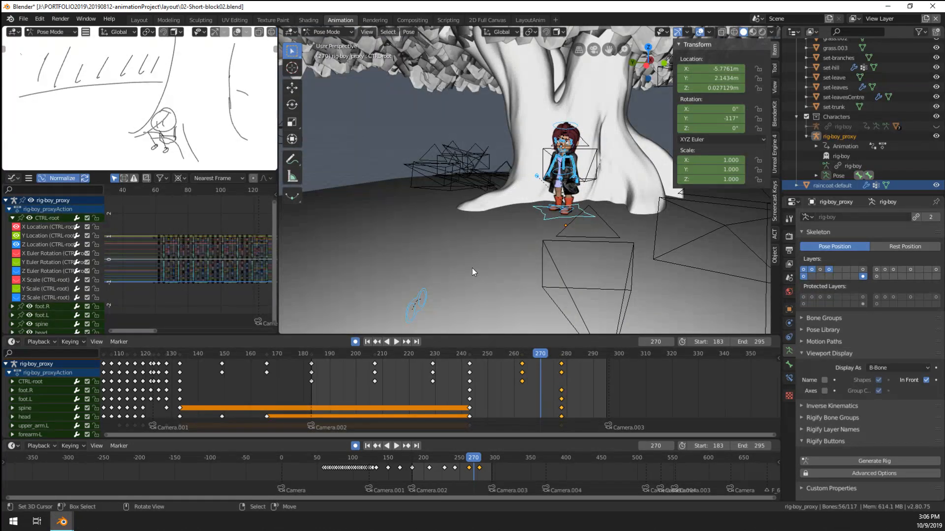
key("KP_0")
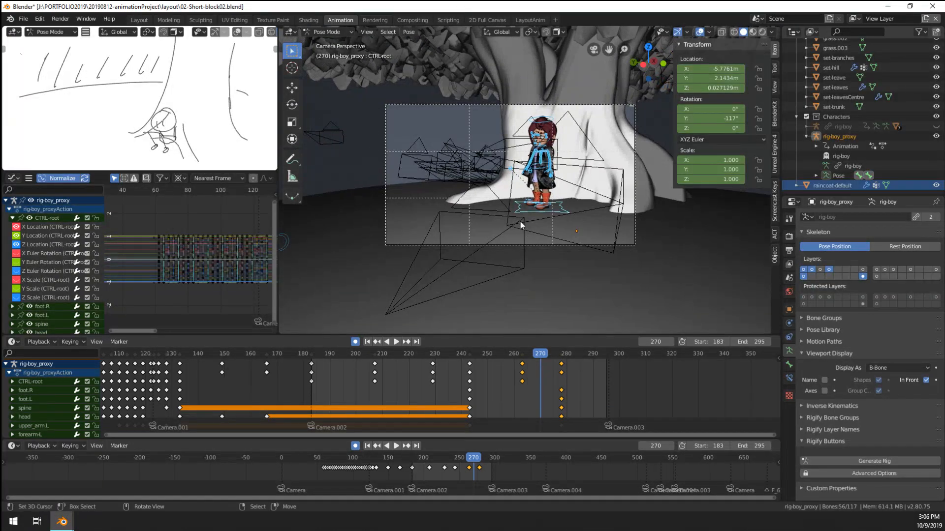
scroll(521, 221, "up", 3)
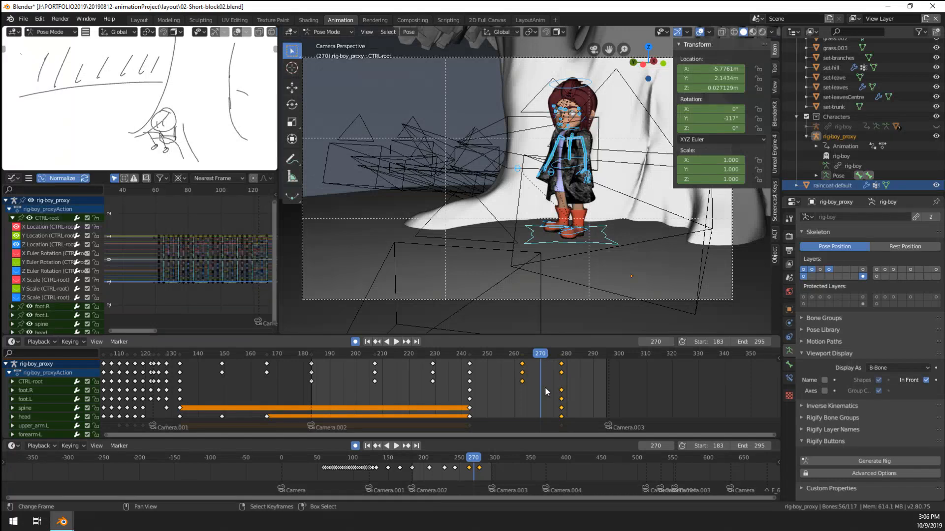
scroll(903, 97, "up", 6)
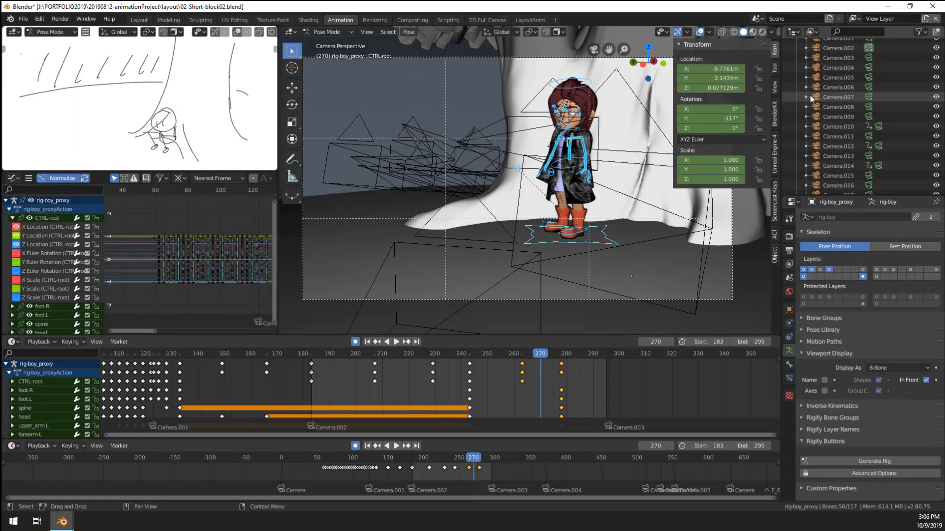
scroll(859, 96, "up", 4)
left_click(936, 58)
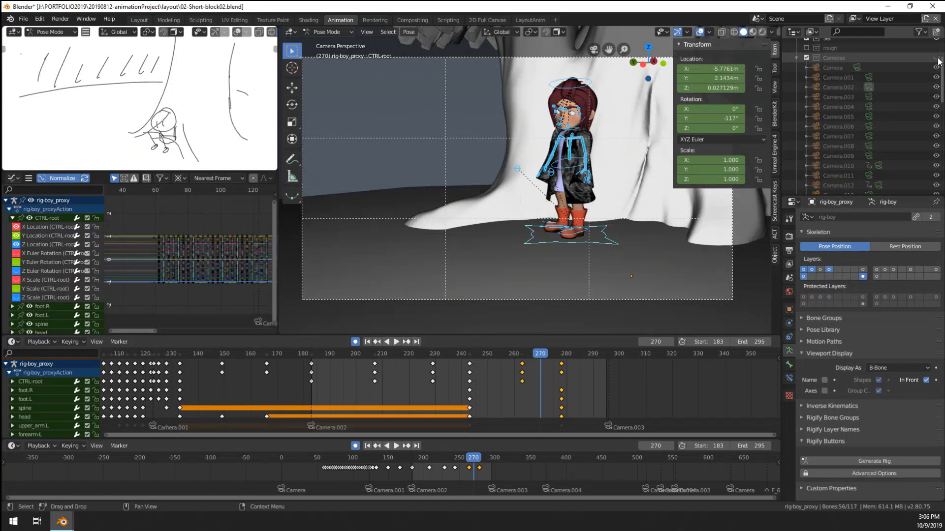
Step: Play the Camera.002 shot and scrub to about frame 271 to examine the turn and sitting-down timing
key("space")
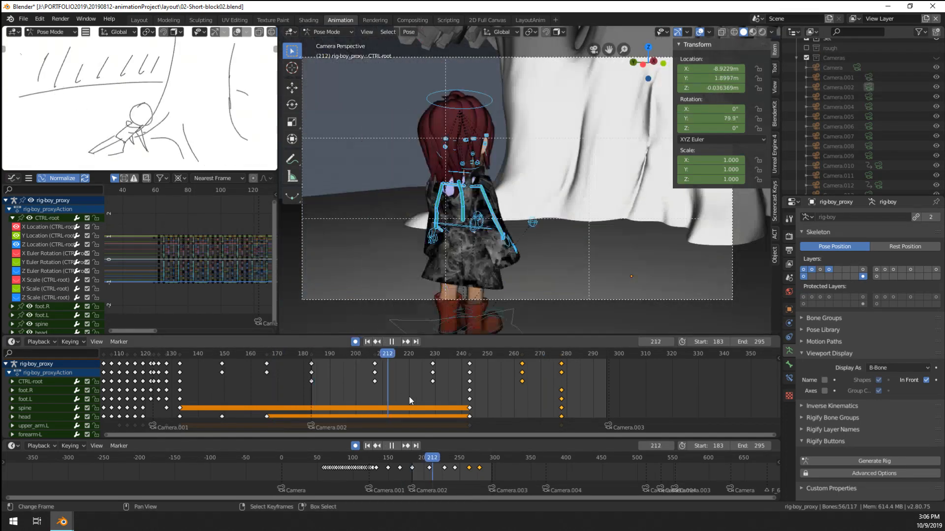
key("space")
left_click_drag(409, 397, 541, 397)
scroll(614, 199, "up", 1)
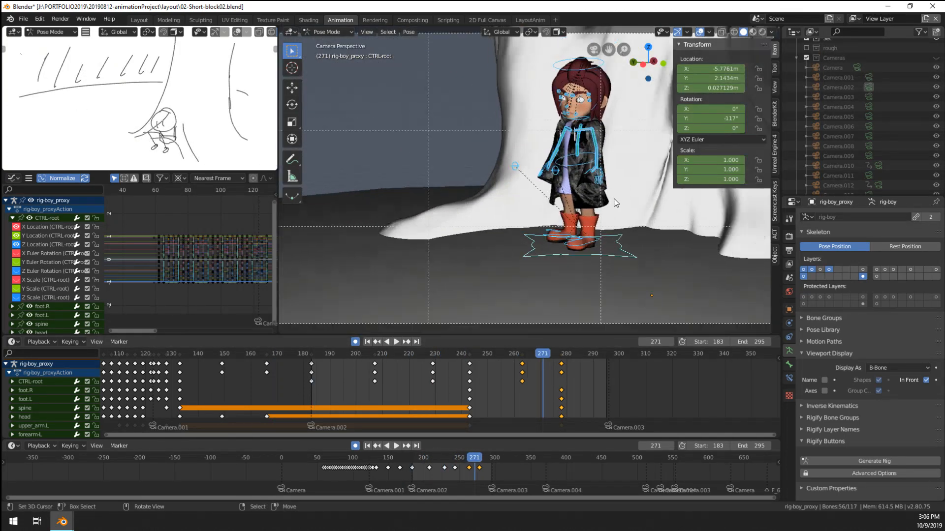
key("space")
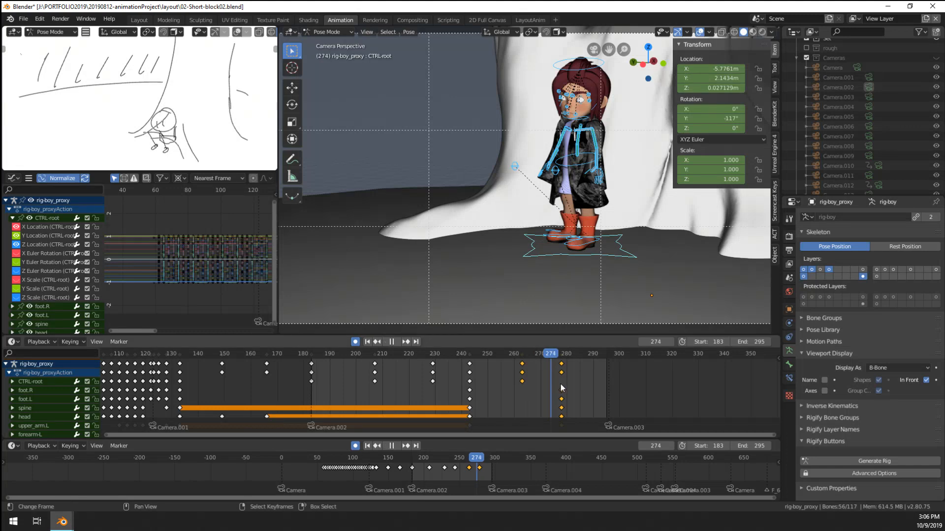
left_click(438, 391)
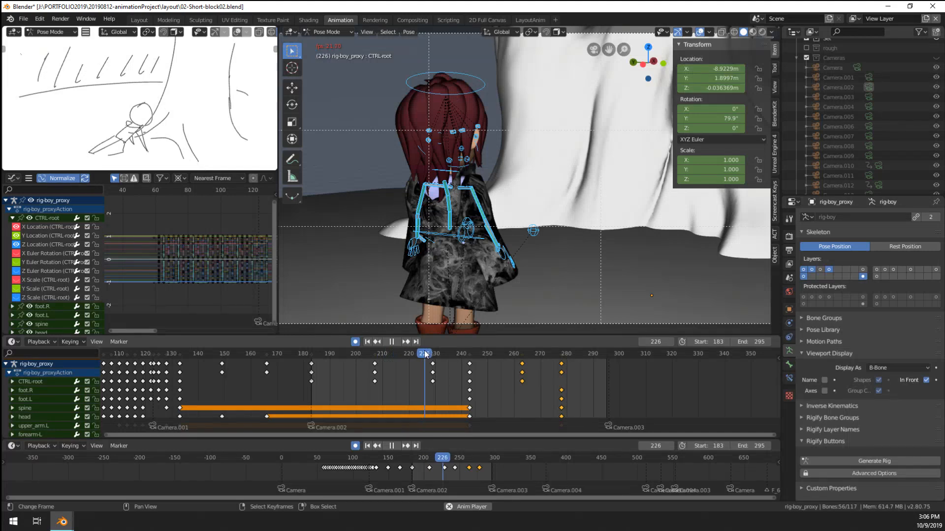
Step: Stop the playback and go to frame 296, where the Camera.003 shot starts
left_click(610, 407)
key("space")
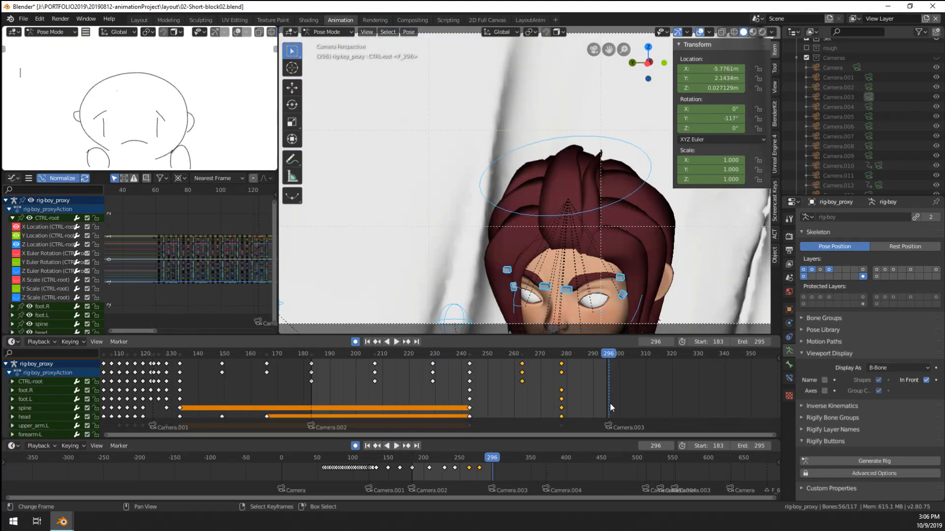
scroll(581, 154, "down", 5)
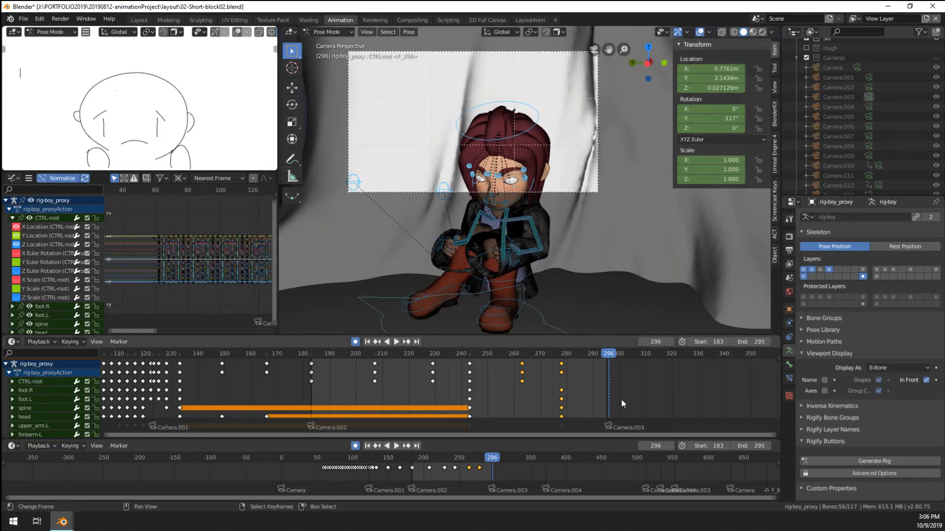
Step: Set the playback range to the Camera.003 shot, starting at frame 296 and ending at frame 371
scroll(629, 465, "down", 1)
scroll(651, 406, "down", 4)
middle_click_drag(649, 406, 451, 399)
scroll(570, 397, "up", 3)
scroll(452, 399, "up", 2)
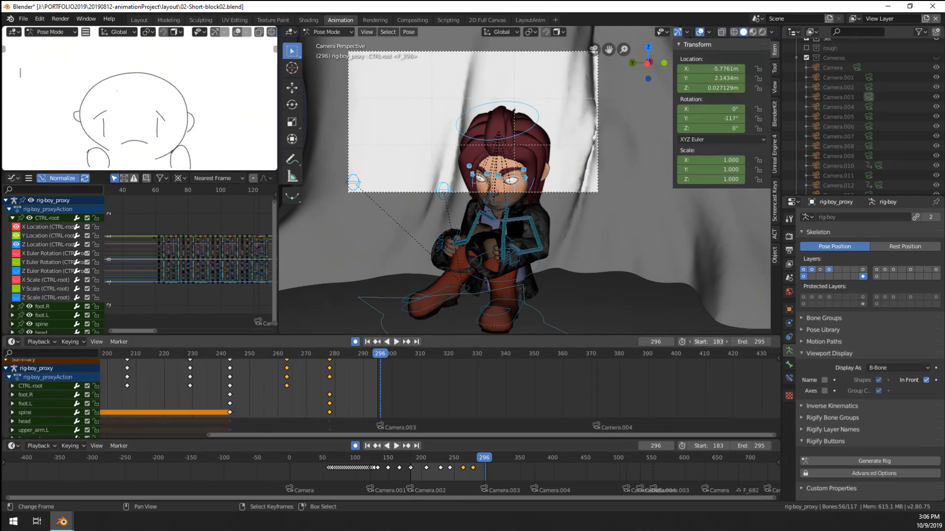
left_click(715, 340)
type("296")
key("Tab")
type("37")
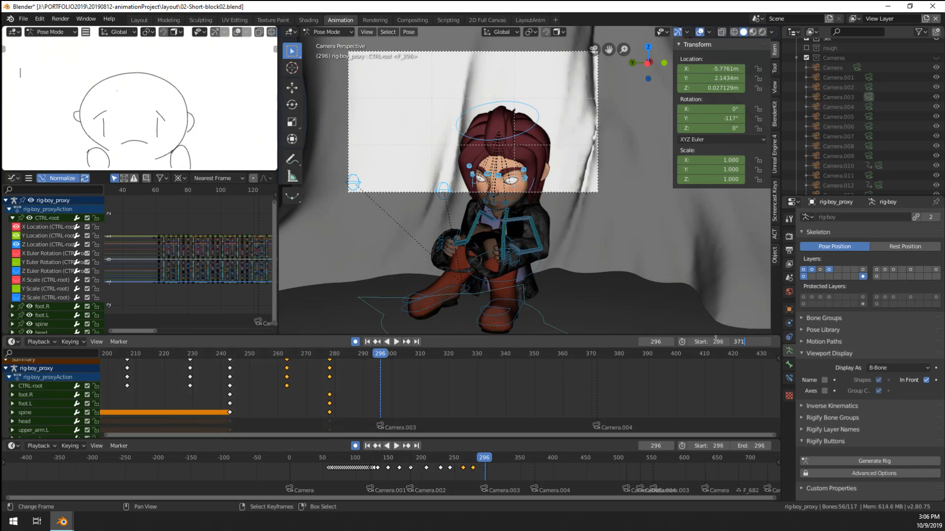
type("1")
key("Return")
Step: Show the Cameras collection again and switch the rig from Pose Mode to Object Mode
scroll(468, 240, "down", 1)
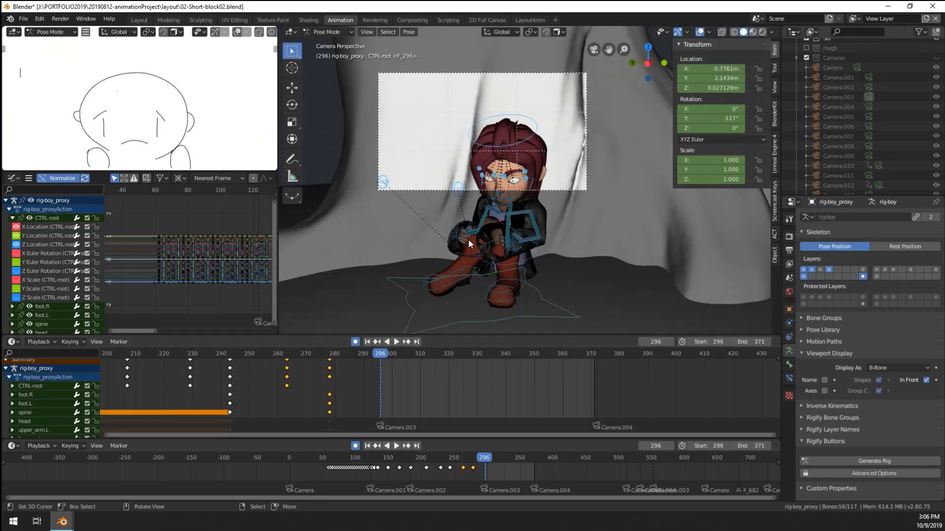
left_click(562, 187)
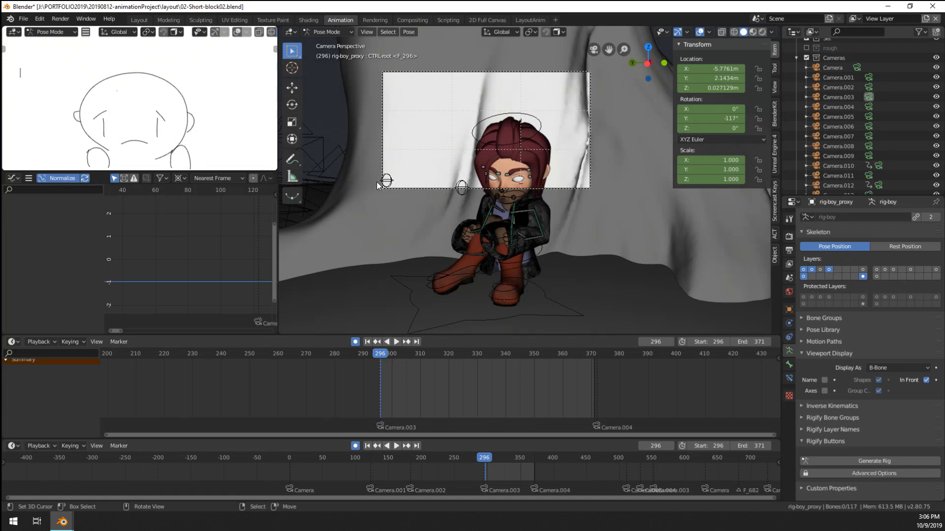
key("ctrl+Tab")
Step: Reframe Camera.003 on the seated character's head and shoulders, at about X -9.64, Y -0.46, Z 3.26 m, and delete its keyframes at frame 296
right_click(382, 162)
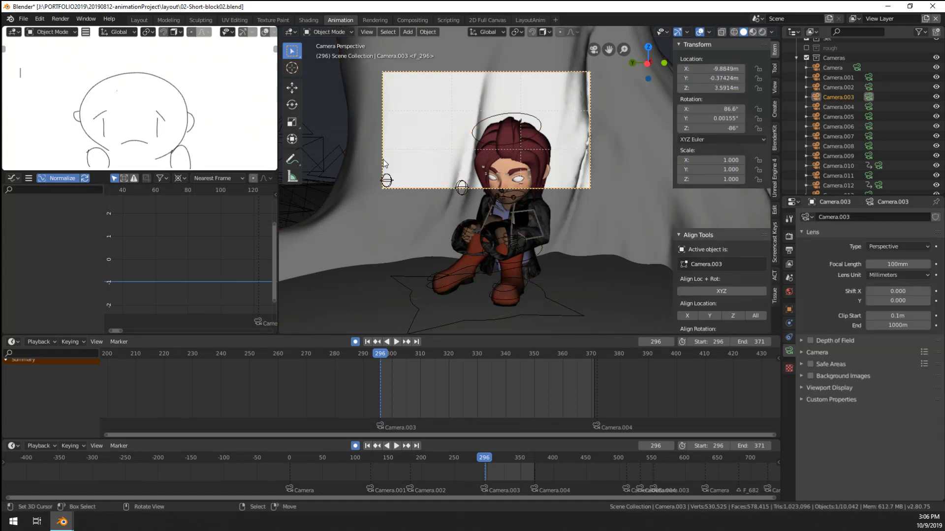
key("g")
left_click(390, 190)
key("g")
key("z")
key("z")
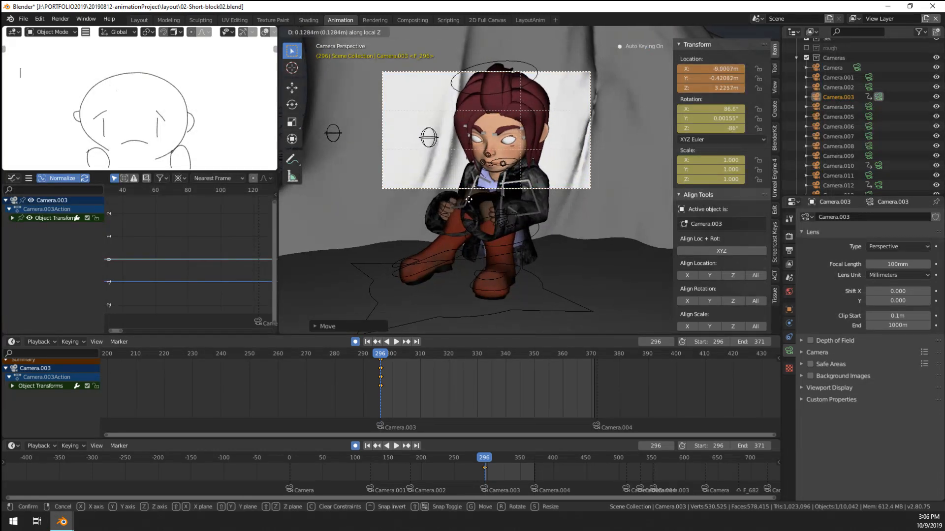
key("z")
left_click(472, 221)
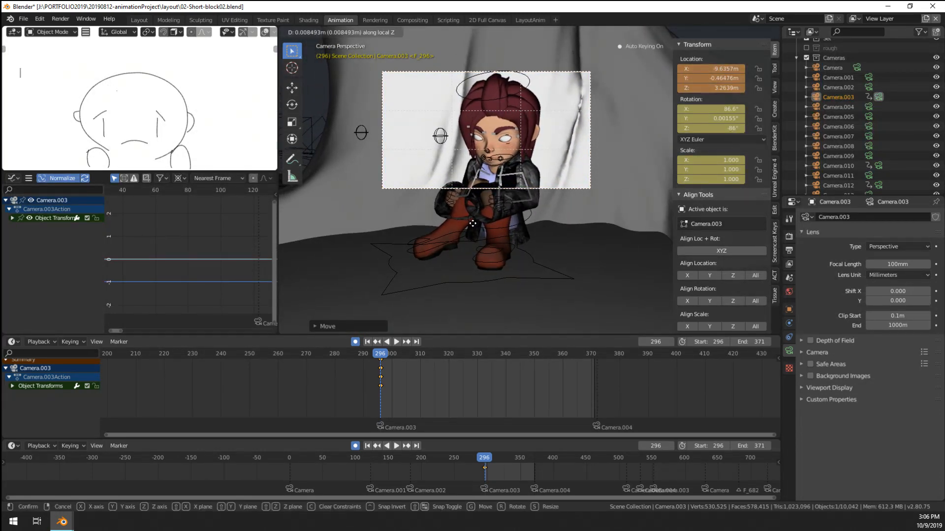
key("x")
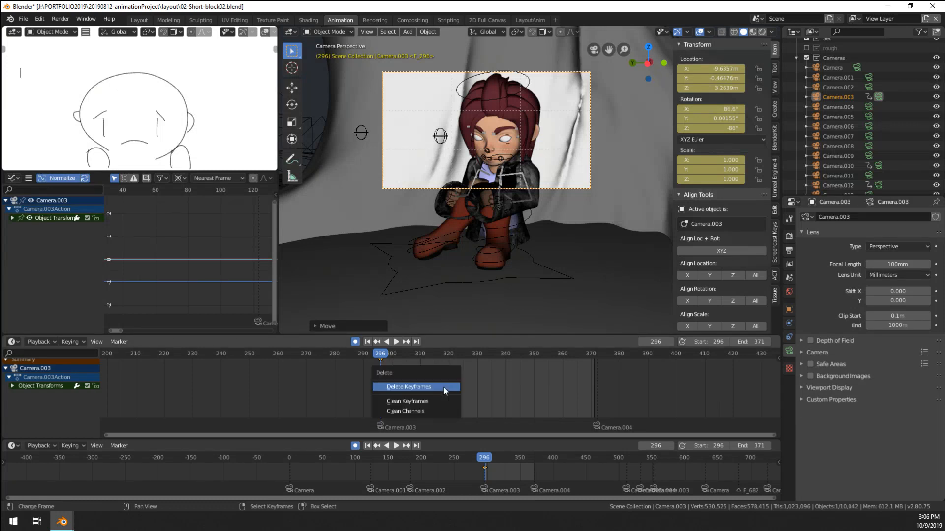
left_click(444, 388)
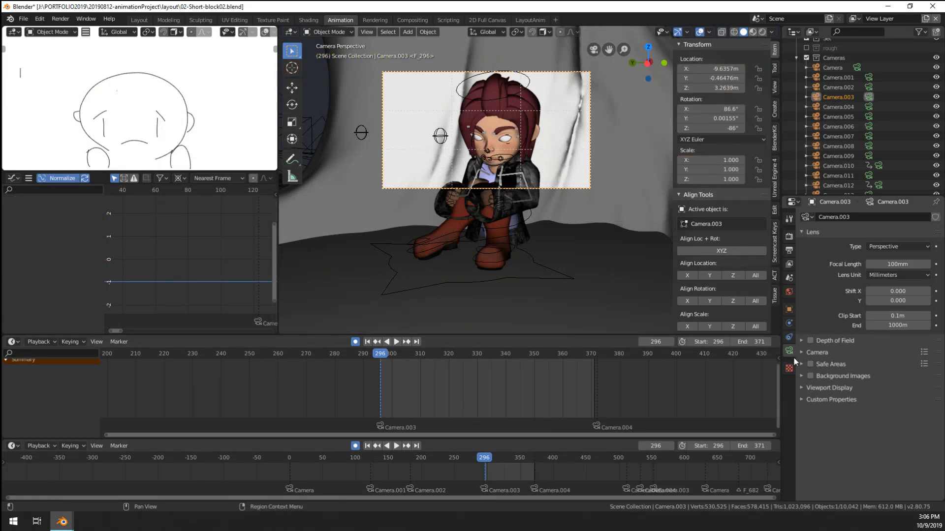
Step: Set Camera.003's focal length to 102 mm and nudge the camera to about Y -0.475 m, Z 3.254 m at frame 296
left_click_drag(897, 265, 558, 263)
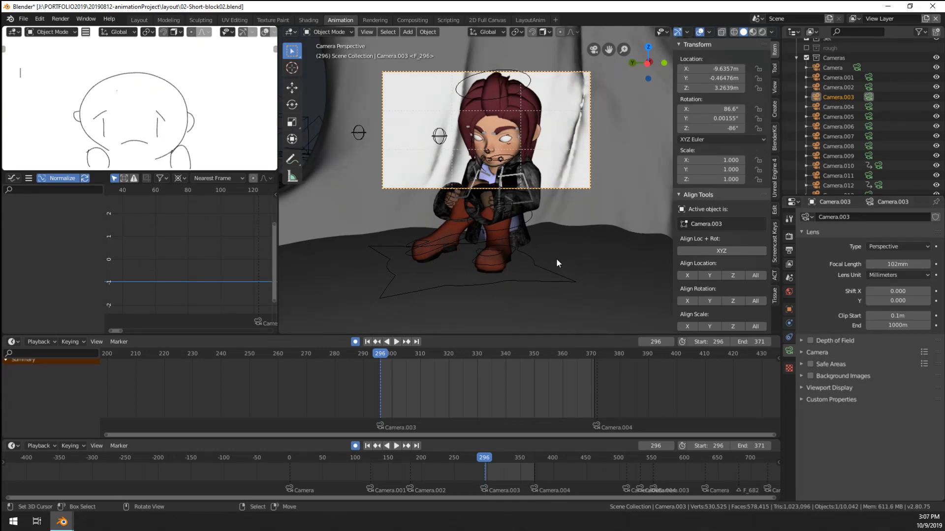
key("g")
left_click(560, 264)
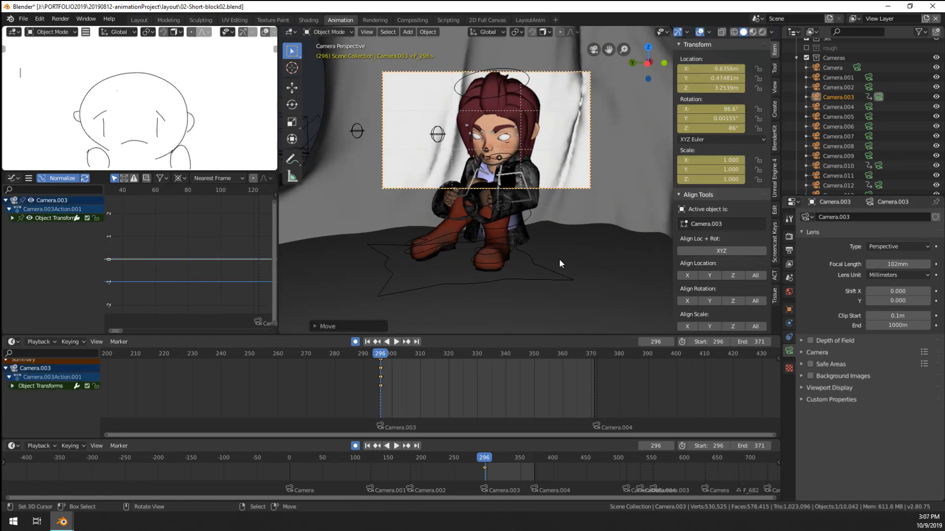
Step: Show the textured LookDev shading in the viewport and put the boy rig (rig-boy_proxy) into Pose Mode
scroll(347, 225, "up", 4)
scroll(466, 223, "down", 2)
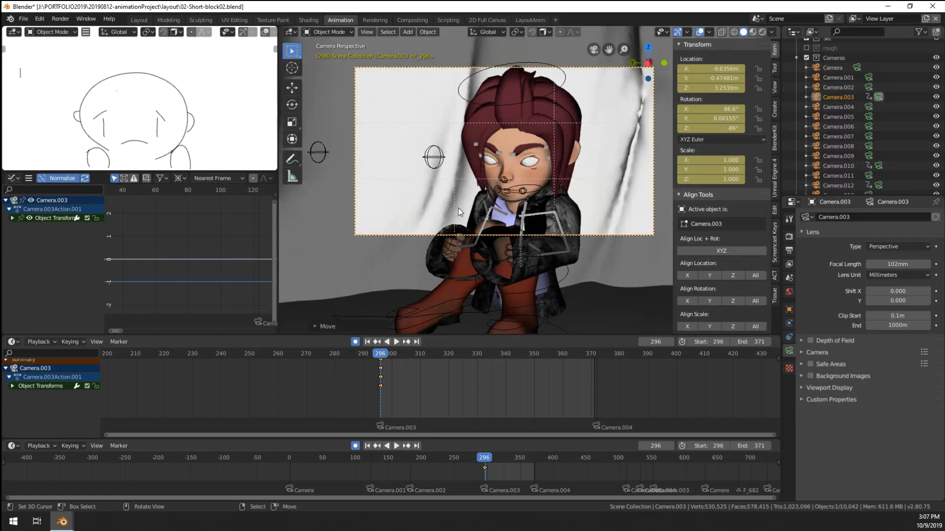
scroll(460, 208, "up", 1)
left_click(753, 32)
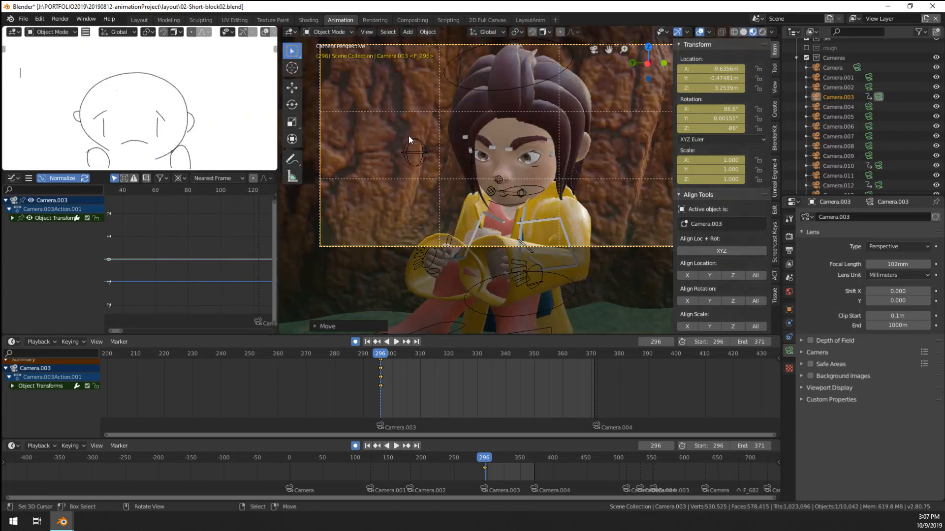
scroll(443, 148, "up", 3)
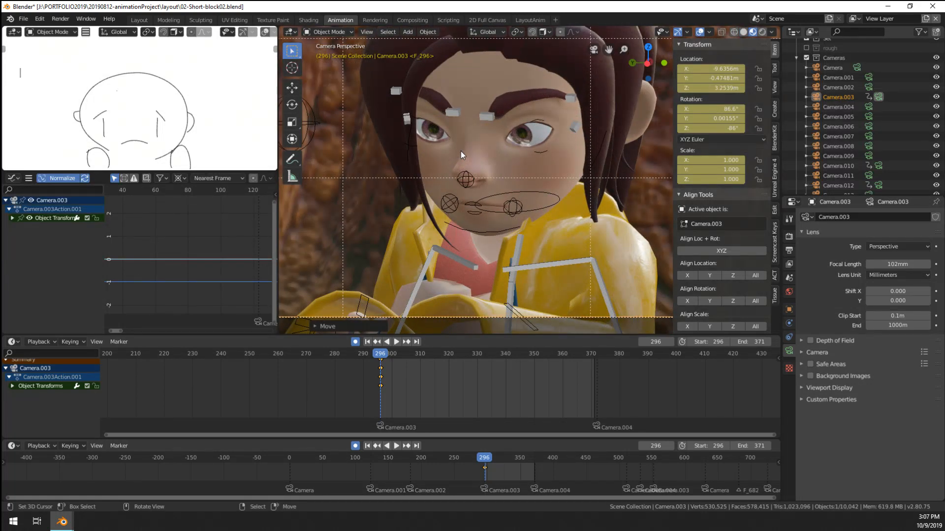
scroll(458, 147, "down", 4)
scroll(495, 152, "up", 2)
left_click(507, 140)
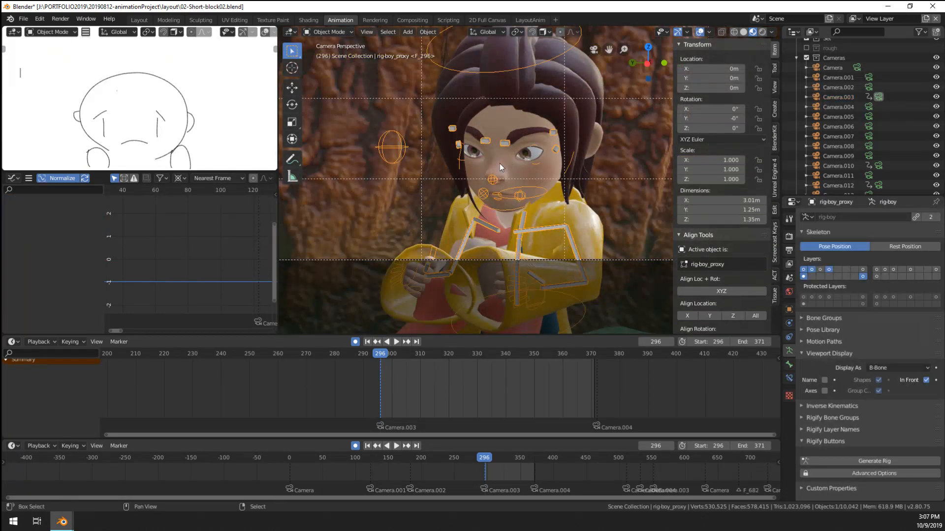
scroll(457, 227, "down", 1)
key("ctrl+Tab")
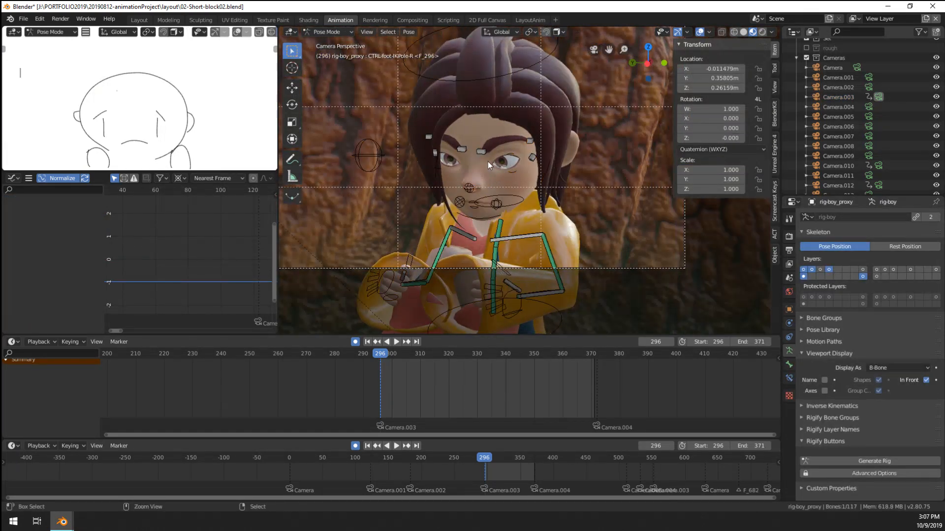
Step: Select the boy's eyebrow, cheek, nose, mouth, jaw and head controls and insert a LocRot keyframe for them at frame 296
left_click(481, 152)
scroll(480, 152, "up", 1)
scroll(480, 152, "up", 1)
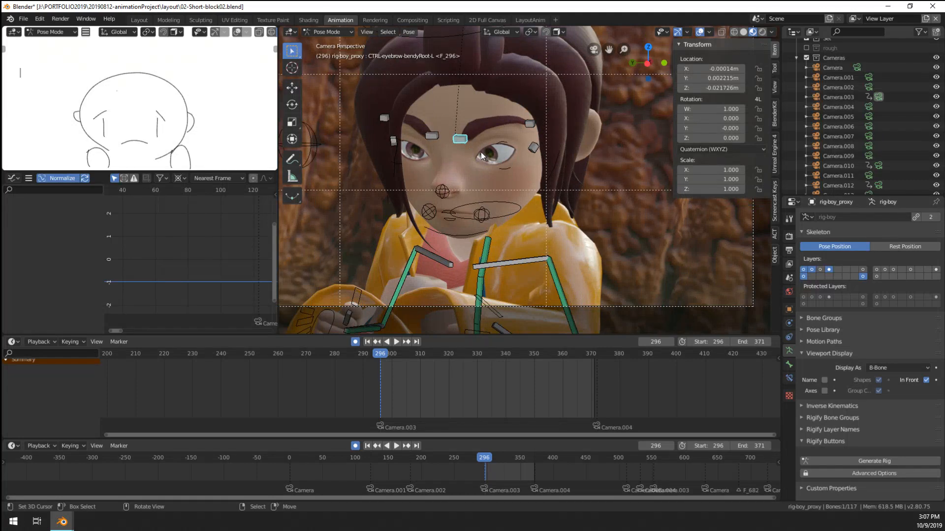
key("i")
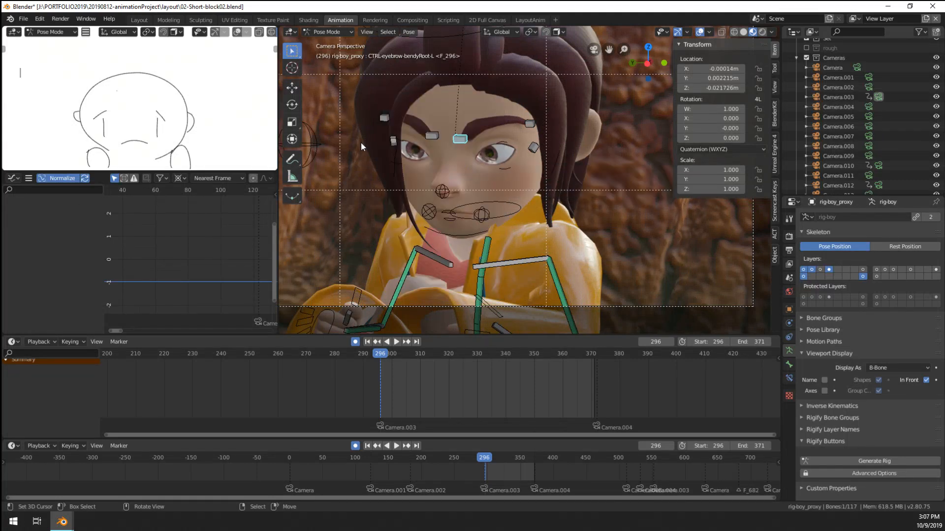
left_click(431, 134, "shift")
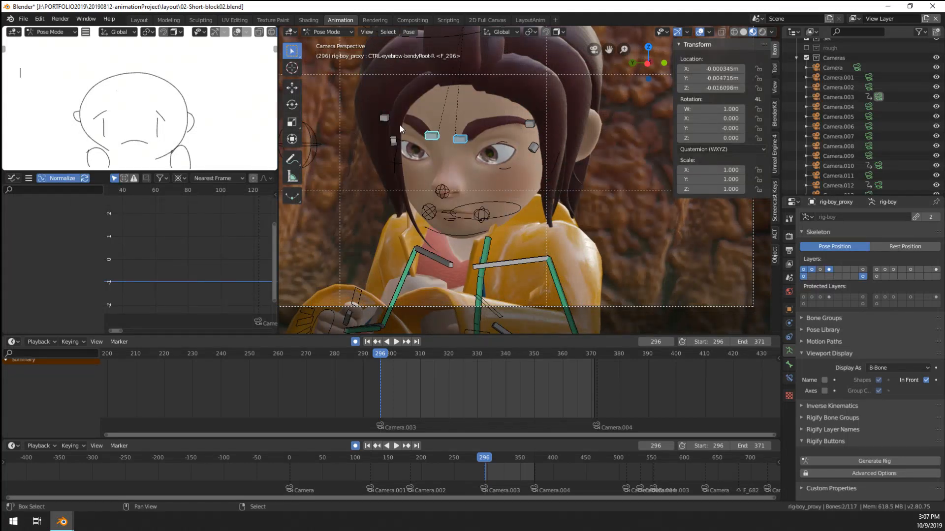
left_click(383, 118, "shift")
left_click(395, 146, "shift")
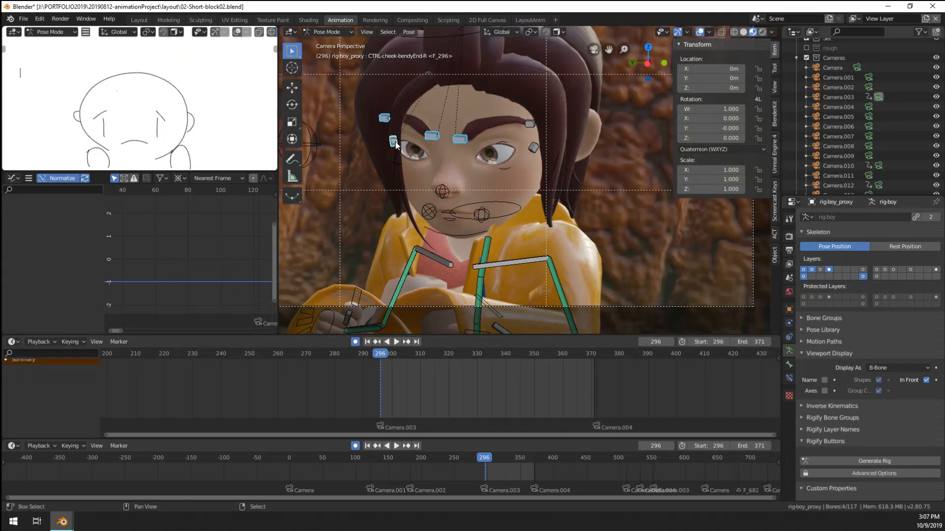
left_click(398, 144, "shift")
key("c")
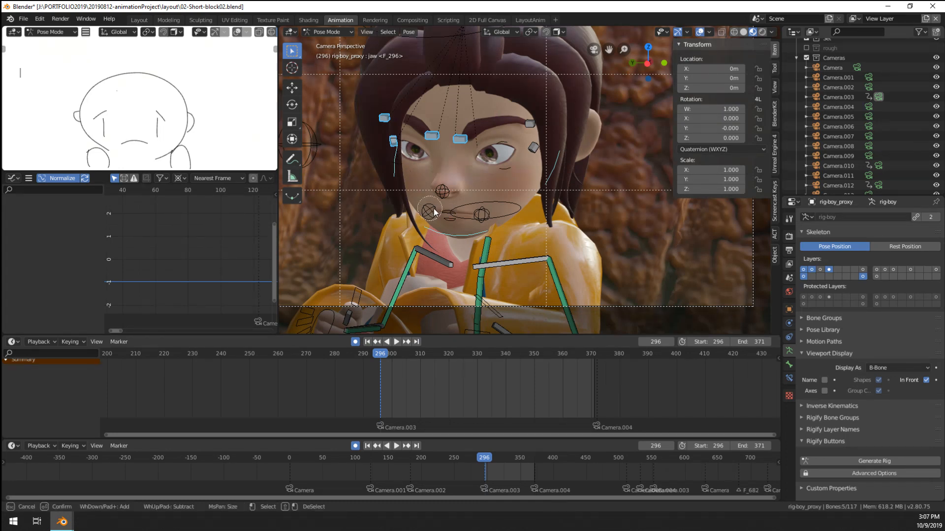
mouse_move(429, 210)
left_mouse_down()
mouse_move(501, 212)
mouse_move(431, 183)
left_mouse_up()
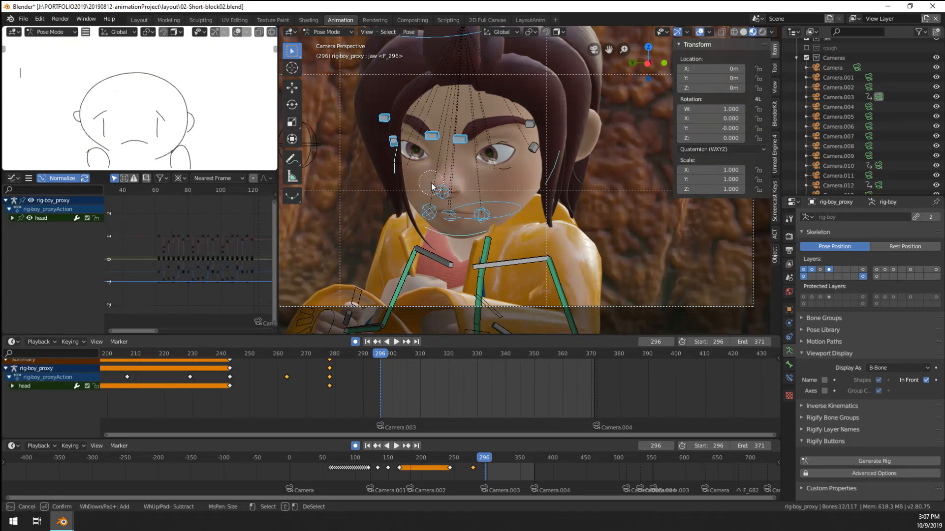
key("Escape")
mouse_move(432, 186)
middle_mouse_down()
mouse_move(532, 204)
mouse_move(629, 173)
middle_mouse_up()
key("c")
left_click(562, 183)
key("Escape")
scroll(521, 205, "up", 3)
middle_click_drag(521, 205, 454, 206)
key("i")
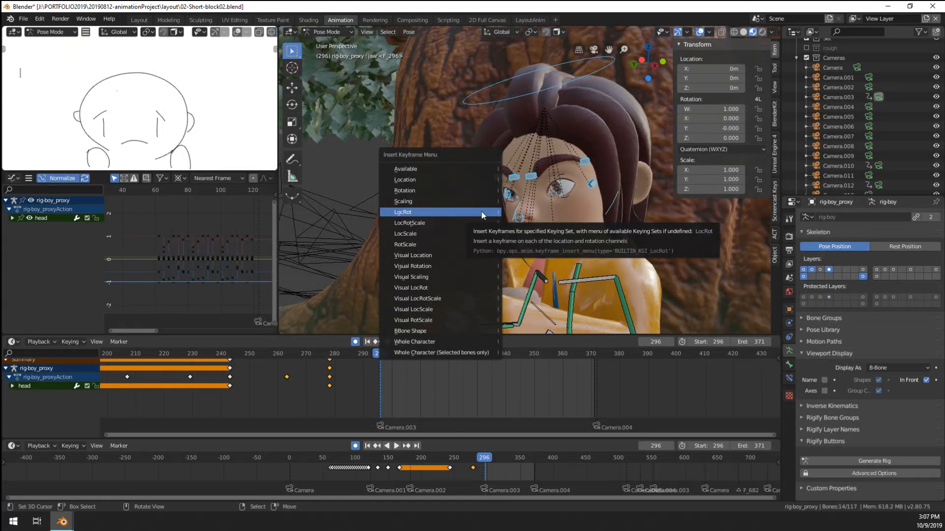
left_click(481, 212)
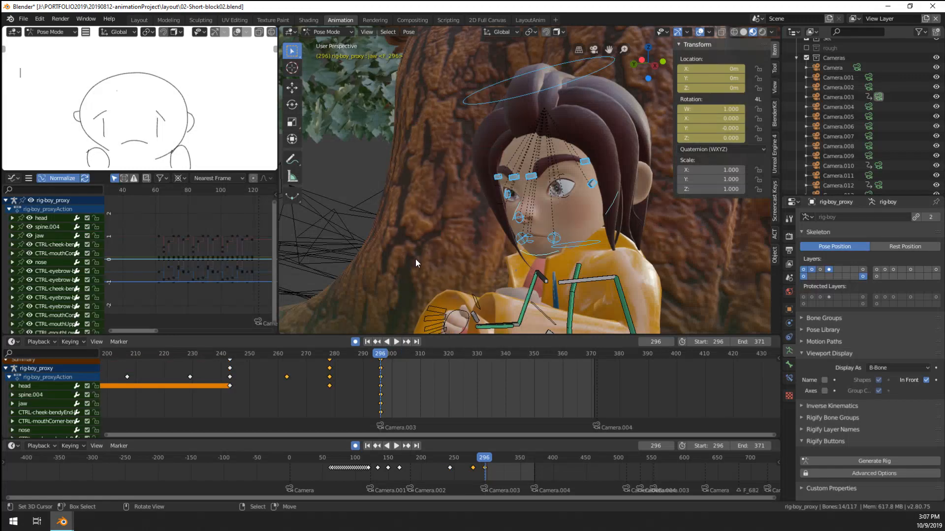
Step: Play the Camera.003 shot in camera view and stop the playhead at frame 338
key("KP_0")
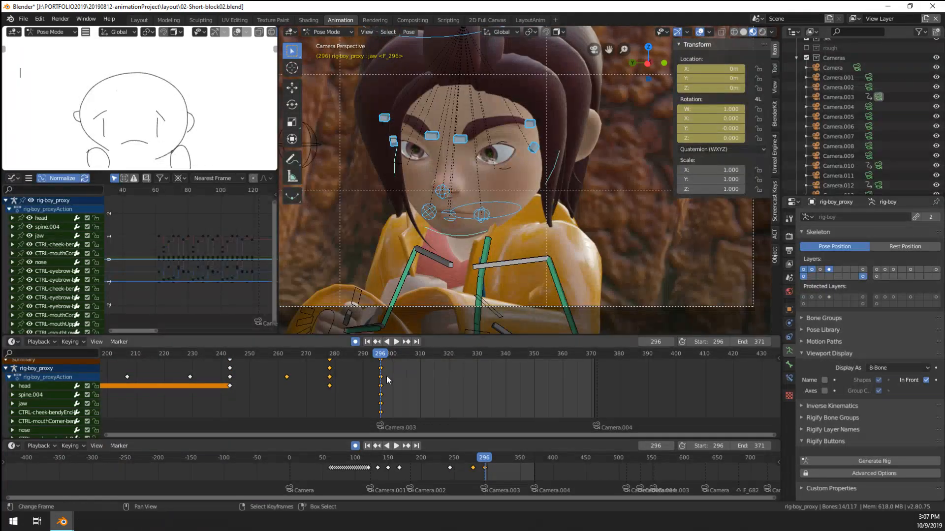
key("space")
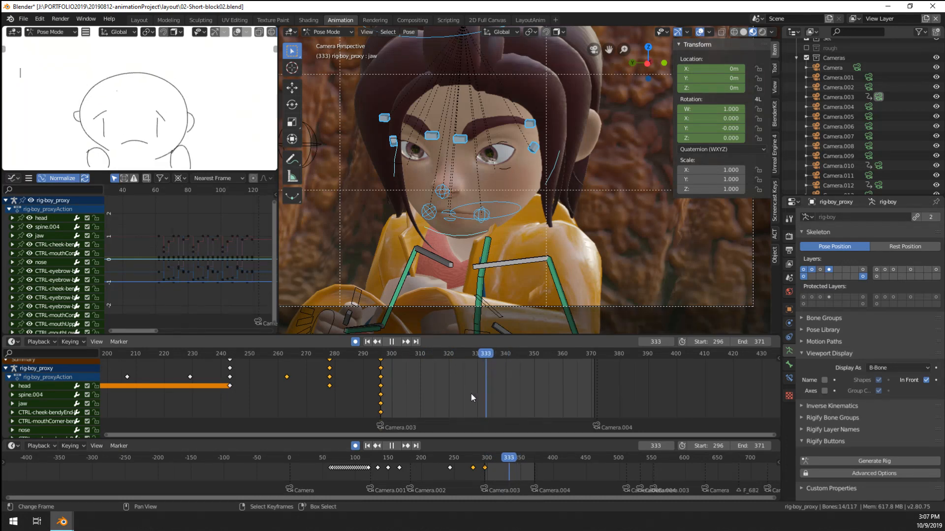
left_click_drag(470, 394, 499, 393)
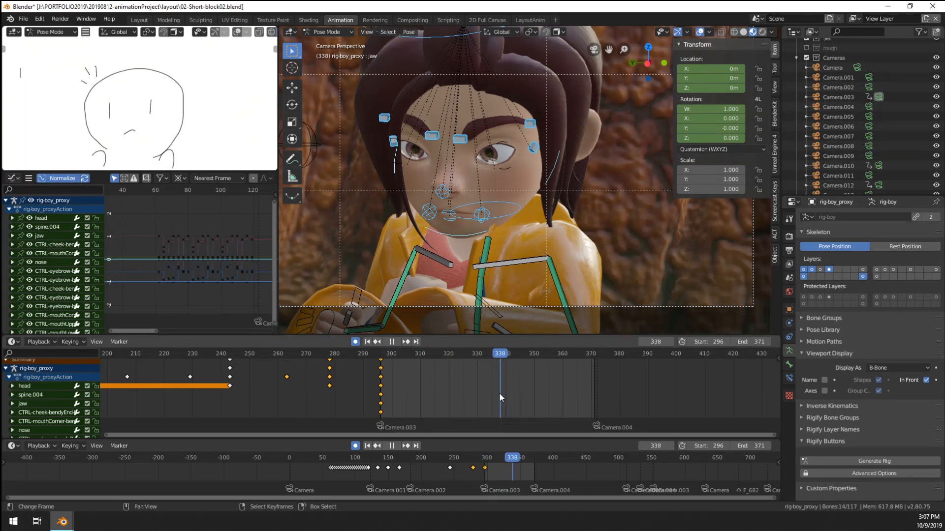
key("space")
Step: Rotate the head control freely at frame 338 to about W 0.994, X -0.026, Y 0.109, Z -0.014
middle_click_drag(419, 160, 438, 197, "shift")
scroll(438, 197, "up", 1)
left_click(396, 158)
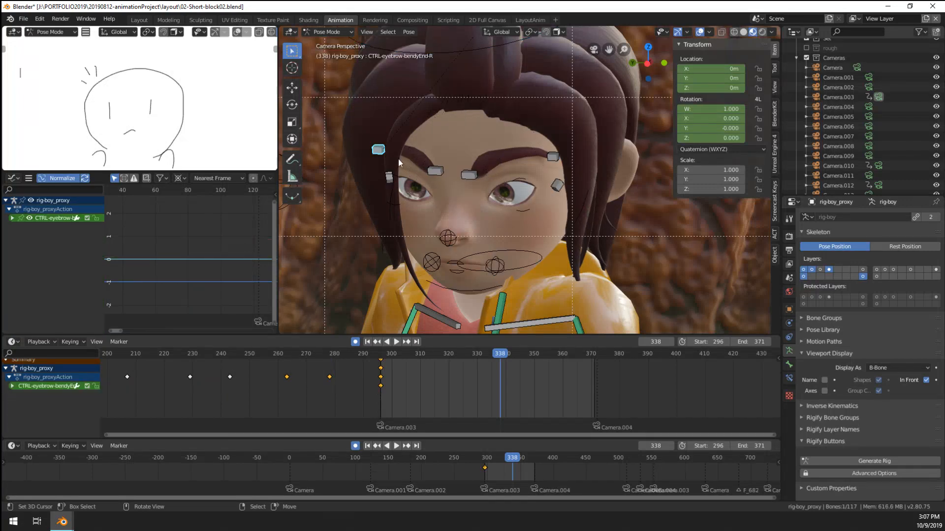
scroll(471, 182, "down", 2)
left_click(546, 90)
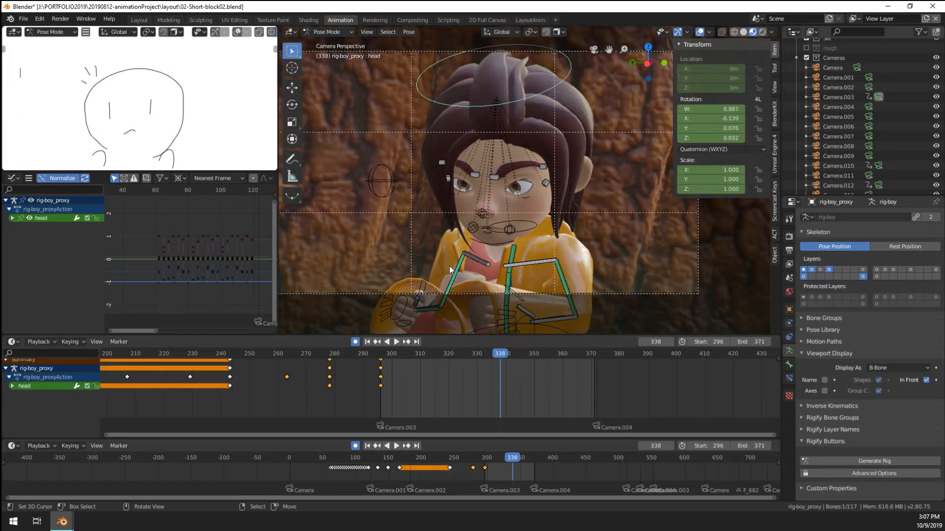
key("r")
key("r")
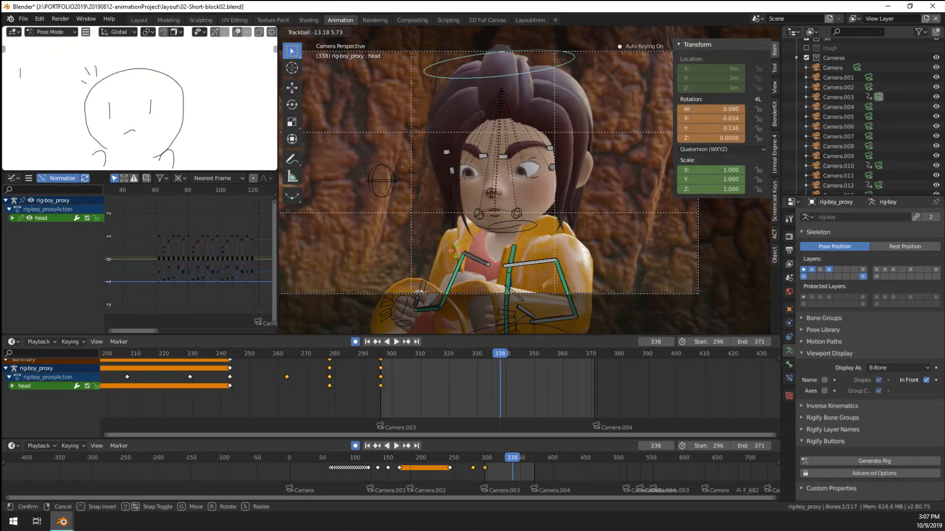
left_click(454, 250)
Step: Insert a LocRot keyframe for the central eye target, CTRL-eyeTarget-C, at frame 296
scroll(447, 233, "down", 6)
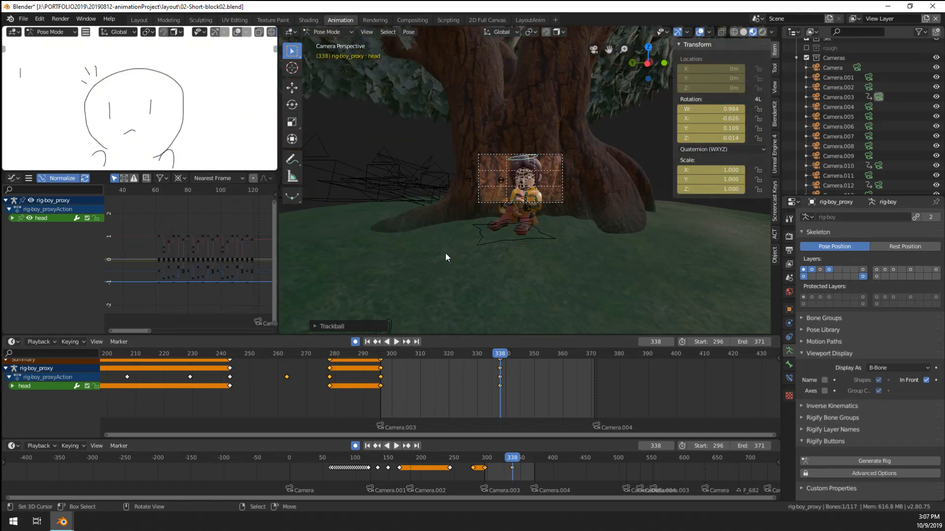
scroll(444, 253, "up", 6)
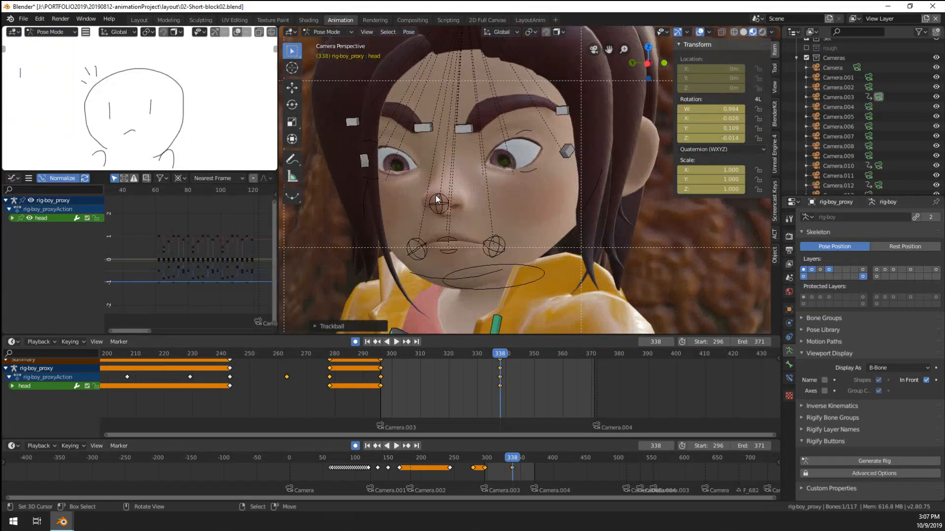
scroll(492, 231, "down", 6)
middle_click_drag(492, 231, 455, 298)
left_click(470, 214)
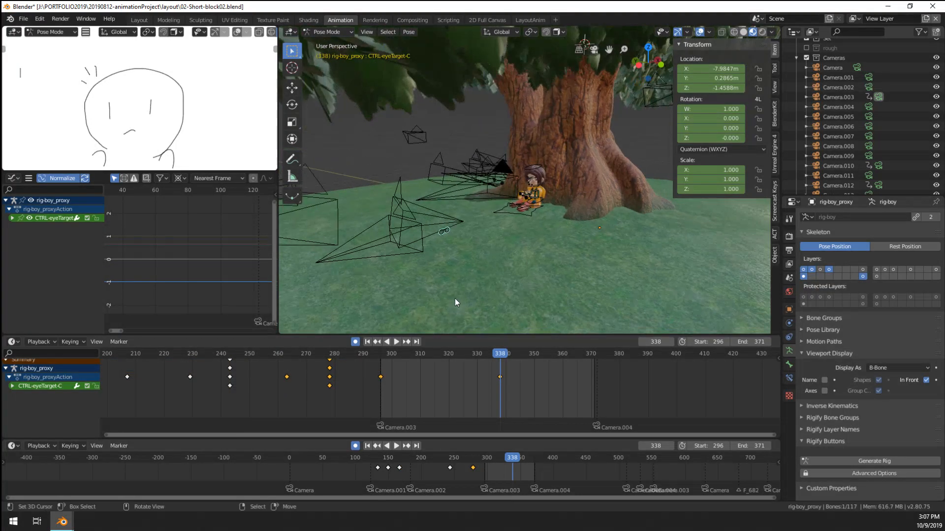
left_click(380, 385)
key("i")
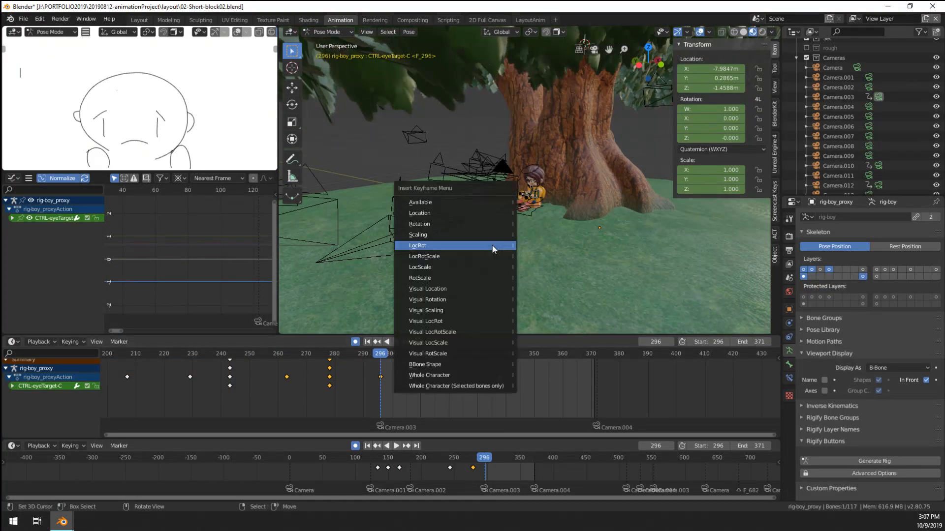
left_click(492, 246)
Step: Move the central eye target sideways by about 0.9 m at frame 338, seen through the camera, to redirect the boy's gaze
key("KP_0")
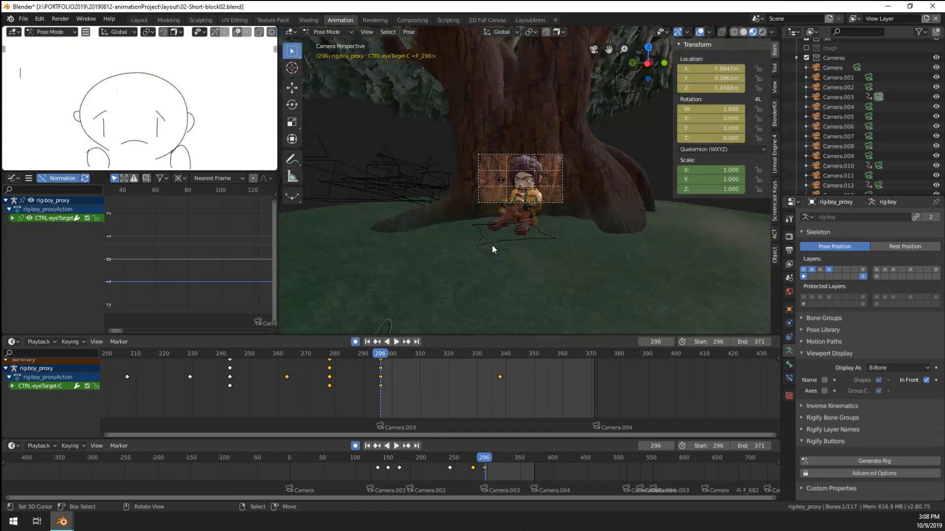
scroll(492, 246, "up", 8)
left_click(500, 398)
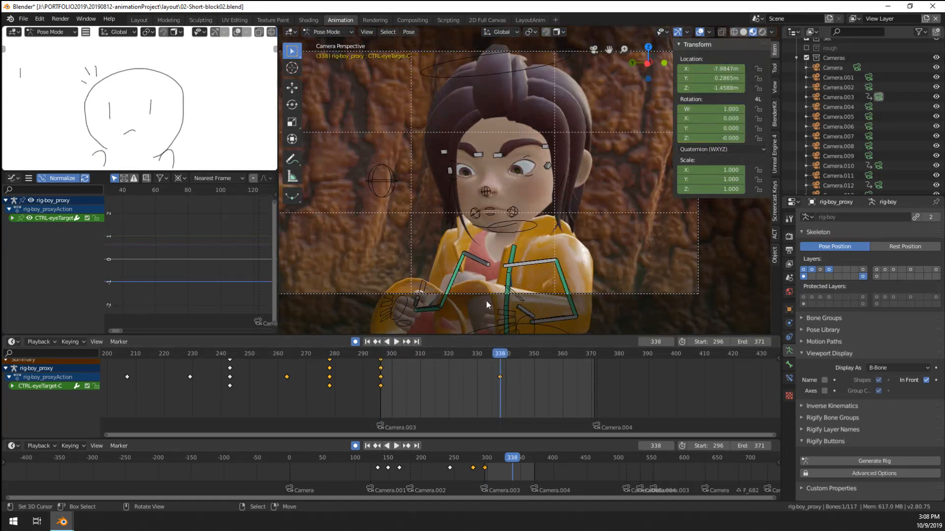
key("g")
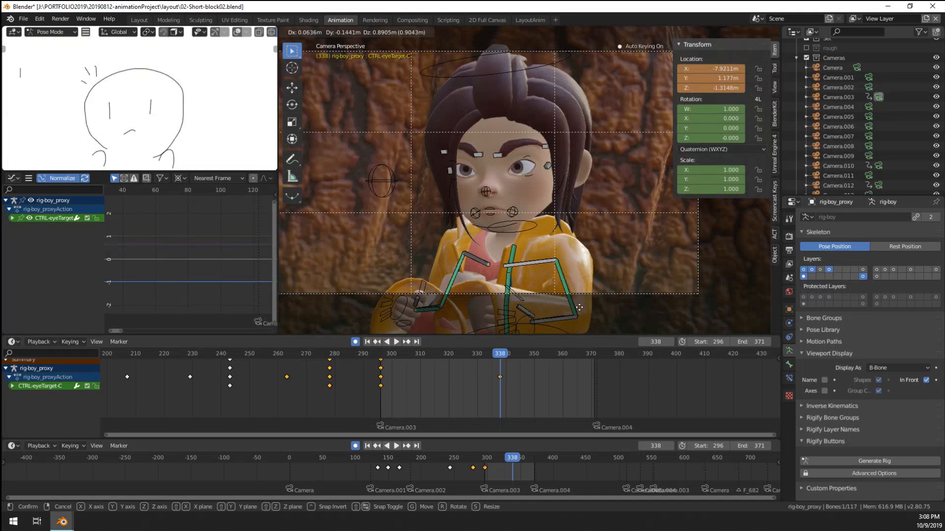
left_click(579, 307)
Step: Raise the upper eyelids and the inner controls of both eyebrows at frame 338 to give the boy a surprised look
scroll(457, 131, "up", 3)
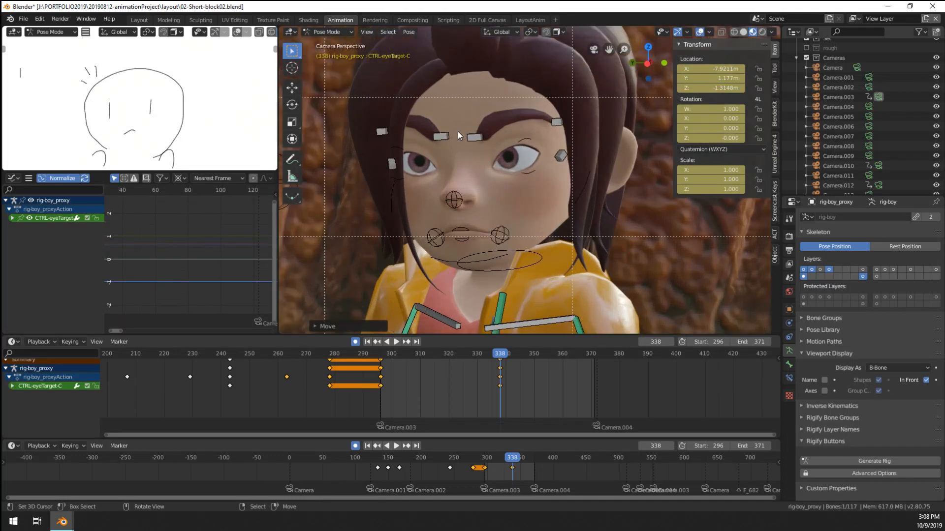
left_click(525, 137)
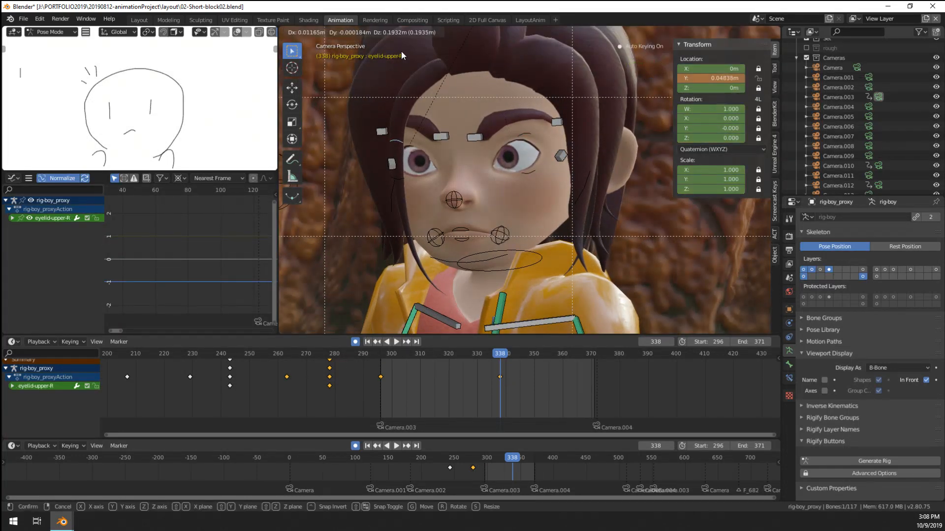
left_click(441, 136)
key("g")
left_click(439, 108)
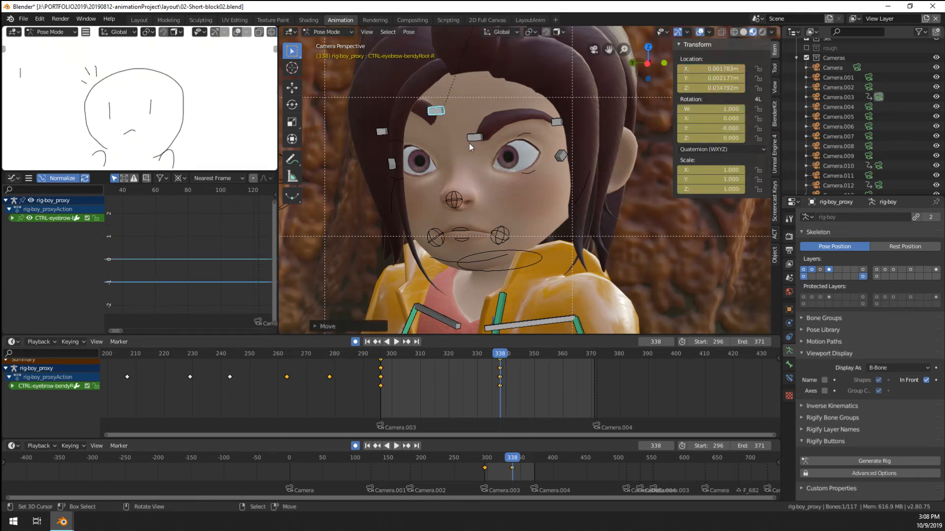
right_click(468, 142)
key("g")
left_click(467, 118)
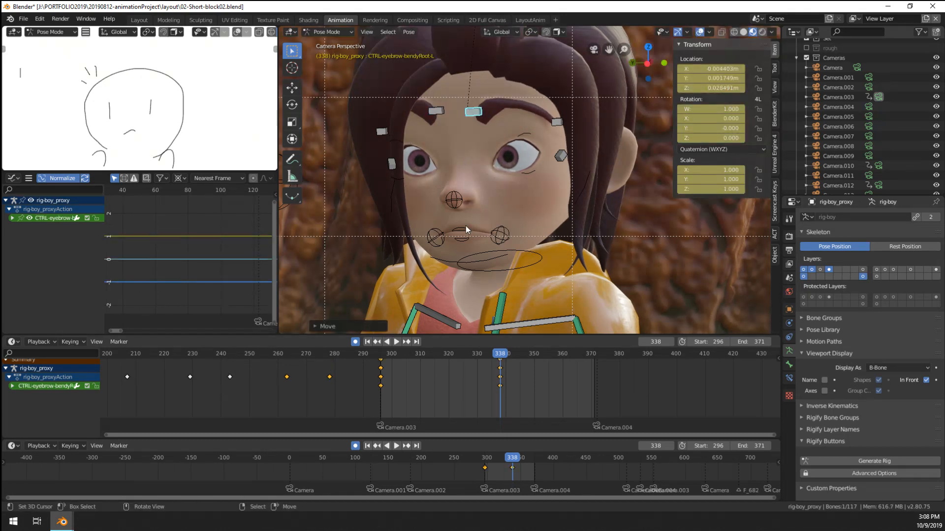
Step: Play back the shot to review the new expression and stop at frame 351
scroll(470, 206, "up", 3)
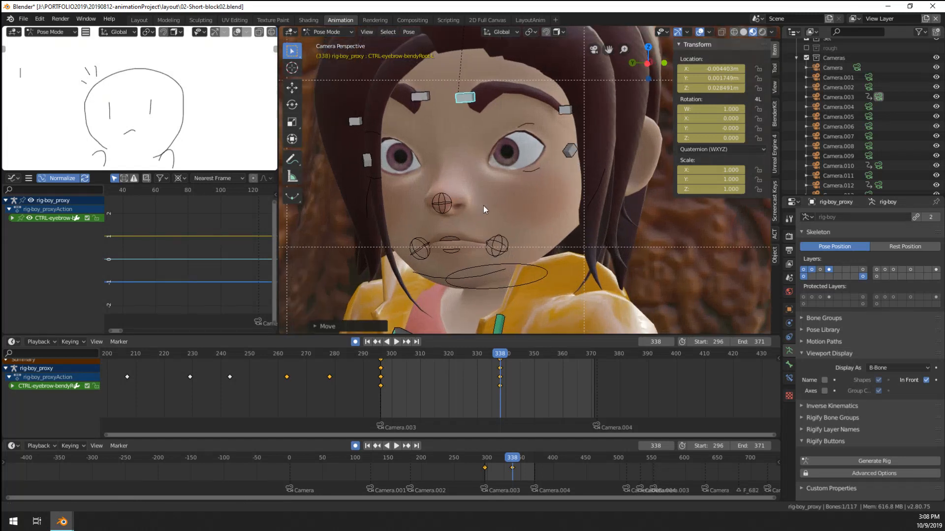
key("space")
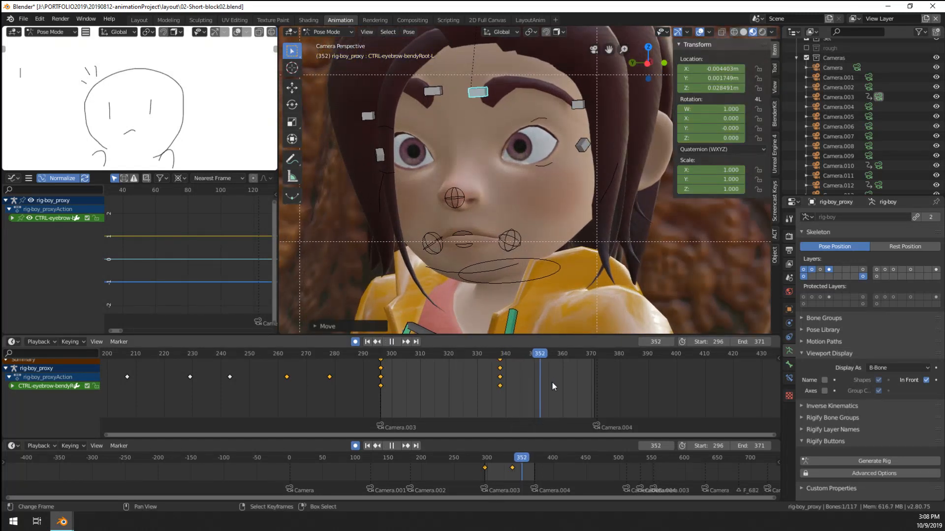
left_click_drag(586, 386, 535, 389)
key("space")
scroll(477, 205, "down", 6)
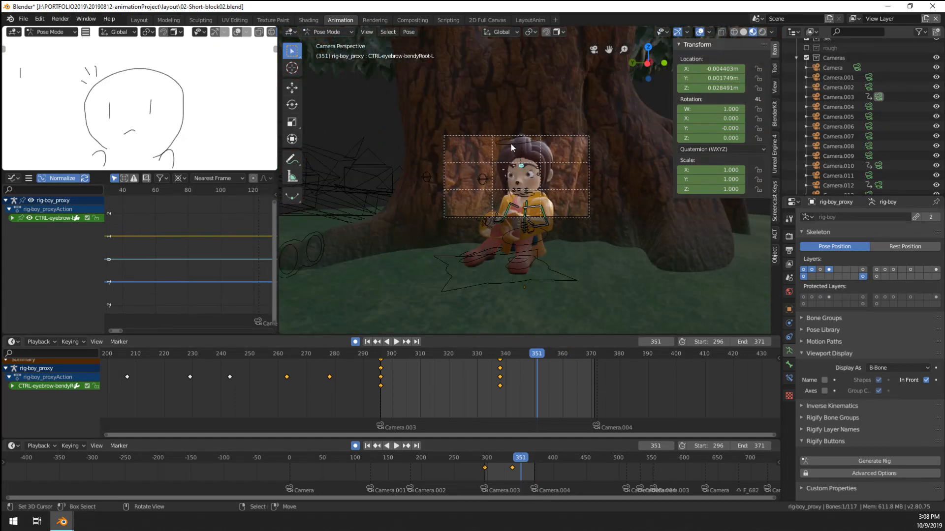
Step: Turn the boy's head to the side about the global Z axis at frame 351, following the storyboard sketch
left_click(509, 141)
key("r")
key("z")
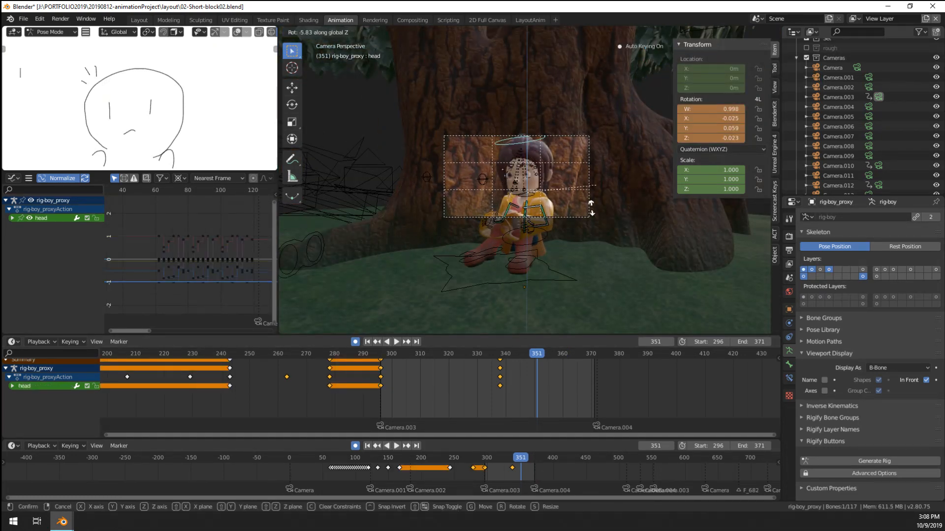
left_click(595, 207)
Step: Move the central eye target at frame 351 towards the side the boy's head is turned to, and check his gaze through the camera
scroll(521, 230, "down", 2)
middle_click_drag(520, 230, 517, 255)
left_click(494, 250)
scroll(516, 255, "up", 3)
key("g")
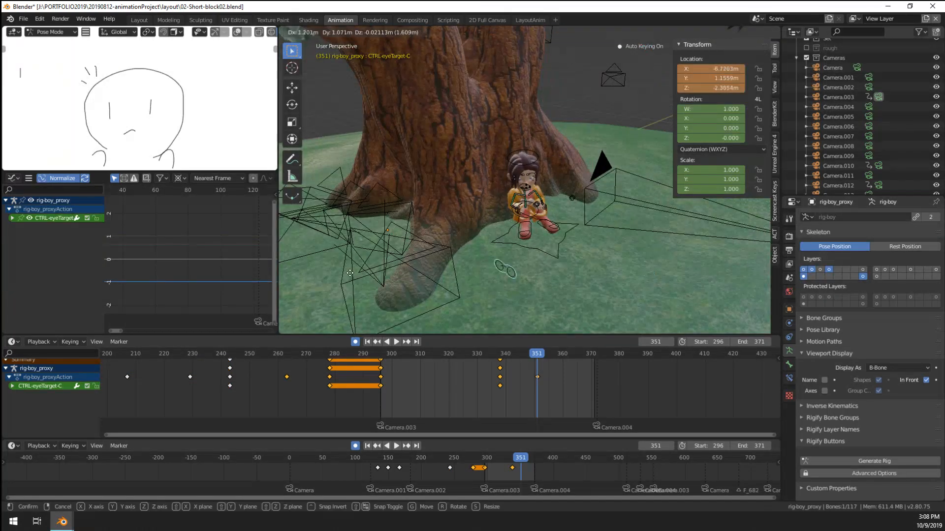
left_click(348, 273)
key("KP_0")
scroll(348, 261, "up", 4)
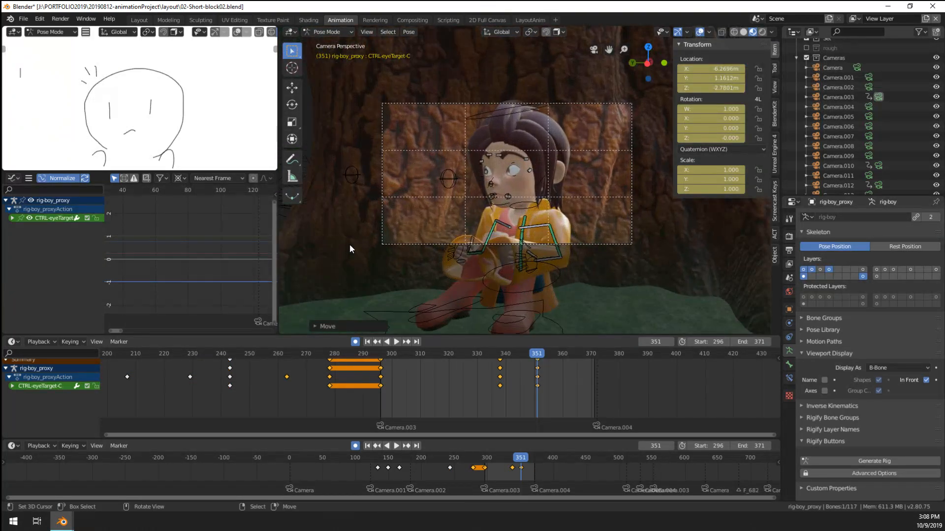
Step: Raise the central eye target in front of the boy's turned face at frame 351 so his pupils show in the camera view
key("KP_0")
middle_click_drag(349, 246, 397, 233)
scroll(397, 233, "up", 2)
key("g")
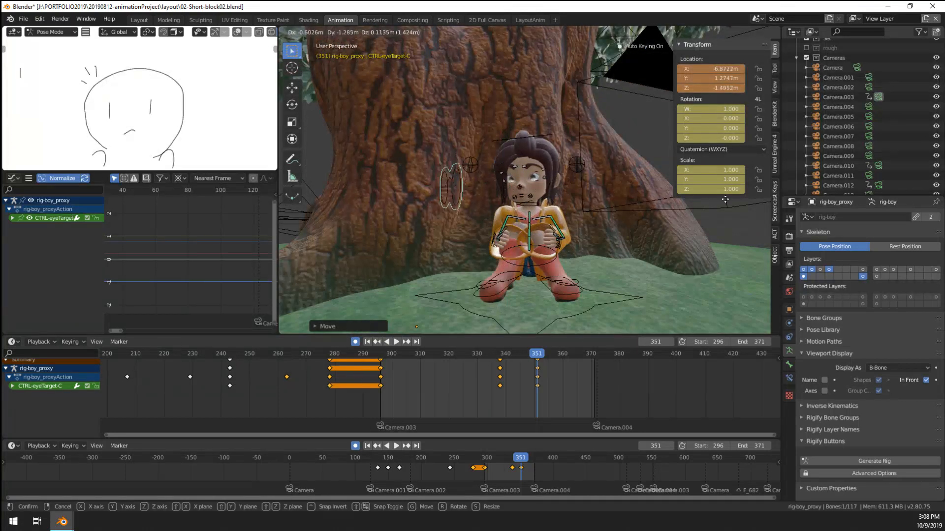
left_click(578, 197)
scroll(577, 196, "up", 2)
key("KP_0")
scroll(577, 196, "up", 3)
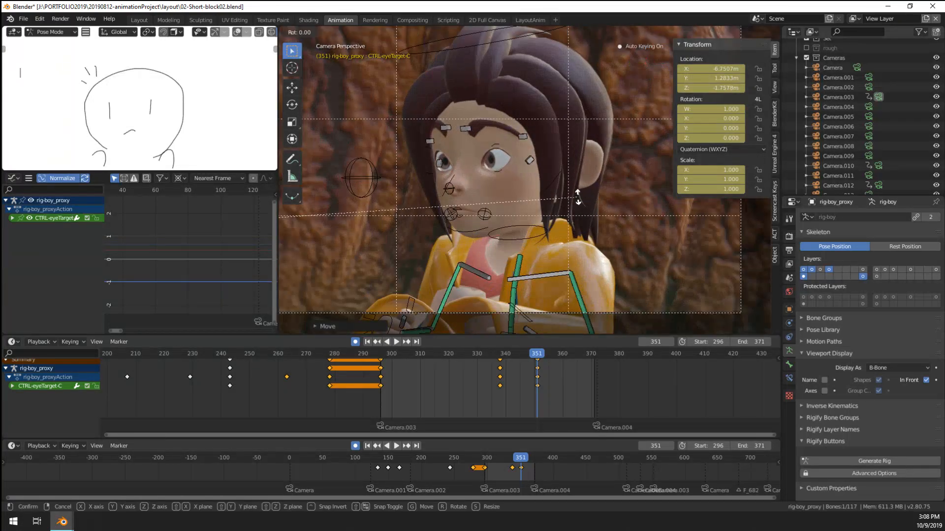
Step: Rotate the central eye target about global Z and shift it about 0.3 m horizontally, with global Z locked, to refine the gaze
key("r")
key("z")
left_click(748, 138)
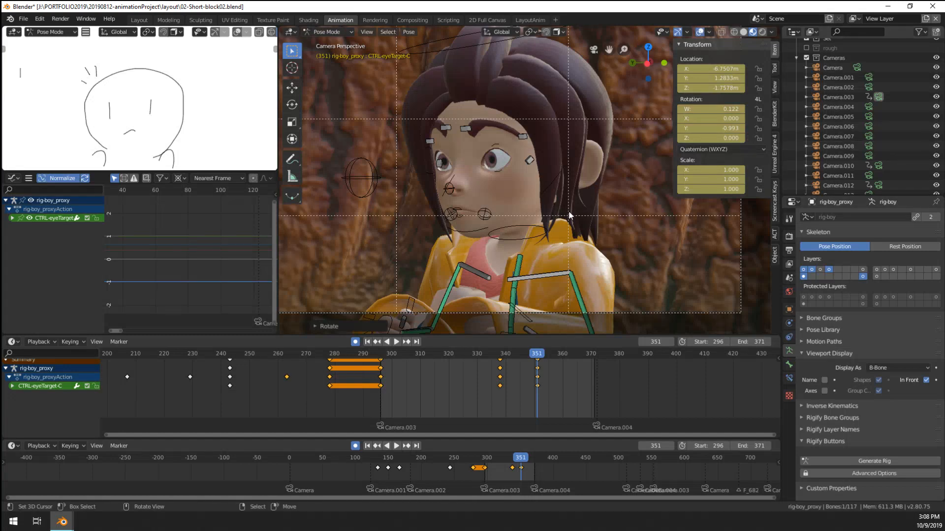
key("g")
key("shift+z")
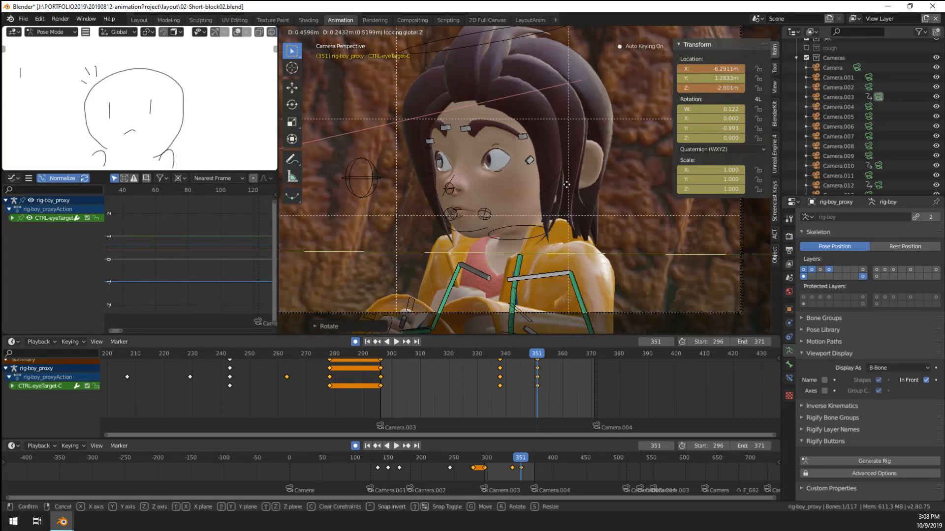
left_click(586, 195)
scroll(516, 182, "up", 1)
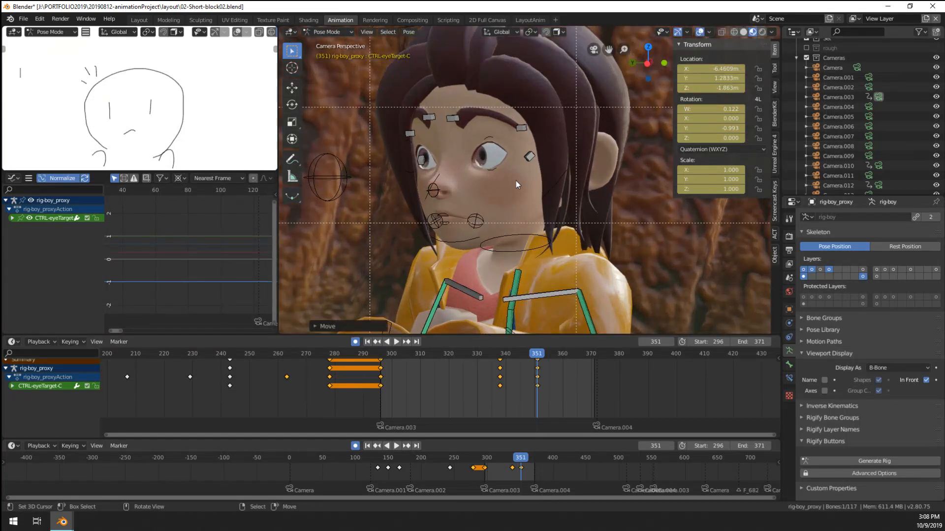
Step: Open the boy's mouth at frame 351 by lowering the central lower-lip control about 0.015 m and rotating the jaw
left_click(444, 229)
scroll(444, 229, "up", 3)
key("g")
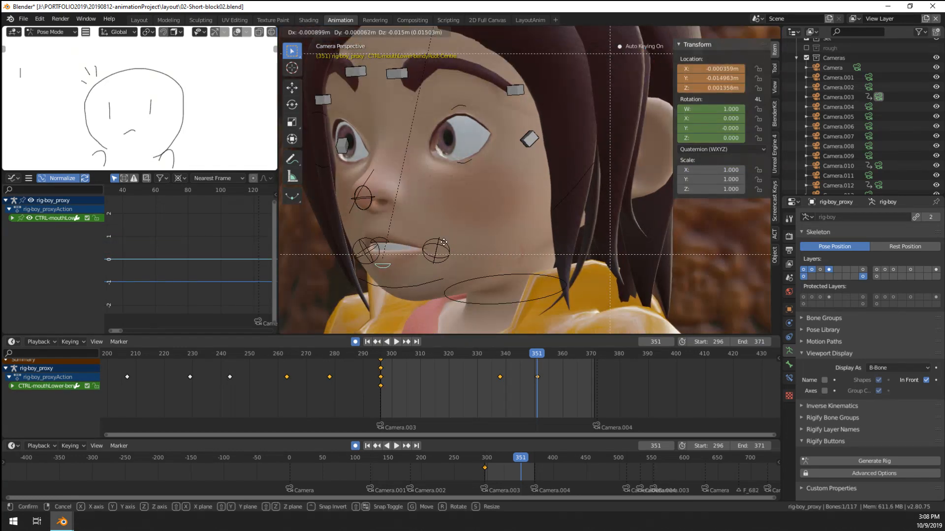
left_click(442, 248)
left_click(429, 284)
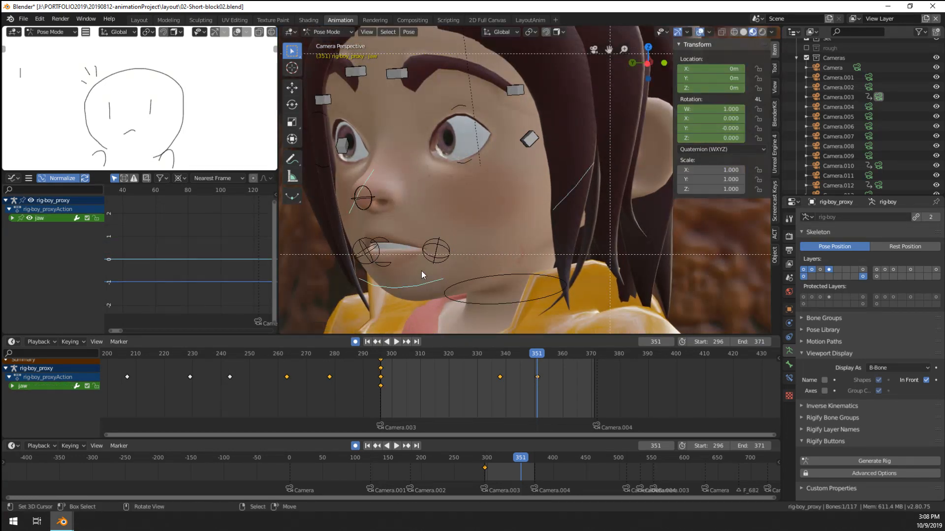
key("r")
key("r")
left_click(450, 123)
scroll(450, 123, "down", 3)
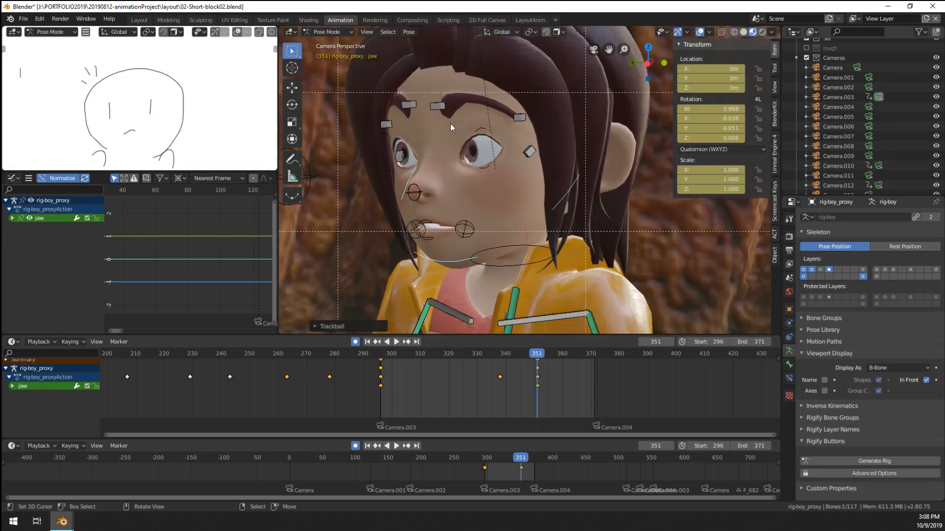
Step: Lower the inner controls of both eyebrows slightly at frame 351
left_click(450, 122)
key("g")
left_click(451, 135)
left_click(429, 117)
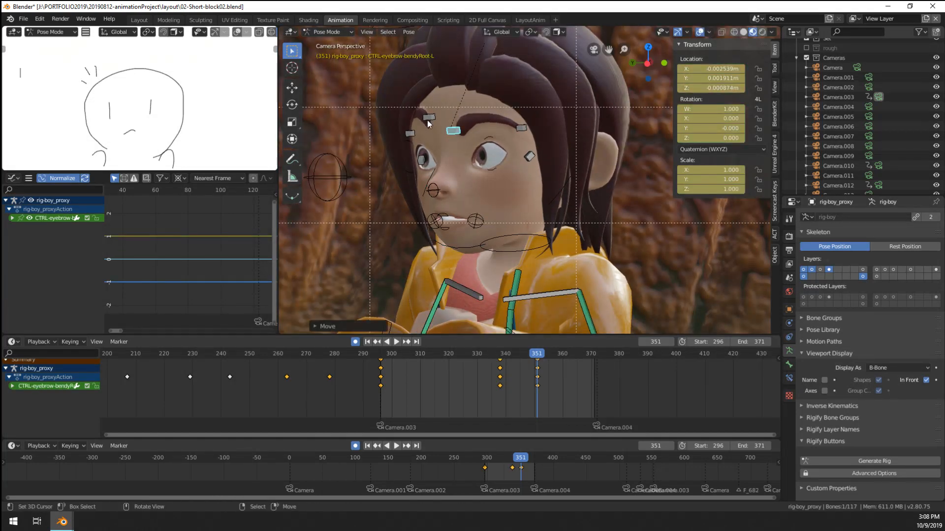
key("g")
left_click(430, 132)
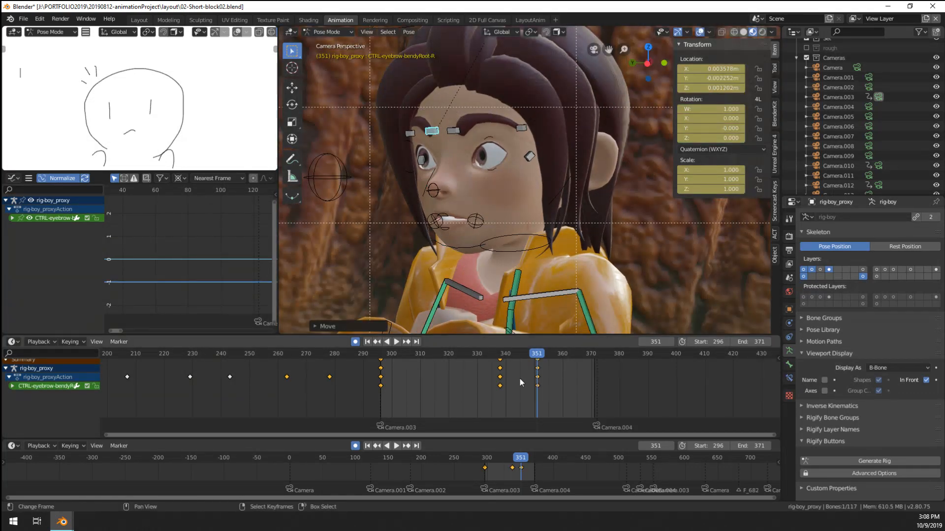
Step: Change the keyframe interpolation of the right inner eyebrow control and play the shot from its start
left_click_drag(521, 381, 537, 396)
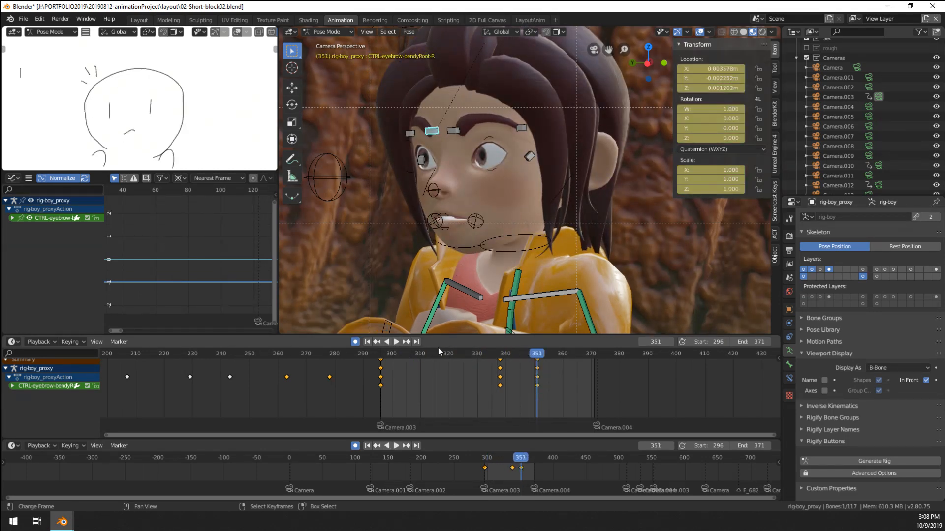
key("t")
left_click(179, 241)
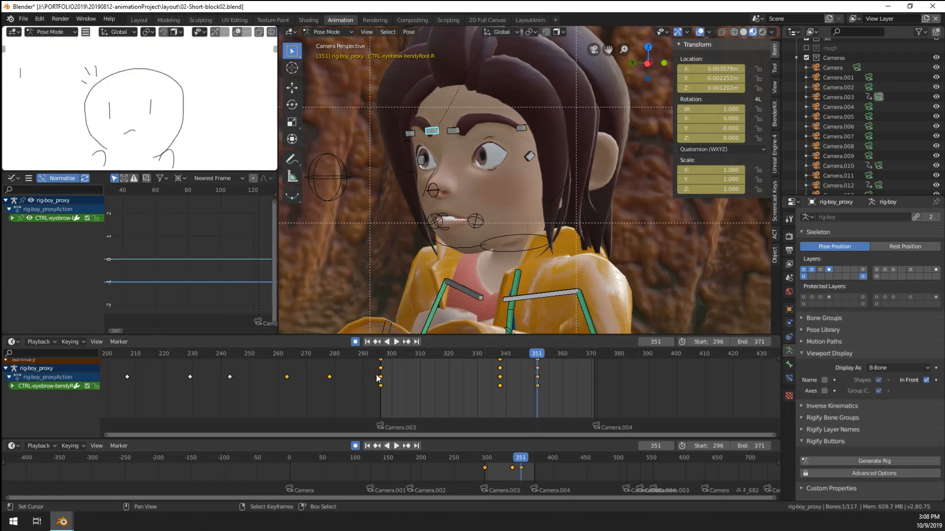
left_click(383, 396)
key("space")
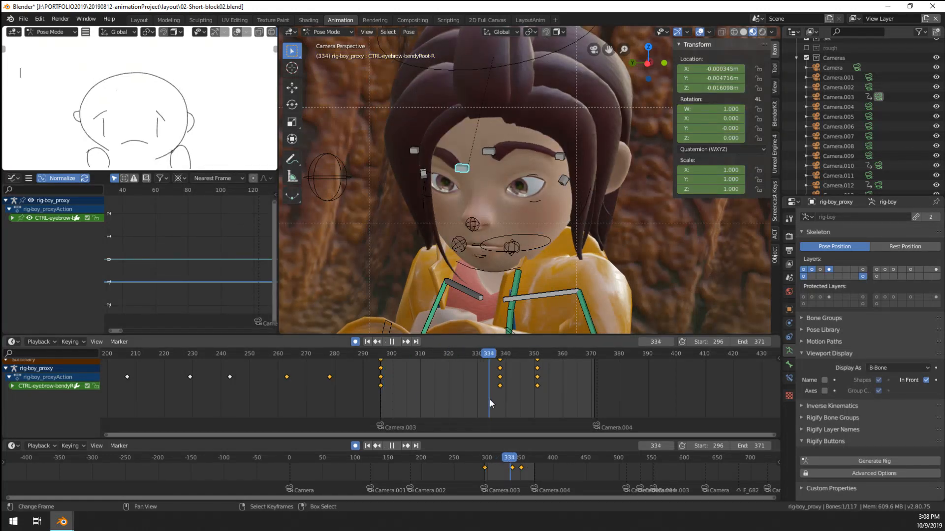
key("space")
Step: Select all the rig's bones and set their keyframe interpolation to Constant
key("a")
key("t")
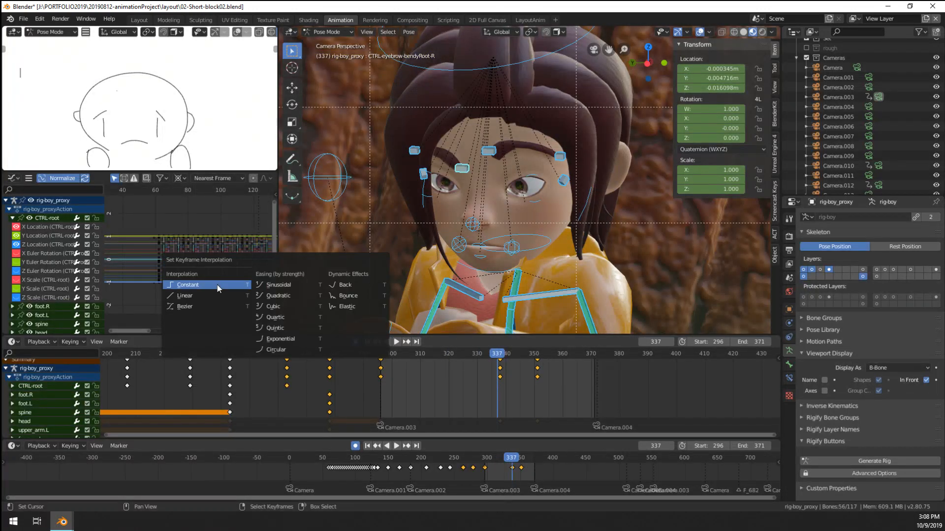
left_click(217, 285)
Step: Play back the shot from its start to review the three held poses
left_click(385, 419)
key("space")
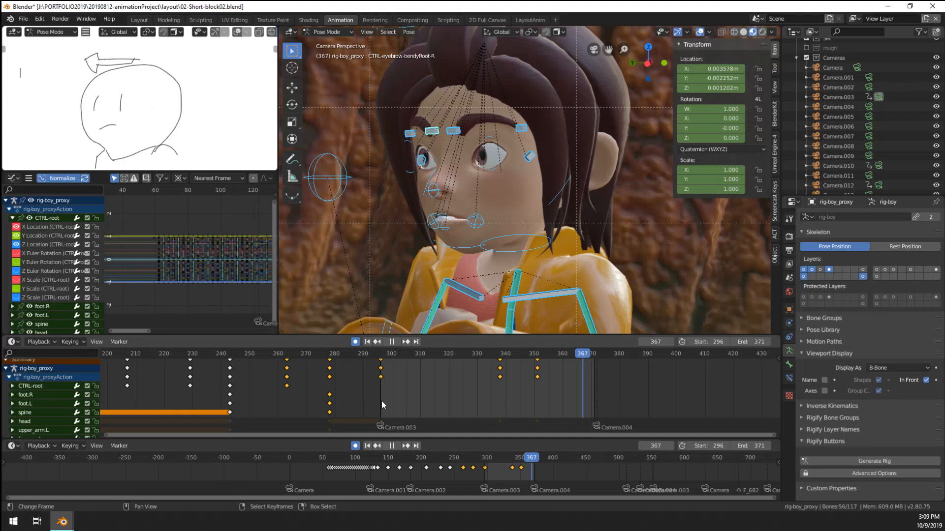
left_click_drag(382, 400, 419, 406)
key("space")
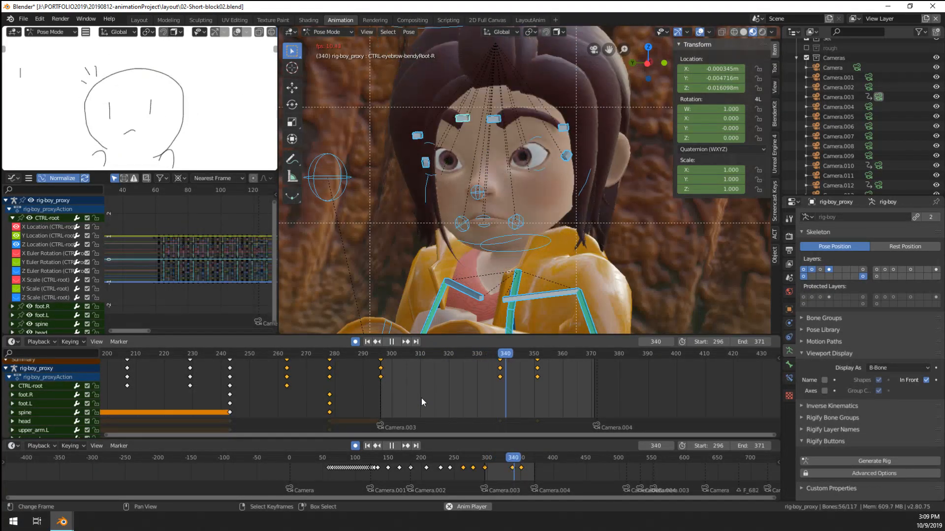
key("space")
Step: Insert a Location keyframe for both upper and both lower eyelid controls at frame 315
left_click(435, 401)
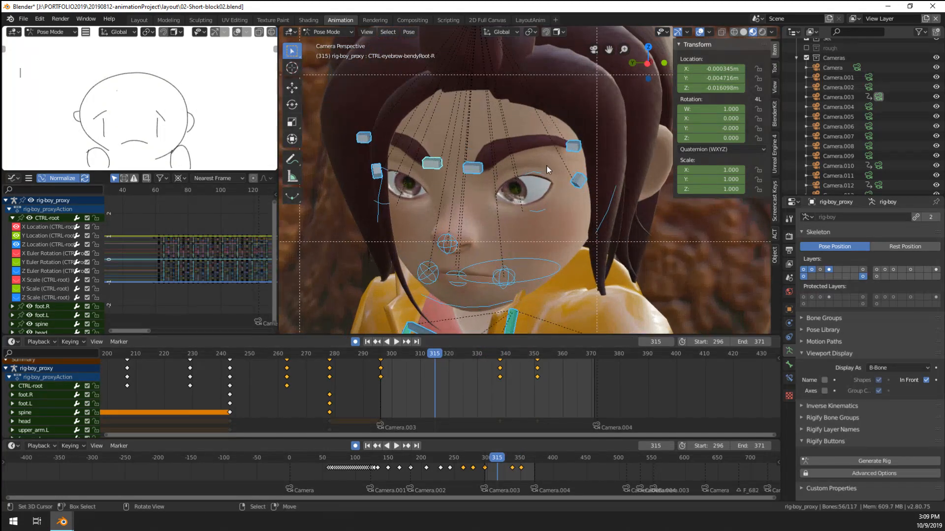
left_click(542, 174)
left_click(386, 169, "shift")
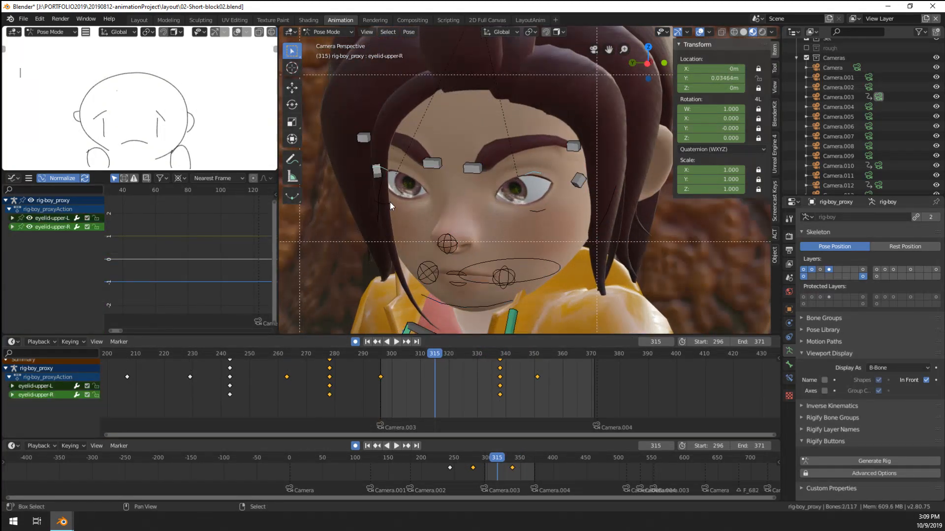
left_click(390, 202, "shift")
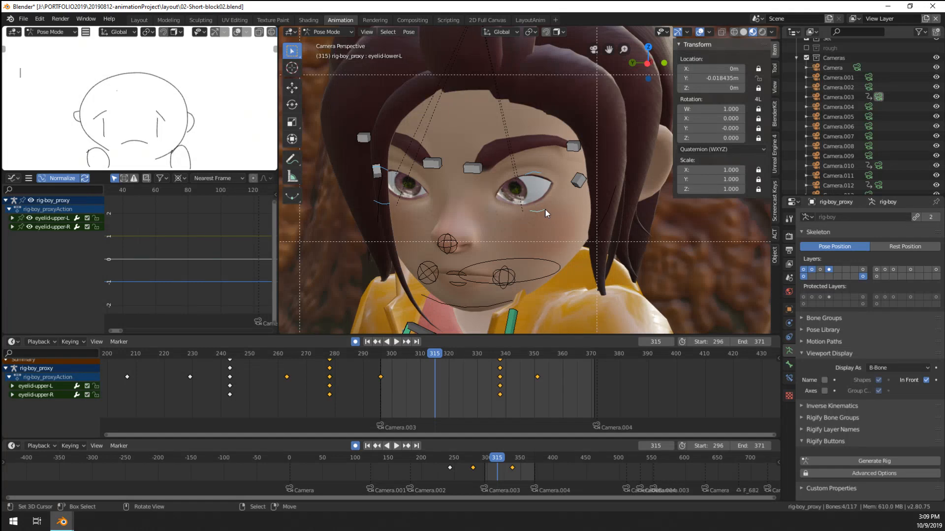
key("i")
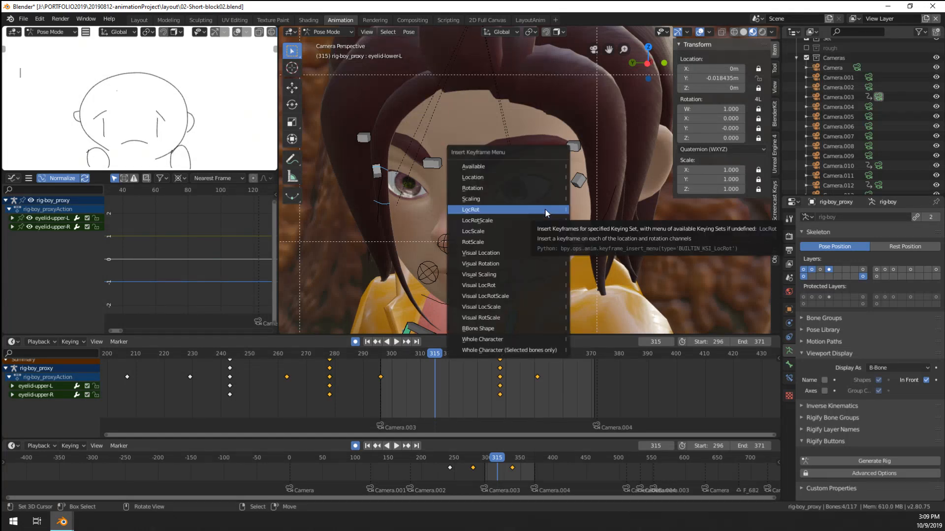
left_click(517, 176)
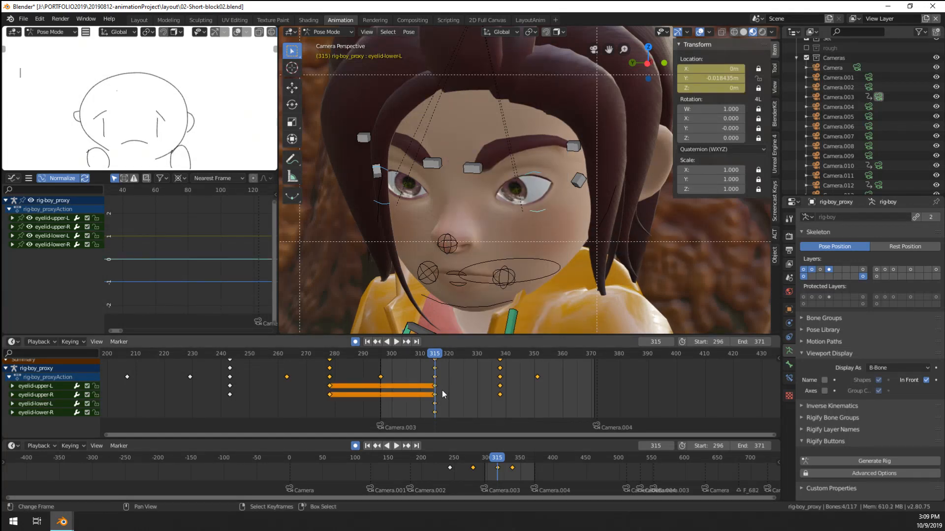
Step: Insert another Location keyframe for the four eyelid controls at frame 318
key("Right")
key("Right")
key("Right")
key("i")
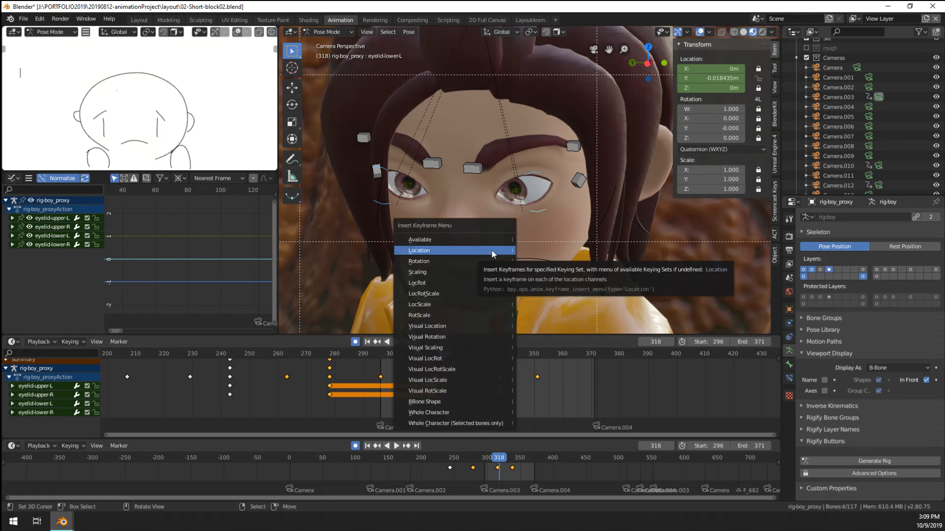
left_click(492, 250)
Step: Paste the copied closed-eye pose onto the eyelid controls at frame 316 to make a blink, and play it back
left_click(437, 410)
key("space")
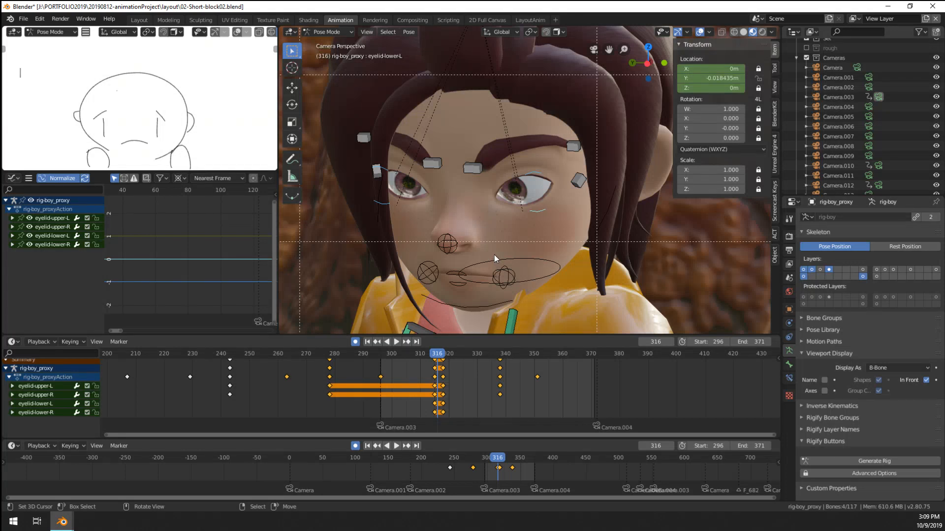
key("ctrl+v")
left_click(424, 394)
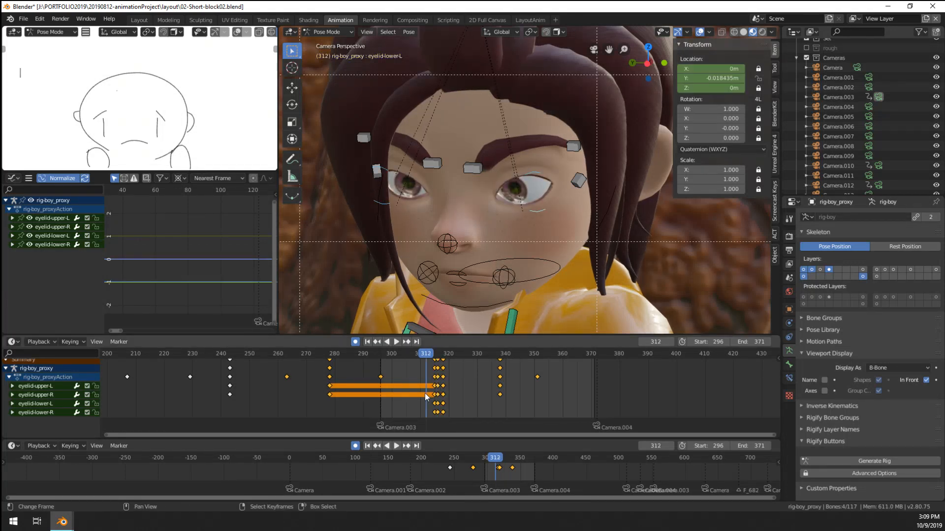
key("space")
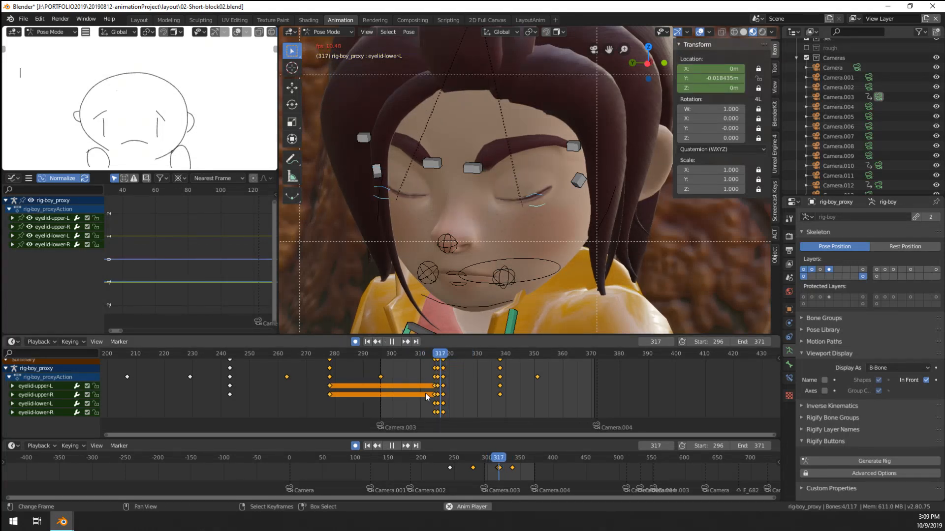
left_click(373, 401)
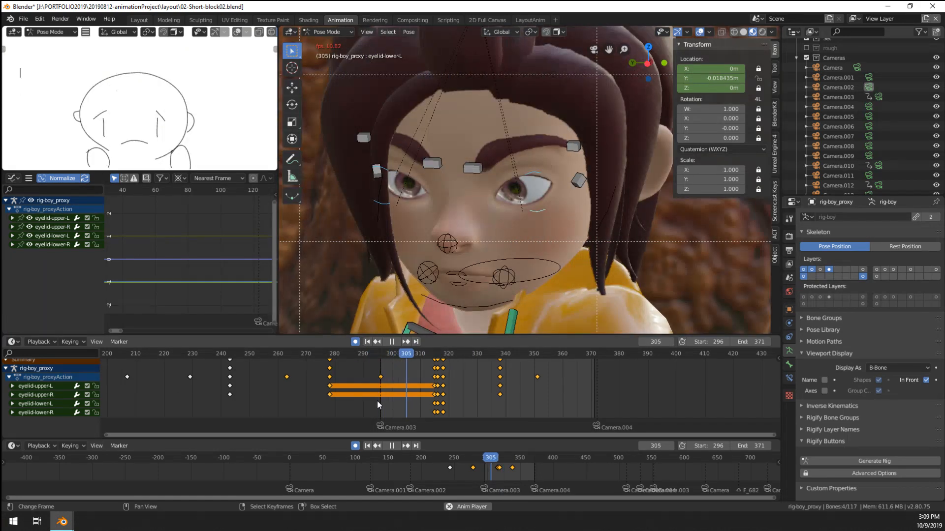
key("space")
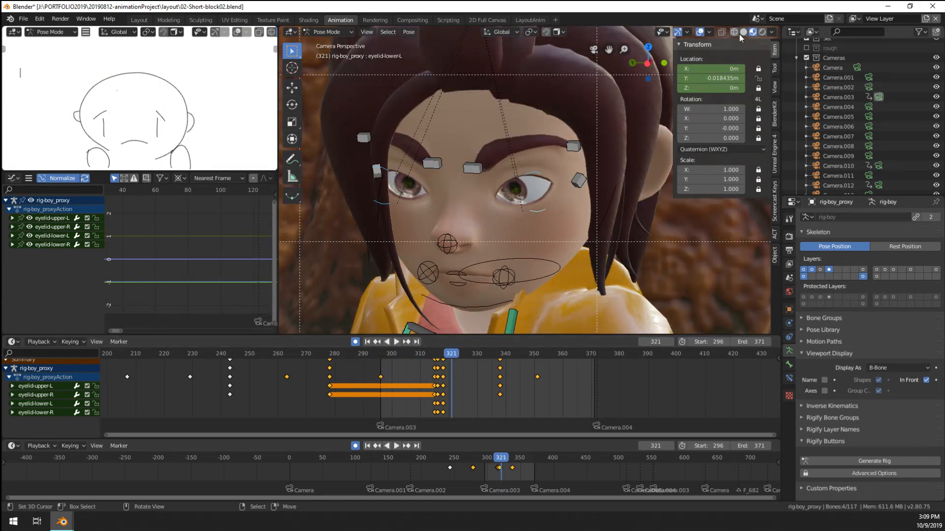
Step: Switch the viewport to Solid shading and replay the shot from its start to judge the timing
left_click(743, 32)
left_click(377, 403)
key("space")
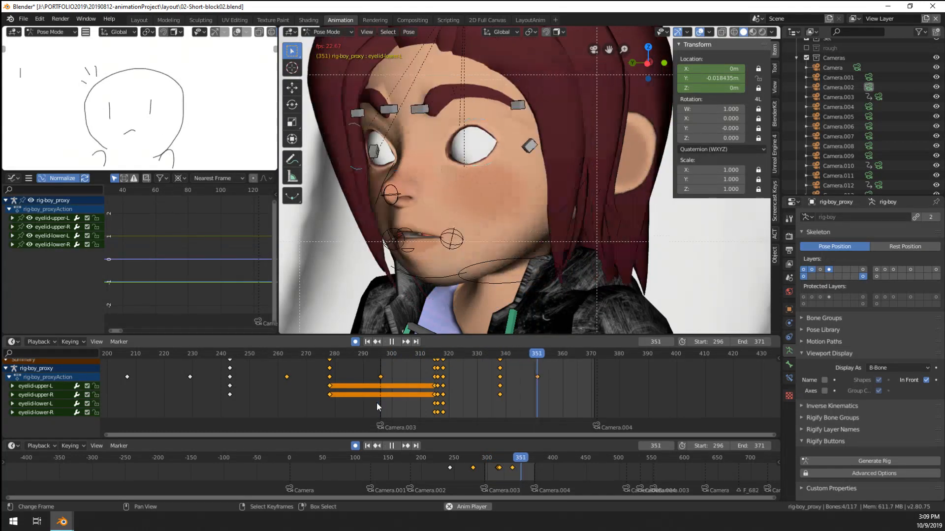
key("space")
Step: Select all the bones and shift the keyframes at frames 338 and 351 to about frames 341 and 355
middle_click_drag(499, 383, 502, 368, "ctrl")
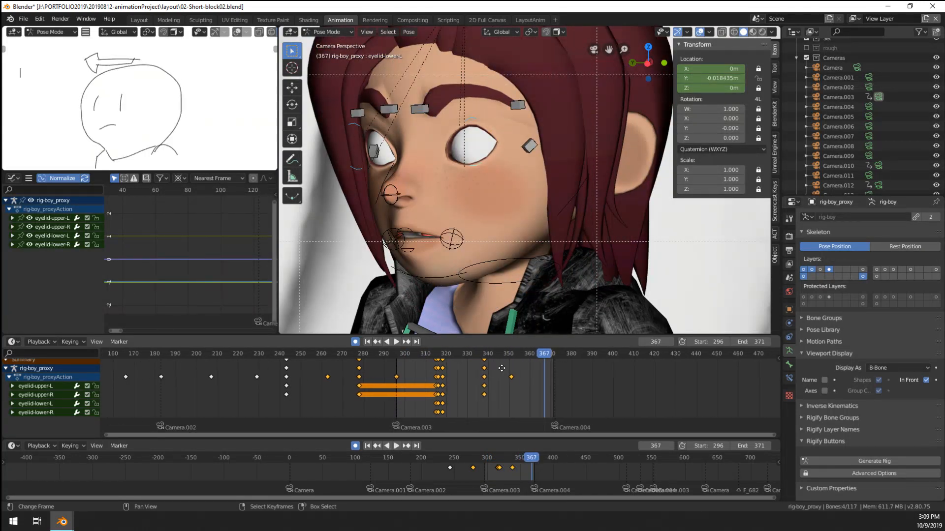
key("g")
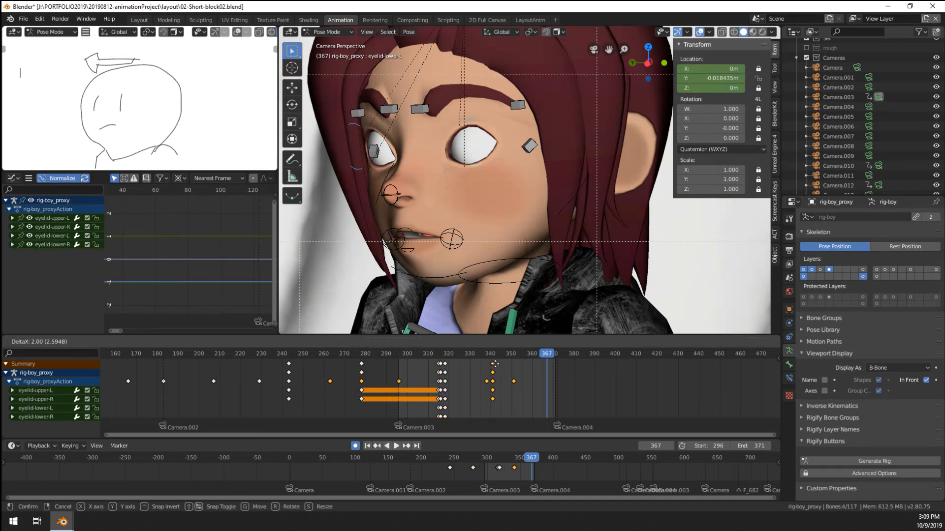
right_click(492, 368)
key("a")
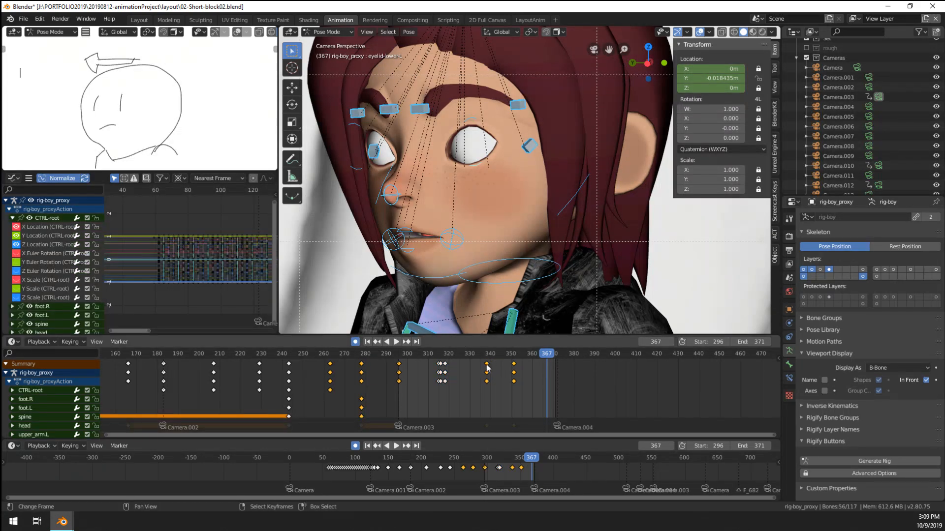
right_click_drag(486, 365, 523, 367)
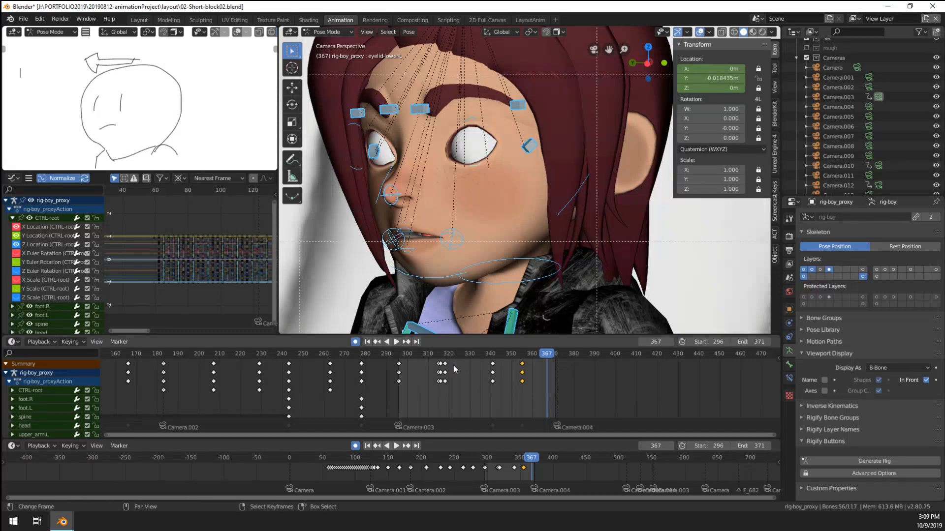
Step: Change the interpolation of all the selected rig's keyframes and replay the shot with the whole camera frame in view
right_click_drag(445, 366, 444, 368)
key("space")
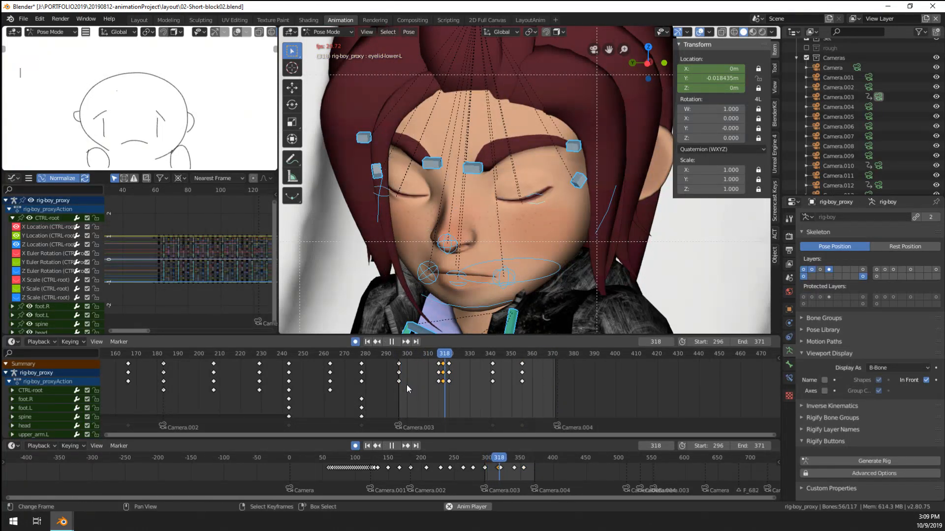
key("space")
key("a")
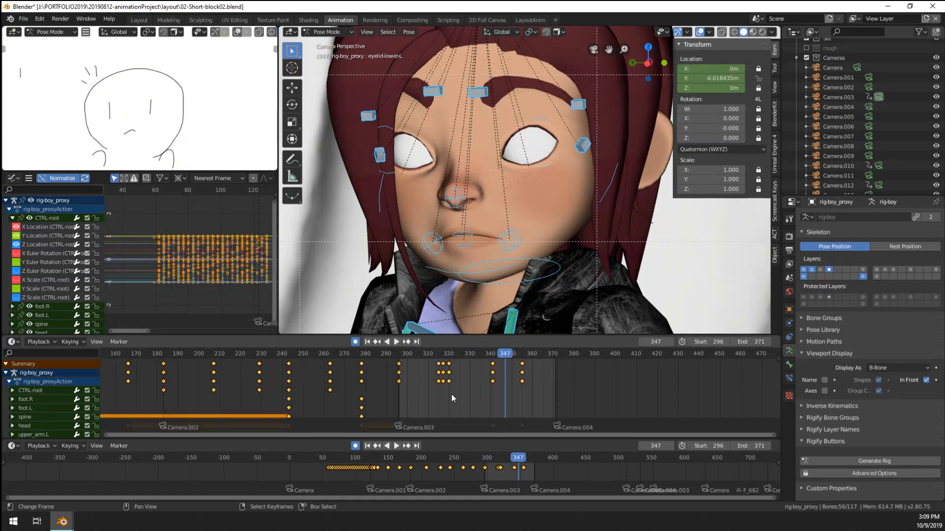
key("t")
left_click(197, 285)
key("space")
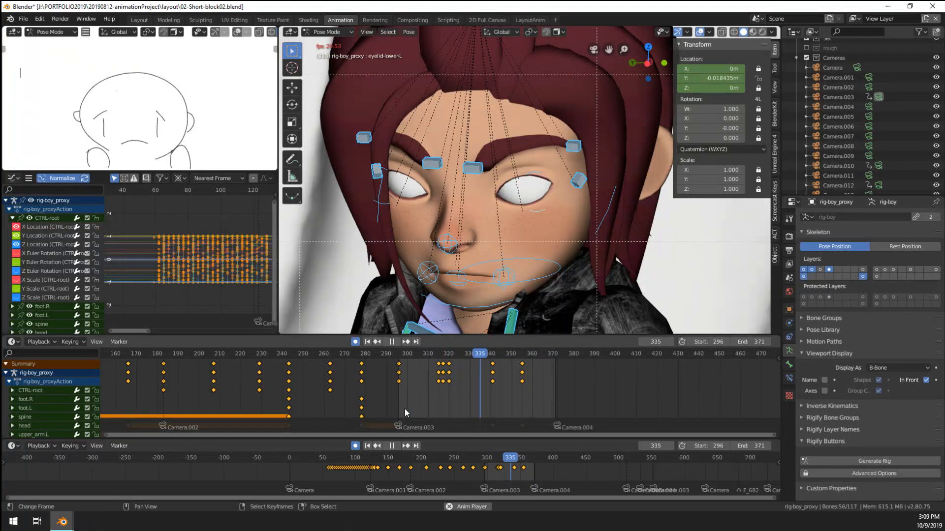
scroll(490, 214, "down", 4)
middle_click_drag(490, 214, 513, 232, "shift")
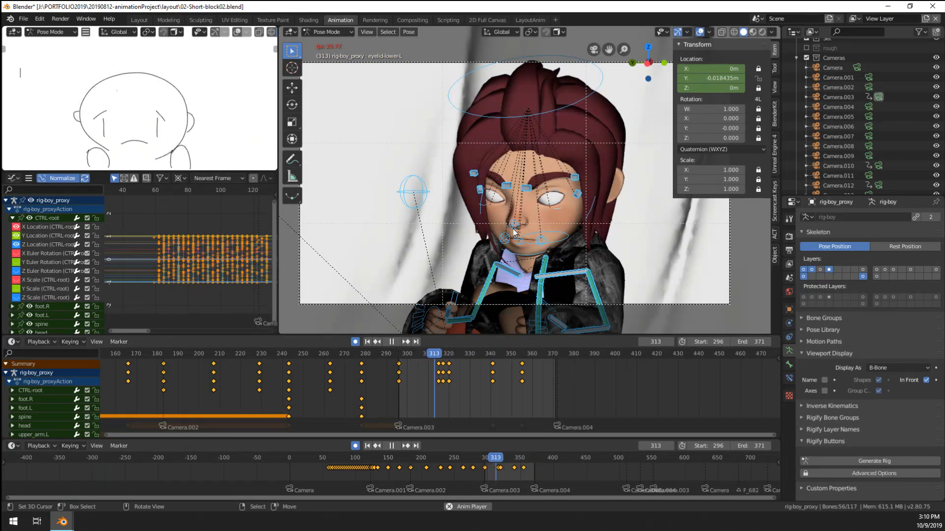
key("space")
scroll(439, 387, "up", 1)
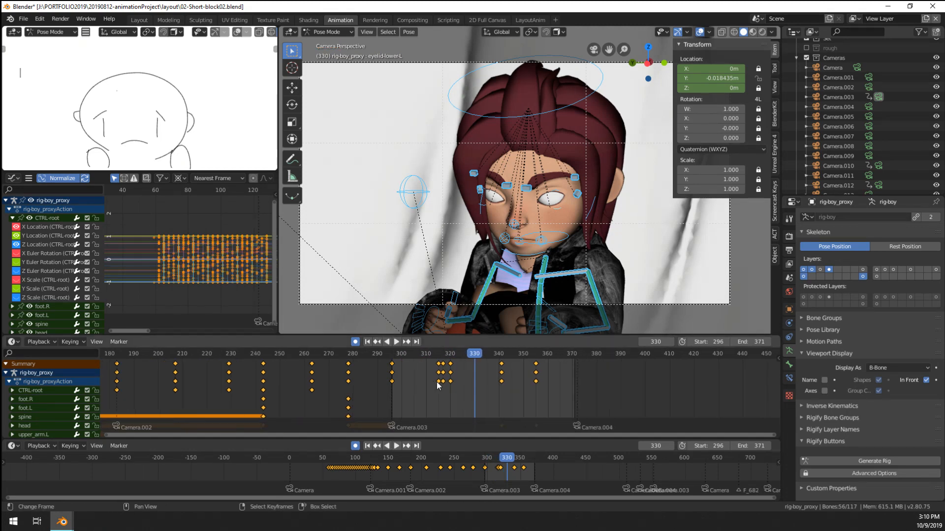
left_click_drag(439, 386, 501, 391)
left_click(573, 274)
key("Home")
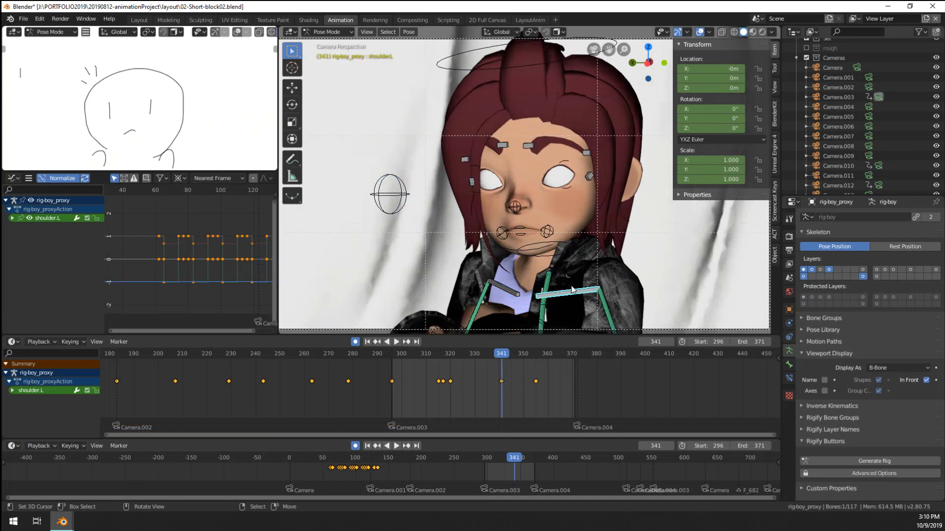
key("r")
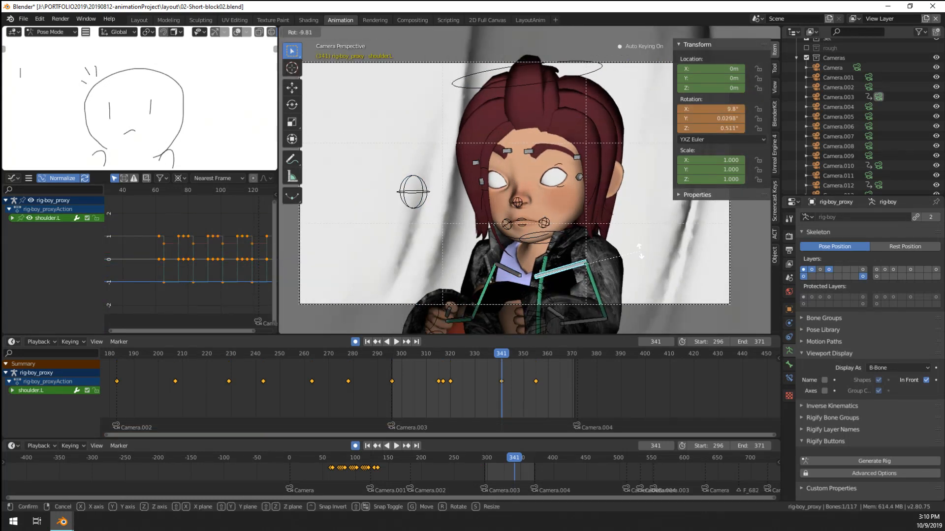
key("Escape")
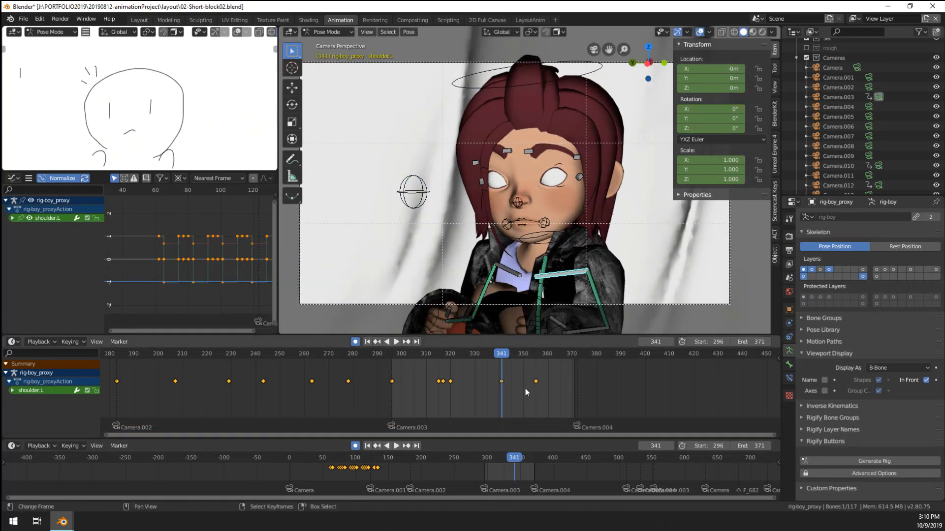
Step: Insert LocRot keyframes on both shoulder bones at frame 340
left_click_drag(493, 394, 497, 395)
key("i")
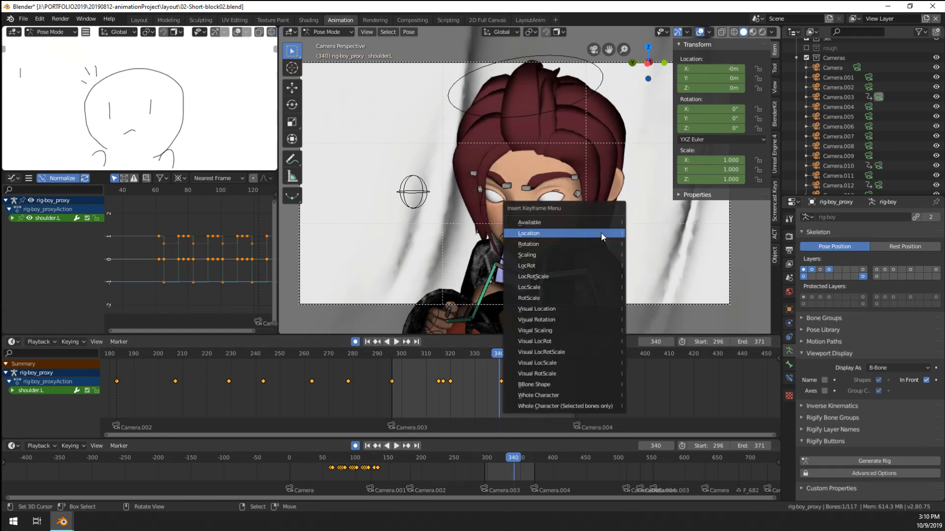
left_click(529, 265)
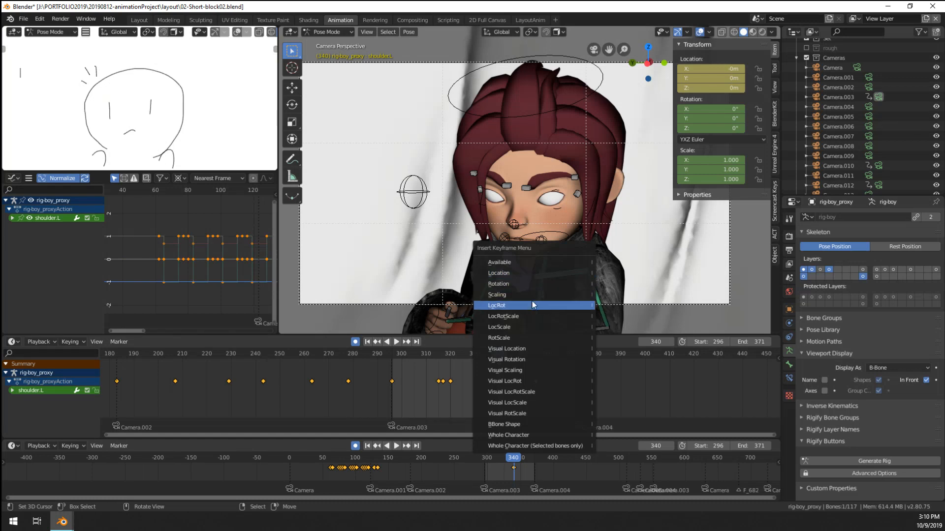
left_click(546, 306)
left_click(506, 275)
key("i")
left_click(506, 274)
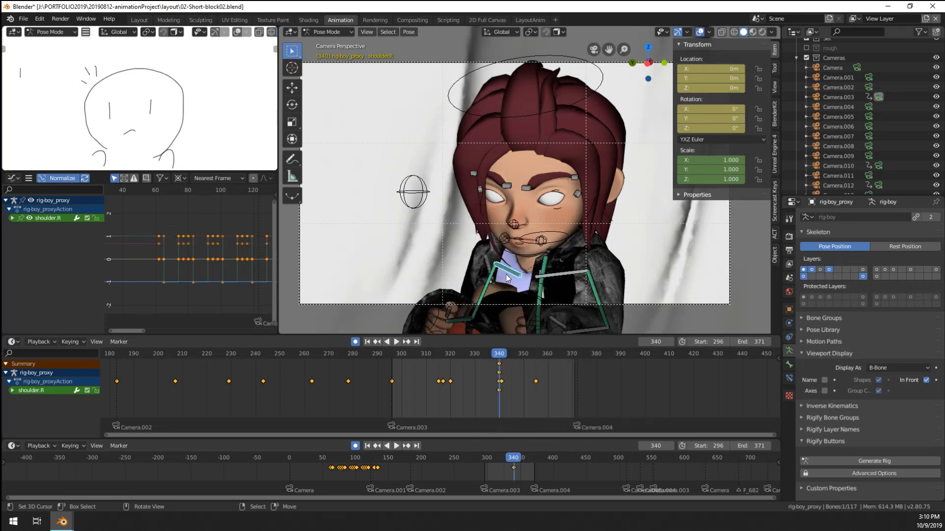
Step: Raise both shoulder bones at frame 341, rotating the left one to about 8.44° in X
key("Right")
left_click(566, 268)
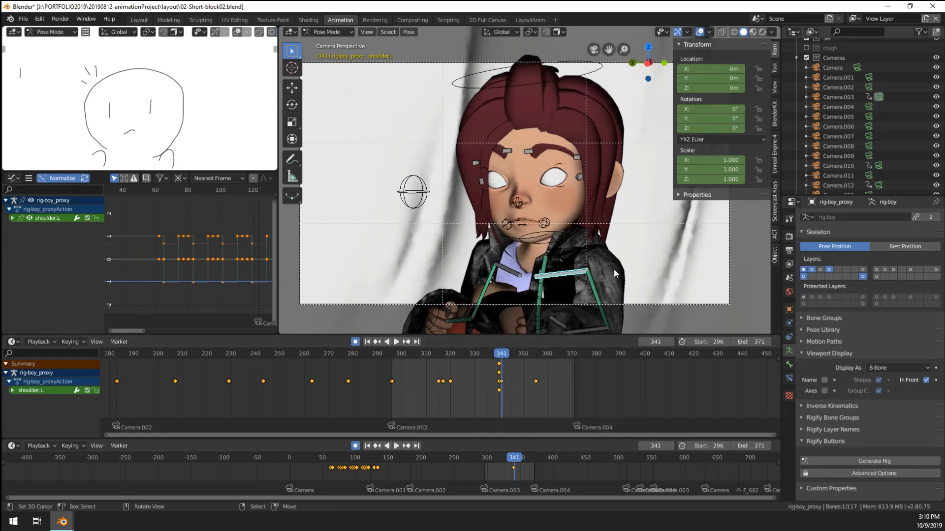
key("r")
left_click(613, 253)
left_click(513, 269)
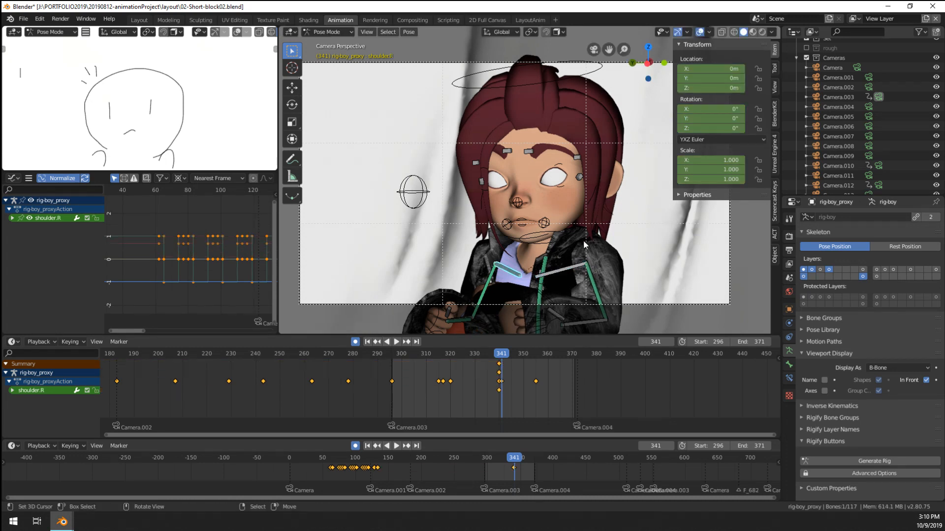
Step: Clear the rotation of both shoulder bones at frame 346 and play back the shrug
left_click(515, 379)
key("alt+r")
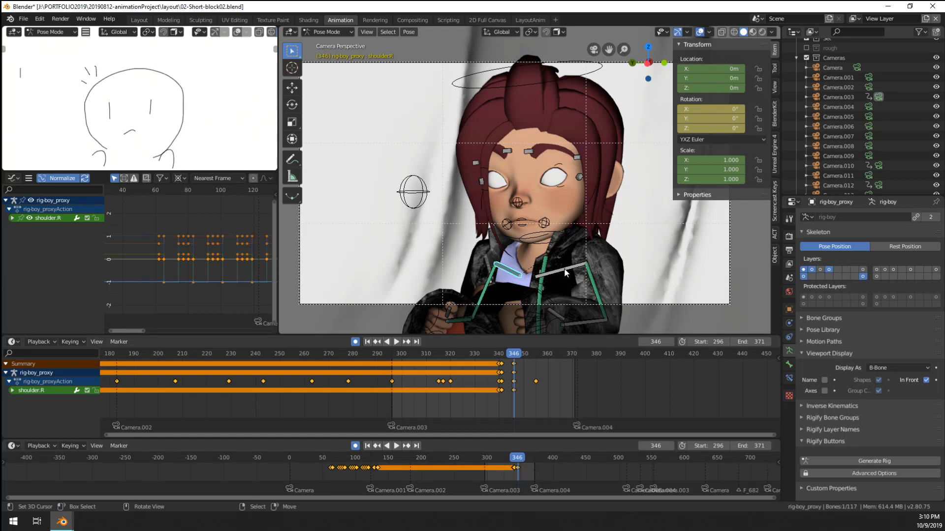
right_click(565, 272)
key("alt+r")
left_click(487, 393)
key("space")
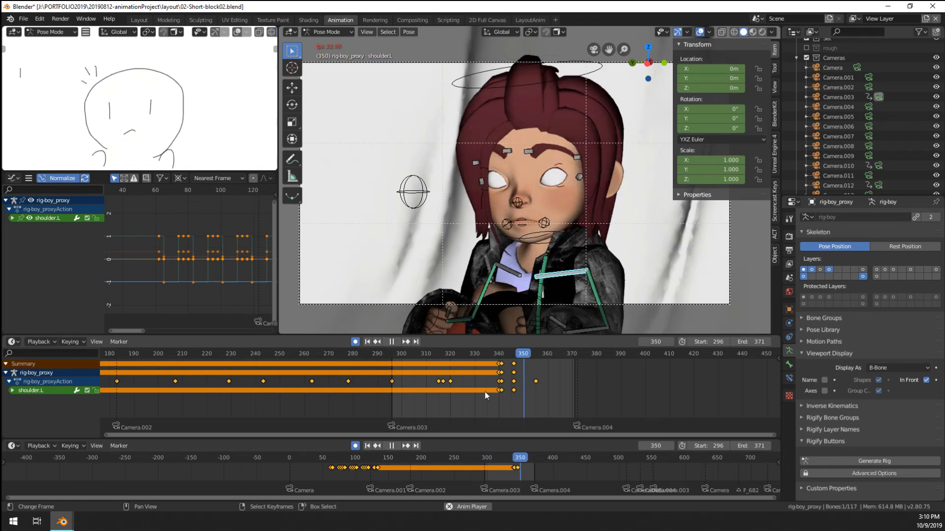
key("space")
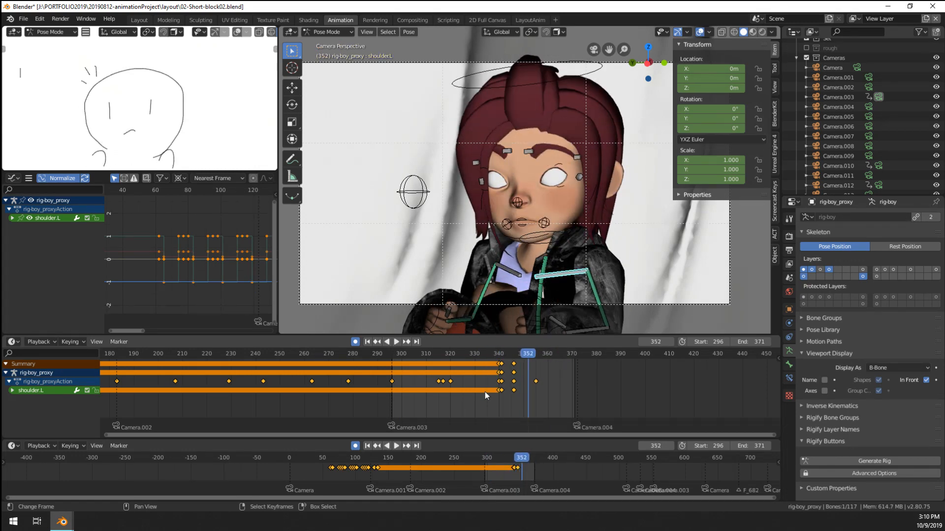
Step: Soften the shrug at frame 341 by rotating the left shoulder to about 2.81° in X, adjust the right shoulder, and play it back
key("space")
left_click(501, 395)
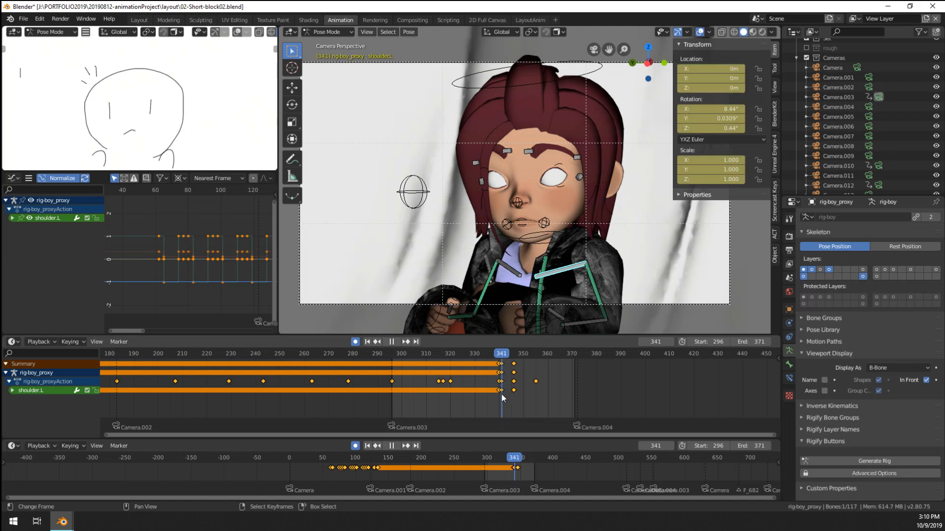
key("space")
key("r")
left_click(628, 291)
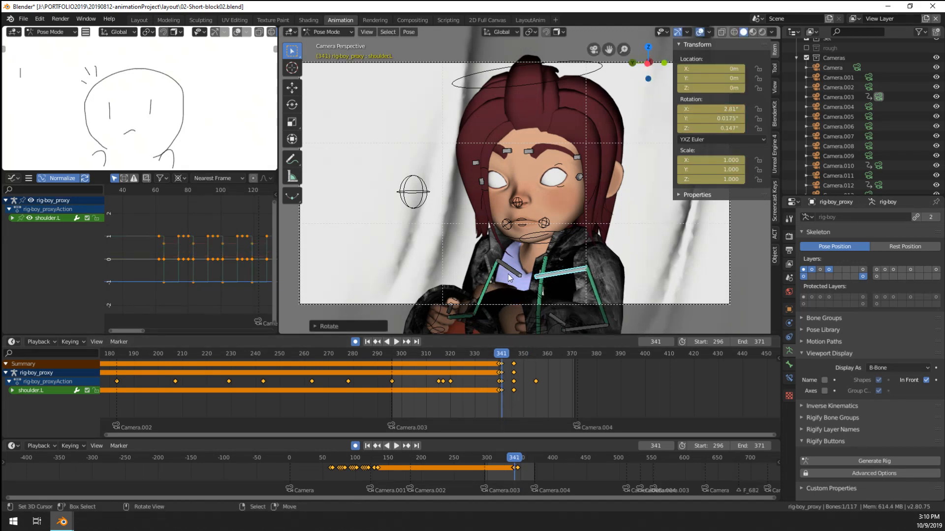
right_click(509, 272)
key("r")
left_click(548, 319)
key("space")
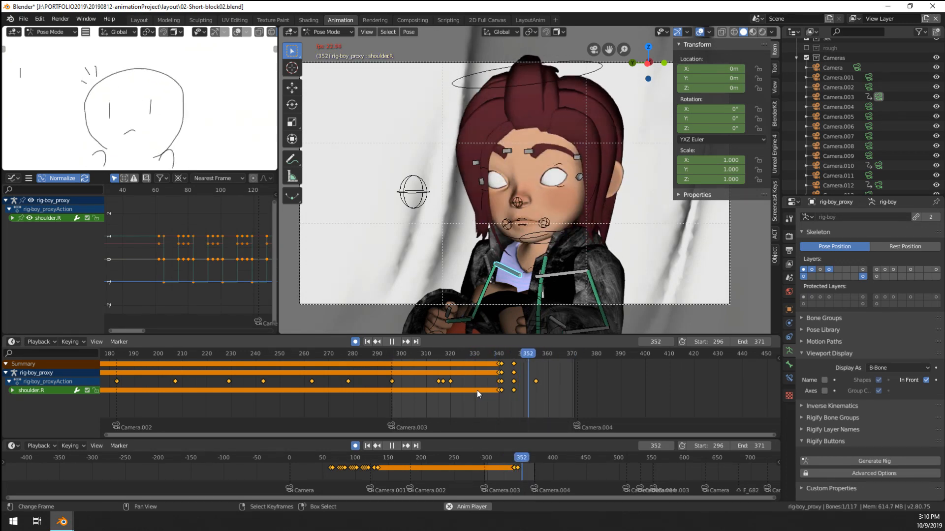
Step: Delete the keyframes of both shoulder bones at frame 341
left_click(497, 396)
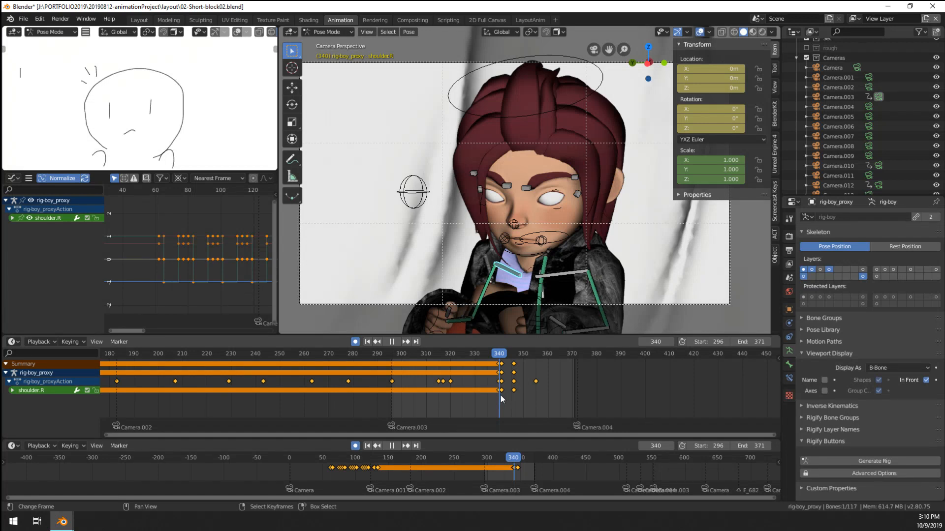
key("space")
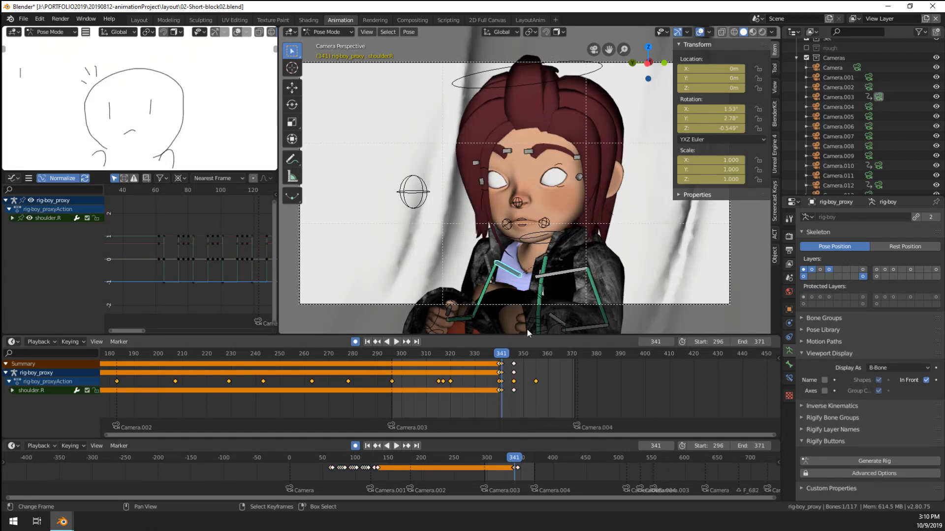
left_click(561, 273, "shift")
key("x")
left_click(501, 367)
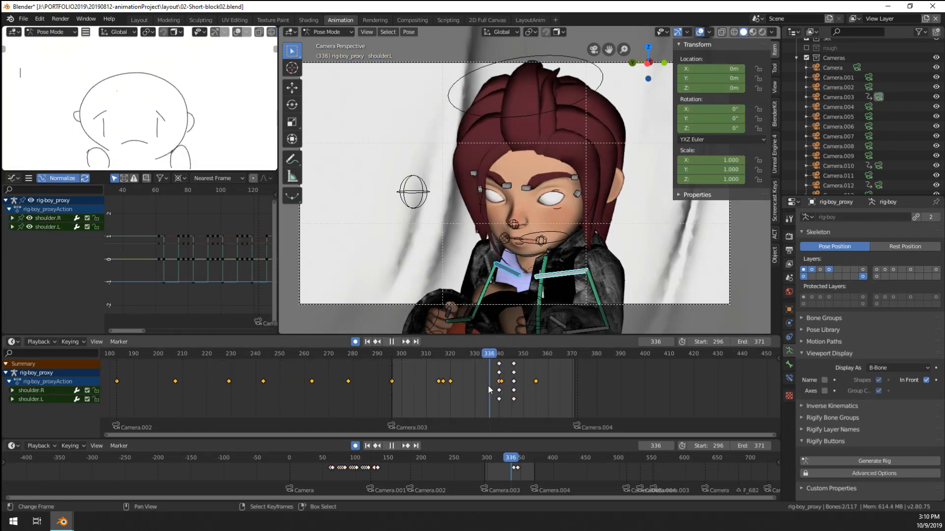
Step: Replay the Camera.003 shot several times to judge the timing of the head turn and blink
key("space")
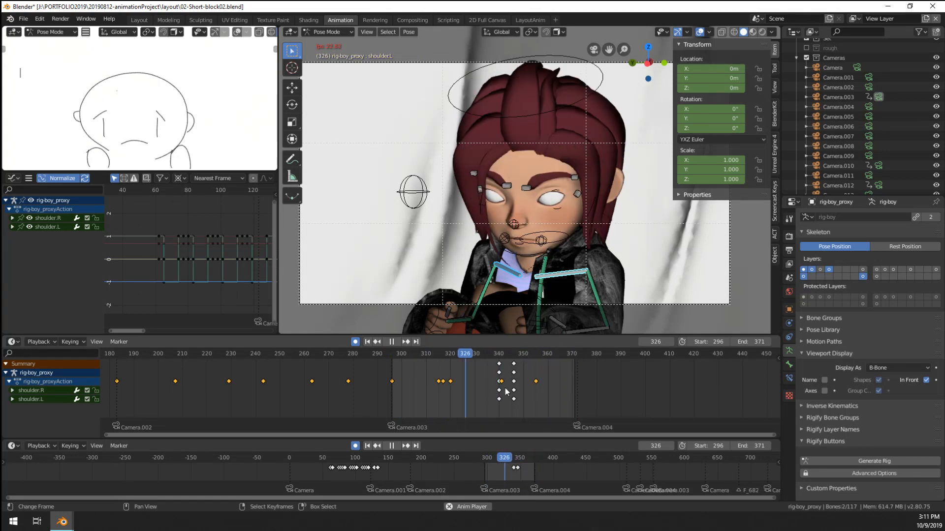
key("space")
key("space")
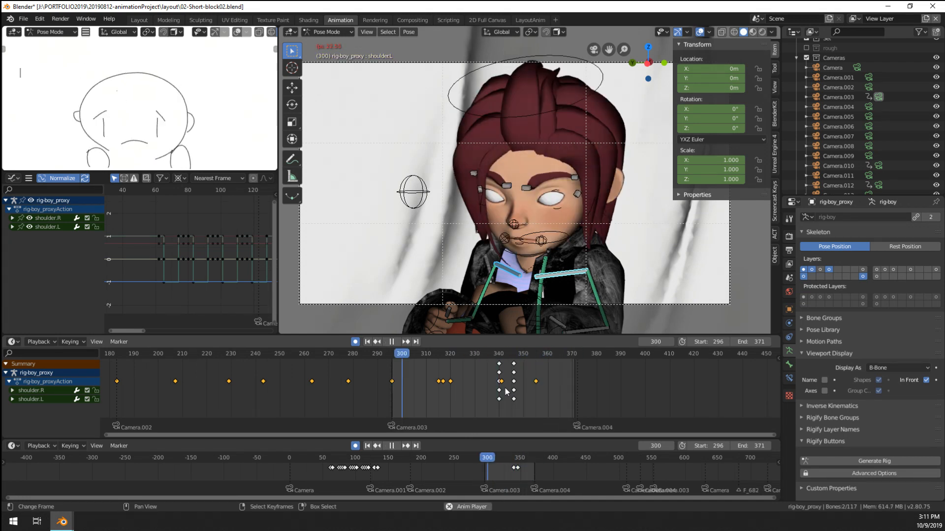
key("space")
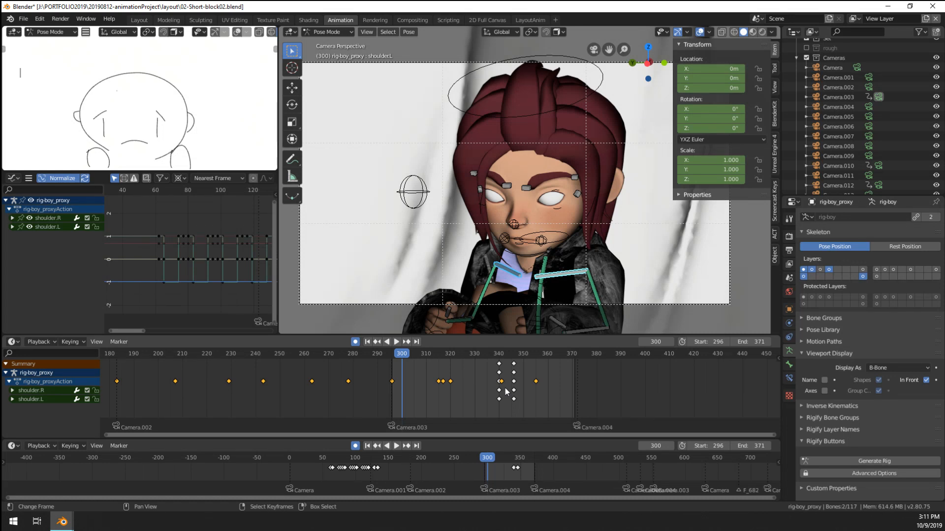
key("space")
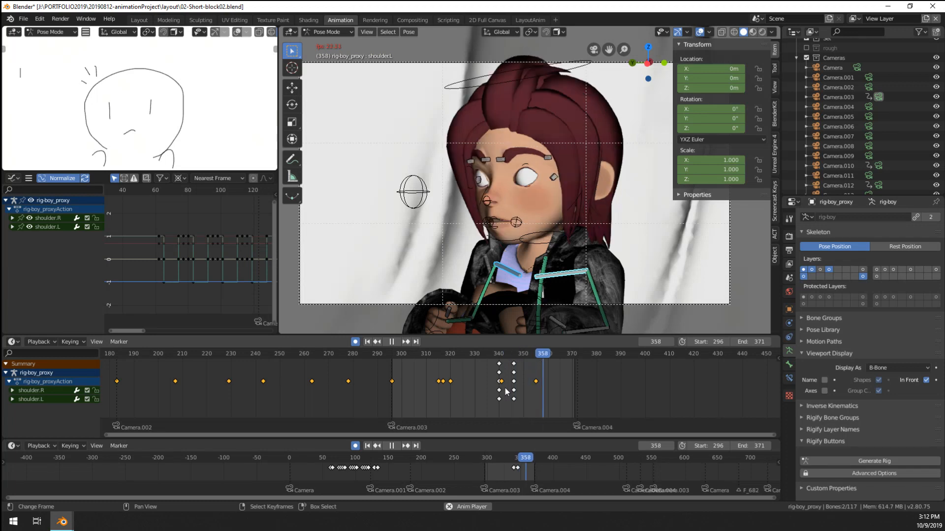
left_click(507, 391)
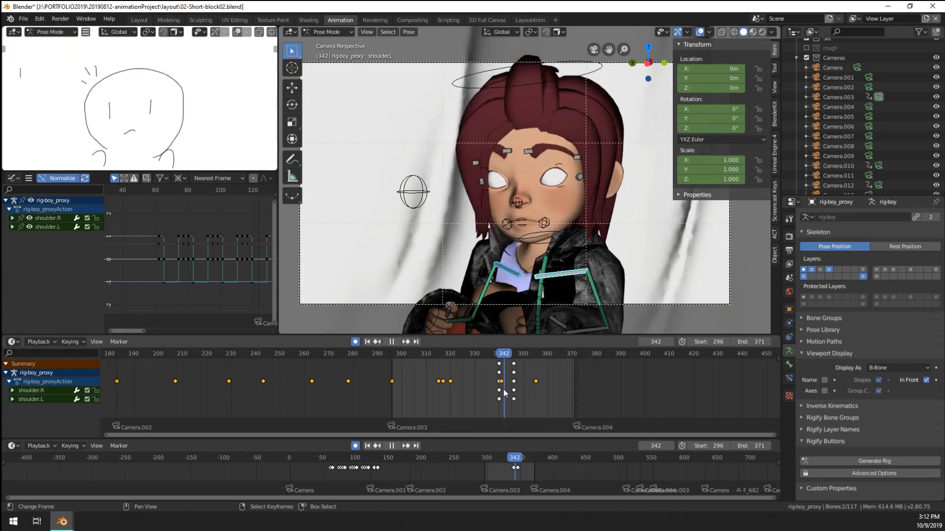
Step: Clear the location of both inner eyebrow controls and the left outer eyebrow control at frame 355
left_click_drag(505, 392, 535, 398)
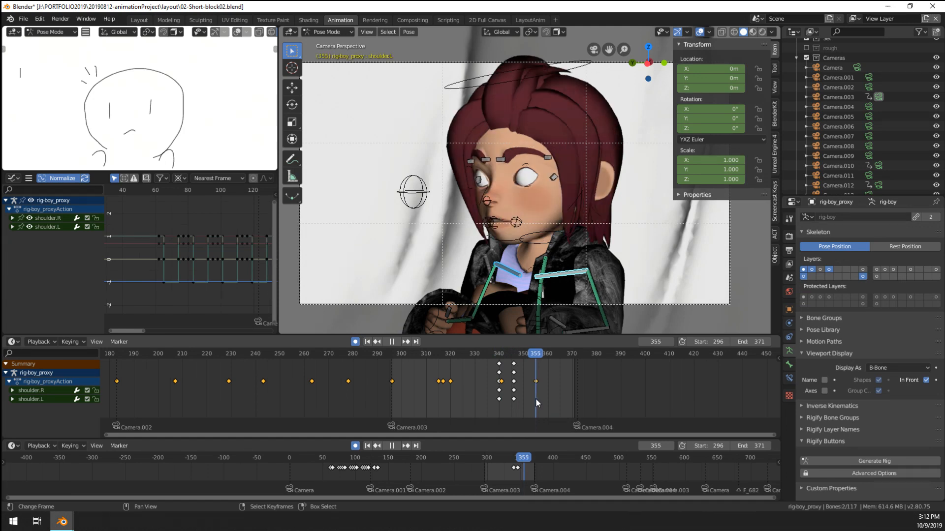
scroll(494, 141, "up", 4)
left_click(476, 138)
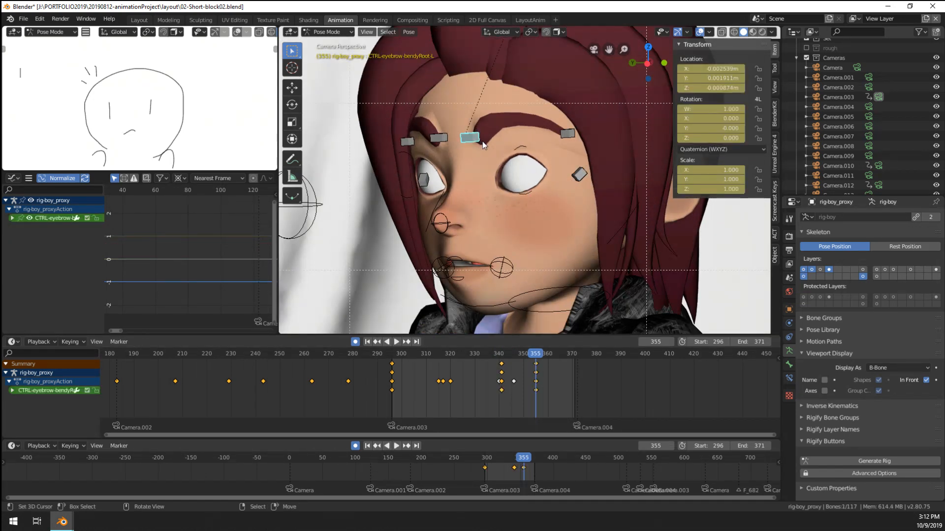
key("alt+g")
left_click(569, 138)
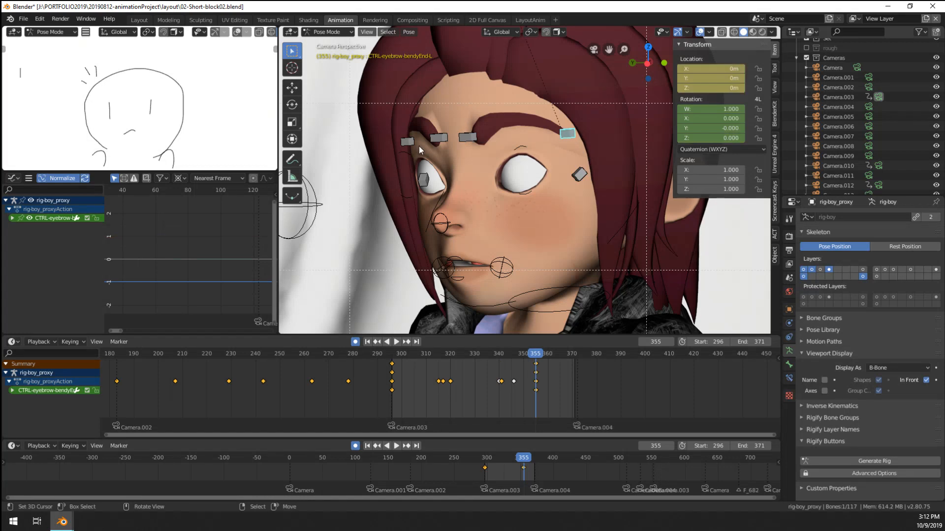
key("i")
left_click(436, 143)
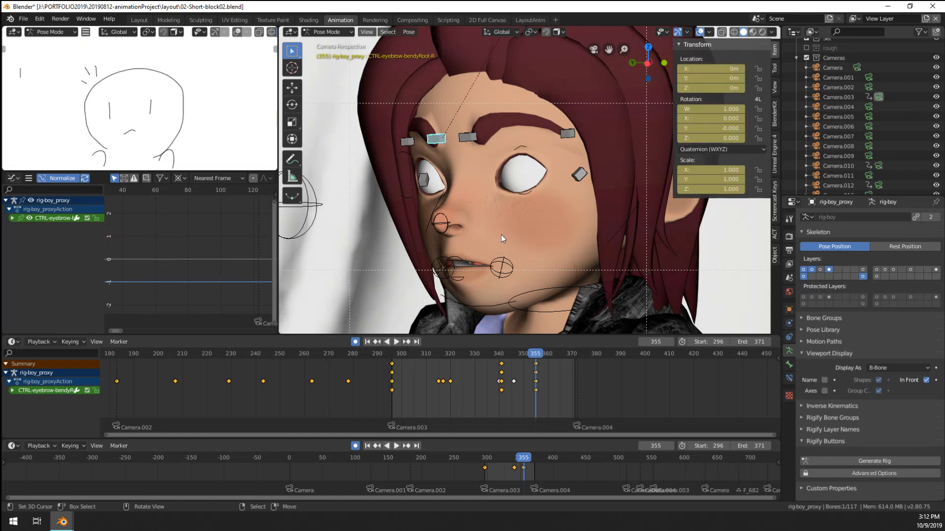
Step: Replay the shot to check the eyebrow change up close and in the full camera frame
scroll(515, 185, "down", 2)
scroll(497, 359, "up", 1)
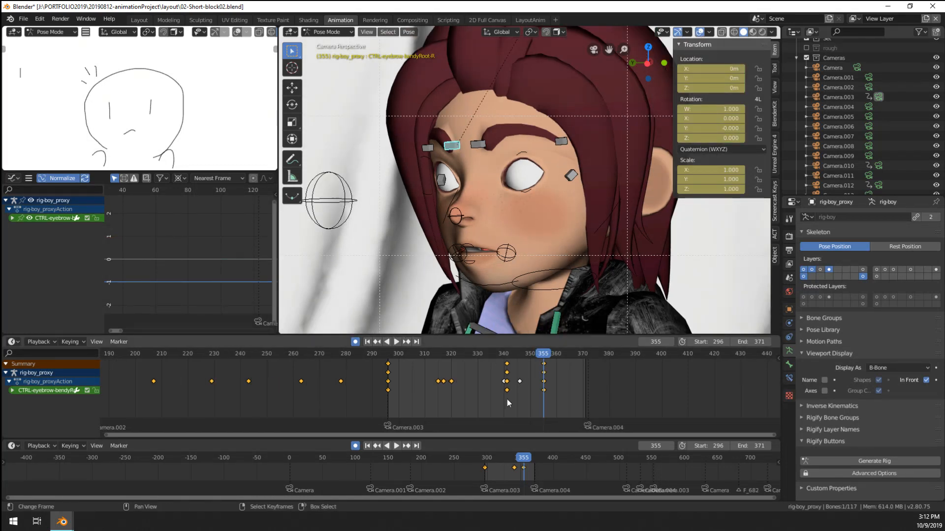
key("space")
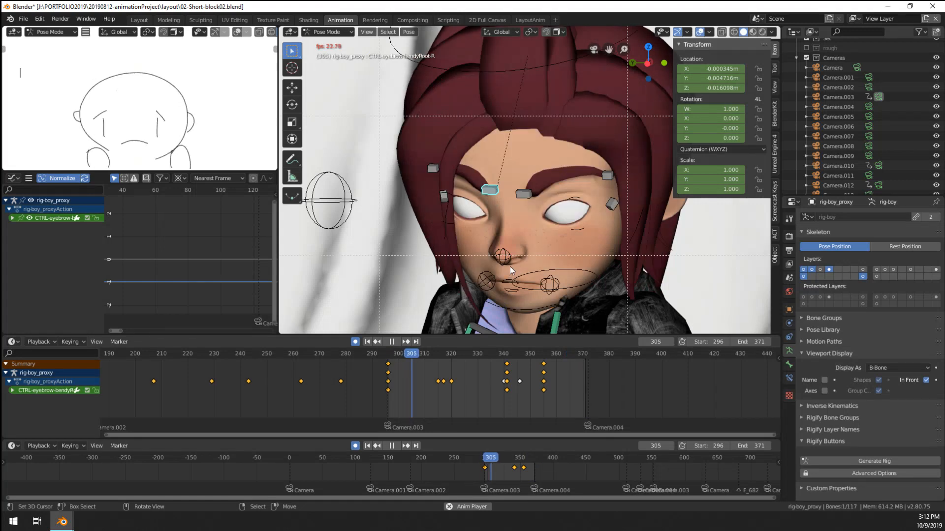
scroll(512, 266, "down", 6)
scroll(511, 265, "up", 2)
key("space")
middle_click_drag(557, 317, 538, 321, "shift")
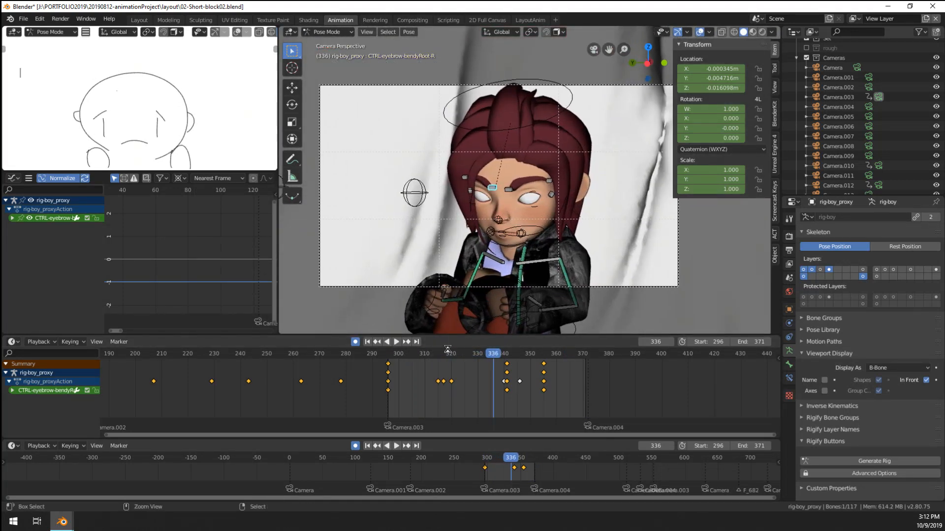
Step: Save the file and go to frame 372, where the Camera.004 shot begins
key("ctrl+s")
left_click_drag(563, 382, 588, 391)
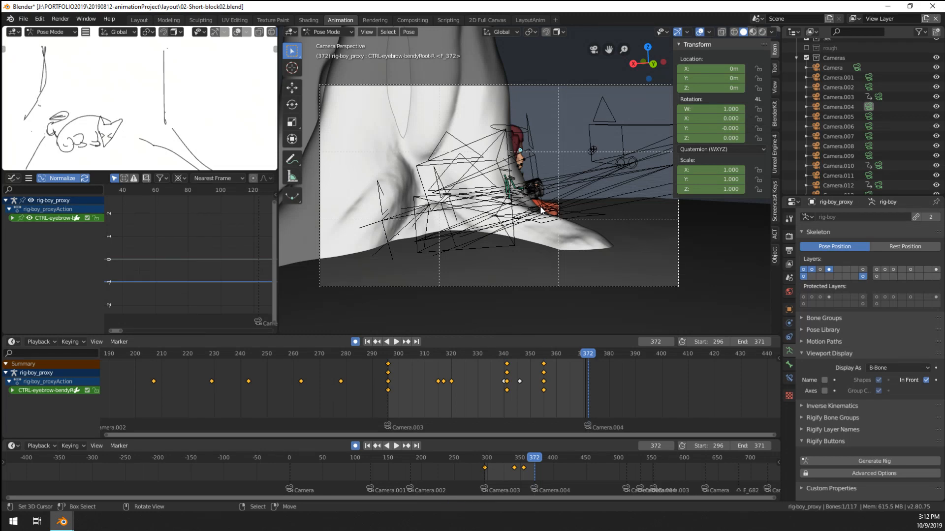
Step: Save the file as the next version, 02-Short-block03.blend
key("ctrl+shift+s")
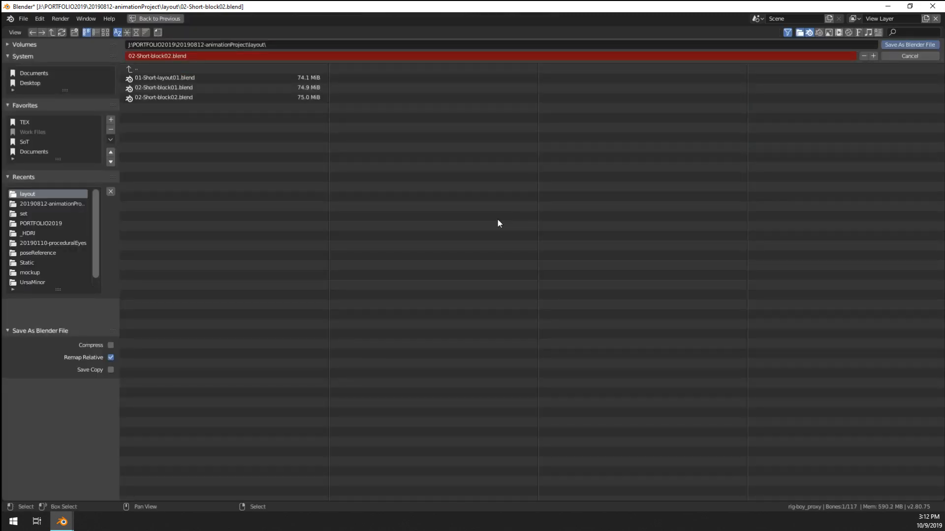
key("KP_Add")
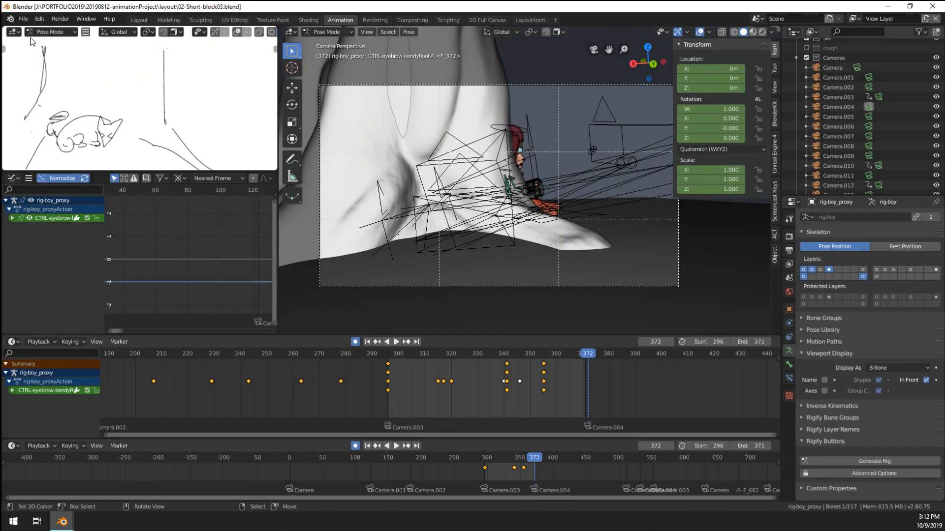
Step: Link the objects eyeInner, eyeOuter, waffle-body and waffle-rig from 07-dogRefine05_final.blend into the scene
left_click(23, 18)
left_click(43, 118)
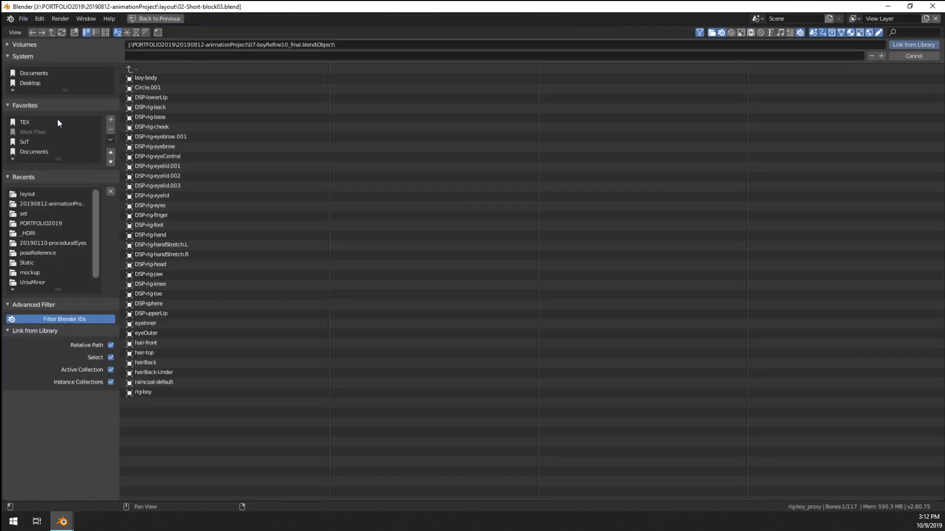
left_click(140, 69)
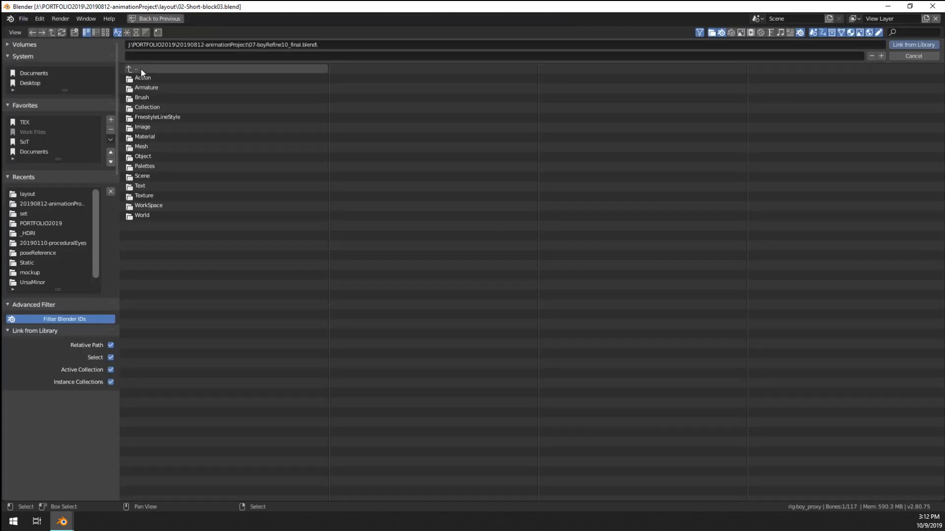
left_click(141, 69)
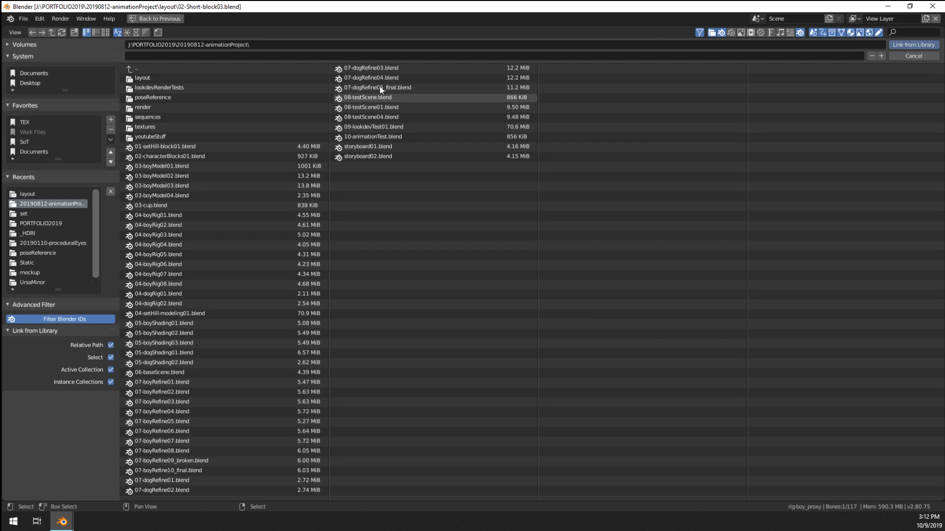
double_click(392, 87)
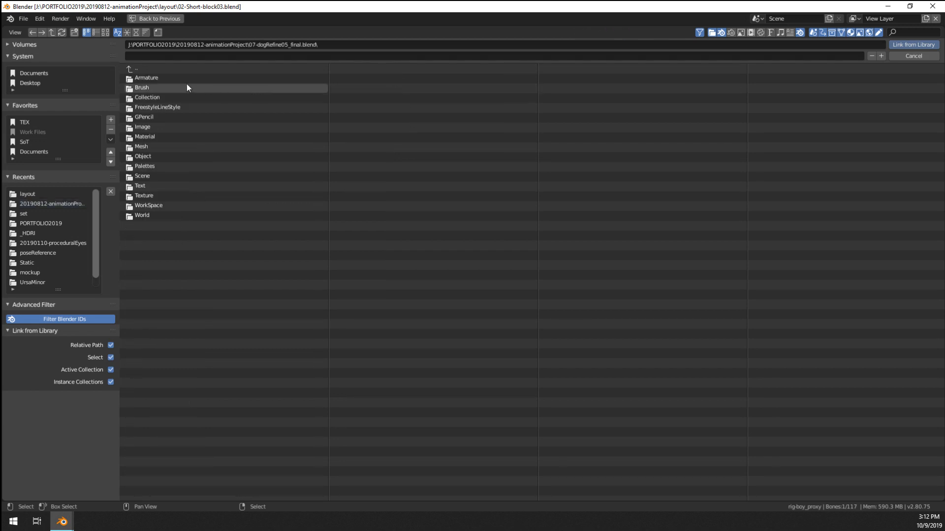
double_click(156, 156)
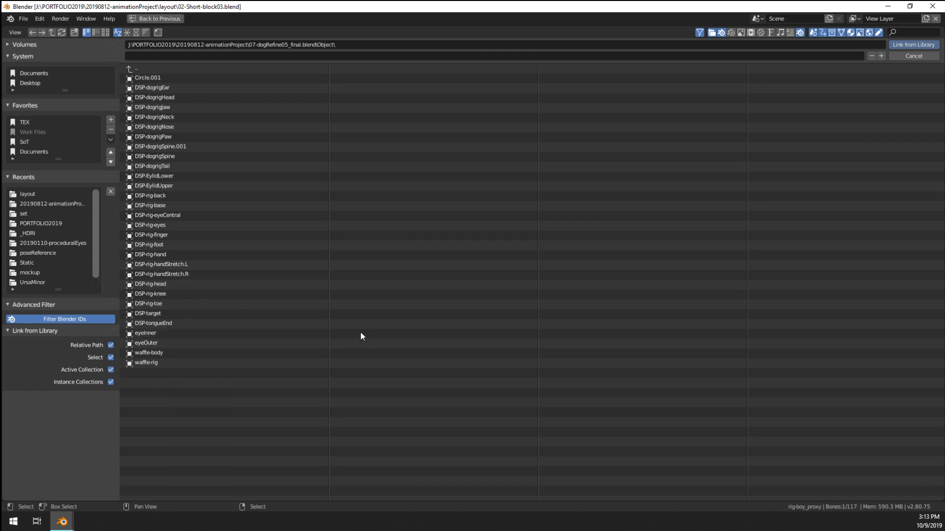
left_click_drag(362, 332, 154, 364)
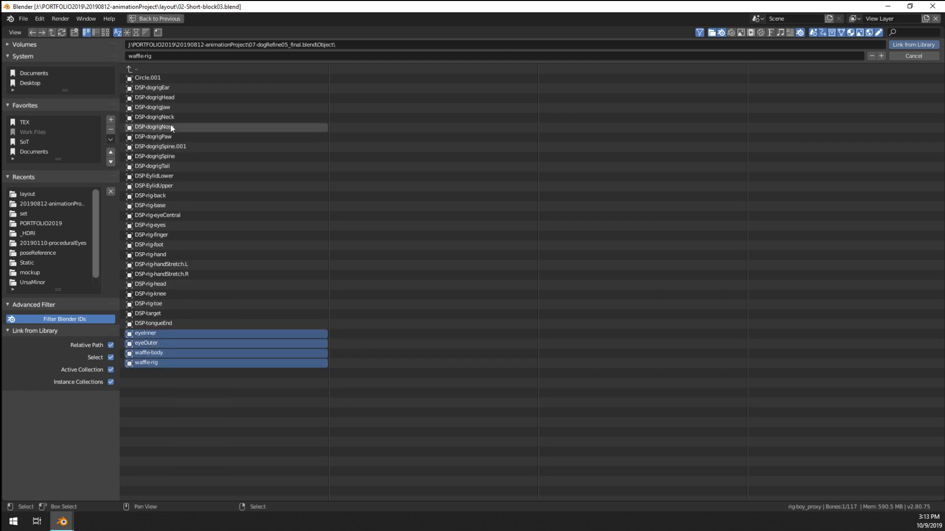
left_click(915, 45)
middle_click_drag(581, 254, 545, 257)
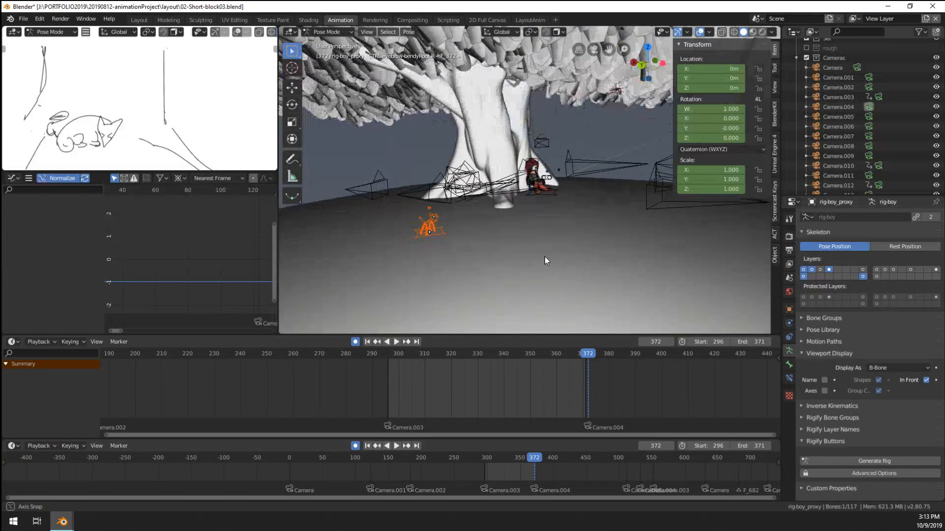
Step: Hide the Cameras collection and select the linked waffle-rig armature
left_click(935, 58)
middle_click_drag(551, 211, 442, 255)
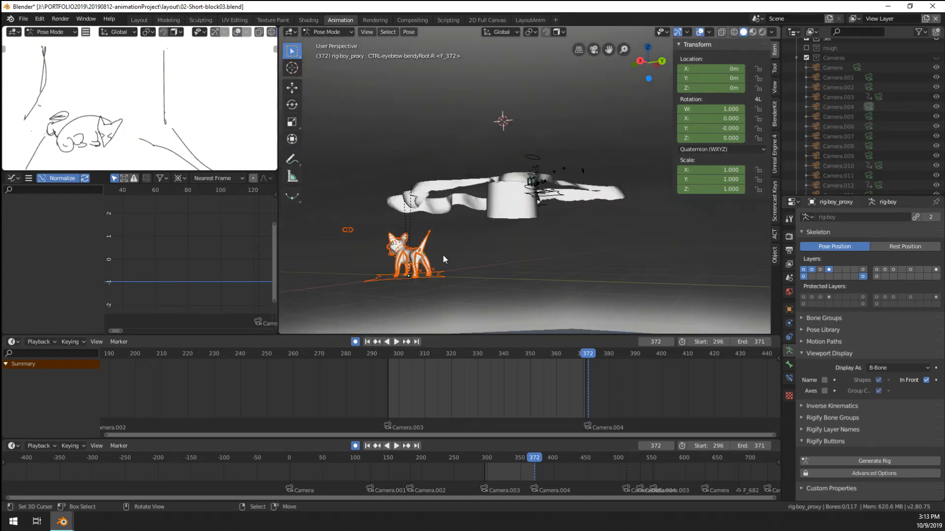
scroll(846, 148, "down", 10)
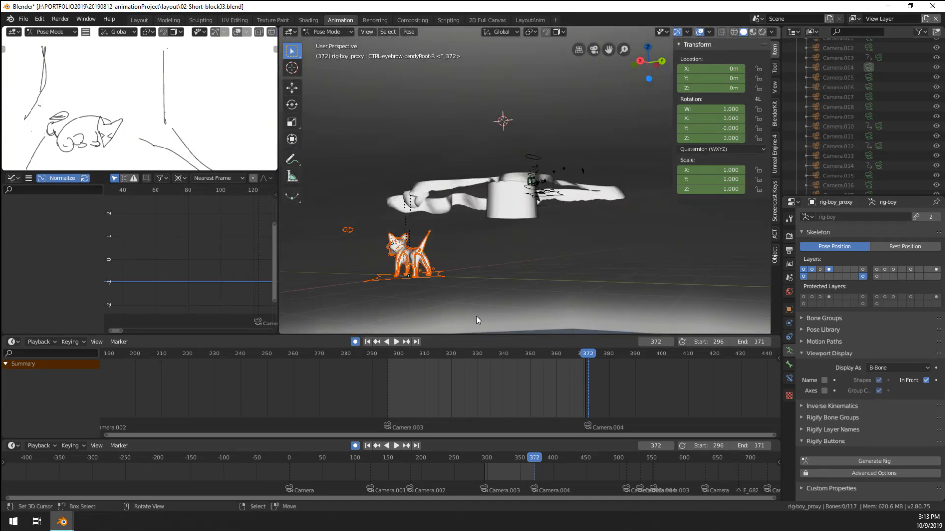
scroll(827, 176, "up", 1)
scroll(828, 176, "down", 3)
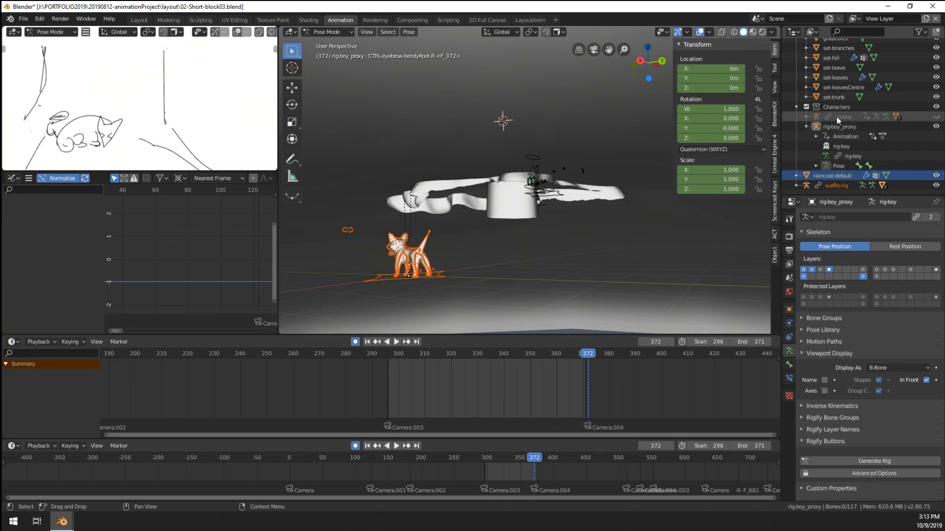
left_click(832, 185)
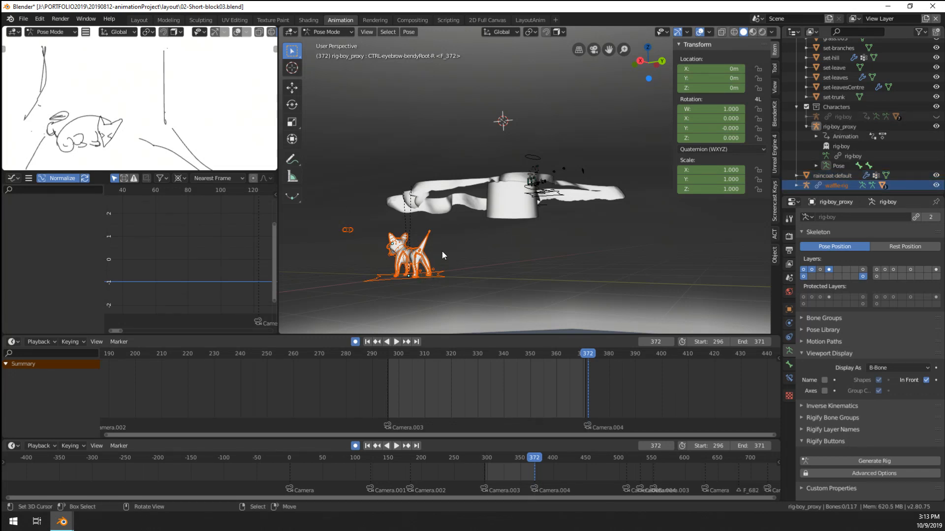
Step: Switch to Object Mode and make a proxy of the linked waffle-rig armature
key("F3")
key("Escape")
middle_click_drag(529, 205, 478, 257)
key("ctrl+Tab")
right_click(446, 267)
right_click(443, 260)
key("KP_Decimal")
key("F3")
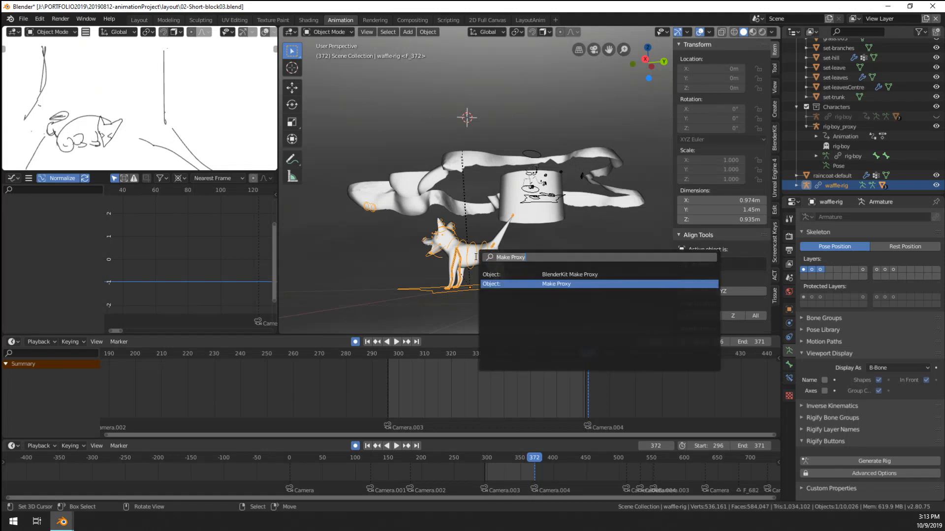
key("Return")
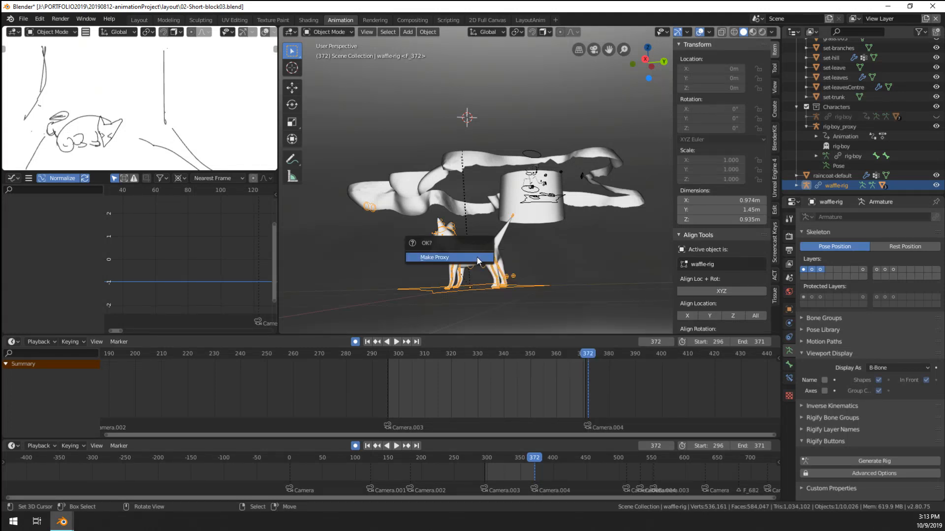
left_click(476, 257)
Step: Put waffle-rig and waffle-rig_proxy into the Characters collection
mouse_move(477, 259)
middle_mouse_down()
mouse_move(497, 277)
mouse_move(485, 265)
middle_mouse_up()
scroll(498, 270, "up", 3)
scroll(497, 270, "down", 3)
scroll(838, 160, "down", 1)
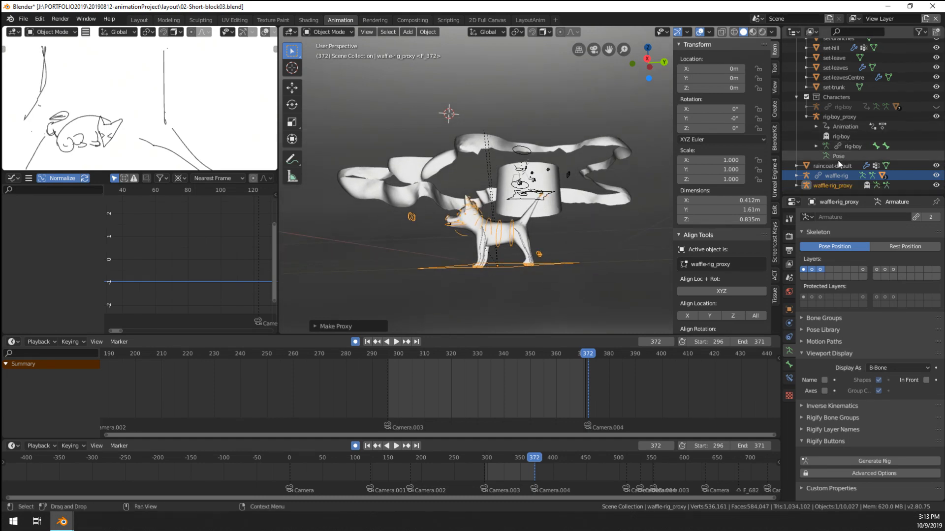
left_click(831, 174, "ctrl")
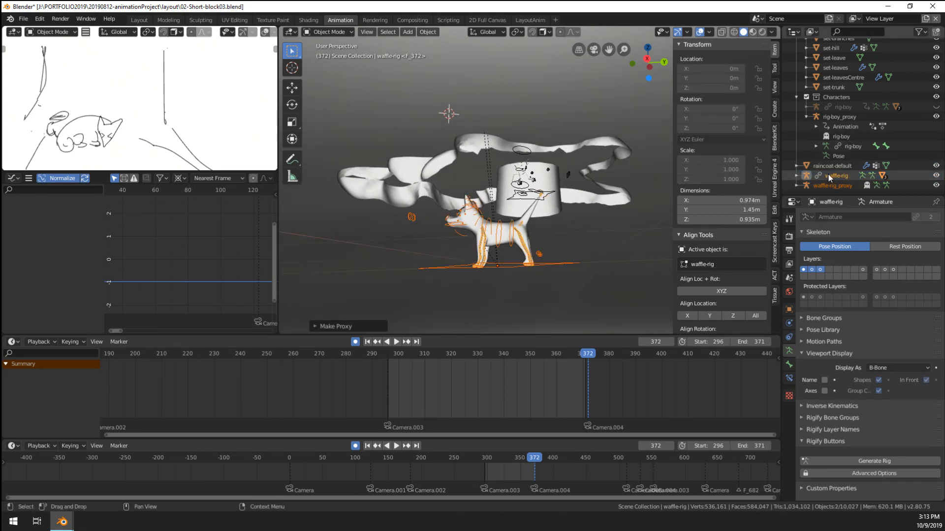
left_click_drag(830, 175, 834, 96)
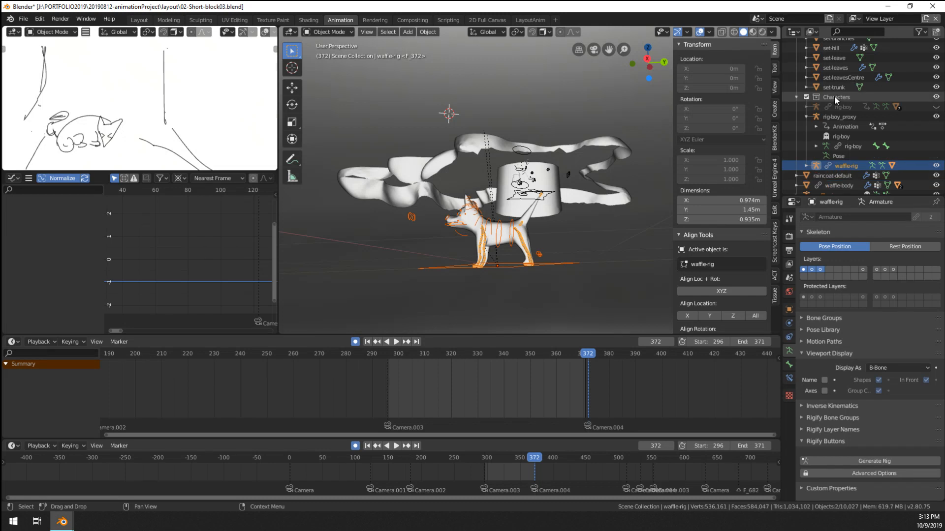
scroll(845, 174, "down", 1)
left_click(835, 178)
left_click(824, 186)
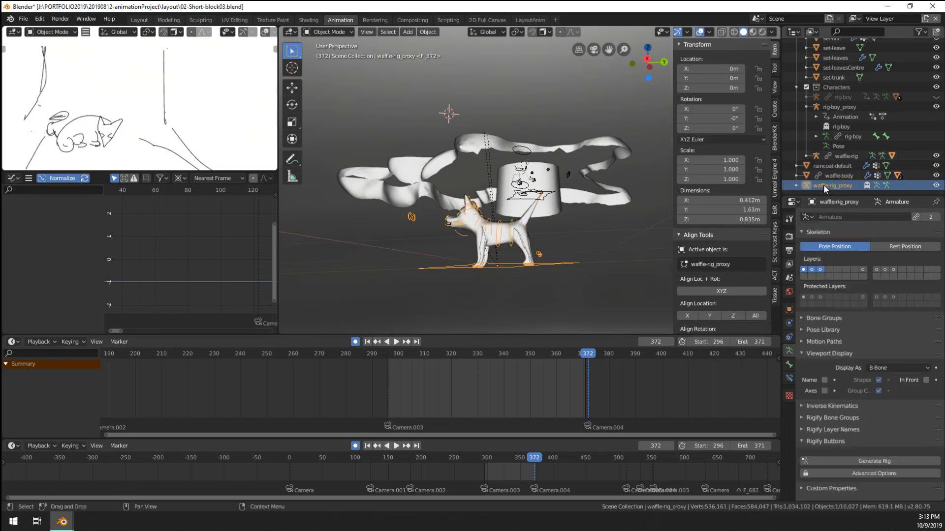
left_click_drag(823, 185, 840, 121)
Step: Hide the original waffle-rig and put waffle-rig_proxy into Pose Mode
left_click(840, 157)
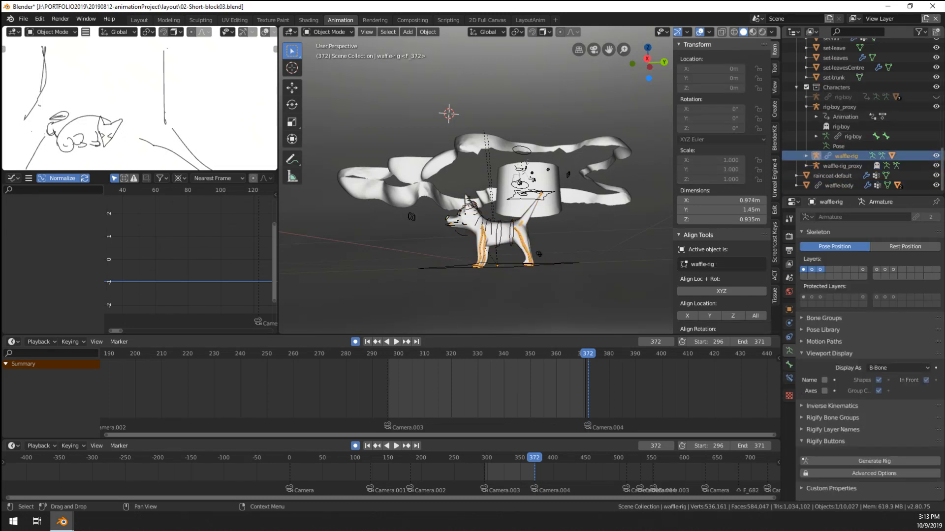
left_click(842, 165)
key("ctrl+Tab")
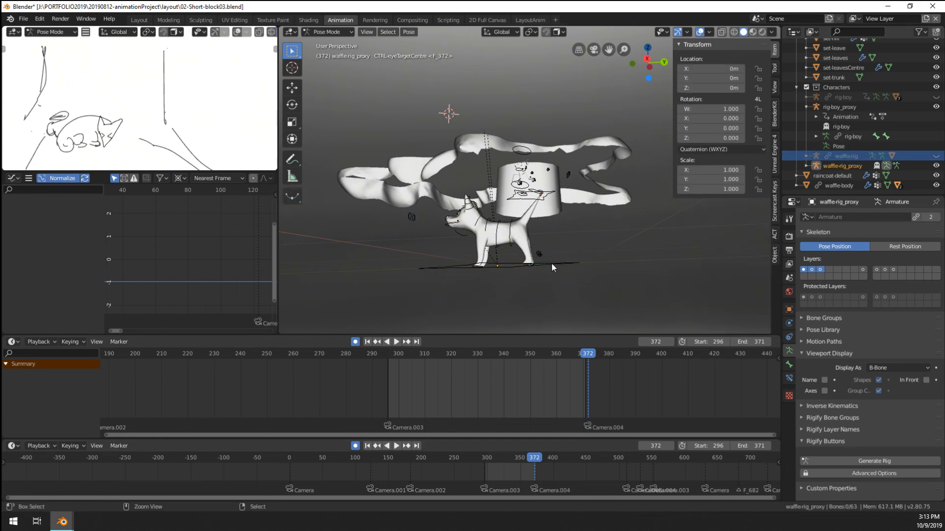
Step: Insert a LocRot keyframe on the dog's root control at its rest position at frame 371
left_click(552, 265)
key("KP_Decimal")
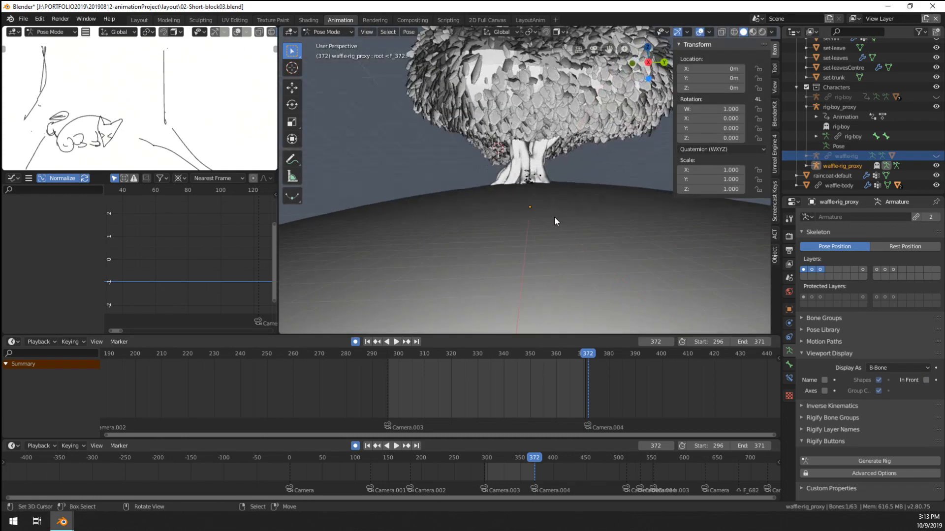
scroll(552, 224, "up", 5)
middle_click_drag(552, 224, 570, 237)
middle_click_drag(541, 237, 564, 214)
key("i")
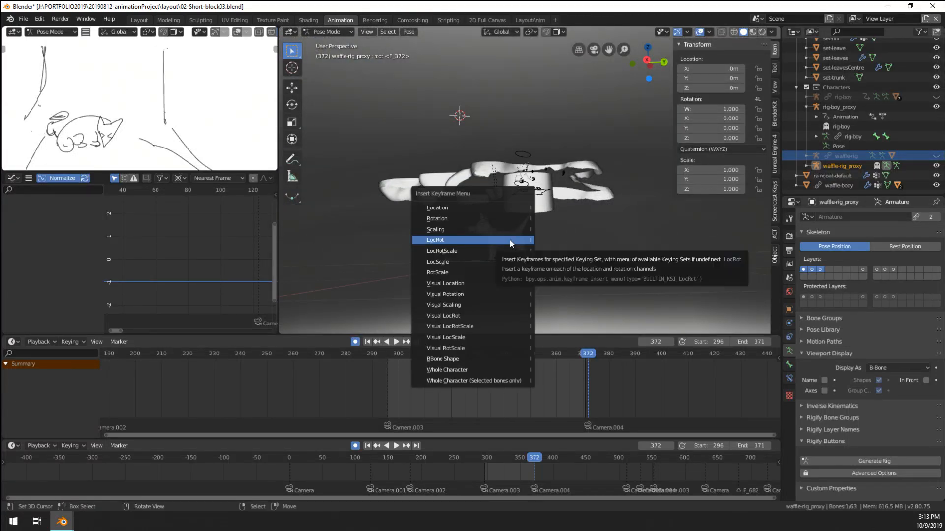
left_click(510, 240)
left_click(585, 401)
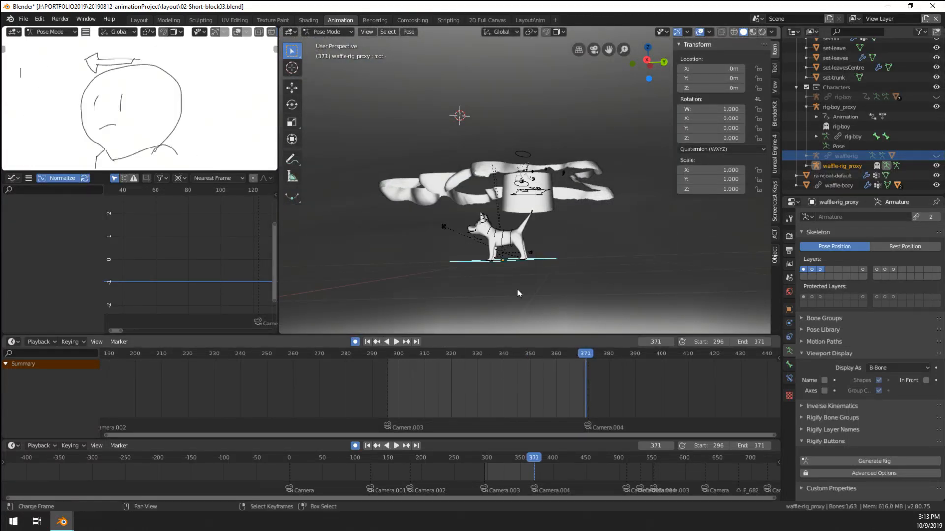
key("i")
left_click(523, 252)
Step: Return to frame 372 and set the playback range to frames 372–511 for the Camera.004 shot
left_click(589, 409)
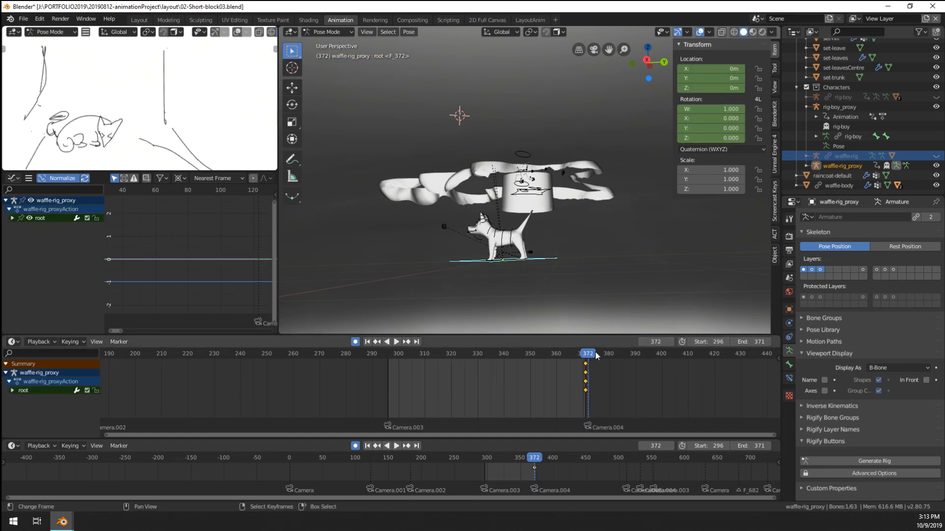
left_click(586, 400)
left_click(588, 400)
key("Tab")
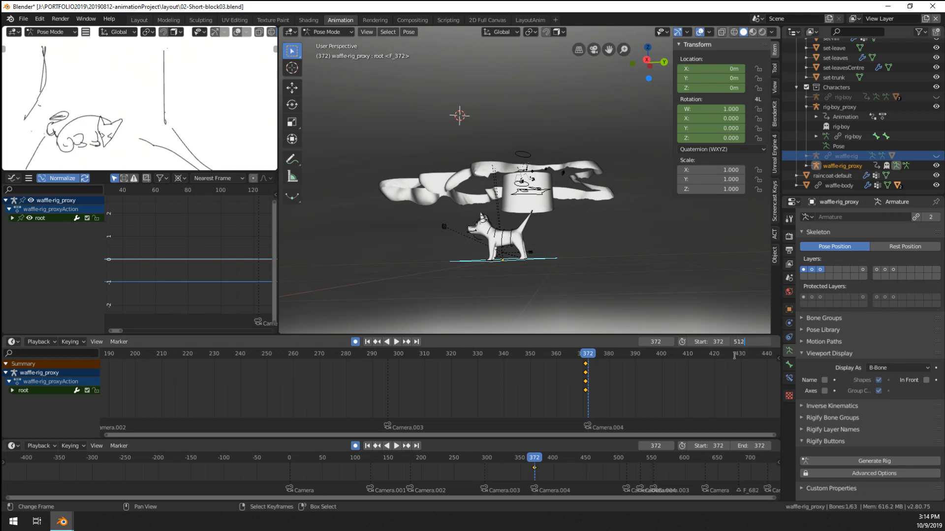
key("Return")
scroll(709, 395, "down", 3)
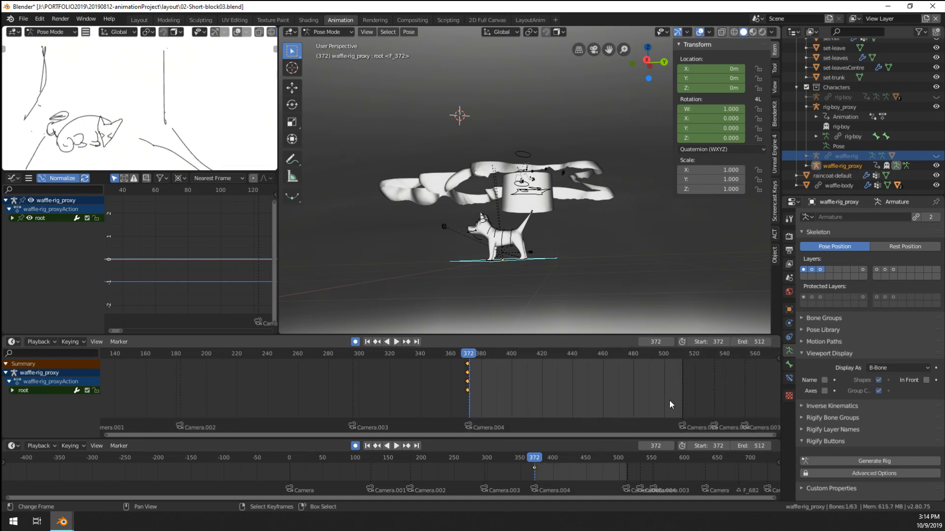
scroll(670, 401, "up", 3)
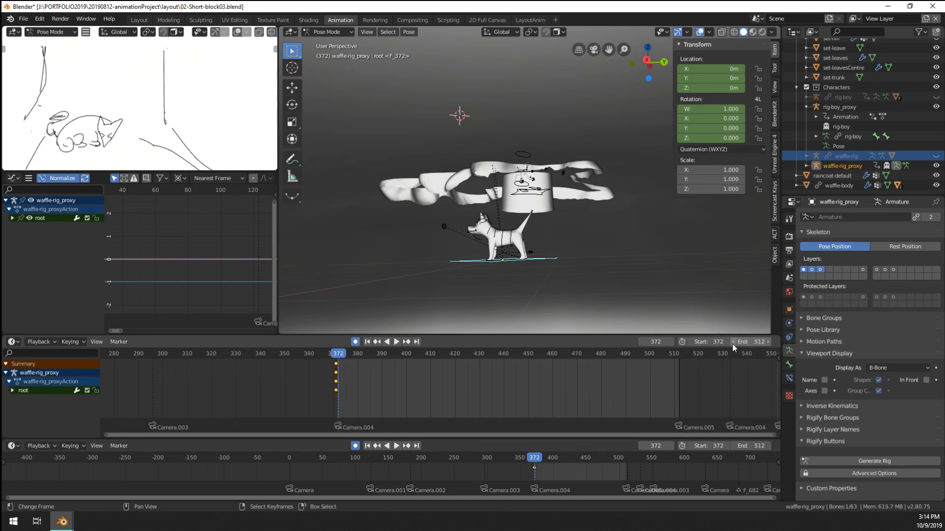
scroll(524, 167, "down", 5)
Step: Move the dog's root control up to the base of the tree trunk, beside the roots near the seated boy, at frame 372
middle_click_drag(527, 178, 542, 206)
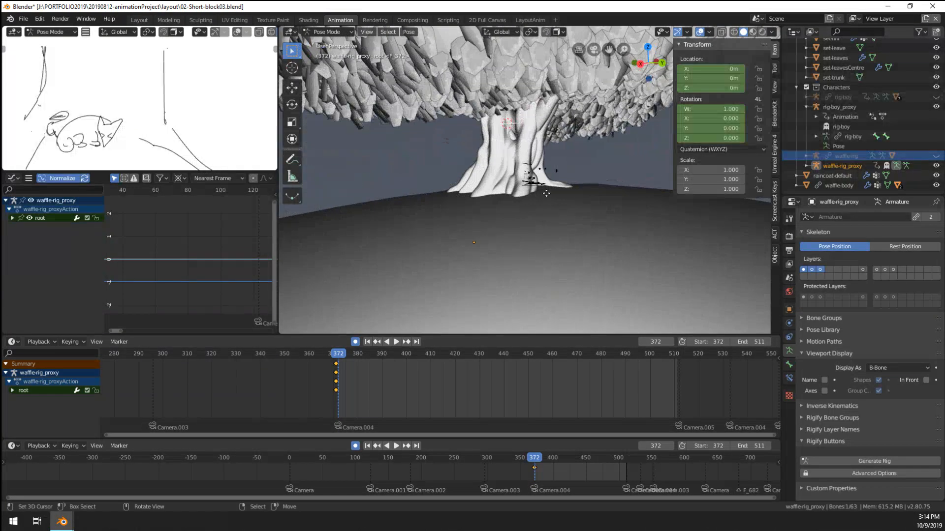
key("g")
left_click(576, 164)
middle_click_drag(576, 164, 446, 224)
scroll(517, 204, "up", 5)
key("g")
left_click(610, 225)
middle_click_drag(610, 225, 449, 276)
key("g")
left_click(541, 255)
key("g")
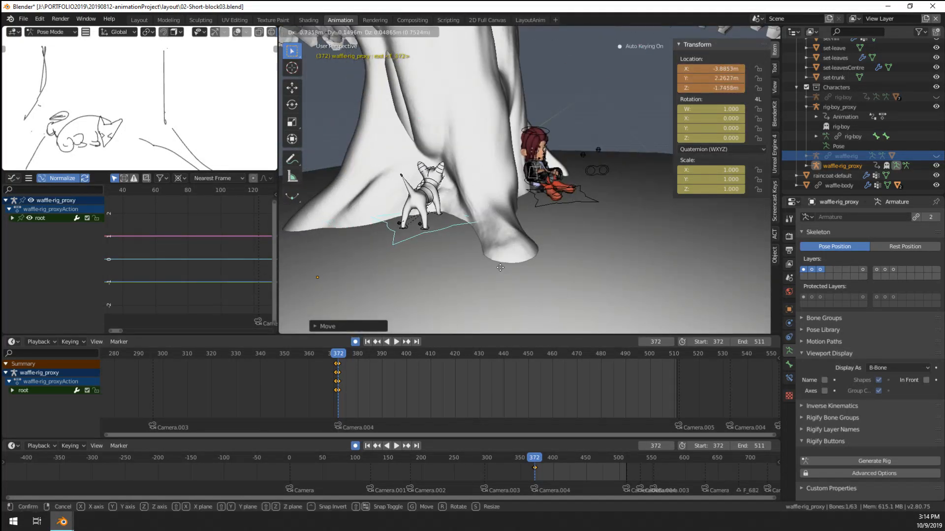
left_click(565, 246)
Step: Rotate the dog's root about Z to face the boy and place it in camera view at about X -3.84, Y 2.15, Z -1.77 m
key("r")
key("z")
left_click(402, 279)
middle_click_drag(402, 279, 503, 257)
scroll(502, 258, "up", 4)
key("g")
left_click(510, 267)
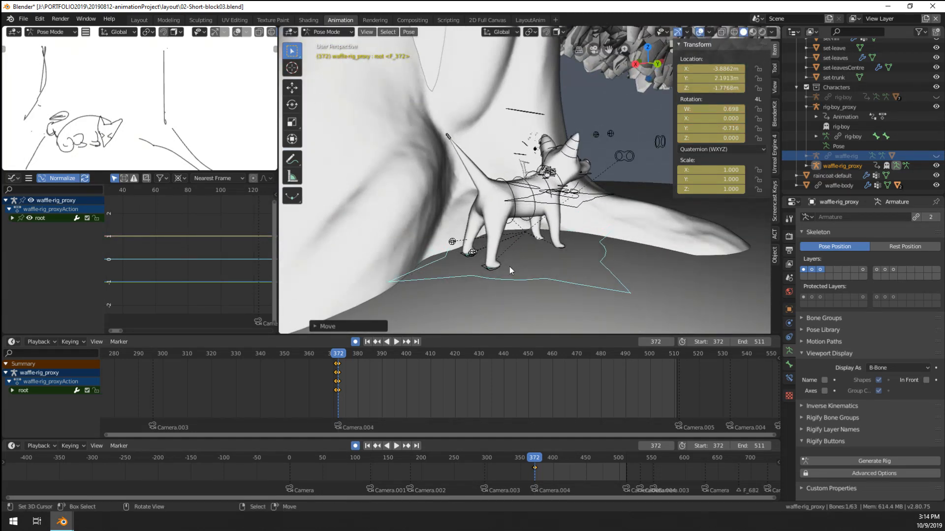
key("KP_0")
key("g")
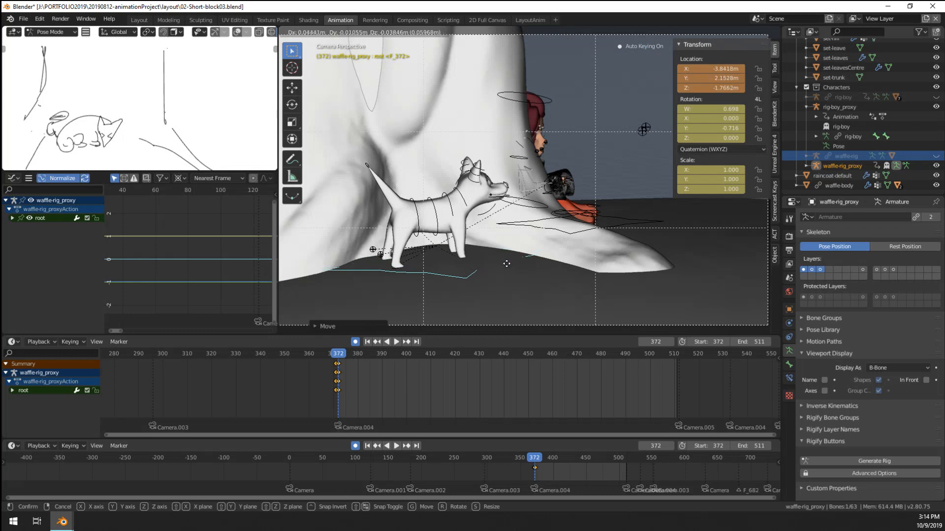
left_click(507, 263)
middle_click_drag(506, 263, 507, 230)
key("KP_Decimal")
scroll(500, 228, "up", 3)
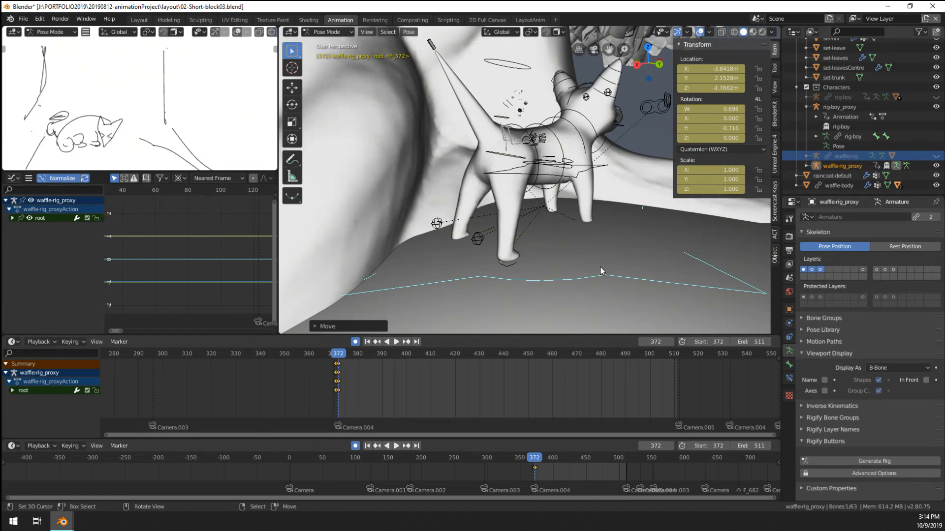
middle_click_drag(600, 270, 425, 273)
right_click(466, 272)
key("g")
key("Escape")
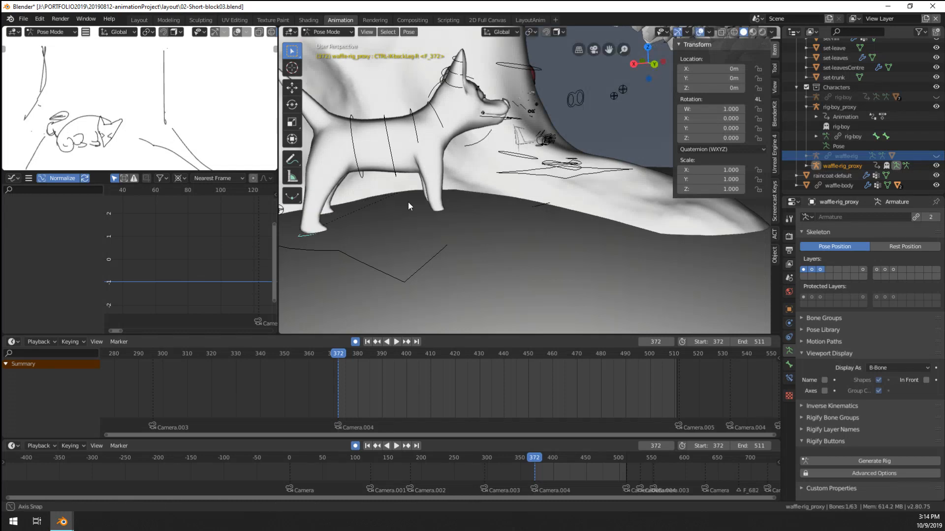
Step: Lower the dog's hips with the spine.001 control, placing it at about X 0.139, Y -0.055, Z 0.159 m
middle_click_drag(408, 202, 472, 215)
right_click(437, 163)
key("g")
left_click(440, 193)
key("g")
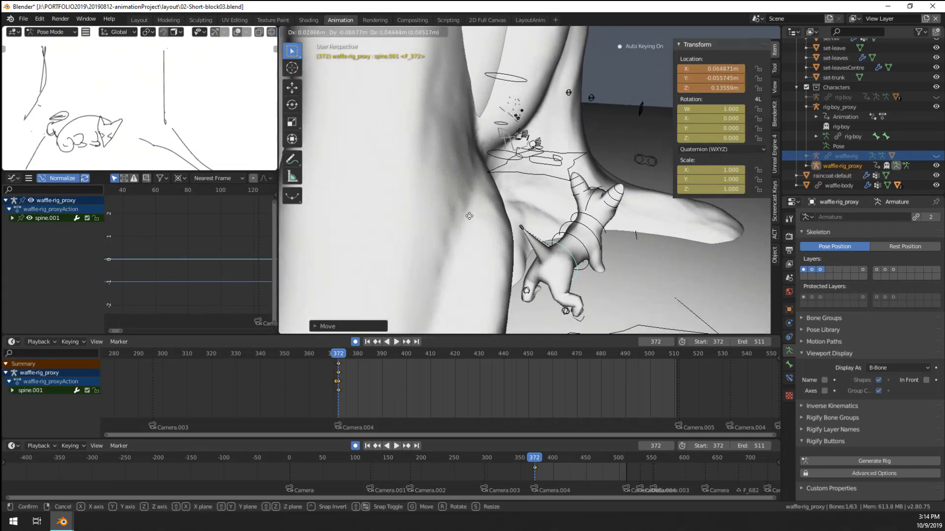
left_click(527, 236)
mouse_move(536, 241)
middle_mouse_down()
mouse_move(492, 251)
mouse_move(462, 290)
mouse_move(539, 255)
mouse_move(530, 249)
middle_mouse_up()
key("g")
left_click(519, 263)
key("g")
left_click(473, 282)
scroll(531, 249, "down", 4)
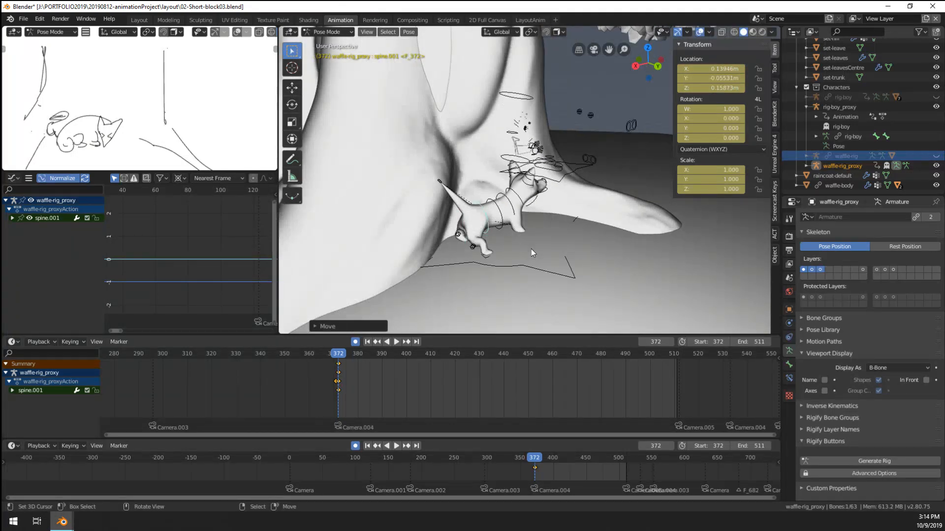
Step: Isolate the dog's body and rig in local view, and return its armature to Pose Mode
key("ctrl+Tab")
right_click(471, 221)
key("KP_Divide")
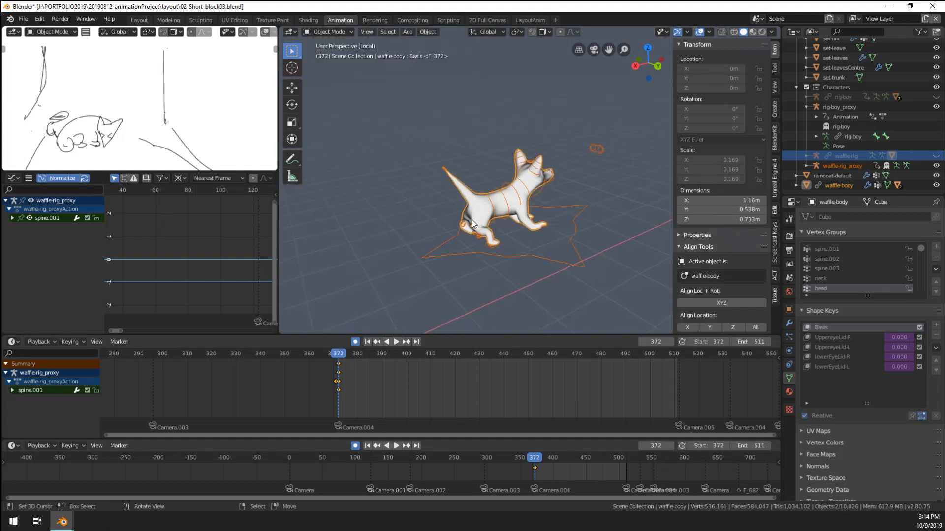
scroll(472, 220, "up", 2)
right_click(482, 222)
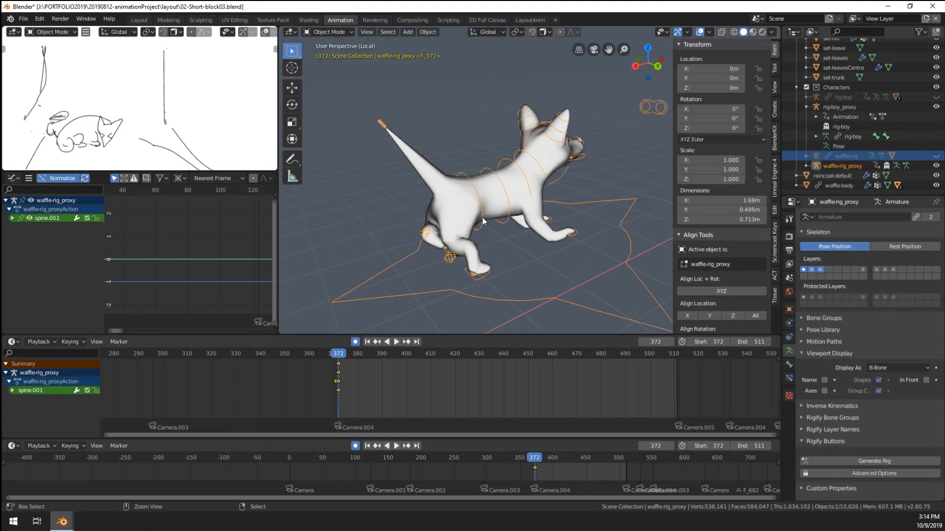
key("ctrl+Tab")
Step: Move the back left paw's IK control inward under the body, to about X -0.089, Y -0.001, Z 0.022 m
middle_click_drag(445, 259, 521, 253)
right_click(496, 274)
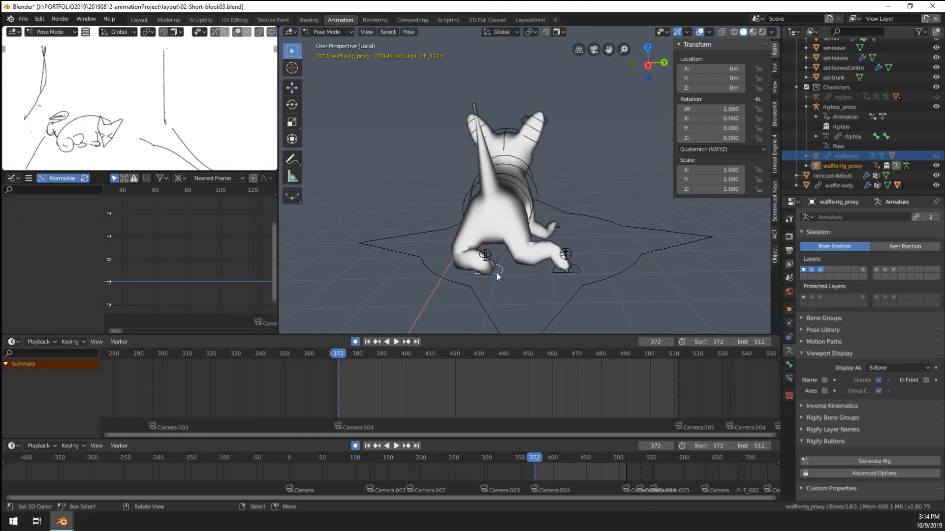
key("g")
left_click(458, 272)
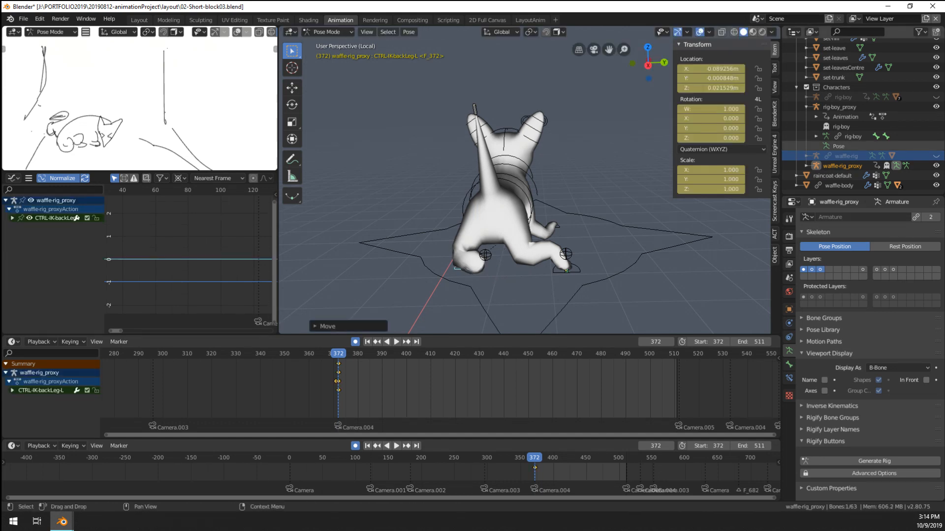
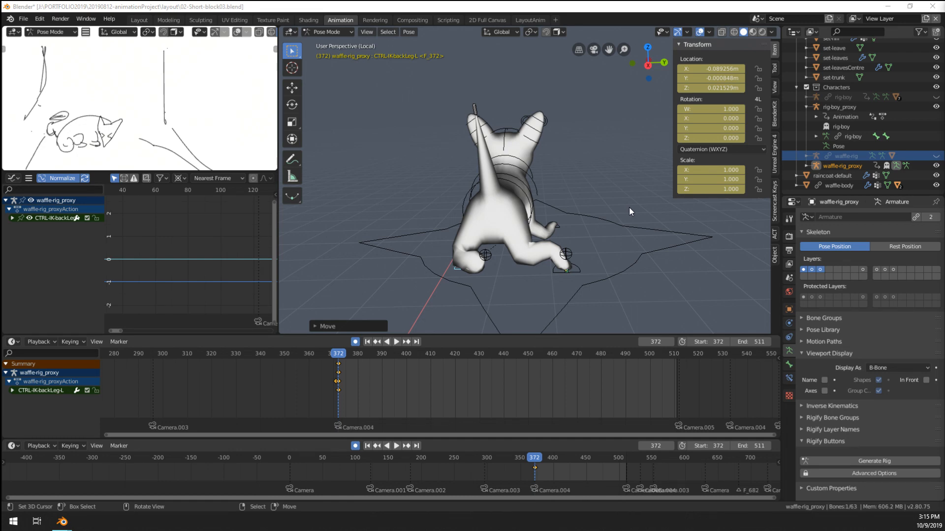
Step: Set the dog's armature to display in front of the mesh
middle_click_drag(443, 197, 495, 252)
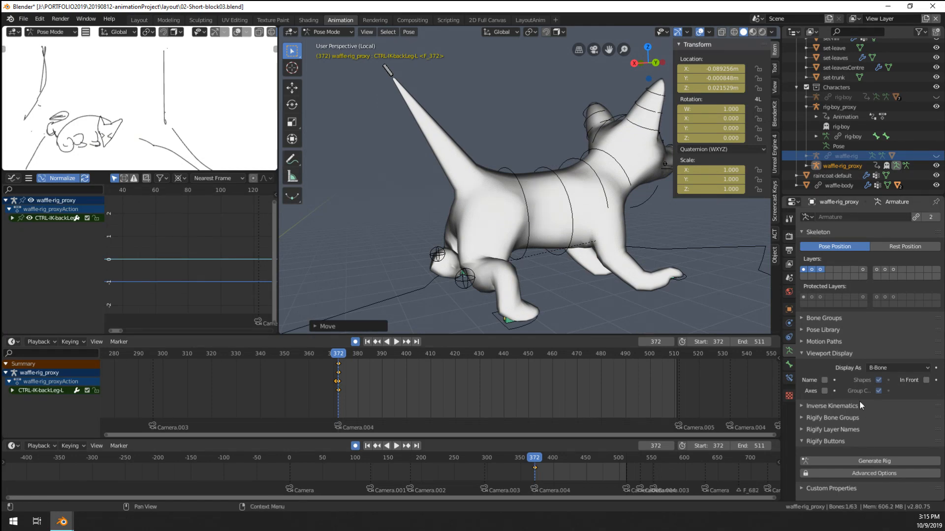
left_click(926, 380)
middle_click_drag(738, 310, 550, 234)
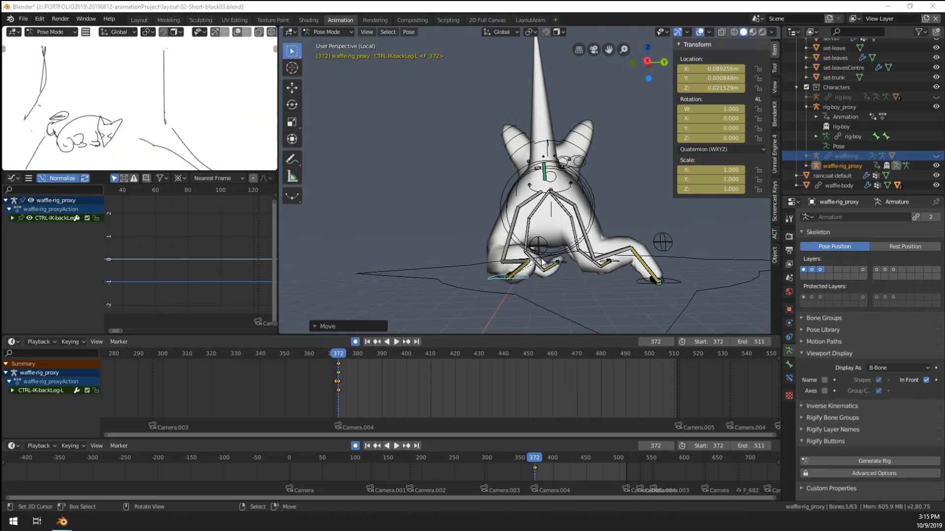
middle_click_drag(556, 202, 462, 223)
scroll(461, 223, "up", 2)
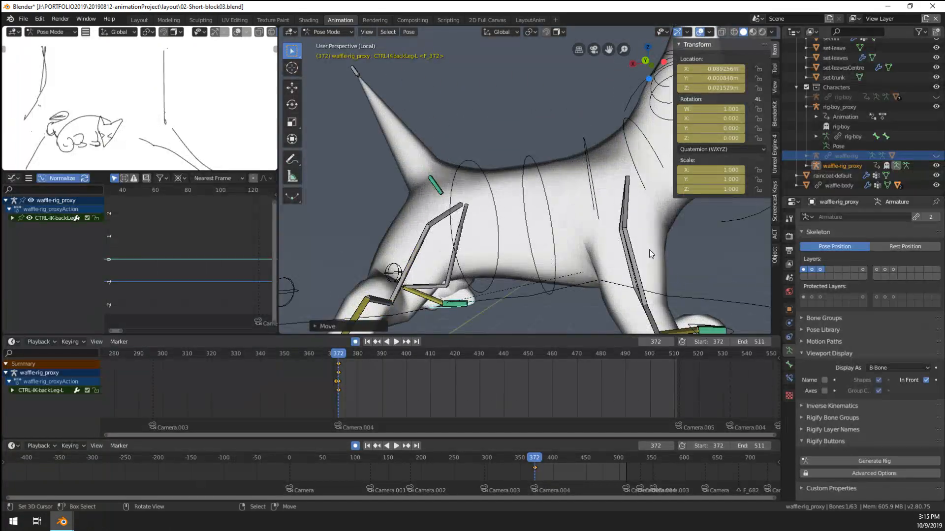
Step: Rotate the frontLeg.R bone to bend the elbow backward, and raise the front right paw's IK control
left_click(648, 241)
key("r")
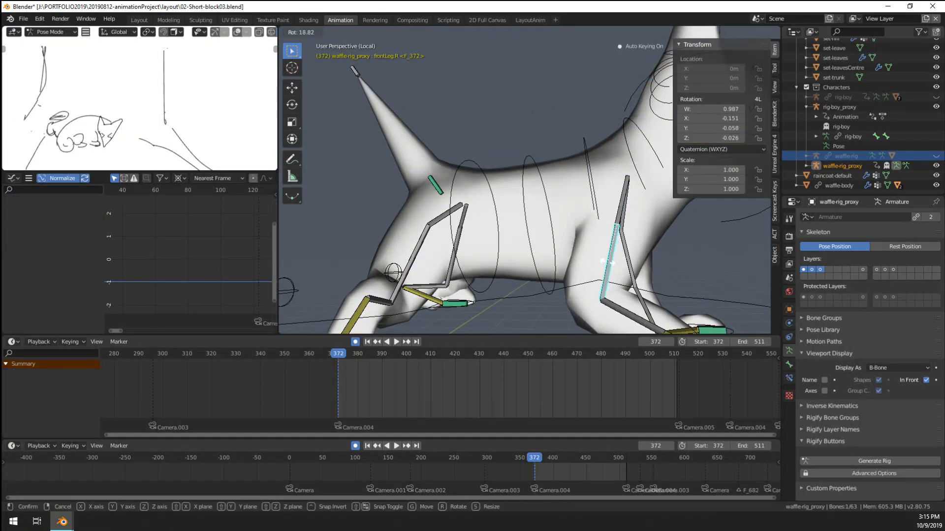
left_click(609, 263)
scroll(632, 293, "down", 3)
right_click(655, 293)
key("g")
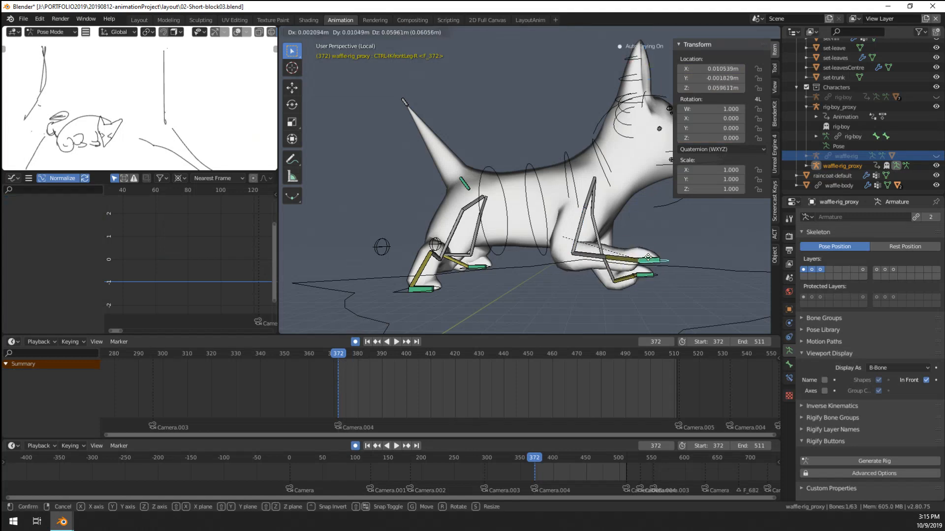
left_click(641, 258)
Step: Reposition the front right paw and rotate it about Z
middle_click_drag(641, 258, 519, 304)
key("g")
left_click(626, 278)
key("r")
key("z")
left_click(593, 322)
Step: Fold the front left leg to match the right one by moving its paw, bending its elbow and rotating the paw about Z
right_click(589, 321)
key("g")
left_click(654, 252)
right_click(594, 235)
key("r")
left_click(626, 270)
right_click(559, 302)
key("r")
key("z")
left_click(583, 279)
middle_click_drag(580, 278, 662, 257)
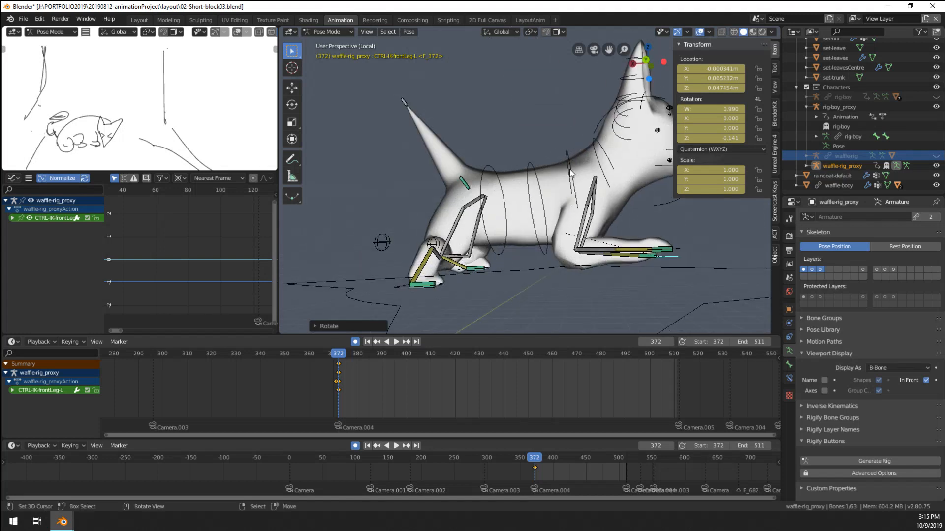
Step: Rotate the spine.003 control to bend the dog's chest and head down toward the ground
right_click(571, 171)
key("r")
left_click(631, 192)
key("r")
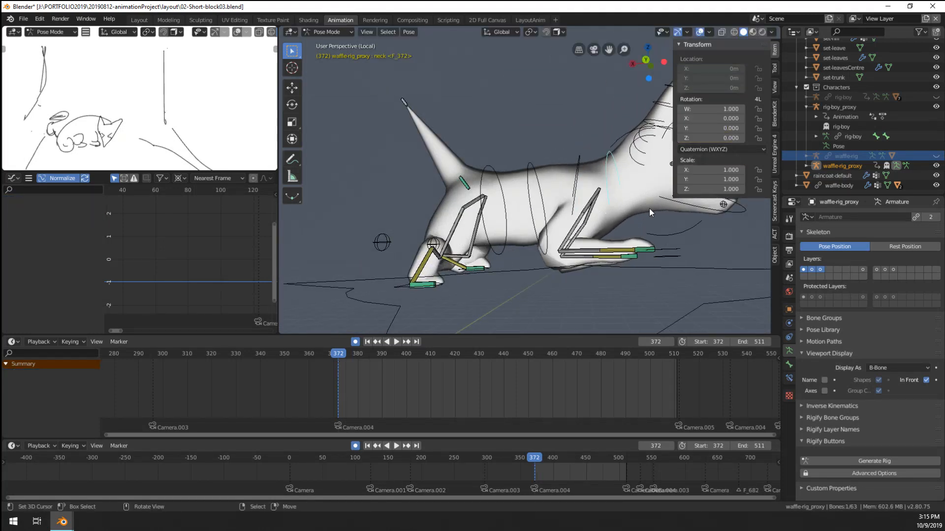
left_click(577, 187)
key("r")
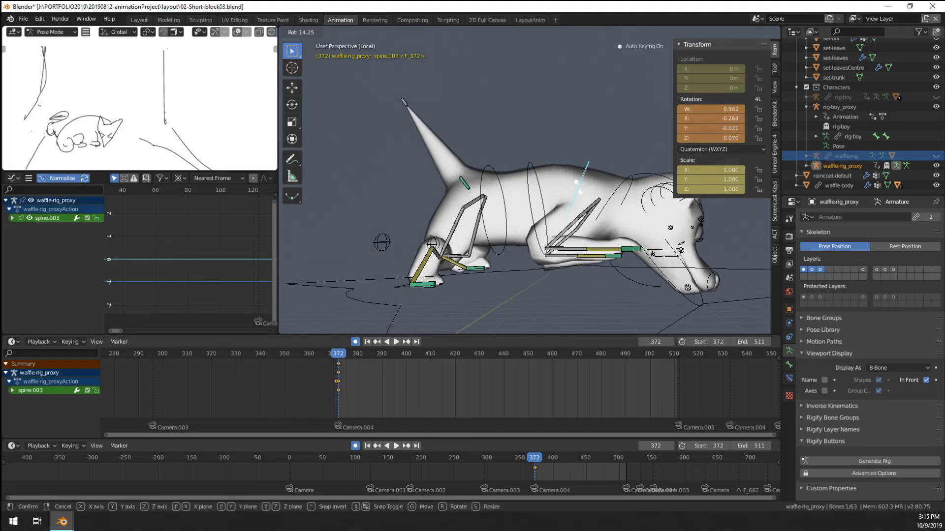
left_click(574, 183)
Step: Rotate the neck control to lift the head slightly, and turn it sideways about Z
right_click(627, 208)
key("r")
left_click(637, 193)
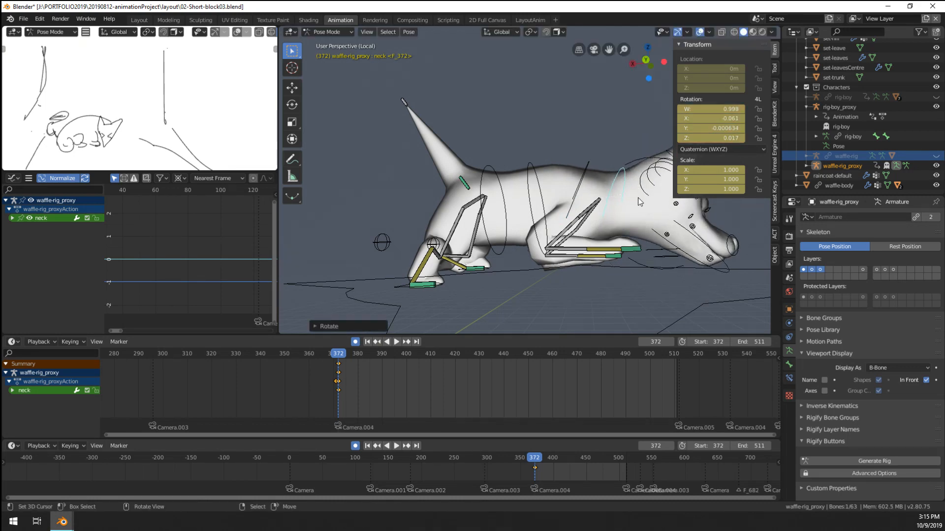
mouse_move(639, 198)
middle_mouse_down()
mouse_move(589, 235)
mouse_move(621, 231)
mouse_move(649, 205)
middle_mouse_up()
key("r")
key("z")
left_click(576, 255)
key("r")
left_click(667, 253)
Step: Refine the neck's twist and tilt with free trackball rotations so the head curls to one side
middle_click_drag(667, 253, 593, 246)
key("r")
left_click(467, 278)
key("r")
key("r")
left_click(571, 235)
key("r")
key("r")
left_click(534, 261)
key("r")
key("r")
left_click(505, 234)
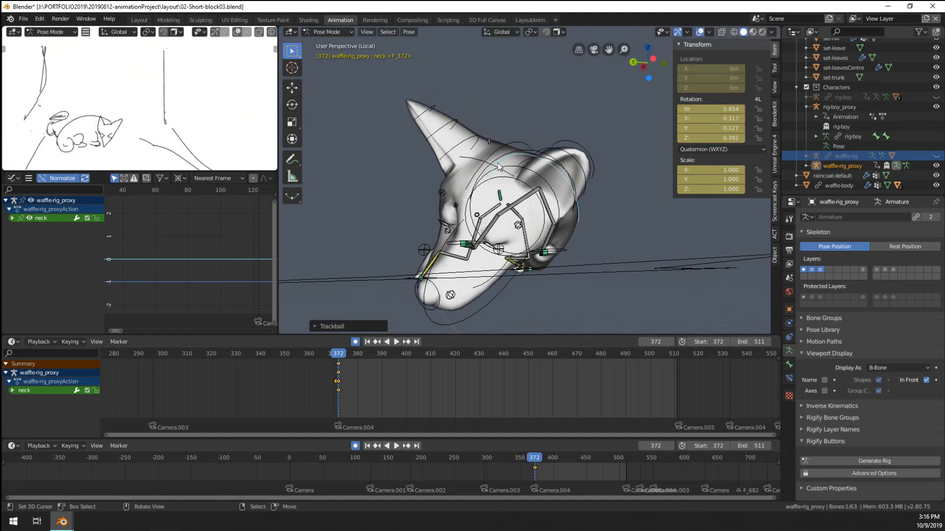
Step: Rotate the head control freely so the face tilts toward the ground beside the front paws
left_click(510, 146)
key("r")
key("r")
left_click(460, 247)
middle_click_drag(461, 247, 566, 256)
key("r")
key("r")
left_click(502, 260)
key("r")
key("r")
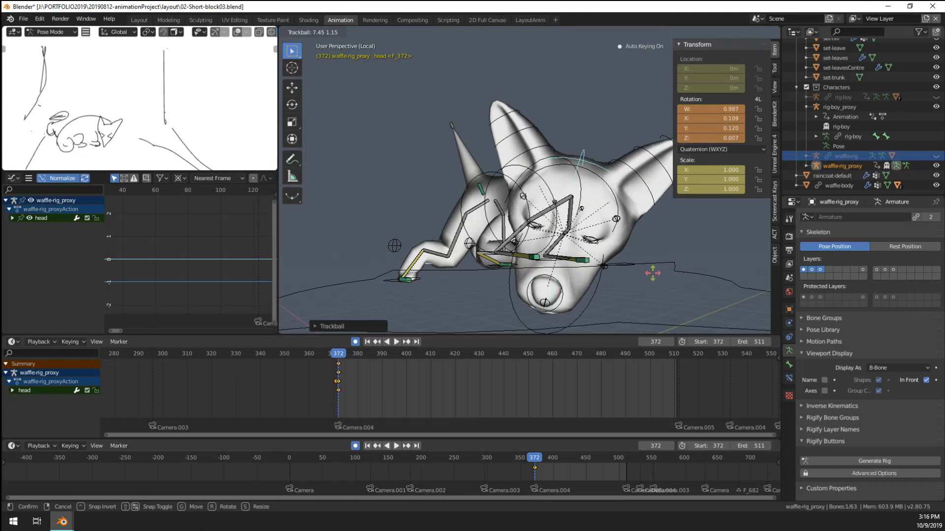
left_click(615, 272)
Step: Adjust the head's turn and tilt from the side and from above to rest it beside the folded front legs
middle_click_drag(615, 272, 671, 301)
key("r")
left_click(694, 277)
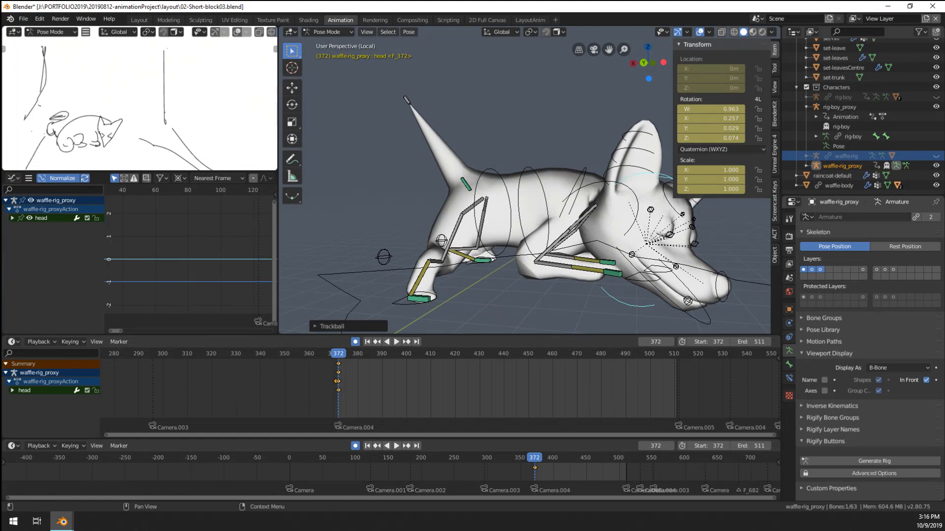
middle_click_drag(601, 202, 571, 256)
key("r")
key("r")
left_click(574, 230)
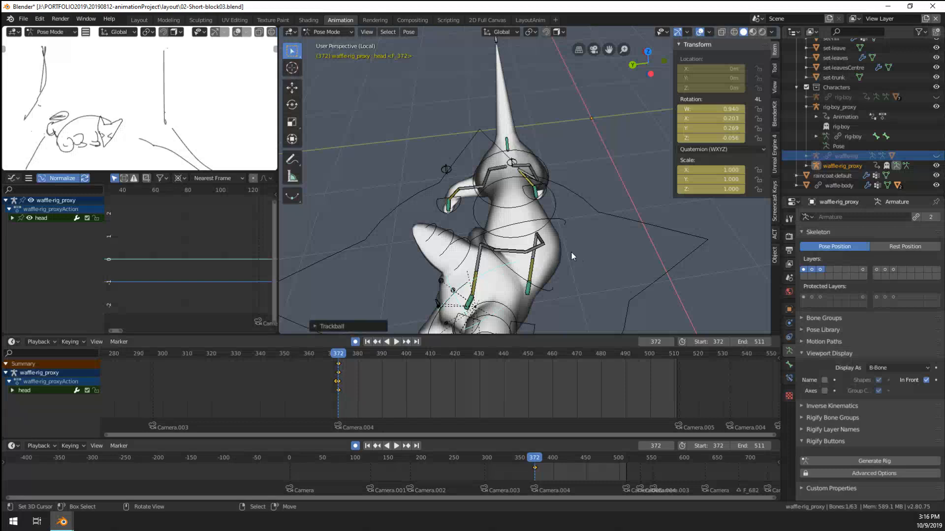
left_click(527, 285)
key("r")
left_click(605, 285)
Step: Rotate the spine.002 control about -26.6° around Z to curl the dog's body sideways
left_click(559, 206)
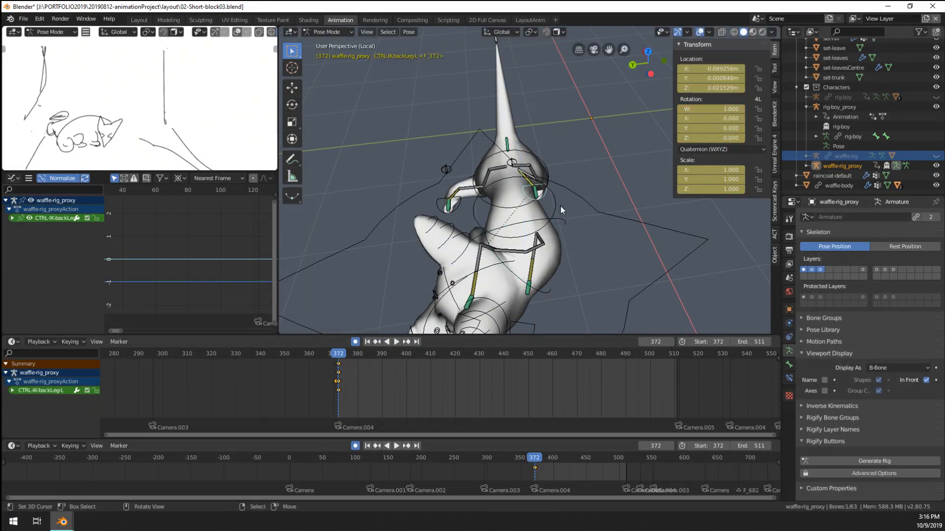
key("r")
key("z")
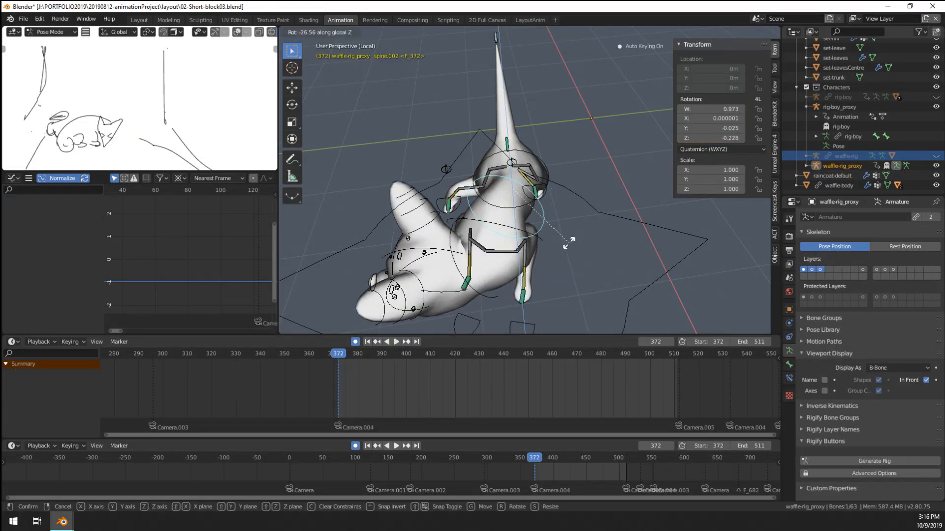
left_click(565, 240)
Step: Move both front paw IK controls together to fit under the curled chest
middle_click_drag(564, 239, 528, 207)
right_click(508, 292)
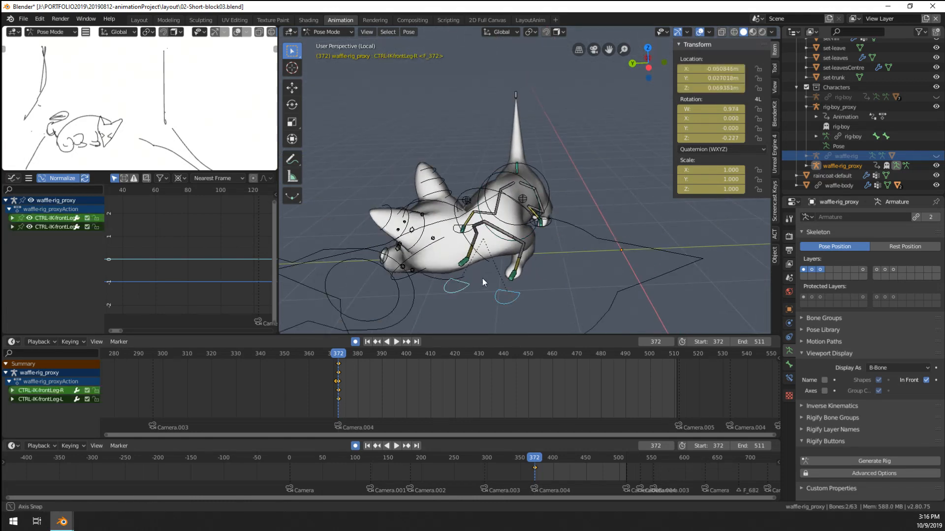
key("g")
left_click(471, 260)
mouse_move(472, 261)
middle_mouse_down()
mouse_move(507, 310)
mouse_move(544, 295)
mouse_move(581, 214)
mouse_move(608, 211)
mouse_move(621, 226)
mouse_move(684, 241)
mouse_move(485, 255)
middle_mouse_up()
key("g")
left_click(533, 328)
key("g")
left_click(609, 224)
Step: Adjust the position and rotation of each front paw control individually beneath the dog's chest
right_click(656, 231)
key("g")
left_click(654, 238)
key("r")
left_click(698, 241)
right_click(530, 254)
key("r")
left_click(549, 281)
key("g")
left_click(546, 281)
Step: Rotate the outer ear bones, including ear.002.L, to start folding the dog's upright ears
middle_click_drag(543, 282, 611, 200)
right_click(571, 124)
middle_click_drag(581, 126, 517, 149)
key("r")
left_click(448, 94)
middle_click_drag(448, 95, 484, 129)
right_click(653, 138)
middle_click_drag(653, 143, 560, 146)
key("r")
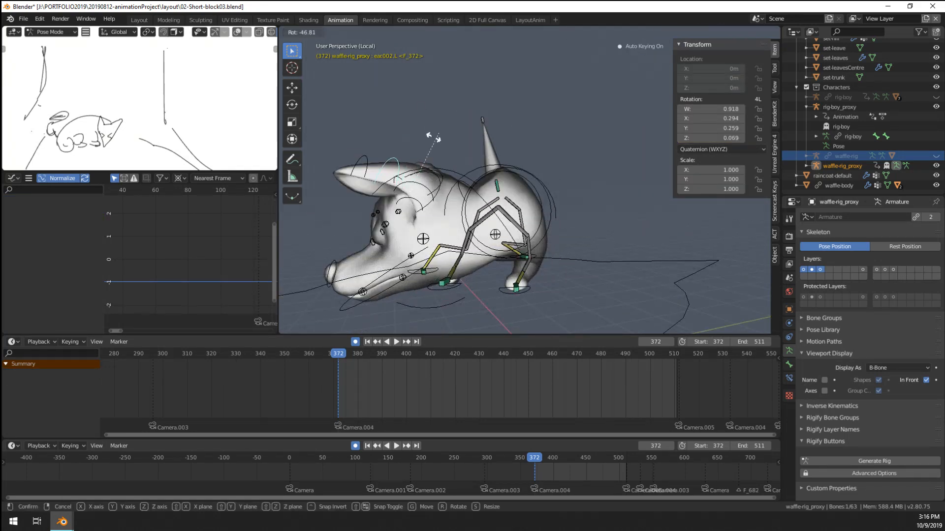
left_click(445, 144)
Step: Fold the left ear's outer half downward with free rotations of ear.002.L
middle_click_drag(445, 144, 607, 209)
key("r")
key("r")
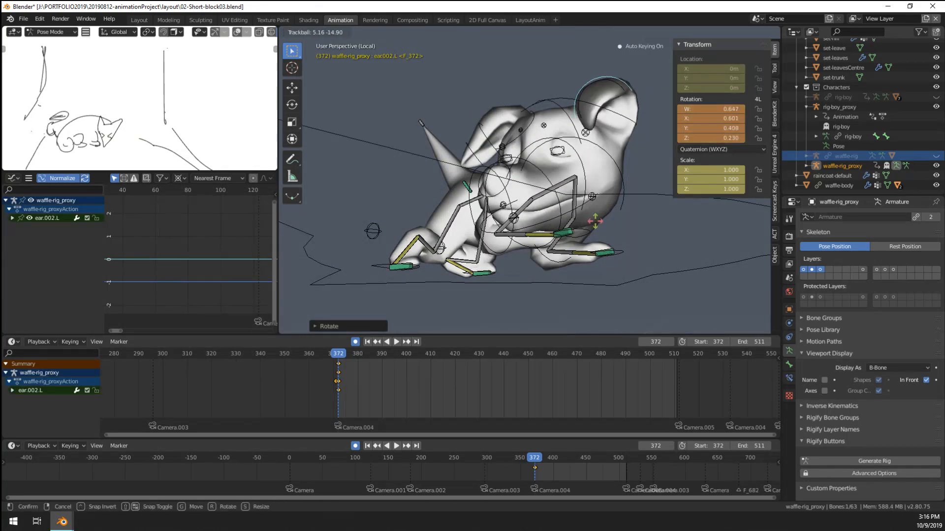
left_click(604, 215)
key("r")
key("r")
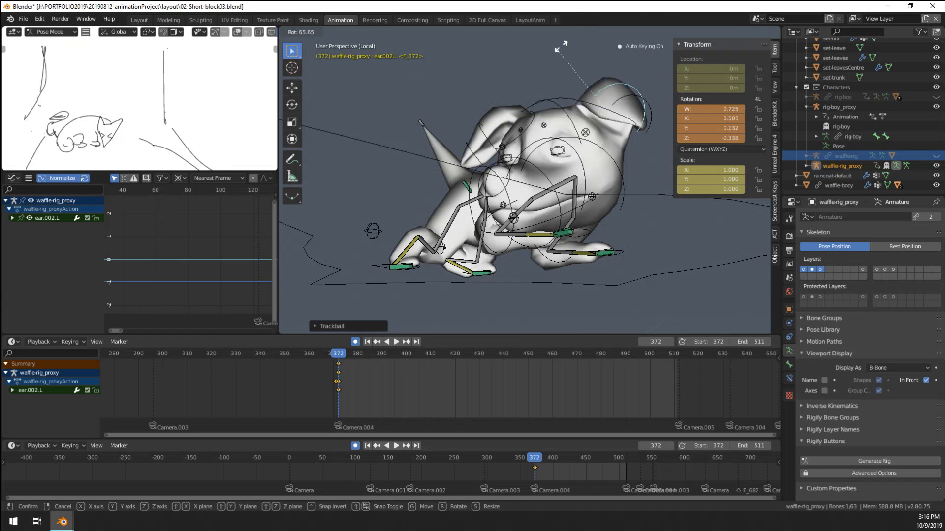
left_click(647, 268)
Step: Rotate the right ear's base bone and then the opposite ear to make both ears droop beside the head
middle_click_drag(647, 268, 677, 286)
right_click(576, 172)
key("r")
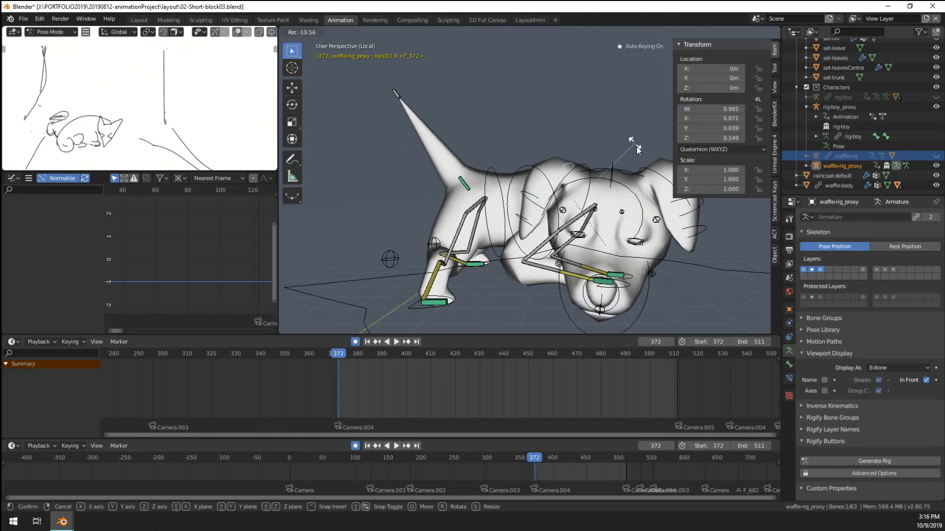
left_click(636, 147)
right_click(651, 173)
key("r")
left_click(630, 171)
Step: Try to move the back right paw's IK control in toward the body
middle_click_drag(629, 172, 534, 303)
right_click(508, 319)
key("g")
left_click(565, 273)
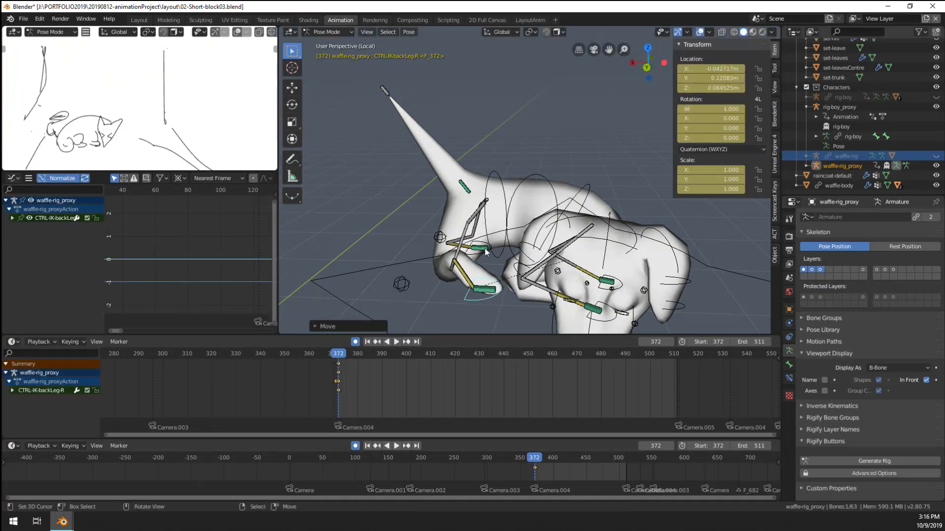
mouse_move(536, 266)
middle_mouse_down()
mouse_move(566, 220)
mouse_move(538, 261)
middle_mouse_up()
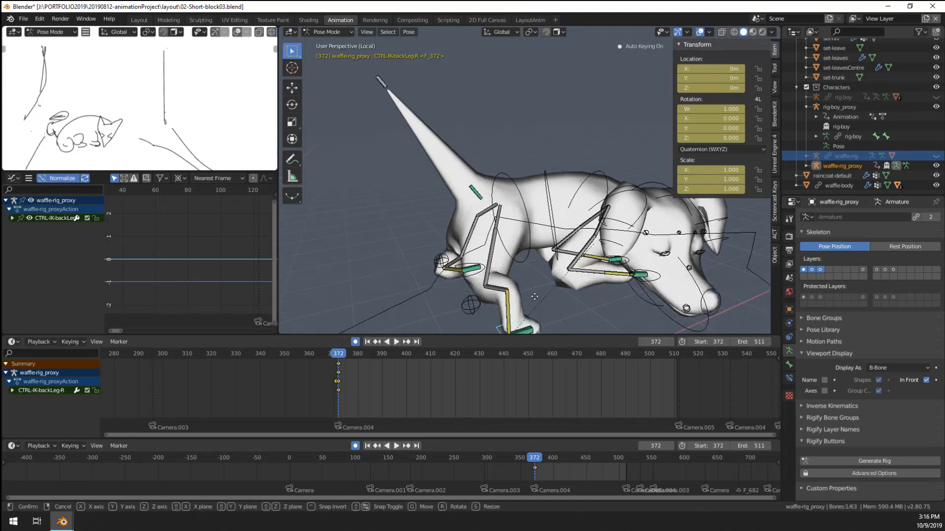
Step: Slide the back right paw's IK control across the ground plane, closer to the dog's body
key("g")
key("shift+z")
left_click(531, 231)
Step: Rotate the right hind thigh bone backLeg.R twice so the thigh swings forward along the belly
right_click(491, 261)
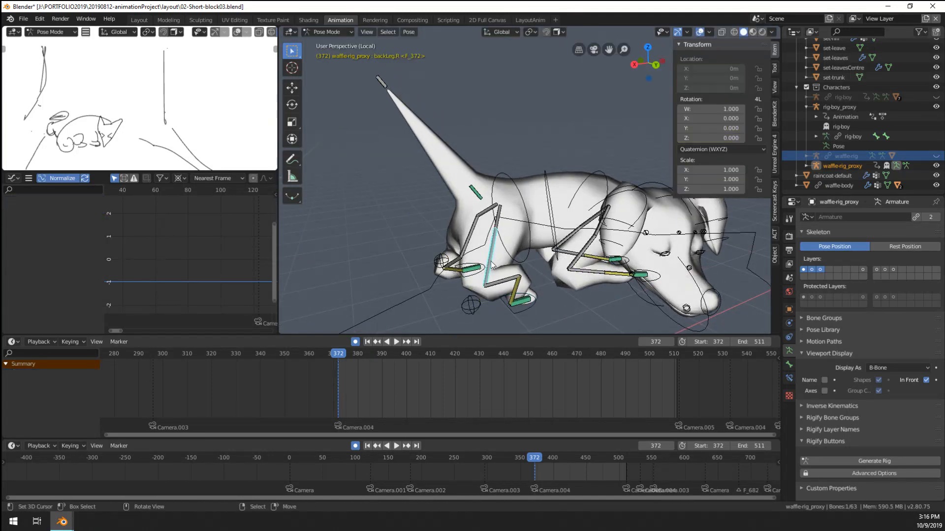
middle_click_drag(527, 276, 510, 270)
key("r")
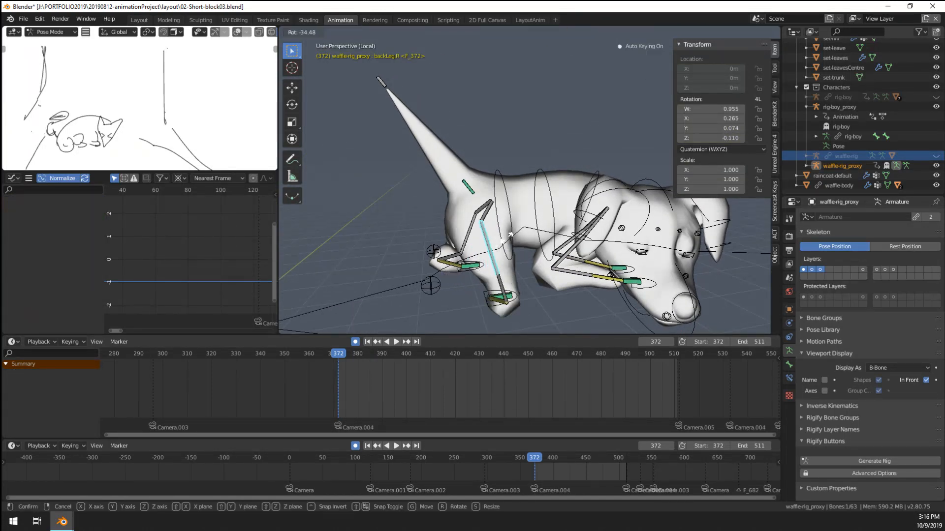
left_click(521, 257)
key("r")
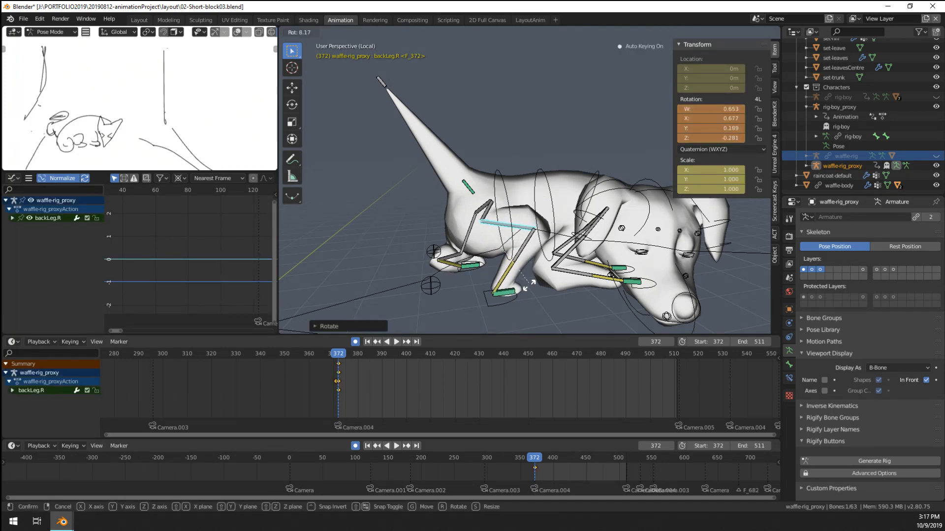
left_click(507, 302)
Step: Raise the back right paw's IK control slightly and readjust the rotation of the backLeg.R thigh bone
right_click(507, 302)
middle_click_drag(507, 302, 495, 273)
key("g")
left_click(555, 287)
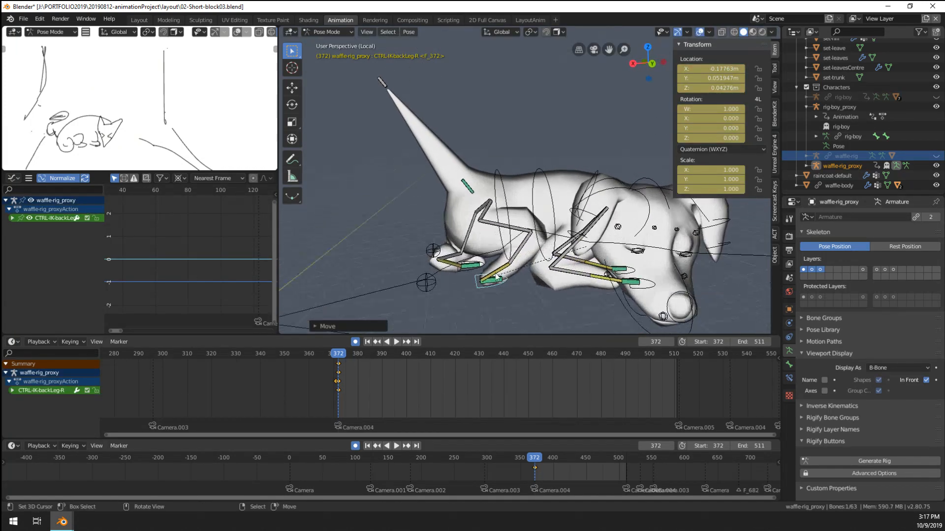
right_click(516, 229)
key("r")
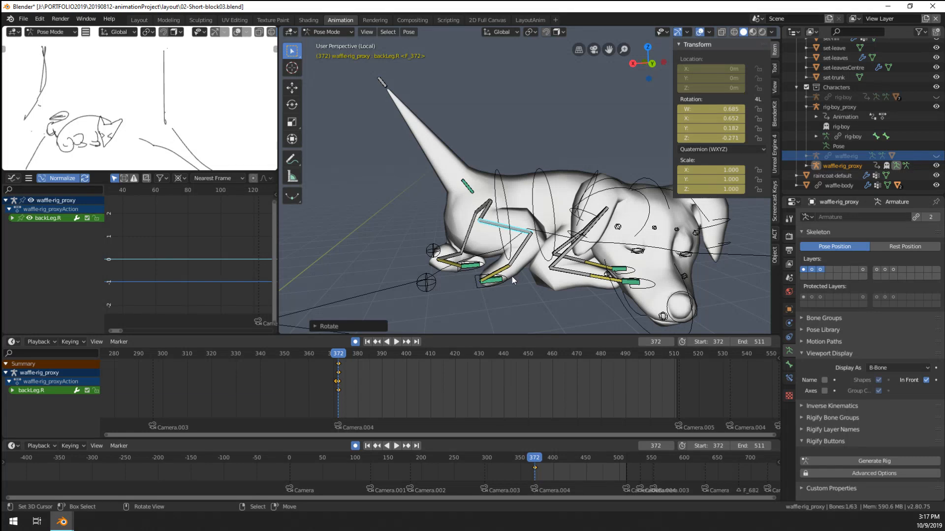
Step: Rotate the backPaw.R bone in two passes to fold the lower part of the right hind leg
left_click(494, 276)
key("r")
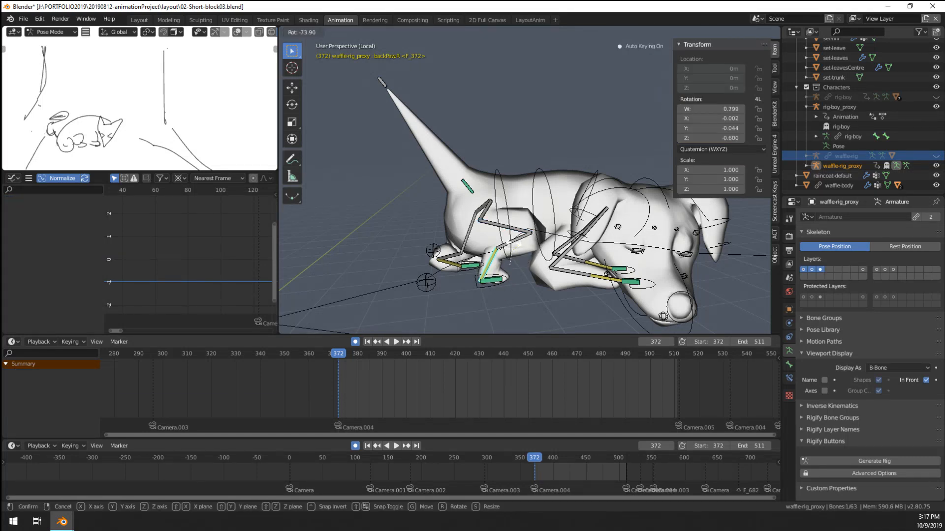
left_click(518, 258)
middle_click_drag(518, 259, 493, 252)
key("r")
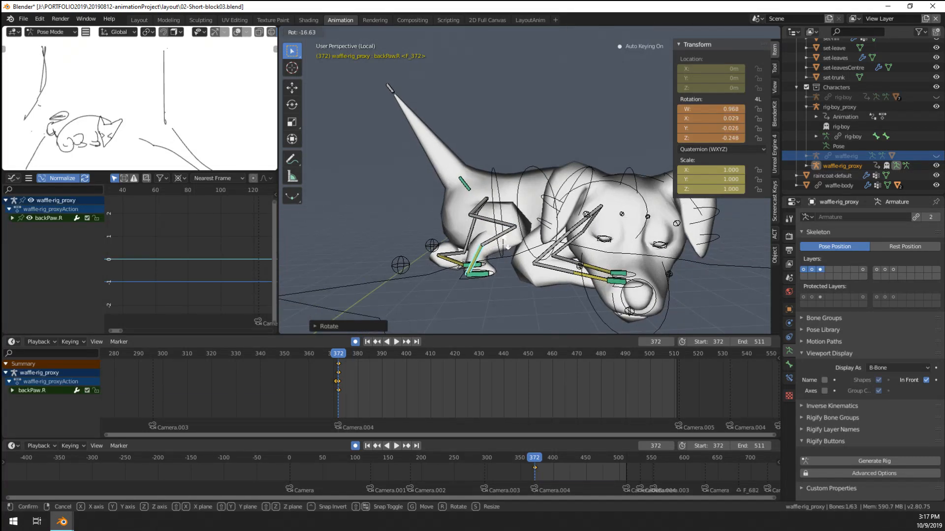
left_click(490, 274)
Step: Move the back right paw's IK control forward so the paw rests beside the front leg's elbow
left_click(490, 273)
key("g")
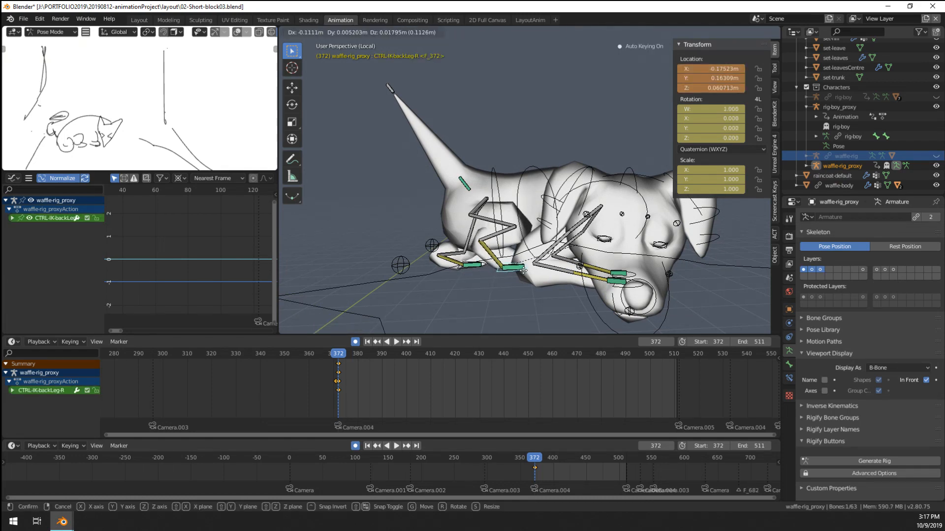
left_click(524, 275)
middle_click_drag(525, 275, 546, 263)
key("g")
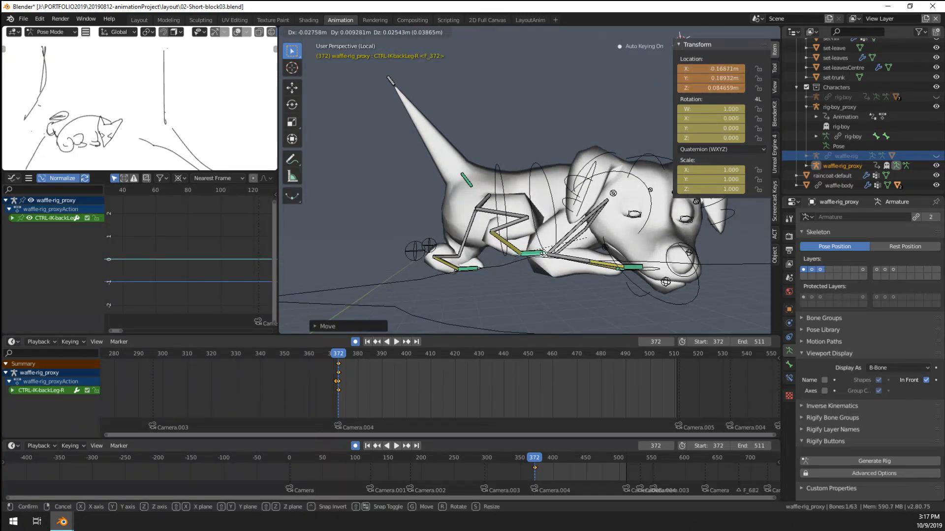
left_click(501, 257)
Step: Move the back left paw's IK control forward and rotate backLeg.L to fold the left hind leg beneath the belly
left_click(467, 268)
key("g")
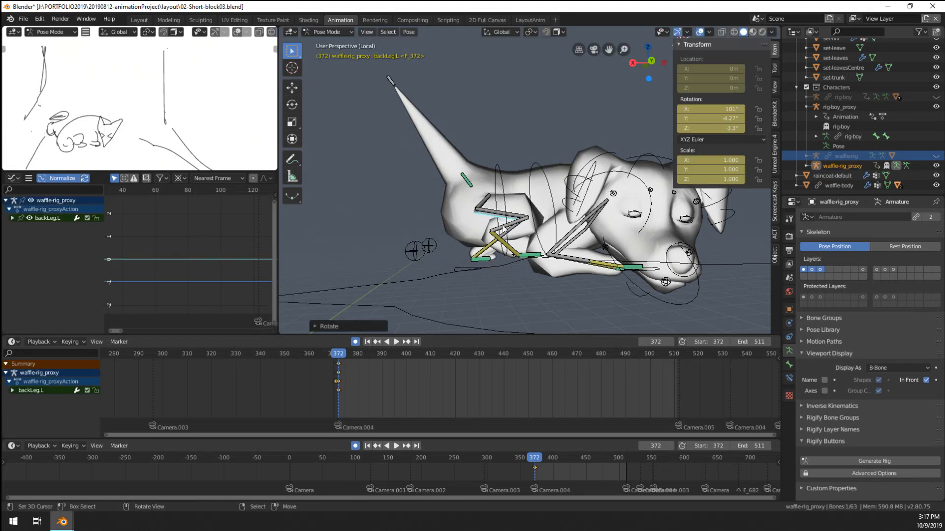
left_click(516, 250)
mouse_move(516, 250)
middle_mouse_down()
mouse_move(509, 323)
mouse_move(360, 308)
mouse_move(536, 282)
mouse_move(521, 246)
middle_mouse_up()
Step: Rotate the tail-bendy-end control and lower it behind the hind legs so the tail curls down around the rump
left_click(385, 78)
key("r")
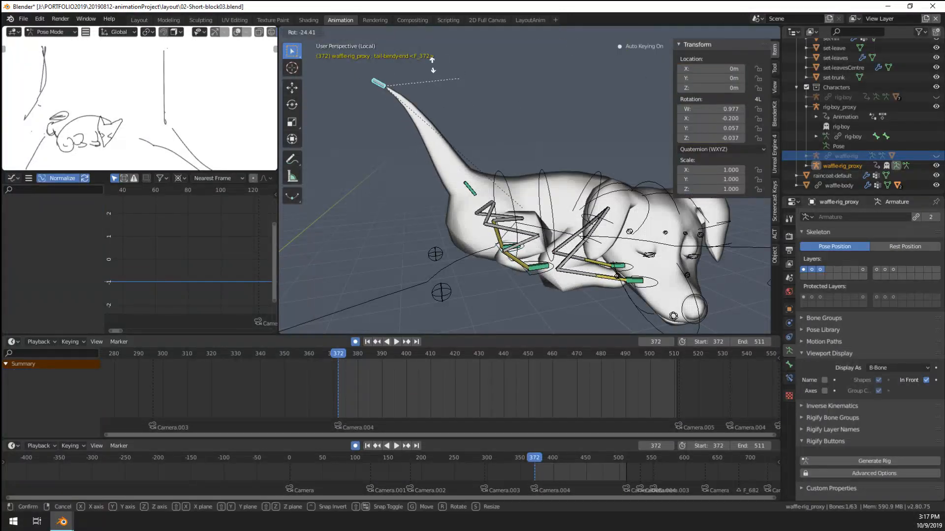
left_click(365, 83)
key("g")
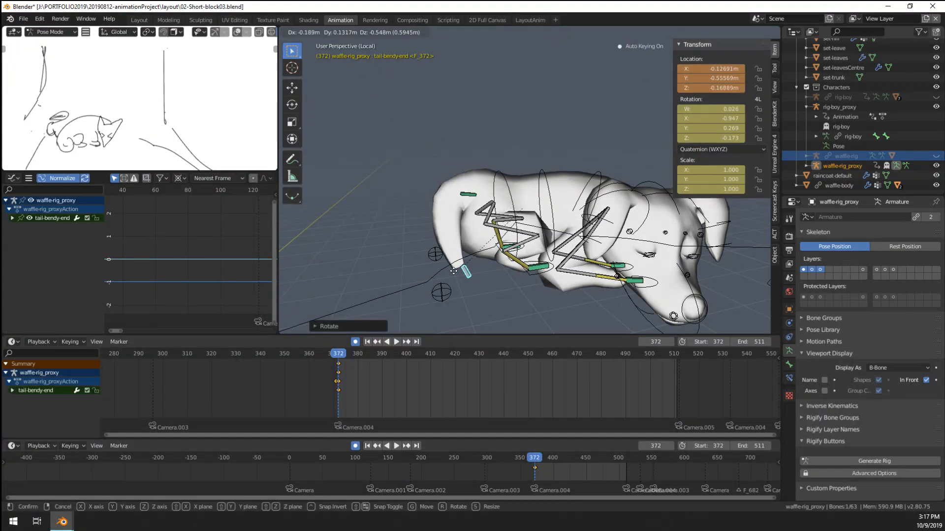
left_click(473, 265)
Step: Move the tail-bendy-end control around the rump toward the tucked hind paws
middle_click_drag(472, 266, 445, 137)
key("g")
left_click(658, 126)
scroll(497, 149, "up", 5)
scroll(438, 153, "down", 3)
middle_click_drag(418, 200, 374, 197)
Step: Rotate the tail-bendy-end control so the tail tip points forward along the hind paws
key("r")
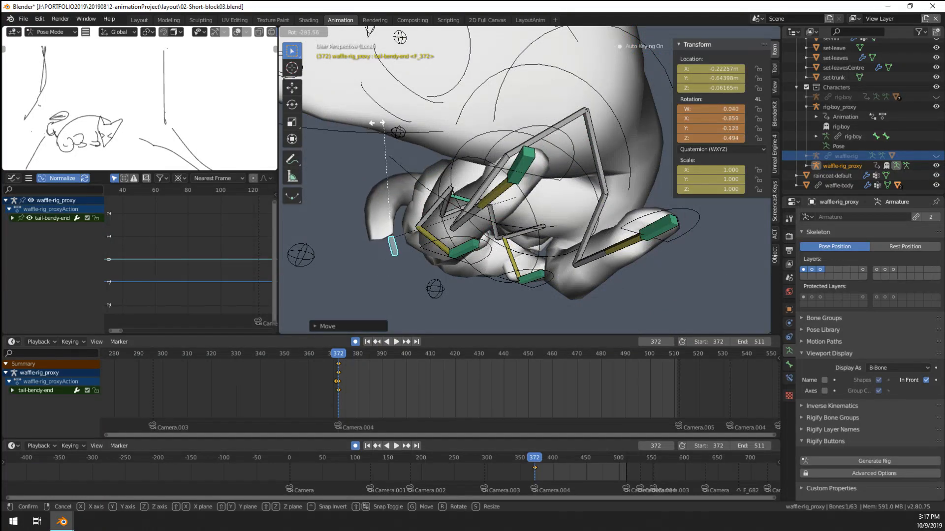
left_click(411, 153)
middle_click_drag(411, 153, 482, 184)
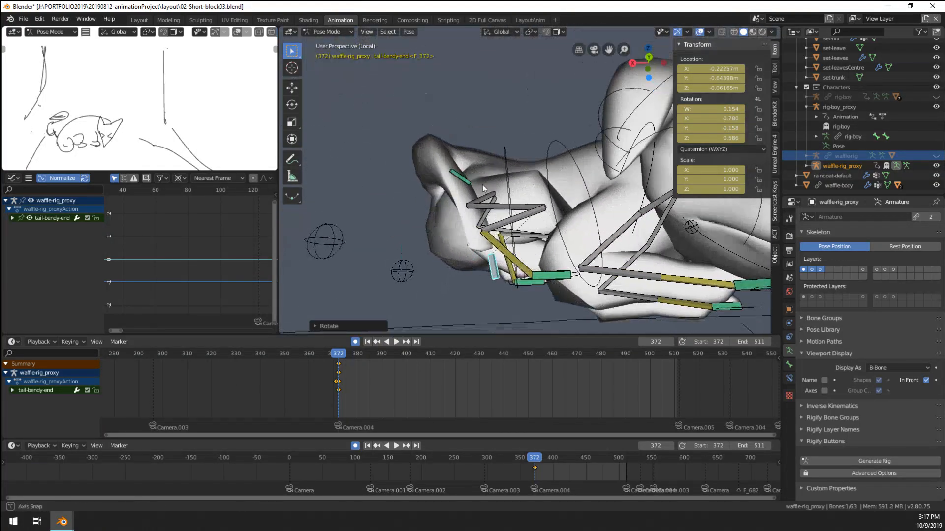
key("r")
left_click(353, 312)
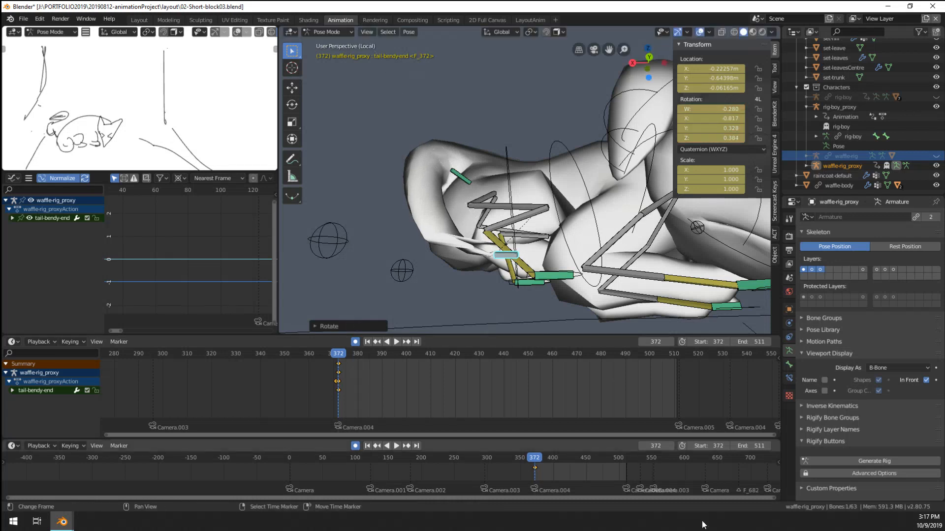
Step: Expand the Bendy Bones settings of the tail-bendy-end control
left_click(789, 364)
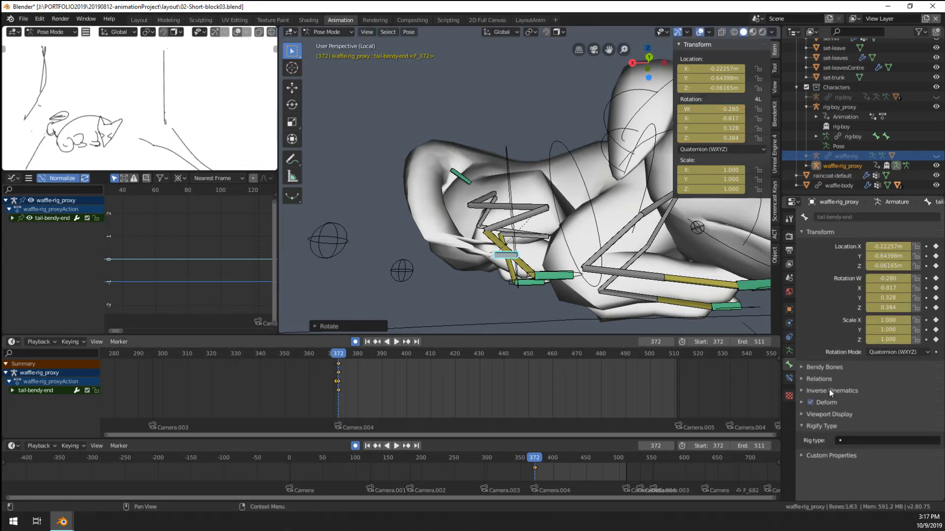
left_click(823, 368)
scroll(831, 379, "down", 4)
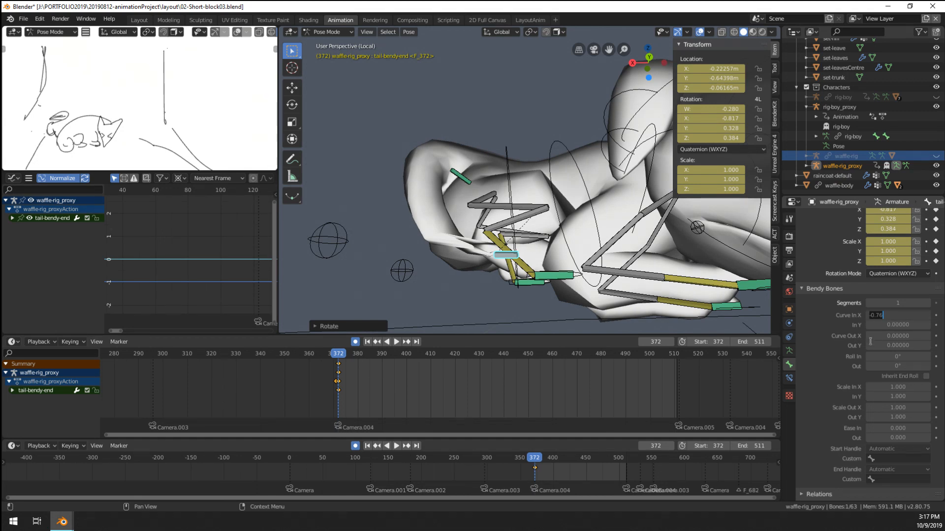
Step: Show the armature layer holding the segmented tail bone and select tail-bendy
left_click(789, 351)
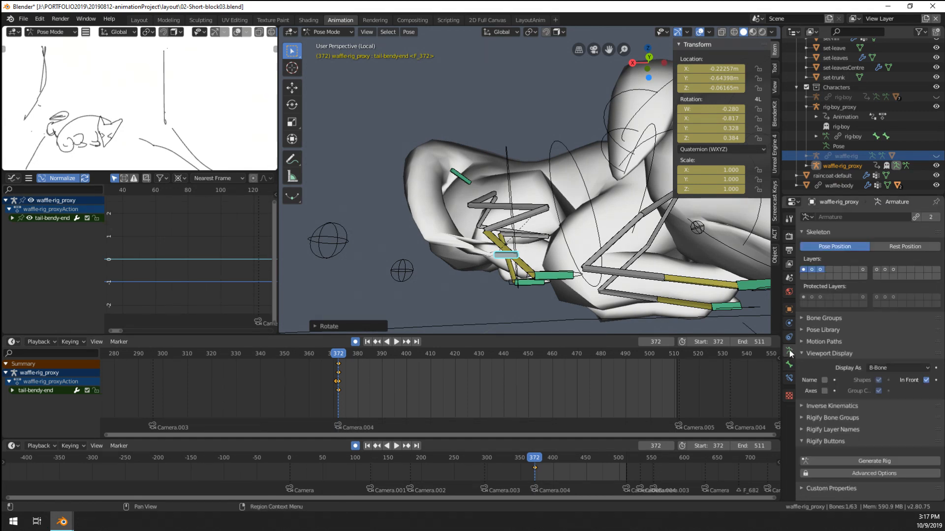
left_click(876, 270)
left_click(480, 242)
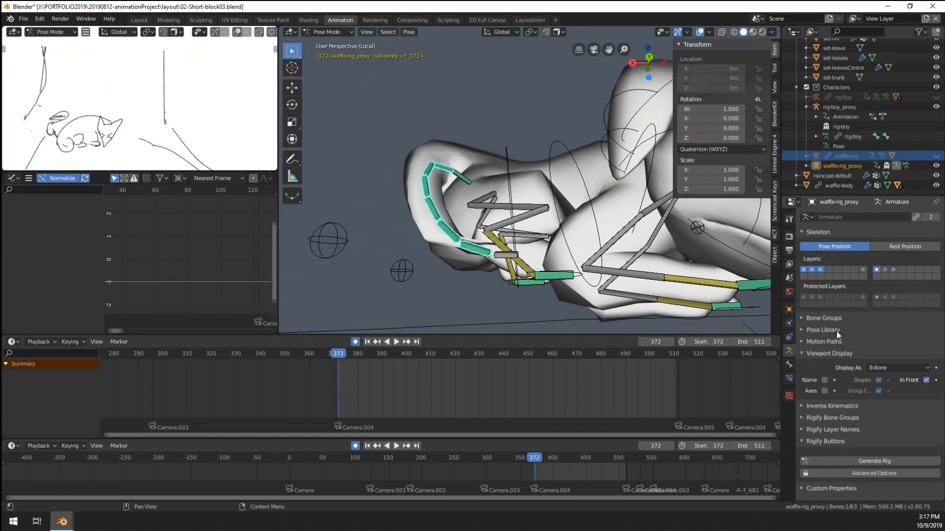
Step: Set tail-bendy's Curve In X to 0.01, In Y to -0.003, Curve Out X to 0.003, Roll In to 1.3° and Roll Out to -117°
left_click(789, 365)
left_click_drag(899, 315, 900, 336)
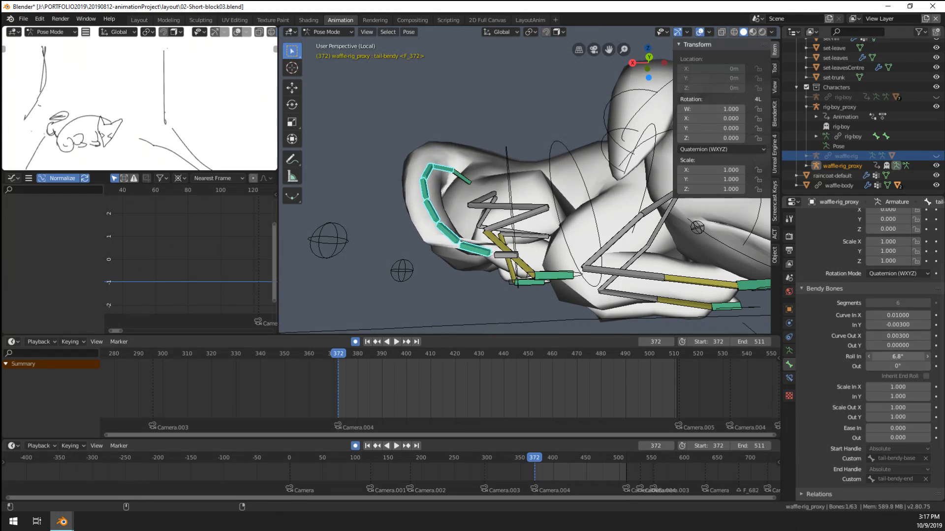
left_click_drag(895, 369, 881, 368)
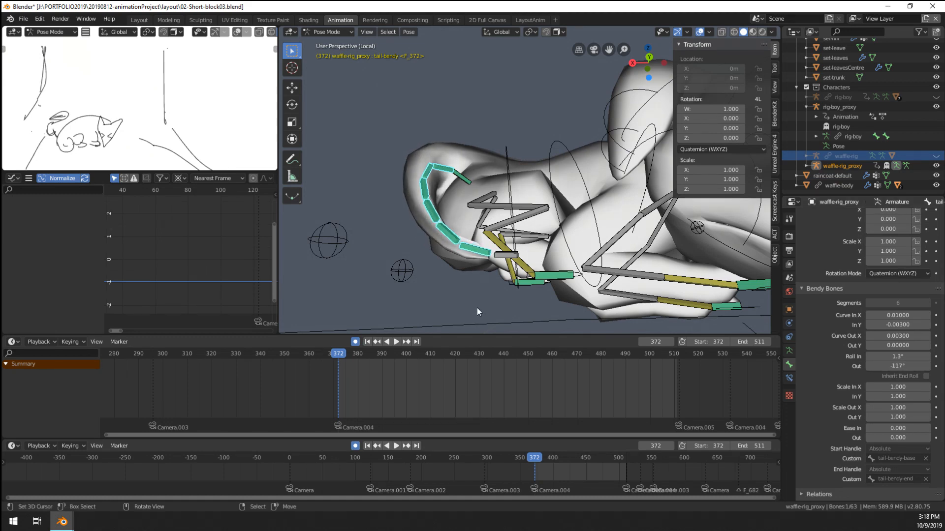
Step: Adjust the tail-bendy bone's Roll Out to -118° and check the tail's twist from several angles
scroll(474, 299, "up", 2)
middle_click_drag(474, 299, 649, 263)
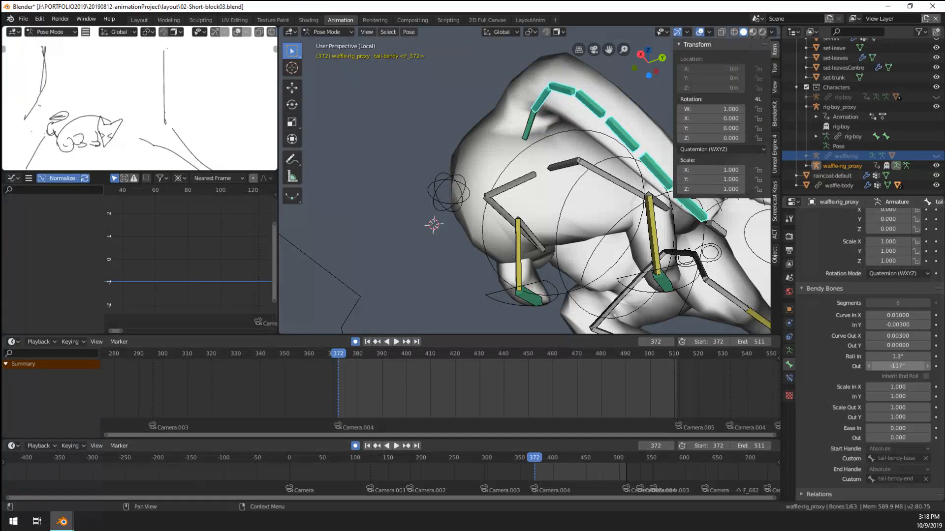
left_click_drag(897, 366, 888, 366)
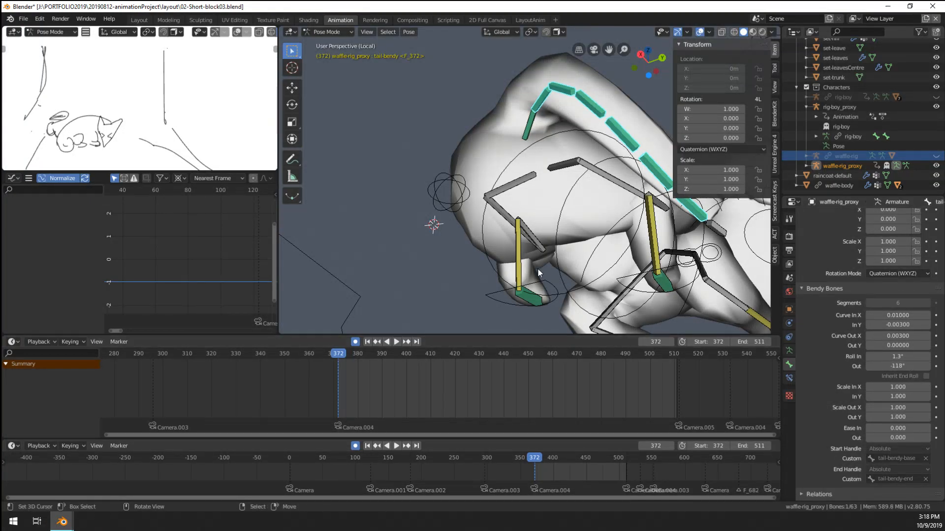
middle_click_drag(497, 285, 539, 297)
middle_click_drag(585, 231, 538, 257)
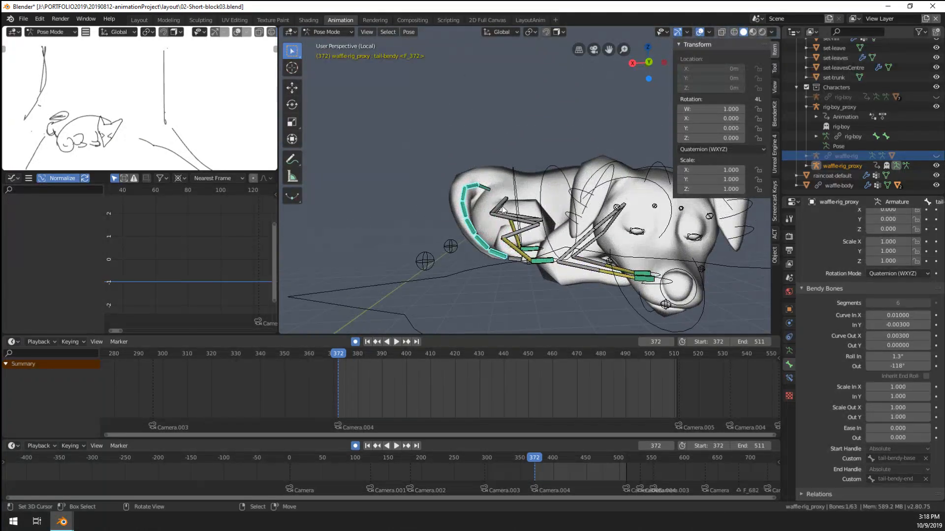
Step: Rotate the tail-bendy-base control and move it slightly down to smooth the tail's bend at the rump
right_click(489, 187)
key("r")
left_click(585, 141)
key("g")
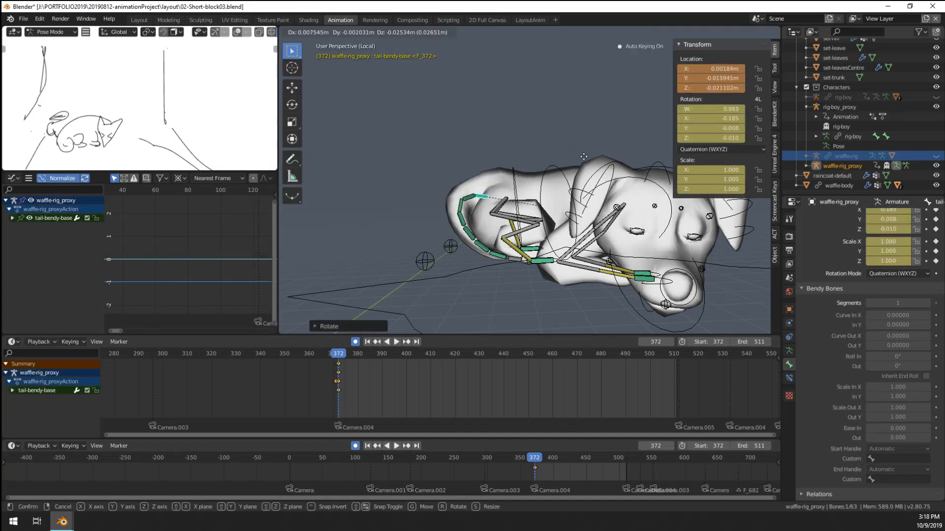
left_click(568, 184)
middle_click_drag(569, 184, 582, 201)
Step: Check the curled pose through the shot camera and leave local view to bring back the tree set around the dog
key("KP_0")
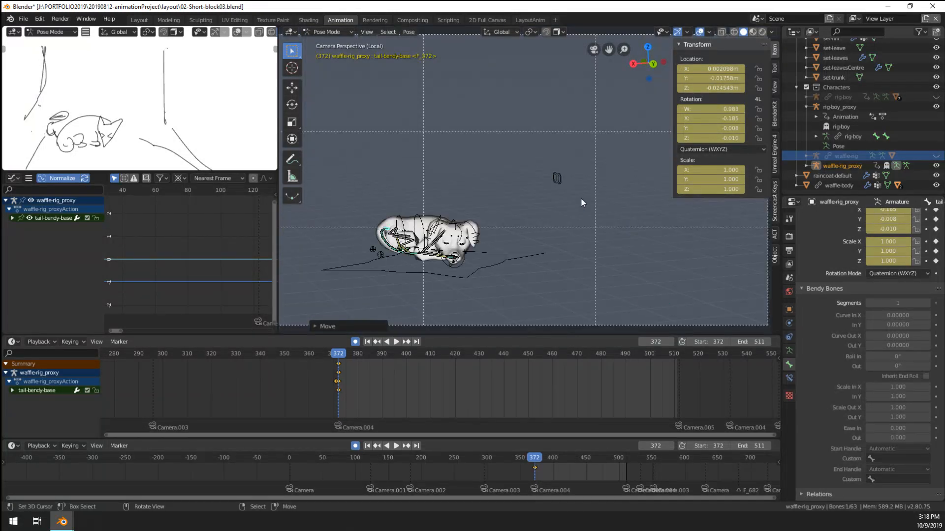
scroll(521, 226, "up", 2)
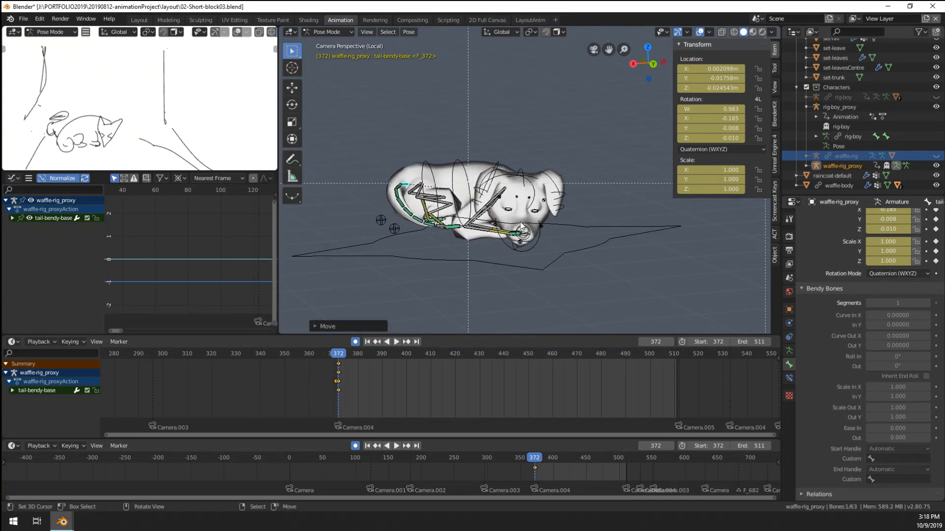
key("KP_Divide")
scroll(521, 226, "up", 8)
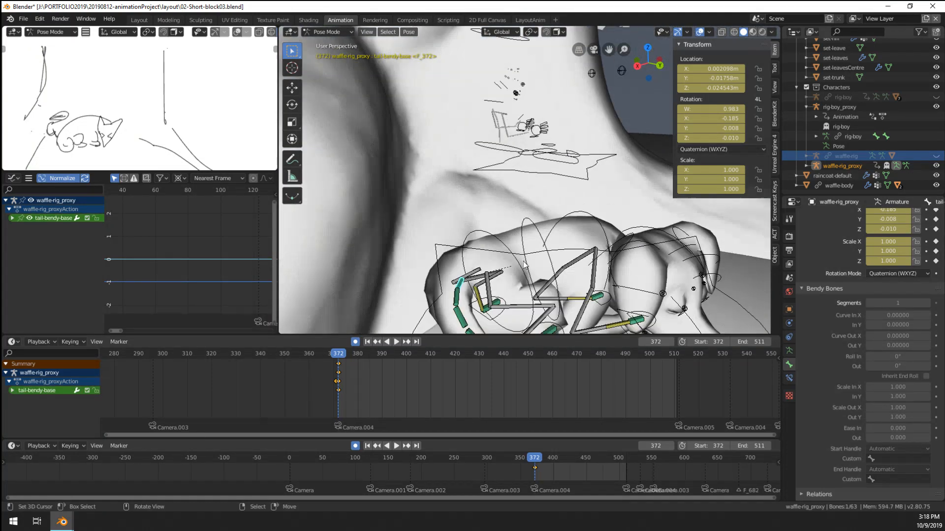
middle_click_drag(520, 226, 439, 131, "shift")
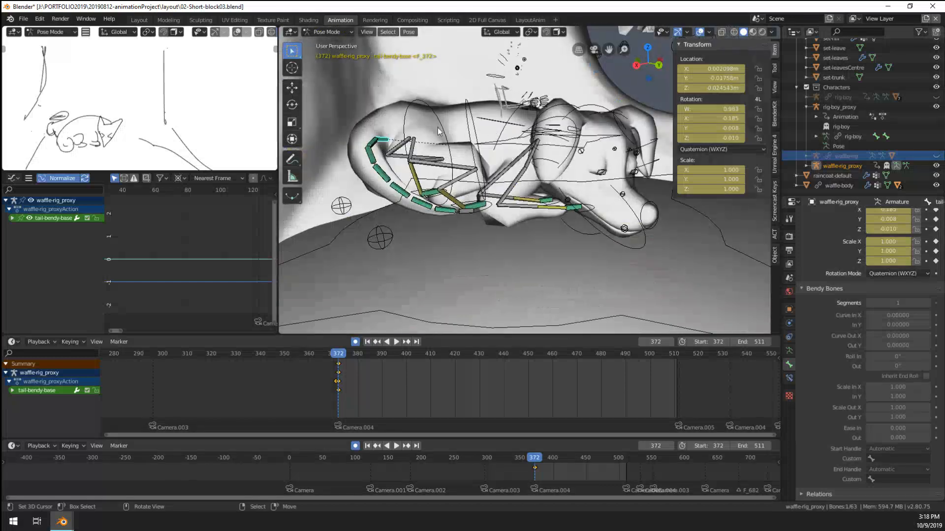
Step: Select spine.001 with both back paw IK controls and lower them together so the hindquarters settle onto the ground
left_click(440, 173)
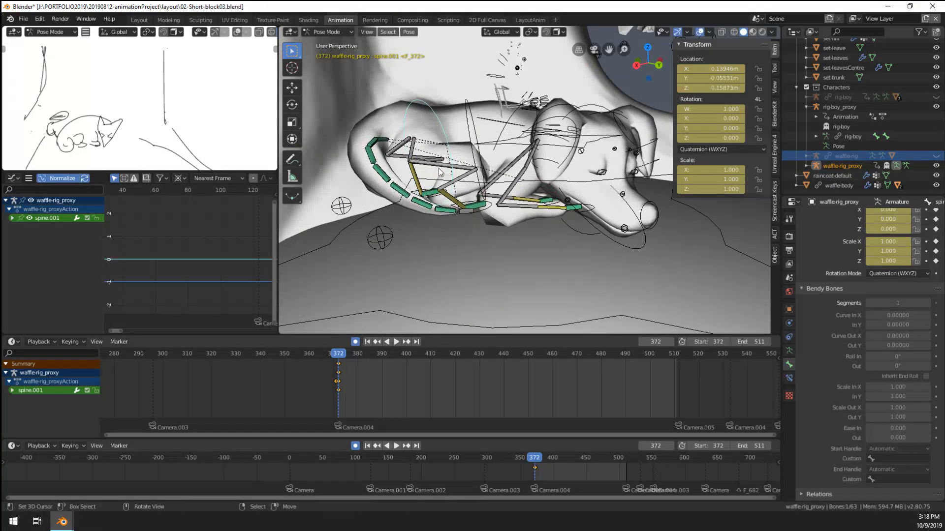
left_click(489, 213, "shift")
left_click(431, 198, "shift")
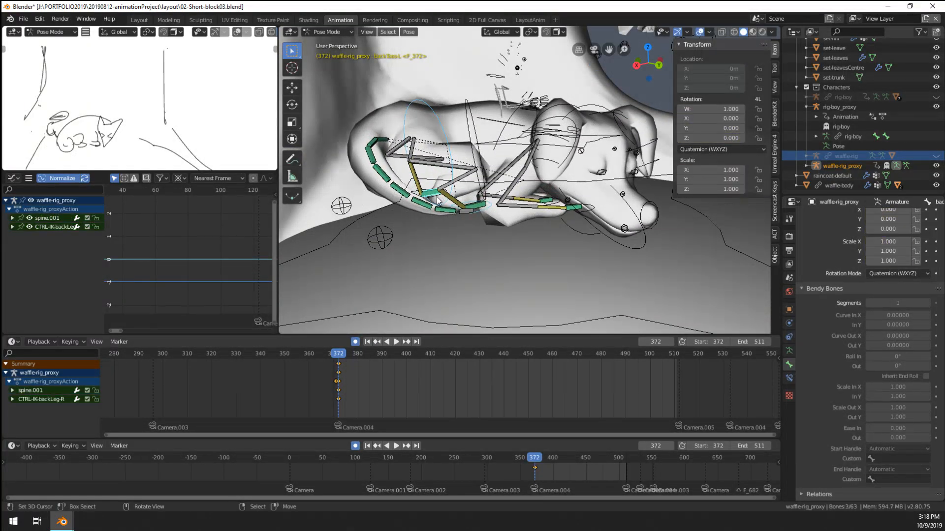
left_click(437, 200)
left_click(486, 215, "shift")
left_click(451, 159, "shift")
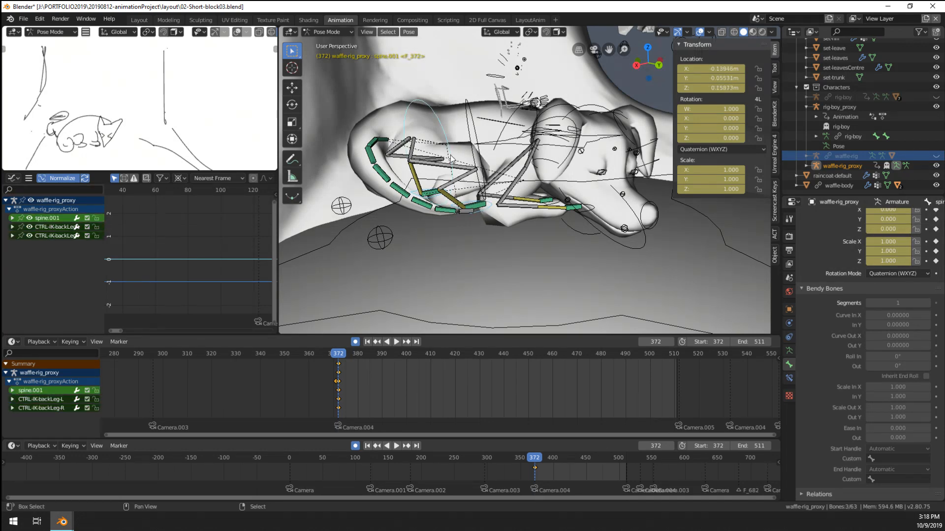
key("g")
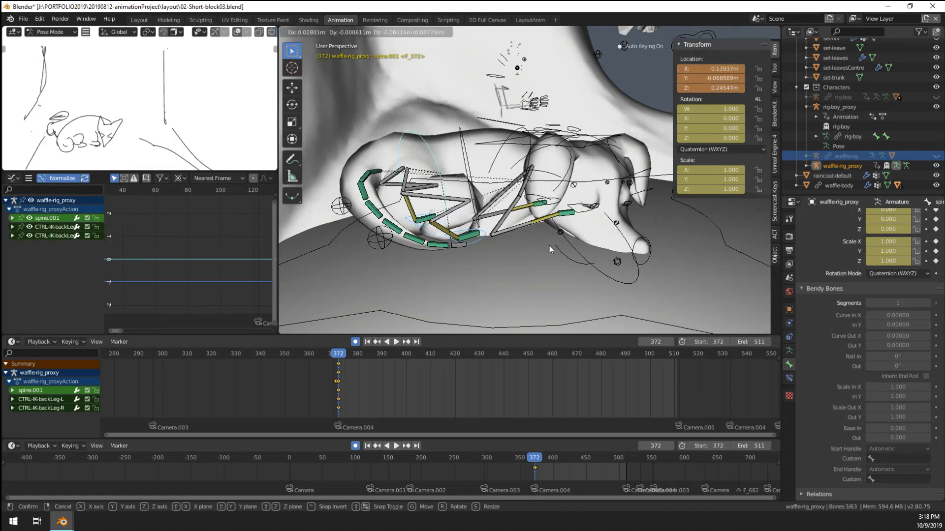
left_click(550, 246)
Step: Move the CTRL-IK-frontLeg-R control forward and lower toward the ground to reposition the dog's right front paw
middle_click_drag(549, 246, 591, 248)
left_click(669, 260)
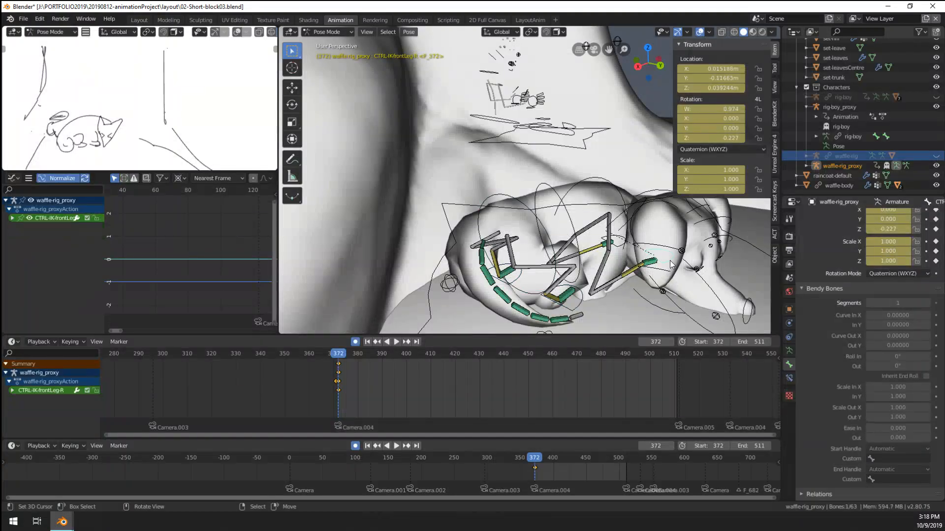
key("g")
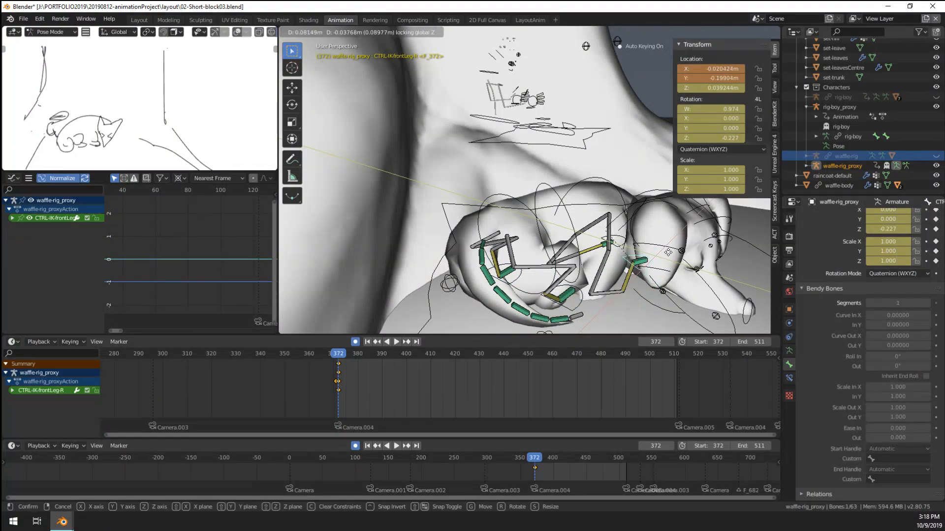
left_click(675, 256)
middle_click_drag(675, 255, 579, 238)
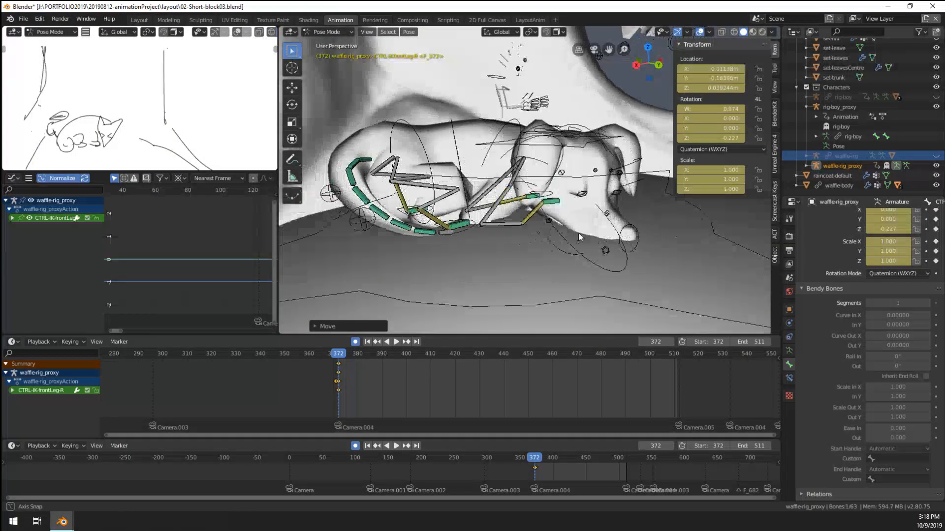
left_click(493, 199)
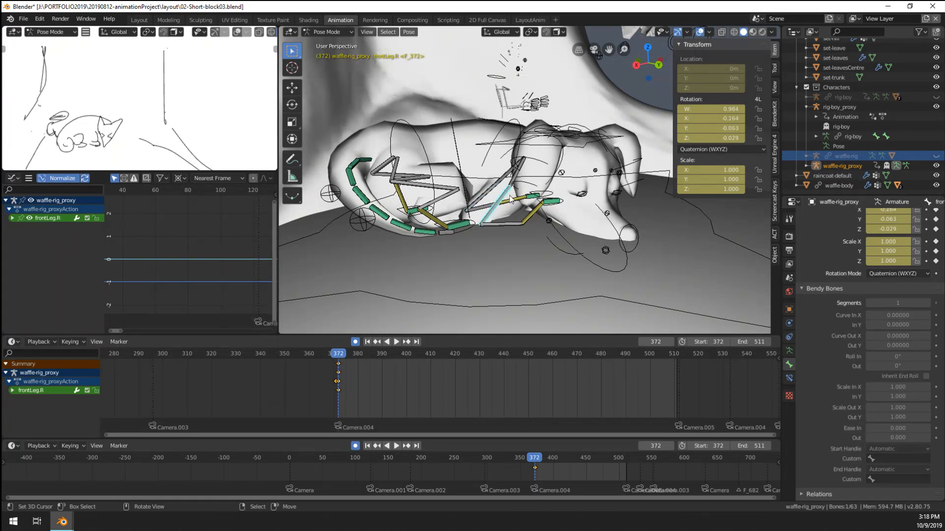
left_click(551, 200)
key("g")
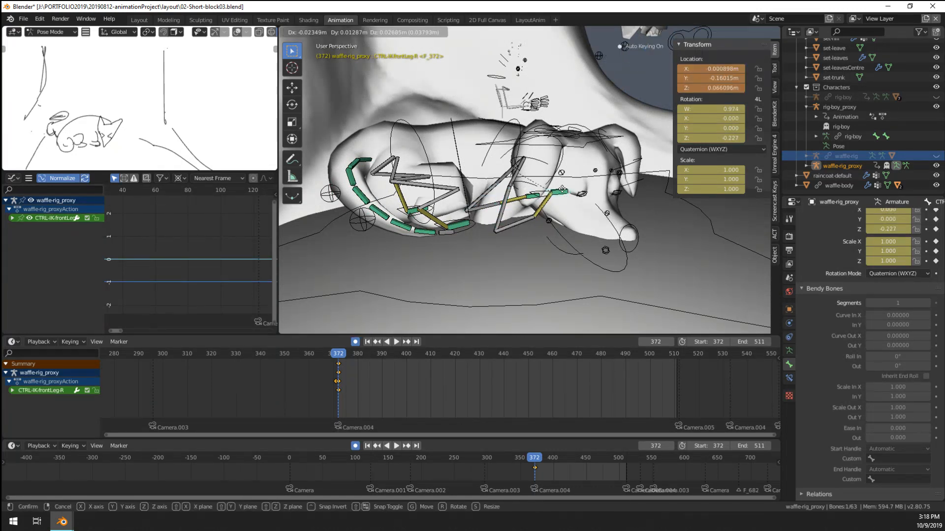
left_click(576, 213)
Step: Rotate shoulder.R to adjust how the dog's right front leg folds beside the chest
left_click(510, 190)
left_click(510, 173)
key("r")
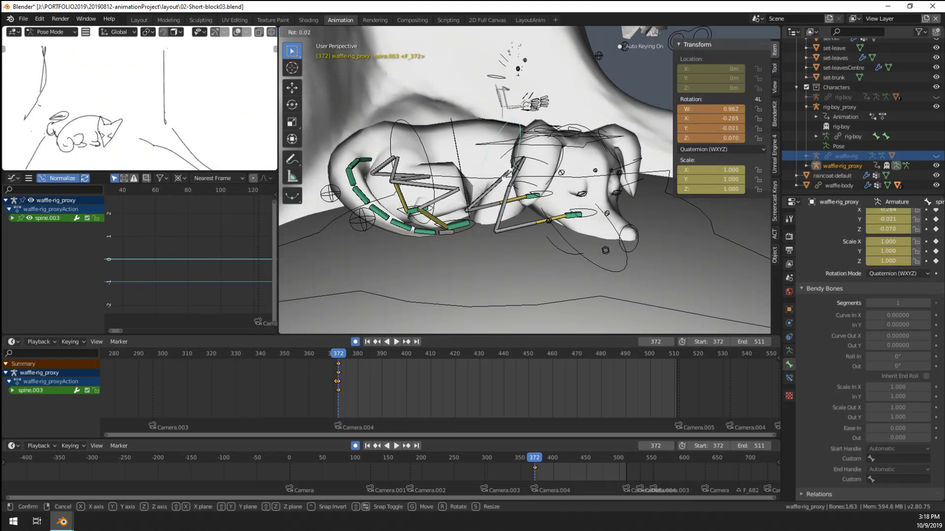
right_click(510, 175)
left_click(516, 174)
key("r")
middle_click_drag(489, 185, 495, 243)
left_click(439, 159)
key("r")
left_click(439, 171)
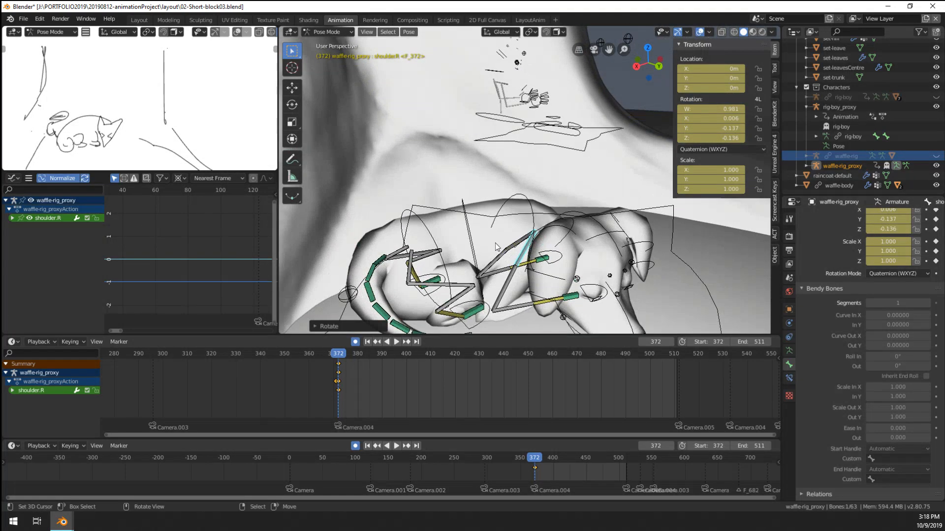
Step: Rotate the frontLeg.R bone to refine the fold of the right front leg
left_click(508, 284)
key("r")
left_click(521, 281)
middle_click_drag(522, 281, 522, 223)
Step: Rotate spine.003 to lift the dog's chest off the ground
left_click(515, 147)
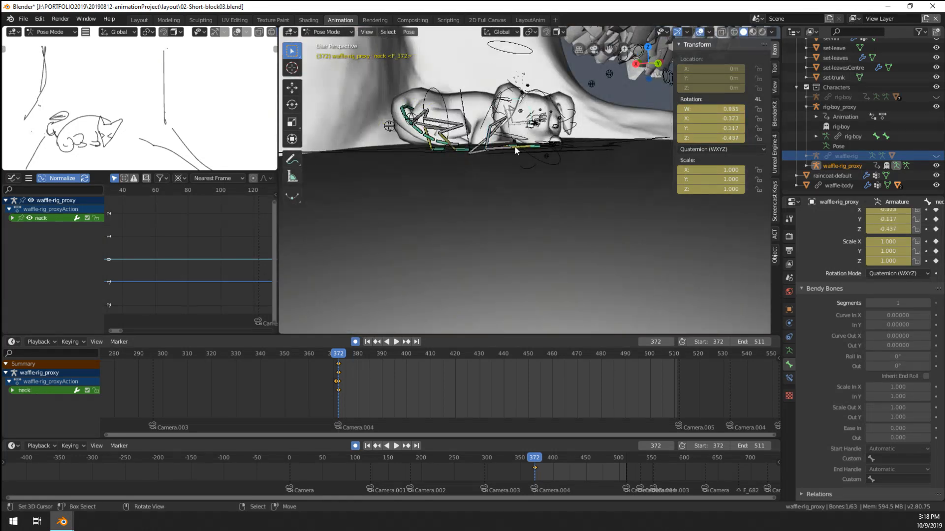
left_click(486, 120)
key("r")
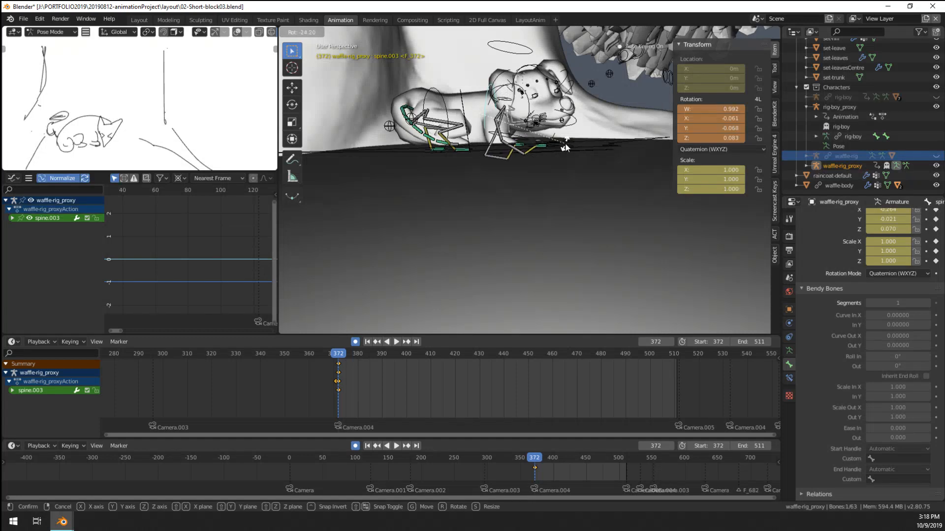
left_click(550, 150)
right_click(550, 149)
Step: Rotate the neck control in two passes so the dog's head rests down with its muzzle near the ground
middle_click_drag(550, 149, 551, 158)
scroll(552, 159, "up", 3)
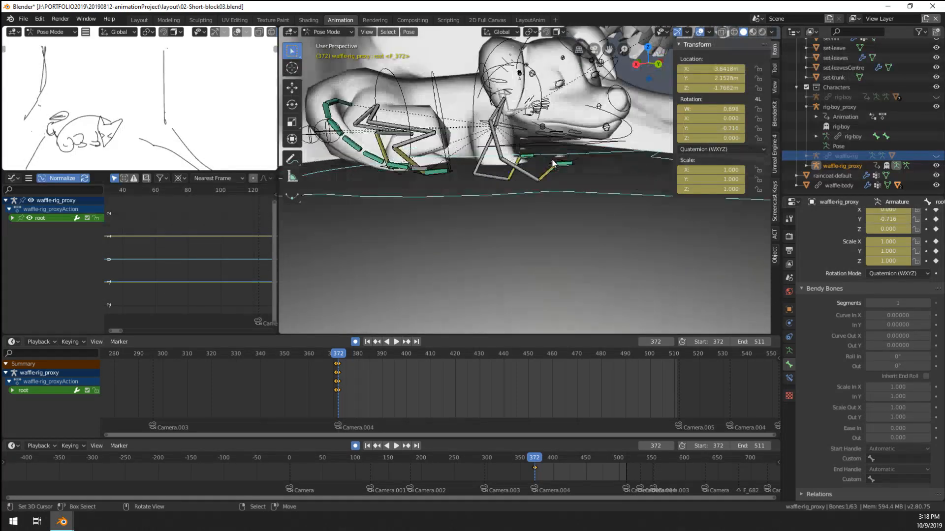
left_click(538, 90)
key("r")
left_click(569, 194)
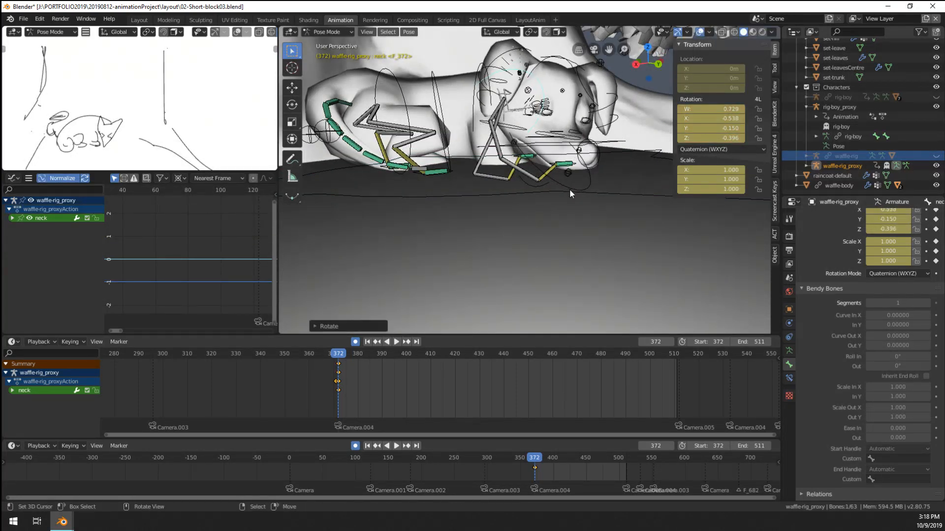
middle_click_drag(570, 193, 575, 199, "shift")
key("r")
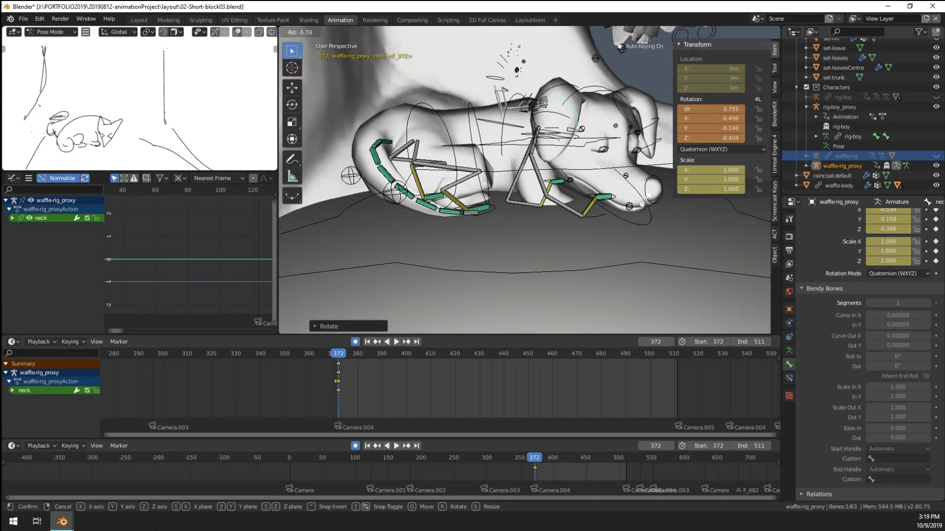
left_click(549, 220)
Step: Adjust frontLeg.R and reposition CTRL-IK-frontLeg-R so the right front leg lies folded under the head
right_click(551, 200)
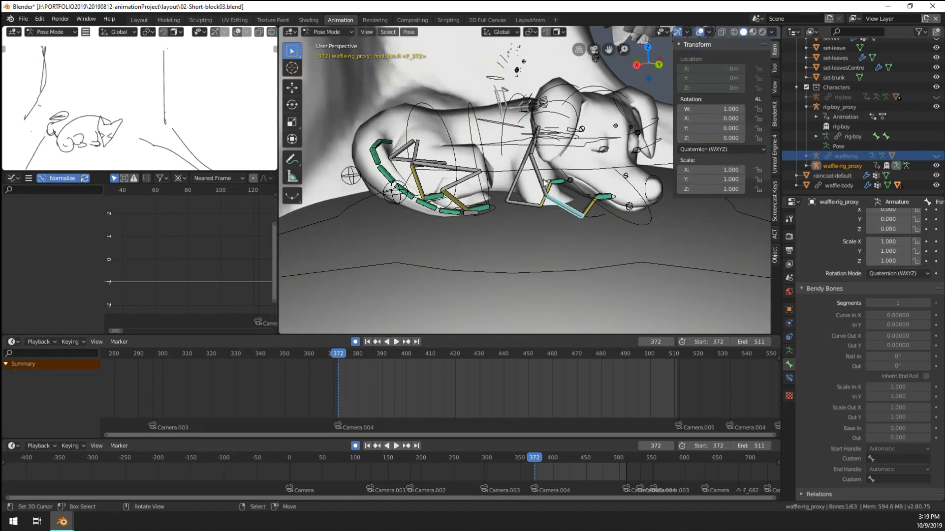
right_click(544, 186)
middle_click_drag(543, 185, 507, 173)
key("r")
right_click(472, 170)
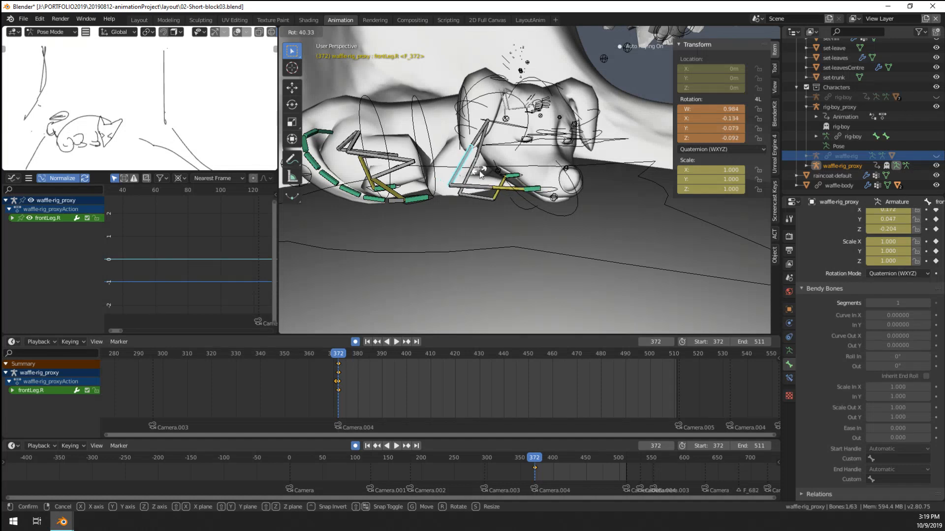
right_click(538, 182)
key("g")
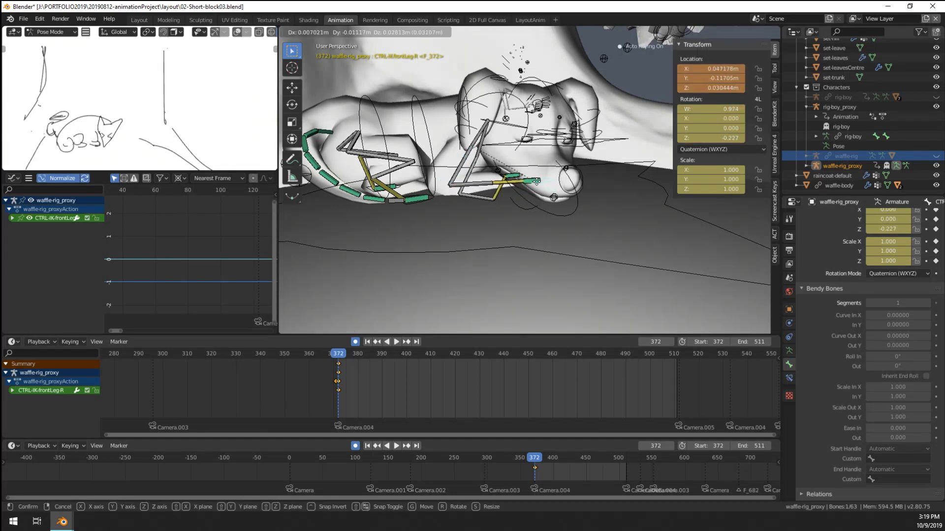
left_click(530, 190)
Step: Adjust frontLeg.L and raise CTRL-IK-frontLeg-L so the left front leg lies folded beside the right one
right_click(467, 172)
key("r")
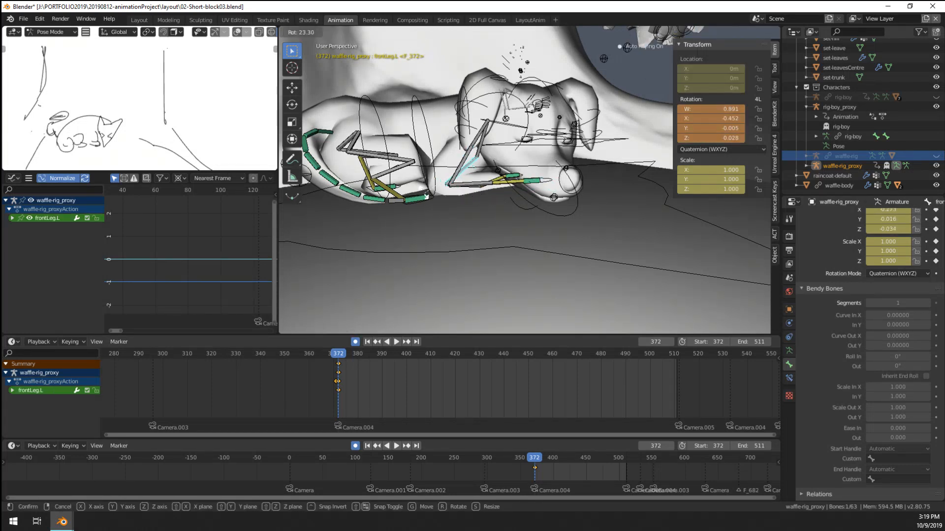
right_click(424, 179)
right_click(530, 178)
key("g")
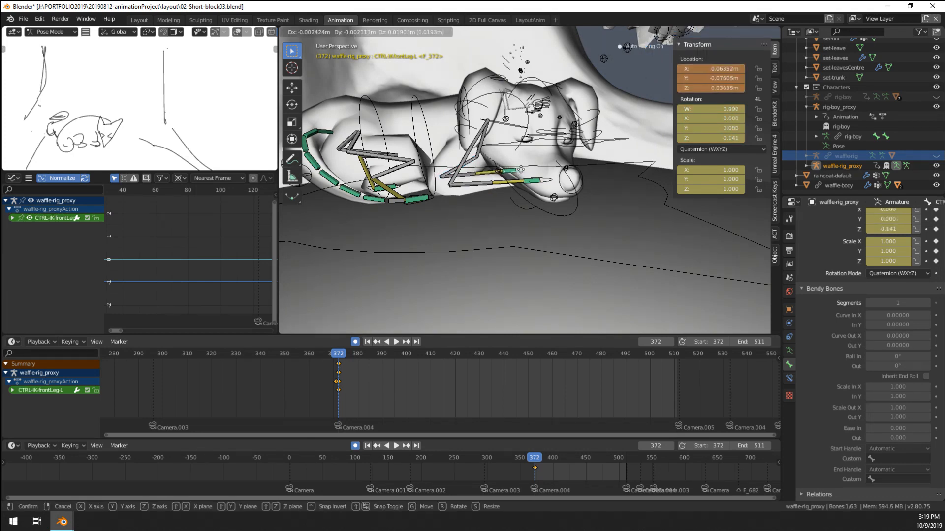
left_click(519, 163)
Step: Try to rotate and shift the right back toes at the curled tail's tip
middle_click_drag(525, 169, 502, 219)
scroll(543, 192, "down", 4)
scroll(497, 221, "up", 3)
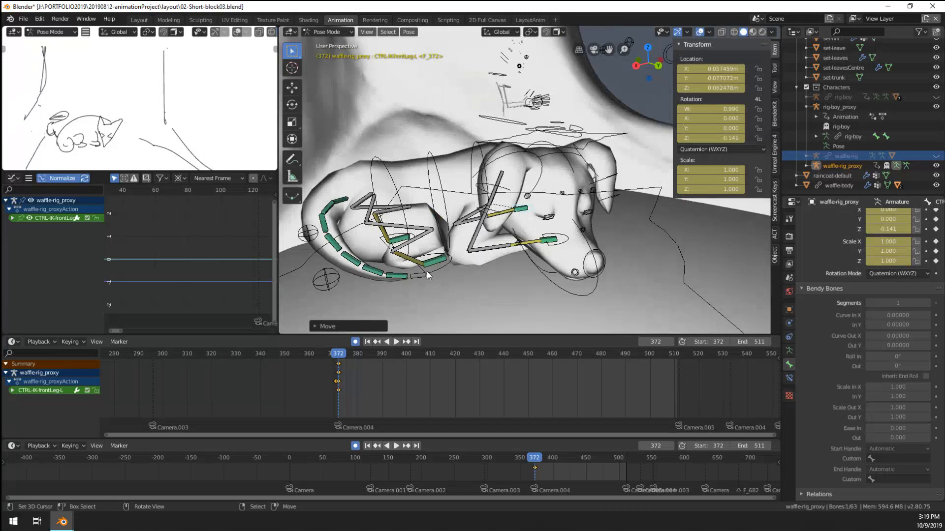
right_click(433, 267)
key("r")
right_click(433, 268)
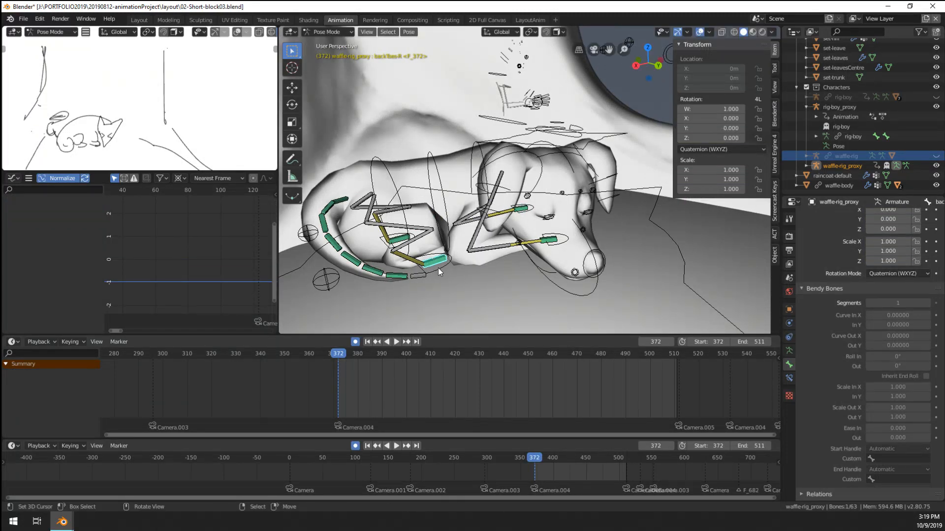
right_click(438, 267)
key("g")
left_click(438, 267)
Step: Move the dog's root control to about X -4.10, Y 2.19, Z -1.62 m to resettle the whole body by the tree
scroll(506, 241, "down", 3)
middle_click_drag(507, 240, 487, 236)
key("KP_0")
right_click(526, 229)
scroll(509, 247, "up", 3)
scroll(402, 241, "up", 3)
key("g")
left_click(420, 238)
scroll(482, 230, "up", 3)
key("g")
left_click(507, 237)
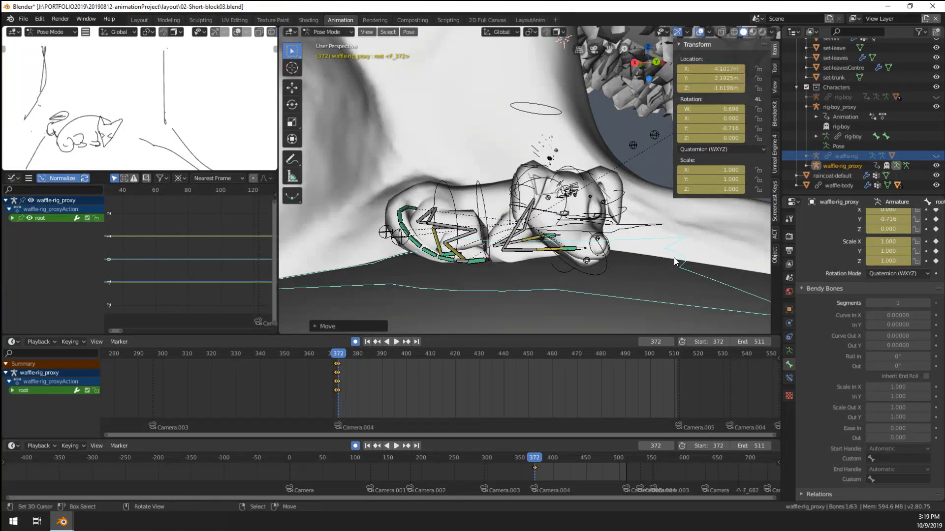
Step: Tilt the root control slightly and nudge it to match the ground slope, checking the placement through the shot camera
key("r")
left_click(682, 249)
key("g")
left_click(681, 250)
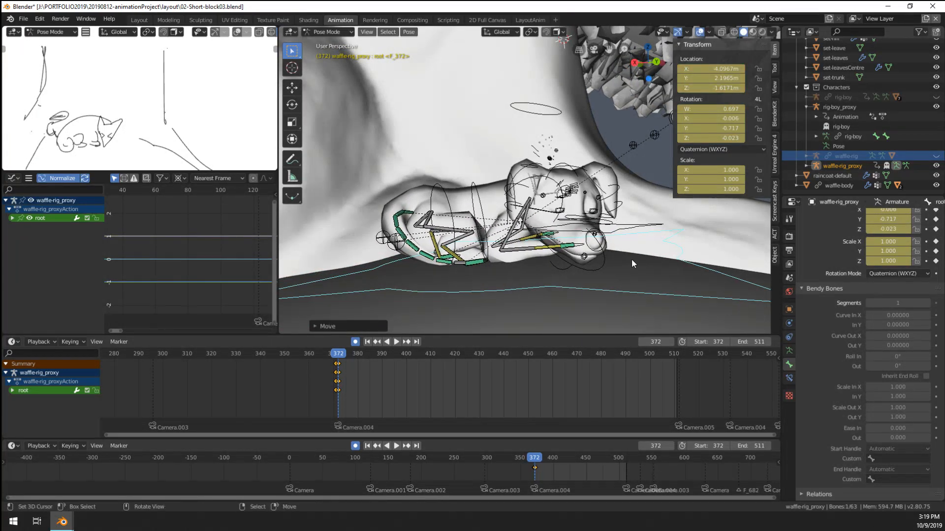
key("KP_0")
scroll(566, 216, "up", 5)
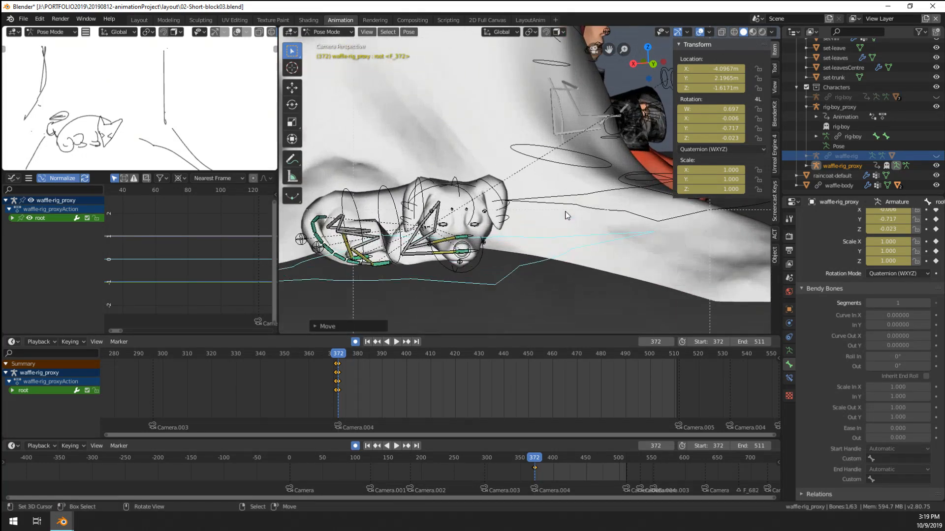
scroll(548, 212, "up", 1)
right_click(463, 213)
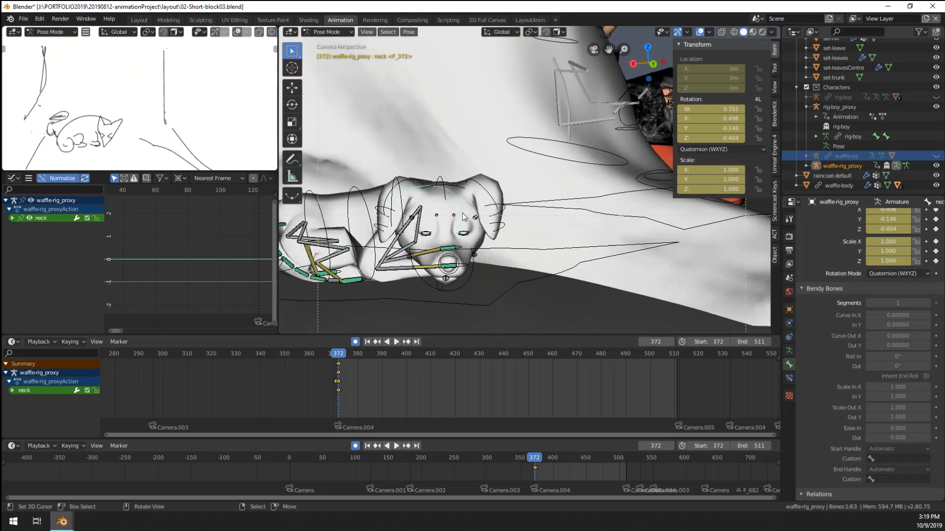
key("r")
right_click(580, 212)
Step: Lower the inner eyebrow controls CTRL-eyeBrow-End-L and CTRL-eyeBrow-End-R on the dog's face
scroll(464, 241, "up", 5)
right_click(458, 177)
key("g")
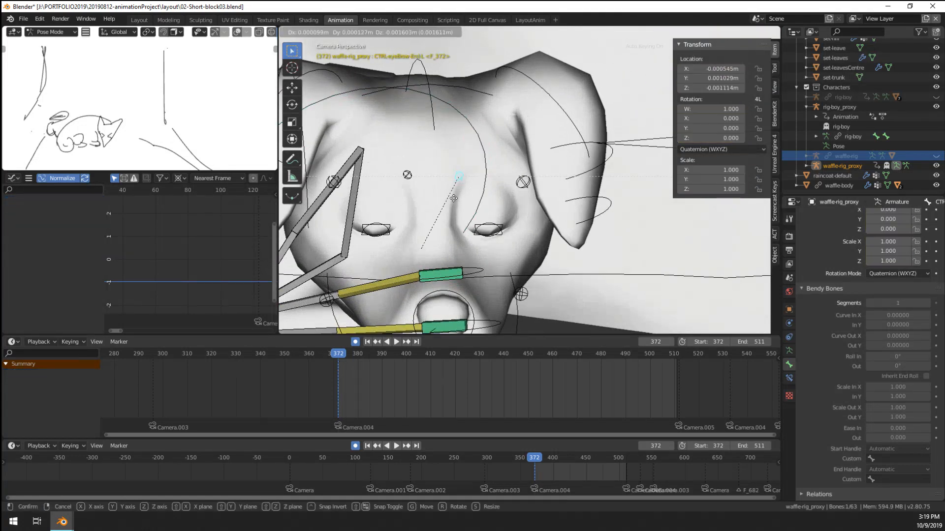
left_click(447, 197)
right_click(408, 175)
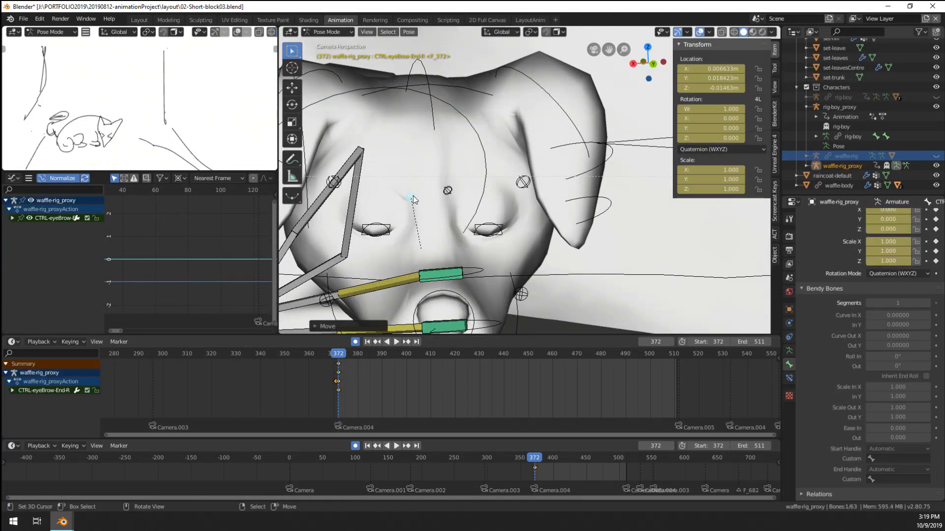
Step: Pull CTRL-eyeBrow-End-R and CTRL-eyeBrow-End-L forward and slightly lower to shape the brows in depth
middle_click_drag(413, 196, 540, 212)
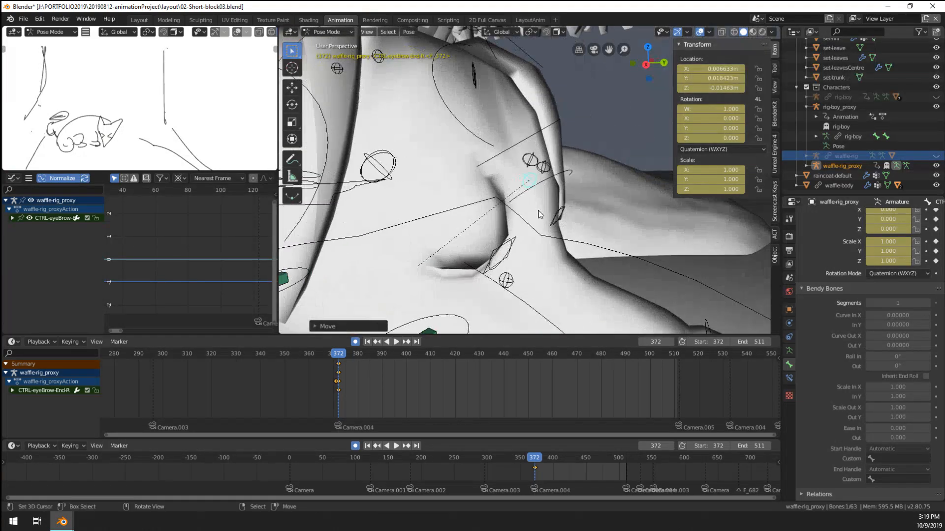
key("g")
left_click(595, 233)
middle_click_drag(596, 234, 560, 193)
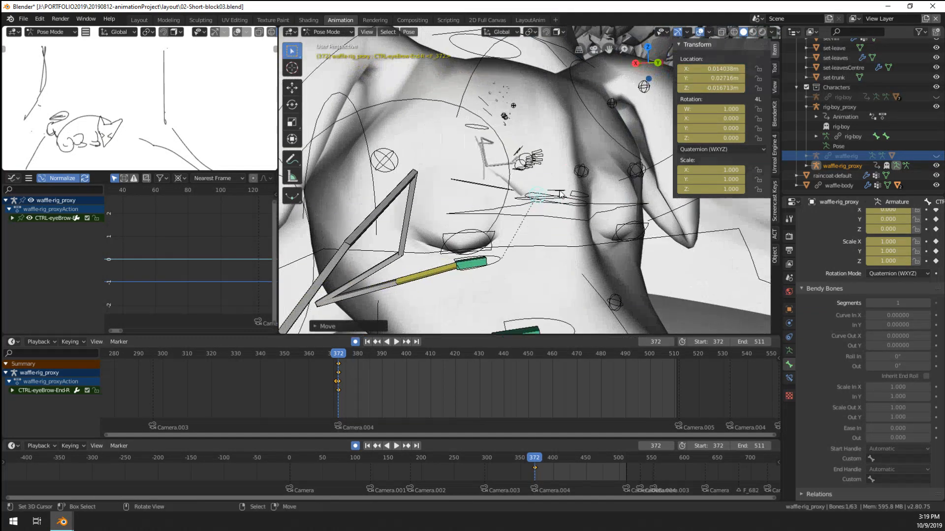
right_click(583, 161)
middle_click_drag(583, 161, 541, 244)
key("g")
left_click(557, 219)
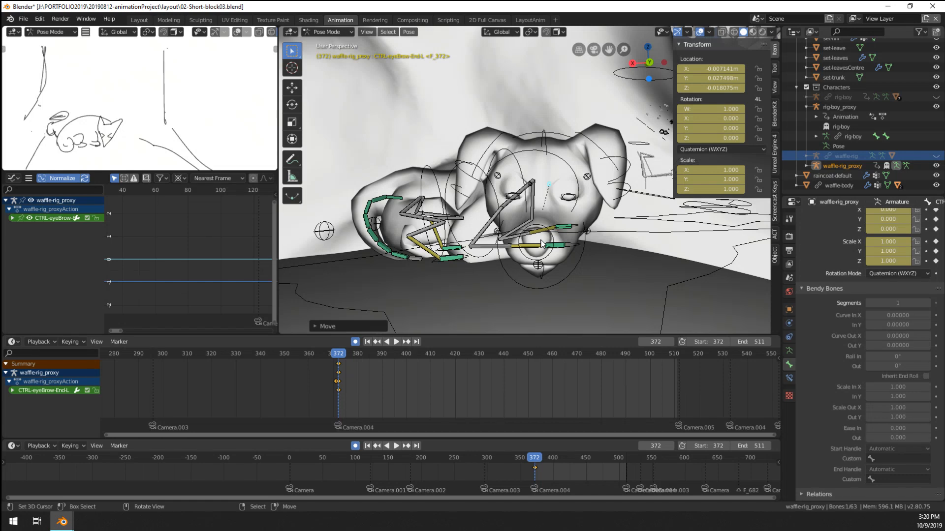
Step: Preview the sleeping dog by the tree in textured LookDev shading from several angles
middle_click_drag(521, 214, 559, 212)
scroll(560, 213, "down", 4)
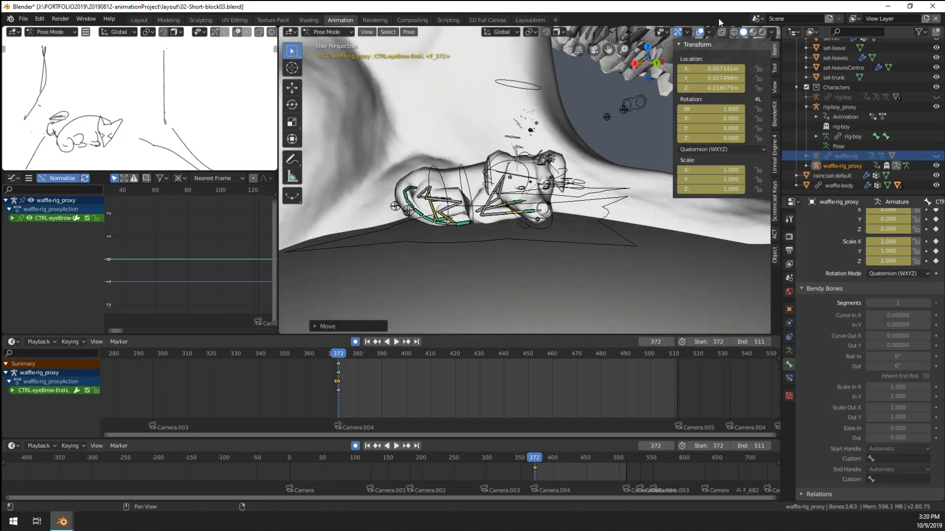
left_click(754, 33)
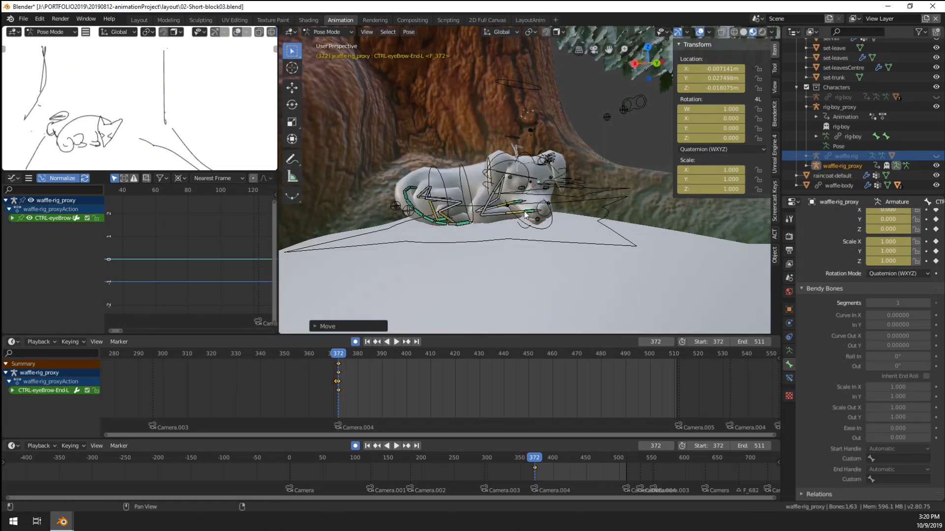
middle_click_drag(498, 213, 582, 259)
scroll(570, 249, "up", 6)
middle_click_drag(548, 226, 639, 197)
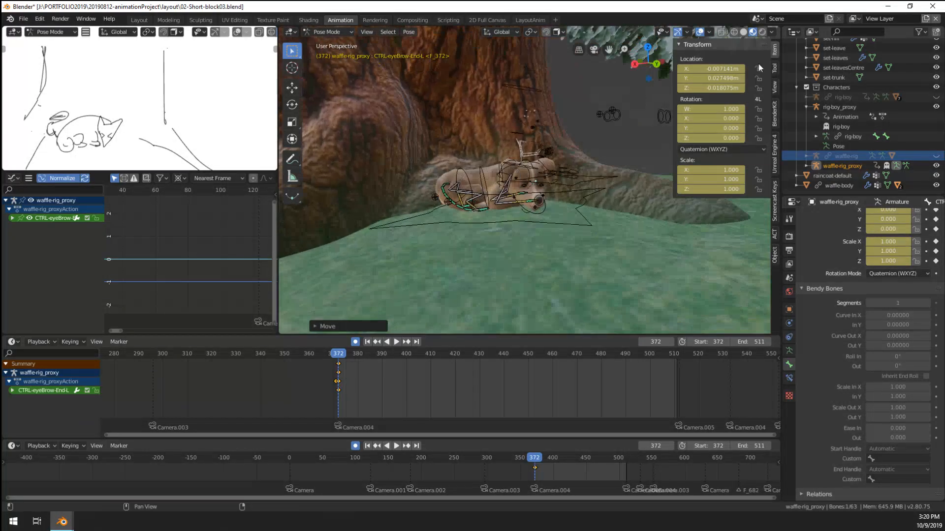
Step: Return the viewport to Solid shading and check the dog's pose and framing through the shot camera
left_click(741, 33)
scroll(559, 187, "up", 2)
scroll(556, 190, "down", 1)
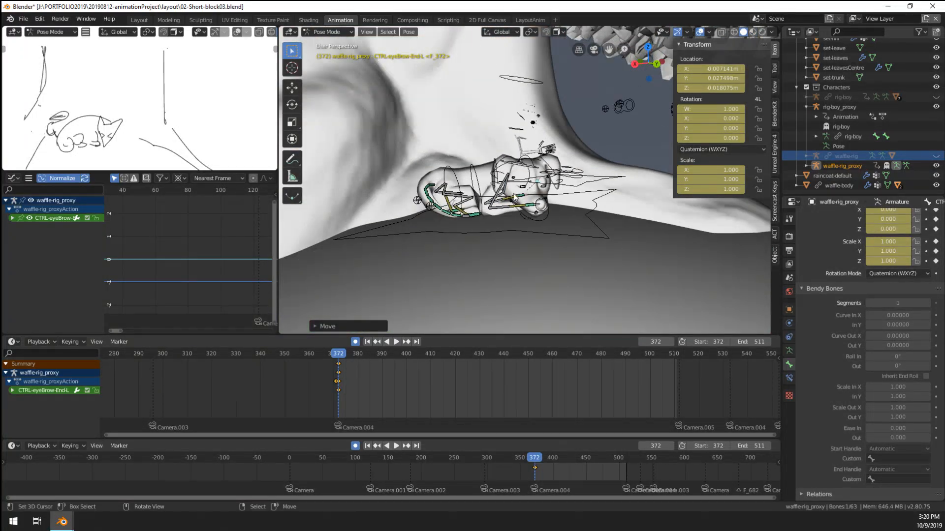
key("KP_Decimal")
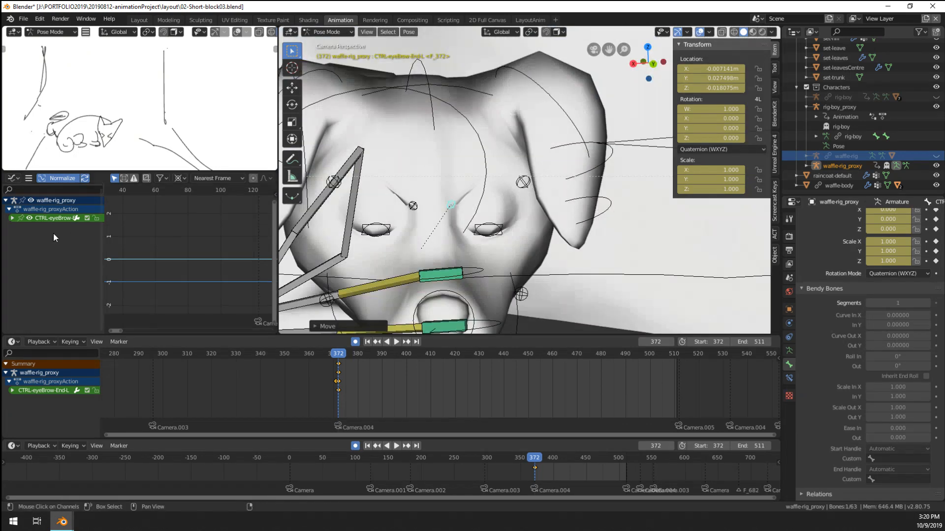
key("KP_0")
scroll(543, 159, "down", 2)
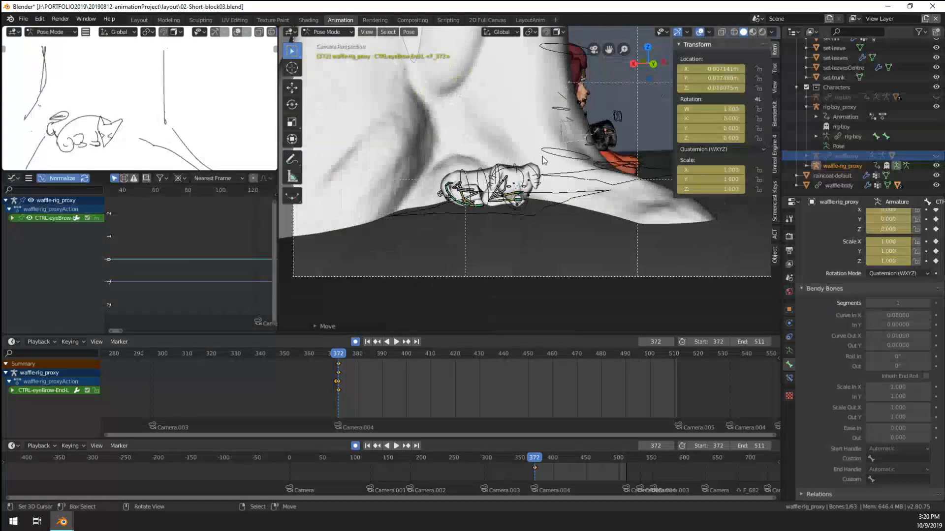
Step: At frame 372, move the boy rig's CTRL-root to about X -5.24 m, hiding him behind the tree trunk
left_click(644, 178)
left_click(624, 182)
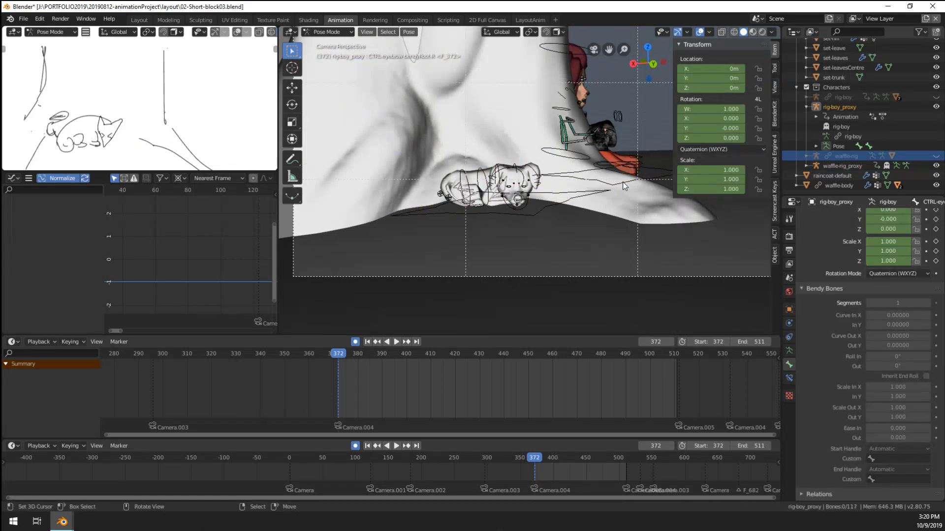
right_click(622, 182)
middle_click_drag(626, 156, 571, 234, "shift")
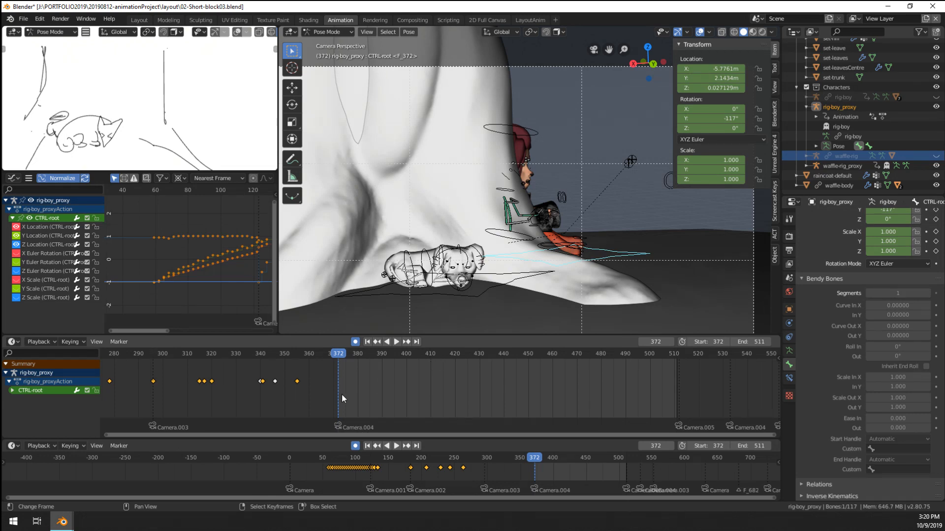
key("space")
mouse_move(338, 397)
left_mouse_down()
mouse_move(347, 398)
mouse_move(338, 397)
left_mouse_up()
key("space")
key("g")
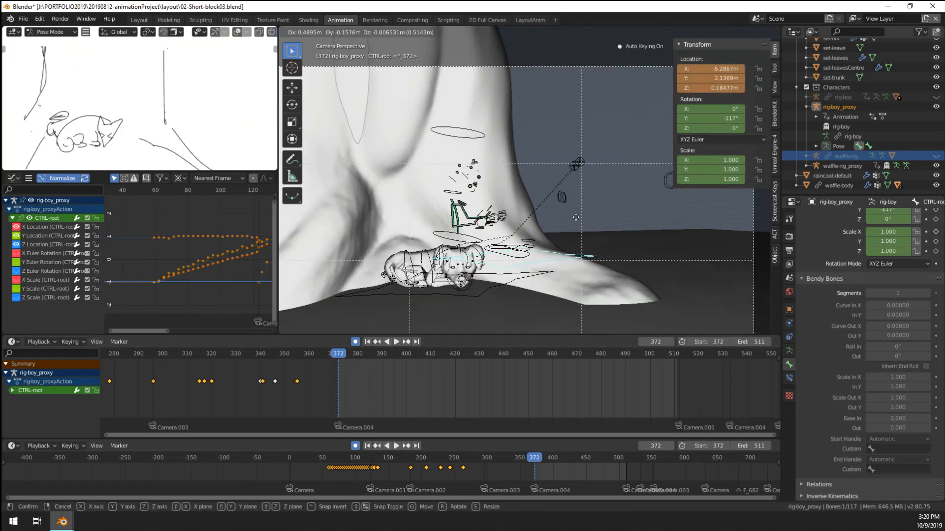
left_click(573, 219)
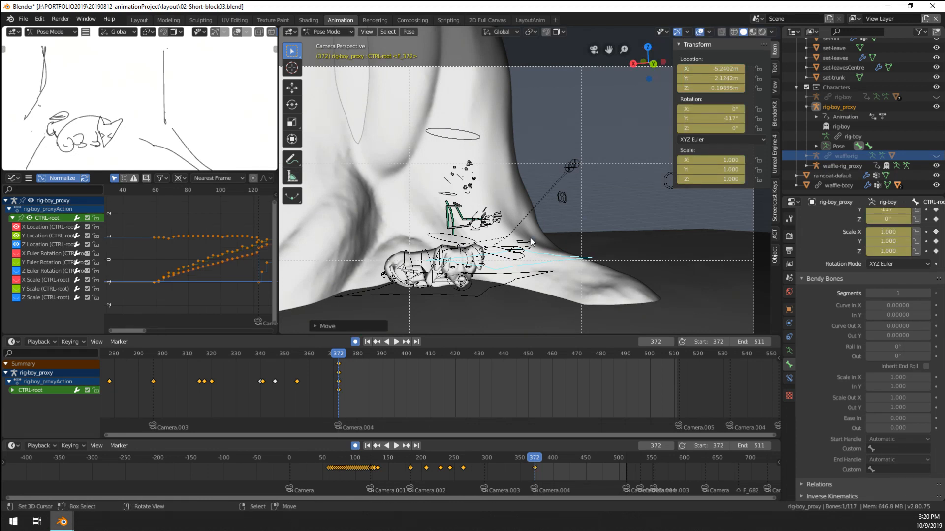
Step: Play the Camera.004 shot against the storyboard and set the current frame to 470
key("space")
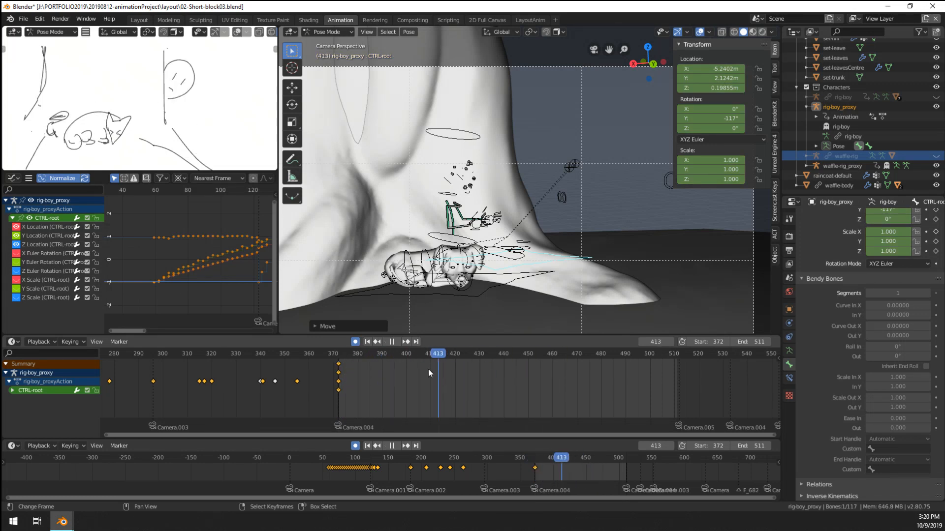
key("space")
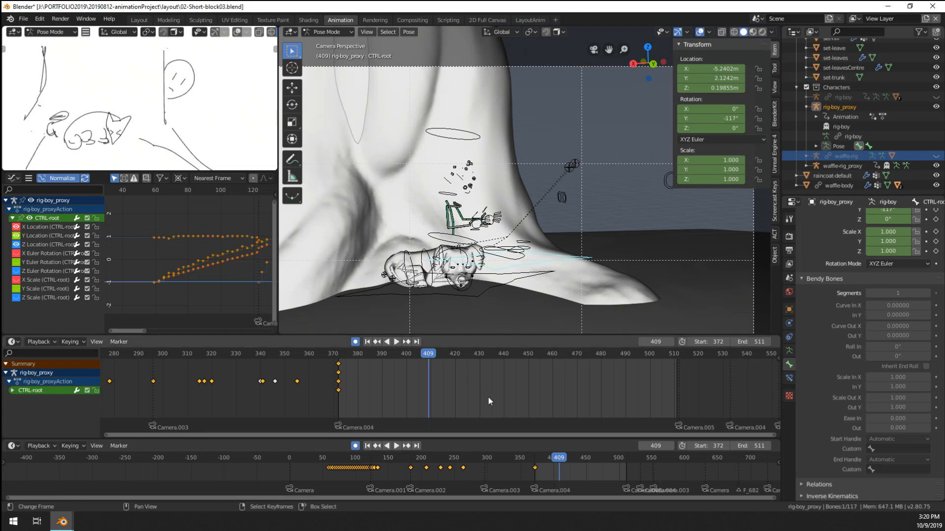
mouse_move(488, 397)
left_mouse_down()
mouse_move(606, 399)
mouse_move(545, 391)
mouse_move(577, 391)
left_mouse_up()
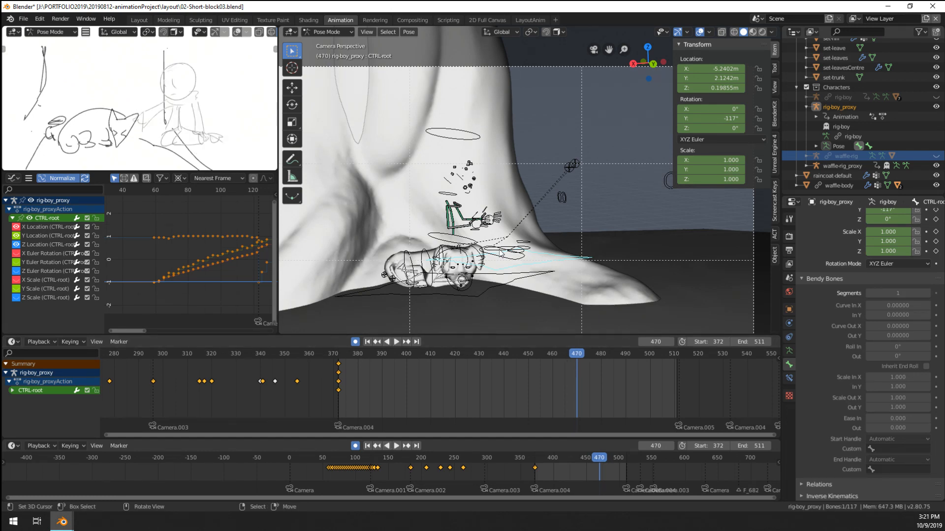
Step: At frame 470, move the boy's CTRL-root out of the trunk and turn it about the Z axis toward the dog
middle_click_drag(500, 253, 530, 254)
key("g")
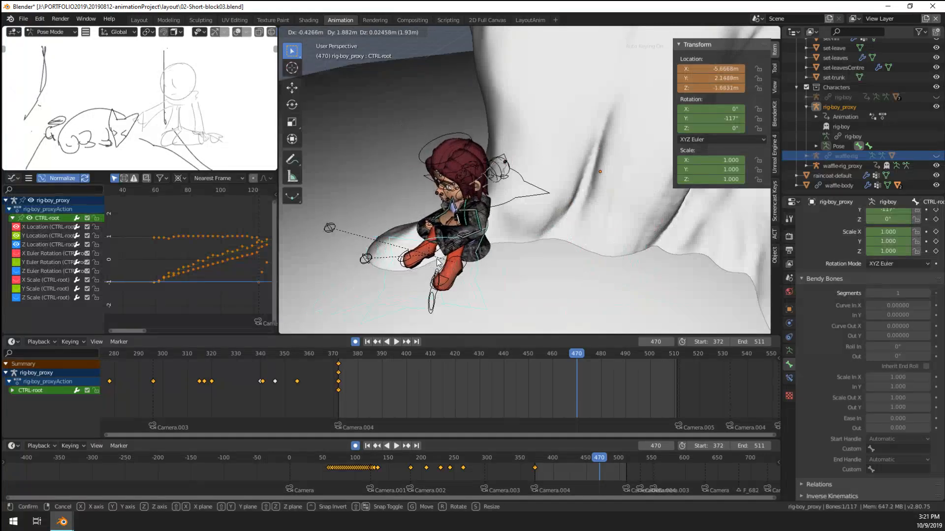
left_click(438, 263)
key("r")
key("z")
left_click(429, 315)
Step: Reposition CTRL-root to seat the boy beside the tree root, across from the sleeping dog
middle_click_drag(430, 315, 540, 280)
key("g")
left_click(495, 265)
key("g")
left_click(465, 270)
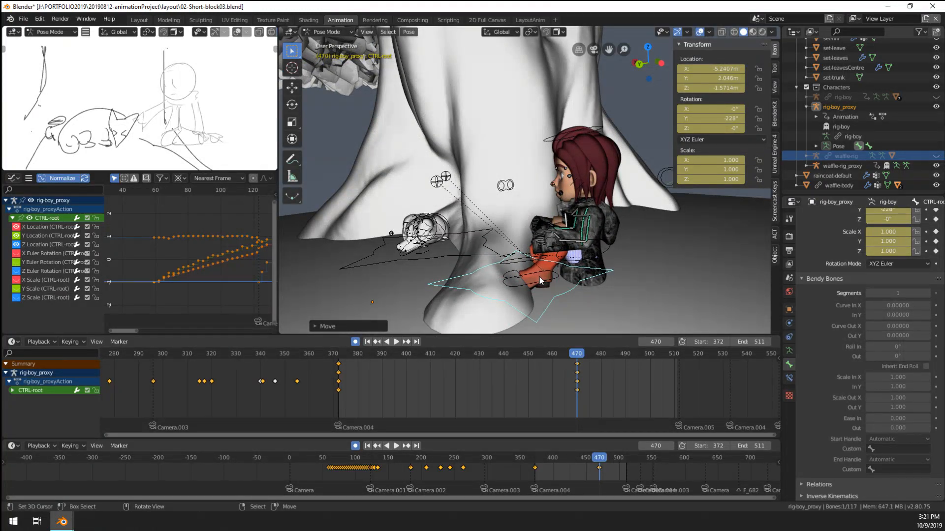
key("g")
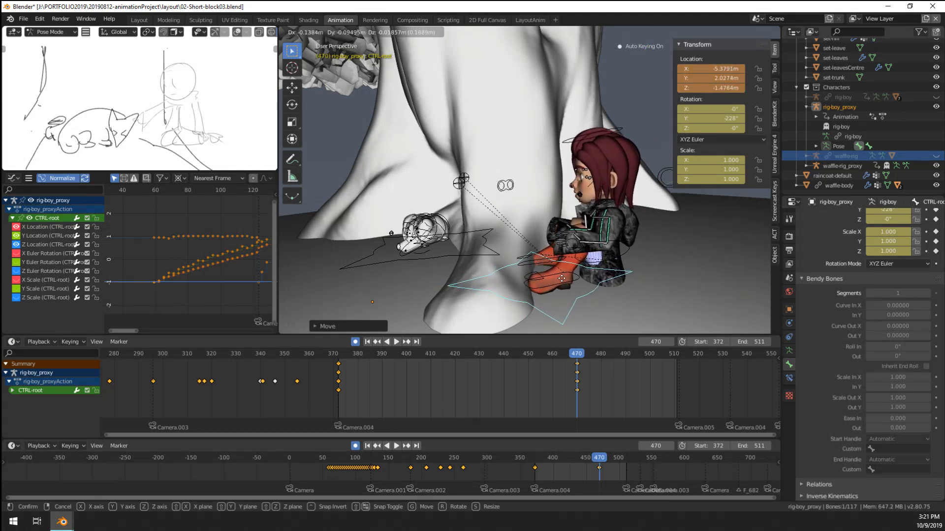
left_click(562, 277)
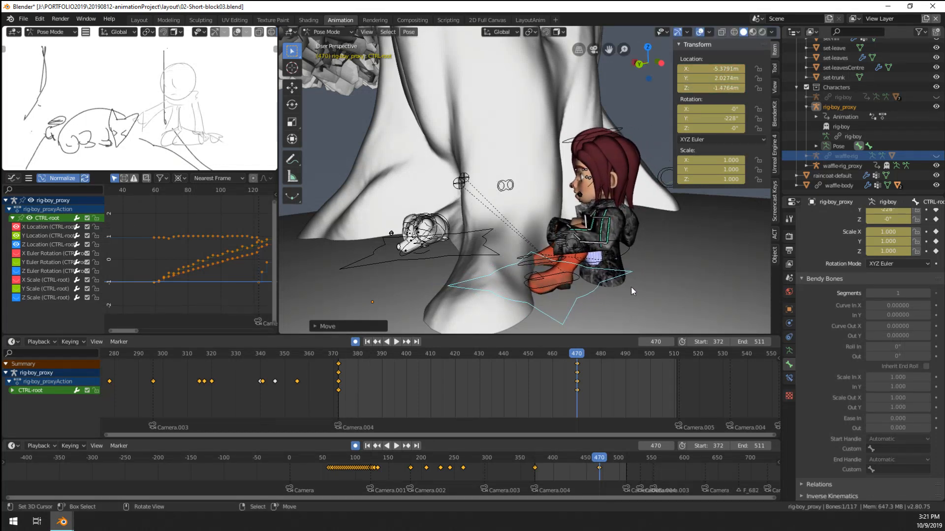
Step: Rotate and move the boy's spine control to raise his hips and lean him forward over the tree root
left_click(594, 266)
key("r")
left_click(566, 165)
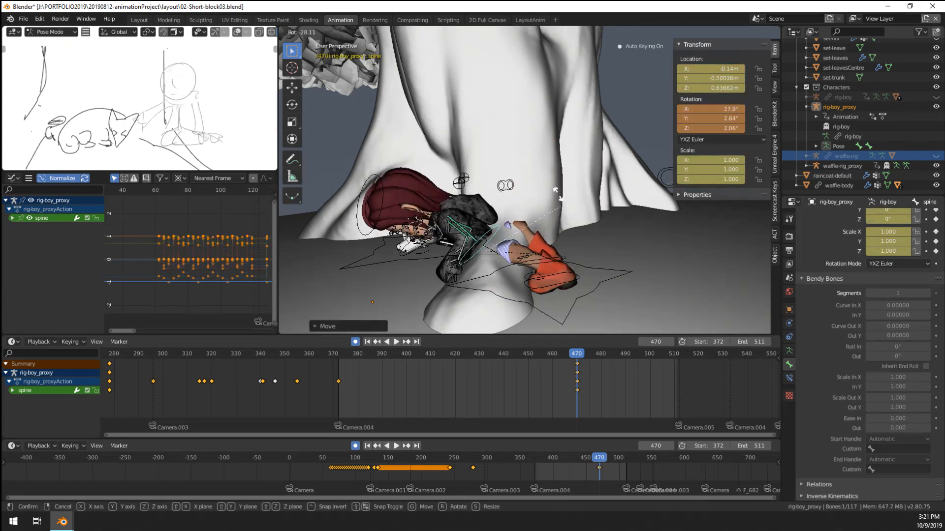
key("g")
left_click(576, 136)
middle_click_drag(559, 234, 567, 219)
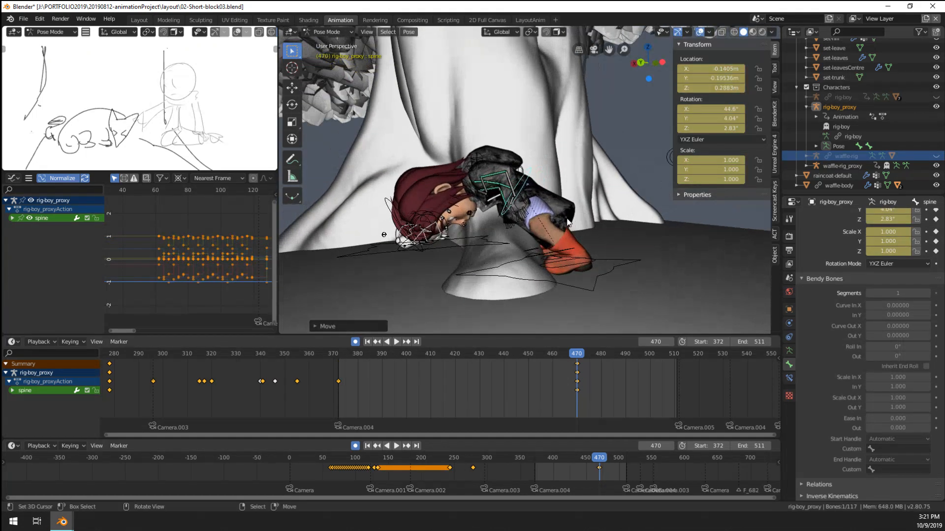
key("g")
left_click(569, 231)
Step: Rotate the boy's upper spine bone back to lift his chest and head above the dog
left_click(471, 195)
key("r")
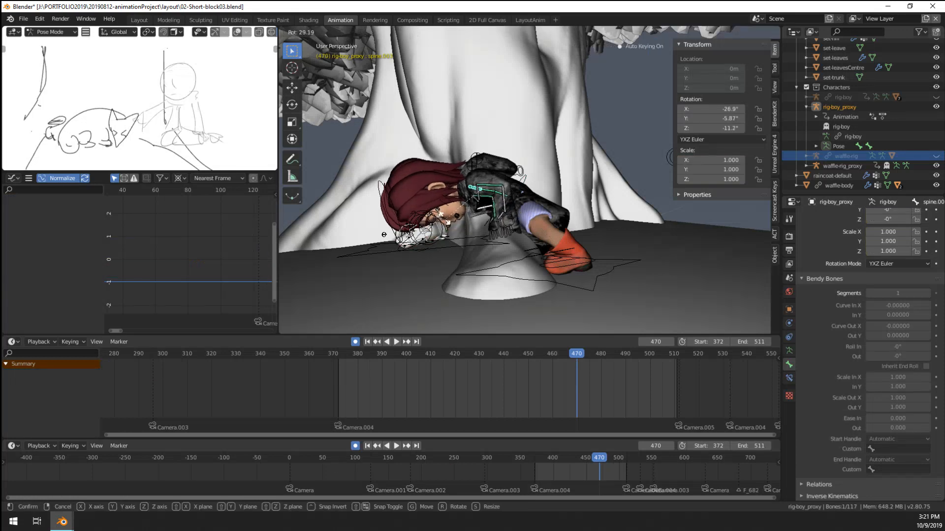
left_click(429, 161)
right_click_drag(421, 187, 428, 195)
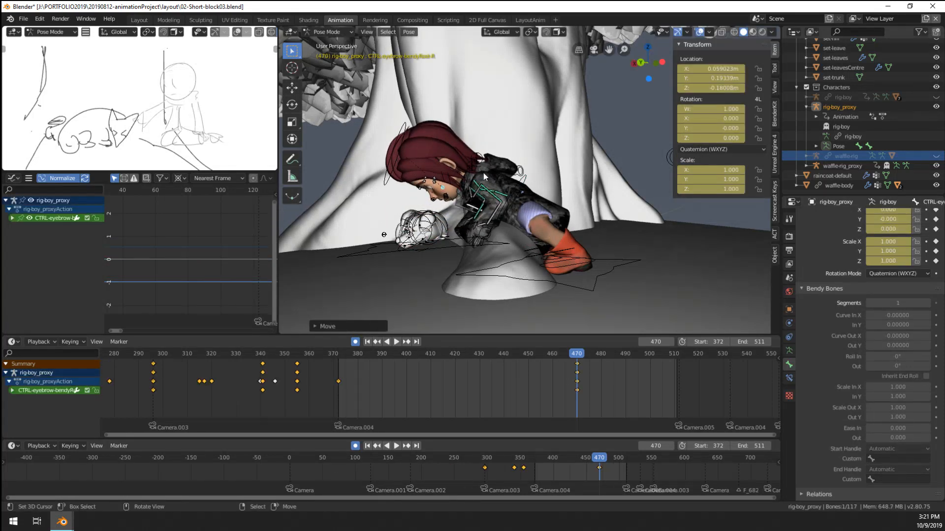
Step: Rotate the boy's head control freely in two passes to raise and tilt his face
middle_click_drag(457, 201, 543, 194)
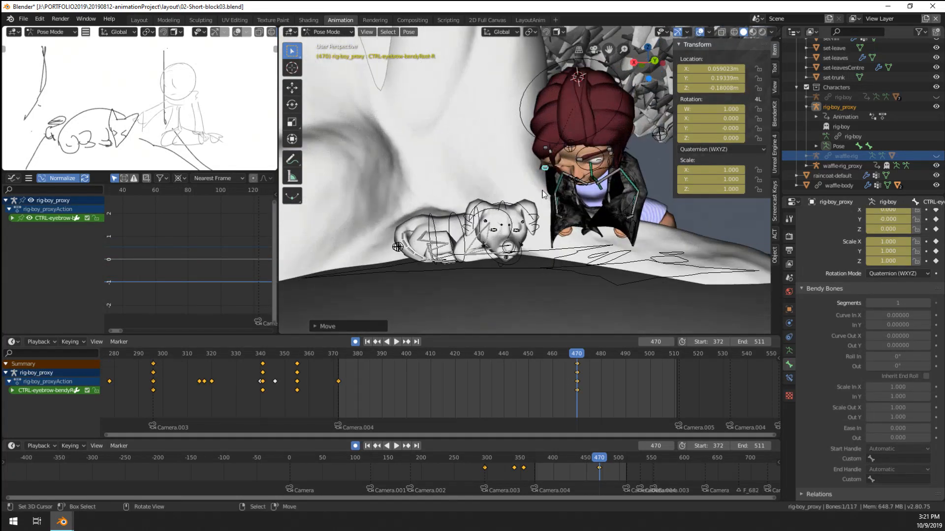
left_click(599, 116)
key("r")
key("r")
left_click(635, 185)
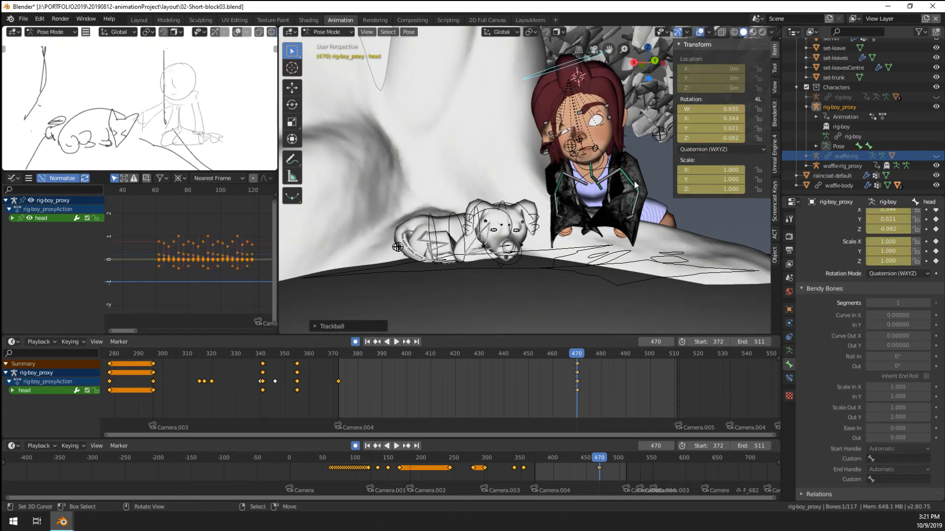
key("r")
key("r")
left_click(607, 148)
scroll(605, 133, "up", 6)
middle_click_drag(602, 116, 550, 178, "shift")
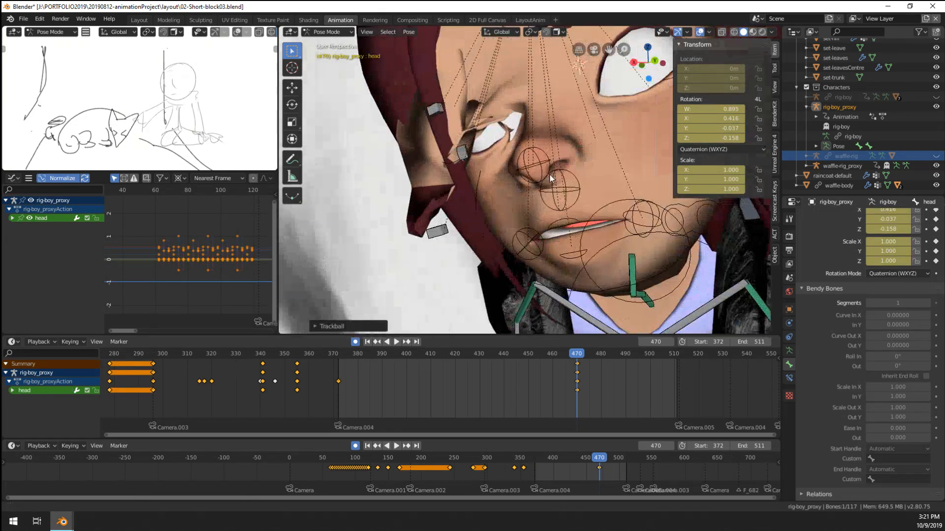
scroll(551, 178, "down", 6)
Step: Clear the rotation of spine.003 and rotate it freely to lift the boy's head and shoulders
left_click(611, 248)
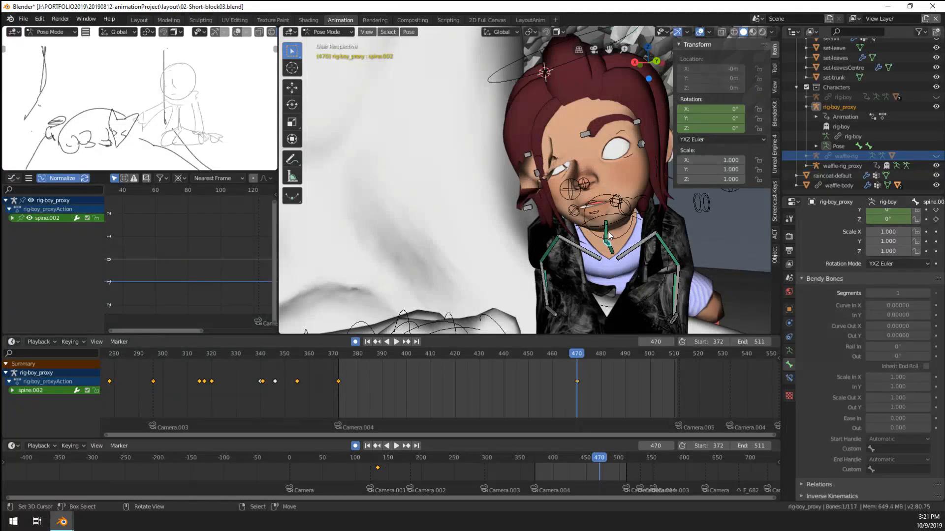
middle_click_drag(610, 247, 583, 231)
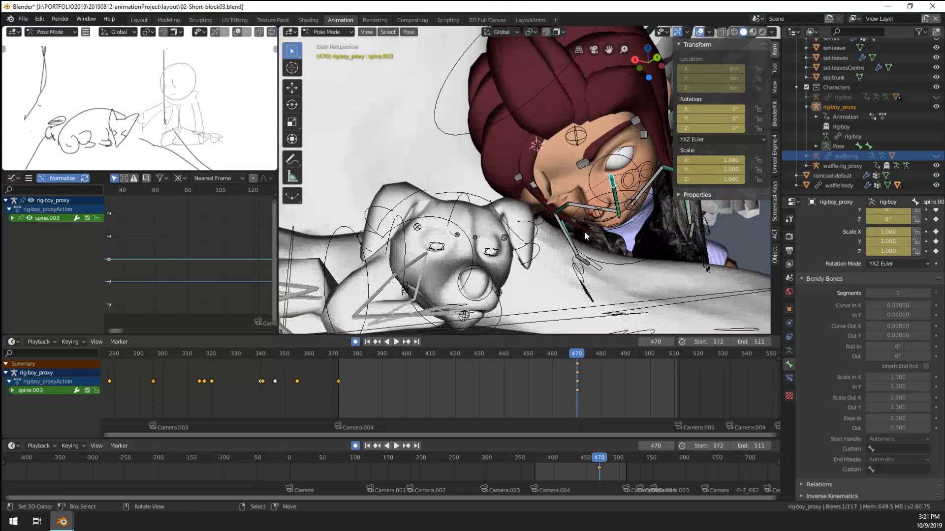
key("r")
key("r")
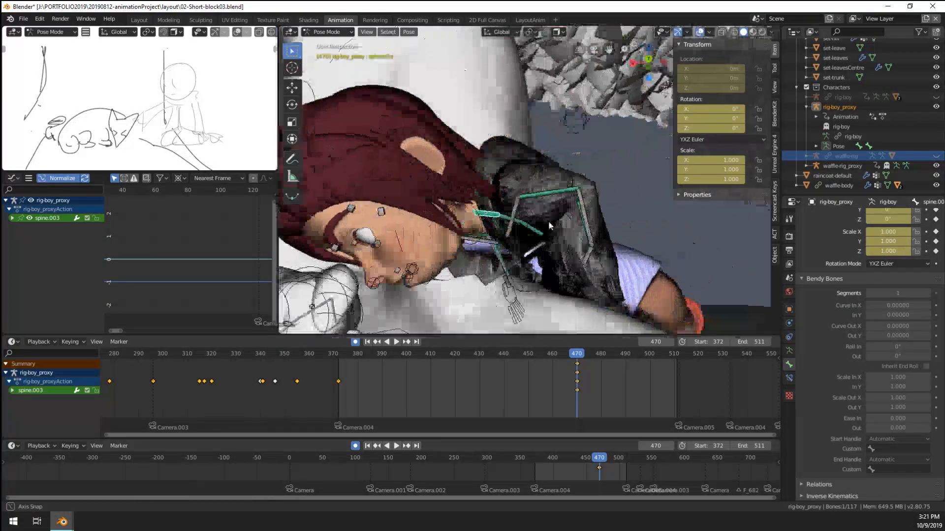
left_click(447, 183)
scroll(449, 184, "down", 8)
middle_click_drag(492, 212, 557, 259)
scroll(557, 256, "up", 4)
middle_click_drag(529, 129, 565, 158, "shift")
Step: Try to reopen the boy's distorted right eye by moving eyelid-upper-R and nearby controls
left_click(563, 161)
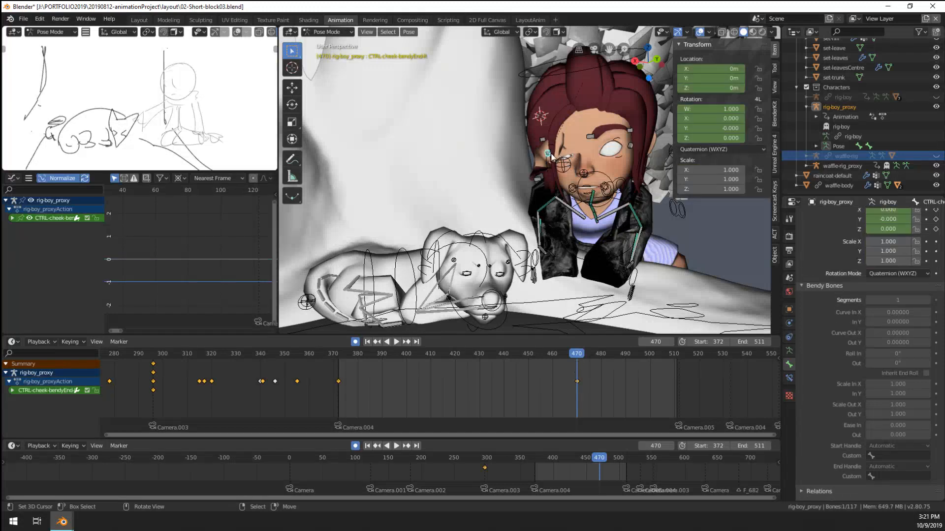
scroll(561, 162, "up", 3)
left_click(566, 134)
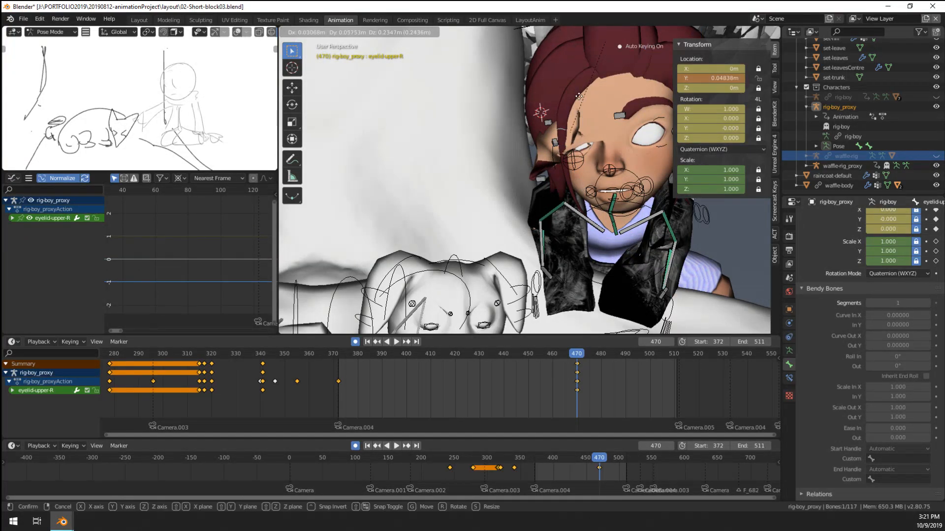
left_click(577, 170)
right_click(556, 143)
key("g")
right_click(572, 170)
right_click(572, 167)
key("g")
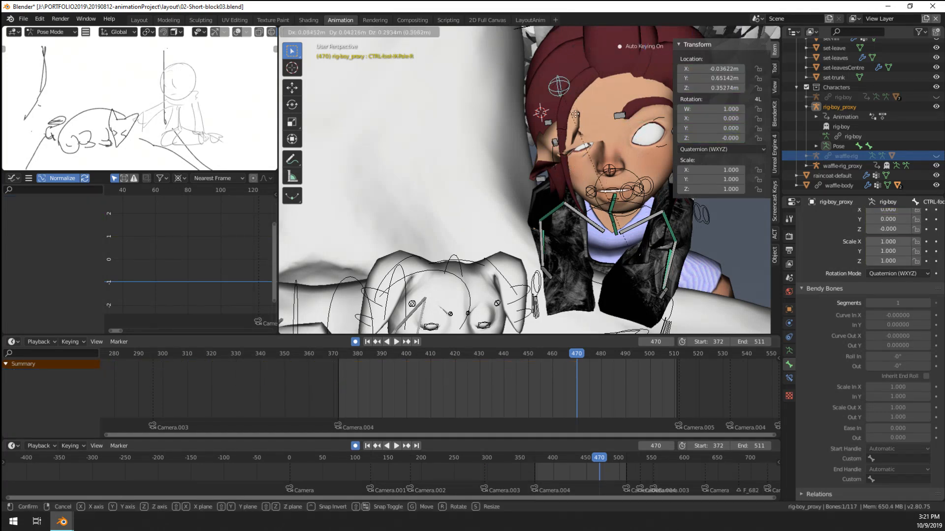
right_click(559, 94)
Step: Reset the location of CTRL-eyebrow-bendyRoot-R to restore the boy's right brow and eye
middle_click_drag(560, 96, 620, 198)
right_click(540, 246)
middle_click_drag(541, 246, 631, 240)
right_click(605, 216)
right_click(641, 250)
key("alt+g")
key("g")
right_click(585, 267)
right_click(633, 221)
key("r")
key("r")
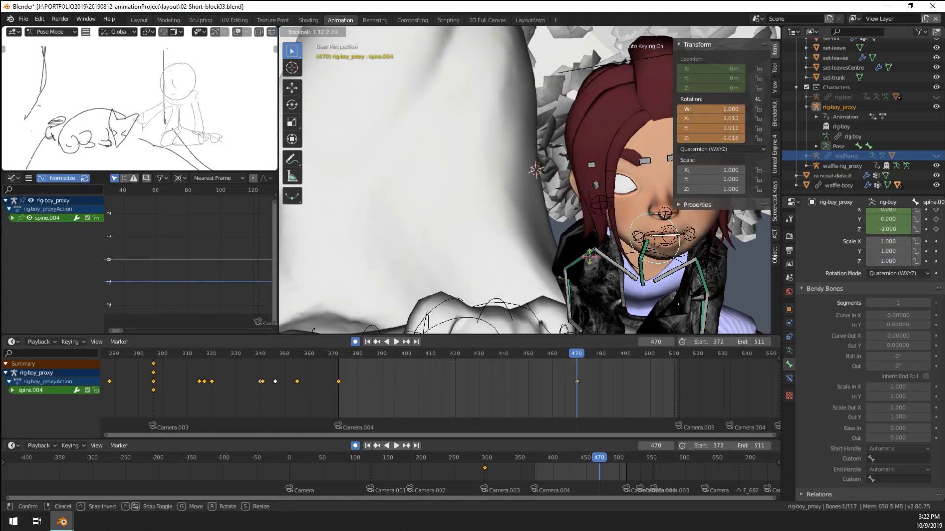
right_click(632, 209)
Step: Clear the location of CTRL-mouthLower-bendyRoot-Centre and the rotation of jaw to return the boy's mouth to neutral
middle_click_drag(633, 209, 596, 203)
right_click(563, 151)
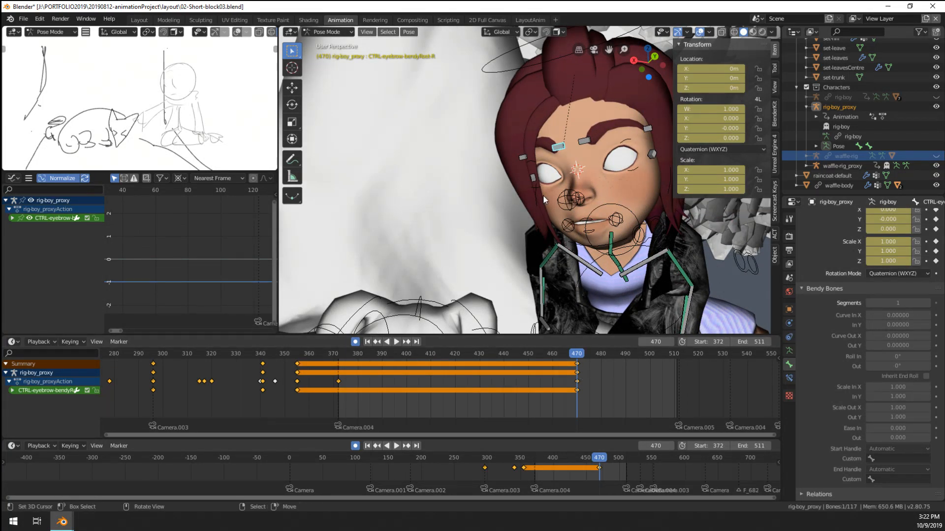
middle_click_drag(543, 195, 554, 199)
right_click(613, 223)
mouse_move(612, 224)
middle_mouse_down()
mouse_move(610, 212)
mouse_move(598, 223)
middle_mouse_up()
right_click(598, 208)
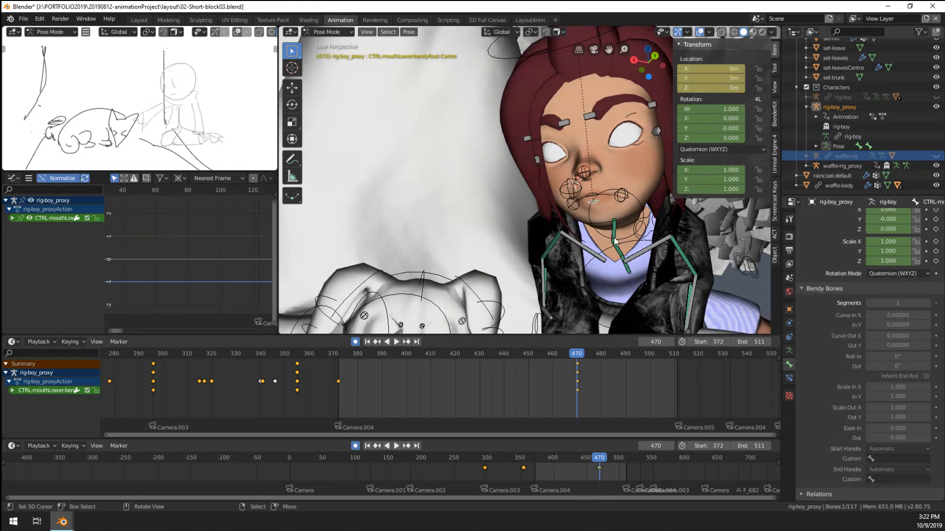
right_click(612, 221)
scroll(593, 270, "up", 3)
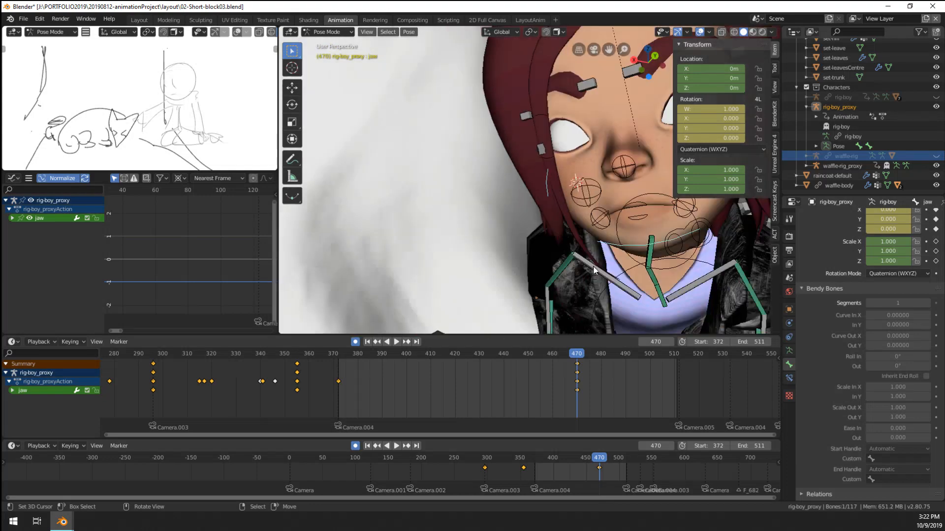
Step: Check the boy's leaning pose beside the dog from different distances and through the shot camera
scroll(582, 244, "down", 8)
scroll(581, 246, "up", 8)
middle_click_drag(581, 246, 548, 268)
scroll(550, 265, "down", 8)
scroll(550, 264, "up", 8)
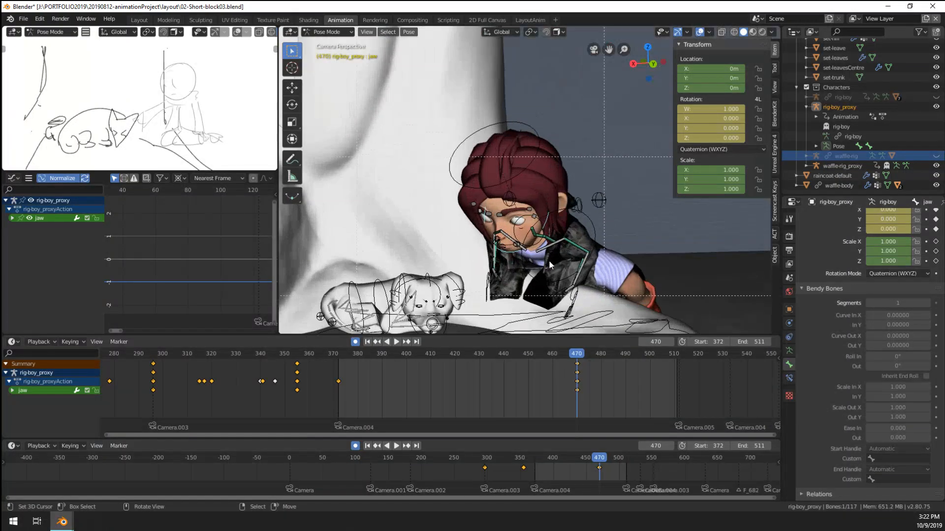
key("KP_0")
left_click(557, 232)
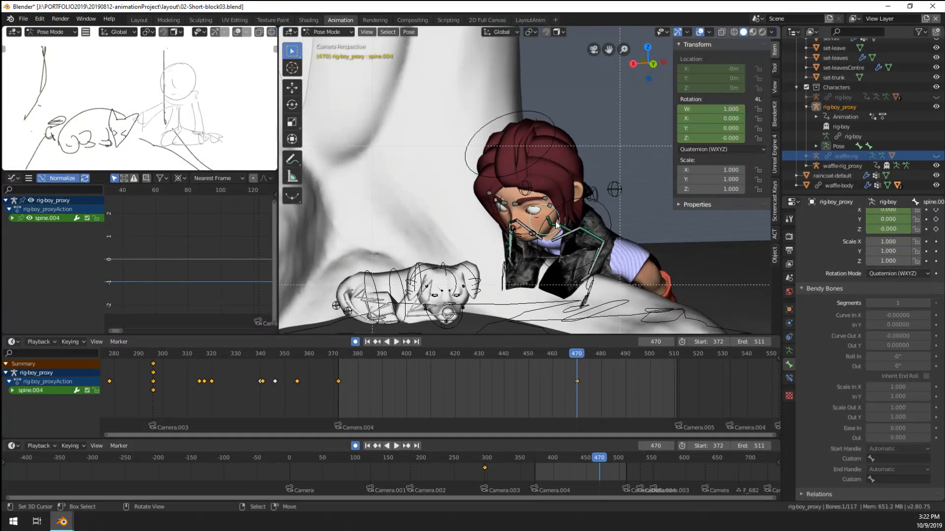
key("r")
key("r")
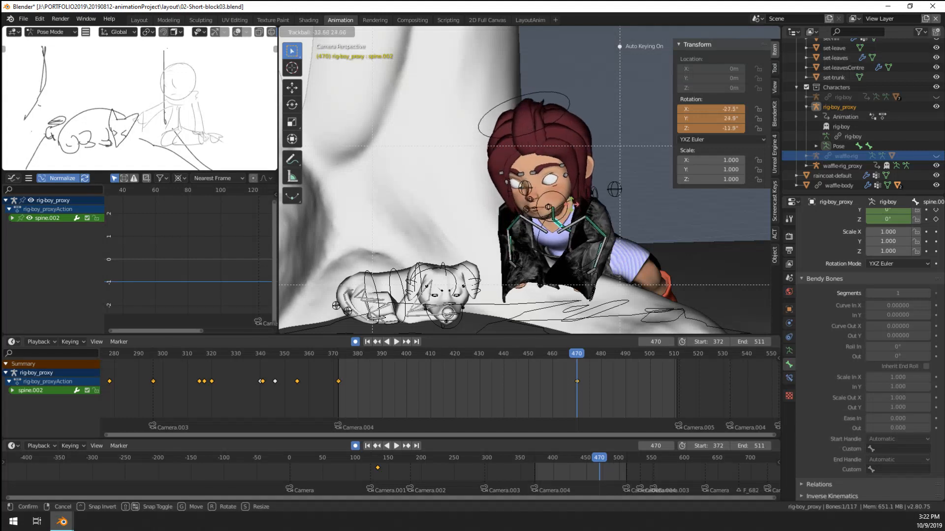
key("Escape")
Step: Rotate the boy's spine control freely to adjust his torso's lean over the tree root
right_click(595, 201)
key("r")
key("r")
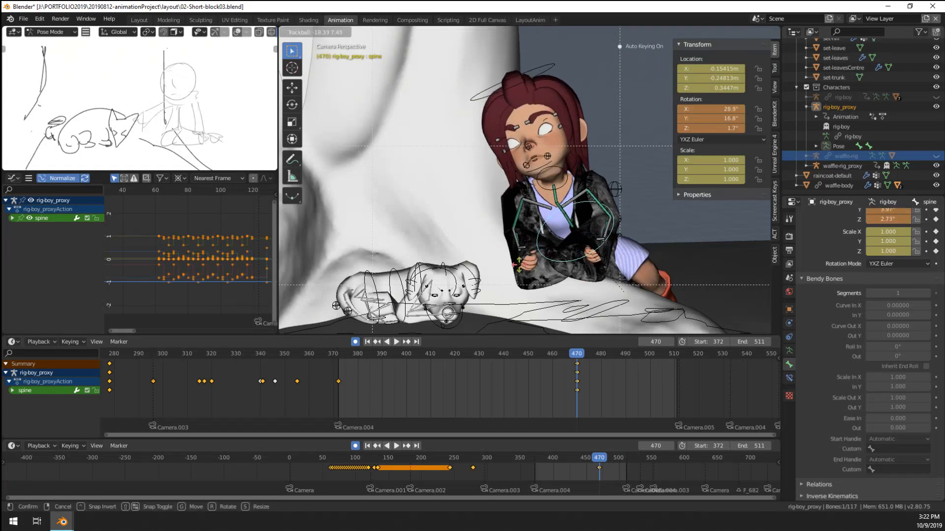
left_click(553, 206)
Step: Clear the rotation of spine.003 and twist it around its local Y axis to about -55.6°, turning the upper body
right_click(555, 200)
key("alt+r")
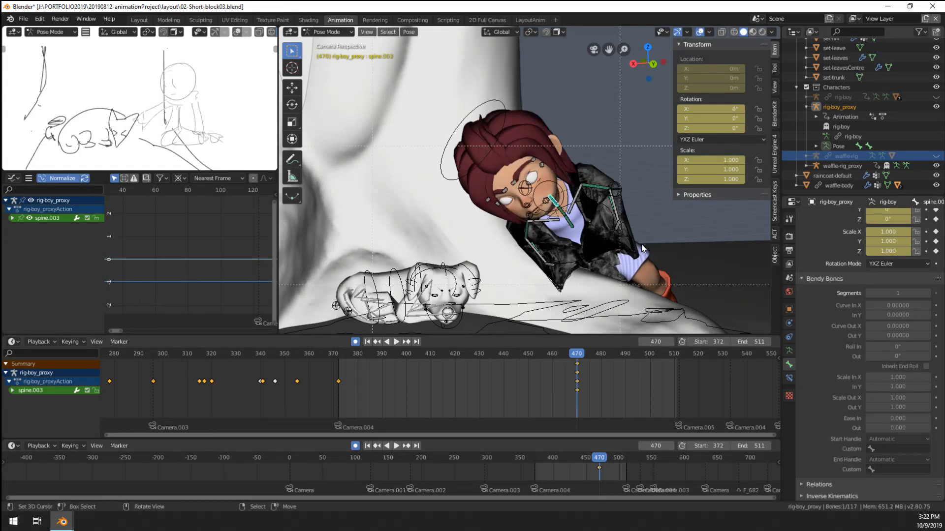
key("y")
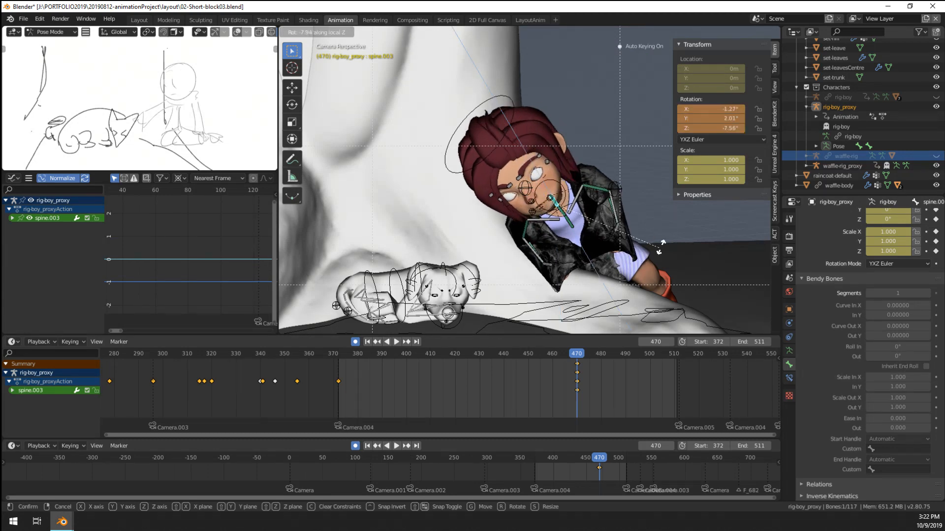
key("y")
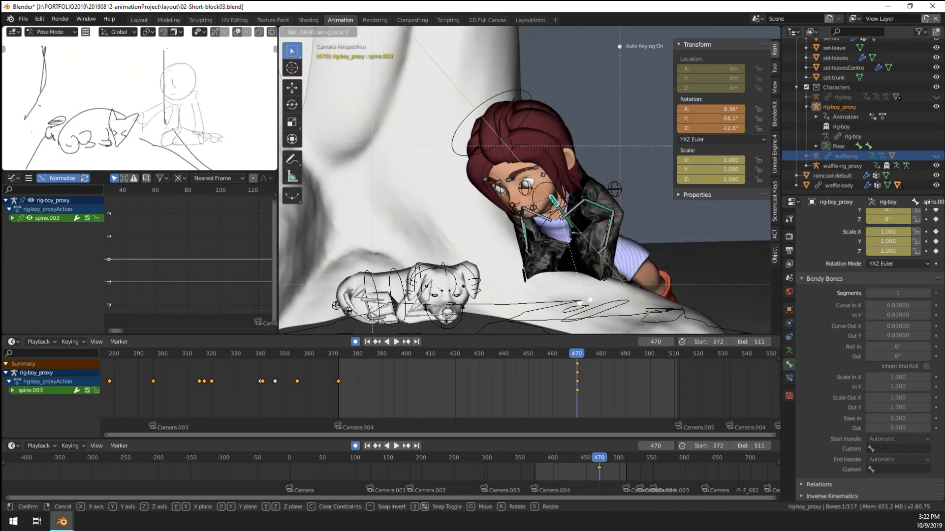
left_click(586, 306)
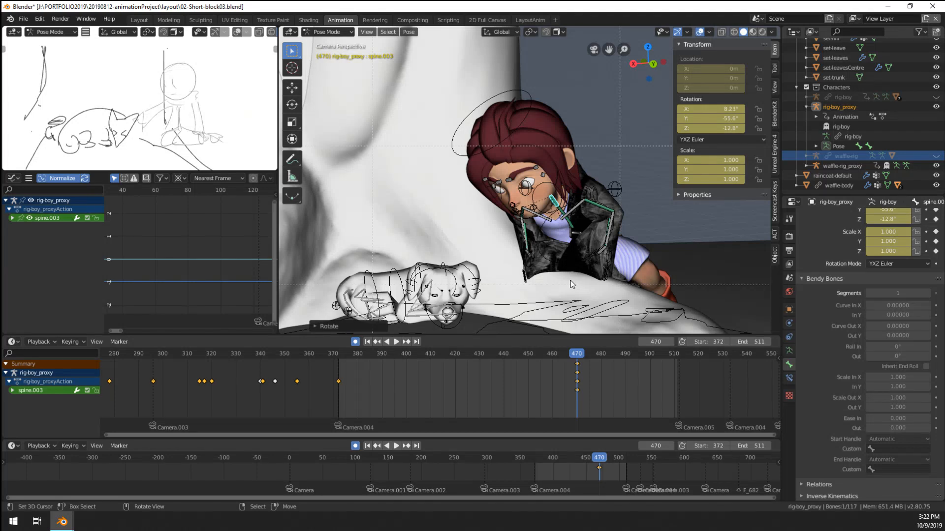
Step: Try rotating the boy's head control freely to aim his face down toward the dog
right_click(509, 131)
key("r")
key("r")
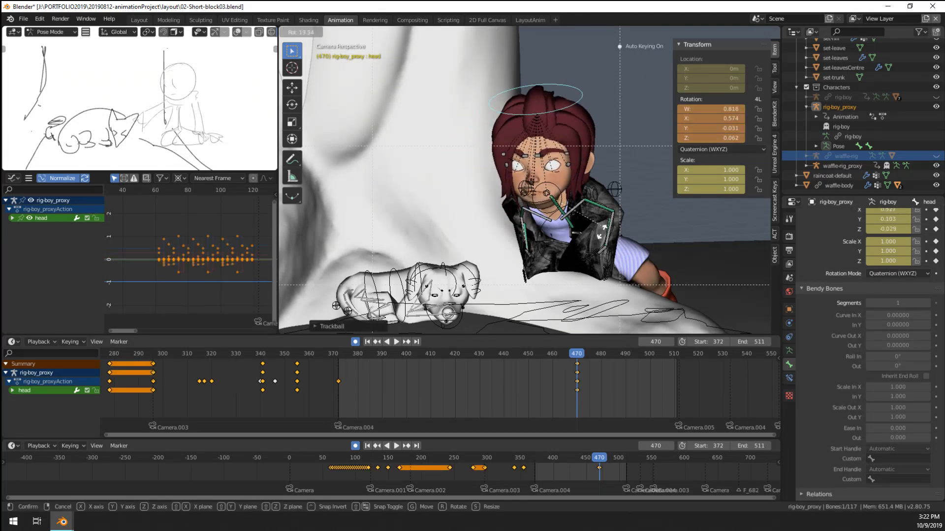
left_click(598, 227)
key("r")
key("r")
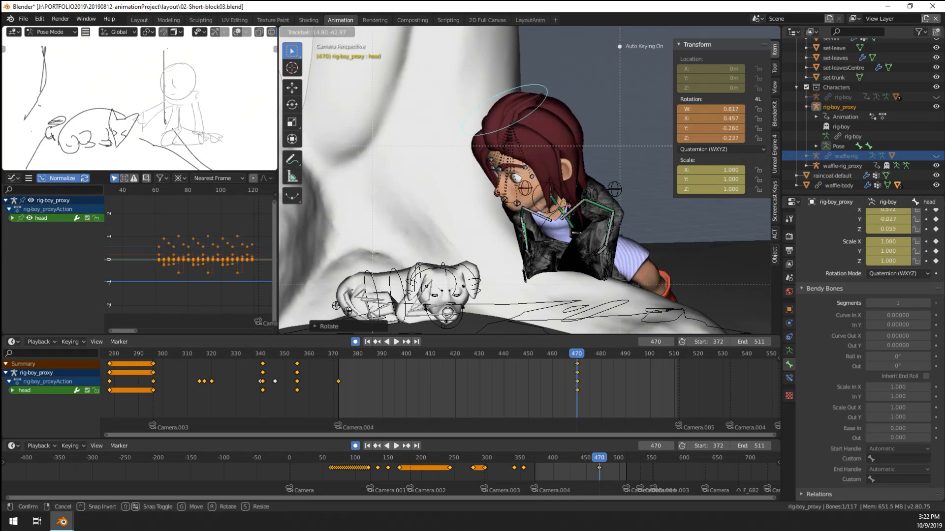
left_click(563, 239)
Step: Try rotating the neck control spine.004, and clear its transforms
scroll(563, 238, "up", 2)
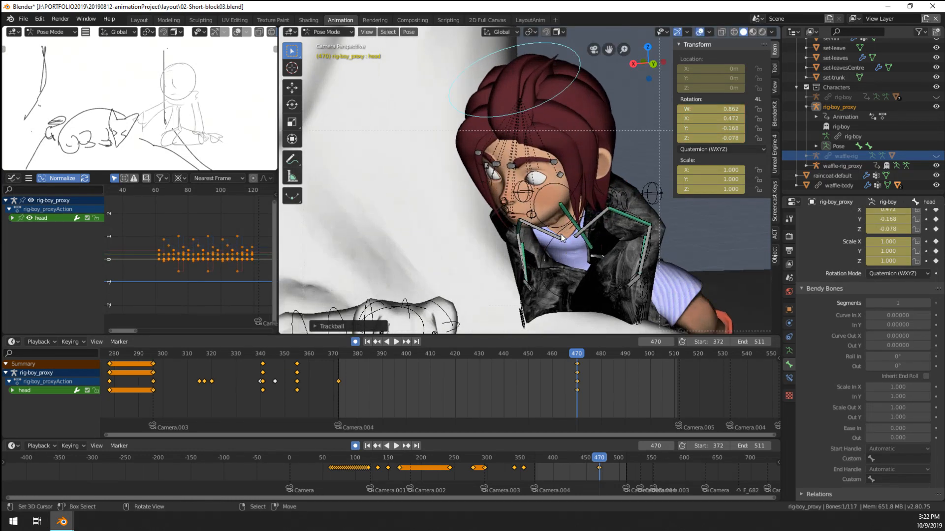
middle_click_drag(563, 239, 502, 232)
scroll(562, 211, "up", 7)
scroll(563, 211, "down", 1)
scroll(552, 261, "up", 6)
right_click(495, 261)
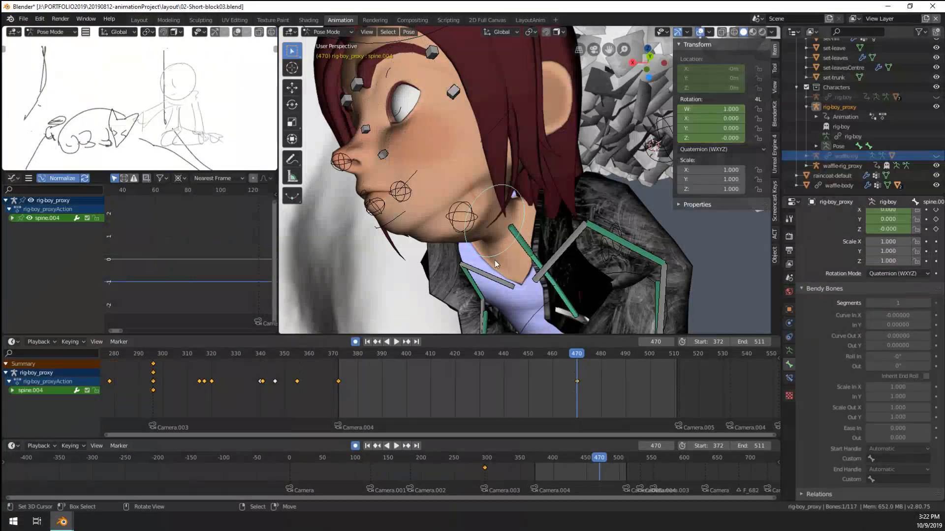
key("r")
key("r")
right_click(526, 267)
key("alt+r")
middle_click_drag(526, 267, 488, 270)
key("alt+g")
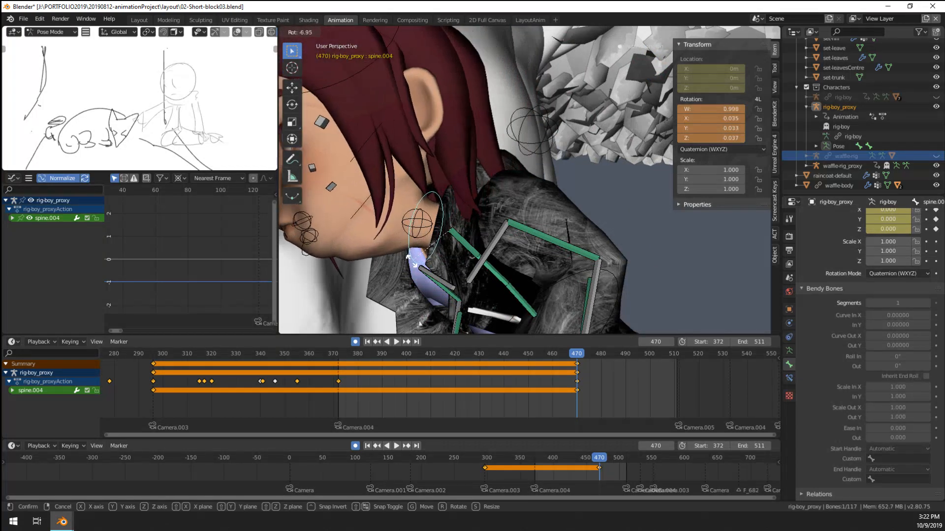
right_click(397, 222)
Step: Try tilting the head control further toward the dog, and clear its rotation
scroll(397, 222, "down", 4)
left_click(377, 102)
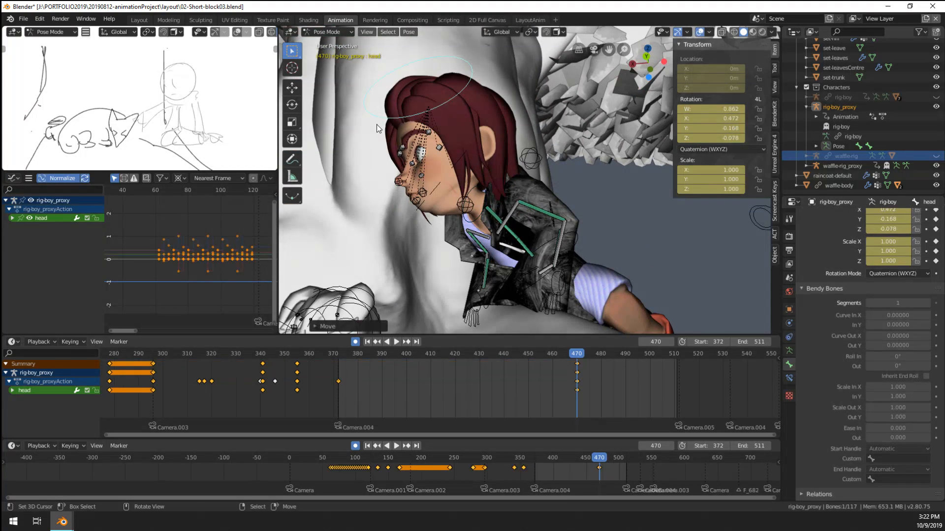
key("r")
left_click(416, 226)
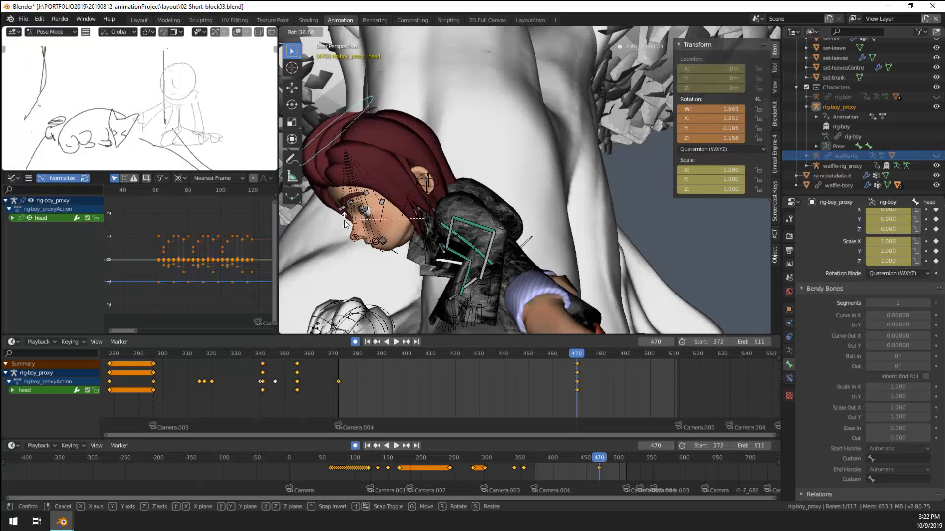
middle_click_drag(417, 227, 392, 234)
key("r")
key("r")
left_click(353, 224)
key("alt+r")
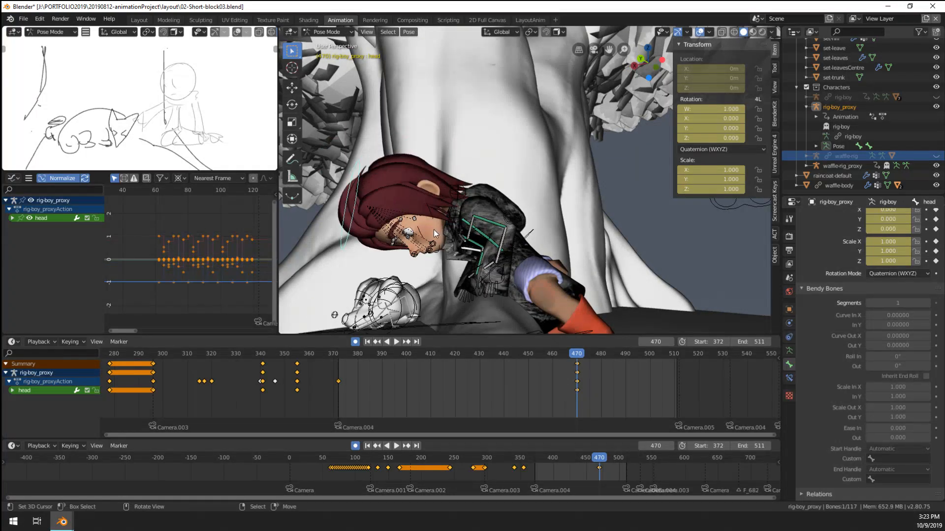
Step: Rotate spine.004 from several viewing angles to lift the boy's neck and turn his head toward the tree
right_click(453, 229)
key("r")
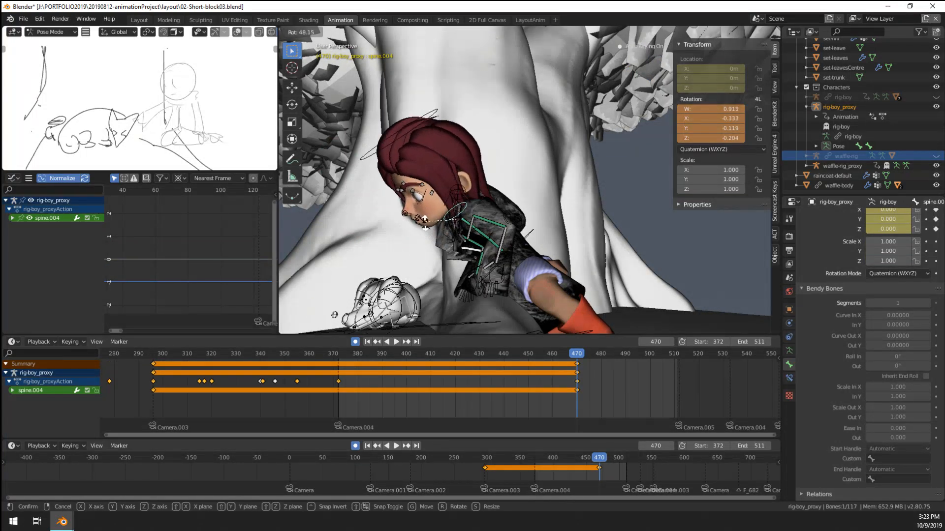
left_click(481, 236)
middle_click_drag(481, 235, 546, 236)
key("r")
key("r")
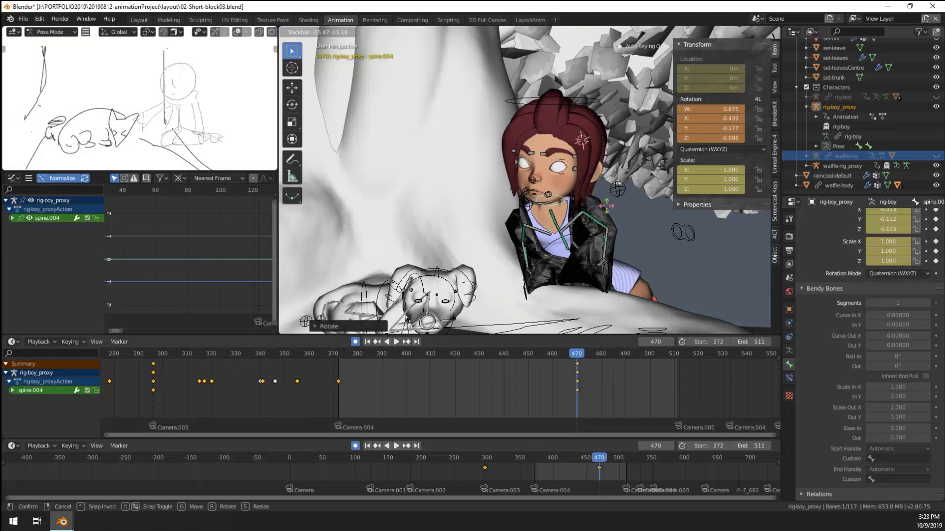
left_click(603, 216)
middle_click_drag(603, 217, 548, 217)
scroll(570, 217, "up", 1)
key("r")
key("r")
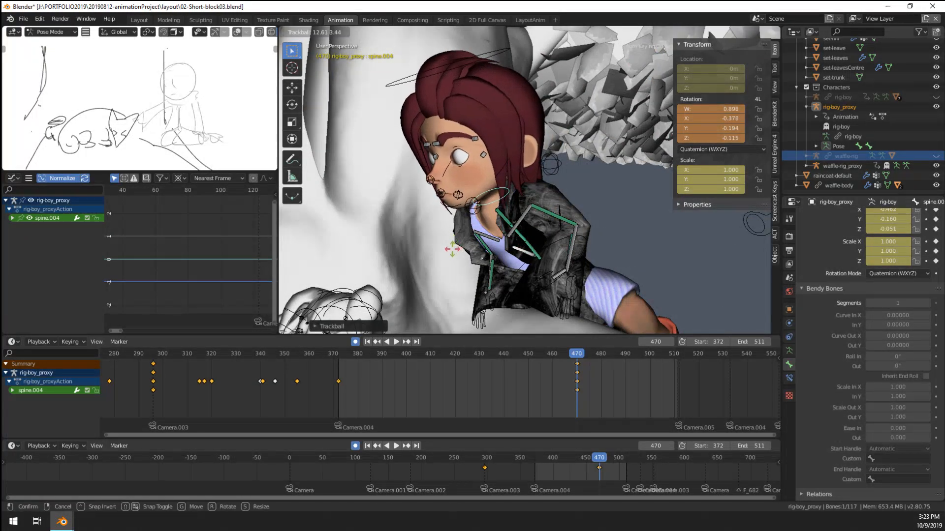
left_click(416, 143)
Step: Rotate the head control slightly to turn the boy's face toward the dog
right_click(398, 88)
key("r")
key("r")
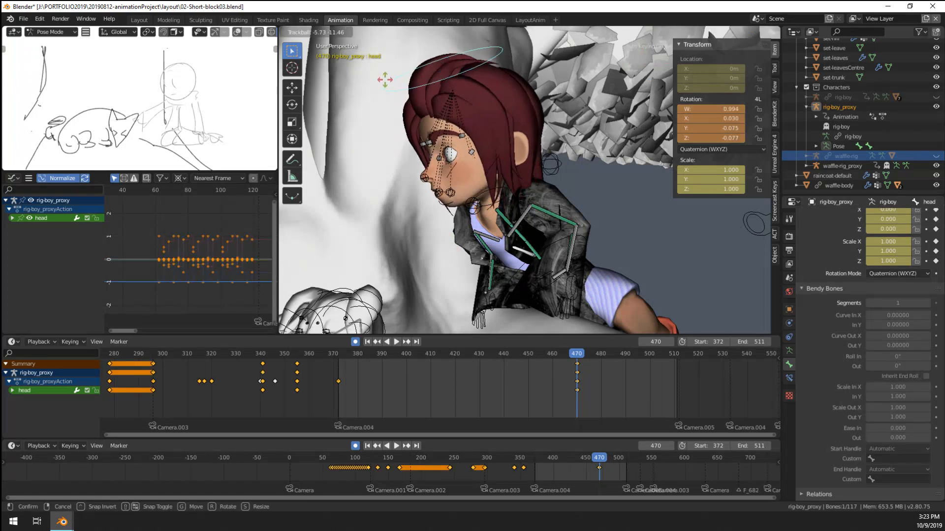
left_click(382, 85)
middle_click_drag(382, 85, 452, 118)
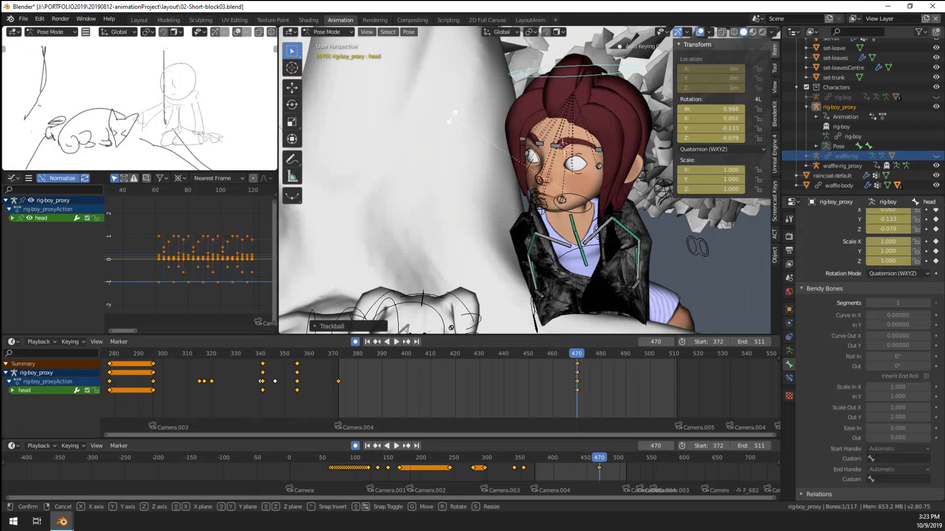
key("r")
key("r")
right_click(453, 117)
scroll(453, 117, "down", 2)
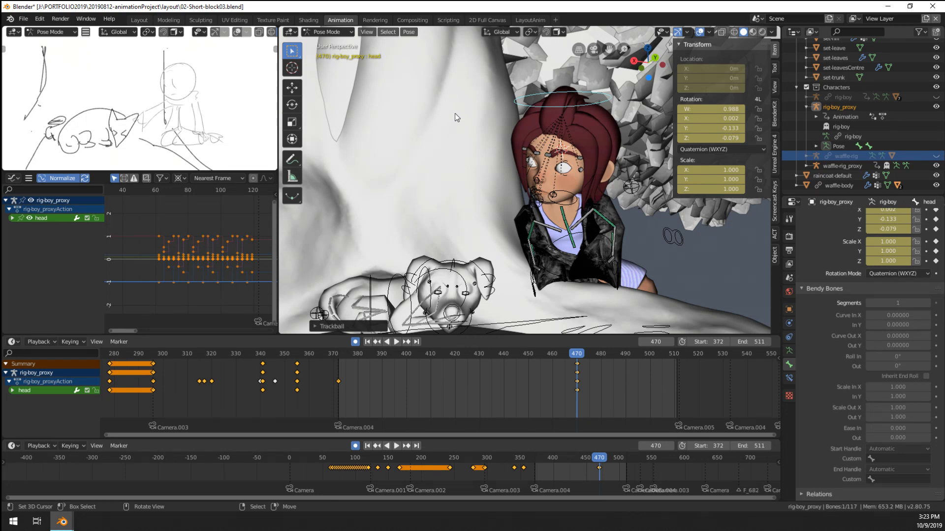
key("alt+a")
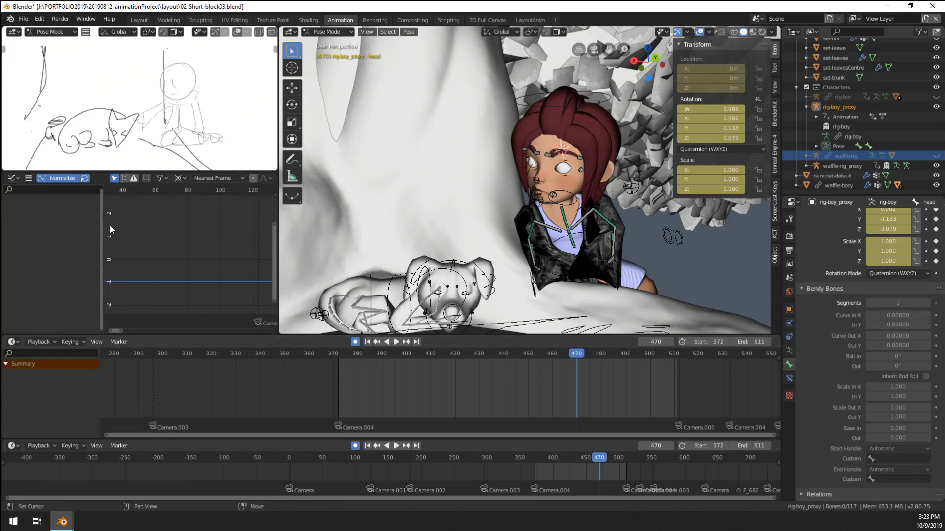
left_click(521, 107)
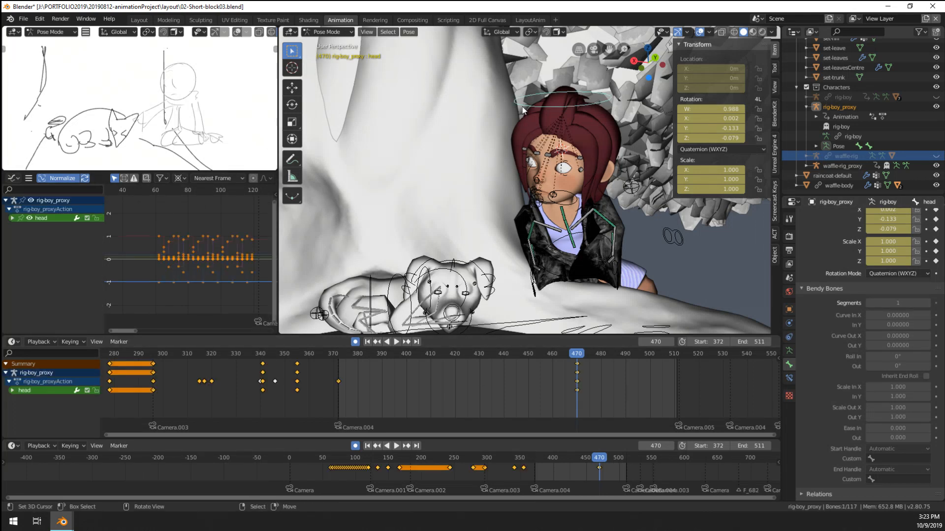
key("r")
key("r")
right_click(532, 229)
Step: Clear the rotation and location of the spine control to return the boy's torso upright
scroll(571, 207, "down", 2)
middle_click_drag(571, 208, 551, 206)
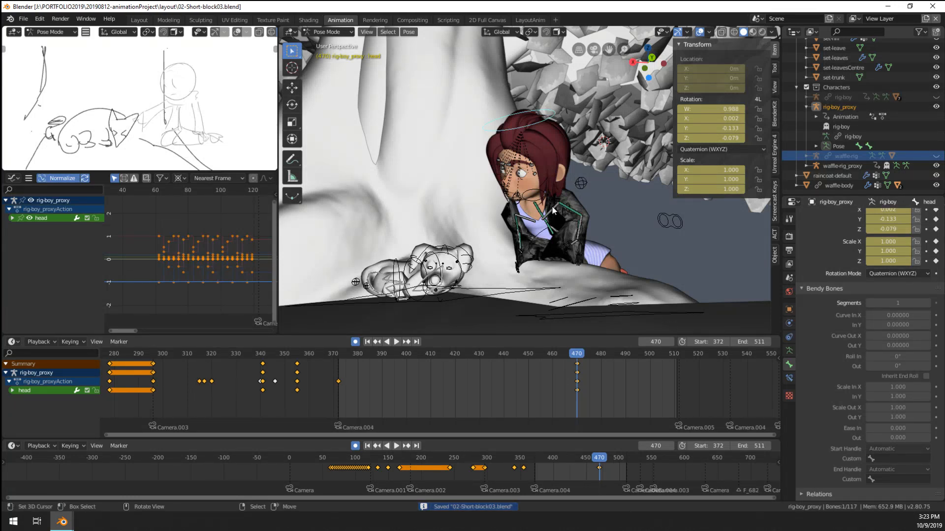
scroll(599, 291, "up", 4)
scroll(522, 260, "down", 8)
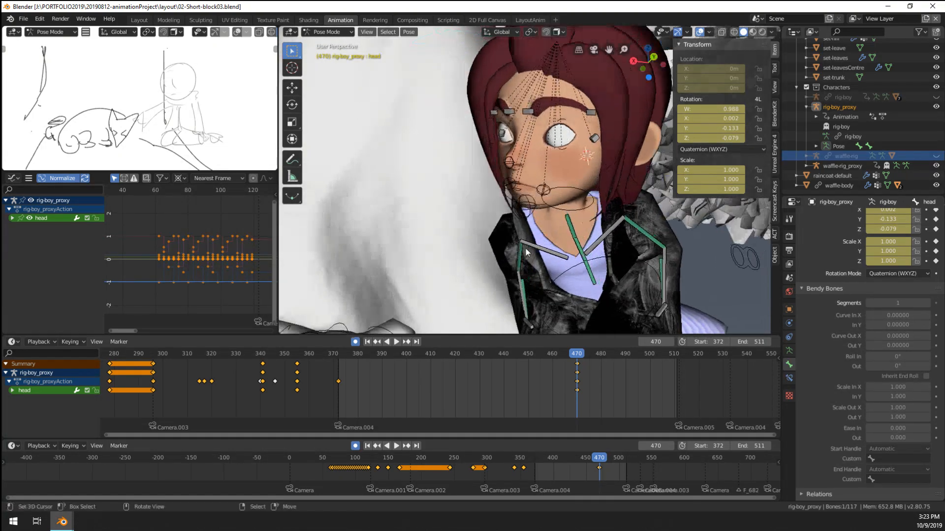
middle_click_drag(544, 248, 469, 281)
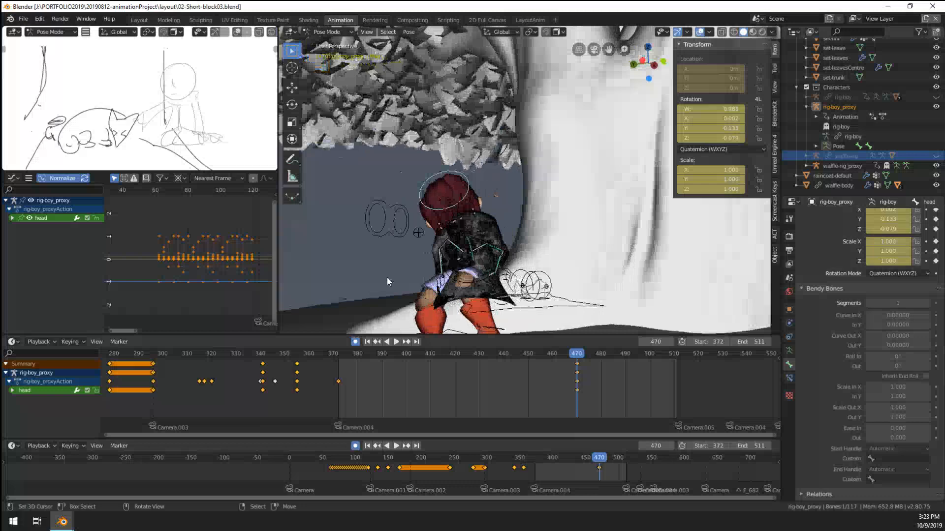
right_click(473, 253)
right_click(489, 271)
key("alt+r")
key("alt+g")
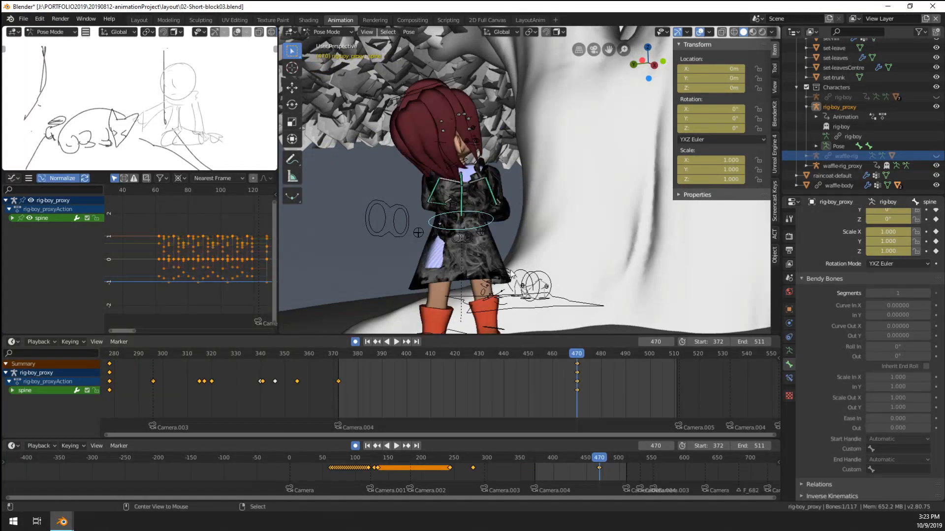
Step: Move the spine control down over the tree root and rotate it to about 19.4°, -5.23°, 7.72° so the torso leans forward
middle_click_drag(491, 269, 621, 283)
key("g")
left_click(507, 285)
key("r")
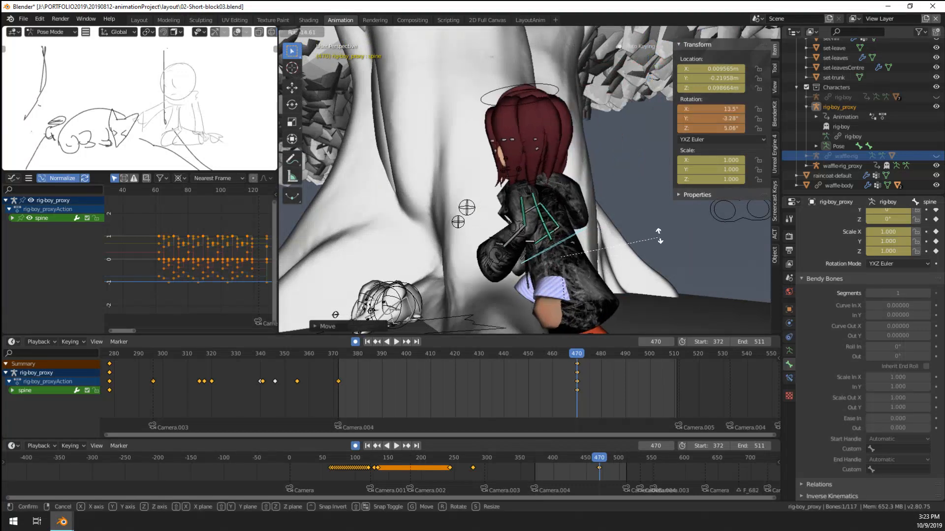
left_click(634, 249)
key("g")
left_click(643, 252)
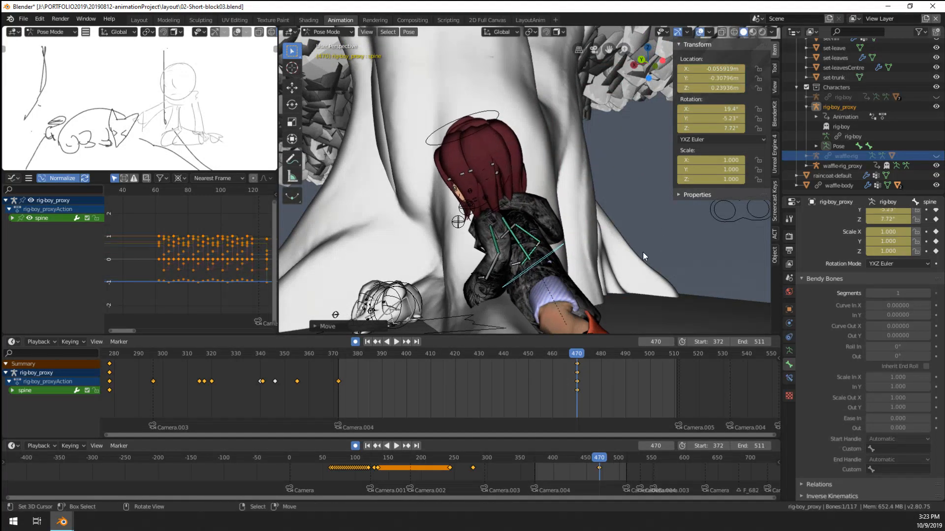
Step: Clear the rotations of spine.004 and the head control to reset the boy's neck and head
middle_click_drag(642, 252, 737, 249)
scroll(739, 250, "up", 1)
middle_click_drag(531, 270, 615, 230)
left_click(615, 230)
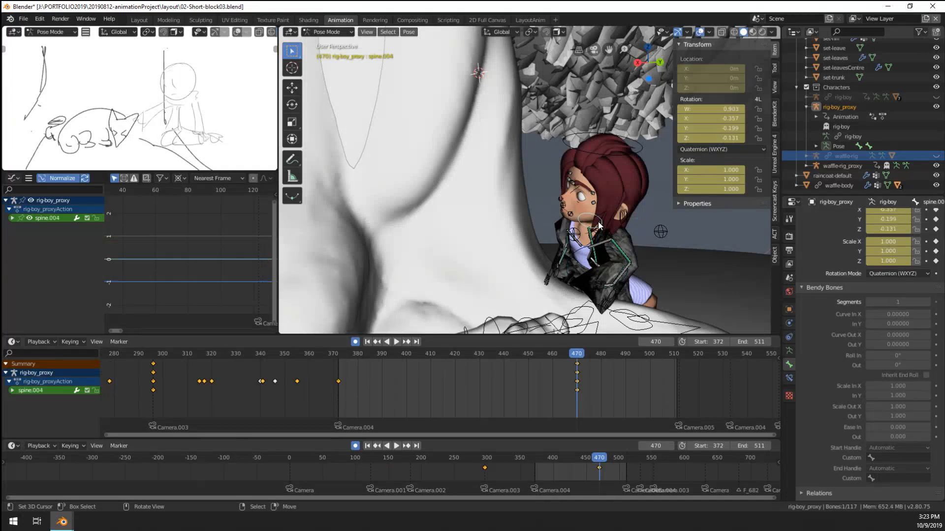
left_click(569, 178)
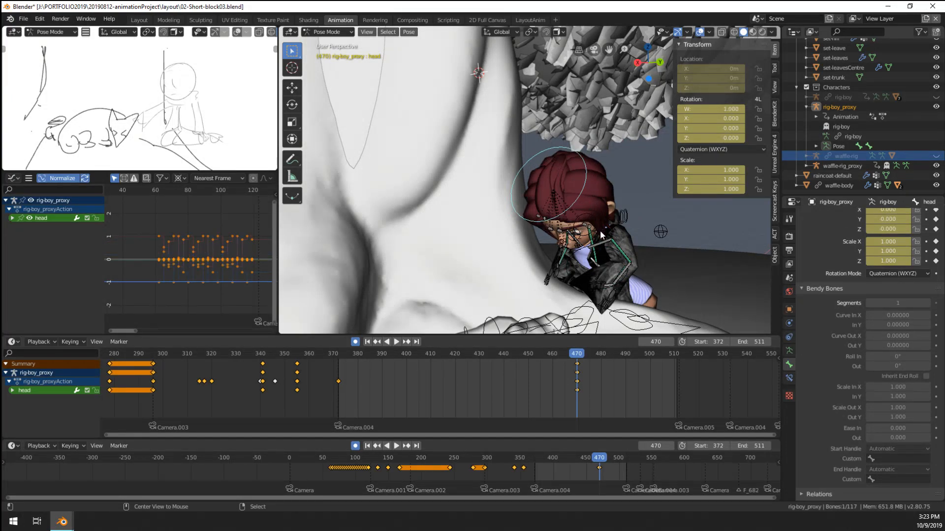
Step: Rotate the head control slightly so the boy looks down toward the sleeping dog
middle_click_drag(600, 230, 522, 236)
key("r")
left_click(456, 236)
Step: Check the boy's leaning pose and the framing with the dog from different distances and through the shot camera
scroll(456, 236, "down", 7)
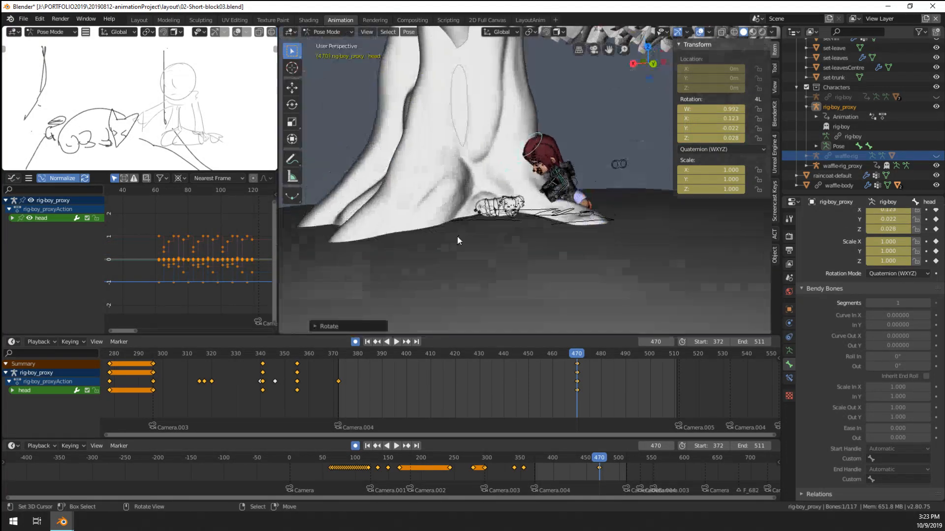
scroll(457, 236, "up", 10)
scroll(457, 235, "down", 12)
middle_click_drag(456, 235, 562, 232)
scroll(503, 243, "up", 10)
scroll(503, 243, "down", 10)
scroll(548, 238, "up", 12)
key("KP_0")
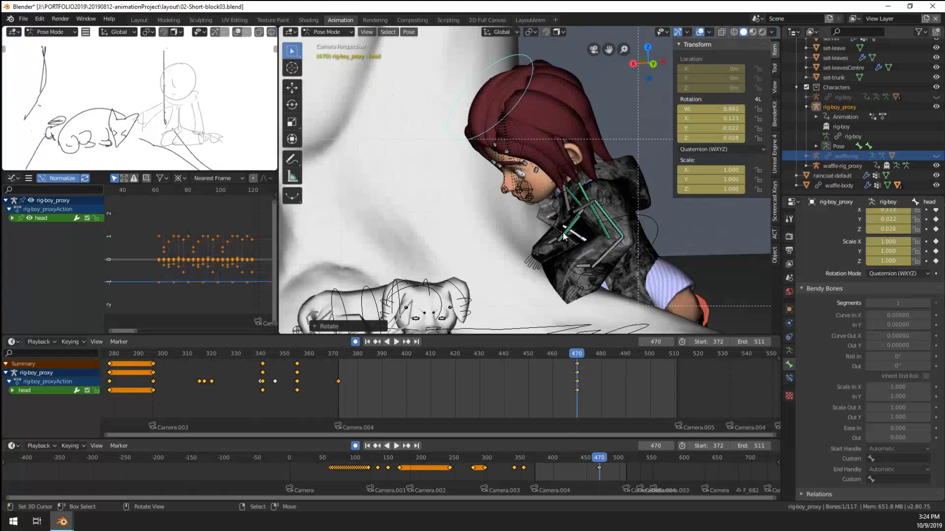
scroll(562, 234, "down", 5)
scroll(564, 237, "up", 2)
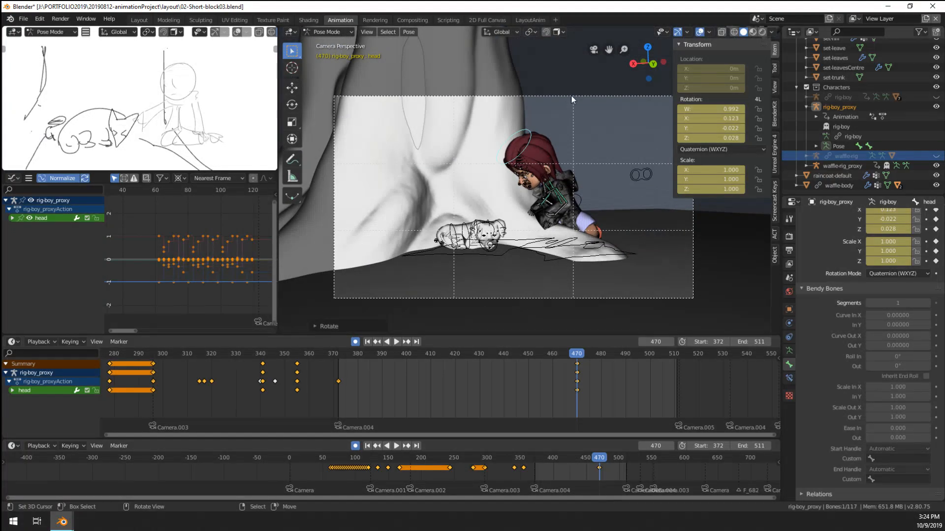
Step: Deselect the boy's bones and switch from Pose Mode to Object Mode with nothing selected
key("alt+a")
key("ctrl+Tab")
key("alt+a")
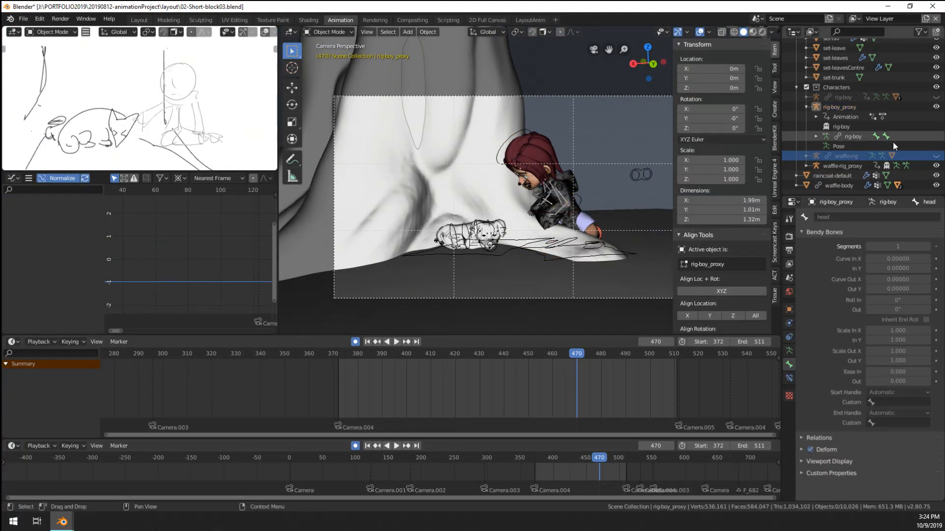
Step: Enable and show the Cameras collection, and select Camera.004
scroll(861, 108, "up", 8)
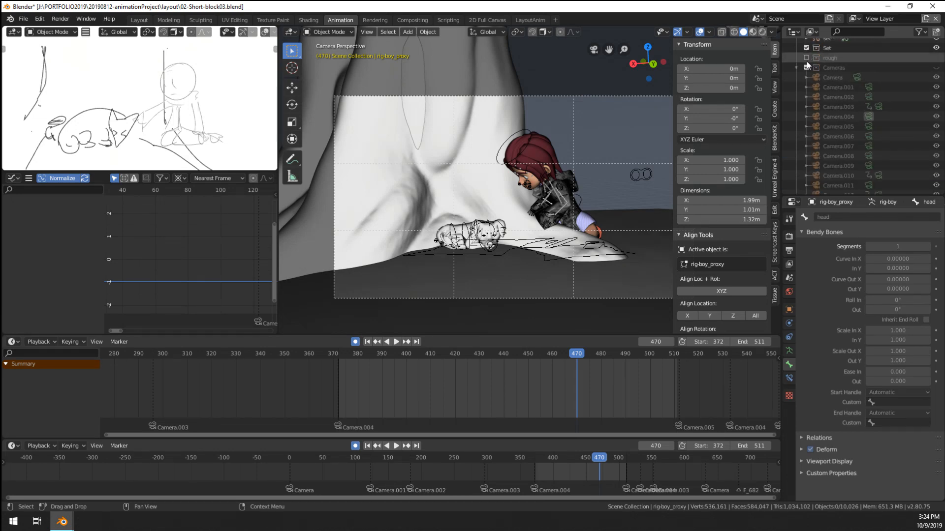
left_click(806, 66)
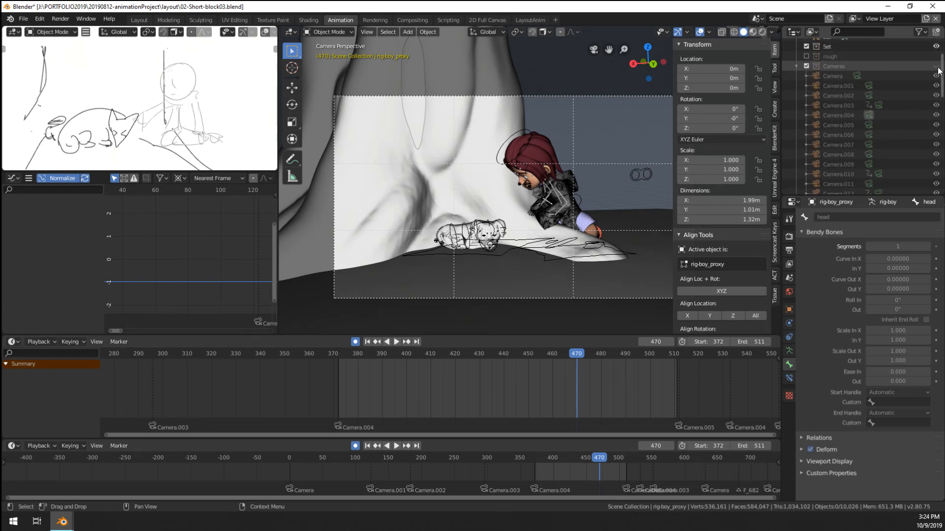
left_click(526, 97)
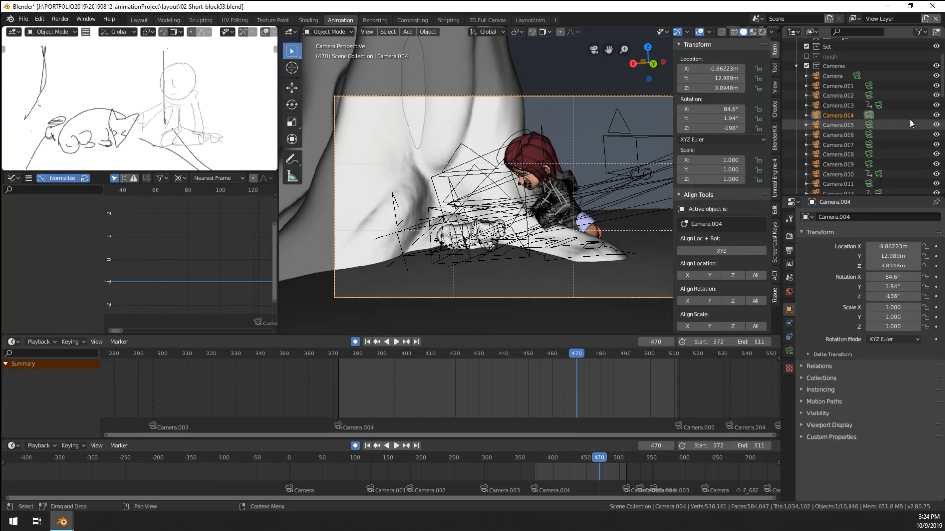
Step: Shift Camera.004 to about X -0.215, Y 12.786, Z 3.829 m and rotate it about global Z to about -202°
key("g")
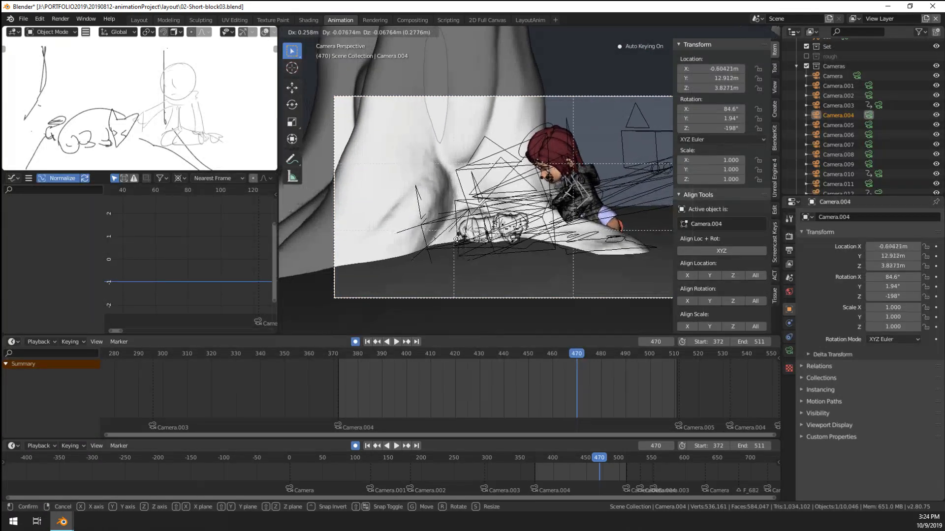
left_click(551, 246)
key("r")
key("z")
key("z")
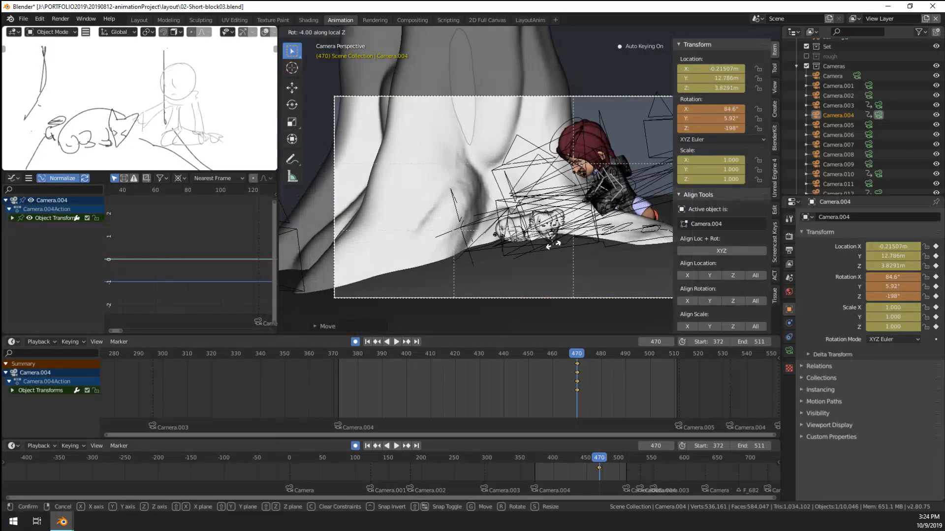
key("z")
key("z")
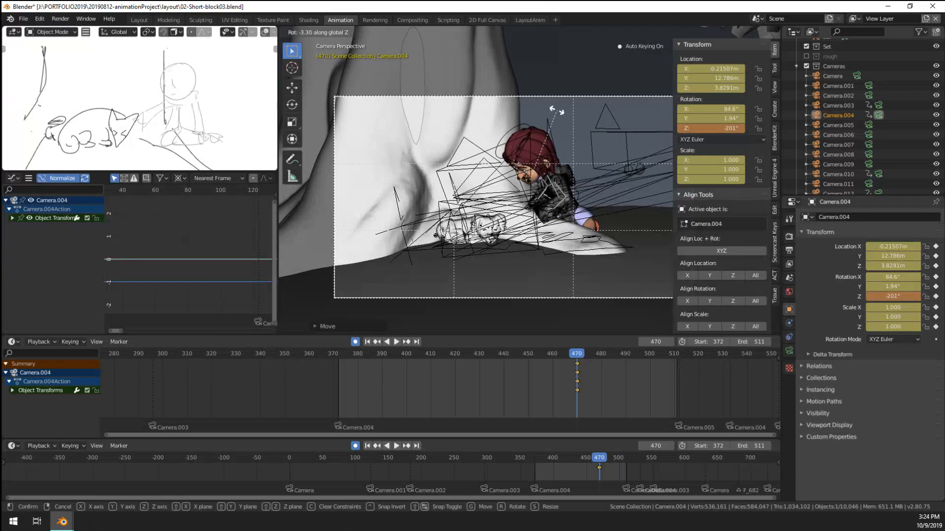
left_click(556, 111)
Step: Move Camera.004 closer to the boy and dog along its local Z axis and delete its keyframes at frame 470
key("g")
key("z")
key("z")
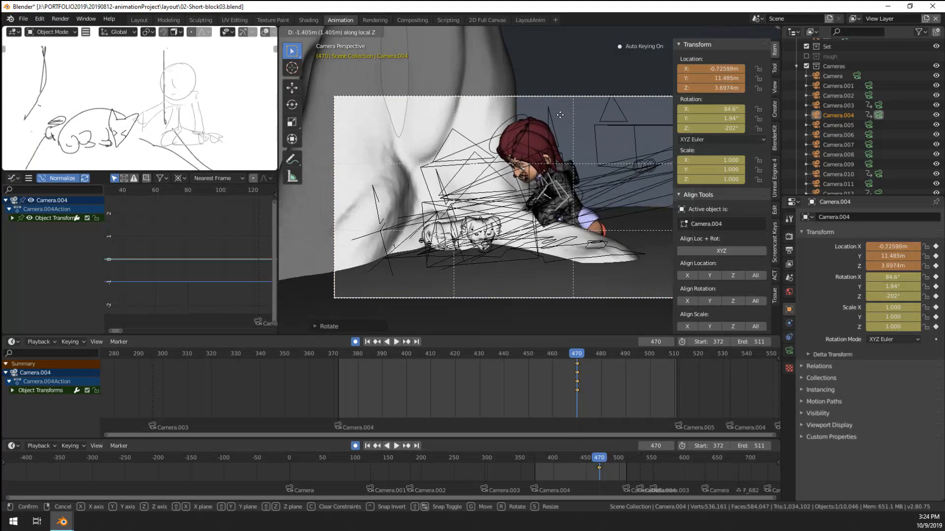
left_click(579, 162)
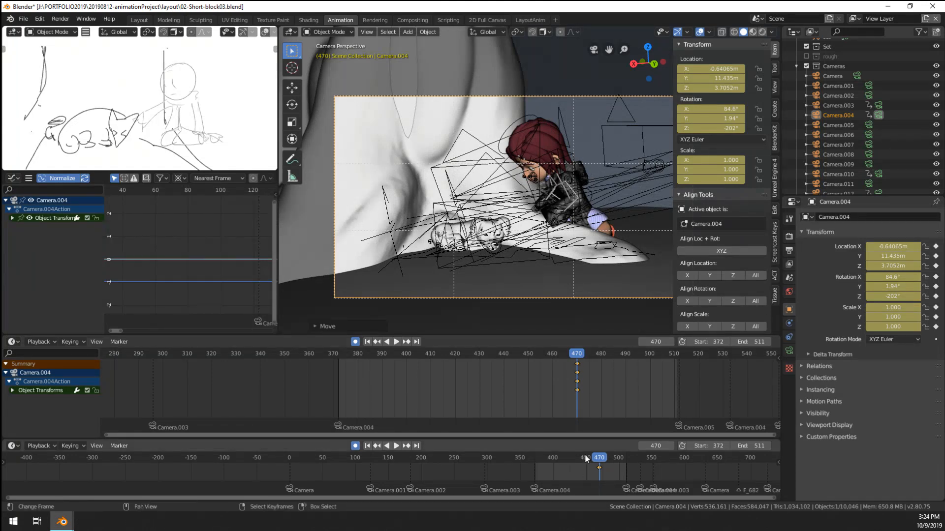
key("x")
left_click(601, 395)
Step: Hide the Cameras collection and open the boy's rig in Pose Mode in a maximized viewport
left_click(562, 140)
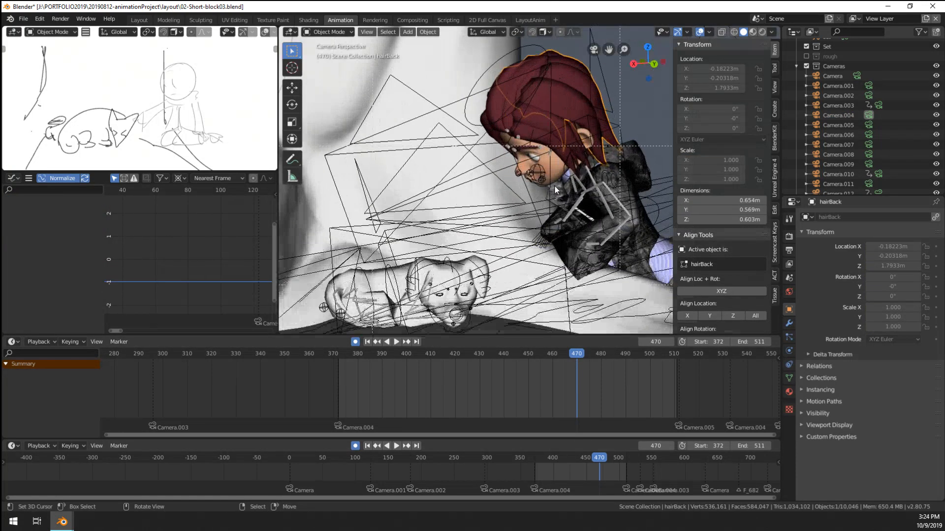
left_click(935, 66)
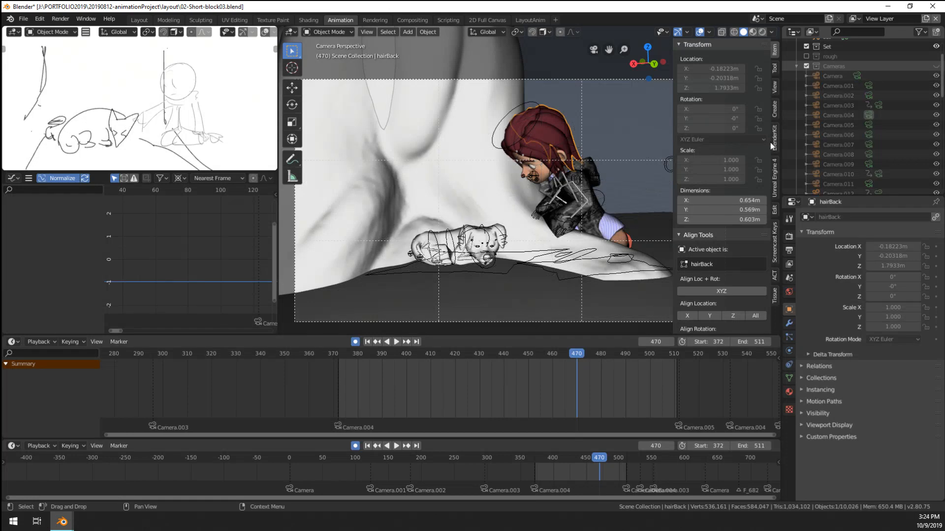
scroll(531, 182, "up", 3)
left_click(564, 178)
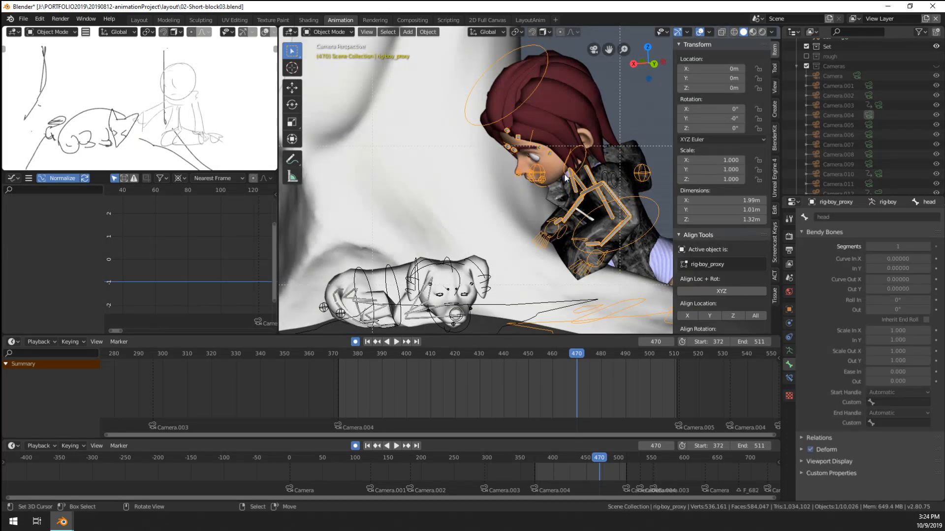
key("ctrl+space")
key("ctrl+Tab")
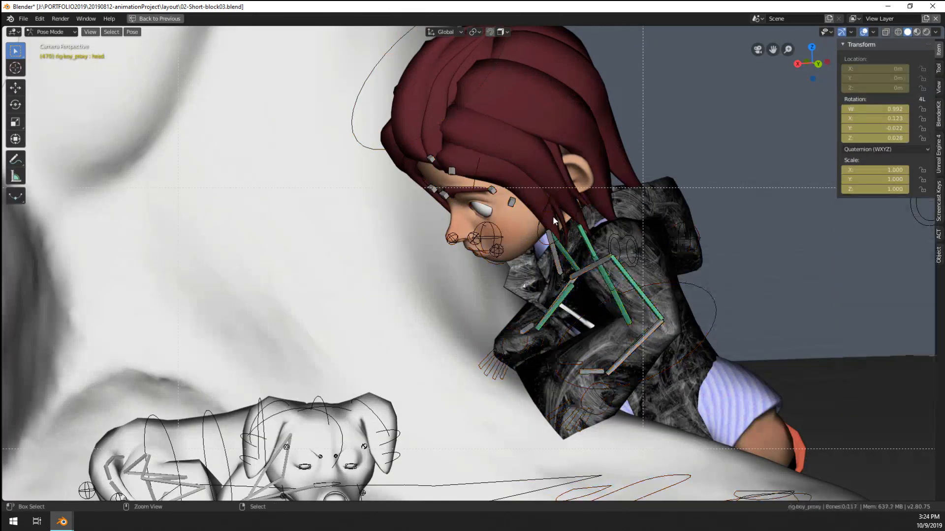
Step: Select the boy's neck bone spine.004 and rotate it freely to tilt his head toward the dog
left_click(554, 246)
middle_click_drag(554, 246, 578, 232)
scroll(577, 232, "up", 4)
middle_click_drag(537, 275, 552, 277)
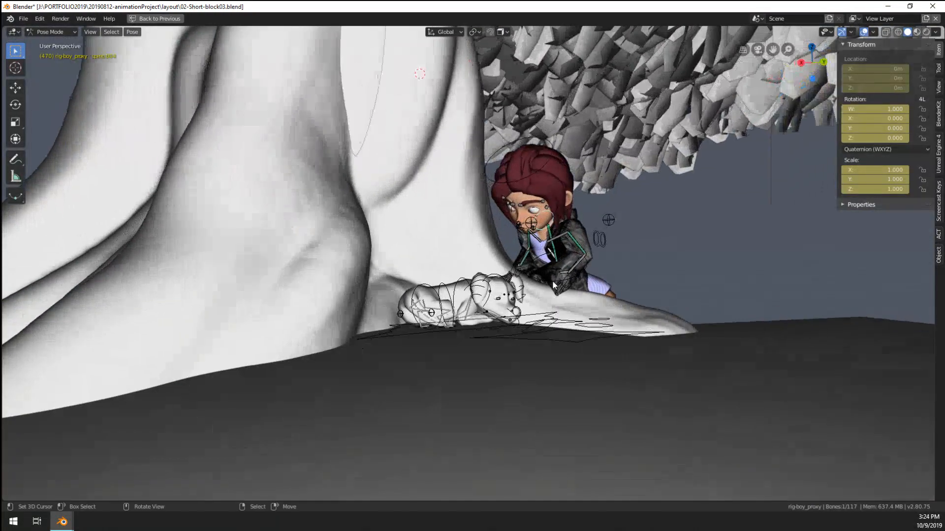
scroll(552, 277, "up", 3)
key("ctrl+Tab")
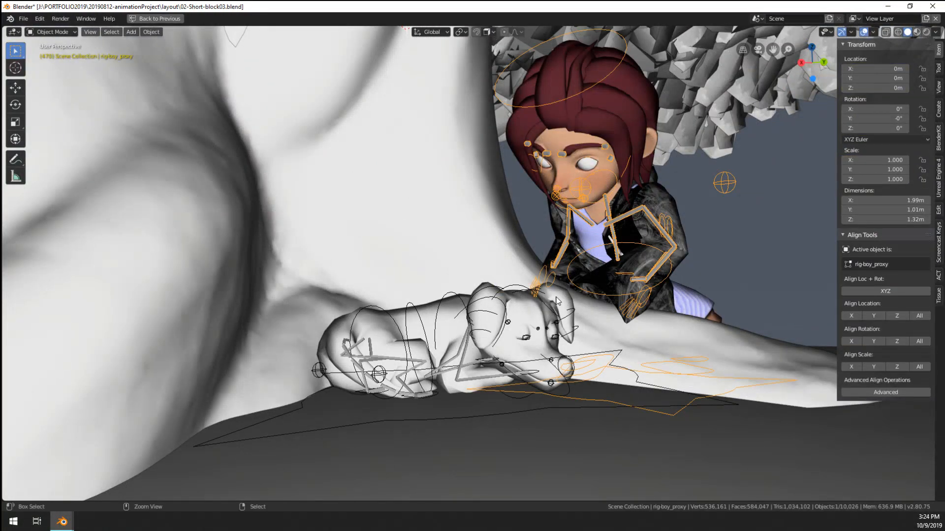
key("ctrl+space")
key("ctrl+space")
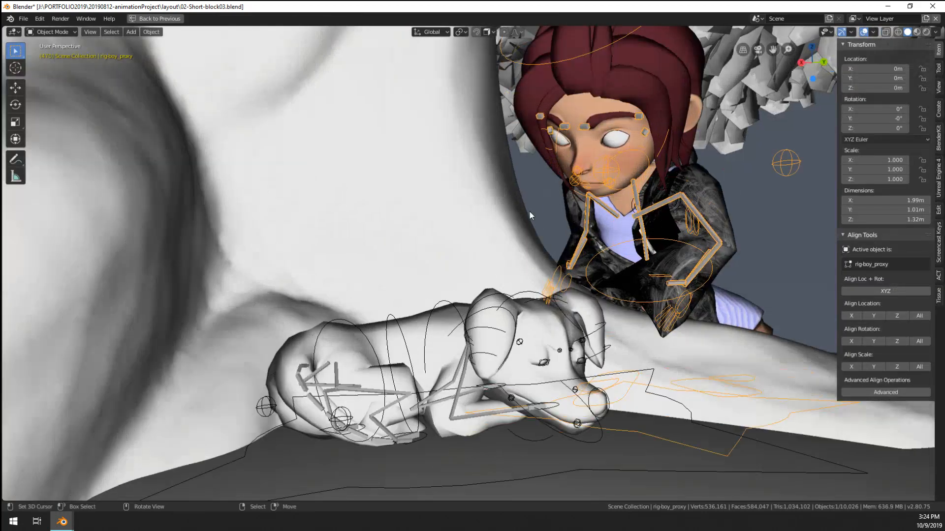
right_click(702, 281)
right_click(704, 281)
key("ctrl+Tab")
middle_click_drag(638, 256, 641, 256)
key("r")
key("r")
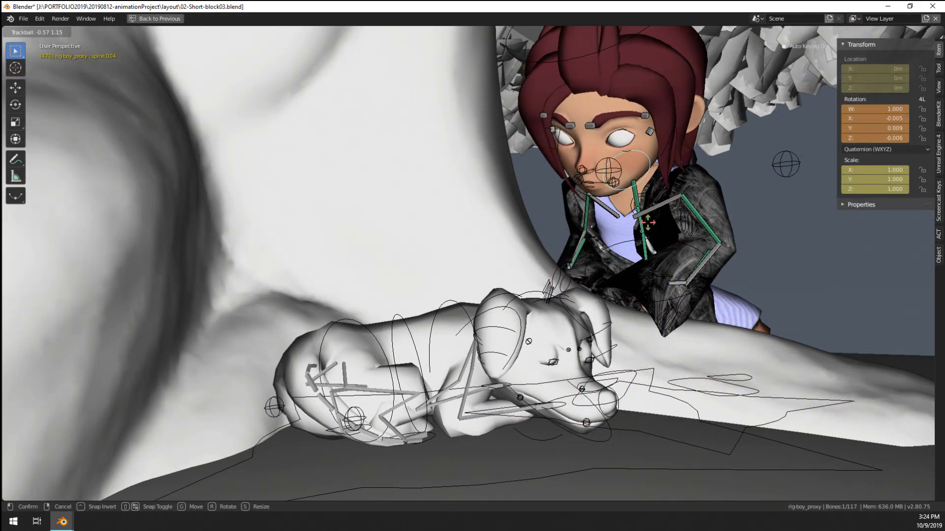
left_click(654, 220)
Step: Rotate the boy's right arm upward so the forearm rests in front of his face against the tree
middle_click_drag(655, 221, 573, 266)
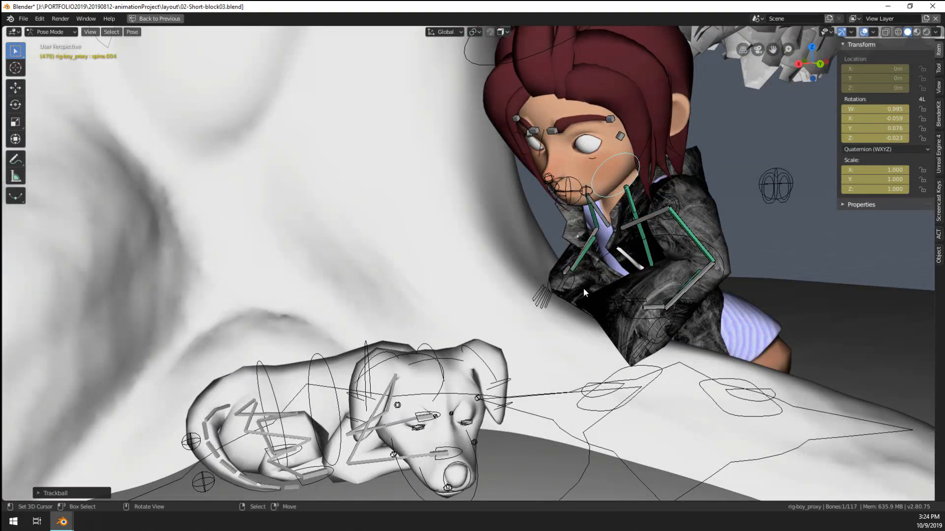
right_click(575, 288)
middle_click_drag(574, 289, 568, 264)
right_click(586, 246)
right_click(597, 226)
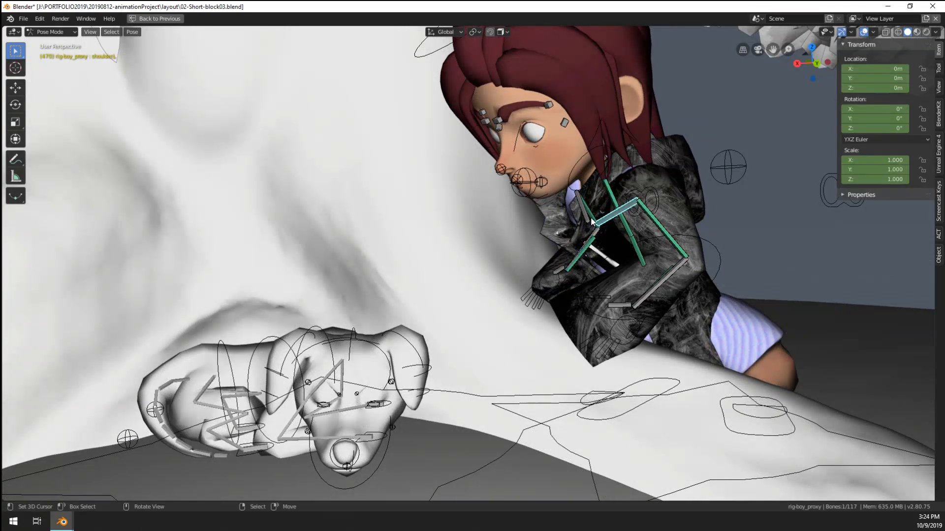
middle_click_drag(591, 218, 550, 243)
right_click(570, 211)
key("r")
left_click(541, 255)
Step: Clear the rotation of CTRL-hand-R and rotate the right hand to about X -45°, Y -48°, Z 62°
right_click(507, 224)
key("alt+r")
key("r")
left_click(533, 297)
middle_click_drag(533, 298, 475, 272)
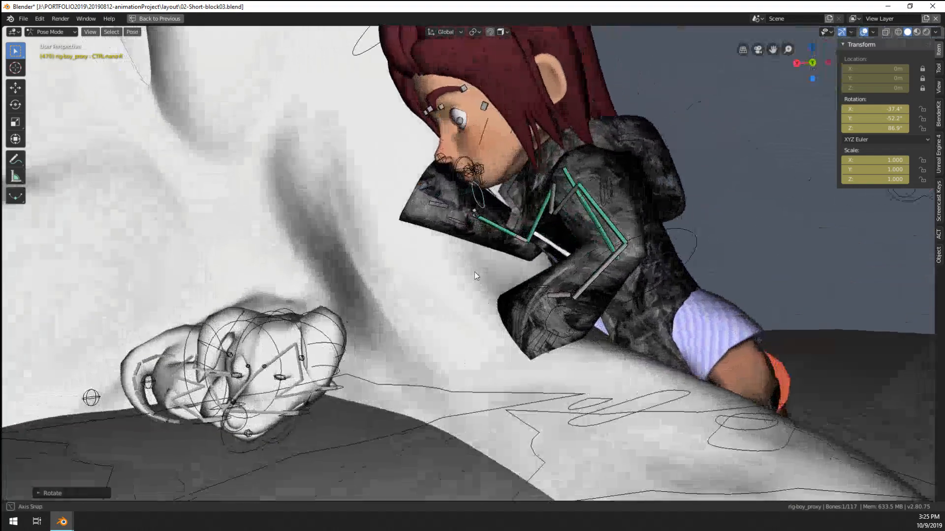
key("r")
left_click(556, 253)
middle_click_drag(561, 252, 638, 306)
scroll(616, 240, "up", 1)
key("r")
left_click(601, 252)
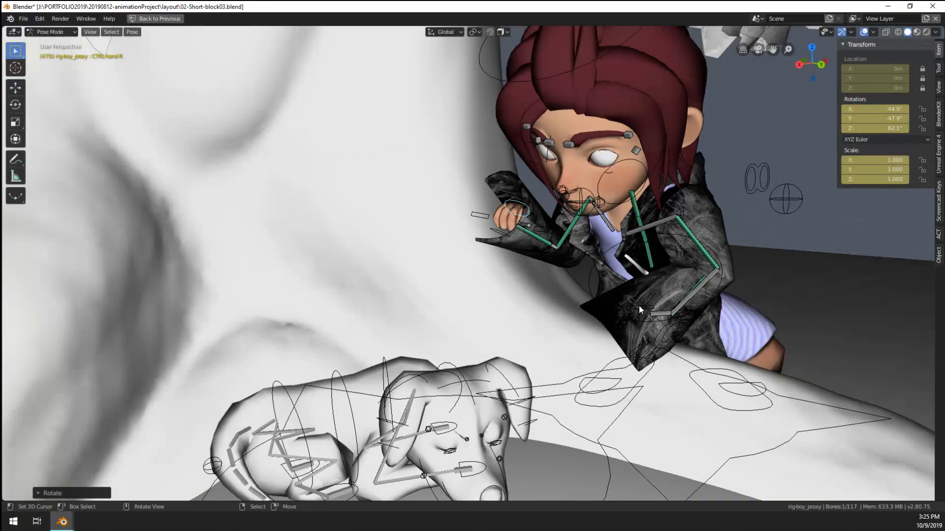
Step: Reset upper_arm.L and rotate it from front and side so the left arm reaches straight down to the tree root
left_click(698, 230)
key("r")
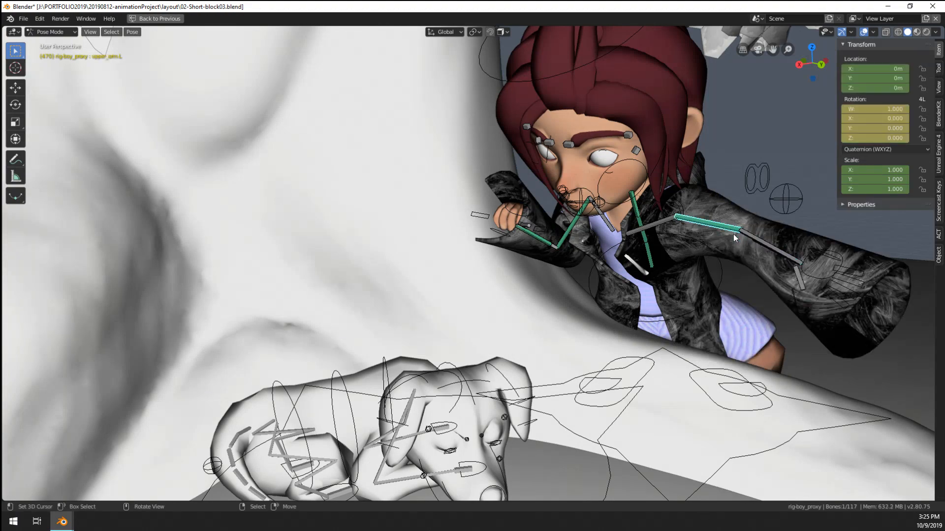
left_click(699, 294)
middle_click_drag(698, 295, 601, 283)
key("r")
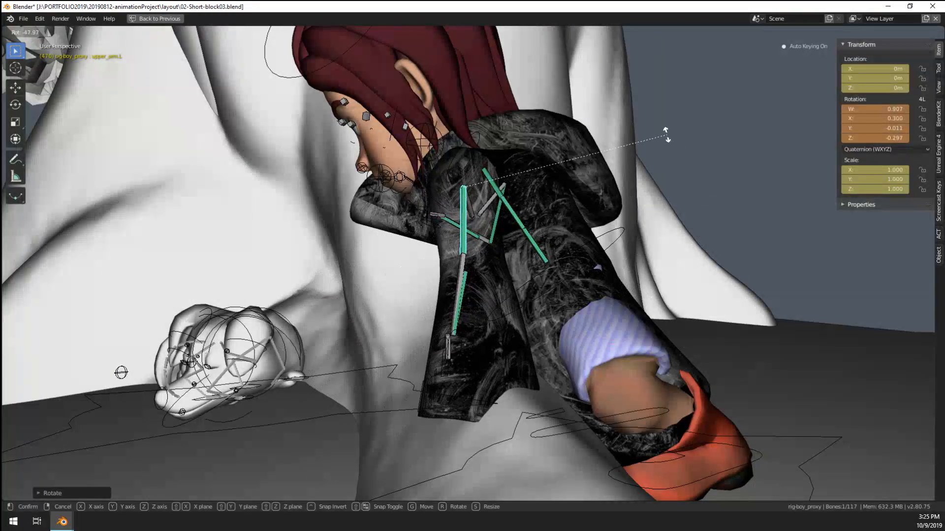
left_click(663, 118)
Step: Rotate the neck bone spine.004 about 13° around global Z, judging the head turn through the shot camera
middle_click_drag(561, 231, 677, 294)
scroll(678, 294, "down", 3)
key("KP_0")
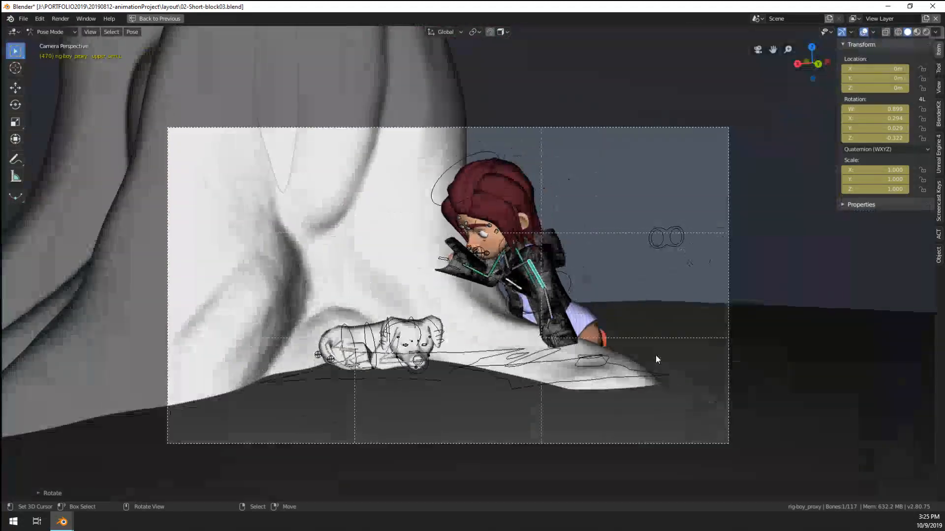
scroll(655, 354, "up", 2)
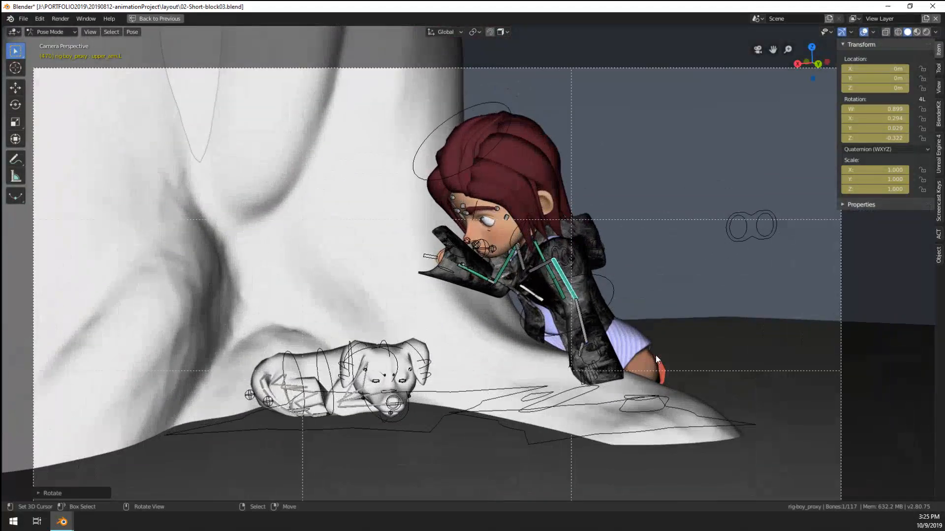
scroll(536, 286, "up", 1)
left_click(512, 240)
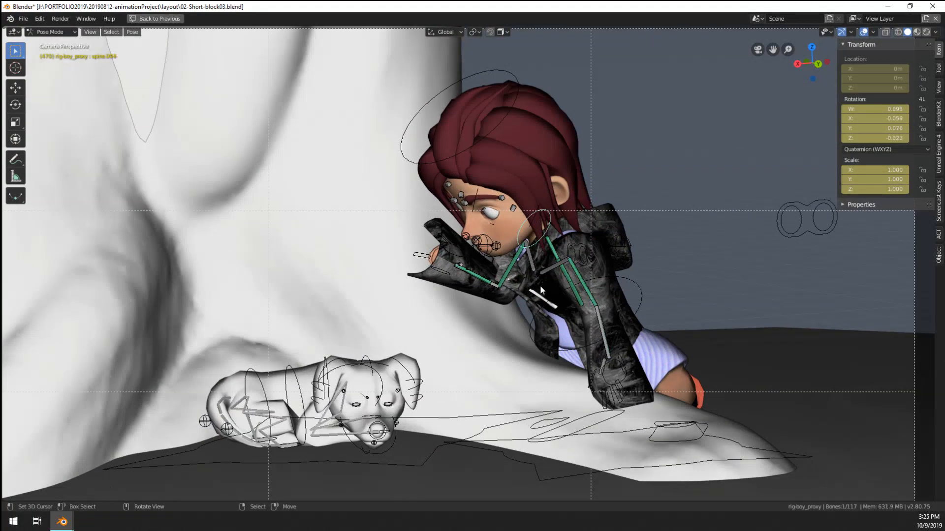
key("r")
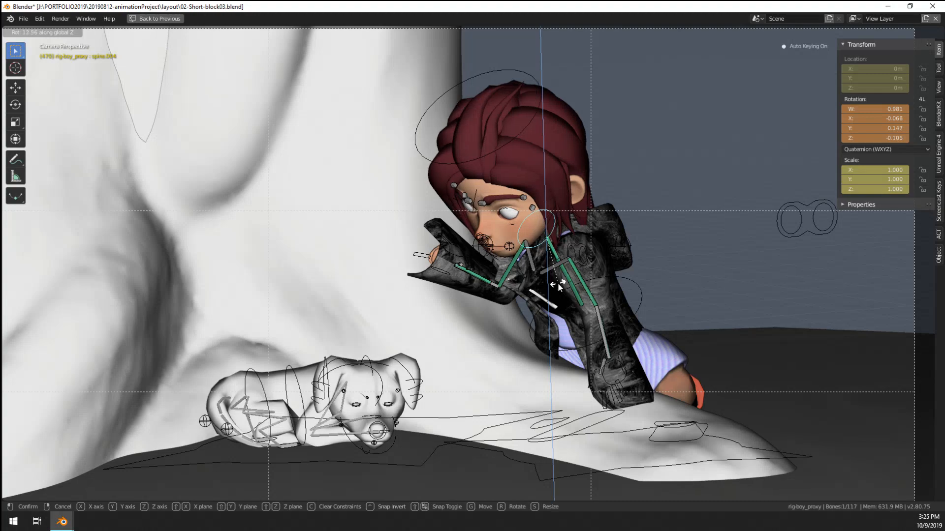
left_click(556, 287)
Step: Move the eye target control CTRL-eyeTarget-C onto the dog's head, at about X -4.167, Y 0.943, Z -2.621 m
right_click(799, 235)
middle_click_drag(799, 235, 755, 280)
key("g")
left_click(590, 339)
middle_click_drag(589, 339, 472, 335)
key("g")
left_click(545, 284)
Step: Rotate the eye target about the Z axis to face the boy and check the pose through the shot camera
scroll(545, 281, "up", 3)
key("r")
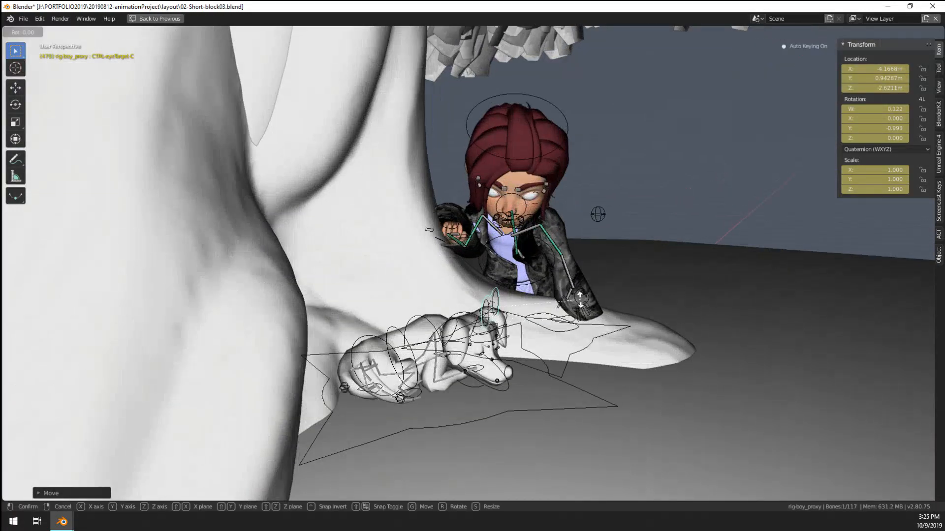
key("z")
left_click(494, 345)
scroll(494, 346, "up", 3)
middle_click_drag(494, 344, 475, 336)
scroll(475, 337, "down", 2)
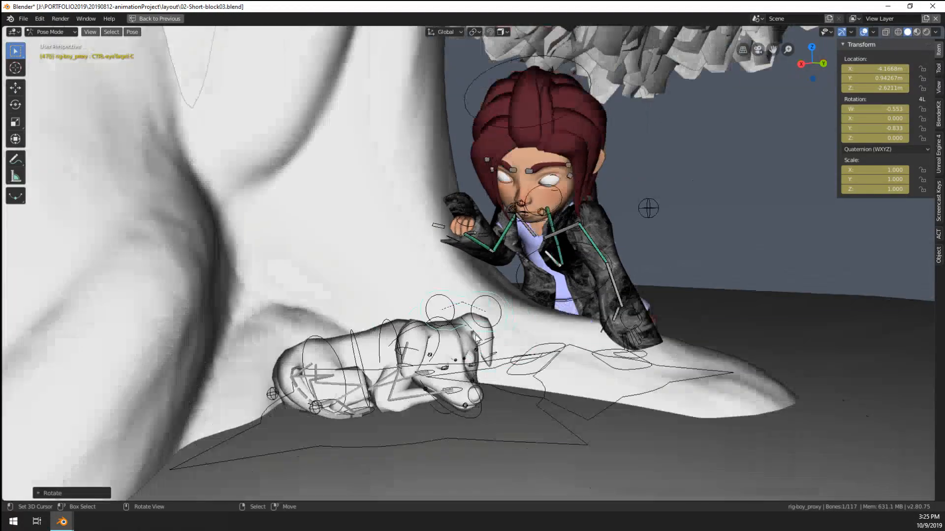
key("KP_0")
scroll(475, 337, "up", 2)
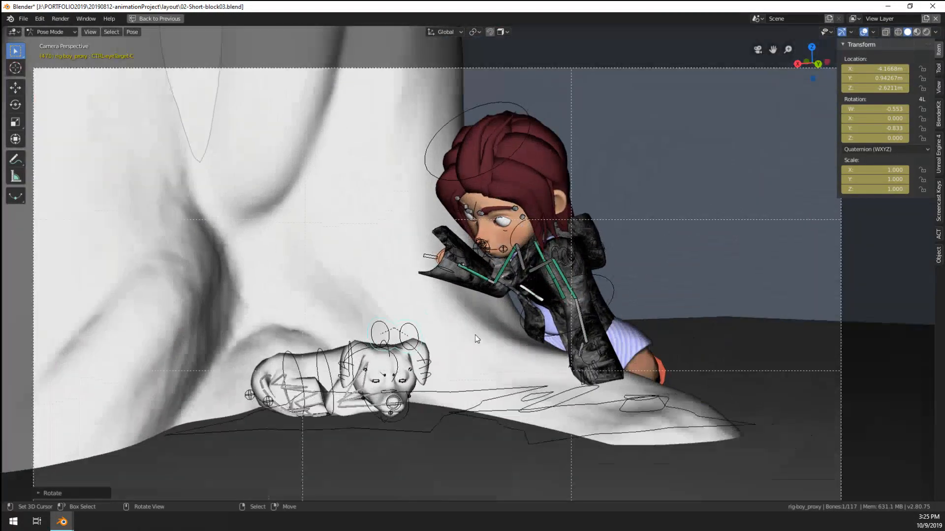
scroll(475, 334, "down", 2)
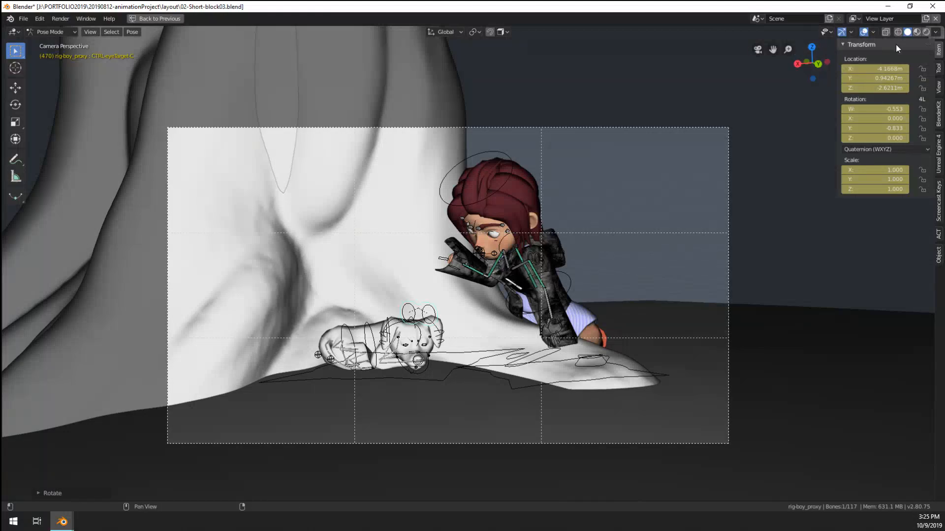
Step: Switch to textured preview shading, then raise the eye target slightly and scale it down to about 0.463
left_click(917, 31)
mouse_move(454, 290)
middle_mouse_down()
mouse_move(453, 303)
mouse_move(510, 295)
mouse_move(521, 282)
middle_mouse_up()
scroll(477, 311, "up", 5)
key("g")
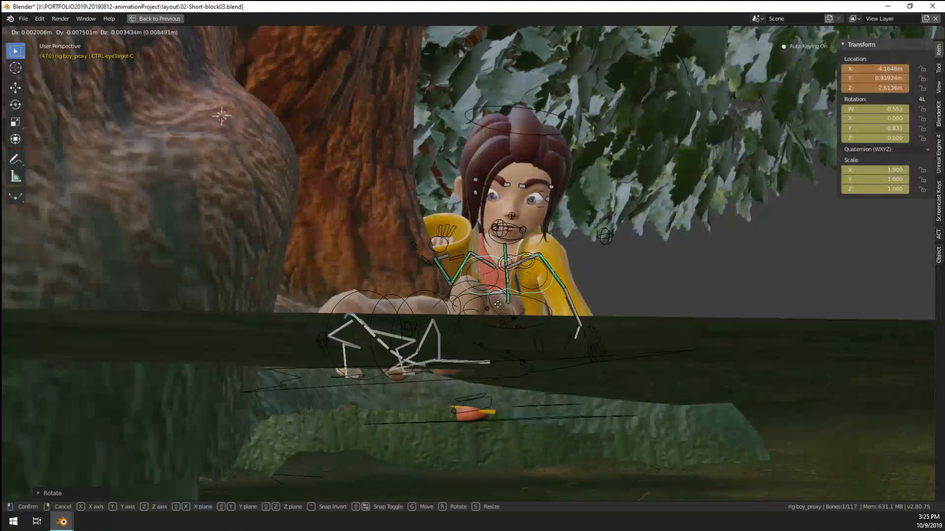
left_click(621, 307)
middle_click_drag(622, 308, 635, 330)
key("s")
left_click(554, 318)
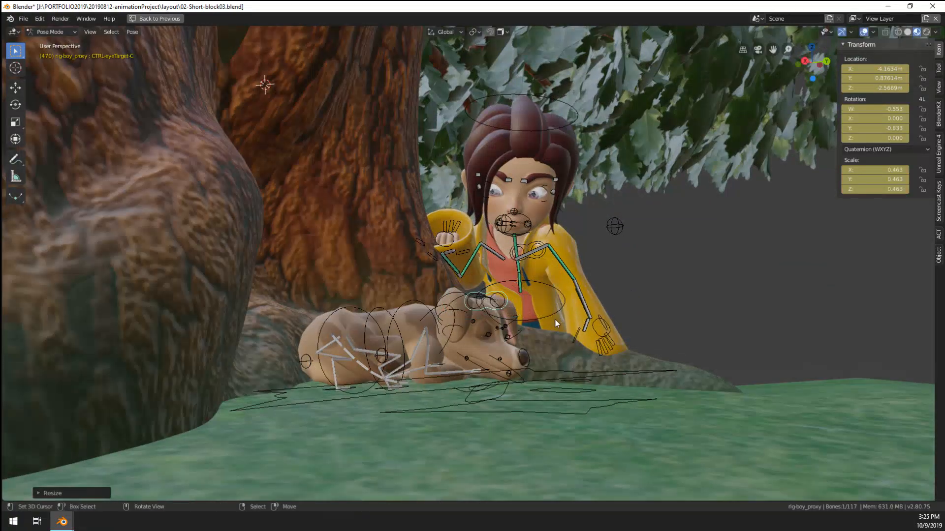
Step: Nudge the eye target to about X -4.181, Y 0.879, Z -2.576 m, check the gaze through the camera, and return to solid shading
middle_click_drag(554, 318, 535, 321)
key("g")
left_click(601, 328)
scroll(589, 311, "up", 2)
key("KP_0")
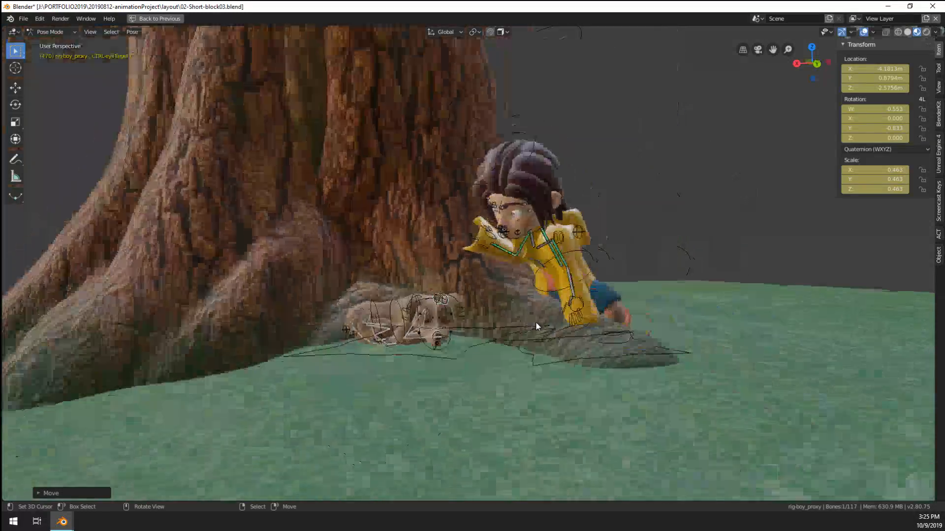
scroll(536, 321, "up", 2)
scroll(536, 321, "down", 3)
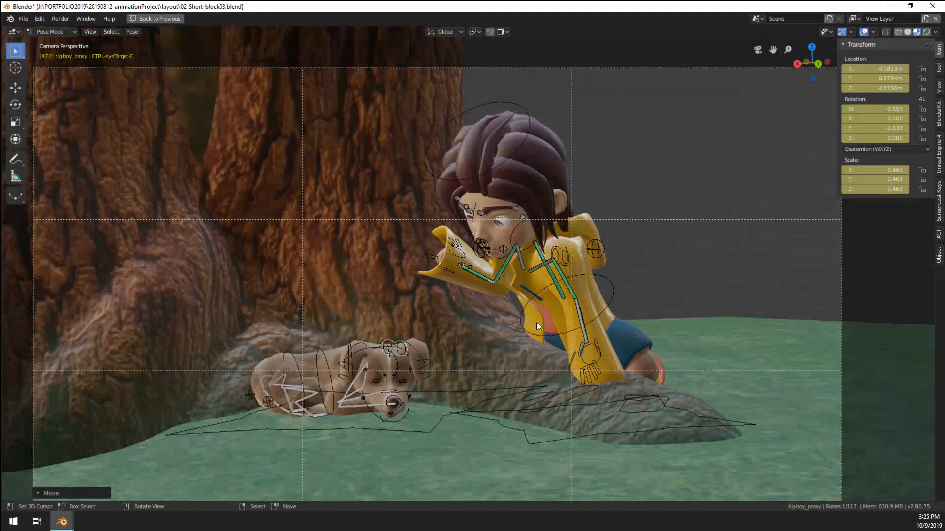
left_click(907, 32)
Step: Move CTRL-foot-IK-Pole-L to about X -0.186, Y -0.225, Z -0.065 m to redirect the left knee, and restore the full layout
mouse_move(551, 320)
middle_mouse_down()
mouse_move(473, 339)
mouse_move(412, 335)
middle_mouse_up()
left_click(406, 259)
key("g")
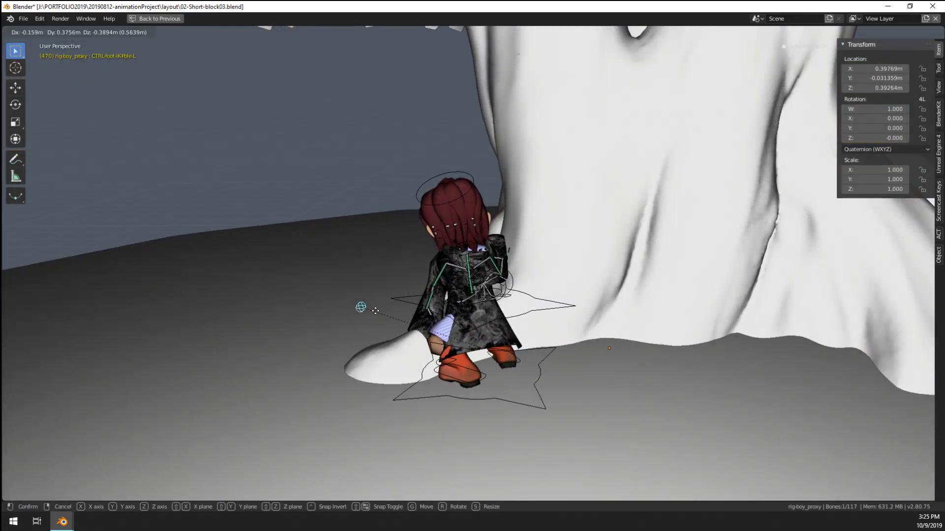
left_click(376, 310)
middle_click_drag(377, 310, 613, 319)
scroll(618, 323, "up", 3)
key("KP_0")
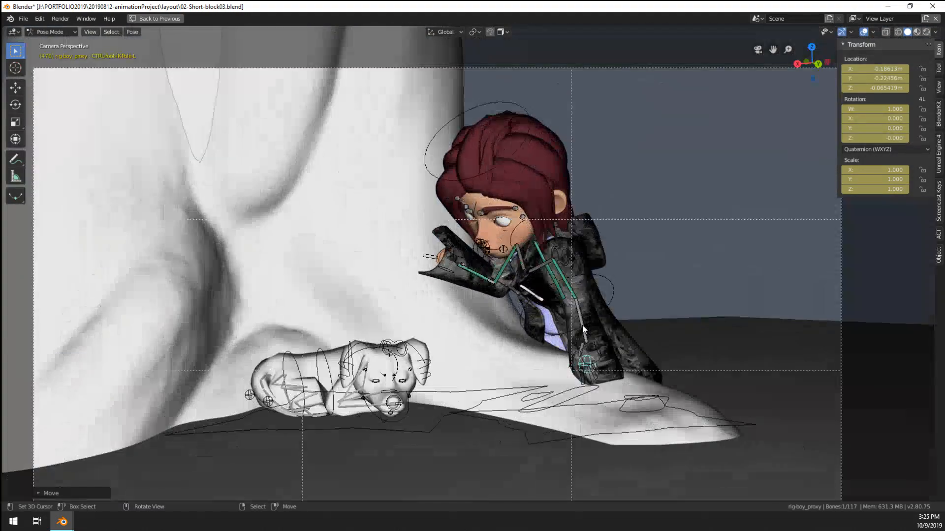
scroll(583, 329, "down", 4)
key("ctrl+space")
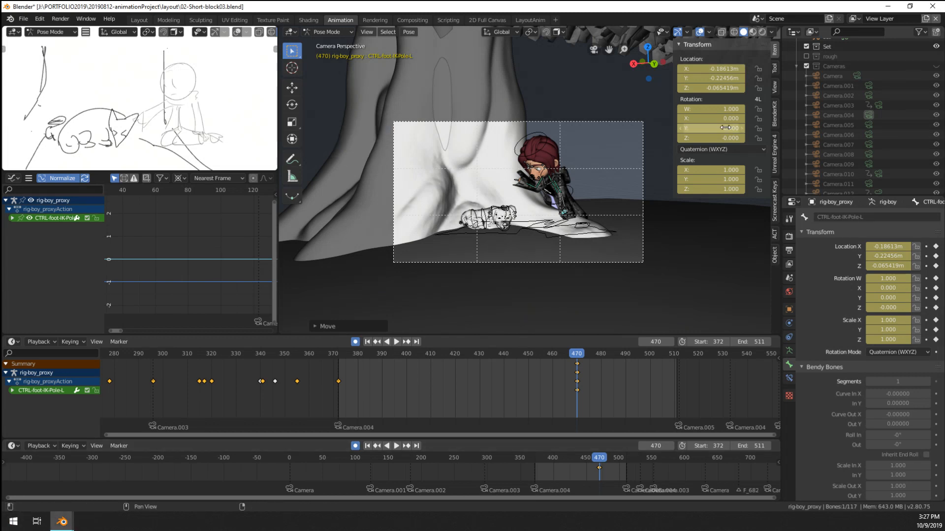
scroll(520, 149, "up", 6)
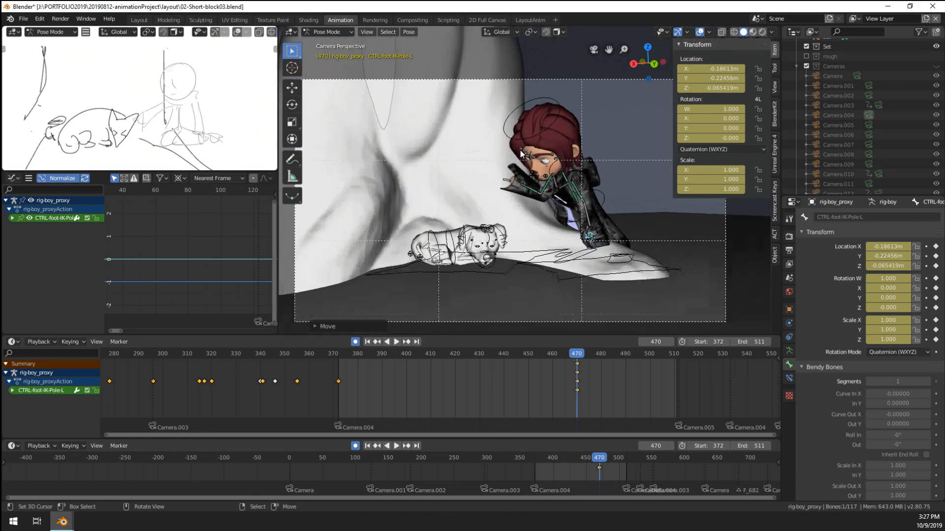
left_click(552, 168)
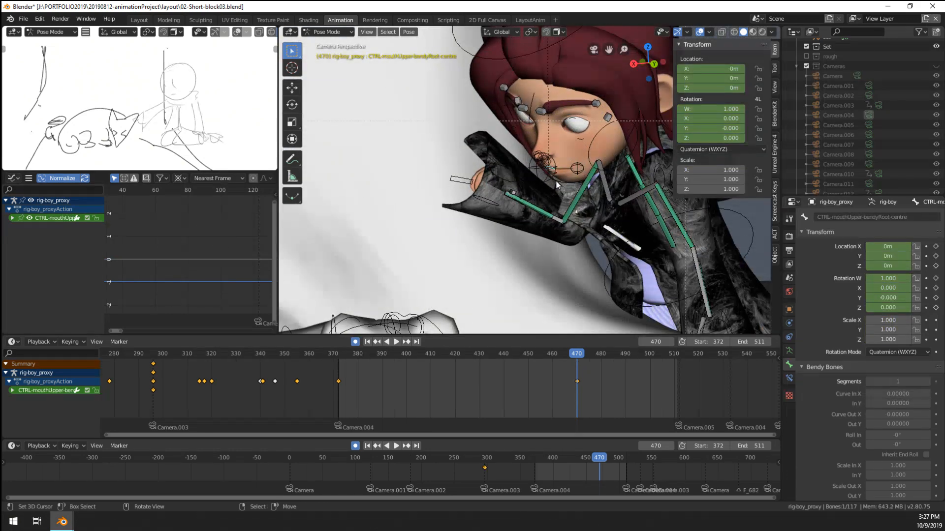
key("g")
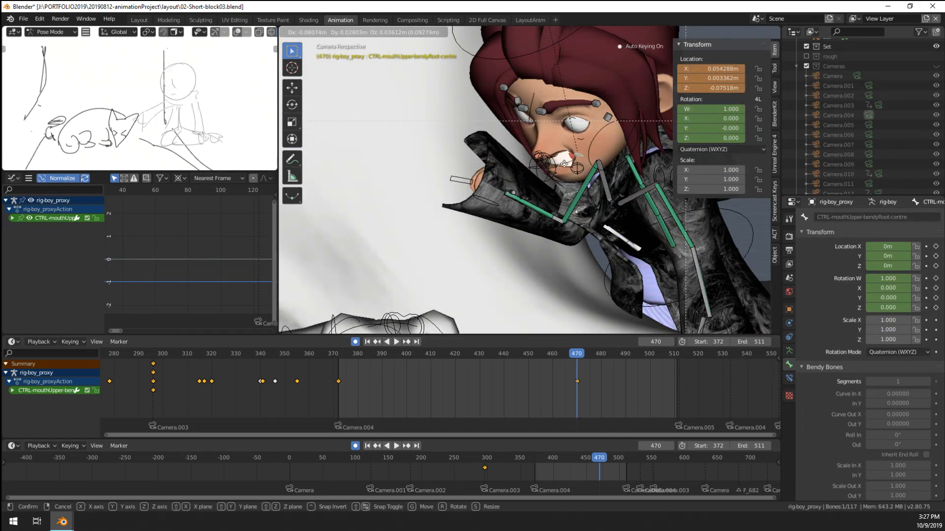
right_click(578, 175)
scroll(580, 174, "up", 3)
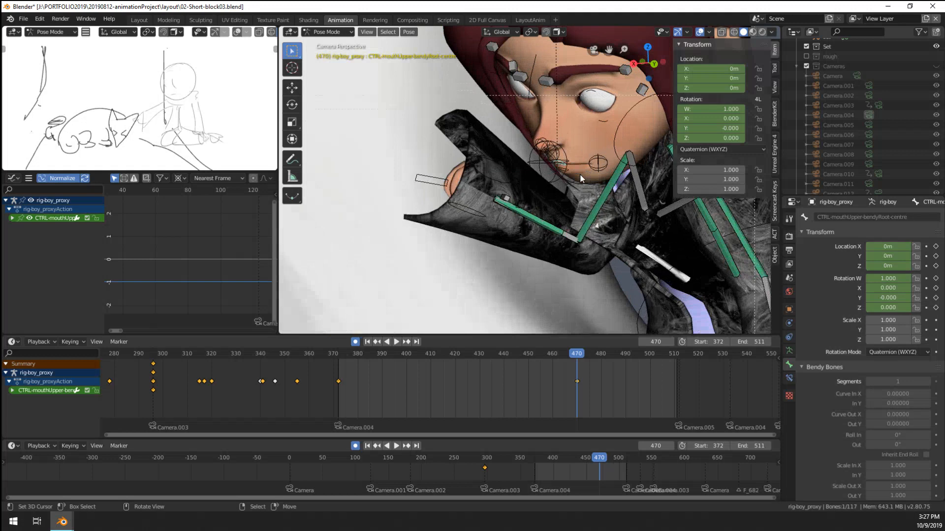
scroll(580, 174, "up", 3)
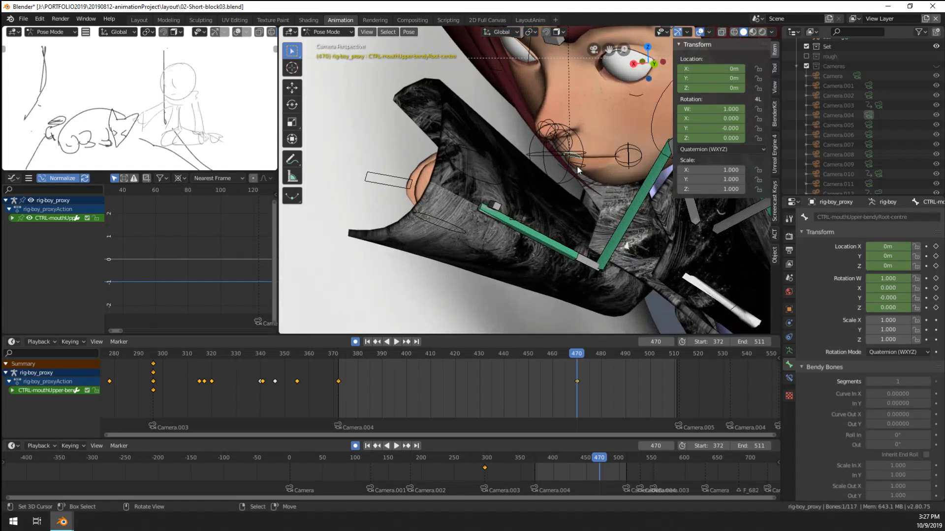
right_click(576, 165)
key("g")
right_click(598, 160)
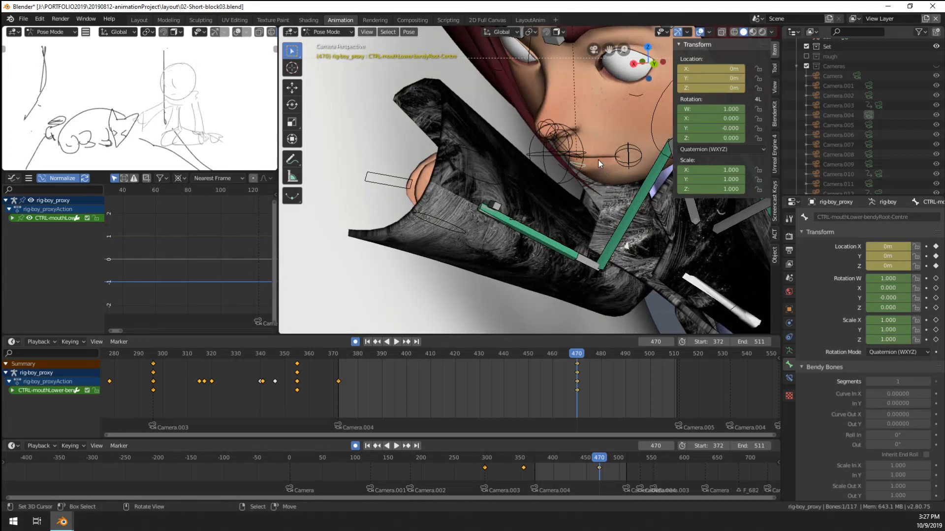
scroll(593, 159, "down", 12)
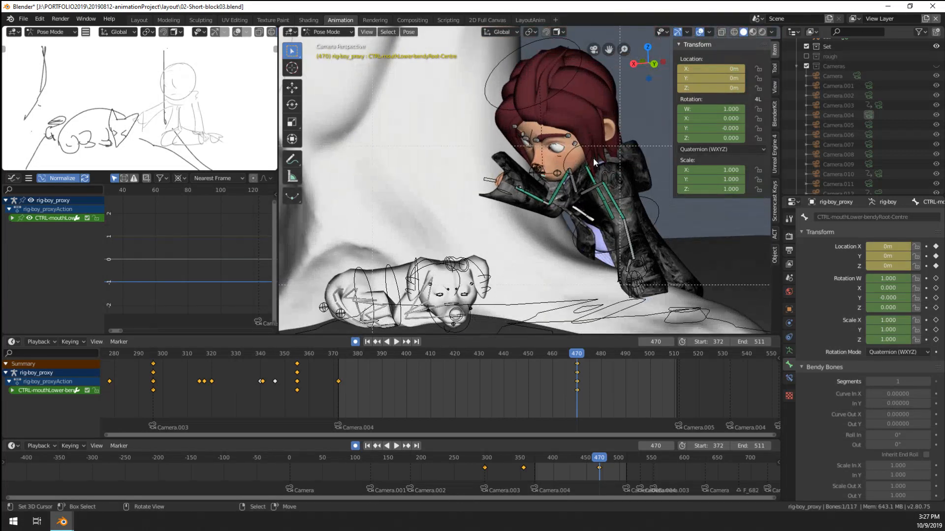
Step: At frame 429, move the boy's CTRL-root to about X -5.872, Y 2.006, Z -1.360 m, clear of the tree trunk
left_click(507, 393)
key("space")
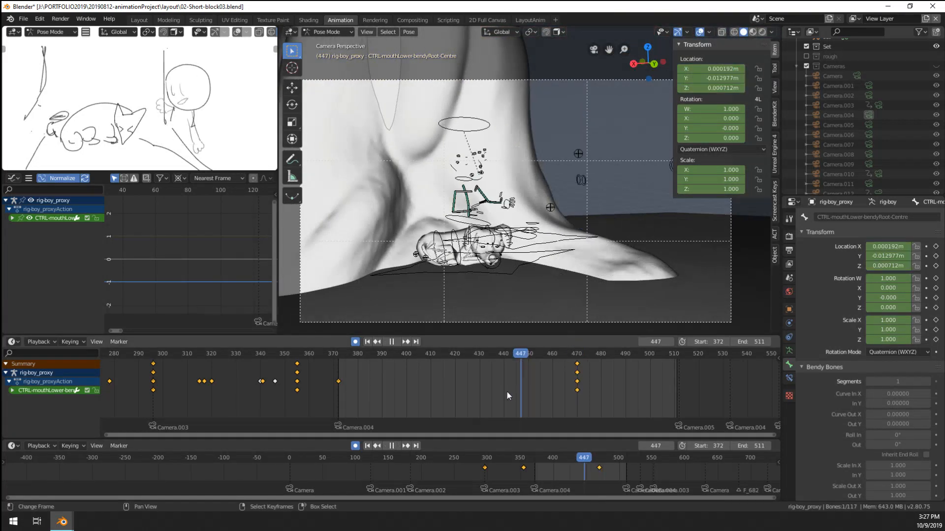
left_click_drag(507, 391, 477, 409)
middle_click_drag(522, 148, 554, 241)
left_click(634, 214)
key("g")
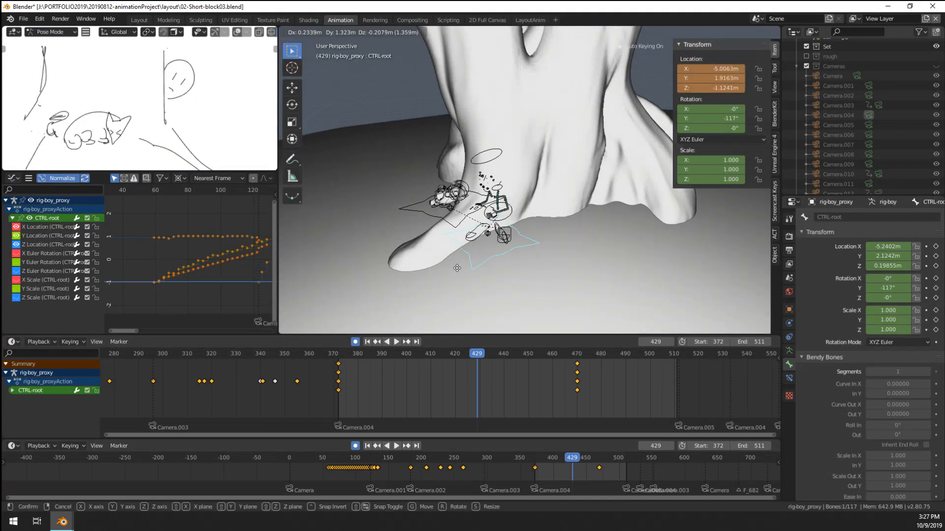
left_click(454, 269)
middle_click_drag(453, 269, 402, 211)
key("g")
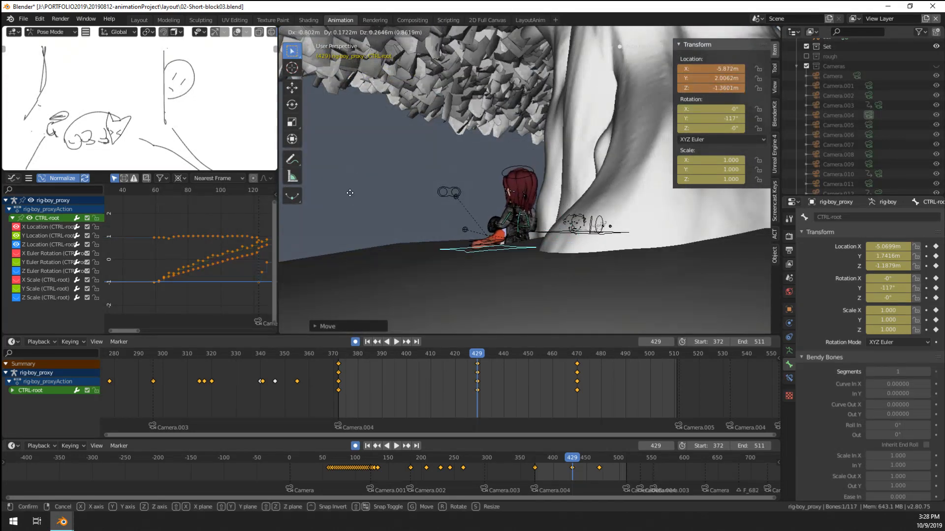
left_click(350, 193)
Step: Rotate CTRL-root about the global Z axis until its Y rotation is about -217°, turning the boy toward the tree
middle_click_drag(350, 193, 548, 247)
scroll(548, 246, "up", 4)
key("r")
key("z")
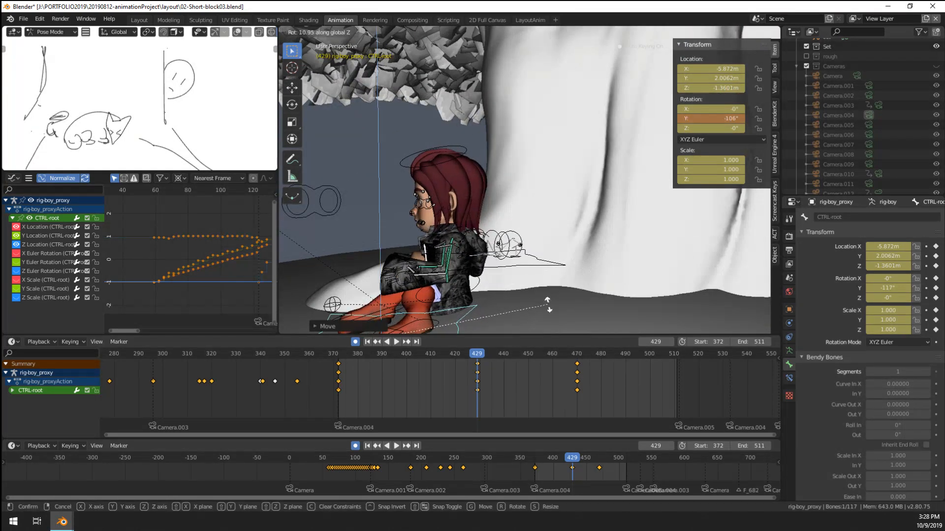
left_click(341, 190)
middle_click_drag(341, 190, 593, 230)
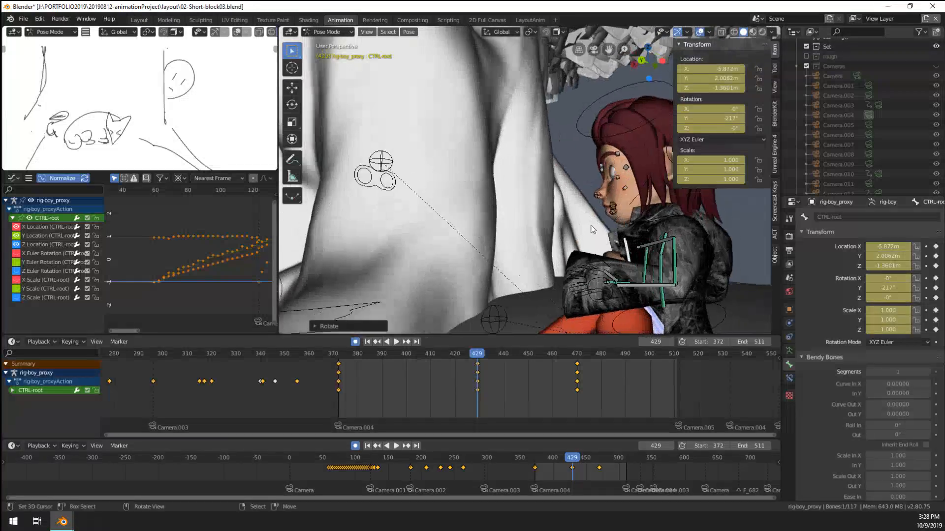
Step: Move CTRL-root to about X -5.473, Y 2.050, Z -1.567 m and check the boy's placement through the shot camera
scroll(593, 229, "down", 4)
key("g")
left_click(546, 226)
scroll(541, 226, "down", 3)
key("KP_0")
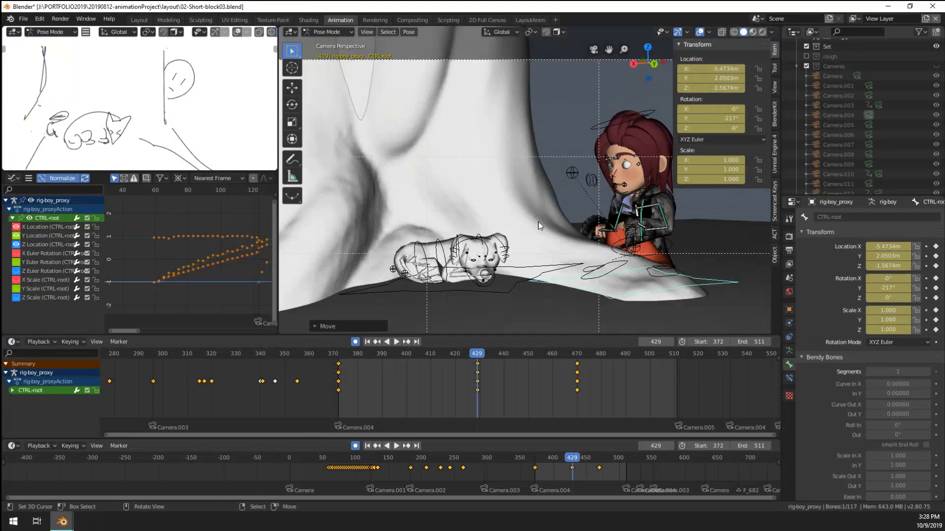
scroll(594, 232, "down", 6)
scroll(590, 235, "up", 7)
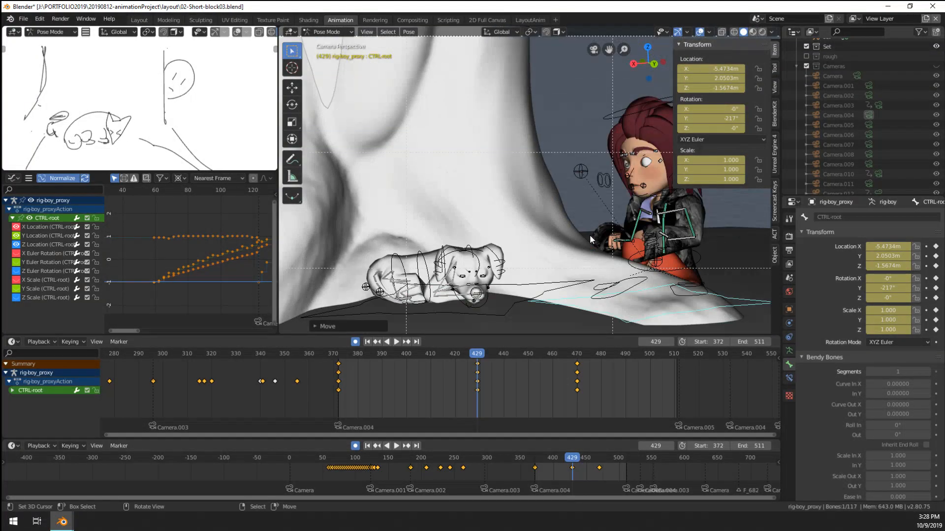
Step: At frame 405, place CTRL-root at about X -5.349, Y 2.125, Z -0.228 m with a Y rotation of about -205°
mouse_move(578, 397)
left_mouse_down()
mouse_move(397, 400)
mouse_move(419, 401)
left_mouse_up()
key("g")
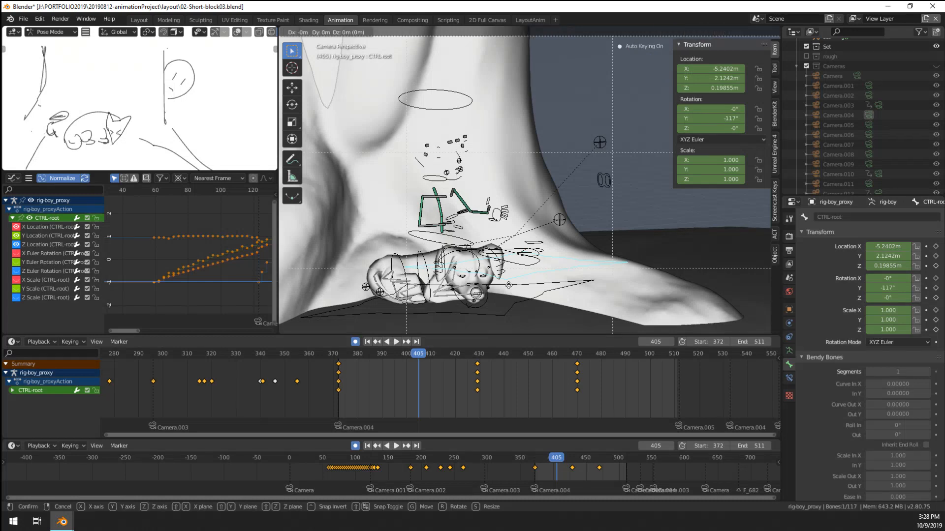
key("shift+z")
left_click(657, 302)
key("r")
key("z")
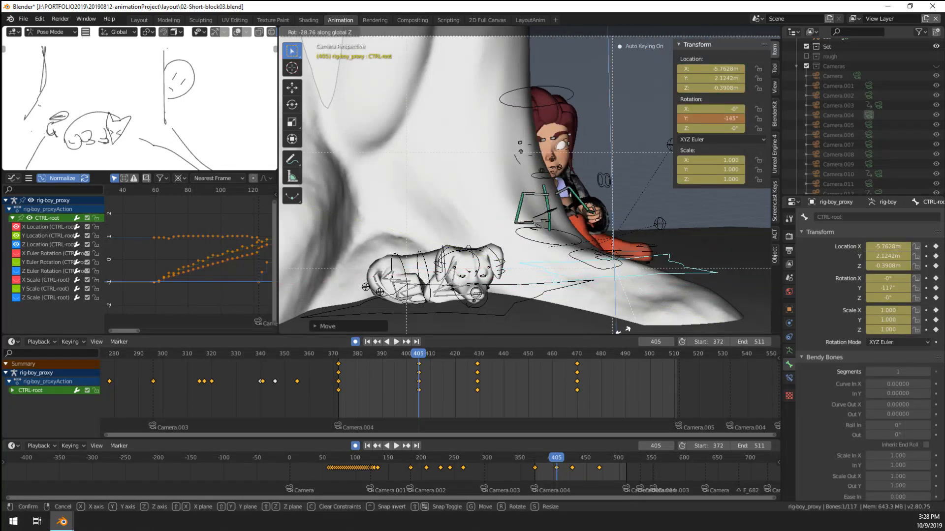
left_click(569, 217)
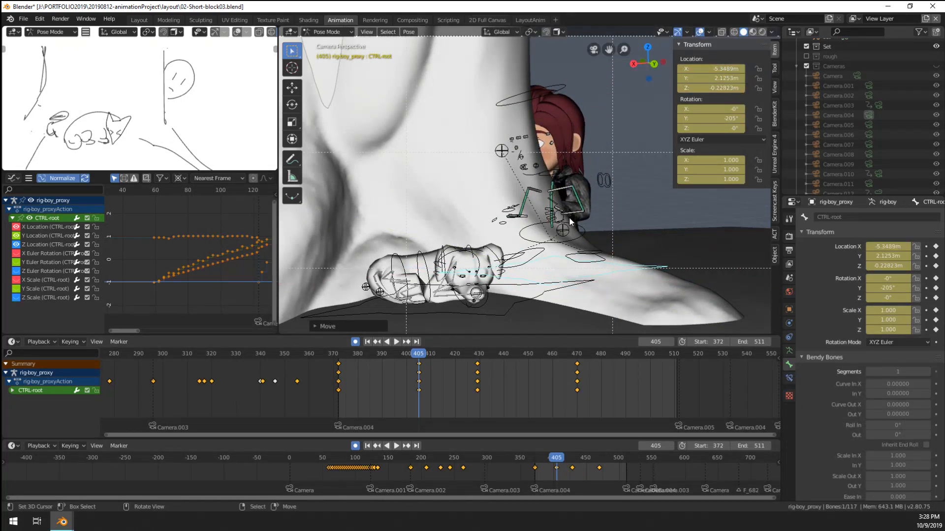
Step: Rotate the spine control to about Y 11.5°, Z -12.3° so the boy leans out from behind the tree
right_click(582, 234)
key("r")
left_click(628, 202)
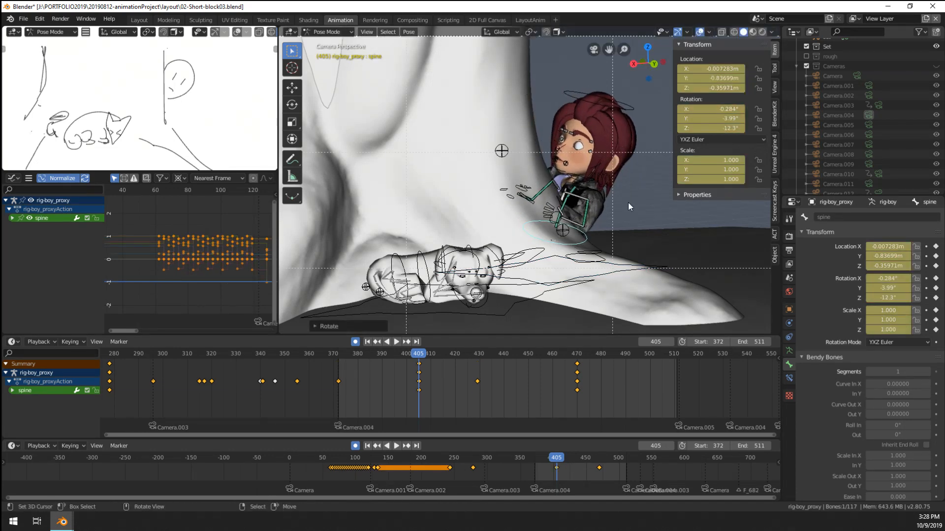
key("r")
key("z")
key("z")
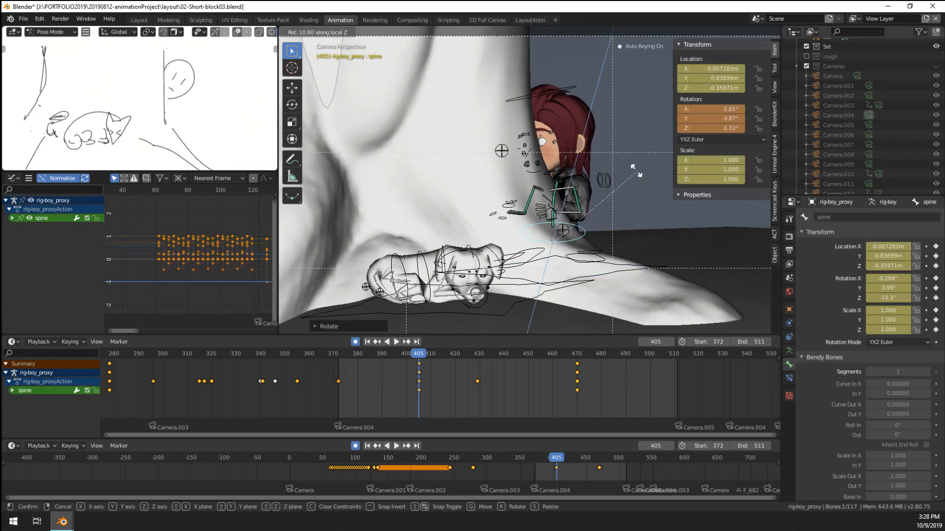
left_click(637, 156)
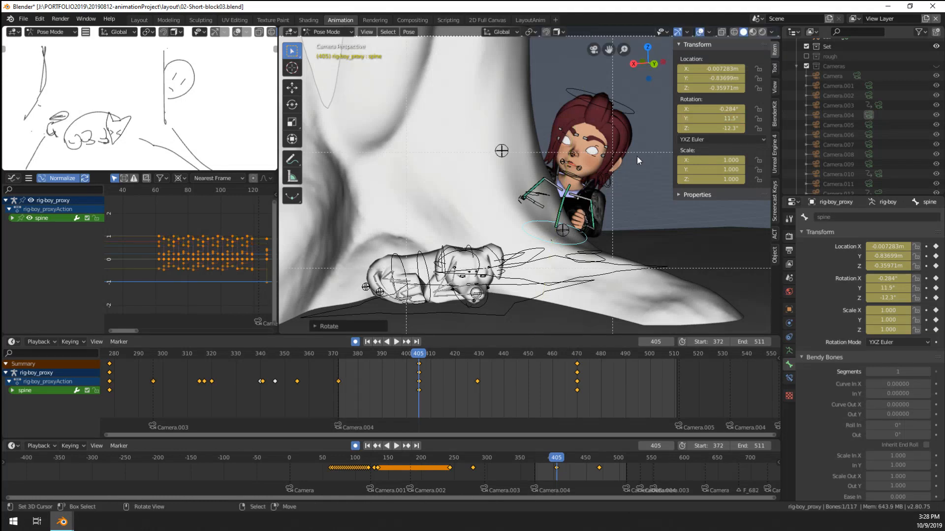
Step: Move CTRL-root beside the tree root to about X -5.197, Y 2.094, Z -0.569 m at frame 405
right_click(599, 222)
middle_click_drag(651, 217, 577, 248)
right_click(540, 231)
key("g")
left_click(561, 251)
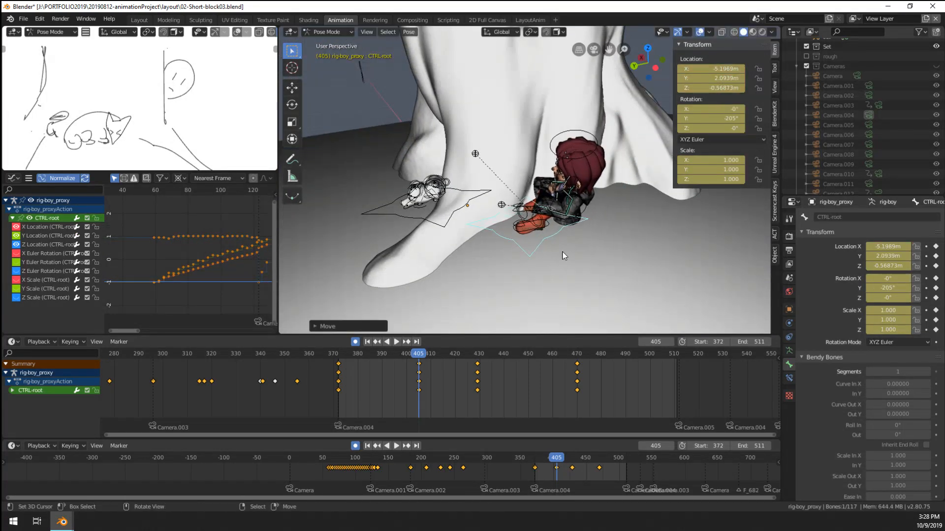
Step: Move and rotate the boy's spine control at frame 405 so the torso leans forward, to about 15°, 15° and -8°
right_click(576, 217)
key("g")
left_click(504, 224)
middle_click_drag(506, 224, 546, 187)
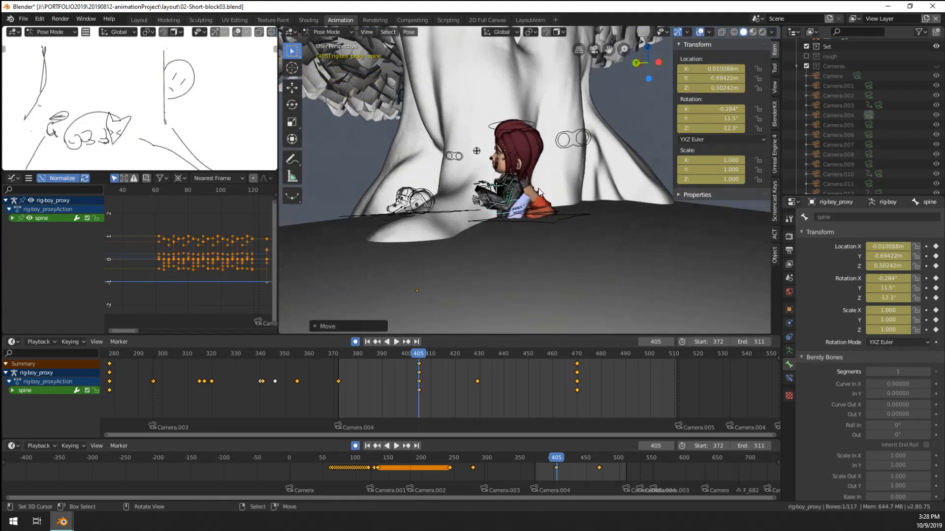
scroll(546, 187, "up", 4)
key("g")
left_click(529, 179)
key("r")
left_click(569, 131)
key("g")
left_click(649, 120)
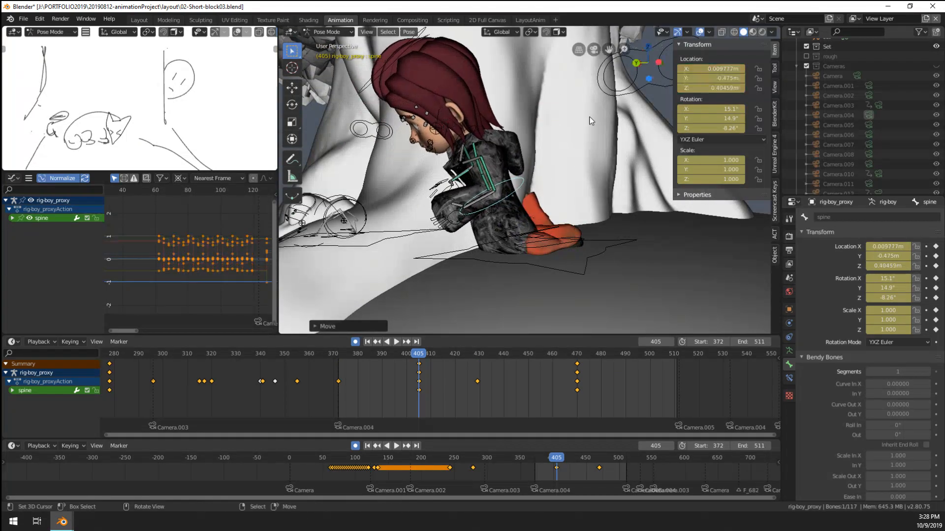
Step: Refine the spine control through the shot camera to a rotation of about 15°, 12° and -15°, shifting it to about X 0.10 m
middle_click_drag(650, 120, 567, 137)
middle_click_drag(509, 199, 592, 183)
key("KP_0")
scroll(569, 216, "up", 1)
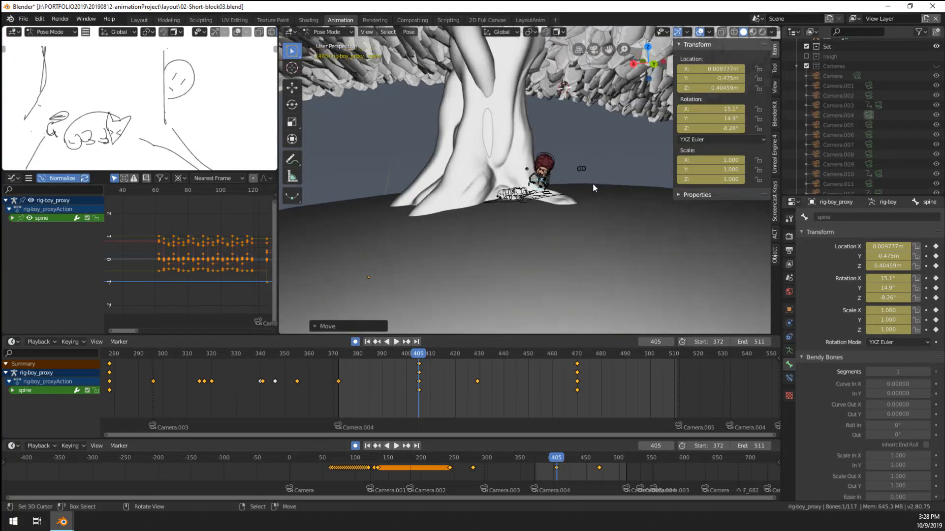
key("KP_0")
scroll(595, 190, "up", 1)
key("r")
left_click(525, 184)
key("g")
left_click(546, 177)
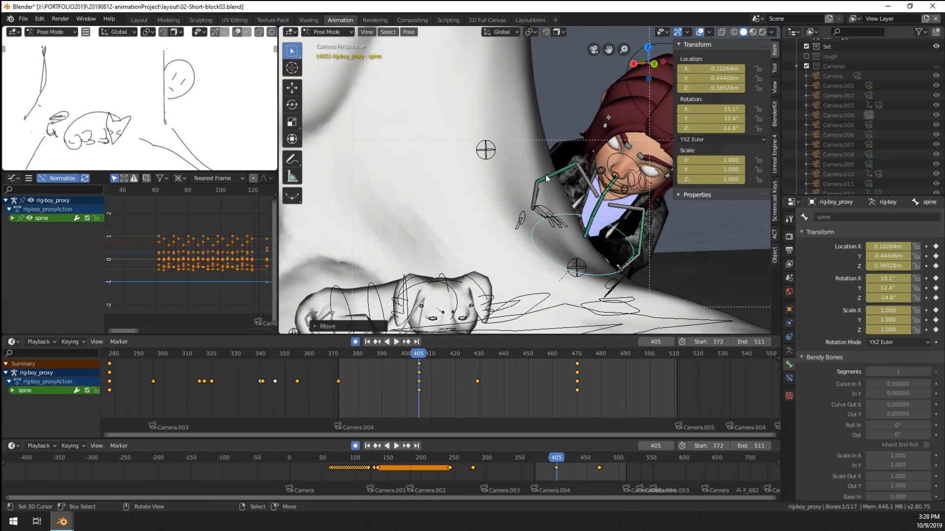
Step: Rotate the boy's right upper arm upward beside the tree trunk and select the right forearm bone
right_click(545, 176)
key("r")
left_click(539, 168)
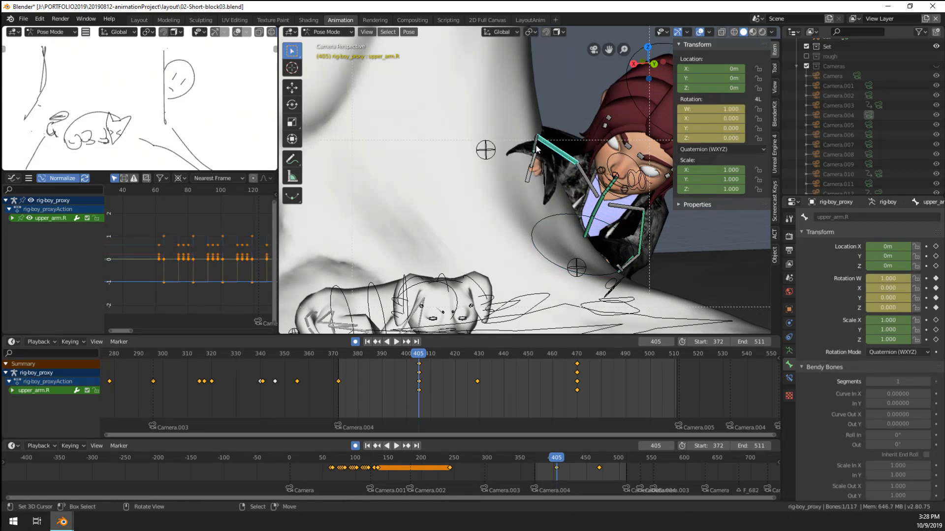
right_click(535, 145)
middle_click_drag(534, 145, 544, 234)
scroll(515, 163, "up", 8)
right_click(531, 201)
key("r")
left_click(549, 193)
key("ctrl+z")
key("ctrl+z")
Step: Rotate the right forearm toward the tree trunk and clear the rotation of the left arm bones
key("r")
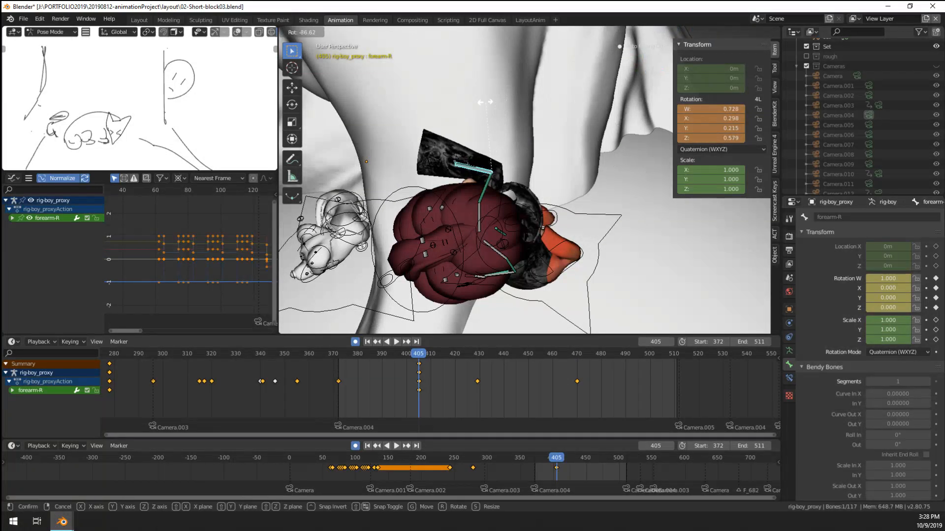
left_click(484, 101)
middle_click_drag(538, 172, 583, 194)
right_click(588, 196)
key("alt+r")
right_click(611, 206)
key("alt+r")
Step: Rotate the boy's left arm bones so the arm reaches down toward the tree root
right_click(613, 189)
key("r")
left_click(537, 220)
middle_click_drag(537, 220, 495, 271)
key("r")
left_click(535, 201)
right_click(541, 244)
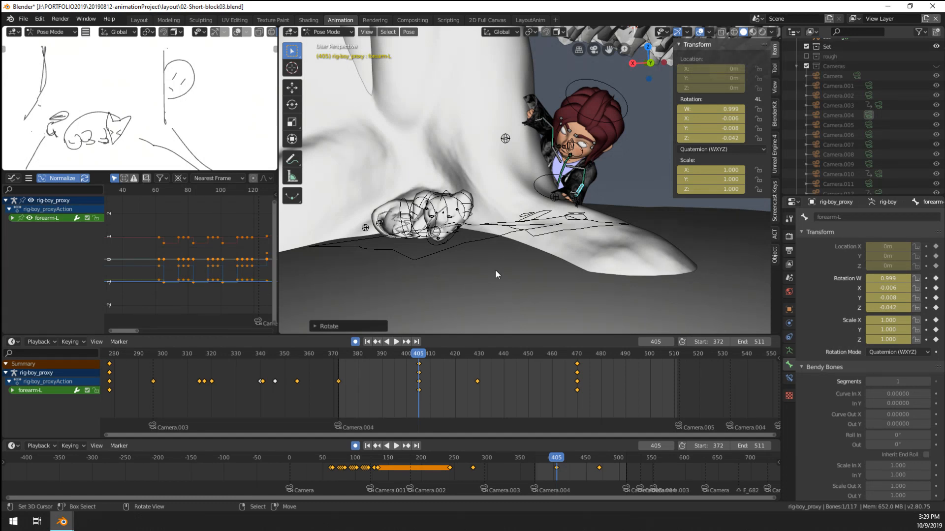
Step: Examine the boy's peeking pose at frame 405 from several angles around the trunk and the dog
middle_click_drag(495, 275, 384, 240)
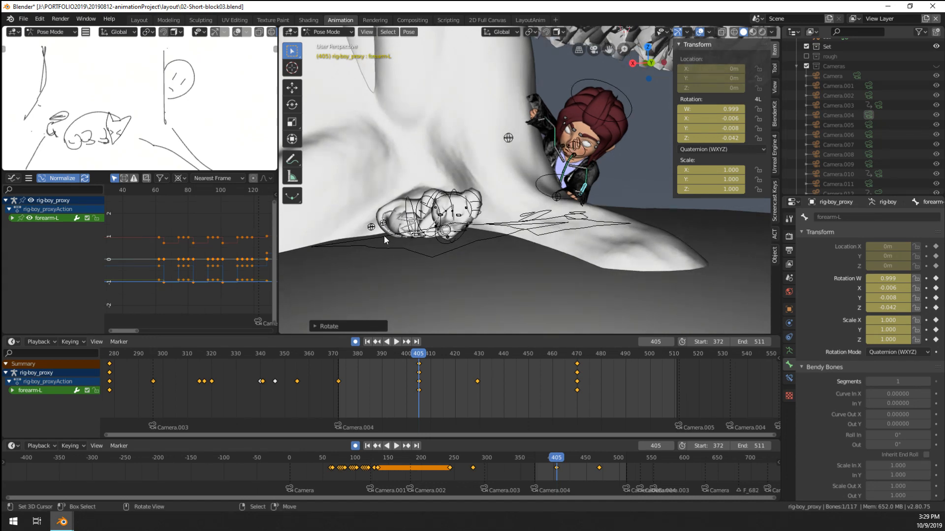
middle_click_drag(465, 302, 468, 249)
scroll(457, 215, "up", 3)
middle_click_drag(458, 215, 441, 220)
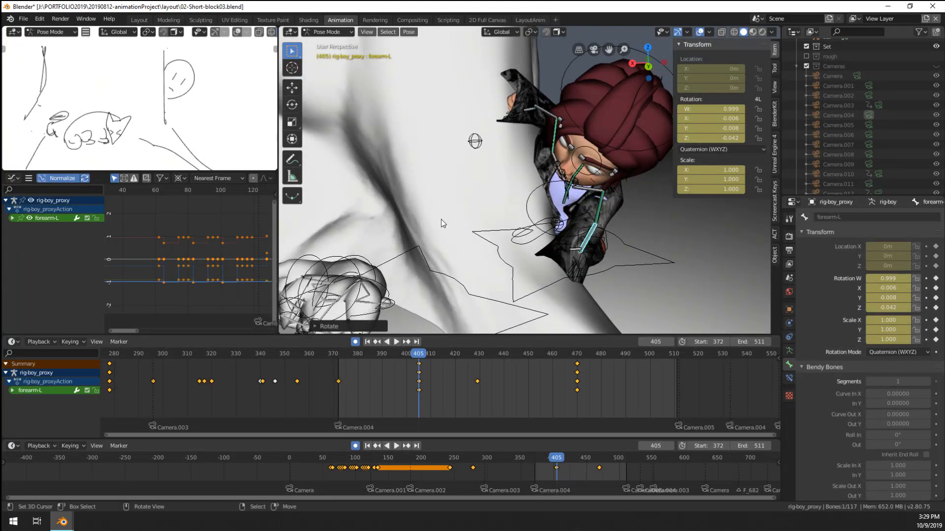
middle_click_drag(441, 220, 531, 208)
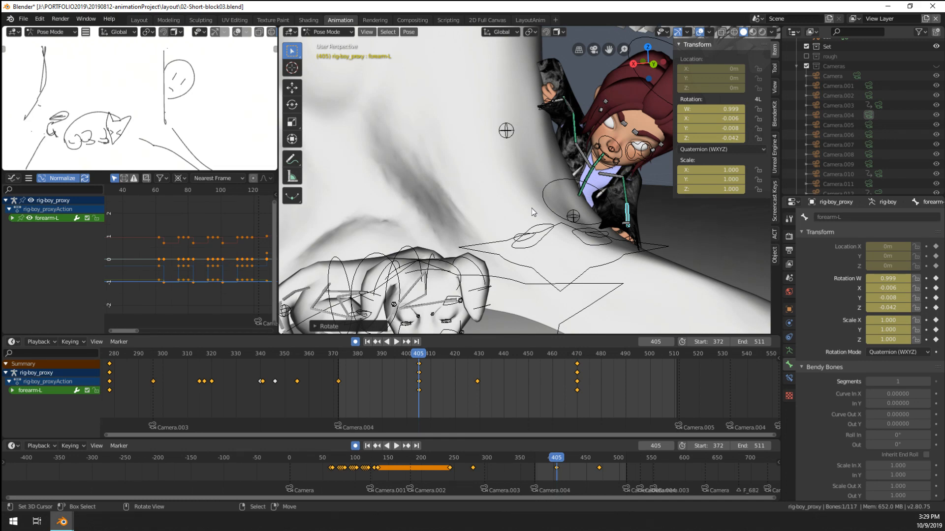
mouse_move(493, 209)
middle_mouse_down()
mouse_move(528, 207)
mouse_move(581, 181)
mouse_move(593, 205)
mouse_move(641, 203)
mouse_move(417, 215)
mouse_move(488, 207)
middle_mouse_up()
scroll(584, 209, "down", 8)
scroll(556, 208, "up", 7)
scroll(548, 208, "down", 7)
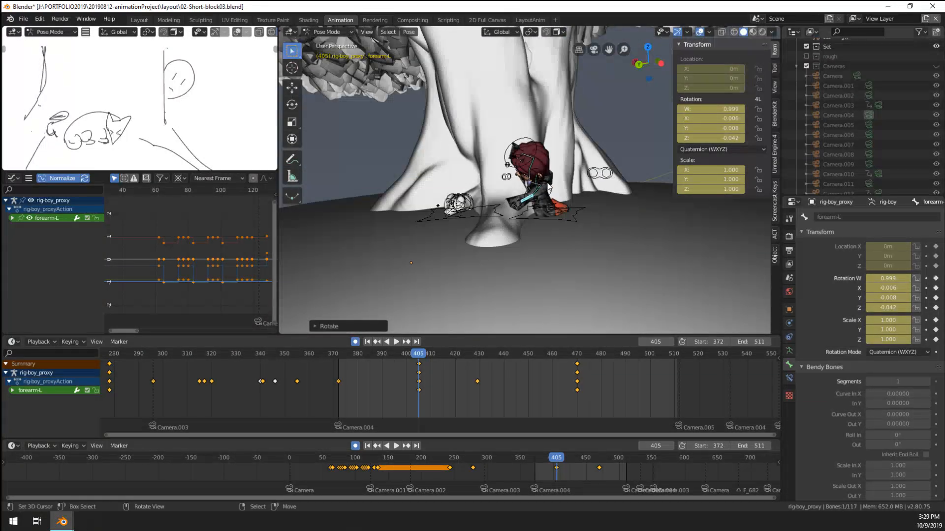
Step: Move the boy's central eye-target control at frame 405 over to the sleeping dog
left_click(605, 188)
middle_click_drag(606, 190, 619, 224)
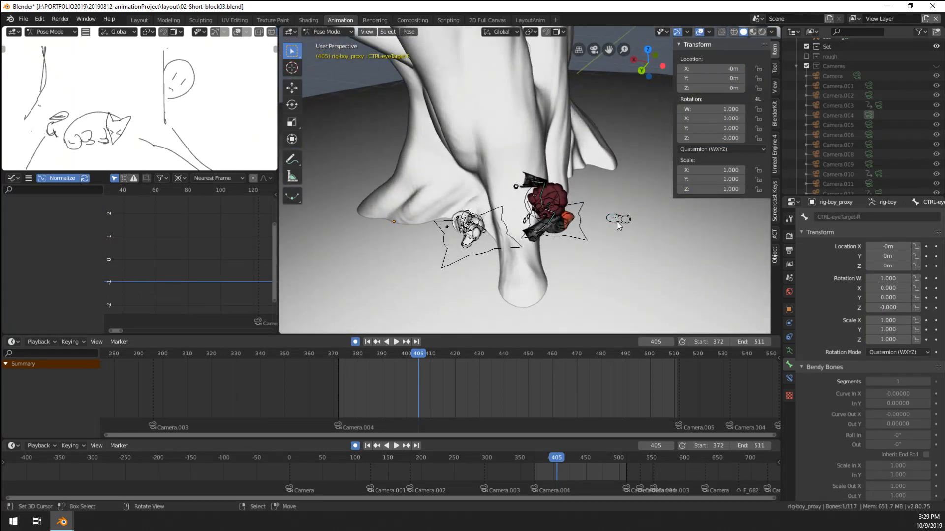
left_click(616, 221)
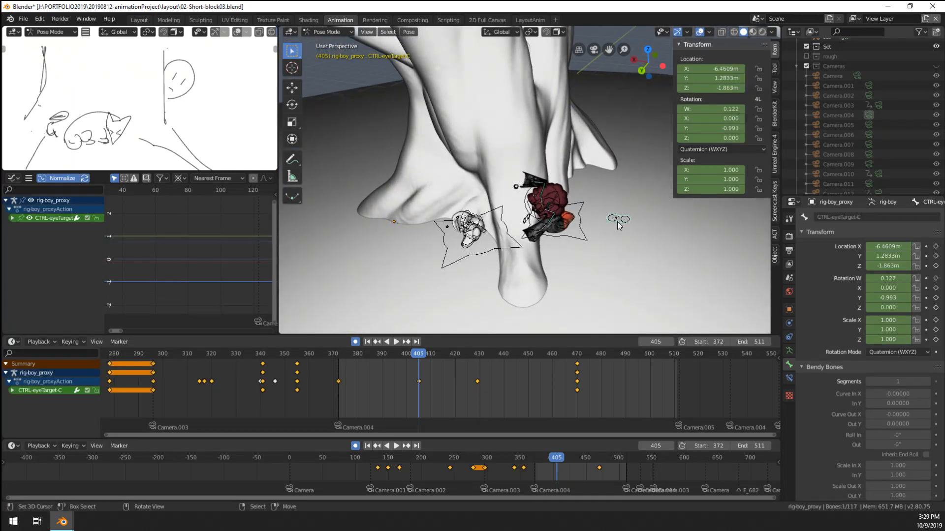
key("g")
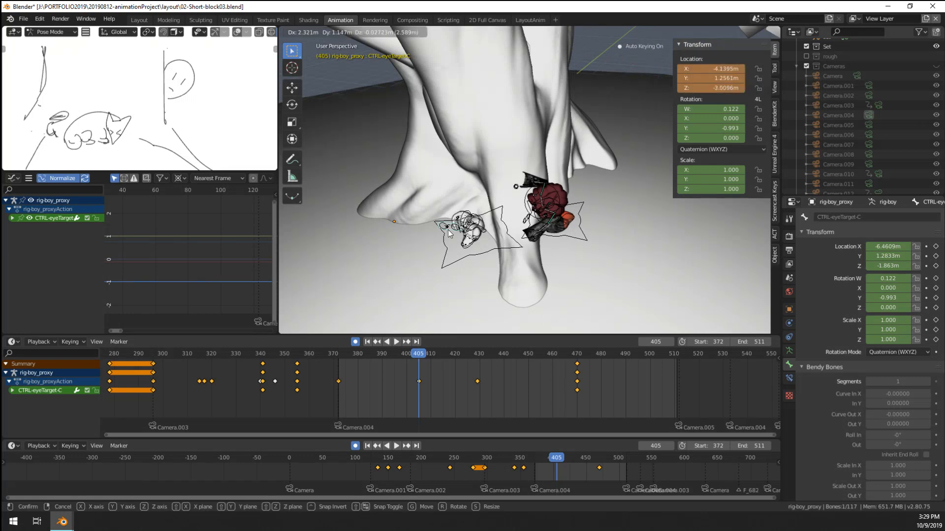
scroll(547, 224, "up", 6)
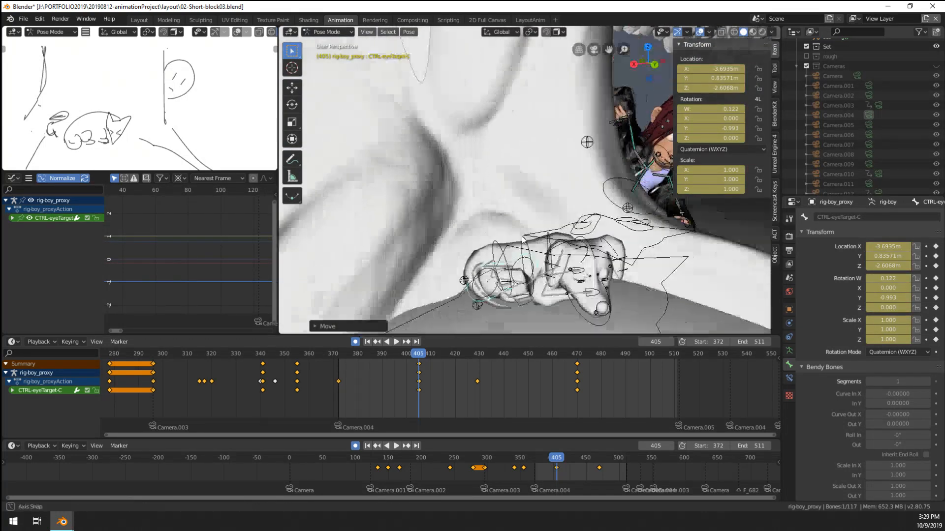
Step: Fit the eye target over the dog's head by scaling it to about 0.634 and rotating it around the Z axis
left_click(576, 251)
middle_click_drag(612, 257, 674, 250)
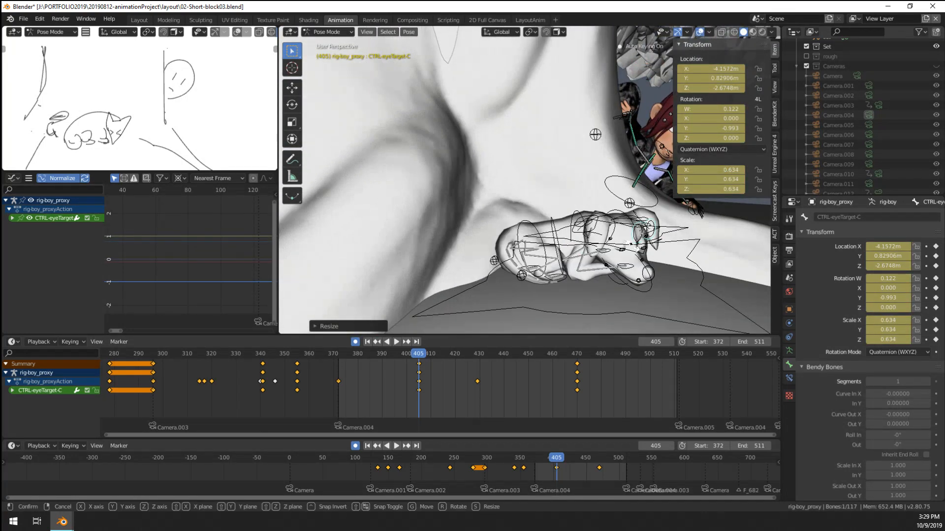
key("r")
key("z")
left_click(658, 273)
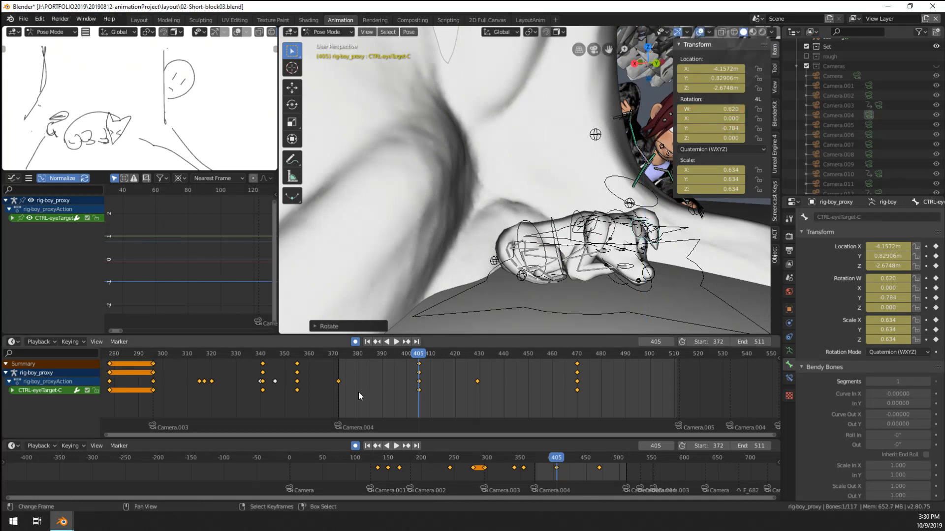
Step: Play the shot from around frame 372 to review the boy's blocked poses
left_click_drag(358, 393, 337, 397)
key("space")
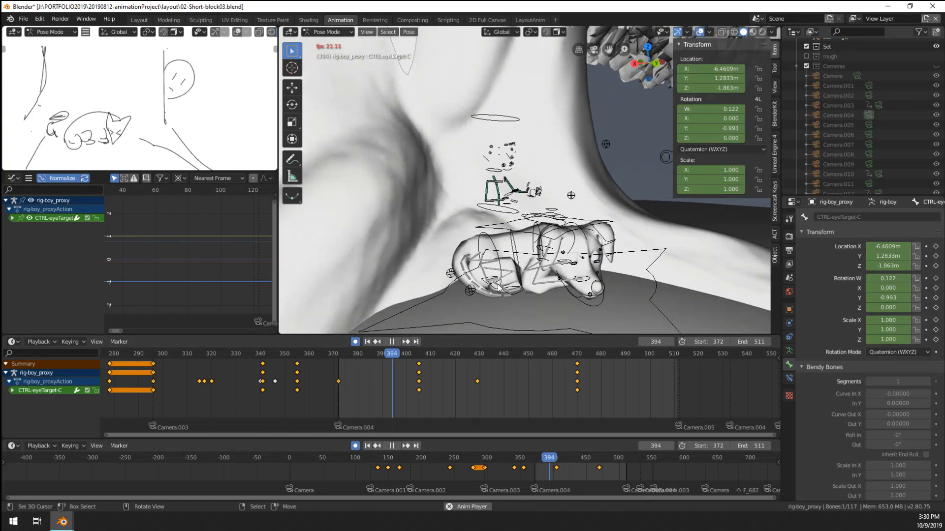
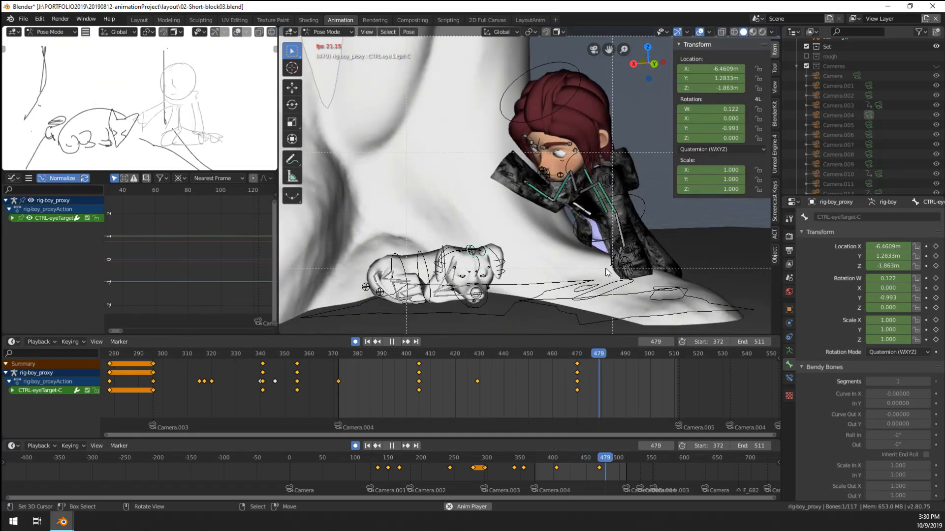
key("space")
Step: Select all of the boy's bones and delete their keyframes at frame 429
left_click(478, 385)
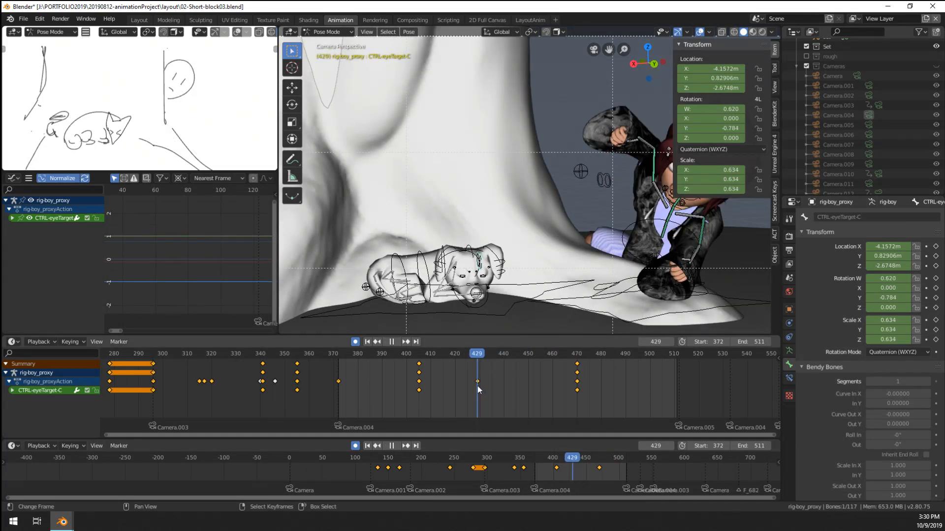
right_click(479, 381)
key("a")
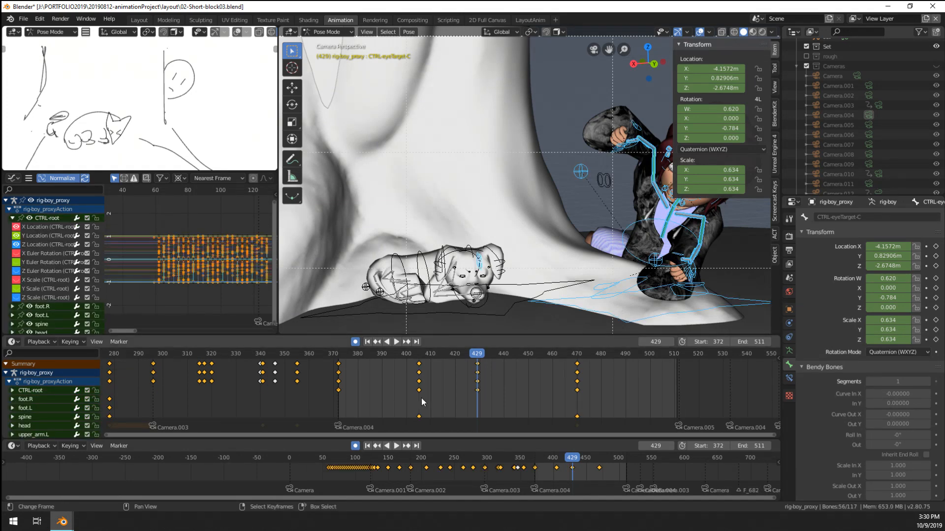
right_click(478, 363)
key("x")
left_click(479, 364)
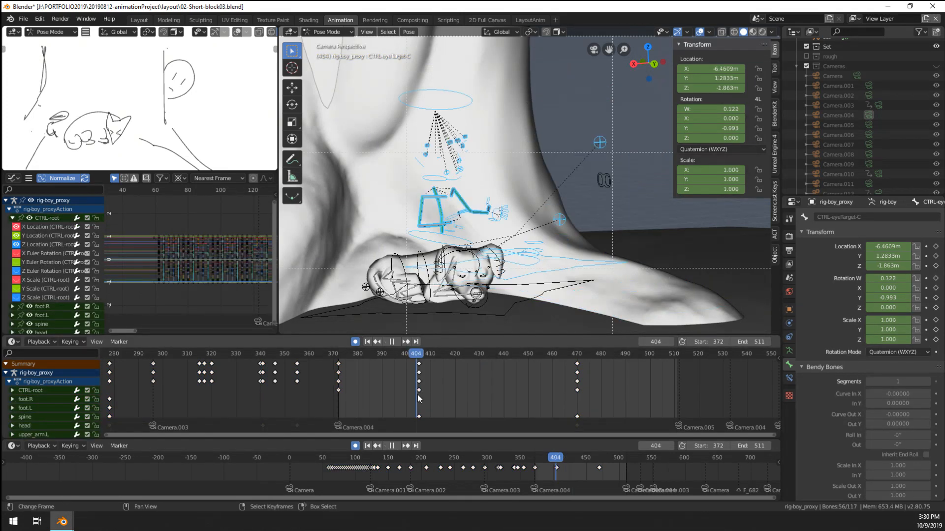
Step: Duplicate all of the boy's keyframes from frame 470 to frame 440
key("space")
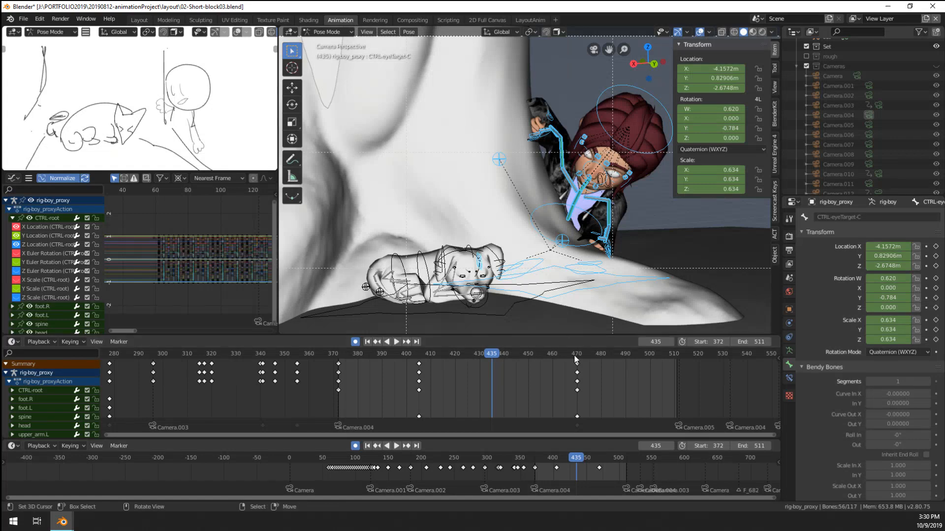
left_click(578, 394)
key("space")
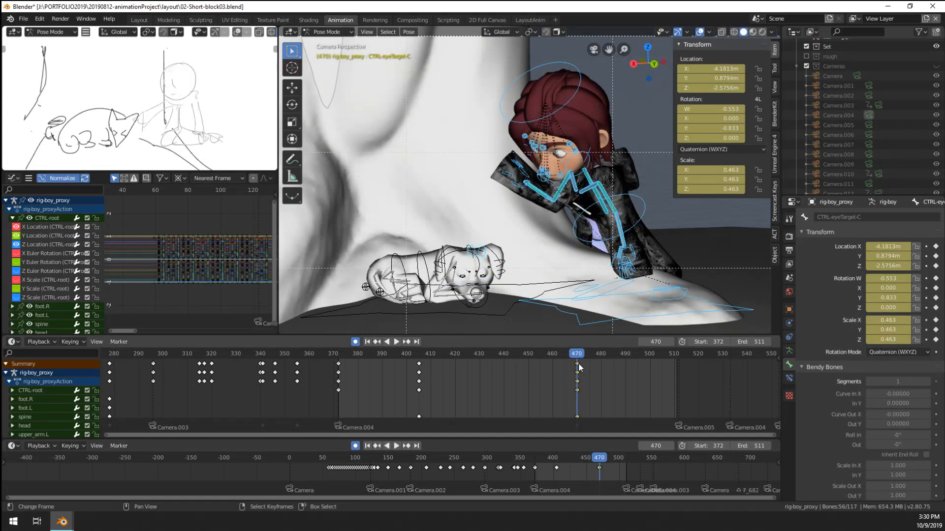
key("shift+d")
left_click(506, 370)
left_click(505, 370)
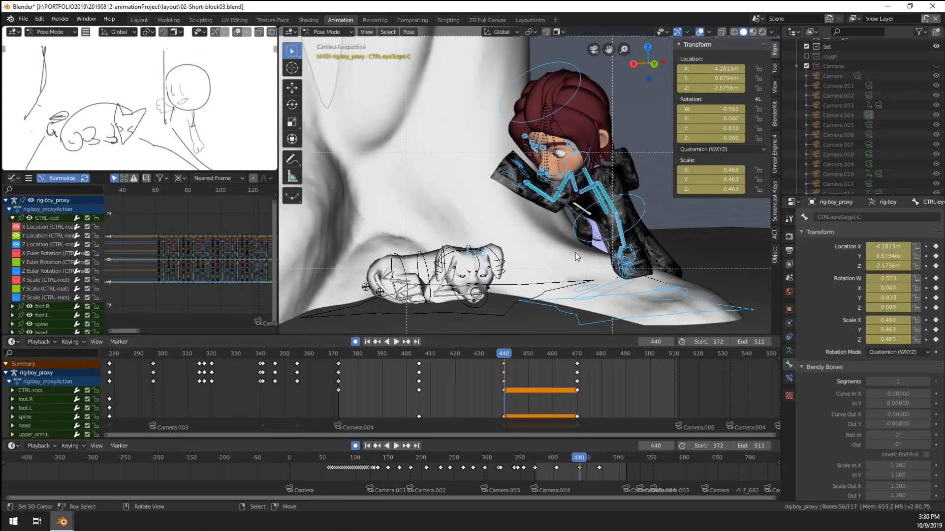
Step: Move the spine control back and down at frame 440, to about 0.03, -0.49 and 0.15 m
right_click(633, 228)
middle_click_drag(633, 229, 575, 220)
scroll(576, 220, "up", 8)
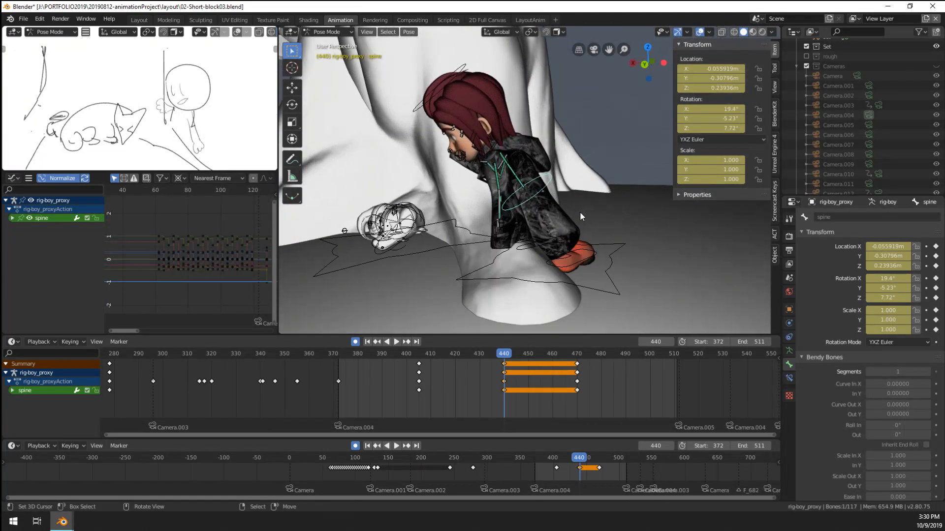
key("g")
left_click(577, 230)
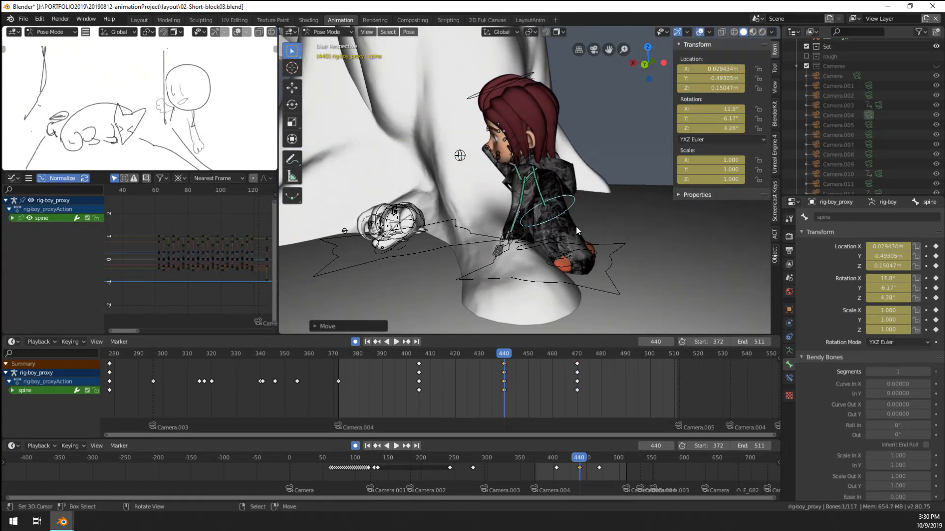
Step: Rotate the boy's right forearm outward from the body at frame 440
middle_click_drag(576, 230, 605, 174)
left_click(646, 149)
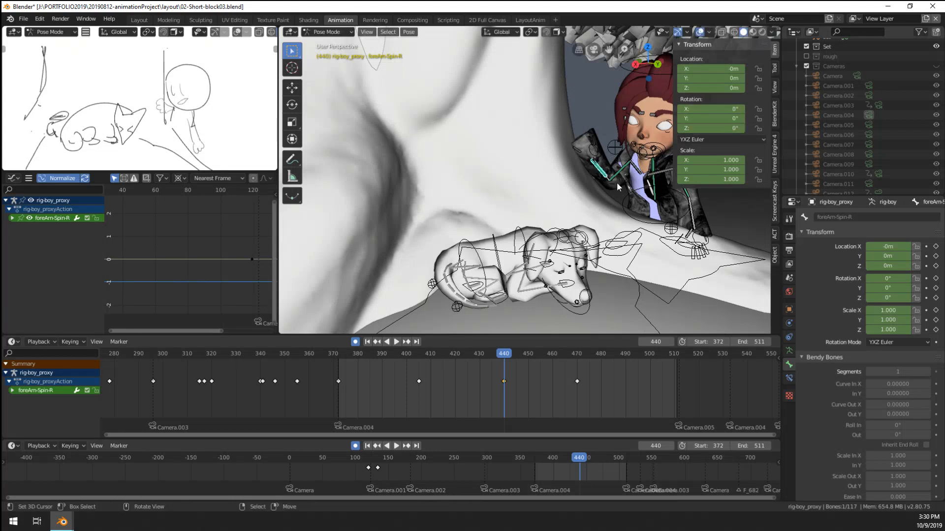
left_click(612, 181)
right_click(609, 183)
key("r")
right_click(608, 185)
right_click(609, 185)
right_click(608, 185)
right_click(609, 185)
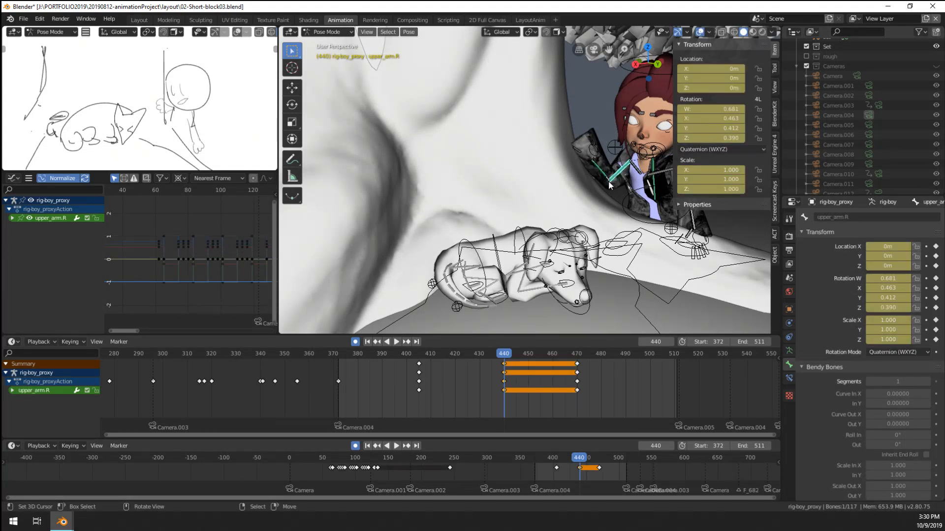
right_click(609, 185)
key("r")
left_click(570, 218)
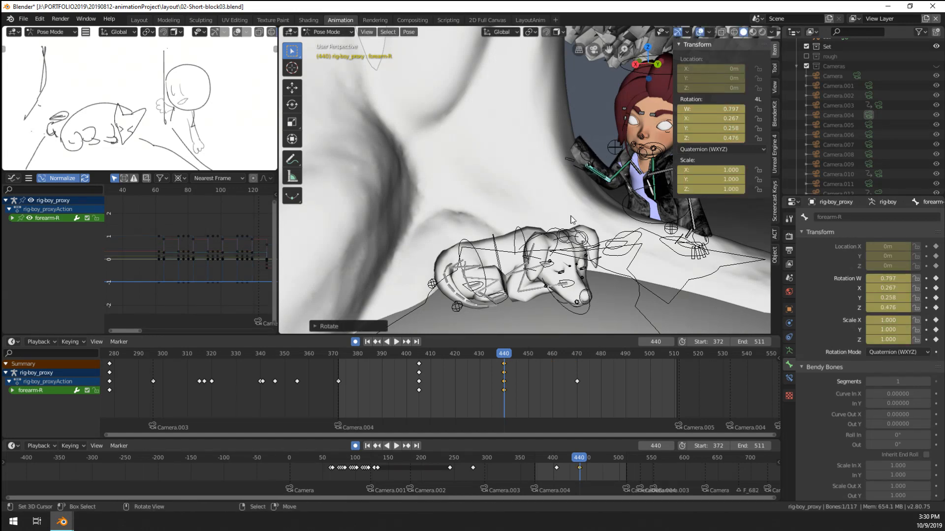
Step: Play the shot and review the timing of the boy's poses through the shot camera
left_click(413, 401)
key("space")
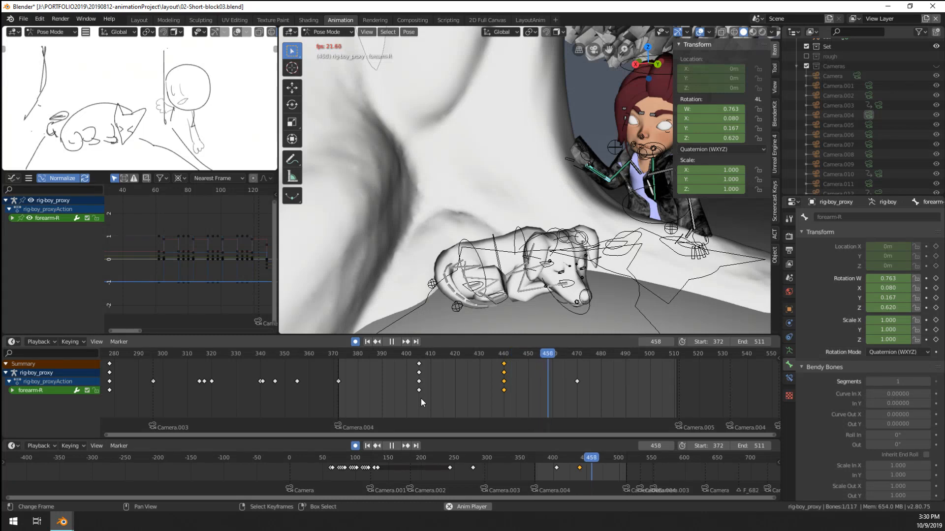
key("space")
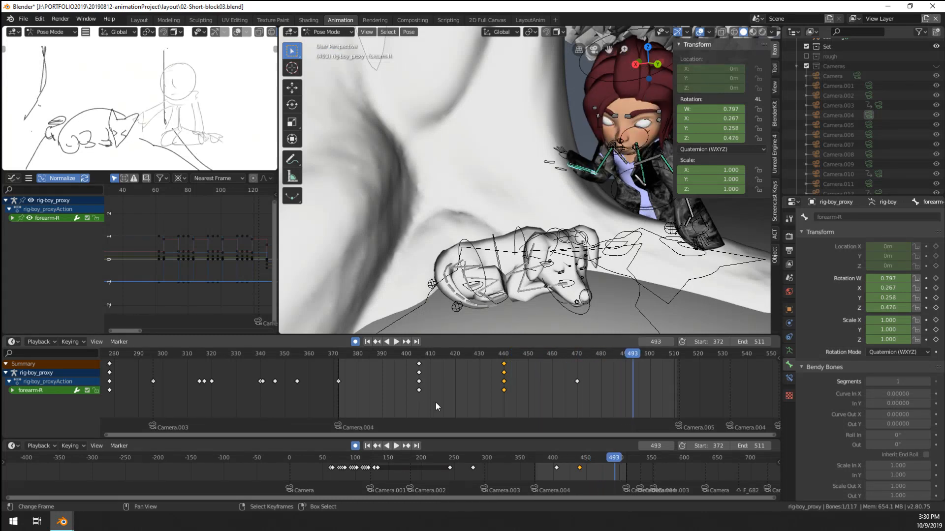
key("KP_Decimal")
key("KP_0")
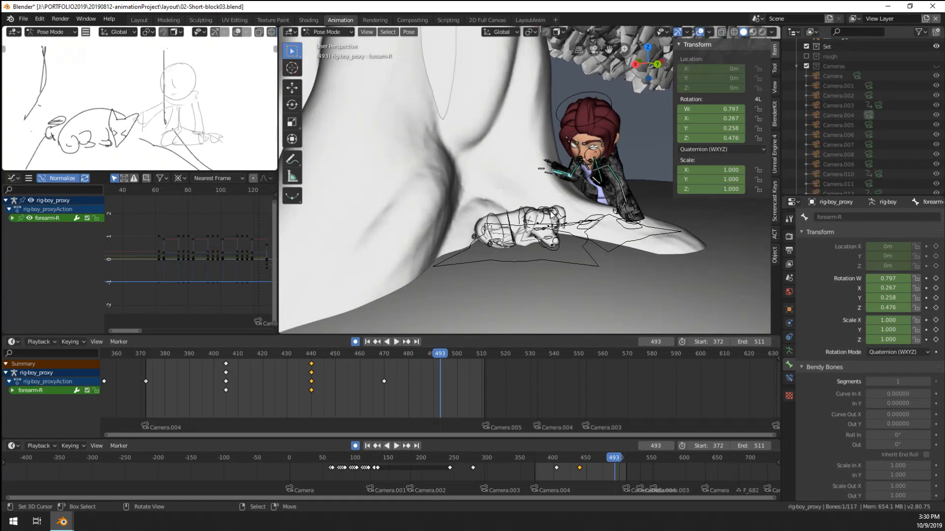
key("Home")
key("space")
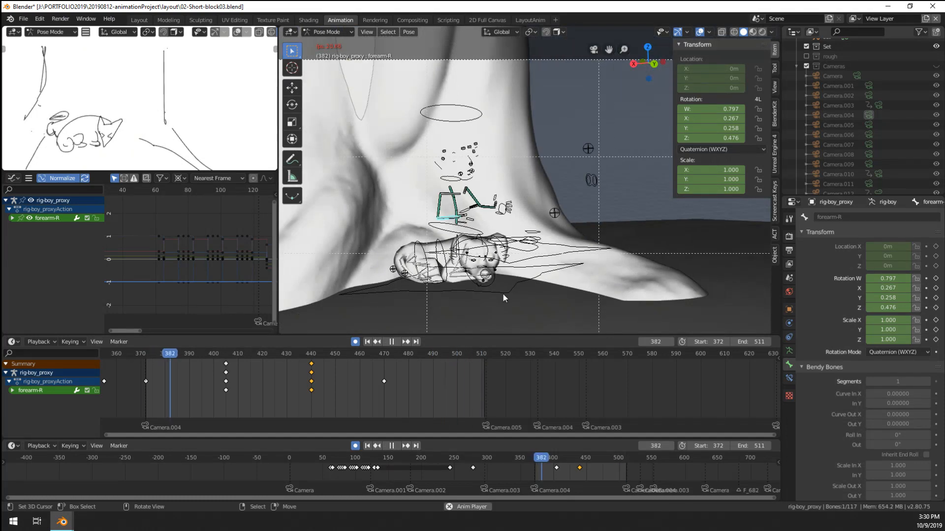
middle_click_drag(461, 375, 529, 378)
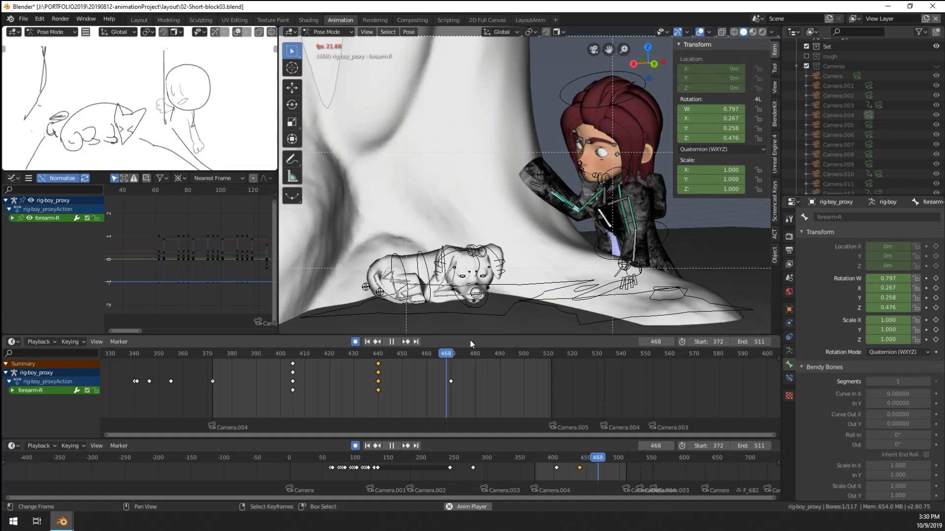
Step: Stop the shot playback and save the animation file
key("space")
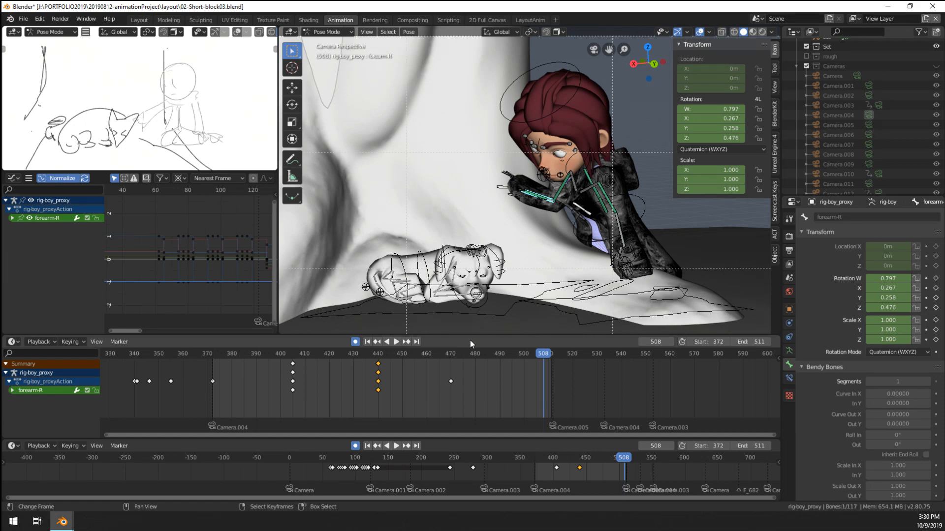
scroll(439, 207, "down", 3)
scroll(438, 217, "up", 2)
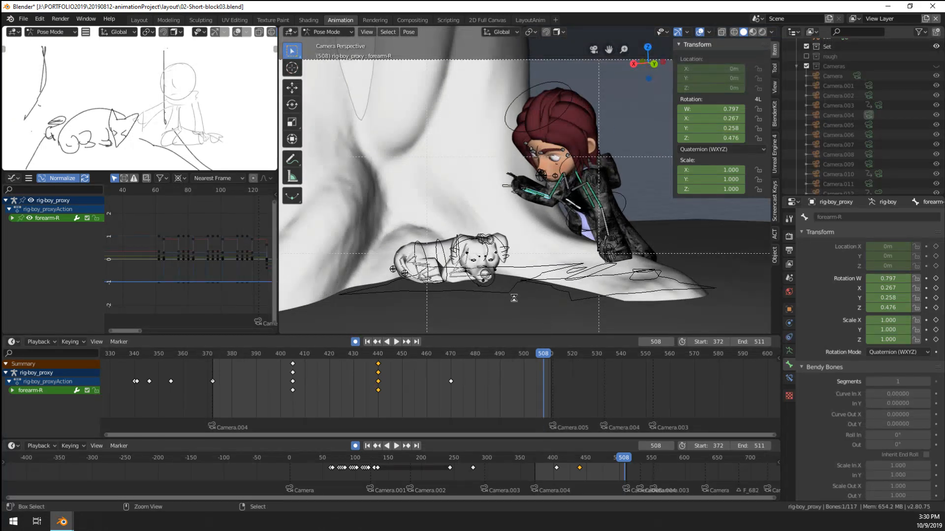
key("ctrl+s")
Step: Move the boy's root control at frame 512 to about -5.42, 2.01 and -1.38 m, clear of Camera.005's view of the dog
key("space")
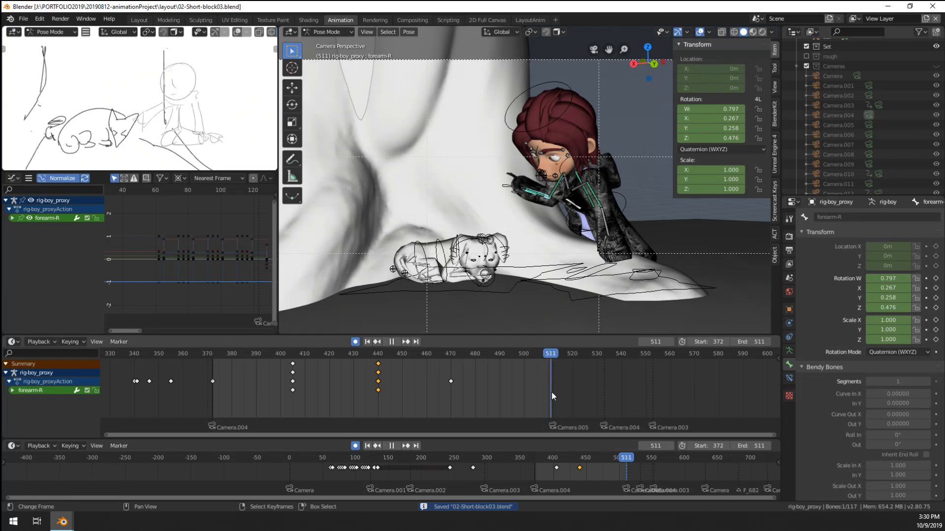
key("space")
scroll(549, 259, "down", 3)
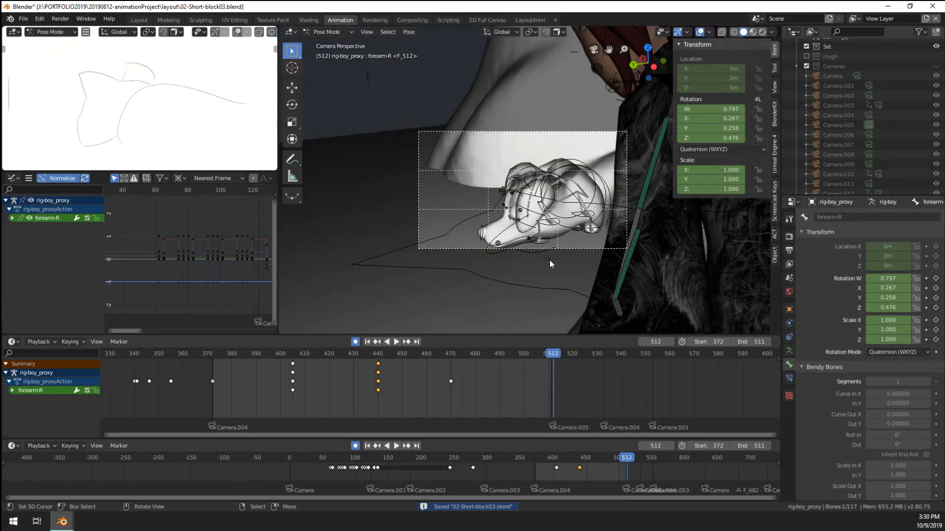
scroll(549, 259, "down", 2)
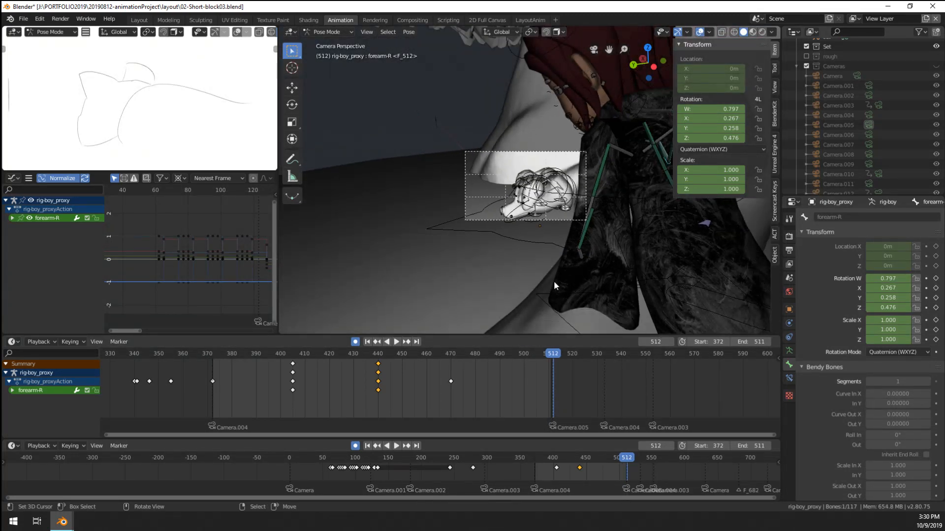
scroll(554, 282, "up", 2)
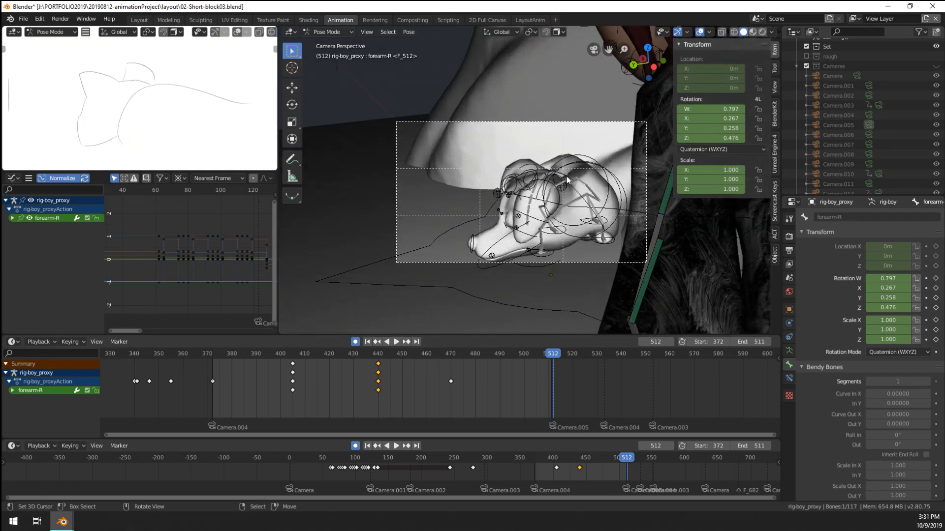
middle_click_drag(582, 205, 512, 226, "shift")
scroll(591, 157, "down", 3)
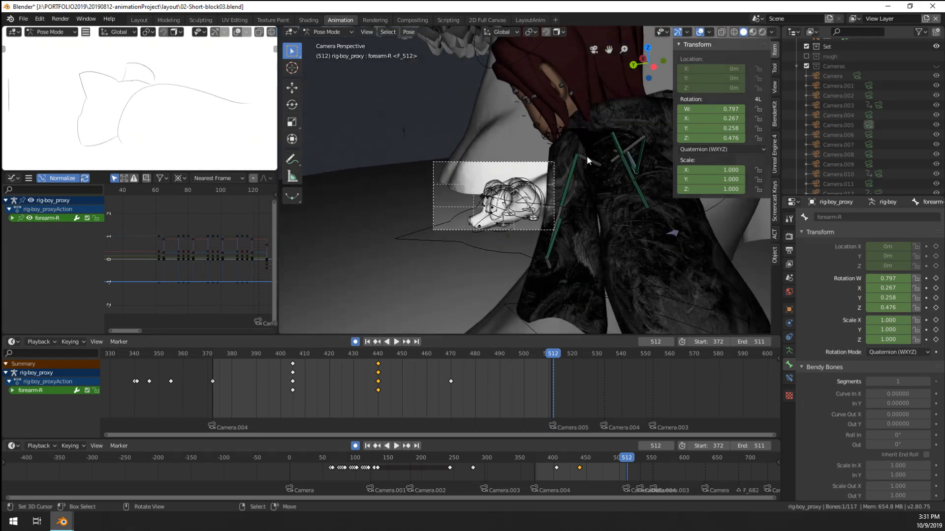
left_click(610, 154)
left_click(699, 289)
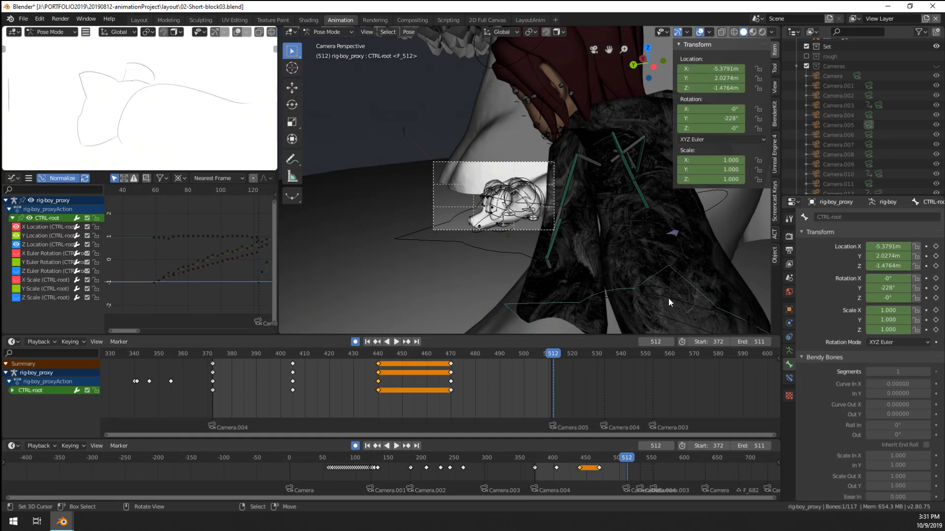
key("g")
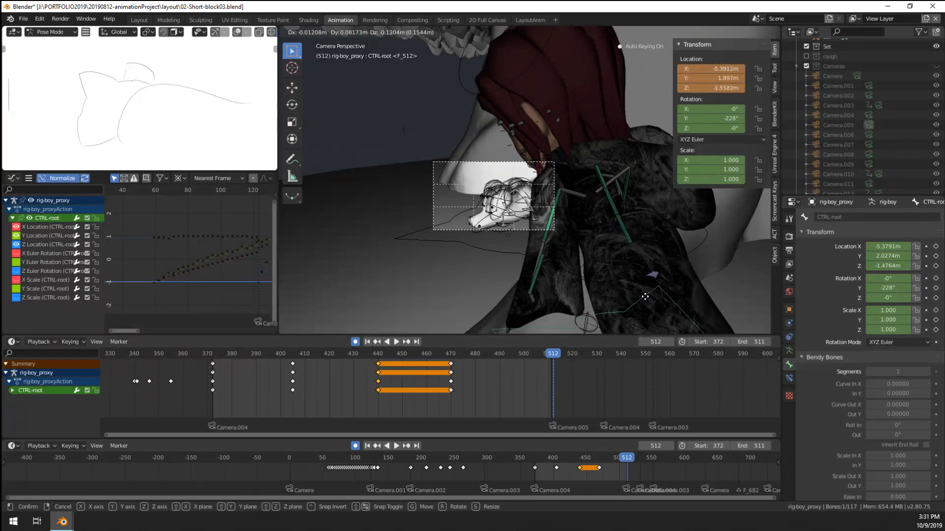
left_click(665, 300)
scroll(527, 192, "up", 3)
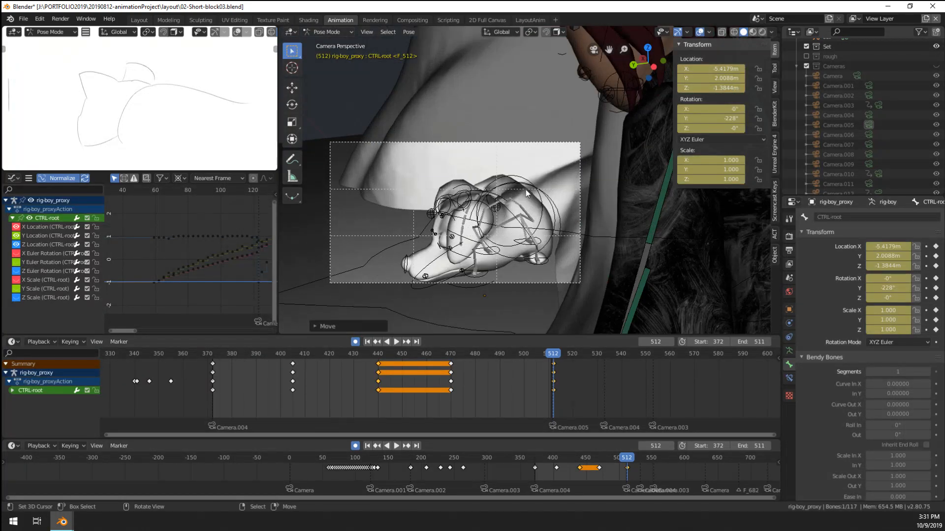
scroll(527, 191, "down", 3)
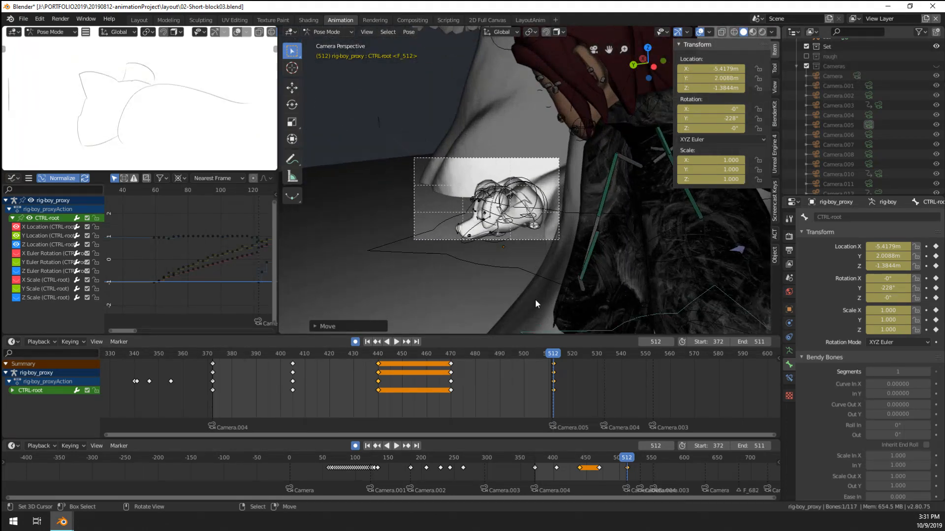
scroll(509, 261, "up", 3)
Step: Clear the bone selection and unhide the Cameras collection
left_click(477, 312)
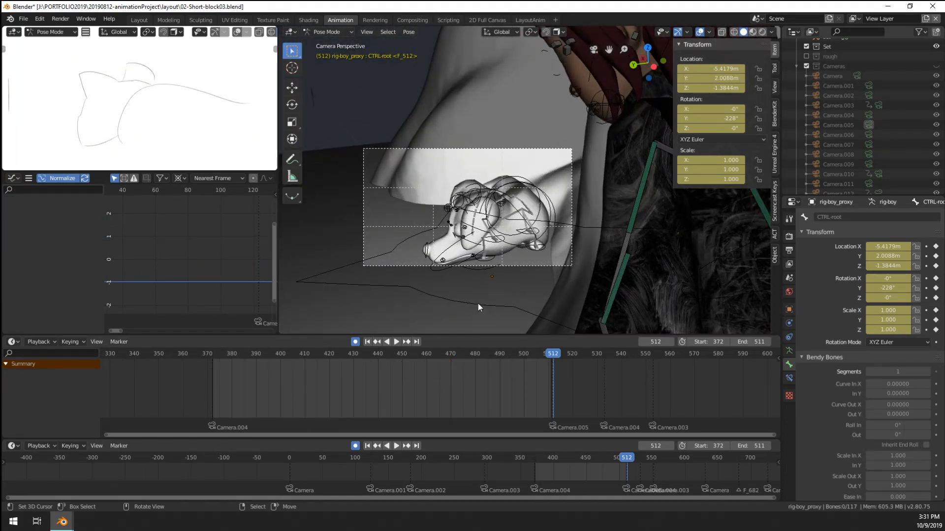
scroll(490, 264, "up", 3)
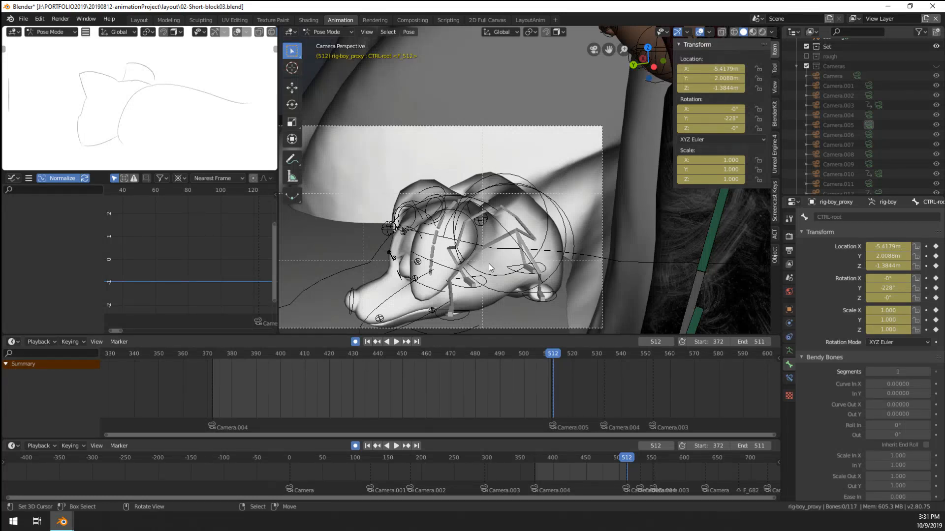
middle_click_drag(434, 320, 444, 276, "shift")
scroll(468, 236, "down", 1)
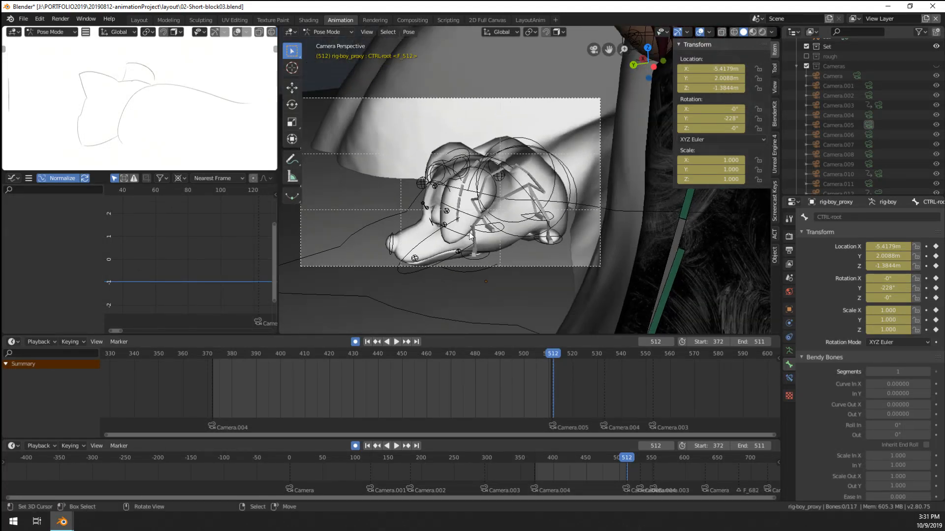
scroll(470, 234, "down", 2)
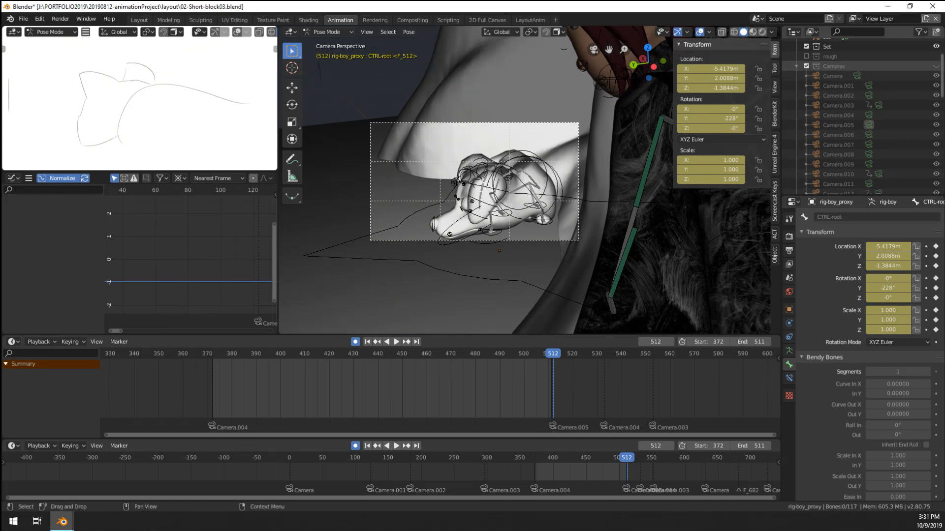
left_click(935, 66)
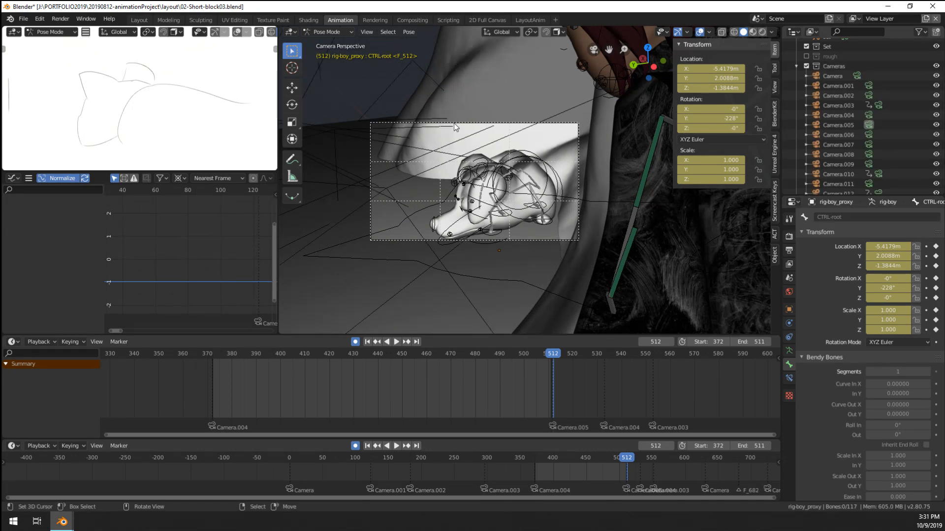
Step: In Object Mode, move Camera.005 at frame 512 to about -5.94, 2.42 and 2.99 m to reframe the dog
scroll(450, 138, "up", 2)
scroll(374, 221, "down", 1)
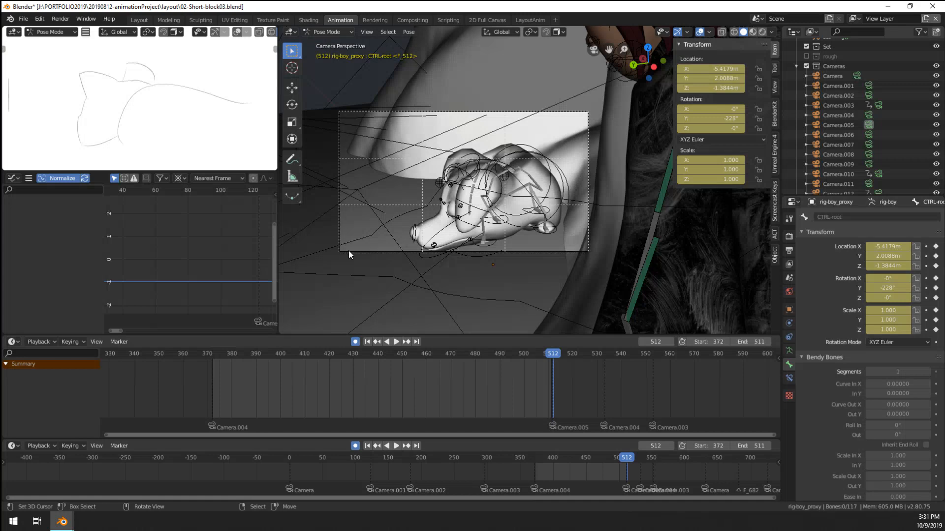
left_click(348, 251)
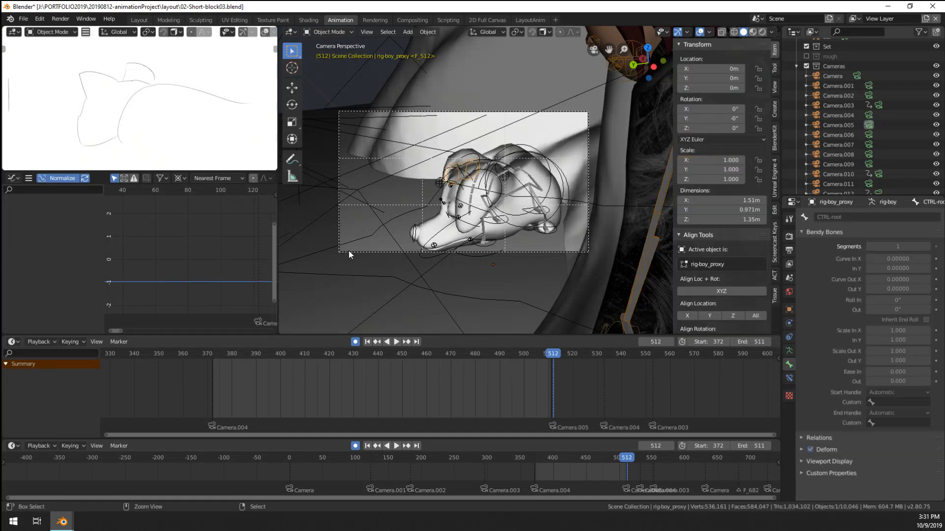
key("g")
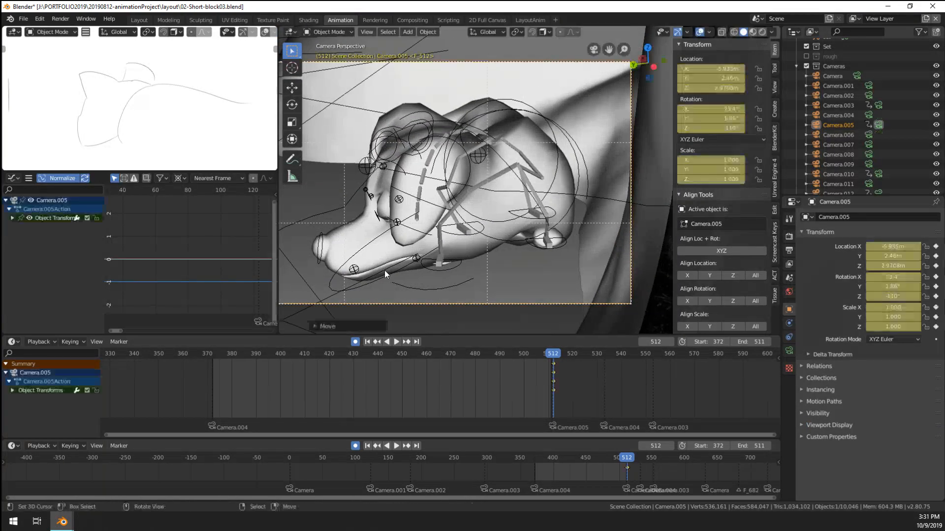
left_click(419, 279)
key("g")
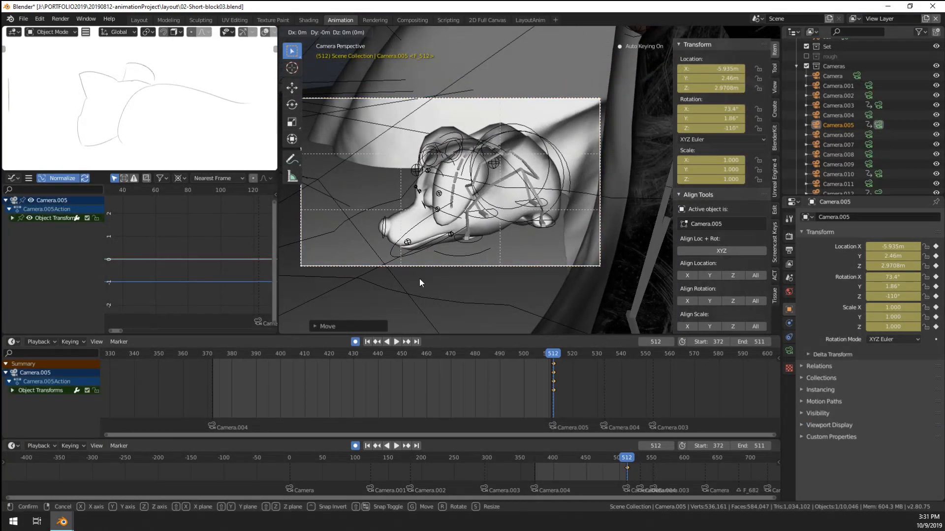
right_click(419, 278)
key("g")
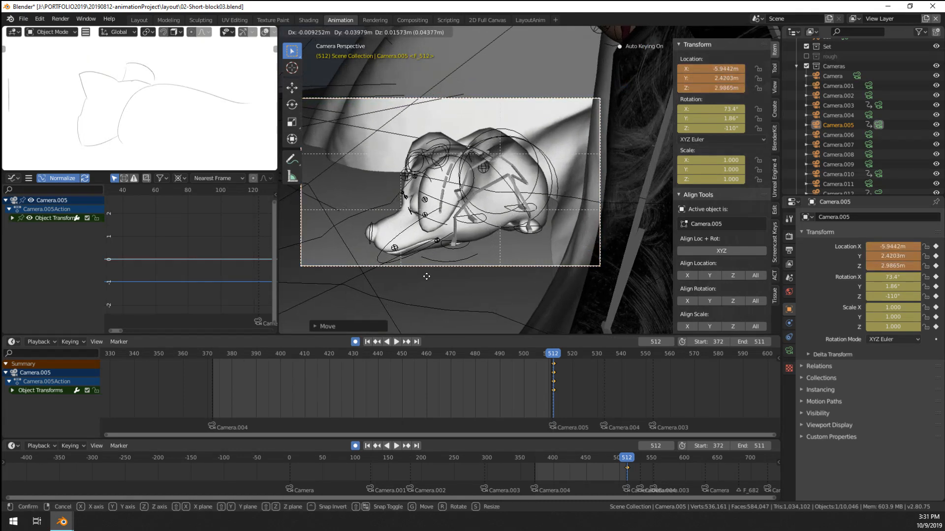
right_click(426, 276)
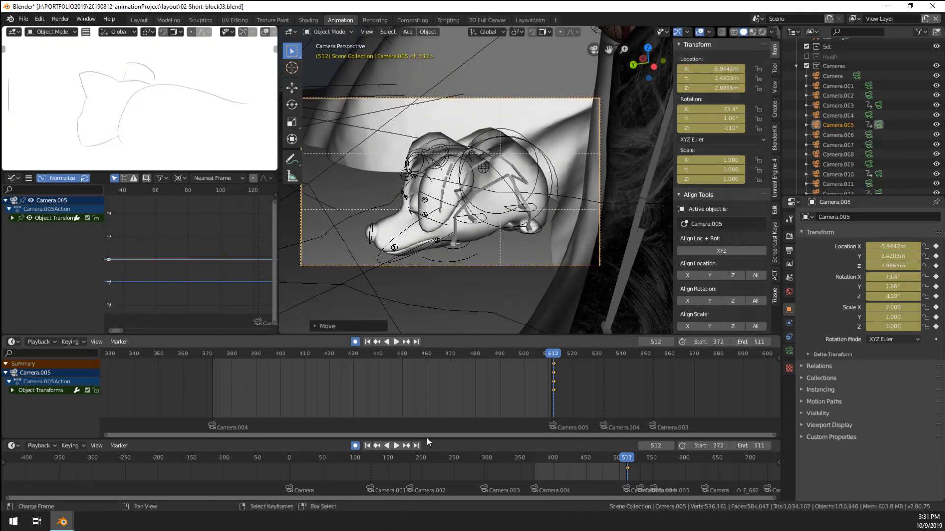
Step: Set the playback range to start at frame 512 and end at frame 533, covering the Camera.005 shot
middle_click_drag(562, 408, 417, 407)
left_click_drag(405, 406, 452, 403)
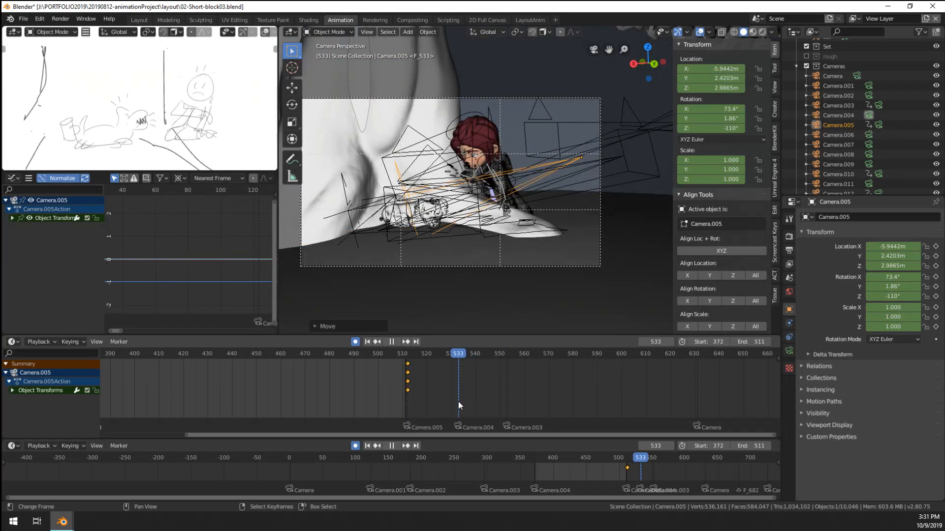
key("space")
left_click(748, 341)
type("53")
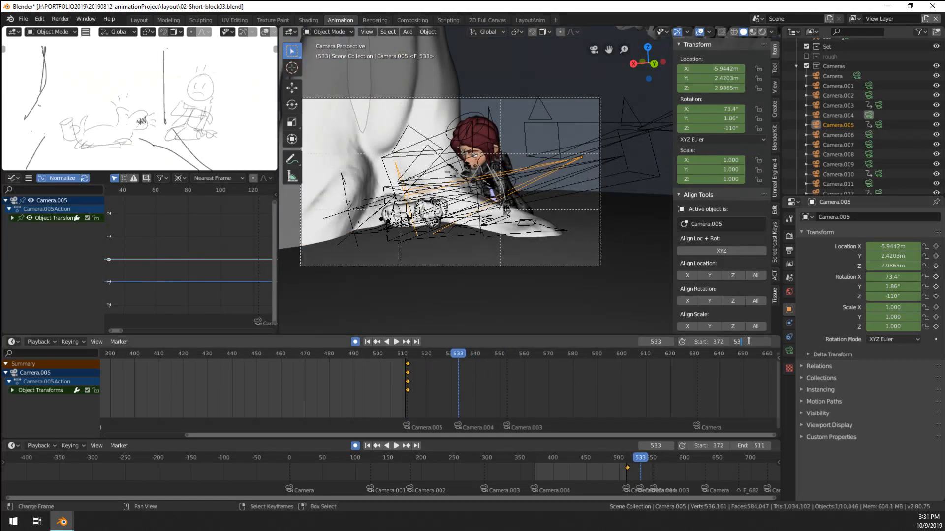
type("3")
key("Return")
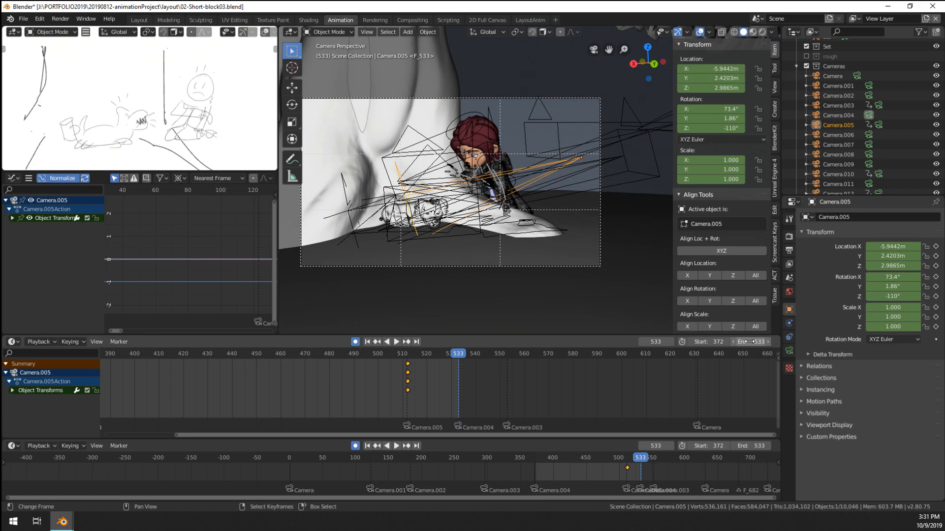
left_click(407, 393)
left_click(712, 343)
type("51")
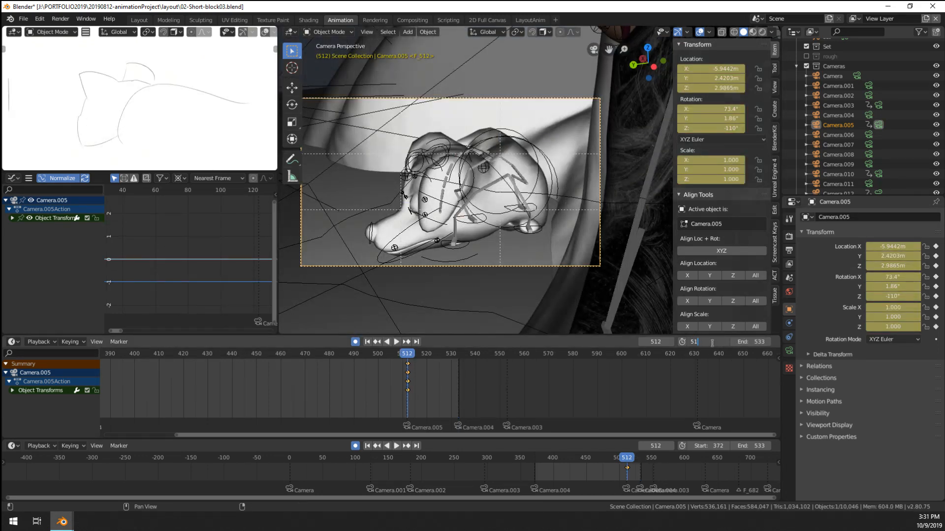
type("2")
key("Return")
Step: Put the dog's rig in Pose Mode and rotate its head toward the camera at frame 525, following the storyboard sketch
key("space")
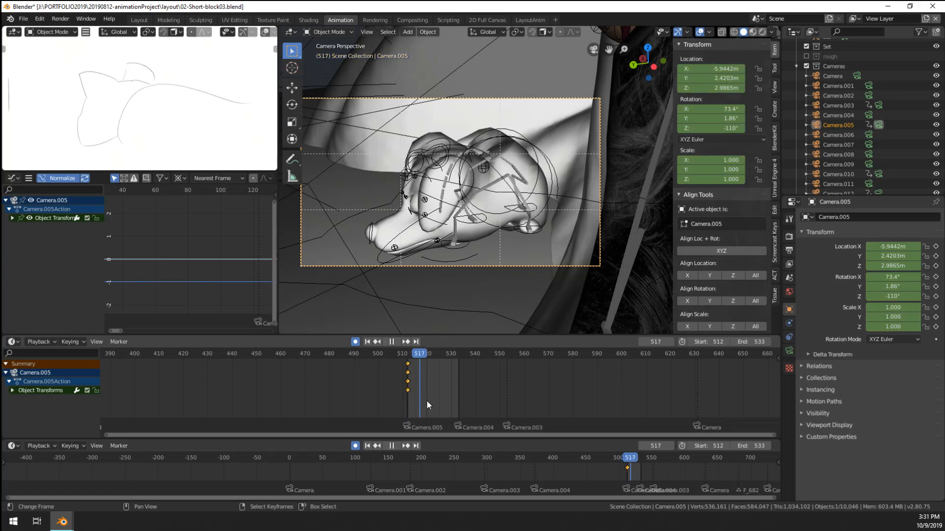
mouse_move(427, 401)
left_mouse_down()
mouse_move(450, 400)
mouse_move(421, 407)
mouse_move(462, 408)
mouse_move(438, 415)
left_mouse_up()
key("space")
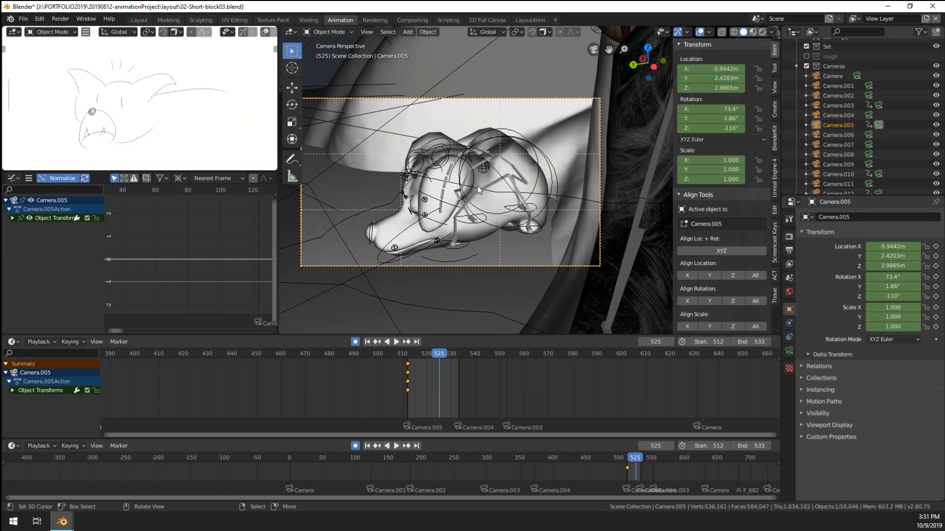
left_click(451, 151)
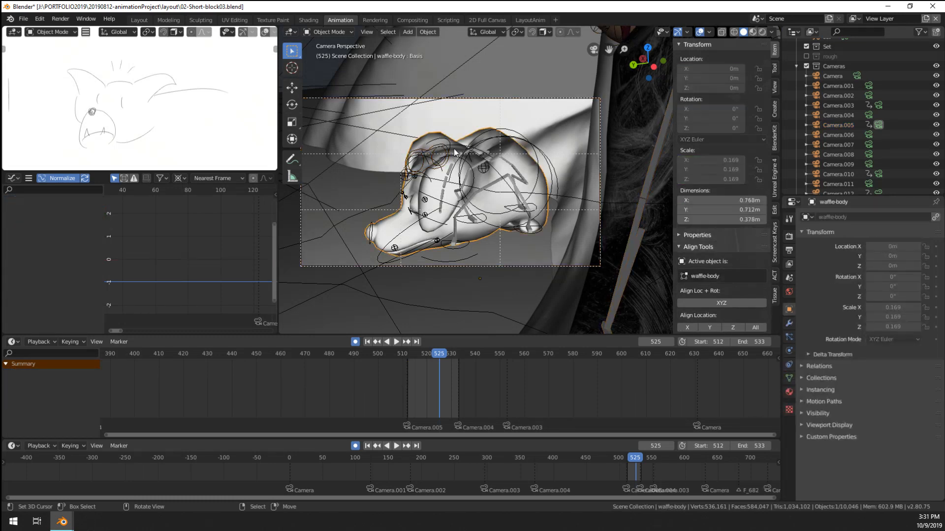
left_click(455, 148)
key("ctrl+Tab")
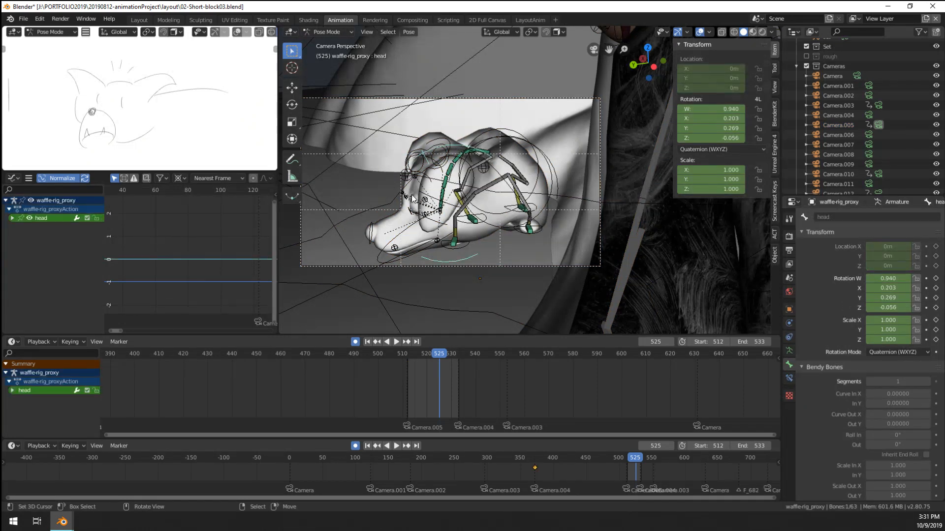
key("r")
key("r")
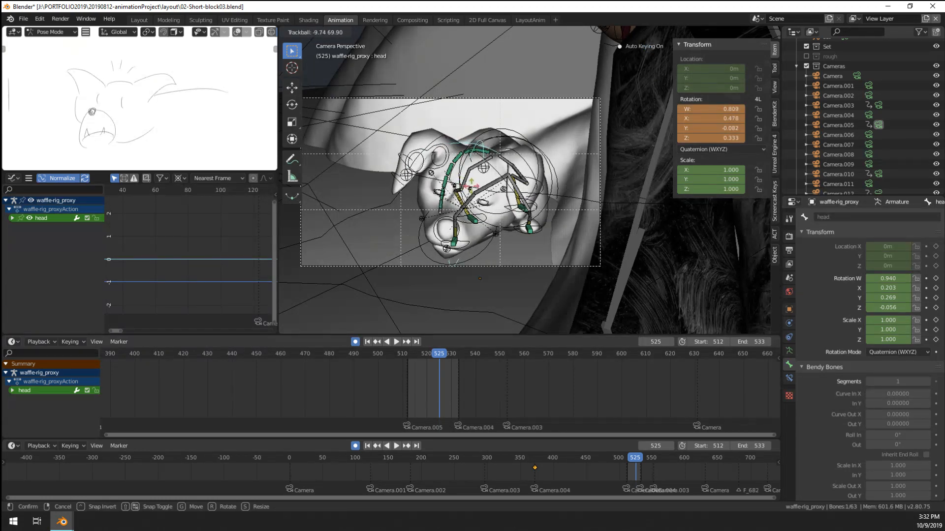
left_click(477, 185)
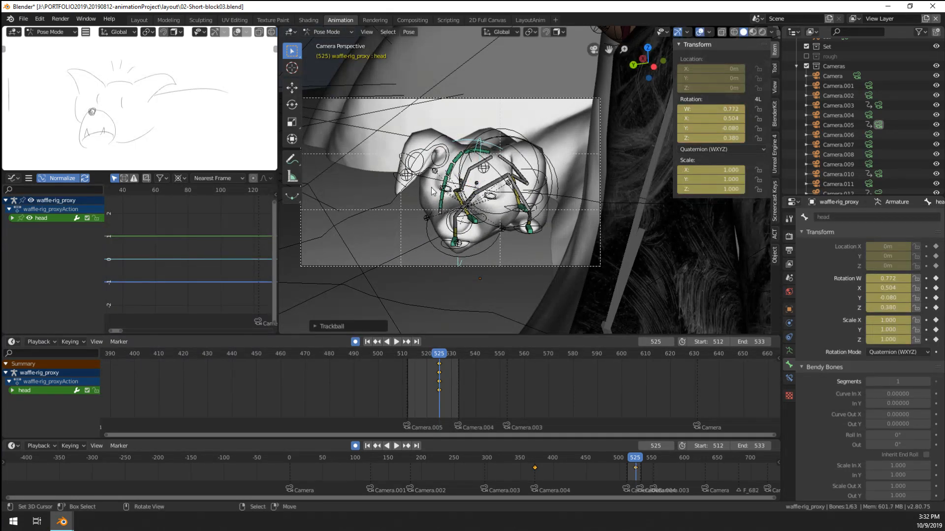
scroll(432, 192, "up", 2)
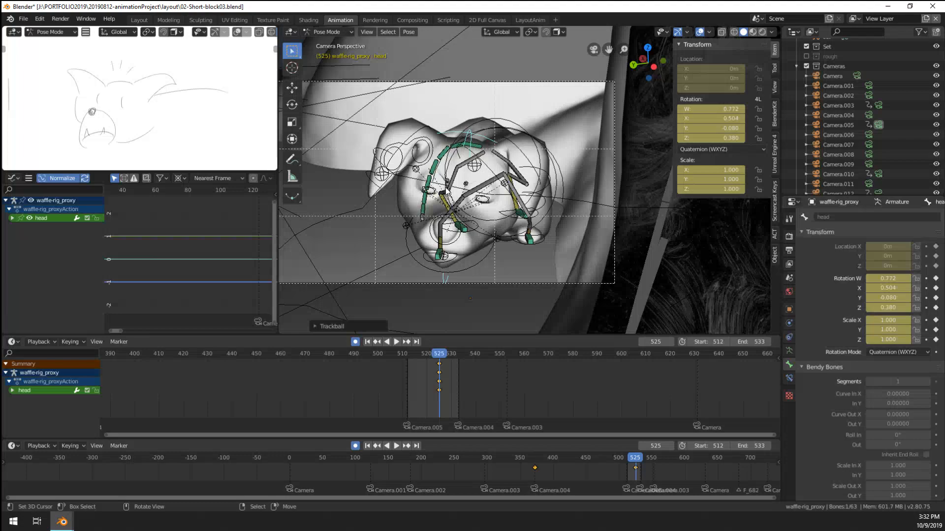
Step: Rotate the dog's spine.001 bone slightly at frame 525 and raise it to about 0.159, -0.084, 0.172 m
middle_click_drag(447, 194, 536, 184)
scroll(470, 197, "up", 4)
middle_click_drag(536, 185, 615, 182, "shift")
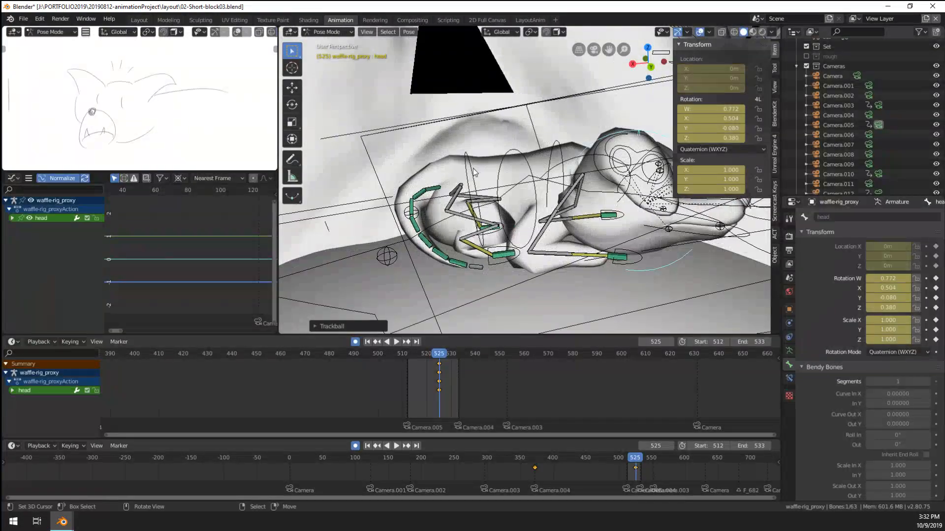
left_click(609, 213)
key("r")
key("Escape")
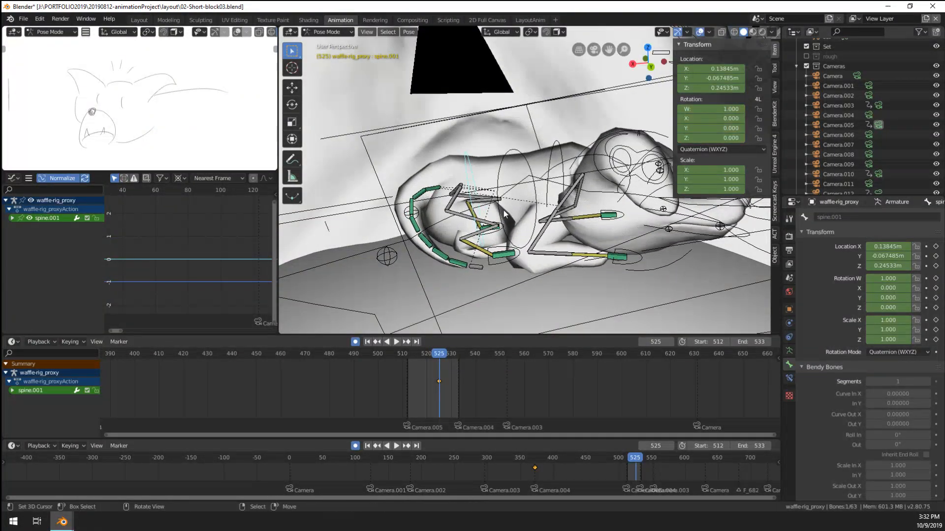
key("g")
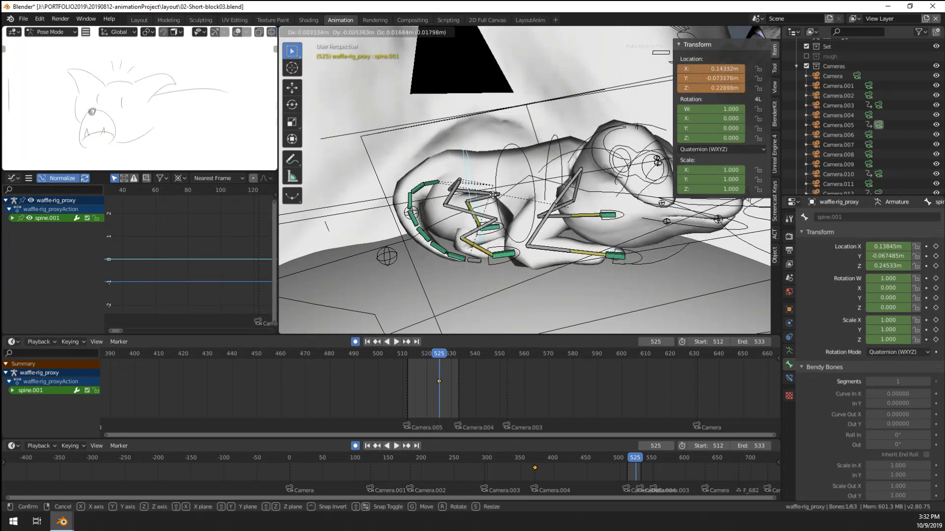
left_click(488, 184)
key("r")
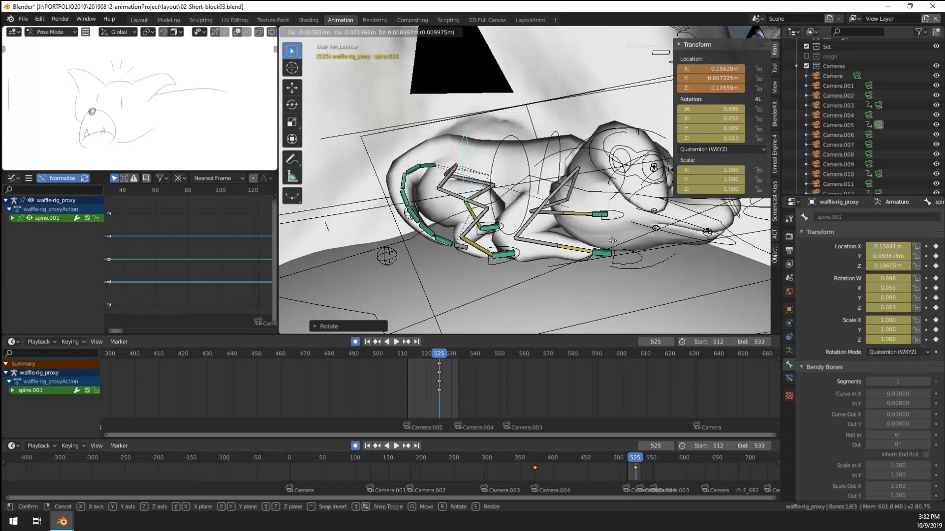
left_click(609, 243)
key("g")
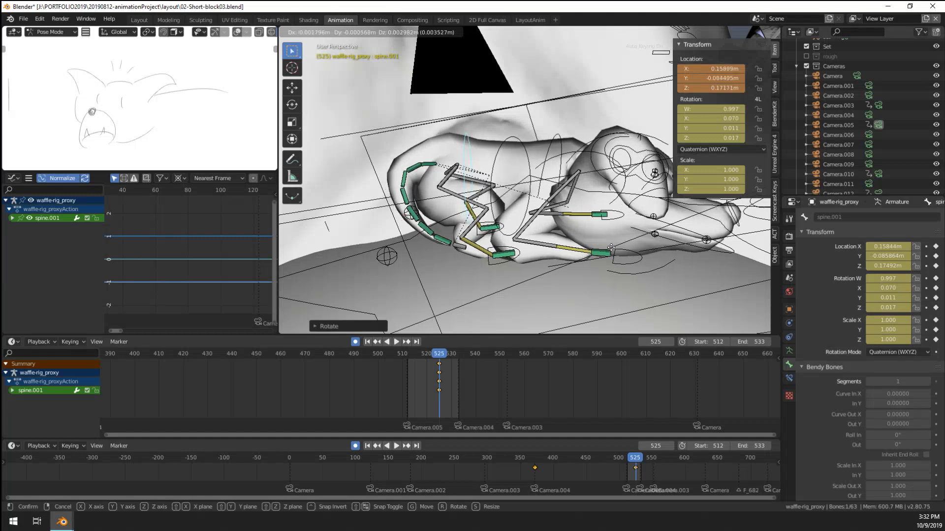
left_click(564, 282)
Step: Try clearing the spine.001 bone's rotation and location at frame 512 and moving it to about 0.005, 0.029, 0.215 m
middle_click_drag(564, 283, 515, 296)
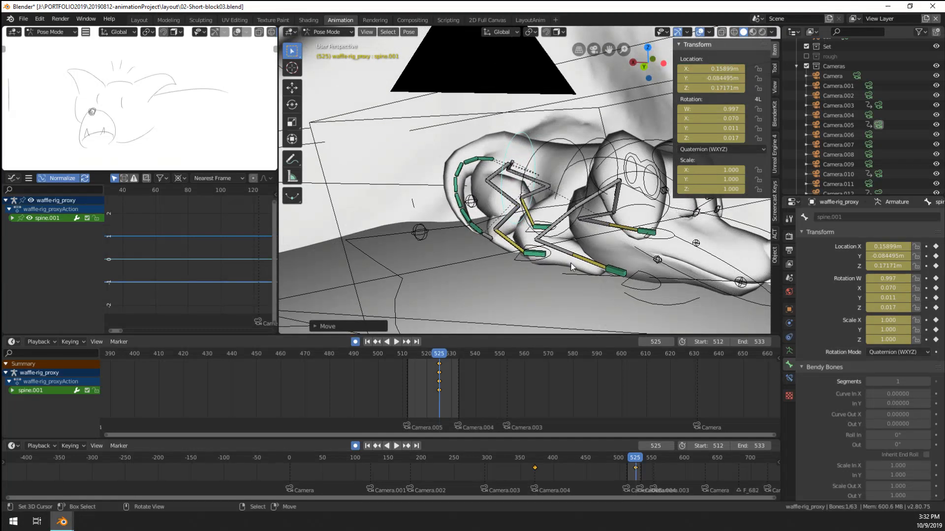
left_click(408, 381)
key("space")
key("space")
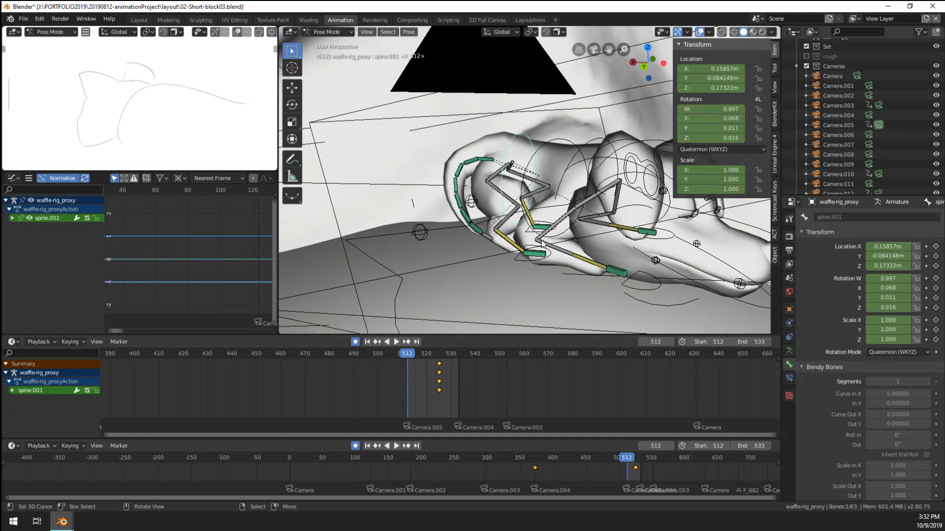
key("alt+r")
key("alt+g")
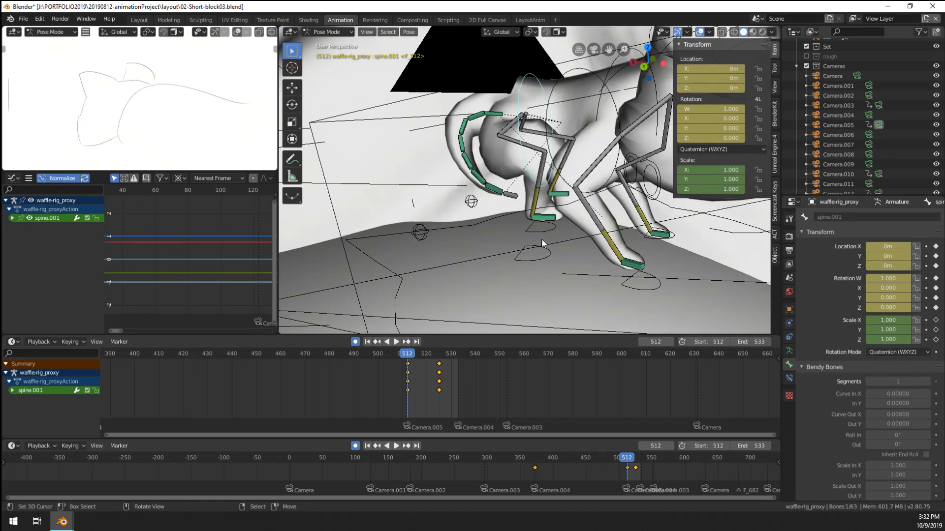
key("g")
left_click(493, 266)
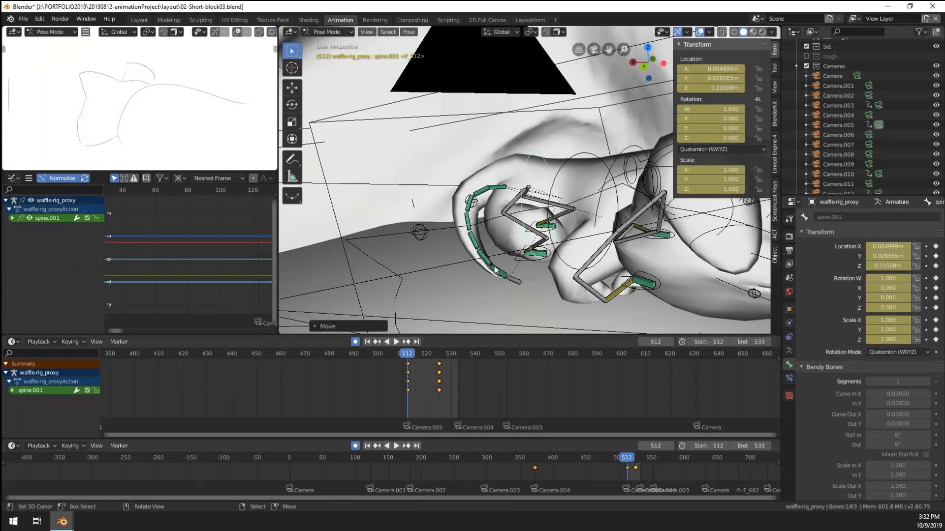
Step: Delete the spine.001 keyframes at frame 512
scroll(311, 407, "down", 4)
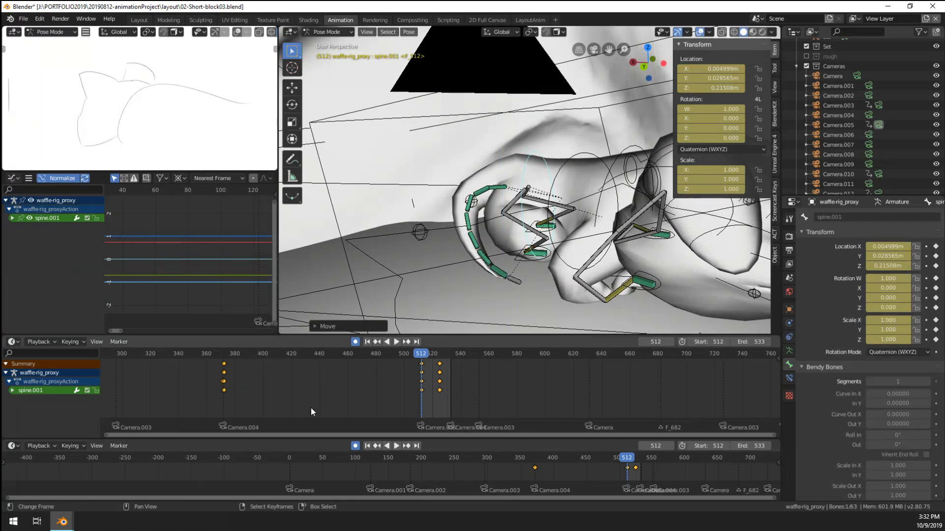
key("i")
left_click(423, 379)
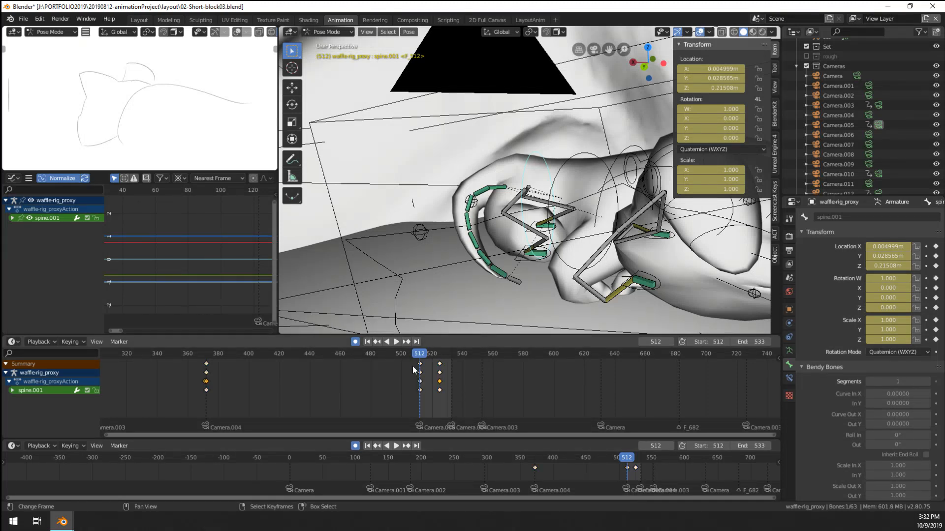
key("x")
left_click(424, 401)
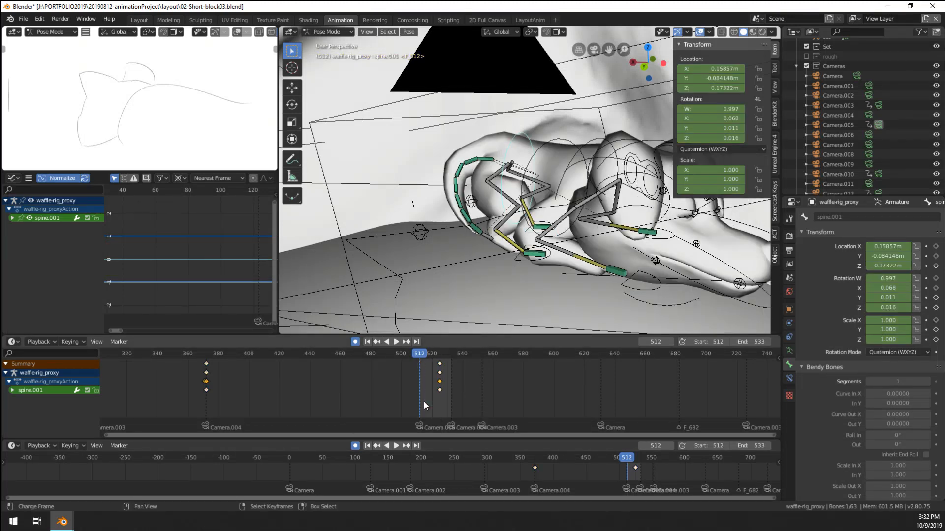
Step: Give the keyframes of all the dog rig's bones constant interpolation and check the held poses from frame 511 to 524
key("space")
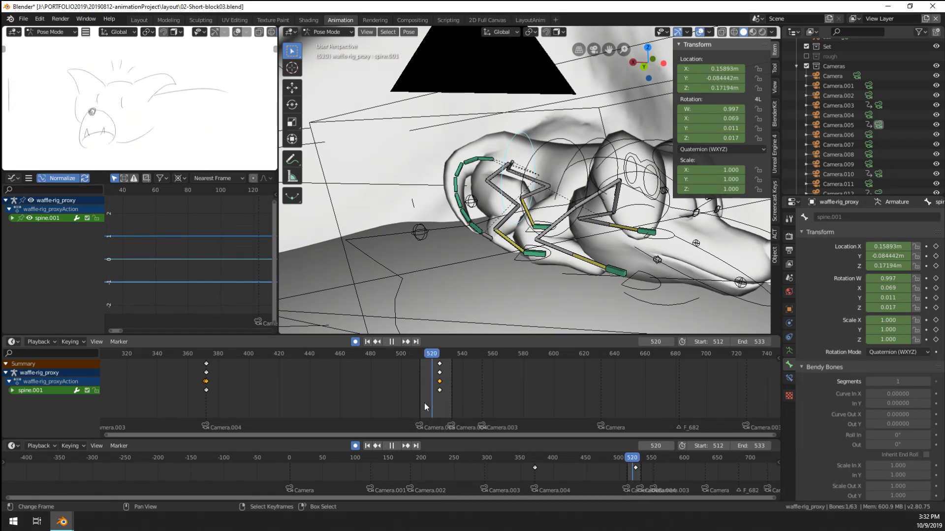
key("Escape")
key("a")
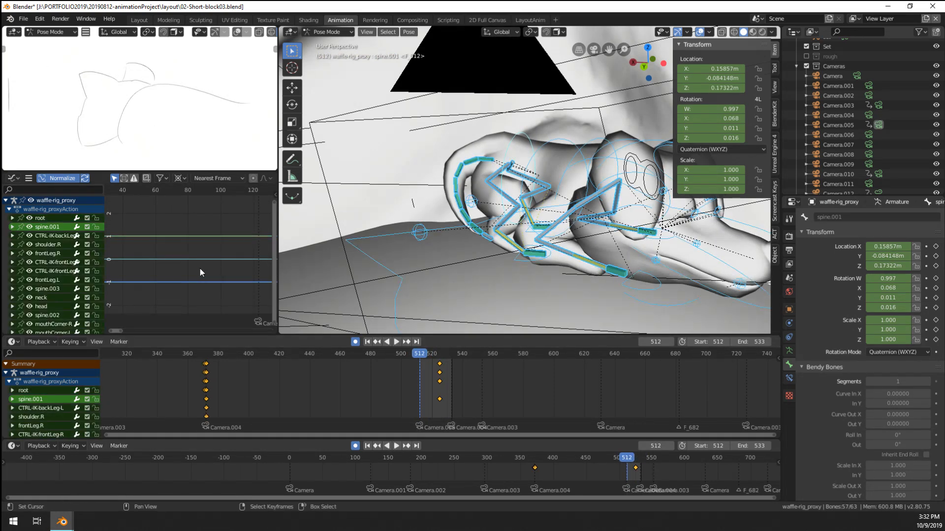
key("t")
left_click(200, 268)
left_click(418, 396)
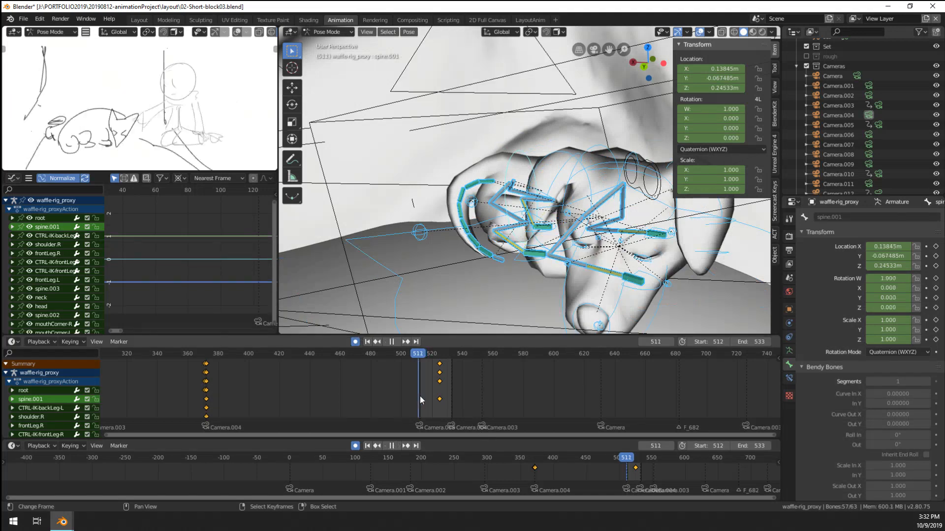
key("space")
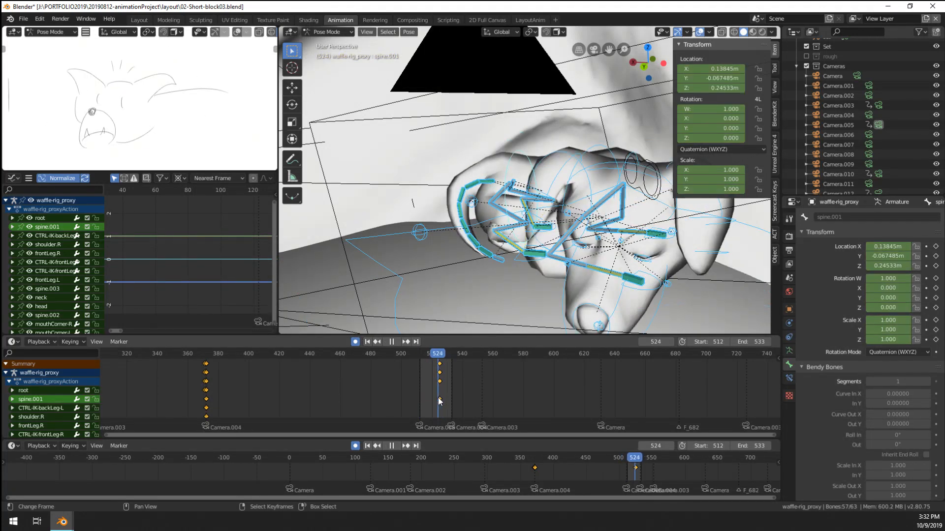
Step: Open the dog's right eye at frame 525, moving the lower eyelid control down and the upper one to Y 0.0338 m
scroll(559, 267, "down", 3)
key("KP_0")
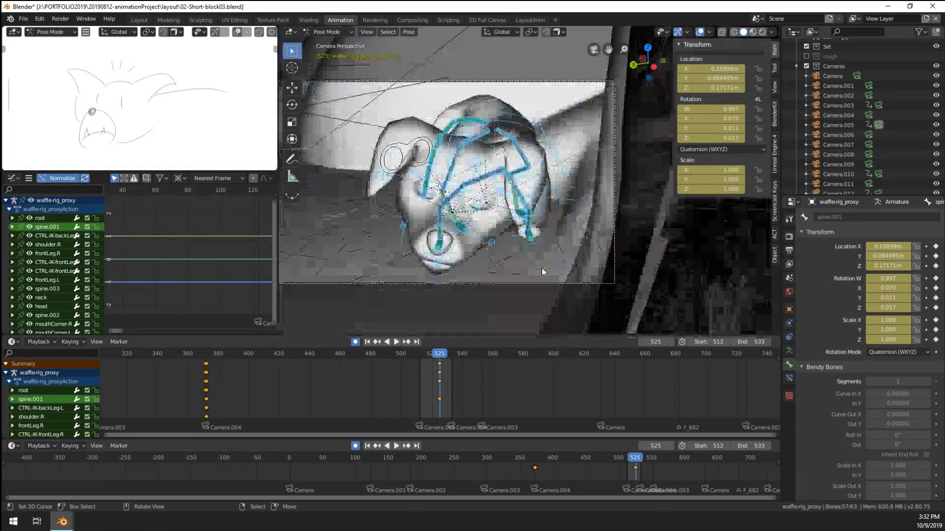
scroll(541, 268, "up", 3)
left_click(386, 208)
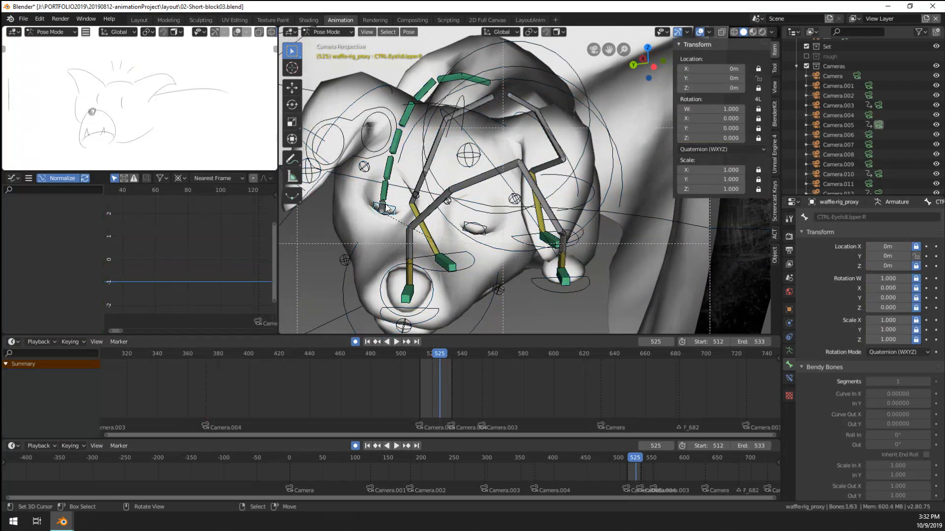
key("g")
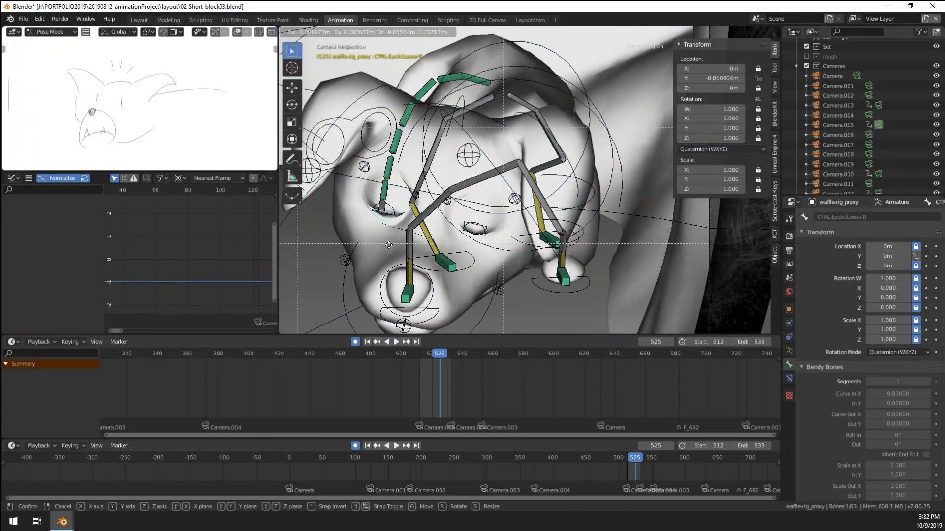
left_click(395, 221)
right_click(391, 204)
key("g")
left_click(443, 185)
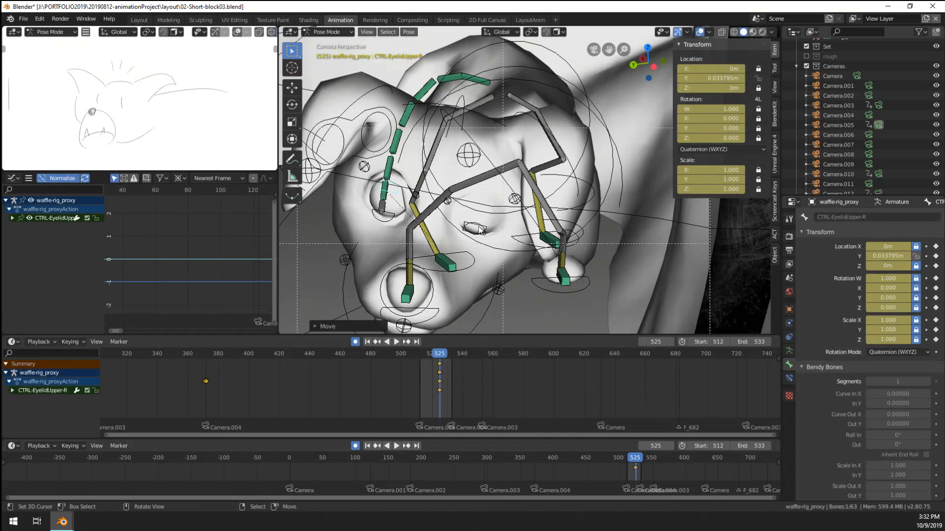
Step: Open the left eye with its eyelid controls and move the right eyebrow-end control to about 0.006, 0.025, -0.005 m
mouse_move(479, 222)
right_mouse_down()
mouse_move(480, 202)
mouse_move(471, 238)
right_mouse_up()
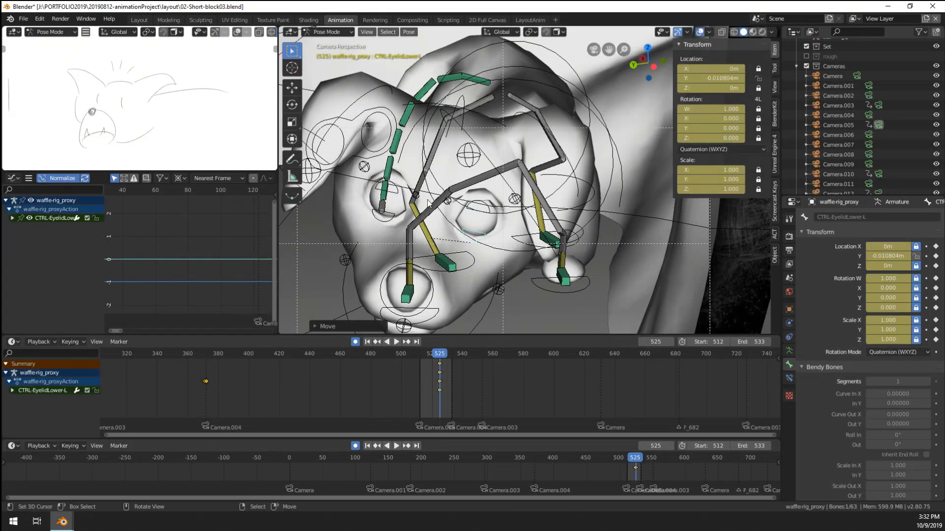
middle_click_drag(428, 203, 455, 188)
mouse_move(465, 190)
right_mouse_down()
mouse_move(473, 168)
mouse_move(473, 179)
right_mouse_up()
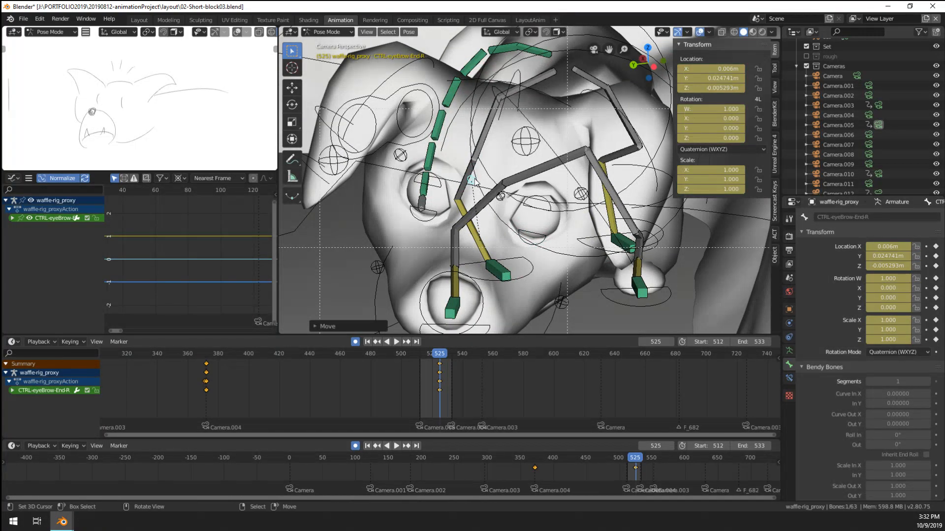
scroll(466, 181, "down", 2)
right_click(476, 301)
key("r")
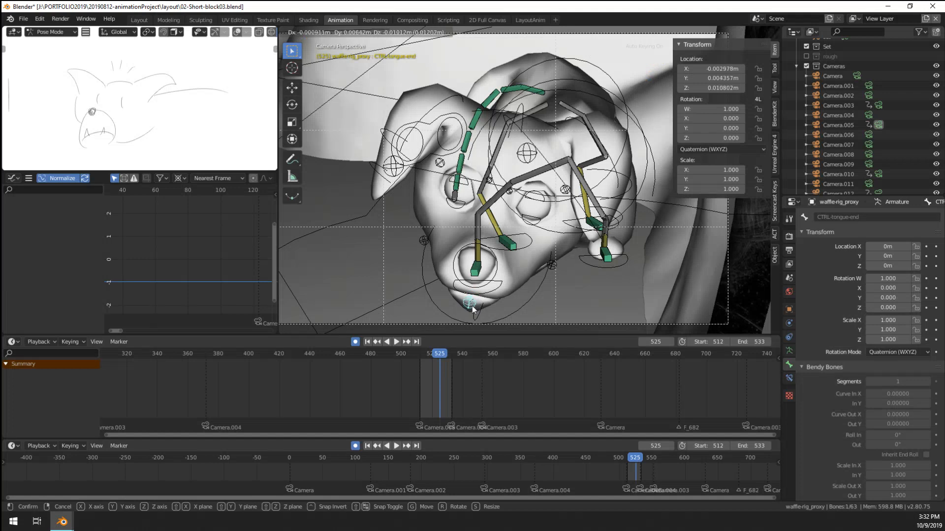
left_click(477, 320)
right_click(478, 293)
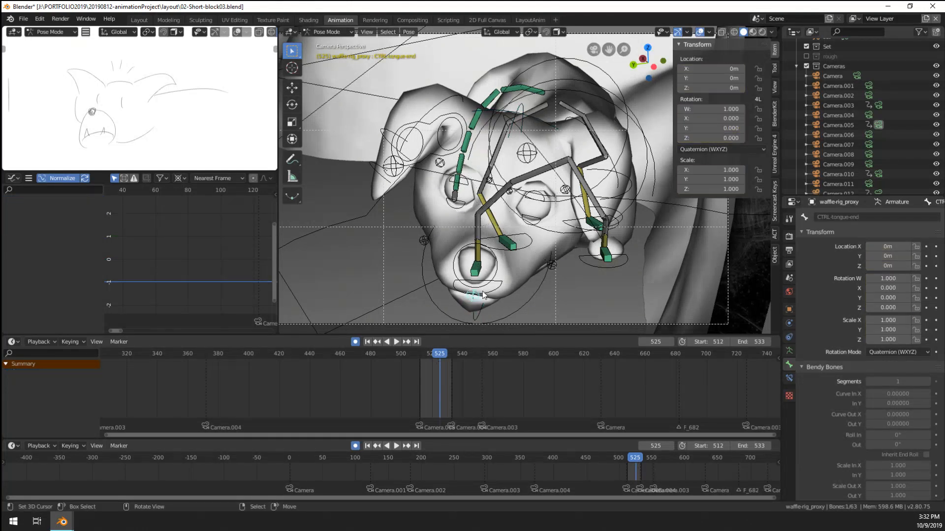
right_click(485, 293)
Step: Open the dog's mouth at frame 525 by rotating the jaw bone about -6.31° around X
right_click(524, 301)
key("r")
key("r")
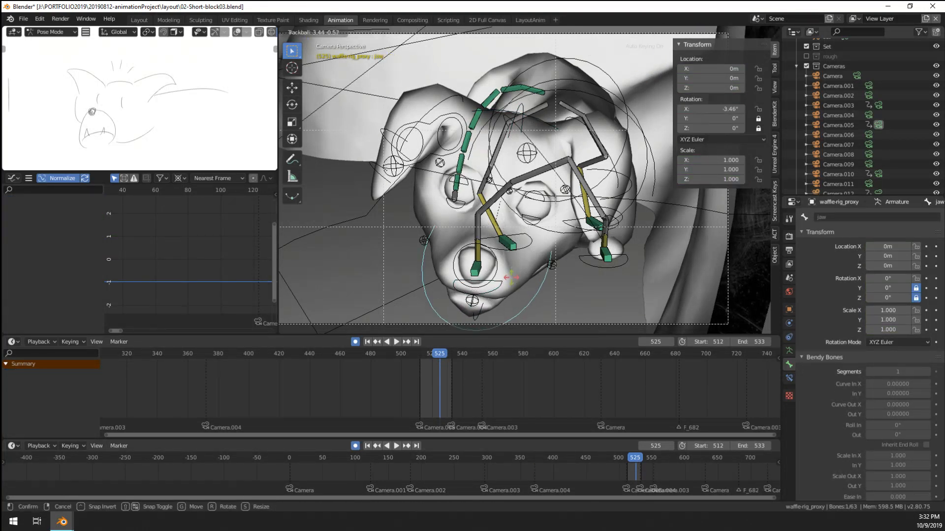
left_click(507, 282)
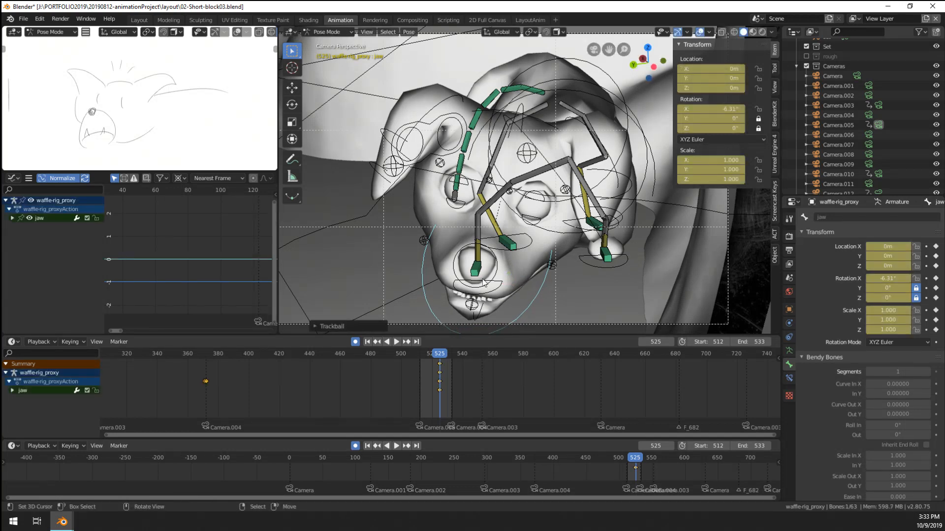
Step: Rotate the ear.002.R bone outward at frame 525, matching the storyboard sketch
middle_click_drag(374, 178, 377, 152, "shift")
right_click(376, 153)
key("r")
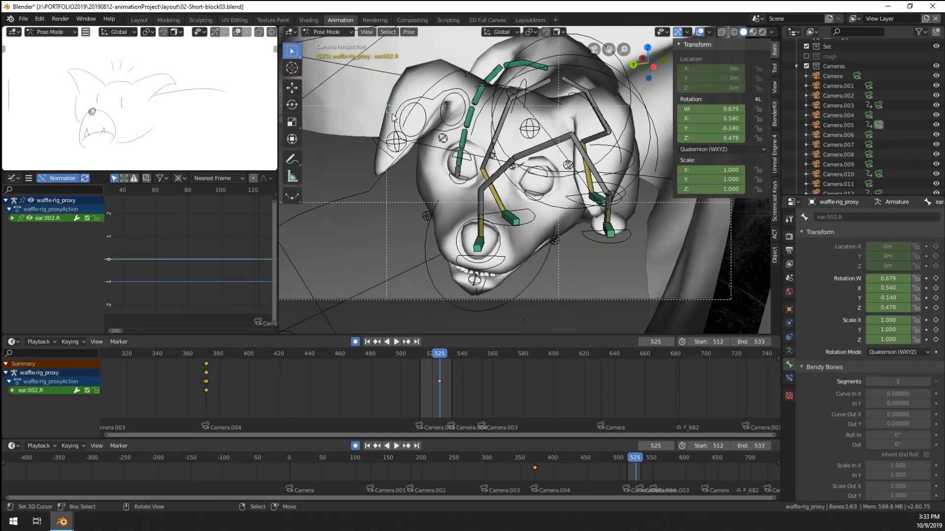
left_click(363, 93)
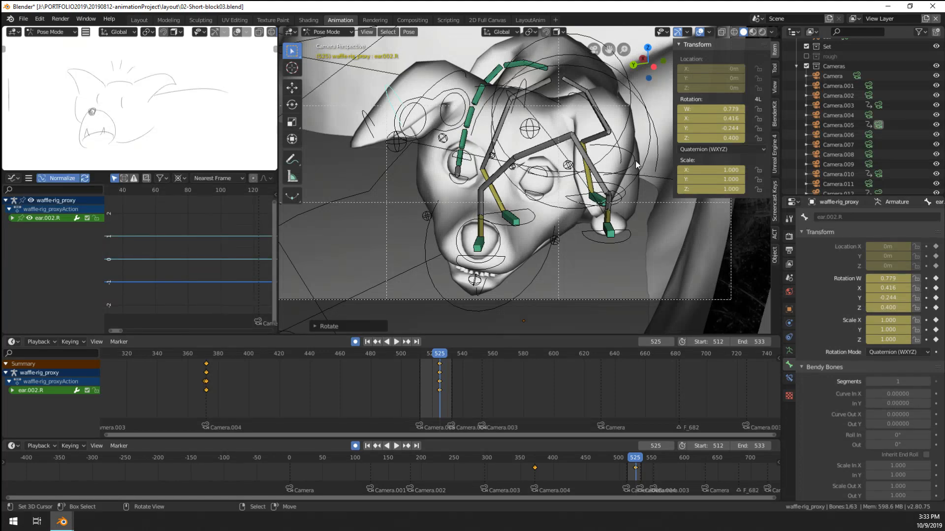
Step: Swing the ear.002.L bone outward at frame 525 to a rotation of about W 0.814, X 0.351, Y 0.188, Z -0.424
right_click(641, 168)
key("r")
left_click(649, 132)
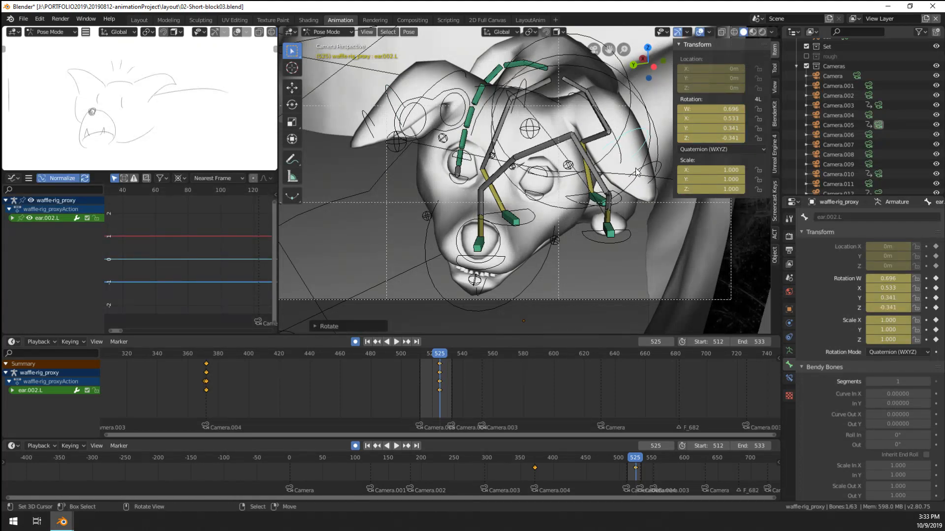
middle_click_drag(639, 155, 580, 212)
key("r")
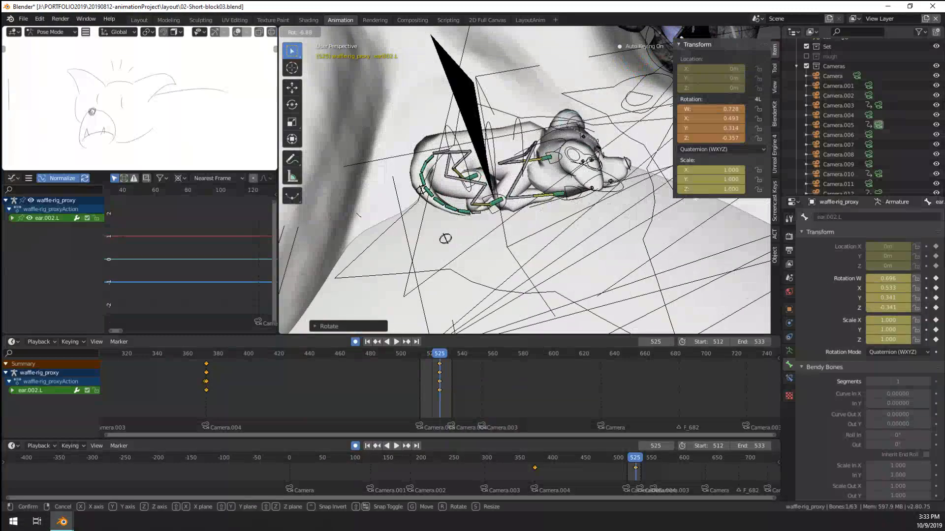
left_click(699, 140)
middle_click_drag(662, 207, 570, 213)
key("r")
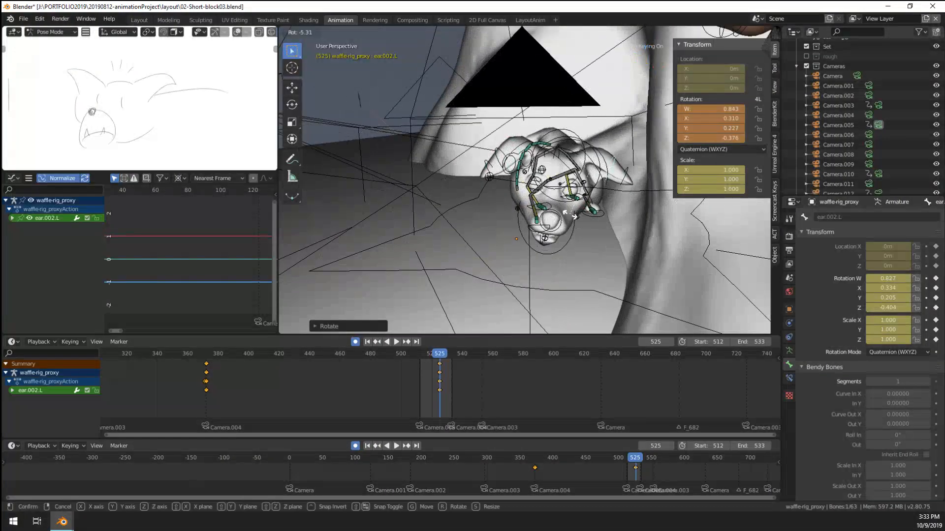
left_click(569, 213)
Step: Display the scene with textured LookDev shading, hide the viewport overlays and view the dog's pose through the shot camera
scroll(581, 201, "up", 7)
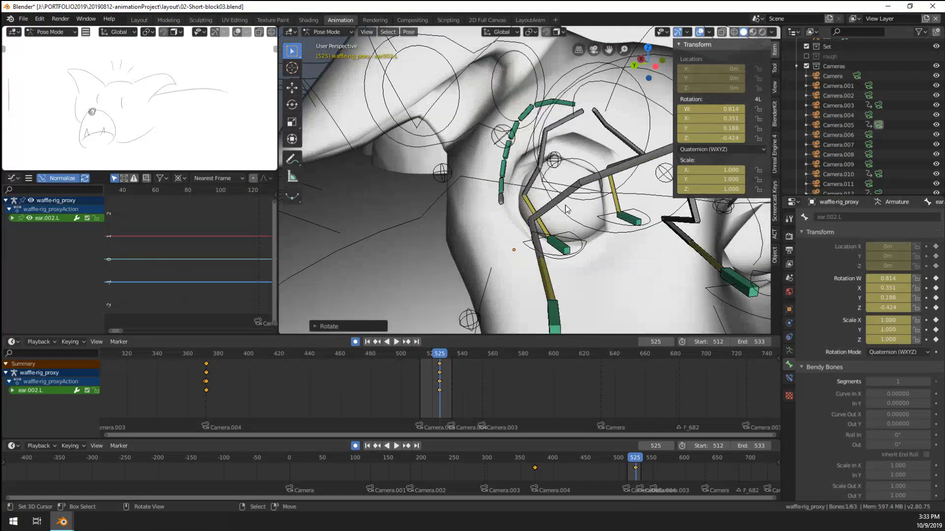
scroll(620, 158, "down", 4)
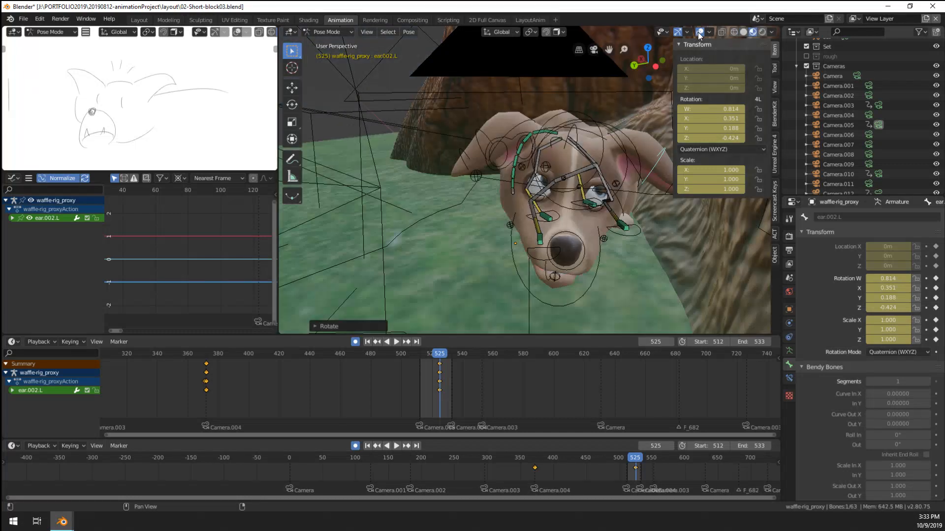
left_click(698, 32)
middle_click_drag(521, 214, 556, 197)
key("KP_0")
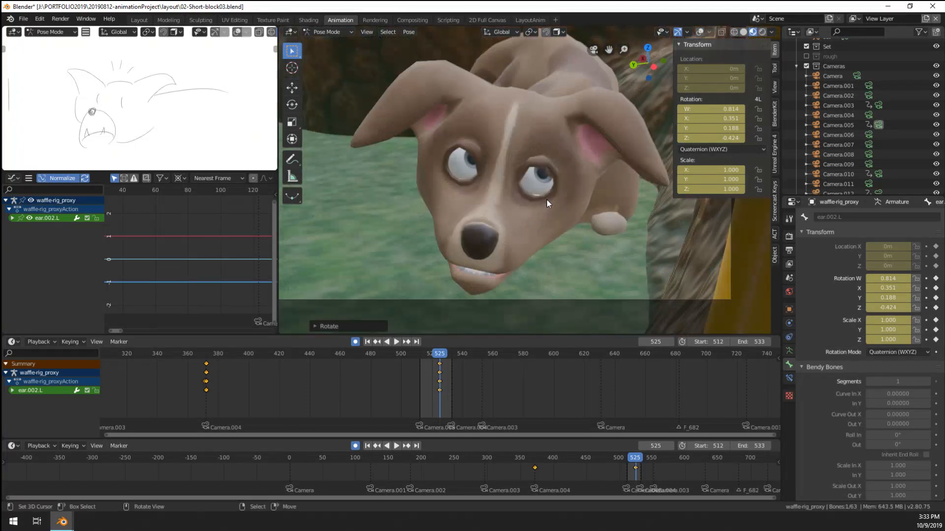
scroll(547, 200, "up", 1)
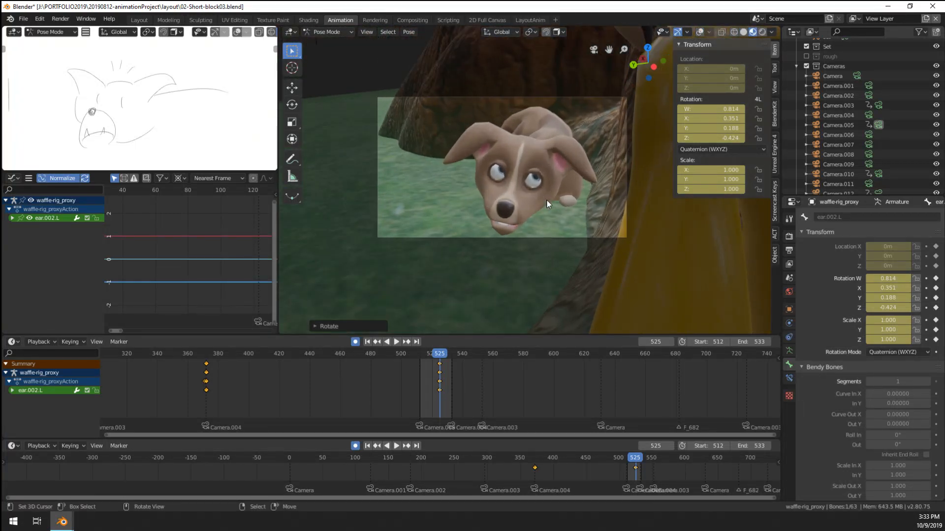
Step: Pull Camera.005 back along its local Z axis at frame 525 to about X -6.627, Y 2.665, Z 3.203 m
left_click(524, 238)
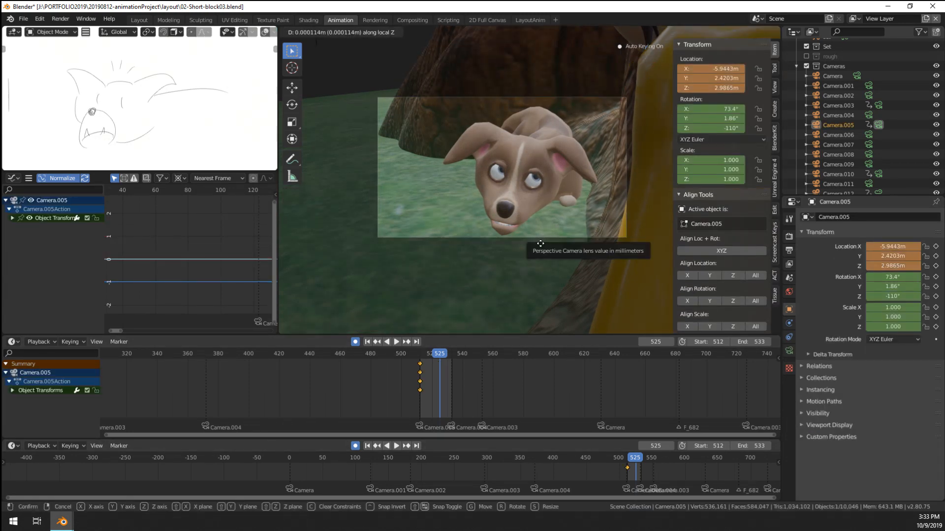
key("g")
key("z")
key("z")
left_click(541, 268)
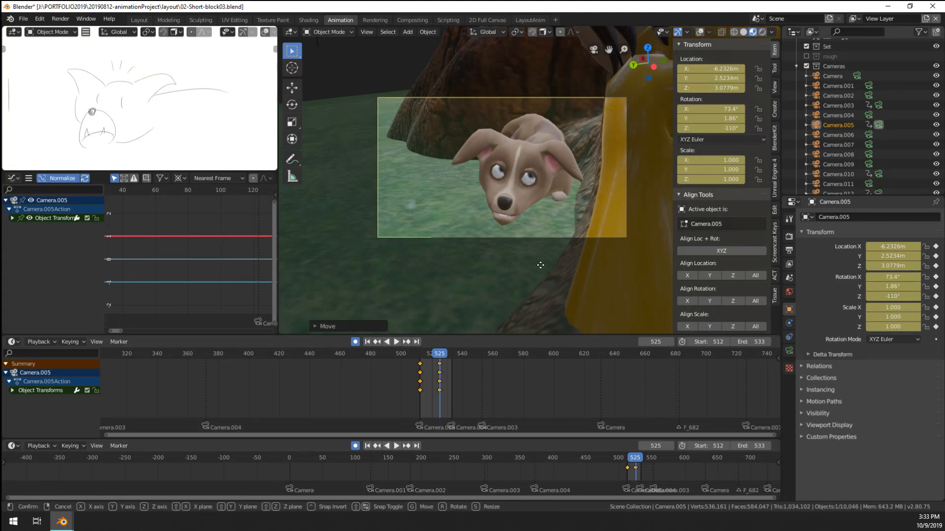
key("g")
key("z")
key("z")
left_click(570, 306)
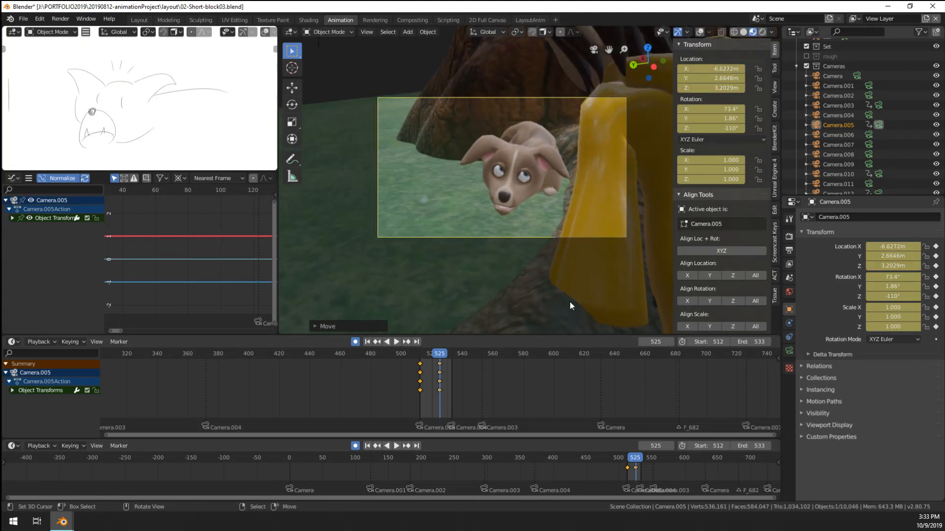
Step: Set Camera.005's focal length to 106 mm and nudge the camera to about X -6.622, Y 2.662, Z 3.222 m
left_click(788, 350)
mouse_move(897, 264)
left_mouse_down()
mouse_move(920, 264)
mouse_move(897, 264)
left_mouse_up()
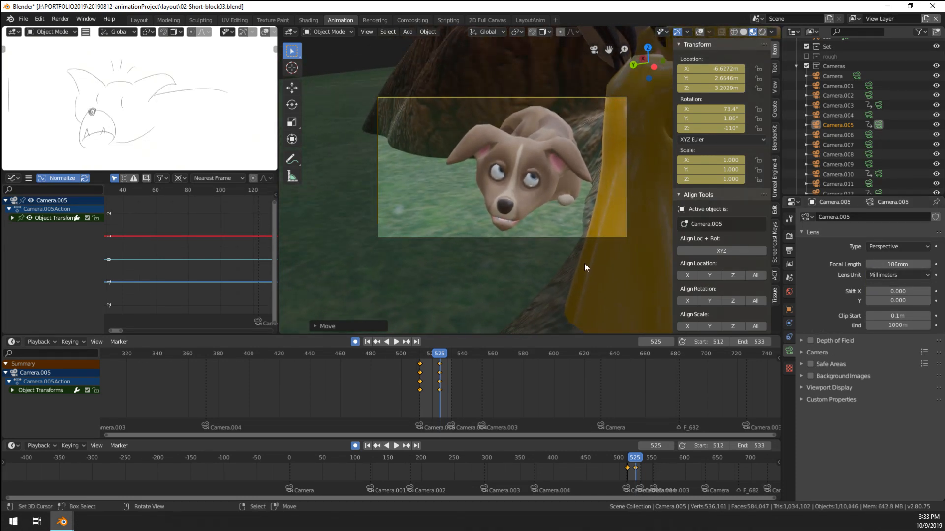
key("g")
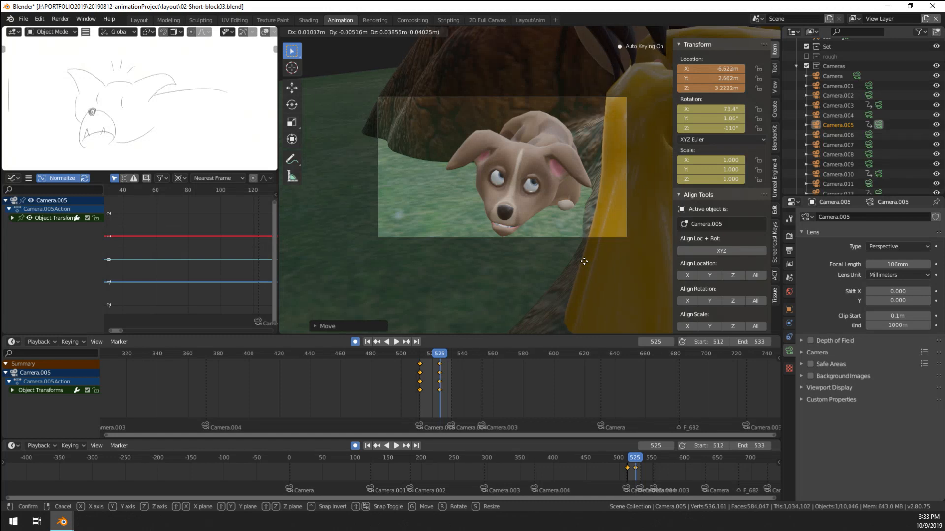
left_click(584, 262)
Step: Turn the viewport overlays back on and frame the dog through the shot camera
middle_click_drag(584, 262, 593, 192)
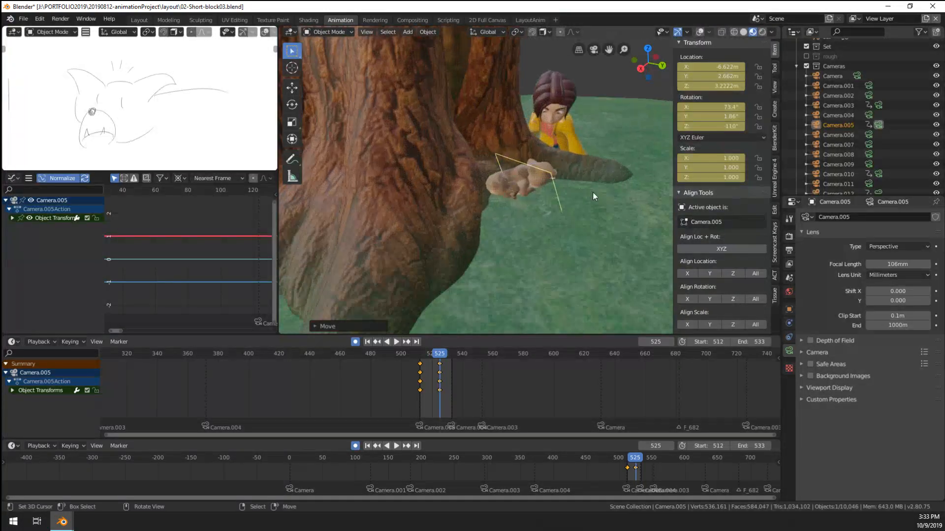
left_click(699, 31)
middle_click_drag(611, 108, 516, 93)
key("KP_0")
scroll(507, 123, "down", 1)
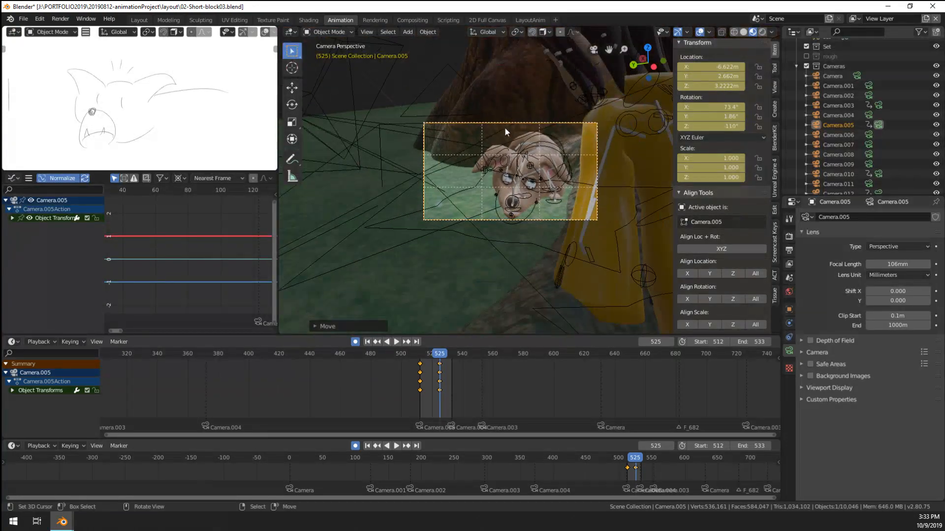
Step: Move the boy rig's CTRL-root away from the dog at frame 512, to about X -5.618, Y 2.003, Z -0.888 m
middle_click_drag(504, 128, 589, 270)
left_click(623, 266)
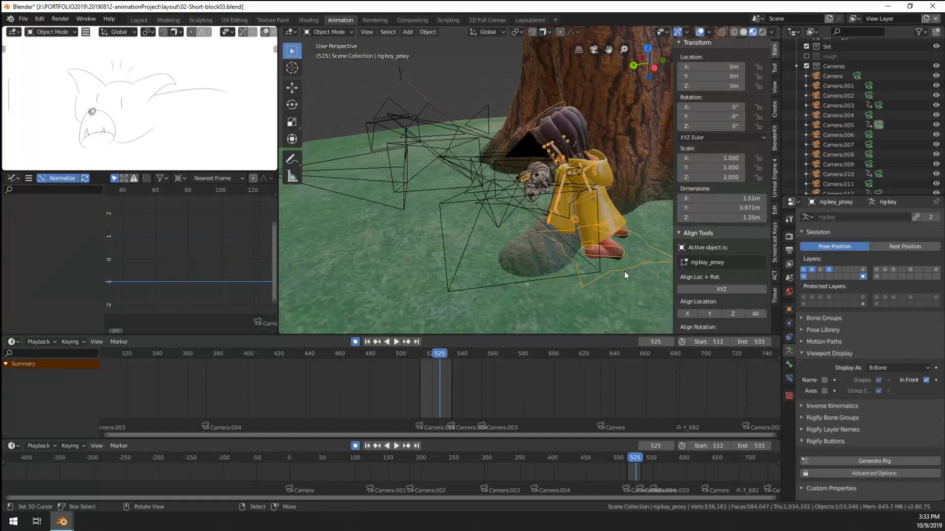
key("ctrl+Tab")
key("Down")
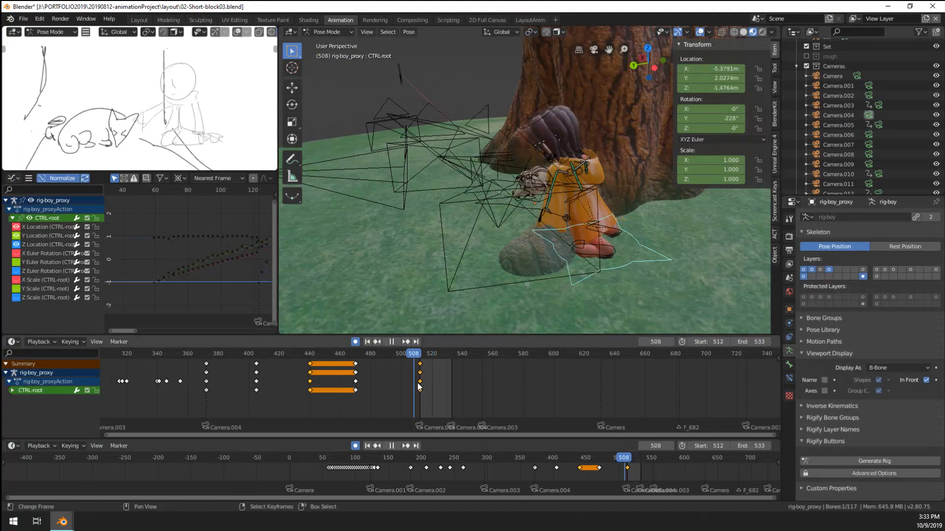
key("g")
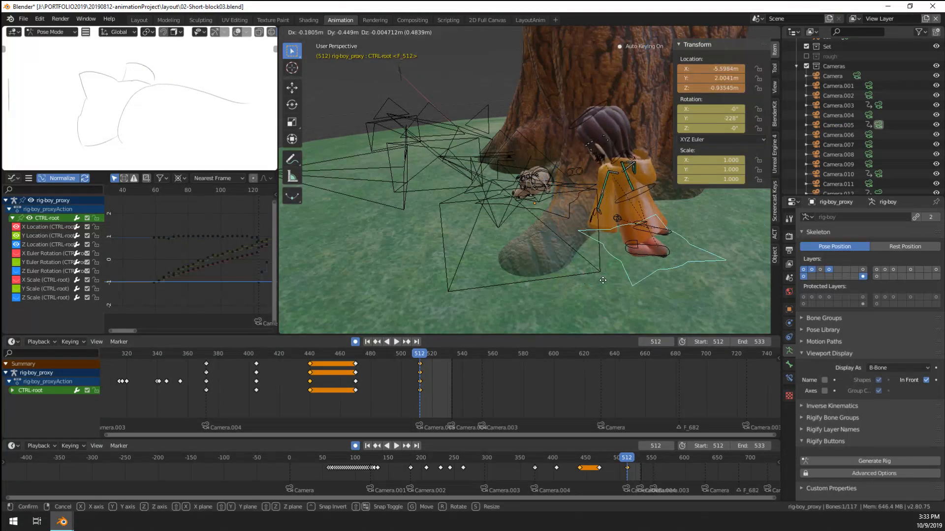
left_click(603, 282)
key("KP_0")
scroll(603, 281, "down", 1)
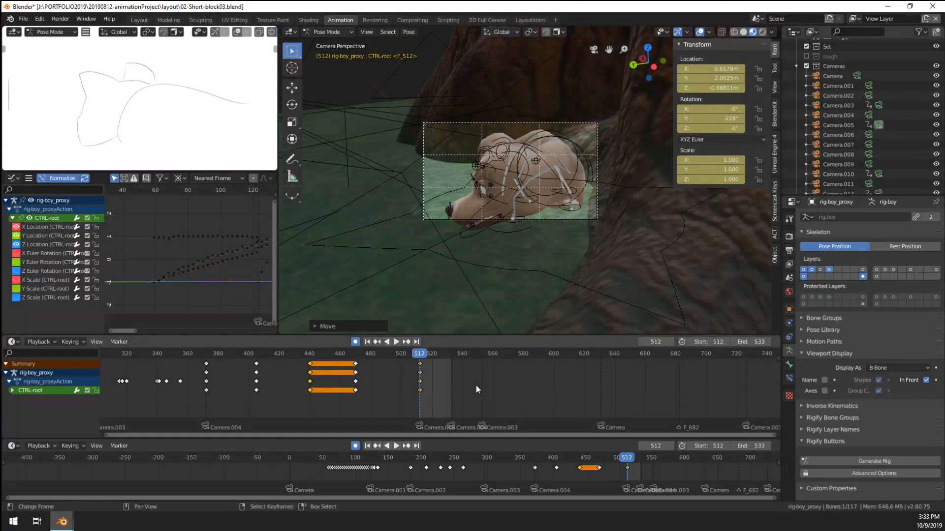
Step: Delete Camera.005's keyframes while at frame 525 so that framing holds, and scrub through the shot to check it
key("ctrl+Tab")
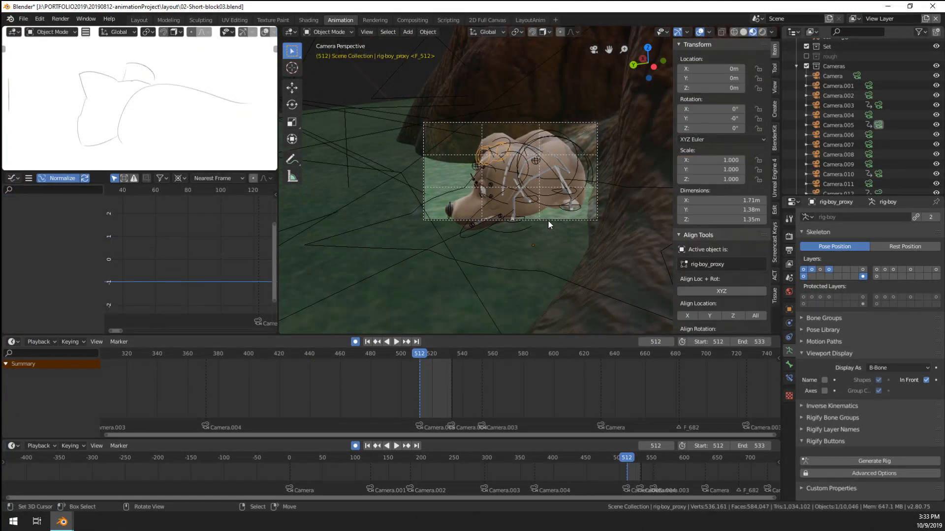
left_click(547, 219)
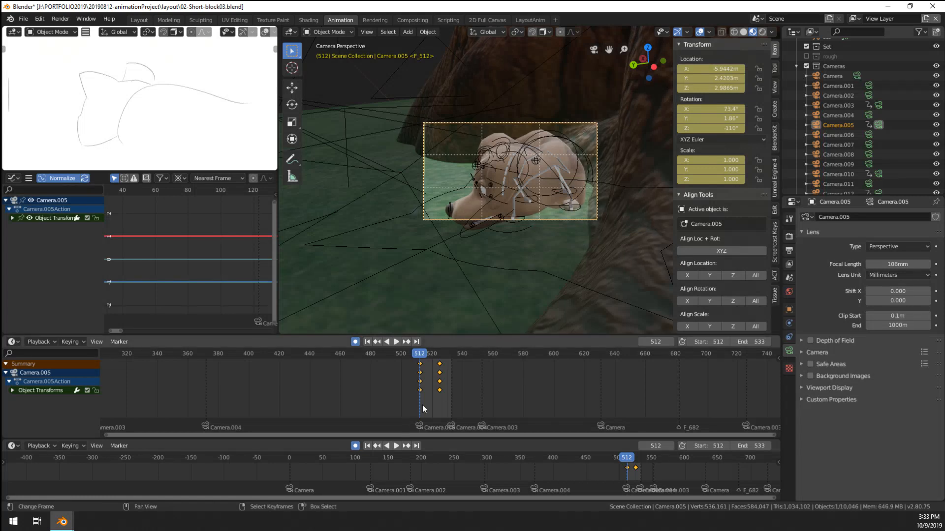
key("space")
left_click(440, 404)
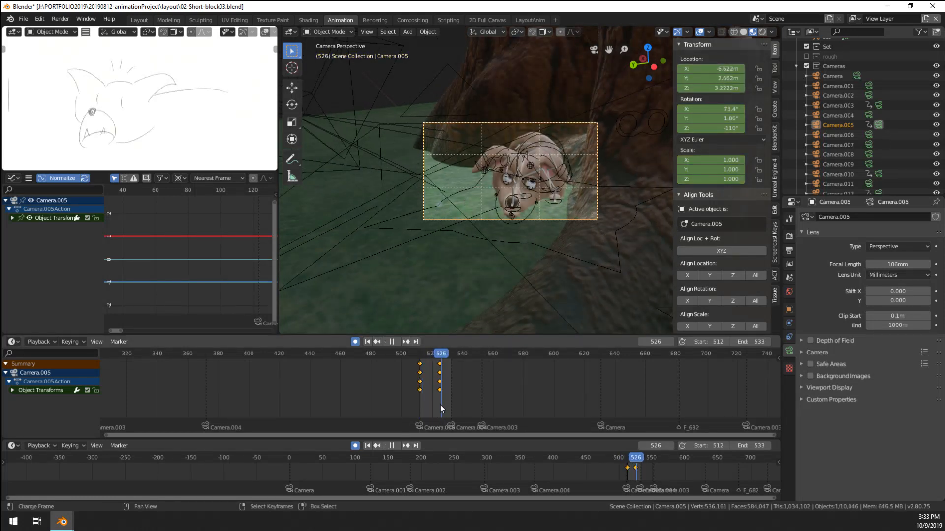
key("space")
key("x")
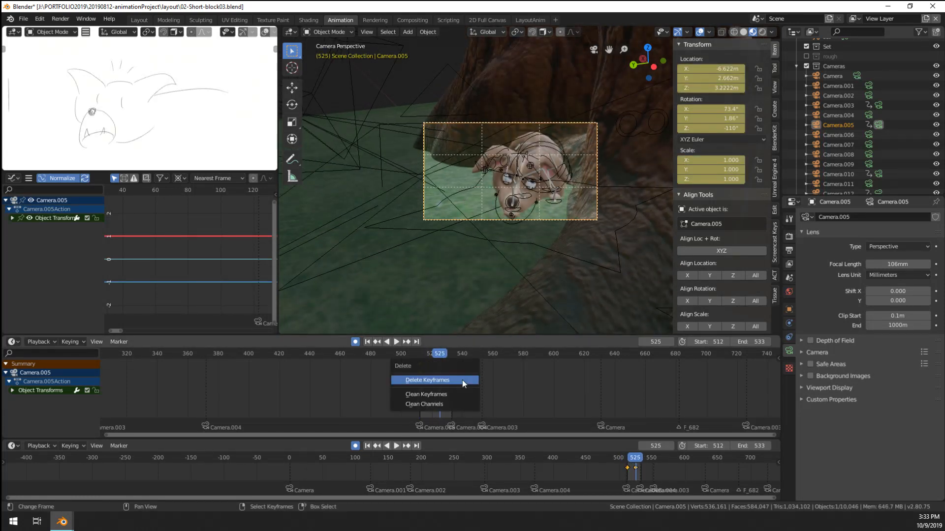
left_click(462, 380)
key("space")
left_click_drag(427, 413, 451, 411)
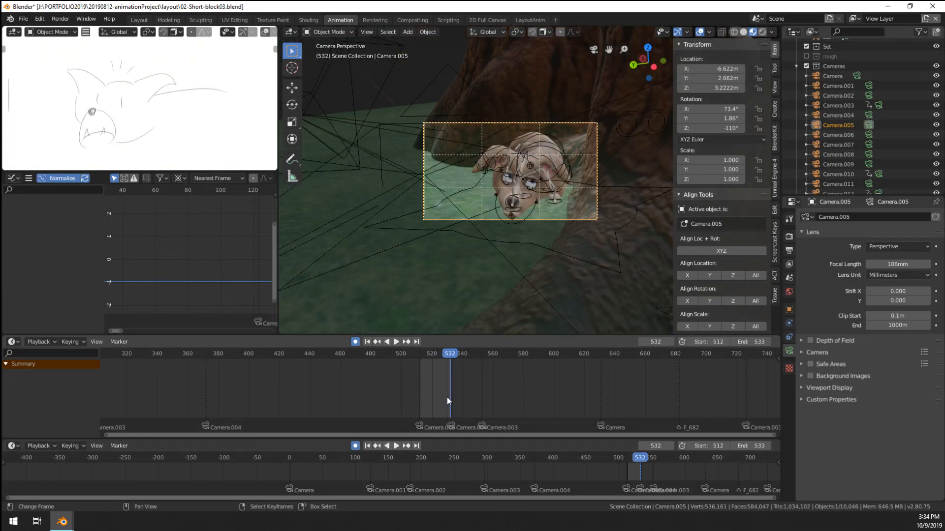
Step: Hide the Cameras collection and put the dog's waffle-rig_proxy into Pose Mode
left_click(530, 211)
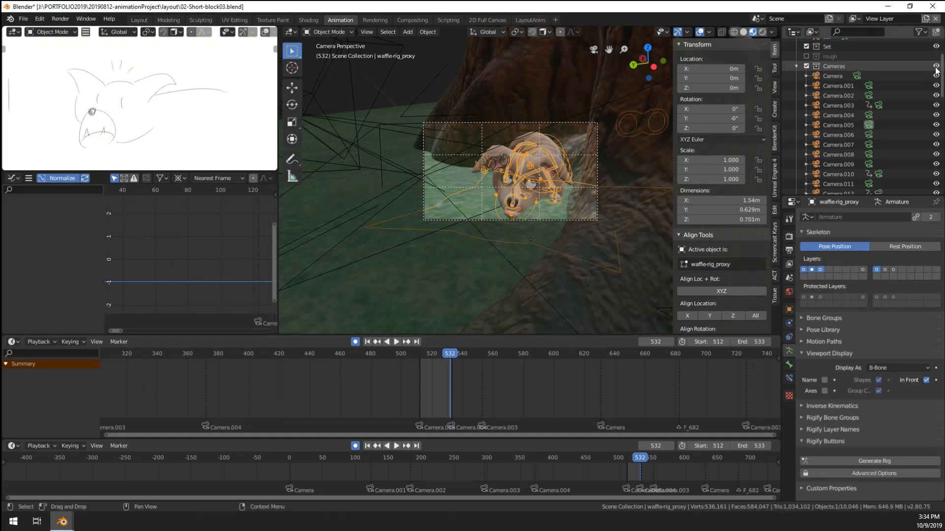
key("ctrl+Tab")
scroll(546, 212, "up", 3)
left_click(539, 227)
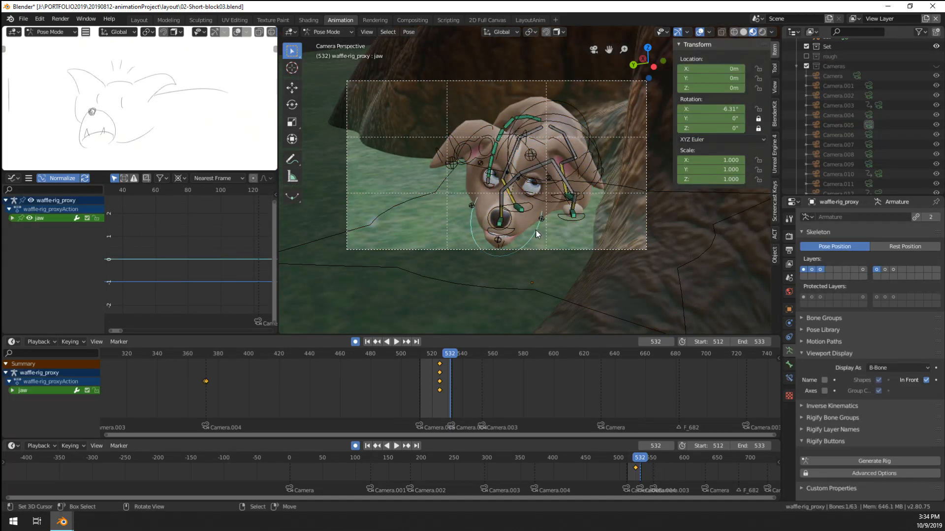
Step: Move the dog's CTRL-eyeTargetCentre at frame 525 in front of its face, to about X -0.374, Y -0.127, Z -0.035 m
left_click(439, 380)
scroll(530, 234, "down", 3)
middle_click_drag(531, 234, 570, 243)
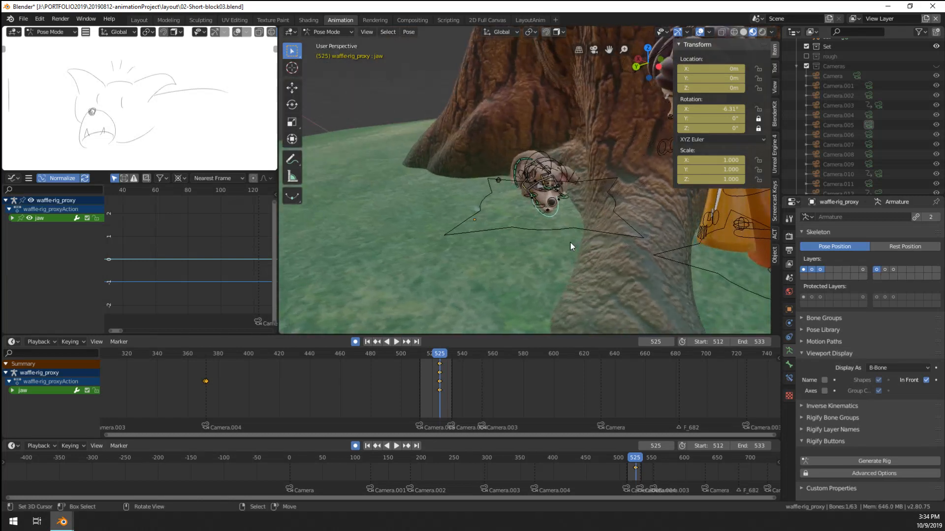
scroll(571, 243, "down", 5)
left_click(601, 162)
middle_click_drag(601, 162, 545, 153)
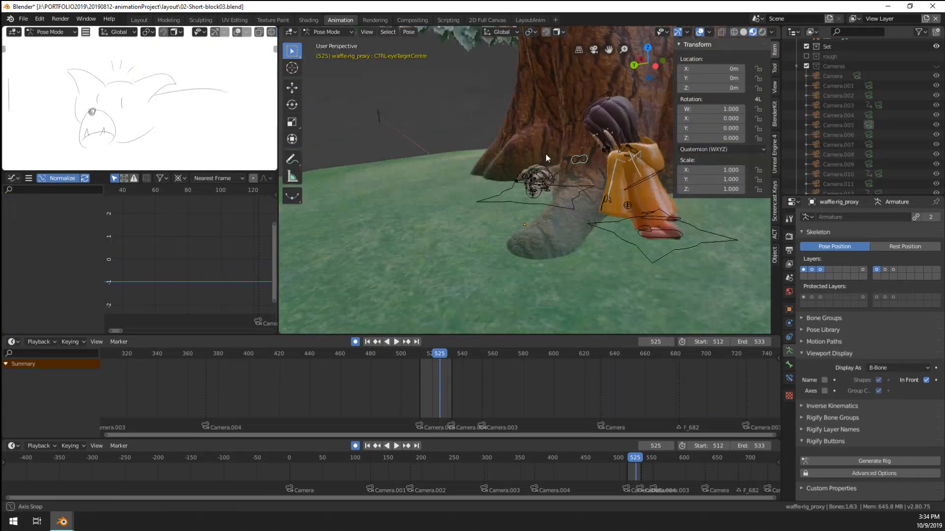
scroll(541, 152, "up", 5)
key("g")
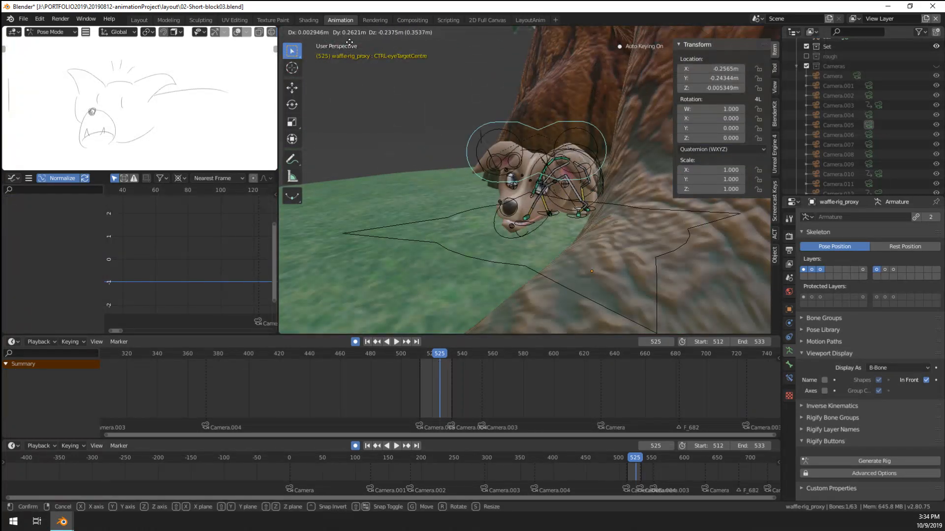
left_click(282, 255)
key("KP_0")
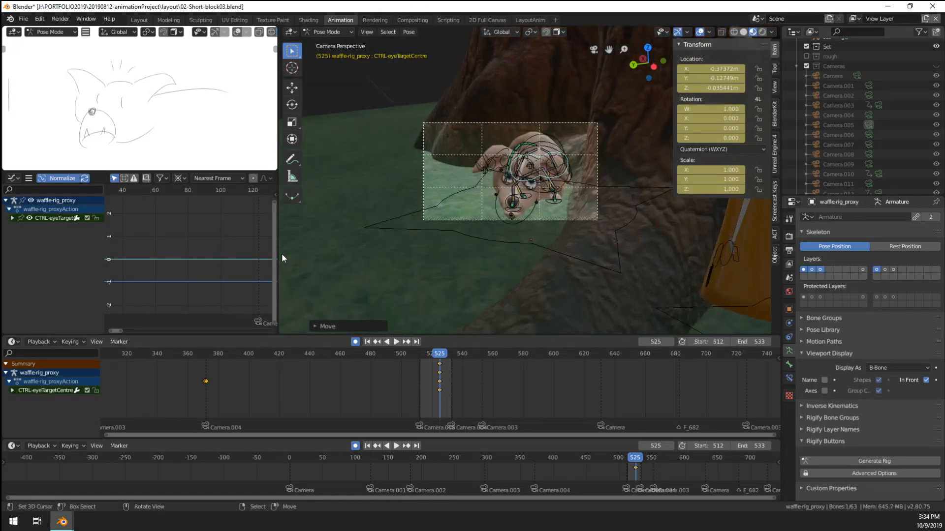
Step: Refine the dog's gaze through the camera by moving CTRL-eyeTargetCentre to about X -0.527, Y -0.199, Z -0.067 m
scroll(584, 136, "up", 5)
key("g")
left_click(467, 234)
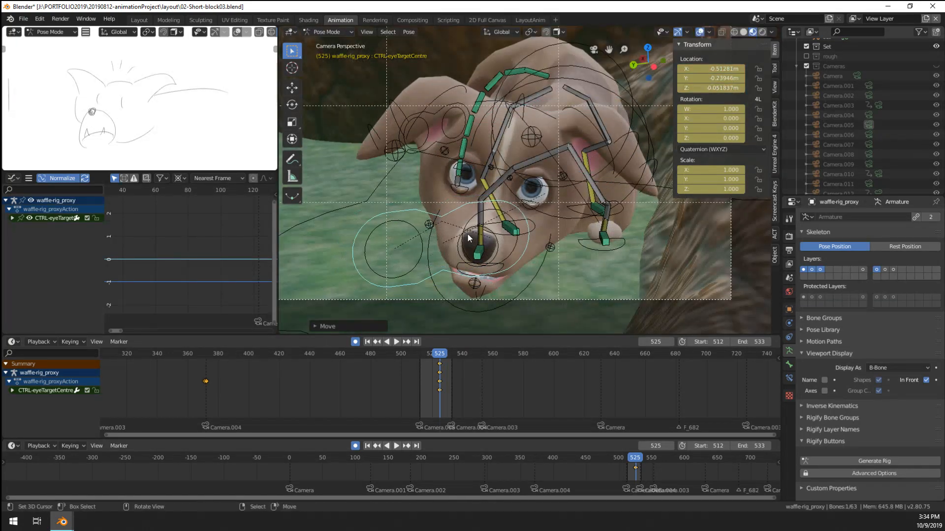
scroll(452, 269, "down", 2)
scroll(452, 269, "up", 6)
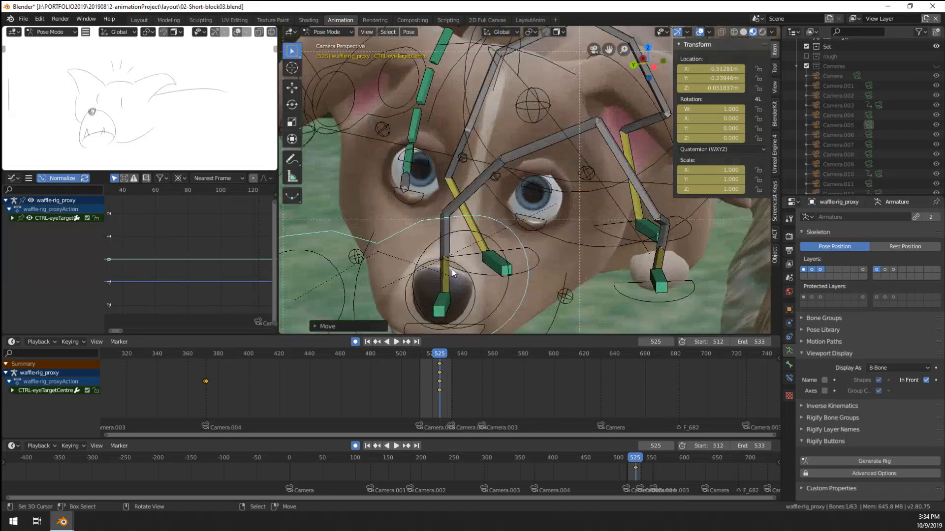
scroll(452, 268, "down", 6)
key("g")
left_click(410, 253)
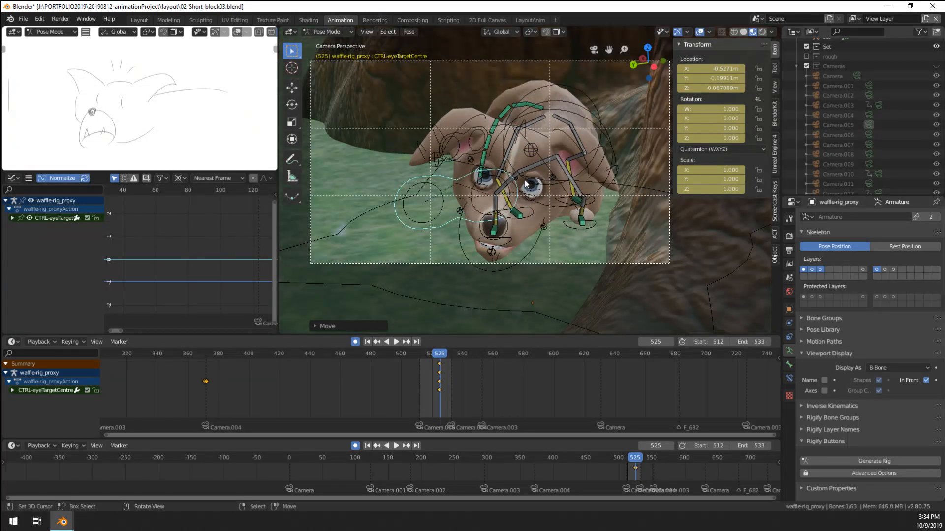
Step: Rotate the dog's shoulder.R bone by about 45° and shoulder.L by about -35° at frame 525
left_click(574, 154)
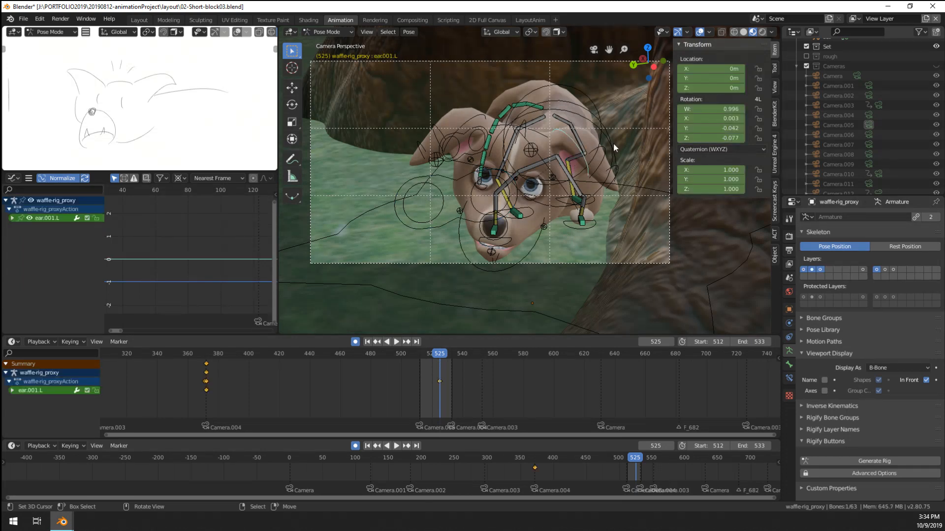
left_click(571, 122)
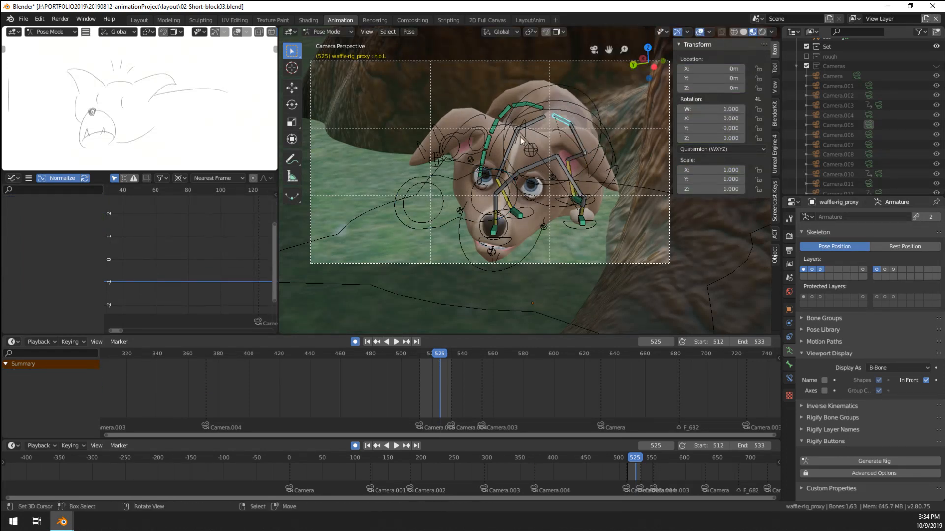
left_click(531, 161)
key("r")
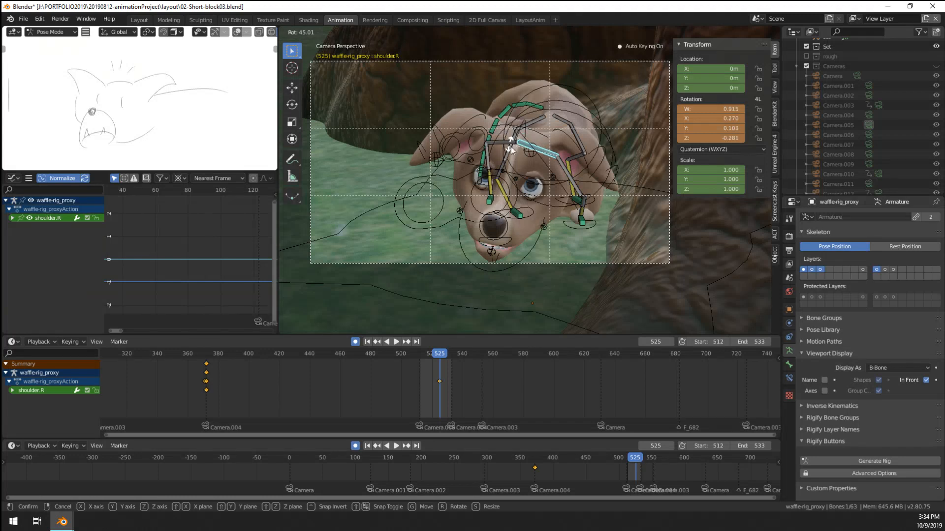
left_click(573, 180)
left_click(565, 165)
key("r")
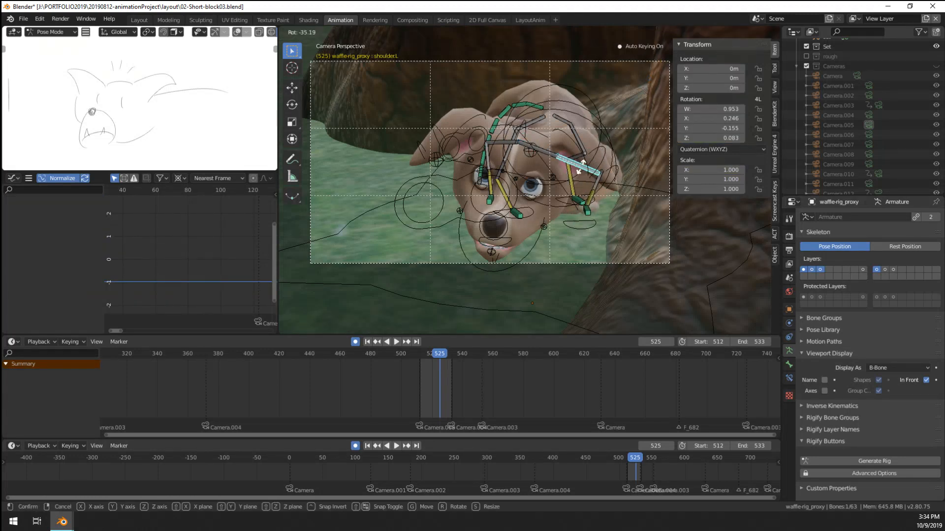
left_click(591, 226)
Step: Lower the dog's front left paw at frame 525 by moving CTRL-IK-frontLeg-L
left_click(588, 226)
key("g")
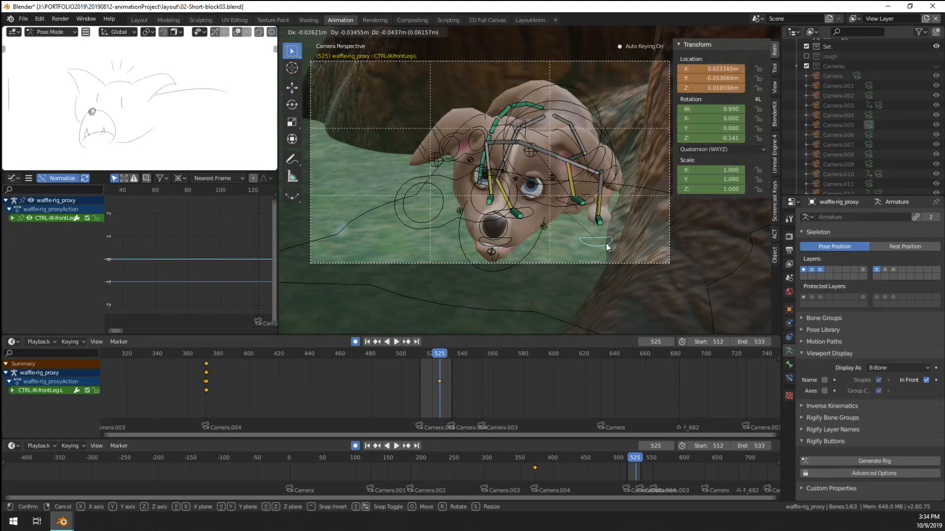
left_click(591, 244)
Step: Move and rotate CTRL-IK-frontLeg-L at frame 518 to location 0.143, -0.107, 0.068 m and rotation 0.786, -0.009, -0.022, -0.618, tucking the paw in
key("space")
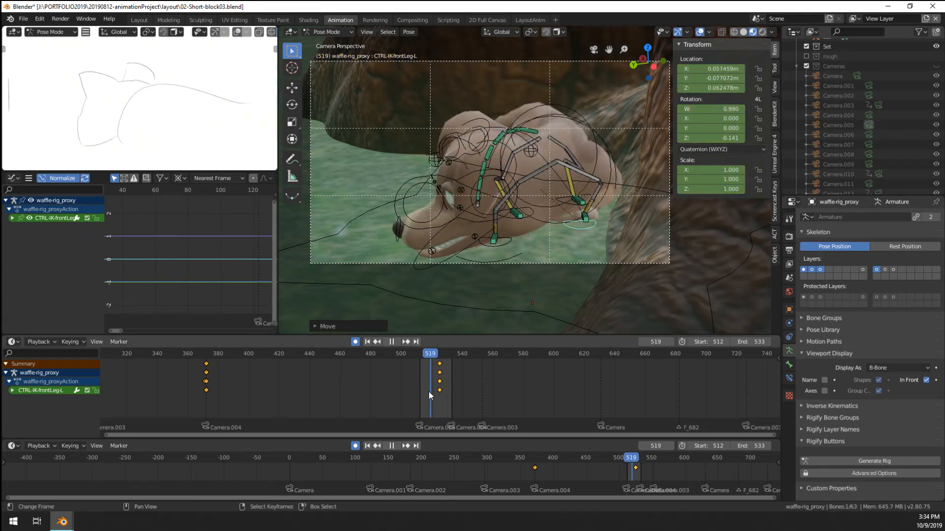
key("g")
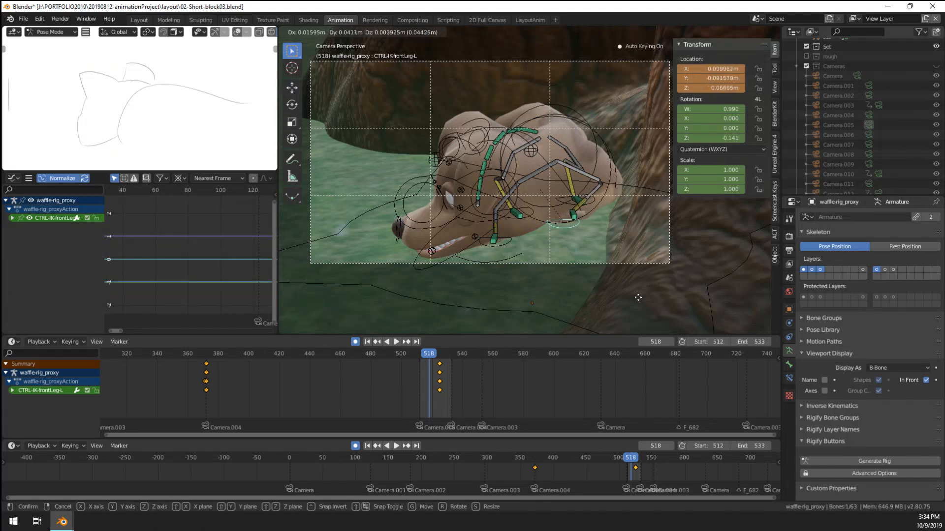
left_click(646, 270)
key("r")
left_click(588, 305)
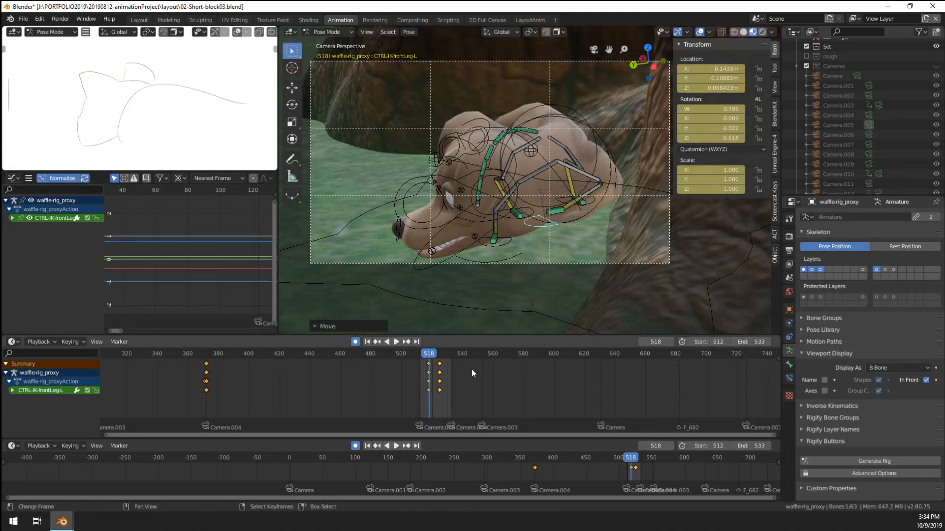
Step: Shift the CTRL-IK-frontLeg-L keyframes at frame 518 five frames earlier and play the shot back
left_click_drag(418, 390, 432, 389)
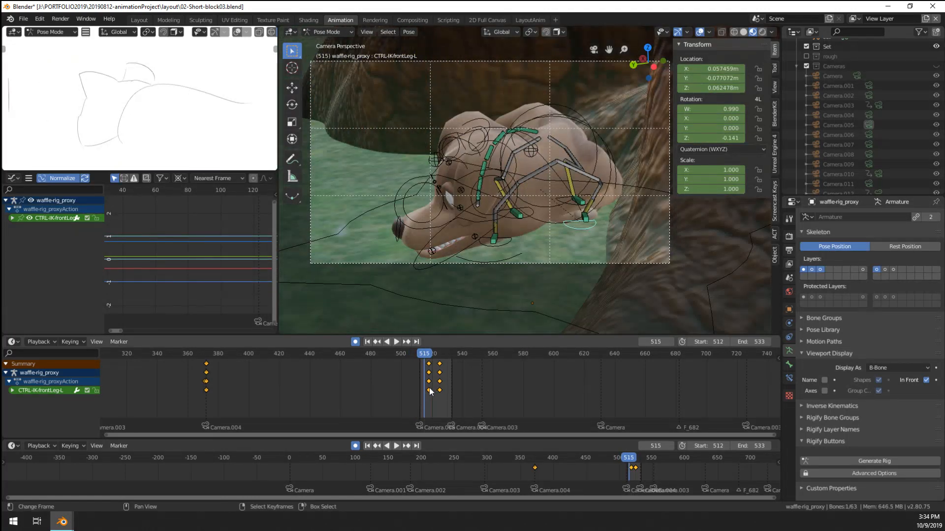
left_click(429, 390)
key("g")
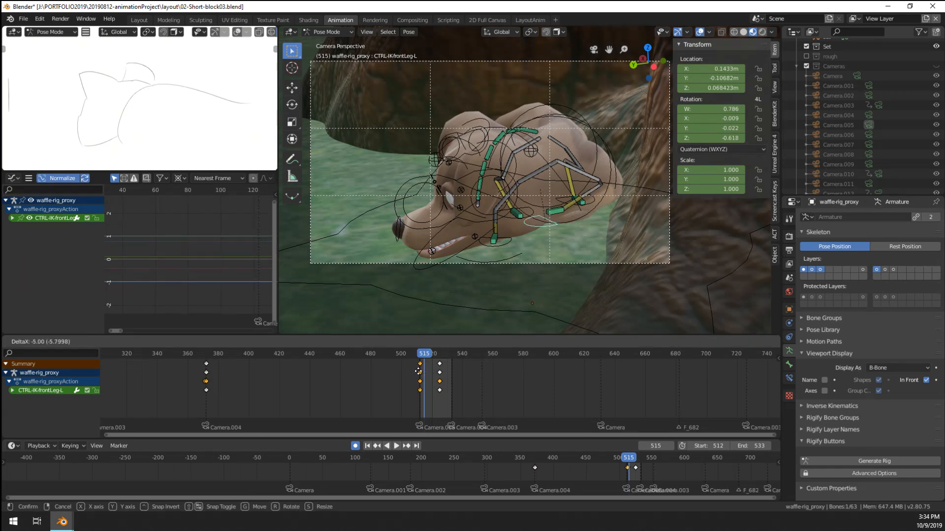
left_click(418, 371)
key("space")
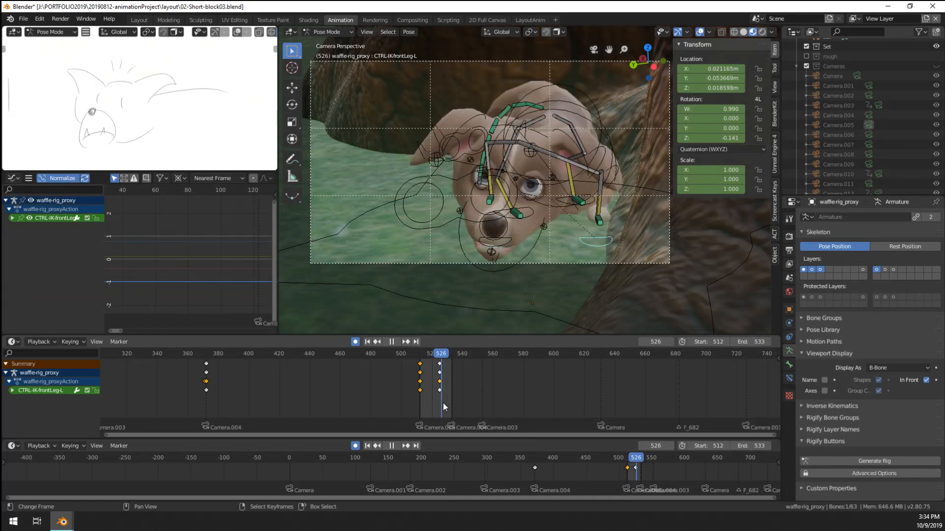
key("space")
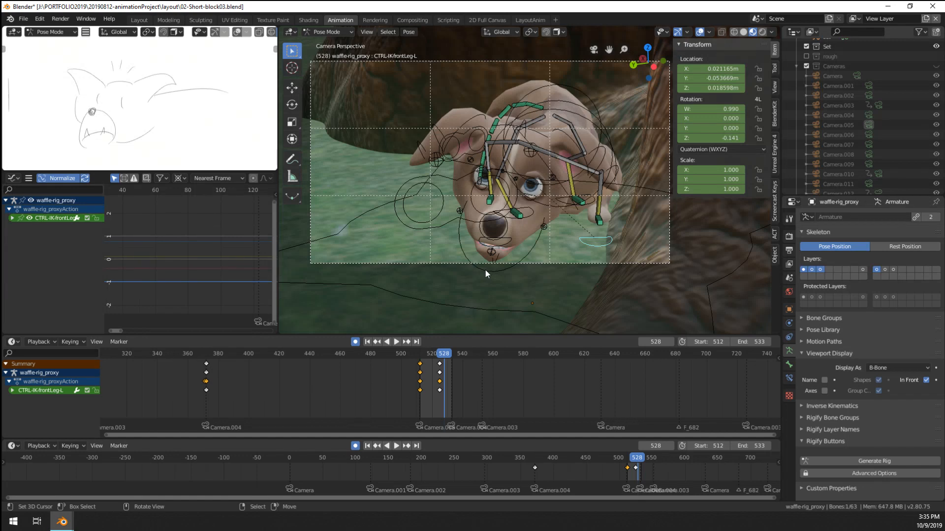
Step: Set the playback range's end frame to 532 and replay the dog shot
key("space")
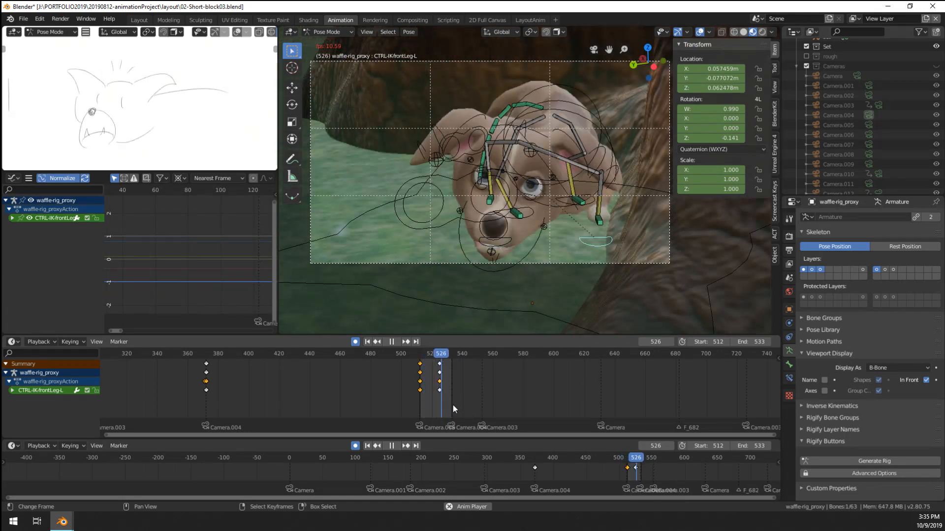
left_click_drag(453, 405, 452, 406)
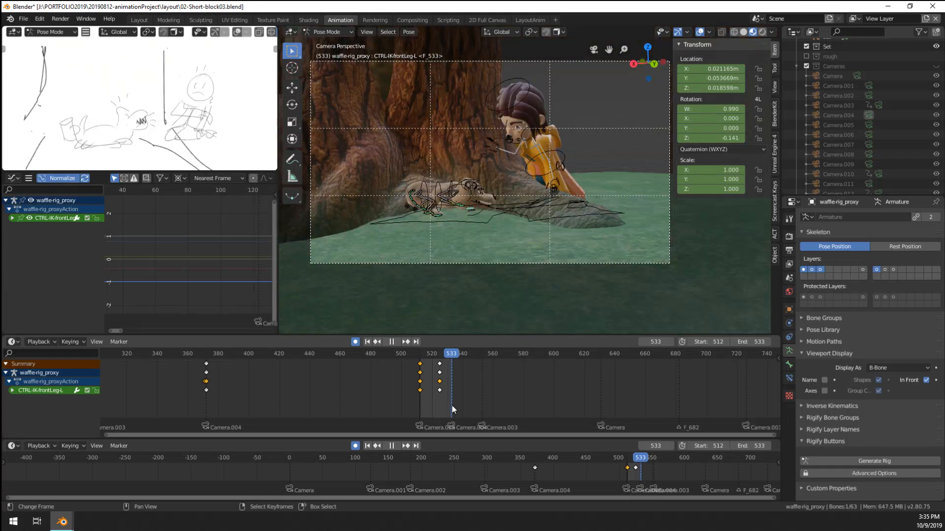
left_click(759, 341)
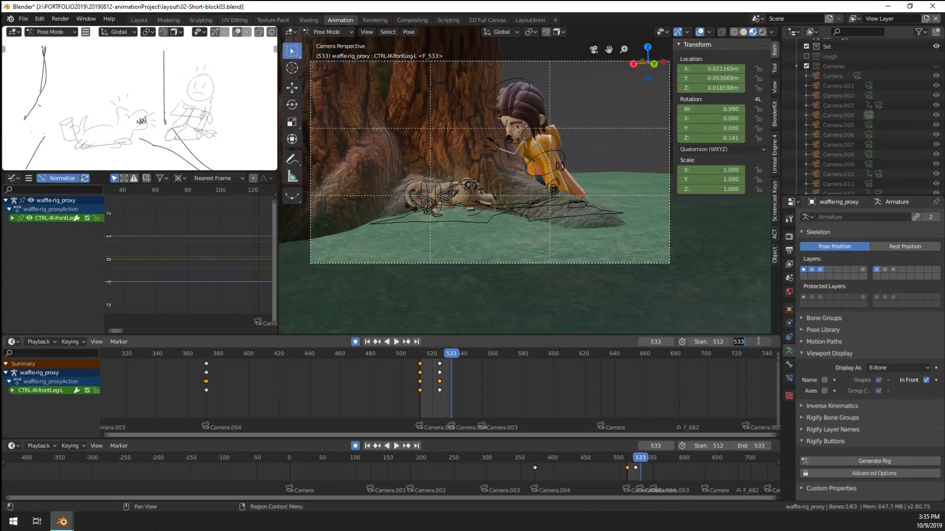
type("532")
key("Return")
key("space")
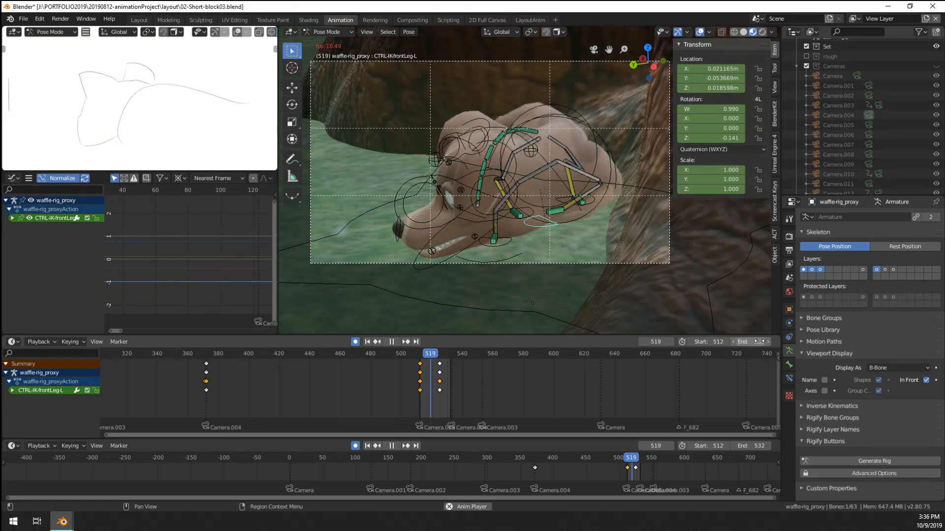
key("space")
Step: Go to frame 533 and set the playback range to frames 533 through 630 for the next shot
left_click(449, 388)
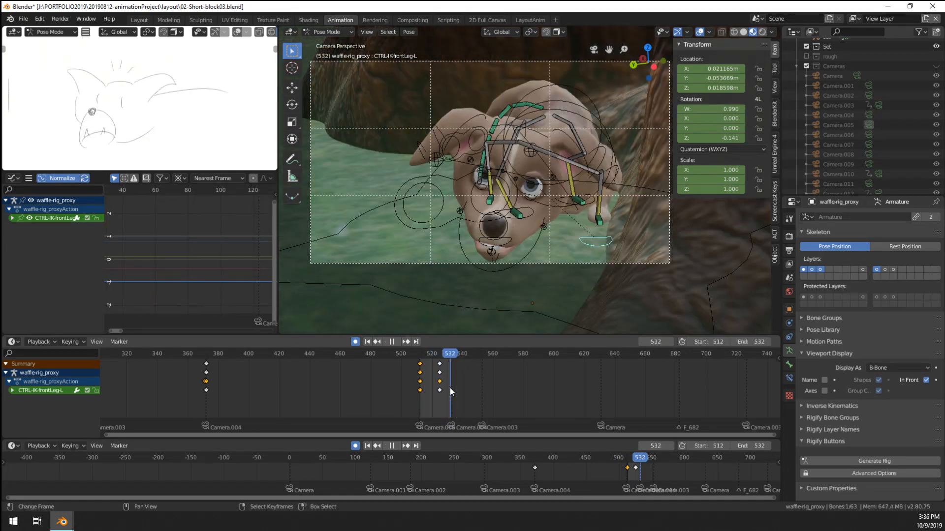
left_click(450, 388)
left_click(717, 343)
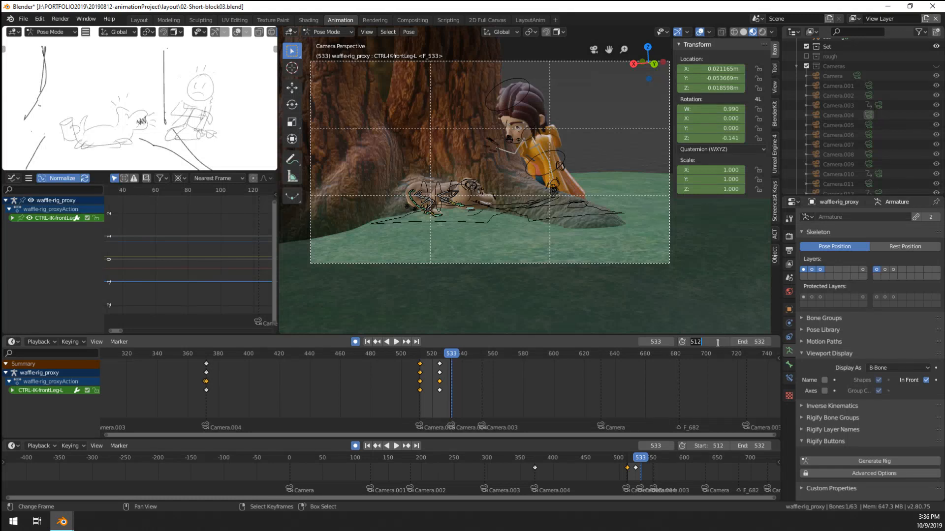
type("533")
key("Tab")
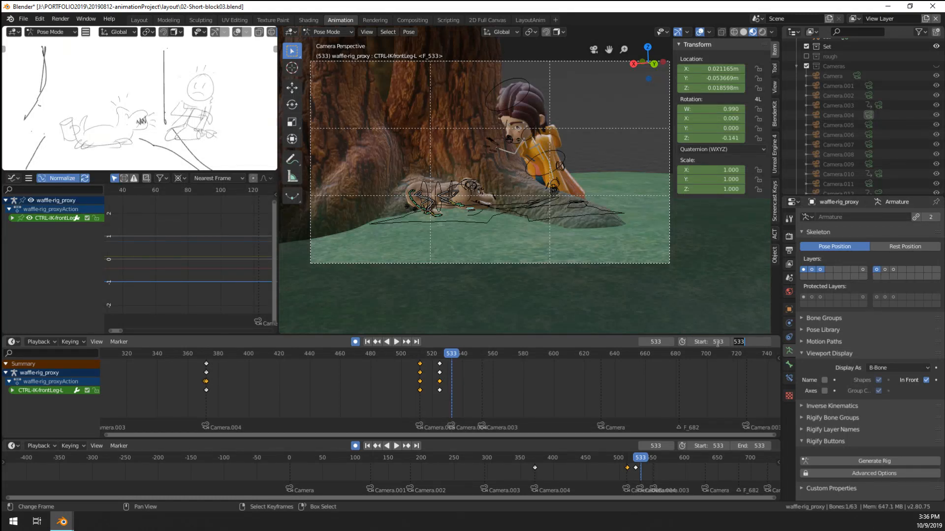
type("630")
key("Return")
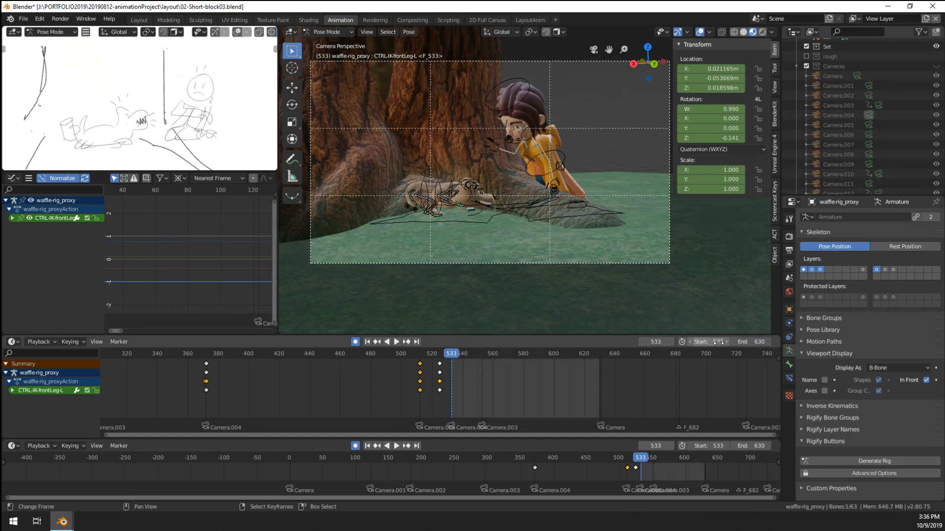
Step: Leave the dog rig's Pose Mode, put rig-boy_proxy into Pose Mode and select all its bones
middle_click_drag(533, 245, 529, 246)
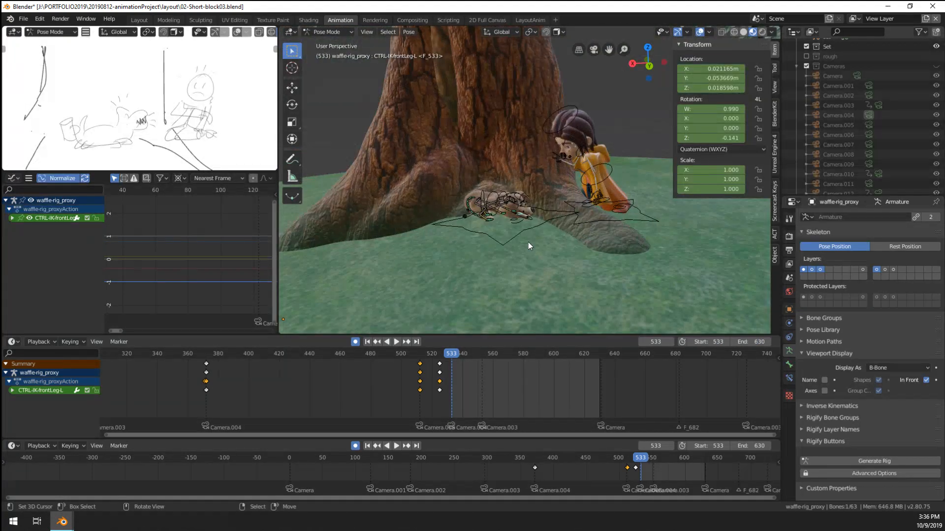
key("KP_0")
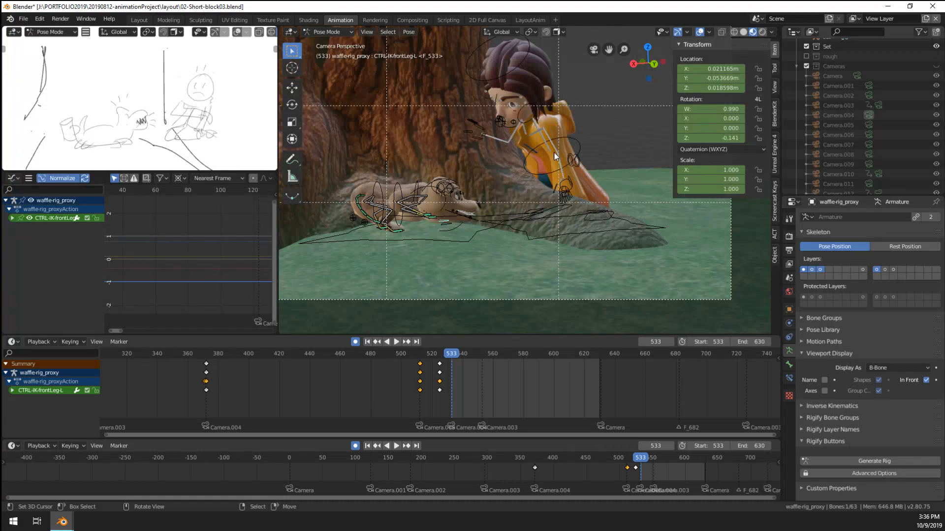
left_click(603, 232)
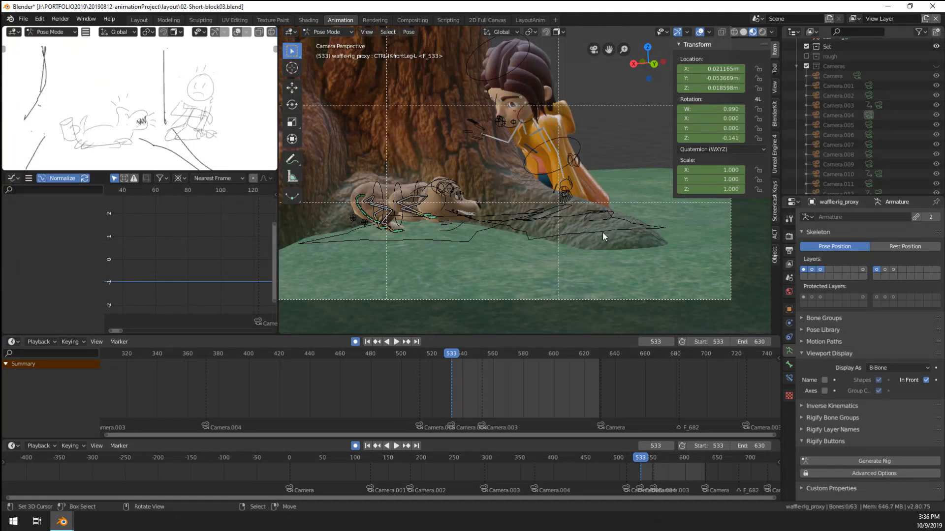
key("ctrl+Tab")
left_click(565, 156)
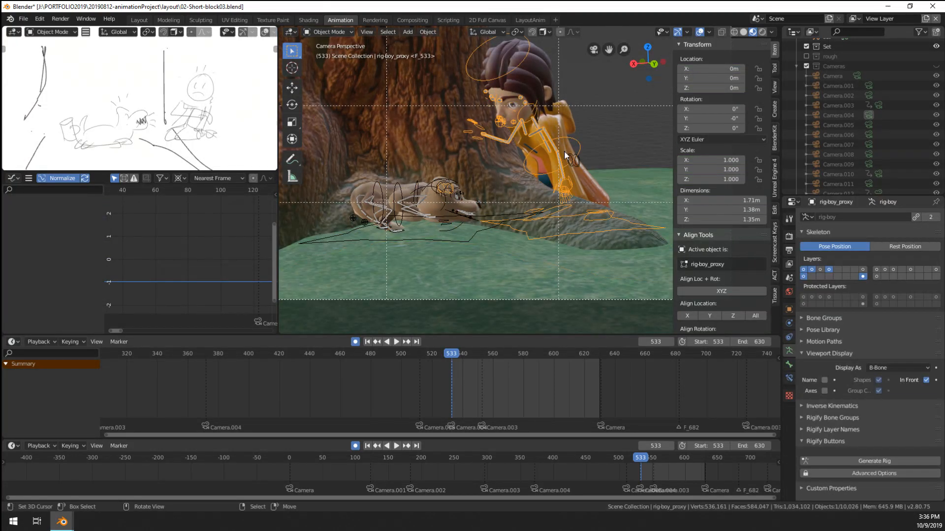
key("ctrl+Tab")
key("a")
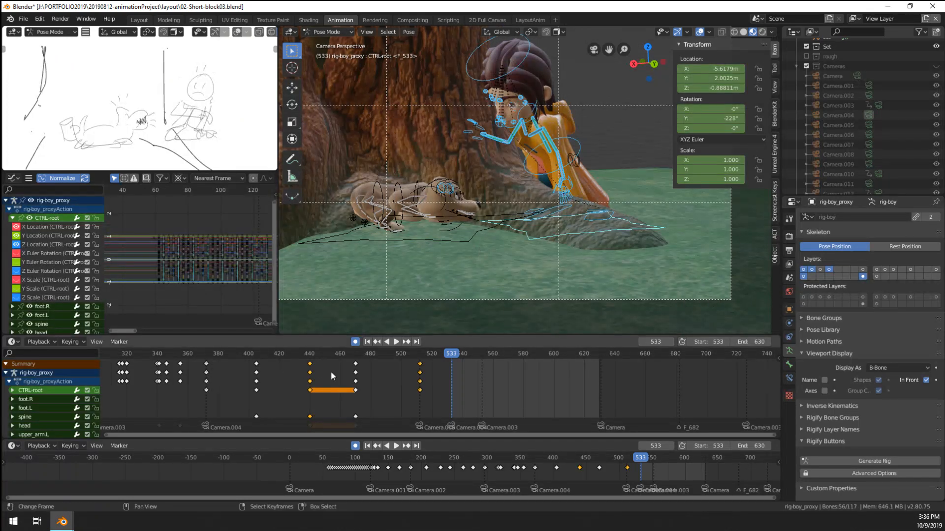
Step: Copy the boy rig's full pose from frame 470 to frame 534 and play on to frame 539
left_click(310, 374)
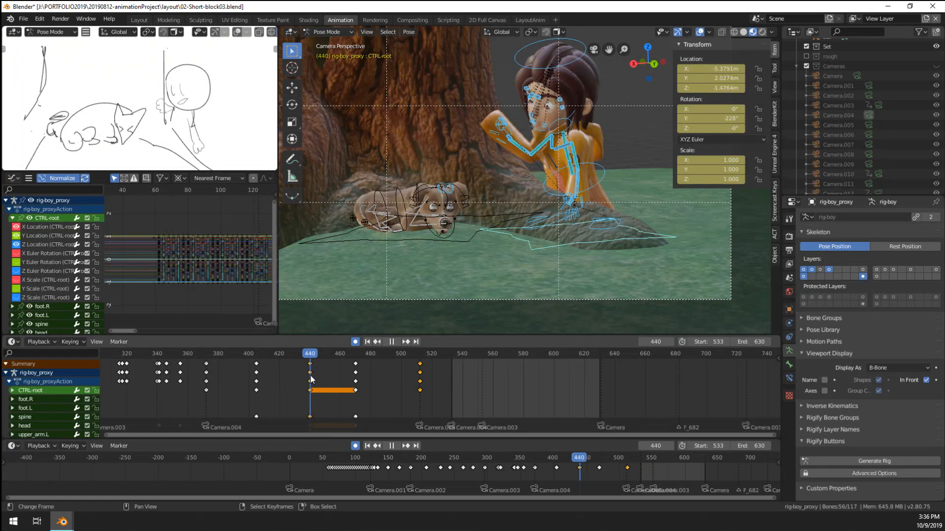
left_click(357, 381)
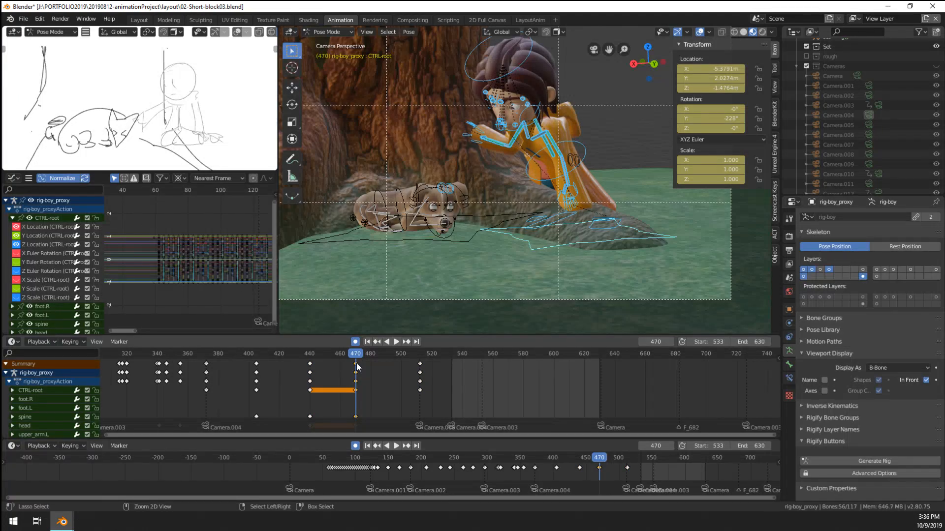
left_click(450, 370)
left_click_drag(451, 370, 453, 370)
key("i")
key("space")
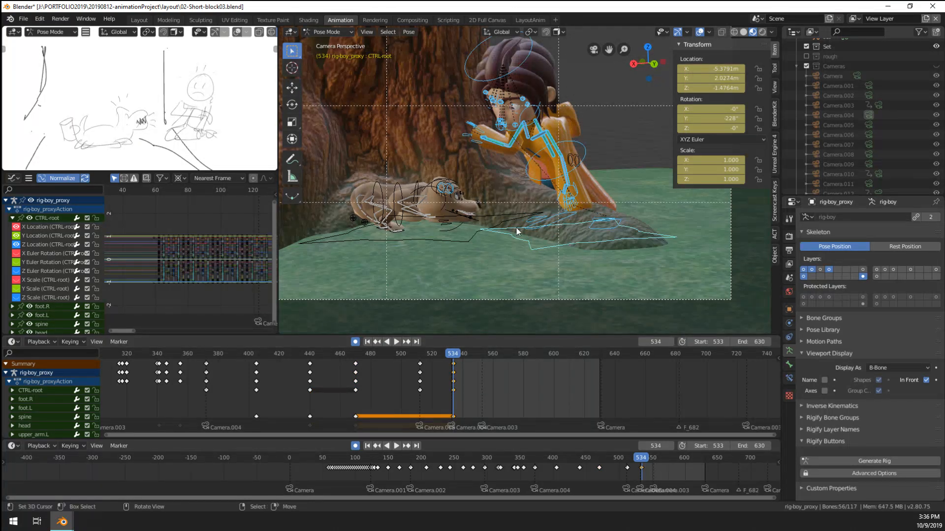
key("space")
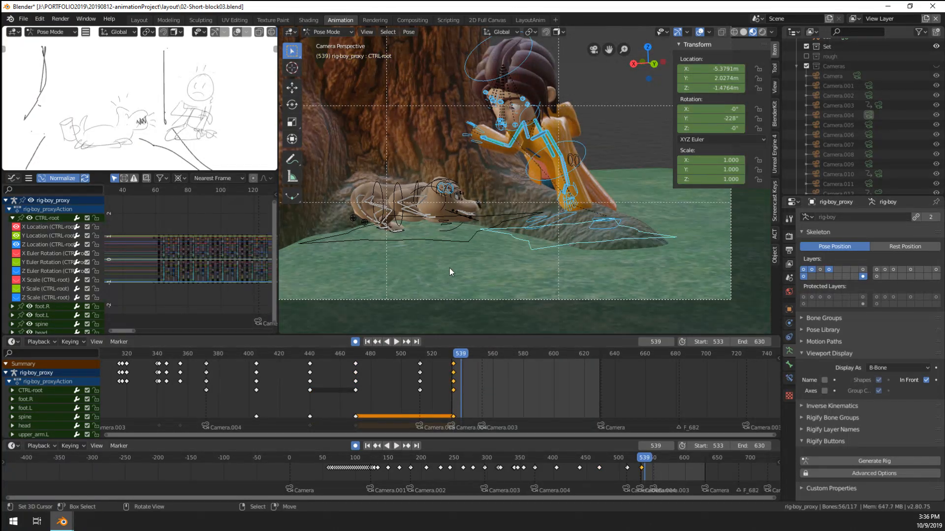
Step: Clear the rotation of the boy's spine bone at frame 539 so the torso stands upright
left_click(585, 148)
key("r")
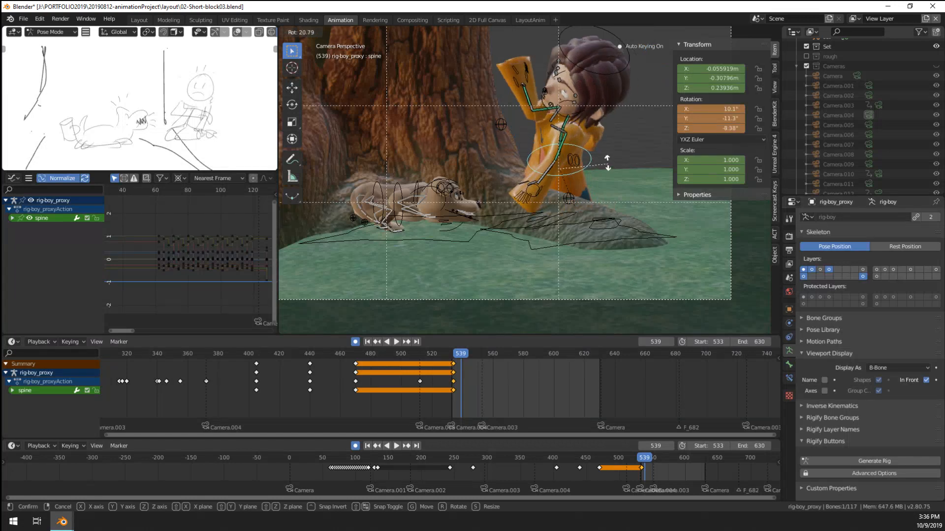
right_click(603, 156)
key("alt+r")
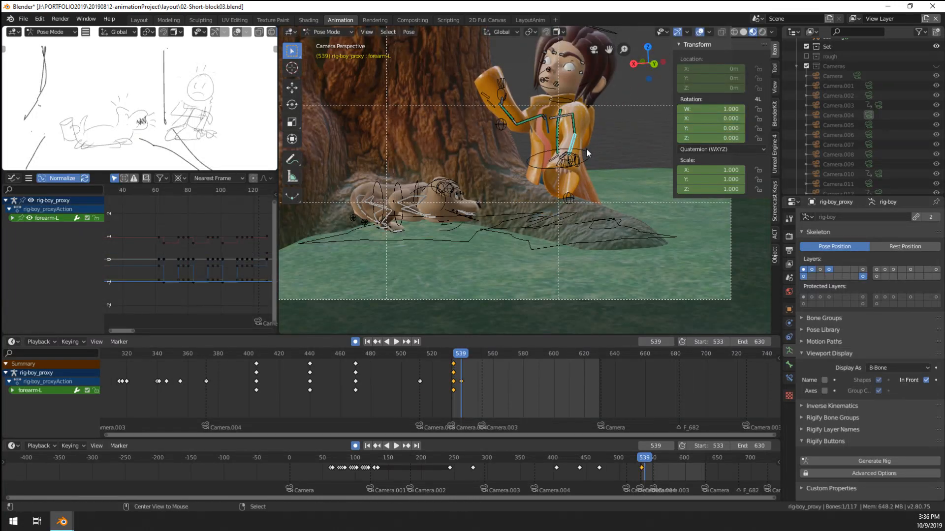
Step: Clear the rotations of the boy's forearm-R and forearm-L bones at frame 539
left_click(561, 150)
right_click(514, 121)
right_click(513, 123)
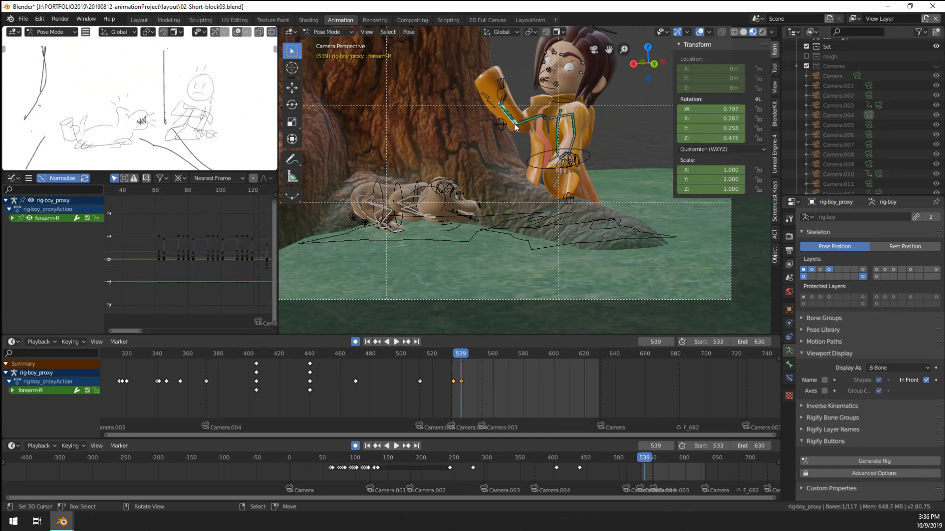
key("alt+r")
right_click(571, 146)
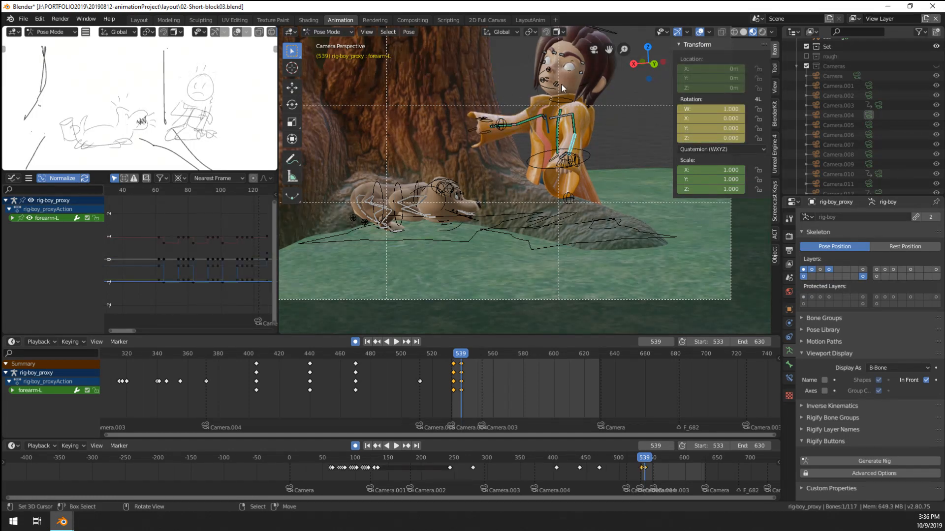
Step: Clear the boy's head rotation at frame 539, then trackball-rotate the head to about 0.990, -0.091, 0.017, 0.106
scroll(562, 88, "down", 2)
right_click(560, 105)
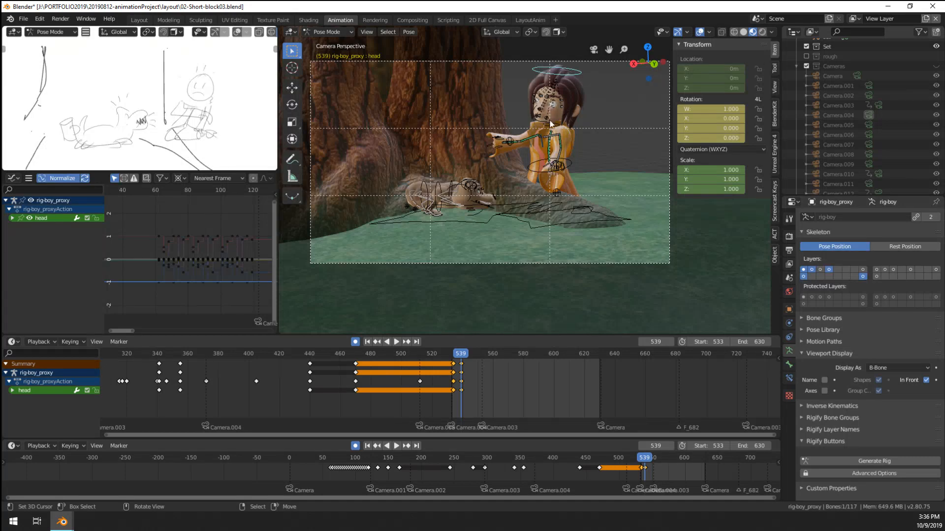
key("r")
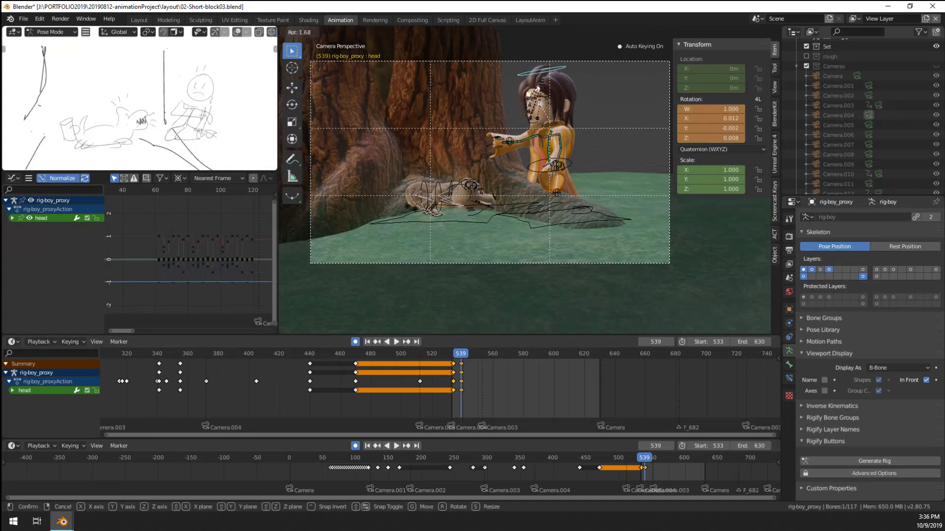
right_click(534, 94)
middle_click_drag(539, 100, 535, 166)
scroll(556, 122, "up", 5)
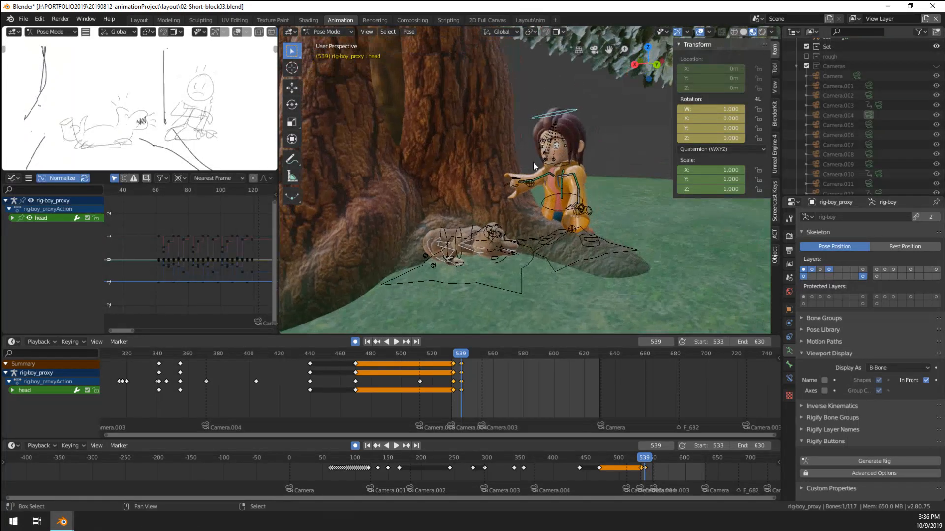
scroll(534, 166, "up", 2)
key("r")
key("r")
left_click(578, 142)
scroll(579, 142, "up", 3)
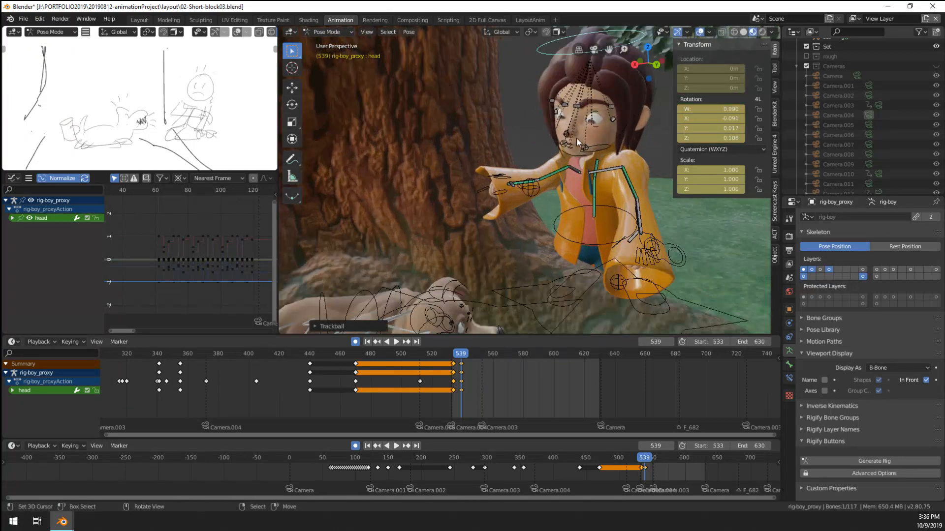
Step: Raise the boy's inner eyebrows by moving CTRL-eyebrow-bendyRoot-L and CTRL-eyebrow-bendyRoot-R upward, the latter to about 0.010, 0.001, 0.028 m
scroll(579, 143, "up", 4)
left_click(549, 117)
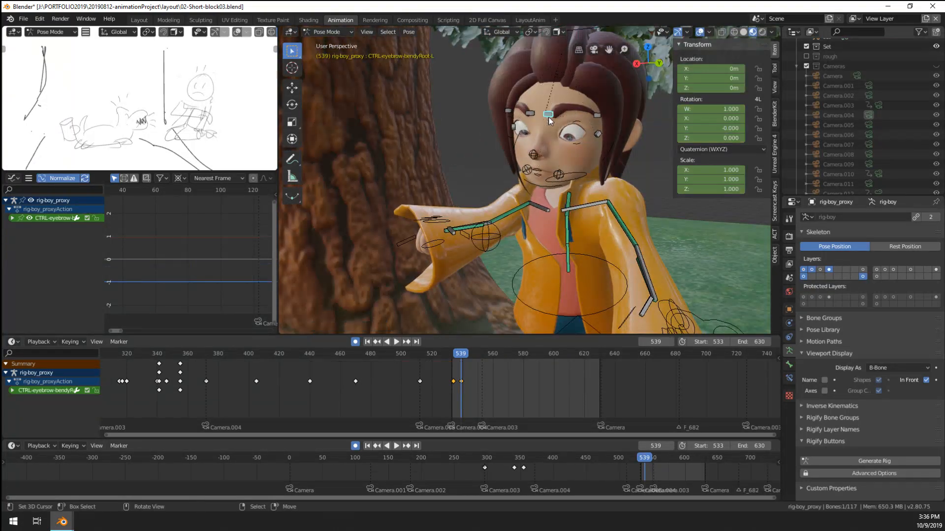
key("g")
left_click(550, 106)
left_click(528, 116)
key("g")
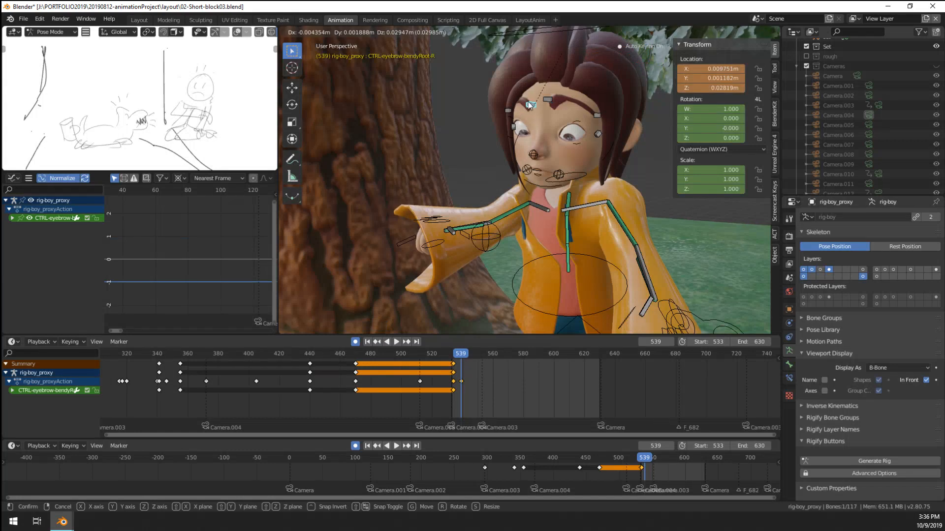
left_click(529, 106)
Step: Tilt the boy's head down toward the dog from a side view, to a rotation of about 0.978, -0.187, 0.010, 0.088
scroll(526, 123, "down", 8)
scroll(497, 235, "up", 1)
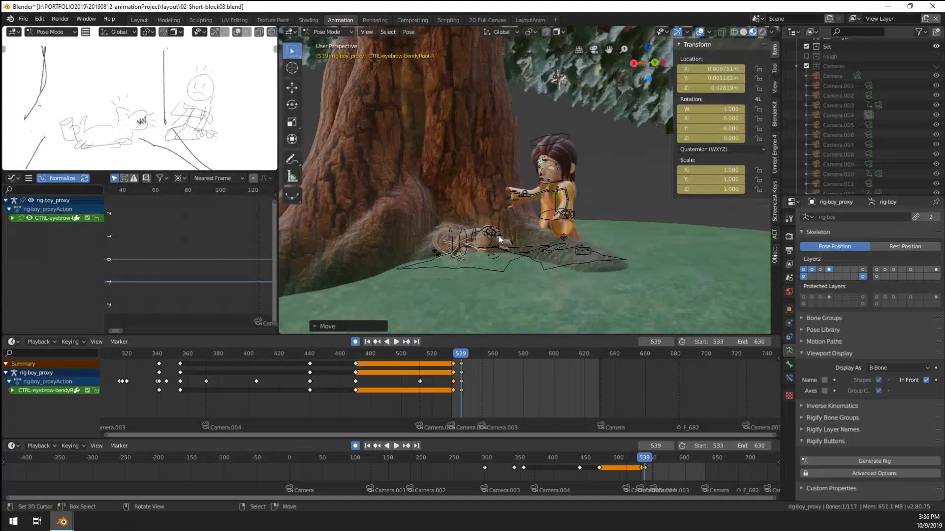
scroll(498, 235, "up", 2)
middle_click_drag(498, 236, 454, 253)
scroll(569, 214, "up", 1)
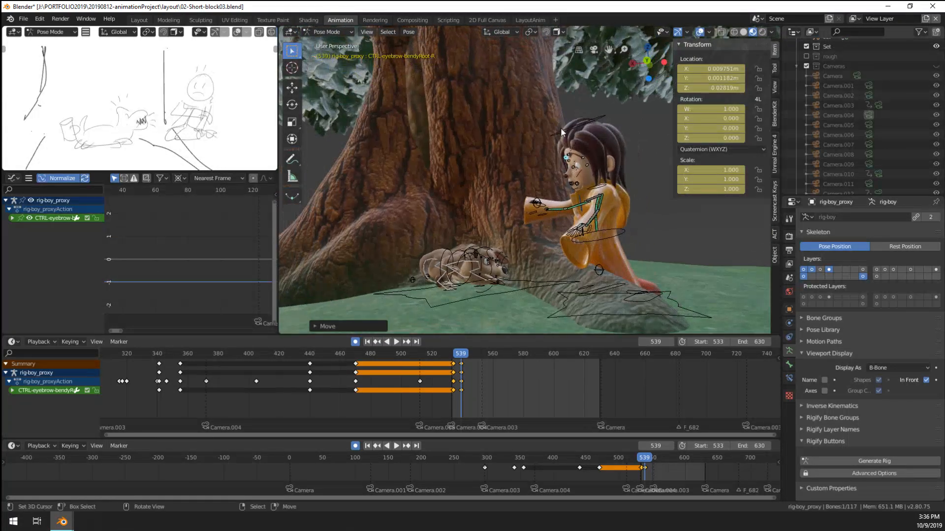
left_click(560, 128)
key("r")
left_click(532, 193)
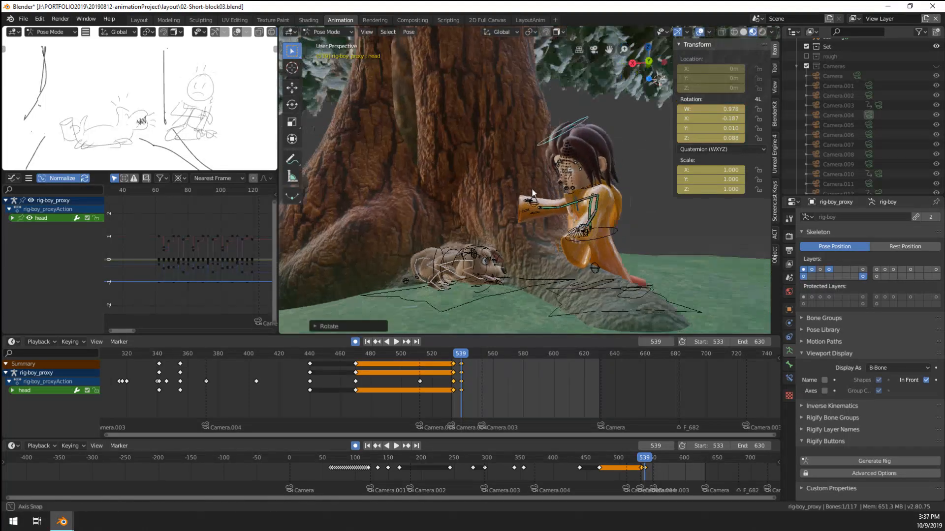
Step: Move the boy's CTRL-eyeTarget-C control to redirect his gaze at frame 539
middle_click_drag(532, 193, 525, 254)
left_click(474, 262)
key("g")
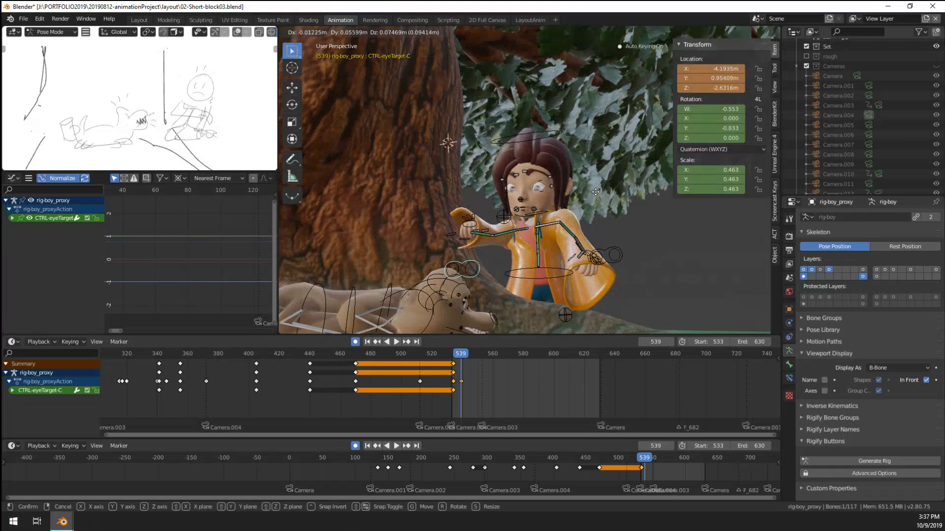
left_click(564, 196)
Step: Lower the boy's CTRL-mouthLower-bendyRoot-Centre control, then trackball-rotate the jaw open to about 0.998, -0.059, -0.008, -0.030
scroll(564, 196, "up", 5)
middle_click_drag(537, 260, 489, 264)
left_click(503, 269)
left_click(503, 272)
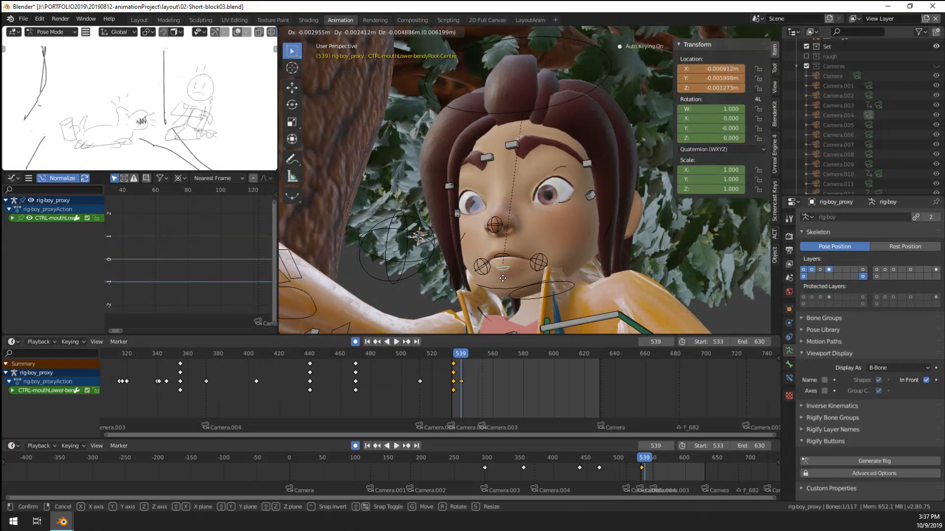
key("r")
key("r")
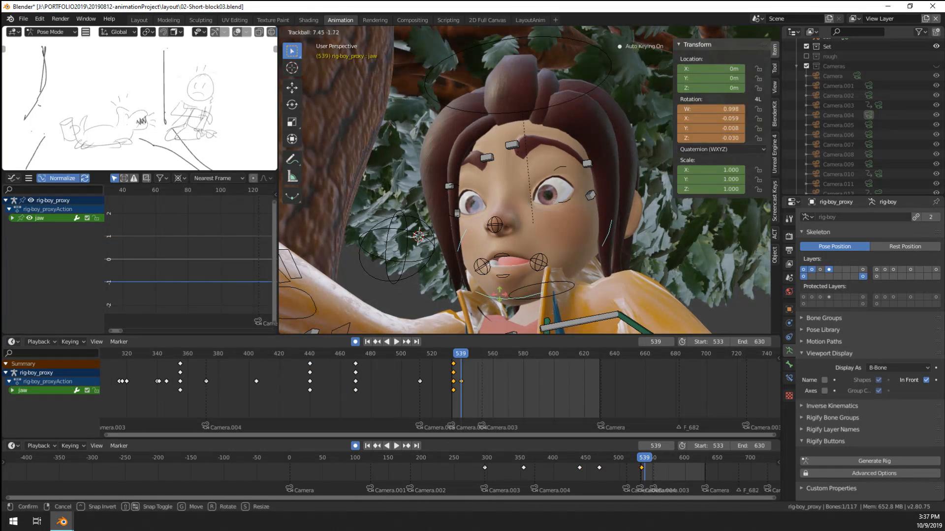
left_click(501, 292)
Step: Move the mouth corners down, placing CTRL-mouthCorner-bendyEnd-L at about -0.002, -0.008, -0.012 m and CTRL-mouthCorner-bendyEnd-R at about 0.002, 0.000, -0.007 m
right_click(538, 268)
key("g")
left_click(530, 267)
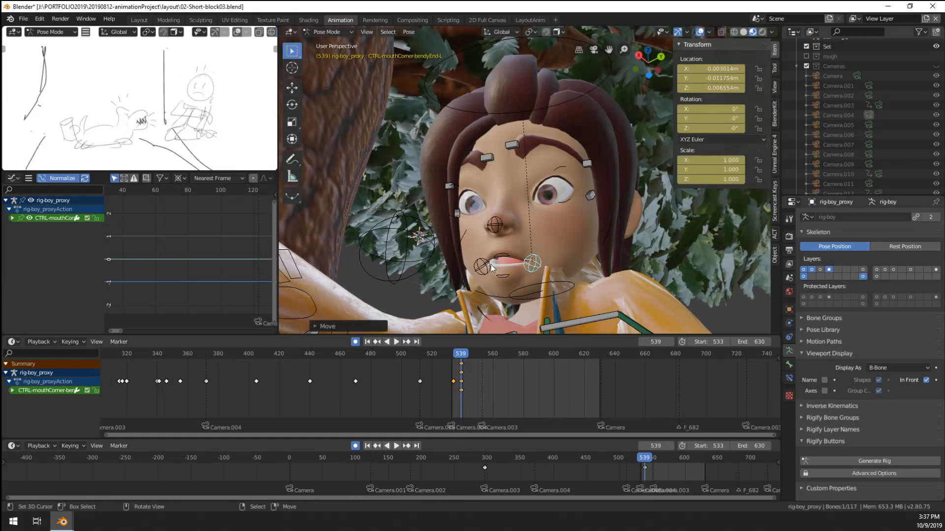
right_click(491, 266)
key("g")
left_click(481, 268)
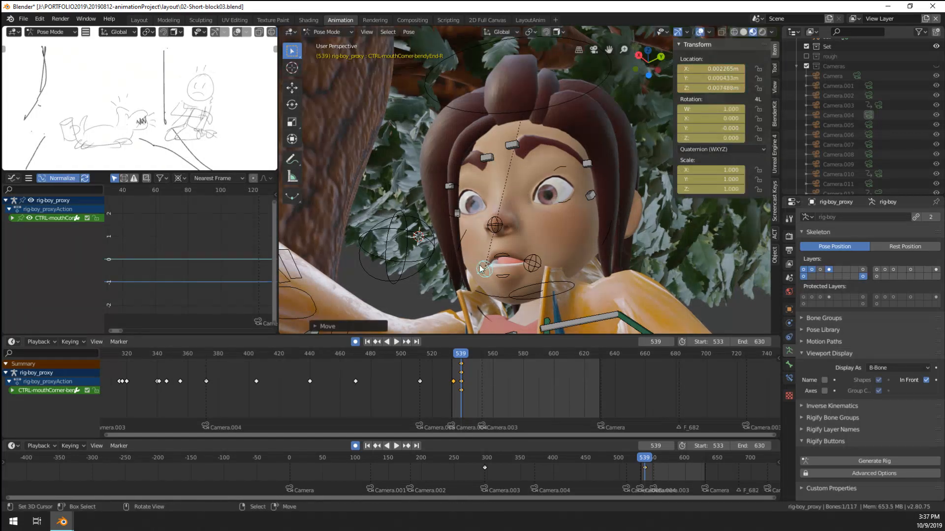
right_click(532, 264)
middle_click_drag(532, 265, 813, 258)
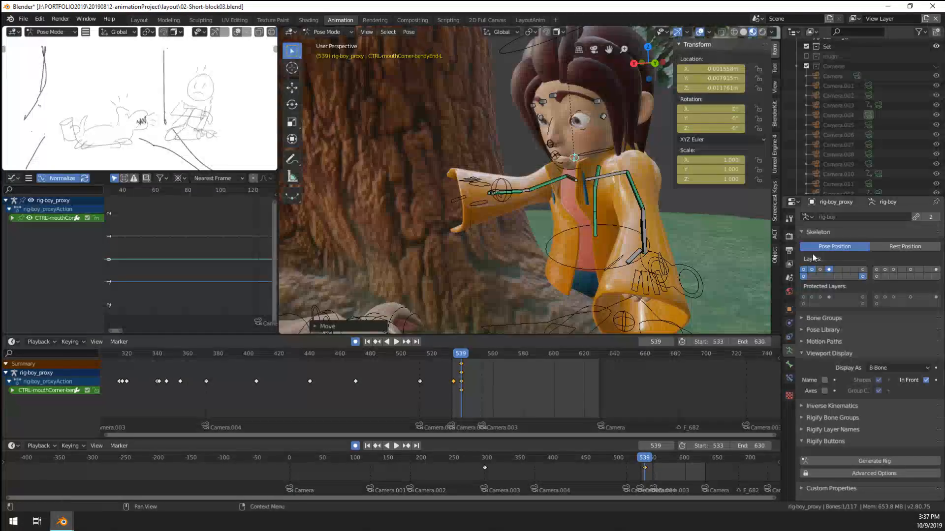
Step: Open the Simplify section of the scene's render settings to check the viewport subdivision limit
left_click(788, 239)
left_click(821, 415)
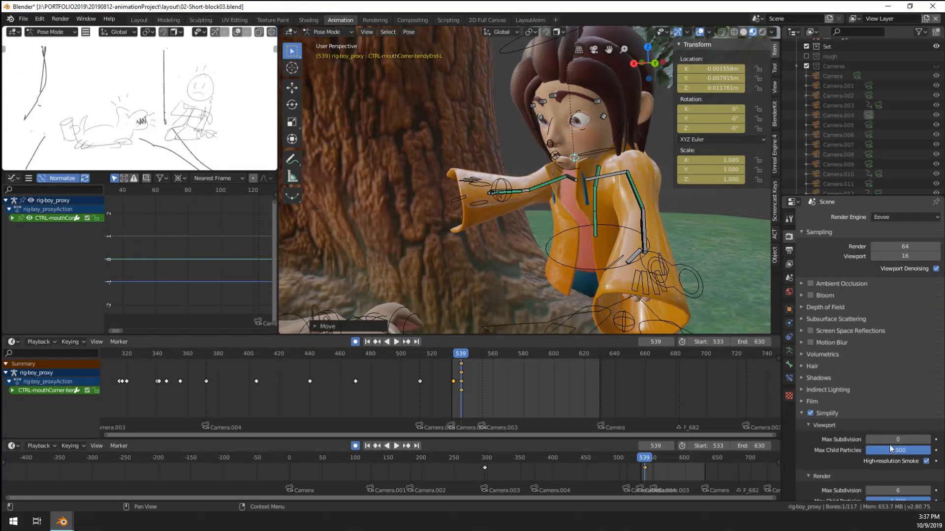
Step: Bend the boy's right arm across his chest at frame 539, rotating forearm-R to about 0.821, -0.543, 0.154, -0.086
middle_click_drag(727, 308, 538, 236)
left_click(611, 269)
right_click(537, 198)
middle_click_drag(528, 187, 558, 239)
key("r")
left_click(652, 115)
Step: Fold forearm-R further against the boy's body, to a rotation of about 0.841, -0.479, 0.071, -0.242
middle_click_drag(551, 187, 542, 147)
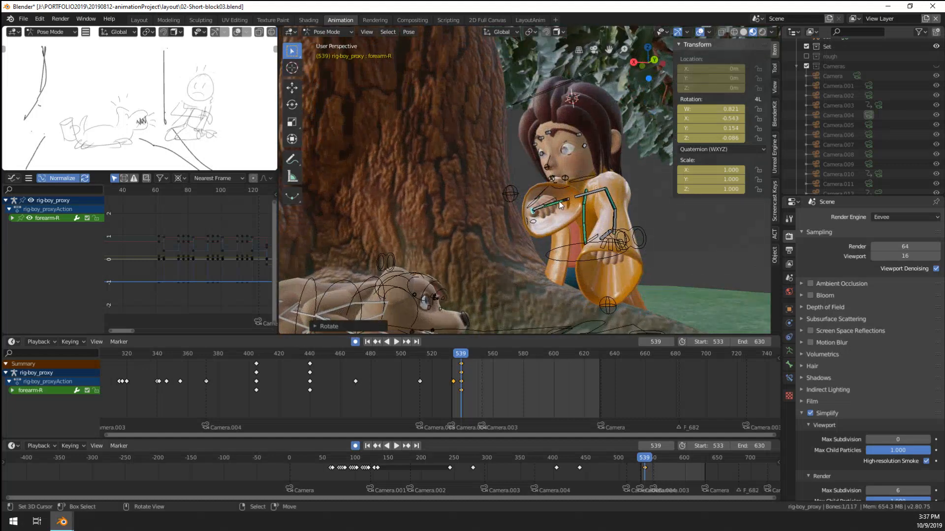
key("r")
left_click(561, 219)
mouse_move(521, 217)
middle_mouse_down()
mouse_move(576, 217)
mouse_move(501, 215)
mouse_move(593, 252)
mouse_move(524, 234)
middle_mouse_up()
key("r")
left_click(536, 220)
Step: Rotate the boy's left arm across his chest, bringing forearm-L to about 0.775, 0.084, -0.230, -0.583
right_click(590, 223)
key("r")
left_click(482, 196)
middle_click_drag(485, 202, 441, 292)
key("r")
left_click(554, 194)
Step: Adjust the folded left forearm against the camera view, rotating forearm-L to about 0.838, 0.122, -0.082, -0.526
middle_click_drag(555, 194, 681, 173)
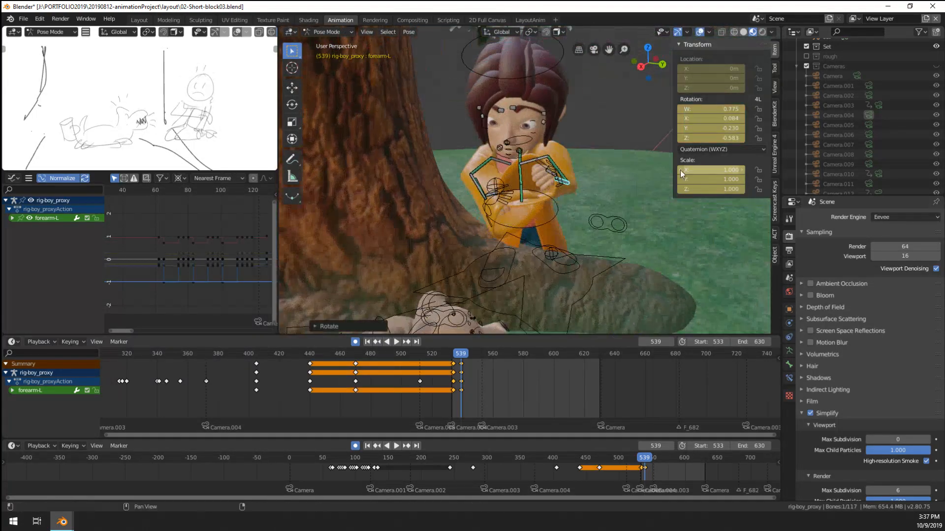
key("r")
left_click(544, 227)
middle_click_drag(543, 227, 450, 191)
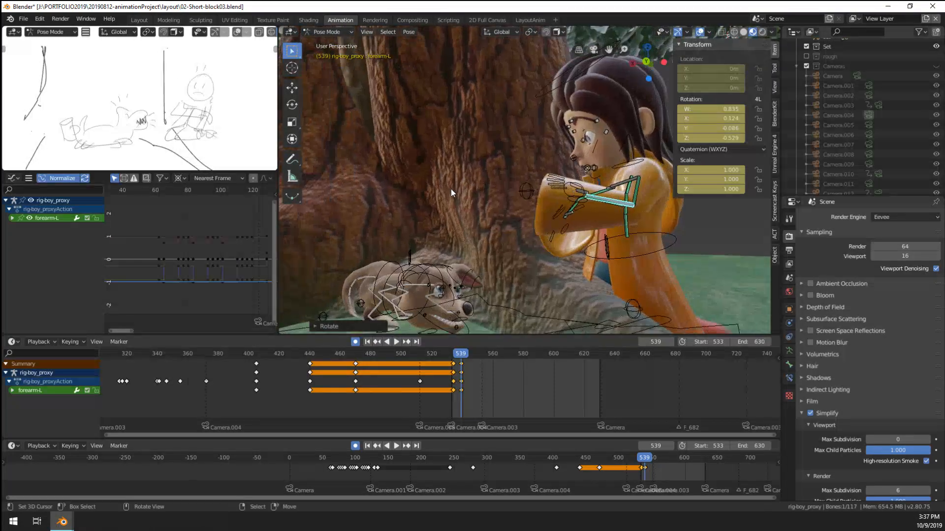
key("KP_0")
scroll(488, 172, "up", 4)
scroll(500, 157, "down", 1)
key("r")
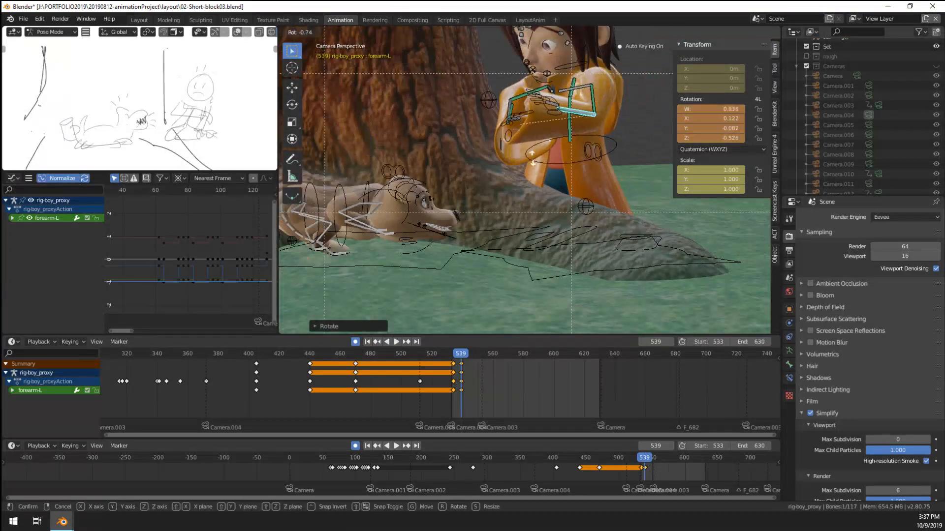
left_click(538, 158)
Step: Trackball-rotate the boy's head in the camera view to about 0.986, -0.143, 0.087, 0.053
middle_click_drag(538, 158, 541, 248)
right_click(559, 130)
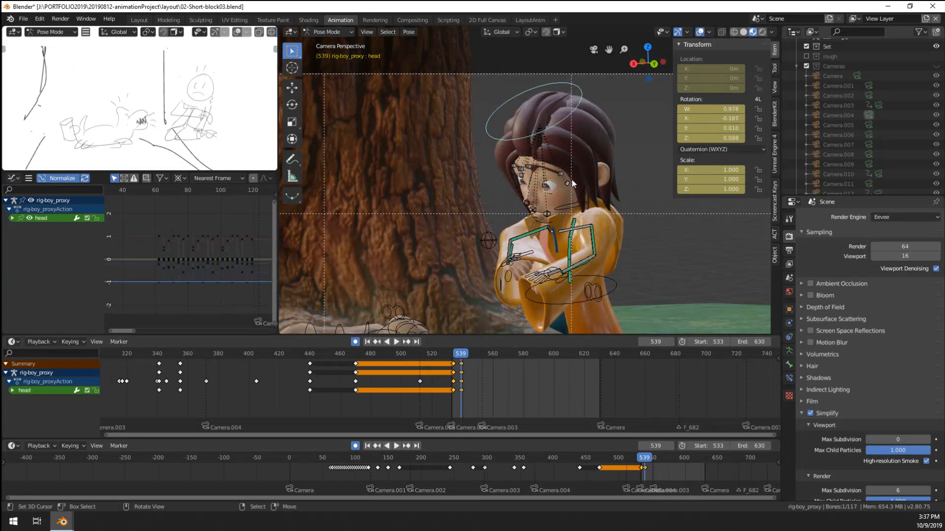
key("r")
key("r")
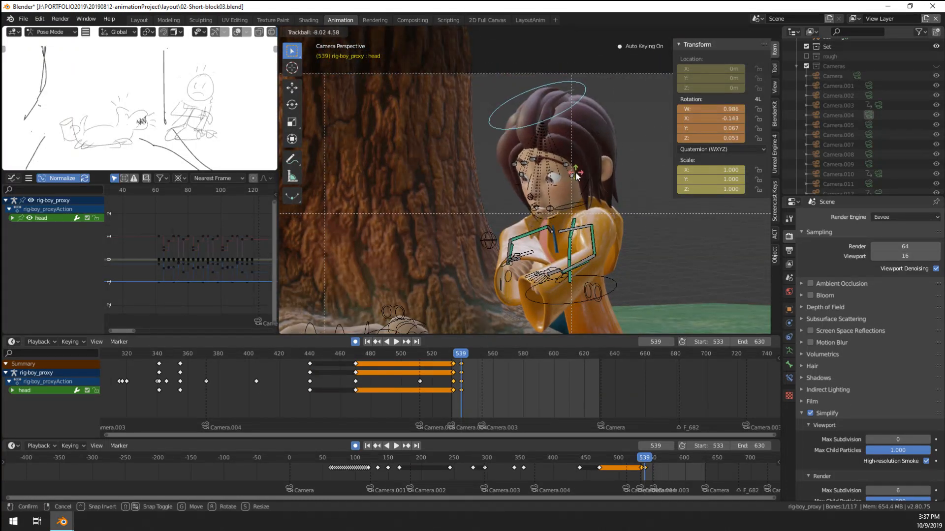
left_click(582, 257)
Step: Rotate the boy's CTRL-root to a Y rotation of -224° at frame 539
scroll(582, 257, "down", 2)
right_click(627, 326)
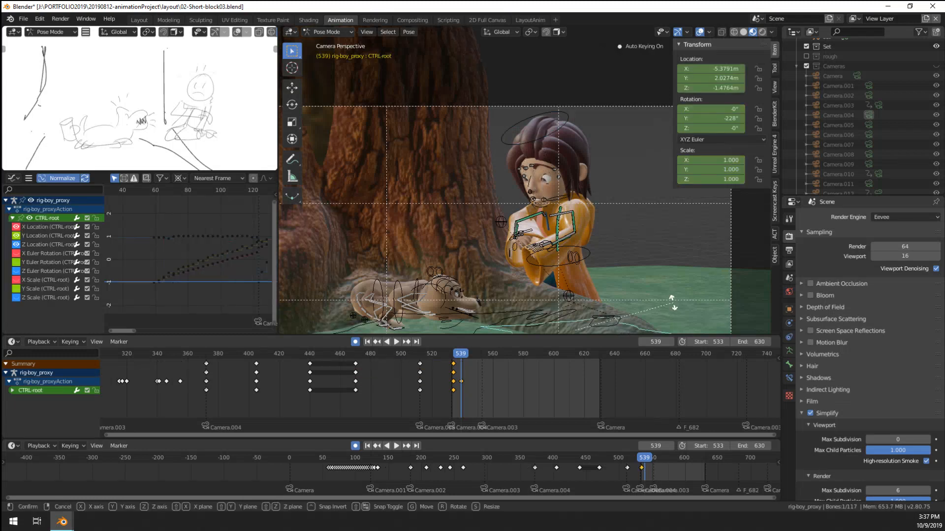
key("r")
left_click(670, 295)
Step: Rotate the boy's upper_arm.R to about 0.683, 0.424, 0.387, 0.450 so the folded right arm sits lower
scroll(530, 231, "up", 4)
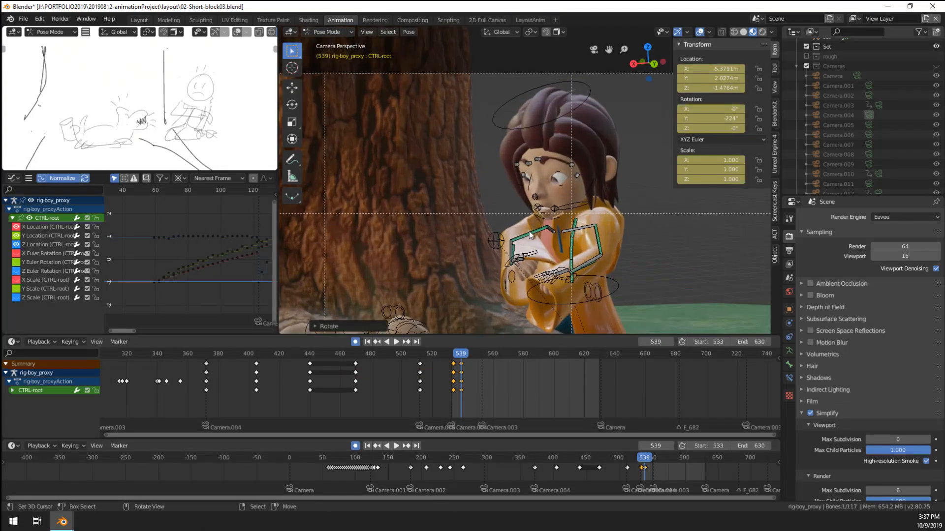
right_click(513, 252)
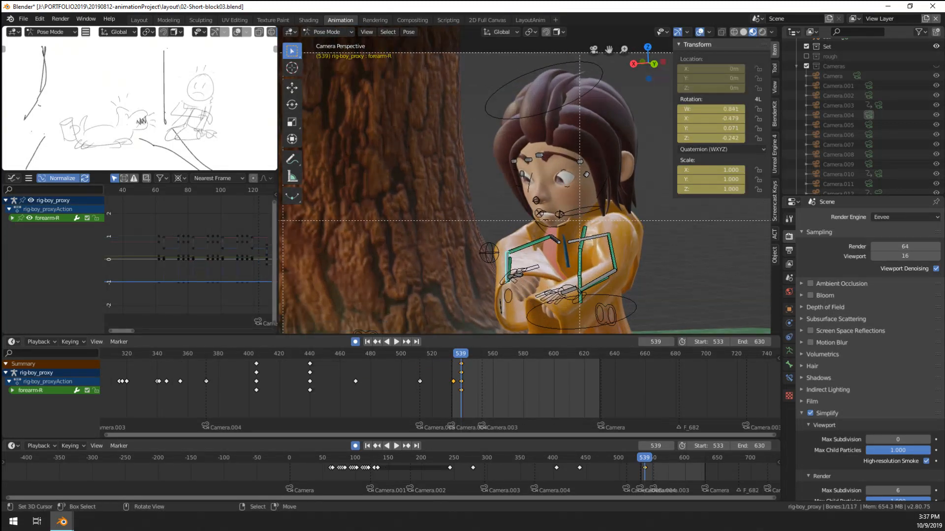
right_click(520, 253)
key("r")
left_click(557, 115)
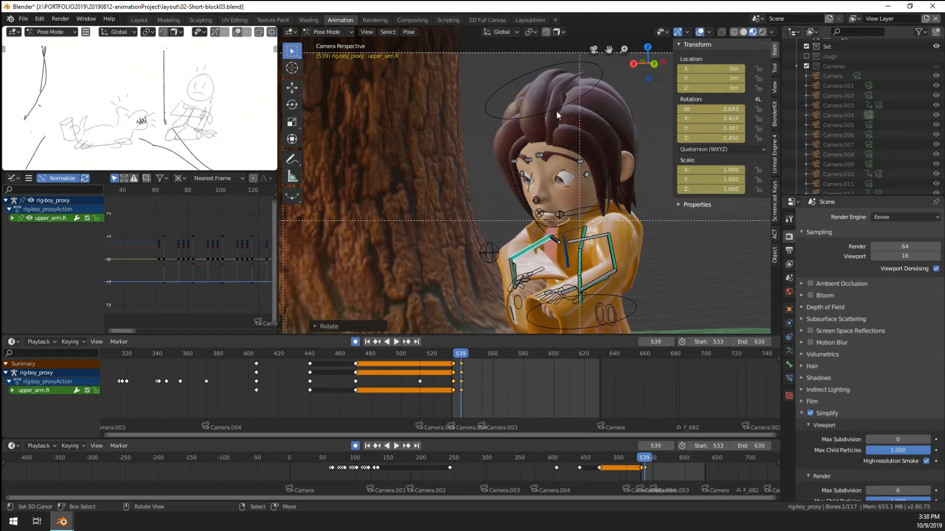
Step: Fine-tune the boy's head with a trackball rotation to about 0.984, -0.135, 0.098, 0.057
right_click(556, 110)
key("r")
key("r")
left_click(559, 141)
Step: Move the lower-lip control CTRL-mouthLower-bendyRoot-Centre slightly downward
scroll(559, 141, "up", 6)
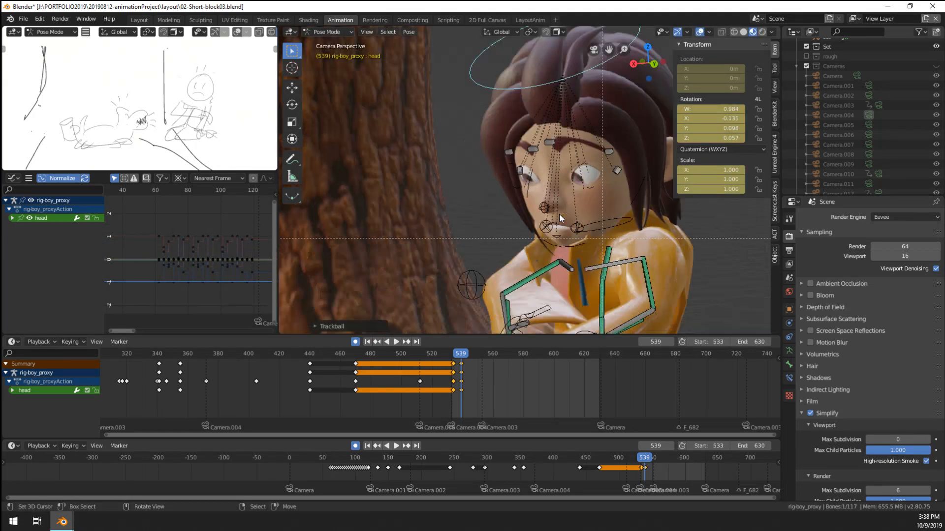
right_click(568, 213)
key("g")
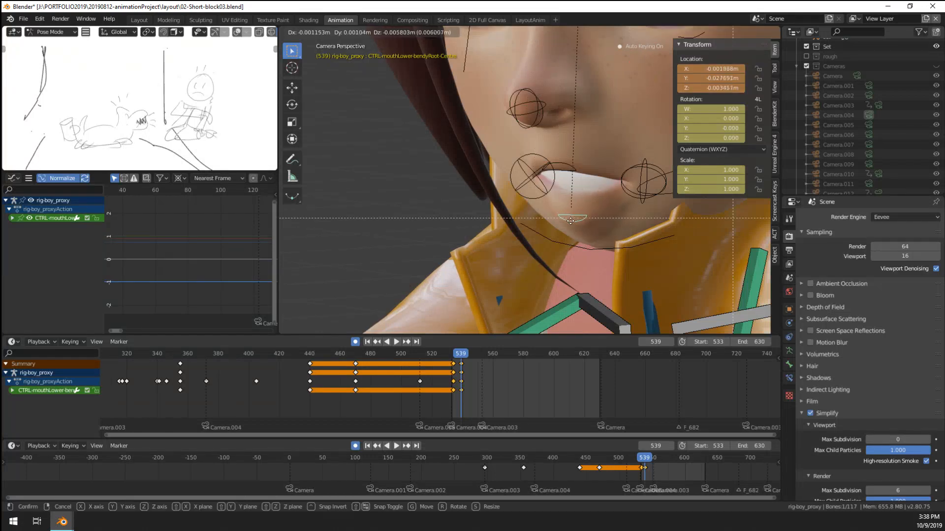
right_click(570, 218)
scroll(577, 229, "down", 2)
Step: Reset the boy's jaw rotation and open it around its local X axis to about 0.997, -0.072, 0, 0
right_click(577, 229)
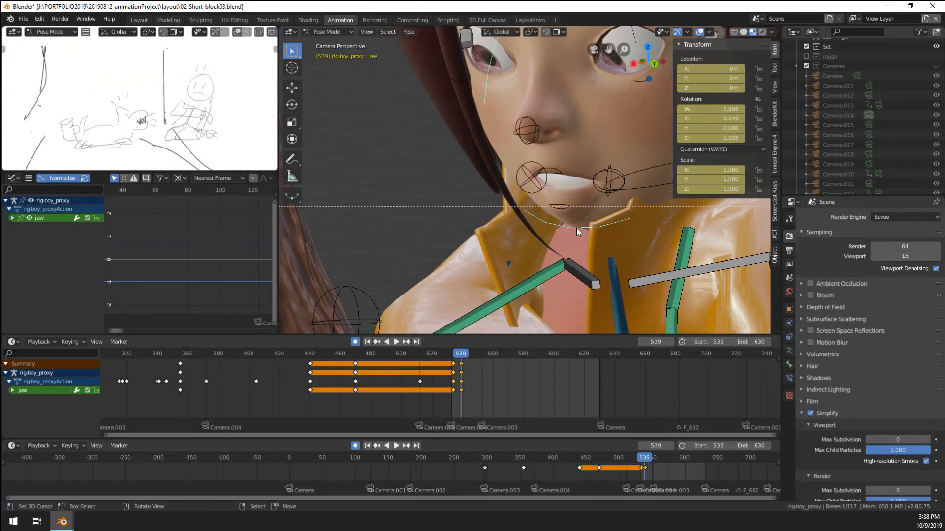
key("r")
key("y")
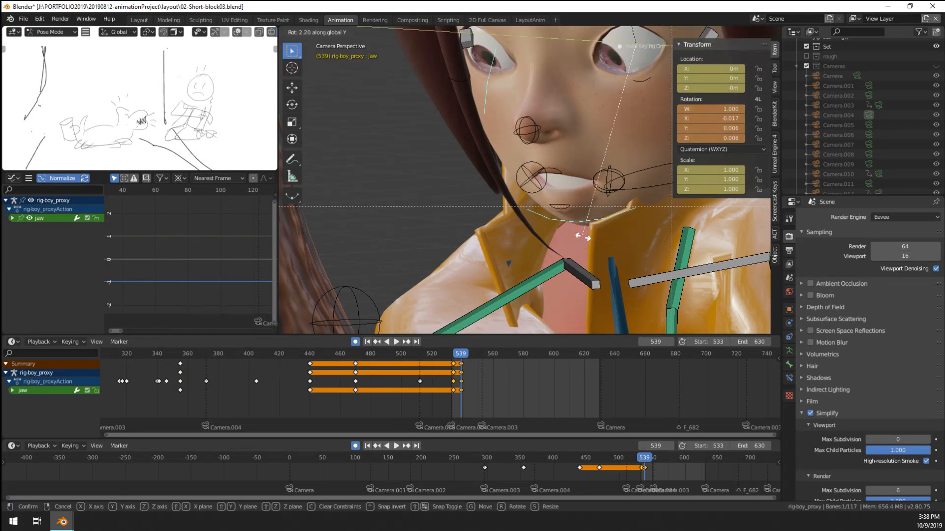
key("y")
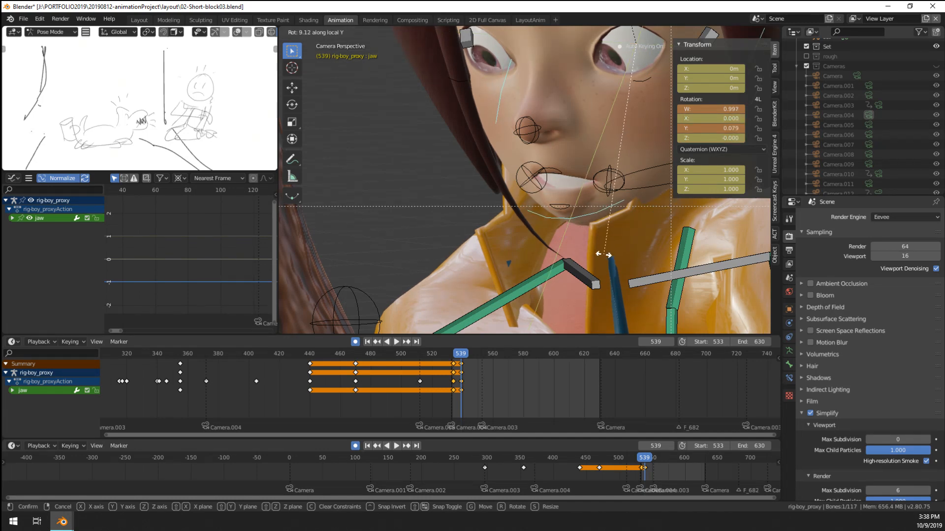
key("x")
key("x")
left_click(593, 246)
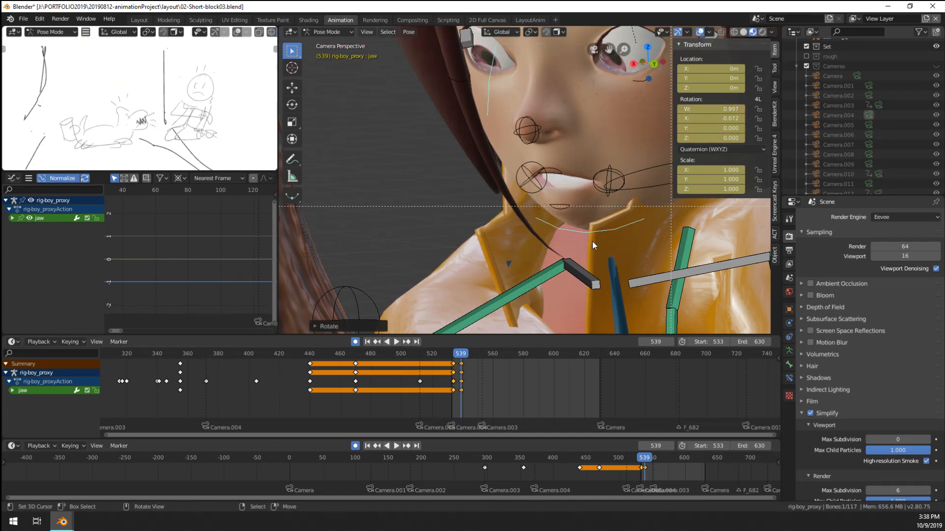
scroll(581, 197, "down", 5)
scroll(554, 114, "up", 5)
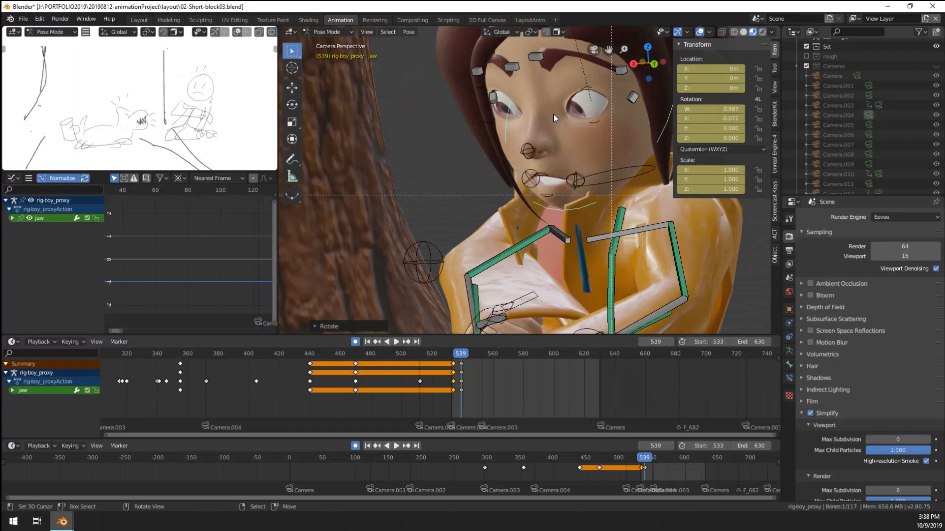
left_click(597, 129)
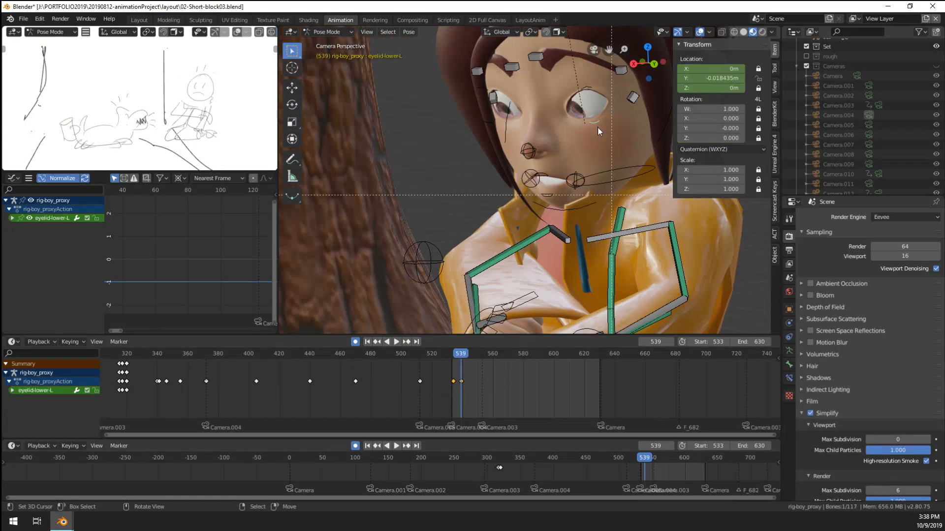
left_click(591, 112)
key("g")
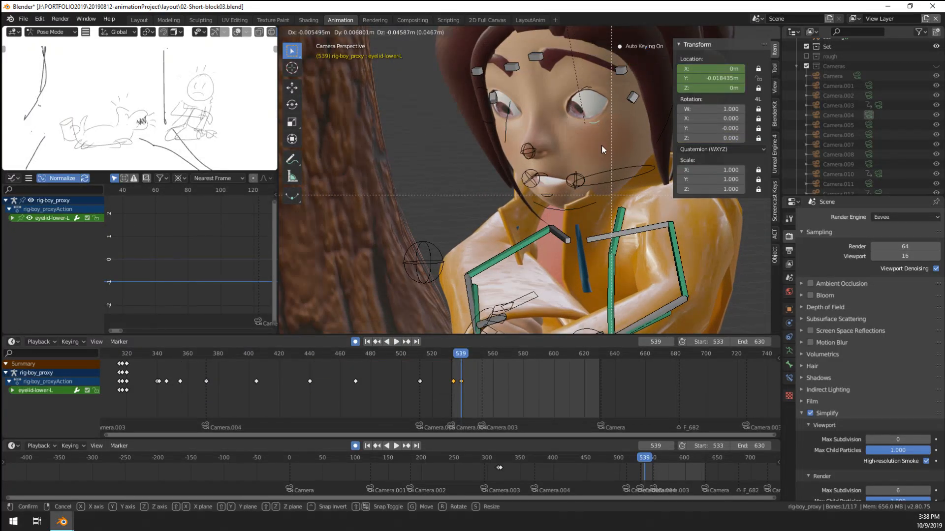
right_click(589, 113)
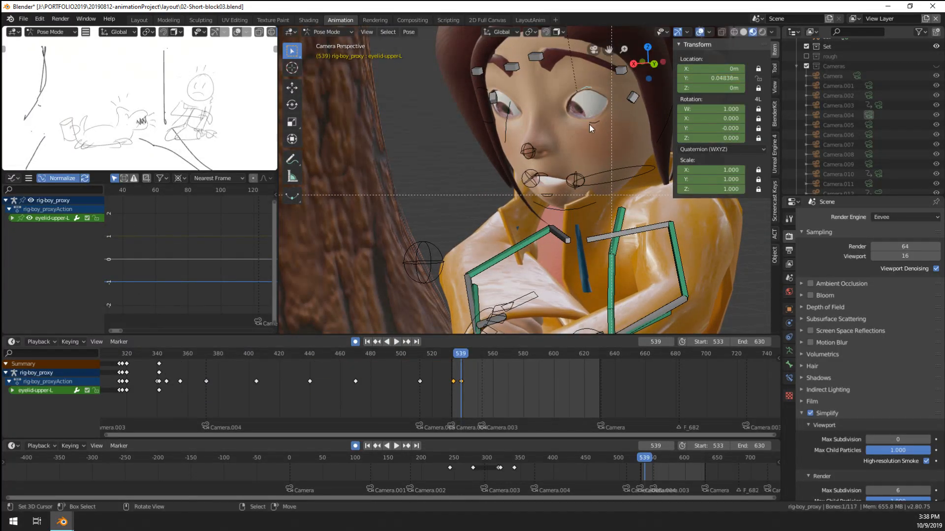
Step: Preview the boy's motion from frame 533 and set the current frame to 537
scroll(586, 128, "down", 5)
scroll(556, 199, "up", 2)
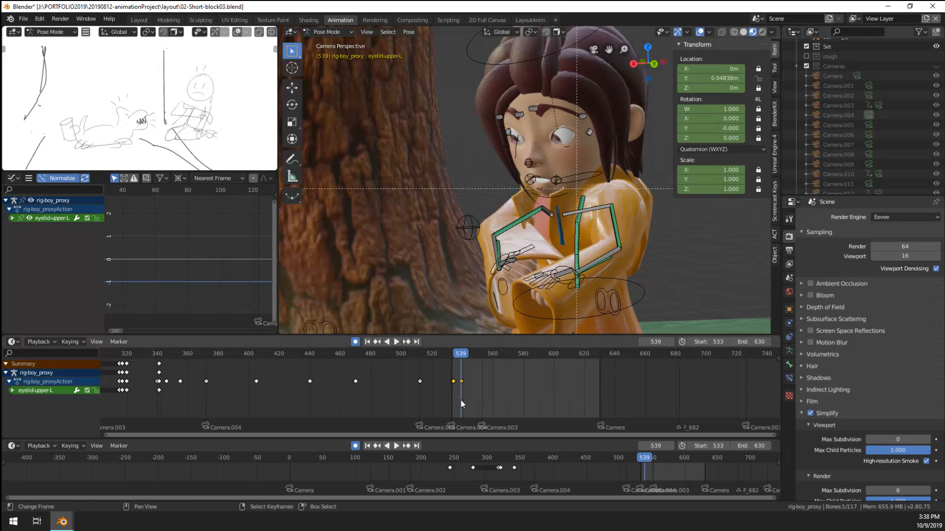
left_click_drag(460, 400, 454, 406)
scroll(491, 282, "down", 3)
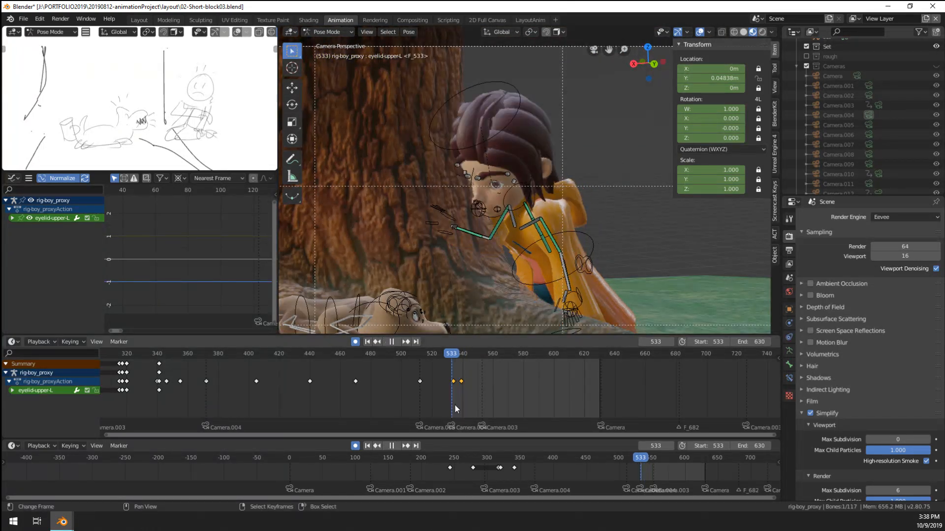
scroll(498, 222, "up", 3)
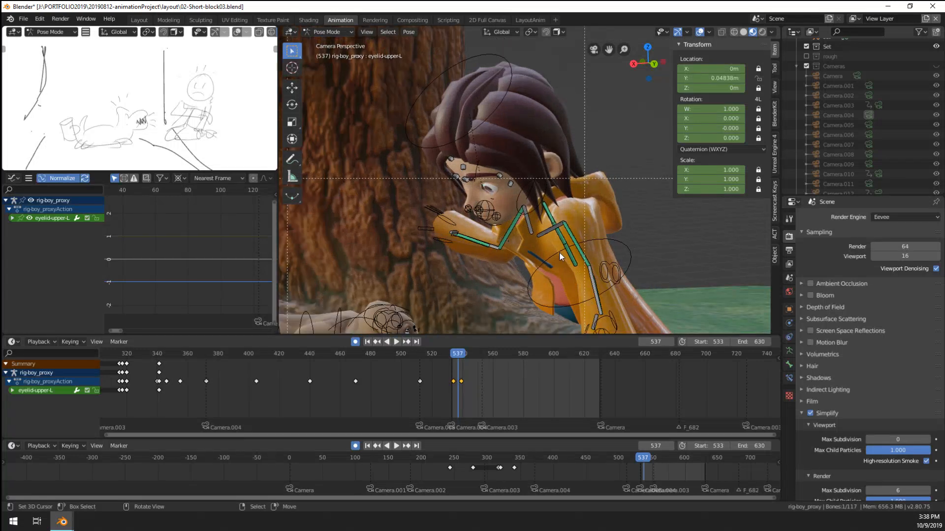
Step: Clear the boy's spine rotation at frame 537, then trackball-rotate it to about 12.3°, -4.88°, 2.66°
left_click(559, 252)
key("alt+r")
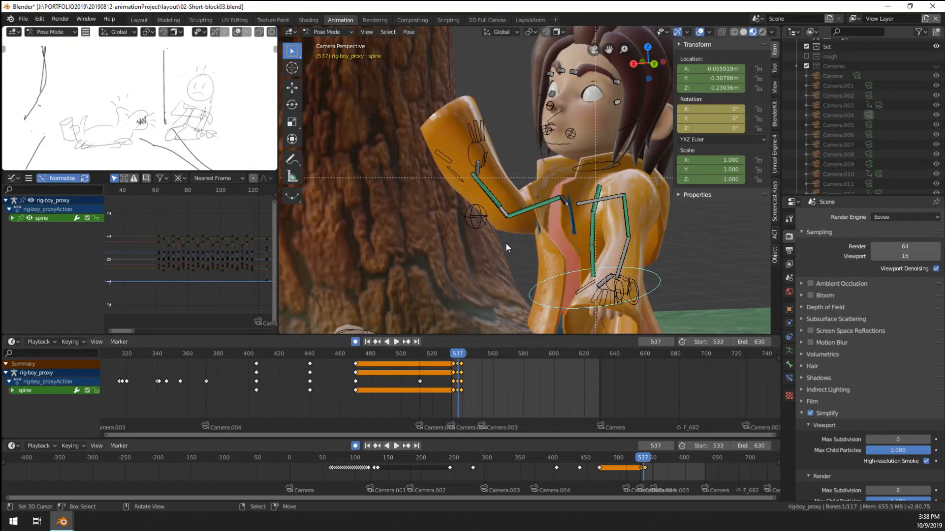
key("r")
right_click(506, 276)
middle_click_drag(510, 276, 563, 271)
key("r")
key("r")
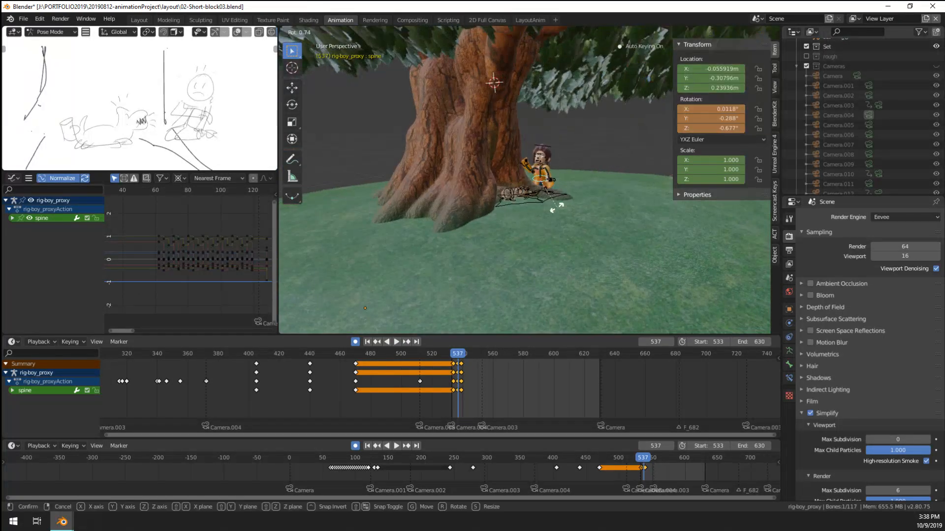
left_click(554, 220)
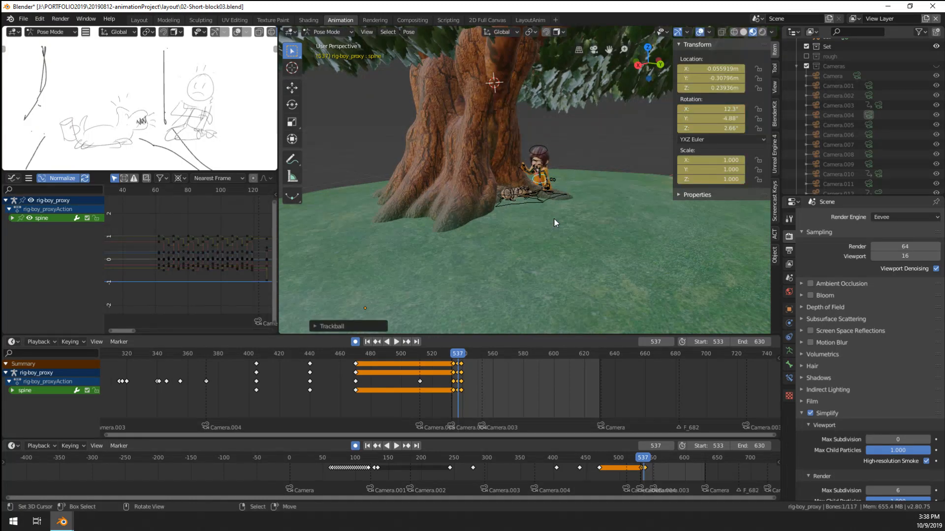
Step: Close the boy's left eye at frame 537 by moving the eyelid-lower-L control to about Y 0.0083 m
key("KP_0")
right_click_drag(517, 84, 516, 113)
middle_click_drag(459, 71, 564, 131)
scroll(546, 125, "up", 7)
scroll(564, 131, "up", 5)
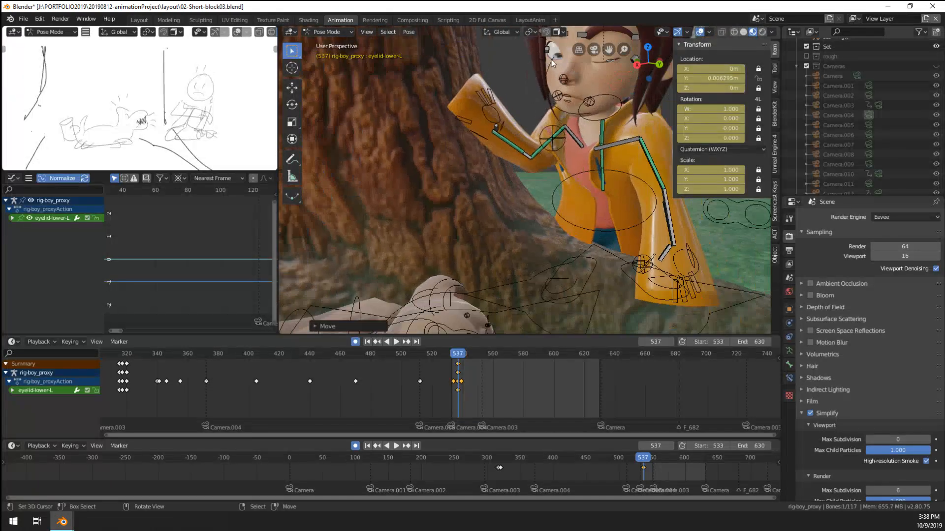
Step: Close the boy's right eye at frame 537 by moving its upper and lower eyelid controls together
right_click(536, 134)
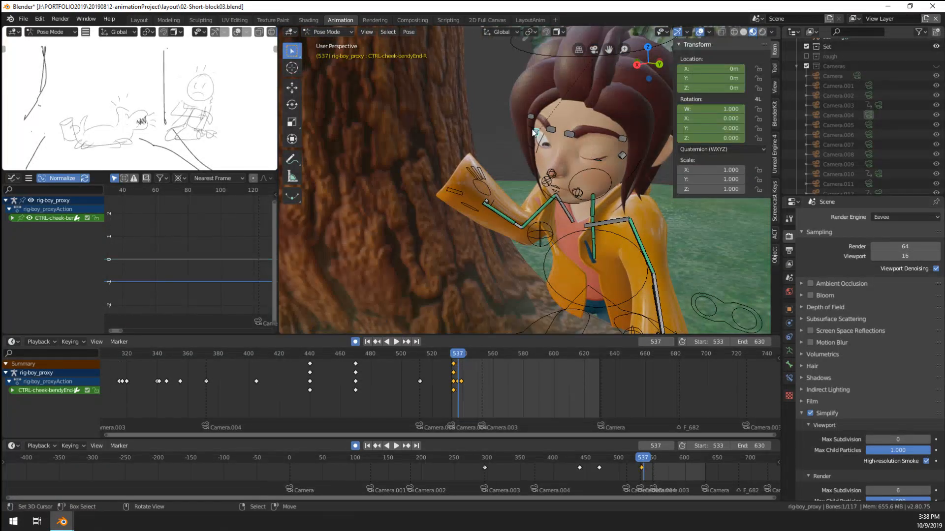
right_click(533, 131)
key("g")
left_click(528, 148)
right_click(530, 146)
key("g")
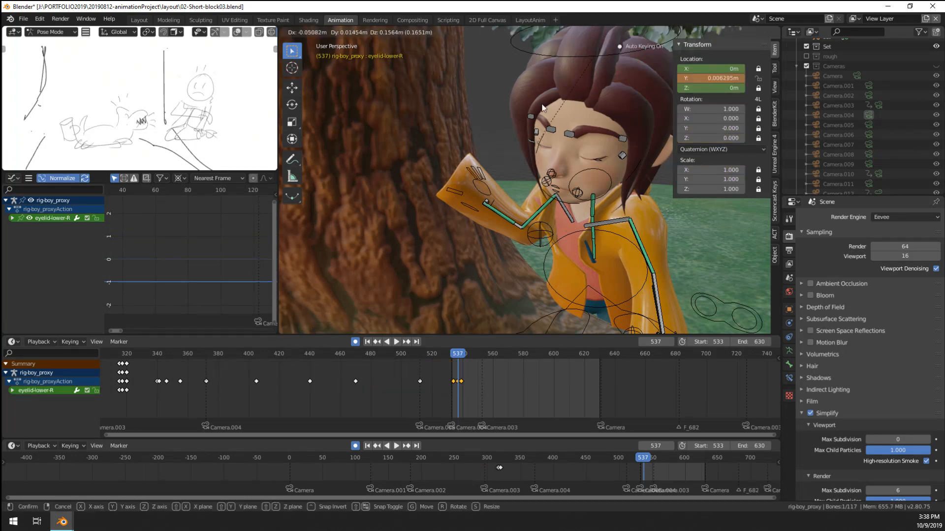
left_click(542, 108)
Step: Lower the inner eyebrow control CTRL-eyebrow-bendyRoot-L to about X 0.0213 m, Y 0.0002 m, Z -0.0309 m
right_click(569, 134)
key("g")
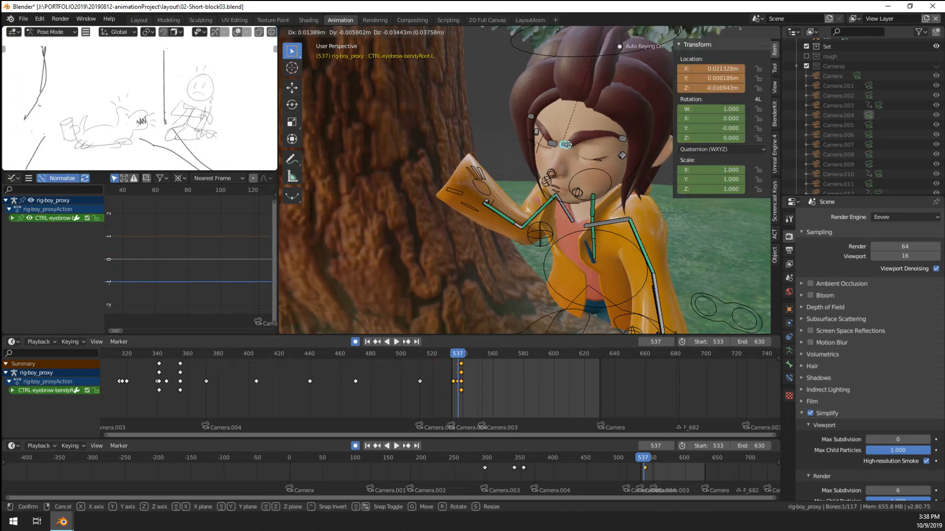
left_click(569, 144)
Step: At frame 534, select all of the boy's bones and set their keyframe interpolation to Constant
key("KP_0")
scroll(464, 385, "down", 1)
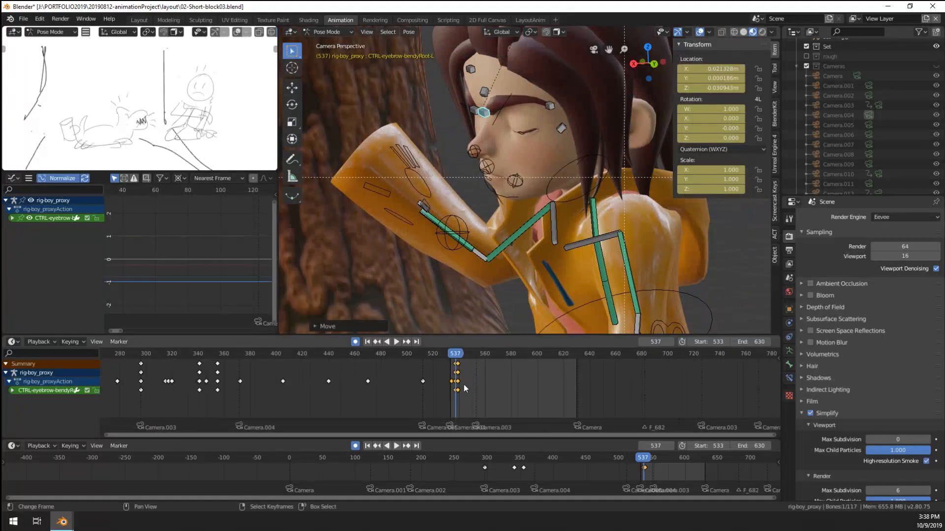
left_click(453, 395)
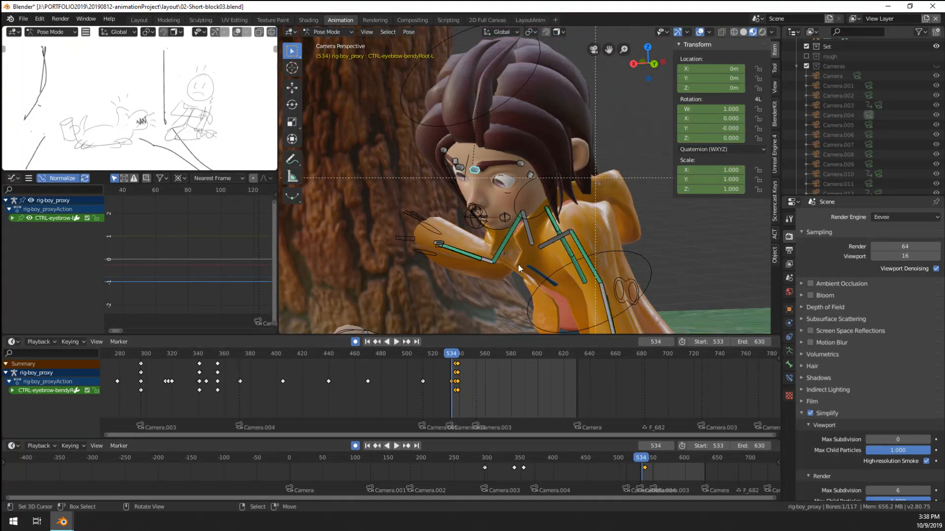
key("a")
key("a")
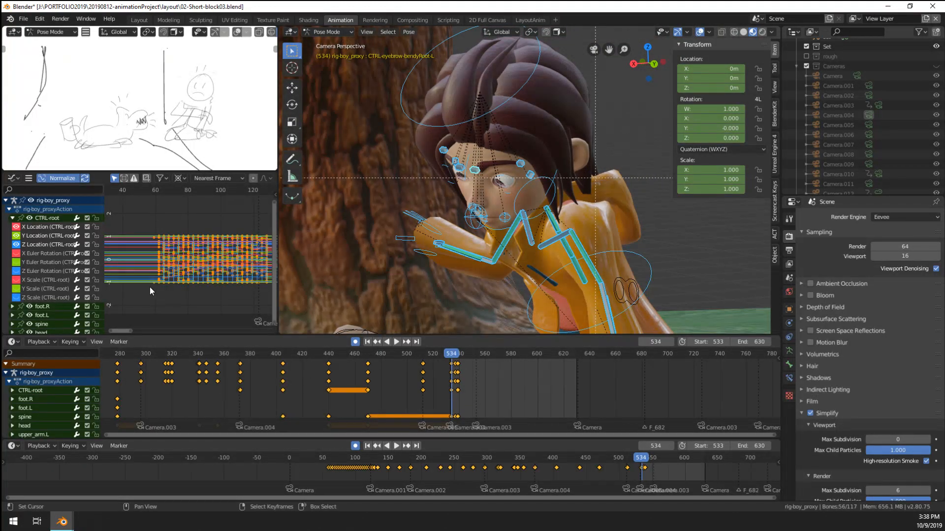
key("i")
left_click(150, 288)
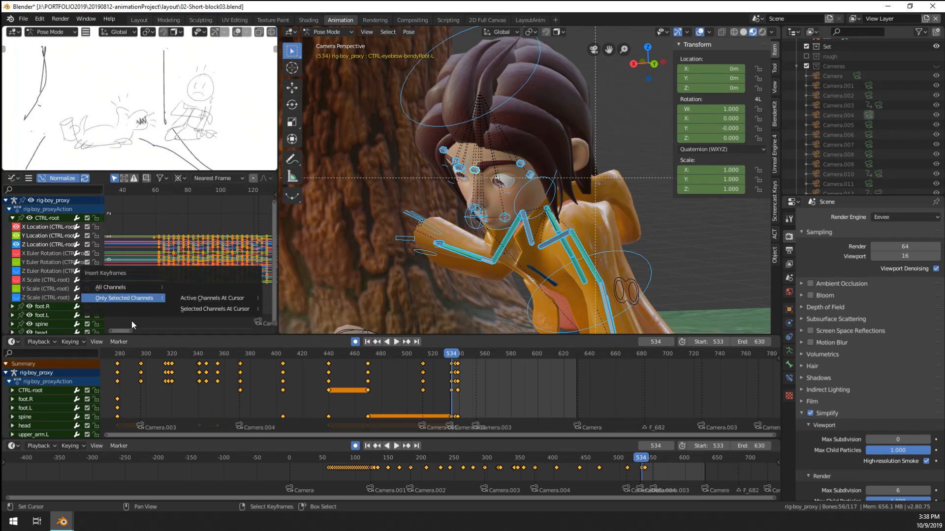
key("t")
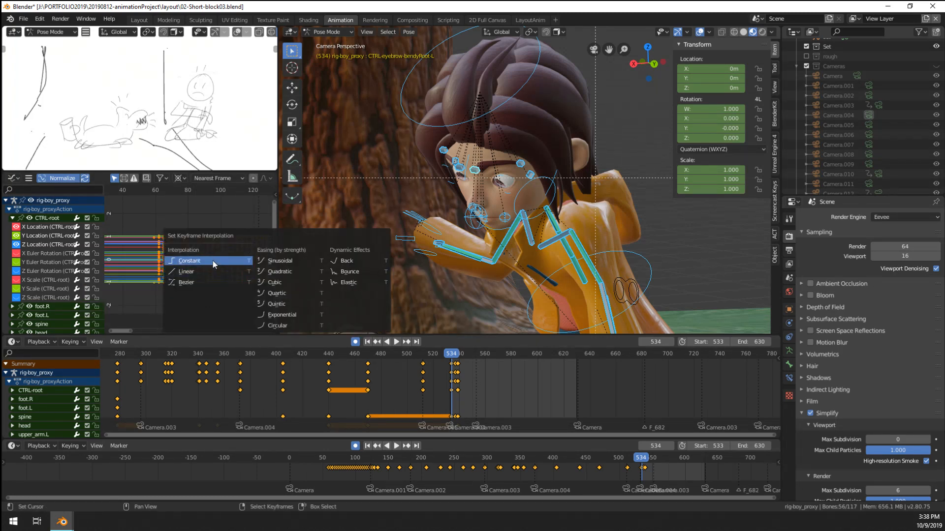
left_click(213, 261)
Step: Play back the boy's motion from frame 534 and set the current frame to 539
key("space")
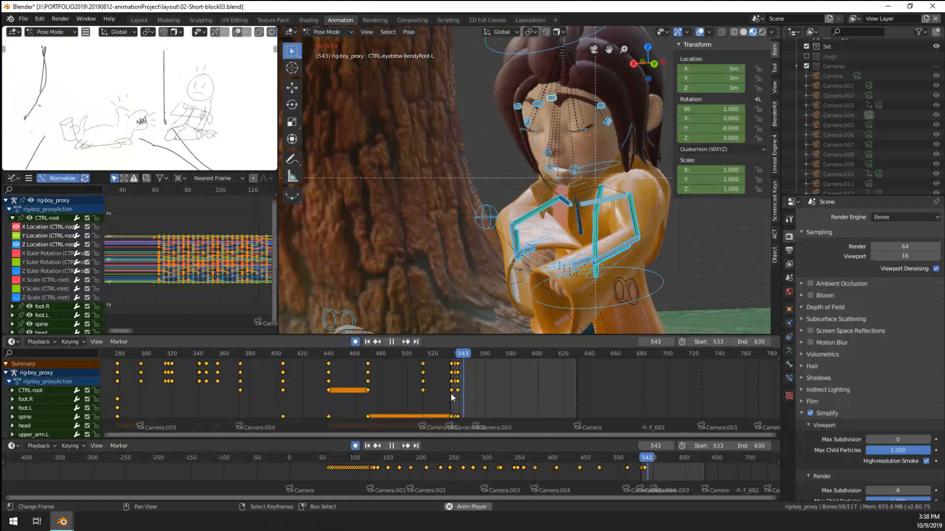
key("Escape")
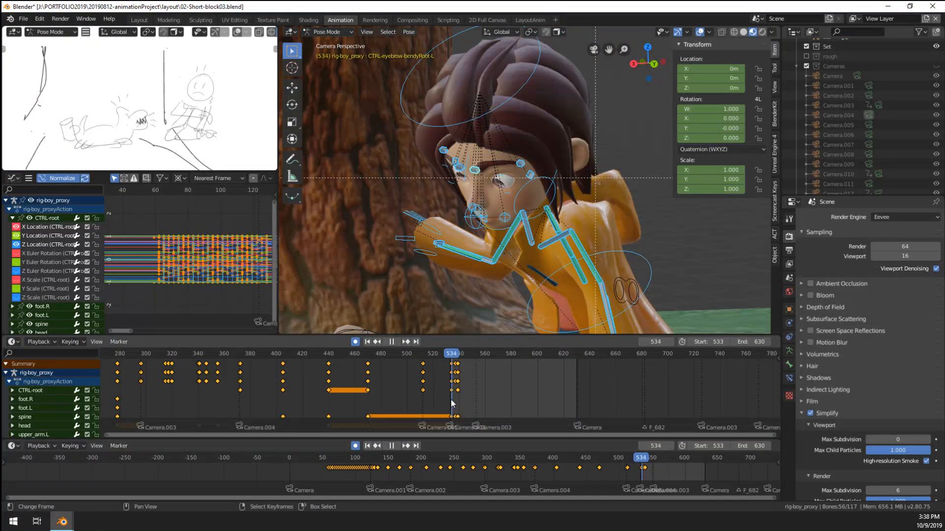
key("space")
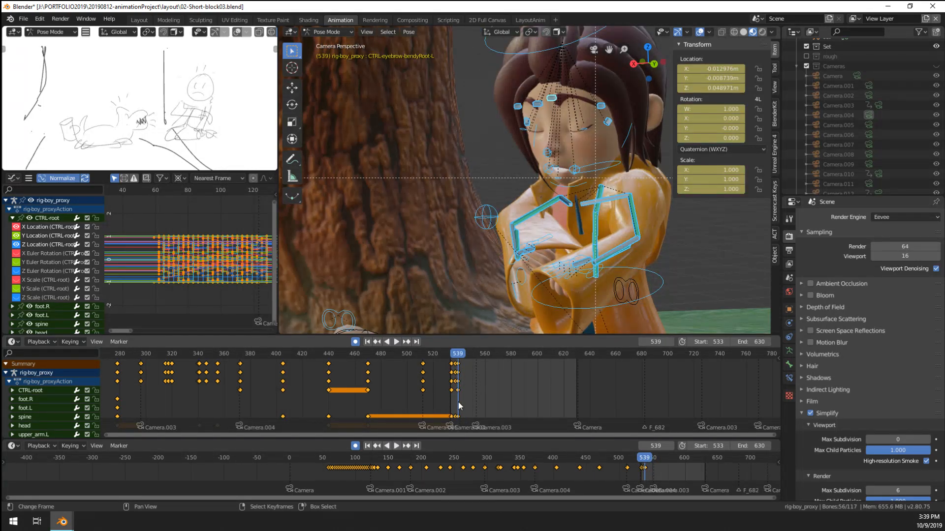
key("Escape")
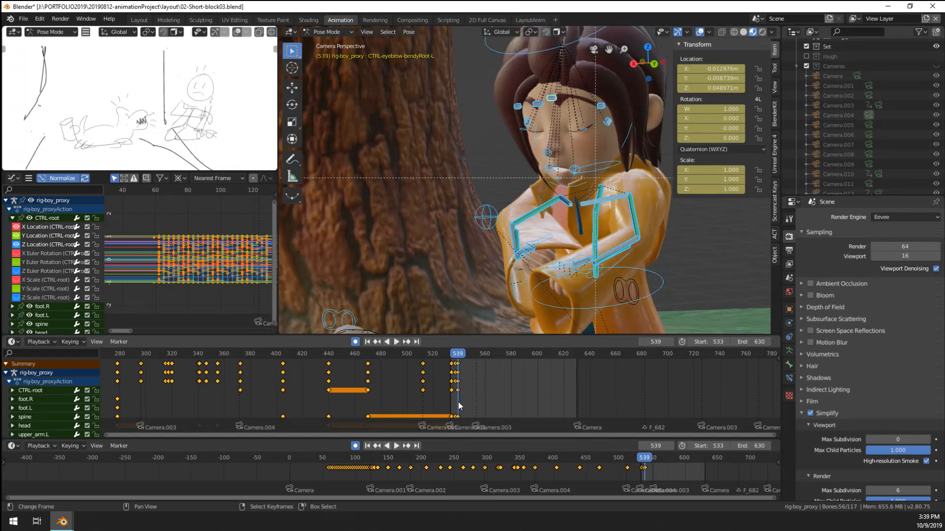
Step: Open the boy's eyes at frame 539, moving eyelid-lower-L to Y -0.0184 m and both upper eyelids to Y 0.0484 m
left_click(585, 126)
left_click_drag(585, 126, 595, 128)
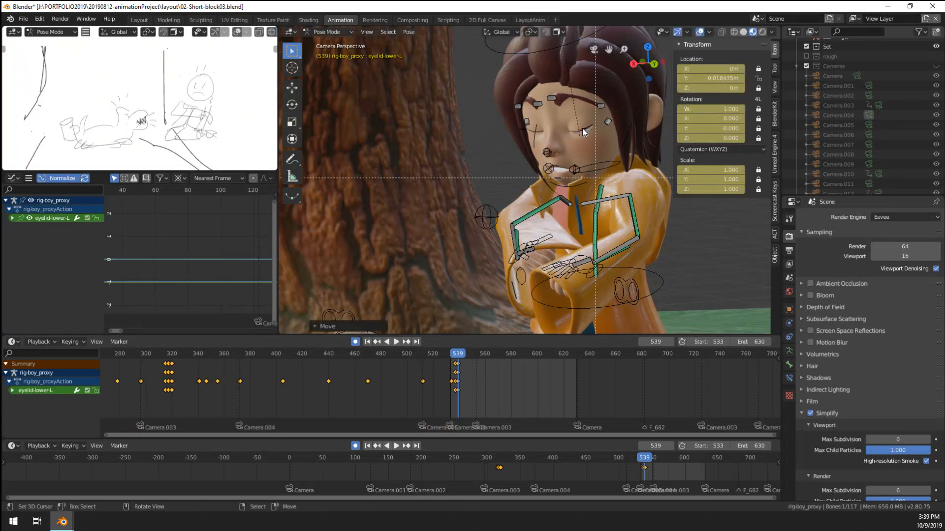
right_click_drag(583, 129, 581, 113)
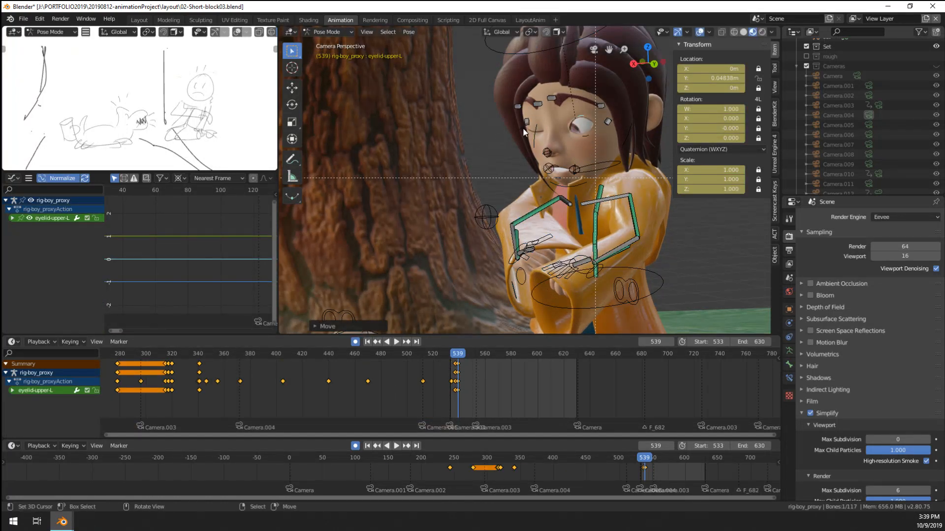
mouse_move(530, 127)
right_mouse_down()
mouse_move(521, 133)
mouse_move(524, 115)
right_mouse_up()
Step: Preview the boy's motion from frame 534 and set the current frame to 537
left_click(451, 398)
key("space")
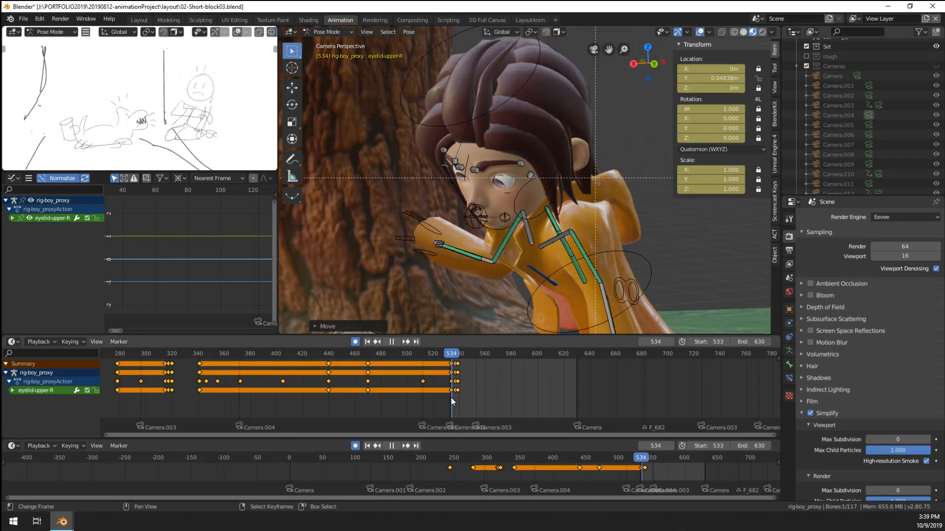
key("Escape")
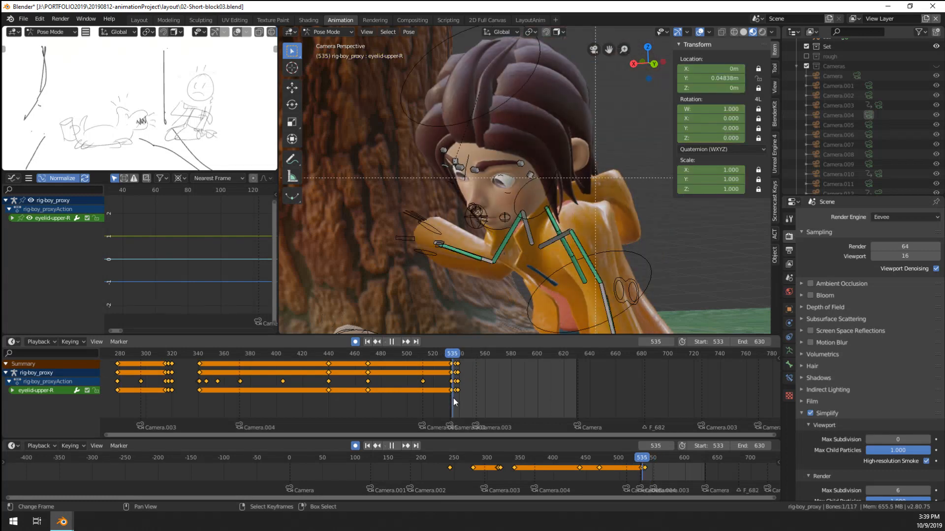
left_click(456, 399)
left_click(453, 398)
left_click(454, 398)
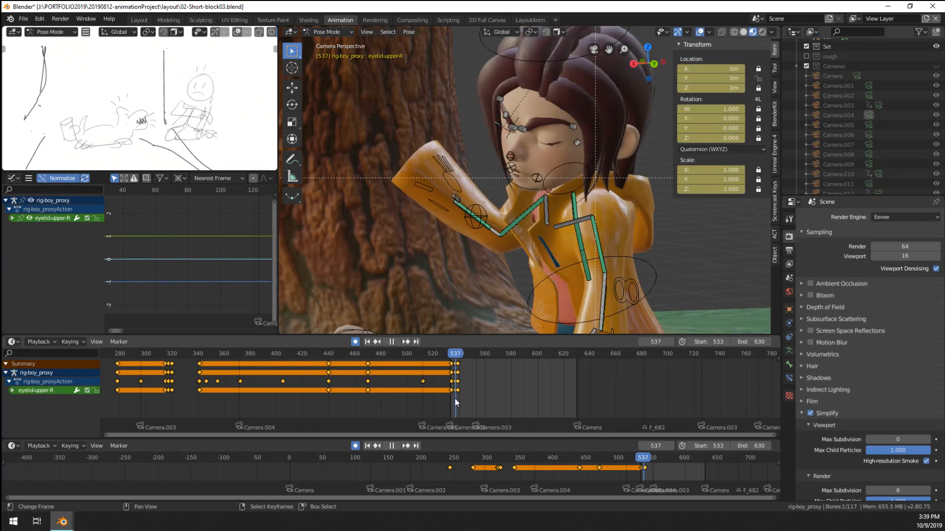
Step: Rotate the boy's right upper arm downward at frame 537 to about 0.691, 0.398, 0.208, 0.566
left_click(498, 232)
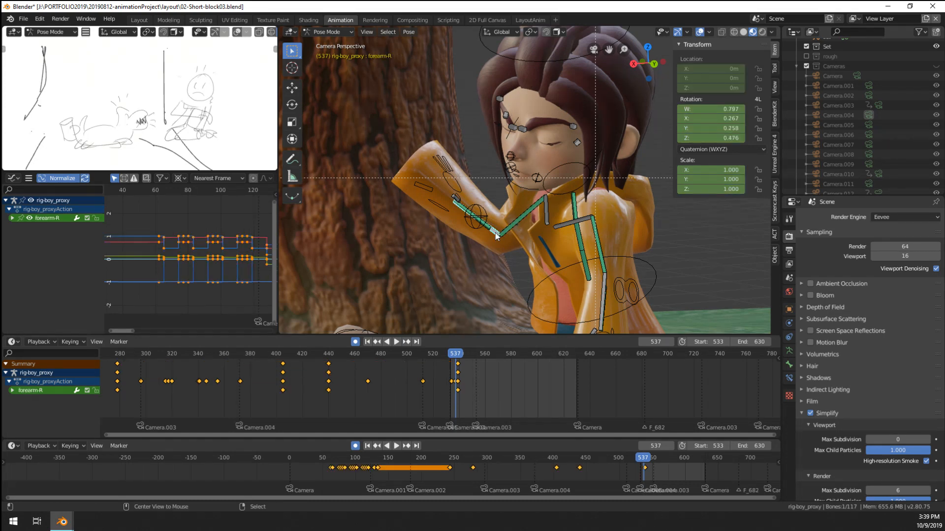
key("r")
left_click(530, 251)
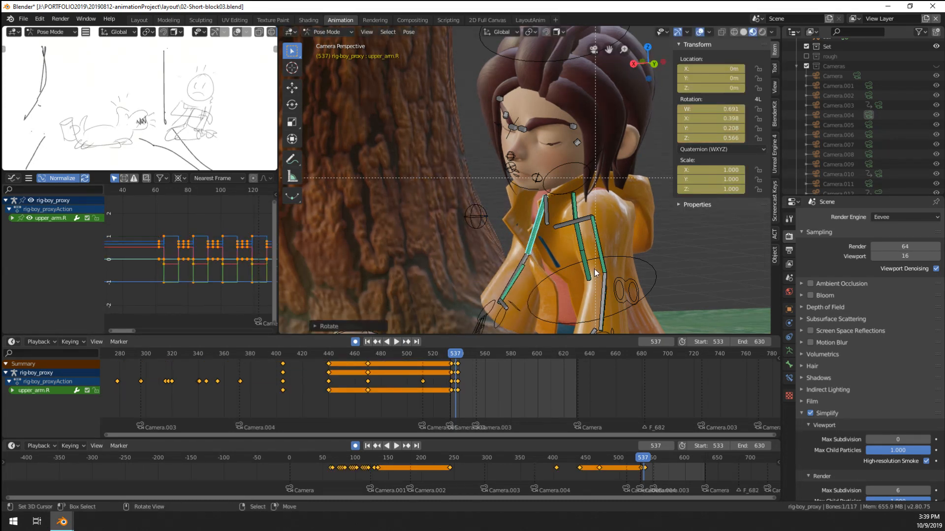
Step: Rotate the boy's shoulders at frame 537, bringing shoulder.R to about 21.3°, 25.6°, -18.2°
left_click(606, 268)
middle_click_drag(605, 268, 564, 225)
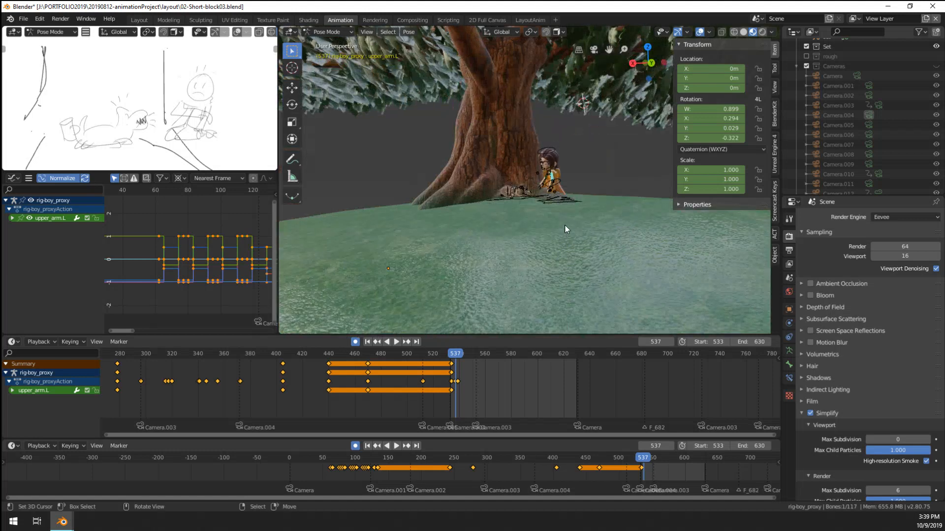
scroll(565, 224, "up", 8)
middle_click_drag(603, 140, 430, 268, "shift")
scroll(599, 198, "up", 3)
left_click(566, 228)
key("r")
left_click(523, 230)
left_click(470, 236)
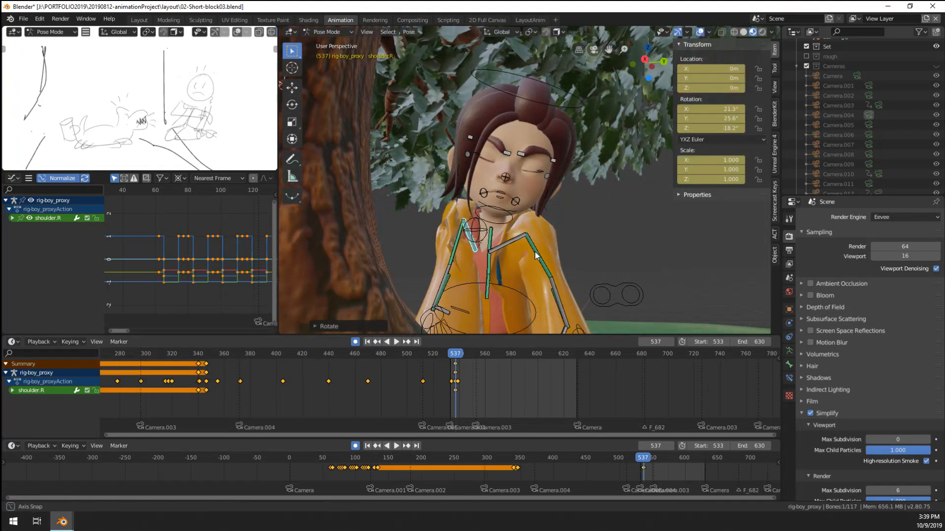
middle_click_drag(450, 326, 512, 252)
Step: Check the pose change from frame 537 and clear the rotation of shoulder.L at frame 539
left_click_drag(457, 403, 458, 403)
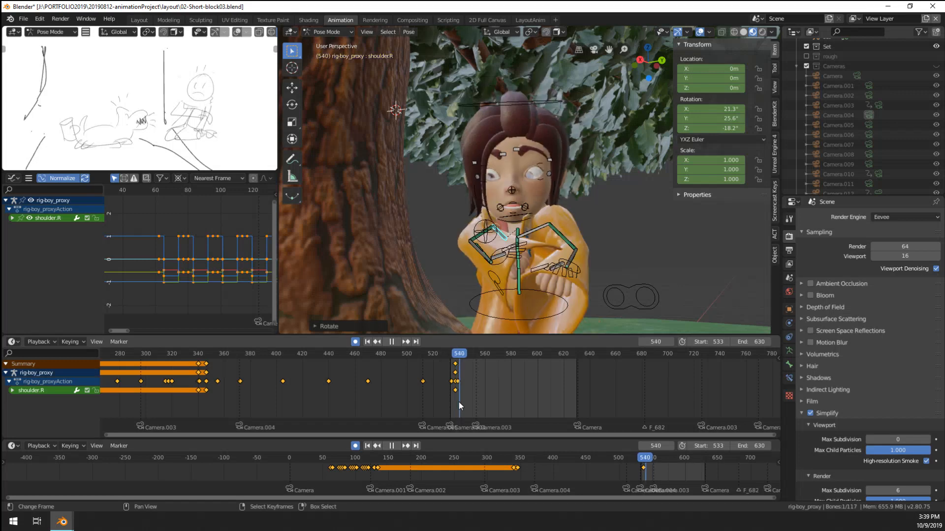
key("Down")
key("Up")
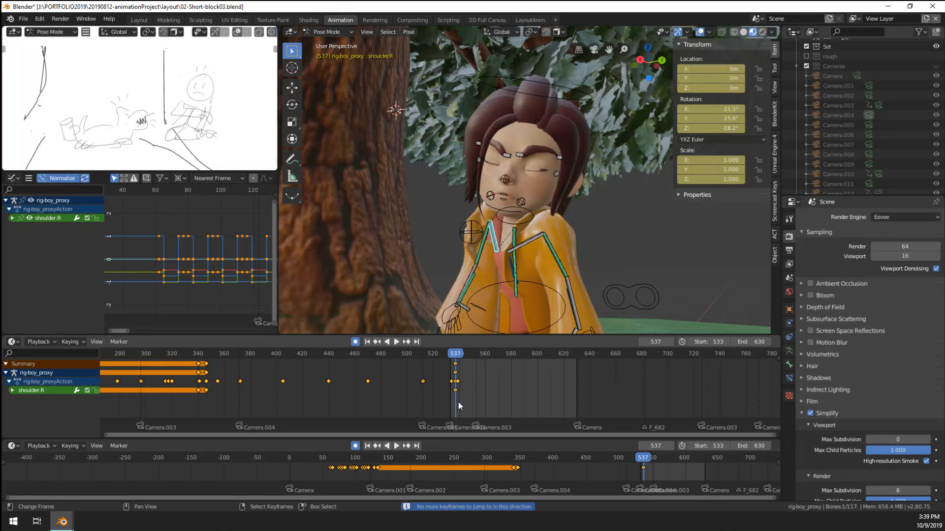
key("Down")
key("Up")
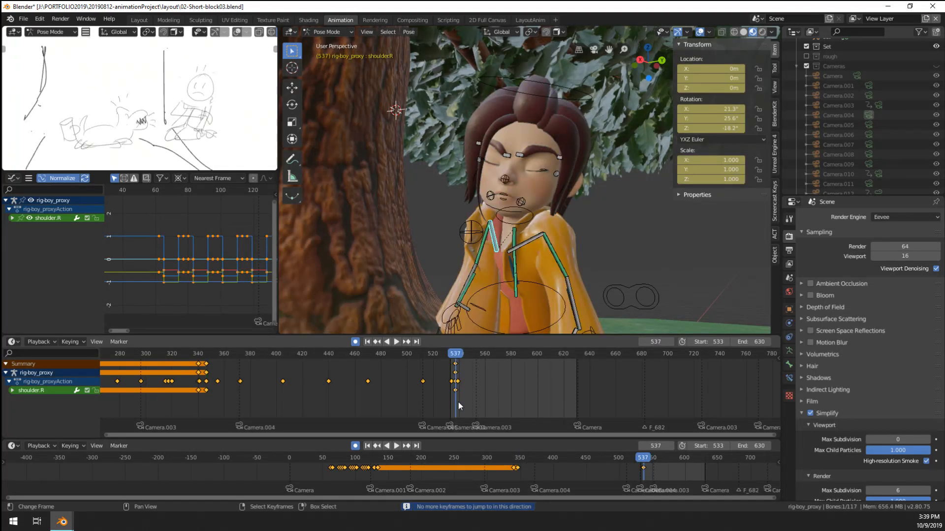
key("Right")
key("Right")
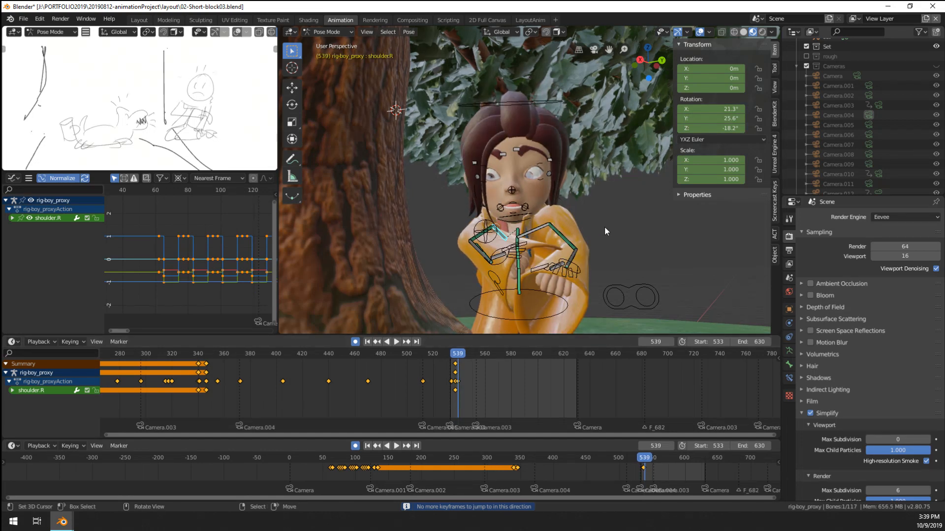
left_click(579, 237)
middle_click_drag(579, 237, 519, 245)
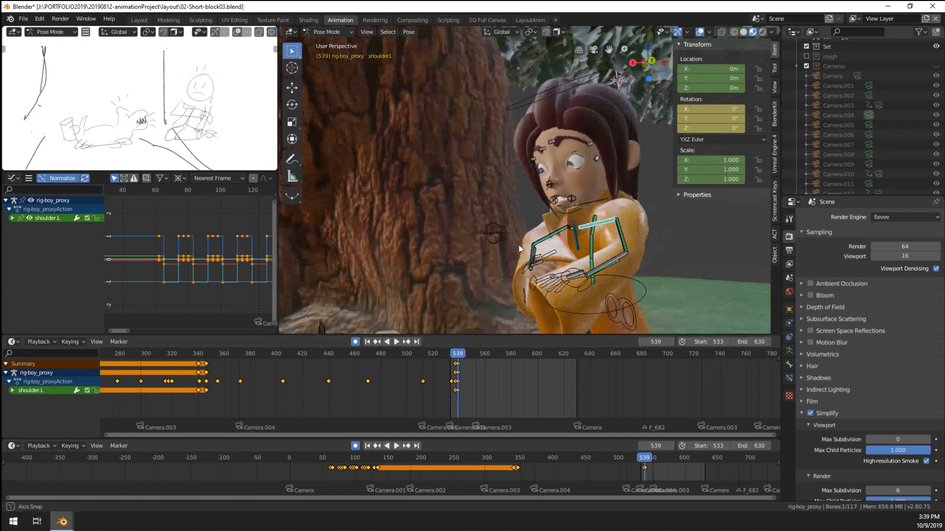
Step: Play back the boy's move into the crossed-arms pose in the perspective view and return to frame 534
key("space")
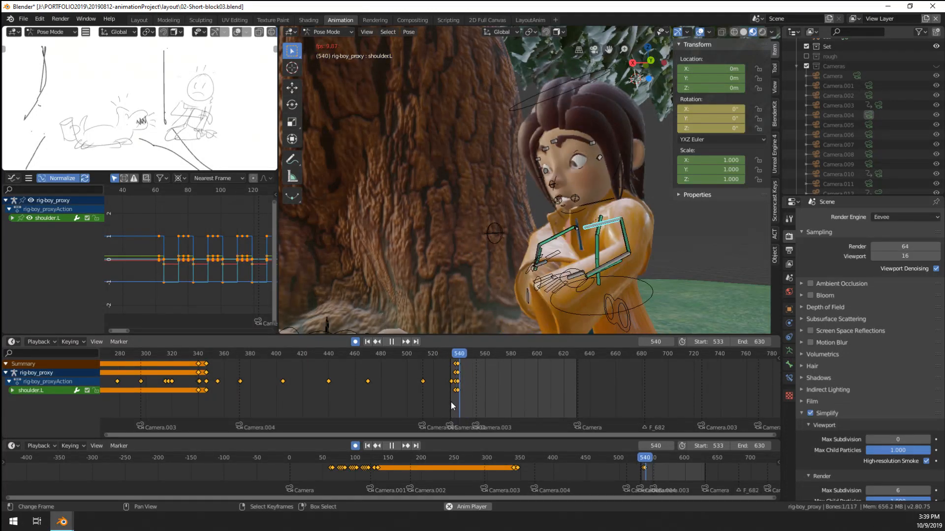
key("space")
key("KP_Decimal")
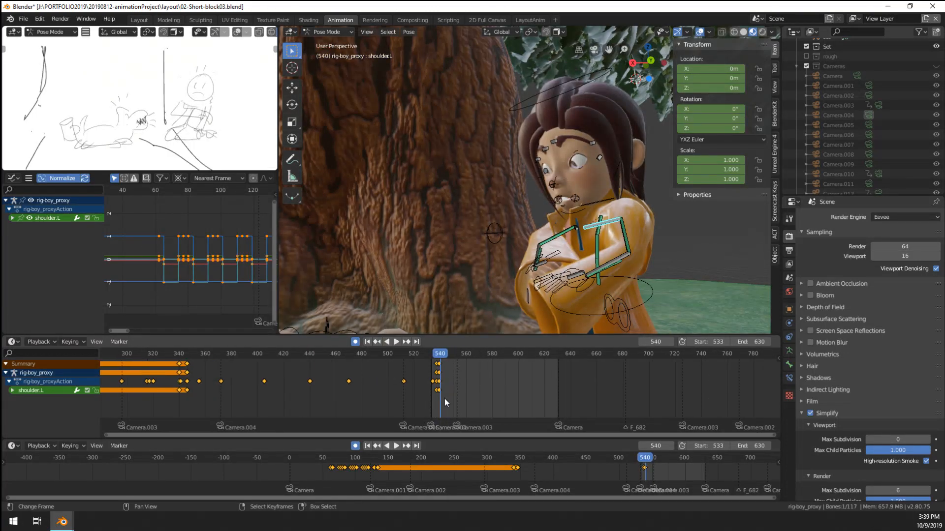
left_click(432, 399)
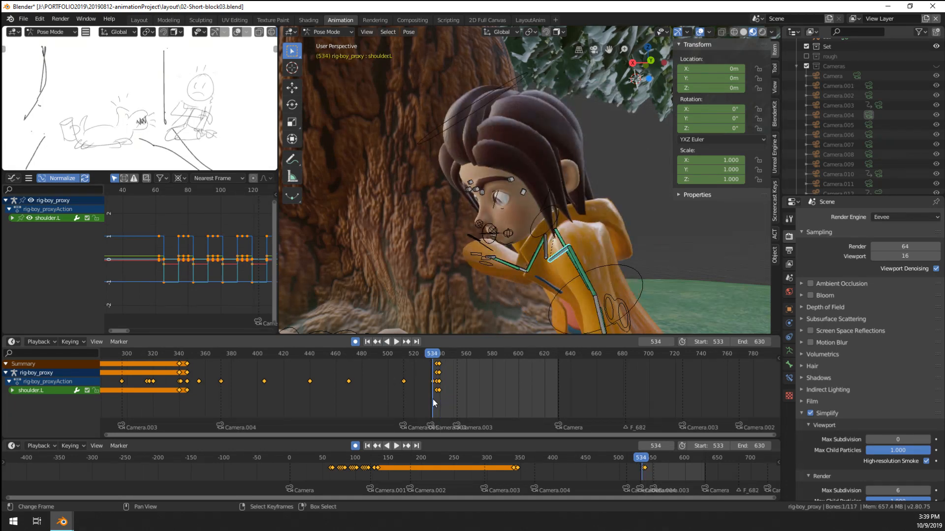
Step: Replay the boy's motion through the shot camera and set the current frame to 552
key("KP_0")
key("KP_0")
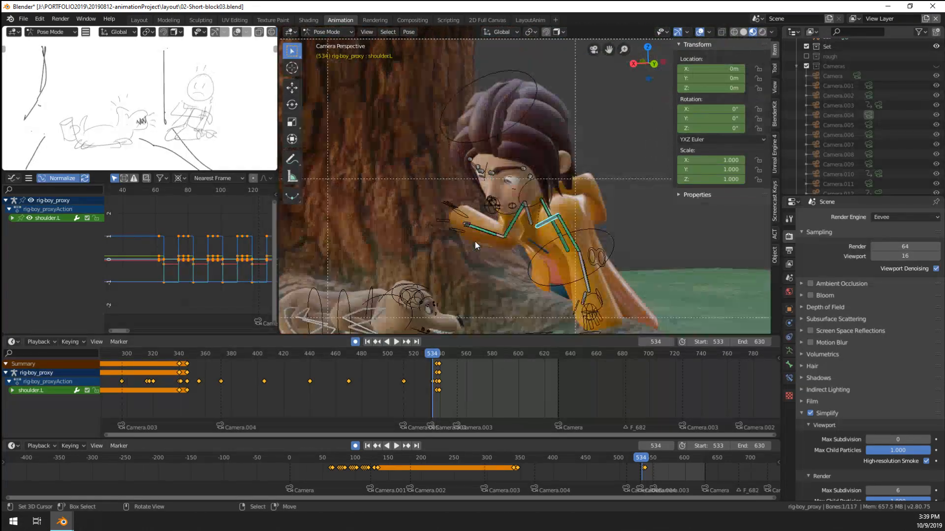
key("KP_0")
key("space")
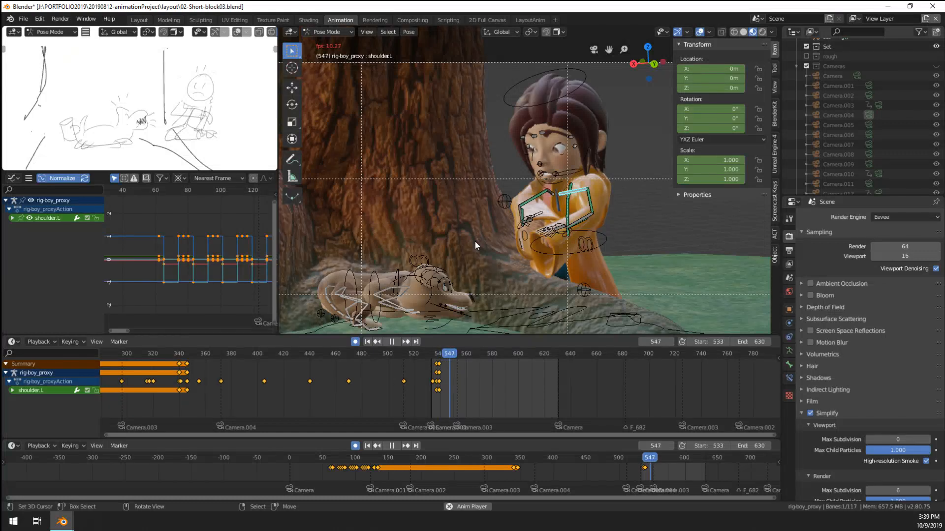
left_click(437, 403)
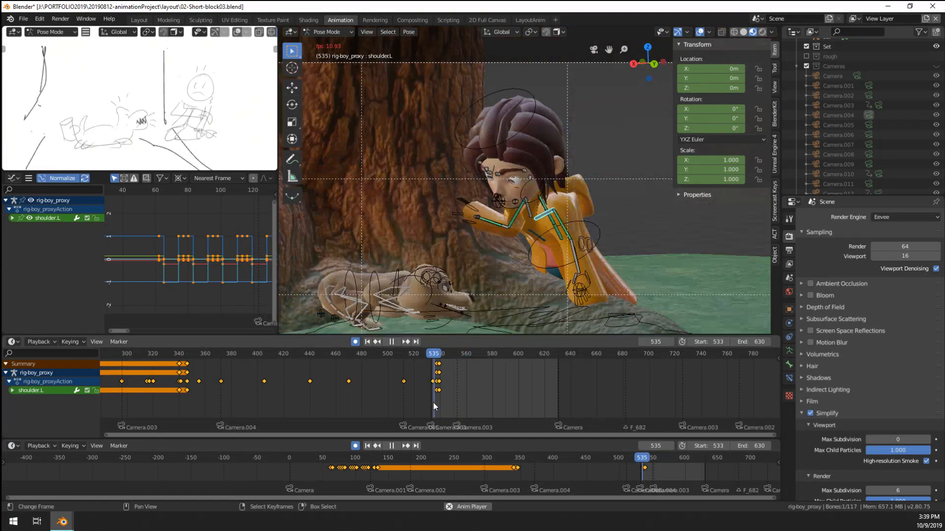
key("space")
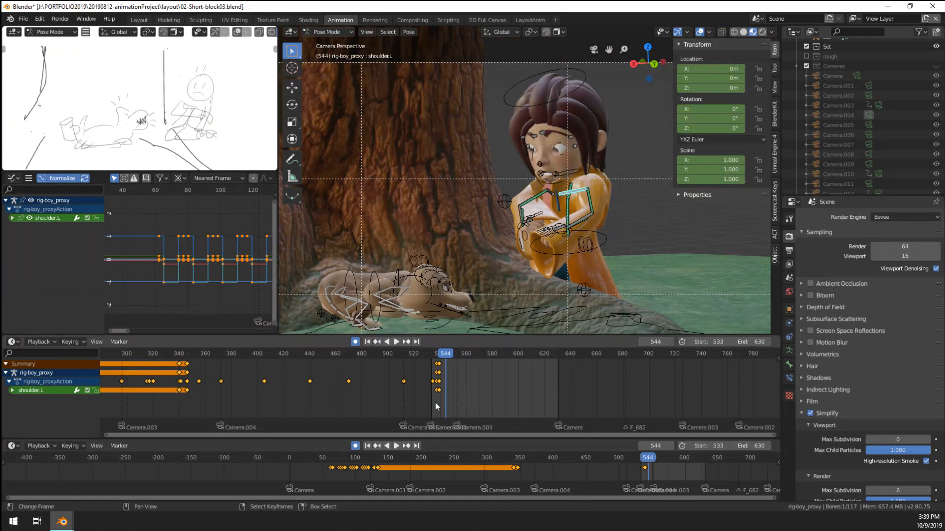
key("space")
left_click_drag(466, 411, 456, 412)
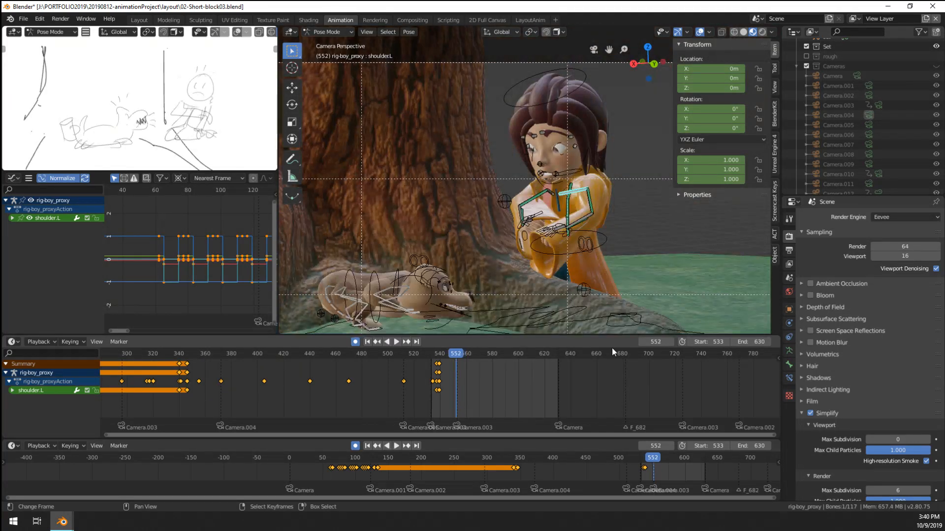
Step: Set the playback range's end to frame 552 and frame that range in the dope sheet
key("Return")
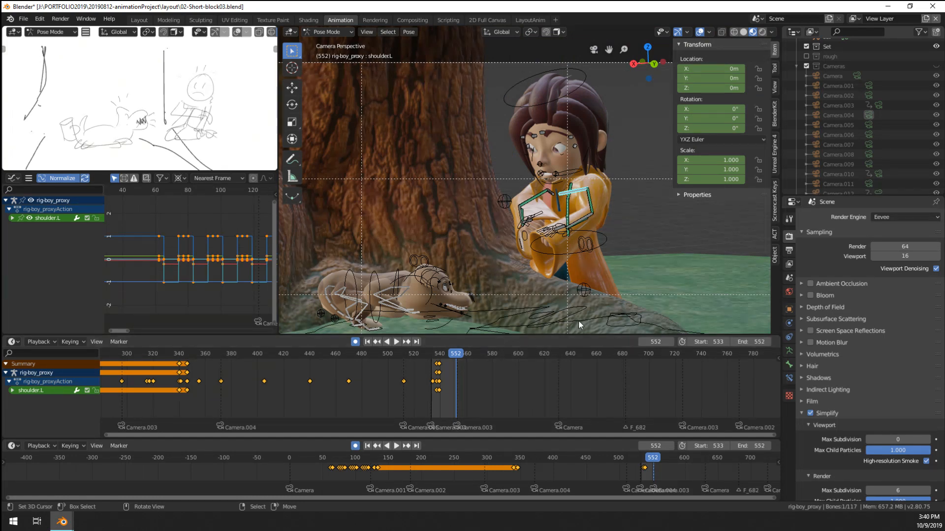
scroll(460, 378, "up", 20)
scroll(460, 377, "up", 1)
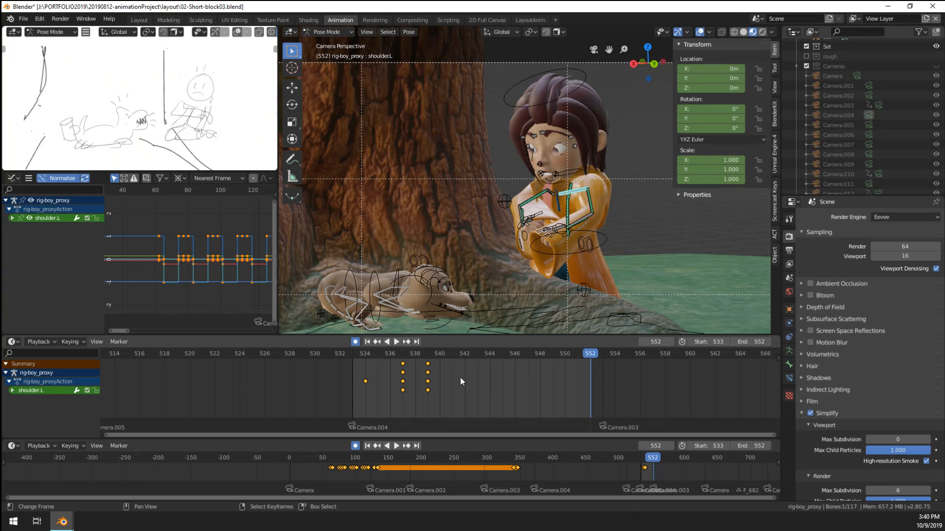
Step: Switch to the dog's rig, go to frame 533 and select all its bones to show their keyframes
left_click(435, 333)
scroll(437, 329, "down", 1)
middle_click_drag(441, 318, 489, 249, "shift")
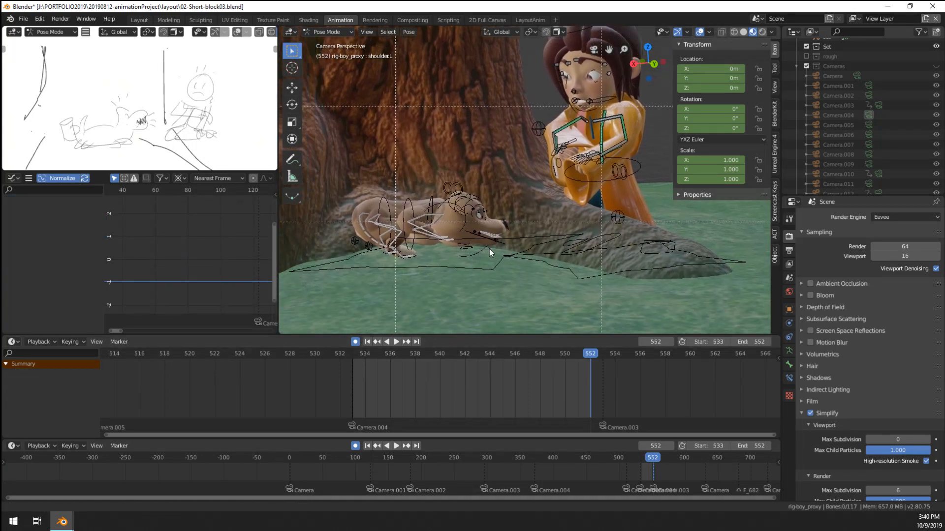
scroll(477, 267, "up", 2)
scroll(380, 225, "down", 2)
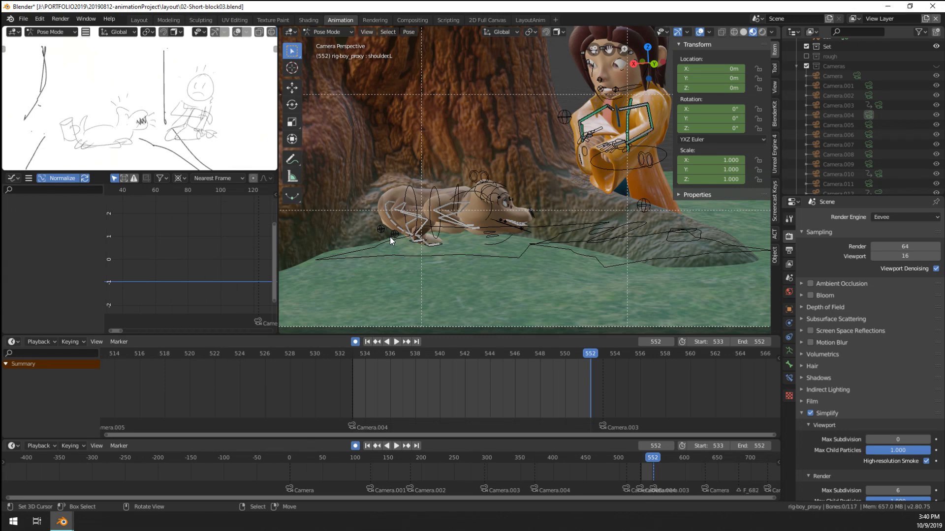
scroll(390, 237, "up", 1)
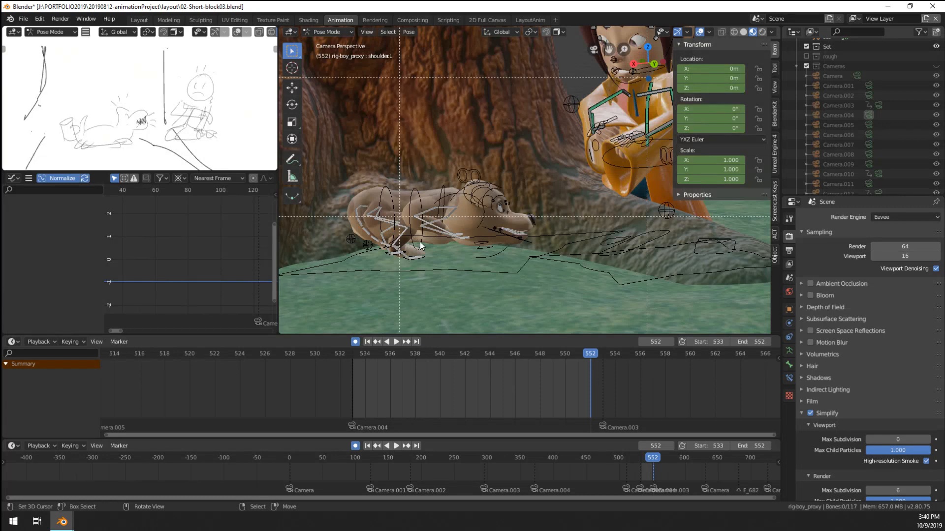
left_click(421, 245)
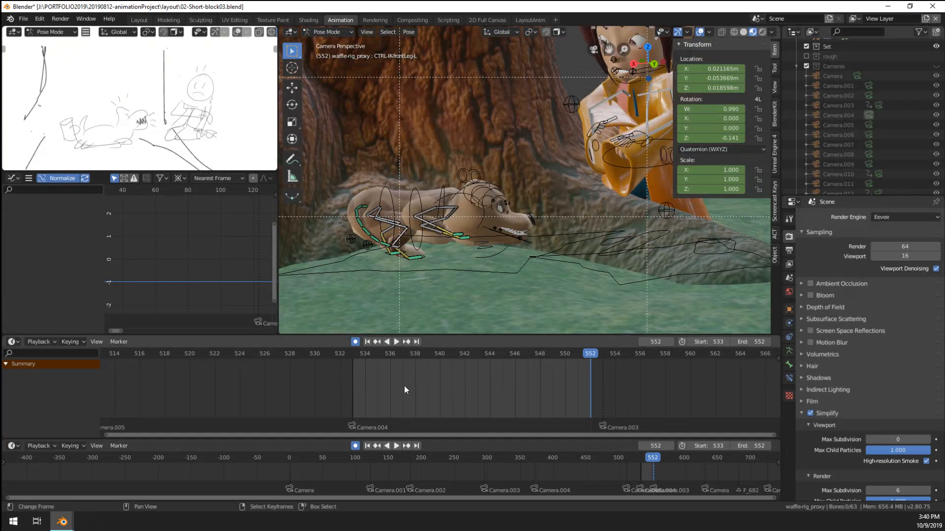
left_click(354, 385)
scroll(344, 384, "down", 2)
scroll(321, 381, "down", 3)
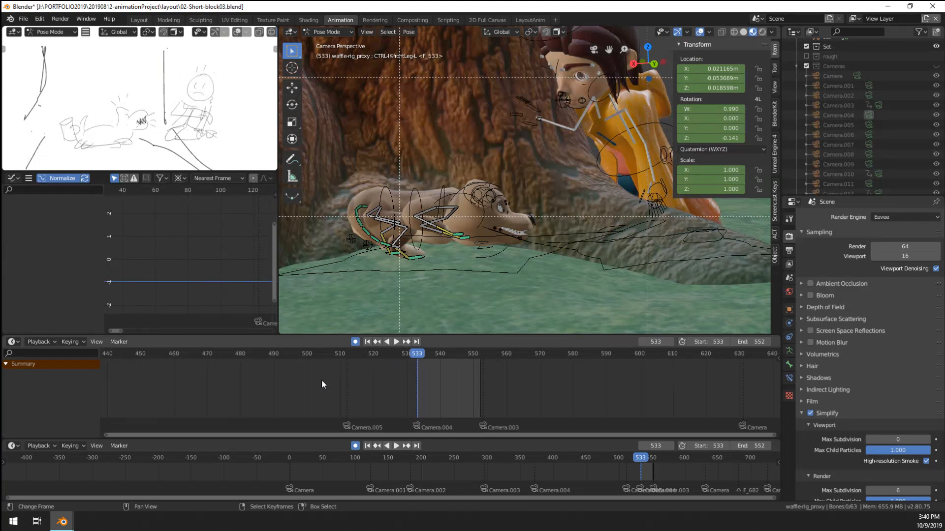
key("a")
scroll(400, 374, "up", 3)
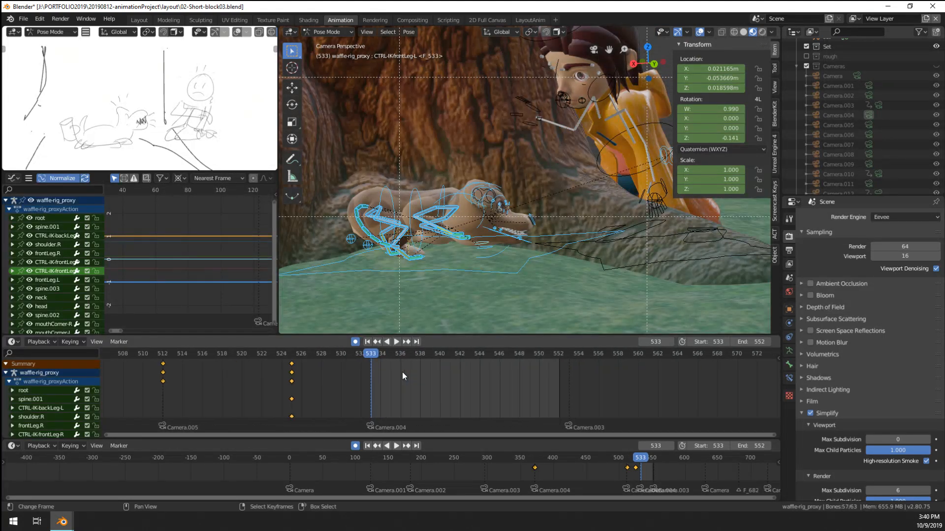
Step: Move the dog's root bone slightly at frame 533 to reposition the dog beside the tree
left_click(434, 267)
key("g")
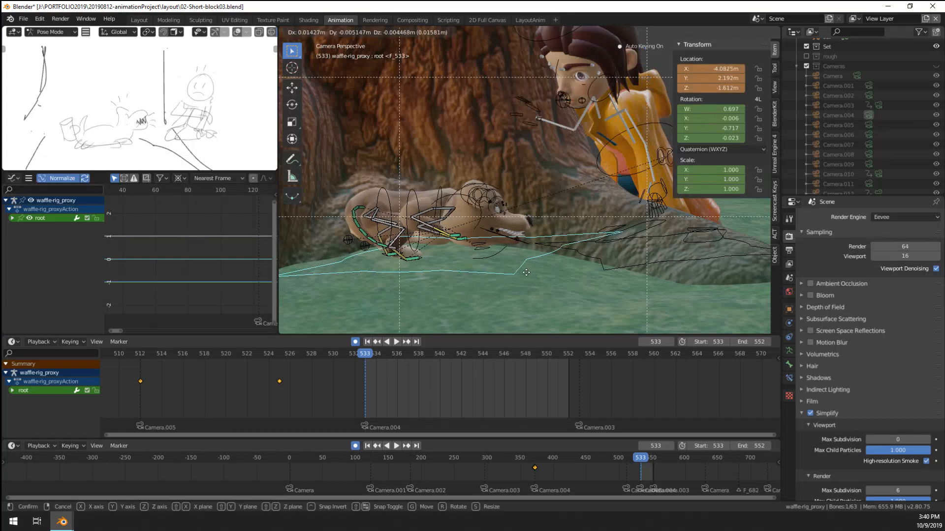
left_click(500, 257)
Step: Try rotating the dog's neck with trackball rotation to about W 0.839, X -0.295, Y -0.032, Z -0.455 at frame 533
left_click(483, 215)
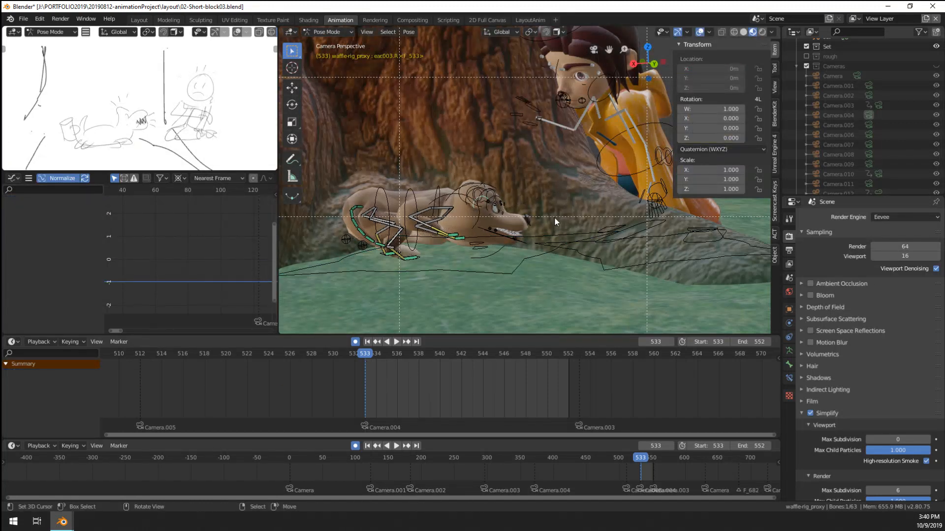
left_click(452, 199)
key("r")
key("r")
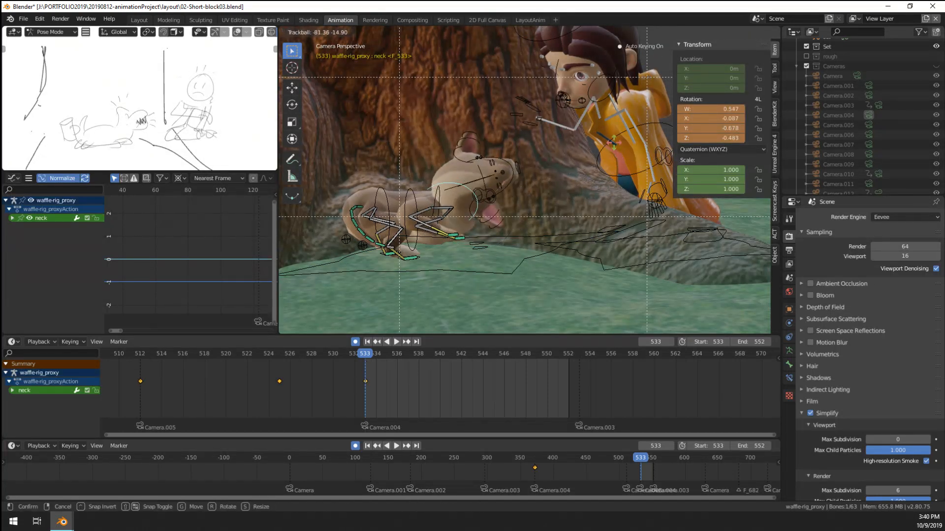
left_click(592, 119)
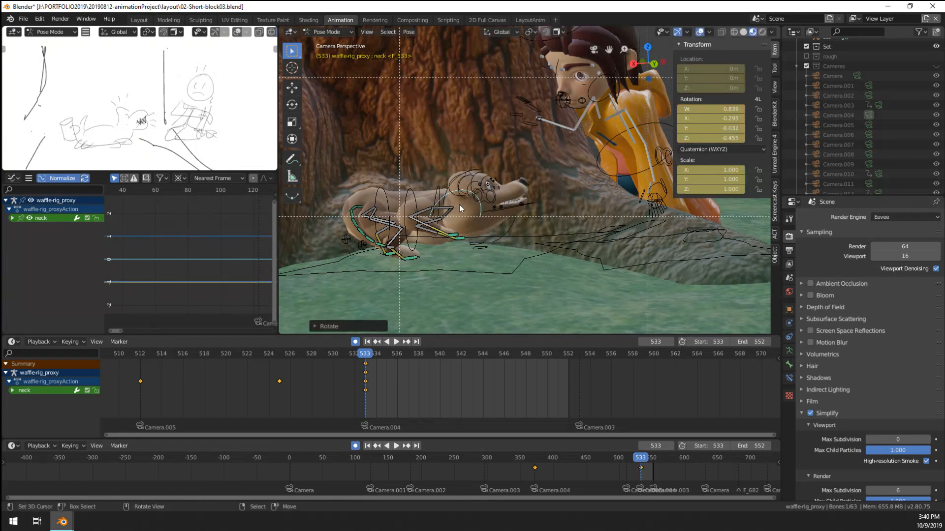
Step: Clear the rotation of the dog's spine.003 bone at frame 533
left_click(437, 203)
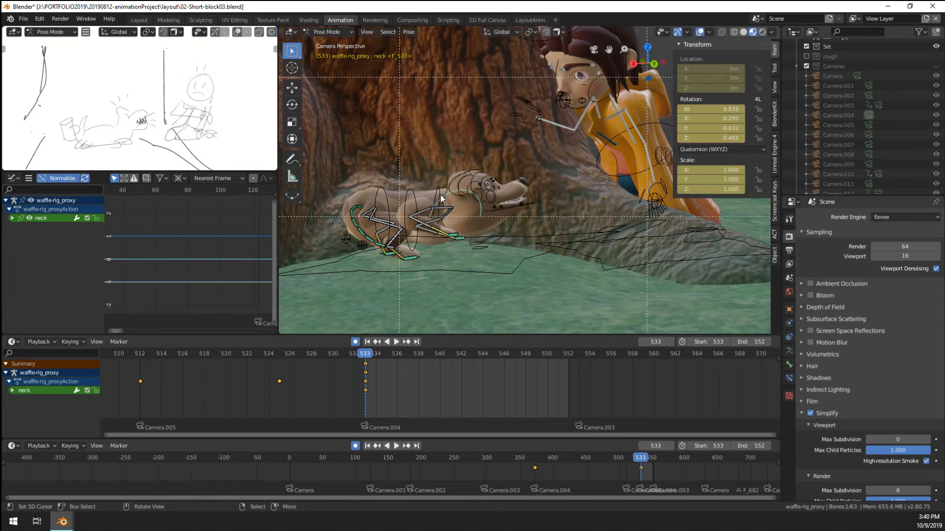
key("alt+r")
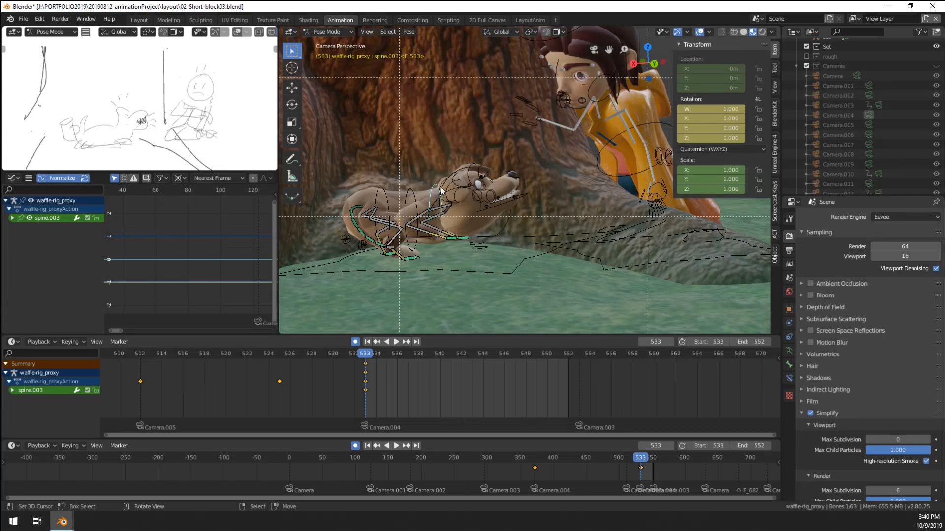
right_click(441, 190)
Step: Clear the dog's neck rotation, then raise the neck in the camera view to about W 0.976, X 0.217, Y 0.034, Z -0.010
middle_click_drag(444, 207, 519, 244)
scroll(479, 213, "up", 6)
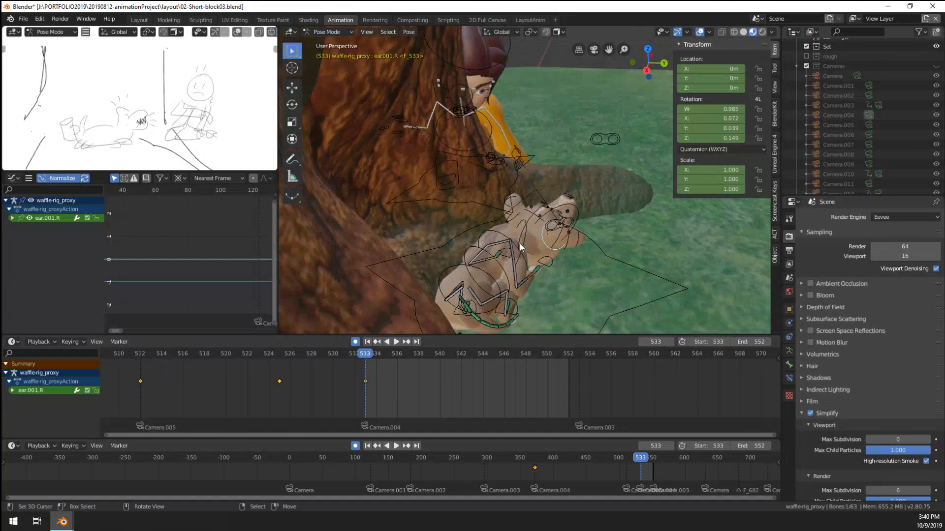
right_click(522, 240)
key("alt+r")
key("r")
left_click(574, 247)
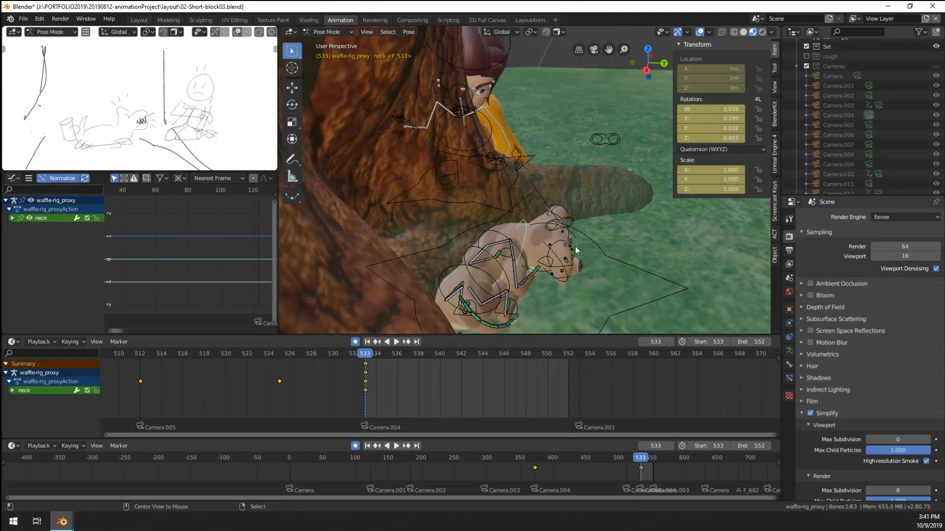
key("alt+r")
middle_click_drag(600, 257, 595, 254)
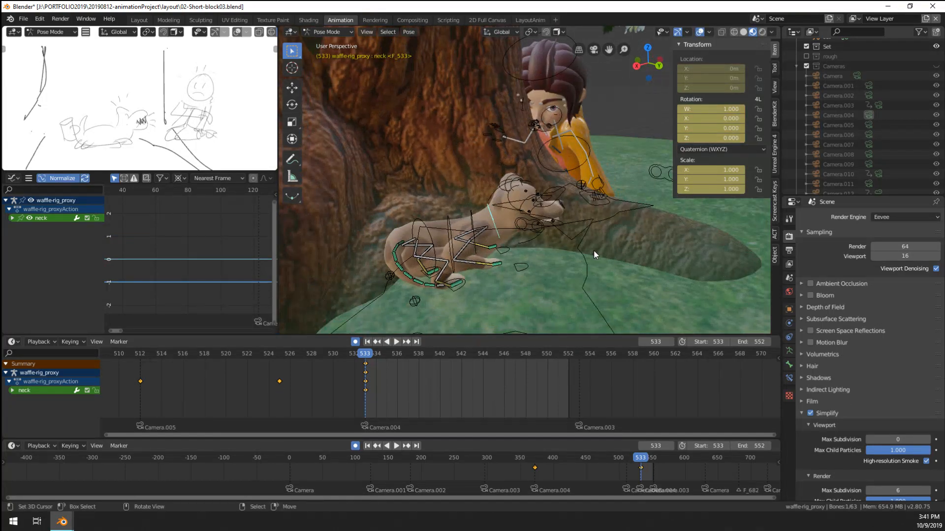
key("KP_0")
key("r")
left_click(599, 151)
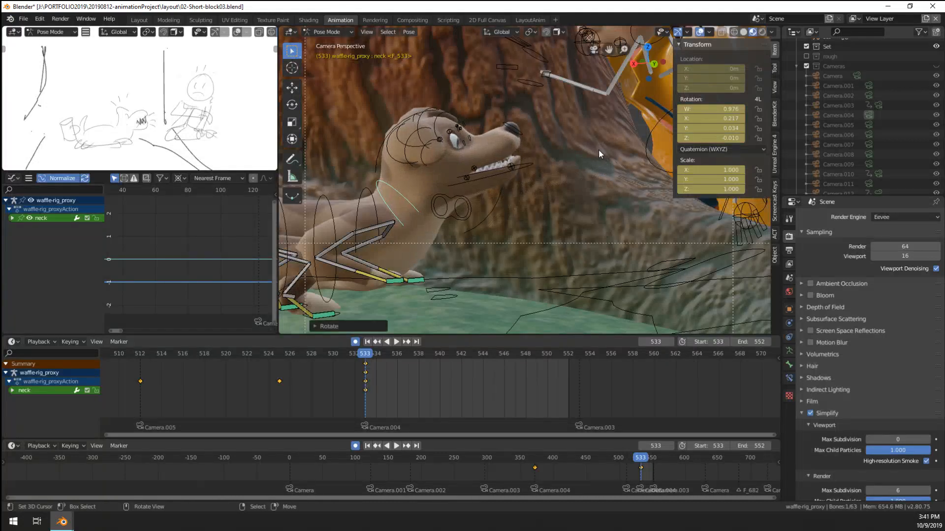
scroll(598, 149, "down", 3)
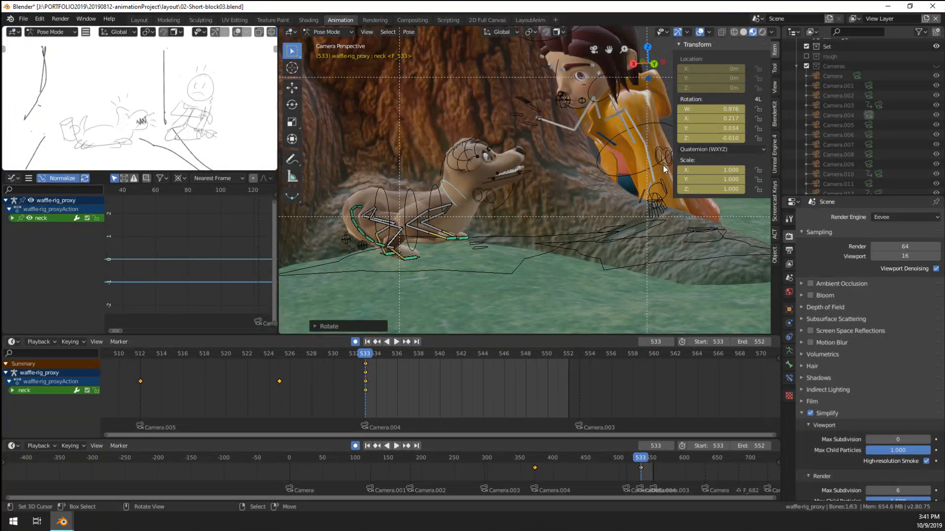
Step: Move the dog's CTRL-eyeTargetCentre to the boy's upper body, at about -0.396, 0.159, -0.345 m, and play back the result
right_click(664, 165)
key("g")
left_click(601, 107)
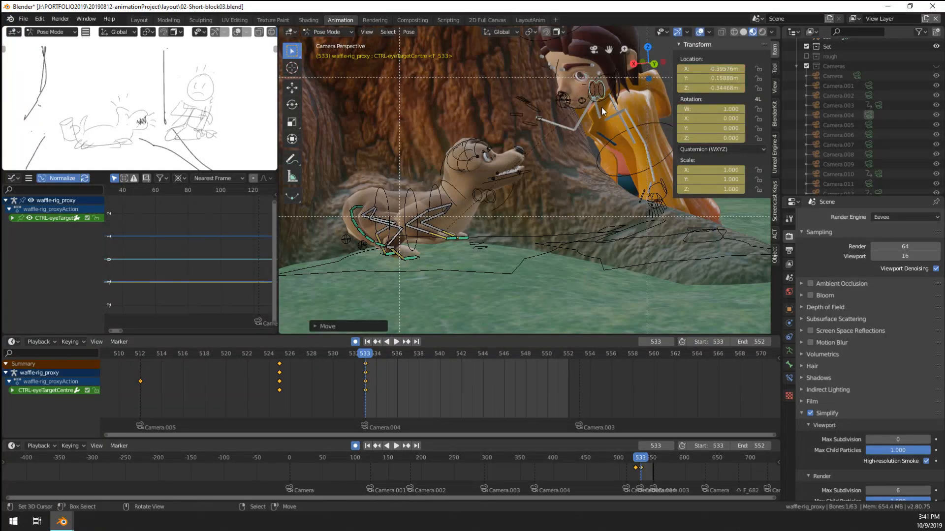
key("space")
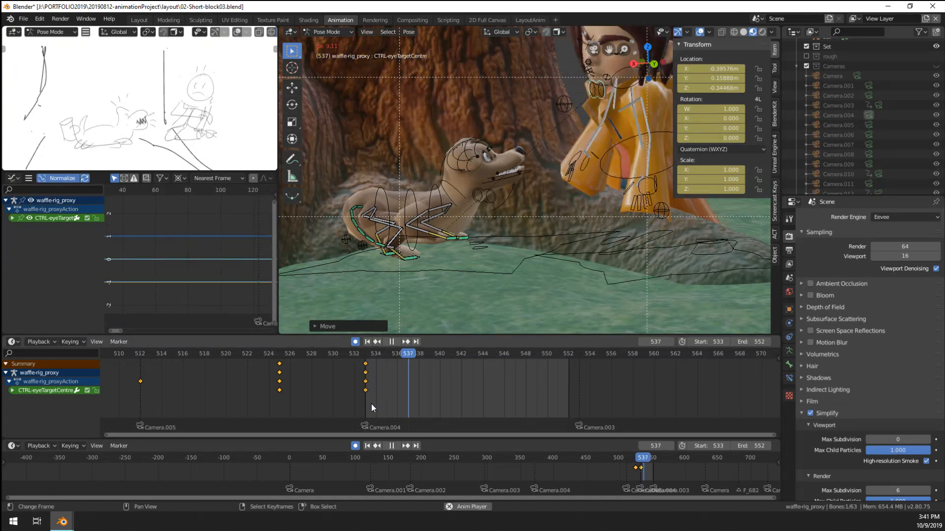
Step: Leave the dog's pose mode, switch to posing the boy's rig and select its CTRL-root
right_click(638, 282)
key("ctrl+Tab")
right_click(639, 282)
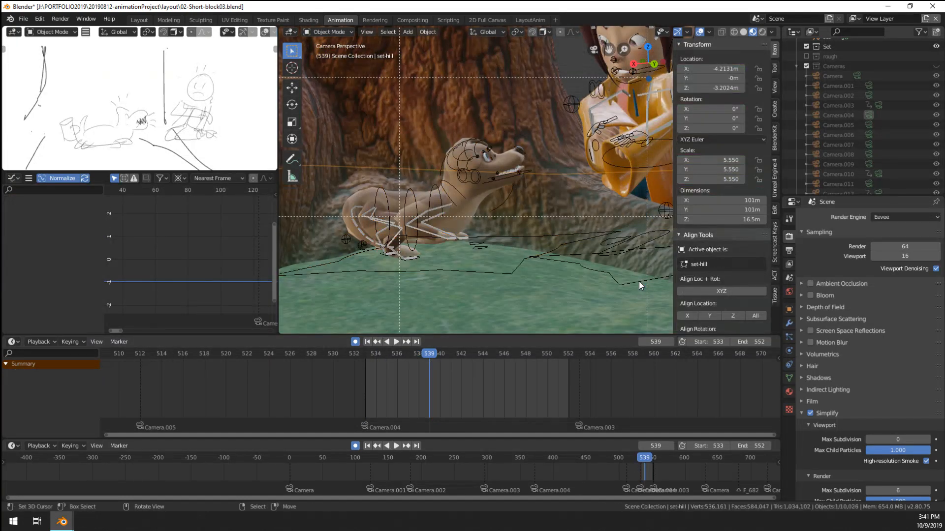
right_click(638, 282)
right_click(638, 281)
key("ctrl+Tab")
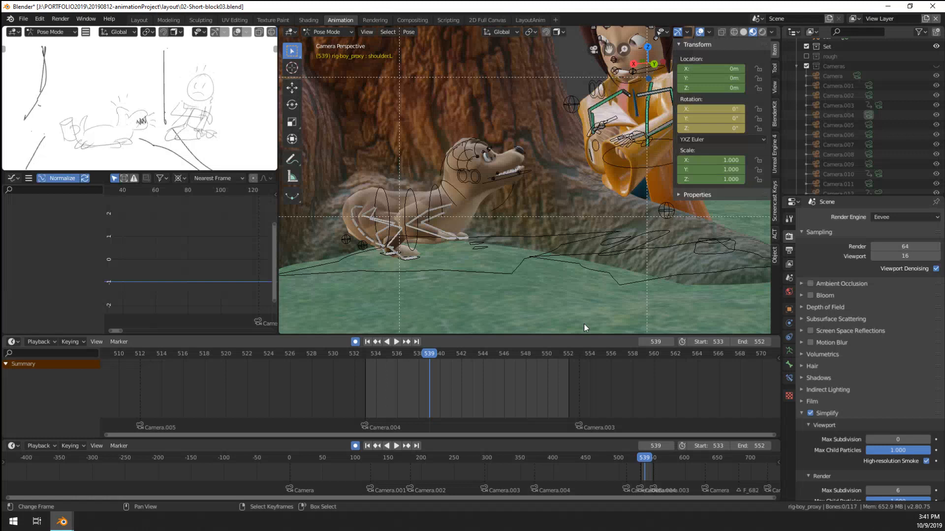
right_click(629, 283)
Step: Move the boy's CTRL-root keyframe at the start of the Camera.004 shot to frame 533
scroll(367, 377, "up", 3)
right_click(360, 365)
key("g")
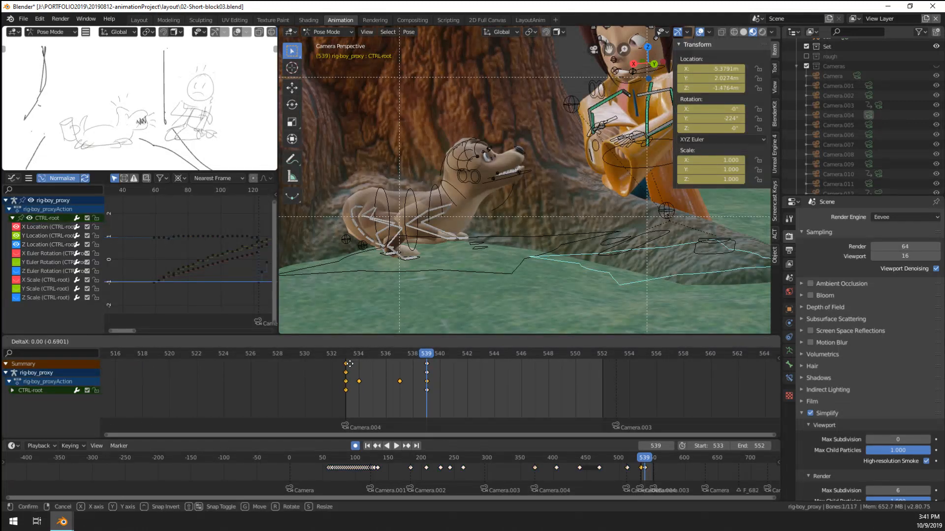
left_click(353, 368)
Step: Examine the boy's CTRL-root keyframes across the earlier shots and return to the Camera.004 shot
scroll(344, 379, "down", 10)
middle_click_drag(296, 391, 324, 390)
scroll(158, 388, "down", 7)
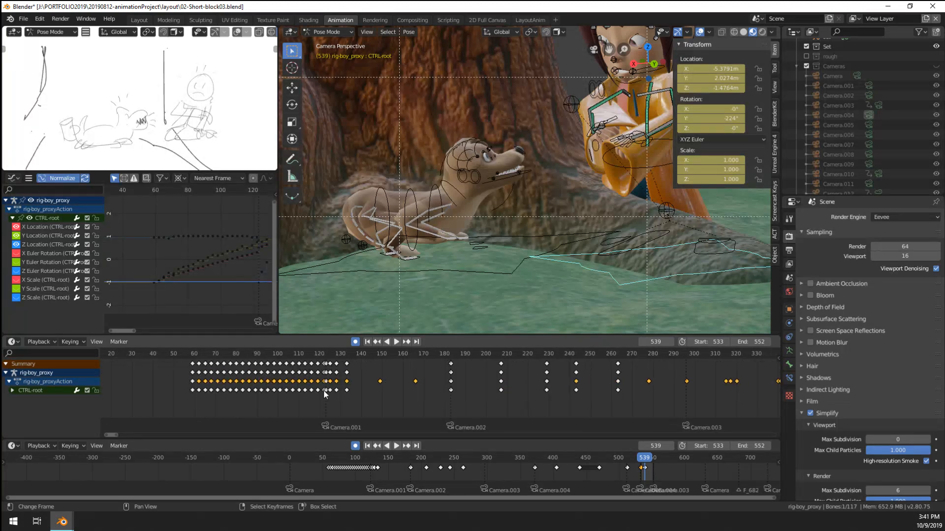
scroll(323, 390, "up", 2)
scroll(323, 389, "down", 5)
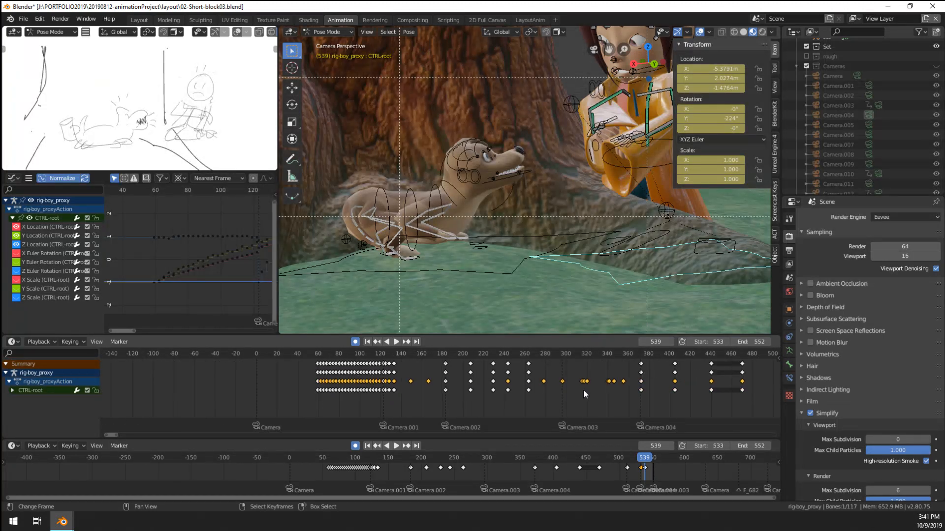
middle_click_drag(583, 391, 335, 388)
scroll(568, 377, "up", 8)
middle_click_drag(627, 390, 371, 387)
scroll(311, 390, "up", 3)
scroll(277, 384, "up", 1)
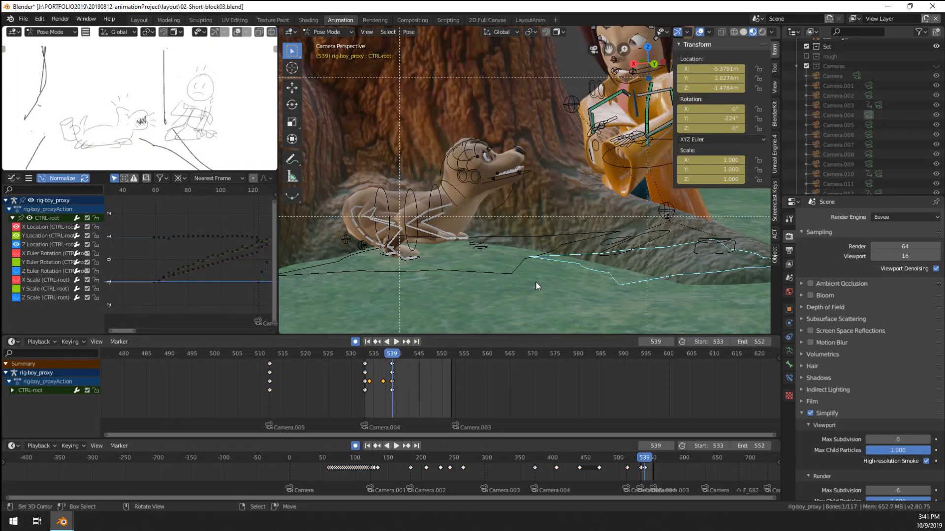
scroll(354, 386, "up", 2)
Step: Scrub and play back the transition from the Camera.005 shot into the Camera.004 shot to review both characters' poses
left_click(351, 383)
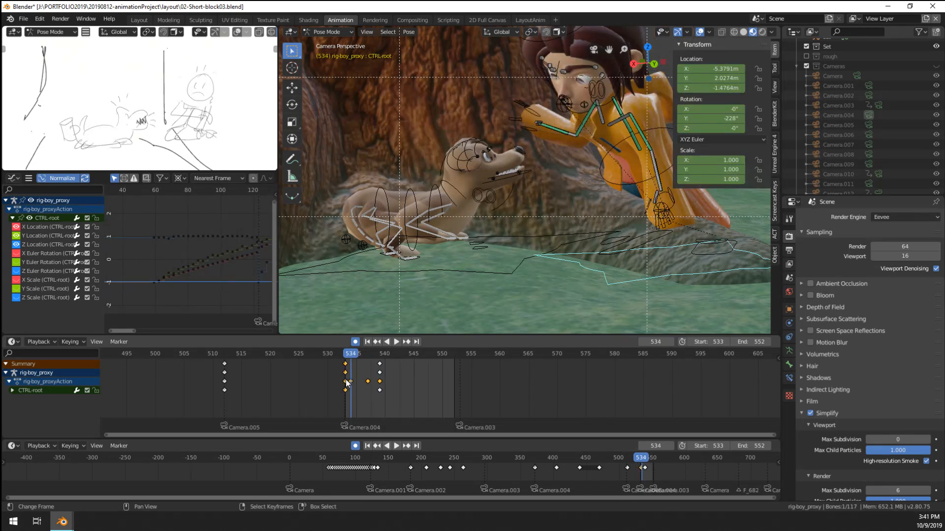
left_click(343, 397)
key("space")
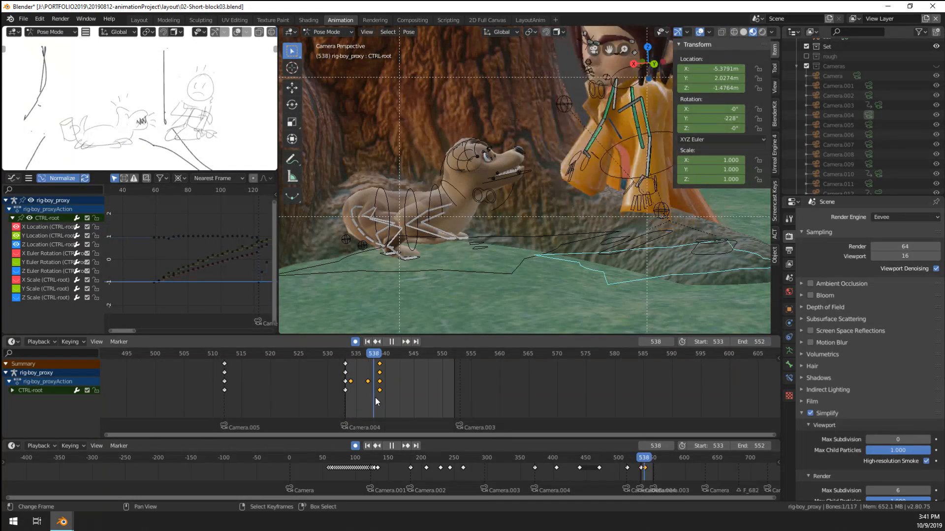
left_click(201, 403)
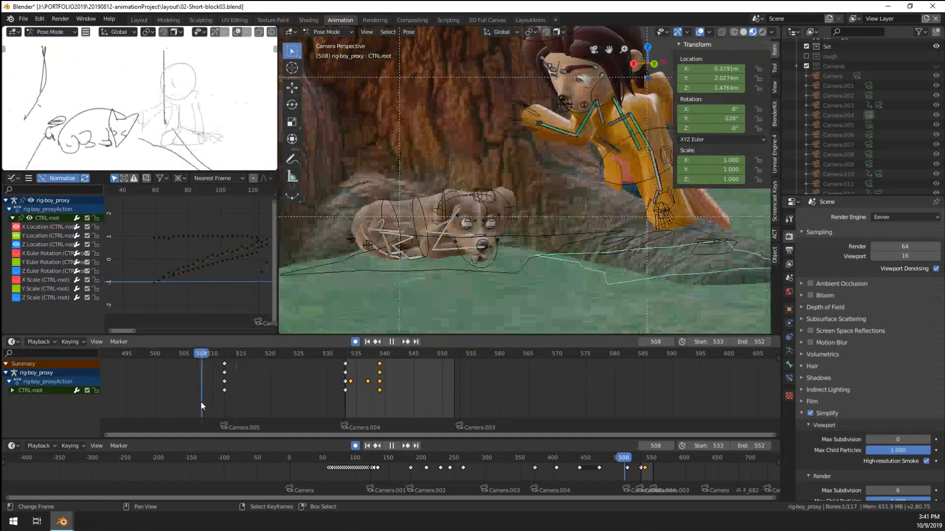
left_click_drag(201, 403, 339, 400)
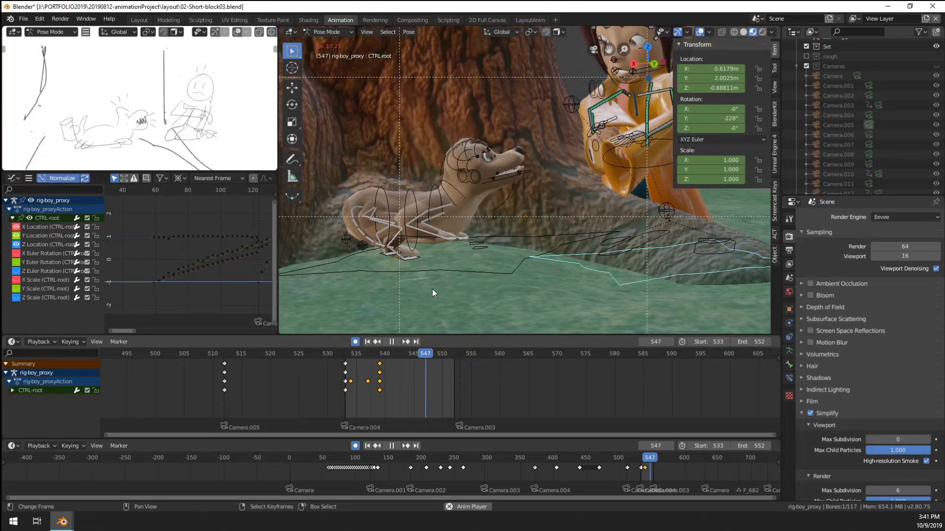
left_click(256, 396)
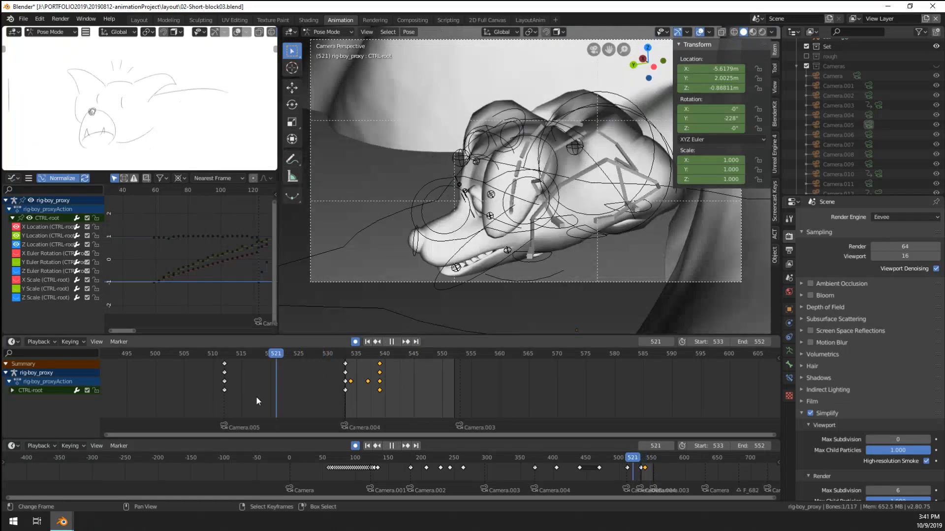
left_click(243, 397)
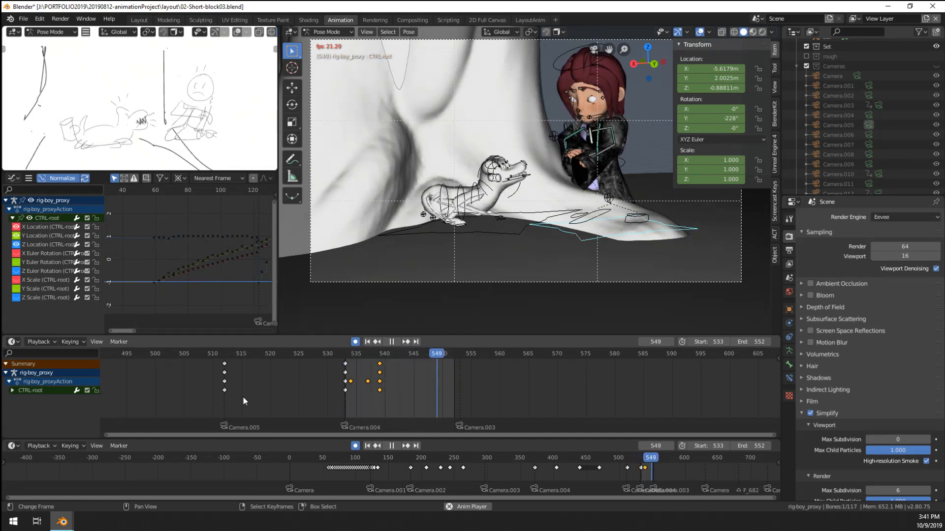
key("space")
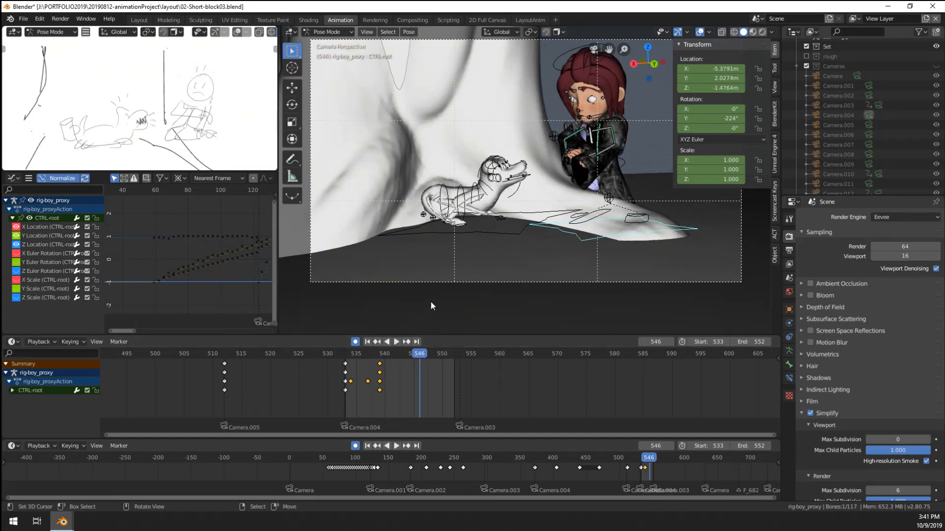
scroll(384, 386, "up", 5)
left_click(516, 234)
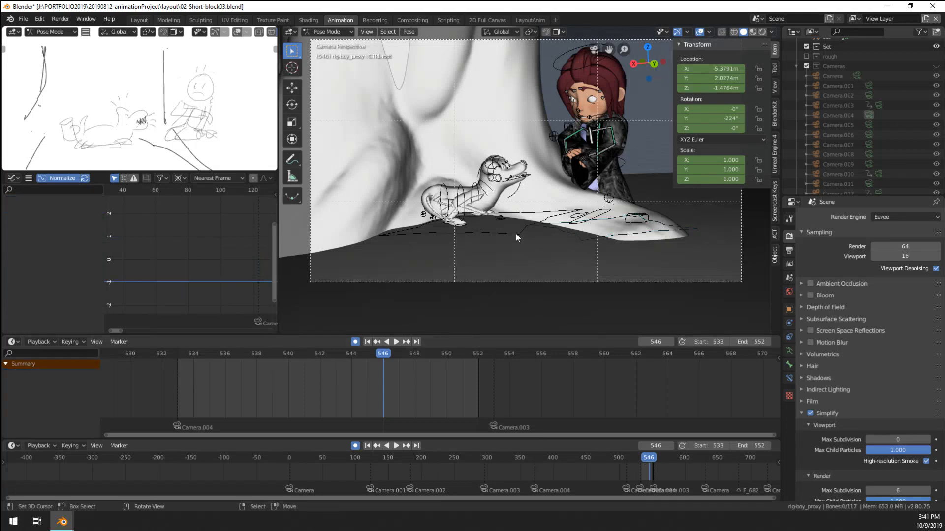
Step: Leave the boy's pose mode, switch to posing the dog's waffle rig and check all its bones at frame 546
key("ctrl+Tab")
right_click(516, 234)
scroll(516, 234, "up", 6)
key("ctrl+Tab")
scroll(516, 234, "up", 3)
right_click(483, 220)
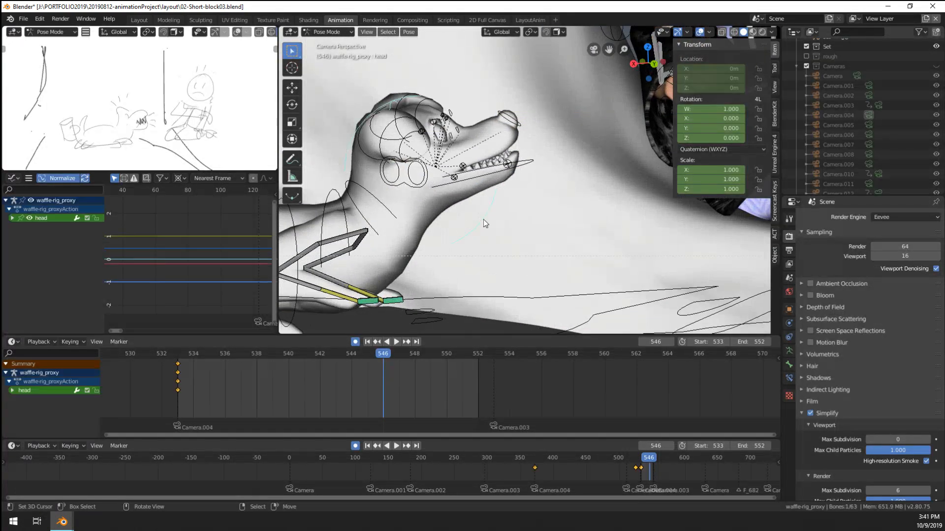
scroll(483, 221, "down", 3)
key("a")
scroll(492, 225, "down", 3)
scroll(483, 238, "up", 3)
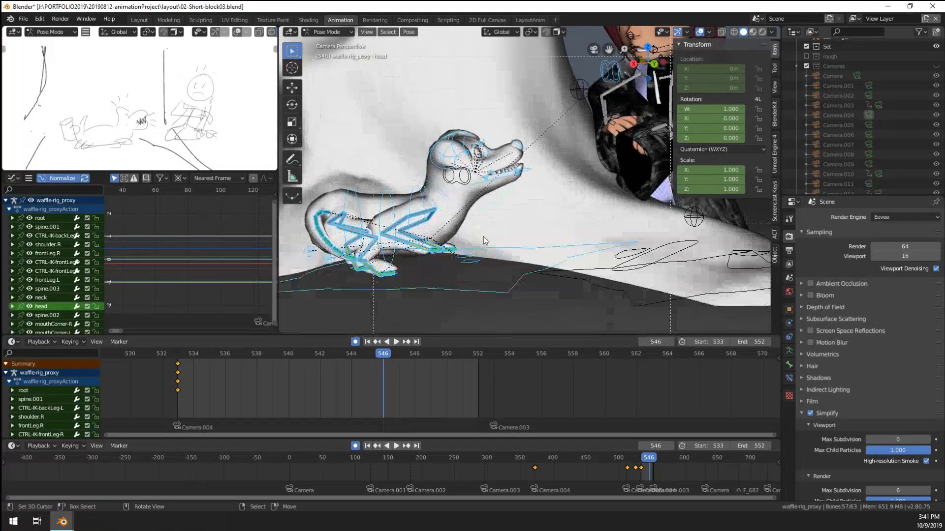
Step: Pull the dog's right and left front-leg IK controls back toward its body at frame 546
scroll(401, 252, "up", 2)
right_click(453, 278)
key("g")
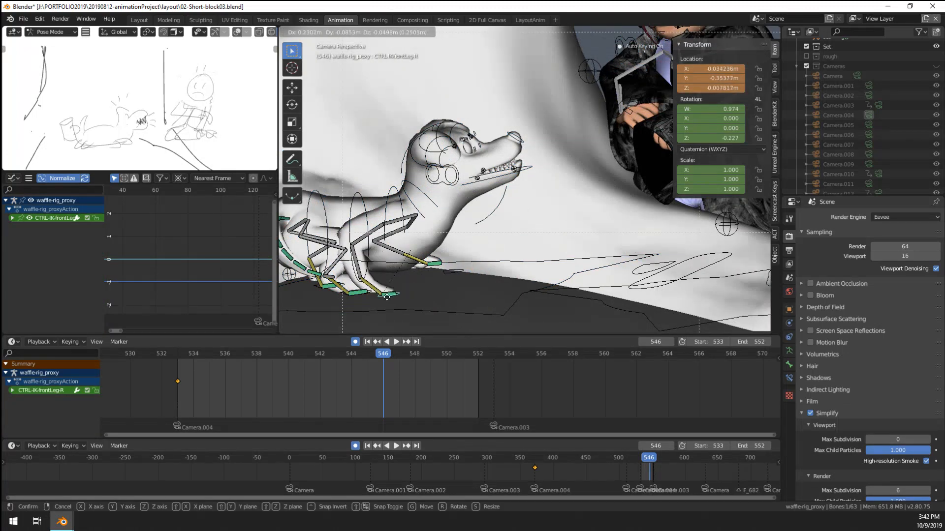
left_click(389, 297)
right_click(451, 271)
key("g")
left_click(378, 291)
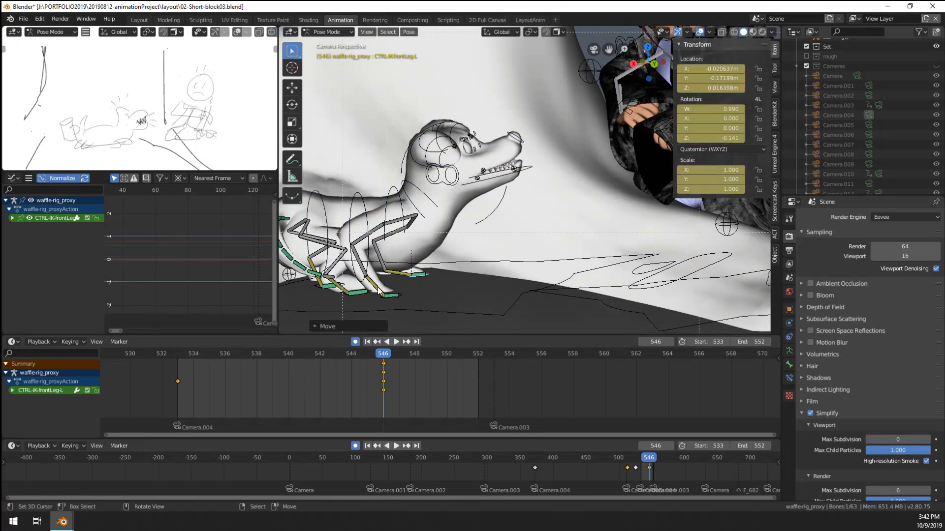
Step: Reposition the dog's right and left back-leg IK controls under its hips at frame 546
right_click(360, 295)
key("g")
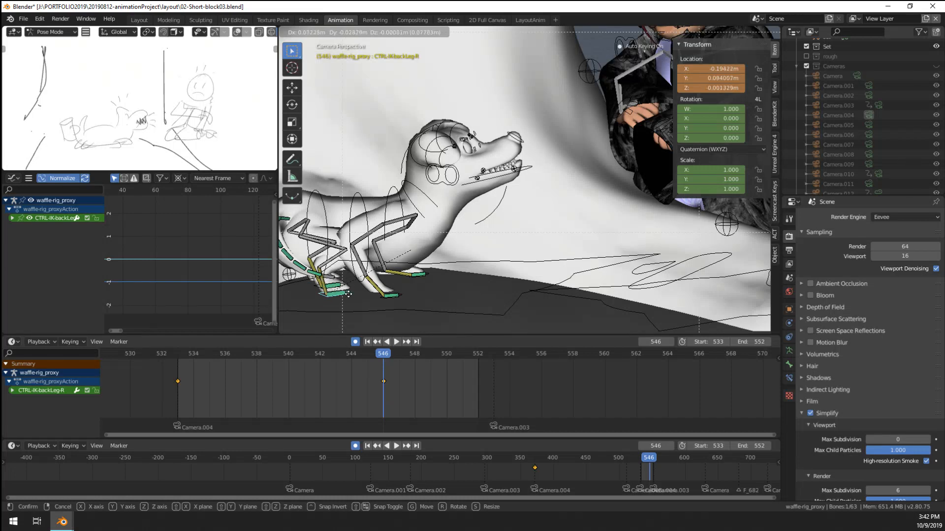
left_click(346, 297)
right_click(345, 285)
middle_click_drag(351, 283, 426, 278)
key("KP_0")
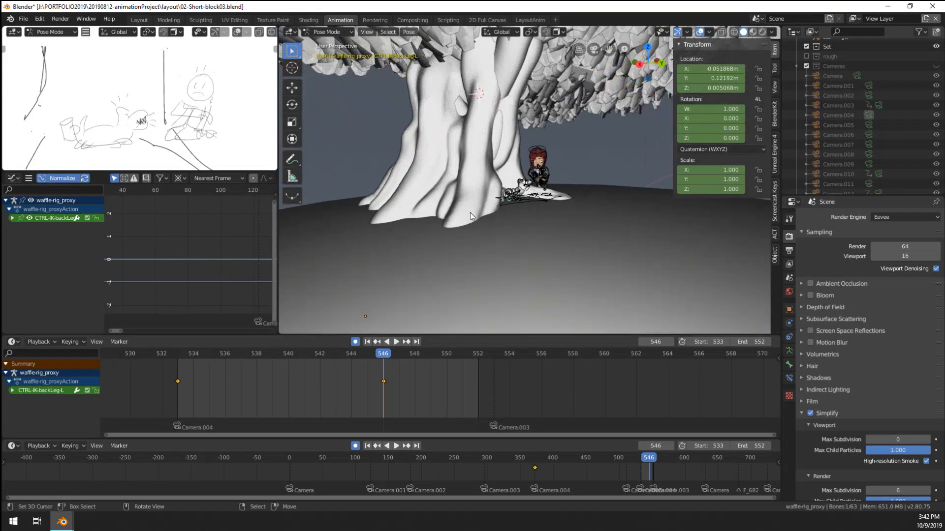
middle_click_drag(470, 213, 472, 256, "ctrl")
key("g")
left_click(487, 263)
Step: Rotate the dog's spine.003 upward and adjust its head rotation to look up at the boy, checking through the camera
right_click(437, 236)
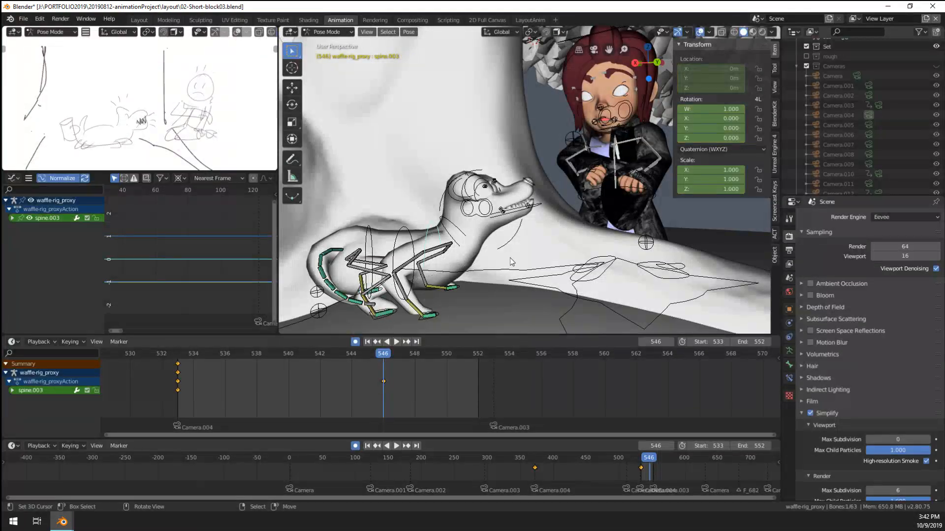
key("r")
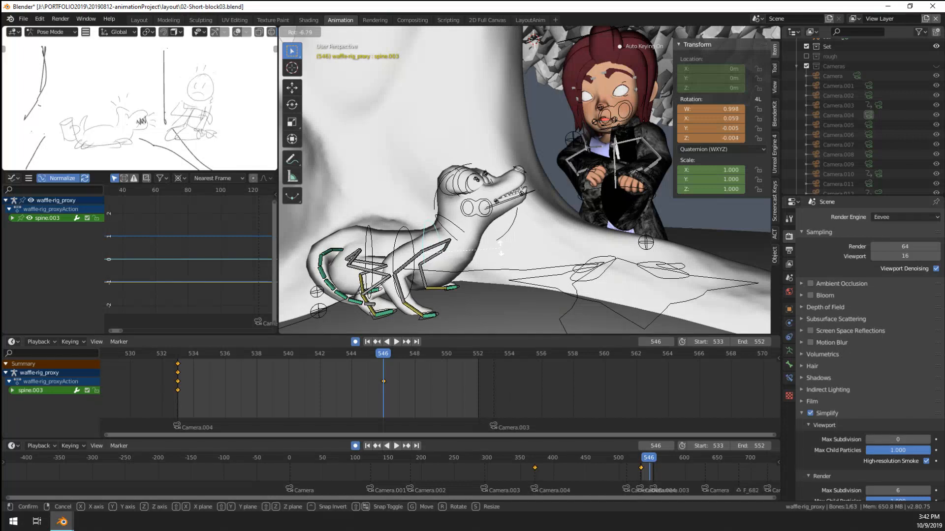
left_click(512, 232)
right_click(512, 233)
key("r")
left_click(557, 255)
key("KP_0")
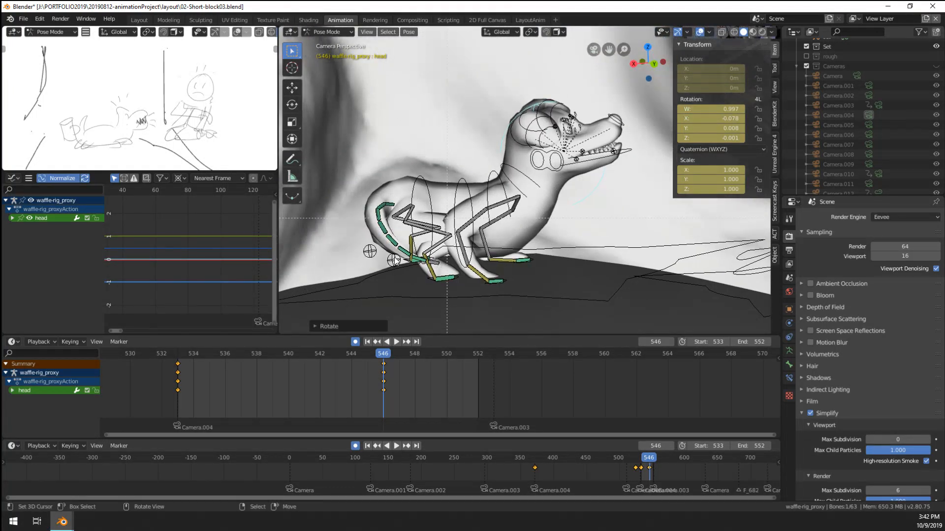
Step: Move the dog's tail-bendy-end control down to the ground at frame 546
right_click(436, 262)
key("g")
left_click(423, 273)
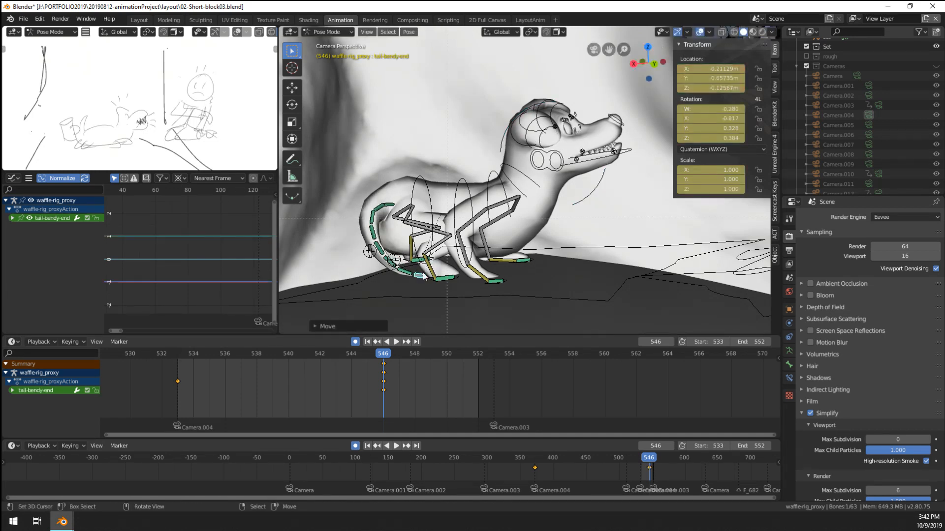
Step: Nudge the dog's right back-leg IK control and try rotating it about the global Z axis
right_click(436, 279)
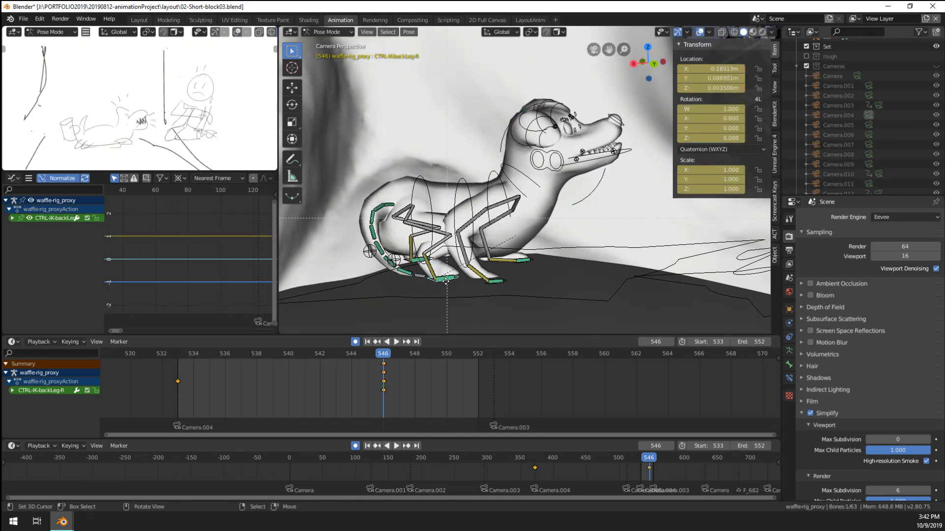
key("r")
key("z")
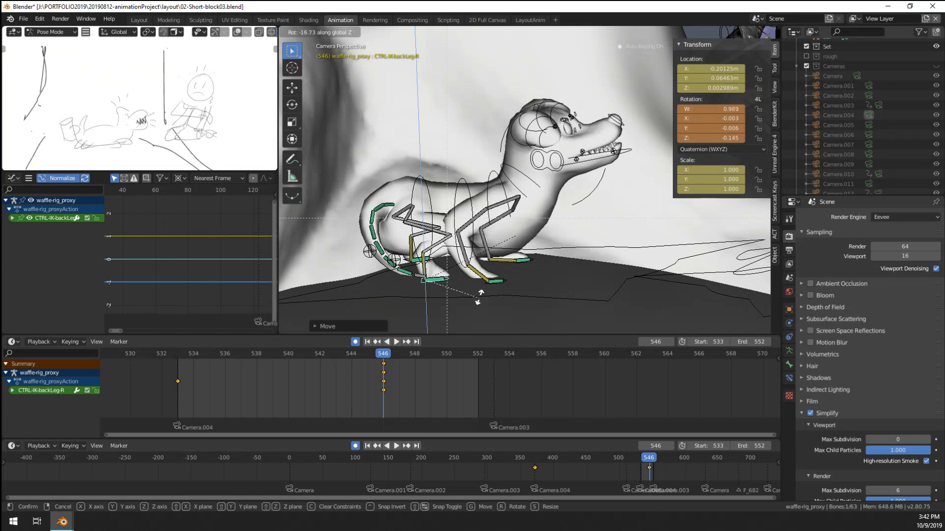
right_click(480, 300)
middle_click_drag(527, 276, 423, 285, "shift")
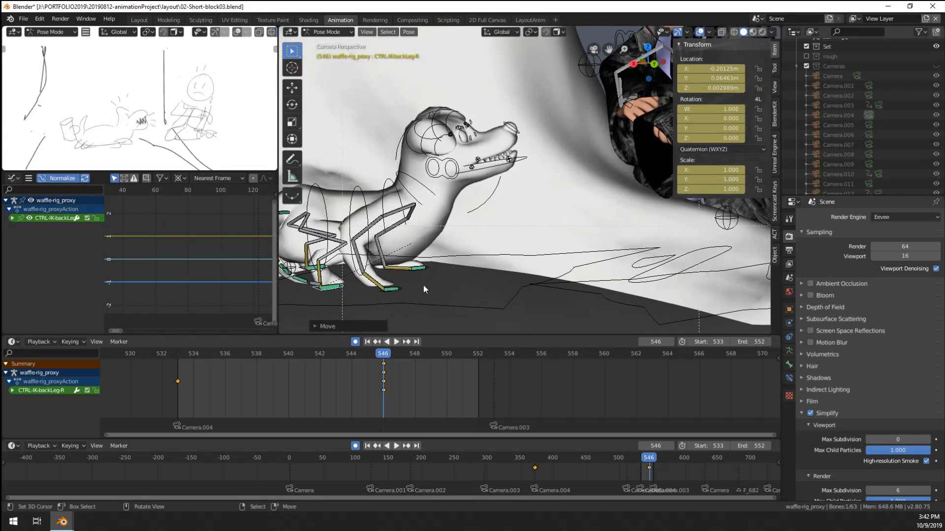
Step: Set the keyframe interpolation for all the dog's bones and play back the Camera.004 shot
scroll(423, 285, "down", 2)
left_click_drag(358, 386, 238, 370)
key("a")
key("t")
left_click(193, 259)
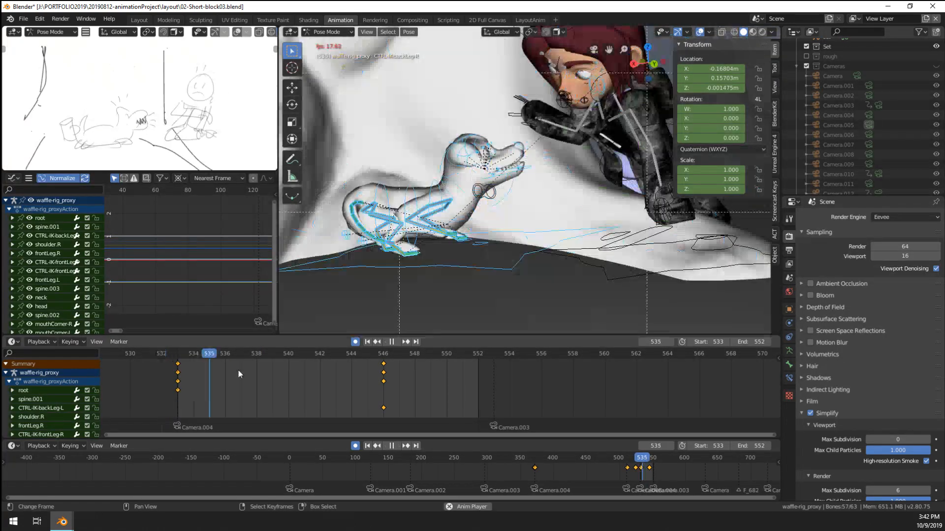
key("space")
key("space")
left_click_drag(209, 398, 403, 408)
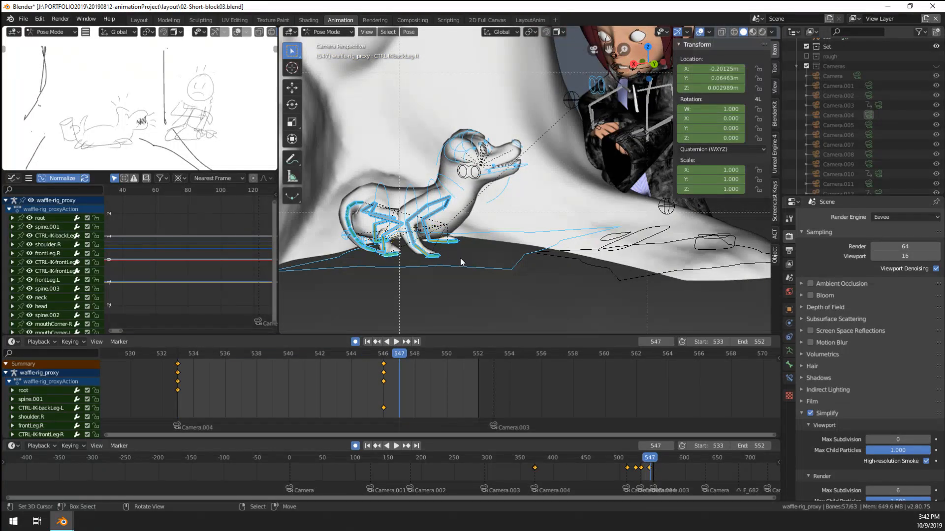
Step: Reapply the keyframe interpolation on all the dog's bones and review the shot back to frame 532
key("a")
key("t")
left_click(193, 247)
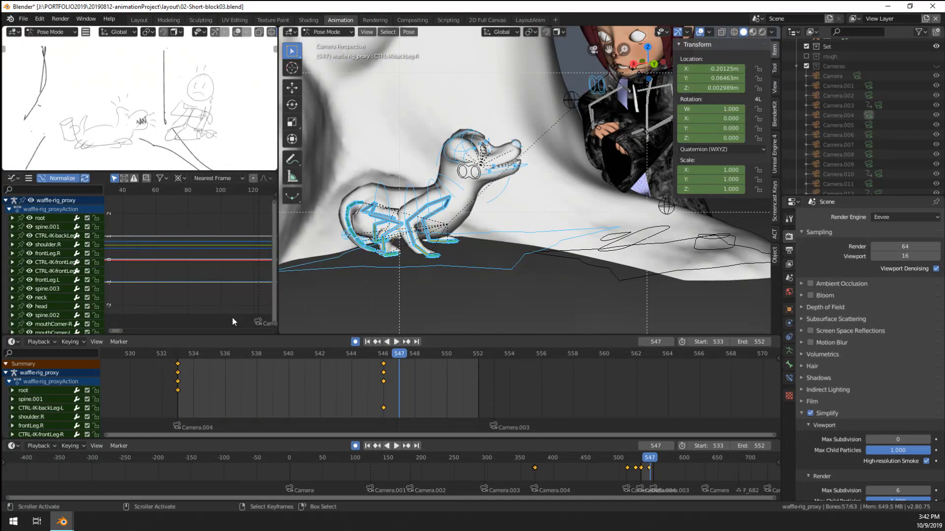
key("space")
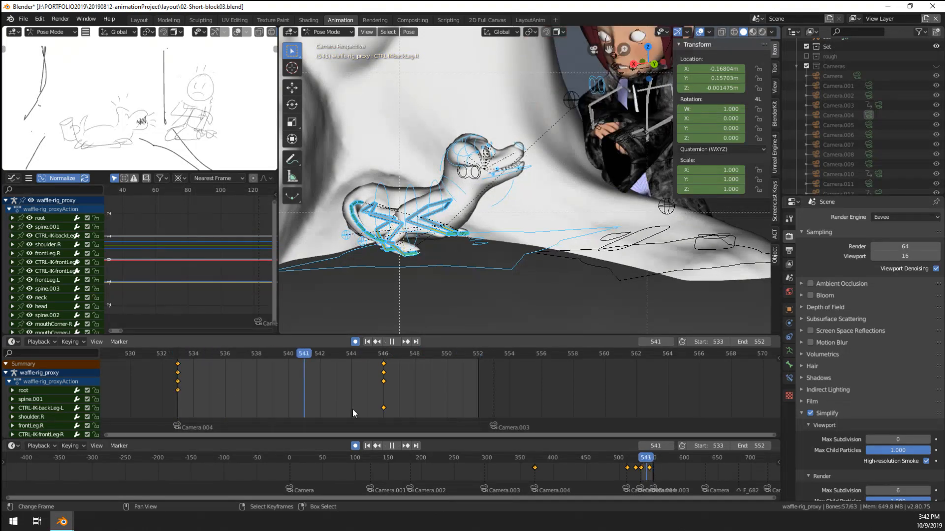
left_click_drag(352, 409, 163, 402)
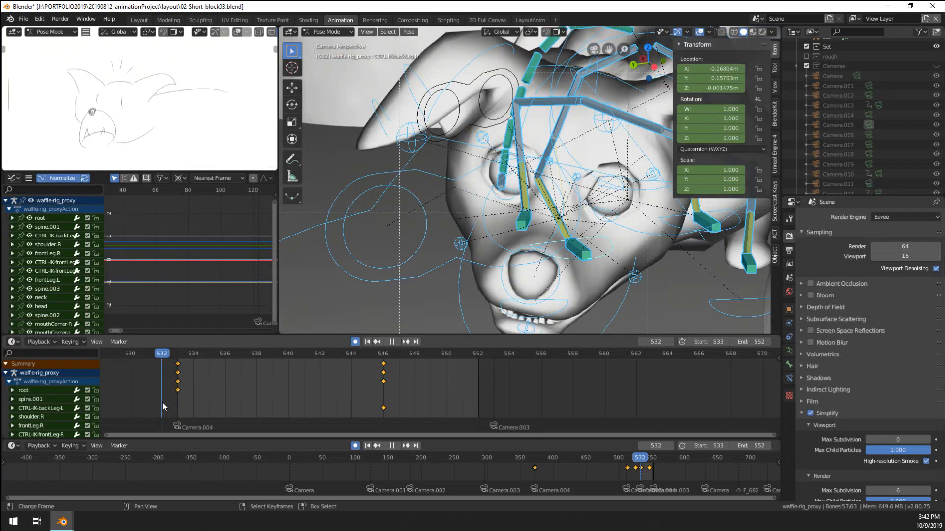
key("space")
Step: Move the dog's left front-leg IK control below its head at frame 532 in the Camera.005 shot
scroll(436, 199, "down", 5)
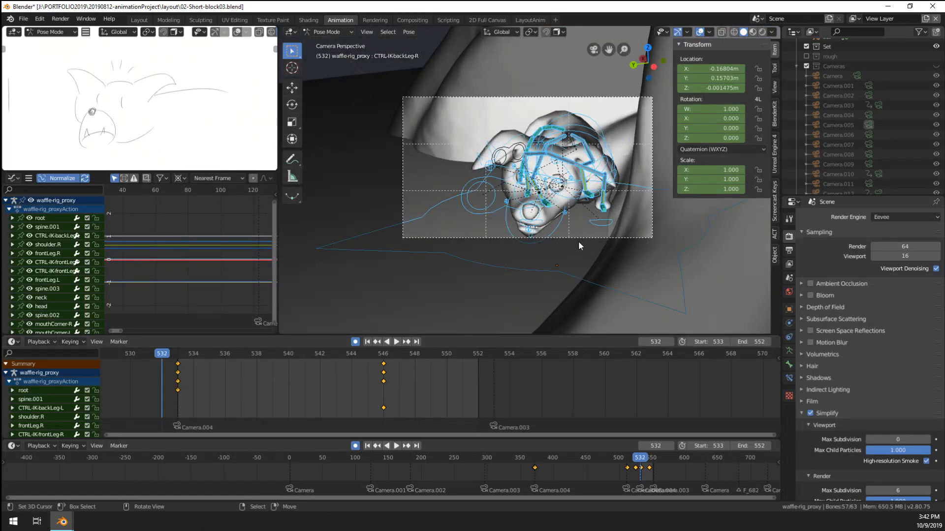
left_click(609, 220)
scroll(609, 220, "up", 1)
key("g")
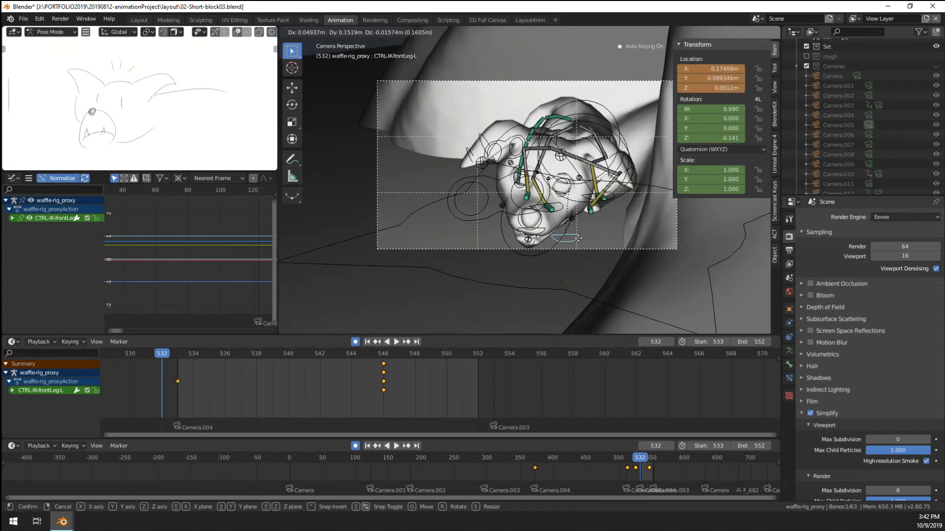
left_click(578, 238)
Step: Duplicate the left front-leg IK control's keyframe from frame 512 to frame 525
middle_click_drag(459, 249, 428, 251)
scroll(468, 281, "down", 3)
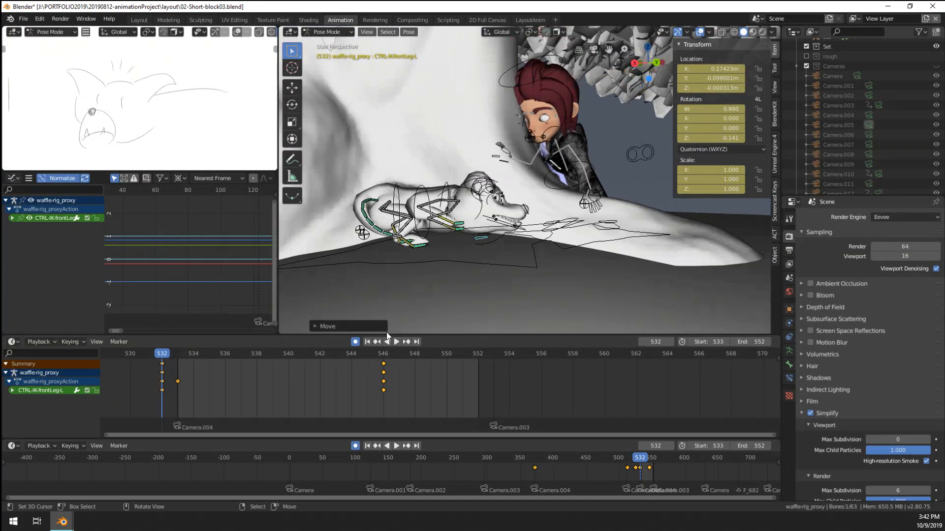
scroll(339, 377, "down", 10)
middle_click_drag(333, 379, 418, 375)
scroll(409, 378, "up", 2)
left_click_drag(315, 395, 373, 403)
scroll(428, 262, "up", 2)
scroll(428, 266, "up", 1)
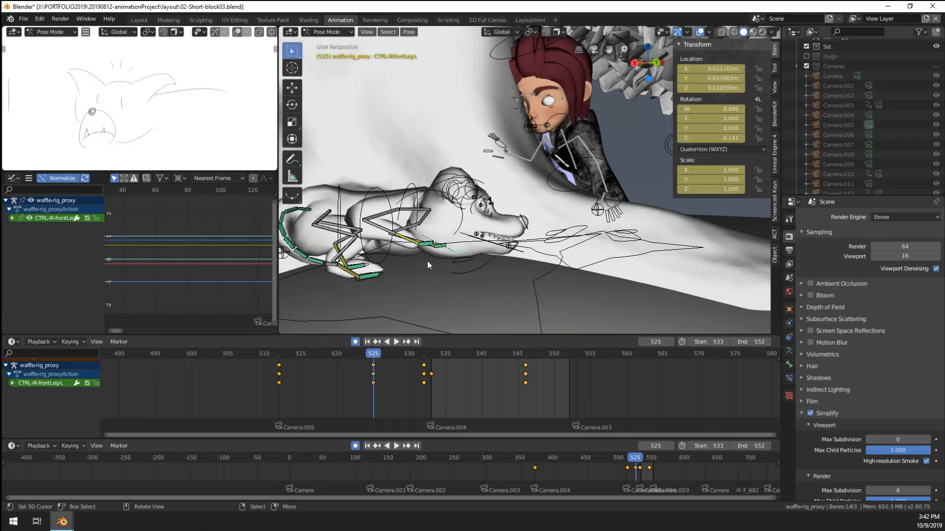
left_click(280, 365)
key("shift+d")
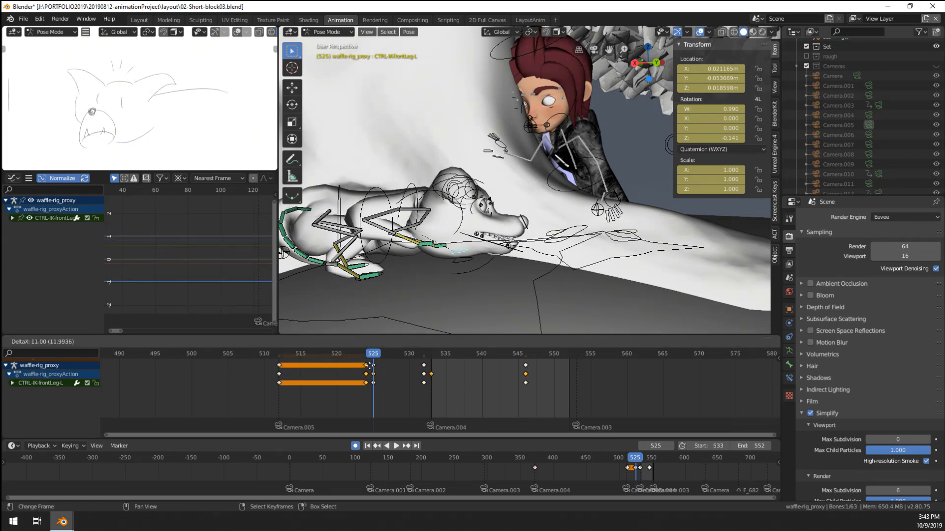
left_click(374, 365)
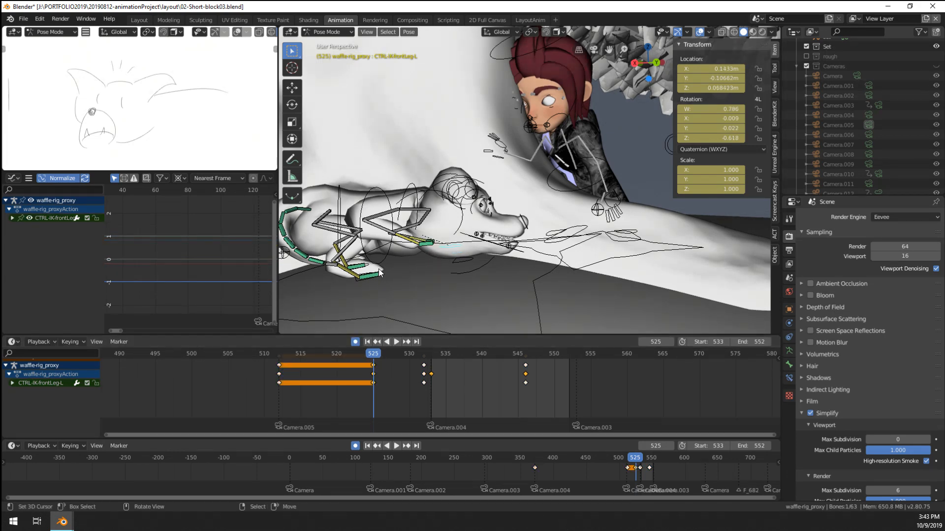
Step: Circle-select the dog's body, leg and tail bones, leaving out spine.003 and the neck
scroll(397, 247, "down", 2)
scroll(396, 247, "up", 2)
middle_click_drag(397, 247, 423, 249, "shift")
key("c")
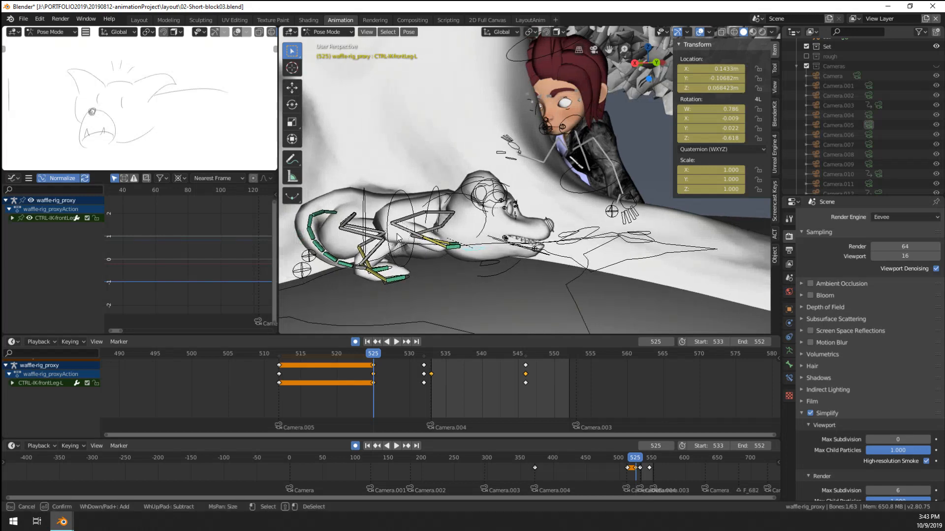
mouse_move(397, 235)
left_mouse_down()
mouse_move(373, 232)
mouse_move(334, 246)
mouse_move(403, 279)
mouse_move(454, 253)
mouse_move(445, 197)
left_mouse_up()
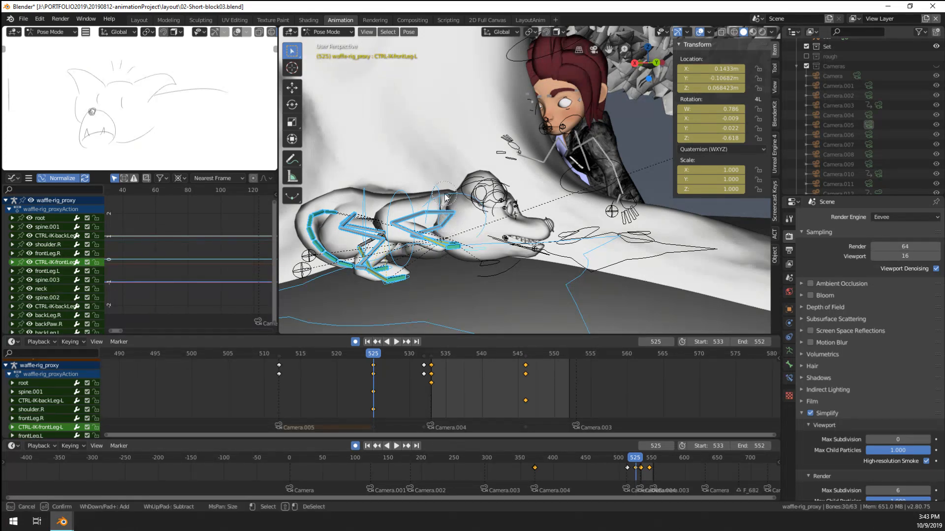
right_click(437, 199)
left_click(445, 207, "shift")
key("c")
left_click(452, 217, "shift")
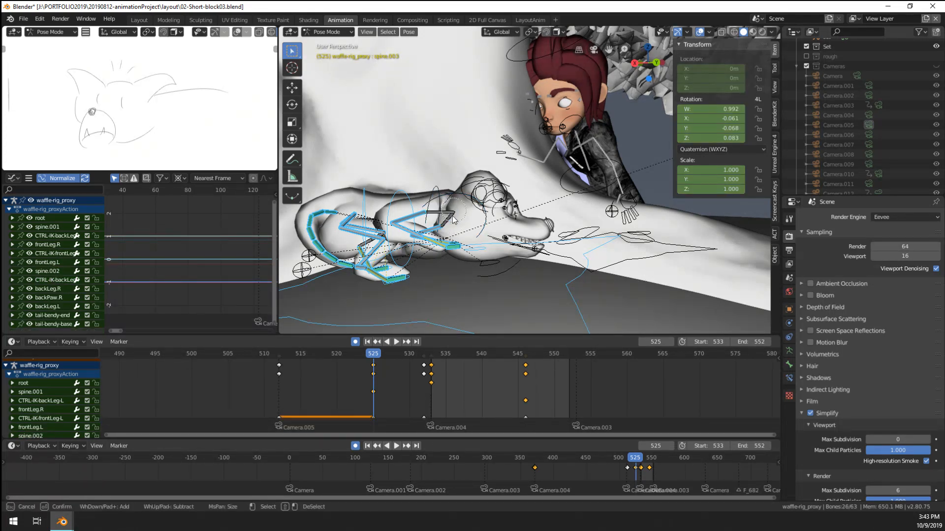
key("Escape")
Step: Refine the dog's bone selection so that it includes both front-leg IK controls
middle_click_drag(533, 260, 510, 262)
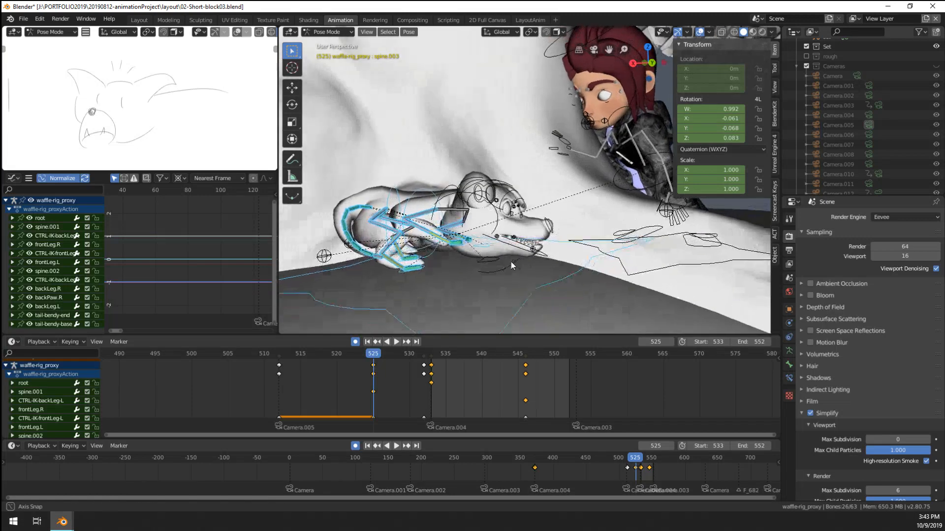
scroll(509, 262, "up", 1)
key("c")
left_click(479, 263, "shift")
key("Escape")
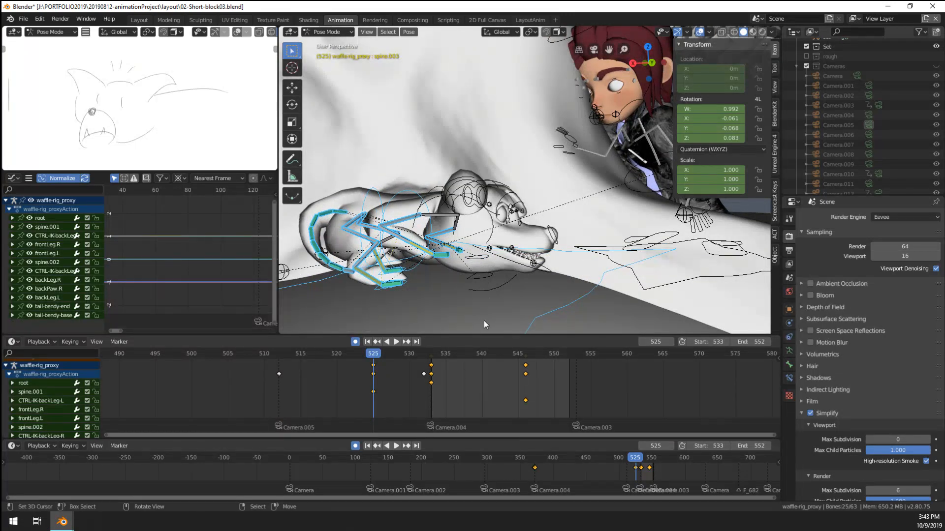
key("c")
left_click(478, 270)
key("Escape")
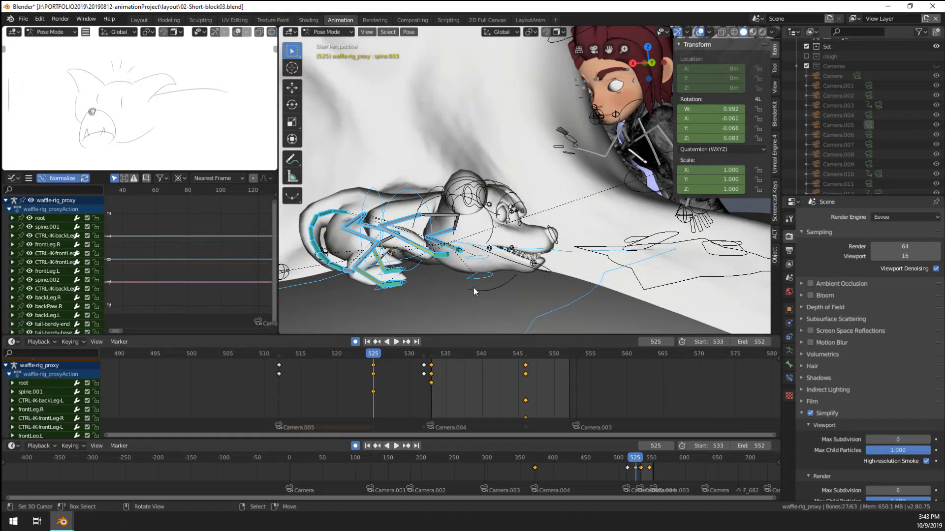
Step: Duplicate the selected dog bones' keyframes from frame 512 to frame 525
scroll(284, 375, "up", 1)
middle_click_drag(285, 375, 291, 428)
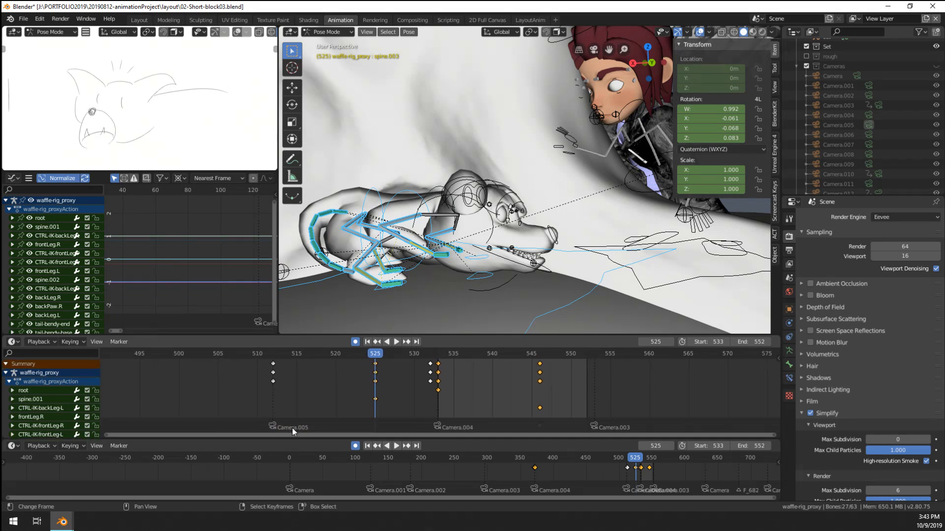
right_click(273, 365)
key("shift+d")
left_click(375, 373)
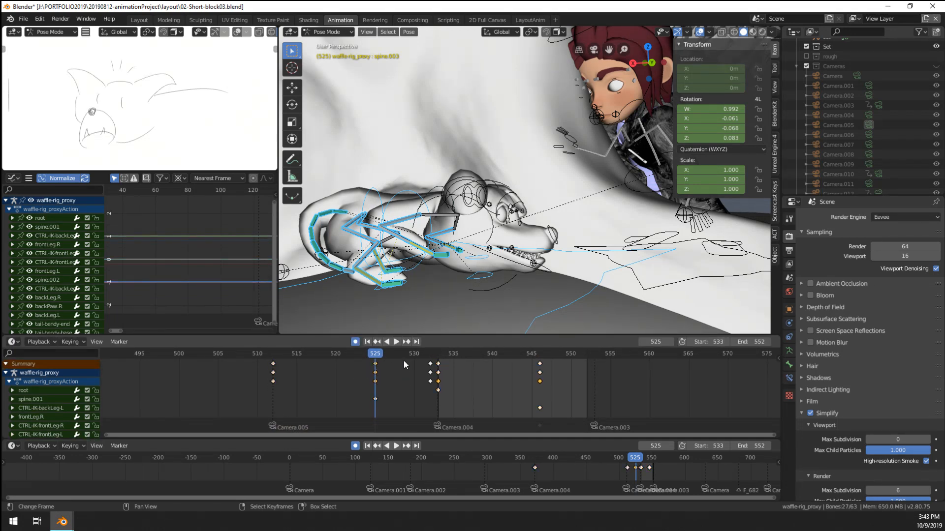
Step: Select spine.003 and its frame 512 keyframe, and review the start of the Camera.005 shot
left_click_drag(404, 362, 287, 382)
left_click(430, 182)
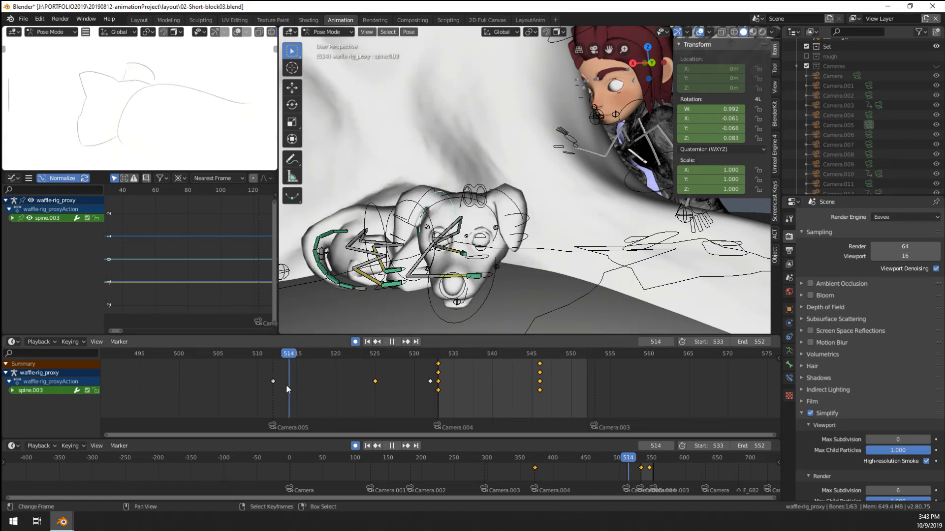
right_click(272, 381)
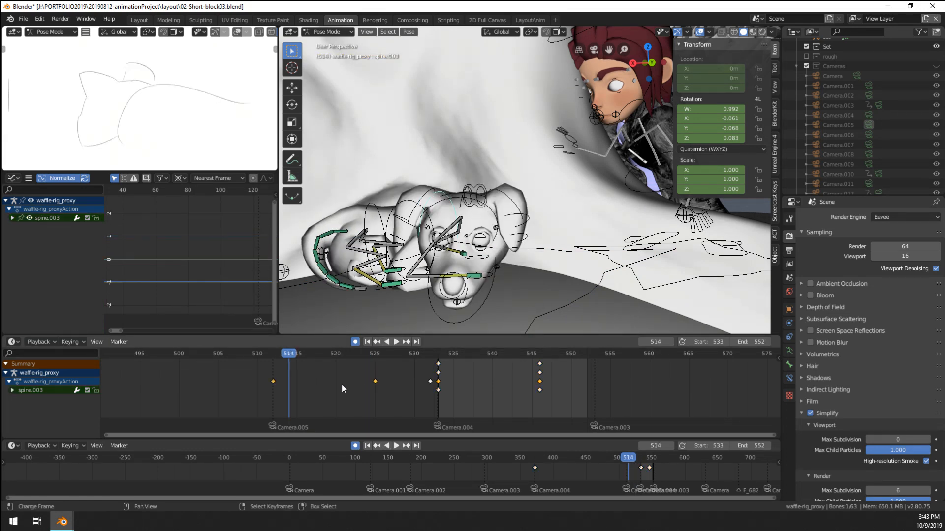
left_click(281, 392)
key("space")
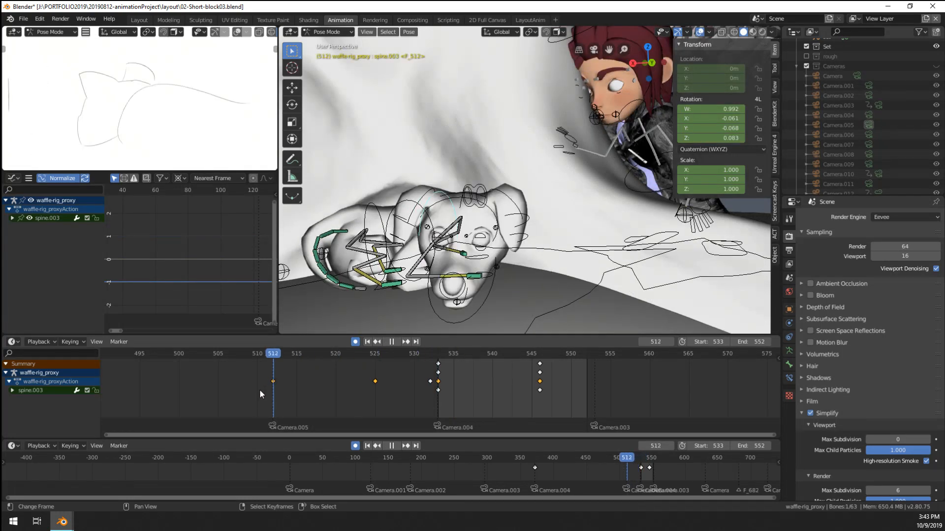
Step: Set the start of the playback range to frame 512 and play the shot
key("space")
left_click(275, 397)
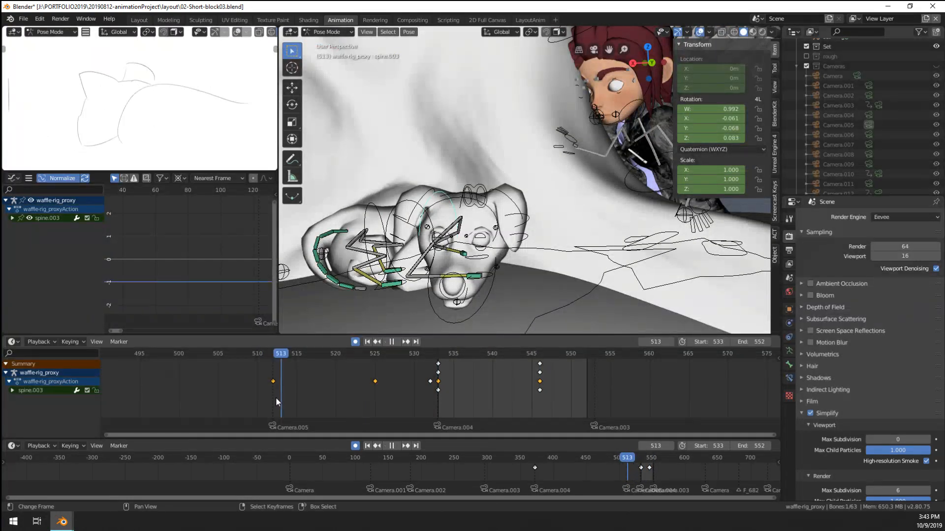
left_click(704, 338)
type("512")
key("Return")
key("space")
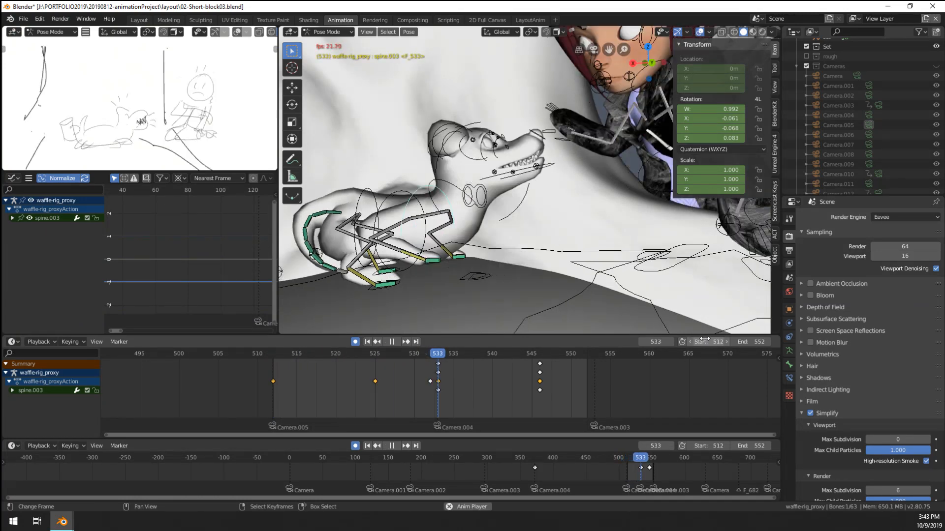
Step: Switch to the active camera's view and replay the dog's animation across the Camera.005 and Camera.004 shots
key("space")
key("KP_0")
key("KP_0")
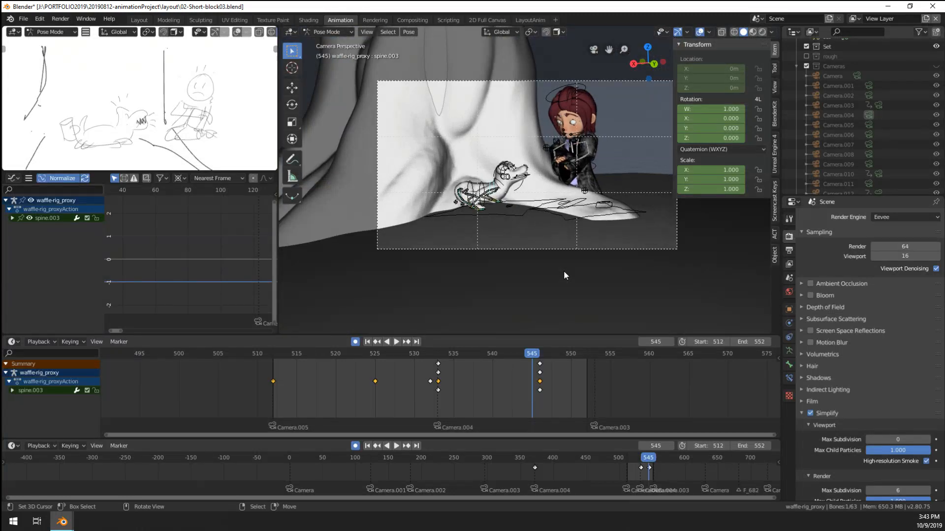
left_click_drag(383, 400, 343, 406)
key("space")
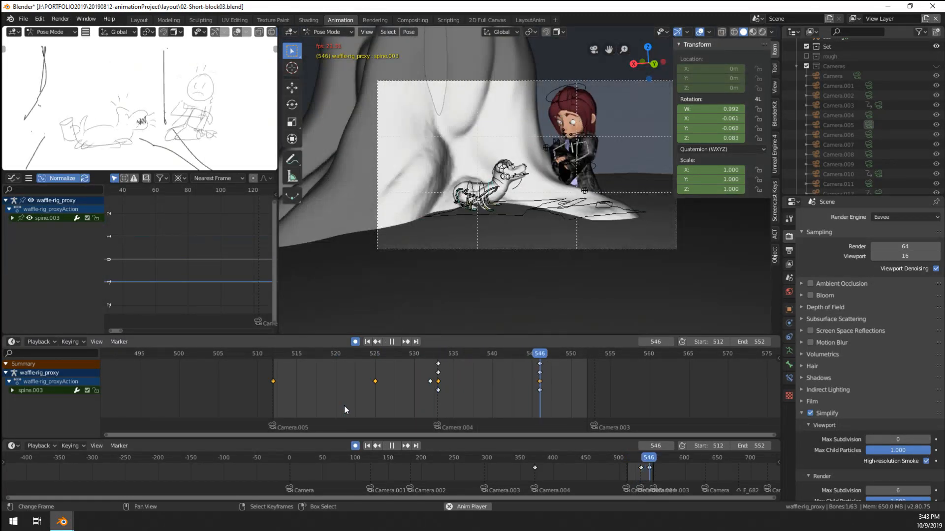
Step: Move the spine.003 keyframe from frame 546 to frame 533 and replay the Camera.004 shot
left_click_drag(492, 392, 532, 391)
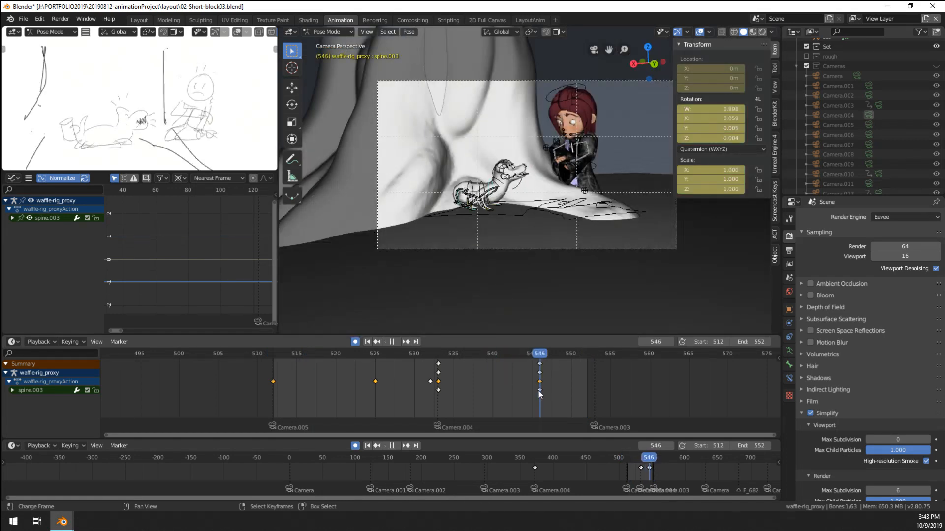
key("space")
scroll(551, 388, "up", 1)
key("g")
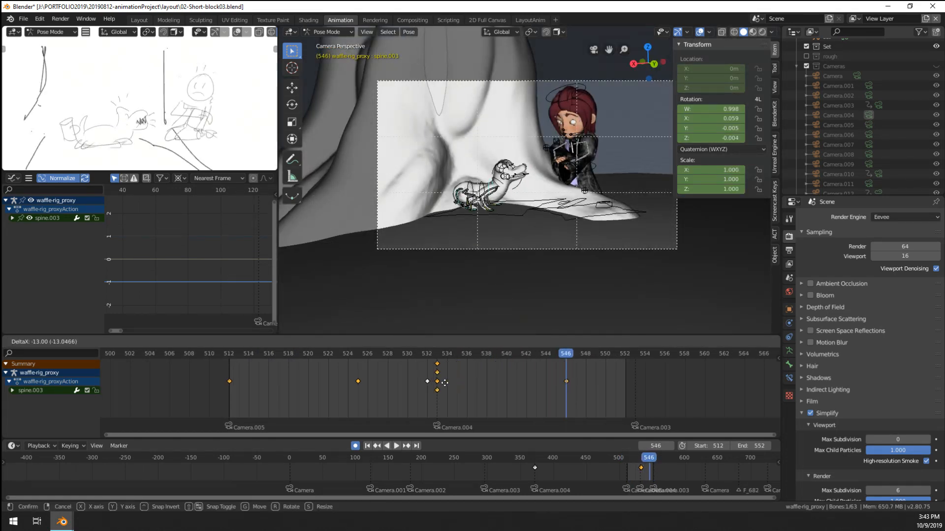
left_click(445, 383)
left_click_drag(437, 395, 430, 400)
key("space")
key("space")
Step: Select all the dog's bones, move their frame 546 keyframes to frame 533, and play back the result
key("a")
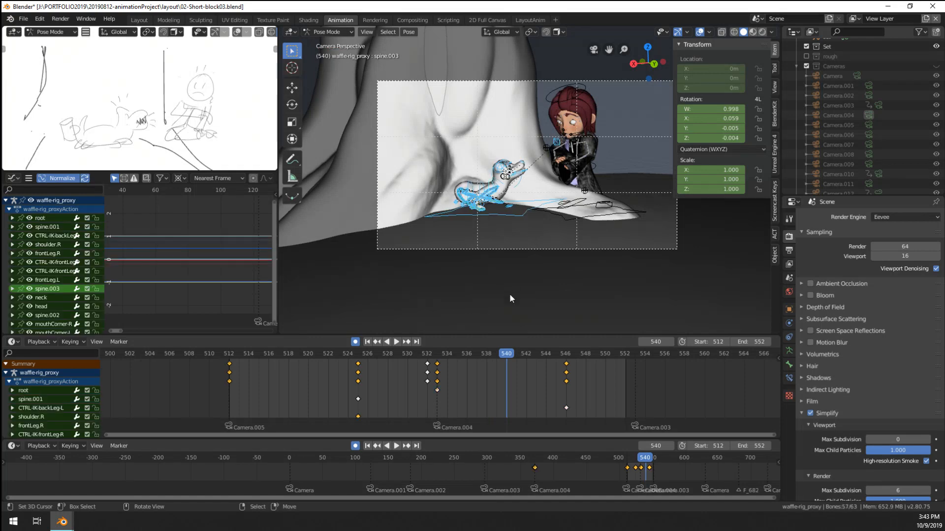
scroll(509, 293, "up", 2)
left_click(565, 367)
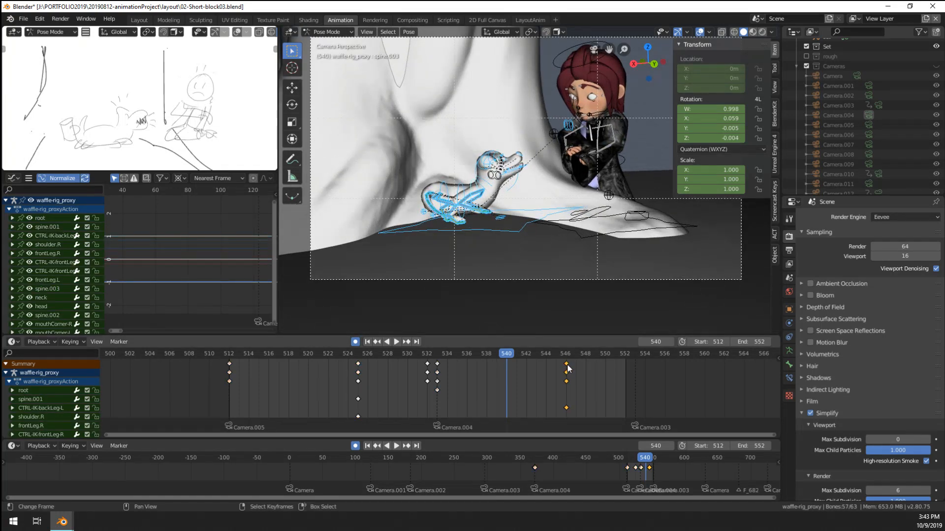
key("g")
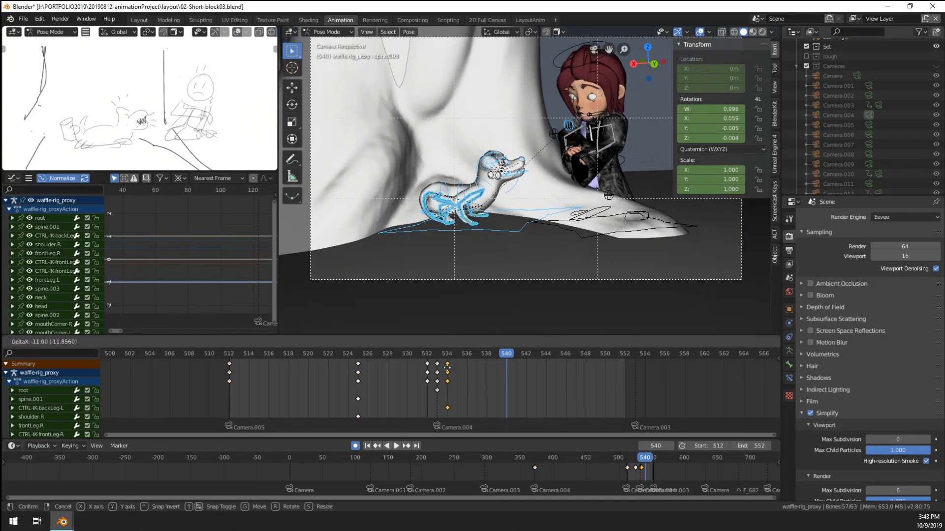
left_click(441, 370)
left_click(308, 398)
key("space")
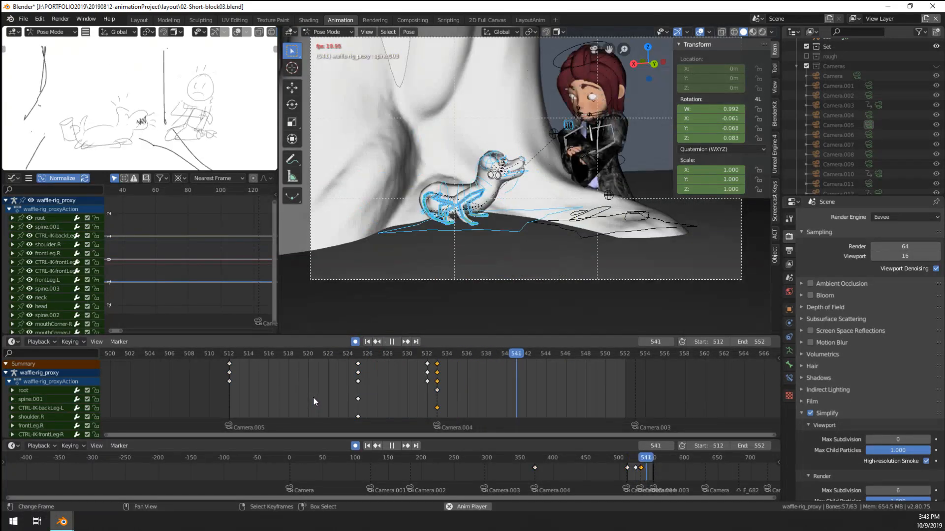
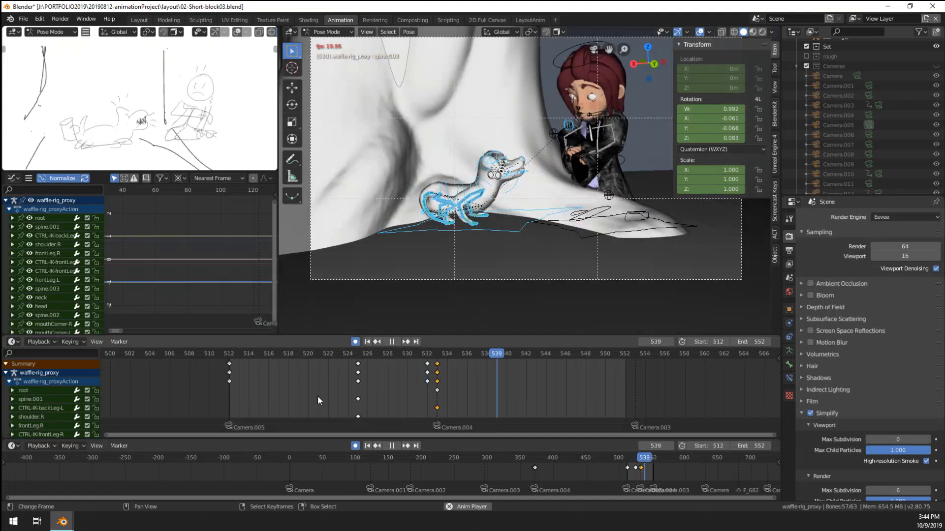
key("space")
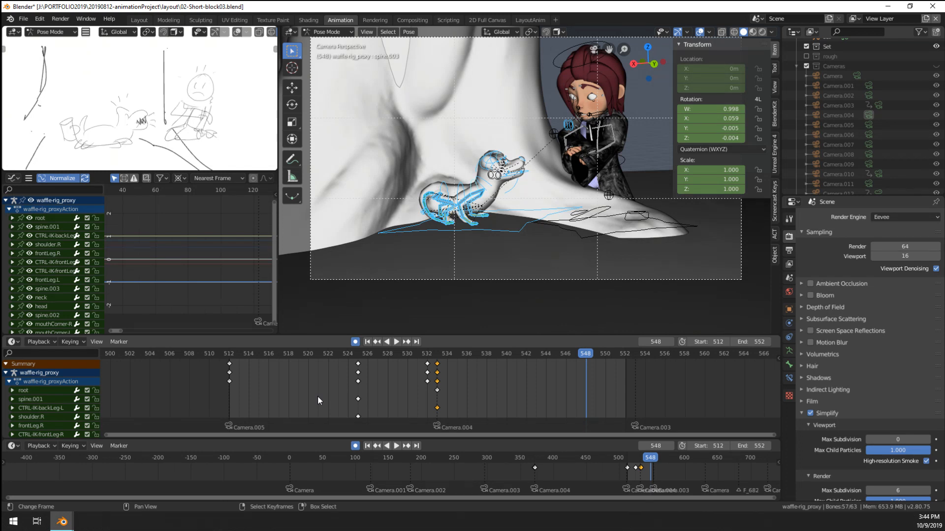
Step: Set the start of the playback range to frame 1
scroll(318, 397, "down", 20)
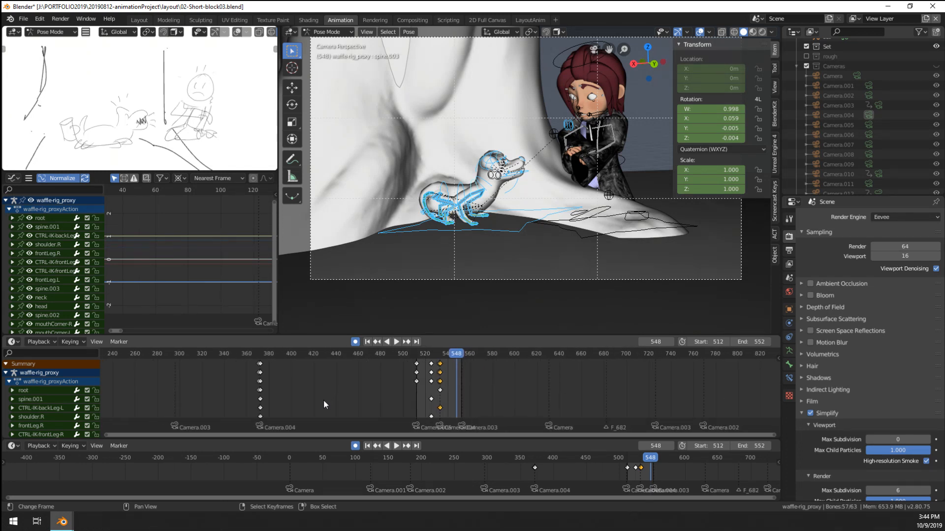
middle_click_drag(325, 400, 443, 397)
scroll(452, 396, "down", 18)
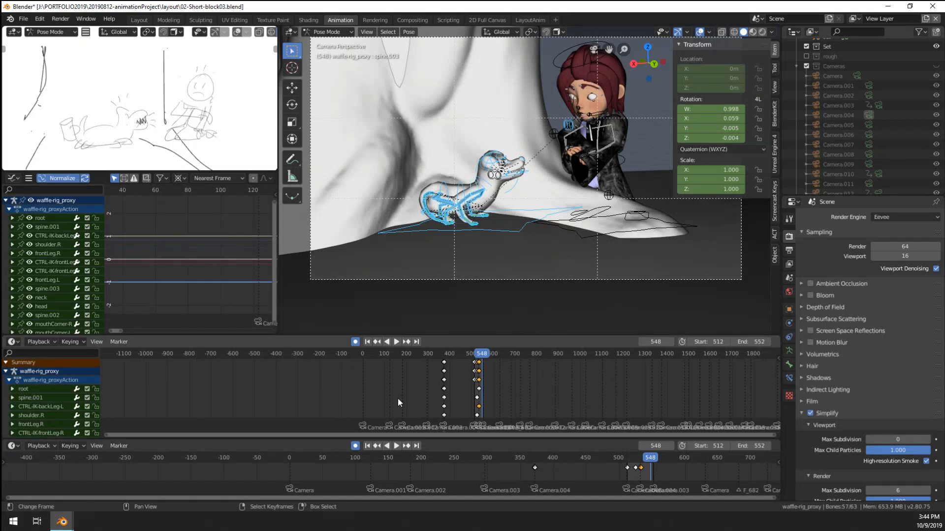
scroll(398, 399, "up", 7)
left_click(709, 342)
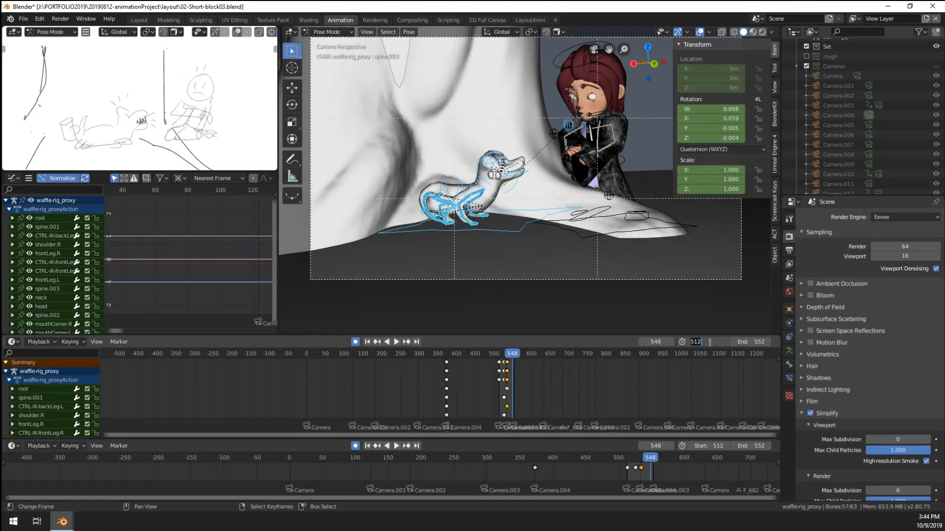
type("1")
key("Return")
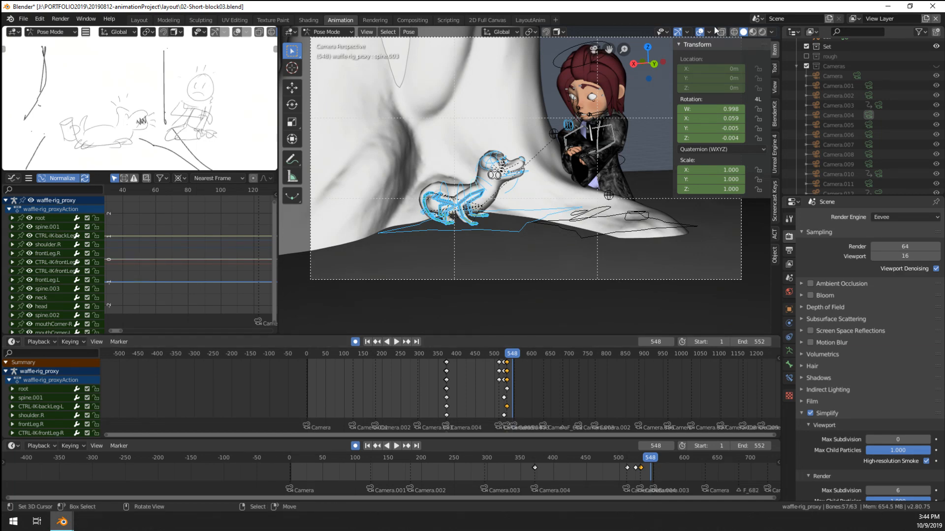
Step: Hide the viewport overlays, maximize the camera view and play the opening tree shot
left_click(699, 31)
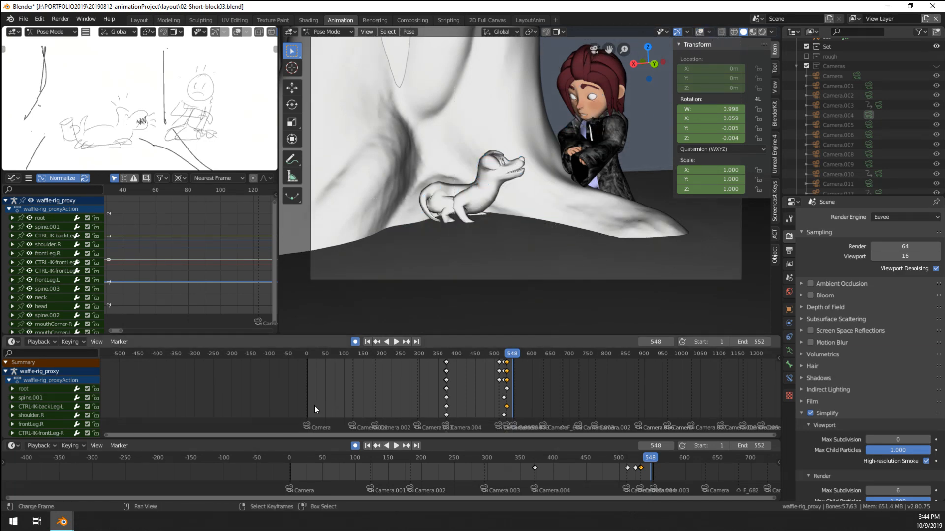
key("ctrl+space")
key("Home")
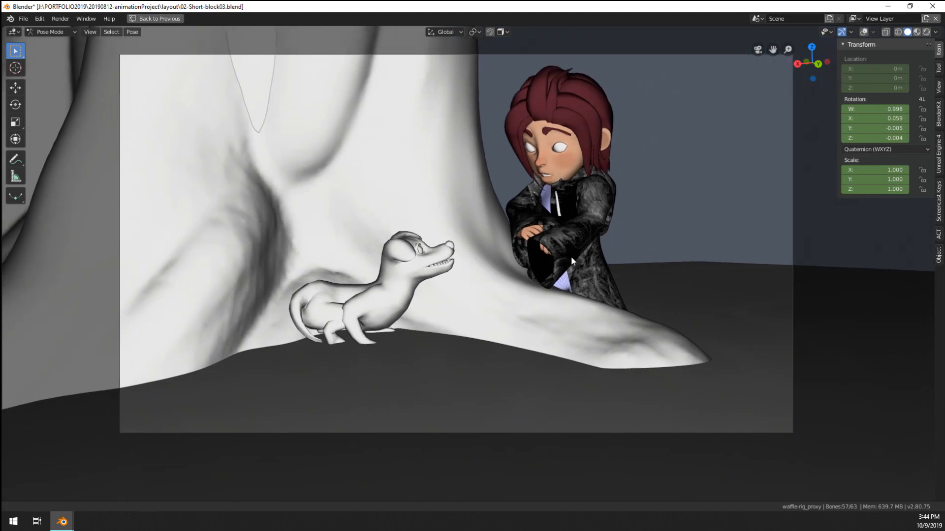
key("space")
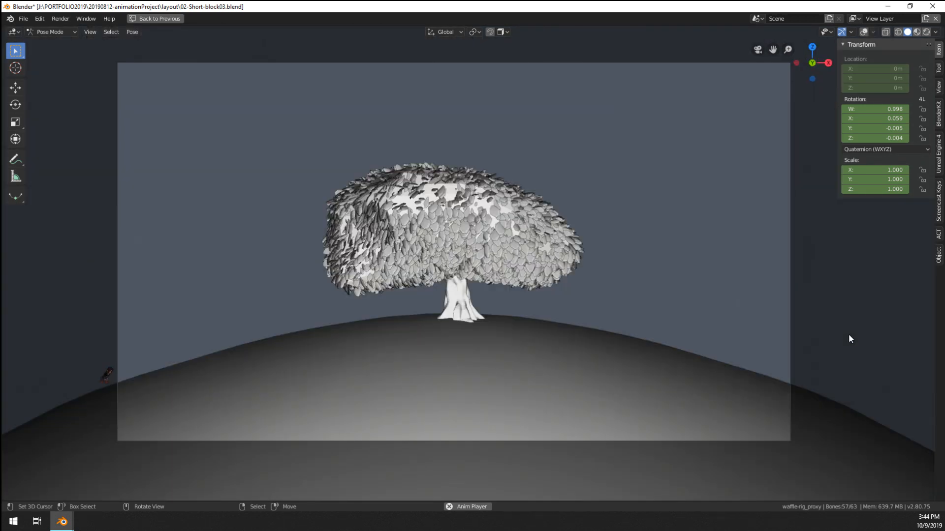
key("space")
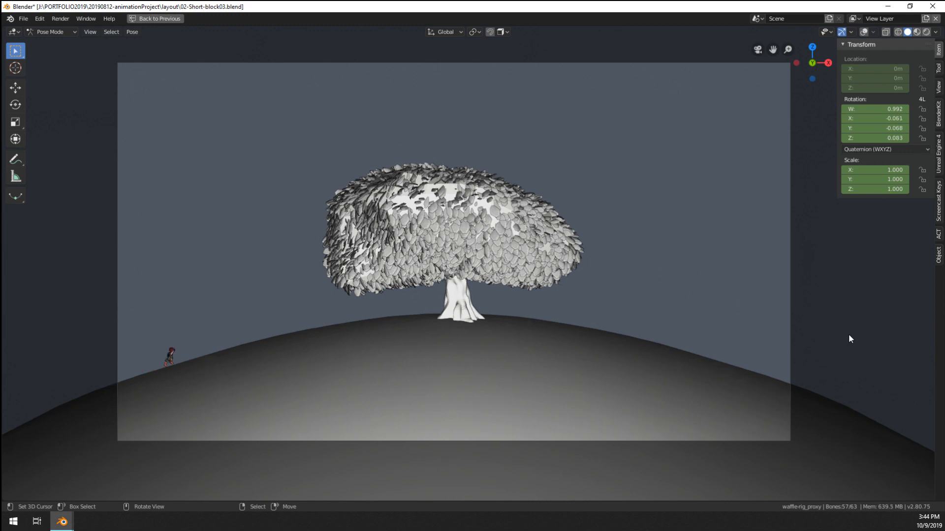
Step: Restore the full editor layout and go to frame 2839 near the end of the timeline
key("ctrl+space")
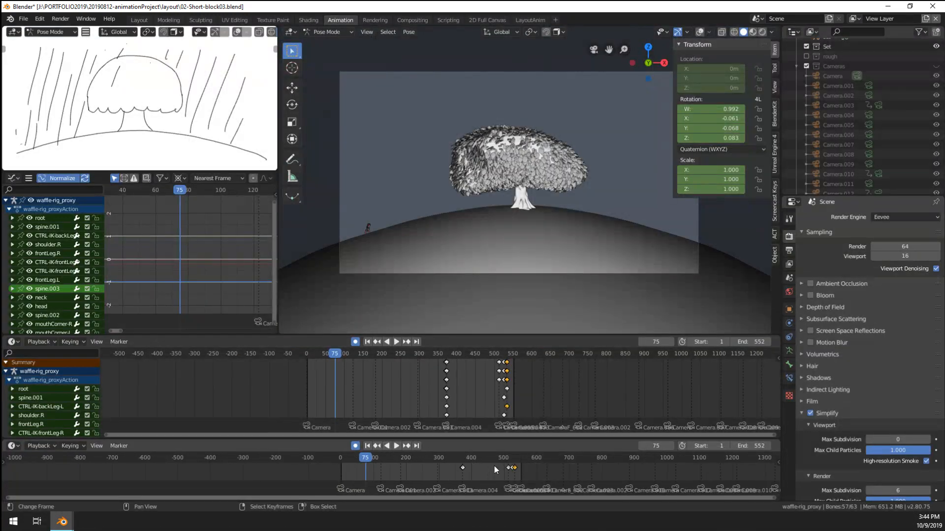
scroll(463, 483, "up", 3)
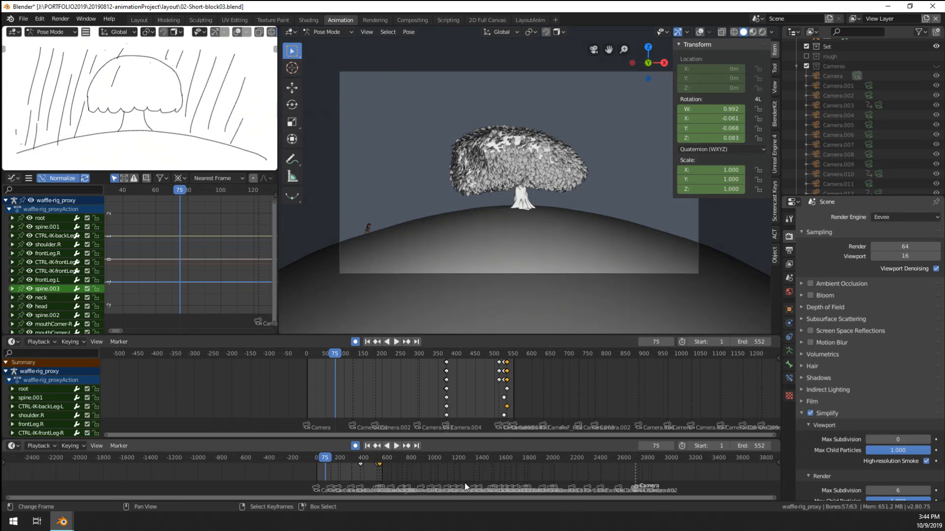
scroll(495, 492, "up", 2)
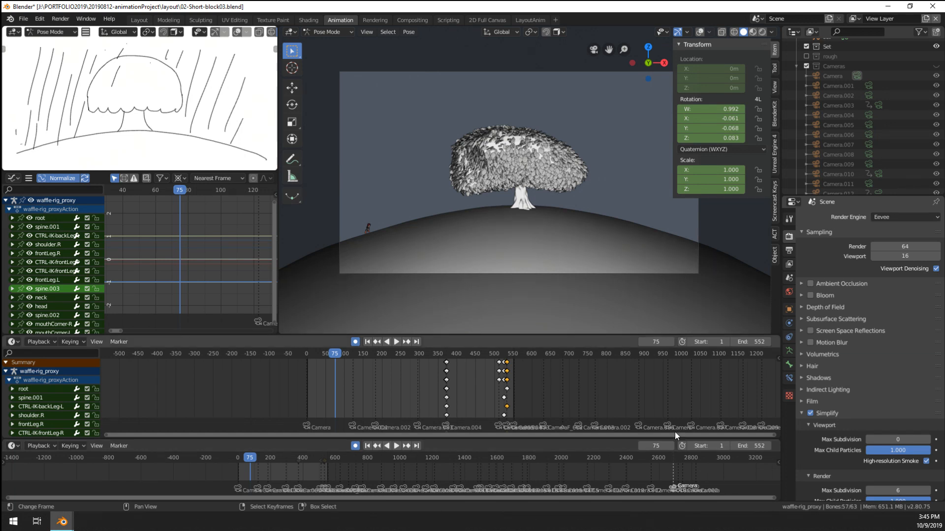
mouse_move(697, 470)
left_mouse_down()
mouse_move(707, 468)
mouse_move(697, 475)
left_mouse_up()
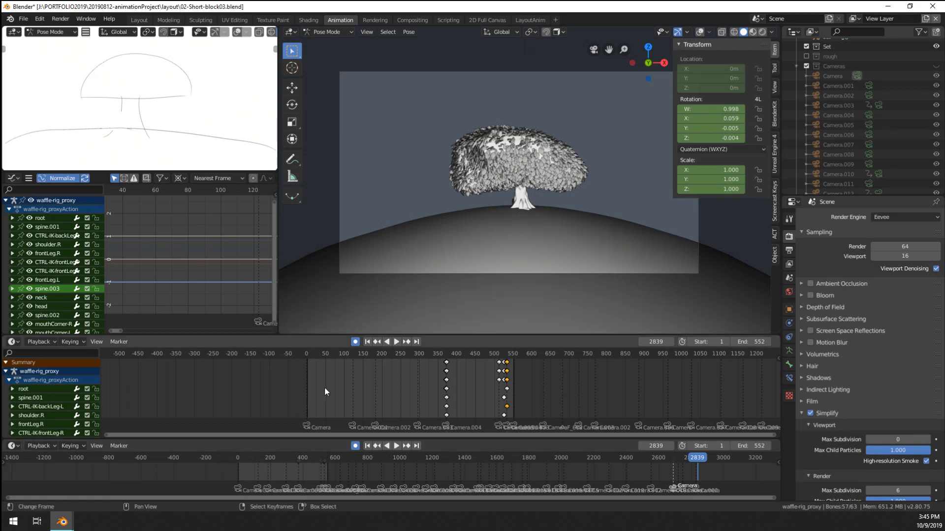
Step: Play the blocking from the start and review the girl's poses through to frame 257 against the storyboard
left_click(312, 391)
key("space")
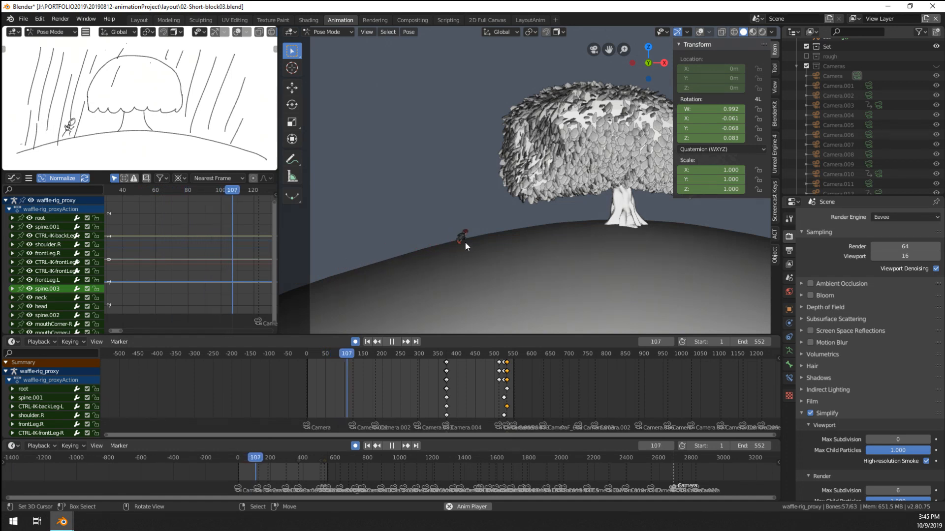
key("space")
left_click(330, 370)
key("space")
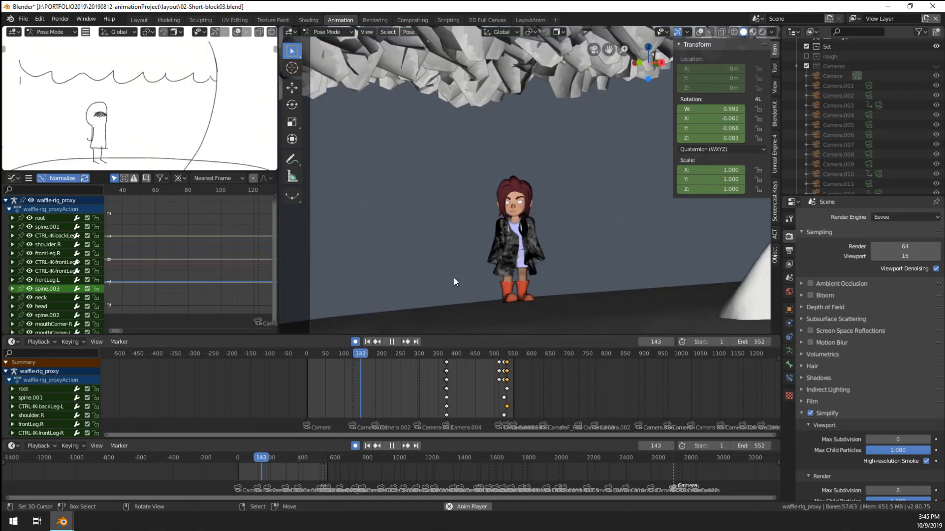
key("space")
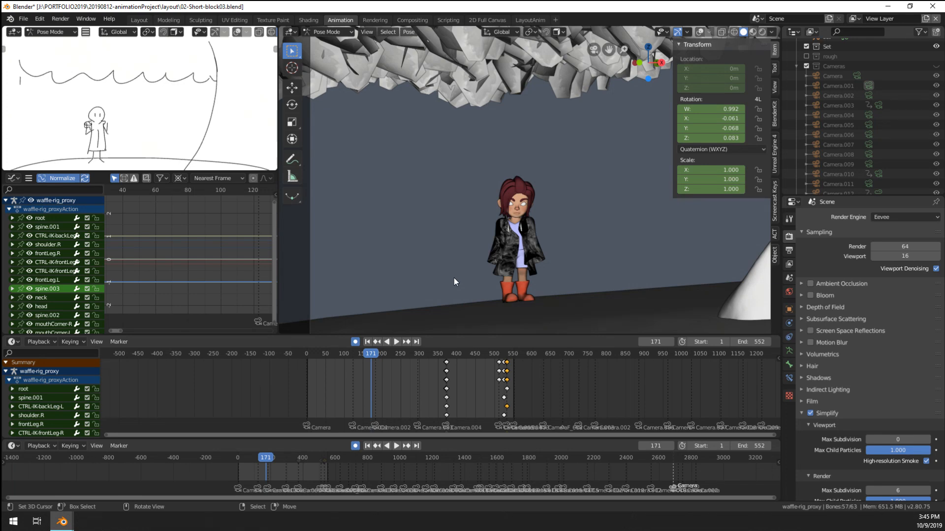
key("space")
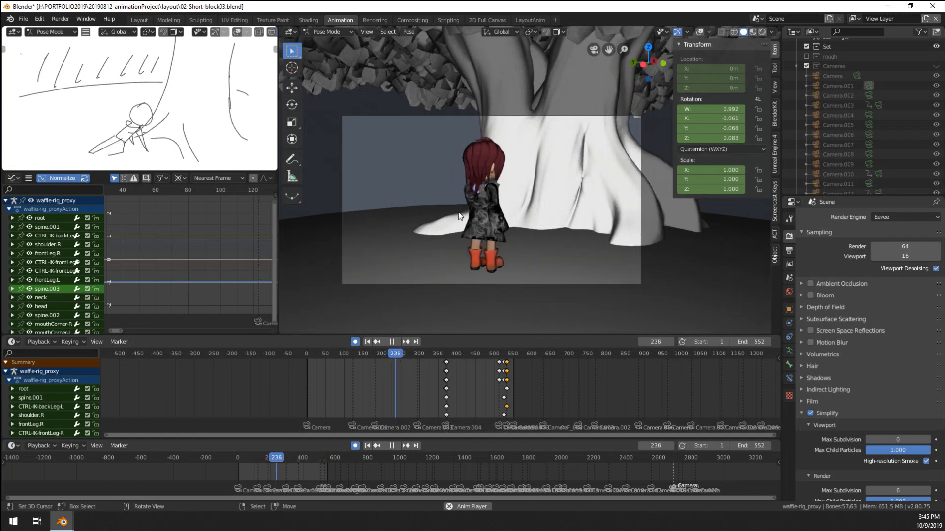
key("space")
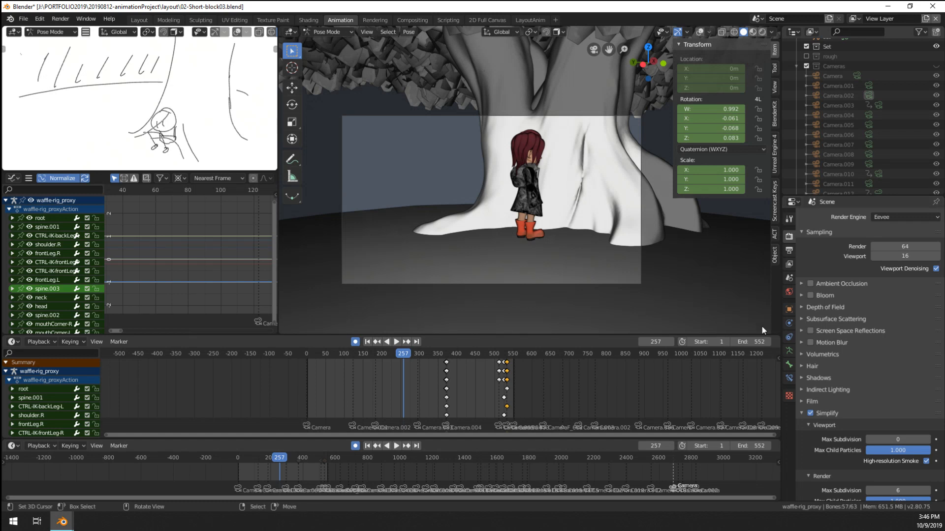
Step: Open the dog rig's Pose Library settings and examine the camera markers across the whole timeline
left_click(788, 351)
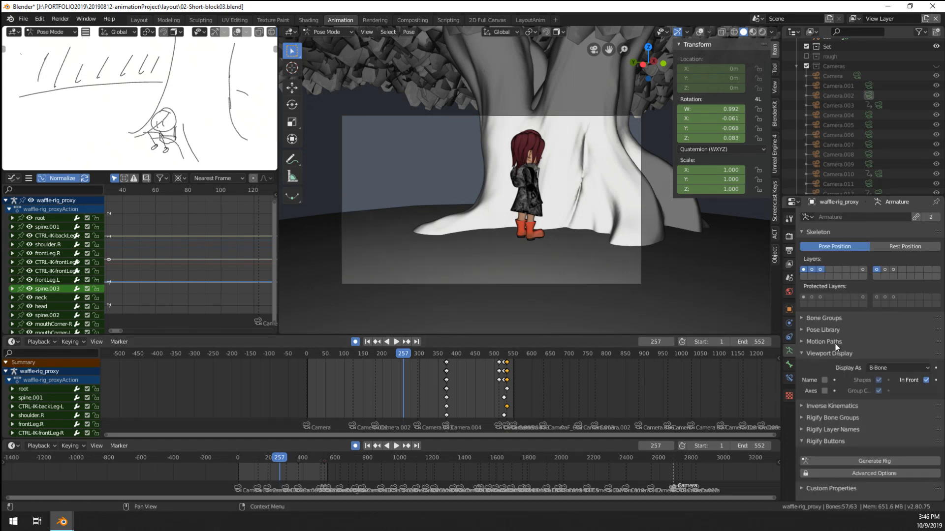
left_click(827, 329)
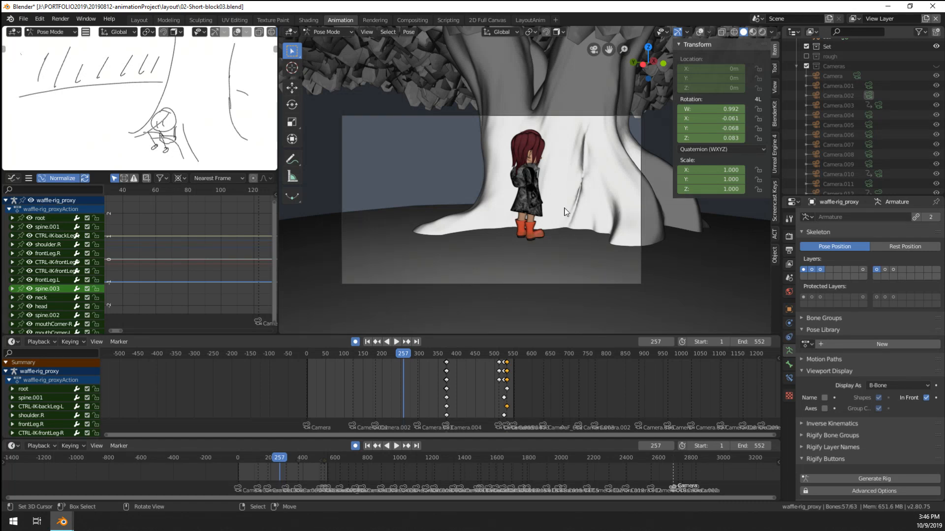
scroll(525, 391, "down", 5)
middle_click_drag(535, 384, 406, 386)
scroll(377, 377, "down", 1)
scroll(380, 375, "up", 2)
scroll(406, 385, "up", 2)
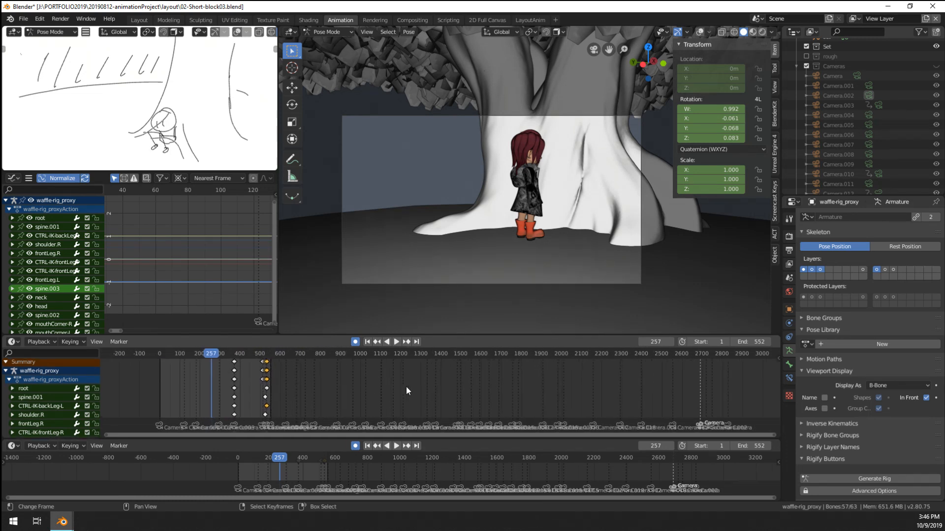
mouse_move(504, 384)
middle_mouse_down()
mouse_move(466, 383)
mouse_move(515, 397)
middle_mouse_up()
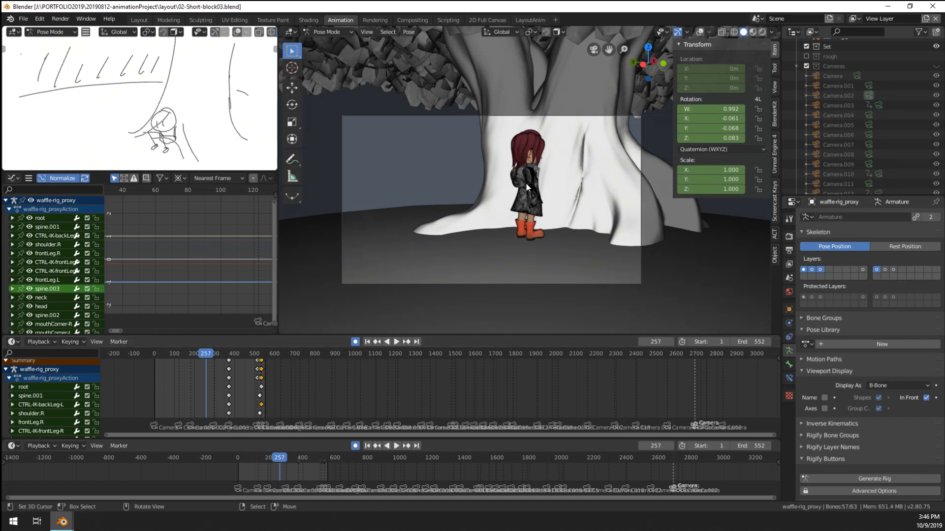
Step: Save the scene as the new version 02-Short-block04.blend and switch to the other Blender window with the standing character
key("ctrl+shift+s")
key("KP_Add")
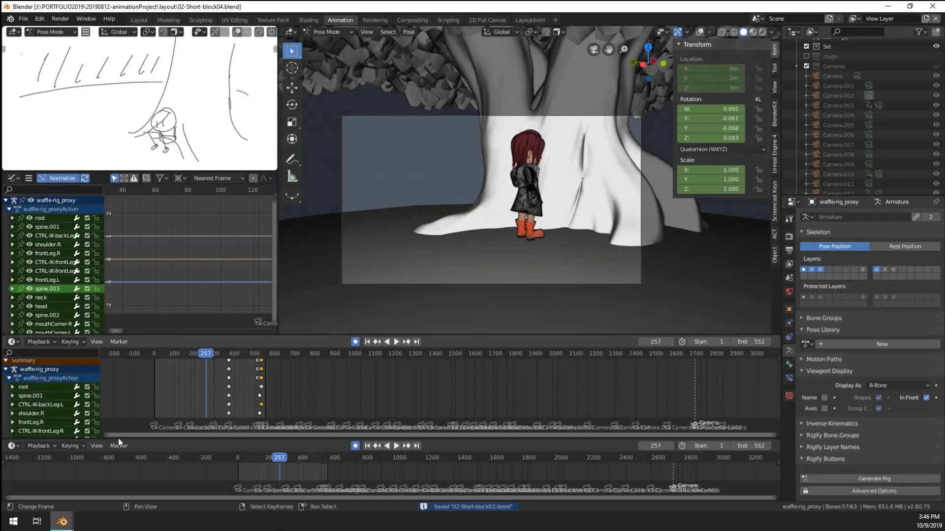
mouse_move(71, 522)
left_click(163, 490)
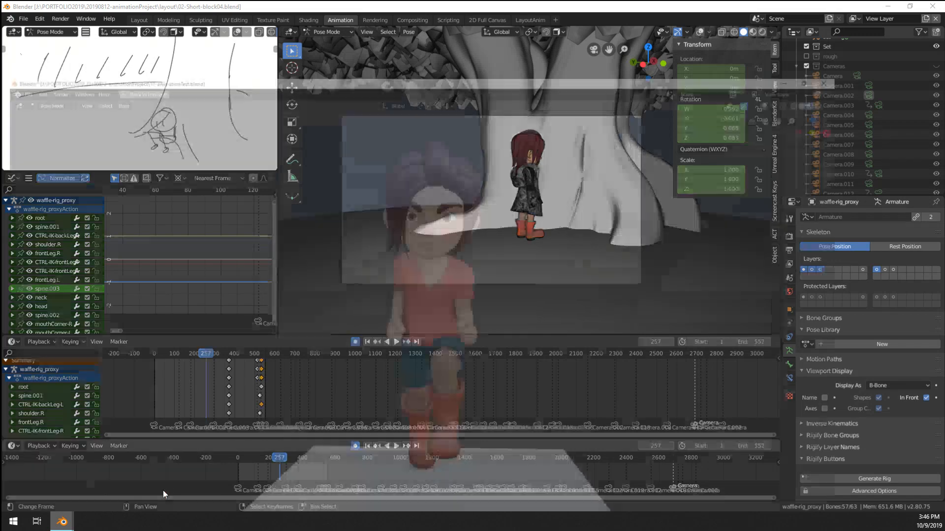
Step: Play the character's run cycle in 10-animationTest.blend with the whole figure framed in the maximized viewport
middle_click_drag(534, 295, 647, 290, "shift")
key("space")
scroll(639, 295, "down", 2)
scroll(634, 297, "up", 1)
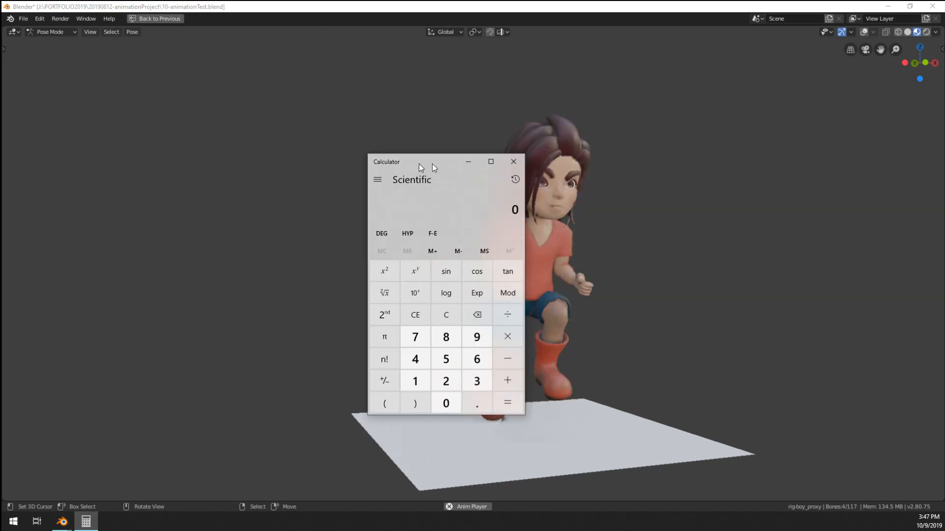
Step: Place the Calculator beside the running character and enter 9 as the first factor of a multiplication
left_click_drag(420, 162, 178, 118)
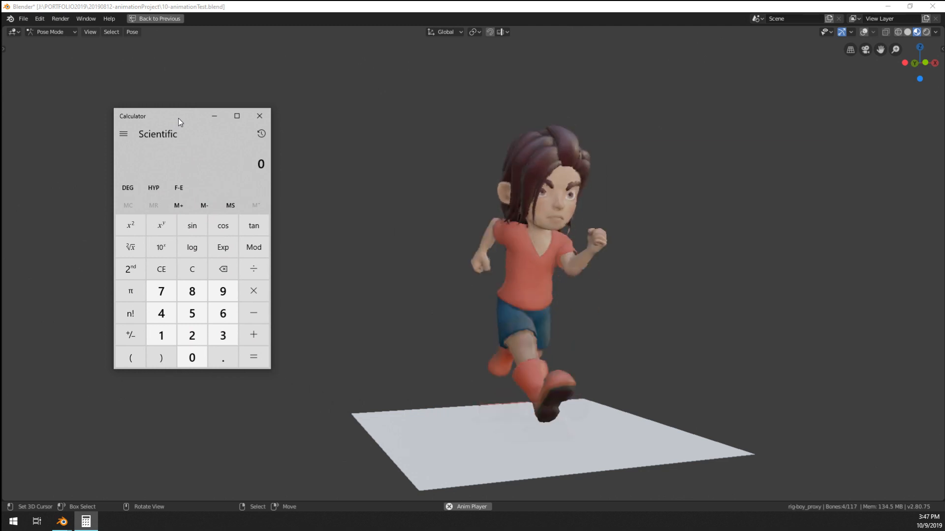
type("8.9")
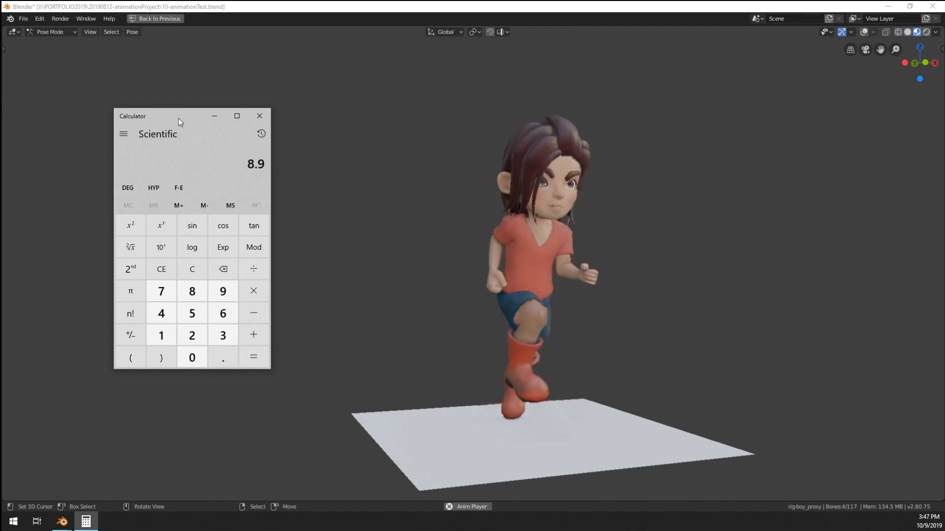
key("BackSpace")
key("BackSpace")
key("BackSpace")
type("9")
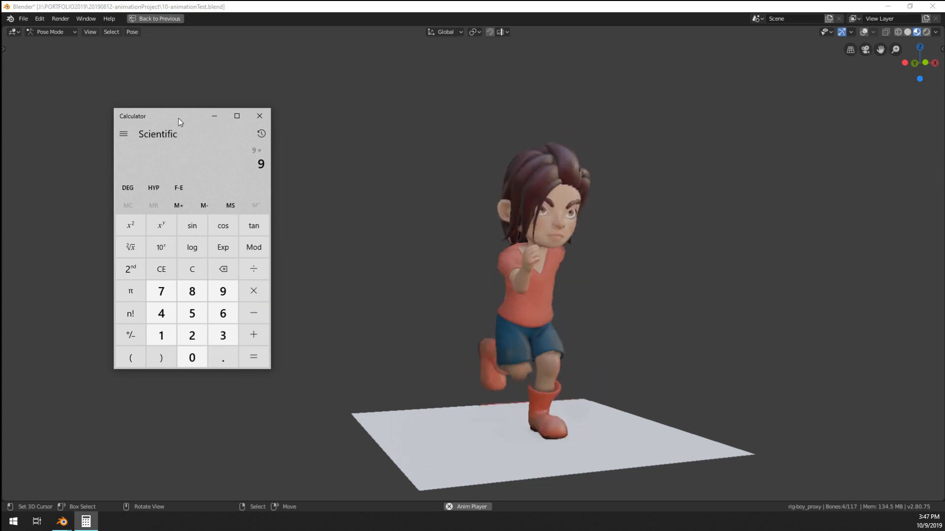
Step: Check the timeline's length in 02-Short-block04.blend and return to the maximized run cycle playback in 10-animationTest.blend
left_click(551, 279)
key("ctrl+space")
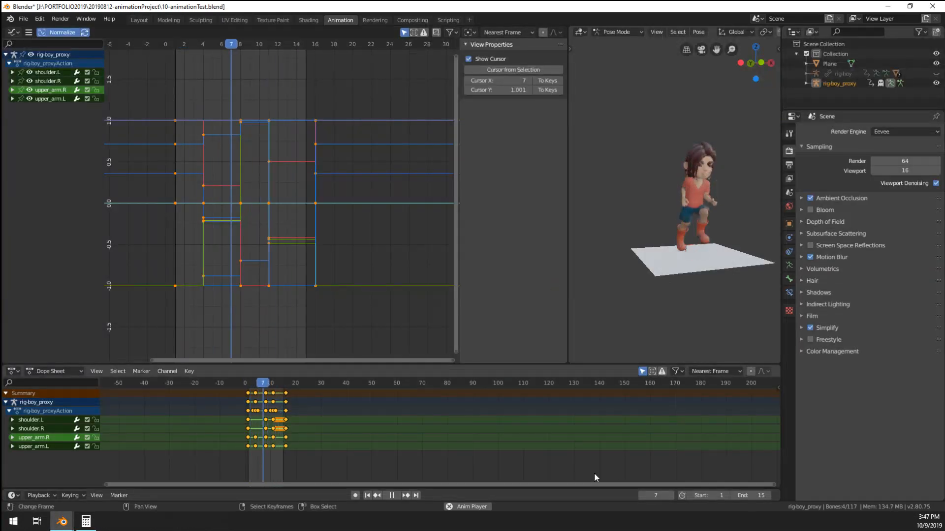
key("space")
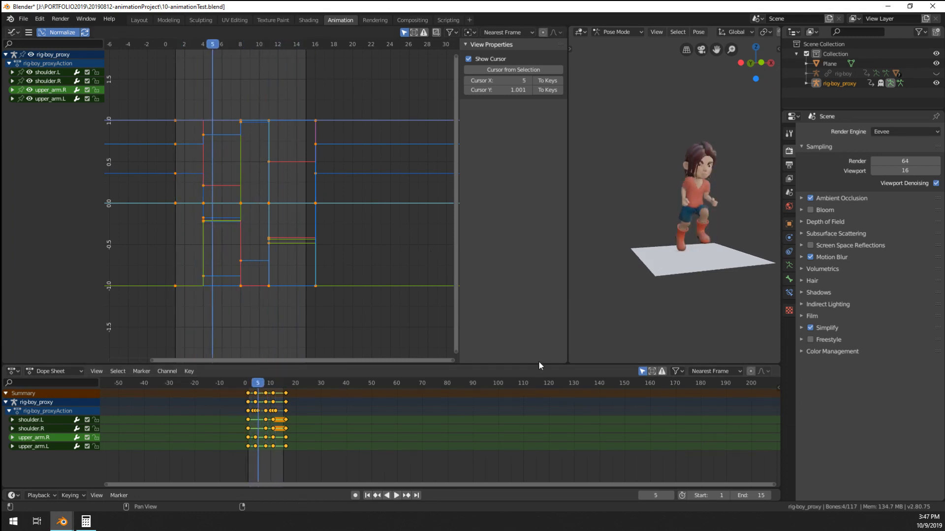
key("alt+Tab")
left_click(400, 363)
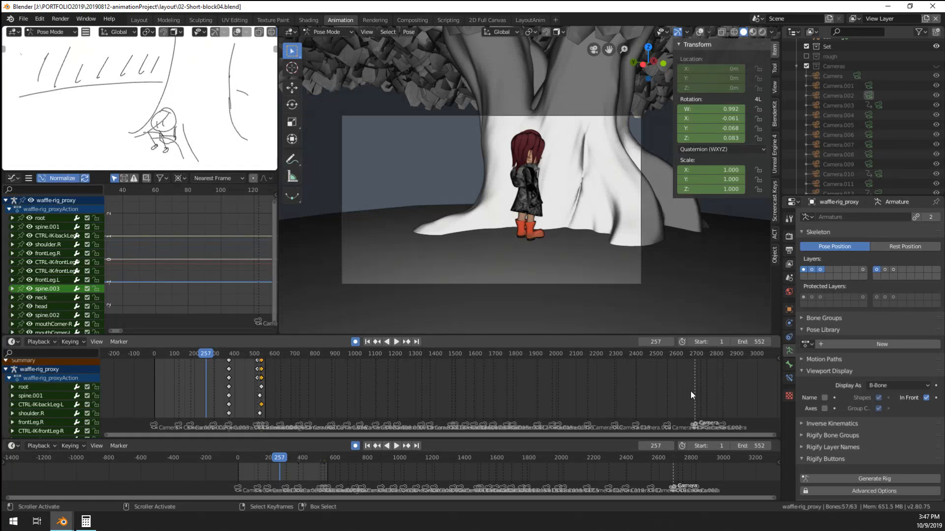
left_click_drag(723, 400, 755, 394)
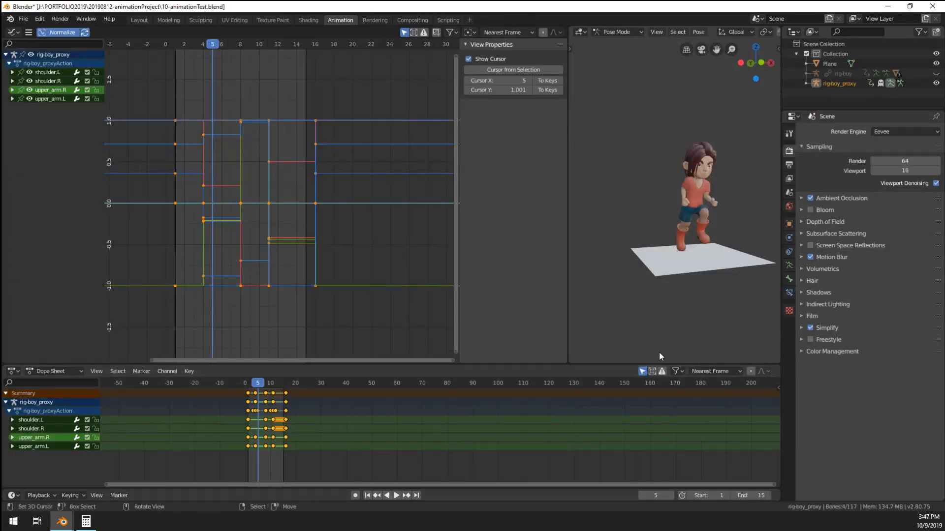
key("space")
key("ctrl+space")
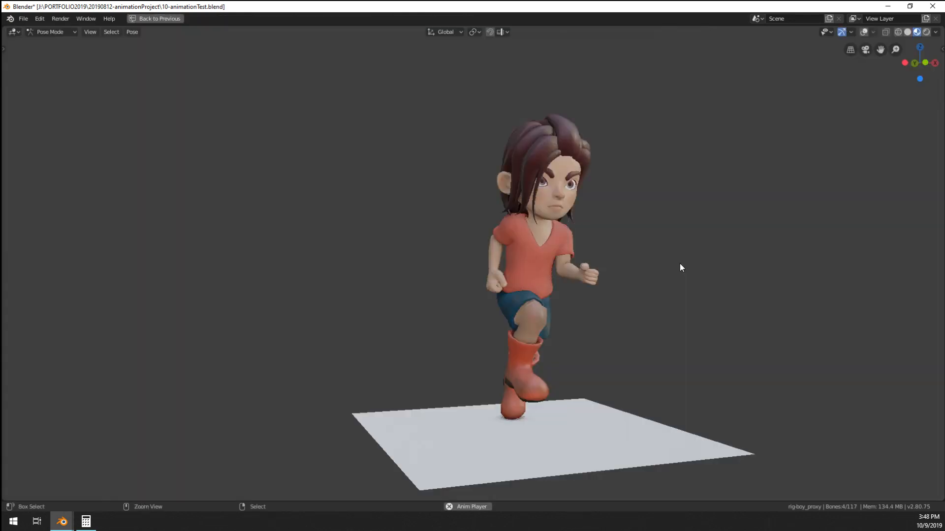
Step: Switch to the Calculator, multiply 9 by 3000, divide the result by 60 twice, and minimize the calculator
key("alt+Tab")
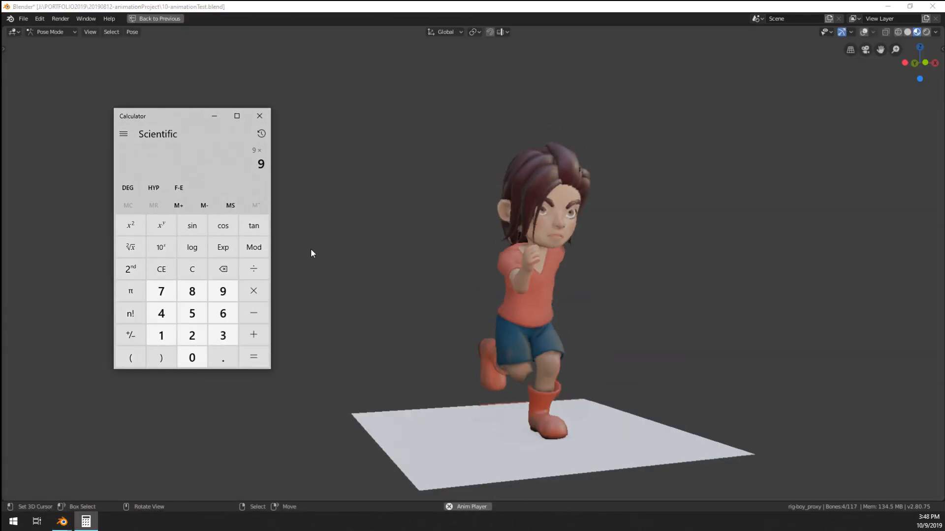
type("*3000")
key("Return")
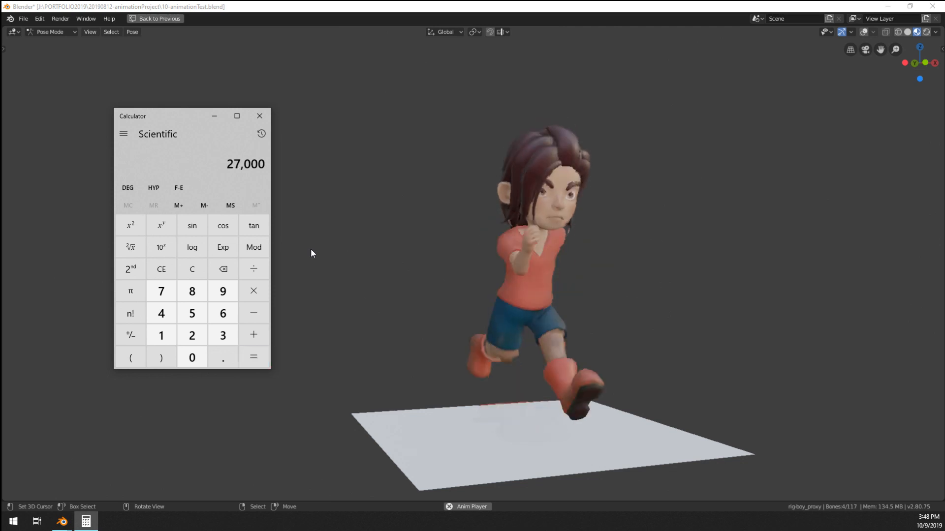
type("/60")
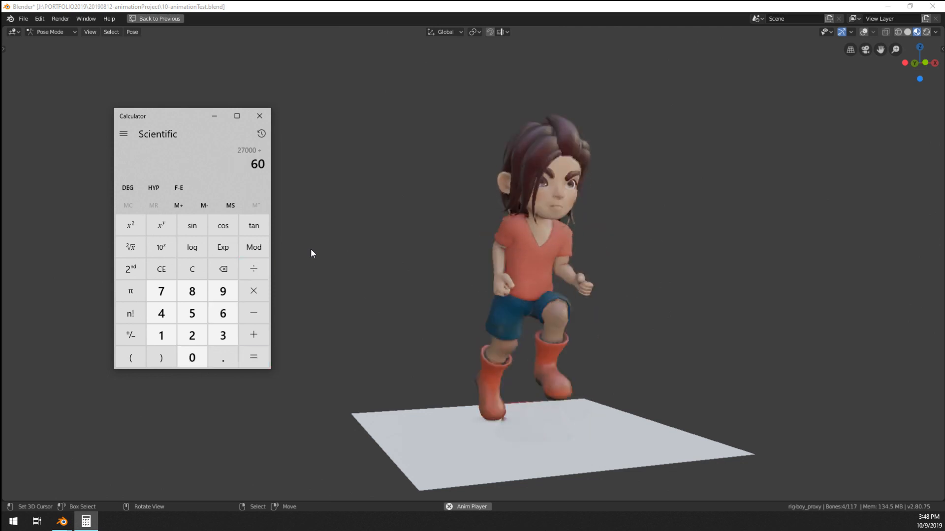
key("Return")
type("/60")
key("Return")
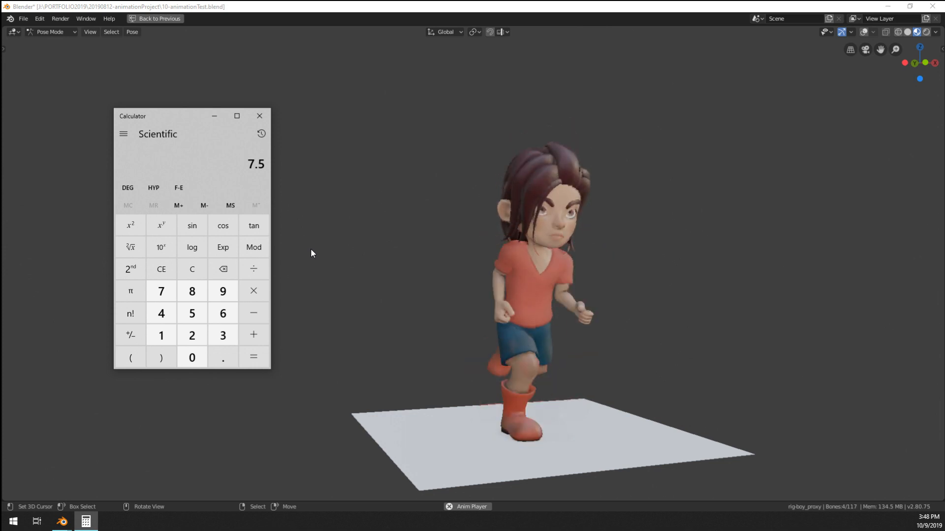
left_click(222, 117)
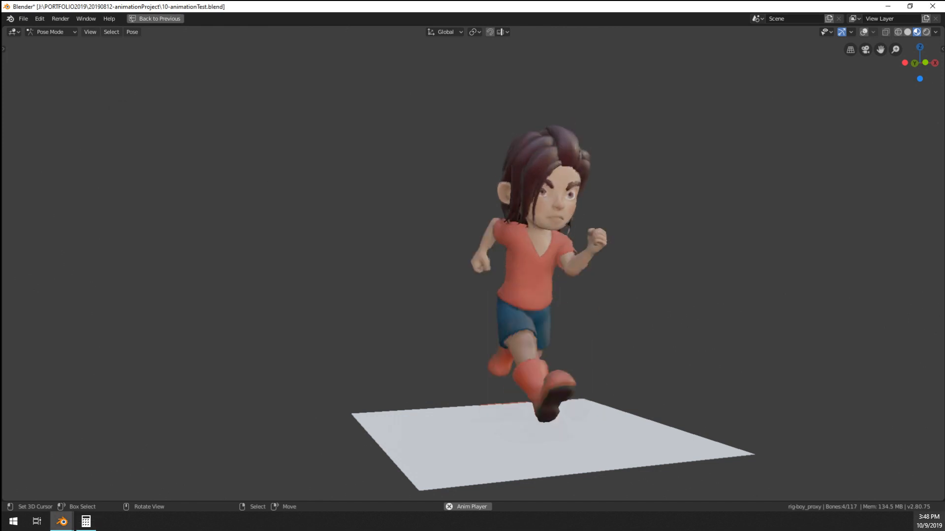